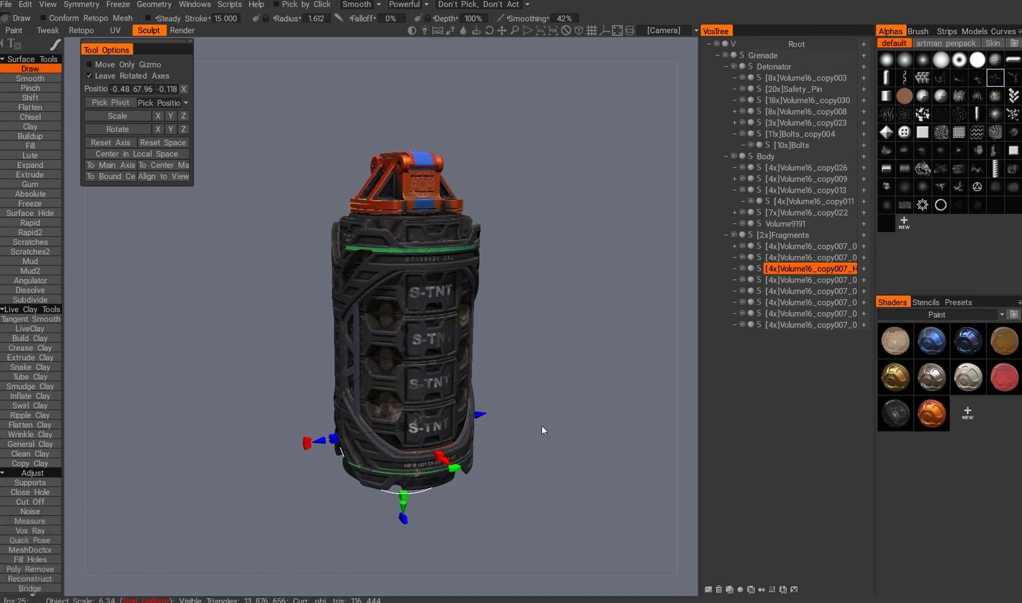
pyautogui.scroll(-1, 541, 426)
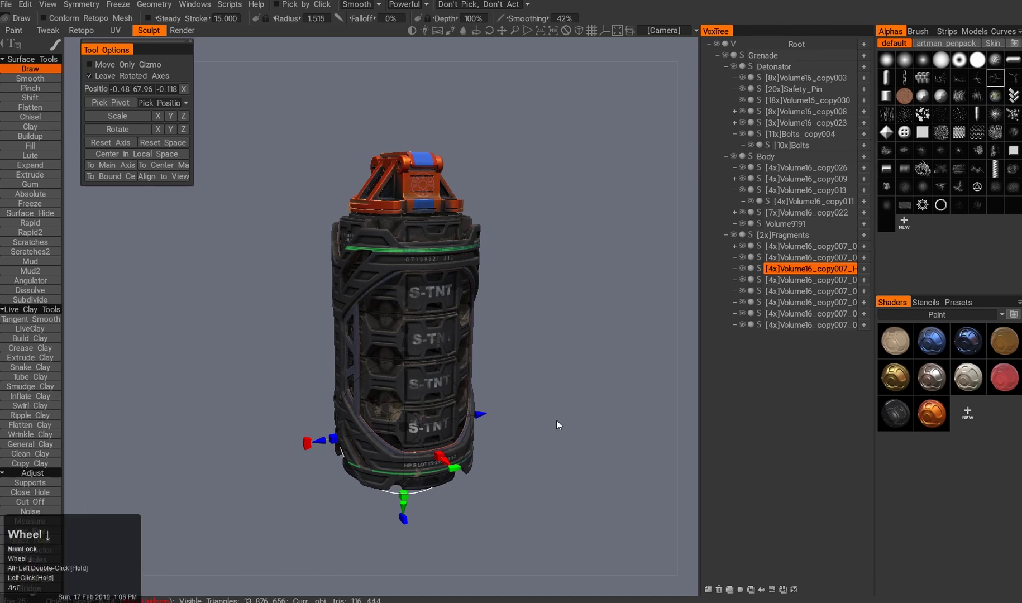
pyautogui.moveTo(538, 416); pyautogui.dragTo(402, 399)
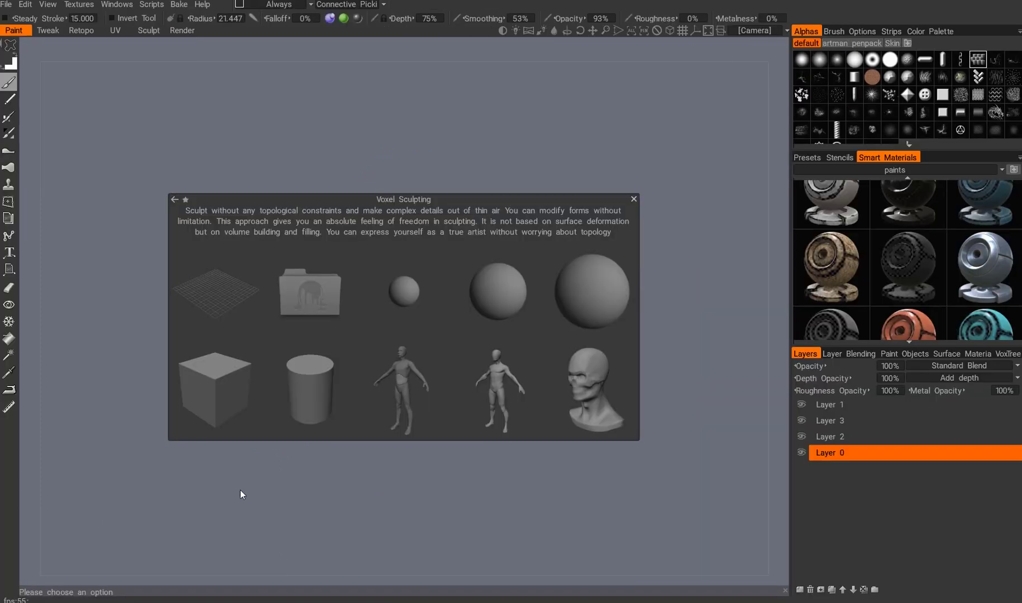
# - Create a voxel cylinder from the primitives and split off the upper part of its copy with a rectangle in the front view
pyautogui.click(311, 393)
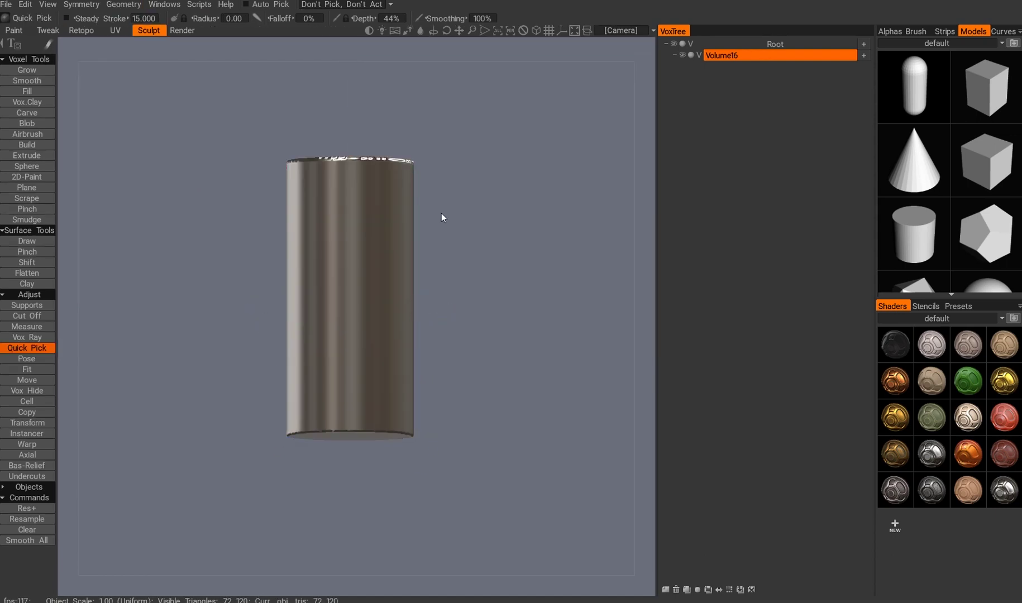
pyautogui.moveTo(440, 210); pyautogui.dragTo(466, 271)
pyautogui.press('KP_2')
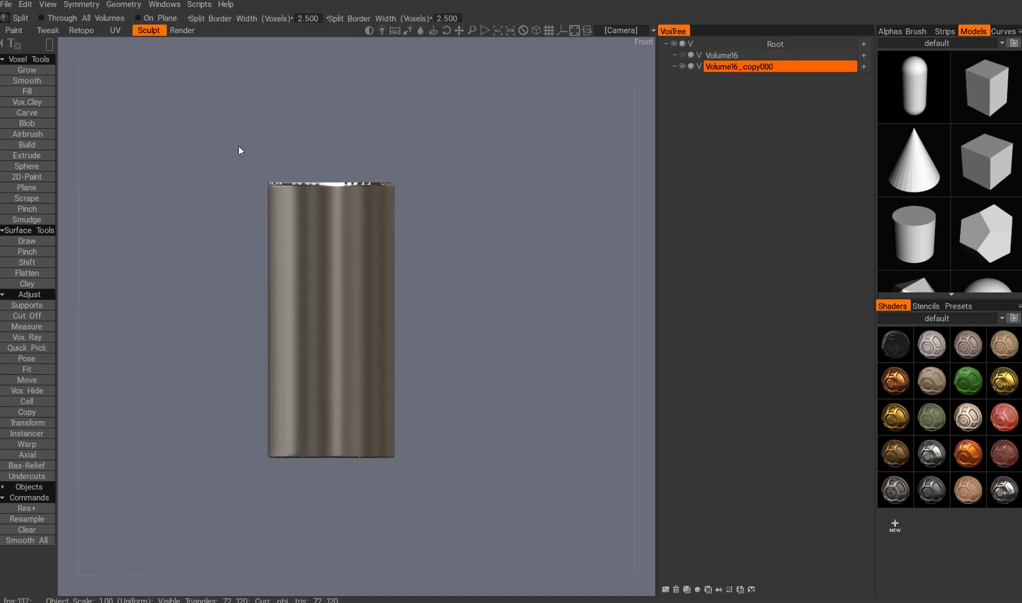
pyautogui.moveTo(239, 149); pyautogui.dragTo(451, 248)
pyautogui.click(446, 19)
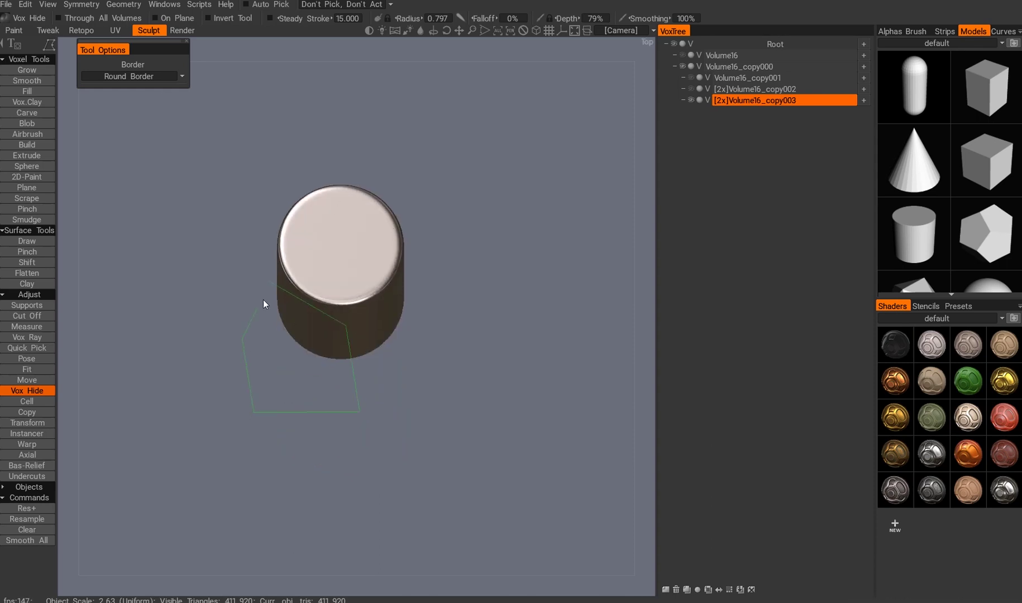
# - Try hiding sections of the cylinder with a polygonal outline drawn in the top view
pyautogui.click(263, 300)
pyautogui.moveTo(263, 299)
pyautogui.mouseDown()
pyautogui.moveTo(295, 270)
pyautogui.moveTo(307, 121)
pyautogui.moveTo(265, 196)
pyautogui.moveTo(355, 373)
pyautogui.mouseUp()
pyautogui.click(262, 196)
pyautogui.moveTo(245, 274); pyautogui.dragTo(383, 258)
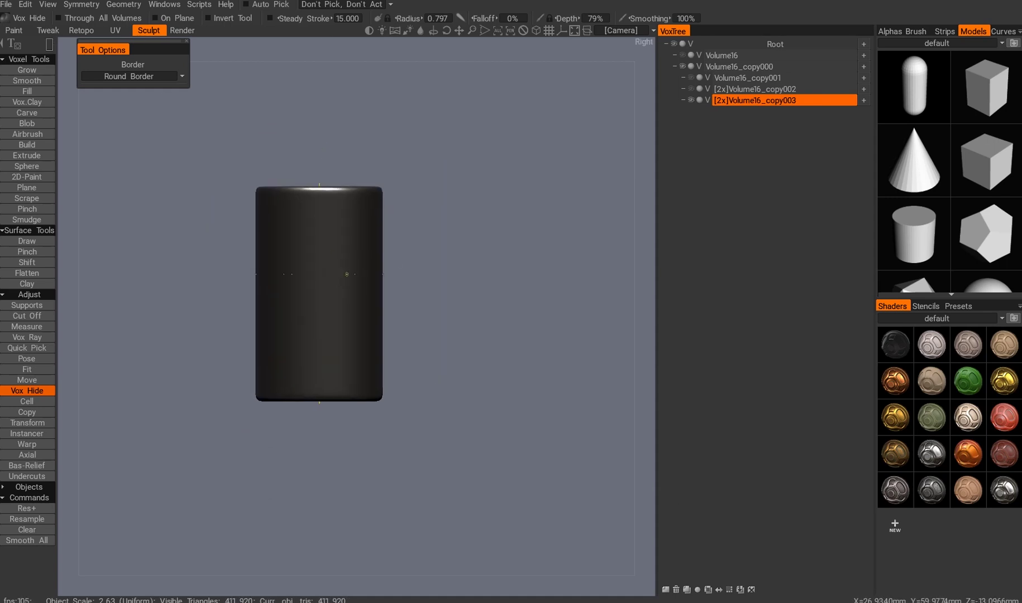
# - Try symmetric Vox Hide cuts on the side of the cylinder and undo them
pyautogui.press('s')
pyautogui.press('s')
pyautogui.click(345, 319)
pyautogui.moveTo(345, 318); pyautogui.dragTo(424, 294)
pyautogui.hotkey('ctrl', 'z')
pyautogui.hotkey('ctrl', 'z')
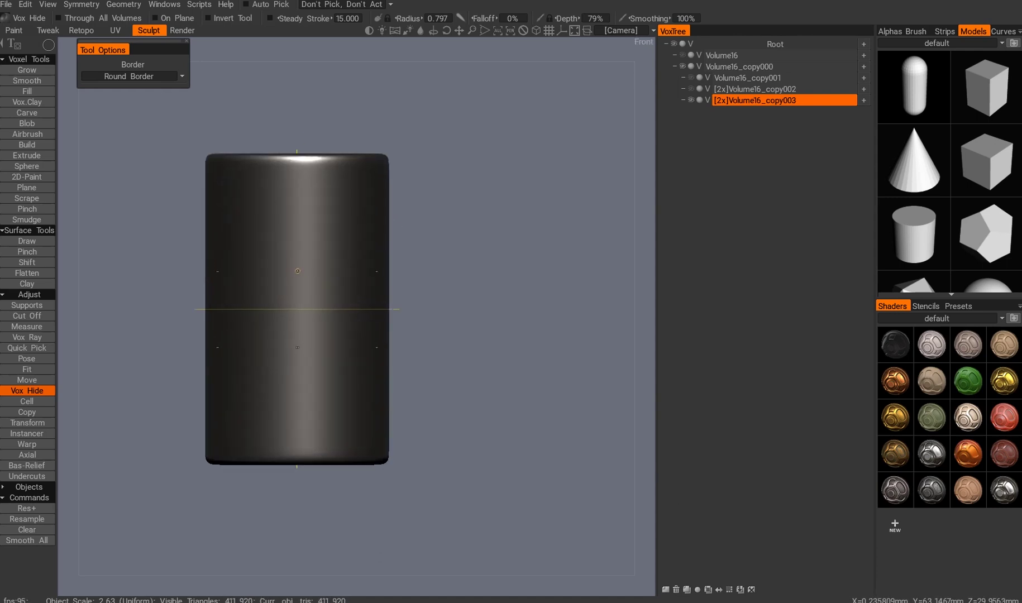
pyautogui.hotkey('ctrl', 'z')
# - Adjust the symmetry planes of the cylinder and limit the Vox Hide depth to 3 for circular cuts
pyautogui.press('s')
pyautogui.press('s')
pyautogui.press('s')
pyautogui.moveTo(274, 262)
pyautogui.keyDown('alt'); pyautogui.mouseDown()
pyautogui.moveTo(323, 294)
pyautogui.moveTo(324, 216)
pyautogui.moveTo(316, 295)
pyautogui.mouseUp(); pyautogui.keyUp('alt')
pyautogui.press('e')
pyautogui.click(380, 272)
pyautogui.hotkey('ctrl', 'z')
pyautogui.press('e')
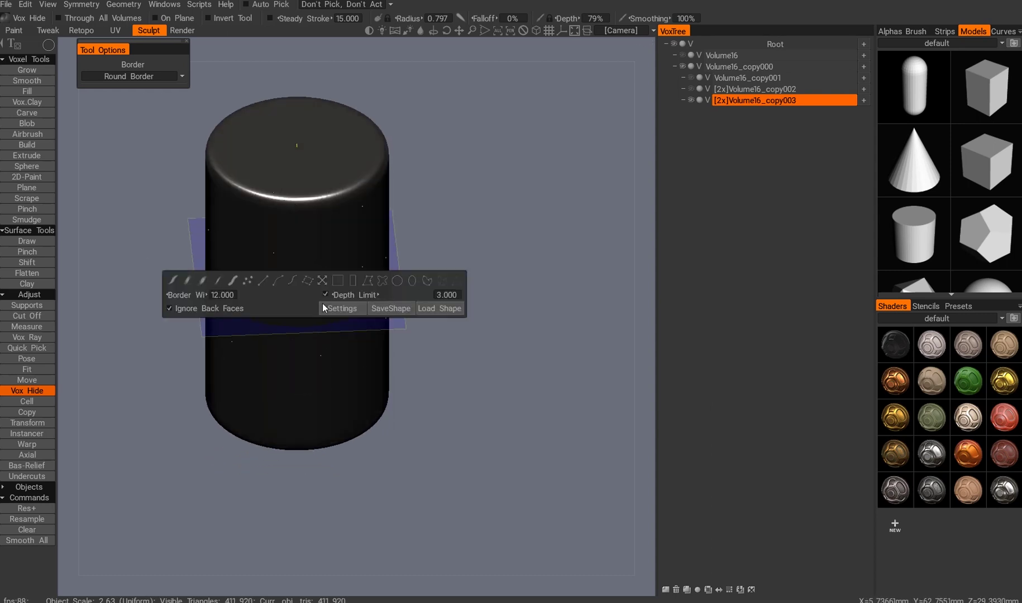
pyautogui.press('e')
# - Apply the orange metallic shader to the cylinder and compare circular side cuts by undoing and redoing them
pyautogui.click(967, 454)
pyautogui.hotkey('ctrl', 'y')
pyautogui.keyDown('alt'); pyautogui.moveTo(309, 249); pyautogui.dragTo(335, 223); pyautogui.keyUp('alt')
pyautogui.hotkey('ctrl', 'z')
pyautogui.keyDown('alt'); pyautogui.moveTo(312, 156); pyautogui.dragTo(402, 282); pyautogui.keyUp('alt')
pyautogui.hotkey('ctrl', 'y')
pyautogui.hotkey('ctrl', 'z')
# - Try another circular hide on the cylinder's side and undo it
pyautogui.press('e')
pyautogui.click(376, 294)
pyautogui.hotkey('ctrl', 'y')
pyautogui.moveTo(376, 292)
pyautogui.keyDown('alt'); pyautogui.mouseDown()
pyautogui.moveTo(220, 346)
pyautogui.moveTo(392, 278)
pyautogui.moveTo(356, 300)
pyautogui.moveTo(141, 318)
pyautogui.moveTo(256, 294)
pyautogui.mouseUp(); pyautogui.keyUp('alt')
pyautogui.hotkey('ctrl', 'z')
pyautogui.press('e')
# - Hide round recesses around the cylinder and draw a circle about 17.4 mm across inside one of them
pyautogui.press('KP_2')
pyautogui.moveTo(136, 217)
pyautogui.mouseDown()
pyautogui.moveTo(221, 300)
pyautogui.moveTo(358, 289)
pyautogui.mouseUp()
pyautogui.hotkey('ctrl', 'y')
pyautogui.press('KP_4')
pyautogui.press('e')
pyautogui.click(395, 240)
pyautogui.moveTo(276, 201); pyautogui.dragTo(331, 253)
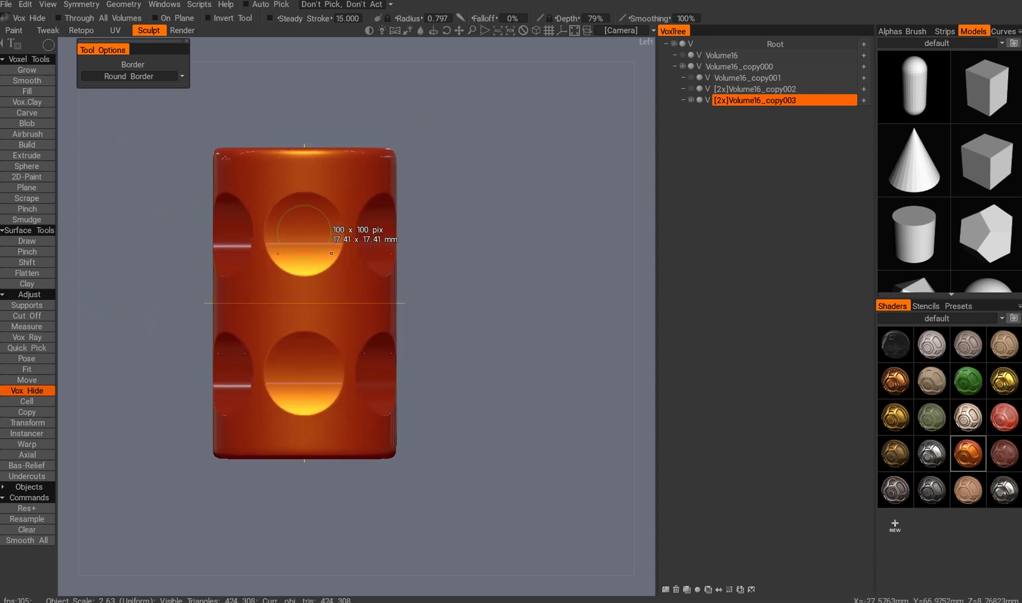
# - Draw a circle about 47 mm across, centred on the cylinder in the top view, with Vox Hide
pyautogui.press('KP_8')
pyautogui.moveTo(263, 228)
pyautogui.mouseDown()
pyautogui.moveTo(409, 165)
pyautogui.moveTo(432, 177)
pyautogui.mouseUp()
pyautogui.press('KP_5')
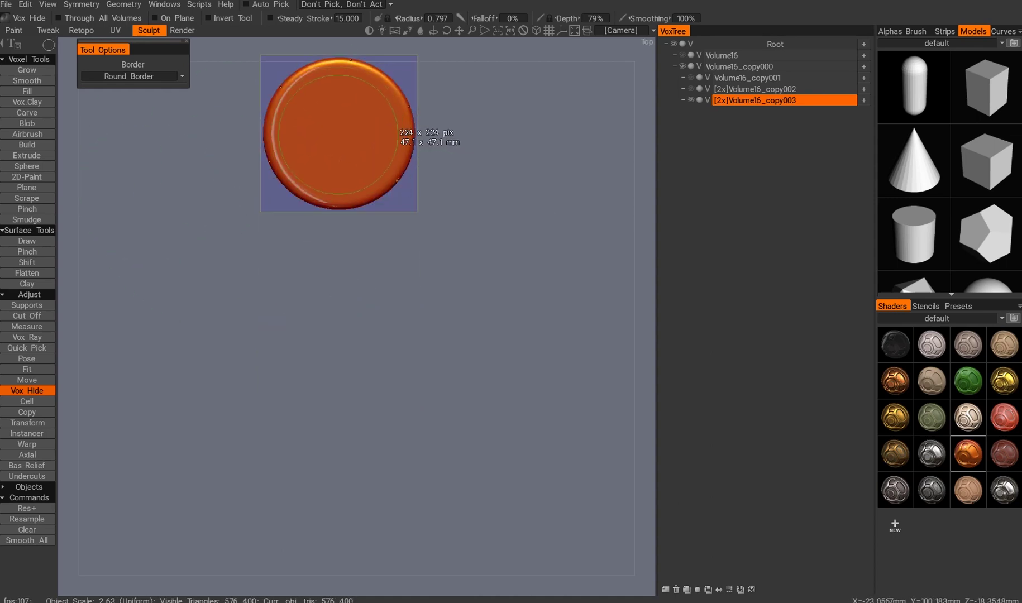
pyautogui.press('KP_8')
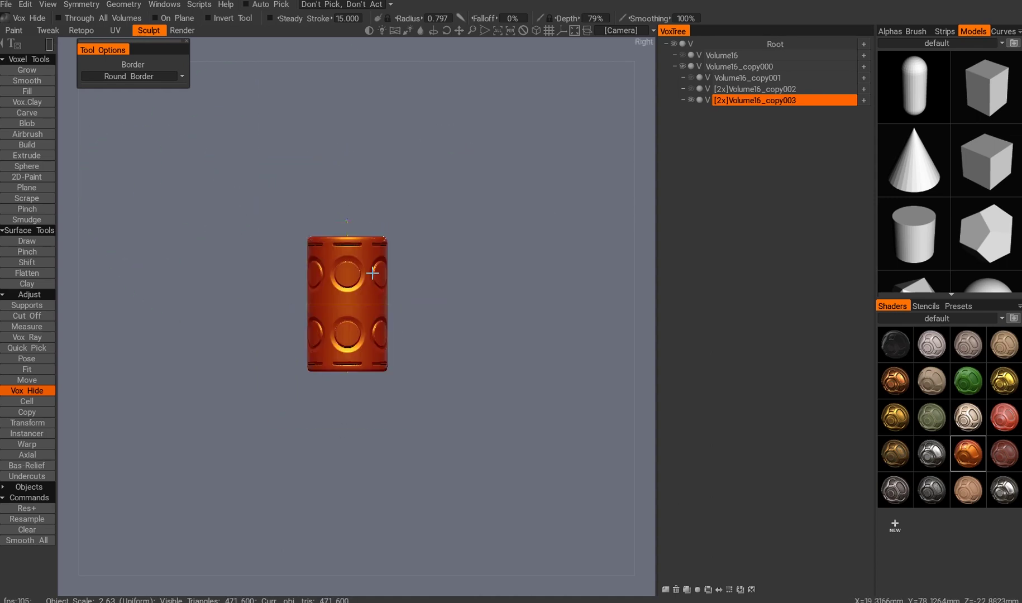
pyautogui.press('KP_4')
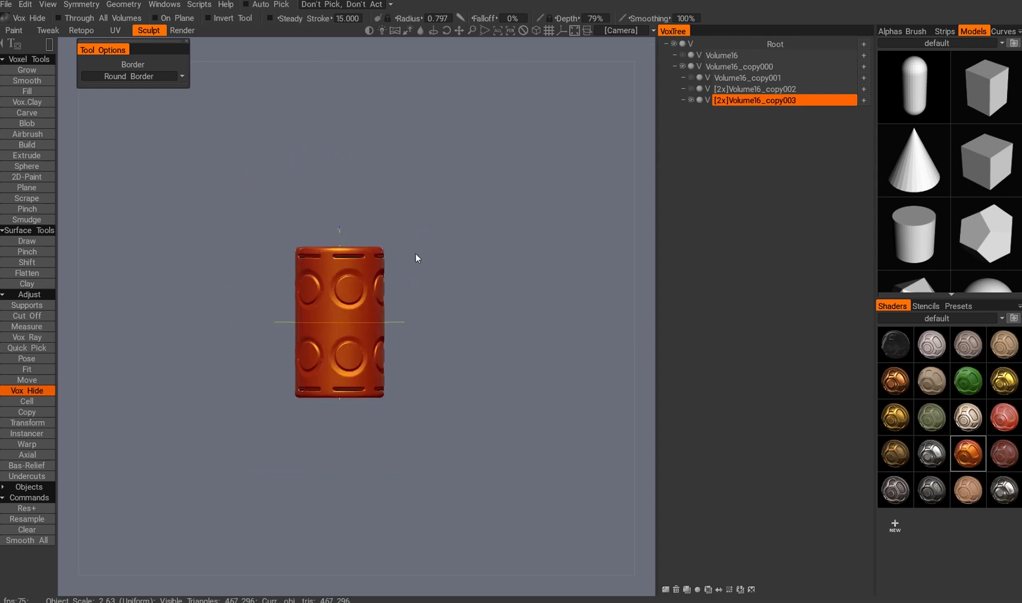
# - Duplicate the carved cylinder, hide the duplicate and reselect the original volume
pyautogui.keyDown('alt'); pyautogui.moveTo(413, 356); pyautogui.dragTo(454, 269); pyautogui.keyUp('alt')
pyautogui.press('KP_2')
pyautogui.click(686, 590)
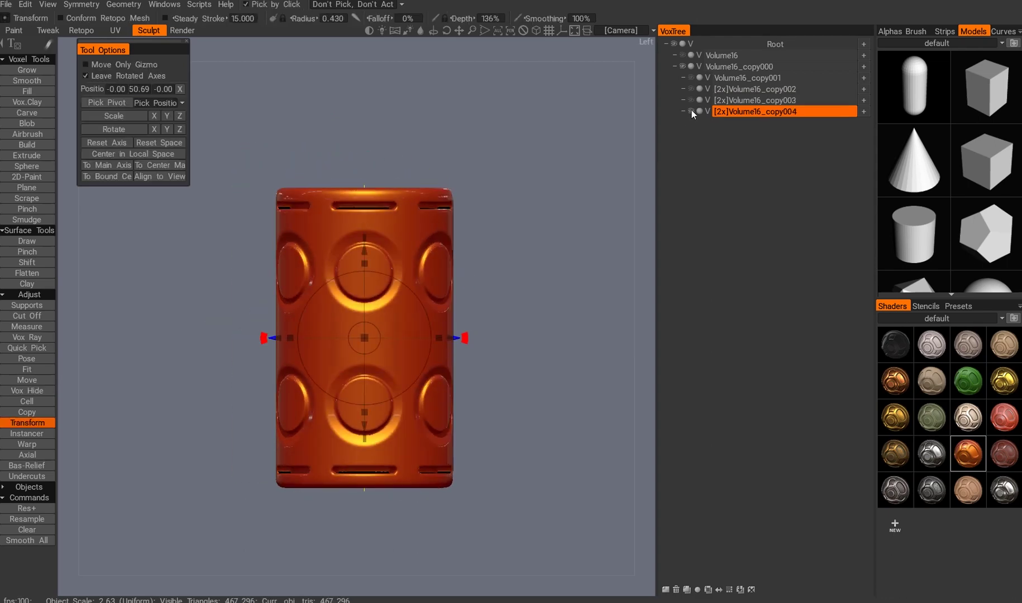
pyautogui.click(691, 111)
pyautogui.click(748, 100)
# - Carve a different symmetric Vox Hide pattern into the original carved cylinder
pyautogui.keyDown('alt'); pyautogui.moveTo(380, 218); pyautogui.dragTo(347, 270); pyautogui.keyUp('alt')
pyautogui.press('h')
pyautogui.keyDown('alt'); pyautogui.moveTo(244, 130); pyautogui.dragTo(434, 256); pyautogui.keyUp('alt')
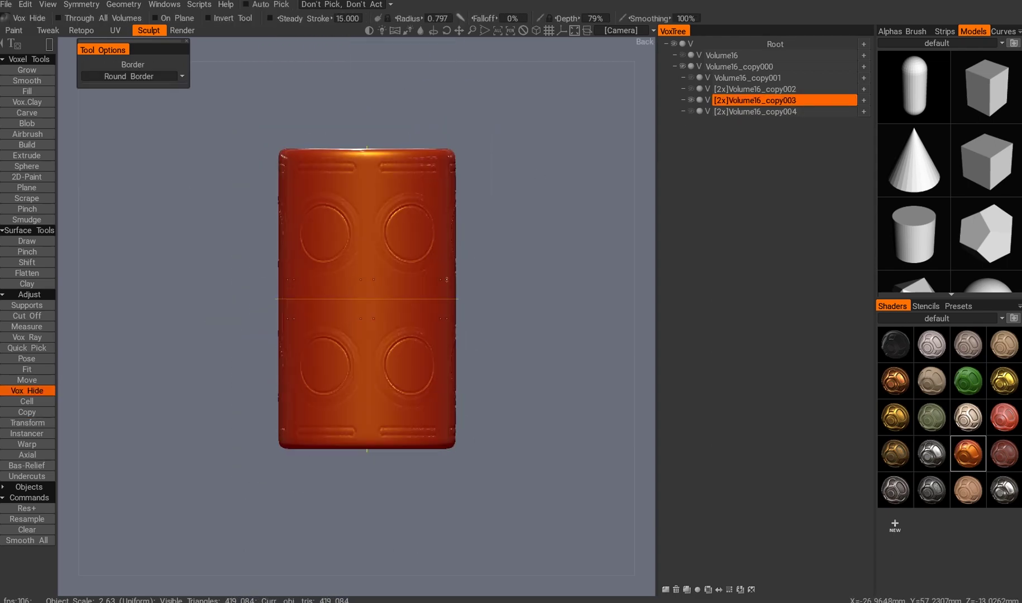
# - Hide the carved volume and duplicate the plain cylinder, keeping only the duplicate visible
pyautogui.click(691, 100)
pyautogui.click(692, 89)
pyautogui.press('KP_2')
pyautogui.click(748, 90)
pyautogui.click(686, 589)
pyautogui.click(692, 90)
# - Turn off symmetry and split a horizontal band out of the cylinder's upper part with a split border of 0
pyautogui.press('s')
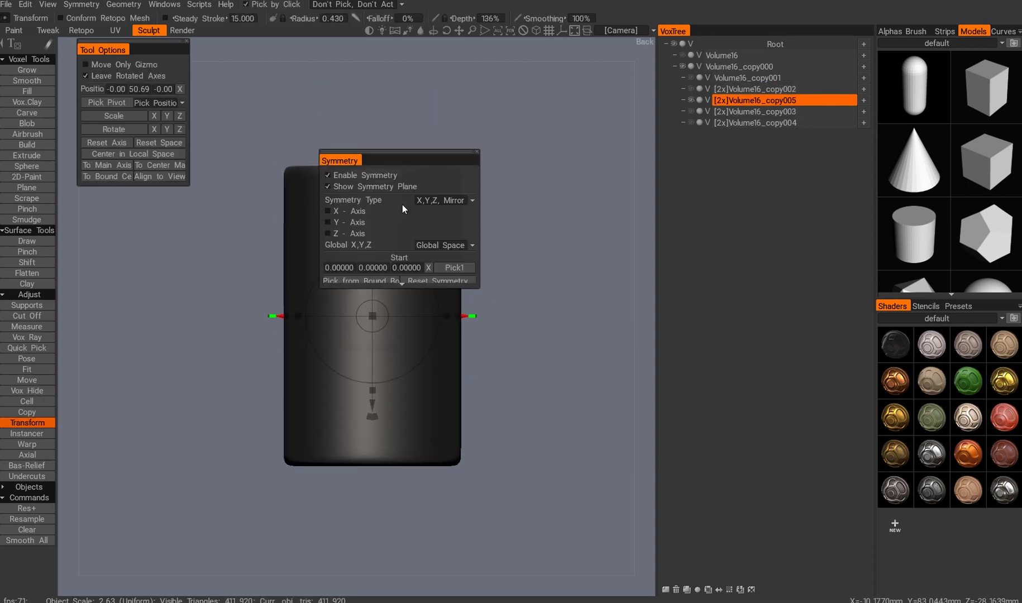
pyautogui.press('k')
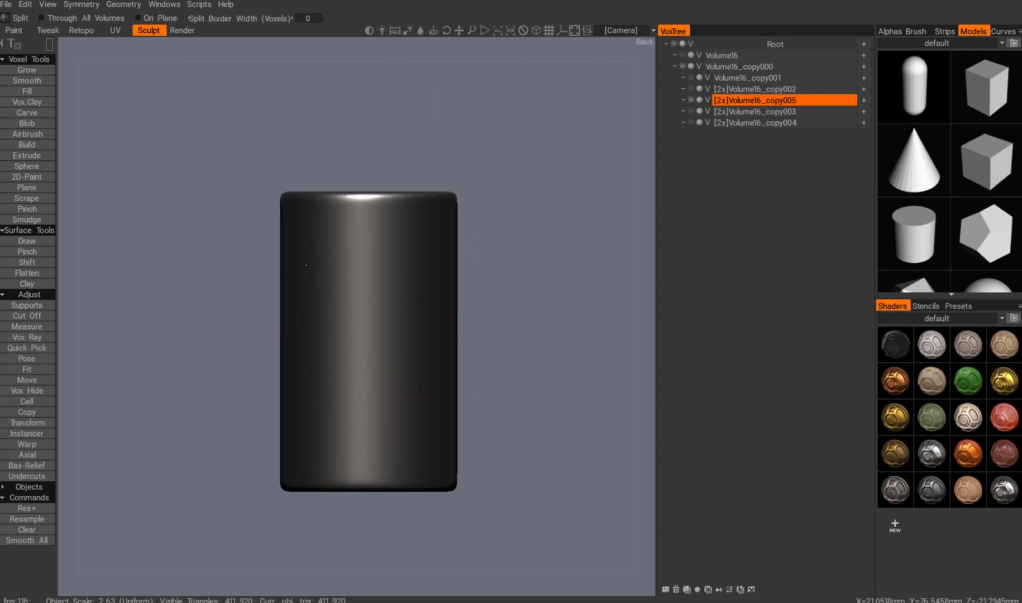
pyautogui.click(27, 487)
pyautogui.moveTo(476, 286); pyautogui.dragTo(480, 286)
pyautogui.click(700, 111)
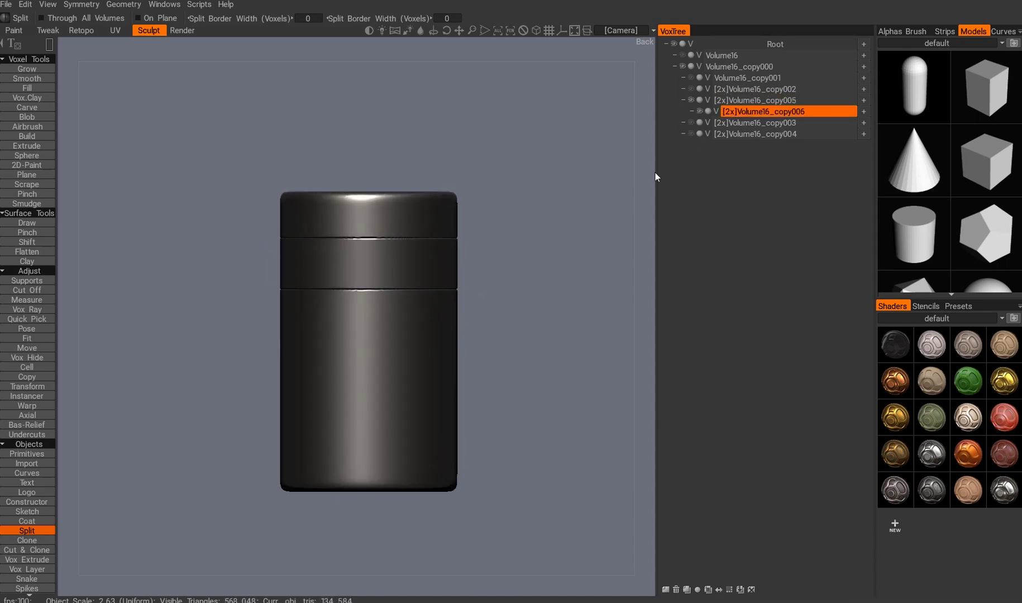
# - Try stacking cloned instances of the split band down the cylinder
pyautogui.rightClick(746, 110)
pyautogui.click(581, 251)
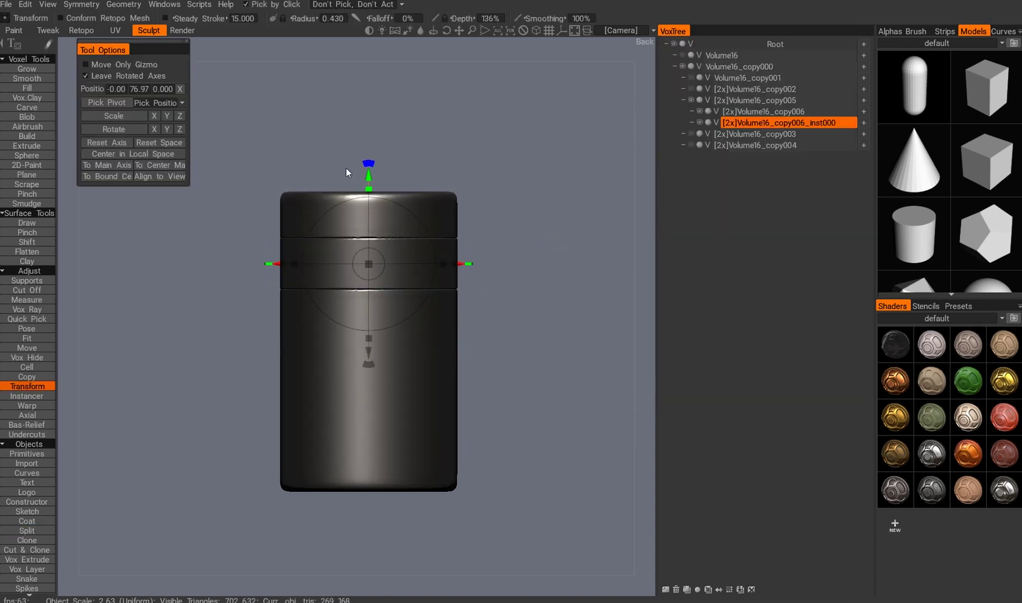
pyautogui.rightClick(778, 122)
pyautogui.moveTo(725, 277)
pyautogui.click(580, 313)
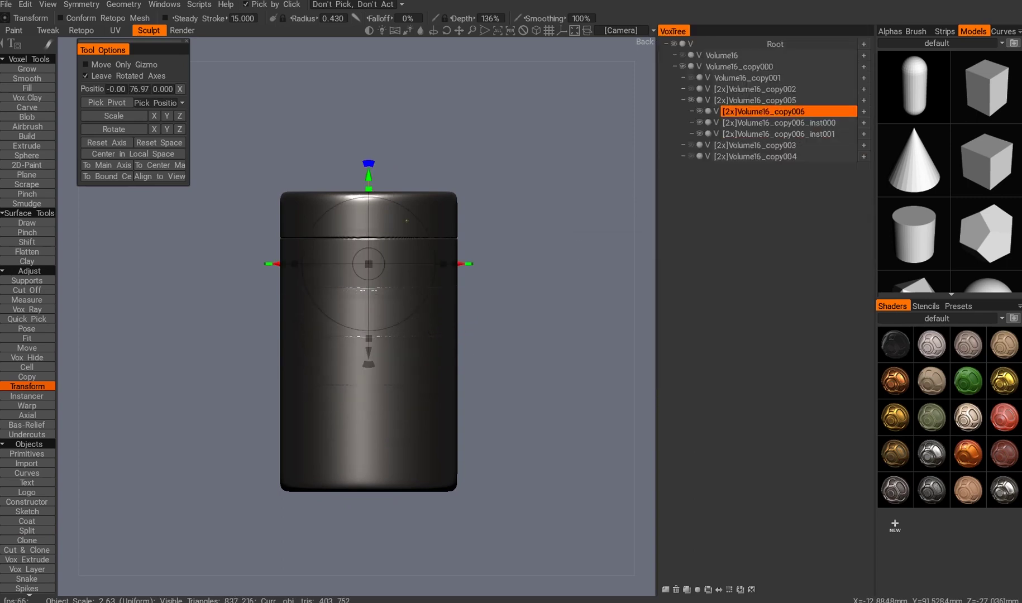
pyautogui.press('Return')
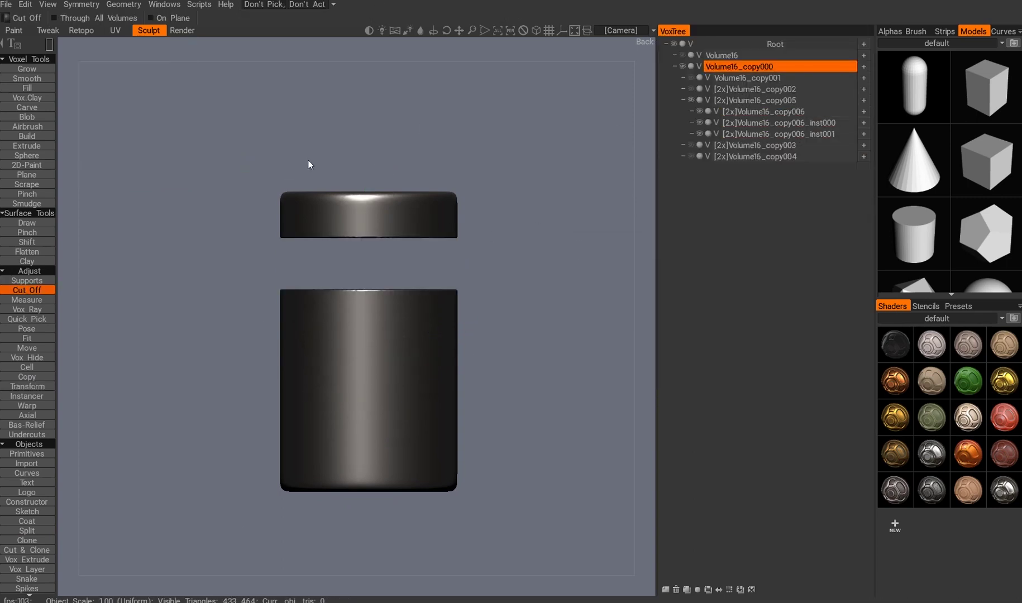
# - Replace the earlier band and its instances with the newly split band and clone one instance of it
pyautogui.click(707, 101)
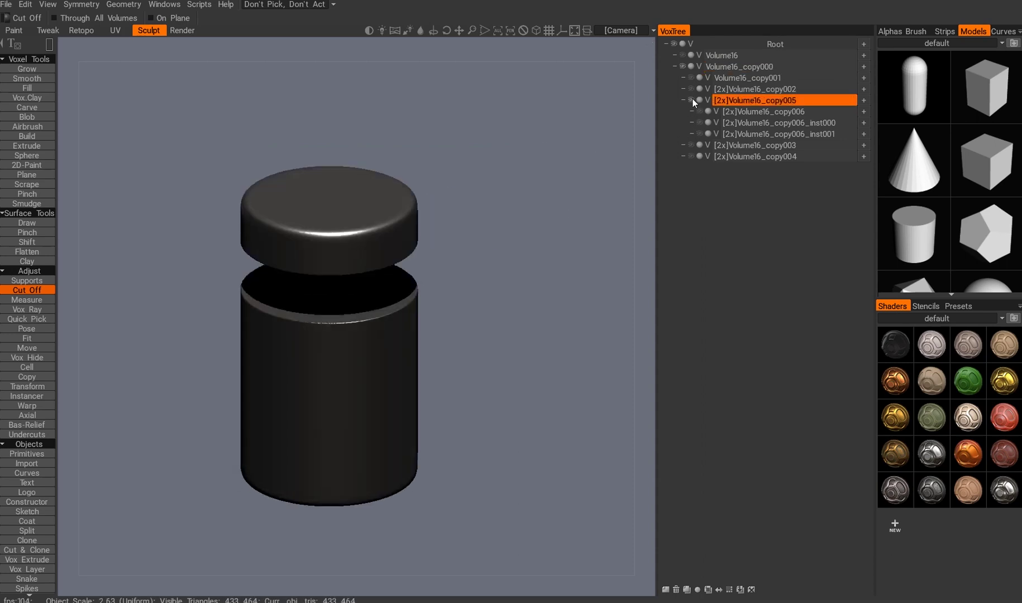
pyautogui.click(707, 134)
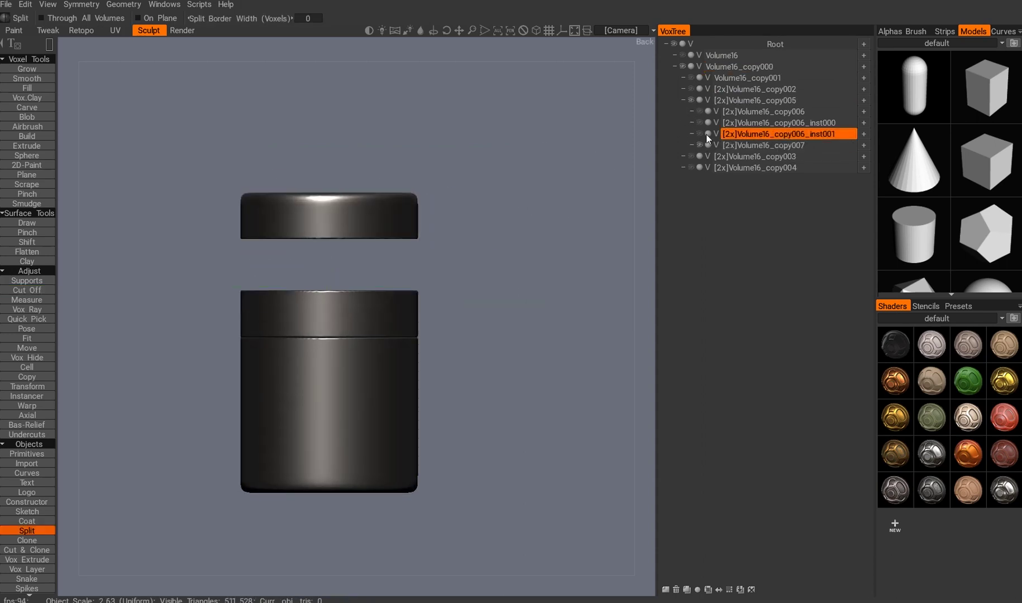
pyautogui.press('t')
pyautogui.rightClick(734, 112)
pyautogui.moveTo(698, 313)
pyautogui.click(559, 244)
# - Clone the band instance three more times so the stacked bands run down the cylinder
pyautogui.rightClick(742, 125)
pyautogui.moveTo(670, 237)
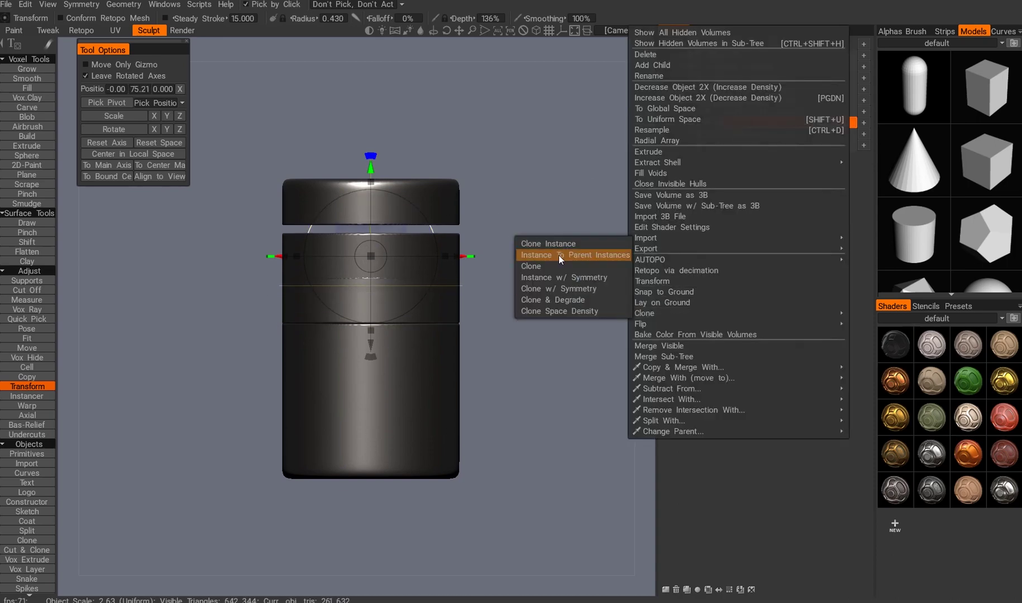
pyautogui.click(564, 286)
pyautogui.rightClick(748, 134)
pyautogui.click(563, 287)
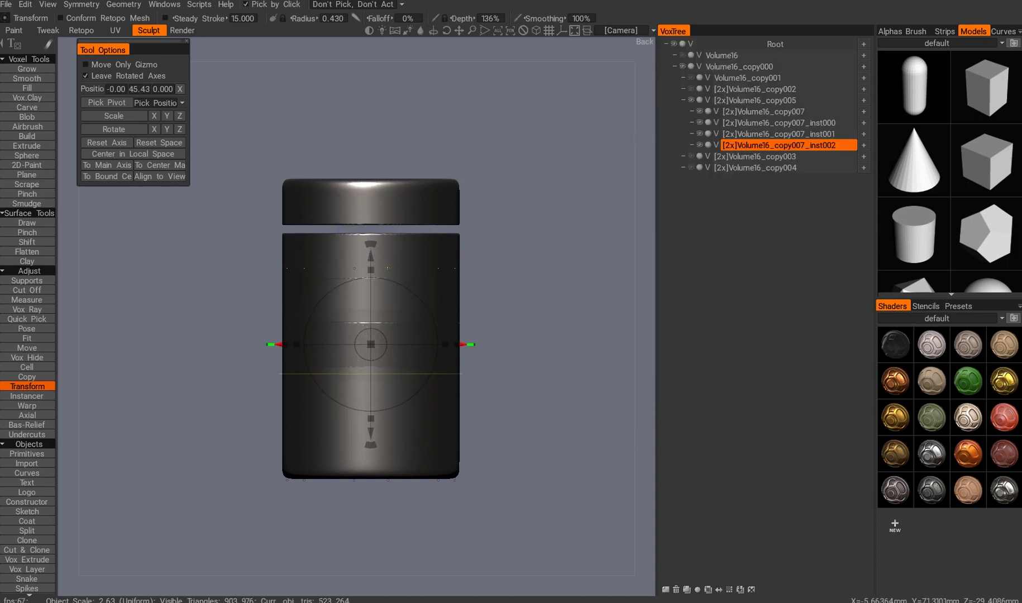
pyautogui.rightClick(754, 145)
pyautogui.click(564, 286)
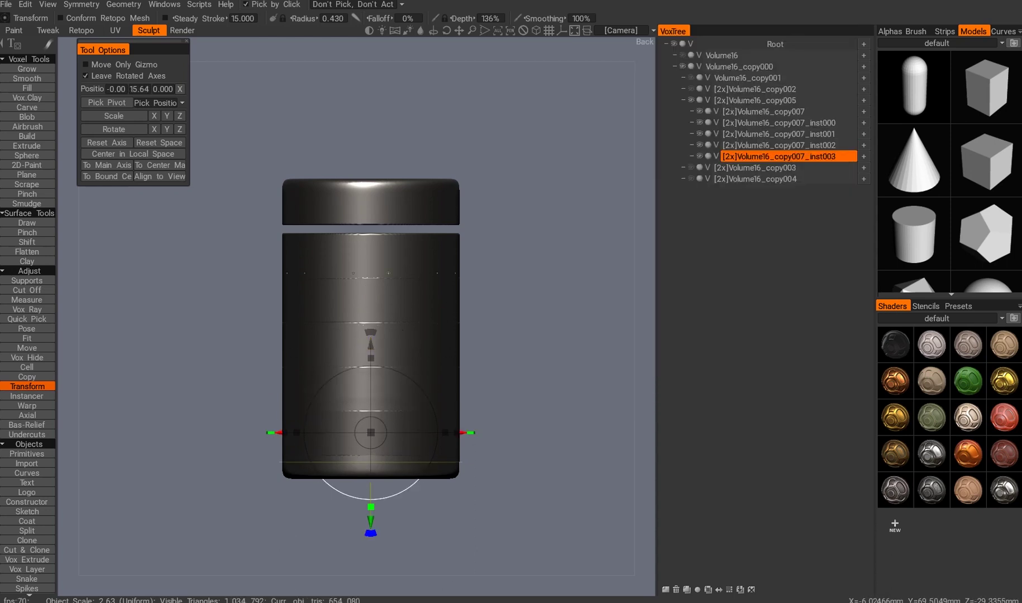
# - Cut off the remaining parent cylinder pieces around the band stack with a rectangle about 80 by 45 mm
pyautogui.click(755, 100)
pyautogui.click(27, 290)
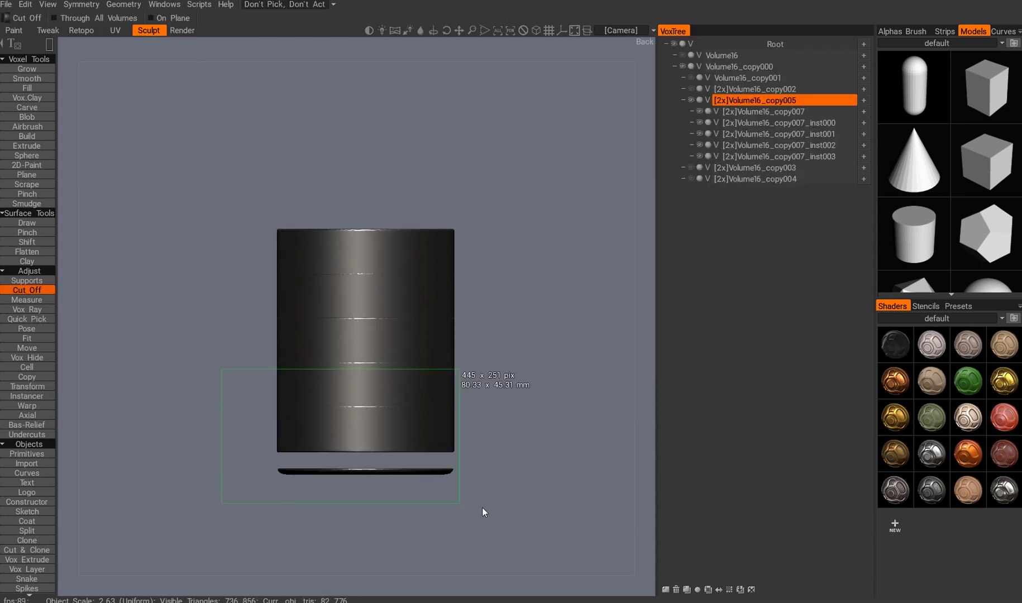
pyautogui.scroll(3, 372, 335)
pyautogui.click(587, 495)
# - Move the first band instance above the source band and cut symmetric round scallops around it
pyautogui.moveTo(751, 122); pyautogui.dragTo(793, 111)
pyautogui.press('s')
pyautogui.moveTo(345, 292); pyautogui.dragTo(450, 268)
pyautogui.click(335, 267)
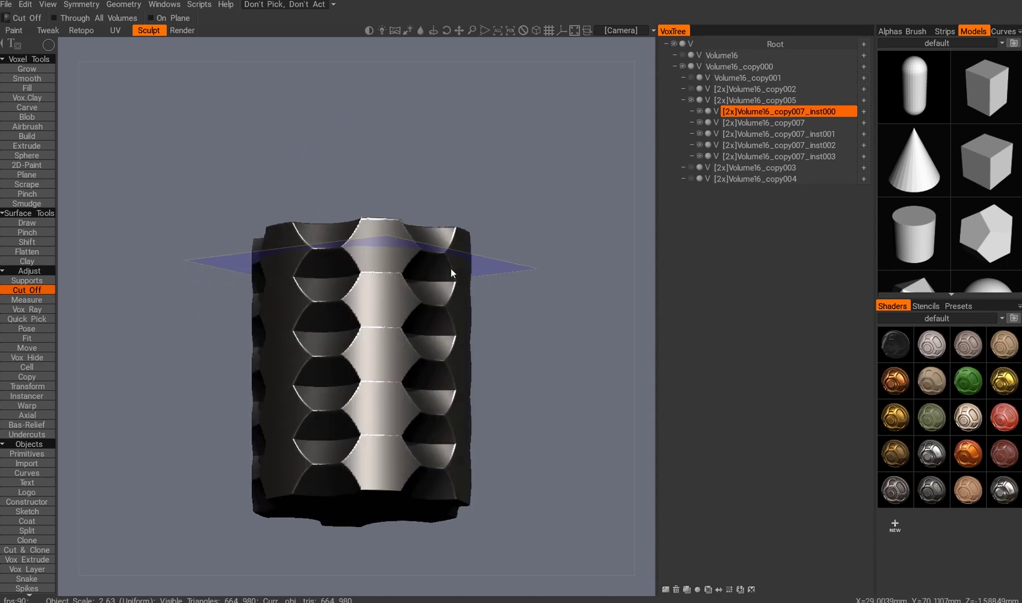
# - Apply the orange shader to the bands and try carving blocky recesses around them with Vox Hide
pyautogui.click(977, 459)
pyautogui.moveTo(453, 213); pyautogui.dragTo(375, 216)
pyautogui.click(26, 358)
pyautogui.moveTo(459, 202); pyautogui.dragTo(499, 337)
pyautogui.moveTo(502, 257)
pyautogui.mouseDown()
pyautogui.moveTo(363, 278)
pyautogui.moveTo(347, 223)
pyautogui.moveTo(431, 280)
pyautogui.moveTo(344, 239)
pyautogui.moveTo(414, 364)
pyautogui.moveTo(369, 313)
pyautogui.moveTo(319, 283)
pyautogui.moveTo(347, 228)
pyautogui.moveTo(454, 295)
pyautogui.moveTo(380, 249)
pyautogui.moveTo(317, 389)
pyautogui.moveTo(369, 313)
pyautogui.moveTo(375, 244)
pyautogui.moveTo(330, 361)
pyautogui.moveTo(344, 180)
pyautogui.moveTo(358, 368)
pyautogui.moveTo(258, 416)
pyautogui.mouseUp()
pyautogui.scroll(2, 348, 223)
pyautogui.moveTo(313, 445); pyautogui.dragTo(228, 317)
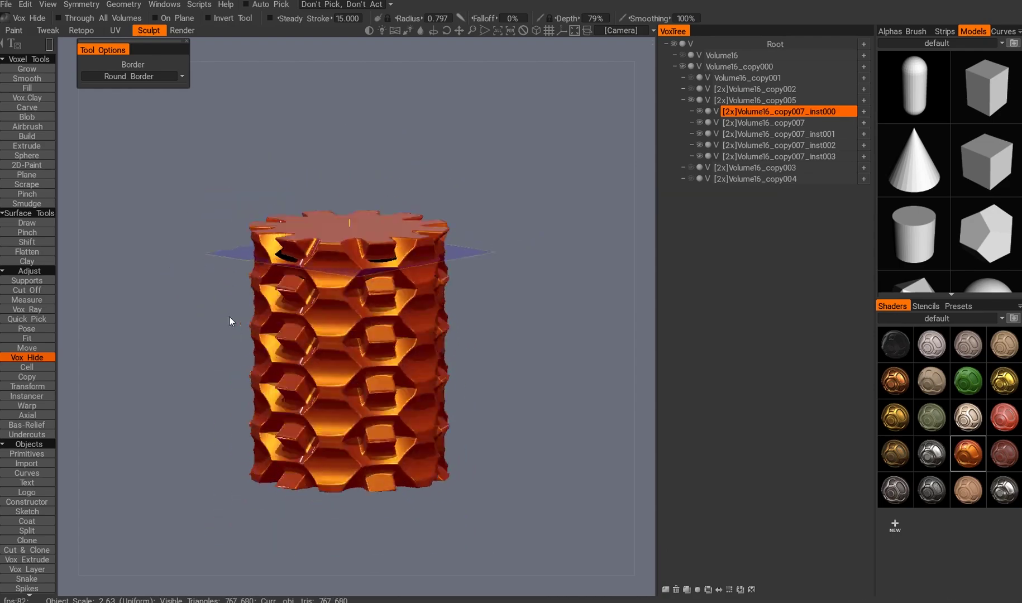
# - Try a lens-shaped band pattern using symmetric circular hides about 15 mm across
pyautogui.moveTo(229, 317)
pyautogui.mouseDown(button='right')
pyautogui.moveTo(353, 303)
pyautogui.moveTo(369, 314)
pyautogui.moveTo(340, 233)
pyautogui.moveTo(338, 315)
pyautogui.moveTo(394, 234)
pyautogui.moveTo(490, 335)
pyautogui.moveTo(342, 277)
pyautogui.moveTo(353, 278)
pyautogui.moveTo(357, 191)
pyautogui.mouseUp(button='right')
pyautogui.moveTo(496, 114); pyautogui.dragTo(303, 243)
pyautogui.moveTo(303, 244); pyautogui.dragTo(334, 212, button='right')
pyautogui.moveTo(330, 211); pyautogui.dragTo(431, 252)
pyautogui.moveTo(292, 251); pyautogui.dragTo(328, 337, button='right')
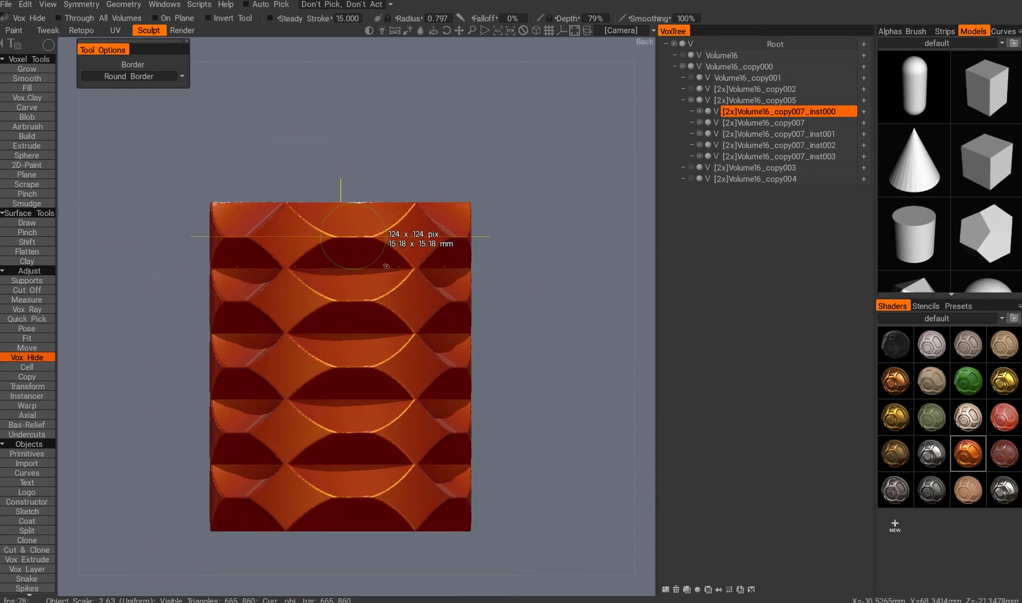
pyautogui.moveTo(385, 266)
pyautogui.mouseDown()
pyautogui.moveTo(354, 388)
pyautogui.moveTo(342, 278)
pyautogui.moveTo(392, 369)
pyautogui.moveTo(243, 393)
pyautogui.mouseUp()
# - Try carving elongated openings around the stacked bands with Vox Hide
pyautogui.scroll(2, 243, 393)
pyautogui.rightClick(294, 278)
pyautogui.keyDown('alt'); pyautogui.moveTo(286, 338); pyautogui.dragTo(307, 201); pyautogui.keyUp('alt')
pyautogui.scroll(-3, 293, 243)
pyautogui.scroll(4, 307, 201)
pyautogui.moveTo(254, 123); pyautogui.dragTo(356, 148)
pyautogui.moveTo(357, 150)
pyautogui.keyDown('alt'); pyautogui.mouseDown()
pyautogui.moveTo(409, 194)
pyautogui.moveTo(381, 232)
pyautogui.moveTo(402, 259)
pyautogui.moveTo(376, 330)
pyautogui.mouseUp(); pyautogui.keyUp('alt')
pyautogui.scroll(-2, 415, 276)
# - Load the Metal shader set and apply a polished metal shader to the bands
pyautogui.click(895, 345)
pyautogui.click(931, 453)
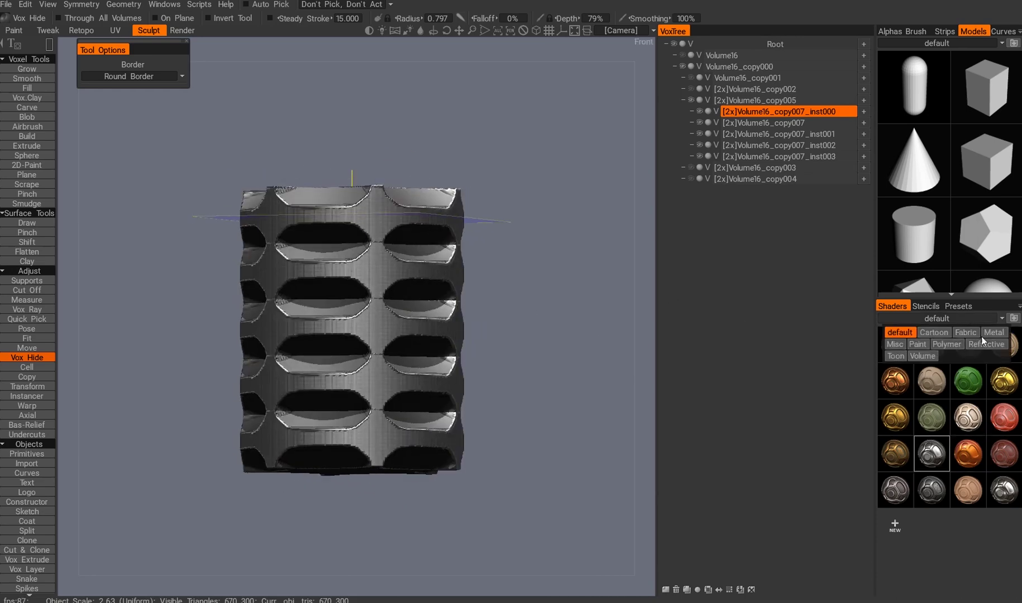
pyautogui.click(981, 336)
pyautogui.click(895, 453)
pyautogui.keyDown('alt'); pyautogui.moveTo(441, 313); pyautogui.dragTo(406, 356); pyautogui.keyUp('alt')
pyautogui.click(931, 453)
# - Try hiding shapes through the band stack from the top view and undo the last hide
pyautogui.keyDown('alt'); pyautogui.moveTo(492, 363); pyautogui.dragTo(347, 277); pyautogui.keyUp('alt')
pyautogui.press('space')
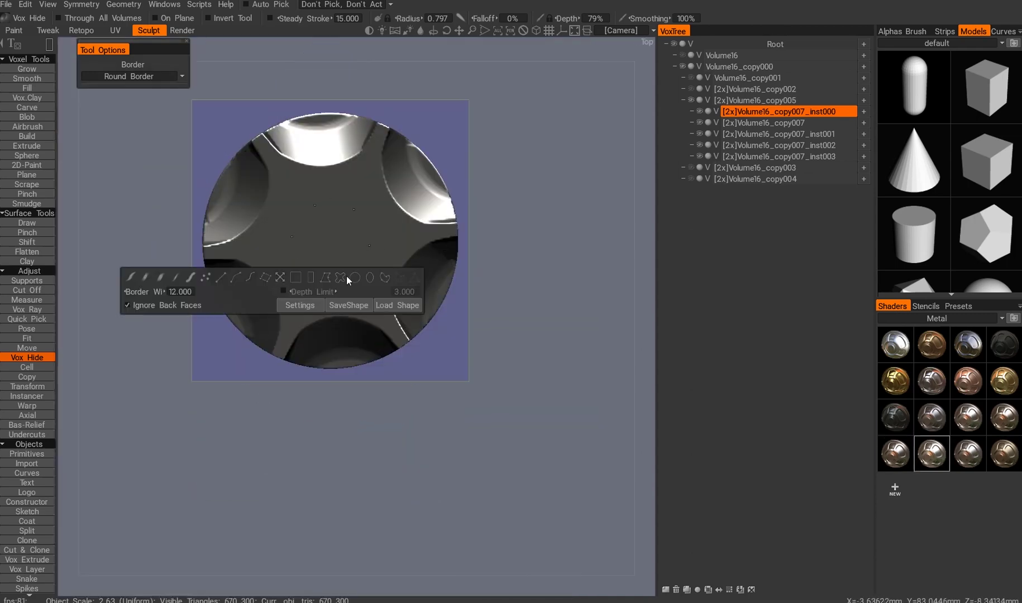
pyautogui.moveTo(270, 307)
pyautogui.keyDown('alt'); pyautogui.mouseDown()
pyautogui.moveTo(313, 274)
pyautogui.moveTo(296, 251)
pyautogui.moveTo(338, 196)
pyautogui.mouseUp(); pyautogui.keyUp('alt')
pyautogui.scroll(5, 294, 247)
pyautogui.hotkey('ctrl', 'z')
pyautogui.keyDown('alt'); pyautogui.moveTo(366, 149); pyautogui.dragTo(290, 331); pyautogui.keyUp('alt')
pyautogui.scroll(-5, 333, 358)
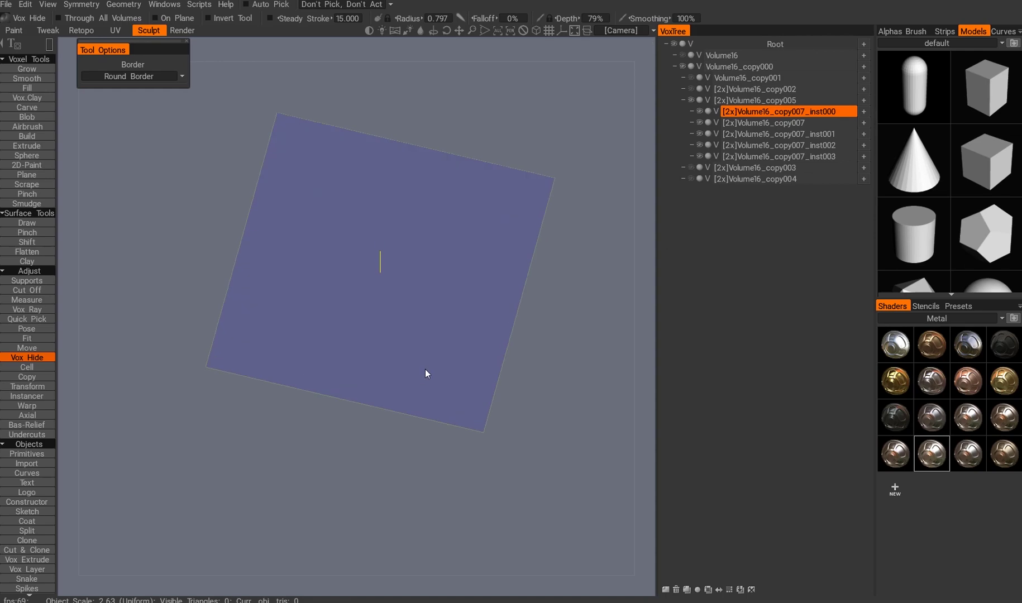
pyautogui.keyDown('alt'); pyautogui.moveTo(426, 372); pyautogui.dragTo(403, 210); pyautogui.keyUp('alt')
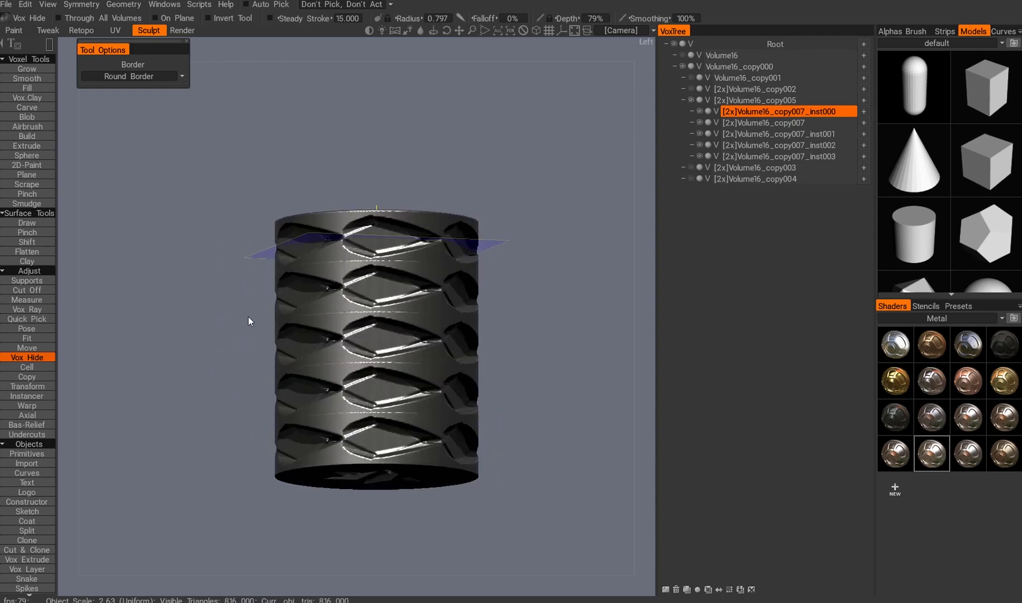
# - Try another symmetric hide on the diamond-patterned bands and inspect the stack from several angles
pyautogui.keyDown('alt'); pyautogui.moveTo(343, 263); pyautogui.dragTo(472, 208); pyautogui.keyUp('alt')
pyautogui.keyDown('alt'); pyautogui.moveTo(471, 208); pyautogui.dragTo(240, 303, button='right'); pyautogui.keyUp('alt')
pyautogui.keyDown('alt'); pyautogui.moveTo(425, 333); pyautogui.dragTo(430, 379); pyautogui.keyUp('alt')
pyautogui.click(454, 281)
pyautogui.moveTo(447, 276)
pyautogui.keyDown('alt'); pyautogui.mouseDown()
pyautogui.moveTo(385, 228)
pyautogui.moveTo(346, 275)
pyautogui.moveTo(529, 139)
pyautogui.mouseUp(); pyautogui.keyUp('alt')
pyautogui.keyDown('alt'); pyautogui.moveTo(402, 235); pyautogui.dragTo(360, 265); pyautogui.keyUp('alt')
pyautogui.moveTo(394, 332)
pyautogui.keyDown('alt'); pyautogui.mouseDown()
pyautogui.moveTo(406, 363)
pyautogui.moveTo(413, 313)
pyautogui.moveTo(425, 363)
pyautogui.mouseUp(); pyautogui.keyUp('alt')
pyautogui.moveTo(257, 230); pyautogui.dragTo(426, 394)
# - Try trimming the bands into a faceted six-sided shape with Vox Hide
pyautogui.moveTo(420, 240)
pyautogui.keyDown('alt'); pyautogui.mouseDown()
pyautogui.moveTo(422, 292)
pyautogui.moveTo(422, 256)
pyautogui.moveTo(387, 266)
pyautogui.moveTo(357, 313)
pyautogui.moveTo(340, 311)
pyautogui.mouseUp(); pyautogui.keyUp('alt')
pyautogui.click(336, 206)
pyautogui.press('e')
pyautogui.keyDown('alt'); pyautogui.moveTo(248, 229); pyautogui.dragTo(270, 382); pyautogui.keyUp('alt')
pyautogui.keyDown('alt'); pyautogui.moveTo(351, 311); pyautogui.dragTo(360, 386); pyautogui.keyUp('alt')
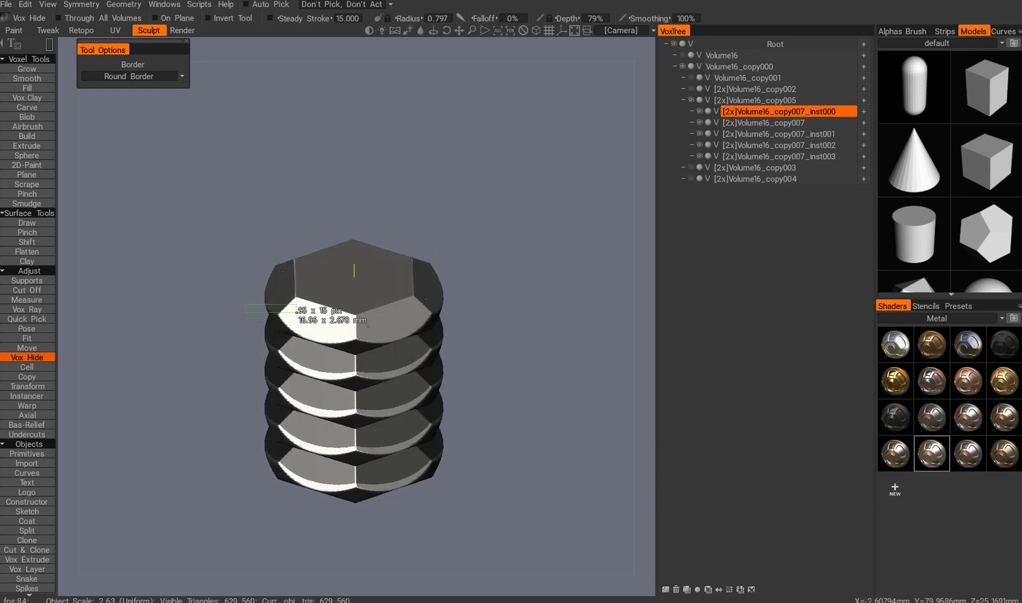
# - Carve slanted, twisted recesses around the stacked bands with an elliptical Vox Hide shape
pyautogui.press('e')
pyautogui.moveTo(480, 356)
pyautogui.keyDown('alt'); pyautogui.mouseDown()
pyautogui.moveTo(490, 322)
pyautogui.moveTo(442, 377)
pyautogui.moveTo(479, 301)
pyautogui.moveTo(295, 420)
pyautogui.moveTo(251, 386)
pyautogui.moveTo(253, 371)
pyautogui.mouseUp(); pyautogui.keyUp('alt')
pyautogui.keyDown('alt'); pyautogui.moveTo(283, 309); pyautogui.dragTo(186, 380); pyautogui.keyUp('alt')
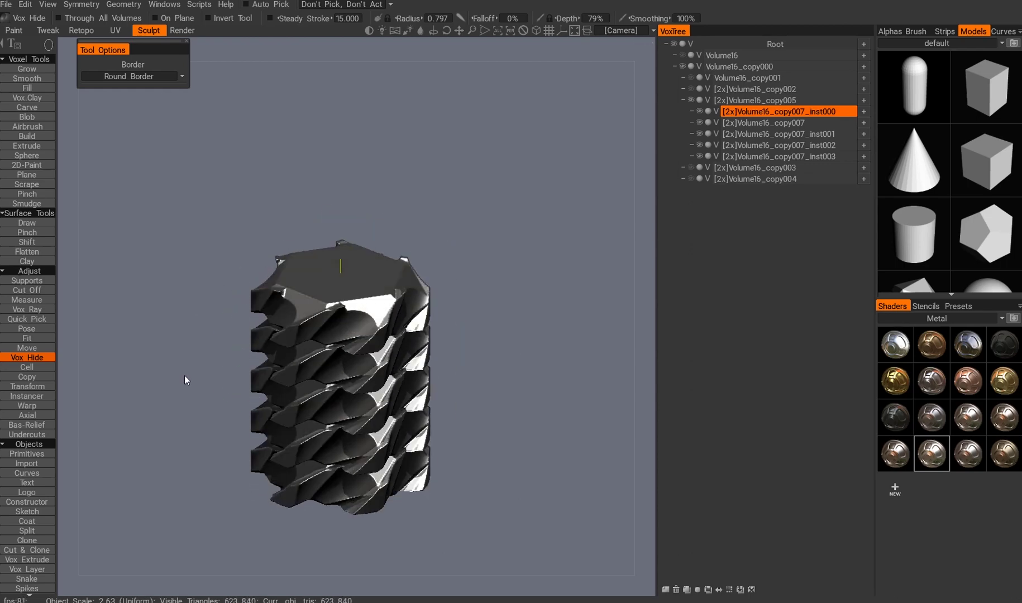
# - Try carving scalloped facets into the rims of the stacked bands with symmetric Vox Hide
pyautogui.keyDown('alt'); pyautogui.moveTo(239, 254); pyautogui.dragTo(241, 330); pyautogui.keyUp('alt')
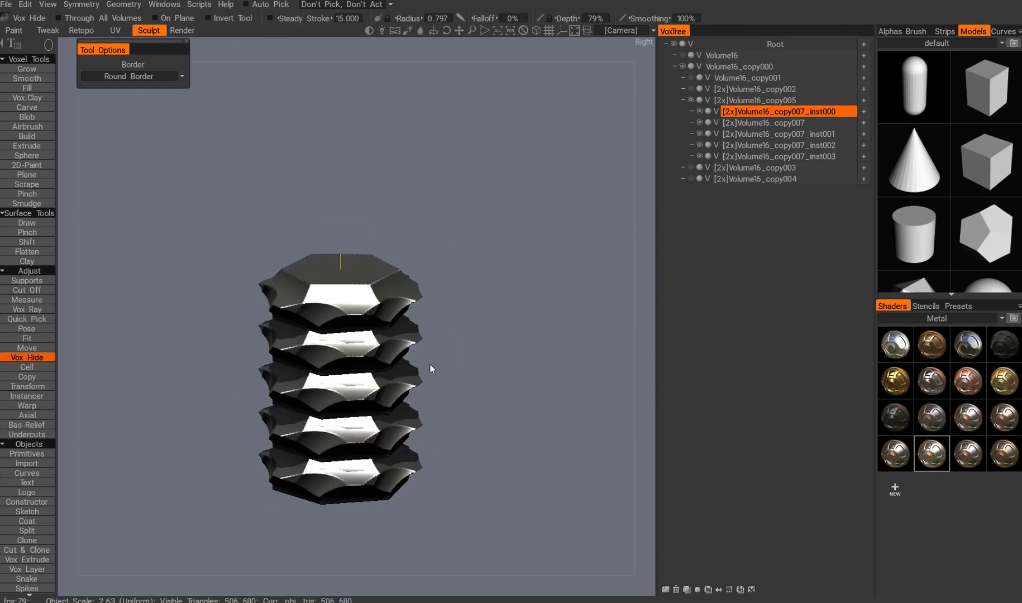
pyautogui.keyDown('alt'); pyautogui.moveTo(313, 253); pyautogui.dragTo(315, 304); pyautogui.keyUp('alt')
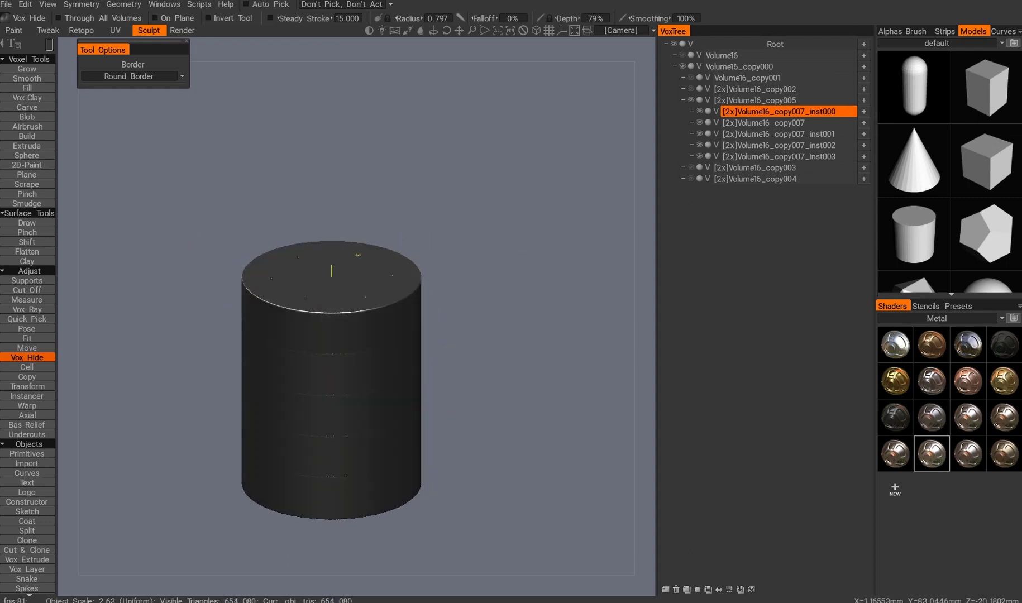
pyautogui.keyDown('alt'); pyautogui.moveTo(212, 297); pyautogui.dragTo(380, 289); pyautogui.keyUp('alt')
pyautogui.moveTo(232, 311)
pyautogui.keyDown('alt'); pyautogui.mouseDown()
pyautogui.moveTo(255, 278)
pyautogui.moveTo(331, 262)
pyautogui.mouseUp(); pyautogui.keyUp('alt')
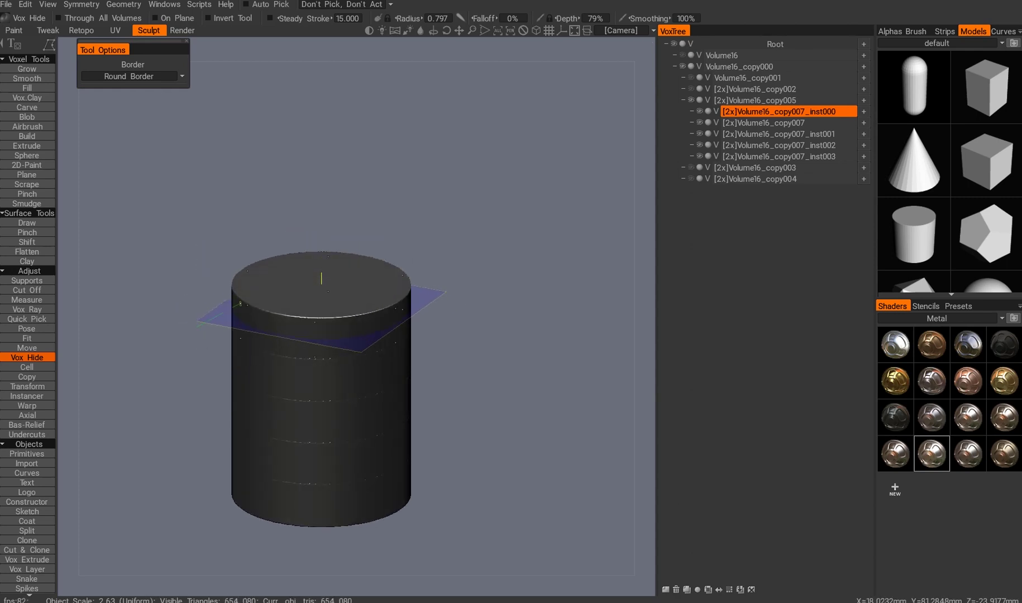
# - Carve the bands into six radial cylindrical studs around a hexagonal core with symmetric Vox Hide
pyautogui.keyDown('alt'); pyautogui.moveTo(351, 217); pyautogui.dragTo(300, 229); pyautogui.keyUp('alt')
pyautogui.rightClick(400, 311)
pyautogui.keyDown('alt'); pyautogui.moveTo(402, 383); pyautogui.dragTo(465, 355); pyautogui.keyUp('alt')
pyautogui.rightClick(466, 355)
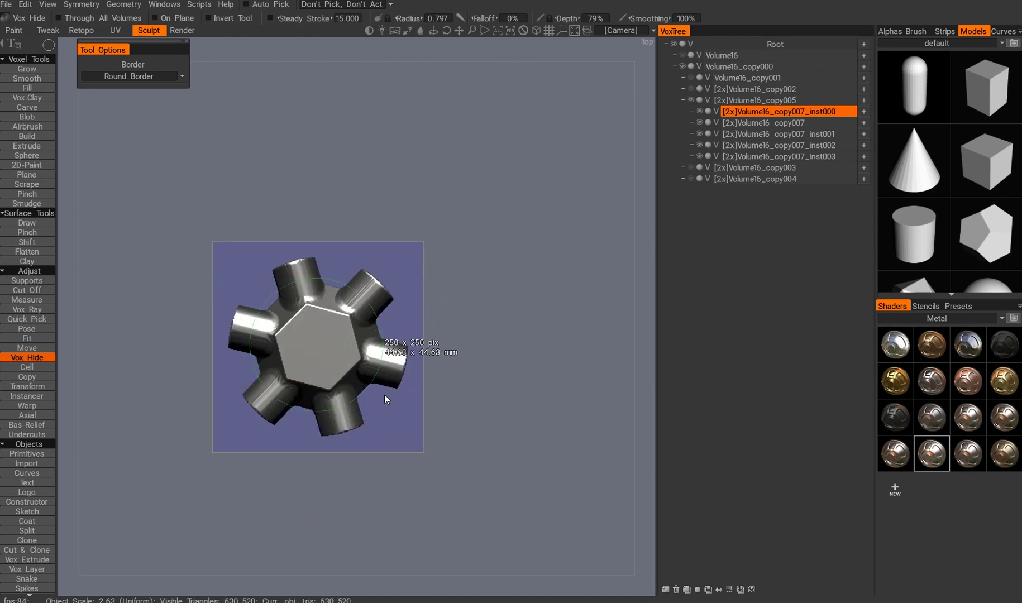
pyautogui.keyDown('alt'); pyautogui.moveTo(425, 312); pyautogui.dragTo(333, 264); pyautogui.keyUp('alt')
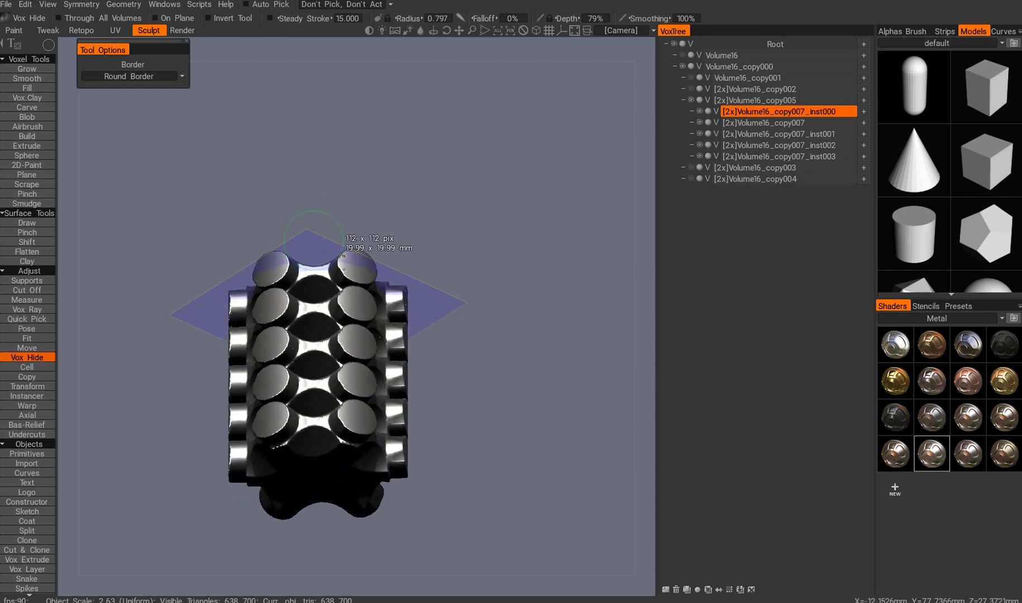
# - Try cutting round holes into the studs and notches between them with Vox Hide
pyautogui.keyDown('alt'); pyautogui.moveTo(257, 350); pyautogui.dragTo(322, 339); pyautogui.keyUp('alt')
pyautogui.scroll(3, 323, 339)
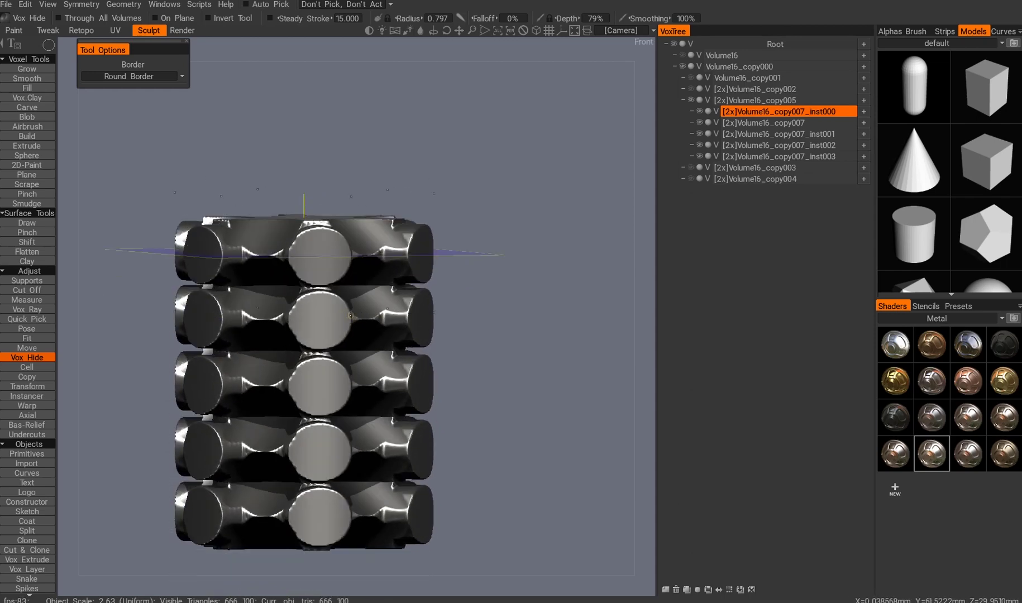
pyautogui.scroll(-3, 341, 296)
pyautogui.keyDown('alt'); pyautogui.moveTo(406, 325); pyautogui.dragTo(313, 378); pyautogui.keyUp('alt')
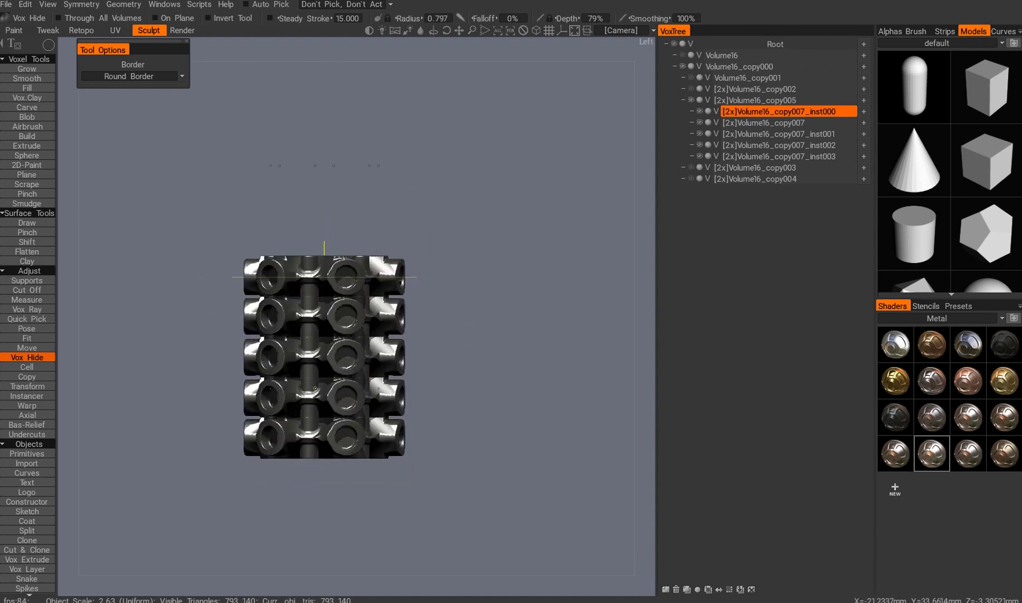
pyautogui.scroll(4, 293, 286)
pyautogui.keyDown('alt'); pyautogui.moveTo(304, 232); pyautogui.dragTo(241, 225); pyautogui.keyUp('alt')
pyautogui.keyDown('alt'); pyautogui.moveTo(306, 223); pyautogui.dragTo(335, 212); pyautogui.keyUp('alt')
# - Duplicate Volume16_copy002 as an outer cylinder and apply a different metal shader to the copy
pyautogui.click(741, 90)
pyautogui.click(686, 590)
pyautogui.click(922, 427)
pyautogui.keyDown('alt'); pyautogui.moveTo(339, 323); pyautogui.dragTo(374, 304, button='middle'); pyautogui.keyUp('alt')
pyautogui.press('s')
pyautogui.click(303, 261)
pyautogui.keyDown('alt'); pyautogui.moveTo(301, 323); pyautogui.dragTo(287, 330, button='middle'); pyautogui.keyUp('alt')
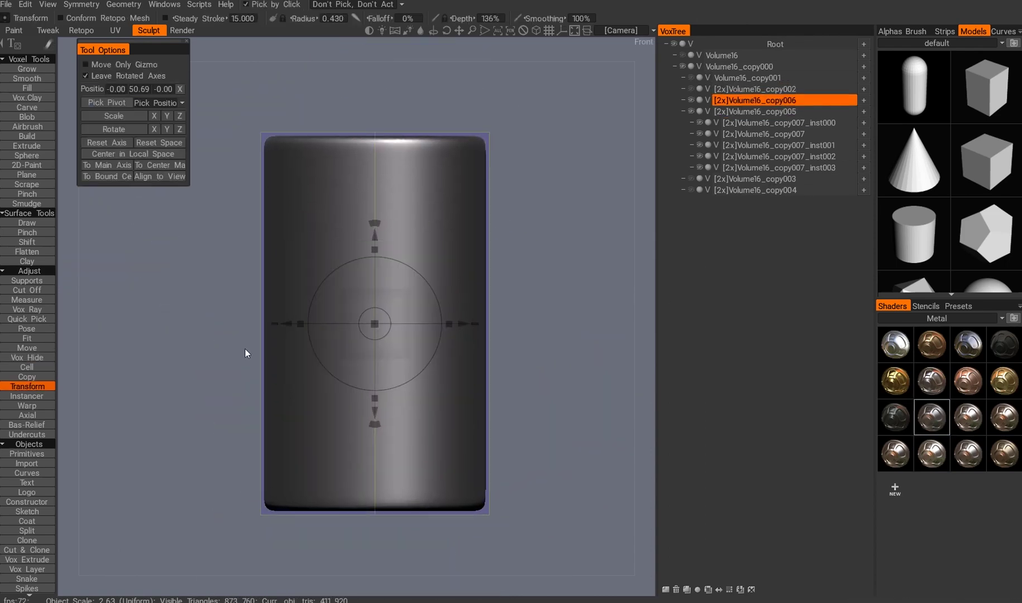
# - Hollow the duplicated cylinder into an open shell with a circular Vox Hide shape about 52 mm wide
pyautogui.click(284, 475)
pyautogui.keyDown('alt'); pyautogui.moveTo(284, 475); pyautogui.dragTo(466, 385); pyautogui.keyUp('alt')
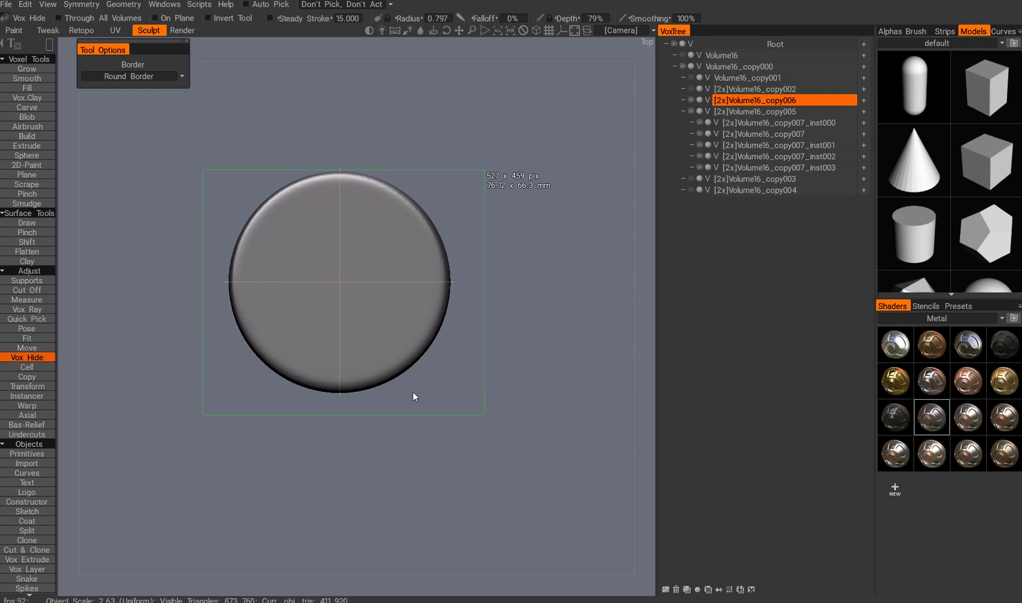
pyautogui.keyDown('alt'); pyautogui.moveTo(428, 345); pyautogui.dragTo(287, 178); pyautogui.keyUp('alt')
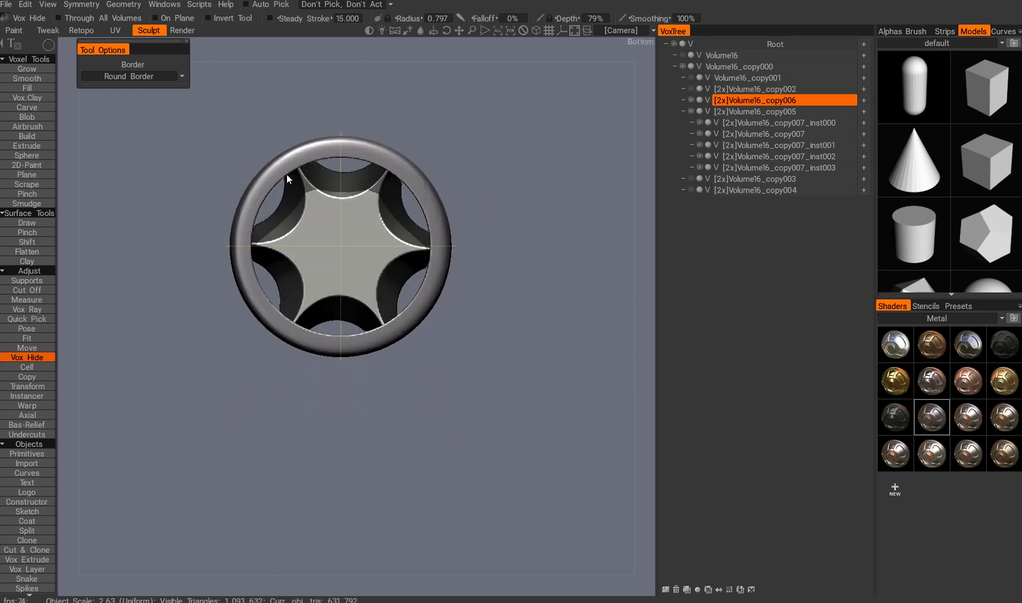
pyautogui.moveTo(440, 320)
pyautogui.keyDown('alt'); pyautogui.mouseDown()
pyautogui.moveTo(335, 282)
pyautogui.moveTo(398, 420)
pyautogui.moveTo(455, 284)
pyautogui.mouseUp(); pyautogui.keyUp('alt')
pyautogui.press('space')
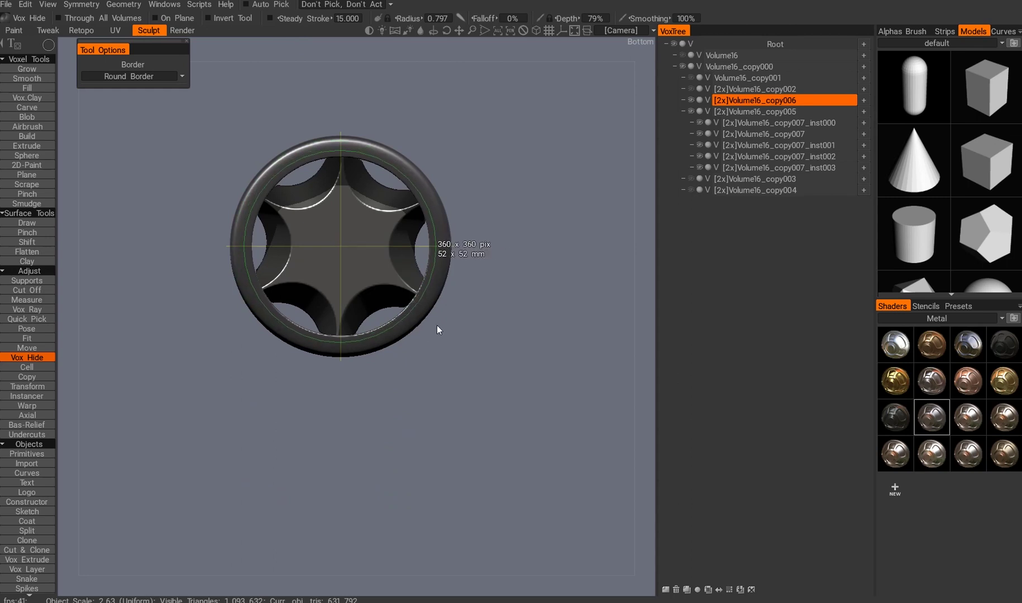
pyautogui.keyDown('alt'); pyautogui.moveTo(437, 328); pyautogui.dragTo(318, 232); pyautogui.keyUp('alt')
# - Enable X, Y, Z mirror symmetry centred on the shell's bounding box
pyautogui.click(245, 154)
pyautogui.moveTo(245, 153)
pyautogui.keyDown('alt'); pyautogui.mouseDown()
pyautogui.moveTo(401, 336)
pyautogui.moveTo(346, 331)
pyautogui.mouseUp(); pyautogui.keyUp('alt')
pyautogui.press('s')
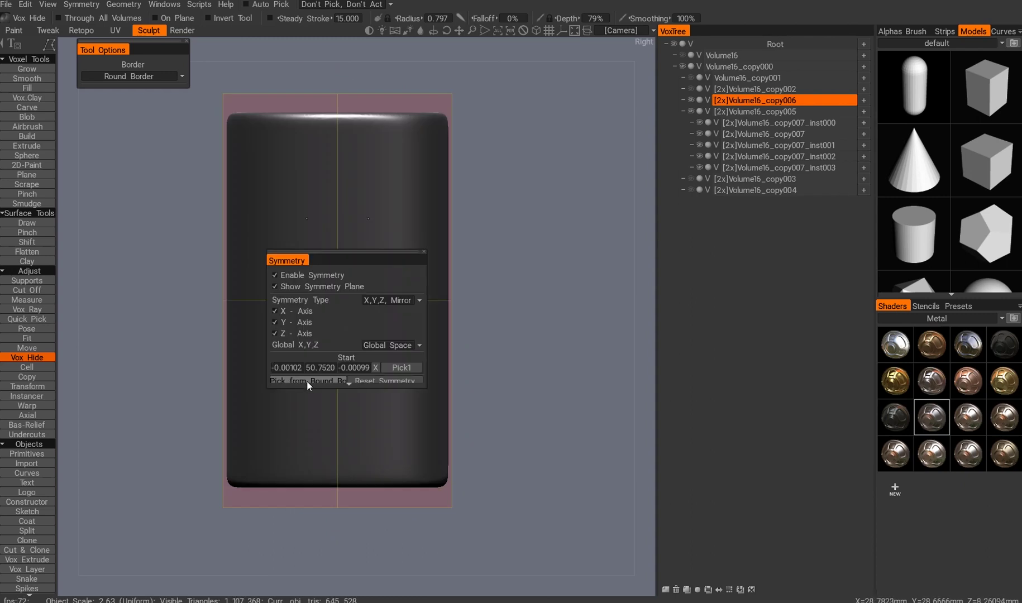
pyautogui.click(307, 380)
pyautogui.click(234, 139)
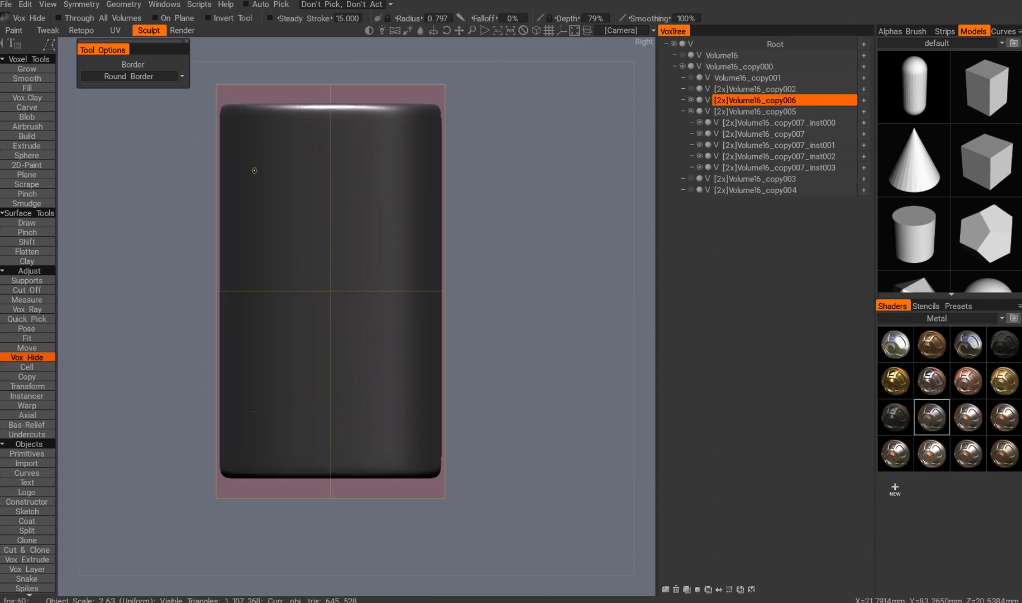
# - Cut mirrored polygonal windows and round holes through the shell's walls with Vox Hide
pyautogui.click(239, 128)
pyautogui.keyDown('alt'); pyautogui.moveTo(239, 128); pyautogui.dragTo(290, 213); pyautogui.keyUp('alt')
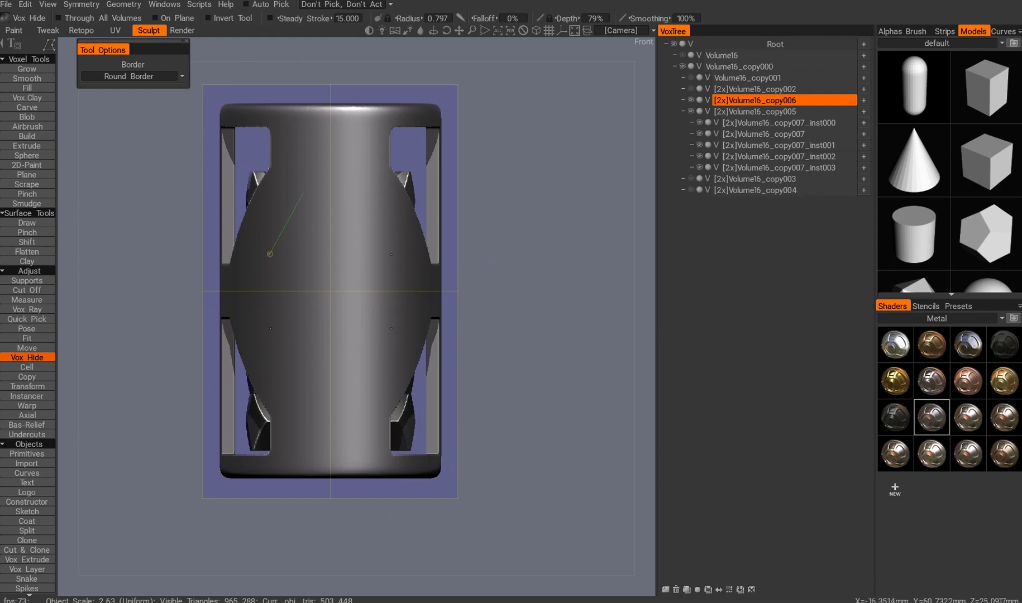
pyautogui.keyDown('alt'); pyautogui.moveTo(335, 299); pyautogui.dragTo(342, 346); pyautogui.keyUp('alt')
pyautogui.keyDown('alt'); pyautogui.moveTo(332, 478); pyautogui.dragTo(310, 272); pyautogui.keyUp('alt')
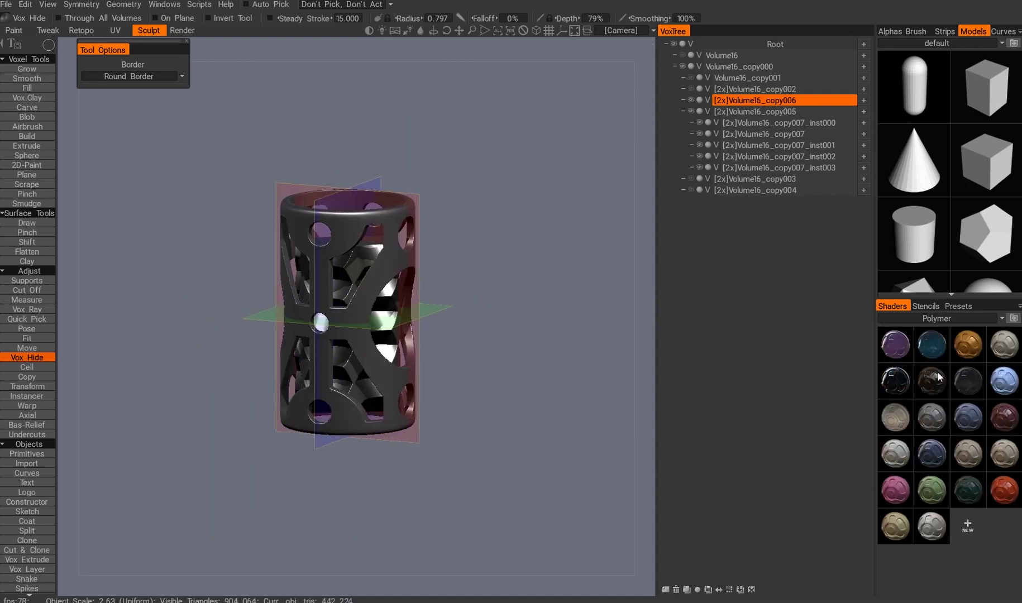
# - Apply a light grey polymer shader to the shell and scale it around the bands with Transform
pyautogui.keyDown('alt'); pyautogui.moveTo(442, 318); pyautogui.dragTo(313, 335); pyautogui.keyUp('alt')
pyautogui.press('t')
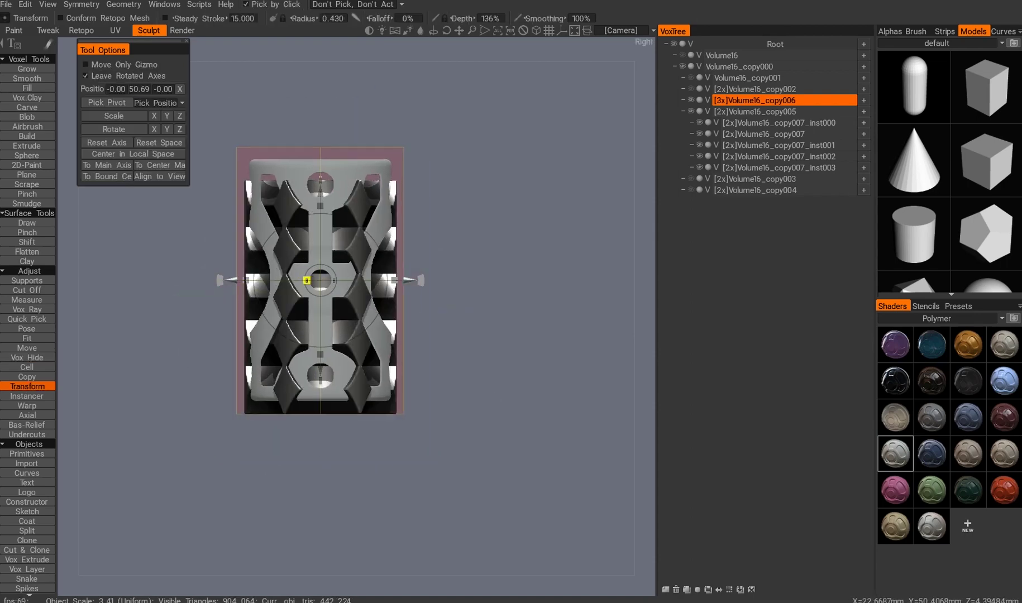
pyautogui.keyDown('alt'); pyautogui.moveTo(335, 193); pyautogui.dragTo(208, 403); pyautogui.keyUp('alt')
pyautogui.press('q')
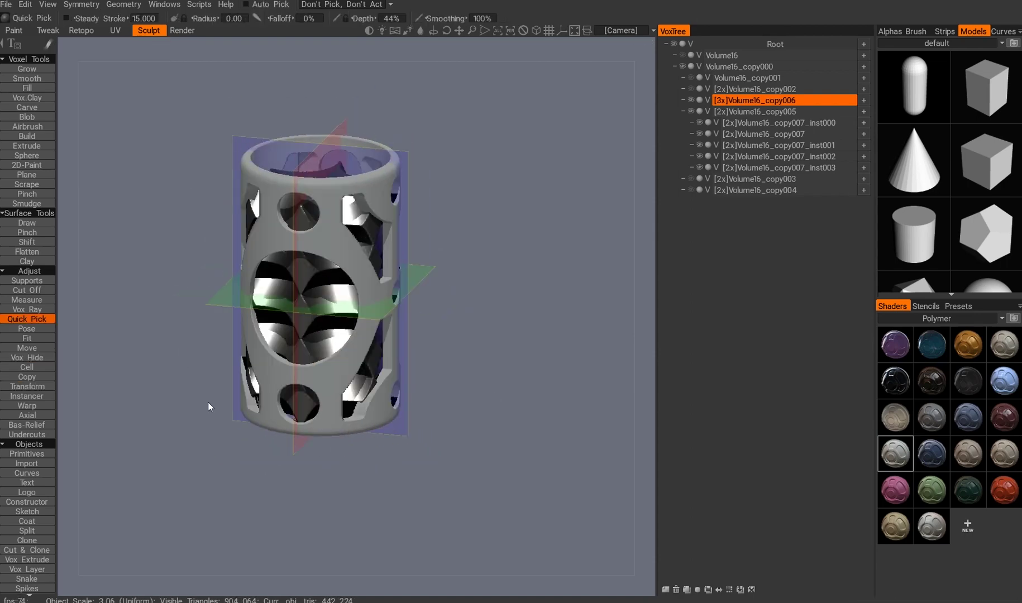
pyautogui.keyDown('alt'); pyautogui.moveTo(366, 367); pyautogui.dragTo(296, 277); pyautogui.keyUp('alt')
# - Trim the shell's side walls and restore its end rings with mirrored Vox Hide rectangles about 52 by 8 mm
pyautogui.press('t')
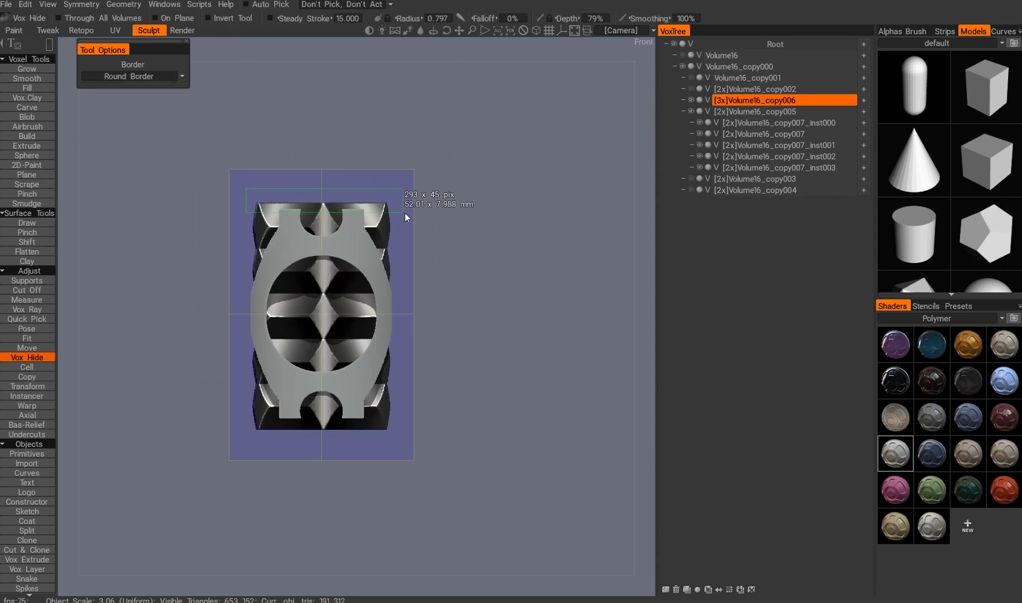
pyautogui.hotkey('ctrl', 'z')
pyautogui.keyDown('alt'); pyautogui.moveTo(404, 213); pyautogui.dragTo(368, 320); pyautogui.keyUp('alt')
pyautogui.keyDown('alt'); pyautogui.moveTo(277, 364); pyautogui.dragTo(335, 363); pyautogui.keyUp('alt')
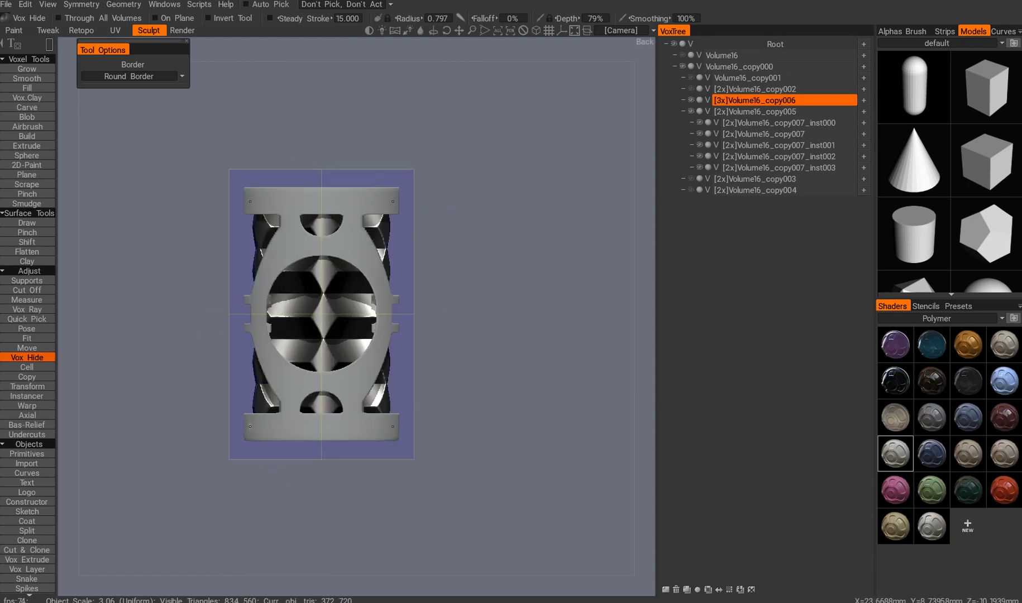
pyautogui.keyDown('alt'); pyautogui.moveTo(243, 436); pyautogui.dragTo(316, 346); pyautogui.keyUp('alt')
pyautogui.scroll(2, 296, 406)
pyautogui.keyDown('alt'); pyautogui.moveTo(340, 401); pyautogui.dragTo(262, 385); pyautogui.keyUp('alt')
pyautogui.keyDown('alt'); pyautogui.moveTo(349, 349); pyautogui.dragTo(321, 289); pyautogui.keyUp('alt')
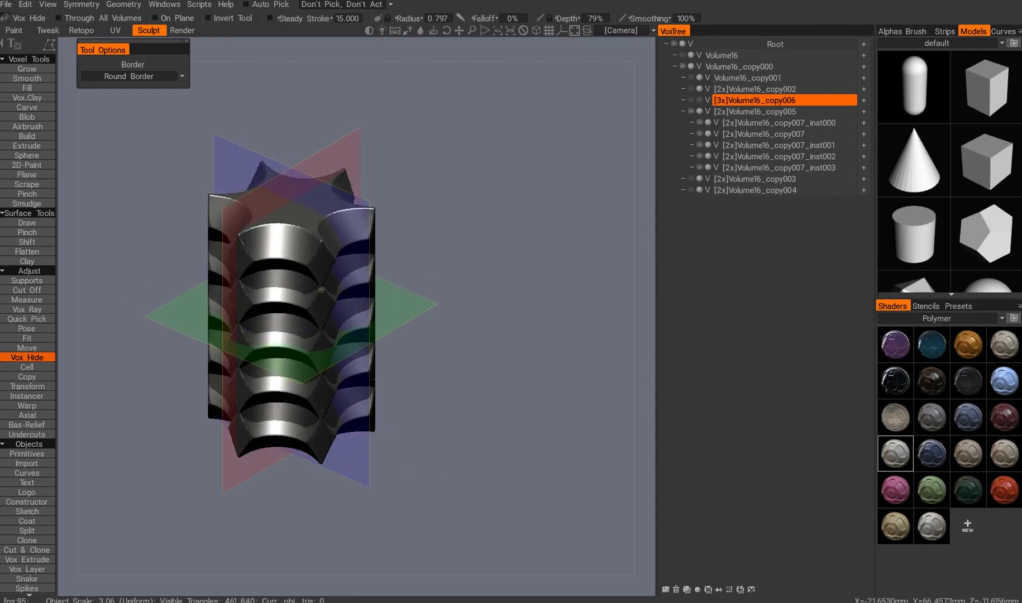
# - Select the Volume16_copy007_inst000 band and try a six-armed hollow core with slanted side grooves using symmetric Vox Hide
pyautogui.click(699, 122)
pyautogui.keyDown('alt'); pyautogui.moveTo(290, 199); pyautogui.dragTo(332, 263); pyautogui.keyUp('alt')
pyautogui.keyDown('alt'); pyautogui.moveTo(365, 227); pyautogui.dragTo(258, 170); pyautogui.keyUp('alt')
pyautogui.keyDown('alt'); pyautogui.moveTo(325, 104); pyautogui.dragTo(261, 241); pyautogui.keyUp('alt')
pyautogui.keyDown('alt'); pyautogui.moveTo(399, 167); pyautogui.dragTo(312, 254); pyautogui.keyUp('alt')
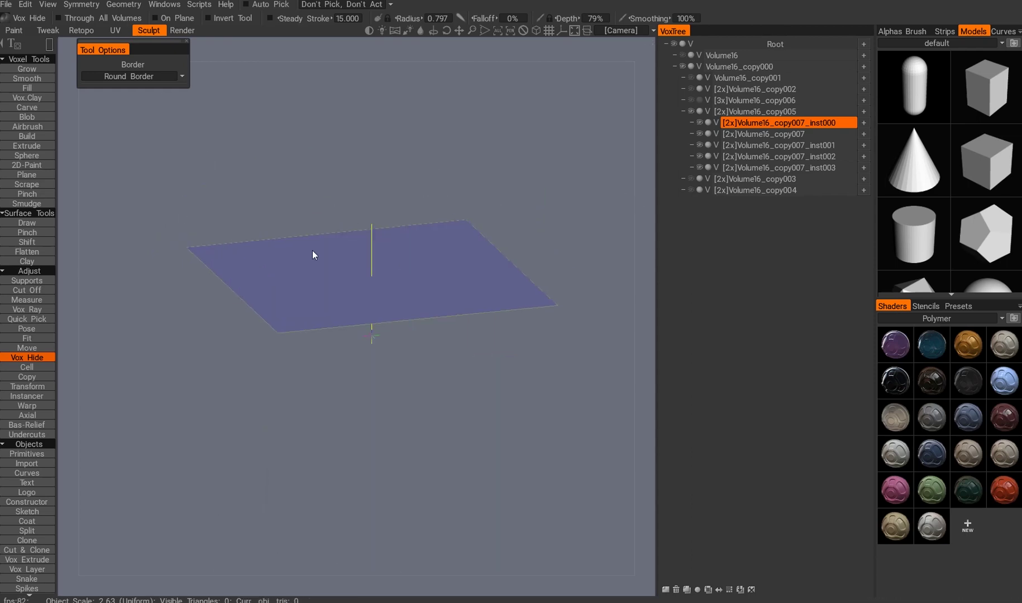
pyautogui.keyDown('alt'); pyautogui.moveTo(251, 222); pyautogui.dragTo(409, 426); pyautogui.keyUp('alt')
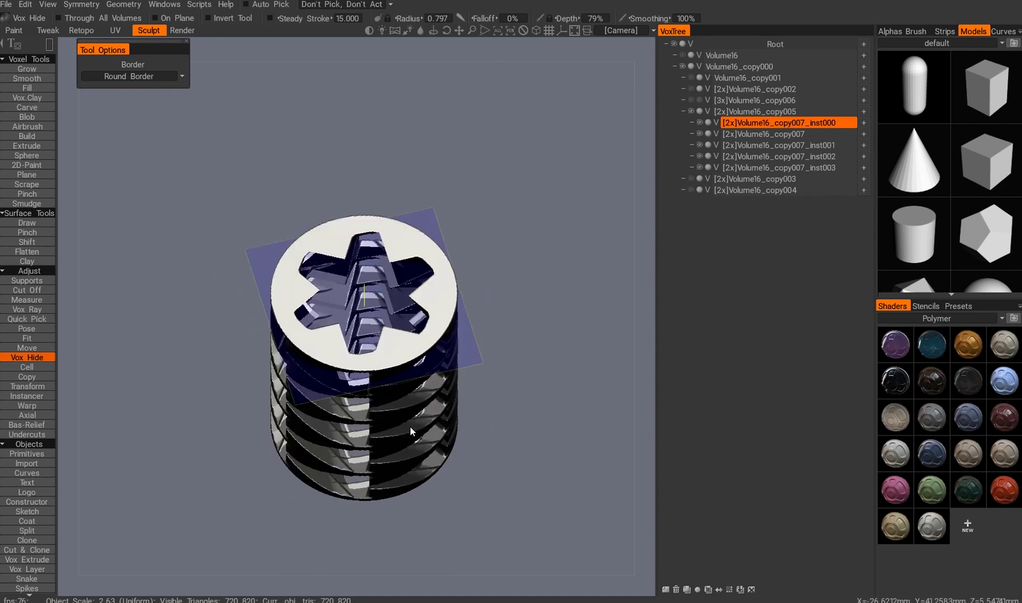
# - Carve slanted blade-like facets around the bands with Vox Hide and preview the stack in the Render room
pyautogui.keyDown('alt'); pyautogui.moveTo(146, 84); pyautogui.dragTo(284, 331); pyautogui.keyUp('alt')
pyautogui.keyDown('alt'); pyautogui.moveTo(283, 331); pyautogui.dragTo(155, 351, button='right'); pyautogui.keyUp('alt')
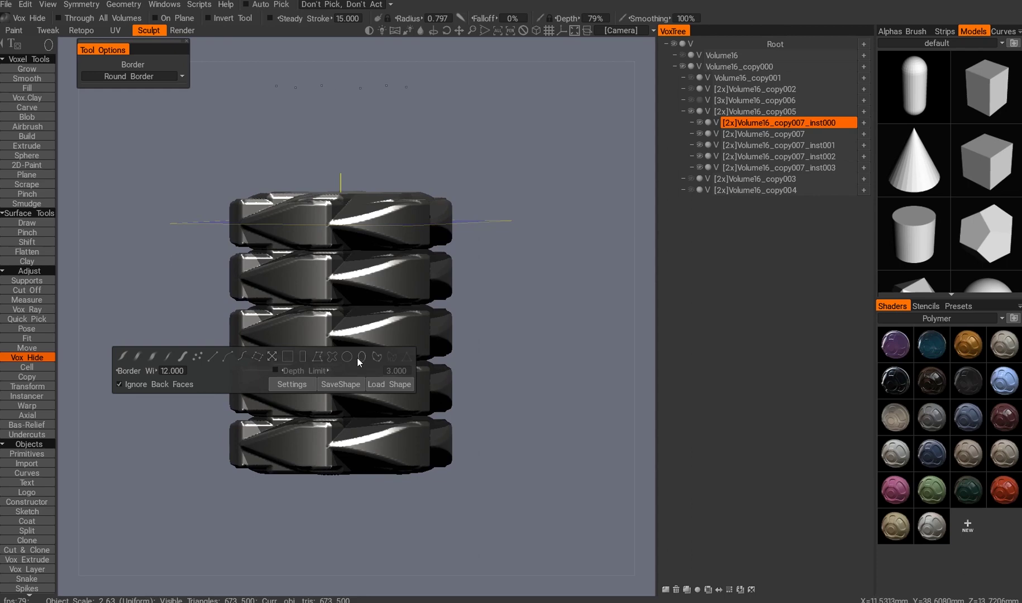
pyautogui.moveTo(332, 252)
pyautogui.keyDown('alt'); pyautogui.mouseDown()
pyautogui.moveTo(223, 199)
pyautogui.moveTo(376, 233)
pyautogui.mouseUp(); pyautogui.keyUp('alt')
pyautogui.keyDown('alt'); pyautogui.moveTo(376, 232); pyautogui.dragTo(342, 335, button='right'); pyautogui.keyUp('alt')
pyautogui.click(182, 30)
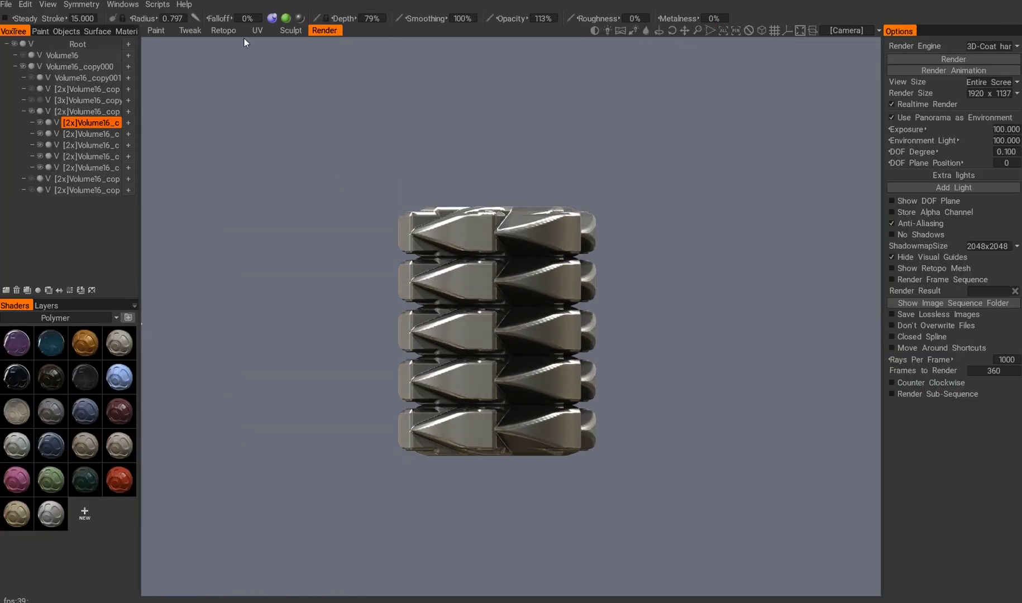
pyautogui.click(290, 30)
# - Try carving pointed ridges and small scalloped recesses around the bands with Vox Hide
pyautogui.moveTo(313, 240)
pyautogui.keyDown('alt'); pyautogui.mouseDown()
pyautogui.moveTo(358, 212)
pyautogui.moveTo(338, 234)
pyautogui.moveTo(300, 143)
pyautogui.moveTo(272, 289)
pyautogui.moveTo(202, 240)
pyautogui.moveTo(335, 267)
pyautogui.moveTo(305, 227)
pyautogui.moveTo(340, 280)
pyautogui.moveTo(297, 161)
pyautogui.moveTo(301, 217)
pyautogui.moveTo(262, 267)
pyautogui.moveTo(392, 292)
pyautogui.moveTo(321, 309)
pyautogui.moveTo(330, 326)
pyautogui.moveTo(331, 187)
pyautogui.moveTo(312, 309)
pyautogui.moveTo(261, 188)
pyautogui.moveTo(300, 317)
pyautogui.moveTo(320, 266)
pyautogui.moveTo(335, 320)
pyautogui.moveTo(422, 319)
pyautogui.moveTo(368, 466)
pyautogui.moveTo(317, 340)
pyautogui.moveTo(309, 119)
pyautogui.moveTo(365, 265)
pyautogui.moveTo(375, 91)
pyautogui.moveTo(391, 324)
pyautogui.moveTo(425, 291)
pyautogui.moveTo(433, 260)
pyautogui.moveTo(276, 290)
pyautogui.moveTo(403, 326)
pyautogui.moveTo(470, 264)
pyautogui.moveTo(486, 287)
pyautogui.moveTo(529, 278)
pyautogui.moveTo(262, 280)
pyautogui.moveTo(258, 342)
pyautogui.moveTo(285, 296)
pyautogui.moveTo(267, 123)
pyautogui.mouseUp(); pyautogui.keyUp('alt')
pyautogui.moveTo(231, 257); pyautogui.dragTo(281, 158)
pyautogui.moveTo(216, 178); pyautogui.dragTo(457, 304)
pyautogui.moveTo(378, 254); pyautogui.dragTo(321, 307)
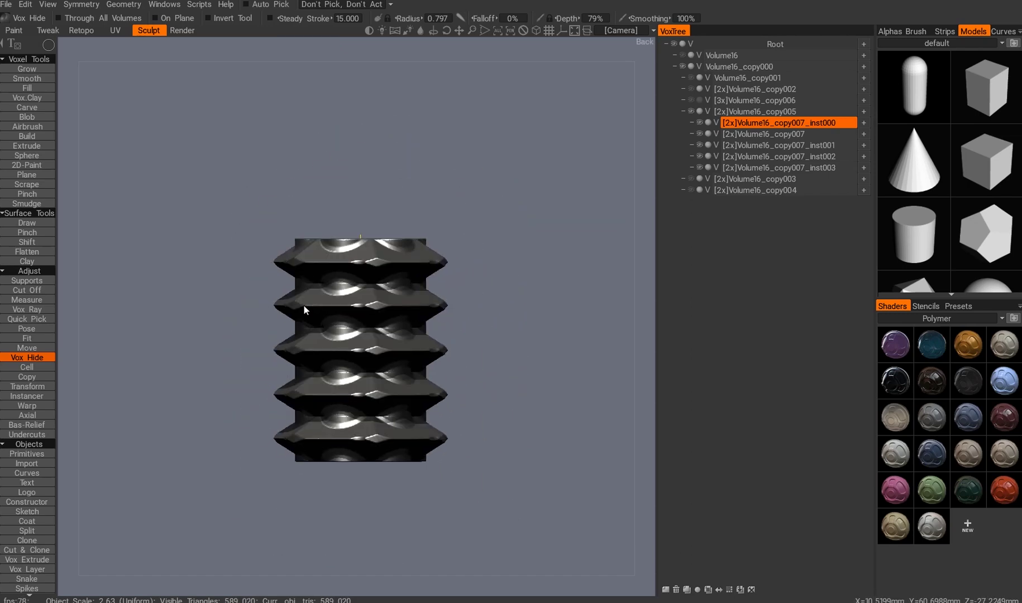
pyautogui.scroll(5, 189, 285)
pyautogui.moveTo(216, 231); pyautogui.dragTo(268, 302)
pyautogui.moveTo(334, 378)
pyautogui.mouseDown()
pyautogui.moveTo(346, 251)
pyautogui.moveTo(360, 276)
pyautogui.mouseUp()
pyautogui.scroll(5, 416, 254)
pyautogui.moveTo(397, 320); pyautogui.dragTo(524, 170)
pyautogui.scroll(-3, 524, 170)
pyautogui.scroll(6, 368, 433)
# - Undo the recent Vox Hide cuts back to the plain stacked cylinder
pyautogui.hotkey('ctrl', 'z')
pyautogui.hotkey('ctrl', 'z')
pyautogui.hotkey('ctrl', 'z')
pyautogui.hotkey('ctrl', 'z')
pyautogui.hotkey('ctrl', 'z')
pyautogui.hotkey('ctrl', 'z')
pyautogui.hotkey('ctrl', 'z')
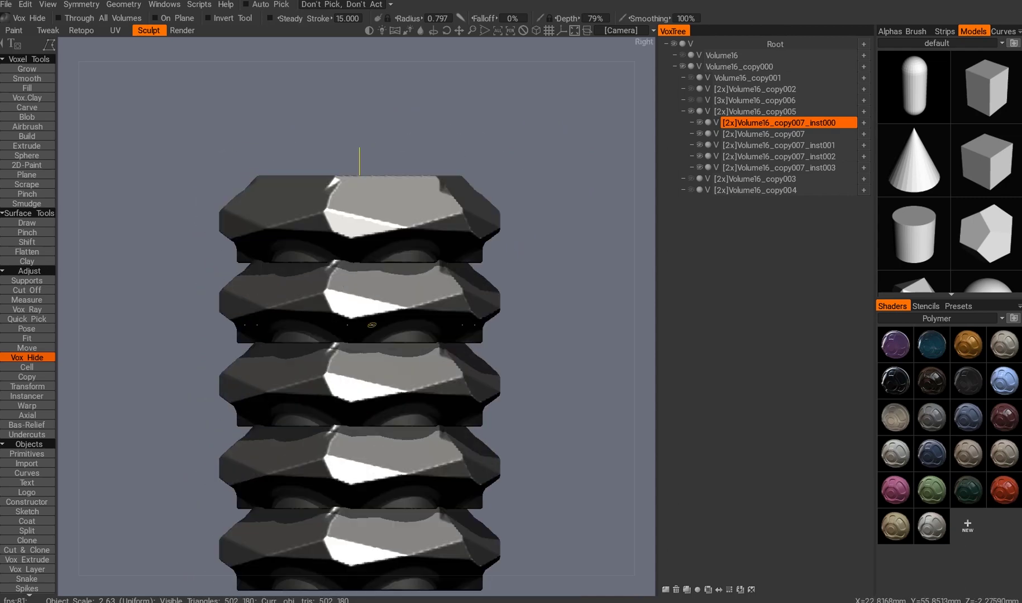
pyautogui.hotkey('ctrl', 'z')
pyautogui.hotkey('ctrl', 'z')
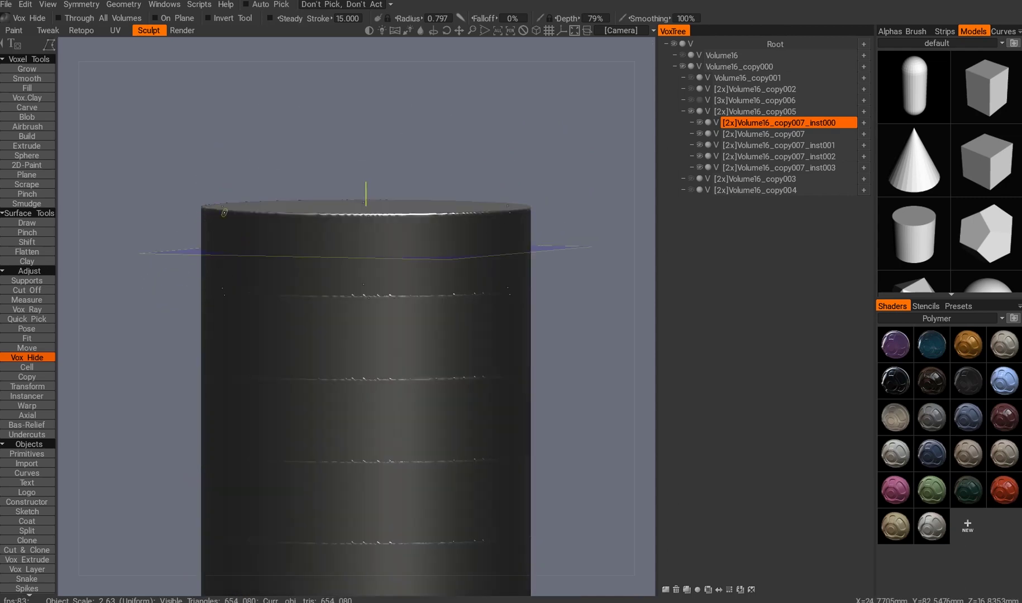
# - Step forward through faceted band variations by redoing the Vox Hide cuts
pyautogui.hotkey('ctrl', 'y')
pyautogui.hotkey('ctrl', 'y')
pyautogui.hotkey('ctrl', 'y')
pyautogui.hotkey('ctrl', 'y')
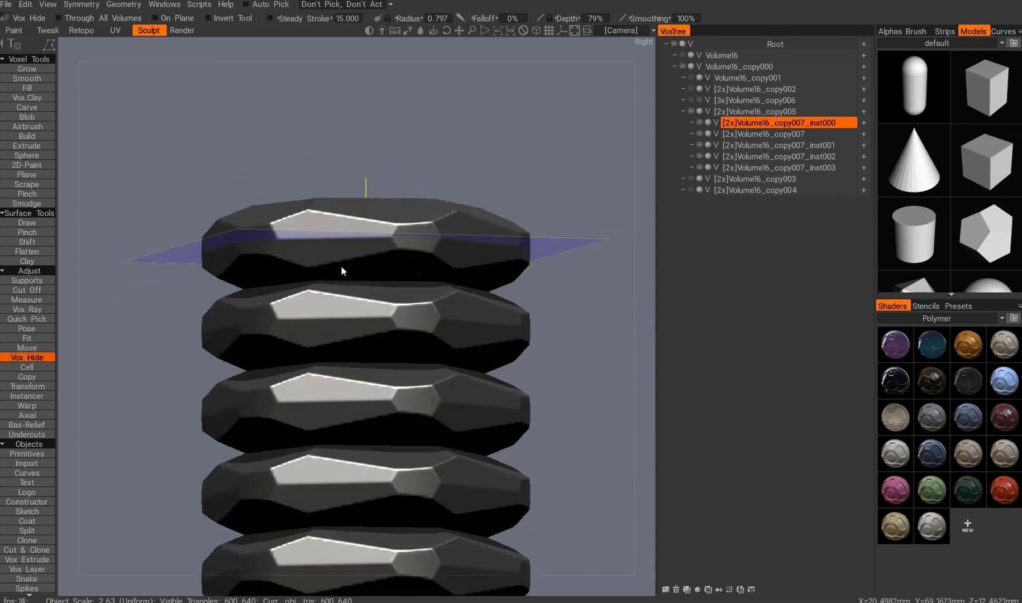
pyautogui.hotkey('ctrl', 'y')
pyautogui.hotkey('ctrl', 'y')
pyautogui.hotkey('ctrl', 'y')
pyautogui.hotkey('ctrl', 'y')
pyautogui.hotkey('ctrl', 'y')
pyautogui.hotkey('ctrl', 'y')
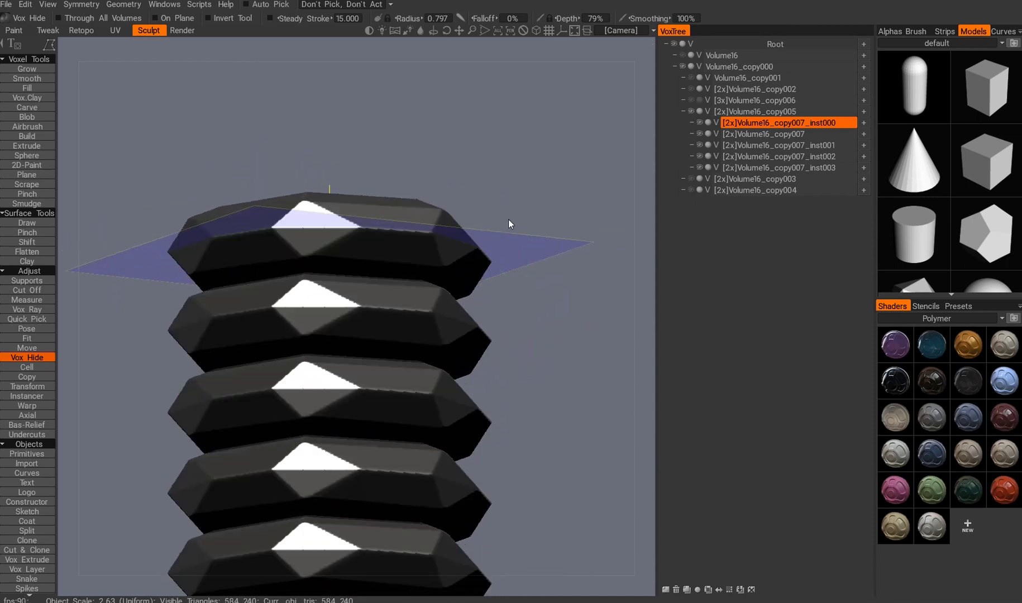
pyautogui.hotkey('ctrl', 'y')
pyautogui.hotkey('ctrl', 'y')
pyautogui.hotkey('ctrl', 'y')
pyautogui.hotkey('ctrl', 'y')
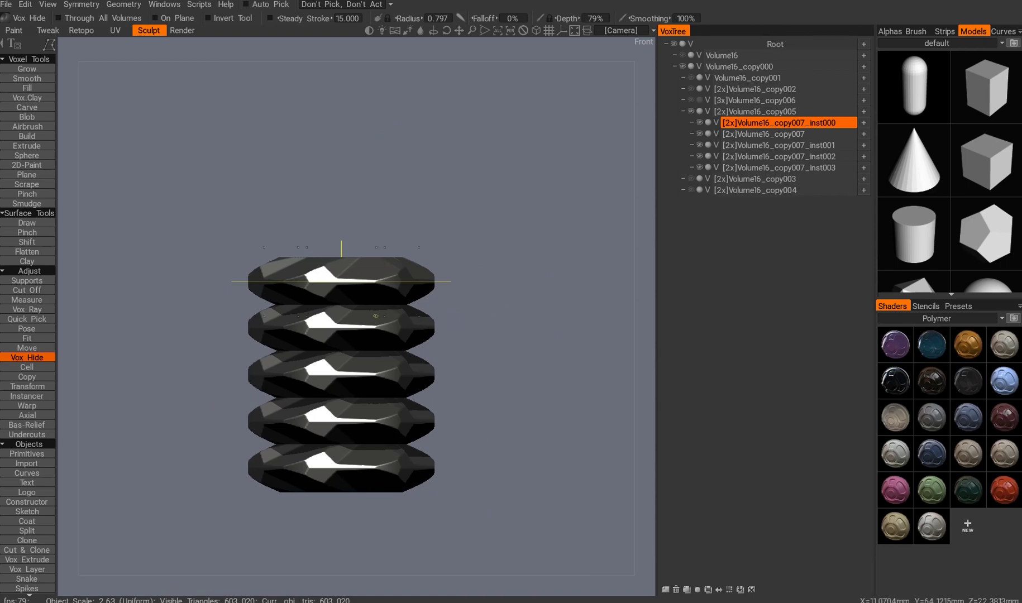
# - Undo the faceted cuts and increase the band instances' resolution to 5x
pyautogui.hotkey('ctrl', 'z')
pyautogui.hotkey('ctrl', 'z')
pyautogui.click(280, 358)
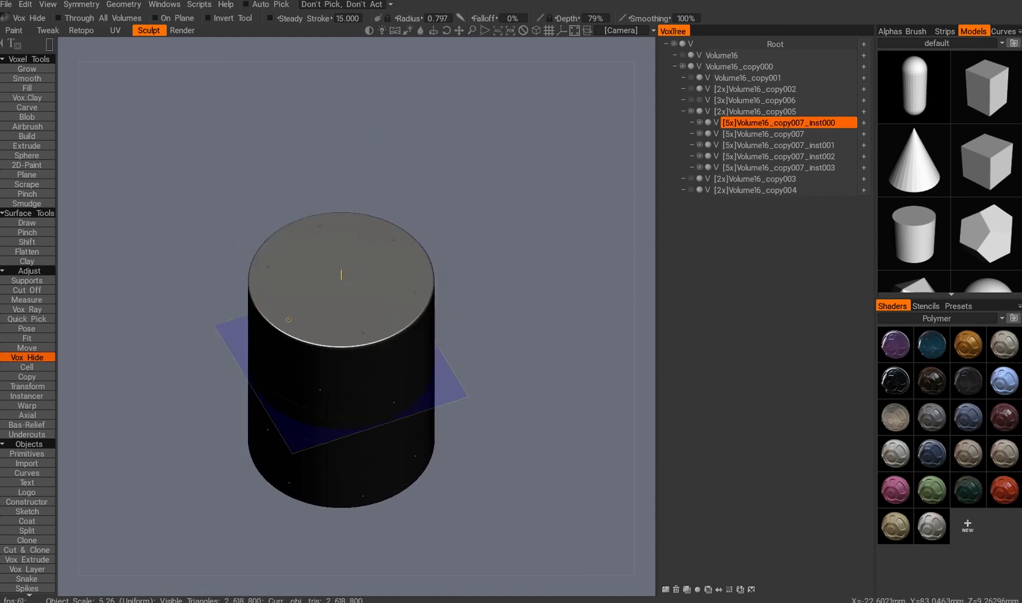
pyautogui.press('s')
# - Try cutting the plain stacked bands into angular, six-sided facets with Vox Hide polygon selections
pyautogui.hotkey('ctrl', 'y')
pyautogui.hotkey('ctrl', 'y')
pyautogui.hotkey('ctrl', 'y')
pyautogui.hotkey('ctrl', 'y')
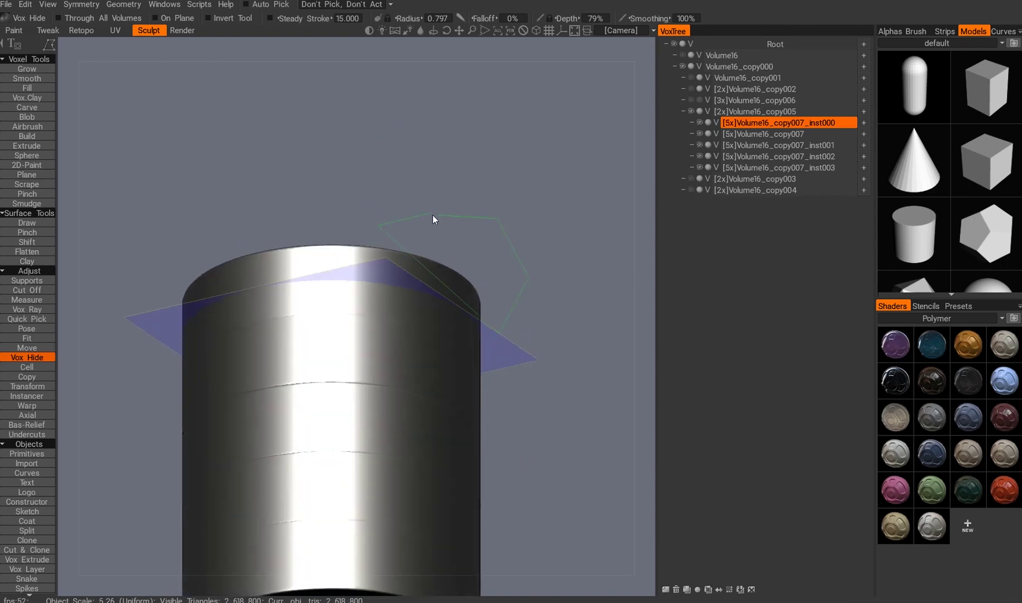
pyautogui.moveTo(419, 276)
pyautogui.mouseDown()
pyautogui.moveTo(419, 217)
pyautogui.moveTo(487, 283)
pyautogui.moveTo(317, 367)
pyautogui.moveTo(337, 248)
pyautogui.moveTo(290, 288)
pyautogui.mouseUp()
pyautogui.moveTo(291, 287)
pyautogui.mouseDown()
pyautogui.moveTo(482, 288)
pyautogui.moveTo(499, 261)
pyautogui.moveTo(227, 261)
pyautogui.moveTo(242, 295)
pyautogui.moveTo(243, 227)
pyautogui.moveTo(246, 271)
pyautogui.moveTo(424, 246)
pyautogui.moveTo(315, 320)
pyautogui.moveTo(262, 212)
pyautogui.moveTo(326, 351)
pyautogui.moveTo(342, 290)
pyautogui.moveTo(248, 318)
pyautogui.mouseUp()
pyautogui.scroll(-4, 483, 288)
pyautogui.scroll(4, 499, 261)
pyautogui.scroll(-4, 423, 246)
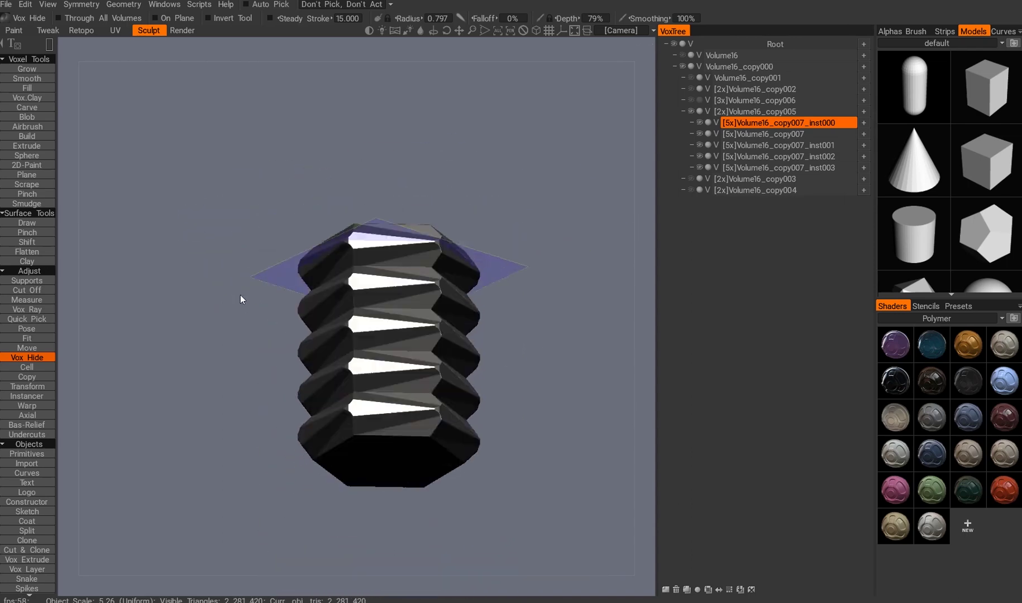
# - Try slanted Vox Hide cuts across the band corners, and undo back to the plain stacked cylinder
pyautogui.moveTo(379, 397); pyautogui.dragTo(514, 350)
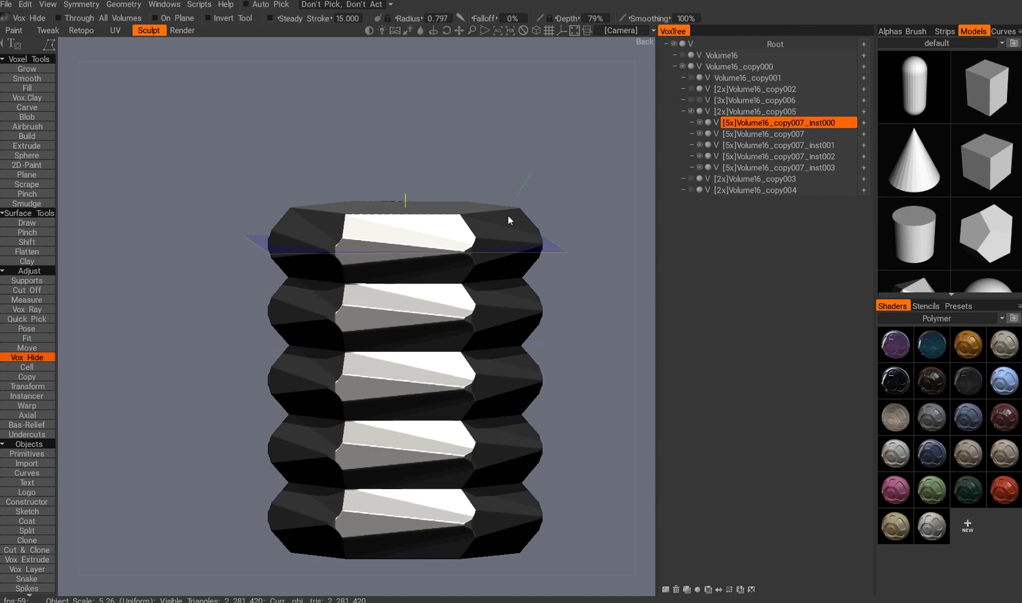
pyautogui.moveTo(537, 178); pyautogui.dragTo(404, 159)
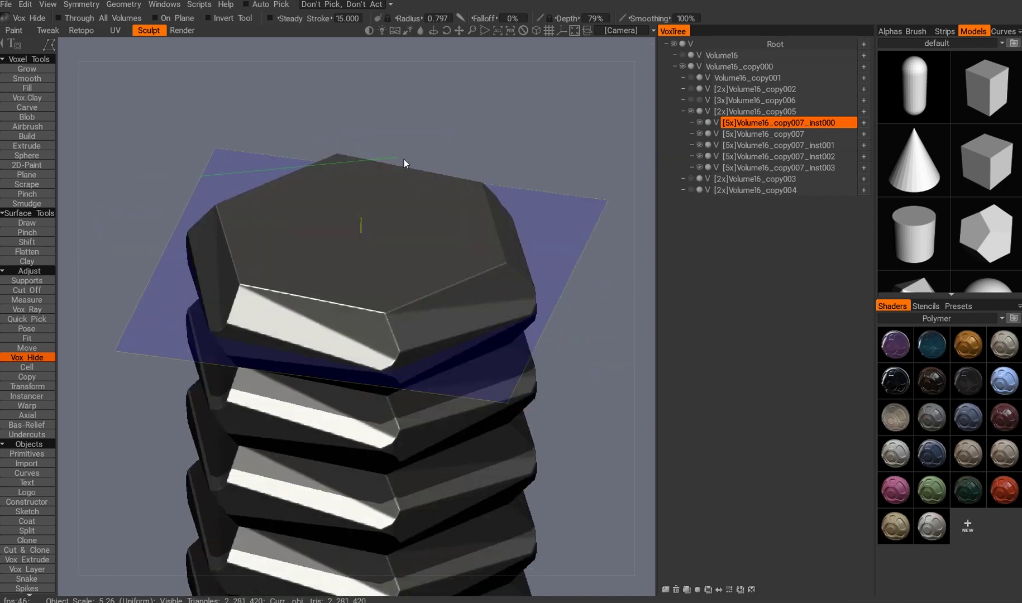
pyautogui.keyDown('shift'); pyautogui.moveTo(245, 237); pyautogui.dragTo(279, 319); pyautogui.keyUp('shift')
pyautogui.moveTo(501, 297); pyautogui.dragTo(503, 324)
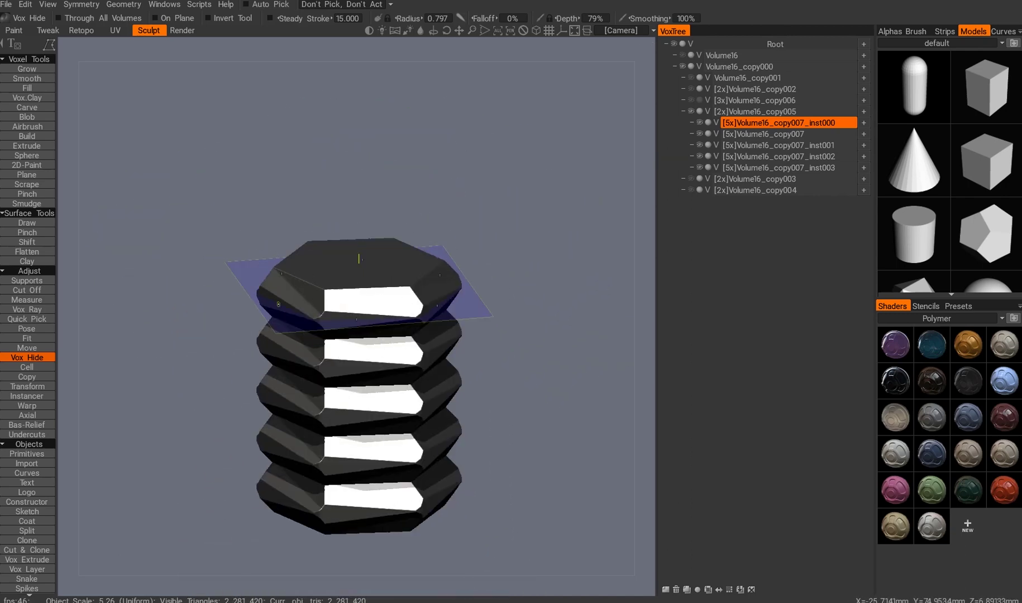
pyautogui.moveTo(358, 259); pyautogui.dragTo(155, 130)
pyautogui.moveTo(327, 166); pyautogui.dragTo(283, 207)
pyautogui.moveTo(273, 244); pyautogui.dragTo(273, 212)
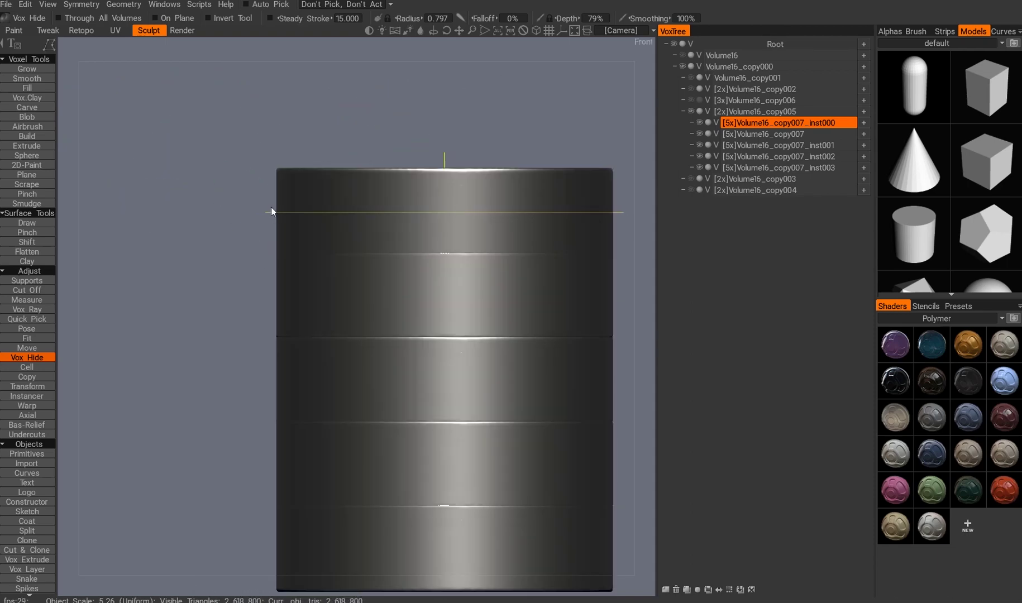
# - Try cutting many-sided, rounded facets with small circular recesses around the bands using Vox Hide
pyautogui.moveTo(256, 285); pyautogui.dragTo(306, 169)
pyautogui.moveTo(263, 257); pyautogui.dragTo(516, 176)
pyautogui.moveTo(427, 192); pyautogui.dragTo(402, 335)
pyautogui.moveTo(422, 386); pyautogui.dragTo(398, 342)
pyautogui.moveTo(401, 240)
pyautogui.mouseDown()
pyautogui.moveTo(416, 259)
pyautogui.moveTo(356, 392)
pyautogui.moveTo(459, 318)
pyautogui.mouseUp()
pyautogui.scroll(-3, 404, 251)
pyautogui.scroll(6, 409, 267)
pyautogui.scroll(-3, 459, 318)
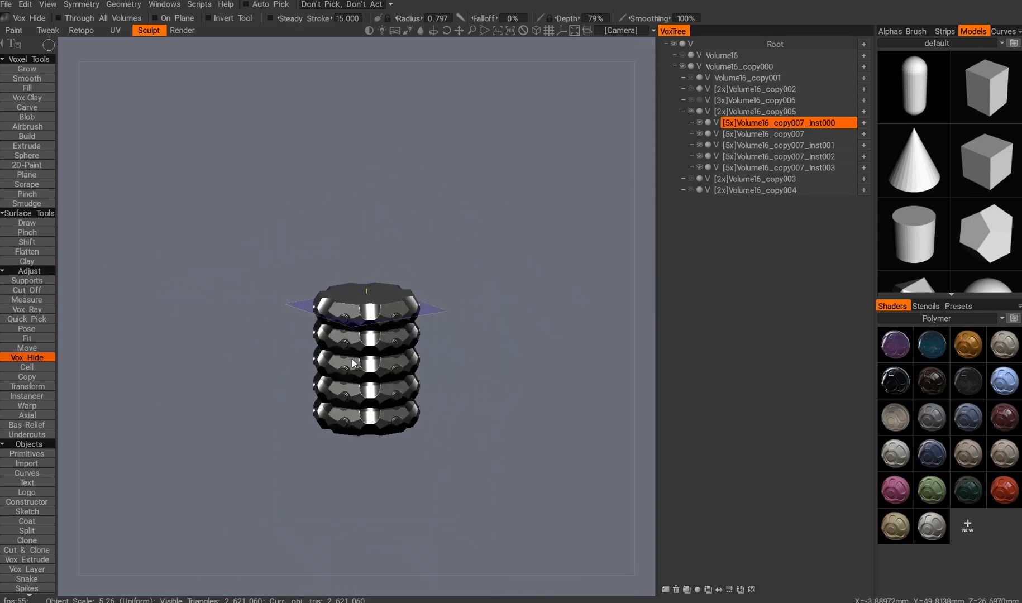
# - Examine the rounded facets and small recesses on the bands from several angles and distances
pyautogui.scroll(4, 367, 262)
pyautogui.moveTo(366, 262); pyautogui.dragTo(292, 366)
pyautogui.scroll(5, 300, 240)
pyautogui.moveTo(300, 240); pyautogui.dragTo(304, 187)
pyautogui.moveTo(450, 239); pyautogui.dragTo(322, 296)
pyautogui.scroll(3, 396, 286)
pyautogui.scroll(-3, 298, 204)
pyautogui.moveTo(326, 179); pyautogui.dragTo(372, 292)
pyautogui.scroll(3, 277, 169)
# - Try broad flat Vox Hide cuts that give the bands a six-sided top and arc-shaped side facets
pyautogui.moveTo(277, 169); pyautogui.dragTo(411, 102)
pyautogui.press('space')
pyautogui.moveTo(321, 146); pyautogui.dragTo(336, 253)
pyautogui.moveTo(347, 182); pyautogui.dragTo(279, 399)
pyautogui.press('space')
pyautogui.moveTo(220, 483); pyautogui.dragTo(281, 223)
pyautogui.moveTo(383, 260); pyautogui.dragTo(304, 301)
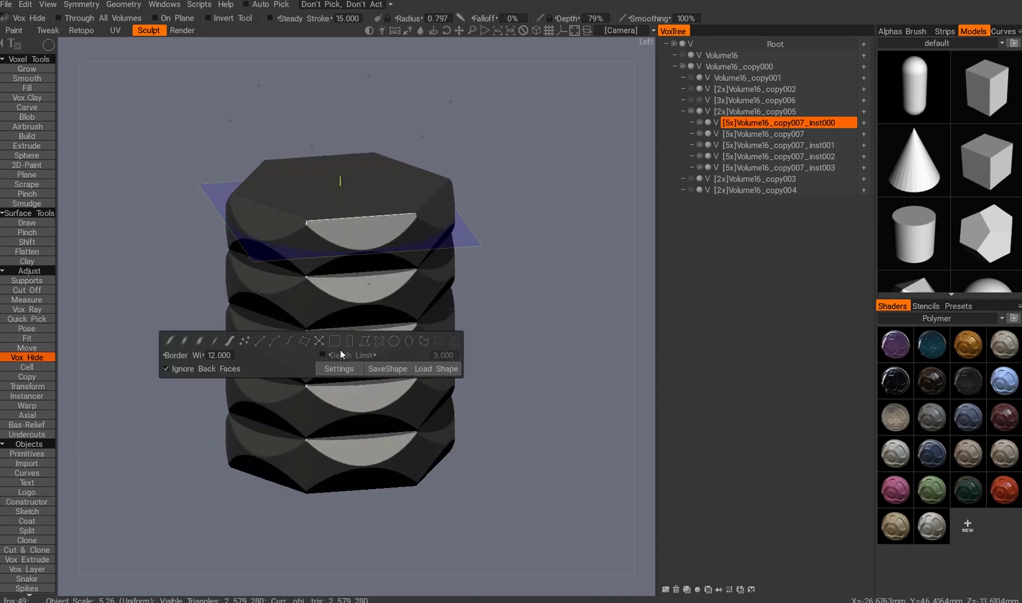
# - Try deeper Vox Hide cuts that narrow each band to a sharp pointed ridge
pyautogui.moveTo(445, 306); pyautogui.dragTo(230, 237)
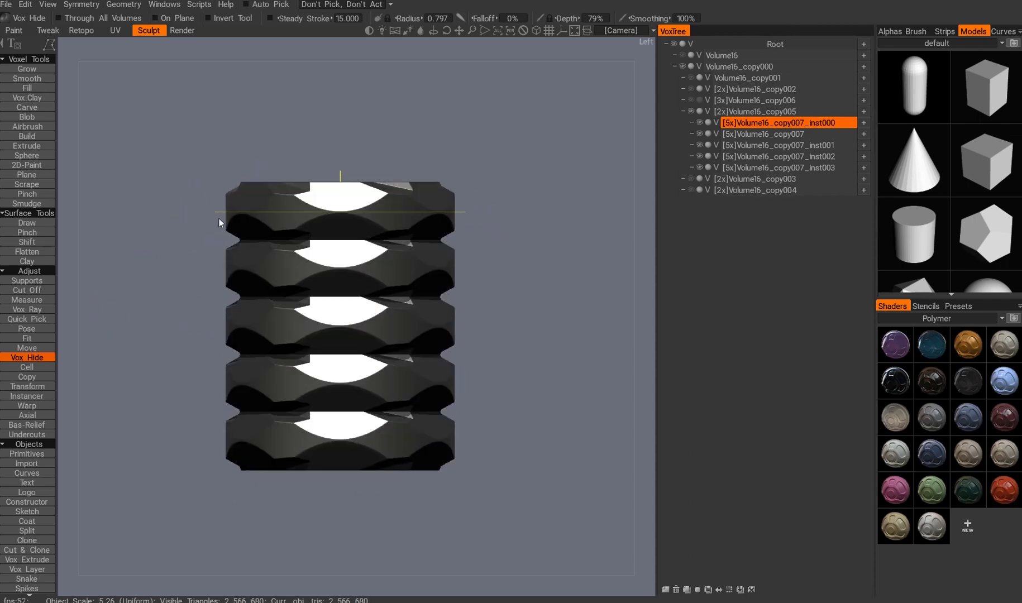
pyautogui.scroll(5, 313, 292)
pyautogui.keyDown('shift'); pyautogui.moveTo(224, 287); pyautogui.dragTo(295, 258); pyautogui.keyUp('shift')
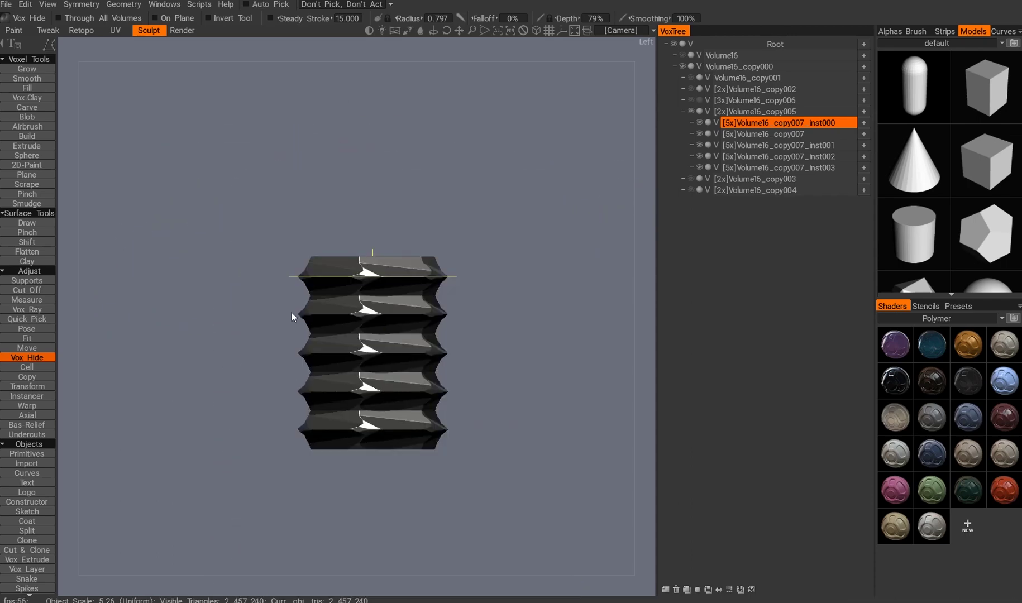
# - Carve bevelled flat facets separated by rounded vertical grooves around the bands with Vox Hide
pyautogui.moveTo(302, 236); pyautogui.dragTo(371, 282)
pyautogui.moveTo(194, 265); pyautogui.dragTo(525, 138)
pyautogui.moveTo(356, 137); pyautogui.dragTo(325, 263)
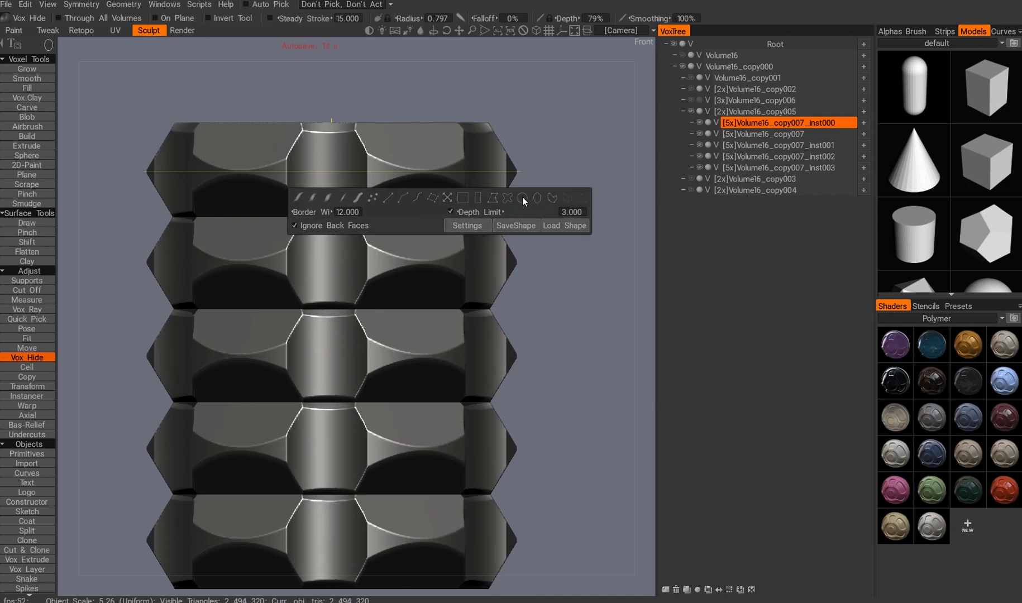
# - Try cutting round recesses into the band facets with a circle selection and a depth limit of 3.000
pyautogui.keyDown('alt'); pyautogui.moveTo(339, 169); pyautogui.dragTo(342, 234); pyautogui.keyUp('alt')
pyautogui.scroll(-3, 341, 234)
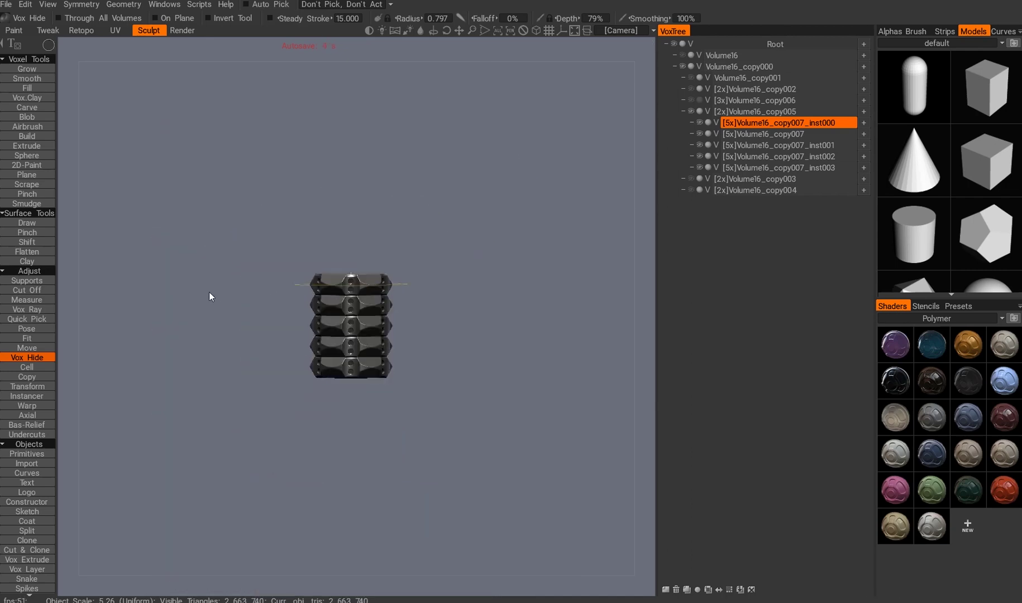
pyautogui.scroll(3, 209, 292)
pyautogui.scroll(2, 209, 292)
pyautogui.keyDown('alt'); pyautogui.moveTo(335, 290); pyautogui.dragTo(375, 304); pyautogui.keyUp('alt')
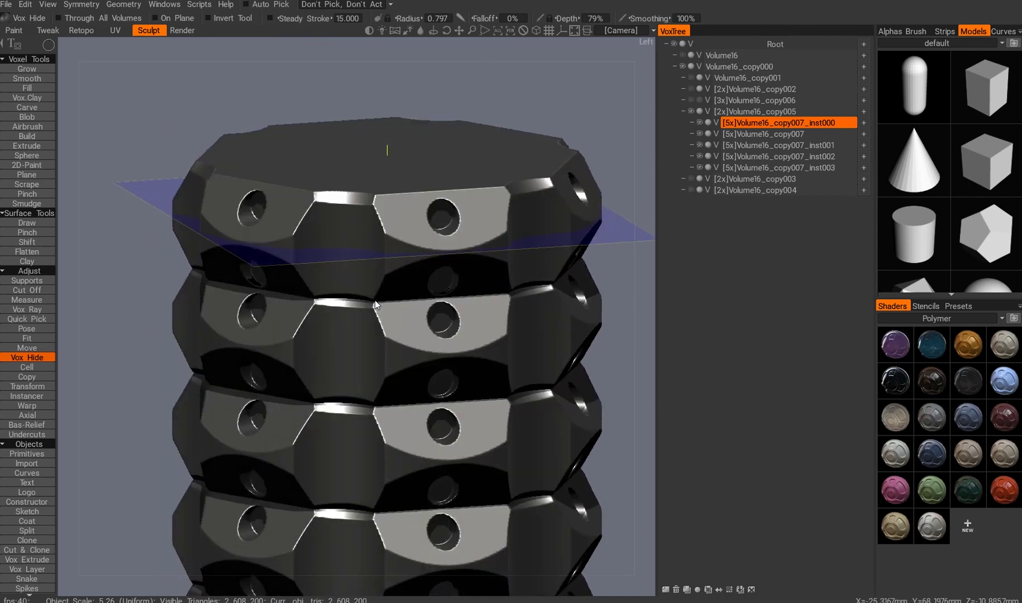
pyautogui.scroll(-5, 375, 304)
pyautogui.scroll(-2, 327, 274)
pyautogui.scroll(5, 313, 254)
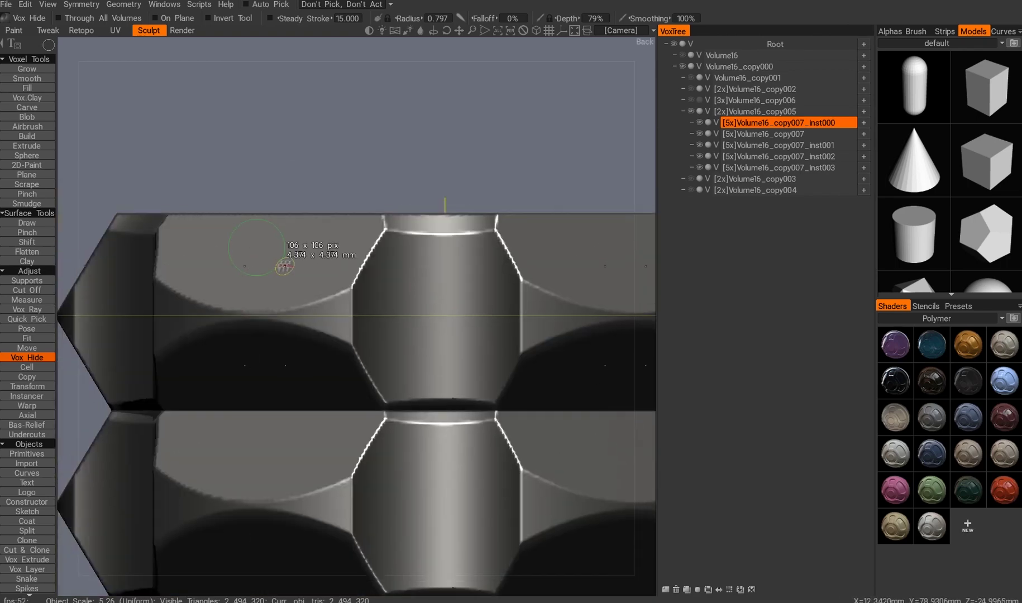
# - Try small round holes about 4.4 mm wide in the upper and lower band facets, and undo them
pyautogui.hotkey('ctrl', 'z')
pyautogui.click(433, 356)
pyautogui.keyDown('alt'); pyautogui.moveTo(335, 335); pyautogui.dragTo(311, 357); pyautogui.keyUp('alt')
pyautogui.scroll(-5, 311, 357)
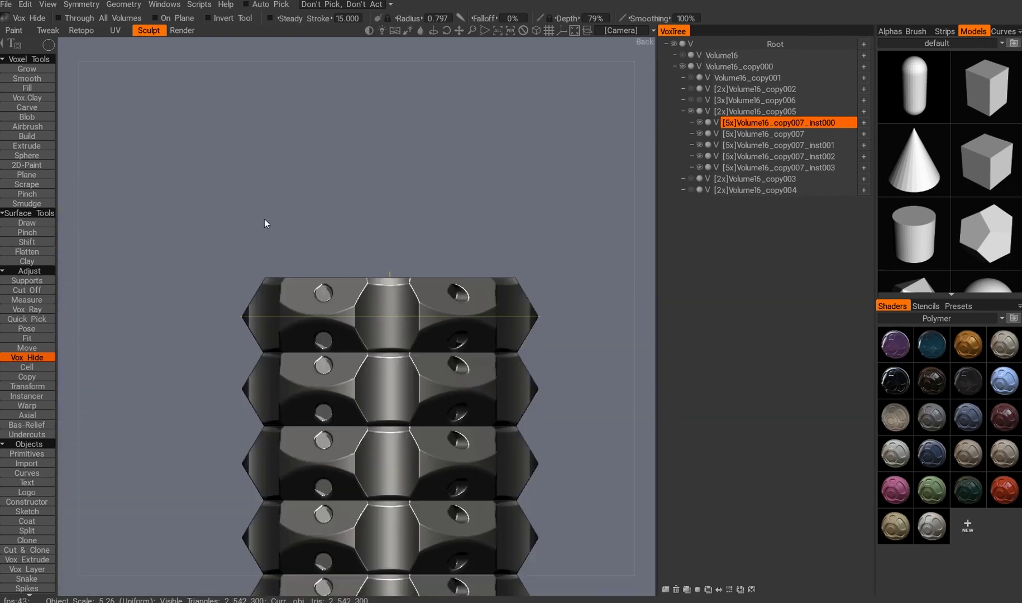
pyautogui.keyDown('alt'); pyautogui.moveTo(265, 223); pyautogui.dragTo(236, 295); pyautogui.keyUp('alt')
pyautogui.hotkey('ctrl', 'z')
# - Turn off the depth limit for the Vox Hide selection shapes
pyautogui.keyDown('alt'); pyautogui.moveTo(256, 347); pyautogui.dragTo(196, 262); pyautogui.keyUp('alt')
pyautogui.scroll(2, 344, 309)
pyautogui.keyDown('alt'); pyautogui.moveTo(196, 163); pyautogui.dragTo(324, 210); pyautogui.keyUp('alt')
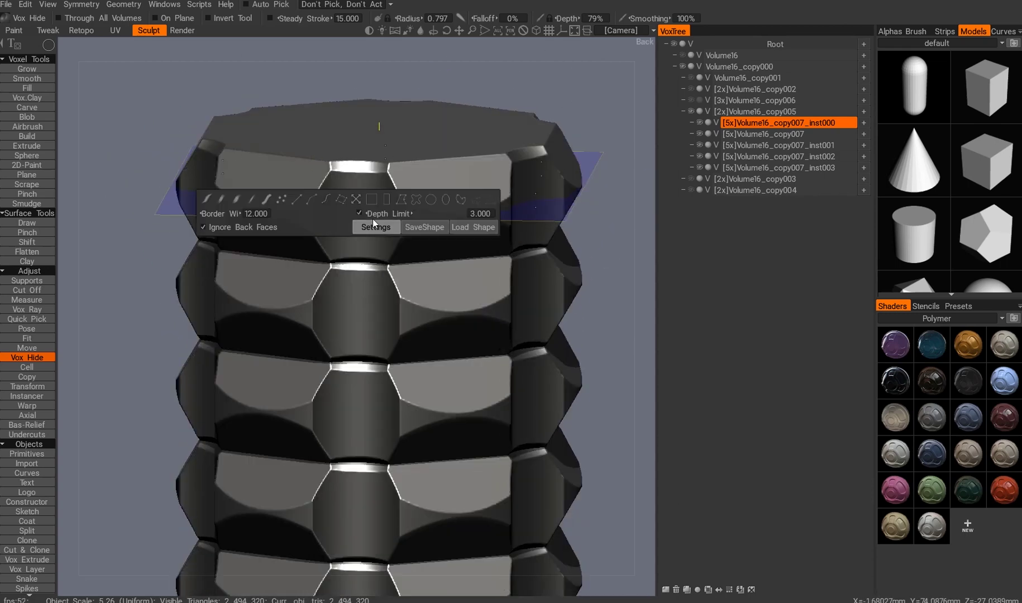
pyautogui.click(369, 214)
# - Try scooping rounded bites out of the upper facet edges with circles about 17.65 mm wide
pyautogui.keyDown('alt'); pyautogui.moveTo(366, 240); pyautogui.dragTo(402, 300); pyautogui.keyUp('alt')
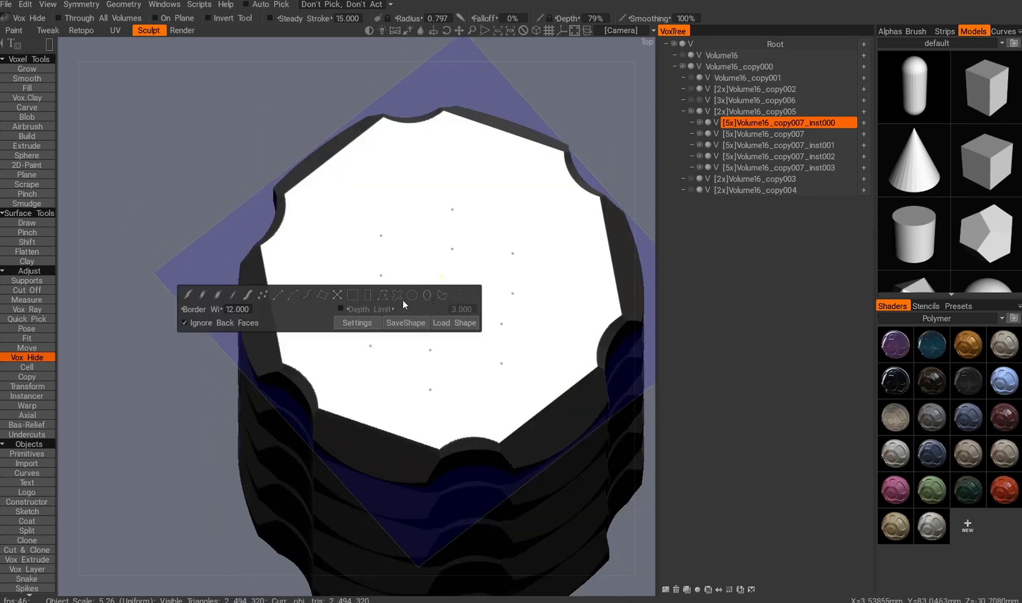
pyautogui.moveTo(363, 331)
pyautogui.keyDown('alt'); pyautogui.mouseDown()
pyautogui.moveTo(362, 273)
pyautogui.moveTo(424, 156)
pyautogui.moveTo(403, 244)
pyautogui.moveTo(414, 103)
pyautogui.mouseUp(); pyautogui.keyUp('alt')
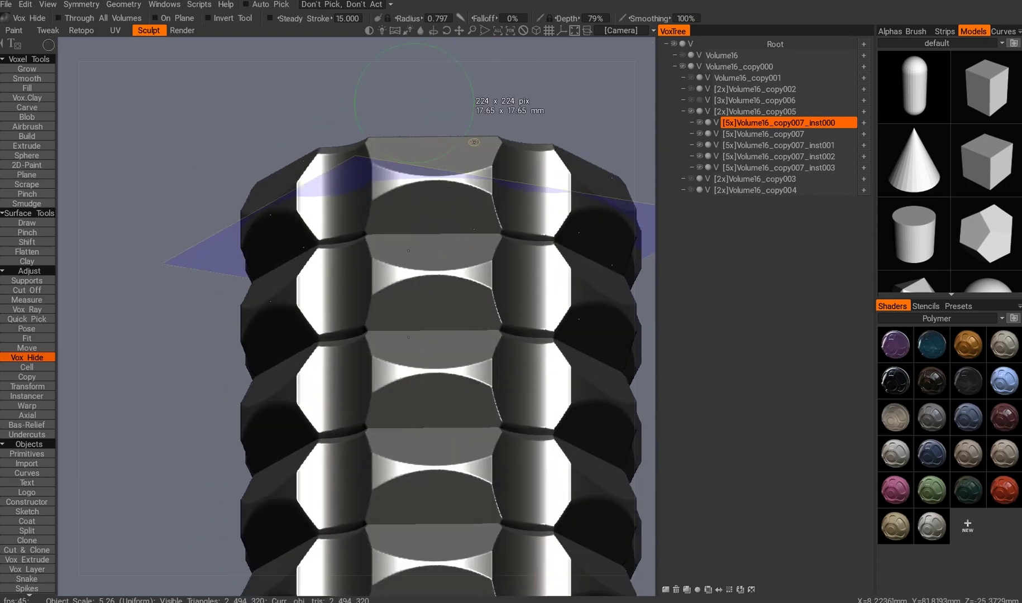
pyautogui.keyDown('alt'); pyautogui.moveTo(463, 199); pyautogui.dragTo(384, 214); pyautogui.keyUp('alt')
pyautogui.scroll(8, 229, 276)
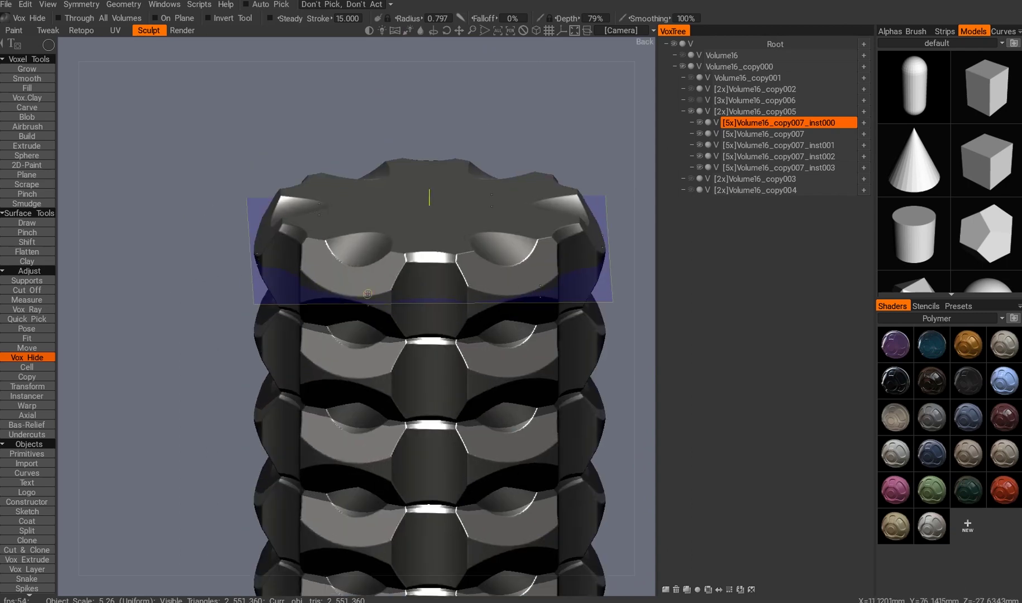
# - Try cutting rectangular slots into the upper edges of the band facets with Vox Hide
pyautogui.press('space')
pyautogui.moveTo(486, 171); pyautogui.dragTo(487, 172)
pyautogui.moveTo(485, 181)
pyautogui.keyDown('alt'); pyautogui.mouseDown()
pyautogui.moveTo(445, 311)
pyautogui.moveTo(452, 251)
pyautogui.moveTo(312, 307)
pyautogui.mouseUp(); pyautogui.keyUp('alt')
pyautogui.scroll(-6, 451, 250)
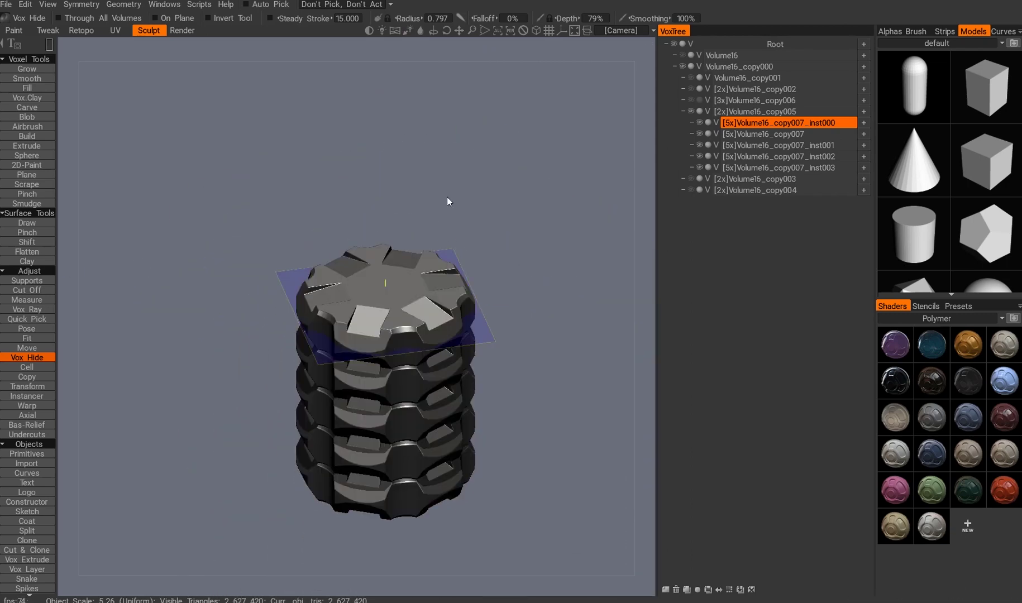
# - Try notching the outer rim of the bands from above with squares about 3.5 mm wide
pyautogui.scroll(5, 346, 295)
pyautogui.keyDown('alt'); pyautogui.moveTo(346, 295); pyautogui.dragTo(392, 307); pyautogui.keyUp('alt')
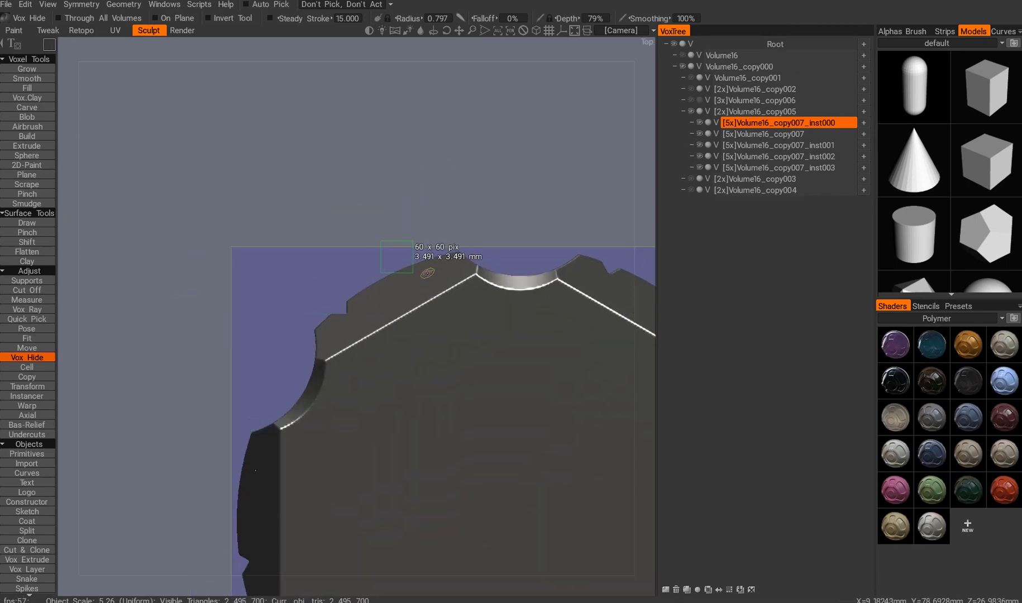
pyautogui.keyDown('alt'); pyautogui.moveTo(426, 272); pyautogui.dragTo(413, 275); pyautogui.keyUp('alt')
pyautogui.scroll(-3, 413, 276)
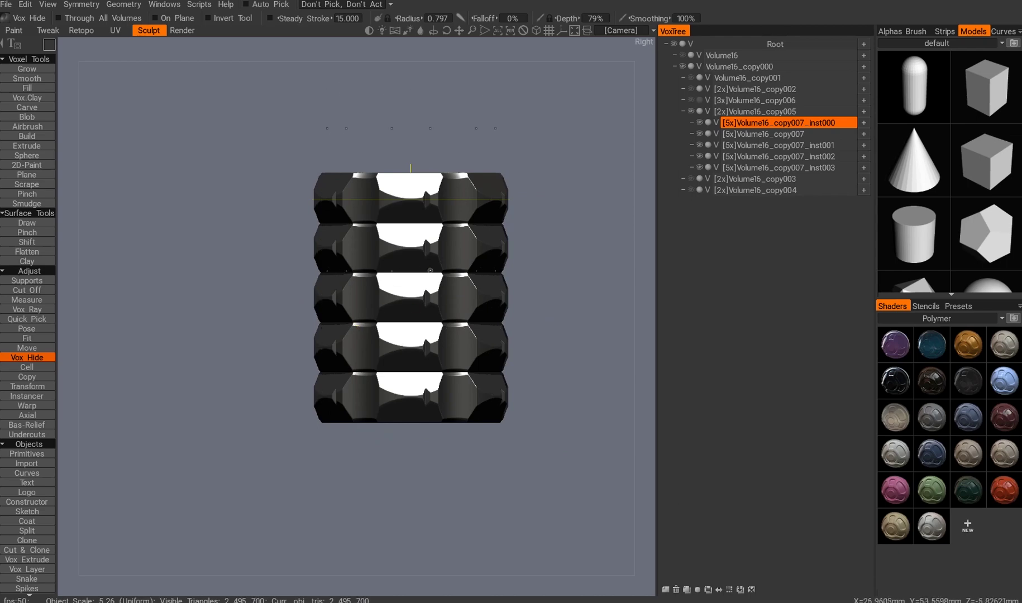
# - Try cutting a shallow trapezoid notch into the top edge of each facet with a multi-point outline
pyautogui.scroll(5, 421, 293)
pyautogui.keyDown('alt'); pyautogui.moveTo(421, 293); pyautogui.dragTo(433, 228); pyautogui.keyUp('alt')
pyautogui.rightClick(433, 228)
pyautogui.click(424, 228)
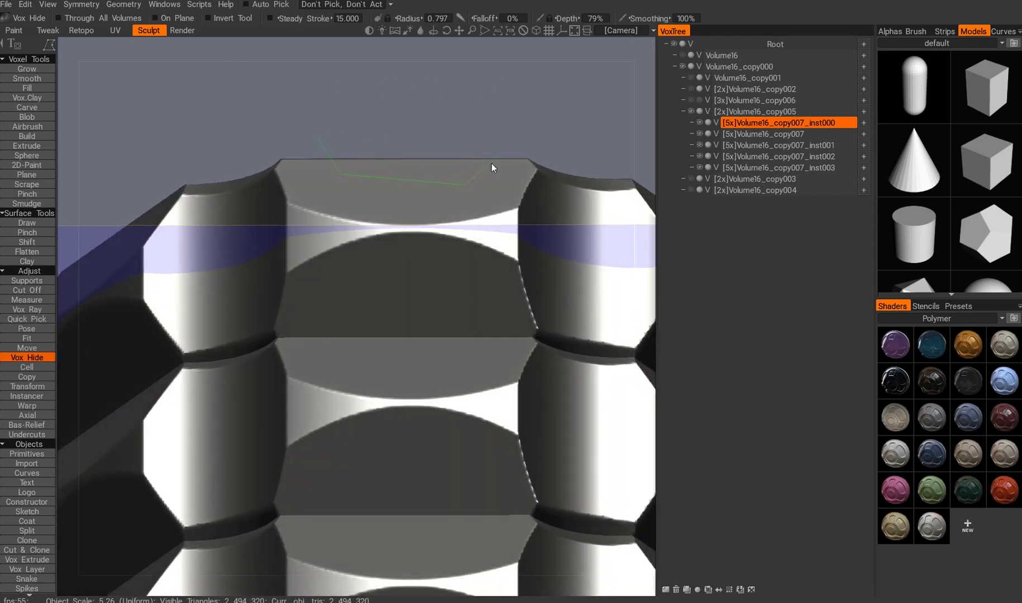
pyautogui.keyDown('alt'); pyautogui.keyDown('shift'); pyautogui.moveTo(319, 146); pyautogui.dragTo(359, 246); pyautogui.keyUp('shift'); pyautogui.keyUp('alt')
pyautogui.scroll(-5, 359, 246)
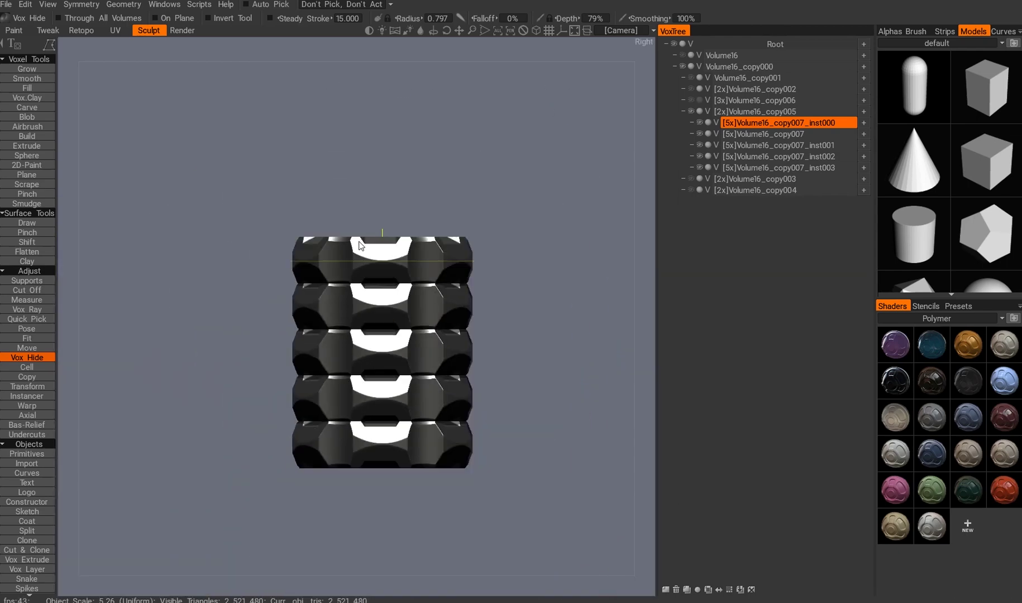
pyautogui.scroll(4, 486, 270)
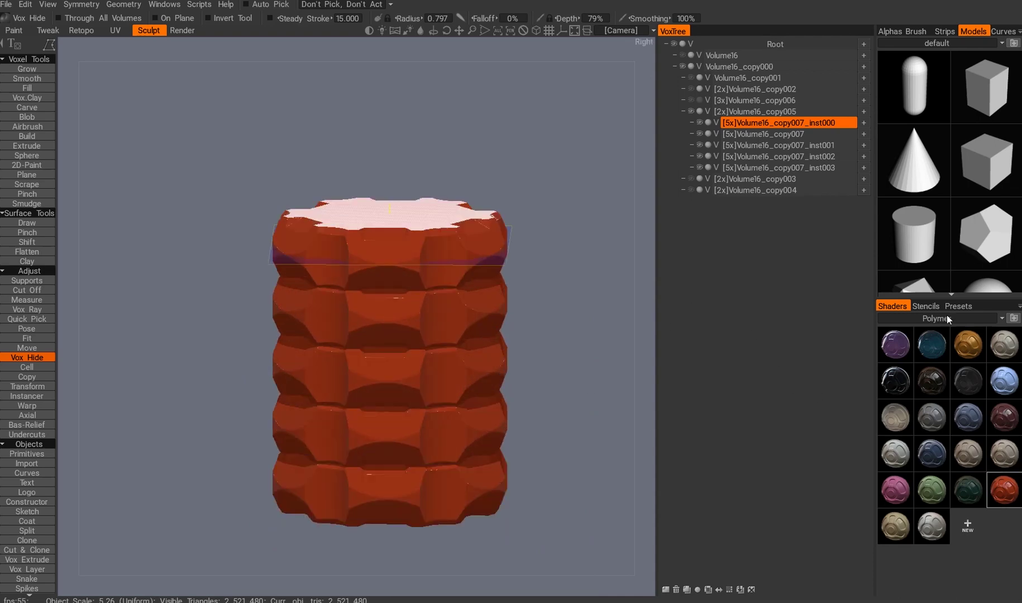
# - Switch to the Metal shader library and apply one of its shaders to the bands
pyautogui.click(931, 453)
pyautogui.keyDown('alt'); pyautogui.moveTo(446, 268); pyautogui.dragTo(455, 300); pyautogui.keyUp('alt')
pyautogui.keyDown('alt'); pyautogui.moveTo(387, 323); pyautogui.dragTo(325, 290); pyautogui.keyUp('alt')
pyautogui.moveTo(325, 290); pyautogui.dragTo(337, 310)
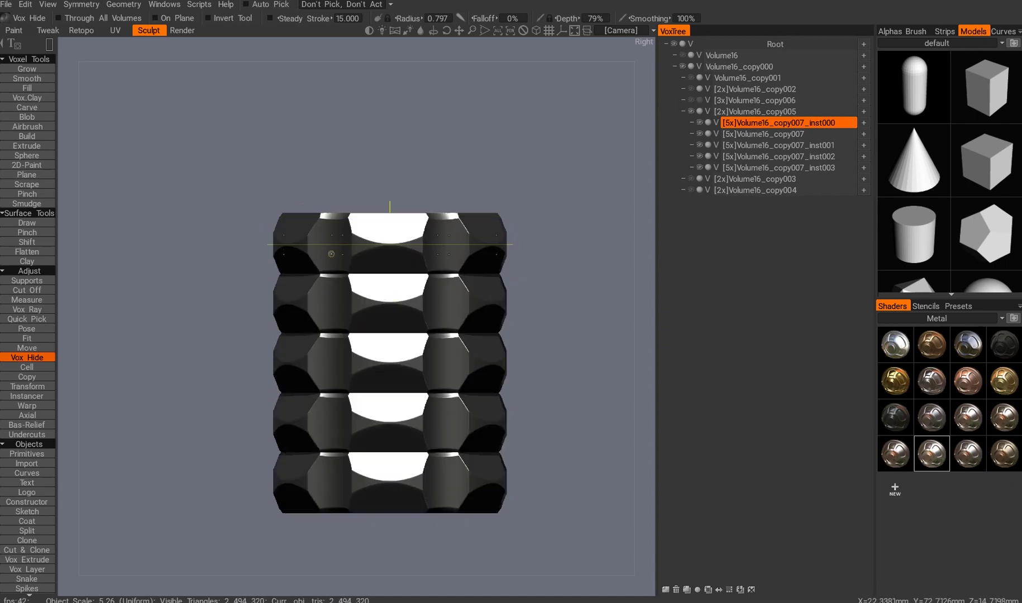
# - Try cutting circles about 7.6 mm wide into the vertical grooves, and undo the cut
pyautogui.keyDown('alt'); pyautogui.moveTo(332, 250); pyautogui.dragTo(504, 258); pyautogui.keyUp('alt')
pyautogui.scroll(5, 403, 291)
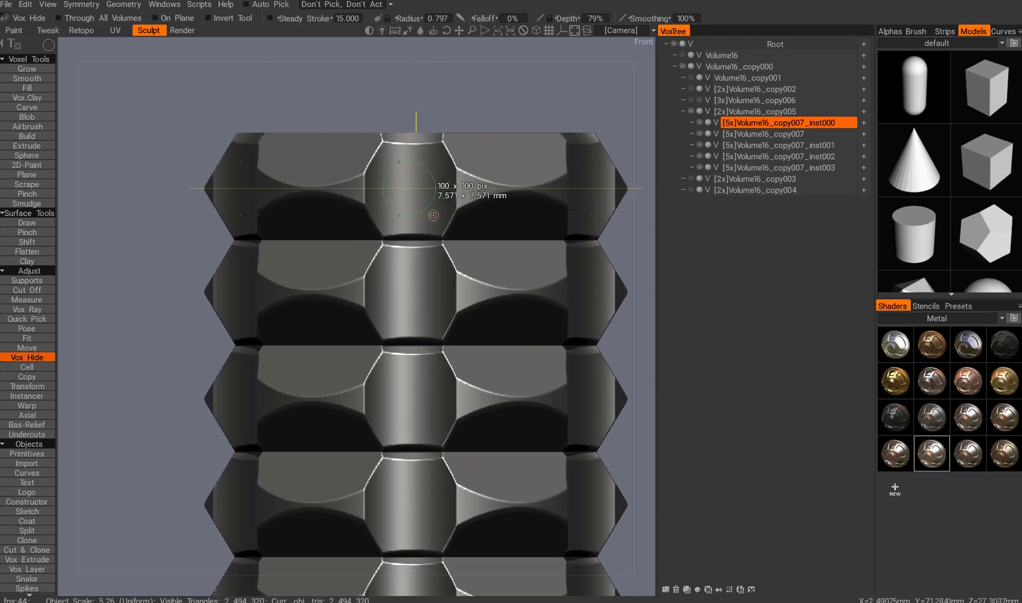
pyautogui.scroll(-5, 369, 221)
pyautogui.hotkey('ctrl', 'z')
# - Examine the faceted bands and their vertical grooves from several angles and distances
pyautogui.keyDown('alt'); pyautogui.moveTo(305, 201); pyautogui.dragTo(345, 423); pyautogui.keyUp('alt')
pyautogui.scroll(5, 385, 258)
pyautogui.scroll(-5, 374, 269)
pyautogui.scroll(-5, 439, 270)
pyautogui.scroll(10, 345, 423)
pyautogui.scroll(-10, 345, 423)
pyautogui.keyDown('alt'); pyautogui.moveTo(276, 346); pyautogui.dragTo(407, 290); pyautogui.keyUp('alt')
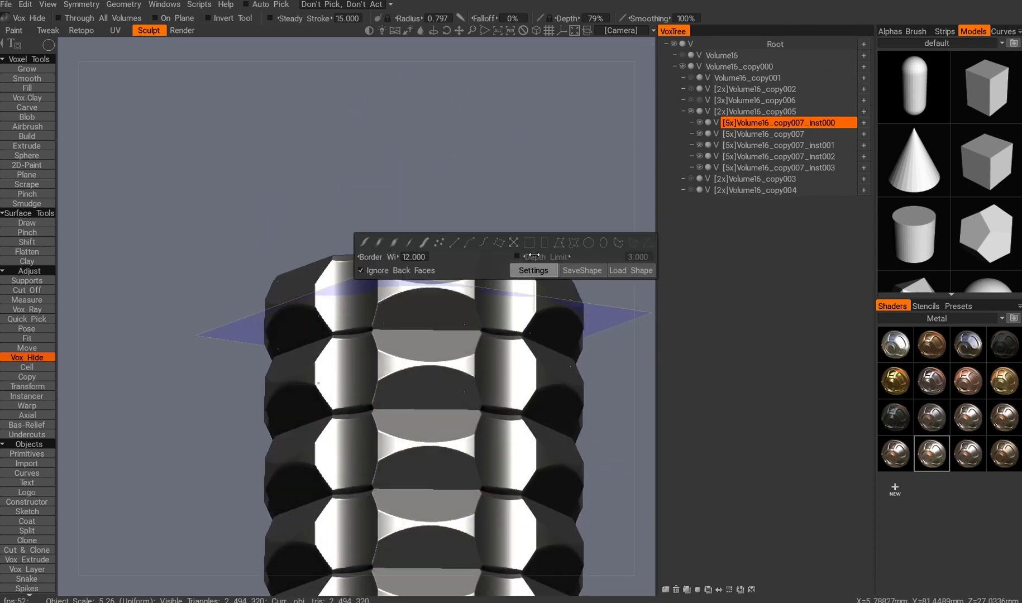
pyautogui.moveTo(281, 247)
pyautogui.keyDown('alt'); pyautogui.mouseDown()
pyautogui.moveTo(317, 381)
pyautogui.moveTo(332, 301)
pyautogui.mouseUp(); pyautogui.keyUp('alt')
pyautogui.keyDown('alt'); pyautogui.moveTo(332, 302); pyautogui.dragTo(347, 344, button='right'); pyautogui.keyUp('alt')
pyautogui.moveTo(346, 344)
pyautogui.keyDown('alt'); pyautogui.mouseDown()
pyautogui.moveTo(341, 385)
pyautogui.moveTo(313, 335)
pyautogui.mouseUp(); pyautogui.keyUp('alt')
pyautogui.keyDown('alt'); pyautogui.moveTo(313, 335); pyautogui.dragTo(279, 290, button='right'); pyautogui.keyUp('alt')
pyautogui.moveTo(255, 268); pyautogui.dragTo(255, 270)
pyautogui.moveTo(436, 240)
pyautogui.keyDown('alt'); pyautogui.mouseDown()
pyautogui.moveTo(541, 249)
pyautogui.moveTo(497, 373)
pyautogui.moveTo(436, 328)
pyautogui.moveTo(424, 385)
pyautogui.mouseUp(); pyautogui.keyUp('alt')
pyautogui.moveTo(393, 338); pyautogui.dragTo(398, 343)
pyautogui.moveTo(385, 413)
pyautogui.keyDown('alt'); pyautogui.mouseDown()
pyautogui.moveTo(364, 313)
pyautogui.moveTo(262, 319)
pyautogui.moveTo(219, 365)
pyautogui.moveTo(406, 376)
pyautogui.moveTo(507, 284)
pyautogui.moveTo(410, 325)
pyautogui.moveTo(413, 262)
pyautogui.mouseUp(); pyautogui.keyUp('alt')
pyautogui.keyDown('alt'); pyautogui.moveTo(418, 305); pyautogui.dragTo(392, 374, button='right'); pyautogui.keyUp('alt')
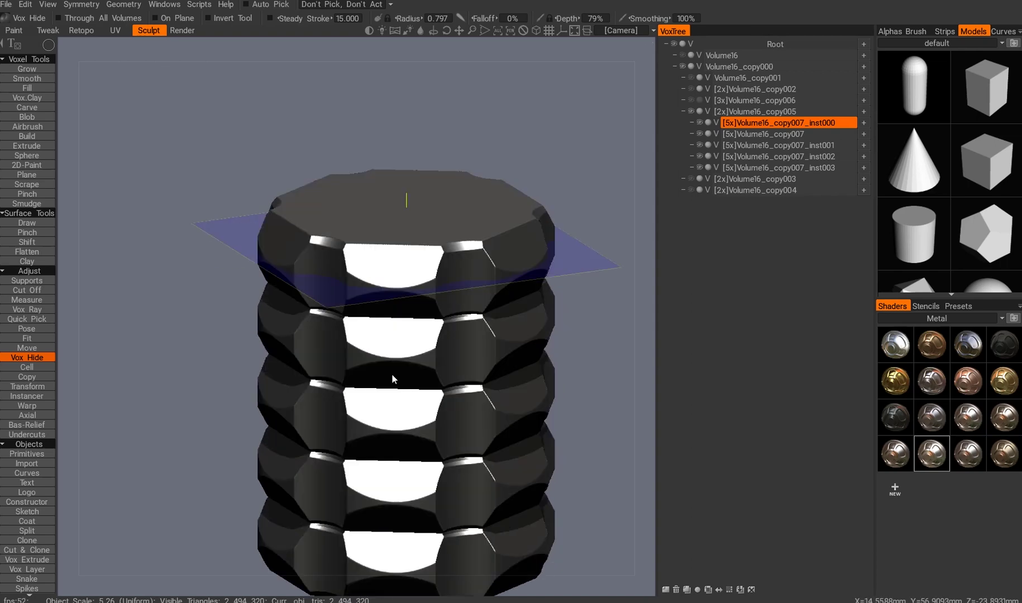
# - Try cutting straight-sided slots through the middle of the facets around the bands with Vox Hide
pyautogui.keyDown('alt'); pyautogui.moveTo(392, 374); pyautogui.dragTo(399, 250); pyautogui.keyUp('alt')
pyautogui.press('e')
pyautogui.click(472, 169)
pyautogui.moveTo(411, 139)
pyautogui.keyDown('alt'); pyautogui.mouseDown()
pyautogui.moveTo(465, 267)
pyautogui.moveTo(411, 174)
pyautogui.moveTo(393, 265)
pyautogui.moveTo(397, 175)
pyautogui.moveTo(369, 253)
pyautogui.moveTo(333, 173)
pyautogui.moveTo(390, 253)
pyautogui.moveTo(448, 283)
pyautogui.moveTo(472, 380)
pyautogui.moveTo(259, 373)
pyautogui.moveTo(291, 334)
pyautogui.mouseUp(); pyautogui.keyUp('alt')
pyautogui.keyDown('alt'); pyautogui.moveTo(387, 222); pyautogui.dragTo(551, 378); pyautogui.keyUp('alt')
pyautogui.scroll(5, 388, 296)
pyautogui.scroll(-5, 403, 351)
pyautogui.scroll(-5, 463, 356)
pyautogui.keyDown('alt'); pyautogui.moveTo(463, 356); pyautogui.dragTo(195, 363); pyautogui.keyUp('alt')
pyautogui.scroll(5, 196, 362)
# - Merge the band instances under Volume16_copy005 with Merge Sub-Tree and check the merged stack
pyautogui.rightClick(763, 111)
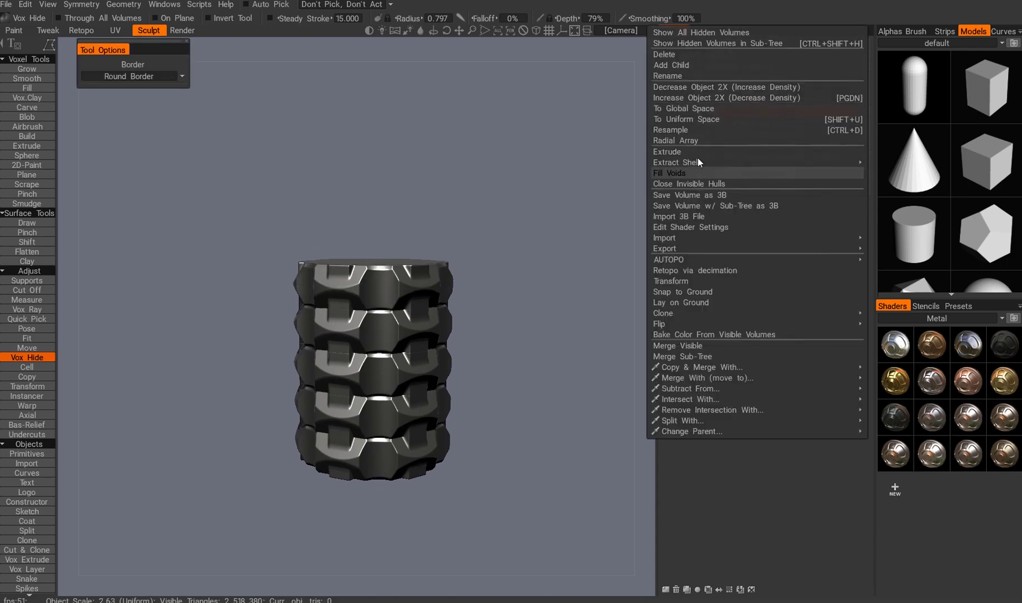
pyautogui.click(737, 355)
pyautogui.keyDown('alt'); pyautogui.moveTo(439, 356); pyautogui.dragTo(470, 372); pyautogui.keyUp('alt')
pyautogui.scroll(-5, 415, 393)
pyautogui.scroll(5, 414, 392)
pyautogui.keyDown('alt'); pyautogui.moveTo(415, 393); pyautogui.dragTo(388, 399); pyautogui.keyUp('alt')
pyautogui.scroll(-4, 295, 364)
pyautogui.scroll(5, 246, 369)
pyautogui.scroll(-5, 461, 400)
pyautogui.scroll(4, 460, 399)
# - Undo the sub-tree merge and the slot cuts to restore the separate grooved band instances
pyautogui.hotkey('ctrl', 'z')
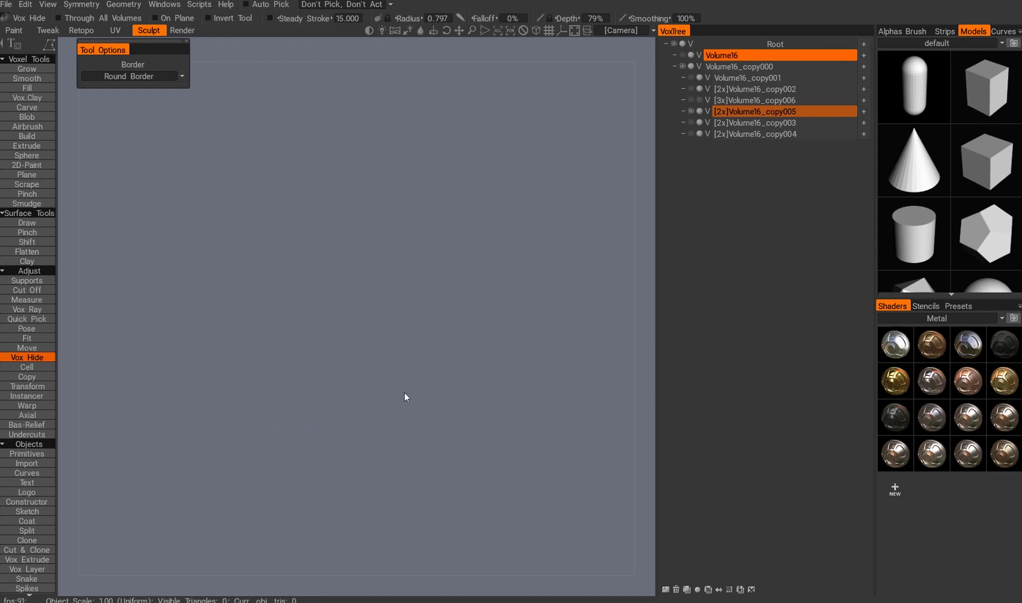
pyautogui.scroll(-5, 386, 324)
pyautogui.moveTo(435, 298)
pyautogui.keyDown('alt'); pyautogui.mouseDown()
pyautogui.moveTo(391, 357)
pyautogui.moveTo(405, 316)
pyautogui.moveTo(387, 286)
pyautogui.mouseUp(); pyautogui.keyUp('alt')
pyautogui.hotkey('ctrl', 'z')
pyautogui.scroll(-4, 390, 360)
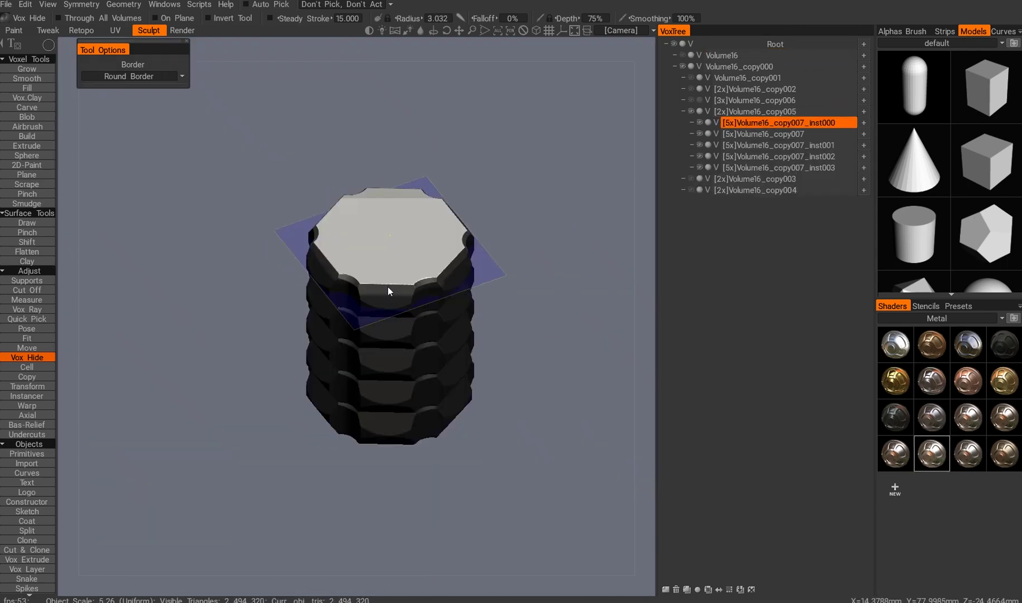
# - Try cutting shallow round recesses into the vertical grooves around the bands
pyautogui.rightClick(480, 191)
pyautogui.moveTo(390, 224)
pyautogui.keyDown('alt'); pyautogui.mouseDown()
pyautogui.moveTo(381, 236)
pyautogui.moveTo(398, 319)
pyautogui.moveTo(342, 320)
pyautogui.mouseUp(); pyautogui.keyUp('alt')
pyautogui.hotkey('ctrl', 'z')
pyautogui.scroll(3, 414, 279)
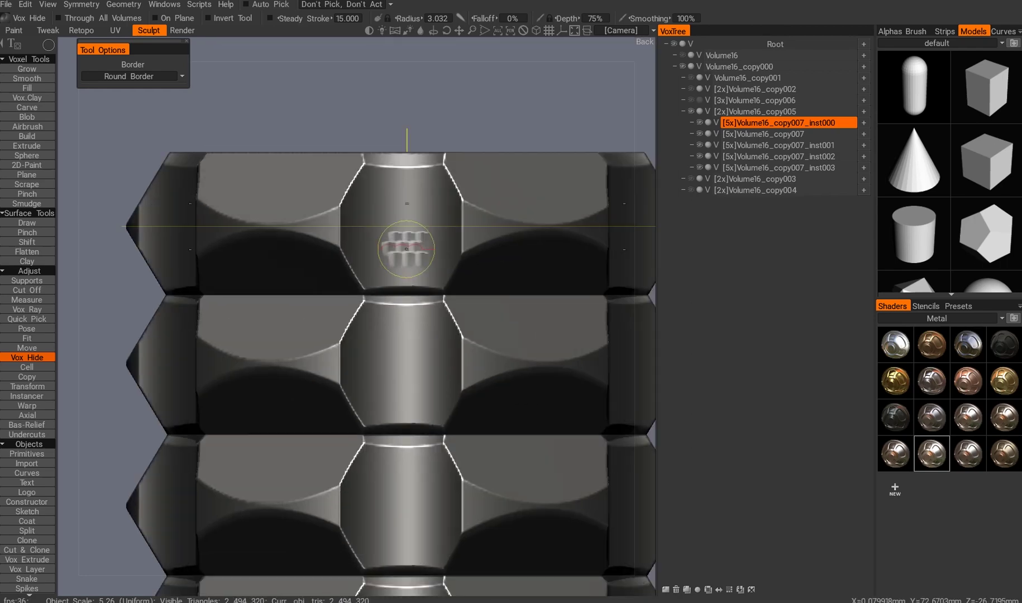
pyautogui.hotkey('ctrl', 'z')
pyautogui.scroll(-4, 415, 256)
pyautogui.hotkey('ctrl', 'z')
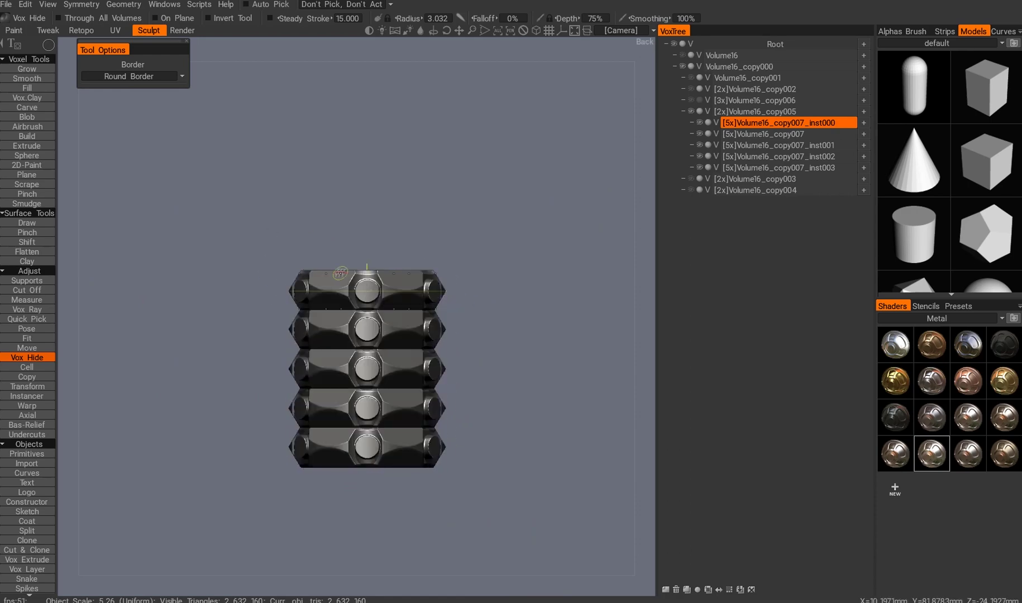
# - Cut deeper circular holes centred in the vertical grooves of the bands with Vox Hide
pyautogui.scroll(8, 356, 294)
pyautogui.press('e')
pyautogui.moveTo(414, 295)
pyautogui.mouseDown()
pyautogui.moveTo(480, 276)
pyautogui.moveTo(466, 361)
pyautogui.mouseUp()
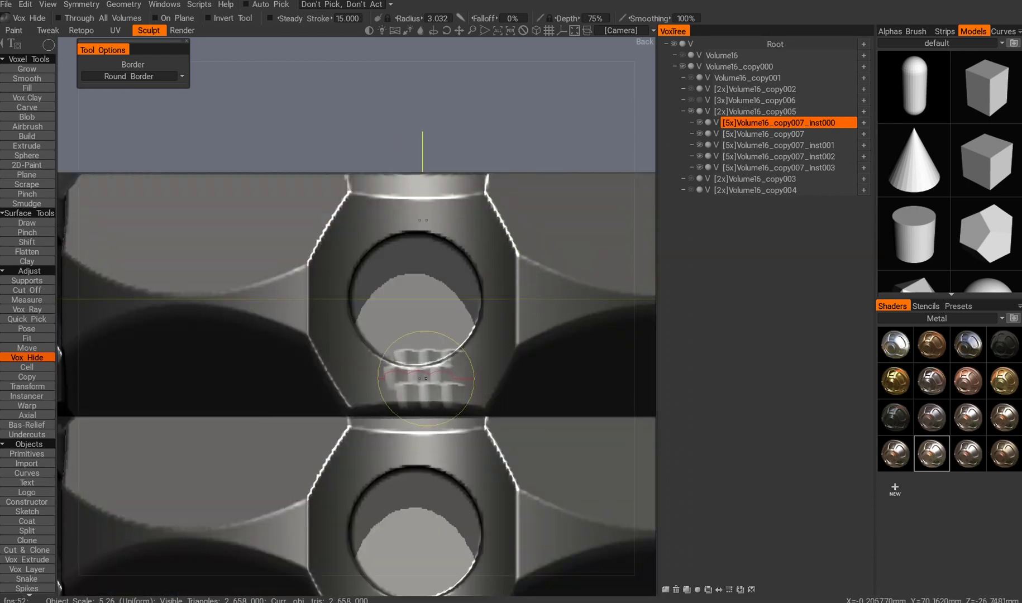
# - Examine the circular holes in the vertical grooves from several angles and undo them to restore the plain bands
pyautogui.scroll(-5, 422, 289)
pyautogui.scroll(6, 422, 289)
pyautogui.scroll(-5, 410, 358)
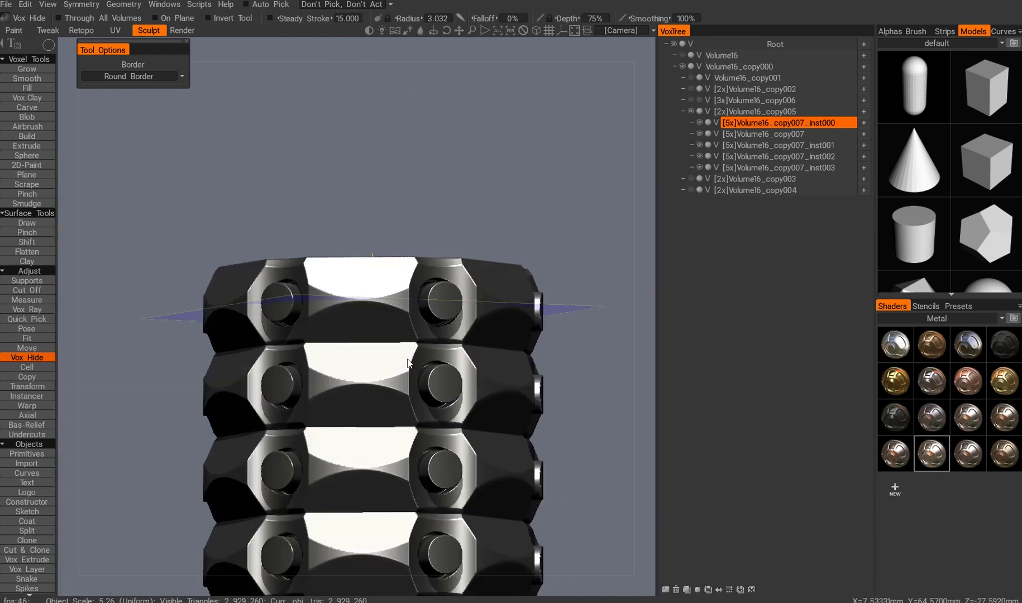
pyautogui.moveTo(410, 358)
pyautogui.keyDown('alt'); pyautogui.mouseDown()
pyautogui.moveTo(387, 338)
pyautogui.moveTo(246, 331)
pyautogui.moveTo(358, 367)
pyautogui.moveTo(265, 315)
pyautogui.moveTo(435, 296)
pyautogui.moveTo(372, 330)
pyautogui.moveTo(346, 330)
pyautogui.moveTo(365, 399)
pyautogui.moveTo(349, 335)
pyautogui.moveTo(373, 359)
pyautogui.moveTo(418, 284)
pyautogui.moveTo(301, 280)
pyautogui.mouseUp(); pyautogui.keyUp('alt')
pyautogui.scroll(6, 372, 329)
pyautogui.scroll(-5, 372, 329)
pyautogui.scroll(2, 351, 329)
pyautogui.scroll(-4, 349, 335)
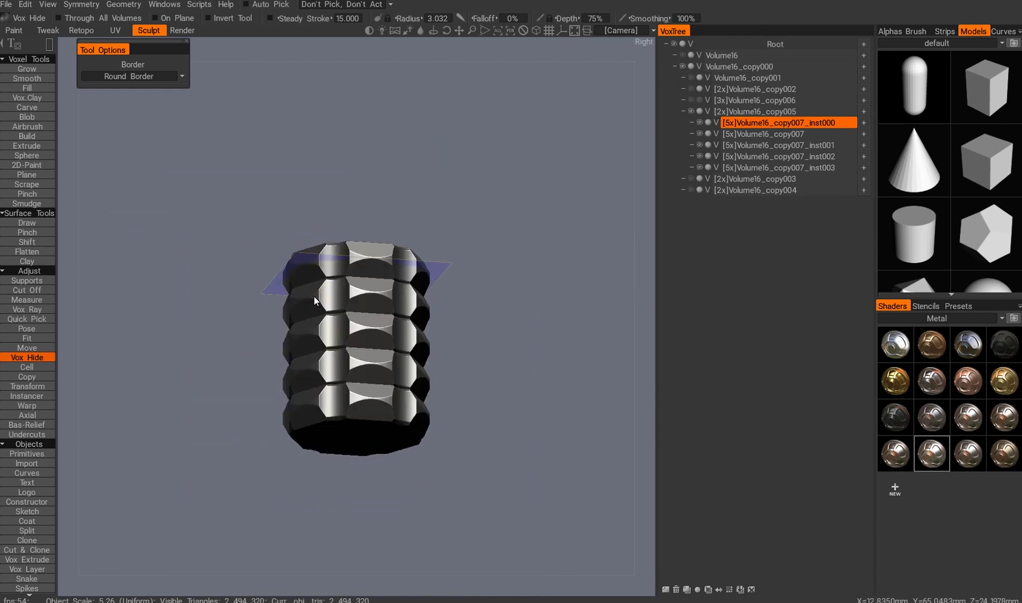
# - Try cutting small round holes into the upper and lower facets of the bands with Vox Hide
pyautogui.scroll(8, 371, 314)
pyautogui.moveTo(406, 244)
pyautogui.keyDown('alt'); pyautogui.mouseDown()
pyautogui.moveTo(410, 270)
pyautogui.moveTo(393, 221)
pyautogui.moveTo(399, 296)
pyautogui.moveTo(396, 226)
pyautogui.mouseUp(); pyautogui.keyUp('alt')
pyautogui.scroll(-5, 342, 335)
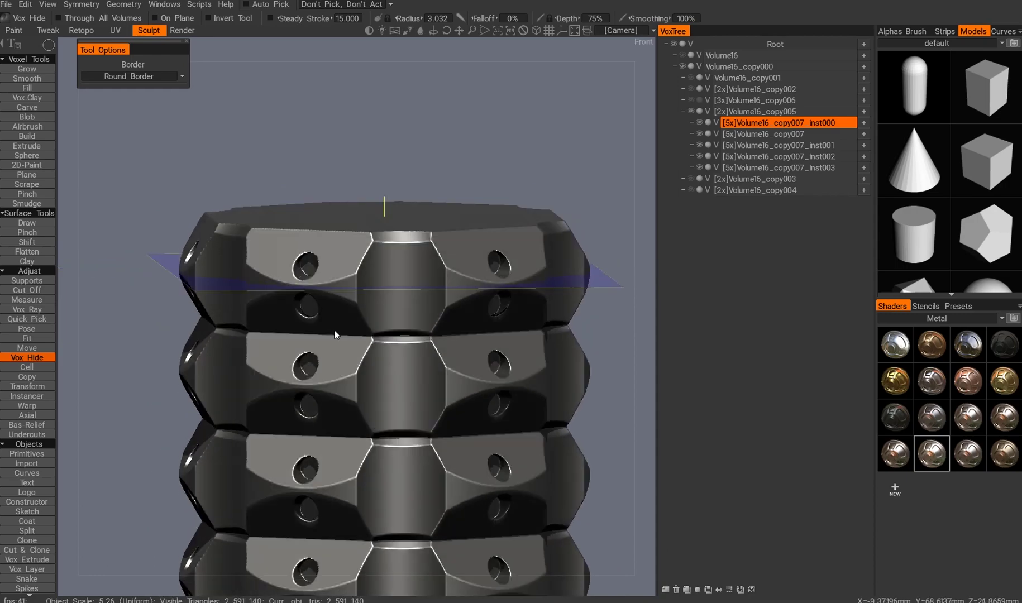
pyautogui.keyDown('alt'); pyautogui.moveTo(228, 306); pyautogui.dragTo(364, 312); pyautogui.keyUp('alt')
pyautogui.scroll(8, 413, 254)
pyautogui.keyDown('alt'); pyautogui.moveTo(413, 254); pyautogui.dragTo(418, 157); pyautogui.keyUp('alt')
pyautogui.scroll(-4, 441, 342)
# - Try cutting larger round recesses centred on the band facets
pyautogui.keyDown('alt'); pyautogui.moveTo(441, 343); pyautogui.dragTo(390, 224); pyautogui.keyUp('alt')
pyautogui.scroll(8, 389, 182)
pyautogui.scroll(-5, 389, 183)
pyautogui.keyDown('alt'); pyautogui.moveTo(389, 183); pyautogui.dragTo(347, 243); pyautogui.keyUp('alt')
pyautogui.scroll(8, 347, 243)
pyautogui.keyDown('alt'); pyautogui.moveTo(459, 162); pyautogui.dragTo(423, 268); pyautogui.keyUp('alt')
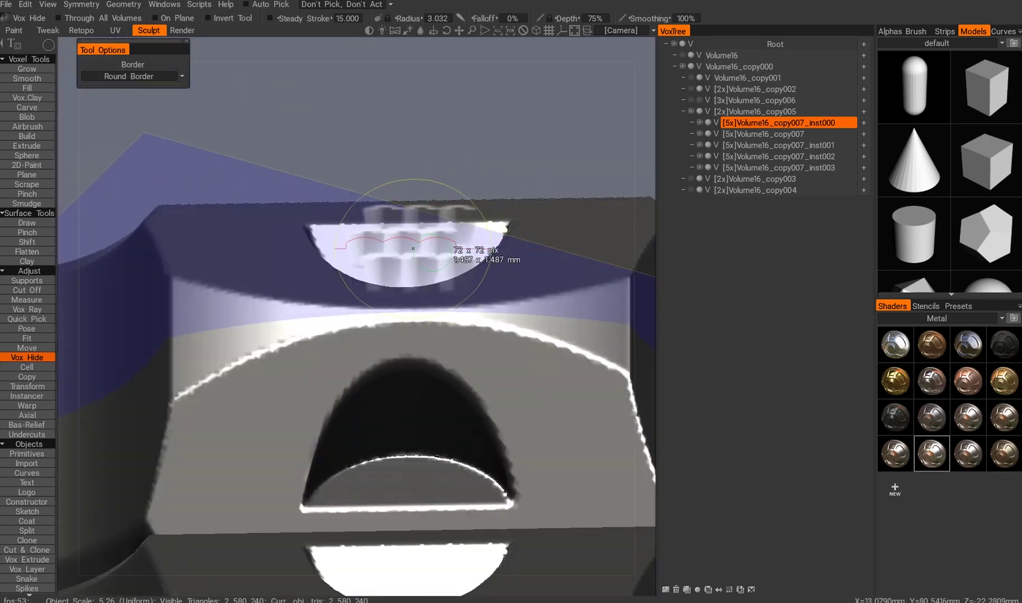
# - Try cutting small rectangular notches centred in the facets along the upper and lower edges of the bands
pyautogui.scroll(-8, 424, 268)
pyautogui.keyDown('alt'); pyautogui.moveTo(362, 331); pyautogui.dragTo(404, 255); pyautogui.keyUp('alt')
pyautogui.scroll(2, 394, 400)
pyautogui.scroll(3, 429, 270)
pyautogui.rightClick(429, 271)
pyautogui.moveTo(471, 268)
pyautogui.keyDown('alt'); pyautogui.mouseDown()
pyautogui.moveTo(413, 258)
pyautogui.moveTo(424, 266)
pyautogui.moveTo(410, 267)
pyautogui.moveTo(359, 319)
pyautogui.moveTo(398, 273)
pyautogui.mouseUp(); pyautogui.keyUp('alt')
pyautogui.scroll(-5, 398, 273)
pyautogui.keyDown('alt'); pyautogui.moveTo(460, 314); pyautogui.dragTo(399, 349); pyautogui.keyUp('alt')
pyautogui.scroll(5, 400, 349)
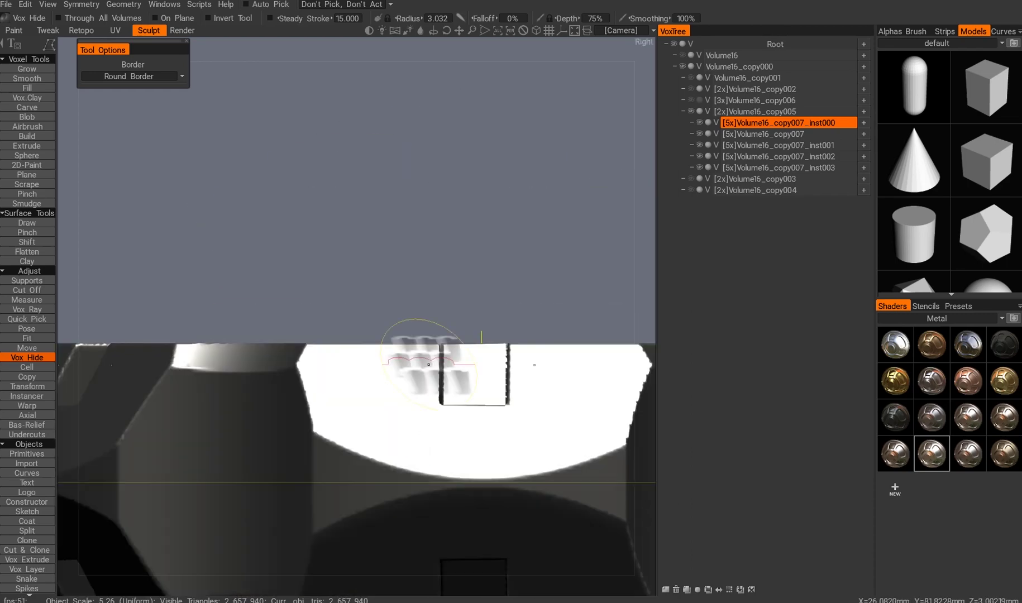
pyautogui.scroll(-8, 409, 268)
pyautogui.scroll(6, 455, 331)
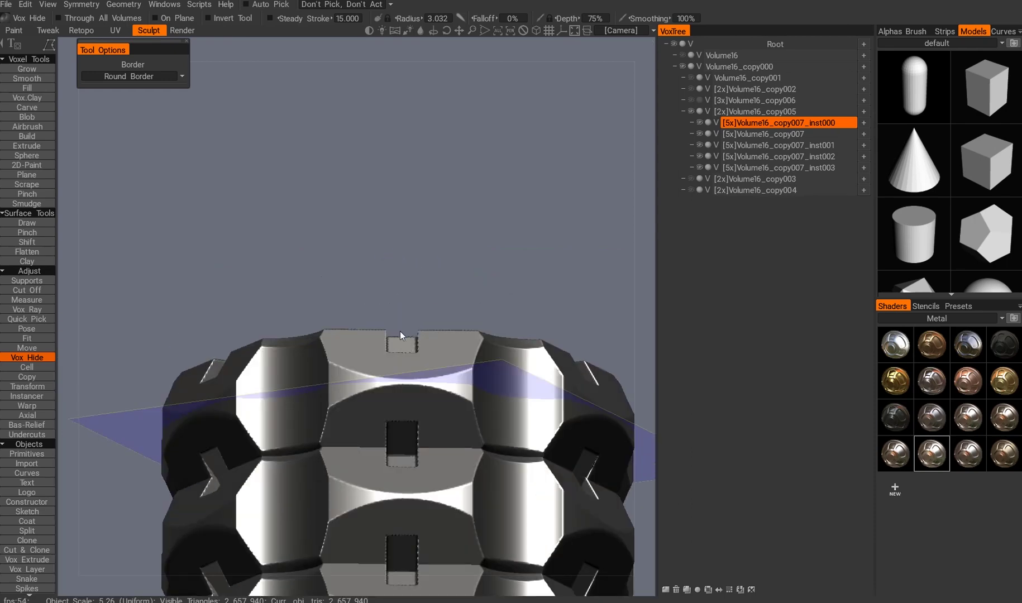
# - Try cutting angular notches into the outer rim of the bands from the top view
pyautogui.keyDown('alt'); pyautogui.moveTo(417, 338); pyautogui.dragTo(320, 285); pyautogui.keyUp('alt')
pyautogui.moveTo(231, 226); pyautogui.dragTo(294, 278)
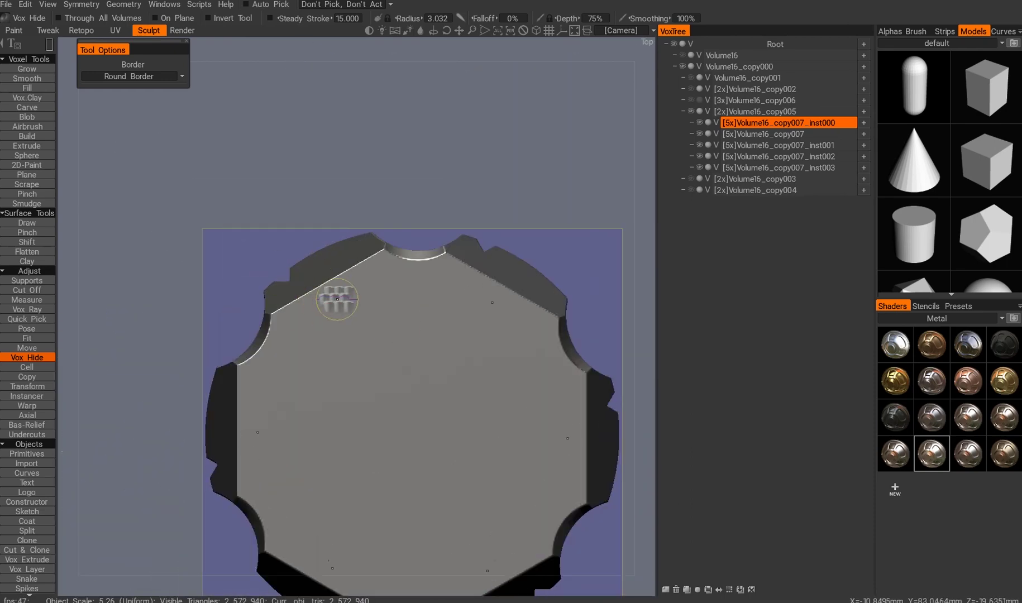
pyautogui.moveTo(303, 213); pyautogui.dragTo(382, 246)
pyautogui.scroll(-3, 476, 311)
pyautogui.moveTo(476, 312)
pyautogui.keyDown('alt'); pyautogui.mouseDown()
pyautogui.moveTo(434, 354)
pyautogui.moveTo(468, 354)
pyautogui.mouseUp(); pyautogui.keyUp('alt')
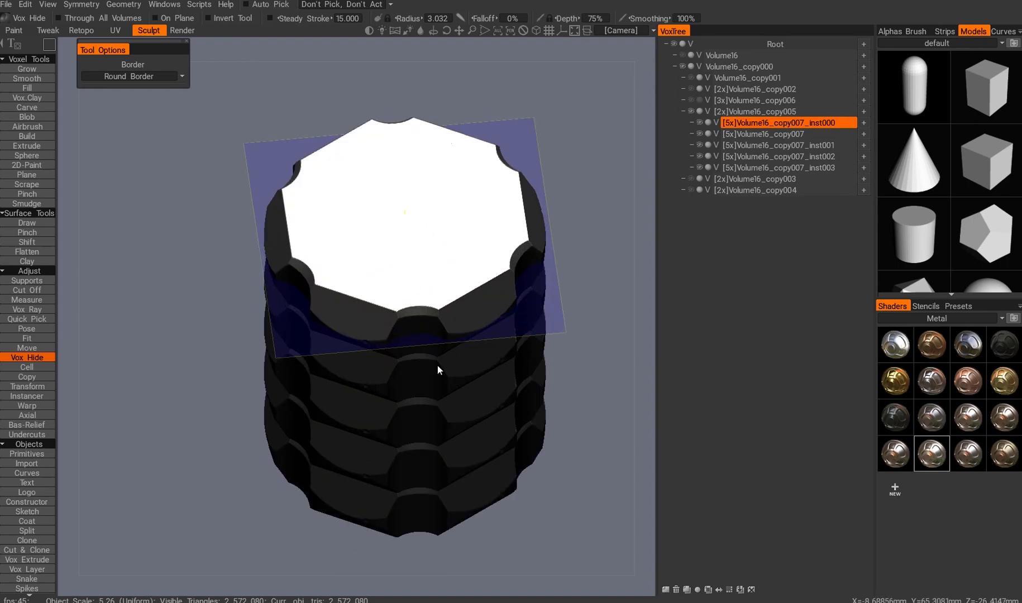
pyautogui.scroll(5, 269, 216)
pyautogui.press('e')
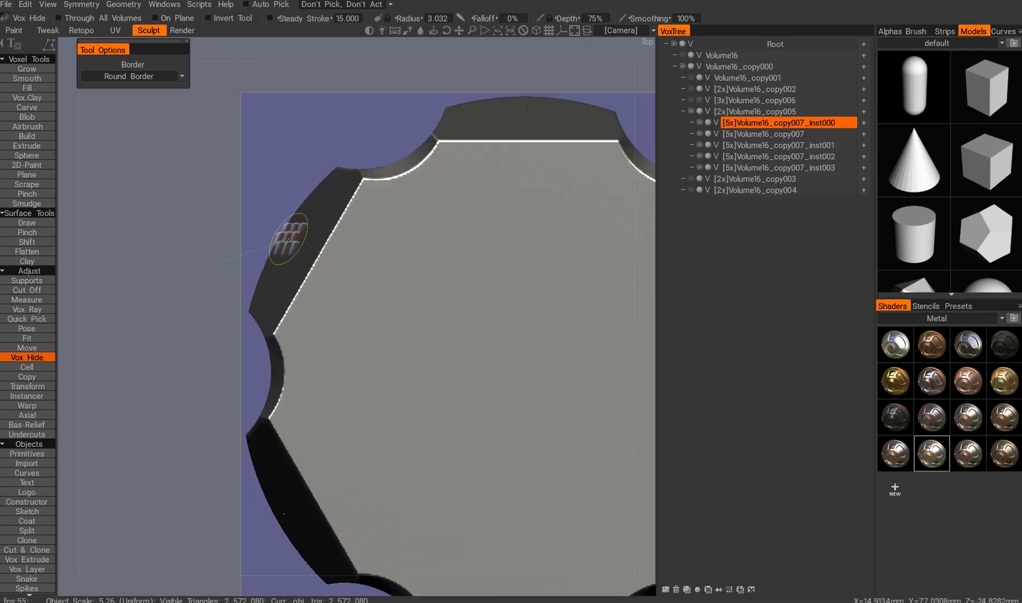
# - Try cutting V-shaped notches into the middle ridges between the grooves with polygonal cuts from above
pyautogui.moveTo(258, 285)
pyautogui.keyDown('alt'); pyautogui.mouseDown()
pyautogui.moveTo(381, 301)
pyautogui.moveTo(417, 357)
pyautogui.moveTo(418, 292)
pyautogui.moveTo(360, 228)
pyautogui.mouseUp(); pyautogui.keyUp('alt')
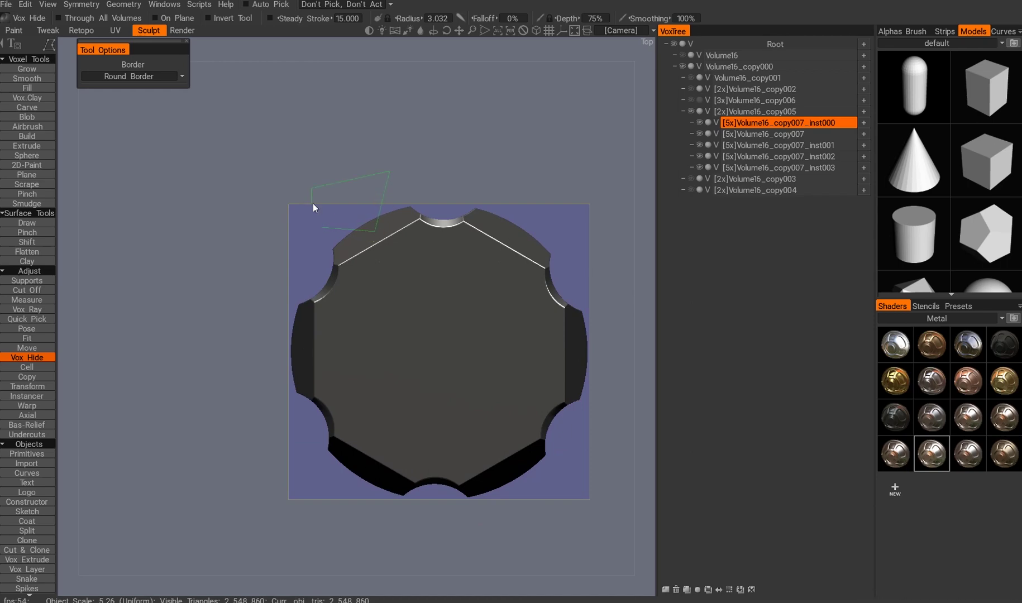
pyautogui.keyDown('alt'); pyautogui.moveTo(307, 195); pyautogui.dragTo(351, 204); pyautogui.keyUp('alt')
pyautogui.keyDown('alt'); pyautogui.moveTo(351, 205); pyautogui.dragTo(335, 319, button='right'); pyautogui.keyUp('alt')
pyautogui.keyDown('alt'); pyautogui.moveTo(334, 318); pyautogui.dragTo(353, 221); pyautogui.keyUp('alt')
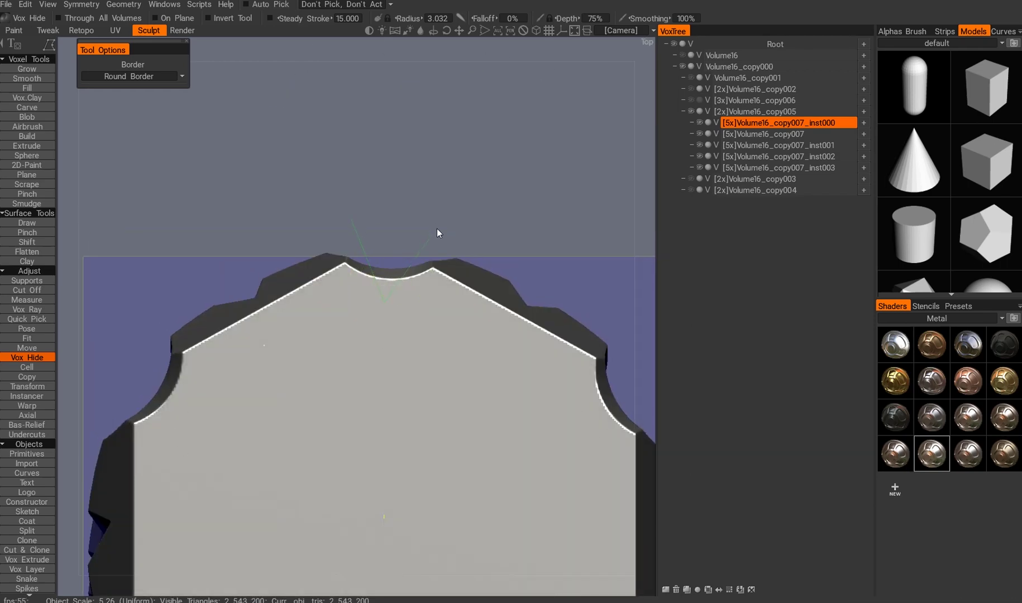
pyautogui.keyDown('alt'); pyautogui.moveTo(376, 313); pyautogui.dragTo(381, 357); pyautogui.keyUp('alt')
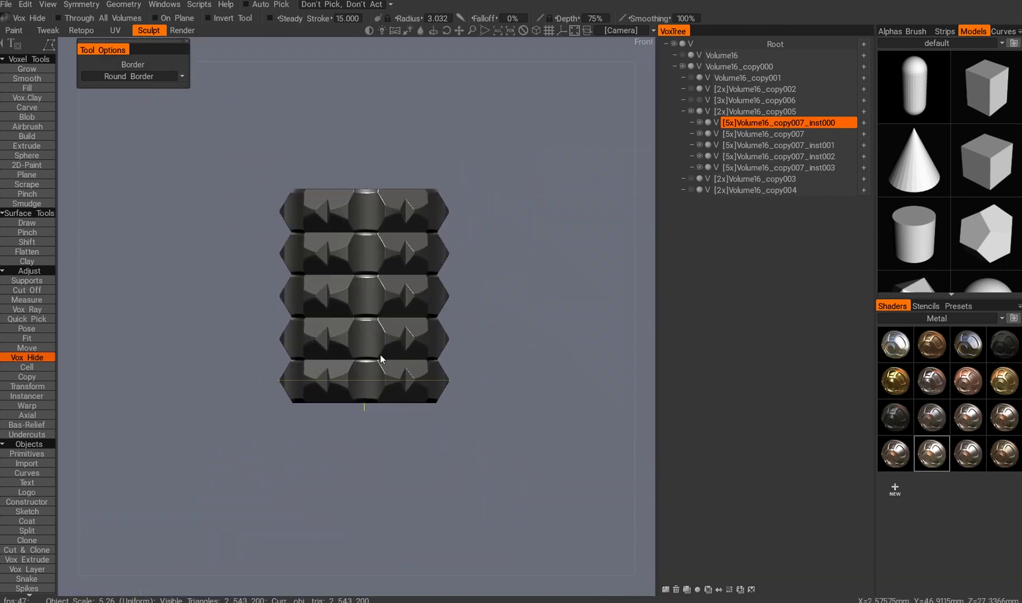
pyautogui.keyDown('alt'); pyautogui.moveTo(380, 357); pyautogui.dragTo(353, 296, button='right'); pyautogui.keyUp('alt')
# - Try a large circular cut about 56.41 mm across over the notched bands from the top view
pyautogui.keyDown('alt'); pyautogui.moveTo(354, 296); pyautogui.dragTo(251, 287); pyautogui.keyUp('alt')
pyautogui.keyDown('alt'); pyautogui.moveTo(250, 288); pyautogui.dragTo(391, 259, button='right'); pyautogui.keyUp('alt')
pyautogui.keyDown('alt'); pyautogui.moveTo(390, 259); pyautogui.dragTo(388, 334); pyautogui.keyUp('alt')
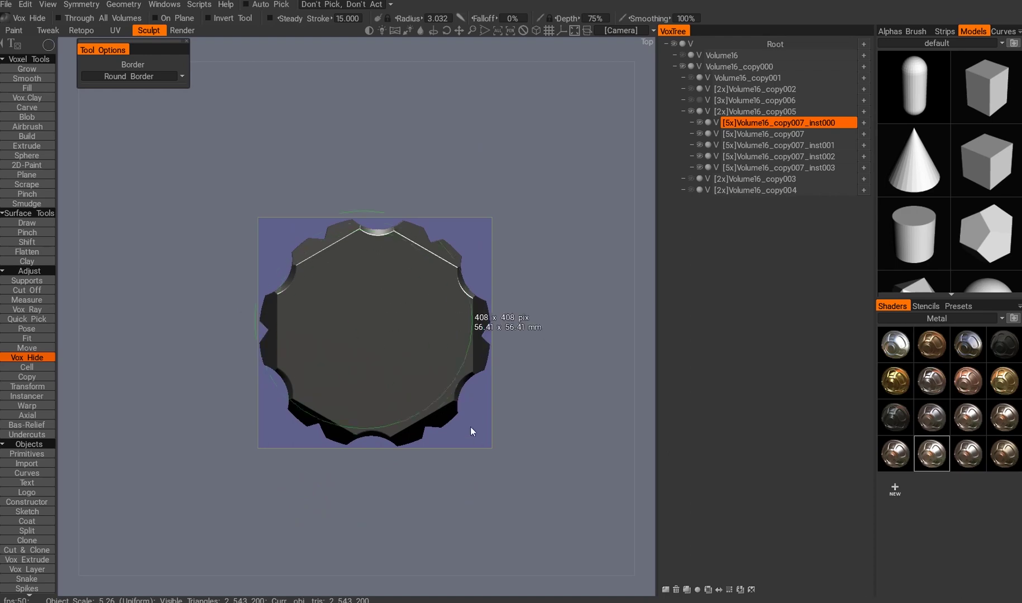
pyautogui.keyDown('alt'); pyautogui.moveTo(475, 436); pyautogui.dragTo(448, 332); pyautogui.keyUp('alt')
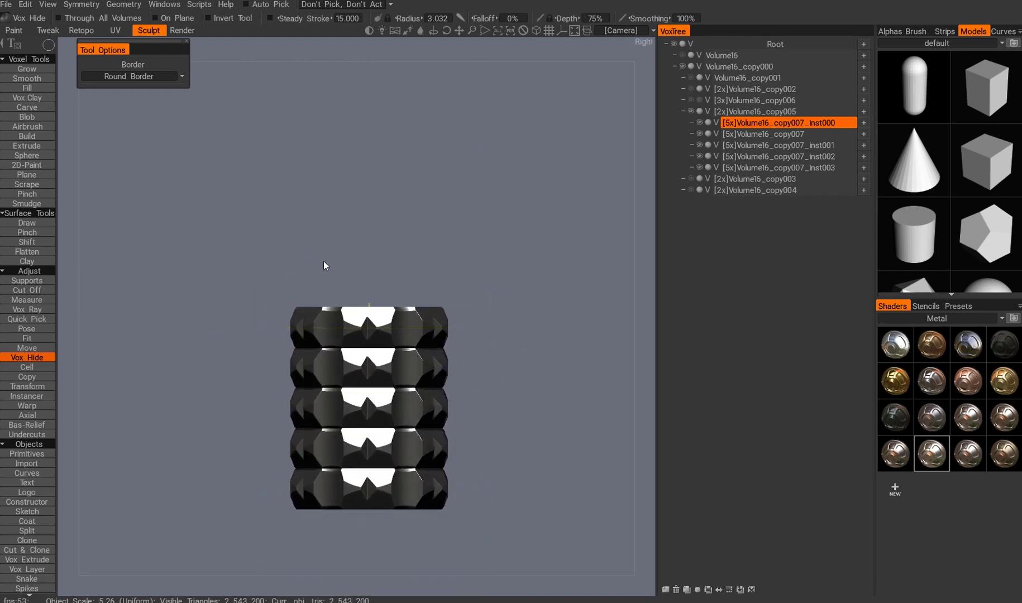
# - Try cutting small shallow recesses into the middle ridges of the facets
pyautogui.keyDown('alt'); pyautogui.moveTo(324, 264); pyautogui.dragTo(522, 256, button='right'); pyautogui.keyUp('alt')
pyautogui.keyDown('alt'); pyautogui.moveTo(522, 256); pyautogui.dragTo(340, 268); pyautogui.keyUp('alt')
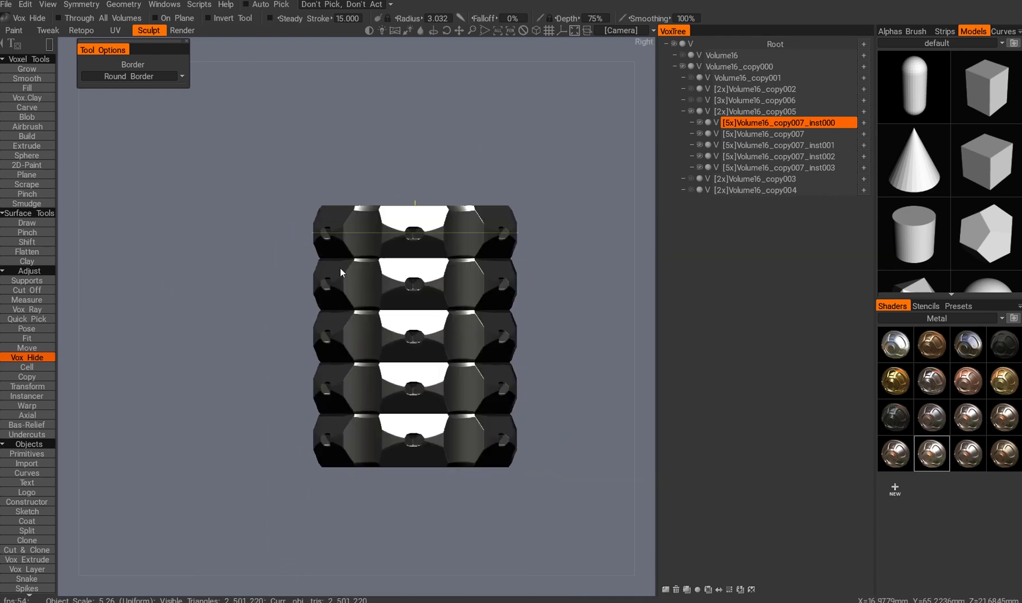
pyautogui.keyDown('alt'); pyautogui.moveTo(340, 268); pyautogui.dragTo(343, 237, button='right'); pyautogui.keyUp('alt')
pyautogui.keyDown('alt'); pyautogui.moveTo(278, 208); pyautogui.dragTo(366, 364); pyautogui.keyUp('alt')
pyautogui.keyDown('alt'); pyautogui.moveTo(367, 364); pyautogui.dragTo(382, 390, button='middle'); pyautogui.keyUp('alt')
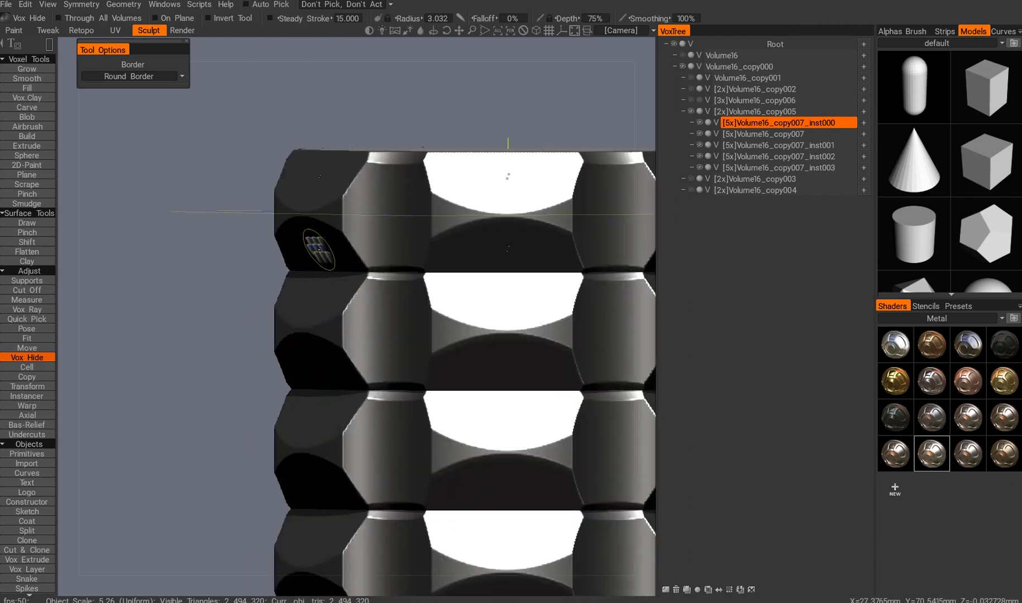
pyautogui.keyDown('alt'); pyautogui.moveTo(319, 242); pyautogui.dragTo(392, 244, button='right'); pyautogui.keyUp('alt')
pyautogui.press('e')
pyautogui.click(402, 263)
pyautogui.moveTo(193, 187); pyautogui.dragTo(328, 239)
pyautogui.keyDown('alt'); pyautogui.moveTo(335, 246); pyautogui.dragTo(295, 353, button='right'); pyautogui.keyUp('alt')
pyautogui.keyDown('alt'); pyautogui.moveTo(324, 230); pyautogui.dragTo(520, 362, button='right'); pyautogui.keyUp('alt')
pyautogui.keyDown('alt'); pyautogui.moveTo(520, 361); pyautogui.dragTo(449, 306, button='middle'); pyautogui.keyUp('alt')
pyautogui.keyDown('alt'); pyautogui.moveTo(449, 306); pyautogui.dragTo(326, 359, button='right'); pyautogui.keyUp('alt')
pyautogui.press('s')
pyautogui.moveTo(394, 348)
pyautogui.keyDown('alt'); pyautogui.mouseDown(button='right')
pyautogui.moveTo(317, 304)
pyautogui.moveTo(331, 296)
pyautogui.moveTo(280, 283)
pyautogui.moveTo(288, 306)
pyautogui.mouseUp(button='right'); pyautogui.keyUp('alt')
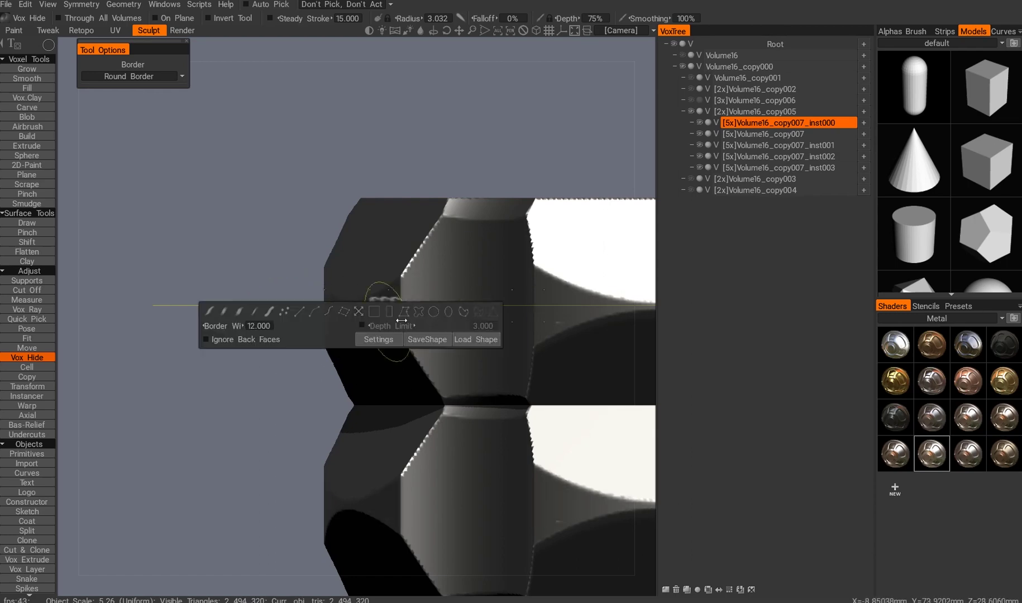
# - Try cutting slanted elliptical notches across the facets next to the vertical grooves
pyautogui.press('KP_1')
pyautogui.keyDown('alt'); pyautogui.moveTo(341, 343); pyautogui.dragTo(426, 259); pyautogui.keyUp('alt')
pyautogui.keyDown('alt'); pyautogui.moveTo(426, 259); pyautogui.dragTo(406, 292, button='right'); pyautogui.keyUp('alt')
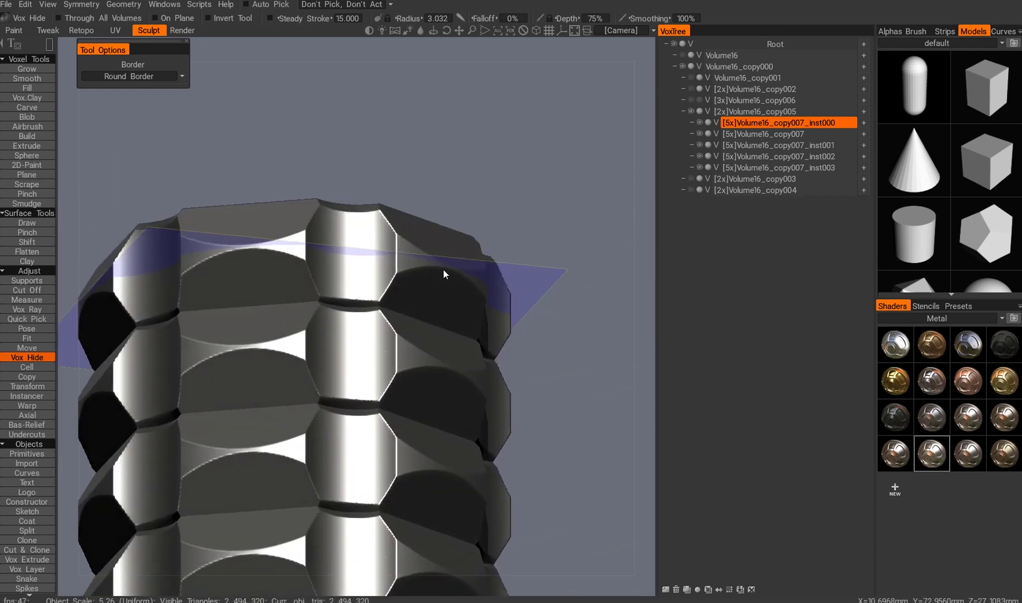
pyautogui.keyDown('alt'); pyautogui.moveTo(406, 292); pyautogui.dragTo(607, 217); pyautogui.keyUp('alt')
pyautogui.press('KP_1')
pyautogui.press('KP_7')
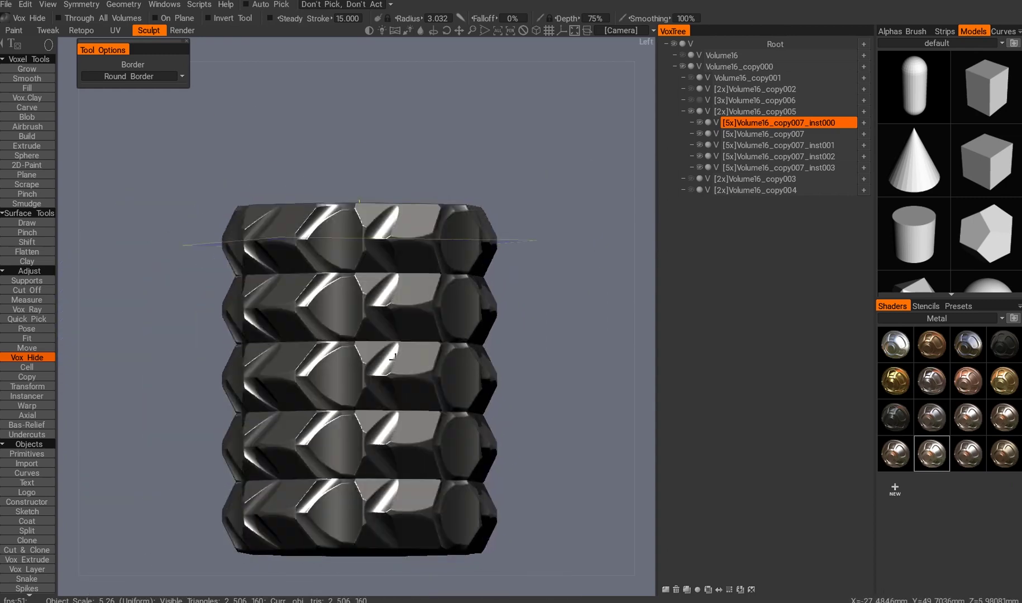
# - Try scooping repeated elliptical recesses around the band edges to form a scalloped pattern
pyautogui.keyDown('alt'); pyautogui.moveTo(390, 362); pyautogui.dragTo(365, 303); pyautogui.keyUp('alt')
pyautogui.moveTo(365, 303)
pyautogui.keyDown('alt'); pyautogui.mouseDown(button='right')
pyautogui.moveTo(274, 187)
pyautogui.moveTo(278, 171)
pyautogui.moveTo(360, 292)
pyautogui.mouseUp(button='right'); pyautogui.keyUp('alt')
pyautogui.keyDown('alt'); pyautogui.moveTo(360, 292); pyautogui.dragTo(391, 302); pyautogui.keyUp('alt')
pyautogui.keyDown('alt'); pyautogui.moveTo(391, 301); pyautogui.dragTo(331, 321, button='right'); pyautogui.keyUp('alt')
pyautogui.keyDown('alt'); pyautogui.moveTo(331, 321); pyautogui.dragTo(338, 387); pyautogui.keyUp('alt')
pyautogui.keyDown('alt'); pyautogui.moveTo(337, 387); pyautogui.dragTo(391, 335, button='right'); pyautogui.keyUp('alt')
pyautogui.keyDown('alt'); pyautogui.moveTo(390, 335); pyautogui.dragTo(445, 319); pyautogui.keyUp('alt')
pyautogui.keyDown('alt'); pyautogui.moveTo(445, 320); pyautogui.dragTo(347, 335, button='right'); pyautogui.keyUp('alt')
pyautogui.keyDown('alt'); pyautogui.moveTo(346, 335); pyautogui.dragTo(335, 416); pyautogui.keyUp('alt')
pyautogui.keyDown('alt'); pyautogui.moveTo(335, 416); pyautogui.dragTo(189, 331, button='right'); pyautogui.keyUp('alt')
pyautogui.keyDown('alt'); pyautogui.moveTo(190, 331); pyautogui.dragTo(383, 346); pyautogui.keyUp('alt')
pyautogui.moveTo(385, 229)
pyautogui.keyDown('alt'); pyautogui.mouseDown()
pyautogui.moveTo(375, 193)
pyautogui.moveTo(402, 235)
pyautogui.mouseUp(); pyautogui.keyUp('alt')
pyautogui.keyDown('alt'); pyautogui.moveTo(402, 234); pyautogui.dragTo(455, 310, button='right'); pyautogui.keyUp('alt')
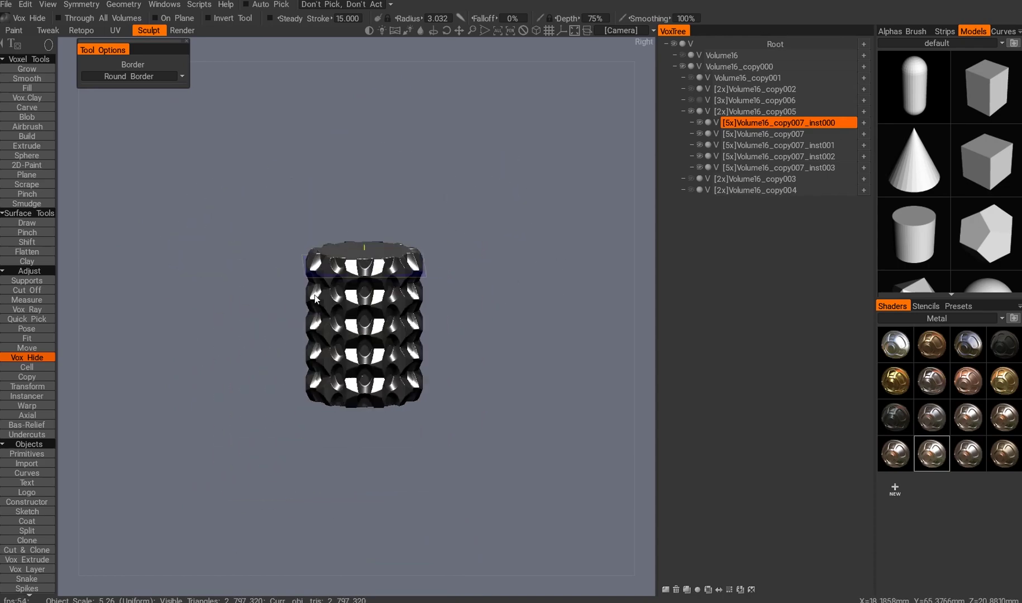
# - Compare several Metal shaders on the plain bands and keep a dark, glossy one
pyautogui.keyDown('alt'); pyautogui.moveTo(314, 295); pyautogui.dragTo(246, 278, button='right'); pyautogui.keyUp('alt')
pyautogui.keyDown('alt'); pyautogui.moveTo(246, 278); pyautogui.dragTo(262, 246); pyautogui.keyUp('alt')
pyautogui.click(1004, 345)
pyautogui.keyDown('alt'); pyautogui.moveTo(586, 335); pyautogui.dragTo(417, 337); pyautogui.keyUp('alt')
pyautogui.keyDown('alt'); pyautogui.moveTo(417, 338); pyautogui.dragTo(402, 329, button='right'); pyautogui.keyUp('alt')
pyautogui.click(931, 344)
pyautogui.click(894, 381)
pyautogui.click(895, 453)
pyautogui.scroll(3, 335, 221)
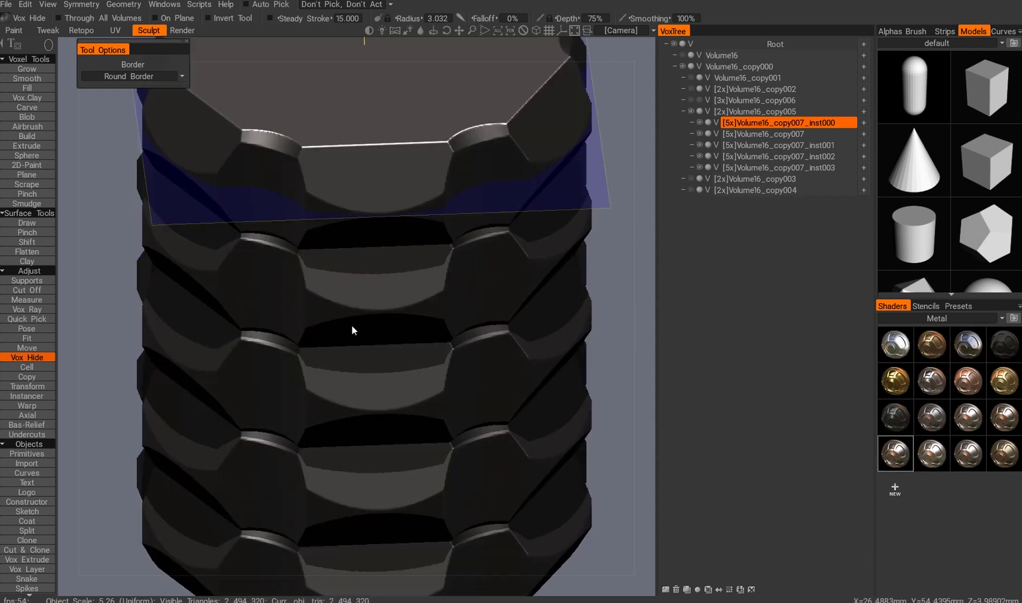
# - Review the radial symmetry settings used for the bands
pyautogui.keyDown('alt'); pyautogui.moveTo(335, 221); pyautogui.dragTo(392, 273); pyautogui.keyUp('alt')
pyautogui.keyDown('alt'); pyautogui.moveTo(334, 290); pyautogui.dragTo(342, 269); pyautogui.keyUp('alt')
pyautogui.press('s')
pyautogui.press('Return')
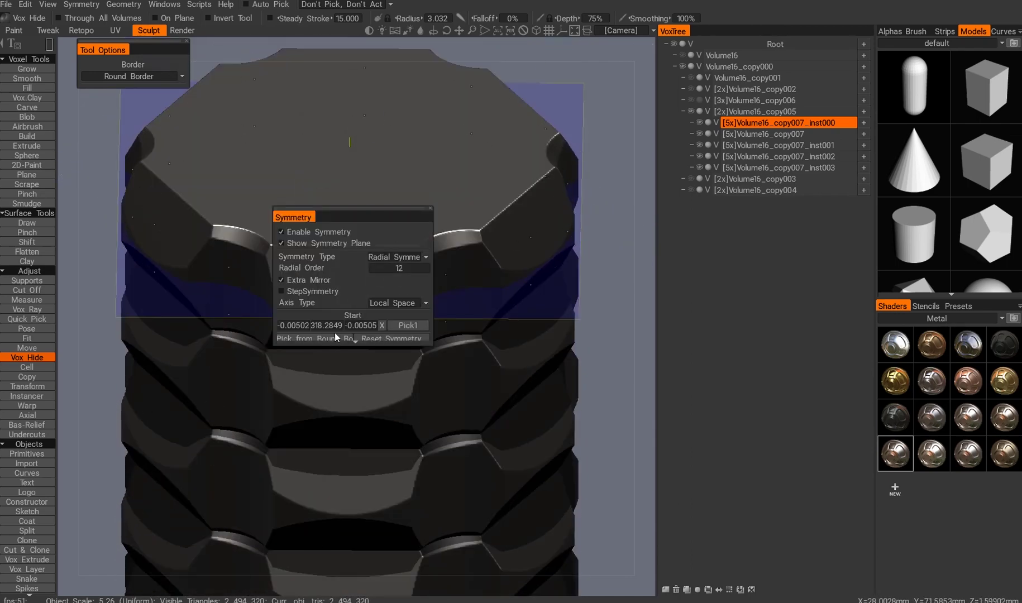
pyautogui.keyDown('alt'); pyautogui.moveTo(336, 328); pyautogui.dragTo(341, 323); pyautogui.keyUp('alt')
# - Try carving wide elliptical cuts into the facets along the upper and lower edges of the bands
pyautogui.moveTo(349, 167)
pyautogui.keyDown('alt'); pyautogui.mouseDown()
pyautogui.moveTo(271, 272)
pyautogui.moveTo(365, 321)
pyautogui.moveTo(349, 291)
pyautogui.mouseUp(); pyautogui.keyUp('alt')
pyautogui.moveTo(298, 280); pyautogui.dragTo(414, 314)
pyautogui.moveTo(391, 326)
pyautogui.keyDown('alt'); pyautogui.mouseDown()
pyautogui.moveTo(315, 248)
pyautogui.moveTo(358, 297)
pyautogui.moveTo(324, 223)
pyautogui.mouseUp(); pyautogui.keyUp('alt')
pyautogui.moveTo(273, 212); pyautogui.dragTo(409, 193)
pyautogui.keyDown('alt'); pyautogui.moveTo(409, 193); pyautogui.dragTo(357, 251); pyautogui.keyUp('alt')
pyautogui.moveTo(324, 195); pyautogui.dragTo(385, 168)
pyautogui.scroll(-3, 422, 299)
pyautogui.keyDown('alt'); pyautogui.moveTo(385, 234); pyautogui.dragTo(413, 399); pyautogui.keyUp('alt')
pyautogui.scroll(5, 358, 290)
pyautogui.keyDown('alt'); pyautogui.moveTo(506, 440); pyautogui.dragTo(457, 340); pyautogui.keyUp('alt')
# - Examine the curved facet cuts from several angles and undo them
pyautogui.scroll(-5, 426, 286)
pyautogui.scroll(5, 429, 331)
pyautogui.scroll(-4, 326, 299)
pyautogui.scroll(3, 327, 299)
pyautogui.keyDown('alt'); pyautogui.moveTo(326, 299); pyautogui.dragTo(389, 366); pyautogui.keyUp('alt')
pyautogui.scroll(2, 395, 418)
pyautogui.scroll(-3, 389, 366)
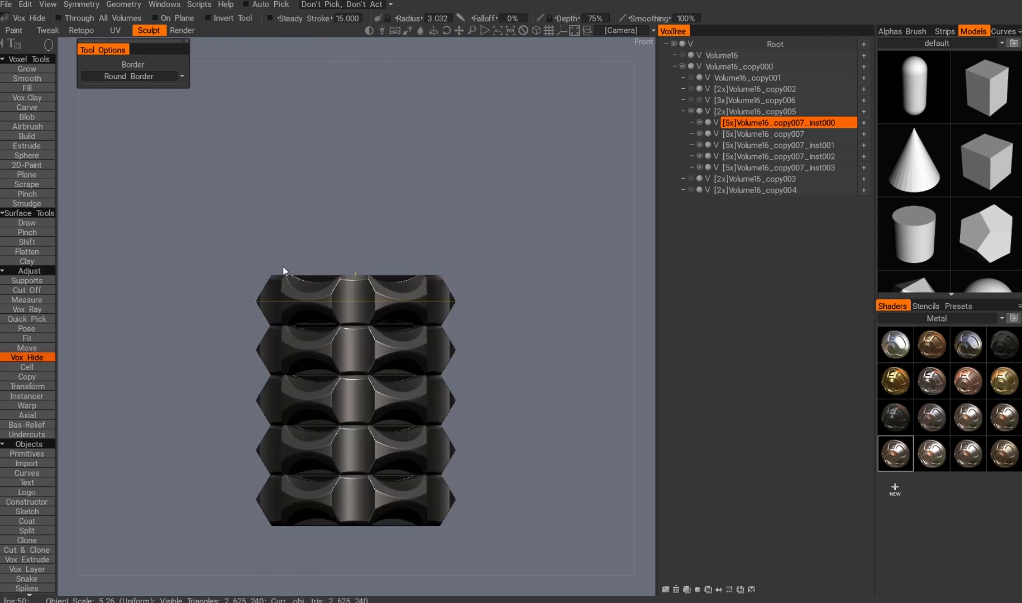
pyautogui.scroll(5, 282, 269)
pyautogui.scroll(-5, 348, 346)
pyautogui.keyDown('alt'); pyautogui.moveTo(396, 316); pyautogui.dragTo(461, 351); pyautogui.keyUp('alt')
pyautogui.keyDown('alt'); pyautogui.moveTo(467, 411); pyautogui.dragTo(383, 314); pyautogui.keyUp('alt')
pyautogui.scroll(5, 383, 314)
pyautogui.keyDown('alt'); pyautogui.moveTo(361, 401); pyautogui.dragTo(379, 351); pyautogui.keyUp('alt')
pyautogui.scroll(-5, 347, 372)
pyautogui.keyDown('alt'); pyautogui.moveTo(460, 335); pyautogui.dragTo(497, 357); pyautogui.keyUp('alt')
pyautogui.hotkey('ctrl', 'z')
pyautogui.hotkey('ctrl', 'z')
# - Try cutting narrow horizontal slots into the upper and lower facets of each band
pyautogui.moveTo(432, 327)
pyautogui.keyDown('alt'); pyautogui.mouseDown()
pyautogui.moveTo(416, 282)
pyautogui.moveTo(376, 323)
pyautogui.moveTo(395, 340)
pyautogui.mouseUp(); pyautogui.keyUp('alt')
pyautogui.moveTo(307, 301)
pyautogui.mouseDown()
pyautogui.moveTo(368, 352)
pyautogui.moveTo(367, 364)
pyautogui.moveTo(296, 381)
pyautogui.moveTo(271, 361)
pyautogui.mouseUp()
pyautogui.keyDown('alt'); pyautogui.moveTo(398, 352); pyautogui.dragTo(296, 253); pyautogui.keyUp('alt')
pyautogui.moveTo(297, 253); pyautogui.dragTo(474, 310)
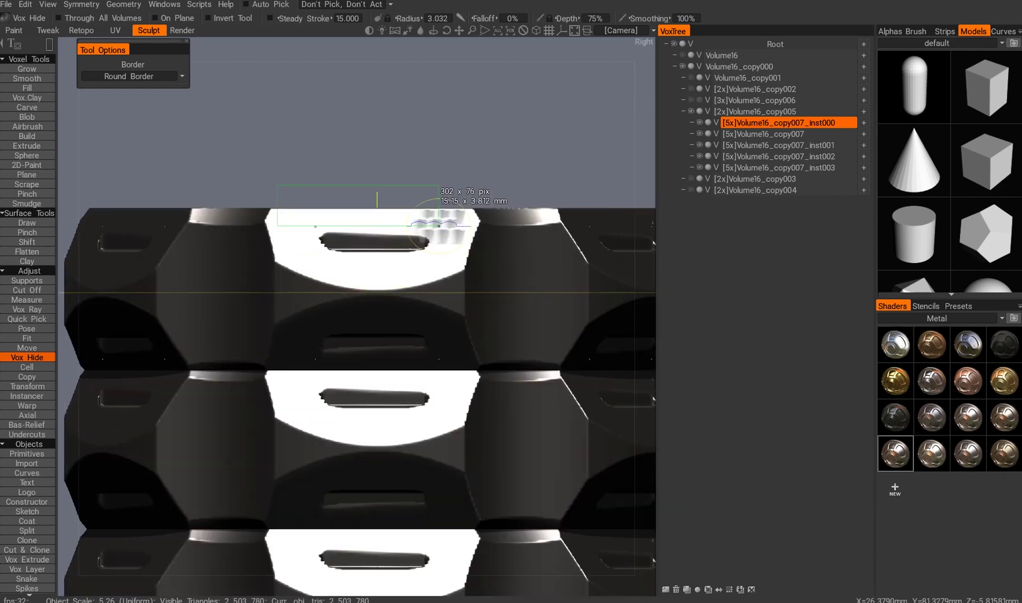
pyautogui.keyDown('alt'); pyautogui.moveTo(370, 282); pyautogui.dragTo(382, 389); pyautogui.keyUp('alt')
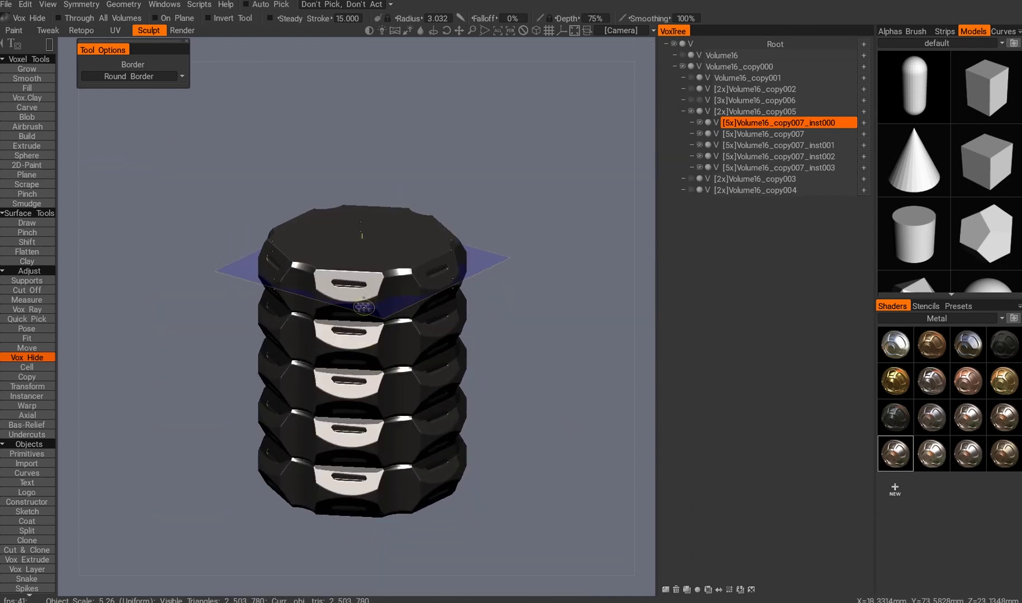
pyautogui.keyDown('alt'); pyautogui.moveTo(363, 306); pyautogui.dragTo(391, 298); pyautogui.keyUp('alt')
# - Undo the horizontal slot cuts and check the plain bands from below
pyautogui.keyDown('alt'); pyautogui.keyDown('shift'); pyautogui.moveTo(361, 412); pyautogui.dragTo(360, 419); pyautogui.keyUp('shift'); pyautogui.keyUp('alt')
pyautogui.scroll(5, 310, 319)
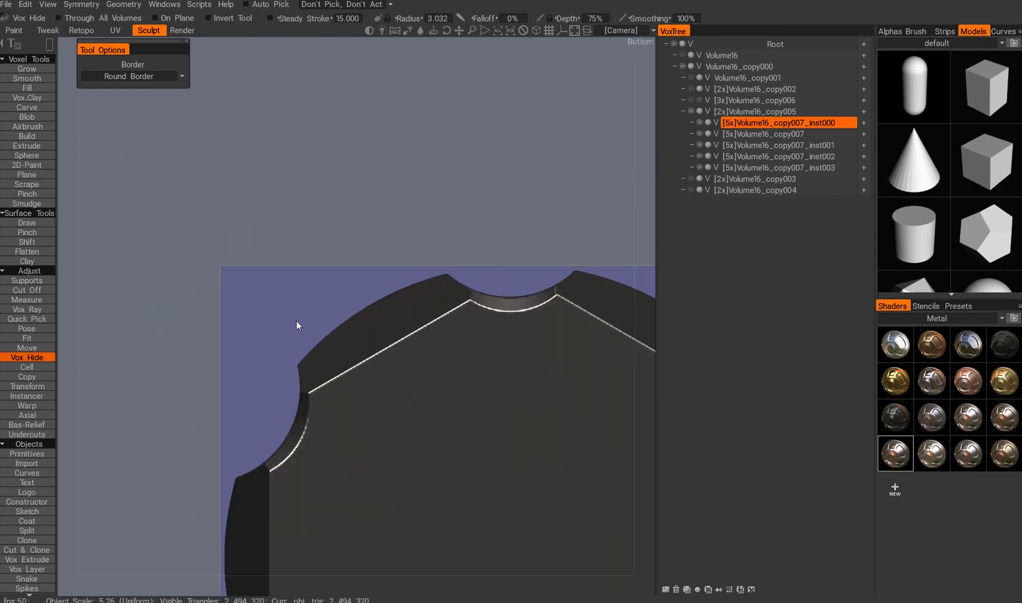
pyautogui.hotkey('ctrl', 'z')
pyautogui.keyDown('alt'); pyautogui.moveTo(441, 288); pyautogui.dragTo(441, 228); pyautogui.keyUp('alt')
pyautogui.scroll(-5, 358, 366)
pyautogui.scroll(5, 371, 297)
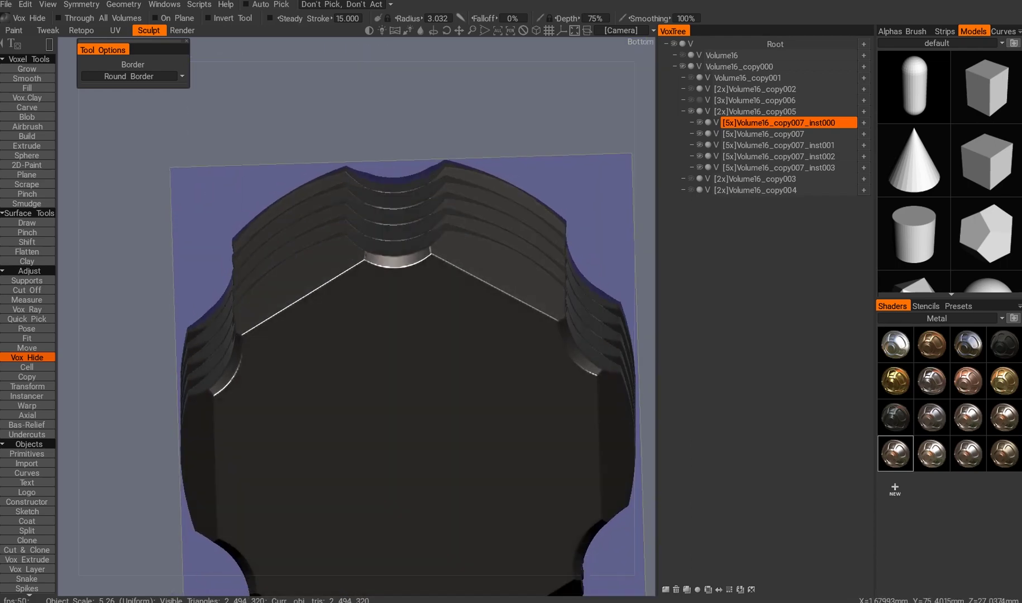
# - Cut trapezoidal notches into the facets at the upper and lower edges of each band
pyautogui.keyDown('alt'); pyautogui.moveTo(423, 113); pyautogui.dragTo(272, 118); pyautogui.keyUp('alt')
pyautogui.scroll(-5, 468, 226)
pyautogui.scroll(5, 417, 301)
pyautogui.scroll(-3, 426, 336)
pyautogui.scroll(-5, 405, 297)
pyautogui.scroll(5, 405, 297)
pyautogui.scroll(-4, 369, 346)
# - Try cutting rectangular notches into the vertical grooves at the upper and lower edges of the bands
pyautogui.keyDown('alt'); pyautogui.moveTo(355, 108); pyautogui.dragTo(297, 360); pyautogui.keyUp('alt')
pyautogui.scroll(5, 429, 365)
pyautogui.scroll(-4, 428, 365)
pyautogui.scroll(5, 297, 363)
pyautogui.moveTo(472, 360); pyautogui.dragTo(526, 360, button='right')
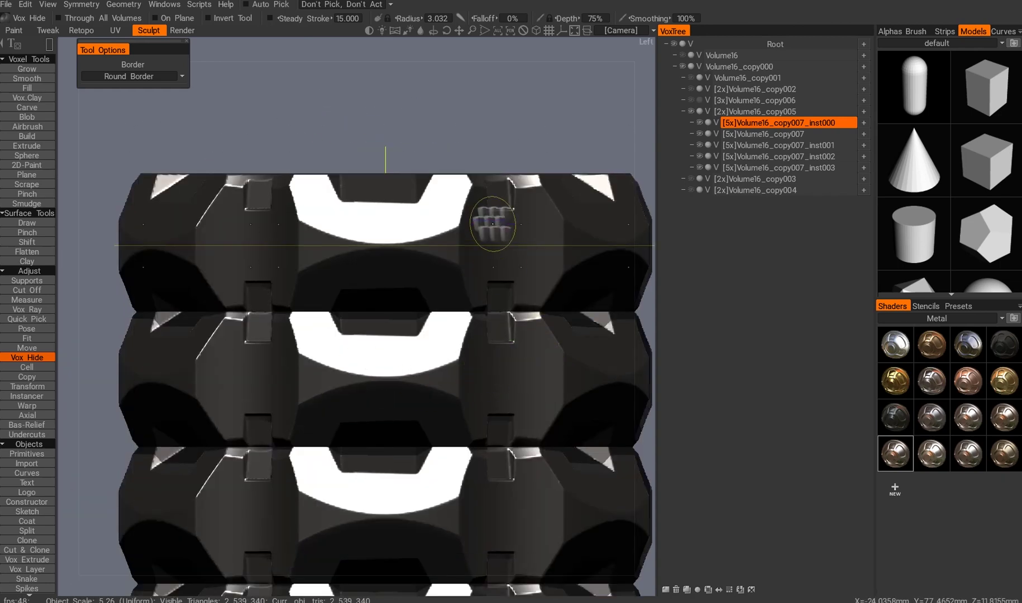
# - Cut small rectangular slots into the vertical grooves near the upper and lower edges of the bands
pyautogui.scroll(-4, 499, 360)
pyautogui.keyDown('alt'); pyautogui.moveTo(499, 360); pyautogui.dragTo(466, 372); pyautogui.keyUp('alt')
pyautogui.scroll(-1, 467, 371)
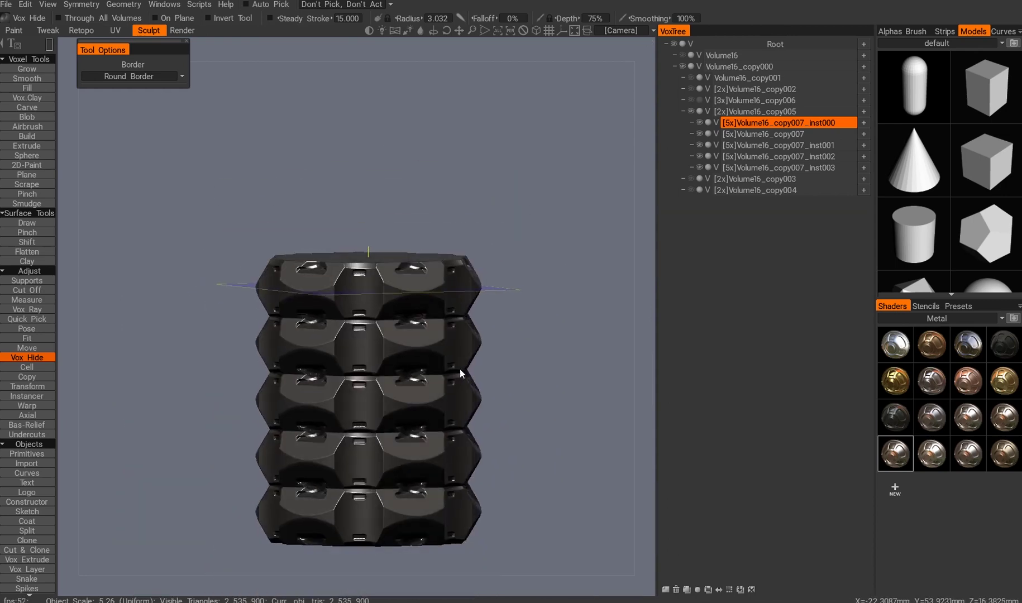
pyautogui.scroll(5, 395, 333)
pyautogui.moveTo(395, 332); pyautogui.dragTo(384, 340, button='right')
pyautogui.scroll(-6, 384, 340)
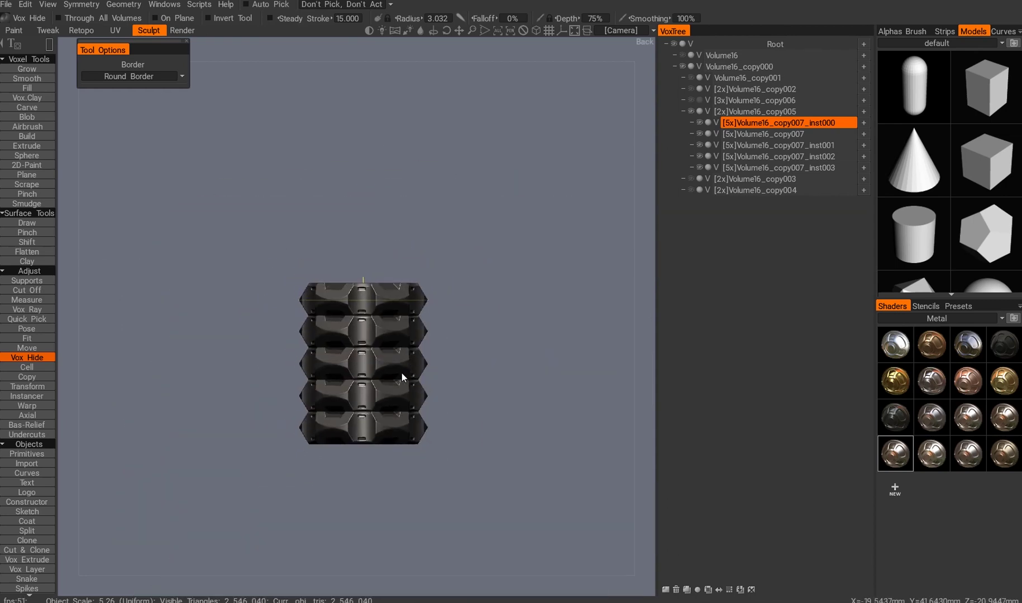
# - Examine the notched and slotted band stack from the side and from above
pyautogui.scroll(5, 311, 279)
pyautogui.keyDown('alt'); pyautogui.moveTo(413, 377); pyautogui.dragTo(438, 307); pyautogui.keyUp('alt')
pyautogui.scroll(4, 438, 307)
pyautogui.scroll(-6, 437, 346)
pyautogui.keyDown('alt'); pyautogui.moveTo(437, 368); pyautogui.dragTo(316, 389); pyautogui.keyUp('alt')
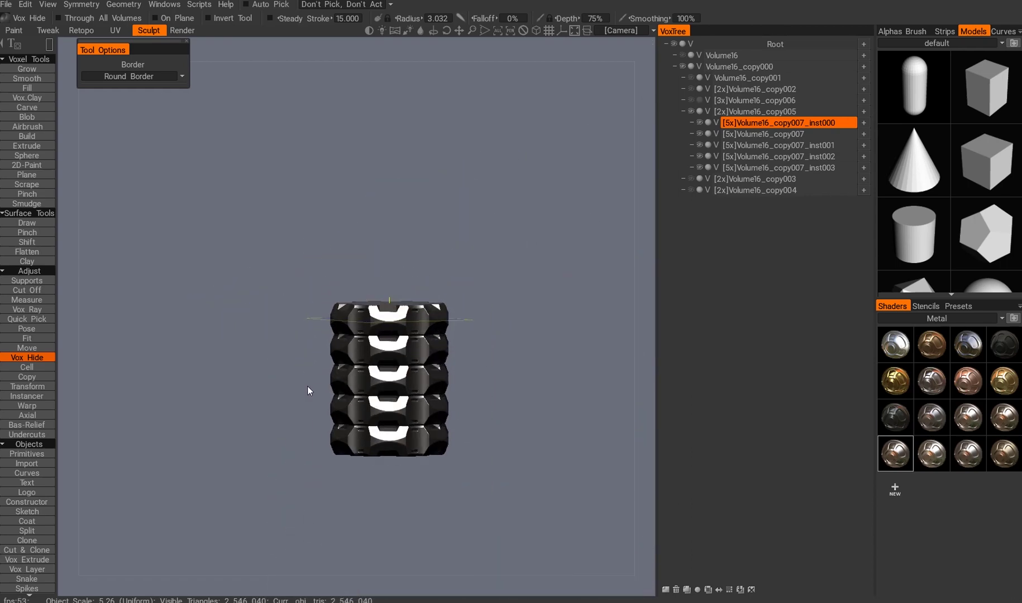
pyautogui.keyDown('alt'); pyautogui.moveTo(488, 381); pyautogui.dragTo(406, 283); pyautogui.keyUp('alt')
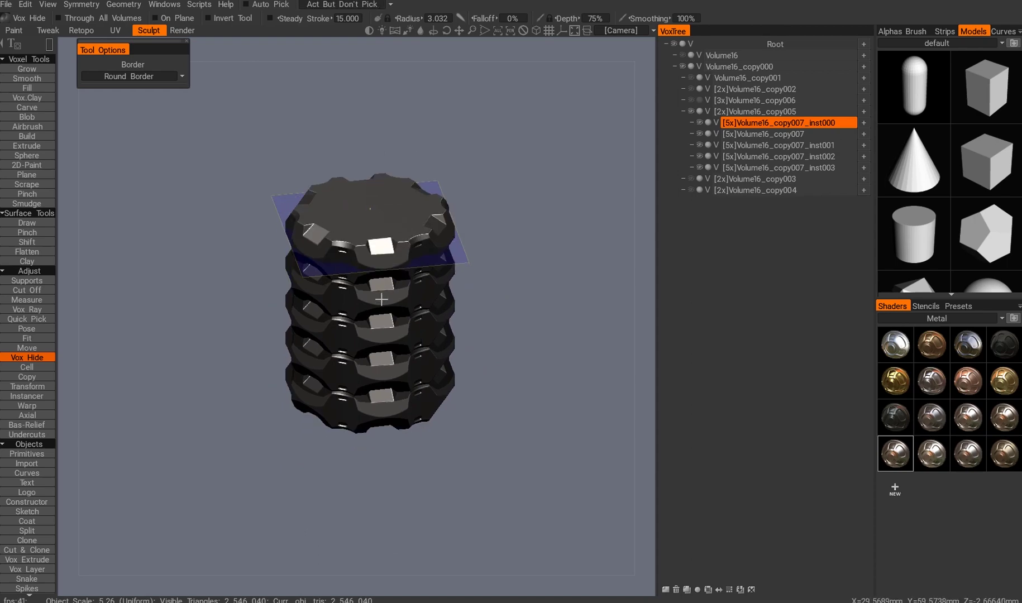
# - Show the cut-out shell Volume16_copy006 around the band stack and assign it the dark Metal shader
pyautogui.scroll(3, 394, 300)
pyautogui.keyDown('alt'); pyautogui.moveTo(402, 234); pyautogui.dragTo(410, 257); pyautogui.keyUp('alt')
pyautogui.scroll(-3, 411, 257)
pyautogui.keyDown('alt'); pyautogui.moveTo(421, 446); pyautogui.dragTo(423, 365); pyautogui.keyUp('alt')
pyautogui.scroll(4, 346, 341)
pyautogui.keyDown('alt'); pyautogui.moveTo(327, 347); pyautogui.dragTo(338, 219); pyautogui.keyUp('alt')
pyautogui.scroll(-3, 237, 277)
pyautogui.keyDown('alt'); pyautogui.moveTo(238, 277); pyautogui.dragTo(469, 212); pyautogui.keyUp('alt')
pyautogui.press('h')
pyautogui.press('t')
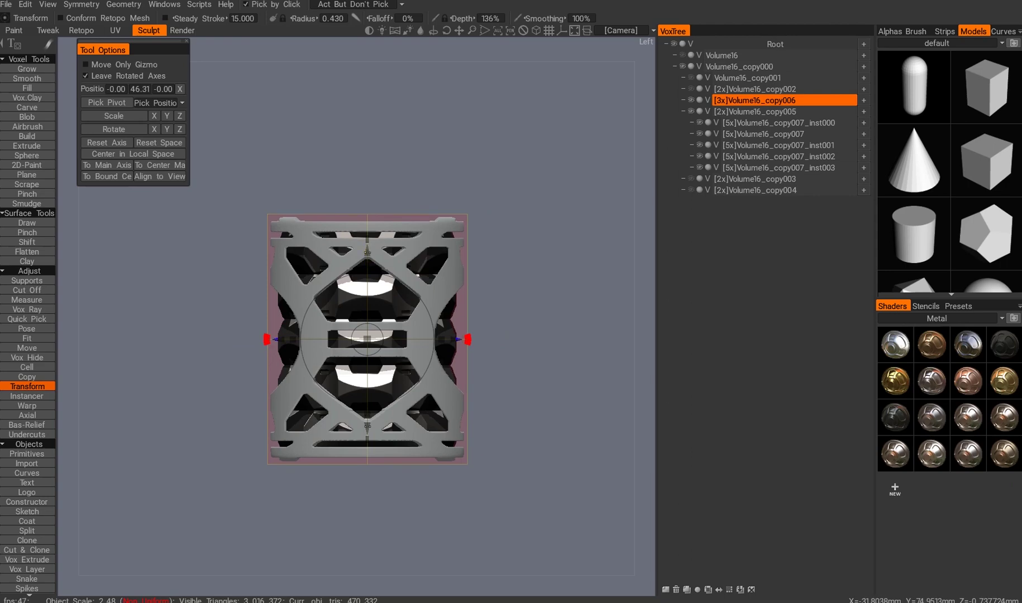
pyautogui.click(894, 454)
pyautogui.keyDown('alt'); pyautogui.moveTo(480, 346); pyautogui.dragTo(335, 357); pyautogui.keyUp('alt')
# - Cut away the shell's crossing lattice struts with Vox Hide to open larger windows around the middle
pyautogui.press('h')
pyautogui.keyDown('alt'); pyautogui.moveTo(315, 287); pyautogui.dragTo(455, 278); pyautogui.keyUp('alt')
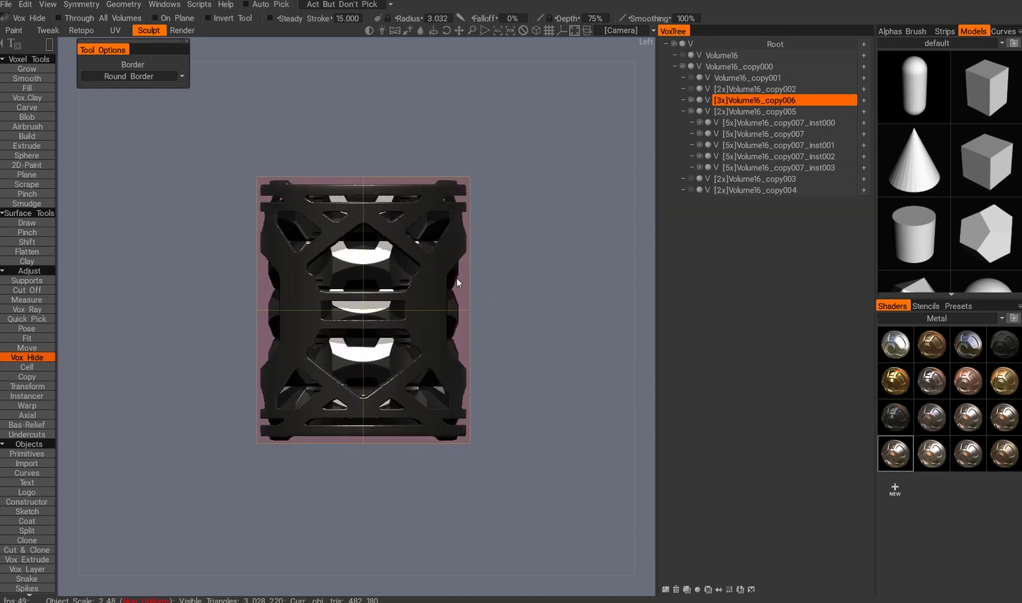
pyautogui.moveTo(373, 316); pyautogui.dragTo(373, 317)
pyautogui.keyDown('alt'); pyautogui.moveTo(343, 272); pyautogui.dragTo(302, 252); pyautogui.keyUp('alt')
pyautogui.keyDown('alt'); pyautogui.moveTo(342, 380); pyautogui.dragTo(422, 226); pyautogui.keyUp('alt')
pyautogui.keyDown('alt'); pyautogui.moveTo(278, 246); pyautogui.dragTo(374, 342); pyautogui.keyUp('alt')
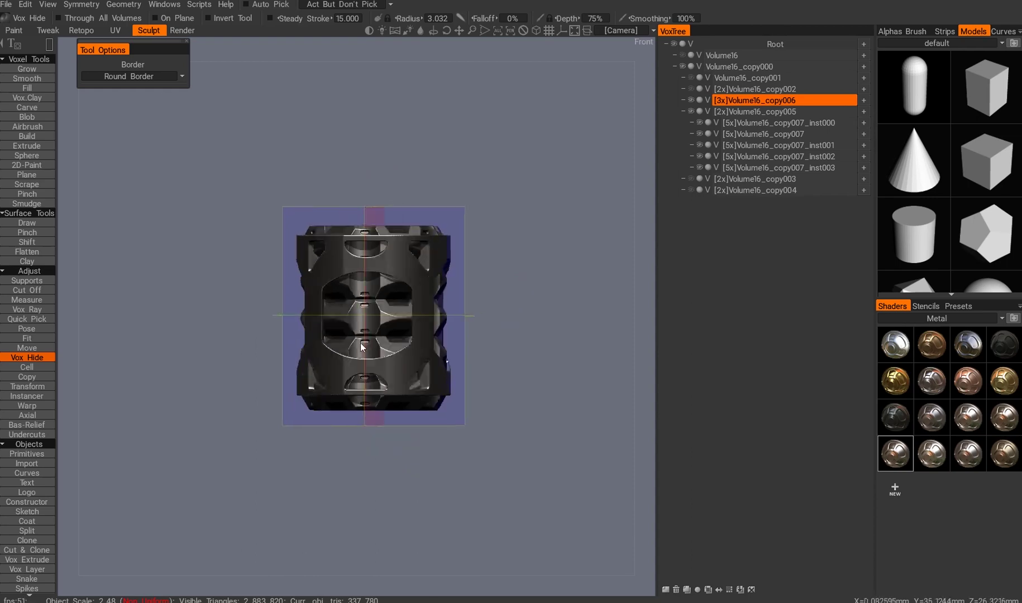
# - Reshape the shell's front window so its upper and lower edges form symmetric arches
pyautogui.scroll(3, 341, 221)
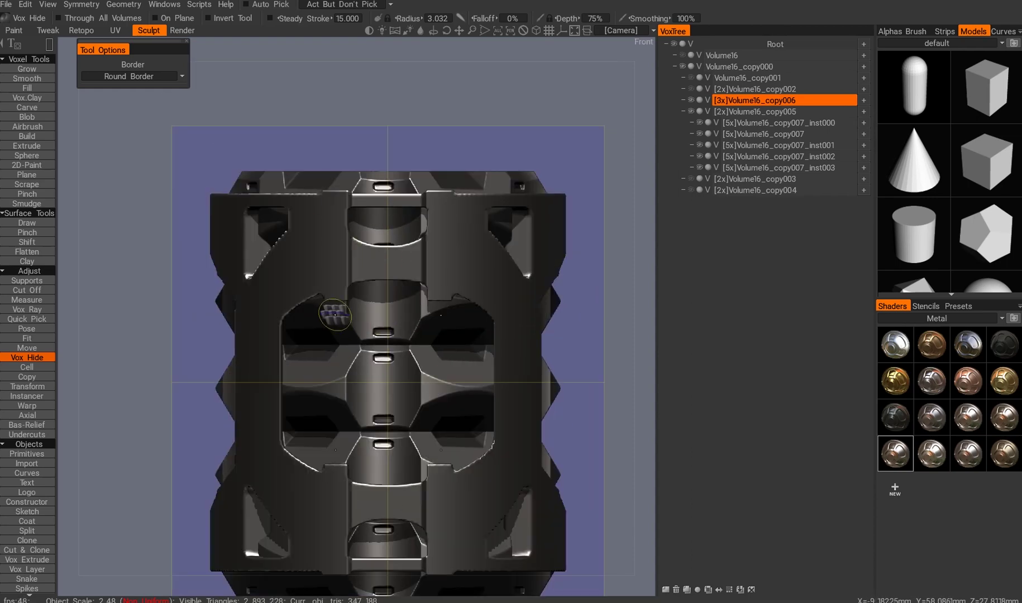
pyautogui.scroll(-5, 345, 298)
pyautogui.scroll(5, 362, 353)
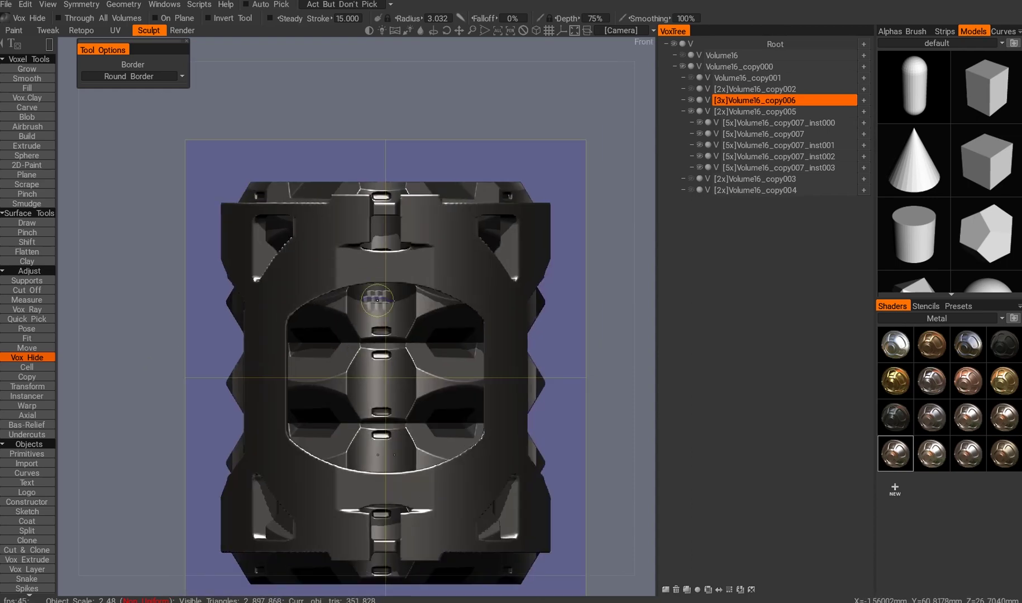
# - Shape the shell's side openings into octagonal windows with chamfered corners
pyautogui.scroll(-3, 417, 351)
pyautogui.keyDown('alt'); pyautogui.moveTo(417, 351); pyautogui.dragTo(358, 263); pyautogui.keyUp('alt')
pyautogui.scroll(2, 345, 239)
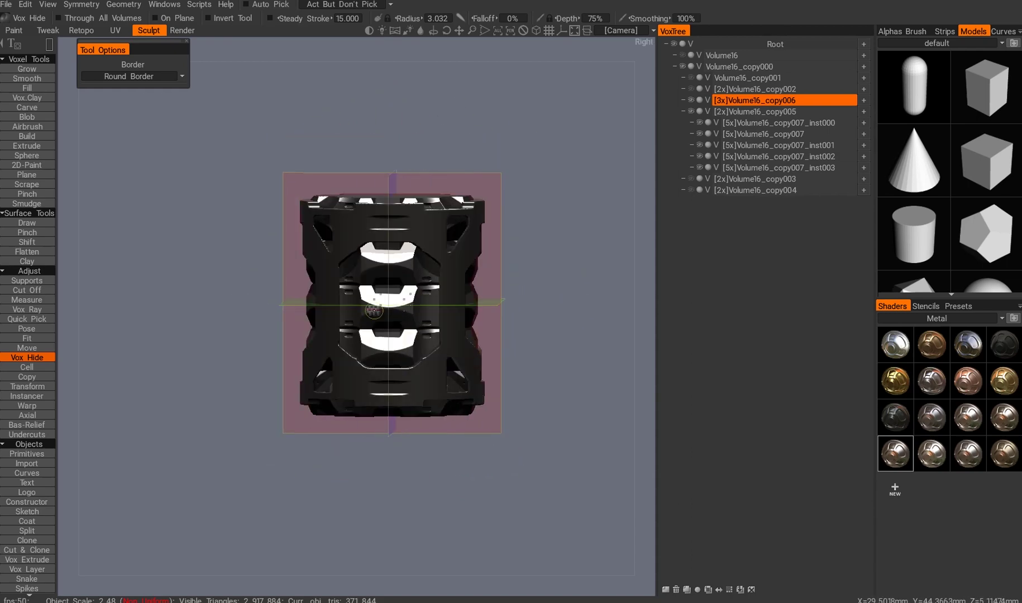
pyautogui.scroll(4, 347, 243)
pyautogui.scroll(-4, 319, 159)
pyautogui.moveTo(319, 160)
pyautogui.keyDown('alt'); pyautogui.mouseDown()
pyautogui.moveTo(373, 357)
pyautogui.moveTo(402, 292)
pyautogui.moveTo(354, 315)
pyautogui.moveTo(420, 331)
pyautogui.moveTo(457, 263)
pyautogui.moveTo(378, 312)
pyautogui.moveTo(483, 263)
pyautogui.moveTo(395, 351)
pyautogui.moveTo(357, 229)
pyautogui.moveTo(458, 325)
pyautogui.moveTo(429, 239)
pyautogui.moveTo(312, 183)
pyautogui.moveTo(357, 201)
pyautogui.mouseUp(); pyautogui.keyUp('alt')
pyautogui.scroll(3, 401, 292)
pyautogui.scroll(2, 483, 263)
# - Cut wide slots with arched inner edges above and below the shell's back window
pyautogui.press('t')
pyautogui.scroll(-2, 401, 226)
pyautogui.scroll(5, 386, 183)
pyautogui.press('h')
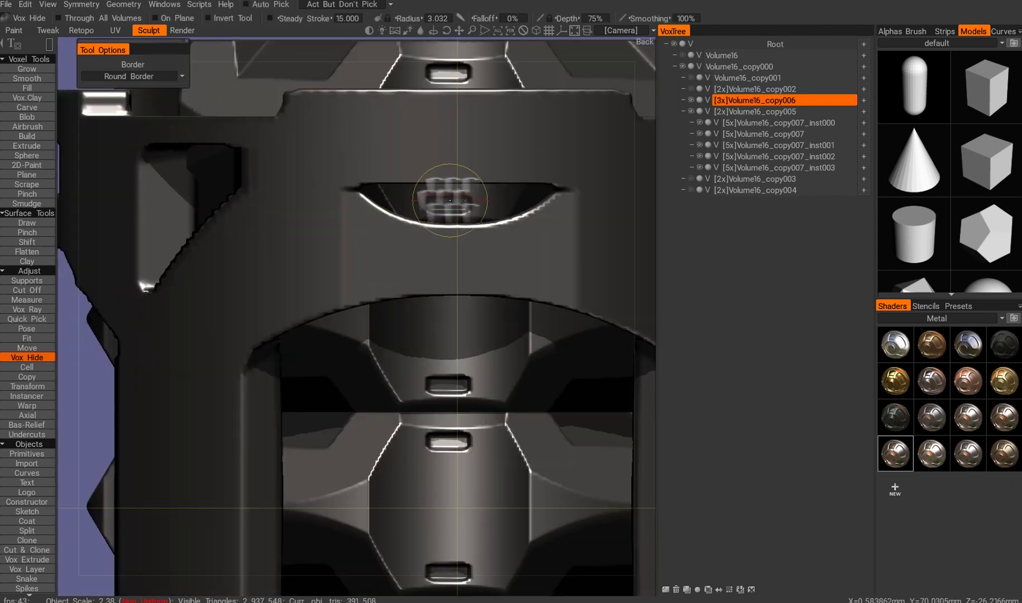
pyautogui.scroll(-5, 457, 254)
pyautogui.scroll(3, 276, 461)
pyautogui.scroll(-3, 414, 309)
pyautogui.scroll(3, 364, 286)
pyautogui.scroll(-5, 383, 267)
pyautogui.scroll(3, 387, 338)
pyautogui.keyDown('alt'); pyautogui.moveTo(388, 338); pyautogui.dragTo(391, 285); pyautogui.keyUp('alt')
pyautogui.scroll(-3, 486, 338)
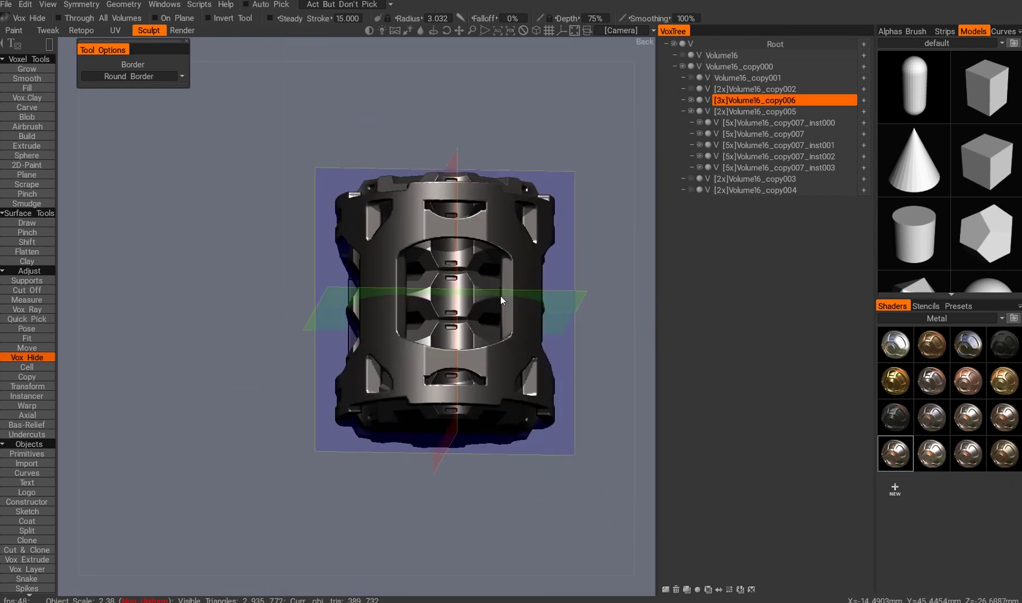
# - Cut long narrow vertical slots into the shell on both sides of the octagonal side window
pyautogui.scroll(5, 330, 267)
pyautogui.scroll(-5, 425, 308)
pyautogui.moveTo(359, 409)
pyautogui.keyDown('alt'); pyautogui.mouseDown()
pyautogui.moveTo(425, 309)
pyautogui.moveTo(391, 285)
pyautogui.moveTo(360, 235)
pyautogui.moveTo(526, 242)
pyautogui.moveTo(457, 313)
pyautogui.moveTo(423, 381)
pyautogui.moveTo(374, 359)
pyautogui.moveTo(373, 440)
pyautogui.moveTo(320, 292)
pyautogui.moveTo(407, 230)
pyautogui.moveTo(312, 216)
pyautogui.moveTo(393, 413)
pyautogui.moveTo(326, 338)
pyautogui.moveTo(382, 312)
pyautogui.moveTo(411, 329)
pyautogui.moveTo(374, 376)
pyautogui.moveTo(389, 222)
pyautogui.mouseUp(); pyautogui.keyUp('alt')
pyautogui.scroll(4, 360, 235)
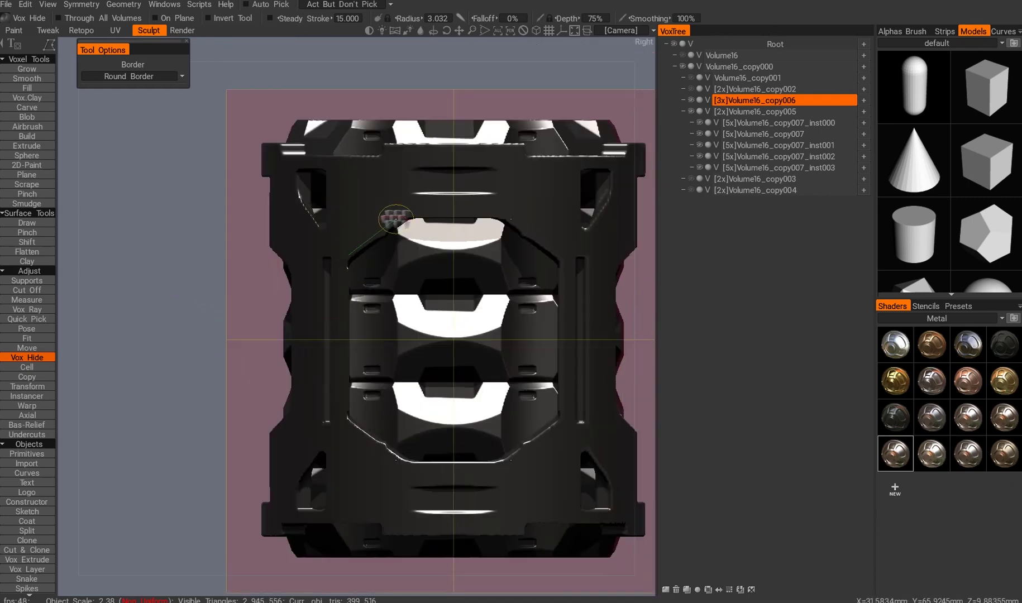
pyautogui.keyDown('alt'); pyautogui.moveTo(390, 338); pyautogui.dragTo(497, 240); pyautogui.keyUp('alt')
# - Duplicate the cut-out shell, hide the copy, and reveal the original's hidden voxels to restore a plain cylinder
pyautogui.click(691, 101)
pyautogui.hotkey('ctrl', 'd')
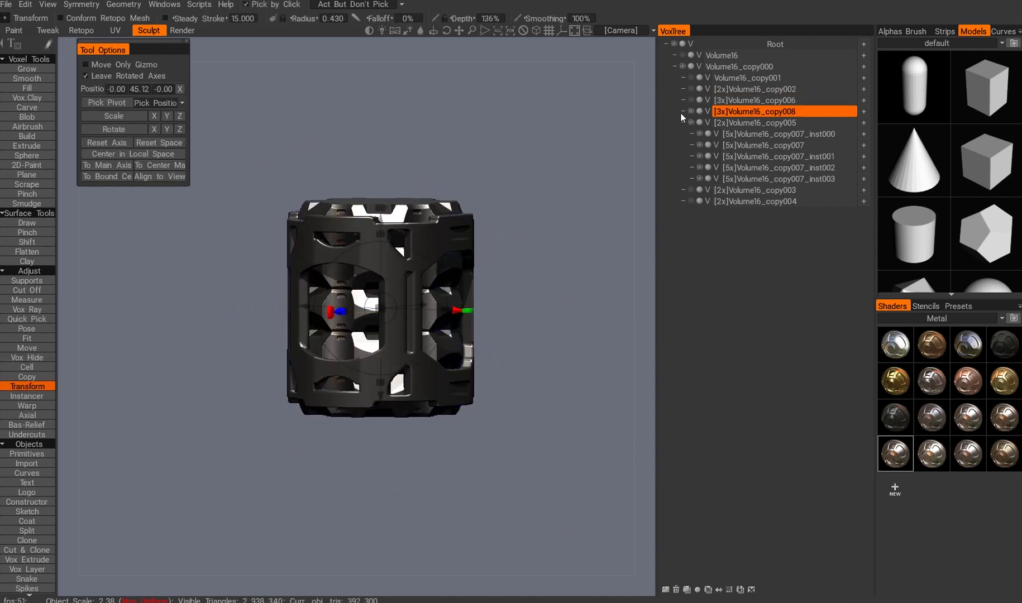
pyautogui.keyDown('alt'); pyautogui.moveTo(357, 379); pyautogui.dragTo(372, 337); pyautogui.keyUp('alt')
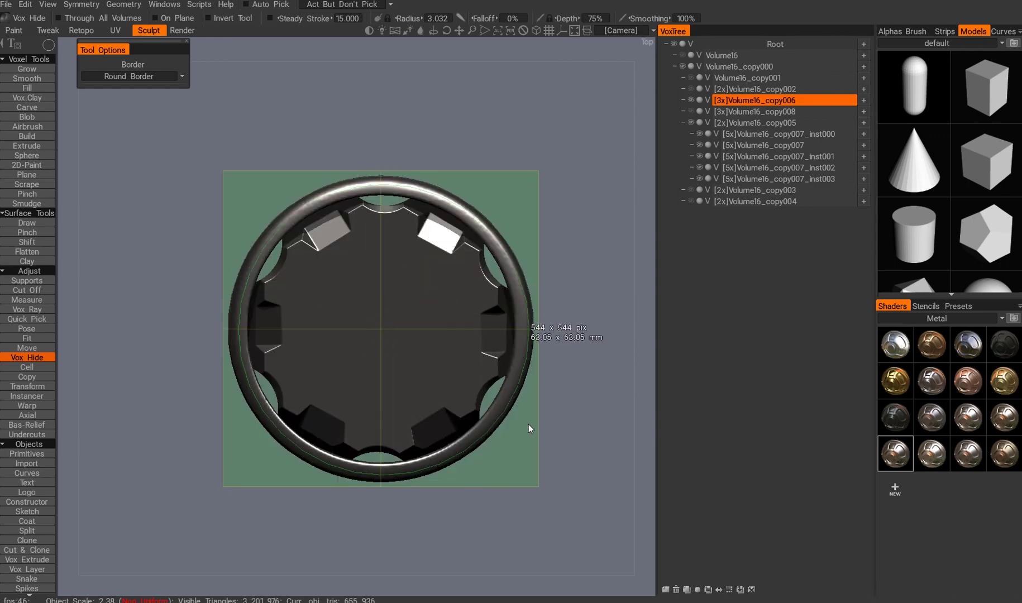
pyautogui.keyDown('alt'); pyautogui.moveTo(511, 445); pyautogui.dragTo(496, 306); pyautogui.keyUp('alt')
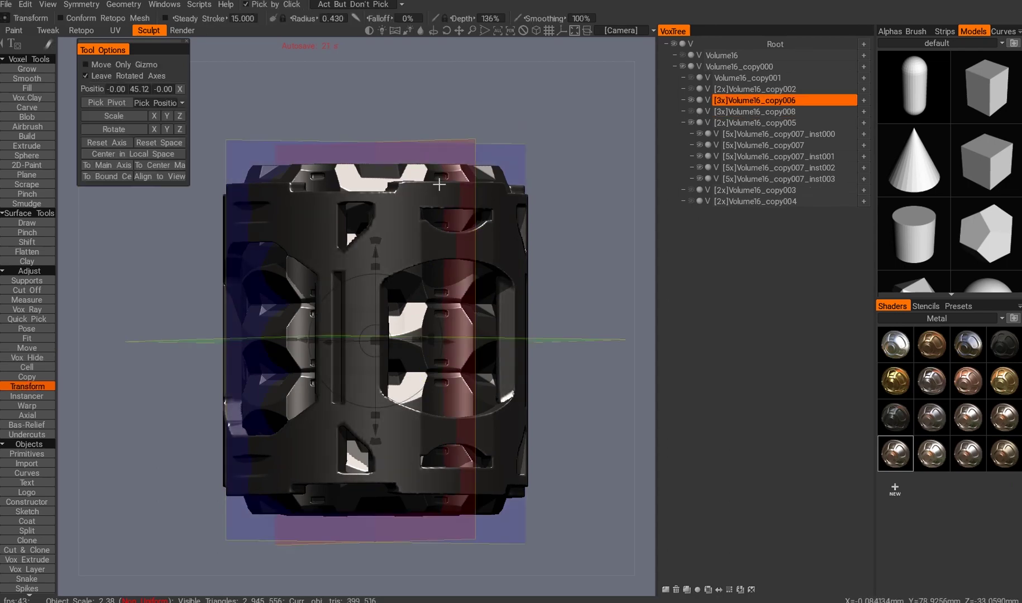
pyautogui.keyDown('alt'); pyautogui.keyDown('shift'); pyautogui.moveTo(527, 273); pyautogui.dragTo(561, 261); pyautogui.keyUp('shift'); pyautogui.keyUp('alt')
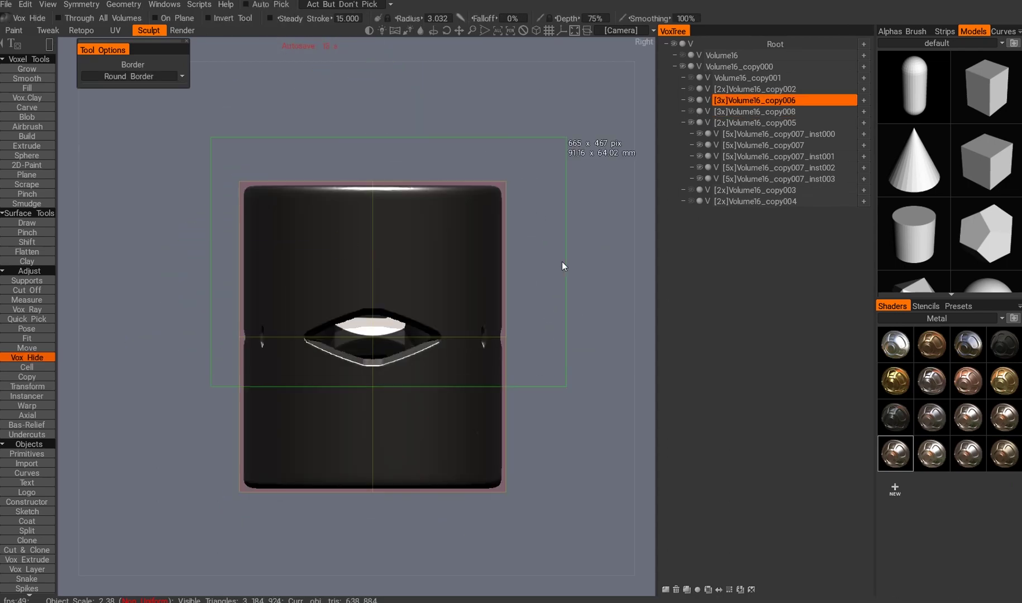
# - Resample the restored cylinder Volume16_copy006 to a uniform 4x density
pyautogui.rightClick(734, 108)
pyautogui.click(734, 107)
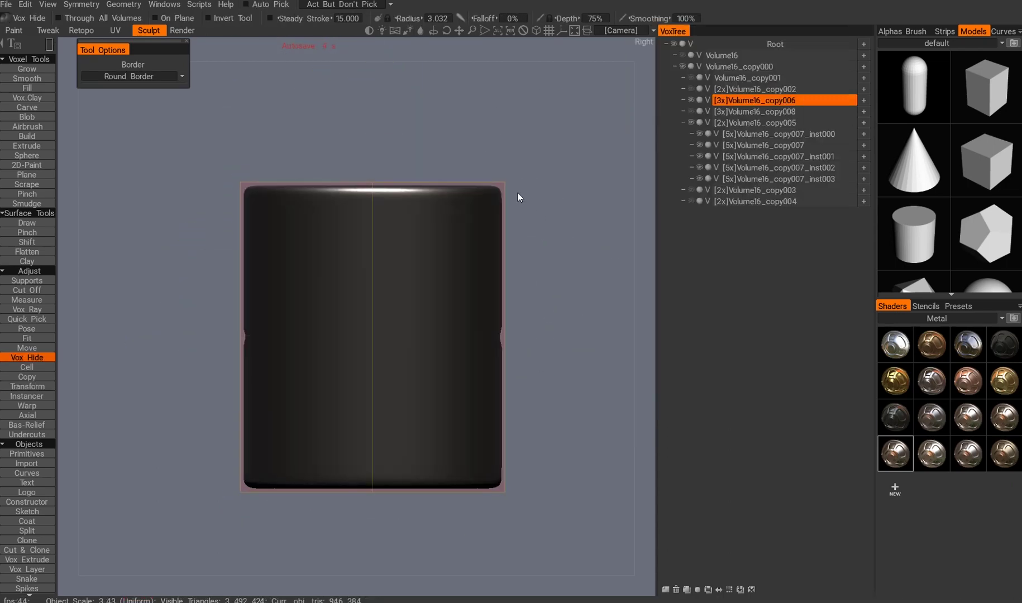
pyautogui.moveTo(269, 331); pyautogui.dragTo(282, 332)
pyautogui.click(279, 359)
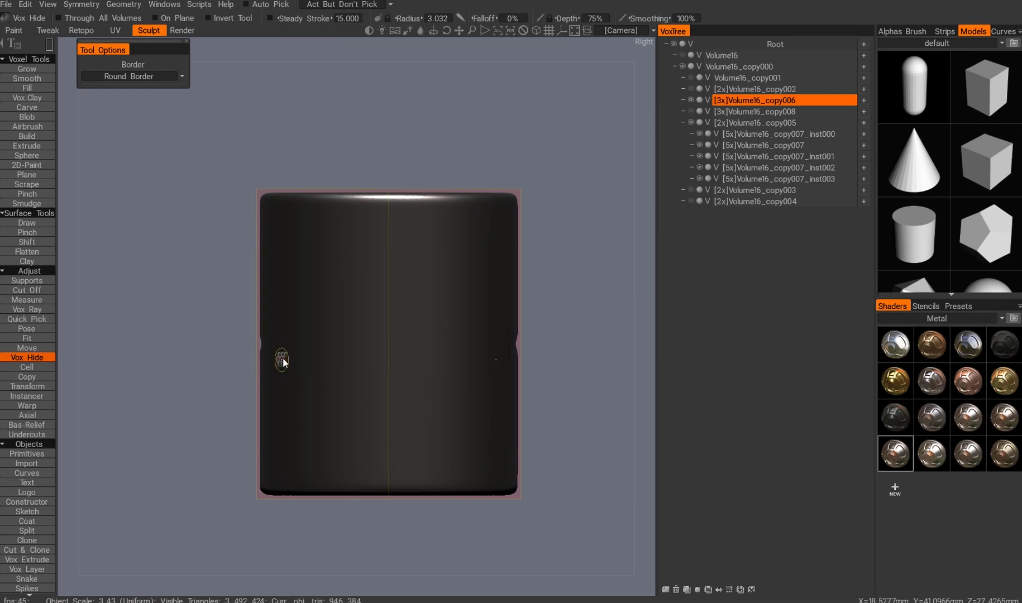
pyautogui.moveTo(255, 378); pyautogui.dragTo(264, 370)
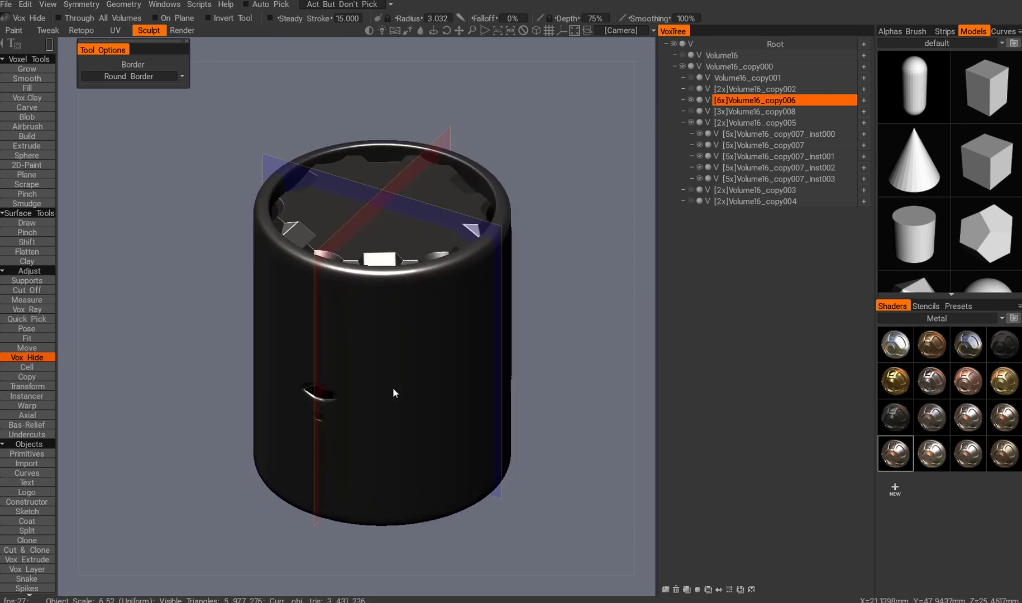
pyautogui.click(377, 359)
pyautogui.press('s')
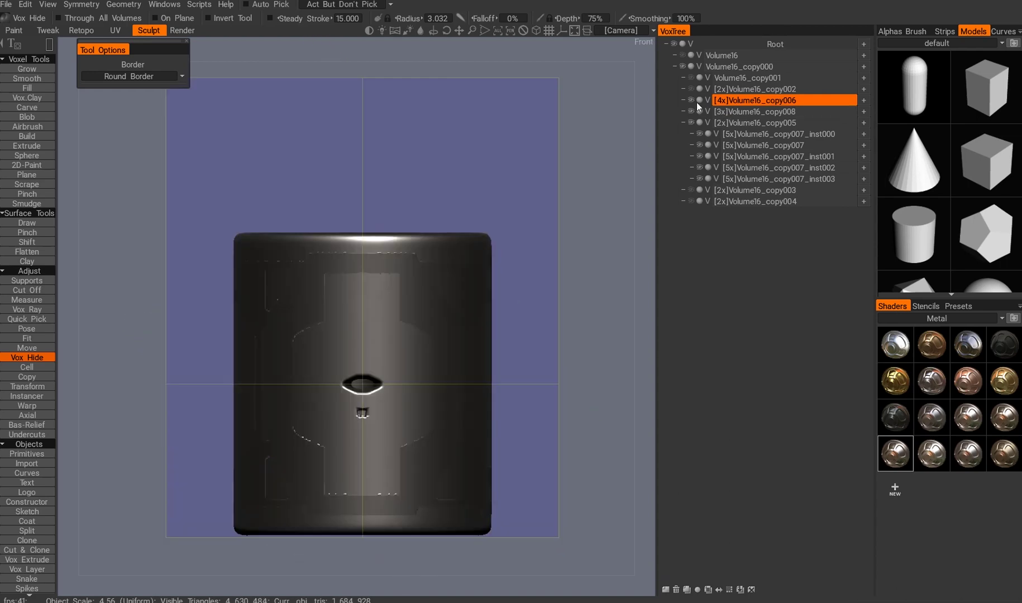
# - Assign the light Volume shader to the restored cylinder and hide the band group Volume16_copy005
pyautogui.click(930, 356)
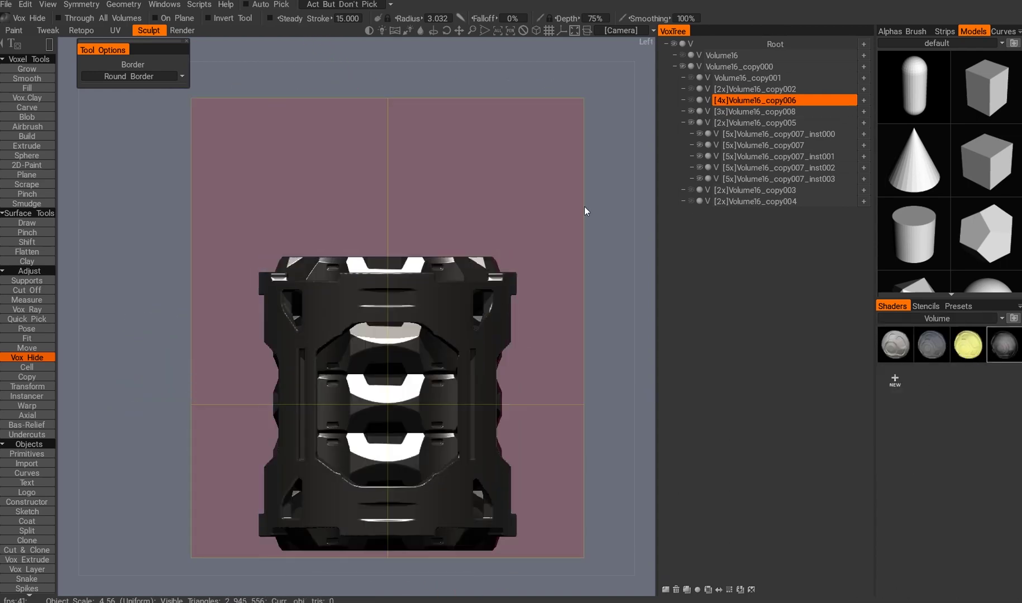
pyautogui.press('t')
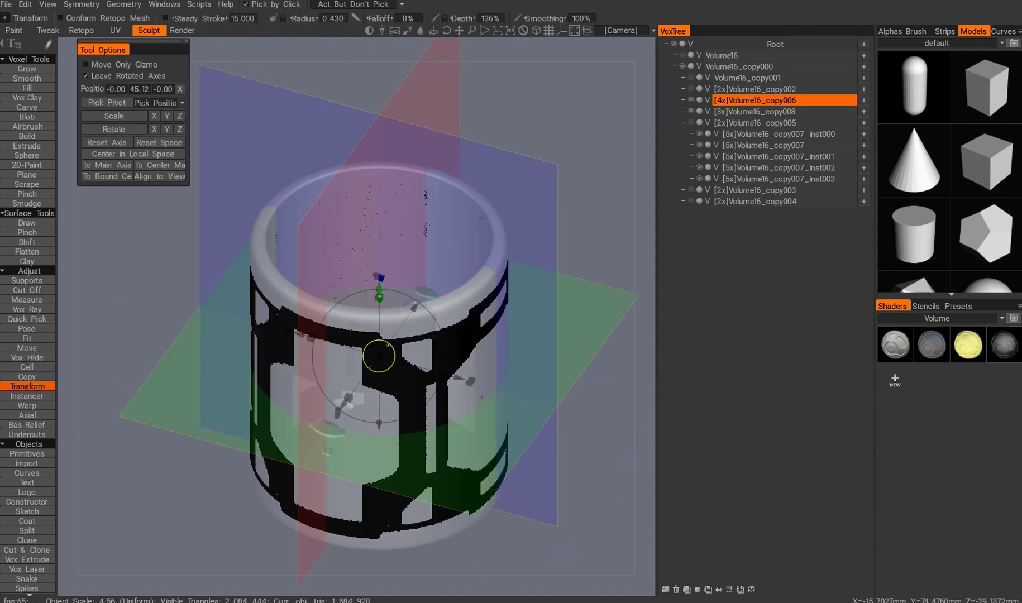
pyautogui.click(589, 209)
pyautogui.moveTo(357, 128); pyautogui.dragTo(365, 102)
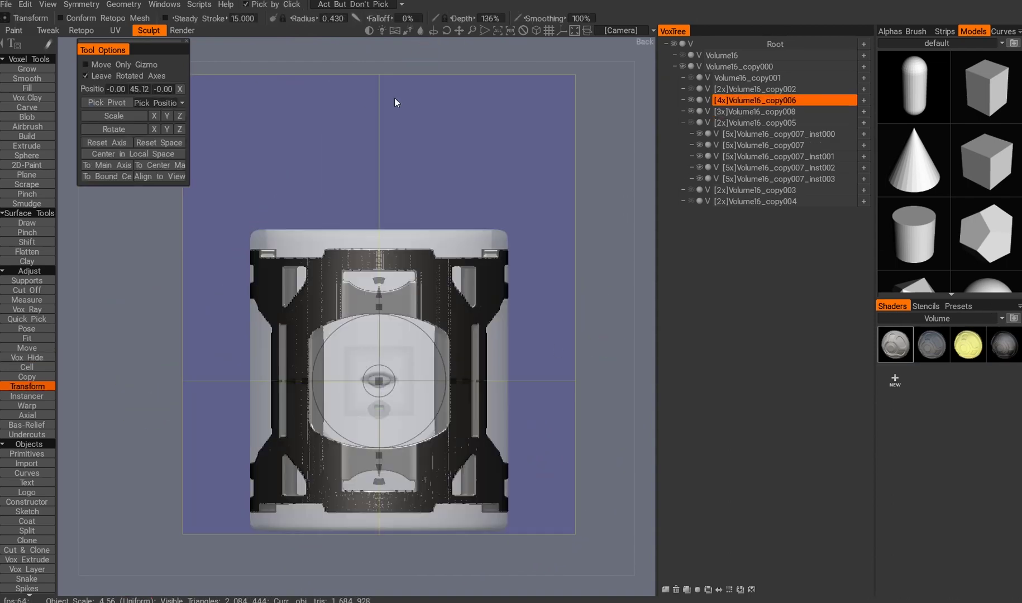
# - Try cutting an arched window through the light cylinder behind the shell's back window
pyautogui.moveTo(532, 216); pyautogui.dragTo(610, 162)
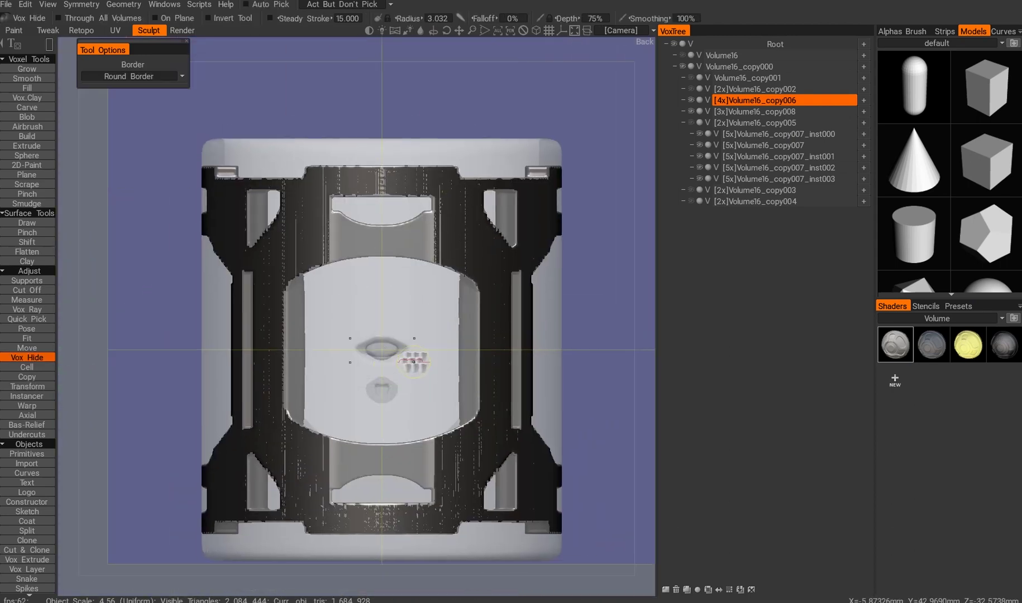
pyautogui.moveTo(504, 399); pyautogui.dragTo(504, 400)
pyautogui.moveTo(505, 400); pyautogui.dragTo(201, 378)
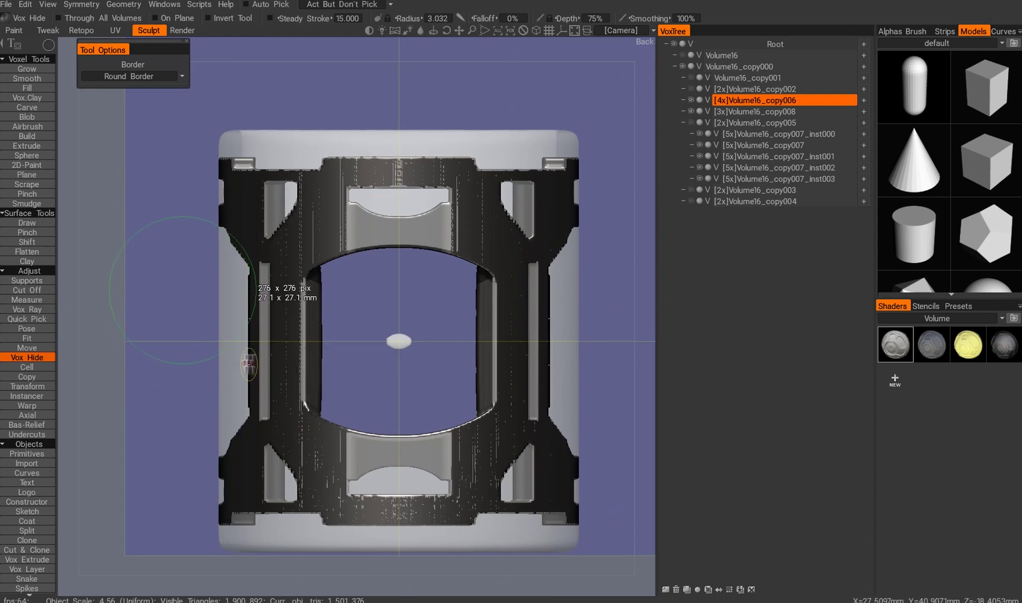
pyautogui.click(692, 110)
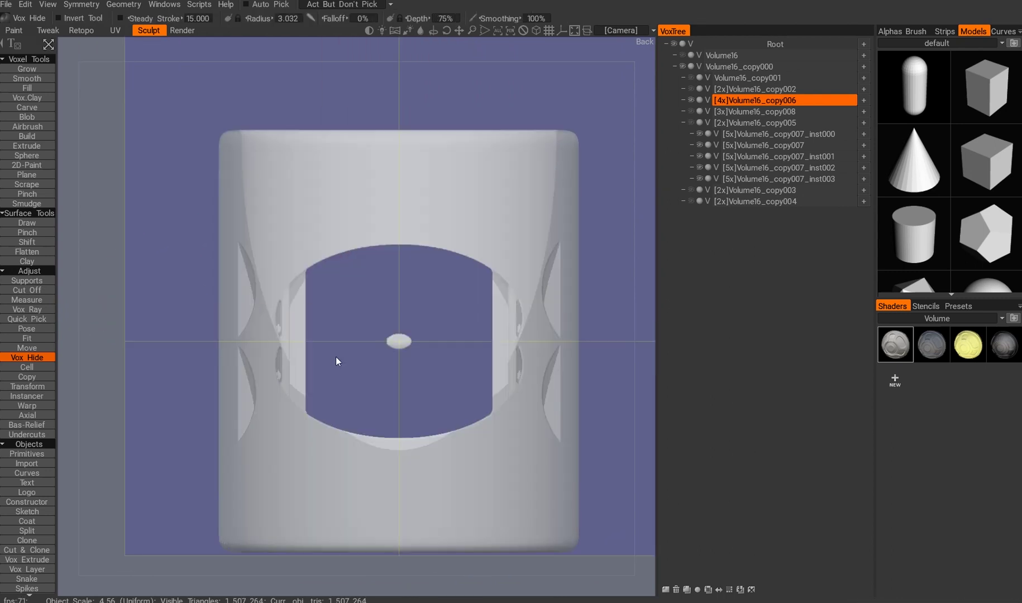
pyautogui.click(692, 111)
# - Cut an arched window through the light cylinder in back view and recess its side profile to match the shell
pyautogui.press('space')
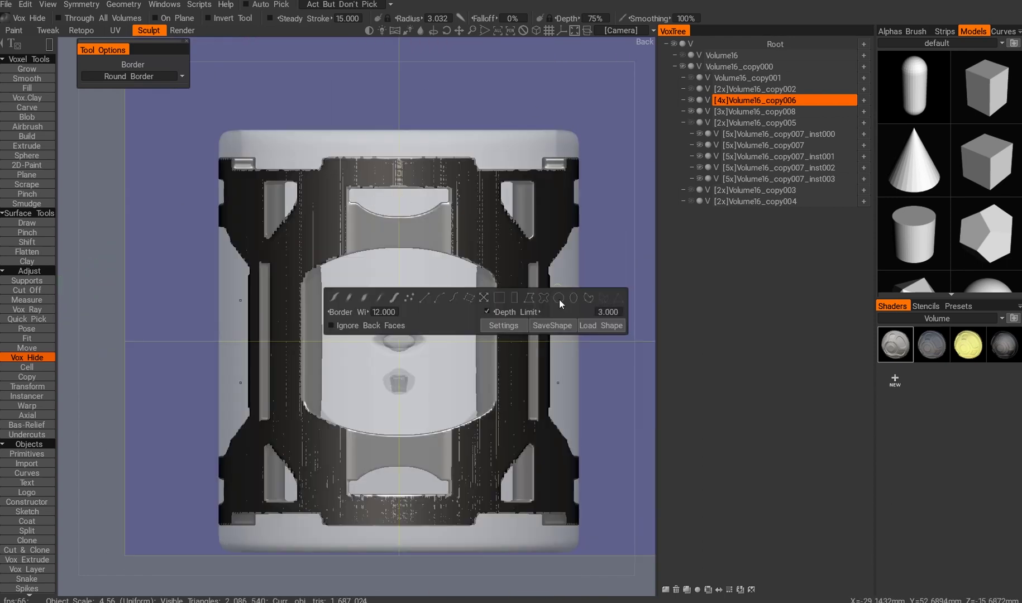
pyautogui.moveTo(523, 383); pyautogui.dragTo(524, 384)
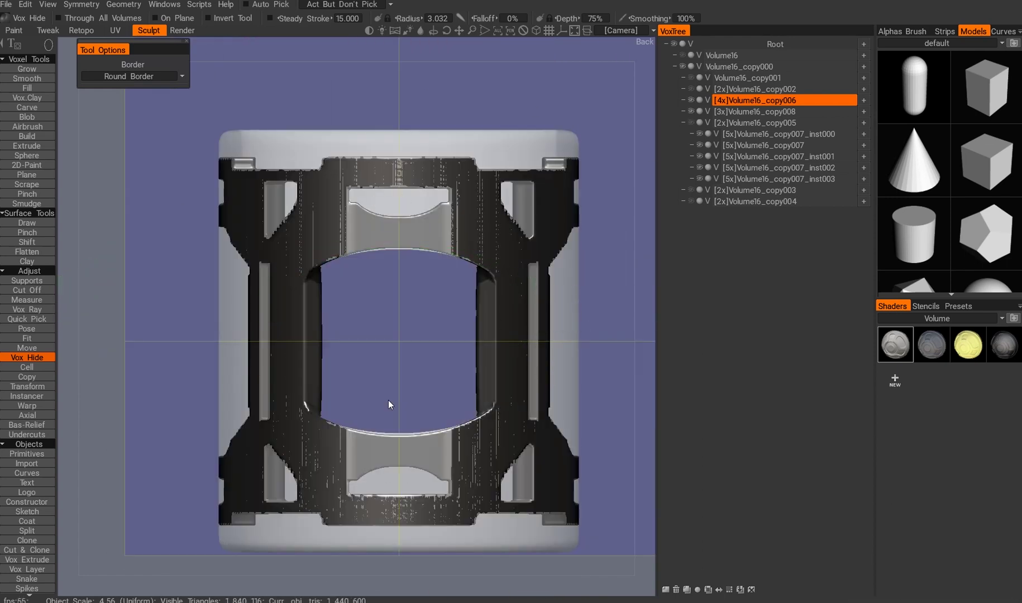
pyautogui.press('space')
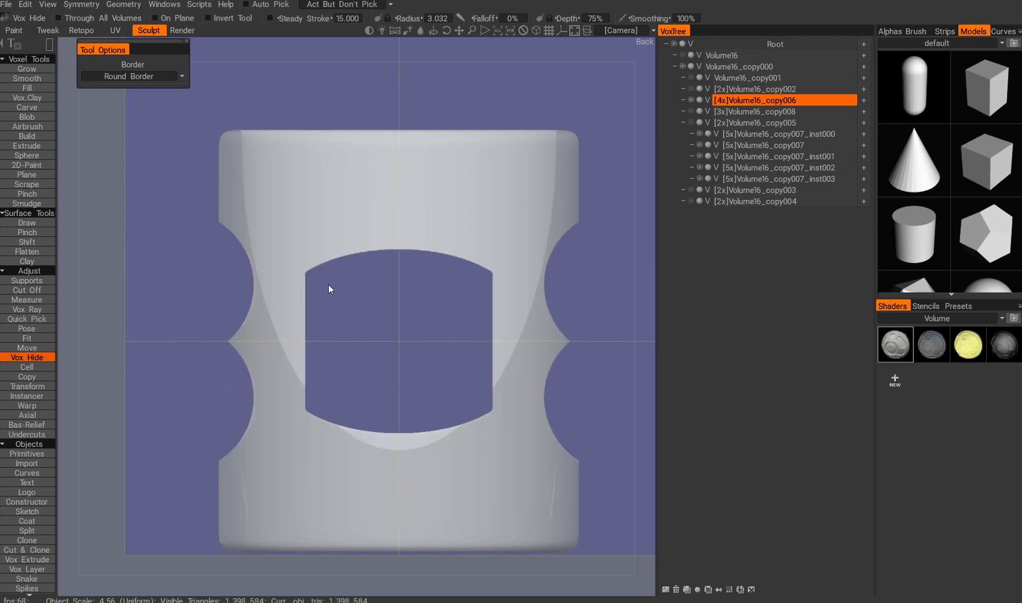
pyautogui.scroll(5, 240, 391)
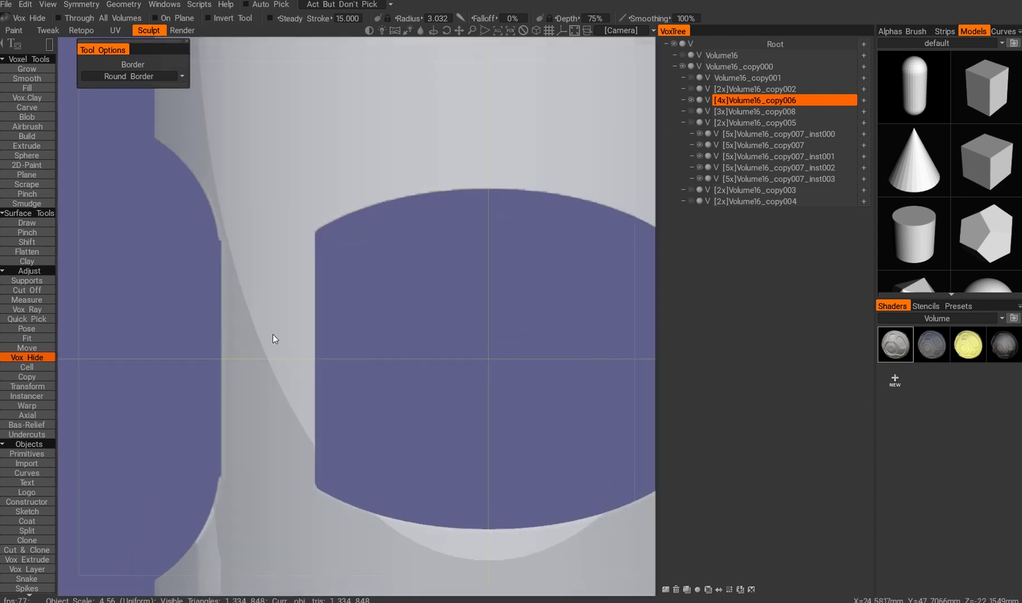
pyautogui.moveTo(187, 390); pyautogui.dragTo(263, 185)
pyautogui.moveTo(264, 414); pyautogui.dragTo(264, 415)
pyautogui.scroll(-5, 406, 422)
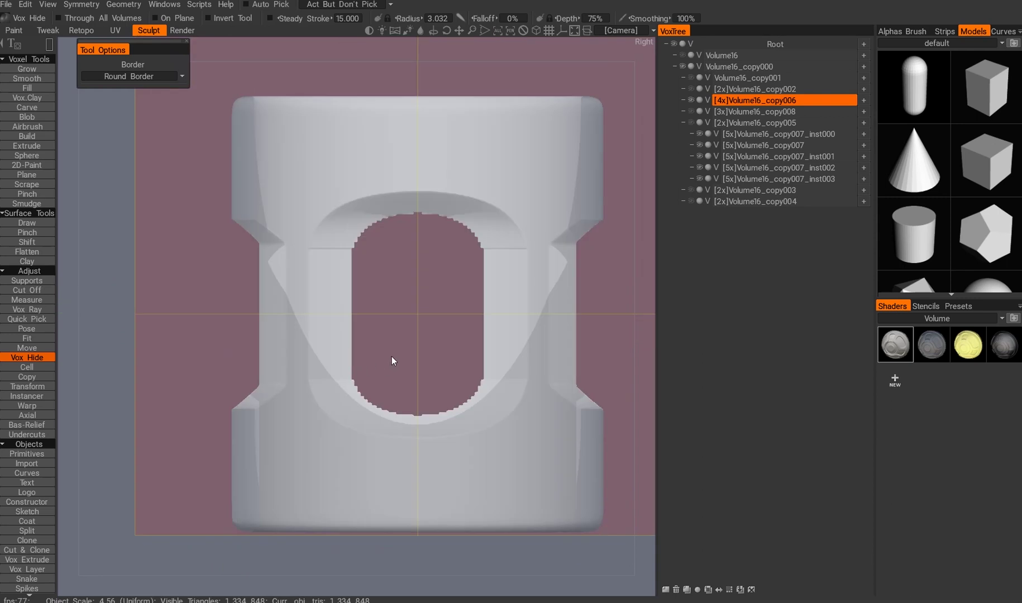
# - Cut mirrored elliptical holes through the light cylinder's side above and below its middle
pyautogui.moveTo(316, 202); pyautogui.dragTo(433, 201, button='middle')
pyautogui.moveTo(294, 242); pyautogui.dragTo(509, 328)
pyautogui.moveTo(298, 274); pyautogui.dragTo(424, 397, button='middle')
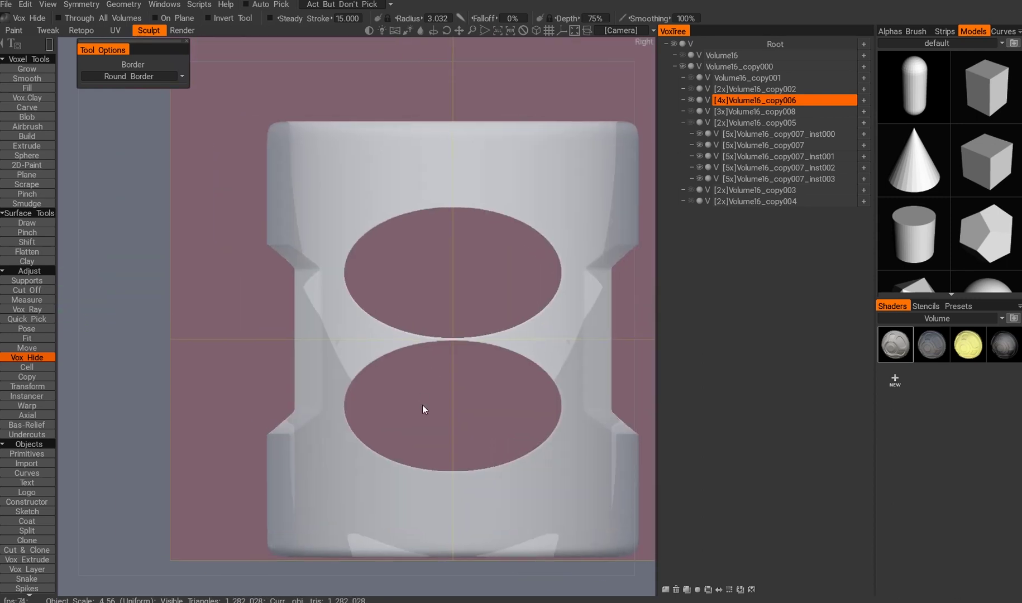
# - Cut out rectangles about 10.9 by 25.9 mm to join the elliptical side holes into one tall straight-sided window
pyautogui.scroll(5, 327, 179)
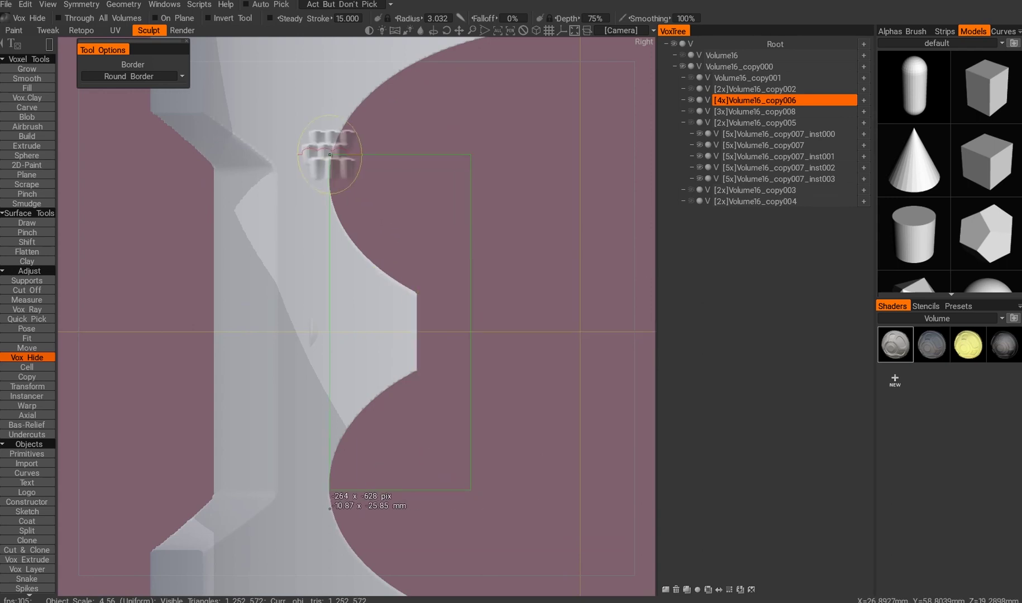
pyautogui.moveTo(331, 181); pyautogui.dragTo(331, 182)
pyautogui.scroll(-5, 331, 182)
pyautogui.moveTo(331, 181)
pyautogui.mouseDown(button='middle')
pyautogui.moveTo(372, 365)
pyautogui.moveTo(326, 358)
pyautogui.moveTo(461, 349)
pyautogui.moveTo(298, 406)
pyautogui.moveTo(424, 231)
pyautogui.moveTo(372, 290)
pyautogui.moveTo(335, 198)
pyautogui.mouseUp(button='middle')
pyautogui.moveTo(335, 198); pyautogui.dragTo(345, 430)
pyautogui.moveTo(524, 239); pyautogui.dragTo(524, 238)
pyautogui.moveTo(524, 238); pyautogui.dragTo(740, 89, button='middle')
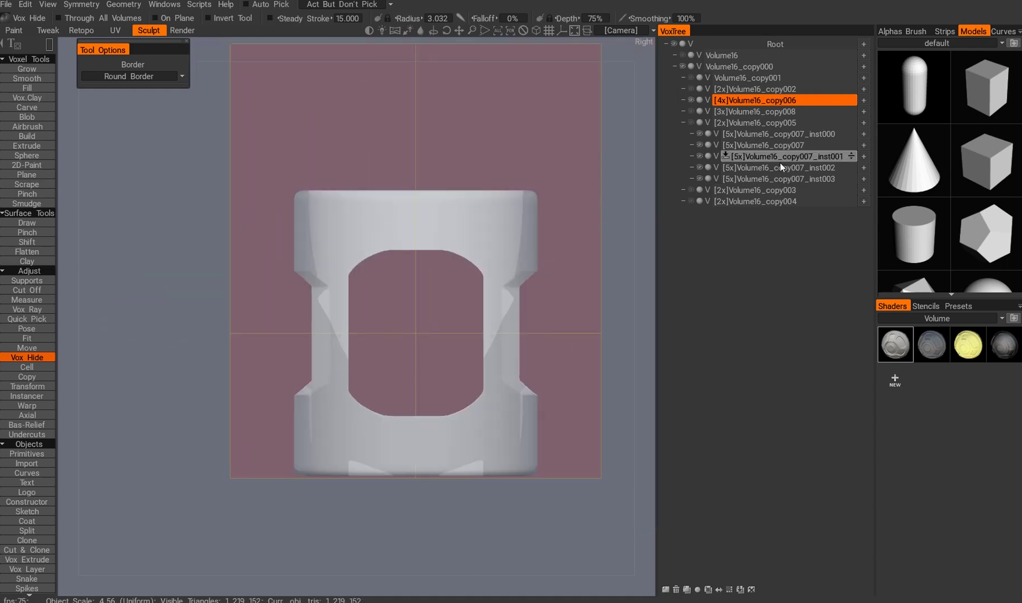
# - Cut a wide slot with an arched lower edge above the light cylinder's front window, matching the shell's slot
pyautogui.moveTo(614, 235); pyautogui.dragTo(393, 221, button='middle')
pyautogui.scroll(3, 422, 231)
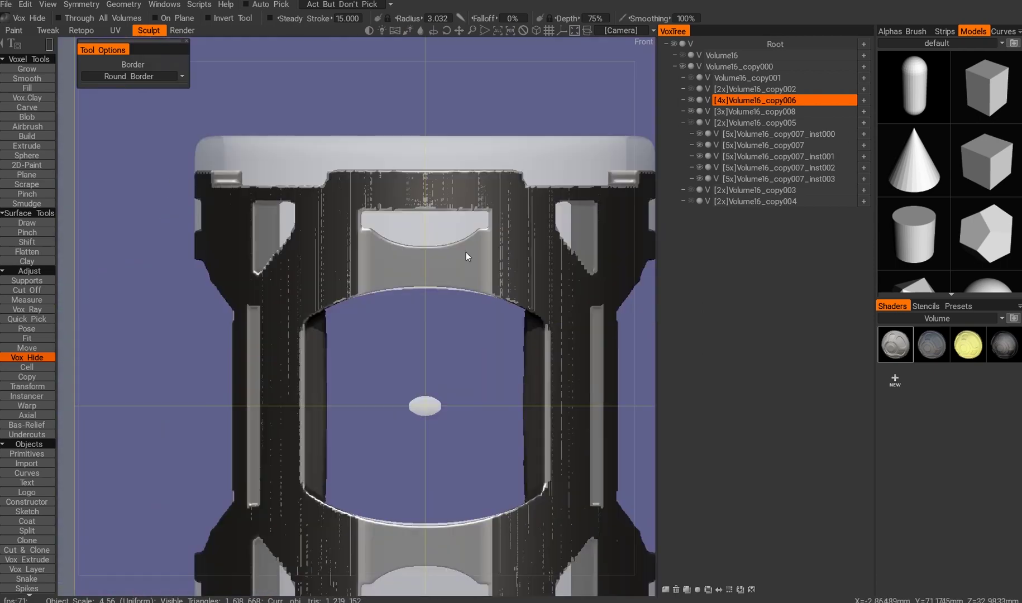
pyautogui.press('space')
pyautogui.click(511, 151)
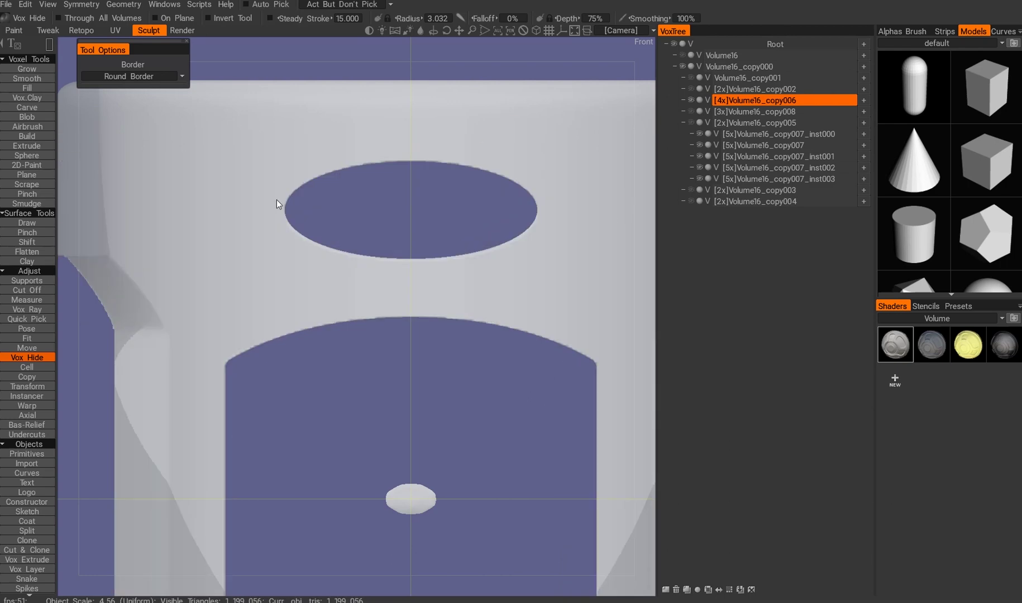
pyautogui.moveTo(570, 174); pyautogui.dragTo(570, 174)
pyautogui.moveTo(570, 174); pyautogui.dragTo(165, 172, button='middle')
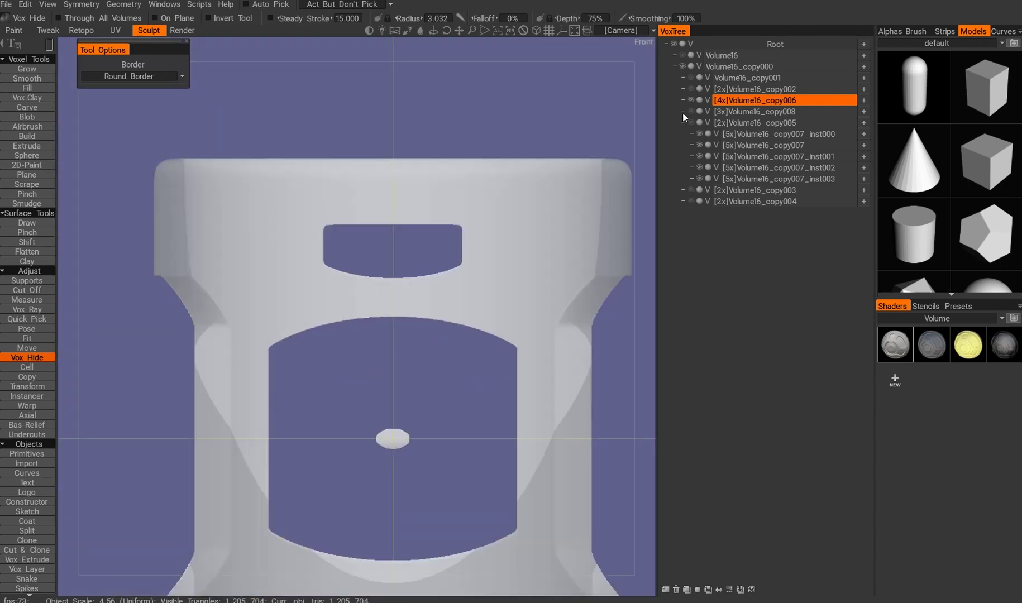
# - Trim the light cylinder's protruding upper rim flush with the shell and show Volume16_copy008 for comparison
pyautogui.scroll(-3, 165, 172)
pyautogui.moveTo(398, 286); pyautogui.dragTo(461, 223, button='middle')
pyautogui.click(357, 226)
pyautogui.click(691, 111)
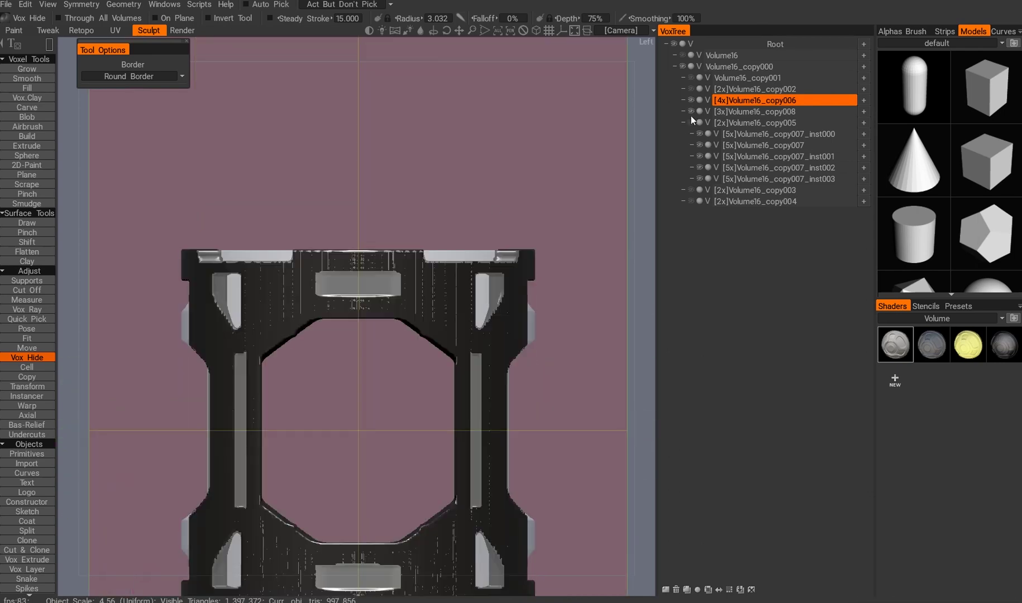
# - Duplicate the dark outer shell layer and hide the other cylinder layers so only the copy remains in view
pyautogui.moveTo(483, 177); pyautogui.dragTo(384, 197, button='middle')
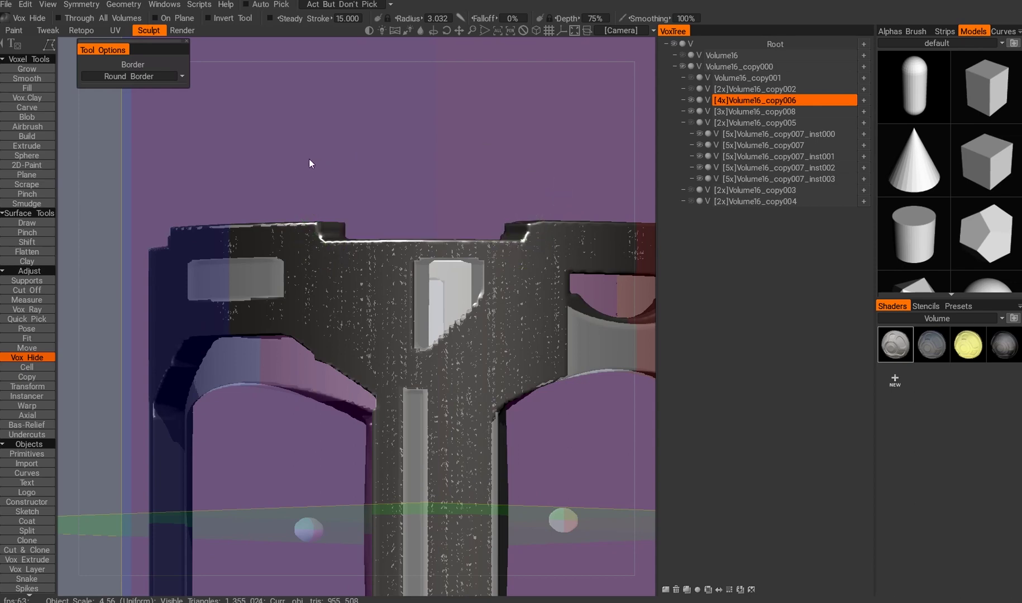
pyautogui.click(437, 326)
pyautogui.scroll(-3, 428, 348)
pyautogui.moveTo(429, 349); pyautogui.dragTo(681, 120, button='middle')
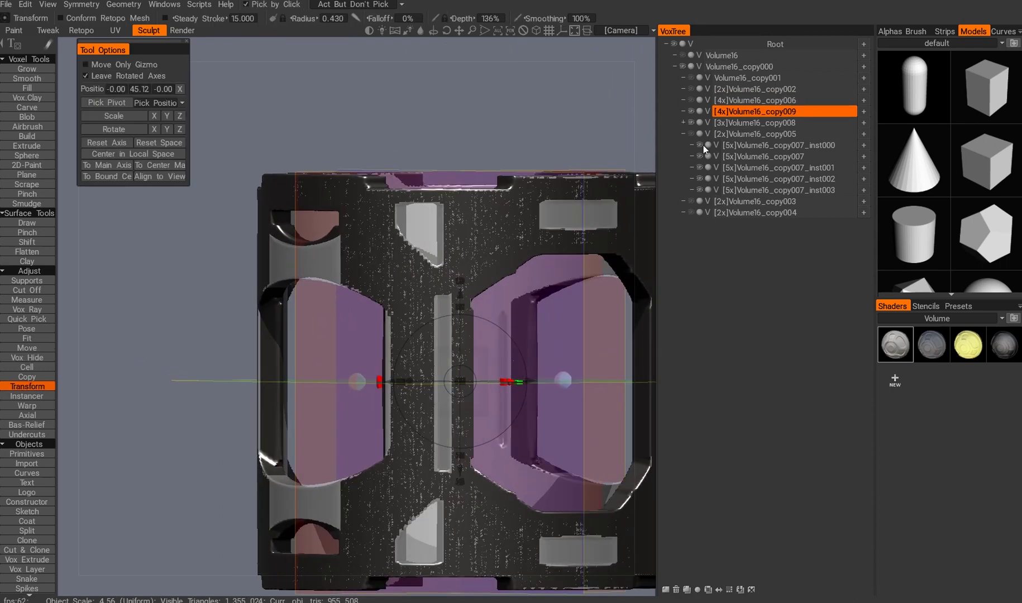
pyautogui.click(691, 123)
pyautogui.keyDown('alt'); pyautogui.moveTo(497, 196); pyautogui.dragTo(363, 208); pyautogui.keyUp('alt')
pyautogui.click(691, 112)
# - Recut the copied shell with Vox Hide into a rounded side window with horizontal band slots, and apply a Metal shader
pyautogui.click(27, 358)
pyautogui.keyDown('alt'); pyautogui.moveTo(502, 313); pyautogui.dragTo(360, 279); pyautogui.keyUp('alt')
pyautogui.keyDown('alt'); pyautogui.moveTo(475, 329); pyautogui.dragTo(427, 281); pyautogui.keyUp('alt')
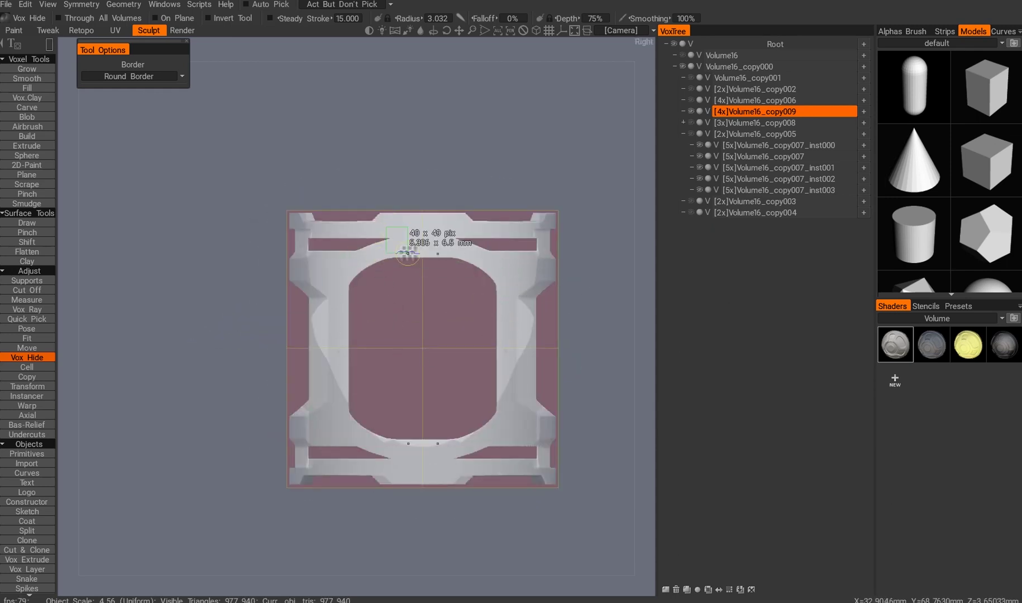
pyautogui.scroll(5, 386, 234)
pyautogui.scroll(-5, 425, 307)
pyautogui.keyDown('alt'); pyautogui.moveTo(424, 307); pyautogui.dragTo(377, 342); pyautogui.keyUp('alt')
pyautogui.scroll(-3, 393, 369)
pyautogui.scroll(3, 393, 369)
pyautogui.click(993, 333)
pyautogui.click(895, 453)
# - Cut a circular hole through the middle of the band above the shell's rounded side window
pyautogui.keyDown('alt'); pyautogui.moveTo(383, 264); pyautogui.dragTo(345, 299); pyautogui.keyUp('alt')
pyautogui.scroll(3, 341, 321)
pyautogui.moveTo(323, 263)
pyautogui.keyDown('alt'); pyautogui.mouseDown()
pyautogui.moveTo(327, 307)
pyautogui.moveTo(321, 279)
pyautogui.moveTo(360, 366)
pyautogui.moveTo(362, 273)
pyautogui.moveTo(346, 324)
pyautogui.moveTo(354, 287)
pyautogui.moveTo(446, 324)
pyautogui.moveTo(313, 356)
pyautogui.moveTo(518, 279)
pyautogui.mouseUp(); pyautogui.keyUp('alt')
pyautogui.scroll(3, 446, 324)
pyautogui.scroll(3, 518, 279)
pyautogui.press('e')
pyautogui.scroll(-3, 395, 286)
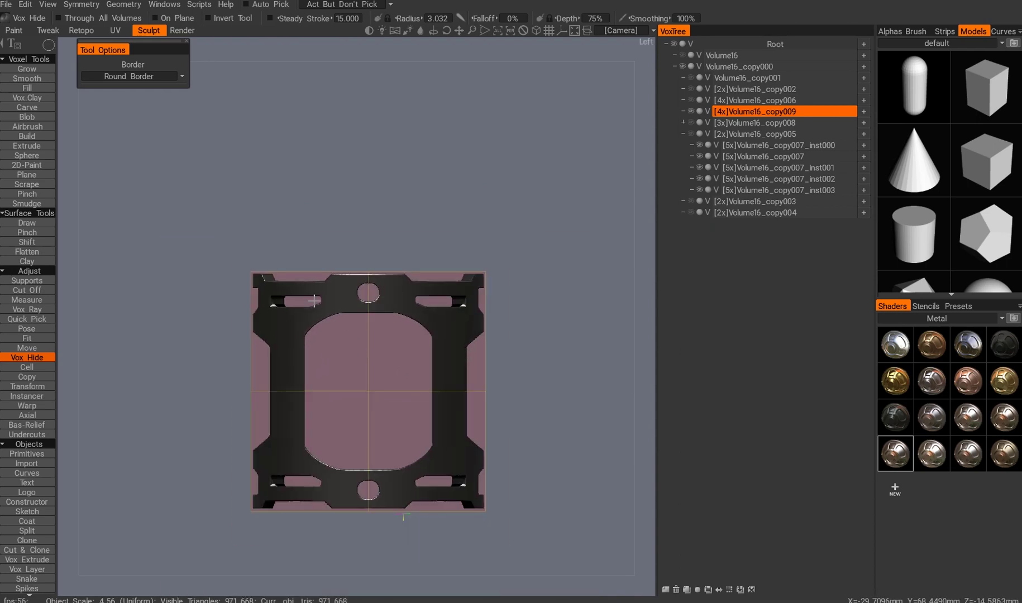
# - Try cutting a circular hole about 3.4 mm wide on each side of the band's central hole
pyautogui.scroll(5, 398, 278)
pyautogui.scroll(-4, 394, 333)
pyautogui.scroll(5, 371, 320)
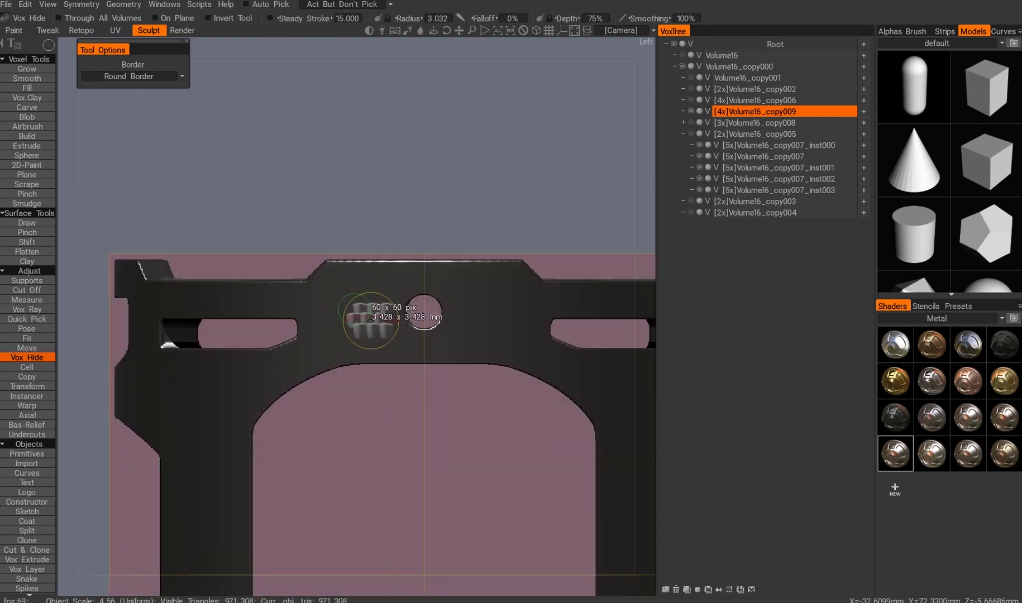
pyautogui.scroll(2, 382, 326)
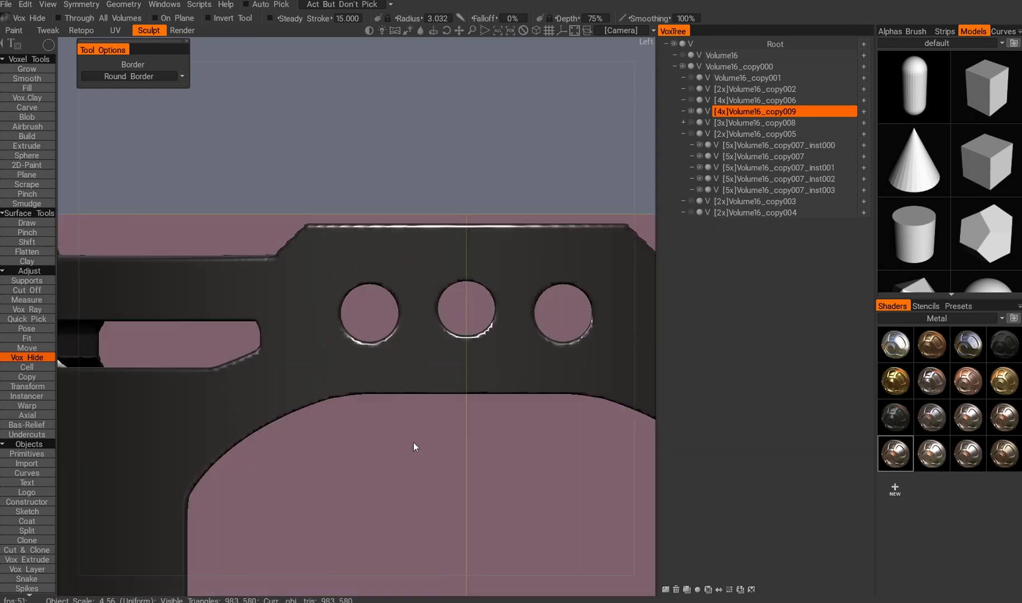
pyautogui.scroll(4, 540, 397)
pyautogui.scroll(-4, 340, 226)
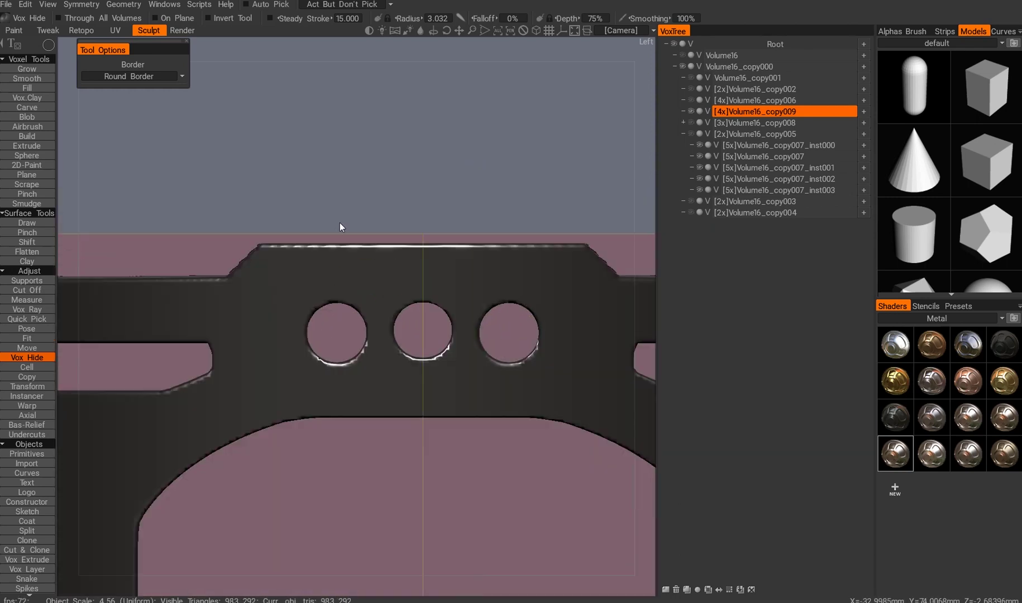
# - Recut the flanking round holes about 3.4 mm wide and draw a circle about 4.3 mm wide over the central hole
pyautogui.scroll(5, 407, 342)
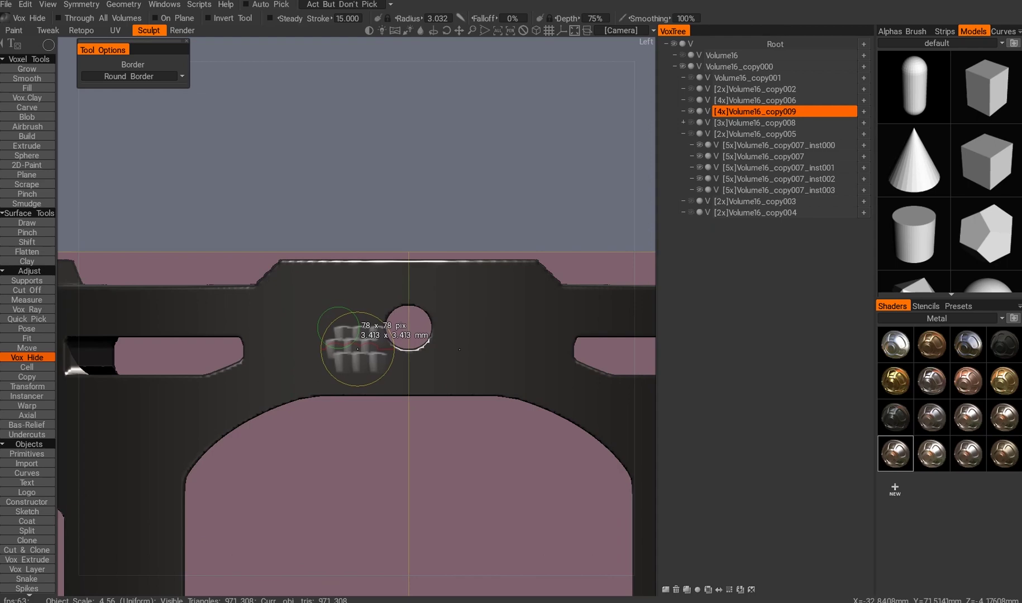
pyautogui.scroll(-4, 358, 349)
pyautogui.scroll(5, 369, 406)
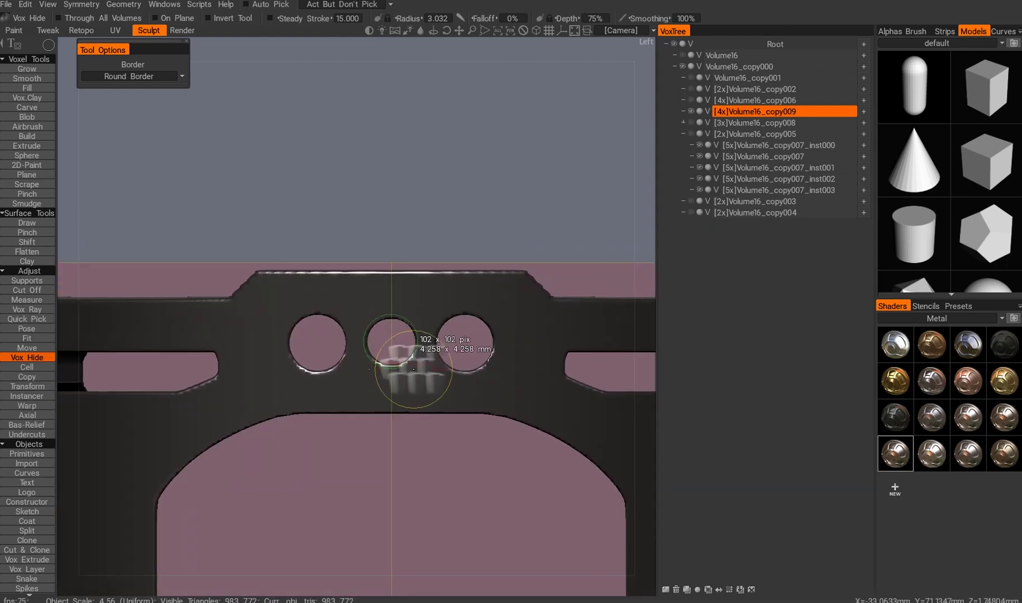
pyautogui.moveTo(414, 369); pyautogui.dragTo(416, 370)
# - Examine the shell's bands and windows from several angles to plan the next cuts
pyautogui.scroll(-5, 417, 390)
pyautogui.keyDown('alt'); pyautogui.moveTo(417, 391); pyautogui.dragTo(410, 354); pyautogui.keyUp('alt')
pyautogui.scroll(-2, 411, 355)
pyautogui.scroll(2, 424, 313)
pyautogui.moveTo(502, 268)
pyautogui.keyDown('alt'); pyautogui.mouseDown()
pyautogui.moveTo(428, 288)
pyautogui.moveTo(411, 308)
pyautogui.mouseUp(); pyautogui.keyUp('alt')
pyautogui.keyDown('alt'); pyautogui.moveTo(426, 433); pyautogui.dragTo(433, 378, button='middle'); pyautogui.keyUp('alt')
pyautogui.press('e')
pyautogui.click(513, 365)
pyautogui.moveTo(417, 368)
pyautogui.keyDown('alt'); pyautogui.mouseDown()
pyautogui.moveTo(406, 383)
pyautogui.moveTo(379, 278)
pyautogui.moveTo(215, 328)
pyautogui.moveTo(466, 326)
pyautogui.mouseUp(); pyautogui.keyUp('alt')
pyautogui.scroll(4, 470, 352)
pyautogui.keyDown('alt'); pyautogui.moveTo(512, 148); pyautogui.dragTo(396, 250); pyautogui.keyUp('alt')
pyautogui.moveTo(455, 287)
pyautogui.keyDown('alt'); pyautogui.mouseDown()
pyautogui.moveTo(429, 261)
pyautogui.moveTo(578, 266)
pyautogui.mouseUp(); pyautogui.keyUp('alt')
# - Replace the round holes above the side window with a shallow rectangular recess in the band
pyautogui.press('space')
pyautogui.keyDown('alt'); pyautogui.moveTo(501, 324); pyautogui.dragTo(254, 315); pyautogui.keyUp('alt')
pyautogui.scroll(2, 482, 241)
pyautogui.keyDown('alt'); pyautogui.moveTo(470, 281); pyautogui.dragTo(428, 322); pyautogui.keyUp('alt')
pyautogui.moveTo(506, 449)
pyautogui.keyDown('alt'); pyautogui.mouseDown()
pyautogui.moveTo(429, 130)
pyautogui.moveTo(489, 223)
pyautogui.moveTo(404, 346)
pyautogui.moveTo(467, 343)
pyautogui.moveTo(460, 319)
pyautogui.mouseUp(); pyautogui.keyUp('alt')
pyautogui.scroll(5, 461, 319)
pyautogui.moveTo(340, 266); pyautogui.dragTo(556, 315)
pyautogui.scroll(-5, 372, 276)
# - Cut wide openings with curved inner edges through the bands above and below the front window
pyautogui.moveTo(372, 277)
pyautogui.keyDown('alt'); pyautogui.mouseDown()
pyautogui.moveTo(351, 323)
pyautogui.moveTo(379, 307)
pyautogui.moveTo(342, 337)
pyautogui.moveTo(341, 370)
pyautogui.moveTo(315, 217)
pyautogui.mouseUp(); pyautogui.keyUp('alt')
pyautogui.scroll(3, 351, 323)
pyautogui.scroll(4, 315, 217)
pyautogui.moveTo(330, 69); pyautogui.dragTo(498, 105)
pyautogui.scroll(-3, 499, 105)
pyautogui.keyDown('alt'); pyautogui.moveTo(499, 105); pyautogui.dragTo(325, 233); pyautogui.keyUp('alt')
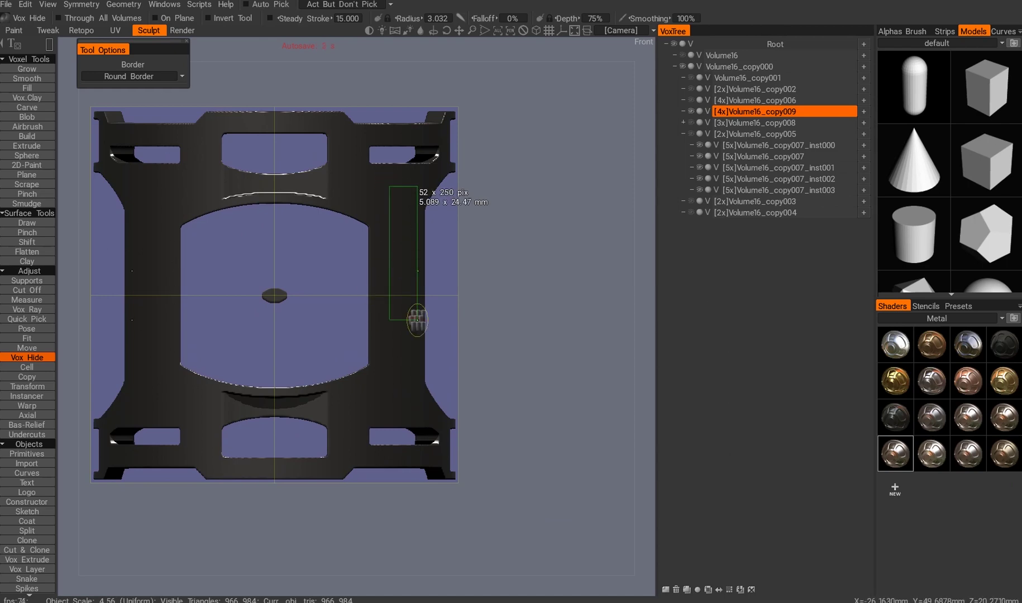
# - Cut a tall narrow vertical groove into each corner post of the shell, mirrored around the body
pyautogui.keyDown('alt'); pyautogui.moveTo(472, 313); pyautogui.dragTo(319, 334); pyautogui.keyUp('alt')
pyautogui.scroll(5, 319, 333)
pyautogui.keyDown('alt'); pyautogui.moveTo(251, 322); pyautogui.dragTo(242, 241); pyautogui.keyUp('alt')
pyautogui.moveTo(243, 242); pyautogui.dragTo(279, 248)
pyautogui.scroll(-5, 235, 315)
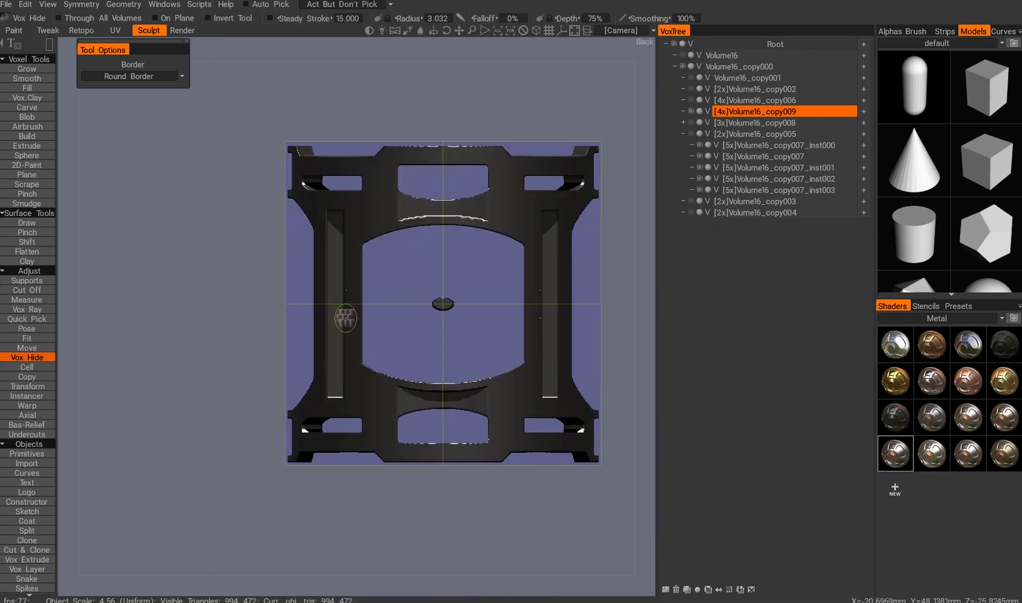
pyautogui.keyDown('alt'); pyautogui.moveTo(347, 370); pyautogui.dragTo(331, 302); pyautogui.keyUp('alt')
pyautogui.keyDown('alt'); pyautogui.moveTo(422, 328); pyautogui.dragTo(413, 349); pyautogui.keyUp('alt')
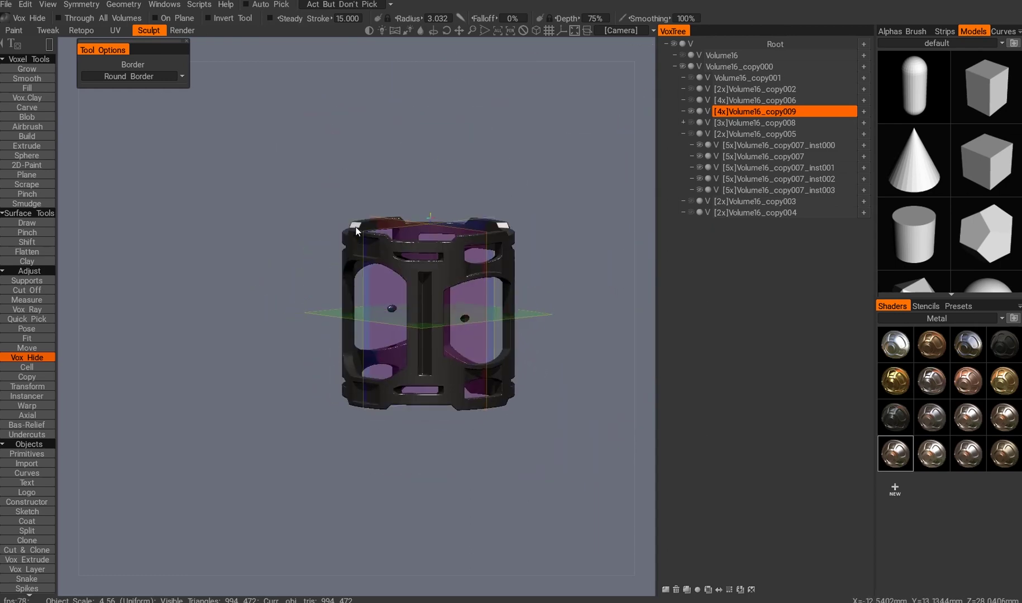
pyautogui.scroll(5, 410, 356)
pyautogui.keyDown('alt'); pyautogui.moveTo(482, 277); pyautogui.dragTo(475, 278); pyautogui.keyUp('alt')
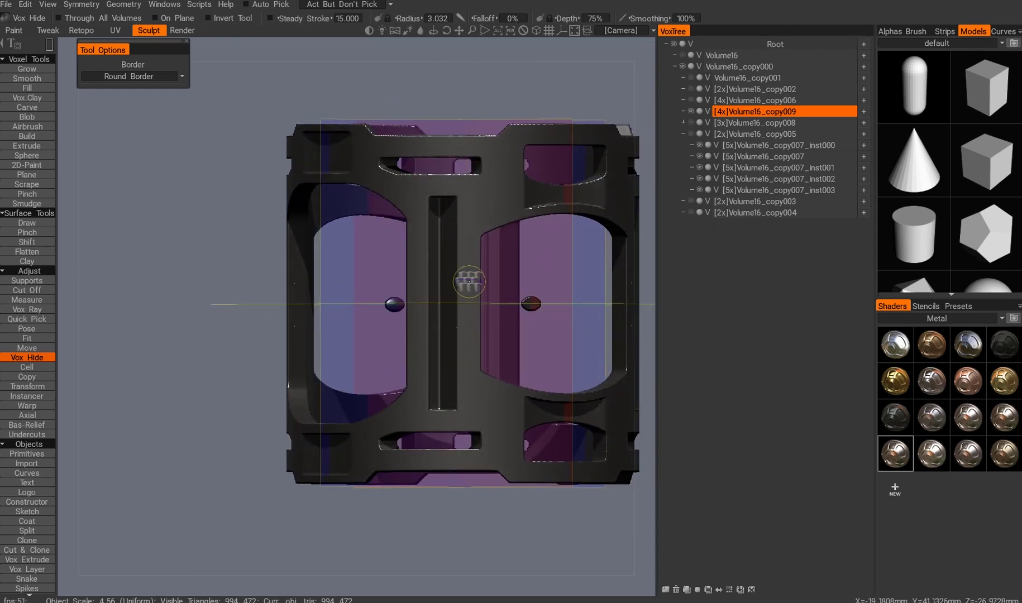
# - Duplicate the shell layer and, from the bottom view, try boring out the copy with a circle about 61.5 mm wide
pyautogui.moveTo(456, 402)
pyautogui.keyDown('alt'); pyautogui.mouseDown()
pyautogui.moveTo(474, 392)
pyautogui.moveTo(469, 363)
pyautogui.moveTo(419, 312)
pyautogui.moveTo(387, 368)
pyautogui.moveTo(323, 359)
pyautogui.moveTo(363, 251)
pyautogui.moveTo(327, 313)
pyautogui.mouseUp(); pyautogui.keyUp('alt')
pyautogui.scroll(-3, 407, 422)
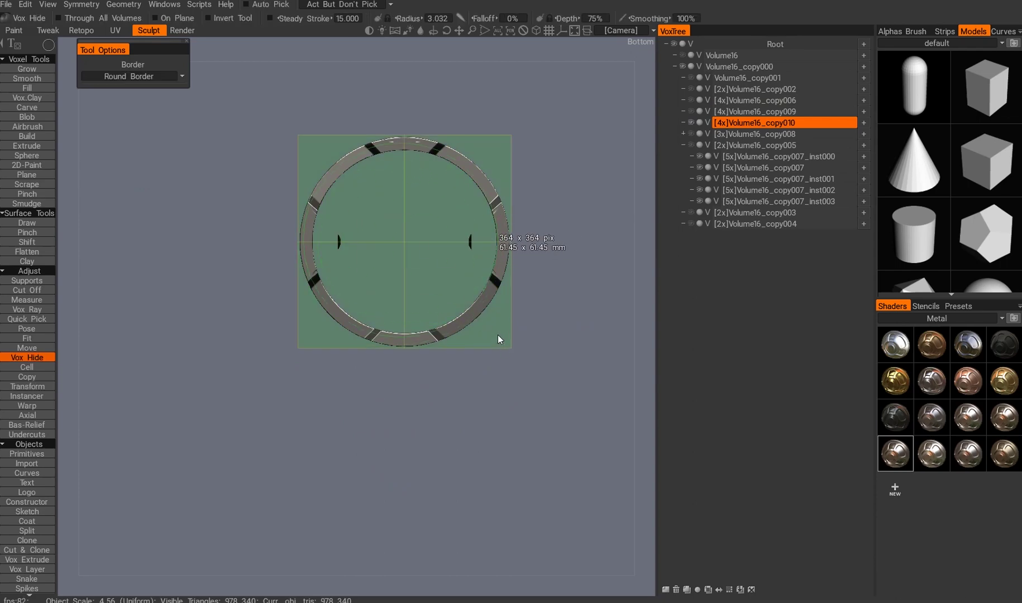
pyautogui.keyDown('alt'); pyautogui.moveTo(435, 321); pyautogui.dragTo(372, 207); pyautogui.keyUp('alt')
pyautogui.scroll(3, 372, 207)
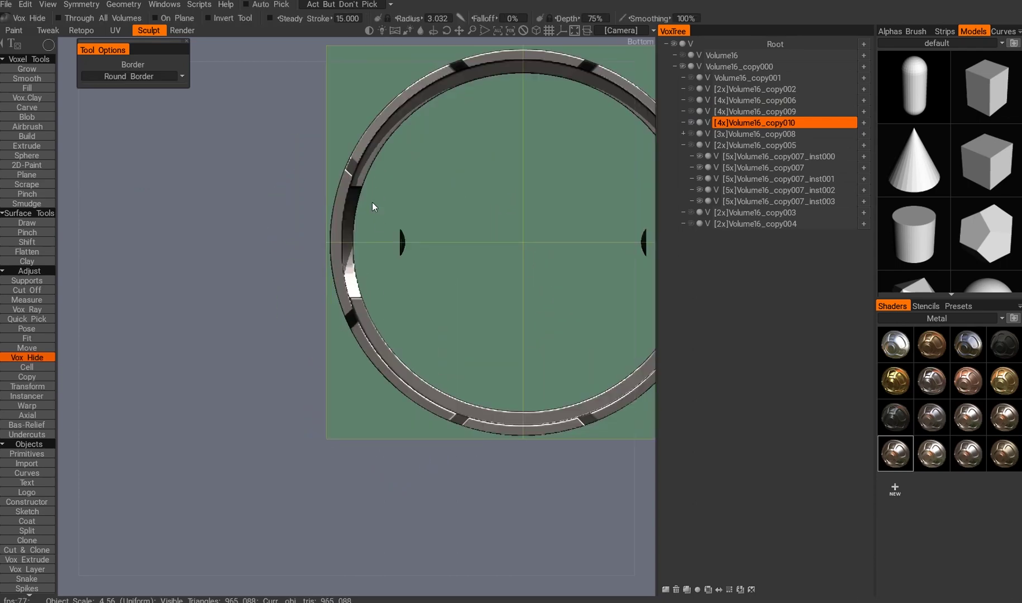
pyautogui.keyDown('alt'); pyautogui.moveTo(310, 174); pyautogui.dragTo(329, 184); pyautogui.keyUp('alt')
pyautogui.moveTo(329, 185); pyautogui.dragTo(381, 212)
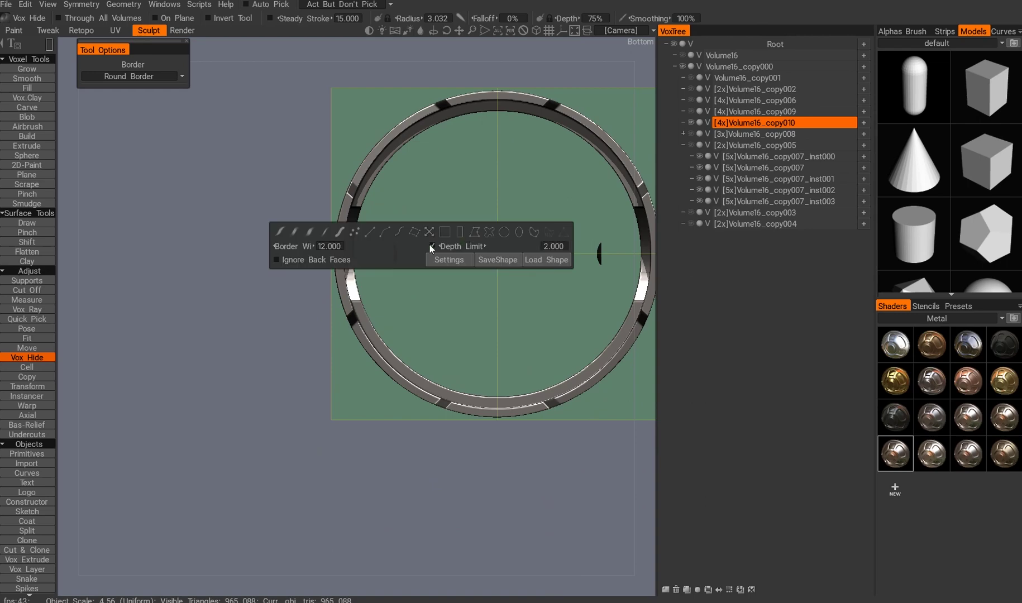
# - Duplicate Volume16_copy010 as another shell layer and prepare Vox Hide for cutting it from below
pyautogui.keyDown('alt'); pyautogui.moveTo(382, 273); pyautogui.dragTo(376, 166); pyautogui.keyUp('alt')
pyautogui.scroll(3, 314, 283)
pyautogui.moveTo(445, 291)
pyautogui.keyDown('alt'); pyautogui.mouseDown()
pyautogui.moveTo(440, 283)
pyautogui.moveTo(425, 331)
pyautogui.moveTo(420, 421)
pyautogui.moveTo(444, 385)
pyautogui.mouseUp(); pyautogui.keyUp('alt')
pyautogui.hotkey('ctrl', 'd')
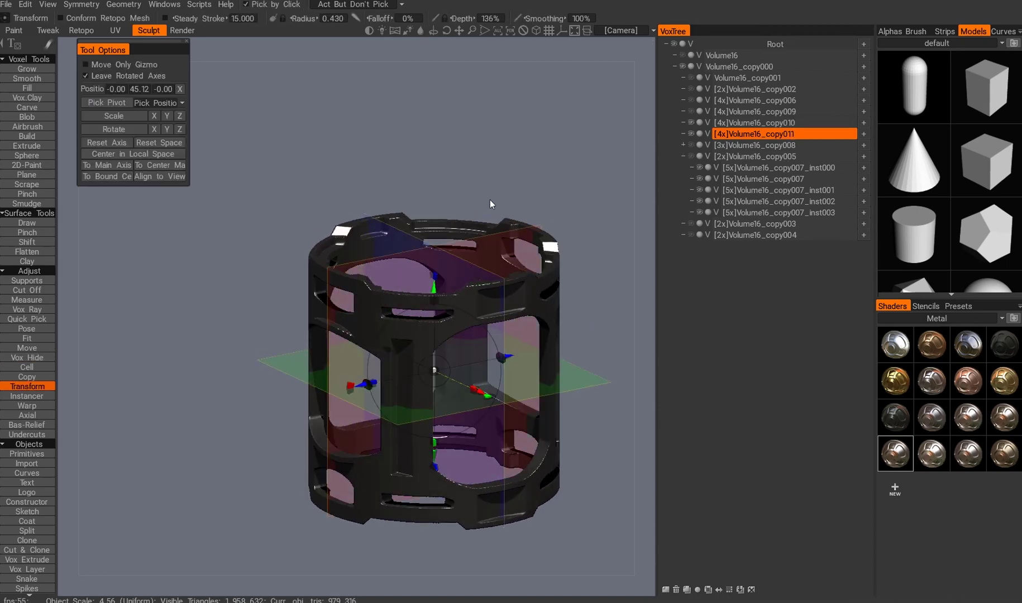
pyautogui.keyDown('alt'); pyautogui.moveTo(489, 199); pyautogui.dragTo(489, 322); pyautogui.keyUp('alt')
pyautogui.keyDown('alt'); pyautogui.moveTo(483, 325); pyautogui.dragTo(470, 360, button='middle'); pyautogui.keyUp('alt')
pyautogui.press('Return')
pyautogui.press('e')
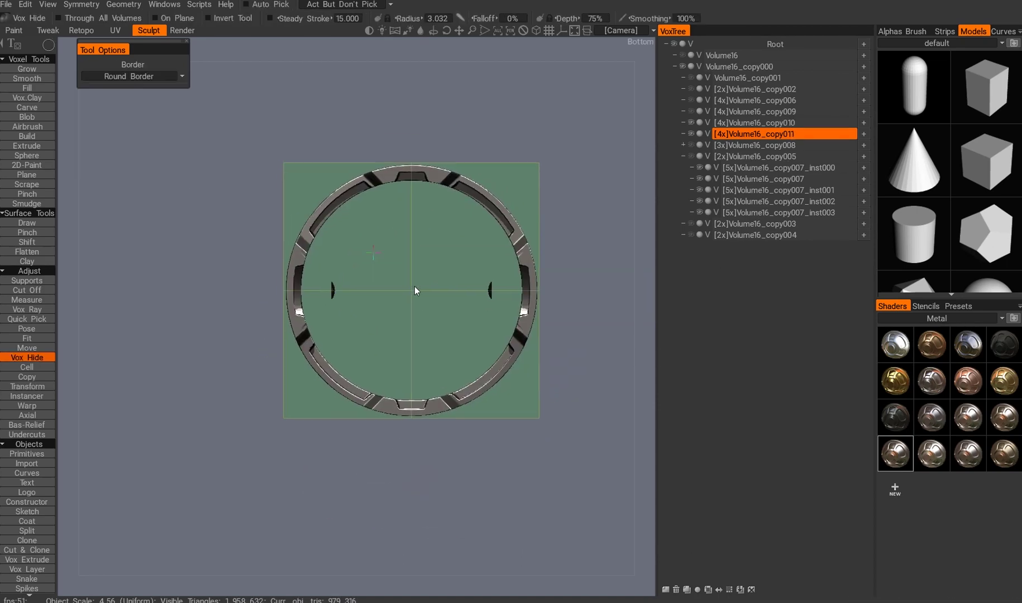
# - Isolate Volume16_copy011 and bore out its inside from below with a circle about 62.8 mm wide, leaving a thin shell
pyautogui.moveTo(534, 399)
pyautogui.mouseDown()
pyautogui.moveTo(525, 417)
pyautogui.moveTo(542, 422)
pyautogui.moveTo(530, 398)
pyautogui.mouseUp()
pyautogui.rightClick(529, 398)
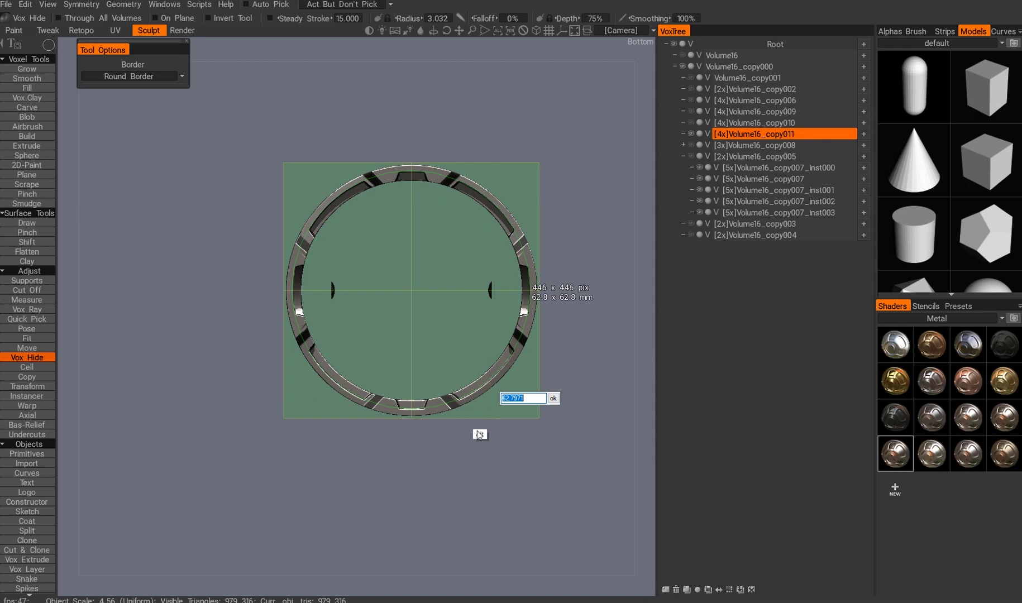
pyautogui.moveTo(465, 397); pyautogui.dragTo(384, 282, button='middle')
pyautogui.moveTo(537, 262); pyautogui.dragTo(195, 245, button='middle')
pyautogui.moveTo(470, 267); pyautogui.dragTo(359, 330, button='middle')
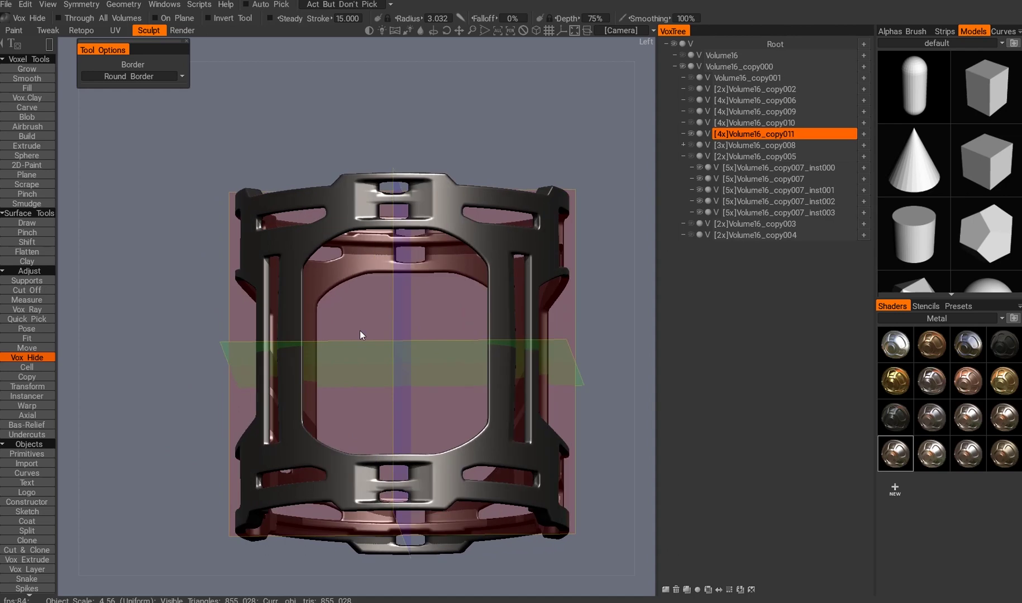
# - Rework the centre of the thin shell's side band recess into a single rectangular opening
pyautogui.scroll(5, 388, 304)
pyautogui.moveTo(411, 283); pyautogui.dragTo(411, 283)
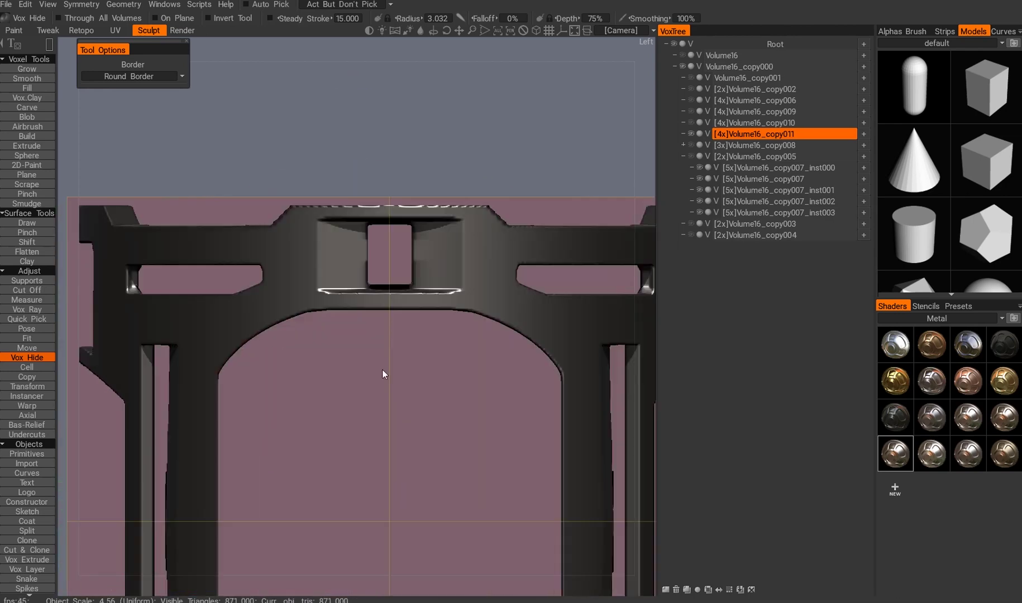
pyautogui.hotkey('ctrl', 'z')
pyautogui.scroll(-5, 398, 354)
pyautogui.moveTo(397, 355); pyautogui.dragTo(372, 256, button='middle')
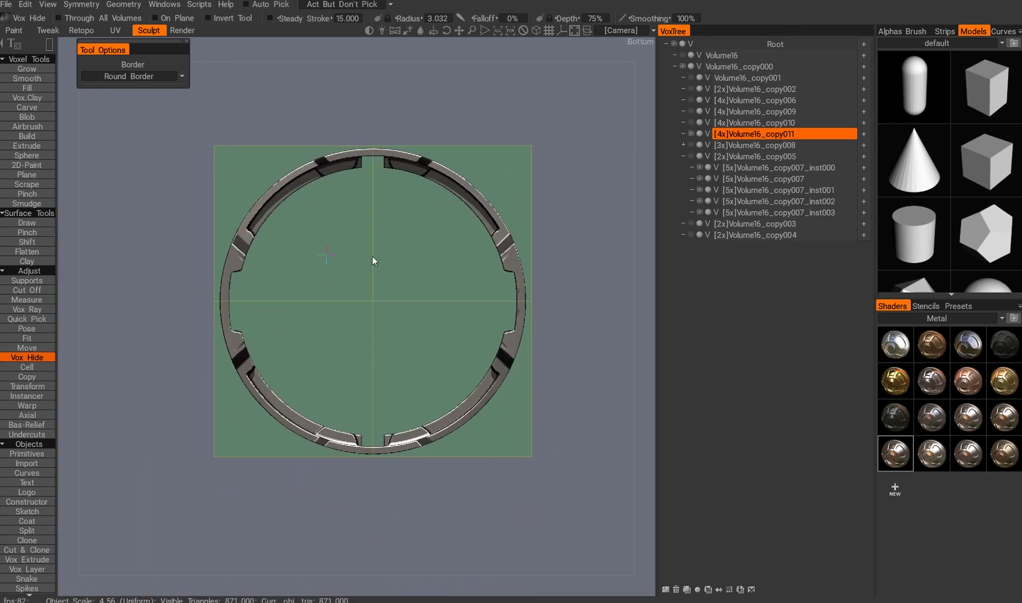
# - Reshape the openings above and below the thin shell's front window with a narrower stepped notch
pyautogui.scroll(5, 425, 203)
pyautogui.scroll(-5, 445, 232)
pyautogui.moveTo(360, 214); pyautogui.dragTo(336, 260, button='middle')
pyautogui.moveTo(396, 296); pyautogui.dragTo(523, 231, button='middle')
pyautogui.moveTo(358, 267); pyautogui.dragTo(624, 315, button='middle')
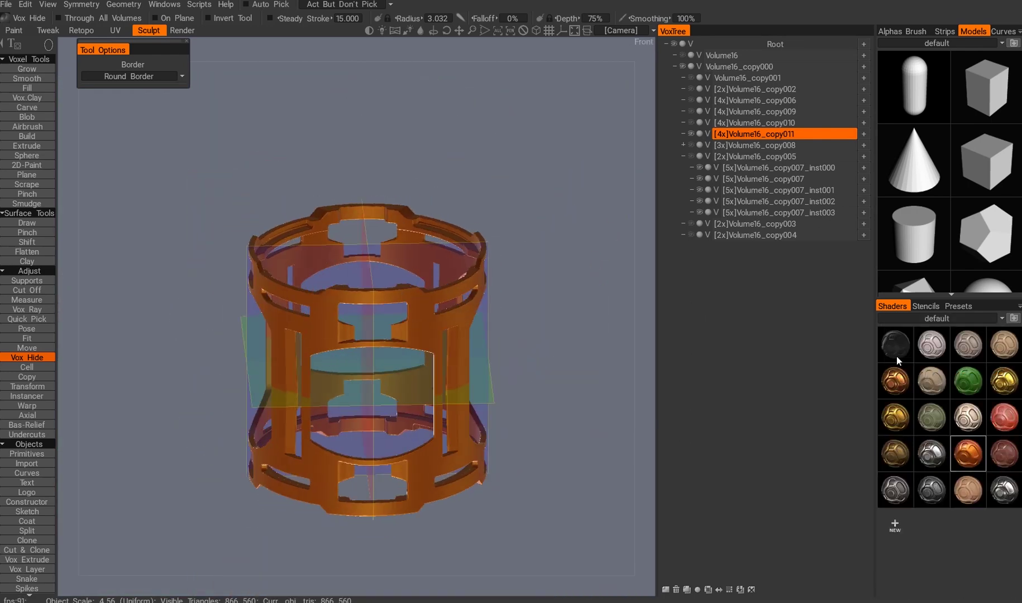
# - Show the inner Volume16_copy005 stack and try different Polymer shaders on the thin Volume16_copy011 shell
pyautogui.click(690, 156)
pyautogui.moveTo(558, 280); pyautogui.dragTo(446, 313, button='middle')
pyautogui.click(936, 318)
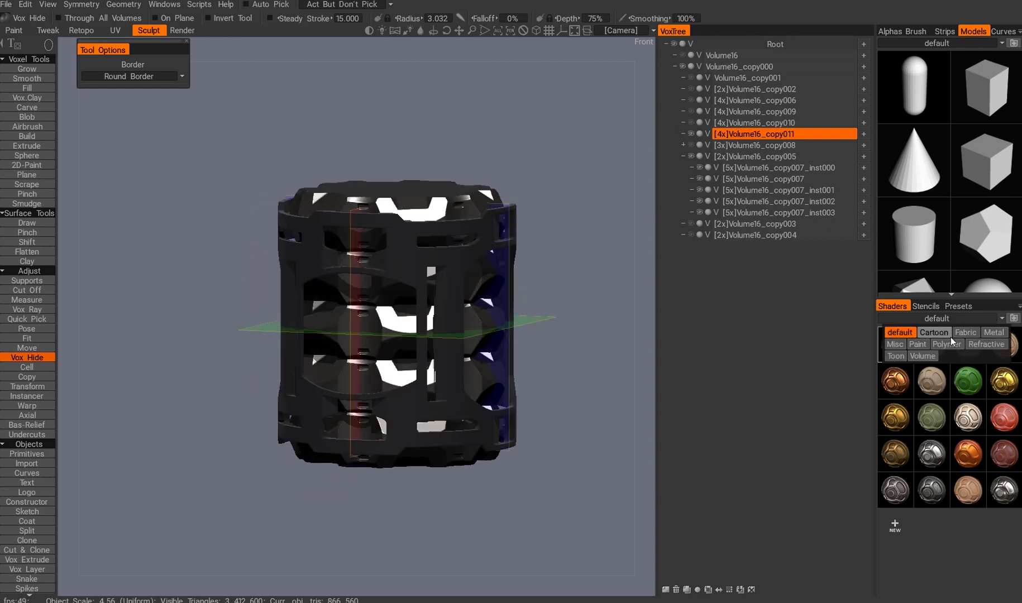
pyautogui.click(936, 342)
pyautogui.click(1003, 381)
pyautogui.moveTo(503, 391); pyautogui.dragTo(527, 418, button='middle')
pyautogui.click(1003, 489)
pyautogui.moveTo(474, 469); pyautogui.dragTo(374, 338, button='middle')
# - Show Volume16_copy010 with the red Polymer shader and nest the older shell copies beneath it in the layer tree
pyautogui.click(690, 122)
pyautogui.moveTo(558, 224)
pyautogui.mouseDown(button='middle')
pyautogui.moveTo(532, 254)
pyautogui.moveTo(563, 249)
pyautogui.moveTo(470, 258)
pyautogui.mouseUp(button='middle')
pyautogui.click(1008, 495)
pyautogui.moveTo(614, 335); pyautogui.dragTo(402, 441, button='middle')
pyautogui.click(740, 113)
pyautogui.keyDown('shift'); pyautogui.click(728, 89); pyautogui.keyUp('shift')
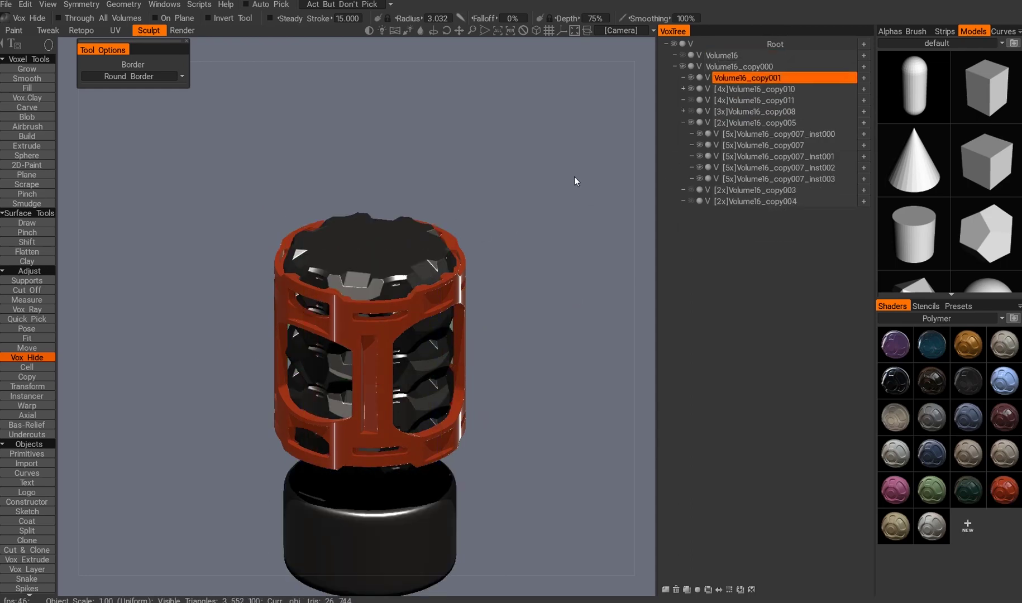
# - Try a dark Polymer shader on Volume16_copy010, and return it to the red one
pyautogui.click(754, 88)
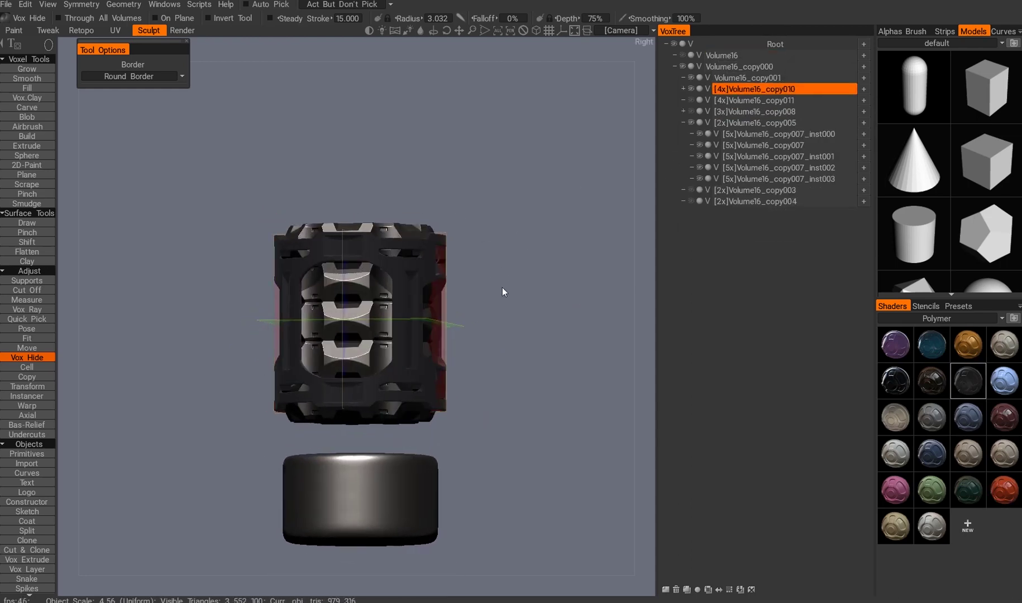
pyautogui.moveTo(390, 268); pyautogui.dragTo(528, 414)
pyautogui.click(995, 478)
pyautogui.moveTo(614, 420); pyautogui.dragTo(515, 235)
# - Hide the separate lower cylinder, show Volume16_copy011 with the other shells, and try dark Polymer shaders on it
pyautogui.click(415, 500)
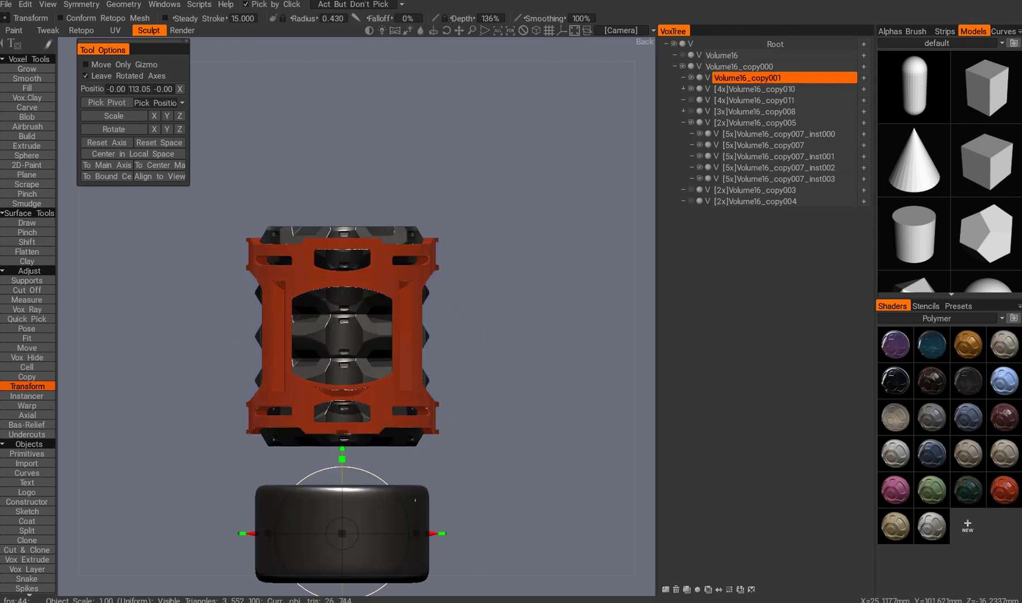
pyautogui.click(690, 104)
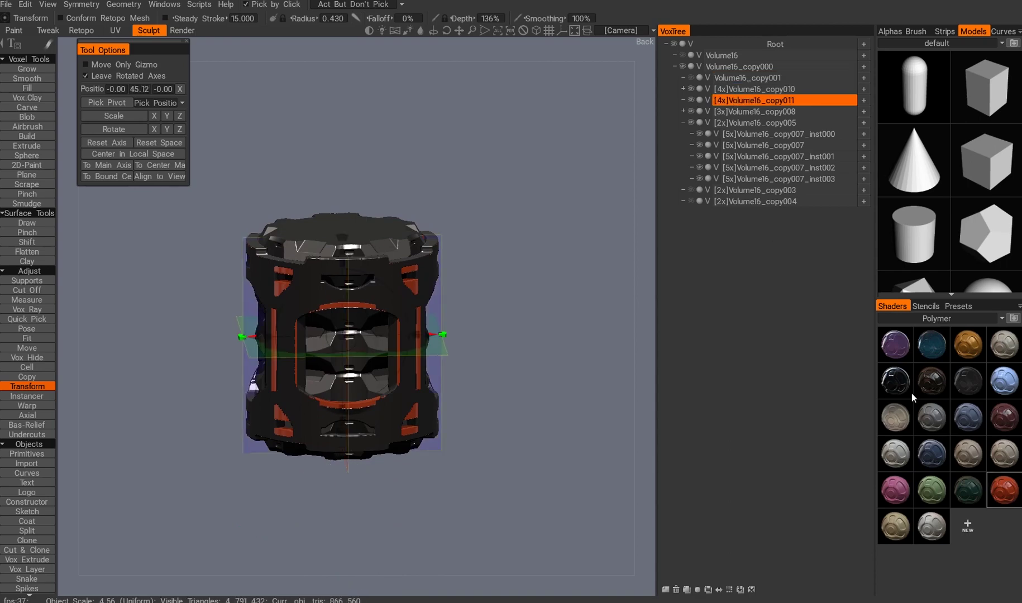
pyautogui.click(967, 380)
pyautogui.moveTo(538, 369); pyautogui.dragTo(416, 224)
pyautogui.click(931, 380)
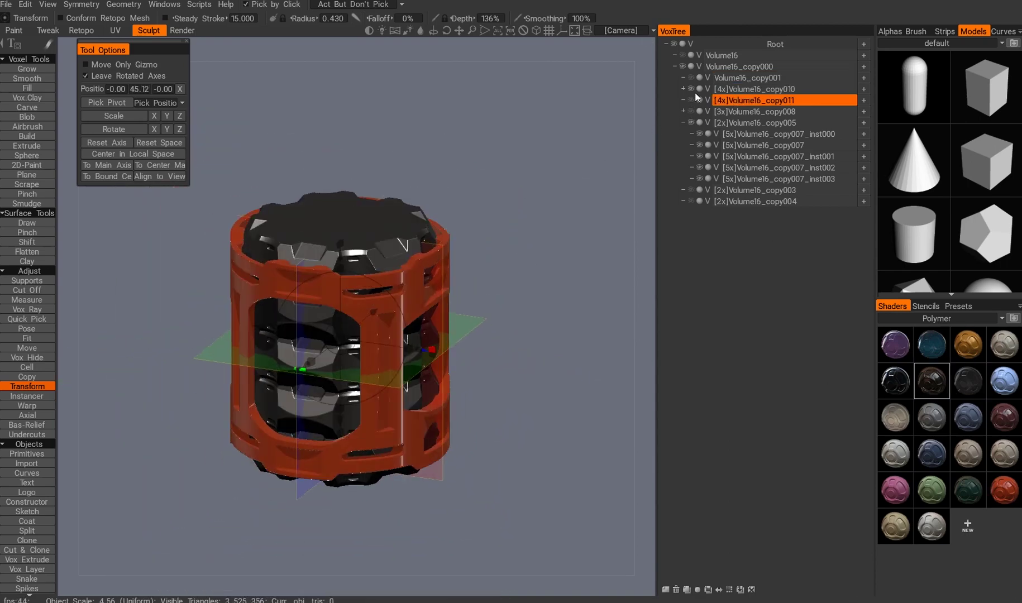
# - Hide Volume16_copy010 and give the visible Volume16_copy011 shell the orange Paint shader
pyautogui.click(691, 89)
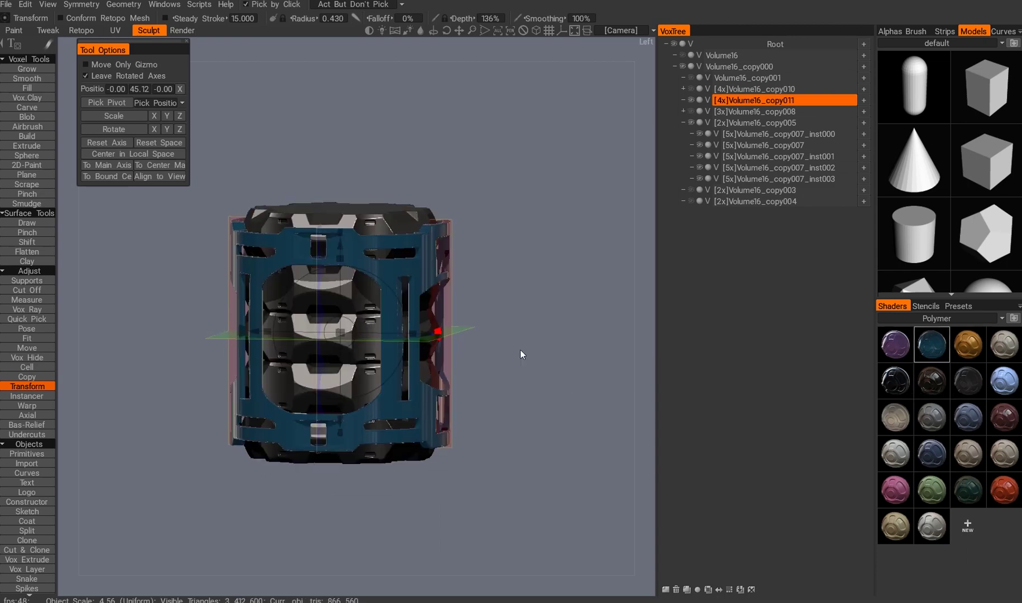
pyautogui.click(982, 318)
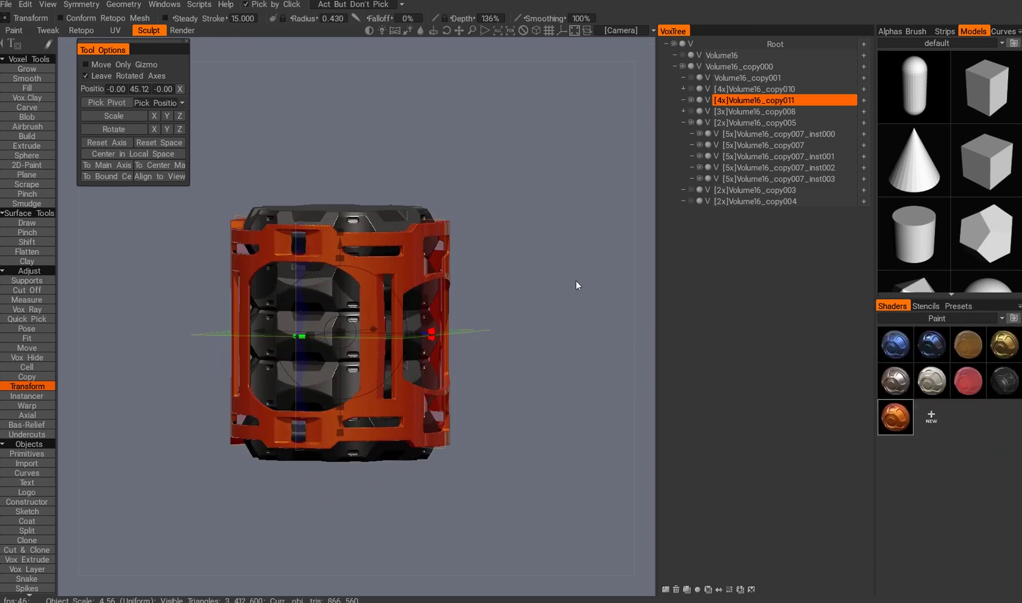
# - Try moving Volume16_copy010 upward and stretching it vertically over the Volume16_copy011 shell
pyautogui.press('KP_1')
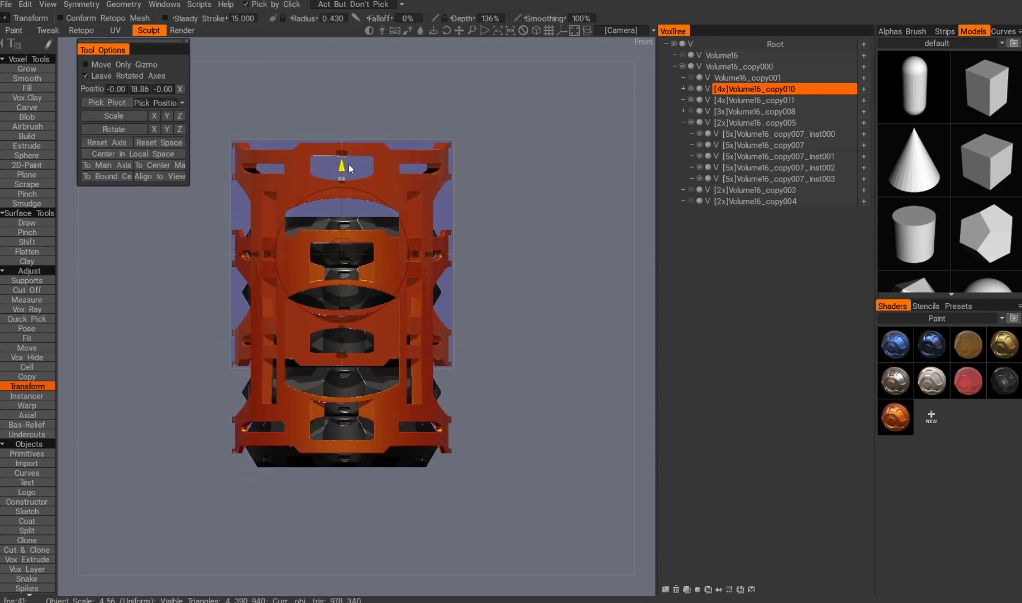
pyautogui.moveTo(342, 244)
pyautogui.keyDown('alt'); pyautogui.mouseDown()
pyautogui.moveTo(468, 231)
pyautogui.moveTo(388, 312)
pyautogui.moveTo(317, 272)
pyautogui.moveTo(447, 204)
pyautogui.moveTo(342, 251)
pyautogui.moveTo(406, 191)
pyautogui.moveTo(416, 219)
pyautogui.mouseUp(); pyautogui.keyUp('alt')
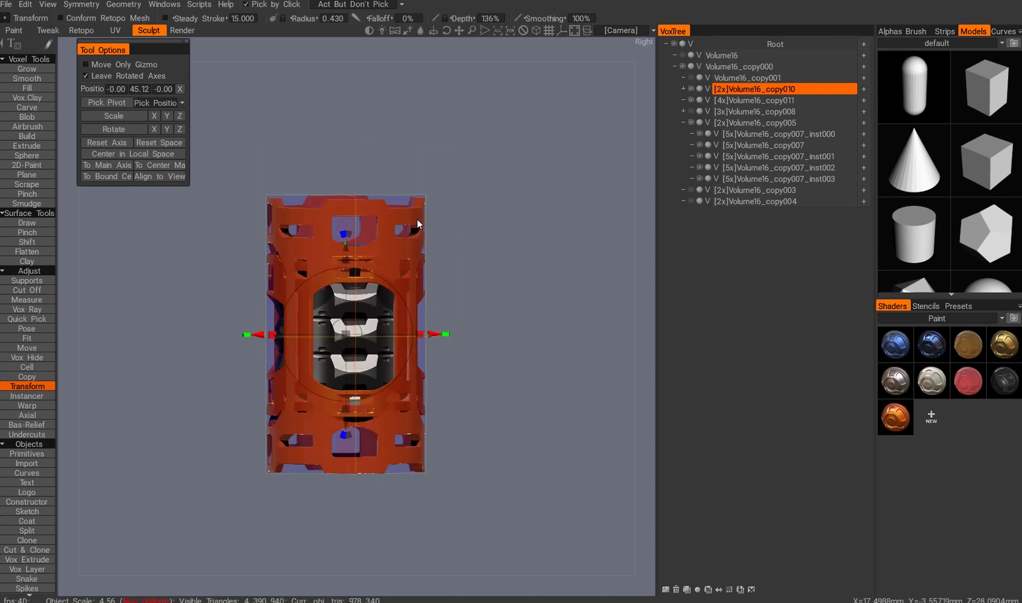
pyautogui.keyDown('alt'); pyautogui.moveTo(301, 216); pyautogui.dragTo(536, 312); pyautogui.keyUp('alt')
pyautogui.click(453, 273)
pyautogui.click(421, 262)
# - Hide the other two shells and show Volume16_copy008 around the inner stack in the orange Paint shader
pyautogui.click(754, 89)
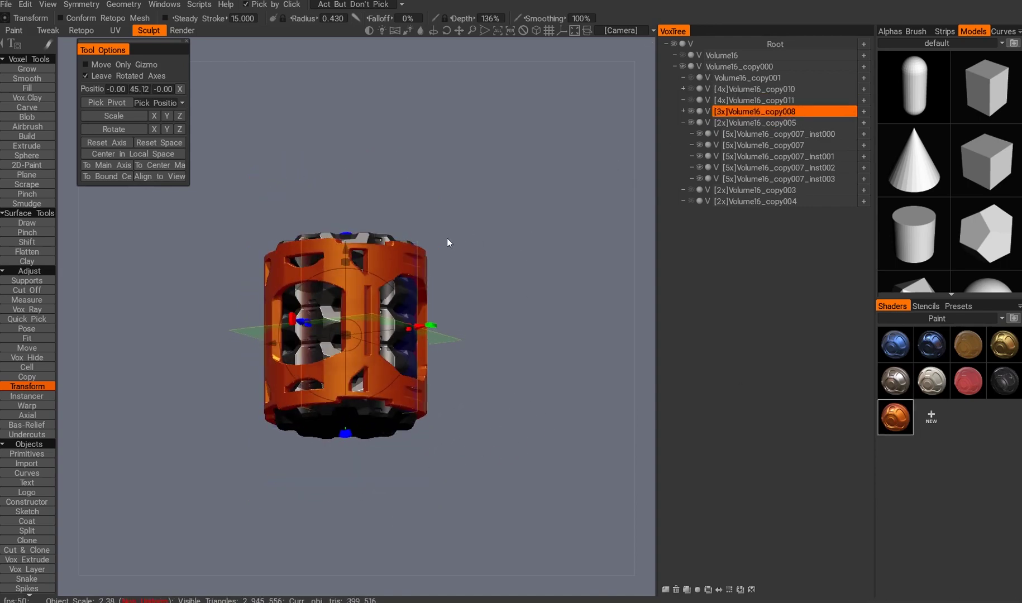
pyautogui.moveTo(346, 408); pyautogui.dragTo(346, 400)
pyautogui.keyDown('alt'); pyautogui.moveTo(345, 399); pyautogui.dragTo(482, 375); pyautogui.keyUp('alt')
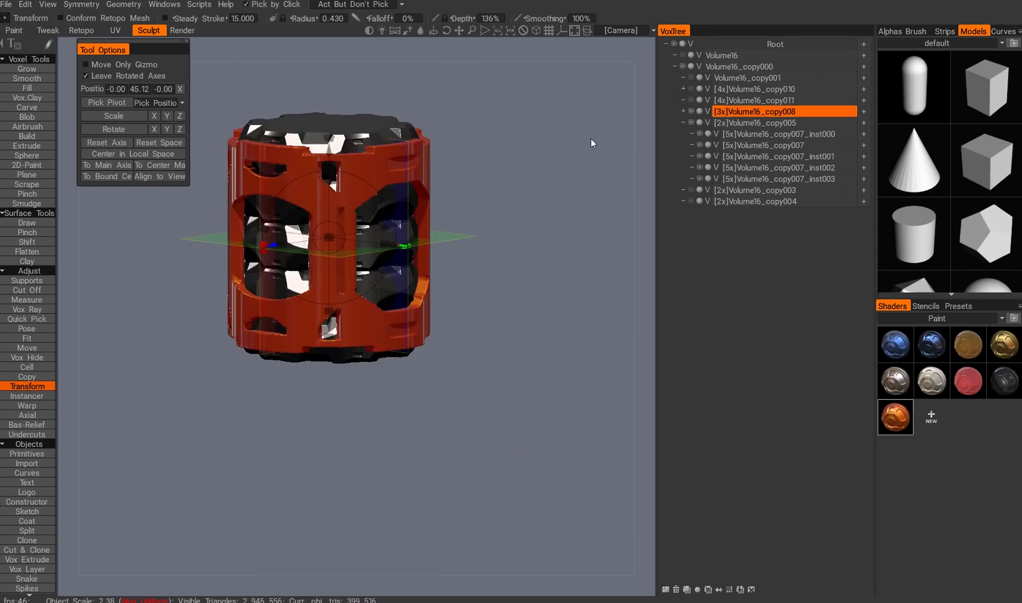
# - Duplicate the Volume16_copy008 shell and try transforming the copy around the inner stack
pyautogui.hotkey('ctrl', 'd')
pyautogui.keyDown('alt'); pyautogui.moveTo(531, 146); pyautogui.dragTo(424, 167); pyautogui.keyUp('alt')
pyautogui.moveTo(338, 183); pyautogui.dragTo(221, 164)
pyautogui.hotkey('ctrl', 'z')
pyautogui.moveTo(491, 268); pyautogui.dragTo(469, 201)
# - Hide the Volume16_copy008 shells, show Volume16_copy011 and try stretching it upward
pyautogui.click(692, 120)
pyautogui.click(691, 116)
pyautogui.click(692, 114)
pyautogui.click(691, 102)
pyautogui.click(754, 105)
pyautogui.keyDown('alt'); pyautogui.moveTo(492, 246); pyautogui.dragTo(475, 220); pyautogui.keyUp('alt')
pyautogui.moveTo(338, 182); pyautogui.dragTo(338, 120)
pyautogui.keyDown('alt'); pyautogui.moveTo(357, 251); pyautogui.dragTo(224, 388); pyautogui.keyUp('alt')
pyautogui.hotkey('ctrl', 'z')
# - Show Volume16_copy010 in place of Volume16_copy011 and try stretching it vertically with Transform
pyautogui.click(692, 90)
pyautogui.click(691, 100)
pyautogui.click(746, 87)
pyautogui.keyDown('alt'); pyautogui.moveTo(497, 234); pyautogui.dragTo(463, 210); pyautogui.keyUp('alt')
pyautogui.moveTo(341, 178); pyautogui.dragTo(330, 113)
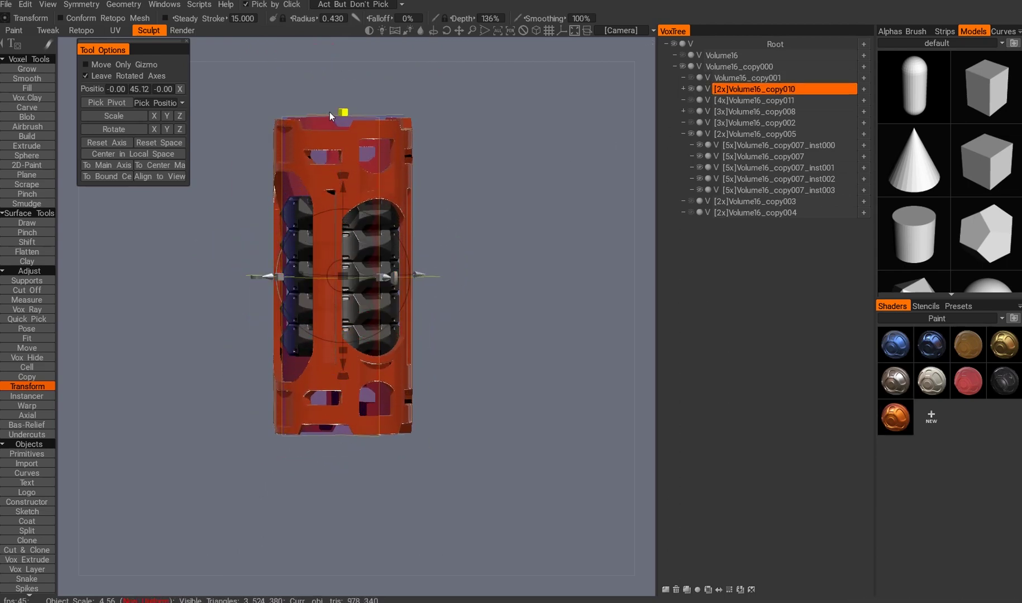
pyautogui.keyDown('alt'); pyautogui.moveTo(402, 156); pyautogui.dragTo(488, 192); pyautogui.keyUp('alt')
pyautogui.hotkey('ctrl', 'z')
# - Try lengthening the Volume16_copy010 shell by selecting its lower half with Pose and moving it downward
pyautogui.press('p')
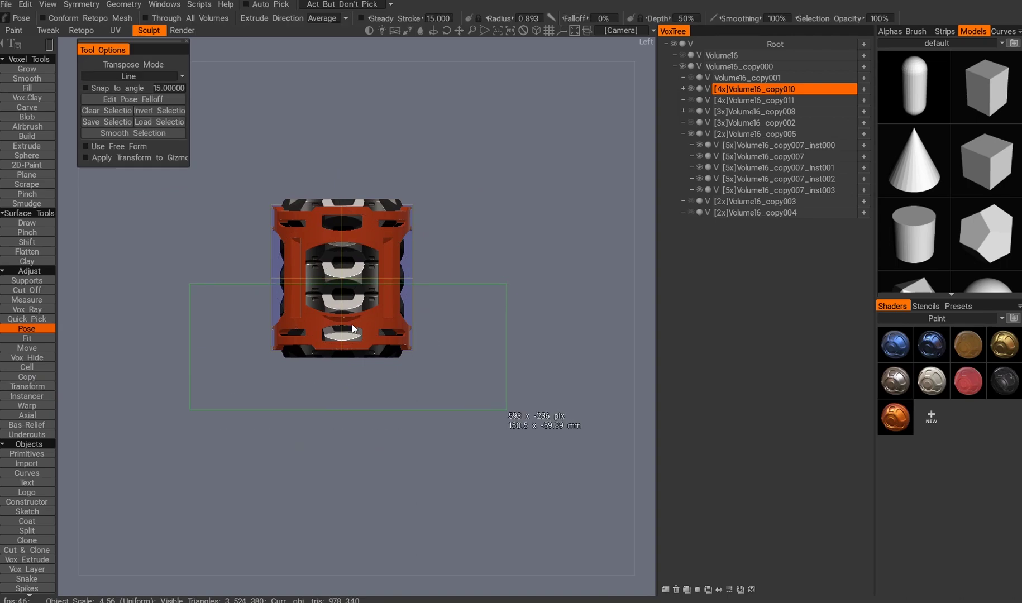
pyautogui.moveTo(343, 447); pyautogui.dragTo(340, 479)
pyautogui.keyDown('alt'); pyautogui.moveTo(435, 253); pyautogui.dragTo(359, 294); pyautogui.keyUp('alt')
# - Switch to the Volume16_copy008 shell, duplicate it and try moving the duplicate upward to stack the two
pyautogui.click(728, 110)
pyautogui.keyDown('alt'); pyautogui.moveTo(507, 258); pyautogui.dragTo(442, 253); pyautogui.keyUp('alt')
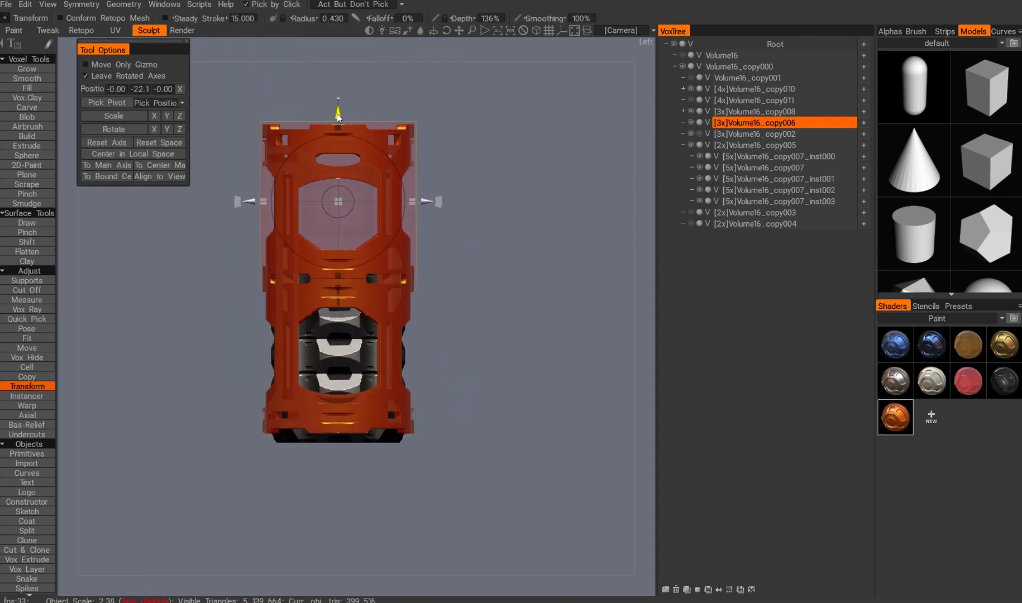
pyautogui.moveTo(336, 114); pyautogui.dragTo(337, 116)
pyautogui.keyDown('alt'); pyautogui.moveTo(254, 329); pyautogui.dragTo(434, 300); pyautogui.keyUp('alt')
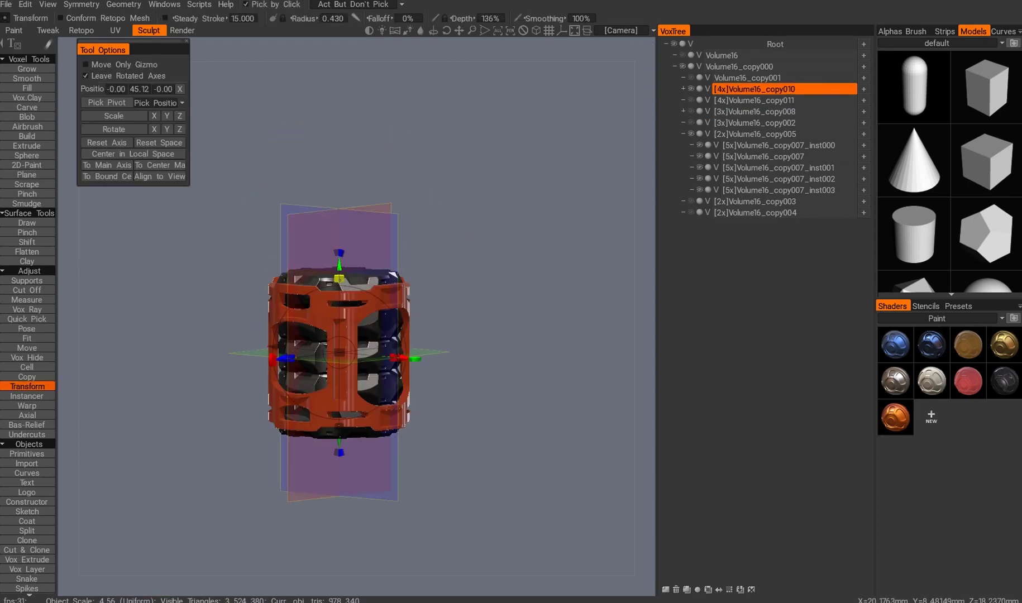
# - Stretch a duplicate of Volume16_copy010 into a tall shell and lengthen the inner stack with five more Volume16_copy007 instances
pyautogui.keyDown('alt'); pyautogui.moveTo(335, 391); pyautogui.dragTo(419, 397); pyautogui.keyUp('alt')
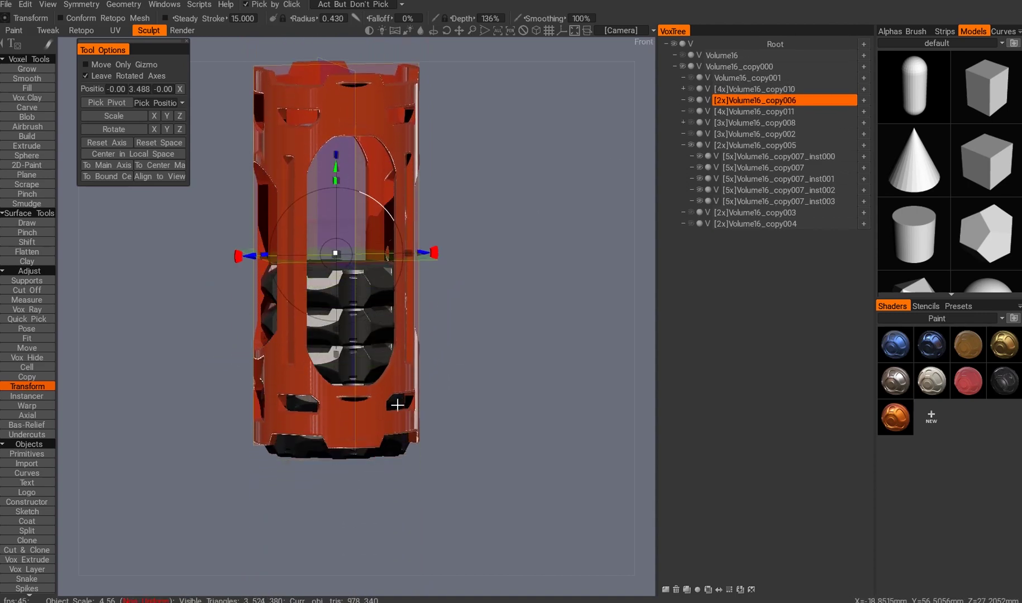
pyautogui.rightClick(755, 160)
pyautogui.moveTo(671, 313)
pyautogui.click(615, 244)
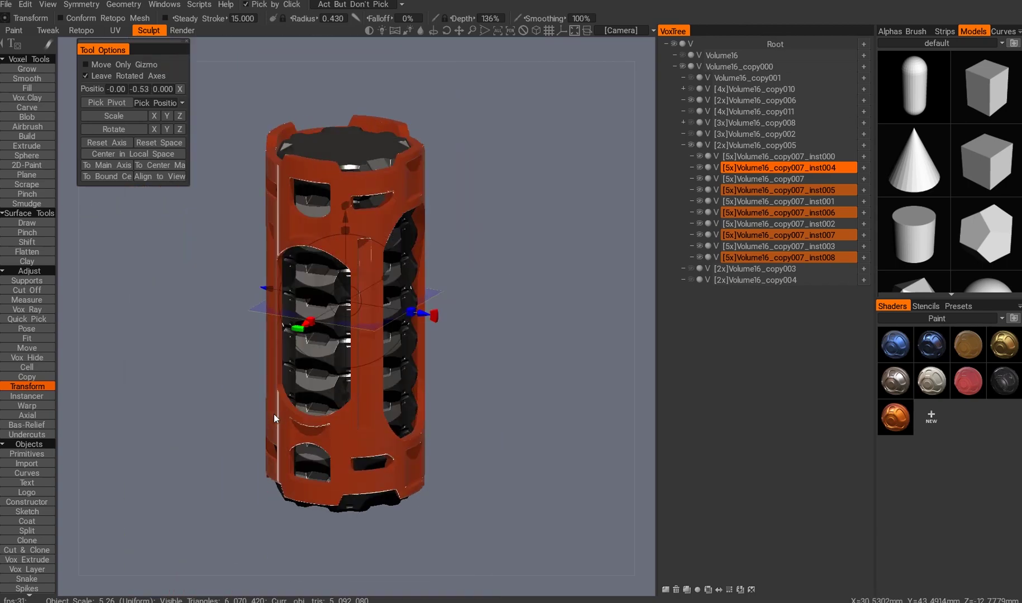
# - Select the tall Volume16_copy006 shell, compare Paint shaders on it and try a dark Metal shader
pyautogui.moveTo(274, 413); pyautogui.dragTo(290, 408, button='middle')
pyautogui.press('q')
pyautogui.moveTo(480, 221); pyautogui.dragTo(447, 357)
pyautogui.click(346, 313)
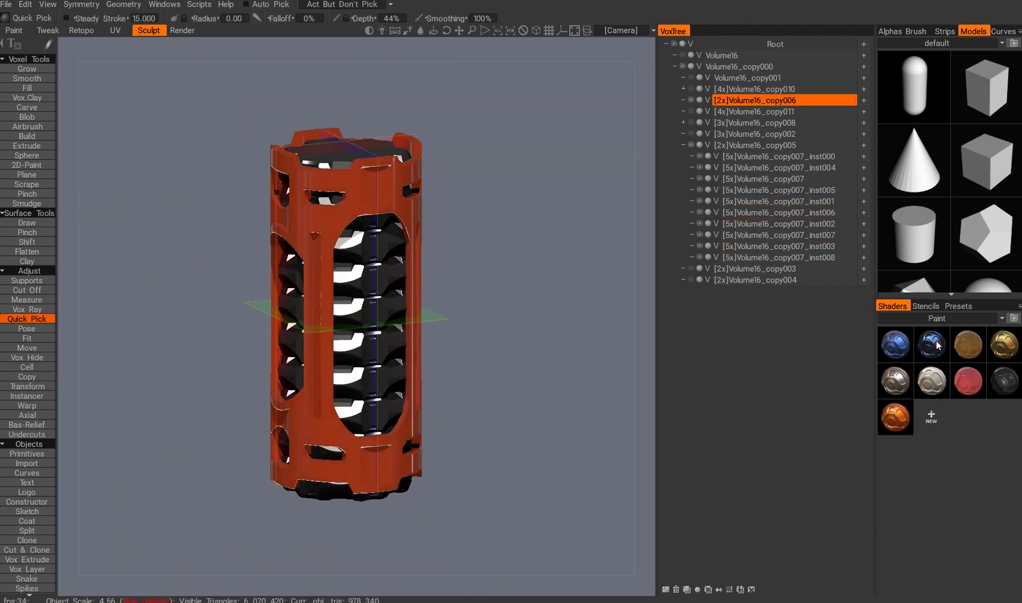
pyautogui.click(994, 333)
pyautogui.click(895, 418)
pyautogui.moveTo(536, 346); pyautogui.dragTo(457, 385)
pyautogui.click(894, 454)
# - Fine-tune the height and position of the tall shell around the inner stack with Transform
pyautogui.click(27, 386)
pyautogui.moveTo(345, 223); pyautogui.dragTo(347, 233)
pyautogui.moveTo(346, 316); pyautogui.dragTo(369, 316, button='middle')
pyautogui.moveTo(444, 213); pyautogui.dragTo(227, 221)
# - Preview the tall grenade body in the Render room, then return to sculpting
pyautogui.click(346, 296)
pyautogui.moveTo(477, 376)
pyautogui.mouseDown()
pyautogui.moveTo(475, 335)
pyautogui.moveTo(454, 483)
pyautogui.moveTo(490, 436)
pyautogui.moveTo(477, 472)
pyautogui.moveTo(191, 295)
pyautogui.moveTo(422, 276)
pyautogui.moveTo(291, 267)
pyautogui.moveTo(340, 278)
pyautogui.moveTo(357, 313)
pyautogui.mouseUp()
pyautogui.click(182, 30)
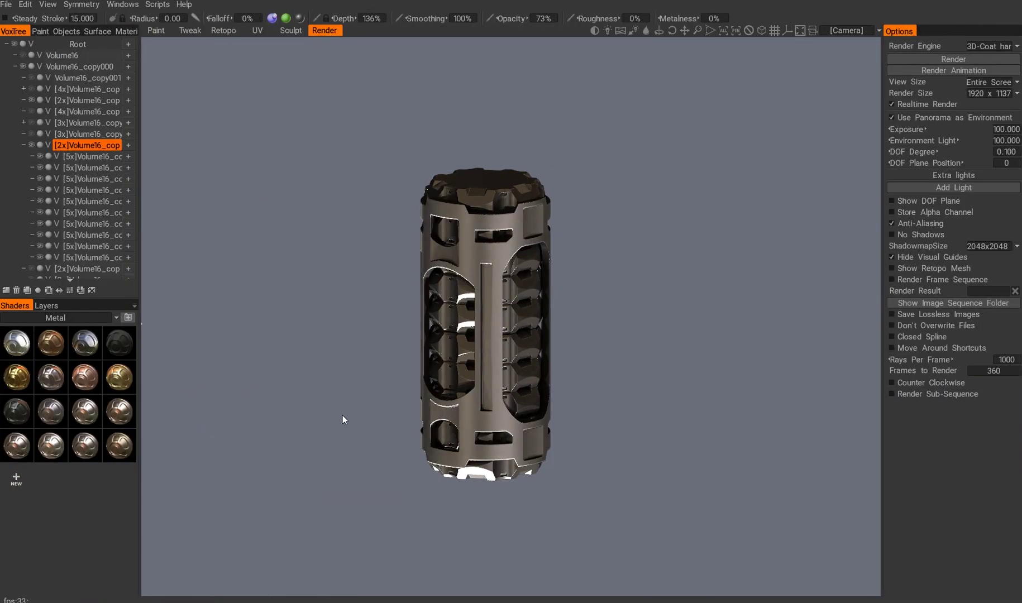
pyautogui.click(290, 30)
pyautogui.moveTo(280, 67)
pyautogui.mouseDown()
pyautogui.moveTo(369, 251)
pyautogui.moveTo(357, 274)
pyautogui.moveTo(373, 298)
pyautogui.moveTo(260, 267)
pyautogui.moveTo(294, 214)
pyautogui.moveTo(216, 203)
pyautogui.moveTo(197, 239)
pyautogui.moveTo(240, 196)
pyautogui.moveTo(239, 268)
pyautogui.moveTo(406, 200)
pyautogui.moveTo(217, 281)
pyautogui.moveTo(176, 258)
pyautogui.mouseUp()
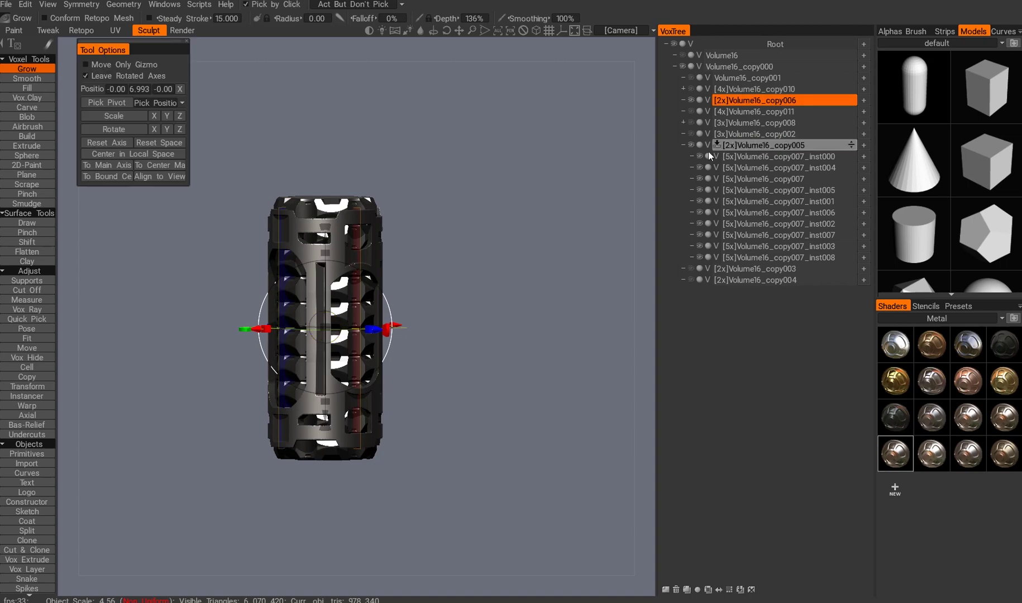
# - Try another Metal shader on the tall shell and compare the body with and without the shell
pyautogui.click(917, 344)
pyautogui.moveTo(568, 409)
pyautogui.mouseDown()
pyautogui.moveTo(415, 397)
pyautogui.moveTo(349, 370)
pyautogui.moveTo(397, 465)
pyautogui.moveTo(438, 452)
pyautogui.moveTo(385, 472)
pyautogui.moveTo(399, 458)
pyautogui.moveTo(232, 495)
pyautogui.moveTo(317, 460)
pyautogui.moveTo(363, 494)
pyautogui.mouseUp()
pyautogui.click(691, 99)
pyautogui.click(691, 100)
# - Place Volume16_copy006 below Volume16_copy008 in the tree, delete the four unused shells and show the Volume16_copy001 cylinder
pyautogui.moveTo(850, 100); pyautogui.dragTo(754, 137)
pyautogui.moveTo(413, 368); pyautogui.dragTo(436, 383)
pyautogui.moveTo(382, 346); pyautogui.dragTo(142, 160)
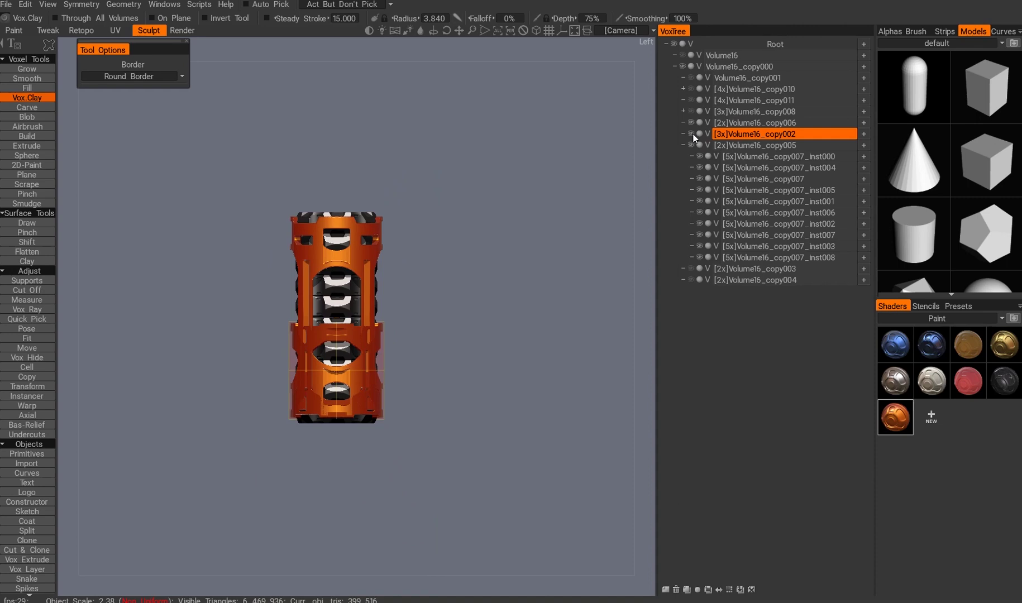
pyautogui.moveTo(693, 134); pyautogui.dragTo(689, 76)
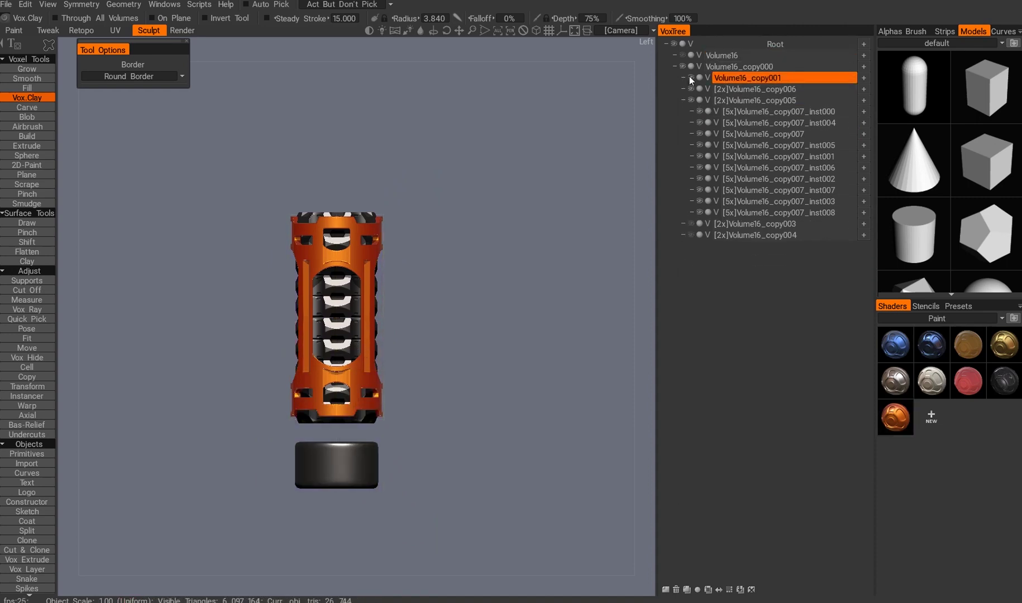
# - Extend the top of the Volume16_copy001 cylinder upward into the shell with Pose and isolate the cylinder
pyautogui.click(26, 328)
pyautogui.moveTo(237, 437); pyautogui.dragTo(403, 461)
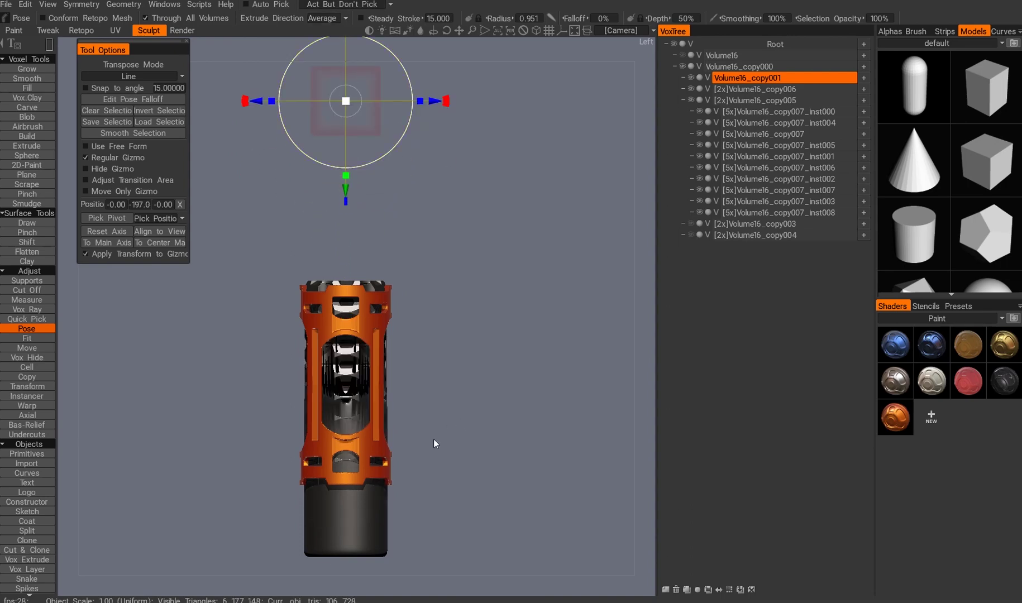
pyautogui.press('1')
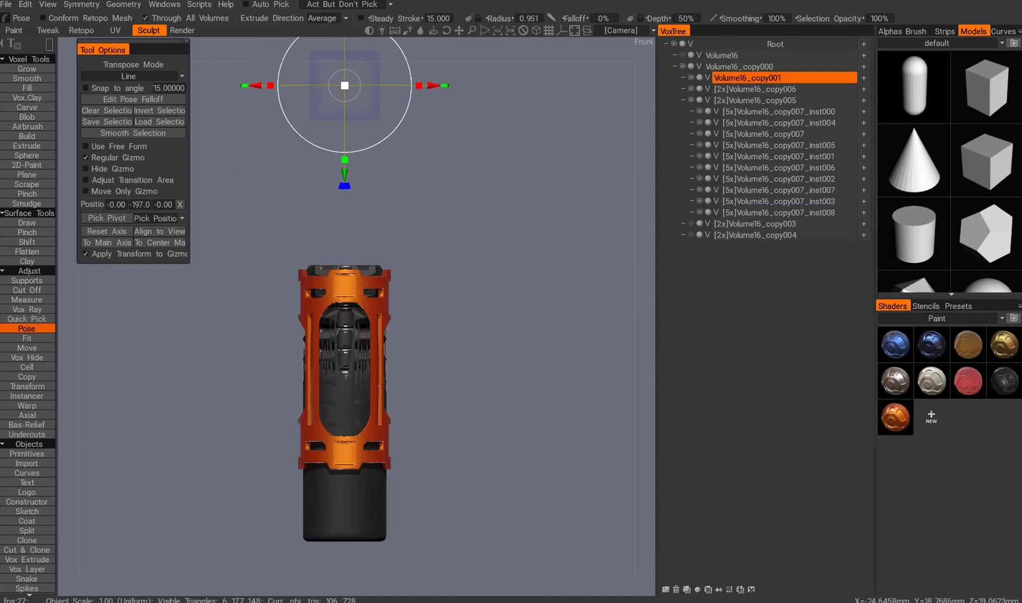
pyautogui.press('End')
pyautogui.doubleClick(691, 78)
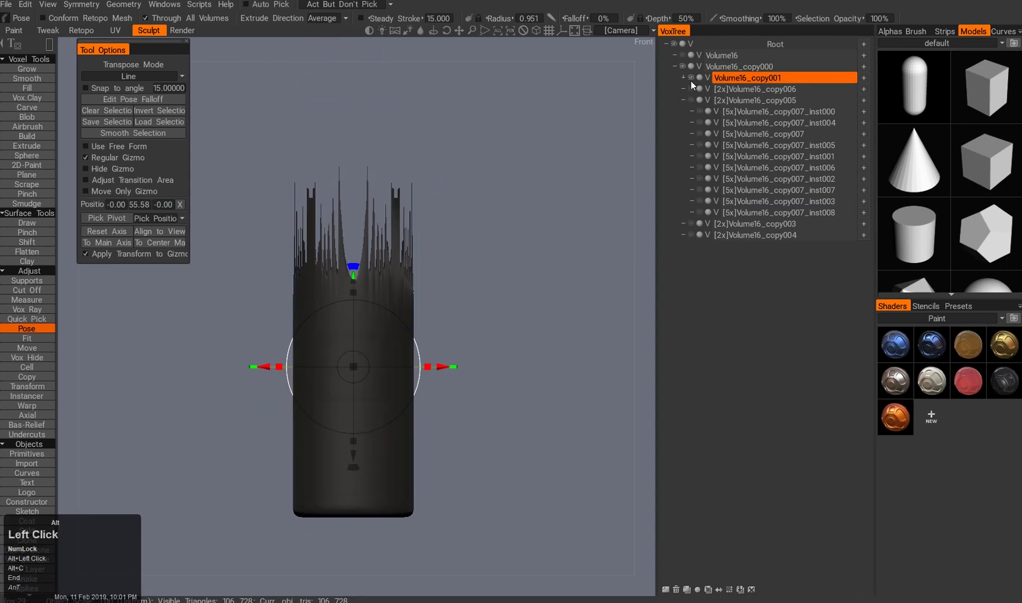
# - Trim the ragged top off Volume16_copy001 and add a taller cylinder primitive with a radius of about 32 mm
pyautogui.press('2')
pyautogui.click(27, 454)
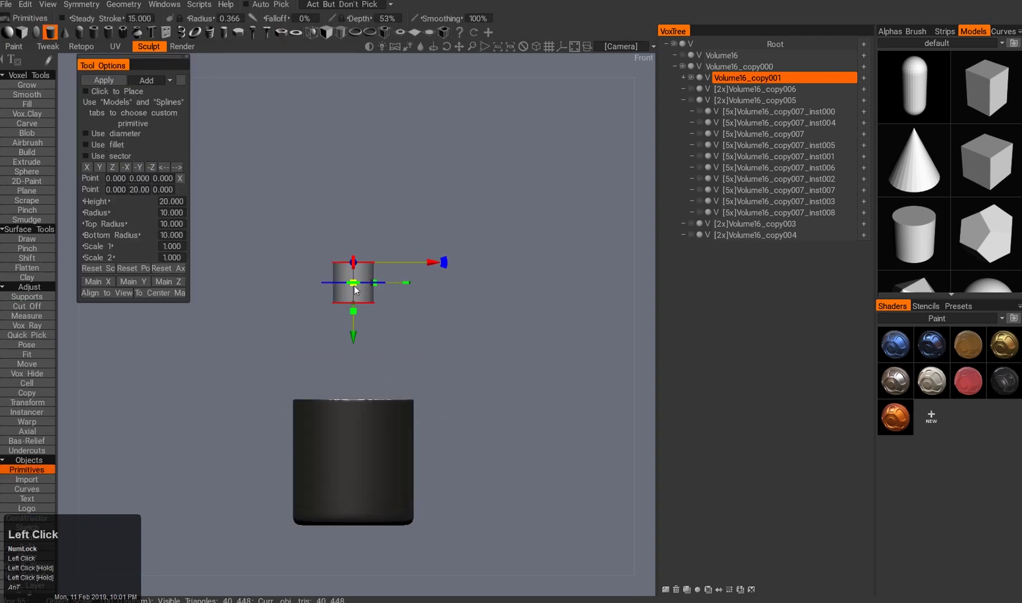
pyautogui.click(468, 268)
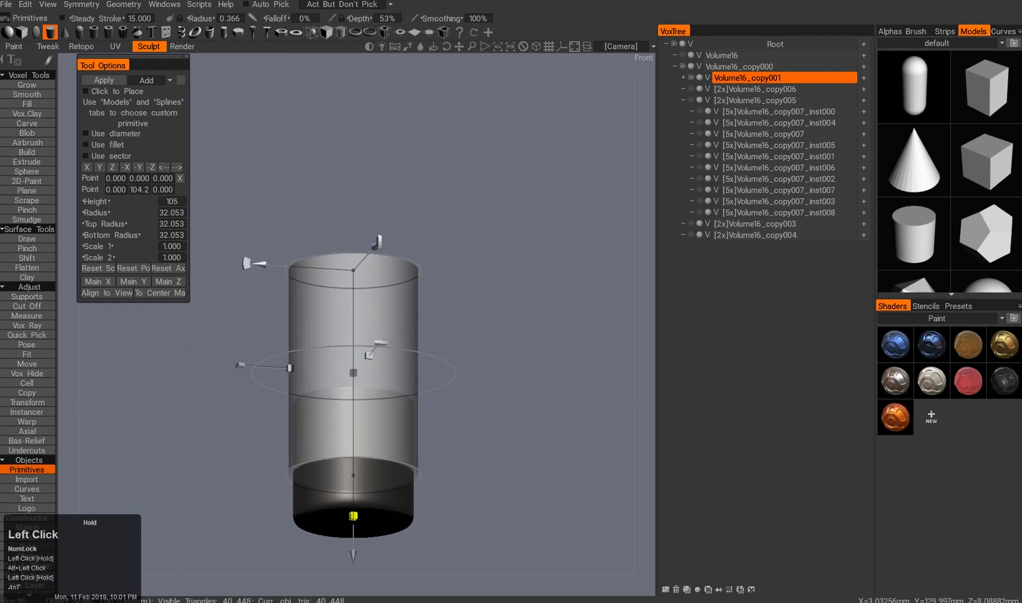
pyautogui.moveTo(348, 547); pyautogui.dragTo(349, 484)
pyautogui.keyDown('alt'); pyautogui.moveTo(349, 483); pyautogui.dragTo(337, 272, button='middle'); pyautogui.keyUp('alt')
pyautogui.press('Return')
# - Show the other parts, cut off Volume16_copy001 below the orange shell and hide that shell
pyautogui.hotkey('alt', 'c')
pyautogui.keyDown('alt'); pyautogui.click(690, 78); pyautogui.keyUp('alt')
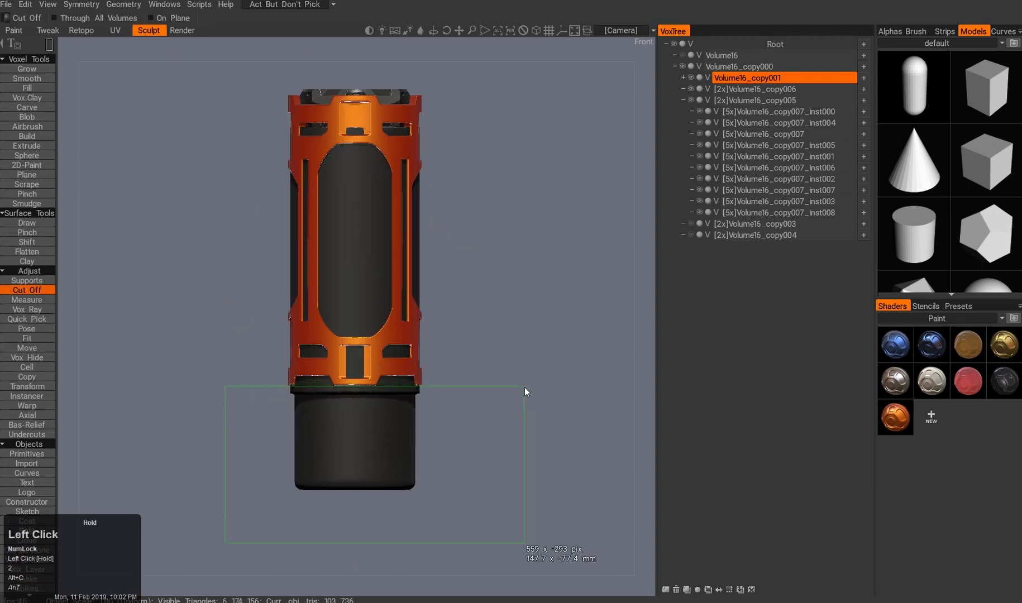
pyautogui.moveTo(526, 385); pyautogui.dragTo(526, 385)
pyautogui.keyDown('alt'); pyautogui.moveTo(569, 184); pyautogui.dragTo(569, 243, button='middle'); pyautogui.keyUp('alt')
pyautogui.click(690, 89)
# - Move and stretch the Volume16_copy001 cylinder to center it along the height of the inner stack
pyautogui.press('w')
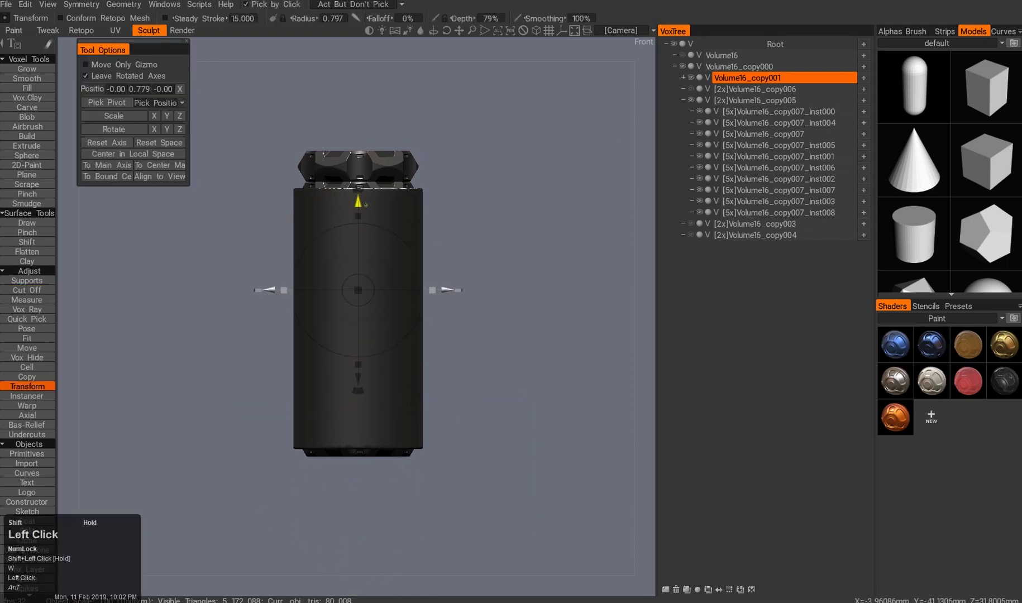
pyautogui.keyDown('alt'); pyautogui.doubleClick(694, 81); pyautogui.keyUp('alt')
pyautogui.hotkey('ctrl', 'z')
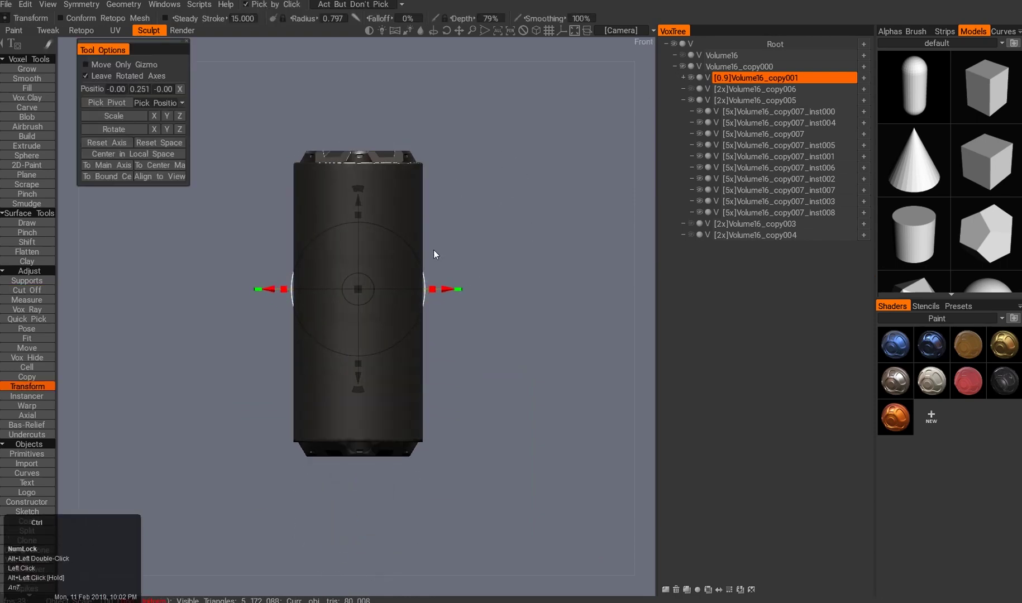
pyautogui.moveTo(472, 211); pyautogui.dragTo(479, 293)
pyautogui.hotkey('ctrl', 'z')
# - Resample Volume16_copy001 with a density modulation factor of 3.006 at Good quality and bring it to uniform space
pyautogui.hotkey('ctrl', 'd')
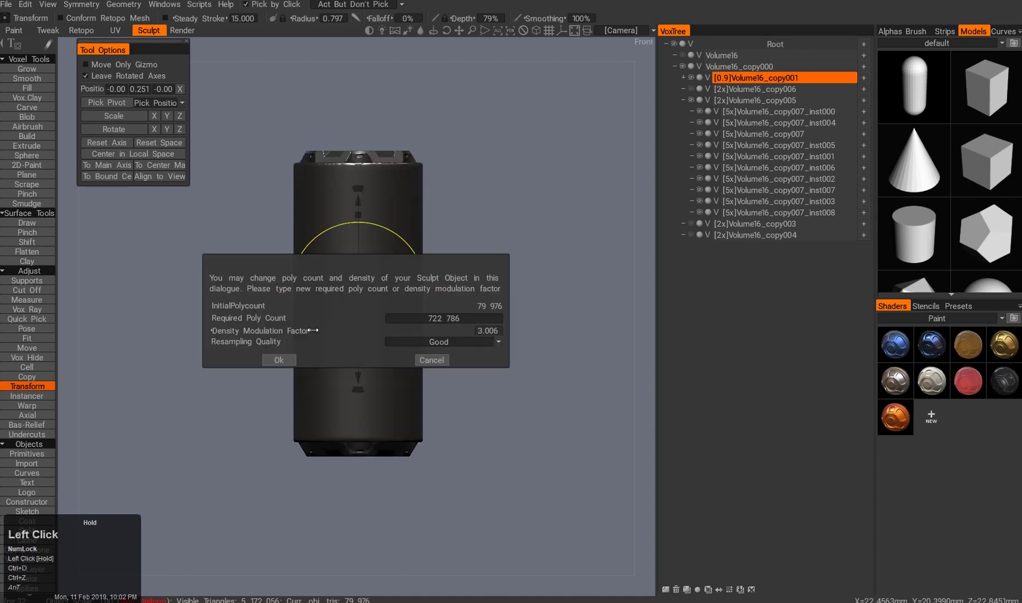
pyautogui.click(287, 359)
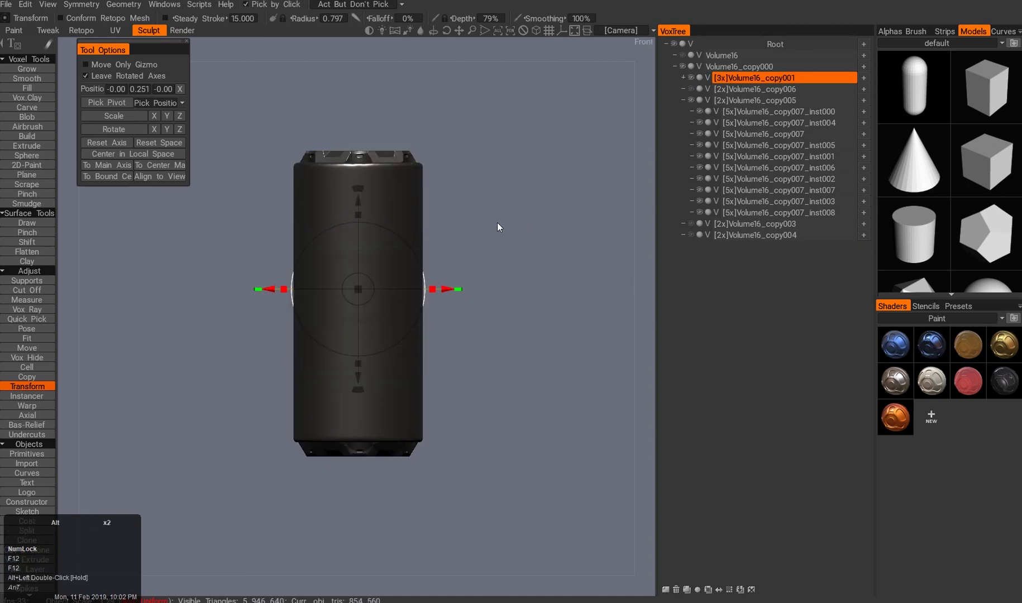
pyautogui.rightClick(801, 78)
pyautogui.click(744, 119)
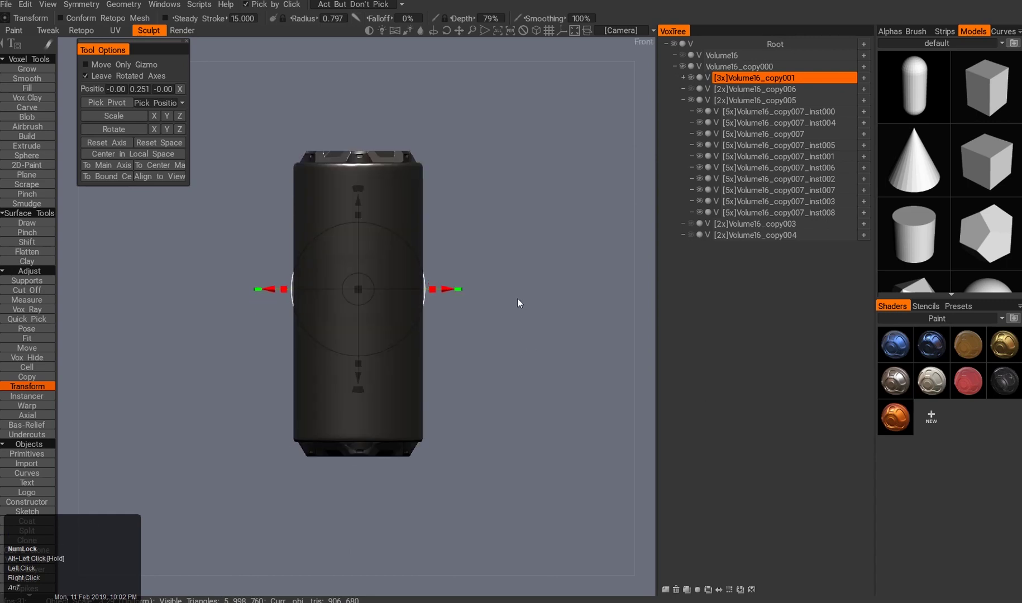
# - Enable X, Y and Z mirror symmetry for Vox Hide and give the cylinder the orange Paint shader
pyautogui.keyDown('alt'); pyautogui.moveTo(527, 240); pyautogui.dragTo(632, 182); pyautogui.keyUp('alt')
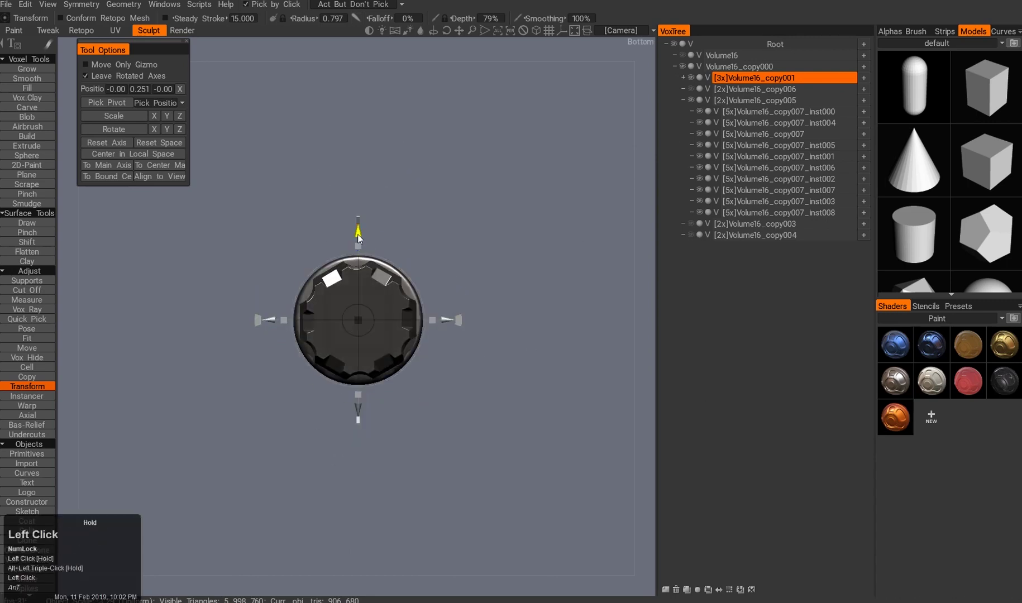
pyautogui.click(27, 357)
pyautogui.press('s')
pyautogui.hotkey('ctrl', 'q')
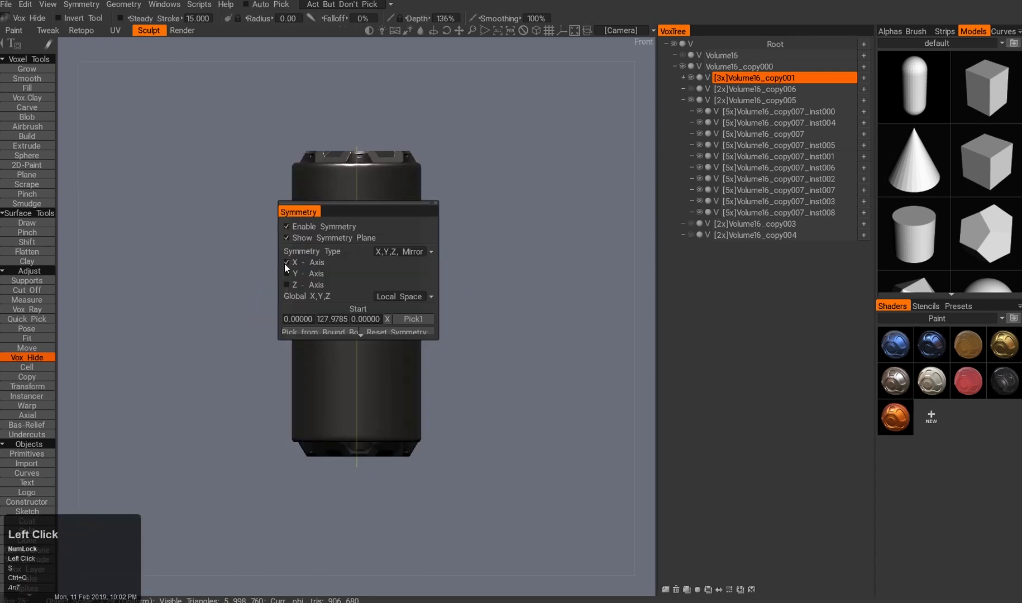
pyautogui.click(460, 328)
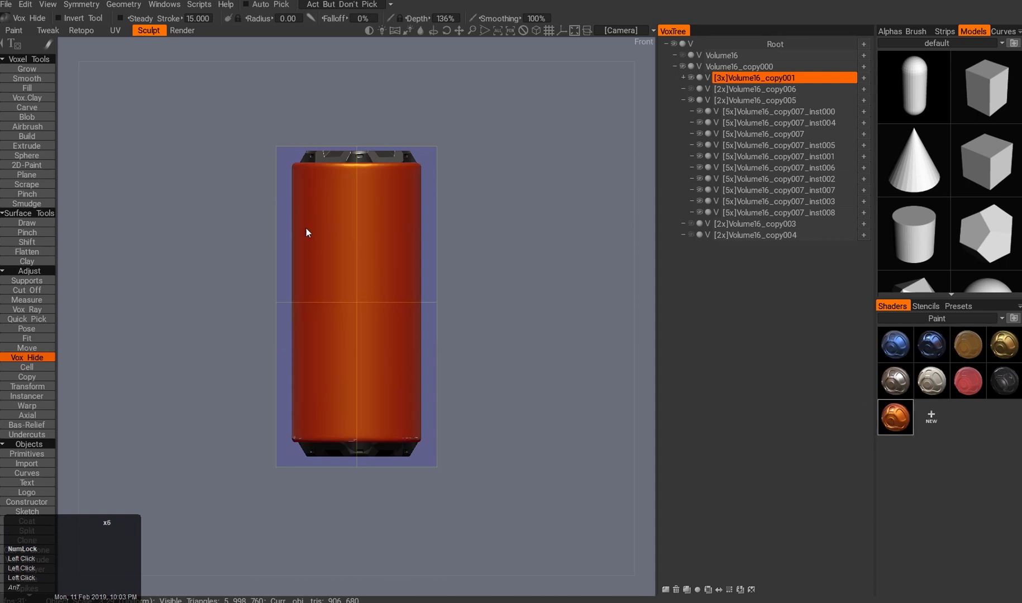
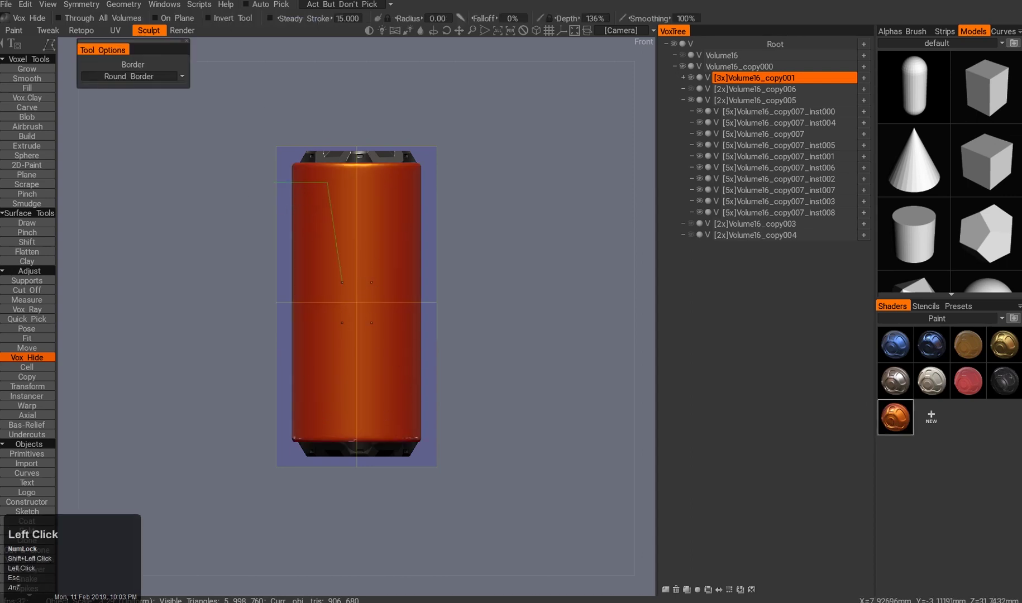
# - Isolate the orange cylinder, hollow it from below with a circular Vox Hide about 54 mm wide and show the inner stack again
pyautogui.keyDown('alt'); pyautogui.moveTo(218, 244); pyautogui.dragTo(313, 241); pyautogui.keyUp('alt')
pyautogui.hotkey('ctrl', 'z')
pyautogui.click(691, 78)
pyautogui.press('e')
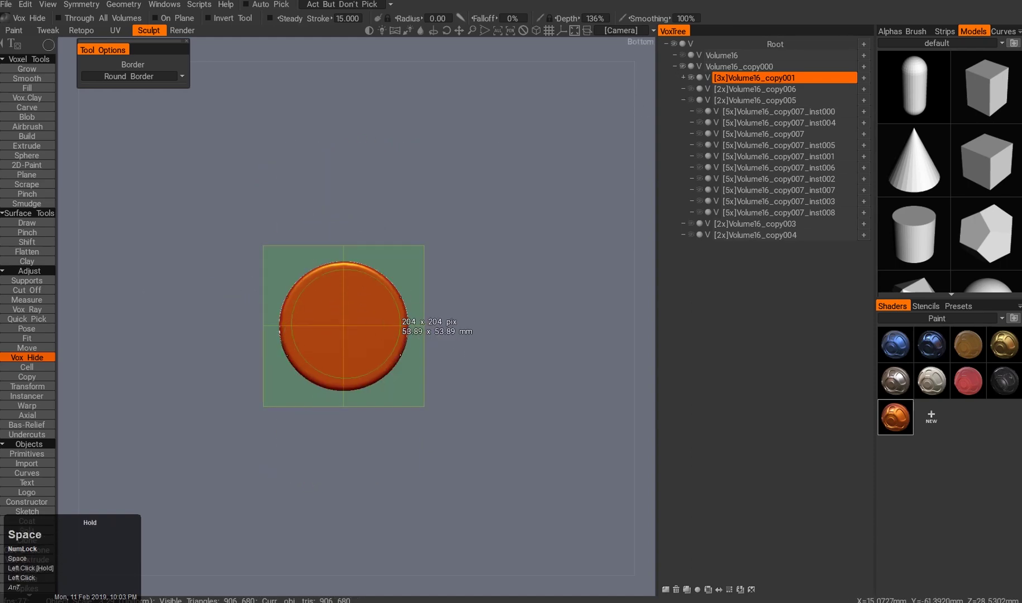
pyautogui.middleClick(394, 402)
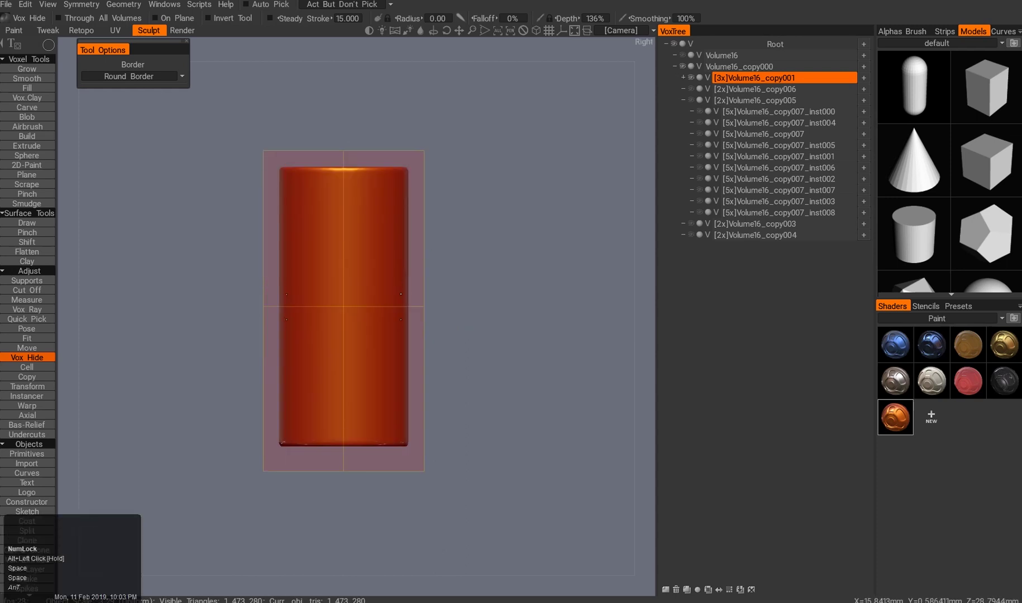
pyautogui.click(691, 78)
pyautogui.click(691, 77)
pyautogui.click(691, 100)
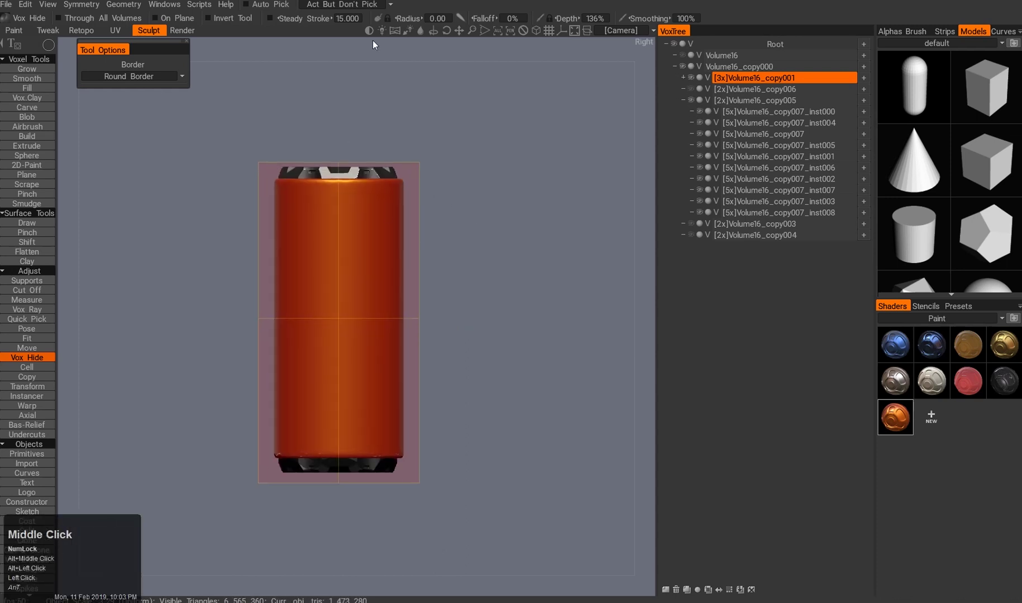
# - Try outlining a slanted polygonal Vox Hide opening on the side of the hollow shell
pyautogui.click(451, 258)
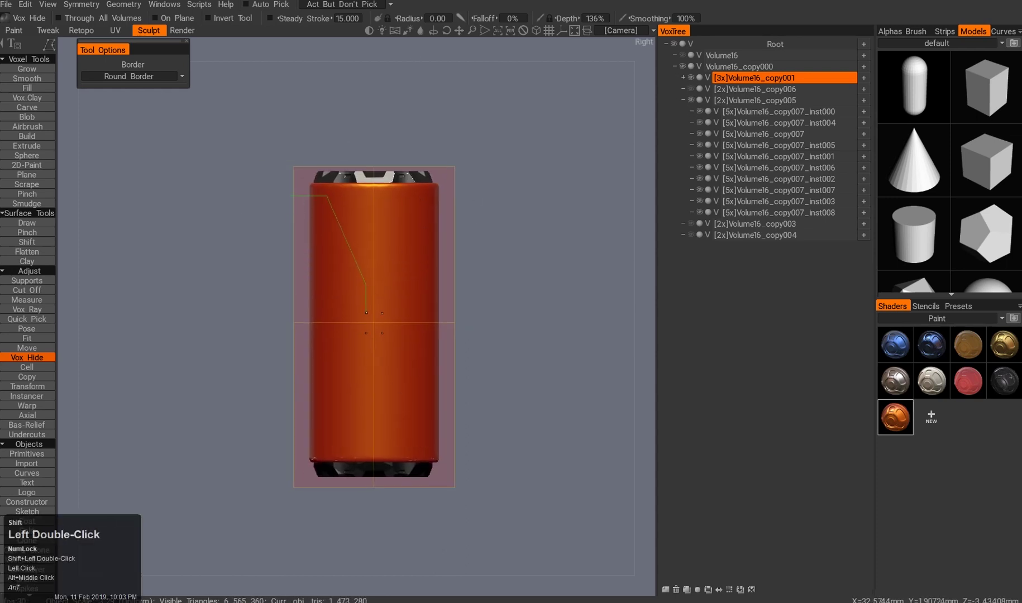
pyautogui.middleClick(279, 255)
pyautogui.moveTo(267, 280); pyautogui.dragTo(221, 269)
pyautogui.hotkey('ctrl', 'z')
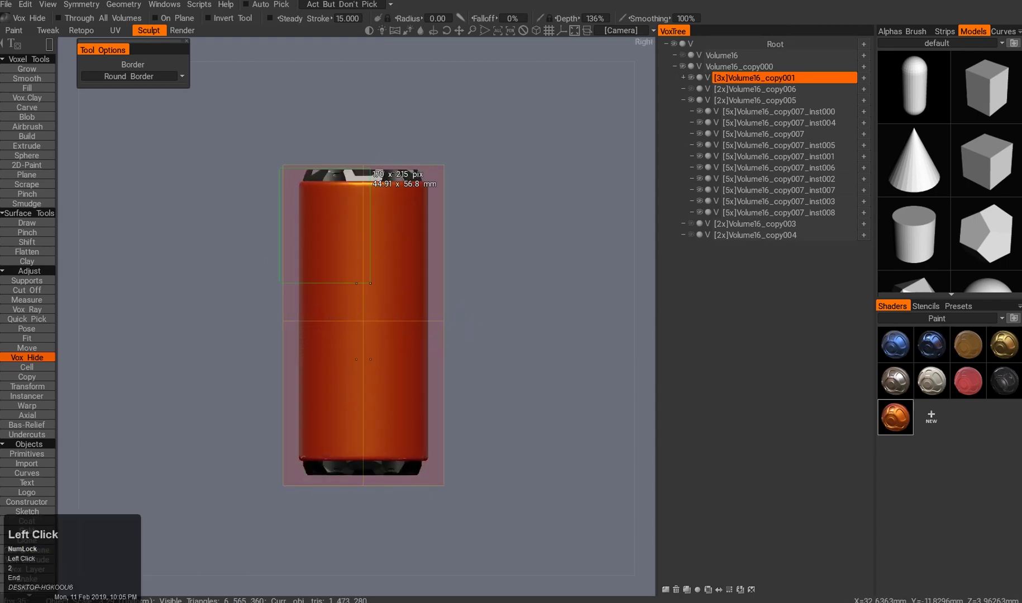
# - Hide the entire orange shell with Vox Hide and restore mirrored diagonal straps crossing in an X on its side
pyautogui.click(405, 412)
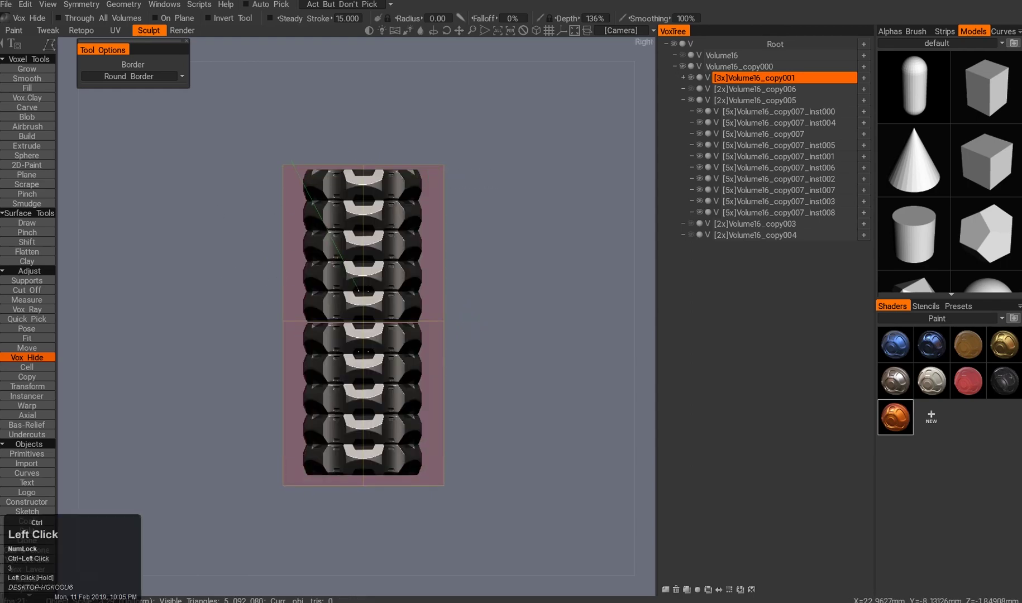
pyautogui.keyDown('ctrl'); pyautogui.click(313, 283); pyautogui.keyUp('ctrl')
pyautogui.keyDown('alt'); pyautogui.moveTo(312, 283); pyautogui.dragTo(274, 55); pyautogui.keyUp('alt')
pyautogui.keyDown('alt'); pyautogui.moveTo(313, 290); pyautogui.dragTo(441, 321); pyautogui.keyUp('alt')
pyautogui.hotkey('ctrl', 'z')
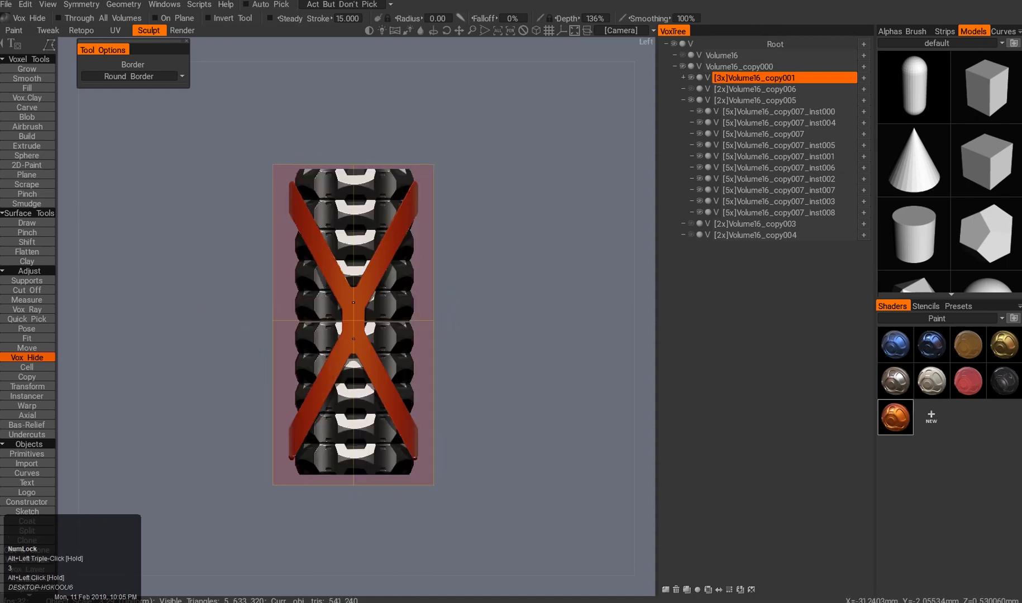
# - Restore horizontal bands near both ends and around the middle of the X-shaped orange straps with Vox Hide
pyautogui.keyDown('alt'); pyautogui.moveTo(312, 369); pyautogui.dragTo(336, 294); pyautogui.keyUp('alt')
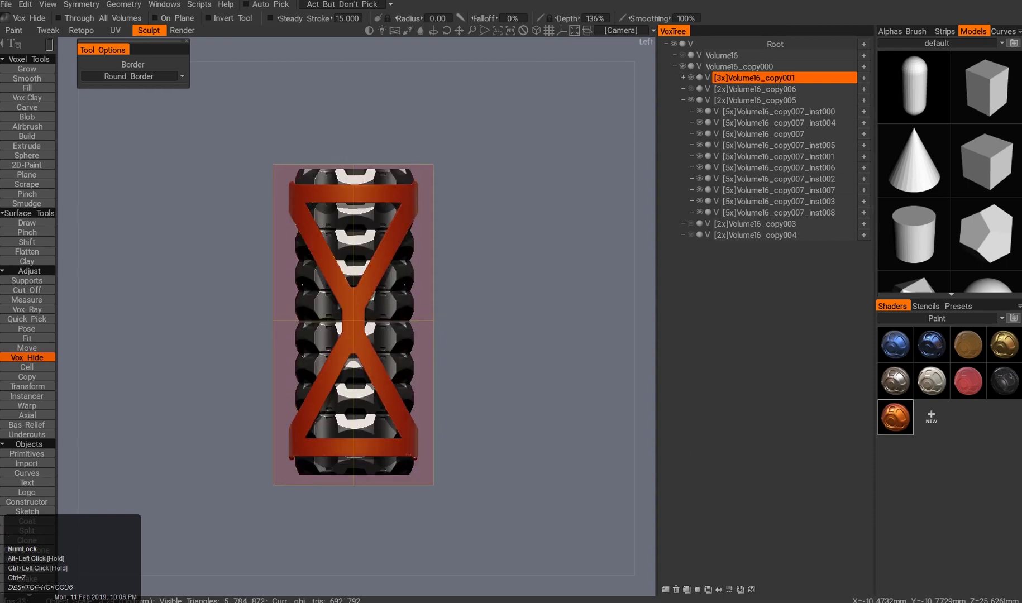
pyautogui.keyDown('ctrl'); pyautogui.tripleClick(289, 352); pyautogui.keyUp('ctrl')
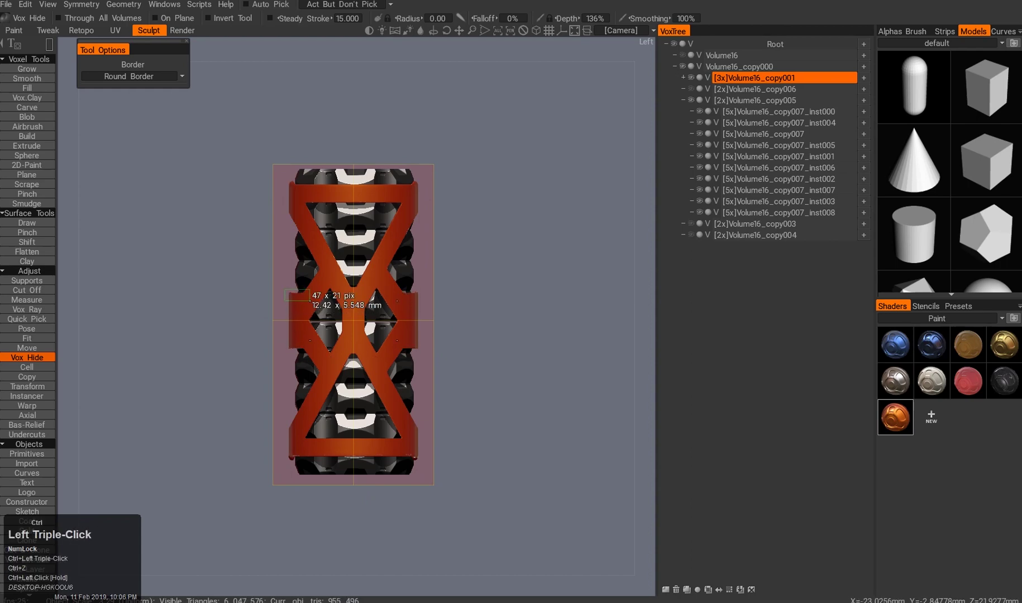
pyautogui.keyDown('alt'); pyautogui.moveTo(357, 313); pyautogui.dragTo(396, 314); pyautogui.keyUp('alt')
# - Shape the middle of the strapped shell with Vox Hide, opening a small central slot with taller slots on either side
pyautogui.keyDown('ctrl'); pyautogui.moveTo(307, 299); pyautogui.dragTo(312, 335); pyautogui.keyUp('ctrl')
pyautogui.keyDown('alt'); pyautogui.moveTo(313, 335); pyautogui.dragTo(262, 316); pyautogui.keyUp('alt')
pyautogui.keyDown('ctrl'); pyautogui.moveTo(332, 291); pyautogui.dragTo(358, 334); pyautogui.keyUp('ctrl')
pyautogui.keyDown('alt'); pyautogui.moveTo(357, 334); pyautogui.dragTo(338, 343); pyautogui.keyUp('alt')
pyautogui.keyDown('alt'); pyautogui.moveTo(358, 306); pyautogui.dragTo(312, 263, button='right'); pyautogui.keyUp('alt')
pyautogui.keyDown('alt'); pyautogui.moveTo(313, 262); pyautogui.dragTo(335, 239); pyautogui.keyUp('alt')
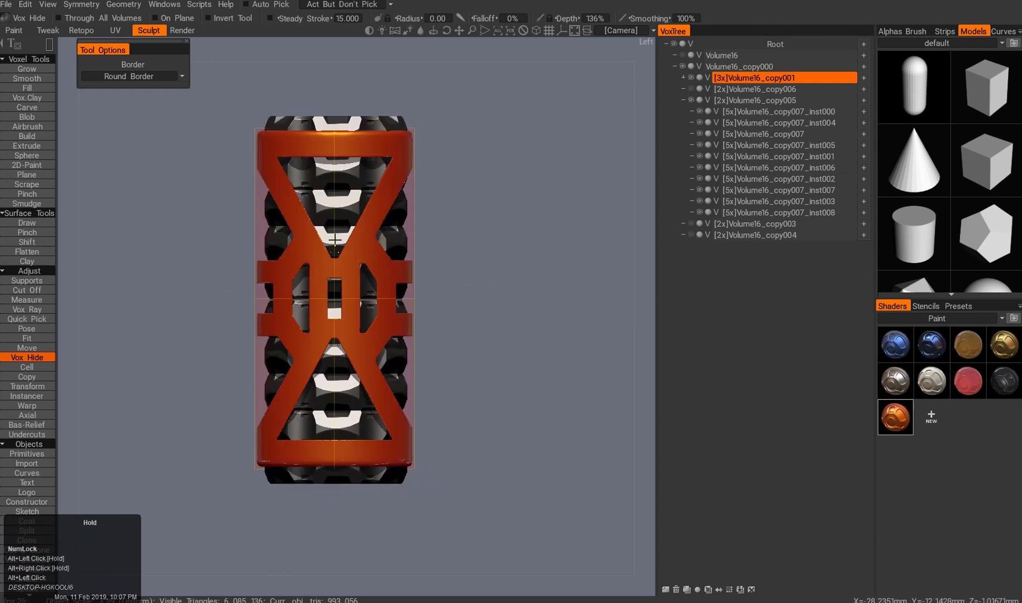
# - Duplicate the strapped shell to keep its design and clear the original shell completely with Vox Hide
pyautogui.click(682, 106)
pyautogui.hotkey('ctrl', 'q')
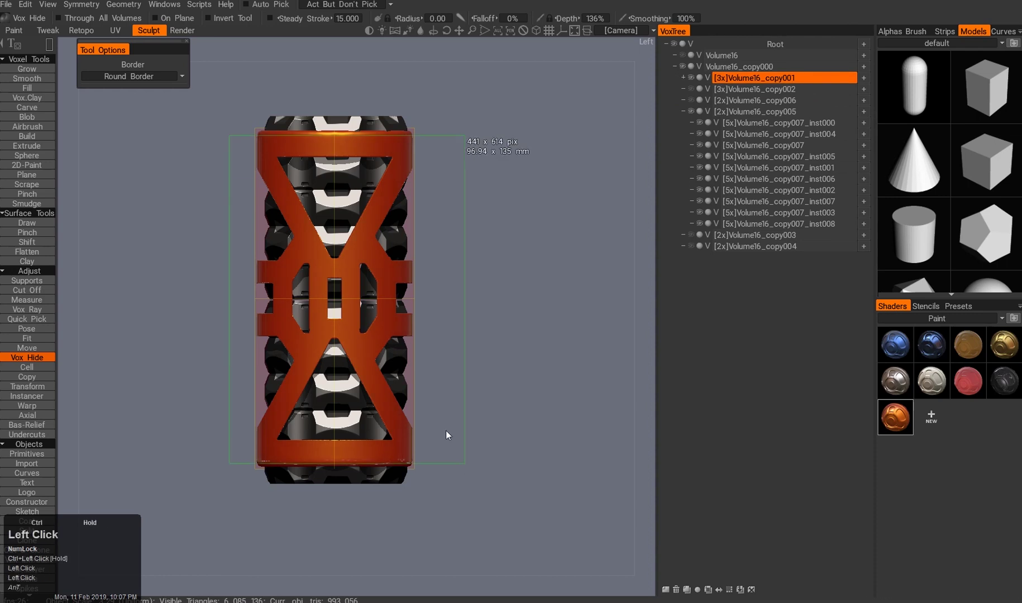
pyautogui.keyDown('alt'); pyautogui.moveTo(446, 434); pyautogui.dragTo(386, 335); pyautogui.keyUp('alt')
pyautogui.press('w')
pyautogui.press('e')
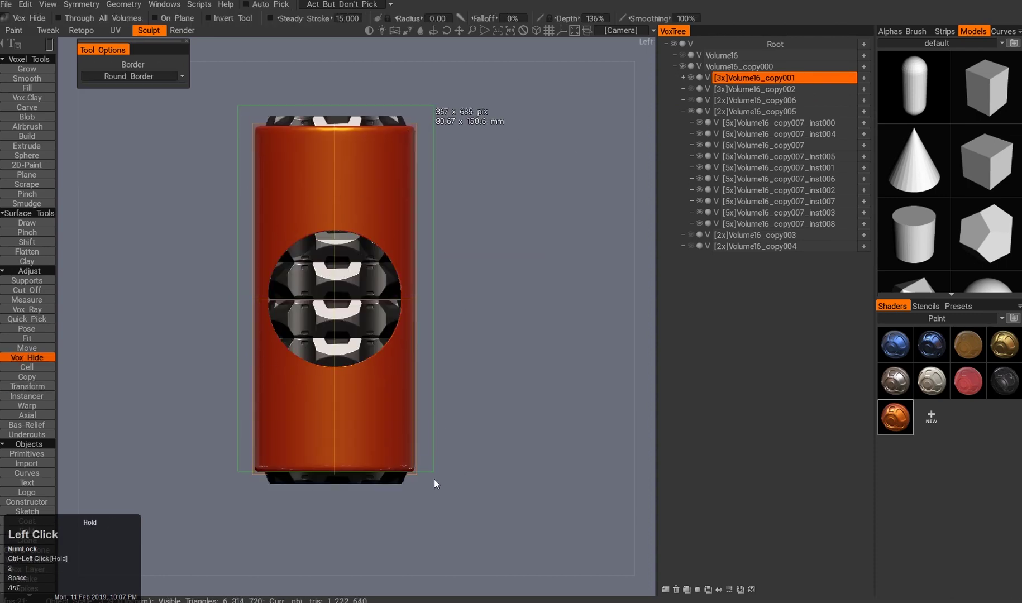
pyautogui.click(375, 375)
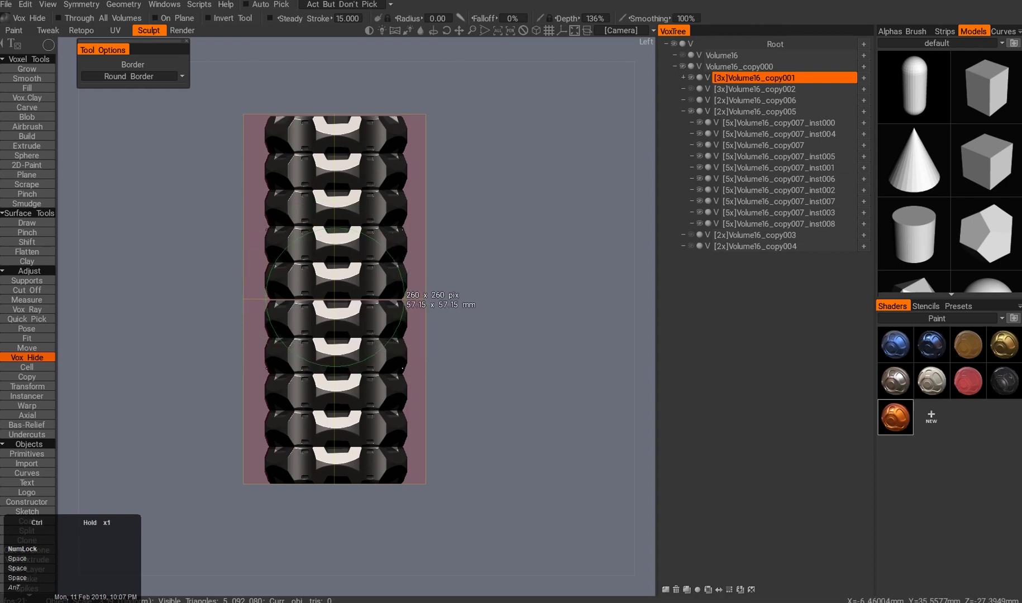
# - Restore a circular band of the cleared shell with Vox Hide, forming round ring openings around the inner stack
pyautogui.keyDown('ctrl'); pyautogui.click(334, 297); pyautogui.keyUp('ctrl')
pyautogui.keyDown('alt'); pyautogui.moveTo(334, 297); pyautogui.dragTo(240, 285); pyautogui.keyUp('alt')
pyautogui.press('2')
pyautogui.keyDown('ctrl'); pyautogui.click(334, 297); pyautogui.keyUp('ctrl')
pyautogui.keyDown('alt'); pyautogui.moveTo(333, 297); pyautogui.dragTo(475, 295); pyautogui.keyUp('alt')
pyautogui.moveTo(331, 272)
pyautogui.keyDown('alt'); pyautogui.mouseDown()
pyautogui.moveTo(316, 275)
pyautogui.moveTo(342, 267)
pyautogui.mouseUp(); pyautogui.keyUp('alt')
# - Duplicate the ring-shaped shell, hide the original and arrange two ring copies end to end along the inner stack
pyautogui.click(691, 78)
pyautogui.press('w')
pyautogui.moveTo(332, 206); pyautogui.dragTo(331, 130)
pyautogui.hotkey('ctrl', 'd')
pyautogui.keyDown('alt'); pyautogui.moveTo(330, 168); pyautogui.dragTo(290, 169); pyautogui.keyUp('alt')
pyautogui.keyDown('alt'); pyautogui.moveTo(302, 357); pyautogui.dragTo(296, 385, button='right'); pyautogui.keyUp('alt')
pyautogui.keyDown('alt'); pyautogui.moveTo(301, 386); pyautogui.dragTo(444, 389); pyautogui.keyUp('alt')
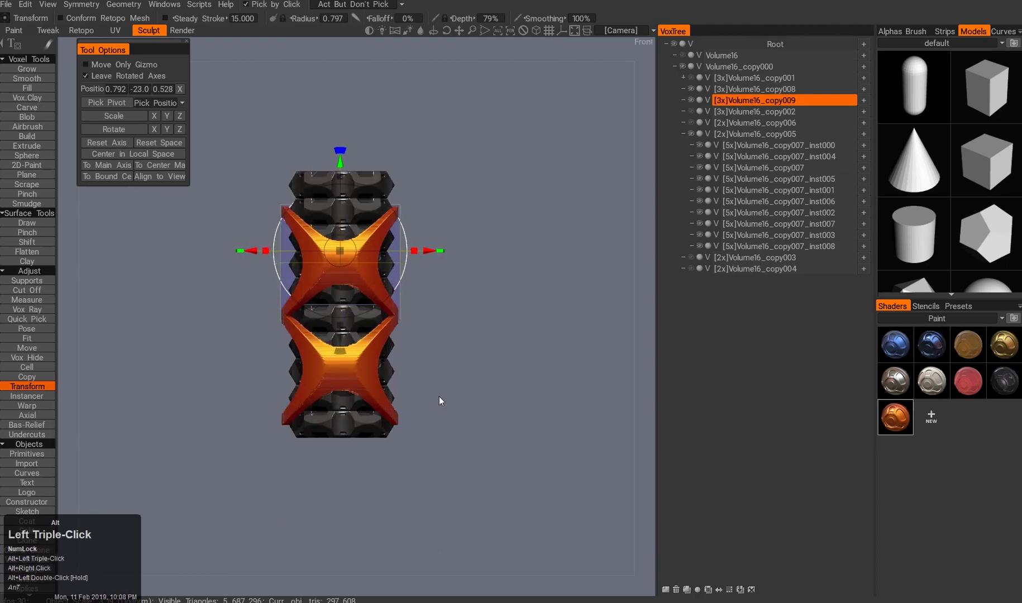
pyautogui.keyDown('shift'); pyautogui.click(737, 89); pyautogui.keyUp('shift')
pyautogui.moveTo(737, 89); pyautogui.dragTo(720, 78)
pyautogui.hotkey('ctrl', 'z')
# - Hide the upper ring shell so only the lower ring remains around the inner stack
pyautogui.click(687, 65)
pyautogui.click(683, 66)
pyautogui.click(693, 89)
pyautogui.keyDown('alt'); pyautogui.moveTo(432, 204); pyautogui.dragTo(503, 212); pyautogui.keyUp('alt')
pyautogui.click(684, 102)
pyautogui.click(691, 100)
# - Hide the upper half of the inner stack segments to preview a short grenade body with one ring
pyautogui.keyDown('alt'); pyautogui.moveTo(458, 246); pyautogui.dragTo(447, 268); pyautogui.keyUp('alt')
pyautogui.press('a')
pyautogui.click(699, 157)
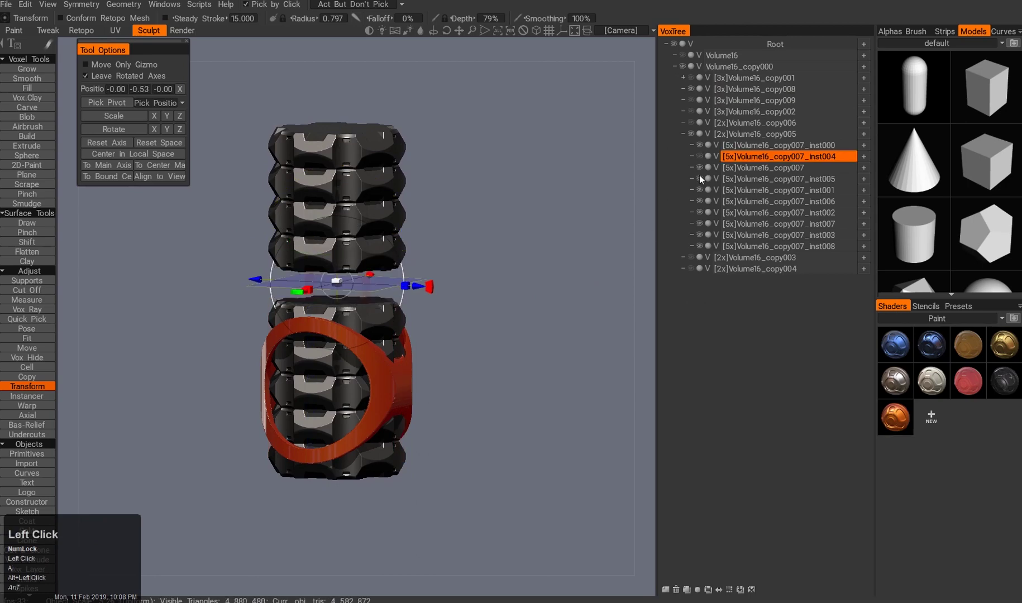
pyautogui.click(701, 247)
pyautogui.keyDown('alt'); pyautogui.moveTo(469, 329); pyautogui.dragTo(357, 340); pyautogui.keyUp('alt')
pyautogui.keyDown('alt'); pyautogui.moveTo(358, 341); pyautogui.dragTo(357, 383, button='right'); pyautogui.keyUp('alt')
pyautogui.press('q')
pyautogui.keyDown('alt'); pyautogui.moveTo(358, 383); pyautogui.dragTo(385, 365); pyautogui.keyUp('alt')
# - Try the dark blue Paint shader on the ring shell and set it back to the orange shader
pyautogui.press('a')
pyautogui.click(927, 349)
pyautogui.keyDown('alt'); pyautogui.moveTo(491, 346); pyautogui.dragTo(503, 385); pyautogui.keyUp('alt')
pyautogui.click(895, 416)
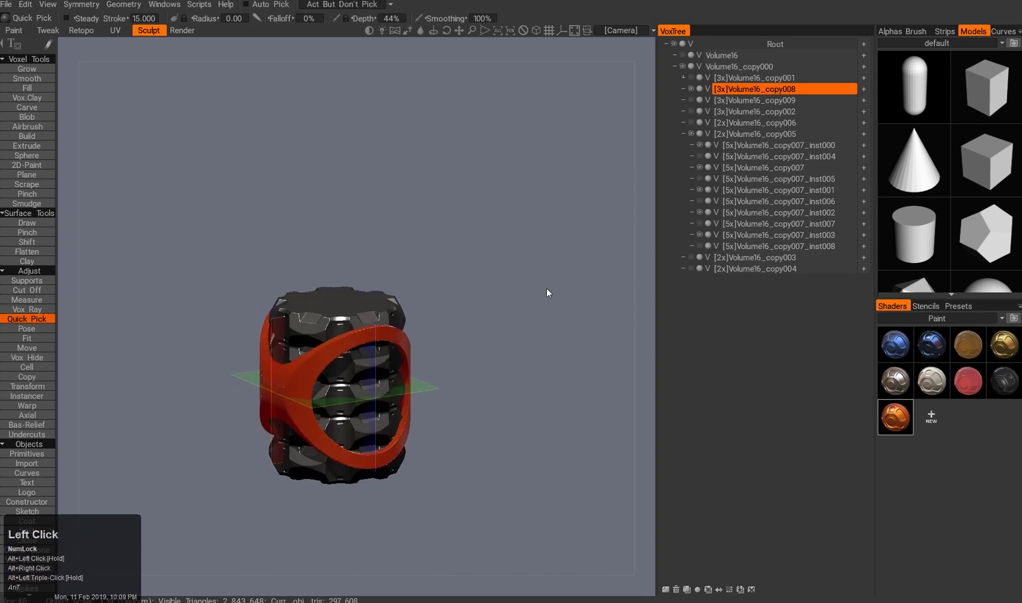
# - Show all the hidden inner stack segments again
pyautogui.keyDown('alt'); pyautogui.moveTo(659, 269); pyautogui.dragTo(691, 265); pyautogui.keyUp('alt')
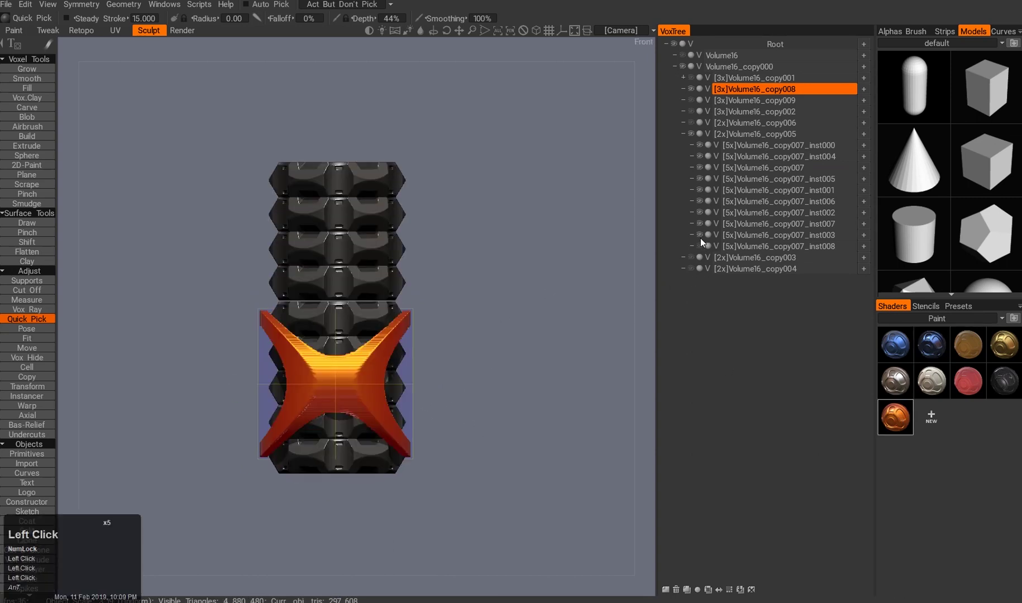
pyautogui.click(700, 245)
pyautogui.moveTo(625, 212); pyautogui.dragTo(643, 229, button='middle')
# - Hide the ring shell and show the duplicated strapped shell around the full inner stack
pyautogui.click(692, 89)
pyautogui.click(691, 78)
pyautogui.click(689, 122)
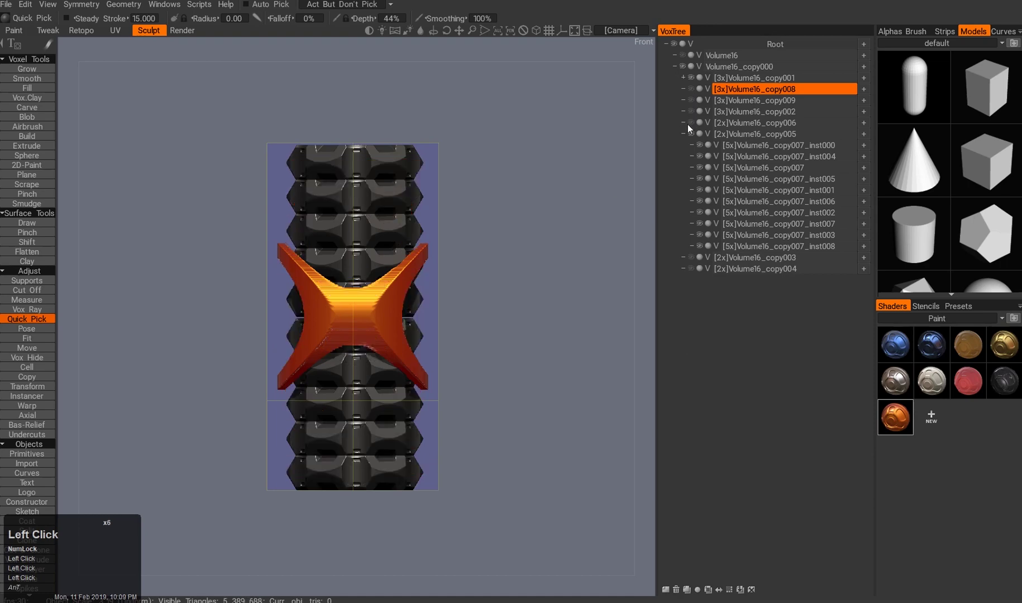
pyautogui.click(691, 79)
pyautogui.click(692, 94)
pyautogui.click(692, 94)
pyautogui.click(691, 112)
pyautogui.keyDown('alt'); pyautogui.moveTo(645, 209); pyautogui.dragTo(500, 351); pyautogui.keyUp('alt')
pyautogui.keyDown('alt'); pyautogui.moveTo(499, 351); pyautogui.dragTo(481, 379, button='right'); pyautogui.keyUp('alt')
pyautogui.keyDown('alt'); pyautogui.moveTo(482, 379); pyautogui.dragTo(459, 229); pyautogui.keyUp('alt')
pyautogui.keyDown('alt'); pyautogui.moveTo(459, 228); pyautogui.dragTo(414, 209, button='right'); pyautogui.keyUp('alt')
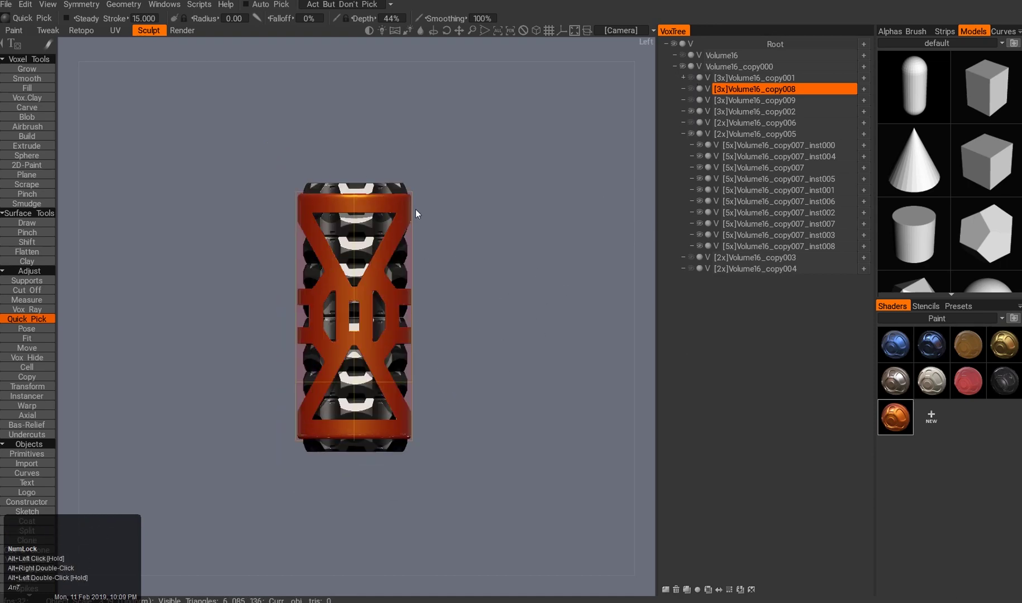
# - Hide the two uppermost inner stack segments and leave the strapped shell visible
pyautogui.click(690, 113)
pyautogui.press('a')
pyautogui.click(692, 113)
pyautogui.click(693, 112)
pyautogui.click(691, 123)
pyautogui.keyDown('alt'); pyautogui.moveTo(597, 235); pyautogui.dragTo(461, 285); pyautogui.keyUp('alt')
pyautogui.click(690, 123)
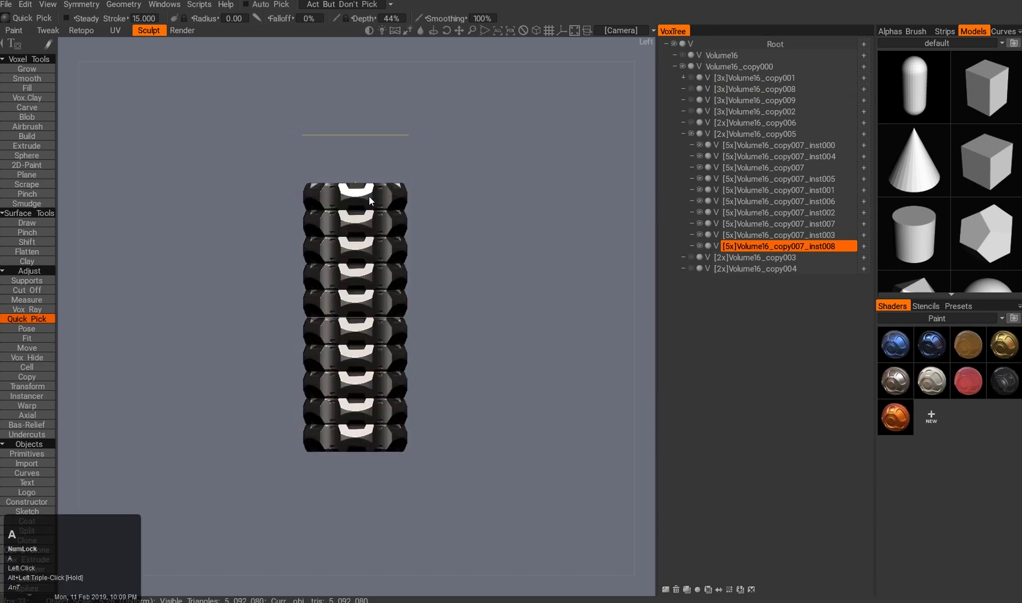
pyautogui.click(700, 246)
pyautogui.click(701, 225)
pyautogui.scroll(3, 468, 287)
pyautogui.click(696, 121)
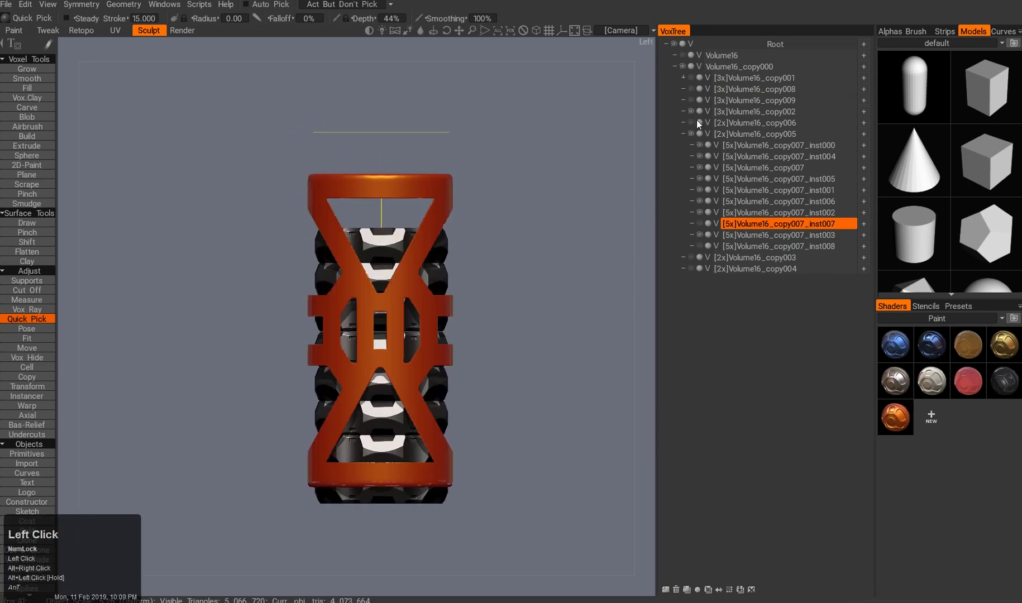
# - Move the strapped shell down with Transform to line it up with the shortened inner stack
pyautogui.click(739, 112)
pyautogui.press('w')
pyautogui.moveTo(381, 242); pyautogui.dragTo(381, 254)
pyautogui.moveTo(381, 216); pyautogui.dragTo(380, 248)
pyautogui.keyDown('alt'); pyautogui.moveTo(475, 170); pyautogui.dragTo(453, 173); pyautogui.keyUp('alt')
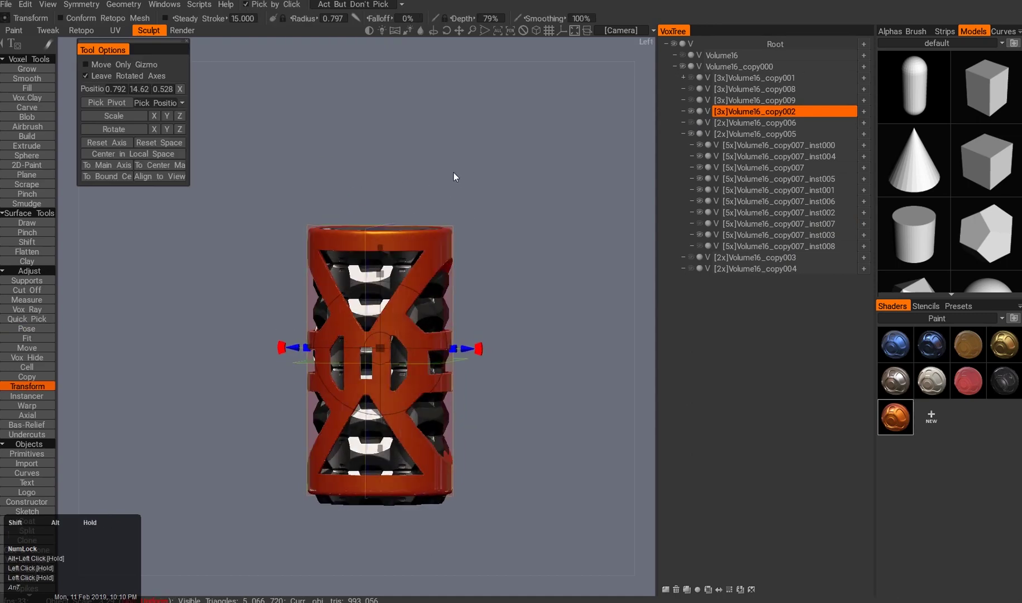
pyautogui.keyDown('alt'); pyautogui.moveTo(453, 173); pyautogui.dragTo(438, 189, button='right'); pyautogui.keyUp('alt')
pyautogui.moveTo(378, 261); pyautogui.dragTo(377, 253)
pyautogui.keyDown('alt'); pyautogui.moveTo(421, 192); pyautogui.dragTo(354, 192); pyautogui.keyUp('alt')
# - Enlarge the openings on the strapped shell's front into rounded arches with a mirrored Vox Hide cut
pyautogui.press('h')
pyautogui.moveTo(419, 273)
pyautogui.keyDown('alt'); pyautogui.mouseDown()
pyautogui.moveTo(474, 318)
pyautogui.moveTo(517, 313)
pyautogui.mouseUp(); pyautogui.keyUp('alt')
pyautogui.keyDown('alt'); pyautogui.moveTo(491, 321); pyautogui.dragTo(503, 302, button='right'); pyautogui.keyUp('alt')
pyautogui.keyDown('alt'); pyautogui.moveTo(492, 313); pyautogui.dragTo(402, 346); pyautogui.keyUp('alt')
pyautogui.keyDown('alt'); pyautogui.moveTo(390, 385); pyautogui.dragTo(408, 291, button='middle'); pyautogui.keyUp('alt')
pyautogui.keyDown('alt'); pyautogui.moveTo(391, 313); pyautogui.dragTo(413, 285, button='right'); pyautogui.keyUp('alt')
pyautogui.moveTo(346, 285); pyautogui.dragTo(483, 390)
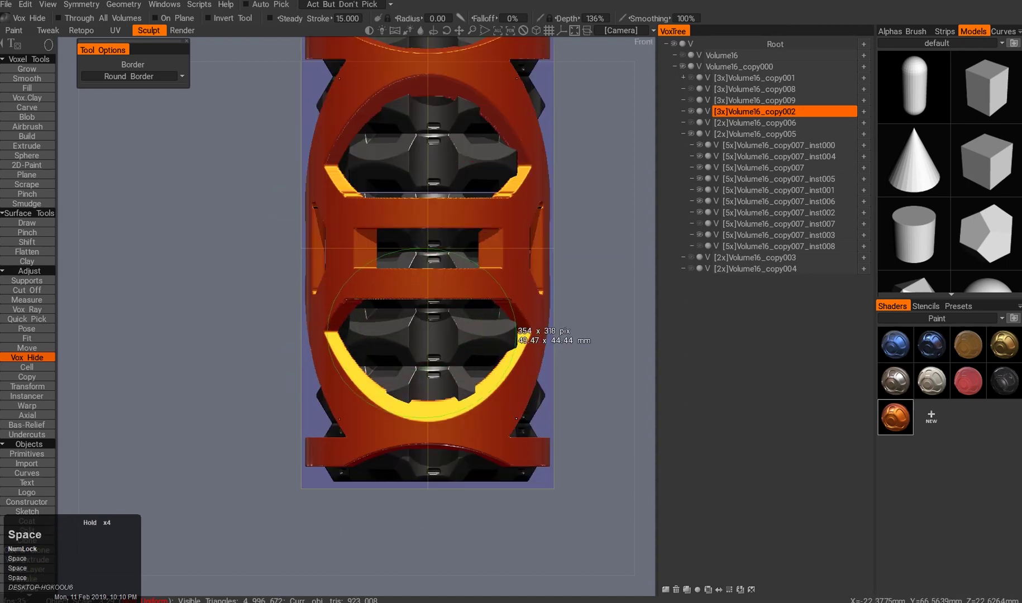
# - Try widening the front openings with an elliptical Vox Hide cut about 49 by 44 mm
pyautogui.moveTo(523, 314); pyautogui.dragTo(523, 313)
pyautogui.press('2')
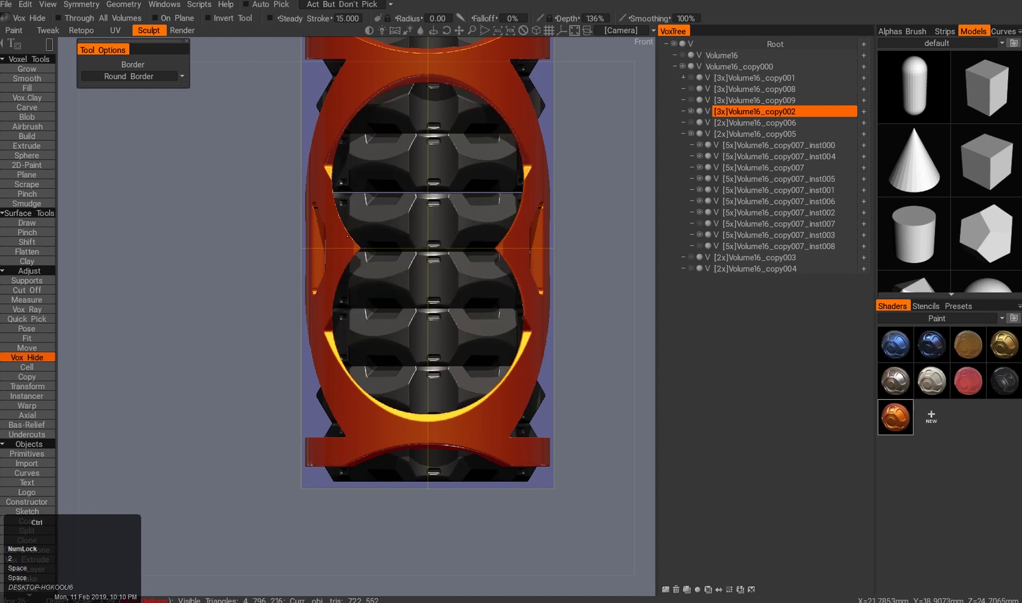
pyautogui.keyDown('ctrl'); pyautogui.moveTo(508, 263); pyautogui.dragTo(508, 263); pyautogui.keyUp('ctrl')
pyautogui.keyDown('alt'); pyautogui.moveTo(508, 264); pyautogui.dragTo(426, 323); pyautogui.keyUp('alt')
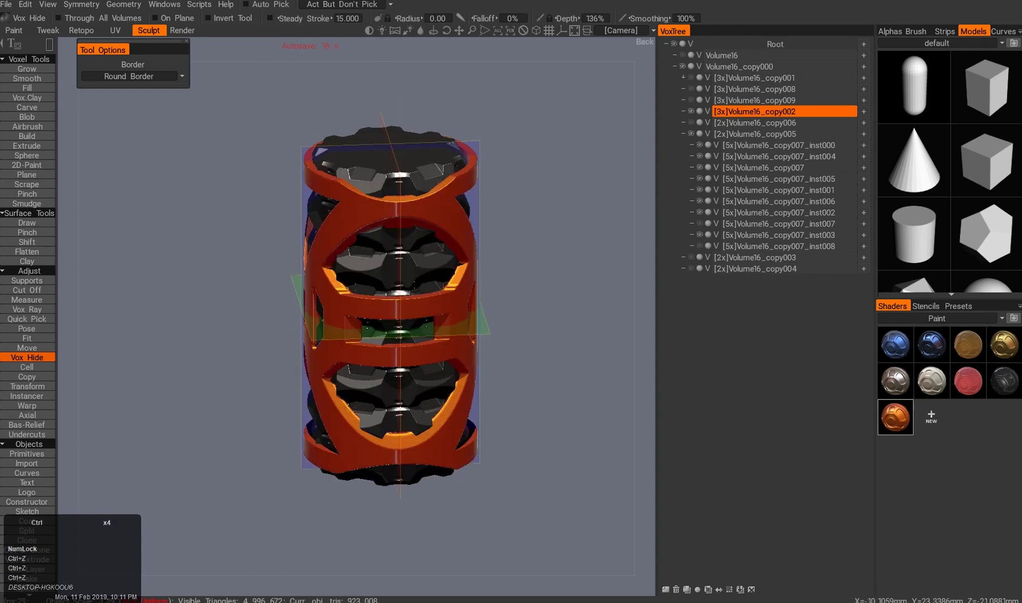
# - Remove the horizontal bars across the middle of the strapped shell with a rectangular Vox Hide cut
pyautogui.keyDown('alt'); pyautogui.doubleClick(385, 323); pyautogui.keyUp('alt')
pyautogui.press('space')
pyautogui.moveTo(468, 424); pyautogui.dragTo(362, 392)
pyautogui.press('2')
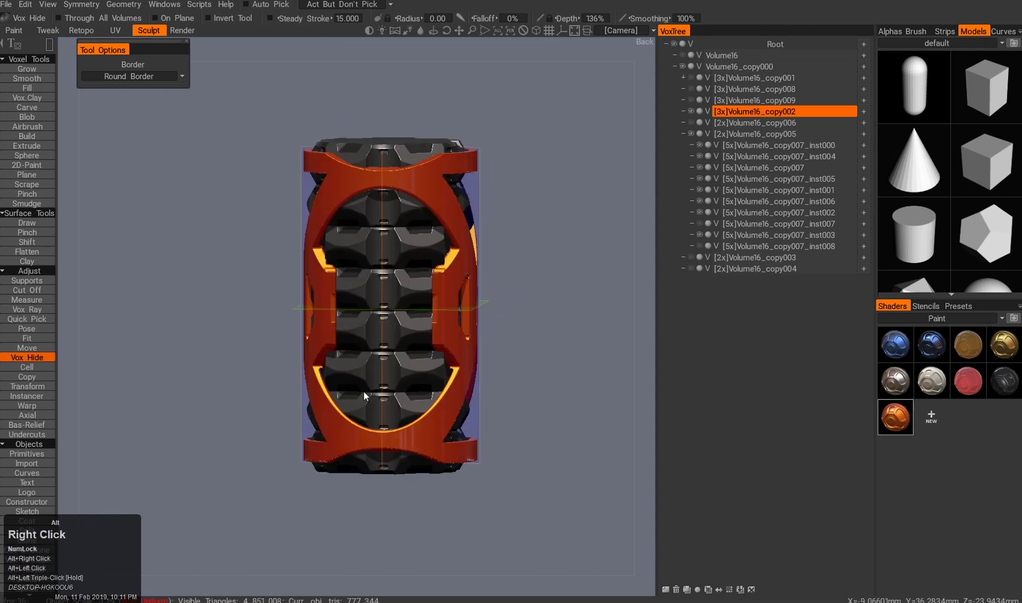
pyautogui.keyDown('alt'); pyautogui.moveTo(363, 393); pyautogui.dragTo(425, 349, button='right'); pyautogui.keyUp('alt')
pyautogui.keyDown('alt'); pyautogui.moveTo(425, 345); pyautogui.dragTo(455, 357); pyautogui.keyUp('alt')
# - Switch to the two ring shells, select both and move them down to fit the shortened inner stack
pyautogui.click(754, 88)
pyautogui.keyDown('shift'); pyautogui.click(753, 100); pyautogui.keyUp('shift')
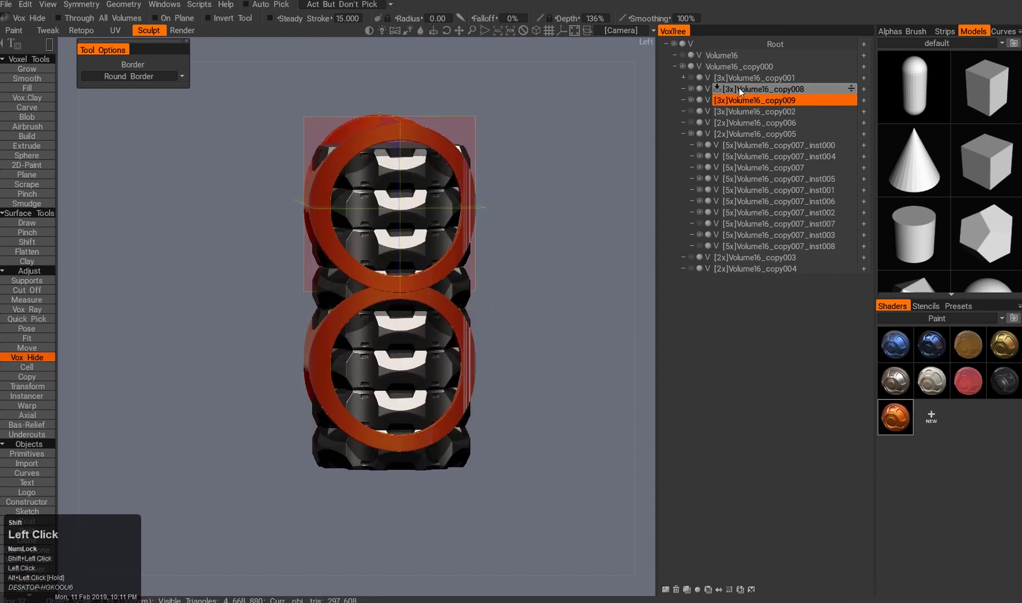
pyautogui.press('w')
pyautogui.moveTo(390, 101); pyautogui.dragTo(390, 126)
pyautogui.keyDown('alt'); pyautogui.moveTo(293, 281); pyautogui.dragTo(309, 386); pyautogui.keyUp('alt')
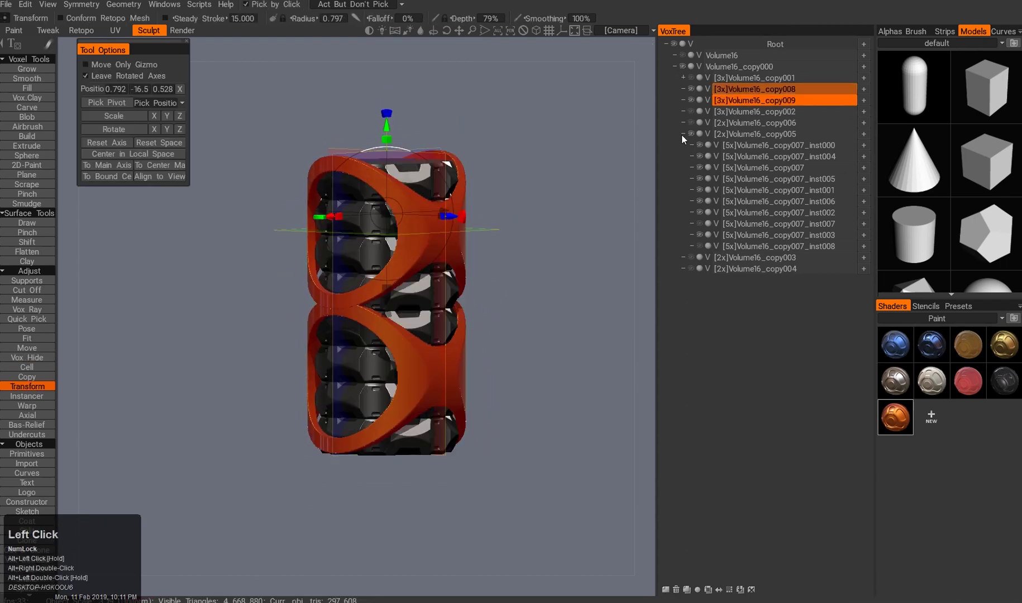
# - Duplicate the upper ring shell, give the copy a quarter turn about the stack's axis and merge both into crossed rings
pyautogui.click(726, 100)
pyautogui.hotkey('shift', 'd')
pyautogui.click(275, 358)
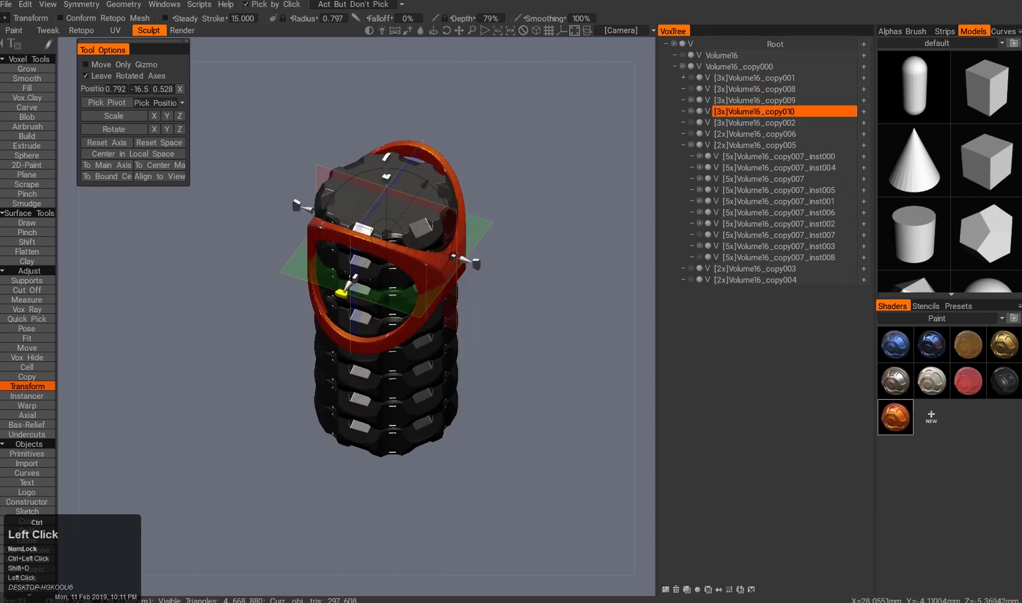
pyautogui.keyDown('shift'); pyautogui.moveTo(480, 335); pyautogui.dragTo(379, 343); pyautogui.keyUp('shift')
pyautogui.moveTo(842, 111); pyautogui.dragTo(848, 101)
pyautogui.press('F12')
# - Slide the crossed ring shell down to the lower part of the inner stack
pyautogui.keyDown('alt'); pyautogui.moveTo(511, 353); pyautogui.dragTo(435, 358); pyautogui.keyUp('alt')
pyautogui.keyDown('alt'); pyautogui.moveTo(435, 357); pyautogui.dragTo(396, 366, button='right'); pyautogui.keyUp('alt')
pyautogui.keyDown('alt'); pyautogui.moveTo(397, 366); pyautogui.dragTo(394, 363); pyautogui.keyUp('alt')
pyautogui.press('w')
pyautogui.moveTo(389, 106); pyautogui.dragTo(378, 196)
pyautogui.keyDown('alt'); pyautogui.doubleClick(378, 197); pyautogui.keyUp('alt')
pyautogui.hotkey('ctrl', 'z')
pyautogui.hotkey('ctrl', 'z')
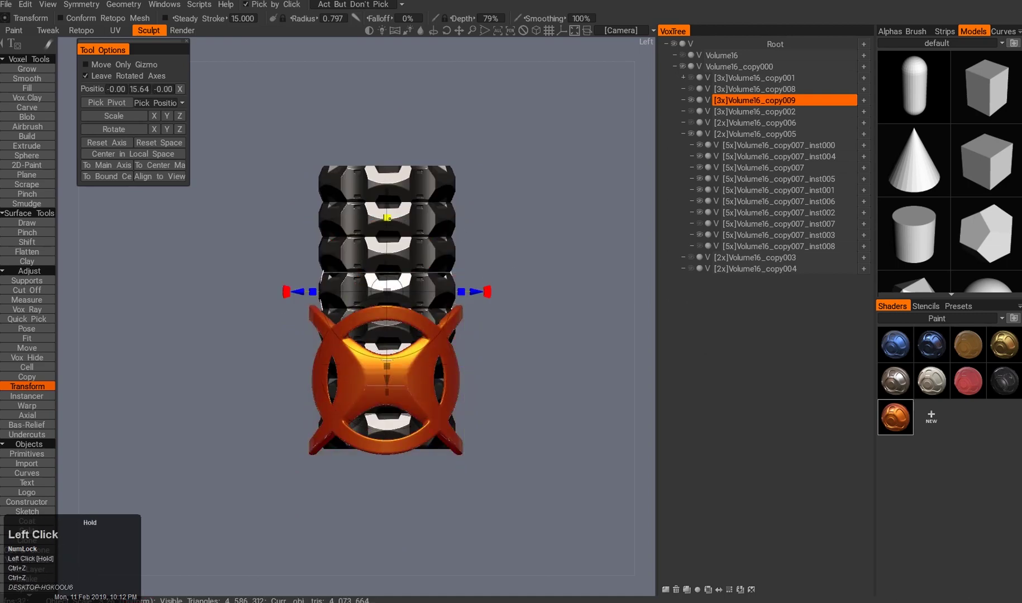
pyautogui.keyDown('alt'); pyautogui.moveTo(387, 217); pyautogui.dragTo(410, 209); pyautogui.keyUp('alt')
# - Switch to the original shell, lower it over the shortened stack and restore vertical panels and end collars with Vox Hide
pyautogui.click(689, 89)
pyautogui.click(356, 267)
pyautogui.keyDown('alt'); pyautogui.moveTo(355, 267); pyautogui.dragTo(387, 201); pyautogui.keyUp('alt')
pyautogui.press('2')
pyautogui.press('w')
pyautogui.keyDown('alt'); pyautogui.doubleClick(282, 286); pyautogui.keyUp('alt')
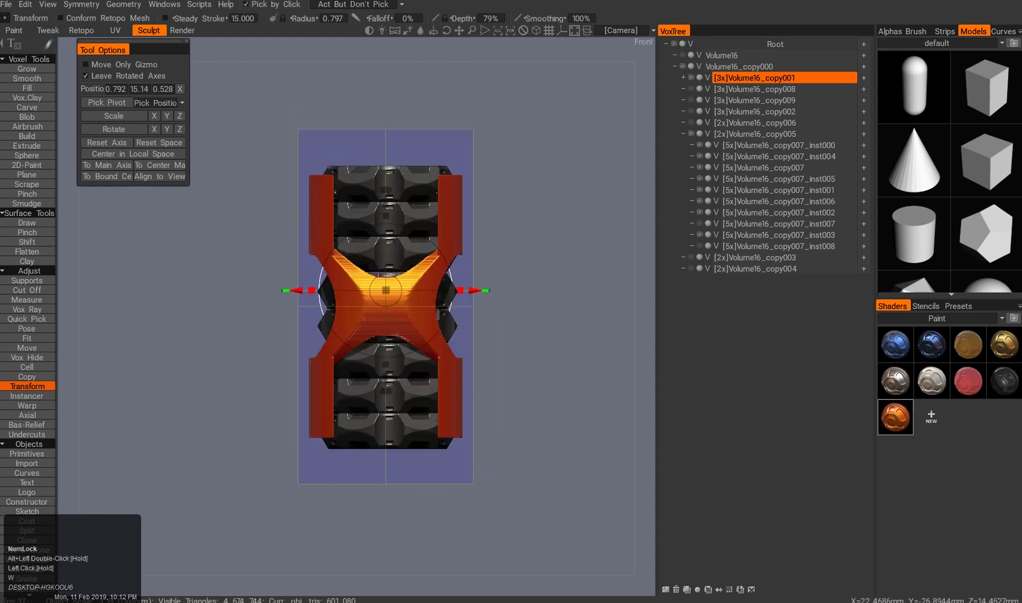
pyautogui.press('2')
pyautogui.keyDown('ctrl'); pyautogui.moveTo(333, 134); pyautogui.dragTo(379, 140); pyautogui.keyUp('ctrl')
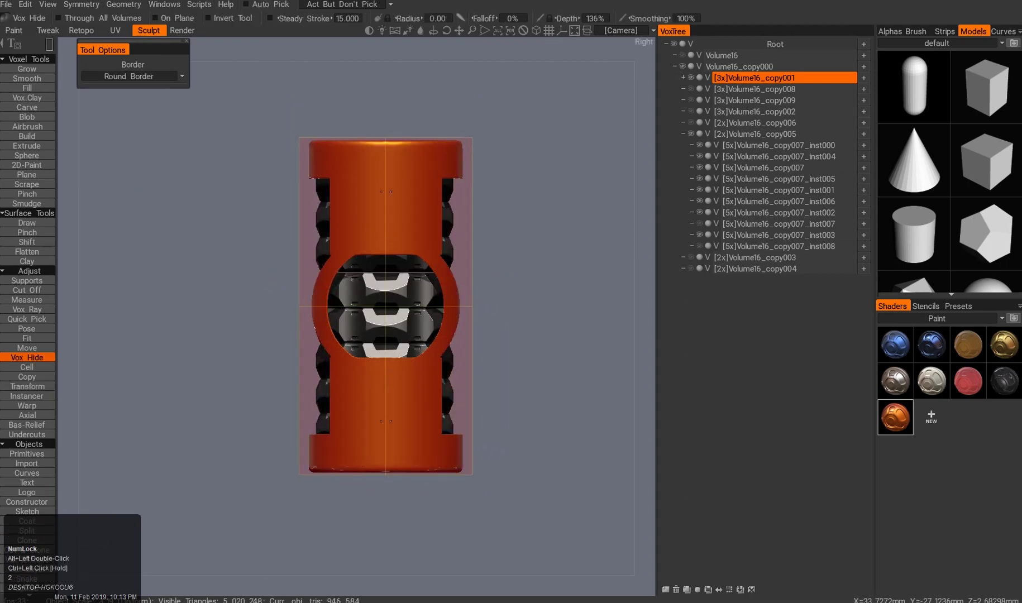
# - Hide the entire original shell and restore mirrored diagonal straps on its side with a polygonal Vox Hide outline
pyautogui.click(378, 292)
pyautogui.middleClick(378, 292)
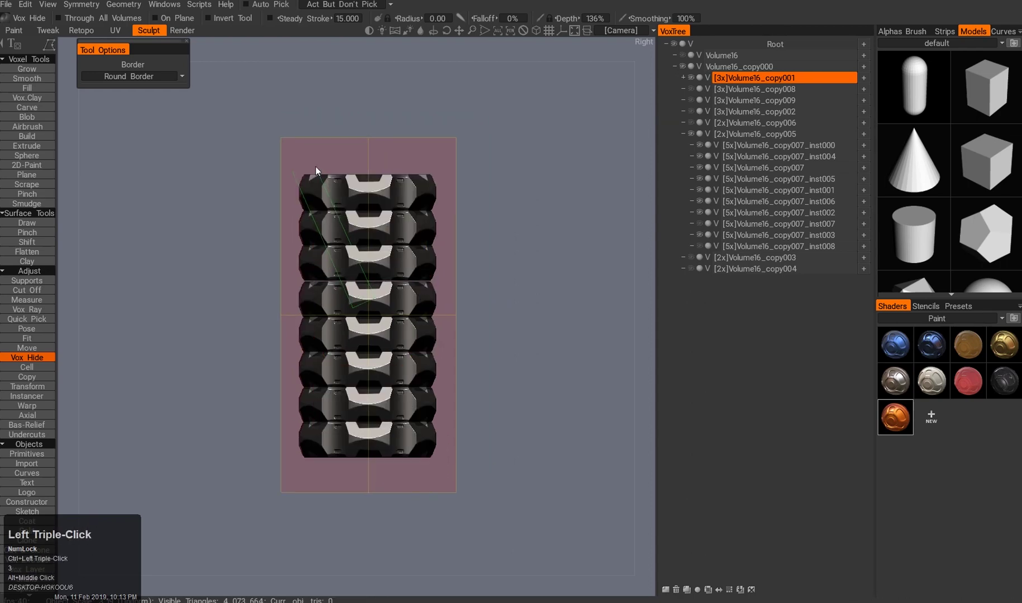
pyautogui.keyDown('ctrl'); pyautogui.click(316, 166); pyautogui.keyUp('ctrl')
pyautogui.keyDown('alt'); pyautogui.moveTo(315, 168); pyautogui.dragTo(235, 379); pyautogui.keyUp('alt')
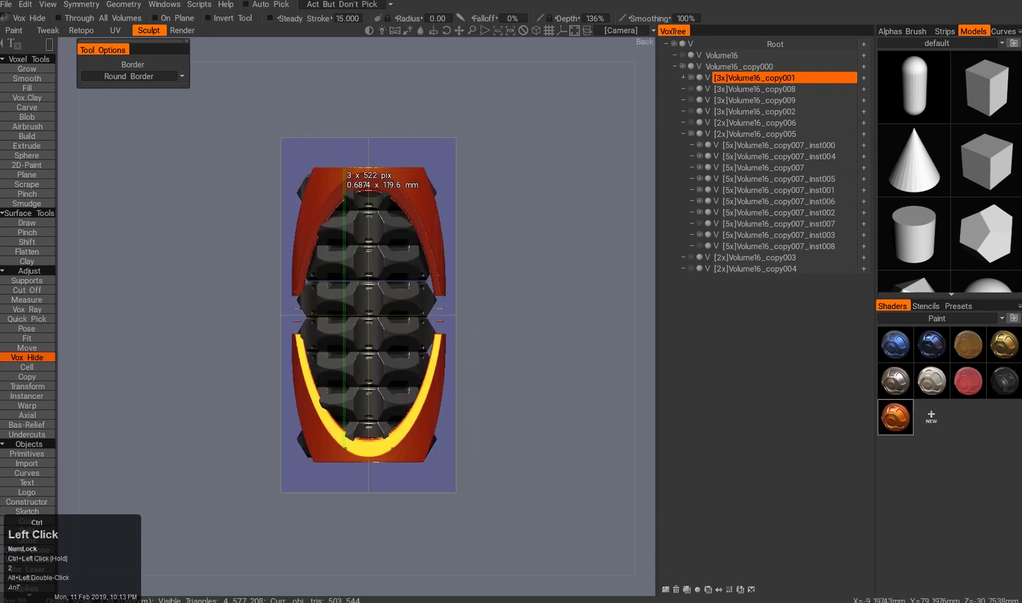
# - Restore a broad notched panel across the middle of the diagonal straps, undoing the unwanted edits
pyautogui.keyDown('ctrl'); pyautogui.moveTo(354, 299); pyautogui.dragTo(402, 296); pyautogui.keyUp('ctrl')
pyautogui.click(325, 377)
pyautogui.keyDown('alt'); pyautogui.moveTo(325, 377); pyautogui.dragTo(425, 335); pyautogui.keyUp('alt')
pyautogui.hotkey('ctrl', 'z')
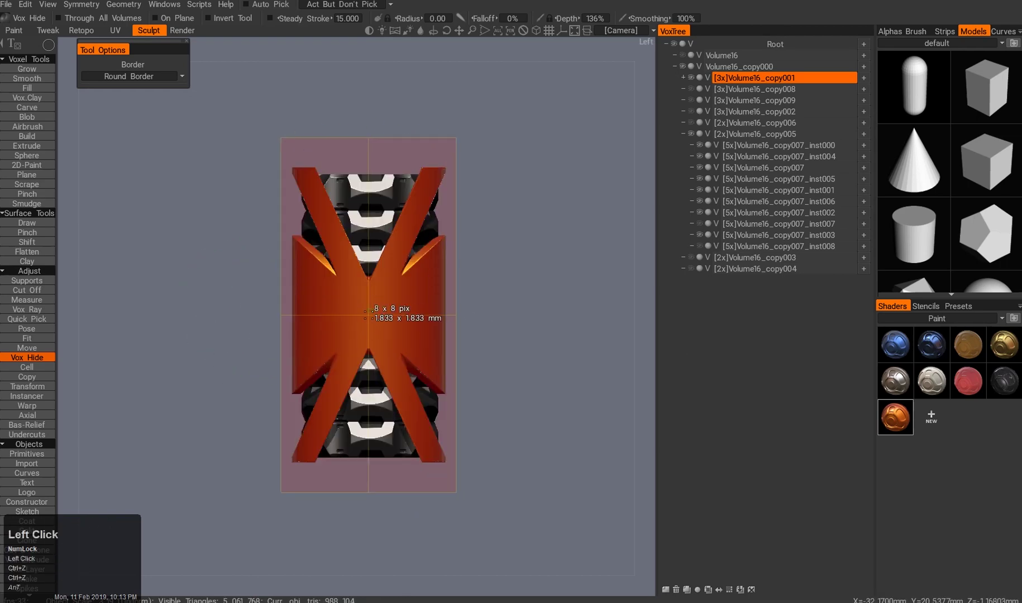
# - Restore a mirrored horizontal band across the strapped shell with Vox Hide and duplicate the shell to keep this design
pyautogui.moveTo(365, 314)
pyautogui.keyDown('alt'); pyautogui.mouseDown()
pyautogui.moveTo(426, 340)
pyautogui.moveTo(354, 307)
pyautogui.moveTo(192, 290)
pyautogui.moveTo(200, 360)
pyautogui.moveTo(238, 233)
pyautogui.moveTo(330, 438)
pyautogui.moveTo(289, 261)
pyautogui.moveTo(313, 335)
pyautogui.mouseUp(); pyautogui.keyUp('alt')
pyautogui.keyDown('ctrl'); pyautogui.moveTo(316, 404); pyautogui.dragTo(438, 410); pyautogui.keyUp('ctrl')
pyautogui.keyDown('alt'); pyautogui.moveTo(438, 410); pyautogui.dragTo(312, 301); pyautogui.keyUp('alt')
pyautogui.hotkey('ctrl', 'q')
# - Try a mostly closed shell with a column of slot openings down its front using Vox Hide
pyautogui.press('KP_2')
pyautogui.keyDown('ctrl'); pyautogui.click(320, 346); pyautogui.keyUp('ctrl')
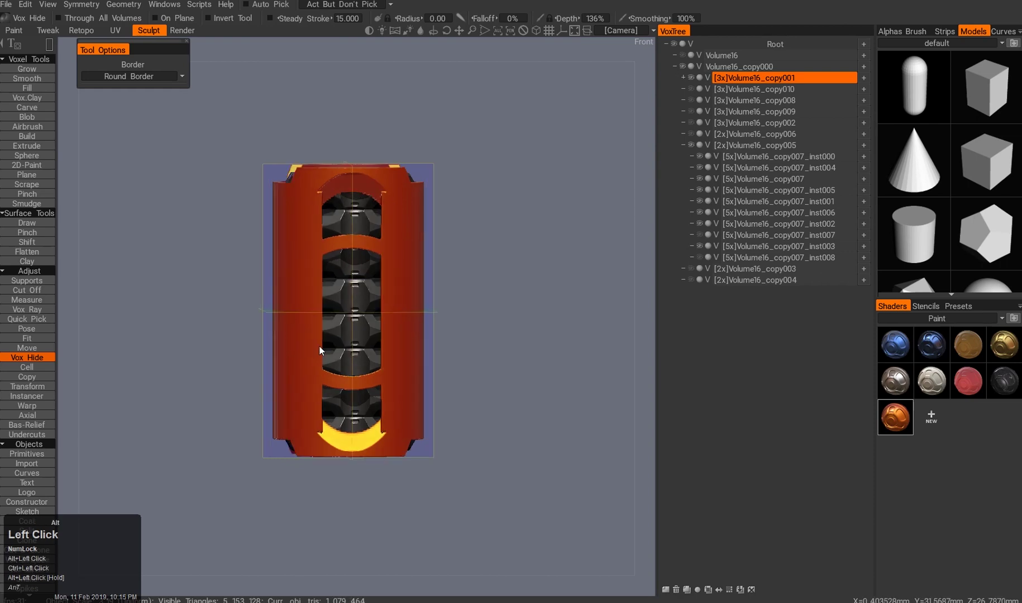
pyautogui.keyDown('alt'); pyautogui.moveTo(362, 299); pyautogui.dragTo(363, 212); pyautogui.keyUp('alt')
# - Clear the shell and restore a new outline around the inner stack from below with Vox Hide
pyautogui.keyDown('alt'); pyautogui.moveTo(302, 245); pyautogui.dragTo(311, 312); pyautogui.keyUp('alt')
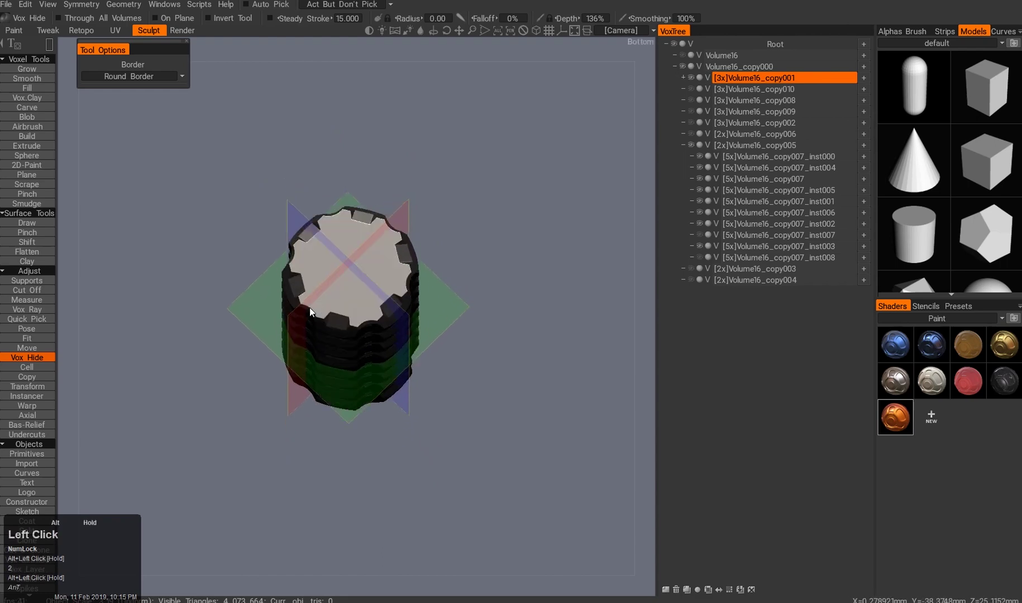
pyautogui.keyDown('alt'); pyautogui.moveTo(387, 353); pyautogui.dragTo(327, 298); pyautogui.keyUp('alt')
pyautogui.keyDown('alt'); pyautogui.moveTo(389, 335); pyautogui.dragTo(385, 248); pyautogui.keyUp('alt')
pyautogui.press('2')
pyautogui.keyDown('alt'); pyautogui.moveTo(393, 169); pyautogui.dragTo(305, 226); pyautogui.keyUp('alt')
pyautogui.keyDown('ctrl'); pyautogui.click(344, 230); pyautogui.keyUp('ctrl')
pyautogui.keyDown('alt'); pyautogui.moveTo(235, 268); pyautogui.dragTo(370, 237); pyautogui.keyUp('alt')
# - Duplicate the reshaped shell for another variant and leave only the new copy visible around the stack
pyautogui.keyDown('alt'); pyautogui.moveTo(335, 292); pyautogui.dragTo(691, 111); pyautogui.keyUp('alt')
pyautogui.press('3')
pyautogui.hotkey('ctrl', 'q')
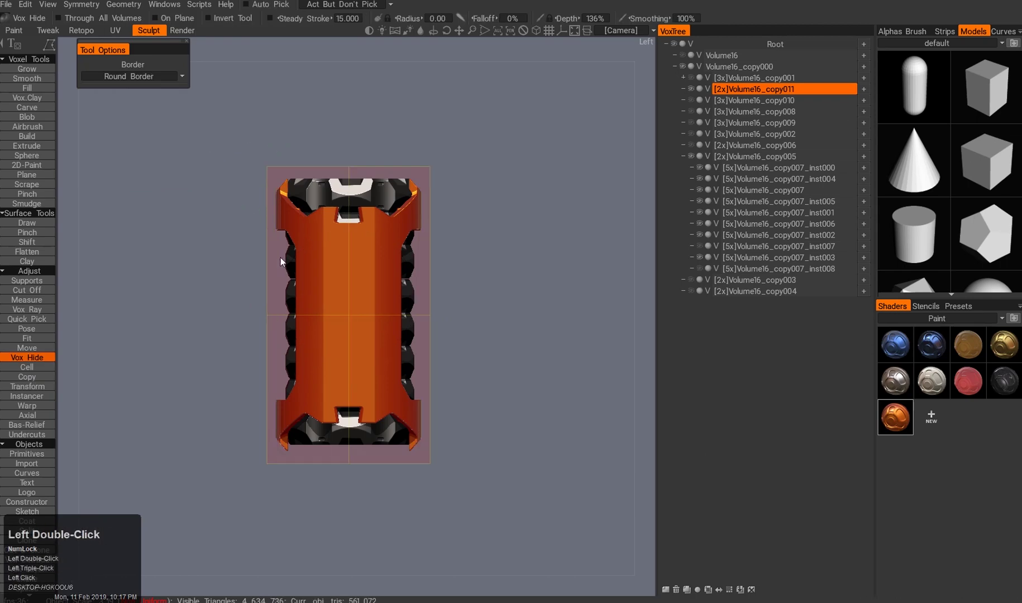
# - Try hiding a horizontal band across the middle of the new shell with a rectangular Vox Hide cut
pyautogui.keyDown('alt'); pyautogui.doubleClick(280, 257); pyautogui.keyUp('alt')
pyautogui.press('2')
pyautogui.moveTo(212, 301); pyautogui.dragTo(483, 354)
pyautogui.hotkey('ctrl', 'z')
pyautogui.keyDown('alt'); pyautogui.moveTo(429, 387); pyautogui.dragTo(354, 339); pyautogui.keyUp('alt')
pyautogui.hotkey('ctrl', 'z')
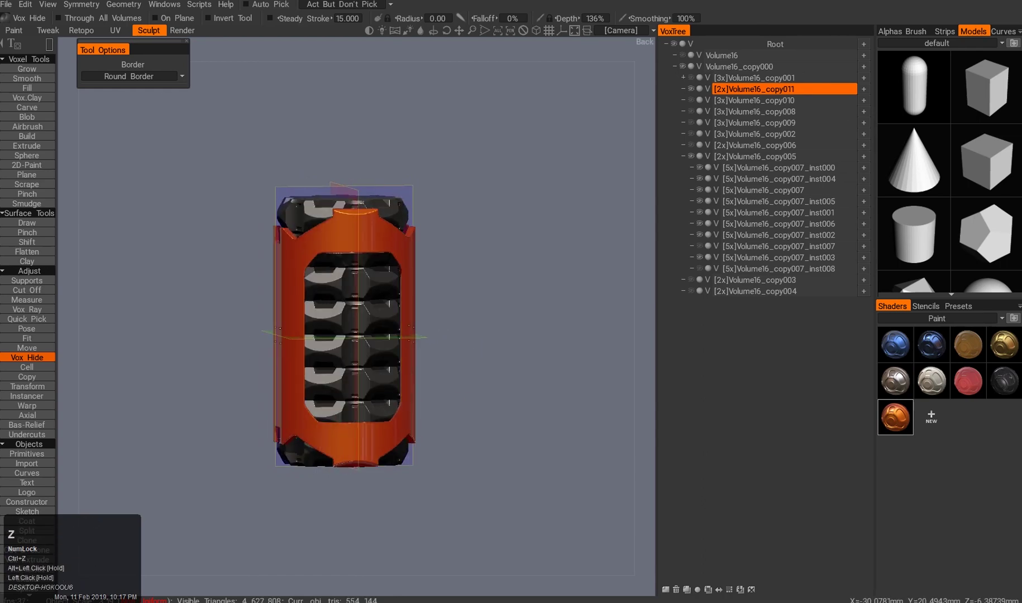
# - Switch to the Volume16_copy001 shell and try a windowed frame with separate end rings using Vox Hide
pyautogui.keyDown('alt'); pyautogui.moveTo(291, 279); pyautogui.dragTo(423, 231); pyautogui.keyUp('alt')
pyautogui.hotkey('ctrl', 'z')
pyautogui.keyDown('ctrl'); pyautogui.click(423, 232); pyautogui.keyUp('ctrl')
pyautogui.keyDown('ctrl'); pyautogui.moveTo(246, 177); pyautogui.dragTo(353, 196); pyautogui.keyUp('ctrl')
pyautogui.moveTo(353, 195)
pyautogui.keyDown('alt'); pyautogui.mouseDown()
pyautogui.moveTo(212, 280)
pyautogui.moveTo(329, 280)
pyautogui.moveTo(438, 303)
pyautogui.moveTo(382, 239)
pyautogui.moveTo(281, 304)
pyautogui.mouseUp(); pyautogui.keyUp('alt')
pyautogui.press('space')
pyautogui.press('space')
pyautogui.hotkey('ctrl', 'z')
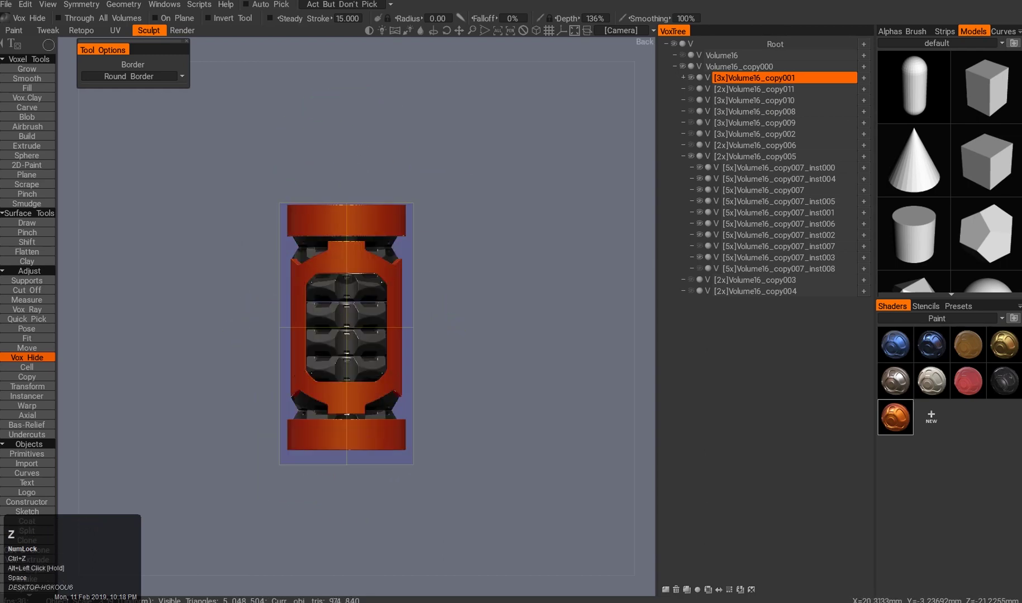
# - Try cutting angled notches into the two end rings with Vox Hide
pyautogui.press('s')
pyautogui.moveTo(293, 210); pyautogui.dragTo(292, 256, button='middle')
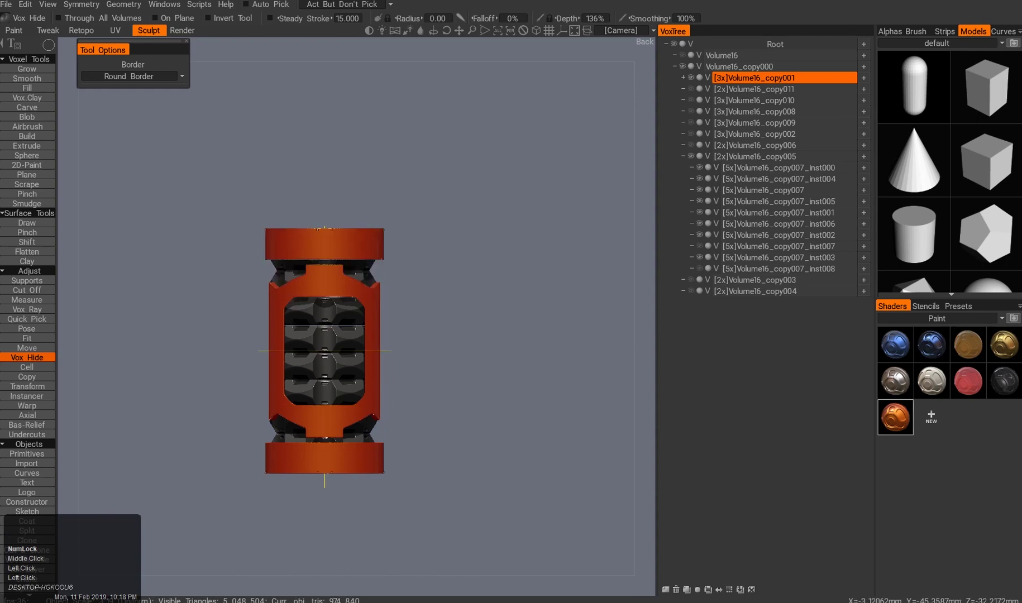
pyautogui.keyDown('alt'); pyautogui.moveTo(322, 187); pyautogui.dragTo(313, 234); pyautogui.keyUp('alt')
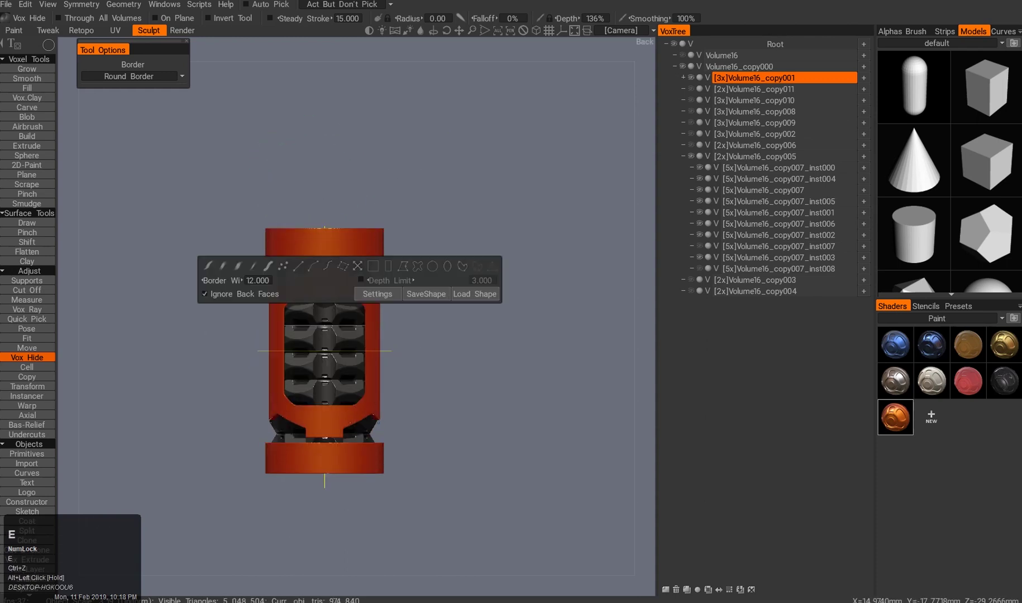
pyautogui.press('s')
pyautogui.keyDown('alt'); pyautogui.moveTo(291, 246); pyautogui.dragTo(317, 204); pyautogui.keyUp('alt')
pyautogui.moveTo(316, 246)
pyautogui.keyDown('alt'); pyautogui.mouseDown()
pyautogui.moveTo(232, 343)
pyautogui.moveTo(291, 282)
pyautogui.moveTo(305, 240)
pyautogui.mouseUp(); pyautogui.keyUp('alt')
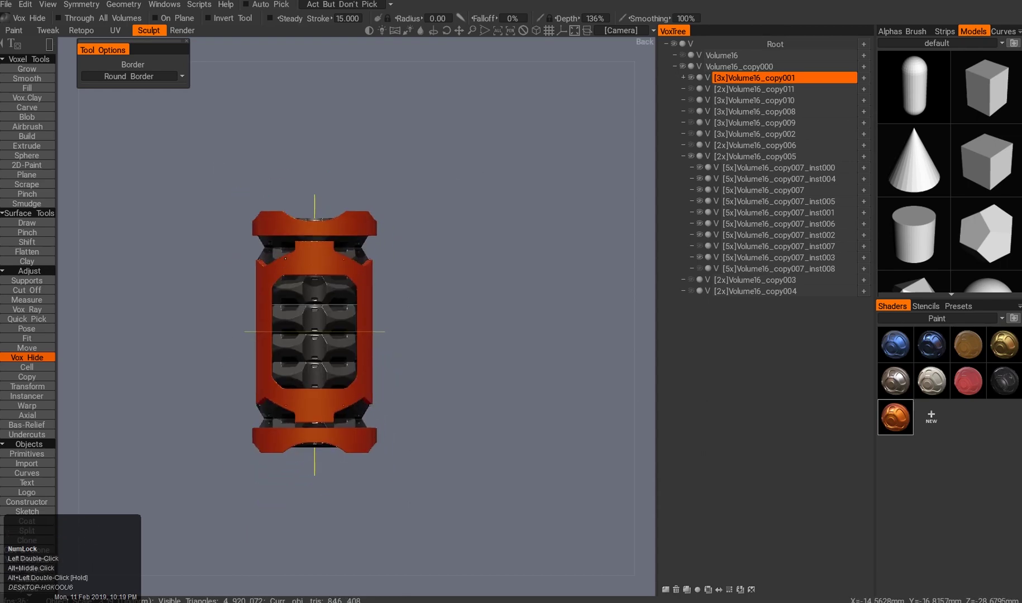
# - Try a framed shell with a circular hole above and below the central window, and clear it
pyautogui.keyDown('alt'); pyautogui.moveTo(219, 147); pyautogui.dragTo(334, 323); pyautogui.keyUp('alt')
pyautogui.press('space')
pyautogui.click(268, 314)
pyautogui.rightClick(268, 314)
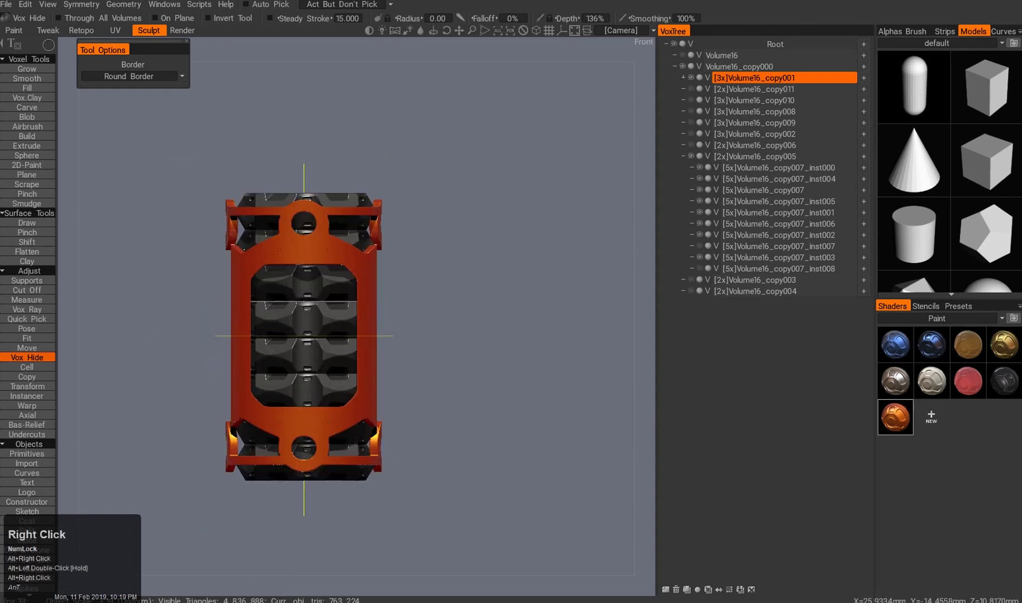
pyautogui.hotkey('ctrl', 'z')
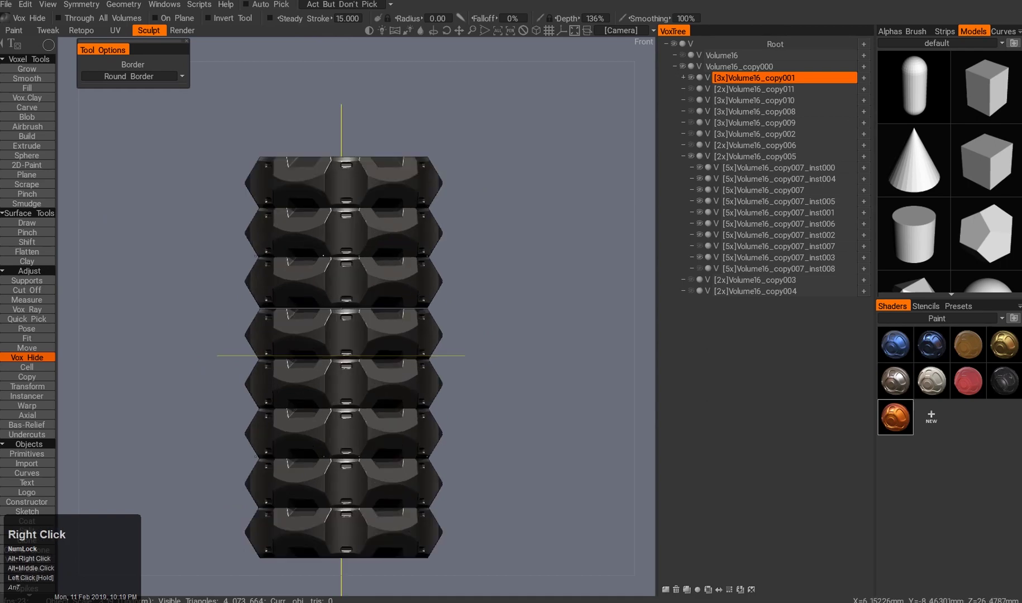
# - Try a shell of crossing X-shaped struts with a rectangular cut along its upper edge, and undo it
pyautogui.hotkey('ctrl', 'y')
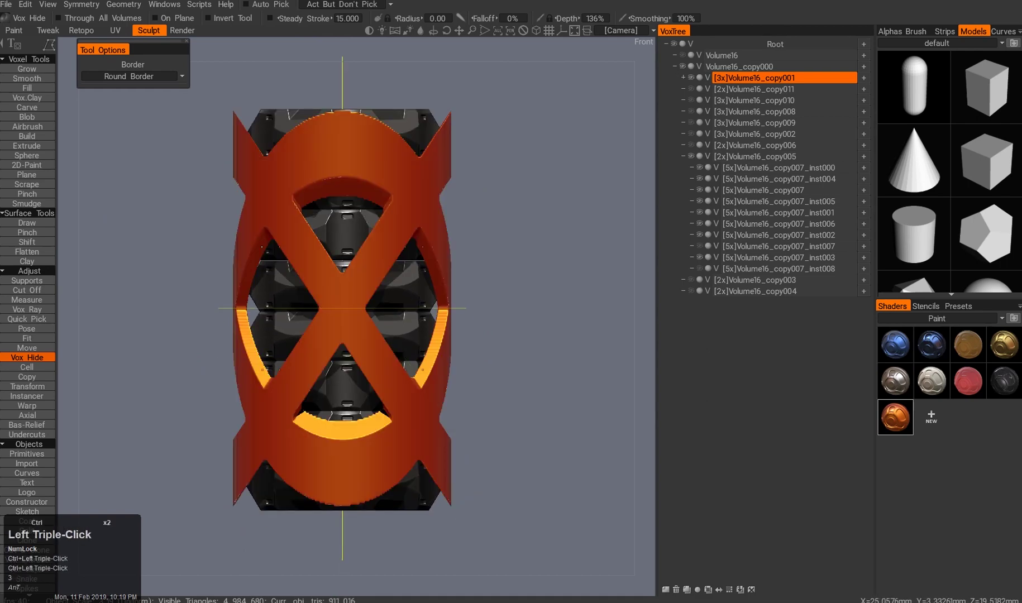
pyautogui.keyDown('alt'); pyautogui.moveTo(277, 256); pyautogui.dragTo(335, 256, button='right'); pyautogui.keyUp('alt')
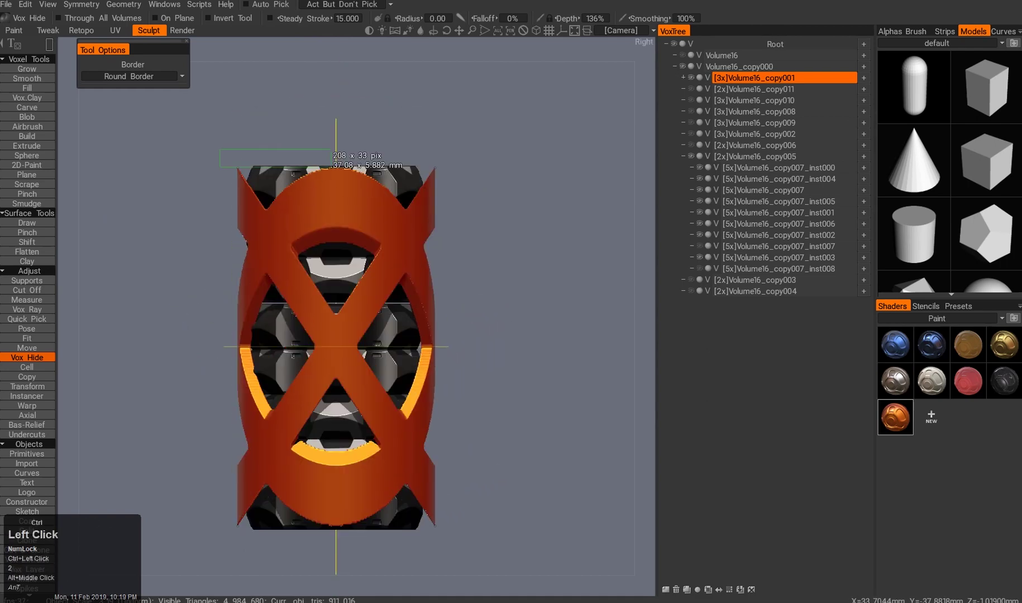
pyautogui.keyDown('ctrl'); pyautogui.moveTo(212, 128); pyautogui.dragTo(475, 165); pyautogui.keyUp('ctrl')
pyautogui.moveTo(475, 165)
pyautogui.keyDown('alt'); pyautogui.mouseDown()
pyautogui.moveTo(502, 213)
pyautogui.moveTo(475, 166)
pyautogui.mouseUp(); pyautogui.keyUp('alt')
pyautogui.hotkey('ctrl', 'z')
pyautogui.hotkey('ctrl', 'z')
pyautogui.hotkey('ctrl', 'z')
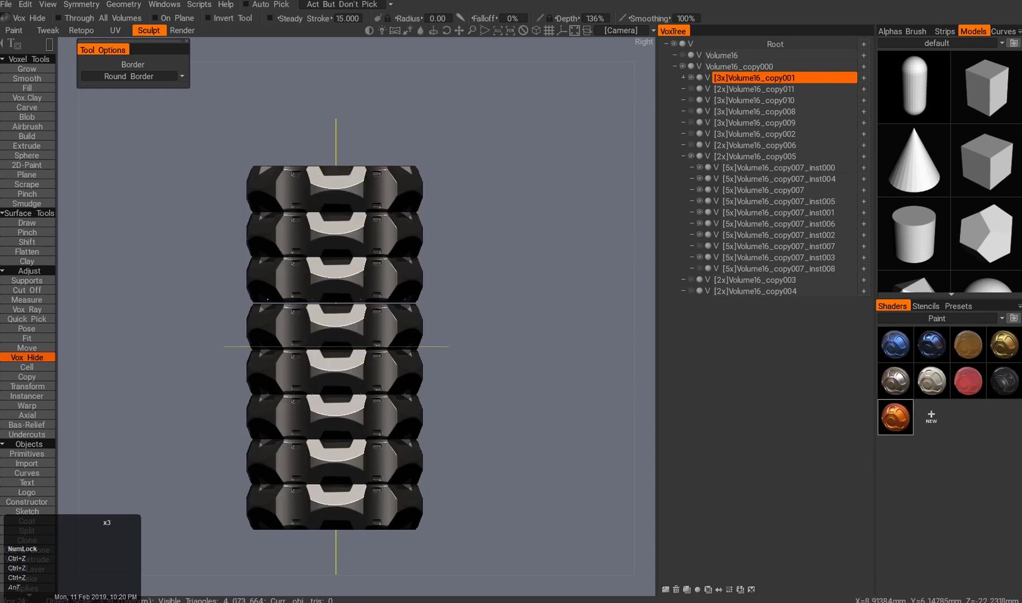
# - Try crossed arcs around both ends of the stack, joined by a thin rectangular cage frame
pyautogui.keyDown('alt'); pyautogui.moveTo(253, 280); pyautogui.dragTo(265, 324); pyautogui.keyUp('alt')
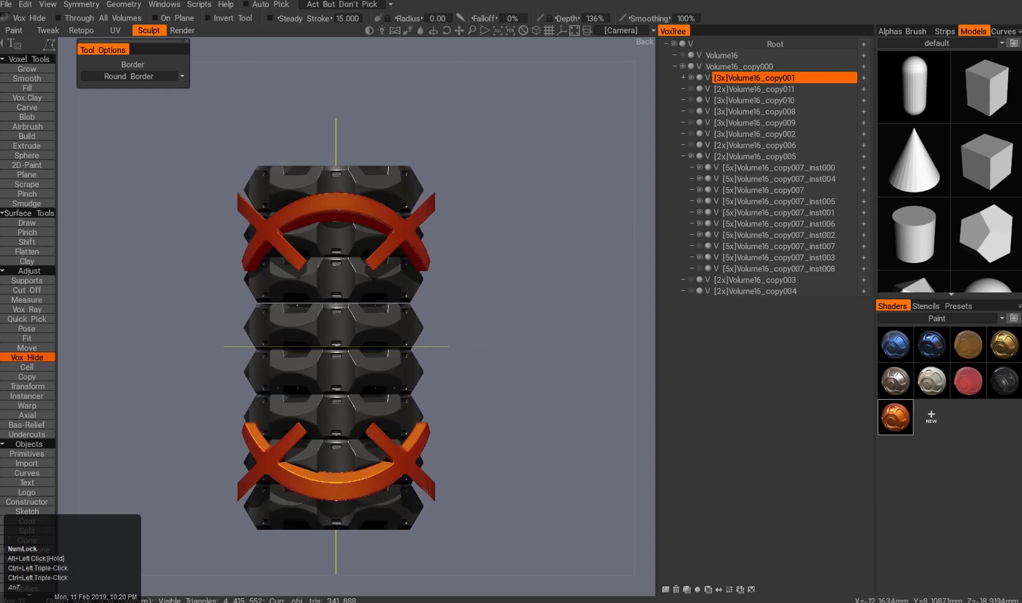
pyautogui.keyDown('alt'); pyautogui.moveTo(368, 270); pyautogui.dragTo(304, 399); pyautogui.keyUp('alt')
pyautogui.keyDown('alt'); pyautogui.moveTo(304, 399); pyautogui.dragTo(265, 392, button='right'); pyautogui.keyUp('alt')
pyautogui.keyDown('alt'); pyautogui.moveTo(266, 392); pyautogui.dragTo(302, 385); pyautogui.keyUp('alt')
pyautogui.keyDown('alt'); pyautogui.moveTo(301, 385); pyautogui.dragTo(349, 391, button='right'); pyautogui.keyUp('alt')
pyautogui.keyDown('alt'); pyautogui.moveTo(349, 390); pyautogui.dragTo(391, 385); pyautogui.keyUp('alt')
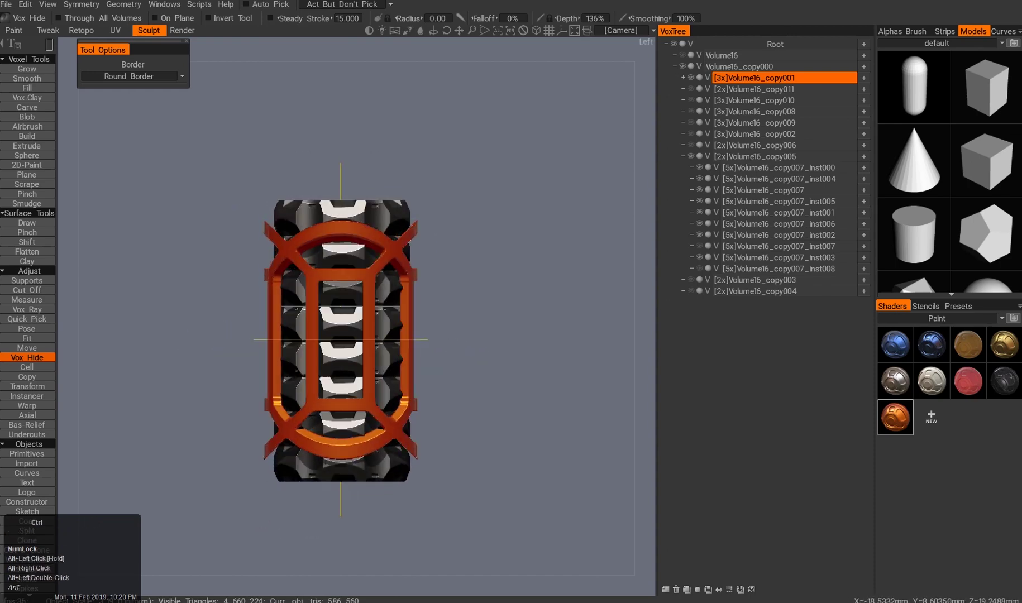
# - Try hiding the middle of the cage with rectangular cuts, leaving only perforated rings near both ends
pyautogui.keyDown('alt'); pyautogui.moveTo(267, 381); pyautogui.dragTo(281, 260); pyautogui.keyUp('alt')
pyautogui.moveTo(373, 273); pyautogui.dragTo(245, 357)
pyautogui.keyDown('ctrl'); pyautogui.click(270, 390); pyautogui.keyUp('ctrl')
pyautogui.moveTo(242, 185); pyautogui.dragTo(458, 237)
pyautogui.hotkey('ctrl', 'z')
pyautogui.keyDown('alt'); pyautogui.moveTo(349, 301); pyautogui.dragTo(346, 205); pyautogui.keyUp('alt')
pyautogui.keyDown('ctrl'); pyautogui.click(346, 205); pyautogui.keyUp('ctrl')
pyautogui.moveTo(290, 290)
pyautogui.keyDown('alt'); pyautogui.mouseDown()
pyautogui.moveTo(437, 365)
pyautogui.moveTo(348, 334)
pyautogui.moveTo(359, 357)
pyautogui.mouseUp(); pyautogui.keyUp('alt')
# - Set the radial symmetry order to 4 for the shell cuts
pyautogui.press('e')
pyautogui.press('s')
pyautogui.click(370, 214)
pyautogui.write('2')
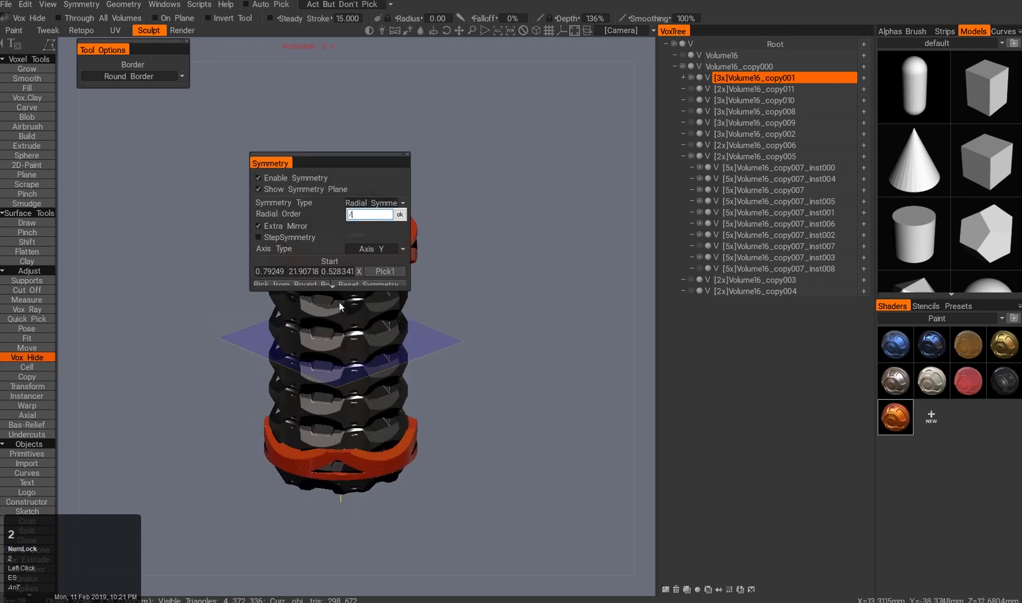
pyautogui.press('super+space')
pyautogui.write('4')
pyautogui.press('Return')
pyautogui.keyDown('alt'); pyautogui.moveTo(348, 357); pyautogui.dragTo(364, 334); pyautogui.keyUp('alt')
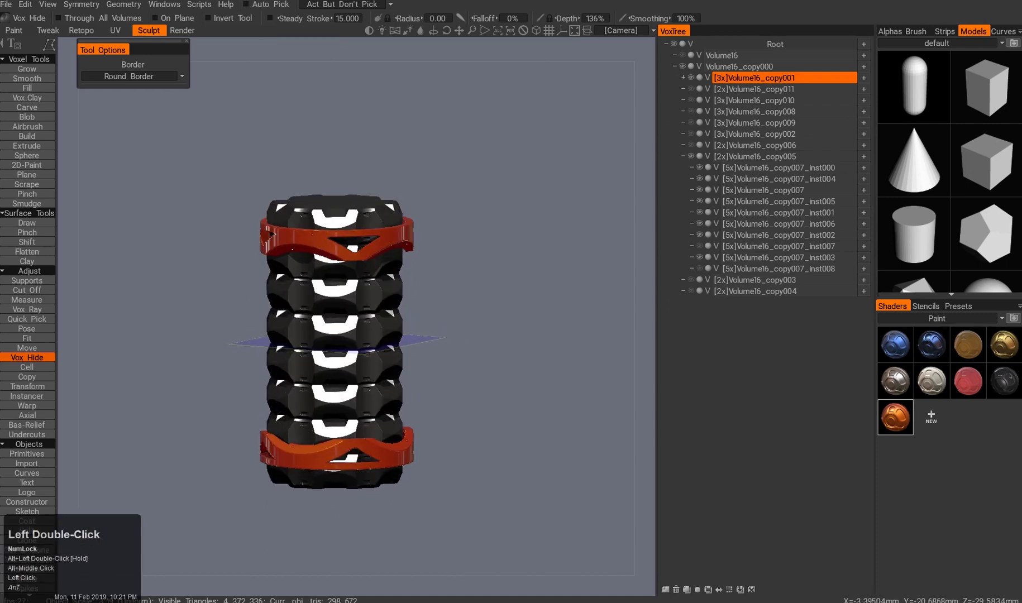
# - Clear the end rings and try a full-height lattice of thin crossing diagonal struts
pyautogui.moveTo(475, 194); pyautogui.dragTo(234, 313)
pyautogui.press('3')
pyautogui.keyDown('alt'); pyautogui.moveTo(335, 335); pyautogui.dragTo(379, 333); pyautogui.keyUp('alt')
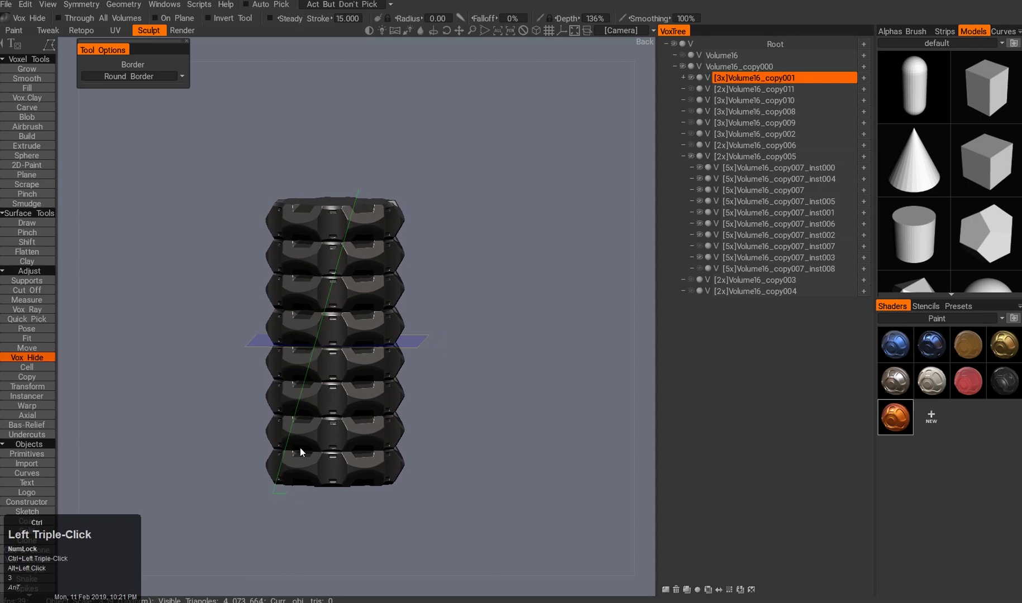
pyautogui.keyDown('alt'); pyautogui.moveTo(282, 360); pyautogui.dragTo(268, 352); pyautogui.keyUp('alt')
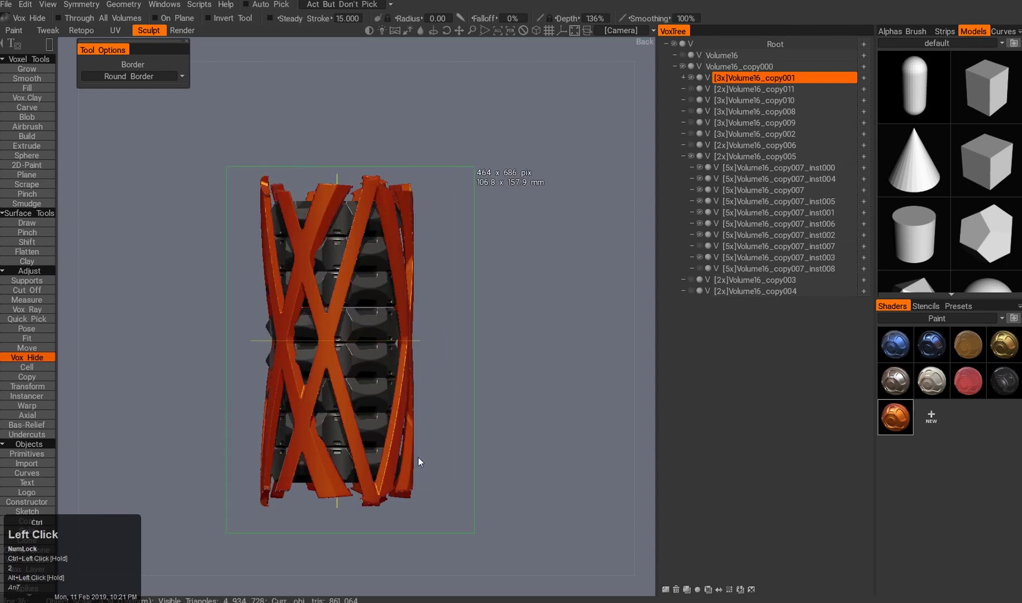
# - Restore the full solid shell with a rectangular Vox Hide selection and apply the orange shader from the default set
pyautogui.keyDown('ctrl'); pyautogui.moveTo(418, 458); pyautogui.dragTo(475, 533); pyautogui.keyUp('ctrl')
pyautogui.click(927, 356)
pyautogui.click(999, 351)
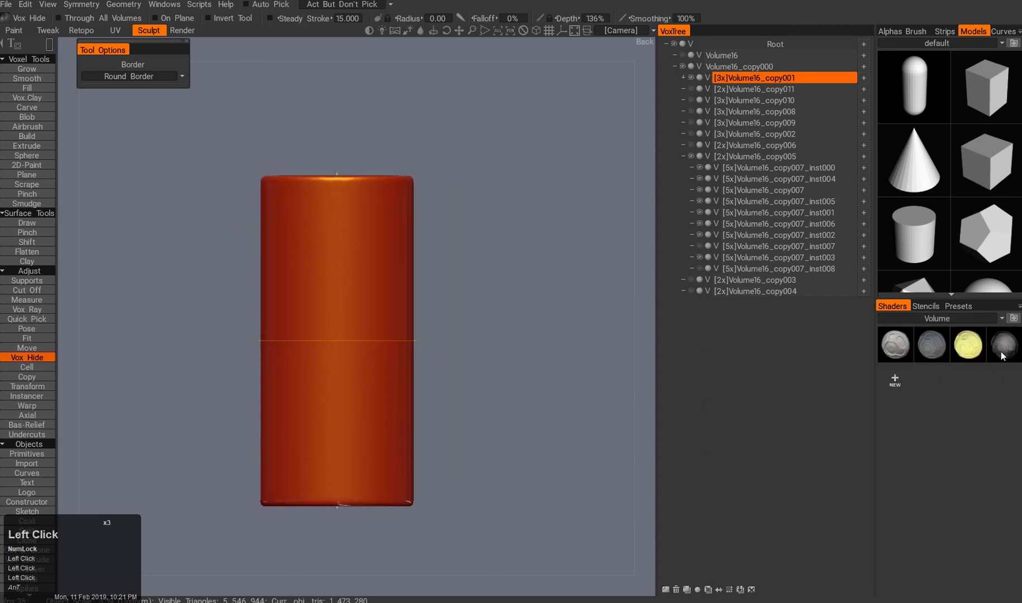
pyautogui.click(900, 333)
pyautogui.click(967, 454)
# - Scale the solid shell down in height with Transform so both ends of the inner stack protrude
pyautogui.press('w')
pyautogui.moveTo(340, 254); pyautogui.dragTo(336, 270)
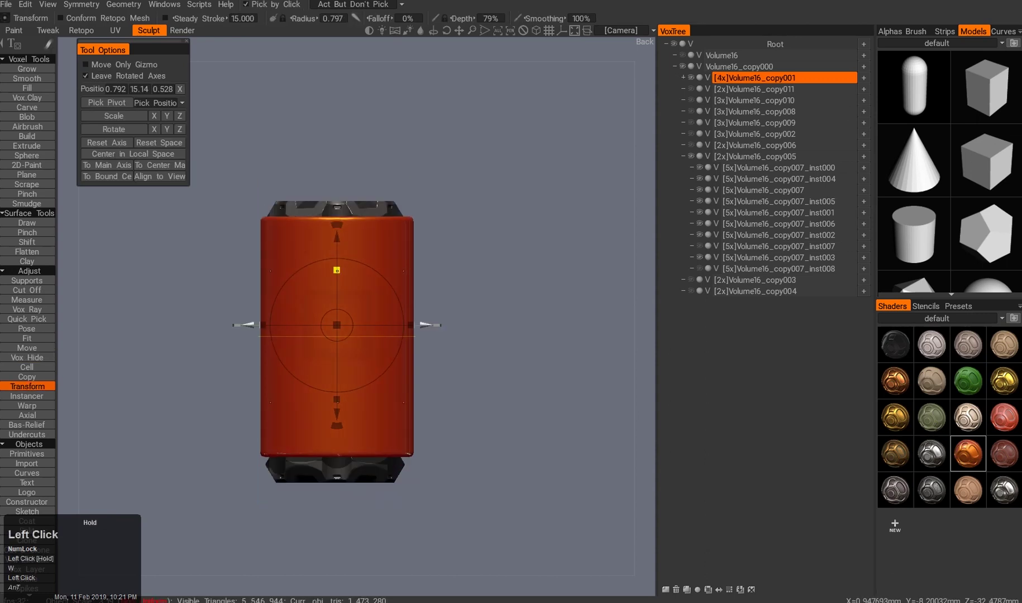
pyautogui.hotkey('ctrl', 'q')
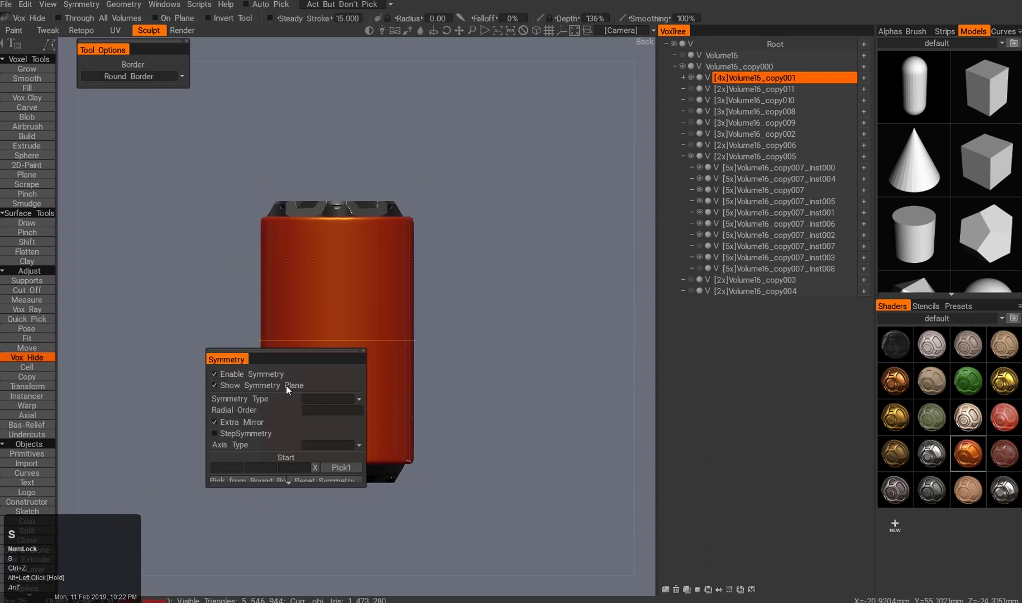
# - Discard the polygon cut and set the radial symmetry order to 2
pyautogui.click(327, 372)
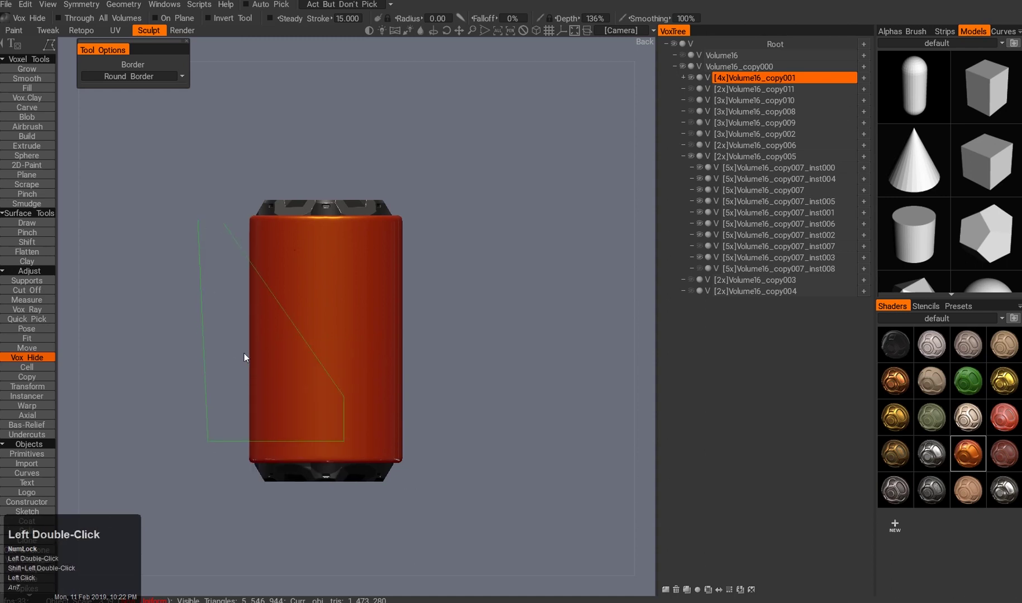
pyautogui.hotkey('ctrl', 'z')
pyautogui.press('s')
pyautogui.click(331, 335)
pyautogui.write('2')
pyautogui.press('Return')
pyautogui.keyDown('alt'); pyautogui.moveTo(244, 227); pyautogui.dragTo(238, 215, button='middle'); pyautogui.keyUp('alt')
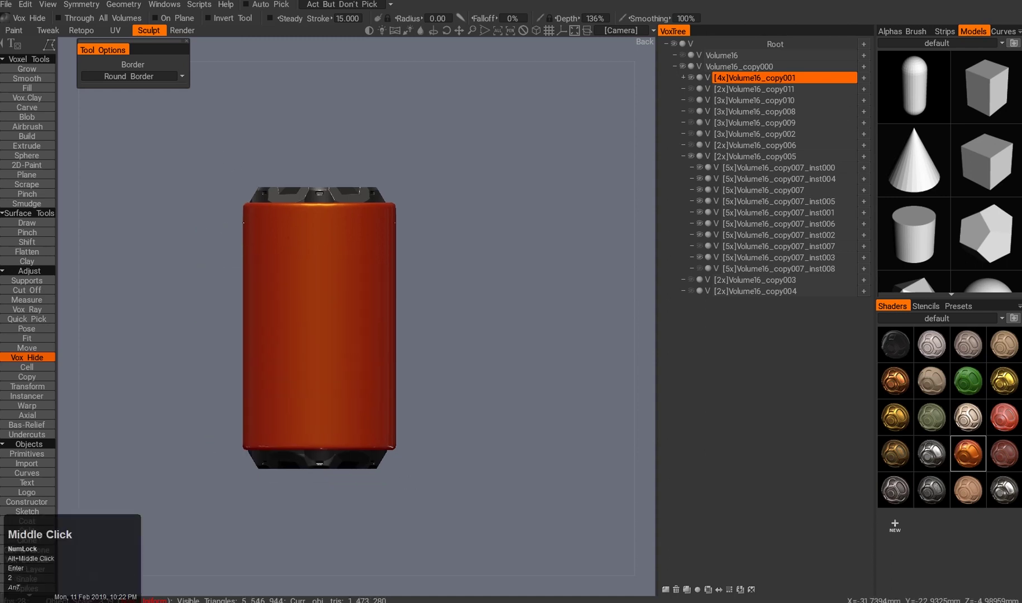
# - Cut the shell into an hourglass with a narrow waist and two triangular openings below the upper ring
pyautogui.doubleClick(201, 219)
pyautogui.keyDown('alt'); pyautogui.moveTo(230, 296); pyautogui.dragTo(343, 350); pyautogui.keyUp('alt')
pyautogui.press('2')
pyautogui.keyDown('ctrl'); pyautogui.moveTo(311, 440); pyautogui.dragTo(141, 372); pyautogui.keyUp('ctrl')
pyautogui.press('2')
pyautogui.moveTo(427, 313); pyautogui.dragTo(285, 320)
# - Reposition the hourglass shell vertically along the inner stack with Transform
pyautogui.hotkey('ctrl', 'q')
pyautogui.moveTo(501, 199); pyautogui.dragTo(335, 312)
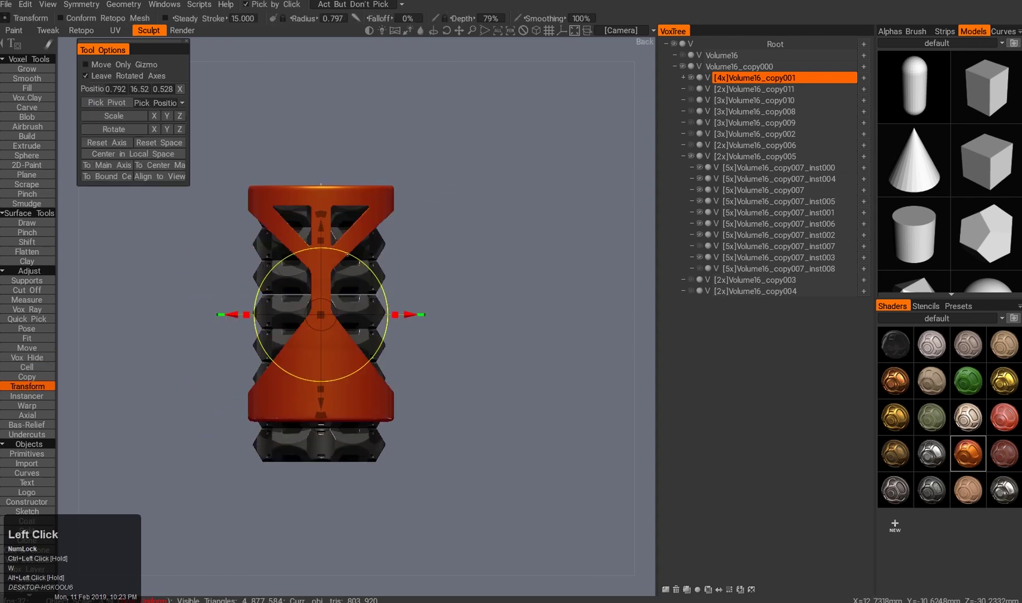
pyautogui.press('q')
# - Hide the flared sides of the lower section, leaving a straight narrow panel with angled shoulders
pyautogui.keyDown('alt'); pyautogui.moveTo(243, 384); pyautogui.dragTo(435, 368); pyautogui.keyUp('alt')
pyautogui.keyDown('ctrl'); pyautogui.click(320, 433); pyautogui.keyUp('ctrl')
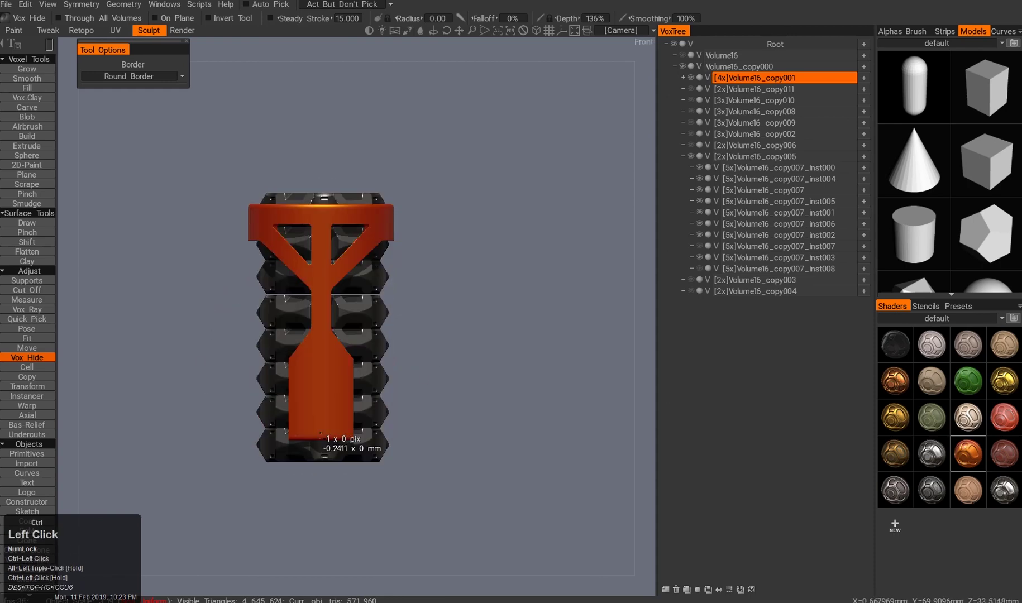
pyautogui.hotkey('ctrl', 'z')
pyautogui.keyDown('alt'); pyautogui.moveTo(290, 246); pyautogui.dragTo(255, 254); pyautogui.keyUp('alt')
pyautogui.moveTo(235, 313)
pyautogui.keyDown('alt'); pyautogui.mouseDown()
pyautogui.moveTo(392, 284)
pyautogui.moveTo(431, 369)
pyautogui.mouseUp(); pyautogui.keyUp('alt')
# - Try a circular Vox Hide hole about 19 mm across in the lower panel of the shell
pyautogui.press('e')
pyautogui.click(431, 369)
pyautogui.moveTo(299, 377); pyautogui.dragTo(340, 425)
pyautogui.keyDown('alt'); pyautogui.moveTo(353, 425); pyautogui.dragTo(312, 363, button='right'); pyautogui.keyUp('alt')
pyautogui.keyDown('alt'); pyautogui.moveTo(313, 363); pyautogui.dragTo(289, 357, button='middle'); pyautogui.keyUp('alt')
pyautogui.moveTo(289, 357); pyautogui.dragTo(297, 365)
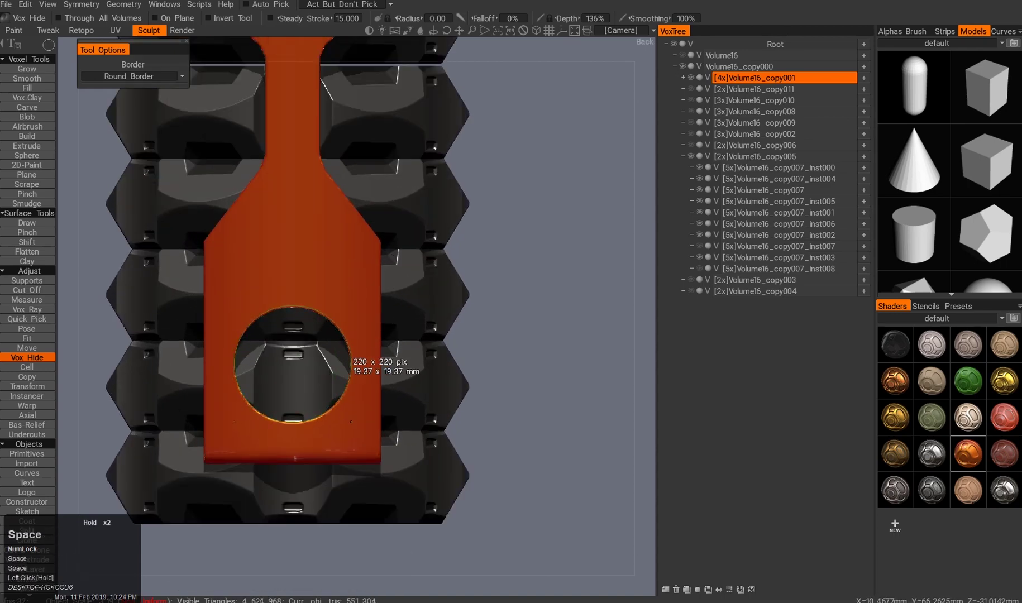
pyautogui.keyDown('shift'); pyautogui.moveTo(363, 267); pyautogui.dragTo(362, 267); pyautogui.keyUp('shift')
pyautogui.hotkey('ctrl', 'z')
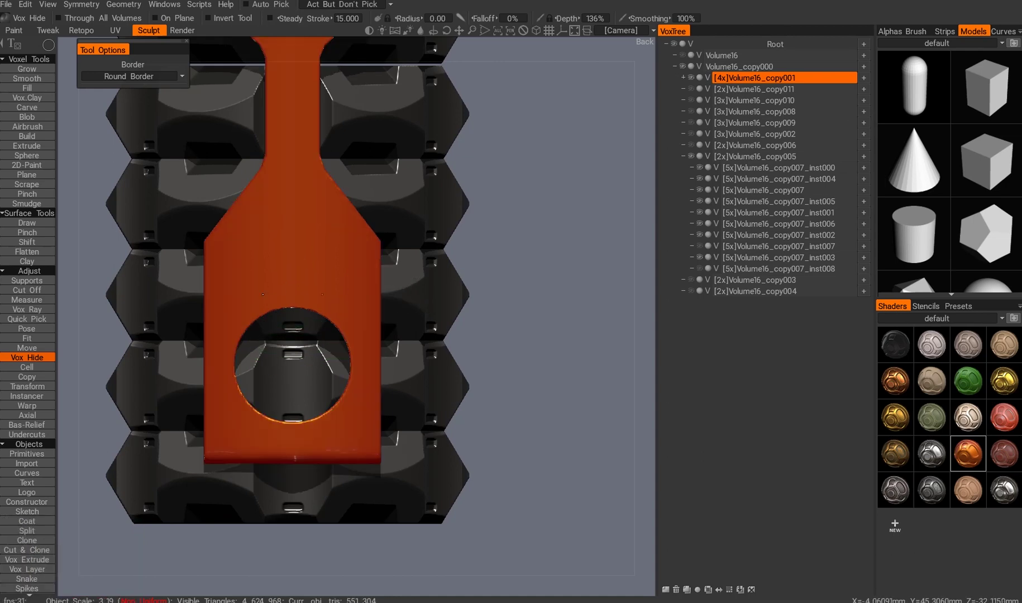
pyautogui.click(315, 349)
# - Try adding three horizontal bands around the stack at the height of the lower panel with Vox Hide
pyautogui.keyDown('alt'); pyautogui.moveTo(326, 401); pyautogui.dragTo(324, 323); pyautogui.keyUp('alt')
pyautogui.press('2')
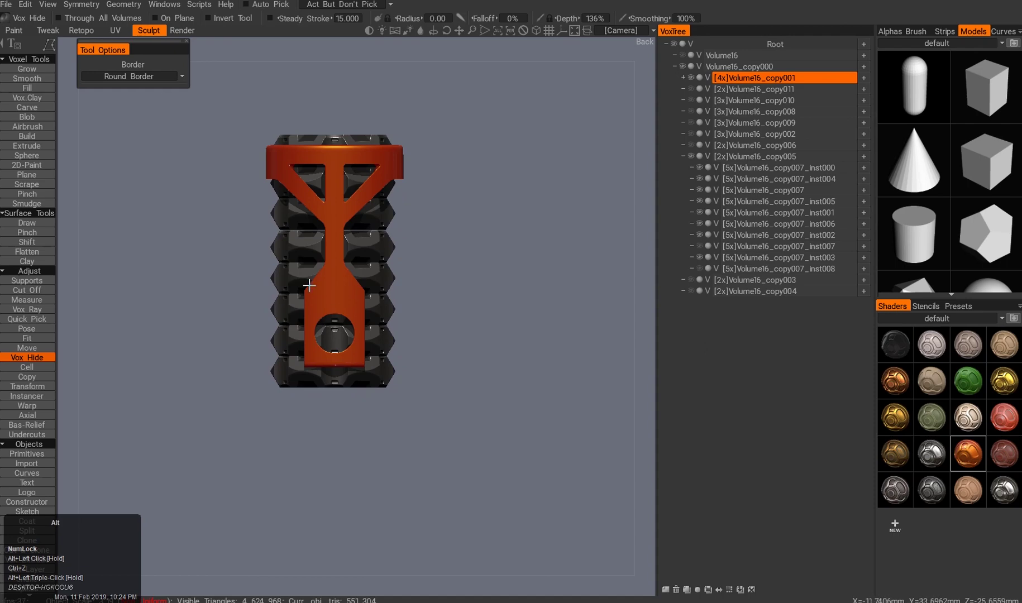
pyautogui.keyDown('alt'); pyautogui.moveTo(323, 324); pyautogui.dragTo(335, 290, button='right'); pyautogui.keyUp('alt')
pyautogui.keyDown('alt'); pyautogui.moveTo(282, 314); pyautogui.dragTo(273, 377); pyautogui.keyUp('alt')
pyautogui.keyDown('ctrl'); pyautogui.moveTo(193, 419); pyautogui.dragTo(454, 390); pyautogui.keyUp('ctrl')
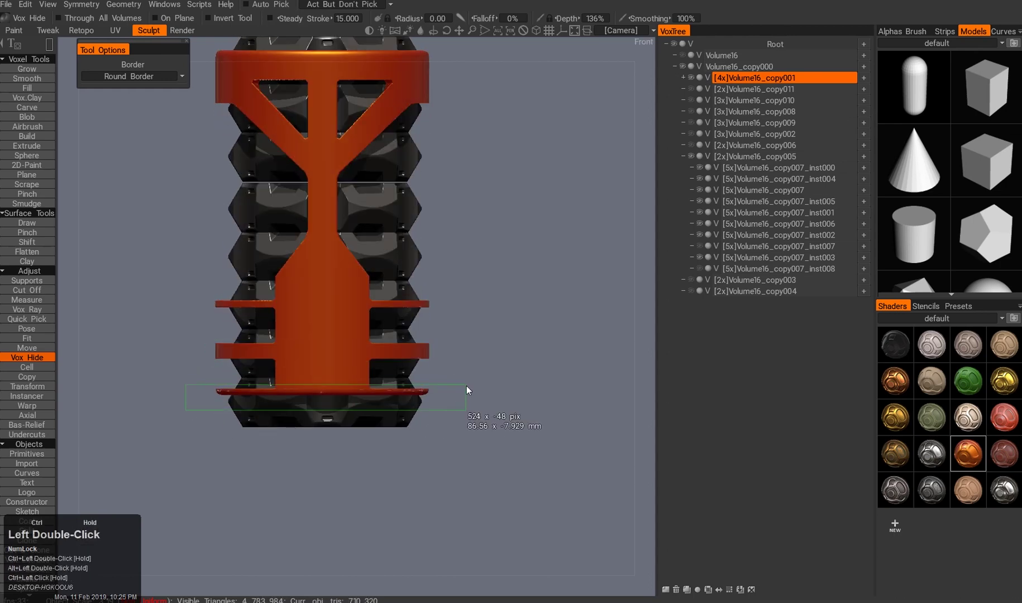
pyautogui.keyDown('ctrl'); pyautogui.moveTo(472, 320); pyautogui.dragTo(472, 319); pyautogui.keyUp('ctrl')
pyautogui.moveTo(471, 320); pyautogui.dragTo(315, 302, button='right')
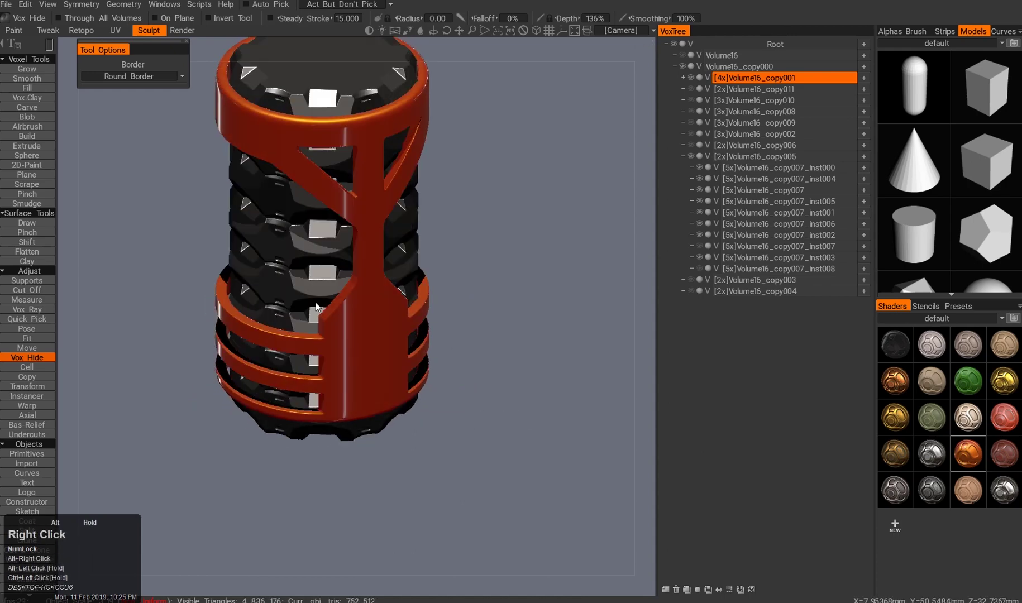
# - Examine the banded shell in a dark shader and compare it with the Volume16_copy006 shell
pyautogui.doubleClick(287, 264)
pyautogui.keyDown('alt'); pyautogui.moveTo(287, 263); pyautogui.dragTo(272, 337); pyautogui.keyUp('alt')
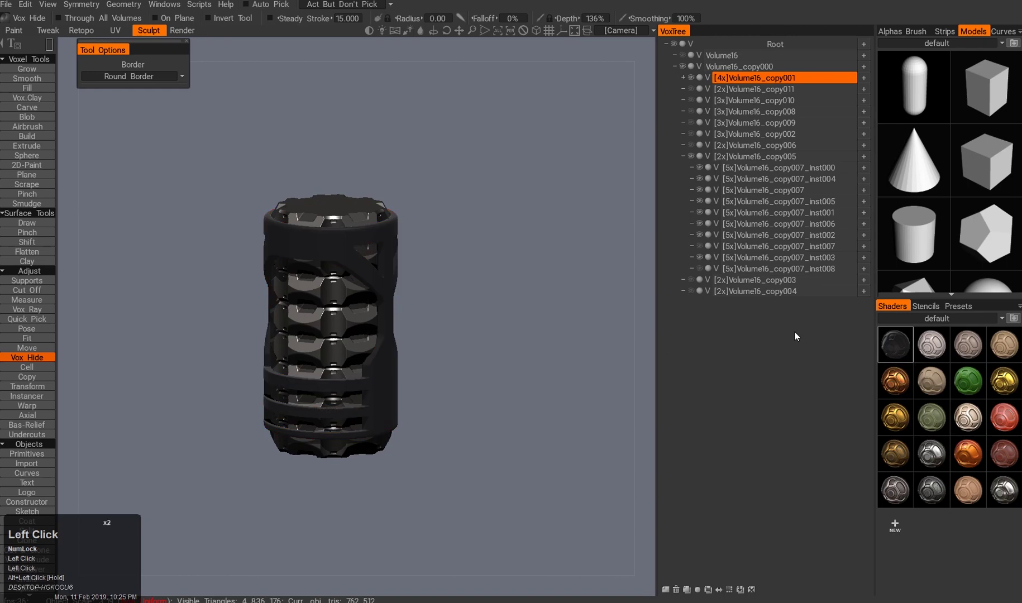
pyautogui.keyDown('alt'); pyautogui.moveTo(327, 329); pyautogui.dragTo(426, 324, button='right'); pyautogui.keyUp('alt')
pyautogui.doubleClick(691, 157)
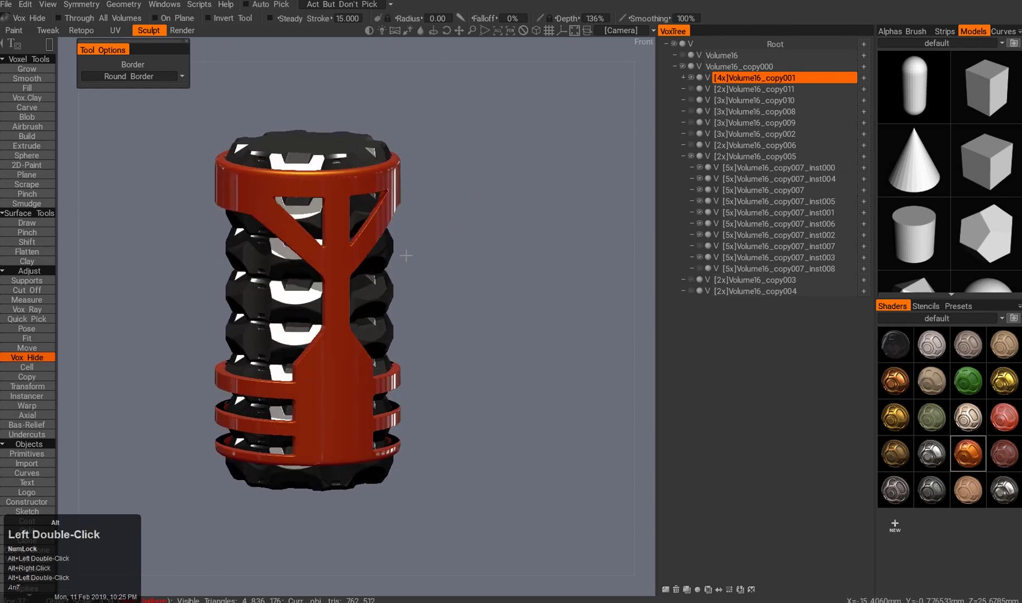
pyautogui.click(691, 145)
pyautogui.click(690, 157)
pyautogui.click(691, 147)
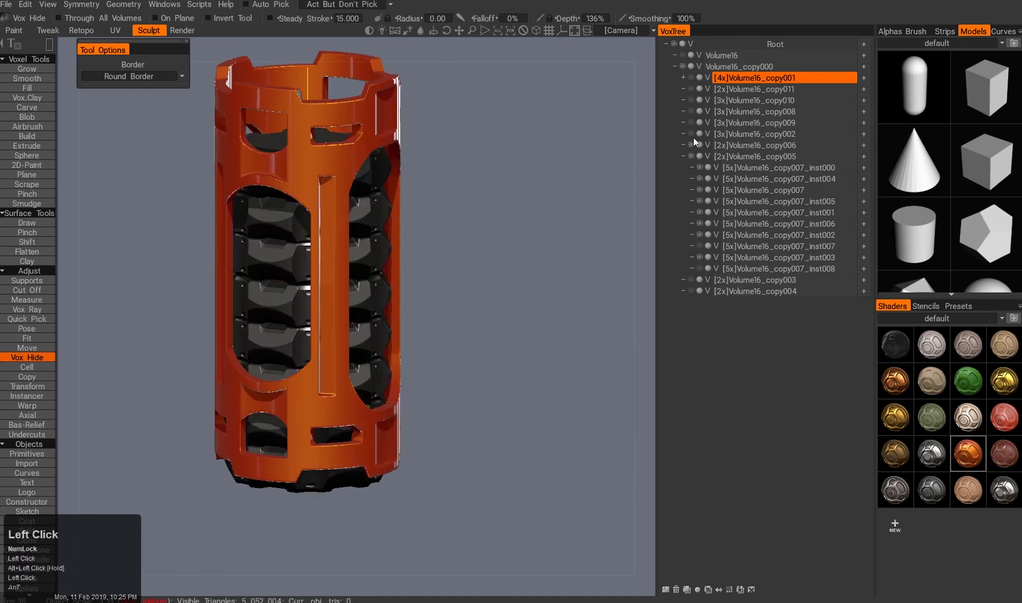
pyautogui.keyDown('alt'); pyautogui.doubleClick(407, 328); pyautogui.keyUp('alt')
pyautogui.keyDown('alt'); pyautogui.moveTo(407, 328); pyautogui.dragTo(391, 335); pyautogui.keyUp('alt')
# - Undo the horizontal bands around the lower panel
pyautogui.hotkey('ctrl', 'z')
pyautogui.hotkey('ctrl', 'z')
pyautogui.hotkey('ctrl', 'z')
pyautogui.hotkey('ctrl', 'z')
pyautogui.hotkey('ctrl', 'z')
pyautogui.hotkey('ctrl', 'z')
# - Try a thin crossbar and a bottom band spanning the side openings between the lower panels
pyautogui.keyDown('alt'); pyautogui.moveTo(391, 358); pyautogui.dragTo(313, 370); pyautogui.keyUp('alt')
pyautogui.press('2')
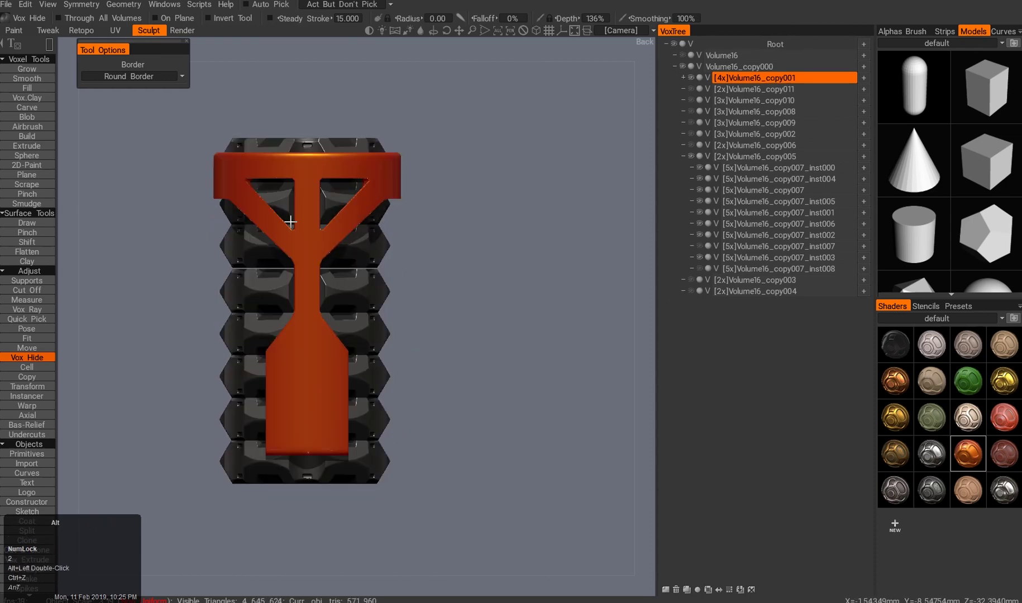
pyautogui.keyDown('ctrl'); pyautogui.moveTo(290, 221); pyautogui.dragTo(347, 191); pyautogui.keyUp('ctrl')
pyautogui.moveTo(262, 422); pyautogui.dragTo(263, 414)
pyautogui.press('2')
pyautogui.moveTo(371, 394); pyautogui.dragTo(357, 390)
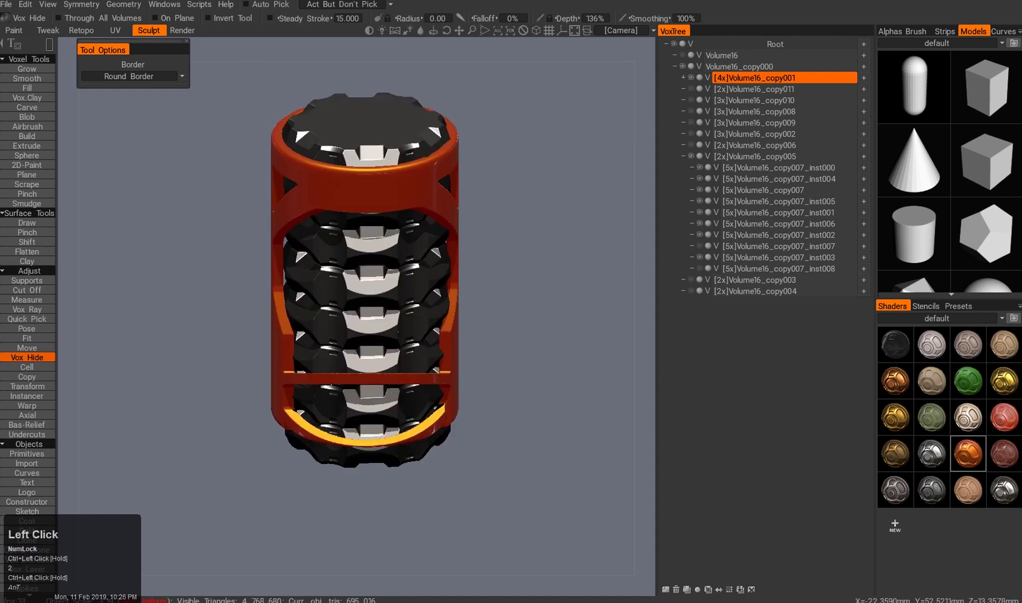
# - Clear the crossbar and bottom band, leaving tall arched openings on the sides of the shell
pyautogui.press('2')
pyautogui.doubleClick(287, 373)
pyautogui.keyDown('alt'); pyautogui.moveTo(287, 373); pyautogui.dragTo(156, 251); pyautogui.keyUp('alt')
pyautogui.middleClick(346, 359)
pyautogui.middleClick(335, 357)
pyautogui.keyDown('alt'); pyautogui.doubleClick(270, 258); pyautogui.keyUp('alt')
pyautogui.moveTo(270, 255); pyautogui.dragTo(187, 324)
# - Try shaving the outer face of the lower panels with an elliptical cut about 29 by 59 mm
pyautogui.press('space')
pyautogui.press('space')
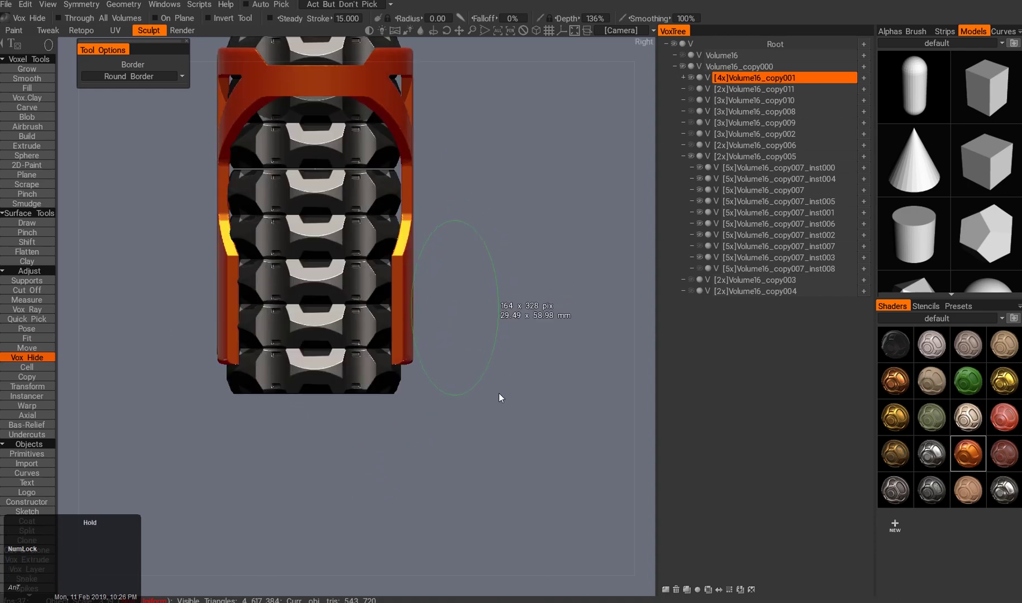
pyautogui.moveTo(500, 399); pyautogui.dragTo(392, 314)
pyautogui.keyDown('alt'); pyautogui.moveTo(392, 314); pyautogui.dragTo(265, 306, button='right'); pyautogui.keyUp('alt')
pyautogui.keyDown('alt'); pyautogui.moveTo(266, 306); pyautogui.dragTo(254, 355); pyautogui.keyUp('alt')
pyautogui.keyDown('alt'); pyautogui.moveTo(255, 355); pyautogui.dragTo(201, 327, button='middle'); pyautogui.keyUp('alt')
pyautogui.keyDown('alt'); pyautogui.moveTo(201, 326); pyautogui.dragTo(146, 298); pyautogui.keyUp('alt')
pyautogui.moveTo(146, 299); pyautogui.dragTo(184, 287, button='middle')
# - Cut a shallow straight recess into the outer face of the lower panels with rectangular Vox Hide
pyautogui.press('2')
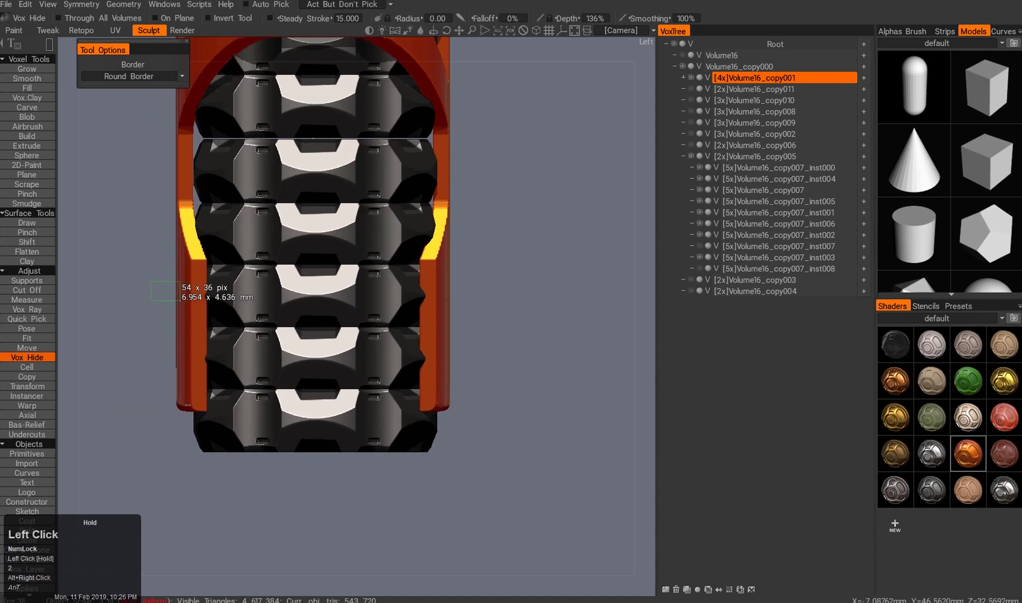
pyautogui.moveTo(176, 361); pyautogui.dragTo(250, 273)
pyautogui.hotkey('ctrl', 'z')
pyautogui.hotkey('ctrl', 'z')
pyautogui.keyDown('alt'); pyautogui.moveTo(248, 272); pyautogui.dragTo(178, 251, button='right'); pyautogui.keyUp('alt')
pyautogui.press('3')
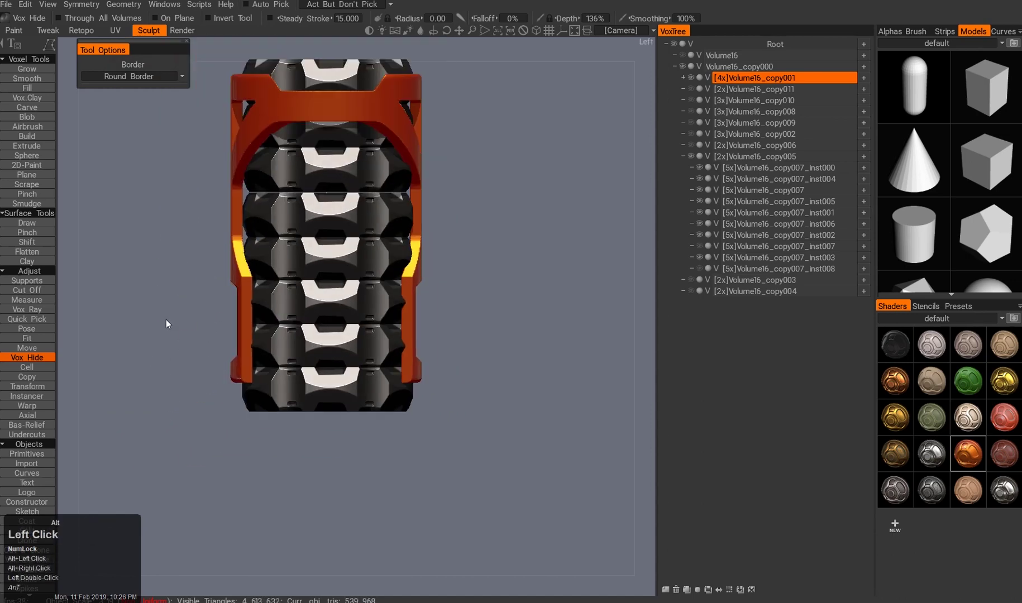
# - Cut a small rectangular recess into the middle of the collar band on both sides of the shell
pyautogui.keyDown('alt'); pyautogui.moveTo(166, 322); pyautogui.dragTo(234, 234); pyautogui.keyUp('alt')
pyautogui.press('2')
pyautogui.keyDown('ctrl'); pyautogui.moveTo(285, 416); pyautogui.dragTo(267, 329); pyautogui.keyUp('ctrl')
pyautogui.keyDown('alt'); pyautogui.moveTo(268, 335); pyautogui.dragTo(335, 422, button='right'); pyautogui.keyUp('alt')
pyautogui.keyDown('alt'); pyautogui.moveTo(335, 422); pyautogui.dragTo(268, 335); pyautogui.keyUp('alt')
pyautogui.keyDown('alt'); pyautogui.moveTo(151, 324); pyautogui.dragTo(205, 272); pyautogui.keyUp('alt')
pyautogui.keyDown('alt'); pyautogui.moveTo(205, 272); pyautogui.dragTo(225, 212, button='right'); pyautogui.keyUp('alt')
pyautogui.keyDown('alt'); pyautogui.moveTo(225, 213); pyautogui.dragTo(354, 483); pyautogui.keyUp('alt')
pyautogui.keyDown('alt'); pyautogui.moveTo(341, 218); pyautogui.dragTo(371, 289); pyautogui.keyUp('alt')
pyautogui.keyDown('alt'); pyautogui.moveTo(371, 289); pyautogui.dragTo(255, 304, button='right'); pyautogui.keyUp('alt')
pyautogui.keyDown('alt'); pyautogui.moveTo(255, 304); pyautogui.dragTo(252, 335); pyautogui.keyUp('alt')
pyautogui.keyDown('ctrl'); pyautogui.moveTo(318, 373); pyautogui.dragTo(314, 416); pyautogui.keyUp('ctrl')
pyautogui.keyDown('alt'); pyautogui.moveTo(314, 416); pyautogui.dragTo(368, 399); pyautogui.keyUp('alt')
# - Try adding a circular plate about 47 mm wide over the side openings between the lower panels
pyautogui.hotkey('ctrl', 'z')
pyautogui.press('e')
pyautogui.keyDown('alt'); pyautogui.moveTo(391, 357); pyautogui.dragTo(366, 386); pyautogui.keyUp('alt')
pyautogui.click(386, 325)
pyautogui.keyDown('alt'); pyautogui.moveTo(366, 385); pyautogui.dragTo(269, 279); pyautogui.keyUp('alt')
pyautogui.scroll(3, 269, 280)
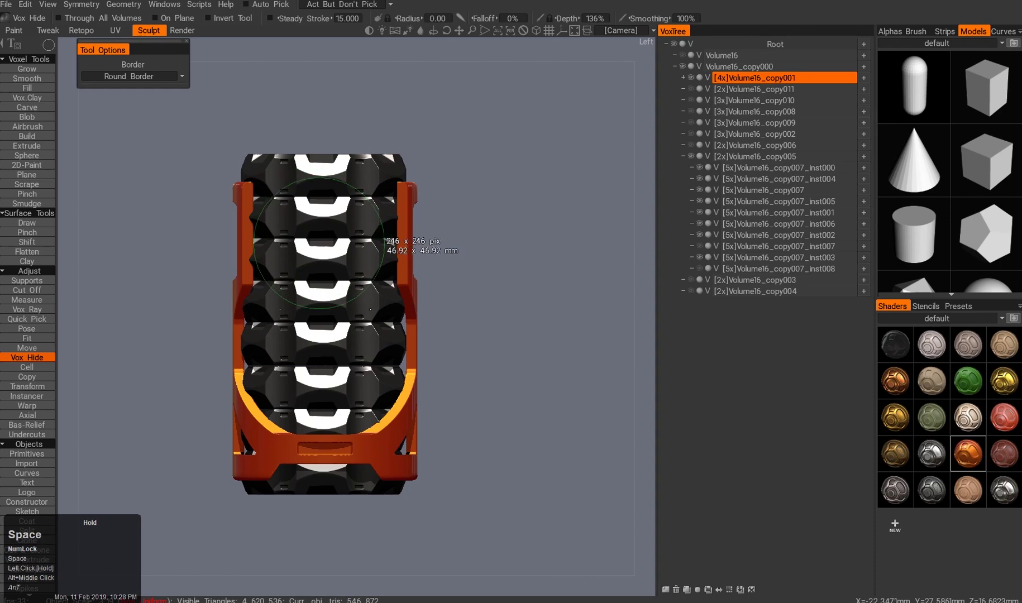
pyautogui.moveTo(389, 242)
pyautogui.keyDown('alt'); pyautogui.mouseDown()
pyautogui.moveTo(247, 367)
pyautogui.moveTo(413, 344)
pyautogui.mouseUp(); pyautogui.keyUp('alt')
pyautogui.hotkey('ctrl', 'z')
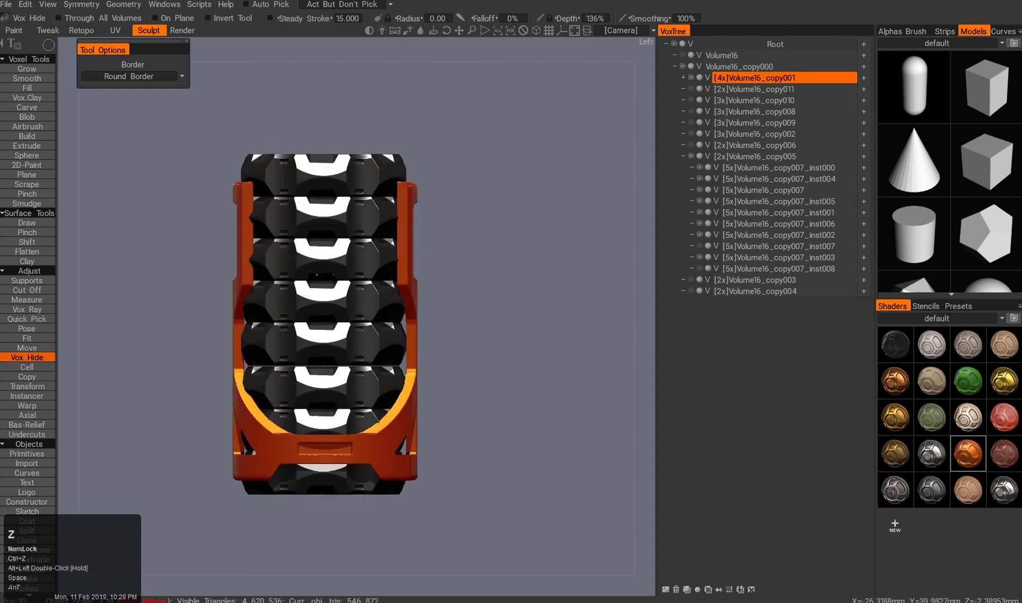
# - Try replacing the wide central panels with round plates on the sides of the shell
pyautogui.moveTo(325, 248)
pyautogui.keyDown('alt'); pyautogui.mouseDown()
pyautogui.moveTo(225, 318)
pyautogui.moveTo(300, 324)
pyautogui.mouseUp(); pyautogui.keyUp('alt')
pyautogui.press('2')
pyautogui.moveTo(280, 169); pyautogui.dragTo(369, 310)
pyautogui.press('3')
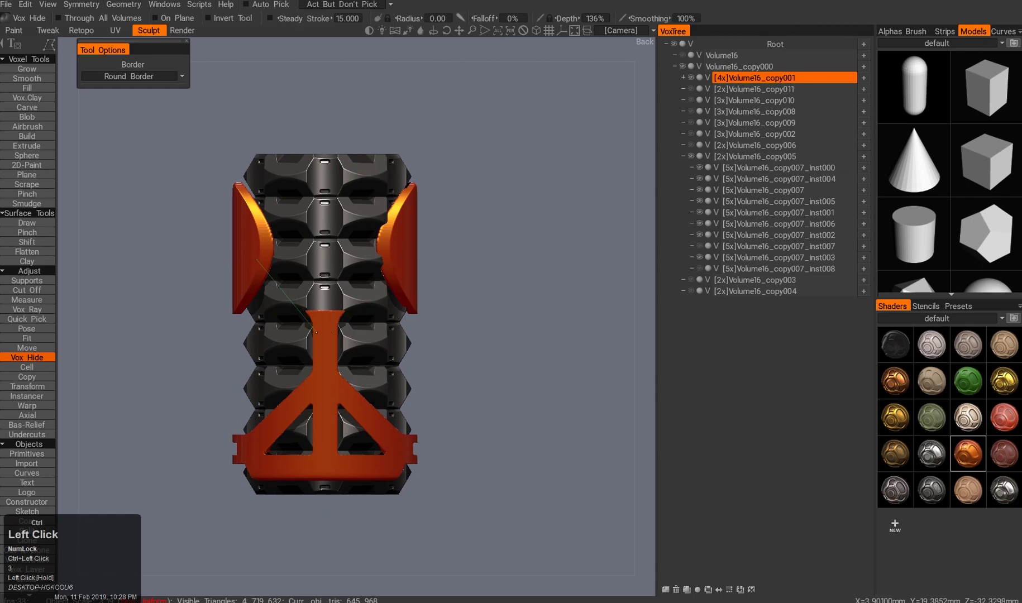
# - Try restoring diagonal arms that link the central stem to the round side plates in a Y shape
pyautogui.keyDown('ctrl'); pyautogui.click(256, 259); pyautogui.keyUp('ctrl')
pyautogui.keyDown('alt'); pyautogui.moveTo(256, 259); pyautogui.dragTo(313, 312); pyautogui.keyUp('alt')
pyautogui.keyDown('alt'); pyautogui.moveTo(312, 313); pyautogui.dragTo(268, 358, button='right'); pyautogui.keyUp('alt')
pyautogui.keyDown('alt'); pyautogui.moveTo(268, 358); pyautogui.dragTo(317, 154); pyautogui.keyUp('alt')
pyautogui.keyDown('alt'); pyautogui.moveTo(318, 155); pyautogui.dragTo(180, 284, button='right'); pyautogui.keyUp('alt')
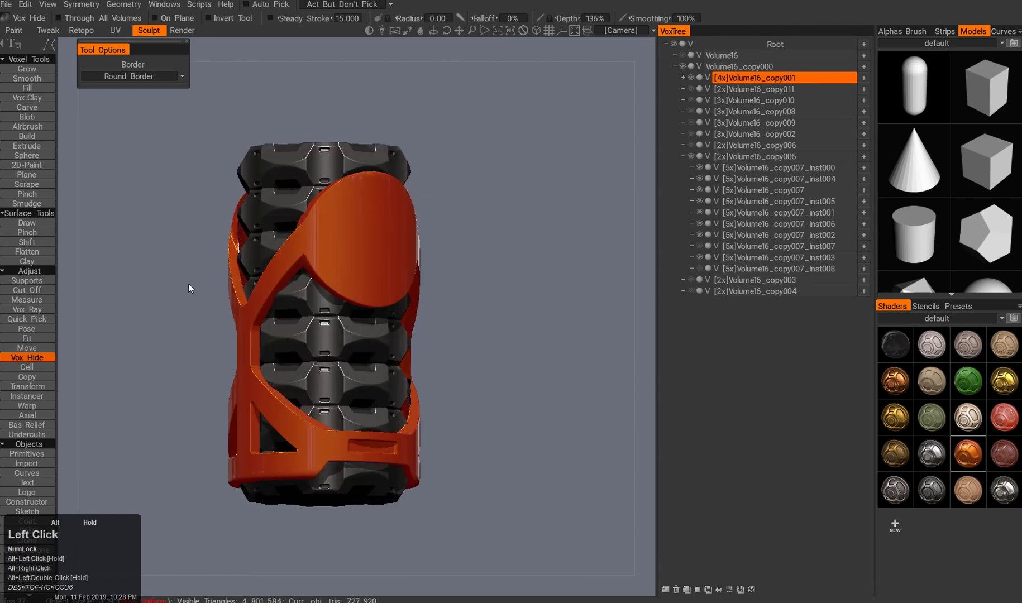
# - Try squaring the outer ends of the side plates and connecting them with horizontal bands
pyautogui.press('2')
pyautogui.keyDown('ctrl'); pyautogui.moveTo(393, 244); pyautogui.dragTo(393, 244); pyautogui.keyUp('ctrl')
pyautogui.keyDown('alt'); pyautogui.moveTo(393, 244); pyautogui.dragTo(203, 260); pyautogui.keyUp('alt')
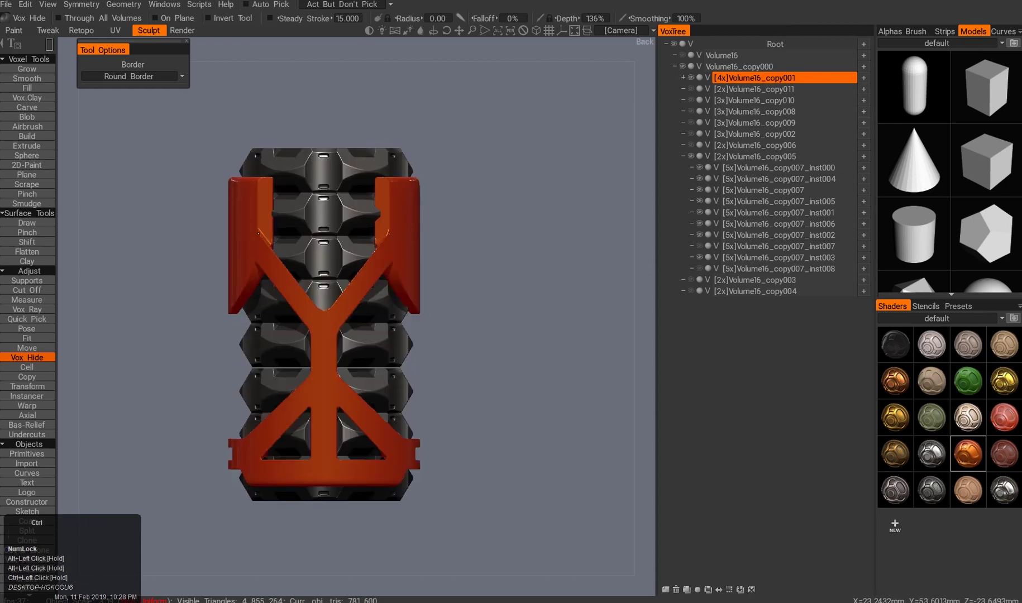
pyautogui.keyDown('alt'); pyautogui.moveTo(308, 272); pyautogui.dragTo(246, 206); pyautogui.keyUp('alt')
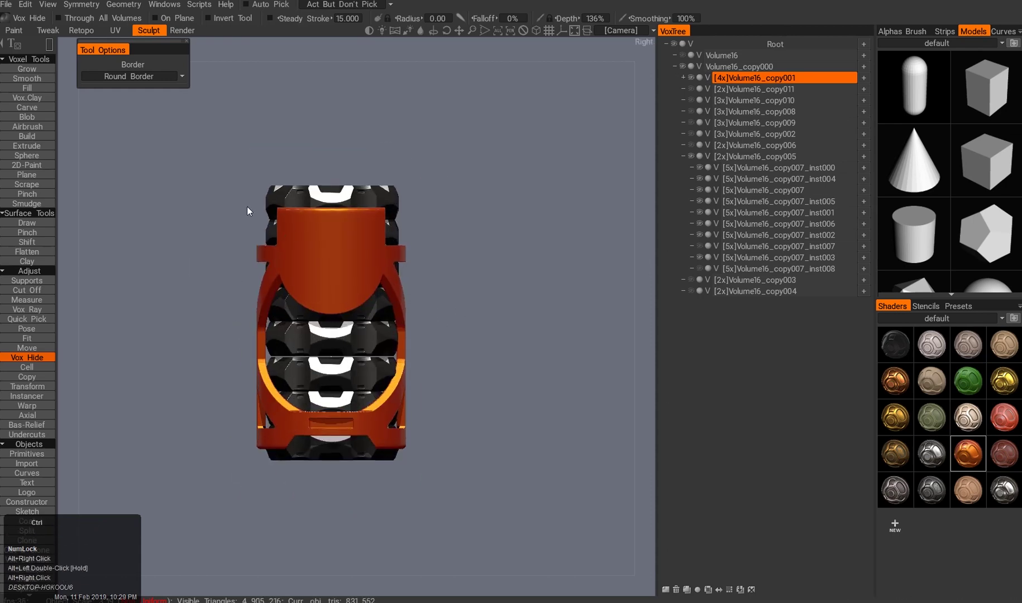
pyautogui.moveTo(363, 232)
pyautogui.keyDown('alt'); pyautogui.mouseDown()
pyautogui.moveTo(344, 392)
pyautogui.moveTo(192, 304)
pyautogui.mouseUp(); pyautogui.keyUp('alt')
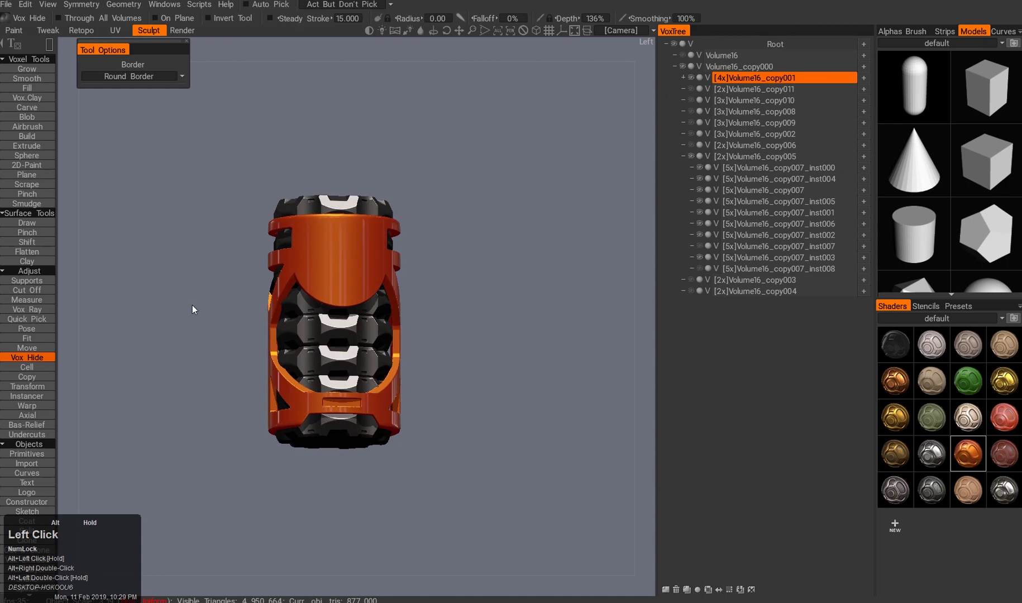
# - Try trimming the rounded inner ends of the side plates to a straight edge
pyautogui.press('e')
pyautogui.click(472, 296)
pyautogui.moveTo(472, 296)
pyautogui.keyDown('alt'); pyautogui.mouseDown()
pyautogui.moveTo(352, 262)
pyautogui.moveTo(204, 289)
pyautogui.moveTo(477, 313)
pyautogui.mouseUp(); pyautogui.keyUp('alt')
pyautogui.press('space')
pyautogui.keyDown('alt'); pyautogui.moveTo(333, 256); pyautogui.dragTo(261, 298); pyautogui.keyUp('alt')
pyautogui.rightClick(340, 378)
pyautogui.keyDown('alt'); pyautogui.moveTo(261, 298); pyautogui.dragTo(262, 268, button='right'); pyautogui.keyUp('alt')
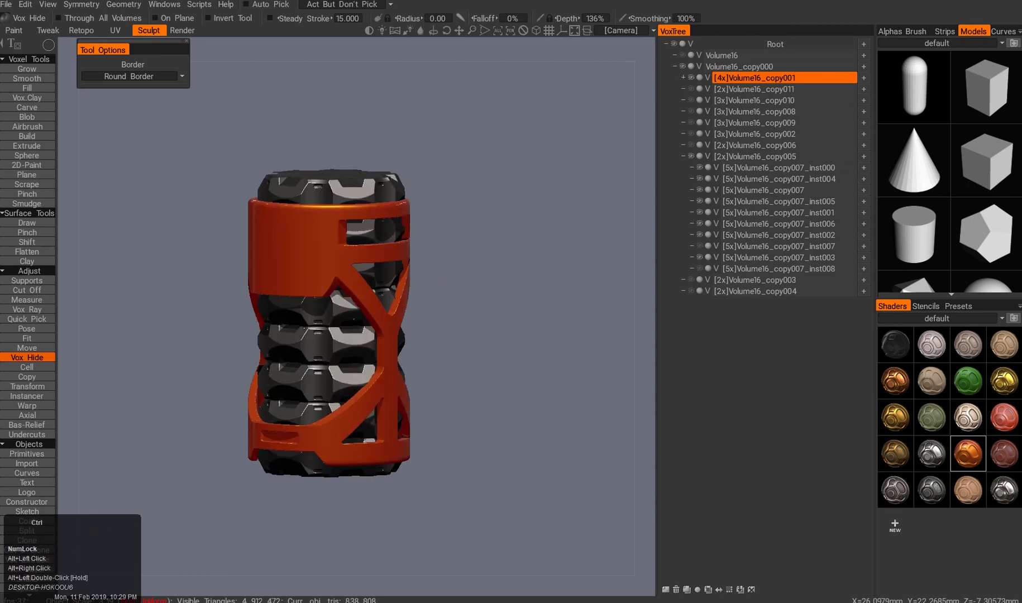
# - Try another reshaping of the side plates, and undo back to the shell with the wide central panels
pyautogui.keyDown('alt'); pyautogui.moveTo(309, 261); pyautogui.dragTo(258, 372); pyautogui.keyUp('alt')
pyautogui.keyDown('ctrl'); pyautogui.moveTo(379, 402); pyautogui.dragTo(369, 391); pyautogui.keyUp('ctrl')
pyautogui.keyDown('alt'); pyautogui.moveTo(369, 391); pyautogui.dragTo(334, 403); pyautogui.keyUp('alt')
pyautogui.moveTo(292, 371); pyautogui.dragTo(238, 330)
pyautogui.keyDown('alt'); pyautogui.middleClick(238, 326); pyautogui.keyUp('alt')
pyautogui.hotkey('ctrl', 'z')
pyautogui.hotkey('ctrl', 'z')
# - Restore a solid band across the lower end of the side openings between the central panels
pyautogui.keyDown('ctrl'); pyautogui.moveTo(405, 365); pyautogui.dragTo(405, 366); pyautogui.keyUp('ctrl')
pyautogui.keyDown('alt'); pyautogui.moveTo(405, 366); pyautogui.dragTo(224, 418); pyautogui.keyUp('alt')
pyautogui.keyDown('alt'); pyautogui.moveTo(223, 419); pyautogui.dragTo(229, 397, button='right'); pyautogui.keyUp('alt')
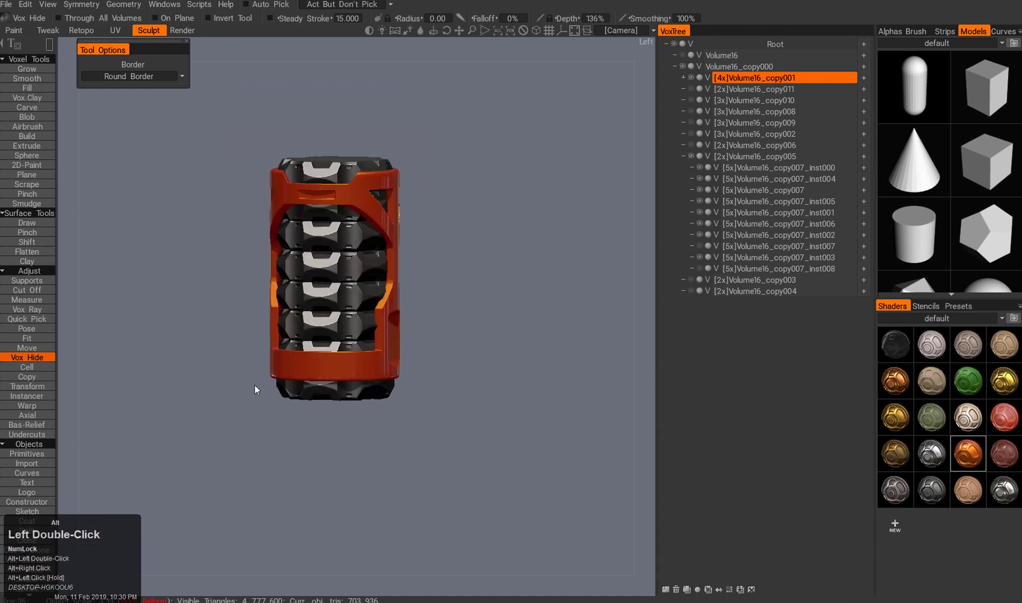
pyautogui.keyDown('alt'); pyautogui.middleClick(198, 319); pyautogui.keyUp('alt')
pyautogui.hotkey('ctrl', 'z')
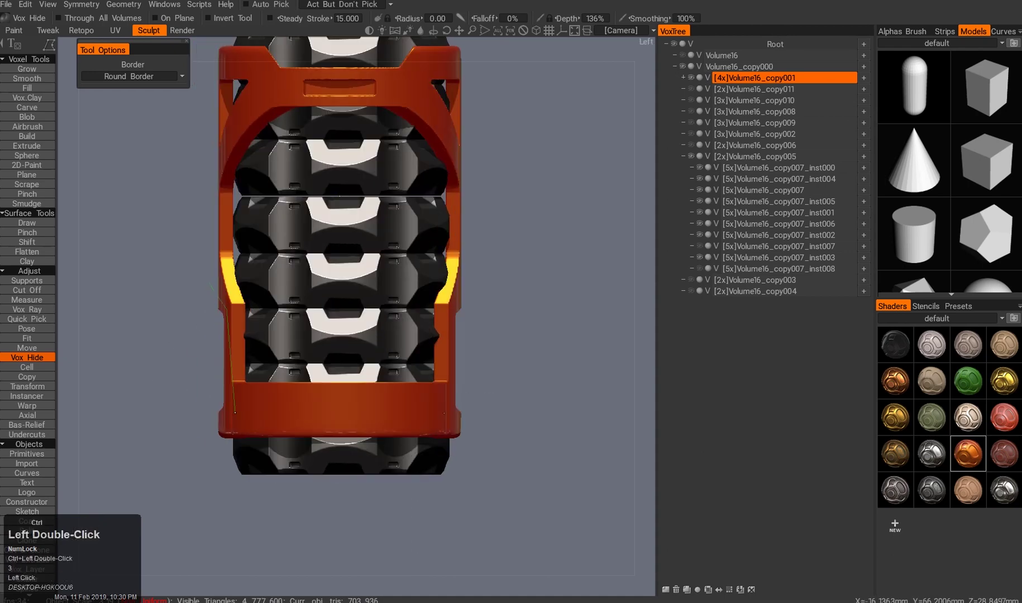
# - Fill the small recess in the upper collar by restoring a rectangle about 6.8 by 4 mm
pyautogui.moveTo(205, 310); pyautogui.dragTo(179, 306)
pyautogui.keyDown('alt'); pyautogui.middleClick(181, 223); pyautogui.keyUp('alt')
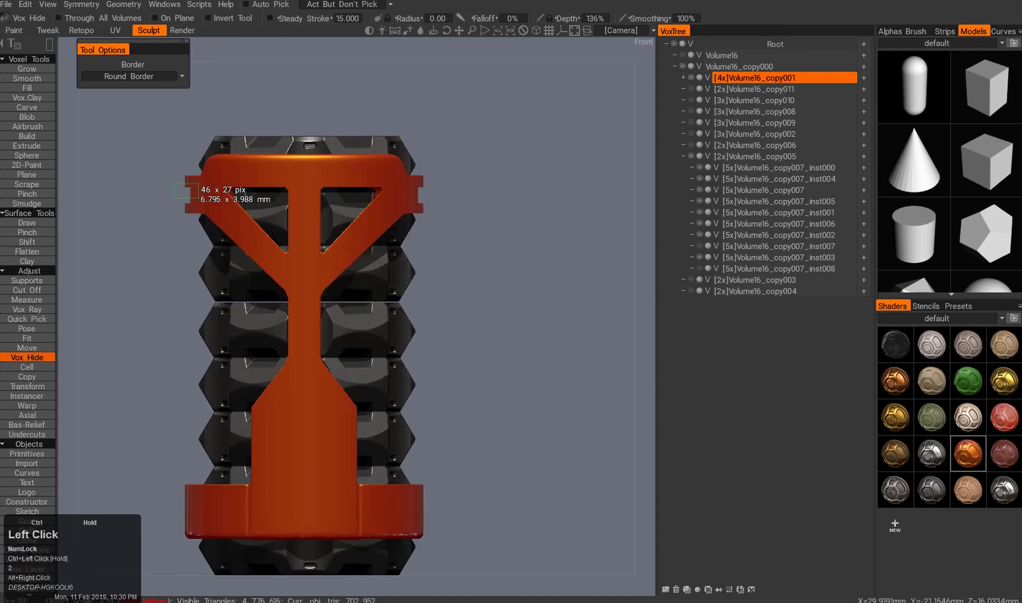
pyautogui.click(186, 134)
pyautogui.press('3')
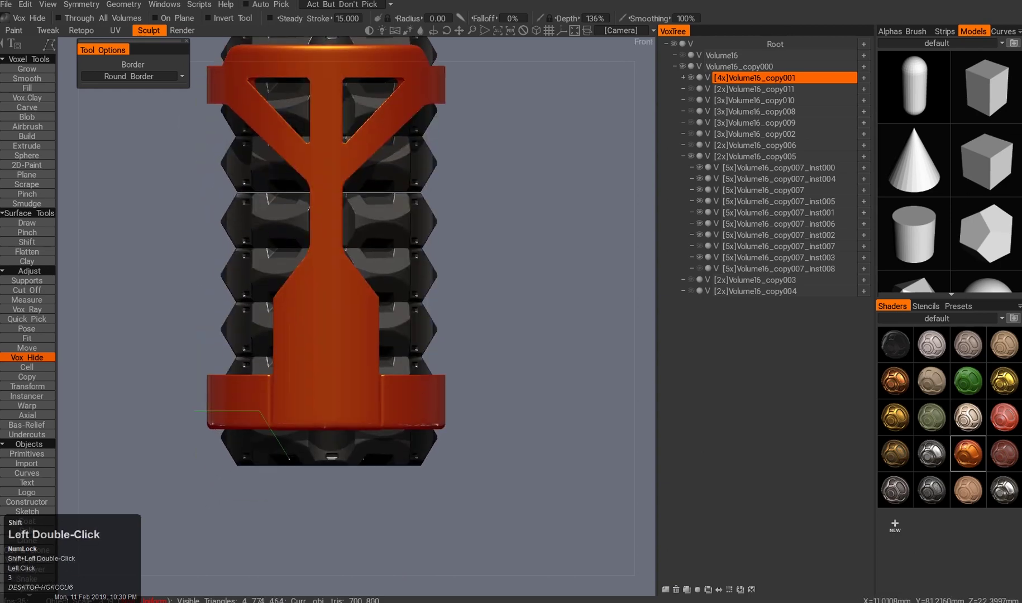
# - Trim the underside of the bottom band with an angled cut, leaving the central panels projecting below a thinner band
pyautogui.keyDown('alt'); pyautogui.moveTo(255, 414); pyautogui.dragTo(196, 393, button='right'); pyautogui.keyUp('alt')
pyautogui.moveTo(196, 394); pyautogui.dragTo(185, 313)
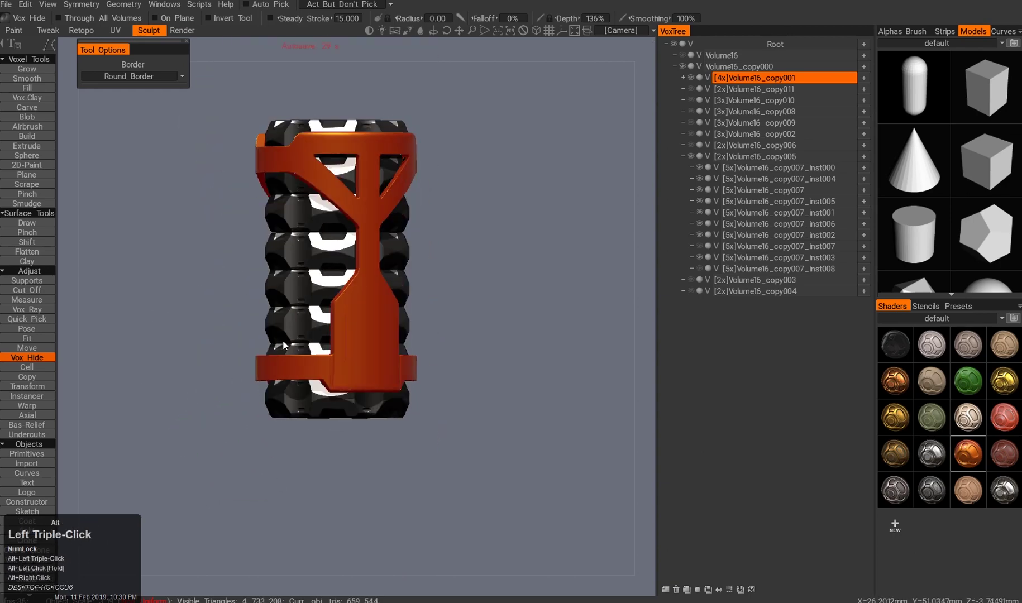
pyautogui.keyDown('alt'); pyautogui.moveTo(185, 313); pyautogui.dragTo(286, 309, button='right'); pyautogui.keyUp('alt')
pyautogui.moveTo(287, 309); pyautogui.dragTo(315, 174, button='middle')
pyautogui.moveTo(314, 174); pyautogui.dragTo(443, 218)
# - Try restoring an angled lip along the middle of the bottom band
pyautogui.moveTo(444, 218); pyautogui.dragTo(391, 251, button='right')
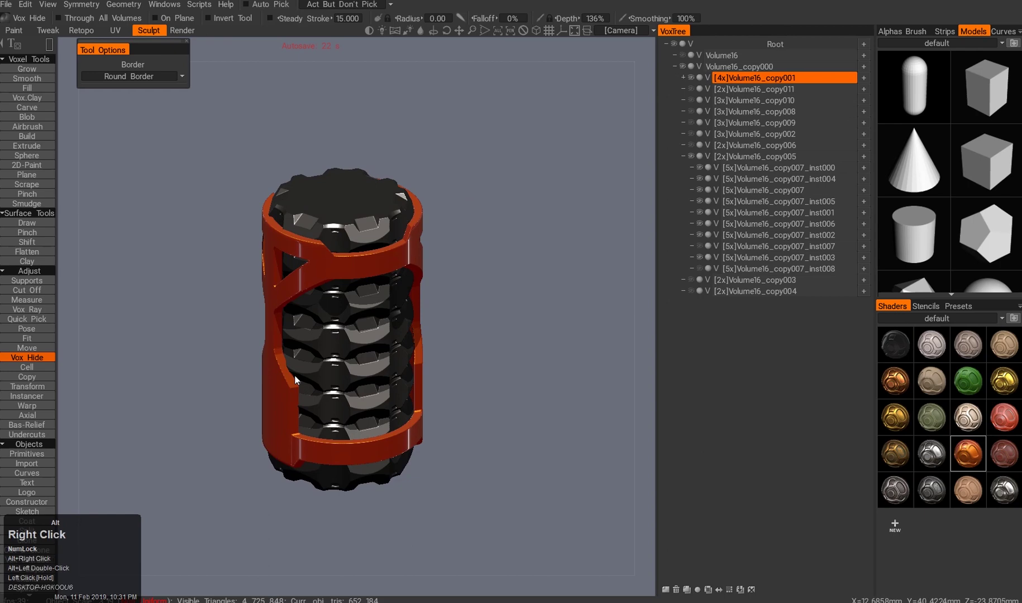
pyautogui.moveTo(390, 252); pyautogui.dragTo(363, 251, button='middle')
pyautogui.moveTo(363, 251); pyautogui.dragTo(235, 372)
pyautogui.press('3')
pyautogui.keyDown('alt'); pyautogui.moveTo(234, 372); pyautogui.dragTo(398, 380, button='right'); pyautogui.keyUp('alt')
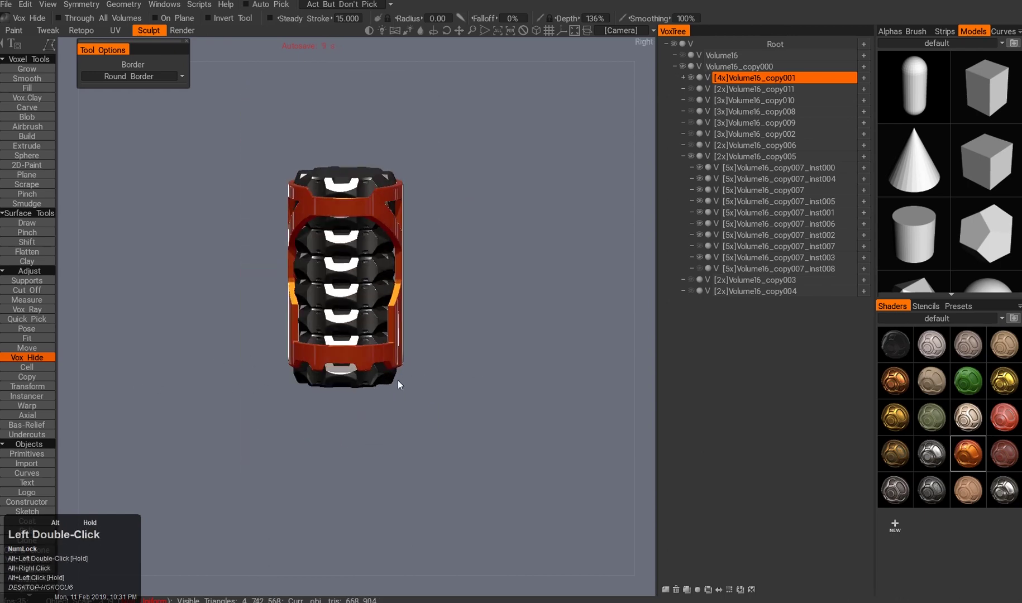
pyautogui.hotkey('ctrl', 'z')
# - Restore a trapezoidal lip below the middle of the bottom band and trim it level with the central panels
pyautogui.moveTo(302, 388)
pyautogui.keyDown('alt'); pyautogui.mouseDown()
pyautogui.moveTo(288, 406)
pyautogui.moveTo(343, 369)
pyautogui.moveTo(234, 403)
pyautogui.moveTo(288, 400)
pyautogui.mouseUp(); pyautogui.keyUp('alt')
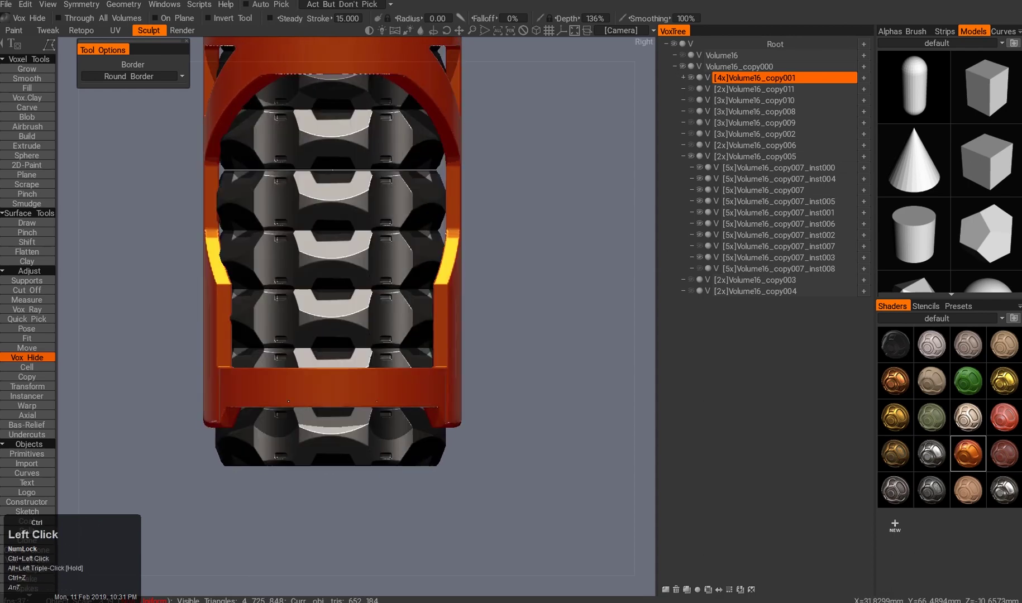
pyautogui.keyDown('alt'); pyautogui.moveTo(296, 391); pyautogui.dragTo(286, 367, button='right'); pyautogui.keyUp('alt')
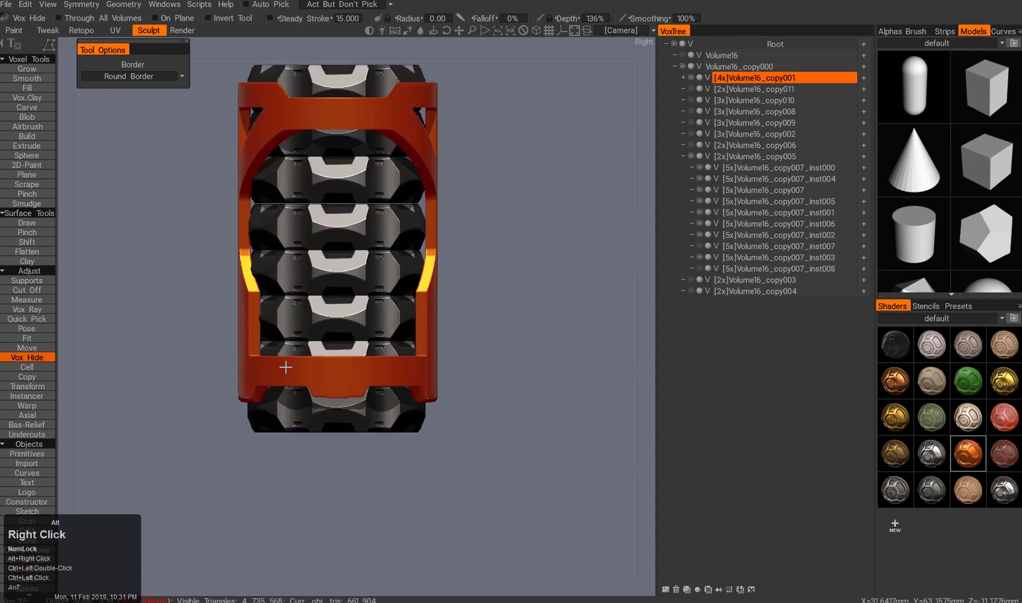
pyautogui.moveTo(219, 446); pyautogui.dragTo(469, 403)
pyautogui.moveTo(359, 340)
pyautogui.keyDown('alt'); pyautogui.mouseDown()
pyautogui.moveTo(279, 339)
pyautogui.moveTo(353, 338)
pyautogui.mouseUp(); pyautogui.keyUp('alt')
pyautogui.keyDown('alt'); pyautogui.moveTo(353, 339); pyautogui.dragTo(385, 335, button='right'); pyautogui.keyUp('alt')
pyautogui.keyDown('alt'); pyautogui.moveTo(386, 335); pyautogui.dragTo(320, 342); pyautogui.keyUp('alt')
pyautogui.keyDown('alt'); pyautogui.moveTo(319, 342); pyautogui.dragTo(313, 330, button='right'); pyautogui.keyUp('alt')
pyautogui.keyDown('alt'); pyautogui.moveTo(313, 330); pyautogui.dragTo(251, 323); pyautogui.keyUp('alt')
pyautogui.keyDown('alt'); pyautogui.moveTo(251, 323); pyautogui.dragTo(290, 321, button='right'); pyautogui.keyUp('alt')
pyautogui.keyDown('alt'); pyautogui.moveTo(291, 321); pyautogui.dragTo(195, 341); pyautogui.keyUp('alt')
# - Restore angled wings on both sides of the lower central panel and cut a small triangular window into each
pyautogui.hotkey('ctrl', 'z')
pyautogui.press('3')
pyautogui.keyDown('alt'); pyautogui.moveTo(262, 342); pyautogui.dragTo(302, 322); pyautogui.keyUp('alt')
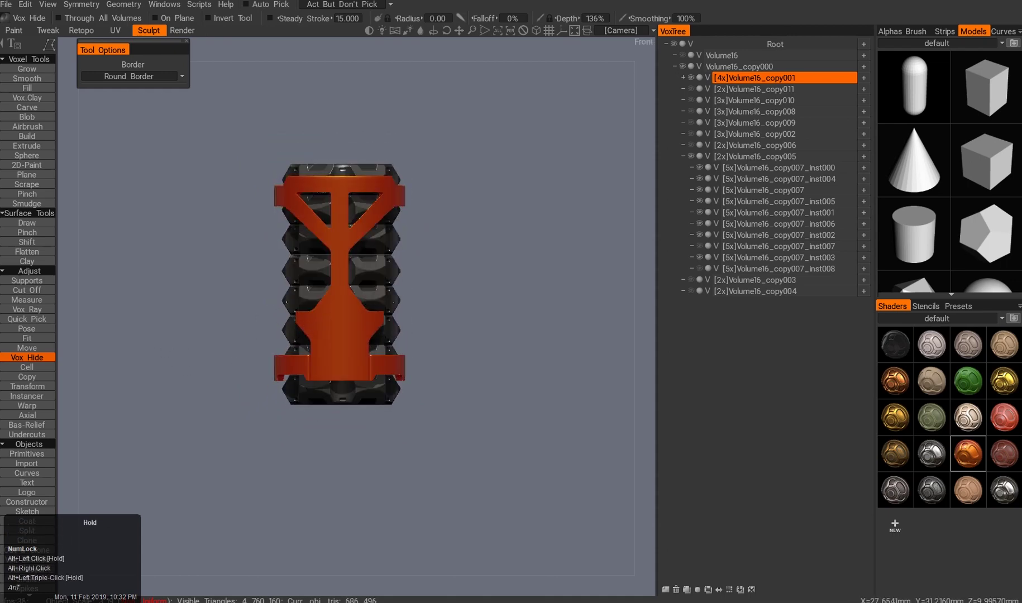
pyautogui.keyDown('alt'); pyautogui.moveTo(301, 322); pyautogui.dragTo(290, 296, button='right'); pyautogui.keyUp('alt')
pyautogui.keyDown('alt'); pyautogui.moveTo(290, 296); pyautogui.dragTo(315, 336, button='middle'); pyautogui.keyUp('alt')
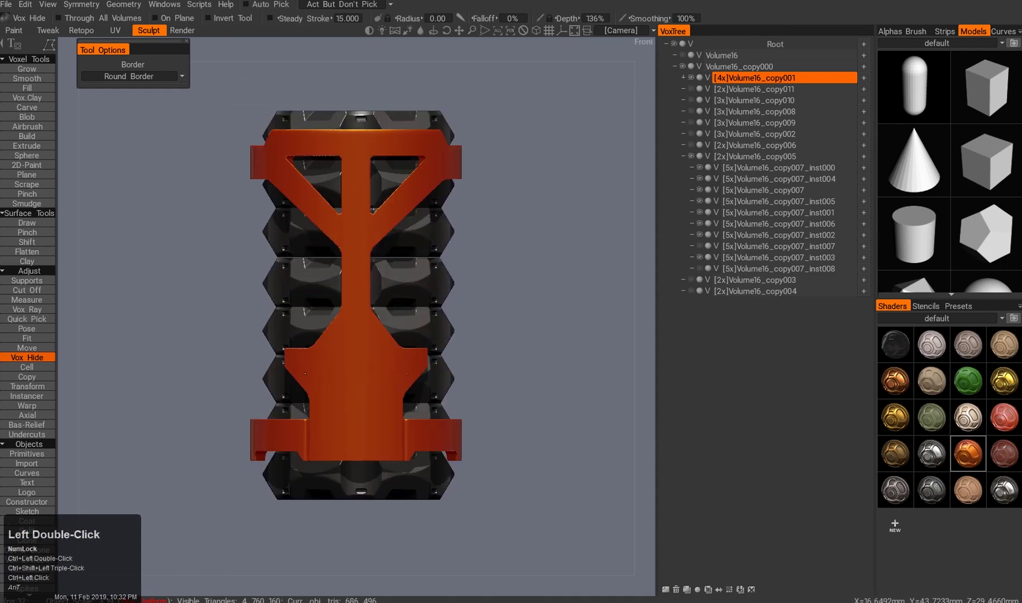
pyautogui.keyDown('alt'); pyautogui.moveTo(309, 378); pyautogui.dragTo(324, 329); pyautogui.keyUp('alt')
pyautogui.press('2')
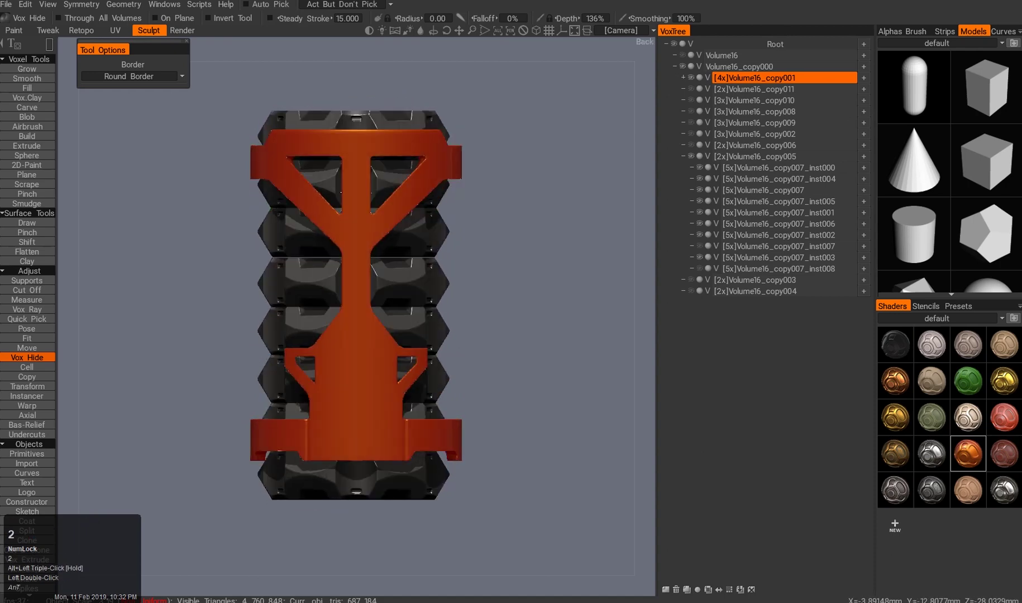
# - Reshape the triangular windows below the upper collar into narrow diagonal slots
pyautogui.keyDown('alt'); pyautogui.moveTo(304, 149); pyautogui.dragTo(268, 280, button='right'); pyautogui.keyUp('alt')
pyautogui.moveTo(268, 279)
pyautogui.keyDown('alt'); pyautogui.mouseDown()
pyautogui.moveTo(180, 288)
pyautogui.moveTo(268, 287)
pyautogui.mouseUp(); pyautogui.keyUp('alt')
pyautogui.keyDown('alt'); pyautogui.moveTo(268, 287); pyautogui.dragTo(321, 249, button='right'); pyautogui.keyUp('alt')
pyautogui.keyDown('alt'); pyautogui.moveTo(322, 249); pyautogui.dragTo(304, 260, button='middle'); pyautogui.keyUp('alt')
pyautogui.keyDown('alt'); pyautogui.moveTo(303, 260); pyautogui.dragTo(212, 305); pyautogui.keyUp('alt')
pyautogui.keyDown('alt'); pyautogui.moveTo(212, 304); pyautogui.dragTo(207, 290, button='right'); pyautogui.keyUp('alt')
pyautogui.keyDown('alt'); pyautogui.moveTo(208, 291); pyautogui.dragTo(238, 292); pyautogui.keyUp('alt')
pyautogui.press('1')
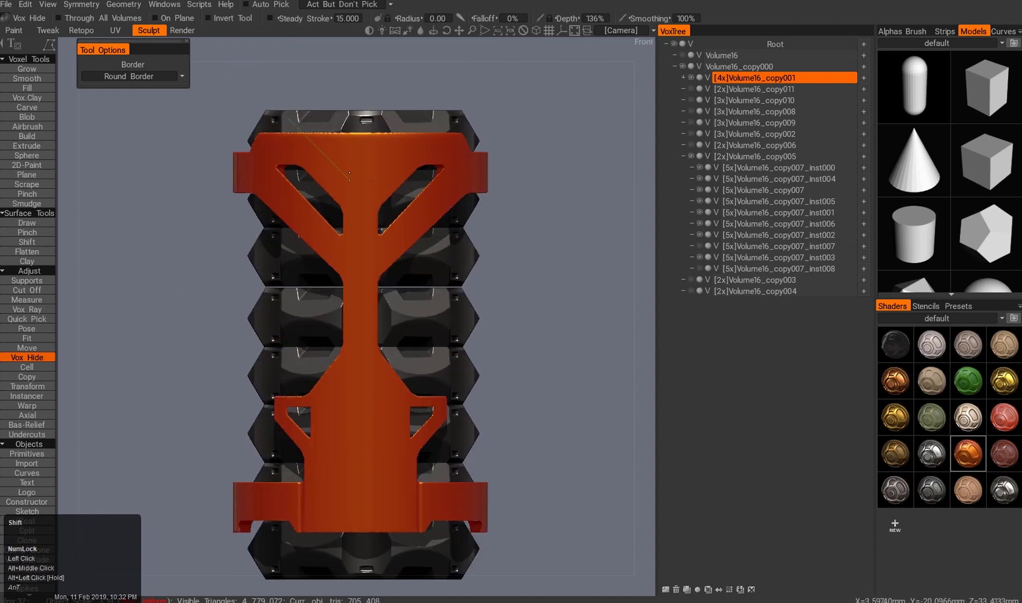
# - Try a diagonal cut into the top centre of the upper collar
pyautogui.keyDown('shift'); pyautogui.click(371, 188); pyautogui.keyUp('shift')
pyautogui.keyDown('alt'); pyautogui.moveTo(371, 140); pyautogui.dragTo(335, 184, button='right'); pyautogui.keyUp('alt')
pyautogui.keyDown('alt'); pyautogui.moveTo(335, 185); pyautogui.dragTo(291, 195); pyautogui.keyUp('alt')
pyautogui.press('2')
pyautogui.hotkey('ctrl', 'z')
# - Cut a V-shaped notch into the top centre of the collar so the slotted arms form a Y
pyautogui.keyDown('alt'); pyautogui.moveTo(290, 140); pyautogui.dragTo(337, 212, button='middle'); pyautogui.keyUp('alt')
pyautogui.click(322, 146)
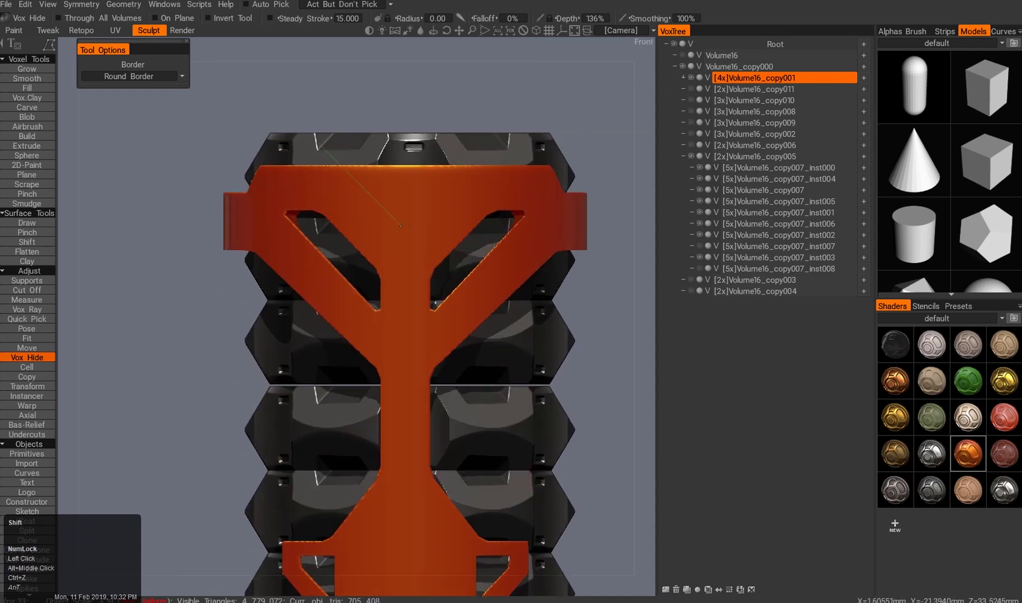
pyautogui.keyDown('shift'); pyautogui.click(411, 247); pyautogui.keyUp('shift')
pyautogui.click(406, 146)
pyautogui.keyDown('alt'); pyautogui.moveTo(346, 147); pyautogui.dragTo(296, 184, button='right'); pyautogui.keyUp('alt')
pyautogui.moveTo(295, 184)
pyautogui.keyDown('alt'); pyautogui.mouseDown()
pyautogui.moveTo(223, 279)
pyautogui.moveTo(272, 302)
pyautogui.mouseUp(); pyautogui.keyUp('alt')
pyautogui.keyDown('alt'); pyautogui.moveTo(272, 303); pyautogui.dragTo(257, 284, button='middle'); pyautogui.keyUp('alt')
pyautogui.keyDown('alt'); pyautogui.moveTo(257, 284); pyautogui.dragTo(223, 307); pyautogui.keyUp('alt')
pyautogui.moveTo(223, 307)
pyautogui.keyDown('alt'); pyautogui.mouseDown(button='right')
pyautogui.moveTo(251, 329)
pyautogui.moveTo(240, 301)
pyautogui.mouseUp(button='right'); pyautogui.keyUp('alt')
pyautogui.keyDown('alt'); pyautogui.moveTo(240, 302); pyautogui.dragTo(266, 298); pyautogui.keyUp('alt')
# - Duplicate the shell with the original hidden and cut off the copy's lower half, leaving the upper Y
pyautogui.click(691, 78)
pyautogui.hotkey('shift', 'd')
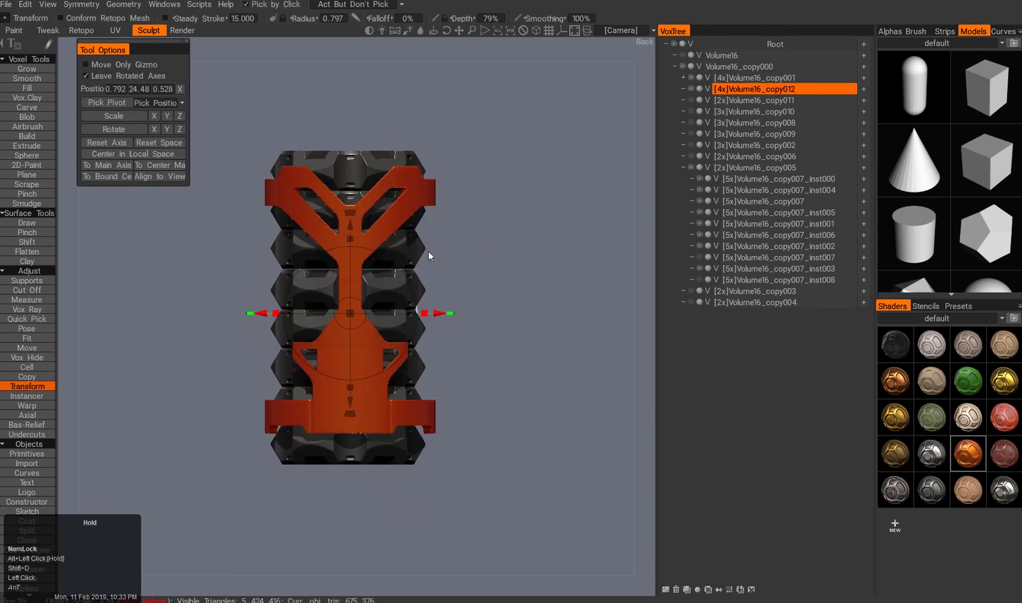
pyautogui.click(206, 280)
pyautogui.keyDown('alt'); pyautogui.moveTo(207, 281); pyautogui.dragTo(419, 219, button='middle'); pyautogui.keyUp('alt')
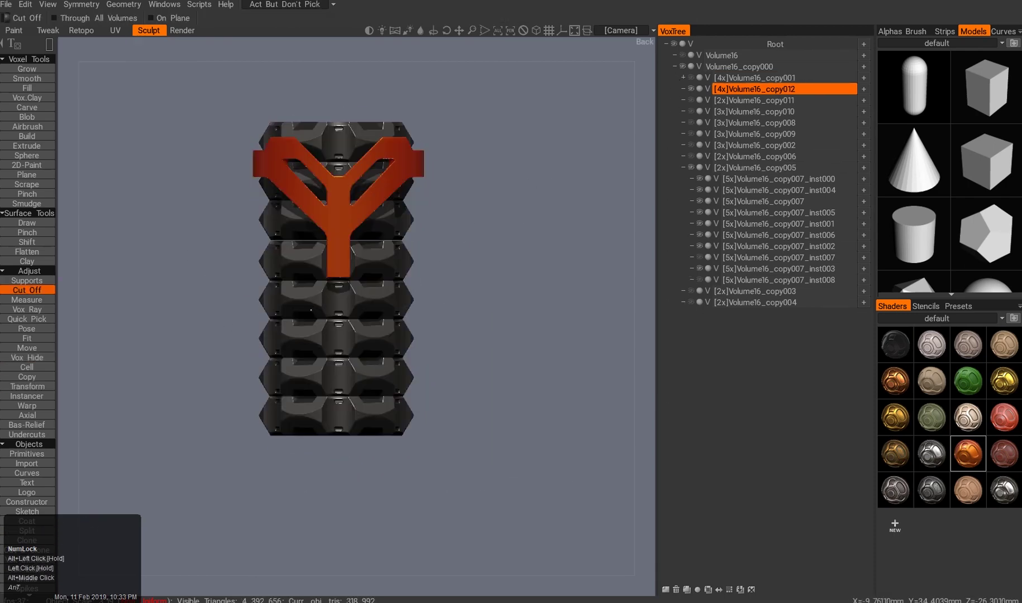
# - Duplicate the Y-shaped half, flip the copy vertically and align both halves into a symmetrical shell
pyautogui.click(692, 90)
pyautogui.click(691, 90)
pyautogui.hotkey('shift', 'd')
pyautogui.press('w')
pyautogui.keyDown('ctrl'); pyautogui.moveTo(336, 186); pyautogui.dragTo(405, 278); pyautogui.keyUp('ctrl')
pyautogui.moveTo(337, 196); pyautogui.dragTo(338, 212)
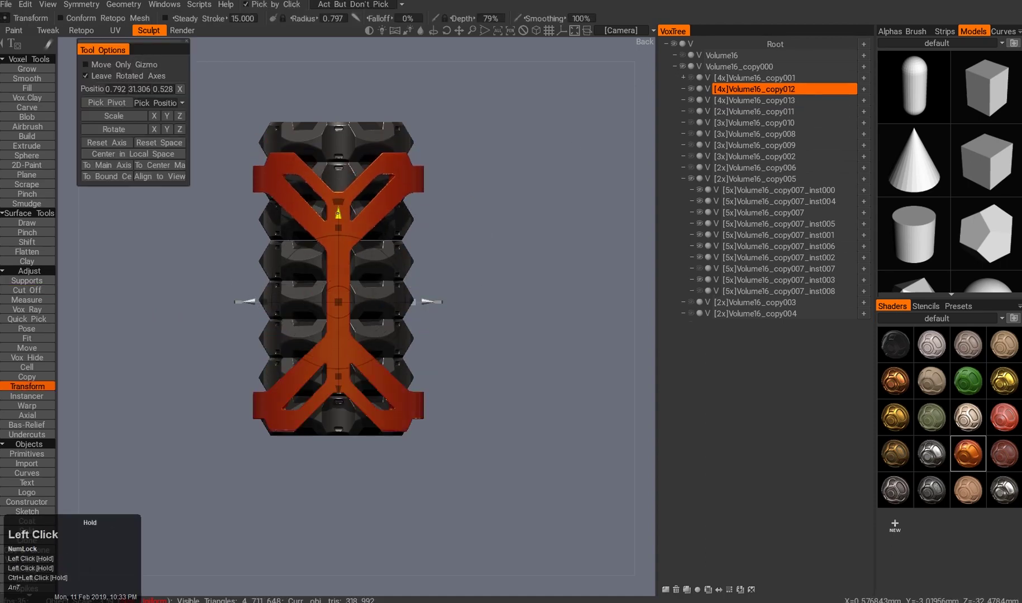
# - Merge the two Y-shaped halves into the single volume Volume16_copy012
pyautogui.keyDown('alt'); pyautogui.moveTo(388, 244); pyautogui.dragTo(158, 347); pyautogui.keyUp('alt')
pyautogui.press('q')
pyautogui.keyDown('alt'); pyautogui.moveTo(277, 191); pyautogui.dragTo(318, 245); pyautogui.keyUp('alt')
pyautogui.click(197, 346)
pyautogui.keyDown('alt'); pyautogui.moveTo(317, 245); pyautogui.dragTo(345, 351, button='right'); pyautogui.keyUp('alt')
pyautogui.moveTo(345, 350)
pyautogui.keyDown('alt'); pyautogui.mouseDown()
pyautogui.moveTo(343, 369)
pyautogui.moveTo(357, 363)
pyautogui.mouseUp(); pyautogui.keyUp('alt')
pyautogui.moveTo(850, 92); pyautogui.dragTo(849, 90)
# - Align the merged shell concentrically around the inner stack from the bottom view
pyautogui.keyDown('alt'); pyautogui.moveTo(391, 268); pyautogui.dragTo(377, 290); pyautogui.keyUp('alt')
pyautogui.keyDown('alt'); pyautogui.moveTo(377, 290); pyautogui.dragTo(418, 288, button='right'); pyautogui.keyUp('alt')
pyautogui.keyDown('alt'); pyautogui.moveTo(418, 288); pyautogui.dragTo(380, 350); pyautogui.keyUp('alt')
pyautogui.press('a')
pyautogui.click(312, 291)
pyautogui.hotkey('ctrl', 'z')
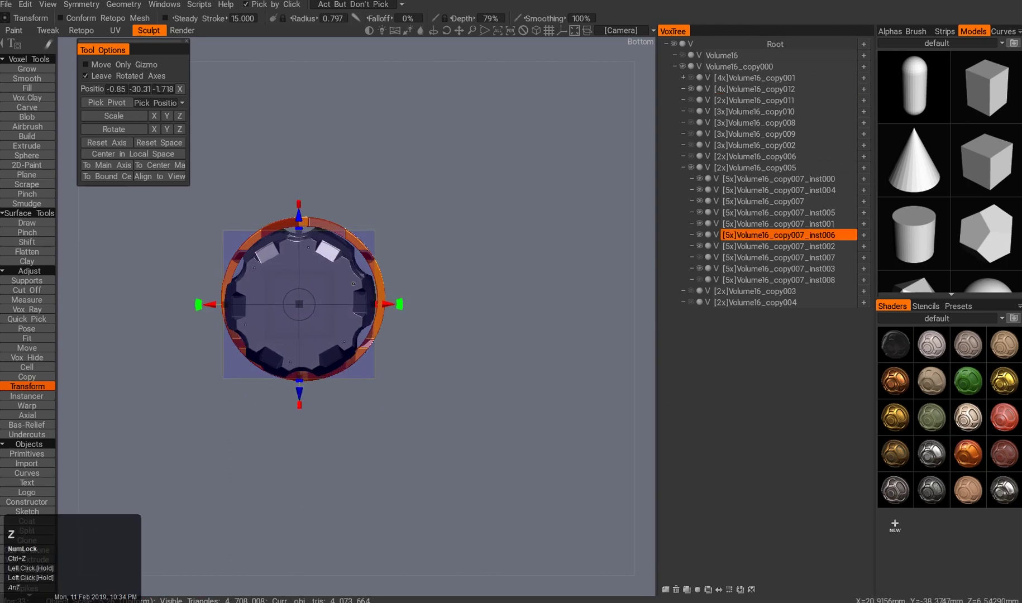
pyautogui.click(313, 291)
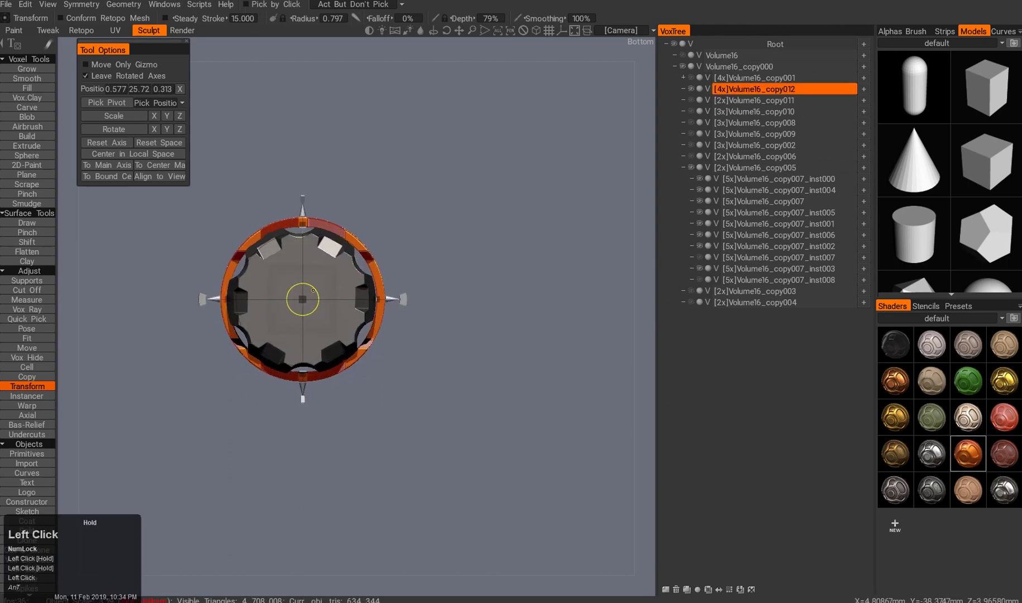
pyautogui.keyDown('alt'); pyautogui.moveTo(313, 291); pyautogui.dragTo(348, 251); pyautogui.keyUp('alt')
pyautogui.keyDown('alt'); pyautogui.moveTo(348, 251); pyautogui.dragTo(357, 224, button='middle'); pyautogui.keyUp('alt')
# - Try an angled Vox Hide cut across the upper arm of the merged shell
pyautogui.press('q')
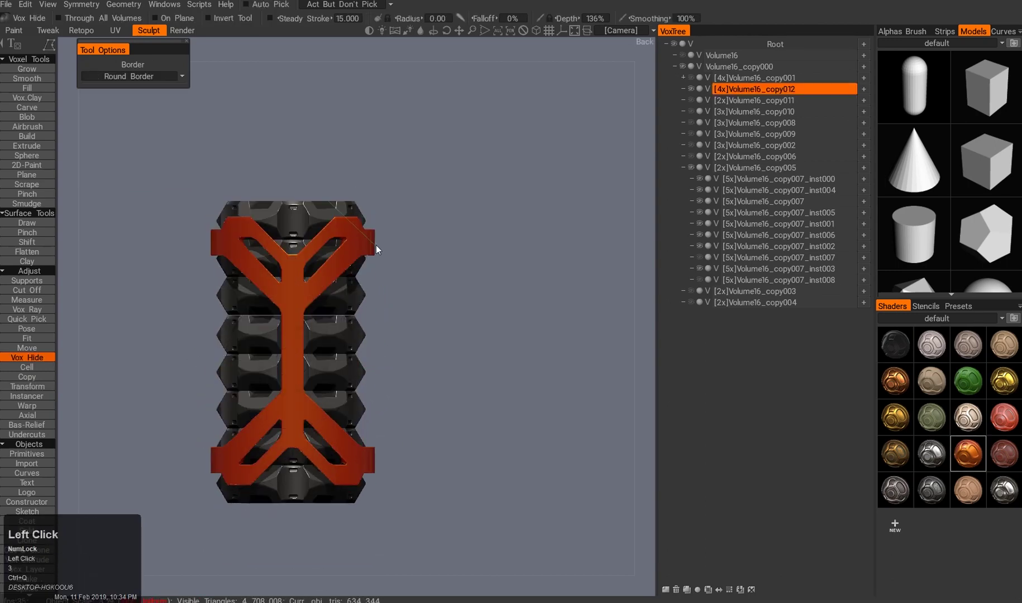
pyautogui.keyDown('alt'); pyautogui.moveTo(346, 228); pyautogui.dragTo(426, 221); pyautogui.keyUp('alt')
pyautogui.hotkey('ctrl', 'z')
# - Change the radial order of the merged shell's radial symmetry
pyautogui.press('s')
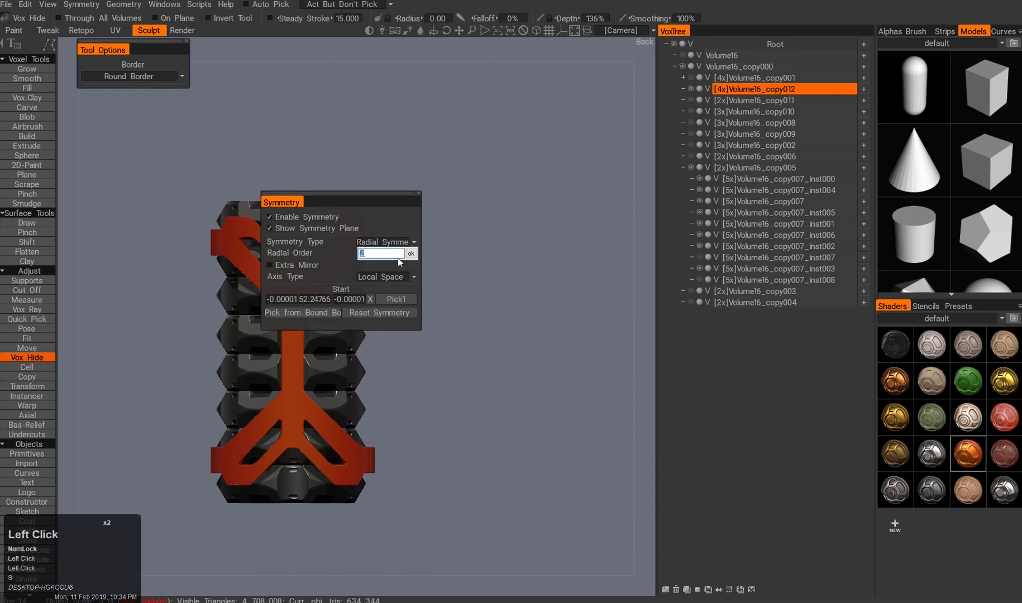
pyautogui.press('BackSpace')
pyautogui.write('ч')
pyautogui.press('super+space')
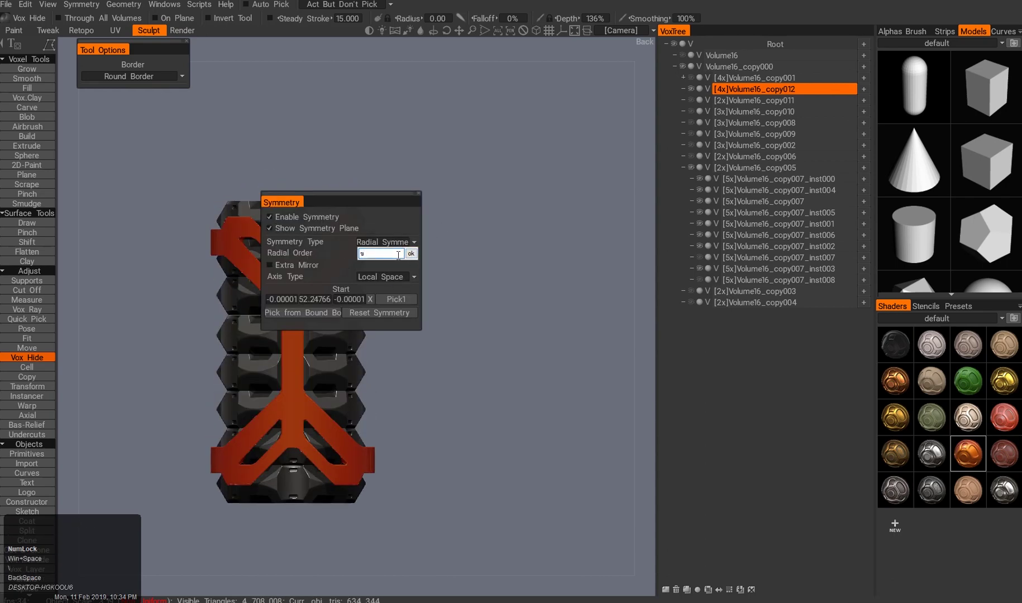
pyautogui.press('s')
pyautogui.click(211, 284)
pyautogui.keyDown('alt'); pyautogui.moveTo(211, 285); pyautogui.dragTo(178, 218, button='middle'); pyautogui.keyUp('alt')
pyautogui.press('s')
# - Try scalloping the end bands of the shell with circular cuts around the ring
pyautogui.moveTo(312, 216)
pyautogui.keyDown('alt'); pyautogui.mouseDown()
pyautogui.moveTo(236, 318)
pyautogui.moveTo(310, 317)
pyautogui.moveTo(228, 191)
pyautogui.moveTo(269, 188)
pyautogui.moveTo(310, 307)
pyautogui.mouseUp(); pyautogui.keyUp('alt')
pyautogui.press('e')
pyautogui.press('space')
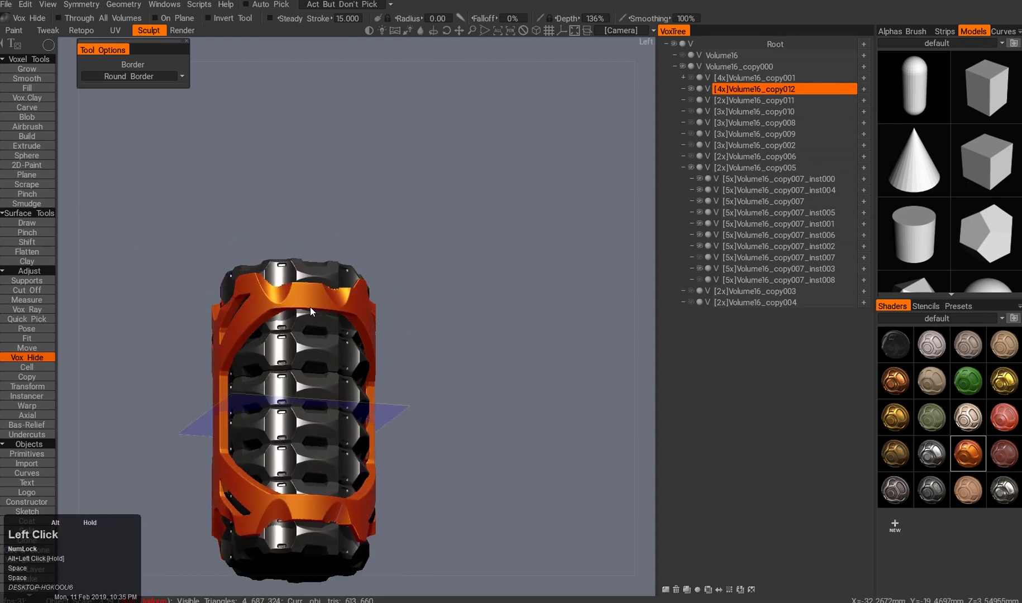
pyautogui.keyDown('alt'); pyautogui.moveTo(309, 307); pyautogui.dragTo(274, 277, button='right'); pyautogui.keyUp('alt')
pyautogui.keyDown('alt'); pyautogui.moveTo(274, 277); pyautogui.dragTo(210, 173); pyautogui.keyUp('alt')
# - Try circular cuts about 8.4 mm wide on the shell's outer rim from the top view
pyautogui.press('e')
pyautogui.press('space')
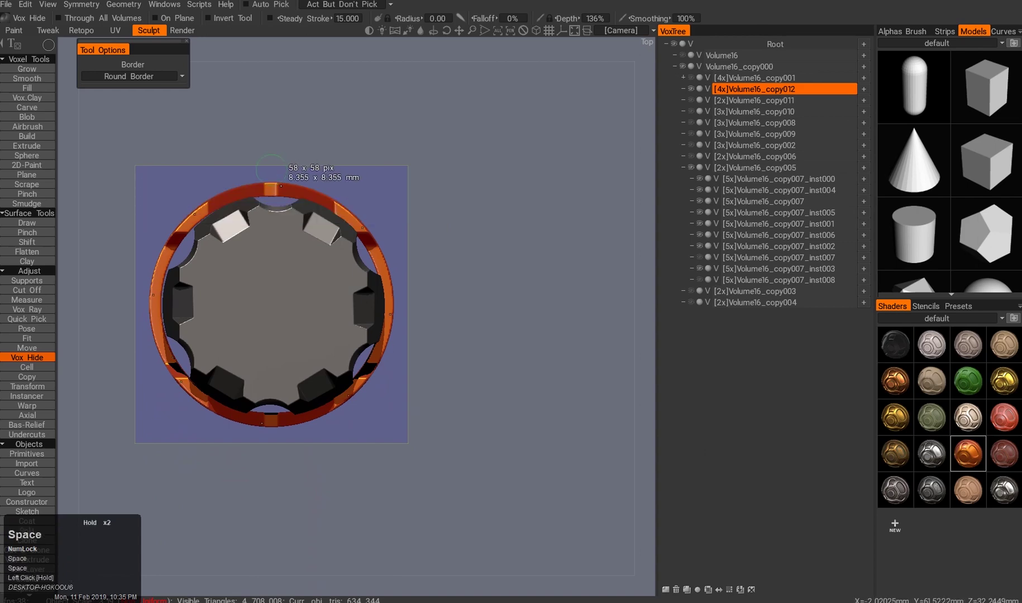
pyautogui.keyDown('alt'); pyautogui.middleClick(262, 147); pyautogui.keyUp('alt')
pyautogui.keyDown('alt'); pyautogui.moveTo(262, 147); pyautogui.dragTo(203, 346); pyautogui.keyUp('alt')
pyautogui.press('2')
pyautogui.click(229, 294)
pyautogui.keyDown('alt'); pyautogui.click(202, 346); pyautogui.keyUp('alt')
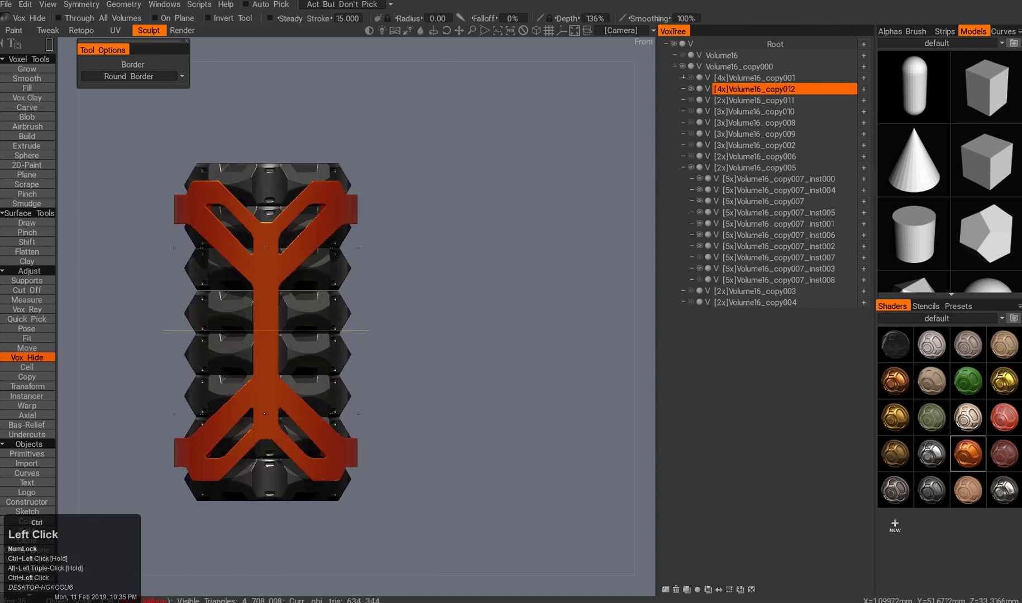
pyautogui.keyDown('alt'); pyautogui.moveTo(272, 311); pyautogui.dragTo(193, 367, button='right'); pyautogui.keyUp('alt')
pyautogui.keyDown('alt'); pyautogui.moveTo(193, 368); pyautogui.dragTo(397, 329); pyautogui.keyUp('alt')
pyautogui.keyDown('alt'); pyautogui.doubleClick(256, 299); pyautogui.keyUp('alt')
pyautogui.press('KP_5')
pyautogui.keyDown('alt'); pyautogui.doubleClick(197, 327); pyautogui.keyUp('alt')
pyautogui.keyDown('alt'); pyautogui.moveTo(197, 327); pyautogui.dragTo(244, 282); pyautogui.keyUp('alt')
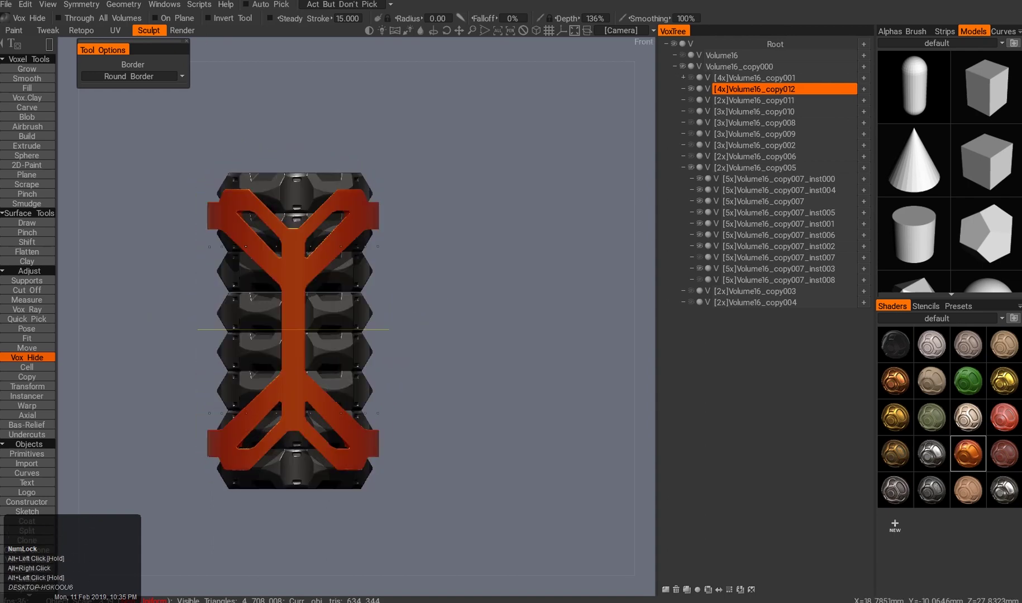
pyautogui.press('s')
pyautogui.press('Escape')
pyautogui.keyDown('alt'); pyautogui.moveTo(391, 216); pyautogui.dragTo(255, 283); pyautogui.keyUp('alt')
pyautogui.keyDown('alt'); pyautogui.doubleClick(255, 284); pyautogui.keyUp('alt')
pyautogui.press('2')
pyautogui.keyDown('alt'); pyautogui.moveTo(273, 383); pyautogui.dragTo(478, 306); pyautogui.keyUp('alt')
pyautogui.keyDown('alt'); pyautogui.doubleClick(316, 249); pyautogui.keyUp('alt')
# - Undo the last trial edit on the shell and set the symmetry's radial order to 4
pyautogui.keyDown('alt'); pyautogui.moveTo(316, 250); pyautogui.dragTo(298, 433); pyautogui.keyUp('alt')
pyautogui.keyDown('alt'); pyautogui.moveTo(298, 433); pyautogui.dragTo(296, 358, button='right'); pyautogui.keyUp('alt')
pyautogui.keyDown('alt'); pyautogui.moveTo(296, 358); pyautogui.dragTo(184, 205); pyautogui.keyUp('alt')
pyautogui.hotkey('ctrl', 'z')
pyautogui.press('s')
pyautogui.click(415, 305)
pyautogui.write('4')
# - Try Vox Hide cuts around the shell's rim using the changed radial symmetry
pyautogui.keyDown('alt'); pyautogui.moveTo(184, 205); pyautogui.dragTo(276, 334, button='right'); pyautogui.keyUp('alt')
pyautogui.keyDown('alt'); pyautogui.moveTo(277, 335); pyautogui.dragTo(290, 240); pyautogui.keyUp('alt')
pyautogui.keyDown('alt'); pyautogui.moveTo(291, 240); pyautogui.dragTo(306, 301, button='right'); pyautogui.keyUp('alt')
pyautogui.keyDown('alt'); pyautogui.moveTo(335, 304); pyautogui.dragTo(352, 321); pyautogui.keyUp('alt')
pyautogui.hotkey('ctrl', 'z')
pyautogui.keyDown('ctrl'); pyautogui.moveTo(318, 389); pyautogui.dragTo(373, 401); pyautogui.keyUp('ctrl')
pyautogui.moveTo(334, 313); pyautogui.dragTo(296, 319)
pyautogui.moveTo(234, 290); pyautogui.dragTo(263, 410)
pyautogui.keyDown('alt'); pyautogui.moveTo(262, 411); pyautogui.dragTo(240, 364); pyautogui.keyUp('alt')
pyautogui.keyDown('alt'); pyautogui.moveTo(332, 391); pyautogui.dragTo(348, 309); pyautogui.keyUp('alt')
pyautogui.keyDown('alt'); pyautogui.moveTo(348, 308); pyautogui.dragTo(335, 315, button='right'); pyautogui.keyUp('alt')
pyautogui.keyDown('alt'); pyautogui.moveTo(335, 316); pyautogui.dragTo(383, 278); pyautogui.keyUp('alt')
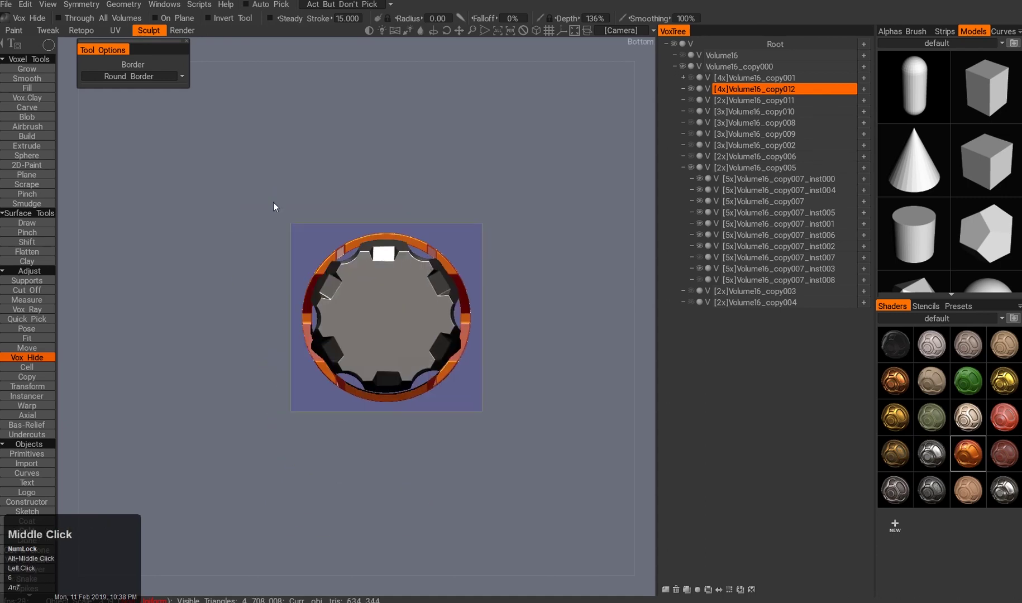
# - Try a circular Vox Hide matched to the shell's ring outline from the bottom view
pyautogui.moveTo(275, 192); pyautogui.dragTo(241, 262, button='right')
pyautogui.keyDown('alt'); pyautogui.moveTo(339, 201); pyautogui.dragTo(273, 273); pyautogui.keyUp('alt')
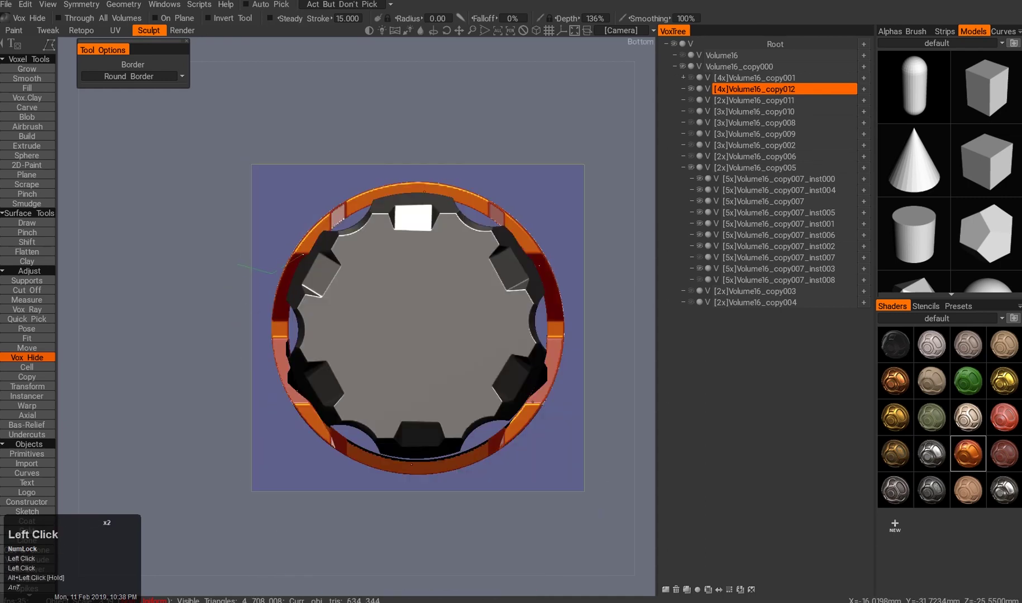
pyautogui.keyDown('alt'); pyautogui.moveTo(385, 163); pyautogui.dragTo(368, 235); pyautogui.keyUp('alt')
pyautogui.keyDown('alt'); pyautogui.moveTo(368, 234); pyautogui.dragTo(360, 365, button='middle'); pyautogui.keyUp('alt')
pyautogui.keyDown('alt'); pyautogui.moveTo(360, 366); pyautogui.dragTo(303, 295, button='right'); pyautogui.keyUp('alt')
pyautogui.moveTo(304, 294)
pyautogui.keyDown('alt'); pyautogui.mouseDown()
pyautogui.moveTo(280, 373)
pyautogui.moveTo(297, 298)
pyautogui.mouseUp(); pyautogui.keyUp('alt')
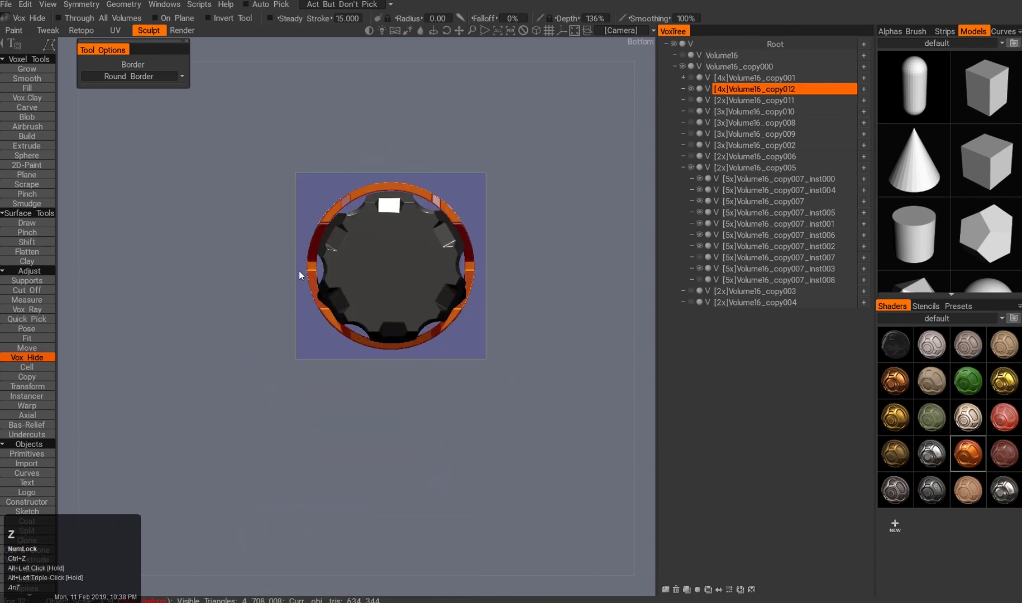
pyautogui.keyDown('alt'); pyautogui.moveTo(298, 273); pyautogui.dragTo(265, 267, button='middle'); pyautogui.keyUp('alt')
pyautogui.keyDown('alt'); pyautogui.moveTo(323, 466); pyautogui.dragTo(387, 313); pyautogui.keyUp('alt')
# - Try a Vox Hide restore on the shell from the front view under the Radial Mirror symmetry of order 6
pyautogui.keyDown('alt'); pyautogui.moveTo(472, 206); pyautogui.dragTo(179, 191); pyautogui.keyUp('alt')
pyautogui.press('s')
pyautogui.click(254, 237)
pyautogui.click(263, 273)
pyautogui.press('s')
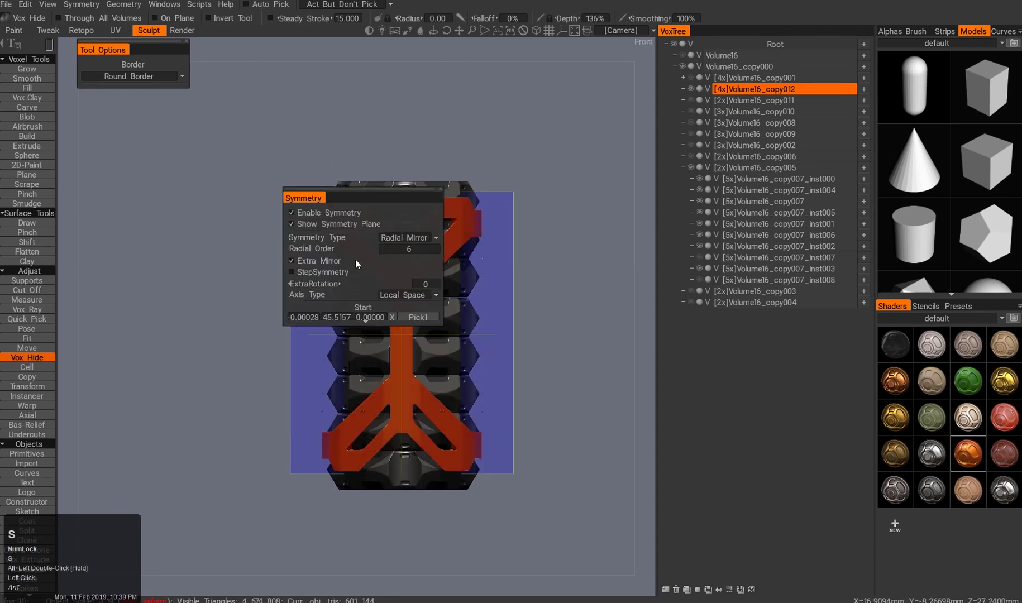
pyautogui.click(409, 295)
pyautogui.click(409, 343)
pyautogui.keyDown('ctrl'); pyautogui.moveTo(343, 247); pyautogui.dragTo(338, 248); pyautogui.keyUp('ctrl')
pyautogui.keyDown('alt'); pyautogui.moveTo(435, 299); pyautogui.dragTo(398, 319); pyautogui.keyUp('alt')
# - Switch the symmetry type to X,Y,Z Mirror in Global Space
pyautogui.press('s')
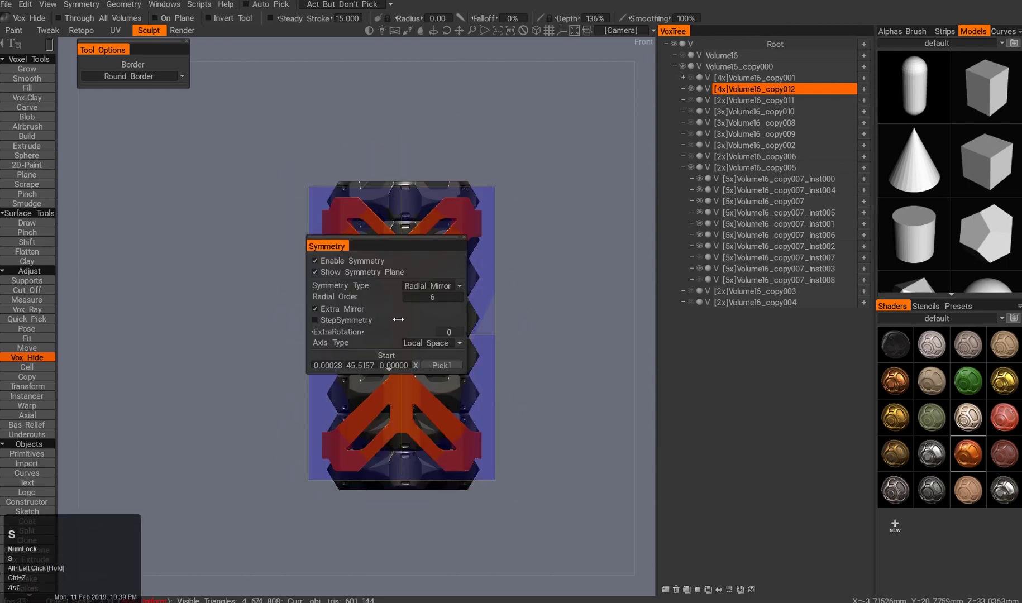
pyautogui.click(420, 356)
pyautogui.press('s')
pyautogui.click(455, 272)
pyautogui.click(443, 290)
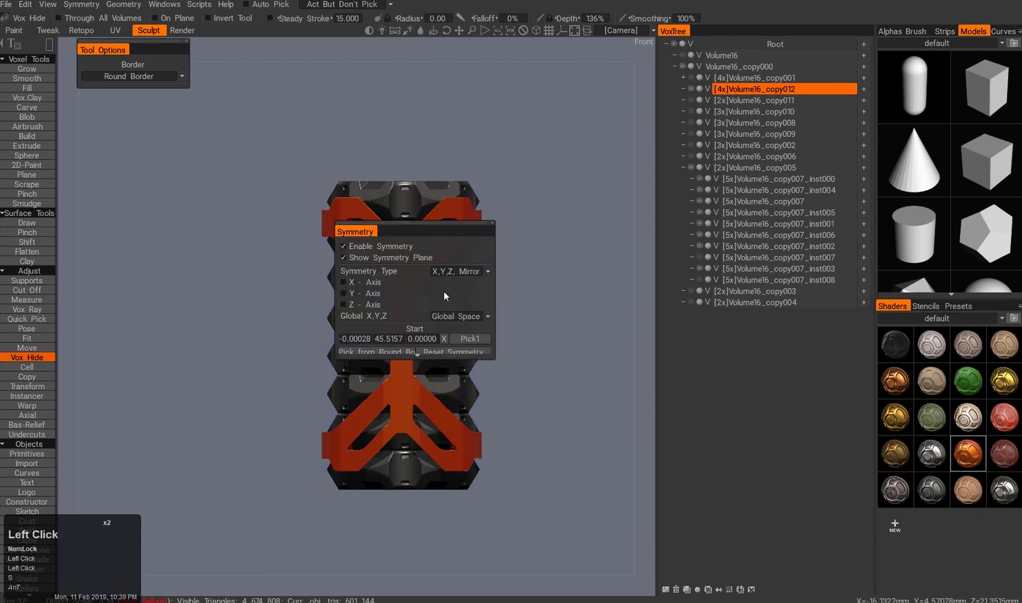
# - Try Vox Hide edits along the shell's central stem while adjusting the symmetry settings
pyautogui.click(460, 271)
pyautogui.click(456, 297)
pyautogui.click(455, 341)
pyautogui.keyDown('ctrl'); pyautogui.click(443, 329); pyautogui.keyUp('ctrl')
pyautogui.hotkey('ctrl', 'z')
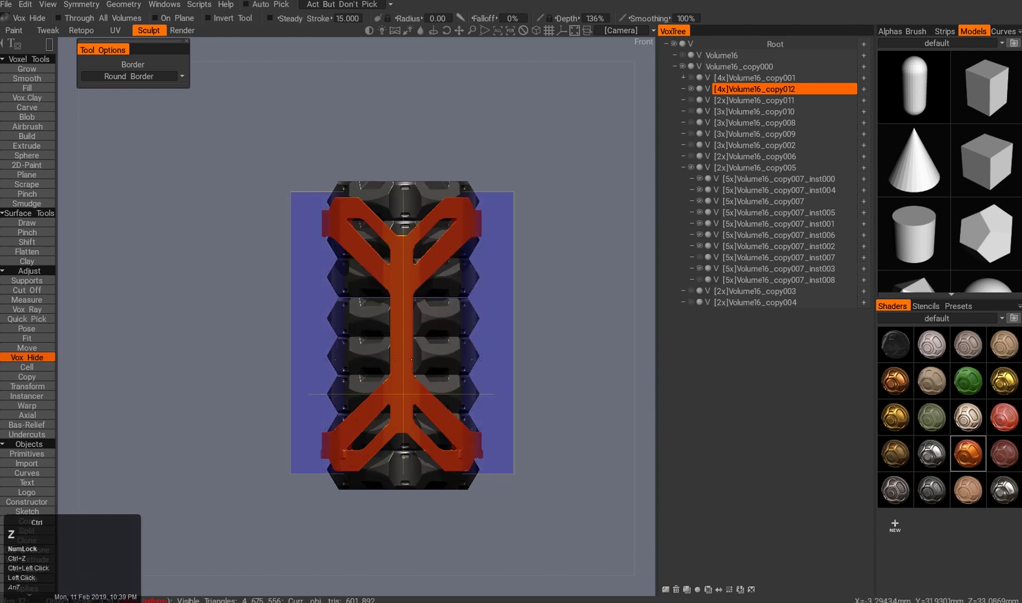
pyautogui.moveTo(384, 409); pyautogui.dragTo(416, 240)
pyautogui.scroll(3, 416, 240)
pyautogui.press('s')
pyautogui.click(403, 321)
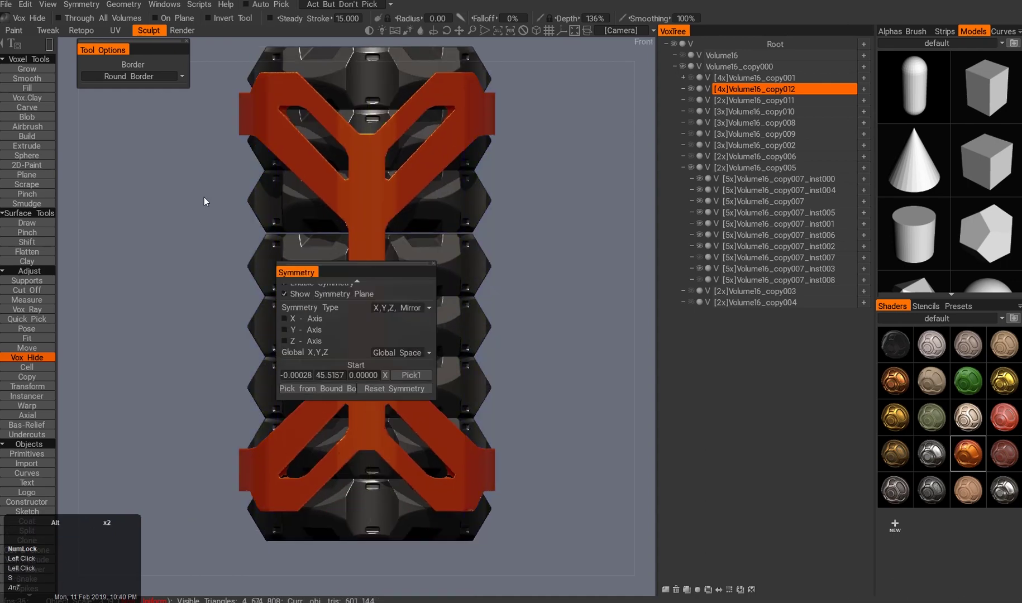
# - Show the 2D grid and give its custom density 1,000 grid subdivisions
pyautogui.scroll(3, 230, 212)
pyautogui.click(48, 4)
pyautogui.moveTo(122, 260)
pyautogui.click(58, 275)
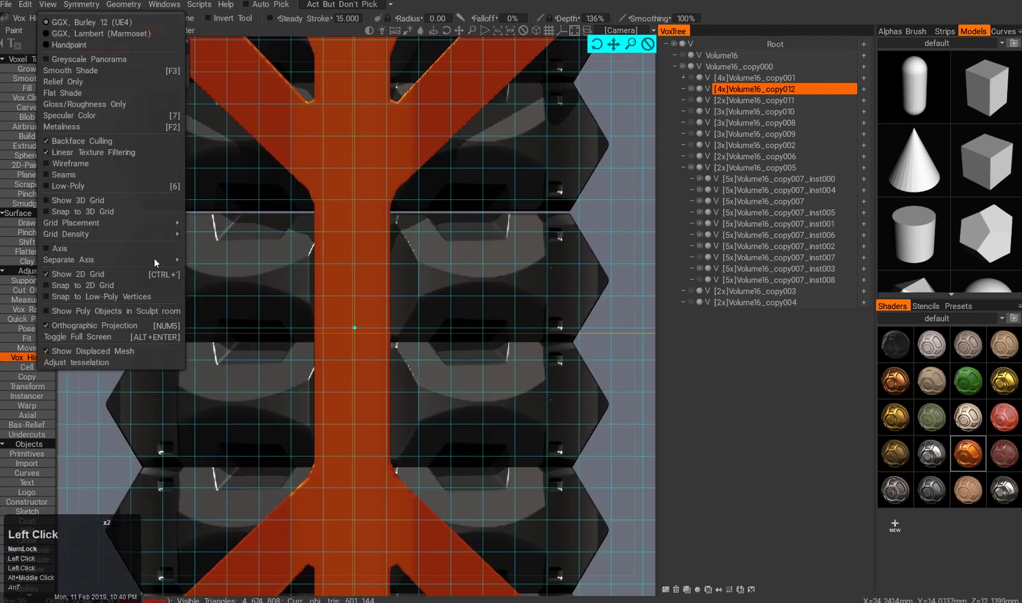
pyautogui.moveTo(162, 234)
pyautogui.click(215, 282)
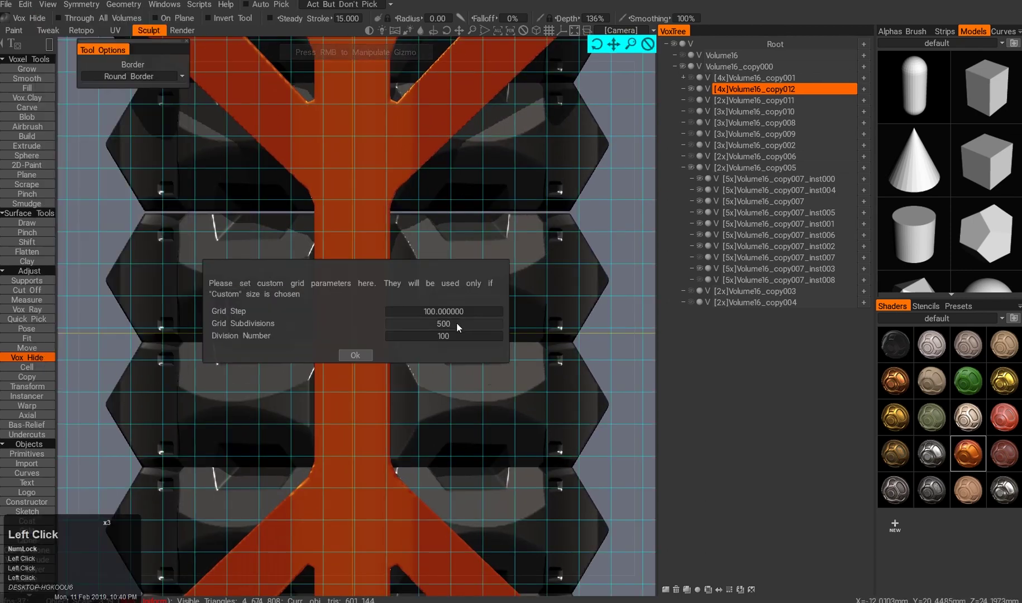
pyautogui.click(467, 323)
pyautogui.click(355, 355)
pyautogui.click(47, 4)
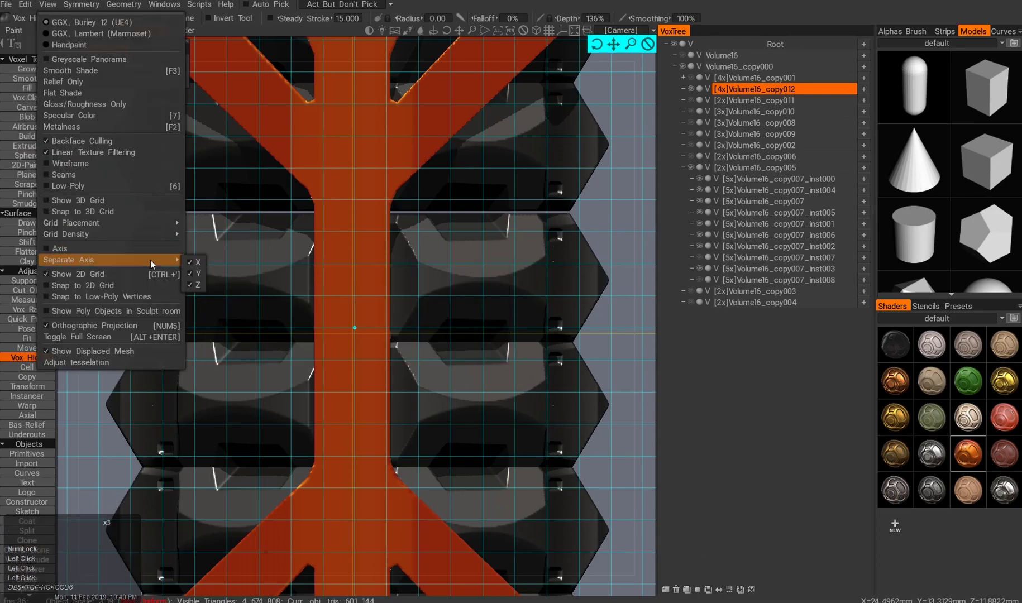
pyautogui.click(220, 286)
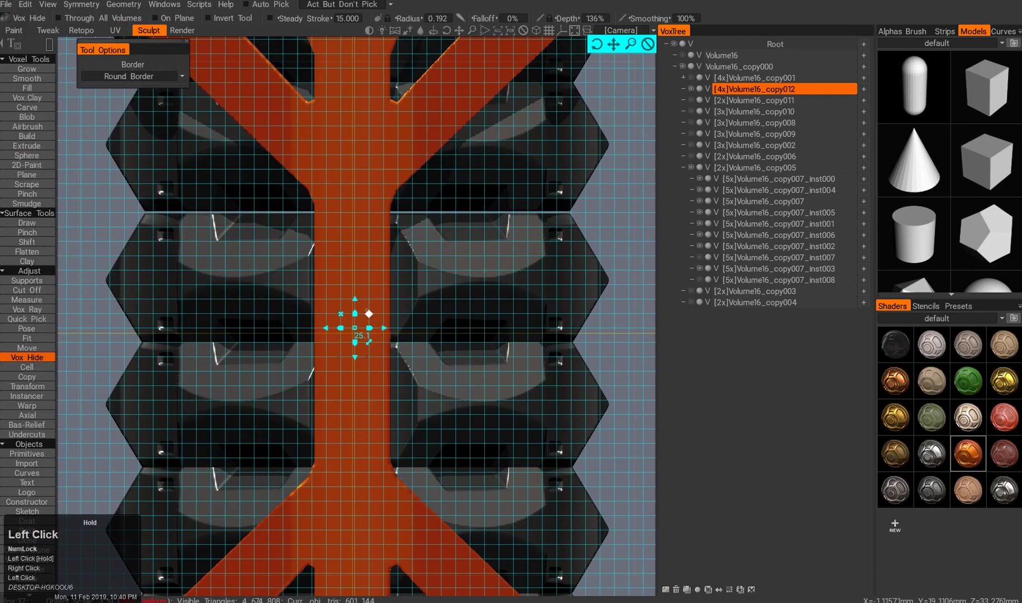
# - Shift the 2D grid sideways over the shell's central stem and try a Vox Hide edit against it
pyautogui.keyDown('ctrl'); pyautogui.moveTo(355, 328); pyautogui.dragTo(347, 328); pyautogui.keyUp('ctrl')
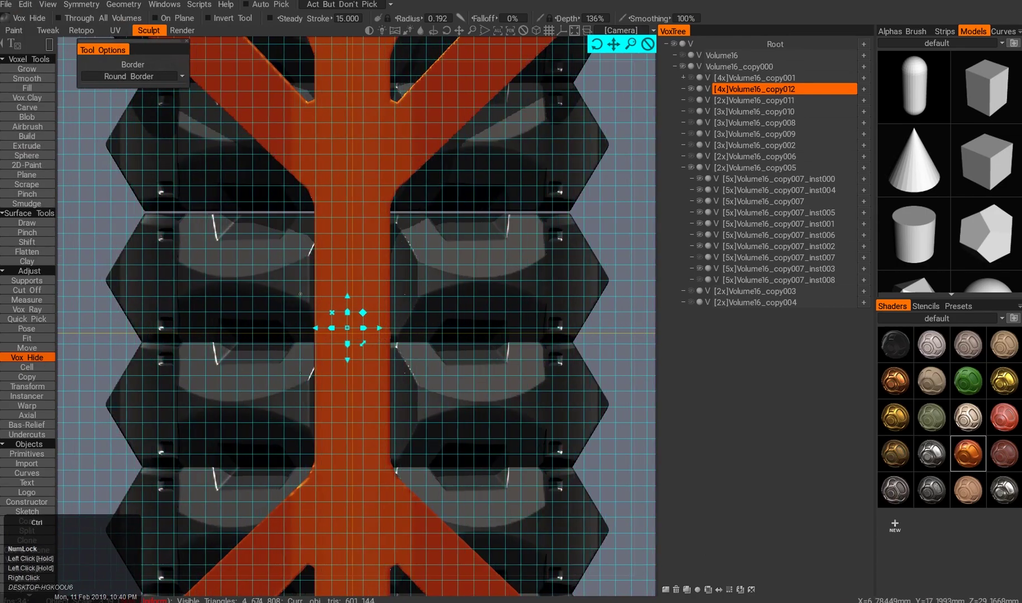
pyautogui.rightClick(384, 214)
pyautogui.scroll(-5, 384, 214)
pyautogui.keyDown('ctrl'); pyautogui.click(384, 214); pyautogui.keyUp('ctrl')
pyautogui.hotkey('ctrl', 'z')
pyautogui.middleClick(347, 328)
pyautogui.middleClick(348, 328)
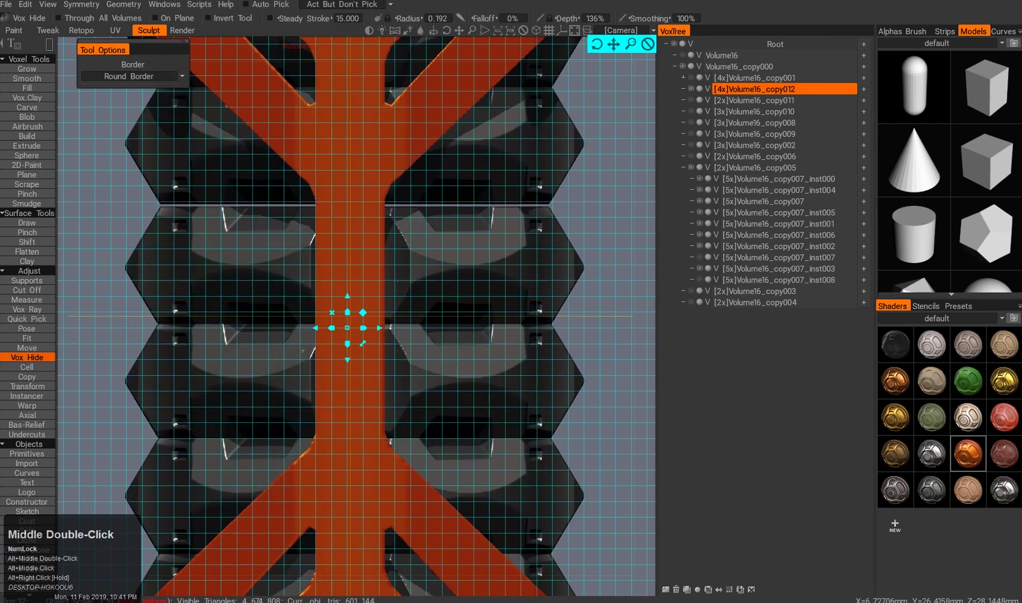
pyautogui.rightClick(348, 328)
# - Switch to the 3D grid with snapping and try a Vox Hide band about 31.5 × 1.0 mm across the lower stem
pyautogui.click(48, 4)
pyautogui.click(78, 200)
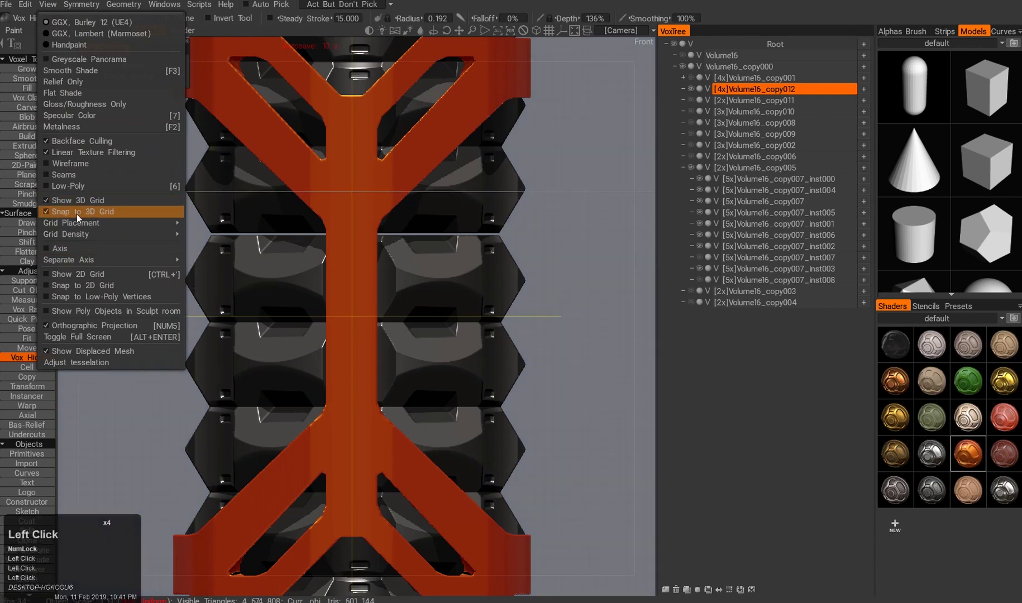
pyautogui.click(77, 212)
pyautogui.keyDown('alt'); pyautogui.middleClick(257, 319); pyautogui.keyUp('alt')
pyautogui.keyDown('alt'); pyautogui.middleClick(257, 318); pyautogui.keyUp('alt')
pyautogui.keyDown('ctrl'); pyautogui.moveTo(249, 315); pyautogui.dragTo(429, 316); pyautogui.keyUp('ctrl')
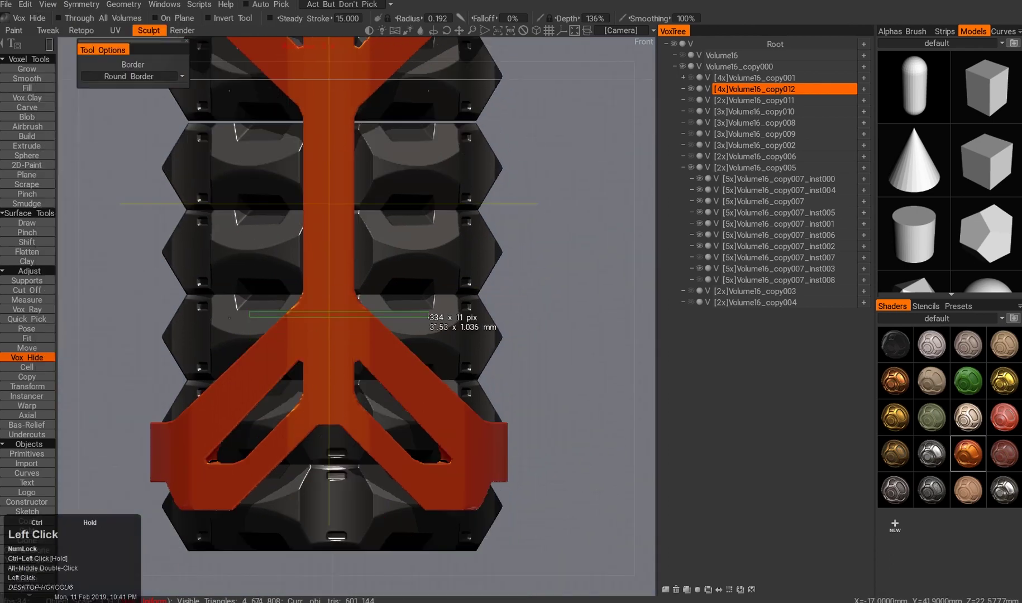
# - Keep the grid density on Custom and set its Division Number to 1
pyautogui.click(66, 4)
pyautogui.middleClick(555, 355)
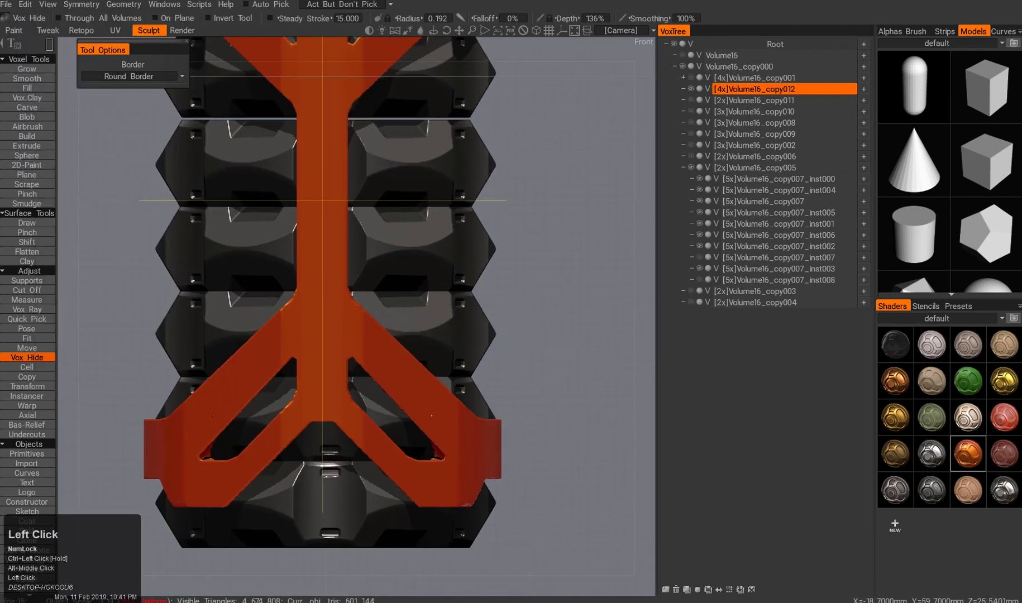
pyautogui.click(47, 4)
pyautogui.click(75, 223)
pyautogui.click(106, 234)
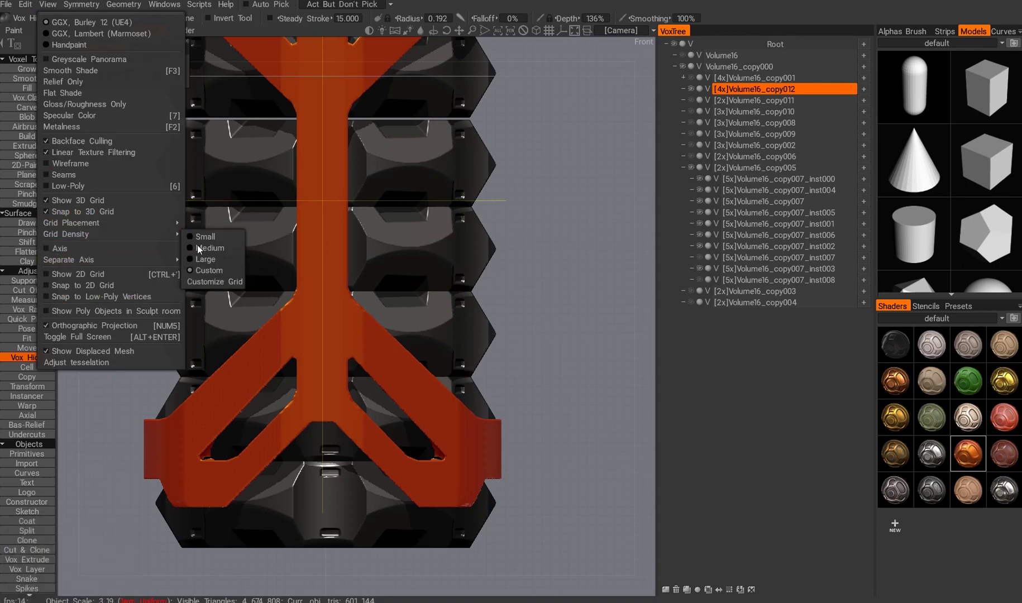
pyautogui.click(218, 269)
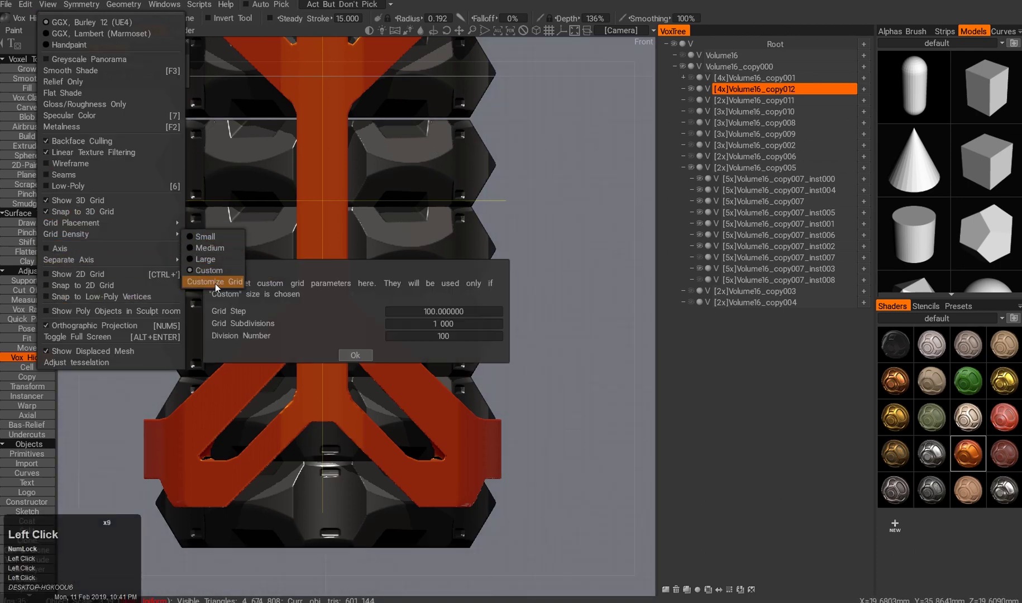
pyautogui.click(468, 335)
pyautogui.write('1')
pyautogui.press('Return')
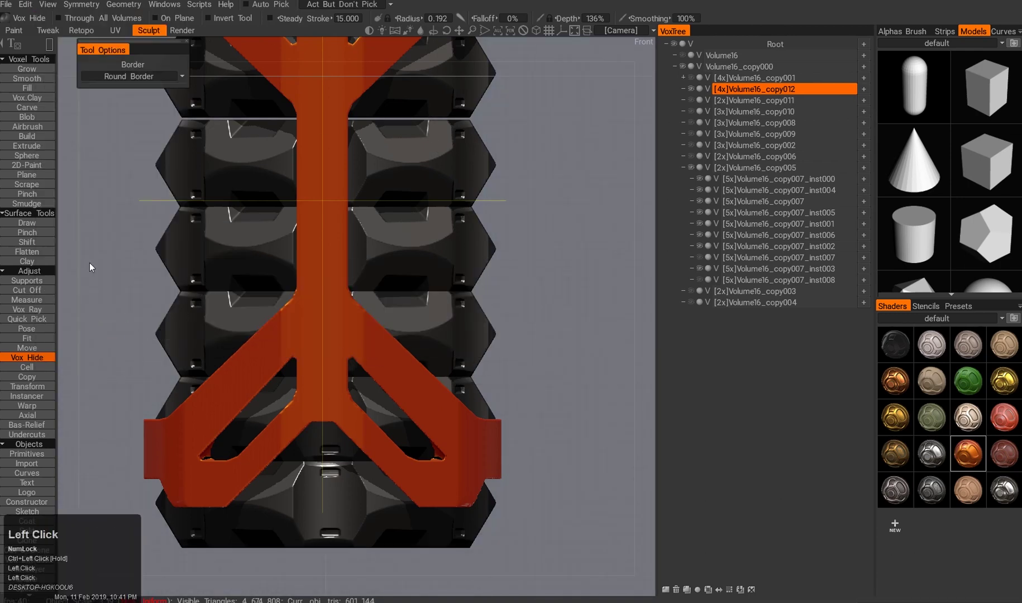
# - Return to the 2D grid and try horizontal Vox Hide bands about 44.8 × 2.1 mm across the shell's lower arms
pyautogui.click(25, 4)
pyautogui.hotkey('ctrl', 'z')
pyautogui.click(33, 20)
pyautogui.click(237, 403)
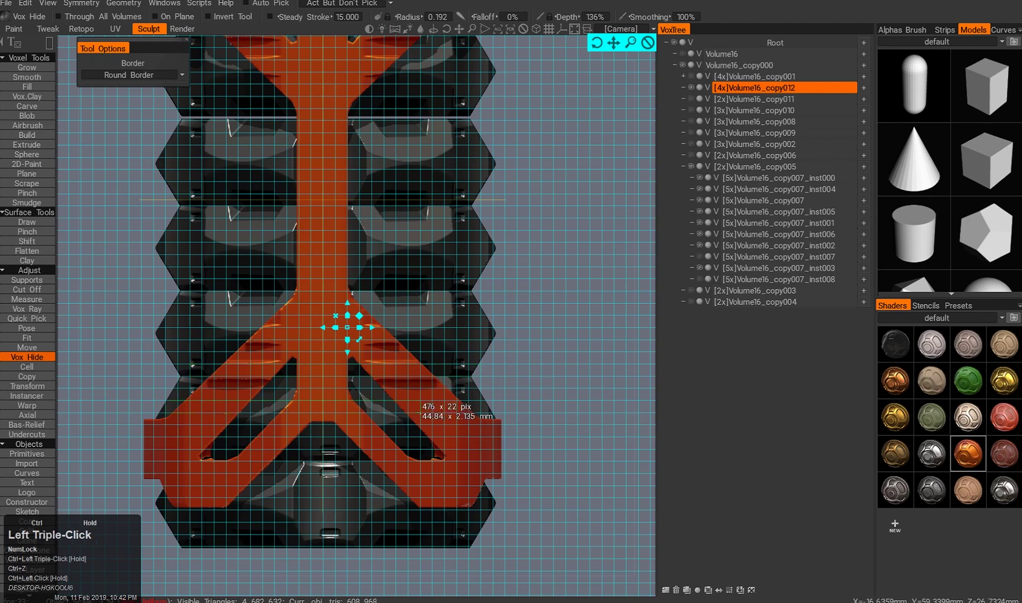
# - Hide the 2D grid and undo the trial bands on the shell
pyautogui.click(47, 3)
pyautogui.click(50, 272)
pyautogui.hotkey('ctrl', 'z')
pyautogui.hotkey('ctrl', 'z')
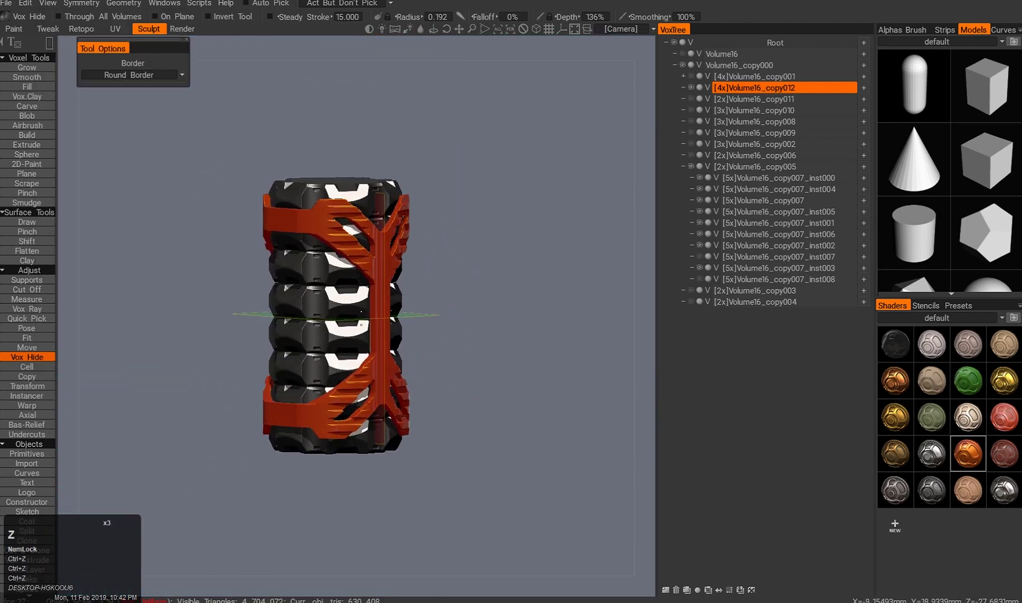
# - Apply a circular Vox Hide about 62.6 mm across, centred on the shell's ring from the bottom view
pyautogui.moveTo(350, 367); pyautogui.dragTo(296, 270)
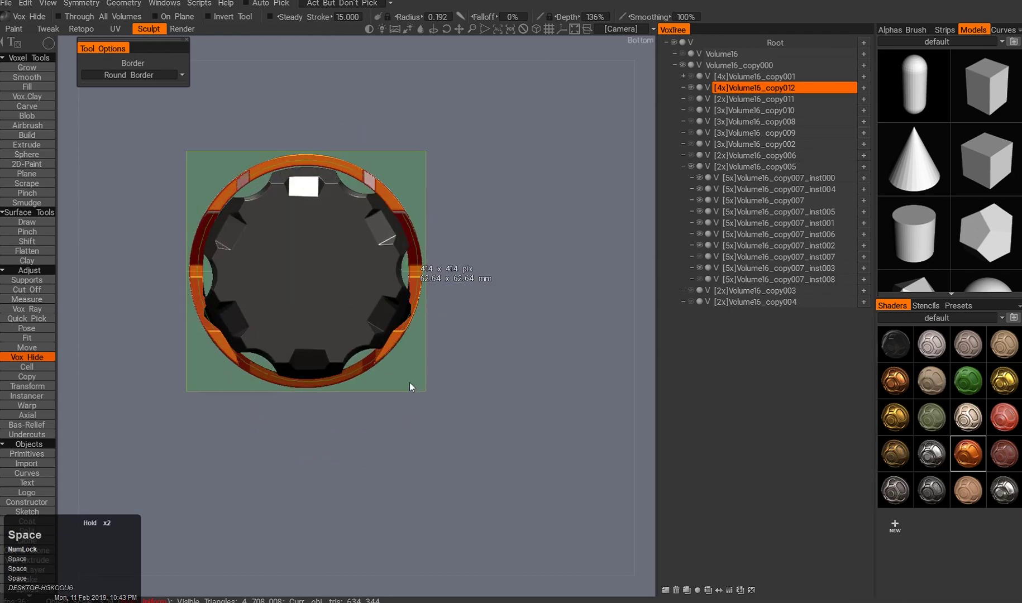
pyautogui.moveTo(370, 404); pyautogui.dragTo(335, 335, button='middle')
pyautogui.moveTo(334, 335)
pyautogui.keyDown('alt'); pyautogui.mouseDown(button='right')
pyautogui.moveTo(346, 313)
pyautogui.moveTo(312, 302)
pyautogui.mouseUp(button='right'); pyautogui.keyUp('alt')
pyautogui.doubleClick(347, 327)
pyautogui.moveTo(312, 302); pyautogui.dragTo(296, 297, button='middle')
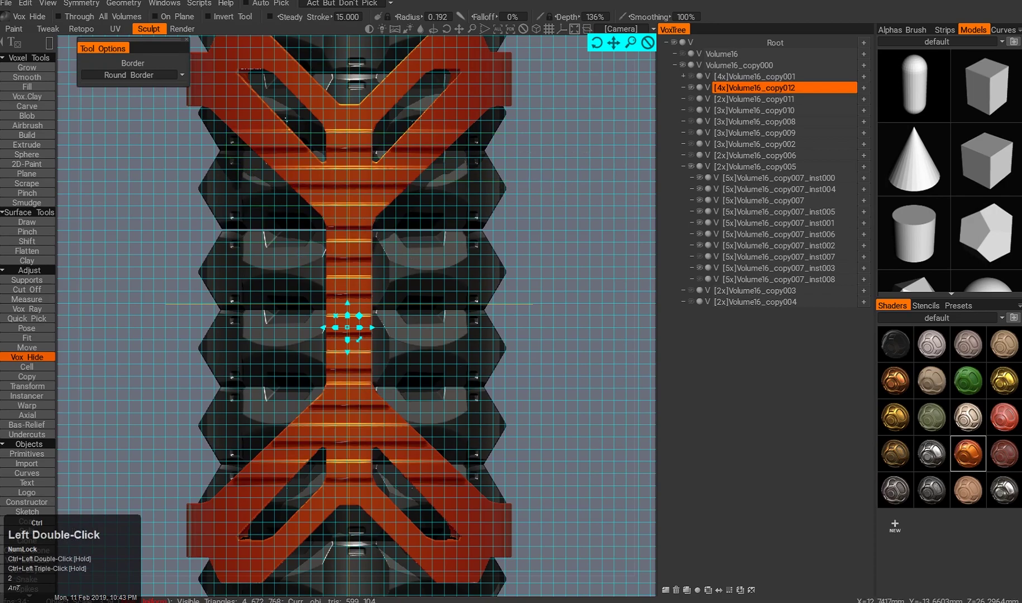
# - Restore evenly spaced horizontal bands over the whole shell against the 2D grid to form grooves, then hide the grid
pyautogui.keyDown('ctrl'); pyautogui.click(534, 112); pyautogui.keyUp('ctrl')
pyautogui.hotkey('ctrl', 'z')
pyautogui.keyDown('ctrl'); pyautogui.moveTo(168, 531); pyautogui.dragTo(530, 560); pyautogui.keyUp('ctrl')
pyautogui.keyDown('alt'); pyautogui.moveTo(417, 447); pyautogui.dragTo(357, 391, button='right'); pyautogui.keyUp('alt')
pyautogui.keyDown('alt'); pyautogui.moveTo(357, 391); pyautogui.dragTo(324, 335); pyautogui.keyUp('alt')
pyautogui.click(47, 3)
pyautogui.click(81, 274)
pyautogui.keyDown('alt'); pyautogui.moveTo(324, 334); pyautogui.dragTo(312, 352, button='right'); pyautogui.keyUp('alt')
pyautogui.keyDown('alt'); pyautogui.moveTo(313, 352); pyautogui.dragTo(345, 352); pyautogui.keyUp('alt')
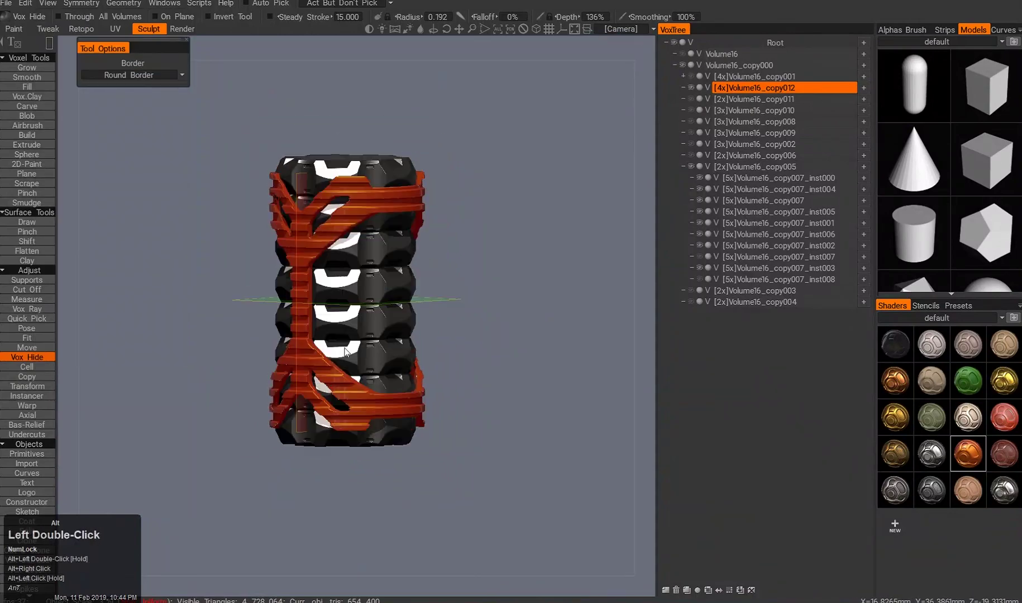
# - Try a freeform Vox Hide outline on the grooved shell's upper arm
pyautogui.keyDown('alt'); pyautogui.moveTo(213, 288); pyautogui.dragTo(282, 387); pyautogui.keyUp('alt')
pyautogui.keyDown('alt'); pyautogui.moveTo(282, 387); pyautogui.dragTo(278, 208, button='middle'); pyautogui.keyUp('alt')
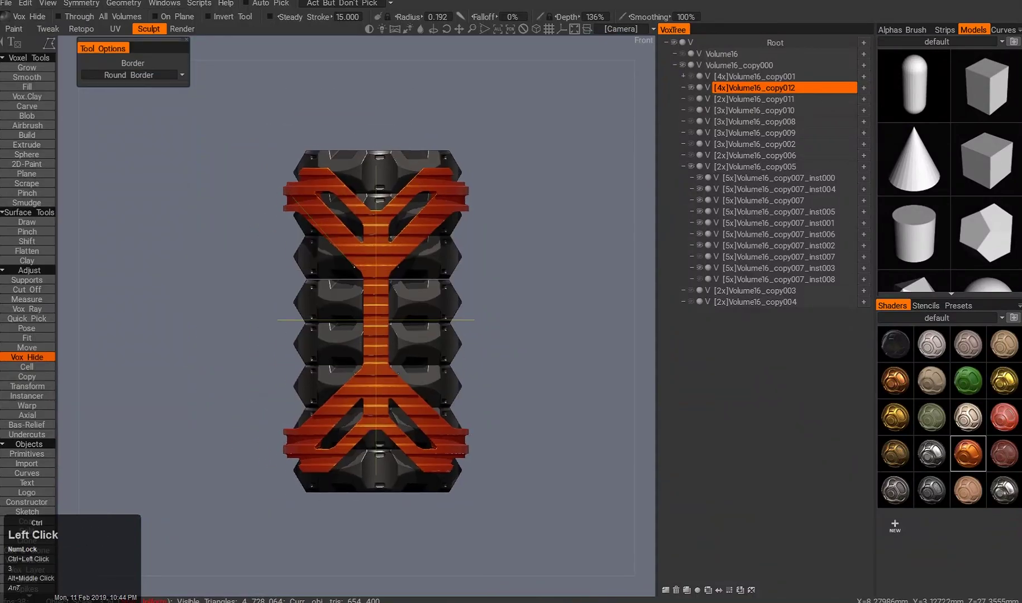
pyautogui.keyDown('alt'); pyautogui.moveTo(263, 282); pyautogui.dragTo(204, 246); pyautogui.keyUp('alt')
pyautogui.hotkey('ctrl', 'z')
pyautogui.keyDown('alt'); pyautogui.moveTo(204, 246); pyautogui.dragTo(203, 223, button='right'); pyautogui.keyUp('alt')
pyautogui.keyDown('alt'); pyautogui.moveTo(203, 224); pyautogui.dragTo(277, 154); pyautogui.keyUp('alt')
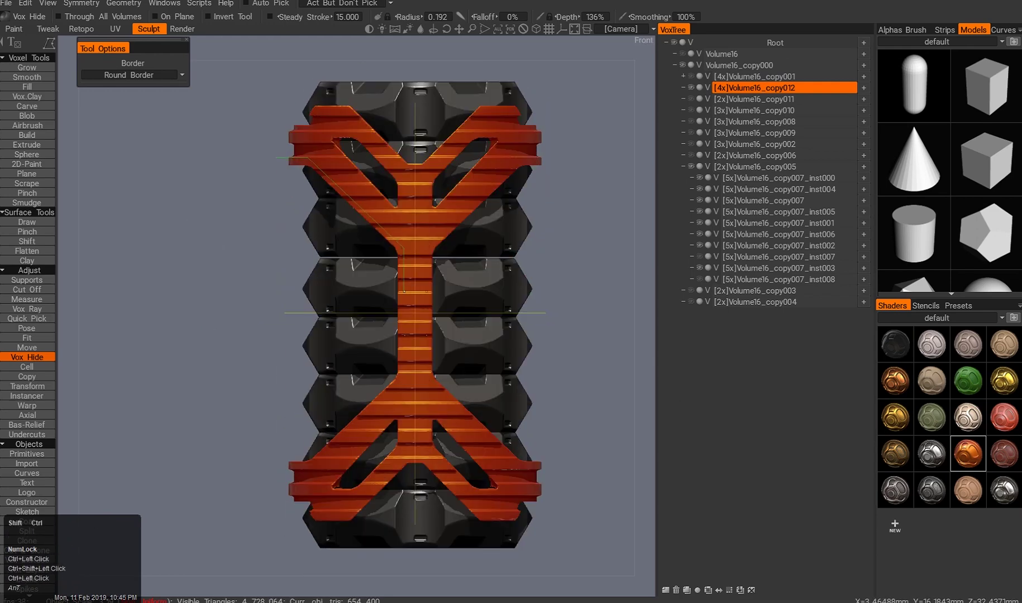
# - Restore plain borders along the edges of the shell's upper arms with freeform Vox Hide outlines around the grooves
pyautogui.moveTo(277, 155); pyautogui.dragTo(262, 230, button='middle')
pyautogui.keyDown('alt'); pyautogui.moveTo(375, 281); pyautogui.dragTo(335, 290, button='right'); pyautogui.keyUp('alt')
pyautogui.moveTo(335, 290)
pyautogui.keyDown('alt'); pyautogui.mouseDown()
pyautogui.moveTo(346, 278)
pyautogui.moveTo(313, 262)
pyautogui.mouseUp(); pyautogui.keyUp('alt')
pyautogui.keyDown('alt'); pyautogui.moveTo(312, 262); pyautogui.dragTo(346, 234, button='right'); pyautogui.keyUp('alt')
pyautogui.keyDown('alt'); pyautogui.moveTo(347, 235); pyautogui.dragTo(313, 268, button='middle'); pyautogui.keyUp('alt')
pyautogui.keyDown('ctrl'); pyautogui.moveTo(290, 242); pyautogui.dragTo(361, 313); pyautogui.keyUp('ctrl')
pyautogui.keyDown('alt'); pyautogui.moveTo(283, 244); pyautogui.dragTo(316, 251, button='middle'); pyautogui.keyUp('alt')
pyautogui.moveTo(253, 249)
pyautogui.keyDown('ctrl'); pyautogui.mouseDown()
pyautogui.moveTo(280, 276)
pyautogui.moveTo(335, 291)
pyautogui.mouseUp(); pyautogui.keyUp('ctrl')
pyautogui.keyDown('alt'); pyautogui.moveTo(335, 290); pyautogui.dragTo(301, 318, button='right'); pyautogui.keyUp('alt')
# - Restore the remaining borders on the shell's arms and central stem with freeform and rectangular Vox Hide selections
pyautogui.keyDown('alt'); pyautogui.keyDown('shift'); pyautogui.moveTo(301, 318); pyautogui.dragTo(346, 340); pyautogui.keyUp('shift'); pyautogui.keyUp('alt')
pyautogui.keyDown('alt'); pyautogui.moveTo(346, 341); pyautogui.dragTo(325, 383, button='right'); pyautogui.keyUp('alt')
pyautogui.keyDown('ctrl'); pyautogui.click(374, 418); pyautogui.keyUp('ctrl')
pyautogui.keyDown('alt'); pyautogui.moveTo(346, 358); pyautogui.dragTo(302, 402, button='right'); pyautogui.keyUp('alt')
pyautogui.keyDown('alt'); pyautogui.moveTo(312, 413); pyautogui.dragTo(302, 255, button='middle'); pyautogui.keyUp('alt')
pyautogui.keyDown('alt'); pyautogui.moveTo(302, 301); pyautogui.dragTo(346, 263, button='right'); pyautogui.keyUp('alt')
pyautogui.press('2')
pyautogui.keyDown('ctrl'); pyautogui.moveTo(328, 312); pyautogui.dragTo(341, 331); pyautogui.keyUp('ctrl')
# - Apply the orange metallic shader to the grooved and bordered shell
pyautogui.keyDown('alt'); pyautogui.moveTo(239, 397); pyautogui.dragTo(363, 246, button='right'); pyautogui.keyUp('alt')
pyautogui.keyDown('alt'); pyautogui.moveTo(363, 246); pyautogui.dragTo(401, 280); pyautogui.keyUp('alt')
pyautogui.click(27, 386)
pyautogui.click(967, 453)
pyautogui.keyDown('alt'); pyautogui.moveTo(559, 290); pyautogui.dragTo(500, 288, button='right'); pyautogui.keyUp('alt')
pyautogui.moveTo(500, 288)
pyautogui.keyDown('alt'); pyautogui.mouseDown()
pyautogui.moveTo(545, 301)
pyautogui.moveTo(491, 291)
pyautogui.mouseUp(); pyautogui.keyUp('alt')
# - Toggle the visibility of Volume16_copy012 and try another Vox Hide edit on the shell
pyautogui.click(691, 87)
pyautogui.moveTo(492, 203)
pyautogui.keyDown('alt'); pyautogui.mouseDown(button='middle')
pyautogui.moveTo(512, 209)
pyautogui.moveTo(507, 215)
pyautogui.mouseUp(button='middle'); pyautogui.keyUp('alt')
pyautogui.click(26, 357)
pyautogui.keyDown('alt'); pyautogui.moveTo(474, 313); pyautogui.dragTo(435, 312); pyautogui.keyUp('alt')
pyautogui.hotkey('ctrl', 'z')
# - Switch the displayed volume from Volume16_copy012 to Volume16_copy001 and activate Transform
pyautogui.click(690, 87)
pyautogui.click(690, 77)
pyautogui.keyDown('alt'); pyautogui.moveTo(385, 251); pyautogui.dragTo(455, 219); pyautogui.keyUp('alt')
pyautogui.click(27, 386)
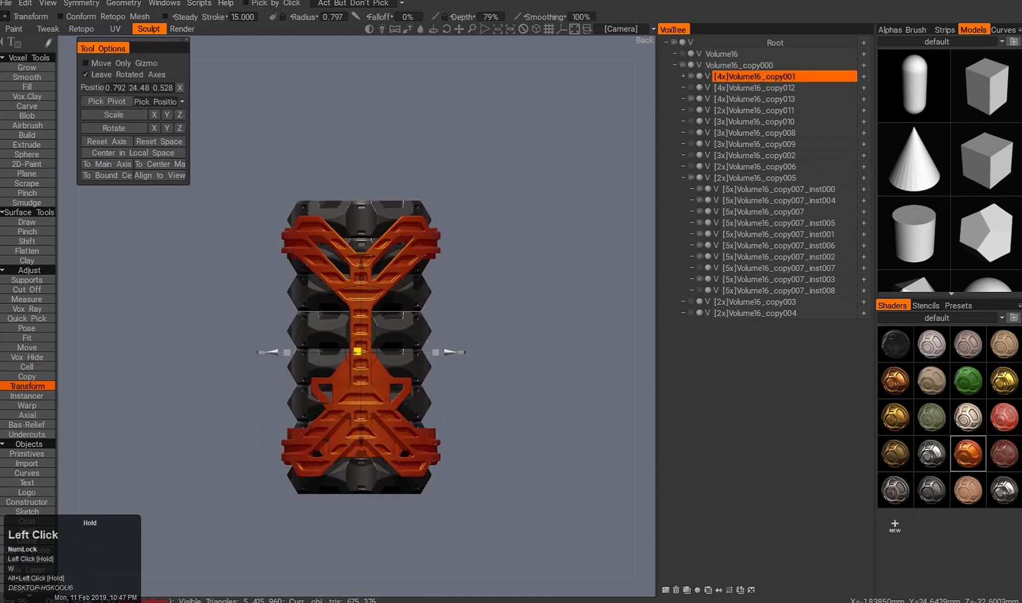
# - Edit Volume16_copy001 with a rectangular selection spanning the body and return to Transform
pyautogui.keyDown('alt'); pyautogui.moveTo(357, 349); pyautogui.dragTo(340, 318); pyautogui.keyUp('alt')
pyautogui.hotkey('ctrl', 'q')
pyautogui.press('2')
pyautogui.keyDown('ctrl'); pyautogui.moveTo(261, 229); pyautogui.dragTo(463, 490); pyautogui.keyUp('ctrl')
pyautogui.keyDown('alt'); pyautogui.moveTo(536, 346); pyautogui.dragTo(331, 350); pyautogui.keyUp('alt')
pyautogui.click(27, 386)
# - Toggle the visibility of Volume16_copy001 and apply the orange metallic shader
pyautogui.keyDown('alt'); pyautogui.moveTo(331, 349); pyautogui.dragTo(437, 230, button='right'); pyautogui.keyUp('alt')
pyautogui.keyDown('alt'); pyautogui.moveTo(436, 231); pyautogui.dragTo(474, 333); pyautogui.keyUp('alt')
pyautogui.keyDown('alt'); pyautogui.moveTo(473, 332); pyautogui.dragTo(497, 318, button='right'); pyautogui.keyUp('alt')
pyautogui.click(690, 77)
pyautogui.click(967, 453)
# - Duplicate Volume16_copy001 and move the duplicate along the grenade body's long axis
pyautogui.keyDown('alt'); pyautogui.moveTo(451, 279); pyautogui.dragTo(430, 296); pyautogui.keyUp('alt')
pyautogui.click(26, 318)
pyautogui.keyDown('alt'); pyautogui.moveTo(461, 222); pyautogui.dragTo(420, 275, button='middle'); pyautogui.keyUp('alt')
pyautogui.press('a')
pyautogui.keyDown('alt'); pyautogui.moveTo(421, 276); pyautogui.dragTo(442, 268); pyautogui.keyUp('alt')
pyautogui.click(690, 77)
pyautogui.click(753, 77)
pyautogui.hotkey('shift', 'd')
pyautogui.moveTo(322, 344); pyautogui.dragTo(322, 238)
# - Cut away part of the duplicate with a rectangular Cut Off and reposition the remaining piece with Transform
pyautogui.click(26, 290)
pyautogui.press('2')
pyautogui.moveTo(251, 185)
pyautogui.mouseDown()
pyautogui.moveTo(438, 264)
pyautogui.moveTo(413, 335)
pyautogui.moveTo(399, 312)
pyautogui.mouseUp()
pyautogui.click(27, 386)
pyautogui.moveTo(386, 311); pyautogui.dragTo(365, 317)
pyautogui.press('6')
pyautogui.keyDown('alt'); pyautogui.moveTo(353, 270); pyautogui.dragTo(353, 223, button='middle'); pyautogui.keyUp('alt')
# - Resample the trimmed duplicate with a value of 2
pyautogui.rightClick(741, 89)
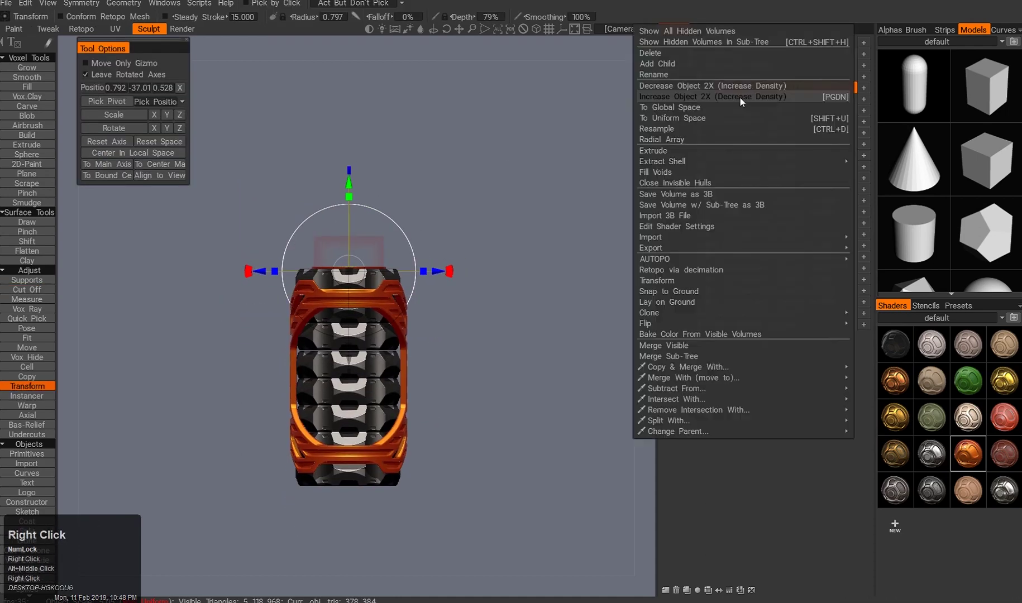
pyautogui.hotkey('ctrl', 'd')
pyautogui.click(486, 331)
pyautogui.write('2')
pyautogui.click(280, 358)
# - Duplicate the resampled piece and shift the new copy along the grenade body's axis
pyautogui.keyDown('alt'); pyautogui.moveTo(432, 223); pyautogui.dragTo(461, 385); pyautogui.keyUp('alt')
pyautogui.keyDown('alt'); pyautogui.moveTo(461, 335); pyautogui.dragTo(486, 313, button='right'); pyautogui.keyUp('alt')
pyautogui.keyDown('alt'); pyautogui.moveTo(357, 313); pyautogui.dragTo(399, 279); pyautogui.keyUp('alt')
pyautogui.keyDown('alt'); pyautogui.moveTo(404, 285); pyautogui.dragTo(390, 305, button='right'); pyautogui.keyUp('alt')
pyautogui.keyDown('alt'); pyautogui.moveTo(390, 306); pyautogui.dragTo(424, 372); pyautogui.keyUp('alt')
pyautogui.hotkey('shift', 'd')
pyautogui.moveTo(322, 140); pyautogui.dragTo(322, 228)
pyautogui.keyDown('alt'); pyautogui.moveTo(578, 315); pyautogui.dragTo(414, 282); pyautogui.keyUp('alt')
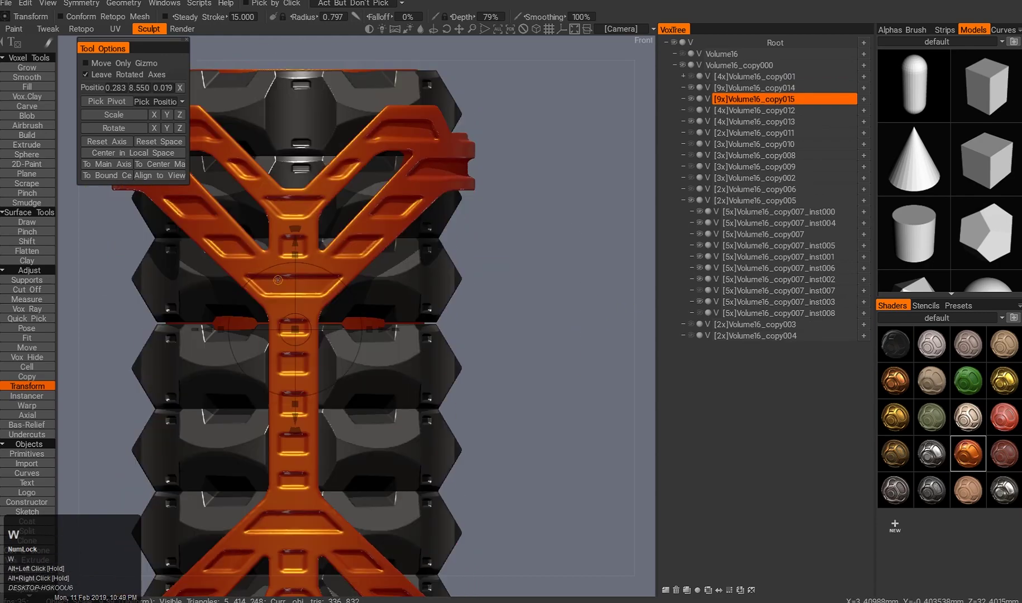
# - Undo the last change and pick the grooved shell volume, Volume16_copy013
pyautogui.hotkey('ctrl', 'z')
pyautogui.keyDown('alt'); pyautogui.moveTo(328, 160); pyautogui.dragTo(376, 359); pyautogui.keyUp('alt')
pyautogui.keyDown('alt'); pyautogui.moveTo(375, 359); pyautogui.dragTo(346, 385, button='right'); pyautogui.keyUp('alt')
pyautogui.press('h')
pyautogui.keyDown('alt'); pyautogui.moveTo(347, 363); pyautogui.dragTo(219, 155); pyautogui.keyUp('alt')
pyautogui.press('KP_5')
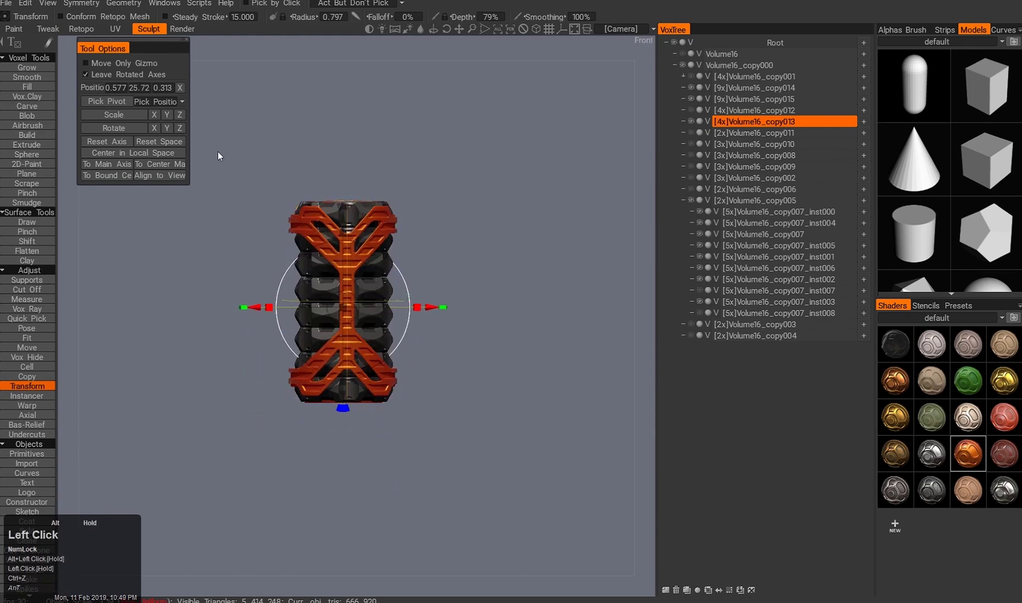
pyautogui.keyDown('alt'); pyautogui.moveTo(219, 155); pyautogui.dragTo(251, 167, button='right'); pyautogui.keyUp('alt')
pyautogui.moveTo(251, 168)
pyautogui.keyDown('alt'); pyautogui.mouseDown()
pyautogui.moveTo(450, 167)
pyautogui.moveTo(424, 268)
pyautogui.moveTo(413, 234)
pyautogui.moveTo(410, 335)
pyautogui.mouseUp(); pyautogui.keyUp('alt')
# - Trim Volume16_copy016 to a narrower cap cylinder with a circular Vox Hide from the bottom view and duplicate it
pyautogui.press('d')
pyautogui.press('KP_5')
pyautogui.click(27, 357)
pyautogui.press('e')
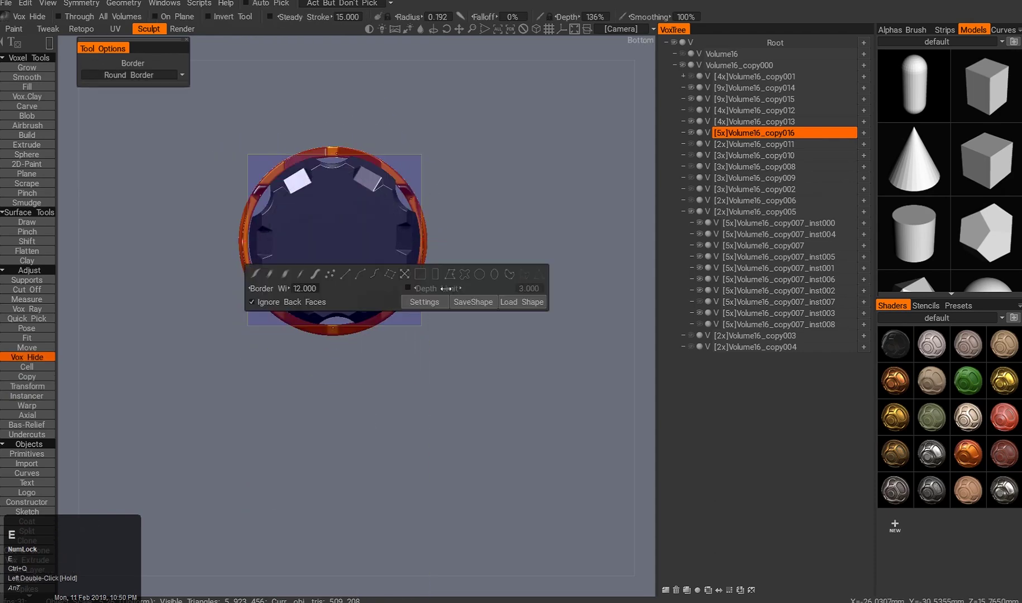
pyautogui.moveTo(334, 239); pyautogui.dragTo(384, 240)
pyautogui.keyDown('alt'); pyautogui.middleClick(389, 199); pyautogui.keyUp('alt')
pyautogui.moveTo(384, 279)
pyautogui.keyDown('alt'); pyautogui.mouseDown()
pyautogui.moveTo(389, 199)
pyautogui.moveTo(368, 301)
pyautogui.moveTo(424, 267)
pyautogui.mouseUp(); pyautogui.keyUp('alt')
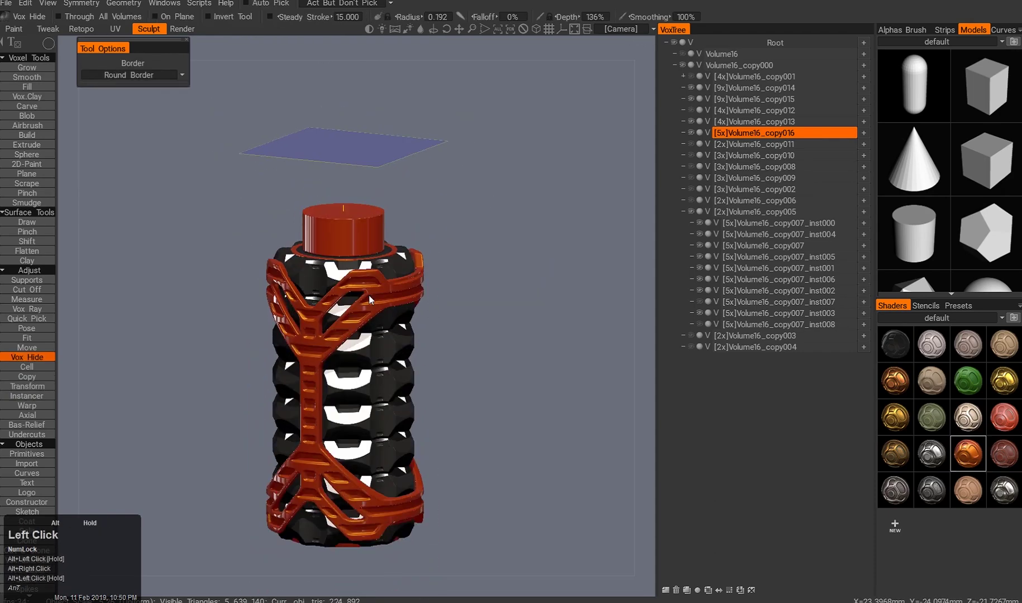
pyautogui.press('t')
pyautogui.keyDown('alt'); pyautogui.middleClick(455, 187); pyautogui.keyUp('alt')
# - Try a free-form Cube2x2 lattice deformation on the cap cylinder with Pose
pyautogui.click(27, 327)
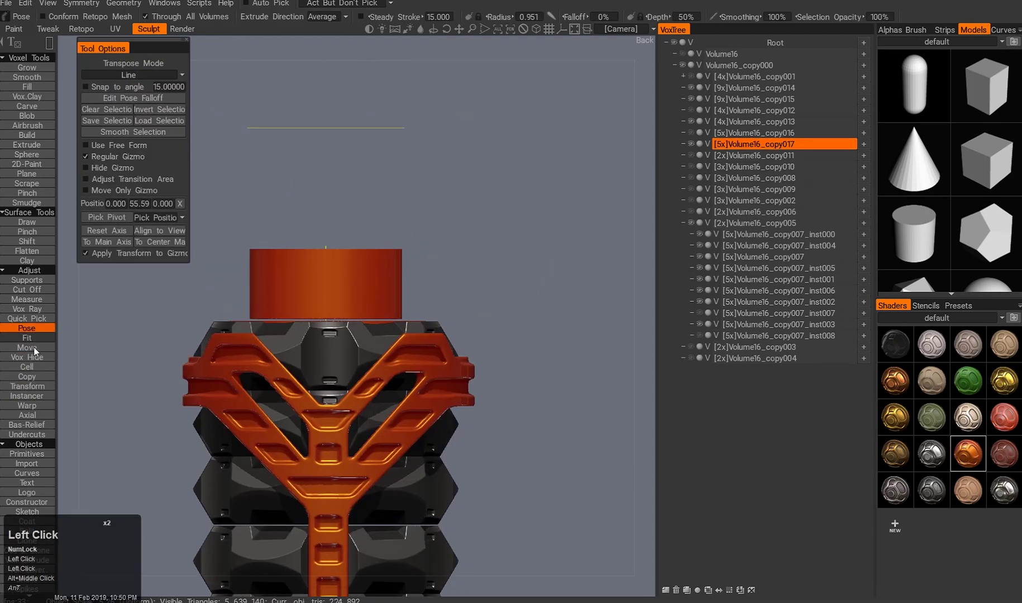
pyautogui.click(102, 147)
pyautogui.middleClick(291, 256)
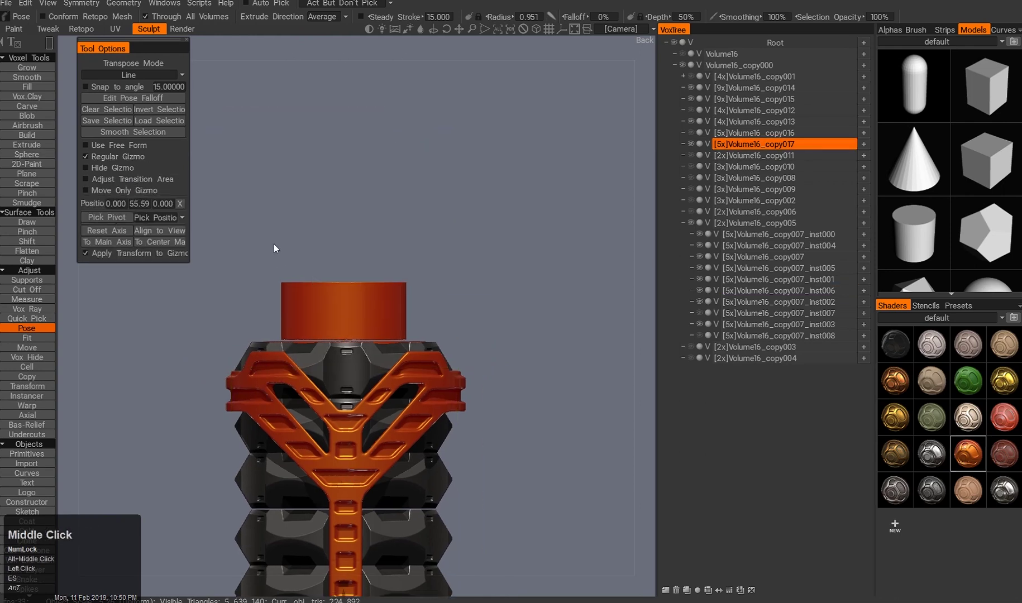
pyautogui.click(103, 146)
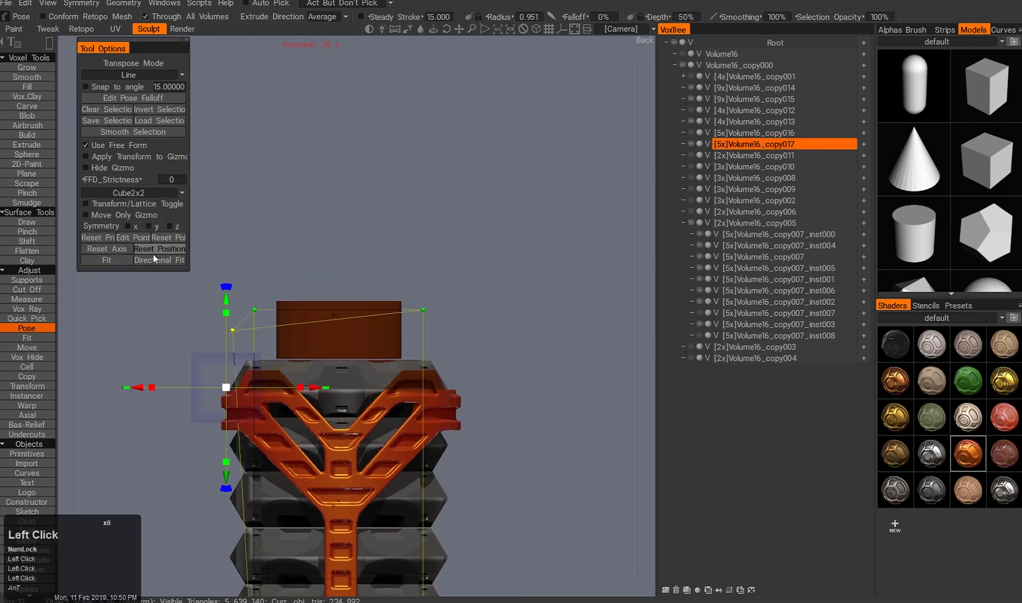
pyautogui.middleClick(302, 249)
pyautogui.moveTo(303, 250); pyautogui.dragTo(381, 254)
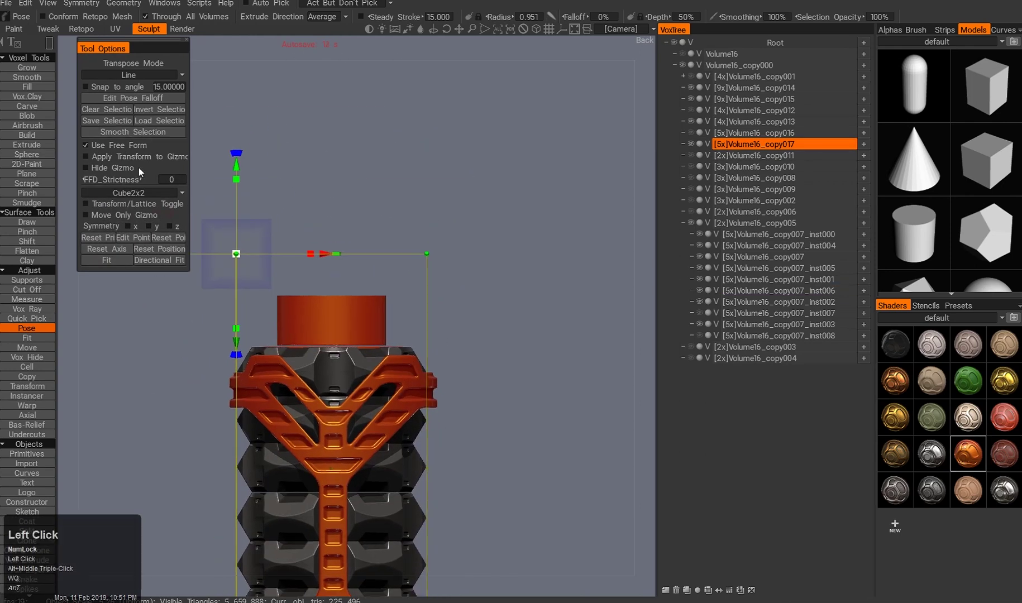
pyautogui.click(27, 473)
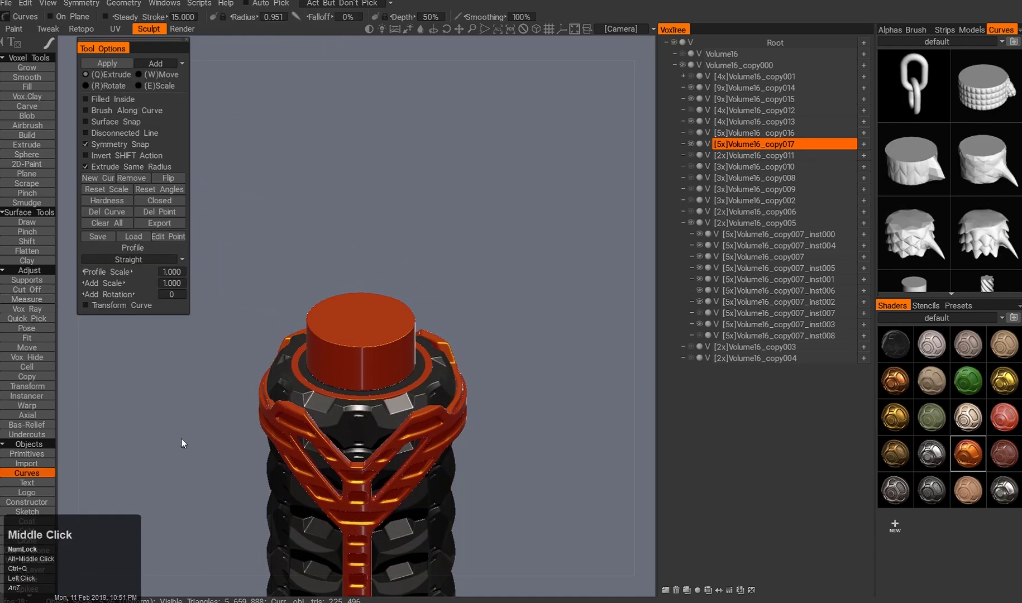
# - Carve the cap cylinder into a faceted cone with rectangular Vox Hide cuts, using radial symmetry of order 6 with extra mirror
pyautogui.click(27, 347)
pyautogui.click(27, 356)
pyautogui.keyDown('alt'); pyautogui.moveTo(235, 279); pyautogui.dragTo(372, 344); pyautogui.keyUp('alt')
pyautogui.press('s')
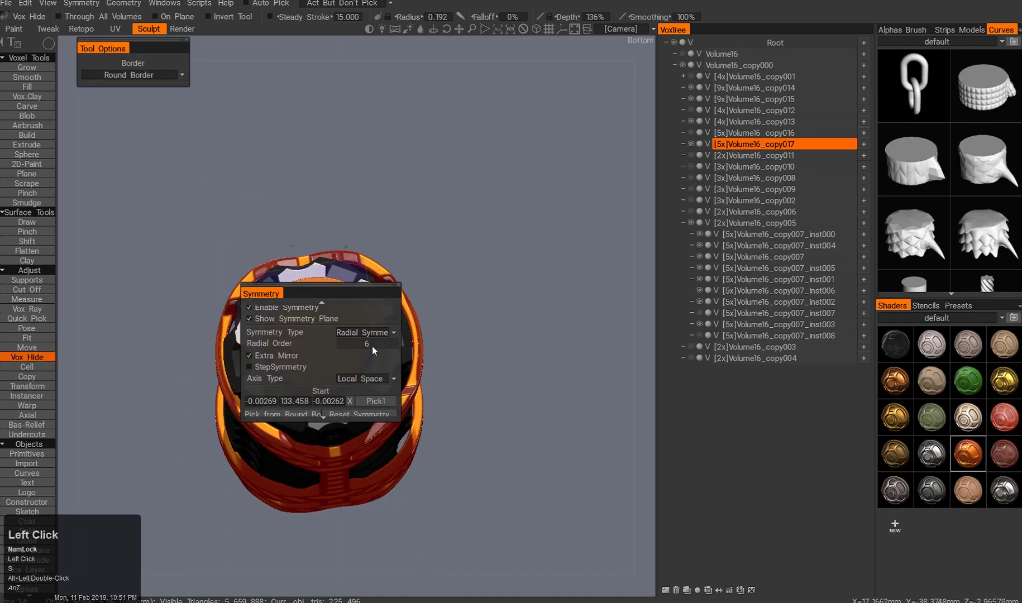
pyautogui.press('2')
pyautogui.moveTo(246, 269); pyautogui.dragTo(360, 313)
pyautogui.keyDown('alt'); pyautogui.moveTo(240, 224); pyautogui.dragTo(239, 137, button='right'); pyautogui.keyUp('alt')
pyautogui.moveTo(240, 137)
pyautogui.keyDown('alt'); pyautogui.mouseDown()
pyautogui.moveTo(204, 312)
pyautogui.moveTo(234, 357)
pyautogui.moveTo(262, 211)
pyautogui.moveTo(351, 223)
pyautogui.moveTo(383, 208)
pyautogui.moveTo(368, 217)
pyautogui.moveTo(267, 205)
pyautogui.moveTo(312, 234)
pyautogui.moveTo(371, 213)
pyautogui.moveTo(339, 286)
pyautogui.moveTo(418, 383)
pyautogui.moveTo(269, 506)
pyautogui.mouseUp(); pyautogui.keyUp('alt')
pyautogui.hotkey('ctrl', 'z')
pyautogui.press('3')
pyautogui.keyDown('ctrl'); pyautogui.moveTo(240, 300); pyautogui.dragTo(349, 327); pyautogui.keyUp('ctrl')
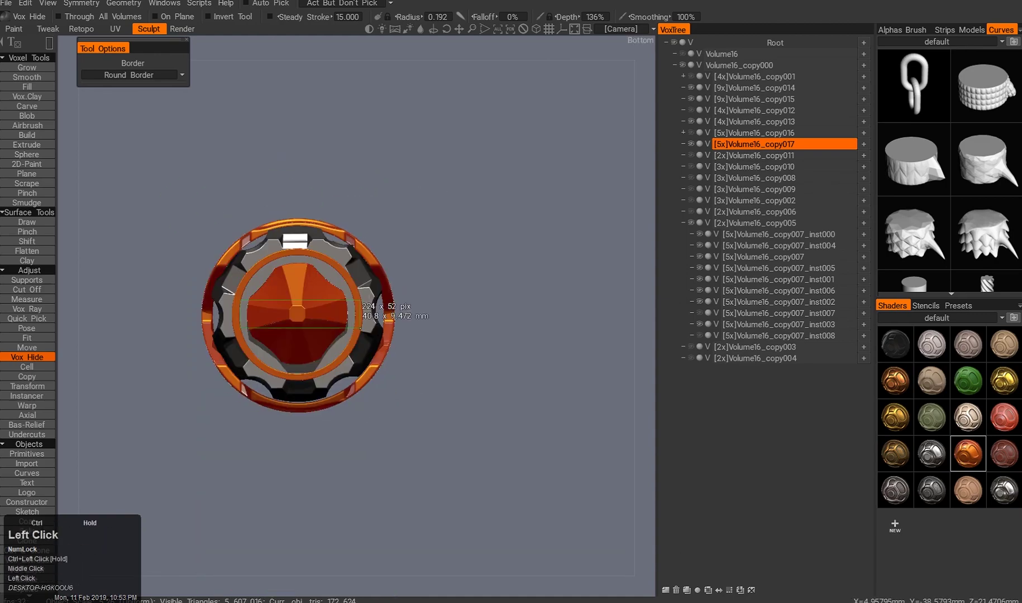
# - Clear a duplicate of the faceted cone volume and add a sphere primitive as a dome on the body's end
pyautogui.click(281, 348)
pyautogui.press('Delete')
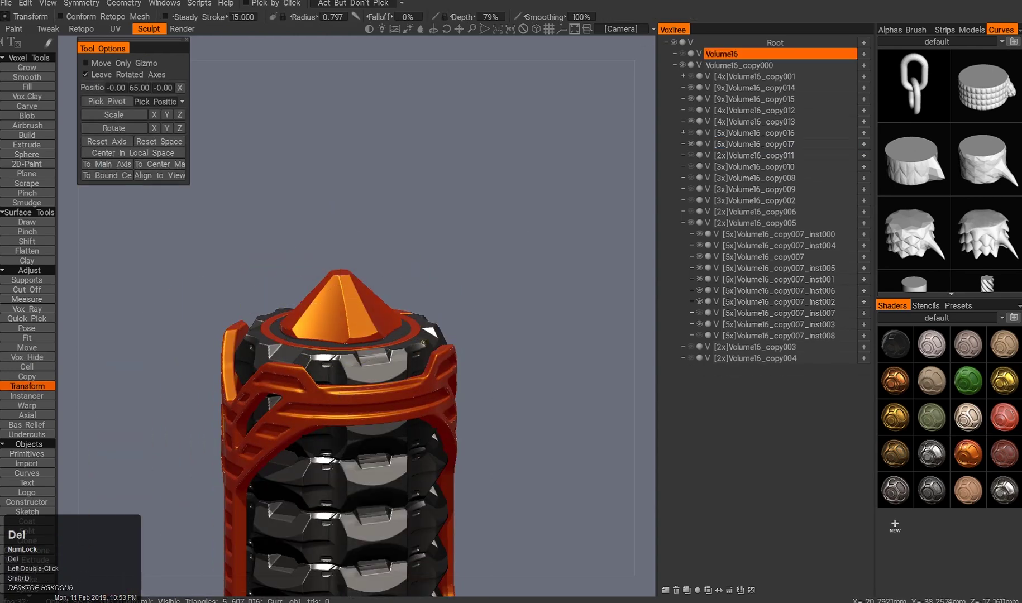
pyautogui.click(27, 453)
pyautogui.keyDown('alt'); pyautogui.moveTo(263, 340); pyautogui.dragTo(275, 365, button='right'); pyautogui.keyUp('alt')
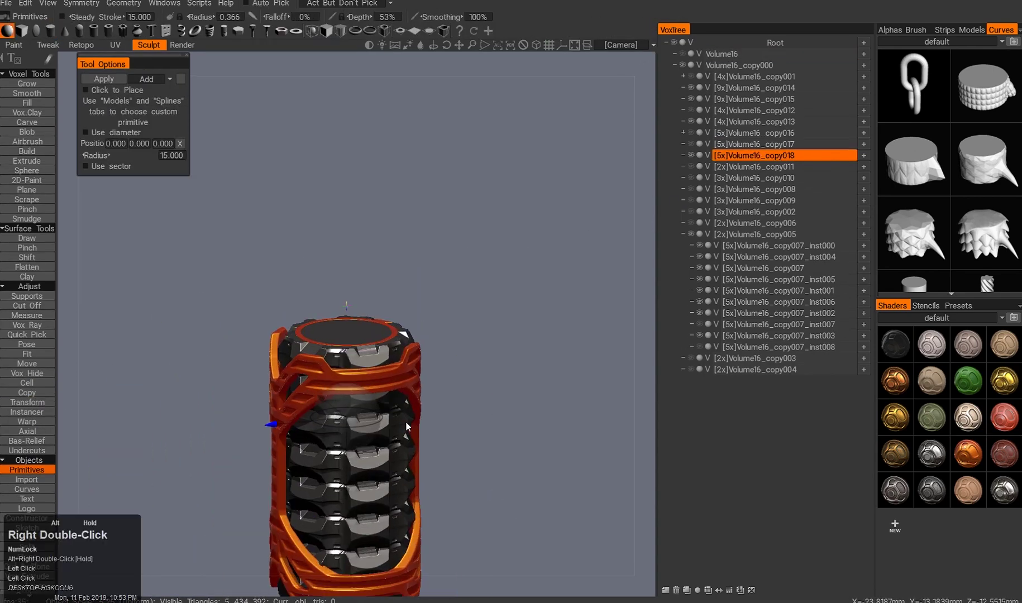
pyautogui.click(424, 246)
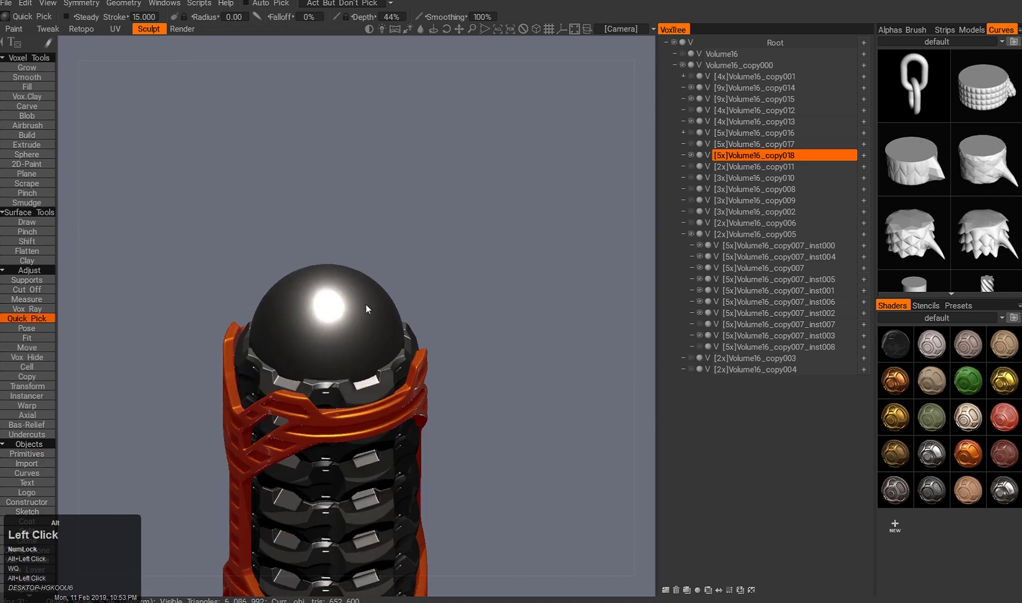
# - Apply the orange metallic shader to the dome and start transforming it on the body's end
pyautogui.click(967, 453)
pyautogui.press('w')
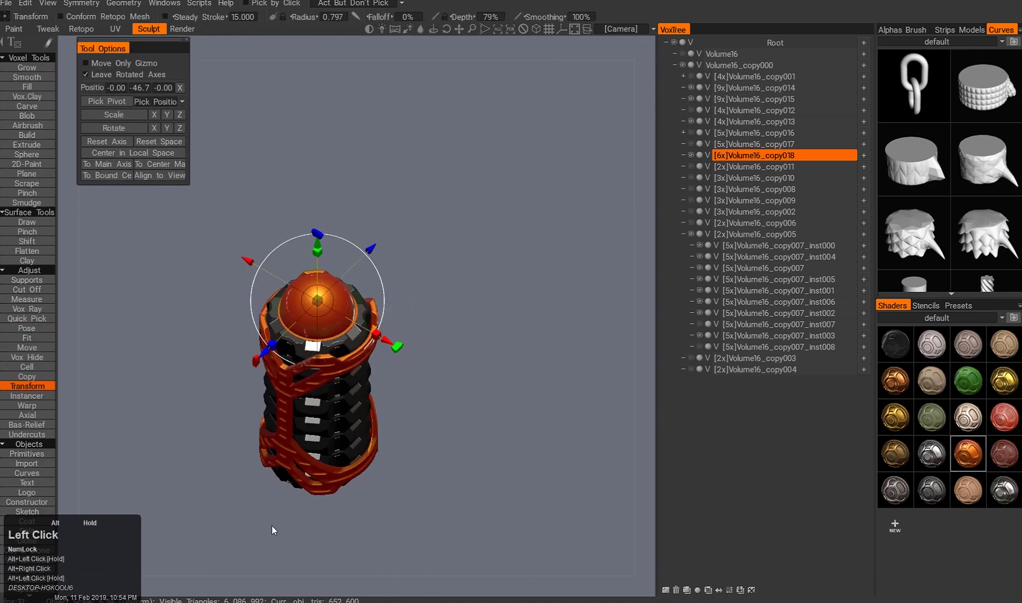
pyautogui.moveTo(446, 311); pyautogui.dragTo(411, 198, button='middle')
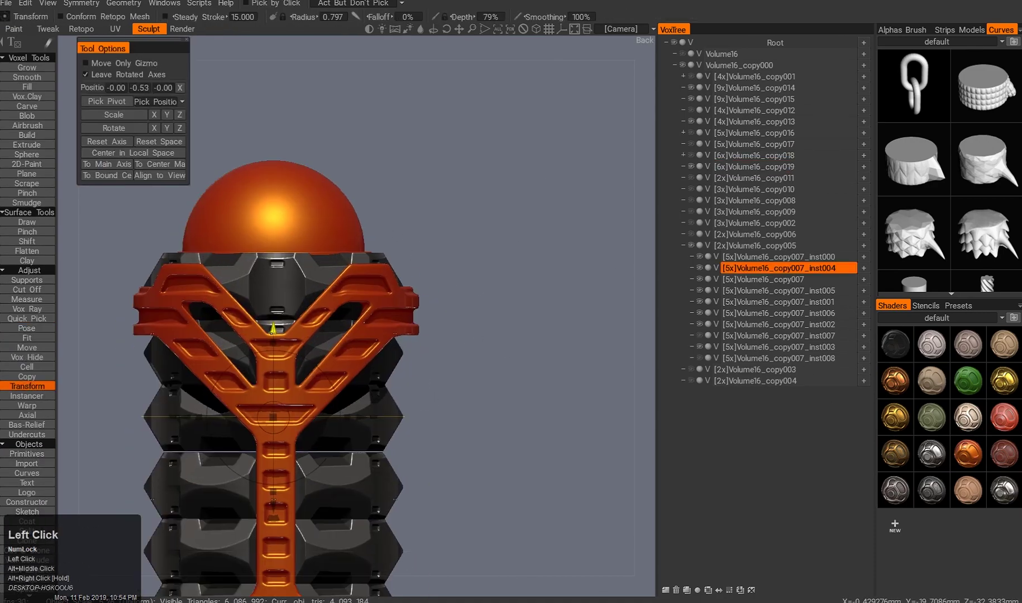
# - Pick the dome cap and cut away its sides with Vox Hide, leaving sloped faces around a raised central block
pyautogui.press('h')
pyautogui.press('2')
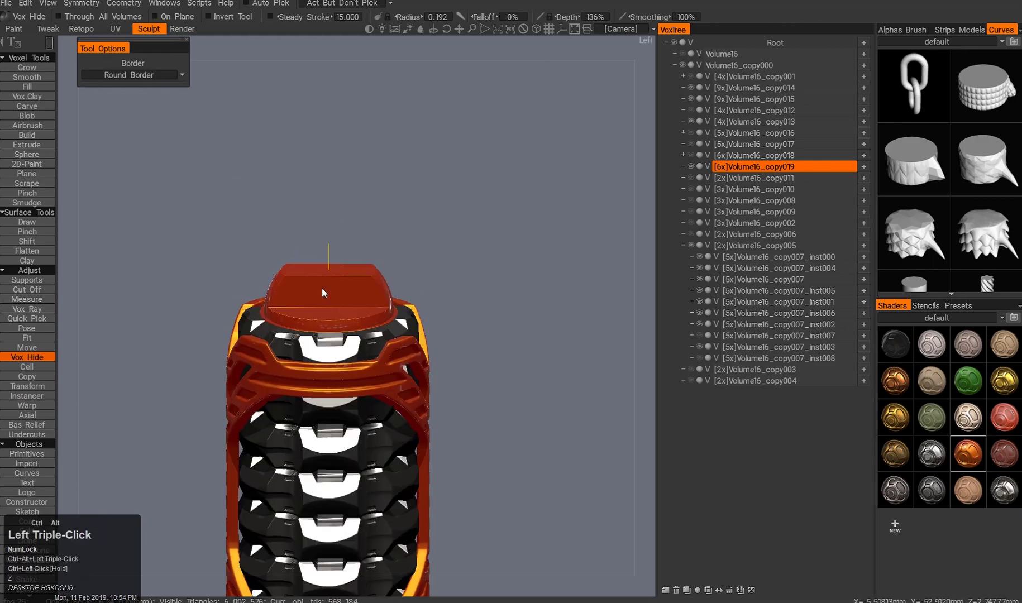
pyautogui.press('3')
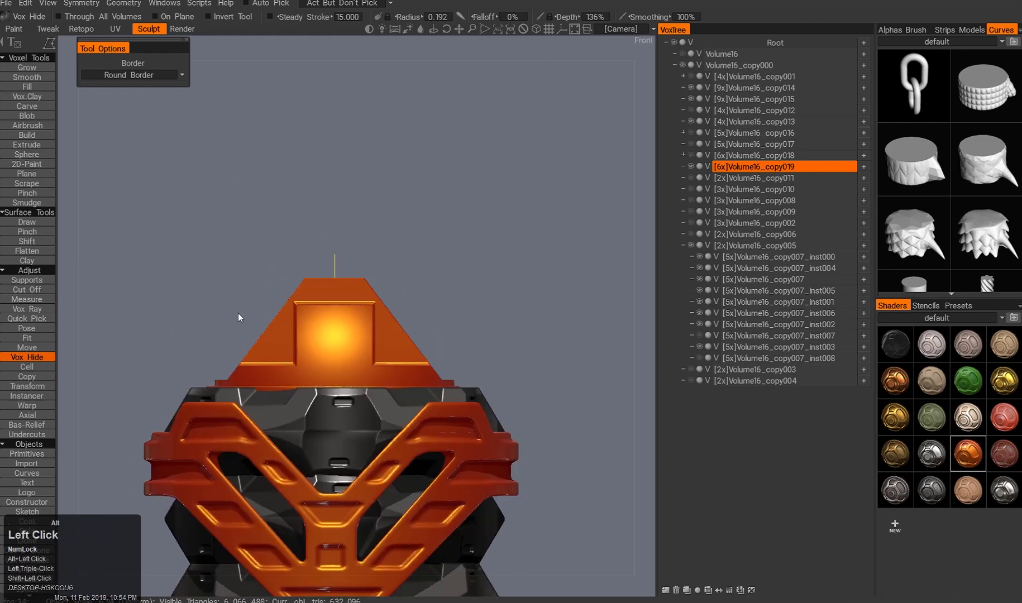
# - Cut round holes into the cap's flange with Vox Hide, using circular selections from the end view
pyautogui.keyDown('alt'); pyautogui.moveTo(210, 366); pyautogui.dragTo(294, 351); pyautogui.keyUp('alt')
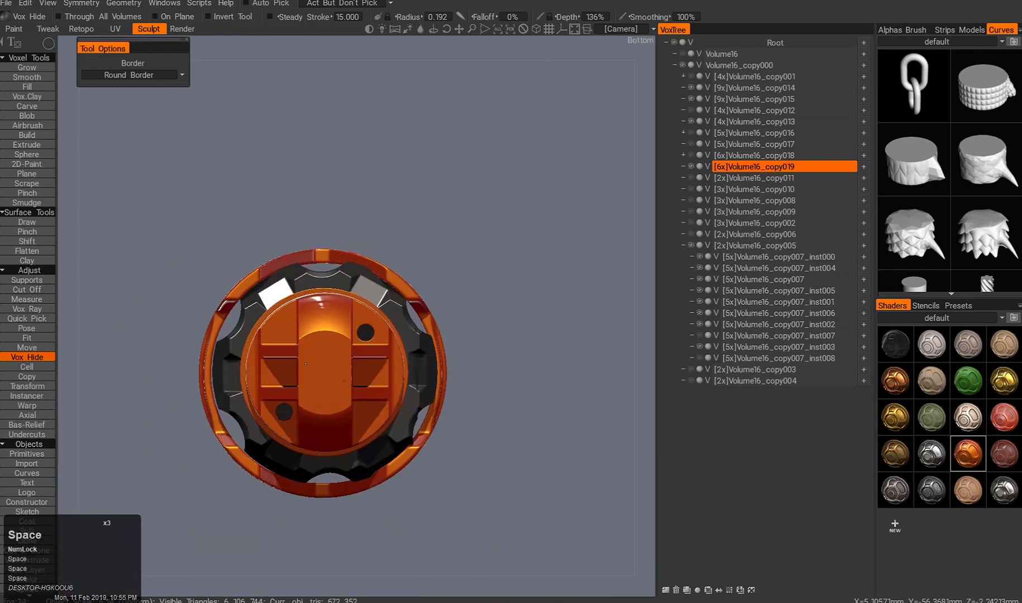
pyautogui.press('space')
pyautogui.keyDown('alt'); pyautogui.moveTo(367, 366); pyautogui.dragTo(398, 317); pyautogui.keyUp('alt')
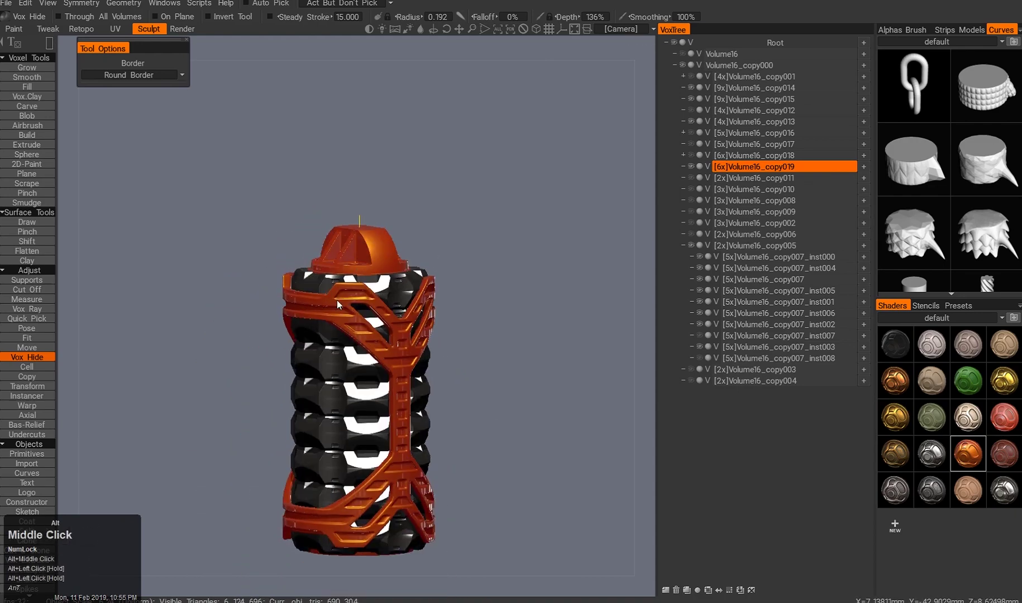
# - Resize the cap and seat it on the end of the bottle with Transform
pyautogui.press('w')
pyautogui.keyDown('alt'); pyautogui.moveTo(398, 317); pyautogui.dragTo(385, 391); pyautogui.keyUp('alt')
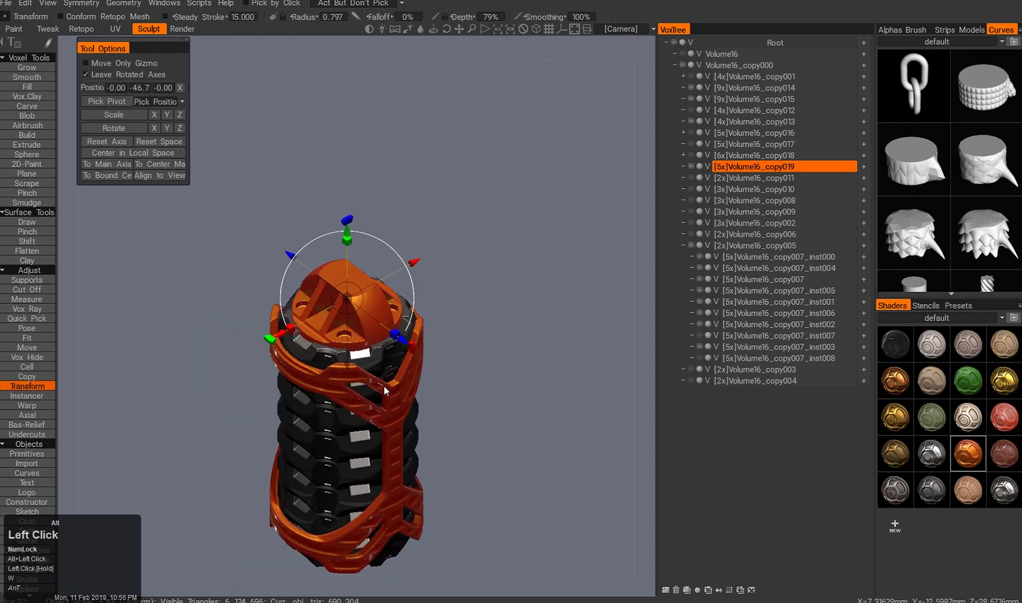
pyautogui.keyDown('alt'); pyautogui.moveTo(222, 413); pyautogui.dragTo(256, 389); pyautogui.keyUp('alt')
pyautogui.press('q')
pyautogui.press('w')
pyautogui.keyDown('alt'); pyautogui.moveTo(324, 201); pyautogui.dragTo(296, 316); pyautogui.keyUp('alt')
pyautogui.press('e')
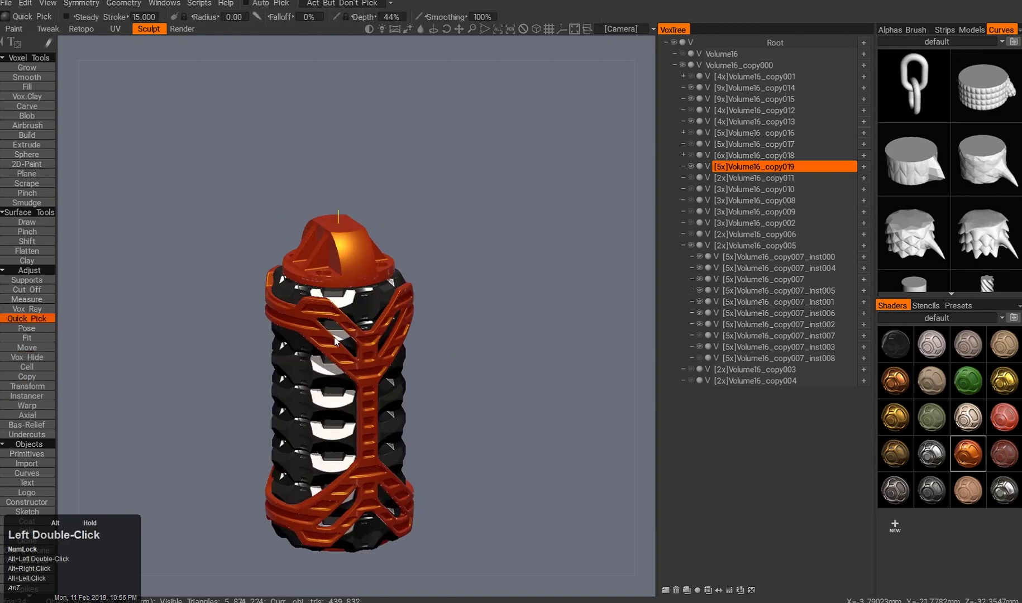
# - Try hiding more of the cap's centre between its side ribs with Vox Hide
pyautogui.keyDown('alt'); pyautogui.moveTo(342, 412); pyautogui.dragTo(297, 339); pyautogui.keyUp('alt')
pyautogui.hotkey('ctrl', 'q')
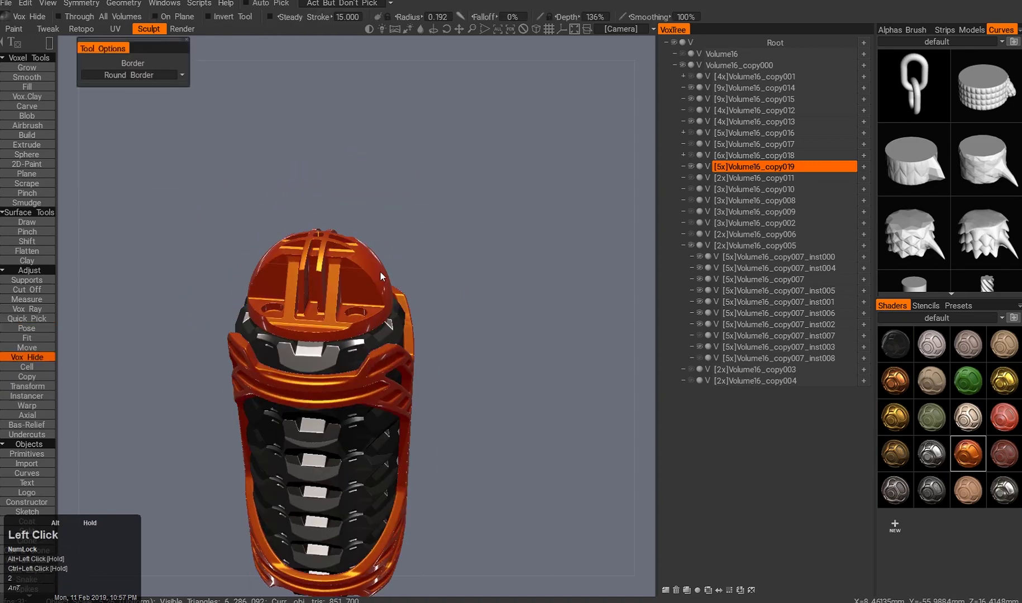
pyautogui.moveTo(431, 360); pyautogui.dragTo(391, 312, button='right')
pyautogui.moveTo(298, 238); pyautogui.dragTo(350, 311)
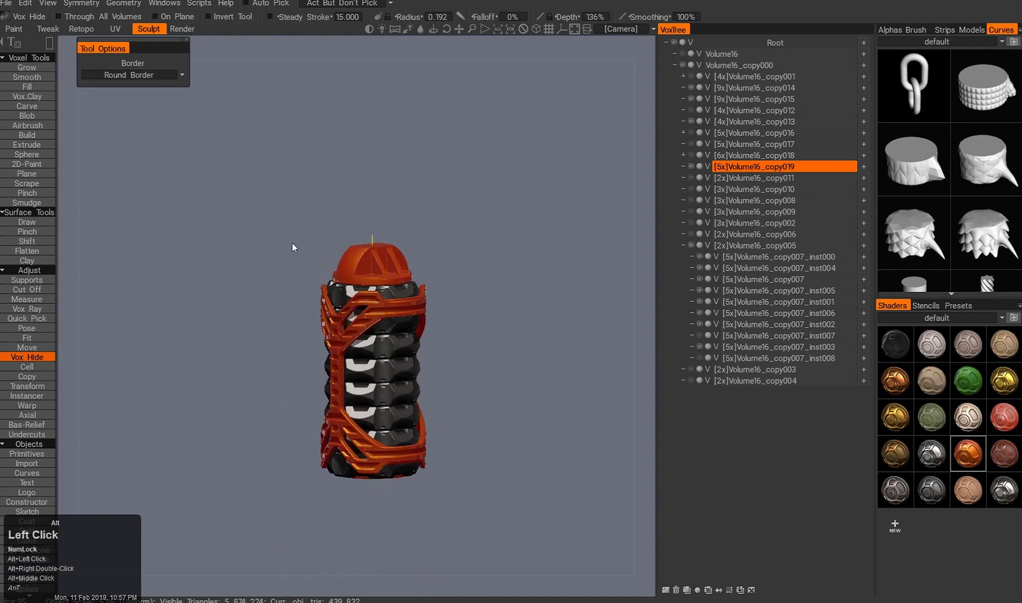
# - Duplicate the cap and cut curved openings beside the copy's ribs using ellipses about 40 x 38.3 mm
pyautogui.moveTo(294, 246); pyautogui.dragTo(313, 235, button='right')
pyautogui.moveTo(347, 274); pyautogui.dragTo(444, 271)
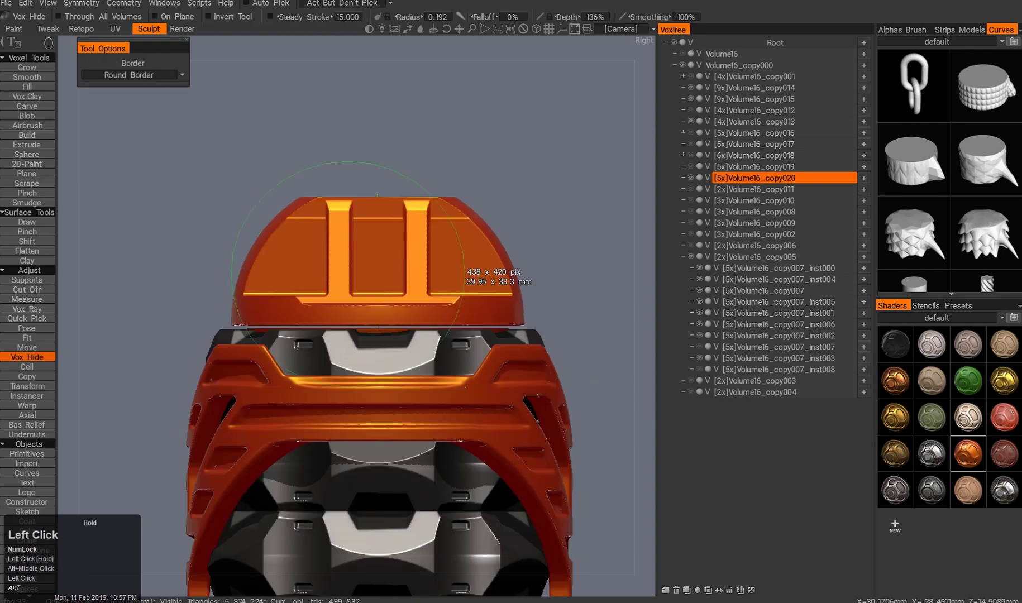
pyautogui.moveTo(491, 313); pyautogui.dragTo(490, 313)
pyautogui.moveTo(586, 391); pyautogui.dragTo(586, 234)
pyautogui.keyDown('ctrl'); pyautogui.moveTo(349, 313); pyautogui.dragTo(376, 334); pyautogui.keyUp('ctrl')
pyautogui.moveTo(341, 279)
pyautogui.keyDown('alt'); pyautogui.mouseDown()
pyautogui.moveTo(330, 290)
pyautogui.moveTo(343, 279)
pyautogui.mouseUp(); pyautogui.keyUp('alt')
# - Set up the Pose tool with the regular gizmo on the cap copy and clear its selection
pyautogui.hotkey('shift', 'w')
pyautogui.press('2')
pyautogui.click(101, 158)
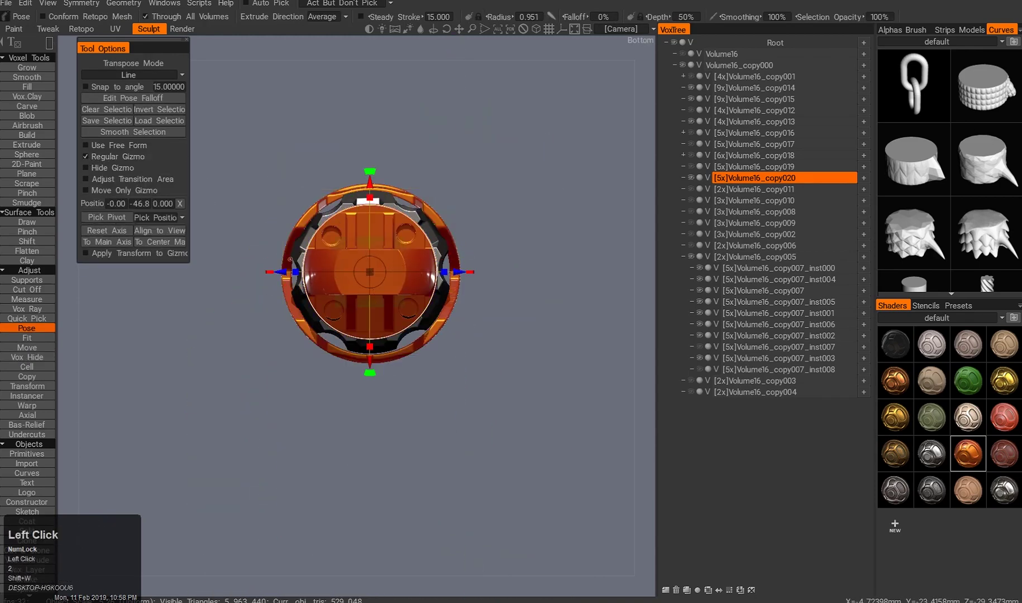
pyautogui.hotkey('ctrl', 'z')
pyautogui.keyDown('alt'); pyautogui.moveTo(112, 158); pyautogui.dragTo(144, 158, button='right'); pyautogui.keyUp('alt')
pyautogui.click(107, 109)
# - Reshape the cap copy with the Pose tool and adjust its fit on the bottle with Transform
pyautogui.keyDown('alt'); pyautogui.moveTo(335, 284); pyautogui.dragTo(351, 304, button='middle'); pyautogui.keyUp('alt')
pyautogui.moveTo(231, 342); pyautogui.dragTo(490, 301)
pyautogui.keyDown('alt'); pyautogui.moveTo(380, 324); pyautogui.dragTo(362, 215); pyautogui.keyUp('alt')
pyautogui.moveTo(361, 205); pyautogui.dragTo(356, 217)
pyautogui.keyDown('alt'); pyautogui.moveTo(355, 217); pyautogui.dragTo(353, 265, button='right'); pyautogui.keyUp('alt')
pyautogui.press('F12')
pyautogui.keyDown('alt'); pyautogui.moveTo(354, 264); pyautogui.dragTo(369, 291); pyautogui.keyUp('alt')
pyautogui.keyDown('alt'); pyautogui.moveTo(368, 290); pyautogui.dragTo(369, 302, button='right'); pyautogui.keyUp('alt')
pyautogui.keyDown('alt'); pyautogui.moveTo(368, 301); pyautogui.dragTo(369, 329); pyautogui.keyUp('alt')
pyautogui.press('w')
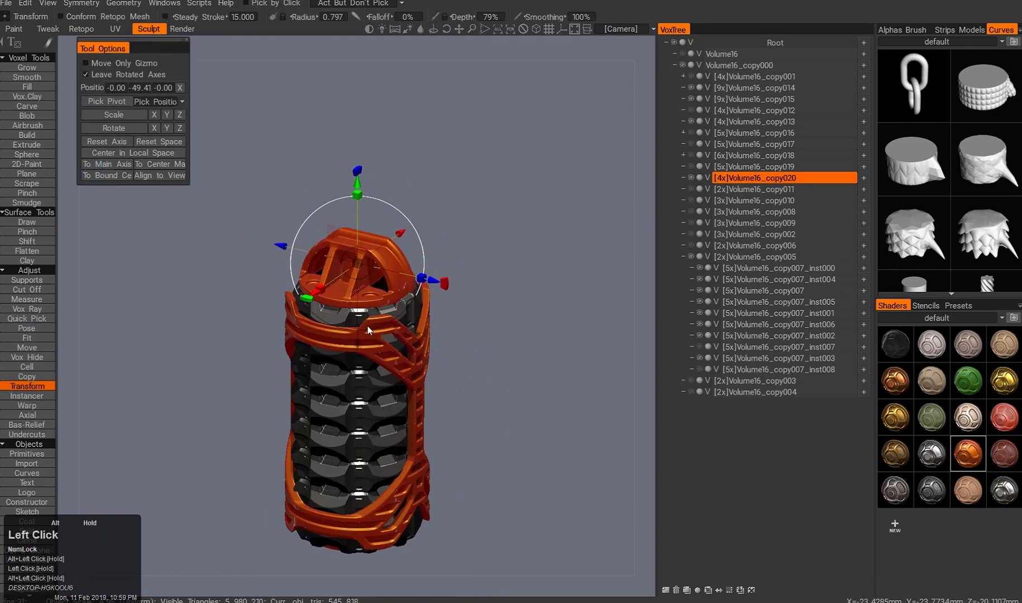
# - Duplicate Volume16_copy014, then scale and position the copy as a collar ring beneath the cap
pyautogui.hotkey('shift', 'd')
pyautogui.click(434, 344)
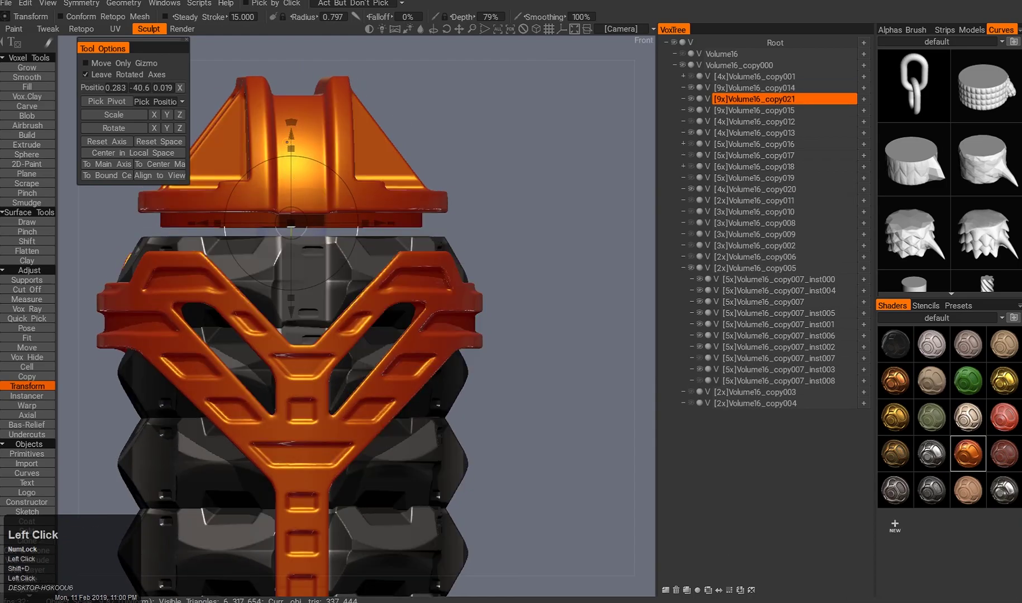
pyautogui.keyDown('alt'); pyautogui.moveTo(299, 241); pyautogui.dragTo(346, 184); pyautogui.keyUp('alt')
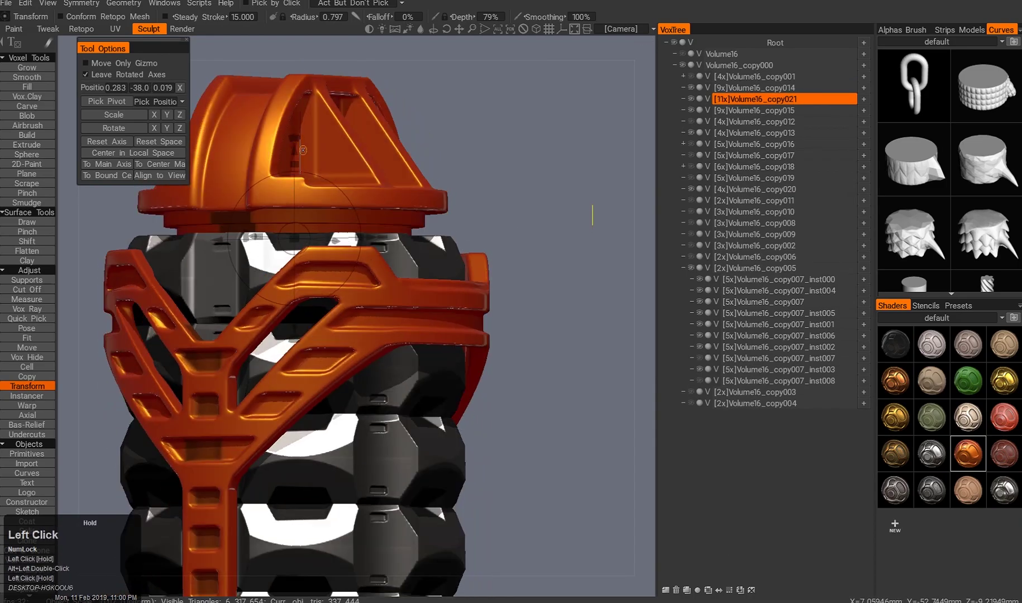
pyautogui.keyDown('alt'); pyautogui.moveTo(346, 184); pyautogui.dragTo(298, 301, button='right'); pyautogui.keyUp('alt')
pyautogui.keyDown('alt'); pyautogui.moveTo(298, 295); pyautogui.dragTo(408, 311); pyautogui.keyUp('alt')
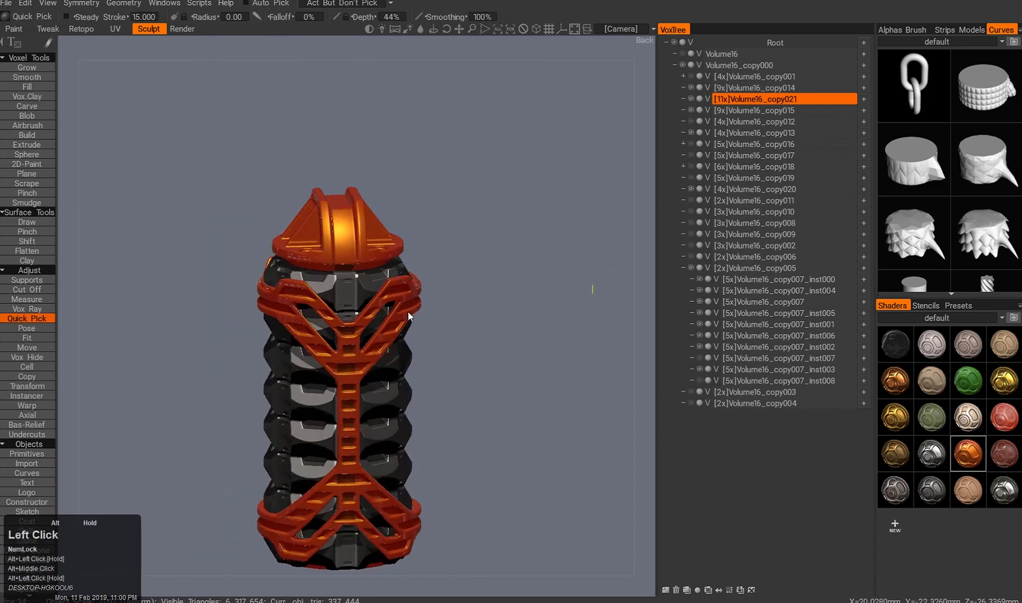
# - Try showing the frame volume Volume16_copy012 in place of Volume16_copy013 and testing Vox Hide on it
pyautogui.press('a')
pyautogui.click(690, 121)
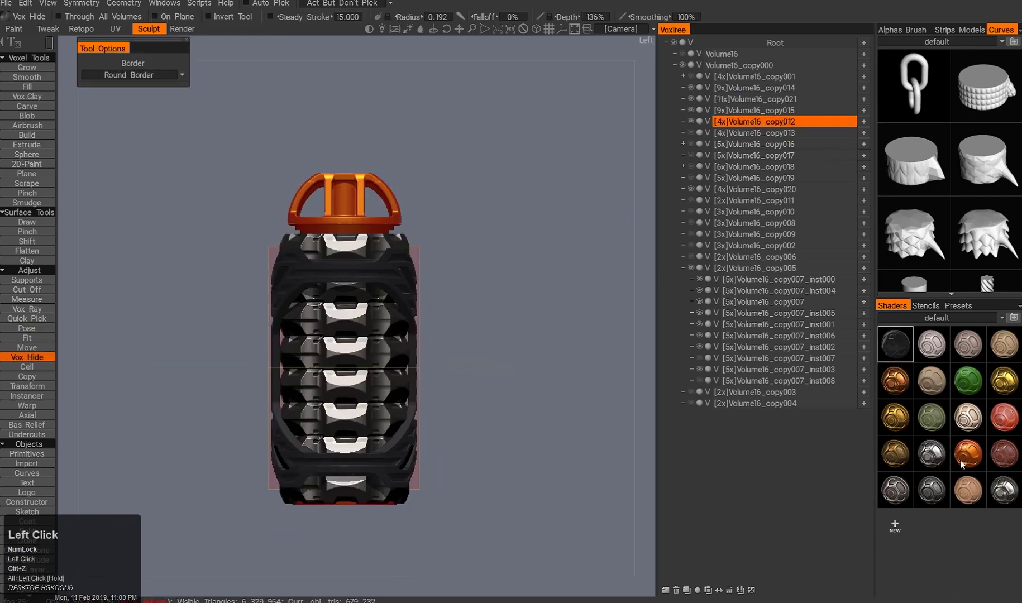
pyautogui.keyDown('ctrl'); pyautogui.moveTo(326, 469); pyautogui.dragTo(355, 250); pyautogui.keyUp('ctrl')
pyautogui.keyDown('alt'); pyautogui.moveTo(429, 447); pyautogui.dragTo(346, 307); pyautogui.keyUp('alt')
# - Raise the cap volume Volume16_copy020 along its vertical axis with Transform, to about -63.1
pyautogui.click(28, 386)
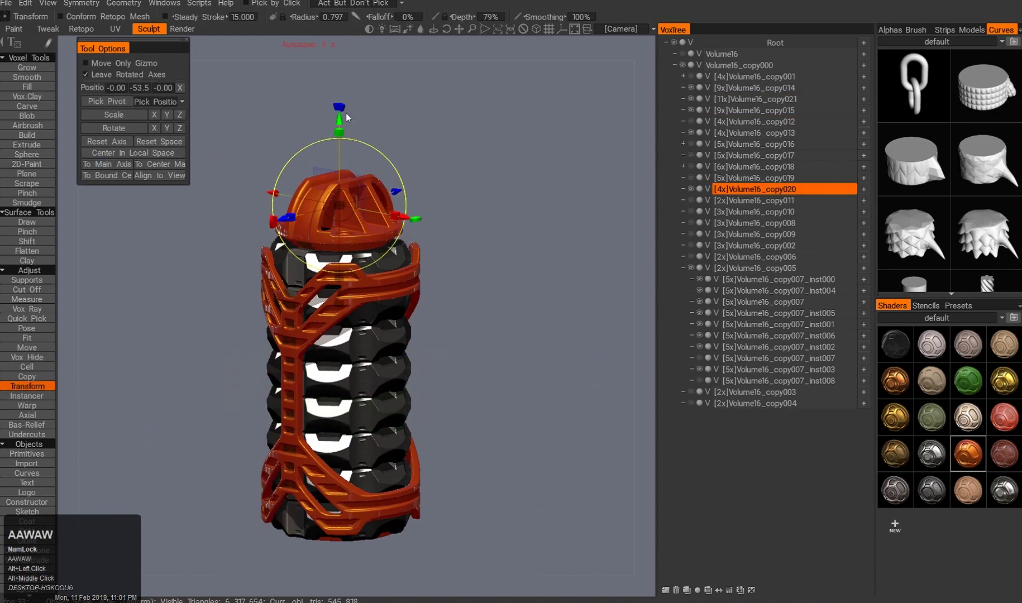
pyautogui.moveTo(341, 124); pyautogui.dragTo(338, 89)
pyautogui.keyDown('alt'); pyautogui.moveTo(480, 299); pyautogui.dragTo(442, 298); pyautogui.keyUp('alt')
# - Show Volume16_copy016 and scale and place it as the neck cylinder between the cap and the bottle body
pyautogui.click(693, 123)
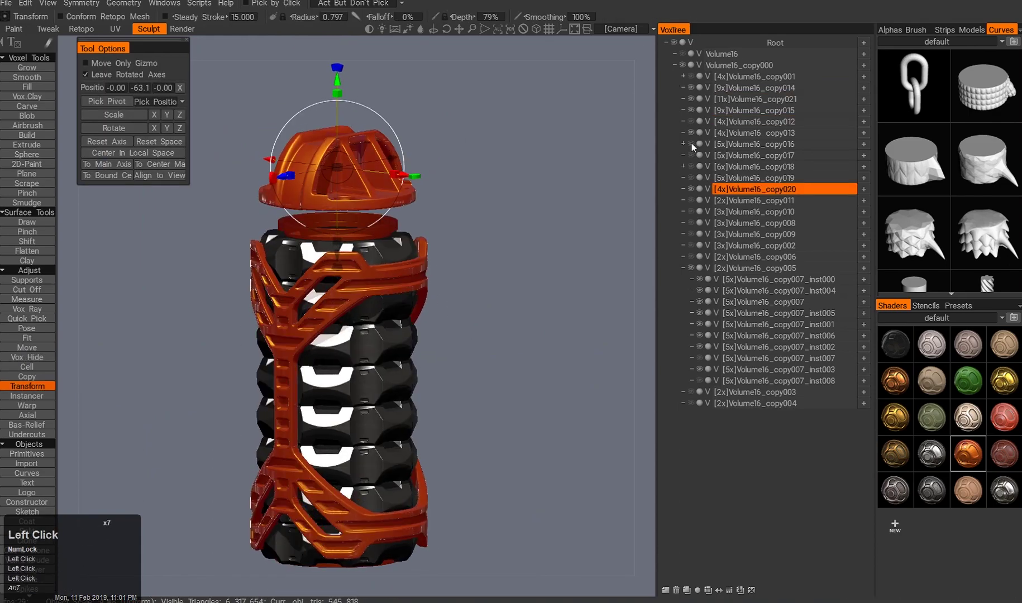
pyautogui.click(691, 144)
pyautogui.keyDown('alt'); pyautogui.moveTo(391, 335); pyautogui.dragTo(522, 187); pyautogui.keyUp('alt')
pyautogui.click(244, 221)
pyautogui.press('h')
pyautogui.keyDown('alt'); pyautogui.moveTo(522, 187); pyautogui.dragTo(558, 187, button='right'); pyautogui.keyUp('alt')
pyautogui.keyDown('alt'); pyautogui.moveTo(391, 223); pyautogui.dragTo(351, 260, button='middle'); pyautogui.keyUp('alt')
pyautogui.moveTo(351, 265); pyautogui.dragTo(352, 256)
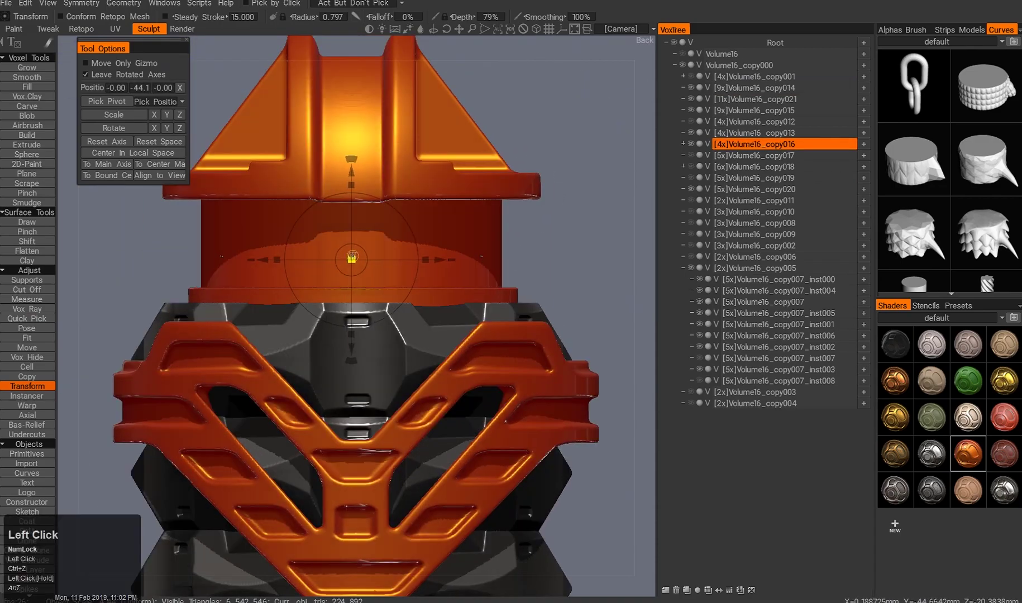
pyautogui.keyDown('alt'); pyautogui.moveTo(351, 258); pyautogui.dragTo(390, 279, button='right'); pyautogui.keyUp('alt')
pyautogui.keyDown('alt'); pyautogui.moveTo(391, 279); pyautogui.dragTo(541, 349); pyautogui.keyUp('alt')
# - Duplicate Volume16_copy014 and fit the copy as a ring around the neck beneath the cap
pyautogui.click(698, 89)
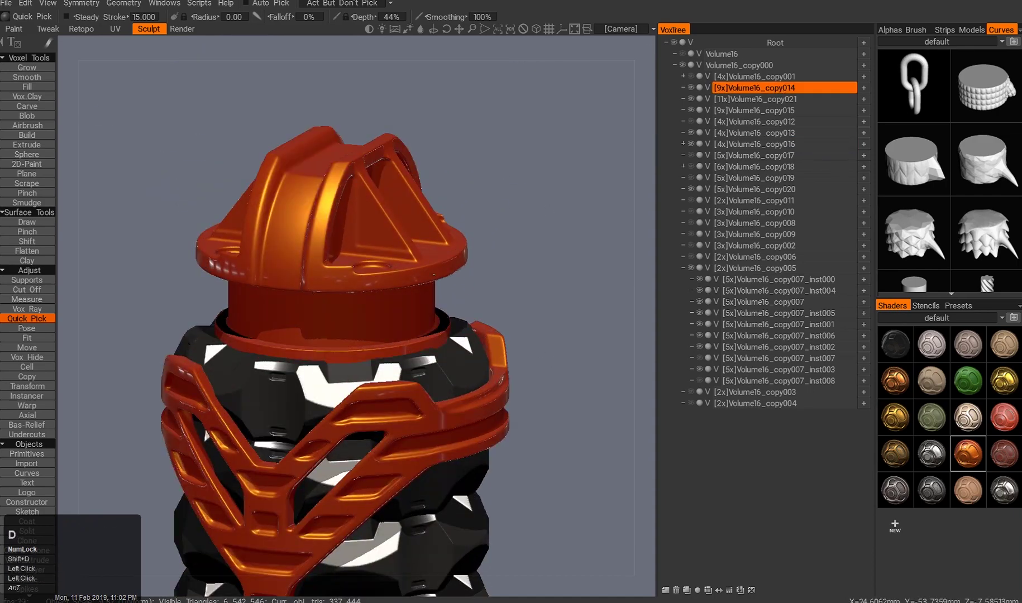
pyautogui.hotkey('shift', 'd')
pyautogui.keyDown('alt'); pyautogui.moveTo(372, 239); pyautogui.dragTo(415, 230, button='right'); pyautogui.keyUp('alt')
pyautogui.doubleClick(344, 265)
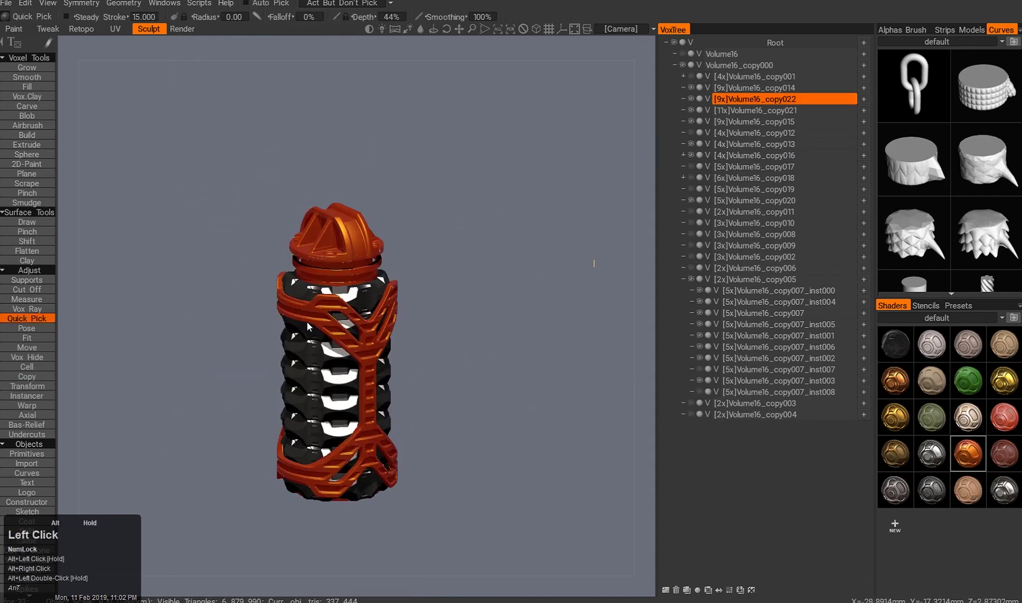
# - Duplicate the neck volume Volume16_copy016 beneath the cap
pyautogui.hotkey('shift', 'd')
pyautogui.keyDown('alt'); pyautogui.moveTo(381, 334); pyautogui.dragTo(380, 302, button='right'); pyautogui.keyUp('alt')
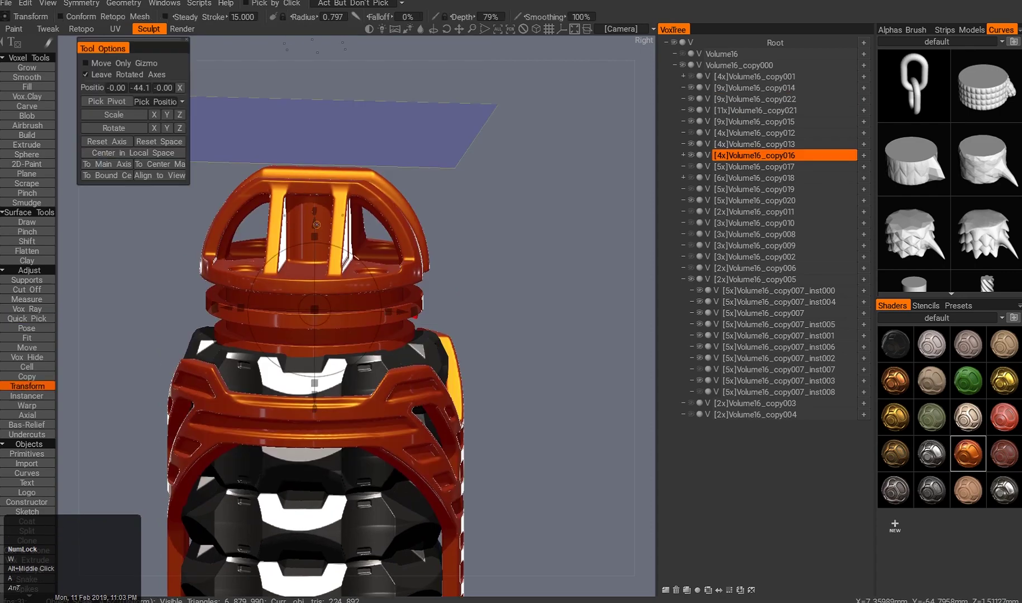
pyautogui.keyDown('alt'); pyautogui.moveTo(379, 302); pyautogui.dragTo(355, 183, button='middle'); pyautogui.keyUp('alt')
pyautogui.keyDown('alt'); pyautogui.moveTo(354, 183); pyautogui.dragTo(363, 312); pyautogui.keyUp('alt')
pyautogui.keyDown('alt'); pyautogui.moveTo(362, 313); pyautogui.dragTo(384, 352, button='right'); pyautogui.keyUp('alt')
pyautogui.press('q')
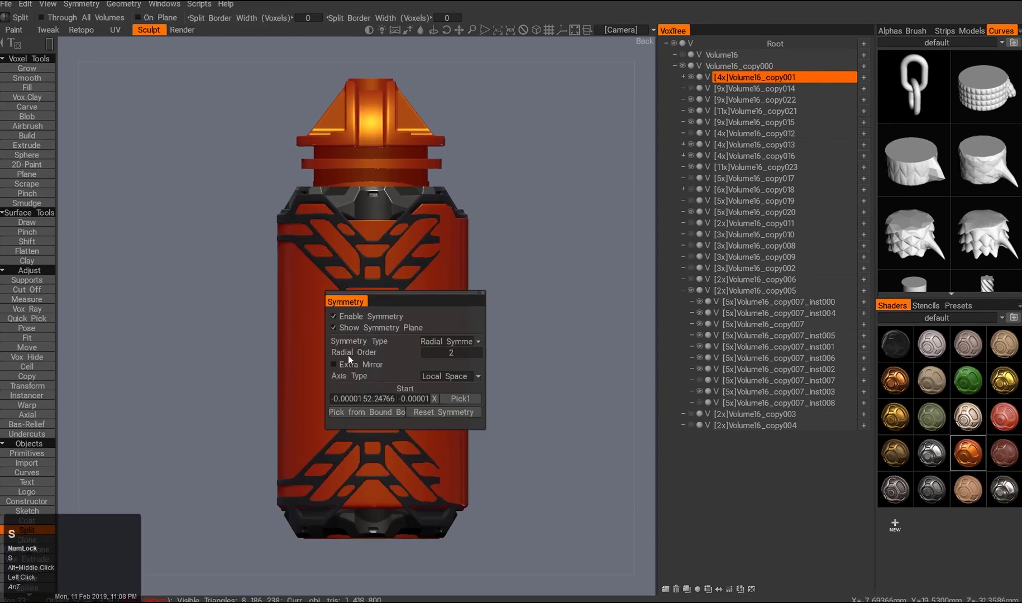
# - Enable radial symmetry of order 2 in local space and try splitting the end bands off the outer shell Volume16_copy001
pyautogui.keyDown('alt'); pyautogui.moveTo(373, 357); pyautogui.dragTo(357, 354, button='middle'); pyautogui.keyUp('alt')
pyautogui.keyDown('ctrl'); pyautogui.moveTo(240, 190); pyautogui.dragTo(446, 257); pyautogui.keyUp('ctrl')
pyautogui.click(354, 333)
pyautogui.keyDown('alt'); pyautogui.moveTo(355, 333); pyautogui.dragTo(337, 349, button='middle'); pyautogui.keyUp('alt')
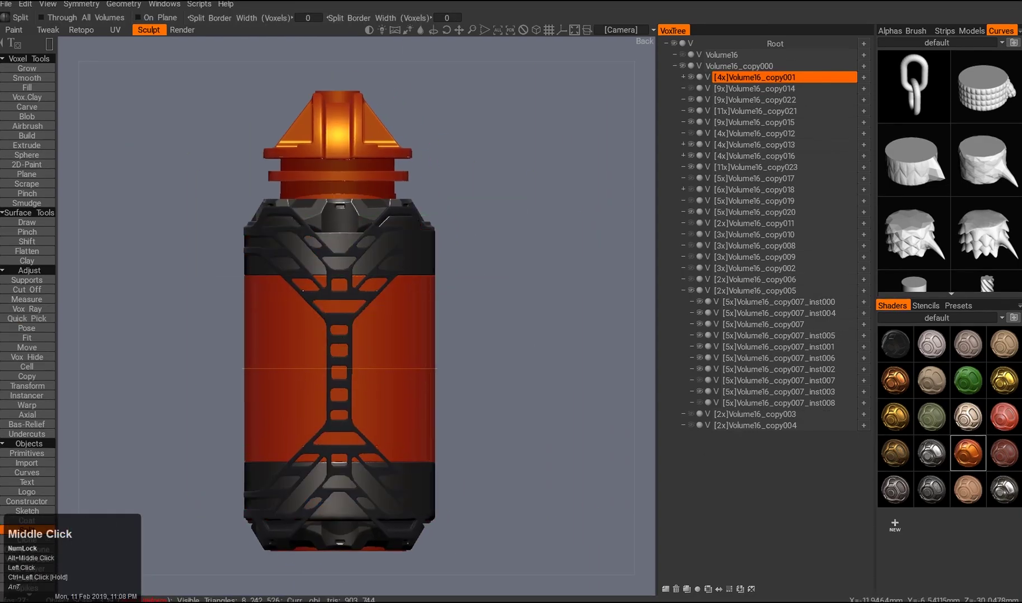
# - Hide the whole outer shell with Vox Hide, using a rectangle about 112.6 x 139.2 mm
pyautogui.press('2')
pyautogui.click(362, 249)
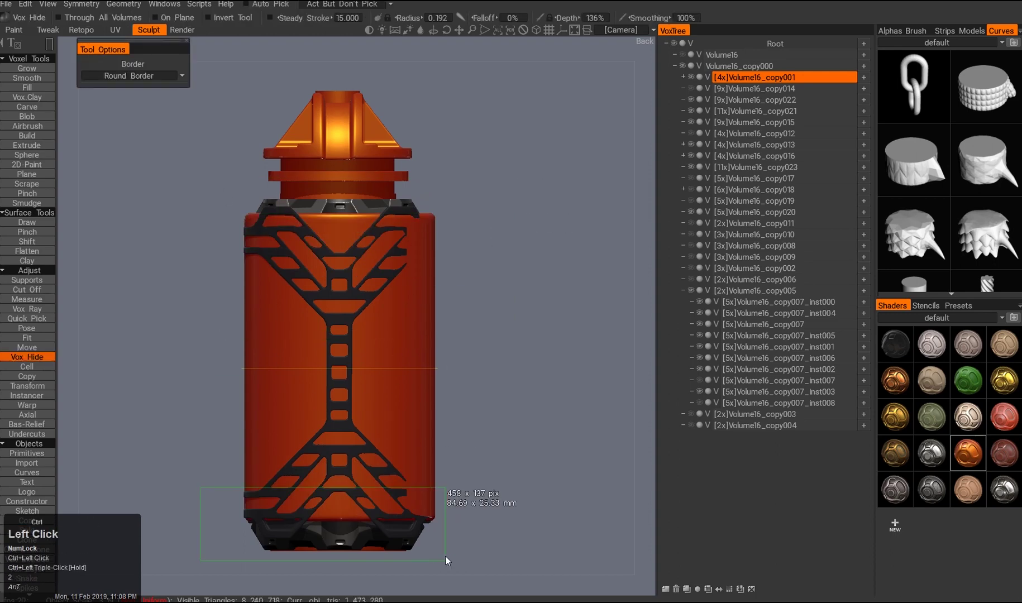
pyautogui.press('w')
pyautogui.press('q')
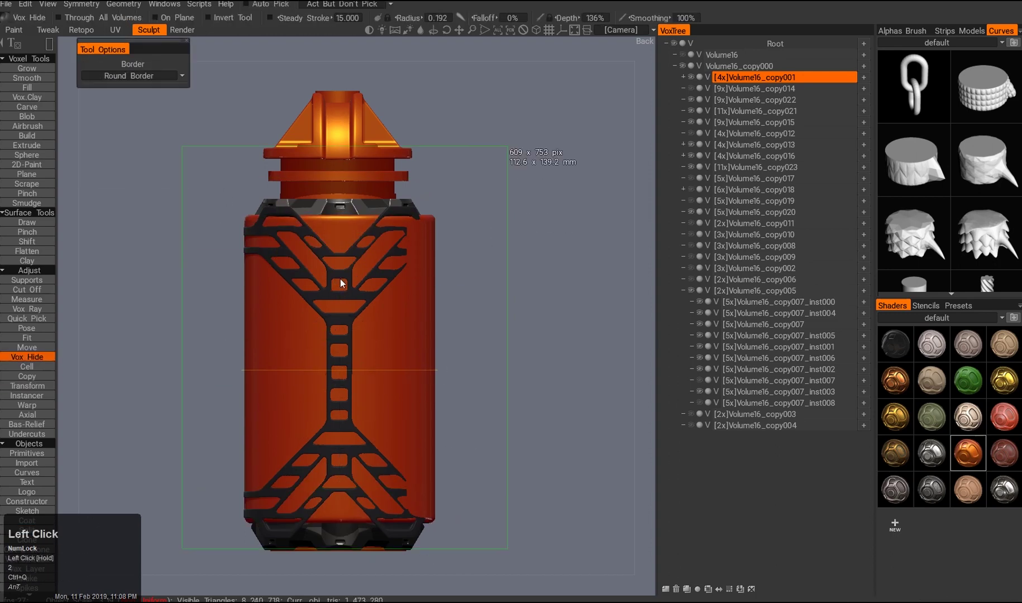
# - Restore thin vertical strips of the hidden shell along both sides of the frame's central spine
pyautogui.moveTo(341, 284); pyautogui.dragTo(340, 256, button='right')
pyautogui.moveTo(342, 492); pyautogui.dragTo(342, 492)
pyautogui.scroll(-5, 342, 390)
pyautogui.scroll(3, 321, 269)
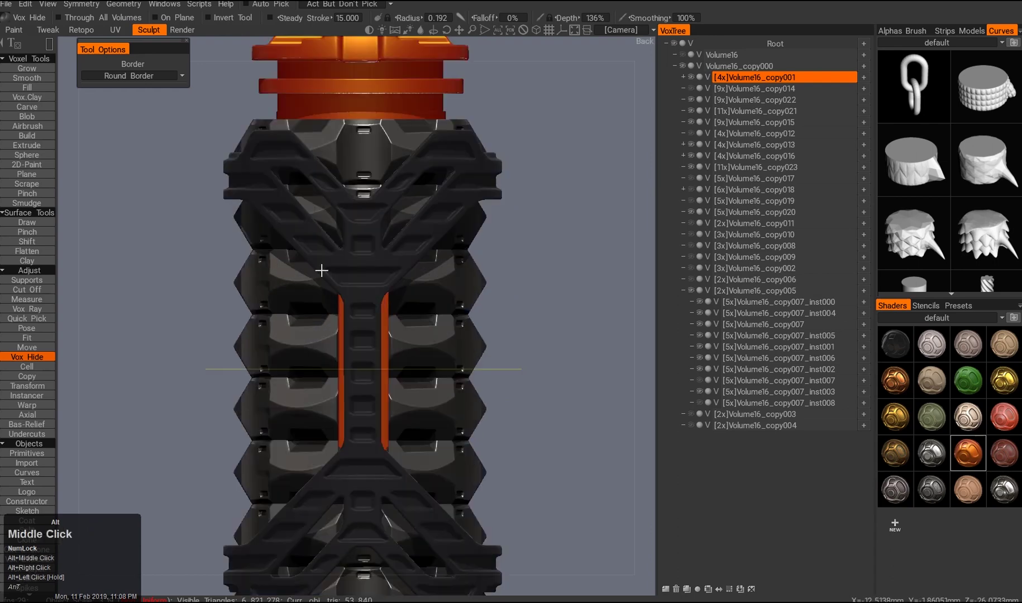
pyautogui.moveTo(321, 269); pyautogui.dragTo(346, 269, button='middle')
pyautogui.click(313, 322)
pyautogui.middleClick(313, 322)
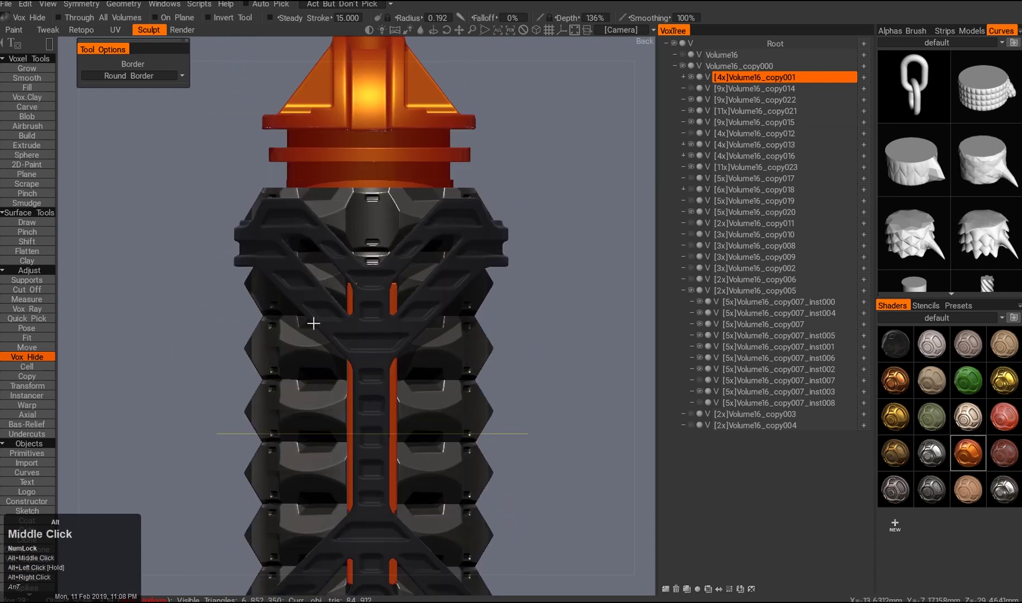
# - Restore diagonal strips of the shell along the frame's angled arms, extending out to the corner ends
pyautogui.press('3')
pyautogui.keyDown('alt'); pyautogui.middleClick(407, 313); pyautogui.keyUp('alt')
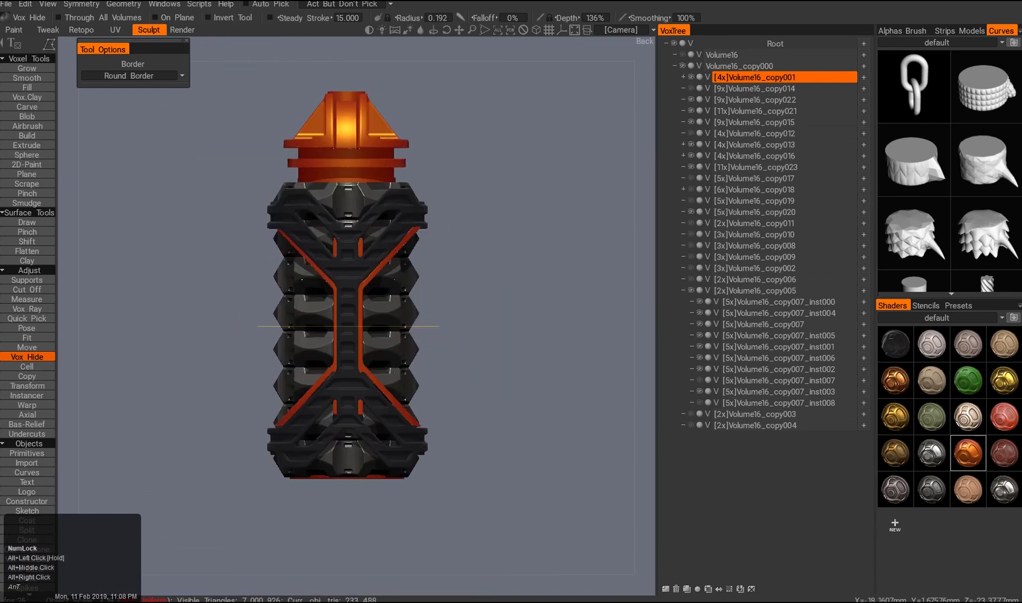
pyautogui.keyDown('alt'); pyautogui.rightClick(408, 312); pyautogui.keyUp('alt')
pyautogui.keyDown('ctrl'); pyautogui.click(407, 155); pyautogui.keyUp('ctrl')
pyautogui.keyDown('alt'); pyautogui.middleClick(328, 348); pyautogui.keyUp('alt')
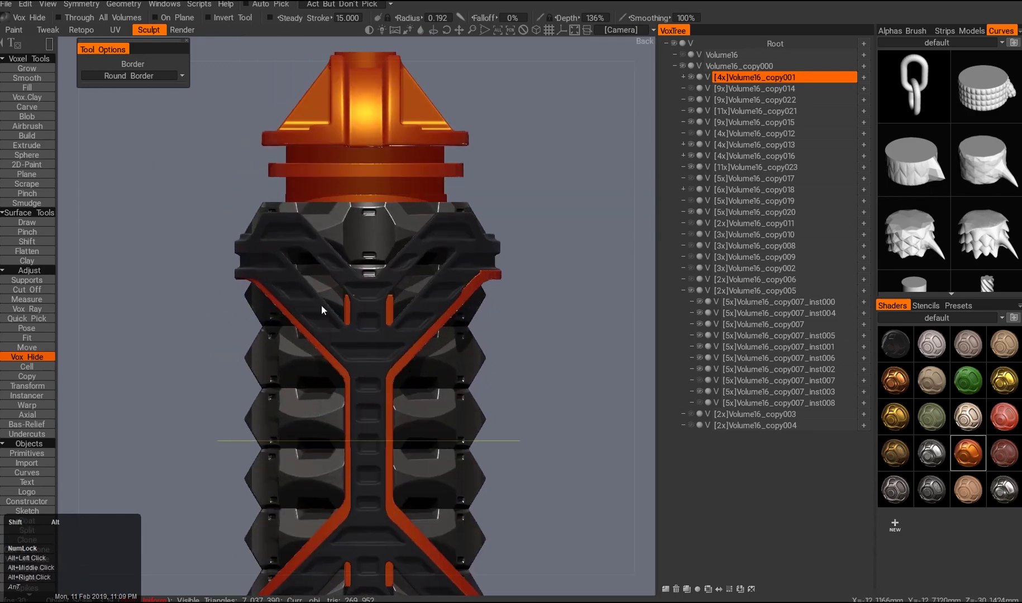
# - Restore the remaining corner ends and small rectangular shell inserts in the recesses of the frame's spine
pyautogui.rightClick(159, 286)
pyautogui.doubleClick(299, 297)
pyautogui.keyDown('ctrl'); pyautogui.click(347, 320); pyautogui.keyUp('ctrl')
pyautogui.middleClick(358, 568)
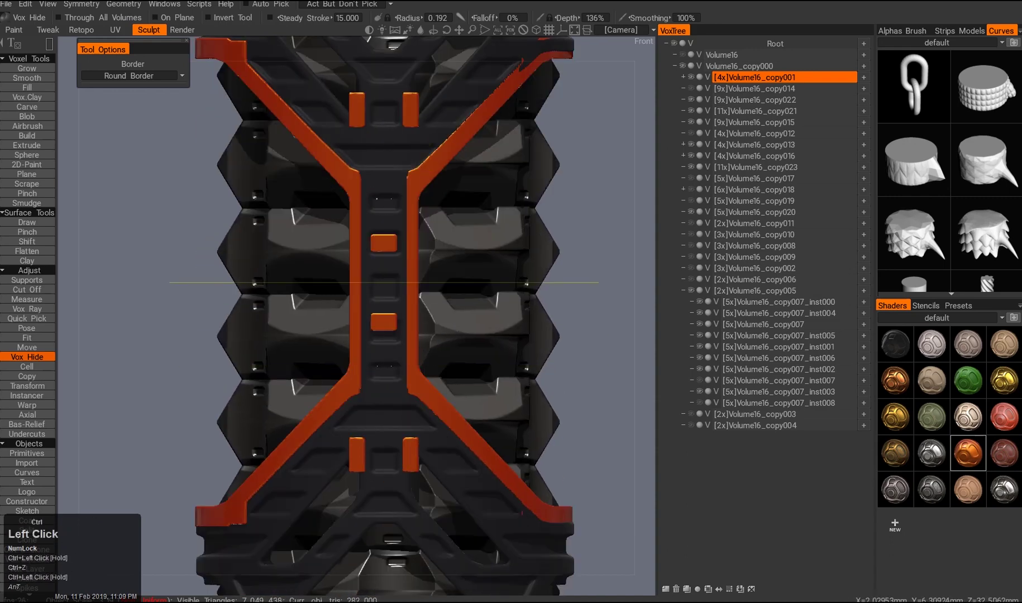
pyautogui.keyDown('alt'); pyautogui.moveTo(391, 240); pyautogui.dragTo(393, 260); pyautogui.keyUp('alt')
pyautogui.keyDown('alt'); pyautogui.moveTo(302, 310); pyautogui.dragTo(330, 348, button='right'); pyautogui.keyUp('alt')
pyautogui.moveTo(341, 382); pyautogui.dragTo(400, 287, button='middle')
pyautogui.keyDown('alt'); pyautogui.moveTo(384, 251); pyautogui.dragTo(366, 223, button='right'); pyautogui.keyUp('alt')
# - Trim the projecting ends of the orange strips near the frame's corners with Vox Hide
pyautogui.click(27, 386)
pyautogui.moveTo(558, 335); pyautogui.dragTo(475, 335)
pyautogui.press('2')
pyautogui.hotkey('ctrl', 'q')
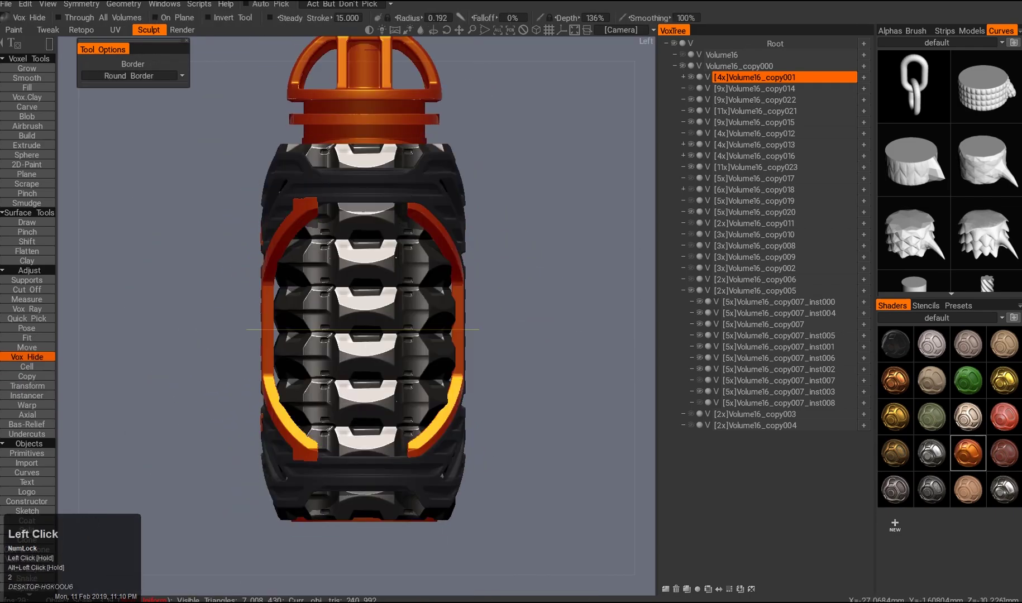
pyautogui.keyDown('alt'); pyautogui.moveTo(352, 290); pyautogui.dragTo(371, 286); pyautogui.keyUp('alt')
# - Adjust the scale of the orange strip volume with the Transform gizmo
pyautogui.press('w')
pyautogui.keyDown('alt'); pyautogui.moveTo(279, 179); pyautogui.dragTo(291, 176); pyautogui.keyUp('alt')
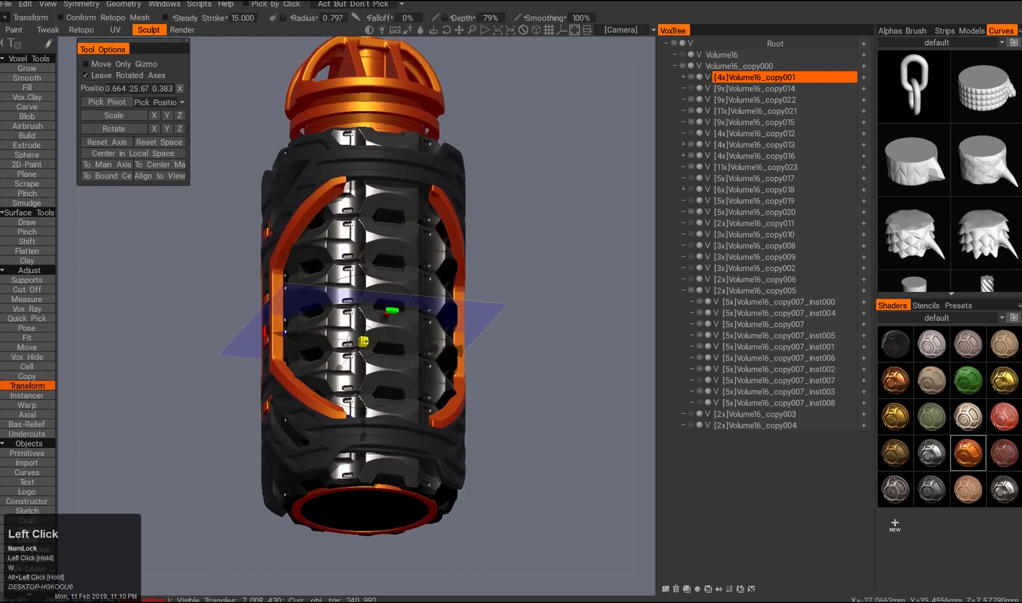
pyautogui.keyDown('alt'); pyautogui.moveTo(414, 407); pyautogui.dragTo(426, 405); pyautogui.keyUp('alt')
pyautogui.press('q')
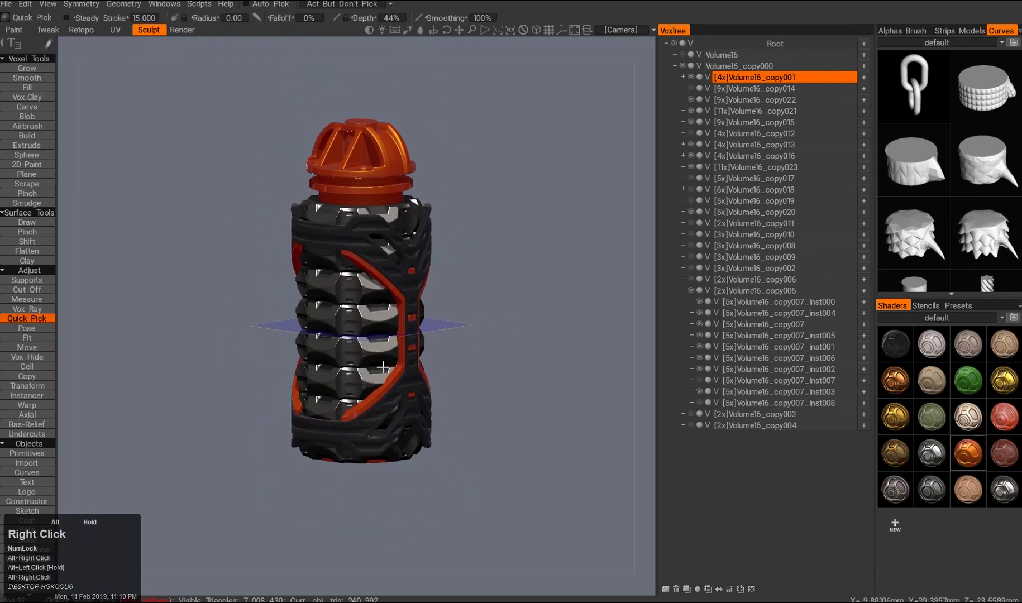
# - Assign the green shader from the Polymer shader set to the accent strip volume
pyautogui.click(917, 344)
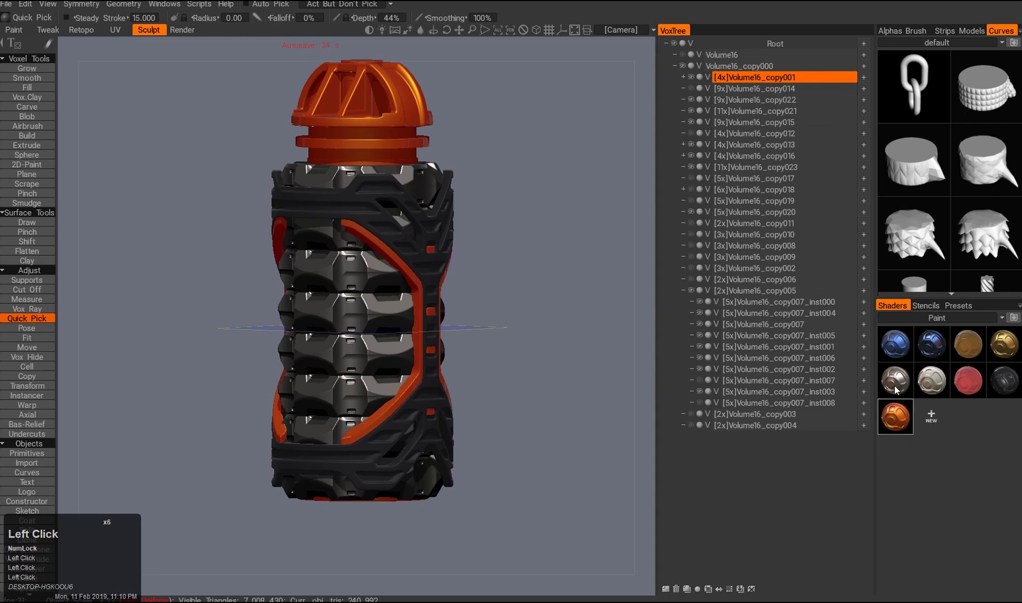
pyautogui.click(899, 332)
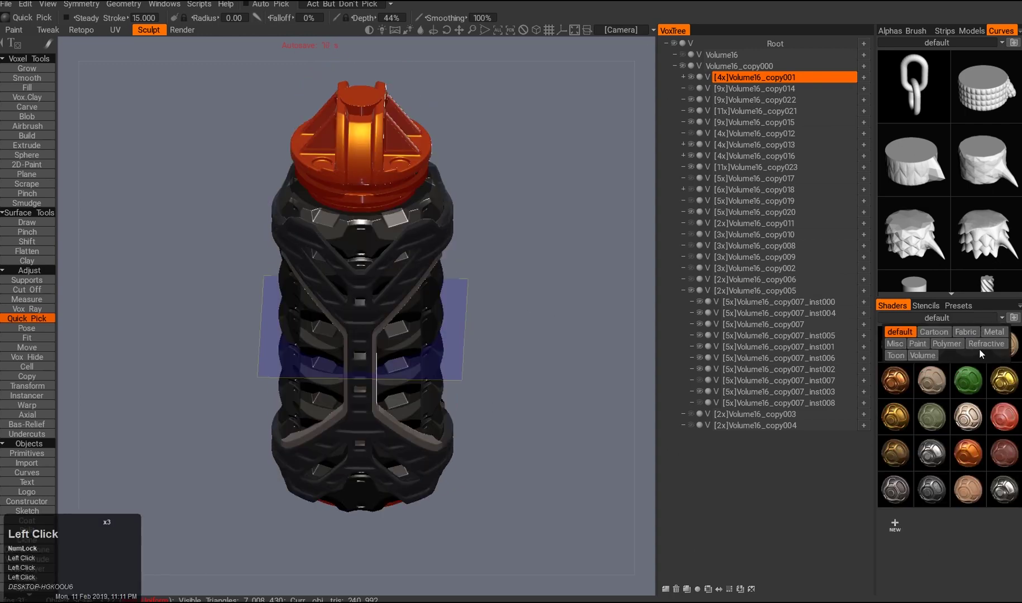
pyautogui.click(945, 343)
pyautogui.click(1004, 488)
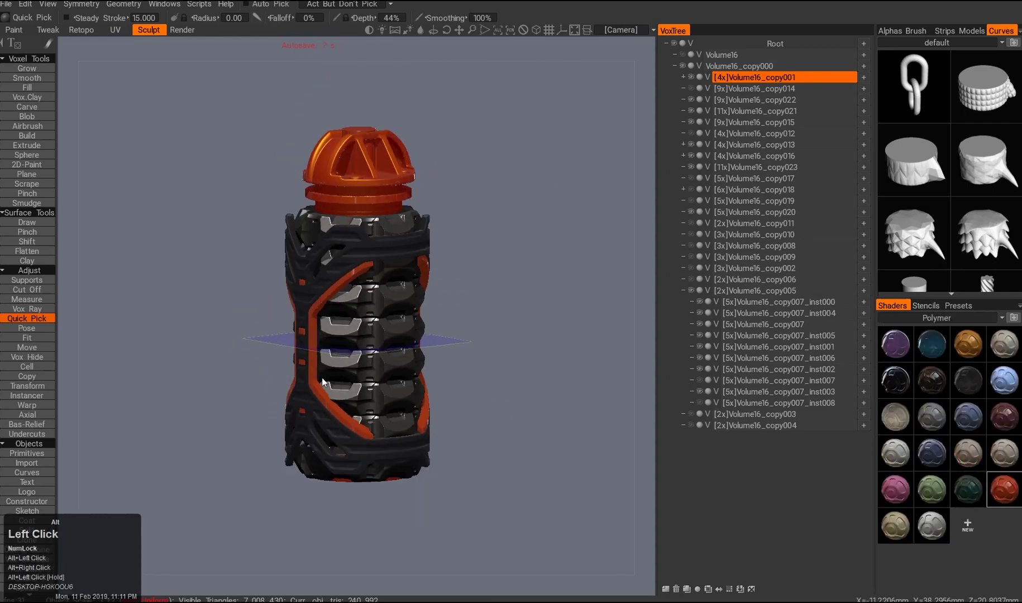
pyautogui.keyDown('alt'); pyautogui.moveTo(369, 426); pyautogui.dragTo(424, 288); pyautogui.keyUp('alt')
pyautogui.keyDown('alt'); pyautogui.rightClick(433, 281); pyautogui.keyUp('alt')
pyautogui.click(931, 489)
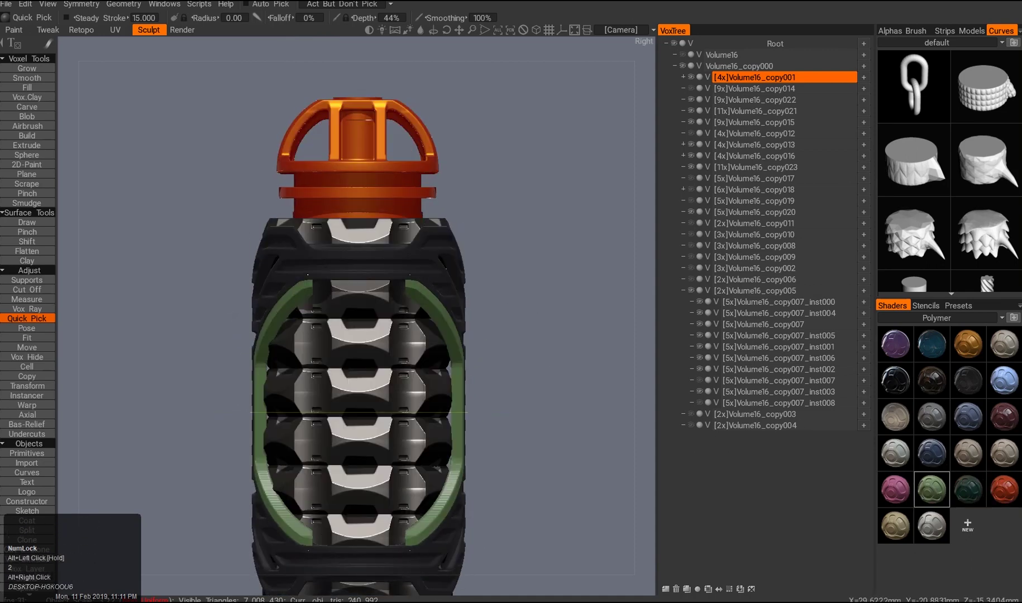
# - Restore the horizontal strip sections with Vox Hide so the trim closes around the frame's side openings
pyautogui.click(364, 323)
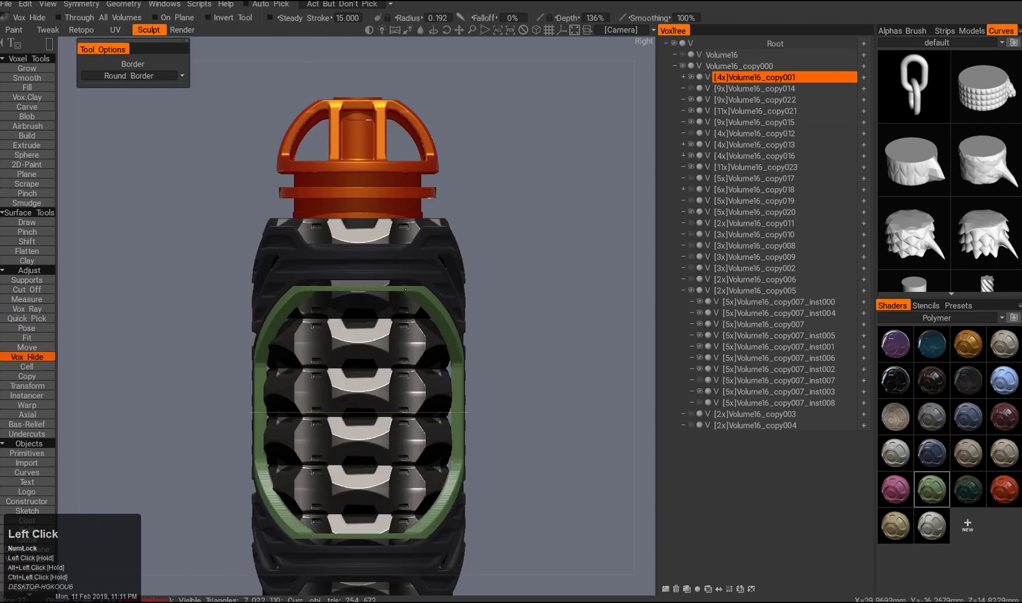
pyautogui.keyDown('alt'); pyautogui.moveTo(423, 265); pyautogui.dragTo(357, 346, button='right'); pyautogui.keyUp('alt')
pyautogui.keyDown('alt'); pyautogui.moveTo(358, 346); pyautogui.dragTo(309, 414); pyautogui.keyUp('alt')
pyautogui.keyDown('ctrl'); pyautogui.moveTo(353, 364); pyautogui.dragTo(415, 366); pyautogui.keyUp('ctrl')
pyautogui.keyDown('alt'); pyautogui.moveTo(416, 366); pyautogui.dragTo(441, 335, button='right'); pyautogui.keyUp('alt')
# - Restore straight vertical bars on both sides of the frame's spine with Vox Hide
pyautogui.keyDown('alt'); pyautogui.moveTo(399, 385); pyautogui.dragTo(374, 416); pyautogui.keyUp('alt')
pyautogui.keyDown('ctrl'); pyautogui.moveTo(320, 472); pyautogui.dragTo(338, 321); pyautogui.keyUp('ctrl')
pyautogui.keyDown('alt'); pyautogui.moveTo(358, 413); pyautogui.dragTo(311, 440); pyautogui.keyUp('alt')
pyautogui.keyDown('alt'); pyautogui.moveTo(318, 391); pyautogui.dragTo(293, 416, button='right'); pyautogui.keyUp('alt')
pyautogui.keyDown('alt'); pyautogui.moveTo(294, 421); pyautogui.dragTo(357, 447); pyautogui.keyUp('alt')
pyautogui.keyDown('alt'); pyautogui.moveTo(357, 447); pyautogui.dragTo(388, 483, button='right'); pyautogui.keyUp('alt')
pyautogui.keyDown('alt'); pyautogui.moveTo(388, 483); pyautogui.dragTo(430, 468); pyautogui.keyUp('alt')
pyautogui.keyDown('alt'); pyautogui.moveTo(430, 469); pyautogui.dragTo(429, 433, button='middle'); pyautogui.keyUp('alt')
pyautogui.hotkey('ctrl', 'z')
pyautogui.keyDown('ctrl'); pyautogui.moveTo(329, 438); pyautogui.dragTo(329, 438); pyautogui.keyUp('ctrl')
pyautogui.keyDown('alt'); pyautogui.moveTo(329, 438); pyautogui.dragTo(357, 413, button='right'); pyautogui.keyUp('alt')
# - Restore diagonal braces linking the vertical bars to the strips along the spine
pyautogui.press('3')
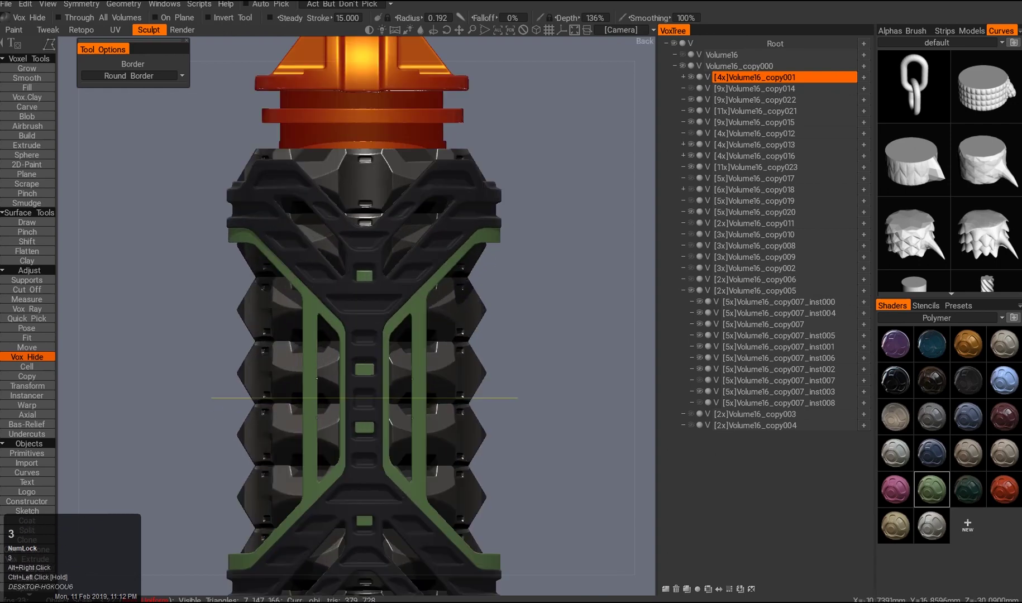
pyautogui.keyDown('alt'); pyautogui.moveTo(321, 375); pyautogui.dragTo(312, 391, button='right'); pyautogui.keyUp('alt')
pyautogui.keyDown('alt'); pyautogui.moveTo(313, 391); pyautogui.dragTo(240, 329); pyautogui.keyUp('alt')
# - Try to split round plugs out of the ring module instances with the Split tool
pyautogui.press('h')
pyautogui.press('a')
pyautogui.doubleClick(699, 313)
pyautogui.keyDown('alt'); pyautogui.moveTo(625, 320); pyautogui.dragTo(386, 206); pyautogui.keyUp('alt')
pyautogui.press('s')
pyautogui.keyDown('alt'); pyautogui.moveTo(349, 197); pyautogui.dragTo(329, 193, button='middle'); pyautogui.keyUp('alt')
pyautogui.keyDown('alt'); pyautogui.moveTo(329, 195); pyautogui.dragTo(699, 319); pyautogui.keyUp('alt')
pyautogui.keyDown('alt'); pyautogui.click(699, 313); pyautogui.keyUp('alt')
pyautogui.keyDown('alt'); pyautogui.moveTo(391, 357); pyautogui.dragTo(303, 321); pyautogui.keyUp('alt')
pyautogui.press('h')
pyautogui.scroll(3, 303, 321)
pyautogui.hotkey('shift', 's')
pyautogui.keyDown('alt'); pyautogui.moveTo(435, 328); pyautogui.dragTo(494, 338, button='middle'); pyautogui.keyUp('alt')
pyautogui.press('e')
pyautogui.moveTo(372, 341); pyautogui.dragTo(372, 342)
pyautogui.keyDown('alt'); pyautogui.moveTo(369, 340); pyautogui.dragTo(362, 359); pyautogui.keyUp('alt')
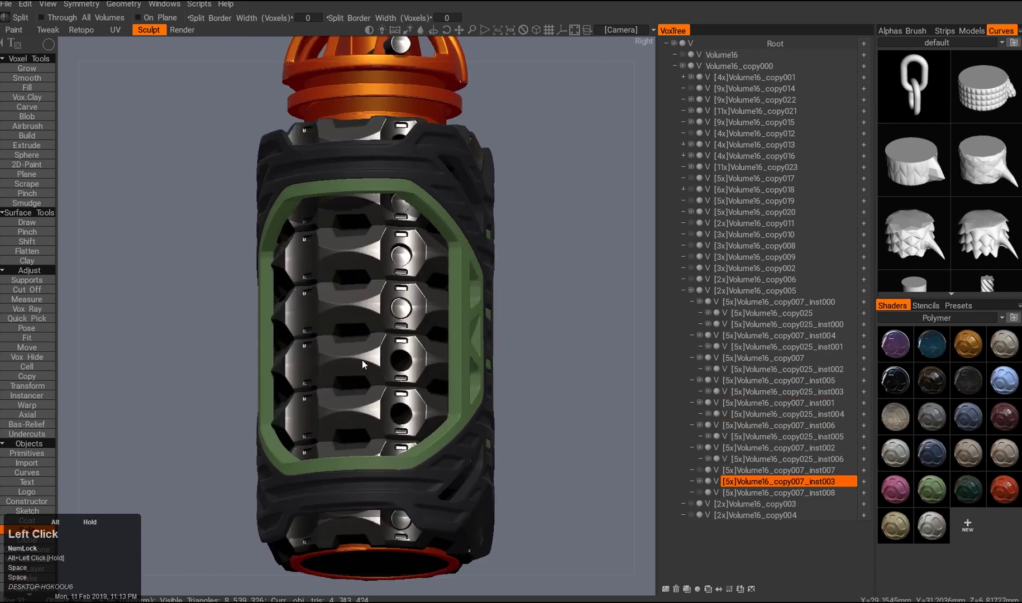
# - Undo the round splits in the ring modules
pyautogui.keyDown('alt'); pyautogui.moveTo(362, 359); pyautogui.dragTo(413, 358, button='right'); pyautogui.keyUp('alt')
pyautogui.keyDown('alt'); pyautogui.moveTo(413, 357); pyautogui.dragTo(450, 369); pyautogui.keyUp('alt')
pyautogui.keyDown('alt'); pyautogui.moveTo(449, 369); pyautogui.dragTo(425, 363, button='right'); pyautogui.keyUp('alt')
pyautogui.keyDown('alt'); pyautogui.moveTo(425, 362); pyautogui.dragTo(396, 354); pyautogui.keyUp('alt')
pyautogui.hotkey('ctrl', 'z')
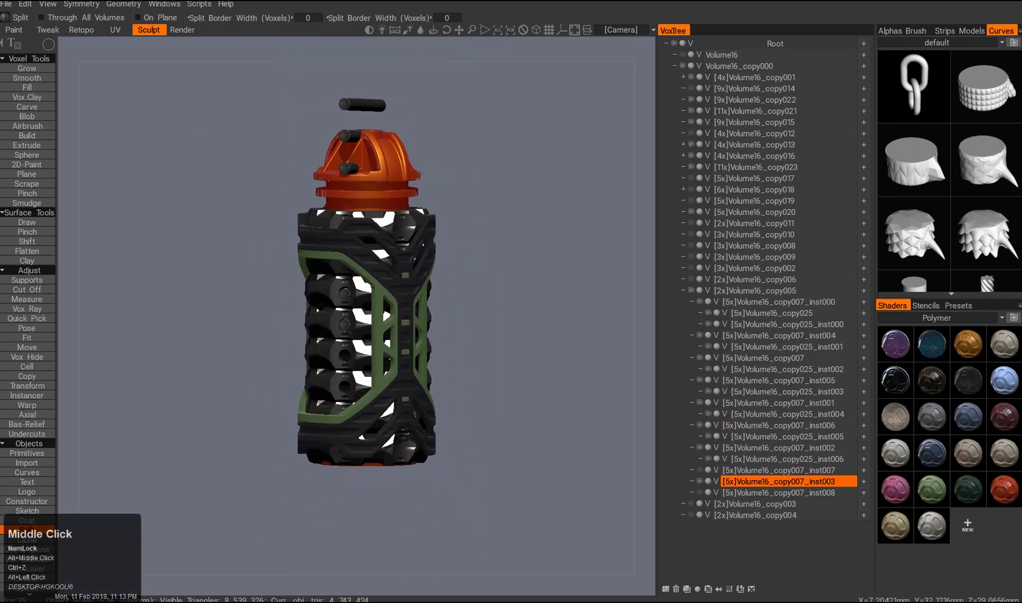
pyautogui.keyDown('alt'); pyautogui.moveTo(348, 330); pyautogui.dragTo(353, 337, button='middle'); pyautogui.keyUp('alt')
pyautogui.keyDown('alt'); pyautogui.moveTo(416, 321); pyautogui.dragTo(318, 335); pyautogui.keyUp('alt')
pyautogui.press('h')
pyautogui.keyDown('alt'); pyautogui.moveTo(318, 335); pyautogui.dragTo(380, 374, button='right'); pyautogui.keyUp('alt')
pyautogui.keyDown('alt'); pyautogui.moveTo(380, 374); pyautogui.dragTo(335, 285); pyautogui.keyUp('alt')
# - Restore a thin straight inlay strip in the groove at the frame's upper corner
pyautogui.click(691, 88)
pyautogui.click(691, 89)
pyautogui.keyDown('alt'); pyautogui.moveTo(391, 312); pyautogui.dragTo(441, 313, button='right'); pyautogui.keyUp('alt')
pyautogui.press('2')
pyautogui.keyDown('alt'); pyautogui.moveTo(424, 279); pyautogui.dragTo(335, 335, button='middle'); pyautogui.keyUp('alt')
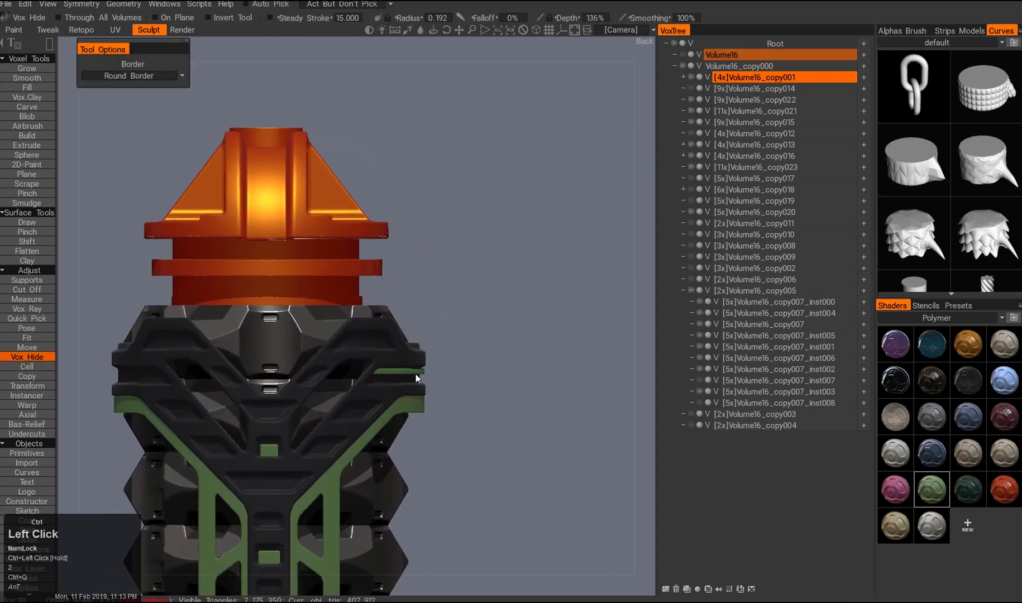
# - Rework the upper corner inlay strip so its inner end follows the bend of the groove
pyautogui.press('e')
pyautogui.moveTo(313, 357); pyautogui.dragTo(292, 373, button='middle')
pyautogui.keyDown('alt'); pyautogui.moveTo(292, 373); pyautogui.dragTo(256, 346, button='right'); pyautogui.keyUp('alt')
pyautogui.keyDown('alt'); pyautogui.moveTo(256, 346); pyautogui.dragTo(313, 234, button='middle'); pyautogui.keyUp('alt')
pyautogui.hotkey('ctrl', 'z')
pyautogui.press('s')
pyautogui.keyDown('alt'); pyautogui.moveTo(271, 274); pyautogui.dragTo(217, 417, button='middle'); pyautogui.keyUp('alt')
pyautogui.keyDown('alt'); pyautogui.moveTo(217, 416); pyautogui.dragTo(331, 548, button='right'); pyautogui.keyUp('alt')
pyautogui.keyDown('alt'); pyautogui.moveTo(331, 548); pyautogui.dragTo(372, 356); pyautogui.keyUp('alt')
pyautogui.keyDown('alt'); pyautogui.moveTo(372, 355); pyautogui.dragTo(413, 357, button='right'); pyautogui.keyUp('alt')
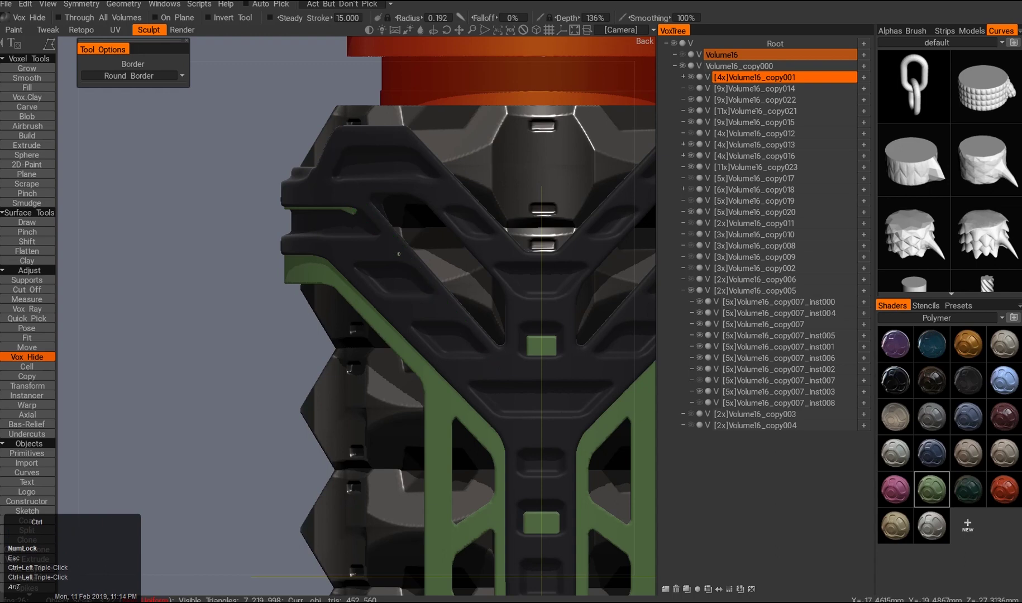
# - Restore thin angled inlay strips in the grooves along the frame's diagonal arms
pyautogui.keyDown('ctrl'); pyautogui.moveTo(407, 252); pyautogui.dragTo(329, 214); pyautogui.keyUp('ctrl')
pyautogui.keyDown('alt'); pyautogui.moveTo(352, 223); pyautogui.dragTo(379, 346, button='right'); pyautogui.keyUp('alt')
pyautogui.keyDown('alt'); pyautogui.moveTo(379, 346); pyautogui.dragTo(388, 375, button='middle'); pyautogui.keyUp('alt')
pyautogui.keyDown('alt'); pyautogui.moveTo(457, 440); pyautogui.dragTo(369, 277, button='right'); pyautogui.keyUp('alt')
pyautogui.keyDown('alt'); pyautogui.moveTo(370, 277); pyautogui.dragTo(341, 306); pyautogui.keyUp('alt')
pyautogui.keyDown('alt'); pyautogui.moveTo(342, 306); pyautogui.dragTo(266, 198, button='middle'); pyautogui.keyUp('alt')
pyautogui.keyDown('alt'); pyautogui.moveTo(266, 198); pyautogui.dragTo(260, 274); pyautogui.keyUp('alt')
pyautogui.keyDown('alt'); pyautogui.moveTo(260, 274); pyautogui.dragTo(304, 284, button='middle'); pyautogui.keyUp('alt')
pyautogui.moveTo(305, 283); pyautogui.dragTo(262, 343)
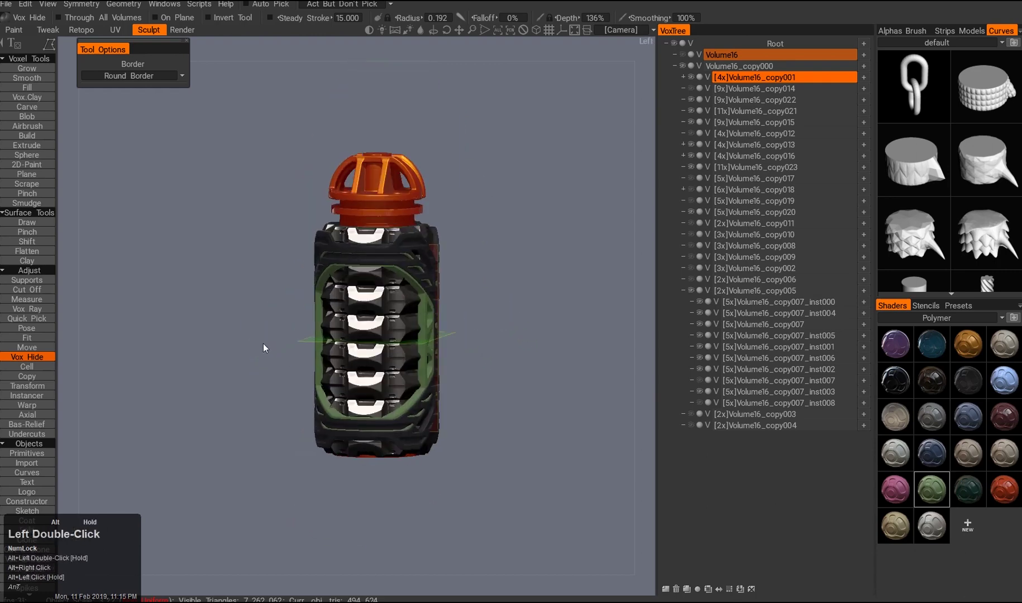
# - Restore thin inlay strips in the spine recesses, the crossbars and the grooves at the frame's ends
pyautogui.moveTo(390, 338)
pyautogui.keyDown('alt'); pyautogui.mouseDown(button='right')
pyautogui.moveTo(353, 354)
pyautogui.moveTo(246, 350)
pyautogui.mouseUp(button='right'); pyautogui.keyUp('alt')
pyautogui.keyDown('ctrl'); pyautogui.moveTo(246, 349); pyautogui.dragTo(352, 349); pyautogui.keyUp('ctrl')
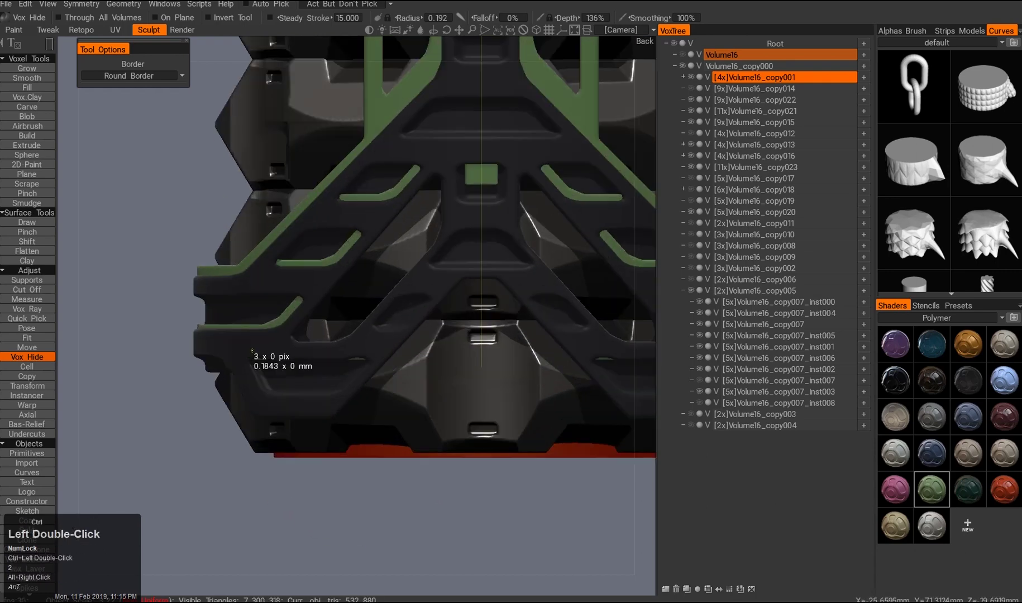
pyautogui.keyDown('alt'); pyautogui.moveTo(484, 183); pyautogui.dragTo(357, 270); pyautogui.keyUp('alt')
pyautogui.keyDown('alt'); pyautogui.moveTo(357, 269); pyautogui.dragTo(349, 320, button='right'); pyautogui.keyUp('alt')
pyautogui.keyDown('ctrl'); pyautogui.moveTo(348, 320); pyautogui.dragTo(378, 323); pyautogui.keyUp('ctrl')
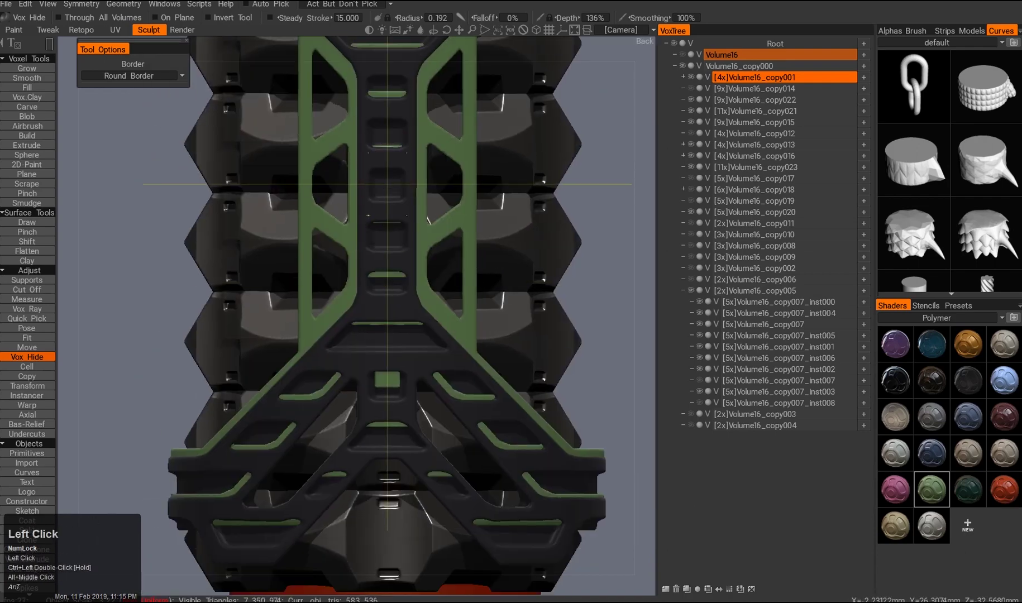
pyautogui.keyDown('alt'); pyautogui.moveTo(369, 214); pyautogui.dragTo(321, 188, button='right'); pyautogui.keyUp('alt')
pyautogui.keyDown('alt'); pyautogui.moveTo(322, 188); pyautogui.dragTo(409, 278); pyautogui.keyUp('alt')
pyautogui.keyDown('alt'); pyautogui.moveTo(263, 234); pyautogui.dragTo(424, 319); pyautogui.keyUp('alt')
pyautogui.keyDown('alt'); pyautogui.moveTo(424, 319); pyautogui.dragTo(353, 301, button='right'); pyautogui.keyUp('alt')
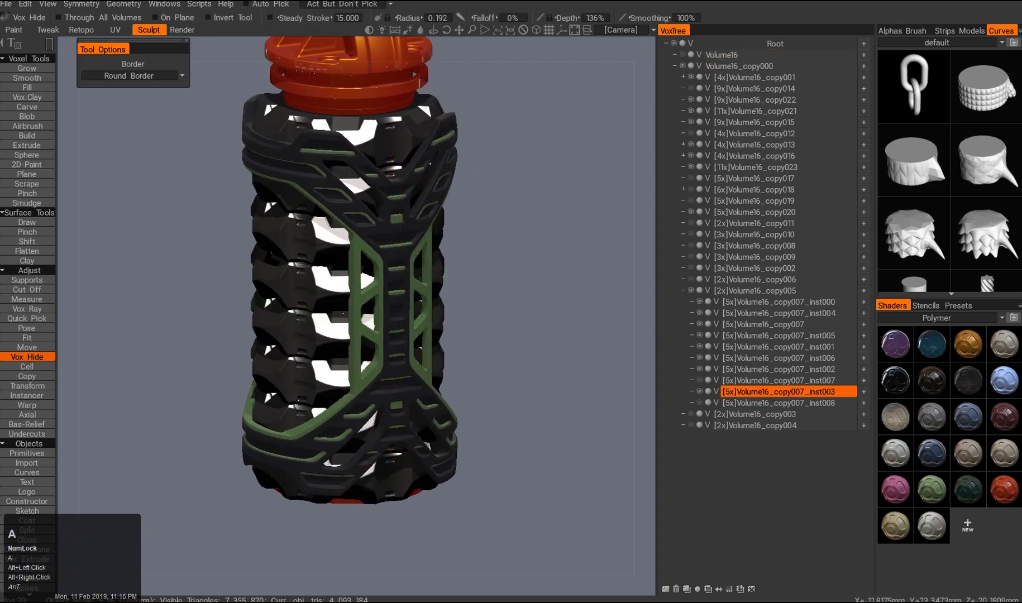
# - Duplicate the green accent strip volume, isolate the copy and give it the red Polymer shader
pyautogui.click(691, 77)
pyautogui.keyDown('alt'); pyautogui.moveTo(636, 319); pyautogui.dragTo(693, 159); pyautogui.keyUp('alt')
pyautogui.click(686, 589)
pyautogui.keyDown('alt'); pyautogui.click(692, 88); pyautogui.keyUp('alt')
# - Split the strip copy from below with a centred circle about 63 mm across
pyautogui.keyDown('alt'); pyautogui.moveTo(491, 385); pyautogui.dragTo(479, 261); pyautogui.keyUp('alt')
pyautogui.keyDown('alt'); pyautogui.middleClick(479, 261); pyautogui.keyUp('alt')
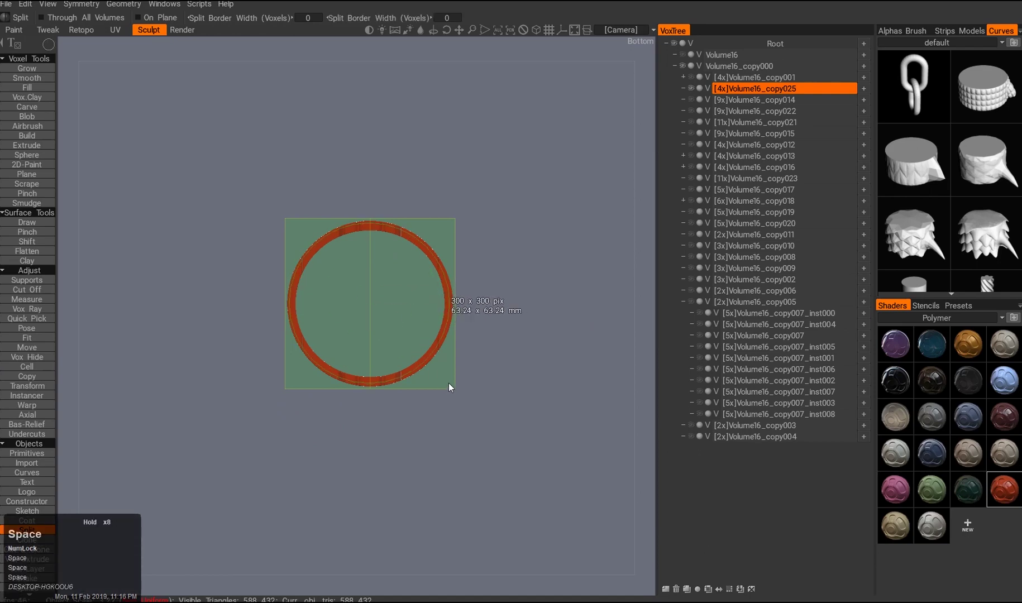
pyautogui.keyDown('alt'); pyautogui.moveTo(449, 382); pyautogui.dragTo(638, 170); pyautogui.keyUp('alt')
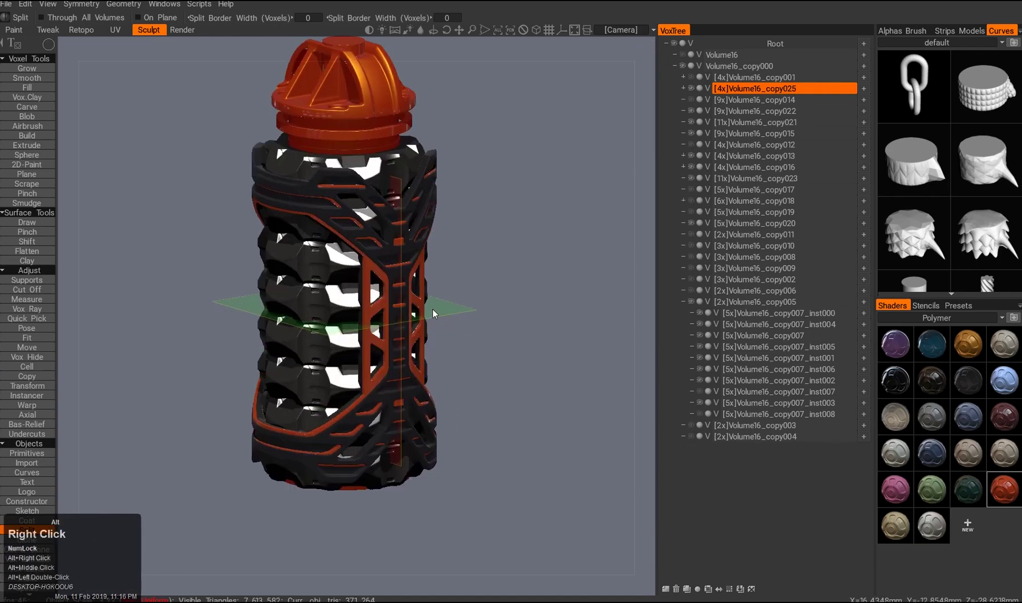
pyautogui.keyDown('alt'); pyautogui.moveTo(432, 309); pyautogui.dragTo(412, 314, button='right'); pyautogui.keyUp('alt')
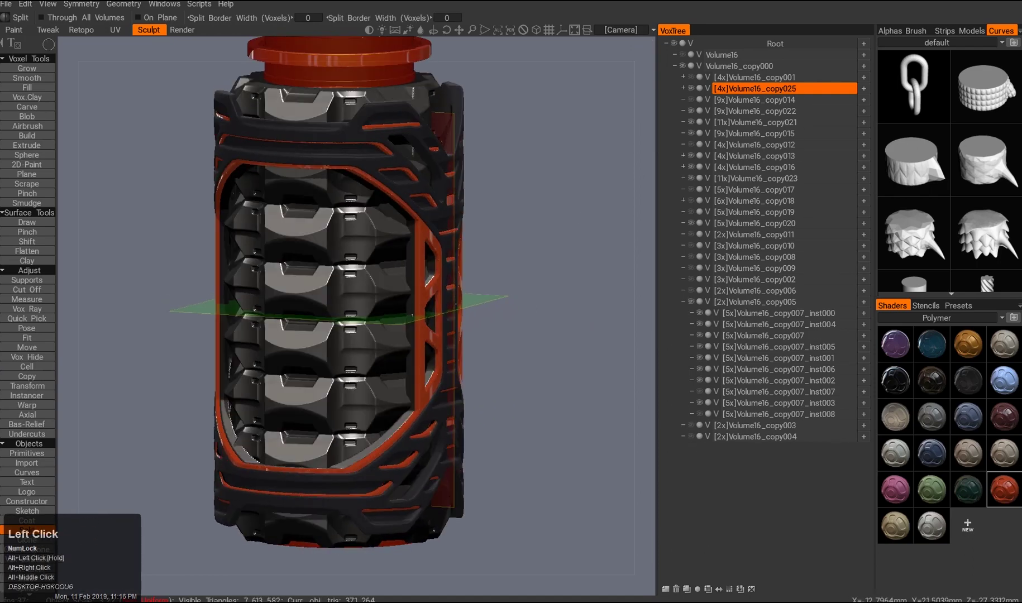
pyautogui.keyDown('alt'); pyautogui.moveTo(422, 325); pyautogui.dragTo(385, 283); pyautogui.keyUp('alt')
# - Move the split-off strip piece out of its parent to the same level in the VoxTree
pyautogui.click(725, 88)
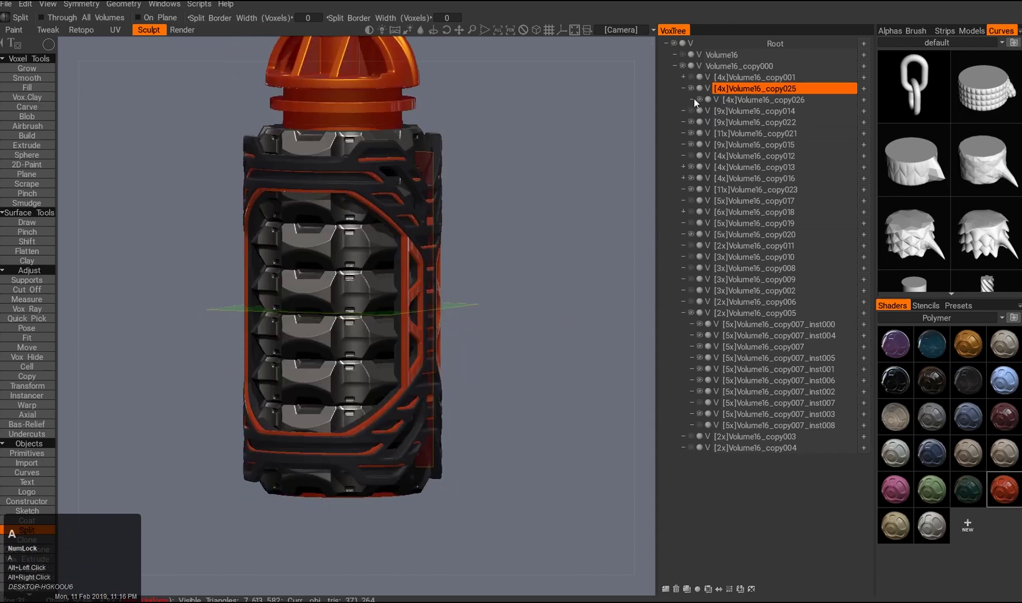
pyautogui.keyDown('alt'); pyautogui.moveTo(591, 189); pyautogui.dragTo(424, 185); pyautogui.keyUp('alt')
pyautogui.click(691, 88)
pyautogui.keyDown('alt'); pyautogui.moveTo(502, 234); pyautogui.dragTo(521, 251); pyautogui.keyUp('alt')
# - Hide the vertical bars and braces beside the spine in the red strip copy with Vox Hide
pyautogui.click(27, 357)
pyautogui.scroll(5, 375, 323)
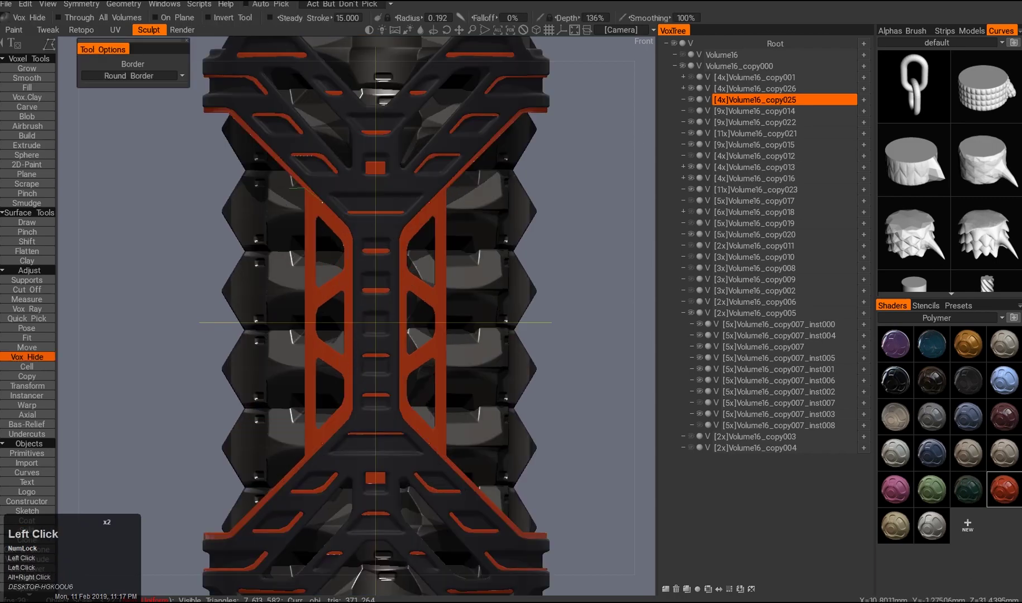
pyautogui.keyDown('alt'); pyautogui.moveTo(375, 323); pyautogui.dragTo(335, 357, button='right'); pyautogui.keyUp('alt')
pyautogui.keyDown('alt'); pyautogui.moveTo(335, 357); pyautogui.dragTo(245, 346); pyautogui.keyUp('alt')
pyautogui.keyDown('alt'); pyautogui.moveTo(245, 346); pyautogui.dragTo(262, 313, button='right'); pyautogui.keyUp('alt')
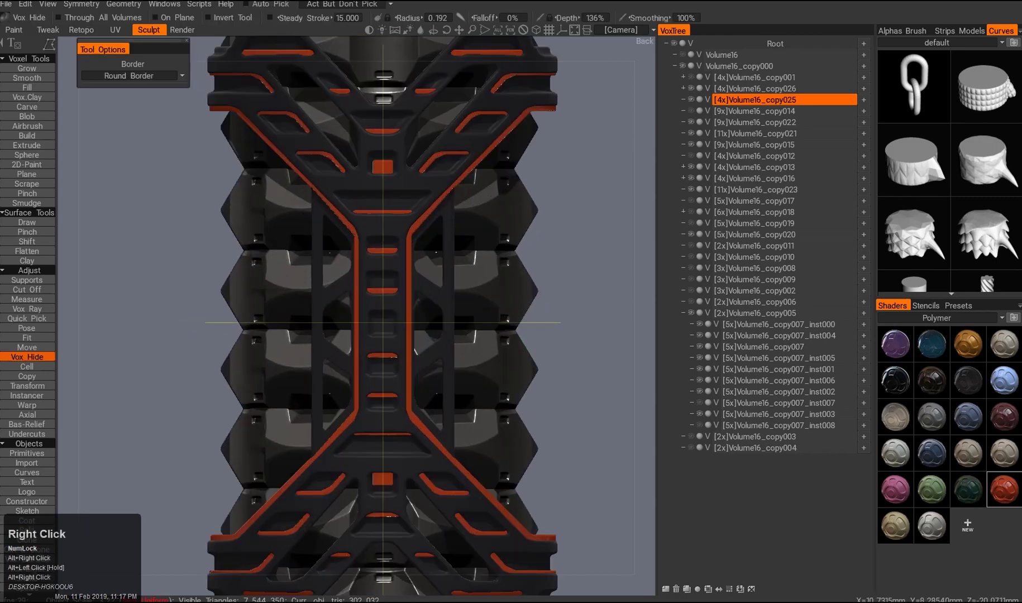
pyautogui.keyDown('alt'); pyautogui.moveTo(360, 399); pyautogui.dragTo(391, 379, button='right'); pyautogui.keyUp('alt')
pyautogui.keyDown('alt'); pyautogui.moveTo(390, 379); pyautogui.dragTo(416, 356); pyautogui.keyUp('alt')
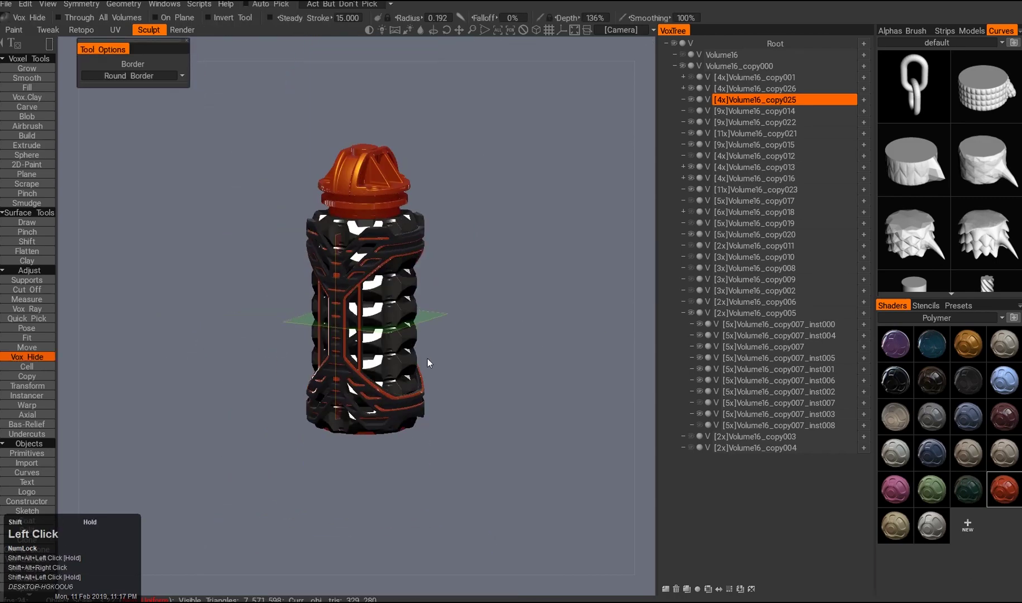
# - Try to hide the thin red strips running alongside the frame's spine
pyautogui.moveTo(358, 350); pyautogui.dragTo(365, 303, button='middle')
pyautogui.moveTo(365, 303); pyautogui.dragTo(335, 262, button='right')
pyautogui.moveTo(335, 263); pyautogui.dragTo(464, 322)
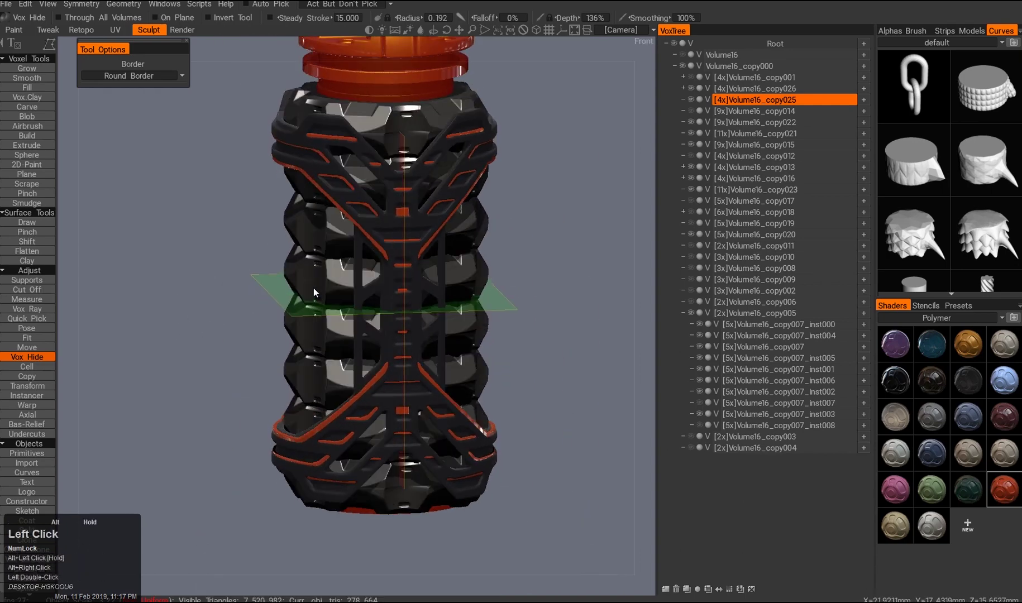
pyautogui.moveTo(464, 323); pyautogui.dragTo(297, 335, button='right')
pyautogui.moveTo(297, 335); pyautogui.dragTo(279, 319, button='middle')
pyautogui.moveTo(279, 318); pyautogui.dragTo(327, 337)
pyautogui.press('KP_5')
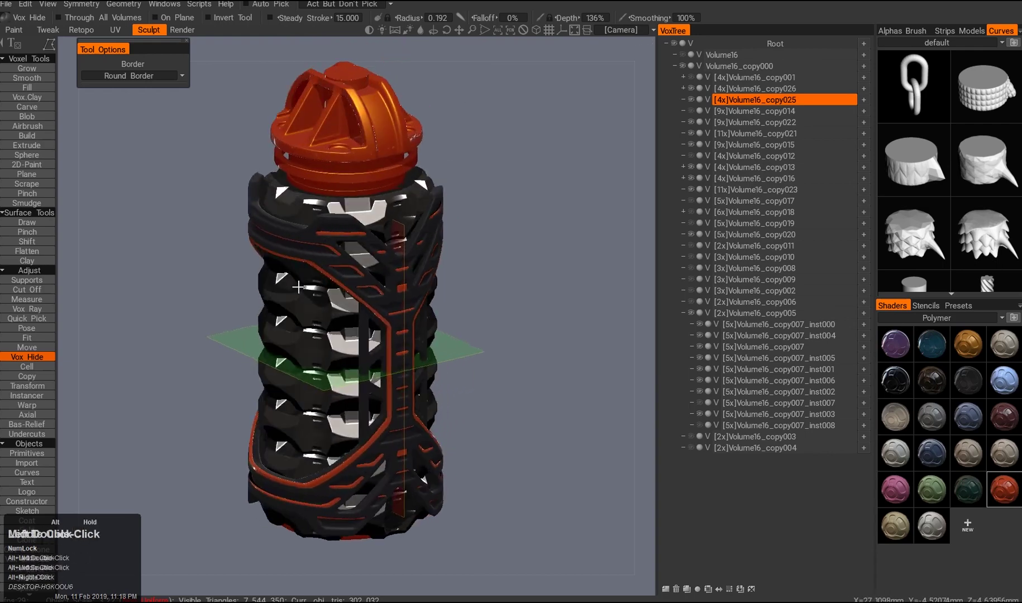
# - Assign the dark grey Polymer shader to the collar ring beneath the cap
pyautogui.keyDown('alt'); pyautogui.moveTo(380, 282); pyautogui.dragTo(355, 332); pyautogui.keyUp('alt')
pyautogui.keyDown('alt'); pyautogui.moveTo(325, 274); pyautogui.dragTo(301, 301, button='middle'); pyautogui.keyUp('alt')
pyautogui.keyDown('alt'); pyautogui.moveTo(301, 301); pyautogui.dragTo(335, 302); pyautogui.keyUp('alt')
pyautogui.press('a')
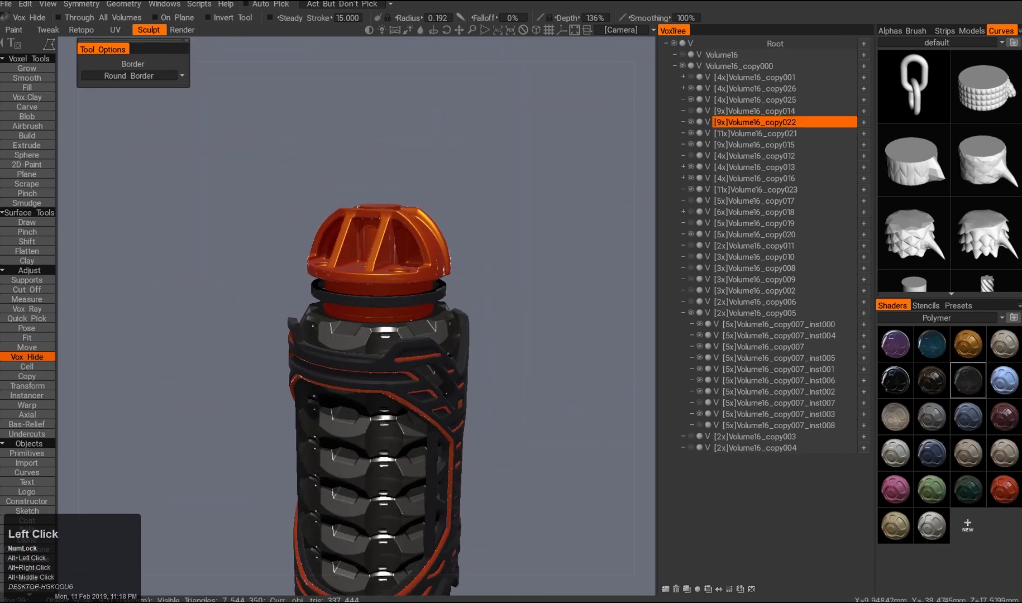
# - Isolate the neck volume and try to reshape it from below with Vox Hide
pyautogui.click(690, 179)
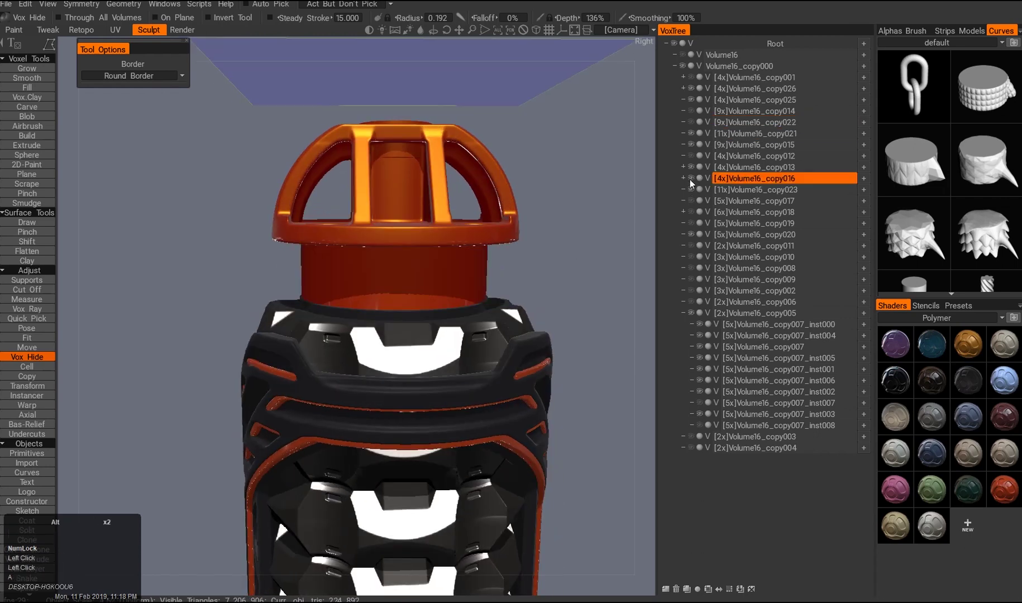
pyautogui.keyDown('alt'); pyautogui.moveTo(466, 176); pyautogui.dragTo(466, 196, button='middle'); pyautogui.keyUp('alt')
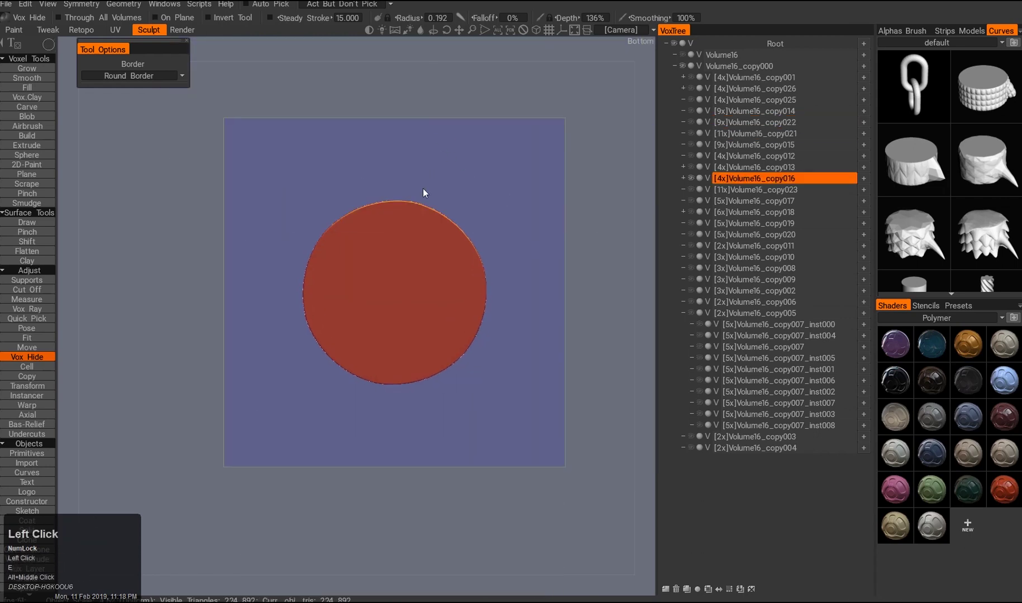
pyautogui.doubleClick(689, 180)
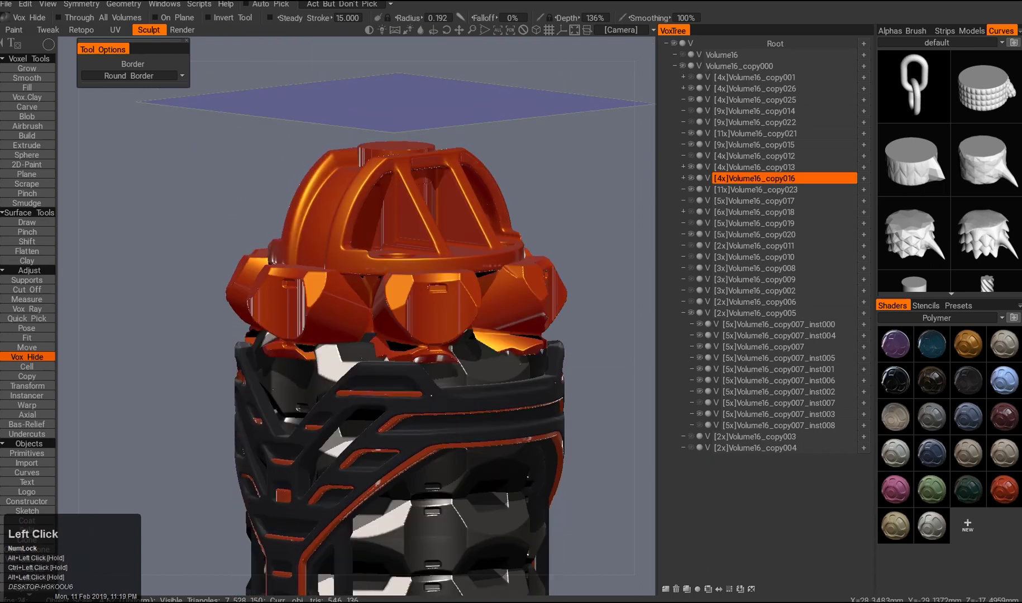
pyautogui.hotkey('ctrl', 'z')
pyautogui.hotkey('ctrl', 'z')
# - Show all hidden volumes and start deleting the leftover ones from the VoxTree
pyautogui.moveTo(385, 313); pyautogui.dragTo(384, 255)
pyautogui.rightClick(738, 176)
pyautogui.click(726, 174)
pyautogui.rightClick(693, 173)
pyautogui.click(726, 50)
pyautogui.press('a')
pyautogui.press('Delete')
pyautogui.click(721, 55)
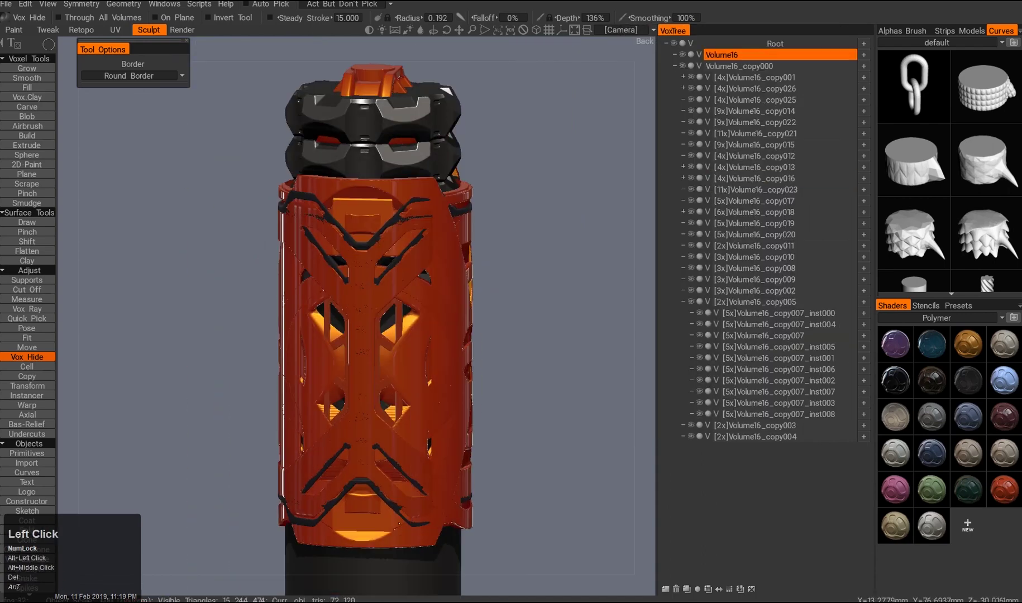
# - Delete the leftover orange shell volumes covering the frame, including [4x]Volume16_copy012
pyautogui.press('a')
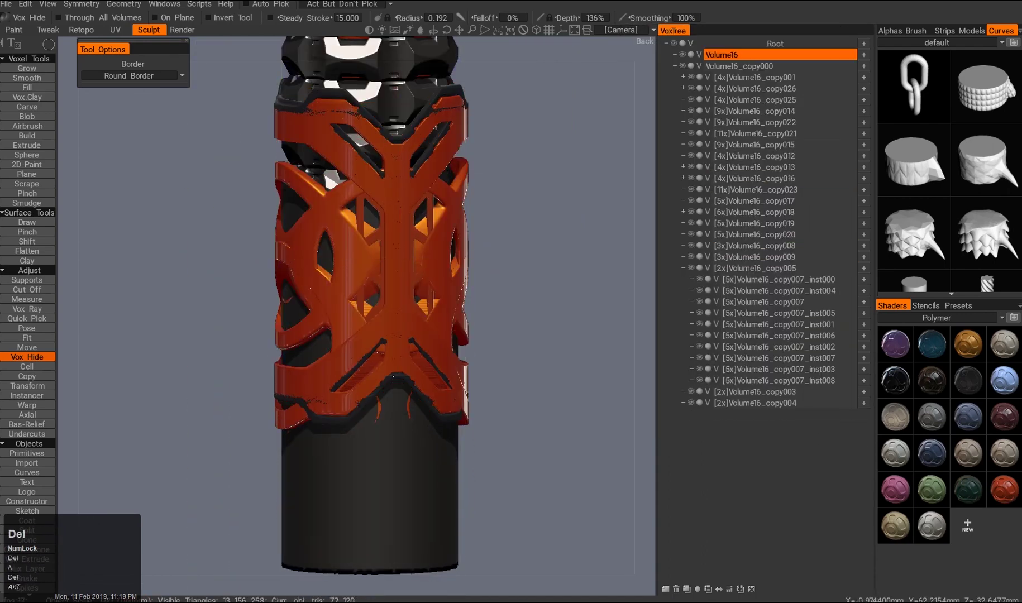
pyautogui.press('f')
pyautogui.press('a')
pyautogui.click(691, 158)
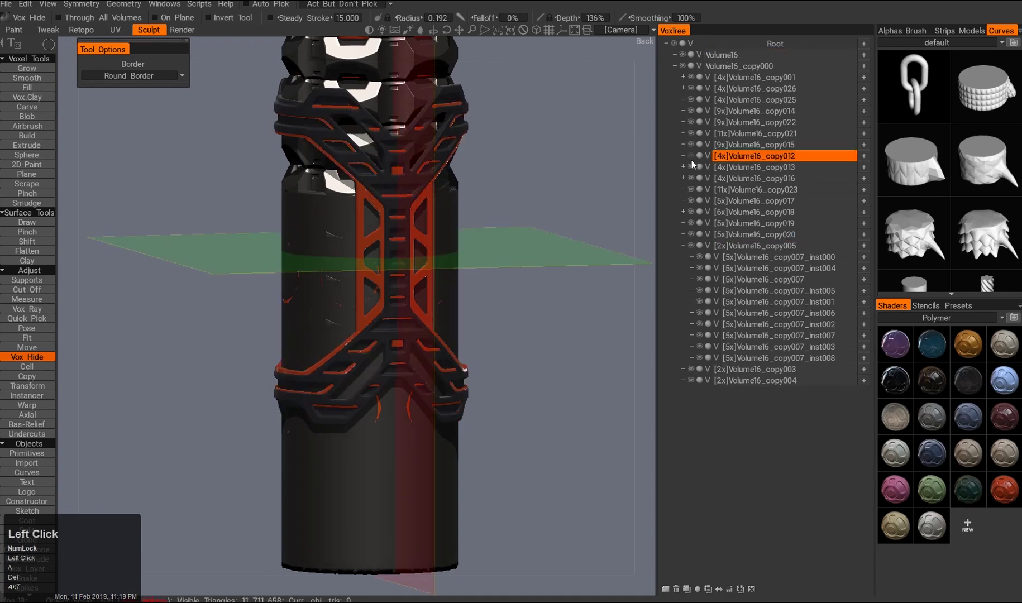
pyautogui.press('Delete')
# - Delete the two spare ring module instances and the remaining leftover volumes around the bottle body
pyautogui.keyDown('alt'); pyautogui.moveTo(500, 277); pyautogui.dragTo(474, 335, button='middle'); pyautogui.keyUp('alt')
pyautogui.press('a')
pyautogui.moveTo(474, 335); pyautogui.dragTo(502, 363)
pyautogui.click(695, 347)
pyautogui.press('Delete')
pyautogui.click(698, 341)
pyautogui.press('Delete')
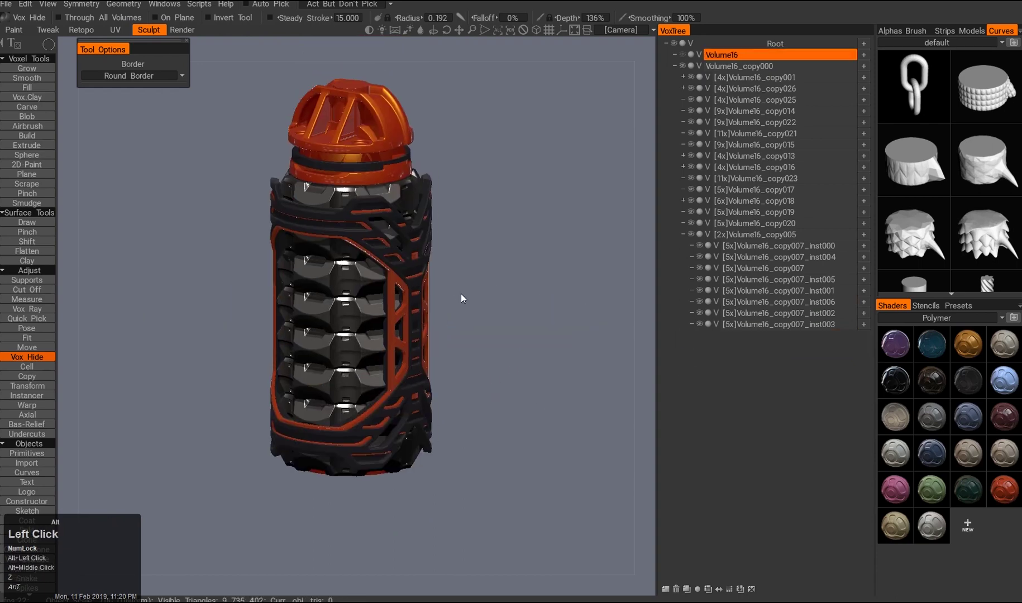
# - Move the dark collar ring down to the base of the neck with Transform
pyautogui.press('a')
pyautogui.press('a')
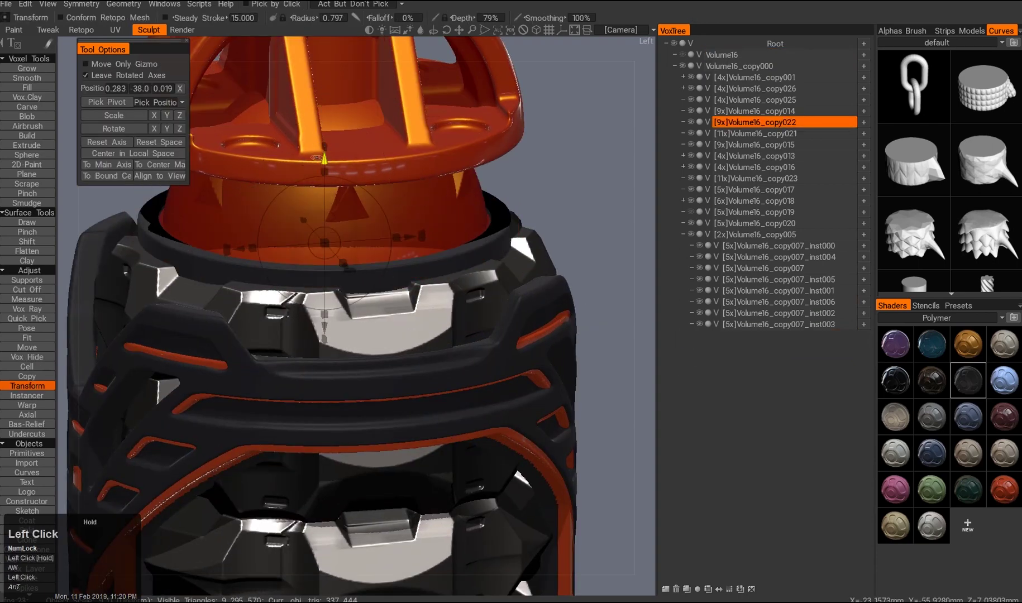
pyautogui.keyDown('alt'); pyautogui.moveTo(357, 223); pyautogui.dragTo(280, 268, button='right'); pyautogui.keyUp('alt')
pyautogui.keyDown('alt'); pyautogui.moveTo(357, 235); pyautogui.dragTo(357, 290, button='middle'); pyautogui.keyUp('alt')
pyautogui.keyDown('alt'); pyautogui.moveTo(385, 291); pyautogui.dragTo(346, 262); pyautogui.keyUp('alt')
pyautogui.press('q')
pyautogui.click(337, 230)
# - Try to restore the hidden outer parts of the orange neck volume with Vox Hide
pyautogui.click(691, 201)
pyautogui.click(335, 268)
pyautogui.press('a')
pyautogui.doubleClick(691, 170)
pyautogui.click(27, 357)
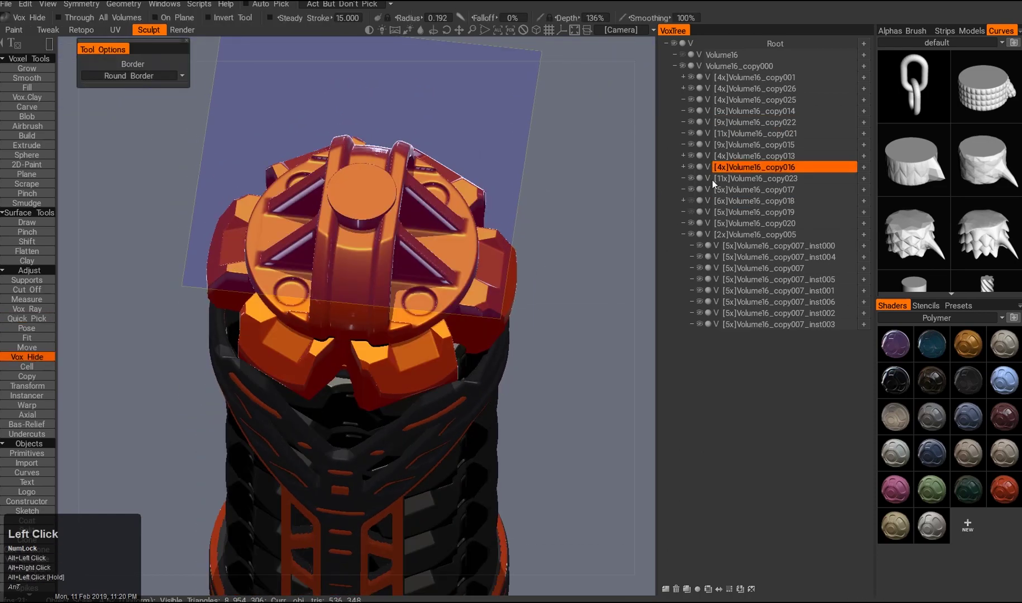
pyautogui.press('a')
# - Duplicate the collar ring and set the copy just above the dark one as an orange-red ring
pyautogui.click(753, 189)
pyautogui.moveTo(538, 335); pyautogui.dragTo(503, 212)
pyautogui.doubleClick(531, 224)
pyautogui.press('w')
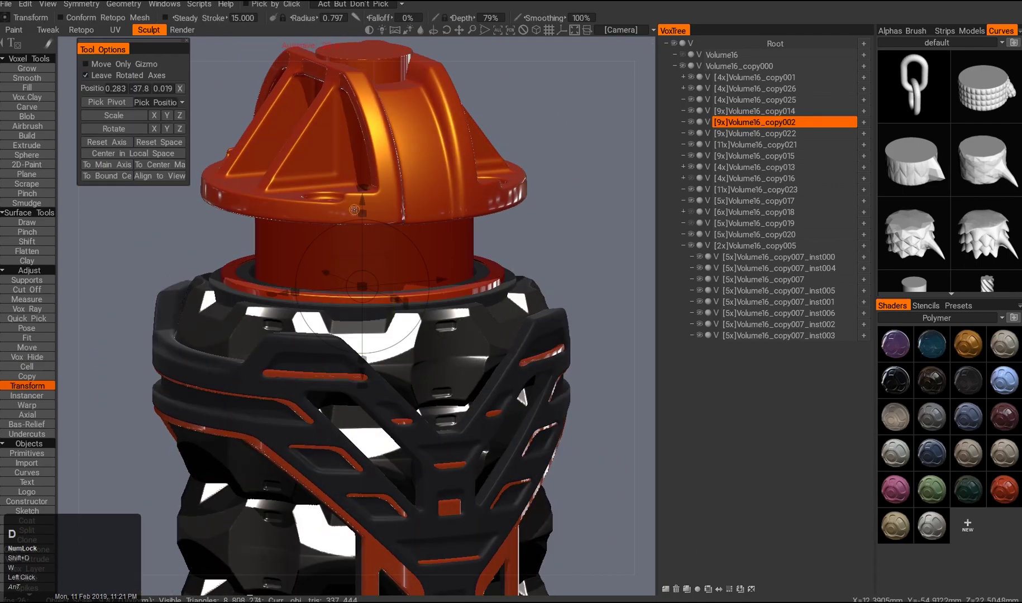
pyautogui.keyDown('alt'); pyautogui.moveTo(411, 324); pyautogui.dragTo(405, 166, button='right'); pyautogui.keyUp('alt')
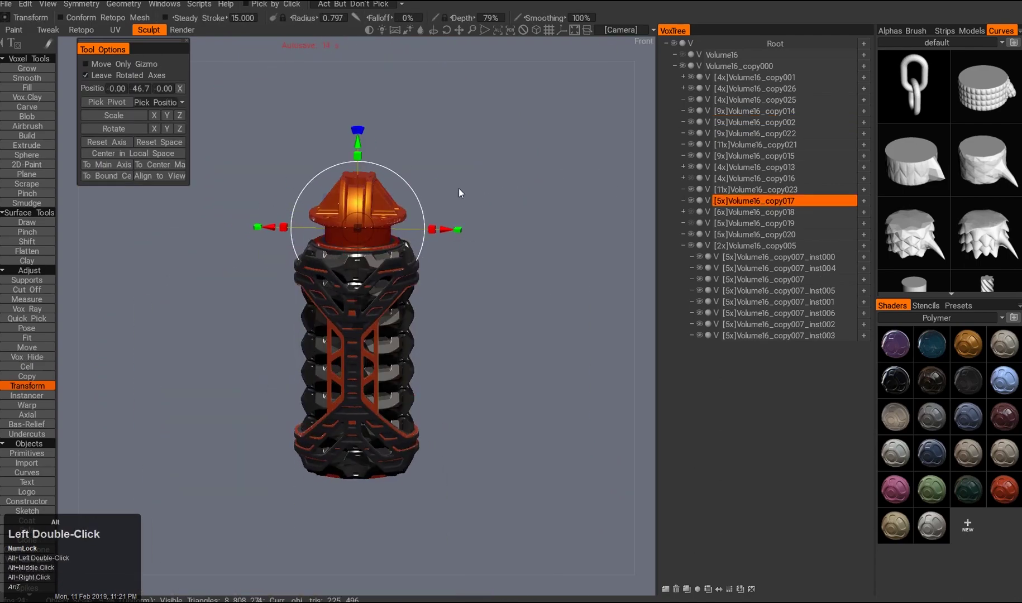
pyautogui.keyDown('alt'); pyautogui.moveTo(418, 169); pyautogui.dragTo(491, 252); pyautogui.keyUp('alt')
pyautogui.press('q')
pyautogui.click(346, 167)
pyautogui.keyDown('alt'); pyautogui.moveTo(346, 167); pyautogui.dragTo(367, 265); pyautogui.keyUp('alt')
pyautogui.keyDown('alt'); pyautogui.moveTo(367, 265); pyautogui.dragTo(398, 199, button='right'); pyautogui.keyUp('alt')
pyautogui.keyDown('alt'); pyautogui.moveTo(398, 200); pyautogui.dragTo(413, 273); pyautogui.keyUp('alt')
pyautogui.hotkey('ctrl', 'z')
pyautogui.hotkey('ctrl', 'z')
pyautogui.hotkey('ctrl', 'z')
pyautogui.hotkey('ctrl', 'z')
pyautogui.hotkey('ctrl', 'z')
pyautogui.keyDown('alt'); pyautogui.moveTo(413, 273); pyautogui.dragTo(393, 273, button='right'); pyautogui.keyUp('alt')
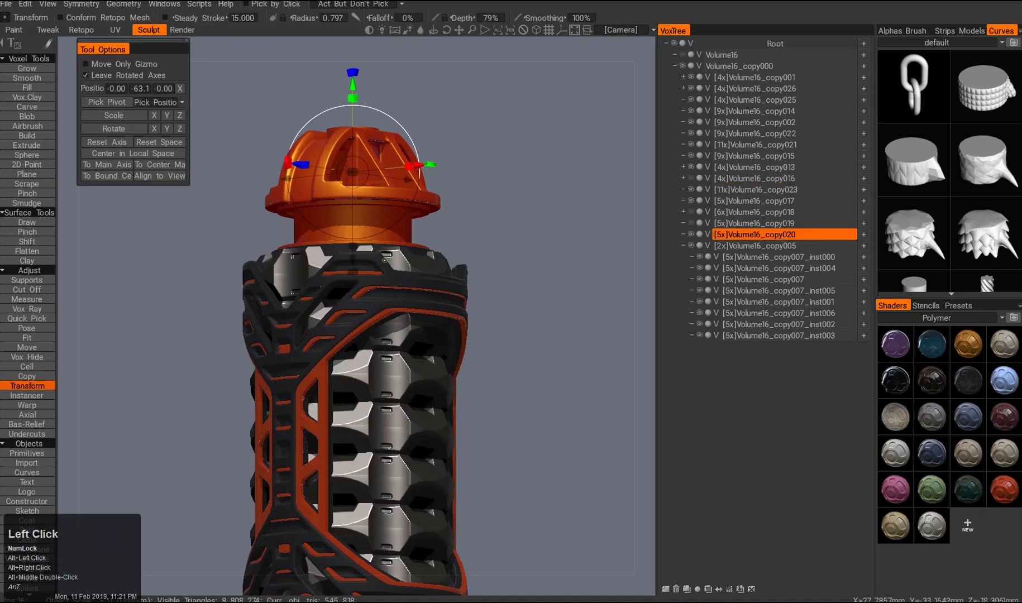
# - Scale up the orange neck volume under the cap with Transform so it becomes wider
pyautogui.keyDown('alt'); pyautogui.moveTo(393, 273); pyautogui.dragTo(380, 262); pyautogui.keyUp('alt')
pyautogui.keyDown('alt'); pyautogui.moveTo(379, 263); pyautogui.dragTo(391, 279, button='right'); pyautogui.keyUp('alt')
pyautogui.keyDown('alt'); pyautogui.moveTo(391, 279); pyautogui.dragTo(369, 262); pyautogui.keyUp('alt')
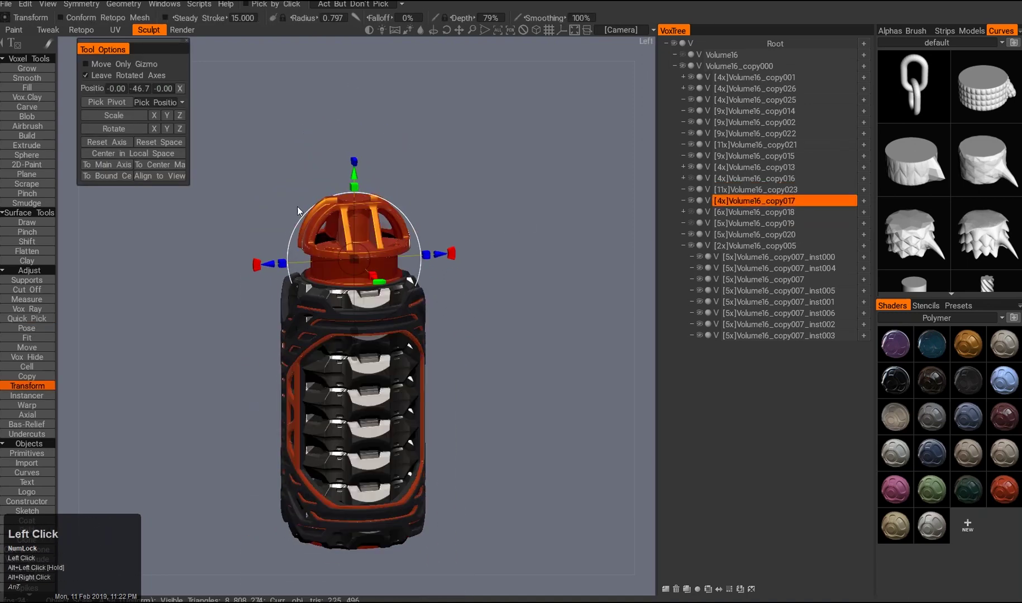
pyautogui.keyDown('alt'); pyautogui.moveTo(369, 262); pyautogui.dragTo(346, 235, button='right'); pyautogui.keyUp('alt')
# - Isolate the neck volume and carve four rounded scallops around its sides with elliptical Vox Hide areas
pyautogui.keyDown('alt'); pyautogui.click(695, 206); pyautogui.keyUp('alt')
pyautogui.press('s')
pyautogui.middleClick(290, 191)
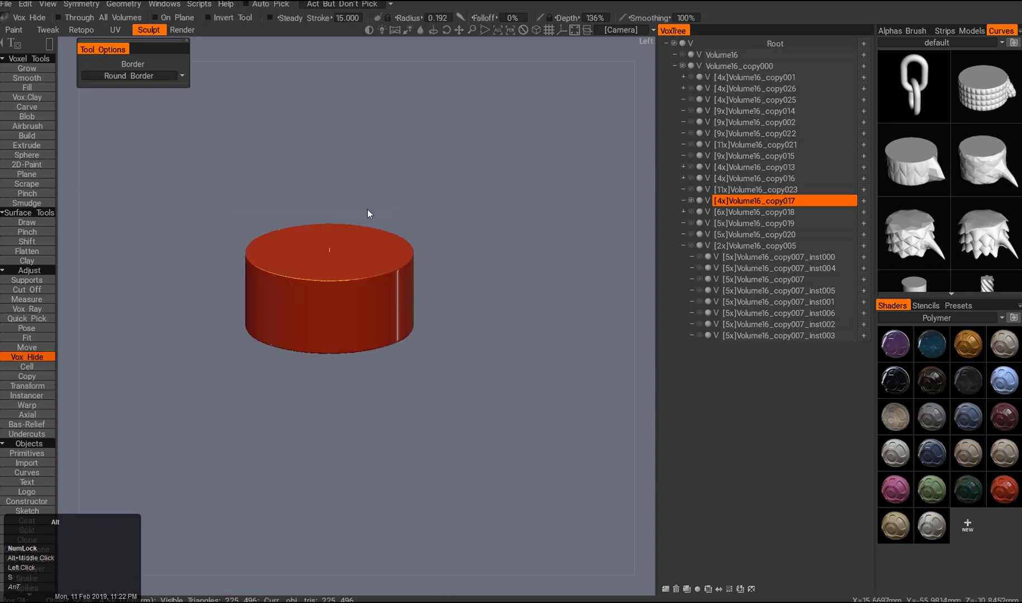
pyautogui.moveTo(326, 150); pyautogui.dragTo(354, 218)
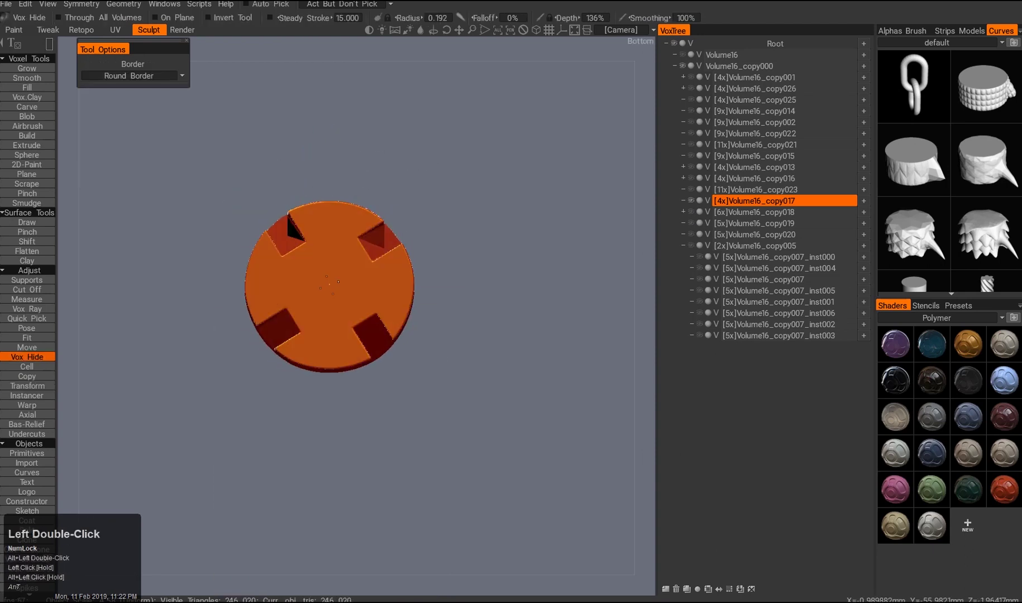
pyautogui.keyDown('alt'); pyautogui.moveTo(330, 331); pyautogui.dragTo(402, 271); pyautogui.keyUp('alt')
pyautogui.press('e')
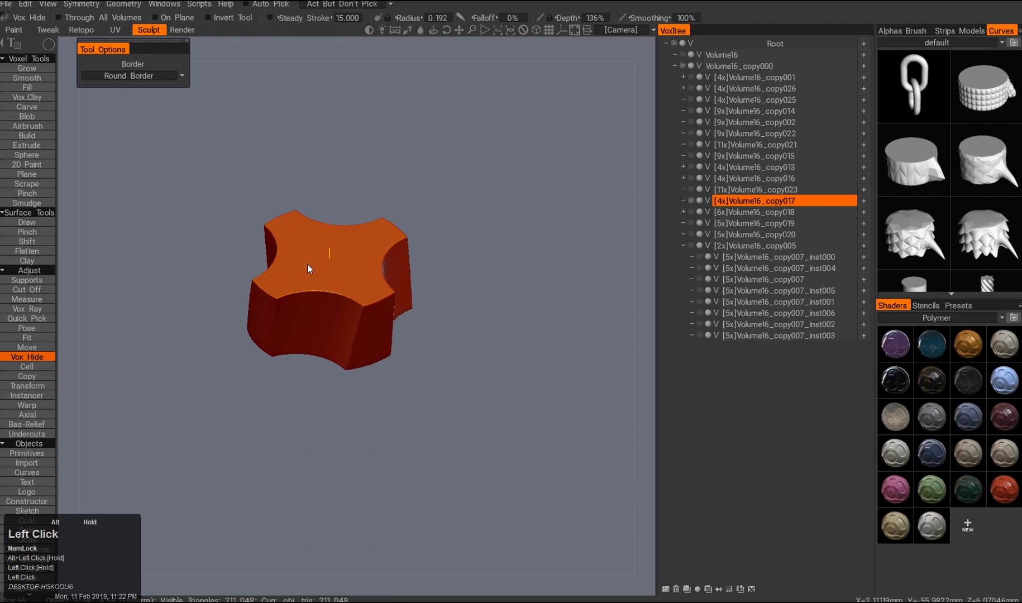
pyautogui.keyDown('alt'); pyautogui.moveTo(285, 139); pyautogui.dragTo(294, 216); pyautogui.keyUp('alt')
# - Show all volumes again and restore a solid rim on the scalloped neck with Vox Hide, leaving window-like recesses
pyautogui.keyDown('alt'); pyautogui.click(691, 202); pyautogui.keyUp('alt')
pyautogui.keyDown('alt'); pyautogui.moveTo(366, 263); pyautogui.dragTo(364, 356); pyautogui.keyUp('alt')
pyautogui.press('2')
pyautogui.keyDown('ctrl'); pyautogui.moveTo(218, 354); pyautogui.dragTo(340, 274); pyautogui.keyUp('ctrl')
pyautogui.hotkey('ctrl', 'z')
pyautogui.moveTo(340, 273)
pyautogui.keyDown('alt'); pyautogui.mouseDown(button='right')
pyautogui.moveTo(313, 279)
pyautogui.moveTo(321, 357)
pyautogui.mouseUp(button='right'); pyautogui.keyUp('alt')
pyautogui.keyDown('alt'); pyautogui.moveTo(321, 357); pyautogui.dragTo(295, 353); pyautogui.keyUp('alt')
pyautogui.moveTo(205, 325)
pyautogui.keyDown('ctrl'); pyautogui.mouseDown()
pyautogui.moveTo(417, 351)
pyautogui.moveTo(278, 376)
pyautogui.moveTo(377, 356)
pyautogui.moveTo(246, 297)
pyautogui.moveTo(290, 317)
pyautogui.mouseUp(); pyautogui.keyUp('ctrl')
pyautogui.press('3')
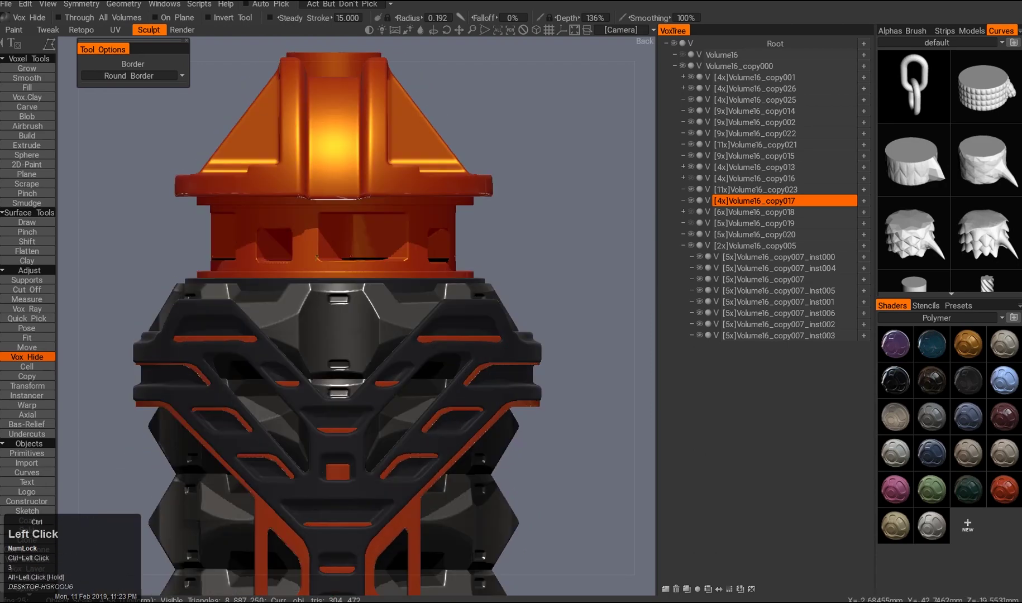
# - Carve further material out of the neck's recesses below the cap with Vox Hide
pyautogui.keyDown('alt'); pyautogui.moveTo(291, 240); pyautogui.dragTo(362, 190); pyautogui.keyUp('alt')
pyautogui.press('e')
pyautogui.moveTo(335, 312); pyautogui.dragTo(322, 296, button='right')
pyautogui.moveTo(321, 295); pyautogui.dragTo(329, 234)
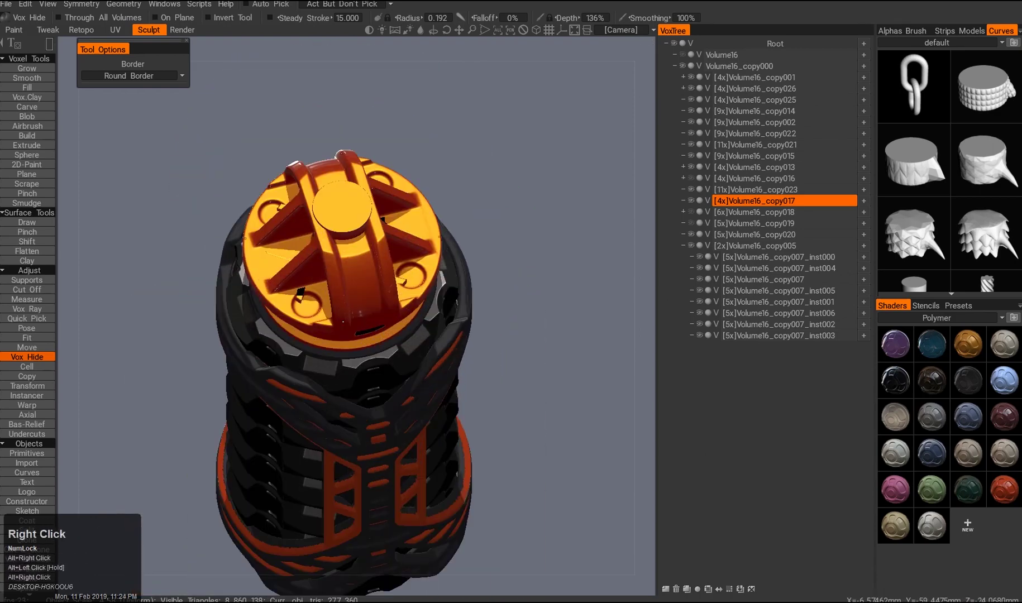
pyautogui.moveTo(329, 235); pyautogui.dragTo(346, 212, button='right')
pyautogui.keyDown('shift'); pyautogui.moveTo(505, 221); pyautogui.dragTo(310, 244); pyautogui.keyUp('shift')
pyautogui.keyDown('alt'); pyautogui.middleClick(311, 244); pyautogui.keyUp('alt')
# - Try to hide parts of the cap's outer side with rectangular Vox Hide areas
pyautogui.press('s')
pyautogui.moveTo(230, 188); pyautogui.dragTo(294, 362)
pyautogui.keyDown('alt'); pyautogui.moveTo(294, 363); pyautogui.dragTo(366, 420); pyautogui.keyUp('alt')
pyautogui.hotkey('ctrl', 'z')
pyautogui.click(269, 254)
pyautogui.moveTo(426, 187); pyautogui.dragTo(431, 190)
pyautogui.keyDown('alt'); pyautogui.moveTo(431, 190); pyautogui.dragTo(401, 289); pyautogui.keyUp('alt')
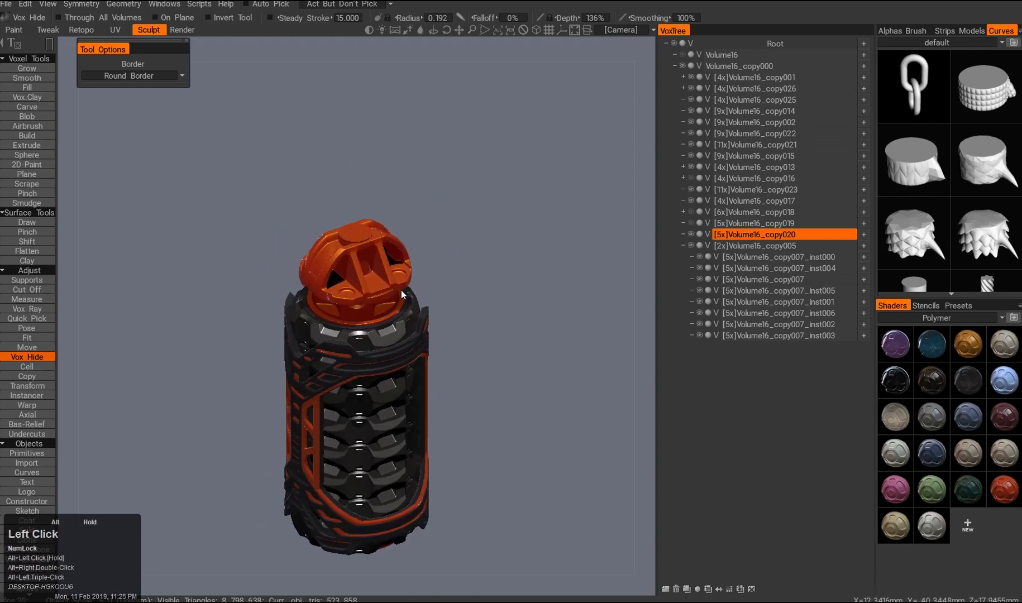
pyautogui.keyDown('alt'); pyautogui.moveTo(476, 221); pyautogui.dragTo(471, 329); pyautogui.keyUp('alt')
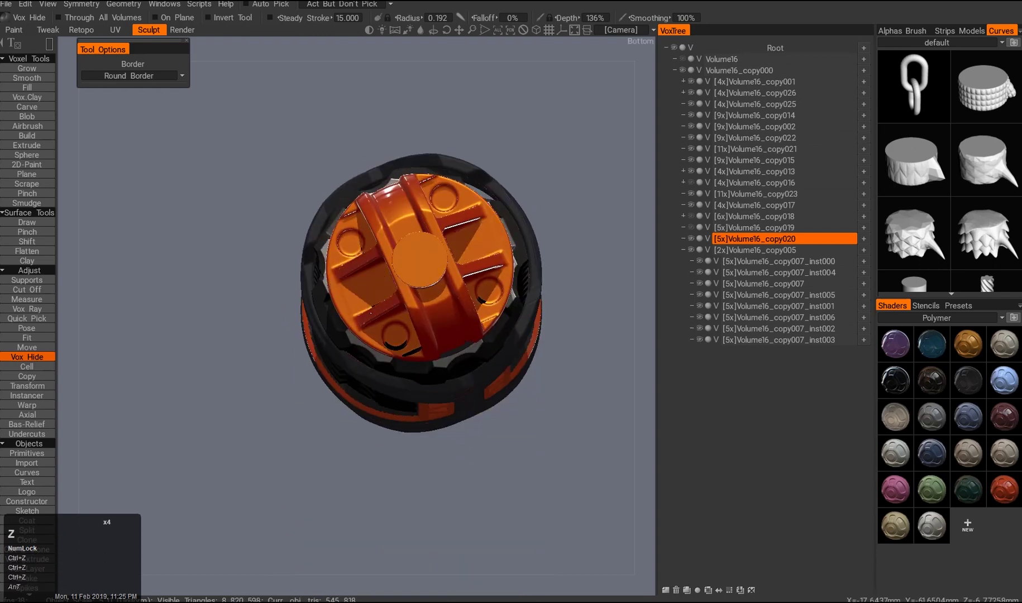
pyautogui.keyDown('alt'); pyautogui.moveTo(471, 329); pyautogui.dragTo(322, 270); pyautogui.keyUp('alt')
# - Trim small parts of the cap beside its central arch with Vox Hide
pyautogui.moveTo(369, 312)
pyautogui.keyDown('alt'); pyautogui.mouseDown()
pyautogui.moveTo(410, 331)
pyautogui.moveTo(370, 314)
pyautogui.mouseUp(); pyautogui.keyUp('alt')
pyautogui.keyDown('alt'); pyautogui.moveTo(370, 314); pyautogui.dragTo(352, 209, button='right'); pyautogui.keyUp('alt')
pyautogui.keyDown('alt'); pyautogui.moveTo(460, 334); pyautogui.dragTo(466, 342); pyautogui.keyUp('alt')
pyautogui.keyDown('alt'); pyautogui.moveTo(465, 342); pyautogui.dragTo(440, 313, button='middle'); pyautogui.keyUp('alt')
pyautogui.keyDown('alt'); pyautogui.moveTo(440, 313); pyautogui.dragTo(391, 362); pyautogui.keyUp('alt')
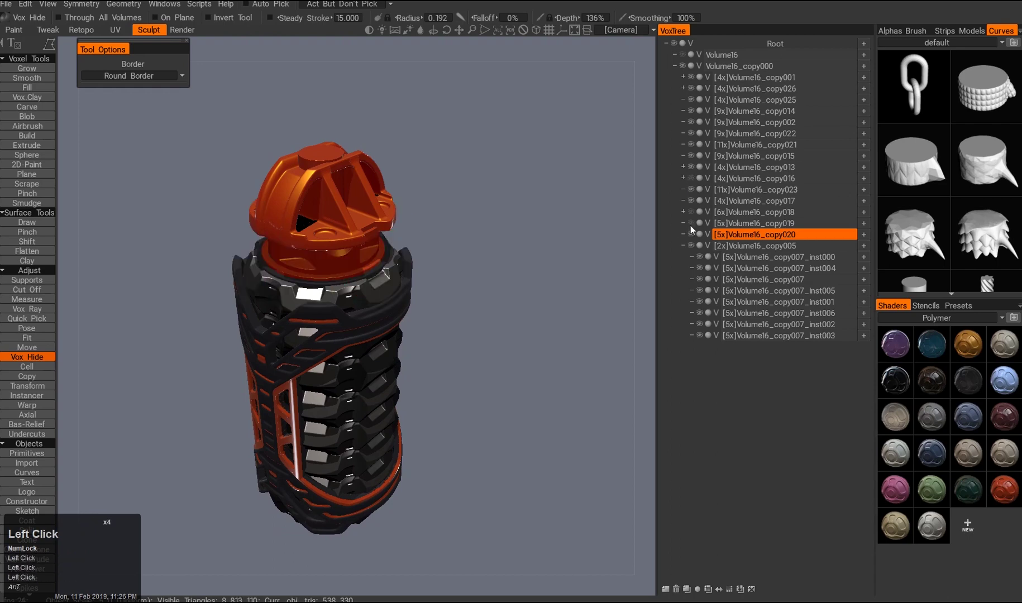
# - Show the dark base cylinder Volume16, duplicate it and move the copy up over the bottle and cap
pyautogui.click(726, 54)
pyautogui.hotkey('shift', 'd')
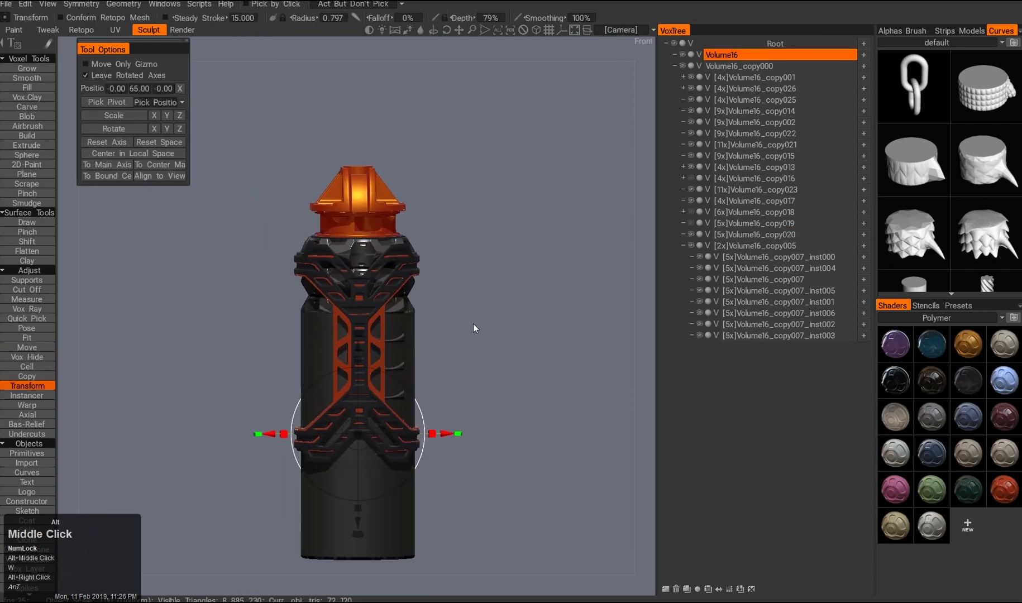
pyautogui.moveTo(362, 191); pyautogui.dragTo(361, 256)
pyautogui.keyDown('alt'); pyautogui.moveTo(402, 246); pyautogui.dragTo(494, 267); pyautogui.keyUp('alt')
pyautogui.press('KP_4')
# - Try to trim one side of the copied cylinder with a rectangular Cut Off area
pyautogui.click(27, 289)
pyautogui.press('s')
pyautogui.click(195, 374)
pyautogui.keyDown('alt'); pyautogui.moveTo(285, 455); pyautogui.dragTo(307, 416, button='middle'); pyautogui.keyUp('alt')
pyautogui.moveTo(308, 416); pyautogui.dragTo(336, 488)
pyautogui.press('KP_2')
pyautogui.press('KP_4')
pyautogui.hotkey('ctrl', 'z')
# - Trim the copied cylinder's side in the side view with a rectangular Cut Off area about 29 × 158 mm
pyautogui.press('KP_2')
pyautogui.moveTo(280, 185); pyautogui.dragTo(249, 289)
pyautogui.press('s')
pyautogui.moveTo(280, 191); pyautogui.dragTo(339, 494)
pyautogui.keyDown('alt'); pyautogui.moveTo(301, 240); pyautogui.dragTo(348, 233); pyautogui.keyUp('alt')
pyautogui.press('KP_6')
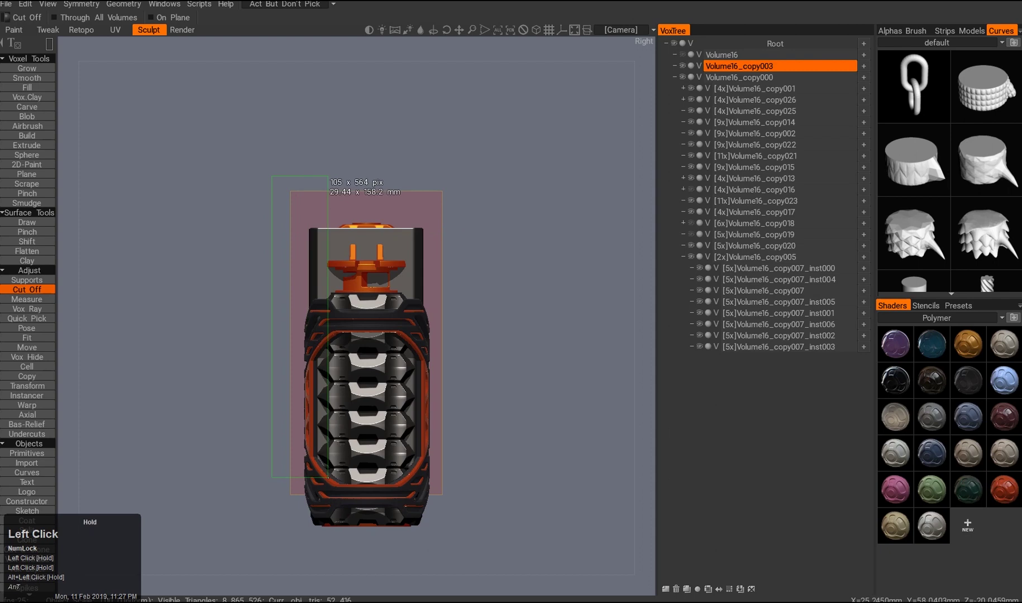
pyautogui.hotkey('ctrl', 'z')
# - Enlarge the trimmed block with Transform and cut off its upper end with a rectangle about 81 × 28 mm
pyautogui.press('w')
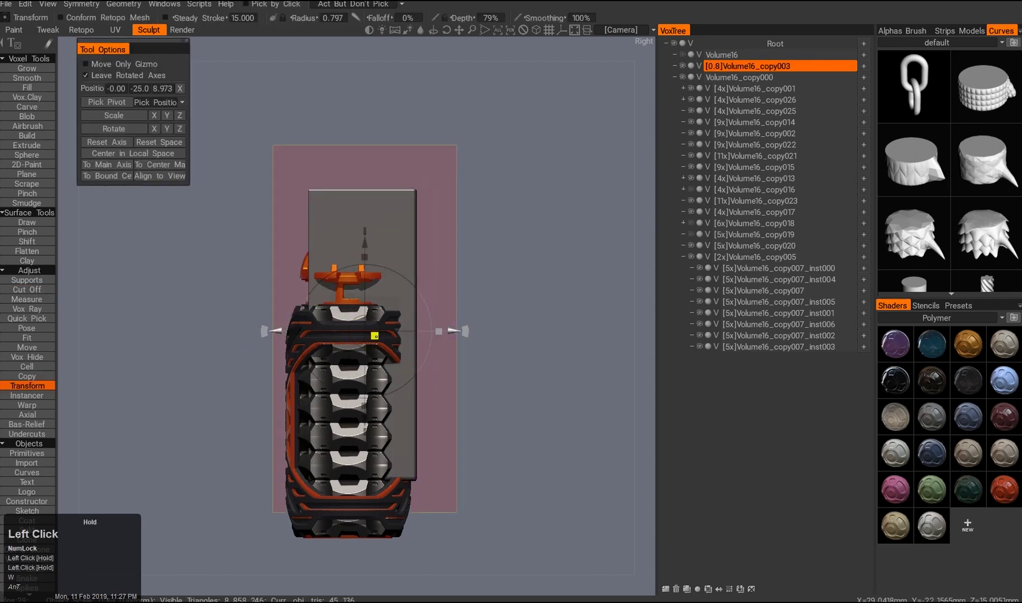
pyautogui.press('KP_2')
pyautogui.hotkey('alt', 'c')
pyautogui.moveTo(284, 146); pyautogui.dragTo(444, 227)
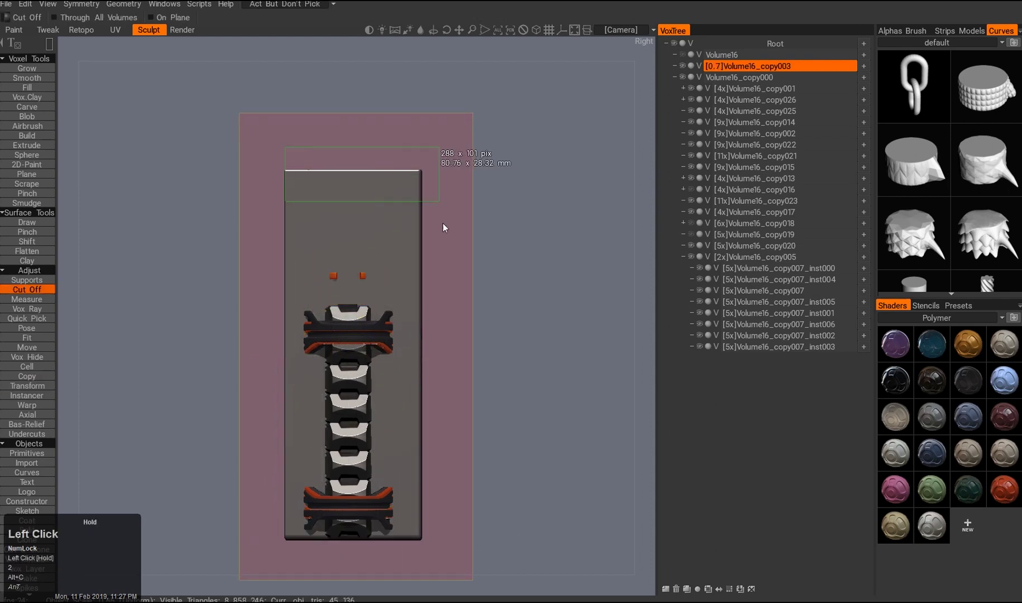
# - Duplicate the trimmed block as an extra volume inside the bottle's group
pyautogui.doubleClick(323, 528)
pyautogui.moveTo(240, 357)
pyautogui.keyDown('alt'); pyautogui.mouseDown()
pyautogui.moveTo(291, 363)
pyautogui.moveTo(240, 360)
pyautogui.mouseUp(); pyautogui.keyUp('alt')
pyautogui.hotkey('shift', 'd')
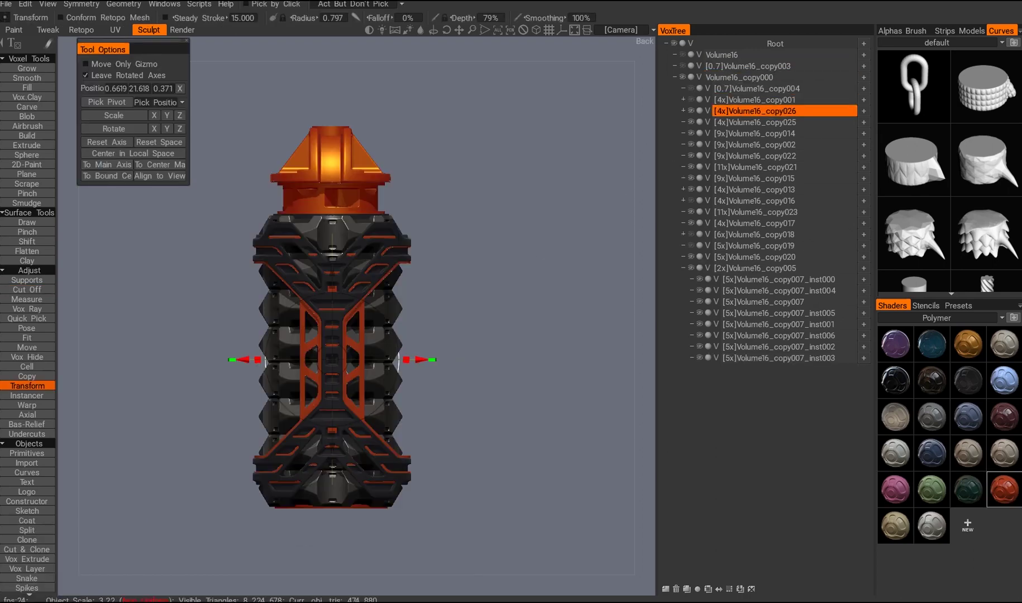
# - Select the orange cap volume and reshape its domed side with Vox Hide areas
pyautogui.middleClick(471, 347)
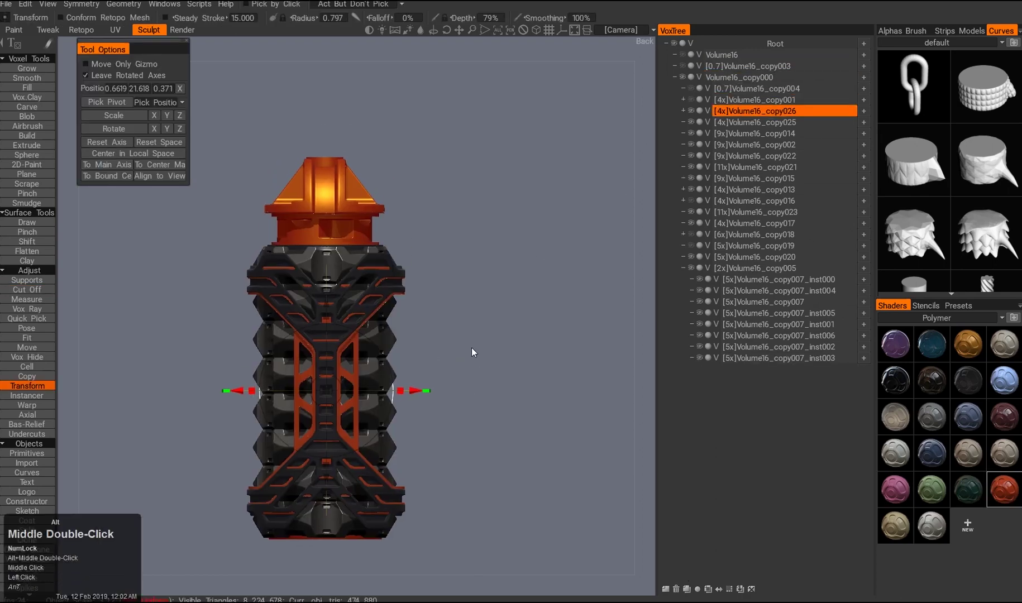
pyautogui.middleClick(454, 288)
pyautogui.keyDown('alt'); pyautogui.rightClick(335, 290); pyautogui.keyUp('alt')
pyautogui.hotkey('ctrl', 'q')
pyautogui.press('KP_2')
pyautogui.keyDown('alt'); pyautogui.moveTo(466, 320); pyautogui.dragTo(377, 267); pyautogui.keyUp('alt')
pyautogui.press('KP_2')
pyautogui.moveTo(421, 363)
pyautogui.keyDown('alt'); pyautogui.mouseDown()
pyautogui.moveTo(454, 405)
pyautogui.moveTo(318, 363)
pyautogui.moveTo(457, 385)
pyautogui.moveTo(421, 373)
pyautogui.moveTo(513, 380)
pyautogui.moveTo(420, 343)
pyautogui.moveTo(331, 381)
pyautogui.moveTo(455, 322)
pyautogui.moveTo(367, 286)
pyautogui.moveTo(362, 257)
pyautogui.mouseUp(); pyautogui.keyUp('alt')
pyautogui.press('e')
pyautogui.keyDown('alt'); pyautogui.moveTo(362, 330); pyautogui.dragTo(440, 327); pyautogui.keyUp('alt')
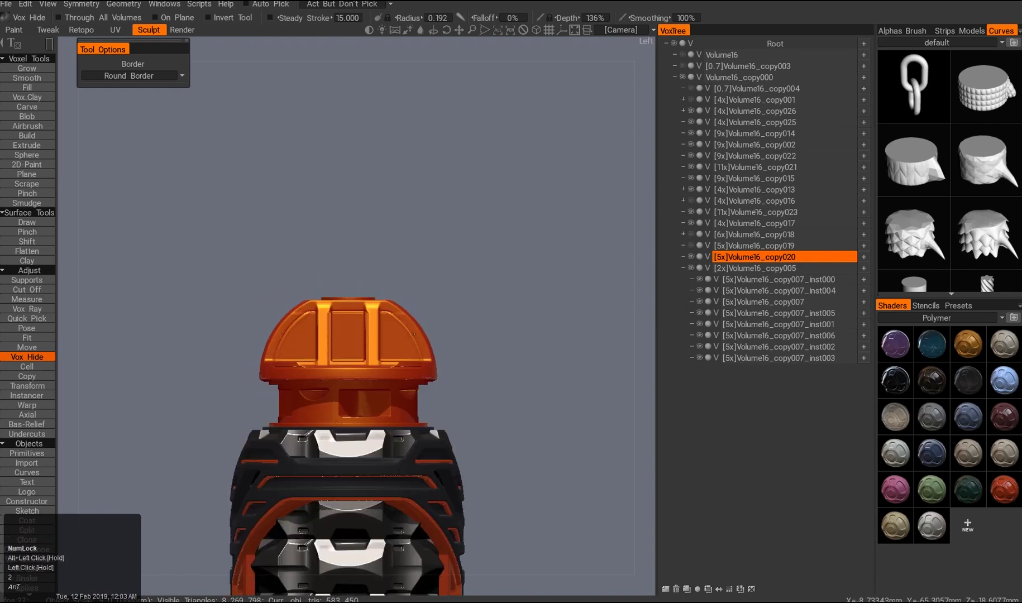
# - Open a window through the cap's central arch between the two ribs with Vox Hide
pyautogui.keyDown('alt'); pyautogui.moveTo(300, 344); pyautogui.dragTo(447, 424); pyautogui.keyUp('alt')
pyautogui.keyDown('alt'); pyautogui.moveTo(358, 413); pyautogui.dragTo(313, 413, button='right'); pyautogui.keyUp('alt')
pyautogui.keyDown('alt'); pyautogui.moveTo(301, 413); pyautogui.dragTo(295, 368, button='middle'); pyautogui.keyUp('alt')
pyautogui.keyDown('alt'); pyautogui.moveTo(268, 379); pyautogui.dragTo(230, 340); pyautogui.keyUp('alt')
pyautogui.keyDown('alt'); pyautogui.moveTo(232, 345); pyautogui.dragTo(251, 313, button='middle'); pyautogui.keyUp('alt')
pyautogui.keyDown('alt'); pyautogui.moveTo(252, 313); pyautogui.dragTo(313, 235, button='right'); pyautogui.keyUp('alt')
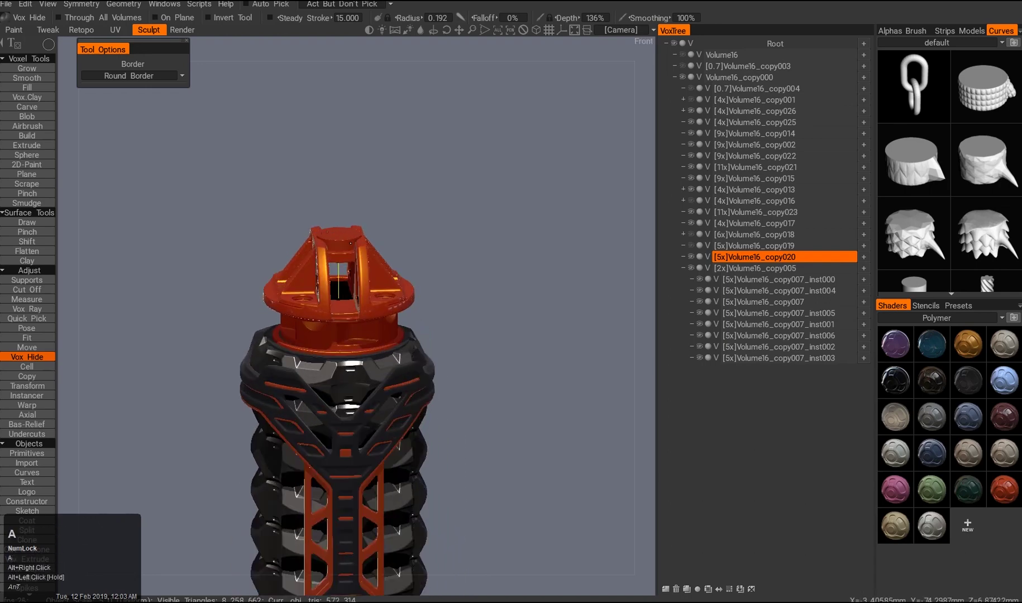
# - Enlarge the inner cylinder Volume16_copy023 with Transform to fill the gap between the cap's ribs
pyautogui.press('w')
pyautogui.moveTo(327, 230)
pyautogui.keyDown('alt'); pyautogui.mouseDown()
pyautogui.moveTo(218, 277)
pyautogui.moveTo(489, 289)
pyautogui.mouseUp(); pyautogui.keyUp('alt')
pyautogui.scroll(3, 295, 305)
# - Try to punch round holes through the cap's side ribs with elliptical Vox Hide areas
pyautogui.hotkey('ctrl', 'q')
pyautogui.press('e')
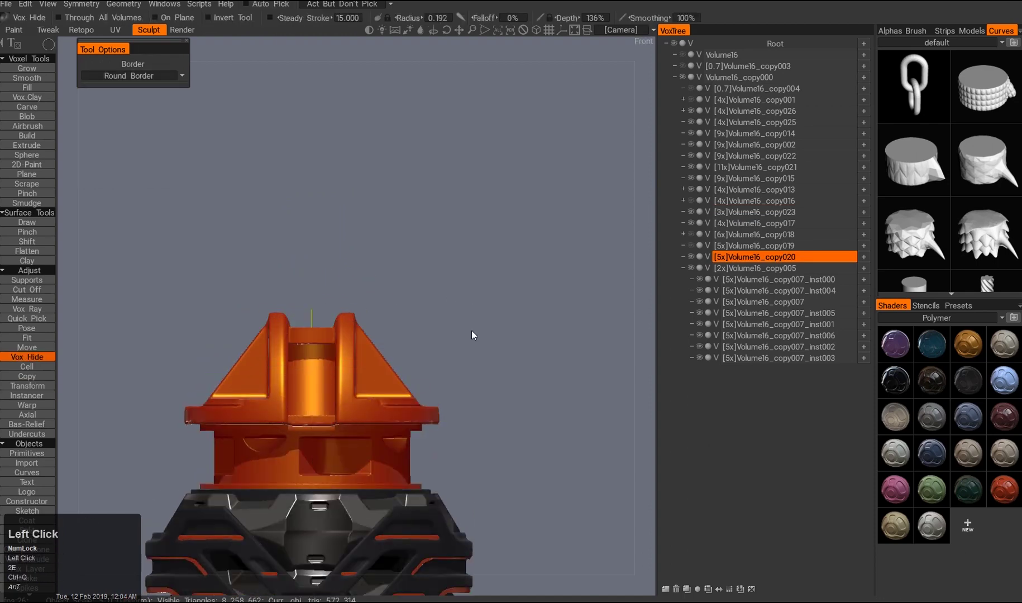
pyautogui.moveTo(491, 348); pyautogui.dragTo(235, 399)
pyautogui.moveTo(235, 400)
pyautogui.mouseDown(button='right')
pyautogui.moveTo(422, 373)
pyautogui.moveTo(517, 381)
pyautogui.moveTo(516, 335)
pyautogui.mouseUp(button='right')
pyautogui.moveTo(435, 260)
pyautogui.mouseDown()
pyautogui.moveTo(516, 308)
pyautogui.moveTo(503, 298)
pyautogui.moveTo(436, 353)
pyautogui.mouseUp()
pyautogui.press('space')
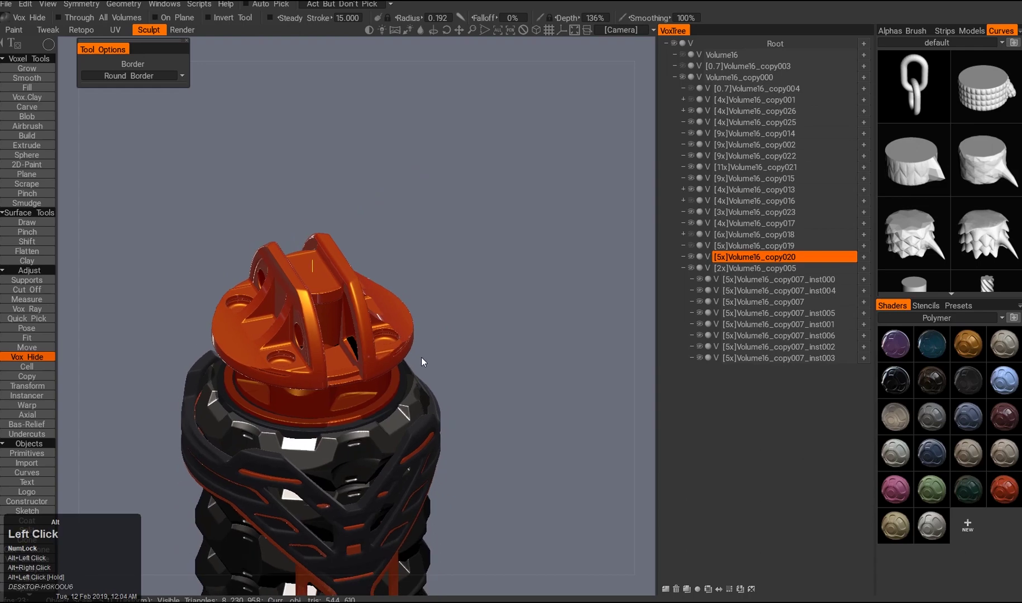
# - Examine the cap's ribs, central cylinder and neck from several angles
pyautogui.keyDown('alt'); pyautogui.moveTo(436, 354); pyautogui.dragTo(433, 340, button='right'); pyautogui.keyUp('alt')
pyautogui.keyDown('alt'); pyautogui.moveTo(433, 341); pyautogui.dragTo(430, 313); pyautogui.keyUp('alt')
pyautogui.keyDown('alt'); pyautogui.moveTo(431, 313); pyautogui.dragTo(432, 307, button='middle'); pyautogui.keyUp('alt')
pyautogui.keyDown('alt'); pyautogui.moveTo(432, 307); pyautogui.dragTo(427, 310, button='right'); pyautogui.keyUp('alt')
pyautogui.keyDown('alt'); pyautogui.moveTo(427, 310); pyautogui.dragTo(464, 254); pyautogui.keyUp('alt')
pyautogui.keyDown('alt'); pyautogui.moveTo(464, 254); pyautogui.dragTo(378, 283, button='middle'); pyautogui.keyUp('alt')
pyautogui.keyDown('alt'); pyautogui.moveTo(379, 283); pyautogui.dragTo(423, 250); pyautogui.keyUp('alt')
pyautogui.keyDown('alt'); pyautogui.moveTo(423, 251); pyautogui.dragTo(407, 305, button='middle'); pyautogui.keyUp('alt')
# - Lower the neck volume into the bottle body and move the cap with its inner cylinder down onto it
pyautogui.click(692, 224)
pyautogui.press('w')
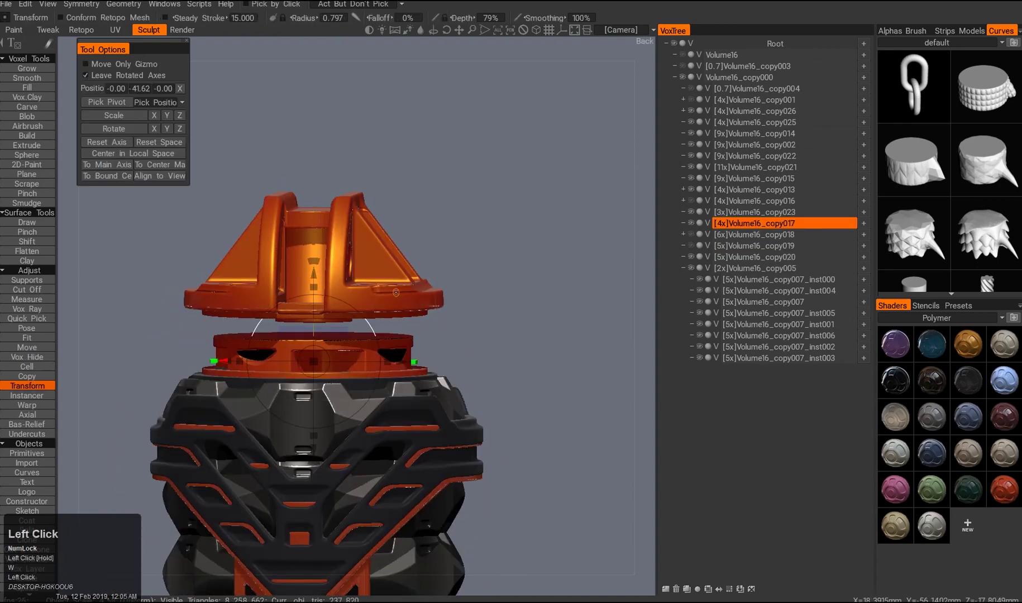
pyautogui.click(700, 257)
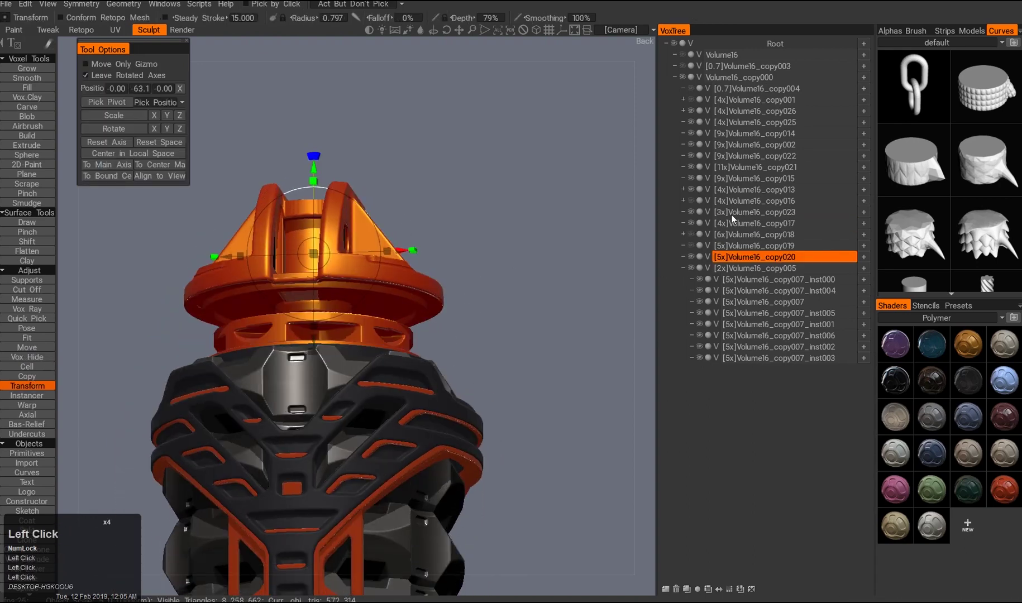
pyautogui.keyDown('ctrl'); pyautogui.click(738, 212); pyautogui.keyUp('ctrl')
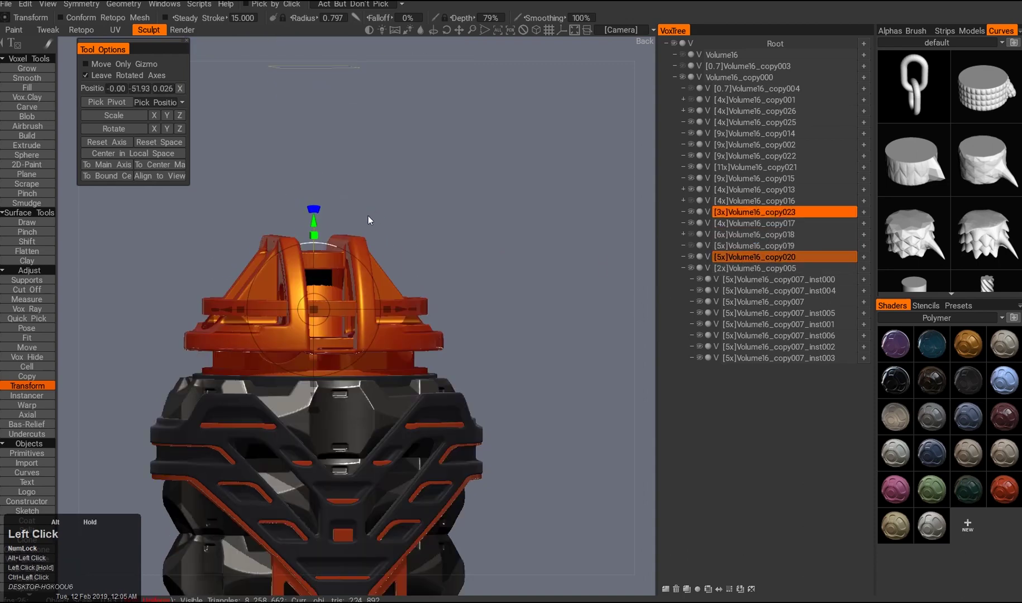
# - Inspect the lowered cap's fit on the bottle from the side, front and above
pyautogui.press('a')
pyautogui.keyDown('alt'); pyautogui.moveTo(306, 270); pyautogui.dragTo(434, 249); pyautogui.keyUp('alt')
pyautogui.keyDown('alt'); pyautogui.moveTo(433, 249); pyautogui.dragTo(335, 279, button='right'); pyautogui.keyUp('alt')
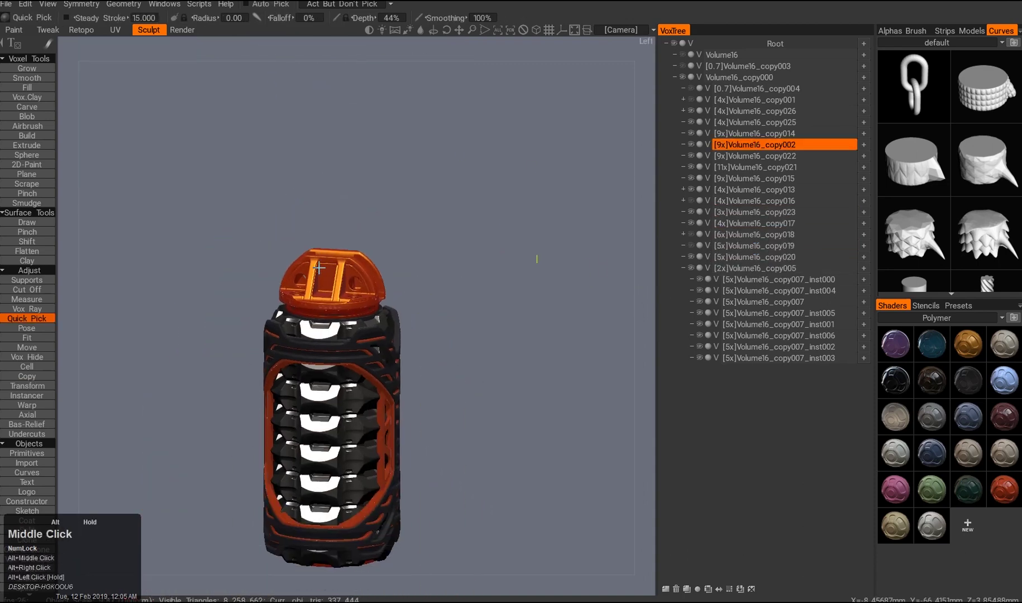
pyautogui.keyDown('alt'); pyautogui.moveTo(334, 279); pyautogui.dragTo(299, 297); pyautogui.keyUp('alt')
pyautogui.press('a')
pyautogui.keyDown('alt'); pyautogui.moveTo(330, 190); pyautogui.dragTo(319, 211, button='right'); pyautogui.keyUp('alt')
pyautogui.press('a')
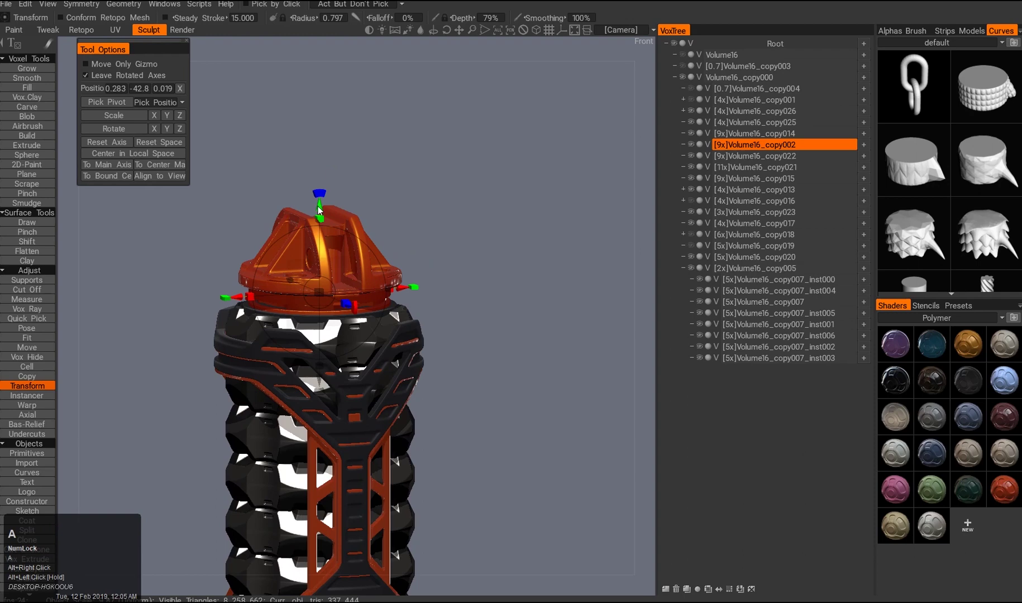
pyautogui.moveTo(548, 274); pyautogui.dragTo(397, 299, button='right')
pyautogui.moveTo(397, 299); pyautogui.dragTo(437, 363)
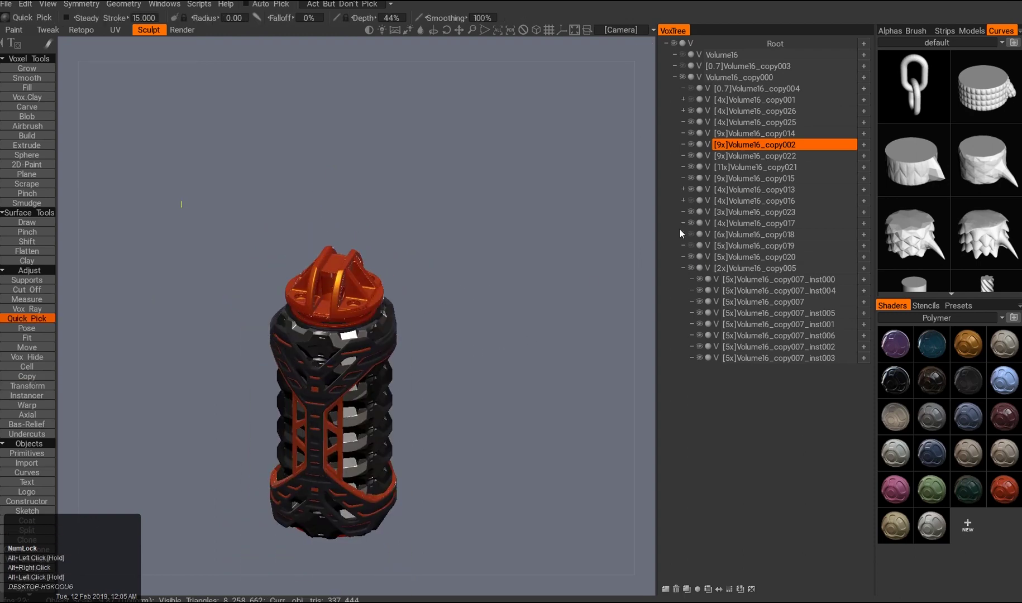
# - Show the hidden block Volume16_copy004 around the bottle and select it
pyautogui.click(691, 200)
pyautogui.click(690, 88)
pyautogui.keyDown('alt'); pyautogui.moveTo(511, 323); pyautogui.dragTo(473, 350); pyautogui.keyUp('alt')
pyautogui.click(355, 336)
pyautogui.moveTo(397, 407)
pyautogui.keyDown('alt'); pyautogui.mouseDown()
pyautogui.moveTo(383, 310)
pyautogui.moveTo(402, 356)
pyautogui.moveTo(440, 287)
pyautogui.moveTo(398, 387)
pyautogui.mouseUp(); pyautogui.keyUp('alt')
pyautogui.click(697, 89)
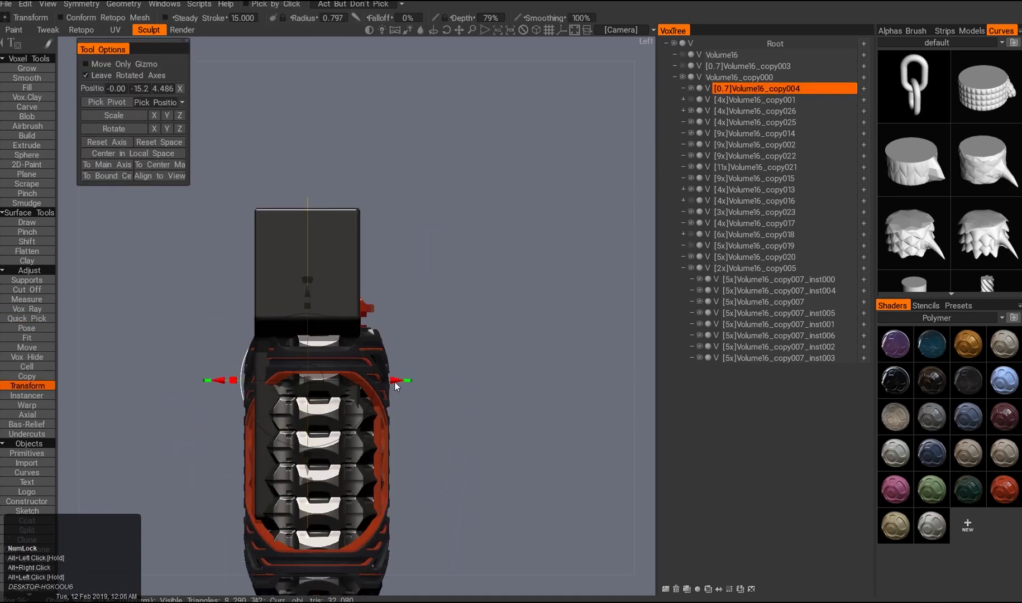
# - Duplicate the block, centre the copy front to back on the bottle and hide the original
pyautogui.hotkey('ctrl', 'd')
pyautogui.click(604, 141)
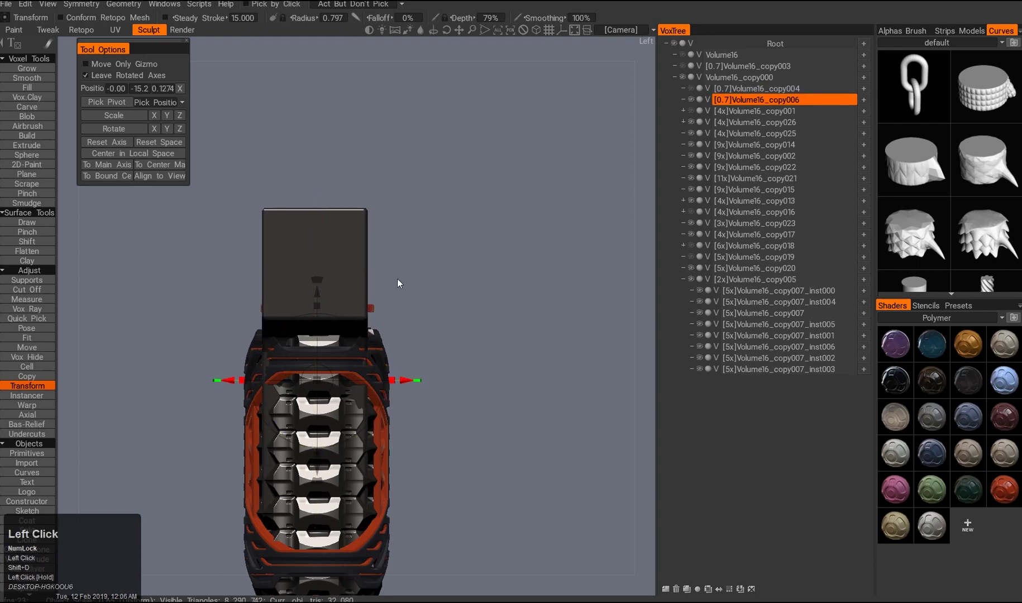
pyautogui.hotkey('shift', 'd')
pyautogui.moveTo(289, 329)
pyautogui.keyDown('alt'); pyautogui.mouseDown()
pyautogui.moveTo(418, 311)
pyautogui.moveTo(277, 330)
pyautogui.mouseUp(); pyautogui.keyUp('alt')
# - Raise the copied block's resolution to 4x and hide a side strip about 27 × 177 mm with Vox Hide
pyautogui.click(279, 359)
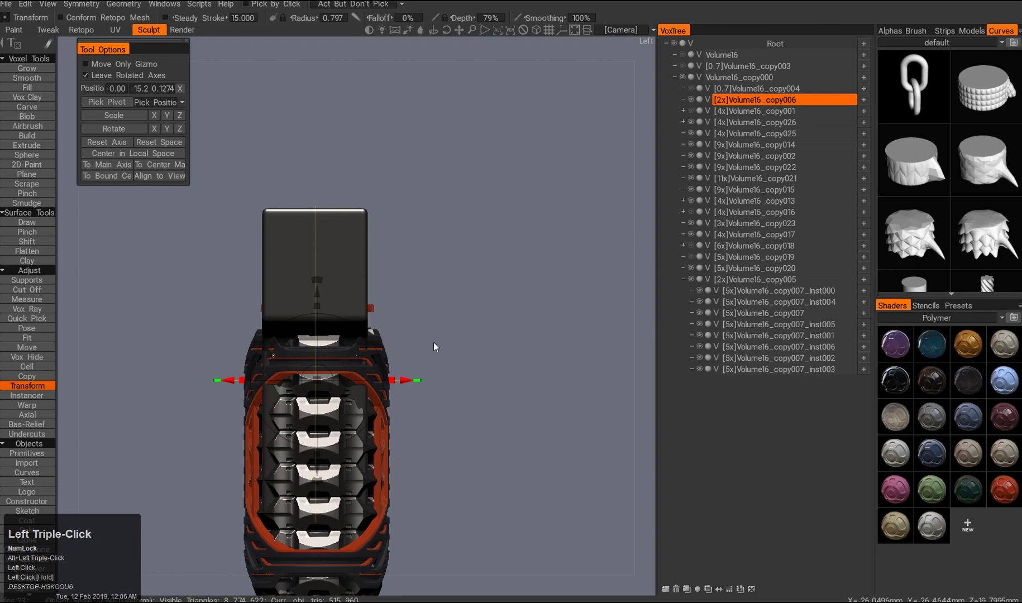
pyautogui.click(26, 356)
pyautogui.press('End')
pyautogui.keyDown('alt'); pyautogui.moveTo(343, 353); pyautogui.dragTo(424, 355); pyautogui.keyUp('alt')
pyautogui.press('2')
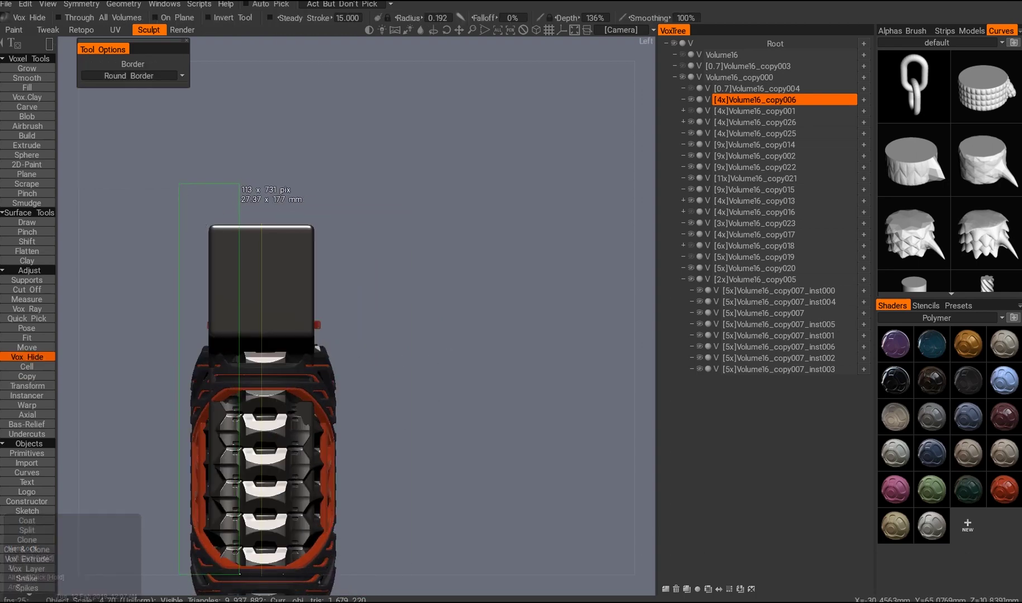
pyautogui.click(239, 184)
# - Trim the block's upper end straight across in the front view with a rectangular Vox Hide area
pyautogui.keyDown('alt'); pyautogui.moveTo(232, 271); pyautogui.dragTo(262, 255, button='middle'); pyautogui.keyUp('alt')
pyautogui.press('w')
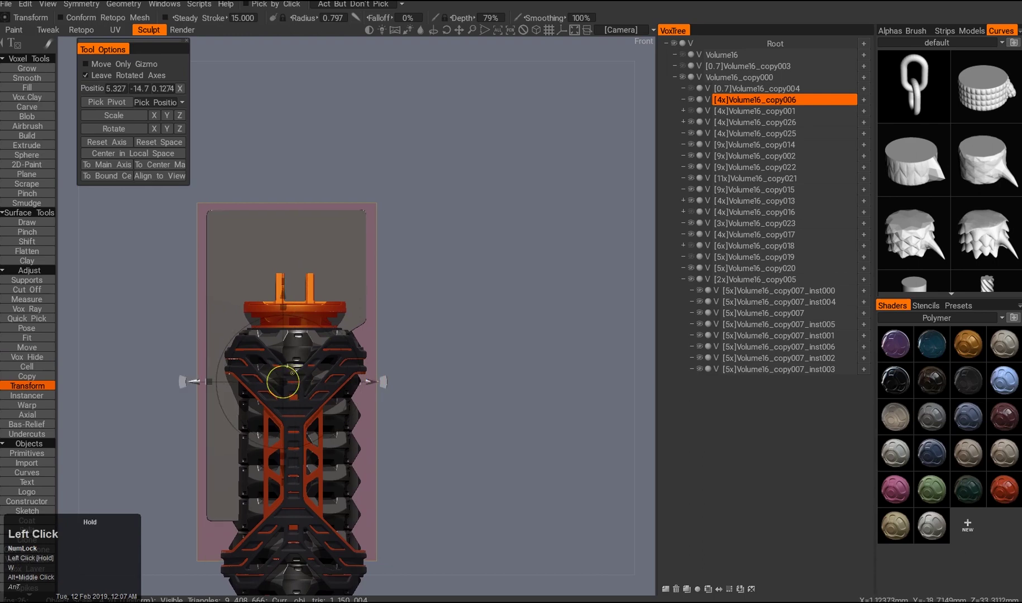
pyautogui.hotkey('ctrl', 'q')
pyautogui.press('2')
pyautogui.moveTo(176, 188); pyautogui.dragTo(407, 241)
pyautogui.moveTo(317, 304); pyautogui.dragTo(328, 264, button='middle')
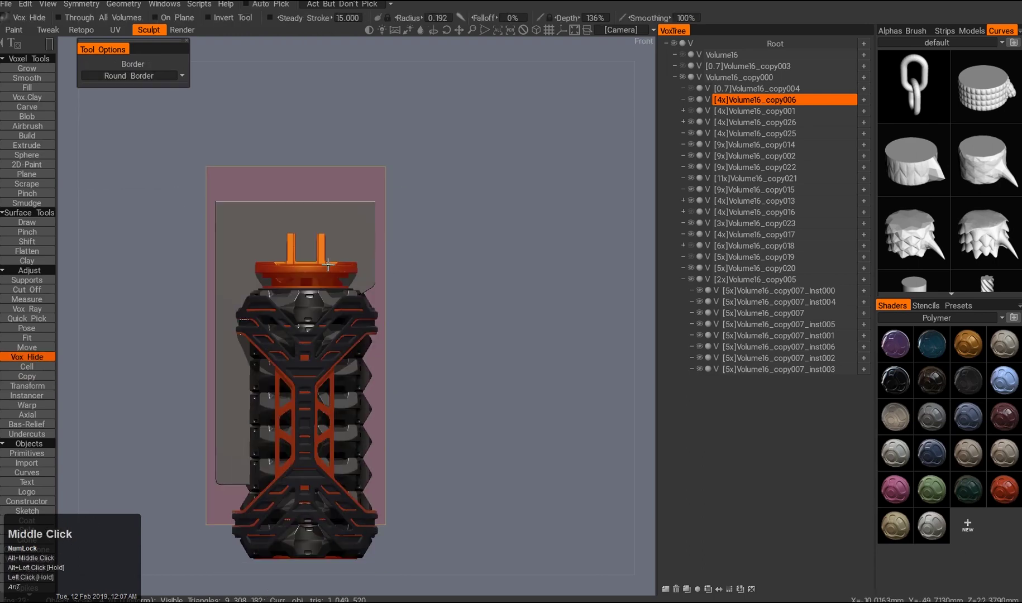
# - Cut an angled shoulder into the block's upper corner with a polygonal Vox Hide area and trim the opposite upper side
pyautogui.keyDown('alt'); pyautogui.moveTo(229, 236); pyautogui.dragTo(250, 249, button='middle'); pyautogui.keyUp('alt')
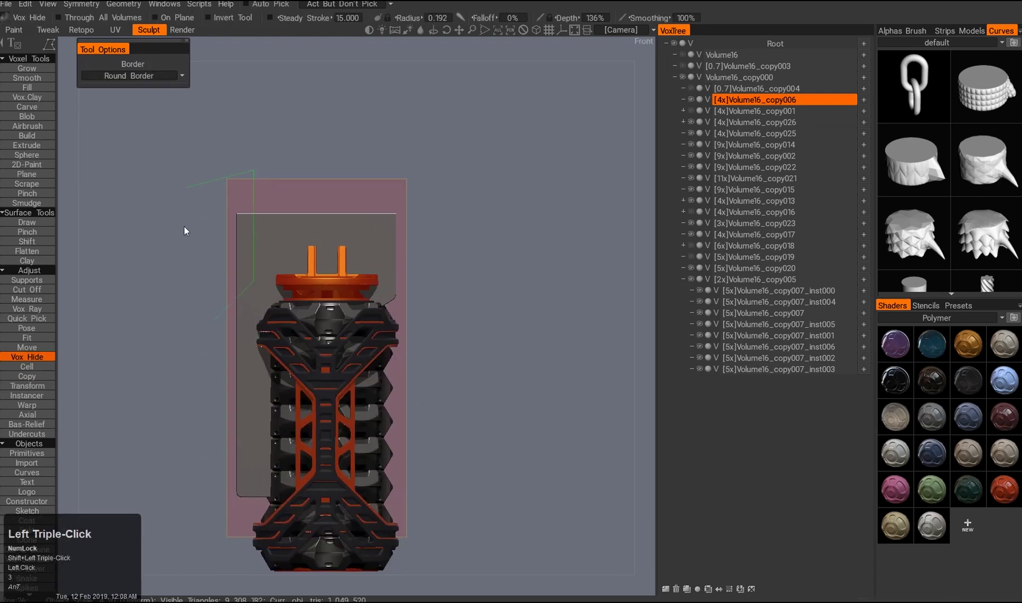
pyautogui.keyDown('alt'); pyautogui.moveTo(229, 315); pyautogui.dragTo(222, 334, button='middle'); pyautogui.keyUp('alt')
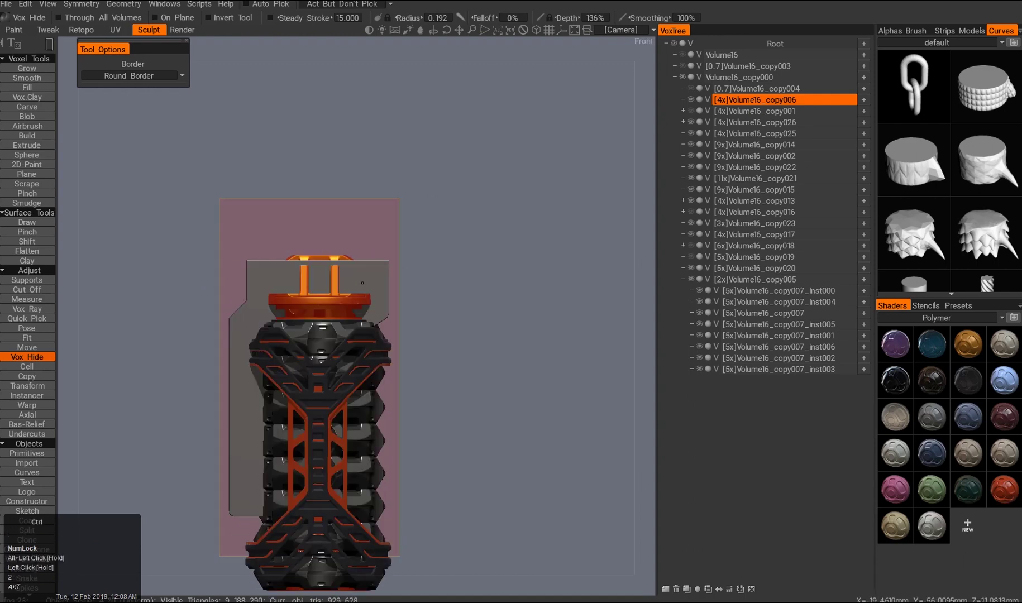
pyautogui.moveTo(405, 243); pyautogui.dragTo(405, 244)
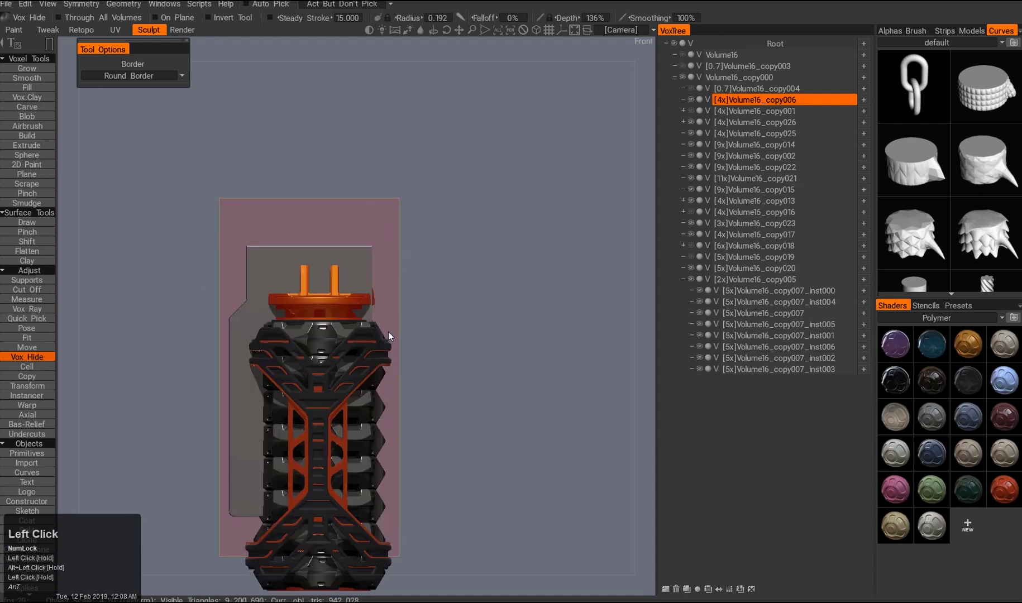
# - Hide the block's inner area beside the bottle with a rectangular Vox Hide area, leaving a side arm with a lower hook
pyautogui.moveTo(285, 296); pyautogui.dragTo(285, 296)
pyautogui.keyDown('alt'); pyautogui.moveTo(286, 296); pyautogui.dragTo(326, 324, button='right'); pyautogui.keyUp('alt')
pyautogui.hotkey('ctrl', 'z')
pyautogui.keyDown('alt'); pyautogui.moveTo(327, 324); pyautogui.dragTo(330, 285); pyautogui.keyUp('alt')
pyautogui.keyDown('alt'); pyautogui.middleClick(246, 294); pyautogui.keyUp('alt')
pyautogui.press('2')
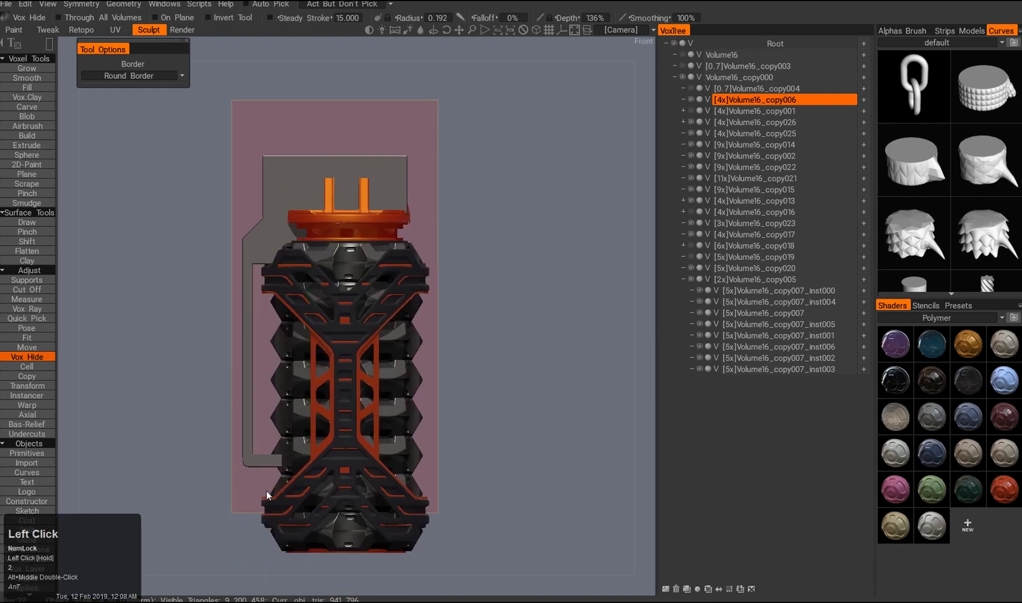
# - Cut away the block around the cap with a polygonal Vox Hide area that runs parallel to the outer angled shoulder
pyautogui.keyDown('alt'); pyautogui.moveTo(279, 351); pyautogui.dragTo(258, 356, button='middle'); pyautogui.keyUp('alt')
pyautogui.keyDown('alt'); pyautogui.moveTo(263, 311); pyautogui.dragTo(246, 449); pyautogui.keyUp('alt')
pyautogui.keyDown('alt'); pyautogui.moveTo(246, 450); pyautogui.dragTo(236, 470, button='middle'); pyautogui.keyUp('alt')
pyautogui.keyDown('alt'); pyautogui.moveTo(235, 470); pyautogui.dragTo(267, 375, button='right'); pyautogui.keyUp('alt')
pyautogui.hotkey('ctrl', 'z')
pyautogui.press('3')
pyautogui.click(266, 371)
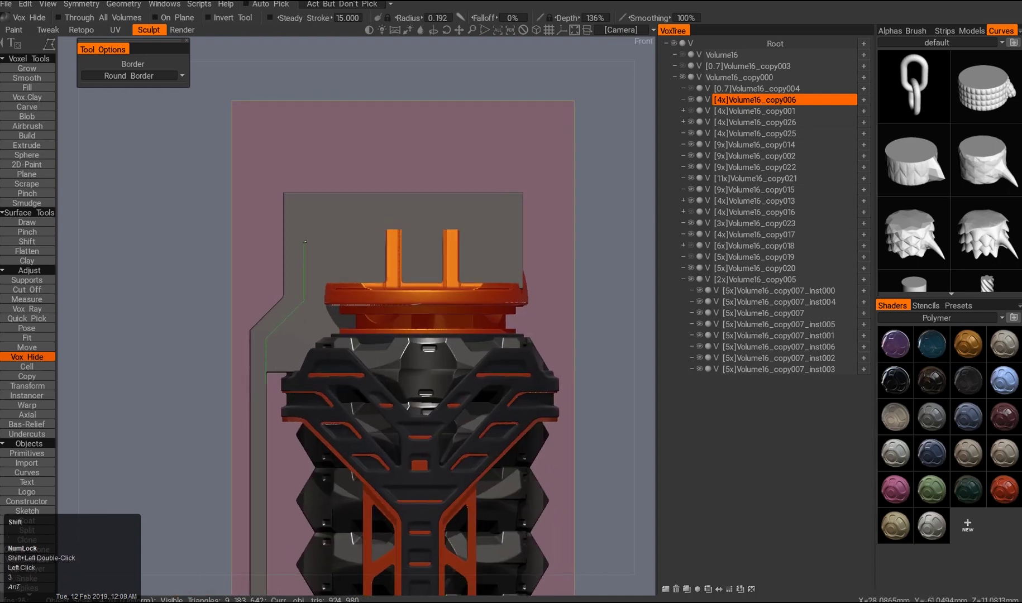
pyautogui.keyDown('alt'); pyautogui.moveTo(290, 435); pyautogui.dragTo(307, 505, button='right'); pyautogui.keyUp('alt')
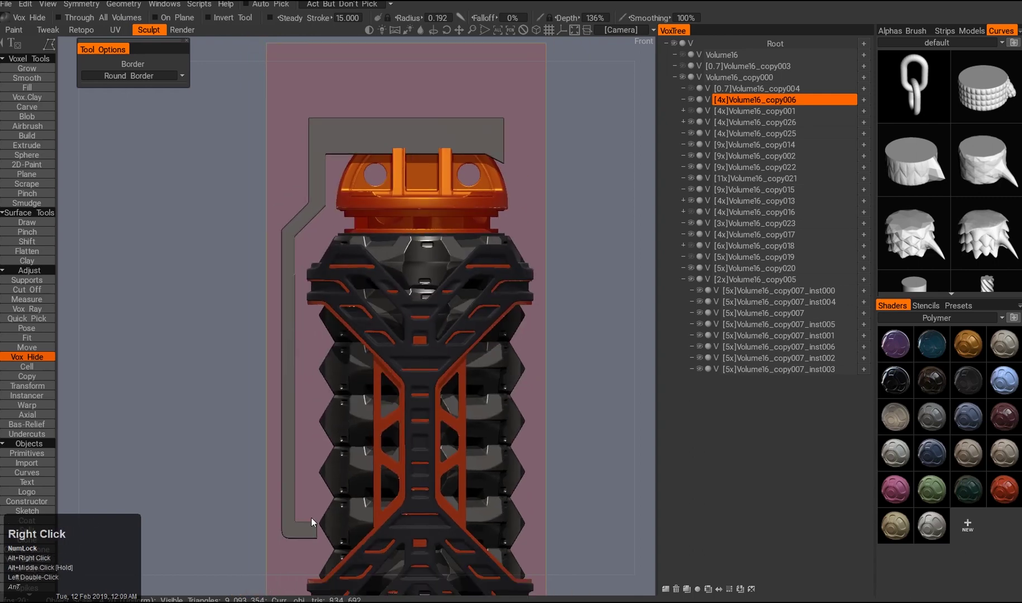
# - Restore a rounded hook under the top bar's free end and thicken the inner side of the bracket's angled shoulder
pyautogui.keyDown('alt'); pyautogui.moveTo(309, 337); pyautogui.dragTo(279, 346, button='middle'); pyautogui.keyUp('alt')
pyautogui.keyDown('alt'); pyautogui.moveTo(295, 271); pyautogui.dragTo(328, 379, button='right'); pyautogui.keyUp('alt')
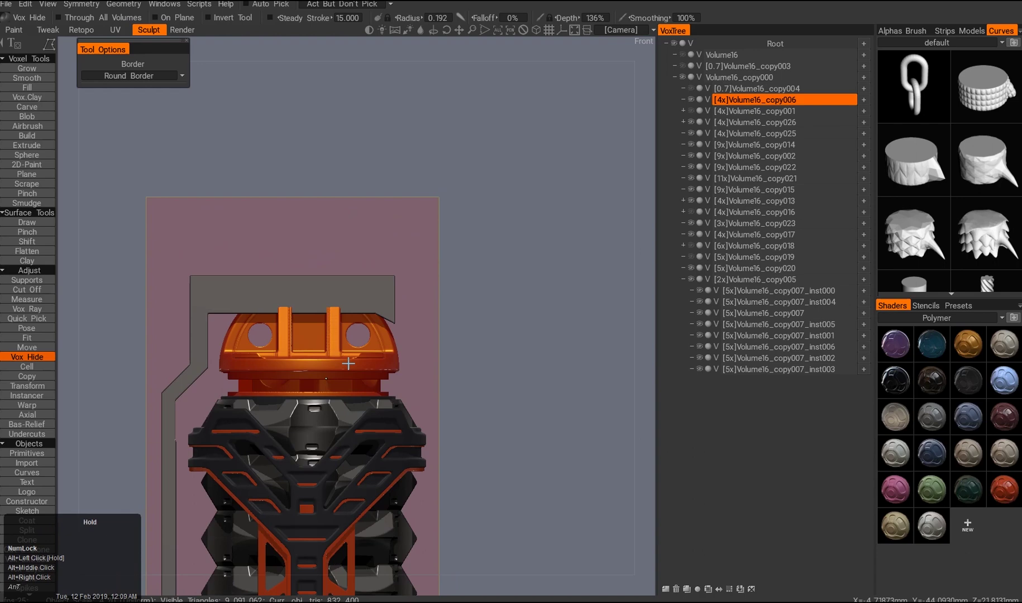
pyautogui.keyDown('alt'); pyautogui.moveTo(390, 344); pyautogui.dragTo(263, 279); pyautogui.keyUp('alt')
pyautogui.keyDown('alt'); pyautogui.moveTo(433, 319); pyautogui.dragTo(347, 363); pyautogui.keyUp('alt')
pyautogui.keyDown('alt'); pyautogui.moveTo(285, 331); pyautogui.dragTo(298, 361, button='right'); pyautogui.keyUp('alt')
pyautogui.keyDown('ctrl'); pyautogui.click(298, 369); pyautogui.keyUp('ctrl')
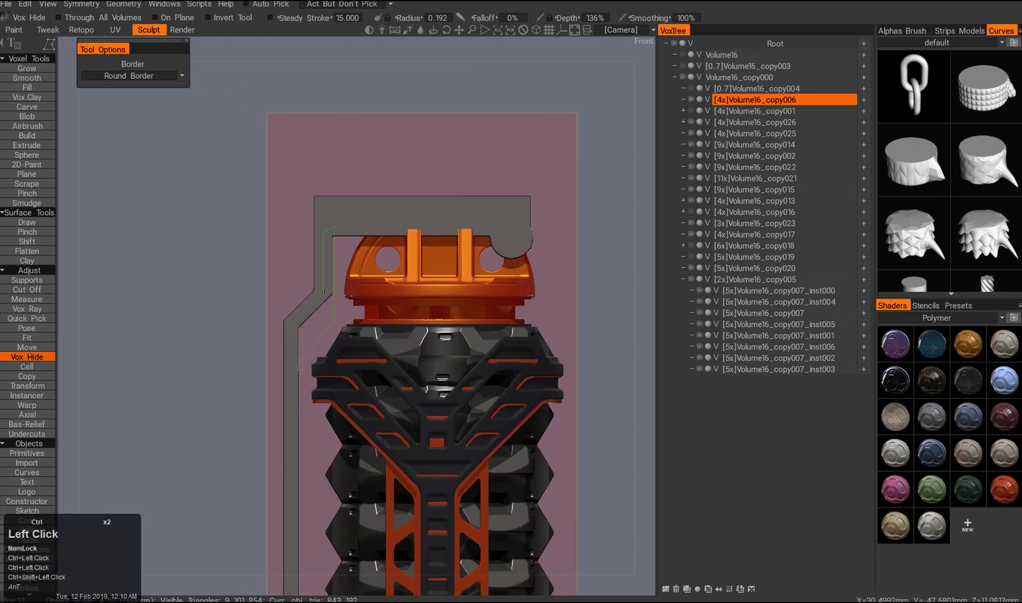
# - Narrow the bracket front to back with a rectangular Vox Hide area and centre it on the bottle with Transform
pyautogui.keyDown('alt'); pyautogui.moveTo(309, 334); pyautogui.dragTo(313, 323, button='right'); pyautogui.keyUp('alt')
pyautogui.keyDown('alt'); pyautogui.moveTo(313, 324); pyautogui.dragTo(312, 313); pyautogui.keyUp('alt')
pyautogui.keyDown('alt'); pyautogui.moveTo(485, 312); pyautogui.dragTo(353, 301); pyautogui.keyUp('alt')
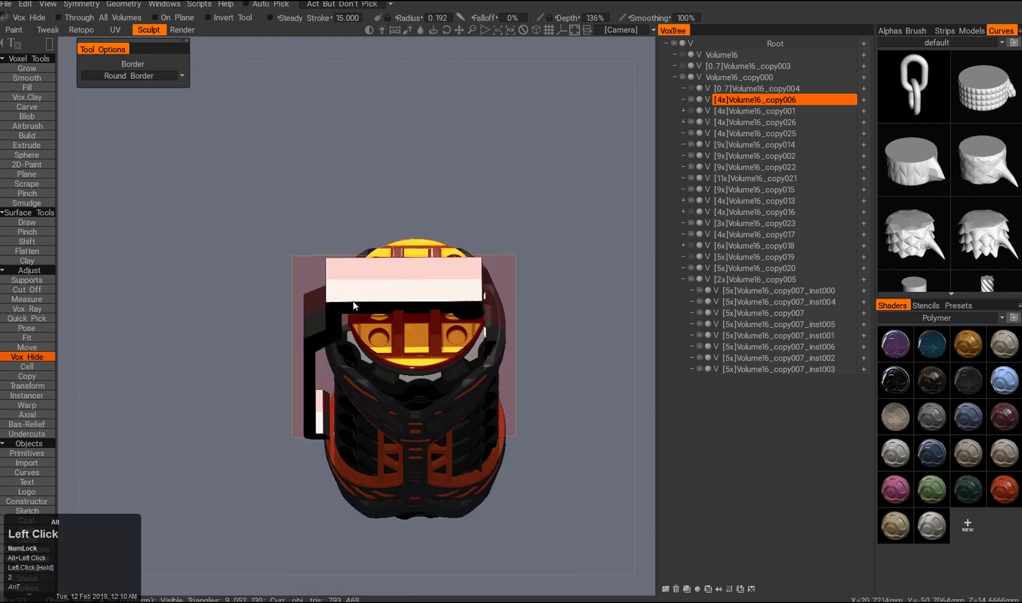
pyautogui.press('w')
pyautogui.keyDown('alt'); pyautogui.moveTo(284, 339); pyautogui.dragTo(251, 365, button='middle'); pyautogui.keyUp('alt')
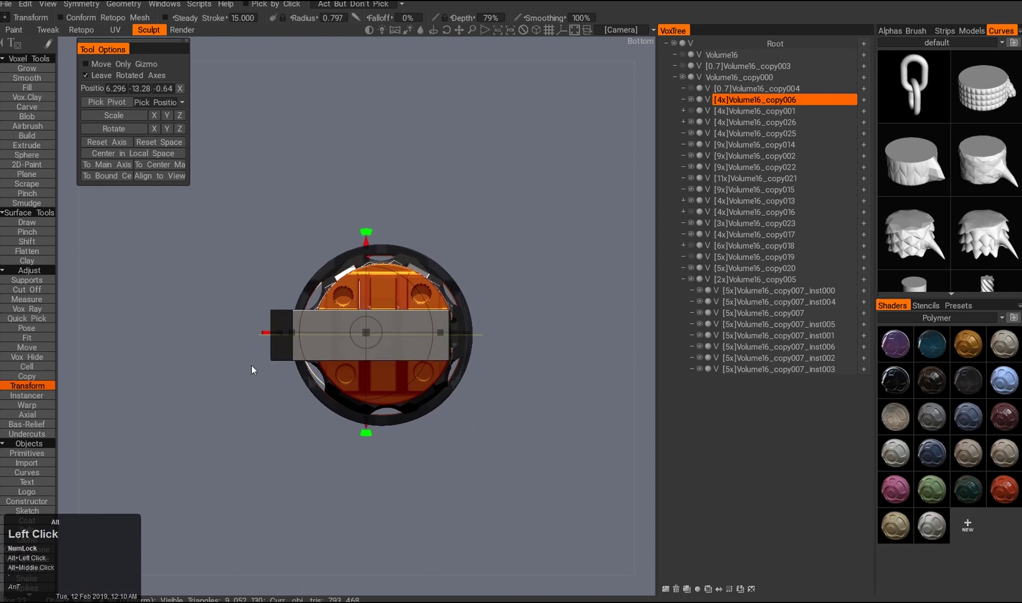
pyautogui.keyDown('alt'); pyautogui.moveTo(251, 365); pyautogui.dragTo(335, 409); pyautogui.keyUp('alt')
# - Duplicate the bracket, hide the original and trim the copy's top bar in the front view with Vox Hide
pyautogui.keyDown('alt'); pyautogui.moveTo(335, 410); pyautogui.dragTo(279, 257, button='middle'); pyautogui.keyUp('alt')
pyautogui.keyDown('alt'); pyautogui.moveTo(280, 256); pyautogui.dragTo(480, 250, button='right'); pyautogui.keyUp('alt')
pyautogui.keyDown('alt'); pyautogui.moveTo(489, 155); pyautogui.dragTo(435, 190); pyautogui.keyUp('alt')
pyautogui.keyDown('alt'); pyautogui.moveTo(436, 190); pyautogui.dragTo(382, 228, button='middle'); pyautogui.keyUp('alt')
pyautogui.hotkey('ctrl', 'q')
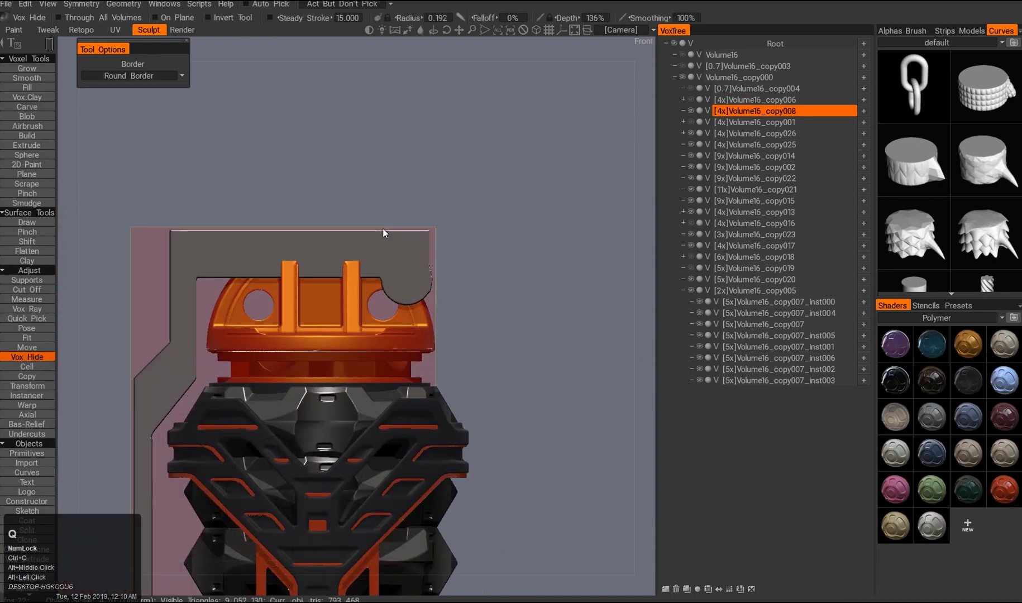
pyautogui.moveTo(362, 281); pyautogui.dragTo(381, 202, button='middle')
pyautogui.keyDown('alt'); pyautogui.moveTo(381, 202); pyautogui.dragTo(381, 291); pyautogui.keyUp('alt')
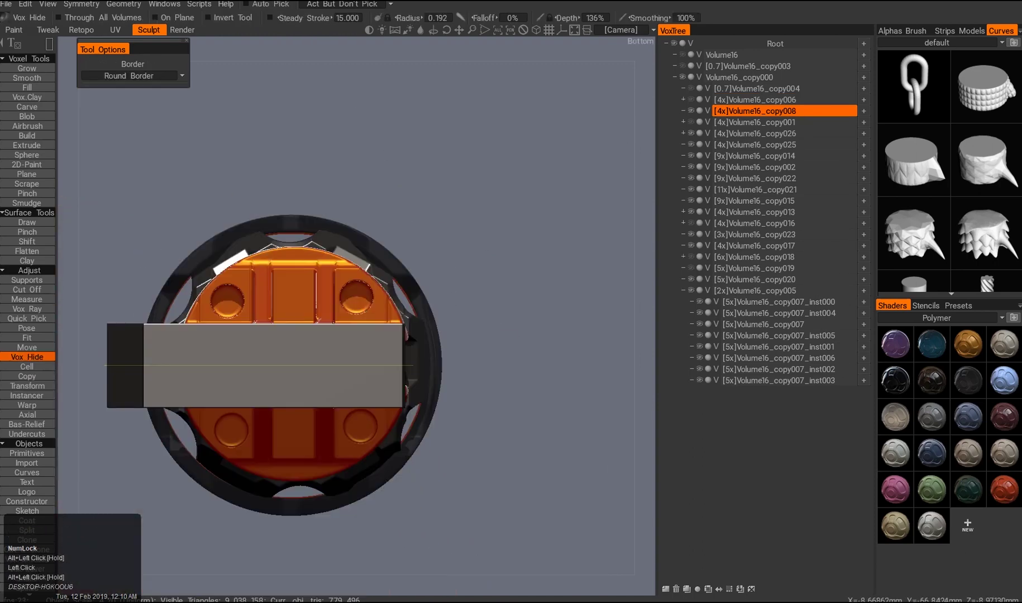
# - Narrow the copied bracket's top bar from both sides in the bottom view, stepping it down twice through angled shoulders
pyautogui.keyDown('alt'); pyautogui.moveTo(593, 164); pyautogui.dragTo(637, 145, button='middle'); pyautogui.keyUp('alt')
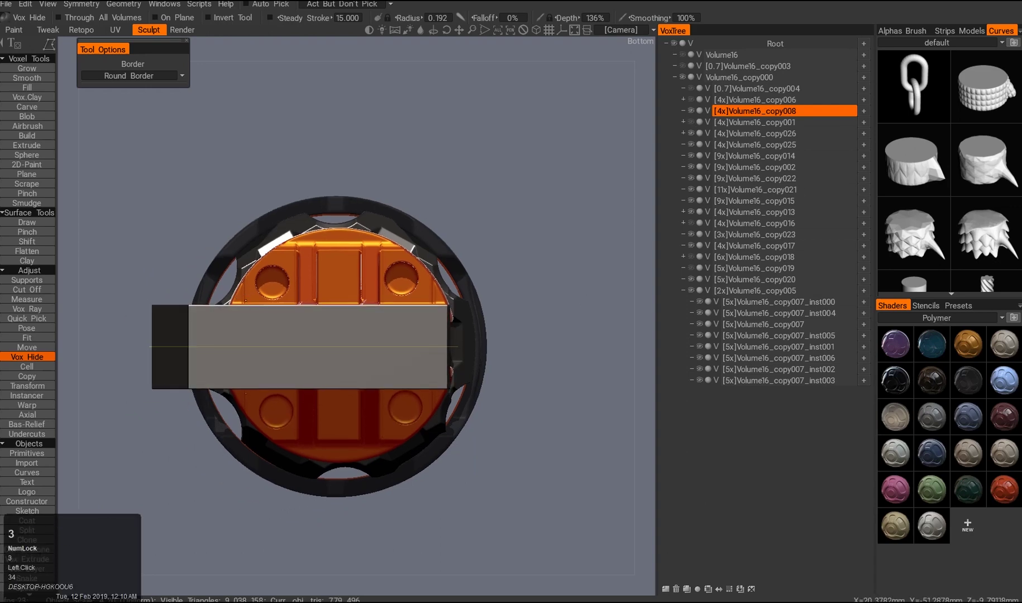
pyautogui.keyDown('alt'); pyautogui.moveTo(290, 335); pyautogui.dragTo(264, 256); pyautogui.keyUp('alt')
pyautogui.keyDown('alt'); pyautogui.moveTo(264, 256); pyautogui.dragTo(319, 327, button='right'); pyautogui.keyUp('alt')
pyautogui.keyDown('alt'); pyautogui.moveTo(320, 326); pyautogui.dragTo(245, 378); pyautogui.keyUp('alt')
pyautogui.keyDown('alt'); pyautogui.moveTo(245, 377); pyautogui.dragTo(328, 347, button='right'); pyautogui.keyUp('alt')
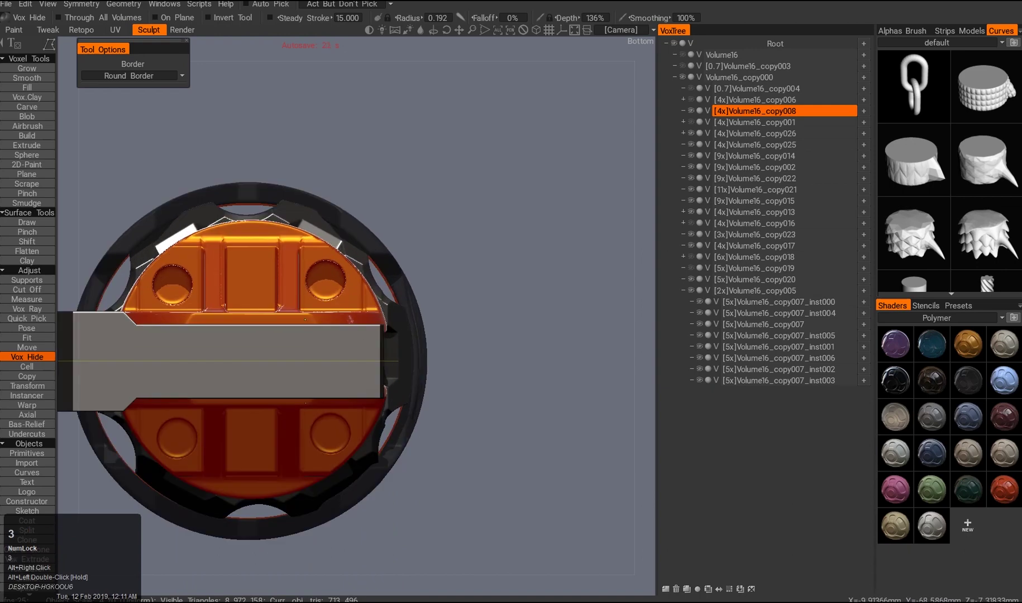
pyautogui.keyDown('alt'); pyautogui.moveTo(397, 378); pyautogui.dragTo(460, 368, button='middle'); pyautogui.keyUp('alt')
pyautogui.press('w')
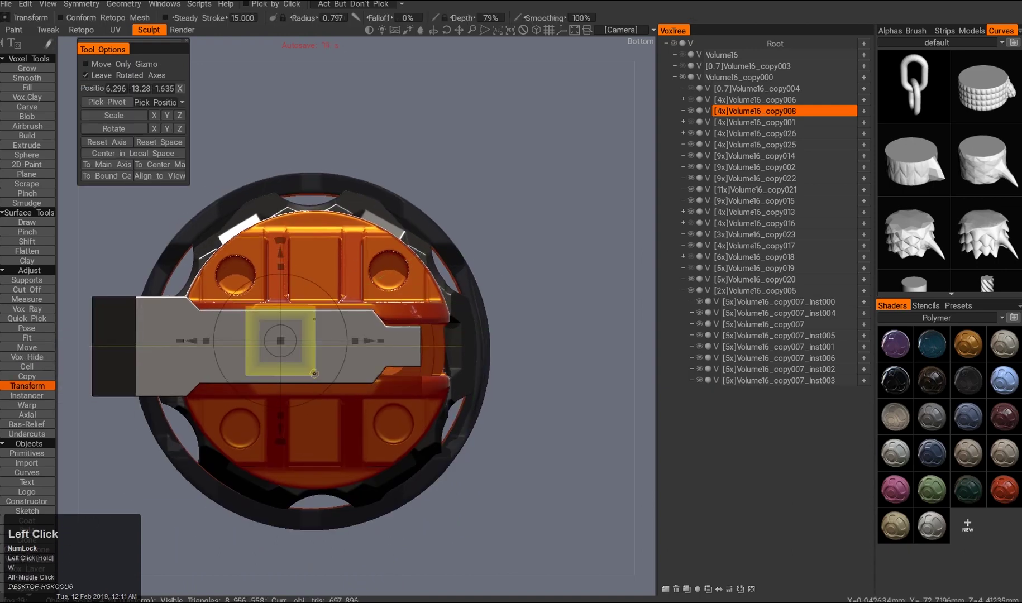
pyautogui.moveTo(280, 254); pyautogui.dragTo(329, 302)
# - Trim the top bar in the front view with Vox Hide so that it sits level with the cap's upper face
pyautogui.moveTo(329, 301); pyautogui.dragTo(313, 279, button='middle')
pyautogui.moveTo(313, 279); pyautogui.dragTo(347, 269, button='right')
pyautogui.click(26, 356)
pyautogui.moveTo(313, 262); pyautogui.dragTo(296, 281)
pyautogui.moveTo(297, 280); pyautogui.dragTo(385, 283, button='middle')
pyautogui.keyDown('alt'); pyautogui.moveTo(385, 283); pyautogui.dragTo(402, 332); pyautogui.keyUp('alt')
pyautogui.click(684, 112)
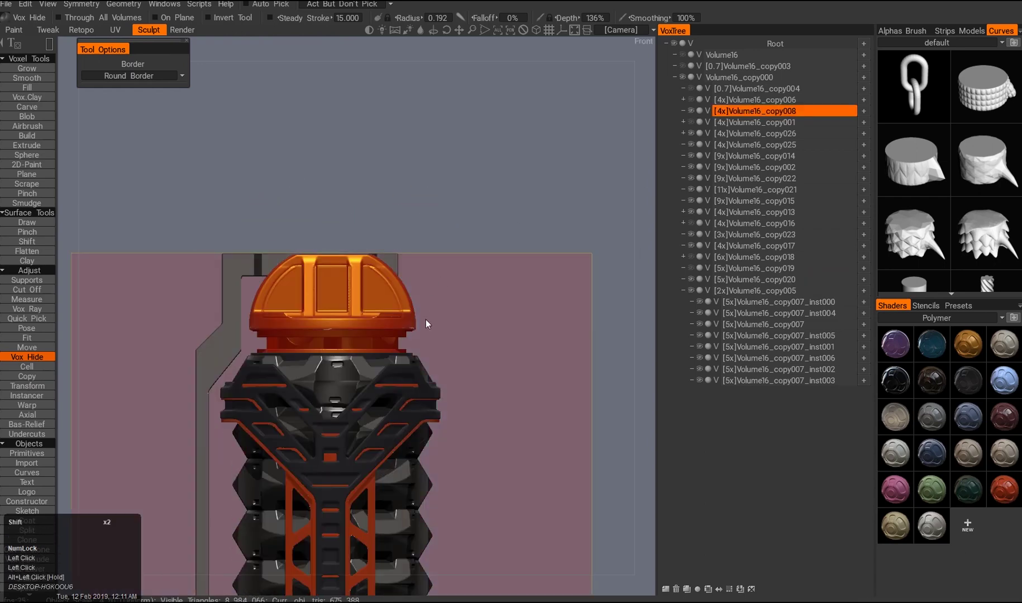
# - Add a small 2x-resolution cylinder across the bar's free end and move it to X -16.13
pyautogui.press('d')
pyautogui.keyDown('alt'); pyautogui.moveTo(425, 315); pyautogui.dragTo(518, 265); pyautogui.keyUp('alt')
pyautogui.press('w')
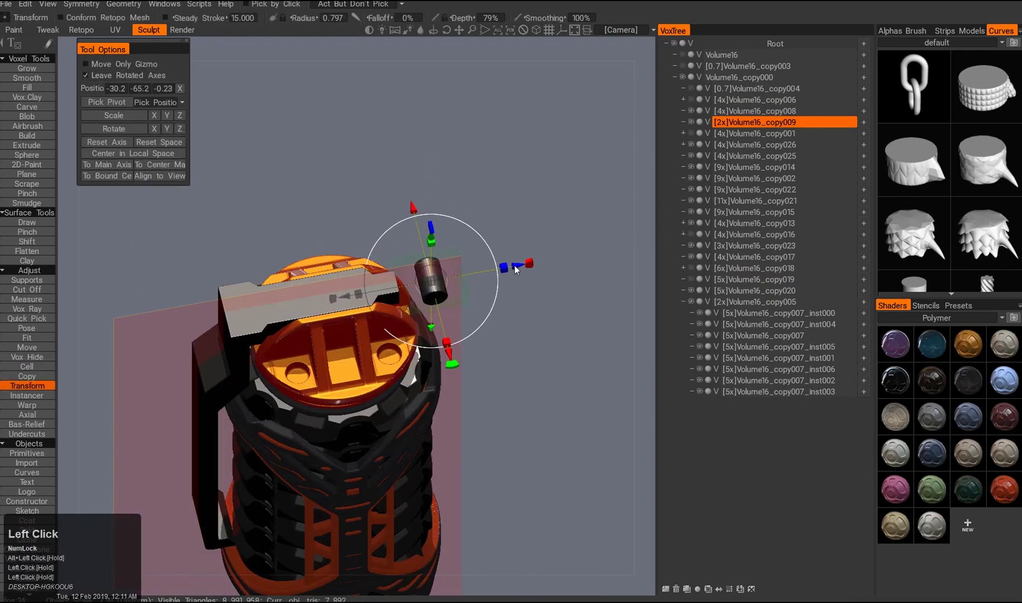
pyautogui.keyDown('alt'); pyautogui.keyDown('shift'); pyautogui.moveTo(440, 327); pyautogui.dragTo(491, 238); pyautogui.keyUp('shift'); pyautogui.keyUp('alt')
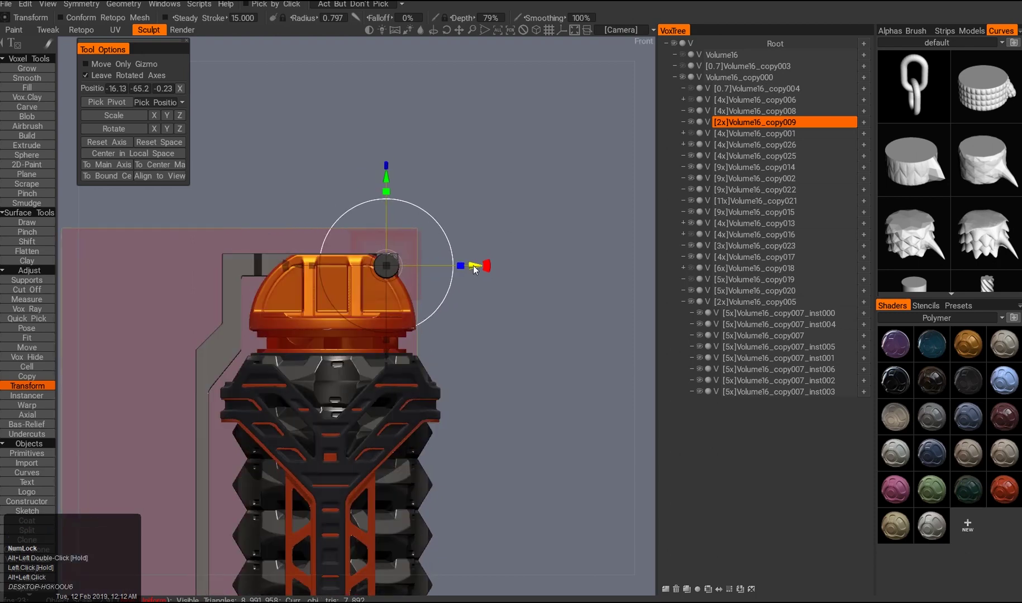
pyautogui.keyDown('alt'); pyautogui.moveTo(493, 211); pyautogui.dragTo(438, 219, button='middle'); pyautogui.keyUp('alt')
# - Duplicate the small cylinder to form a concentric two-part hinge pin at the edge of the cap
pyautogui.hotkey('ctrl', 'z')
pyautogui.press('d')
pyautogui.keyDown('alt'); pyautogui.moveTo(417, 270); pyautogui.dragTo(452, 262); pyautogui.keyUp('alt')
pyautogui.keyDown('alt'); pyautogui.moveTo(452, 262); pyautogui.dragTo(447, 268, button='middle'); pyautogui.keyUp('alt')
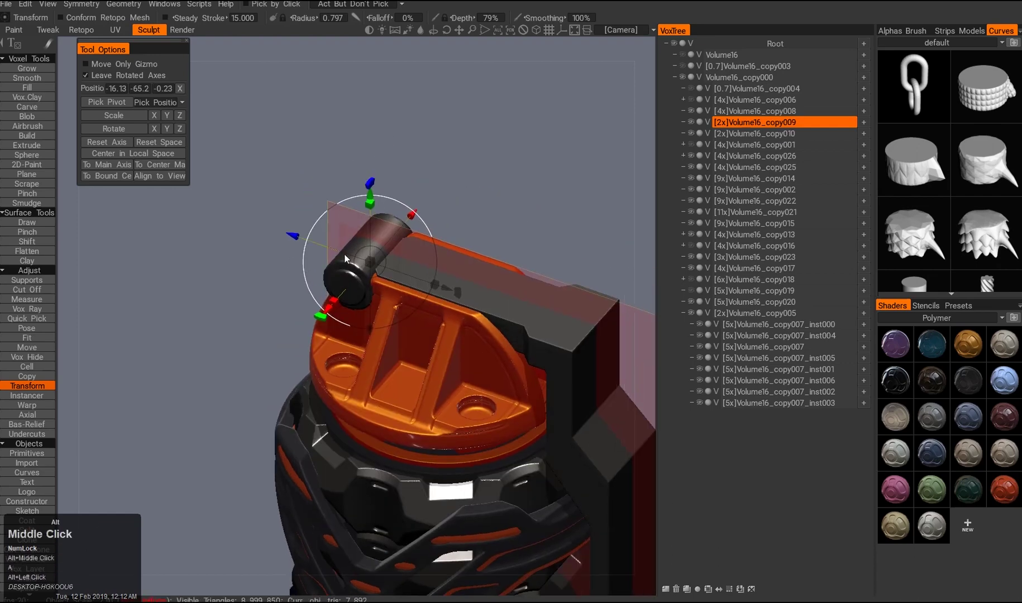
pyautogui.keyDown('alt'); pyautogui.moveTo(446, 268); pyautogui.dragTo(430, 291); pyautogui.keyUp('alt')
pyautogui.keyDown('alt'); pyautogui.moveTo(430, 290); pyautogui.dragTo(412, 316, button='right'); pyautogui.keyUp('alt')
pyautogui.moveTo(381, 350); pyautogui.dragTo(401, 290)
pyautogui.moveTo(401, 290); pyautogui.dragTo(429, 200, button='right')
pyautogui.scroll(4, 372, 201)
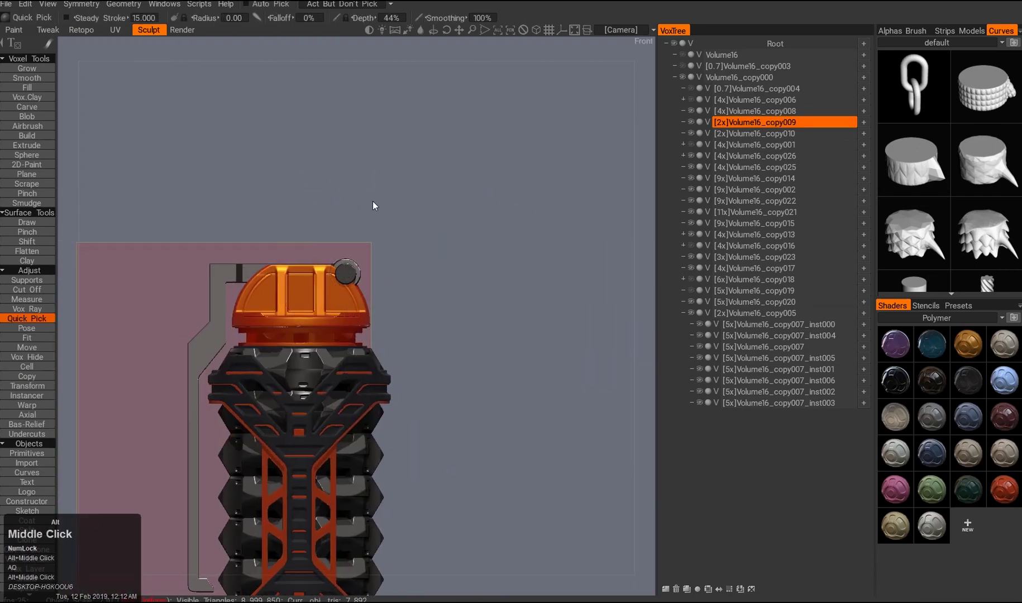
# - Align the copied pin cylinder with the first one at the cap's upper corner, at Y -62.3
pyautogui.click(311, 241)
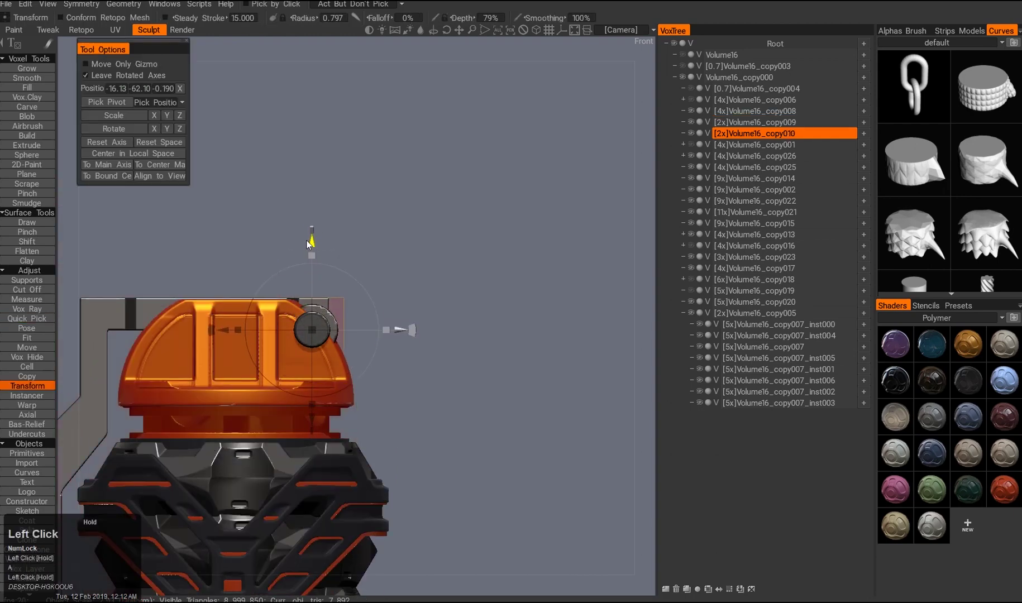
pyautogui.click(27, 357)
pyautogui.moveTo(313, 312); pyautogui.dragTo(320, 297, button='right')
pyautogui.keyDown('alt'); pyautogui.moveTo(320, 297); pyautogui.dragTo(386, 324); pyautogui.keyUp('alt')
pyautogui.hotkey('alt', 'w')
pyautogui.keyDown('alt'); pyautogui.moveTo(386, 324); pyautogui.dragTo(317, 222, button='right'); pyautogui.keyUp('alt')
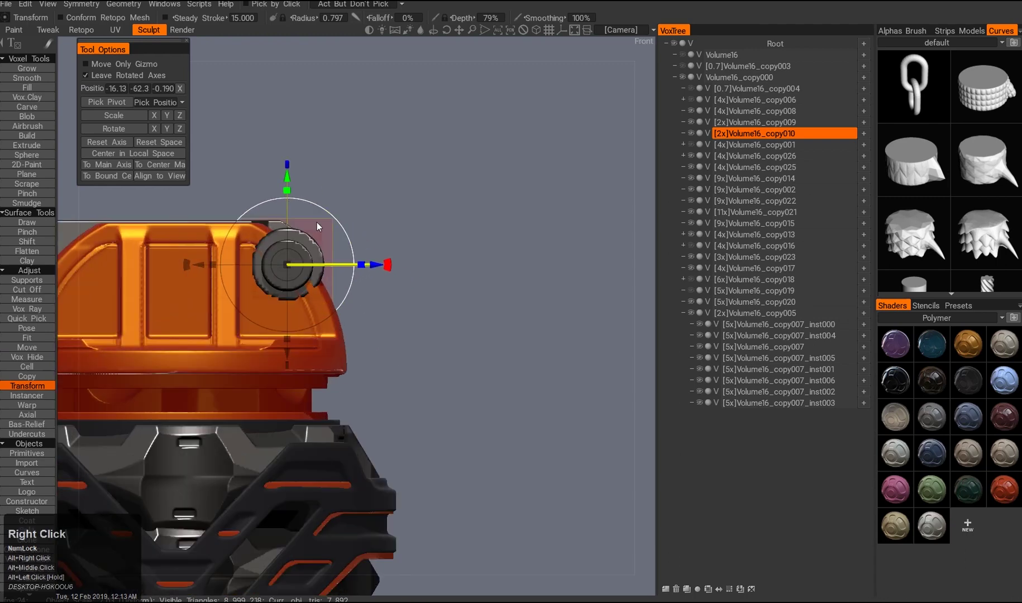
pyautogui.keyDown('alt'); pyautogui.moveTo(317, 221); pyautogui.dragTo(358, 172); pyautogui.keyUp('alt')
# - Select the orange cap and cut its side off diagonally beneath the hinge pin with a polygonal Vox Hide area
pyautogui.press('a')
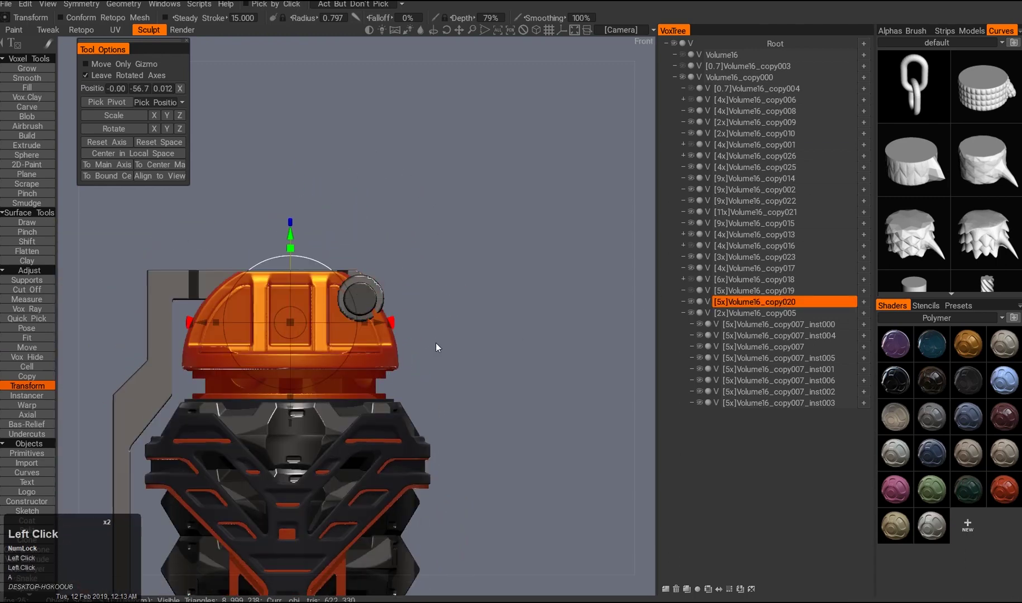
pyautogui.press('e')
pyautogui.keyDown('alt'); pyautogui.middleClick(397, 256); pyautogui.keyUp('alt')
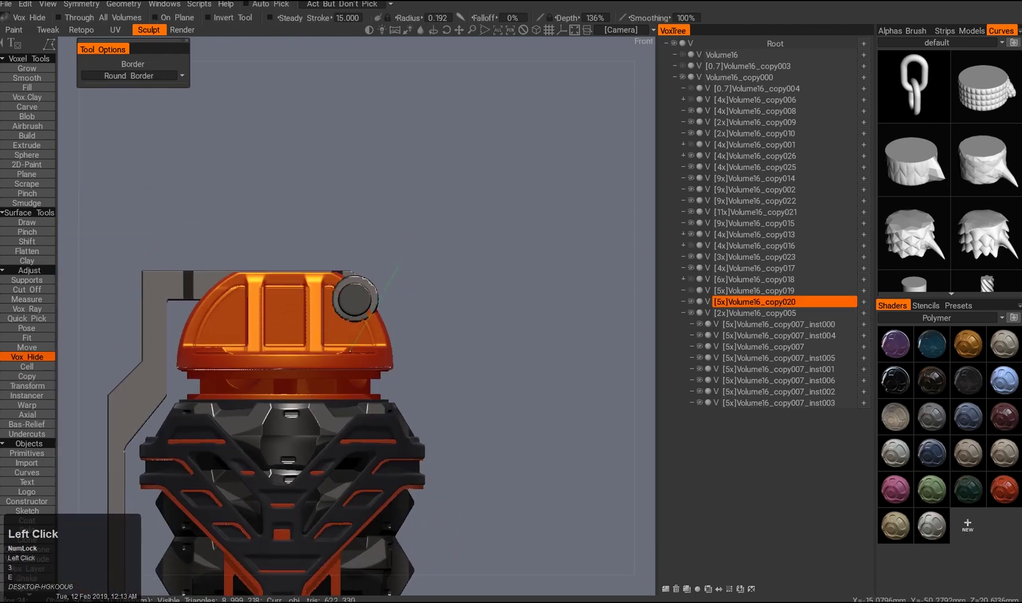
pyautogui.keyDown('alt'); pyautogui.moveTo(387, 289); pyautogui.dragTo(274, 375); pyautogui.keyUp('alt')
pyautogui.press('a')
# - Hide the bracket copy, show the original 0.7x base block and duplicate it for a new lever
pyautogui.click(691, 110)
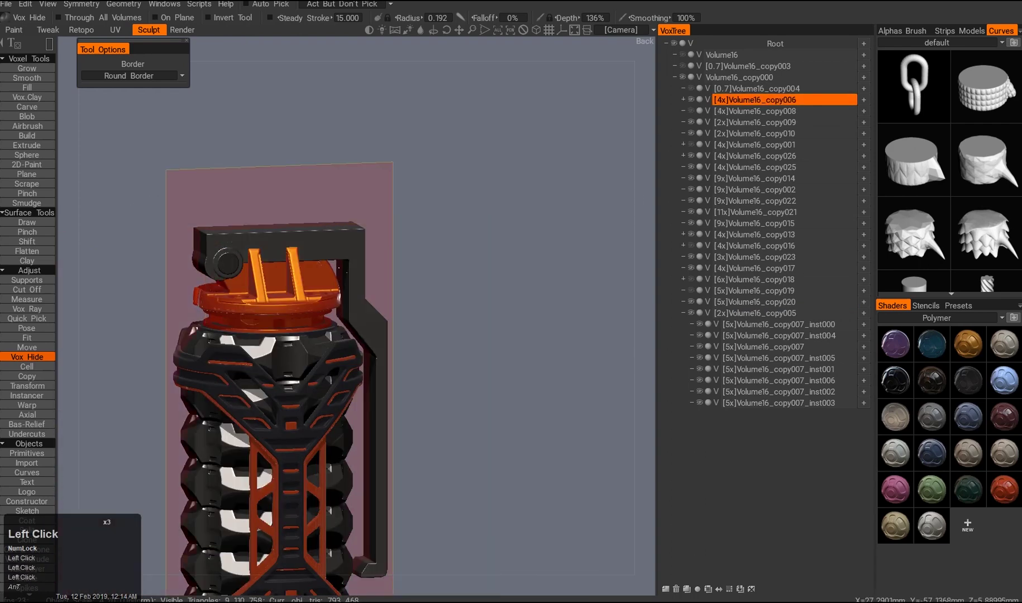
pyautogui.click(690, 88)
pyautogui.keyDown('alt'); pyautogui.moveTo(545, 221); pyautogui.dragTo(479, 301); pyautogui.keyUp('alt')
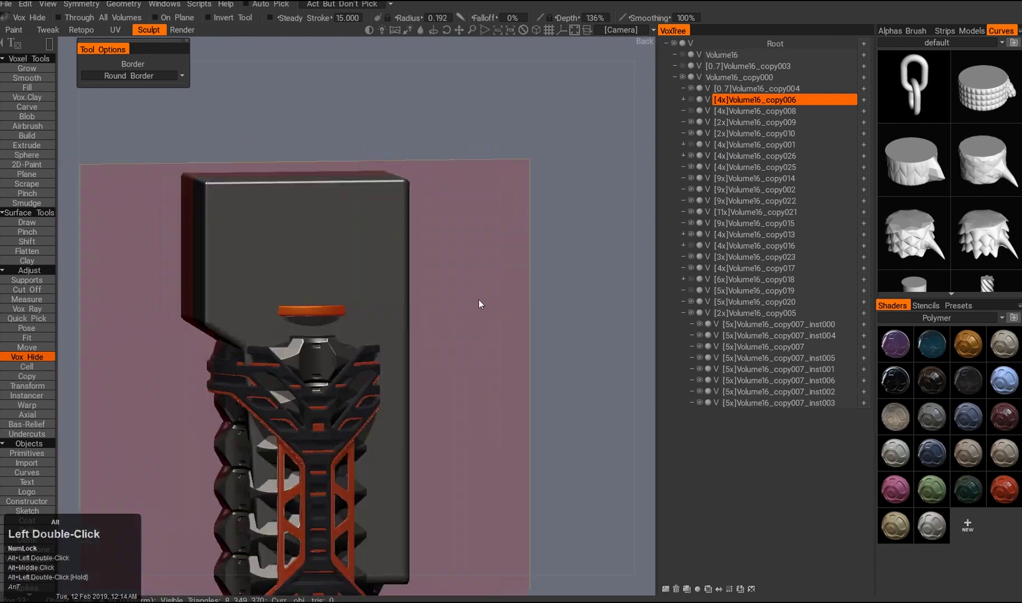
pyautogui.click(706, 90)
pyautogui.hotkey('shift', 'd')
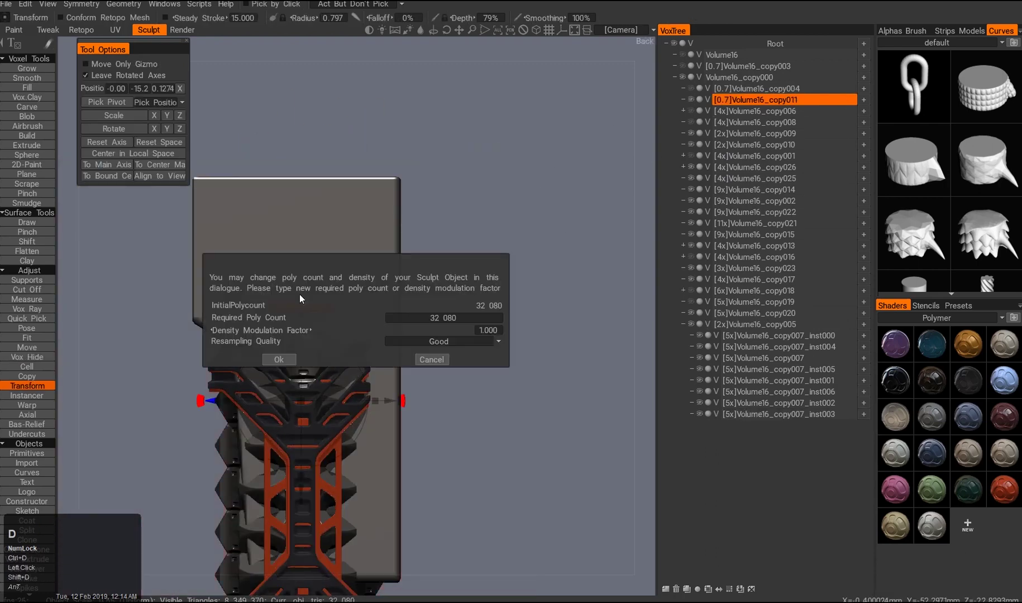
# - Resample the copied base block to 4x and apply the first translucent shader from the Volume set
pyautogui.click(279, 359)
pyautogui.click(279, 359)
pyautogui.click(922, 355)
pyautogui.click(895, 344)
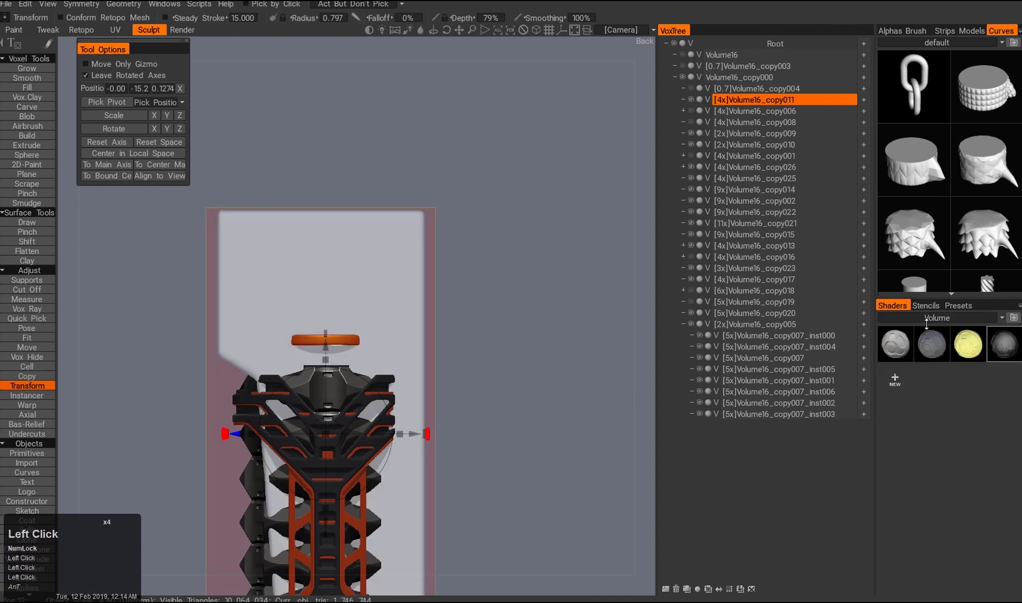
# - Trim the translucent block's upper end with a rectangle about 87 × 35 mm and round it to a circle about 57 mm wide
pyautogui.hotkey('ctrl', 'q')
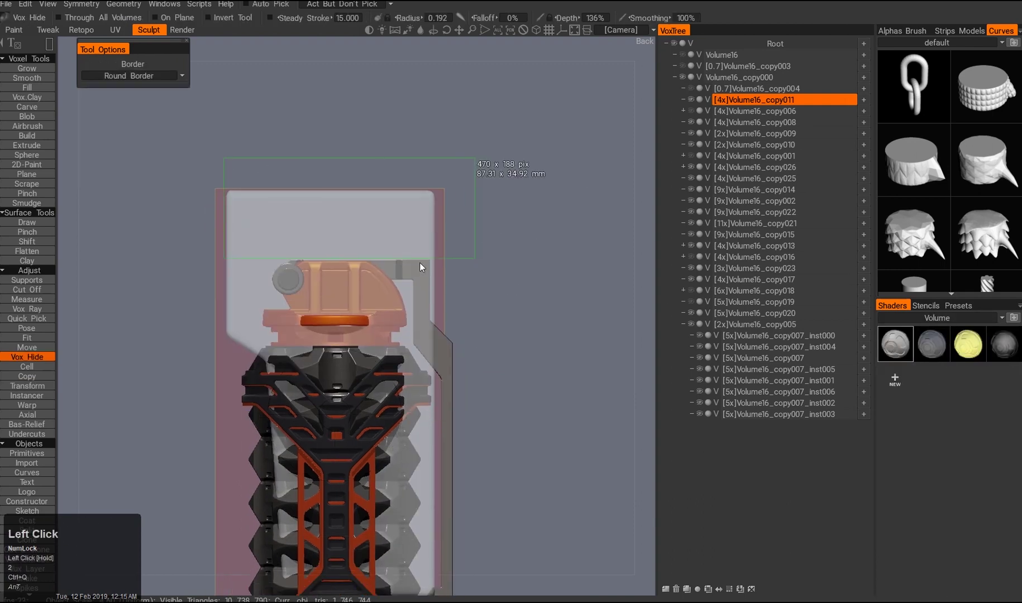
pyautogui.keyDown('alt'); pyautogui.moveTo(419, 267); pyautogui.dragTo(511, 276, button='middle'); pyautogui.keyUp('alt')
pyautogui.press('e')
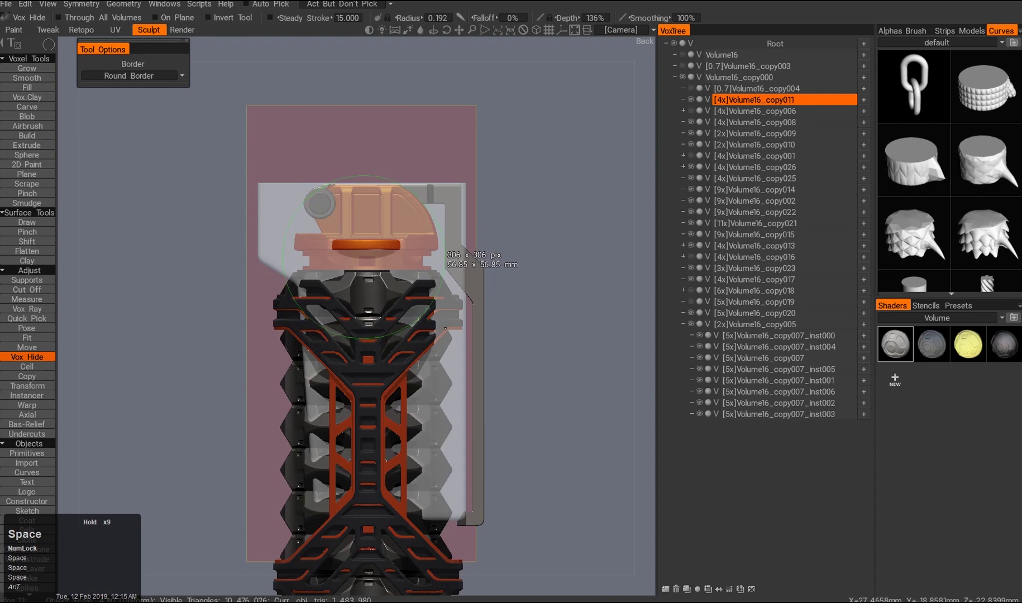
pyautogui.moveTo(444, 323); pyautogui.dragTo(443, 323)
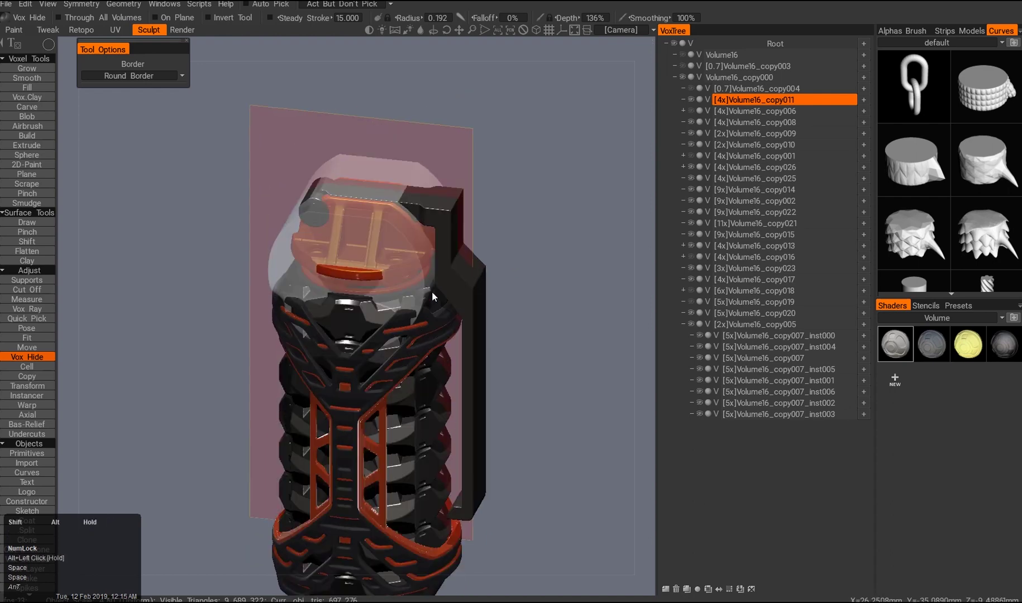
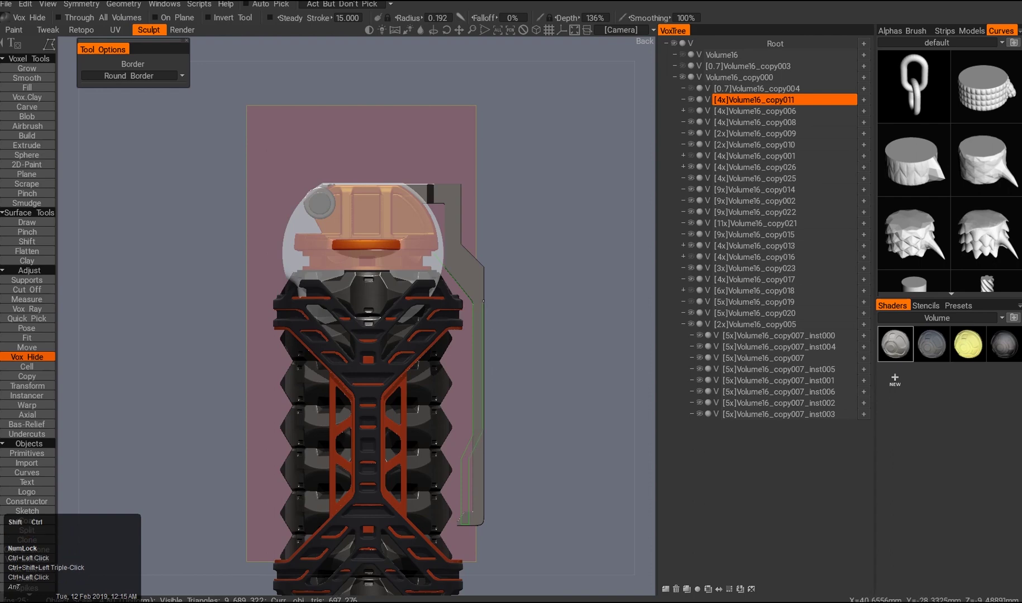
# - Restore a slim arm of the translucent block from the dome down along the bottle's side with polygonal Vox Hide areas
pyautogui.keyDown('ctrl'); pyautogui.moveTo(439, 261); pyautogui.dragTo(459, 442); pyautogui.keyUp('ctrl')
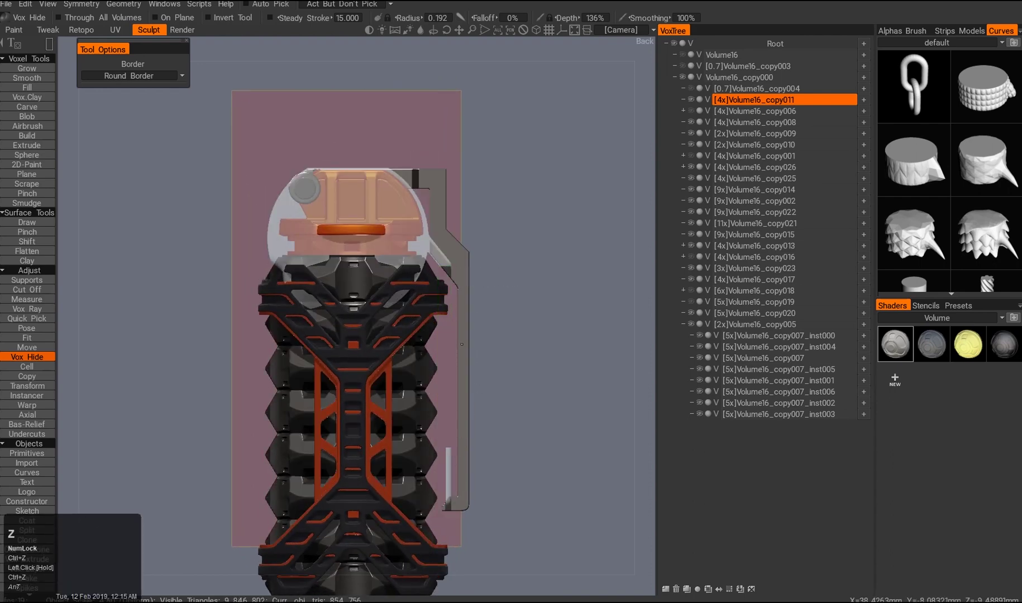
pyautogui.keyDown('ctrl'); pyautogui.moveTo(451, 444); pyautogui.dragTo(450, 446); pyautogui.keyUp('ctrl')
pyautogui.keyDown('alt'); pyautogui.moveTo(435, 408); pyautogui.dragTo(403, 357); pyautogui.keyUp('alt')
pyautogui.press('e')
pyautogui.click(507, 294)
pyautogui.moveTo(389, 304)
pyautogui.mouseDown()
pyautogui.moveTo(421, 333)
pyautogui.moveTo(409, 357)
pyautogui.mouseUp()
pyautogui.press('space')
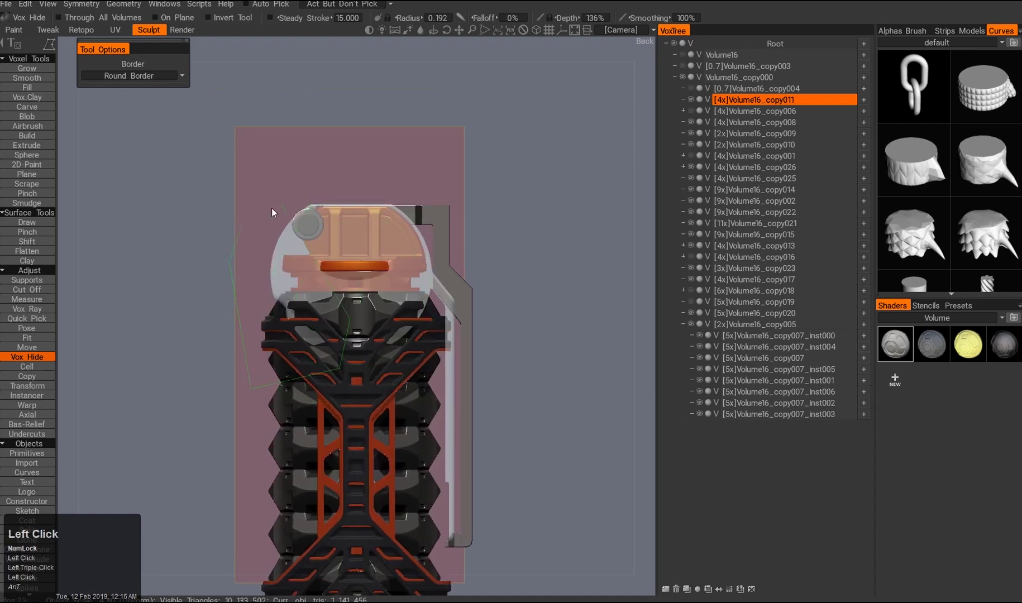
# - Cut the translucent dome away diagonally from the hinge pin downwards with a polygonal Vox Hide area
pyautogui.rightClick(288, 233)
pyautogui.press('e')
pyautogui.click(537, 321)
pyautogui.press('e')
pyautogui.click(519, 365)
pyautogui.keyDown('alt'); pyautogui.moveTo(480, 291); pyautogui.dragTo(467, 290, button='middle'); pyautogui.keyUp('alt')
pyautogui.keyDown('alt'); pyautogui.moveTo(467, 290); pyautogui.dragTo(499, 293); pyautogui.keyUp('alt')
# - Duplicate the translucent lever and trim the copy's inner side around the cap with a polygonal Vox Hide area
pyautogui.hotkey('ctrl', 'd')
pyautogui.click(486, 179)
pyautogui.keyDown('alt'); pyautogui.moveTo(458, 276); pyautogui.dragTo(453, 294, button='middle'); pyautogui.keyUp('alt')
pyautogui.keyDown('alt'); pyautogui.moveTo(454, 293); pyautogui.dragTo(452, 294); pyautogui.keyUp('alt')
pyautogui.hotkey('ctrl', 'q')
pyautogui.moveTo(315, 287); pyautogui.dragTo(408, 298)
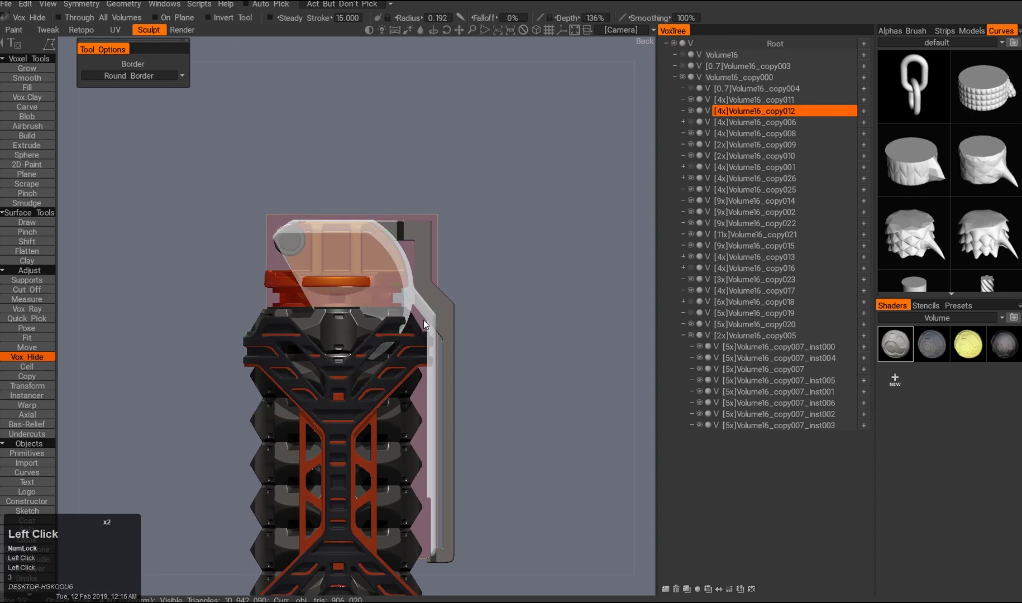
pyautogui.keyDown('alt'); pyautogui.moveTo(389, 281); pyautogui.dragTo(410, 258); pyautogui.keyUp('alt')
pyautogui.hotkey('ctrl', 'z')
pyautogui.click(422, 344)
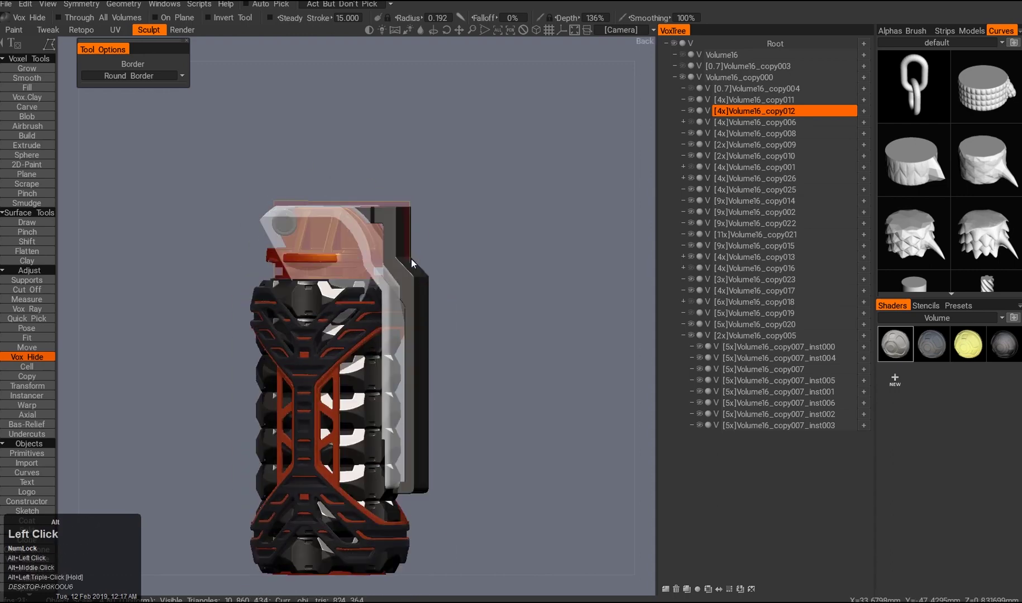
# - Shorten the lever copy's lower end with a rectangular Vox Hide area and hide the previous translucent volume
pyautogui.keyDown('alt'); pyautogui.moveTo(410, 258); pyautogui.dragTo(428, 242, button='middle'); pyautogui.keyUp('alt')
pyautogui.press('2')
pyautogui.keyDown('ctrl'); pyautogui.click(403, 432); pyautogui.keyUp('ctrl')
pyautogui.moveTo(391, 438); pyautogui.dragTo(389, 286)
pyautogui.keyDown('alt'); pyautogui.moveTo(447, 280); pyautogui.dragTo(514, 363); pyautogui.keyUp('alt')
pyautogui.click(691, 100)
# - Narrow the lever from both sides in the bottom view with rectangular Vox Hide areas
pyautogui.keyDown('alt'); pyautogui.moveTo(514, 363); pyautogui.dragTo(514, 335, button='middle'); pyautogui.keyUp('alt')
pyautogui.press('2')
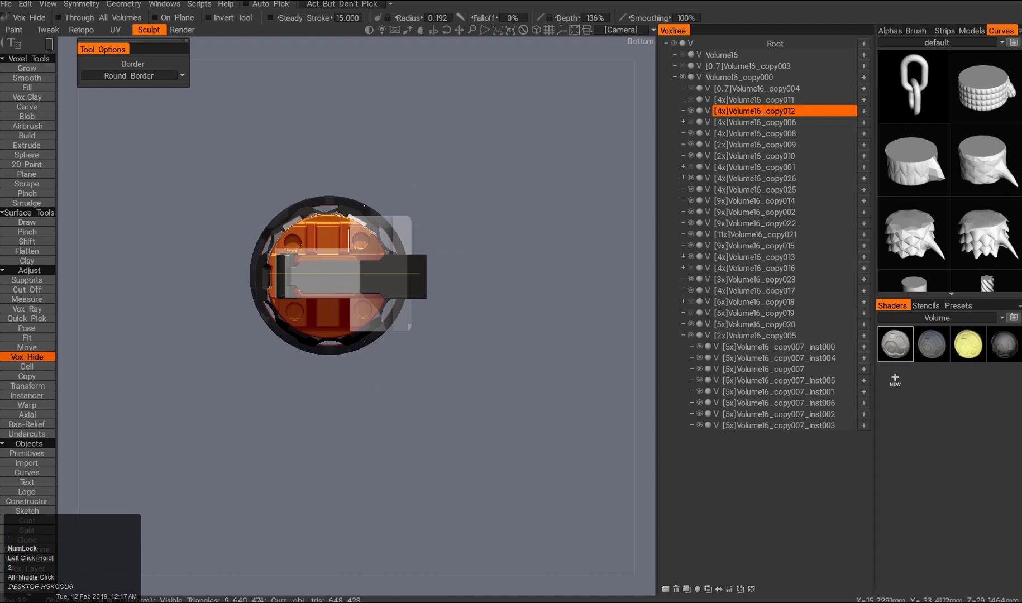
pyautogui.keyDown('alt'); pyautogui.moveTo(349, 248); pyautogui.dragTo(372, 388); pyautogui.keyUp('alt')
pyautogui.keyDown('alt'); pyautogui.moveTo(300, 272); pyautogui.dragTo(290, 295, button='middle'); pyautogui.keyUp('alt')
pyautogui.middleClick(291, 295)
pyautogui.moveTo(420, 253); pyautogui.dragTo(464, 318)
# - Apply the orange metallic shader from the default set to the slim lever
pyautogui.click(754, 111)
pyautogui.click(933, 318)
pyautogui.click(933, 330)
pyautogui.click(967, 453)
pyautogui.keyDown('alt'); pyautogui.moveTo(505, 131); pyautogui.dragTo(554, 121); pyautogui.keyUp('alt')
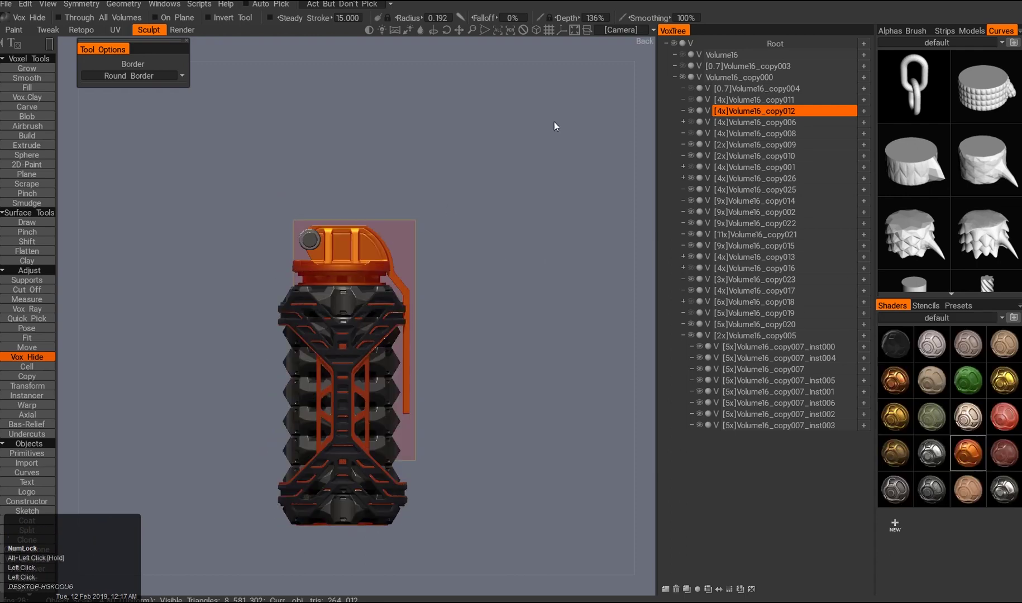
# - Pick the grey hinge pin and move it slightly outward from the orange cap in the back view
pyautogui.scroll(1, 553, 121)
pyautogui.moveTo(418, 233); pyautogui.dragTo(357, 305, button='middle')
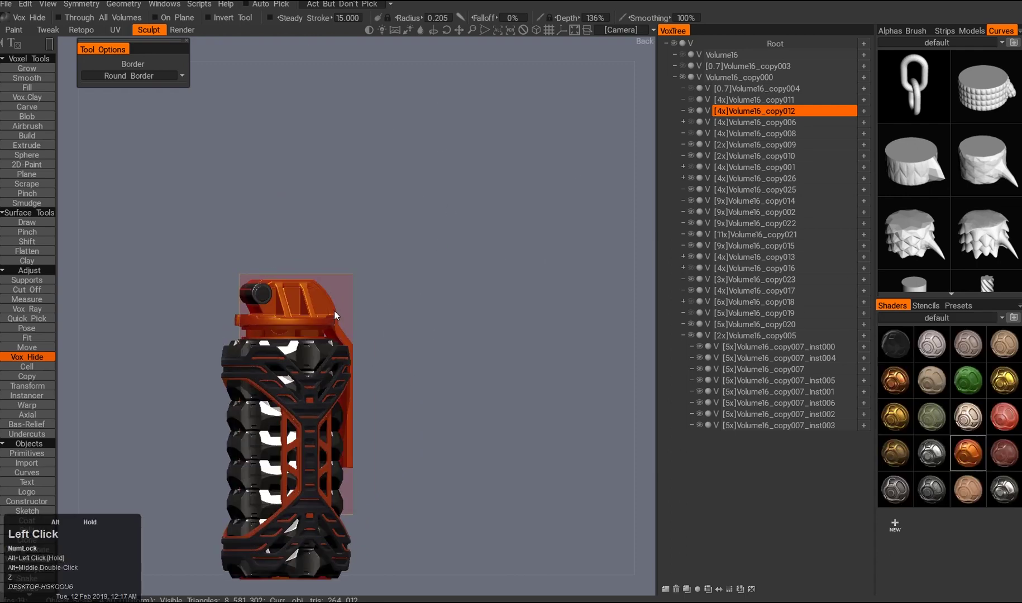
pyautogui.moveTo(352, 338)
pyautogui.keyDown('alt'); pyautogui.mouseDown()
pyautogui.moveTo(337, 366)
pyautogui.moveTo(349, 335)
pyautogui.mouseUp(); pyautogui.keyUp('alt')
pyautogui.keyDown('alt'); pyautogui.moveTo(349, 335); pyautogui.dragTo(322, 278, button='right'); pyautogui.keyUp('alt')
pyautogui.keyDown('alt'); pyautogui.moveTo(322, 279); pyautogui.dragTo(304, 245); pyautogui.keyUp('alt')
pyautogui.press('a')
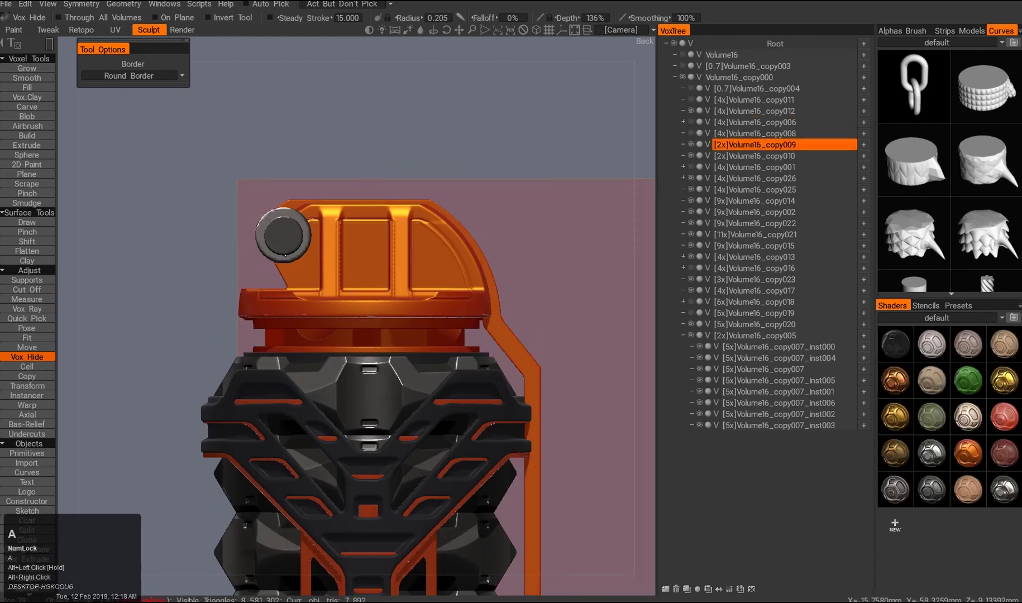
pyautogui.press('a')
pyautogui.press('w')
pyautogui.moveTo(370, 235); pyautogui.dragTo(307, 244)
pyautogui.press('a')
pyautogui.keyDown('alt'); pyautogui.moveTo(307, 244); pyautogui.dragTo(335, 246, button='right'); pyautogui.keyUp('alt')
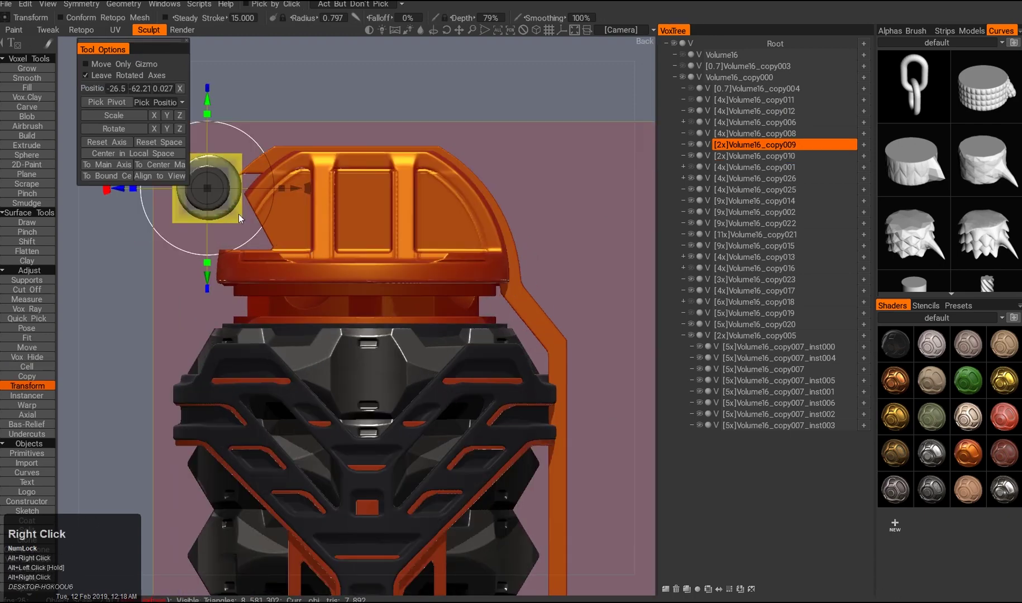
# - Duplicate the hinge cylinder volume and trim the copy with the Cut Off tool
pyautogui.moveTo(296, 186); pyautogui.dragTo(345, 240, button='middle')
pyautogui.moveTo(345, 240)
pyautogui.keyDown('alt'); pyautogui.mouseDown()
pyautogui.moveTo(313, 263)
pyautogui.moveTo(345, 237)
pyautogui.mouseUp(); pyautogui.keyUp('alt')
pyautogui.click(692, 164)
pyautogui.hotkey('shift', 'd')
pyautogui.hotkey('ctrl', 'd')
pyautogui.moveTo(296, 330); pyautogui.dragTo(358, 195)
pyautogui.click(278, 359)
pyautogui.keyDown('alt'); pyautogui.moveTo(357, 196); pyautogui.dragTo(420, 98, button='right'); pyautogui.keyUp('alt')
pyautogui.press('c')
pyautogui.keyDown('alt'); pyautogui.moveTo(420, 98); pyautogui.dragTo(472, 223); pyautogui.keyUp('alt')
pyautogui.keyDown('alt'); pyautogui.moveTo(435, 235); pyautogui.dragTo(390, 257, button='right'); pyautogui.keyUp('alt')
pyautogui.keyDown('alt'); pyautogui.moveTo(391, 256); pyautogui.dragTo(363, 279, button='middle'); pyautogui.keyUp('alt')
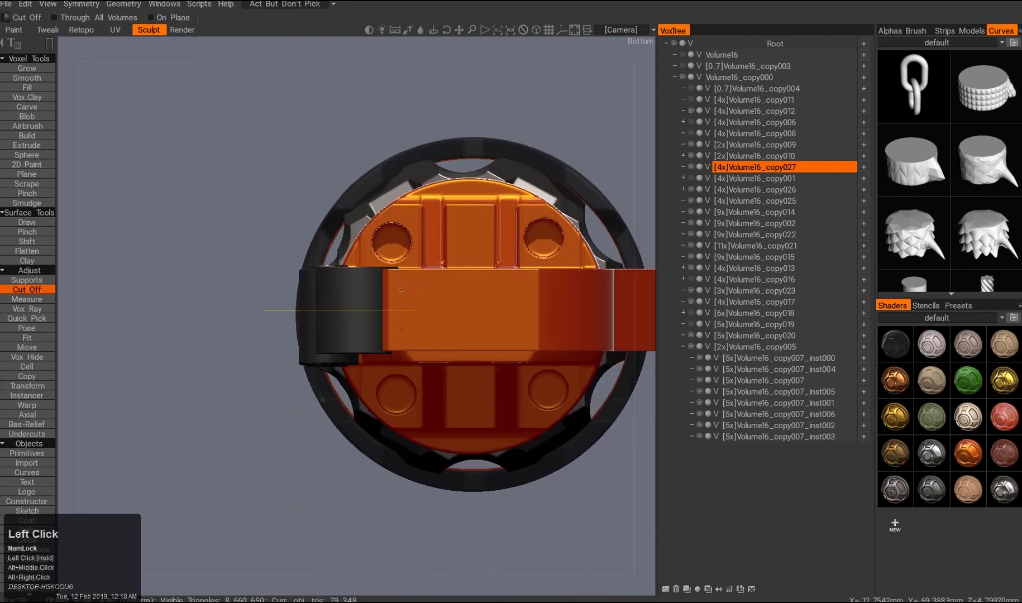
# - Move the trimmed cylinder copy so that it surrounds the hinge pin in the back view
pyautogui.click(27, 385)
pyautogui.keyDown('alt'); pyautogui.moveTo(269, 315); pyautogui.dragTo(335, 262); pyautogui.keyUp('alt')
pyautogui.moveTo(335, 262)
pyautogui.keyDown('alt'); pyautogui.mouseDown(button='middle')
pyautogui.moveTo(323, 290)
pyautogui.moveTo(329, 273)
pyautogui.mouseUp(button='middle'); pyautogui.keyUp('alt')
pyautogui.moveTo(329, 279); pyautogui.dragTo(352, 260)
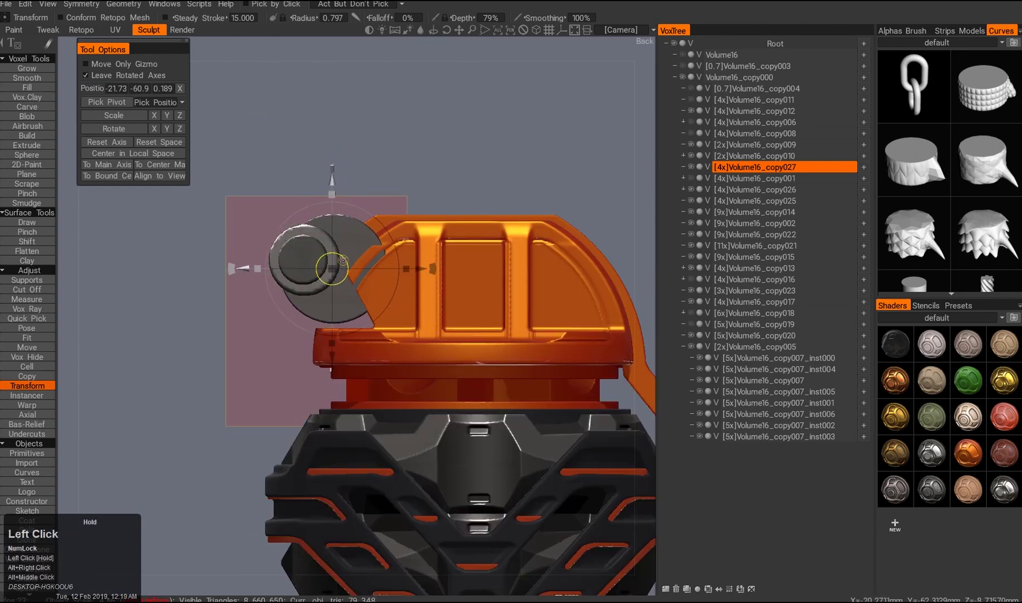
# - Duplicate the cylinder, shift the duplicate sideways toward the cap and merge it back into the first cylinder volume
pyautogui.hotkey('shift', 'd')
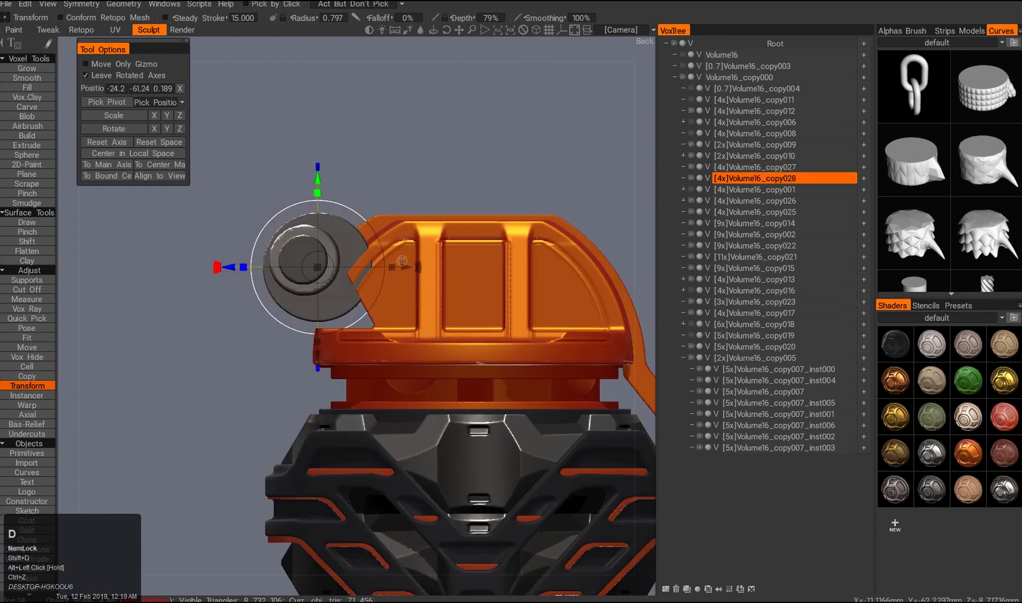
pyautogui.hotkey('shift', 'd')
pyautogui.moveTo(400, 244); pyautogui.dragTo(438, 304)
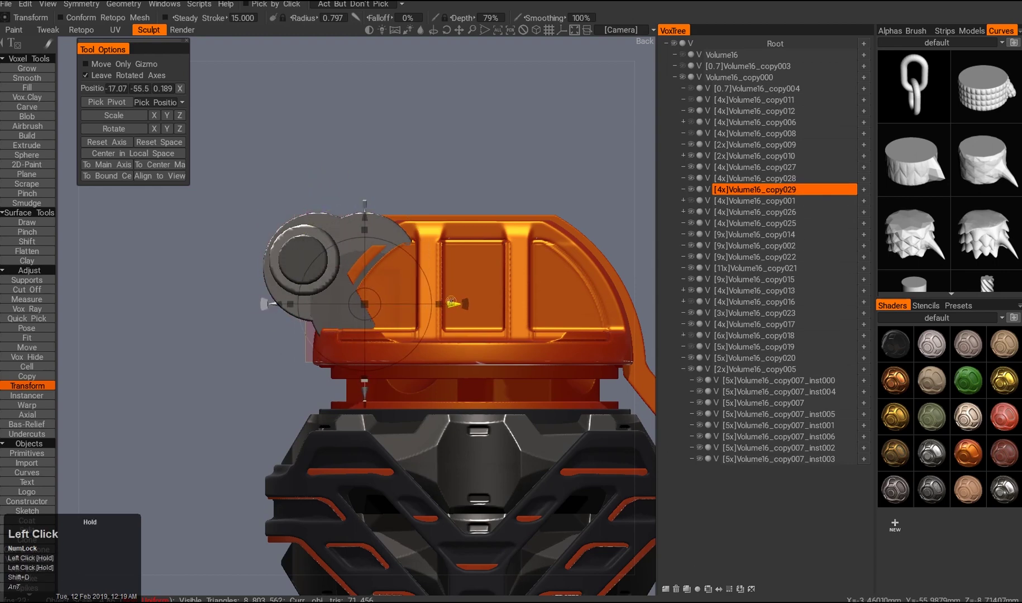
pyautogui.hotkey('ctrl', 'z')
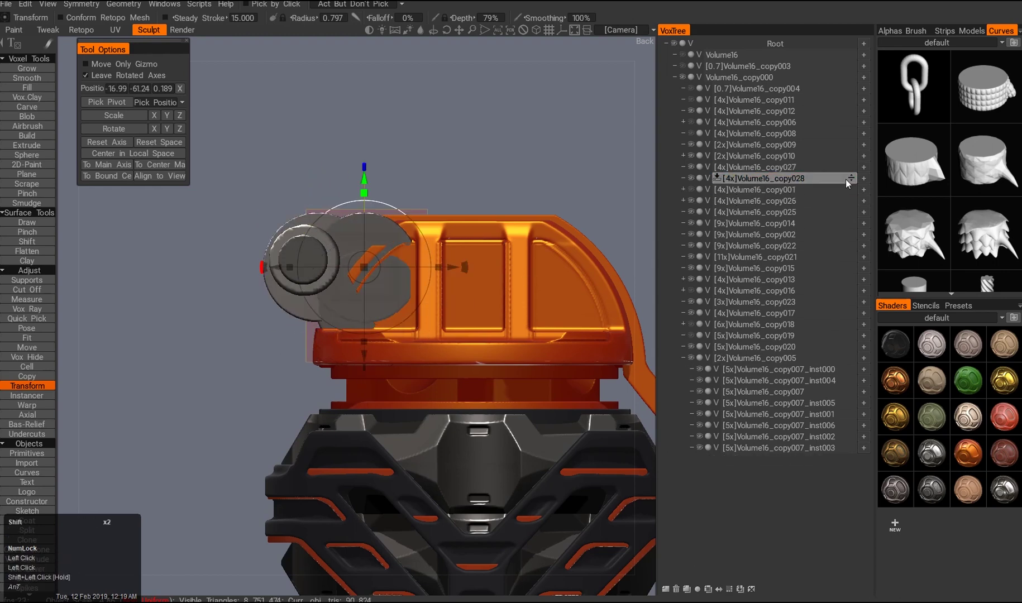
pyautogui.click(847, 180)
# - Cut the underside of the merged hinge bracket to a straight diagonal with a polygonal Cut Off area
pyautogui.hotkey('alt', 'c')
pyautogui.moveTo(534, 214); pyautogui.dragTo(534, 214)
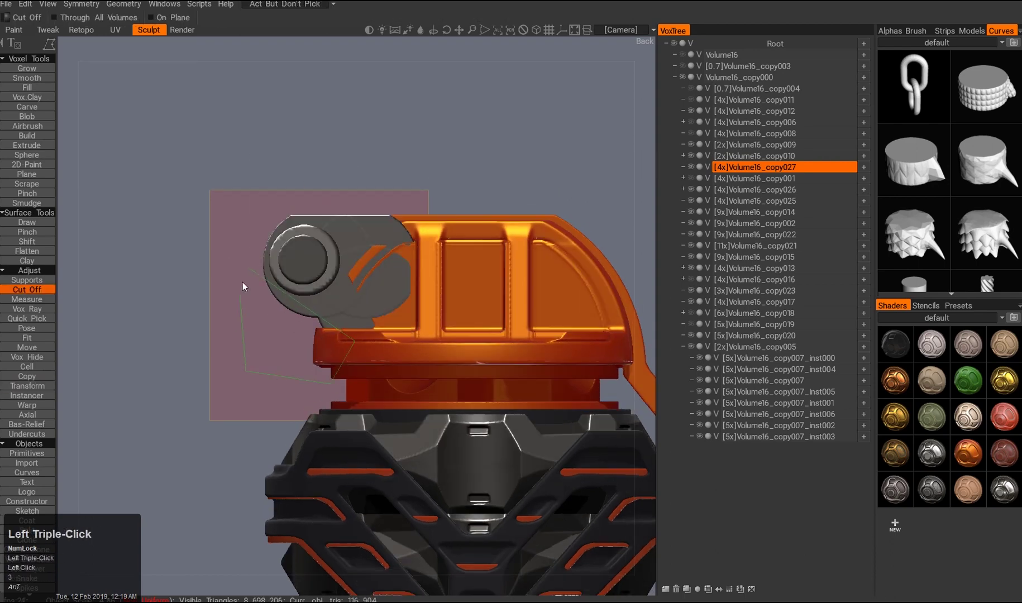
pyautogui.press('w')
pyautogui.keyDown('alt'); pyautogui.moveTo(392, 268); pyautogui.dragTo(455, 348); pyautogui.keyUp('alt')
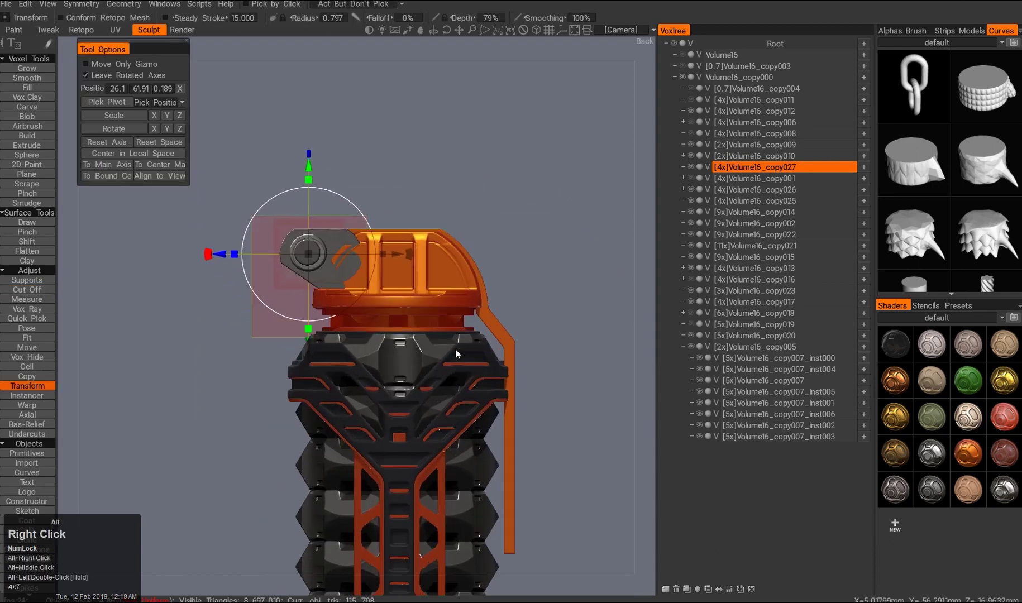
# - Select the bracket's cap-side end with a rectangular Pose selection and stretch it across the full width of the cap
pyautogui.keyDown('alt'); pyautogui.moveTo(455, 348); pyautogui.dragTo(366, 227, button='right'); pyautogui.keyUp('alt')
pyautogui.hotkey('shift', 'w')
pyautogui.click(366, 227)
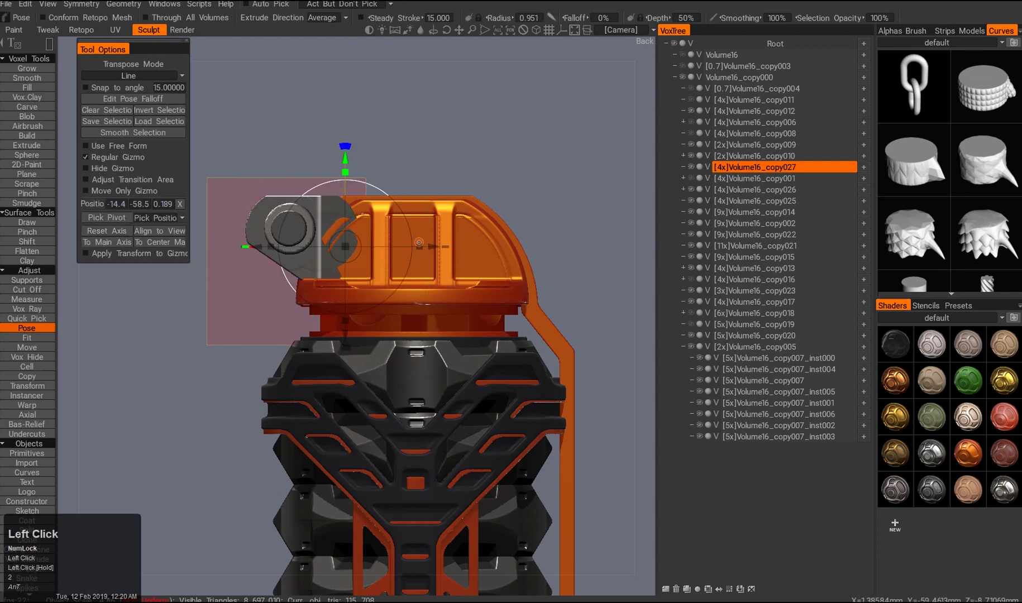
pyautogui.moveTo(422, 241); pyautogui.dragTo(588, 244)
pyautogui.press('Return')
# - Cut the bracket's far upper corner to a diagonal slope with a polygonal Cut Off area
pyautogui.hotkey('alt', 'c')
pyautogui.press('2')
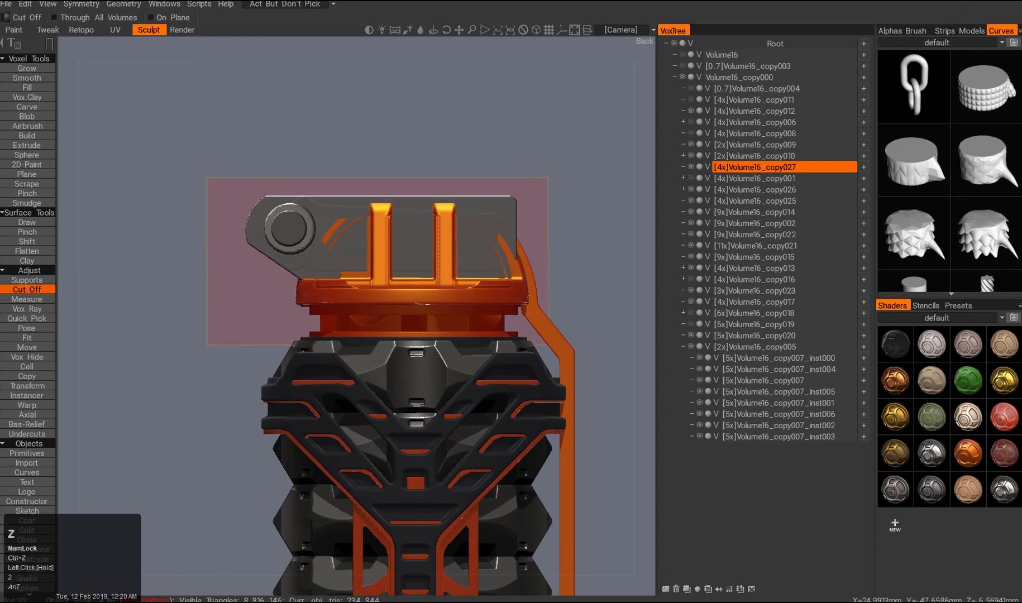
pyautogui.middleClick(463, 280)
pyautogui.doubleClick(493, 291)
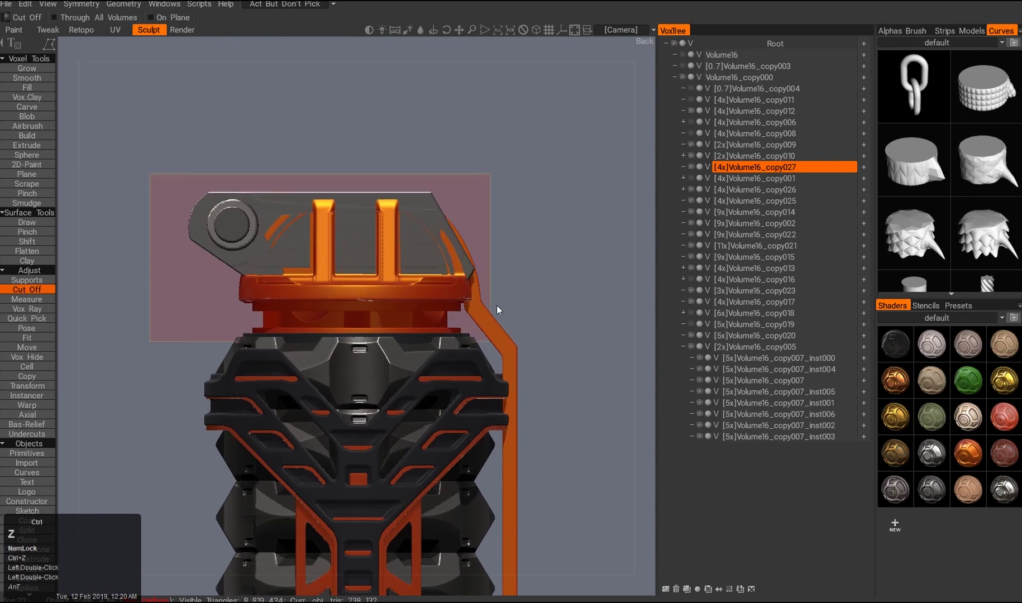
pyautogui.moveTo(507, 394); pyautogui.dragTo(335, 313)
pyautogui.keyDown('alt'); pyautogui.moveTo(335, 312); pyautogui.dragTo(360, 242, button='right'); pyautogui.keyUp('alt')
pyautogui.moveTo(296, 338); pyautogui.dragTo(321, 281, button='right')
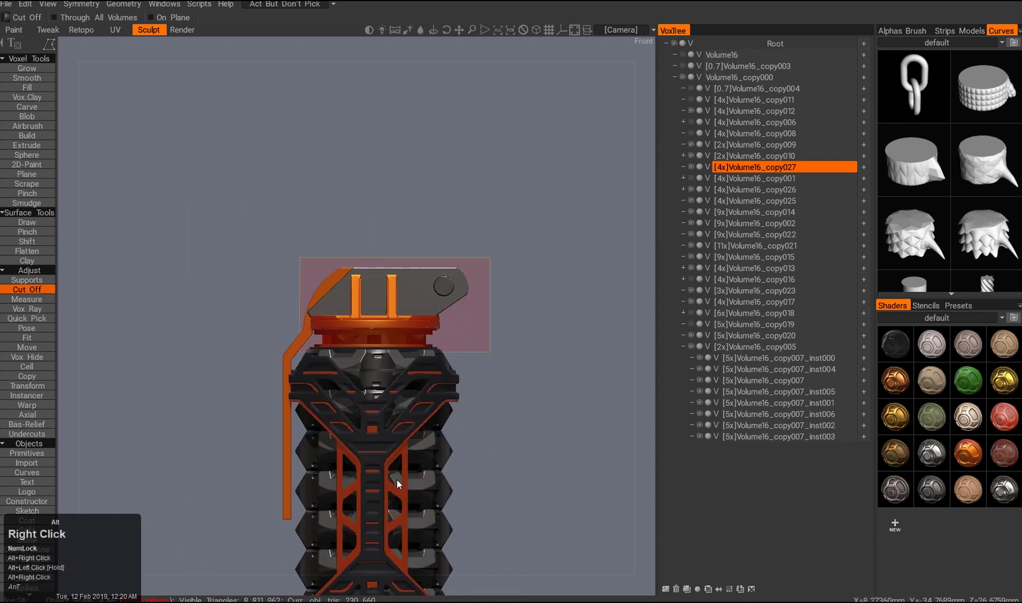
pyautogui.keyDown('alt'); pyautogui.moveTo(322, 280); pyautogui.dragTo(502, 358); pyautogui.keyUp('alt')
# - Hide the slim orange lever and apply the orange metallic shader to the bracket
pyautogui.click(691, 167)
pyautogui.moveTo(502, 313); pyautogui.dragTo(348, 292)
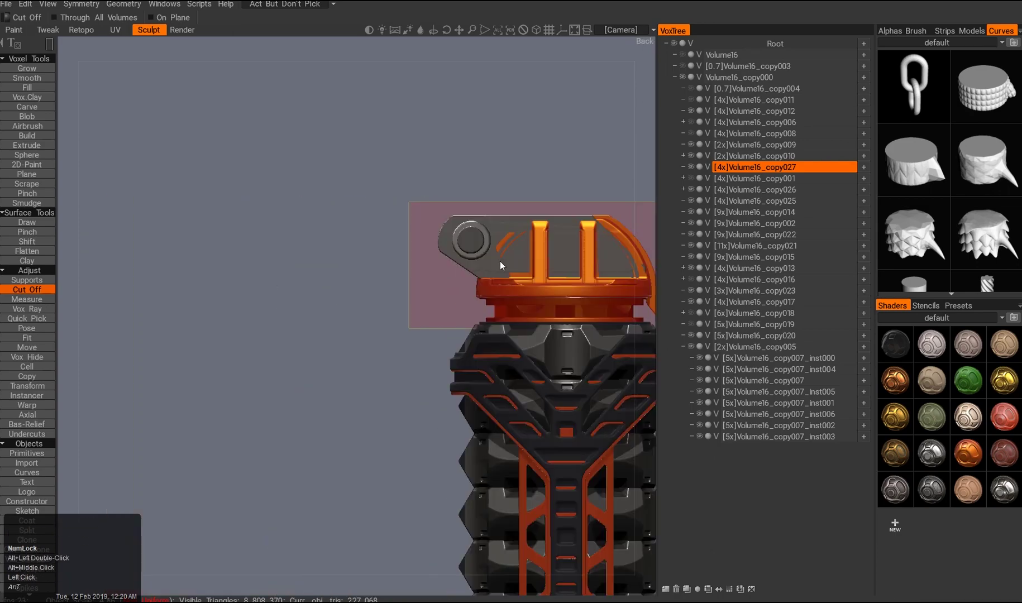
pyautogui.middleClick(410, 388)
pyautogui.press('z')
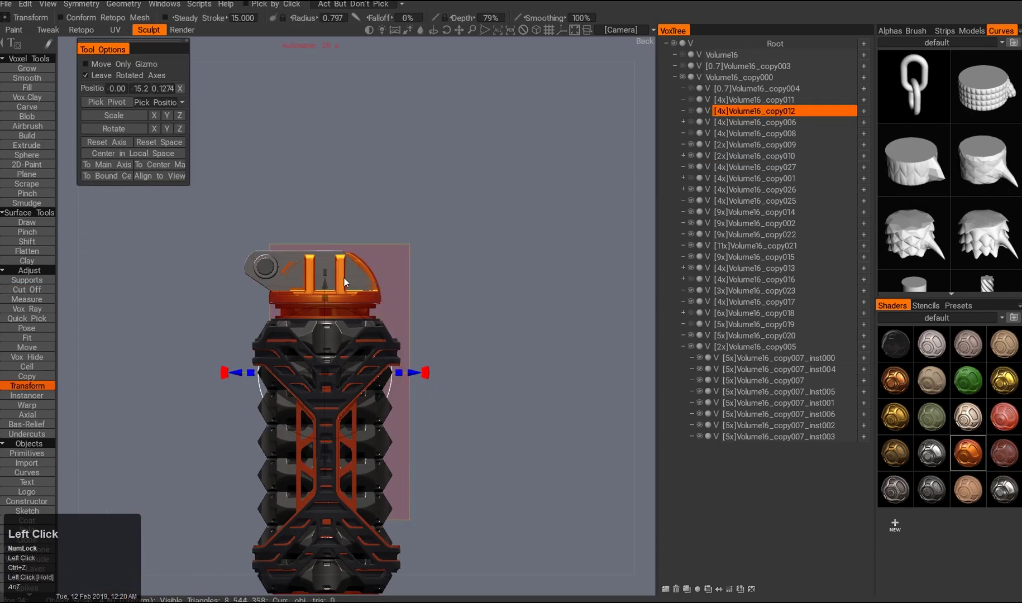
pyautogui.click(753, 167)
pyautogui.scroll(5, 438, 391)
pyautogui.scroll(-5, 438, 391)
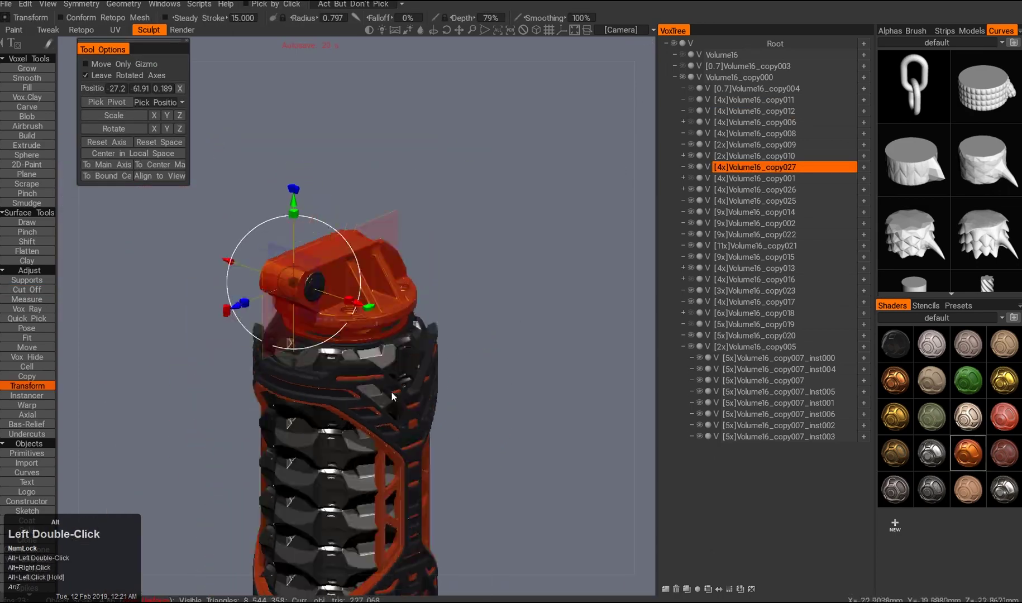
# - Examine the orange bracket and hinge pin on the cap from several angles
pyautogui.middleClick(335, 363)
pyautogui.keyDown('alt'); pyautogui.moveTo(335, 362); pyautogui.dragTo(363, 357); pyautogui.keyUp('alt')
pyautogui.scroll(4, 335, 351)
pyautogui.keyDown('alt'); pyautogui.moveTo(335, 351); pyautogui.dragTo(309, 346, button='middle'); pyautogui.keyUp('alt')
pyautogui.keyDown('alt'); pyautogui.moveTo(309, 346); pyautogui.dragTo(290, 402); pyautogui.keyUp('alt')
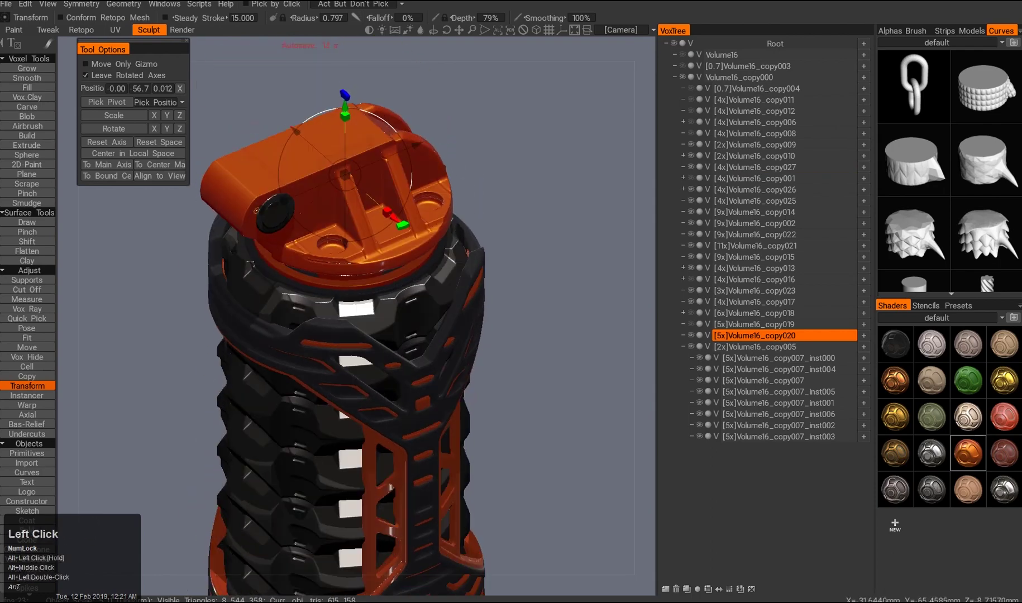
pyautogui.press('h')
pyautogui.keyDown('alt'); pyautogui.moveTo(380, 357); pyautogui.dragTo(360, 300); pyautogui.keyUp('alt')
pyautogui.keyDown('alt'); pyautogui.moveTo(360, 301); pyautogui.dragTo(400, 324, button='right'); pyautogui.keyUp('alt')
pyautogui.keyDown('alt'); pyautogui.moveTo(399, 324); pyautogui.dragTo(367, 376); pyautogui.keyUp('alt')
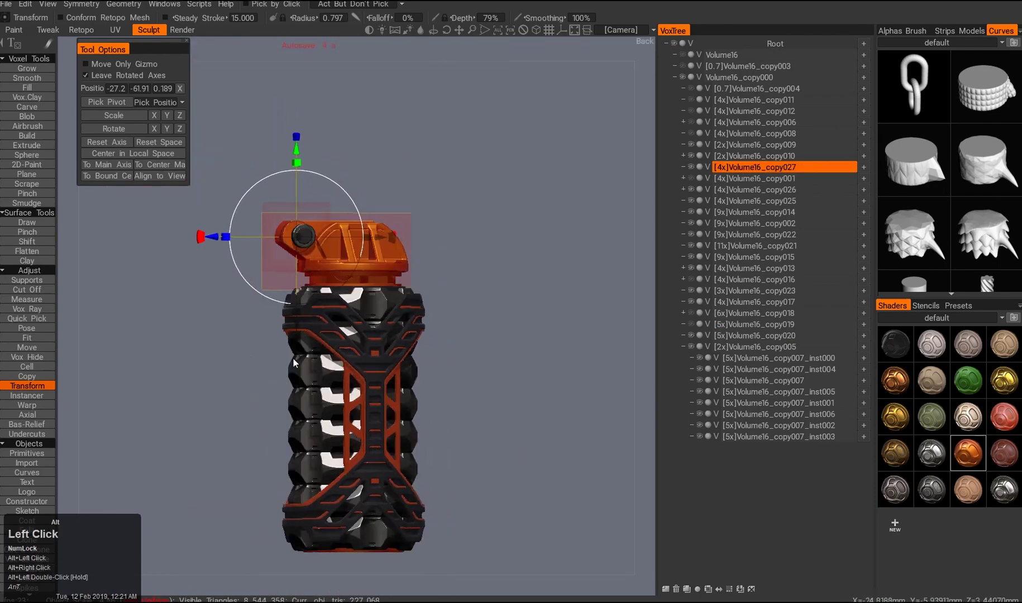
# - Narrow the bracket between the ends of the hinge pin, working in the bottom view
pyautogui.press('h')
pyautogui.hotkey('ctrl', 'q')
pyautogui.keyDown('ctrl'); pyautogui.moveTo(273, 214); pyautogui.dragTo(316, 259); pyautogui.keyUp('ctrl')
pyautogui.keyDown('alt'); pyautogui.moveTo(346, 335); pyautogui.dragTo(264, 311); pyautogui.keyUp('alt')
pyautogui.keyDown('alt'); pyautogui.moveTo(265, 311); pyautogui.dragTo(335, 335, button='right'); pyautogui.keyUp('alt')
pyautogui.keyDown('alt'); pyautogui.moveTo(335, 335); pyautogui.dragTo(304, 357); pyautogui.keyUp('alt')
pyautogui.keyDown('alt'); pyautogui.moveTo(303, 358); pyautogui.dragTo(354, 262, button='right'); pyautogui.keyUp('alt')
pyautogui.moveTo(353, 263)
pyautogui.keyDown('alt'); pyautogui.mouseDown()
pyautogui.moveTo(313, 218)
pyautogui.moveTo(334, 262)
pyautogui.mouseUp(); pyautogui.keyUp('alt')
pyautogui.keyDown('alt'); pyautogui.moveTo(334, 261); pyautogui.dragTo(317, 355, button='right'); pyautogui.keyUp('alt')
pyautogui.keyDown('alt'); pyautogui.moveTo(317, 355); pyautogui.dragTo(302, 322); pyautogui.keyUp('alt')
pyautogui.doubleClick(302, 323)
pyautogui.middleClick(395, 306)
pyautogui.press('w')
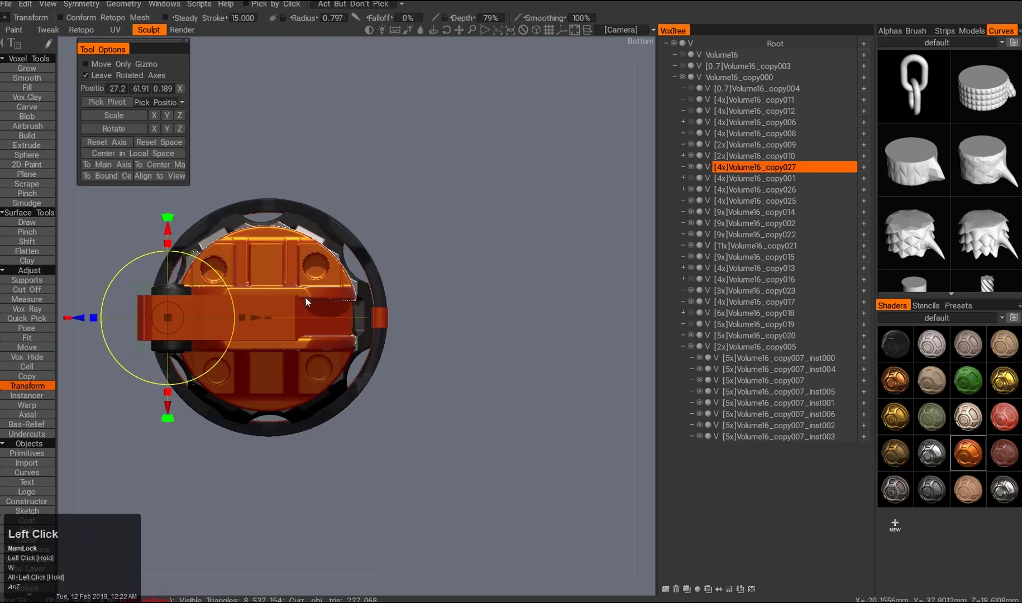
pyautogui.keyDown('alt'); pyautogui.moveTo(306, 302); pyautogui.dragTo(264, 286); pyautogui.keyUp('alt')
# - Stretch the bracket's sloped end outward past the cap's edge with the Pose tool
pyautogui.hotkey('shift', 'w')
pyautogui.moveTo(319, 225); pyautogui.dragTo(280, 229)
pyautogui.press('q')
pyautogui.moveTo(382, 373); pyautogui.dragTo(368, 268, button='middle')
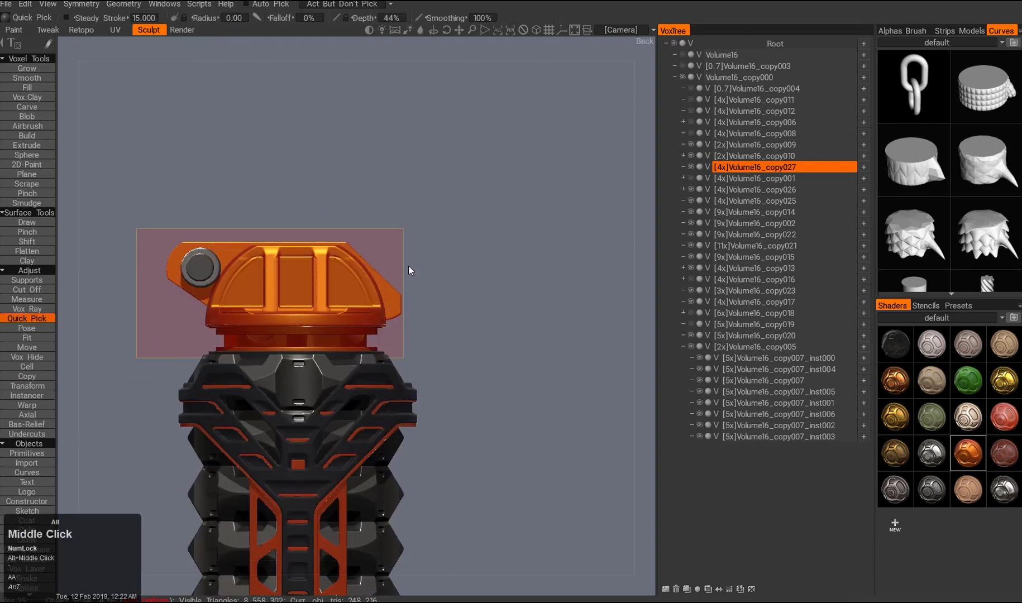
# - Trim the bracket end that protrudes beyond the cap's rounded profile with a circular Vox Hide area
pyautogui.press('e')
pyautogui.click(301, 271)
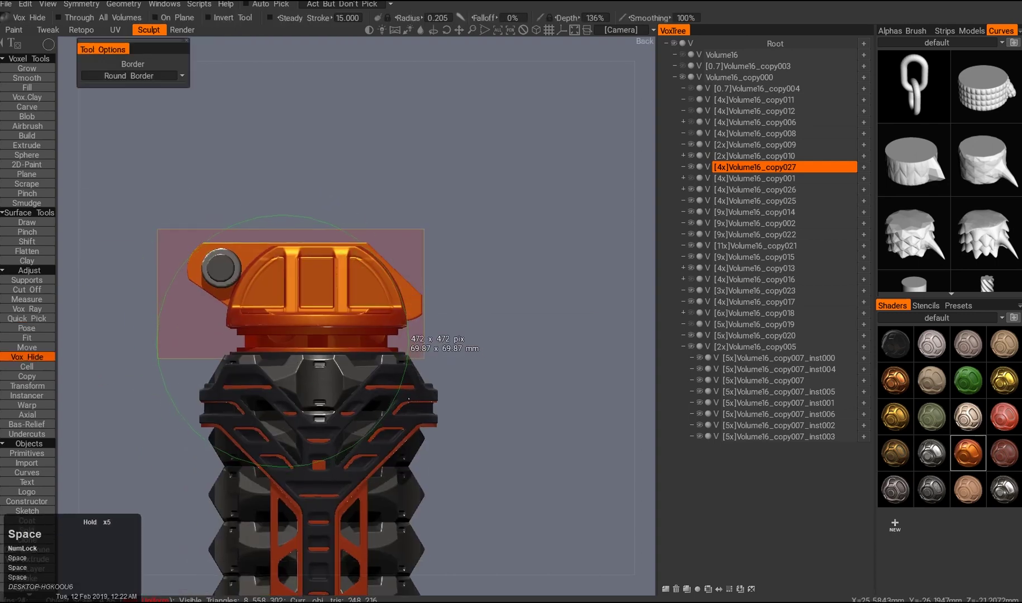
pyautogui.keyDown('alt'); pyautogui.moveTo(402, 373); pyautogui.dragTo(438, 354); pyautogui.keyUp('alt')
pyautogui.keyDown('alt'); pyautogui.moveTo(437, 353); pyautogui.dragTo(258, 342, button='right'); pyautogui.keyUp('alt')
pyautogui.keyDown('alt'); pyautogui.moveTo(258, 343); pyautogui.dragTo(317, 389); pyautogui.keyUp('alt')
pyautogui.keyDown('alt'); pyautogui.moveTo(317, 389); pyautogui.dragTo(347, 391, button='right'); pyautogui.keyUp('alt')
pyautogui.press('t')
pyautogui.keyDown('alt'); pyautogui.moveTo(346, 391); pyautogui.dragTo(382, 413); pyautogui.keyUp('alt')
pyautogui.press('q')
pyautogui.press('a')
pyautogui.keyDown('alt'); pyautogui.moveTo(382, 413); pyautogui.dragTo(413, 402, button='right'); pyautogui.keyUp('alt')
pyautogui.keyDown('alt'); pyautogui.moveTo(413, 402); pyautogui.dragTo(433, 361); pyautogui.keyUp('alt')
pyautogui.keyDown('ctrl'); pyautogui.click(429, 358); pyautogui.keyUp('ctrl')
pyautogui.hotkey('ctrl', 'q')
pyautogui.press('2')
# - Show the hidden full lever volume and apply the light translucent shader from the Volume shader set
pyautogui.click(690, 135)
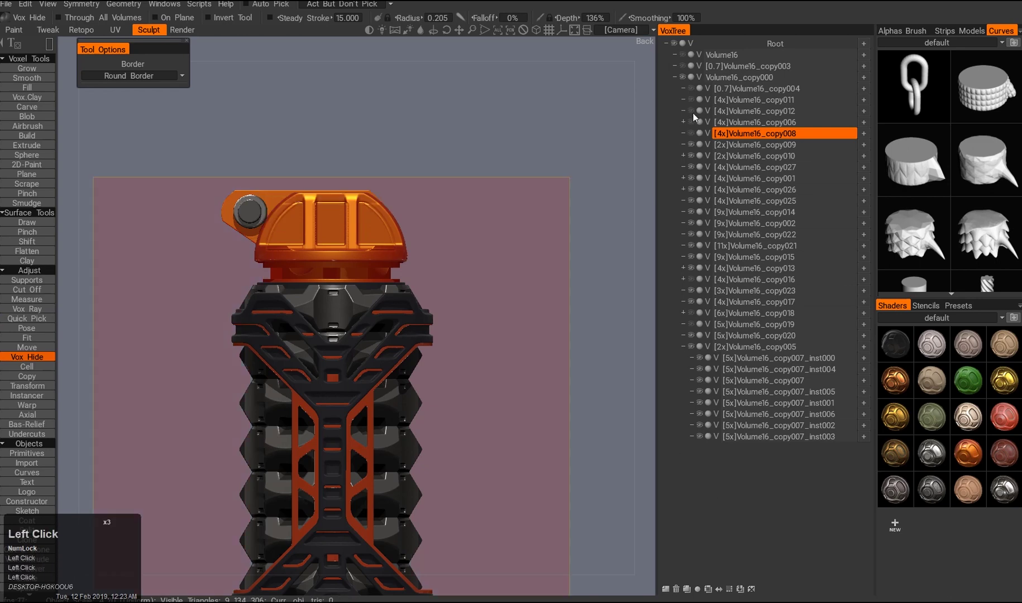
pyautogui.click(692, 122)
pyautogui.keyDown('alt'); pyautogui.click(748, 99); pyautogui.keyUp('alt')
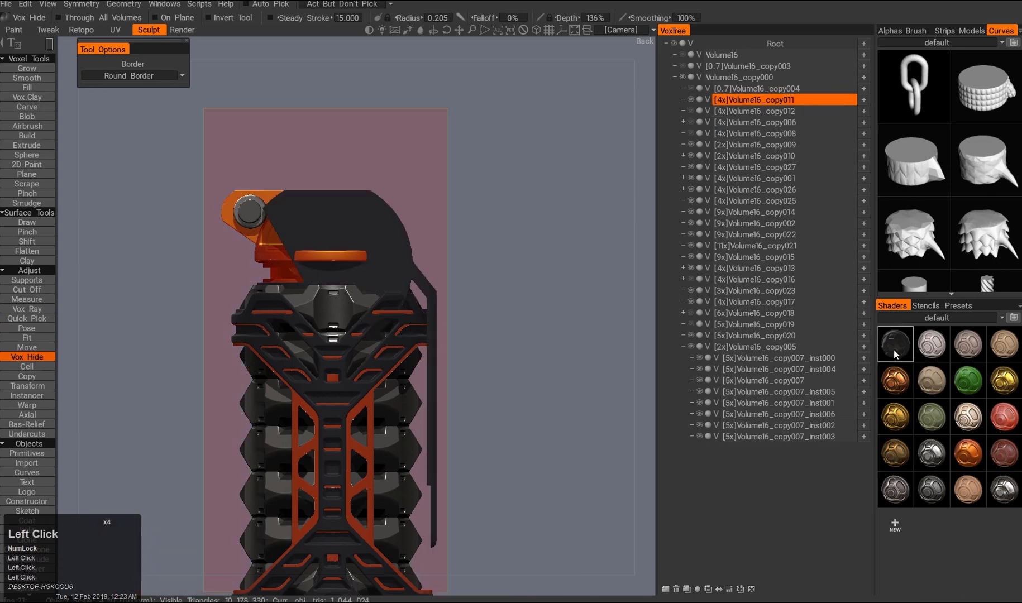
pyautogui.click(990, 317)
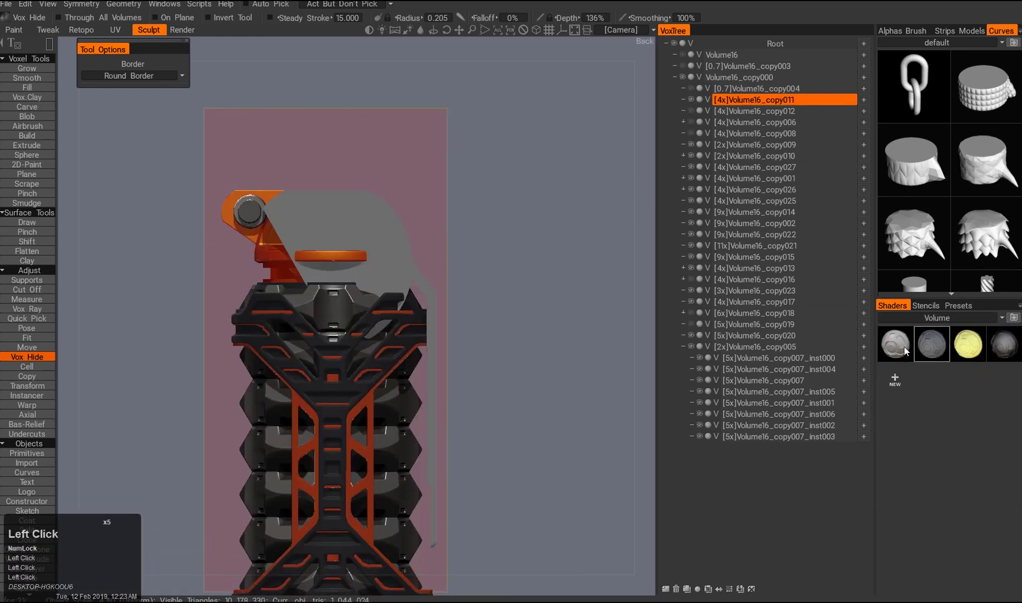
pyautogui.keyDown('alt'); pyautogui.moveTo(441, 262); pyautogui.dragTo(430, 274, button='right'); pyautogui.keyUp('alt')
pyautogui.keyDown('alt'); pyautogui.moveTo(429, 274); pyautogui.dragTo(435, 283, button='middle'); pyautogui.keyUp('alt')
pyautogui.press('Escape')
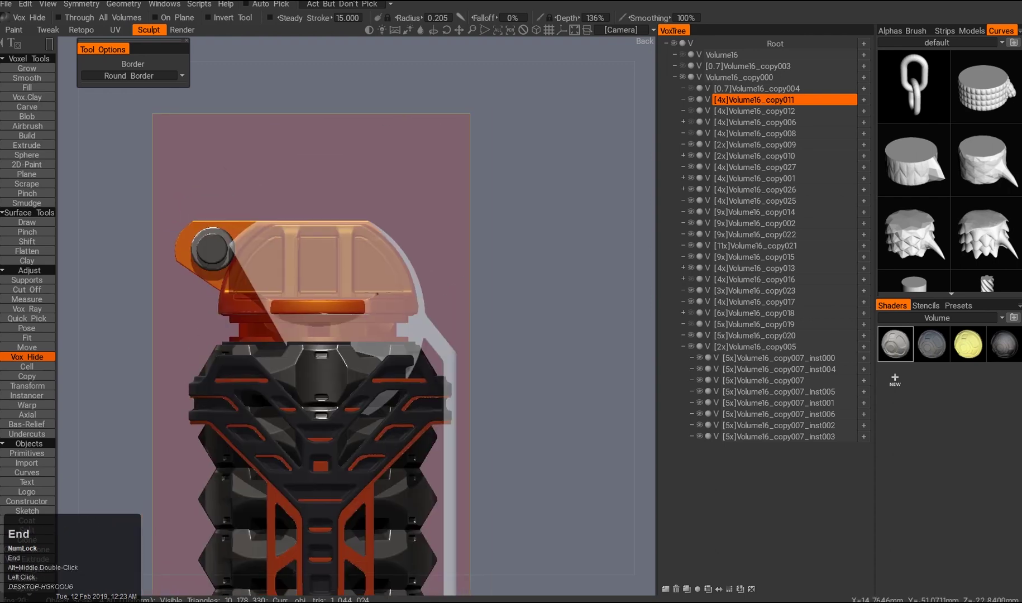
# - Recut the translucent lever's curved outer side to a straight diagonal with a polygonal Vox Hide area
pyautogui.click(691, 109)
pyautogui.click(690, 100)
pyautogui.keyDown('alt'); pyautogui.moveTo(455, 291); pyautogui.dragTo(417, 301, button='middle'); pyautogui.keyUp('alt')
pyautogui.keyDown('alt'); pyautogui.moveTo(418, 301); pyautogui.dragTo(401, 303, button='right'); pyautogui.keyUp('alt')
pyautogui.keyDown('alt'); pyautogui.moveTo(401, 303); pyautogui.dragTo(353, 262, button='middle'); pyautogui.keyUp('alt')
pyautogui.hotkey('ctrl', 'z')
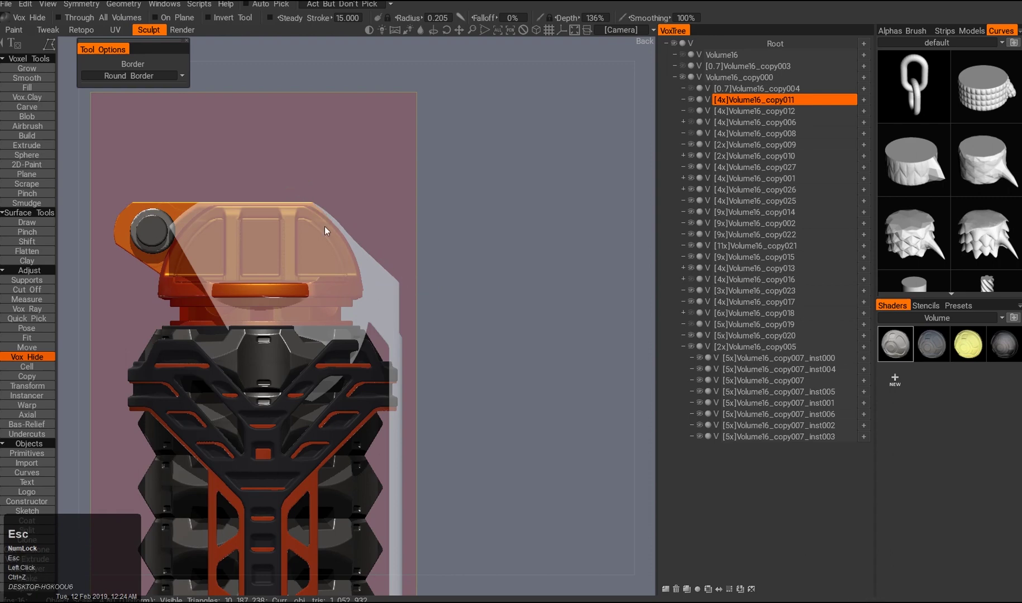
# - Recut the translucent lever's top edge slightly above the bracket and straighten its outer side with Vox Hide
pyautogui.keyDown('alt'); pyautogui.moveTo(425, 290); pyautogui.dragTo(383, 278); pyautogui.keyUp('alt')
pyautogui.keyDown('alt'); pyautogui.moveTo(382, 278); pyautogui.dragTo(394, 302, button='middle'); pyautogui.keyUp('alt')
pyautogui.press('w')
pyautogui.hotkey('ctrl', 'q')
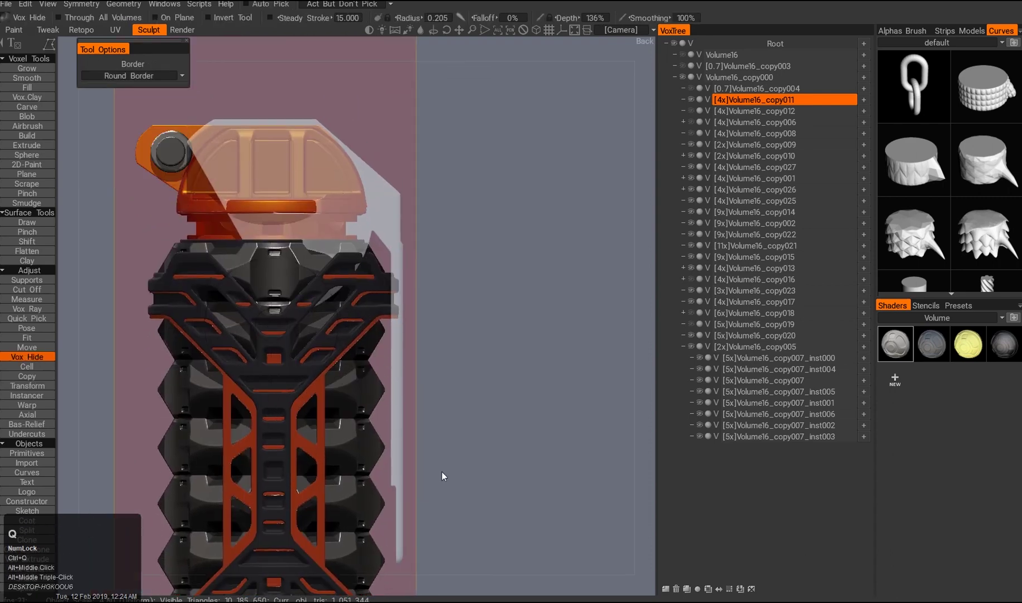
pyautogui.moveTo(401, 171); pyautogui.dragTo(402, 171)
pyautogui.keyDown('alt'); pyautogui.moveTo(401, 172); pyautogui.dragTo(401, 422, button='middle'); pyautogui.keyUp('alt')
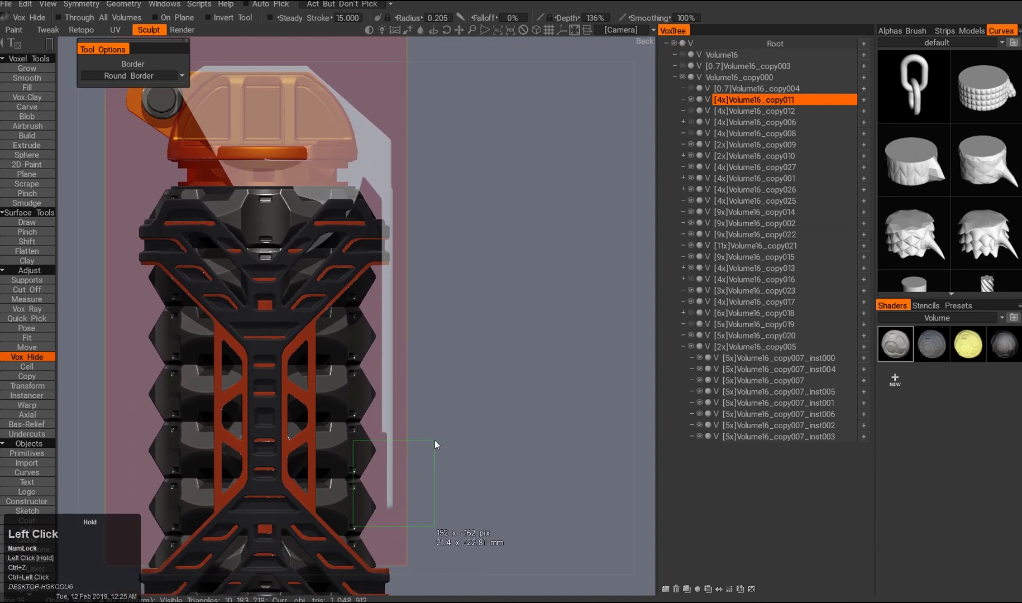
# - Shorten the translucent lever's lower end with a rectangular Vox Hide area
pyautogui.moveTo(435, 446); pyautogui.dragTo(434, 446)
pyautogui.keyDown('alt'); pyautogui.moveTo(440, 420); pyautogui.dragTo(454, 469, button='middle'); pyautogui.keyUp('alt')
pyautogui.moveTo(442, 493); pyautogui.dragTo(408, 151)
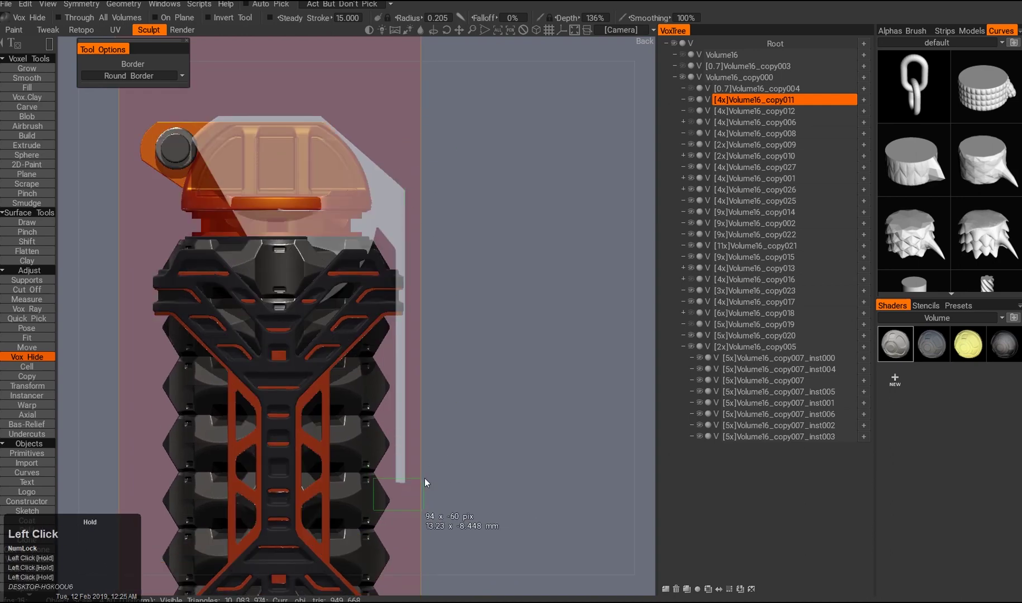
pyautogui.moveTo(425, 482); pyautogui.dragTo(425, 482)
# - Trim the translucent lever's hinge-side end to a vertical edge with a rectangular Vox Hide area
pyautogui.moveTo(337, 44); pyautogui.dragTo(349, 76, button='middle')
pyautogui.moveTo(358, 277); pyautogui.dragTo(306, 234, button='right')
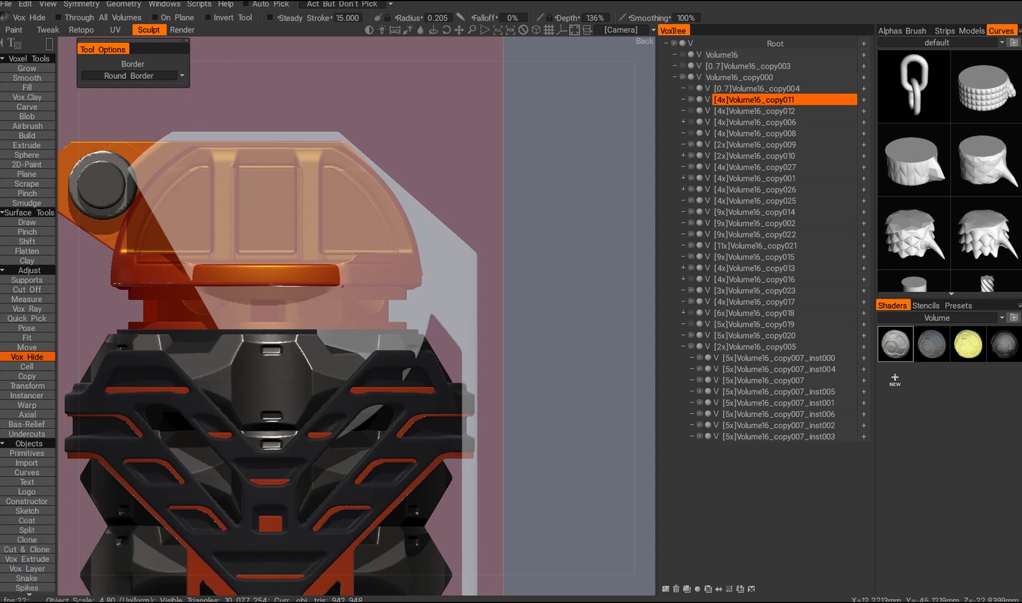
pyautogui.moveTo(347, 294); pyautogui.dragTo(211, 207, button='middle')
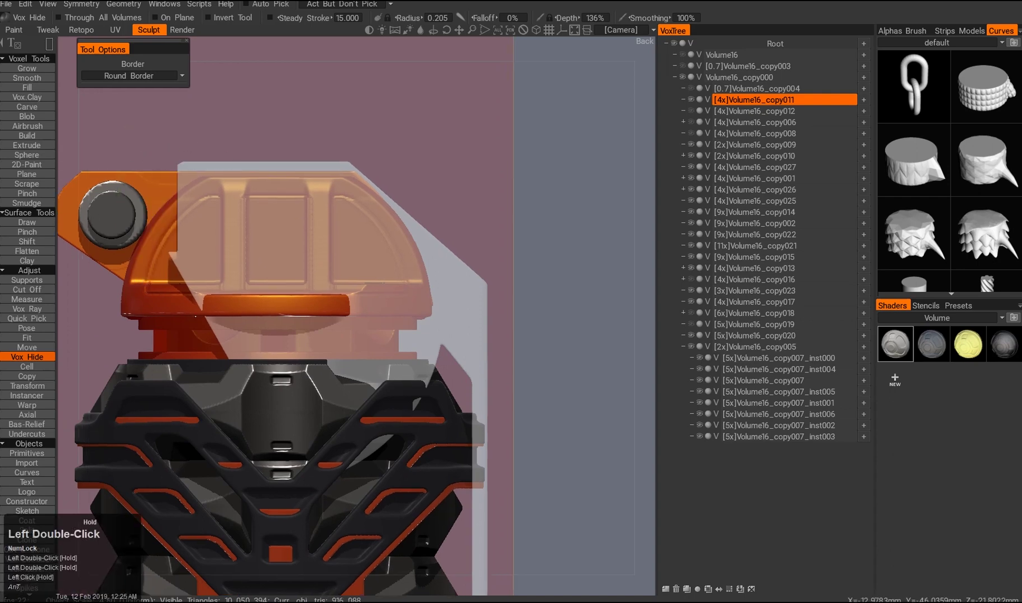
pyautogui.moveTo(140, 140); pyautogui.dragTo(154, 150, button='middle')
# - Trim the translucent lever's inner side around the cap with Vox Hide, then duplicate the lever and hide the original
pyautogui.moveTo(351, 296); pyautogui.dragTo(329, 262, button='right')
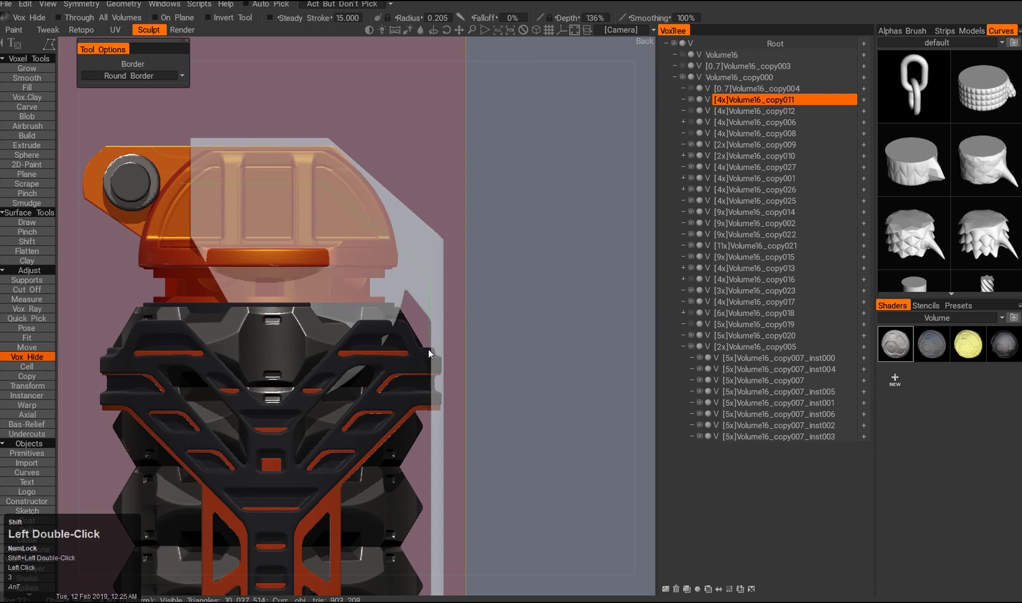
pyautogui.press('2')
pyautogui.moveTo(466, 204)
pyautogui.mouseDown()
pyautogui.moveTo(467, 236)
pyautogui.moveTo(289, 233)
pyautogui.moveTo(429, 211)
pyautogui.mouseUp()
pyautogui.press('t')
pyautogui.moveTo(429, 210); pyautogui.dragTo(465, 222, button='middle')
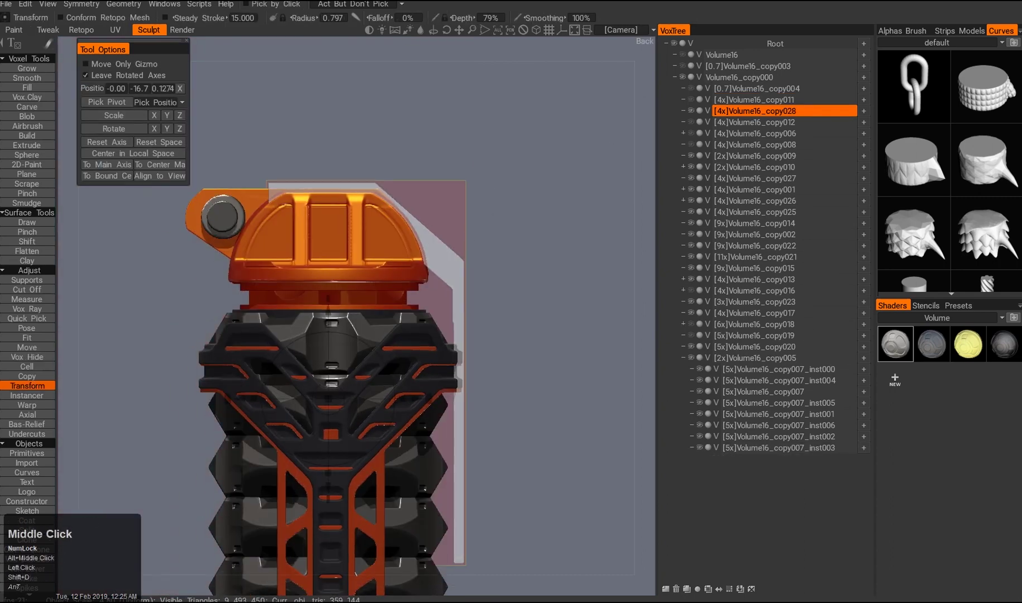
# - Extend the translucent lever's hinge-side end over the pin bracket with Pose, using a rectangular selection
pyautogui.keyDown('alt'); pyautogui.moveTo(445, 213); pyautogui.dragTo(420, 282); pyautogui.keyUp('alt')
pyautogui.moveTo(420, 283); pyautogui.dragTo(391, 313, button='middle')
pyautogui.click(26, 327)
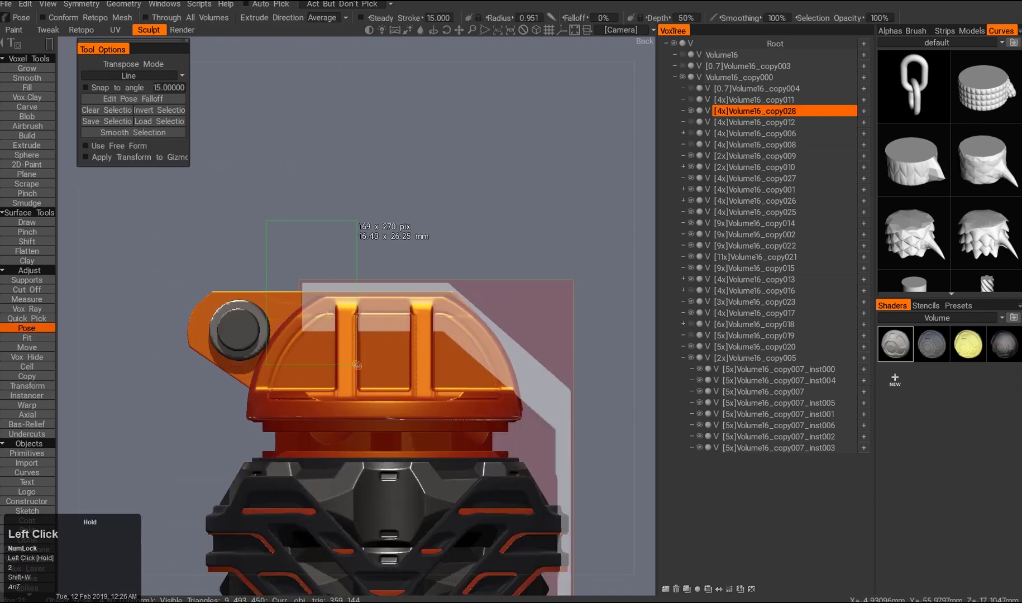
pyautogui.moveTo(357, 279); pyautogui.dragTo(352, 274)
pyautogui.moveTo(351, 274); pyautogui.dragTo(345, 268, button='middle')
pyautogui.moveTo(345, 268); pyautogui.dragTo(309, 332)
pyautogui.keyDown('alt'); pyautogui.moveTo(310, 333); pyautogui.dragTo(363, 313, button='middle'); pyautogui.keyUp('alt')
# - Narrow the lever's hinge-side end on both sides with Vox Hide in the bottom view
pyautogui.press('3')
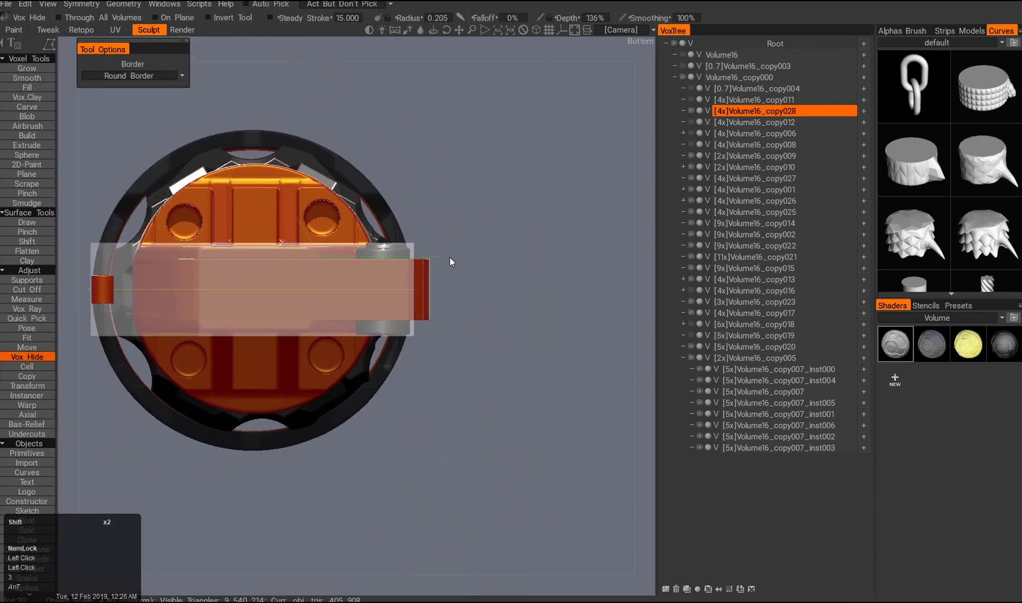
pyautogui.keyDown('alt'); pyautogui.moveTo(362, 313); pyautogui.dragTo(411, 310); pyautogui.keyUp('alt')
pyautogui.keyDown('alt'); pyautogui.moveTo(411, 310); pyautogui.dragTo(346, 279, button='middle'); pyautogui.keyUp('alt')
pyautogui.keyDown('alt'); pyautogui.moveTo(347, 279); pyautogui.dragTo(293, 356); pyautogui.keyUp('alt')
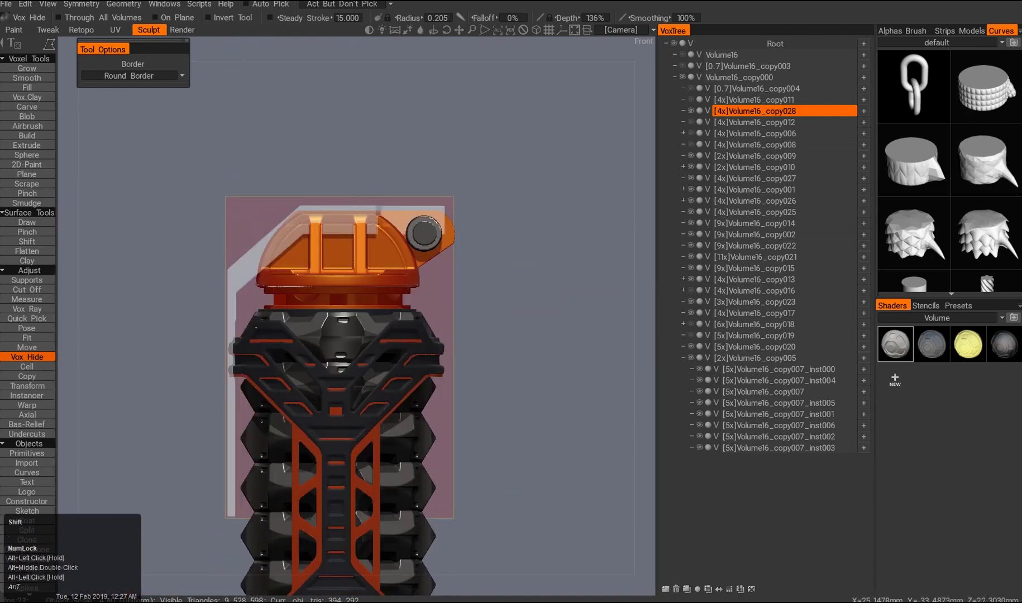
# - Move the lever's long lower arm slightly outward from the body with Pose, then adjust the lever crosswise with Transform
pyautogui.press('p')
pyautogui.moveTo(251, 173); pyautogui.dragTo(366, 395)
pyautogui.moveTo(390, 535); pyautogui.dragTo(390, 535)
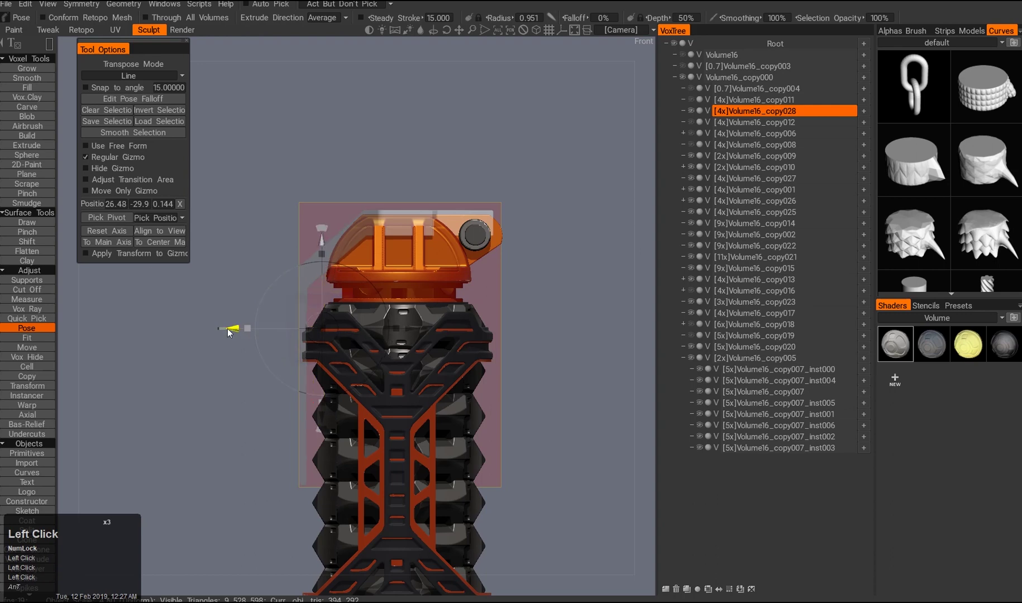
pyautogui.press('Return')
pyautogui.keyDown('alt'); pyautogui.moveTo(215, 355); pyautogui.dragTo(330, 337); pyautogui.keyUp('alt')
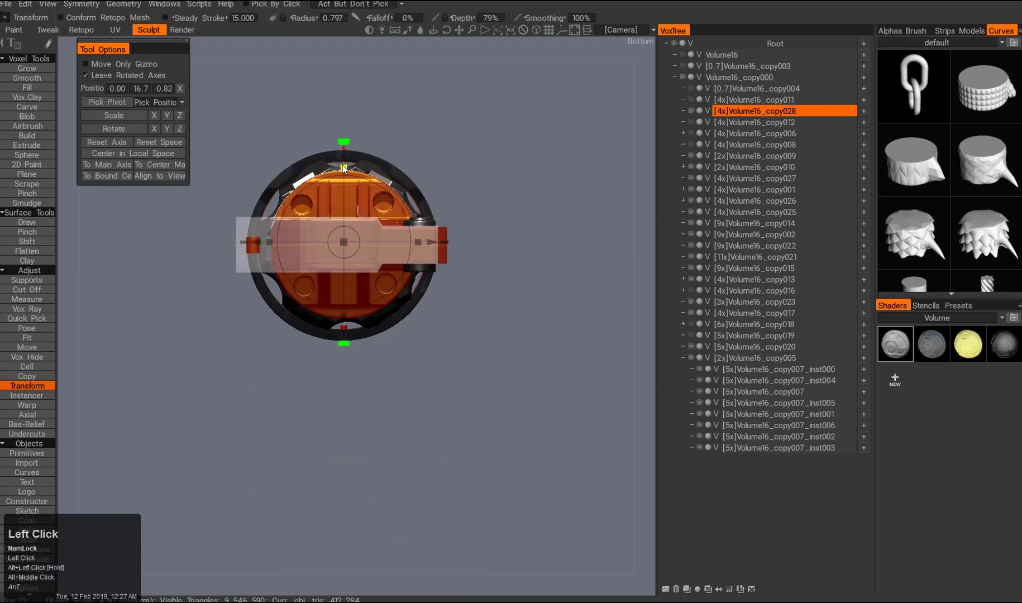
# - Select the lever's lower arm with a rectangular Pose area, widen it crosswise, and apply the orange shader to the lever
pyautogui.press('2')
pyautogui.moveTo(197, 236); pyautogui.dragTo(111, 256)
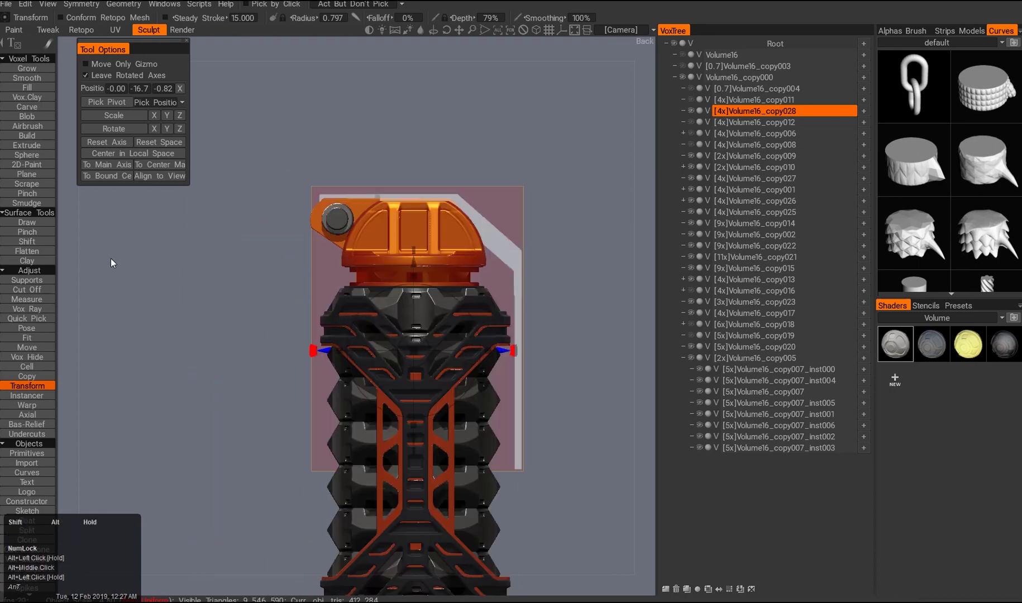
pyautogui.hotkey('shift', 'w')
pyautogui.moveTo(489, 506); pyautogui.dragTo(437, 201)
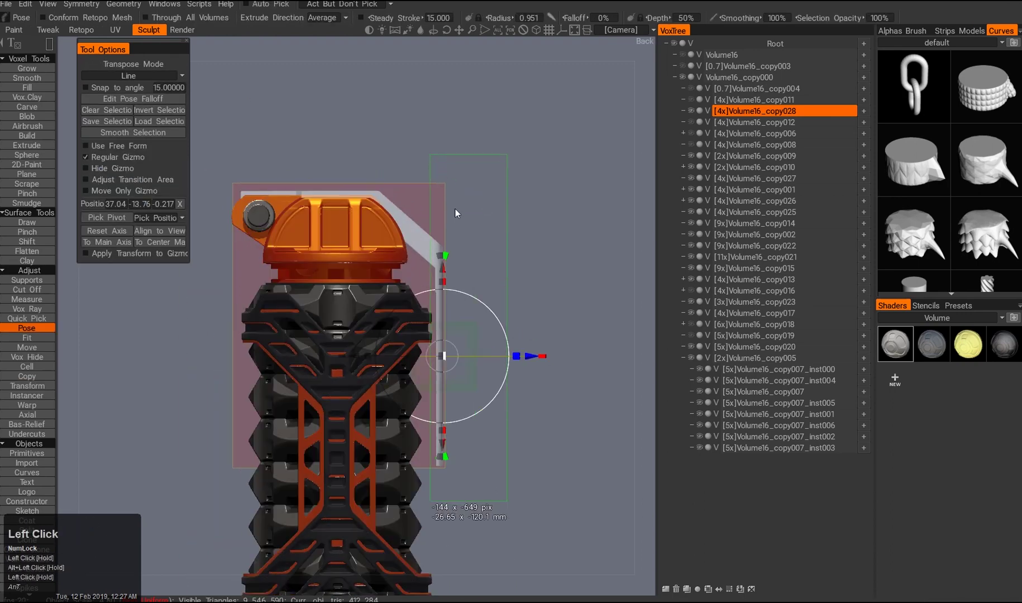
pyautogui.keyDown('alt'); pyautogui.moveTo(472, 241); pyautogui.dragTo(341, 290); pyautogui.keyUp('alt')
pyautogui.press('w')
pyautogui.doubleClick(463, 320)
pyautogui.keyDown('alt'); pyautogui.moveTo(341, 290); pyautogui.dragTo(318, 235, button='middle'); pyautogui.keyUp('alt')
pyautogui.hotkey('ctrl', 'q')
pyautogui.press('3')
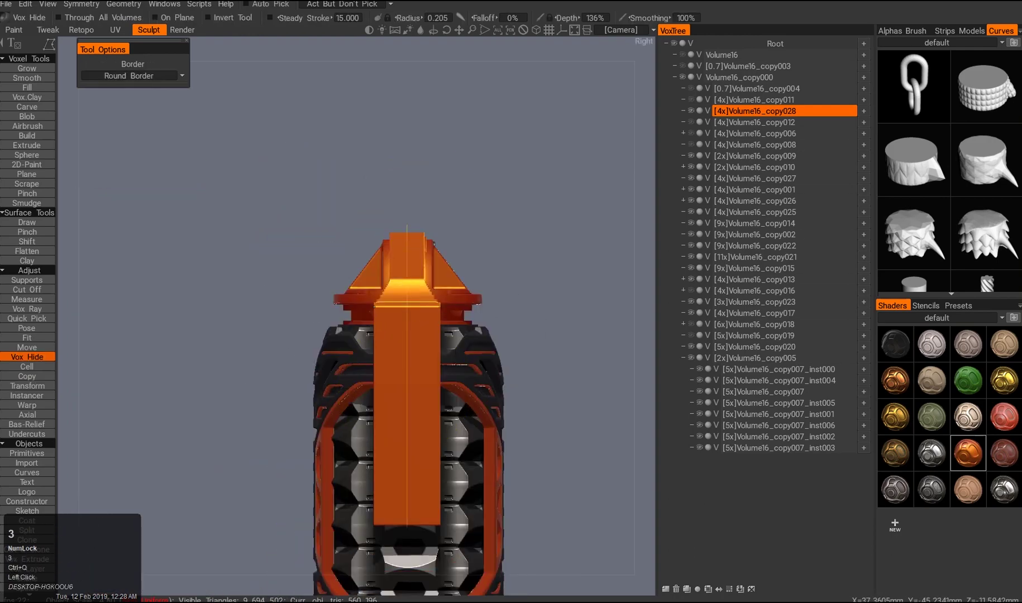
pyautogui.keyDown('alt'); pyautogui.moveTo(369, 319); pyautogui.dragTo(329, 379); pyautogui.keyUp('alt')
pyautogui.hotkey('ctrl', 'z')
pyautogui.hotkey('ctrl', 'z')
pyautogui.hotkey('ctrl', 'z')
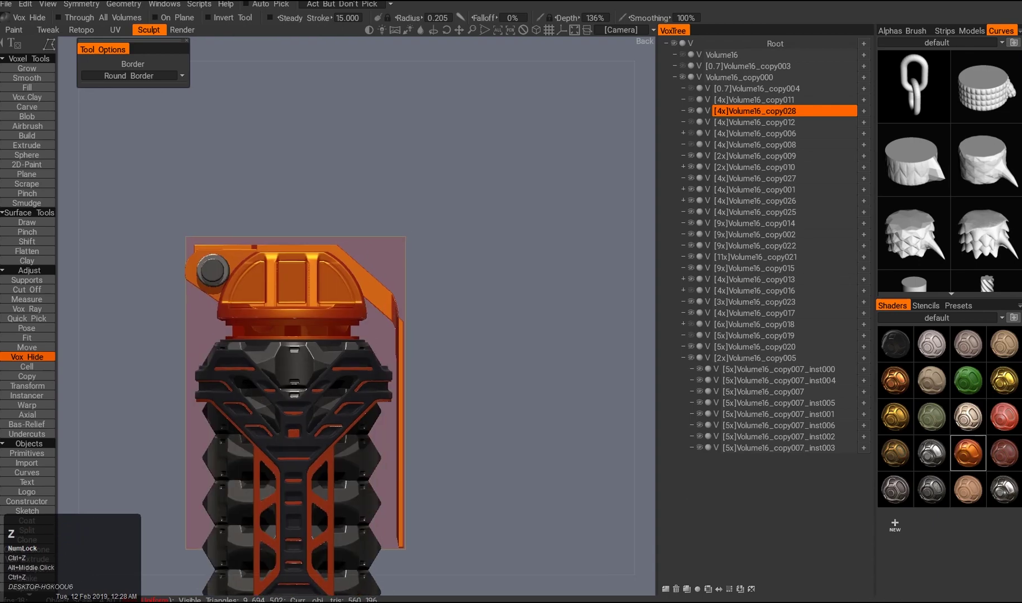
# - Examine the orange lever, cap and full bottle proportions from several sides
pyautogui.keyDown('alt'); pyautogui.moveTo(420, 292); pyautogui.dragTo(217, 370); pyautogui.keyUp('alt')
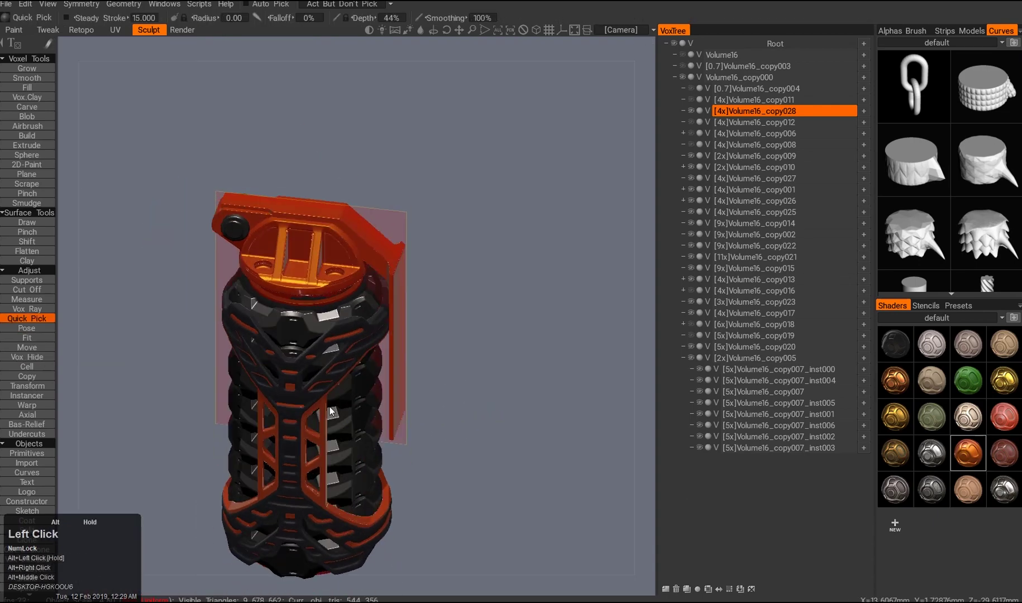
pyautogui.keyDown('alt'); pyautogui.moveTo(286, 333); pyautogui.dragTo(290, 357); pyautogui.keyUp('alt')
pyautogui.press('h')
pyautogui.keyDown('alt'); pyautogui.moveTo(279, 335); pyautogui.dragTo(296, 347, button='middle'); pyautogui.keyUp('alt')
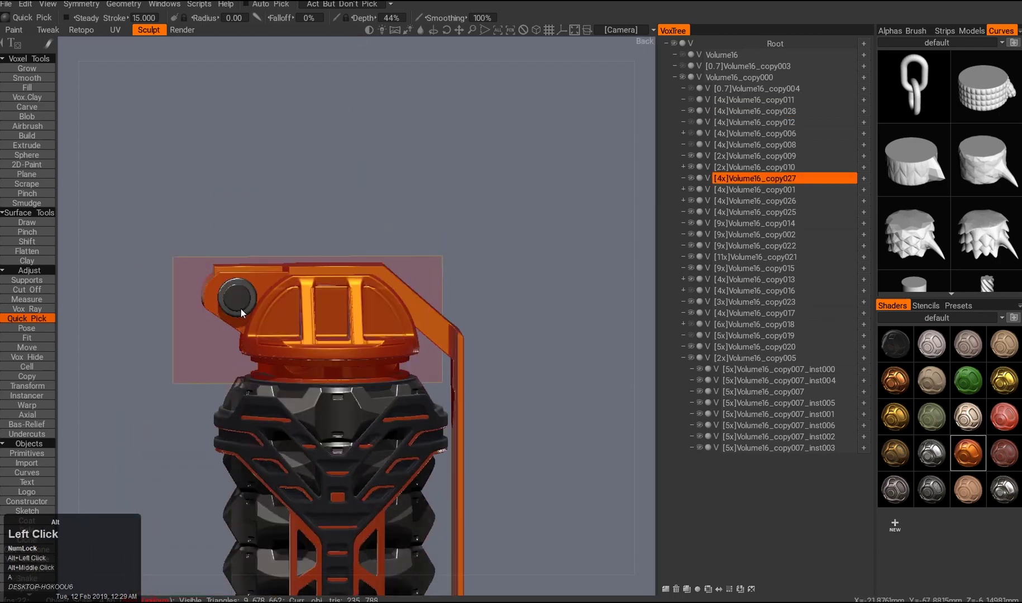
pyautogui.keyDown('alt'); pyautogui.moveTo(296, 346); pyautogui.dragTo(318, 390); pyautogui.keyUp('alt')
pyautogui.keyDown('alt'); pyautogui.moveTo(319, 391); pyautogui.dragTo(342, 404, button='middle'); pyautogui.keyUp('alt')
pyautogui.press('w')
pyautogui.keyDown('alt'); pyautogui.moveTo(287, 254); pyautogui.dragTo(291, 313); pyautogui.keyUp('alt')
pyautogui.keyDown('alt'); pyautogui.moveTo(290, 313); pyautogui.dragTo(268, 335, button='middle'); pyautogui.keyUp('alt')
pyautogui.keyDown('alt'); pyautogui.moveTo(268, 335); pyautogui.dragTo(223, 330); pyautogui.keyUp('alt')
pyautogui.keyDown('alt'); pyautogui.moveTo(223, 329); pyautogui.dragTo(277, 336, button='right'); pyautogui.keyUp('alt')
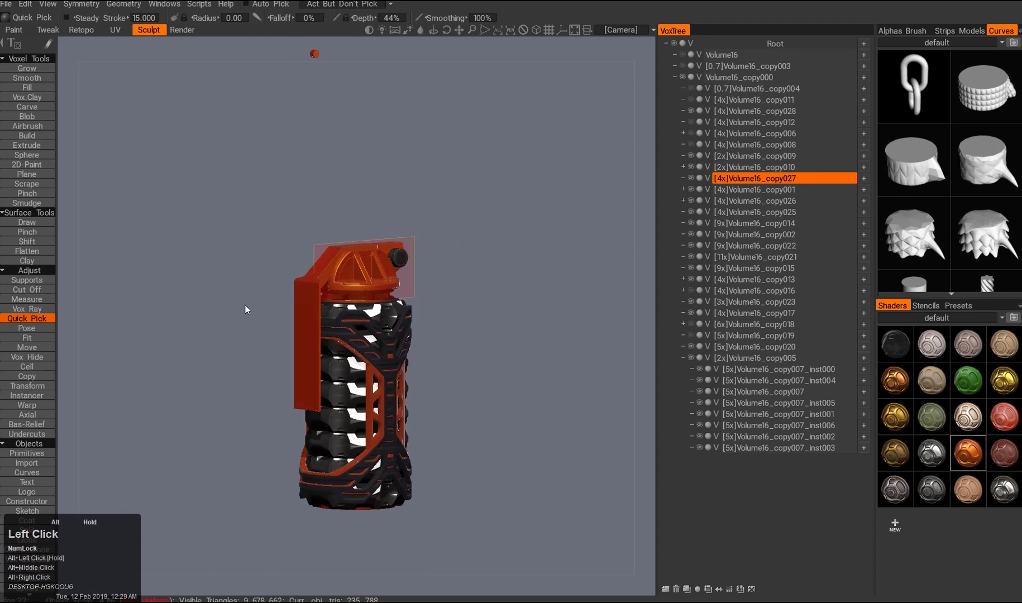
pyautogui.moveTo(268, 357)
pyautogui.keyDown('alt'); pyautogui.mouseDown()
pyautogui.moveTo(269, 370)
pyautogui.moveTo(279, 361)
pyautogui.mouseUp(); pyautogui.keyUp('alt')
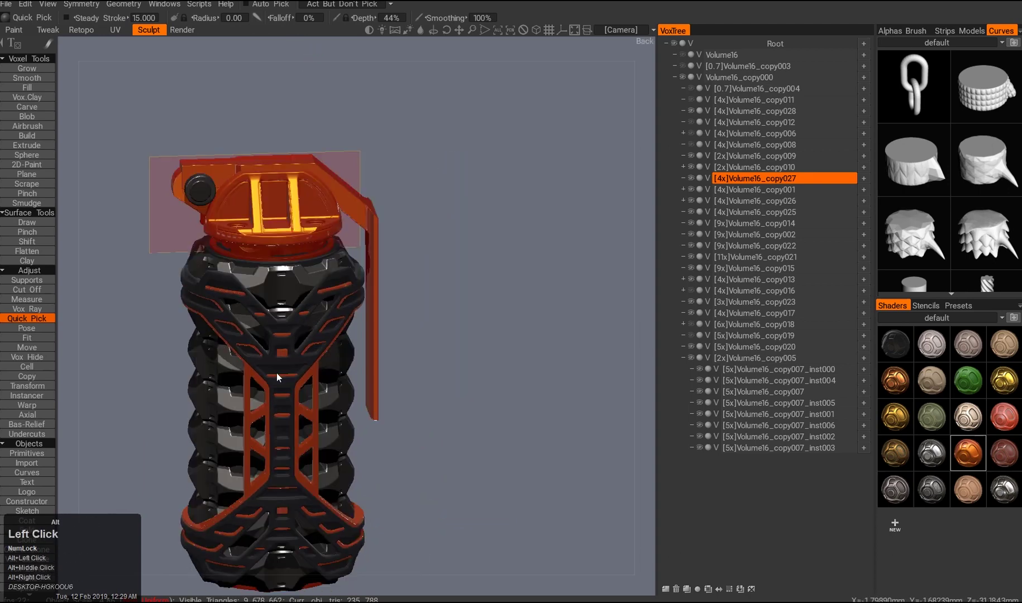
# - Thicken the lever's long lower arm with Pose, using a rectangular selection around the arm
pyautogui.hotkey('shift', 'w')
pyautogui.press('2')
pyautogui.moveTo(436, 458); pyautogui.dragTo(374, 175)
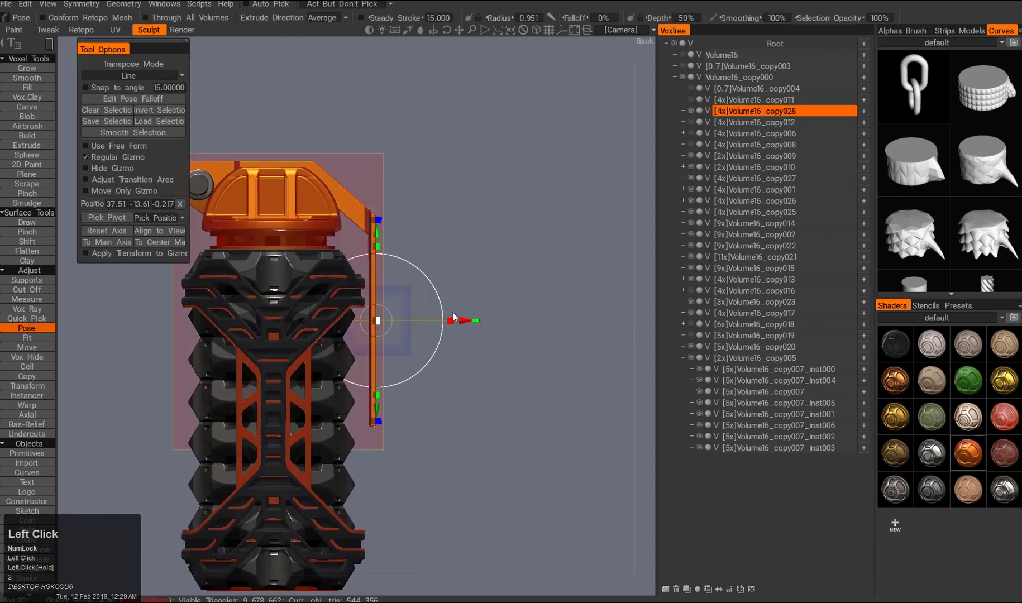
pyautogui.keyDown('alt'); pyautogui.moveTo(525, 322); pyautogui.dragTo(397, 364); pyautogui.keyUp('alt')
# - Duplicate the hinge pin and move the copy across the cap to the bend of the lever
pyautogui.keyDown('alt'); pyautogui.moveTo(257, 406); pyautogui.dragTo(263, 358); pyautogui.keyUp('alt')
pyautogui.keyDown('alt'); pyautogui.moveTo(263, 358); pyautogui.dragTo(366, 296, button='middle'); pyautogui.keyUp('alt')
pyautogui.keyDown('alt'); pyautogui.moveTo(366, 296); pyautogui.dragTo(329, 177); pyautogui.keyUp('alt')
pyautogui.press('a')
pyautogui.press('w')
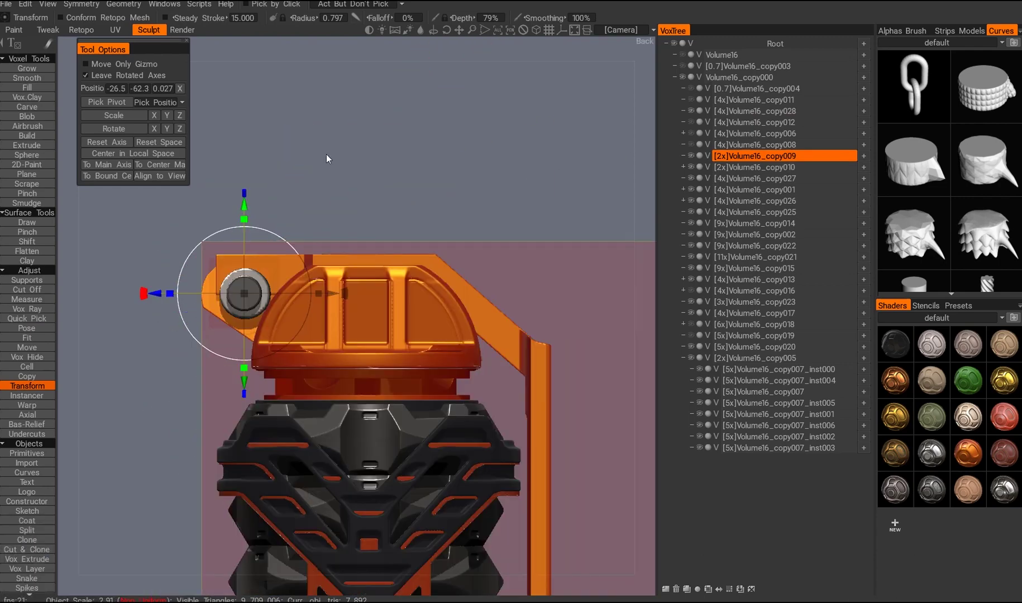
pyautogui.keyDown('alt'); pyautogui.moveTo(466, 180); pyautogui.dragTo(404, 337); pyautogui.keyUp('alt')
pyautogui.press('a')
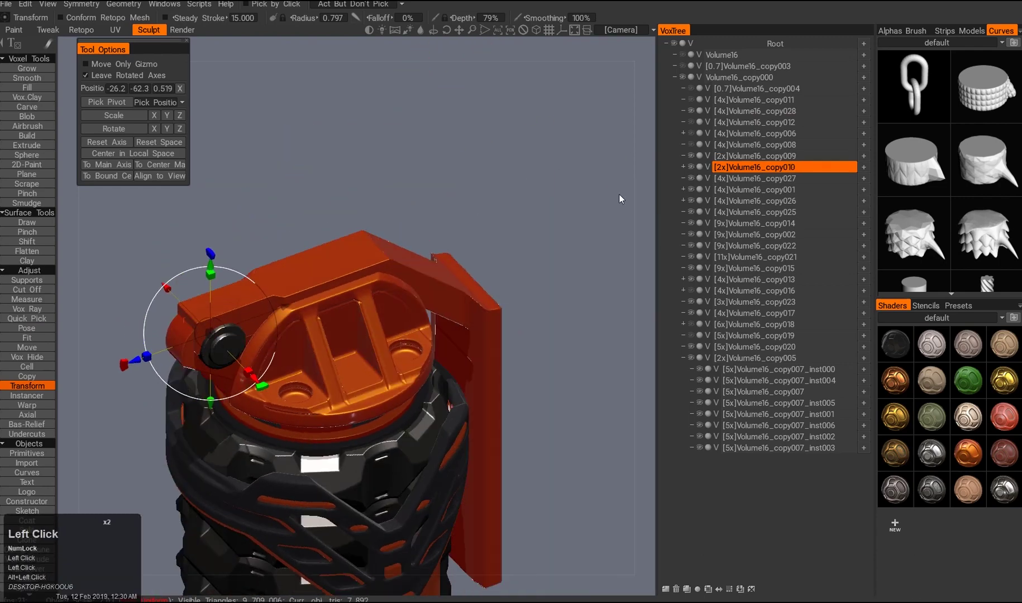
pyautogui.keyDown('alt'); pyautogui.moveTo(621, 198); pyautogui.dragTo(694, 173); pyautogui.keyUp('alt')
pyautogui.hotkey('shift', 'd')
pyautogui.keyDown('alt'); pyautogui.moveTo(477, 254); pyautogui.dragTo(441, 313); pyautogui.keyUp('alt')
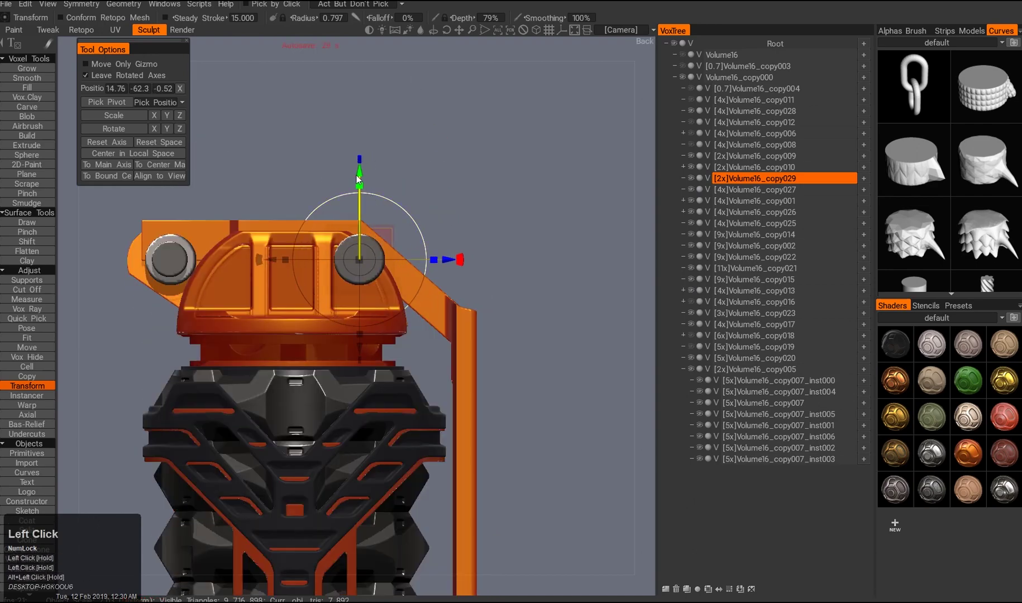
pyautogui.keyDown('alt'); pyautogui.moveTo(439, 258); pyautogui.dragTo(353, 182); pyautogui.keyUp('alt')
# - Apply the orange shader to the copied pin and fine-tune its position at the lever's bend
pyautogui.click(971, 458)
pyautogui.keyDown('alt'); pyautogui.moveTo(474, 335); pyautogui.dragTo(439, 259); pyautogui.keyUp('alt')
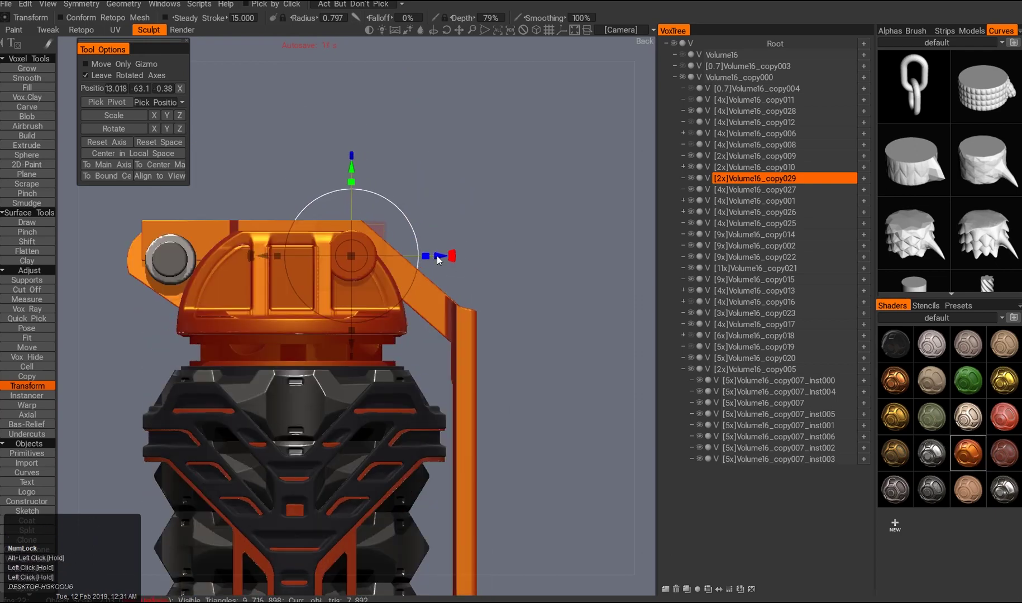
pyautogui.keyDown('alt'); pyautogui.moveTo(362, 180); pyautogui.dragTo(318, 155); pyautogui.keyUp('alt')
pyautogui.keyDown('alt'); pyautogui.moveTo(317, 156); pyautogui.dragTo(434, 232, button='middle'); pyautogui.keyUp('alt')
pyautogui.keyDown('alt'); pyautogui.moveTo(434, 231); pyautogui.dragTo(442, 276, button='right'); pyautogui.keyUp('alt')
pyautogui.keyDown('alt'); pyautogui.moveTo(435, 255); pyautogui.dragTo(358, 318); pyautogui.keyUp('alt')
pyautogui.keyDown('alt'); pyautogui.moveTo(358, 319); pyautogui.dragTo(347, 324, button='right'); pyautogui.keyUp('alt')
pyautogui.keyDown('alt'); pyautogui.moveTo(347, 325); pyautogui.dragTo(324, 344); pyautogui.keyUp('alt')
pyautogui.keyDown('alt'); pyautogui.moveTo(324, 344); pyautogui.dragTo(299, 330, button='right'); pyautogui.keyUp('alt')
pyautogui.keyDown('alt'); pyautogui.moveTo(299, 331); pyautogui.dragTo(255, 328); pyautogui.keyUp('alt')
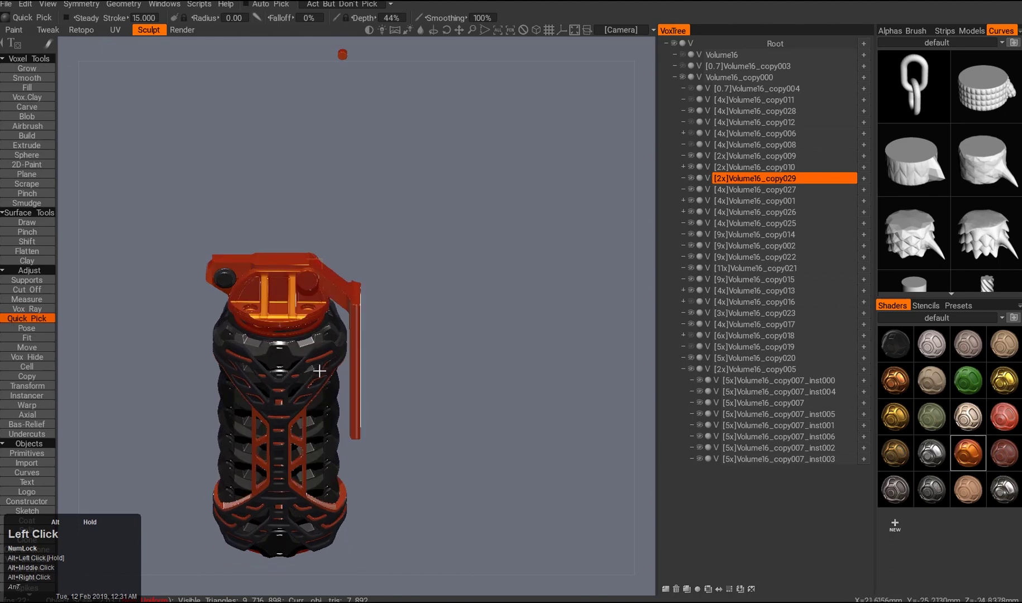
# - Duplicate the orange pin at the lever's bend and reshape the denser resampled copy into a thin crosswise shaft
pyautogui.click(263, 376)
pyautogui.hotkey('shift', 'd')
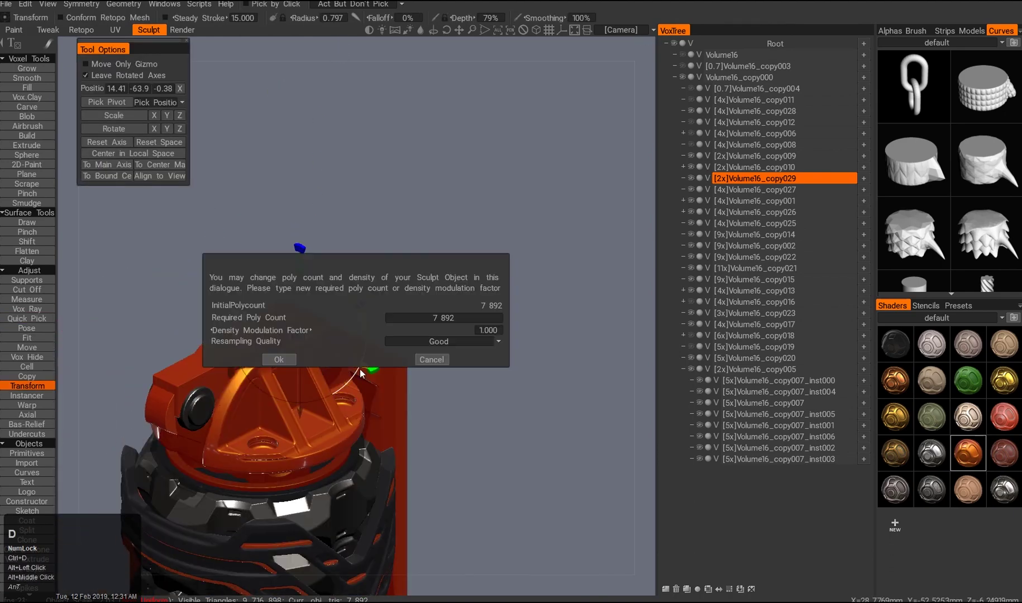
pyautogui.click(273, 358)
pyautogui.keyDown('alt'); pyautogui.moveTo(373, 368); pyautogui.dragTo(268, 347); pyautogui.keyUp('alt')
pyautogui.middleClick(358, 358)
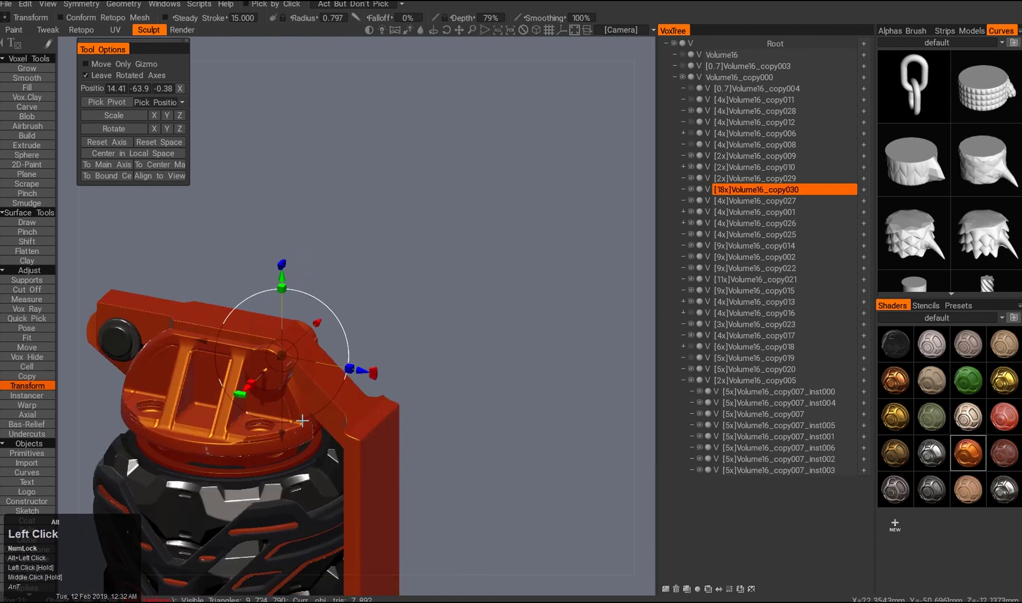
pyautogui.rightClick(626, 246)
pyautogui.keyDown('alt'); pyautogui.moveTo(558, 313); pyautogui.dragTo(379, 293); pyautogui.keyUp('alt')
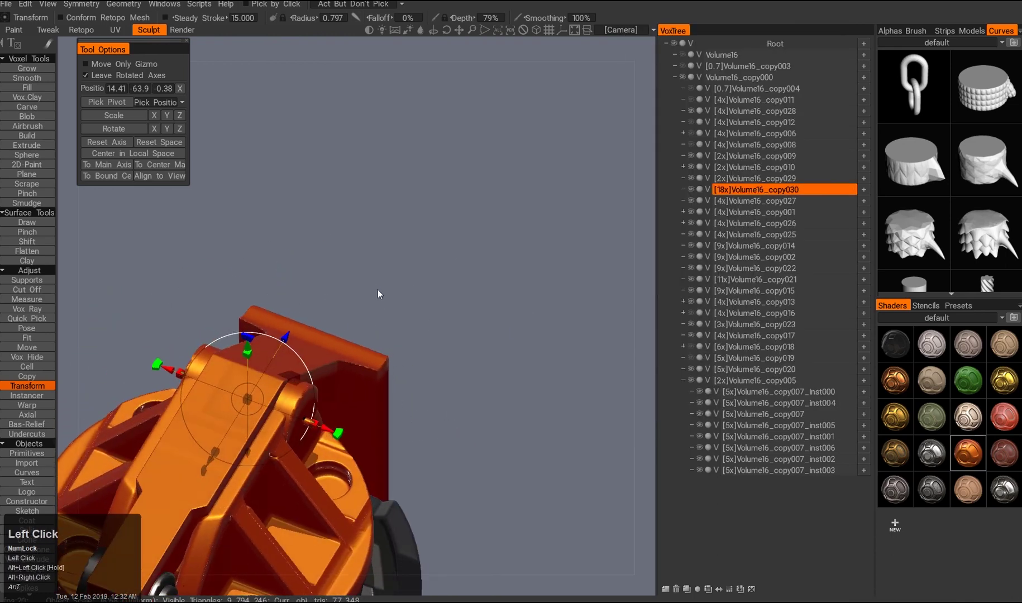
# - Duplicate the orange pin again, enlarge the copy and move it sideways off the cap
pyautogui.keyDown('alt'); pyautogui.moveTo(379, 293); pyautogui.dragTo(390, 277, button='middle'); pyautogui.keyUp('alt')
pyautogui.hotkey('ctrl', 'z')
pyautogui.moveTo(348, 405); pyautogui.dragTo(481, 287)
pyautogui.rightClick(718, 192)
pyautogui.click(692, 229)
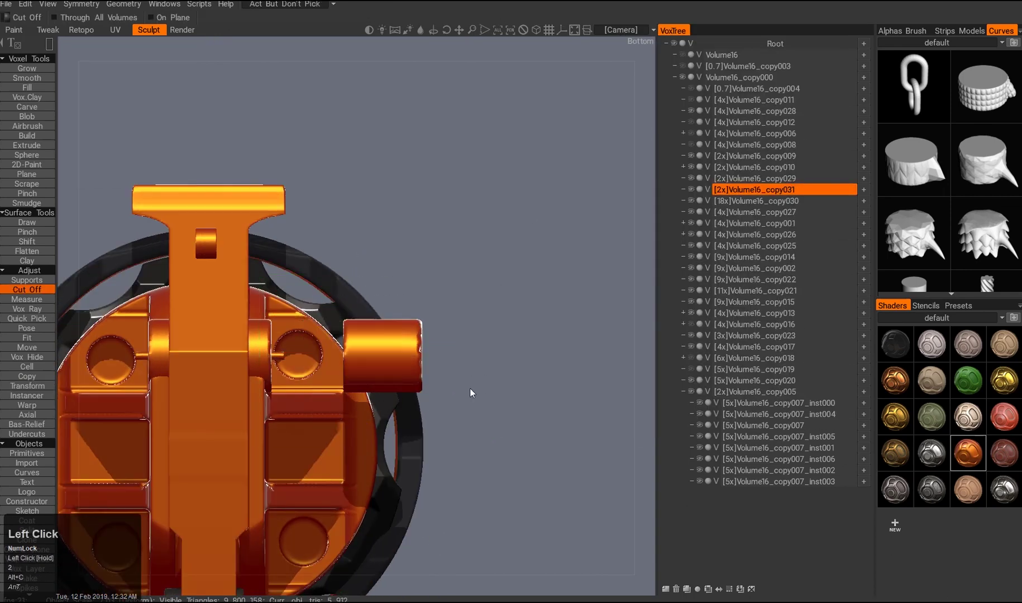
# - Resample the enlarged pin copy to a higher density and slice it into a thin disc with Cut Off
pyautogui.hotkey('ctrl', 'd')
pyautogui.keyDown('alt'); pyautogui.moveTo(265, 330); pyautogui.dragTo(351, 82); pyautogui.keyUp('alt')
pyautogui.click(433, 360)
pyautogui.rightClick(363, 211)
pyautogui.keyDown('alt'); pyautogui.moveTo(363, 211); pyautogui.dragTo(413, 257, button='right'); pyautogui.keyUp('alt')
pyautogui.keyDown('alt'); pyautogui.moveTo(369, 230); pyautogui.dragTo(429, 291); pyautogui.keyUp('alt')
pyautogui.click(428, 291)
pyautogui.keyDown('alt'); pyautogui.moveTo(429, 291); pyautogui.dragTo(377, 299, button='middle'); pyautogui.keyUp('alt')
# - Scale the thin disc up into a large circle in front of the lever-side half of the cap
pyautogui.press('s')
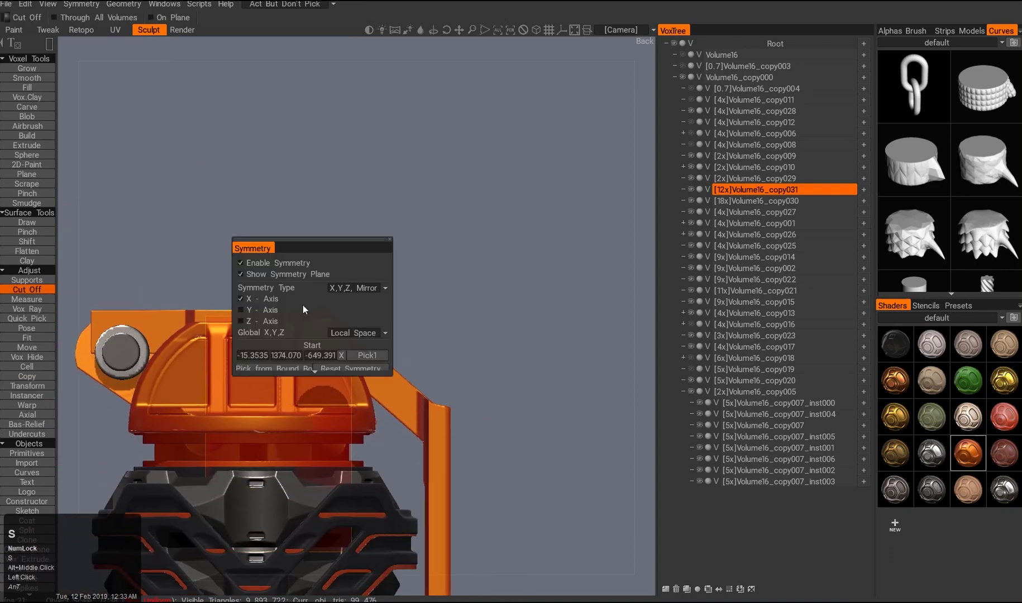
pyautogui.rightClick(258, 369)
pyautogui.keyDown('alt'); pyautogui.moveTo(257, 368); pyautogui.dragTo(389, 368); pyautogui.keyUp('alt')
pyautogui.keyDown('alt'); pyautogui.moveTo(314, 385); pyautogui.dragTo(400, 375); pyautogui.keyUp('alt')
pyautogui.press('w')
pyautogui.keyDown('alt'); pyautogui.moveTo(469, 346); pyautogui.dragTo(385, 292); pyautogui.keyUp('alt')
pyautogui.keyDown('alt'); pyautogui.moveTo(385, 292); pyautogui.dragTo(381, 258, button='right'); pyautogui.keyUp('alt')
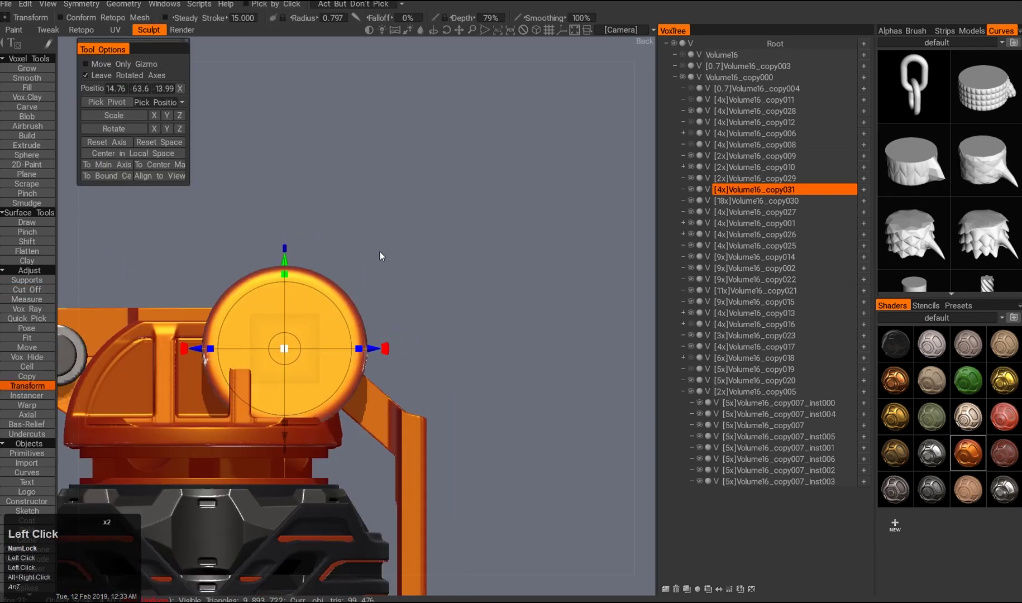
pyautogui.keyDown('alt'); pyautogui.moveTo(431, 351); pyautogui.dragTo(376, 410); pyautogui.keyUp('alt')
# - Resample the large disc to a higher density and hollow it into a ring with a circular Vox Hide area about 26.94 mm wide
pyautogui.rightClick(781, 189)
pyautogui.click(726, 120)
pyautogui.moveTo(391, 347)
pyautogui.keyDown('alt'); pyautogui.mouseDown()
pyautogui.moveTo(360, 317)
pyautogui.moveTo(398, 340)
pyautogui.mouseUp(); pyautogui.keyUp('alt')
pyautogui.press('e')
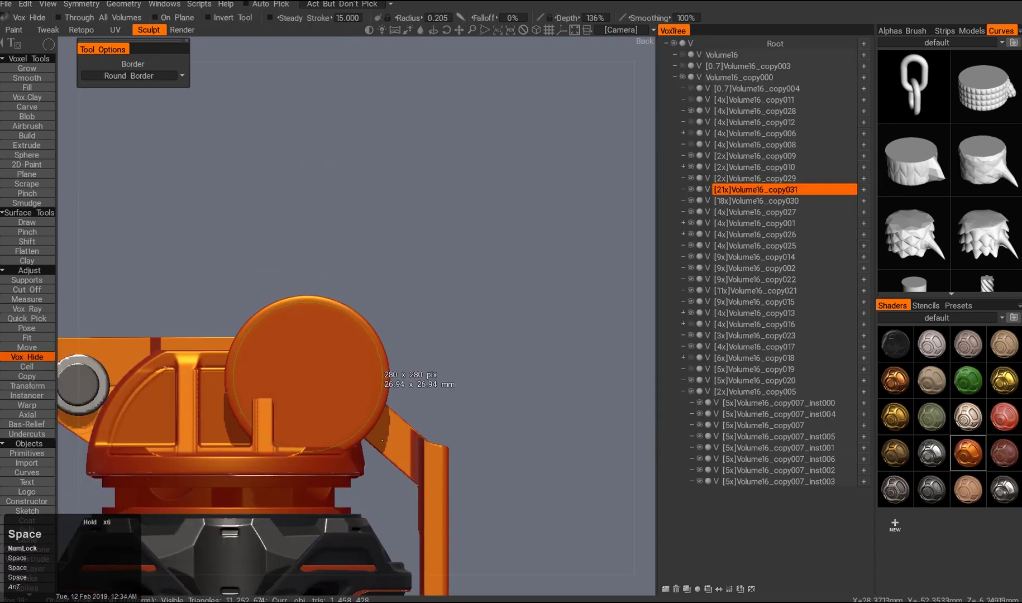
pyautogui.keyDown('alt'); pyautogui.moveTo(308, 372); pyautogui.dragTo(413, 279); pyautogui.keyUp('alt')
# - Duplicate the ring outward from the cap, then hide the copy and bring back the original ring
pyautogui.hotkey('shift', 'd')
pyautogui.keyDown('alt'); pyautogui.moveTo(421, 271); pyautogui.dragTo(418, 246, button='right'); pyautogui.keyUp('alt')
pyautogui.keyDown('alt'); pyautogui.moveTo(419, 246); pyautogui.dragTo(469, 185); pyautogui.keyUp('alt')
pyautogui.doubleClick(397, 251)
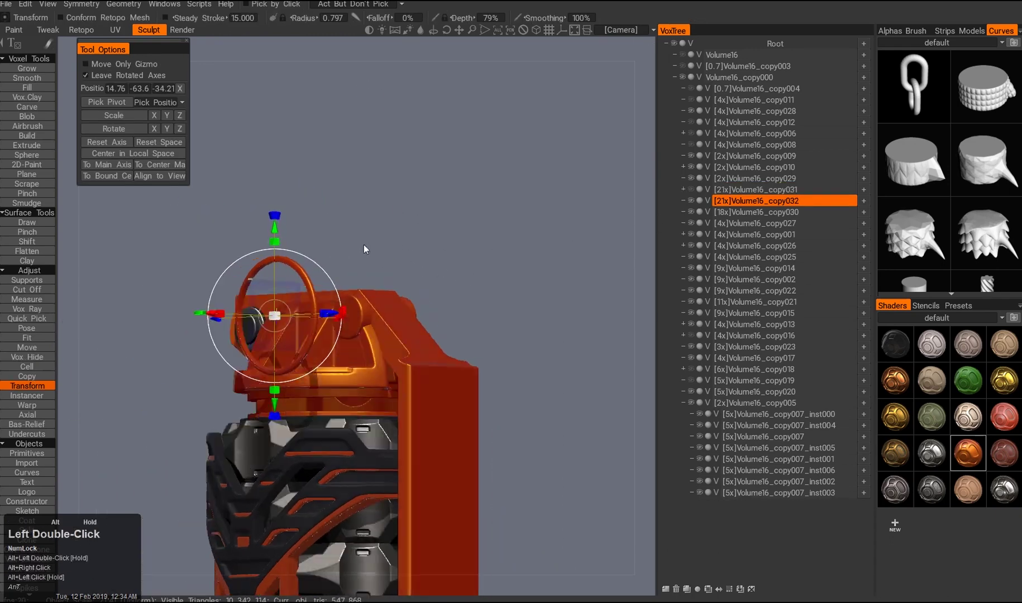
pyautogui.press('space')
pyautogui.press('e')
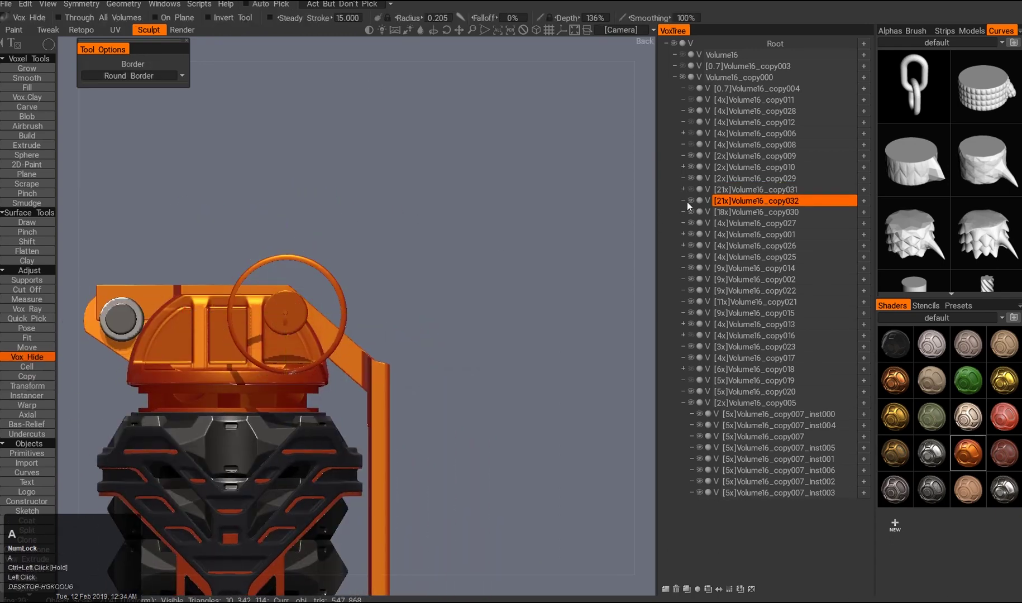
pyautogui.press('space')
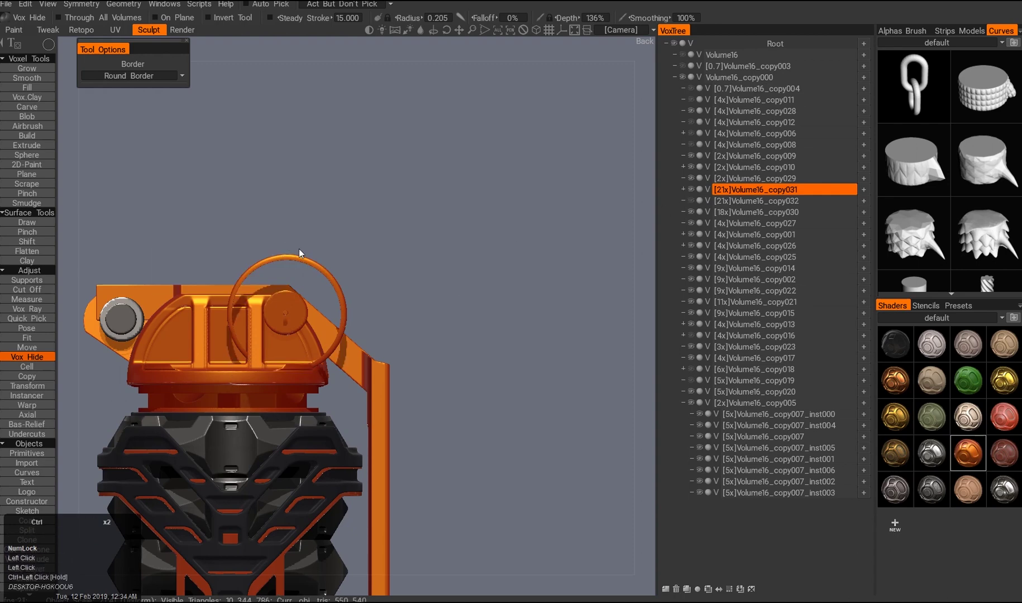
# - Undo the original ring's inner cut and recut it with Vox Hide, leaving a flat-edged upper segment with a round hole
pyautogui.hotkey('ctrl', 'z')
pyautogui.keyDown('alt'); pyautogui.moveTo(303, 271); pyautogui.dragTo(368, 249); pyautogui.keyUp('alt')
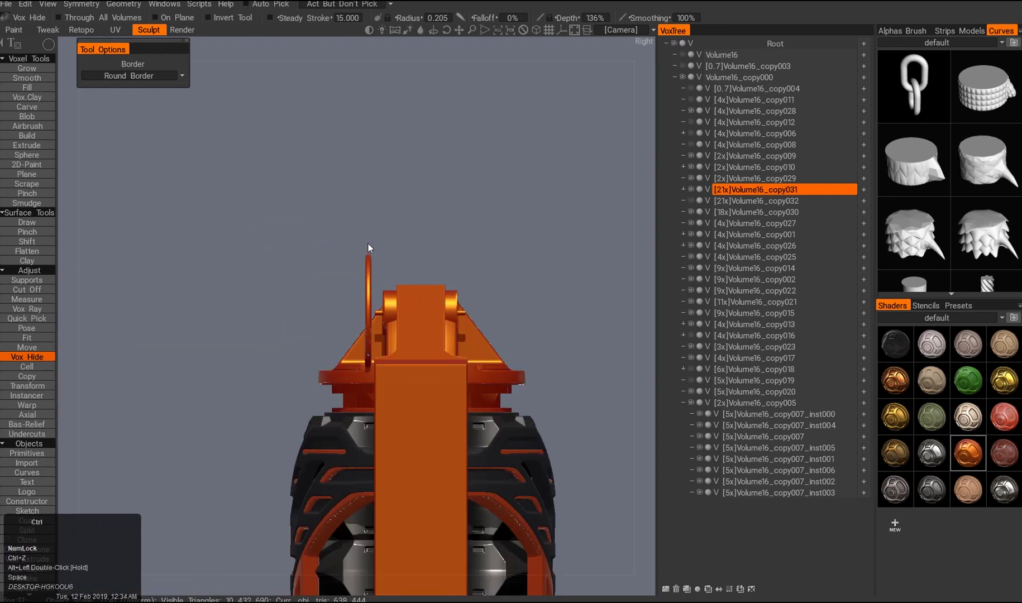
pyautogui.moveTo(368, 249); pyautogui.dragTo(285, 272)
pyautogui.press('space')
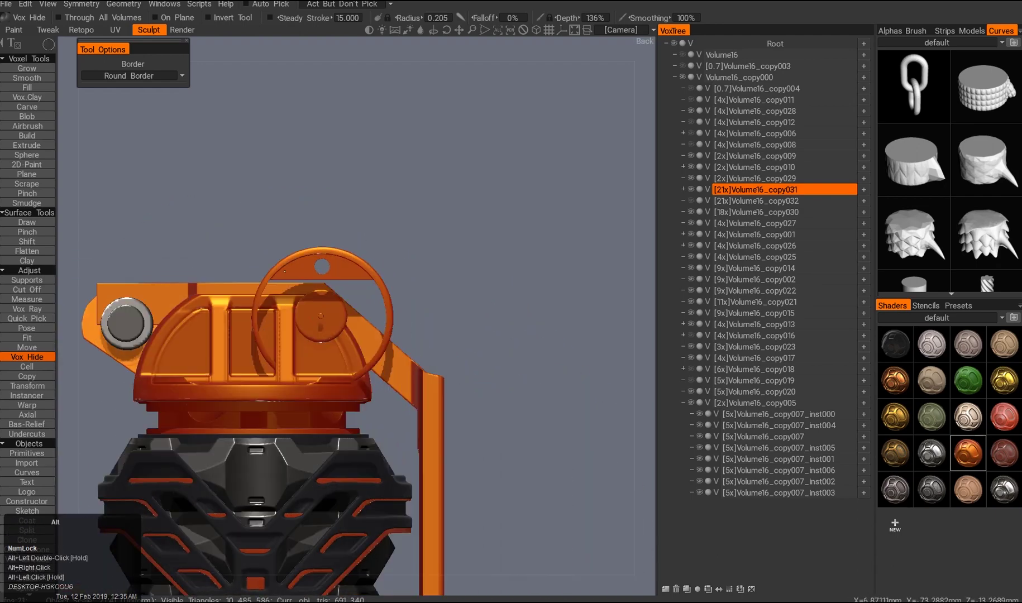
# - Undo the round hole in the ring's upper segment
pyautogui.moveTo(285, 271); pyautogui.dragTo(349, 365, button='right')
pyautogui.moveTo(349, 365); pyautogui.dragTo(333, 406)
pyautogui.moveTo(333, 406); pyautogui.dragTo(343, 371, button='right')
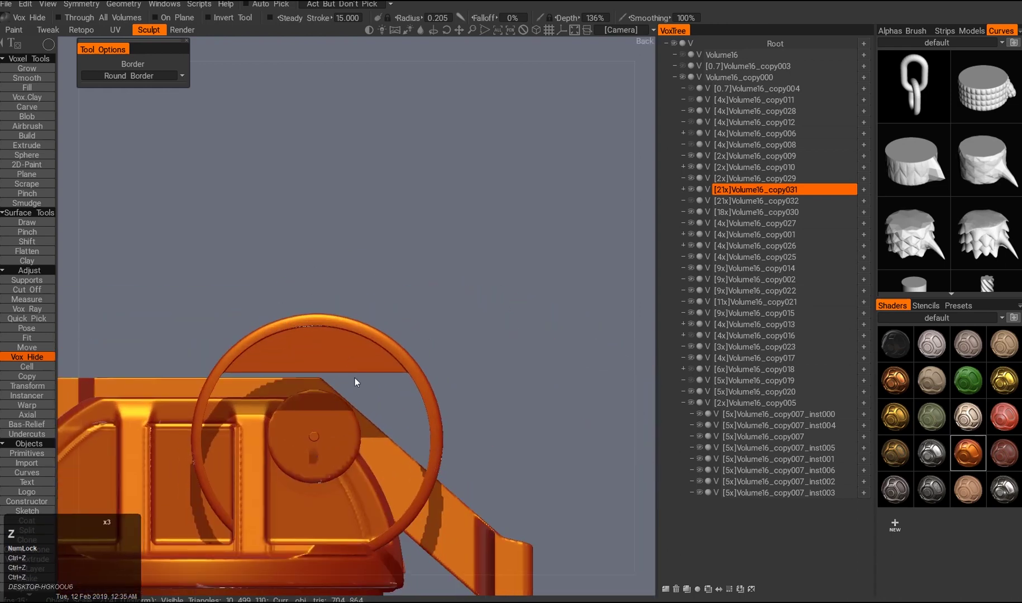
# - Duplicate the ring, hide the original, and trim the copy's upper segment into a rounded tab with circular Vox Hide areas
pyautogui.moveTo(350, 366)
pyautogui.keyDown('alt'); pyautogui.mouseDown()
pyautogui.moveTo(274, 356)
pyautogui.moveTo(341, 357)
pyautogui.mouseUp(); pyautogui.keyUp('alt')
pyautogui.click(691, 191)
pyautogui.hotkey('ctrl', 'shift', 'd')
pyautogui.keyDown('alt'); pyautogui.moveTo(378, 264); pyautogui.dragTo(388, 251, button='middle'); pyautogui.keyUp('alt')
pyautogui.hotkey('ctrl', 'q')
pyautogui.press('e')
pyautogui.press('space')
pyautogui.moveTo(357, 302)
pyautogui.mouseDown()
pyautogui.moveTo(490, 353)
pyautogui.moveTo(299, 296)
pyautogui.moveTo(371, 433)
pyautogui.mouseUp()
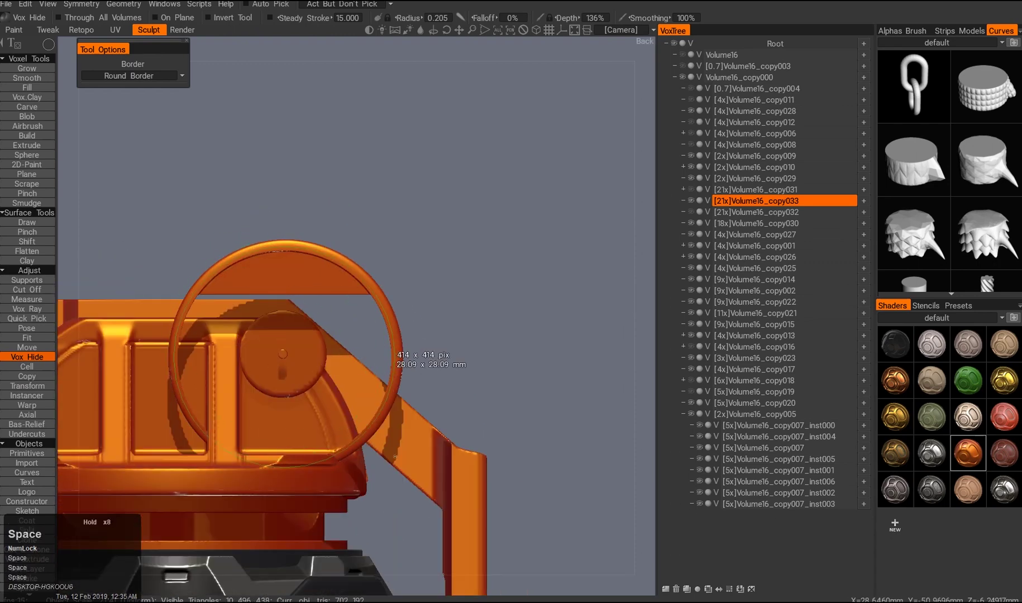
# - Cut a round hole about 4.2 mm wide in the ring's tab, then lower and tilt the ring beside the pin with Transform
pyautogui.press('space')
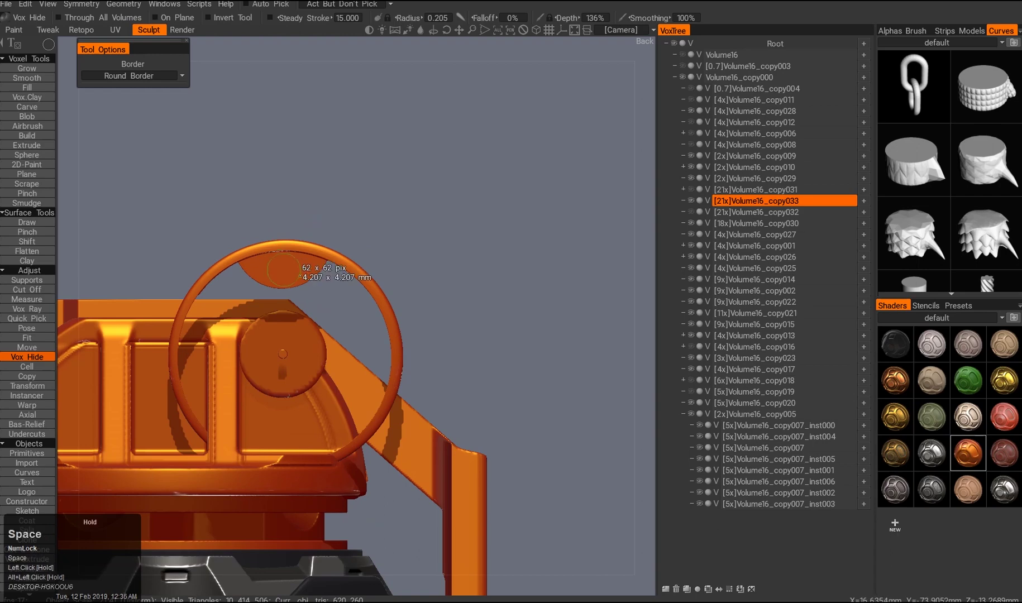
pyautogui.keyDown('alt'); pyautogui.moveTo(282, 264); pyautogui.dragTo(313, 296); pyautogui.keyUp('alt')
pyautogui.press('w')
pyautogui.keyDown('alt'); pyautogui.moveTo(313, 296); pyautogui.dragTo(326, 310, button='right'); pyautogui.keyUp('alt')
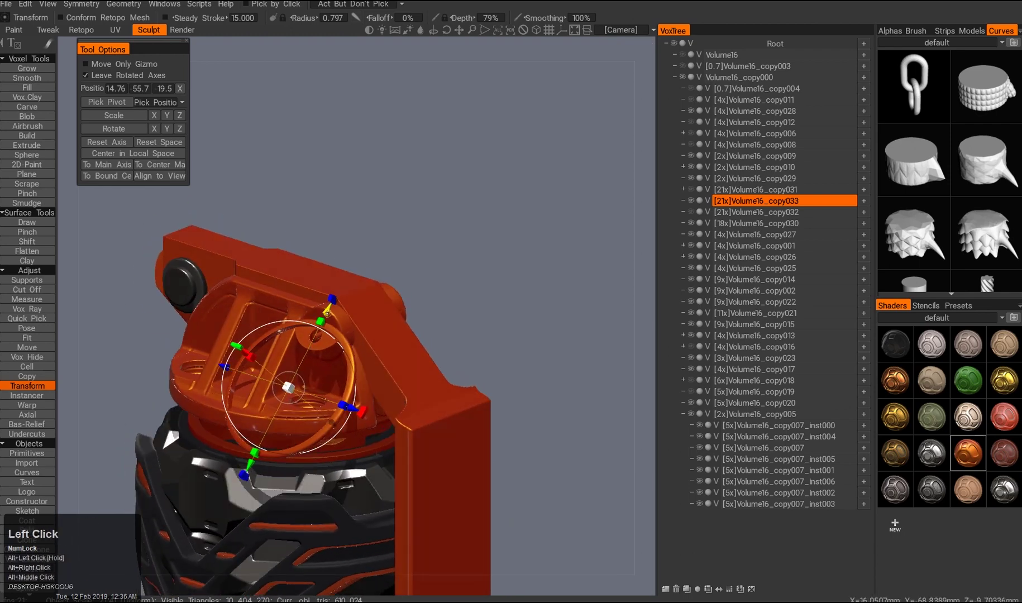
# - Fine-tune the position and tilt of the pull ring beside the pin with Transform
pyautogui.moveTo(354, 299); pyautogui.dragTo(401, 402)
pyautogui.hotkey('ctrl', 'z')
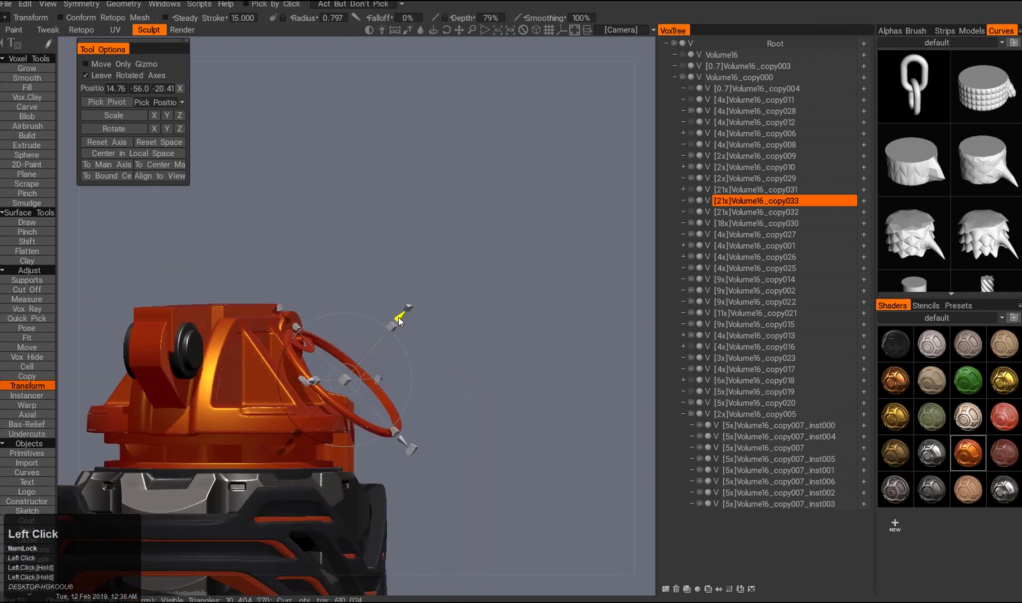
pyautogui.keyDown('alt'); pyautogui.moveTo(399, 323); pyautogui.dragTo(335, 305); pyautogui.keyUp('alt')
pyautogui.keyDown('alt'); pyautogui.moveTo(335, 304); pyautogui.dragTo(281, 289, button='right'); pyautogui.keyUp('alt')
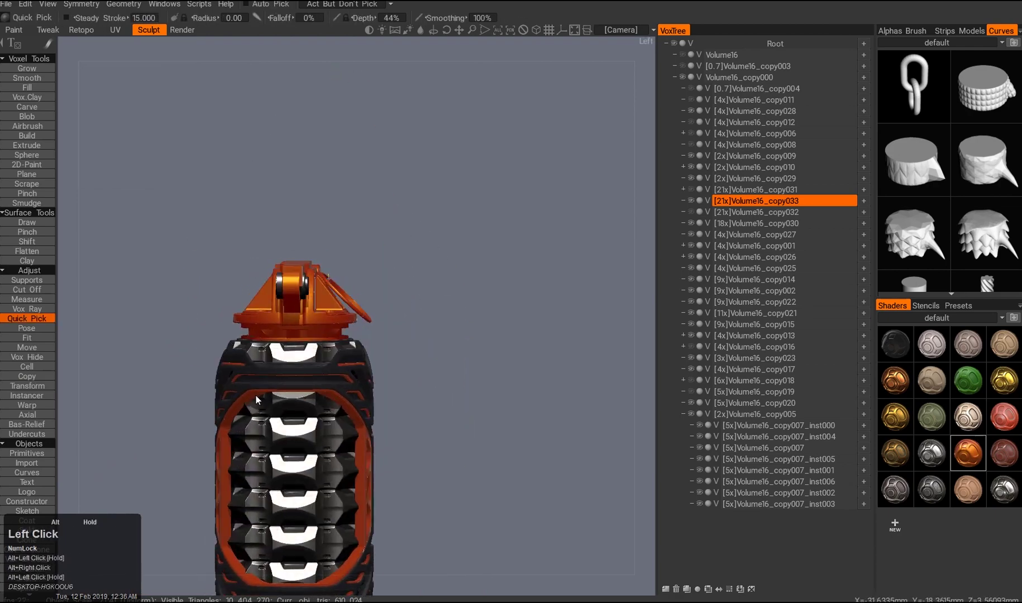
# - Pick the cap body as the target for Vox Hide and bring up the symmetry settings
pyautogui.moveTo(413, 384); pyautogui.dragTo(366, 329)
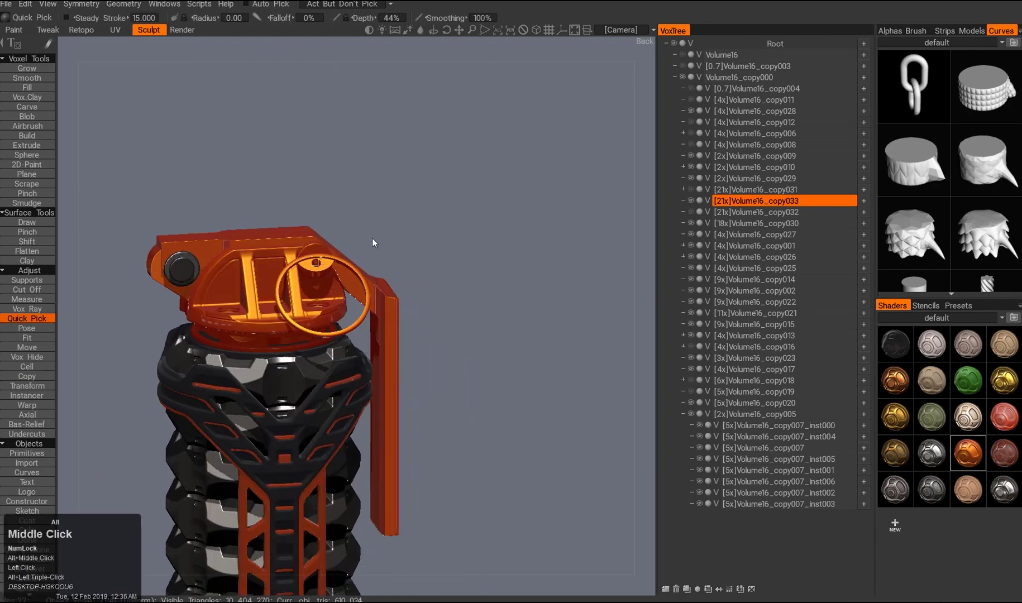
pyautogui.moveTo(366, 222); pyautogui.dragTo(313, 279)
pyautogui.moveTo(313, 279); pyautogui.dragTo(265, 341, button='middle')
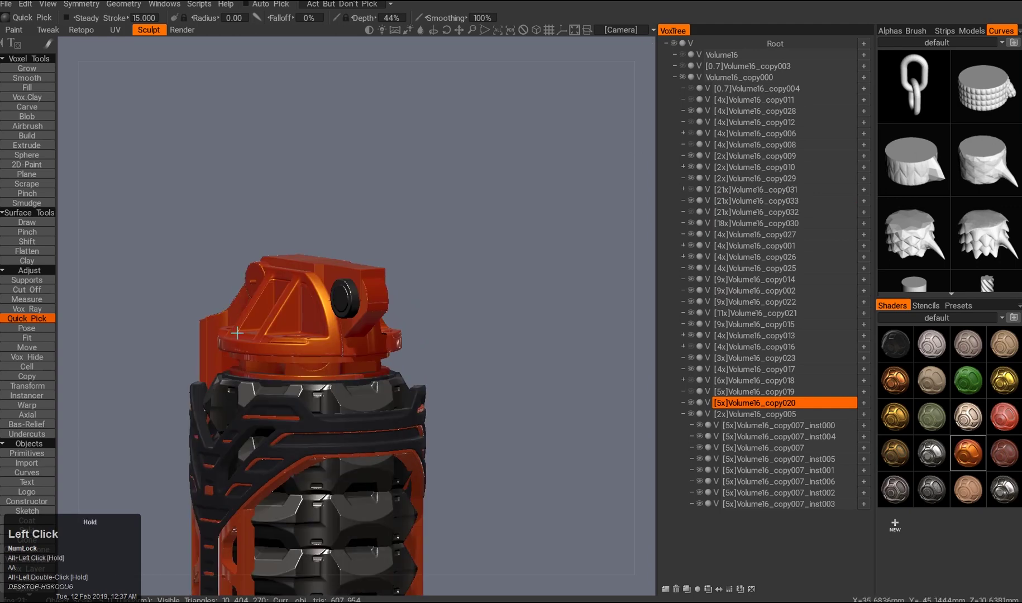
pyautogui.keyDown('alt'); pyautogui.moveTo(361, 365); pyautogui.dragTo(440, 370); pyautogui.keyUp('alt')
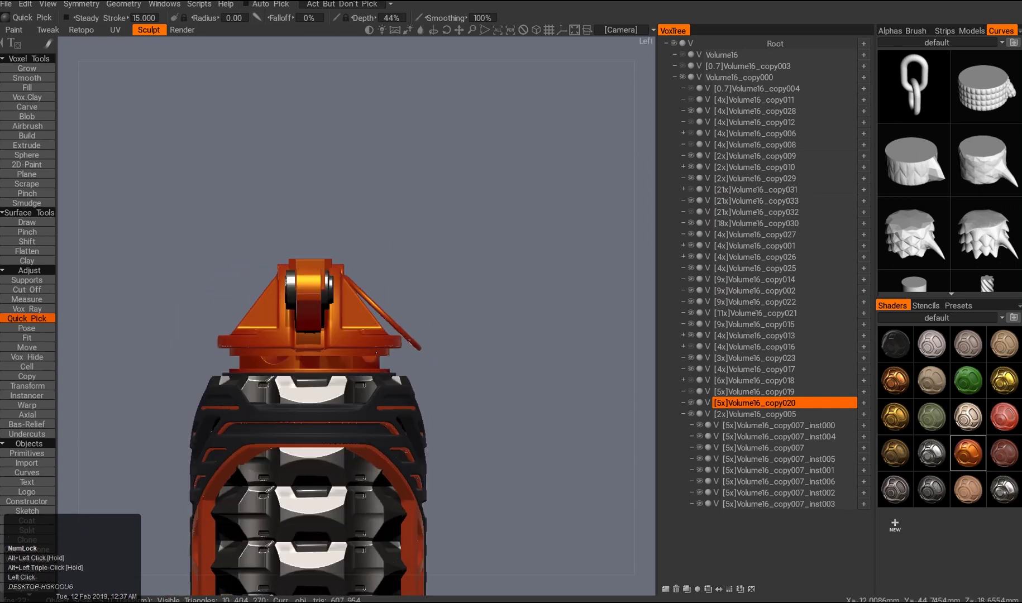
pyautogui.hotkey('ctrl', 'q')
pyautogui.press('s')
pyautogui.press('s')
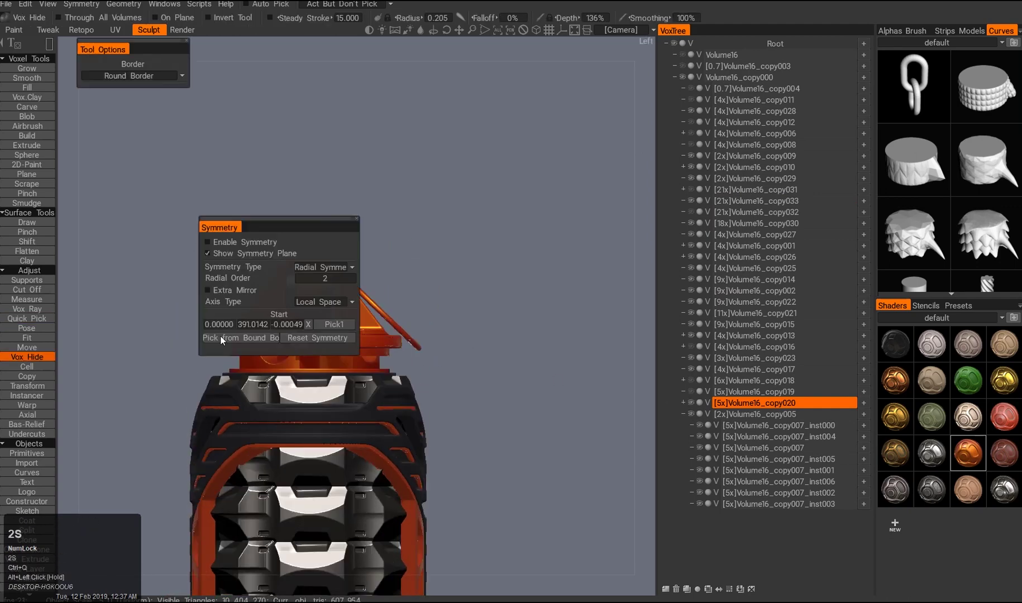
# - Try to cut away the ribs on the side of the cap with Vox Hide
pyautogui.keyDown('alt'); pyautogui.moveTo(151, 313); pyautogui.dragTo(192, 315, button='middle'); pyautogui.keyUp('alt')
pyautogui.keyDown('alt'); pyautogui.moveTo(192, 315); pyautogui.dragTo(194, 251, button='right'); pyautogui.keyUp('alt')
pyautogui.press('2')
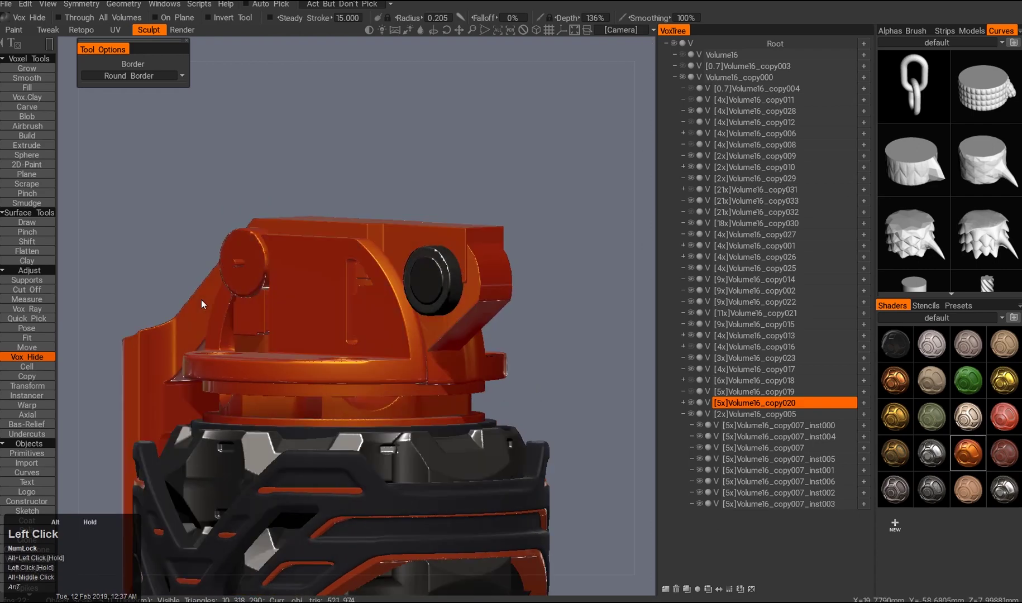
pyautogui.keyDown('alt'); pyautogui.moveTo(302, 342); pyautogui.dragTo(382, 329); pyautogui.keyUp('alt')
pyautogui.keyDown('alt'); pyautogui.moveTo(381, 283); pyautogui.dragTo(349, 364); pyautogui.keyUp('alt')
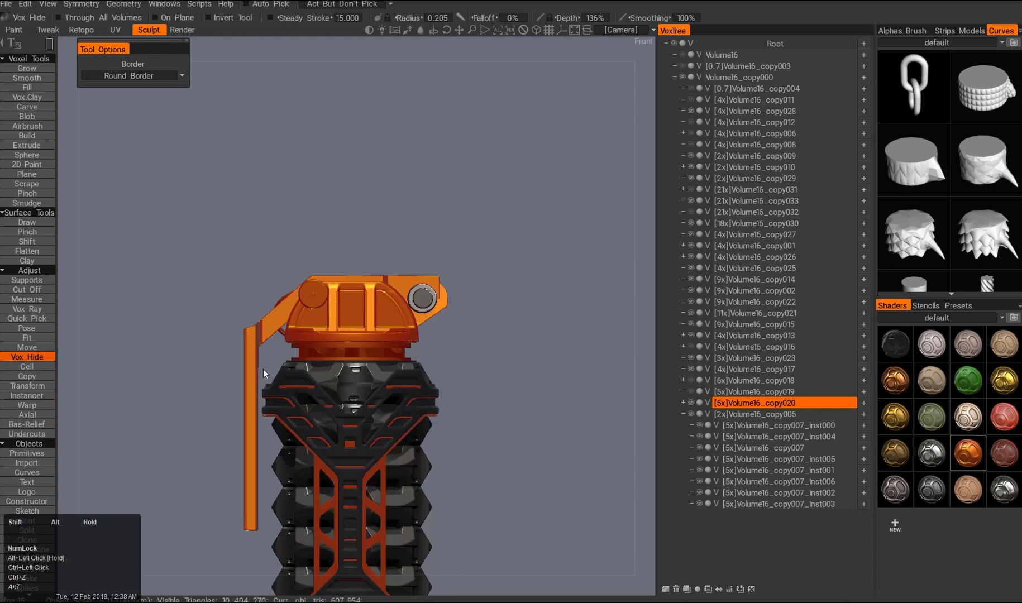
# - Cut a triangular opening through the cap's side ribs with a polygonal Vox Hide area
pyautogui.moveTo(268, 372); pyautogui.dragTo(389, 350, button='right')
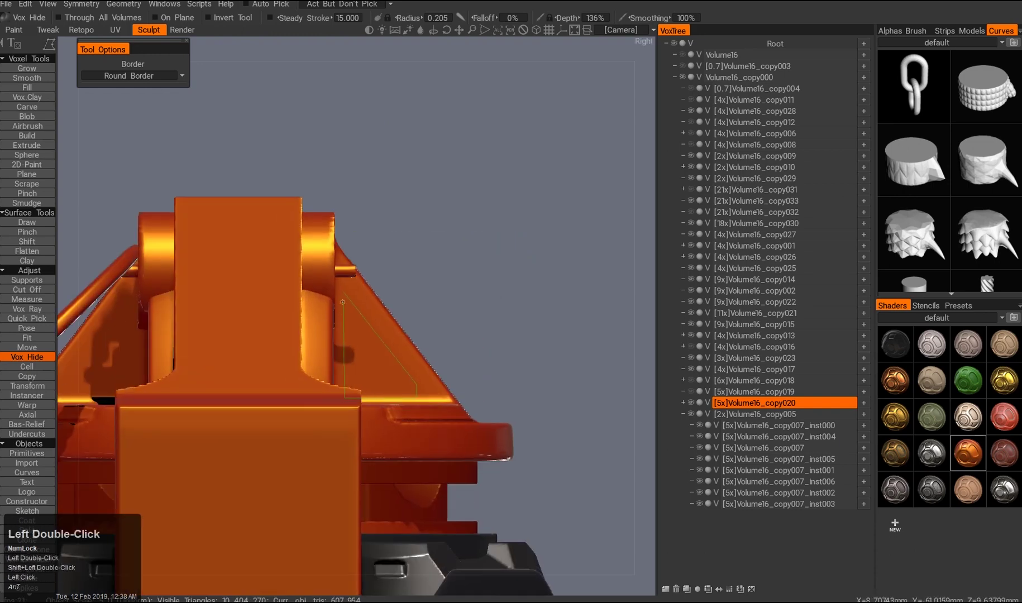
pyautogui.keyDown('alt'); pyautogui.moveTo(343, 302); pyautogui.dragTo(301, 347, button='right'); pyautogui.keyUp('alt')
pyautogui.keyDown('alt'); pyautogui.tripleClick(253, 354); pyautogui.keyUp('alt')
pyautogui.press('2')
pyautogui.keyDown('alt'); pyautogui.moveTo(238, 382); pyautogui.dragTo(221, 303); pyautogui.keyUp('alt')
pyautogui.keyDown('alt'); pyautogui.middleClick(333, 373); pyautogui.keyUp('alt')
pyautogui.keyDown('alt'); pyautogui.moveTo(332, 372); pyautogui.dragTo(319, 427); pyautogui.keyUp('alt')
# - Duplicate the safety lever and hide the original lever volume
pyautogui.press('F12')
pyautogui.press('z')
pyautogui.keyDown('alt'); pyautogui.moveTo(291, 302); pyautogui.dragTo(334, 344); pyautogui.keyUp('alt')
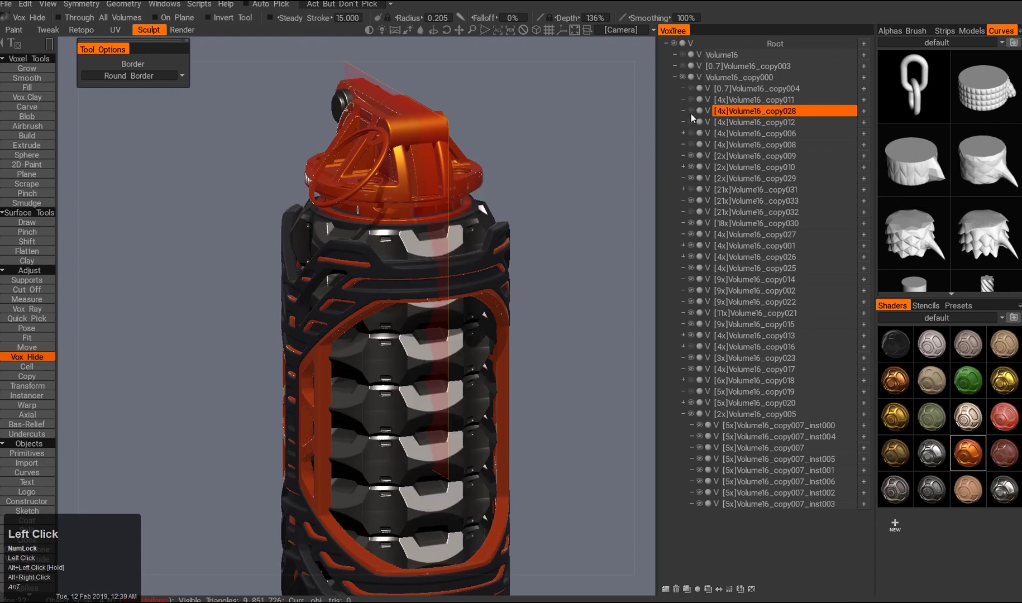
pyautogui.hotkey('shift', 'd')
# - Chamfer the two lower corners of the duplicated lever with symmetrical Vox Hide cuts
pyautogui.keyDown('alt'); pyautogui.moveTo(466, 218); pyautogui.dragTo(469, 234, button='middle'); pyautogui.keyUp('alt')
pyautogui.hotkey('ctrl', 'q')
pyautogui.press('2')
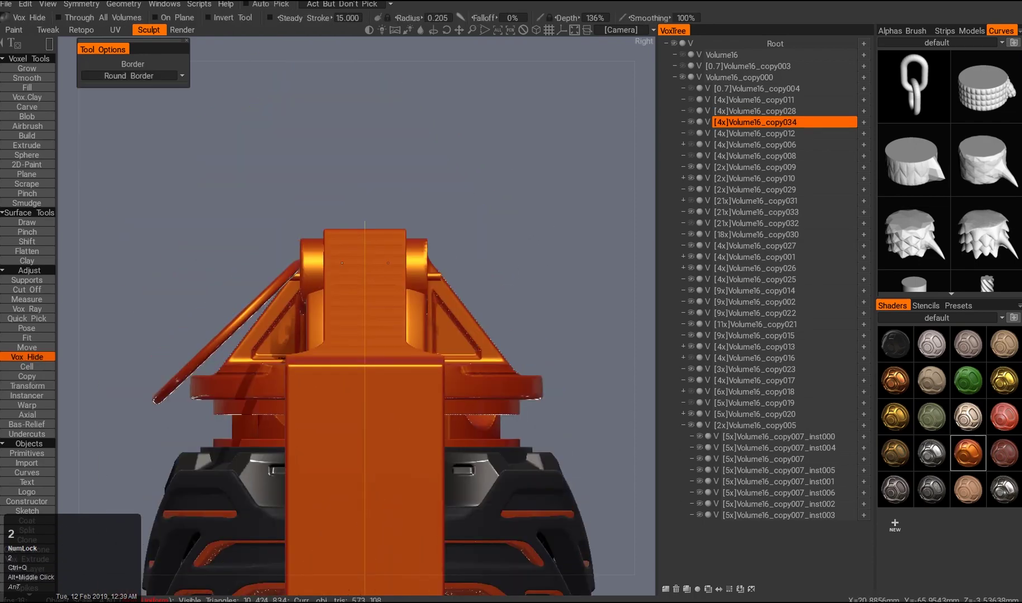
pyautogui.keyDown('alt'); pyautogui.moveTo(385, 340); pyautogui.dragTo(352, 355); pyautogui.keyUp('alt')
pyautogui.keyDown('alt'); pyautogui.moveTo(353, 355); pyautogui.dragTo(353, 335, button='middle'); pyautogui.keyUp('alt')
pyautogui.moveTo(353, 335)
pyautogui.keyDown('alt'); pyautogui.mouseDown()
pyautogui.moveTo(369, 335)
pyautogui.moveTo(346, 335)
pyautogui.moveTo(357, 335)
pyautogui.mouseUp(); pyautogui.keyUp('alt')
pyautogui.keyDown('alt'); pyautogui.moveTo(444, 217); pyautogui.dragTo(342, 304); pyautogui.keyUp('alt')
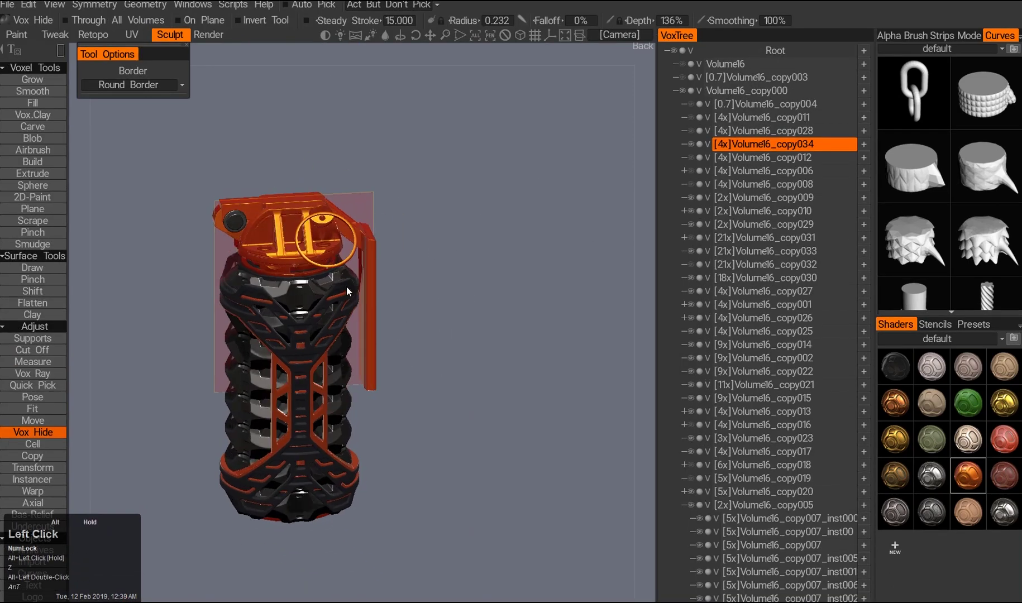
pyautogui.keyDown('alt'); pyautogui.moveTo(348, 368); pyautogui.dragTo(321, 325); pyautogui.keyUp('alt')
pyautogui.keyDown('alt'); pyautogui.moveTo(321, 326); pyautogui.dragTo(306, 328, button='middle'); pyautogui.keyUp('alt')
pyautogui.keyDown('alt'); pyautogui.moveTo(306, 328); pyautogui.dragTo(419, 314); pyautogui.keyUp('alt')
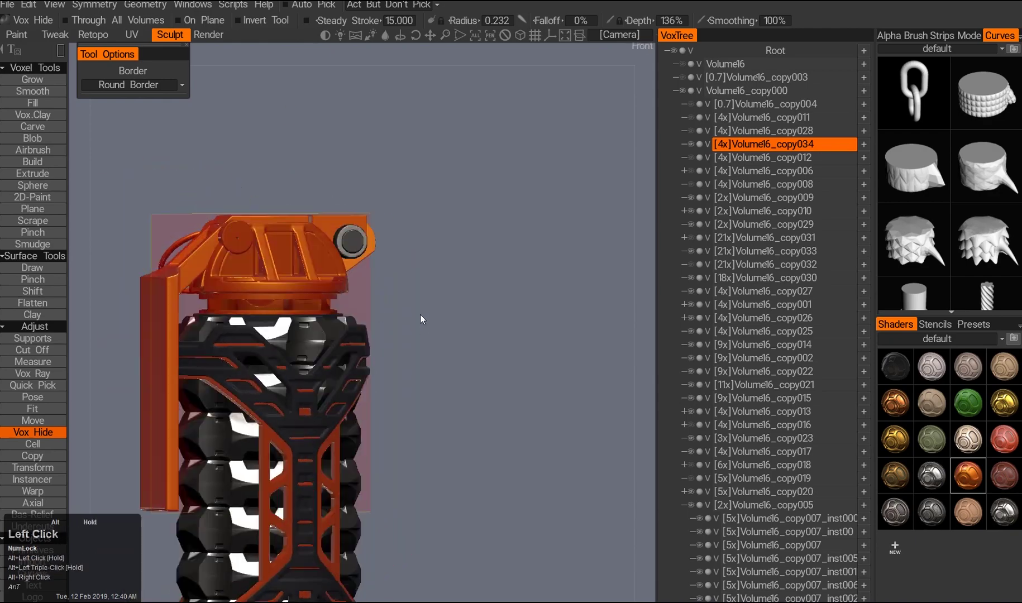
# - Bend the lever's lower end inward toward the bottle with Pose, using a smoothed line selection
pyautogui.press('a')
pyautogui.keyDown('alt'); pyautogui.moveTo(334, 335); pyautogui.dragTo(391, 380); pyautogui.keyUp('alt')
pyautogui.hotkey('shift', 'w')
pyautogui.click(396, 457)
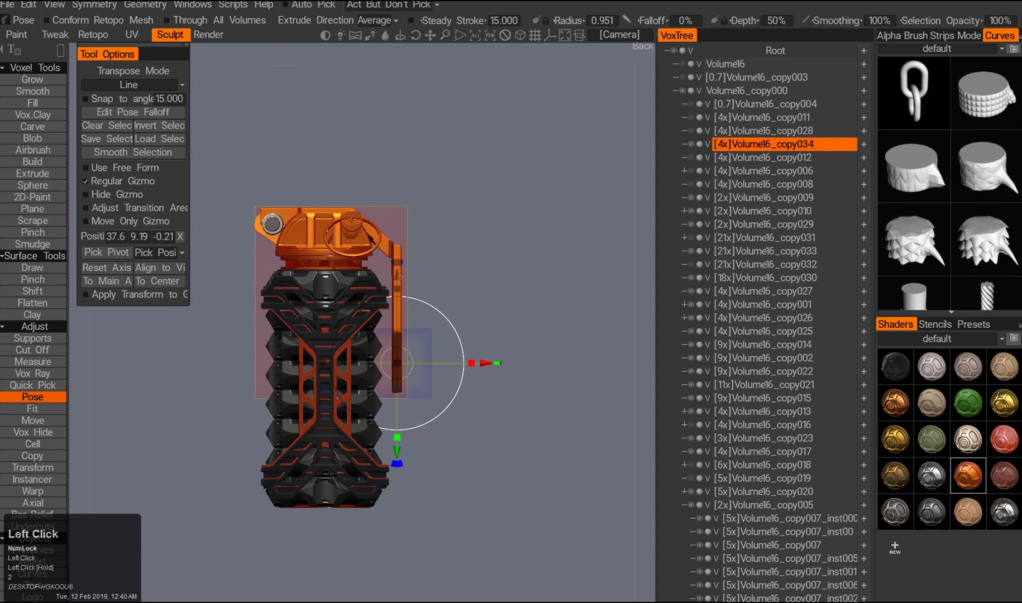
pyautogui.keyDown('alt'); pyautogui.moveTo(435, 301); pyautogui.dragTo(425, 335); pyautogui.keyUp('alt')
pyautogui.hotkey('ctrl', 'z')
pyautogui.hotkey('ctrl', 'z')
pyautogui.click(424, 391)
pyautogui.click(450, 415)
pyautogui.moveTo(489, 436); pyautogui.dragTo(418, 376)
pyautogui.tripleClick(133, 152)
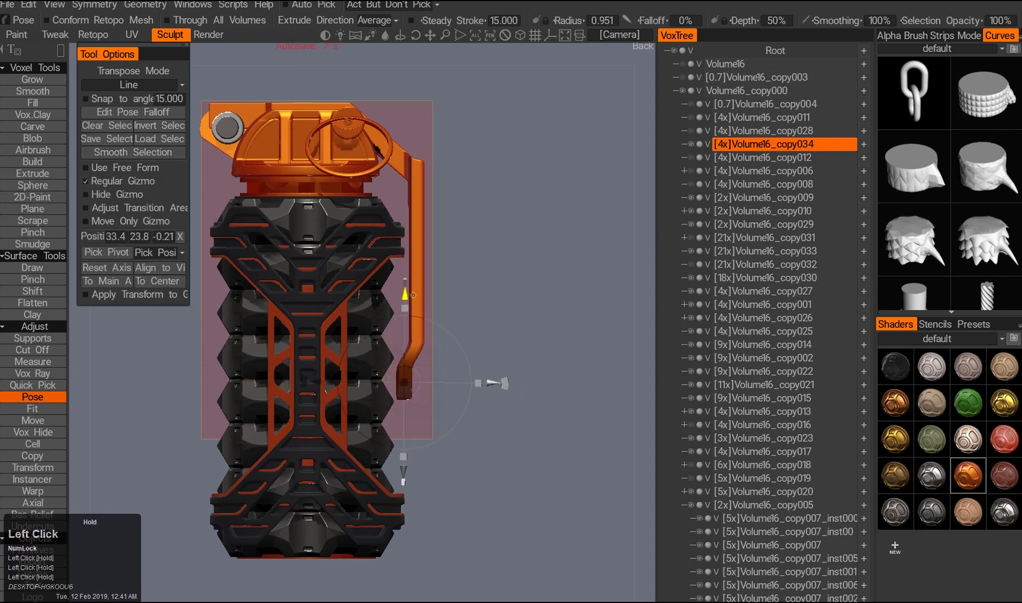
# - Examine the bent lever against the bottle body from several sides
pyautogui.press('t')
pyautogui.keyDown('alt'); pyautogui.moveTo(486, 394); pyautogui.dragTo(236, 425); pyautogui.keyUp('alt')
pyautogui.keyDown('alt'); pyautogui.moveTo(429, 219); pyautogui.dragTo(344, 243); pyautogui.keyUp('alt')
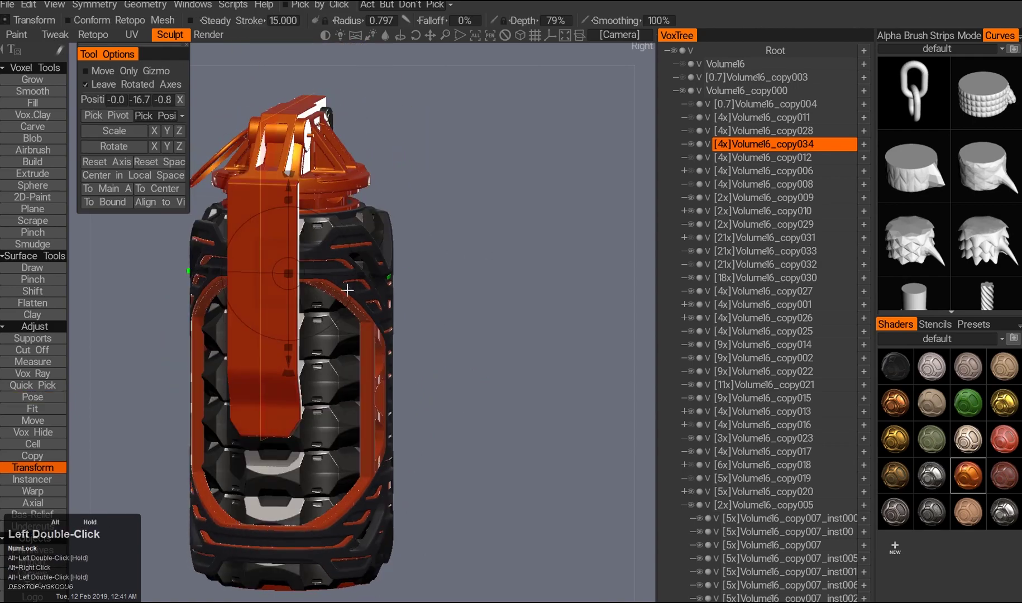
pyautogui.keyDown('alt'); pyautogui.moveTo(344, 243); pyautogui.dragTo(390, 259, button='right'); pyautogui.keyUp('alt')
pyautogui.press('h')
pyautogui.keyDown('alt'); pyautogui.moveTo(390, 260); pyautogui.dragTo(366, 377); pyautogui.keyUp('alt')
pyautogui.keyDown('alt'); pyautogui.moveTo(366, 377); pyautogui.dragTo(381, 247, button='right'); pyautogui.keyUp('alt')
# - Adjust the Volume16_copy010 part with Transform and check its fit around the lever
pyautogui.press('a')
pyautogui.press('t')
pyautogui.keyDown('alt'); pyautogui.moveTo(415, 322); pyautogui.dragTo(303, 421); pyautogui.keyUp('alt')
pyautogui.keyDown('alt'); pyautogui.moveTo(303, 421); pyautogui.dragTo(340, 368, button='right'); pyautogui.keyUp('alt')
pyautogui.press('a')
pyautogui.keyDown('alt'); pyautogui.moveTo(323, 363); pyautogui.dragTo(347, 393); pyautogui.keyUp('alt')
pyautogui.write('d2')
pyautogui.click(274, 390)
pyautogui.keyDown('alt'); pyautogui.moveTo(274, 390); pyautogui.dragTo(279, 357); pyautogui.keyUp('alt')
pyautogui.moveTo(264, 376); pyautogui.dragTo(266, 376)
pyautogui.keyDown('alt'); pyautogui.moveTo(262, 284); pyautogui.dragTo(259, 324); pyautogui.keyUp('alt')
pyautogui.press('a')
pyautogui.moveTo(375, 377); pyautogui.dragTo(297, 284)
pyautogui.keyDown('alt'); pyautogui.moveTo(297, 283); pyautogui.dragTo(279, 335, button='right'); pyautogui.keyUp('alt')
pyautogui.keyDown('alt'); pyautogui.moveTo(279, 335); pyautogui.dragTo(257, 346, button='middle'); pyautogui.keyUp('alt')
pyautogui.keyDown('alt'); pyautogui.moveTo(201, 374); pyautogui.dragTo(357, 302); pyautogui.keyUp('alt')
# - Try to hollow the lever's outer face lengthwise with a circular Vox Hide area about 22.7 mm across
pyautogui.press('h')
pyautogui.keyDown('alt'); pyautogui.moveTo(458, 301); pyautogui.dragTo(349, 304, button='middle'); pyautogui.keyUp('alt')
pyautogui.press('q')
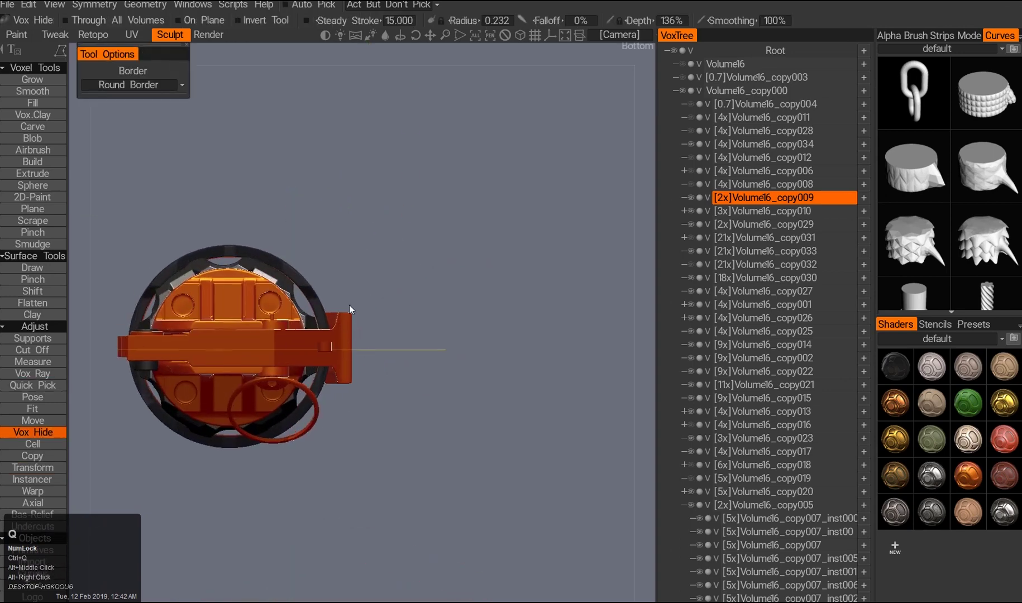
pyautogui.keyDown('alt'); pyautogui.moveTo(349, 305); pyautogui.dragTo(352, 377, button='right'); pyautogui.keyUp('alt')
pyautogui.keyDown('alt'); pyautogui.moveTo(352, 376); pyautogui.dragTo(380, 375, button='middle'); pyautogui.keyUp('alt')
pyautogui.moveTo(379, 375); pyautogui.dragTo(360, 324)
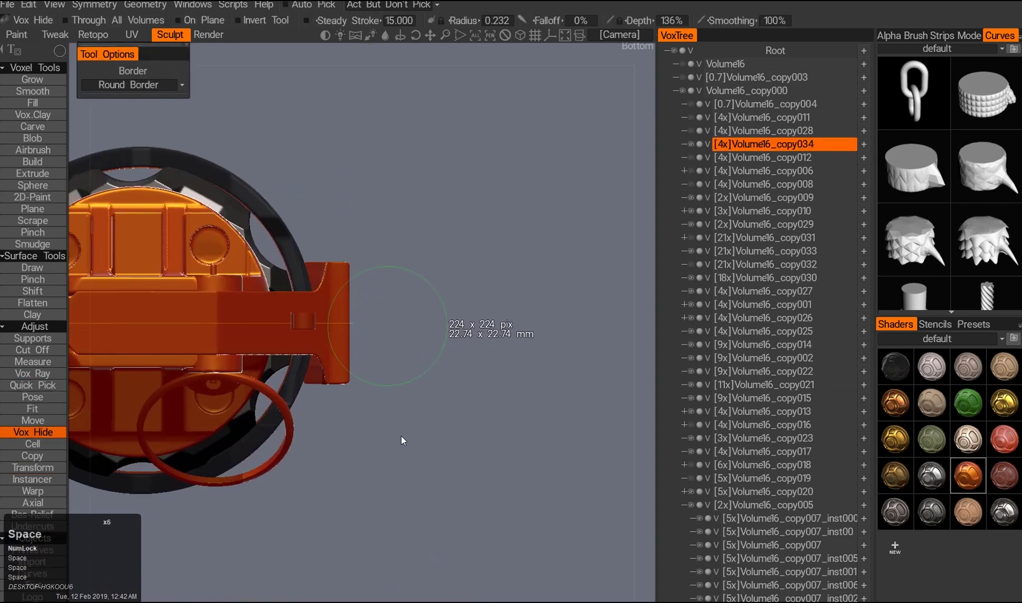
pyautogui.keyDown('alt'); pyautogui.moveTo(401, 436); pyautogui.dragTo(313, 474); pyautogui.keyUp('alt')
pyautogui.keyDown('alt'); pyautogui.moveTo(313, 474); pyautogui.dragTo(458, 334, button='middle'); pyautogui.keyUp('alt')
pyautogui.keyDown('alt'); pyautogui.moveTo(458, 333); pyautogui.dragTo(447, 340); pyautogui.keyUp('alt')
pyautogui.keyDown('alt'); pyautogui.moveTo(352, 443); pyautogui.dragTo(448, 69); pyautogui.keyUp('alt')
pyautogui.keyDown('alt'); pyautogui.moveTo(391, 235); pyautogui.dragTo(357, 346); pyautogui.keyUp('alt')
pyautogui.keyDown('alt'); pyautogui.moveTo(385, 313); pyautogui.dragTo(385, 223, button='middle'); pyautogui.keyUp('alt')
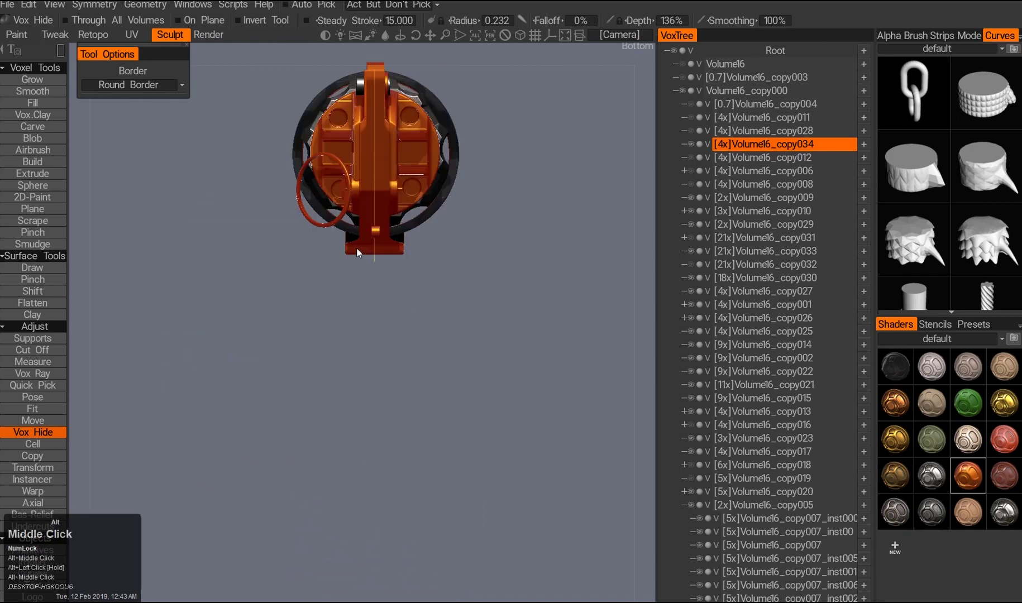
# - Cut a shallow concave groove along the lever's outer face with a circular Vox Hide area drawn from the lever's end
pyautogui.keyDown('alt'); pyautogui.moveTo(385, 224); pyautogui.dragTo(435, 224, button='right'); pyautogui.keyUp('alt')
pyautogui.moveTo(324, 113)
pyautogui.mouseDown()
pyautogui.moveTo(494, 262)
pyautogui.moveTo(477, 249)
pyautogui.mouseUp()
pyautogui.press('space')
pyautogui.press('2')
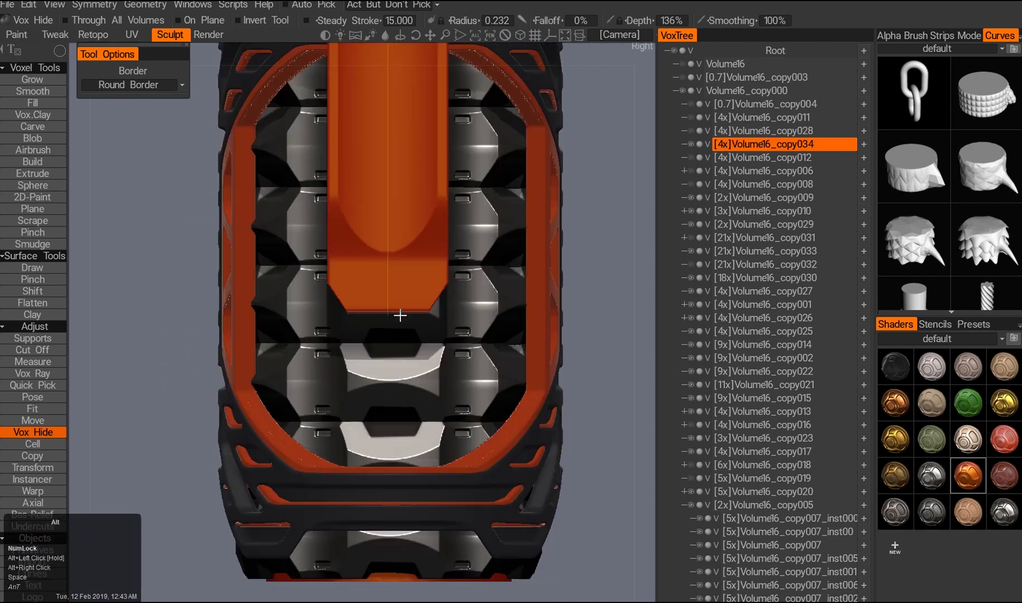
# - Try to add narrow lengthwise strips about 1.1 x 77.9 mm inside the lever's groove with Vox Hide
pyautogui.keyDown('alt'); pyautogui.moveTo(363, 324); pyautogui.dragTo(391, 324, button='right'); pyautogui.keyUp('alt')
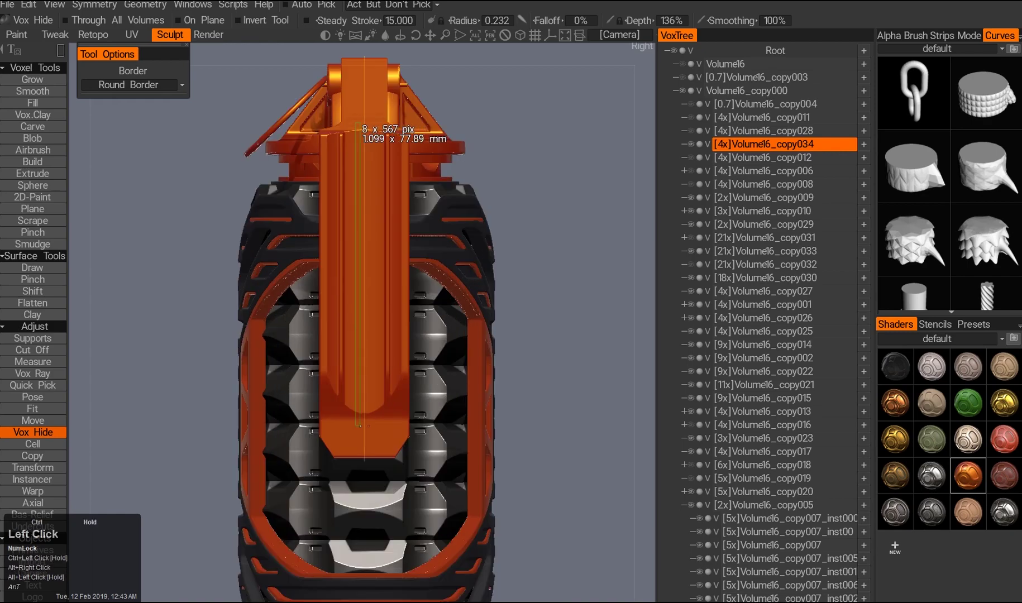
pyautogui.keyDown('alt'); pyautogui.moveTo(262, 408); pyautogui.dragTo(414, 359); pyautogui.keyUp('alt')
pyautogui.keyDown('alt'); pyautogui.moveTo(414, 359); pyautogui.dragTo(369, 359, button='right'); pyautogui.keyUp('alt')
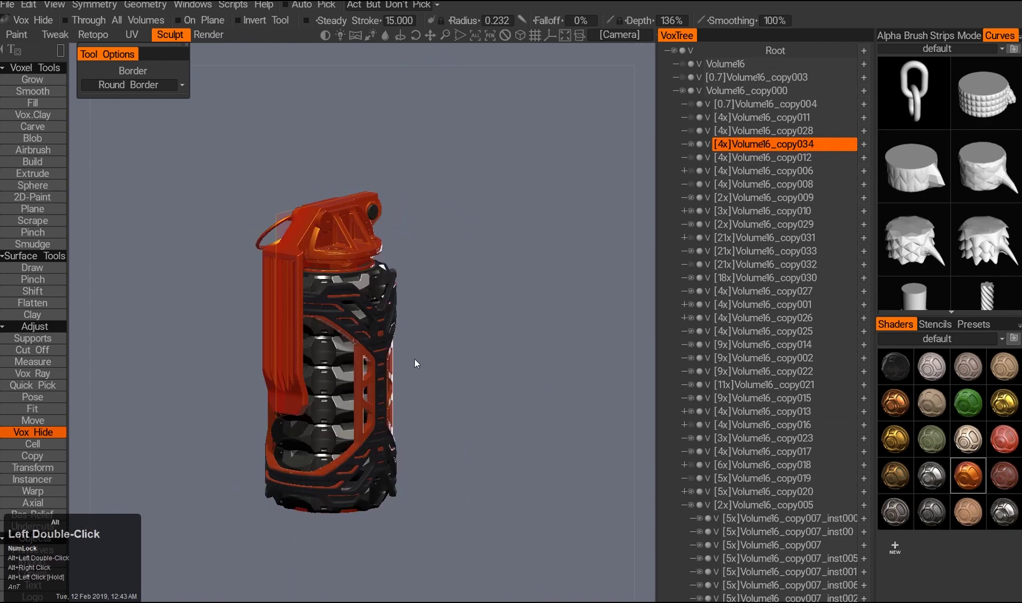
pyautogui.press('2')
pyautogui.keyDown('alt'); pyautogui.moveTo(335, 391); pyautogui.dragTo(365, 417, button='right'); pyautogui.keyUp('alt')
pyautogui.keyDown('ctrl'); pyautogui.moveTo(365, 418); pyautogui.dragTo(445, 455); pyautogui.keyUp('ctrl')
pyautogui.keyDown('alt'); pyautogui.moveTo(391, 390); pyautogui.dragTo(341, 363, button='right'); pyautogui.keyUp('alt')
pyautogui.keyDown('alt'); pyautogui.moveTo(341, 363); pyautogui.dragTo(381, 344); pyautogui.keyUp('alt')
pyautogui.hotkey('ctrl', 'z')
pyautogui.hotkey('ctrl', 'z')
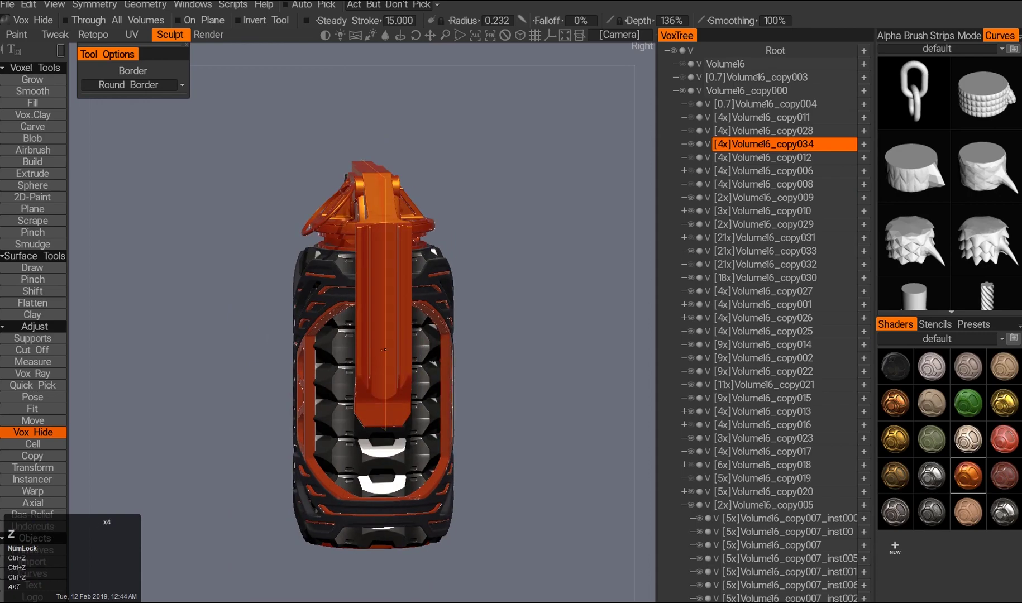
# - Restore material at the upper end of the lever's groove with Vox Hide so it closes with chamfered corners
pyautogui.keyDown('alt'); pyautogui.moveTo(357, 354); pyautogui.dragTo(335, 346); pyautogui.keyUp('alt')
pyautogui.keyDown('alt'); pyautogui.moveTo(346, 335); pyautogui.dragTo(391, 313, button='right'); pyautogui.keyUp('alt')
pyautogui.keyDown('alt'); pyautogui.moveTo(391, 270); pyautogui.dragTo(363, 269, button='right'); pyautogui.keyUp('alt')
pyautogui.keyDown('ctrl'); pyautogui.moveTo(363, 270); pyautogui.dragTo(354, 286); pyautogui.keyUp('ctrl')
pyautogui.keyDown('alt'); pyautogui.moveTo(380, 282); pyautogui.dragTo(336, 268, button='right'); pyautogui.keyUp('alt')
pyautogui.keyDown('alt'); pyautogui.moveTo(336, 268); pyautogui.dragTo(497, 400); pyautogui.keyUp('alt')
pyautogui.keyDown('alt'); pyautogui.moveTo(391, 363); pyautogui.dragTo(363, 335, button='right'); pyautogui.keyUp('alt')
pyautogui.hotkey('ctrl', 'z')
# - Try to restore a narrow crossbar across the upper part of the lever's groove
pyautogui.keyDown('alt'); pyautogui.moveTo(363, 335); pyautogui.dragTo(358, 291); pyautogui.keyUp('alt')
pyautogui.keyDown('alt'); pyautogui.moveTo(357, 291); pyautogui.dragTo(313, 302, button='middle'); pyautogui.keyUp('alt')
pyautogui.keyDown('alt'); pyautogui.moveTo(313, 301); pyautogui.dragTo(330, 311, button='right'); pyautogui.keyUp('alt')
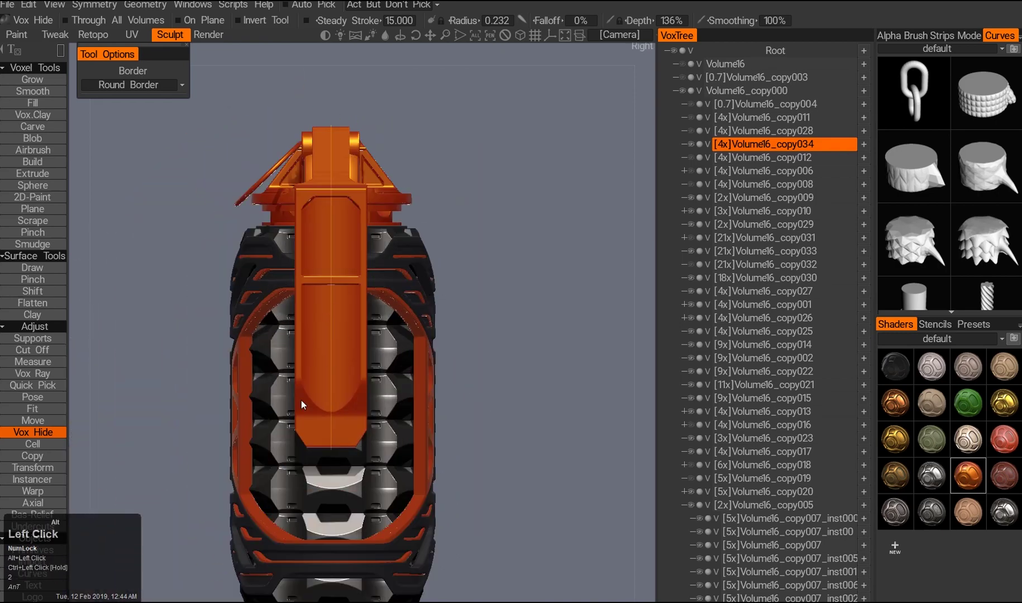
pyautogui.keyDown('alt'); pyautogui.moveTo(330, 311); pyautogui.dragTo(402, 301); pyautogui.keyUp('alt')
pyautogui.keyDown('alt'); pyautogui.moveTo(402, 301); pyautogui.dragTo(369, 290, button='right'); pyautogui.keyUp('alt')
pyautogui.hotkey('ctrl', 'z')
# - Try to reshape the rounded lower end of the lever's groove with Vox Hide
pyautogui.keyDown('alt'); pyautogui.moveTo(368, 290); pyautogui.dragTo(357, 268); pyautogui.keyUp('alt')
pyautogui.keyDown('alt'); pyautogui.moveTo(358, 268); pyautogui.dragTo(385, 302, button='right'); pyautogui.keyUp('alt')
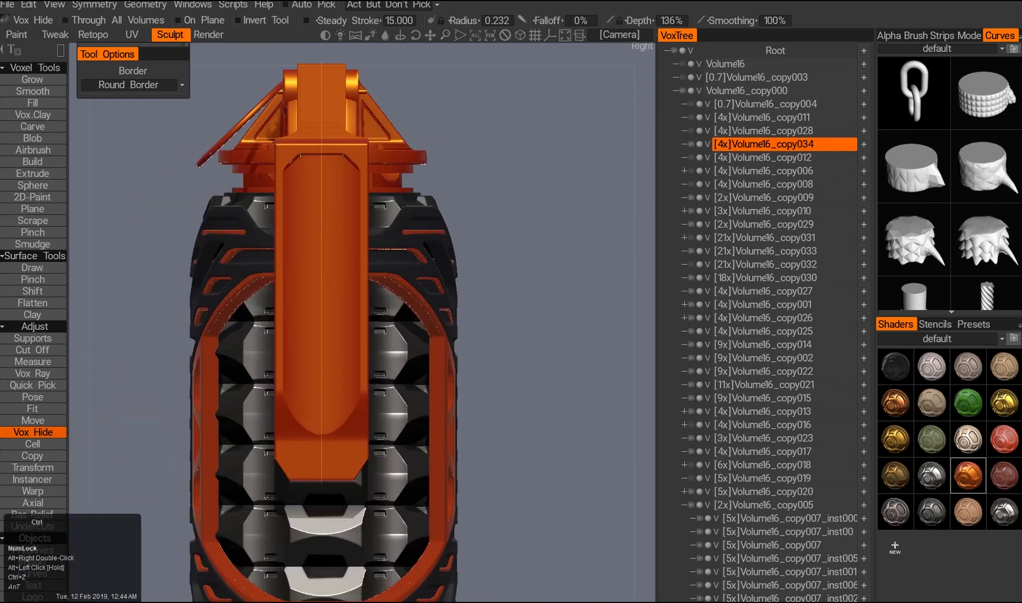
pyautogui.keyDown('ctrl'); pyautogui.moveTo(305, 442); pyautogui.dragTo(306, 442); pyautogui.keyUp('ctrl')
pyautogui.moveTo(335, 414)
pyautogui.keyDown('alt'); pyautogui.mouseDown()
pyautogui.moveTo(280, 394)
pyautogui.moveTo(294, 389)
pyautogui.mouseUp(); pyautogui.keyUp('alt')
pyautogui.keyDown('alt'); pyautogui.moveTo(313, 385); pyautogui.dragTo(410, 345, button='right'); pyautogui.keyUp('alt')
pyautogui.hotkey('ctrl', 'z')
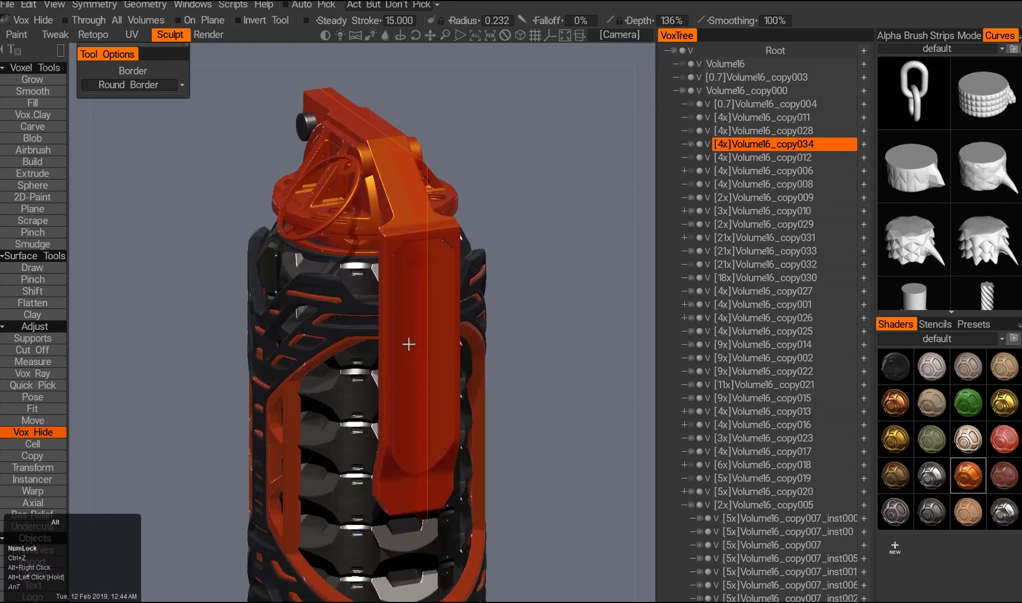
# - Show the 2D grid and switch Vox Hide to a circular area
pyautogui.keyDown('alt'); pyautogui.moveTo(410, 344); pyautogui.dragTo(368, 324); pyautogui.keyUp('alt')
pyautogui.press('e')
pyautogui.click(360, 321)
pyautogui.moveTo(324, 224)
pyautogui.keyDown('alt'); pyautogui.mouseDown()
pyautogui.moveTo(226, 253)
pyautogui.moveTo(352, 308)
pyautogui.moveTo(295, 299)
pyautogui.mouseUp(); pyautogui.keyUp('alt')
pyautogui.press('e')
# - Try to restore round patches in the lever's groove with circular Vox Hide areas about 7.8 mm across, drawn in profile
pyautogui.keyDown('alt'); pyautogui.moveTo(452, 277); pyautogui.dragTo(502, 301); pyautogui.keyUp('alt')
pyautogui.keyDown('alt'); pyautogui.moveTo(502, 301); pyautogui.dragTo(352, 348, button='right'); pyautogui.keyUp('alt')
pyautogui.keyDown('alt'); pyautogui.moveTo(373, 368); pyautogui.dragTo(366, 237); pyautogui.keyUp('alt')
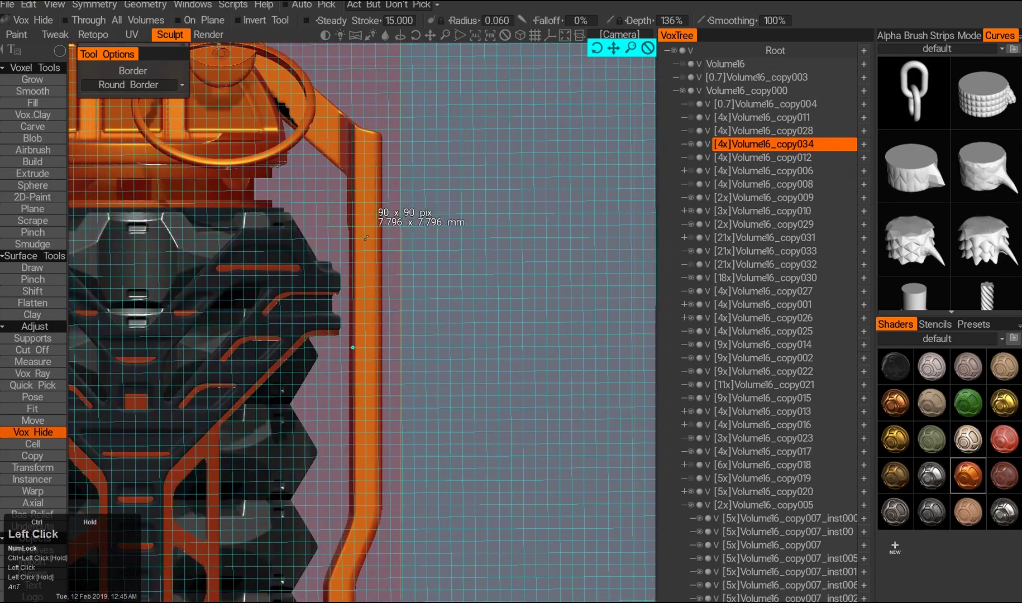
pyautogui.hotkey('ctrl', 'z')
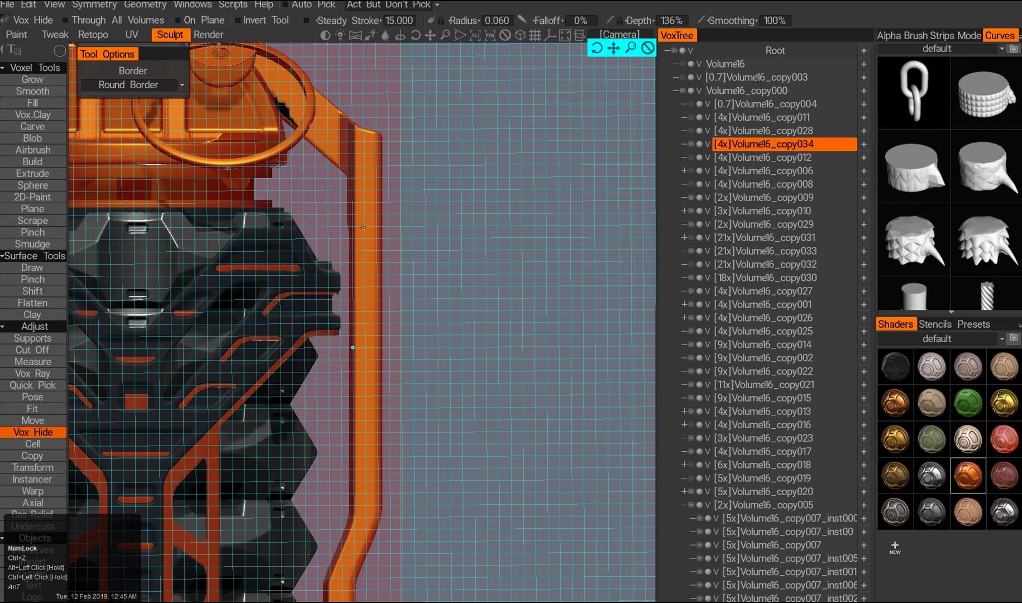
pyautogui.doubleClick(411, 290)
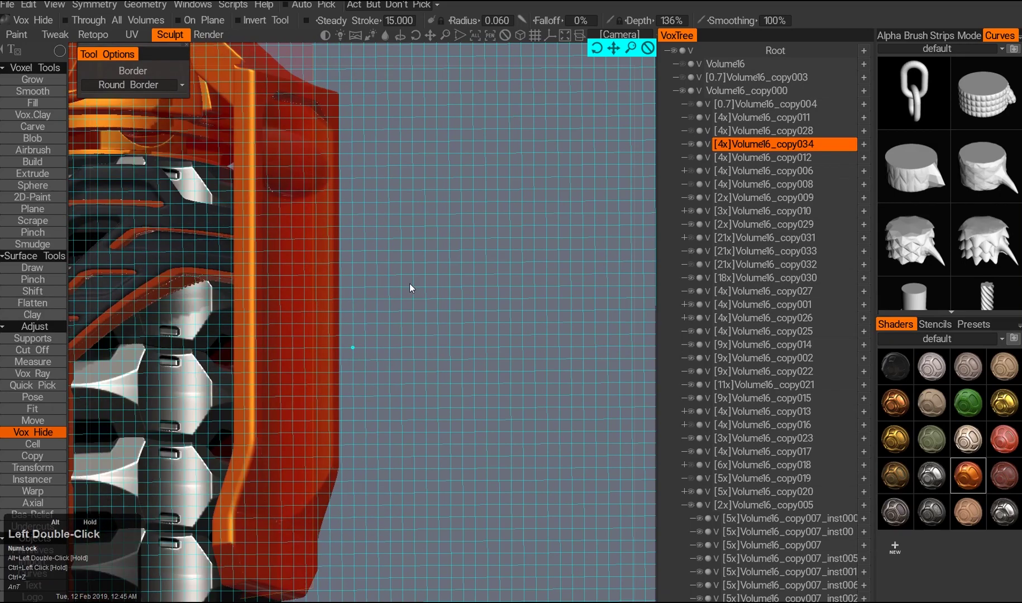
pyautogui.moveTo(357, 294)
pyautogui.keyDown('alt'); pyautogui.mouseDown()
pyautogui.moveTo(407, 312)
pyautogui.moveTo(442, 305)
pyautogui.moveTo(505, 321)
pyautogui.moveTo(349, 292)
pyautogui.mouseUp(); pyautogui.keyUp('alt')
pyautogui.hotkey('ctrl', 'z')
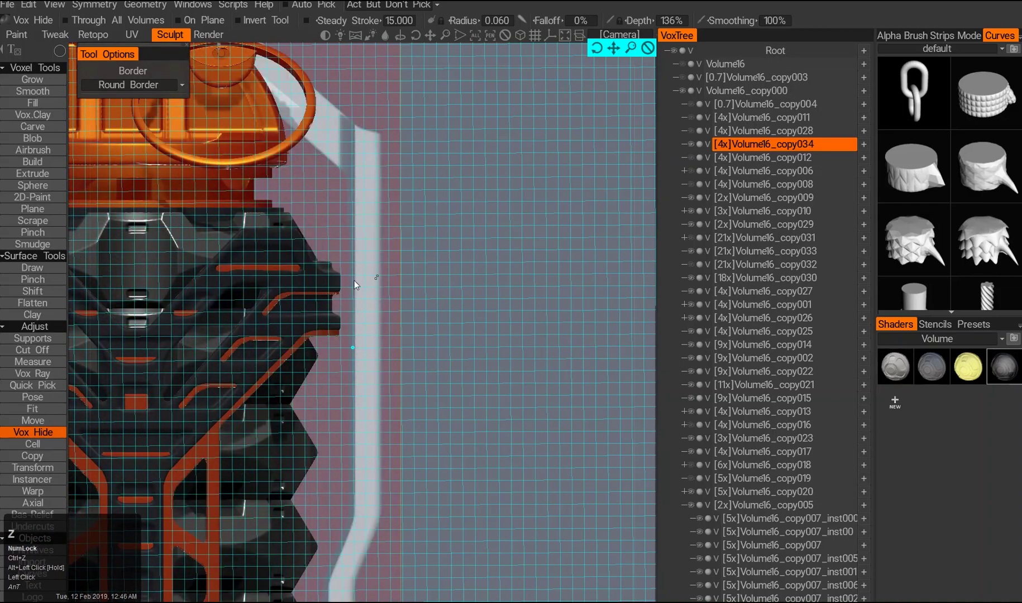
# - Try a circular Vox Hide area about 23.6 mm across at the lever's inner side, with the lever in a light default shader
pyautogui.keyDown('ctrl'); pyautogui.moveTo(213, 178); pyautogui.dragTo(365, 331); pyautogui.keyUp('ctrl')
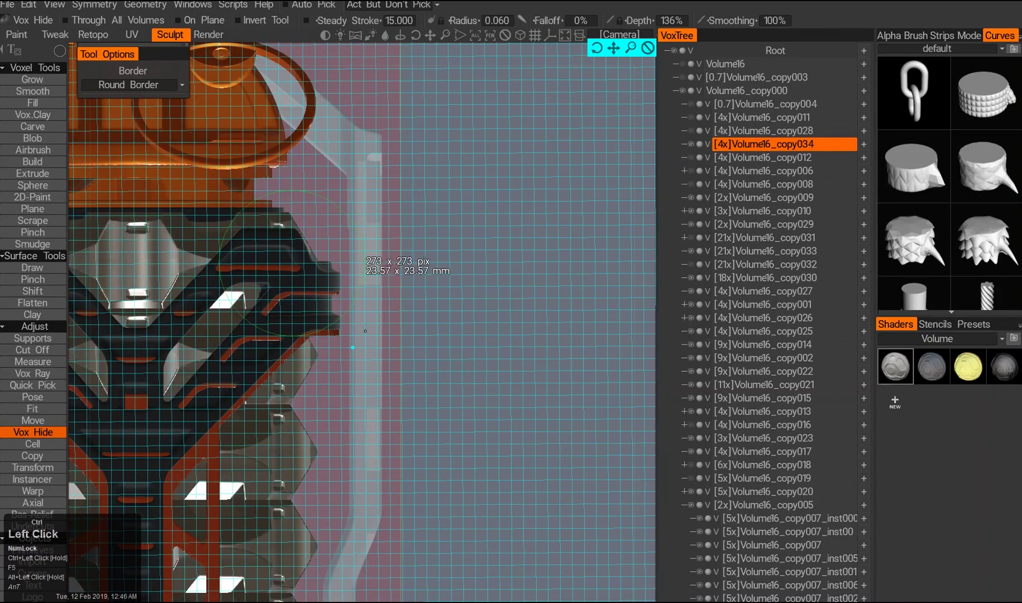
pyautogui.press('F5')
pyautogui.keyDown('alt'); pyautogui.moveTo(407, 372); pyautogui.dragTo(331, 280); pyautogui.keyUp('alt')
# - Curve the groove's upper shoulders and scallop its long edges with mirrored circular Vox Hide areas up to about 27.2 mm across
pyautogui.doubleClick(444, 346)
pyautogui.click(406, 337)
pyautogui.click(407, 369)
pyautogui.click(352, 347)
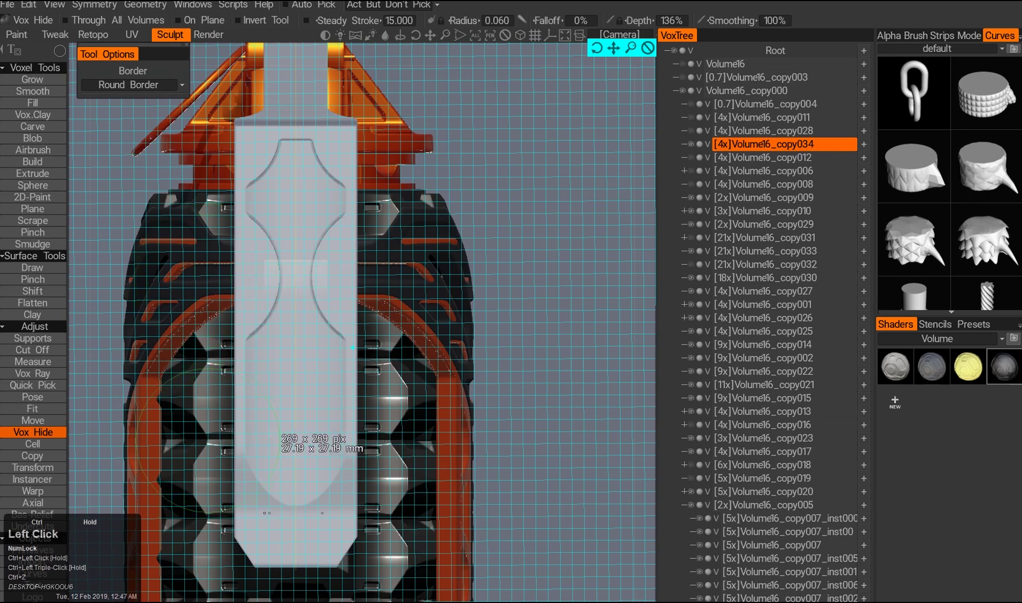
pyautogui.press('space')
pyautogui.keyDown('alt'); pyautogui.moveTo(352, 348); pyautogui.dragTo(292, 365); pyautogui.keyUp('alt')
# - Turn off the 2D grid and undo the scallops along the groove's long edges, keeping the curved upper shoulders
pyautogui.click(54, 5)
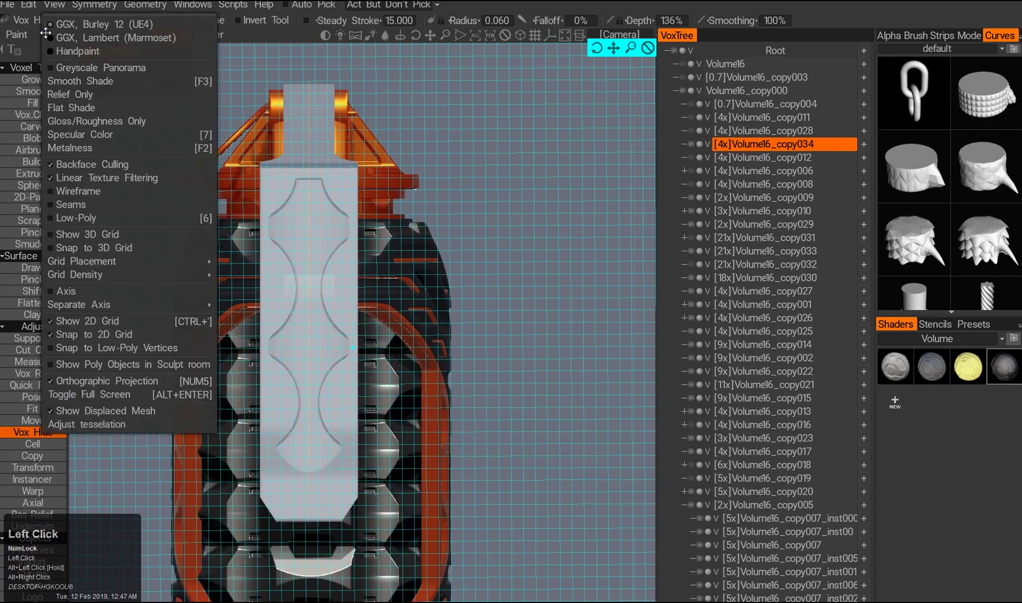
pyautogui.click(136, 393)
pyautogui.keyDown('alt'); pyautogui.moveTo(609, 379); pyautogui.dragTo(570, 384); pyautogui.keyUp('alt')
pyautogui.keyDown('alt'); pyautogui.moveTo(570, 384); pyautogui.dragTo(508, 415, button='right'); pyautogui.keyUp('alt')
pyautogui.keyDown('alt'); pyautogui.moveTo(509, 416); pyautogui.dragTo(313, 402); pyautogui.keyUp('alt')
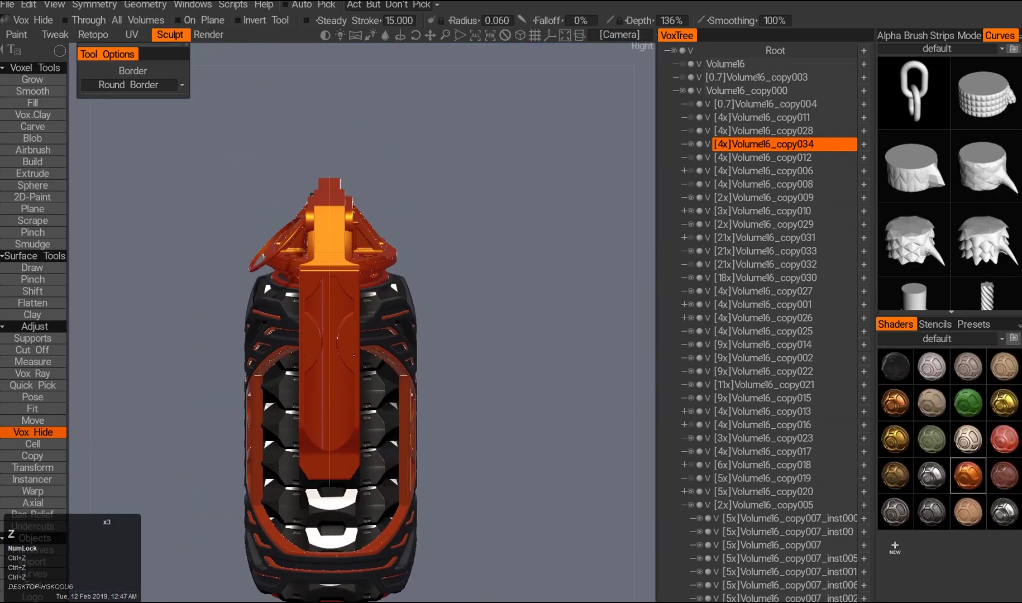
pyautogui.keyDown('alt'); pyautogui.moveTo(279, 480); pyautogui.dragTo(302, 491, button='right'); pyautogui.keyUp('alt')
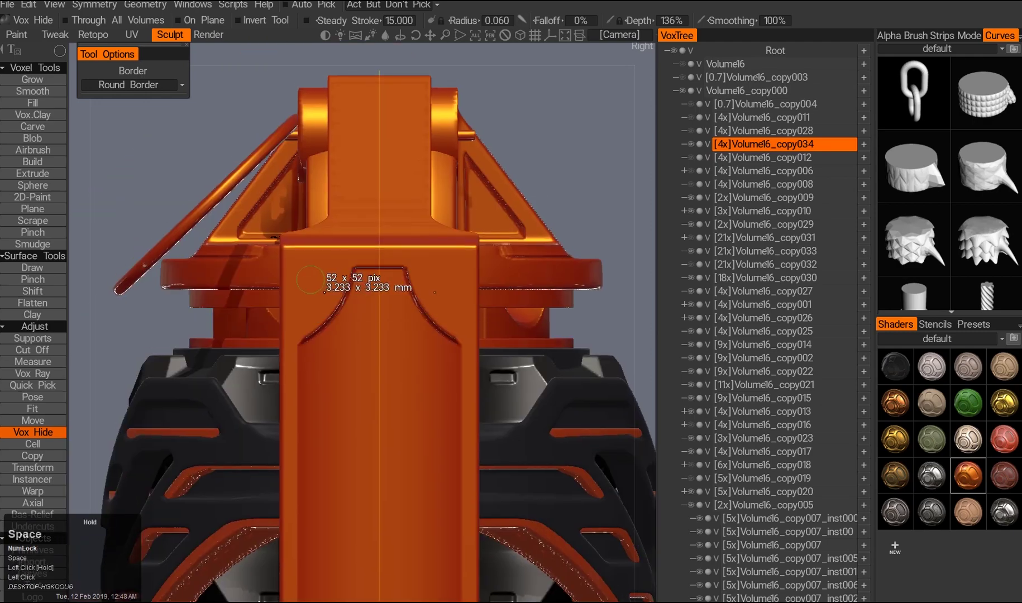
# - Smooth the upper shoulders of the lever's groove with mirrored circular Vox Hide areas about 21.8 mm across
pyautogui.keyDown('alt'); pyautogui.moveTo(310, 280); pyautogui.dragTo(273, 345, button='right'); pyautogui.keyUp('alt')
pyautogui.moveTo(274, 345)
pyautogui.keyDown('alt'); pyautogui.mouseDown()
pyautogui.moveTo(367, 404)
pyautogui.moveTo(351, 304)
pyautogui.moveTo(357, 285)
pyautogui.mouseUp(); pyautogui.keyUp('alt')
pyautogui.keyDown('alt'); pyautogui.moveTo(357, 285); pyautogui.dragTo(419, 254, button='right'); pyautogui.keyUp('alt')
pyautogui.moveTo(420, 254); pyautogui.dragTo(469, 295, button='middle')
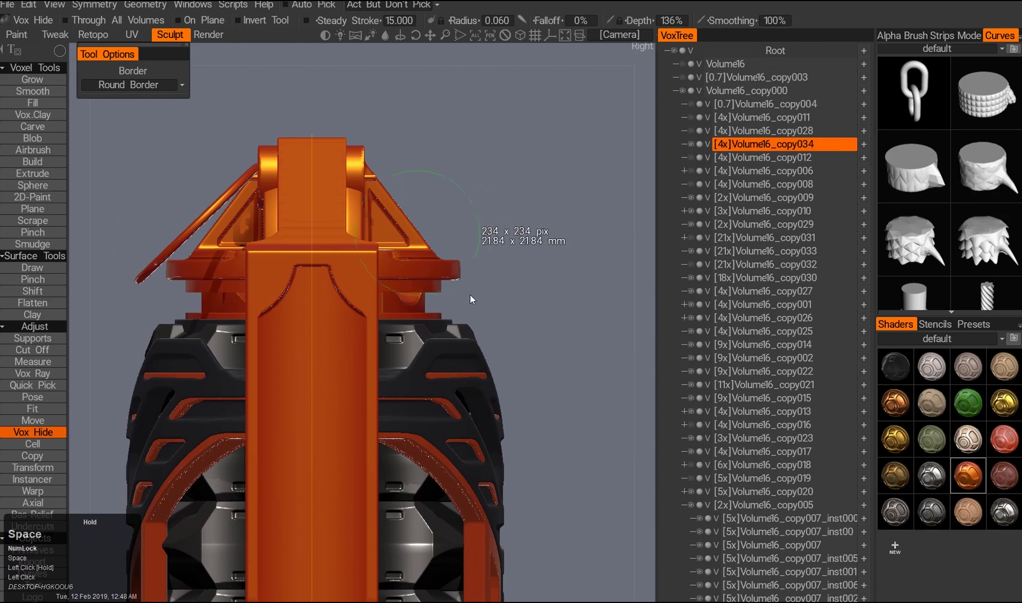
# - Try a rectangular opening through the lever's lower end with Vox Hide, below the rounded end of the groove
pyautogui.keyDown('alt'); pyautogui.moveTo(460, 311); pyautogui.dragTo(368, 346); pyautogui.keyUp('alt')
pyautogui.keyDown('alt'); pyautogui.moveTo(368, 346); pyautogui.dragTo(285, 376, button='middle'); pyautogui.keyUp('alt')
pyautogui.keyDown('alt'); pyautogui.moveTo(285, 376); pyautogui.dragTo(331, 360); pyautogui.keyUp('alt')
pyautogui.moveTo(330, 360); pyautogui.dragTo(335, 391, button='middle')
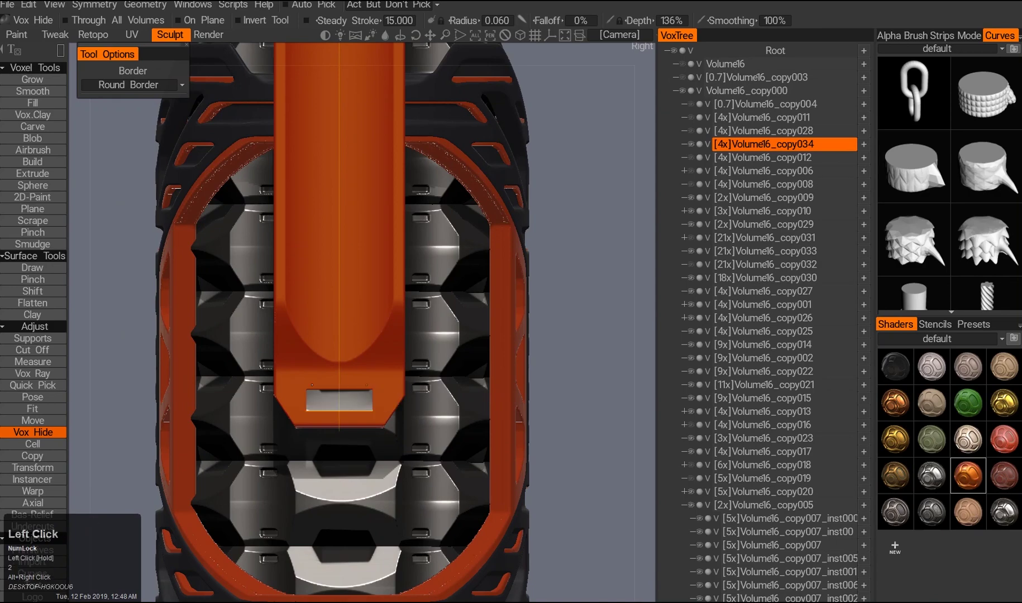
pyautogui.press('e')
pyautogui.moveTo(378, 406); pyautogui.dragTo(381, 406)
pyautogui.keyDown('alt'); pyautogui.moveTo(382, 407); pyautogui.dragTo(357, 391, button='right'); pyautogui.keyUp('alt')
pyautogui.keyDown('alt'); pyautogui.moveTo(357, 390); pyautogui.dragTo(396, 384); pyautogui.keyUp('alt')
# - Undo the slot and round holes cut through the lever's lower end
pyautogui.hotkey('ctrl', 'z')
pyautogui.keyDown('alt'); pyautogui.moveTo(396, 384); pyautogui.dragTo(363, 369, button='right'); pyautogui.keyUp('alt')
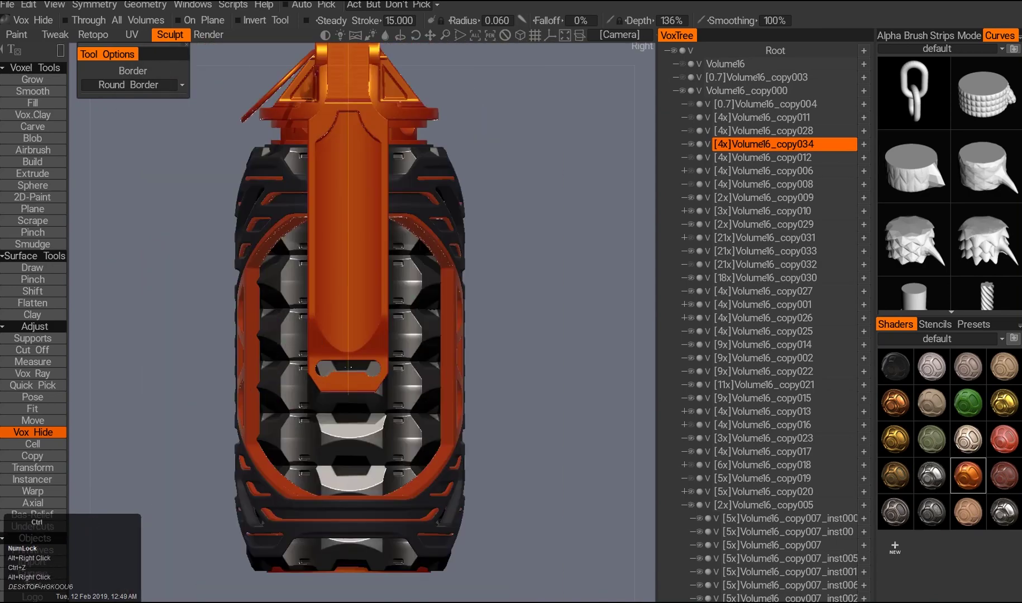
pyautogui.hotkey('ctrl', 'z')
pyautogui.hotkey('ctrl', 'z')
pyautogui.hotkey('ctrl', 'z')
pyautogui.hotkey('ctrl', 'z')
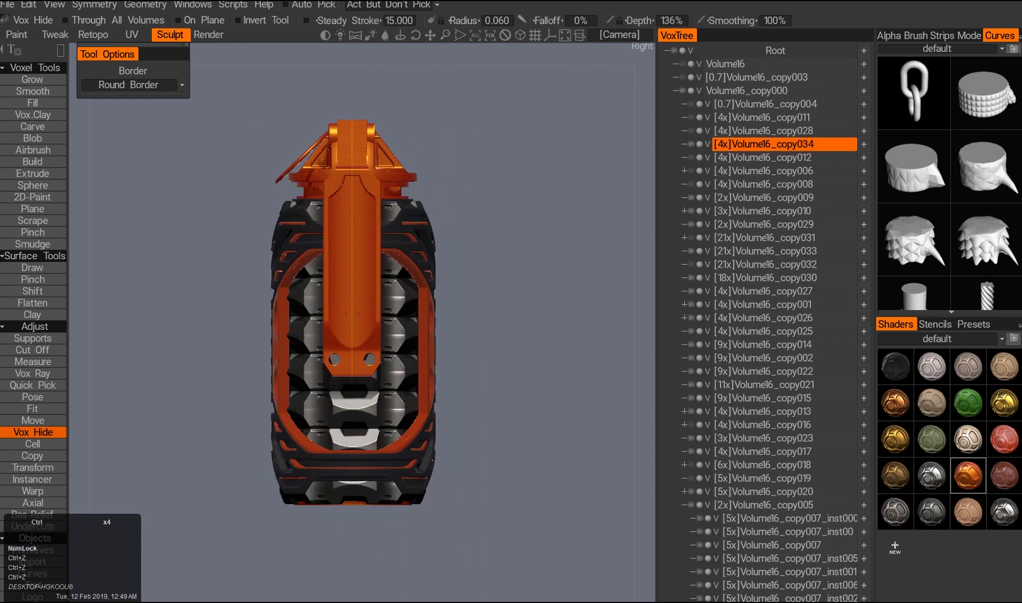
pyautogui.keyDown('alt'); pyautogui.moveTo(363, 369); pyautogui.dragTo(305, 320); pyautogui.keyUp('alt')
pyautogui.keyDown('alt'); pyautogui.moveTo(306, 320); pyautogui.dragTo(313, 321, button='middle'); pyautogui.keyUp('alt')
pyautogui.keyDown('alt'); pyautogui.moveTo(445, 308); pyautogui.dragTo(355, 281); pyautogui.keyUp('alt')
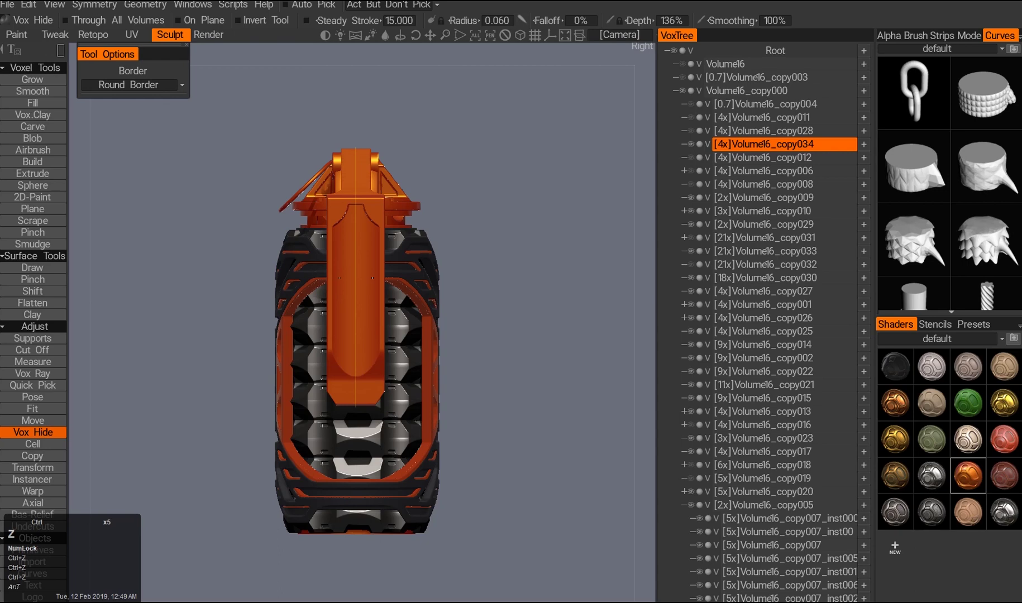
# - Try trimming the lever's lower end to a shorter pointed tip, and undo the cut
pyautogui.moveTo(341, 290); pyautogui.dragTo(319, 299)
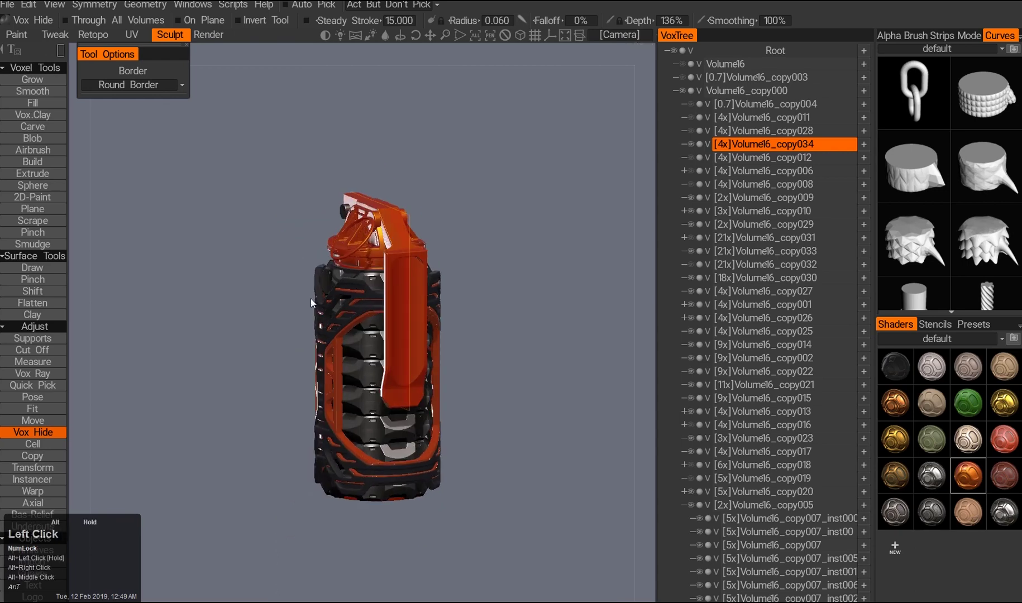
pyautogui.moveTo(320, 299); pyautogui.dragTo(340, 302, button='middle')
pyautogui.keyDown('alt'); pyautogui.moveTo(460, 275); pyautogui.dragTo(366, 263, button='middle'); pyautogui.keyUp('alt')
pyautogui.keyDown('alt'); pyautogui.moveTo(391, 312); pyautogui.dragTo(547, 351); pyautogui.keyUp('alt')
pyautogui.keyDown('alt'); pyautogui.moveTo(364, 311); pyautogui.dragTo(335, 291); pyautogui.keyUp('alt')
pyautogui.keyDown('alt'); pyautogui.moveTo(335, 291); pyautogui.dragTo(335, 301, button='right'); pyautogui.keyUp('alt')
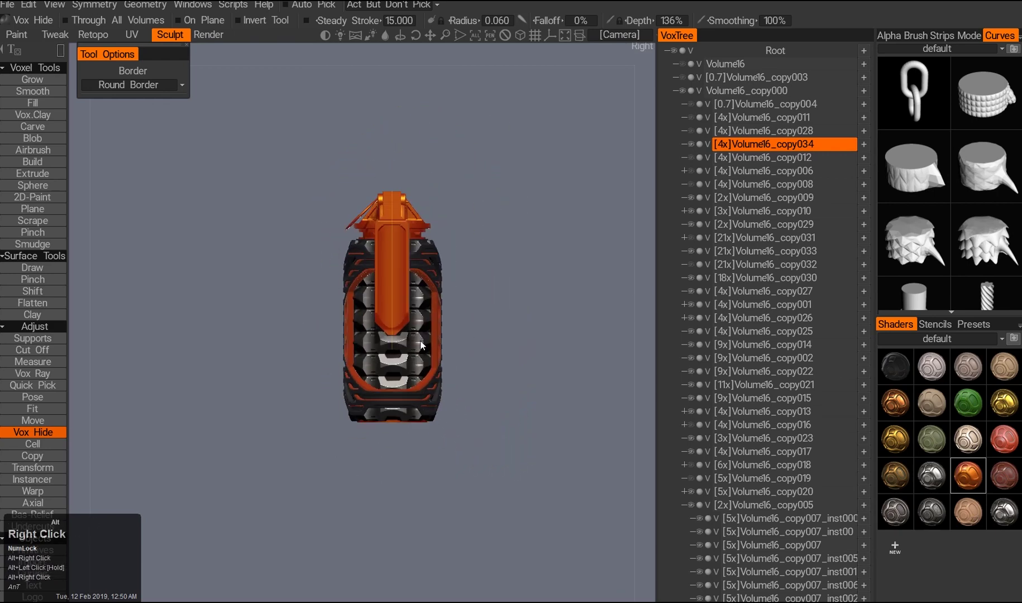
pyautogui.hotkey('ctrl', 'z')
pyautogui.keyDown('alt'); pyautogui.moveTo(335, 302); pyautogui.dragTo(386, 342); pyautogui.keyUp('alt')
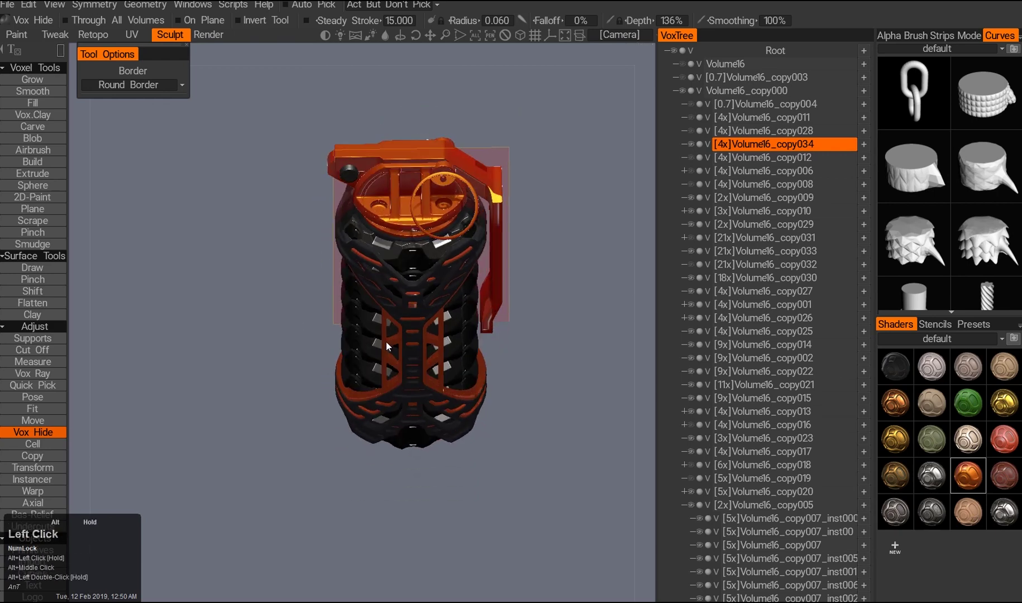
# - Examine the cap, pull ring and safety lever from several sides
pyautogui.keyDown('alt'); pyautogui.moveTo(386, 342); pyautogui.dragTo(394, 215, button='right'); pyautogui.keyUp('alt')
pyautogui.keyDown('alt'); pyautogui.moveTo(393, 215); pyautogui.dragTo(392, 347); pyautogui.keyUp('alt')
pyautogui.keyDown('alt'); pyautogui.moveTo(392, 348); pyautogui.dragTo(353, 258, button='middle'); pyautogui.keyUp('alt')
pyautogui.keyDown('alt'); pyautogui.moveTo(353, 258); pyautogui.dragTo(398, 303); pyautogui.keyUp('alt')
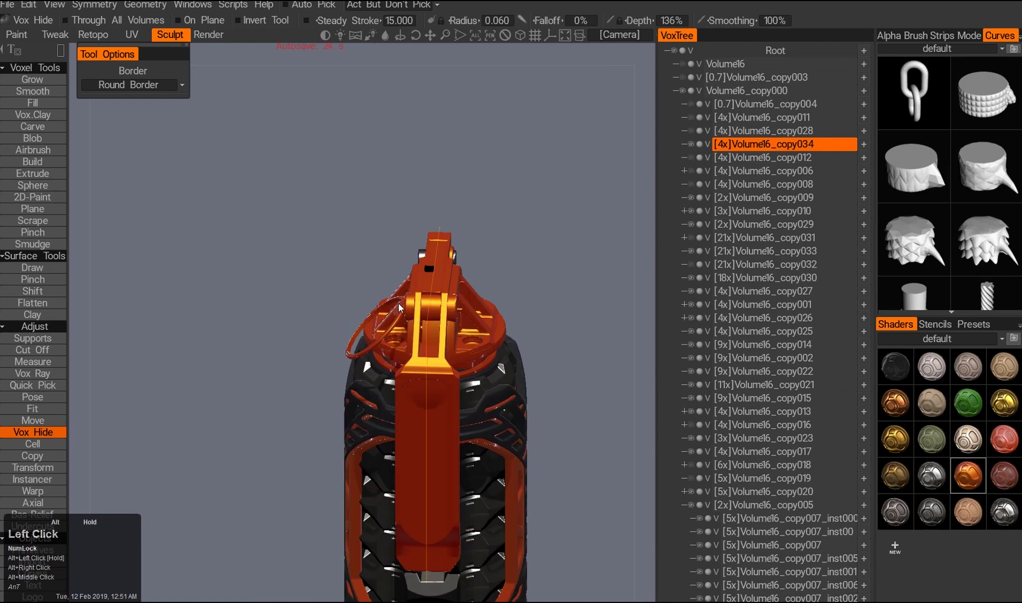
pyautogui.keyDown('alt'); pyautogui.moveTo(398, 303); pyautogui.dragTo(375, 293, button='right'); pyautogui.keyUp('alt')
pyautogui.keyDown('alt'); pyautogui.moveTo(376, 293); pyautogui.dragTo(389, 387); pyautogui.keyUp('alt')
pyautogui.scroll(5, 441, 369)
pyautogui.scroll(-5, 441, 369)
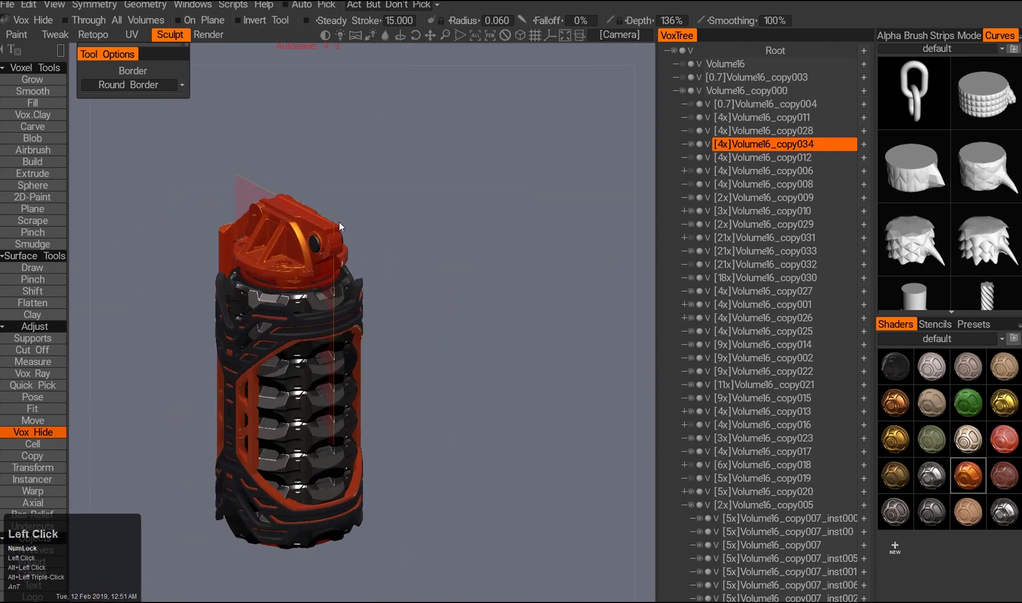
pyautogui.keyDown('alt'); pyautogui.moveTo(340, 223); pyautogui.dragTo(362, 251, button='right'); pyautogui.keyUp('alt')
pyautogui.keyDown('alt'); pyautogui.moveTo(363, 251); pyautogui.dragTo(341, 224); pyautogui.keyUp('alt')
# - Pick the collar beneath the cap, Volume16_copy017, and shift it slightly along its vertical axis with Transform
pyautogui.press('a')
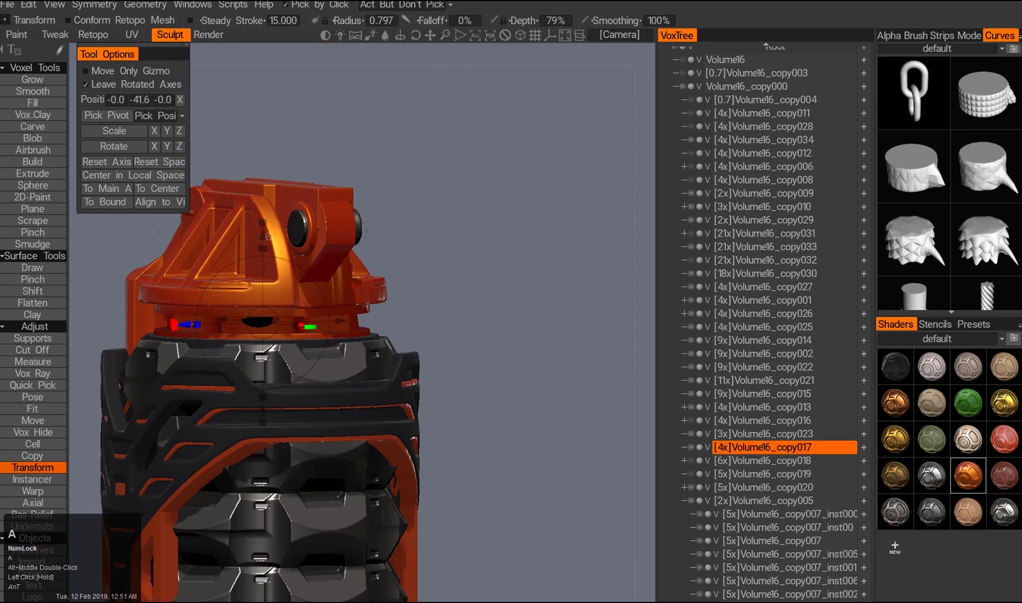
pyautogui.moveTo(261, 244); pyautogui.dragTo(261, 240)
pyautogui.keyDown('alt'); pyautogui.moveTo(335, 268); pyautogui.dragTo(290, 279, button='right'); pyautogui.keyUp('alt')
pyautogui.press('q')
pyautogui.keyDown('alt'); pyautogui.moveTo(291, 279); pyautogui.dragTo(262, 309); pyautogui.keyUp('alt')
pyautogui.keyDown('alt'); pyautogui.moveTo(263, 308); pyautogui.dragTo(251, 324, button='right'); pyautogui.keyUp('alt')
pyautogui.keyDown('alt'); pyautogui.moveTo(251, 323); pyautogui.dragTo(383, 355); pyautogui.keyUp('alt')
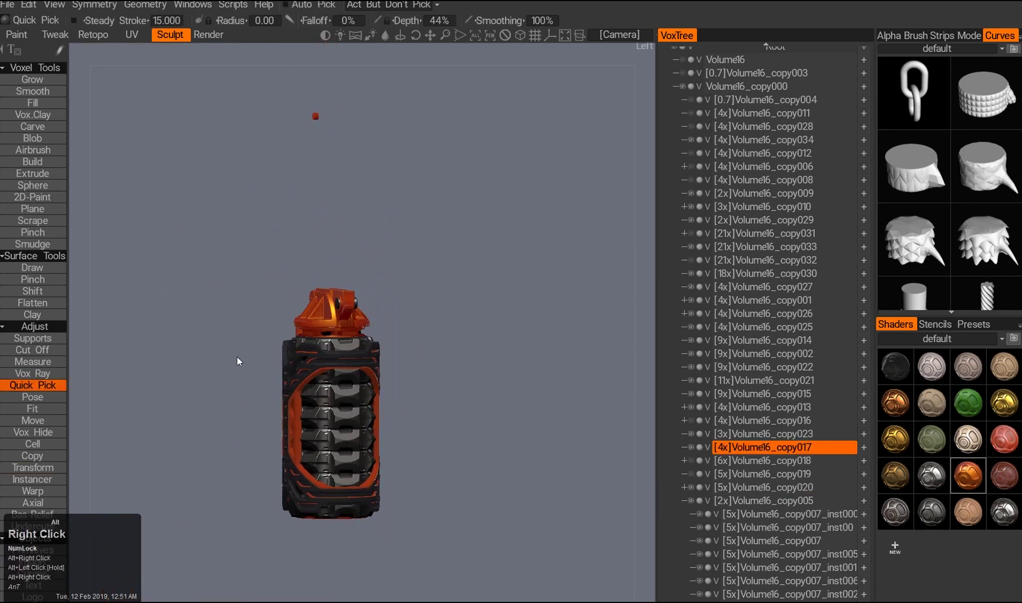
# - Move the black hinge pins inward along the cap's arm with Transform and make the safety lever the current volume
pyautogui.click(287, 392)
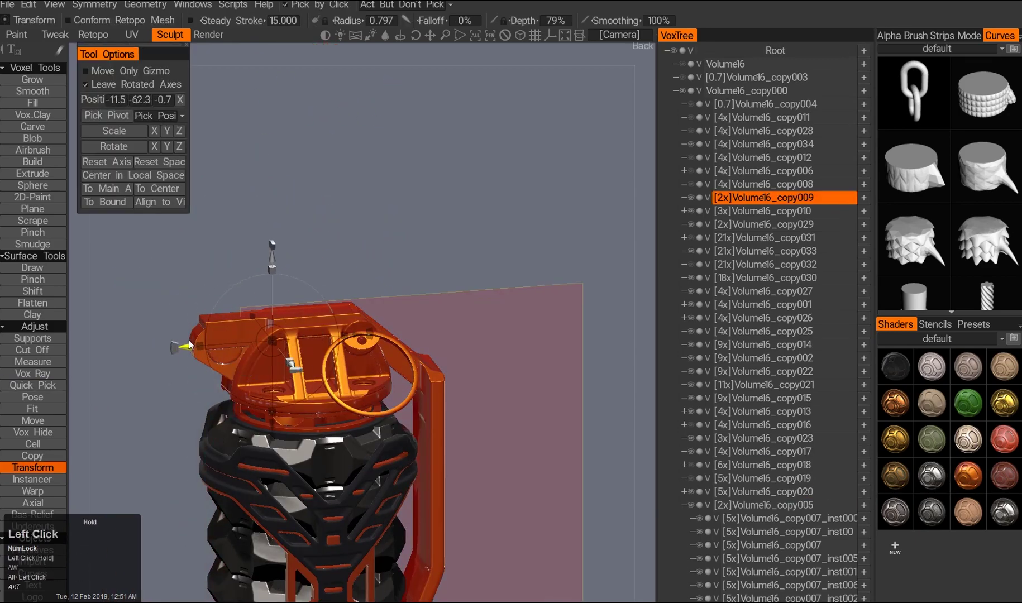
pyautogui.moveTo(228, 441); pyautogui.dragTo(180, 376)
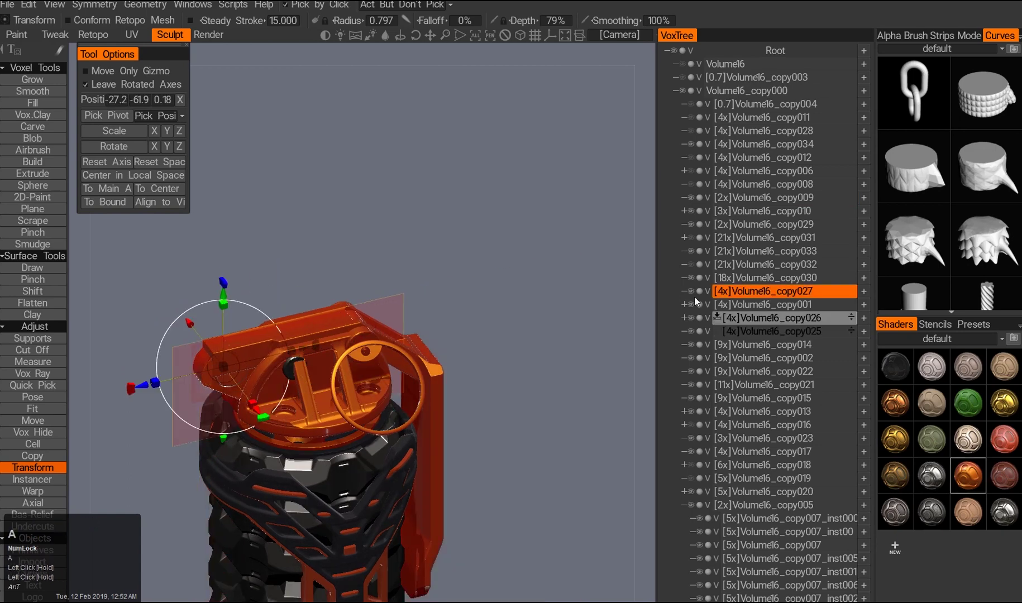
pyautogui.hotkey('ctrl', 'q')
pyautogui.click(692, 146)
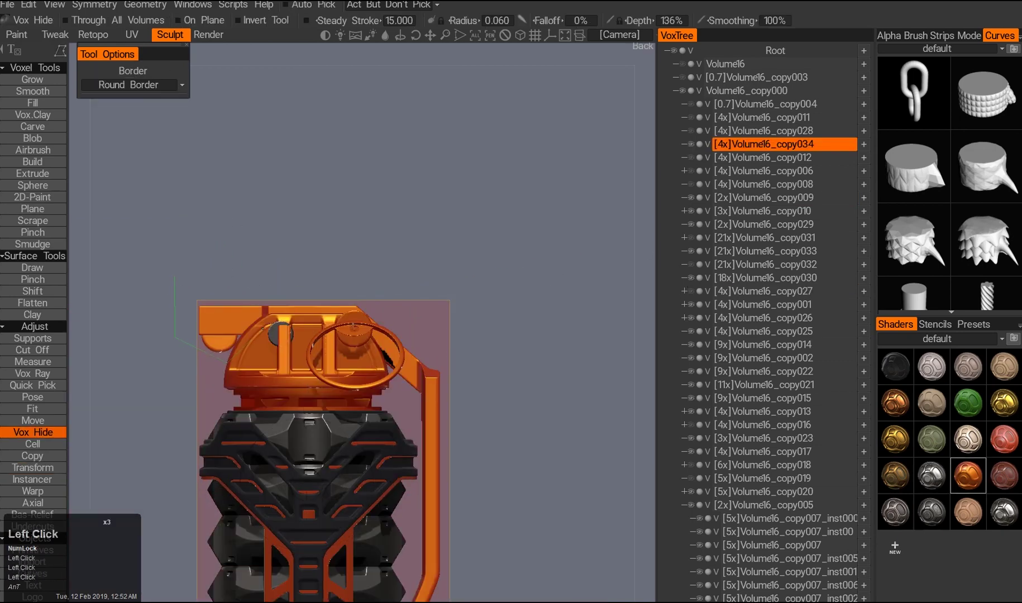
pyautogui.keyDown('alt'); pyautogui.moveTo(288, 270); pyautogui.dragTo(280, 364); pyautogui.keyUp('alt')
# - Pick Volume16_copy010 for Transform and check the cap's hinge parts from several angles
pyautogui.press('w')
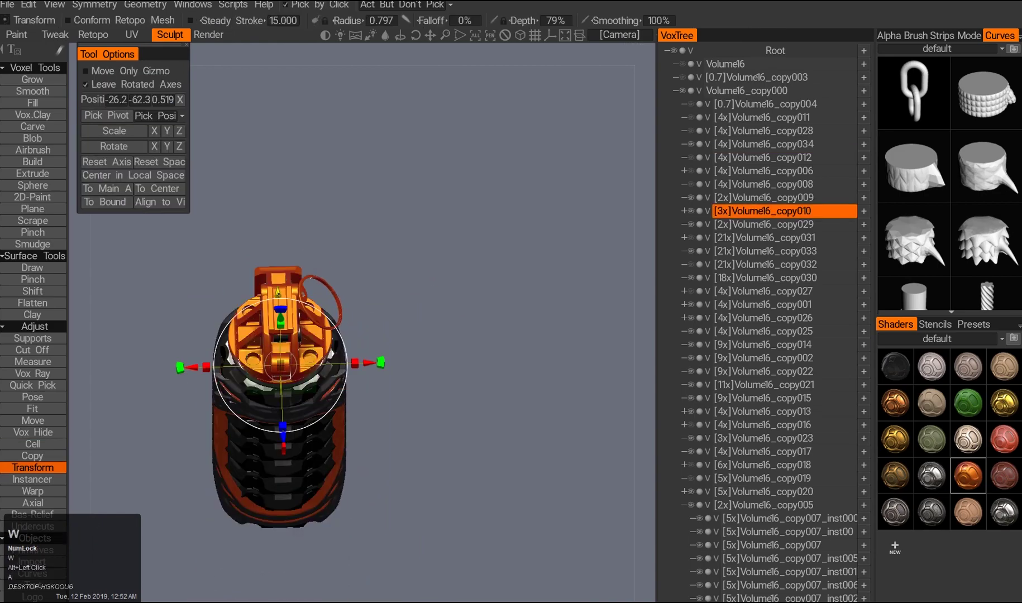
pyautogui.keyDown('alt'); pyautogui.moveTo(364, 330); pyautogui.dragTo(330, 352, button='right'); pyautogui.keyUp('alt')
pyautogui.keyDown('alt'); pyautogui.moveTo(329, 351); pyautogui.dragTo(313, 358); pyautogui.keyUp('alt')
pyautogui.keyDown('alt'); pyautogui.moveTo(312, 357); pyautogui.dragTo(290, 277, button='right'); pyautogui.keyUp('alt')
pyautogui.keyDown('alt'); pyautogui.moveTo(290, 277); pyautogui.dragTo(265, 368); pyautogui.keyUp('alt')
pyautogui.press('q')
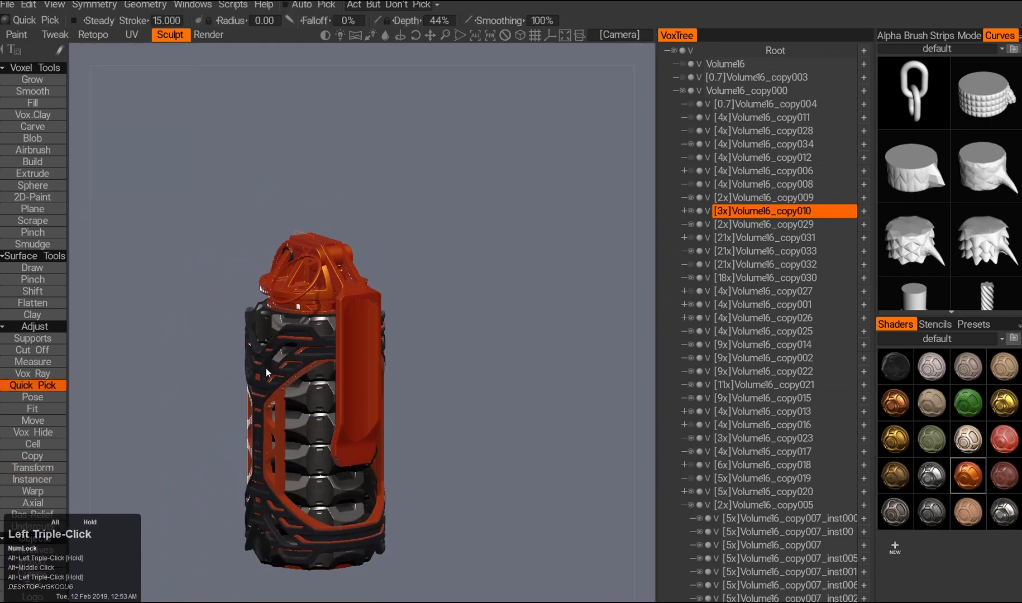
pyautogui.keyDown('alt'); pyautogui.moveTo(265, 368); pyautogui.dragTo(246, 357, button='right'); pyautogui.keyUp('alt')
pyautogui.click(244, 358)
pyautogui.keyDown('alt'); pyautogui.moveTo(243, 356); pyautogui.dragTo(294, 186); pyautogui.keyUp('alt')
# - Undo the last edit and rework the front of the cap's arm into a rounded barrel around the hinge pins
pyautogui.hotkey('ctrl', 'z')
pyautogui.keyDown('ctrl'); pyautogui.moveTo(294, 186); pyautogui.dragTo(212, 368); pyautogui.keyUp('ctrl')
pyautogui.keyDown('alt'); pyautogui.moveTo(274, 309); pyautogui.dragTo(265, 360); pyautogui.keyUp('alt')
pyautogui.keyDown('alt'); pyautogui.moveTo(264, 360); pyautogui.dragTo(351, 384, button='middle'); pyautogui.keyUp('alt')
pyautogui.moveTo(352, 384)
pyautogui.keyDown('alt'); pyautogui.mouseDown()
pyautogui.moveTo(358, 398)
pyautogui.moveTo(341, 385)
pyautogui.mouseUp(); pyautogui.keyUp('alt')
pyautogui.keyDown('alt'); pyautogui.moveTo(341, 385); pyautogui.dragTo(320, 369, button='middle'); pyautogui.keyUp('alt')
pyautogui.press('a')
pyautogui.press('w')
pyautogui.keyDown('alt'); pyautogui.doubleClick(265, 370); pyautogui.keyUp('alt')
pyautogui.moveTo(265, 370)
pyautogui.keyDown('alt'); pyautogui.mouseDown()
pyautogui.moveTo(273, 346)
pyautogui.moveTo(279, 363)
pyautogui.mouseUp(); pyautogui.keyUp('alt')
pyautogui.keyDown('alt'); pyautogui.moveTo(321, 393); pyautogui.dragTo(290, 366); pyautogui.keyUp('alt')
pyautogui.keyDown('alt'); pyautogui.moveTo(290, 366); pyautogui.dragTo(286, 361, button='right'); pyautogui.keyUp('alt')
# - Duplicate the cap's hinge arm part and position the copy with Transform
pyautogui.hotkey('shift', 'd')
pyautogui.click(274, 387)
pyautogui.keyDown('alt'); pyautogui.moveTo(591, 281); pyautogui.dragTo(536, 293); pyautogui.keyUp('alt')
pyautogui.keyDown('alt'); pyautogui.moveTo(535, 293); pyautogui.dragTo(478, 307, button='middle'); pyautogui.keyUp('alt')
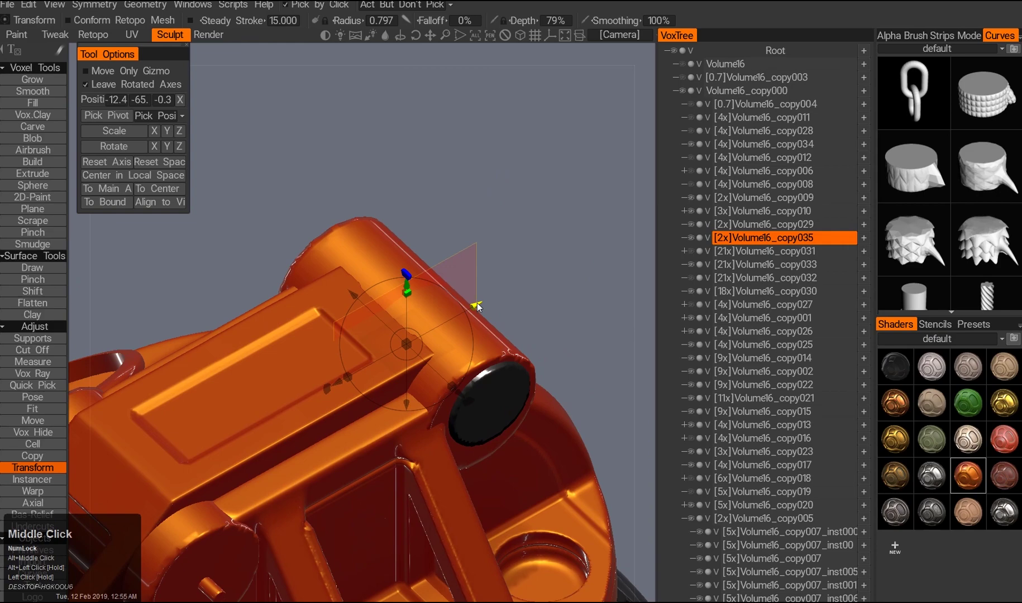
pyautogui.keyDown('alt'); pyautogui.moveTo(480, 303); pyautogui.dragTo(446, 309, button='right'); pyautogui.keyUp('alt')
pyautogui.keyDown('alt'); pyautogui.moveTo(447, 310); pyautogui.dragTo(326, 335); pyautogui.keyUp('alt')
pyautogui.doubleClick(468, 370)
# - Duplicate the collar Volume16_copy017 and place the copy as an orange disc at the bottle's bottom end
pyautogui.keyDown('alt'); pyautogui.moveTo(319, 379); pyautogui.dragTo(335, 185); pyautogui.keyUp('alt')
pyautogui.keyDown('alt'); pyautogui.moveTo(335, 184); pyautogui.dragTo(306, 167, button='middle'); pyautogui.keyUp('alt')
pyautogui.keyDown('alt'); pyautogui.moveTo(306, 167); pyautogui.dragTo(391, 279, button='right'); pyautogui.keyUp('alt')
pyautogui.click(693, 453)
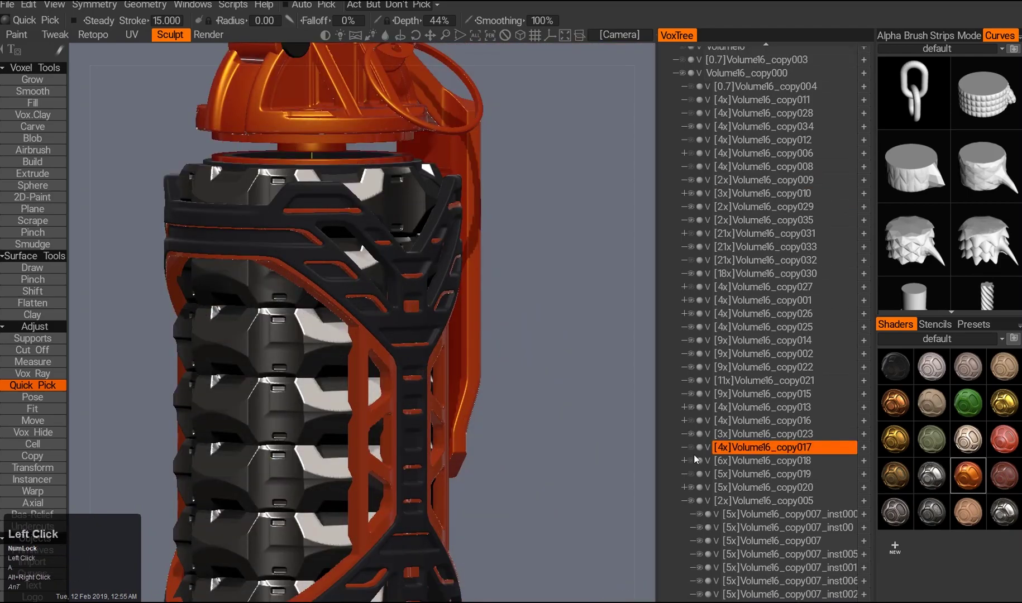
pyautogui.hotkey('shift', 'd')
pyautogui.keyDown('alt'); pyautogui.moveTo(333, 447); pyautogui.dragTo(358, 211); pyautogui.keyUp('alt')
pyautogui.keyDown('alt'); pyautogui.moveTo(357, 211); pyautogui.dragTo(358, 330, button='right'); pyautogui.keyUp('alt')
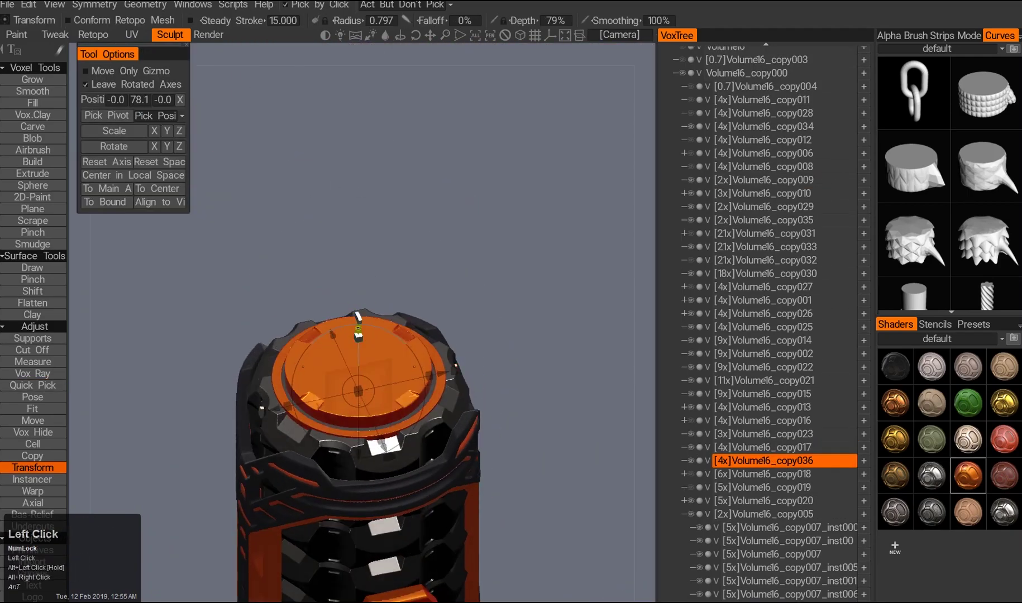
# - Trim the copied disc at the bottle's bottom end with Cut Off and Vox Hide
pyautogui.keyDown('alt'); pyautogui.moveTo(358, 329); pyautogui.dragTo(502, 440); pyautogui.keyUp('alt')
pyautogui.click(32, 349)
pyautogui.press('2')
pyautogui.keyDown('alt'); pyautogui.moveTo(436, 326); pyautogui.dragTo(410, 234); pyautogui.keyUp('alt')
pyautogui.press('2')
pyautogui.press('e')
pyautogui.moveTo(342, 376)
pyautogui.keyDown('alt'); pyautogui.mouseDown()
pyautogui.moveTo(391, 357)
pyautogui.moveTo(422, 370)
pyautogui.moveTo(313, 391)
pyautogui.moveTo(349, 366)
pyautogui.mouseUp(); pyautogui.keyUp('alt')
pyautogui.keyDown('alt'); pyautogui.moveTo(349, 365); pyautogui.dragTo(343, 357, button='right'); pyautogui.keyUp('alt')
pyautogui.keyDown('alt'); pyautogui.moveTo(344, 357); pyautogui.dragTo(338, 345); pyautogui.keyUp('alt')
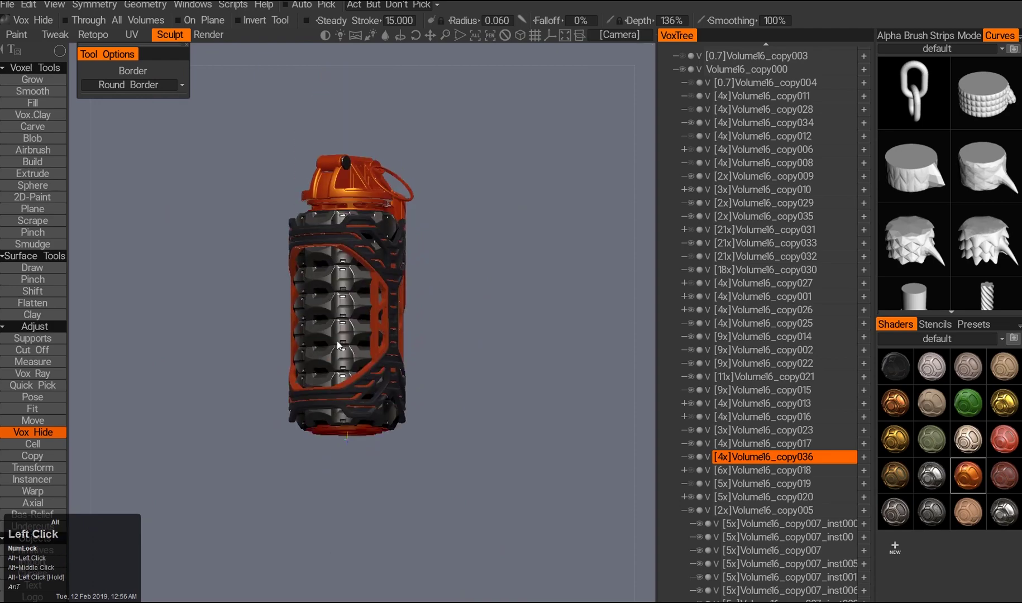
# - Check the cap with its main block hidden and undo the last changes to the block
pyautogui.keyDown('alt'); pyautogui.moveTo(220, 366); pyautogui.dragTo(396, 356); pyautogui.keyUp('alt')
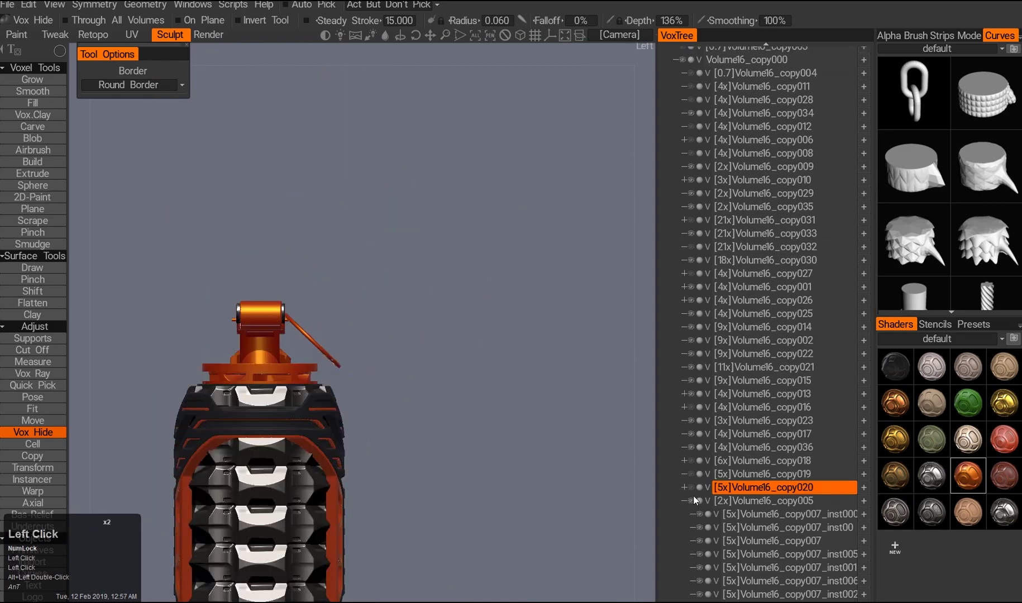
pyautogui.hotkey('ctrl', 'z')
pyautogui.keyDown('alt'); pyautogui.moveTo(301, 348); pyautogui.dragTo(395, 312); pyautogui.keyUp('alt')
pyautogui.hotkey('ctrl', 'z')
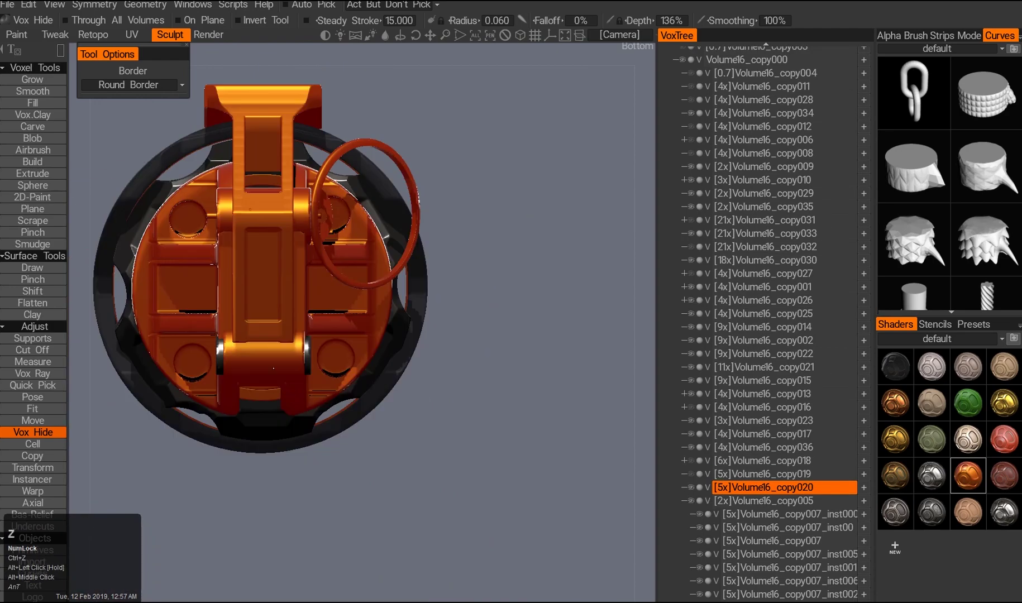
# - Trim the front of the cap's main block beneath the hinge barrel with a rectangular Vox Hide area
pyautogui.click(314, 332)
pyautogui.moveTo(314, 332); pyautogui.dragTo(323, 315, button='middle')
pyautogui.keyDown('alt'); pyautogui.moveTo(324, 315); pyautogui.dragTo(324, 290, button='right'); pyautogui.keyUp('alt')
pyautogui.keyDown('alt'); pyautogui.moveTo(323, 291); pyautogui.dragTo(409, 225); pyautogui.keyUp('alt')
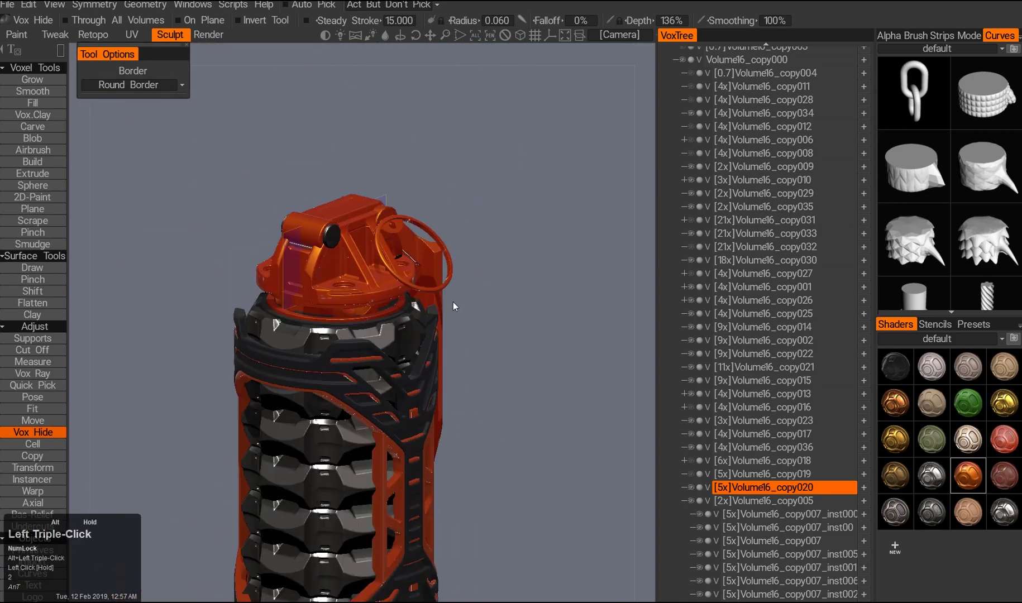
pyautogui.keyDown('alt'); pyautogui.moveTo(249, 195); pyautogui.dragTo(223, 247); pyautogui.keyUp('alt')
pyautogui.keyDown('alt'); pyautogui.moveTo(224, 247); pyautogui.dragTo(418, 407, button='right'); pyautogui.keyUp('alt')
pyautogui.keyDown('alt'); pyautogui.moveTo(418, 407); pyautogui.dragTo(424, 468); pyautogui.keyUp('alt')
pyautogui.keyDown('alt'); pyautogui.moveTo(424, 468); pyautogui.dragTo(445, 355, button='right'); pyautogui.keyUp('alt')
# - Round the front side of the cap's main block with an elliptical Vox Hide area about 16.3 x 15.2 mm
pyautogui.press('e')
pyautogui.click(445, 355)
pyautogui.moveTo(319, 358)
pyautogui.keyDown('alt'); pyautogui.mouseDown()
pyautogui.moveTo(346, 290)
pyautogui.moveTo(291, 257)
pyautogui.moveTo(360, 335)
pyautogui.mouseUp(); pyautogui.keyUp('alt')
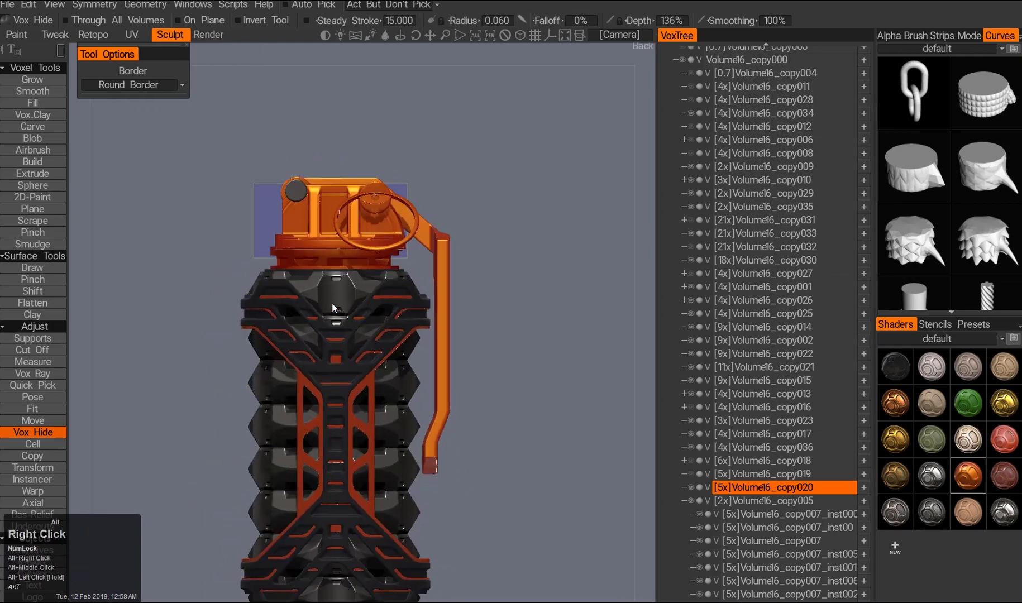
pyautogui.keyDown('alt'); pyautogui.moveTo(360, 335); pyautogui.dragTo(355, 337, button='right'); pyautogui.keyUp('alt')
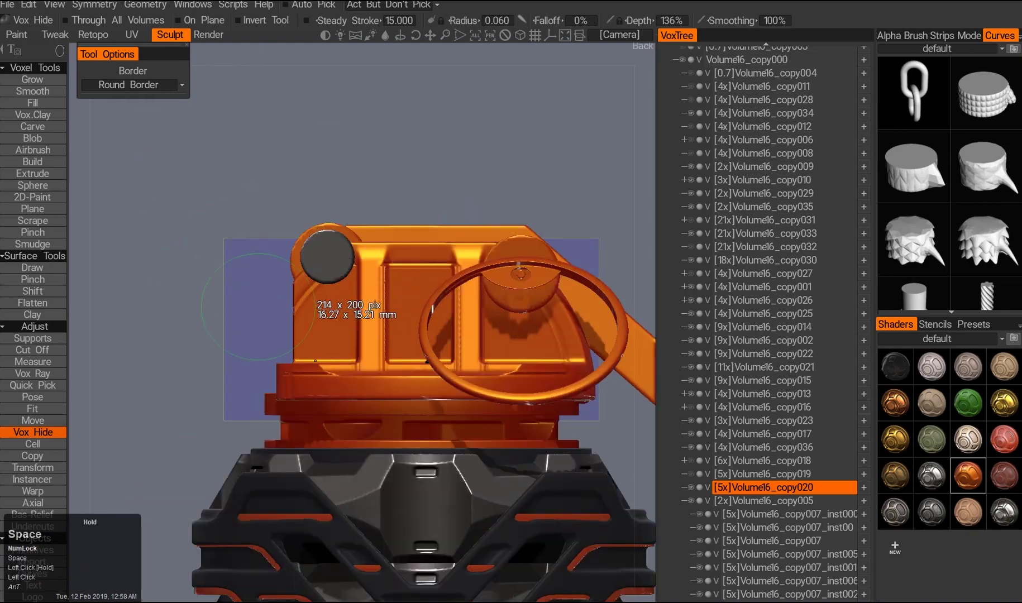
pyautogui.keyDown('alt'); pyautogui.moveTo(335, 352); pyautogui.dragTo(344, 324, button='right'); pyautogui.keyUp('alt')
pyautogui.keyDown('alt'); pyautogui.moveTo(313, 390); pyautogui.dragTo(269, 449); pyautogui.keyUp('alt')
pyautogui.keyDown('alt'); pyautogui.moveTo(269, 449); pyautogui.dragTo(349, 363, button='middle'); pyautogui.keyUp('alt')
pyautogui.keyDown('alt'); pyautogui.moveTo(349, 363); pyautogui.dragTo(424, 292); pyautogui.keyUp('alt')
pyautogui.keyDown('alt'); pyautogui.moveTo(391, 262); pyautogui.dragTo(391, 313, button='right'); pyautogui.keyUp('alt')
pyautogui.click(33, 468)
pyautogui.keyDown('alt'); pyautogui.moveTo(456, 299); pyautogui.dragTo(380, 324); pyautogui.keyUp('alt')
pyautogui.click(33, 385)
pyautogui.keyDown('alt'); pyautogui.moveTo(313, 408); pyautogui.dragTo(388, 403); pyautogui.keyUp('alt')
pyautogui.keyDown('alt'); pyautogui.moveTo(388, 403); pyautogui.dragTo(338, 331, button='middle'); pyautogui.keyUp('alt')
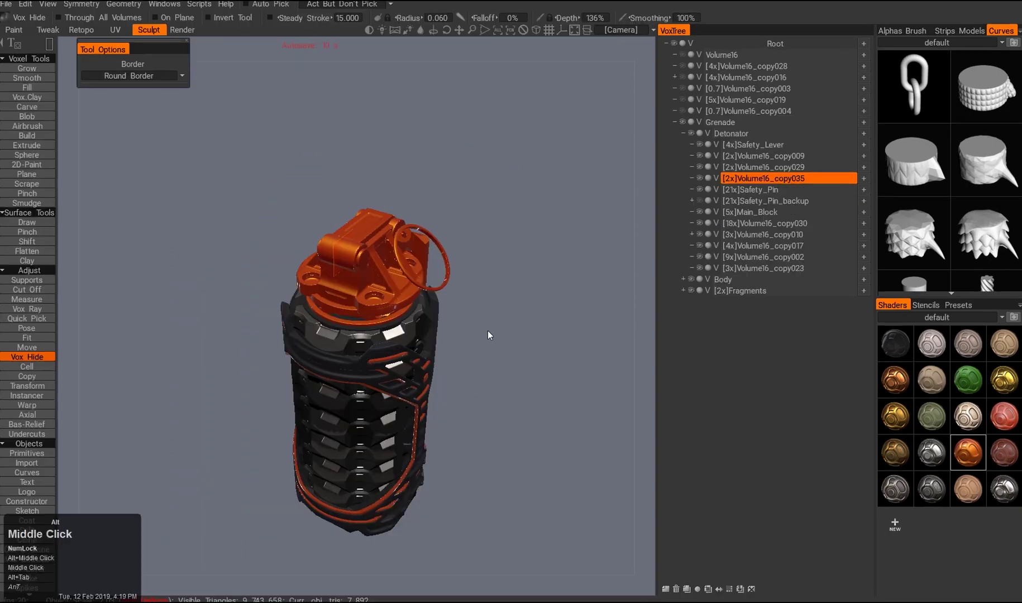
# - Show only the Detonator group by hiding the Body and Fragments groups
pyautogui.moveTo(488, 335)
pyautogui.keyDown('alt'); pyautogui.mouseDown(button='middle')
pyautogui.moveTo(491, 312)
pyautogui.moveTo(485, 335)
pyautogui.mouseUp(button='middle'); pyautogui.keyUp('alt')
pyautogui.click(391, 391)
pyautogui.keyDown('alt'); pyautogui.moveTo(554, 209); pyautogui.dragTo(383, 327); pyautogui.keyUp('alt')
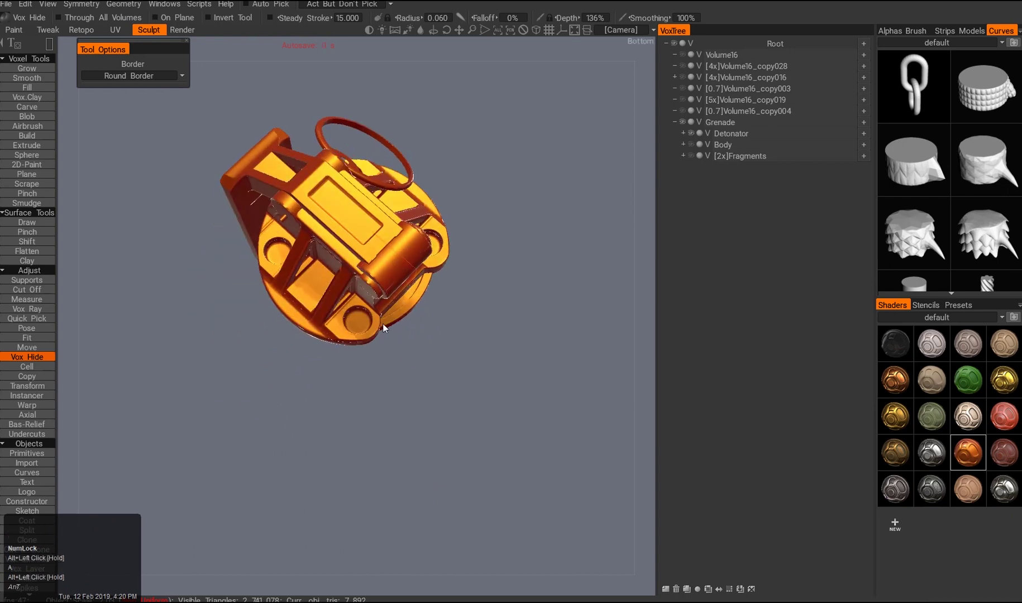
pyautogui.keyDown('alt'); pyautogui.moveTo(400, 274); pyautogui.dragTo(425, 262); pyautogui.keyUp('alt')
pyautogui.keyDown('alt'); pyautogui.moveTo(424, 262); pyautogui.dragTo(441, 291, button='right'); pyautogui.keyUp('alt')
pyautogui.press('a')
pyautogui.keyDown('alt'); pyautogui.moveTo(409, 276); pyautogui.dragTo(533, 259); pyautogui.keyUp('alt')
# - Hide Volume16_copy035 and resample Volume16_copy009 with a density factor of 2.031 for 31 963 polygons at Good quality
pyautogui.click(683, 135)
pyautogui.click(700, 178)
pyautogui.press('a')
pyautogui.hotkey('ctrl', 'r')
pyautogui.moveTo(287, 331); pyautogui.dragTo(306, 335)
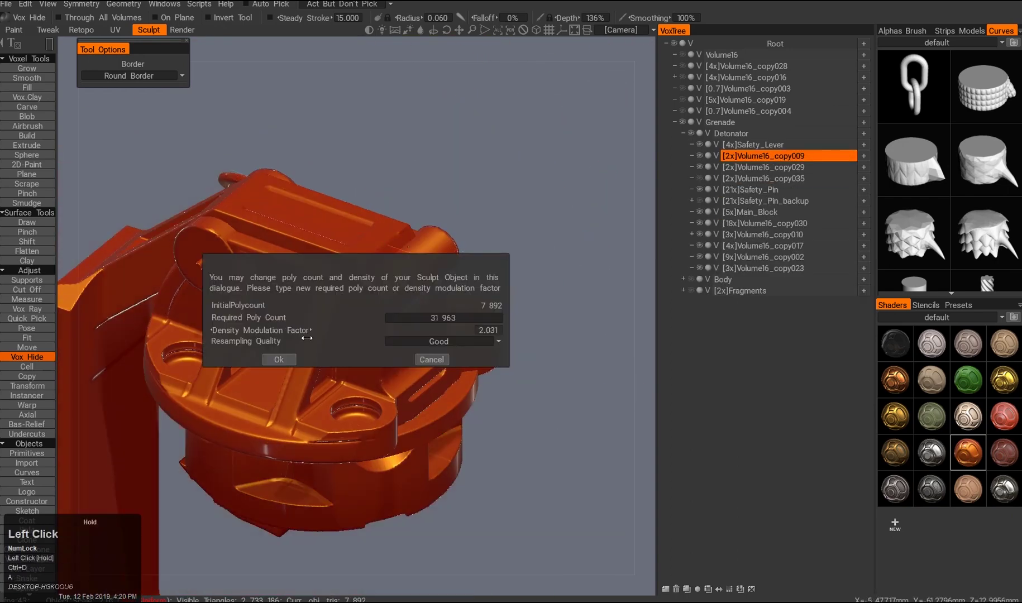
pyautogui.click(283, 357)
# - Undo the resampling of the cap's hinge arm
pyautogui.hotkey('ctrl', 'z')
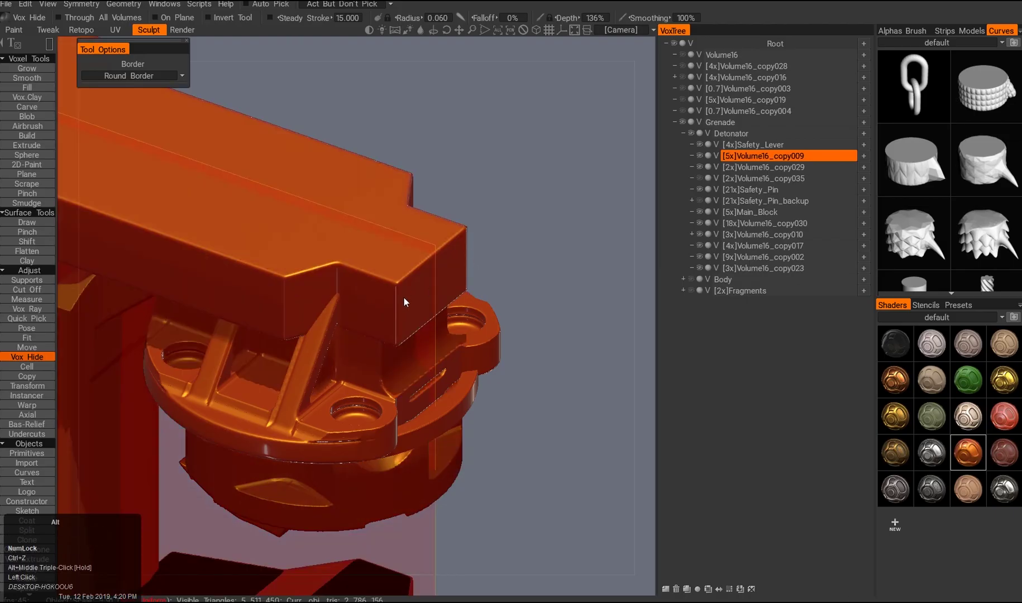
pyautogui.keyDown('alt'); pyautogui.moveTo(431, 295); pyautogui.dragTo(362, 253, button='right'); pyautogui.keyUp('alt')
pyautogui.hotkey('ctrl', 'z')
pyautogui.keyDown('alt'); pyautogui.moveTo(371, 273); pyautogui.dragTo(369, 249, button='middle'); pyautogui.keyUp('alt')
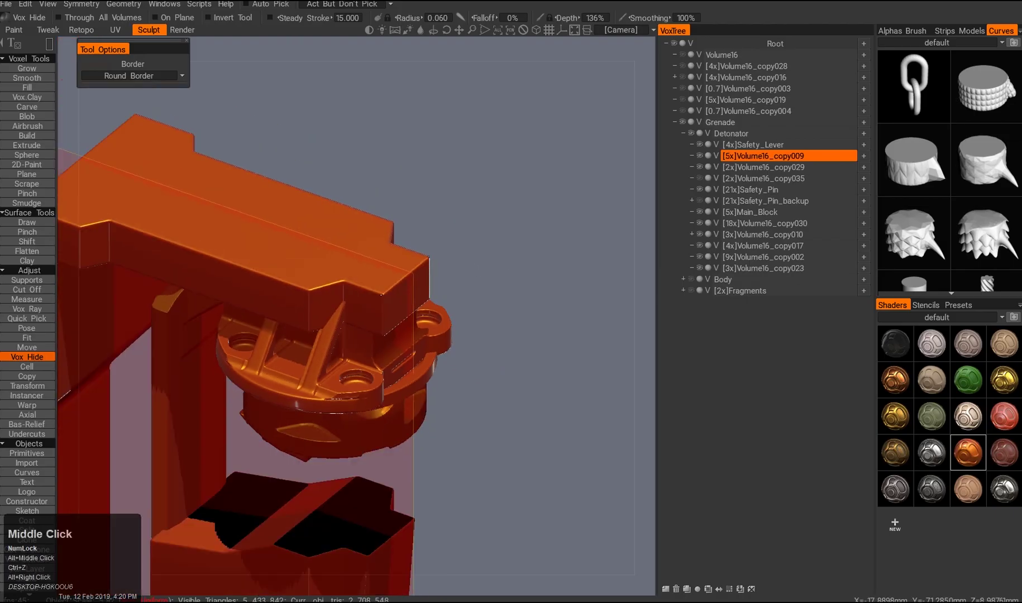
pyautogui.keyDown('alt'); pyautogui.moveTo(369, 248); pyautogui.dragTo(371, 285); pyautogui.keyUp('alt')
pyautogui.keyDown('alt'); pyautogui.moveTo(379, 253); pyautogui.dragTo(411, 285, button='right'); pyautogui.keyUp('alt')
# - Resample the cap's hinge arm, Volume16_copy009, again with a raised density modulation factor
pyautogui.hotkey('ctrl', 'd')
pyautogui.moveTo(287, 332); pyautogui.dragTo(307, 333)
pyautogui.click(279, 360)
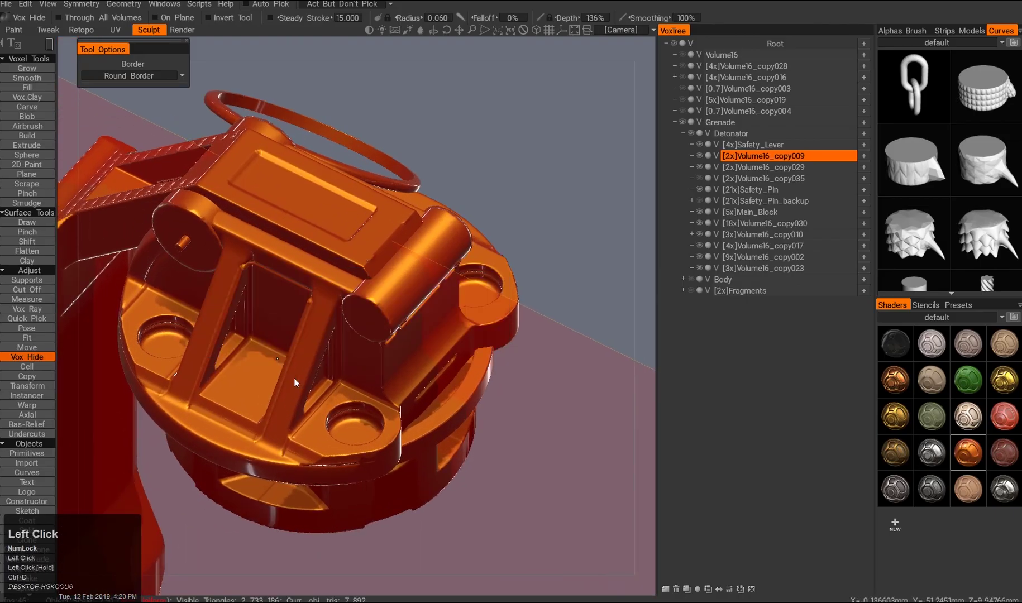
pyautogui.keyDown('alt'); pyautogui.moveTo(335, 330); pyautogui.dragTo(311, 353, button='middle'); pyautogui.keyUp('alt')
pyautogui.hotkey('ctrl', 'd')
pyautogui.moveTo(295, 332); pyautogui.dragTo(318, 333)
pyautogui.click(281, 359)
# - Duplicate the cap's front hinge barrel and move the copy along the arm to the hinge beside the safety lever
pyautogui.keyDown('alt'); pyautogui.moveTo(316, 369); pyautogui.dragTo(376, 344); pyautogui.keyUp('alt')
pyautogui.press('F12')
pyautogui.keyDown('alt'); pyautogui.moveTo(376, 344); pyautogui.dragTo(385, 380, button='middle'); pyautogui.keyUp('alt')
pyautogui.keyDown('alt'); pyautogui.moveTo(386, 380); pyautogui.dragTo(286, 339); pyautogui.keyUp('alt')
pyautogui.press('a')
pyautogui.press('a')
pyautogui.press('a')
pyautogui.click(27, 386)
pyautogui.moveTo(399, 273)
pyautogui.keyDown('alt'); pyautogui.mouseDown()
pyautogui.moveTo(393, 214)
pyautogui.moveTo(411, 204)
pyautogui.mouseUp(); pyautogui.keyUp('alt')
pyautogui.hotkey('shift', 'd')
pyautogui.moveTo(578, 335)
pyautogui.mouseDown()
pyautogui.moveTo(379, 336)
pyautogui.moveTo(361, 349)
pyautogui.mouseUp()
pyautogui.keyDown('alt'); pyautogui.keyDown('shift'); pyautogui.moveTo(302, 318); pyautogui.dragTo(327, 321); pyautogui.keyUp('shift'); pyautogui.keyUp('alt')
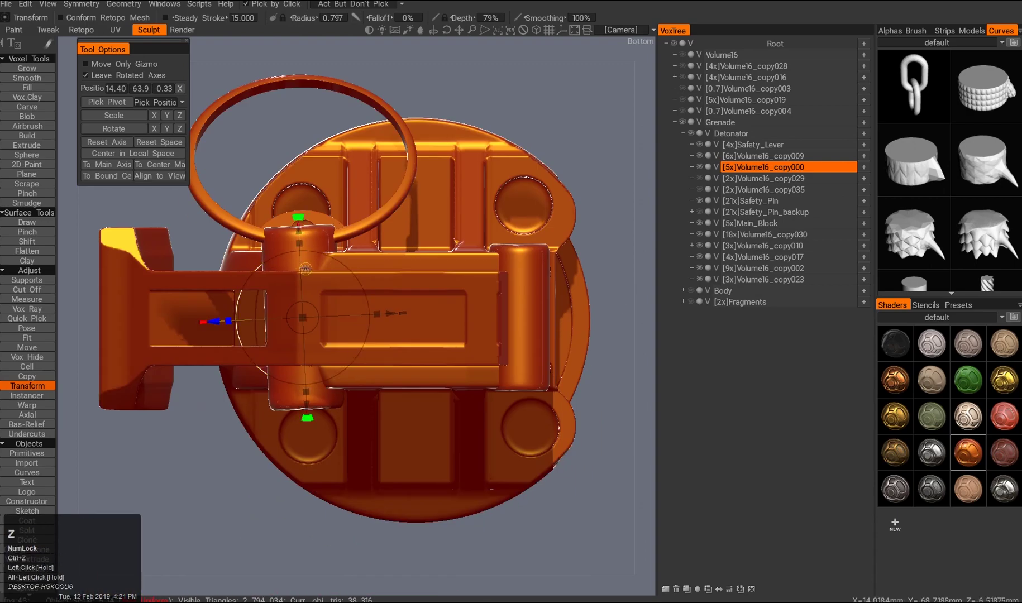
# - Fine-tune the position of the copied hinge barrel beside the safety lever
pyautogui.moveTo(302, 255); pyautogui.dragTo(302, 256)
pyautogui.keyDown('alt'); pyautogui.moveTo(312, 263); pyautogui.dragTo(358, 212); pyautogui.keyUp('alt')
pyautogui.keyDown('alt'); pyautogui.moveTo(380, 229); pyautogui.dragTo(363, 282, button='middle'); pyautogui.keyUp('alt')
pyautogui.keyDown('alt'); pyautogui.moveTo(363, 282); pyautogui.dragTo(391, 282); pyautogui.keyUp('alt')
# - Fill the small openings in Main_Block just below the front hinge barrel with the Fill brush
pyautogui.keyDown('alt'); pyautogui.moveTo(355, 327); pyautogui.dragTo(304, 248); pyautogui.keyUp('alt')
pyautogui.keyDown('alt'); pyautogui.moveTo(304, 249); pyautogui.dragTo(324, 251, button='right'); pyautogui.keyUp('alt')
pyautogui.keyDown('alt'); pyautogui.moveTo(323, 251); pyautogui.dragTo(312, 323); pyautogui.keyUp('alt')
pyautogui.click(312, 323)
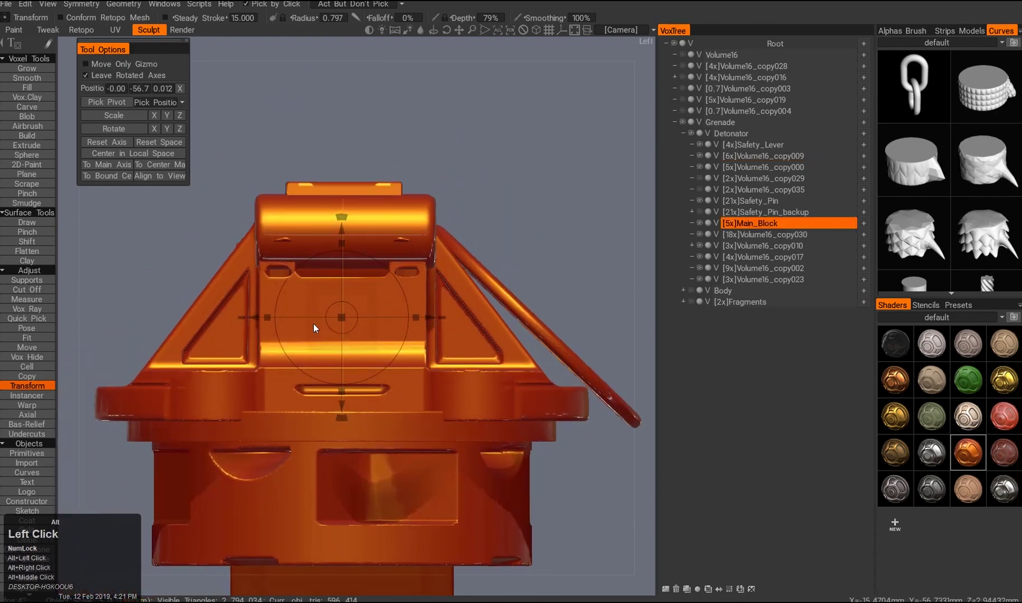
pyautogui.hotkey('ctrl', 'f')
pyautogui.keyDown('alt'); pyautogui.moveTo(297, 286); pyautogui.dragTo(302, 296); pyautogui.keyUp('alt')
pyautogui.press(']')
pyautogui.hotkey('ctrl', 'z')
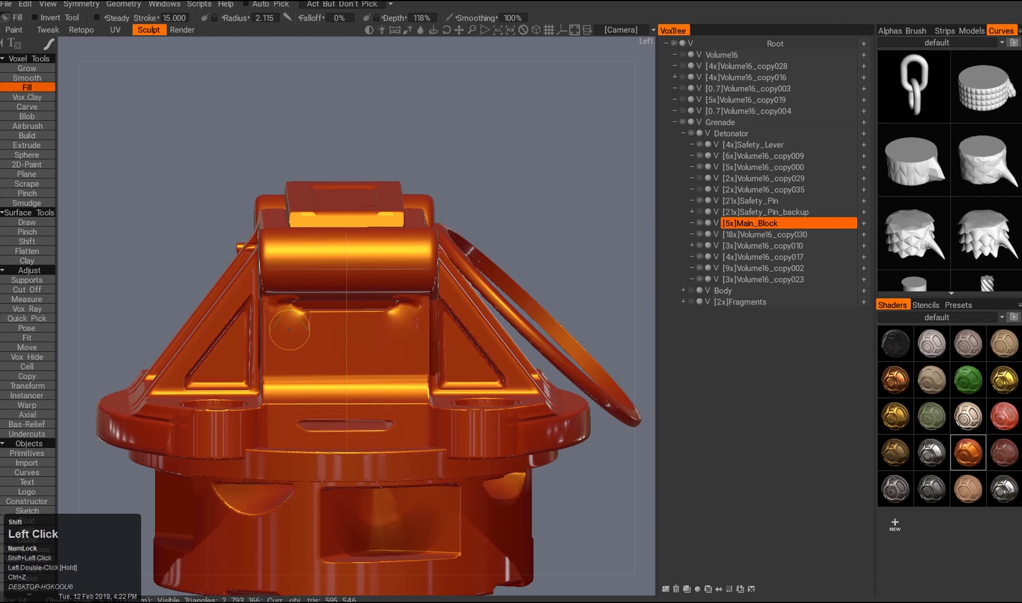
# - Select the main block's upper corner behind the front hinge barrel with Pose and move it upward
pyautogui.keyDown('alt'); pyautogui.moveTo(330, 389); pyautogui.dragTo(439, 333); pyautogui.keyUp('alt')
pyautogui.press('2')
pyautogui.hotkey('shift', 'w')
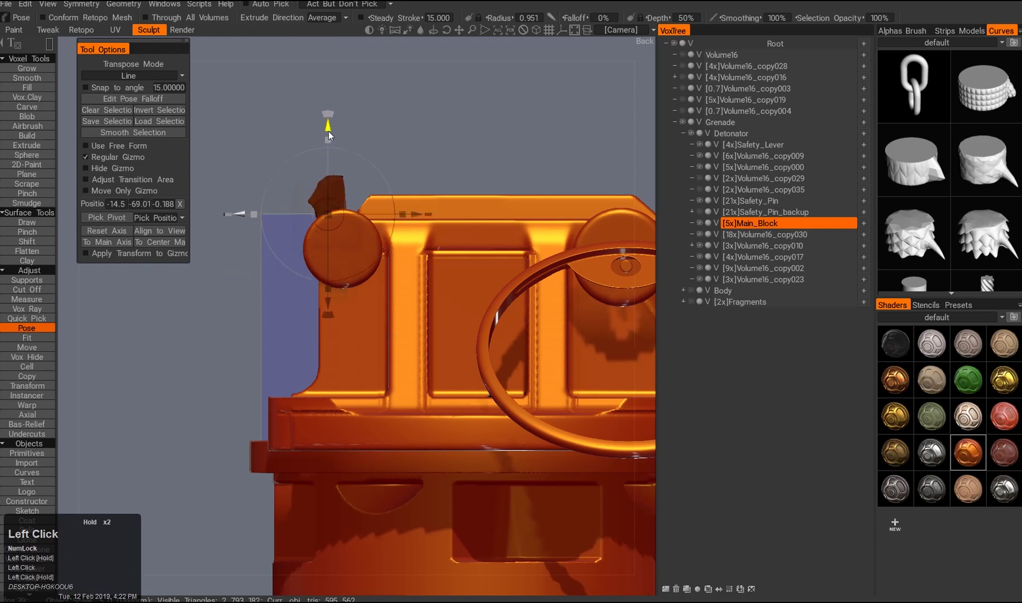
pyautogui.hotkey('ctrl', 'd')
pyautogui.keyDown('alt'); pyautogui.moveTo(328, 224); pyautogui.dragTo(318, 250); pyautogui.keyUp('alt')
# - Trim the raised main block corner around the front hinge barrel with the Cut Off tool
pyautogui.press('2')
pyautogui.hotkey('shift', 'c')
pyautogui.keyDown('alt'); pyautogui.moveTo(447, 318); pyautogui.dragTo(301, 414); pyautogui.keyUp('alt')
pyautogui.keyDown('alt'); pyautogui.moveTo(301, 413); pyautogui.dragTo(297, 349, button='middle'); pyautogui.keyUp('alt')
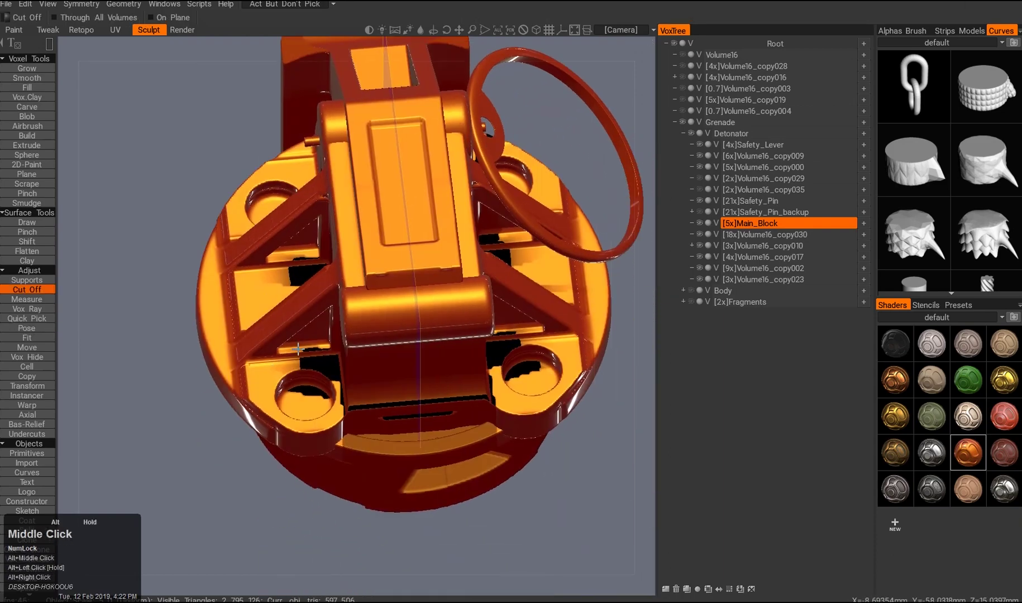
pyautogui.keyDown('alt'); pyautogui.moveTo(297, 349); pyautogui.dragTo(374, 252); pyautogui.keyUp('alt')
pyautogui.keyDown('alt'); pyautogui.moveTo(374, 251); pyautogui.dragTo(383, 267, button='middle'); pyautogui.keyUp('alt')
pyautogui.keyDown('alt'); pyautogui.moveTo(383, 267); pyautogui.dragTo(471, 308); pyautogui.keyUp('alt')
# - Duplicate the Main_Block volume
pyautogui.hotkey('ctrl', 'd')
pyautogui.click(332, 203)
pyautogui.hotkey('shift', 'd')
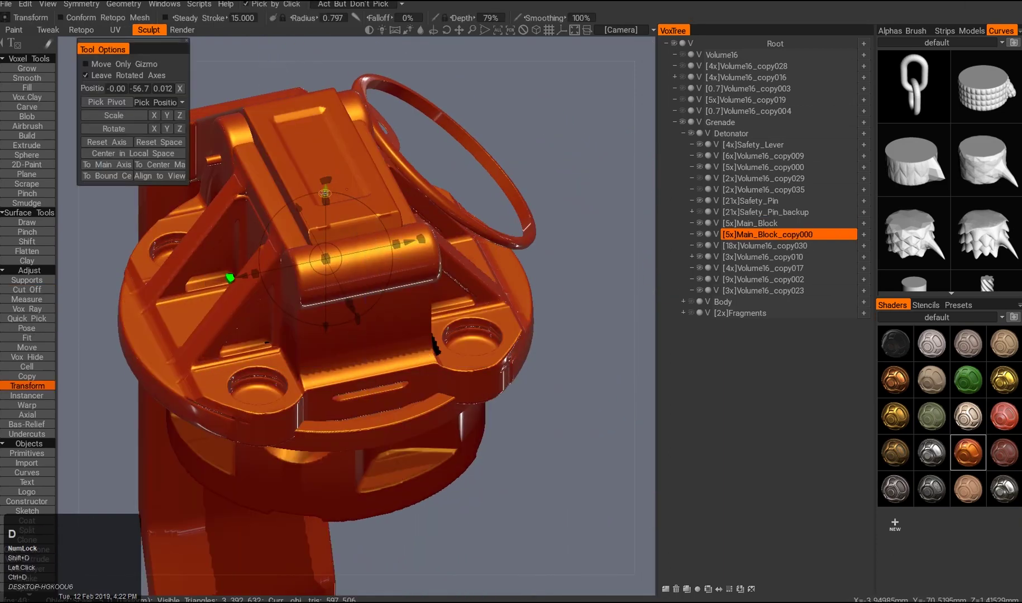
# - Try to split circular discs off the duplicated block at its bolt holes
pyautogui.moveTo(326, 259); pyautogui.dragTo(294, 272)
pyautogui.press('s')
pyautogui.moveTo(238, 116)
pyautogui.keyDown('alt'); pyautogui.mouseDown(button='middle')
pyautogui.moveTo(329, 93)
pyautogui.moveTo(395, 156)
pyautogui.mouseUp(button='middle'); pyautogui.keyUp('alt')
pyautogui.click(27, 530)
pyautogui.moveTo(364, 280); pyautogui.dragTo(364, 280)
pyautogui.keyDown('alt'); pyautogui.moveTo(364, 280); pyautogui.dragTo(357, 240); pyautogui.keyUp('alt')
pyautogui.hotkey('ctrl', 'z')
pyautogui.hotkey('ctrl', 'z')
pyautogui.press('s')
pyautogui.click(329, 387)
pyautogui.keyDown('alt'); pyautogui.moveTo(334, 265); pyautogui.dragTo(302, 273, button='middle'); pyautogui.keyUp('alt')
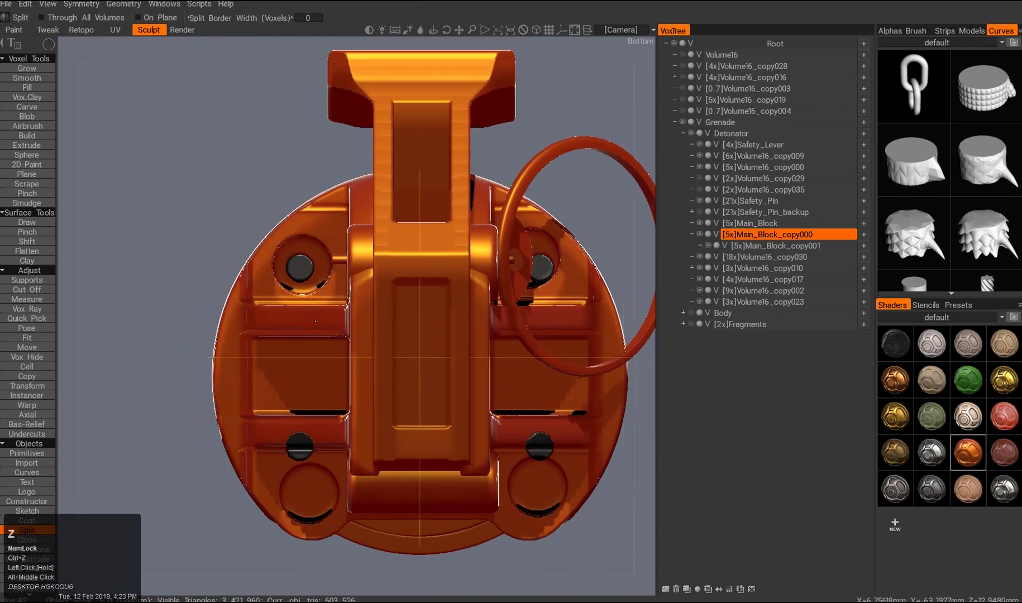
# - Split a circle 5.957 mm across from the duplicated block at a bolt hole beside the safety lever and delete the duplicate's remainder
pyautogui.press('s')
pyautogui.moveTo(244, 291); pyautogui.dragTo(224, 318, button='middle')
pyautogui.press('space')
pyautogui.moveTo(284, 293); pyautogui.dragTo(294, 306, button='middle')
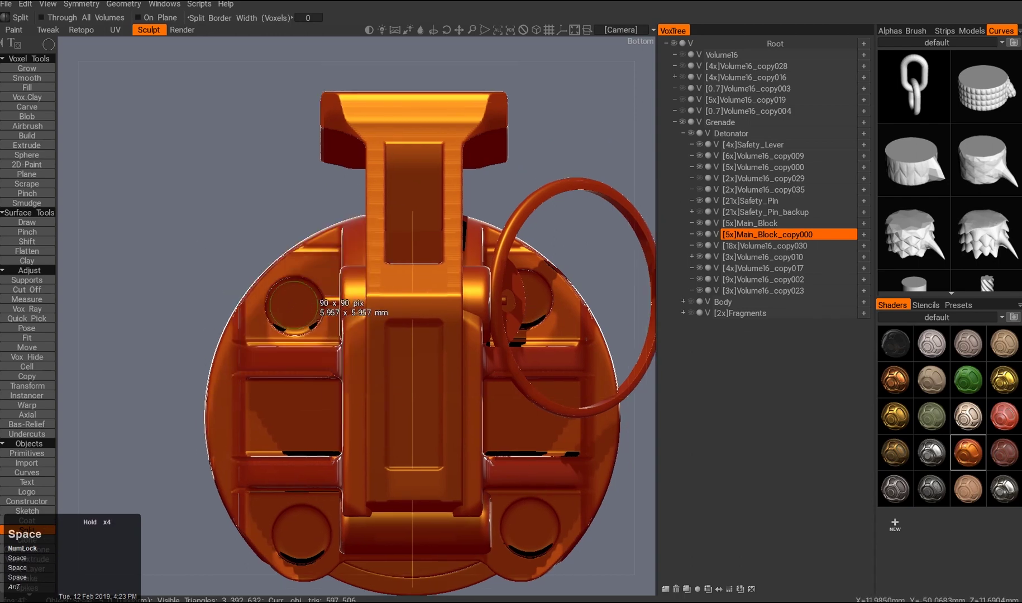
pyautogui.click(294, 306)
pyautogui.click(355, 332)
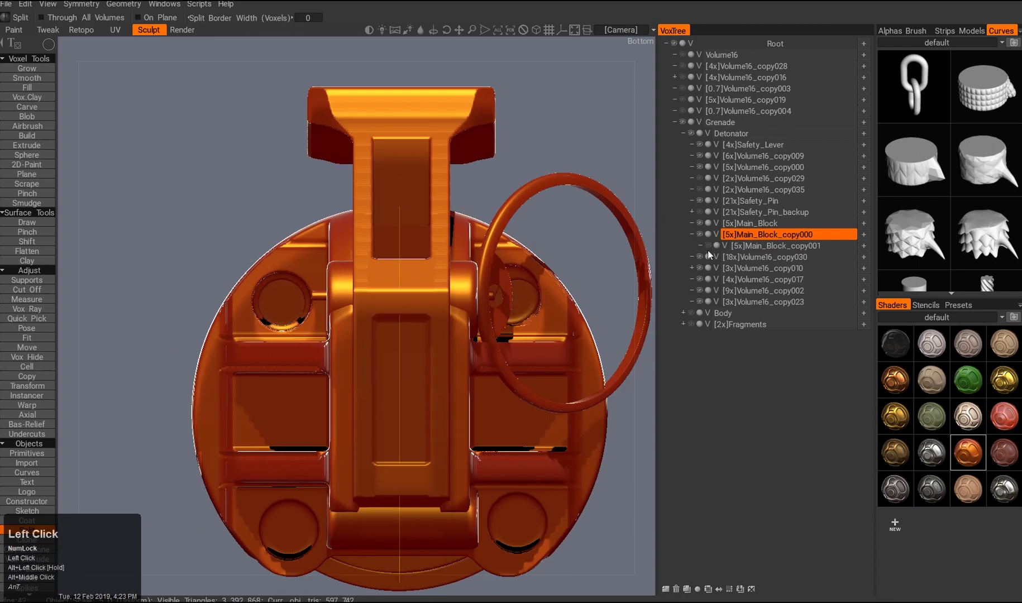
pyautogui.press('Delete')
pyautogui.press('a')
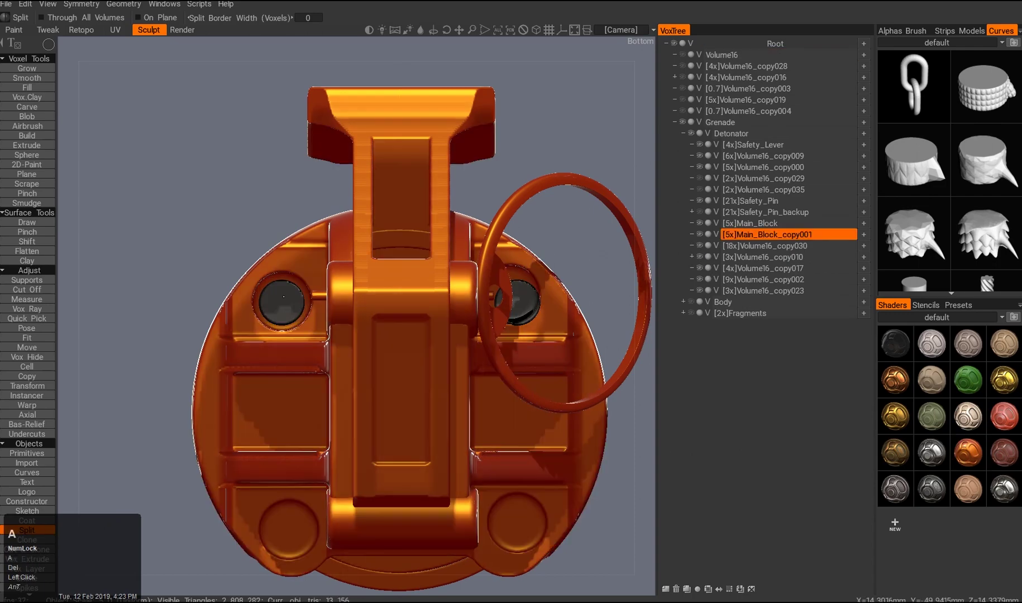
# - Seat the split disc inside its bolt hole beside the safety lever with the Transform tool
pyautogui.keyDown('alt'); pyautogui.moveTo(497, 256); pyautogui.dragTo(438, 265); pyautogui.keyUp('alt')
pyautogui.press('t')
pyautogui.keyDown('alt'); pyautogui.moveTo(438, 266); pyautogui.dragTo(409, 347, button='right'); pyautogui.keyUp('alt')
pyautogui.keyDown('alt'); pyautogui.moveTo(409, 347); pyautogui.dragTo(463, 223); pyautogui.keyUp('alt')
pyautogui.keyDown('alt'); pyautogui.moveTo(464, 223); pyautogui.dragTo(492, 198, button='middle'); pyautogui.keyUp('alt')
pyautogui.keyDown('alt'); pyautogui.moveTo(491, 198); pyautogui.dragTo(480, 268); pyautogui.keyUp('alt')
pyautogui.keyDown('alt'); pyautogui.moveTo(480, 268); pyautogui.dragTo(469, 291, button='right'); pyautogui.keyUp('alt')
pyautogui.keyDown('alt'); pyautogui.moveTo(469, 290); pyautogui.dragTo(446, 223); pyautogui.keyUp('alt')
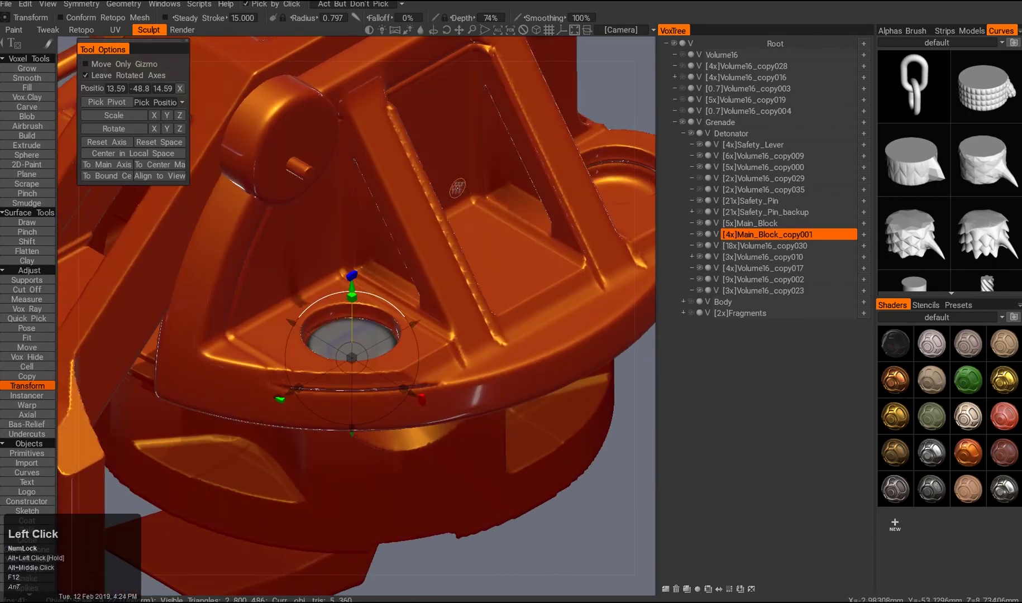
# - Isolate the bolt disc, resample it to 10x density and hide a square about 2.1 mm wide at its centre with Vox Hide
pyautogui.keyDown('alt'); pyautogui.click(699, 234); pyautogui.keyUp('alt')
pyautogui.keyDown('alt'); pyautogui.moveTo(502, 279); pyautogui.dragTo(466, 353); pyautogui.keyUp('alt')
pyautogui.keyDown('alt'); pyautogui.moveTo(465, 353); pyautogui.dragTo(433, 373, button='middle'); pyautogui.keyUp('alt')
pyautogui.hotkey('ctrl', 'd')
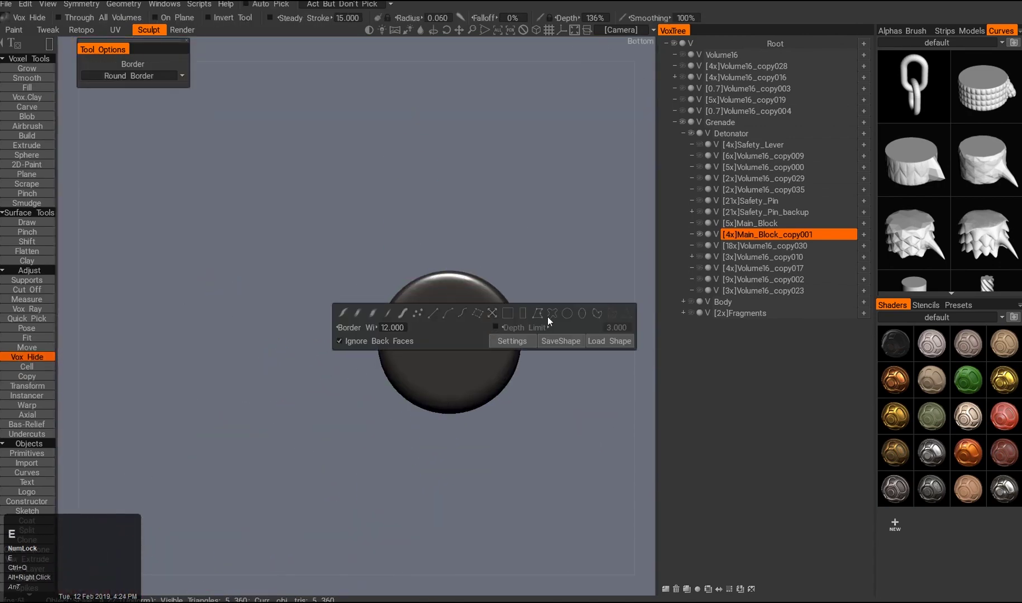
pyautogui.click(546, 317)
pyautogui.press('space')
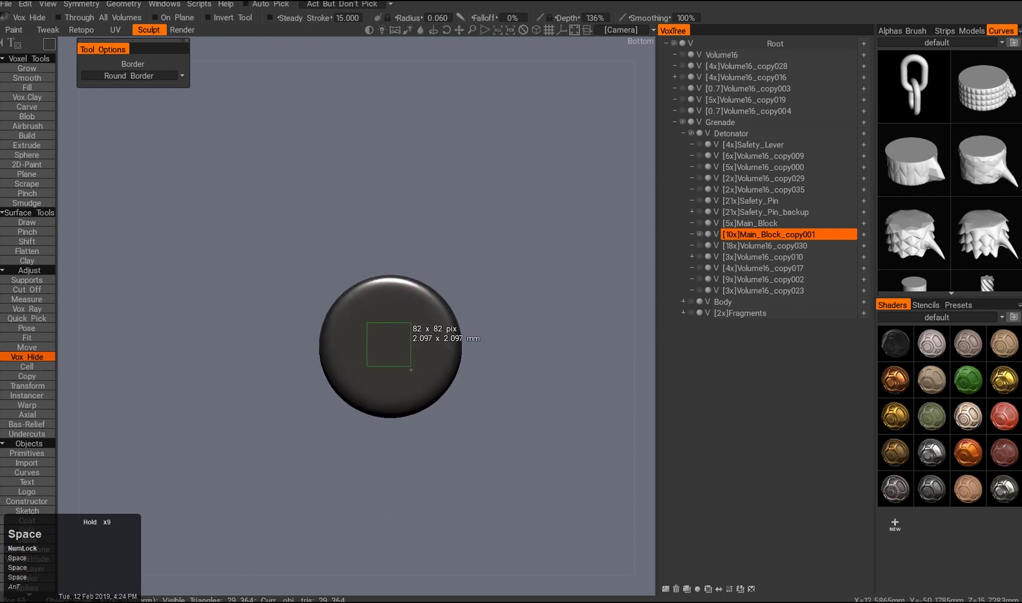
# - Restore the lower part of the bolt's hidden square to form a blind socket and show the other volumes again
pyautogui.keyDown('alt'); pyautogui.doubleClick(699, 234); pyautogui.keyUp('alt')
pyautogui.keyDown('alt'); pyautogui.moveTo(507, 273); pyautogui.dragTo(480, 312); pyautogui.keyUp('alt')
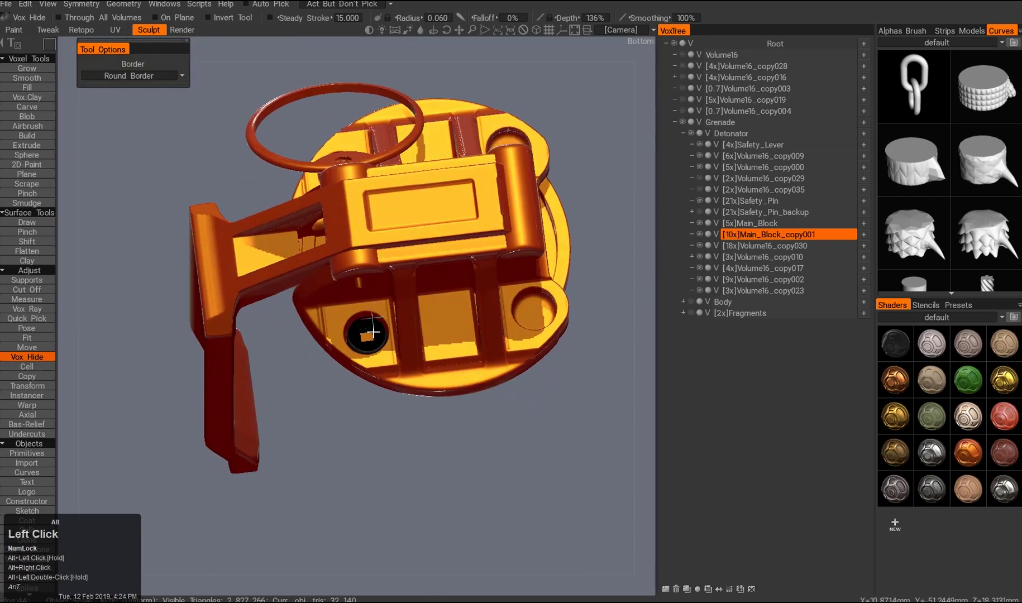
pyautogui.keyDown('alt'); pyautogui.doubleClick(458, 320); pyautogui.keyUp('alt')
pyautogui.keyDown('ctrl'); pyautogui.moveTo(306, 422); pyautogui.dragTo(463, 399); pyautogui.keyUp('ctrl')
pyautogui.keyDown('alt'); pyautogui.moveTo(455, 423); pyautogui.dragTo(358, 291); pyautogui.keyUp('alt')
pyautogui.keyDown('alt'); pyautogui.click(699, 235); pyautogui.keyUp('alt')
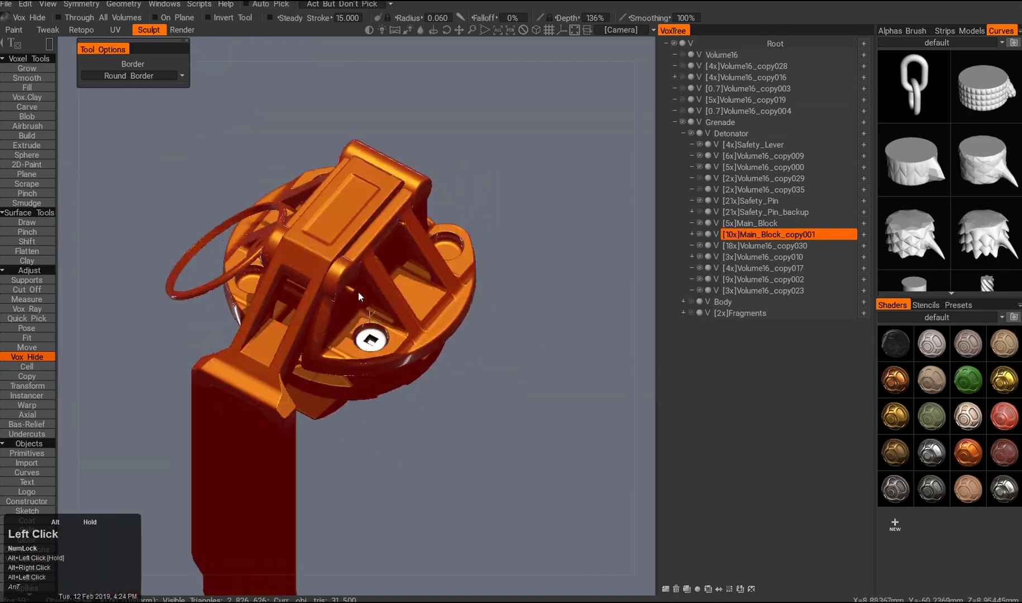
# - Create a clone instance of the bolt and move it into the second bolt hole
pyautogui.click(27, 385)
pyautogui.keyDown('alt'); pyautogui.moveTo(313, 390); pyautogui.dragTo(366, 442, button='right'); pyautogui.keyUp('alt')
pyautogui.moveTo(365, 442)
pyautogui.keyDown('alt'); pyautogui.mouseDown()
pyautogui.moveTo(361, 417)
pyautogui.moveTo(427, 373)
pyautogui.moveTo(394, 421)
pyautogui.moveTo(413, 402)
pyautogui.mouseUp(); pyautogui.keyUp('alt')
pyautogui.rightClick(759, 235)
pyautogui.moveTo(668, 314)
pyautogui.click(572, 244)
pyautogui.moveTo(472, 326)
pyautogui.keyDown('alt'); pyautogui.mouseDown()
pyautogui.moveTo(502, 346)
pyautogui.moveTo(536, 313)
pyautogui.mouseUp(); pyautogui.keyUp('alt')
# - Create two more clone instances of the bolt and place them in the two remaining bolt holes
pyautogui.rightClick(677, 276)
pyautogui.moveTo(642, 328)
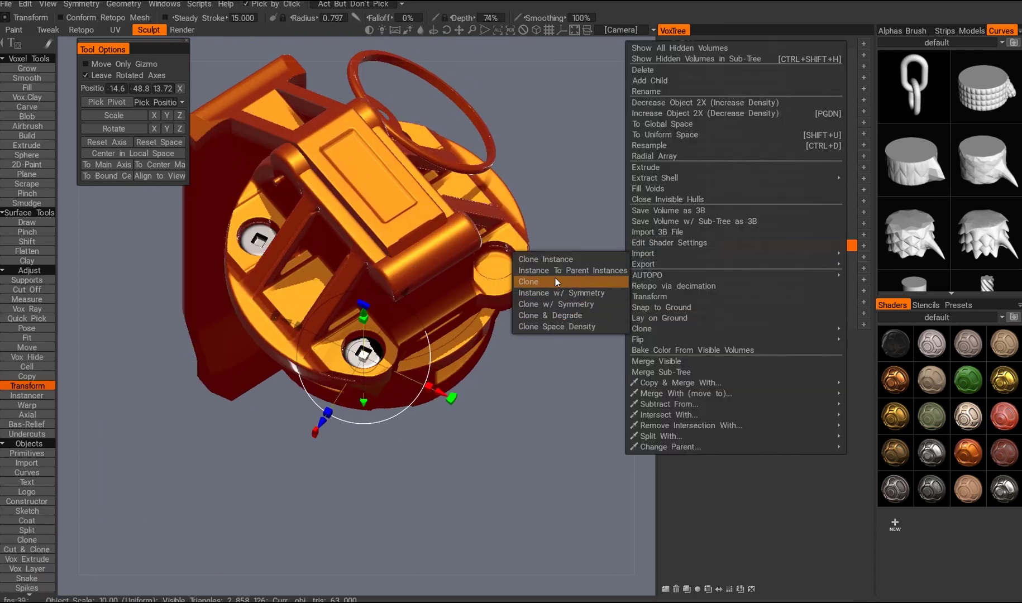
pyautogui.click(548, 259)
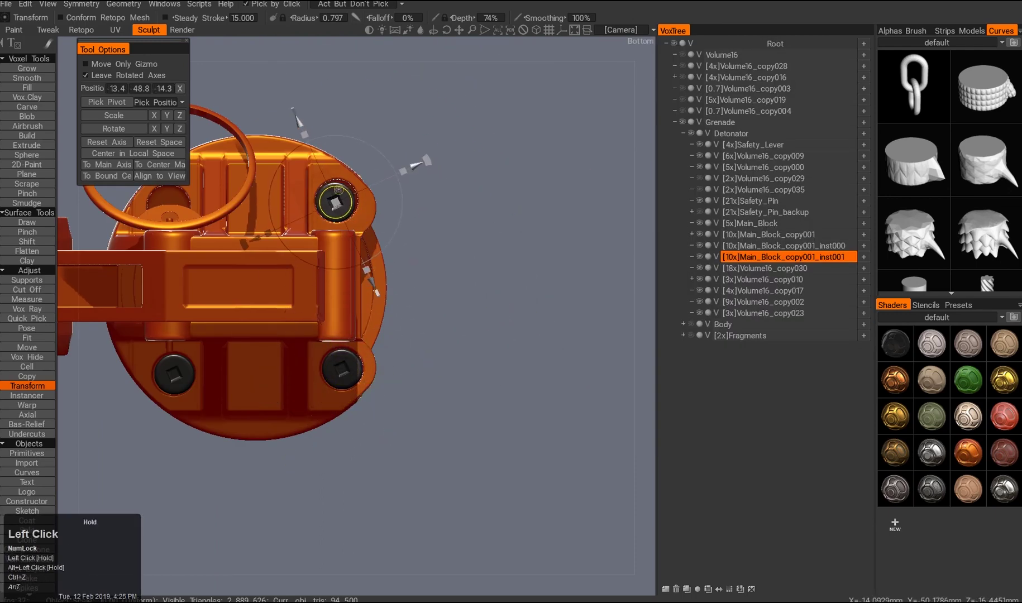
pyautogui.rightClick(754, 256)
pyautogui.moveTo(670, 262)
pyautogui.click(558, 263)
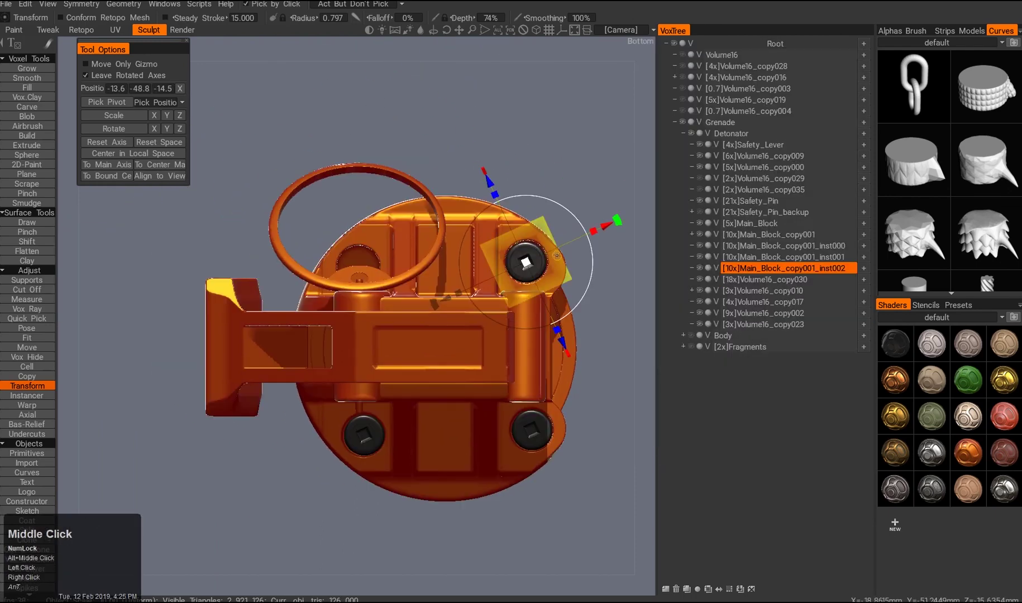
pyautogui.keyDown('alt'); pyautogui.moveTo(489, 385); pyautogui.dragTo(499, 237); pyautogui.keyUp('alt')
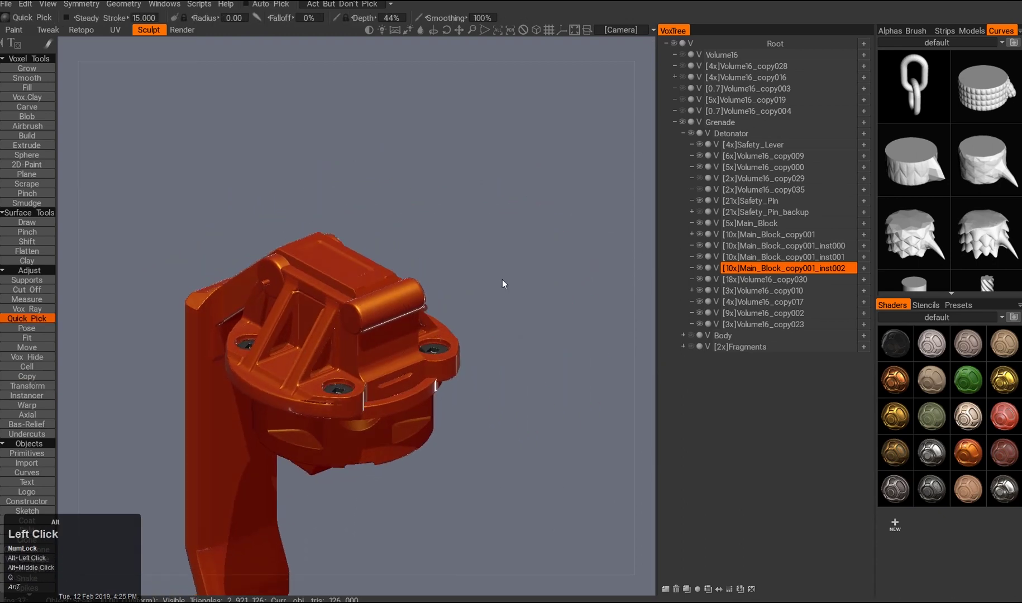
# - Add a layer named Bolts under Detonator and move the four bolt volumes into it
pyautogui.click(865, 132)
pyautogui.write('Bolts')
pyautogui.press('Return')
pyautogui.moveTo(780, 268); pyautogui.dragTo(793, 335)
pyautogui.click(799, 349)
pyautogui.press('Delete')
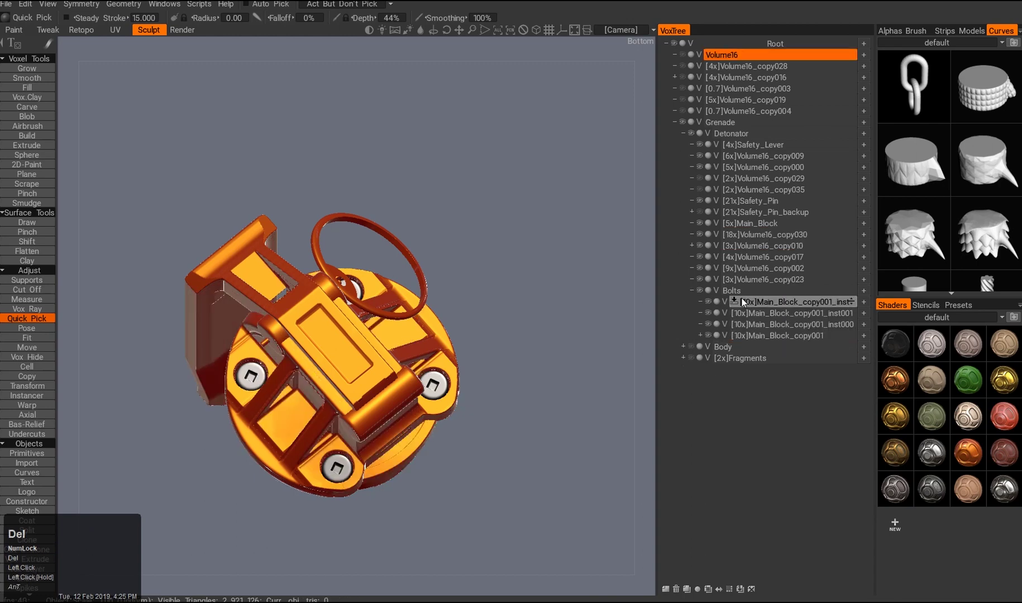
# - Make the detonator's main block the active volume for sculpting
pyautogui.keyDown('alt'); pyautogui.moveTo(616, 286); pyautogui.dragTo(475, 339); pyautogui.keyUp('alt')
pyautogui.press('w')
pyautogui.moveTo(565, 323); pyautogui.dragTo(503, 391)
pyautogui.click(353, 406)
pyautogui.click(274, 304)
pyautogui.keyDown('alt'); pyautogui.moveTo(391, 363); pyautogui.dragTo(509, 374); pyautogui.keyUp('alt')
pyautogui.press('w')
pyautogui.press('a')
pyautogui.click(424, 276)
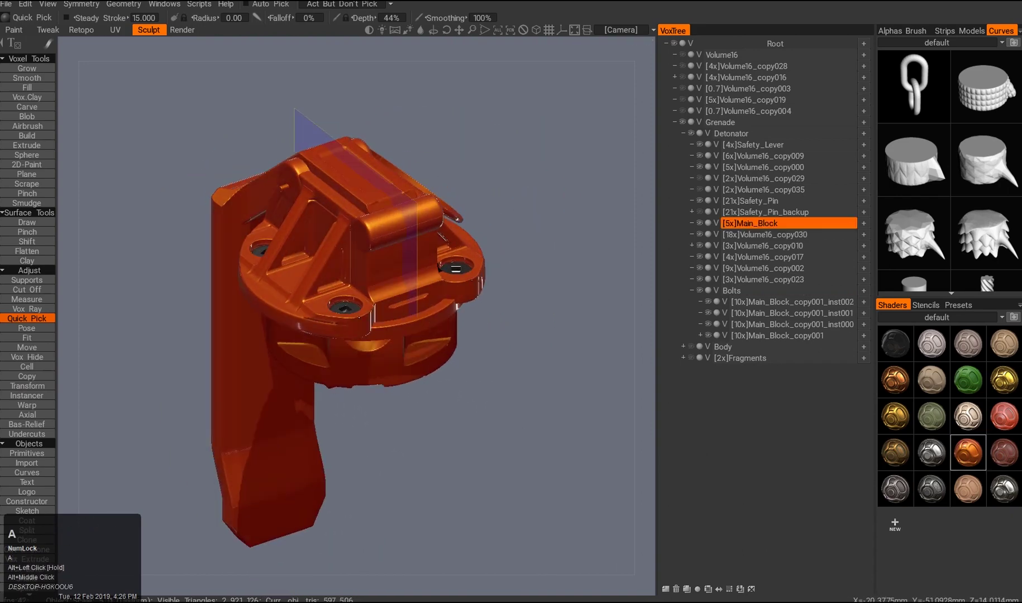
# - Try a Fill brush stroke on the main block's side wall below the lever hinge barrel
pyautogui.keyDown('alt'); pyautogui.moveTo(424, 277); pyautogui.dragTo(424, 274); pyautogui.keyUp('alt')
pyautogui.keyDown('alt'); pyautogui.moveTo(424, 273); pyautogui.dragTo(346, 311, button='right'); pyautogui.keyUp('alt')
pyautogui.hotkey('ctrl', 'f')
pyautogui.click(342, 286)
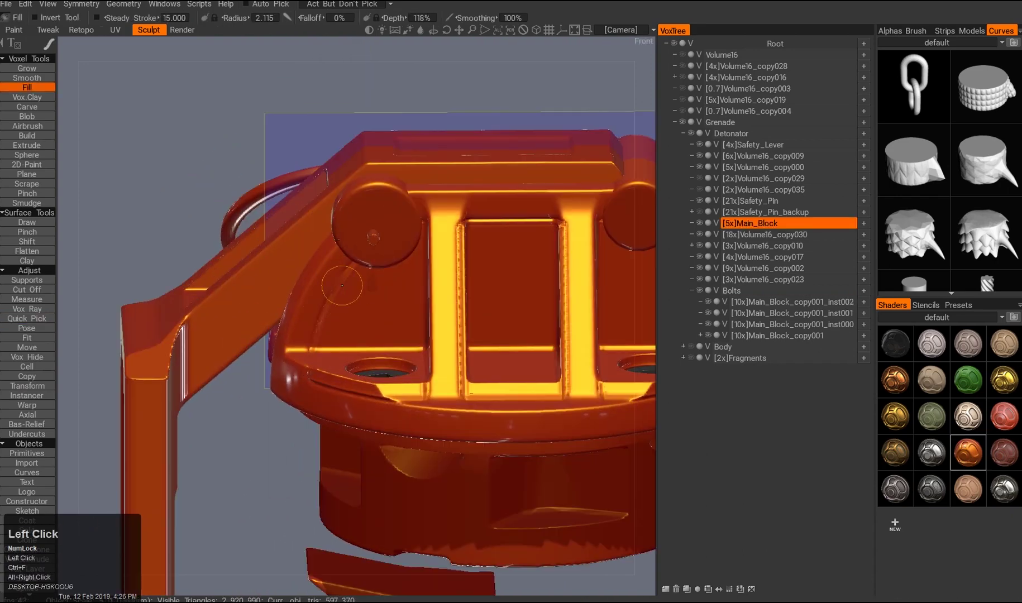
pyautogui.keyDown('alt'); pyautogui.moveTo(366, 275); pyautogui.dragTo(429, 276); pyautogui.keyUp('alt')
pyautogui.hotkey('ctrl', 'z')
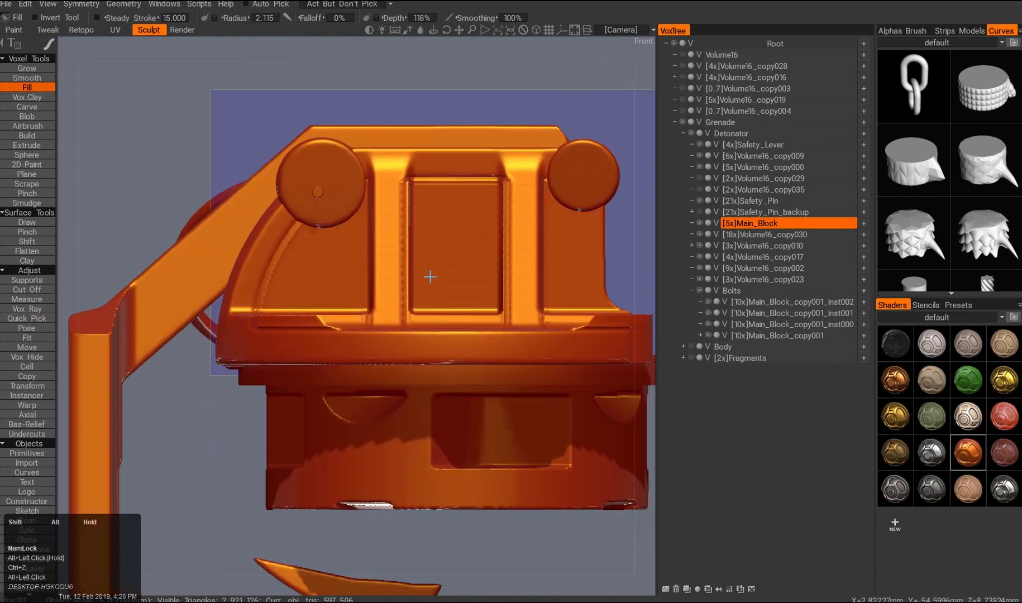
# - Try smoothing the main block's wall and rib creases with more Fill brush strokes
pyautogui.keyDown('alt'); pyautogui.moveTo(429, 201); pyautogui.dragTo(365, 358); pyautogui.keyUp('alt')
pyautogui.scroll(3, 365, 358)
pyautogui.hotkey('ctrl', 'z')
pyautogui.keyDown('alt'); pyautogui.moveTo(426, 311); pyautogui.dragTo(383, 285, button='middle'); pyautogui.keyUp('alt')
pyautogui.keyDown('alt'); pyautogui.moveTo(382, 285); pyautogui.dragTo(388, 327); pyautogui.keyUp('alt')
pyautogui.press('F12')
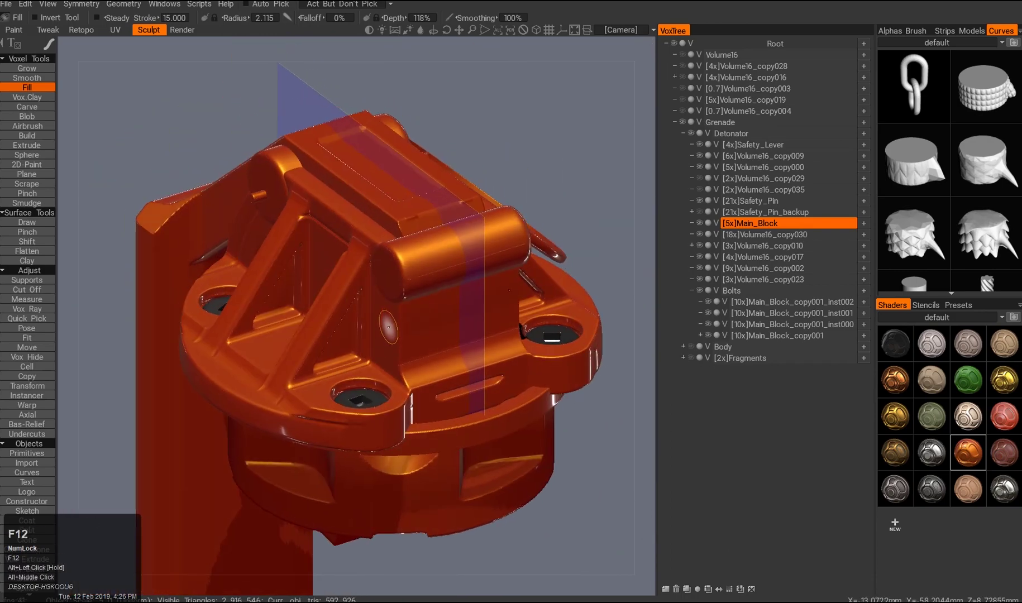
pyautogui.hotkey('ctrl', 'z')
# - Duplicate Volume16_copy009 and hide the original
pyautogui.click(704, 166)
pyautogui.keyDown('alt'); pyautogui.moveTo(546, 172); pyautogui.dragTo(432, 300); pyautogui.keyUp('alt')
# - Try to adjust a region of the main block with the Pose tool
pyautogui.hotkey('shift', 'w')
pyautogui.press('2')
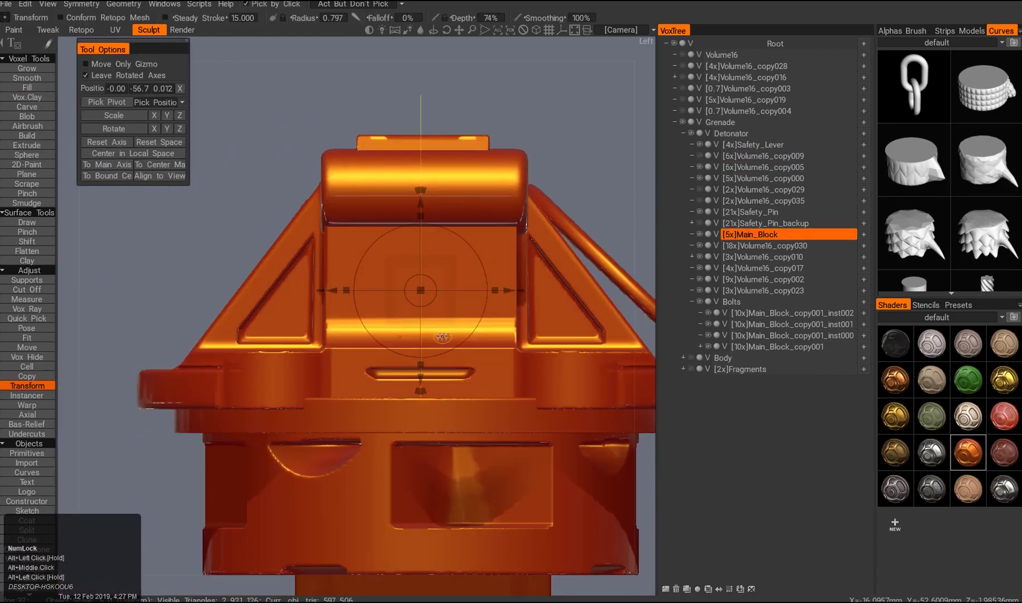
pyautogui.keyDown('alt'); pyautogui.moveTo(354, 356); pyautogui.dragTo(398, 278); pyautogui.keyUp('alt')
pyautogui.keyDown('alt'); pyautogui.moveTo(398, 278); pyautogui.dragTo(345, 147, button='middle'); pyautogui.keyUp('alt')
pyautogui.keyDown('alt'); pyautogui.moveTo(346, 147); pyautogui.dragTo(422, 212); pyautogui.keyUp('alt')
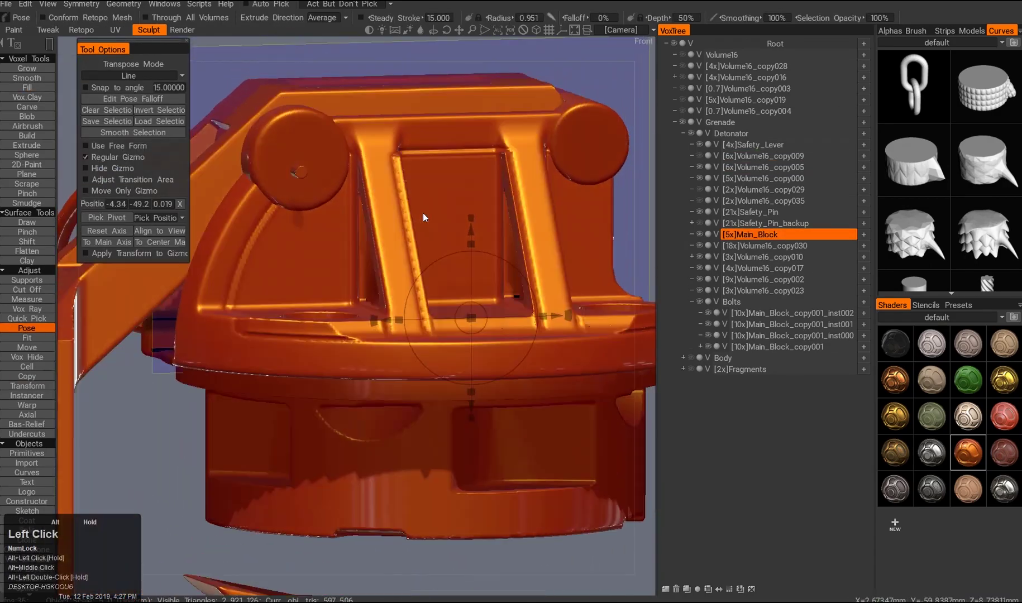
# - Isolate the main block and try to reshape its front rim slot with a Pose selection
pyautogui.keyDown('alt'); pyautogui.doubleClick(422, 212); pyautogui.keyUp('alt')
pyautogui.keyDown('alt'); pyautogui.click(699, 234); pyautogui.keyUp('alt')
pyautogui.keyDown('alt'); pyautogui.moveTo(290, 184); pyautogui.dragTo(549, 245); pyautogui.keyUp('alt')
pyautogui.moveTo(417, 275); pyautogui.dragTo(413, 266, button='right')
pyautogui.press('2')
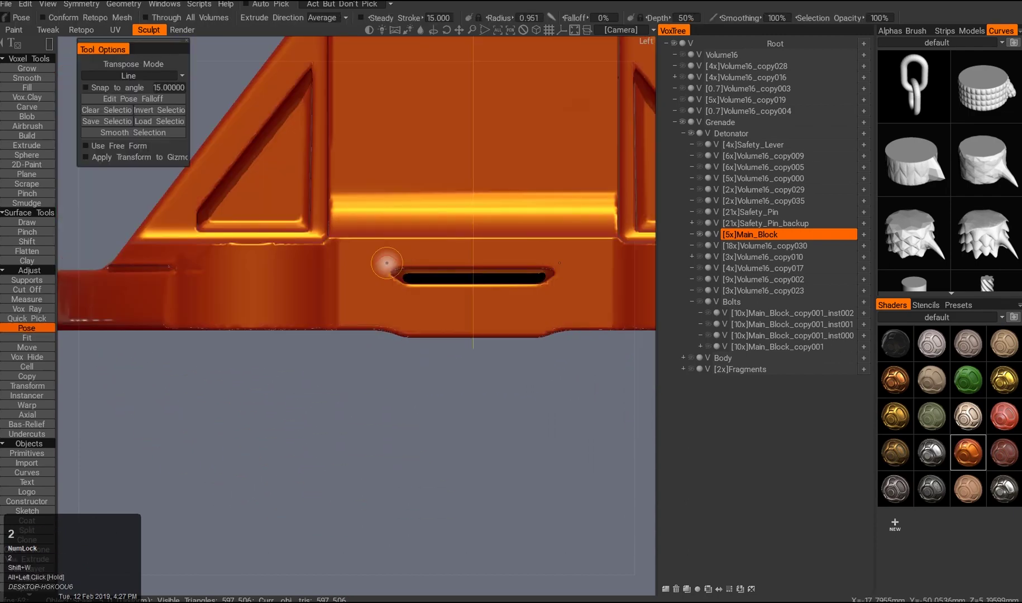
pyautogui.keyDown('alt'); pyautogui.moveTo(381, 269); pyautogui.dragTo(334, 168); pyautogui.keyUp('alt')
pyautogui.scroll(6, 473, 263)
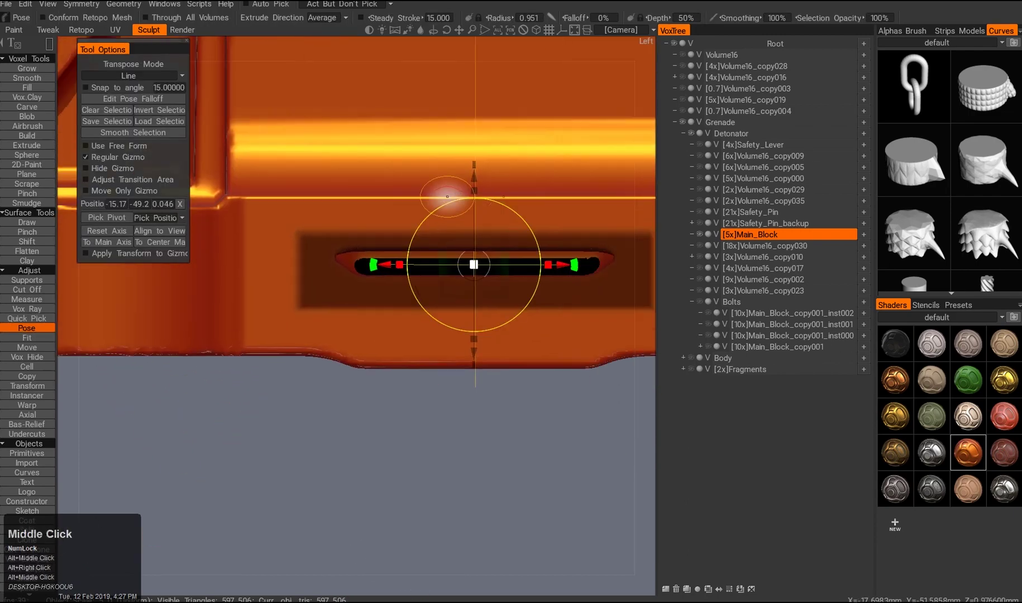
pyautogui.keyDown('alt'); pyautogui.moveTo(474, 263); pyautogui.dragTo(386, 333); pyautogui.keyUp('alt')
pyautogui.hotkey('ctrl', 'z')
# - Fill the slot and creases around the main block's rim with the Fill brush at radius 1.357
pyautogui.press('f')
pyautogui.moveTo(433, 308)
pyautogui.keyDown('alt'); pyautogui.mouseDown()
pyautogui.moveTo(413, 304)
pyautogui.moveTo(340, 208)
pyautogui.moveTo(424, 245)
pyautogui.mouseUp(); pyautogui.keyUp('alt')
pyautogui.scroll(5, 502, 307)
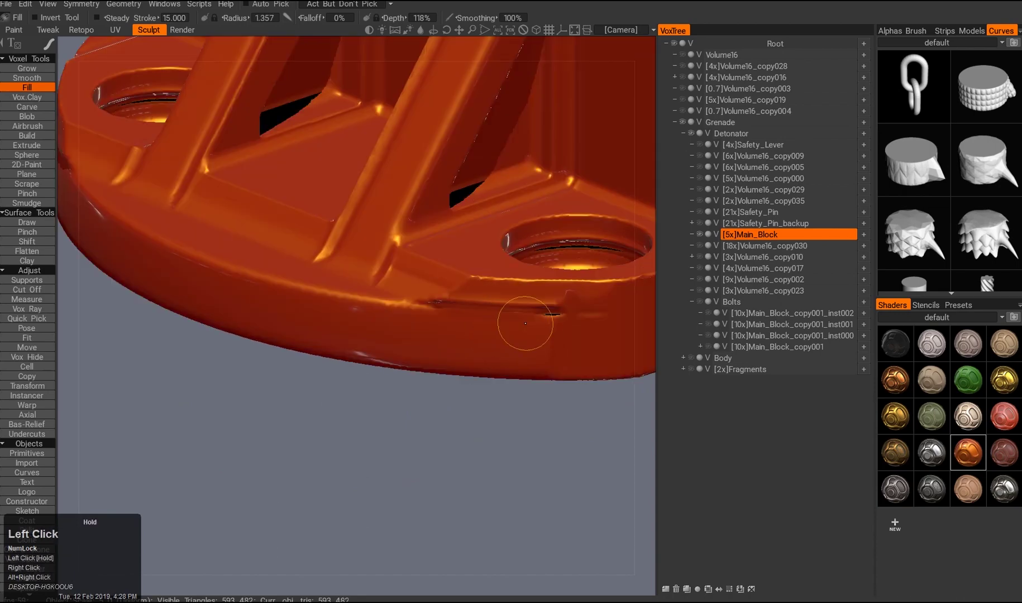
pyautogui.keyDown('alt'); pyautogui.moveTo(501, 307); pyautogui.dragTo(497, 317); pyautogui.keyUp('alt')
pyautogui.moveTo(497, 317); pyautogui.dragTo(406, 269, button='middle')
pyautogui.moveTo(407, 269); pyautogui.dragTo(440, 212, button='right')
pyautogui.moveTo(440, 212)
pyautogui.mouseDown(button='middle')
pyautogui.moveTo(429, 187)
pyautogui.moveTo(362, 269)
pyautogui.moveTo(442, 219)
pyautogui.mouseUp(button='middle')
pyautogui.click(362, 269)
pyautogui.moveTo(442, 219)
pyautogui.mouseDown(button='right')
pyautogui.moveTo(320, 292)
pyautogui.moveTo(451, 212)
pyautogui.mouseUp(button='right')
pyautogui.click(450, 212)
pyautogui.moveTo(422, 247); pyautogui.dragTo(333, 304, button='right')
pyautogui.keyDown('alt'); pyautogui.moveTo(333, 303); pyautogui.dragTo(447, 218); pyautogui.keyUp('alt')
pyautogui.moveTo(446, 218); pyautogui.dragTo(458, 210, button='middle')
# - Show the other volumes again and toggle the visibility of Volume16_copy005 to identify it
pyautogui.keyDown('alt'); pyautogui.moveTo(458, 210); pyautogui.dragTo(699, 174); pyautogui.keyUp('alt')
pyautogui.click(699, 174)
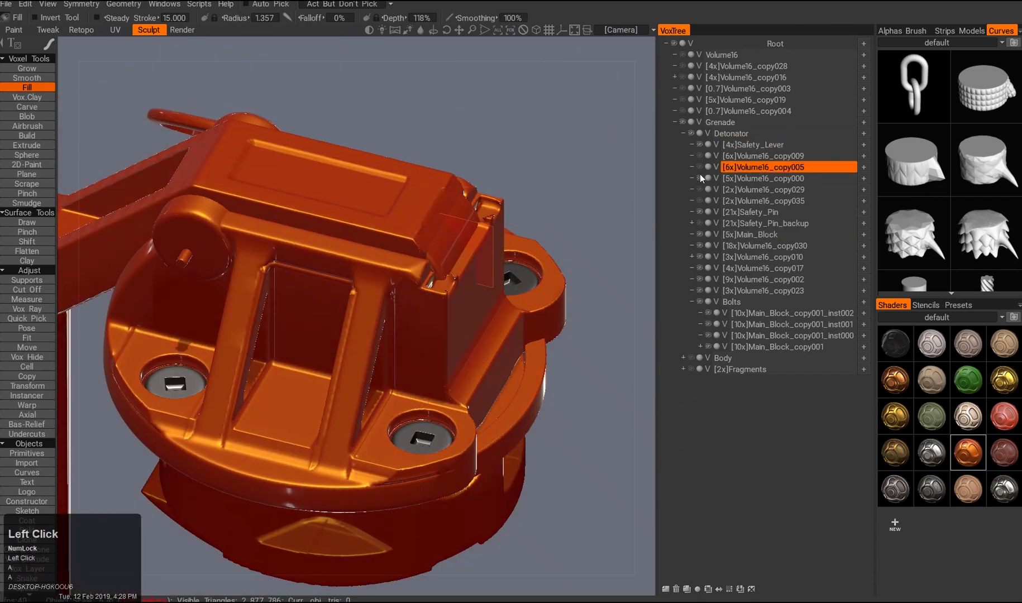
pyautogui.click(679, 174)
# - Hollow the front hinge barrel's end in Volume16_copy005 with a Vox Hide circle about 5.574 mm across
pyautogui.press('h')
pyautogui.keyDown('alt'); pyautogui.moveTo(391, 262); pyautogui.dragTo(413, 262); pyautogui.keyUp('alt')
pyautogui.keyDown('alt'); pyautogui.moveTo(354, 302); pyautogui.dragTo(467, 255); pyautogui.keyUp('alt')
pyautogui.press('space')
pyautogui.keyDown('alt'); pyautogui.doubleClick(517, 243); pyautogui.keyUp('alt')
pyautogui.click(518, 243)
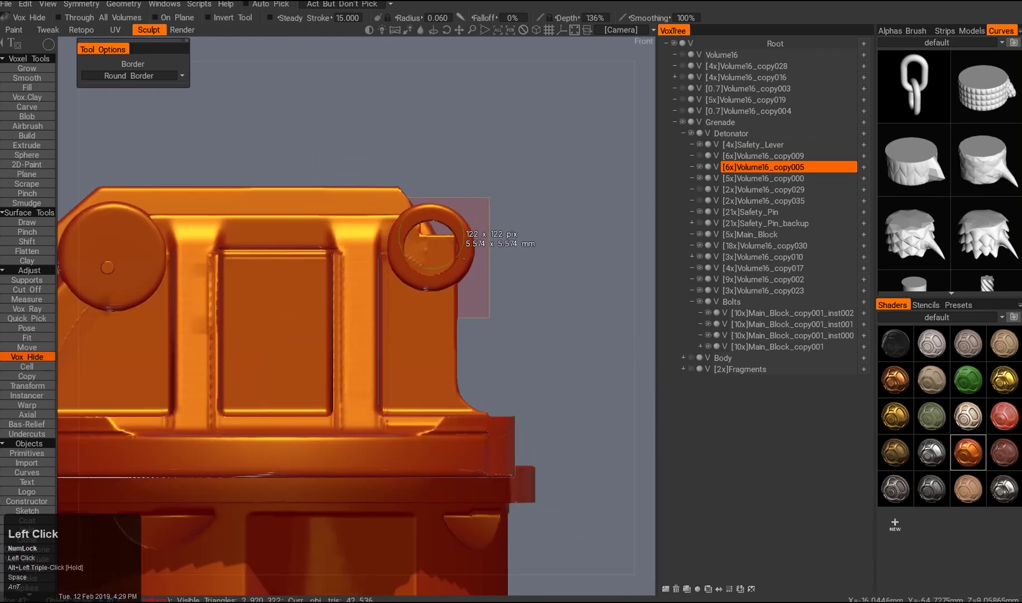
# - Restore the front hinge barrel's outer ends with a rectangular Vox Hide selection, leaving only its middle hollowed
pyautogui.moveTo(468, 271); pyautogui.dragTo(468, 271)
pyautogui.keyDown('alt'); pyautogui.moveTo(467, 272); pyautogui.dragTo(447, 291); pyautogui.keyUp('alt')
pyautogui.press('2')
pyautogui.keyDown('ctrl'); pyautogui.moveTo(321, 231); pyautogui.dragTo(379, 321); pyautogui.keyUp('ctrl')
pyautogui.keyDown('alt'); pyautogui.moveTo(379, 321); pyautogui.dragTo(382, 257); pyautogui.keyUp('alt')
pyautogui.moveTo(382, 257)
pyautogui.keyDown('alt'); pyautogui.mouseDown(button='right')
pyautogui.moveTo(381, 249)
pyautogui.moveTo(385, 262)
pyautogui.mouseUp(button='right'); pyautogui.keyUp('alt')
pyautogui.keyDown('alt'); pyautogui.moveTo(385, 262); pyautogui.dragTo(379, 252, button='middle'); pyautogui.keyUp('alt')
pyautogui.keyDown('alt'); pyautogui.moveTo(380, 251); pyautogui.dragTo(391, 313); pyautogui.keyUp('alt')
# - Activate Main_Block and trim it around the front hinge barrel with a rectangular Vox Hide cut
pyautogui.press('a')
pyautogui.click(391, 313)
pyautogui.keyDown('alt'); pyautogui.moveTo(493, 198); pyautogui.dragTo(440, 306, button='right'); pyautogui.keyUp('alt')
pyautogui.moveTo(441, 306)
pyautogui.keyDown('alt'); pyautogui.mouseDown()
pyautogui.moveTo(450, 311)
pyautogui.moveTo(427, 251)
pyautogui.mouseUp(); pyautogui.keyUp('alt')
pyautogui.keyDown('alt'); pyautogui.moveTo(427, 252); pyautogui.dragTo(411, 185, button='right'); pyautogui.keyUp('alt')
pyautogui.keyDown('alt'); pyautogui.moveTo(411, 184); pyautogui.dragTo(407, 205); pyautogui.keyUp('alt')
pyautogui.press('2')
pyautogui.moveTo(533, 184); pyautogui.dragTo(576, 177)
pyautogui.moveTo(497, 206)
pyautogui.keyDown('alt'); pyautogui.mouseDown()
pyautogui.moveTo(428, 224)
pyautogui.moveTo(351, 263)
pyautogui.mouseUp(); pyautogui.keyUp('alt')
pyautogui.keyDown('alt'); pyautogui.middleClick(402, 221); pyautogui.keyUp('alt')
pyautogui.keyDown('alt'); pyautogui.moveTo(402, 221); pyautogui.dragTo(483, 245, button='right'); pyautogui.keyUp('alt')
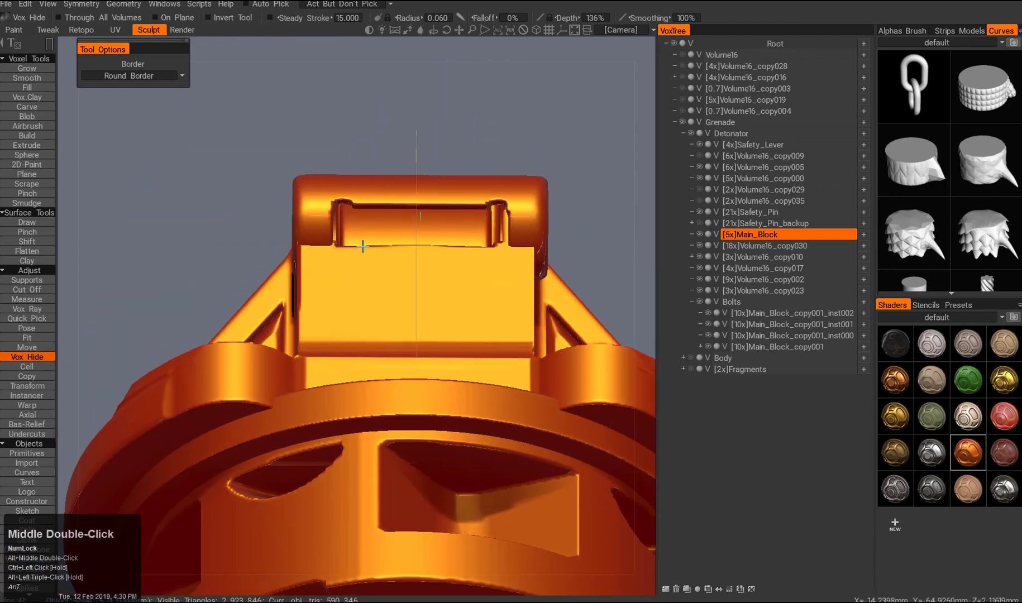
pyautogui.keyDown('alt'); pyautogui.moveTo(484, 240); pyautogui.dragTo(391, 290); pyautogui.keyUp('alt')
pyautogui.click(27, 385)
pyautogui.click(27, 356)
# - Toggle Volume16_copy000 and Volume16_copy005 to check the barrels, and merge Main_Block into Volume16_copy005
pyautogui.click(750, 235)
pyautogui.click(699, 178)
pyautogui.click(699, 179)
pyautogui.click(699, 167)
pyautogui.click(699, 167)
pyautogui.keyDown('shift'); pyautogui.moveTo(762, 167); pyautogui.dragTo(746, 235); pyautogui.keyUp('shift')
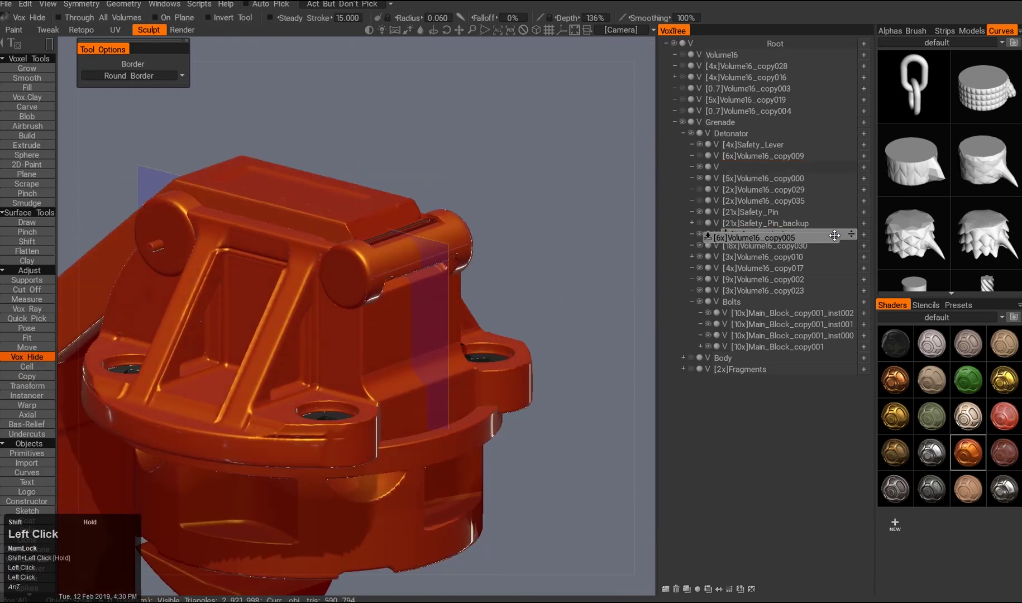
pyautogui.keyDown('alt'); pyautogui.moveTo(642, 246); pyautogui.dragTo(602, 223); pyautogui.keyUp('alt')
pyautogui.scroll(5, 601, 223)
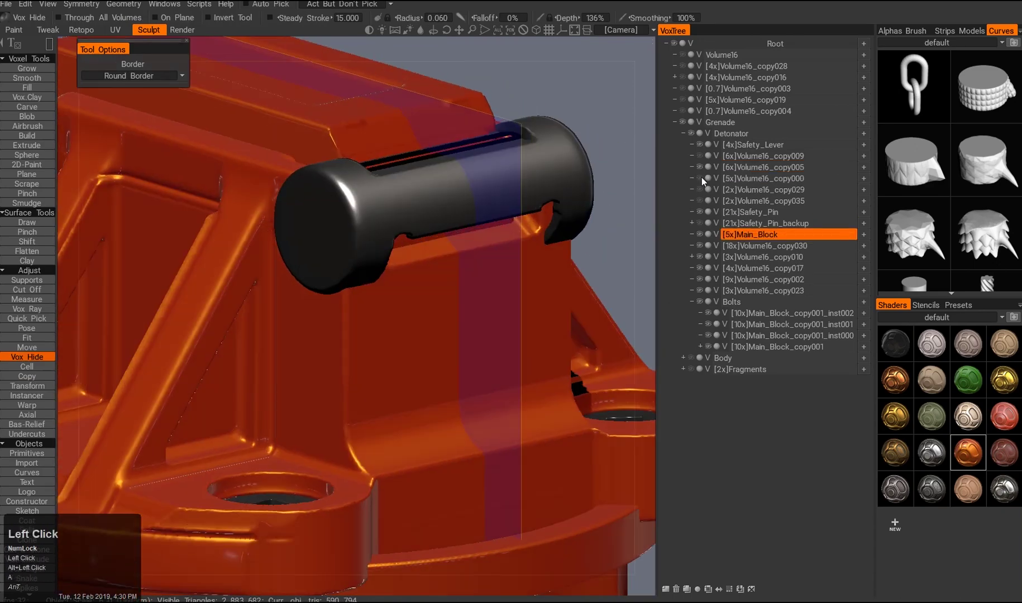
pyautogui.moveTo(849, 234); pyautogui.dragTo(787, 167)
# - Show Volume16_copy000 again and adjust its hinge barrel with the Transform gizmo in the right view
pyautogui.keyDown('alt'); pyautogui.moveTo(559, 357); pyautogui.dragTo(371, 302); pyautogui.keyUp('alt')
pyautogui.press('z')
pyautogui.click(698, 179)
pyautogui.press('2')
pyautogui.hotkey('ctrl', 'q')
pyautogui.moveTo(324, 255); pyautogui.dragTo(391, 290)
pyautogui.moveTo(391, 291); pyautogui.dragTo(388, 226, button='middle')
pyautogui.click(27, 386)
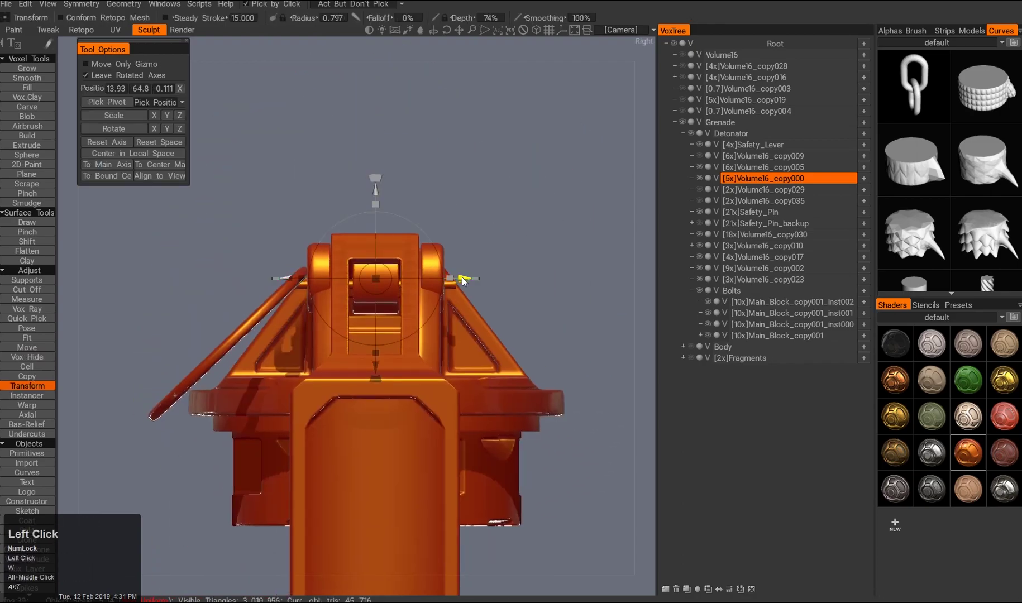
pyautogui.moveTo(461, 279); pyautogui.dragTo(396, 191, button='middle')
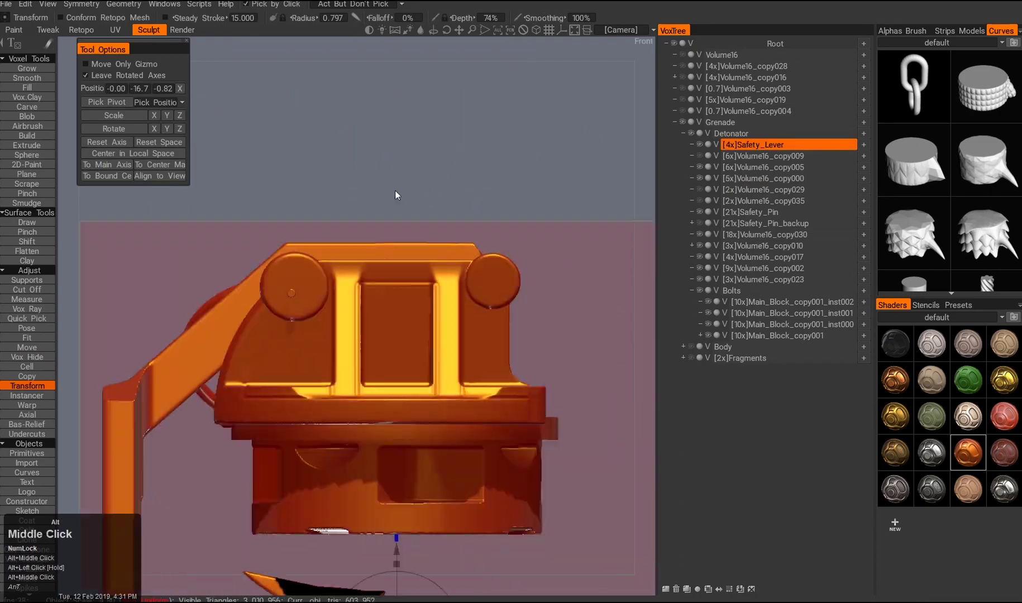
# - Activate the Safety_Lever and switch to Vox Hide for cutting its handle
pyautogui.keyDown('alt'); pyautogui.moveTo(395, 191); pyautogui.dragTo(415, 284, button='right'); pyautogui.keyUp('alt')
pyautogui.click(455, 211)
pyautogui.scroll(-5, 409, 337)
pyautogui.keyDown('alt'); pyautogui.moveTo(410, 336); pyautogui.dragTo(502, 234); pyautogui.keyUp('alt')
pyautogui.click(698, 147)
pyautogui.press('q')
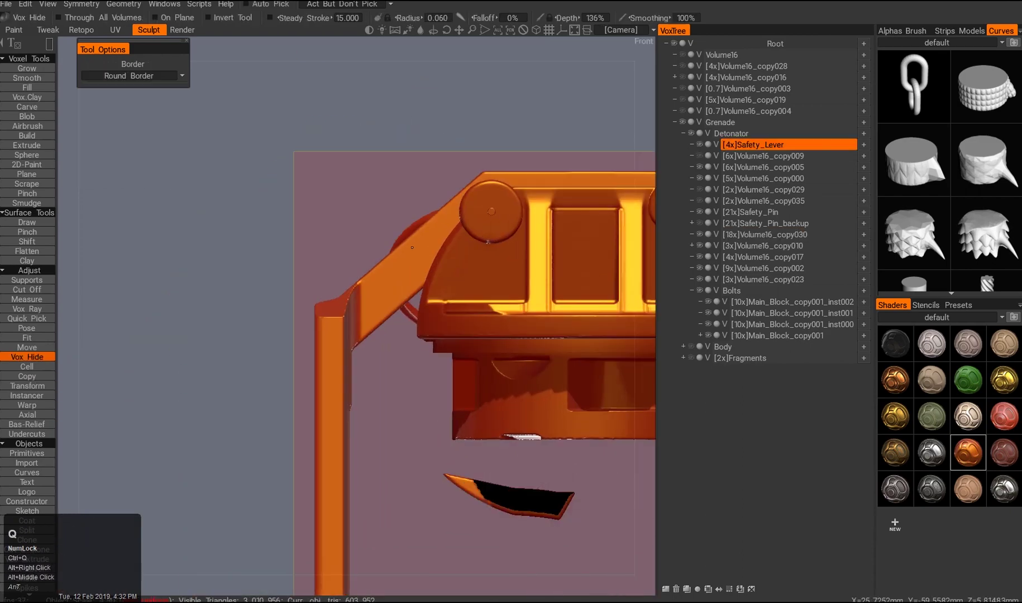
# - Recess the Safety_Lever's handle with Vox Hide from the back view, undoing the stray cuts
pyautogui.keyDown('alt'); pyautogui.moveTo(359, 311); pyautogui.dragTo(408, 279); pyautogui.keyUp('alt')
pyautogui.keyDown('alt'); pyautogui.moveTo(409, 279); pyautogui.dragTo(376, 213, button='middle'); pyautogui.keyUp('alt')
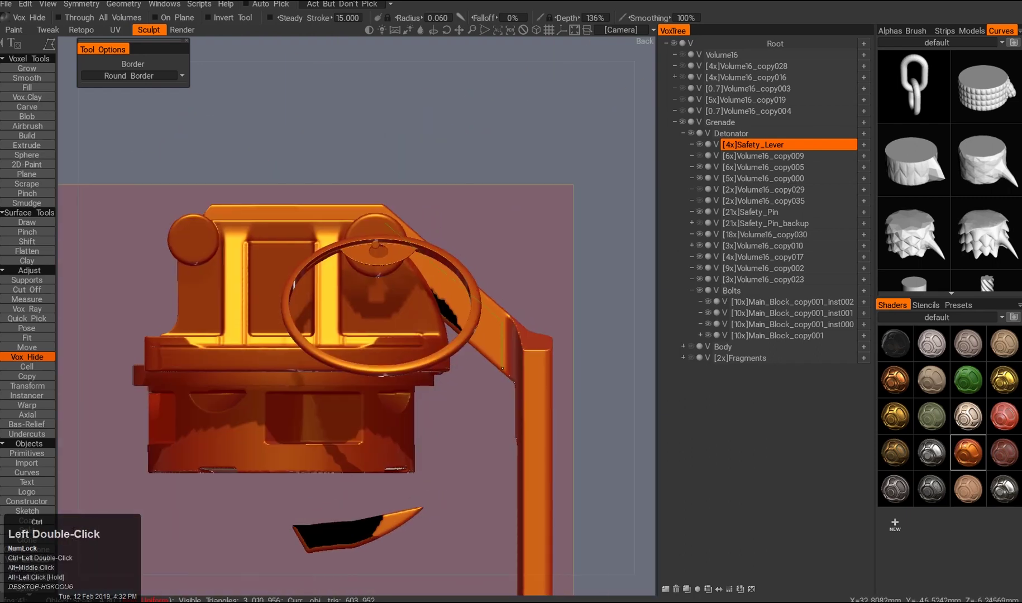
pyautogui.press('2')
pyautogui.keyDown('ctrl'); pyautogui.moveTo(335, 426); pyautogui.dragTo(363, 436); pyautogui.keyUp('ctrl')
pyautogui.hotkey('ctrl', 'z')
pyautogui.hotkey('ctrl', 'z')
pyautogui.keyDown('alt'); pyautogui.moveTo(390, 474); pyautogui.dragTo(357, 213); pyautogui.keyUp('alt')
pyautogui.scroll(5, 357, 213)
pyautogui.keyDown('alt'); pyautogui.moveTo(403, 413); pyautogui.dragTo(492, 198); pyautogui.keyUp('alt')
pyautogui.keyDown('alt'); pyautogui.moveTo(491, 198); pyautogui.dragTo(392, 231, button='middle'); pyautogui.keyUp('alt')
pyautogui.keyDown('alt'); pyautogui.moveTo(391, 232); pyautogui.dragTo(343, 278); pyautogui.keyUp('alt')
pyautogui.keyDown('alt'); pyautogui.moveTo(342, 278); pyautogui.dragTo(357, 327, button='right'); pyautogui.keyUp('alt')
pyautogui.keyDown('alt'); pyautogui.moveTo(358, 327); pyautogui.dragTo(365, 346); pyautogui.keyUp('alt')
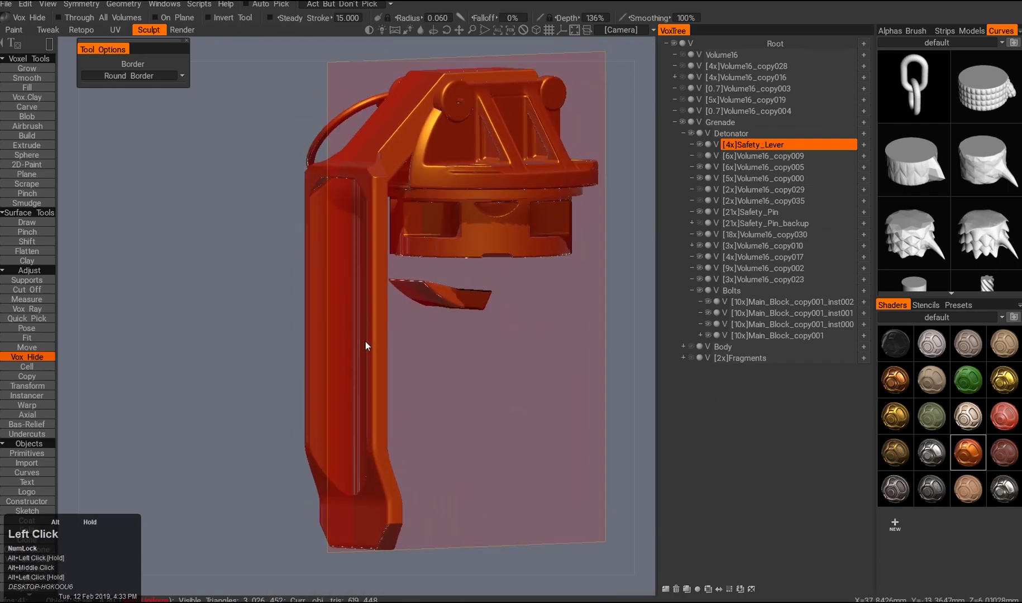
pyautogui.moveTo(399, 395)
pyautogui.keyDown('alt'); pyautogui.mouseDown()
pyautogui.moveTo(402, 383)
pyautogui.moveTo(411, 452)
pyautogui.moveTo(414, 386)
pyautogui.mouseUp(); pyautogui.keyUp('alt')
pyautogui.hotkey('ctrl', 'z')
# - Load a dot stencil from the Rounds set, map it From Camera at 30% preview and scale it down over the lever
pyautogui.click(925, 305)
pyautogui.click(936, 317)
pyautogui.click(949, 351)
pyautogui.keyDown('alt'); pyautogui.moveTo(503, 302); pyautogui.dragTo(486, 311, button='right'); pyautogui.keyUp('alt')
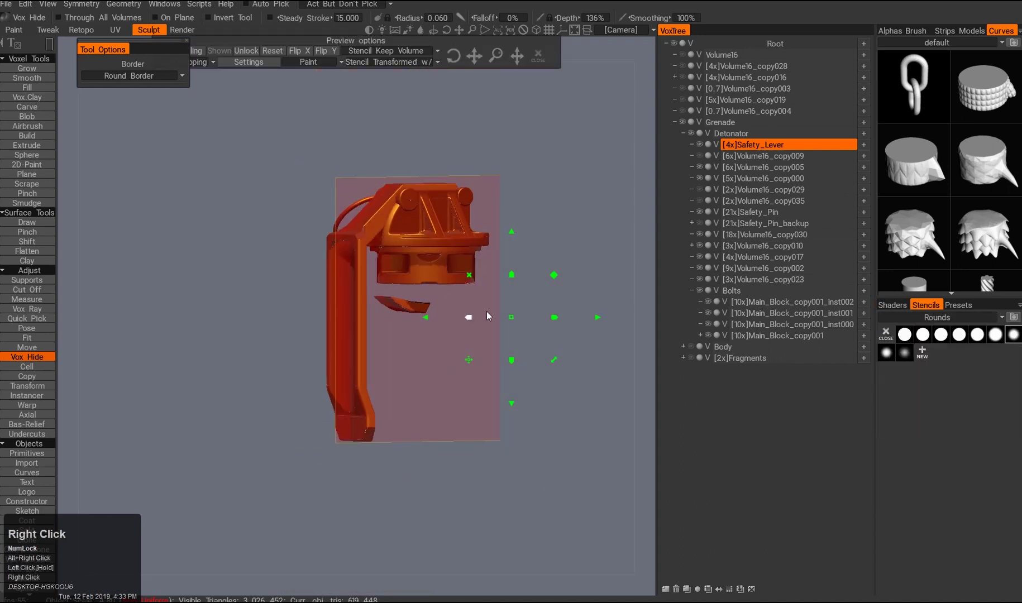
pyautogui.moveTo(183, 38); pyautogui.dragTo(167, 110)
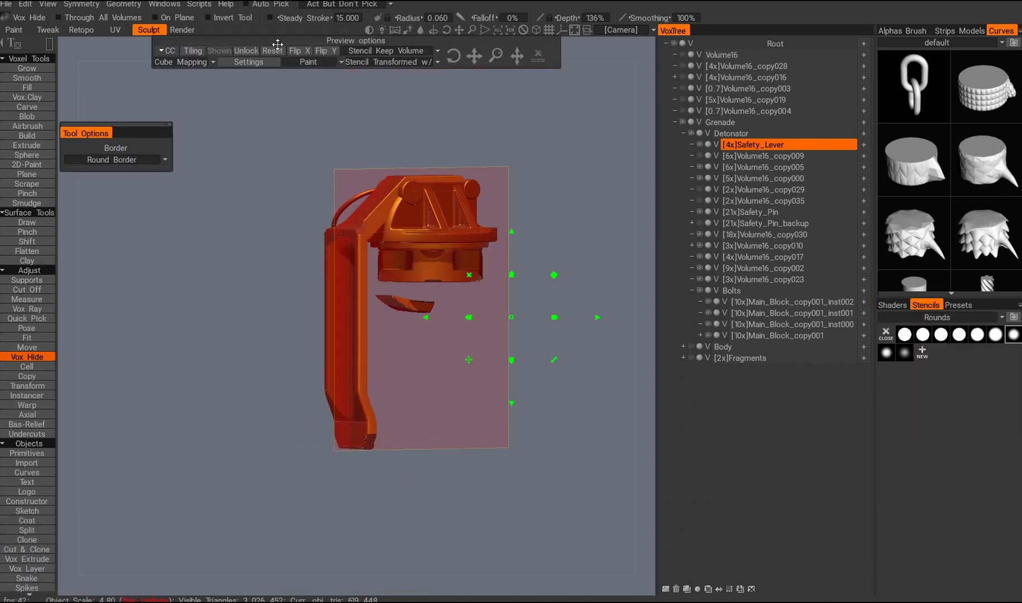
pyautogui.click(184, 62)
pyautogui.click(193, 79)
pyautogui.keyDown('alt'); pyautogui.moveTo(335, 224); pyautogui.dragTo(334, 292, button='right'); pyautogui.keyUp('alt')
pyautogui.moveTo(333, 292); pyautogui.dragTo(226, 194)
# - Try cutting a row of grip grooves across the Safety_Lever's handle, close the stencil and undo the cuts
pyautogui.keyDown('alt'); pyautogui.moveTo(436, 416); pyautogui.dragTo(362, 426); pyautogui.keyUp('alt')
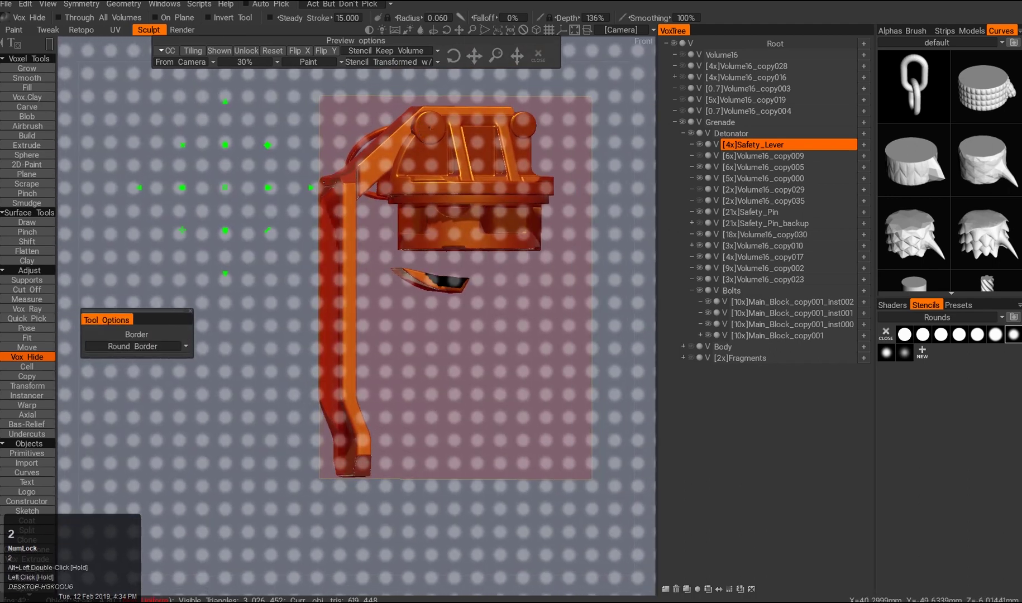
pyautogui.moveTo(379, 421); pyautogui.dragTo(313, 416)
pyautogui.click(538, 57)
pyautogui.keyDown('alt'); pyautogui.moveTo(420, 269); pyautogui.dragTo(492, 274); pyautogui.keyUp('alt')
pyautogui.keyDown('alt'); pyautogui.moveTo(374, 278); pyautogui.dragTo(342, 278); pyautogui.keyUp('alt')
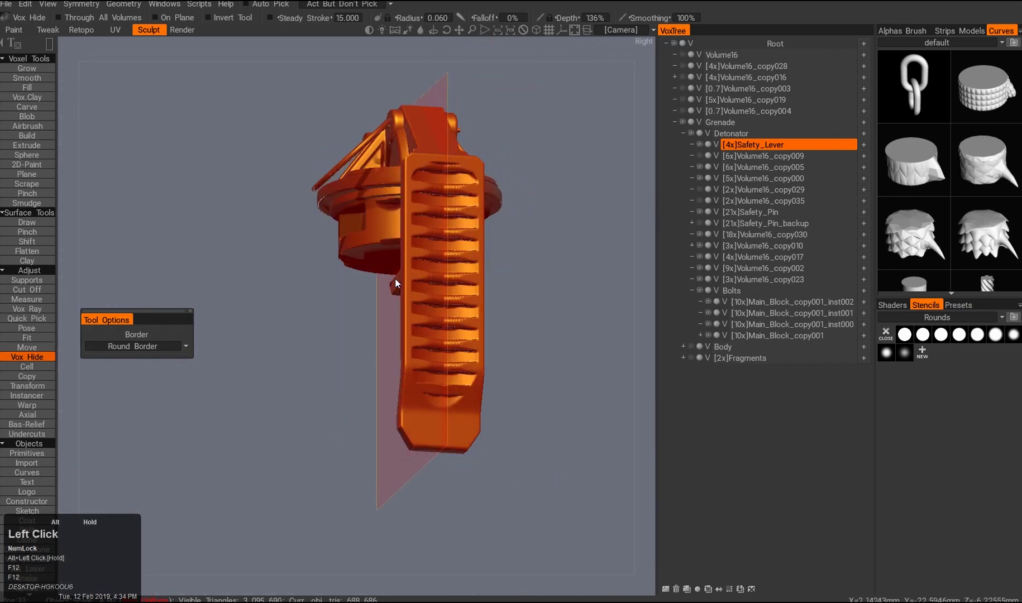
pyautogui.hotkey('ctrl', 'z')
pyautogui.hotkey('ctrl', 'z')
pyautogui.hotkey('ctrl', 'z')
pyautogui.hotkey('ctrl', 'z')
# - Select the lower part of the Safety_Lever's handle with a Pose rectangle about 31 × 51 mm and reset the gizmo's axis
pyautogui.keyDown('alt'); pyautogui.moveTo(393, 357); pyautogui.dragTo(433, 379, button='right'); pyautogui.keyUp('alt')
pyautogui.keyDown('alt'); pyautogui.moveTo(434, 379); pyautogui.dragTo(386, 303); pyautogui.keyUp('alt')
pyautogui.keyDown('alt'); pyautogui.moveTo(386, 303); pyautogui.dragTo(402, 168, button='middle'); pyautogui.keyUp('alt')
pyautogui.click(26, 328)
pyautogui.moveTo(263, 305); pyautogui.dragTo(377, 494)
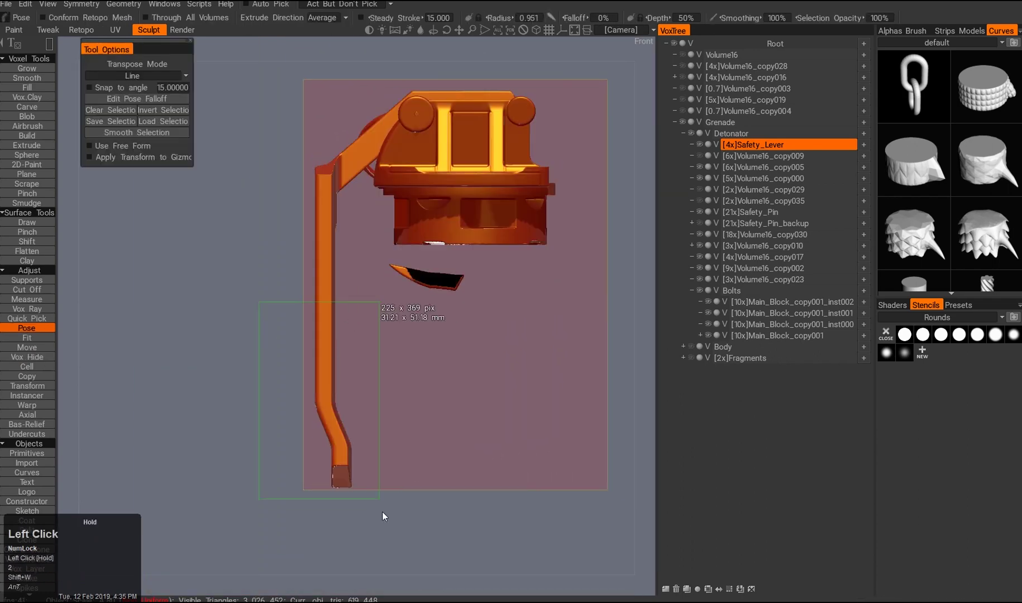
pyautogui.tripleClick(113, 229)
pyautogui.keyDown('alt'); pyautogui.moveTo(335, 313); pyautogui.dragTo(362, 254, button='middle'); pyautogui.keyUp('alt')
pyautogui.moveTo(357, 254); pyautogui.dragTo(480, 321)
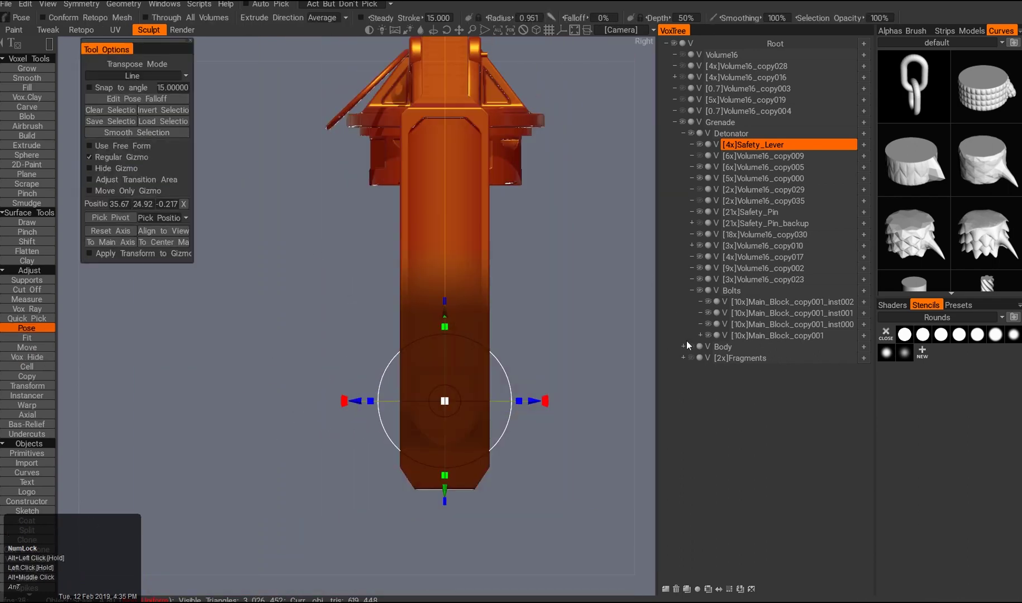
# - Show the Body and Fragments groups to compare the lever's shape with the grenade body
pyautogui.click(691, 347)
pyautogui.keyDown('alt'); pyautogui.moveTo(558, 324); pyautogui.dragTo(519, 335); pyautogui.keyUp('alt')
pyautogui.click(691, 358)
pyautogui.keyDown('alt'); pyautogui.moveTo(553, 268); pyautogui.dragTo(491, 246); pyautogui.keyUp('alt')
pyautogui.keyDown('alt'); pyautogui.moveTo(486, 223); pyautogui.dragTo(478, 147, button='right'); pyautogui.keyUp('alt')
pyautogui.keyDown('alt'); pyautogui.moveTo(479, 147); pyautogui.dragTo(436, 230); pyautogui.keyUp('alt')
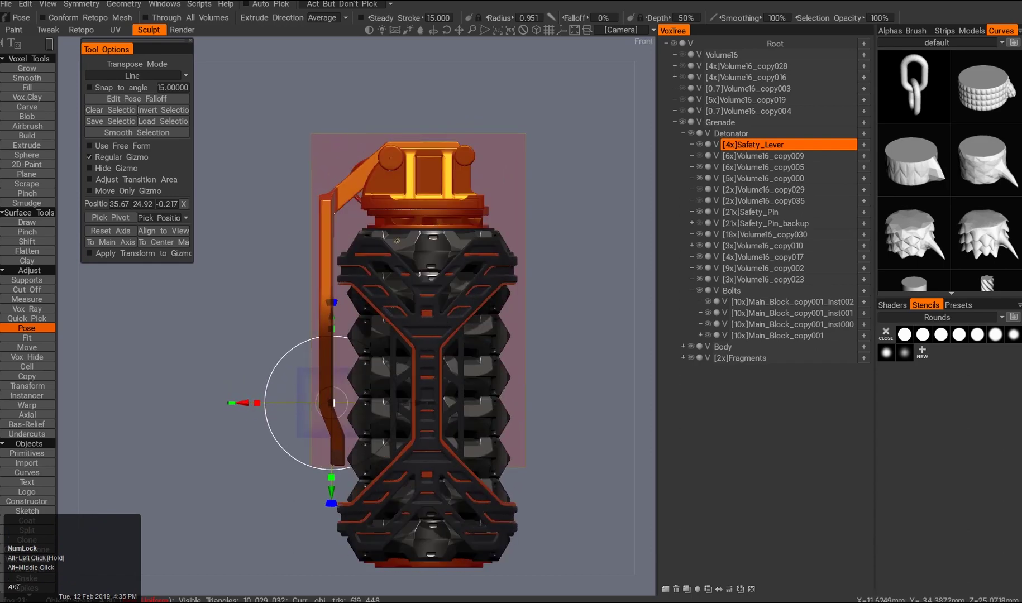
# - Examine the lever's clearance along the grenade body and hide the Fragments and Body groups again
pyautogui.press('q')
pyautogui.keyDown('alt'); pyautogui.moveTo(401, 246); pyautogui.dragTo(379, 231, button='middle'); pyautogui.keyUp('alt')
pyautogui.moveTo(380, 253)
pyautogui.keyDown('alt'); pyautogui.mouseDown()
pyautogui.moveTo(337, 233)
pyautogui.moveTo(358, 279)
pyautogui.mouseUp(); pyautogui.keyUp('alt')
pyautogui.click(363, 313)
pyautogui.press('a')
pyautogui.press('F12')
pyautogui.keyDown('alt'); pyautogui.moveTo(385, 335); pyautogui.dragTo(407, 318); pyautogui.keyUp('alt')
pyautogui.keyDown('alt'); pyautogui.moveTo(408, 318); pyautogui.dragTo(411, 330, button='right'); pyautogui.keyUp('alt')
pyautogui.moveTo(410, 330)
pyautogui.keyDown('alt'); pyautogui.mouseDown()
pyautogui.moveTo(417, 337)
pyautogui.moveTo(423, 276)
pyautogui.moveTo(425, 319)
pyautogui.moveTo(355, 366)
pyautogui.moveTo(420, 375)
pyautogui.moveTo(337, 326)
pyautogui.moveTo(335, 363)
pyautogui.moveTo(454, 280)
pyautogui.moveTo(390, 273)
pyautogui.mouseUp(); pyautogui.keyUp('alt')
pyautogui.click(682, 358)
pyautogui.click(691, 358)
pyautogui.click(691, 347)
# - Trim the Safety_Lever's handle with a Cut Off rectangle
pyautogui.press('a')
pyautogui.keyDown('alt'); pyautogui.moveTo(447, 344); pyautogui.dragTo(326, 347); pyautogui.keyUp('alt')
pyautogui.click(27, 290)
pyautogui.moveTo(257, 319); pyautogui.dragTo(357, 360)
pyautogui.keyDown('alt'); pyautogui.moveTo(358, 335); pyautogui.dragTo(357, 360, button='middle'); pyautogui.keyUp('alt')
pyautogui.keyDown('alt'); pyautogui.moveTo(358, 335); pyautogui.dragTo(275, 357); pyautogui.keyUp('alt')
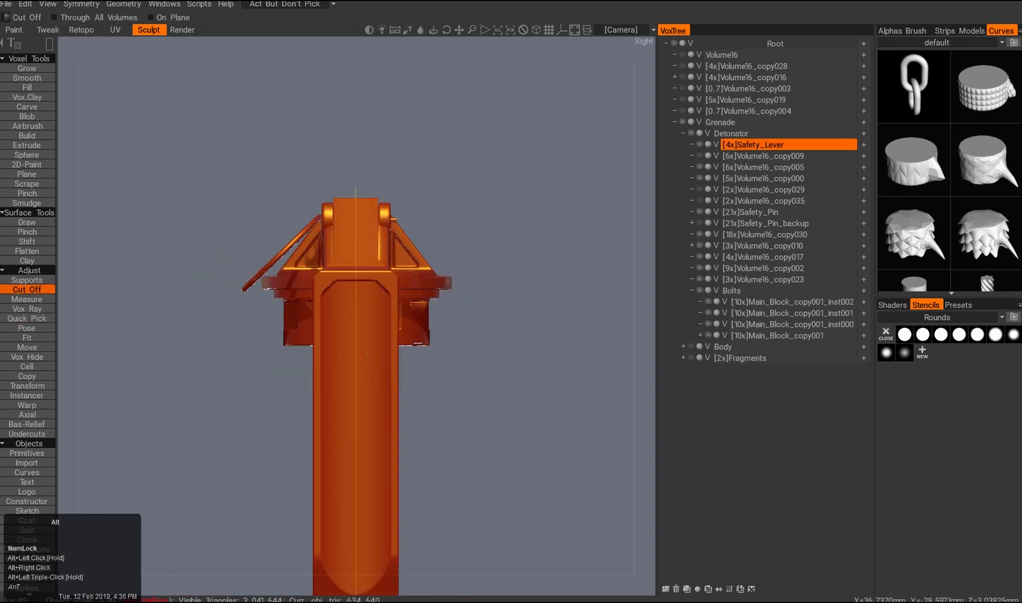
# - Trim the flanks of the Safety_Lever's handle with Vox Hide, working from the bottom and back views
pyautogui.click(27, 357)
pyautogui.moveTo(362, 342)
pyautogui.keyDown('alt'); pyautogui.mouseDown()
pyautogui.moveTo(344, 421)
pyautogui.moveTo(451, 425)
pyautogui.moveTo(399, 443)
pyautogui.moveTo(465, 265)
pyautogui.moveTo(390, 402)
pyautogui.moveTo(391, 357)
pyautogui.mouseUp(); pyautogui.keyUp('alt')
pyautogui.press('space')
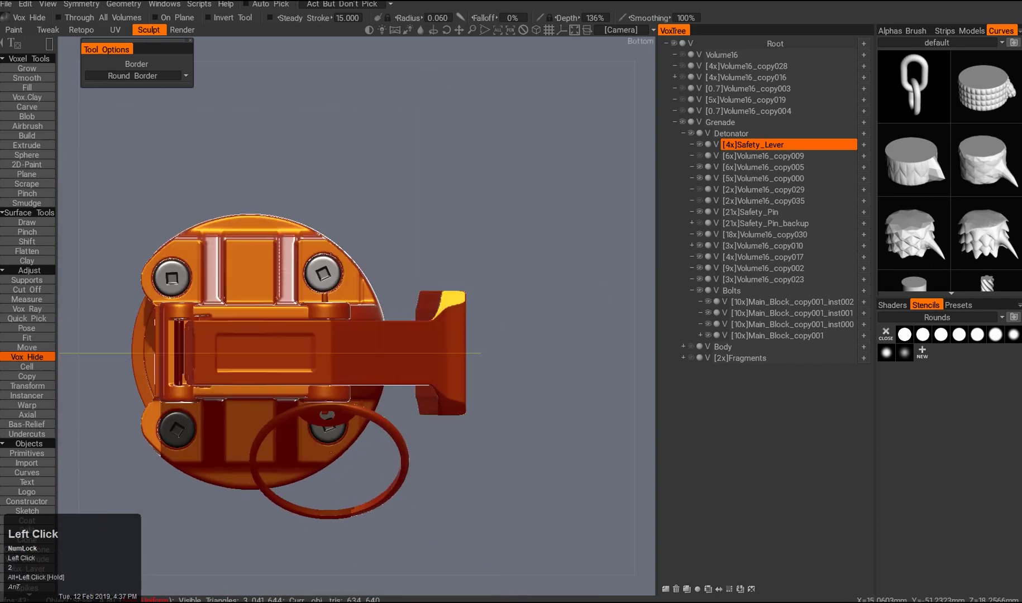
pyautogui.moveTo(463, 268); pyautogui.dragTo(435, 358)
pyautogui.moveTo(435, 363); pyautogui.dragTo(349, 271, button='middle')
pyautogui.moveTo(349, 272); pyautogui.dragTo(365, 424)
pyautogui.press('2')
pyautogui.press('e')
pyautogui.doubleClick(408, 480)
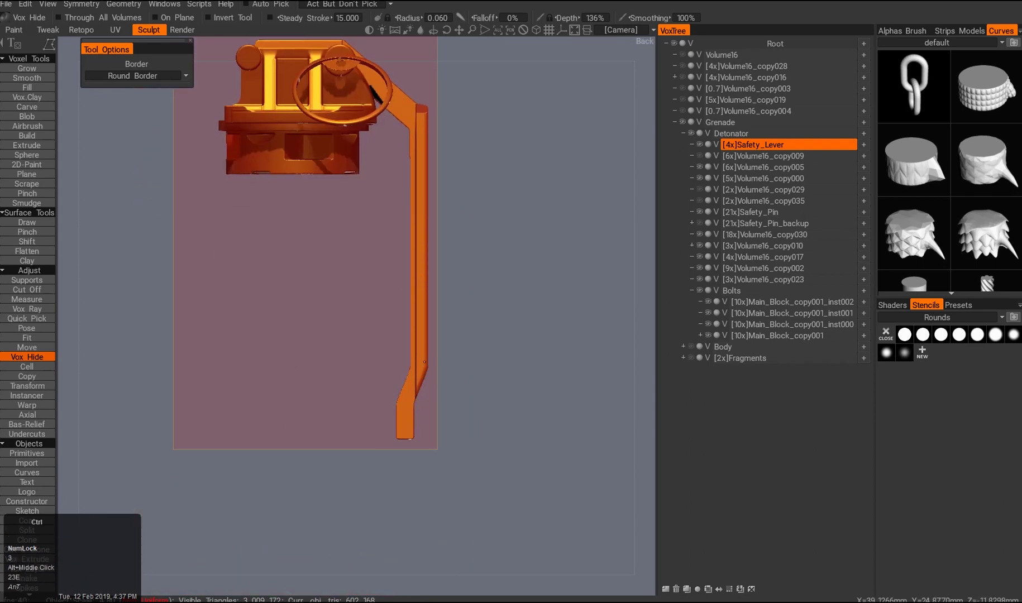
# - Recess the side strips of the handle's inner face around the lower bend with Vox Hide, undoing one cut
pyautogui.moveTo(408, 480)
pyautogui.mouseDown()
pyautogui.moveTo(387, 269)
pyautogui.moveTo(343, 304)
pyautogui.moveTo(442, 383)
pyautogui.moveTo(370, 351)
pyautogui.moveTo(302, 212)
pyautogui.moveTo(278, 134)
pyautogui.moveTo(352, 397)
pyautogui.moveTo(387, 428)
pyautogui.moveTo(344, 373)
pyautogui.moveTo(383, 342)
pyautogui.moveTo(367, 314)
pyautogui.mouseUp()
pyautogui.moveTo(367, 318); pyautogui.dragTo(420, 201, button='right')
pyautogui.moveTo(423, 132); pyautogui.dragTo(469, 313)
pyautogui.press('z')
pyautogui.keyDown('alt'); pyautogui.moveTo(434, 168); pyautogui.dragTo(305, 338); pyautogui.keyUp('alt')
pyautogui.hotkey('ctrl', 'z')
pyautogui.keyDown('alt'); pyautogui.moveTo(383, 339); pyautogui.dragTo(328, 338); pyautogui.keyUp('alt')
pyautogui.keyDown('alt'); pyautogui.moveTo(328, 338); pyautogui.dragTo(386, 347, button='right'); pyautogui.keyUp('alt')
pyautogui.middleClick(386, 347)
# - Pick the softest round stencil, tile it finely over the Safety_Lever and imprint small dots on the handle with Vox Hide
pyautogui.click(904, 353)
pyautogui.press('2')
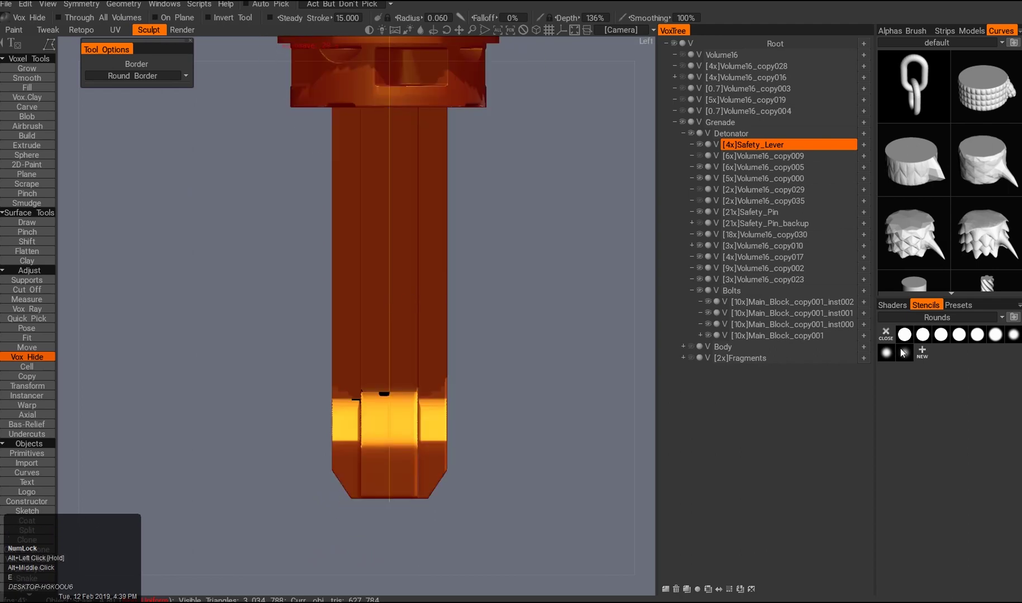
pyautogui.keyDown('alt'); pyautogui.moveTo(391, 357); pyautogui.dragTo(433, 484, button='right'); pyautogui.keyUp('alt')
pyautogui.keyDown('alt'); pyautogui.moveTo(433, 484); pyautogui.dragTo(337, 244); pyautogui.keyUp('alt')
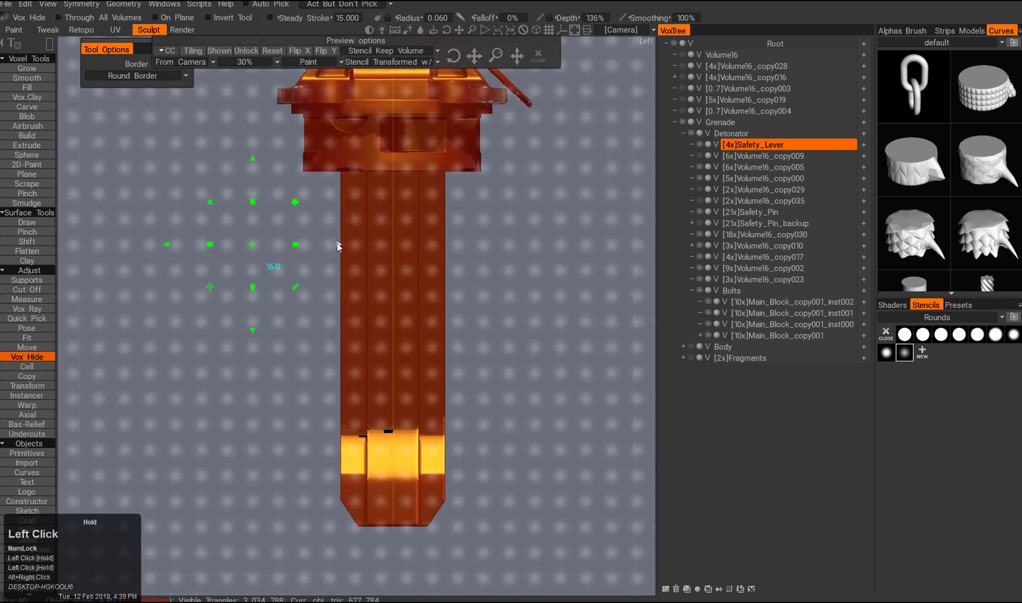
pyautogui.keyDown('alt'); pyautogui.moveTo(338, 244); pyautogui.dragTo(357, 181, button='middle'); pyautogui.keyUp('alt')
pyautogui.click(358, 181)
# - Examine the dotted safety lever together with the grenade body from several angles
pyautogui.keyDown('alt'); pyautogui.moveTo(357, 181); pyautogui.dragTo(293, 457); pyautogui.keyUp('alt')
pyautogui.keyDown('alt'); pyautogui.moveTo(293, 457); pyautogui.dragTo(424, 323, button='right'); pyautogui.keyUp('alt')
pyautogui.keyDown('alt'); pyautogui.moveTo(424, 324); pyautogui.dragTo(392, 324, button='middle'); pyautogui.keyUp('alt')
pyautogui.keyDown('alt'); pyautogui.moveTo(392, 323); pyautogui.dragTo(576, 376); pyautogui.keyUp('alt')
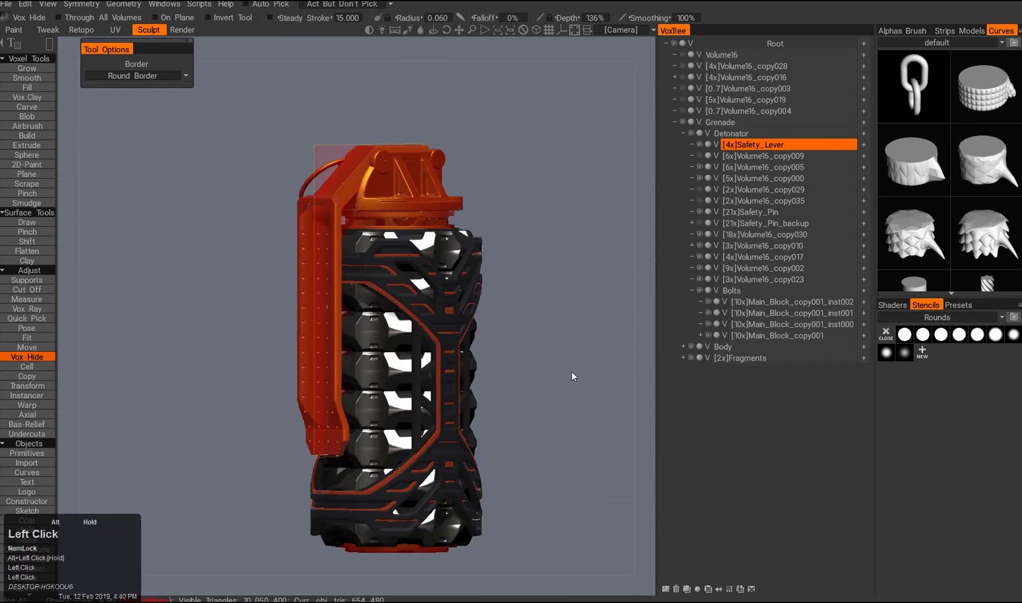
pyautogui.keyDown('alt'); pyautogui.moveTo(576, 376); pyautogui.dragTo(405, 388, button='right'); pyautogui.keyUp('alt')
pyautogui.keyDown('alt'); pyautogui.moveTo(405, 387); pyautogui.dragTo(447, 356); pyautogui.keyUp('alt')
pyautogui.moveTo(448, 356)
pyautogui.keyDown('alt'); pyautogui.mouseDown(button='right')
pyautogui.moveTo(377, 217)
pyautogui.moveTo(391, 175)
pyautogui.mouseUp(button='right'); pyautogui.keyUp('alt')
# - Isolate the Safety_Lever and outline its handle profile with a polygonal Vox Hide selection in the front view
pyautogui.moveTo(391, 174)
pyautogui.mouseDown()
pyautogui.moveTo(399, 183)
pyautogui.moveTo(370, 481)
pyautogui.moveTo(221, 353)
pyautogui.moveTo(204, 184)
pyautogui.moveTo(398, 210)
pyautogui.moveTo(546, 250)
pyautogui.moveTo(393, 353)
pyautogui.mouseUp()
pyautogui.middleClick(390, 363)
pyautogui.moveTo(379, 425); pyautogui.dragTo(353, 190)
pyautogui.keyDown('alt'); pyautogui.moveTo(454, 328); pyautogui.dragTo(346, 135); pyautogui.keyUp('alt')
pyautogui.keyDown('ctrl'); pyautogui.click(388, 101); pyautogui.keyUp('ctrl')
pyautogui.press('3')
pyautogui.keyDown('ctrl'); pyautogui.doubleClick(403, 397); pyautogui.keyUp('ctrl')
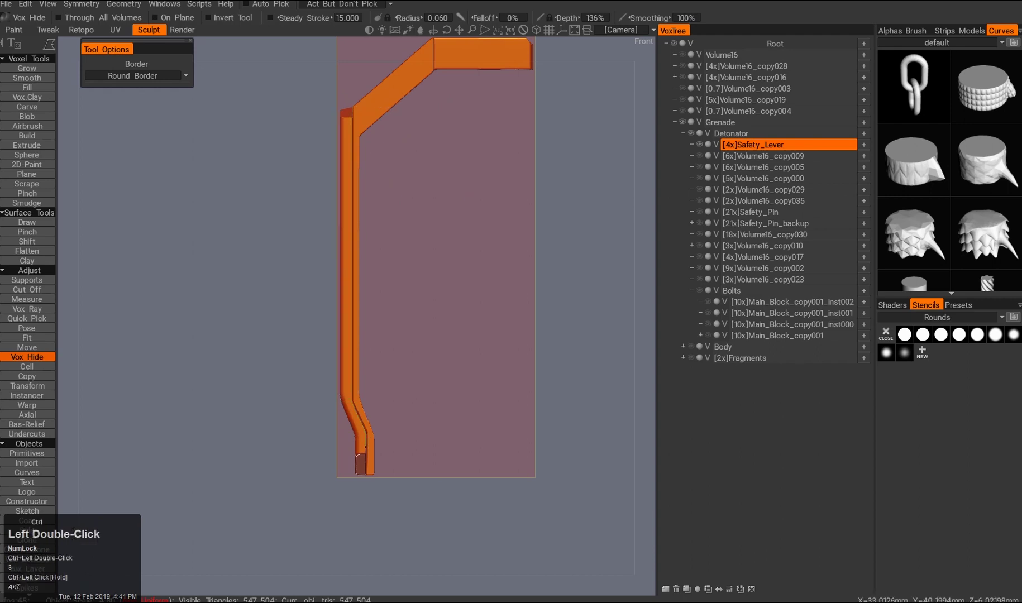
# - Restore the handle's outer strip down to the lower bend with Vox Hide polygon selections
pyautogui.moveTo(402, 397)
pyautogui.keyDown('alt'); pyautogui.mouseDown()
pyautogui.moveTo(333, 388)
pyautogui.moveTo(400, 393)
pyautogui.mouseUp(); pyautogui.keyUp('alt')
pyautogui.keyDown('ctrl'); pyautogui.moveTo(305, 94); pyautogui.dragTo(357, 436); pyautogui.keyUp('ctrl')
pyautogui.moveTo(360, 385)
pyautogui.keyDown('alt'); pyautogui.mouseDown()
pyautogui.moveTo(290, 373)
pyautogui.moveTo(357, 379)
pyautogui.mouseUp(); pyautogui.keyUp('alt')
pyautogui.keyDown('ctrl'); pyautogui.moveTo(301, 93); pyautogui.dragTo(357, 436); pyautogui.keyUp('ctrl')
pyautogui.tripleClick(370, 490)
pyautogui.moveTo(370, 490); pyautogui.dragTo(347, 265)
pyautogui.scroll(3, 347, 264)
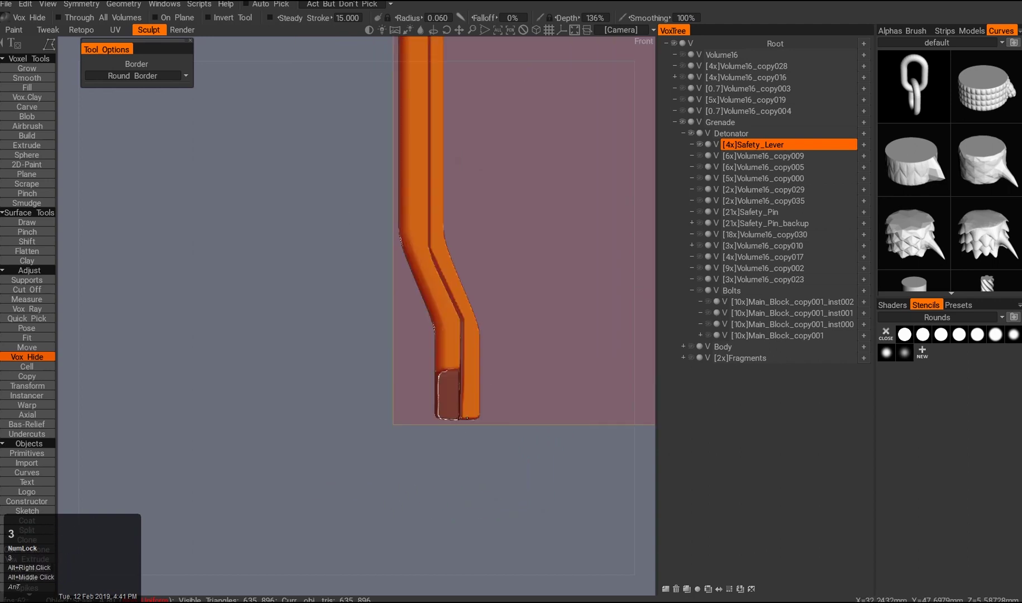
# - Restore the upper end of the handle's outer strip with a rectangular Vox Hide selection in the front view
pyautogui.scroll(3, 458, 470)
pyautogui.keyDown('alt'); pyautogui.moveTo(456, 278); pyautogui.dragTo(391, 346); pyautogui.keyUp('alt')
pyautogui.keyDown('alt'); pyautogui.moveTo(391, 346); pyautogui.dragTo(457, 386, button='right'); pyautogui.keyUp('alt')
pyautogui.keyDown('alt'); pyautogui.moveTo(456, 386); pyautogui.dragTo(392, 280); pyautogui.keyUp('alt')
pyautogui.keyDown('alt'); pyautogui.moveTo(392, 280); pyautogui.dragTo(292, 217, button='middle'); pyautogui.keyUp('alt')
pyautogui.keyDown('alt'); pyautogui.moveTo(292, 217); pyautogui.dragTo(221, 115); pyautogui.keyUp('alt')
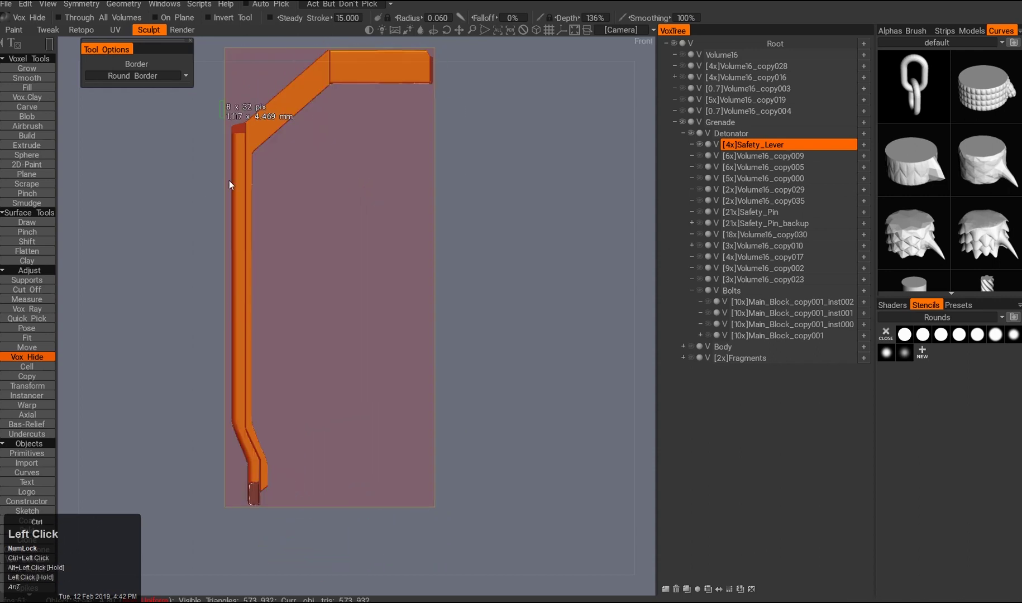
pyautogui.keyDown('alt'); pyautogui.moveTo(288, 350); pyautogui.dragTo(400, 279); pyautogui.keyUp('alt')
pyautogui.keyDown('alt'); pyautogui.moveTo(399, 278); pyautogui.dragTo(323, 330, button='right'); pyautogui.keyUp('alt')
pyautogui.keyDown('alt'); pyautogui.moveTo(323, 331); pyautogui.dragTo(458, 376); pyautogui.keyUp('alt')
pyautogui.keyDown('alt'); pyautogui.moveTo(458, 377); pyautogui.dragTo(390, 279, button='right'); pyautogui.keyUp('alt')
pyautogui.keyDown('alt'); pyautogui.moveTo(391, 279); pyautogui.dragTo(335, 224); pyautogui.keyUp('alt')
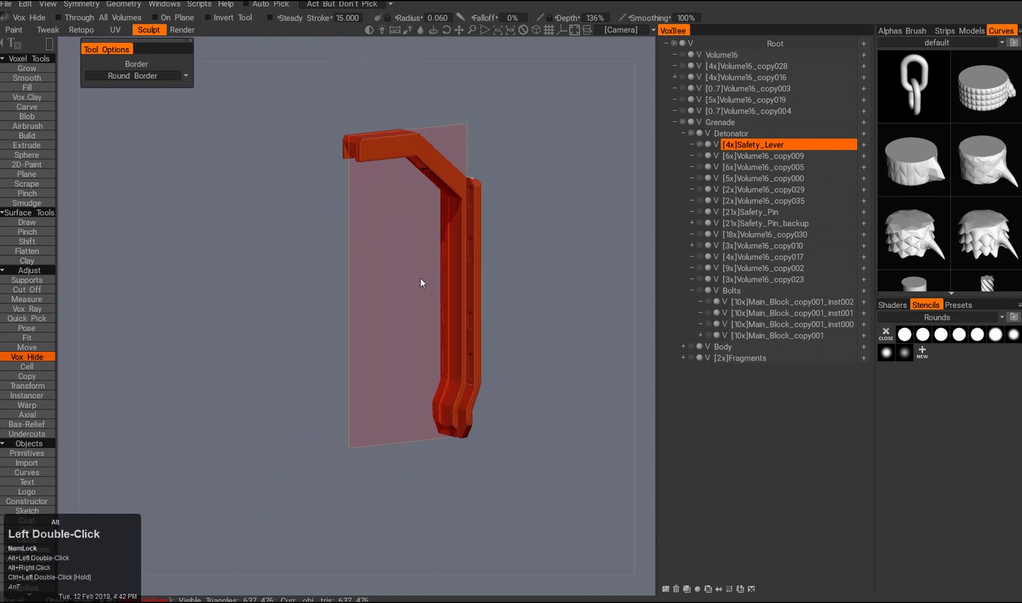
# - Rework the lever's sloped upper arm with inverted Vox Hide selections in the front view
pyautogui.keyDown('alt'); pyautogui.moveTo(335, 224); pyautogui.dragTo(321, 147, button='right'); pyautogui.keyUp('alt')
pyautogui.moveTo(366, 134)
pyautogui.keyDown('ctrl'); pyautogui.mouseDown()
pyautogui.moveTo(362, 416)
pyautogui.moveTo(306, 302)
pyautogui.mouseUp(); pyautogui.keyUp('ctrl')
pyautogui.keyDown('alt'); pyautogui.moveTo(306, 302); pyautogui.dragTo(306, 275, button='middle'); pyautogui.keyUp('alt')
pyautogui.keyDown('alt'); pyautogui.moveTo(307, 275); pyautogui.dragTo(306, 323); pyautogui.keyUp('alt')
pyautogui.keyDown('alt'); pyautogui.moveTo(306, 324); pyautogui.dragTo(302, 369, button='right'); pyautogui.keyUp('alt')
pyautogui.moveTo(302, 369)
pyautogui.keyDown('alt'); pyautogui.mouseDown()
pyautogui.moveTo(298, 333)
pyautogui.moveTo(356, 344)
pyautogui.mouseUp(); pyautogui.keyUp('alt')
pyautogui.keyDown('alt'); pyautogui.moveTo(356, 343); pyautogui.dragTo(342, 241, button='middle'); pyautogui.keyUp('alt')
pyautogui.moveTo(408, 147); pyautogui.dragTo(299, 284)
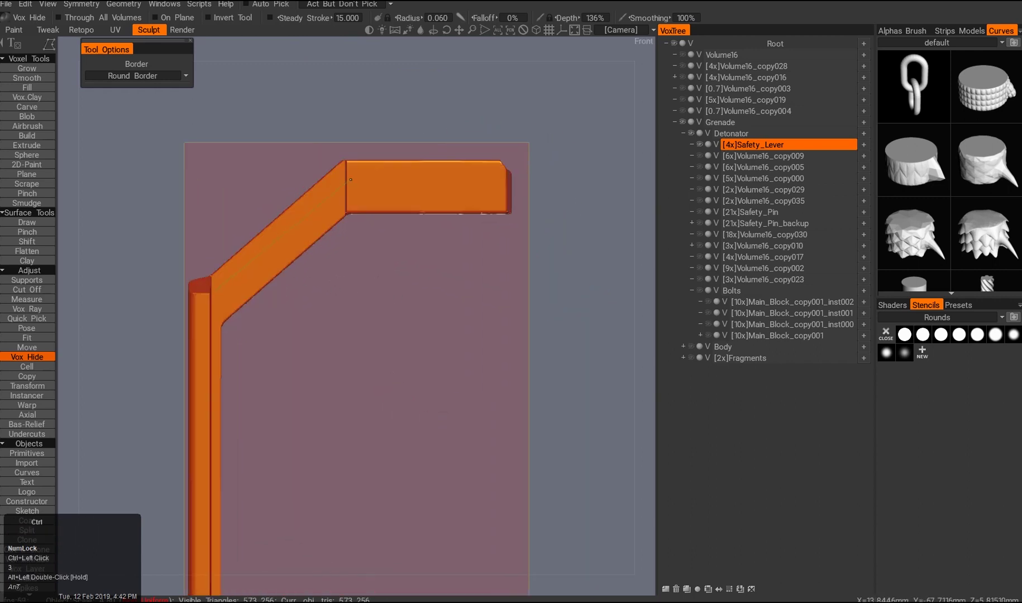
pyautogui.keyDown('alt'); pyautogui.moveTo(217, 310); pyautogui.dragTo(306, 325, button='right'); pyautogui.keyUp('alt')
pyautogui.keyDown('alt'); pyautogui.moveTo(306, 325); pyautogui.dragTo(357, 242, button='middle'); pyautogui.keyUp('alt')
pyautogui.keyDown('alt'); pyautogui.moveTo(358, 242); pyautogui.dragTo(507, 322); pyautogui.keyUp('alt')
# - Pick Volume16_copy005 and sink a circular recess about 4.05 mm across into its hinge barrel with Vox Hide
pyautogui.middleClick(416, 279)
pyautogui.hotkey('alt', 'c')
pyautogui.keyDown('alt'); pyautogui.moveTo(507, 322); pyautogui.dragTo(404, 282, button='right'); pyautogui.keyUp('alt')
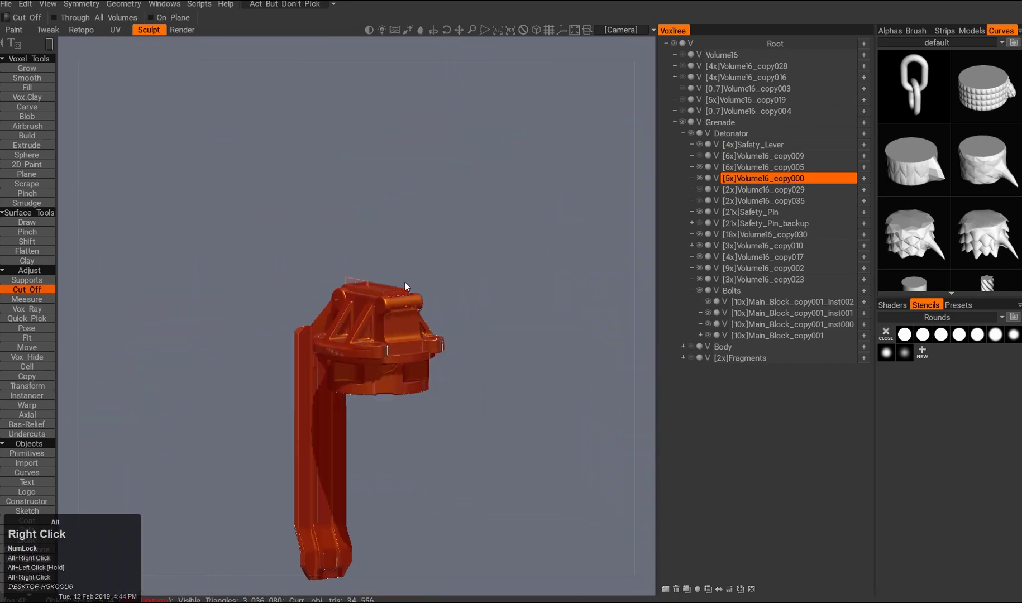
pyautogui.keyDown('alt'); pyautogui.moveTo(405, 282); pyautogui.dragTo(303, 262, button='middle'); pyautogui.keyUp('alt')
pyautogui.scroll(3, 303, 262)
pyautogui.click(676, 168)
pyautogui.click(27, 356)
pyautogui.press('space')
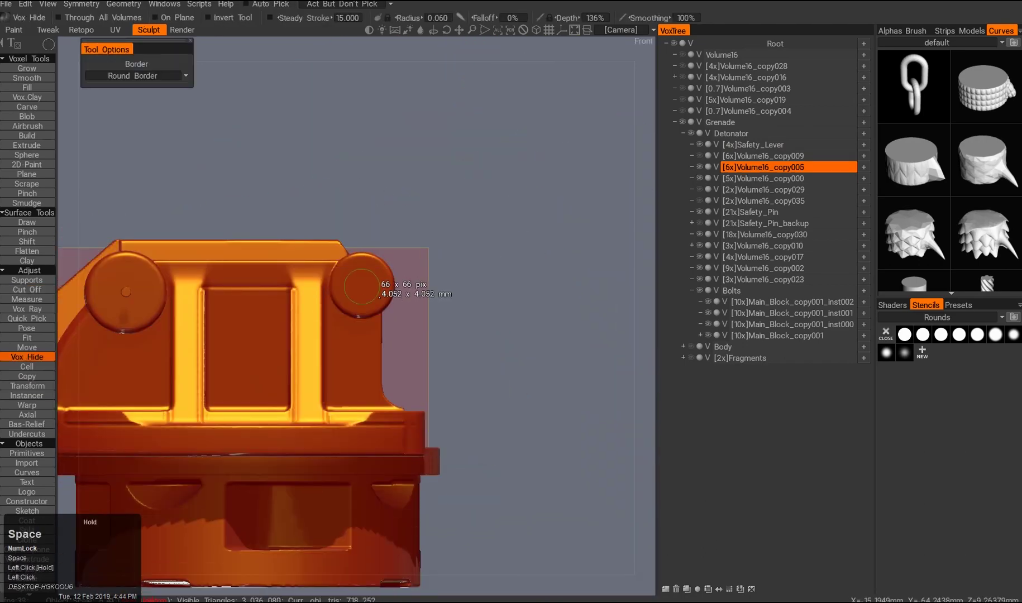
pyautogui.keyDown('alt'); pyautogui.moveTo(361, 284); pyautogui.dragTo(337, 341); pyautogui.keyUp('alt')
pyautogui.middleClick(346, 313)
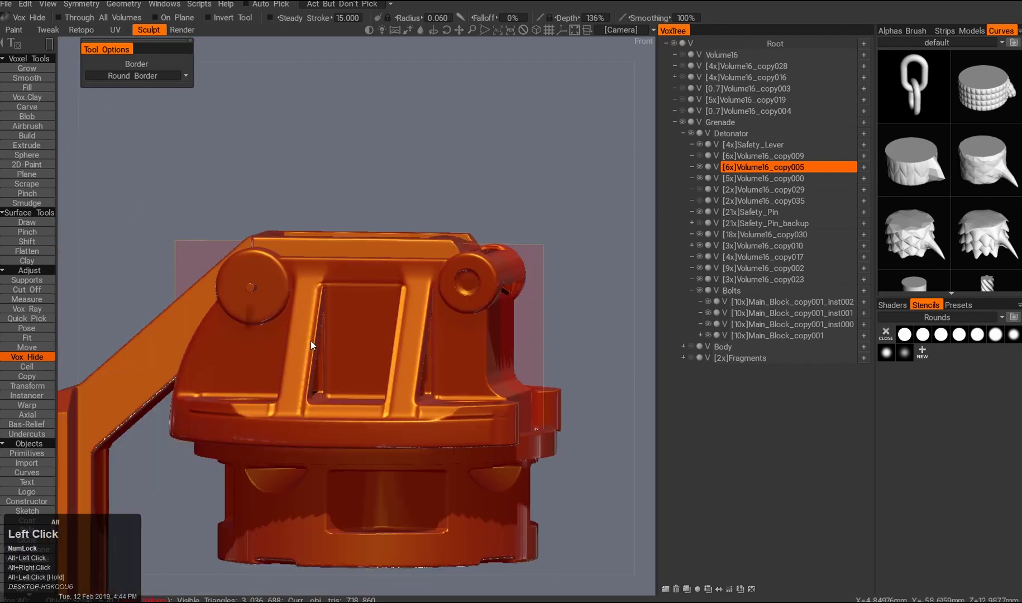
pyautogui.keyDown('alt'); pyautogui.moveTo(338, 341); pyautogui.dragTo(391, 363, button='right'); pyautogui.keyUp('alt')
pyautogui.keyDown('alt'); pyautogui.moveTo(391, 363); pyautogui.dragTo(422, 380, button='middle'); pyautogui.keyUp('alt')
# - Cut a small round hole through the main block's side panel with a circular Vox Hide selection
pyautogui.press('e')
pyautogui.press('space')
pyautogui.keyDown('alt'); pyautogui.moveTo(335, 301); pyautogui.dragTo(332, 334); pyautogui.keyUp('alt')
pyautogui.keyDown('alt'); pyautogui.moveTo(332, 334); pyautogui.dragTo(346, 318, button='right'); pyautogui.keyUp('alt')
pyautogui.keyDown('alt'); pyautogui.moveTo(346, 319); pyautogui.dragTo(314, 347); pyautogui.keyUp('alt')
pyautogui.keyDown('alt'); pyautogui.doubleClick(346, 357); pyautogui.keyUp('alt')
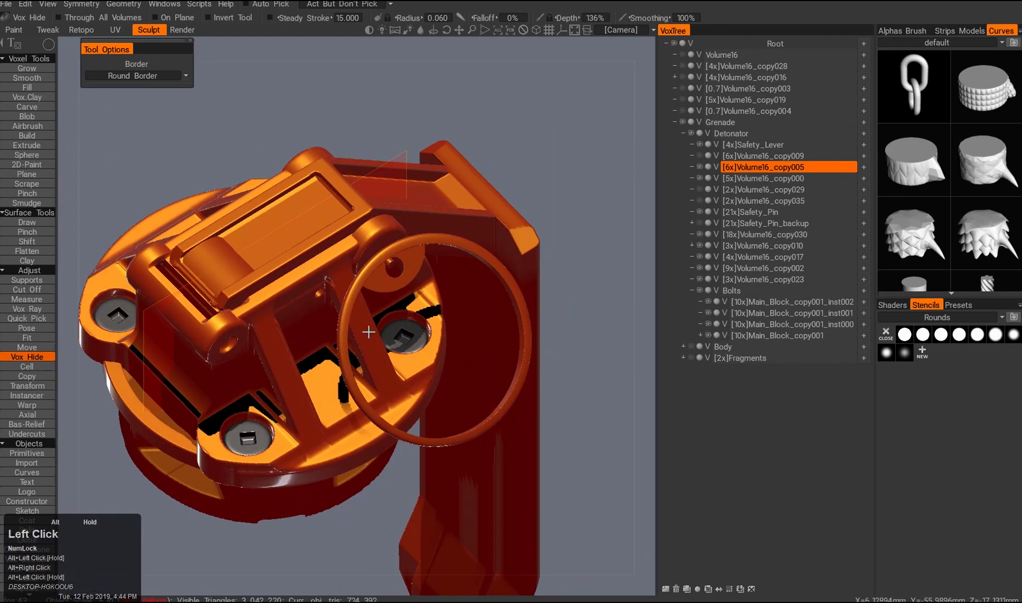
# - Try to reposition the Safety_Pin pull ring with the Transform tool
pyautogui.press('w')
pyautogui.keyDown('alt'); pyautogui.moveTo(350, 290); pyautogui.dragTo(270, 230); pyautogui.keyUp('alt')
pyautogui.keyDown('alt'); pyautogui.moveTo(348, 185); pyautogui.dragTo(485, 228); pyautogui.keyUp('alt')
pyautogui.hotkey('ctrl', 'z')
pyautogui.hotkey('ctrl', 'z')
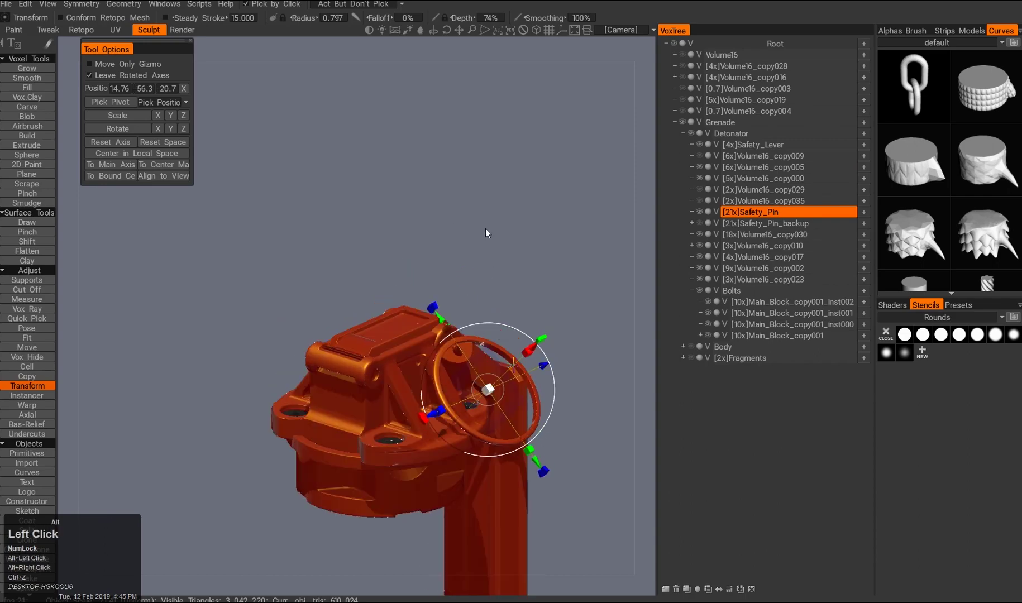
# - Pick Volume16_copy010 at the hinge and shift it slightly along its length with Transform in the bottom view
pyautogui.keyDown('alt'); pyautogui.moveTo(485, 228); pyautogui.dragTo(383, 267, button='middle'); pyautogui.keyUp('alt')
pyautogui.keyDown('alt'); pyautogui.moveTo(383, 267); pyautogui.dragTo(440, 345); pyautogui.keyUp('alt')
pyautogui.press('a')
pyautogui.press('a')
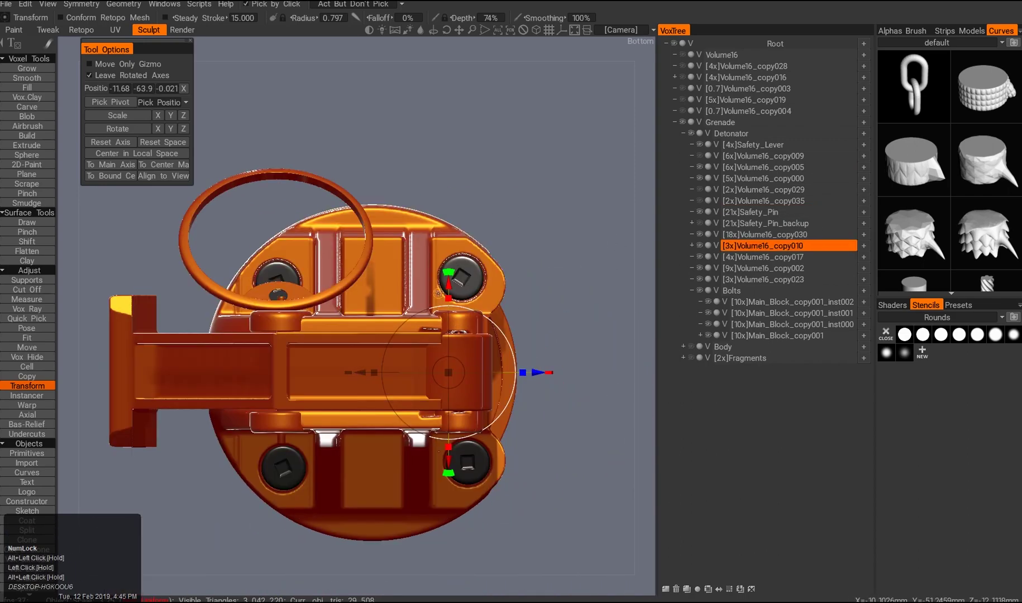
pyautogui.moveTo(539, 372); pyautogui.dragTo(545, 358)
pyautogui.keyDown('alt'); pyautogui.moveTo(544, 357); pyautogui.dragTo(436, 298); pyautogui.keyUp('alt')
# - Refine Volume16_copy010 to 8x resolution
pyautogui.press('2')
pyautogui.hotkey('alt', 'c')
pyautogui.moveTo(317, 237); pyautogui.dragTo(530, 298)
pyautogui.click(276, 356)
pyautogui.moveTo(320, 221); pyautogui.dragTo(553, 296)
pyautogui.keyDown('alt'); pyautogui.moveTo(519, 260); pyautogui.dragTo(701, 245); pyautogui.keyUp('alt')
# - Duplicate Volume16_copy010 and scale the copy down with Transform
pyautogui.hotkey('shift', 'd')
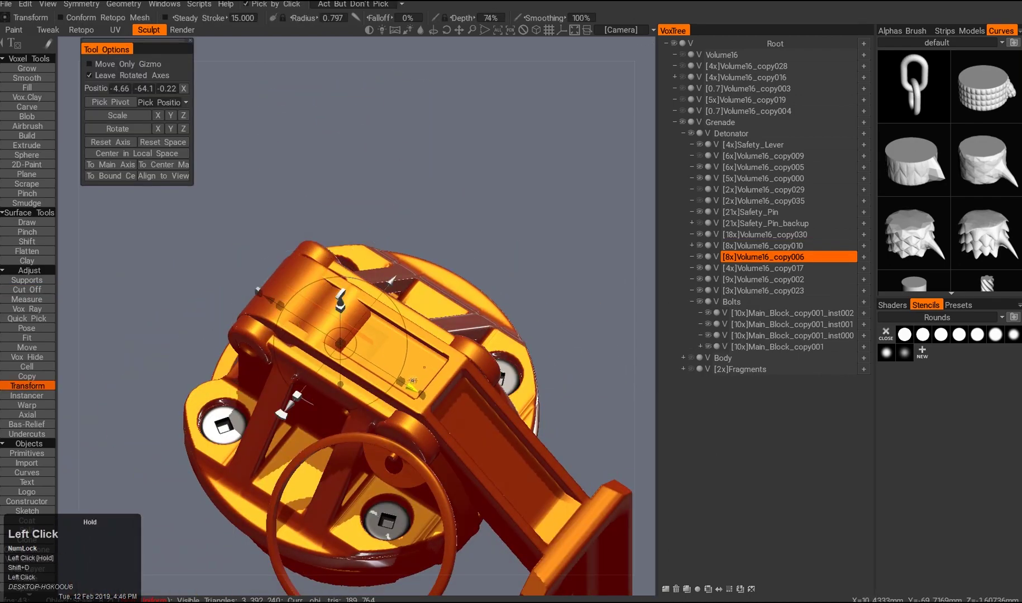
pyautogui.keyDown('alt'); pyautogui.moveTo(430, 402); pyautogui.dragTo(380, 363); pyautogui.keyUp('alt')
pyautogui.moveTo(431, 335); pyautogui.dragTo(530, 223)
# - Isolate Volume16_copy005 and recess its hinge barrel with a circular Vox Hide selection about 3.3 mm across in the front view
pyautogui.click(702, 165)
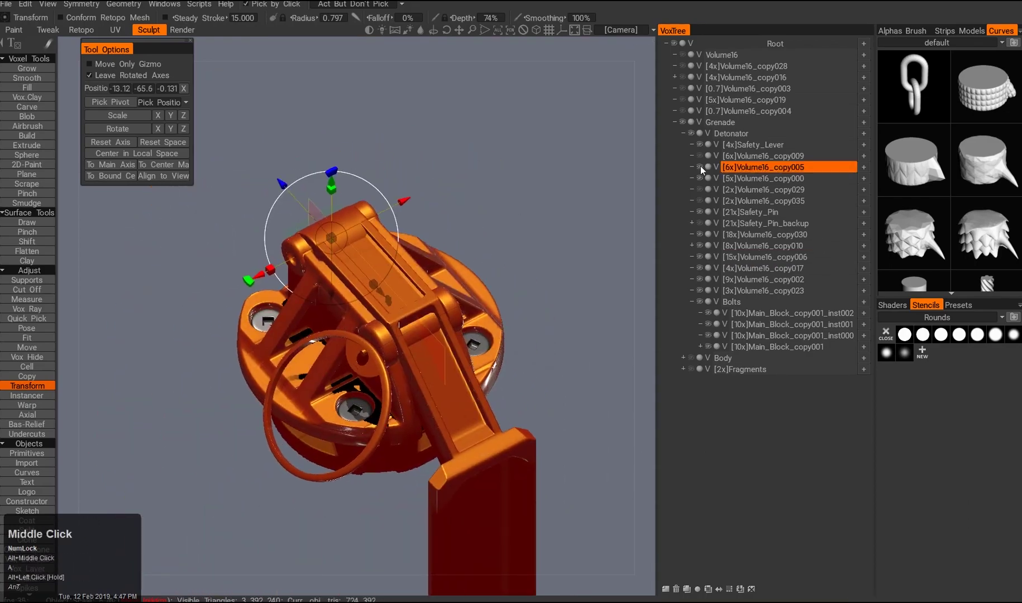
pyautogui.keyDown('alt'); pyautogui.click(699, 168); pyautogui.keyUp('alt')
pyautogui.press('q')
pyautogui.keyDown('alt'); pyautogui.moveTo(391, 240); pyautogui.dragTo(377, 281); pyautogui.keyUp('alt')
pyautogui.keyDown('alt'); pyautogui.moveTo(377, 281); pyautogui.dragTo(376, 292, button='right'); pyautogui.keyUp('alt')
pyautogui.keyDown('alt'); pyautogui.moveTo(376, 292); pyautogui.dragTo(462, 295); pyautogui.keyUp('alt')
pyautogui.keyDown('alt'); pyautogui.moveTo(462, 295); pyautogui.dragTo(511, 339, button='right'); pyautogui.keyUp('alt')
pyautogui.press('space')
pyautogui.click(413, 341)
pyautogui.press('space')
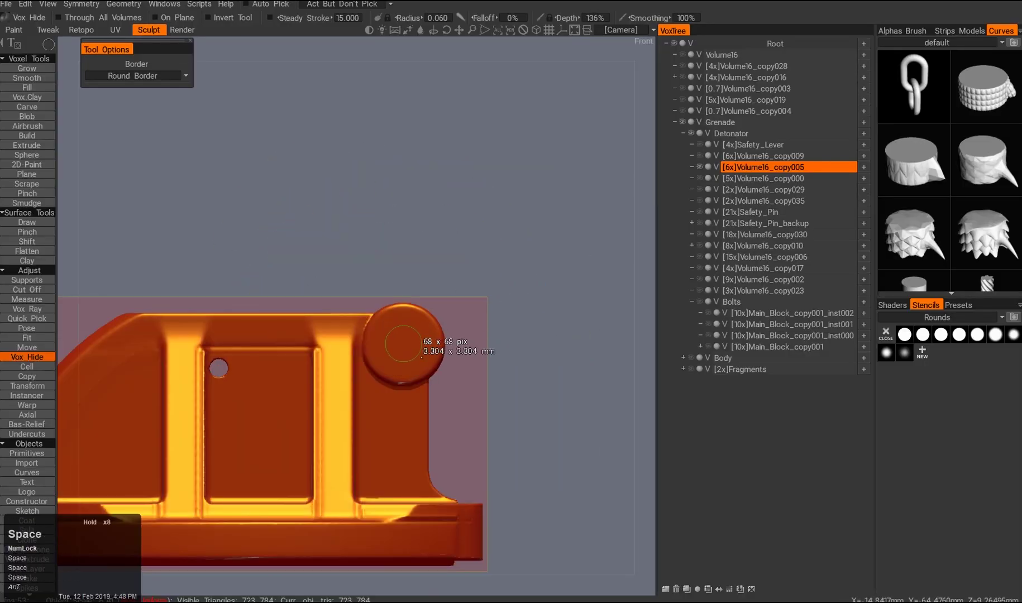
# - Soften the upper edge of the main block's side panel with the Fill brush
pyautogui.moveTo(402, 343)
pyautogui.keyDown('alt'); pyautogui.mouseDown()
pyautogui.moveTo(519, 280)
pyautogui.moveTo(398, 383)
pyautogui.moveTo(373, 319)
pyautogui.moveTo(303, 335)
pyautogui.moveTo(330, 352)
pyautogui.mouseUp(); pyautogui.keyUp('alt')
pyautogui.keyDown('alt'); pyautogui.moveTo(330, 352); pyautogui.dragTo(363, 357, button='right'); pyautogui.keyUp('alt')
pyautogui.hotkey('ctrl', 'f')
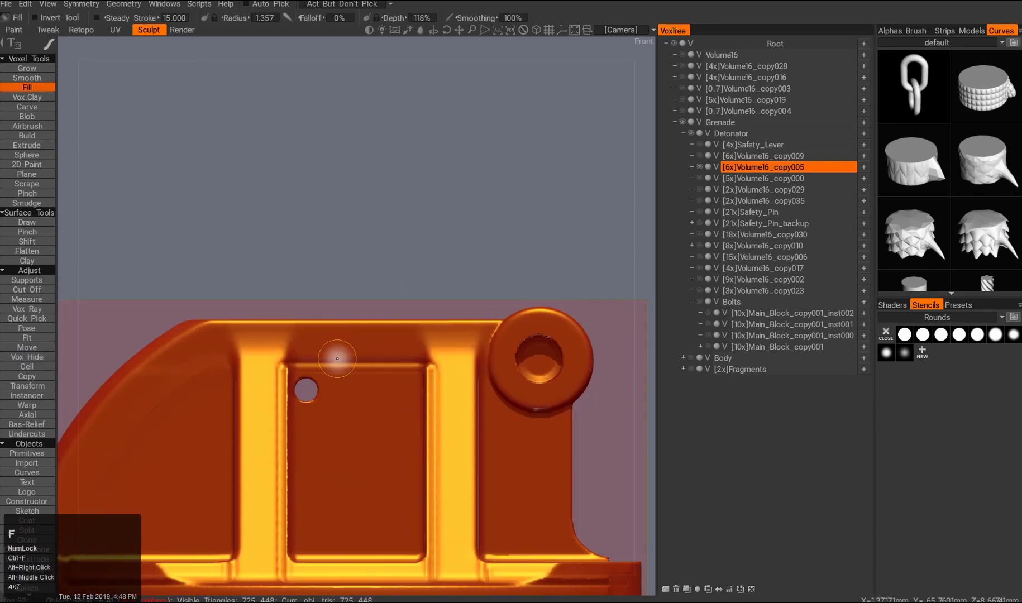
pyautogui.keyDown('alt'); pyautogui.moveTo(403, 361); pyautogui.dragTo(325, 383); pyautogui.keyUp('alt')
pyautogui.press('2')
pyautogui.moveTo(222, 277); pyautogui.dragTo(499, 304)
pyautogui.keyDown('alt'); pyautogui.moveTo(424, 323); pyautogui.dragTo(356, 346); pyautogui.keyUp('alt')
pyautogui.keyDown('ctrl'); pyautogui.moveTo(440, 392); pyautogui.dragTo(441, 393); pyautogui.keyUp('ctrl')
# - Restore hidden areas of the main block beside the hinge slot with inverted rectangular Vox Hide selections in the bottom view
pyautogui.keyDown('alt'); pyautogui.moveTo(440, 393); pyautogui.dragTo(230, 329); pyautogui.keyUp('alt')
pyautogui.keyDown('alt'); pyautogui.click(699, 167); pyautogui.keyUp('alt')
pyautogui.keyDown('alt'); pyautogui.moveTo(231, 330); pyautogui.dragTo(316, 309, button='middle'); pyautogui.keyUp('alt')
pyautogui.keyDown('ctrl'); pyautogui.moveTo(328, 263); pyautogui.dragTo(386, 350); pyautogui.keyUp('ctrl')
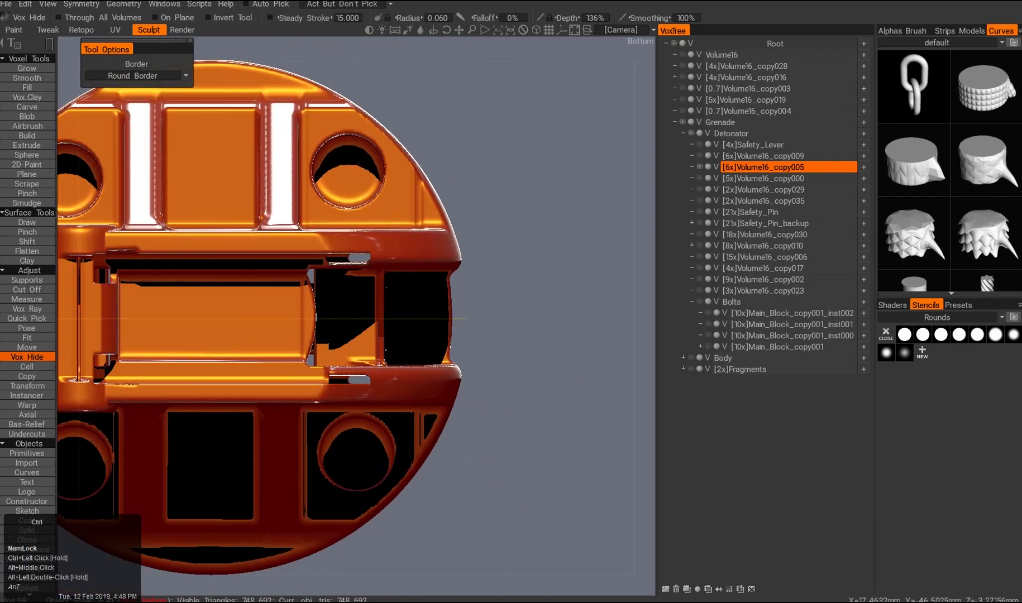
pyautogui.moveTo(325, 379)
pyautogui.keyDown('alt'); pyautogui.mouseDown()
pyautogui.moveTo(401, 236)
pyautogui.moveTo(404, 313)
pyautogui.mouseUp(); pyautogui.keyUp('alt')
pyautogui.moveTo(234, 350)
pyautogui.keyDown('ctrl'); pyautogui.mouseDown()
pyautogui.moveTo(472, 496)
pyautogui.moveTo(389, 244)
pyautogui.mouseUp(); pyautogui.keyUp('ctrl')
pyautogui.keyDown('alt'); pyautogui.rightClick(699, 168); pyautogui.keyUp('alt')
pyautogui.moveTo(391, 402)
pyautogui.keyDown('alt'); pyautogui.mouseDown()
pyautogui.moveTo(505, 349)
pyautogui.moveTo(360, 344)
pyautogui.moveTo(445, 296)
pyautogui.moveTo(397, 392)
pyautogui.moveTo(361, 220)
pyautogui.mouseUp(); pyautogui.keyUp('alt')
pyautogui.keyDown('alt'); pyautogui.moveTo(361, 220); pyautogui.dragTo(345, 279); pyautogui.keyUp('alt')
pyautogui.press('2')
pyautogui.keyDown('ctrl'); pyautogui.moveTo(407, 469); pyautogui.dragTo(360, 386); pyautogui.keyUp('ctrl')
pyautogui.moveTo(360, 386); pyautogui.dragTo(409, 327, button='right')
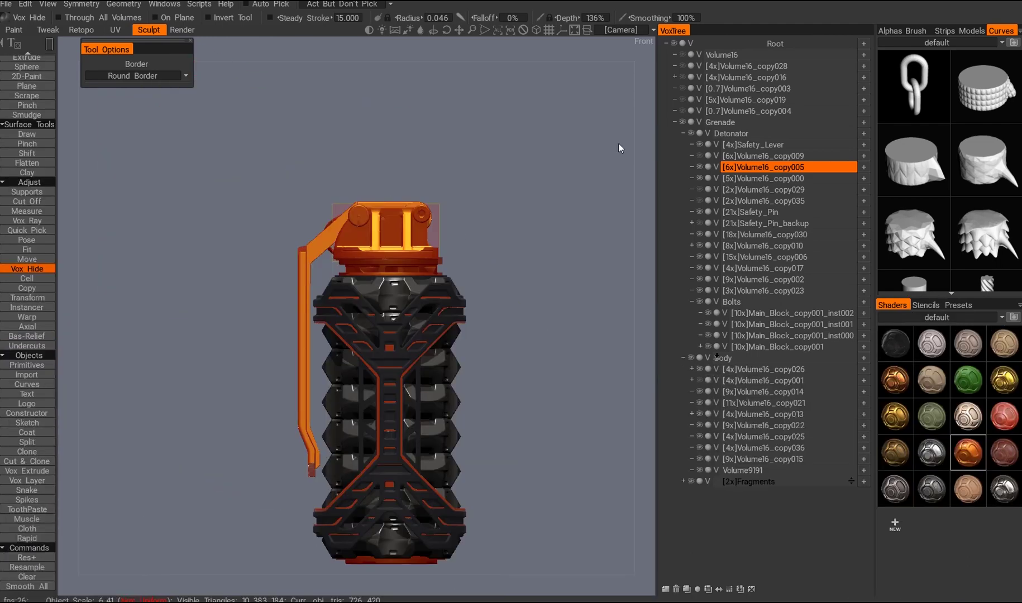
# - Try to trim the main block's curved shoulder beside the lever with a polygonal Vox Hide selection in the front view
pyautogui.middleClick(472, 431)
pyautogui.keyDown('alt'); pyautogui.moveTo(472, 431); pyautogui.dragTo(484, 445); pyautogui.keyUp('alt')
pyautogui.scroll(4, 483, 445)
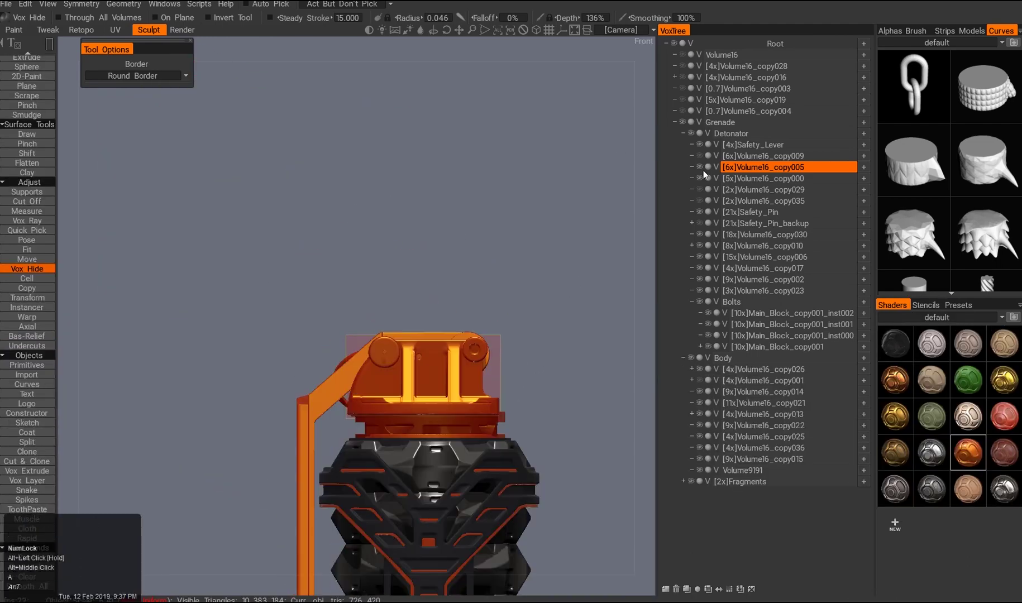
pyautogui.moveTo(408, 321); pyautogui.dragTo(400, 326, button='right')
pyautogui.moveTo(401, 326); pyautogui.dragTo(404, 285, button='middle')
pyautogui.keyDown('alt'); pyautogui.moveTo(363, 438); pyautogui.dragTo(363, 455, button='right'); pyautogui.keyUp('alt')
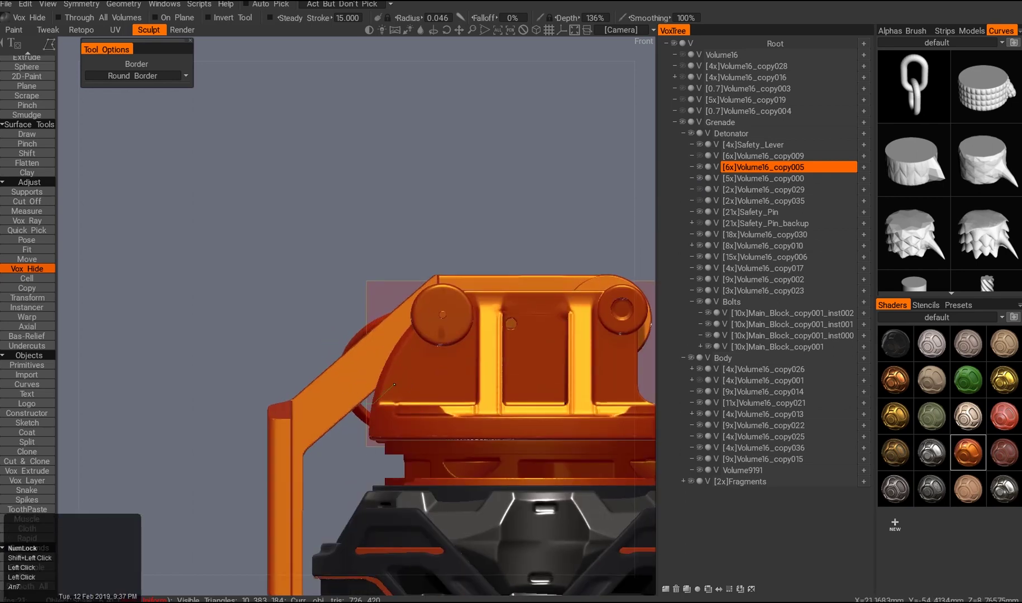
pyautogui.keyDown('alt'); pyautogui.moveTo(344, 398); pyautogui.dragTo(397, 381); pyautogui.keyUp('alt')
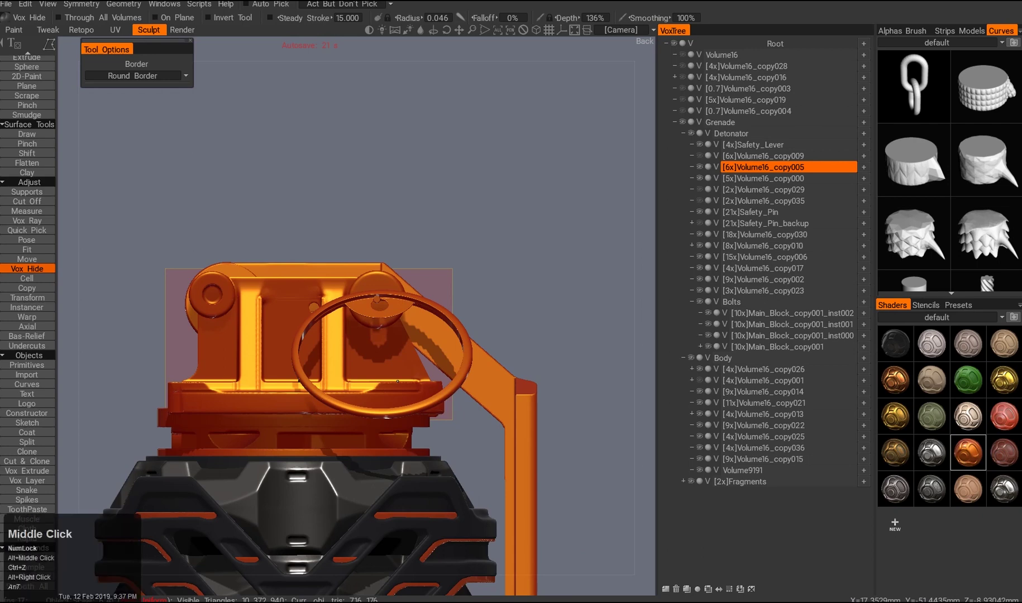
pyautogui.moveTo(397, 381); pyautogui.dragTo(362, 316, button='middle')
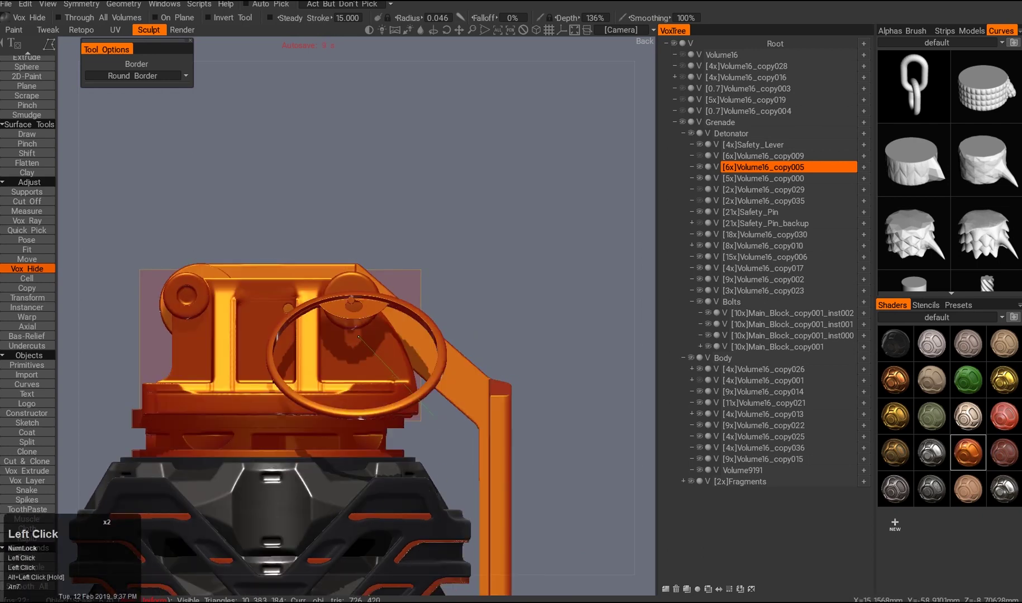
# - Cut the main block's shoulder behind the pull ring with a polygonal Vox Hide selection in the back view
pyautogui.keyDown('alt'); pyautogui.moveTo(427, 407); pyautogui.dragTo(206, 404); pyautogui.keyUp('alt')
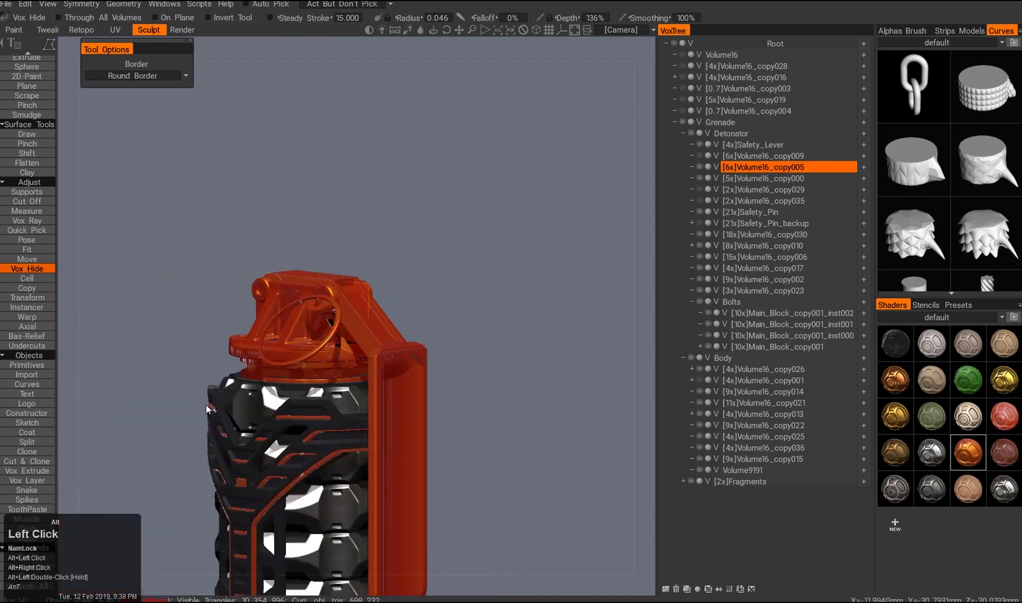
pyautogui.keyDown('alt'); pyautogui.moveTo(206, 404); pyautogui.dragTo(305, 387, button='right'); pyautogui.keyUp('alt')
pyautogui.press('3')
pyautogui.keyDown('alt'); pyautogui.moveTo(315, 437); pyautogui.dragTo(334, 363, button='right'); pyautogui.keyUp('alt')
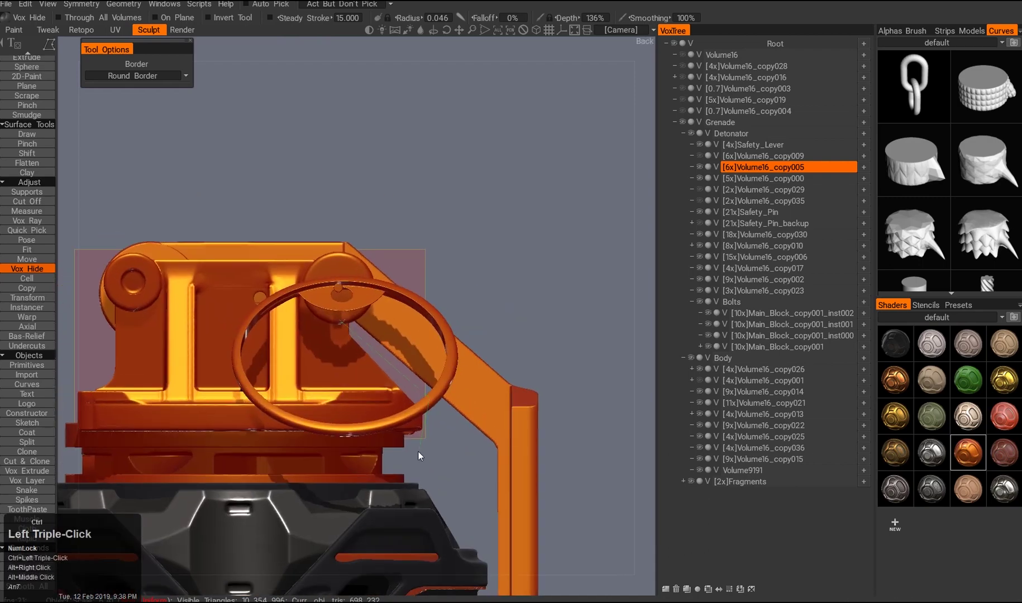
# - Restore and reshape the shoulder behind the pull ring with inverted Vox Hide polygon selections
pyautogui.keyDown('alt'); pyautogui.moveTo(363, 364); pyautogui.dragTo(332, 401); pyautogui.keyUp('alt')
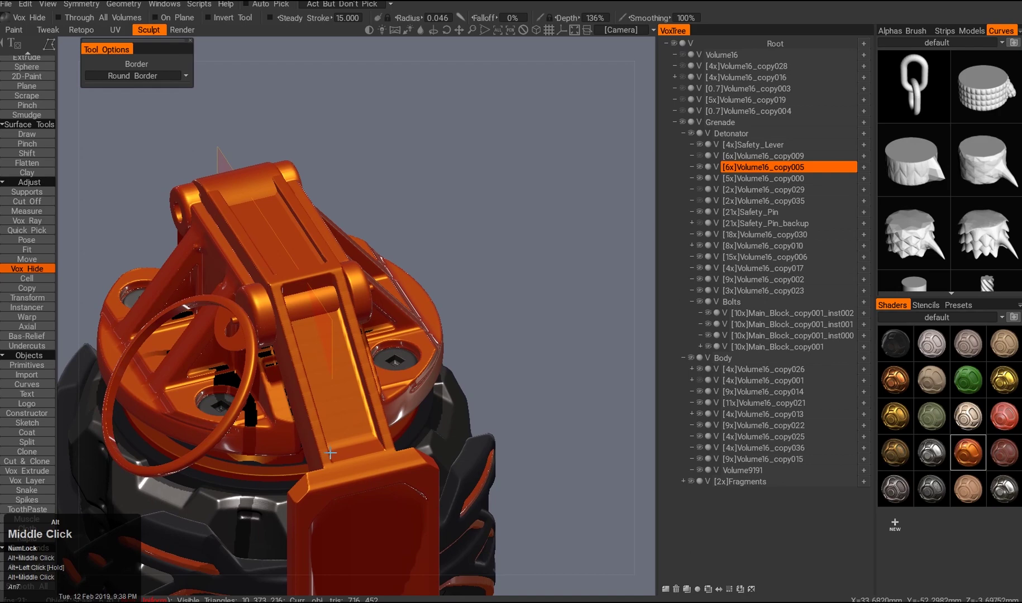
pyautogui.keyDown('alt'); pyautogui.moveTo(333, 402); pyautogui.dragTo(256, 398, button='middle'); pyautogui.keyUp('alt')
pyautogui.press('3')
pyautogui.scroll(5, 341, 378)
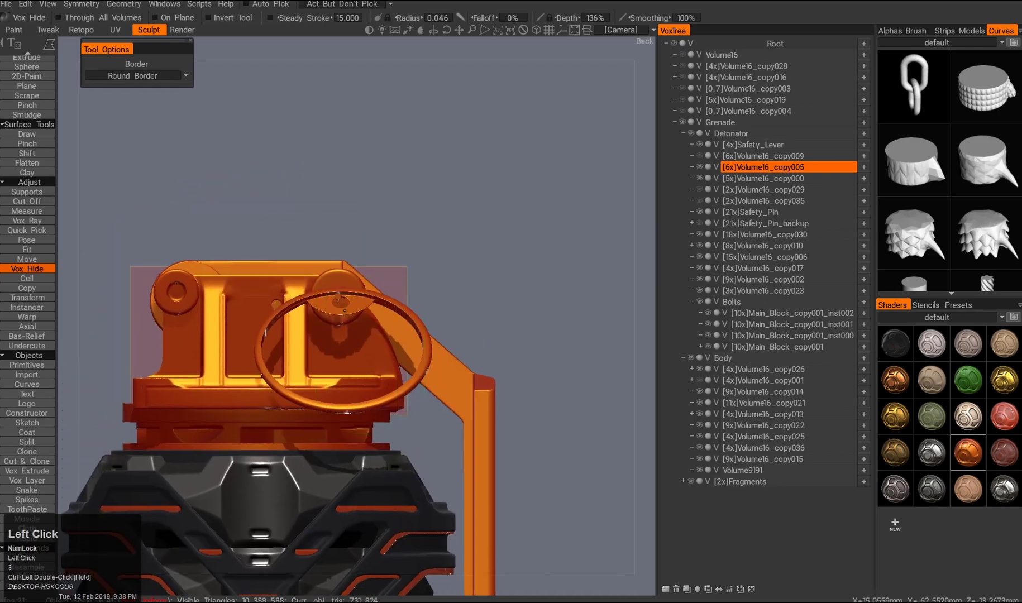
pyautogui.keyDown('alt'); pyautogui.moveTo(376, 389); pyautogui.dragTo(293, 416); pyautogui.keyUp('alt')
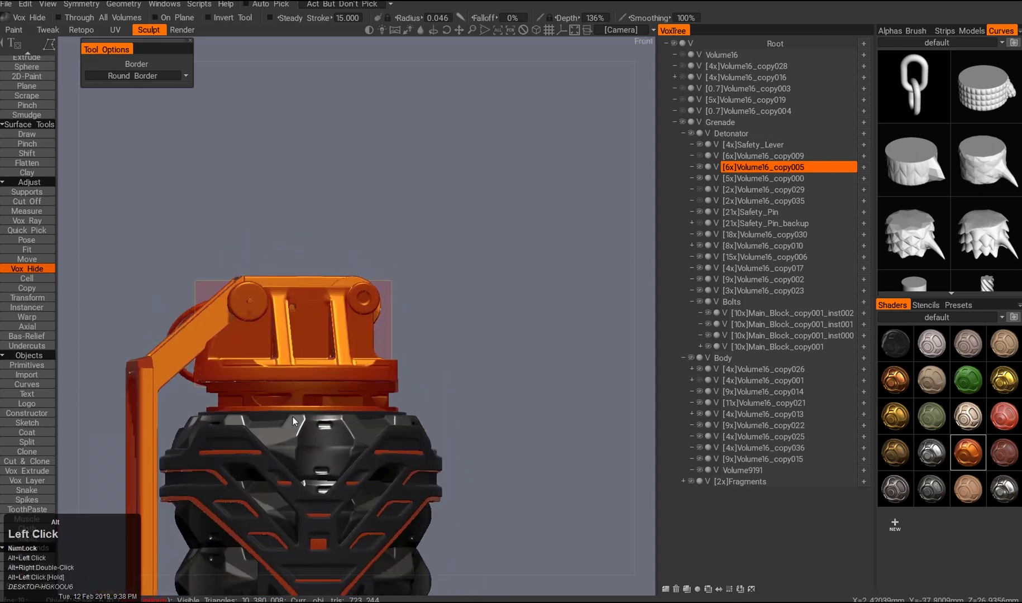
# - Trim the main block's front shoulder straight down below the lever-side barrel with Vox Hide, undoing the stray cut
pyautogui.keyDown('alt'); pyautogui.moveTo(293, 417); pyautogui.dragTo(298, 392, button='right'); pyautogui.keyUp('alt')
pyautogui.press('e')
pyautogui.click(389, 387)
pyautogui.moveTo(180, 238)
pyautogui.mouseDown()
pyautogui.moveTo(313, 371)
pyautogui.moveTo(357, 376)
pyautogui.mouseUp()
pyautogui.keyDown('alt'); pyautogui.moveTo(358, 375); pyautogui.dragTo(328, 400, button='right'); pyautogui.keyUp('alt')
pyautogui.moveTo(328, 400)
pyautogui.keyDown('alt'); pyautogui.mouseDown()
pyautogui.moveTo(295, 408)
pyautogui.moveTo(324, 427)
pyautogui.mouseUp(); pyautogui.keyUp('alt')
pyautogui.hotkey('ctrl', 'z')
pyautogui.keyDown('alt'); pyautogui.moveTo(325, 427); pyautogui.dragTo(338, 397, button='middle'); pyautogui.keyUp('alt')
pyautogui.keyDown('alt'); pyautogui.moveTo(338, 397); pyautogui.dragTo(311, 402, button='right'); pyautogui.keyUp('alt')
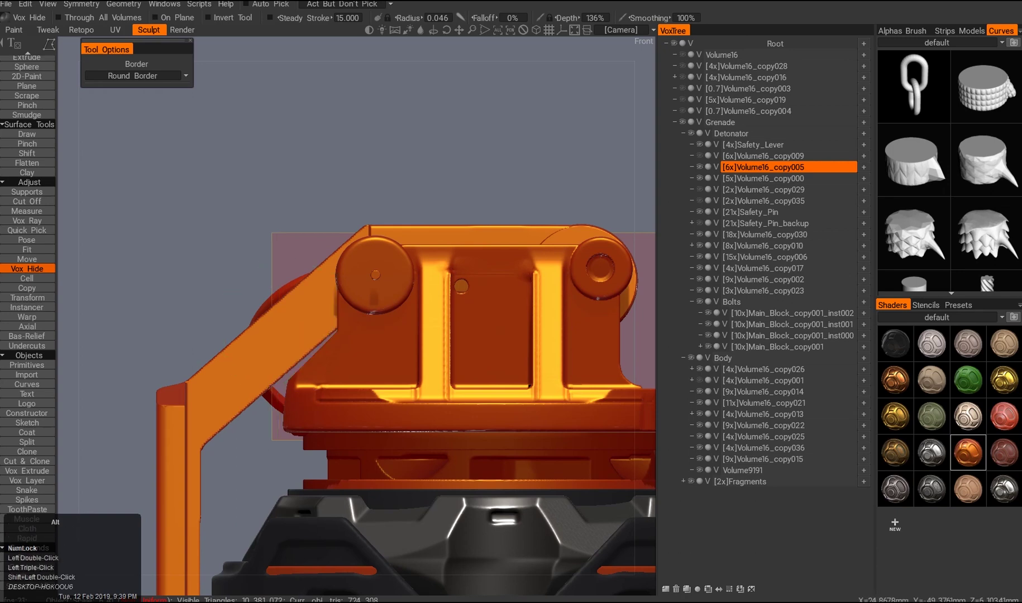
# - Restore a sloped shoulder below the lever-side barrel with an inverted polygonal Vox Hide selection in the front view
pyautogui.keyDown('alt'); pyautogui.moveTo(270, 385); pyautogui.dragTo(328, 399, button='right'); pyautogui.keyUp('alt')
pyautogui.keyDown('alt'); pyautogui.moveTo(328, 400); pyautogui.dragTo(290, 391); pyautogui.keyUp('alt')
pyautogui.keyDown('alt'); pyautogui.moveTo(290, 391); pyautogui.dragTo(338, 349, button='middle'); pyautogui.keyUp('alt')
pyautogui.keyDown('alt'); pyautogui.moveTo(337, 349); pyautogui.dragTo(389, 381, button='right'); pyautogui.keyUp('alt')
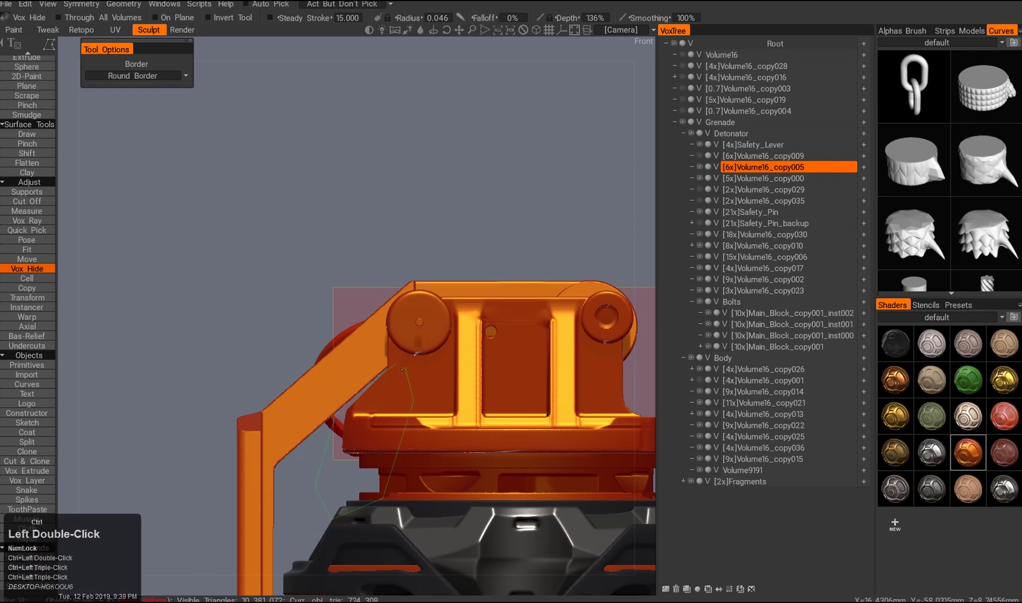
pyautogui.keyDown('alt'); pyautogui.moveTo(335, 418); pyautogui.dragTo(366, 457); pyautogui.keyUp('alt')
pyautogui.keyDown('alt'); pyautogui.moveTo(366, 456); pyautogui.dragTo(335, 462, button='right'); pyautogui.keyUp('alt')
pyautogui.keyDown('alt'); pyautogui.moveTo(335, 462); pyautogui.dragTo(328, 335); pyautogui.keyUp('alt')
pyautogui.keyDown('alt'); pyautogui.moveTo(328, 335); pyautogui.dragTo(296, 335, button='right'); pyautogui.keyUp('alt')
pyautogui.keyDown('alt'); pyautogui.moveTo(296, 335); pyautogui.dragTo(254, 376); pyautogui.keyUp('alt')
# - Pick the Safety_Lever and trim the inner side of its lower bend with a rectangular Vox Hide selection about 6.9 by 32.7 mm
pyautogui.press('a')
pyautogui.scroll(-5, 335, 312)
pyautogui.moveTo(354, 280); pyautogui.dragTo(351, 258, button='middle')
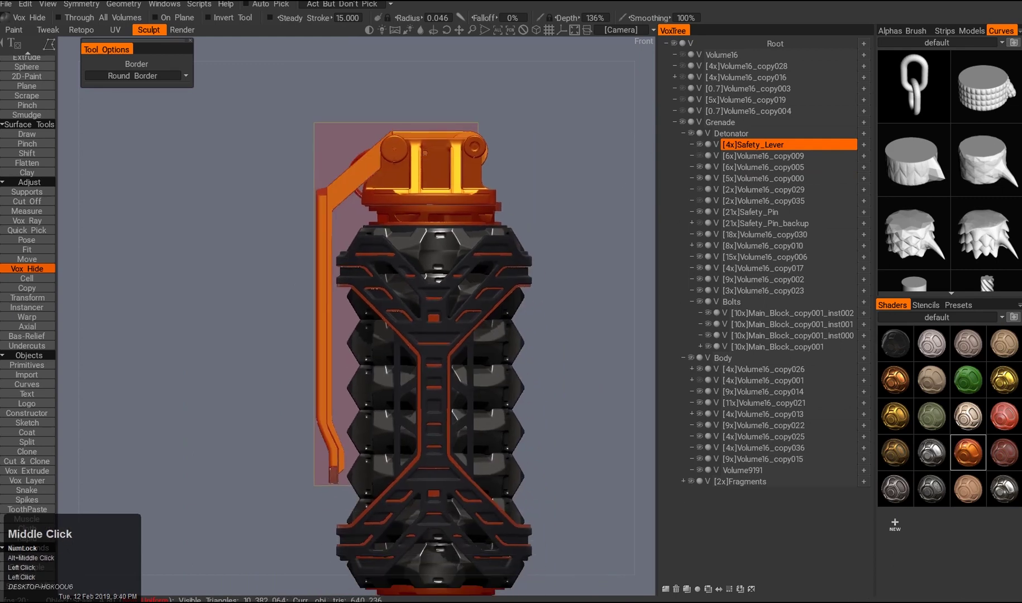
pyautogui.scroll(5, 329, 357)
pyautogui.click(351, 320)
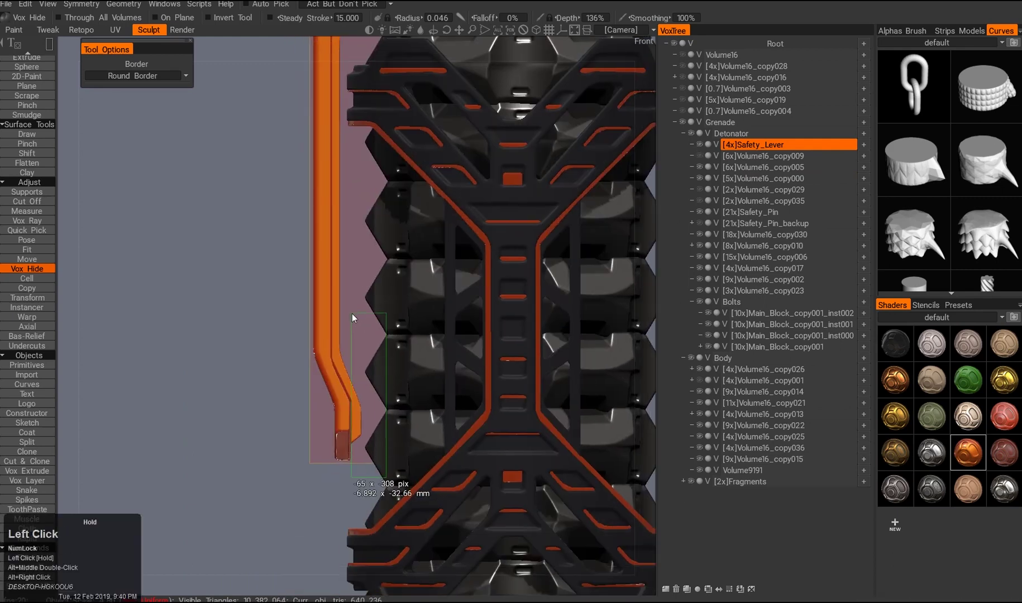
# - Trim the lower bend's inner edge further with a narrow Vox Hide rectangle about 2.6 mm wide and 27.5 mm high
pyautogui.moveTo(344, 301); pyautogui.dragTo(503, 200, button='middle')
pyautogui.scroll(3, 474, 251)
pyautogui.moveTo(454, 298); pyautogui.dragTo(424, 400)
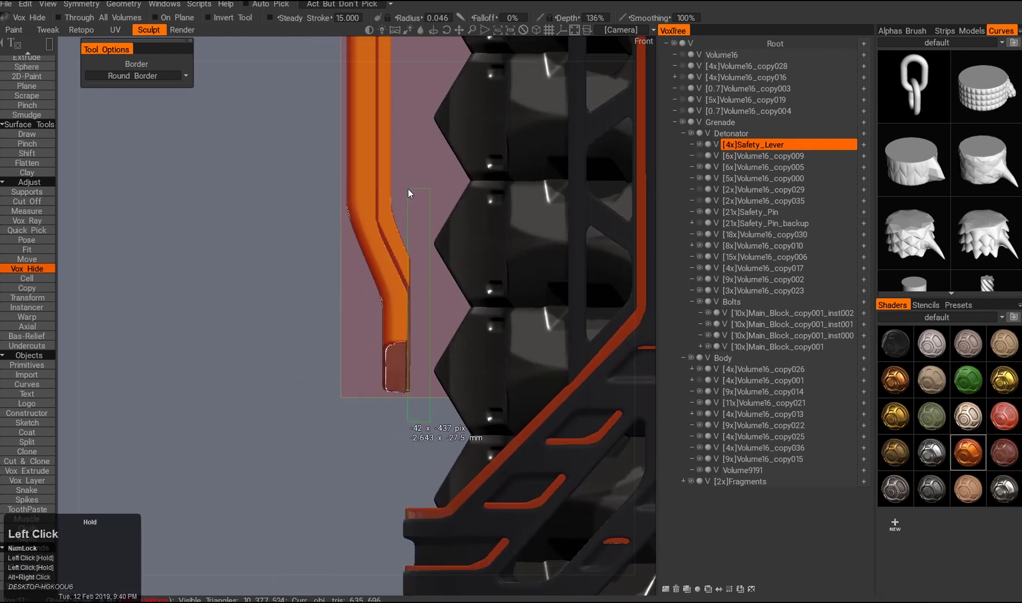
pyautogui.moveTo(408, 188); pyautogui.dragTo(408, 188)
pyautogui.scroll(-5, 408, 188)
pyautogui.scroll(5, 354, 372)
pyautogui.moveTo(354, 373); pyautogui.dragTo(405, 489, button='middle')
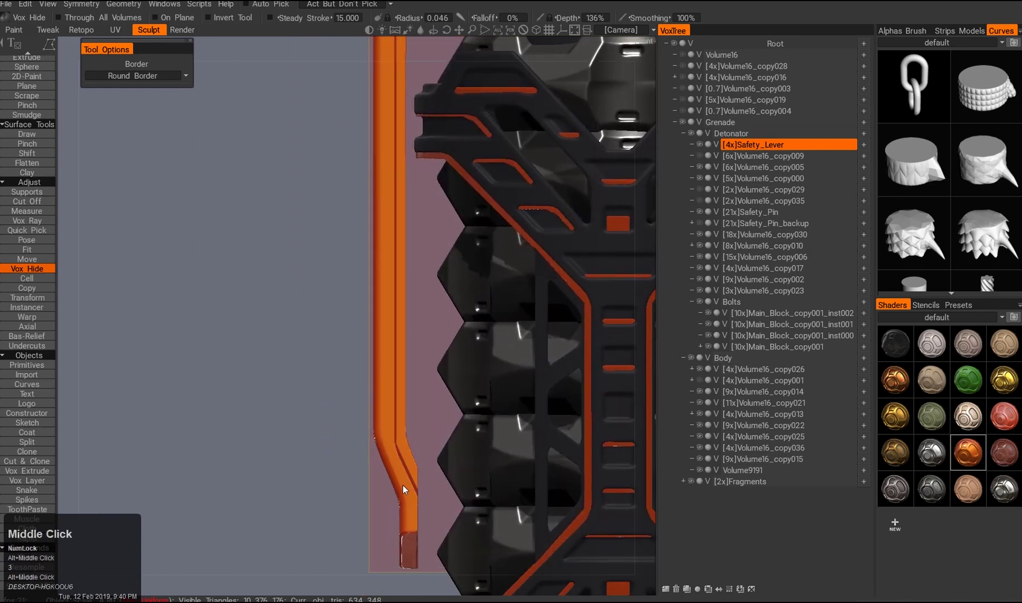
pyautogui.click(396, 456)
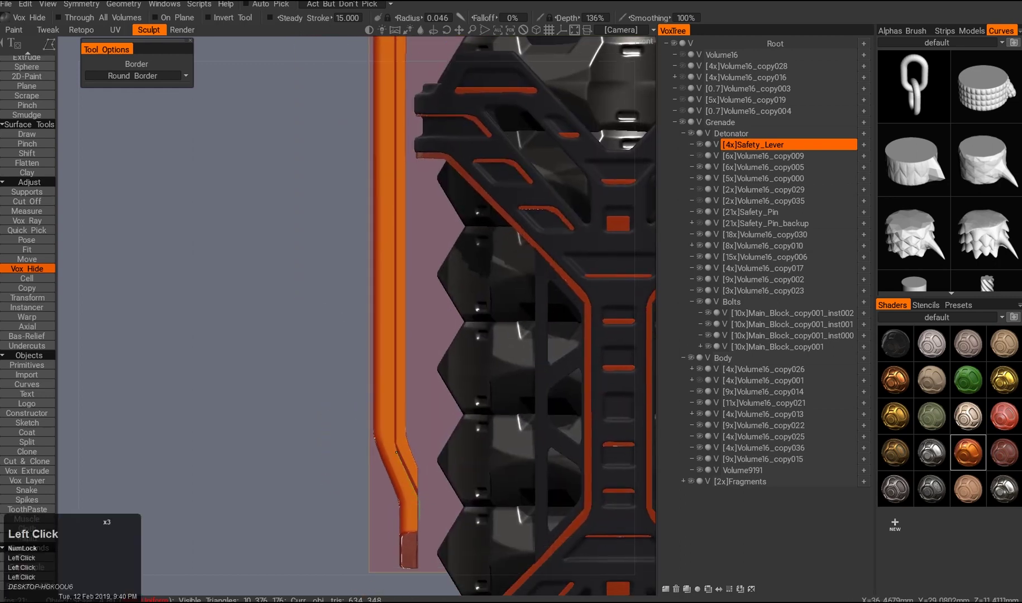
pyautogui.keyDown('alt'); pyautogui.moveTo(558, 379); pyautogui.dragTo(474, 335, button='middle'); pyautogui.keyUp('alt')
pyautogui.keyDown('alt'); pyautogui.moveTo(475, 335); pyautogui.dragTo(389, 281, button='right'); pyautogui.keyUp('alt')
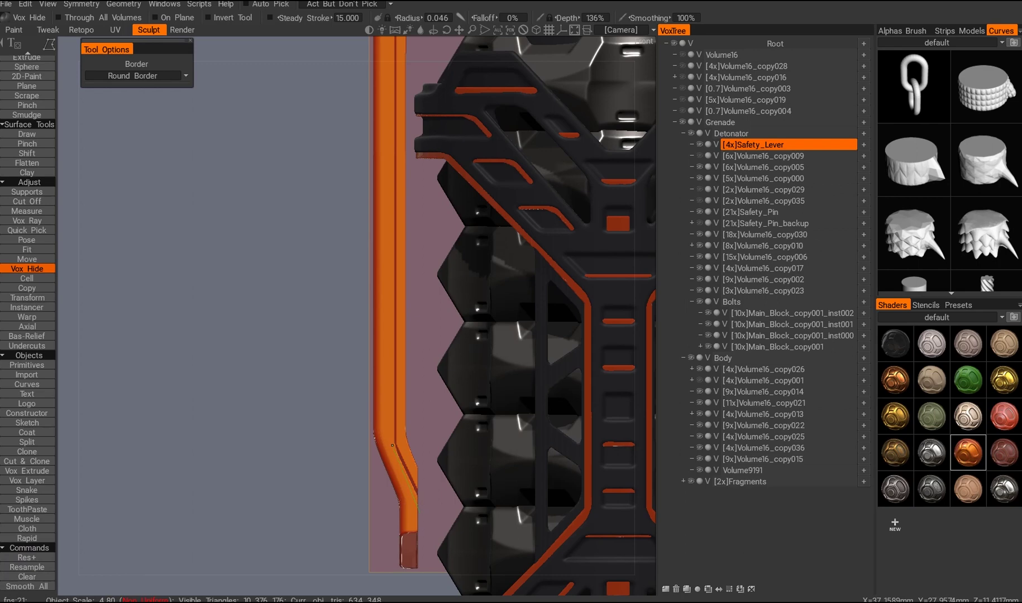
pyautogui.keyDown('alt'); pyautogui.moveTo(389, 281); pyautogui.dragTo(359, 300, button='middle'); pyautogui.keyUp('alt')
pyautogui.press('shift')
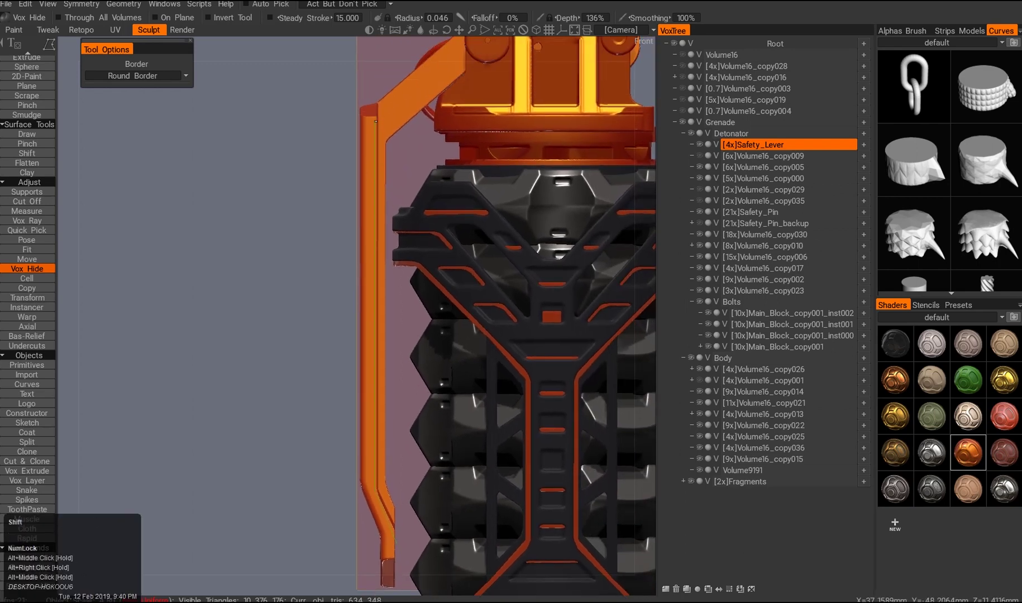
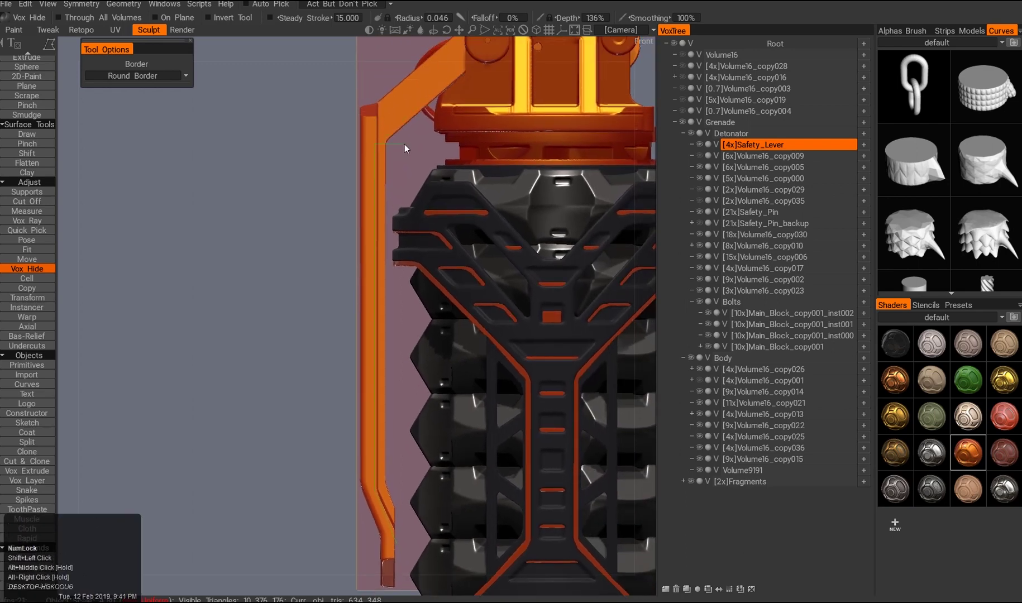
pyautogui.press('Escape')
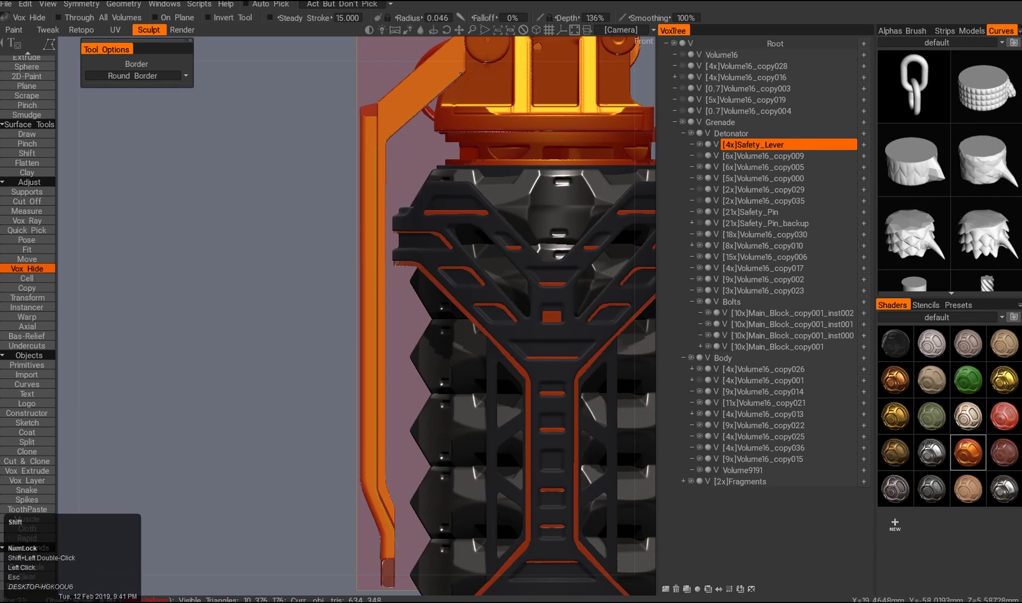
# - Try cutting a long rounded slot through the middle of the safety lever in the right view with Vox Hide
pyautogui.keyDown('alt'); pyautogui.moveTo(406, 544); pyautogui.dragTo(364, 418); pyautogui.keyUp('alt')
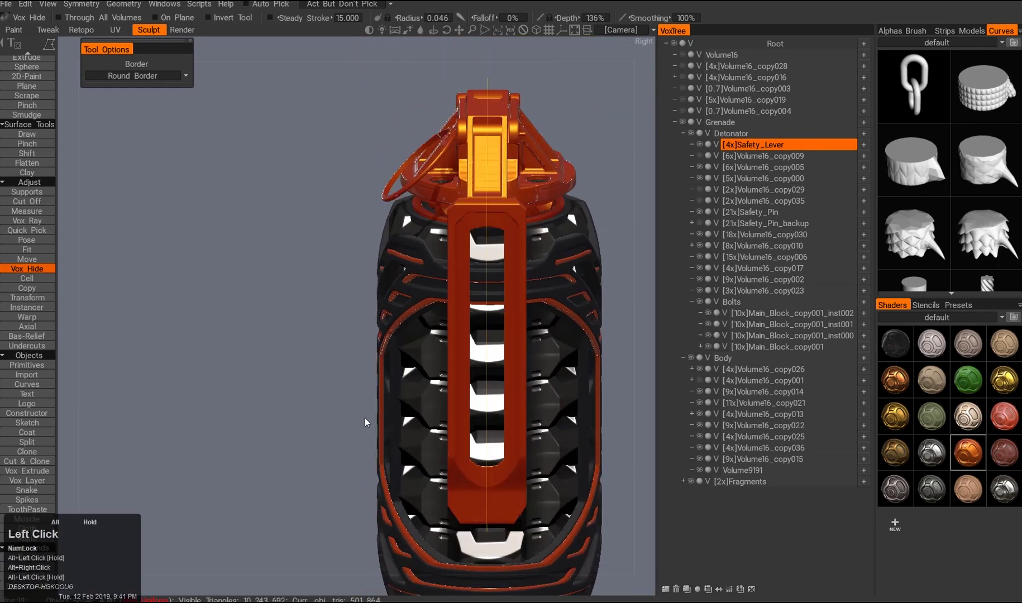
pyautogui.keyDown('alt'); pyautogui.moveTo(364, 418); pyautogui.dragTo(606, 489, button='middle'); pyautogui.keyUp('alt')
pyautogui.keyDown('ctrl'); pyautogui.moveTo(375, 464); pyautogui.dragTo(375, 464); pyautogui.keyUp('ctrl')
pyautogui.keyDown('alt'); pyautogui.moveTo(376, 464); pyautogui.dragTo(351, 285); pyautogui.keyUp('alt')
pyautogui.keyDown('alt'); pyautogui.moveTo(606, 489); pyautogui.dragTo(425, 290); pyautogui.keyUp('alt')
pyautogui.moveTo(455, 117); pyautogui.dragTo(441, 267)
pyautogui.moveTo(466, 386); pyautogui.dragTo(467, 386)
# - Cut a triangular window into the safety lever's elbow, below the sloped arm, with Vox Hide in the back view
pyautogui.keyDown('alt'); pyautogui.moveTo(467, 386); pyautogui.dragTo(335, 368); pyautogui.keyUp('alt')
pyautogui.middleClick(309, 352)
pyautogui.scroll(5, 309, 352)
pyautogui.scroll(3, 392, 344)
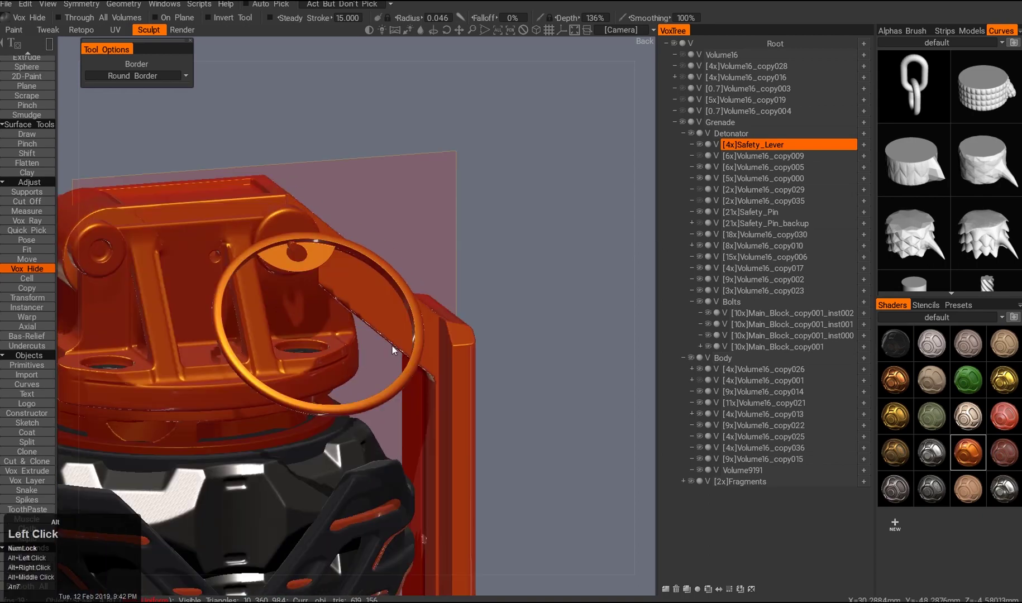
pyautogui.scroll(3, 392, 344)
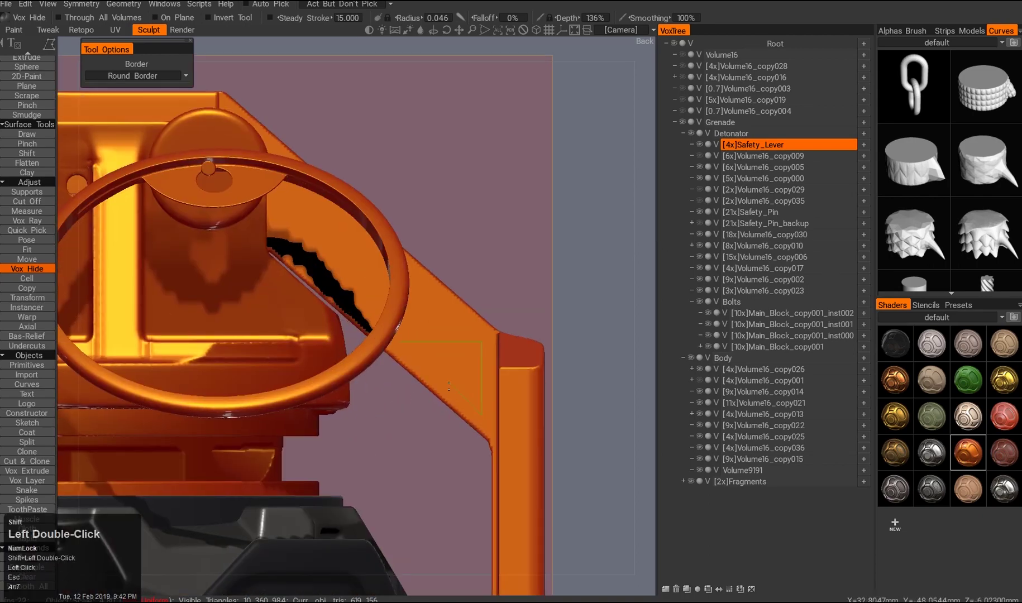
pyautogui.scroll(-5, 484, 415)
pyautogui.keyDown('alt'); pyautogui.moveTo(484, 416); pyautogui.dragTo(424, 380); pyautogui.keyUp('alt')
pyautogui.keyDown('alt'); pyautogui.moveTo(424, 380); pyautogui.dragTo(364, 335, button='right'); pyautogui.keyUp('alt')
pyautogui.keyDown('alt'); pyautogui.moveTo(365, 335); pyautogui.dragTo(392, 334); pyautogui.keyUp('alt')
pyautogui.keyDown('alt'); pyautogui.moveTo(393, 334); pyautogui.dragTo(348, 407, button='right'); pyautogui.keyUp('alt')
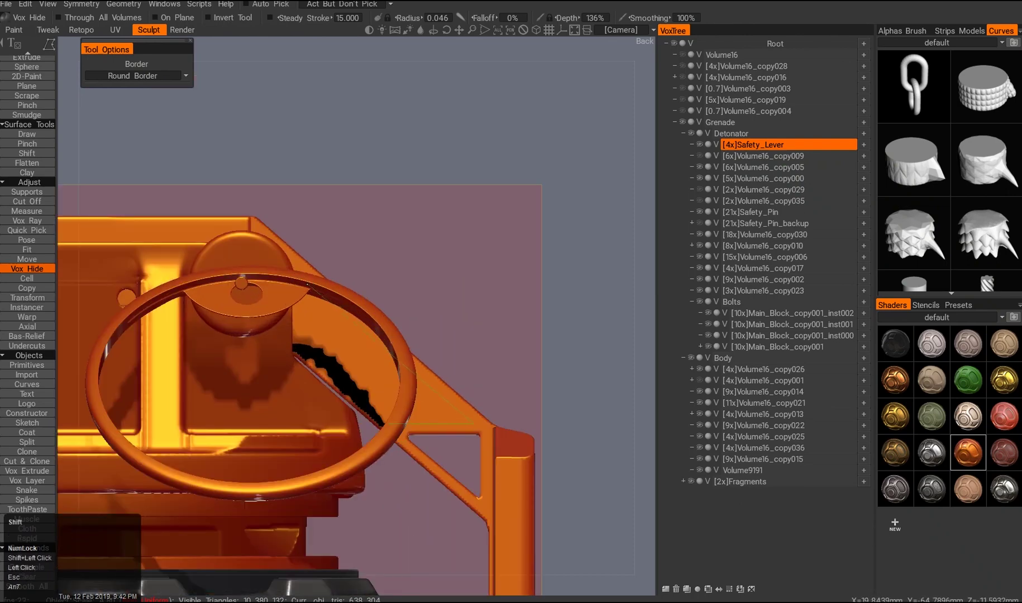
# - Cut a long slanted window through the safety lever's sloped arm between the elbow and the hinge barrel
pyautogui.keyDown('alt'); pyautogui.moveTo(347, 406); pyautogui.dragTo(421, 396); pyautogui.keyUp('alt')
pyautogui.keyDown('alt'); pyautogui.moveTo(420, 396); pyautogui.dragTo(308, 346, button='right'); pyautogui.keyUp('alt')
pyautogui.keyDown('alt'); pyautogui.moveTo(309, 347); pyautogui.dragTo(313, 385); pyautogui.keyUp('alt')
pyautogui.press('3')
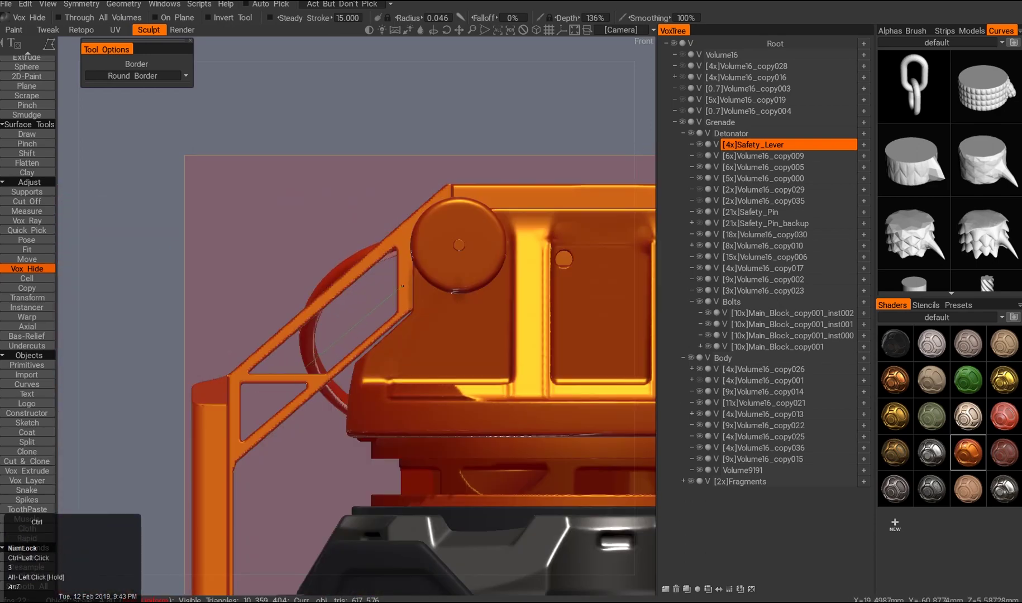
# - Try splitting the sloped arm's window lengthwise with a thin diagonal bar
pyautogui.keyDown('alt'); pyautogui.moveTo(313, 385); pyautogui.dragTo(357, 408); pyautogui.keyUp('alt')
pyautogui.middleClick(377, 376)
pyautogui.middleClick(358, 409)
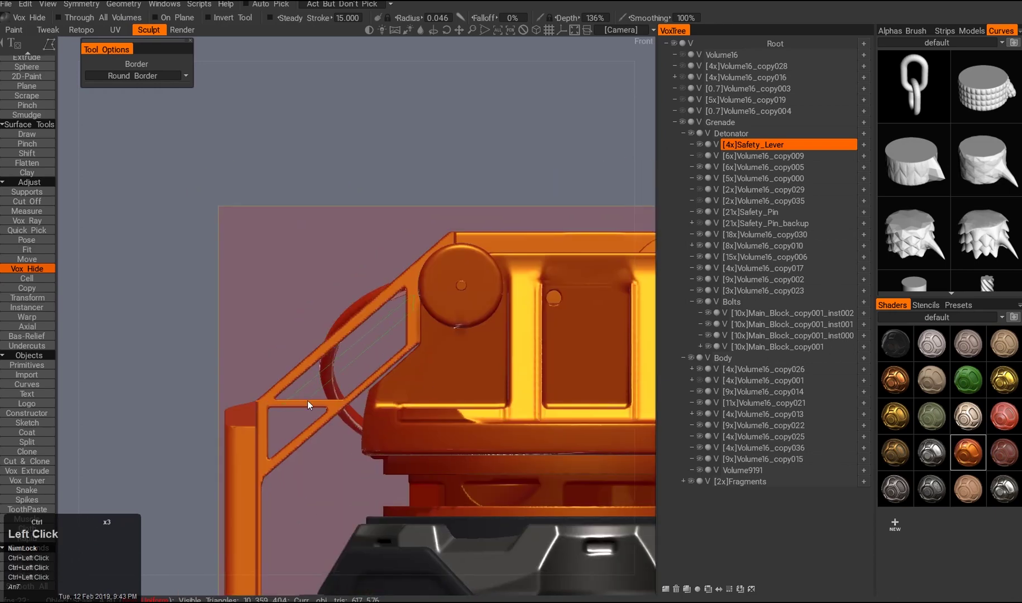
pyautogui.keyDown('alt'); pyautogui.moveTo(290, 415); pyautogui.dragTo(368, 379); pyautogui.keyUp('alt')
pyautogui.press('3')
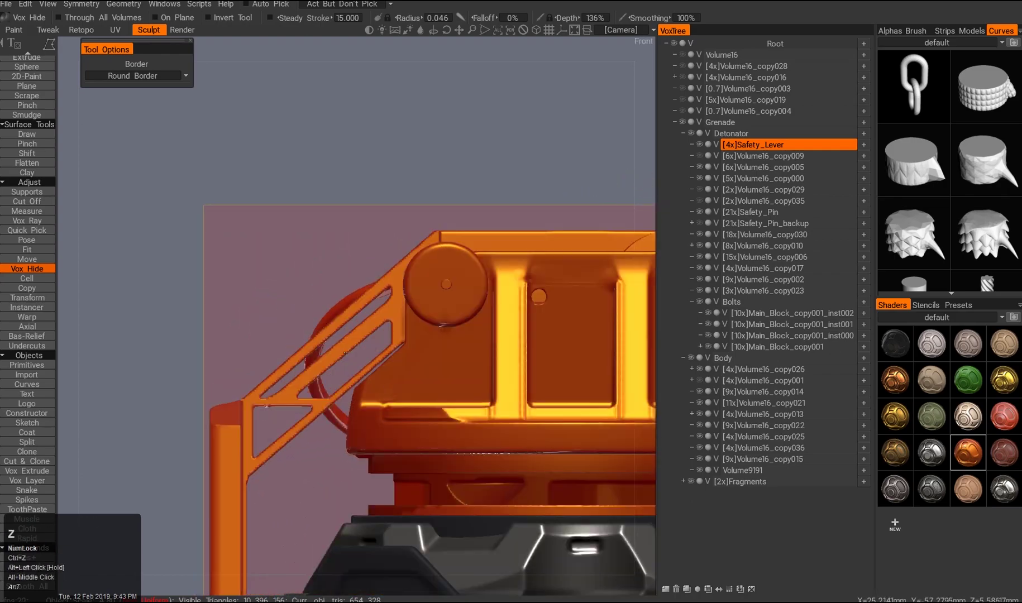
# - Thicken the sloped arm's lower rail so the slanted window runs narrower along the upper edge
pyautogui.keyDown('alt'); pyautogui.moveTo(368, 379); pyautogui.dragTo(327, 273, button='right'); pyautogui.keyUp('alt')
pyautogui.keyDown('alt'); pyautogui.moveTo(327, 273); pyautogui.dragTo(358, 399); pyautogui.keyUp('alt')
pyautogui.keyDown('alt'); pyautogui.moveTo(357, 400); pyautogui.dragTo(335, 352, button='right'); pyautogui.keyUp('alt')
pyautogui.keyDown('alt'); pyautogui.moveTo(335, 352); pyautogui.dragTo(326, 340, button='middle'); pyautogui.keyUp('alt')
pyautogui.keyDown('alt'); pyautogui.moveTo(326, 340); pyautogui.dragTo(358, 324); pyautogui.keyUp('alt')
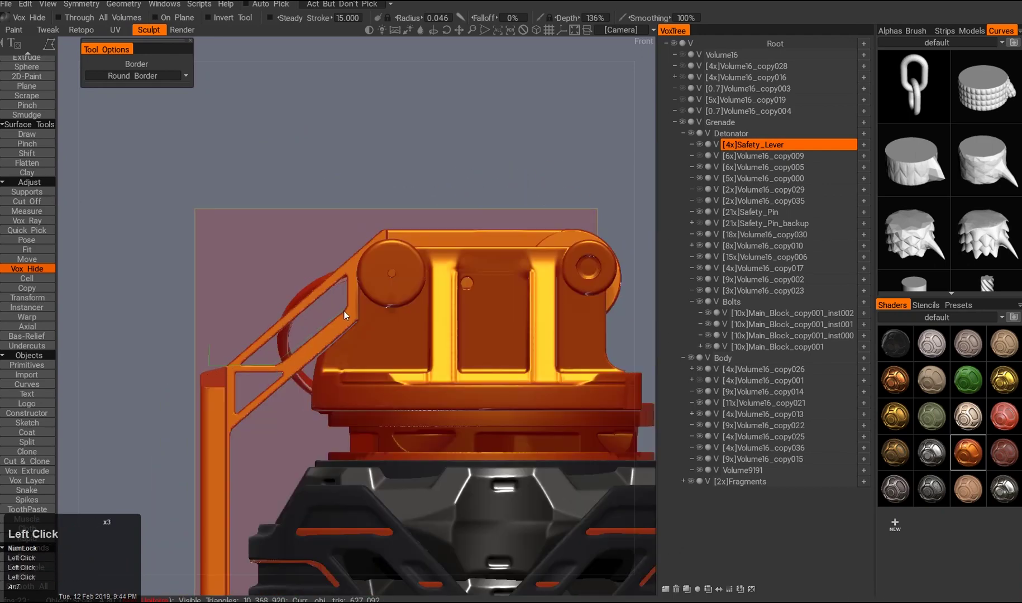
# - Remove the sloped arm's upper rail, leaving the lower strut with the small triangular window at the elbow
pyautogui.keyDown('alt'); pyautogui.moveTo(206, 326); pyautogui.dragTo(323, 388); pyautogui.keyUp('alt')
pyautogui.keyDown('alt'); pyautogui.moveTo(324, 388); pyautogui.dragTo(275, 317, button='middle'); pyautogui.keyUp('alt')
pyautogui.keyDown('alt'); pyautogui.moveTo(275, 318); pyautogui.dragTo(279, 352, button='right'); pyautogui.keyUp('alt')
pyautogui.keyDown('alt'); pyautogui.moveTo(279, 352); pyautogui.dragTo(240, 362); pyautogui.keyUp('alt')
pyautogui.keyDown('alt'); pyautogui.moveTo(240, 362); pyautogui.dragTo(217, 422, button='right'); pyautogui.keyUp('alt')
pyautogui.keyDown('alt'); pyautogui.moveTo(218, 421); pyautogui.dragTo(434, 343); pyautogui.keyUp('alt')
pyautogui.hotkey('ctrl', 'z')
# - Duplicate the Safety_Lever volume and trim the copy to a slim strip in the right view
pyautogui.hotkey('shift', 'd')
pyautogui.moveTo(433, 343); pyautogui.dragTo(307, 351, button='right')
pyautogui.moveTo(307, 351); pyautogui.dragTo(325, 337, button='middle')
pyautogui.hotkey('ctrl', 'q')
pyautogui.moveTo(317, 298); pyautogui.dragTo(332, 368)
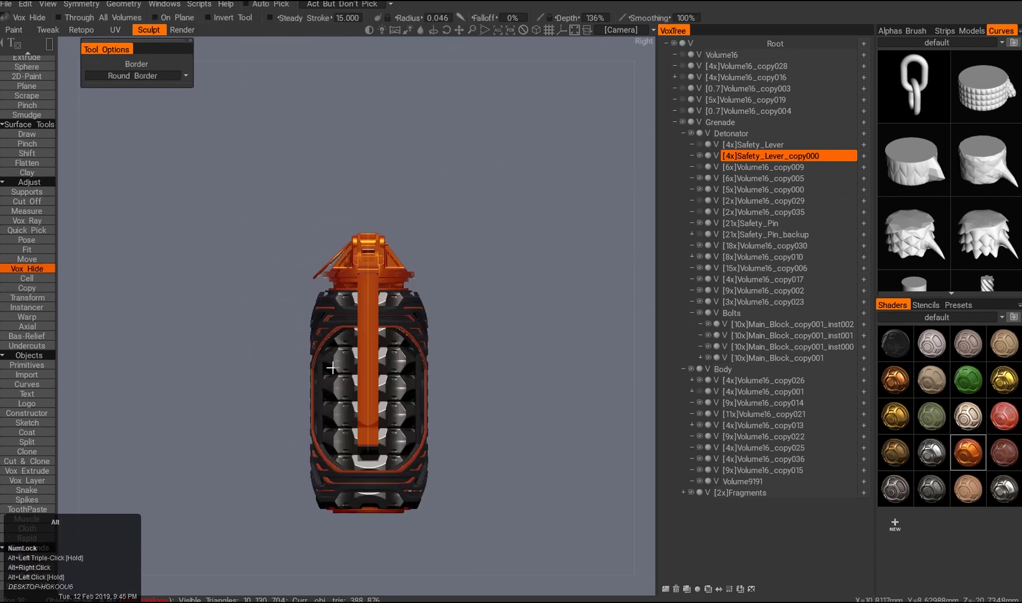
# - Try giving the copied lever a round paddle with a circular selection about 42.6 mm wide and a wider stepped grip, and undo these shapes
pyautogui.click(332, 368)
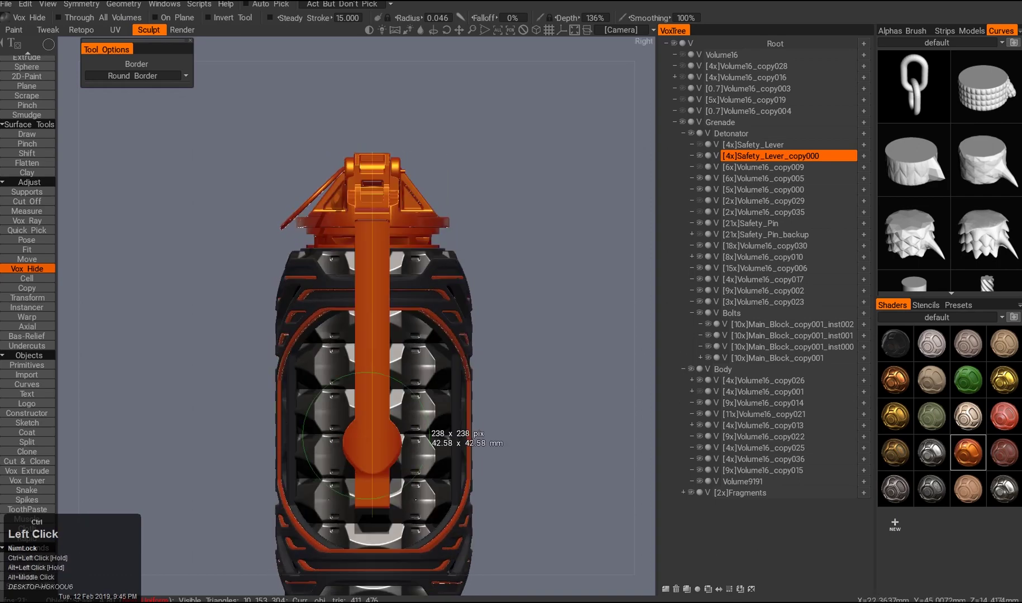
pyautogui.hotkey('ctrl', 'z')
pyautogui.keyDown('alt'); pyautogui.moveTo(356, 416); pyautogui.dragTo(367, 302); pyautogui.keyUp('alt')
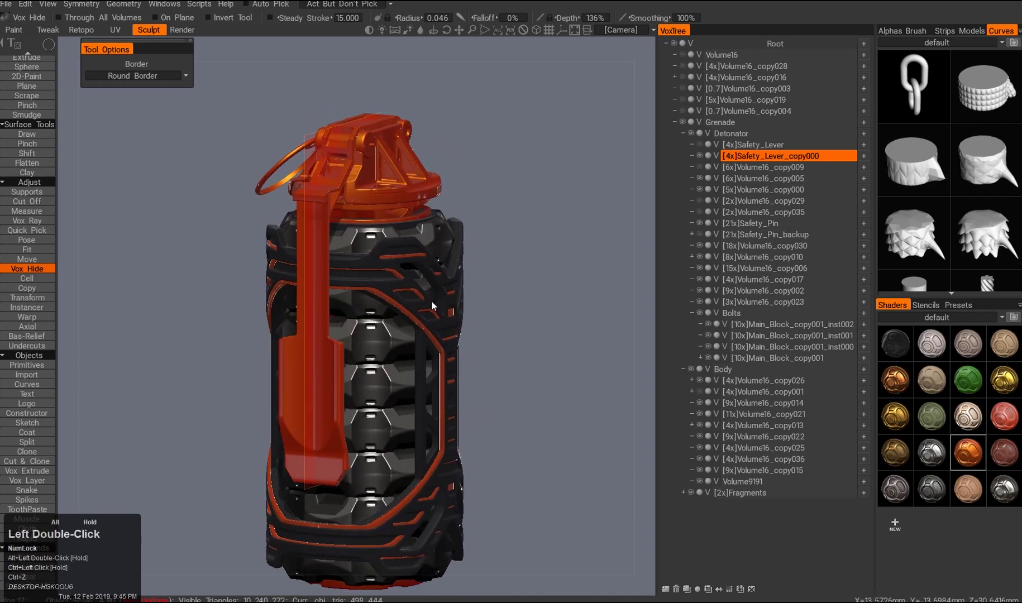
pyautogui.press('3')
pyautogui.moveTo(335, 390)
pyautogui.keyDown('alt'); pyautogui.mouseDown()
pyautogui.moveTo(312, 386)
pyautogui.moveTo(341, 363)
pyautogui.moveTo(312, 393)
pyautogui.moveTo(352, 391)
pyautogui.moveTo(331, 406)
pyautogui.mouseUp(); pyautogui.keyUp('alt')
pyautogui.hotkey('ctrl', 'z')
pyautogui.hotkey('ctrl', 'z')
pyautogui.middleClick(352, 390)
pyautogui.middleClick(268, 322)
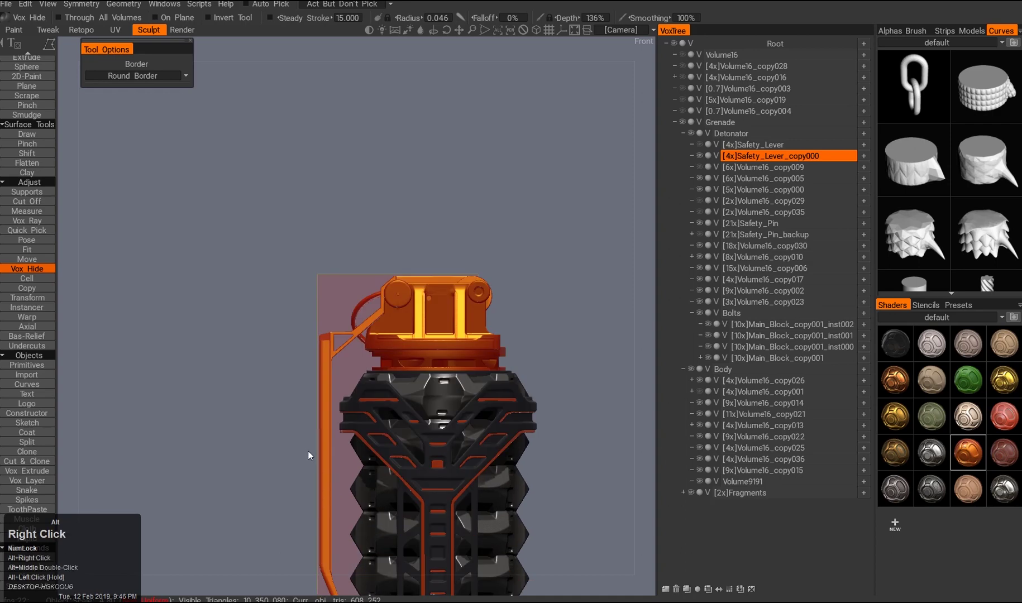
# - Return to the original Safety_Lever and reshape its elbow in the front view into an angular block joined to the slim strut
pyautogui.scroll(5, 309, 398)
pyautogui.keyDown('alt'); pyautogui.moveTo(341, 413); pyautogui.dragTo(383, 325, button='right'); pyautogui.keyUp('alt')
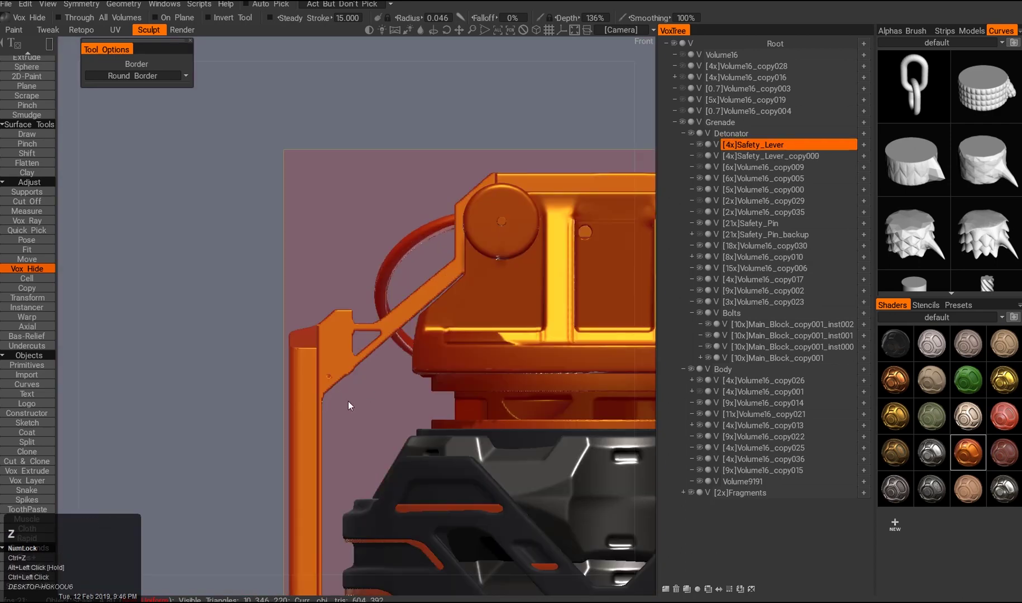
pyautogui.scroll(-3, 357, 460)
# - Carve a long shallow recess with chamfered upper corners and a rounded lower end into the lever's outer face
pyautogui.keyDown('alt'); pyautogui.moveTo(357, 460); pyautogui.dragTo(376, 413); pyautogui.keyUp('alt')
pyautogui.keyDown('alt'); pyautogui.moveTo(376, 413); pyautogui.dragTo(376, 391, button='right'); pyautogui.keyUp('alt')
pyautogui.keyDown('alt'); pyautogui.moveTo(397, 380); pyautogui.dragTo(304, 341); pyautogui.keyUp('alt')
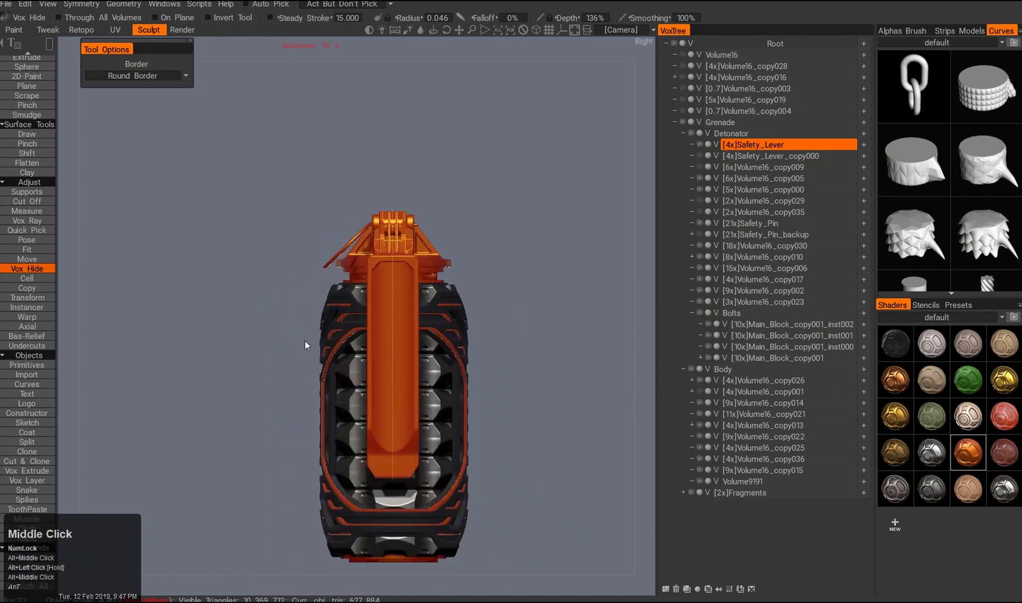
pyautogui.moveTo(369, 509); pyautogui.dragTo(368, 510)
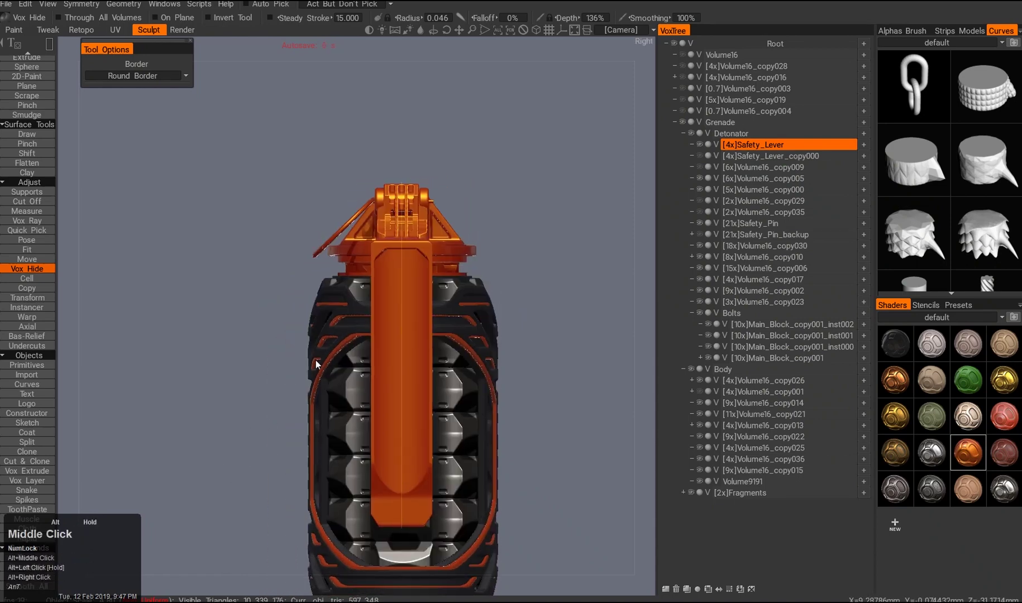
pyautogui.scroll(4, 335, 418)
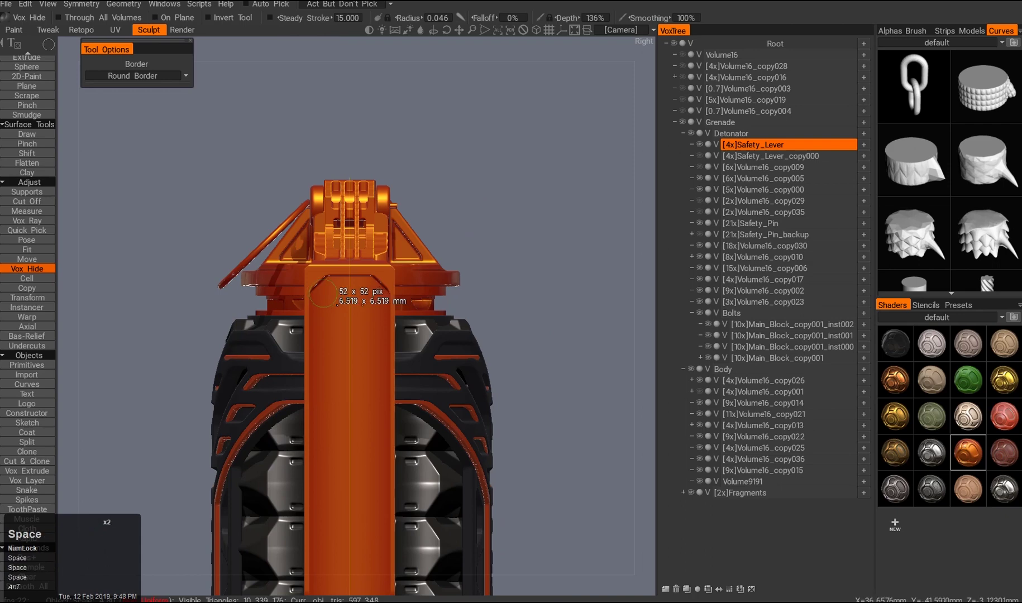
# - Try circular Vox Hide selections about 6.5 mm and 7 mm wide at the upper corner of the lever's recess
pyautogui.hotkey('ctrl', 'z')
pyautogui.click(323, 294)
pyautogui.hotkey('ctrl', 'z')
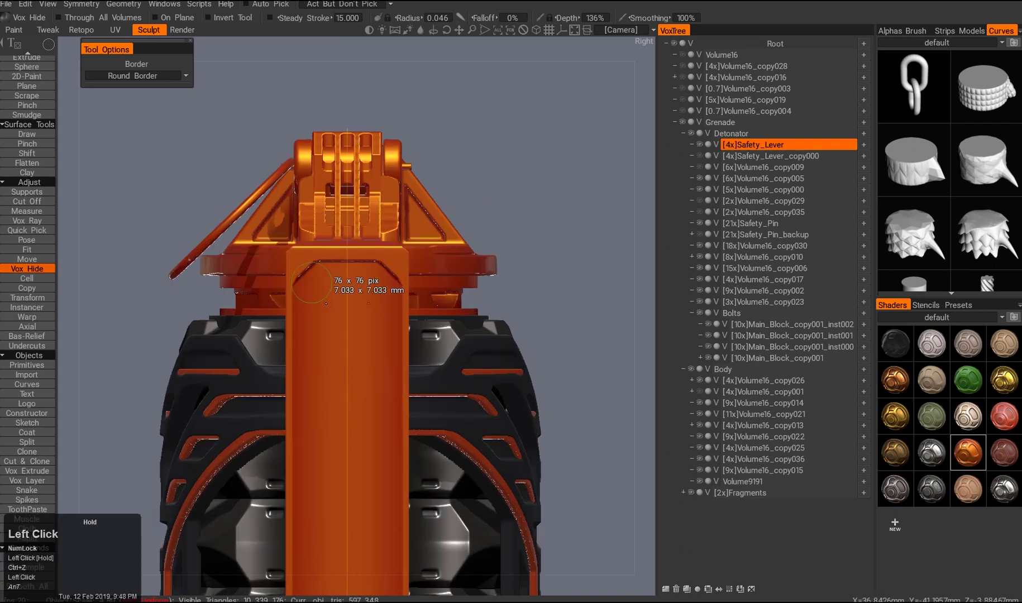
# - Duplicate the Safety_Lever volume and activate Transform on the new copy
pyautogui.keyDown('alt'); pyautogui.moveTo(335, 418); pyautogui.dragTo(290, 390); pyautogui.keyUp('alt')
pyautogui.keyDown('alt'); pyautogui.moveTo(290, 390); pyautogui.dragTo(319, 388, button='right'); pyautogui.keyUp('alt')
pyautogui.keyDown('alt'); pyautogui.moveTo(319, 388); pyautogui.dragTo(416, 299); pyautogui.keyUp('alt')
pyautogui.press('End')
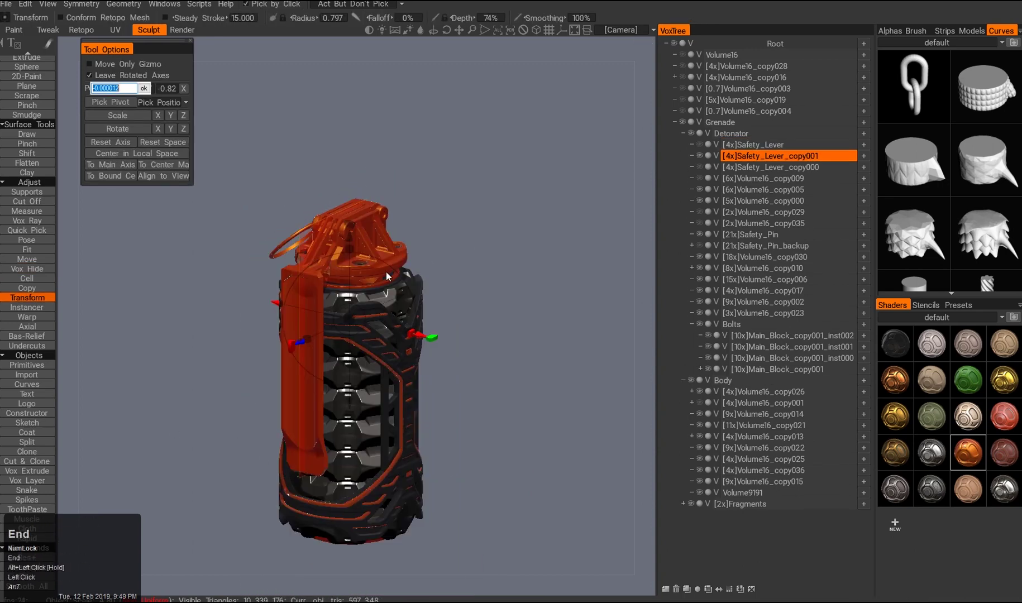
# - Try punching a grid of round holes through the safety lever using Vox Hide and the first Rounds stencil
pyautogui.moveTo(457, 264); pyautogui.dragTo(421, 196)
pyautogui.moveTo(420, 197); pyautogui.dragTo(442, 274, button='right')
pyautogui.click(27, 269)
pyautogui.moveTo(391, 312); pyautogui.dragTo(329, 379)
pyautogui.press('End')
pyautogui.press('End')
pyautogui.click(925, 304)
pyautogui.click(904, 334)
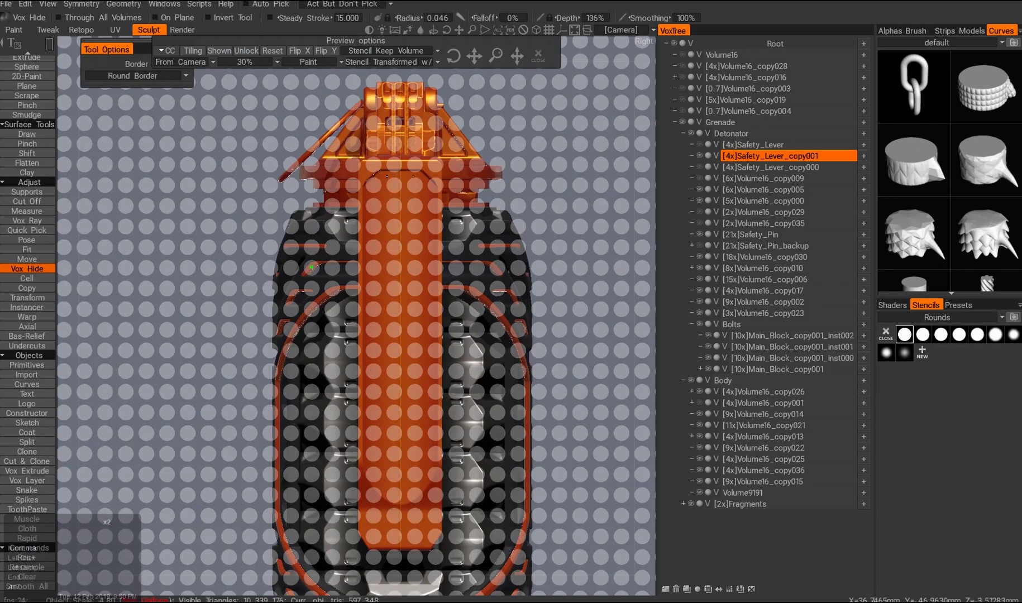
pyautogui.click(538, 56)
pyautogui.moveTo(424, 279); pyautogui.dragTo(391, 313)
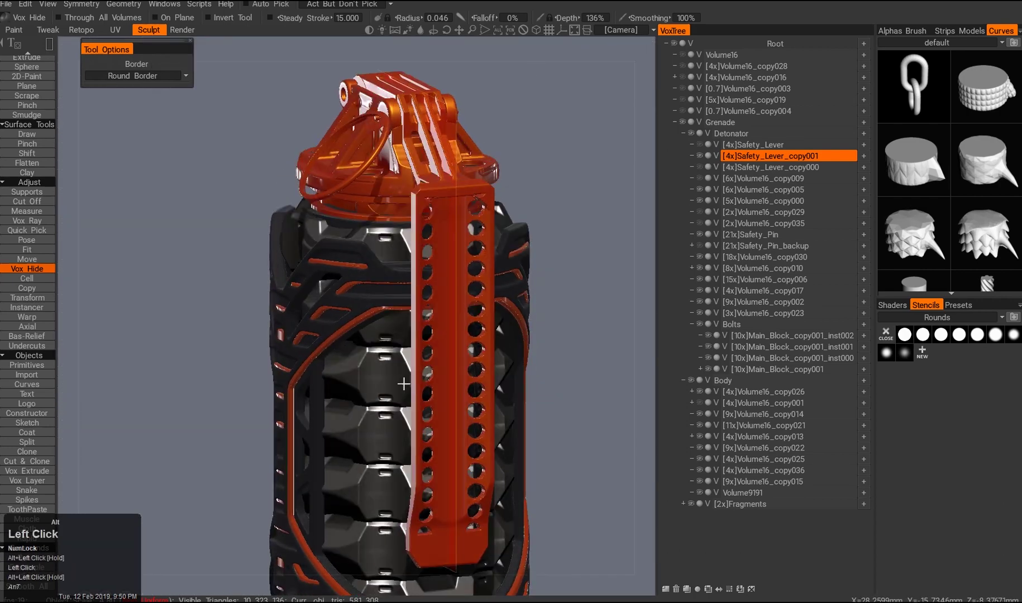
# - Undo the large holes and try perforating the lever through the last, small-dot Rounds stencil
pyautogui.press('End')
pyautogui.keyDown('alt'); pyautogui.moveTo(406, 257); pyautogui.dragTo(405, 307, button='right'); pyautogui.keyUp('alt')
pyautogui.keyDown('alt'); pyautogui.moveTo(405, 307); pyautogui.dragTo(417, 260, button='middle'); pyautogui.keyUp('alt')
pyautogui.scroll(-3, 417, 259)
pyautogui.click(904, 352)
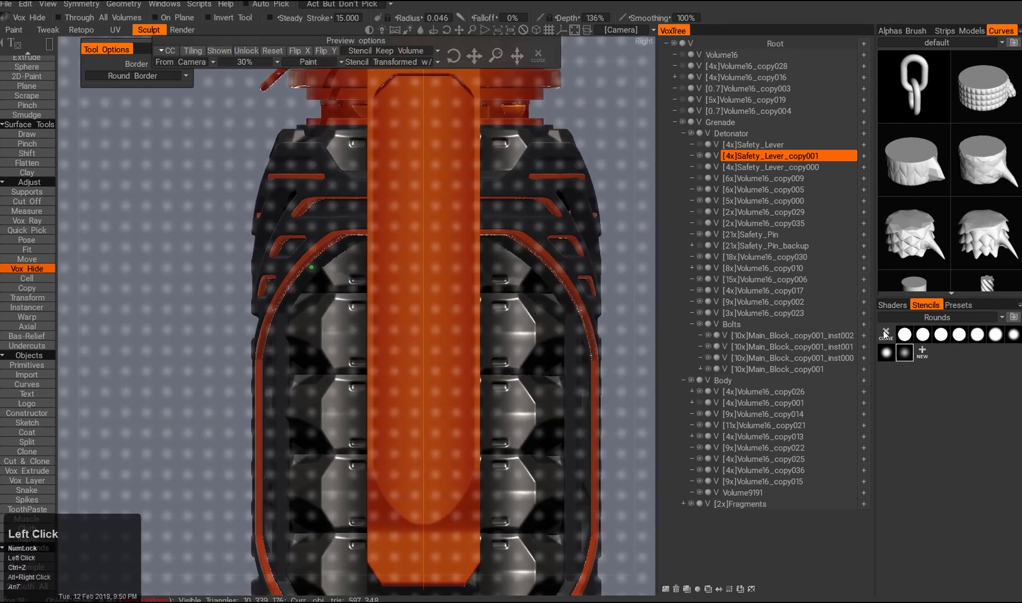
pyautogui.keyDown('alt'); pyautogui.moveTo(318, 286); pyautogui.dragTo(310, 279, button='right'); pyautogui.keyUp('alt')
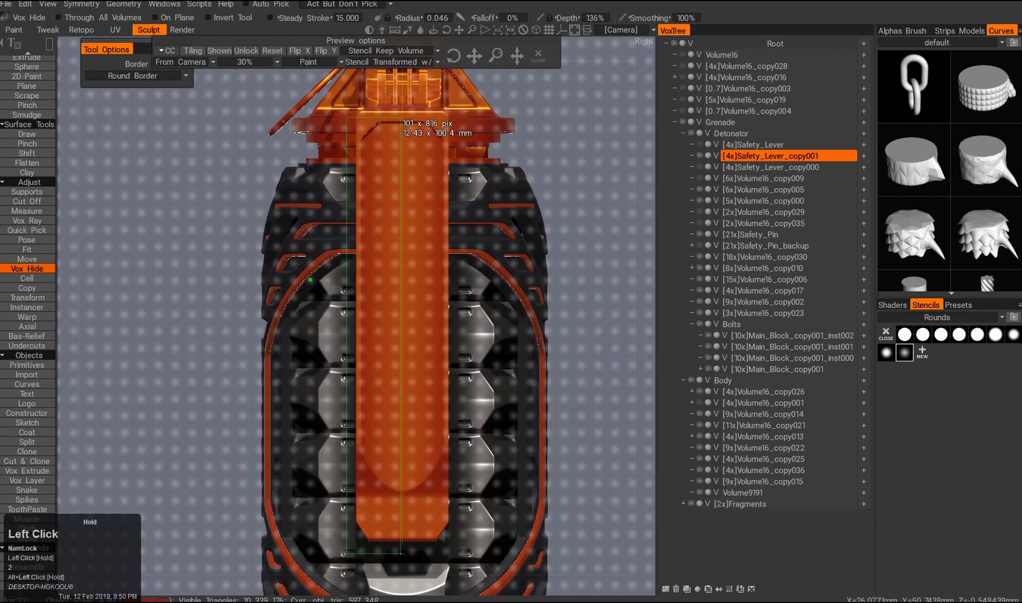
pyautogui.keyDown('alt'); pyautogui.moveTo(310, 279); pyautogui.dragTo(366, 323, button='right'); pyautogui.keyUp('alt')
pyautogui.keyDown('alt'); pyautogui.moveTo(365, 323); pyautogui.dragTo(358, 321); pyautogui.keyUp('alt')
pyautogui.keyDown('alt'); pyautogui.moveTo(402, 357); pyautogui.dragTo(263, 358); pyautogui.keyUp('alt')
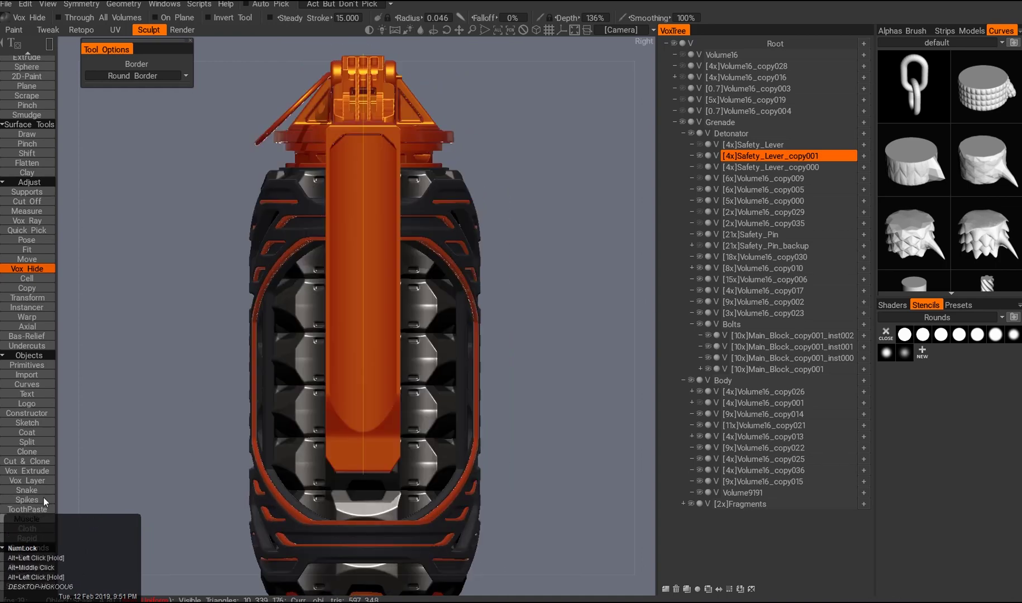
# - With the Pose tool and the small-dot Rounds stencil, select a dot pattern on the lever, leaving out the hinge area
pyautogui.click(26, 239)
pyautogui.click(904, 352)
pyautogui.moveTo(397, 189); pyautogui.dragTo(394, 218, button='middle')
pyautogui.click(350, 268)
pyautogui.moveTo(393, 309); pyautogui.dragTo(390, 310)
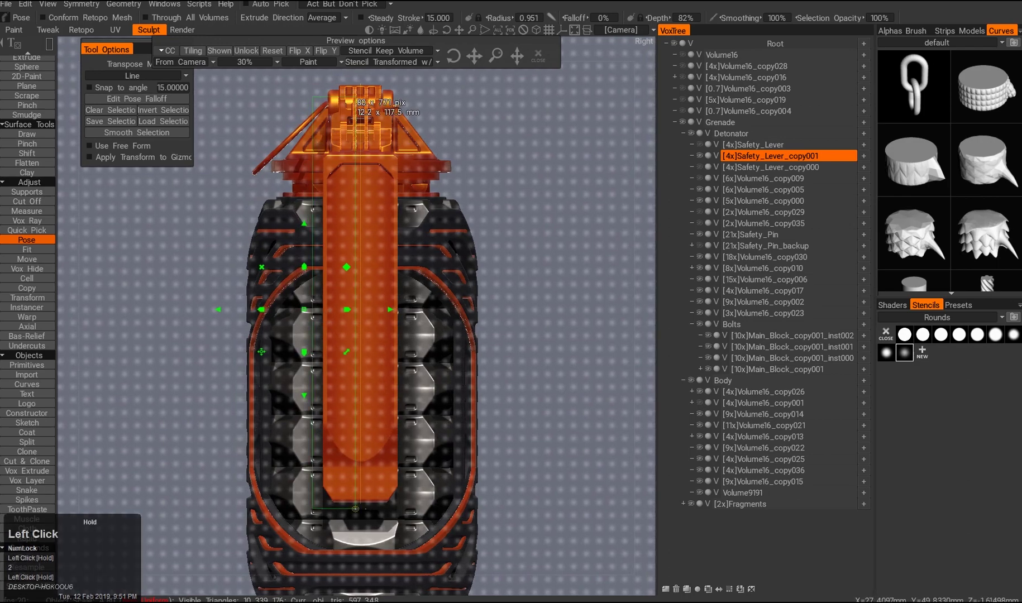
pyautogui.moveTo(355, 509); pyautogui.dragTo(355, 509)
pyautogui.keyDown('alt'); pyautogui.moveTo(483, 90); pyautogui.dragTo(475, 89); pyautogui.keyUp('alt')
pyautogui.keyDown('ctrl'); pyautogui.moveTo(290, 79); pyautogui.dragTo(369, 119); pyautogui.keyUp('ctrl')
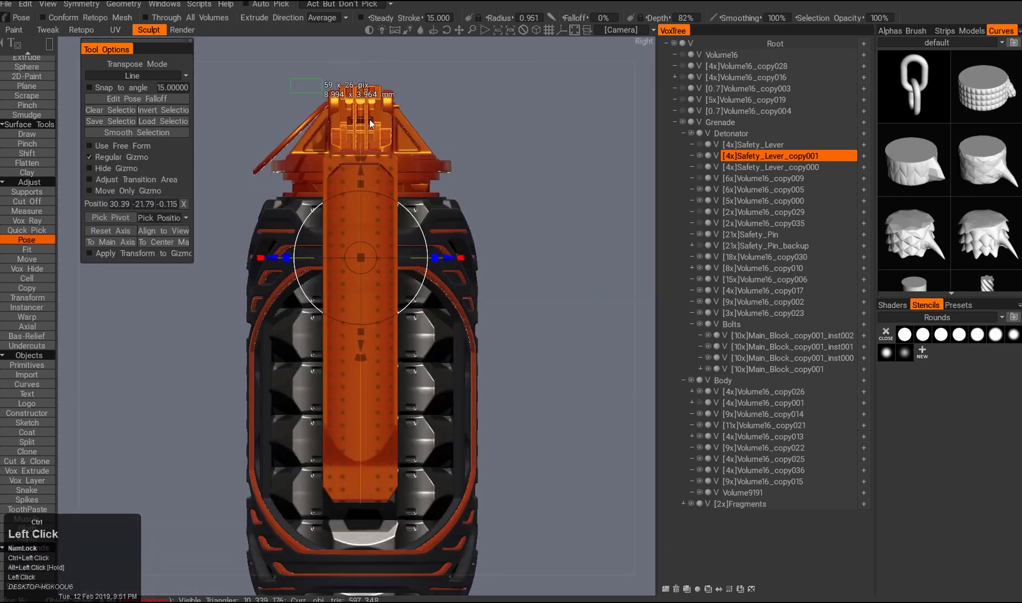
# - Try to displace the selected dots on the lever with the Pose gizmo, undo it and clear the selection
pyautogui.keyDown('alt'); pyautogui.moveTo(385, 230); pyautogui.dragTo(390, 139, button='right'); pyautogui.keyUp('alt')
pyautogui.keyDown('alt'); pyautogui.moveTo(380, 139); pyautogui.dragTo(351, 263, button='middle'); pyautogui.keyUp('alt')
pyautogui.keyDown('alt'); pyautogui.moveTo(358, 231); pyautogui.dragTo(332, 273, button='right'); pyautogui.keyUp('alt')
pyautogui.keyDown('alt'); pyautogui.moveTo(332, 273); pyautogui.dragTo(385, 335); pyautogui.keyUp('alt')
pyautogui.keyDown('alt'); pyautogui.moveTo(419, 441); pyautogui.dragTo(440, 300, button='middle'); pyautogui.keyUp('alt')
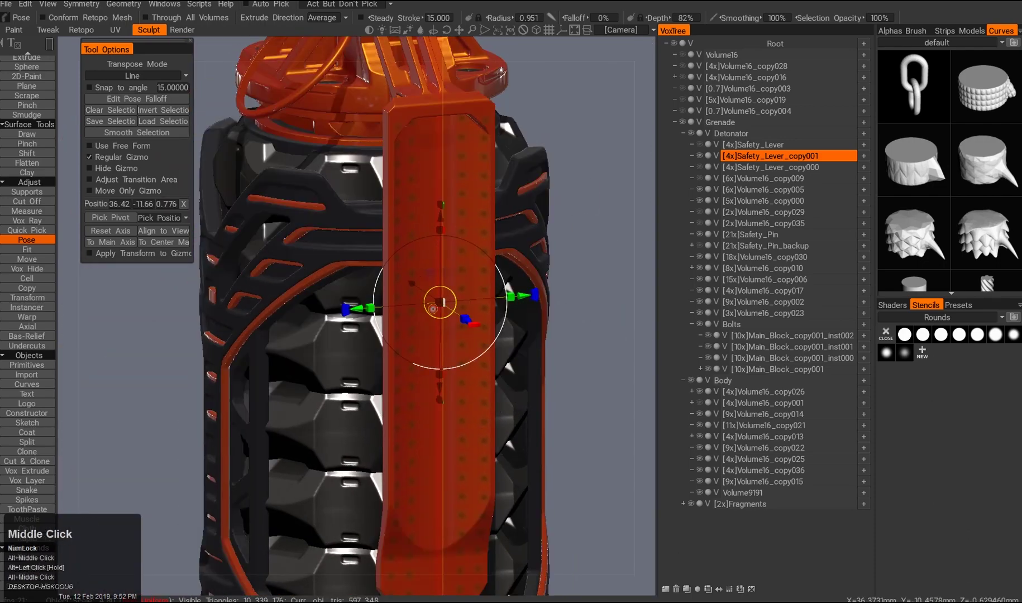
pyautogui.moveTo(466, 321); pyautogui.dragTo(463, 322)
pyautogui.keyDown('alt'); pyautogui.moveTo(463, 340); pyautogui.dragTo(441, 369); pyautogui.keyUp('alt')
pyautogui.keyDown('alt'); pyautogui.moveTo(441, 351); pyautogui.dragTo(418, 396, button='right'); pyautogui.keyUp('alt')
pyautogui.keyDown('alt'); pyautogui.moveTo(419, 390); pyautogui.dragTo(391, 363, button='middle'); pyautogui.keyUp('alt')
pyautogui.keyDown('alt'); pyautogui.moveTo(390, 363); pyautogui.dragTo(346, 391); pyautogui.keyUp('alt')
pyautogui.keyDown('alt'); pyautogui.moveTo(346, 391); pyautogui.dragTo(380, 335, button='right'); pyautogui.keyUp('alt')
pyautogui.moveTo(455, 283); pyautogui.dragTo(466, 289)
pyautogui.keyDown('alt'); pyautogui.moveTo(466, 329); pyautogui.dragTo(410, 399); pyautogui.keyUp('alt')
pyautogui.keyDown('alt'); pyautogui.moveTo(410, 411); pyautogui.dragTo(392, 466, button='right'); pyautogui.keyUp('alt')
pyautogui.keyDown('alt'); pyautogui.moveTo(392, 441); pyautogui.dragTo(389, 412); pyautogui.keyUp('alt')
pyautogui.keyDown('alt'); pyautogui.moveTo(357, 363); pyautogui.dragTo(327, 327); pyautogui.keyUp('alt')
pyautogui.keyDown('alt'); pyautogui.moveTo(327, 327); pyautogui.dragTo(352, 374, button='right'); pyautogui.keyUp('alt')
pyautogui.keyDown('alt'); pyautogui.moveTo(357, 352); pyautogui.dragTo(326, 457); pyautogui.keyUp('alt')
pyautogui.hotkey('ctrl', 'z')
pyautogui.moveTo(326, 456)
pyautogui.keyDown('alt'); pyautogui.mouseDown(button='right')
pyautogui.moveTo(344, 425)
pyautogui.moveTo(358, 457)
pyautogui.mouseUp(button='right'); pyautogui.keyUp('alt')
pyautogui.keyDown('ctrl'); pyautogui.moveTo(510, 524); pyautogui.dragTo(380, 144); pyautogui.keyUp('ctrl')
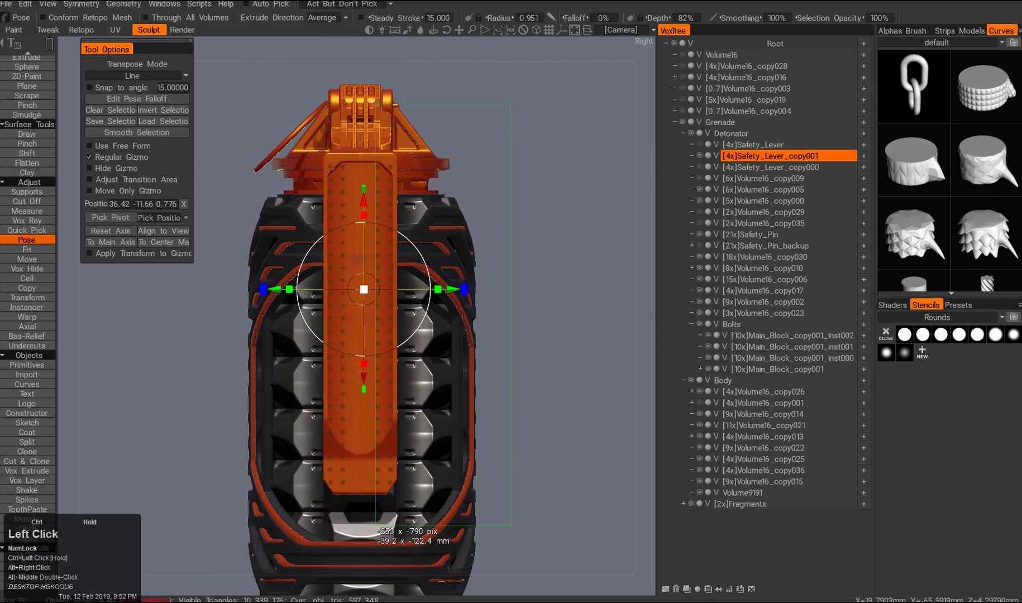
pyautogui.moveTo(354, 170); pyautogui.dragTo(405, 255, button='middle')
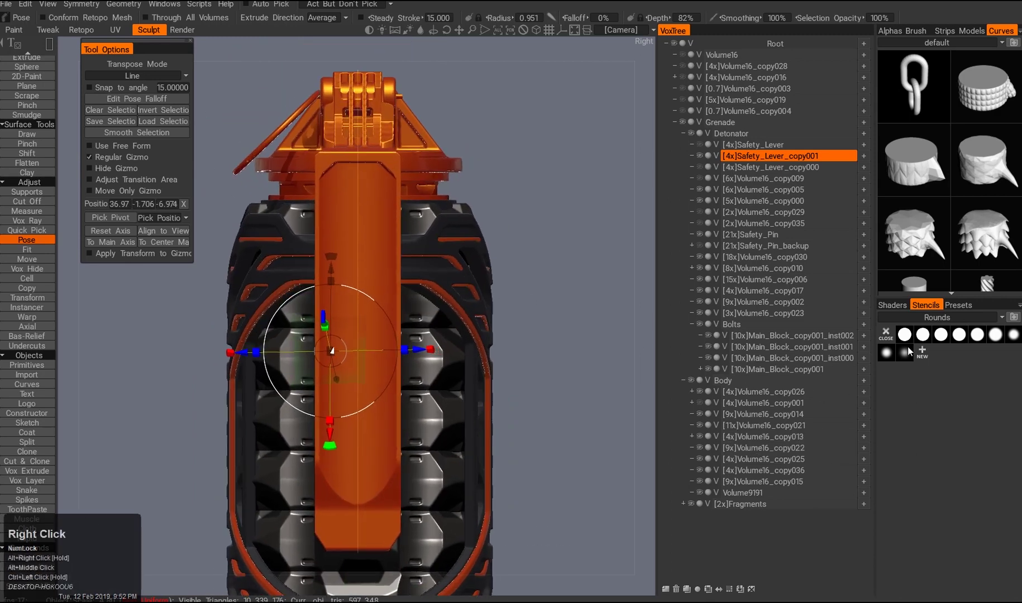
# - Cut a grid of small holes through the safety lever using Vox Hide and the small-dot Rounds stencil, and close the stencil
pyautogui.click(903, 358)
pyautogui.moveTo(389, 310); pyautogui.dragTo(387, 311)
pyautogui.hotkey('ctrl', 'q')
pyautogui.press('2')
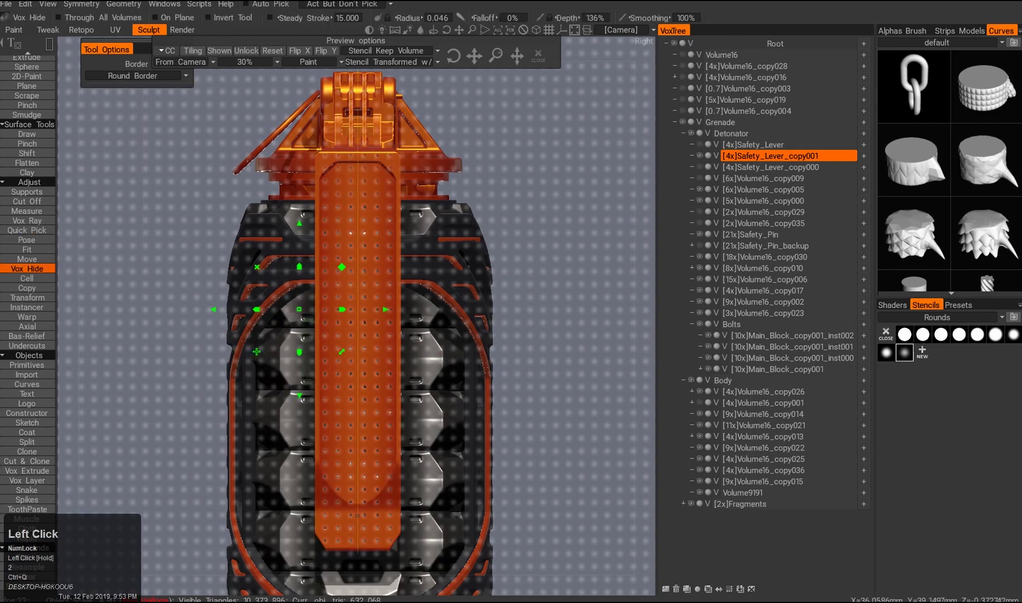
pyautogui.click(537, 55)
# - Restore the unwanted holes across the hinge and upper rim of the perforated safety lever
pyautogui.keyDown('alt'); pyautogui.moveTo(416, 312); pyautogui.dragTo(392, 332); pyautogui.keyUp('alt')
pyautogui.keyDown('alt'); pyautogui.moveTo(393, 332); pyautogui.dragTo(398, 279, button='right'); pyautogui.keyUp('alt')
pyautogui.keyDown('alt'); pyautogui.moveTo(398, 279); pyautogui.dragTo(392, 245); pyautogui.keyUp('alt')
pyautogui.press('2')
pyautogui.keyDown('alt'); pyautogui.moveTo(392, 244); pyautogui.dragTo(382, 267, button='middle'); pyautogui.keyUp('alt')
pyautogui.keyDown('ctrl'); pyautogui.keyDown('shift'); pyautogui.moveTo(516, 192); pyautogui.dragTo(313, 215); pyautogui.keyUp('shift'); pyautogui.keyUp('ctrl')
pyautogui.keyDown('alt'); pyautogui.moveTo(313, 226); pyautogui.dragTo(321, 254, button='right'); pyautogui.keyUp('alt')
pyautogui.keyDown('alt'); pyautogui.moveTo(321, 254); pyautogui.dragTo(331, 288, button='middle'); pyautogui.keyUp('alt')
pyautogui.keyDown('alt'); pyautogui.moveTo(331, 287); pyautogui.dragTo(297, 207, button='right'); pyautogui.keyUp('alt')
# - Restore the stray holes along the bottom edge of the safety lever with a polygonal Vox Hide outline
pyautogui.press('3')
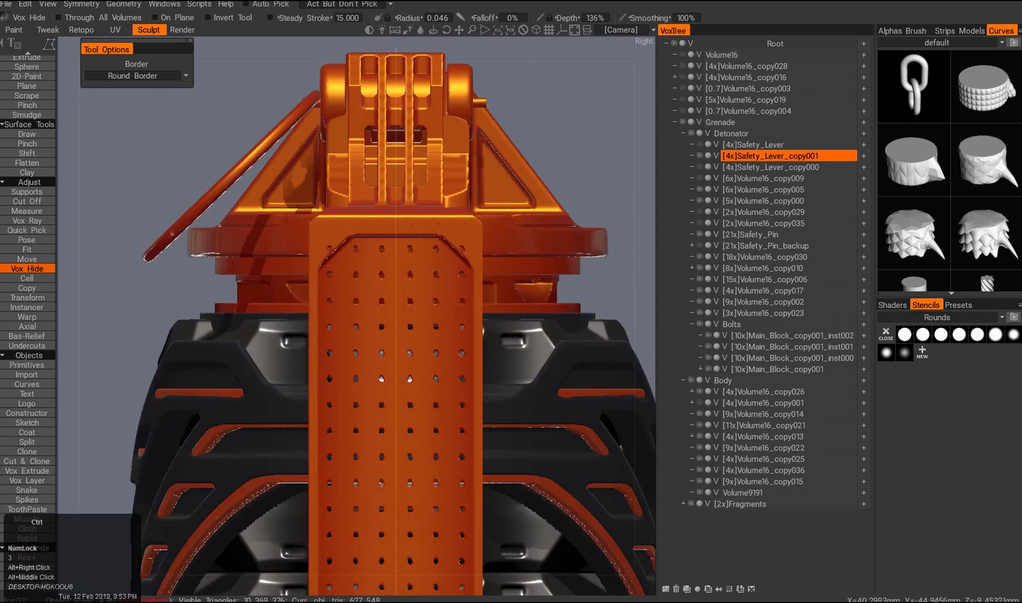
pyautogui.keyDown('alt'); pyautogui.moveTo(310, 285); pyautogui.dragTo(303, 260, button='middle'); pyautogui.keyUp('alt')
pyautogui.keyDown('alt'); pyautogui.moveTo(303, 260); pyautogui.dragTo(388, 342, button='right'); pyautogui.keyUp('alt')
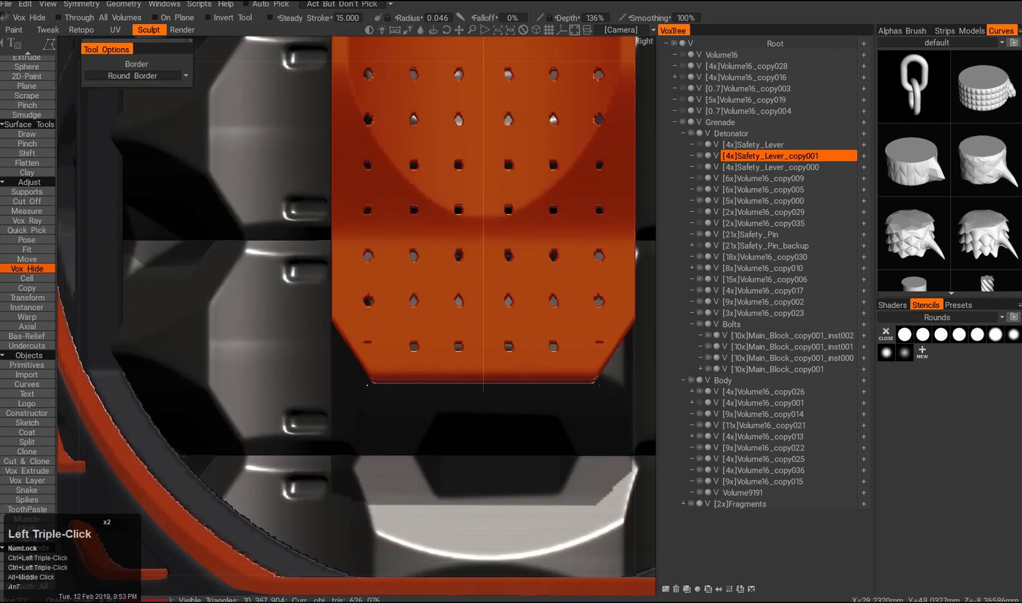
pyautogui.keyDown('alt'); pyautogui.moveTo(404, 417); pyautogui.dragTo(387, 388, button='right'); pyautogui.keyUp('alt')
pyautogui.keyDown('alt'); pyautogui.moveTo(387, 388); pyautogui.dragTo(336, 411); pyautogui.keyUp('alt')
pyautogui.keyDown('alt'); pyautogui.moveTo(336, 410); pyautogui.dragTo(305, 390, button='right'); pyautogui.keyUp('alt')
pyautogui.keyDown('alt'); pyautogui.moveTo(305, 389); pyautogui.dragTo(349, 363); pyautogui.keyUp('alt')
pyautogui.keyDown('alt'); pyautogui.moveTo(349, 363); pyautogui.dragTo(346, 390, button='right'); pyautogui.keyUp('alt')
pyautogui.keyDown('alt'); pyautogui.moveTo(346, 391); pyautogui.dragTo(355, 330, button='middle'); pyautogui.keyUp('alt')
pyautogui.keyDown('alt'); pyautogui.moveTo(355, 331); pyautogui.dragTo(320, 387); pyautogui.keyUp('alt')
pyautogui.keyDown('alt'); pyautogui.moveTo(320, 386); pyautogui.dragTo(404, 369, button='right'); pyautogui.keyUp('alt')
pyautogui.keyDown('alt'); pyautogui.moveTo(404, 369); pyautogui.dragTo(306, 332); pyautogui.keyUp('alt')
pyautogui.keyDown('alt'); pyautogui.moveTo(307, 331); pyautogui.dragTo(335, 357, button='right'); pyautogui.keyUp('alt')
pyautogui.keyDown('alt'); pyautogui.moveTo(335, 357); pyautogui.dragTo(367, 377); pyautogui.keyUp('alt')
pyautogui.keyDown('alt'); pyautogui.moveTo(367, 376); pyautogui.dragTo(352, 402, button='right'); pyautogui.keyUp('alt')
pyautogui.keyDown('alt'); pyautogui.moveTo(352, 402); pyautogui.dragTo(335, 391); pyautogui.keyUp('alt')
pyautogui.keyDown('alt'); pyautogui.moveTo(335, 391); pyautogui.dragTo(340, 388, button='right'); pyautogui.keyUp('alt')
pyautogui.keyDown('alt'); pyautogui.moveTo(340, 388); pyautogui.dragTo(306, 385); pyautogui.keyUp('alt')
pyautogui.keyDown('alt'); pyautogui.moveTo(306, 385); pyautogui.dragTo(305, 364, button='right'); pyautogui.keyUp('alt')
pyautogui.keyDown('alt'); pyautogui.moveTo(305, 363); pyautogui.dragTo(324, 341, button='middle'); pyautogui.keyUp('alt')
pyautogui.keyDown('alt'); pyautogui.moveTo(324, 341); pyautogui.dragTo(245, 396, button='right'); pyautogui.keyUp('alt')
# - Try to restore the holes at the lever's lower end with one stepped outline, and undo it
pyautogui.press('3')
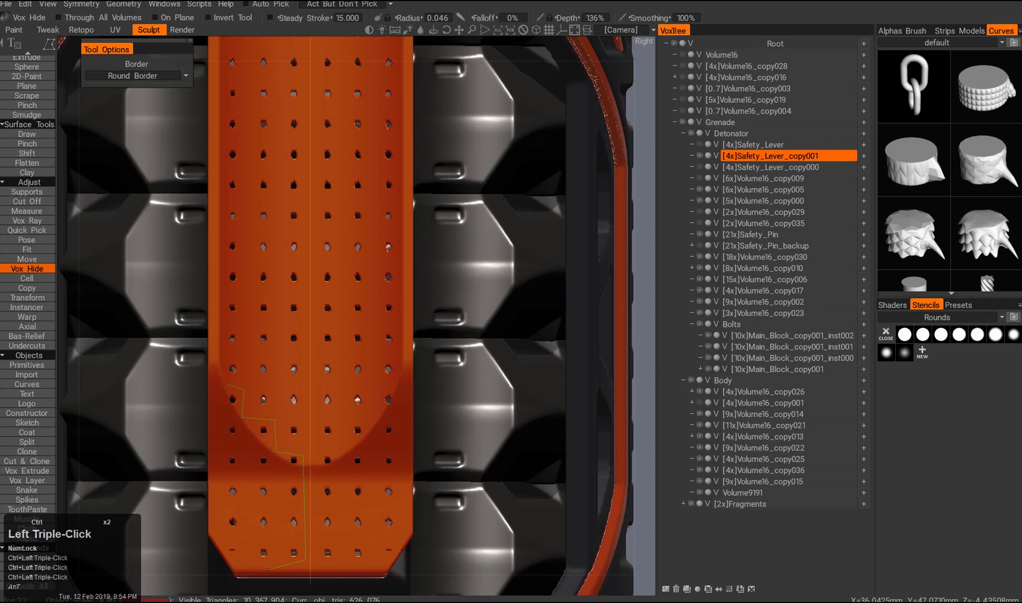
pyautogui.keyDown('alt'); pyautogui.moveTo(224, 416); pyautogui.dragTo(302, 366, button='right'); pyautogui.keyUp('alt')
pyautogui.keyDown('alt'); pyautogui.moveTo(302, 366); pyautogui.dragTo(254, 320); pyautogui.keyUp('alt')
pyautogui.hotkey('ctrl', 'z')
# - Restore the holes crossing the curved lower edge of the lever's recess with rectangular Vox Hide selections
pyautogui.keyDown('alt'); pyautogui.moveTo(254, 320); pyautogui.dragTo(233, 343, button='middle'); pyautogui.keyUp('alt')
pyautogui.press('2')
pyautogui.keyDown('alt'); pyautogui.moveTo(262, 390); pyautogui.dragTo(258, 394, button='right'); pyautogui.keyUp('alt')
pyautogui.keyDown('alt'); pyautogui.moveTo(258, 393); pyautogui.dragTo(258, 394); pyautogui.keyUp('alt')
pyautogui.press('2')
pyautogui.keyDown('alt'); pyautogui.moveTo(258, 394); pyautogui.dragTo(261, 400, button='middle'); pyautogui.keyUp('alt')
pyautogui.keyDown('ctrl'); pyautogui.moveTo(261, 400); pyautogui.dragTo(277, 429); pyautogui.keyUp('ctrl')
pyautogui.keyDown('alt'); pyautogui.moveTo(277, 429); pyautogui.dragTo(285, 402, button='right'); pyautogui.keyUp('alt')
pyautogui.keyDown('alt'); pyautogui.moveTo(284, 402); pyautogui.dragTo(280, 399); pyautogui.keyUp('alt')
pyautogui.keyDown('alt'); pyautogui.moveTo(280, 399); pyautogui.dragTo(315, 332, button='right'); pyautogui.keyUp('alt')
pyautogui.keyDown('alt'); pyautogui.moveTo(316, 333); pyautogui.dragTo(304, 530, button='middle'); pyautogui.keyUp('alt')
# - Isolate the perforated safety lever, duplicate it and hide the source volume
pyautogui.middleClick(269, 217)
pyautogui.middleClick(269, 217)
pyautogui.keyDown('alt'); pyautogui.moveTo(269, 217); pyautogui.dragTo(299, 436); pyautogui.keyUp('alt')
pyautogui.keyDown('alt'); pyautogui.moveTo(299, 436); pyautogui.dragTo(335, 433, button='right'); pyautogui.keyUp('alt')
pyautogui.keyDown('alt'); pyautogui.moveTo(335, 432); pyautogui.dragTo(393, 313); pyautogui.keyUp('alt')
pyautogui.keyDown('alt'); pyautogui.click(699, 155); pyautogui.keyUp('alt')
pyautogui.keyDown('alt'); pyautogui.moveTo(519, 246); pyautogui.dragTo(474, 390); pyautogui.keyUp('alt')
pyautogui.hotkey('ctrl', 'd')
pyautogui.click(699, 156)
pyautogui.keyDown('alt'); pyautogui.moveTo(475, 390); pyautogui.dragTo(441, 413, button='middle'); pyautogui.keyUp('alt')
pyautogui.keyDown('alt'); pyautogui.moveTo(441, 413); pyautogui.dragTo(458, 414, button='right'); pyautogui.keyUp('alt')
# - Cut two mirrored slots through the side edges at the lower end of the duplicated lever with Vox Hide
pyautogui.press('2')
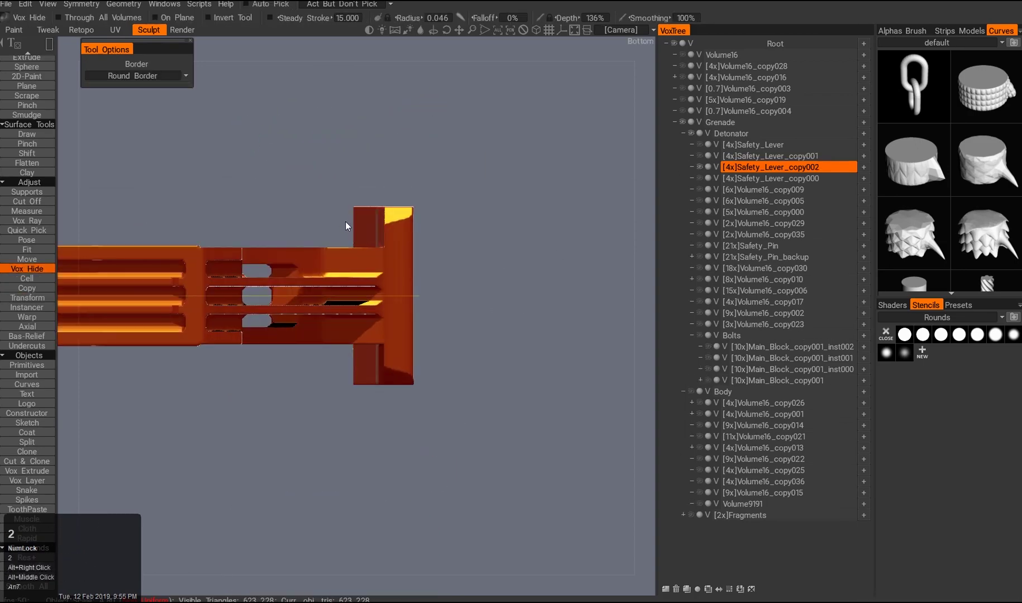
pyautogui.moveTo(234, 252); pyautogui.dragTo(191, 407)
pyautogui.rightClick(190, 406)
pyautogui.press('space')
pyautogui.press('space')
pyautogui.press('space')
pyautogui.press('space')
pyautogui.moveTo(321, 226); pyautogui.dragTo(455, 392)
pyautogui.keyDown('alt'); pyautogui.moveTo(401, 386); pyautogui.dragTo(443, 403, button='right'); pyautogui.keyUp('alt')
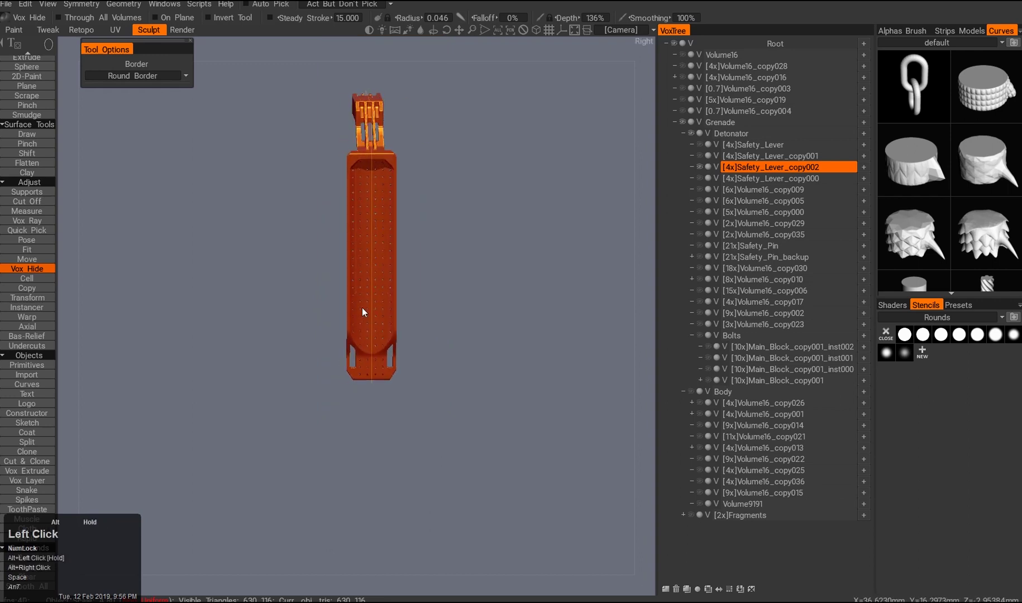
# - Close the rows of small holes in the flat lower end of the lever with the Fill tool
pyautogui.hotkey('ctrl', 'f')
pyautogui.click(361, 363)
pyautogui.hotkey('ctrl', 'z')
pyautogui.click(383, 395)
pyautogui.click(313, 395)
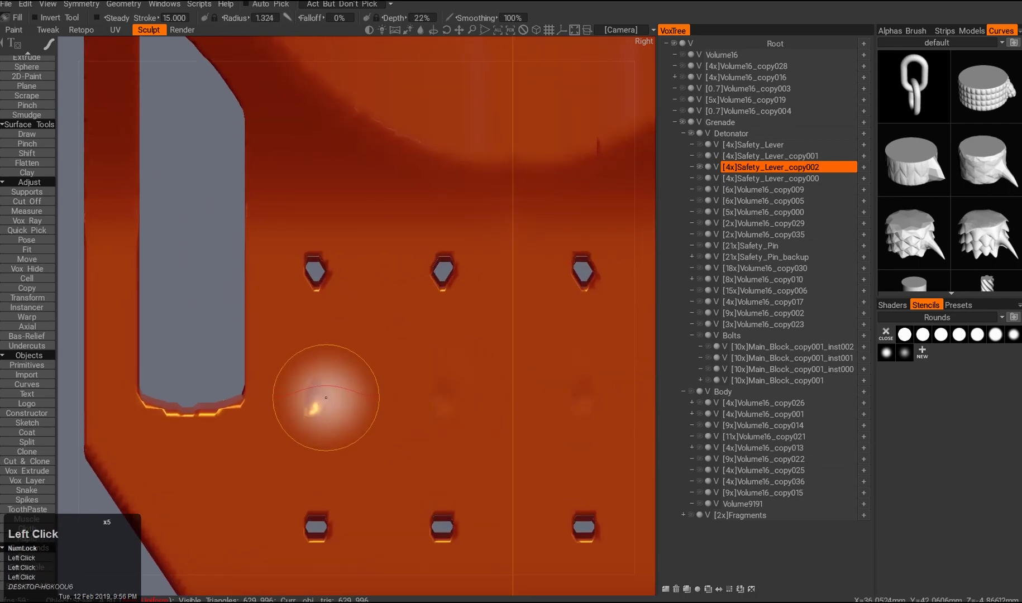
pyautogui.click(433, 278)
pyautogui.moveTo(433, 278)
pyautogui.keyDown('alt'); pyautogui.mouseDown()
pyautogui.moveTo(315, 277)
pyautogui.moveTo(333, 357)
pyautogui.mouseUp(); pyautogui.keyUp('alt')
pyautogui.keyDown('alt'); pyautogui.moveTo(333, 362); pyautogui.dragTo(335, 340, button='middle'); pyautogui.keyUp('alt')
pyautogui.click(399, 319)
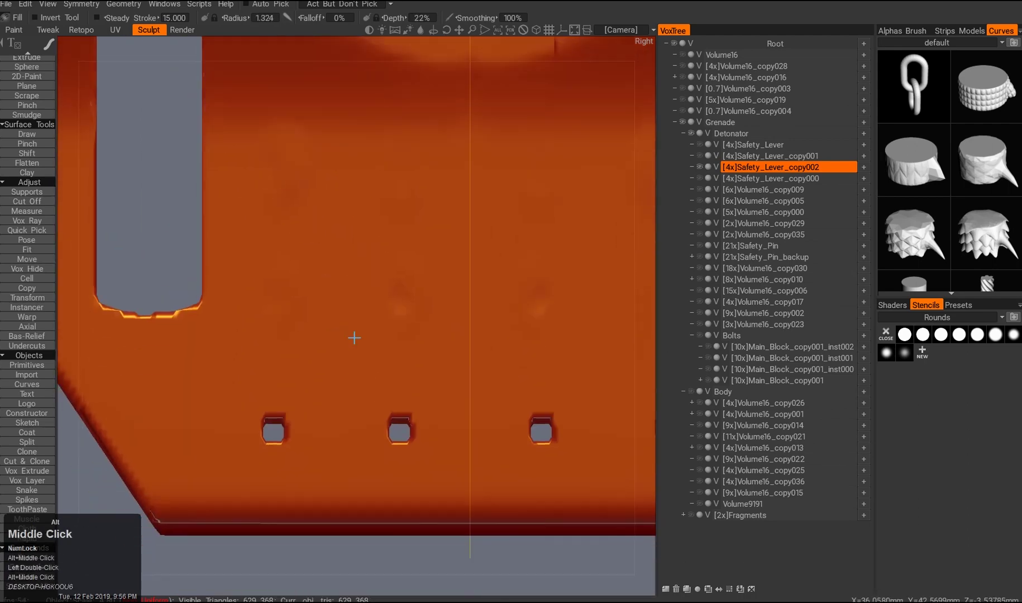
pyautogui.moveTo(399, 319)
pyautogui.keyDown('alt'); pyautogui.mouseDown()
pyautogui.moveTo(363, 301)
pyautogui.moveTo(400, 430)
pyautogui.mouseUp(); pyautogui.keyUp('alt')
pyautogui.click(400, 430)
pyautogui.click(293, 416)
pyautogui.keyDown('alt'); pyautogui.moveTo(293, 416); pyautogui.dragTo(450, 386); pyautogui.keyUp('alt')
# - Square off the lower ends of the two side slots on the lever with rectangular Vox Hide selections
pyautogui.keyDown('alt'); pyautogui.moveTo(449, 386); pyautogui.dragTo(339, 263, button='middle'); pyautogui.keyUp('alt')
pyautogui.keyDown('alt'); pyautogui.moveTo(339, 264); pyautogui.dragTo(364, 337); pyautogui.keyUp('alt')
pyautogui.keyDown('alt'); pyautogui.moveTo(364, 336); pyautogui.dragTo(324, 406, button='right'); pyautogui.keyUp('alt')
pyautogui.keyDown('alt'); pyautogui.moveTo(324, 406); pyautogui.dragTo(379, 363, button='middle'); pyautogui.keyUp('alt')
pyautogui.keyDown('alt'); pyautogui.middleClick(379, 362); pyautogui.keyUp('alt')
pyautogui.keyDown('alt'); pyautogui.moveTo(380, 362); pyautogui.dragTo(352, 332, button='right'); pyautogui.keyUp('alt')
pyautogui.keyDown('alt'); pyautogui.moveTo(351, 333); pyautogui.dragTo(365, 358, button='middle'); pyautogui.keyUp('alt')
pyautogui.keyDown('alt'); pyautogui.moveTo(365, 358); pyautogui.dragTo(393, 393, button='right'); pyautogui.keyUp('alt')
pyautogui.press('2')
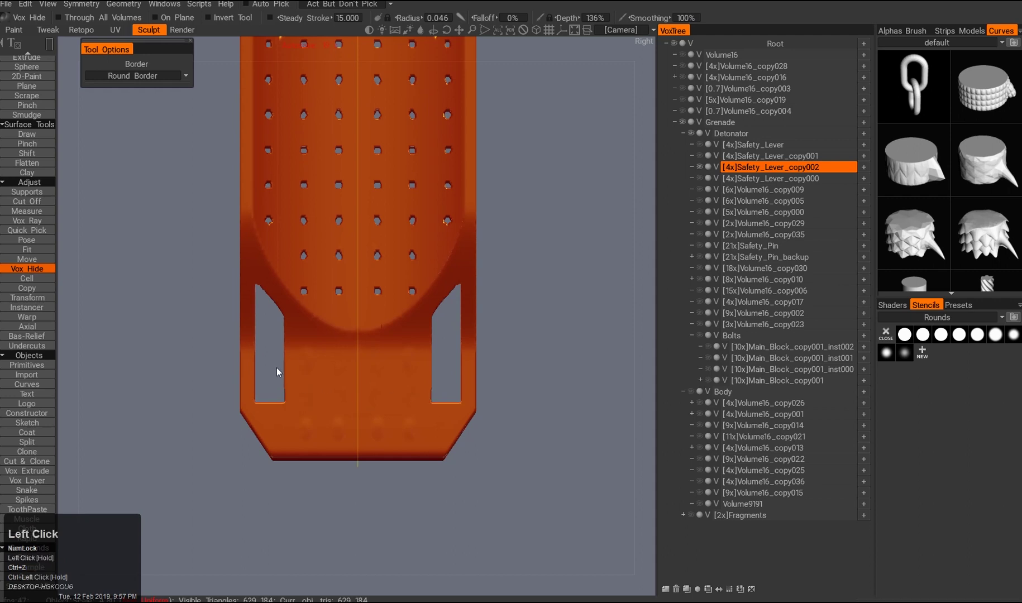
# - Try a horizontal rectangular slot in the middle of the lever's flat lower end, and undo it
pyautogui.scroll(2, 393, 392)
pyautogui.moveTo(393, 392); pyautogui.dragTo(375, 369, button='middle')
pyautogui.moveTo(353, 384); pyautogui.dragTo(353, 384)
pyautogui.moveTo(354, 384); pyautogui.dragTo(284, 265, button='right')
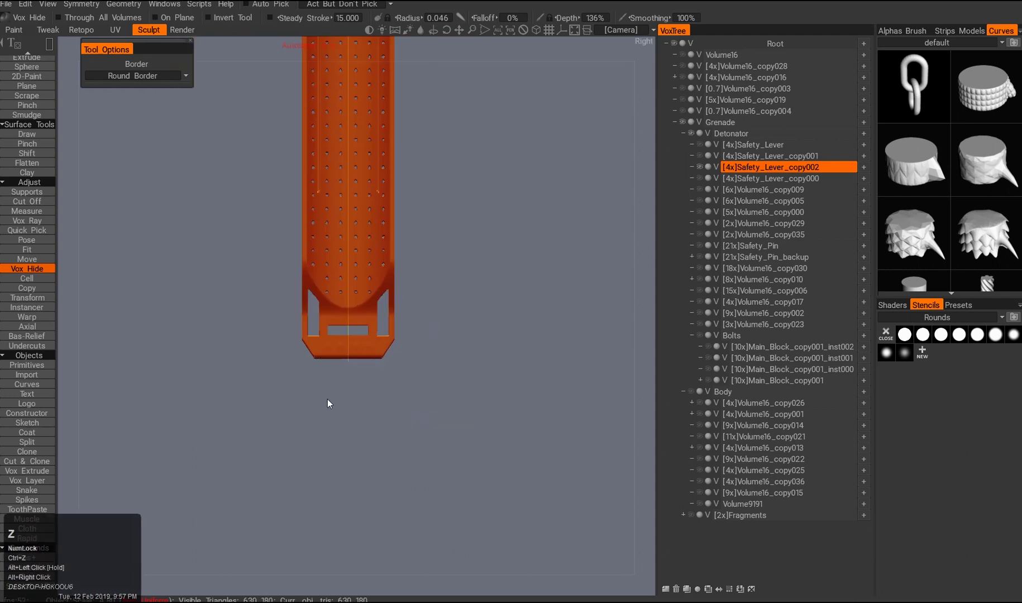
pyautogui.moveTo(332, 396); pyautogui.dragTo(275, 305)
pyautogui.moveTo(274, 305); pyautogui.dragTo(241, 324, button='middle')
# - Show all grenade parts to check the perforated lever in place, and isolate the duplicated lever again
pyautogui.click(662, 201)
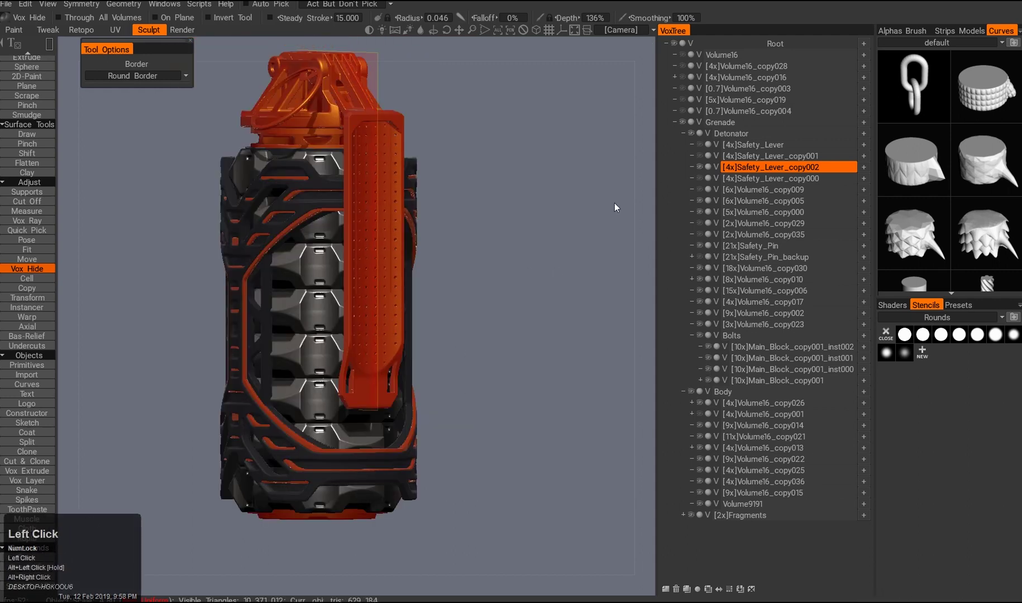
pyautogui.doubleClick(699, 167)
pyautogui.keyDown('alt'); pyautogui.moveTo(357, 313); pyautogui.dragTo(353, 479, button='right'); pyautogui.keyUp('alt')
# - Cut a slanted opening through the side of the lever's angled hinge arm with Vox Hide
pyautogui.moveTo(335, 319); pyautogui.dragTo(368, 261)
pyautogui.hotkey('ctrl', 'z')
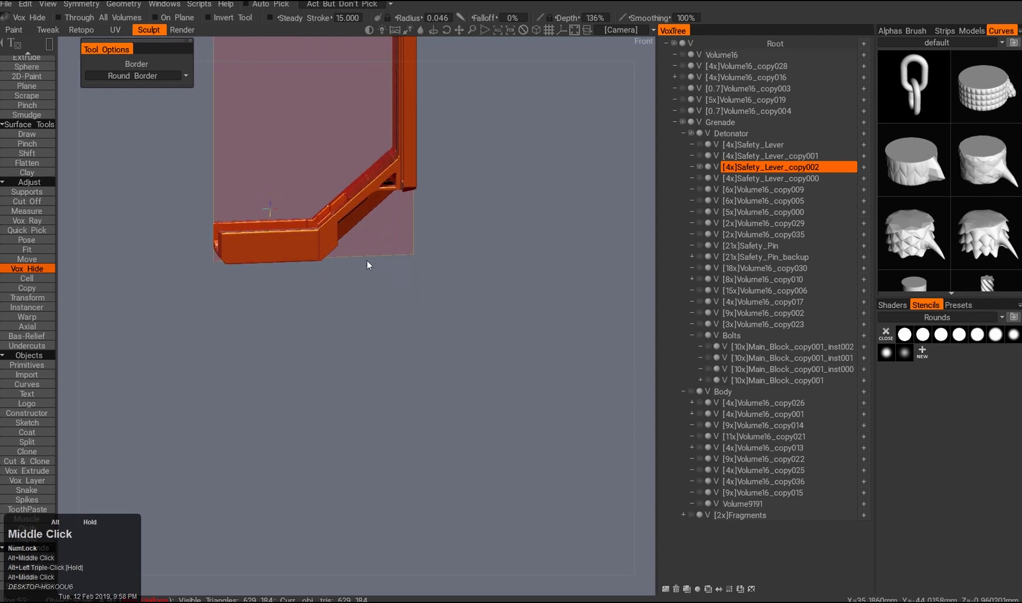
pyautogui.keyDown('alt'); pyautogui.moveTo(368, 261); pyautogui.dragTo(363, 398, button='middle'); pyautogui.keyUp('alt')
pyautogui.click(436, 356)
pyautogui.rightClick(402, 424)
pyautogui.keyDown('alt'); pyautogui.moveTo(402, 423); pyautogui.dragTo(383, 328); pyautogui.keyUp('alt')
pyautogui.keyDown('alt'); pyautogui.middleClick(373, 294); pyautogui.keyUp('alt')
pyautogui.keyDown('alt'); pyautogui.moveTo(383, 328); pyautogui.dragTo(320, 305, button='middle'); pyautogui.keyUp('alt')
pyautogui.press('3')
pyautogui.keyDown('alt'); pyautogui.moveTo(340, 213); pyautogui.dragTo(304, 525); pyautogui.keyUp('alt')
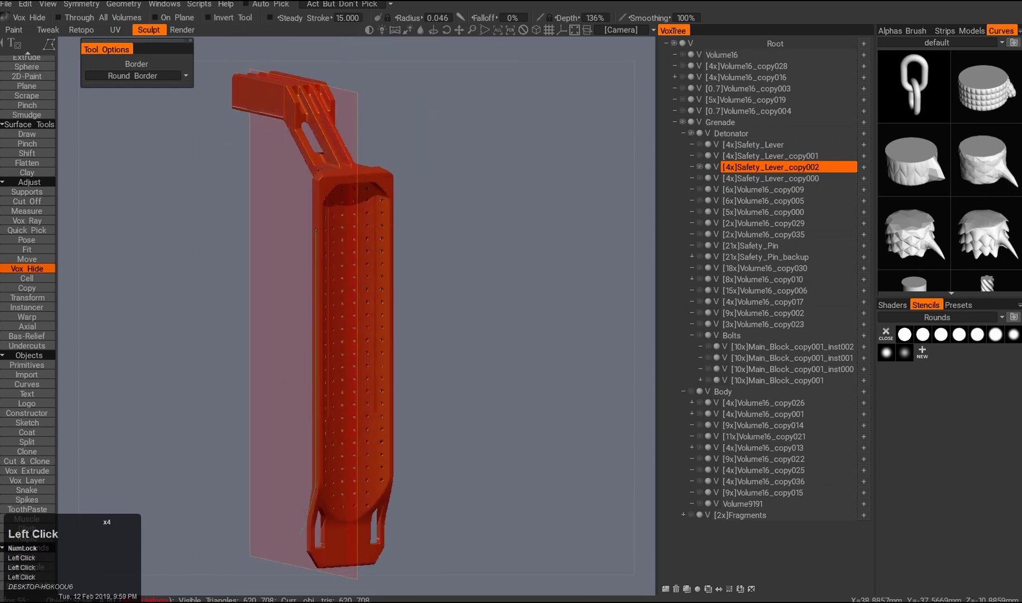
# - Examine the opening in the lever's hinge arm from several sides, both isolated and with all grenade parts shown
pyautogui.keyDown('alt'); pyautogui.middleClick(266, 356); pyautogui.keyUp('alt')
pyautogui.keyDown('alt'); pyautogui.moveTo(276, 487); pyautogui.dragTo(289, 260); pyautogui.keyUp('alt')
pyautogui.keyDown('alt'); pyautogui.moveTo(290, 261); pyautogui.dragTo(219, 438, button='right'); pyautogui.keyUp('alt')
pyautogui.keyDown('alt'); pyautogui.moveTo(219, 435); pyautogui.dragTo(269, 431); pyautogui.keyUp('alt')
pyautogui.keyDown('alt'); pyautogui.moveTo(269, 431); pyautogui.dragTo(295, 292, button='middle'); pyautogui.keyUp('alt')
pyautogui.keyDown('alt'); pyautogui.moveTo(295, 292); pyautogui.dragTo(203, 292); pyautogui.keyUp('alt')
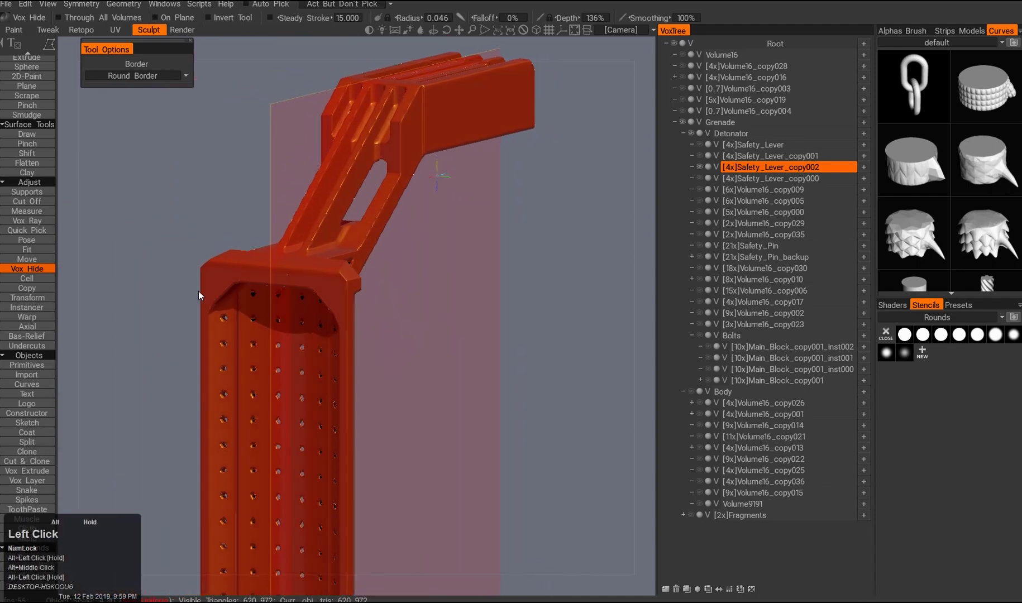
pyautogui.keyDown('alt'); pyautogui.moveTo(203, 292); pyautogui.dragTo(230, 338, button='middle'); pyautogui.keyUp('alt')
pyautogui.keyDown('alt'); pyautogui.moveTo(230, 336); pyautogui.dragTo(445, 283); pyautogui.keyUp('alt')
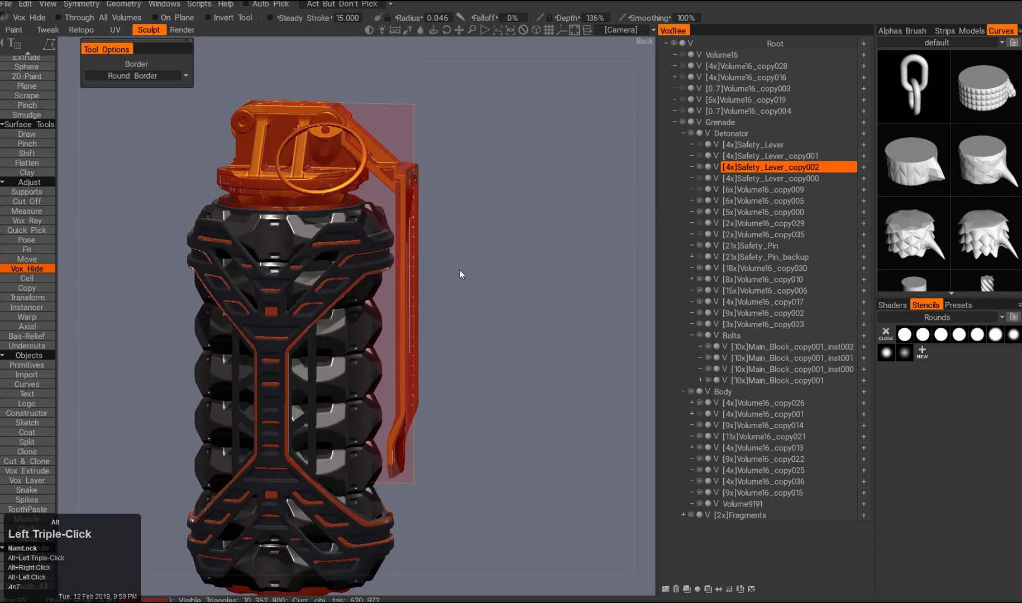
pyautogui.keyDown('alt'); pyautogui.moveTo(445, 283); pyautogui.dragTo(358, 337, button='right'); pyautogui.keyUp('alt')
pyautogui.keyDown('alt'); pyautogui.moveTo(358, 337); pyautogui.dragTo(354, 379); pyautogui.keyUp('alt')
pyautogui.keyDown('alt'); pyautogui.moveTo(353, 379); pyautogui.dragTo(265, 448, button='right'); pyautogui.keyUp('alt')
pyautogui.keyDown('alt'); pyautogui.moveTo(265, 448); pyautogui.dragTo(181, 414); pyautogui.keyUp('alt')
pyautogui.keyDown('alt'); pyautogui.moveTo(182, 414); pyautogui.dragTo(267, 475, button='right'); pyautogui.keyUp('alt')
pyautogui.keyDown('alt'); pyautogui.moveTo(267, 476); pyautogui.dragTo(232, 517); pyautogui.keyUp('alt')
# - Show the lever's hinge cylinder and nudge it with Transform to position -10.7, -64.0, -0.219
pyautogui.click(699, 279)
pyautogui.keyDown('alt'); pyautogui.moveTo(312, 390); pyautogui.dragTo(390, 422, button='middle'); pyautogui.keyUp('alt')
pyautogui.keyDown('alt'); pyautogui.moveTo(391, 421); pyautogui.dragTo(439, 342); pyautogui.keyUp('alt')
pyautogui.keyDown('alt'); pyautogui.moveTo(439, 342); pyautogui.dragTo(391, 335, button='middle'); pyautogui.keyUp('alt')
pyautogui.keyDown('alt'); pyautogui.moveTo(391, 335); pyautogui.dragTo(335, 335); pyautogui.keyUp('alt')
pyautogui.click(27, 298)
pyautogui.keyDown('alt'); pyautogui.moveTo(252, 443); pyautogui.dragTo(335, 434); pyautogui.keyUp('alt')
pyautogui.click(335, 434)
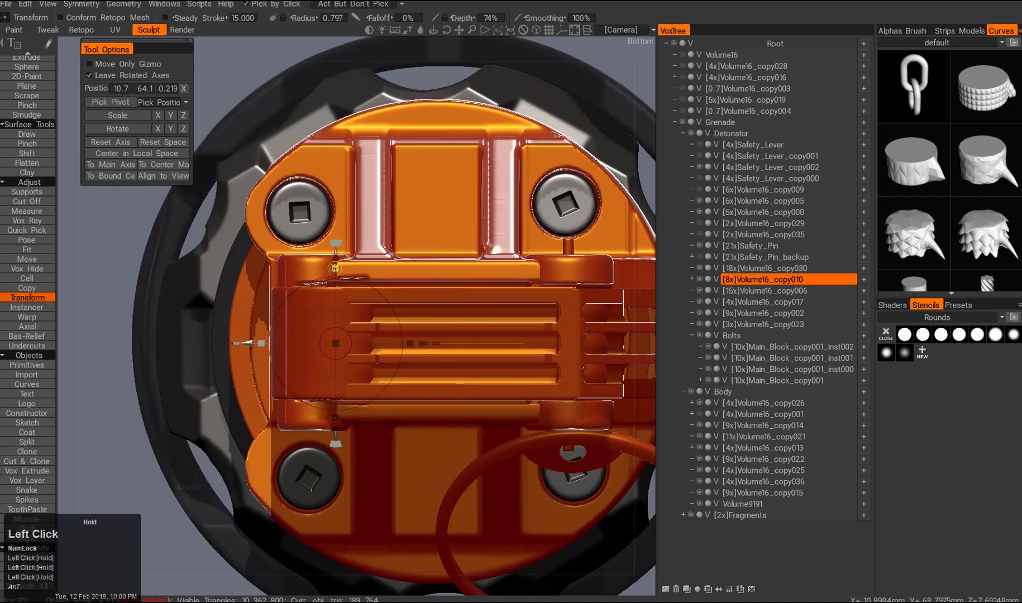
pyautogui.keyDown('alt'); pyautogui.moveTo(335, 434); pyautogui.dragTo(387, 449, button='middle'); pyautogui.keyUp('alt')
pyautogui.keyDown('alt'); pyautogui.moveTo(388, 449); pyautogui.dragTo(361, 293, button='right'); pyautogui.keyUp('alt')
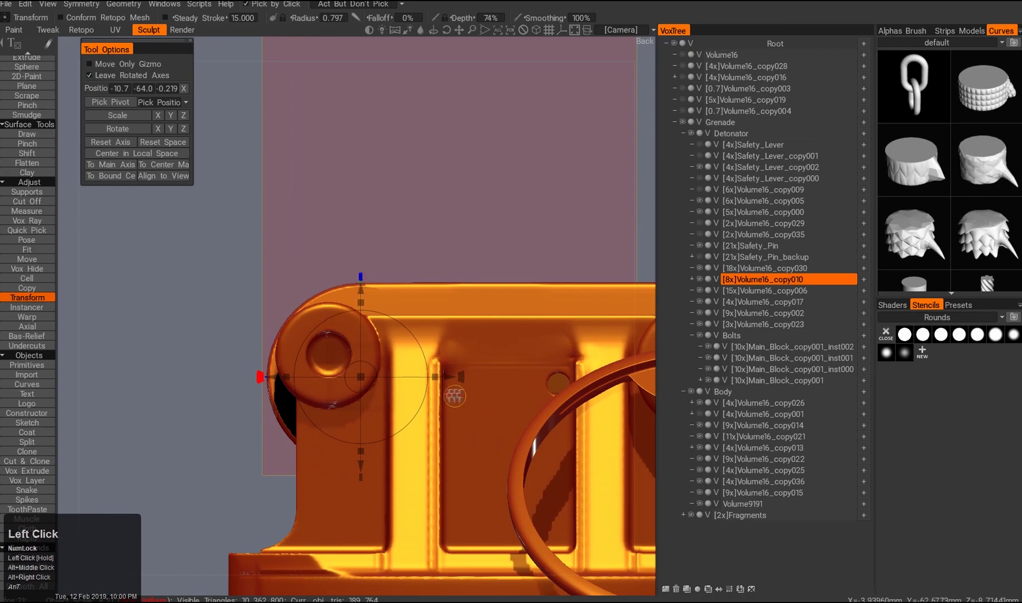
# - Select the perforated lever and examine how its end and the hinge cylinder fit between the pivots
pyautogui.keyDown('alt'); pyautogui.click(444, 271); pyautogui.keyUp('alt')
pyautogui.keyDown('alt'); pyautogui.moveTo(360, 286); pyautogui.dragTo(282, 386); pyautogui.keyUp('alt')
pyautogui.keyDown('alt'); pyautogui.click(285, 392); pyautogui.keyUp('alt')
pyautogui.keyDown('alt'); pyautogui.moveTo(285, 393); pyautogui.dragTo(417, 381, button='right'); pyautogui.keyUp('alt')
pyautogui.keyDown('alt'); pyautogui.moveTo(416, 381); pyautogui.dragTo(334, 401); pyautogui.keyUp('alt')
pyautogui.moveTo(334, 401); pyautogui.dragTo(381, 412, button='right')
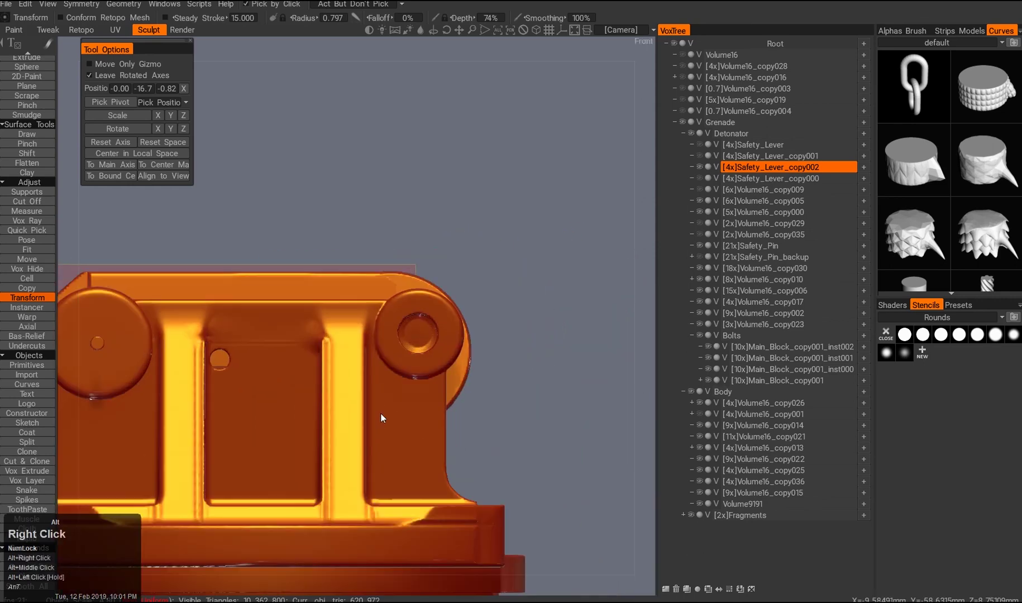
pyautogui.moveTo(380, 412); pyautogui.dragTo(402, 402)
pyautogui.moveTo(491, 341); pyautogui.dragTo(558, 313)
pyautogui.moveTo(729, 202); pyautogui.dragTo(683, 227)
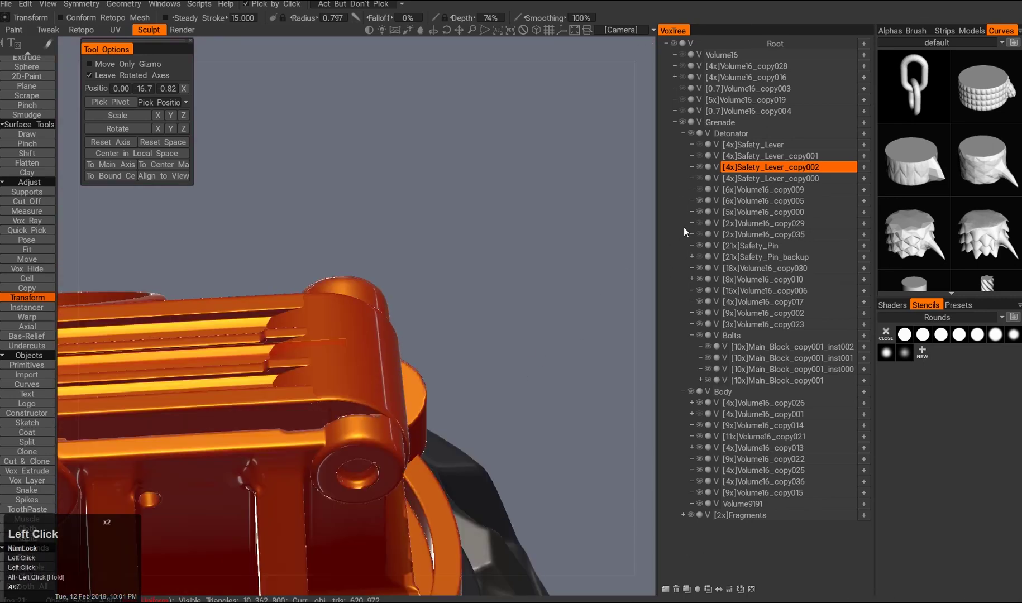
# - Isolate the perforated lever together with its hinge cylinder and activate Vox Hide
pyautogui.press('a')
pyautogui.keyDown('alt'); pyautogui.moveTo(507, 382); pyautogui.dragTo(425, 437); pyautogui.keyUp('alt')
pyautogui.keyDown('alt'); pyautogui.moveTo(424, 438); pyautogui.dragTo(445, 342, button='right'); pyautogui.keyUp('alt')
pyautogui.keyDown('alt'); pyautogui.moveTo(445, 342); pyautogui.dragTo(425, 302); pyautogui.keyUp('alt')
pyautogui.click(519, 340)
pyautogui.doubleClick(518, 340)
pyautogui.click(27, 269)
# - Try merging Safety_Lever_copy002 into the hinge cylinder's layer, and undo the merge
pyautogui.keyDown('shift'); pyautogui.moveTo(782, 167); pyautogui.dragTo(841, 188); pyautogui.keyUp('shift')
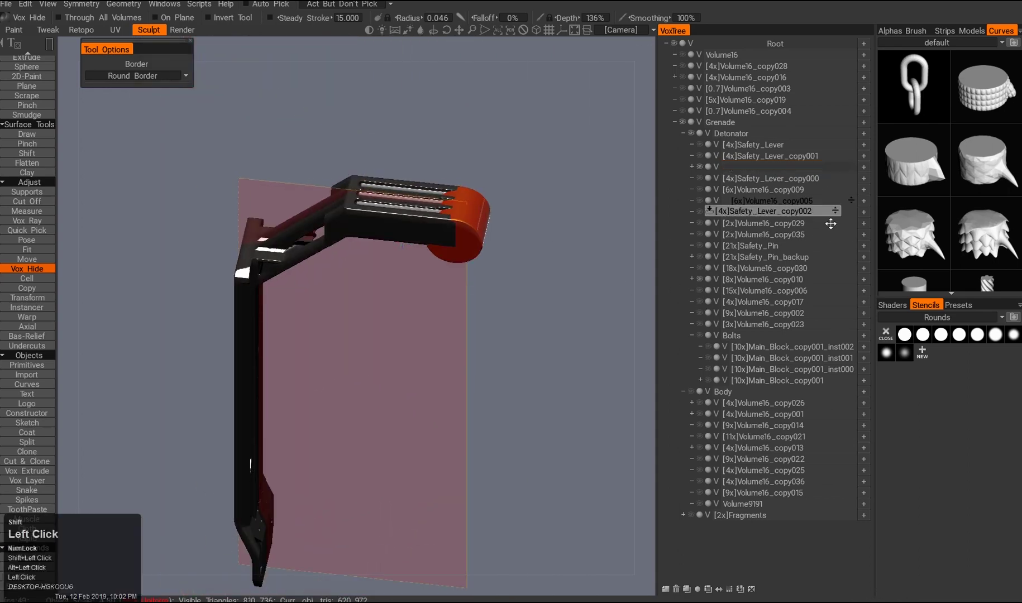
pyautogui.keyDown('shift'); pyautogui.moveTo(555, 304); pyautogui.dragTo(536, 259); pyautogui.keyUp('shift')
pyautogui.middleClick(536, 260)
pyautogui.doubleClick(347, 287)
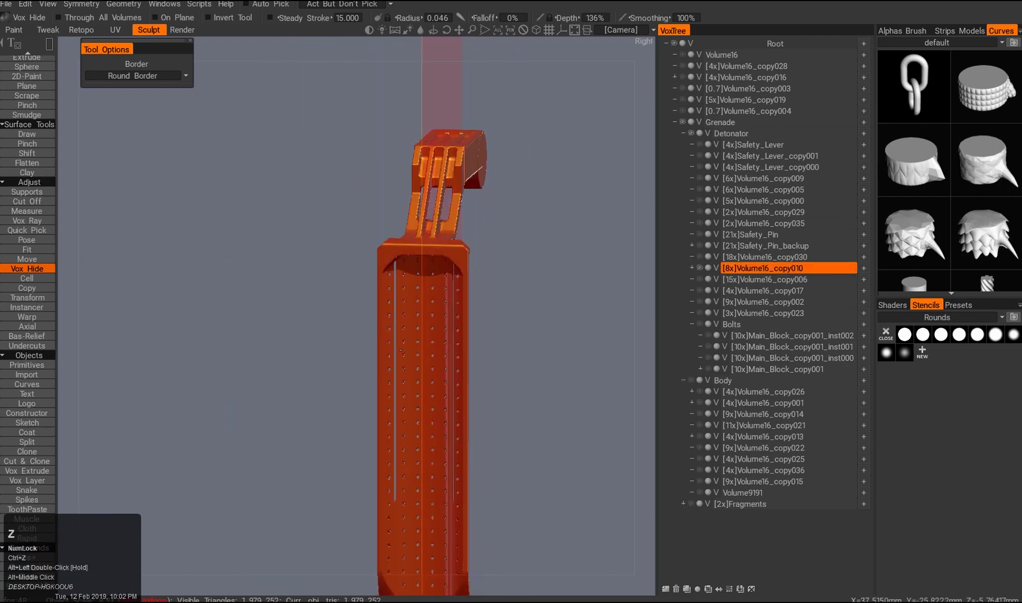
pyautogui.moveTo(391, 307); pyautogui.dragTo(442, 305)
pyautogui.click(472, 306)
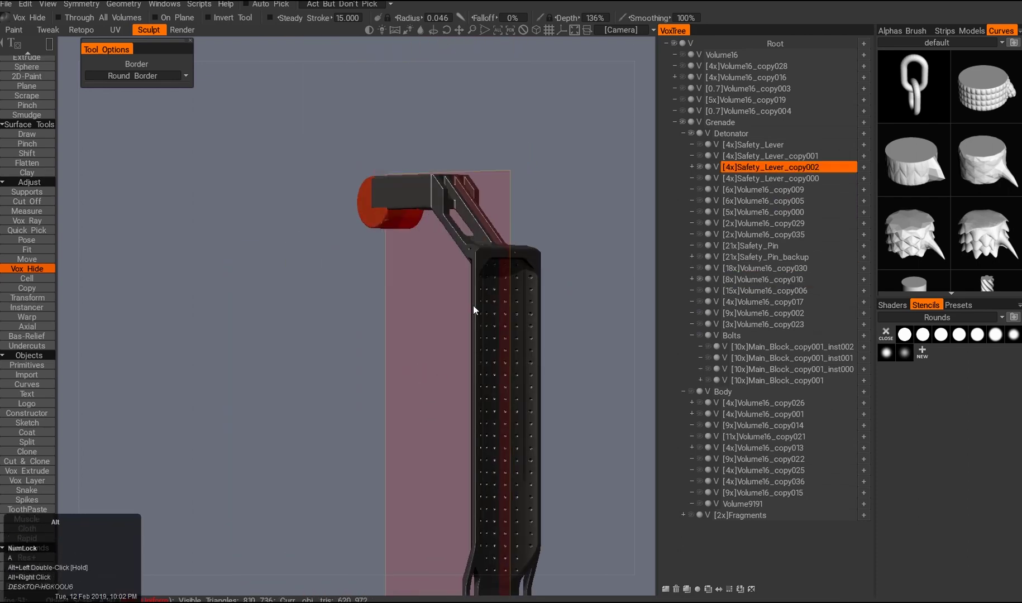
# - Duplicate the backup layer Safety_Lever_copy001 and show the duplicate together with the perforated lever
pyautogui.doubleClick(629, 199)
pyautogui.click(699, 167)
pyautogui.click(699, 167)
pyautogui.click(728, 158)
pyautogui.hotkey('shift', 'd')
pyautogui.click(699, 157)
pyautogui.keyDown('alt'); pyautogui.moveTo(564, 67); pyautogui.dragTo(500, 55); pyautogui.keyUp('alt')
pyautogui.keyDown('alt'); pyautogui.middleClick(500, 55); pyautogui.keyUp('alt')
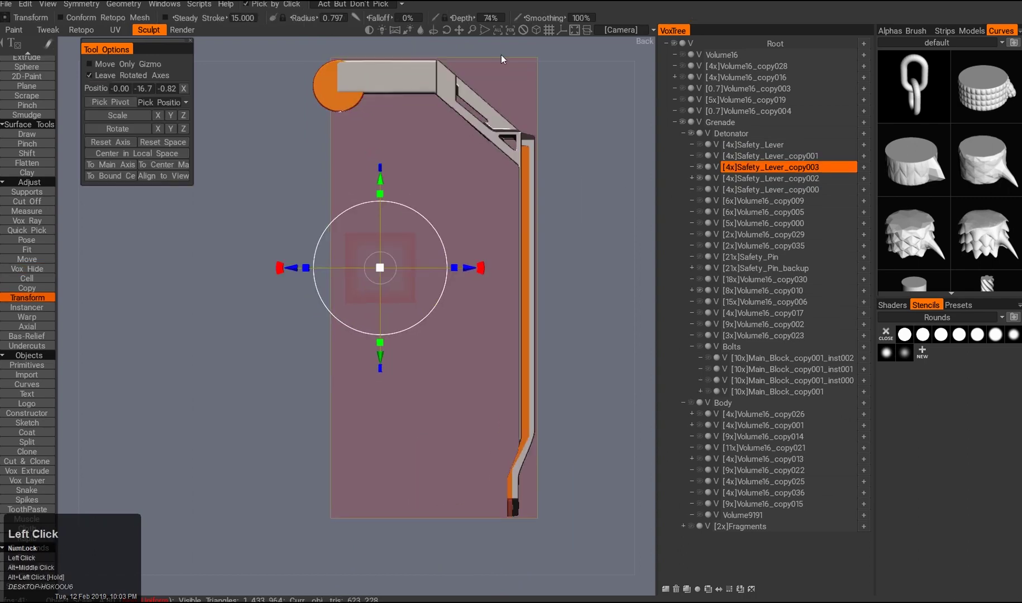
# - Crop the duplicated lever with a rectangular Vox Hide selection and merge the perforated lever into it
pyautogui.press('2')
pyautogui.keyDown('alt'); pyautogui.moveTo(573, 447); pyautogui.dragTo(364, 291); pyautogui.keyUp('alt')
pyautogui.keyDown('alt'); pyautogui.middleClick(364, 290); pyautogui.keyUp('alt')
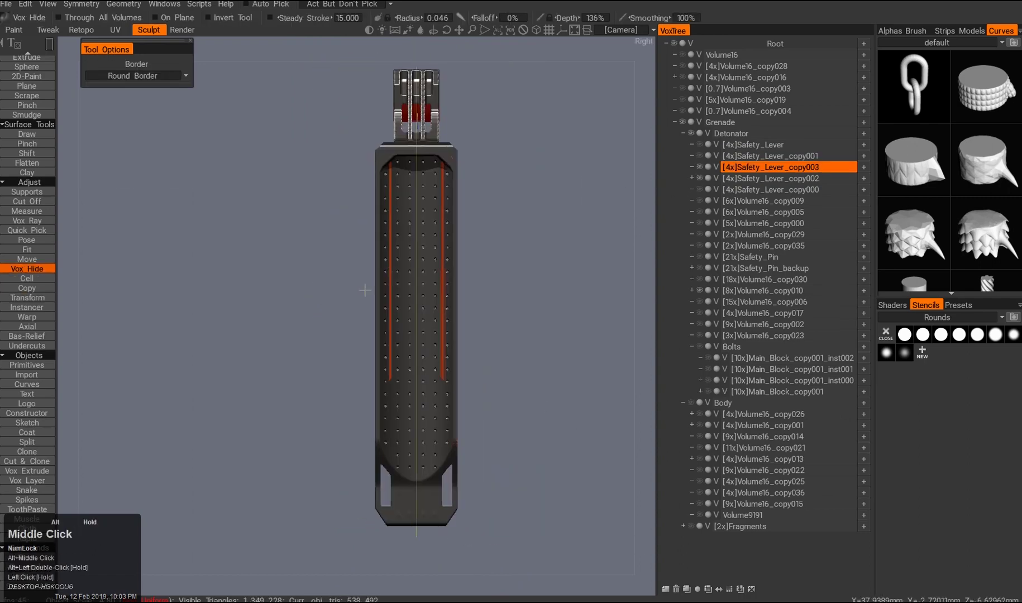
pyautogui.moveTo(375, 485); pyautogui.dragTo(453, 333)
pyautogui.middleClick(454, 332)
pyautogui.moveTo(699, 178); pyautogui.dragTo(850, 177)
pyautogui.moveTo(516, 305); pyautogui.dragTo(402, 363)
# - Merge Safety_Lever_copy003 into the hinge cylinder's layer Volume16_copy010
pyautogui.moveTo(850, 278); pyautogui.dragTo(850, 278)
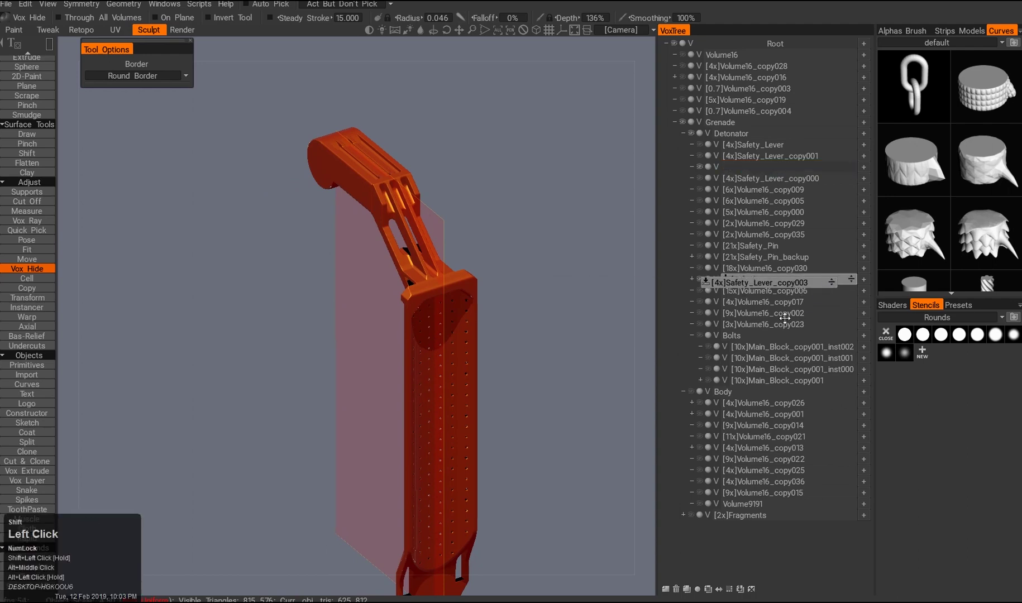
pyautogui.keyDown('alt'); pyautogui.middleClick(587, 325); pyautogui.keyUp('alt')
pyautogui.keyDown('alt'); pyautogui.moveTo(525, 329); pyautogui.dragTo(479, 370); pyautogui.keyUp('alt')
pyautogui.keyDown('alt'); pyautogui.rightClick(417, 379); pyautogui.keyUp('alt')
pyautogui.moveTo(402, 337); pyautogui.dragTo(433, 409, button='right')
pyautogui.hotkey('ctrl', 'z')
pyautogui.keyDown('alt'); pyautogui.moveTo(419, 391); pyautogui.dragTo(391, 414); pyautogui.keyUp('alt')
# - Chamfer the upper corners of the lever's perforated plate with Vox Hide
pyautogui.keyDown('alt'); pyautogui.middleClick(357, 255); pyautogui.keyUp('alt')
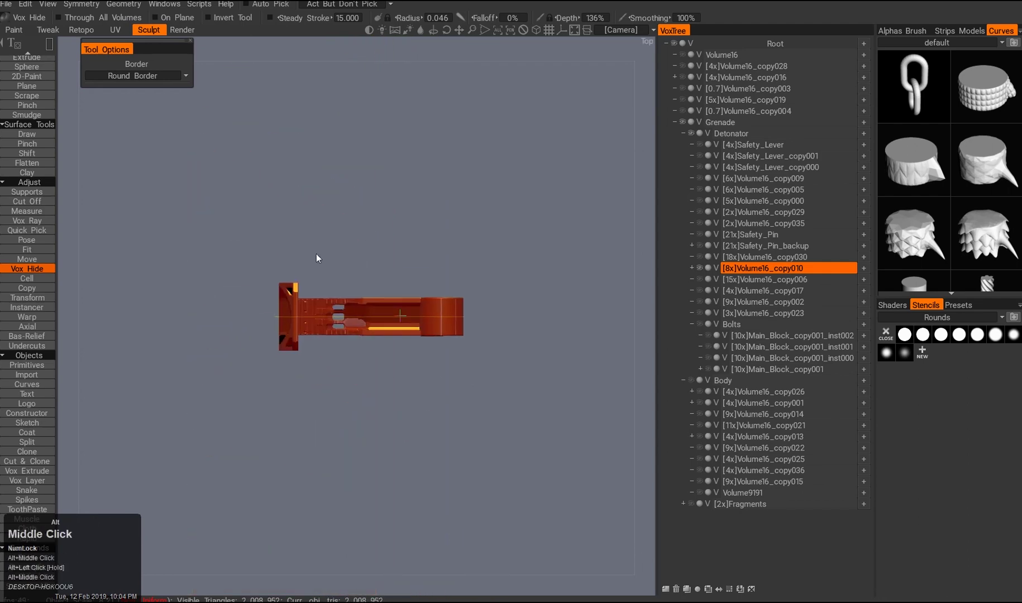
pyautogui.keyDown('alt'); pyautogui.rightClick(282, 350); pyautogui.keyUp('alt')
pyautogui.keyDown('alt'); pyautogui.moveTo(316, 401); pyautogui.dragTo(287, 292, button='middle'); pyautogui.keyUp('alt')
pyautogui.press('2')
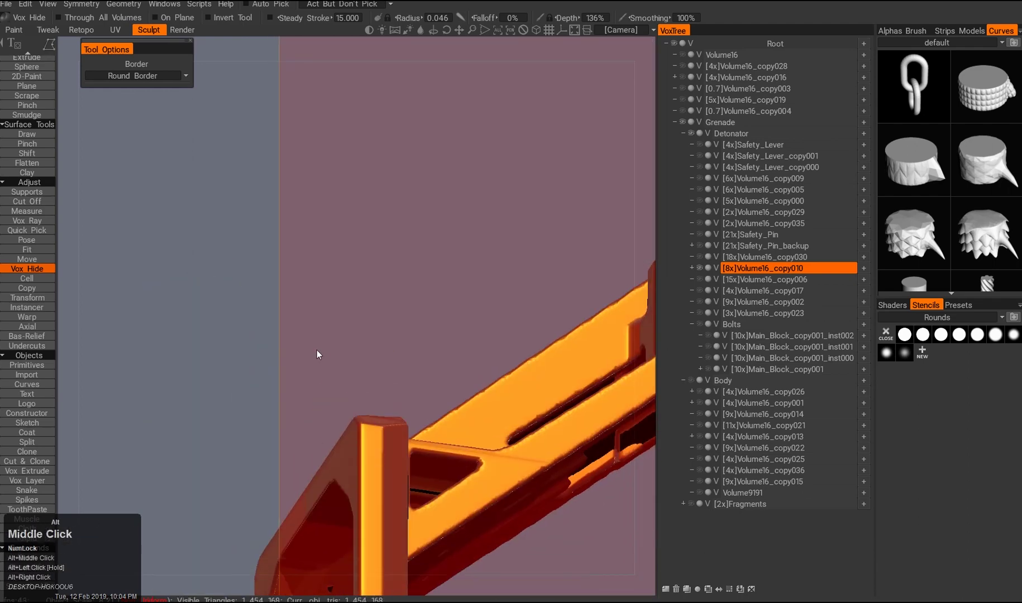
pyautogui.keyDown('alt'); pyautogui.moveTo(371, 364); pyautogui.dragTo(265, 452); pyautogui.keyUp('alt')
pyautogui.doubleClick(296, 461)
pyautogui.moveTo(335, 446); pyautogui.dragTo(459, 390)
pyautogui.hotkey('ctrl', 'z')
pyautogui.keyDown('alt'); pyautogui.rightClick(357, 358); pyautogui.keyUp('alt')
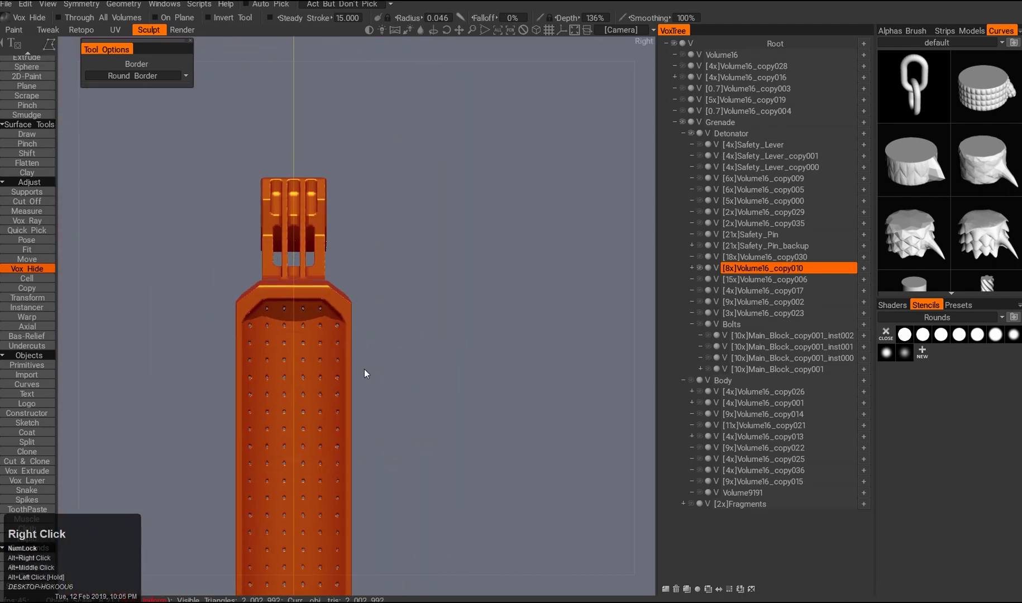
# - Trim the edges of the merged lever's hinge arm with small Vox Hide selections
pyautogui.keyDown('alt'); pyautogui.moveTo(357, 359); pyautogui.dragTo(357, 328, button='middle'); pyautogui.keyUp('alt')
pyautogui.moveTo(353, 312); pyautogui.dragTo(383, 404, button='right')
pyautogui.moveTo(383, 404); pyautogui.dragTo(346, 351, button='middle')
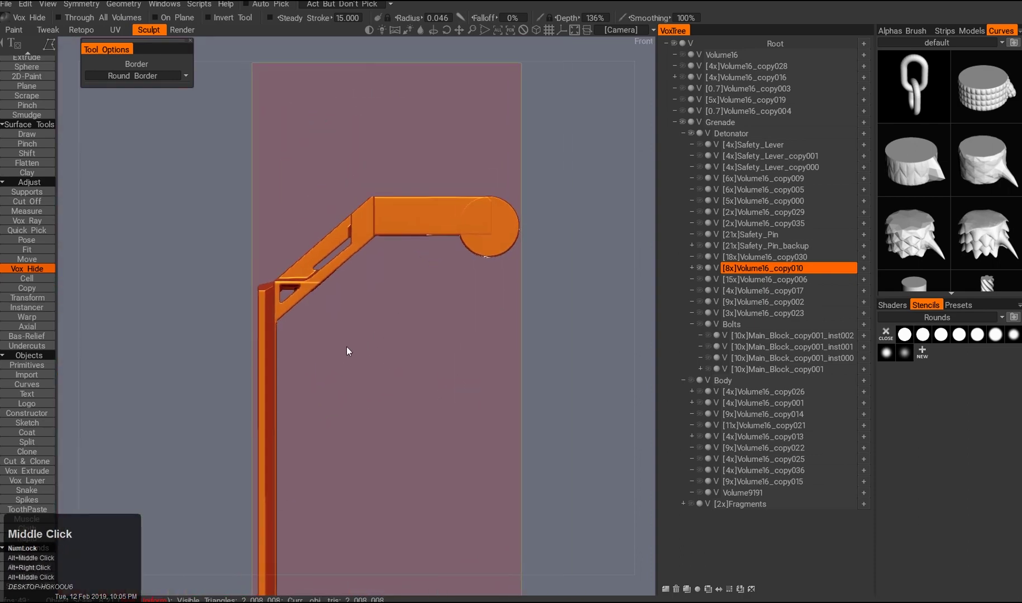
pyautogui.moveTo(338, 428); pyautogui.dragTo(326, 401, button='right')
pyautogui.moveTo(326, 401)
pyautogui.mouseDown()
pyautogui.moveTo(337, 469)
pyautogui.moveTo(368, 437)
pyautogui.moveTo(305, 441)
pyautogui.moveTo(335, 413)
pyautogui.mouseUp()
pyautogui.keyDown('alt'); pyautogui.moveTo(335, 413); pyautogui.dragTo(323, 384, button='middle'); pyautogui.keyUp('alt')
pyautogui.keyDown('alt'); pyautogui.moveTo(323, 384); pyautogui.dragTo(357, 380); pyautogui.keyUp('alt')
pyautogui.keyDown('alt'); pyautogui.moveTo(357, 380); pyautogui.dragTo(335, 391, button='right'); pyautogui.keyUp('alt')
pyautogui.keyDown('alt'); pyautogui.moveTo(383, 274); pyautogui.dragTo(221, 365, button='right'); pyautogui.keyUp('alt')
pyautogui.click(221, 365)
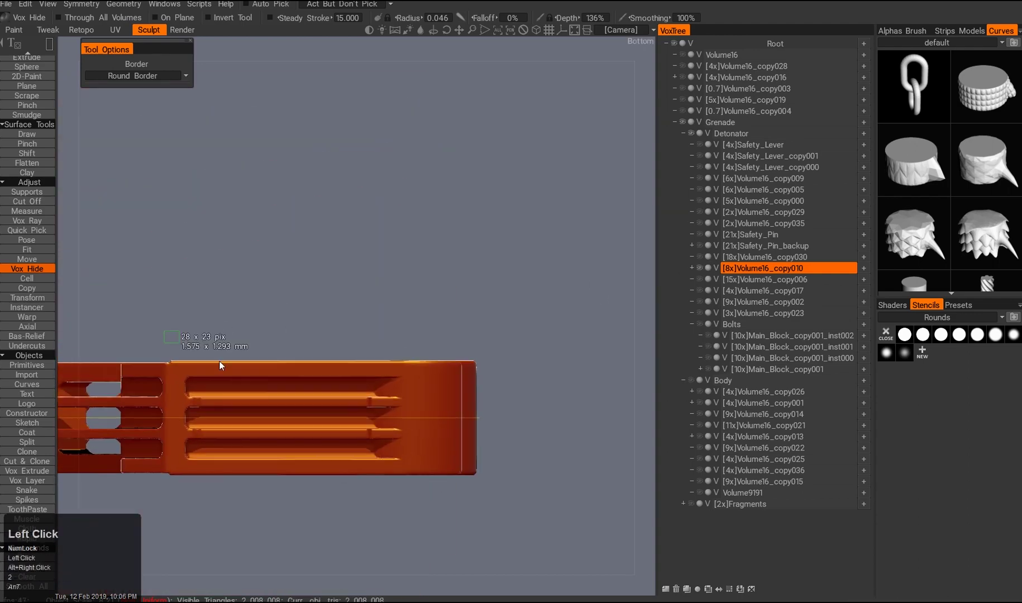
pyautogui.keyDown('alt'); pyautogui.moveTo(381, 331); pyautogui.dragTo(392, 346); pyautogui.keyUp('alt')
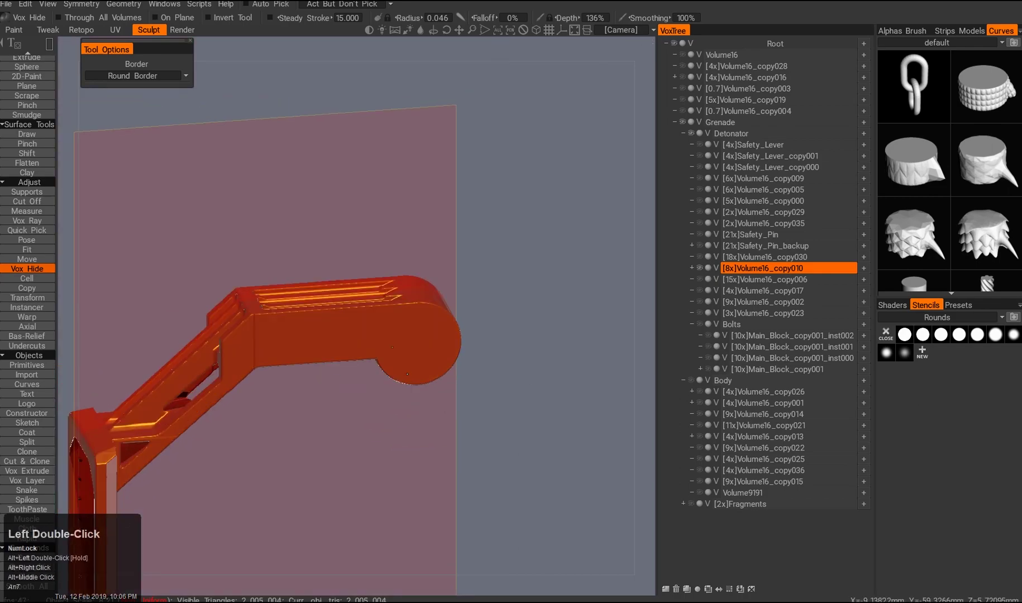
# - Show all grenade parts and slice the lower part off the lever's rounded hinge end along a diagonal with Vox Hide
pyautogui.keyDown('alt'); pyautogui.click(699, 268); pyautogui.keyUp('alt')
pyautogui.keyDown('alt'); pyautogui.moveTo(461, 370); pyautogui.dragTo(386, 271); pyautogui.keyUp('alt')
pyautogui.keyDown('alt'); pyautogui.moveTo(385, 271); pyautogui.dragTo(394, 307, button='middle'); pyautogui.keyUp('alt')
pyautogui.keyDown('alt'); pyautogui.moveTo(393, 307); pyautogui.dragTo(420, 342, button='right'); pyautogui.keyUp('alt')
pyautogui.keyDown('alt'); pyautogui.moveTo(420, 341); pyautogui.dragTo(386, 347, button='middle'); pyautogui.keyUp('alt')
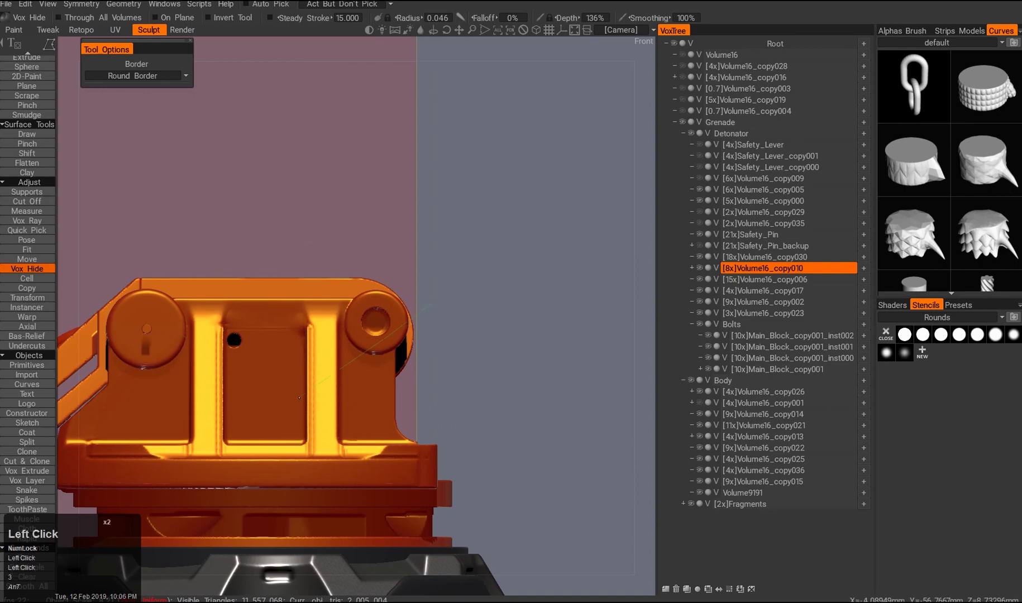
pyautogui.keyDown('alt'); pyautogui.moveTo(416, 355); pyautogui.dragTo(436, 375); pyautogui.keyUp('alt')
pyautogui.keyDown('alt'); pyautogui.moveTo(436, 375); pyautogui.dragTo(441, 357, button='right'); pyautogui.keyUp('alt')
# - Shape the tip of the lever's hinge end with a circular Vox Hide selection about 2.8 mm across
pyautogui.moveTo(442, 357); pyautogui.dragTo(433, 352, button='middle')
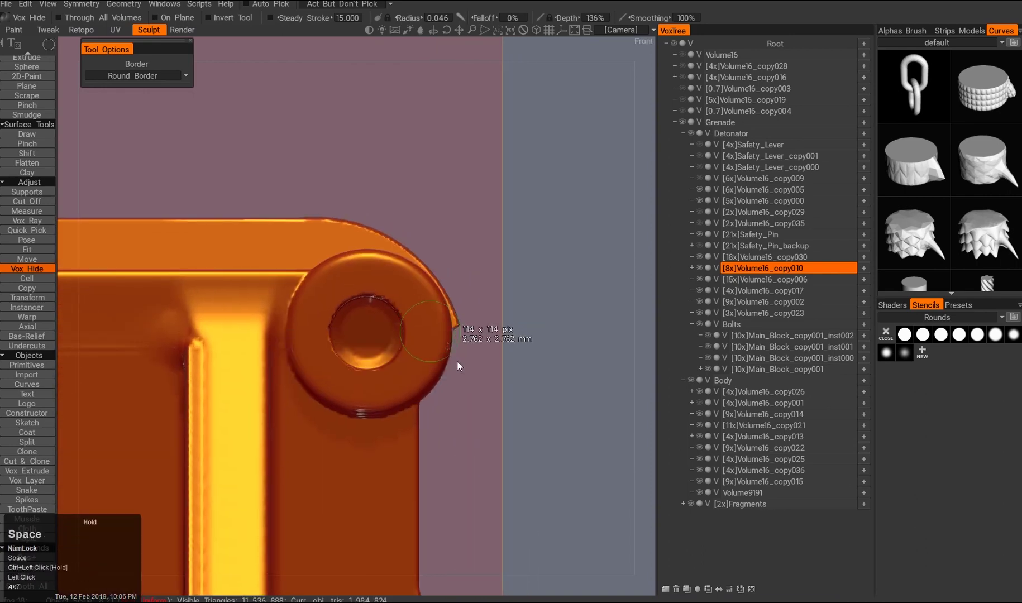
pyautogui.keyDown('alt'); pyautogui.moveTo(437, 396); pyautogui.dragTo(376, 329); pyautogui.keyUp('alt')
pyautogui.keyDown('alt'); pyautogui.moveTo(376, 329); pyautogui.dragTo(466, 363, button='right'); pyautogui.keyUp('alt')
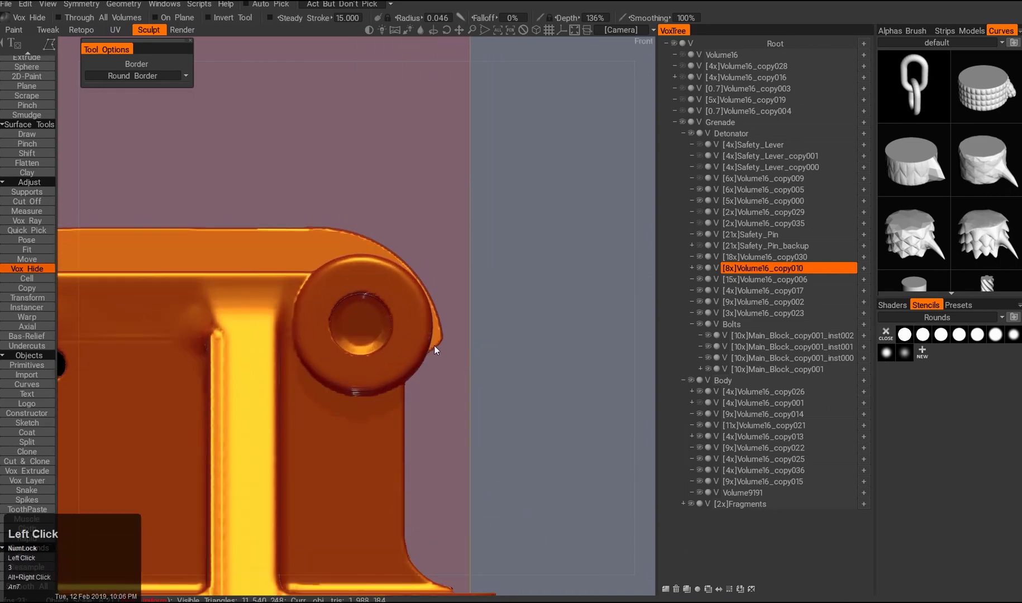
# - Isolate the merged lever from the other grenade parts to expose its trimmed hinge end
pyautogui.keyDown('alt'); pyautogui.moveTo(430, 365); pyautogui.dragTo(391, 246); pyautogui.keyUp('alt')
pyautogui.press('w')
pyautogui.keyDown('alt'); pyautogui.moveTo(390, 246); pyautogui.dragTo(421, 284, button='right'); pyautogui.keyUp('alt')
pyautogui.moveTo(421, 284); pyautogui.dragTo(504, 271, button='middle')
pyautogui.keyDown('alt'); pyautogui.moveTo(504, 270); pyautogui.dragTo(478, 283, button='right'); pyautogui.keyUp('alt')
pyautogui.keyDown('alt'); pyautogui.moveTo(478, 282); pyautogui.dragTo(494, 315); pyautogui.keyUp('alt')
pyautogui.keyDown('alt'); pyautogui.moveTo(494, 315); pyautogui.dragTo(488, 349, button='middle'); pyautogui.keyUp('alt')
pyautogui.keyDown('alt'); pyautogui.moveTo(489, 349); pyautogui.dragTo(460, 417, button='right'); pyautogui.keyUp('alt')
pyautogui.keyDown('alt'); pyautogui.moveTo(460, 417); pyautogui.dragTo(496, 442, button='middle'); pyautogui.keyUp('alt')
pyautogui.press('3')
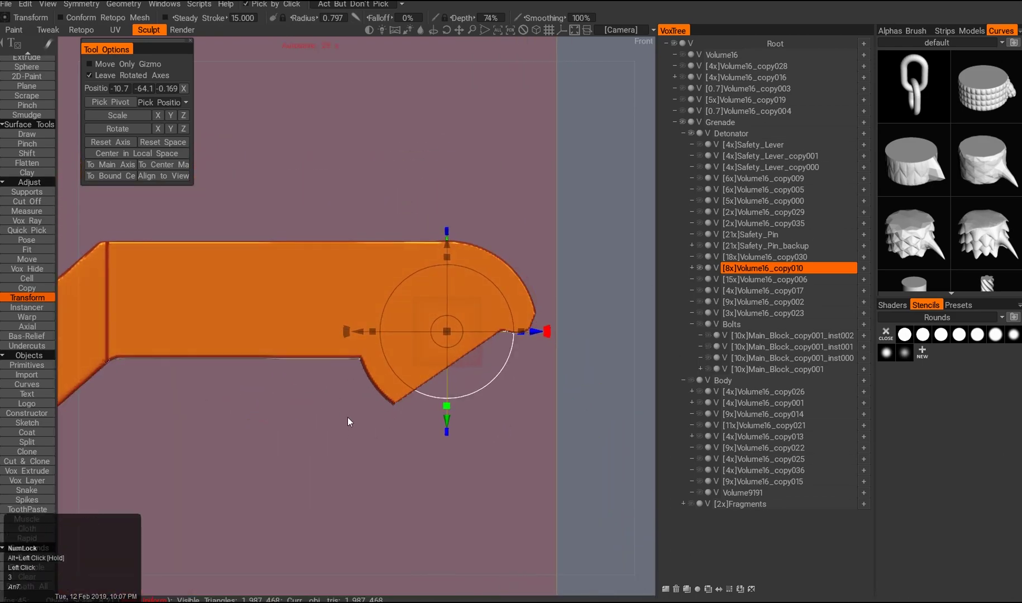
pyautogui.hotkey('ctrl', 'q')
# - Cut the leftover flap beneath the hinge end along a sloping line and carve a circular notch to form a hook
pyautogui.moveTo(347, 417); pyautogui.dragTo(338, 407, button='middle')
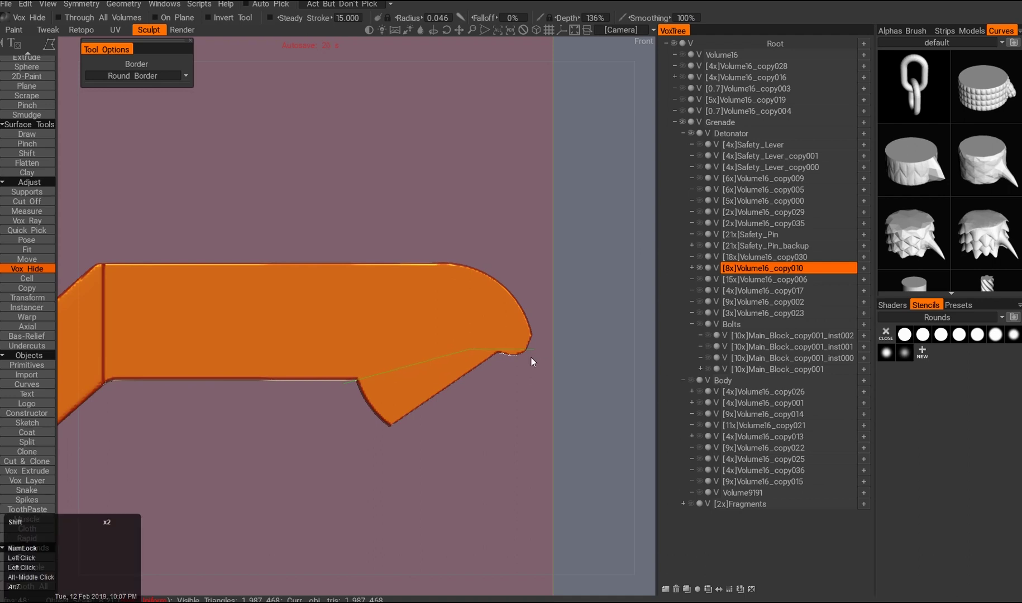
pyautogui.keyDown('alt'); pyautogui.moveTo(345, 414); pyautogui.dragTo(316, 417, button='middle'); pyautogui.keyUp('alt')
pyautogui.moveTo(317, 417)
pyautogui.keyDown('alt'); pyautogui.mouseDown()
pyautogui.moveTo(389, 398)
pyautogui.moveTo(451, 366)
pyautogui.mouseUp(); pyautogui.keyUp('alt')
pyautogui.press('e')
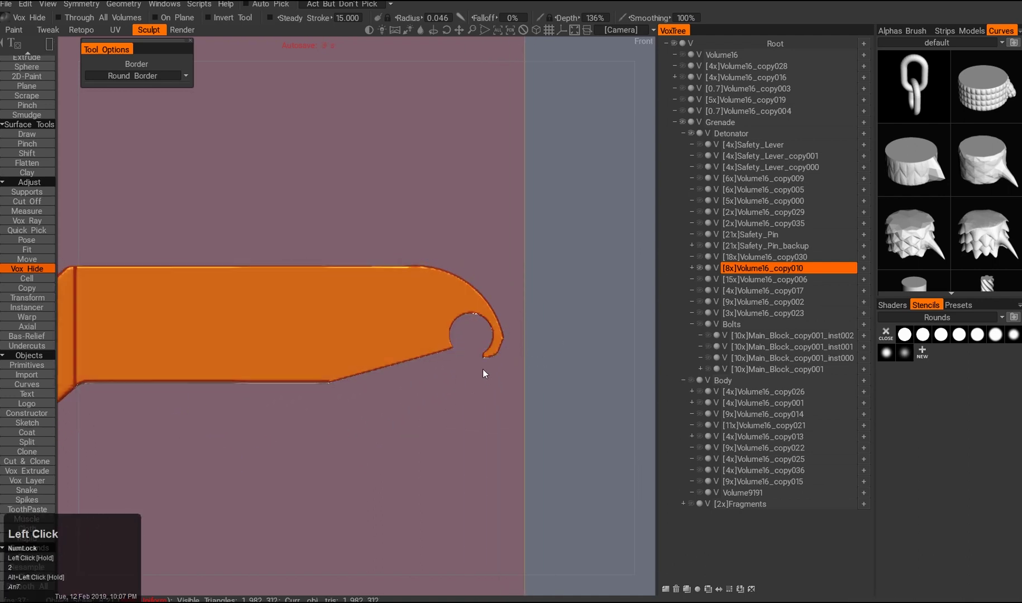
pyautogui.keyDown('alt'); pyautogui.moveTo(482, 369); pyautogui.dragTo(391, 343, button='right'); pyautogui.keyUp('alt')
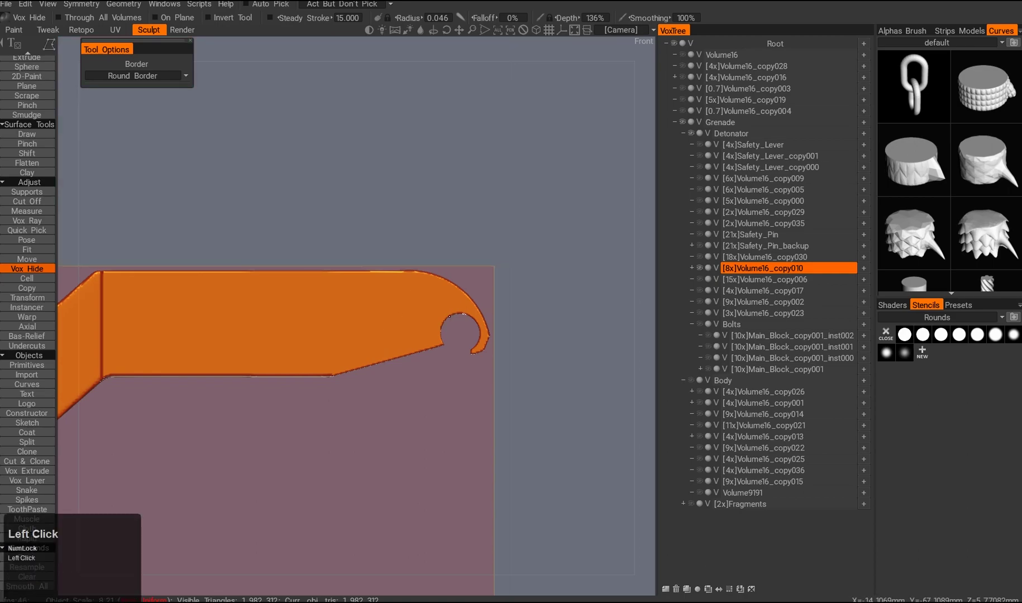
# - Show all grenade parts and check how the lever's hooked end sits around the pivot
pyautogui.keyDown('alt'); pyautogui.click(699, 268); pyautogui.keyUp('alt')
pyautogui.keyDown('alt'); pyautogui.moveTo(519, 369); pyautogui.dragTo(455, 346, button='right'); pyautogui.keyUp('alt')
pyautogui.keyDown('alt'); pyautogui.moveTo(455, 346); pyautogui.dragTo(391, 436); pyautogui.keyUp('alt')
pyautogui.keyDown('alt'); pyautogui.moveTo(304, 396); pyautogui.dragTo(319, 360, button='middle'); pyautogui.keyUp('alt')
pyautogui.keyDown('alt'); pyautogui.moveTo(319, 360); pyautogui.dragTo(348, 371, button='right'); pyautogui.keyUp('alt')
pyautogui.moveTo(349, 372)
pyautogui.keyDown('alt'); pyautogui.mouseDown()
pyautogui.moveTo(257, 346)
pyautogui.moveTo(313, 324)
pyautogui.moveTo(322, 301)
pyautogui.moveTo(321, 344)
pyautogui.moveTo(254, 422)
pyautogui.moveTo(367, 362)
pyautogui.mouseUp(); pyautogui.keyUp('alt')
pyautogui.keyDown('alt'); pyautogui.moveTo(367, 361); pyautogui.dragTo(441, 349, button='right'); pyautogui.keyUp('alt')
# - Duplicate the hooked lever layer Volume16_copy010 and hide the original
pyautogui.click(699, 267)
pyautogui.click(699, 267)
pyautogui.click(699, 273)
pyautogui.hotkey('ctrl', 'd')
pyautogui.click(699, 270)
# - Rework the hinge end of the duplicated lever with further Vox Hide selections against the surrounding detonator parts
pyautogui.keyDown('alt'); pyautogui.moveTo(441, 344); pyautogui.dragTo(415, 340, button='middle'); pyautogui.keyUp('alt')
pyautogui.keyDown('alt'); pyautogui.moveTo(388, 347); pyautogui.dragTo(463, 363, button='right'); pyautogui.keyUp('alt')
pyautogui.moveTo(398, 323); pyautogui.dragTo(451, 286)
pyautogui.keyDown('alt'); pyautogui.moveTo(381, 325); pyautogui.dragTo(376, 304, button='middle'); pyautogui.keyUp('alt')
pyautogui.keyDown('alt'); pyautogui.moveTo(377, 305); pyautogui.dragTo(388, 305, button='right'); pyautogui.keyUp('alt')
pyautogui.moveTo(459, 356); pyautogui.dragTo(460, 356)
pyautogui.keyDown('alt'); pyautogui.moveTo(452, 357); pyautogui.dragTo(401, 321); pyautogui.keyUp('alt')
pyautogui.keyDown('alt'); pyautogui.moveTo(401, 321); pyautogui.dragTo(428, 320, button='right'); pyautogui.keyUp('alt')
pyautogui.keyDown('ctrl'); pyautogui.moveTo(384, 238); pyautogui.dragTo(512, 251); pyautogui.keyUp('ctrl')
pyautogui.keyDown('alt'); pyautogui.moveTo(458, 279); pyautogui.dragTo(381, 337); pyautogui.keyUp('alt')
pyautogui.click(492, 399)
pyautogui.keyDown('alt'); pyautogui.moveTo(491, 400); pyautogui.dragTo(388, 307); pyautogui.keyUp('alt')
pyautogui.keyDown('ctrl'); pyautogui.moveTo(503, 267); pyautogui.dragTo(503, 266); pyautogui.keyUp('ctrl')
pyautogui.moveTo(504, 267); pyautogui.dragTo(390, 302, button='right')
pyautogui.keyDown('alt'); pyautogui.moveTo(391, 301); pyautogui.dragTo(457, 270); pyautogui.keyUp('alt')
pyautogui.moveTo(457, 269); pyautogui.dragTo(391, 335, button='middle')
pyautogui.keyDown('alt'); pyautogui.moveTo(391, 335); pyautogui.dragTo(336, 370); pyautogui.keyUp('alt')
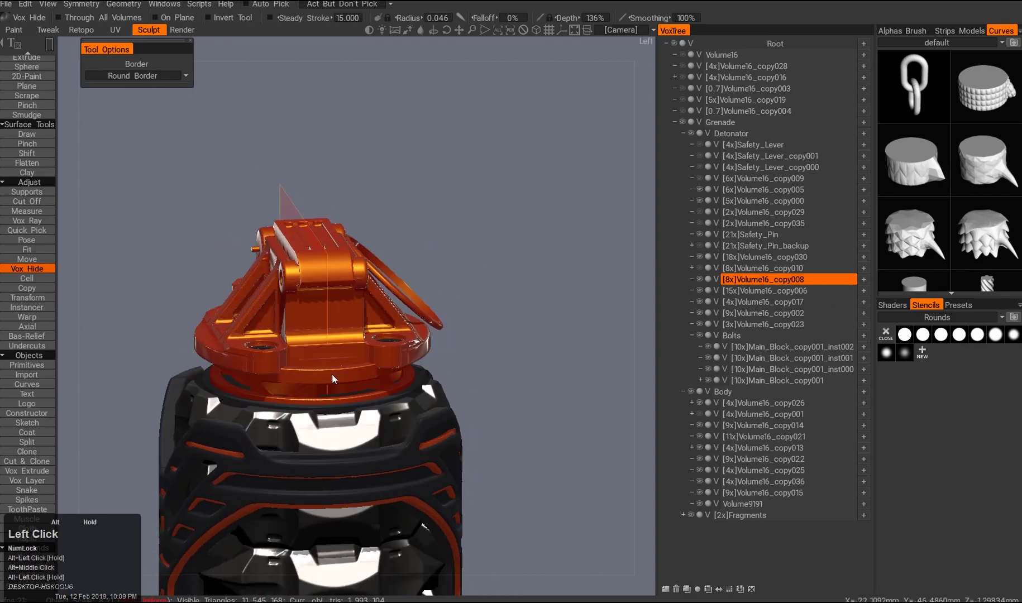
# - Smooth the main block's flange rim below the bolt hole with Fill, using a rectangular selection about 3.9 by 1.1 mm
pyautogui.moveTo(336, 370); pyautogui.dragTo(329, 369, button='middle')
pyautogui.keyDown('alt'); pyautogui.moveTo(330, 369); pyautogui.dragTo(335, 357, button='right'); pyautogui.keyUp('alt')
pyautogui.keyDown('alt'); pyautogui.moveTo(346, 395); pyautogui.dragTo(370, 402); pyautogui.keyUp('alt')
pyautogui.moveTo(370, 402); pyautogui.dragTo(411, 413)
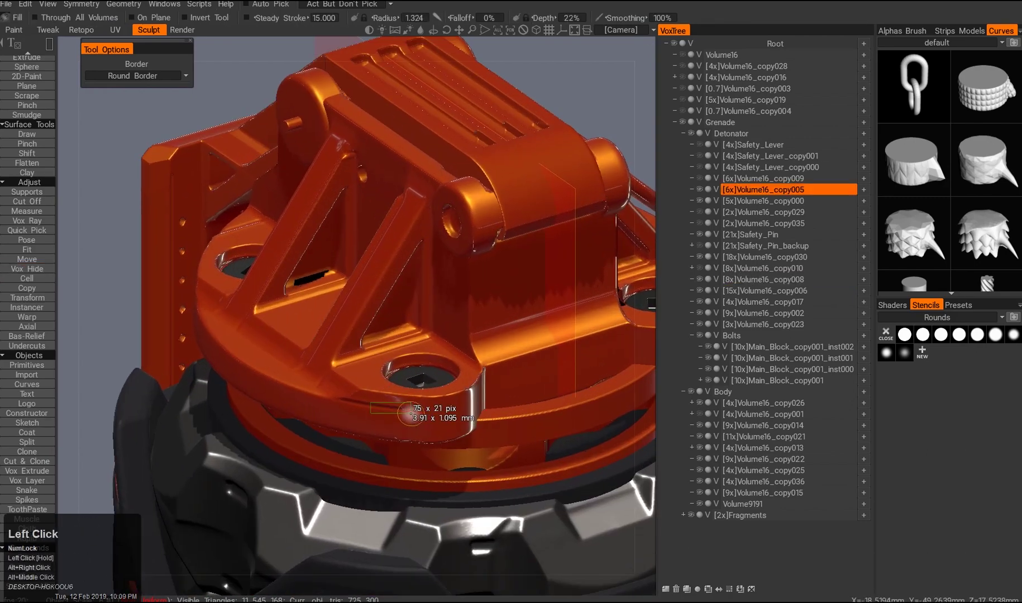
pyautogui.keyDown('alt'); pyautogui.moveTo(385, 424); pyautogui.dragTo(390, 439, button='right'); pyautogui.keyUp('alt')
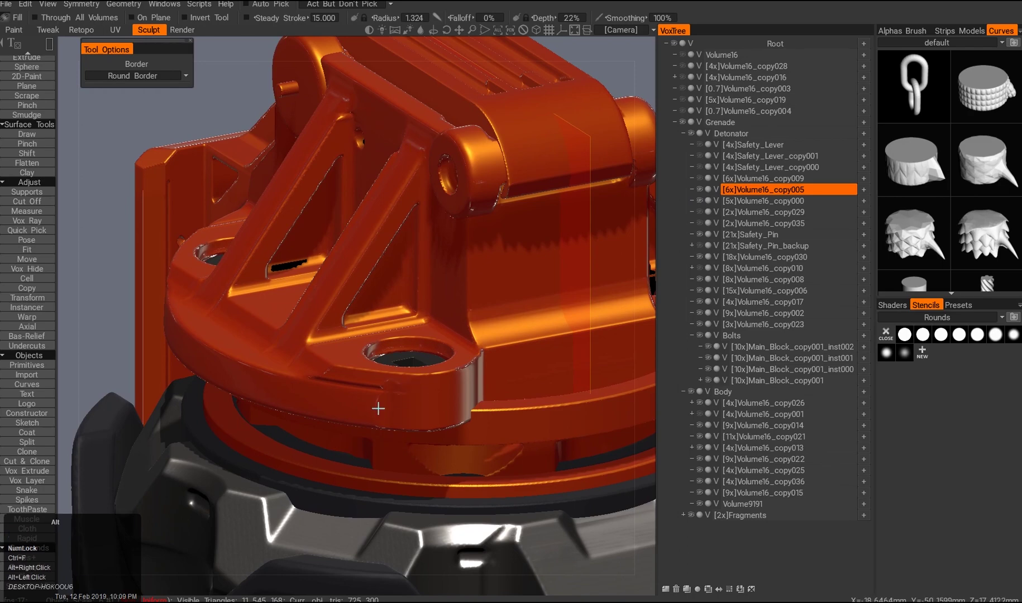
pyautogui.moveTo(405, 378); pyautogui.dragTo(406, 393)
# - Isolate the detonator's main block, Volume16_copy005
pyautogui.moveTo(406, 392); pyautogui.dragTo(3, 199, button='right')
pyautogui.click(303, 369)
pyautogui.moveTo(306, 373)
pyautogui.keyDown('alt'); pyautogui.mouseDown(button='right')
pyautogui.moveTo(436, 431)
pyautogui.moveTo(558, 377)
pyautogui.mouseUp(button='right'); pyautogui.keyUp('alt')
pyautogui.keyDown('alt'); pyautogui.moveTo(313, 335); pyautogui.dragTo(741, 192); pyautogui.keyUp('alt')
# - Try a circular Fill selection about 51.7 mm across around the main block's outline
pyautogui.press('e')
pyautogui.click(346, 307)
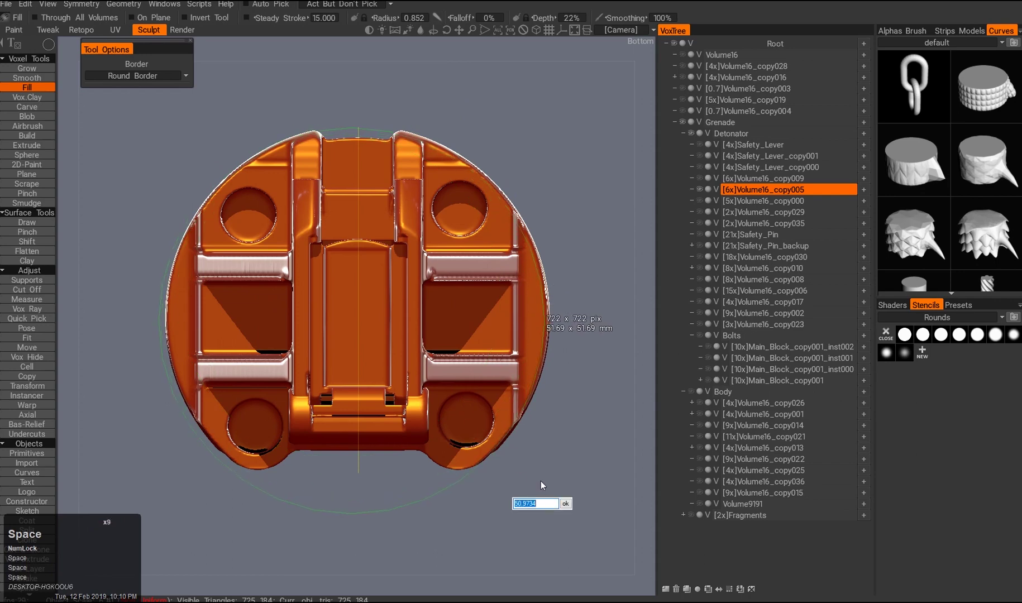
pyautogui.press('Escape')
pyautogui.moveTo(354, 335); pyautogui.dragTo(348, 339, button='middle')
pyautogui.moveTo(526, 476)
pyautogui.mouseDown()
pyautogui.moveTo(538, 488)
pyautogui.moveTo(472, 450)
pyautogui.moveTo(491, 424)
pyautogui.mouseUp()
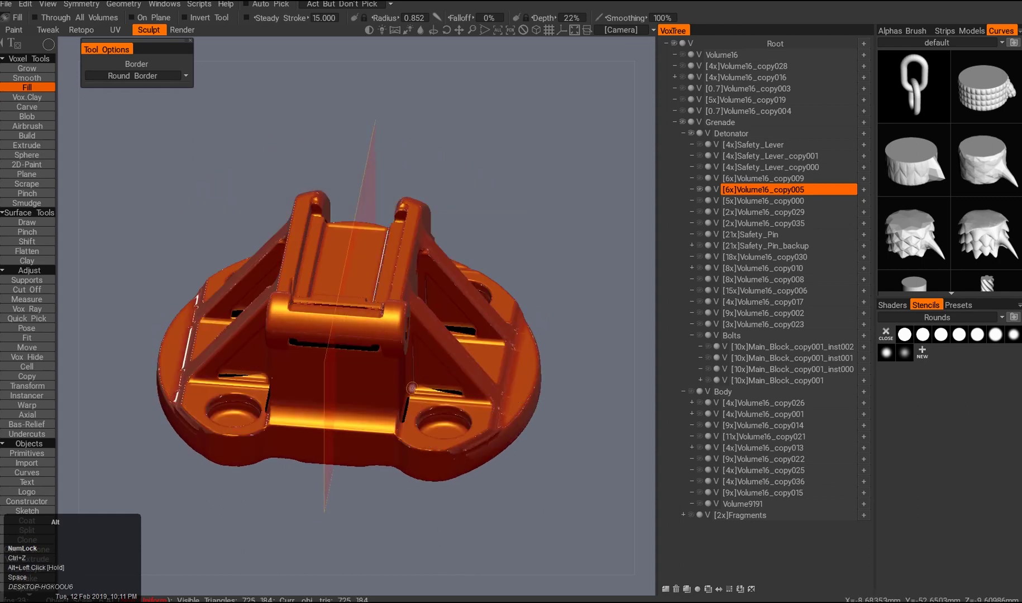
# - Carve a concave fillet into the stepped outer end of the main block's flange using a circular Vox Hide selection about 2.9 mm across
pyautogui.hotkey('ctrl', 'q')
pyautogui.press('e')
pyautogui.moveTo(535, 503); pyautogui.dragTo(317, 384)
pyautogui.keyDown('alt'); pyautogui.moveTo(318, 384); pyautogui.dragTo(322, 367, button='right'); pyautogui.keyUp('alt')
pyautogui.moveTo(323, 368)
pyautogui.keyDown('alt'); pyautogui.mouseDown()
pyautogui.moveTo(319, 348)
pyautogui.moveTo(546, 402)
pyautogui.moveTo(516, 346)
pyautogui.moveTo(284, 396)
pyautogui.mouseUp(); pyautogui.keyUp('alt')
pyautogui.moveTo(284, 397)
pyautogui.keyDown('alt'); pyautogui.mouseDown(button='right')
pyautogui.moveTo(405, 419)
pyautogui.moveTo(577, 390)
pyautogui.mouseUp(button='right'); pyautogui.keyUp('alt')
pyautogui.press('e')
pyautogui.moveTo(578, 390); pyautogui.dragTo(477, 298, button='middle')
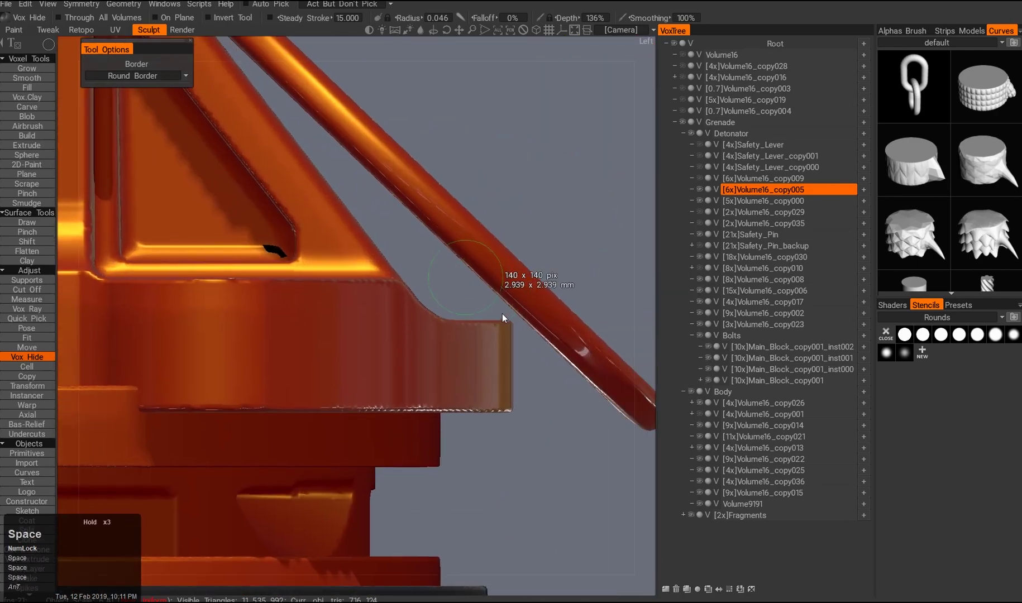
pyautogui.keyDown('alt'); pyautogui.moveTo(501, 317); pyautogui.dragTo(316, 396); pyautogui.keyUp('alt')
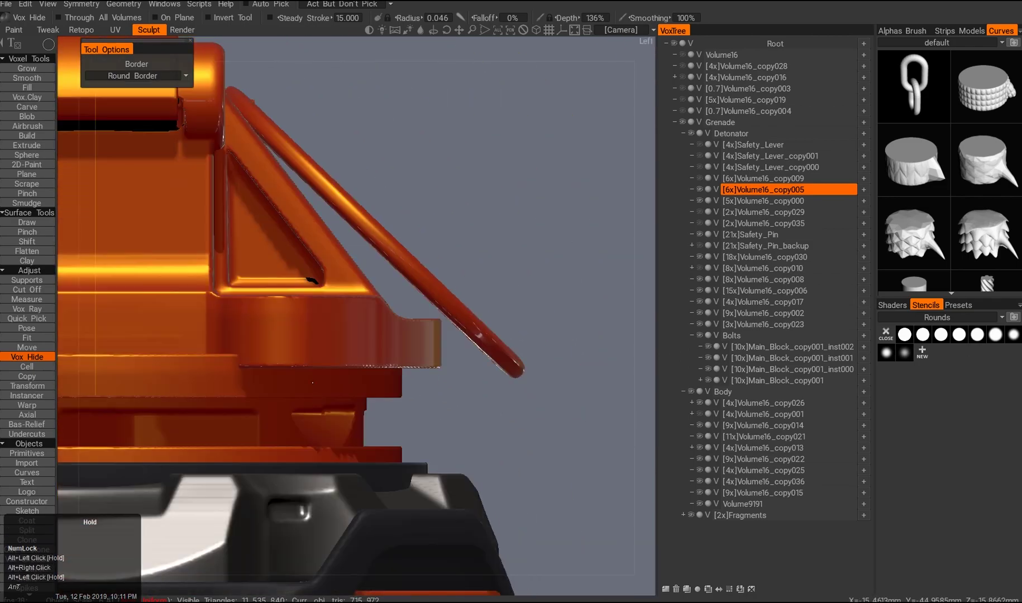
pyautogui.keyDown('alt'); pyautogui.moveTo(315, 395); pyautogui.dragTo(315, 363, button='right'); pyautogui.keyUp('alt')
# - Smooth the upright ribs and the wall beneath the pin bosses on the main block with Fill brush strokes
pyautogui.moveTo(383, 253); pyautogui.dragTo(395, 285, button='middle')
pyautogui.keyDown('alt'); pyautogui.moveTo(396, 285); pyautogui.dragTo(300, 367); pyautogui.keyUp('alt')
pyautogui.keyDown('alt'); pyautogui.moveTo(300, 368); pyautogui.dragTo(349, 397, button='right'); pyautogui.keyUp('alt')
pyautogui.moveTo(349, 398); pyautogui.dragTo(347, 340)
pyautogui.hotkey('ctrl', 'f')
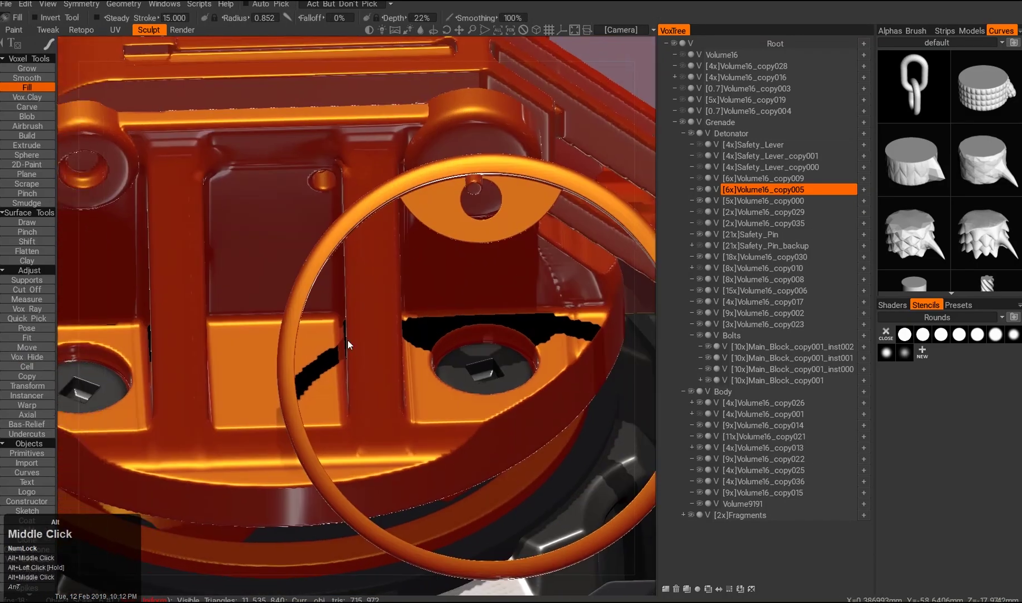
pyautogui.moveTo(347, 340); pyautogui.dragTo(286, 252, button='middle')
pyautogui.moveTo(189, 262); pyautogui.dragTo(294, 230, button='middle')
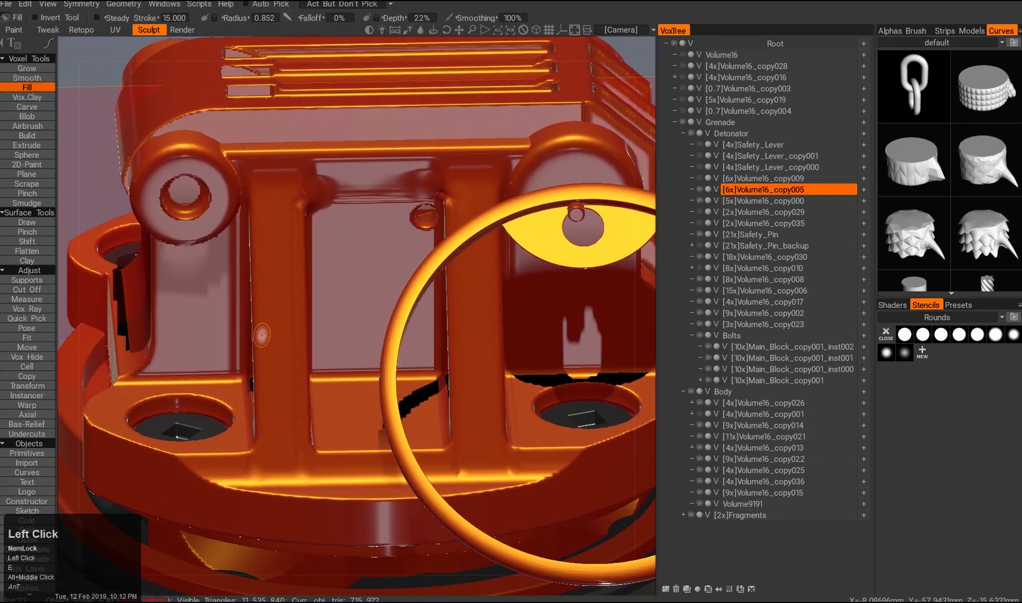
pyautogui.keyDown('alt'); pyautogui.moveTo(262, 335); pyautogui.dragTo(245, 341, button='middle'); pyautogui.keyUp('alt')
pyautogui.click(275, 205)
pyautogui.keyDown('alt'); pyautogui.moveTo(279, 382); pyautogui.dragTo(291, 357); pyautogui.keyUp('alt')
pyautogui.press('w')
pyautogui.keyDown('alt'); pyautogui.moveTo(354, 288); pyautogui.dragTo(166, 357); pyautogui.keyUp('alt')
pyautogui.keyDown('alt'); pyautogui.moveTo(166, 358); pyautogui.dragTo(324, 341, button='right'); pyautogui.keyUp('alt')
pyautogui.keyDown('alt'); pyautogui.moveTo(324, 340); pyautogui.dragTo(314, 353); pyautogui.keyUp('alt')
pyautogui.keyDown('alt'); pyautogui.moveTo(313, 353); pyautogui.dragTo(367, 301, button='middle'); pyautogui.keyUp('alt')
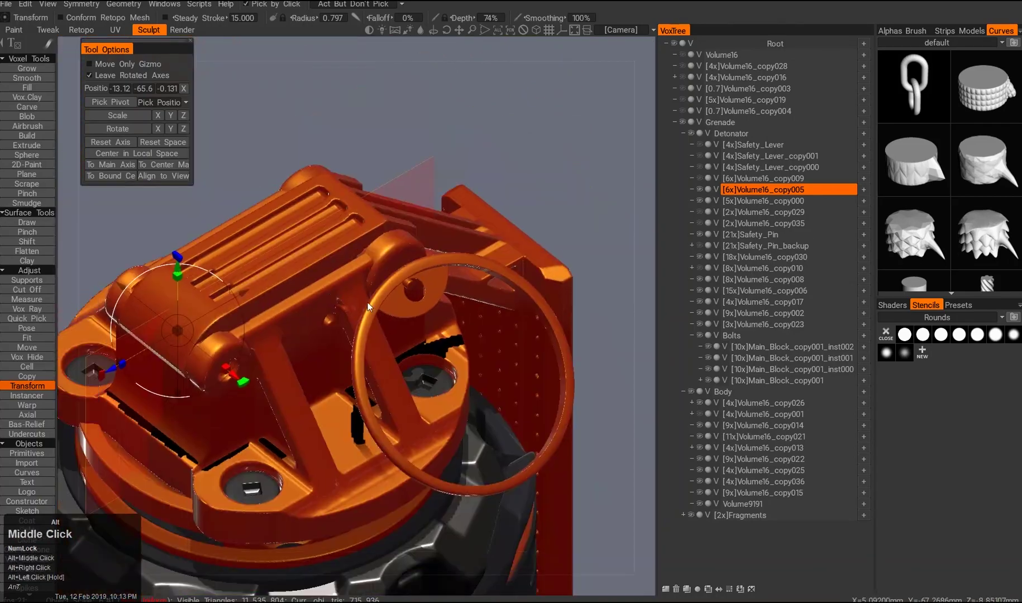
pyautogui.keyDown('alt'); pyautogui.moveTo(367, 301); pyautogui.dragTo(357, 268); pyautogui.keyUp('alt')
# - Smooth the rib edges and rear wall of the main block, Volume16_copy005, with Fill
pyautogui.click(27, 87)
pyautogui.click(700, 190)
pyautogui.click(699, 190)
pyautogui.keyDown('alt'); pyautogui.moveTo(302, 302); pyautogui.dragTo(379, 279, button='right'); pyautogui.keyUp('alt')
pyautogui.moveTo(380, 279)
pyautogui.mouseDown()
pyautogui.moveTo(372, 277)
pyautogui.moveTo(381, 206)
pyautogui.moveTo(332, 276)
pyautogui.moveTo(236, 233)
pyautogui.mouseUp()
pyautogui.keyDown('alt'); pyautogui.moveTo(217, 229); pyautogui.dragTo(201, 403, button='right'); pyautogui.keyUp('alt')
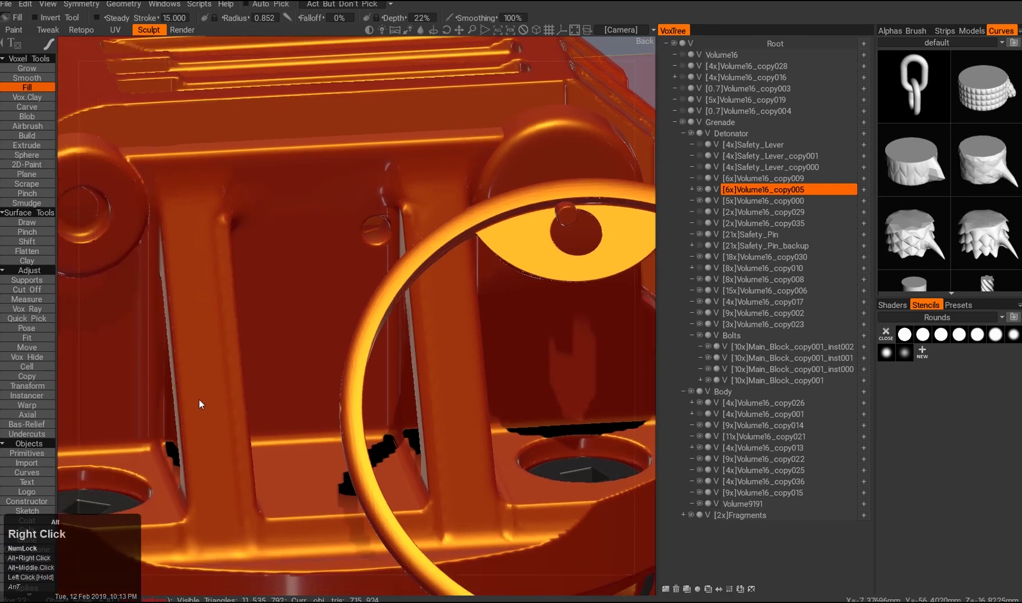
pyautogui.keyDown('alt'); pyautogui.moveTo(201, 404); pyautogui.dragTo(302, 417); pyautogui.keyUp('alt')
# - Smooth the rough flange surface beside the bolt hole with Fill strokes
pyautogui.keyDown('alt'); pyautogui.moveTo(274, 221); pyautogui.dragTo(256, 279); pyautogui.keyUp('alt')
pyautogui.keyDown('alt'); pyautogui.moveTo(257, 279); pyautogui.dragTo(276, 383, button='right'); pyautogui.keyUp('alt')
pyautogui.keyDown('alt'); pyautogui.moveTo(277, 383); pyautogui.dragTo(363, 326, button='middle'); pyautogui.keyUp('alt')
pyautogui.scroll(5, 364, 325)
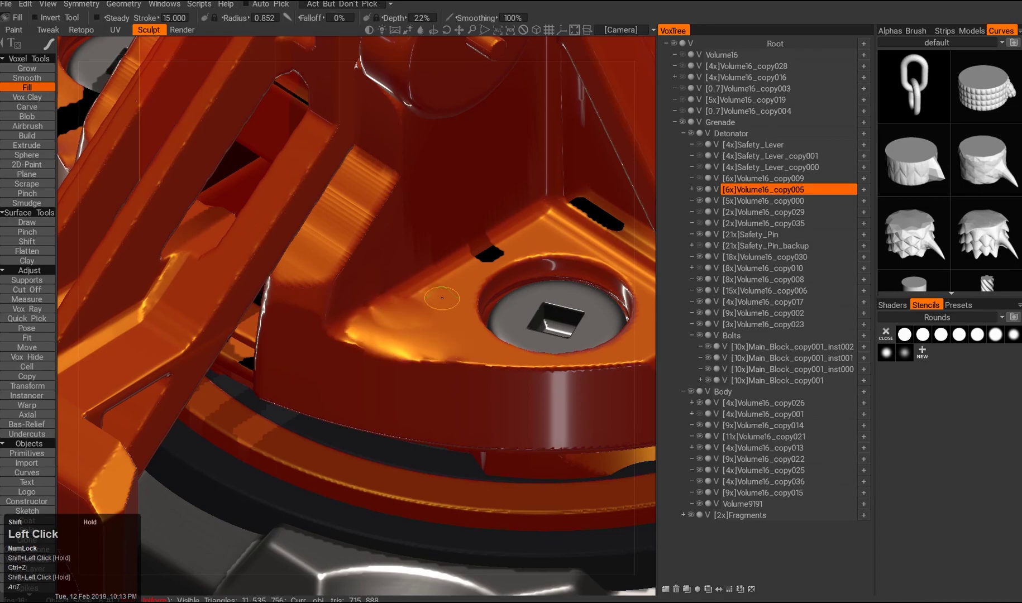
pyautogui.keyDown('alt'); pyautogui.moveTo(391, 315); pyautogui.dragTo(358, 335); pyautogui.keyUp('alt')
pyautogui.keyDown('alt'); pyautogui.moveTo(357, 335); pyautogui.dragTo(326, 351, button='right'); pyautogui.keyUp('alt')
pyautogui.keyDown('alt'); pyautogui.moveTo(326, 351); pyautogui.dragTo(380, 352); pyautogui.keyUp('alt')
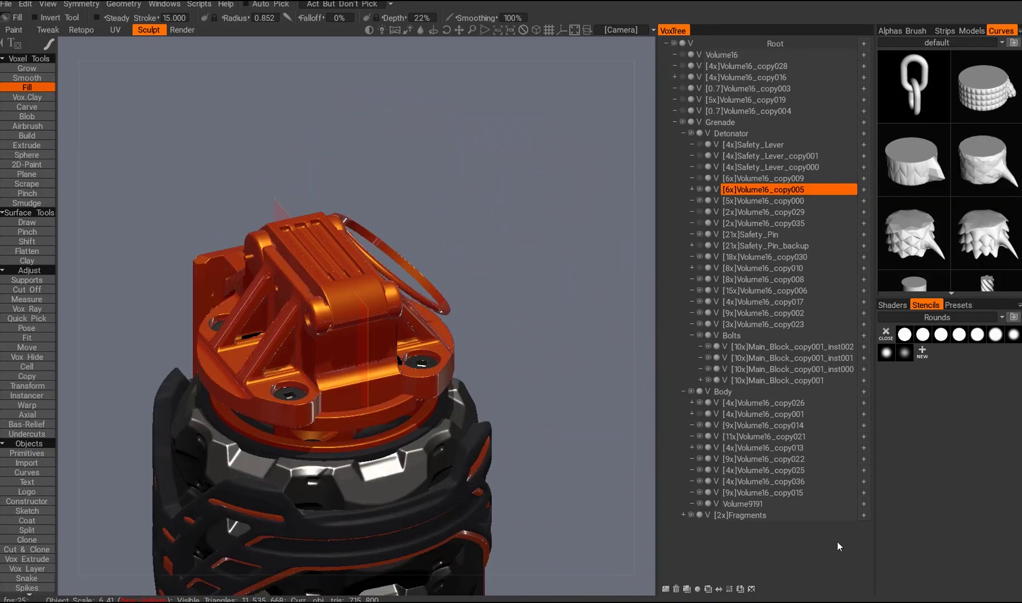
# - Isolate the main block and carve its front concave with a circular Vox Hide selection about 23 mm across, centred on the symmetry plane
pyautogui.keyDown('alt'); pyautogui.click(700, 189); pyautogui.keyUp('alt')
pyautogui.keyDown('alt'); pyautogui.moveTo(391, 313); pyautogui.dragTo(340, 393); pyautogui.keyUp('alt')
pyautogui.press('`')
pyautogui.hotkey('ctrl', 'q')
pyautogui.press('e')
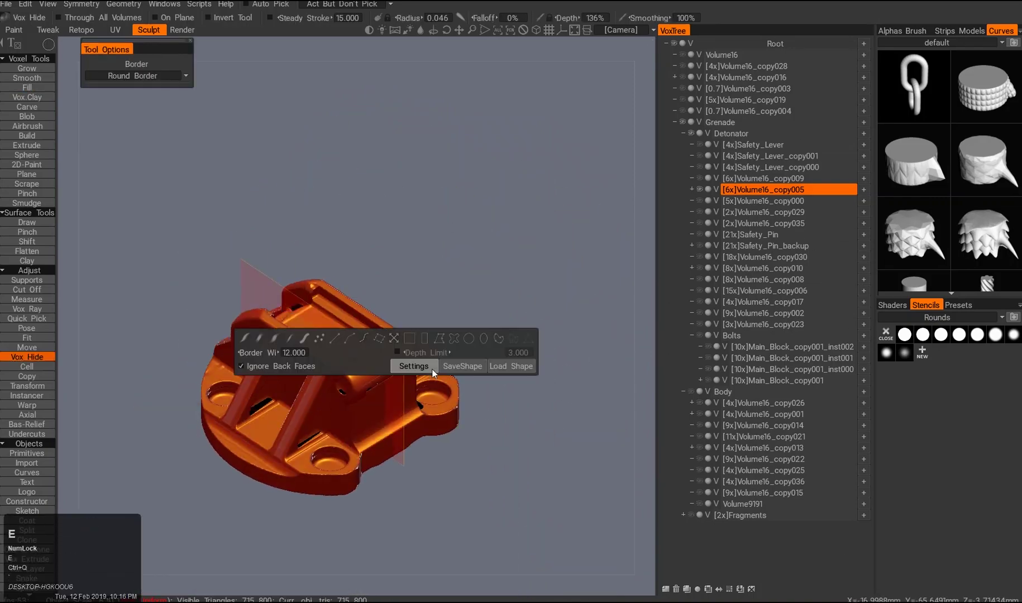
pyautogui.click(390, 365)
pyautogui.keyDown('alt'); pyautogui.moveTo(390, 366); pyautogui.dragTo(402, 358); pyautogui.keyUp('alt')
pyautogui.keyDown('alt'); pyautogui.moveTo(476, 401); pyautogui.dragTo(363, 475); pyautogui.keyUp('alt')
pyautogui.keyDown('alt'); pyautogui.rightClick(699, 190); pyautogui.keyUp('alt')
pyautogui.keyDown('alt'); pyautogui.moveTo(334, 429); pyautogui.dragTo(380, 270); pyautogui.keyUp('alt')
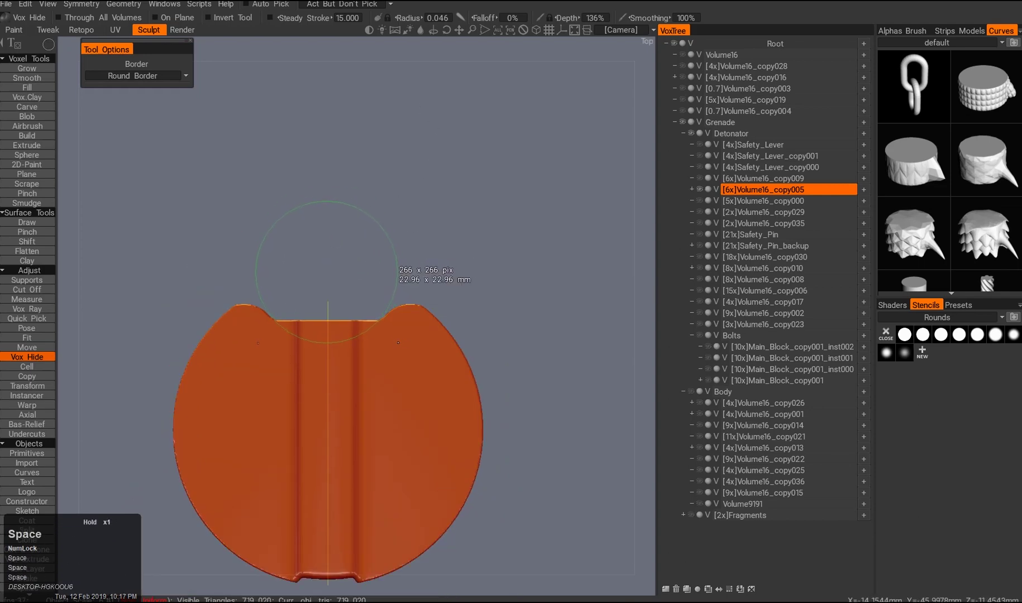
pyautogui.keyDown('alt'); pyautogui.moveTo(327, 271); pyautogui.dragTo(365, 423); pyautogui.keyUp('alt')
# - Restore the hidden hinge barrel above the block's front with a rectangular Vox Hide selection
pyautogui.press('2')
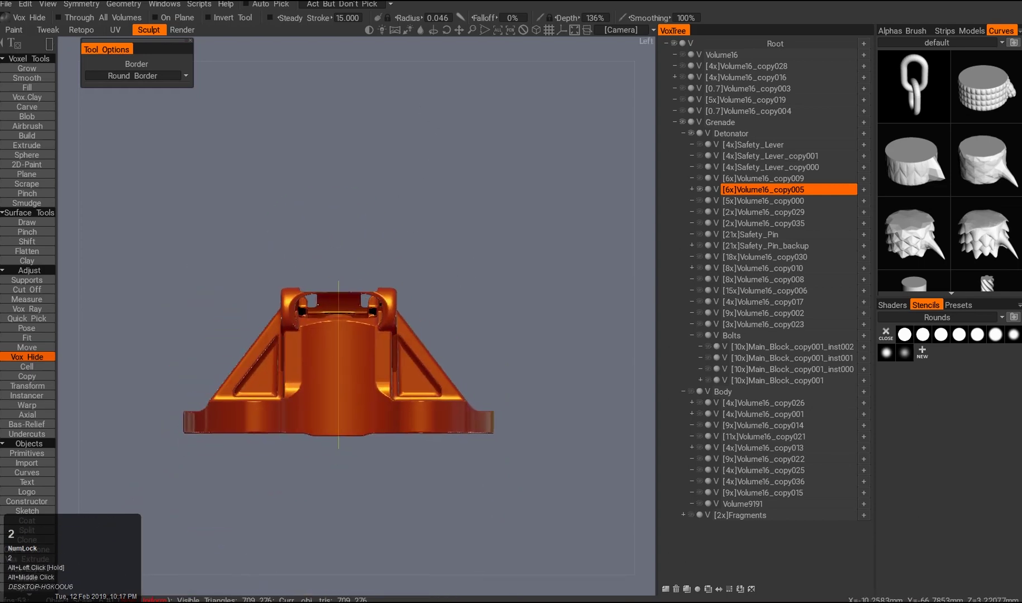
pyautogui.keyDown('alt'); pyautogui.moveTo(312, 323); pyautogui.dragTo(304, 321); pyautogui.keyUp('alt')
pyautogui.press('2')
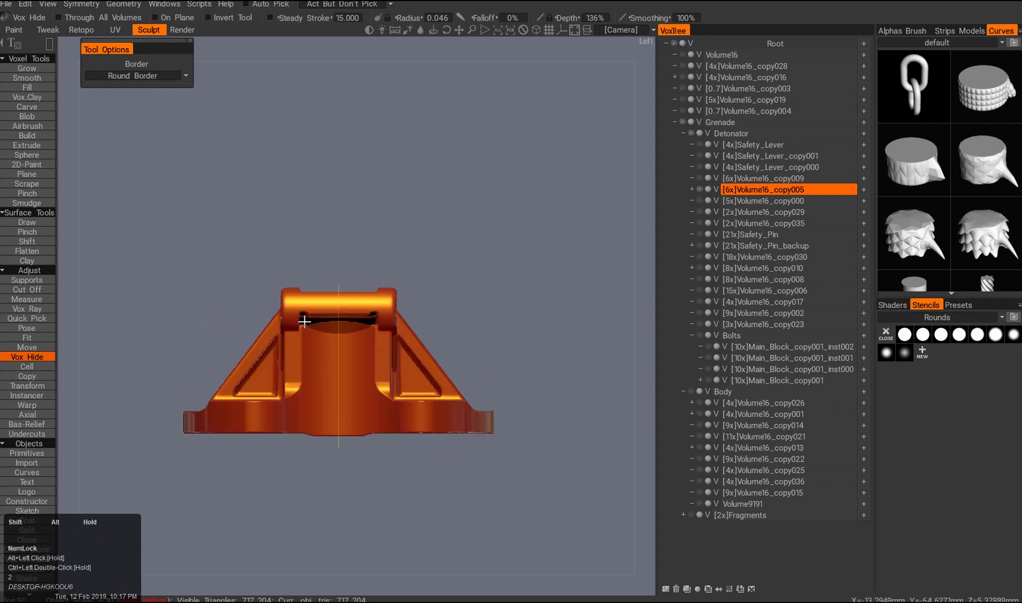
pyautogui.keyDown('alt'); pyautogui.moveTo(430, 326); pyautogui.dragTo(316, 404); pyautogui.keyUp('alt')
# - Restore hidden parts of the block's front with rectangular Vox Hide selections about 3.1 by 11.1 mm and 26.5 by 22.4 mm
pyautogui.press('2')
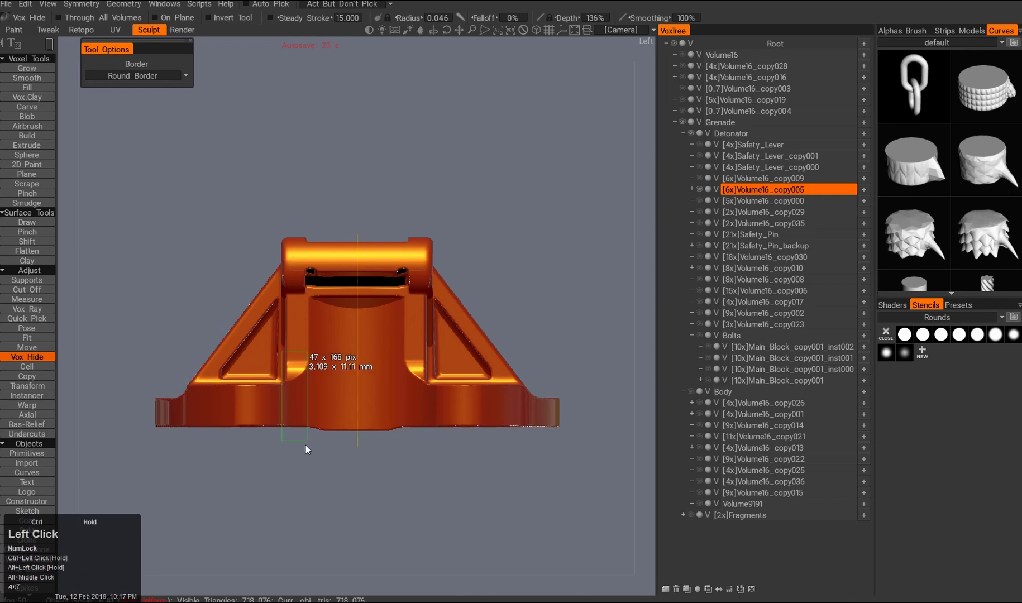
pyautogui.keyDown('alt'); pyautogui.moveTo(305, 445); pyautogui.dragTo(262, 445); pyautogui.keyUp('alt')
pyautogui.keyDown('alt'); pyautogui.moveTo(262, 445); pyautogui.dragTo(362, 396, button='right'); pyautogui.keyUp('alt')
pyautogui.keyDown('alt'); pyautogui.moveTo(293, 280); pyautogui.dragTo(301, 296, button='right'); pyautogui.keyUp('alt')
pyautogui.keyDown('alt'); pyautogui.moveTo(302, 296); pyautogui.dragTo(402, 492); pyautogui.keyUp('alt')
pyautogui.moveTo(402, 491)
pyautogui.keyDown('alt'); pyautogui.mouseDown(button='right')
pyautogui.moveTo(402, 521)
pyautogui.moveTo(391, 491)
pyautogui.mouseUp(button='right'); pyautogui.keyUp('alt')
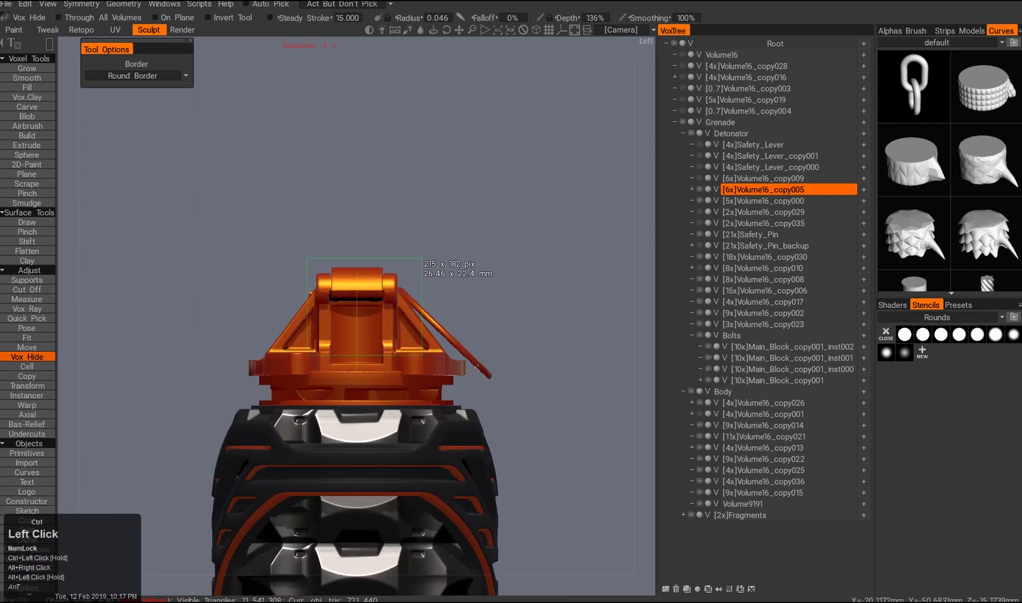
# - Cut a narrow horizontal slot into the flange's front below the hinge with Vox Hide
pyautogui.keyDown('alt'); pyautogui.moveTo(391, 491); pyautogui.dragTo(212, 354); pyautogui.keyUp('alt')
pyautogui.keyDown('alt'); pyautogui.moveTo(212, 353); pyautogui.dragTo(370, 307, button='right'); pyautogui.keyUp('alt')
pyautogui.keyDown('alt'); pyautogui.moveTo(459, 370); pyautogui.dragTo(324, 312); pyautogui.keyUp('alt')
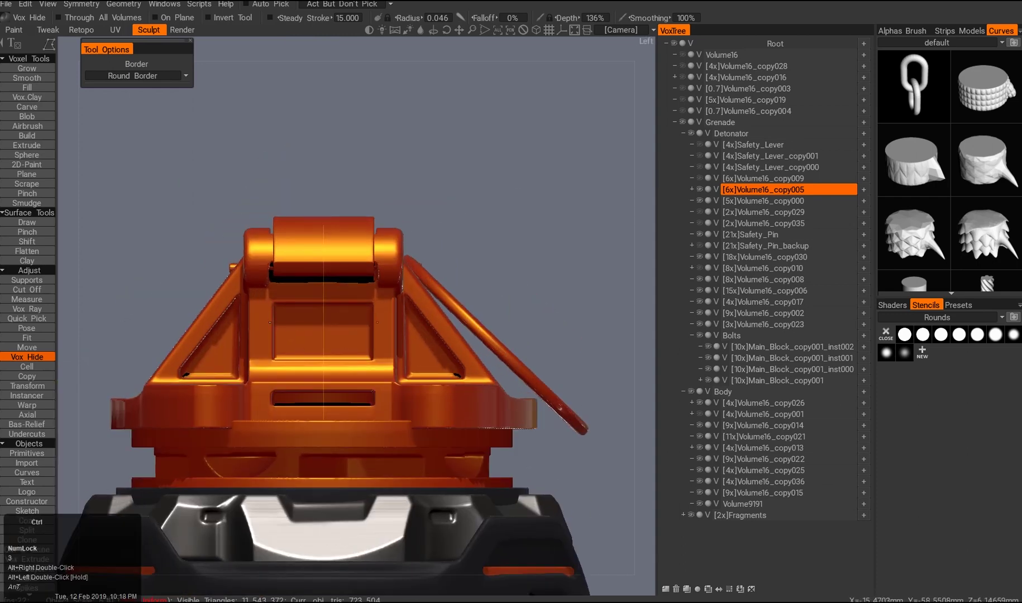
# - Try a rectangular Vox Hide recess in the block's front face above the slot
pyautogui.moveTo(335, 391); pyautogui.dragTo(333, 427, button='right')
pyautogui.moveTo(334, 427); pyautogui.dragTo(341, 277)
pyautogui.moveTo(341, 313); pyautogui.dragTo(328, 383, button='right')
pyautogui.moveTo(337, 338)
pyautogui.mouseDown(button='right')
pyautogui.moveTo(317, 330)
pyautogui.moveTo(312, 357)
pyautogui.mouseUp(button='right')
pyautogui.scroll(-3, 335, 335)
pyautogui.press('e')
pyautogui.click(417, 325)
pyautogui.moveTo(261, 339); pyautogui.dragTo(291, 369)
pyautogui.press('space')
pyautogui.keyDown('alt'); pyautogui.moveTo(275, 308); pyautogui.dragTo(313, 378); pyautogui.keyUp('alt')
pyautogui.hotkey('ctrl', 'z')
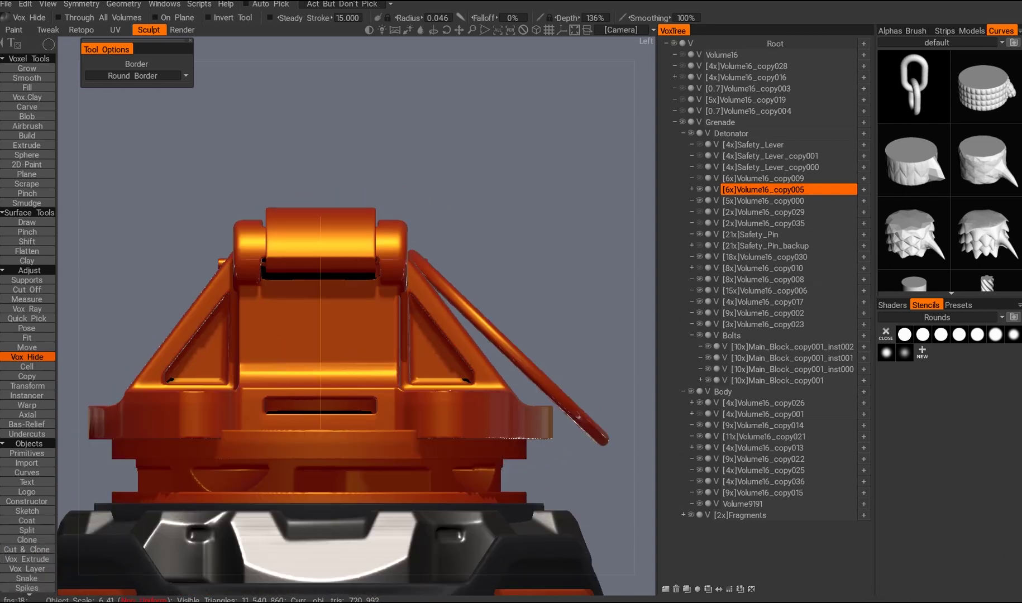
# - Set up mirror symmetry in Global Space on two axes, with its planes crossing at the middle of the block's front face
pyautogui.click(514, 386)
pyautogui.middleClick(340, 322)
pyautogui.middleClick(340, 322)
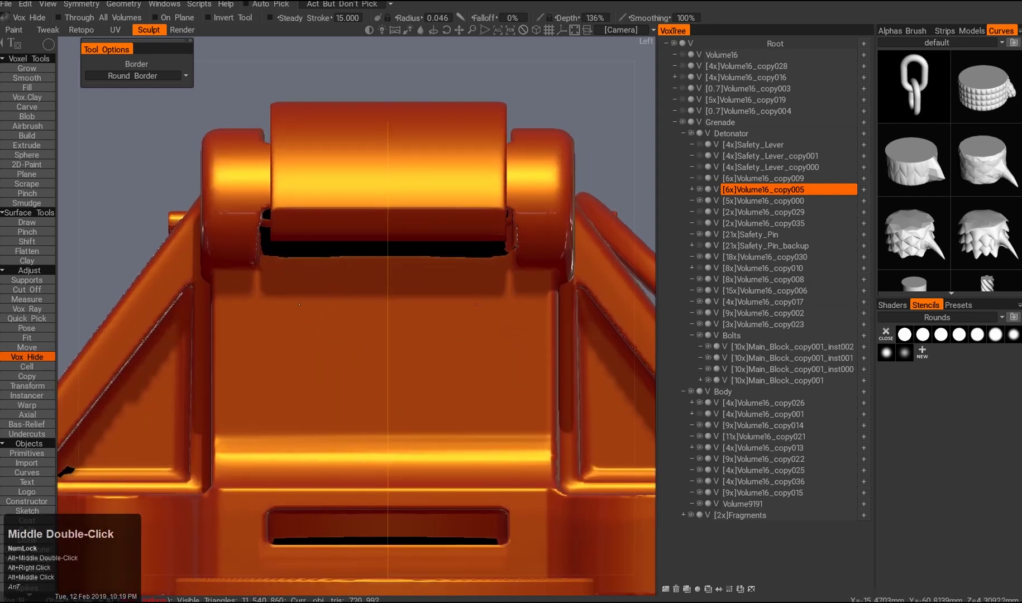
pyautogui.click(342, 366)
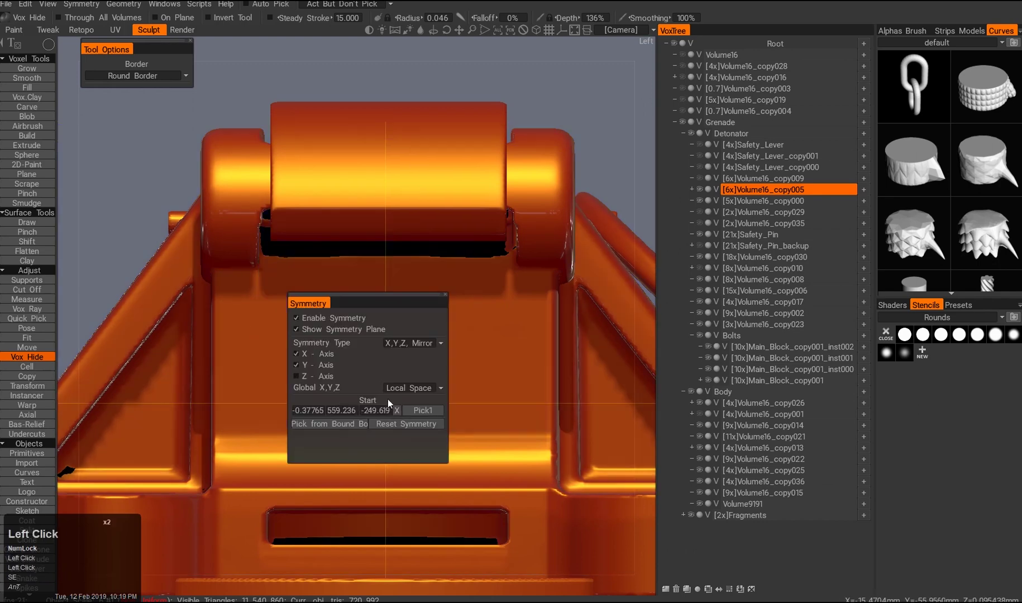
pyautogui.moveTo(379, 362); pyautogui.dragTo(195, 274)
pyautogui.click(239, 322)
pyautogui.click(397, 419)
pyautogui.keyDown('alt'); pyautogui.moveTo(475, 400); pyautogui.dragTo(476, 447, button='right'); pyautogui.keyUp('alt')
pyautogui.press('s')
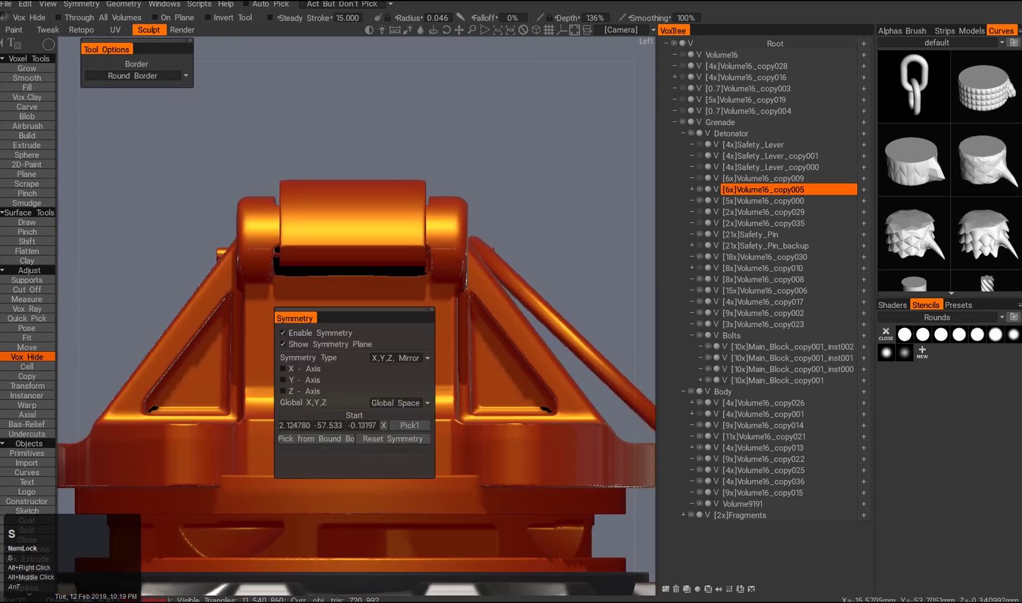
pyautogui.moveTo(283, 373); pyautogui.dragTo(468, 320)
pyautogui.keyDown('alt'); pyautogui.moveTo(457, 335); pyautogui.dragTo(347, 355, button='right'); pyautogui.keyUp('alt')
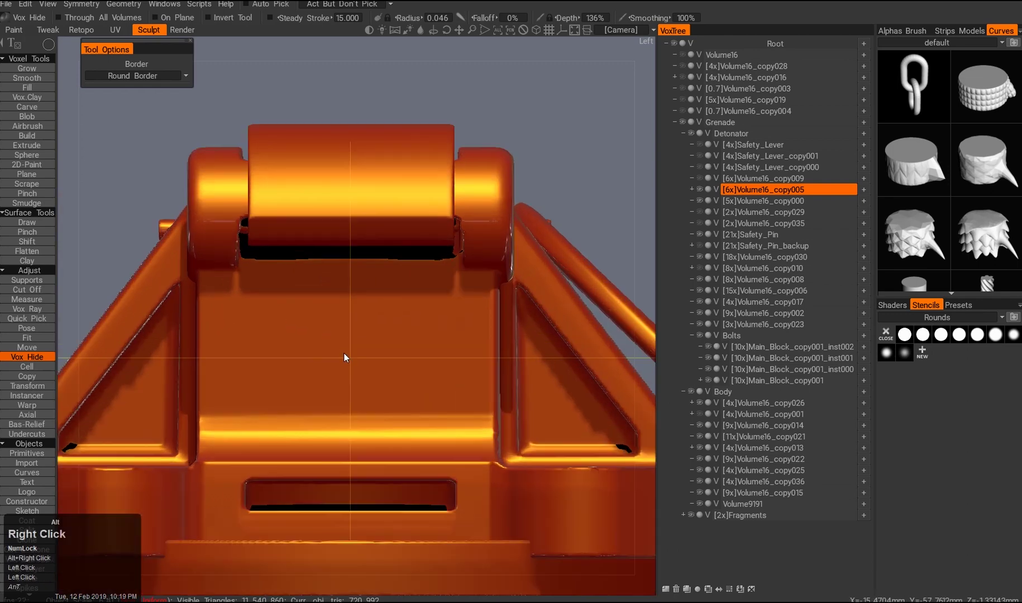
pyautogui.keyDown('alt'); pyautogui.moveTo(347, 356); pyautogui.dragTo(352, 361, button='middle'); pyautogui.keyUp('alt')
# - Cut four mirrored round holes into the block's front face with a circular Vox Hide selection
pyautogui.keyDown('alt'); pyautogui.moveTo(283, 312); pyautogui.dragTo(308, 433); pyautogui.keyUp('alt')
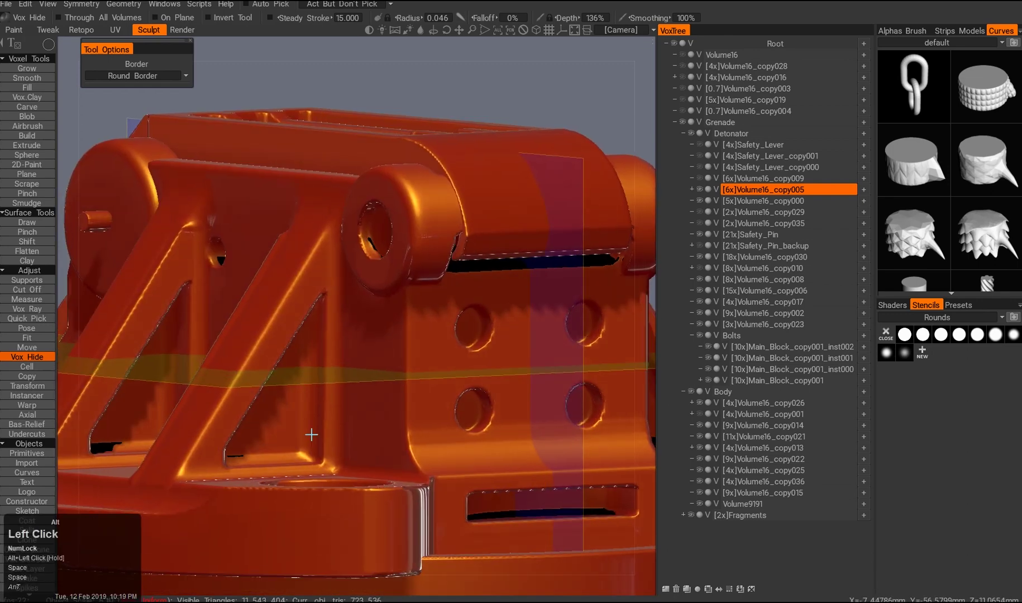
pyautogui.keyDown('alt'); pyautogui.moveTo(307, 433); pyautogui.dragTo(280, 383, button='right'); pyautogui.keyUp('alt')
pyautogui.press('2')
pyautogui.keyDown('alt'); pyautogui.moveTo(280, 383); pyautogui.dragTo(391, 268); pyautogui.keyUp('alt')
pyautogui.click(399, 387)
pyautogui.keyDown('alt'); pyautogui.middleClick(379, 251); pyautogui.keyUp('alt')
# - Try to merge Volume16_copy008 into Volume16_copy006 in the volume tree
pyautogui.keyDown('alt'); pyautogui.moveTo(391, 267); pyautogui.dragTo(403, 424, button='right'); pyautogui.keyUp('alt')
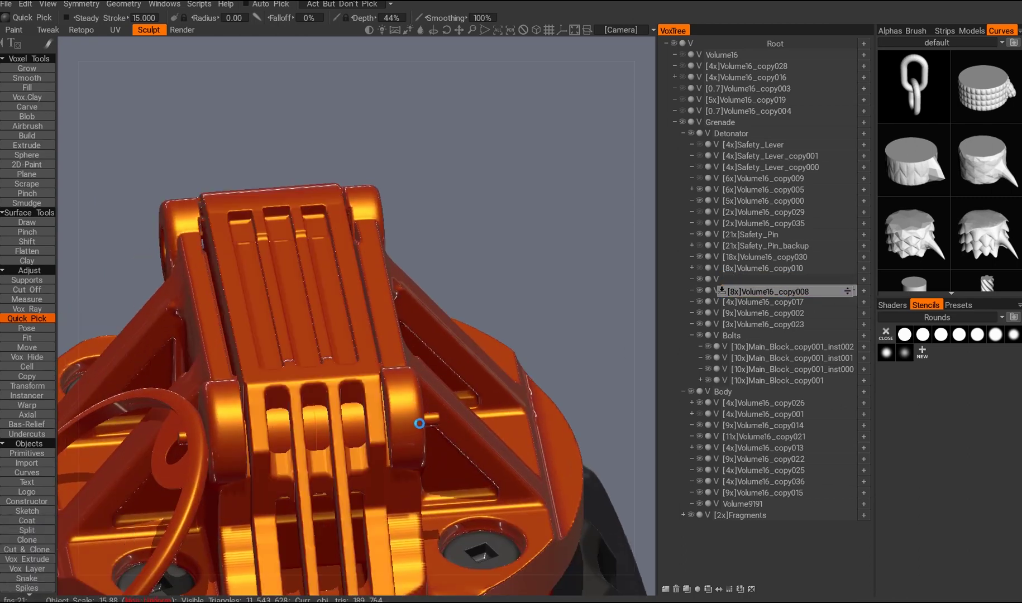
pyautogui.keyDown('alt'); pyautogui.moveTo(419, 423); pyautogui.dragTo(384, 396, button='right'); pyautogui.keyUp('alt')
pyautogui.keyDown('alt'); pyautogui.moveTo(384, 396); pyautogui.dragTo(369, 379); pyautogui.keyUp('alt')
pyautogui.keyDown('alt'); pyautogui.moveTo(369, 379); pyautogui.dragTo(358, 425, button='right'); pyautogui.keyUp('alt')
pyautogui.press('z')
pyautogui.click(704, 279)
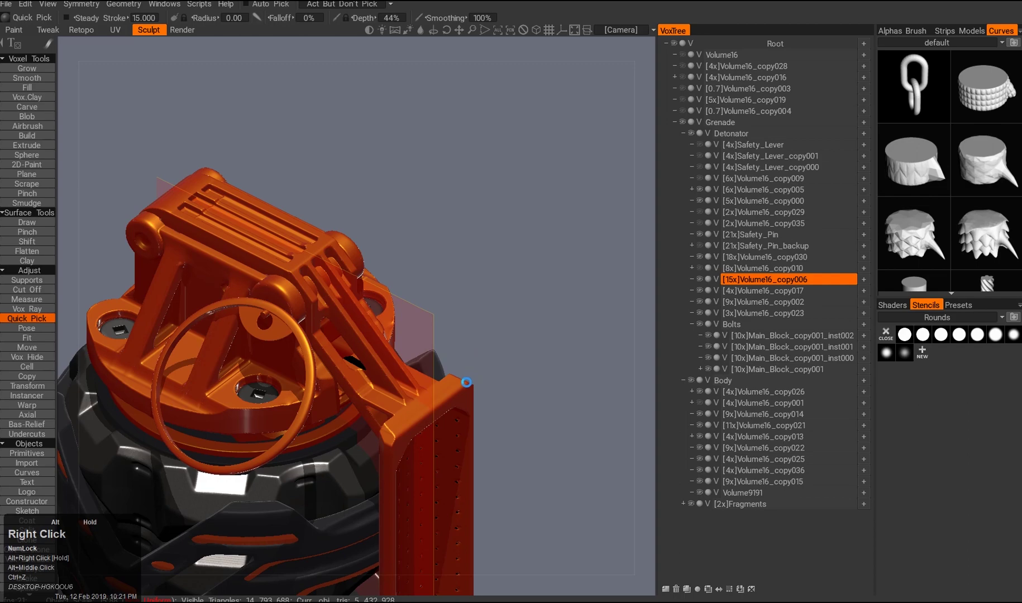
pyautogui.click(466, 382)
# - Merge the lever volume Volume16_copy006 into Volume16_copy008
pyautogui.keyDown('alt'); pyautogui.moveTo(526, 344); pyautogui.dragTo(456, 317); pyautogui.keyUp('alt')
pyautogui.keyDown('alt'); pyautogui.moveTo(457, 317); pyautogui.dragTo(461, 330, button='middle'); pyautogui.keyUp('alt')
pyautogui.keyDown('alt'); pyautogui.moveTo(460, 325); pyautogui.dragTo(446, 357, button='right'); pyautogui.keyUp('alt')
pyautogui.keyDown('alt'); pyautogui.moveTo(446, 357); pyautogui.dragTo(436, 335); pyautogui.keyUp('alt')
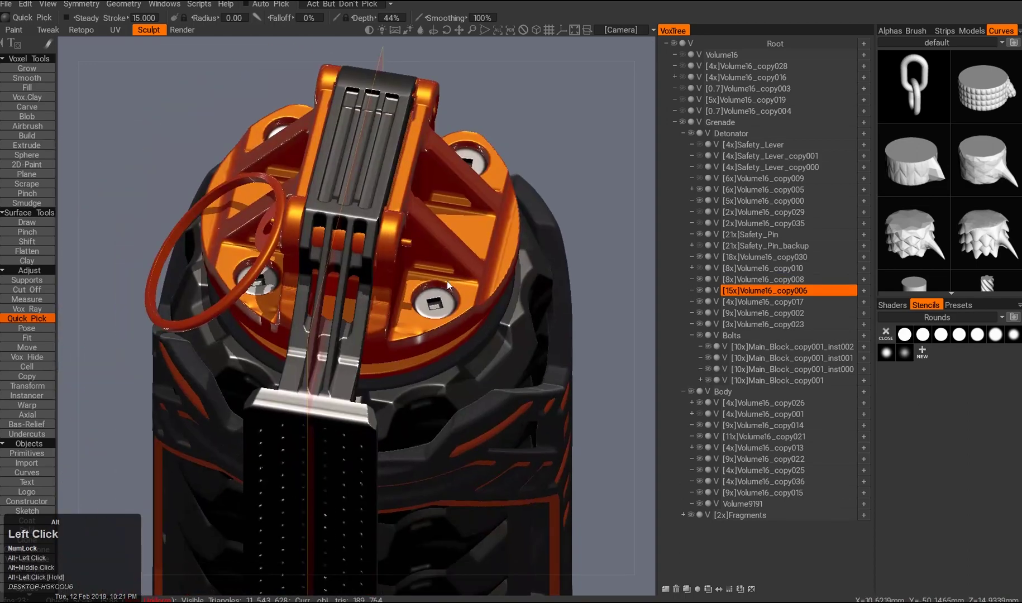
pyautogui.keyDown('alt'); pyautogui.moveTo(436, 335); pyautogui.dragTo(435, 313, button='right'); pyautogui.keyUp('alt')
pyautogui.press('shift')
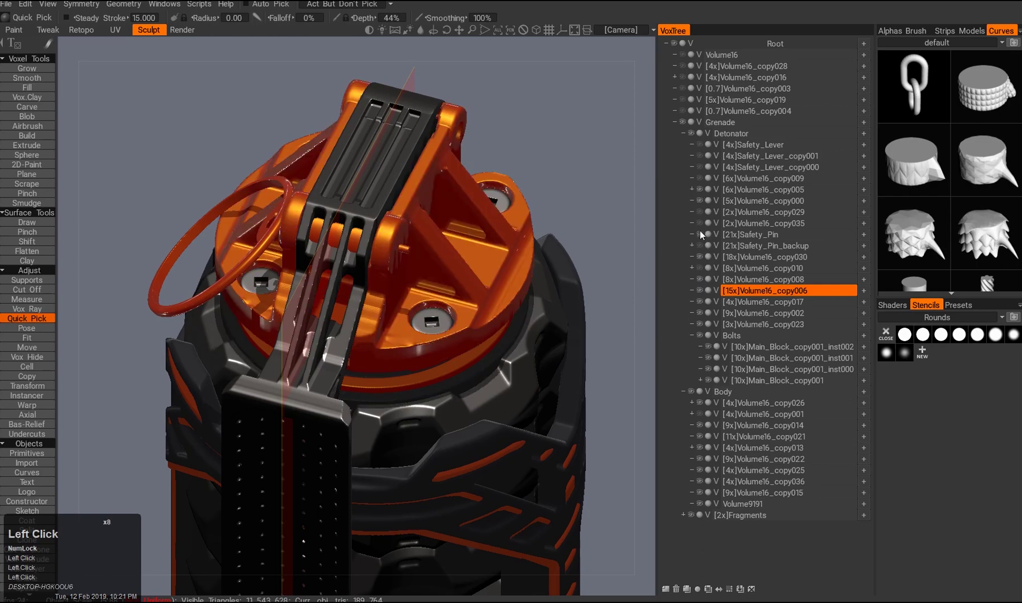
pyautogui.moveTo(851, 289); pyautogui.dragTo(810, 279)
pyautogui.moveTo(446, 313); pyautogui.dragTo(447, 358, button='right')
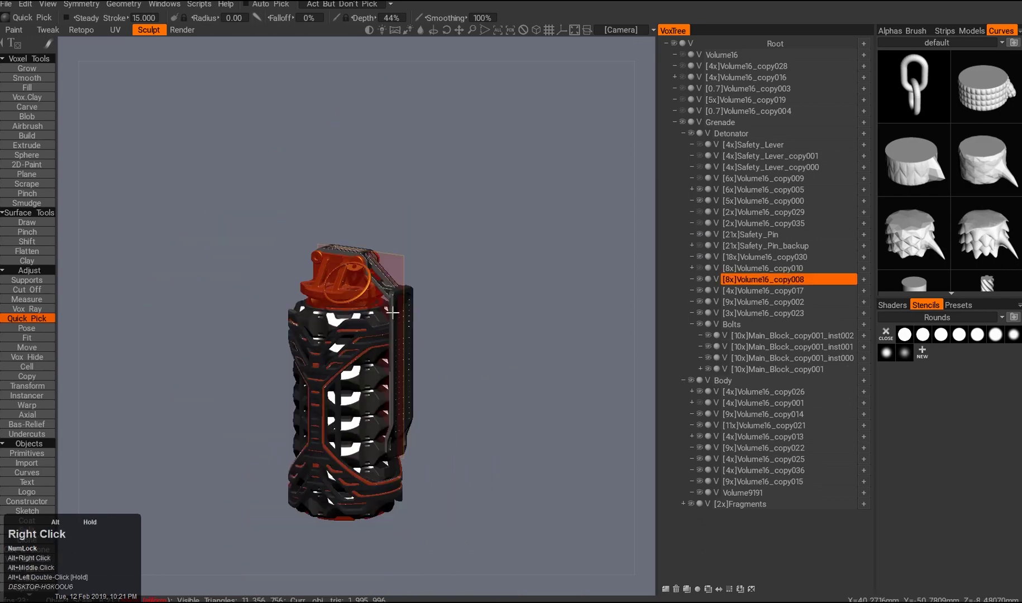
# - Try blue shaders from the Paint set on the detonator's lever and main block
pyautogui.press('a')
pyautogui.click(891, 305)
pyautogui.keyDown('alt'); pyautogui.moveTo(475, 312); pyautogui.dragTo(494, 317); pyautogui.keyUp('alt')
pyautogui.keyDown('alt'); pyautogui.moveTo(494, 317); pyautogui.dragTo(726, 374, button='right'); pyautogui.keyUp('alt')
pyautogui.keyDown('alt'); pyautogui.moveTo(491, 402); pyautogui.dragTo(575, 291); pyautogui.keyUp('alt')
pyautogui.click(949, 317)
pyautogui.click(917, 343)
pyautogui.moveTo(535, 330)
pyautogui.keyDown('alt'); pyautogui.mouseDown()
pyautogui.moveTo(534, 307)
pyautogui.moveTo(494, 336)
pyautogui.moveTo(492, 357)
pyautogui.moveTo(495, 305)
pyautogui.moveTo(391, 331)
pyautogui.mouseUp(); pyautogui.keyUp('alt')
pyautogui.press('a')
pyautogui.click(931, 342)
pyautogui.keyDown('alt'); pyautogui.moveTo(391, 331); pyautogui.dragTo(424, 335, button='right'); pyautogui.keyUp('alt')
pyautogui.keyDown('alt'); pyautogui.moveTo(424, 335); pyautogui.dragTo(414, 291); pyautogui.keyUp('alt')
pyautogui.keyDown('alt'); pyautogui.moveTo(414, 290); pyautogui.dragTo(391, 285, button='right'); pyautogui.keyUp('alt')
pyautogui.keyDown('alt'); pyautogui.moveTo(391, 285); pyautogui.dragTo(378, 255, button='middle'); pyautogui.keyUp('alt')
pyautogui.keyDown('alt'); pyautogui.moveTo(378, 255); pyautogui.dragTo(391, 335); pyautogui.keyUp('alt')
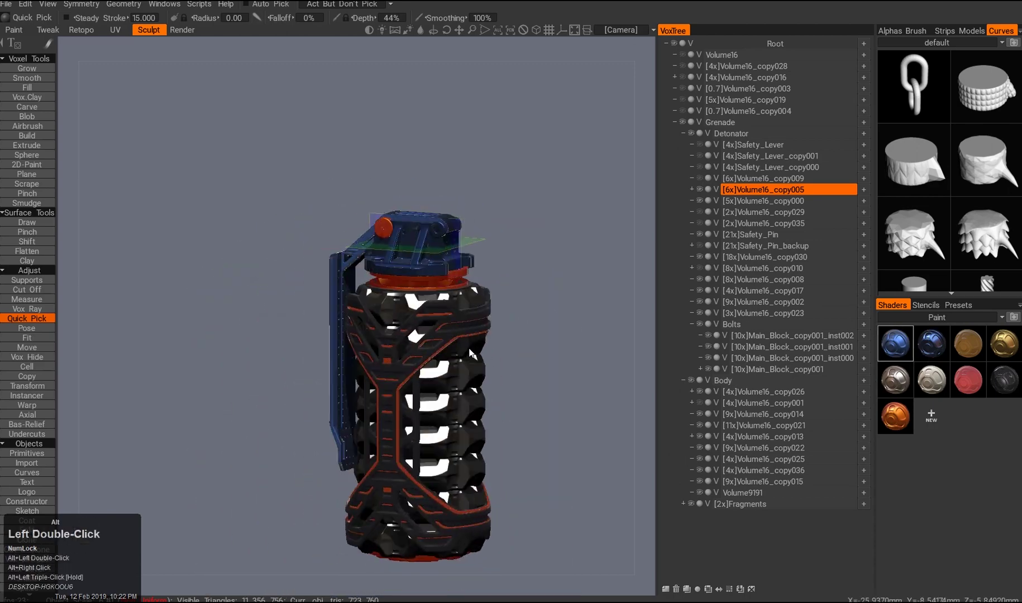
# - Apply the orange Paint shader to the detonator's main block and lever
pyautogui.keyDown('alt'); pyautogui.moveTo(390, 335); pyautogui.dragTo(351, 363, button='right'); pyautogui.keyUp('alt')
pyautogui.keyDown('alt'); pyautogui.moveTo(351, 363); pyautogui.dragTo(418, 328, button='middle'); pyautogui.keyUp('alt')
pyautogui.keyDown('alt'); pyautogui.moveTo(429, 344); pyautogui.dragTo(430, 358); pyautogui.keyUp('alt')
pyautogui.keyDown('alt'); pyautogui.moveTo(431, 358); pyautogui.dragTo(427, 392, button='right'); pyautogui.keyUp('alt')
pyautogui.keyDown('alt'); pyautogui.moveTo(427, 393); pyautogui.dragTo(474, 185); pyautogui.keyUp('alt')
pyautogui.click(895, 416)
pyautogui.keyDown('alt'); pyautogui.moveTo(424, 279); pyautogui.dragTo(463, 312, button='right'); pyautogui.keyUp('alt')
pyautogui.click(475, 313)
pyautogui.click(895, 416)
pyautogui.keyDown('alt'); pyautogui.moveTo(475, 346); pyautogui.dragTo(447, 358); pyautogui.keyUp('alt')
pyautogui.keyDown('alt'); pyautogui.moveTo(447, 357); pyautogui.dragTo(366, 314, button='right'); pyautogui.keyUp('alt')
# - Examine Volume16_copy002 beneath the main block by isolating it and showing the surrounding parts again
pyautogui.click(700, 291)
pyautogui.keyDown('alt'); pyautogui.moveTo(335, 302); pyautogui.dragTo(302, 281); pyautogui.keyUp('alt')
pyautogui.press('a')
pyautogui.press('a')
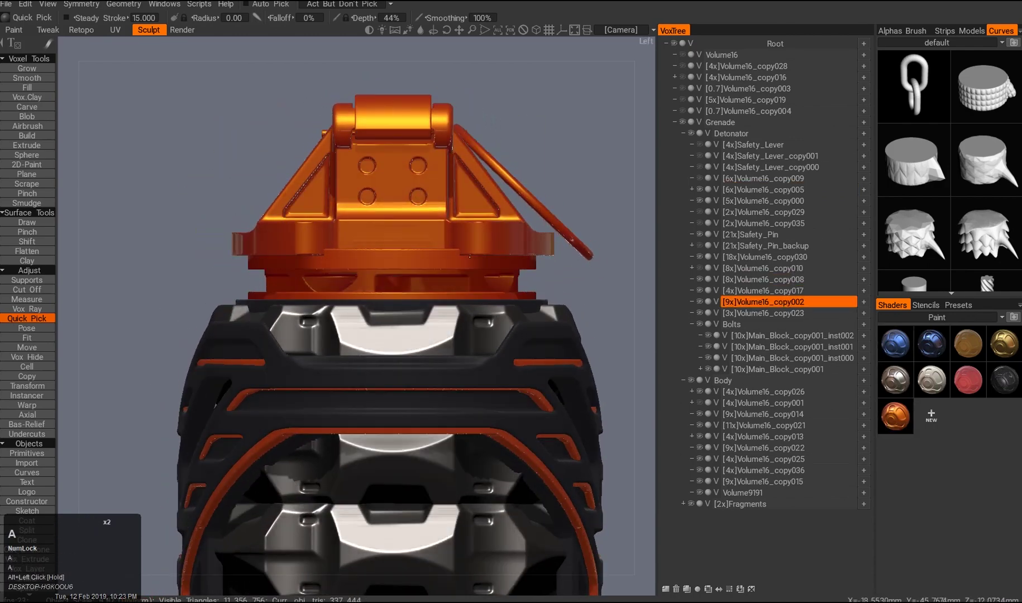
pyautogui.keyDown('alt'); pyautogui.moveTo(469, 363); pyautogui.dragTo(515, 407); pyautogui.keyUp('alt')
pyautogui.keyDown('alt'); pyautogui.click(699, 301); pyautogui.keyUp('alt')
pyautogui.keyDown('alt'); pyautogui.moveTo(486, 335); pyautogui.dragTo(491, 385); pyautogui.keyUp('alt')
pyautogui.keyDown('alt'); pyautogui.click(699, 301); pyautogui.keyUp('alt')
pyautogui.keyDown('alt'); pyautogui.moveTo(447, 312); pyautogui.dragTo(368, 251); pyautogui.keyUp('alt')
pyautogui.keyDown('alt'); pyautogui.moveTo(424, 313); pyautogui.dragTo(380, 279, button='right'); pyautogui.keyUp('alt')
pyautogui.keyDown('alt'); pyautogui.moveTo(391, 290); pyautogui.dragTo(503, 340); pyautogui.keyUp('alt')
pyautogui.click(699, 303)
# - Pick the bolt in the front flange hole, Main_Block_copy001_inst000, and hide it
pyautogui.keyDown('alt'); pyautogui.moveTo(503, 302); pyautogui.dragTo(463, 346); pyautogui.keyUp('alt')
pyautogui.keyDown('alt'); pyautogui.moveTo(463, 346); pyautogui.dragTo(503, 368, button='right'); pyautogui.keyUp('alt')
pyautogui.click(433, 337)
pyautogui.click(710, 358)
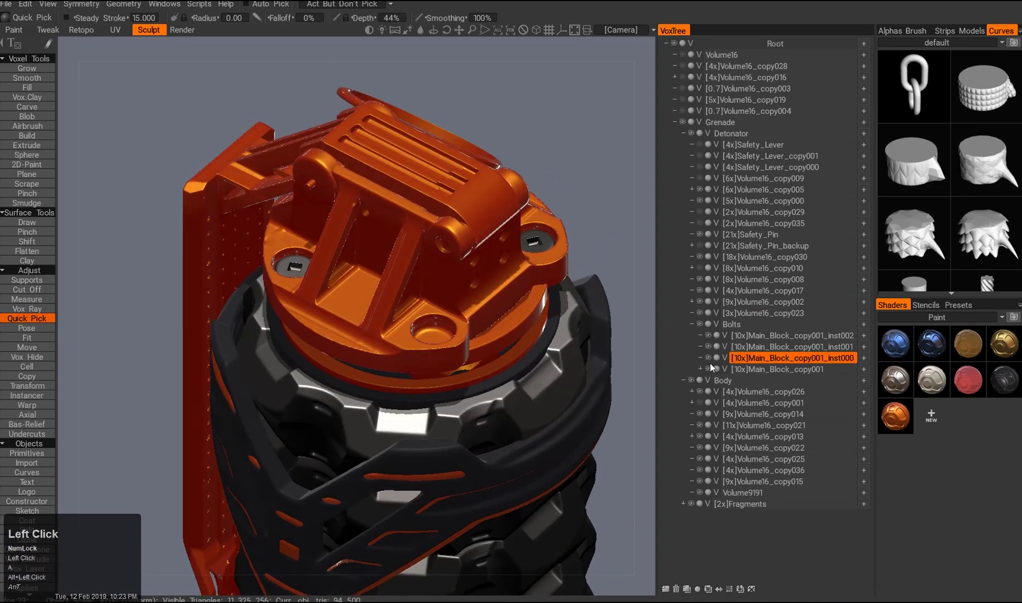
# - Duplicate a bolt volume as Main_Block_copy000 and move it below the front flange hole with Transform
pyautogui.hotkey('shift', 'd')
pyautogui.keyDown('alt'); pyautogui.moveTo(475, 399); pyautogui.dragTo(478, 374); pyautogui.keyUp('alt')
pyautogui.moveTo(434, 284); pyautogui.dragTo(433, 307)
pyautogui.keyDown('alt'); pyautogui.moveTo(492, 385); pyautogui.dragTo(502, 341); pyautogui.keyUp('alt')
pyautogui.keyDown('alt'); pyautogui.moveTo(502, 357); pyautogui.dragTo(525, 324, button='middle'); pyautogui.keyUp('alt')
pyautogui.keyDown('alt'); pyautogui.moveTo(525, 323); pyautogui.dragTo(584, 327, button='right'); pyautogui.keyUp('alt')
pyautogui.keyDown('alt'); pyautogui.moveTo(583, 327); pyautogui.dragTo(655, 361); pyautogui.keyUp('alt')
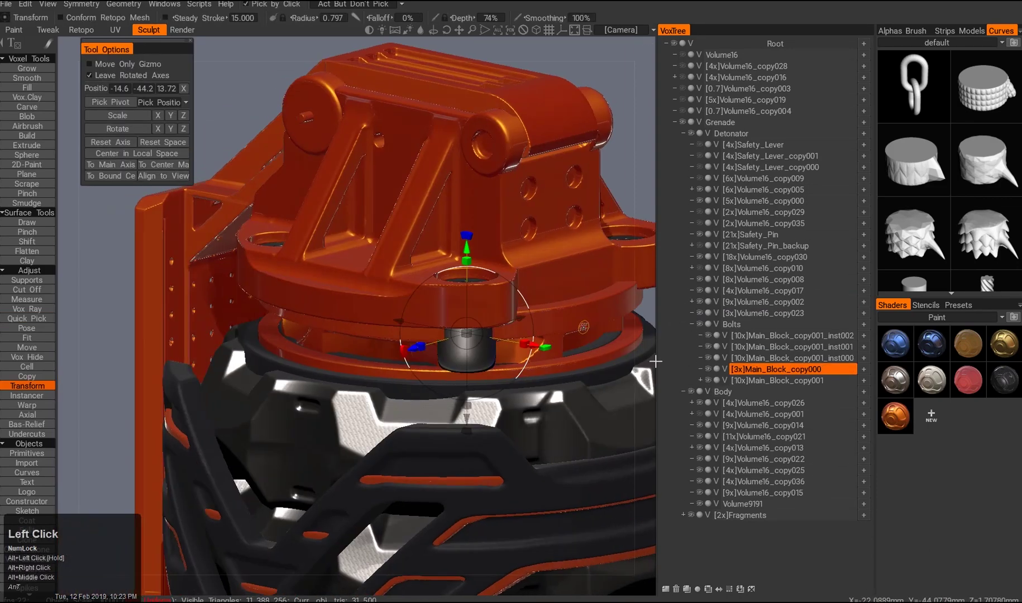
# - Delete the duplicate Main_Block_copy000 beneath the flange and try to merge the sub-tree of the Bolts group
pyautogui.click(732, 371)
pyautogui.rightClick(738, 331)
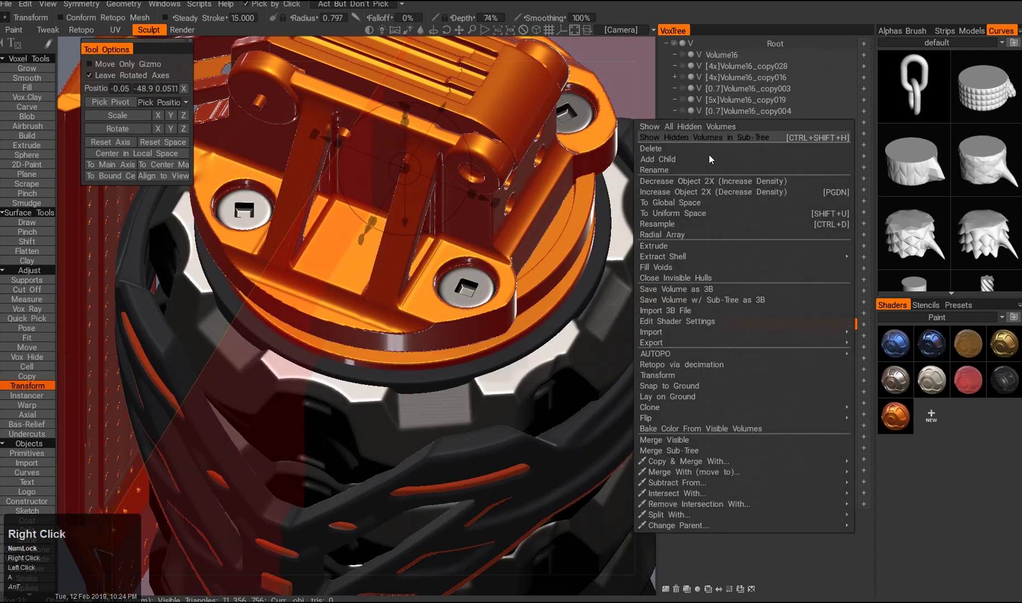
pyautogui.keyDown('alt'); pyautogui.moveTo(686, 180); pyautogui.dragTo(796, 342, button='middle'); pyautogui.keyUp('alt')
pyautogui.rightClick(748, 267)
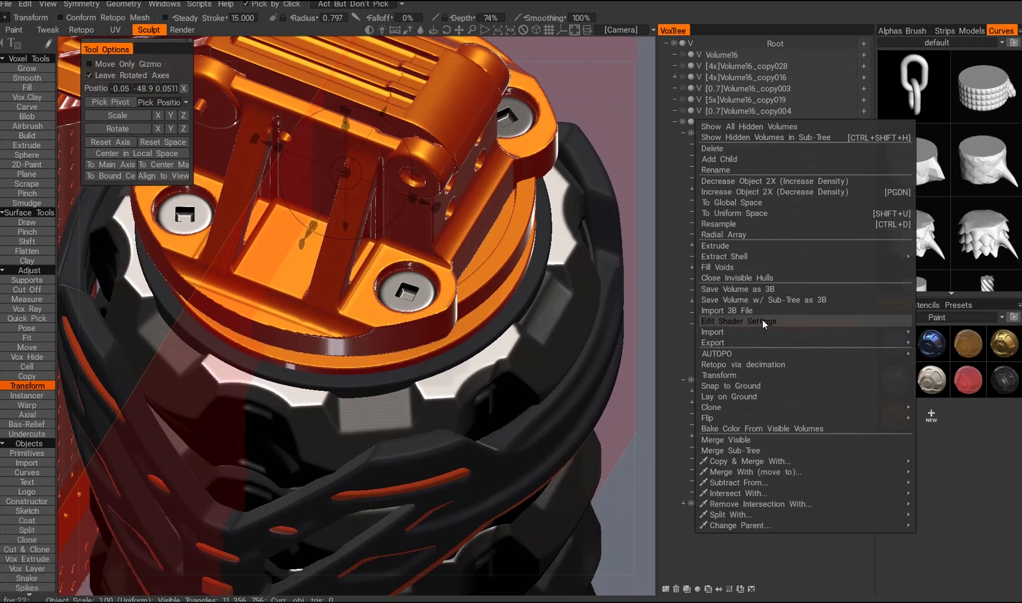
pyautogui.click(735, 451)
pyautogui.hotkey('ctrl', 'z')
# - Select the four bolt instances in the Bolts group and isolate them from the rest of the grenade
pyautogui.keyDown('alt'); pyautogui.moveTo(413, 335); pyautogui.dragTo(450, 339, button='middle'); pyautogui.keyUp('alt')
pyautogui.keyDown('shift'); pyautogui.moveTo(781, 346); pyautogui.dragTo(838, 360); pyautogui.keyUp('shift')
pyautogui.hotkey('ctrl', 'z')
pyautogui.keyDown('shift'); pyautogui.click(766, 370); pyautogui.keyUp('shift')
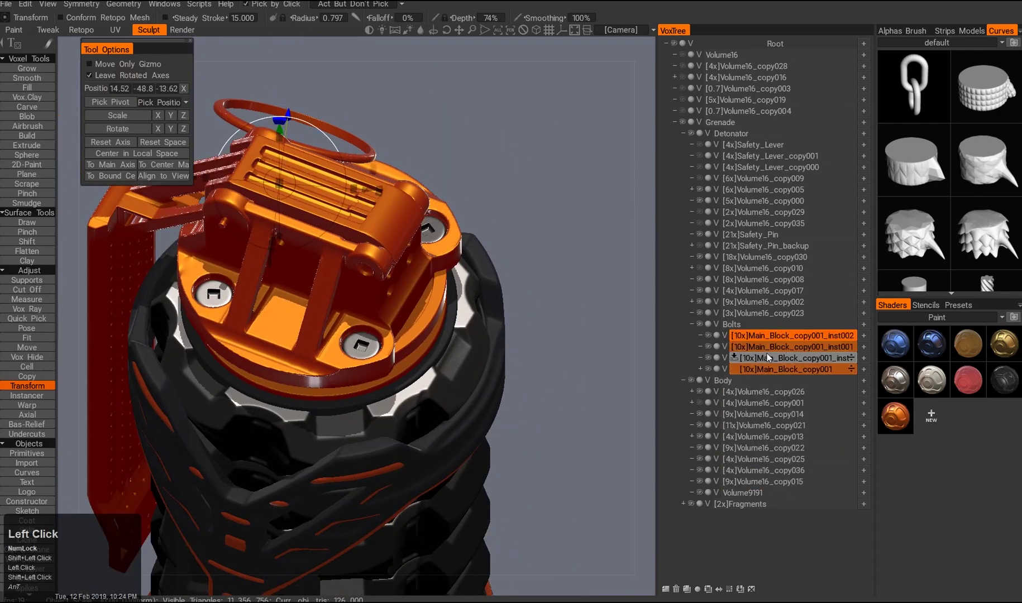
pyautogui.rightClick(766, 353)
pyautogui.keyDown('alt'); pyautogui.click(708, 337); pyautogui.keyUp('alt')
pyautogui.click(708, 348)
pyautogui.click(707, 359)
pyautogui.click(708, 370)
pyautogui.rightClick(782, 337)
pyautogui.click(581, 400)
pyautogui.hotkey('ctrl', 'z')
pyautogui.keyDown('alt'); pyautogui.moveTo(523, 341); pyautogui.dragTo(531, 382, button='middle'); pyautogui.keyUp('alt')
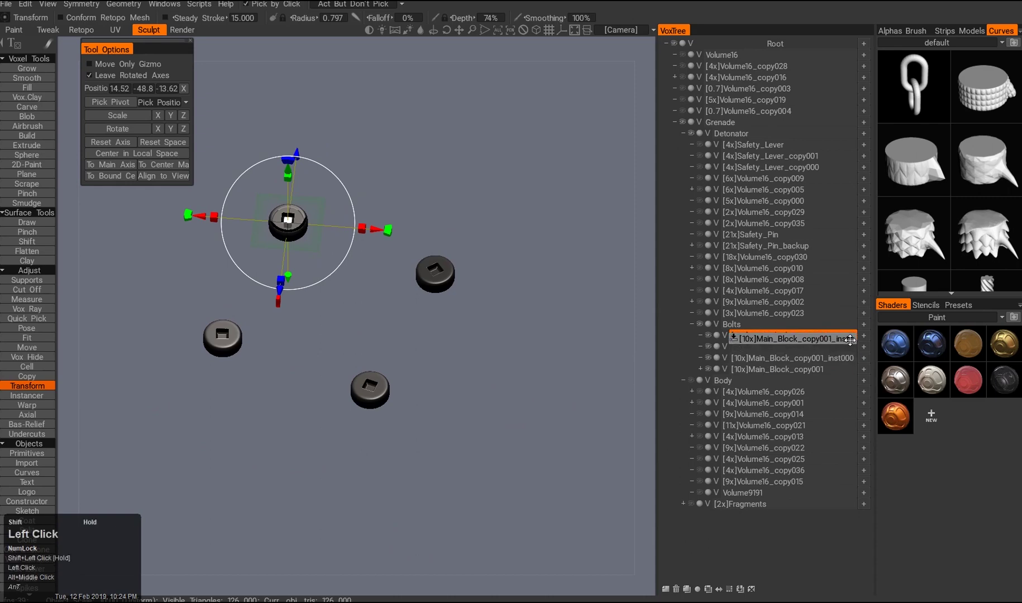
pyautogui.rightClick(783, 350)
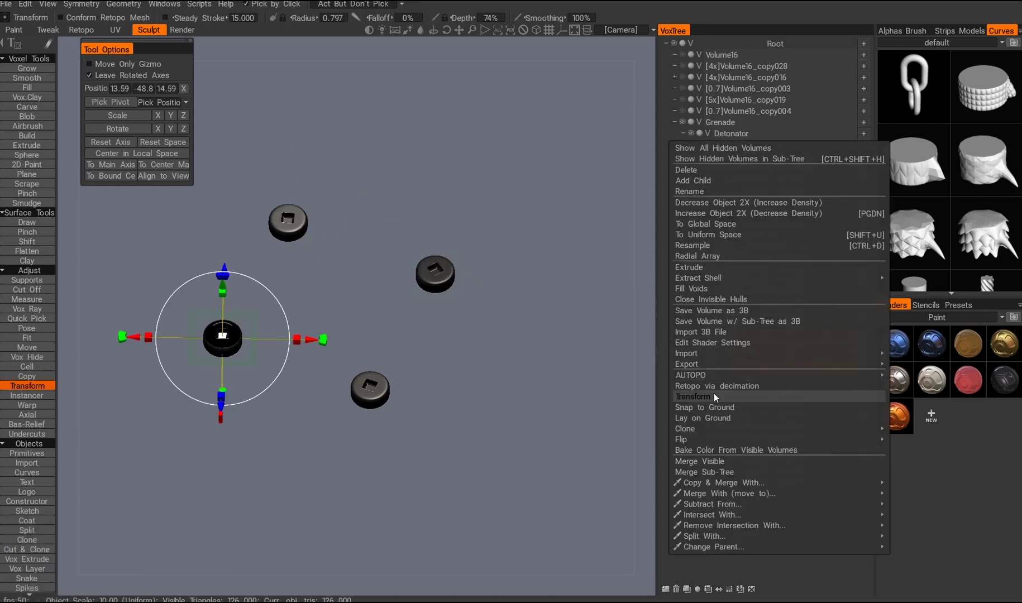
pyautogui.moveTo(721, 497)
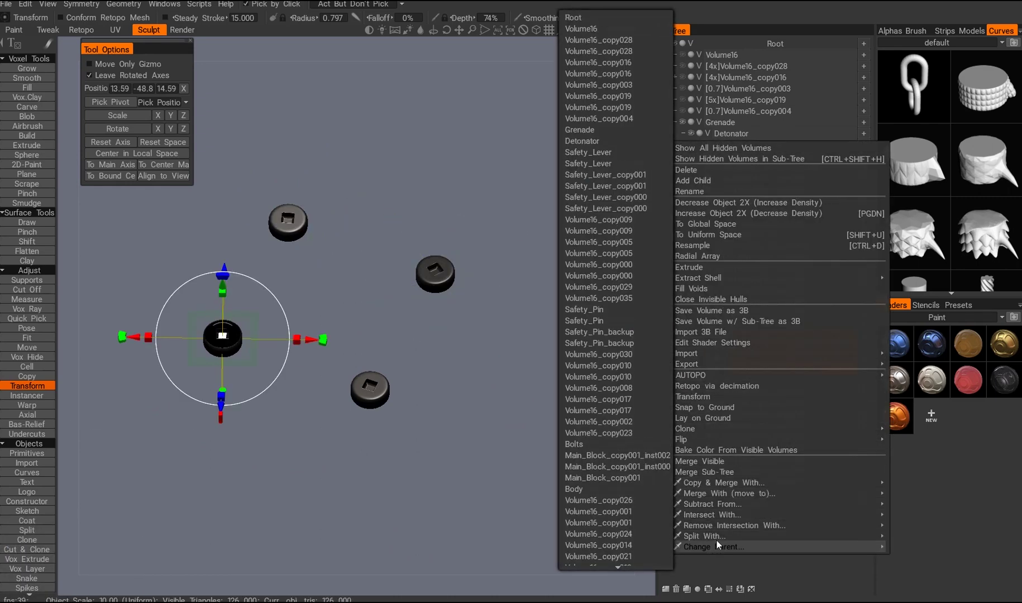
pyautogui.moveTo(695, 429)
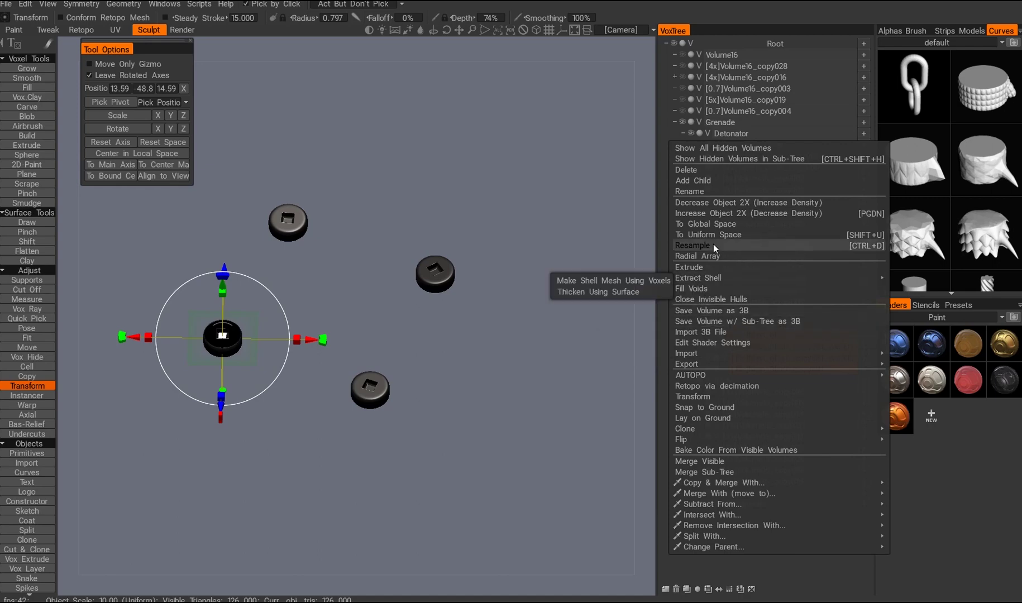
pyautogui.click(605, 251)
# - Resample the Bolts volume to a higher density and merge its four child bolts into it
pyautogui.click(27, 87)
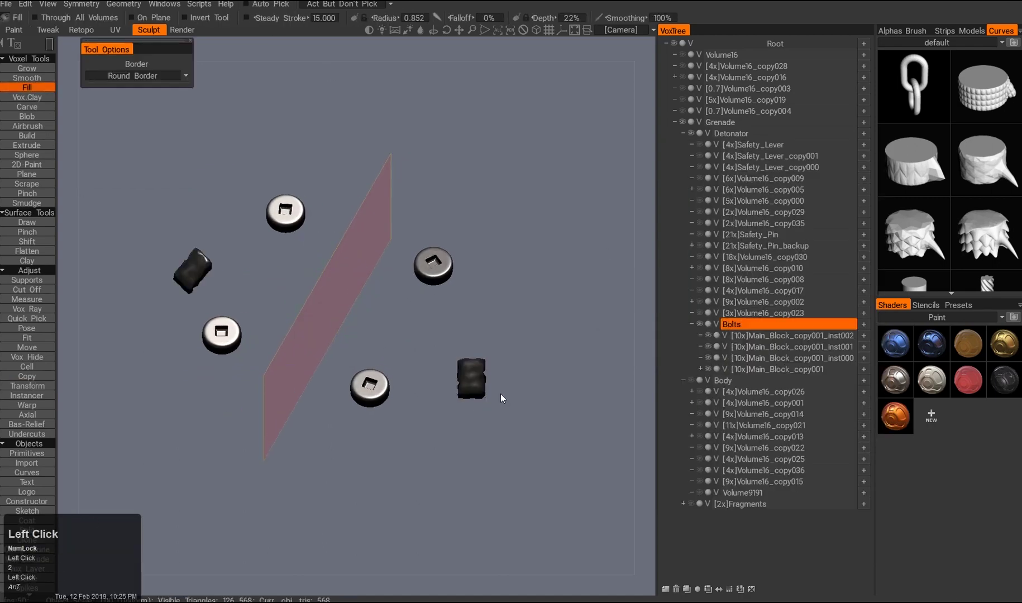
pyautogui.hotkey('ctrl', 'd')
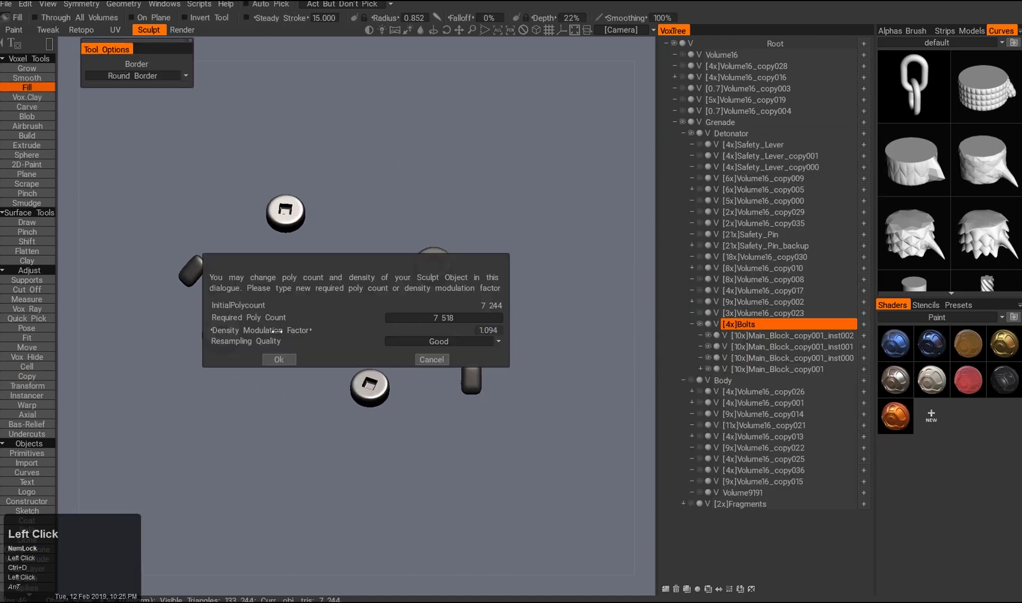
pyautogui.click(279, 359)
pyautogui.rightClick(738, 324)
pyautogui.click(740, 453)
# - Cut the two stray lumps away from the merged Bolts volume with Cut Off and show the whole grenade again
pyautogui.moveTo(480, 365); pyautogui.dragTo(494, 382)
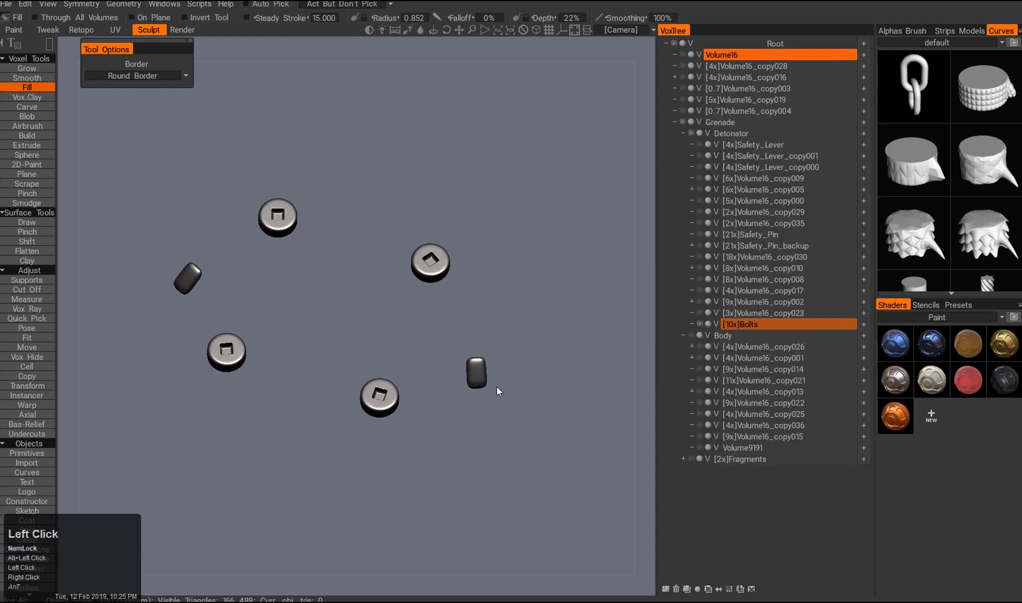
pyautogui.click(27, 290)
pyautogui.moveTo(470, 360); pyautogui.dragTo(492, 355, button='middle')
pyautogui.click(739, 324)
pyautogui.moveTo(474, 340); pyautogui.dragTo(480, 335)
pyautogui.keyDown('alt'); pyautogui.click(700, 326); pyautogui.keyUp('alt')
pyautogui.press('Home')
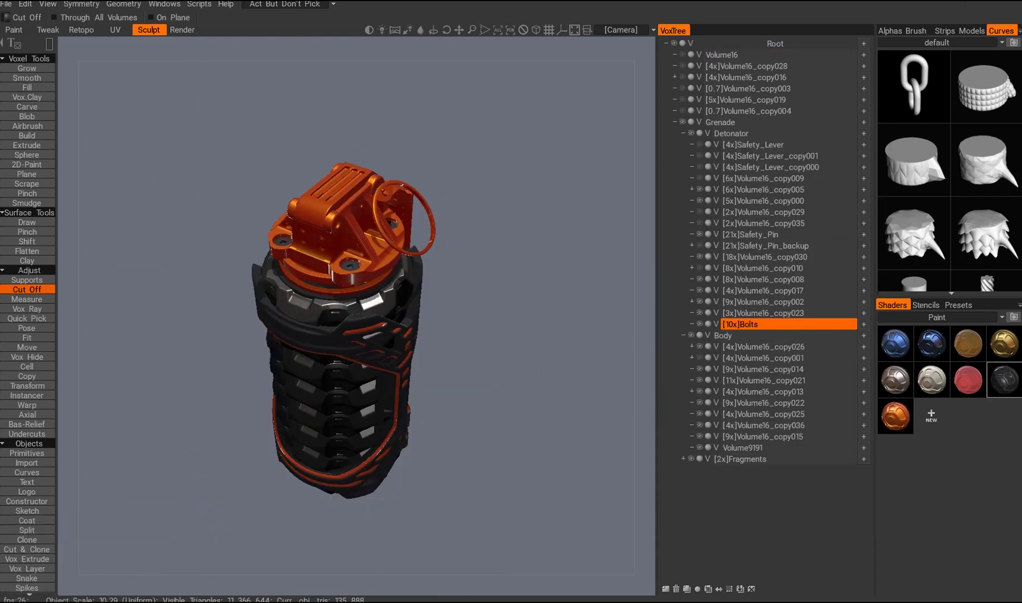
# - Duplicate the Bolts volume and stretch the copy with Transform into tall posts beneath the flange holes
pyautogui.moveTo(453, 495); pyautogui.dragTo(319, 418, button='right')
pyautogui.keyDown('alt'); pyautogui.moveTo(320, 418); pyautogui.dragTo(377, 443); pyautogui.keyUp('alt')
pyautogui.click(699, 324)
pyautogui.keyDown('alt'); pyautogui.moveTo(592, 335); pyautogui.dragTo(557, 330); pyautogui.keyUp('alt')
pyautogui.click(557, 330)
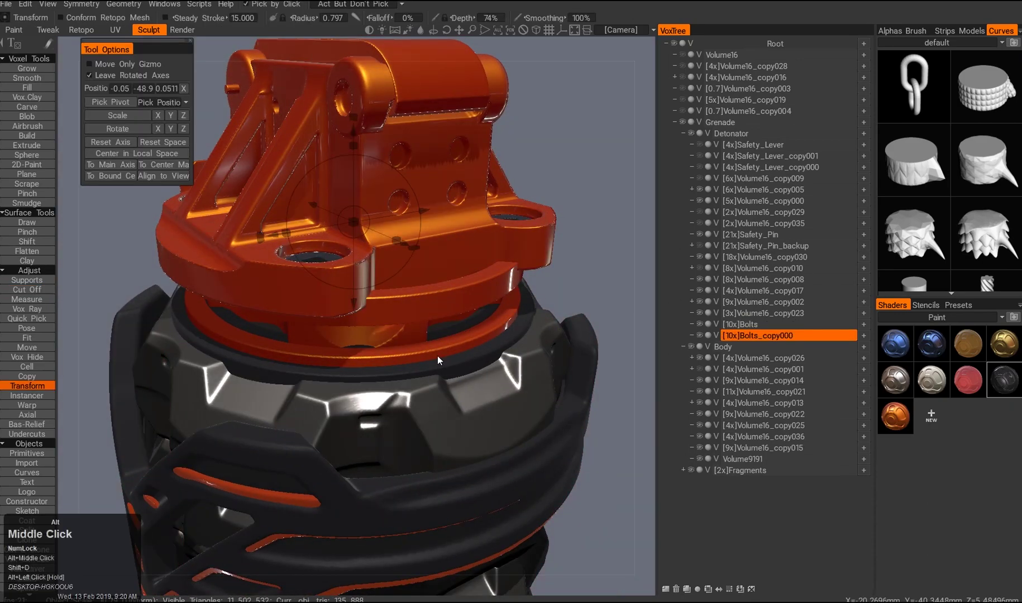
pyautogui.moveTo(395, 122); pyautogui.dragTo(400, 143)
# - Convert the isolated posts in Bolts_copy000 to uniform space and trim their rounded ends flat with Cut Off
pyautogui.keyDown('alt'); pyautogui.tripleClick(738, 335); pyautogui.keyUp('alt')
pyautogui.rightClick(738, 335)
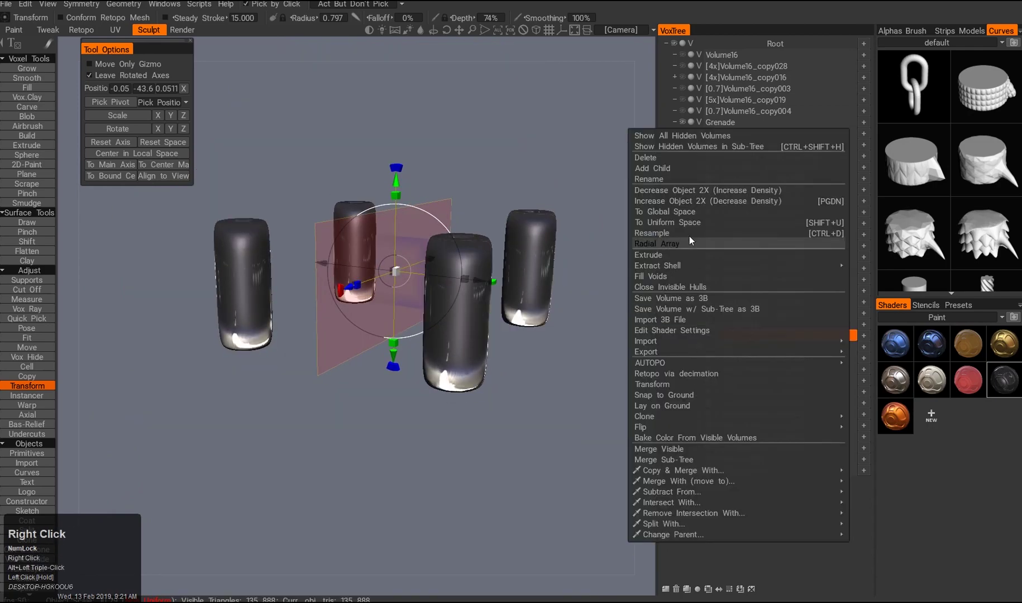
pyautogui.click(670, 222)
pyautogui.keyDown('alt'); pyautogui.moveTo(580, 341); pyautogui.dragTo(402, 254); pyautogui.keyUp('alt')
pyautogui.hotkey('alt', 'c')
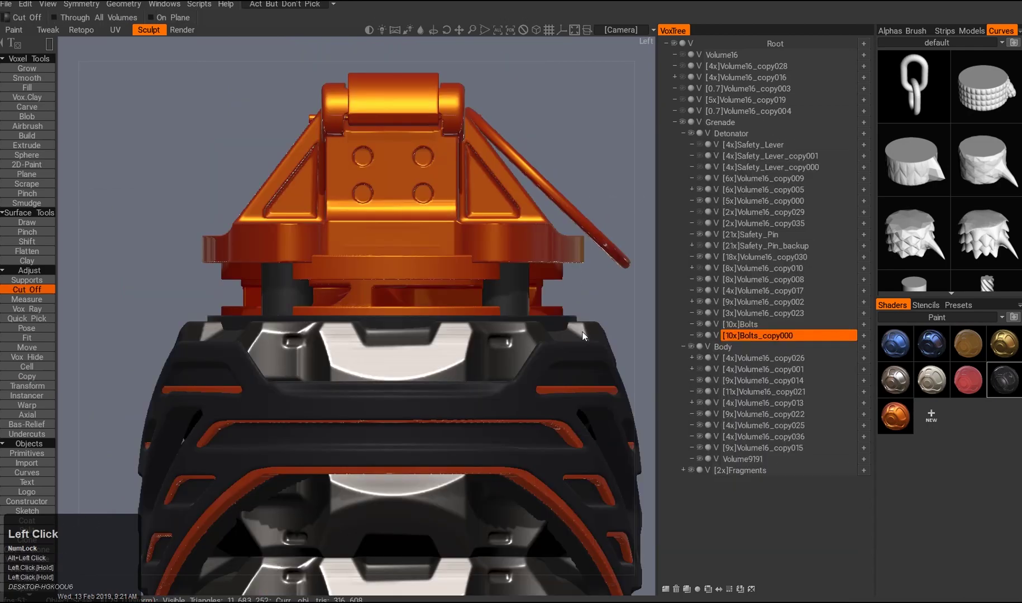
# - Apply the orange Paint shader to the posts in Bolts_copy000
pyautogui.keyDown('alt'); pyautogui.moveTo(390, 357); pyautogui.dragTo(525, 330); pyautogui.keyUp('alt')
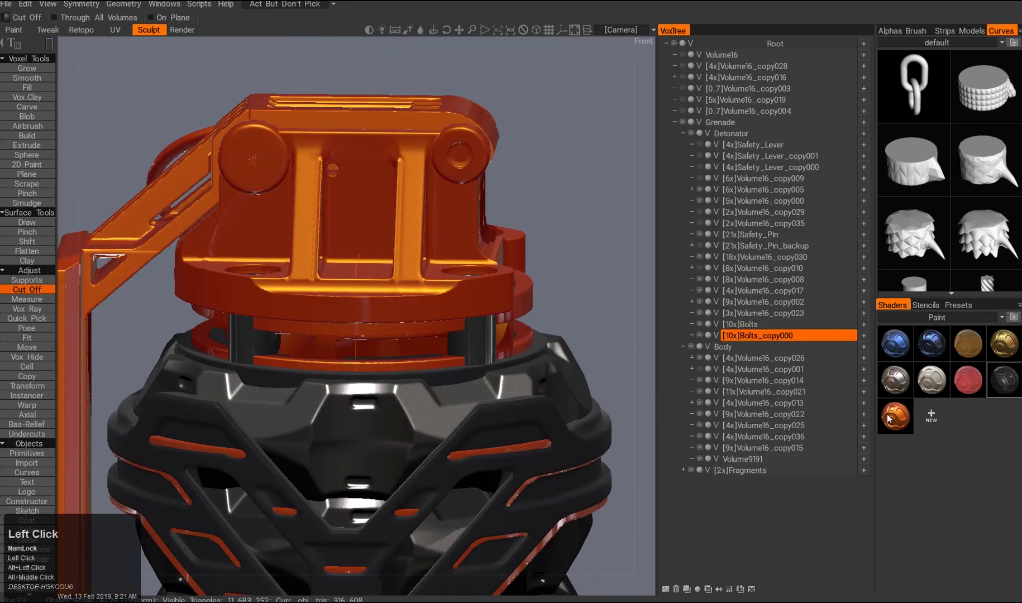
pyautogui.click(888, 418)
pyautogui.moveTo(446, 346); pyautogui.dragTo(479, 335, button='middle')
pyautogui.moveTo(479, 335); pyautogui.dragTo(447, 346)
pyautogui.moveTo(446, 346); pyautogui.dragTo(431, 361, button='right')
pyautogui.moveTo(432, 361); pyautogui.dragTo(362, 300)
pyautogui.scroll(3, 463, 340)
# - Hide the detonator volume Volume16_copy002 and make a duplicate for reworking with Transform
pyautogui.click(699, 302)
pyautogui.hotkey('shift', 'd')
pyautogui.press('w')
pyautogui.keyDown('alt'); pyautogui.moveTo(426, 368); pyautogui.dragTo(447, 346); pyautogui.keyUp('alt')
pyautogui.keyDown('alt'); pyautogui.moveTo(447, 346); pyautogui.dragTo(482, 386, button='right'); pyautogui.keyUp('alt')
pyautogui.click(483, 386)
pyautogui.doubleClick(482, 386)
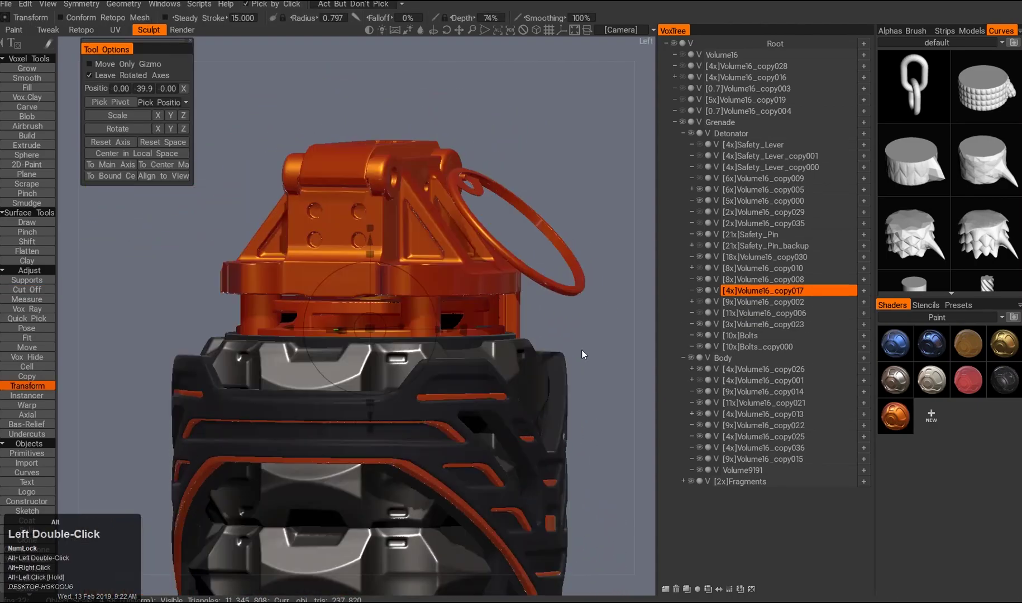
# - Isolate the posts in Bolts_copy000, mark a section of them for a Vox Layer and show the surrounding parts again
pyautogui.click(701, 347)
pyautogui.keyDown('alt'); pyautogui.click(698, 346); pyautogui.keyUp('alt')
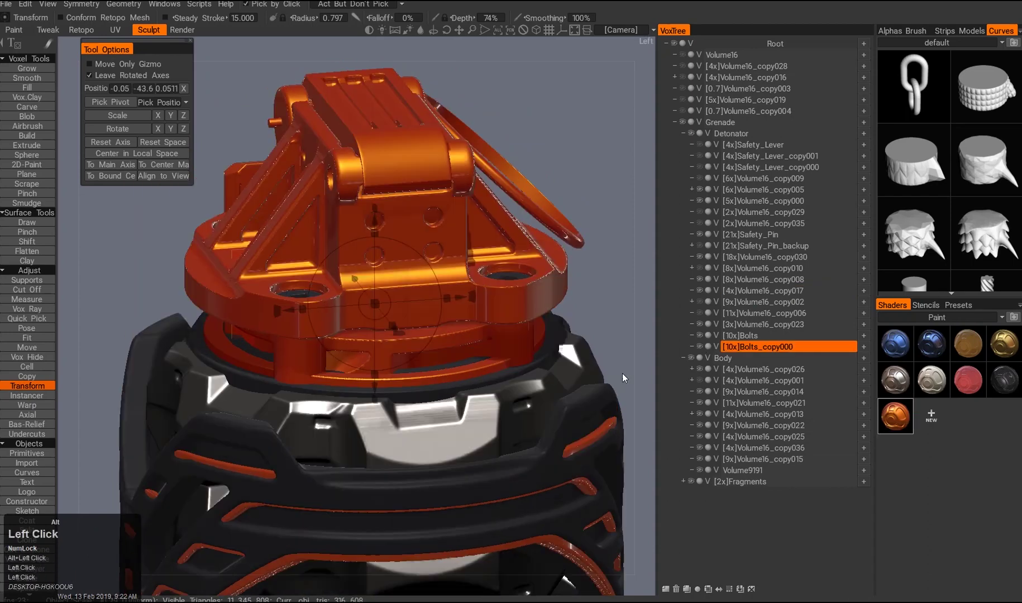
pyautogui.keyDown('alt'); pyautogui.moveTo(541, 381); pyautogui.dragTo(550, 335); pyautogui.keyUp('alt')
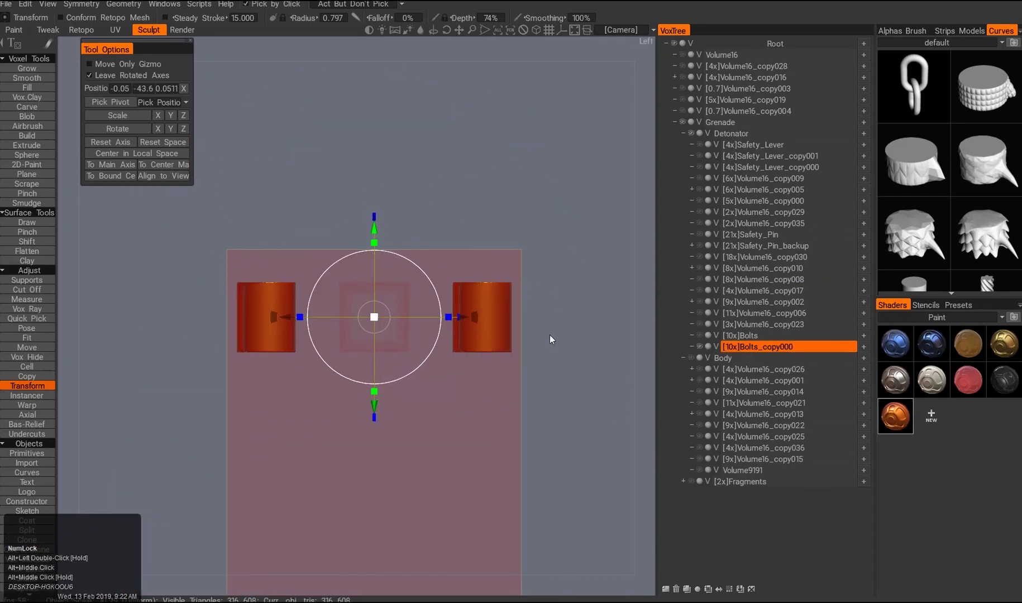
pyautogui.click(27, 568)
pyautogui.keyDown('alt'); pyautogui.click(699, 347); pyautogui.keyUp('alt')
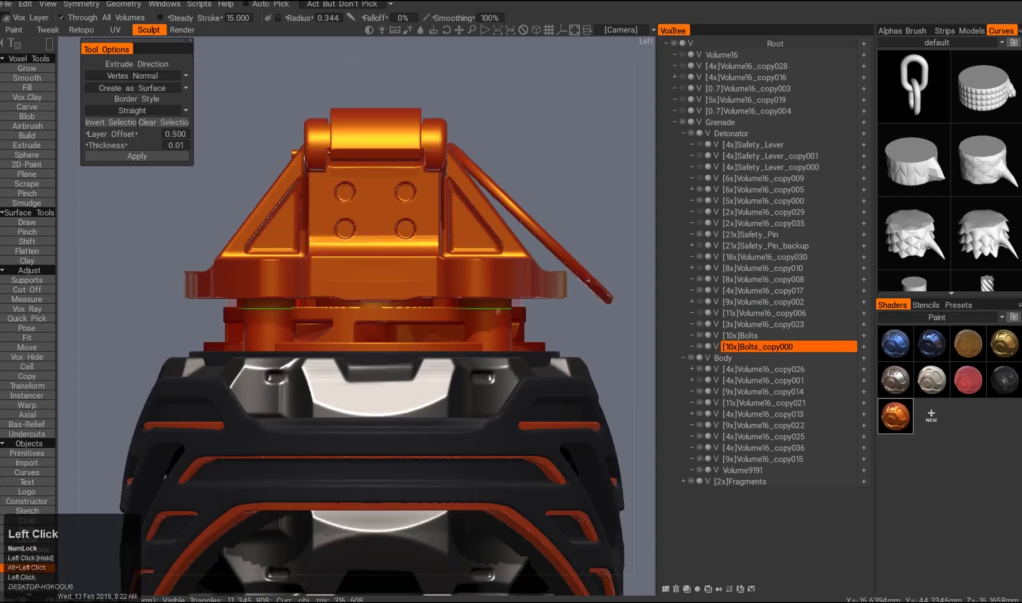
# - Try a Vox Layer on the posts, created as surface with layer offset 0.500 and thickness 0.01, and delete it
pyautogui.doubleClick(337, 277)
pyautogui.keyDown('alt'); pyautogui.moveTo(336, 276); pyautogui.dragTo(235, 291); pyautogui.keyUp('alt')
pyautogui.keyDown('alt'); pyautogui.moveTo(234, 291); pyautogui.dragTo(342, 317, button='right'); pyautogui.keyUp('alt')
pyautogui.keyDown('alt'); pyautogui.moveTo(342, 318); pyautogui.dragTo(424, 323); pyautogui.keyUp('alt')
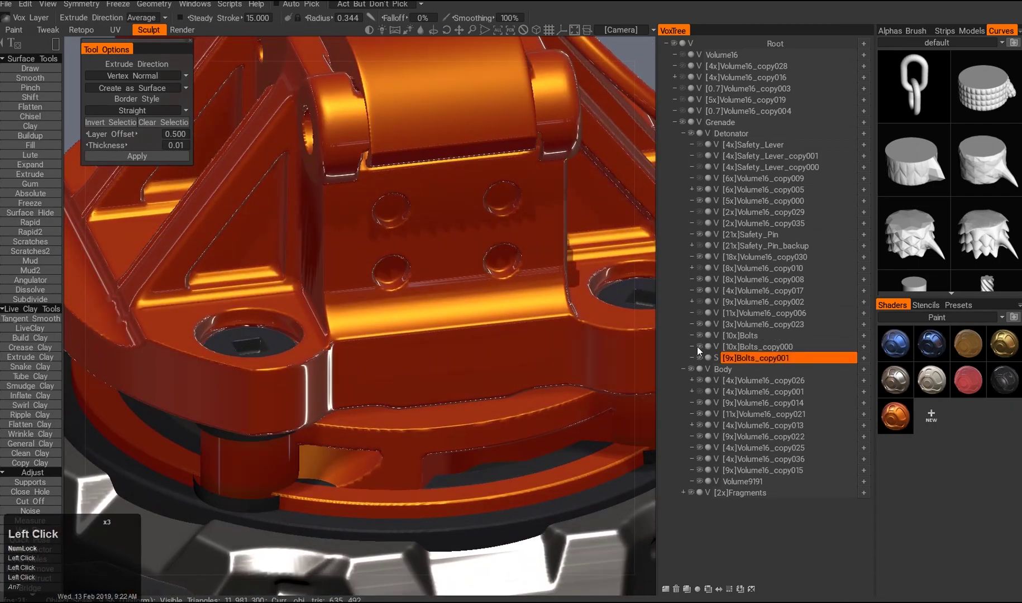
pyautogui.click(717, 358)
pyautogui.keyDown('alt'); pyautogui.moveTo(558, 340); pyautogui.dragTo(523, 406); pyautogui.keyUp('alt')
pyautogui.hotkey('ctrl', 'z')
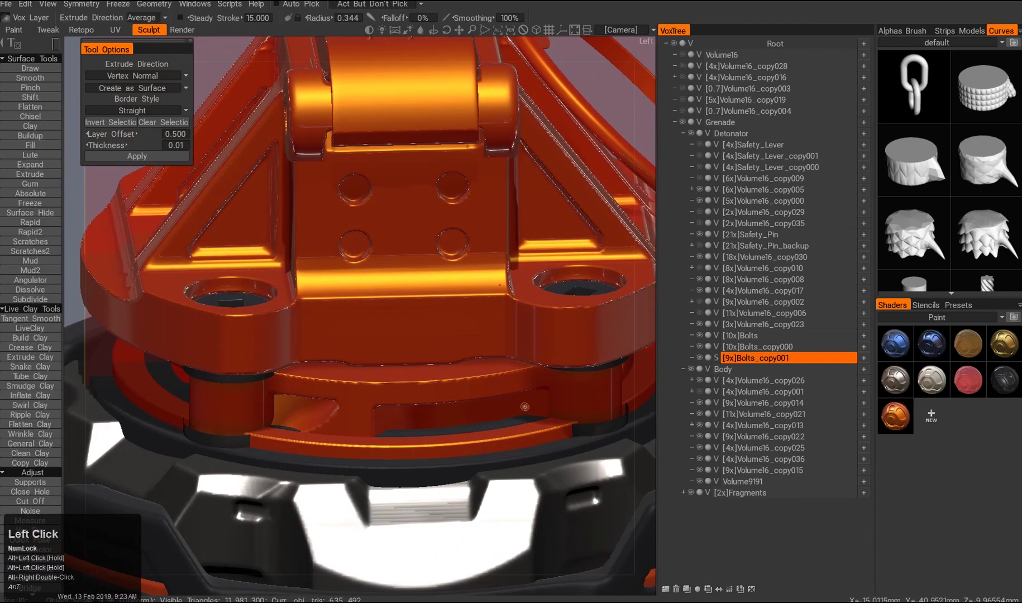
pyautogui.press('Delete')
# - Try an auto-voxelized Vox Layer on Bolts_copy000 with layer offset 0.500 and undo it
pyautogui.click(755, 346)
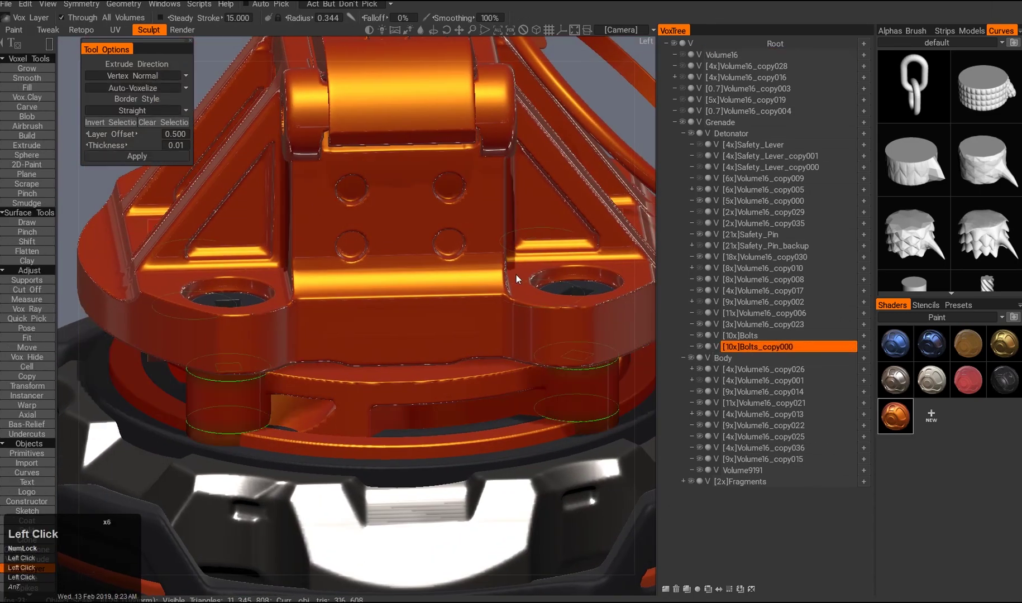
pyautogui.keyDown('alt'); pyautogui.moveTo(474, 409); pyautogui.dragTo(505, 467); pyautogui.keyUp('alt')
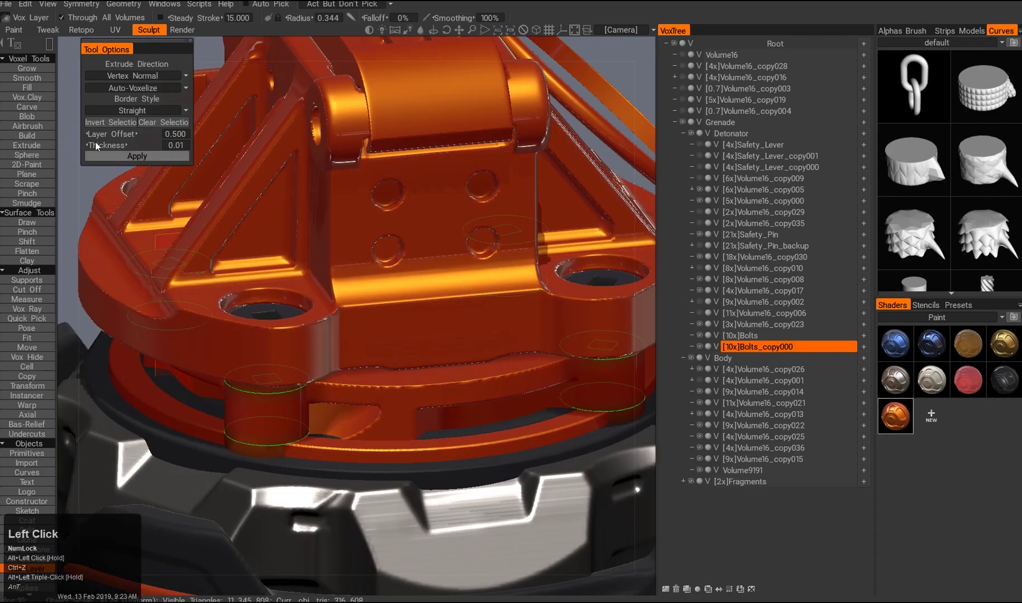
pyautogui.click(354, 355)
pyautogui.keyDown('alt'); pyautogui.moveTo(365, 408); pyautogui.dragTo(266, 377); pyautogui.keyUp('alt')
pyautogui.keyDown('alt'); pyautogui.moveTo(265, 377); pyautogui.dragTo(342, 334, button='right'); pyautogui.keyUp('alt')
pyautogui.keyDown('alt'); pyautogui.moveTo(342, 338); pyautogui.dragTo(339, 422); pyautogui.keyUp('alt')
pyautogui.hotkey('ctrl', 'z')
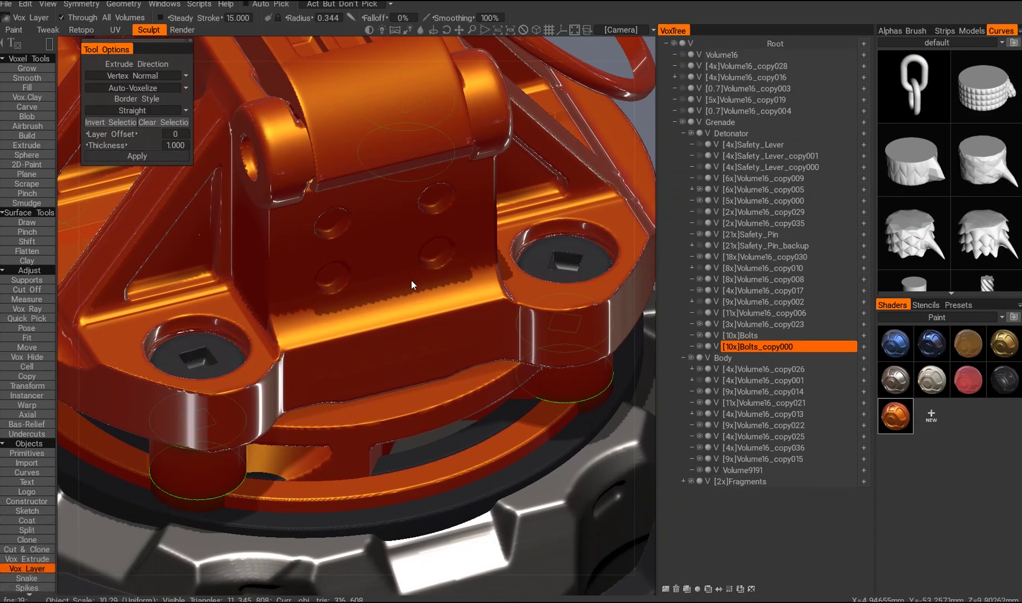
# - Create an auto-voxelized Vox Layer around the posts with layer offset 0 and thickness 1.000, and apply the orange Paint shader
pyautogui.click(411, 280)
pyautogui.keyDown('alt'); pyautogui.moveTo(411, 281); pyautogui.dragTo(470, 363); pyautogui.keyUp('alt')
pyautogui.keyDown('alt'); pyautogui.moveTo(470, 364); pyautogui.dragTo(463, 392, button='right'); pyautogui.keyUp('alt')
pyautogui.keyDown('alt'); pyautogui.moveTo(463, 391); pyautogui.dragTo(414, 391); pyautogui.keyUp('alt')
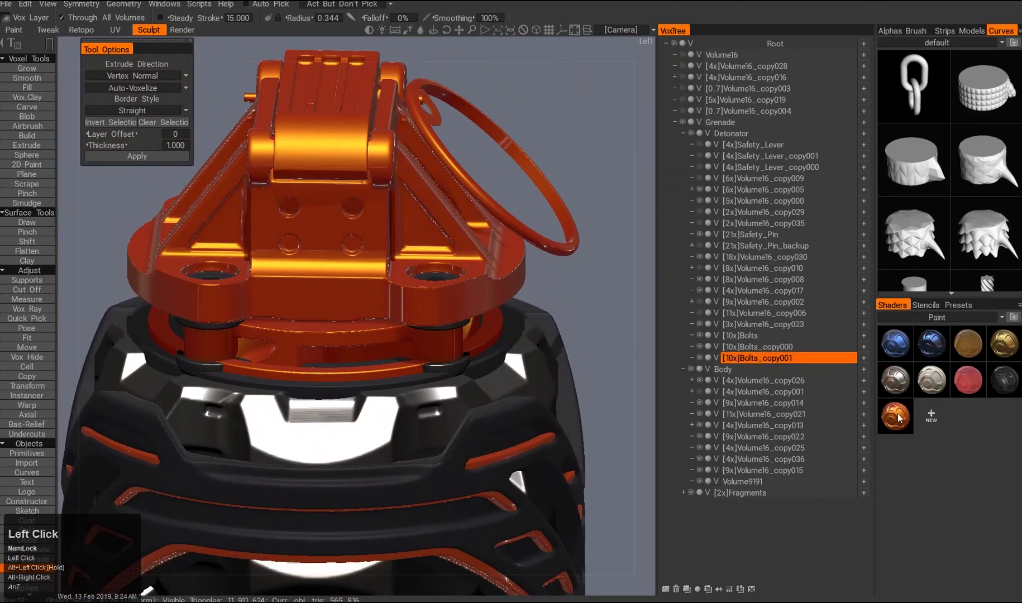
pyautogui.keyDown('alt'); pyautogui.moveTo(414, 391); pyautogui.dragTo(402, 363, button='right'); pyautogui.keyUp('alt')
pyautogui.keyDown('alt'); pyautogui.moveTo(401, 363); pyautogui.dragTo(397, 343); pyautogui.keyUp('alt')
pyautogui.keyDown('alt'); pyautogui.moveTo(398, 342); pyautogui.dragTo(422, 387, button='right'); pyautogui.keyUp('alt')
# - Examine the whole grenade and the detonator's new posts from several angles
pyautogui.press('w')
pyautogui.keyDown('alt'); pyautogui.moveTo(422, 387); pyautogui.dragTo(492, 412); pyautogui.keyUp('alt')
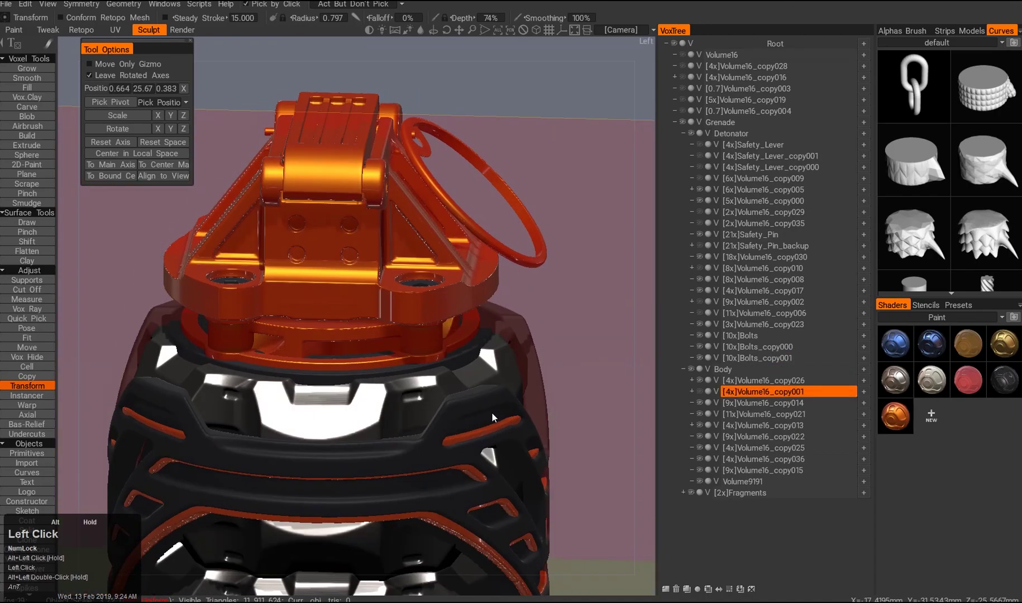
pyautogui.keyDown('alt'); pyautogui.moveTo(492, 412); pyautogui.dragTo(382, 411, button='right'); pyautogui.keyUp('alt')
pyautogui.keyDown('alt'); pyautogui.moveTo(382, 410); pyautogui.dragTo(328, 343); pyautogui.keyUp('alt')
pyautogui.keyDown('alt'); pyautogui.moveTo(328, 344); pyautogui.dragTo(392, 388, button='right'); pyautogui.keyUp('alt')
pyautogui.keyDown('alt'); pyautogui.moveTo(393, 387); pyautogui.dragTo(455, 395); pyautogui.keyUp('alt')
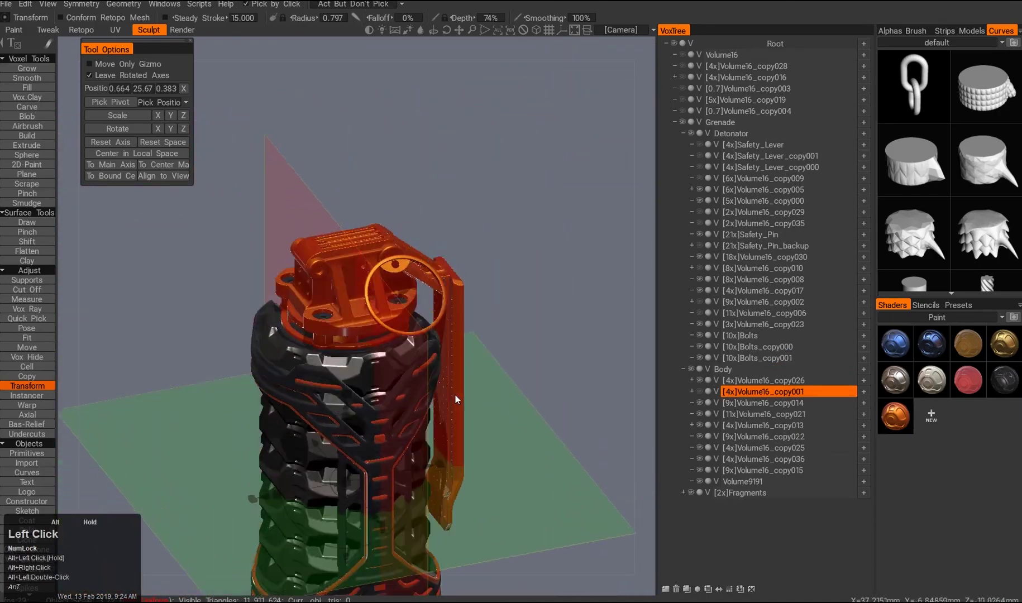
pyautogui.keyDown('alt'); pyautogui.moveTo(455, 395); pyautogui.dragTo(485, 405, button='right'); pyautogui.keyUp('alt')
pyautogui.keyDown('alt'); pyautogui.moveTo(485, 404); pyautogui.dragTo(515, 415, button='middle'); pyautogui.keyUp('alt')
pyautogui.keyDown('alt'); pyautogui.moveTo(515, 415); pyautogui.dragTo(321, 250); pyautogui.keyUp('alt')
pyautogui.keyDown('alt'); pyautogui.moveTo(322, 250); pyautogui.dragTo(615, 421, button='right'); pyautogui.keyUp('alt')
# - Duplicate the posts' volume Bolts_copy000 and isolate the copy, seen from below
pyautogui.keyDown('alt'); pyautogui.click(700, 347); pyautogui.keyUp('alt')
pyautogui.keyDown('alt'); pyautogui.moveTo(305, 335); pyautogui.dragTo(519, 345); pyautogui.keyUp('alt')
pyautogui.press('q')
pyautogui.keyDown('alt'); pyautogui.moveTo(519, 345); pyautogui.dragTo(584, 343, button='middle'); pyautogui.keyUp('alt')
pyautogui.press('q')
pyautogui.keyDown('alt'); pyautogui.moveTo(364, 230); pyautogui.dragTo(240, 162); pyautogui.keyUp('alt')
pyautogui.keyDown('alt'); pyautogui.moveTo(240, 162); pyautogui.dragTo(262, 151, button='middle'); pyautogui.keyUp('alt')
pyautogui.keyDown('alt'); pyautogui.moveTo(410, 360); pyautogui.dragTo(388, 290); pyautogui.keyUp('alt')
pyautogui.press('Num_Lock')
pyautogui.hotkey('ctrl', 'd')
pyautogui.keyDown('alt'); pyautogui.moveTo(539, 365); pyautogui.dragTo(548, 388, button='middle'); pyautogui.keyUp('alt')
pyautogui.keyDown('alt'); pyautogui.moveTo(548, 388); pyautogui.dragTo(541, 403, button='right'); pyautogui.keyUp('alt')
pyautogui.press('1')
pyautogui.moveTo(213, 146); pyautogui.dragTo(313, 189)
pyautogui.hotkey('ctrl', 'z')
# - Cut away three of the four duplicated posts without symmetry and set mirroring on the X and Z axes
pyautogui.press('s')
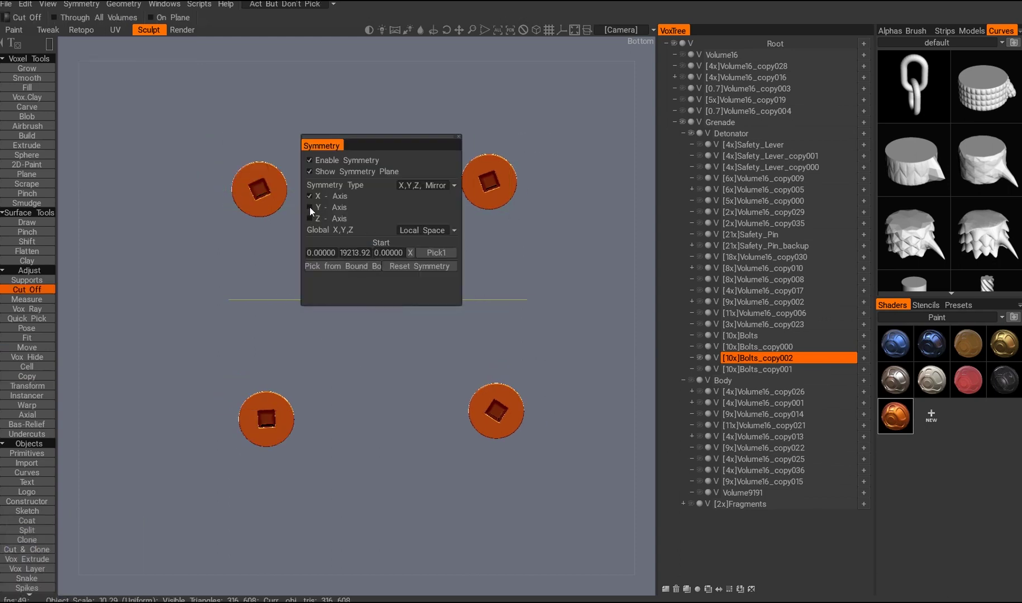
pyautogui.click(307, 265)
pyautogui.moveTo(405, 133); pyautogui.dragTo(530, 247)
pyautogui.press('s')
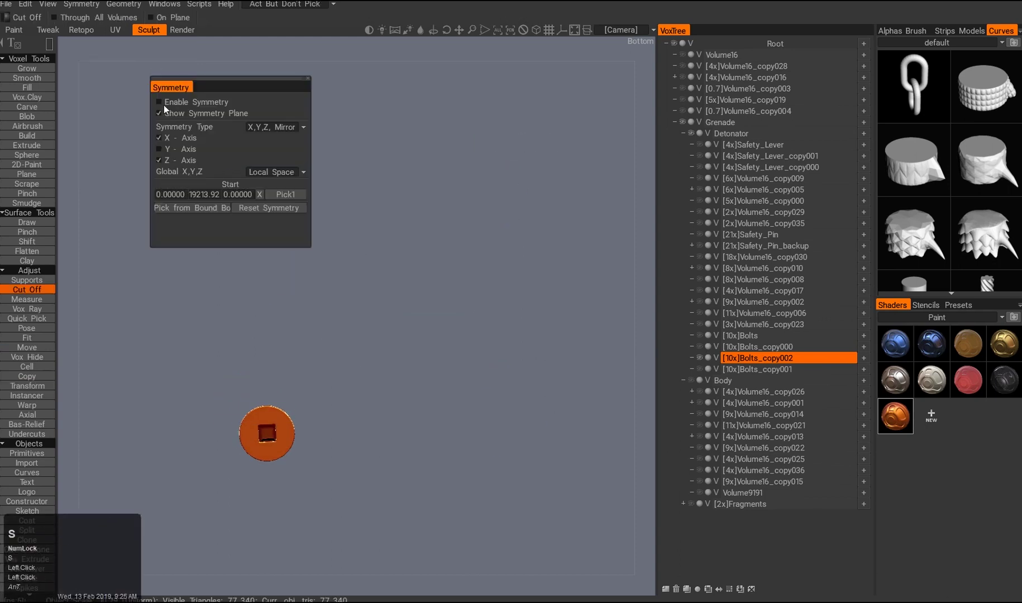
# - Mirror the remaining post across the X and Z symmetry planes with Symm Copy to make four matching posts
pyautogui.click(123, 4)
pyautogui.click(156, 80)
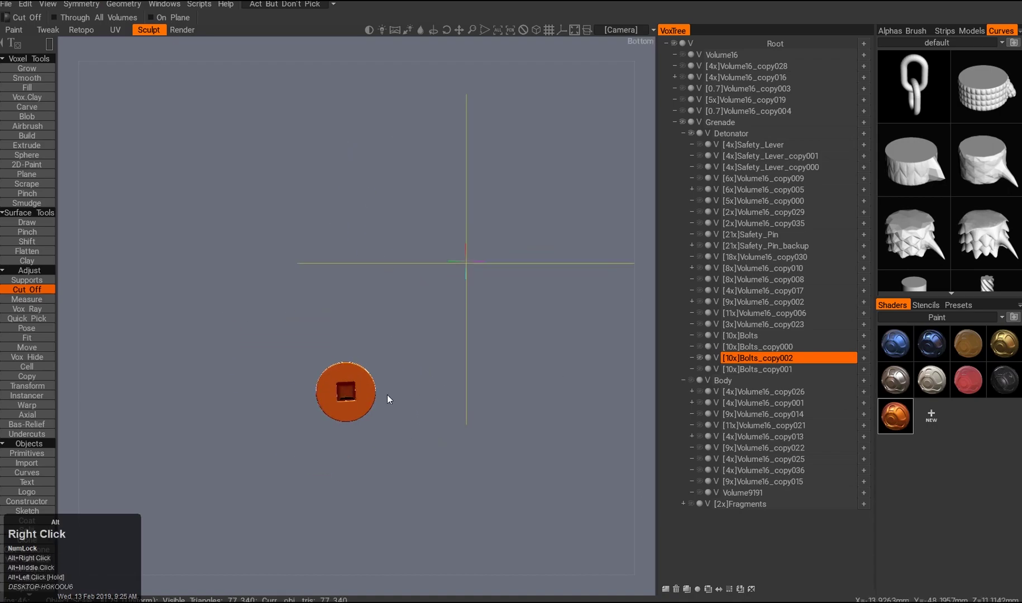
pyautogui.click(123, 5)
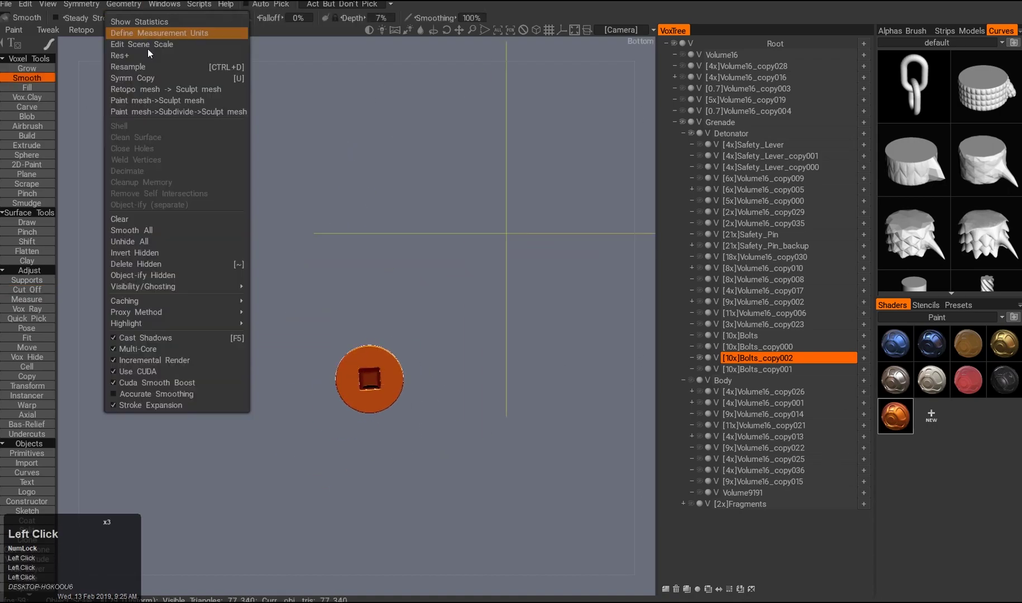
pyautogui.click(156, 80)
pyautogui.keyDown('alt'); pyautogui.middleClick(345, 336); pyautogui.keyUp('alt')
pyautogui.keyDown('alt'); pyautogui.moveTo(346, 337); pyautogui.dragTo(346, 251); pyautogui.keyUp('alt')
# - Hide the old posts in Bolts_copy000, check the mirrored posts in the assembly and isolate Bolts_copy002
pyautogui.click(699, 346)
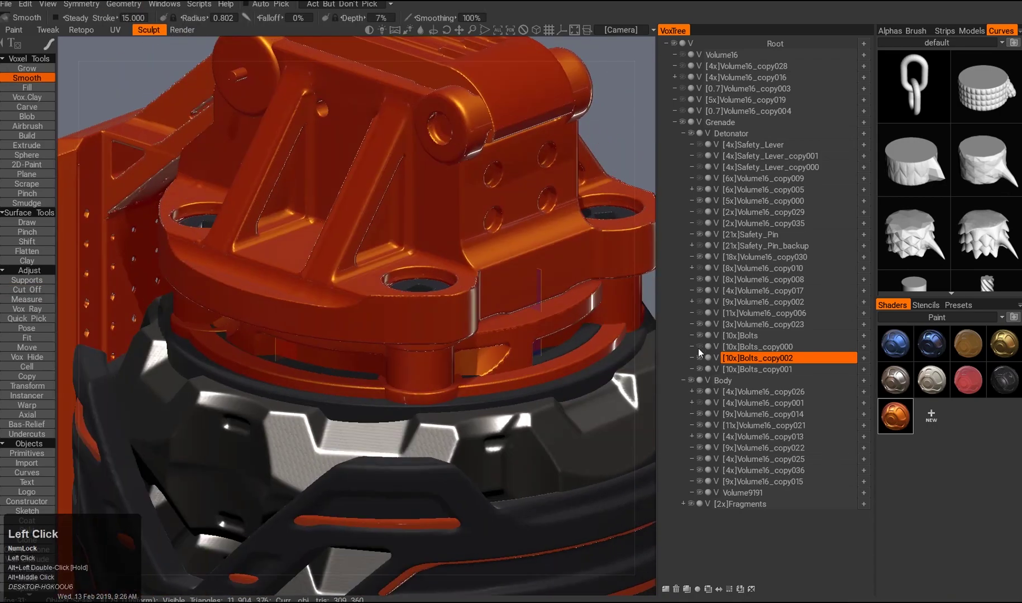
pyautogui.keyDown('alt'); pyautogui.moveTo(424, 313); pyautogui.dragTo(379, 341); pyautogui.keyUp('alt')
pyautogui.keyDown('alt'); pyautogui.click(699, 358); pyautogui.keyUp('alt')
pyautogui.keyDown('alt'); pyautogui.moveTo(446, 391); pyautogui.dragTo(435, 313); pyautogui.keyUp('alt')
pyautogui.keyDown('alt'); pyautogui.moveTo(436, 358); pyautogui.dragTo(469, 386, button='middle'); pyautogui.keyUp('alt')
pyautogui.keyDown('alt'); pyautogui.moveTo(469, 386); pyautogui.dragTo(502, 379, button='right'); pyautogui.keyUp('alt')
pyautogui.keyDown('alt'); pyautogui.moveTo(503, 380); pyautogui.dragTo(502, 301); pyautogui.keyUp('alt')
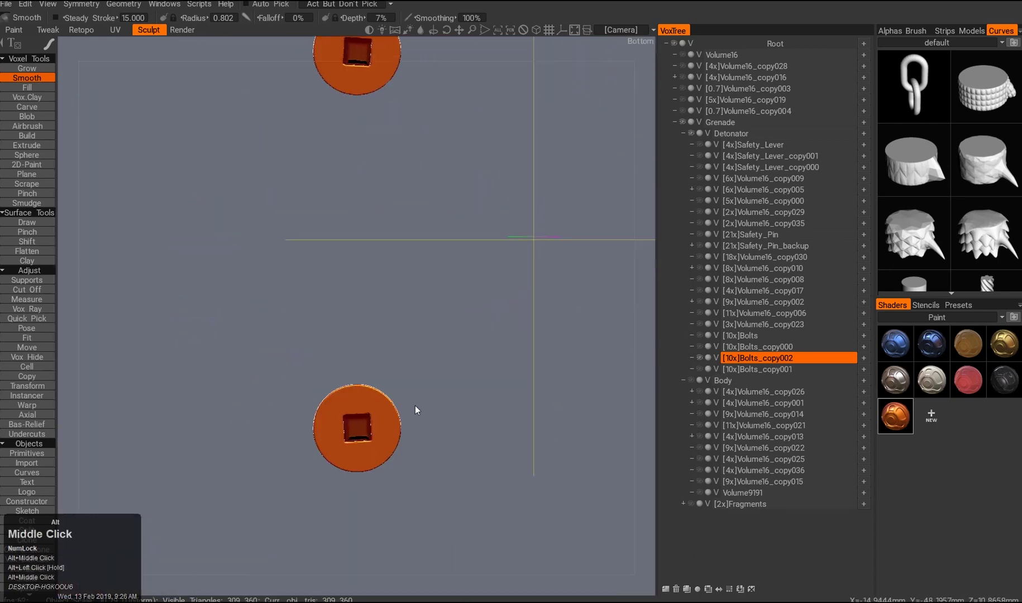
# - Carve a round, depth-limited recess into the outer side of each post with Vox Hide
pyautogui.click(27, 356)
pyautogui.keyDown('alt'); pyautogui.moveTo(361, 437); pyautogui.dragTo(408, 329); pyautogui.keyUp('alt')
pyautogui.press('e')
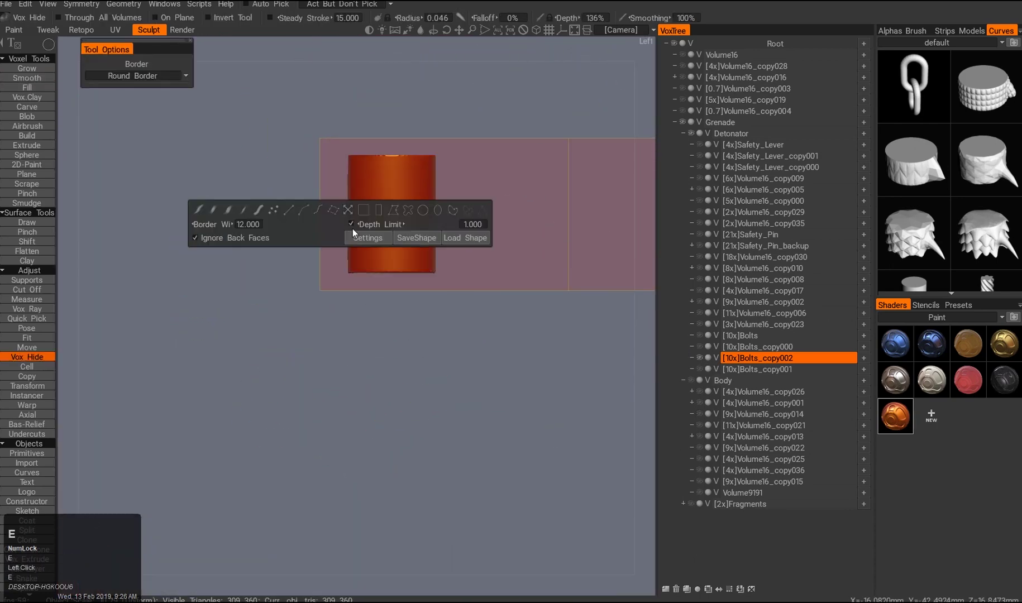
pyautogui.middleClick(369, 314)
pyautogui.middleClick(369, 314)
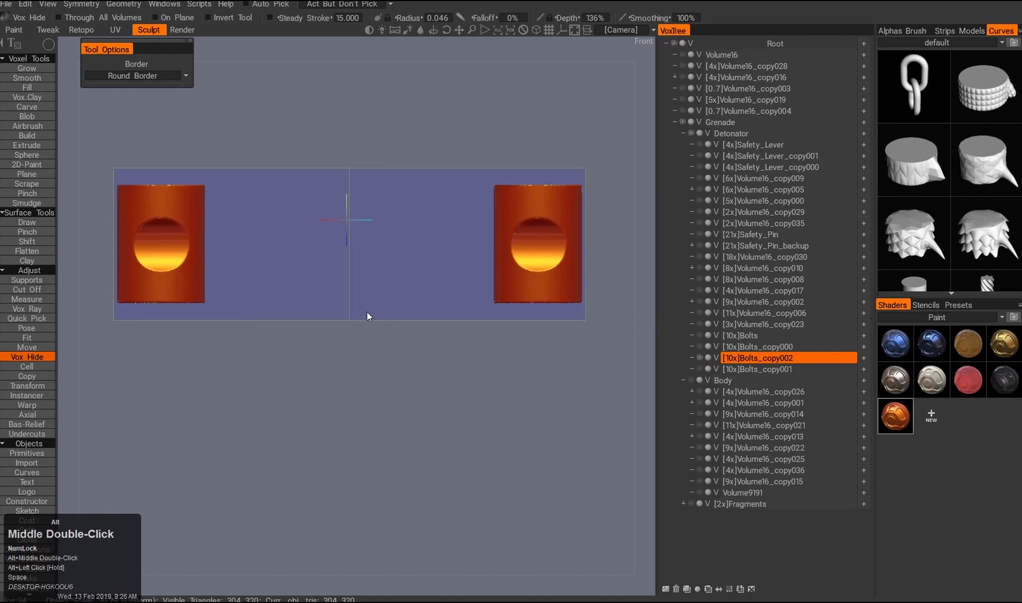
# - Show all grenade parts again and check the posts beneath the detonator flange from several sides
pyautogui.press('space')
pyautogui.keyDown('ctrl'); pyautogui.click(699, 358); pyautogui.keyUp('ctrl')
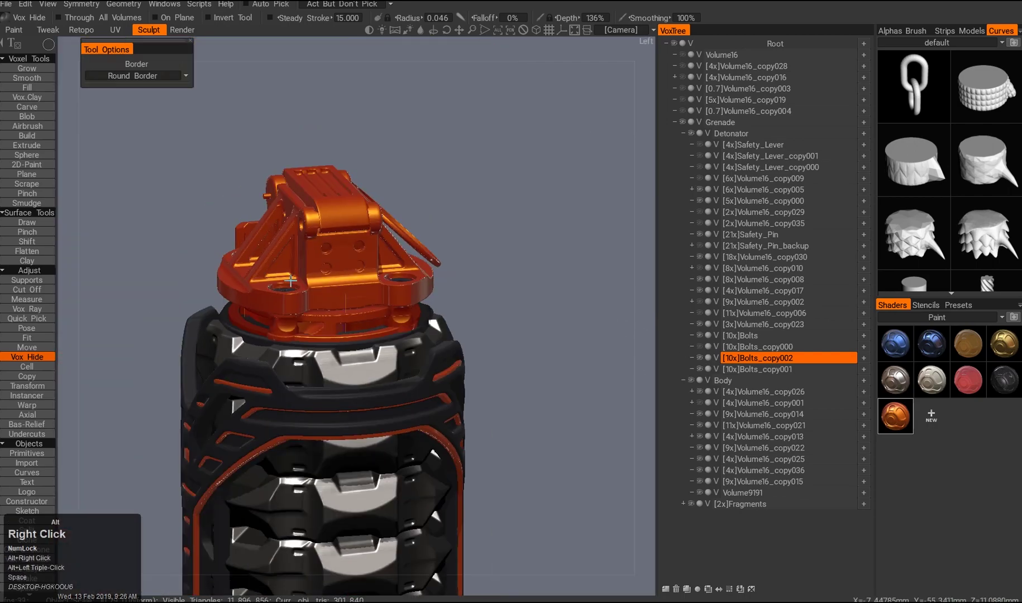
pyautogui.scroll(5, 261, 246)
pyautogui.keyDown('ctrl'); pyautogui.moveTo(330, 285); pyautogui.dragTo(333, 323); pyautogui.keyUp('ctrl')
pyautogui.scroll(-5, 246, 288)
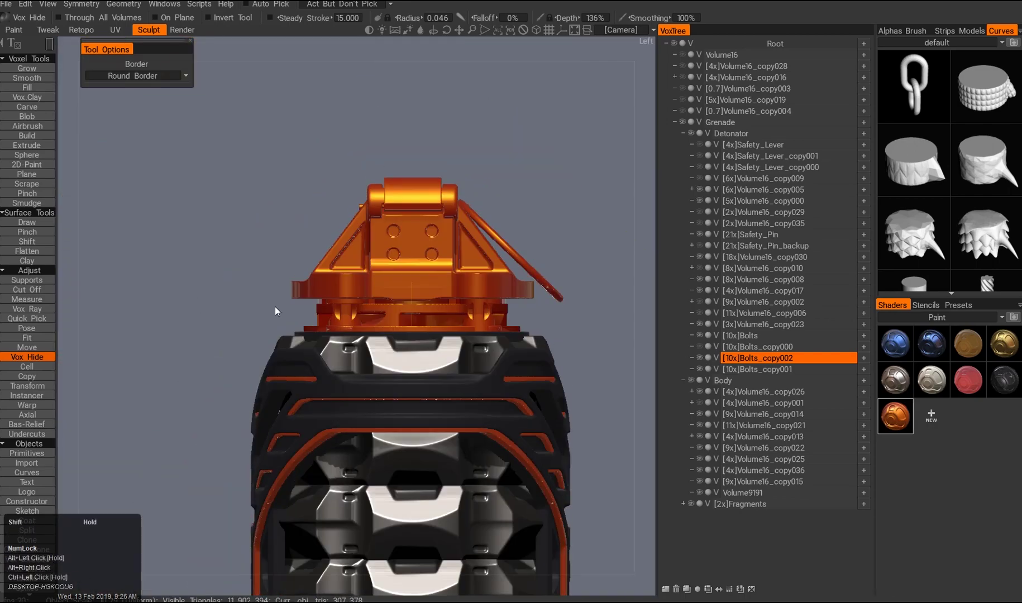
pyautogui.scroll(4, 274, 307)
pyautogui.scroll(-3, 316, 331)
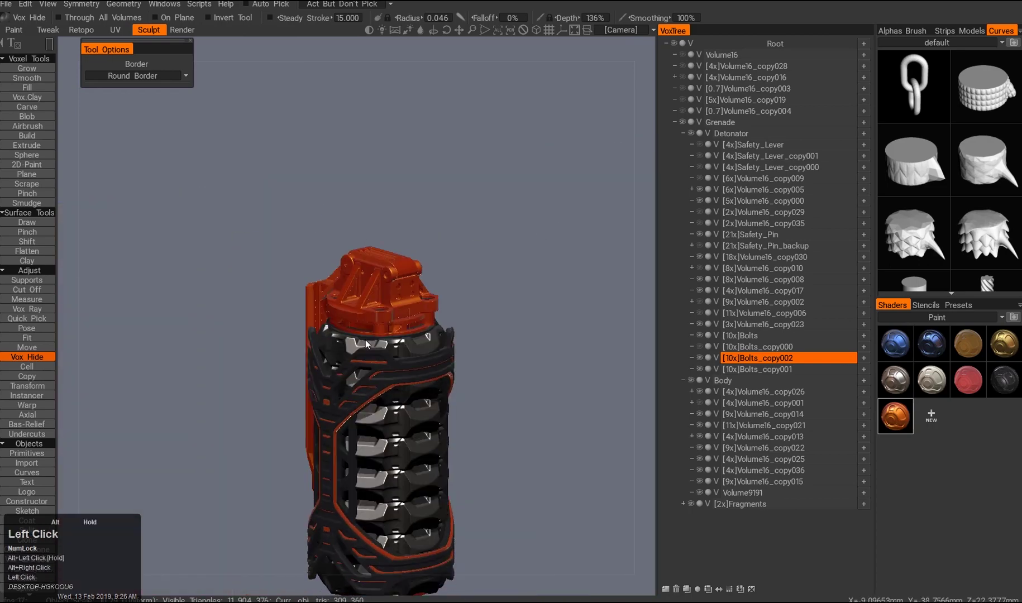
# - Isolate Bolts_copy002, keep only one of its four posts and centre the symmetry on that post's bounding box
pyautogui.click(699, 358)
pyautogui.keyDown('alt'); pyautogui.click(699, 359); pyautogui.keyUp('alt')
pyautogui.press('s')
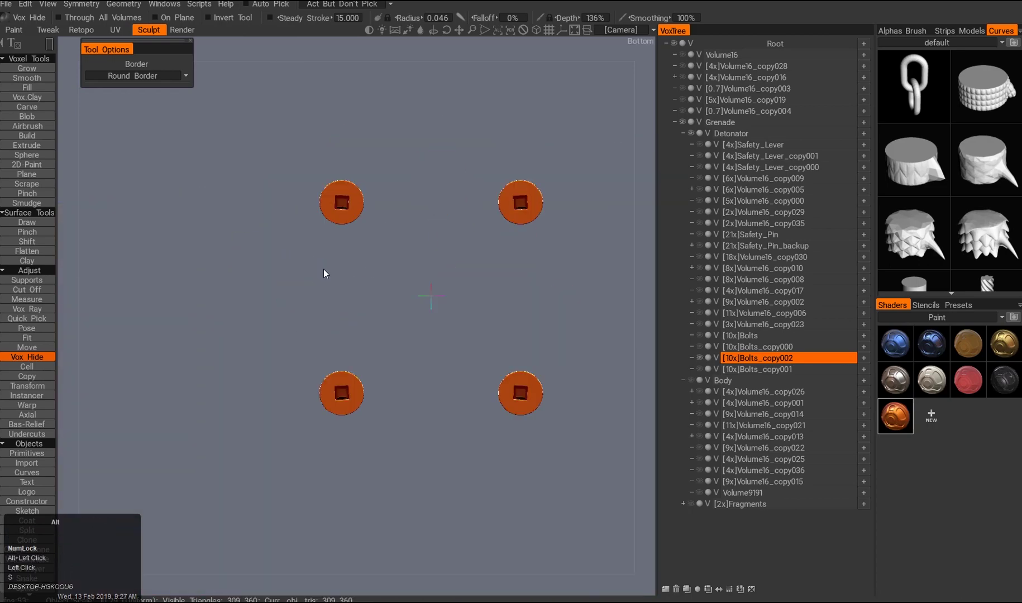
pyautogui.keyDown('alt'); pyautogui.click(694, 381); pyautogui.keyUp('alt')
pyautogui.press('s')
pyautogui.keyDown('alt'); pyautogui.click(699, 358); pyautogui.keyUp('alt')
pyautogui.press('s')
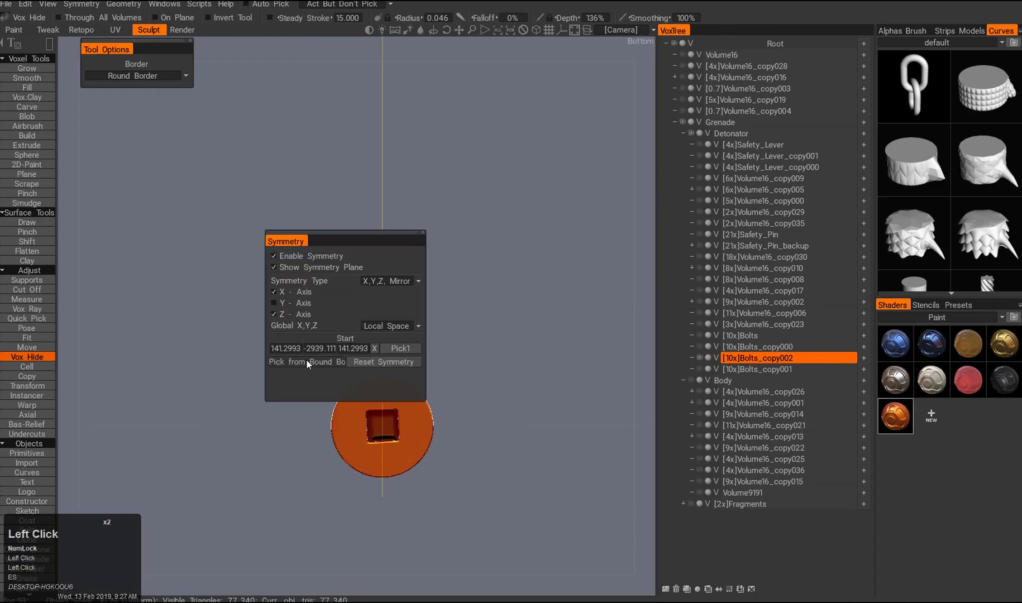
pyautogui.keyDown('alt'); pyautogui.moveTo(307, 361); pyautogui.dragTo(326, 363, button='right'); pyautogui.keyUp('alt')
# - Try to carve circular scoops about 5.2 mm wide into the four sides of the single post with Vox Hide
pyautogui.press('e')
pyautogui.keyDown('alt'); pyautogui.click(699, 358); pyautogui.keyUp('alt')
pyautogui.keyDown('alt'); pyautogui.moveTo(613, 395); pyautogui.dragTo(370, 307); pyautogui.keyUp('alt')
pyautogui.keyDown('alt'); pyautogui.moveTo(370, 307); pyautogui.dragTo(698, 359, button='right'); pyautogui.keyUp('alt')
pyautogui.keyDown('alt'); pyautogui.click(699, 359); pyautogui.keyUp('alt')
pyautogui.press('space')
pyautogui.press('space')
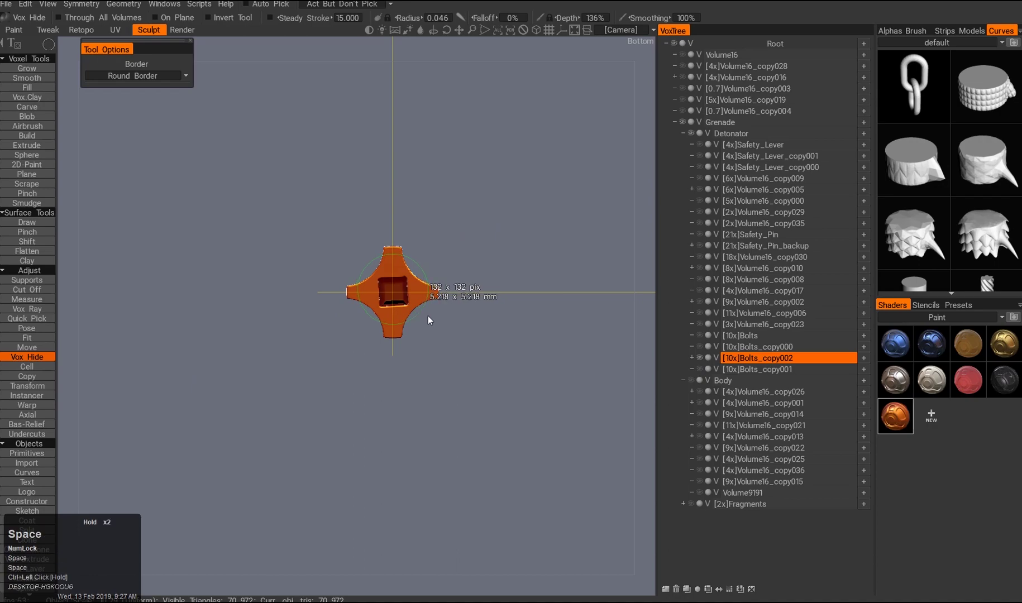
pyautogui.keyDown('alt'); pyautogui.moveTo(426, 317); pyautogui.dragTo(459, 335); pyautogui.keyUp('alt')
pyautogui.doubleClick(406, 278)
pyautogui.keyDown('alt'); pyautogui.moveTo(407, 278); pyautogui.dragTo(430, 309, button='right'); pyautogui.keyUp('alt')
pyautogui.keyDown('alt'); pyautogui.moveTo(344, 324); pyautogui.dragTo(223, 315, button='right'); pyautogui.keyUp('alt')
pyautogui.keyDown('alt'); pyautogui.moveTo(223, 315); pyautogui.dragTo(391, 279); pyautogui.keyUp('alt')
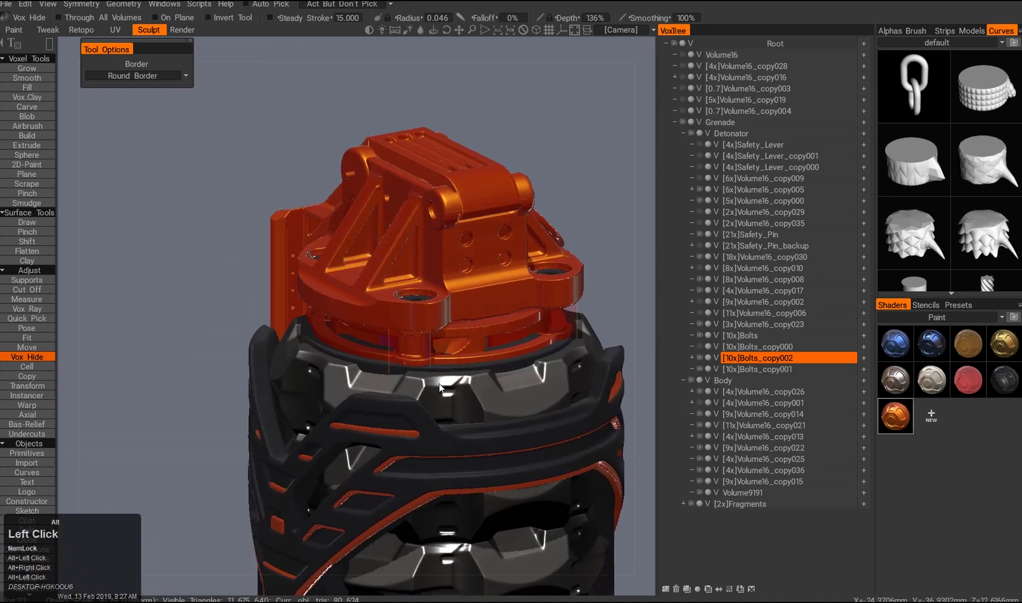
# - Undo the side cuts and examine how the single post sits beneath the flange
pyautogui.keyDown('alt'); pyautogui.moveTo(391, 279); pyautogui.dragTo(534, 403, button='right'); pyautogui.keyUp('alt')
pyautogui.keyDown('alt'); pyautogui.moveTo(534, 404); pyautogui.dragTo(390, 310); pyautogui.keyUp('alt')
pyautogui.moveTo(466, 338)
pyautogui.keyDown('alt'); pyautogui.mouseDown()
pyautogui.moveTo(447, 357)
pyautogui.moveTo(486, 380)
pyautogui.mouseUp(); pyautogui.keyUp('alt')
pyautogui.keyDown('alt'); pyautogui.moveTo(486, 380); pyautogui.dragTo(532, 402, button='right'); pyautogui.keyUp('alt')
pyautogui.press('e')
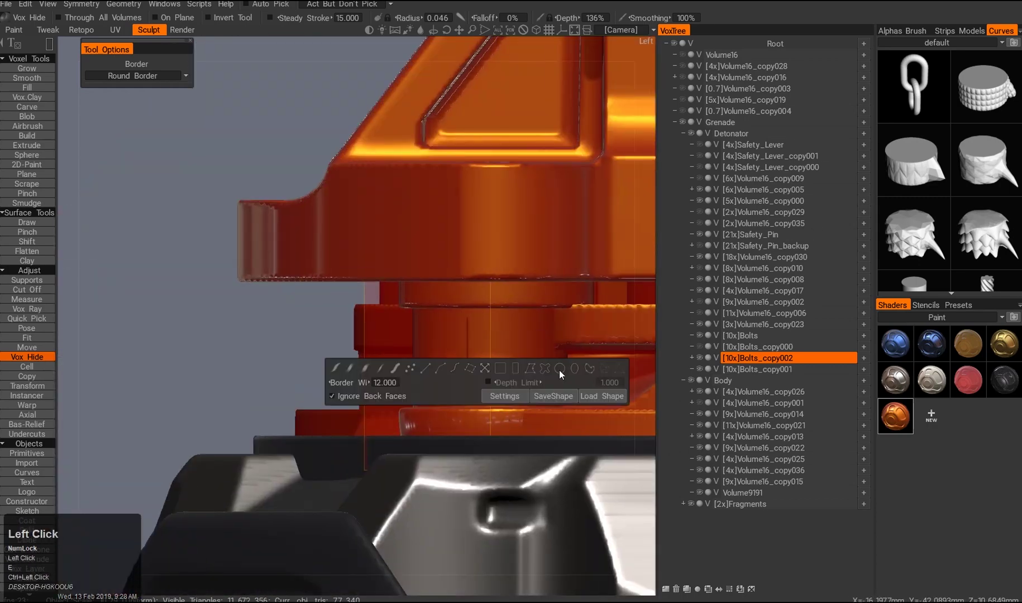
pyautogui.keyDown('alt'); pyautogui.moveTo(372, 355); pyautogui.dragTo(339, 325); pyautogui.keyUp('alt')
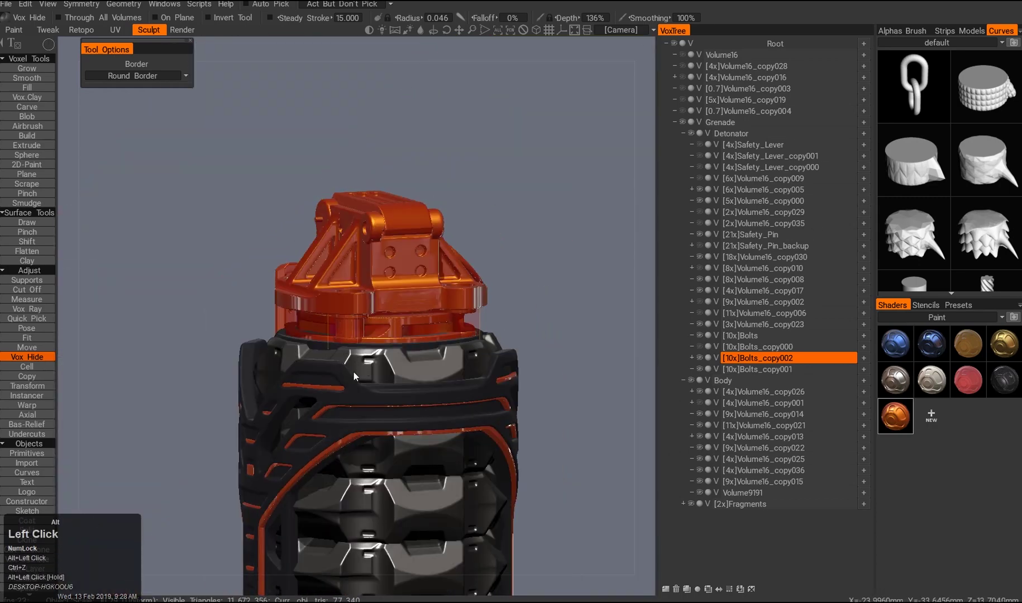
pyautogui.keyDown('alt'); pyautogui.moveTo(339, 325); pyautogui.dragTo(402, 346, button='right'); pyautogui.keyUp('alt')
pyautogui.keyDown('alt'); pyautogui.moveTo(402, 346); pyautogui.dragTo(463, 371, button='middle'); pyautogui.keyUp('alt')
pyautogui.press('e')
pyautogui.keyDown('alt'); pyautogui.moveTo(464, 370); pyautogui.dragTo(502, 391, button='right'); pyautogui.keyUp('alt')
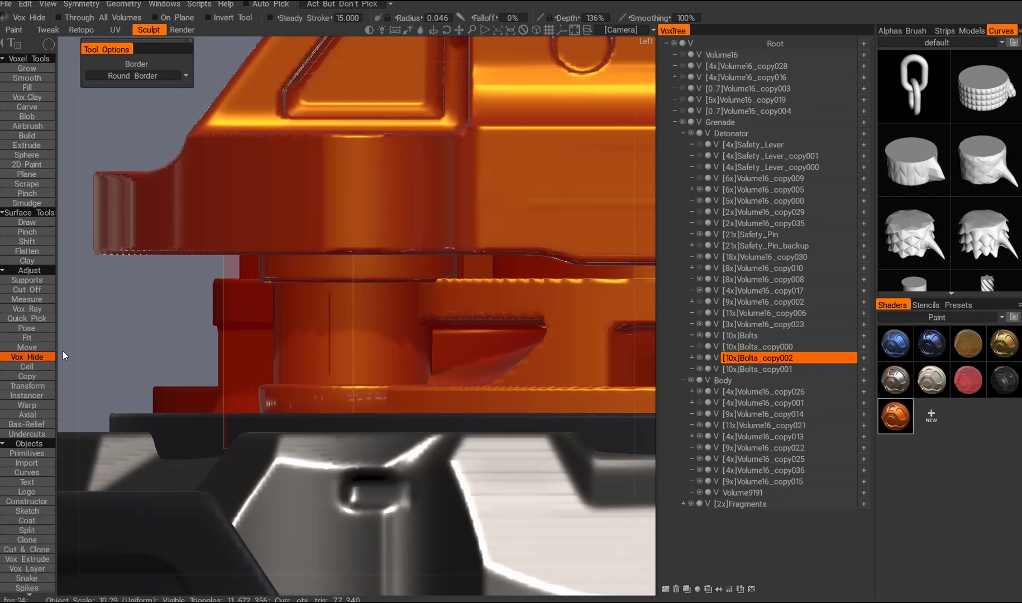
# - Try to reshape the area around the post beneath the flange with the Move tool, and undo the strokes
pyautogui.click(27, 346)
pyautogui.moveTo(237, 380)
pyautogui.keyDown('alt'); pyautogui.mouseDown()
pyautogui.moveTo(413, 408)
pyautogui.moveTo(249, 345)
pyautogui.moveTo(342, 365)
pyautogui.mouseUp(); pyautogui.keyUp('alt')
pyautogui.moveTo(342, 365); pyautogui.dragTo(290, 388, button='right')
pyautogui.keyDown('alt'); pyautogui.moveTo(289, 388); pyautogui.dragTo(349, 395); pyautogui.keyUp('alt')
pyautogui.moveTo(349, 395); pyautogui.dragTo(290, 357, button='right')
pyautogui.keyDown('alt'); pyautogui.moveTo(290, 357); pyautogui.dragTo(508, 393); pyautogui.keyUp('alt')
pyautogui.moveTo(508, 392); pyautogui.dragTo(699, 357, button='right')
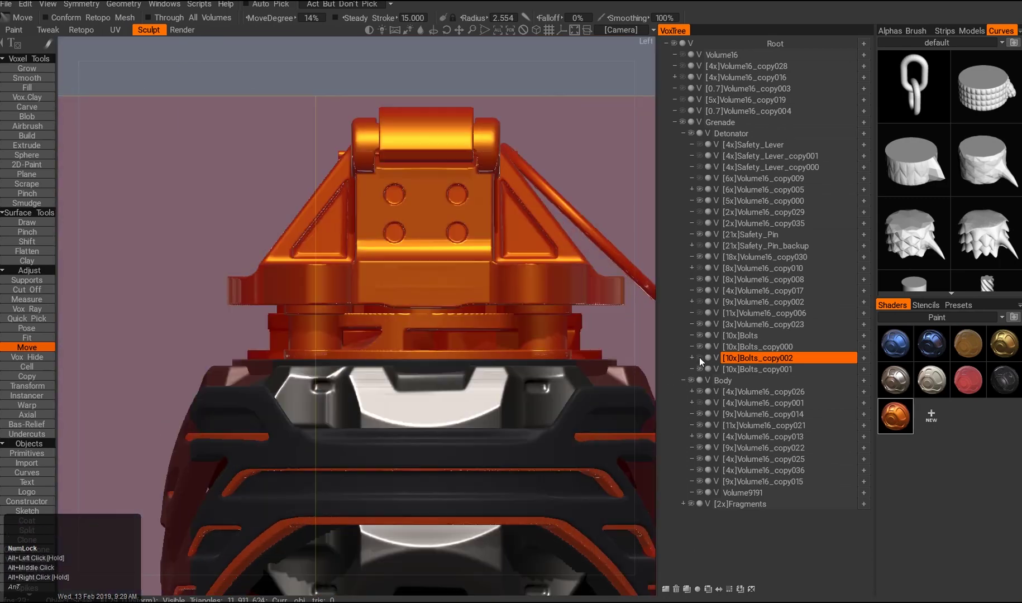
pyautogui.keyDown('alt'); pyautogui.moveTo(335, 424); pyautogui.dragTo(290, 379); pyautogui.keyUp('alt')
pyautogui.moveTo(357, 389); pyautogui.dragTo(335, 368)
pyautogui.hotkey('ctrl', 'z')
pyautogui.keyDown('alt'); pyautogui.moveTo(279, 313); pyautogui.dragTo(329, 293); pyautogui.keyUp('alt')
pyautogui.moveTo(366, 373); pyautogui.dragTo(329, 293)
pyautogui.keyDown('alt'); pyautogui.moveTo(329, 293); pyautogui.dragTo(457, 346); pyautogui.keyUp('alt')
pyautogui.hotkey('ctrl', 'z')
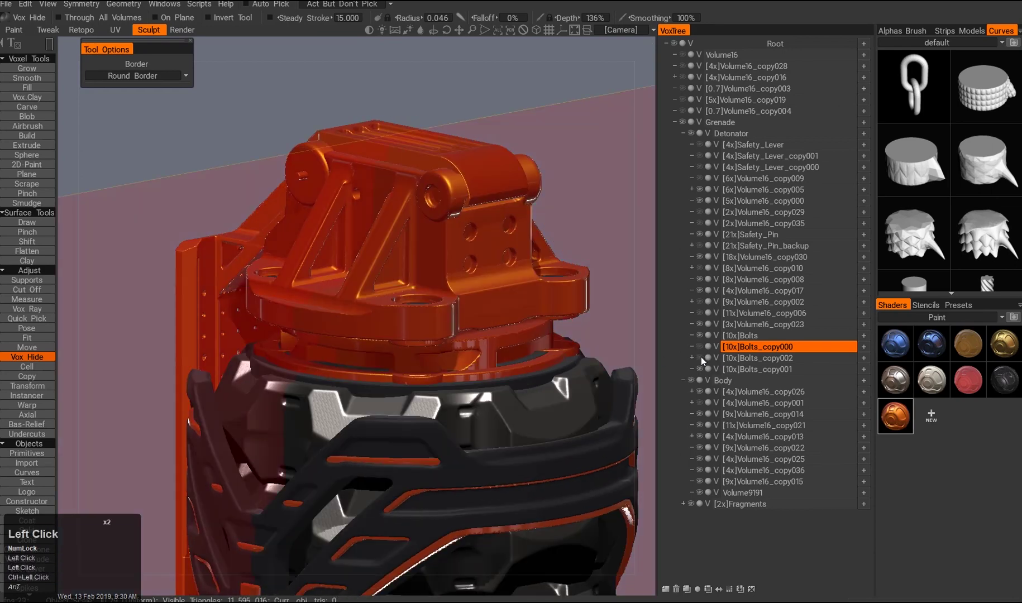
# - Scale down the single post in Bolts_copy002 with Transform so that it sits inside the ring beneath the flange
pyautogui.click(743, 358)
pyautogui.press('w')
pyautogui.click(484, 346)
pyautogui.keyDown('alt'); pyautogui.moveTo(463, 308); pyautogui.dragTo(517, 384); pyautogui.keyUp('alt')
pyautogui.keyDown('alt'); pyautogui.moveTo(403, 408); pyautogui.dragTo(461, 484); pyautogui.keyUp('alt')
pyautogui.keyDown('alt'); pyautogui.moveTo(462, 484); pyautogui.dragTo(413, 419, button='right'); pyautogui.keyUp('alt')
pyautogui.moveTo(413, 418)
pyautogui.keyDown('alt'); pyautogui.mouseDown()
pyautogui.moveTo(510, 409)
pyautogui.moveTo(425, 416)
pyautogui.mouseUp(); pyautogui.keyUp('alt')
pyautogui.keyDown('alt'); pyautogui.moveTo(424, 416); pyautogui.dragTo(375, 419, button='right'); pyautogui.keyUp('alt')
pyautogui.hotkey('ctrl', 'q')
pyautogui.press('2')
pyautogui.keyDown('alt'); pyautogui.moveTo(375, 419); pyautogui.dragTo(409, 350); pyautogui.keyUp('alt')
pyautogui.hotkey('ctrl', 'z')
pyautogui.moveTo(258, 291); pyautogui.dragTo(463, 402)
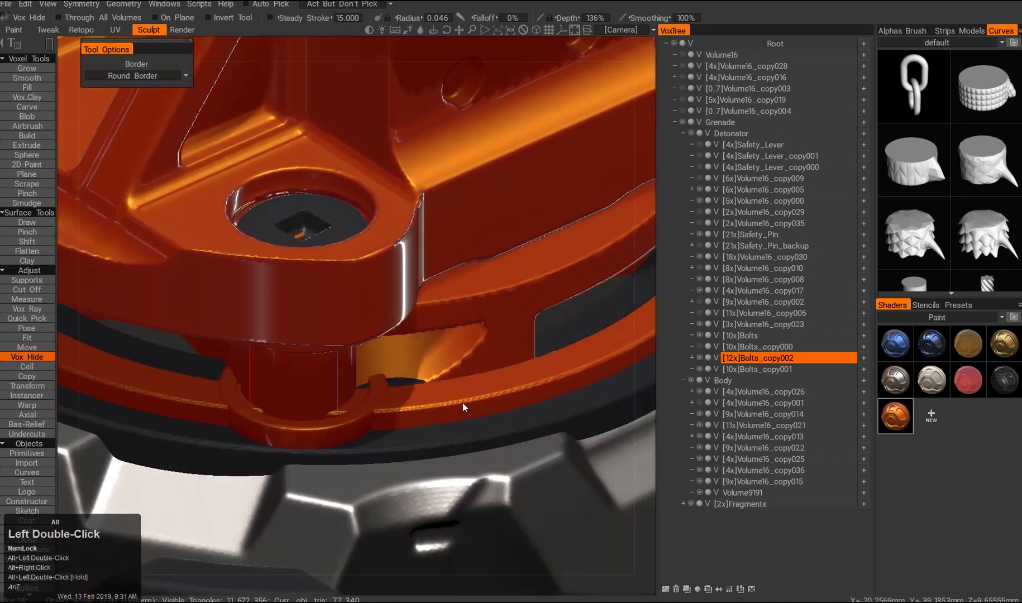
# - Duplicate the scaled post and move the copy beneath the second bolt corner of the flange
pyautogui.press('w')
pyautogui.keyDown('alt'); pyautogui.moveTo(295, 330); pyautogui.dragTo(463, 430); pyautogui.keyUp('alt')
pyautogui.keyDown('alt'); pyautogui.moveTo(463, 431); pyautogui.dragTo(336, 346, button='right'); pyautogui.keyUp('alt')
pyautogui.keyDown('alt'); pyautogui.moveTo(336, 346); pyautogui.dragTo(460, 328); pyautogui.keyUp('alt')
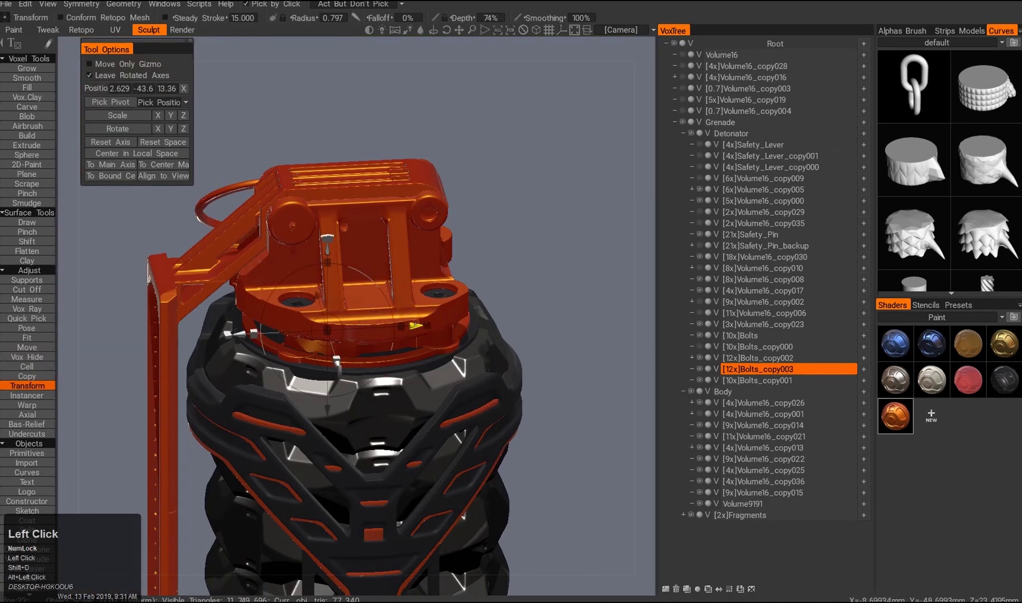
pyautogui.keyDown('alt'); pyautogui.moveTo(313, 331); pyautogui.dragTo(295, 389, button='right'); pyautogui.keyUp('alt')
pyautogui.moveTo(252, 367); pyautogui.dragTo(454, 412, button='right')
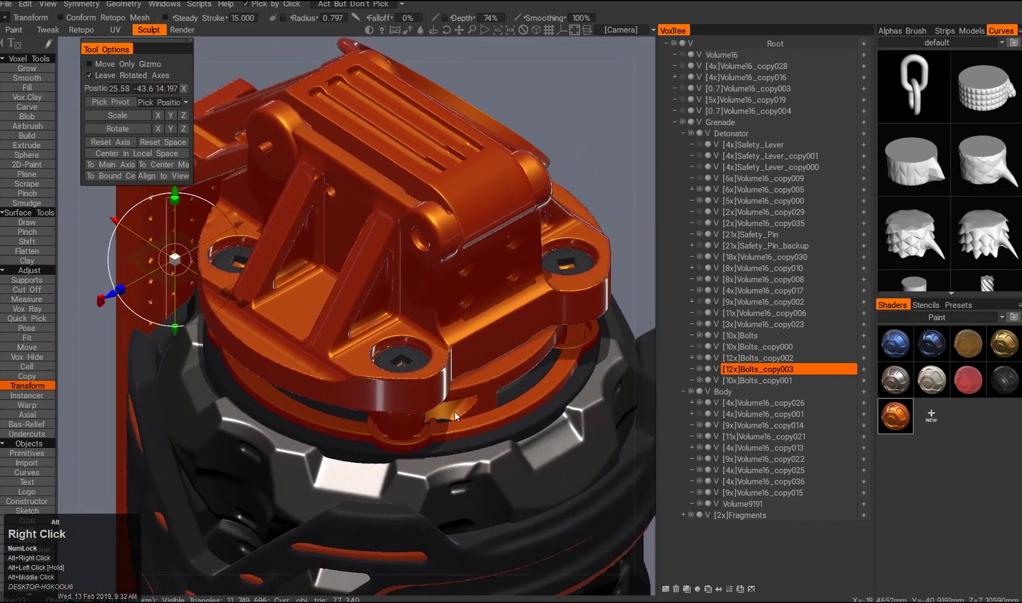
# - Duplicate the post in Bolts_copy002 again and move the copy to the third bolt corner
pyautogui.click(702, 357)
pyautogui.middleClick(645, 357)
pyautogui.hotkey('ctrl', 'd')
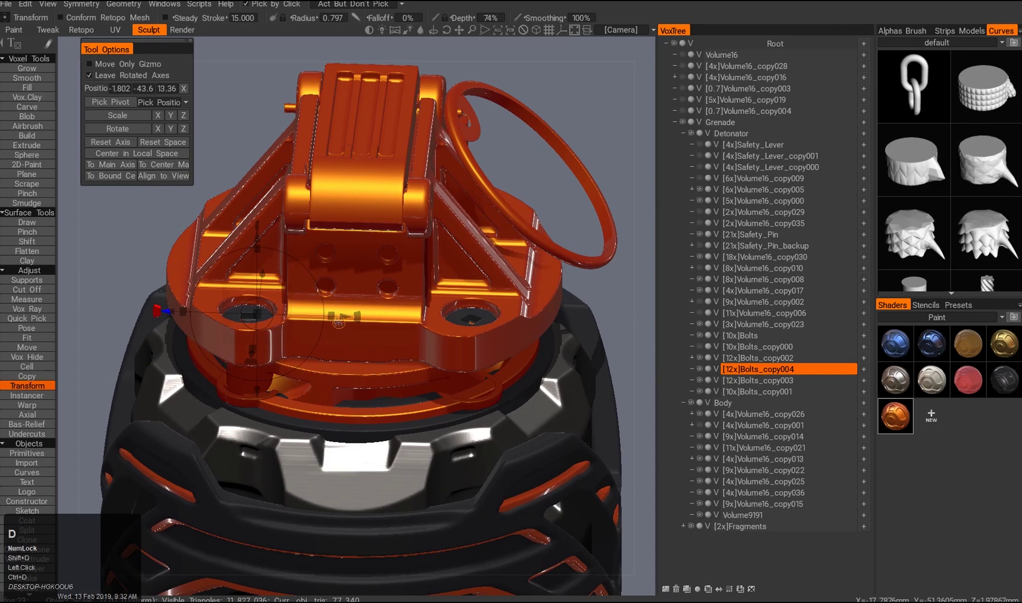
pyautogui.moveTo(577, 362); pyautogui.dragTo(572, 361)
pyautogui.keyDown('alt'); pyautogui.moveTo(573, 368); pyautogui.dragTo(475, 385); pyautogui.keyUp('alt')
pyautogui.moveTo(390, 386); pyautogui.dragTo(396, 383)
# - Duplicate the post once more and place the copy beneath the remaining bolt corner
pyautogui.keyDown('alt'); pyautogui.moveTo(399, 424); pyautogui.dragTo(374, 441, button='middle'); pyautogui.keyUp('alt')
pyautogui.keyDown('alt'); pyautogui.moveTo(374, 442); pyautogui.dragTo(314, 481); pyautogui.keyUp('alt')
pyautogui.hotkey('ctrl', 'd')
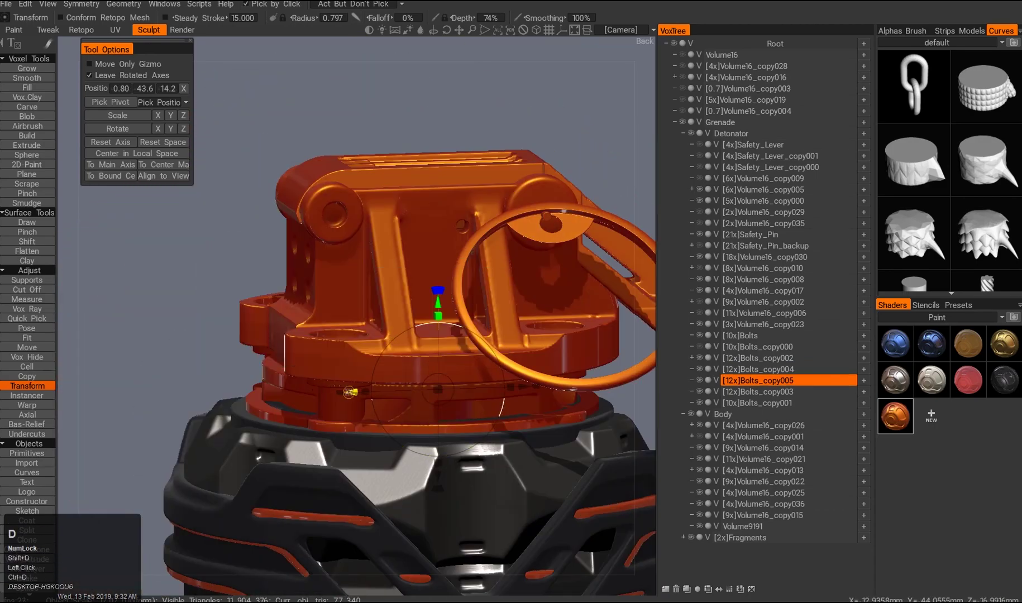
pyautogui.keyDown('alt'); pyautogui.moveTo(561, 378); pyautogui.dragTo(346, 419); pyautogui.keyUp('alt')
pyautogui.keyDown('alt'); pyautogui.moveTo(346, 419); pyautogui.dragTo(365, 445, button='middle'); pyautogui.keyUp('alt')
pyautogui.press('w')
pyautogui.press('q')
# - Examine the four posts beneath the detonator flange from several sides
pyautogui.keyDown('alt'); pyautogui.moveTo(365, 445); pyautogui.dragTo(402, 439, button='right'); pyautogui.keyUp('alt')
pyautogui.keyDown('alt'); pyautogui.moveTo(402, 438); pyautogui.dragTo(538, 448); pyautogui.keyUp('alt')
pyautogui.keyDown('alt'); pyautogui.moveTo(539, 448); pyautogui.dragTo(458, 464, button='right'); pyautogui.keyUp('alt')
pyautogui.keyDown('alt'); pyautogui.moveTo(457, 463); pyautogui.dragTo(420, 377); pyautogui.keyUp('alt')
pyautogui.keyDown('alt'); pyautogui.moveTo(420, 377); pyautogui.dragTo(436, 391, button='right'); pyautogui.keyUp('alt')
pyautogui.keyDown('alt'); pyautogui.moveTo(436, 390); pyautogui.dragTo(441, 351); pyautogui.keyUp('alt')
pyautogui.keyDown('alt'); pyautogui.moveTo(441, 352); pyautogui.dragTo(443, 364, button='middle'); pyautogui.keyUp('alt')
pyautogui.keyDown('alt'); pyautogui.moveTo(443, 366); pyautogui.dragTo(455, 380, button='right'); pyautogui.keyUp('alt')
pyautogui.keyDown('alt'); pyautogui.moveTo(455, 380); pyautogui.dragTo(486, 330); pyautogui.keyUp('alt')
pyautogui.keyDown('alt'); pyautogui.moveTo(485, 329); pyautogui.dragTo(469, 312, button='right'); pyautogui.keyUp('alt')
pyautogui.keyDown('alt'); pyautogui.moveTo(469, 313); pyautogui.dragTo(454, 362); pyautogui.keyUp('alt')
pyautogui.keyDown('alt'); pyautogui.moveTo(453, 363); pyautogui.dragTo(446, 351, button='right'); pyautogui.keyUp('alt')
pyautogui.moveTo(446, 351)
pyautogui.keyDown('alt'); pyautogui.mouseDown()
pyautogui.moveTo(439, 324)
pyautogui.moveTo(432, 335)
pyautogui.mouseUp(); pyautogui.keyUp('alt')
pyautogui.keyDown('alt'); pyautogui.moveTo(432, 336); pyautogui.dragTo(417, 371, button='right'); pyautogui.keyUp('alt')
pyautogui.moveTo(418, 371)
pyautogui.keyDown('alt'); pyautogui.mouseDown()
pyautogui.moveTo(405, 410)
pyautogui.moveTo(414, 360)
pyautogui.mouseUp(); pyautogui.keyUp('alt')
pyautogui.moveTo(414, 360)
pyautogui.keyDown('alt'); pyautogui.mouseDown(button='middle')
pyautogui.moveTo(416, 348)
pyautogui.moveTo(402, 353)
pyautogui.mouseUp(button='middle'); pyautogui.keyUp('alt')
pyautogui.keyDown('alt'); pyautogui.moveTo(402, 353); pyautogui.dragTo(402, 355); pyautogui.keyUp('alt')
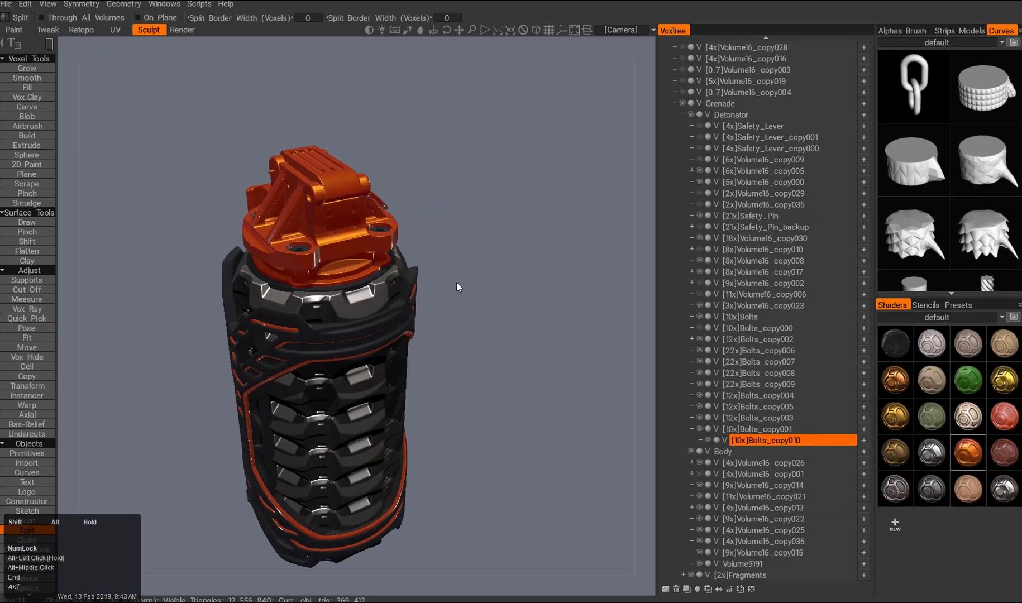
# - Inspect the ring around one post up close and identify its layers by selecting Bolts_copy006 and Bolts_copy001
pyautogui.keyDown('alt'); pyautogui.moveTo(457, 283); pyautogui.dragTo(327, 326); pyautogui.keyUp('alt')
pyautogui.keyDown('alt'); pyautogui.moveTo(327, 326); pyautogui.dragTo(325, 311, button='middle'); pyautogui.keyUp('alt')
pyautogui.keyDown('alt'); pyautogui.moveTo(330, 345); pyautogui.dragTo(307, 315); pyautogui.keyUp('alt')
pyautogui.keyDown('alt'); pyautogui.moveTo(307, 315); pyautogui.dragTo(357, 335, button='right'); pyautogui.keyUp('alt')
pyautogui.keyDown('alt'); pyautogui.moveTo(356, 335); pyautogui.dragTo(357, 363, button='middle'); pyautogui.keyUp('alt')
pyautogui.keyDown('alt'); pyautogui.moveTo(358, 362); pyautogui.dragTo(347, 338); pyautogui.keyUp('alt')
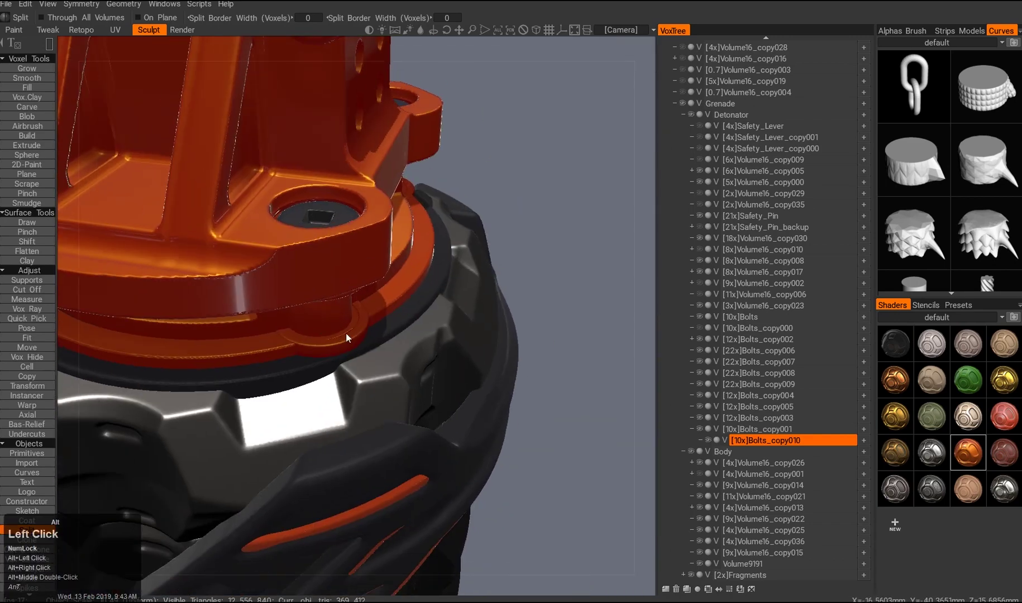
pyautogui.keyDown('alt'); pyautogui.moveTo(347, 337); pyautogui.dragTo(358, 324, button='right'); pyautogui.keyUp('alt')
pyautogui.click(720, 351)
pyautogui.press('w')
pyautogui.keyDown('alt'); pyautogui.moveTo(347, 399); pyautogui.dragTo(398, 377, button='middle'); pyautogui.keyUp('alt')
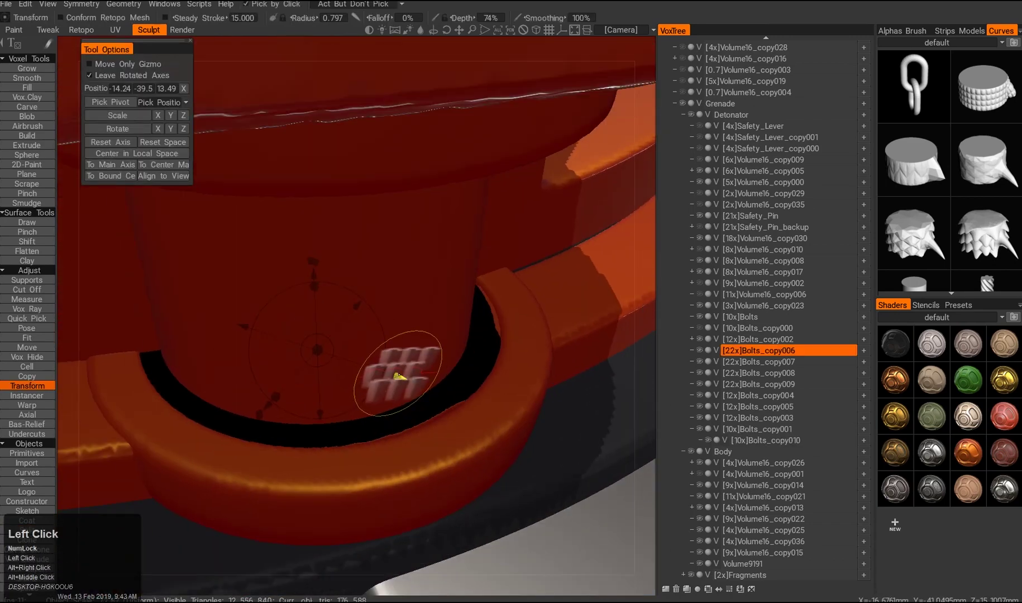
pyautogui.click(725, 429)
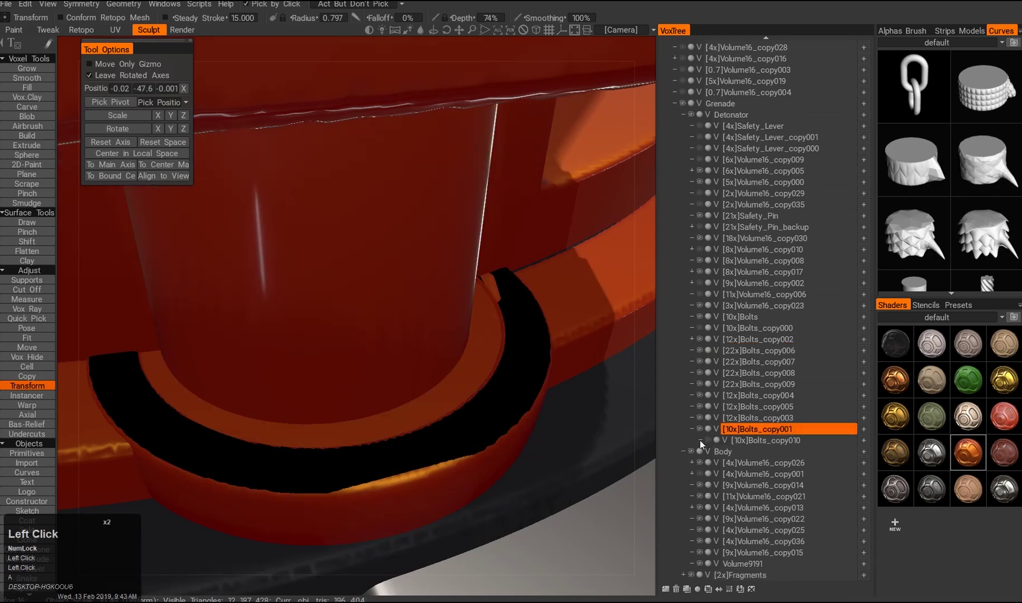
# - Hide and collapse the Body group, and leave only the posts, rings and base plate of the detonator visible
pyautogui.click(690, 451)
pyautogui.click(683, 451)
pyautogui.press('a')
pyautogui.keyDown('alt'); pyautogui.moveTo(552, 313); pyautogui.dragTo(520, 171); pyautogui.keyUp('alt')
pyautogui.click(340, 175)
pyautogui.click(519, 170)
pyautogui.click(519, 171)
pyautogui.moveTo(520, 170); pyautogui.dragTo(523, 193, button='middle')
pyautogui.keyDown('alt'); pyautogui.moveTo(523, 193); pyautogui.dragTo(559, 312); pyautogui.keyUp('alt')
# - Merge the visible posts, rings and base plate into Bolts_copy004 with Merge Visible and order it above Bolts_copy002
pyautogui.rightClick(850, 414)
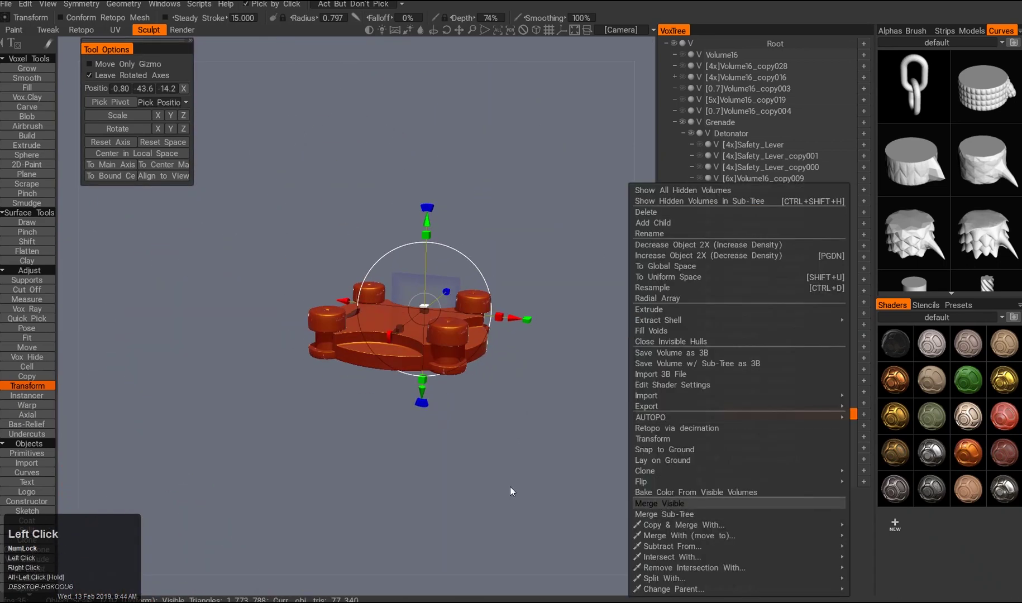
pyautogui.moveTo(509, 489); pyautogui.dragTo(440, 429, button='right')
pyautogui.click(699, 414)
pyautogui.click(698, 373)
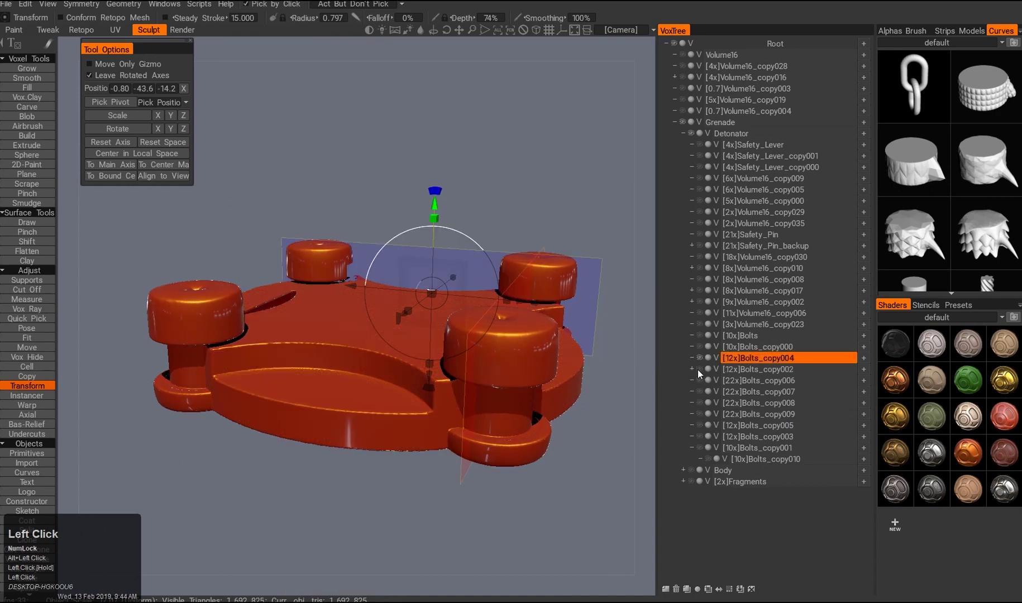
# - Compare the merged part with its sources and delete the leftover Bolts copies listed below Bolts_copy004
pyautogui.click(698, 369)
pyautogui.click(699, 379)
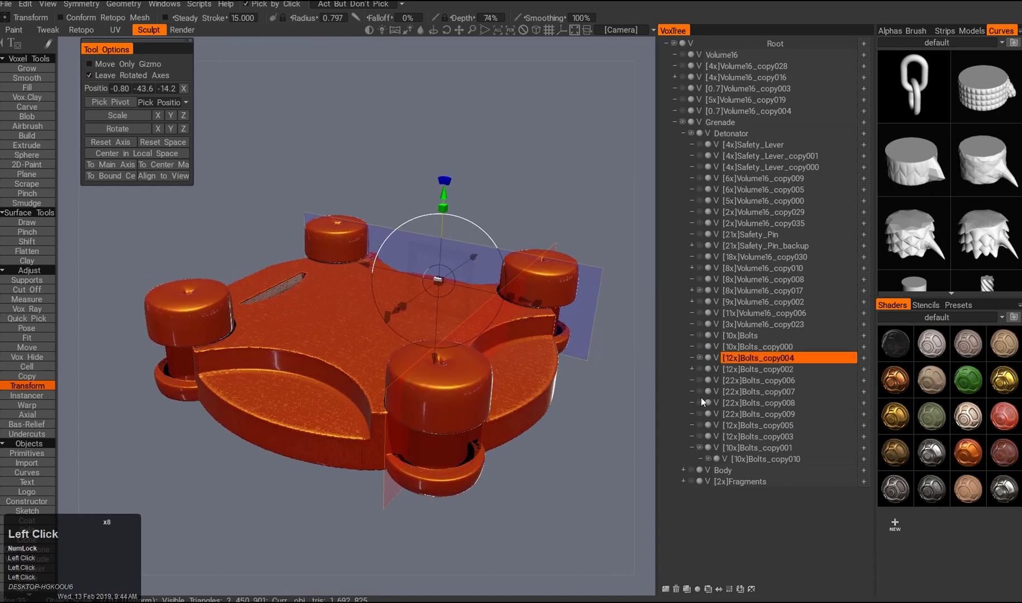
pyautogui.click(702, 361)
pyautogui.keyDown('alt'); pyautogui.moveTo(592, 357); pyautogui.dragTo(695, 359); pyautogui.keyUp('alt')
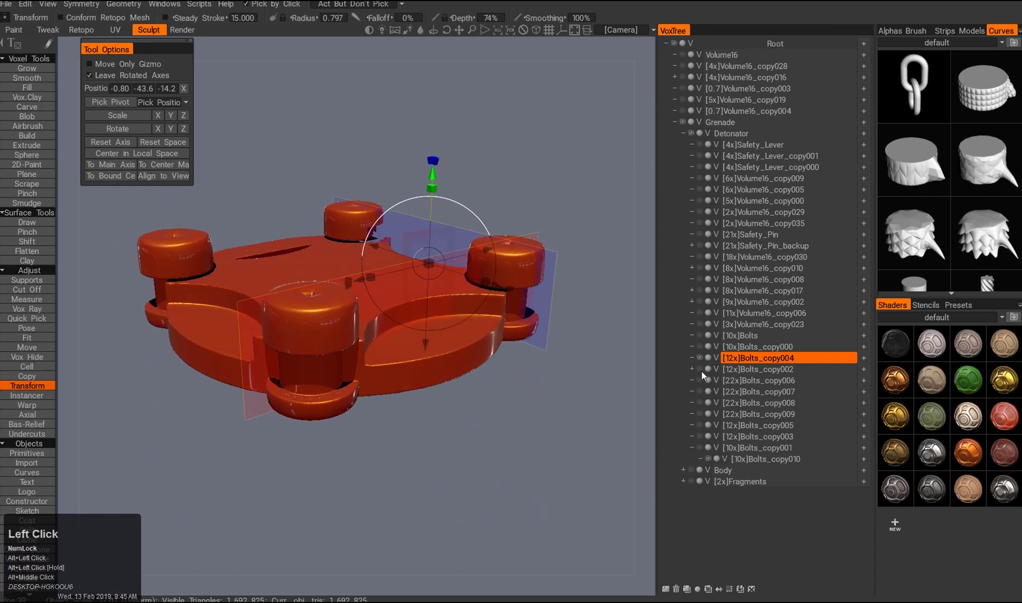
pyautogui.click(702, 370)
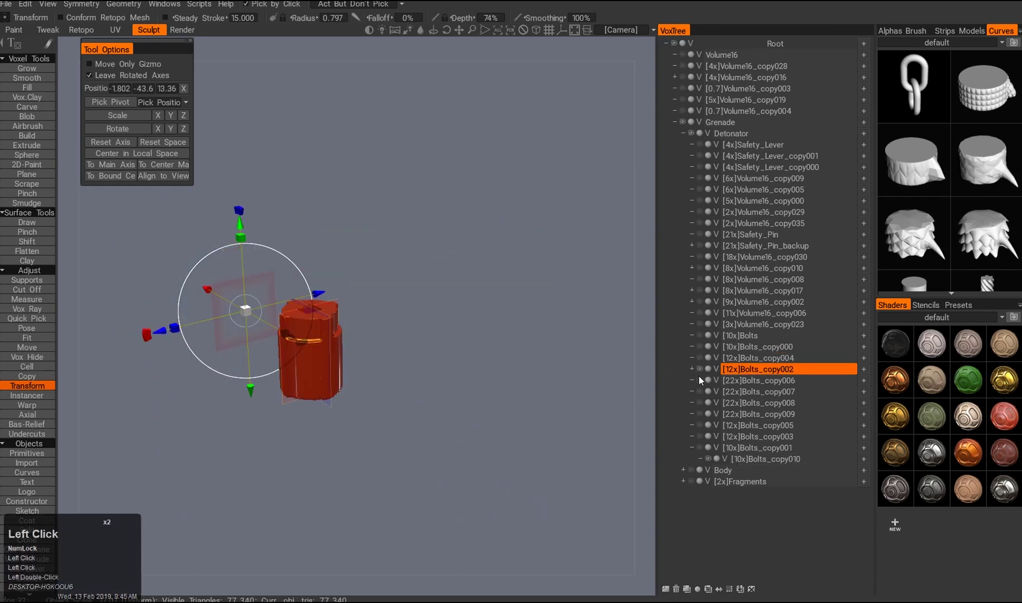
pyautogui.press('Delete')
# - Delete the redundant layers Bolts_copy000 and Volume16_copy017 from the Detonator group
pyautogui.click(701, 347)
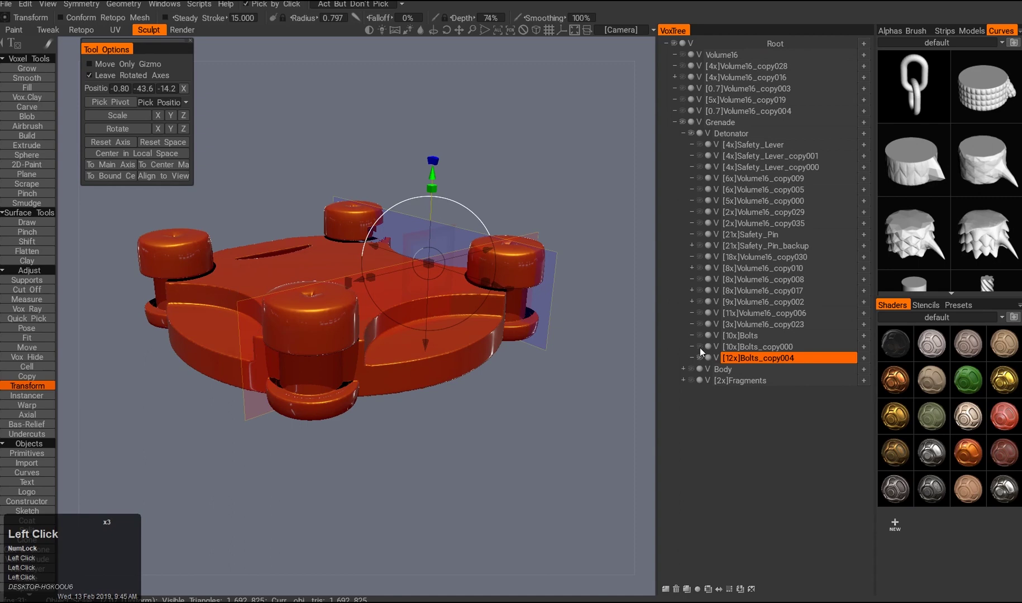
pyautogui.doubleClick(699, 346)
pyautogui.press('Delete')
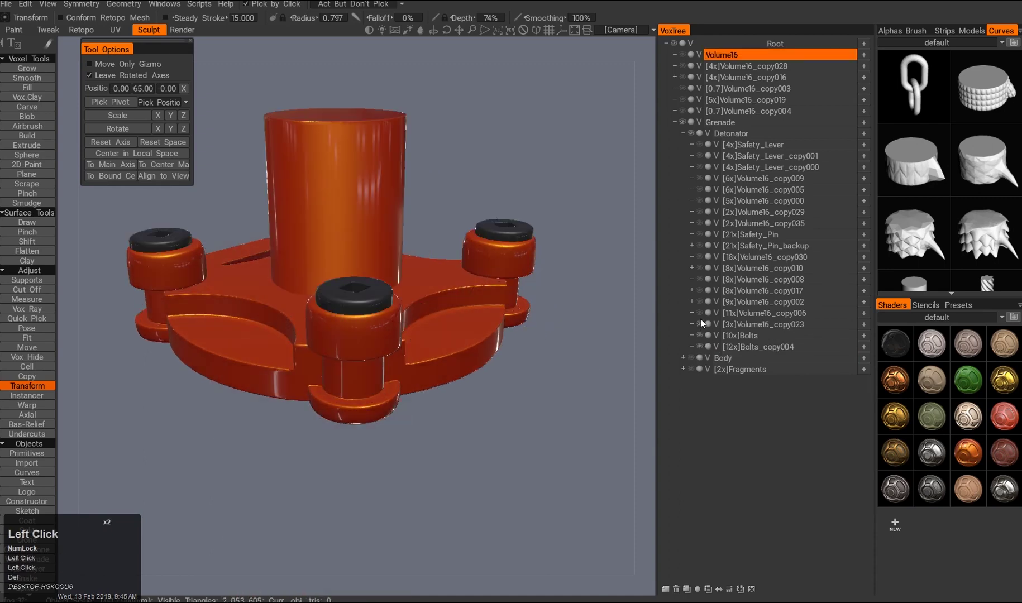
pyautogui.click(699, 291)
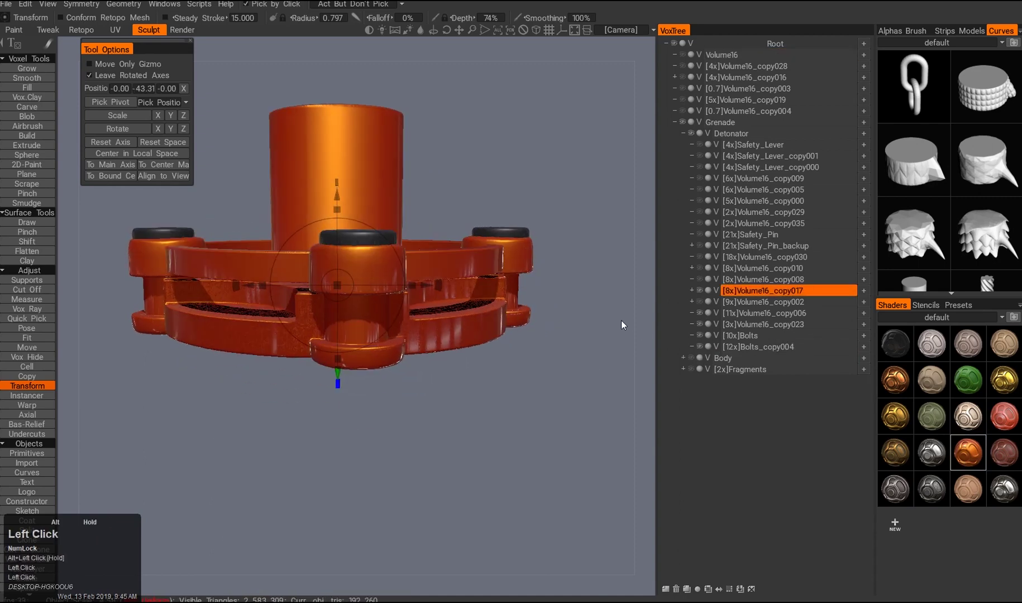
pyautogui.press('Delete')
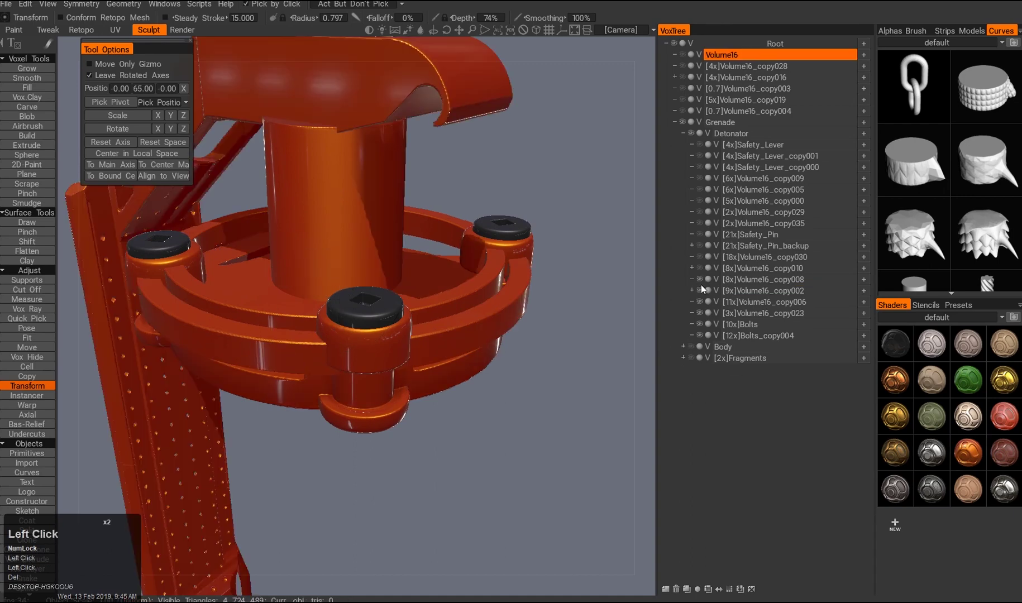
# - Check Volume16_copy030 and Volume16_copy008 by switching their visibility, leaving both hidden
pyautogui.doubleClick(702, 257)
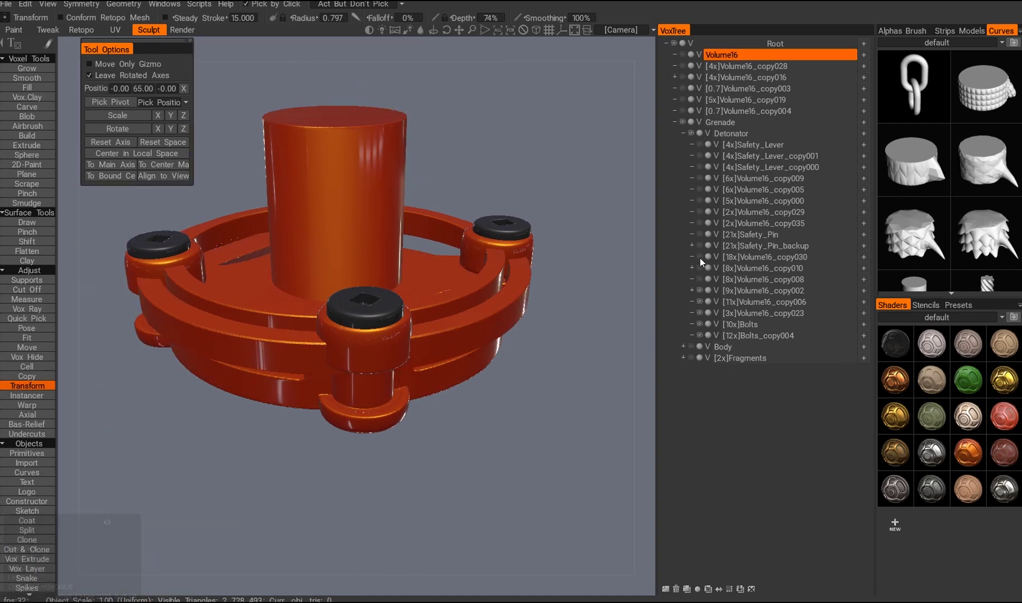
pyautogui.click(699, 281)
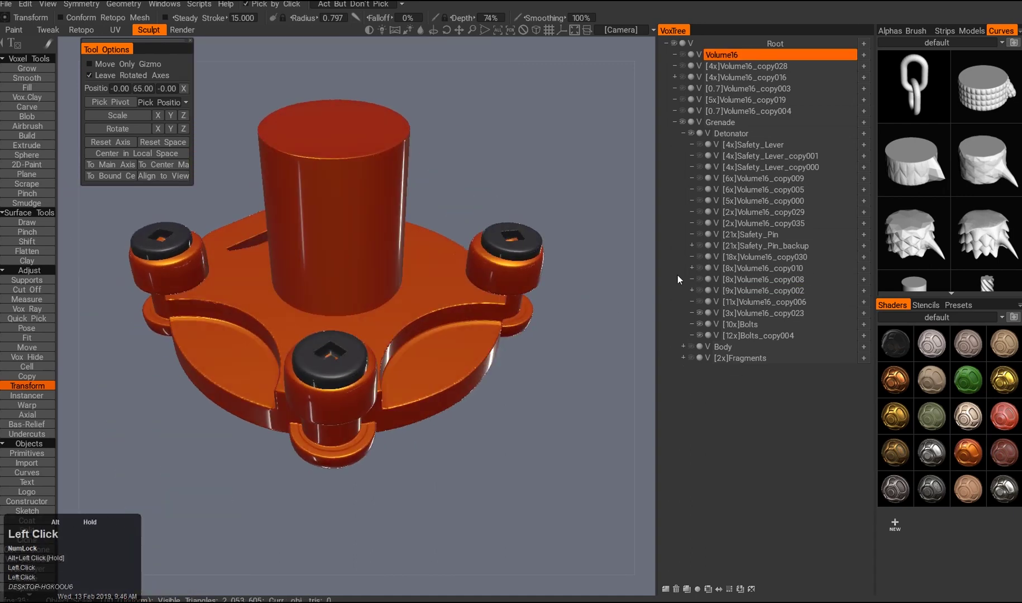
pyautogui.keyDown('alt'); pyautogui.moveTo(615, 282); pyautogui.dragTo(592, 288); pyautogui.keyUp('alt')
pyautogui.keyDown('alt'); pyautogui.moveTo(592, 288); pyautogui.dragTo(577, 289, button='middle'); pyautogui.keyUp('alt')
# - Delete the Safety_Lever_copy000 and Safety_Lever layers and select Safety_Lever_copy001
pyautogui.click(771, 167)
pyautogui.press('Delete')
pyautogui.keyDown('alt'); pyautogui.moveTo(390, 279); pyautogui.dragTo(362, 330); pyautogui.keyUp('alt')
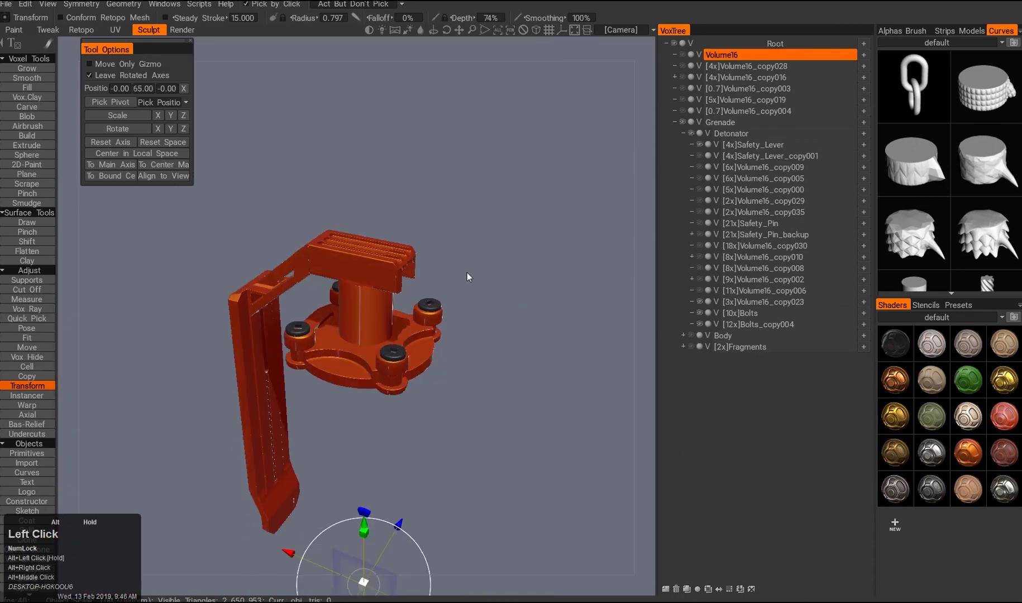
pyautogui.press('Delete')
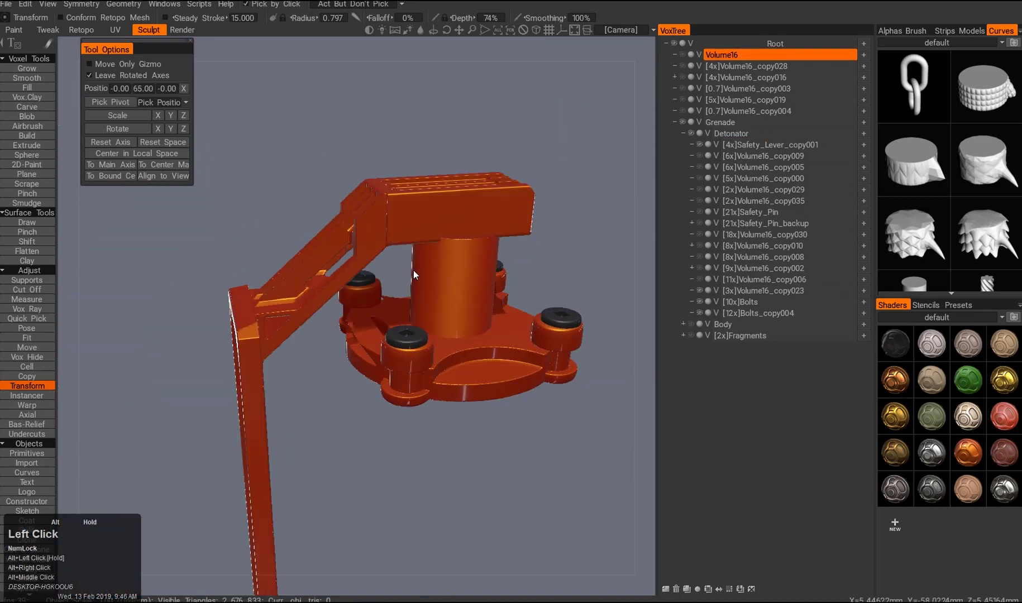
pyautogui.click(742, 145)
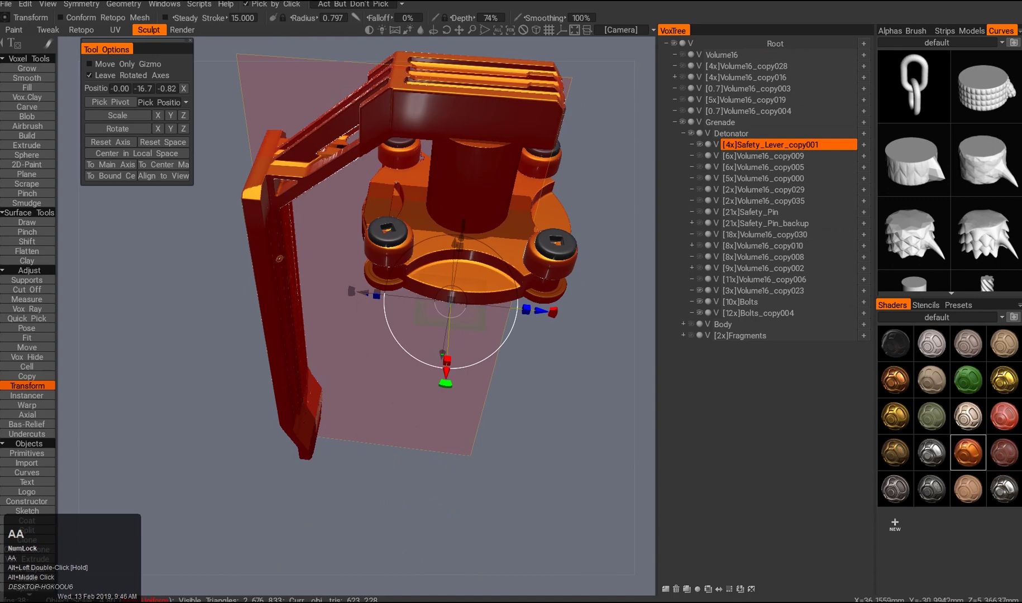
# - Delete the Safety_Lever_copy001 and Volume16_copy010 layers from the Detonator group
pyautogui.press('Delete')
pyautogui.click(698, 161)
pyautogui.click(698, 168)
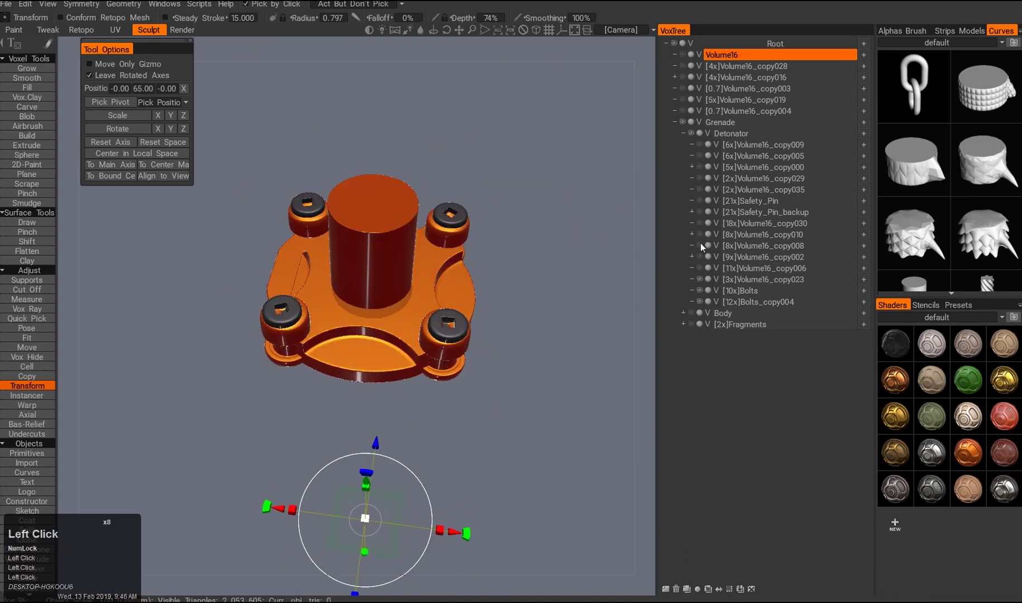
pyautogui.click(700, 236)
pyautogui.keyDown('alt'); pyautogui.moveTo(564, 290); pyautogui.dragTo(620, 237); pyautogui.keyUp('alt')
pyautogui.click(700, 237)
pyautogui.click(700, 236)
pyautogui.press('a')
pyautogui.press('Delete')
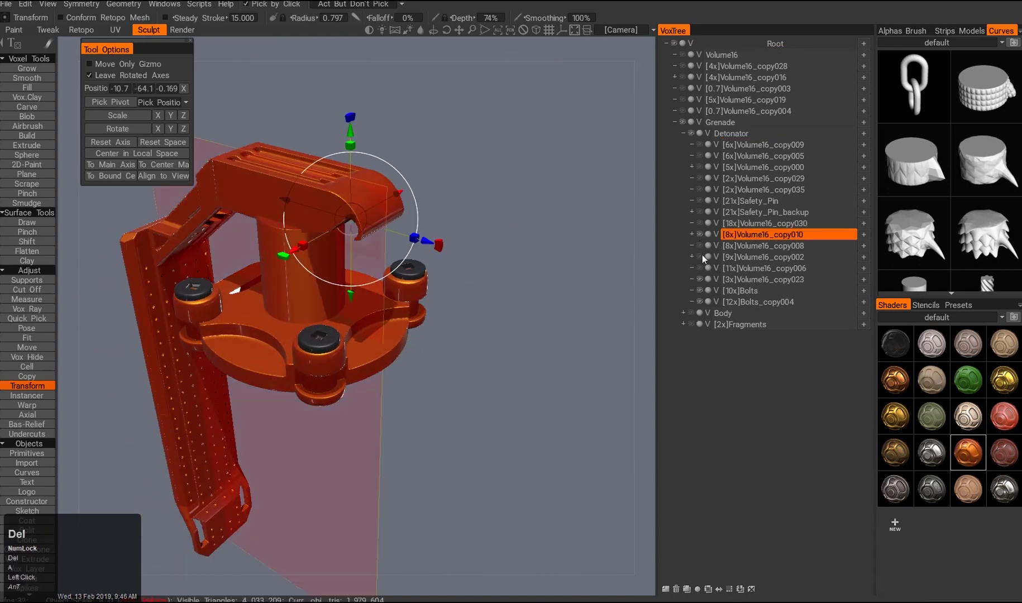
# - Show the remaining Detonator parts and delete the redundant Volume16_copy006 layer
pyautogui.keyDown('alt'); pyautogui.moveTo(547, 248); pyautogui.dragTo(379, 326); pyautogui.keyUp('alt')
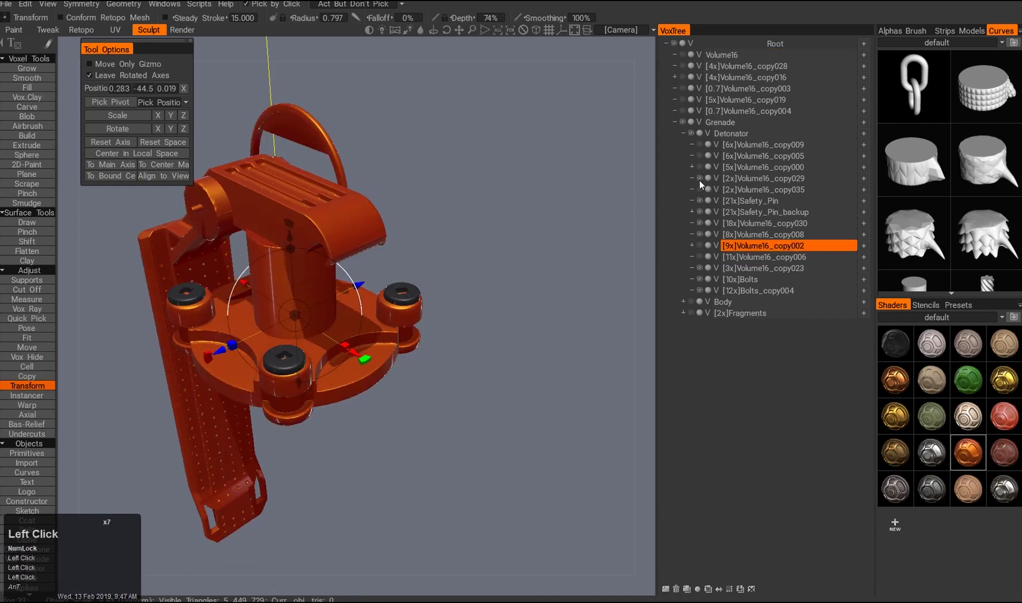
pyautogui.click(699, 156)
pyautogui.scroll(5, 455, 233)
pyautogui.keyDown('alt'); pyautogui.moveTo(455, 232); pyautogui.dragTo(658, 265); pyautogui.keyUp('alt')
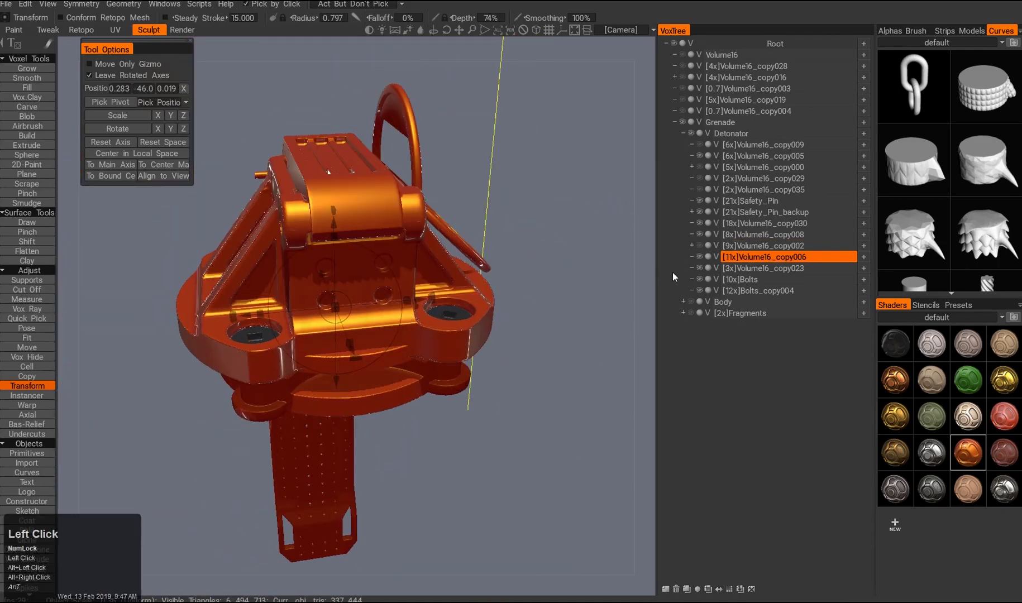
pyautogui.moveTo(516, 210); pyautogui.dragTo(530, 216, button='middle')
pyautogui.press('Delete')
# - Show Safety_Pin_backup in place of Safety_Pin and restore its hidden voxels with Vox Hide to get a full disc
pyautogui.keyDown('alt'); pyautogui.moveTo(503, 215); pyautogui.dragTo(493, 218); pyautogui.keyUp('alt')
pyautogui.keyDown('alt'); pyautogui.moveTo(492, 218); pyautogui.dragTo(388, 310, button='right'); pyautogui.keyUp('alt')
pyautogui.click(697, 201)
pyautogui.press('a')
pyautogui.click(698, 212)
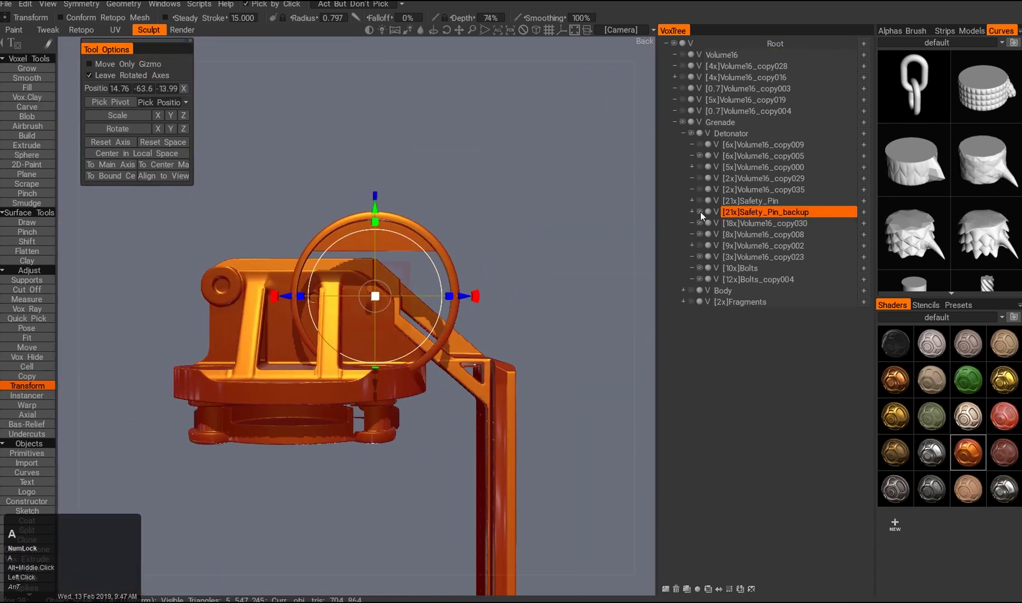
pyautogui.hotkey('ctrl', 'q')
pyautogui.press('2')
pyautogui.keyDown('ctrl'); pyautogui.moveTo(275, 199); pyautogui.dragTo(391, 367); pyautogui.keyUp('ctrl')
pyautogui.moveTo(335, 161); pyautogui.dragTo(257, 193)
# - Try to square off the Safety_Pin_backup disc with rectangular Vox Hide cuts, using mirror symmetry in global space
pyautogui.press('s')
pyautogui.keyDown('alt'); pyautogui.moveTo(221, 291); pyautogui.dragTo(323, 218, button='middle'); pyautogui.keyUp('alt')
pyautogui.click(324, 212)
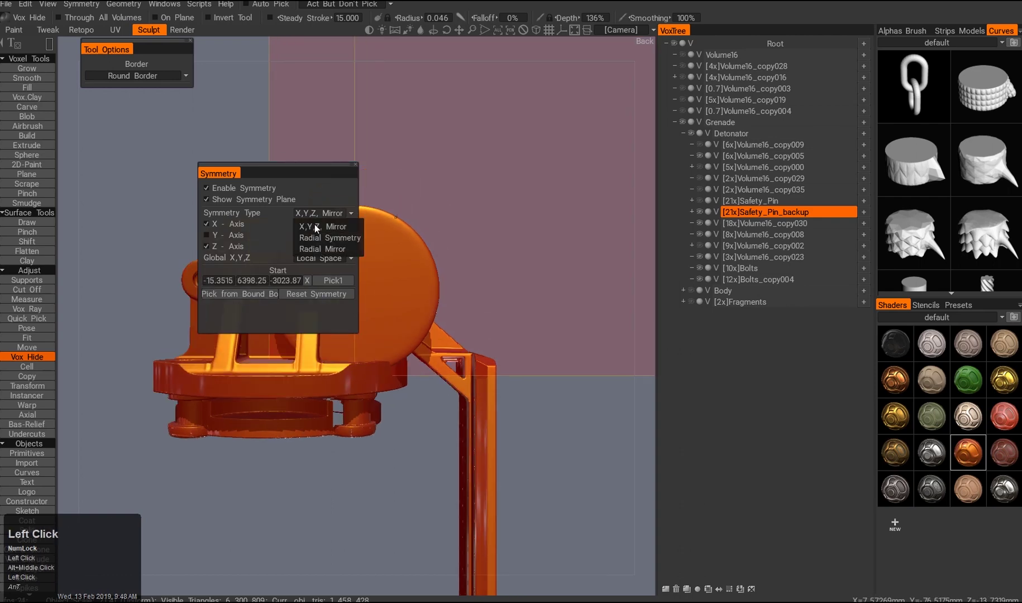
pyautogui.click(207, 246)
pyautogui.press('s')
pyautogui.click(349, 325)
pyautogui.press('s')
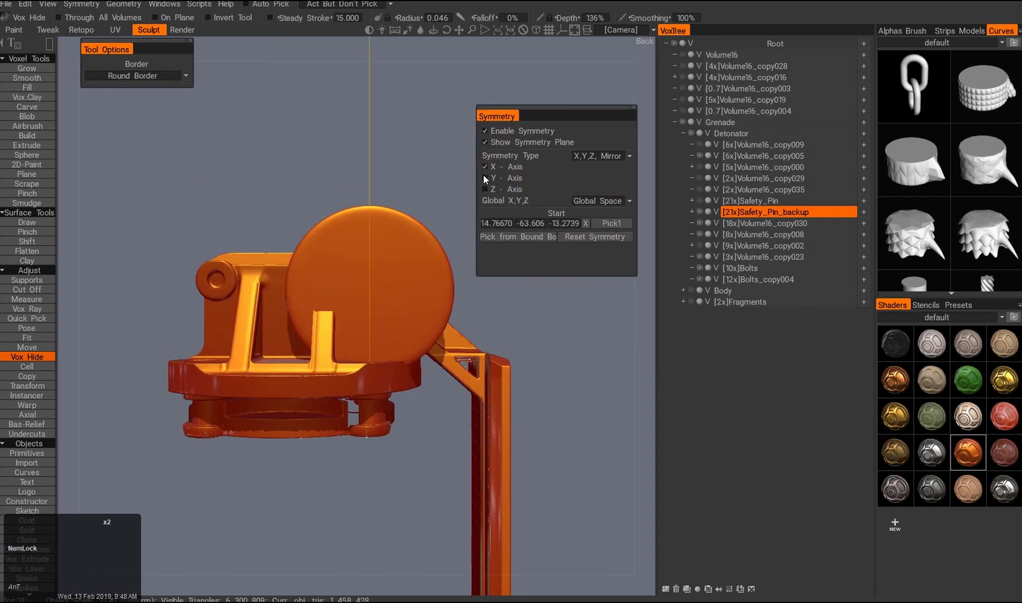
pyautogui.keyDown('alt'); pyautogui.moveTo(477, 249); pyautogui.dragTo(441, 229); pyautogui.keyUp('alt')
pyautogui.keyDown('alt'); pyautogui.moveTo(441, 229); pyautogui.dragTo(396, 191, button='middle'); pyautogui.keyUp('alt')
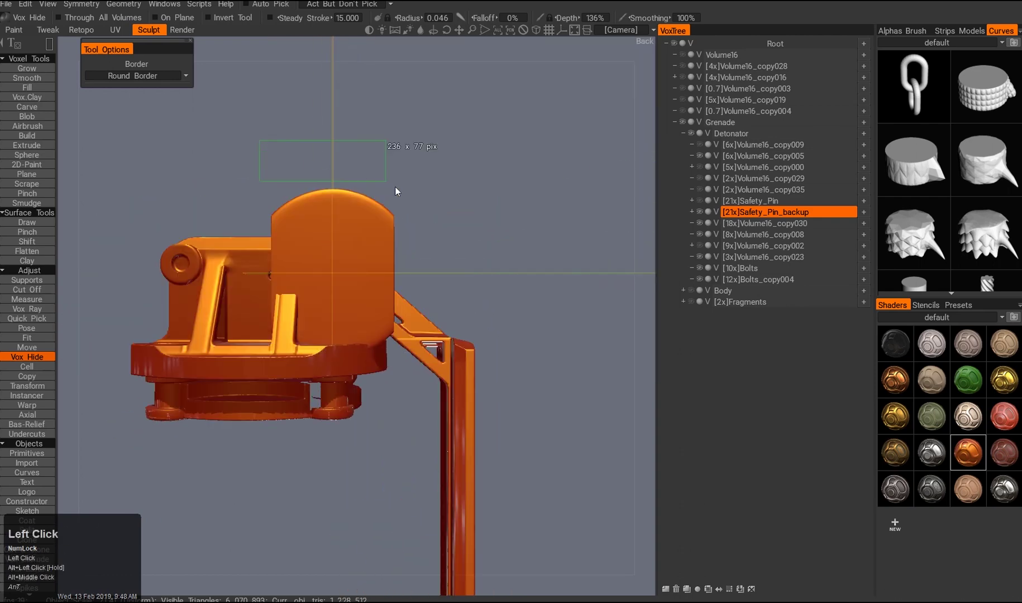
pyautogui.keyDown('alt'); pyautogui.moveTo(350, 239); pyautogui.dragTo(367, 236); pyautogui.keyUp('alt')
pyautogui.keyDown('alt'); pyautogui.moveTo(368, 236); pyautogui.dragTo(269, 237, button='right'); pyautogui.keyUp('alt')
pyautogui.keyDown('alt'); pyautogui.moveTo(269, 237); pyautogui.dragTo(267, 227, button='middle'); pyautogui.keyUp('alt')
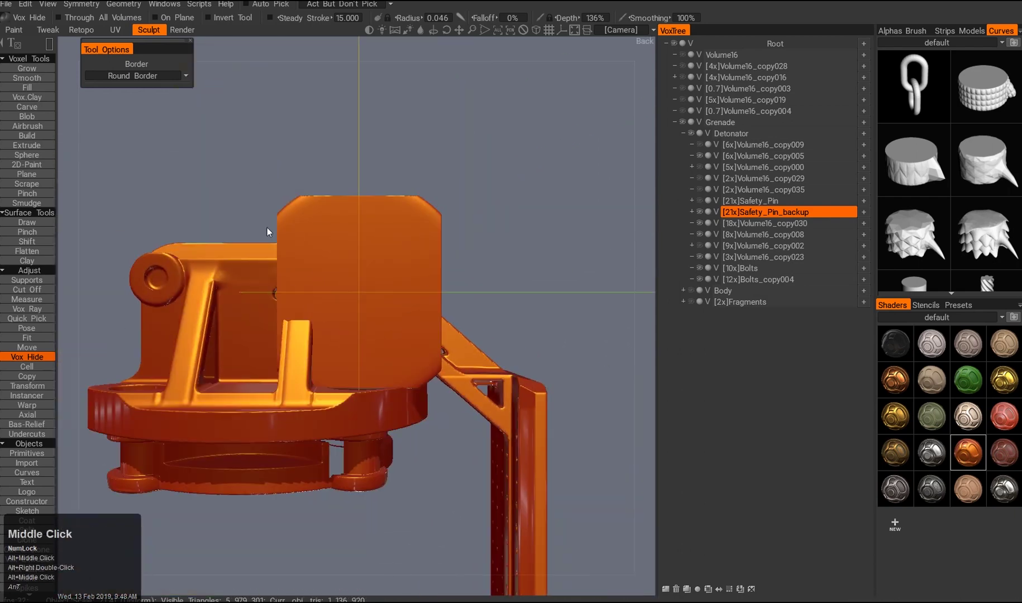
# - Reset the symmetry and trim the disc with straight-edged Vox Hide cuts into an irregular six-sided plate
pyautogui.press('s')
pyautogui.press('s')
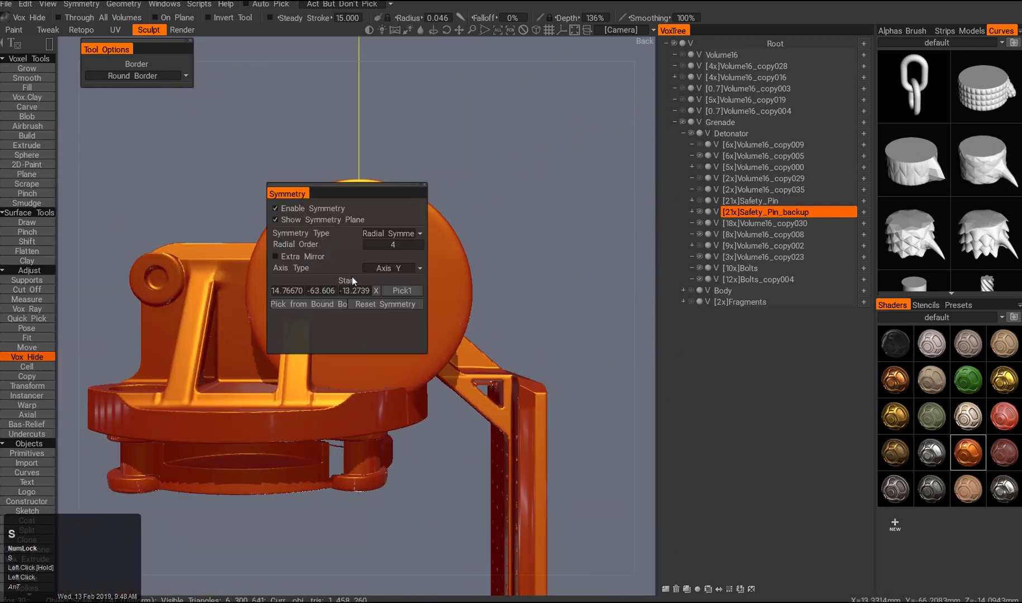
pyautogui.click(396, 304)
pyautogui.keyDown('alt'); pyautogui.moveTo(306, 285); pyautogui.dragTo(310, 299, button='middle'); pyautogui.keyUp('alt')
pyautogui.keyDown('alt'); pyautogui.moveTo(238, 319); pyautogui.dragTo(229, 299); pyautogui.keyUp('alt')
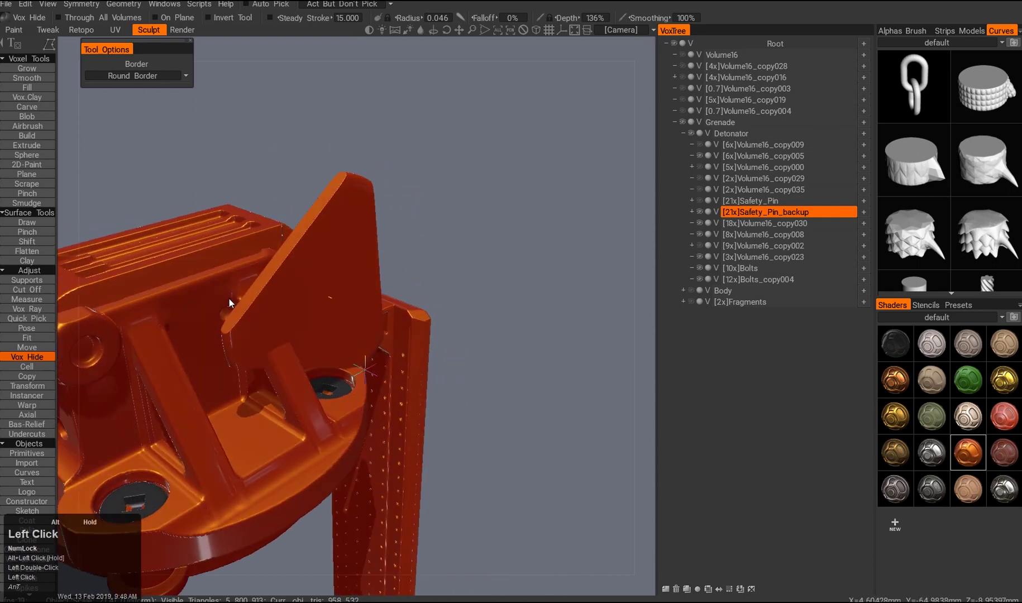
pyautogui.keyDown('alt'); pyautogui.moveTo(229, 299); pyautogui.dragTo(263, 277, button='right'); pyautogui.keyUp('alt')
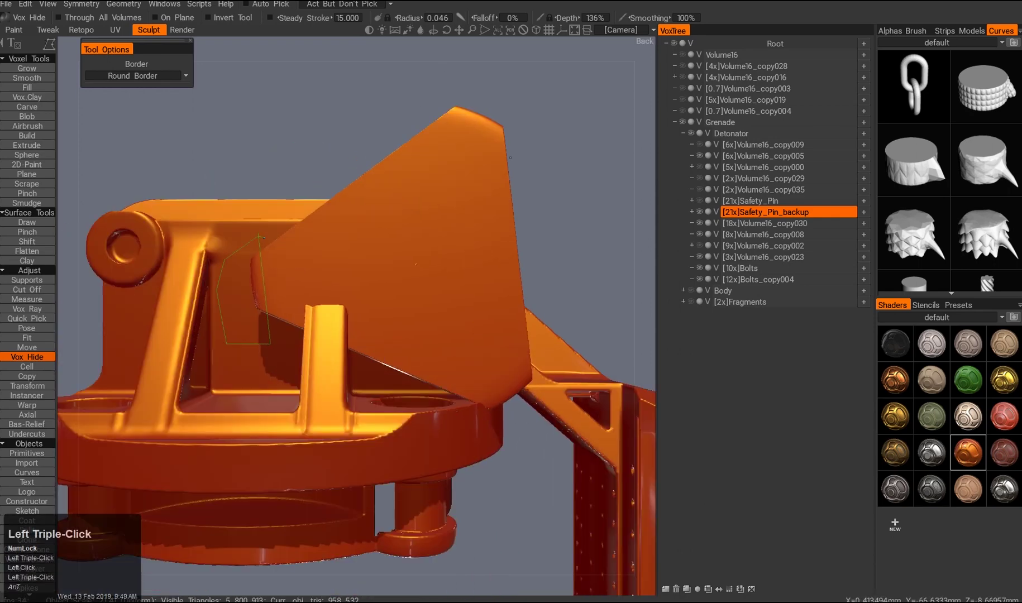
pyautogui.keyDown('alt'); pyautogui.moveTo(264, 238); pyautogui.dragTo(194, 235); pyautogui.keyUp('alt')
pyautogui.keyDown('alt'); pyautogui.moveTo(193, 235); pyautogui.dragTo(322, 229, button='right'); pyautogui.keyUp('alt')
pyautogui.keyDown('alt'); pyautogui.moveTo(322, 229); pyautogui.dragTo(411, 346); pyautogui.keyUp('alt')
# - Duplicate the six-sided plate onto a new layer and hide the Safety_Pin_backup original
pyautogui.hotkey('shift', 'd')
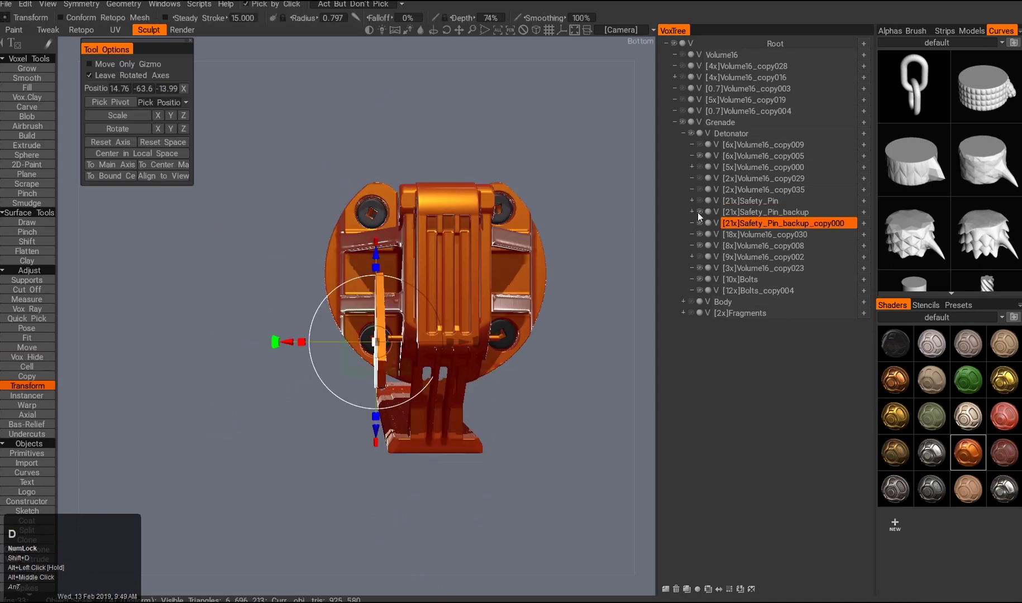
pyautogui.keyDown('alt'); pyautogui.moveTo(390, 290); pyautogui.dragTo(414, 313, button='right'); pyautogui.keyUp('alt')
pyautogui.press('KP_5')
pyautogui.keyDown('alt'); pyautogui.moveTo(391, 178); pyautogui.dragTo(424, 184); pyautogui.keyUp('alt')
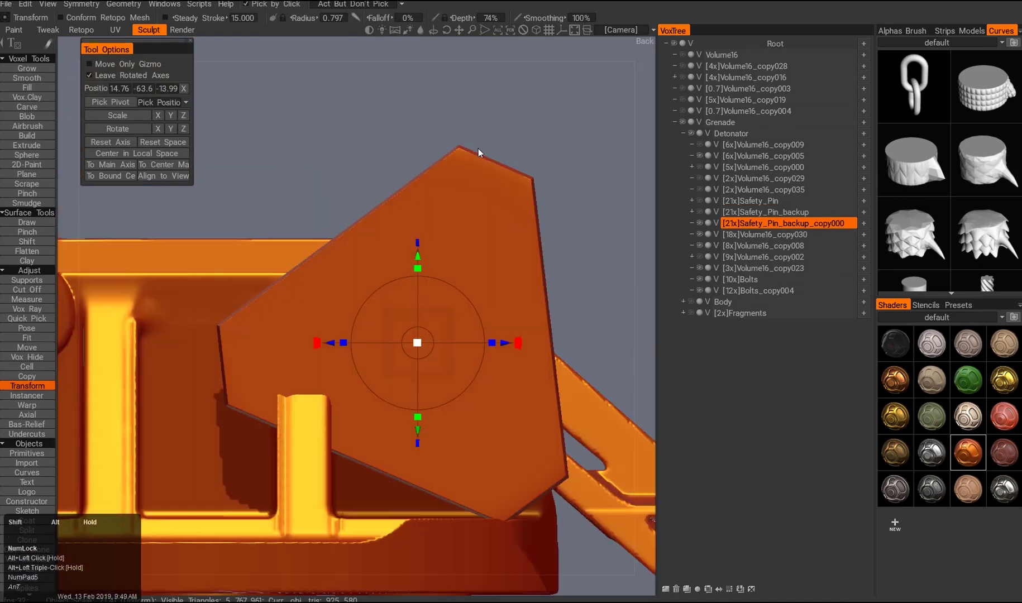
pyautogui.keyDown('alt'); pyautogui.moveTo(478, 149); pyautogui.dragTo(503, 129); pyautogui.keyUp('alt')
pyautogui.click(700, 224)
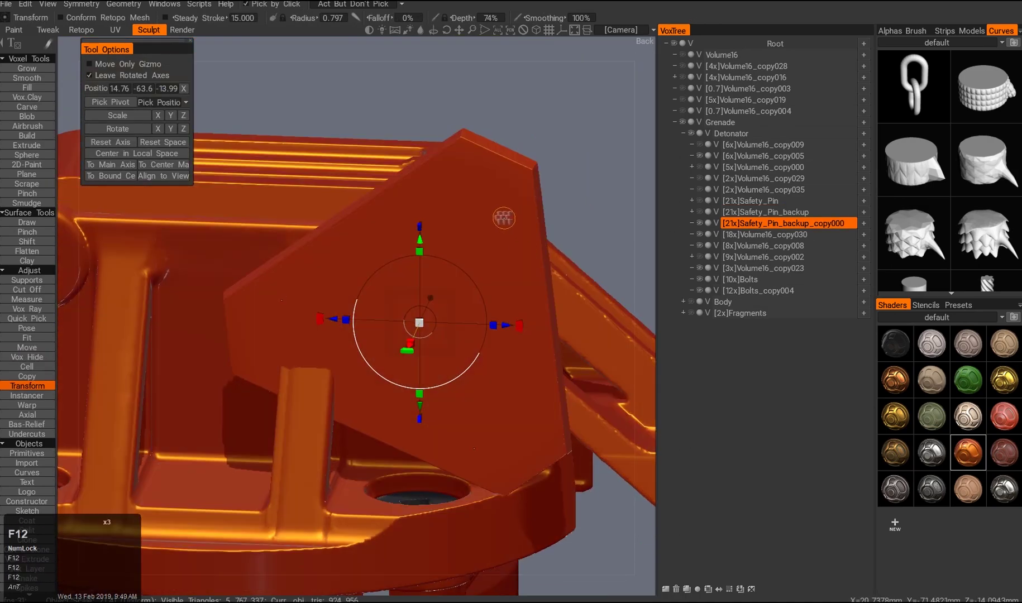
pyautogui.keyDown('alt'); pyautogui.moveTo(415, 164); pyautogui.dragTo(438, 123); pyautogui.keyUp('alt')
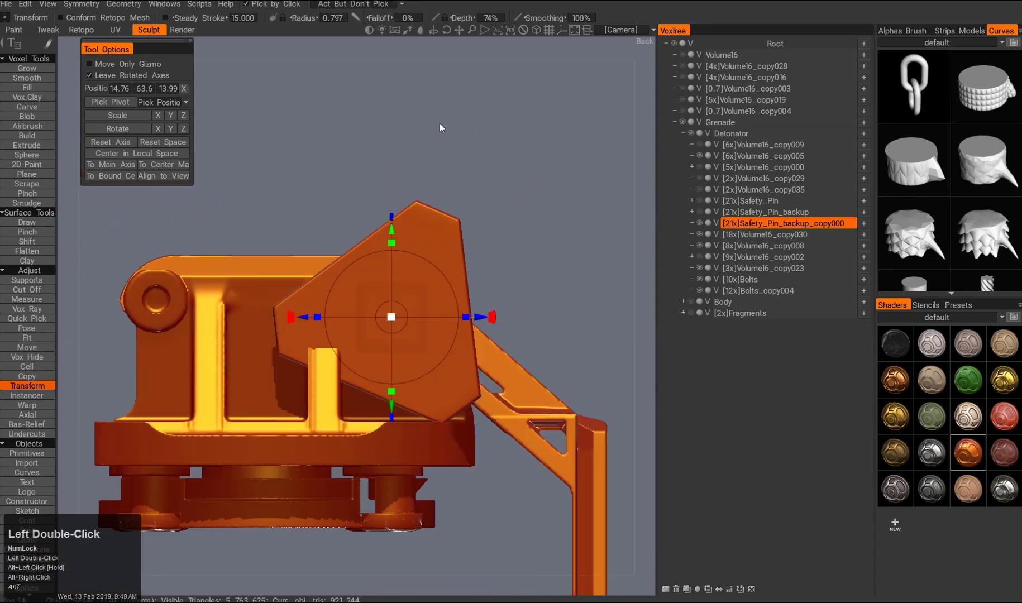
# - Cut a matching six-sided opening inside the duplicated plate with Vox Hide, leaving a narrow frame
pyautogui.keyDown('alt'); pyautogui.middleClick(423, 167); pyautogui.keyUp('alt')
pyautogui.keyDown('alt'); pyautogui.moveTo(420, 222); pyautogui.dragTo(353, 256, button='right'); pyautogui.keyUp('alt')
pyautogui.press('e')
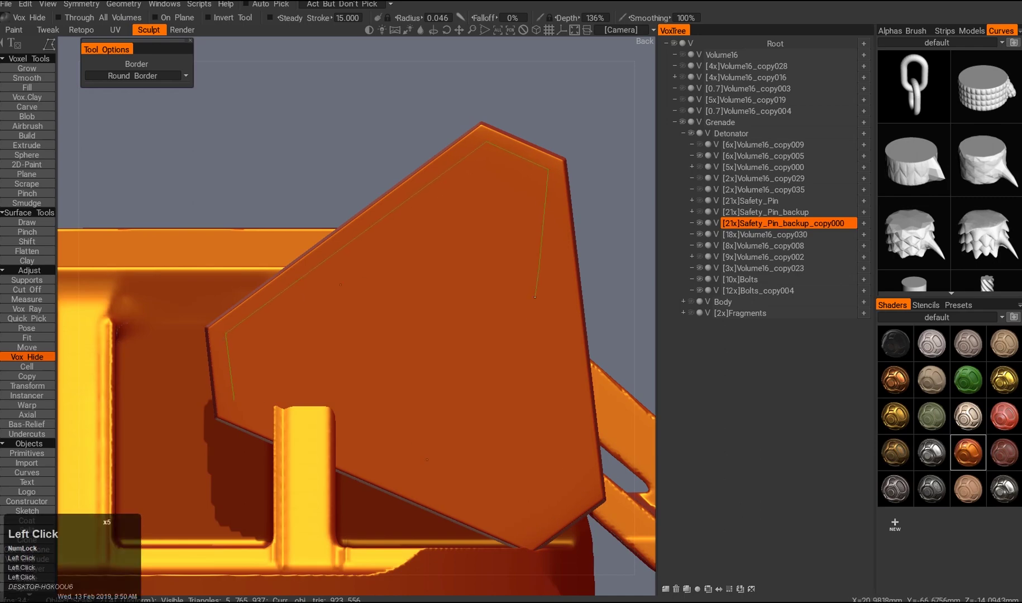
pyautogui.moveTo(355, 370)
pyautogui.mouseDown()
pyautogui.moveTo(382, 377)
pyautogui.moveTo(373, 395)
pyautogui.moveTo(391, 357)
pyautogui.mouseUp()
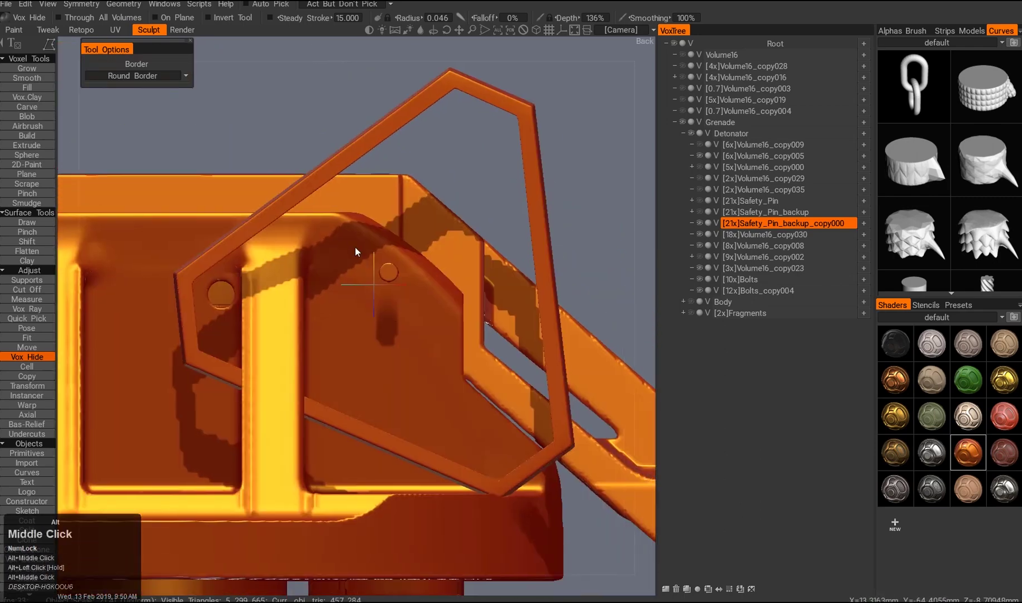
pyautogui.keyDown('alt'); pyautogui.moveTo(391, 358); pyautogui.dragTo(425, 324, button='right'); pyautogui.keyUp('alt')
pyautogui.keyDown('alt'); pyautogui.moveTo(424, 324); pyautogui.dragTo(458, 310, button='middle'); pyautogui.keyUp('alt')
pyautogui.press('e')
# - Resample the six-sided frame to a required poly count of 147 867, with a density modulation factor of 0.569
pyautogui.keyDown('alt'); pyautogui.moveTo(469, 417); pyautogui.dragTo(374, 292, button='right'); pyautogui.keyUp('alt')
pyautogui.keyDown('alt'); pyautogui.moveTo(374, 292); pyautogui.dragTo(329, 240); pyautogui.keyUp('alt')
pyautogui.keyDown('alt'); pyautogui.moveTo(329, 240); pyautogui.dragTo(388, 210, button='middle'); pyautogui.keyUp('alt')
pyautogui.hotkey('ctrl', 'd')
pyautogui.moveTo(296, 331); pyautogui.dragTo(283, 331)
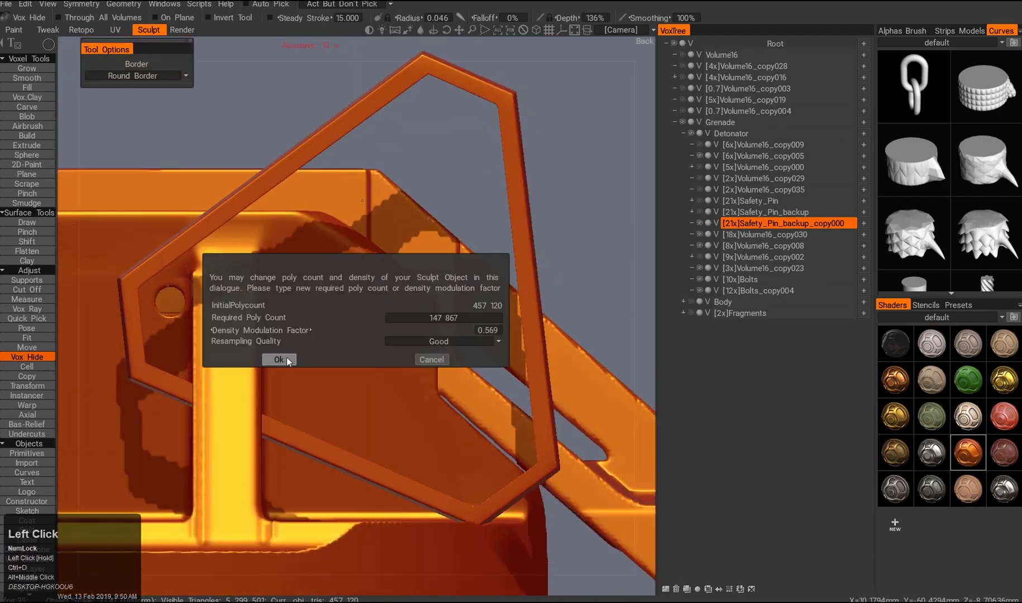
pyautogui.click(279, 359)
pyautogui.moveTo(368, 307)
pyautogui.keyDown('alt'); pyautogui.mouseDown()
pyautogui.moveTo(407, 312)
pyautogui.moveTo(404, 349)
pyautogui.moveTo(312, 339)
pyautogui.moveTo(371, 376)
pyautogui.moveTo(376, 317)
pyautogui.mouseUp(); pyautogui.keyUp('alt')
pyautogui.moveTo(359, 268); pyautogui.dragTo(384, 297, button='right')
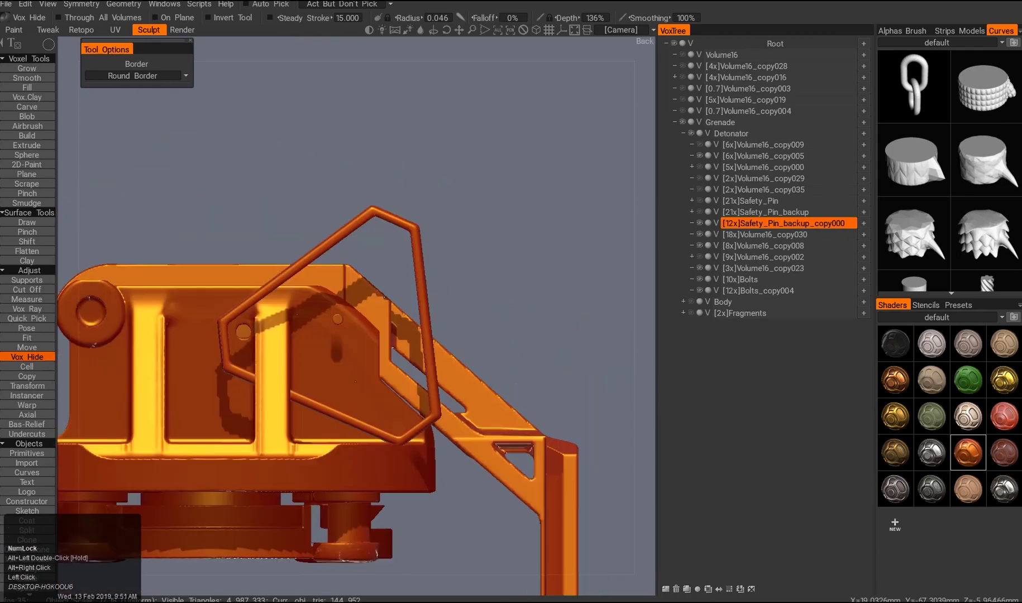
# - Move the six-sided frame toward the lever's sloping arm, to an X position of 24.25
pyautogui.click(27, 385)
pyautogui.moveTo(446, 278); pyautogui.dragTo(521, 322)
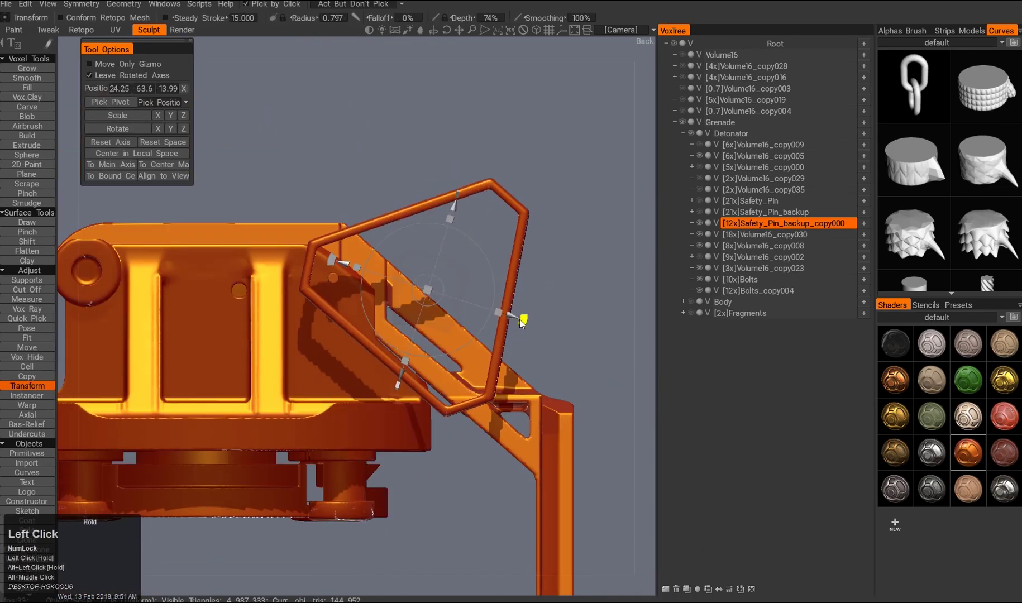
pyautogui.keyDown('alt'); pyautogui.moveTo(521, 322); pyautogui.dragTo(354, 275, button='right'); pyautogui.keyUp('alt')
# - Trim the depth of the six-sided frame in the view from below so it becomes a thinner wire
pyautogui.click(27, 530)
pyautogui.keyDown('alt'); pyautogui.moveTo(249, 200); pyautogui.dragTo(348, 145, button='middle'); pyautogui.keyUp('alt')
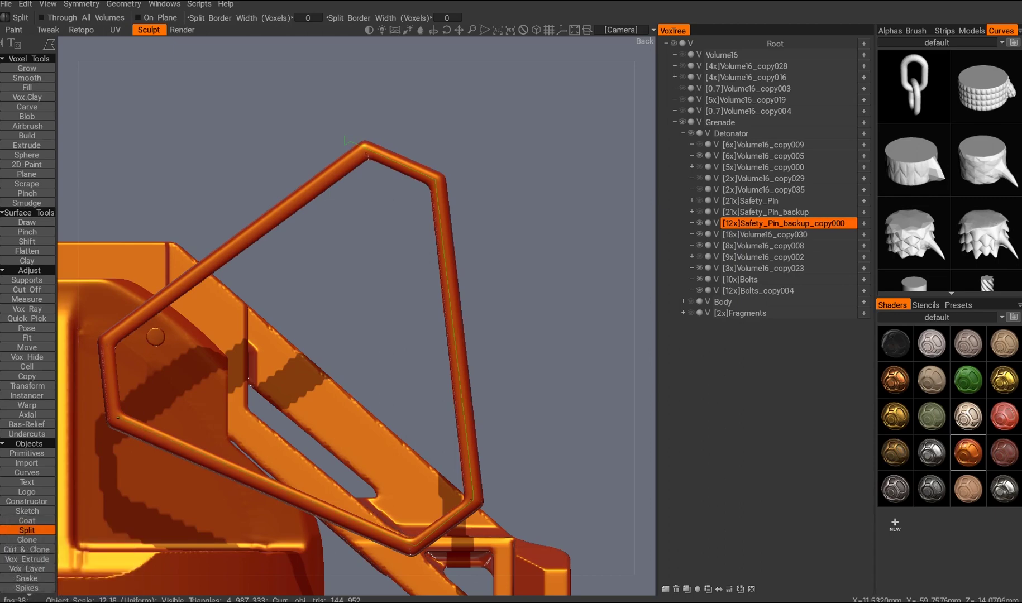
pyautogui.hotkey('alt', 'c')
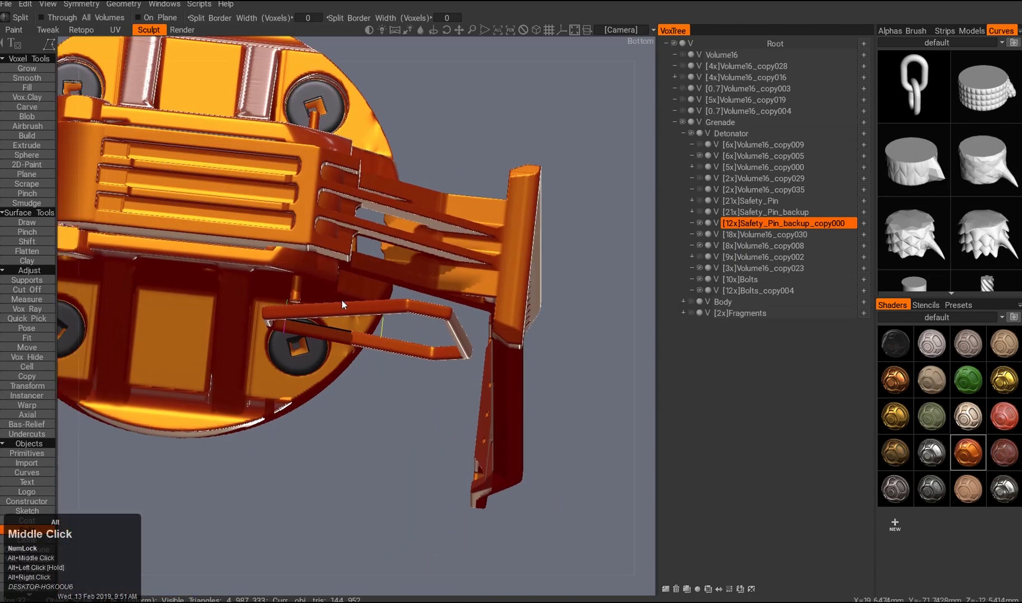
pyautogui.press('2')
pyautogui.moveTo(288, 472); pyautogui.dragTo(303, 295)
pyautogui.keyDown('alt'); pyautogui.moveTo(303, 295); pyautogui.dragTo(326, 340, button='right'); pyautogui.keyUp('alt')
pyautogui.keyDown('alt'); pyautogui.moveTo(325, 340); pyautogui.dragTo(448, 227); pyautogui.keyUp('alt')
pyautogui.press('w')
pyautogui.keyDown('alt'); pyautogui.moveTo(448, 228); pyautogui.dragTo(291, 213, button='right'); pyautogui.keyUp('alt')
pyautogui.keyDown('alt'); pyautogui.moveTo(292, 213); pyautogui.dragTo(353, 292); pyautogui.keyUp('alt')
pyautogui.scroll(5, 284, 266)
pyautogui.keyDown('alt'); pyautogui.moveTo(354, 292); pyautogui.dragTo(312, 310, button='middle'); pyautogui.keyUp('alt')
pyautogui.keyDown('alt'); pyautogui.moveTo(313, 311); pyautogui.dragTo(323, 315); pyautogui.keyUp('alt')
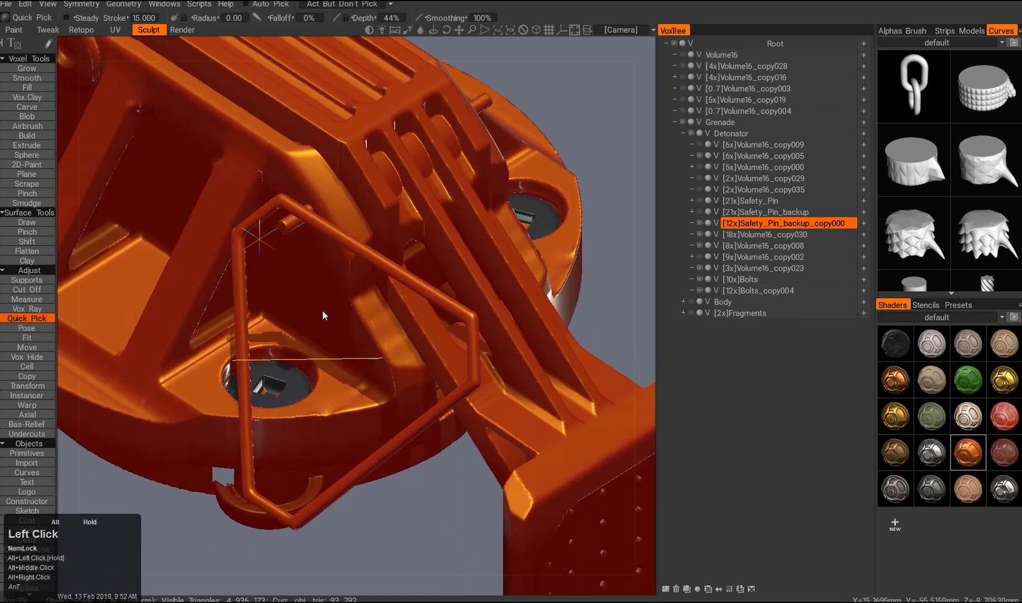
# - Show Safety_Pin, Body and Fragments alongside the six-sided frame to compare the pin shapes on the whole grenade
pyautogui.doubleClick(699, 202)
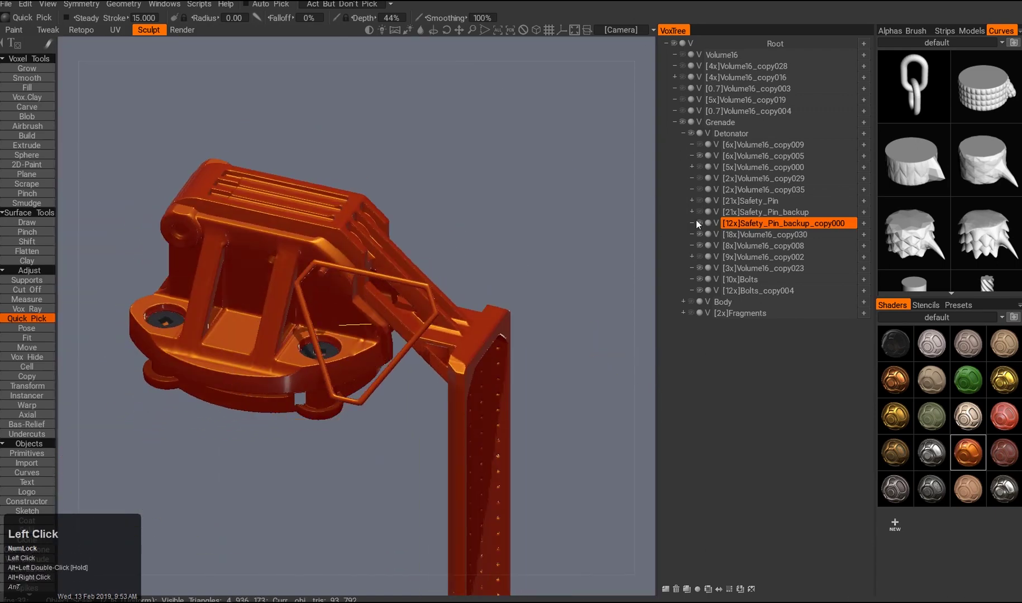
pyautogui.keyDown('alt'); pyautogui.moveTo(358, 221); pyautogui.dragTo(513, 217); pyautogui.keyUp('alt')
pyautogui.keyDown('alt'); pyautogui.moveTo(513, 217); pyautogui.dragTo(642, 223, button='right'); pyautogui.keyUp('alt')
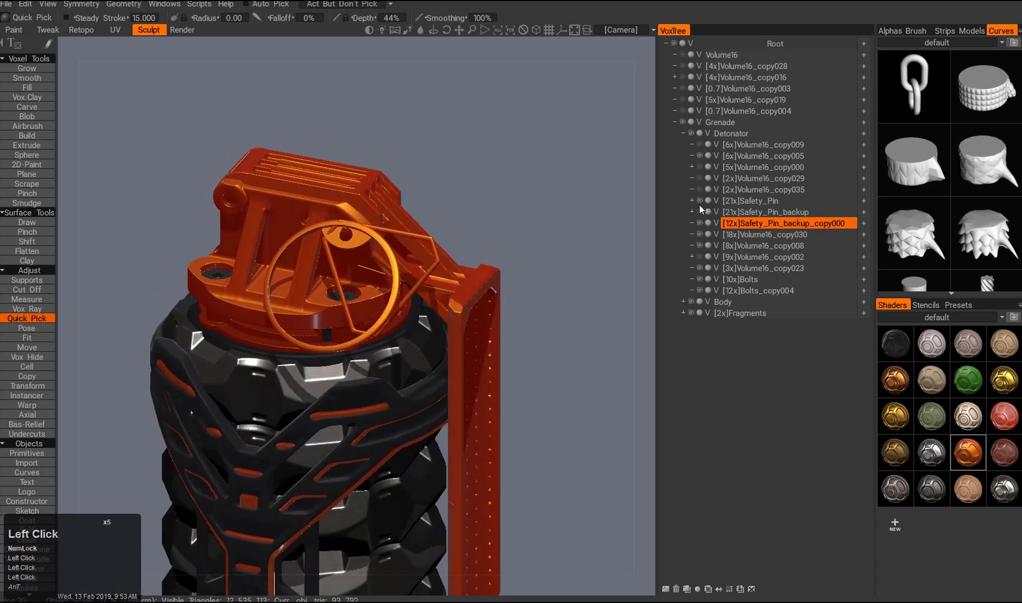
pyautogui.keyDown('alt'); pyautogui.moveTo(542, 200); pyautogui.dragTo(456, 246); pyautogui.keyUp('alt')
pyautogui.keyDown('alt'); pyautogui.moveTo(456, 247); pyautogui.dragTo(642, 223, button='middle'); pyautogui.keyUp('alt')
# - Duplicate Safety_Pin_backup onto a new layer as a full disc, resample it to a lower density and hide the six-sided frame
pyautogui.click(697, 215)
pyautogui.moveTo(642, 223)
pyautogui.keyDown('alt'); pyautogui.mouseDown()
pyautogui.moveTo(536, 236)
pyautogui.moveTo(442, 281)
pyautogui.moveTo(642, 223)
pyautogui.mouseUp(); pyautogui.keyUp('alt')
pyautogui.press('d')
pyautogui.click(698, 213)
pyautogui.keyDown('alt'); pyautogui.moveTo(391, 257); pyautogui.dragTo(339, 281, button='middle'); pyautogui.keyUp('alt')
pyautogui.hotkey('ctrl', 'r')
pyautogui.click(278, 358)
pyautogui.keyDown('alt'); pyautogui.moveTo(339, 277); pyautogui.dragTo(502, 195); pyautogui.keyUp('alt')
pyautogui.rightClick(767, 206)
pyautogui.click(389, 310)
# - Turn the new disc perpendicular to its original plane, shrink it and position it at the end of the pin
pyautogui.keyDown('alt'); pyautogui.moveTo(300, 410); pyautogui.dragTo(385, 335); pyautogui.keyUp('alt')
pyautogui.keyDown('alt'); pyautogui.doubleClick(313, 380); pyautogui.keyUp('alt')
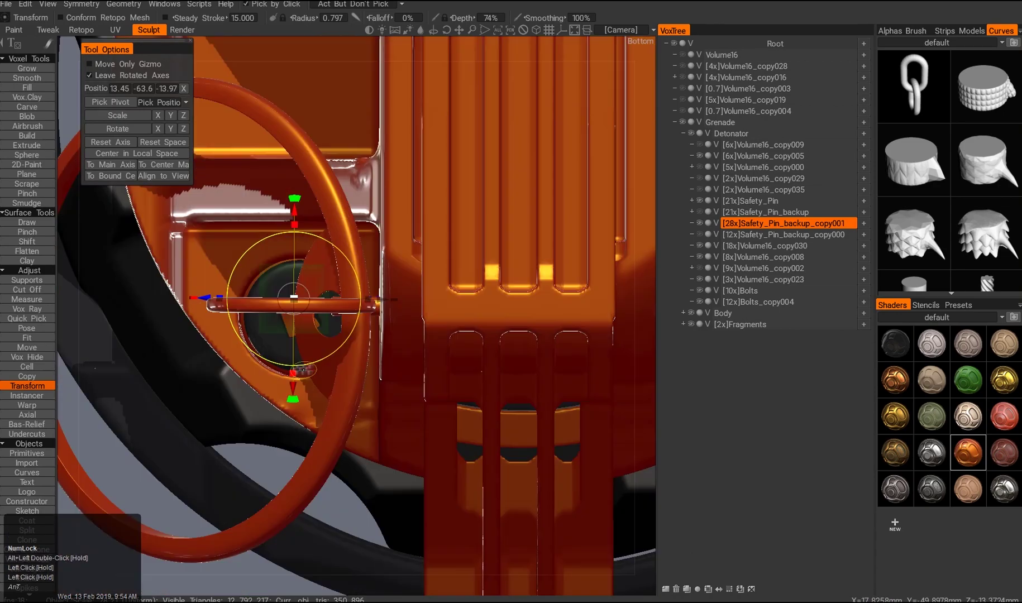
pyautogui.keyDown('alt'); pyautogui.keyDown('shift'); pyautogui.moveTo(314, 380); pyautogui.dragTo(338, 275); pyautogui.keyUp('shift'); pyautogui.keyUp('alt')
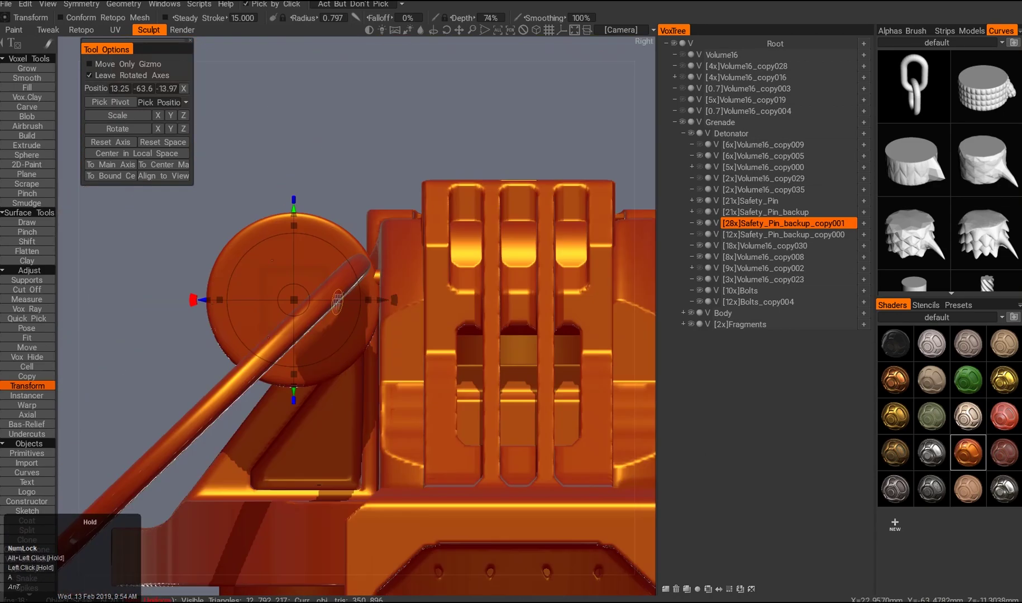
pyautogui.moveTo(493, 558); pyautogui.dragTo(360, 331, button='right')
pyautogui.moveTo(361, 331); pyautogui.dragTo(357, 362, button='middle')
pyautogui.click(303, 346)
pyautogui.keyDown('alt'); pyautogui.moveTo(303, 346); pyautogui.dragTo(308, 393); pyautogui.keyUp('alt')
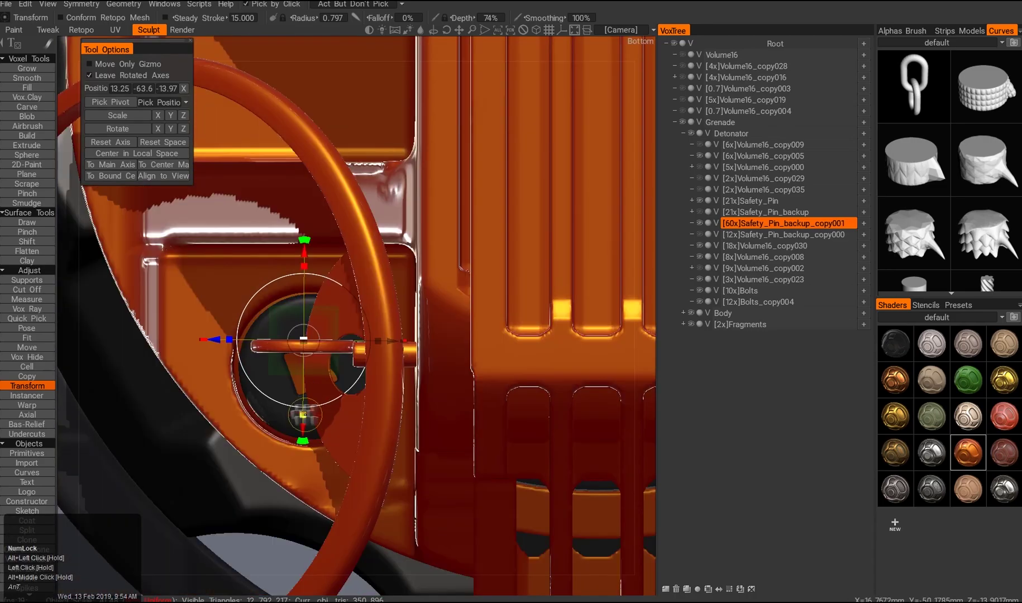
# - Select the Safety_Pin ring and shift it outward along its slope to position 14.76, -55.4, -21.71
pyautogui.keyDown('alt'); pyautogui.moveTo(294, 480); pyautogui.dragTo(367, 327); pyautogui.keyUp('alt')
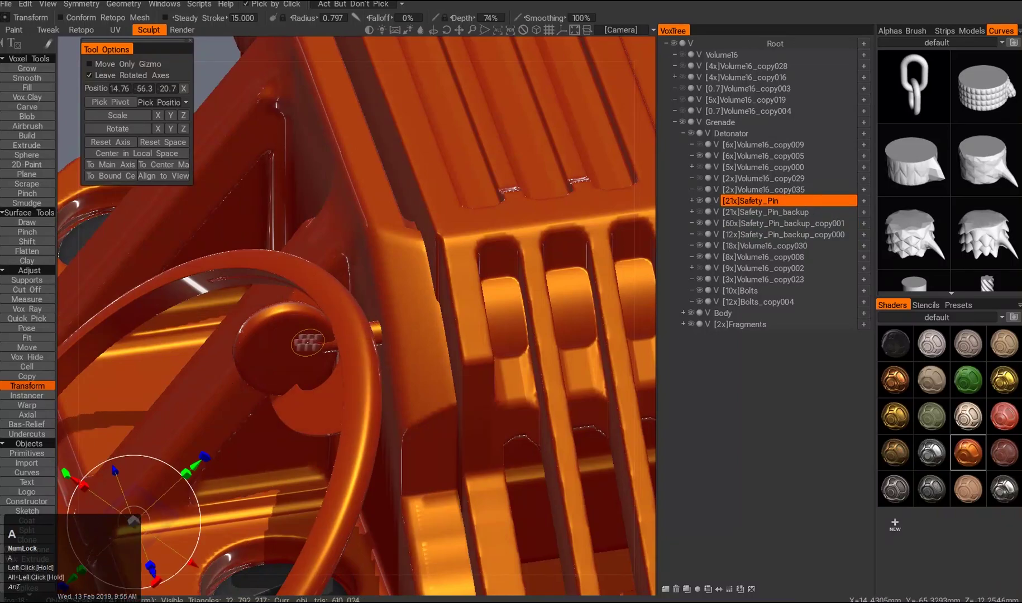
pyautogui.click(395, 324)
pyautogui.keyDown('alt'); pyautogui.moveTo(395, 323); pyautogui.dragTo(285, 343, button='middle'); pyautogui.keyUp('alt')
pyautogui.keyDown('alt'); pyautogui.moveTo(285, 343); pyautogui.dragTo(370, 306); pyautogui.keyUp('alt')
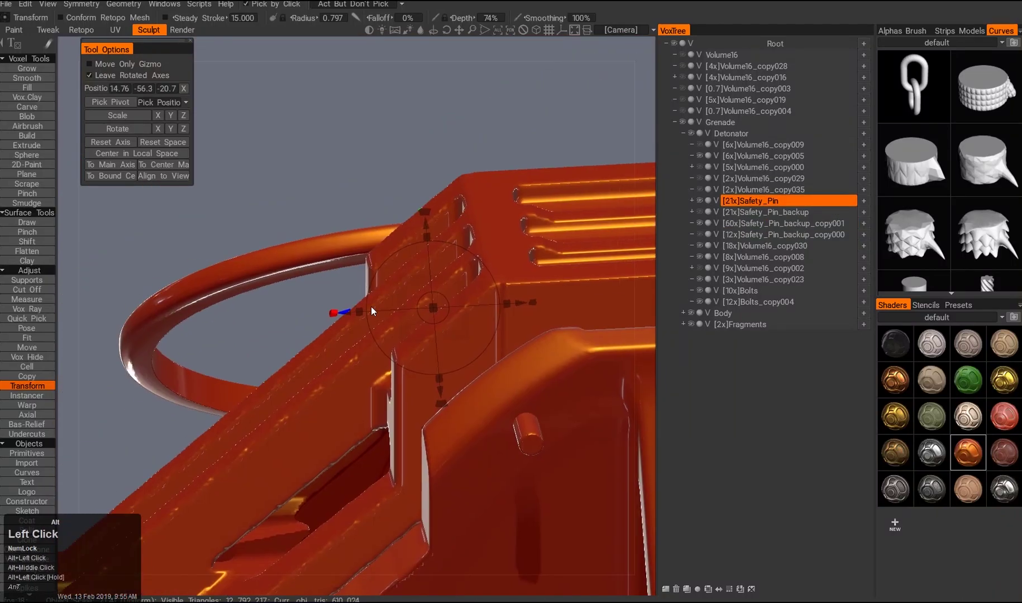
pyautogui.keyDown('alt'); pyautogui.moveTo(370, 306); pyautogui.dragTo(293, 326, button='middle'); pyautogui.keyUp('alt')
pyautogui.keyDown('alt'); pyautogui.moveTo(293, 326); pyautogui.dragTo(397, 301, button='right'); pyautogui.keyUp('alt')
pyautogui.keyDown('alt'); pyautogui.moveTo(397, 301); pyautogui.dragTo(262, 252); pyautogui.keyUp('alt')
pyautogui.keyDown('alt'); pyautogui.moveTo(292, 334); pyautogui.dragTo(324, 329); pyautogui.keyUp('alt')
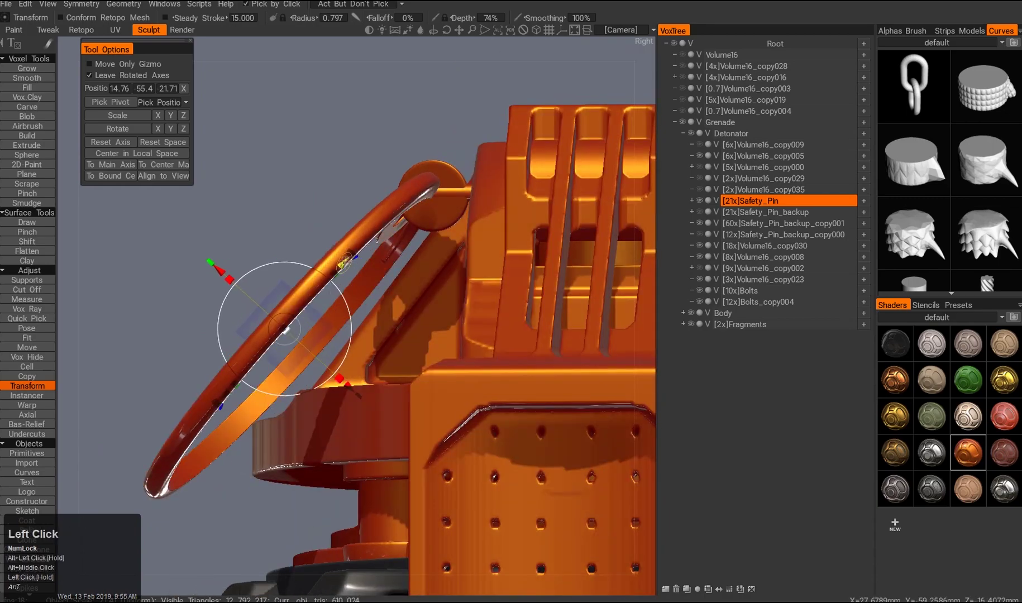
# - Slightly enlarge the small disc and move it to position 13.271, -65.0, -11.45 where ring and pin meet
pyautogui.keyDown('alt'); pyautogui.moveTo(311, 199); pyautogui.dragTo(334, 263, button='right'); pyautogui.keyUp('alt')
pyautogui.click(341, 262)
pyautogui.keyDown('alt'); pyautogui.moveTo(342, 263); pyautogui.dragTo(310, 336); pyautogui.keyUp('alt')
pyautogui.click(310, 336)
pyautogui.moveTo(357, 290); pyautogui.dragTo(385, 276)
pyautogui.keyDown('alt'); pyautogui.tripleClick(424, 196); pyautogui.keyUp('alt')
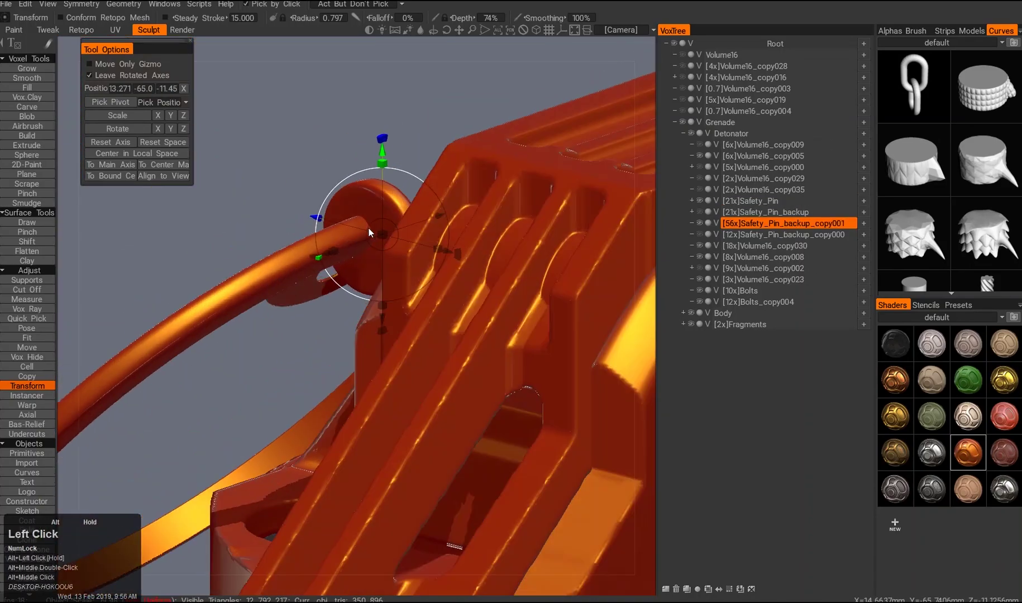
# - Hollow the small disc into a thin linking ring with Vox Hide and move Safety_Pin to 14.21, -54.6, -22.41
pyautogui.keyDown('alt'); pyautogui.moveTo(368, 231); pyautogui.dragTo(266, 225); pyautogui.keyUp('alt')
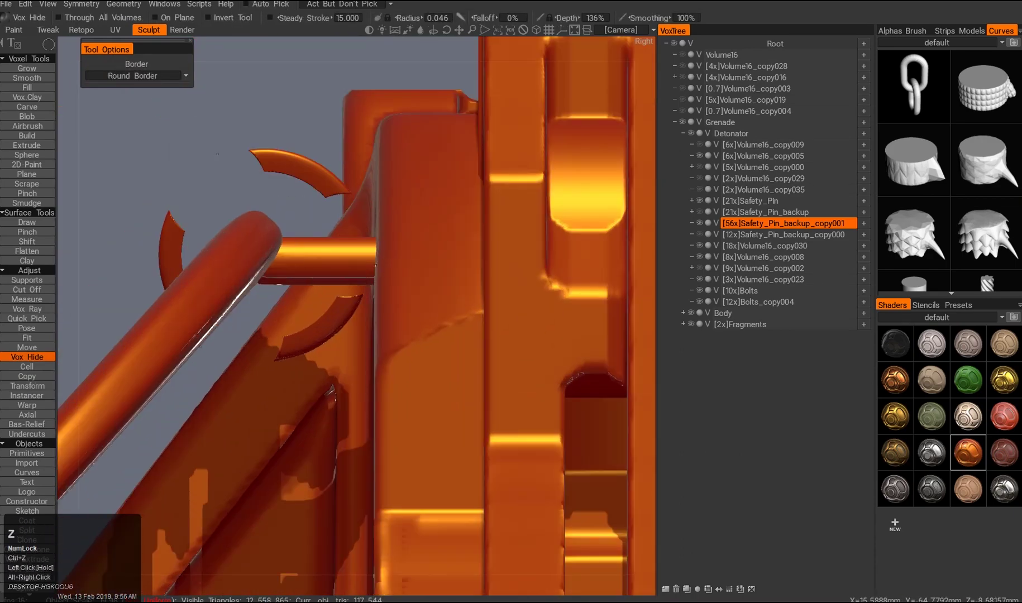
pyautogui.keyDown('alt'); pyautogui.moveTo(350, 283); pyautogui.dragTo(332, 267); pyautogui.keyUp('alt')
pyautogui.keyDown('alt'); pyautogui.moveTo(332, 267); pyautogui.dragTo(357, 245, button='middle'); pyautogui.keyUp('alt')
pyautogui.keyDown('alt'); pyautogui.moveTo(357, 246); pyautogui.dragTo(347, 268, button='right'); pyautogui.keyUp('alt')
pyautogui.keyDown('alt'); pyautogui.moveTo(346, 268); pyautogui.dragTo(336, 264); pyautogui.keyUp('alt')
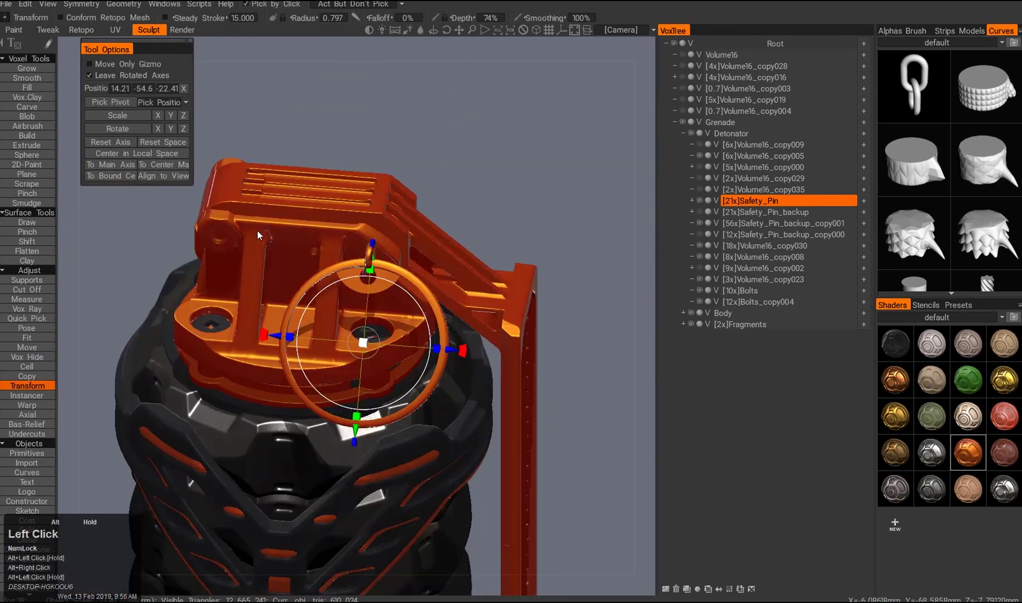
# - Trim the end of the pin rod with Vox Hide so it stops at the side of the small linking ring
pyautogui.hotkey('alt', 'c')
pyautogui.keyDown('alt'); pyautogui.moveTo(401, 322); pyautogui.dragTo(397, 347); pyautogui.keyUp('alt')
pyautogui.keyDown('alt'); pyautogui.moveTo(398, 346); pyautogui.dragTo(402, 388, button='right'); pyautogui.keyUp('alt')
pyautogui.keyDown('alt'); pyautogui.moveTo(298, 306); pyautogui.dragTo(246, 296); pyautogui.keyUp('alt')
pyautogui.keyDown('alt'); pyautogui.moveTo(246, 296); pyautogui.dragTo(279, 273, button='right'); pyautogui.keyUp('alt')
pyautogui.keyDown('alt'); pyautogui.moveTo(279, 273); pyautogui.dragTo(268, 279); pyautogui.keyUp('alt')
pyautogui.keyDown('alt'); pyautogui.moveTo(268, 279); pyautogui.dragTo(304, 266, button='right'); pyautogui.keyUp('alt')
pyautogui.press('2')
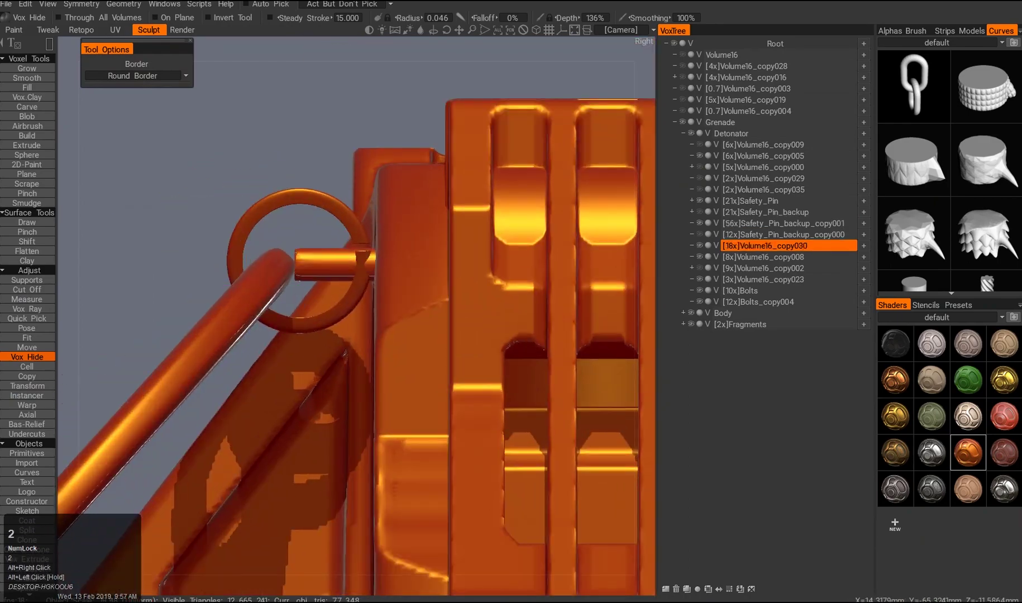
pyautogui.moveTo(359, 290); pyautogui.dragTo(360, 290)
# - Inspect the trimmed pin and its linking ring from several angles against the whole grenade
pyautogui.keyDown('alt'); pyautogui.moveTo(360, 290); pyautogui.dragTo(312, 246); pyautogui.keyUp('alt')
pyautogui.keyDown('alt'); pyautogui.moveTo(313, 245); pyautogui.dragTo(290, 252, button='right'); pyautogui.keyUp('alt')
pyautogui.keyDown('alt'); pyautogui.moveTo(290, 251); pyautogui.dragTo(279, 273, button='middle'); pyautogui.keyUp('alt')
pyautogui.keyDown('alt'); pyautogui.moveTo(279, 273); pyautogui.dragTo(241, 287); pyautogui.keyUp('alt')
pyautogui.moveTo(320, 331)
pyautogui.keyDown('alt'); pyautogui.mouseDown()
pyautogui.moveTo(290, 304)
pyautogui.moveTo(335, 330)
pyautogui.mouseUp(); pyautogui.keyUp('alt')
pyautogui.keyDown('alt'); pyautogui.moveTo(335, 330); pyautogui.dragTo(329, 289, button='right'); pyautogui.keyUp('alt')
pyautogui.keyDown('alt'); pyautogui.moveTo(328, 289); pyautogui.dragTo(340, 257); pyautogui.keyUp('alt')
pyautogui.press('h')
pyautogui.keyDown('alt'); pyautogui.moveTo(340, 257); pyautogui.dragTo(338, 329, button='right'); pyautogui.keyUp('alt')
pyautogui.keyDown('alt'); pyautogui.moveTo(337, 329); pyautogui.dragTo(335, 346); pyautogui.keyUp('alt')
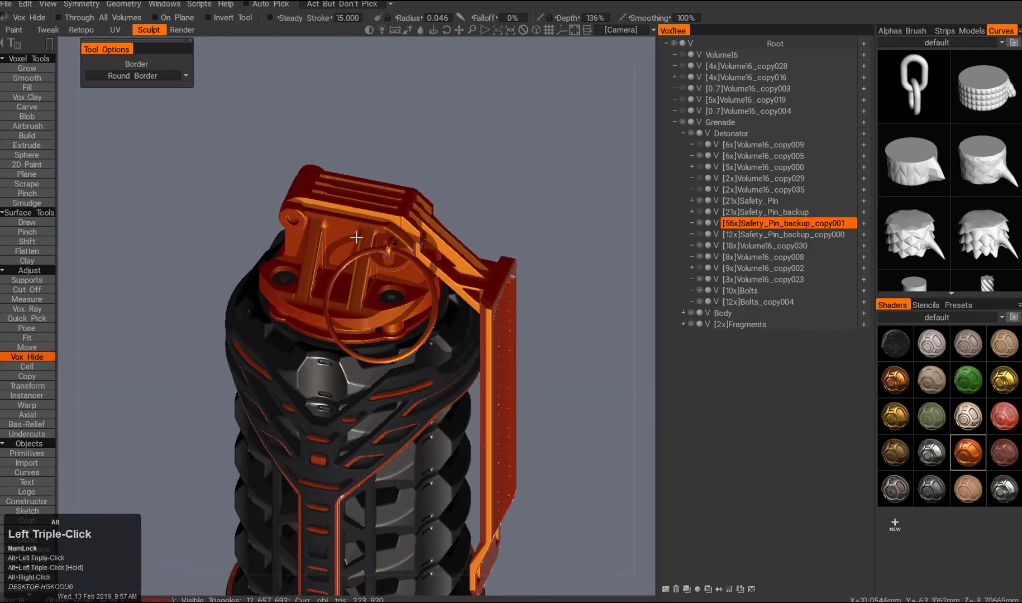
pyautogui.press('End')
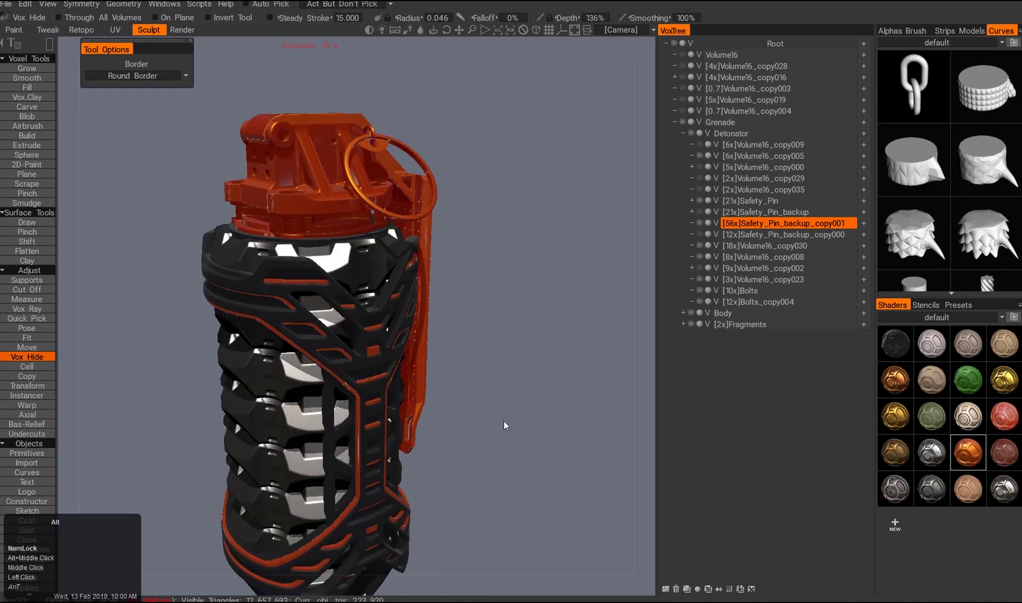
# - Resample the linking ring layer Safety_Pin_backup_copy001 to a lower 35x density
pyautogui.press('a')
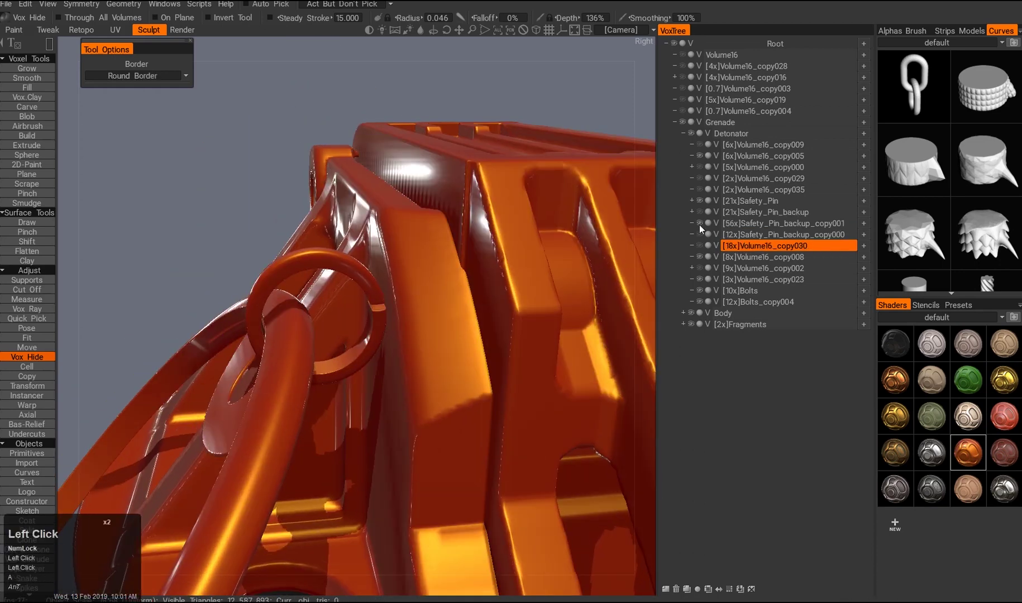
pyautogui.keyDown('alt'); pyautogui.moveTo(593, 332); pyautogui.dragTo(499, 355, button='middle'); pyautogui.keyUp('alt')
pyautogui.press('a')
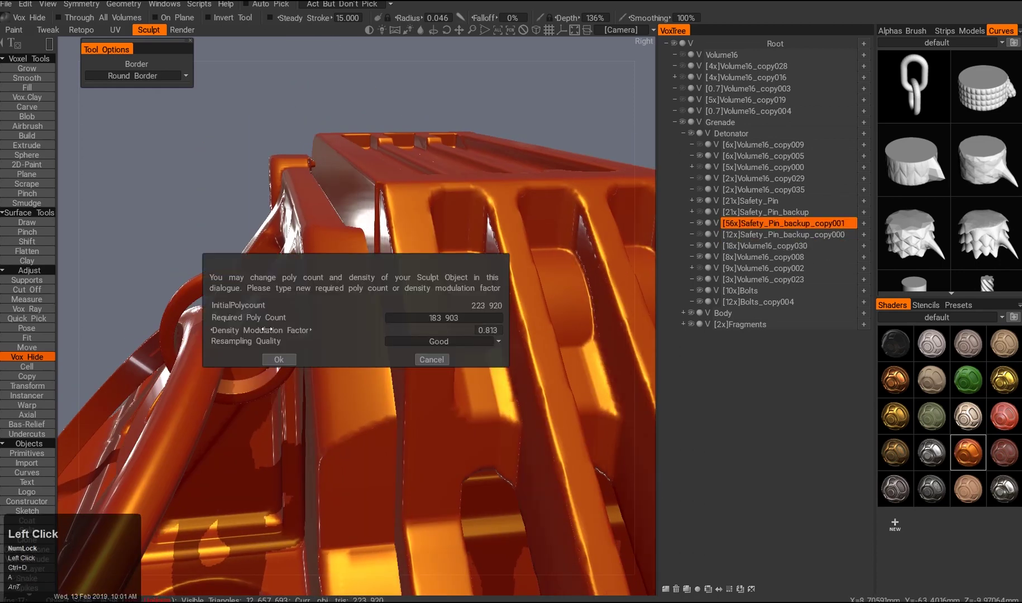
pyautogui.keyDown('alt'); pyautogui.moveTo(500, 352); pyautogui.dragTo(530, 338); pyautogui.keyUp('alt')
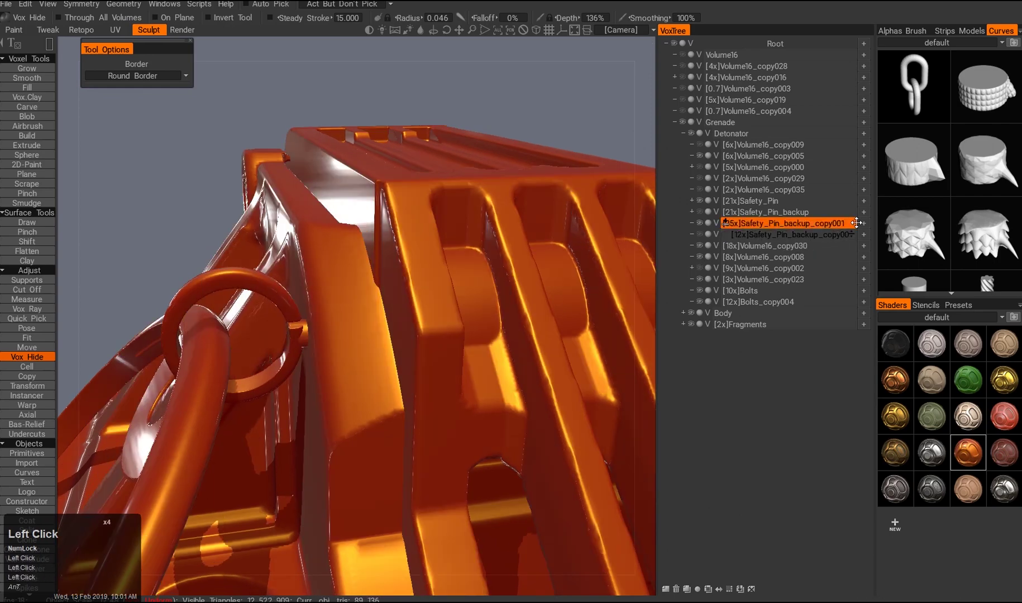
# - Merge the linking ring into the pin layer Volume16_copy030, isolate the merged piece and bring back the other parts
pyautogui.keyDown('shift'); pyautogui.moveTo(845, 246); pyautogui.dragTo(845, 247); pyautogui.keyUp('shift')
pyautogui.keyDown('alt'); pyautogui.moveTo(447, 313); pyautogui.dragTo(408, 381, button='middle'); pyautogui.keyUp('alt')
pyautogui.keyDown('alt'); pyautogui.moveTo(408, 380); pyautogui.dragTo(416, 413); pyautogui.keyUp('alt')
pyautogui.keyDown('alt'); pyautogui.click(700, 235); pyautogui.keyUp('alt')
pyautogui.keyDown('alt'); pyautogui.keyDown('shift'); pyautogui.moveTo(480, 380); pyautogui.dragTo(500, 330); pyautogui.keyUp('shift'); pyautogui.keyUp('alt')
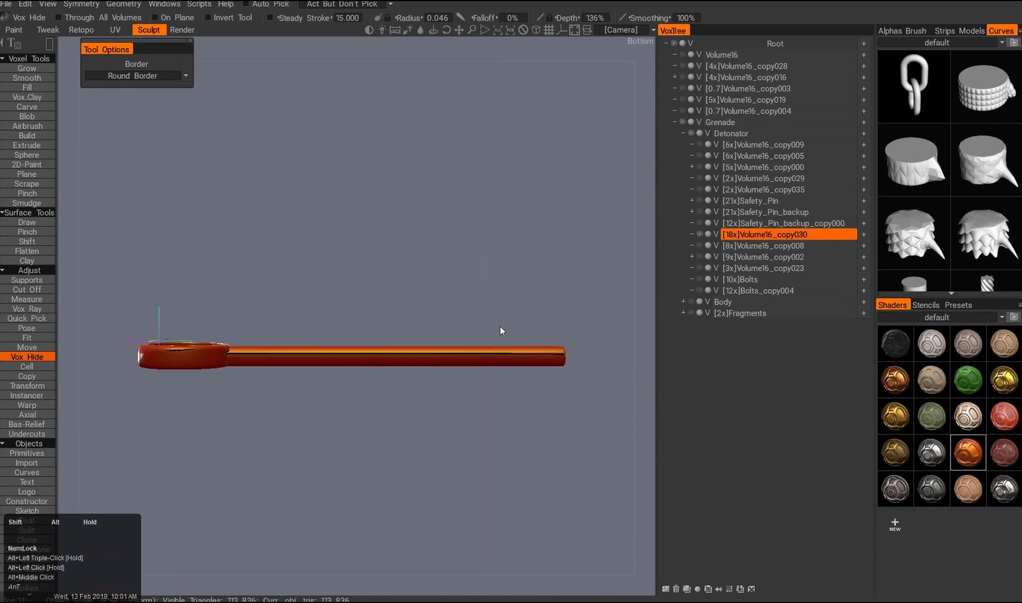
pyautogui.keyDown('alt'); pyautogui.click(699, 235); pyautogui.keyUp('alt')
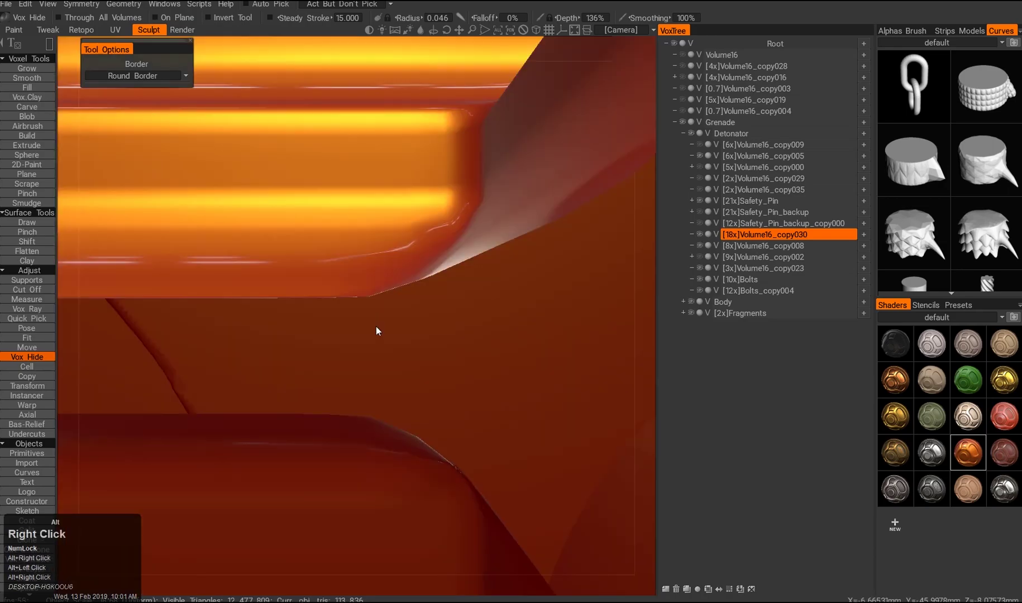
# - Inspect the merged pin and ring on the assembled detonator from close up and from the back
pyautogui.press('KP_5')
pyautogui.keyDown('alt'); pyautogui.moveTo(561, 379); pyautogui.dragTo(285, 122); pyautogui.keyUp('alt')
pyautogui.keyDown('alt'); pyautogui.moveTo(284, 121); pyautogui.dragTo(224, 235, button='right'); pyautogui.keyUp('alt')
pyautogui.keyDown('alt'); pyautogui.moveTo(223, 235); pyautogui.dragTo(126, 170, button='middle'); pyautogui.keyUp('alt')
pyautogui.keyDown('alt'); pyautogui.moveTo(127, 170); pyautogui.dragTo(431, 288); pyautogui.keyUp('alt')
pyautogui.press('F5')
pyautogui.press('F5')
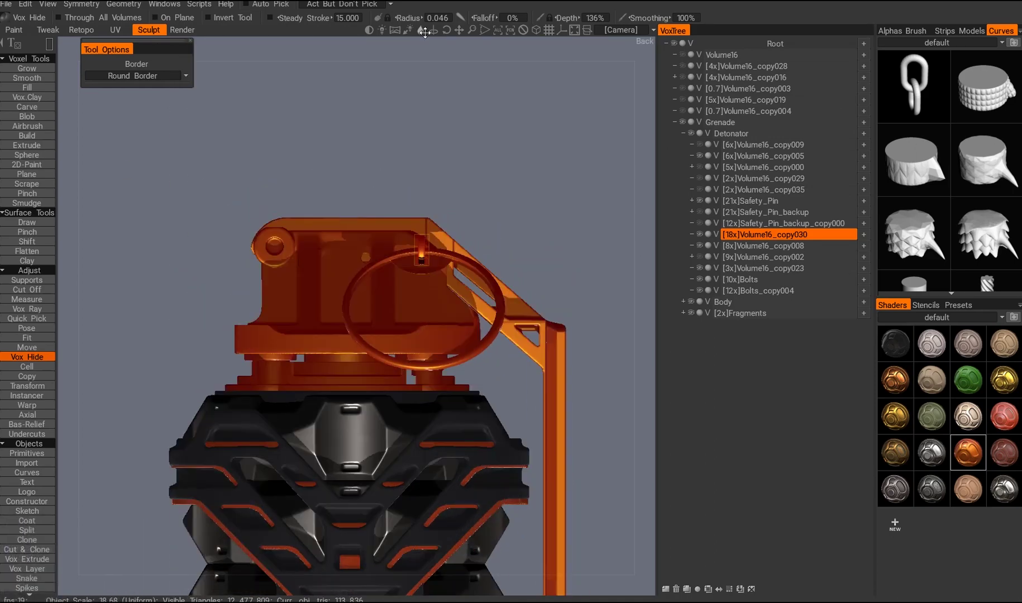
pyautogui.moveTo(379, 32); pyautogui.dragTo(360, 92)
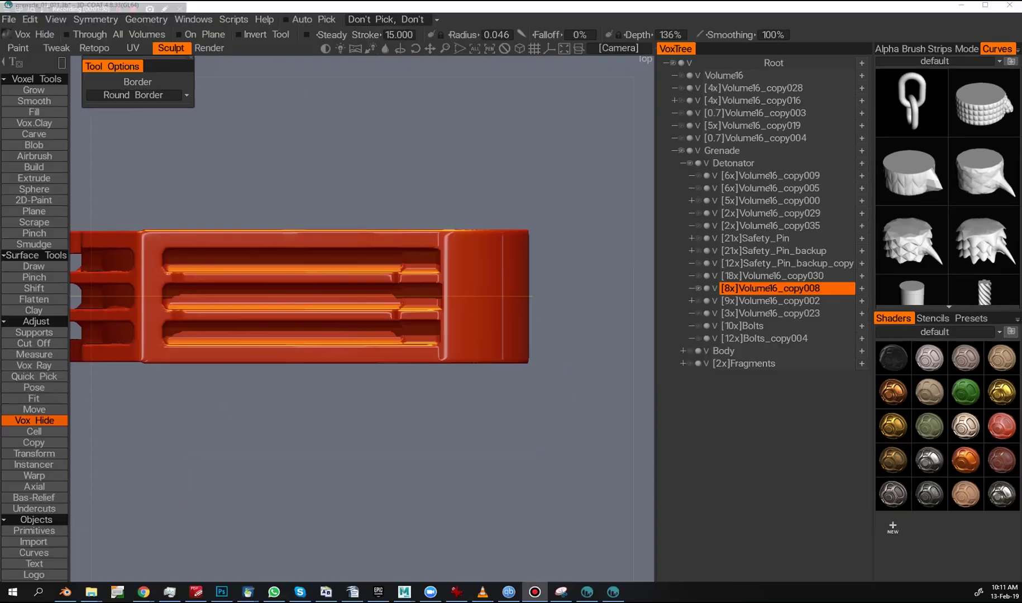
# - Hide a rectangular notch about 4.1 by 2.6 mm in the upper edge of Volume16_copy008, near its hooked end, with Vox Hide
pyautogui.moveTo(518, 460); pyautogui.dragTo(514, 488, button='middle')
pyautogui.press('2')
pyautogui.moveTo(394, 346); pyautogui.dragTo(438, 370)
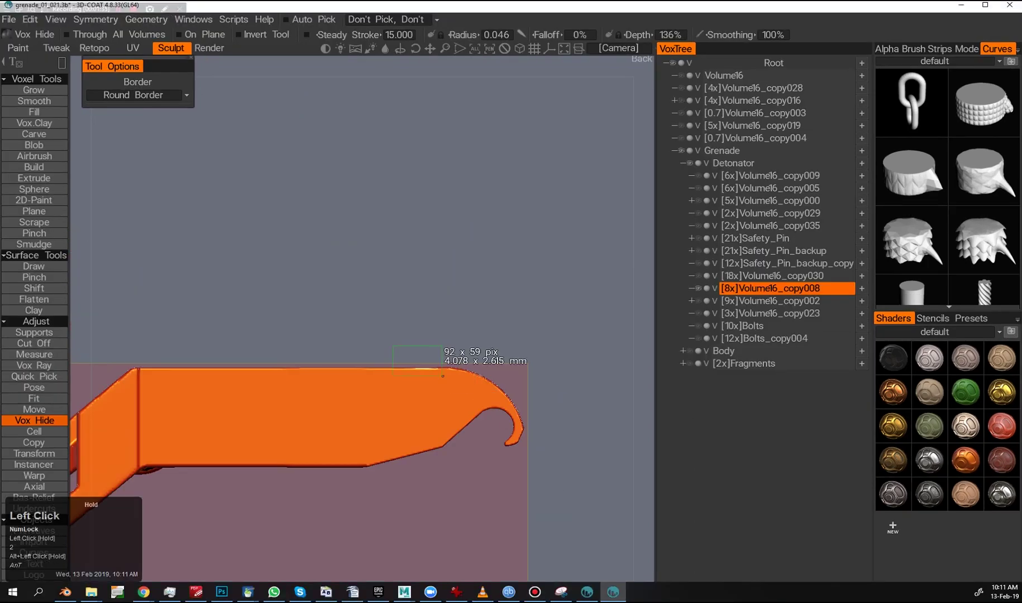
pyautogui.keyDown('alt'); pyautogui.moveTo(449, 302); pyautogui.dragTo(369, 332); pyautogui.keyUp('alt')
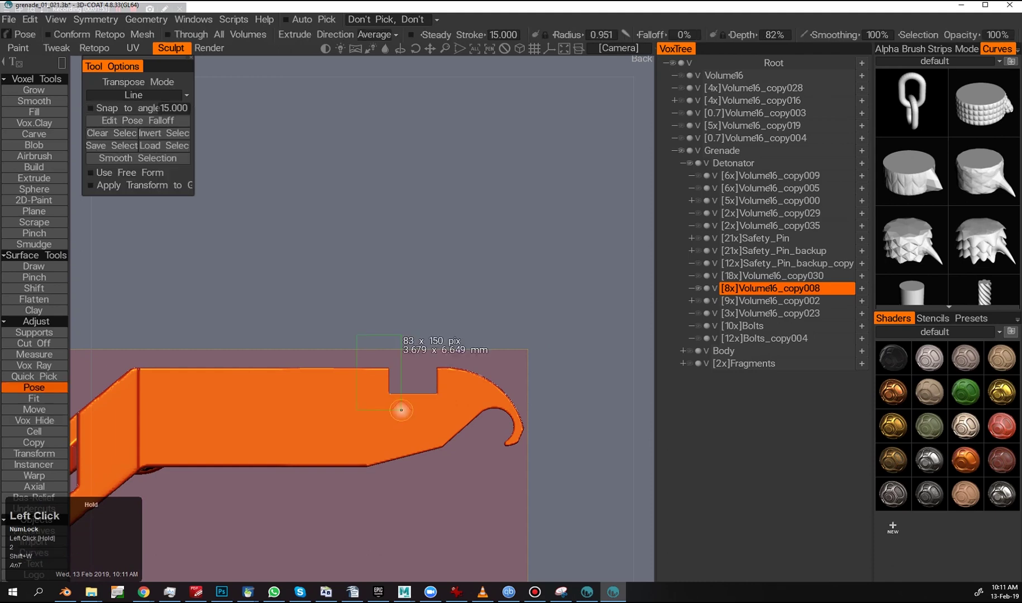
# - Select a rectangle about 3.7 by 6.6 mm across the notch in Volume16_copy008 with the Pose tool
pyautogui.keyDown('alt'); pyautogui.moveTo(400, 410); pyautogui.dragTo(313, 346); pyautogui.keyUp('alt')
pyautogui.moveTo(592, 335)
pyautogui.mouseDown()
pyautogui.moveTo(561, 435)
pyautogui.moveTo(550, 379)
pyautogui.moveTo(441, 448)
pyautogui.moveTo(447, 384)
pyautogui.moveTo(401, 360)
pyautogui.moveTo(399, 408)
pyautogui.mouseUp()
pyautogui.hotkey('ctrl', 'f')
pyautogui.keyDown('alt'); pyautogui.moveTo(399, 408); pyautogui.dragTo(425, 366, button='right'); pyautogui.keyUp('alt')
pyautogui.keyDown('alt'); pyautogui.moveTo(301, 282); pyautogui.dragTo(588, 393); pyautogui.keyUp('alt')
pyautogui.moveTo(589, 393); pyautogui.dragTo(410, 450, button='middle')
# - Undo the last two edits around the slot ends of the slotted cover
pyautogui.hotkey('ctrl', 'z')
pyautogui.hotkey('ctrl', 'z')
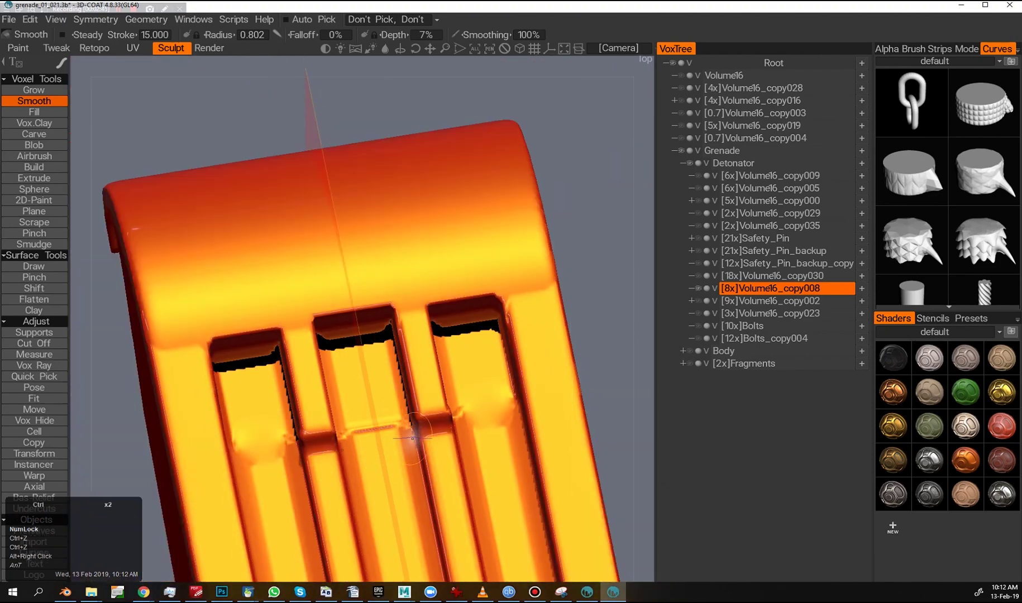
pyautogui.keyDown('alt'); pyautogui.moveTo(365, 440); pyautogui.dragTo(423, 438); pyautogui.keyUp('alt')
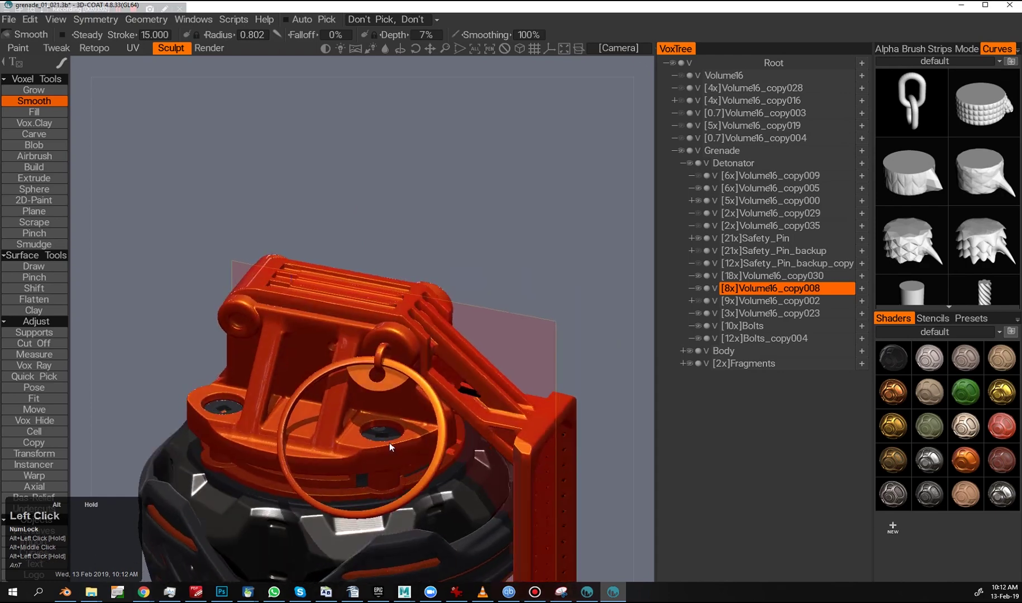
# - Return to the full detonator and select Volume16_copy000, the round boss at the end of the housing
pyautogui.moveTo(422, 437); pyautogui.dragTo(252, 376, button='middle')
pyautogui.doubleClick(252, 376)
pyautogui.keyDown('alt'); pyautogui.moveTo(252, 376); pyautogui.dragTo(609, 258); pyautogui.keyUp('alt')
pyautogui.moveTo(609, 258); pyautogui.dragTo(477, 309, button='middle')
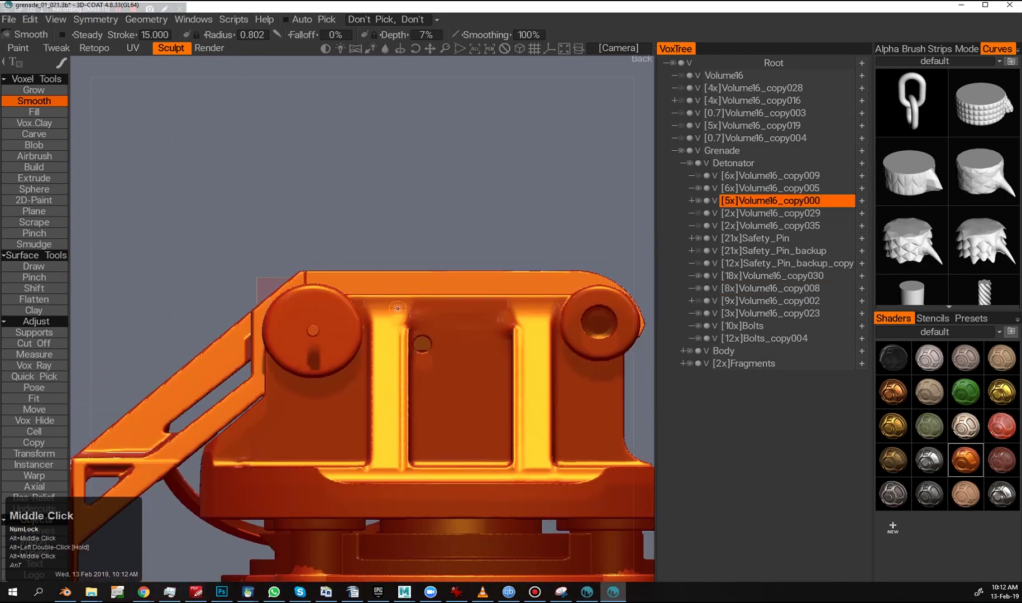
pyautogui.hotkey('ctrl', 'q')
pyautogui.click(200, 332)
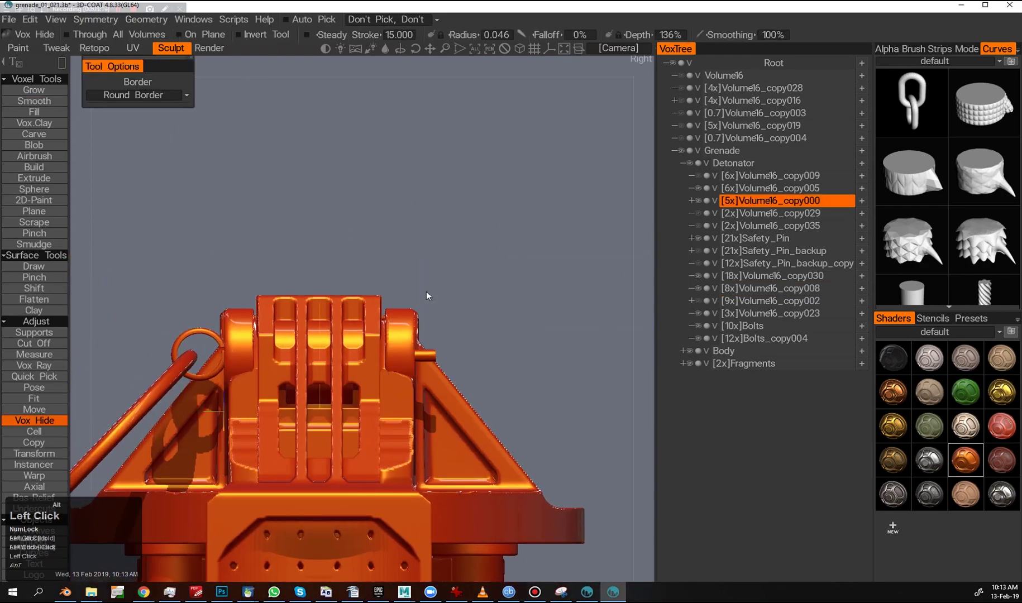
# - Cut a narrow slice about 0.5 by 9.3 mm through Volume16_copy000 behind the cover's outer slot with Cut Off
pyautogui.keyDown('alt'); pyautogui.moveTo(425, 295); pyautogui.dragTo(324, 381); pyautogui.keyUp('alt')
pyautogui.press('w')
pyautogui.press('2')
pyautogui.hotkey('alt', 'c')
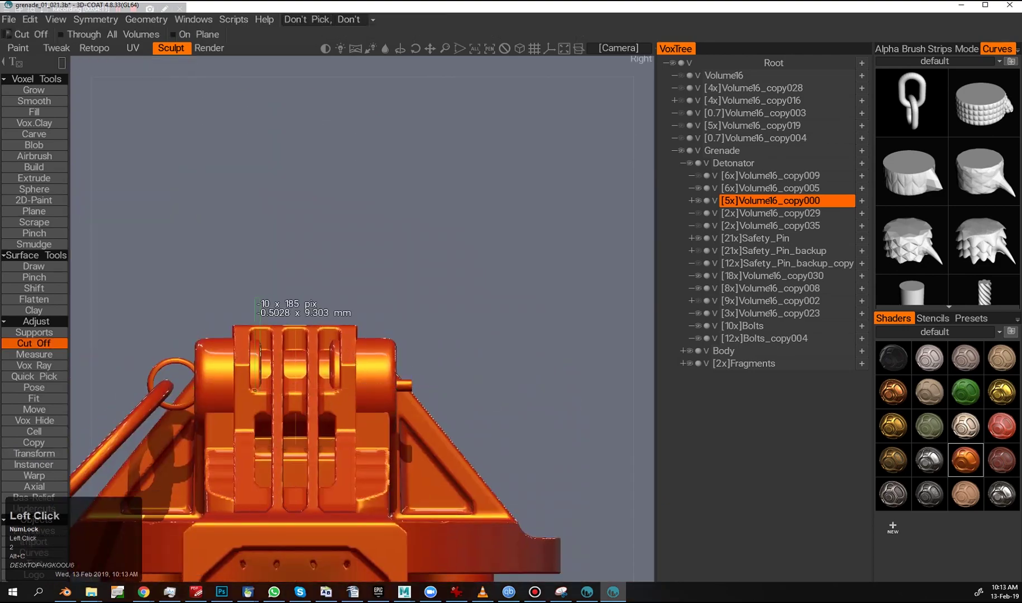
pyautogui.keyDown('alt'); pyautogui.moveTo(335, 413); pyautogui.dragTo(334, 441); pyautogui.keyUp('alt')
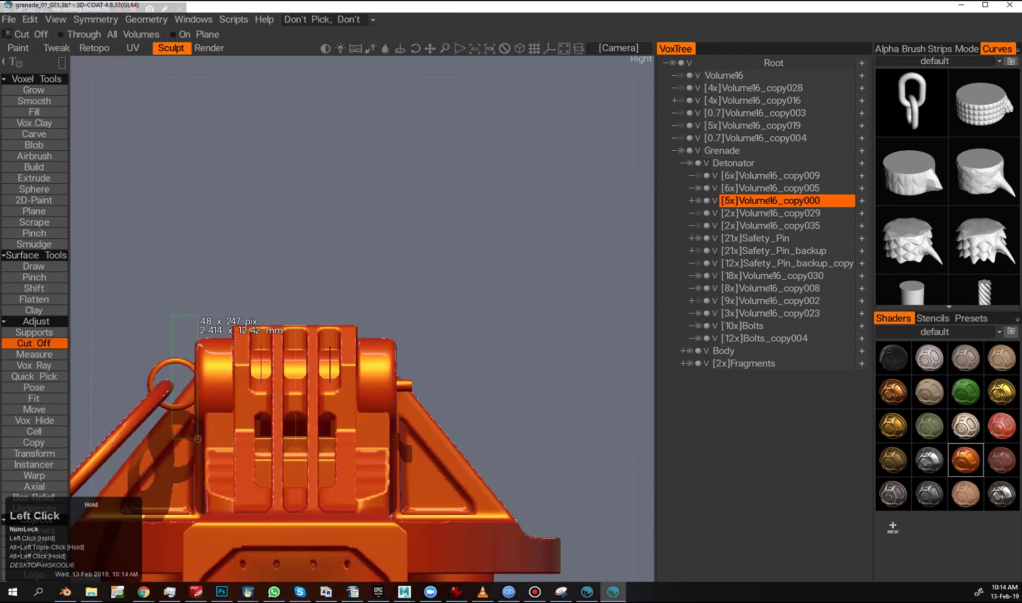
# - Trim the outer face of the round boss using a Cut Off rectangle about 2.4 by 12.4 mm
pyautogui.keyDown('alt'); pyautogui.moveTo(197, 438); pyautogui.dragTo(262, 391); pyautogui.keyUp('alt')
pyautogui.keyDown('alt'); pyautogui.moveTo(262, 391); pyautogui.dragTo(319, 369, button='middle'); pyautogui.keyUp('alt')
pyautogui.keyDown('alt'); pyautogui.moveTo(320, 370); pyautogui.dragTo(492, 430); pyautogui.keyUp('alt')
# - Merge the round bosses of Volume16_copy000 into the housing layer Volume16_copy005
pyautogui.click(34, 453)
pyautogui.click(696, 188)
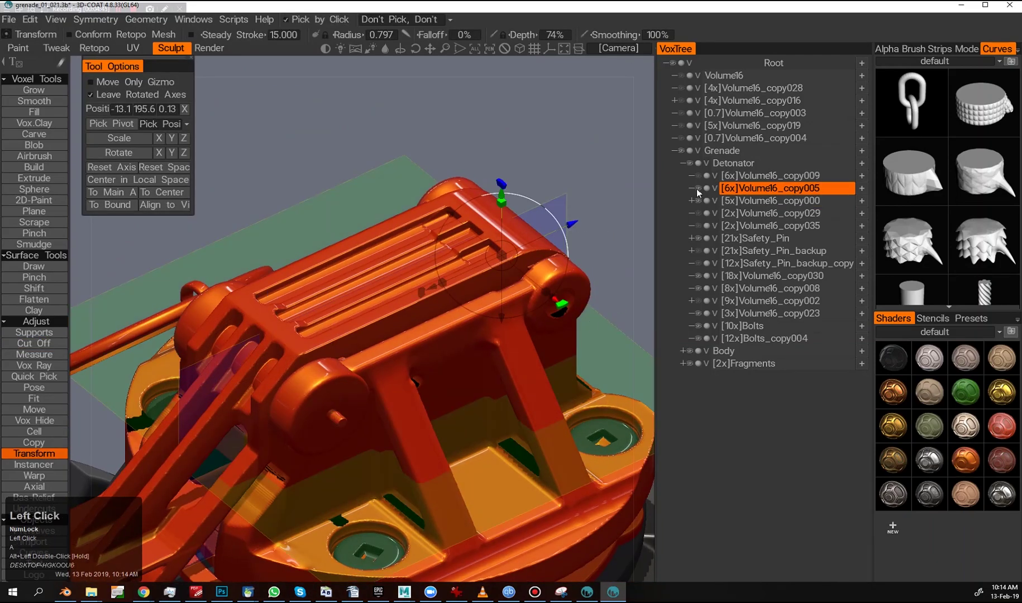
pyautogui.keyDown('alt'); pyautogui.moveTo(502, 346); pyautogui.dragTo(262, 345); pyautogui.keyUp('alt')
pyautogui.keyDown('alt'); pyautogui.moveTo(263, 345); pyautogui.dragTo(357, 357, button='right'); pyautogui.keyUp('alt')
pyautogui.keyDown('alt'); pyautogui.moveTo(357, 358); pyautogui.dragTo(369, 391, button='middle'); pyautogui.keyUp('alt')
pyautogui.keyDown('alt'); pyautogui.moveTo(368, 391); pyautogui.dragTo(374, 411); pyautogui.keyUp('alt')
pyautogui.press('a')
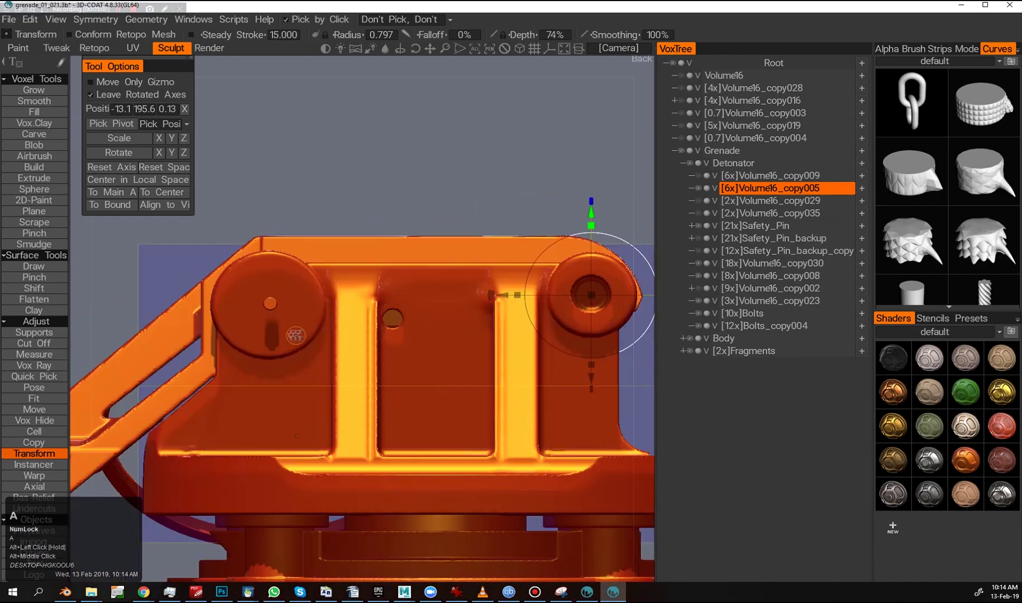
# - Cut a round hole about 2.1 mm in diameter through the centre of the boss with a circular Vox Hide
pyautogui.doubleClick(295, 335)
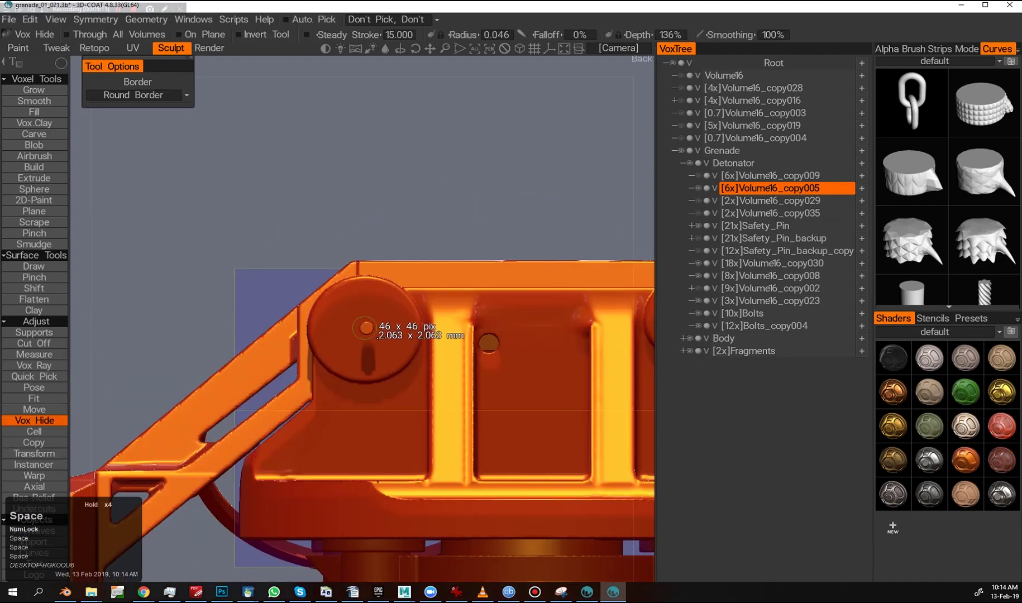
pyautogui.rightClick(279, 221)
pyautogui.moveTo(278, 220); pyautogui.dragTo(367, 341, button='right')
pyautogui.keyDown('ctrl'); pyautogui.moveTo(385, 355); pyautogui.dragTo(386, 358); pyautogui.keyUp('ctrl')
pyautogui.keyDown('alt'); pyautogui.moveTo(385, 357); pyautogui.dragTo(368, 402); pyautogui.keyUp('alt')
pyautogui.keyDown('alt'); pyautogui.moveTo(369, 402); pyautogui.dragTo(375, 335, button='right'); pyautogui.keyUp('alt')
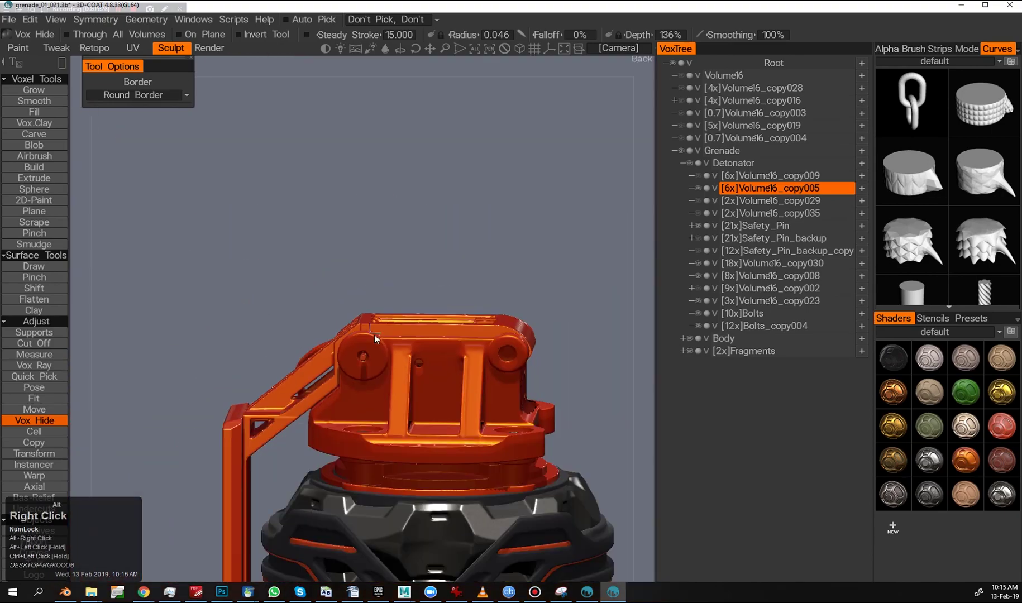
# - Inspect the boss's centre hole and the surrounding housing from several angles
pyautogui.keyDown('alt'); pyautogui.moveTo(374, 334); pyautogui.dragTo(405, 322); pyautogui.keyUp('alt')
pyautogui.doubleClick(198, 328)
pyautogui.keyDown('alt'); pyautogui.moveTo(198, 328); pyautogui.dragTo(349, 422); pyautogui.keyUp('alt')
pyautogui.doubleClick(277, 381)
pyautogui.click(363, 413)
pyautogui.click(340, 412)
pyautogui.keyDown('alt'); pyautogui.moveTo(349, 421); pyautogui.dragTo(390, 424, button='right'); pyautogui.keyUp('alt')
pyautogui.keyDown('alt'); pyautogui.moveTo(390, 425); pyautogui.dragTo(427, 443); pyautogui.keyUp('alt')
pyautogui.keyDown('alt'); pyautogui.moveTo(427, 442); pyautogui.dragTo(433, 424, button='right'); pyautogui.keyUp('alt')
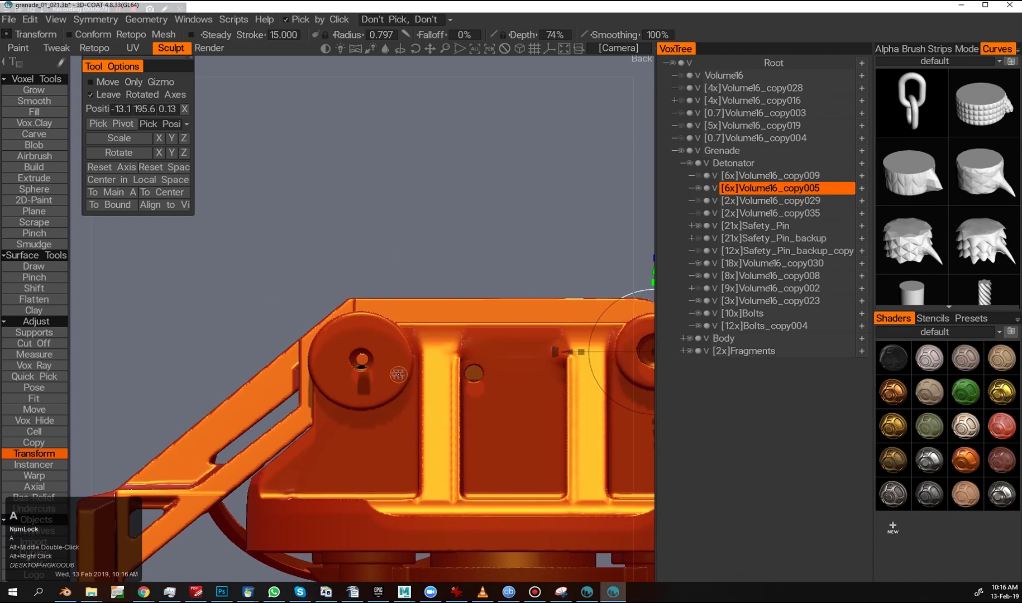
# - Prepare Vox Hide with X,Y,Z mirror symmetry and place the symmetry start point on the boss
pyautogui.click(34, 420)
pyautogui.keyDown('alt'); pyautogui.moveTo(391, 391); pyautogui.dragTo(403, 359, button='right'); pyautogui.keyUp('alt')
pyautogui.press('s')
pyautogui.click(438, 338)
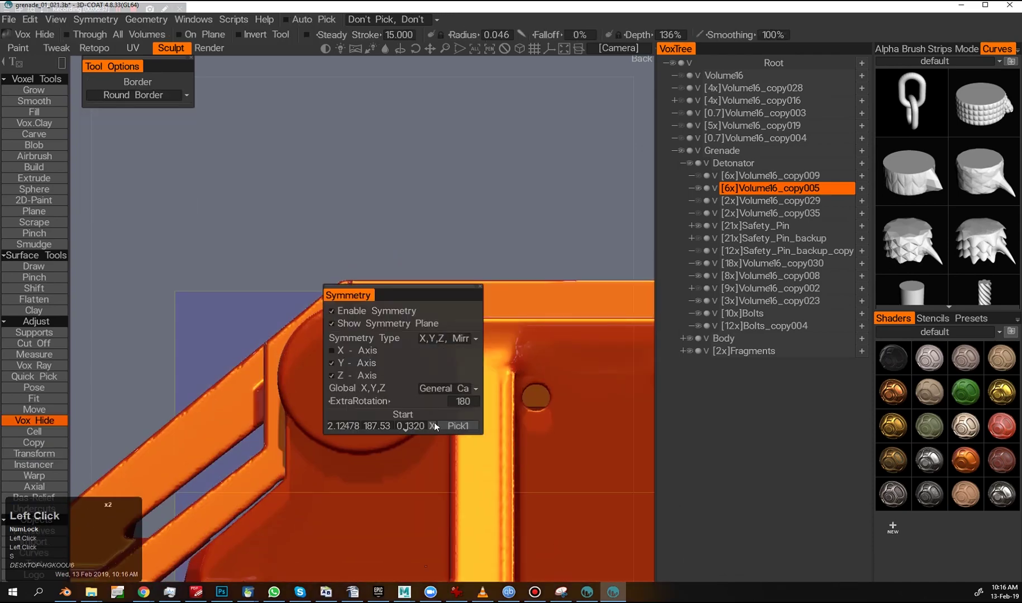
pyautogui.keyDown('alt'); pyautogui.moveTo(421, 423); pyautogui.dragTo(558, 291); pyautogui.keyUp('alt')
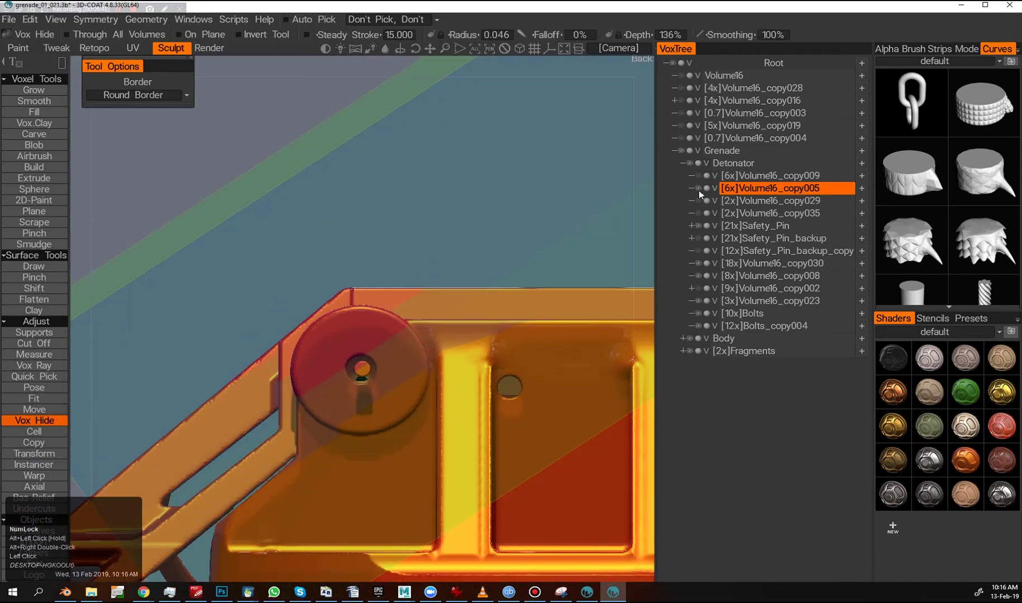
# - Toggle the visibility of Volume16_copy005 and the pin layer Volume16_copy030, and set the mirror symmetry to the X and Y axes
pyautogui.click(698, 188)
pyautogui.click(698, 263)
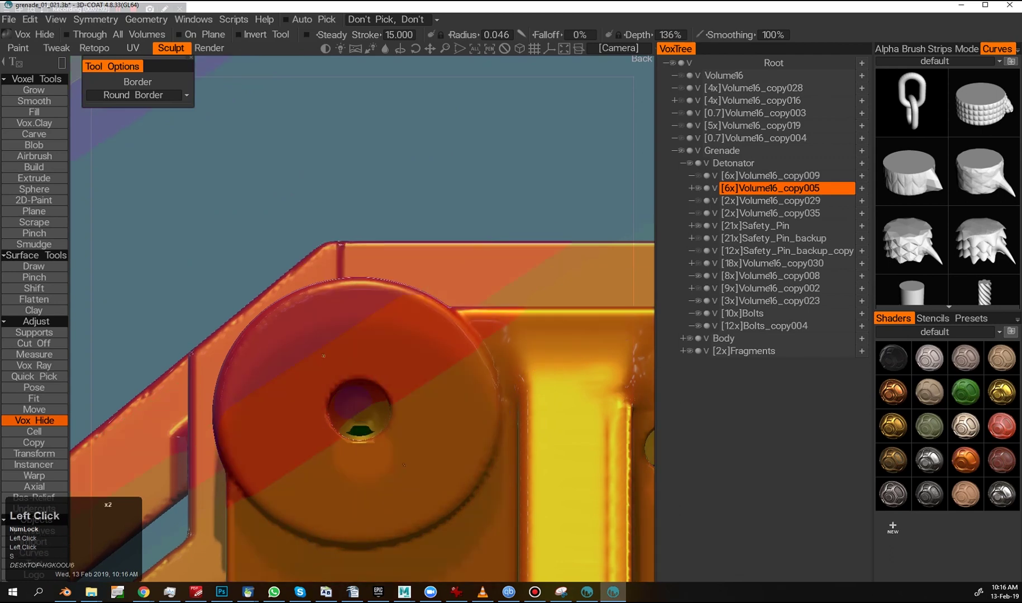
pyautogui.press('s')
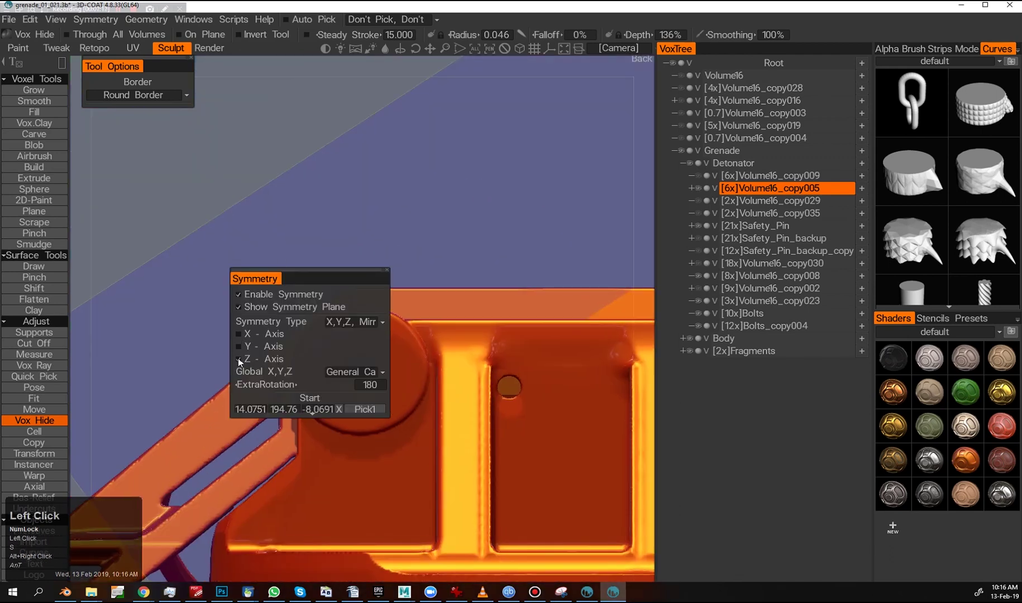
pyautogui.click(239, 346)
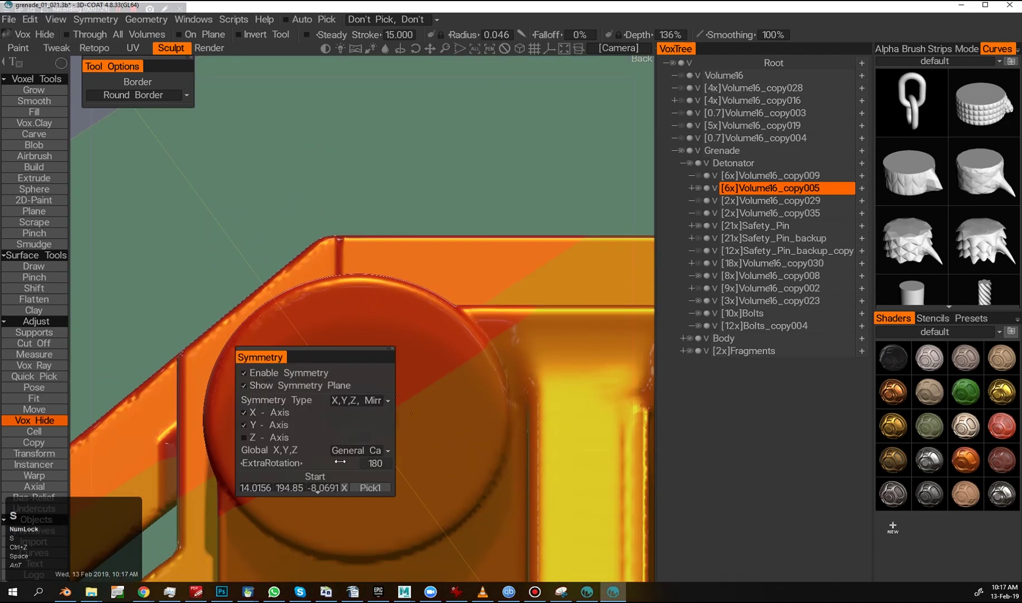
# - Switch the symmetry to Local Space and pick its start point at the boss's centre hole
pyautogui.click(364, 478)
pyautogui.press('s')
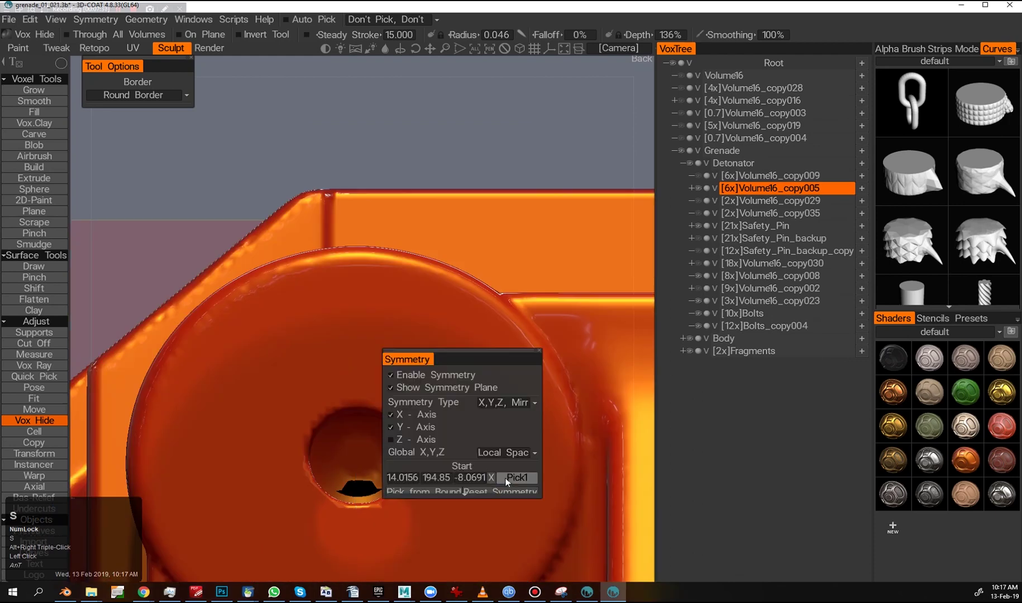
pyautogui.click(355, 459)
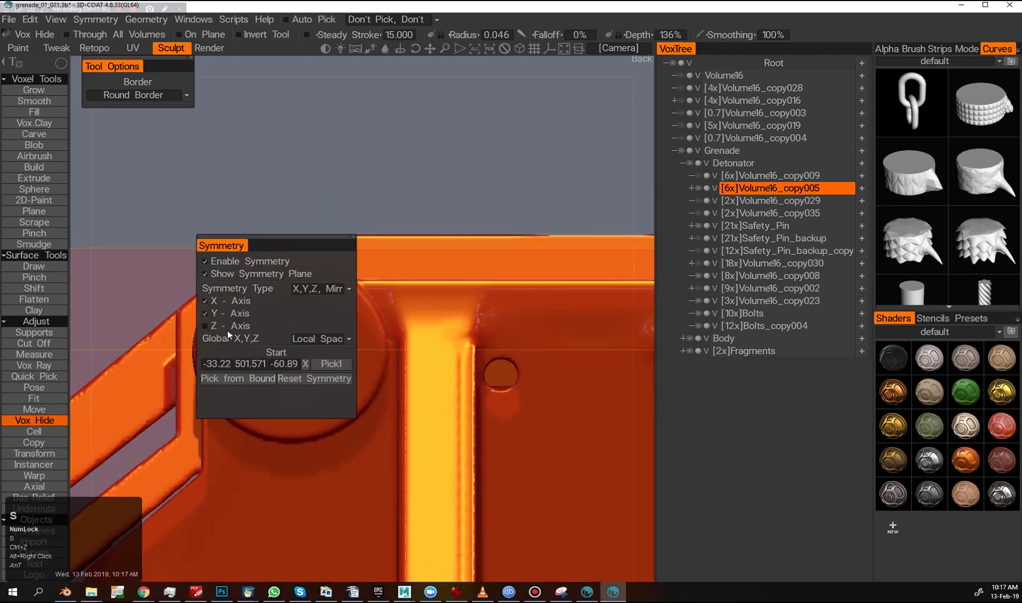
# - Cut four small round holes around the boss's centre hole with Vox Hide, mirrored across the Y and Z axes
pyautogui.moveTo(157, 335); pyautogui.dragTo(219, 333, button='middle')
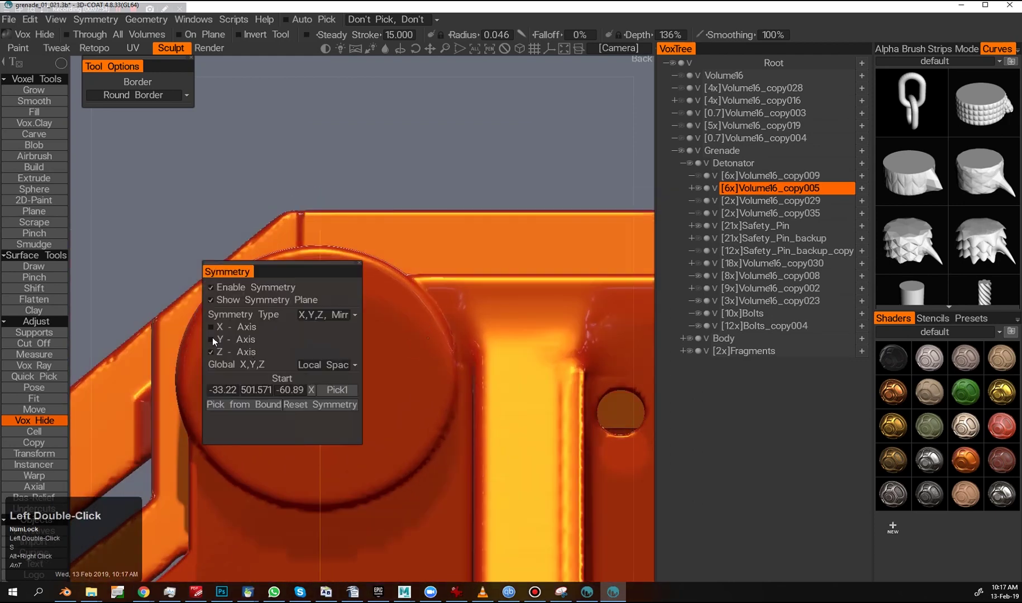
pyautogui.press('e')
pyautogui.keyDown('alt'); pyautogui.moveTo(341, 295); pyautogui.dragTo(363, 335, button='right'); pyautogui.keyUp('alt')
pyautogui.keyDown('alt'); pyautogui.moveTo(362, 334); pyautogui.dragTo(417, 395); pyautogui.keyUp('alt')
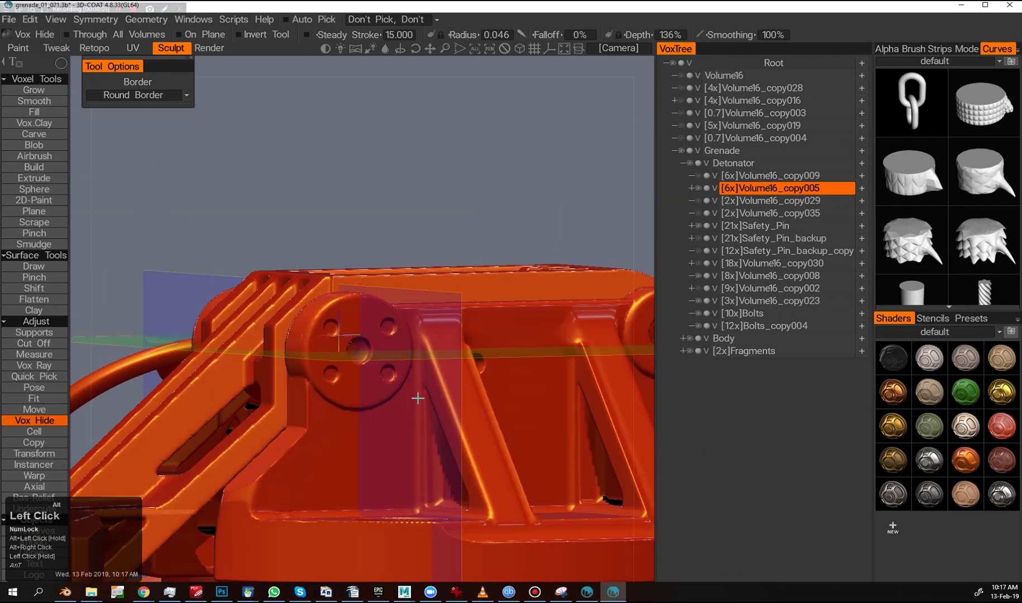
# - Examine the drilled boss up close and on the whole grenade from several angles
pyautogui.keyDown('alt'); pyautogui.moveTo(417, 395); pyautogui.dragTo(285, 347, button='right'); pyautogui.keyUp('alt')
pyautogui.keyDown('alt'); pyautogui.moveTo(642, 261); pyautogui.dragTo(449, 189); pyautogui.keyUp('alt')
pyautogui.press('q')
pyautogui.click(485, 221)
pyautogui.keyDown('alt'); pyautogui.moveTo(485, 221); pyautogui.dragTo(331, 257); pyautogui.keyUp('alt')
pyautogui.keyDown('alt'); pyautogui.moveTo(331, 256); pyautogui.dragTo(363, 302, button='right'); pyautogui.keyUp('alt')
pyautogui.keyDown('alt'); pyautogui.moveTo(363, 302); pyautogui.dragTo(404, 312); pyautogui.keyUp('alt')
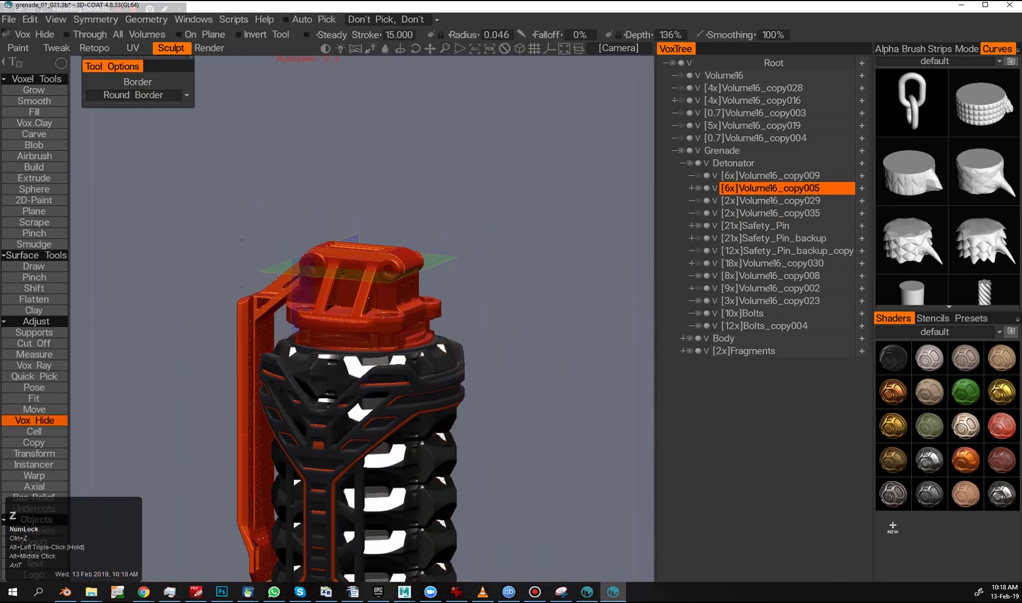
pyautogui.click(383, 388)
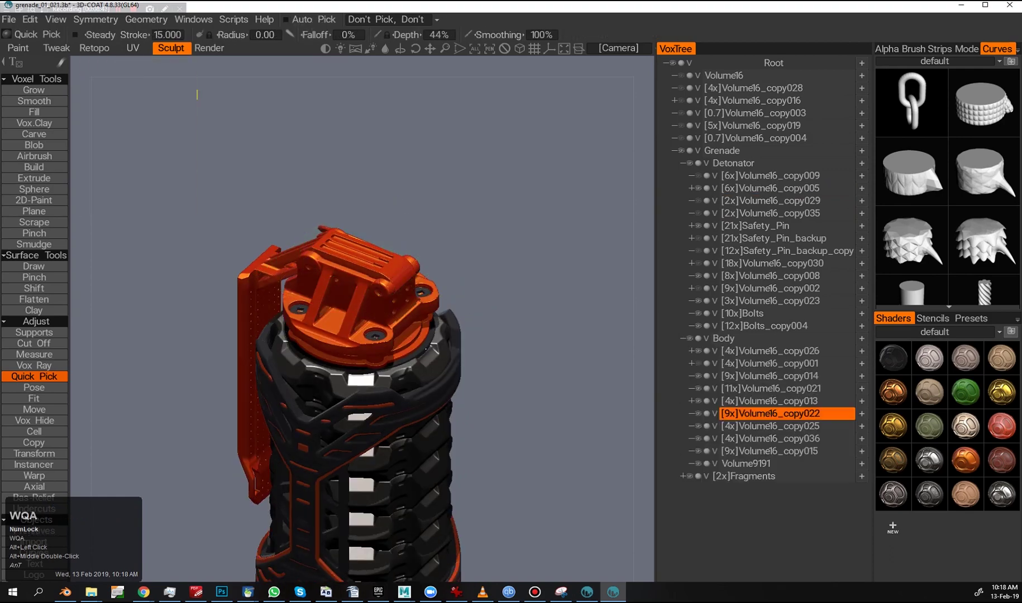
# - Isolate the detonator housing Volume16_copy005 and try a Vox Hide cut on it
pyautogui.scroll(5, 383, 388)
pyautogui.click(442, 176)
pyautogui.keyDown('alt'); pyautogui.moveTo(524, 247); pyautogui.dragTo(401, 377); pyautogui.keyUp('alt')
pyautogui.keyDown('alt'); pyautogui.moveTo(401, 377); pyautogui.dragTo(347, 289, button='right'); pyautogui.keyUp('alt')
pyautogui.press('2')
pyautogui.keyDown('ctrl'); pyautogui.moveTo(345, 289); pyautogui.dragTo(335, 346); pyautogui.keyUp('ctrl')
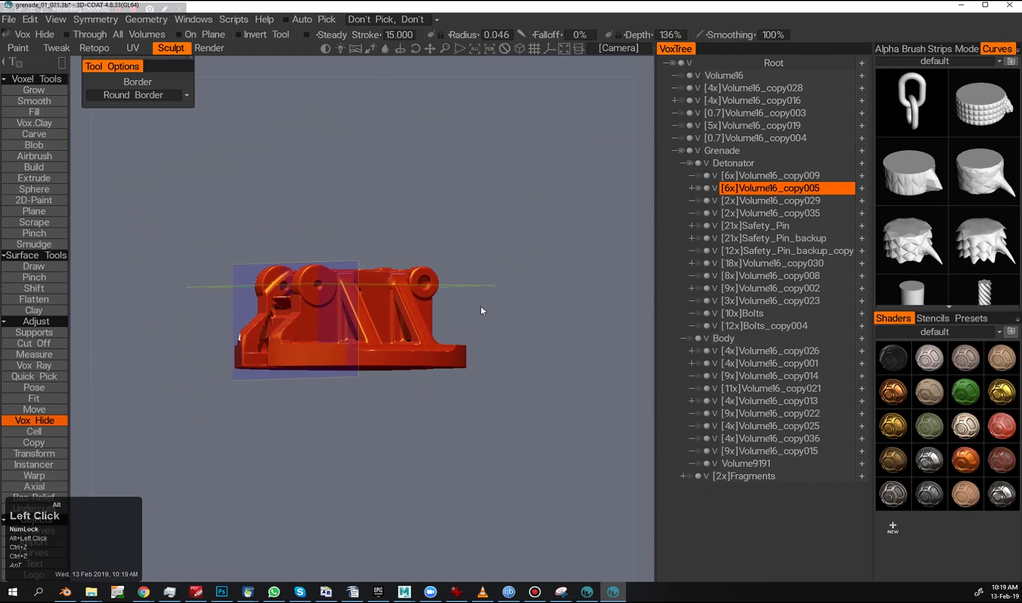
# - Set the symmetry to mirror across the X axis only for the isolated detonator housing
pyautogui.moveTo(393, 348); pyautogui.dragTo(272, 270, button='right')
pyautogui.keyDown('alt'); pyautogui.moveTo(575, 340); pyautogui.dragTo(500, 323); pyautogui.keyUp('alt')
pyautogui.middleClick(501, 323)
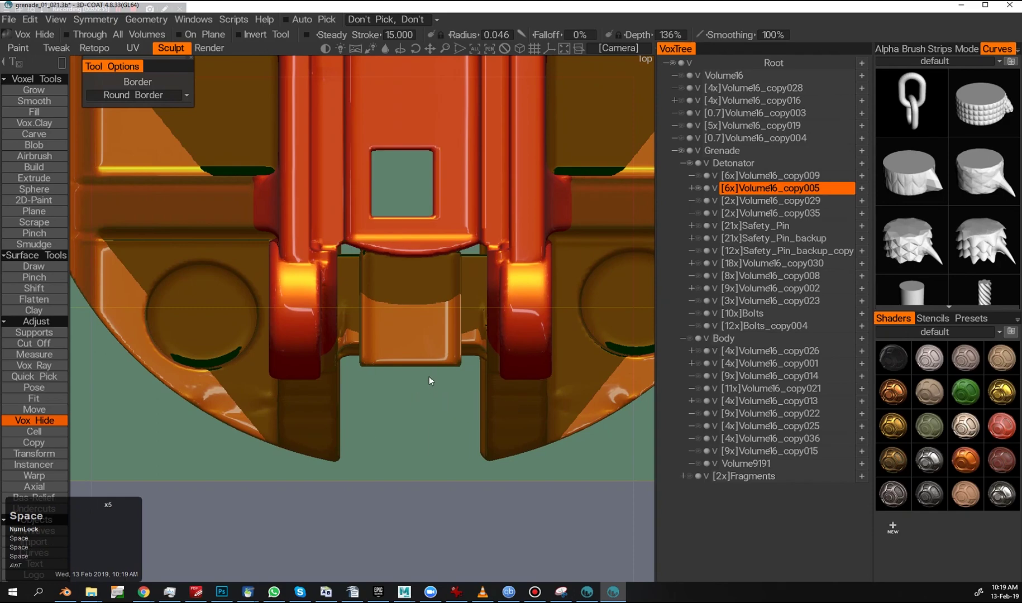
pyautogui.keyDown('alt'); pyautogui.moveTo(429, 375); pyautogui.dragTo(373, 392, button='right'); pyautogui.keyUp('alt')
pyautogui.moveTo(374, 392)
pyautogui.keyDown('alt'); pyautogui.mouseDown()
pyautogui.moveTo(364, 196)
pyautogui.moveTo(360, 387)
pyautogui.mouseUp(); pyautogui.keyUp('alt')
pyautogui.press('s')
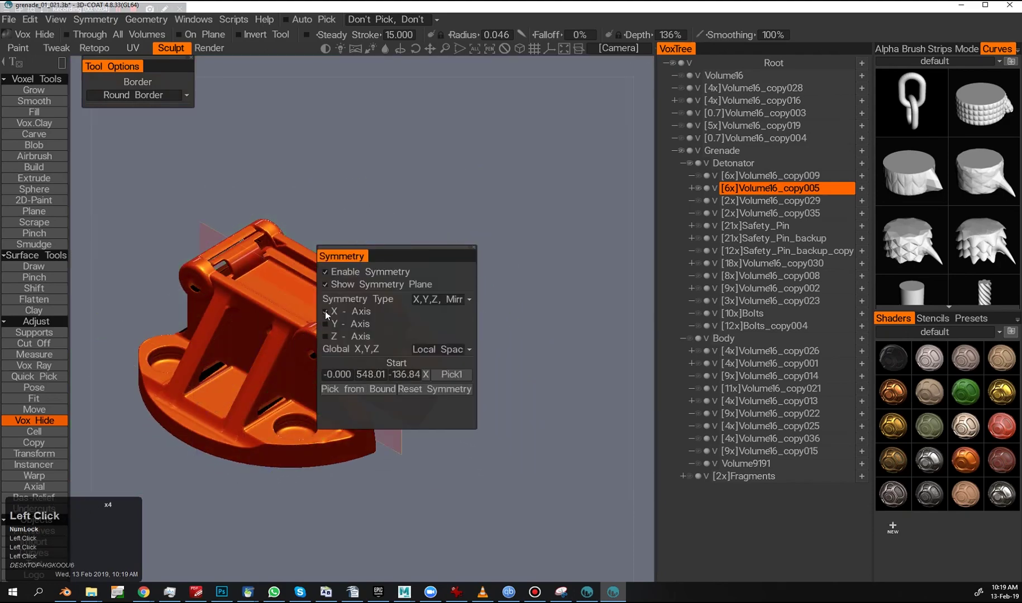
pyautogui.click(326, 315)
# - Try a rectangular Vox Hide cut about 18.2 by 5.7 mm across the gap between the housing's end bosses
pyautogui.keyDown('alt'); pyautogui.moveTo(465, 250); pyautogui.dragTo(522, 283, button='right'); pyautogui.keyUp('alt')
pyautogui.keyDown('alt'); pyautogui.moveTo(522, 283); pyautogui.dragTo(586, 370, button='middle'); pyautogui.keyUp('alt')
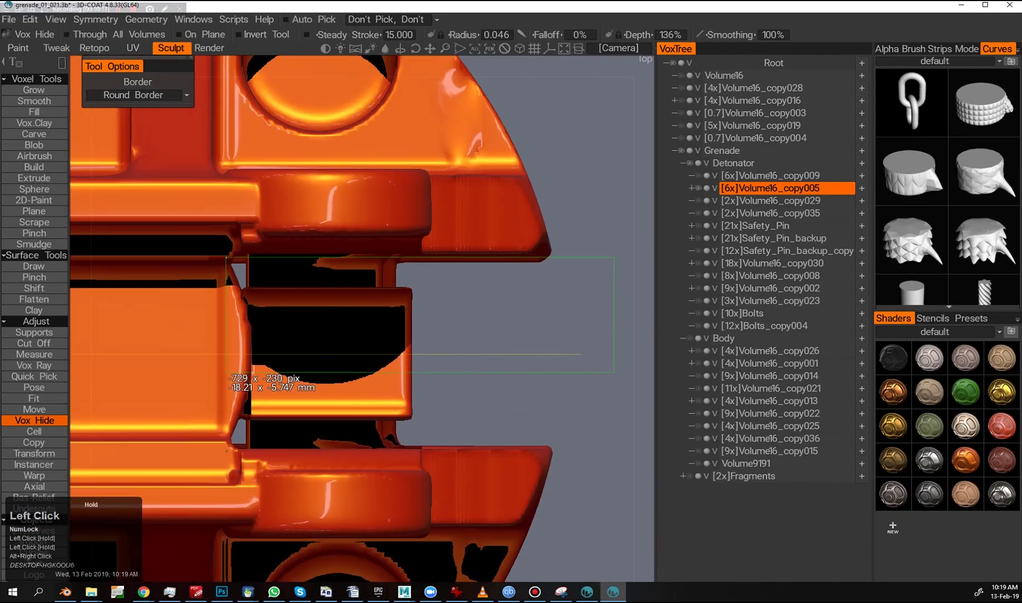
pyautogui.moveTo(226, 257); pyautogui.dragTo(226, 257)
pyautogui.keyDown('alt'); pyautogui.moveTo(301, 386); pyautogui.dragTo(350, 226); pyautogui.keyUp('alt')
pyautogui.hotkey('ctrl', 'z')
# - Hollow the housing's underside with a circular Vox Hide about 43.8 mm across, keeping the outer rim and two diagonal ribs
pyautogui.keyDown('alt'); pyautogui.moveTo(350, 226); pyautogui.dragTo(609, 219, button='right'); pyautogui.keyUp('alt')
pyautogui.keyDown('alt'); pyautogui.moveTo(609, 219); pyautogui.dragTo(702, 193); pyautogui.keyUp('alt')
pyautogui.middleClick(415, 246)
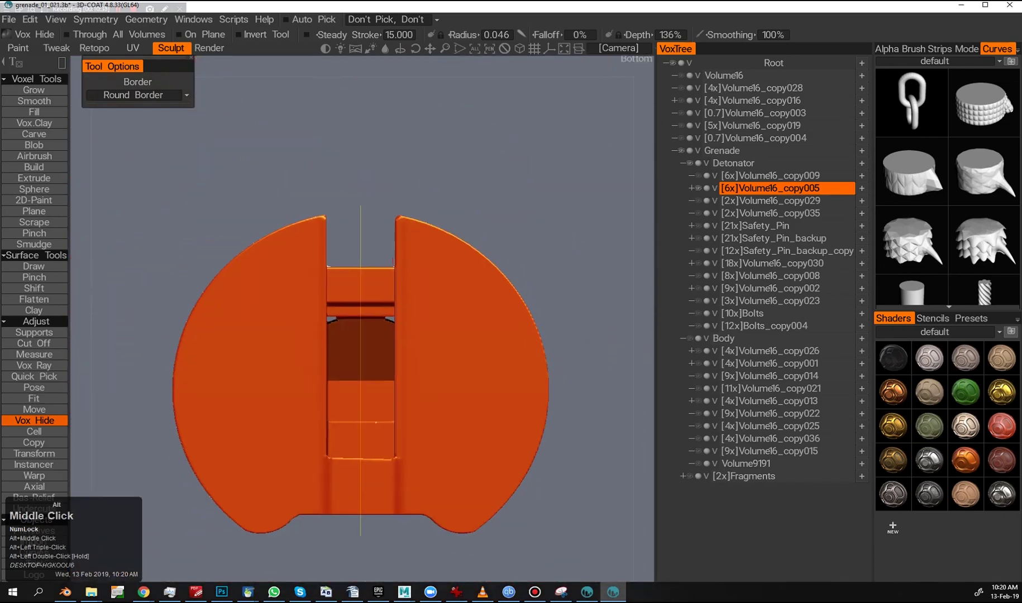
pyautogui.press('space')
pyautogui.click(524, 318)
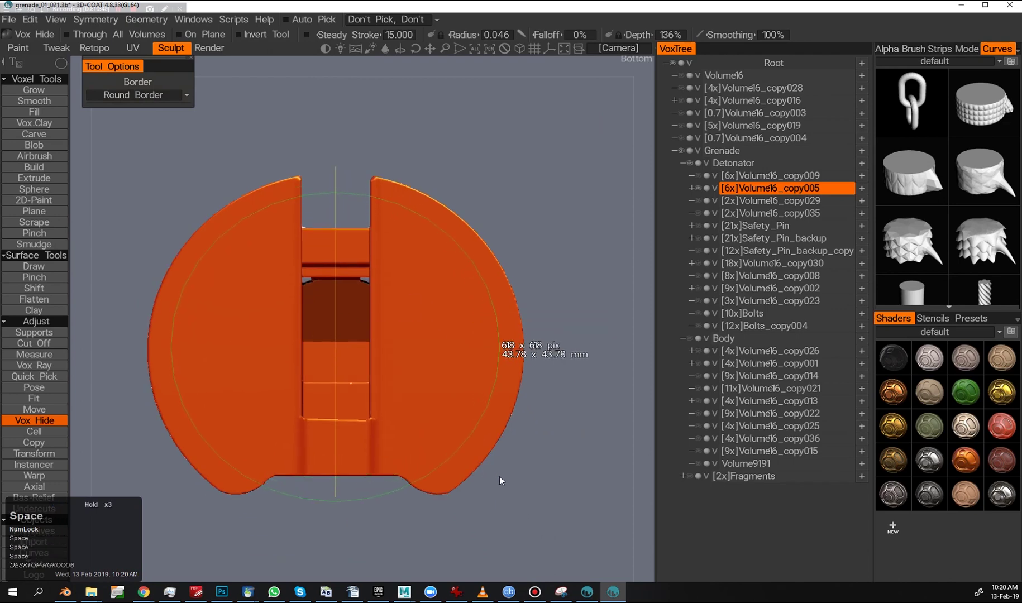
pyautogui.click(499, 476)
pyautogui.rightClick(359, 307)
pyautogui.keyDown('alt'); pyautogui.rightClick(429, 431); pyautogui.keyUp('alt')
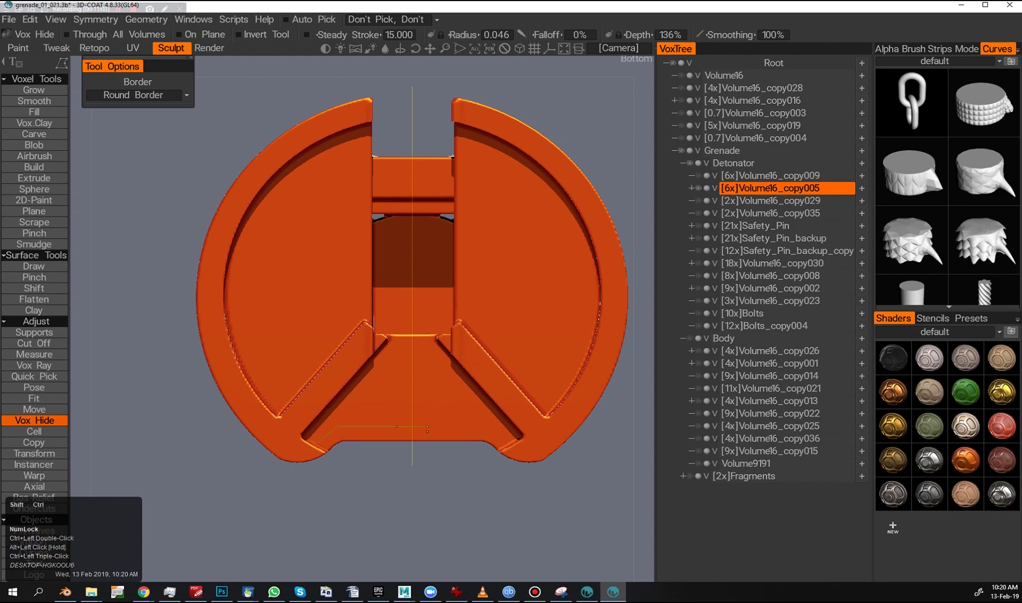
# - Bring back the rest of the grenade and rework the housing's underside around the round bolt feet with Vox Hide
pyautogui.keyDown('alt'); pyautogui.moveTo(469, 147); pyautogui.dragTo(449, 411); pyautogui.keyUp('alt')
pyautogui.press('3')
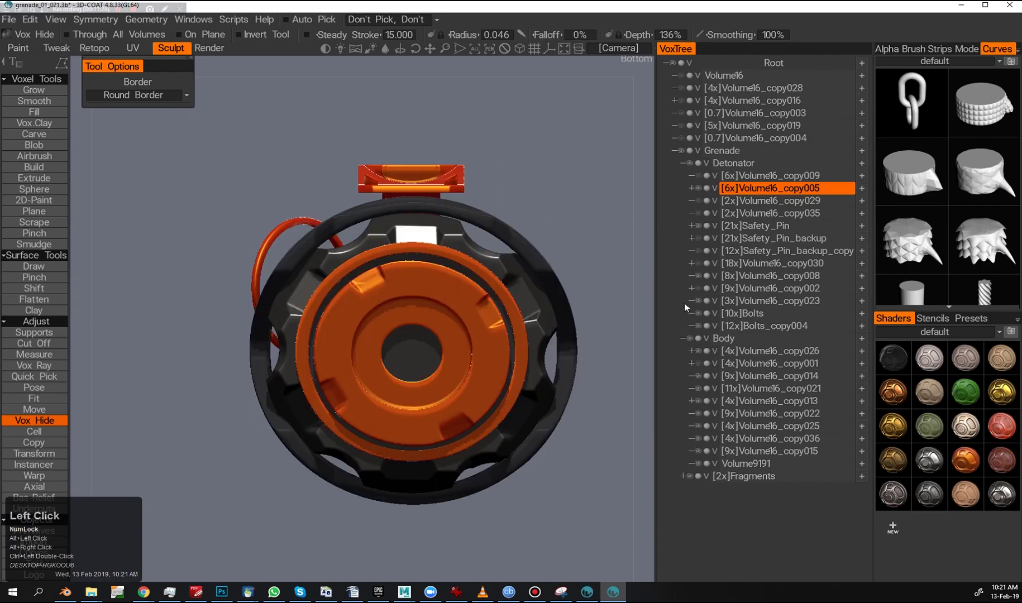
pyautogui.keyDown('alt'); pyautogui.moveTo(391, 279); pyautogui.dragTo(440, 404); pyautogui.keyUp('alt')
pyautogui.moveTo(440, 403); pyautogui.dragTo(405, 253, button='middle')
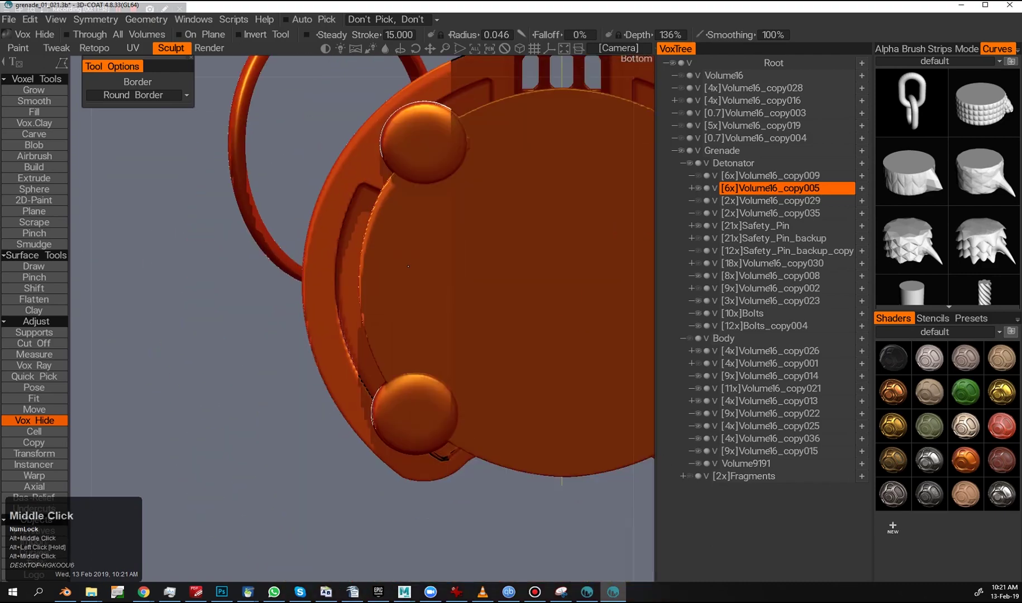
pyautogui.click(527, 350)
pyautogui.keyDown('ctrl'); pyautogui.moveTo(429, 158); pyautogui.dragTo(527, 257); pyautogui.keyUp('ctrl')
# - Delete the unneeded volumes Volume16, Volume16_copy029 and Volume16_copy035
pyautogui.keyDown('alt'); pyautogui.moveTo(526, 257); pyautogui.dragTo(441, 218, button='middle'); pyautogui.keyUp('alt')
pyautogui.keyDown('alt'); pyautogui.moveTo(469, 234); pyautogui.dragTo(695, 217); pyautogui.keyUp('alt')
pyautogui.press('Delete')
pyautogui.press('Delete')
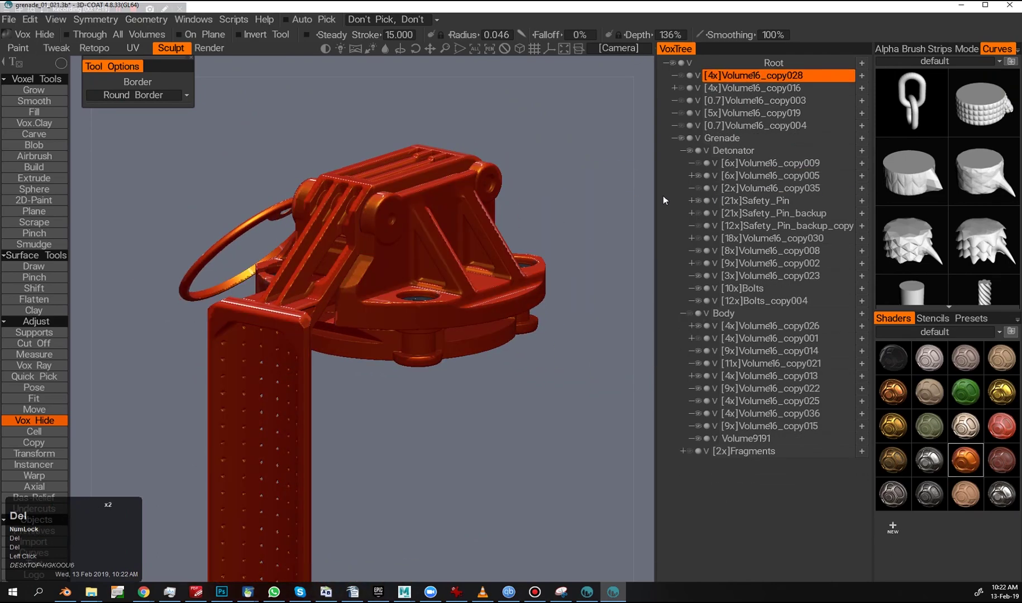
pyautogui.click(698, 188)
pyautogui.press('Delete')
# - Delete the Safety_Pin_backup and Safety_Pin_backup_copy volumes from the Detonator group
pyautogui.keyDown('alt'); pyautogui.moveTo(690, 198); pyautogui.dragTo(694, 113); pyautogui.keyUp('alt')
pyautogui.keyDown('alt'); pyautogui.moveTo(695, 205); pyautogui.dragTo(699, 204); pyautogui.keyUp('alt')
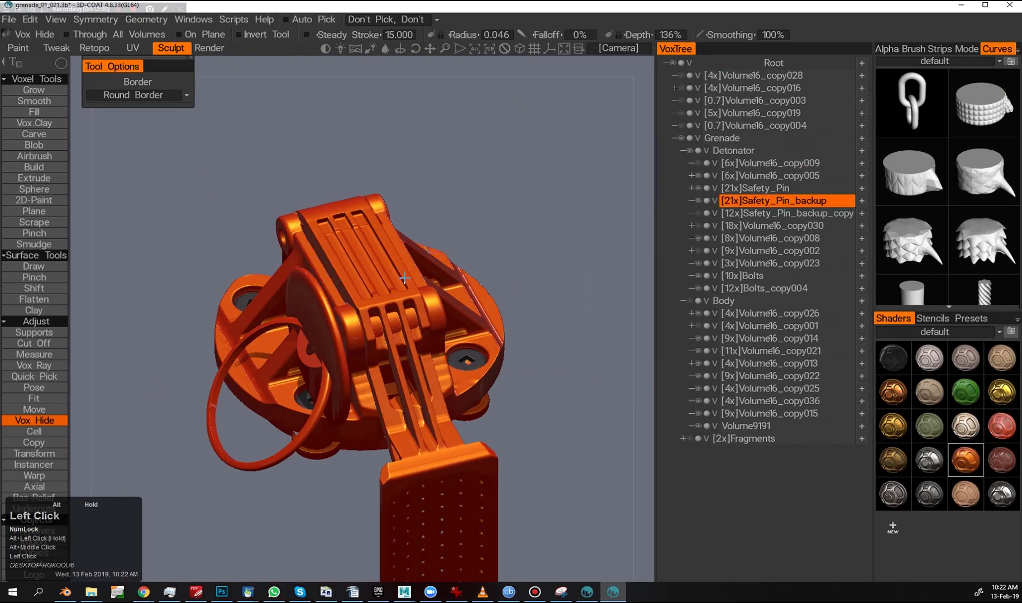
pyautogui.press('Delete')
pyautogui.keyDown('alt'); pyautogui.moveTo(468, 218); pyautogui.dragTo(308, 260); pyautogui.keyUp('alt')
pyautogui.keyDown('alt'); pyautogui.moveTo(308, 260); pyautogui.dragTo(358, 245, button='right'); pyautogui.keyUp('alt')
pyautogui.keyDown('alt'); pyautogui.moveTo(358, 246); pyautogui.dragTo(346, 312); pyautogui.keyUp('alt')
# - Isolate the safety lever Volume16_copy008 and reshape its upper arm and hooked end with Vox Hide
pyautogui.press('a')
pyautogui.doubleClick(696, 212)
pyautogui.moveTo(391, 212); pyautogui.dragTo(367, 226, button='middle')
pyautogui.moveTo(368, 225); pyautogui.dragTo(349, 381)
pyautogui.keyDown('alt'); pyautogui.moveTo(349, 381); pyautogui.dragTo(327, 265, button='right'); pyautogui.keyUp('alt')
pyautogui.keyDown('alt'); pyautogui.moveTo(327, 264); pyautogui.dragTo(341, 329); pyautogui.keyUp('alt')
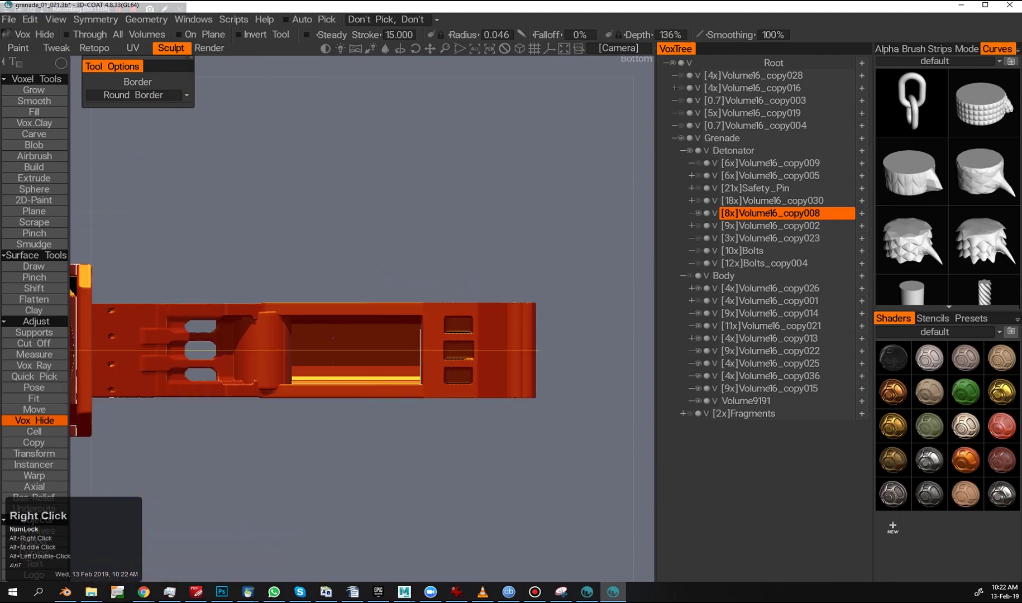
pyautogui.moveTo(341, 333); pyautogui.dragTo(354, 313, button='middle')
pyautogui.keyDown('alt'); pyautogui.moveTo(534, 370); pyautogui.dragTo(271, 331); pyautogui.keyUp('alt')
pyautogui.press('KP_2')
pyautogui.moveTo(254, 256); pyautogui.dragTo(289, 287)
pyautogui.moveTo(556, 339); pyautogui.dragTo(557, 339)
pyautogui.keyDown('ctrl'); pyautogui.moveTo(255, 218); pyautogui.dragTo(592, 376); pyautogui.keyUp('ctrl')
pyautogui.keyDown('alt'); pyautogui.moveTo(358, 358); pyautogui.dragTo(244, 370); pyautogui.keyUp('alt')
pyautogui.keyDown('alt'); pyautogui.middleClick(243, 370); pyautogui.keyUp('alt')
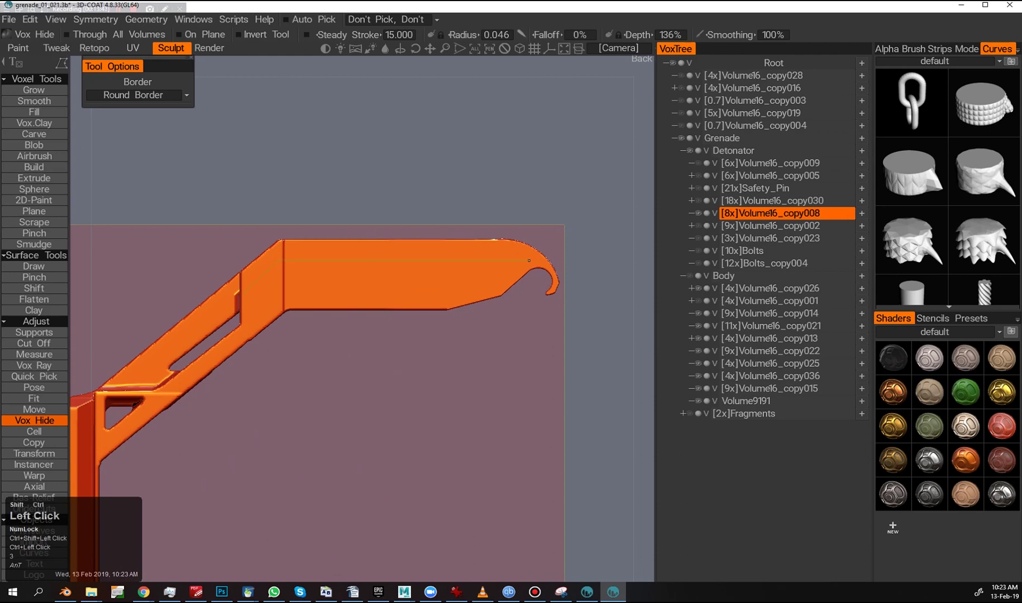
pyautogui.keyDown('ctrl'); pyautogui.click(247, 295); pyautogui.keyUp('ctrl')
# - Examine the lever's hooked end in profile and its fit around the housing's rear boss, toggling the isolation
pyautogui.moveTo(251, 298)
pyautogui.keyDown('alt'); pyautogui.mouseDown()
pyautogui.moveTo(331, 328)
pyautogui.moveTo(335, 313)
pyautogui.mouseUp(); pyautogui.keyUp('alt')
pyautogui.press('2')
pyautogui.keyDown('alt'); pyautogui.moveTo(502, 256); pyautogui.dragTo(336, 290, button='middle'); pyautogui.keyUp('alt')
pyautogui.keyDown('alt'); pyautogui.moveTo(336, 289); pyautogui.dragTo(420, 270, button='right'); pyautogui.keyUp('alt')
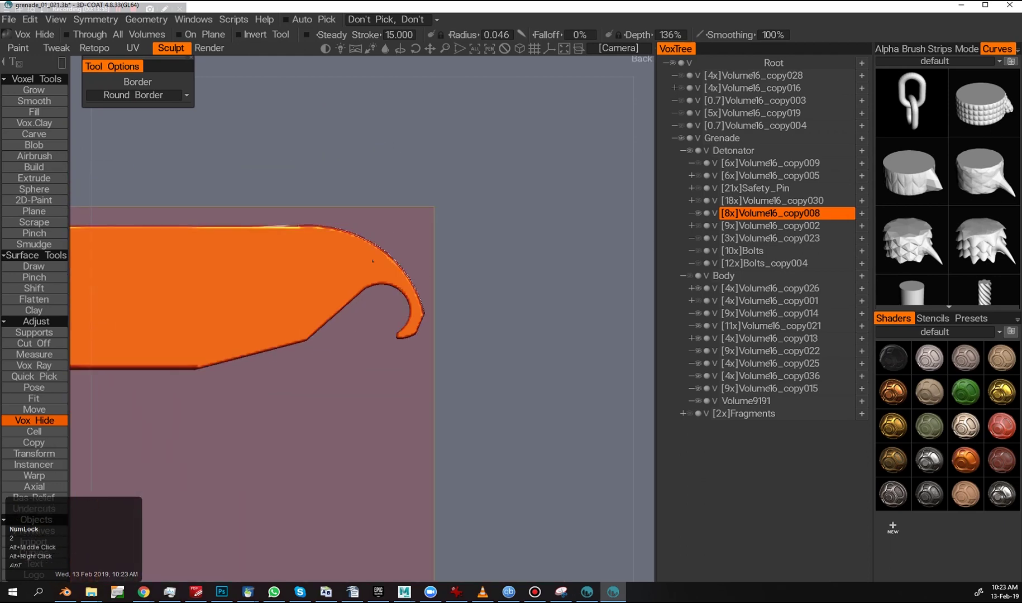
pyautogui.keyDown('alt'); pyautogui.moveTo(455, 321); pyautogui.dragTo(431, 349); pyautogui.keyUp('alt')
pyautogui.keyDown('alt'); pyautogui.click(698, 213); pyautogui.keyUp('alt')
pyautogui.keyDown('alt'); pyautogui.moveTo(431, 334); pyautogui.dragTo(363, 346, button='right'); pyautogui.keyUp('alt')
pyautogui.keyDown('alt'); pyautogui.moveTo(363, 347); pyautogui.dragTo(413, 312); pyautogui.keyUp('alt')
pyautogui.keyDown('alt'); pyautogui.moveTo(413, 313); pyautogui.dragTo(390, 357, button='middle'); pyautogui.keyUp('alt')
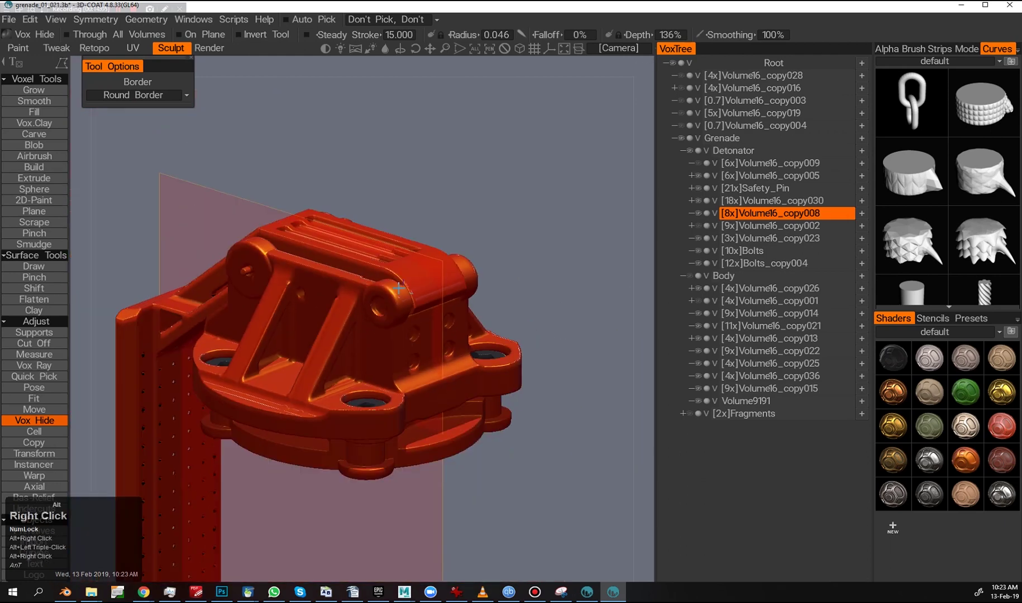
pyautogui.keyDown('alt'); pyautogui.click(698, 214); pyautogui.keyUp('alt')
pyautogui.keyDown('alt'); pyautogui.moveTo(464, 329); pyautogui.dragTo(428, 281); pyautogui.keyUp('alt')
pyautogui.keyDown('alt'); pyautogui.click(698, 213); pyautogui.keyUp('alt')
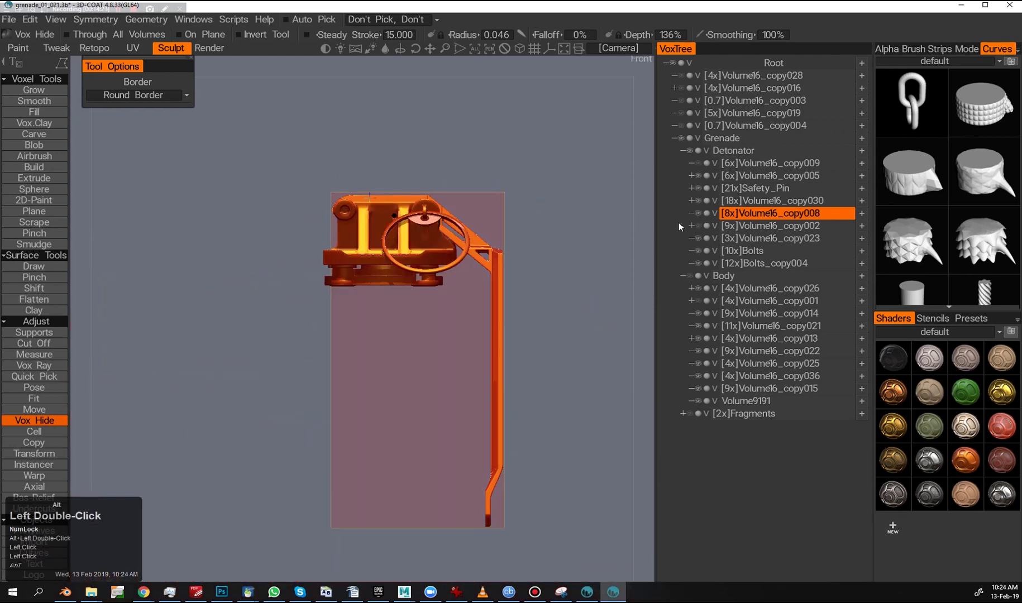
# - Set up Volume16_copy000 as its own volume next to the housing Volume16_copy005 and activate Transform on it
pyautogui.keyDown('alt'); pyautogui.moveTo(475, 188); pyautogui.dragTo(380, 290); pyautogui.keyUp('alt')
pyautogui.keyDown('alt'); pyautogui.moveTo(380, 291); pyautogui.dragTo(408, 279, button='right'); pyautogui.keyUp('alt')
pyautogui.keyDown('alt'); pyautogui.moveTo(408, 279); pyautogui.dragTo(358, 188); pyautogui.keyUp('alt')
pyautogui.click(697, 179)
pyautogui.hotkey('shift', 'd')
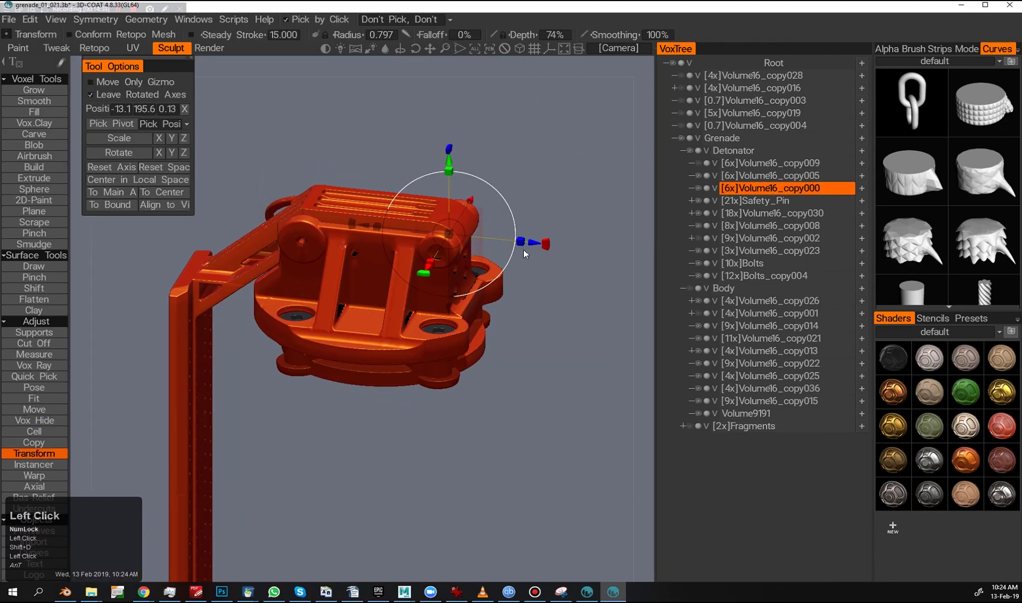
# - Examine the assembled detonator, its bosses, bolts and lever from several sides
pyautogui.keyDown('alt'); pyautogui.moveTo(485, 361); pyautogui.dragTo(455, 392); pyautogui.keyUp('alt')
pyautogui.keyDown('alt'); pyautogui.moveTo(455, 392); pyautogui.dragTo(401, 427, button='right'); pyautogui.keyUp('alt')
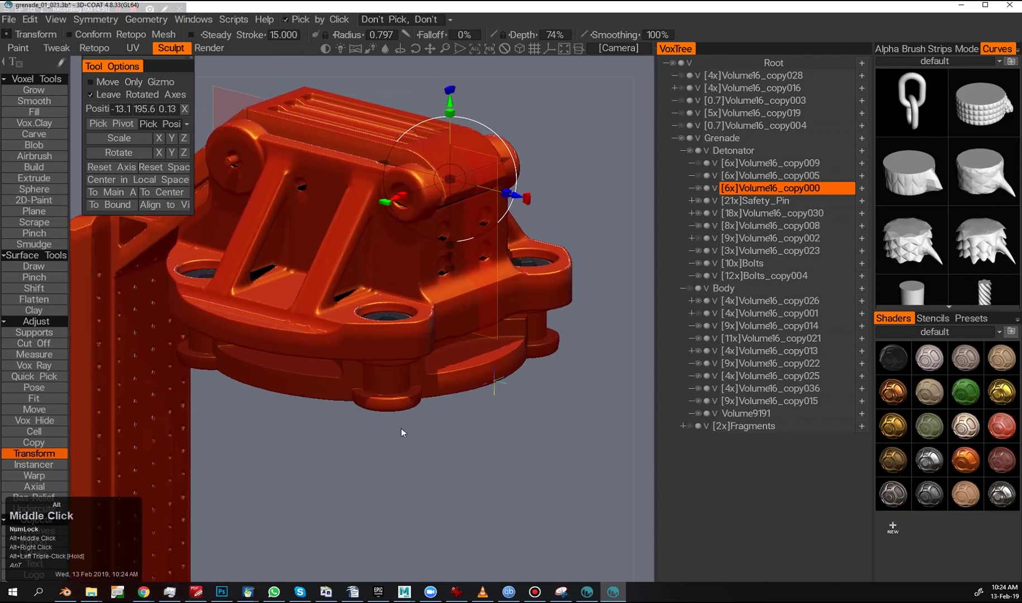
pyautogui.press('q')
pyautogui.moveTo(347, 341)
pyautogui.keyDown('alt'); pyautogui.mouseDown()
pyautogui.moveTo(324, 354)
pyautogui.moveTo(322, 392)
pyautogui.moveTo(353, 338)
pyautogui.mouseUp(); pyautogui.keyUp('alt')
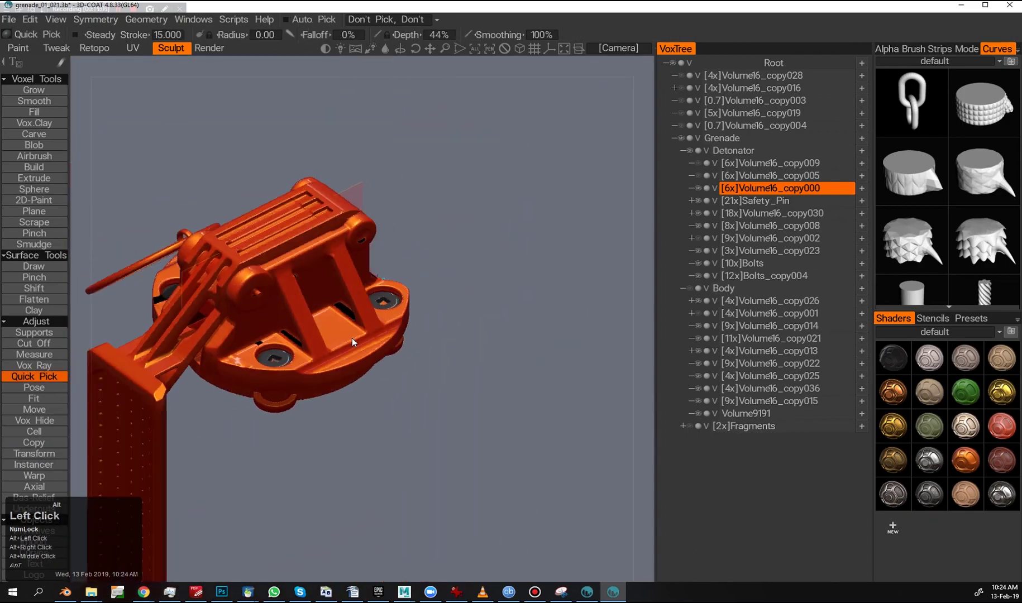
pyautogui.keyDown('alt'); pyautogui.moveTo(353, 338); pyautogui.dragTo(320, 314, button='right'); pyautogui.keyUp('alt')
pyautogui.click(320, 315)
pyautogui.keyDown('alt'); pyautogui.moveTo(287, 301); pyautogui.dragTo(223, 351); pyautogui.keyUp('alt')
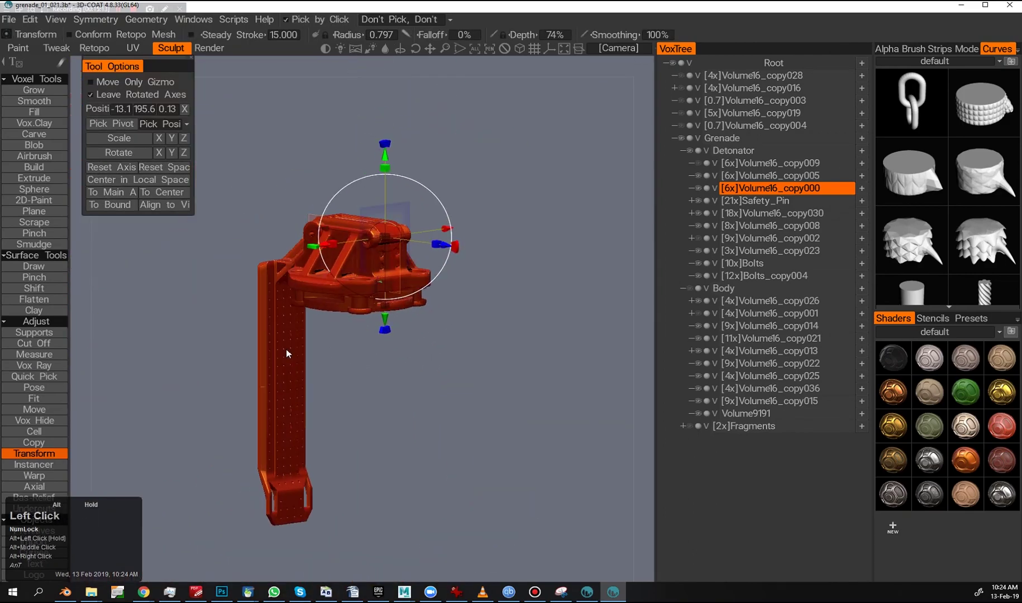
# - Show the Body and Fragments groups again and delete Volume16_copy002 from the Detonator group
pyautogui.click(690, 288)
pyautogui.keyDown('alt'); pyautogui.moveTo(335, 324); pyautogui.dragTo(439, 319); pyautogui.keyUp('alt')
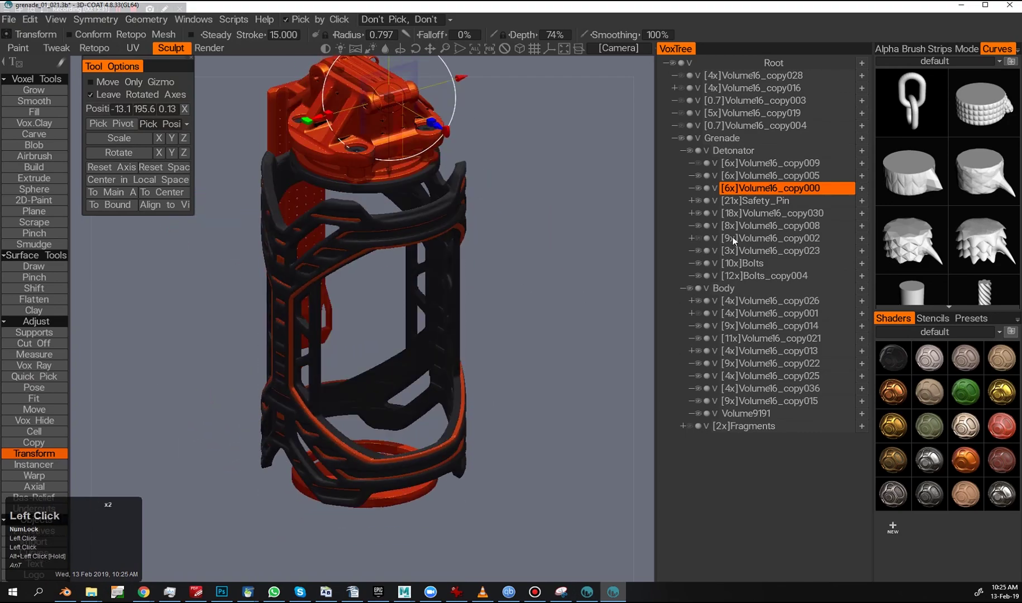
pyautogui.click(705, 241)
pyautogui.keyDown('alt'); pyautogui.click(470, 231); pyautogui.keyUp('alt')
pyautogui.keyDown('alt'); pyautogui.moveTo(469, 230); pyautogui.dragTo(556, 226); pyautogui.keyUp('alt')
pyautogui.keyDown('alt'); pyautogui.moveTo(614, 207); pyautogui.dragTo(534, 326); pyautogui.keyUp('alt')
pyautogui.press('a')
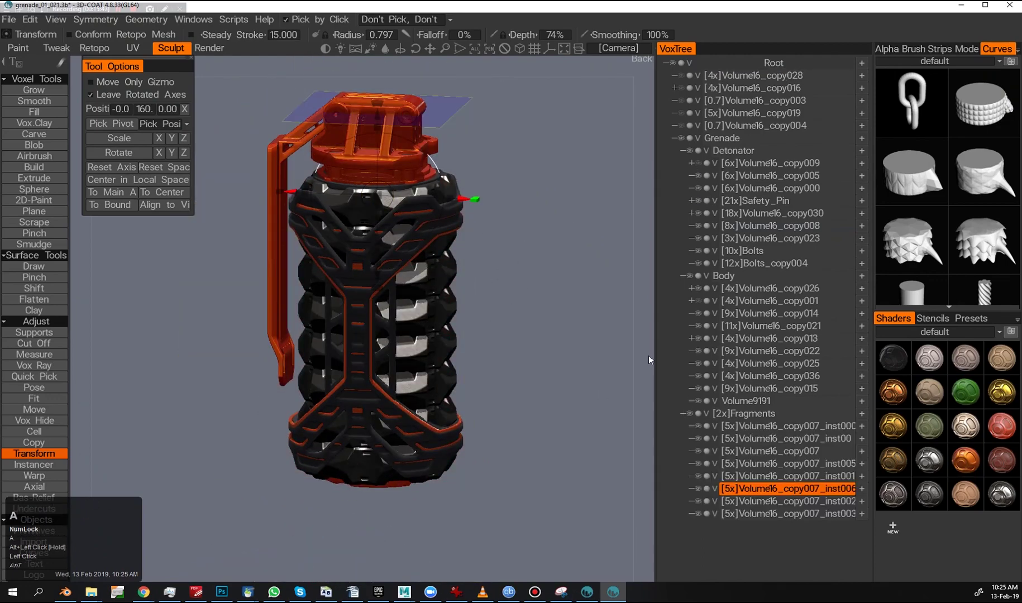
# - Save the scene as grenade_01_022 and give the Safety_Pin volume the black shader
pyautogui.keyDown('alt'); pyautogui.middleClick(605, 309); pyautogui.keyUp('alt')
pyautogui.keyDown('alt'); pyautogui.moveTo(605, 309); pyautogui.dragTo(483, 194); pyautogui.keyUp('alt')
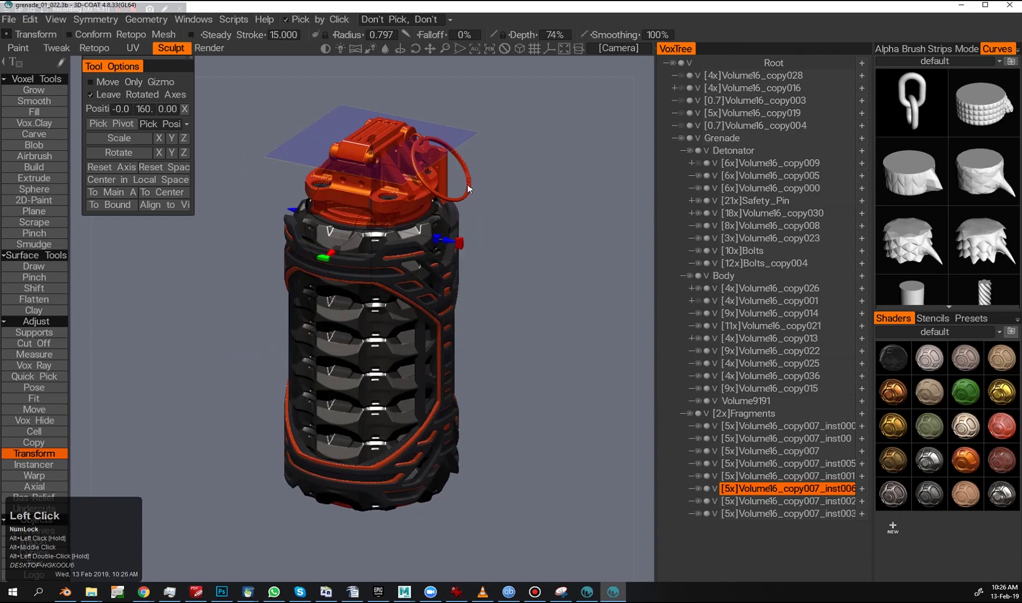
pyautogui.moveTo(502, 335); pyautogui.dragTo(491, 363, button='middle')
pyautogui.moveTo(491, 363); pyautogui.dragTo(503, 391, button='right')
pyautogui.click(503, 391)
pyautogui.moveTo(503, 391); pyautogui.dragTo(496, 385, button='middle')
pyautogui.keyDown('alt'); pyautogui.moveTo(497, 385); pyautogui.dragTo(491, 312); pyautogui.keyUp('alt')
pyautogui.click(544, 254)
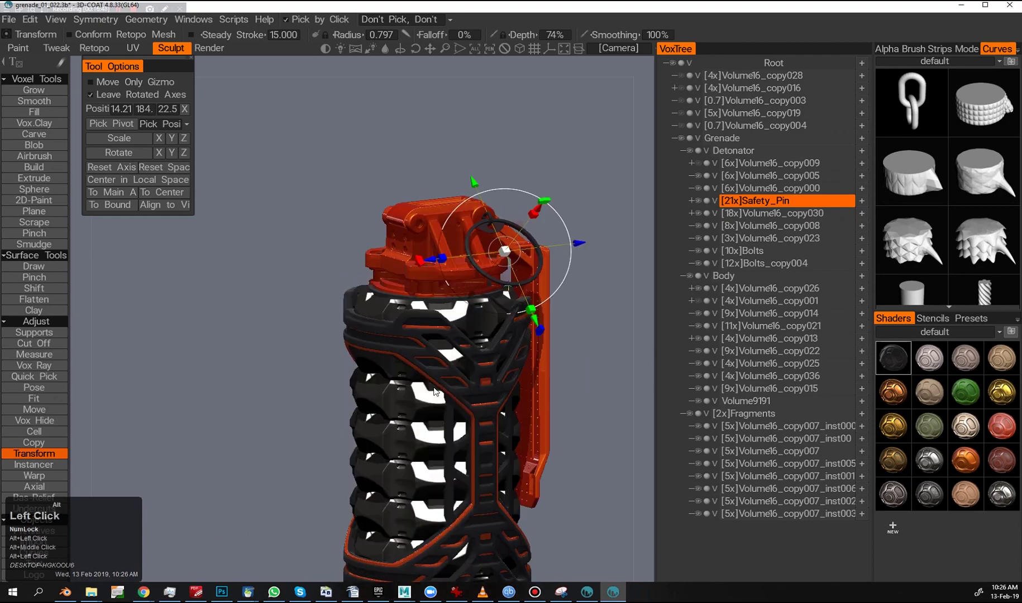
# - Pick Volume16_copy030 and assign it a shader from the Metal set
pyautogui.keyDown('alt'); pyautogui.moveTo(545, 254); pyautogui.dragTo(563, 262); pyautogui.keyUp('alt')
pyautogui.keyDown('alt'); pyautogui.moveTo(502, 335); pyautogui.dragTo(491, 346); pyautogui.keyUp('alt')
pyautogui.click(530, 263)
pyautogui.keyDown('alt'); pyautogui.moveTo(530, 262); pyautogui.dragTo(574, 358); pyautogui.keyUp('alt')
pyautogui.keyDown('alt'); pyautogui.moveTo(482, 338); pyautogui.dragTo(465, 405, button='middle'); pyautogui.keyUp('alt')
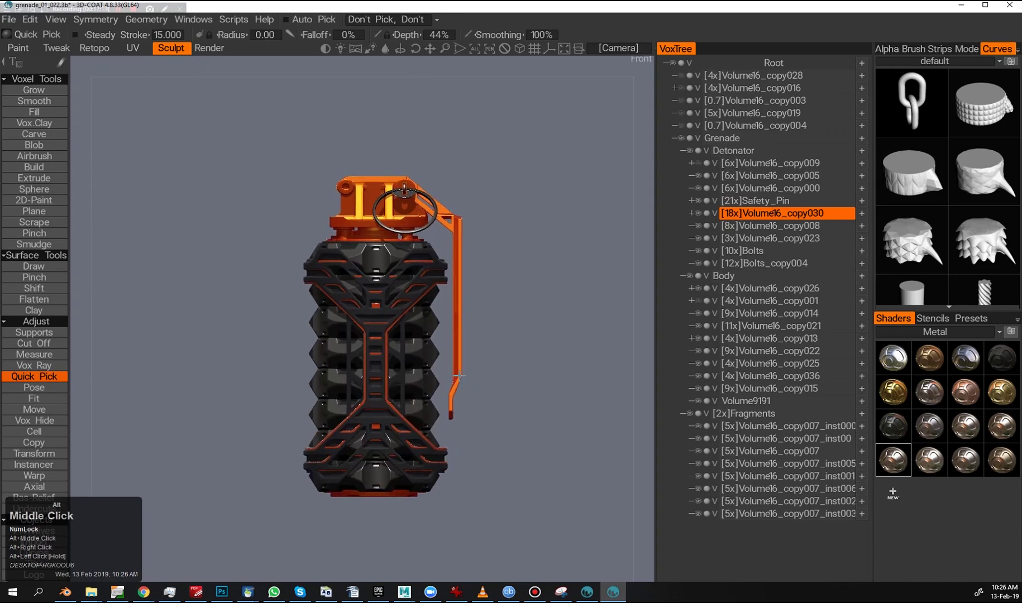
# - Examine the whole grenade's materials from the front, the back and below
pyautogui.doubleClick(593, 445)
pyautogui.keyDown('alt'); pyautogui.moveTo(483, 391); pyautogui.dragTo(357, 285); pyautogui.keyUp('alt')
pyautogui.keyDown('alt'); pyautogui.moveTo(522, 366); pyautogui.dragTo(486, 326, button='right'); pyautogui.keyUp('alt')
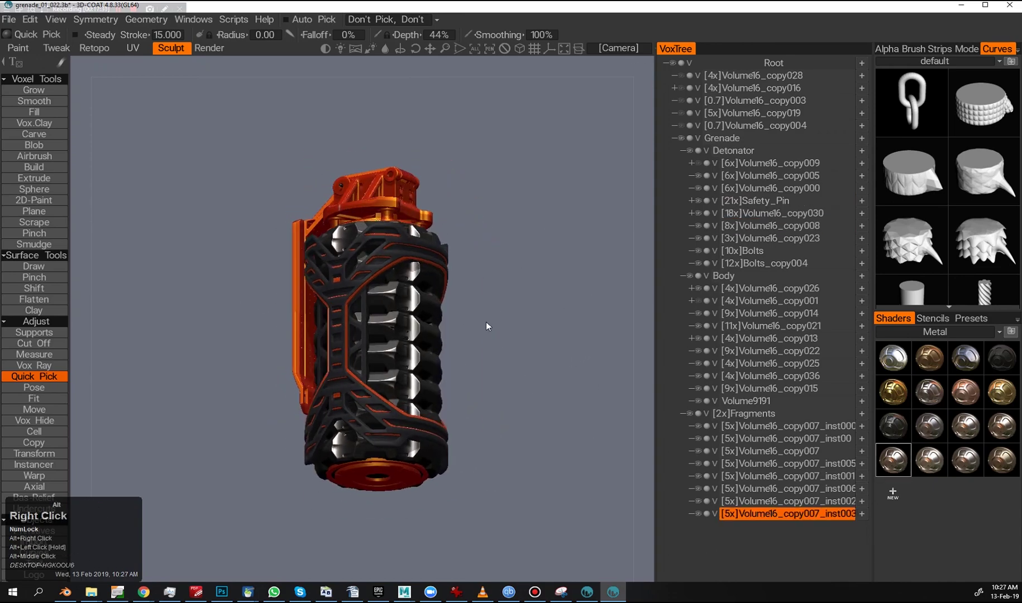
pyautogui.keyDown('alt'); pyautogui.moveTo(486, 326); pyautogui.dragTo(536, 319, button='middle'); pyautogui.keyUp('alt')
pyautogui.keyDown('alt'); pyautogui.moveTo(536, 319); pyautogui.dragTo(589, 317); pyautogui.keyUp('alt')
# - Pick the body frame Volume16_copy025 and apply a rectangular Vox Hide stroke near its lower edge
pyautogui.press('a')
pyautogui.click(374, 436)
pyautogui.keyDown('alt'); pyautogui.moveTo(491, 447); pyautogui.dragTo(492, 399, button='middle'); pyautogui.keyUp('alt')
pyautogui.keyDown('alt'); pyautogui.moveTo(480, 407); pyautogui.dragTo(536, 362, button='right'); pyautogui.keyUp('alt')
pyautogui.keyDown('alt'); pyautogui.moveTo(391, 425); pyautogui.dragTo(350, 413, button='middle'); pyautogui.keyUp('alt')
pyautogui.hotkey('ctrl', 'alt', 'q')
pyautogui.hotkey('alt', '2')
pyautogui.keyDown('alt'); pyautogui.moveTo(299, 410); pyautogui.dragTo(356, 389); pyautogui.keyUp('alt')
pyautogui.keyDown('alt'); pyautogui.moveTo(355, 389); pyautogui.dragTo(368, 380, button='right'); pyautogui.keyUp('alt')
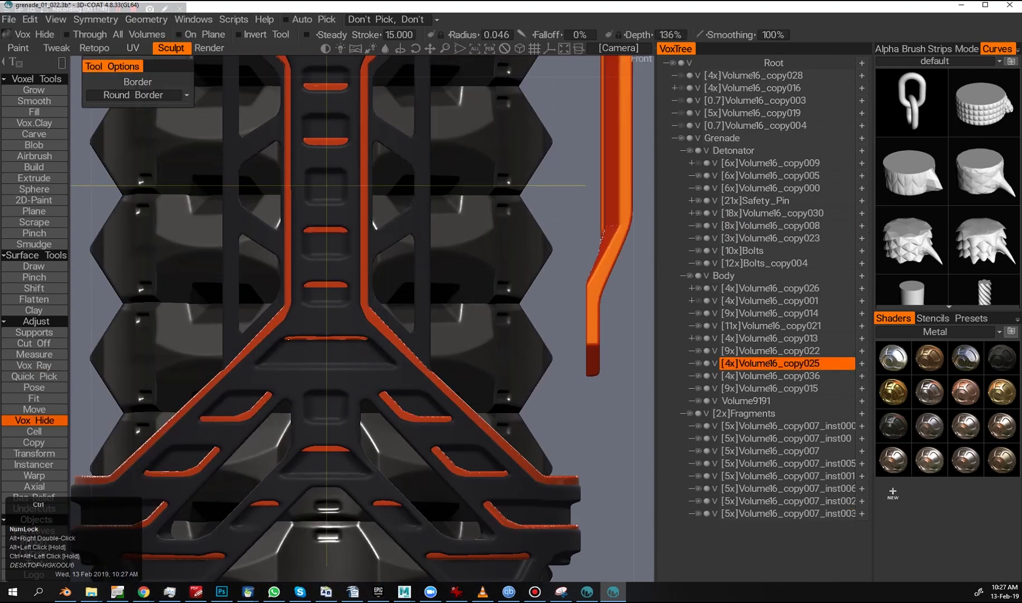
pyautogui.keyDown('alt'); pyautogui.moveTo(372, 229); pyautogui.dragTo(351, 313, button='right'); pyautogui.keyUp('alt')
pyautogui.keyDown('alt'); pyautogui.moveTo(351, 313); pyautogui.dragTo(334, 422, button='middle'); pyautogui.keyUp('alt')
pyautogui.keyDown('ctrl'); pyautogui.moveTo(334, 422); pyautogui.dragTo(334, 422); pyautogui.keyUp('ctrl')
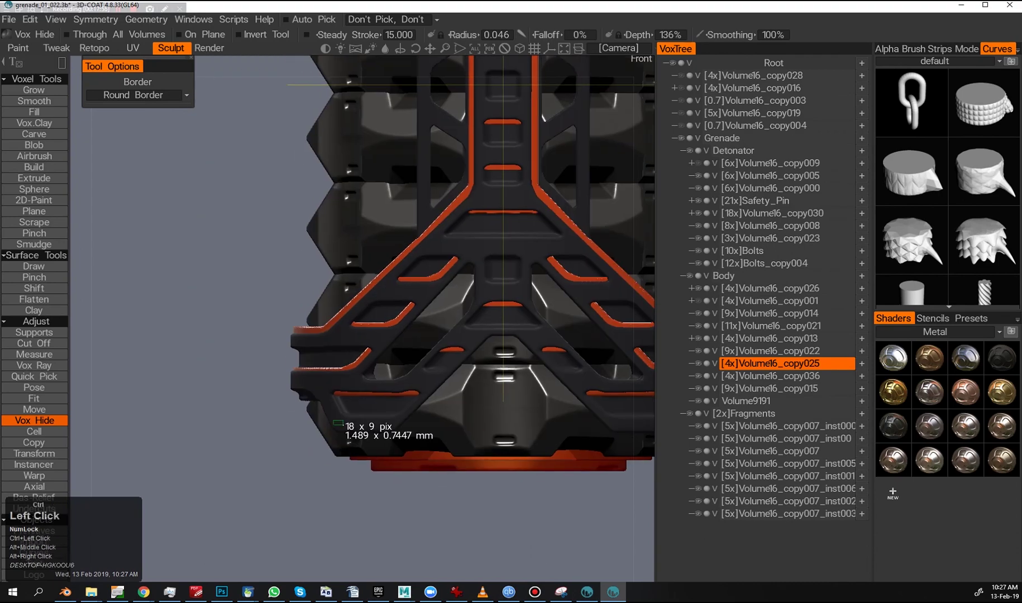
# - Delete the volume Volume16_copy009 from the Detonator group
pyautogui.keyDown('alt'); pyautogui.moveTo(644, 370); pyautogui.dragTo(558, 313, button='right'); pyautogui.keyUp('alt')
pyautogui.keyDown('alt'); pyautogui.moveTo(558, 313); pyautogui.dragTo(502, 363, button='middle'); pyautogui.keyUp('alt')
pyautogui.keyDown('alt'); pyautogui.moveTo(503, 363); pyautogui.dragTo(479, 406, button='right'); pyautogui.keyUp('alt')
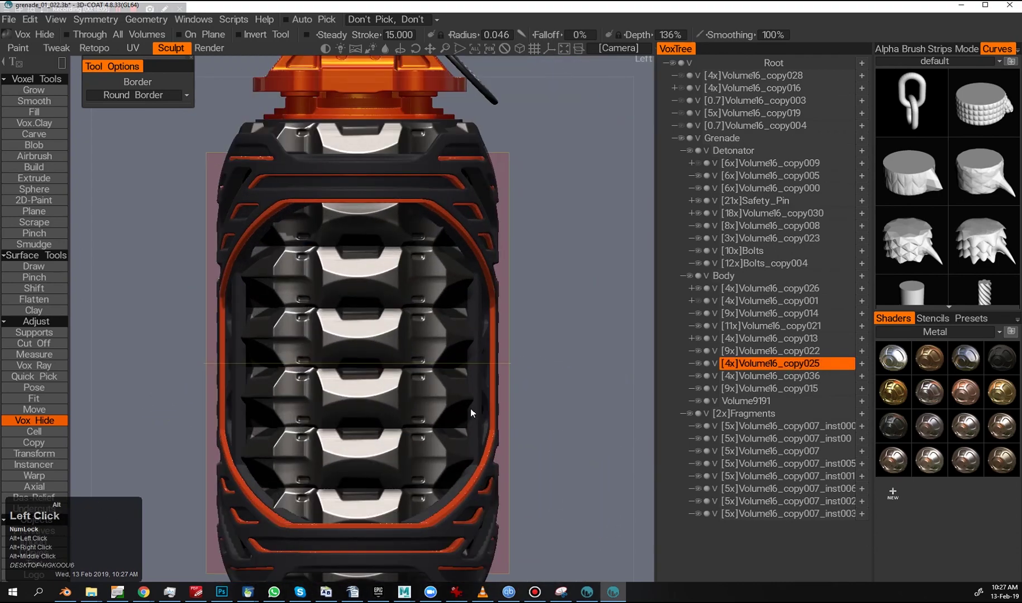
pyautogui.keyDown('alt'); pyautogui.moveTo(479, 406); pyautogui.dragTo(441, 348); pyautogui.keyUp('alt')
pyautogui.press('a')
pyautogui.click(699, 166)
pyautogui.keyDown('alt'); pyautogui.moveTo(431, 259); pyautogui.dragTo(561, 355); pyautogui.keyUp('alt')
pyautogui.press('Delete')
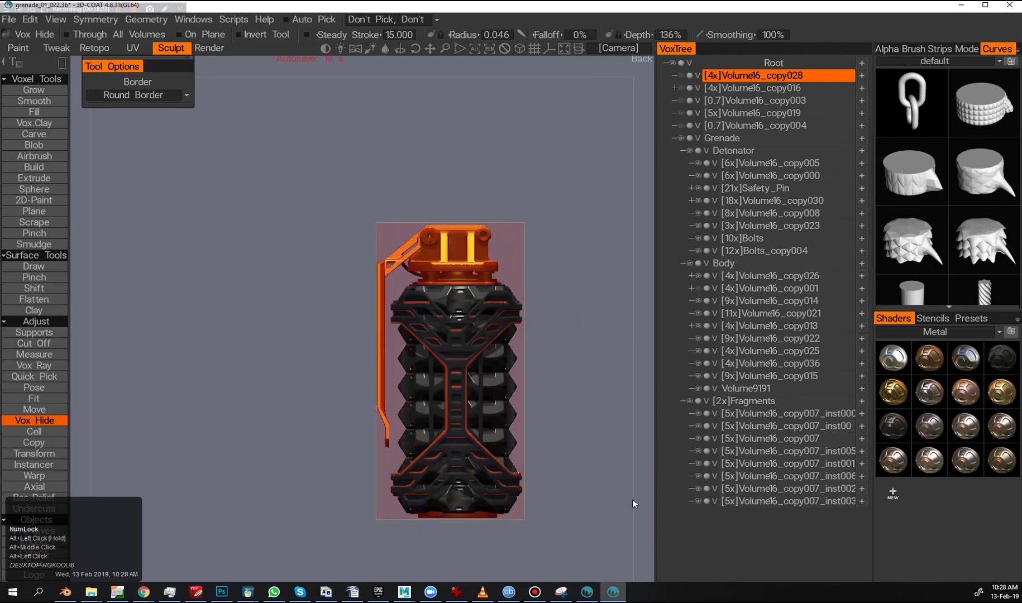
# - Try removing the frame volume Volume16_copy001 from the Body group
pyautogui.keyDown('alt'); pyautogui.moveTo(500, 476); pyautogui.dragTo(438, 490); pyautogui.keyUp('alt')
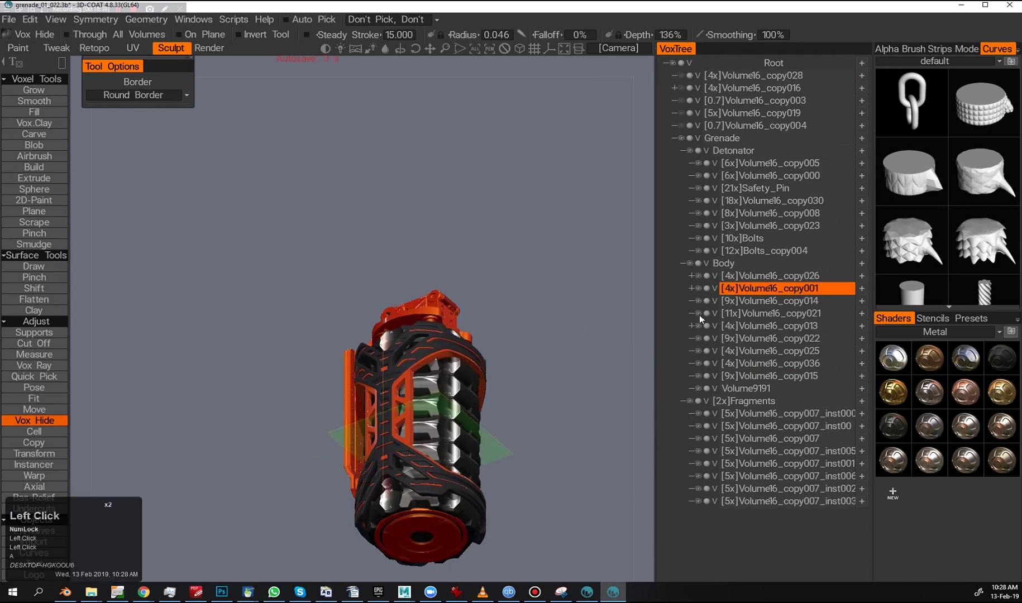
pyautogui.scroll(5, 560, 395)
pyautogui.press('Delete')
pyautogui.click(387, 353)
pyautogui.scroll(5, 387, 354)
pyautogui.keyDown('alt'); pyautogui.moveTo(387, 354); pyautogui.dragTo(543, 337); pyautogui.keyUp('alt')
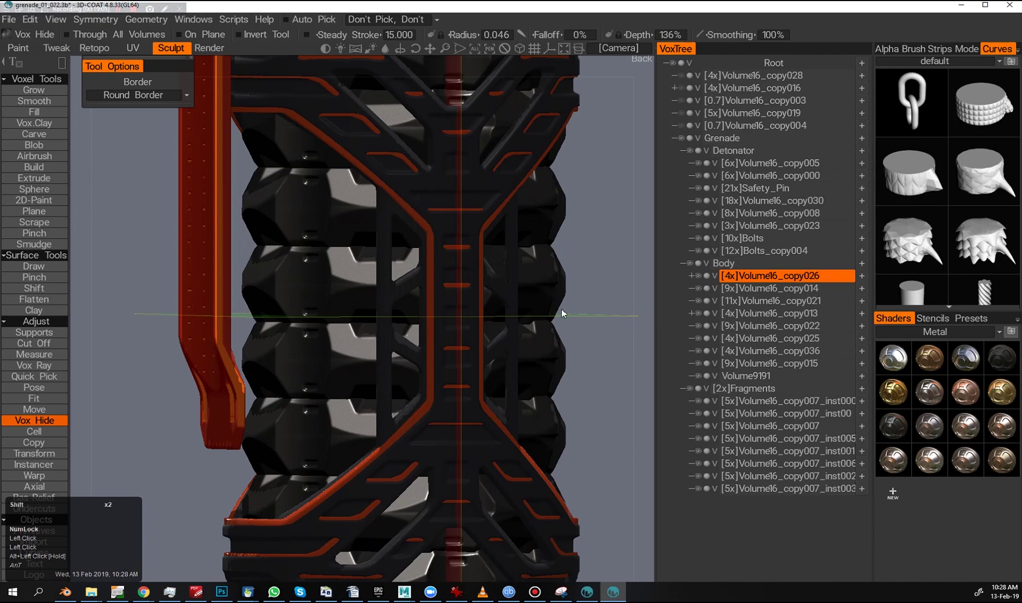
# - Try to split the trussed side braces off Volume16_copy001 with a border width of 2.5 voxels
pyautogui.keyDown('alt'); pyautogui.moveTo(458, 324); pyautogui.dragTo(444, 325, button='right'); pyautogui.keyUp('alt')
pyautogui.moveTo(443, 326); pyautogui.dragTo(394, 283)
pyautogui.press('s')
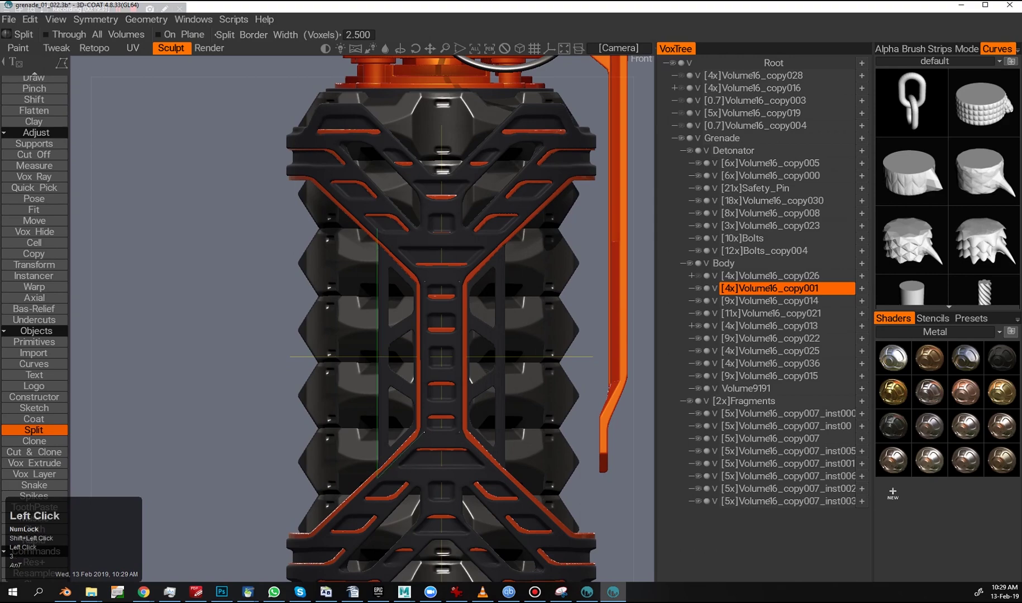
pyautogui.moveTo(391, 335); pyautogui.dragTo(447, 332)
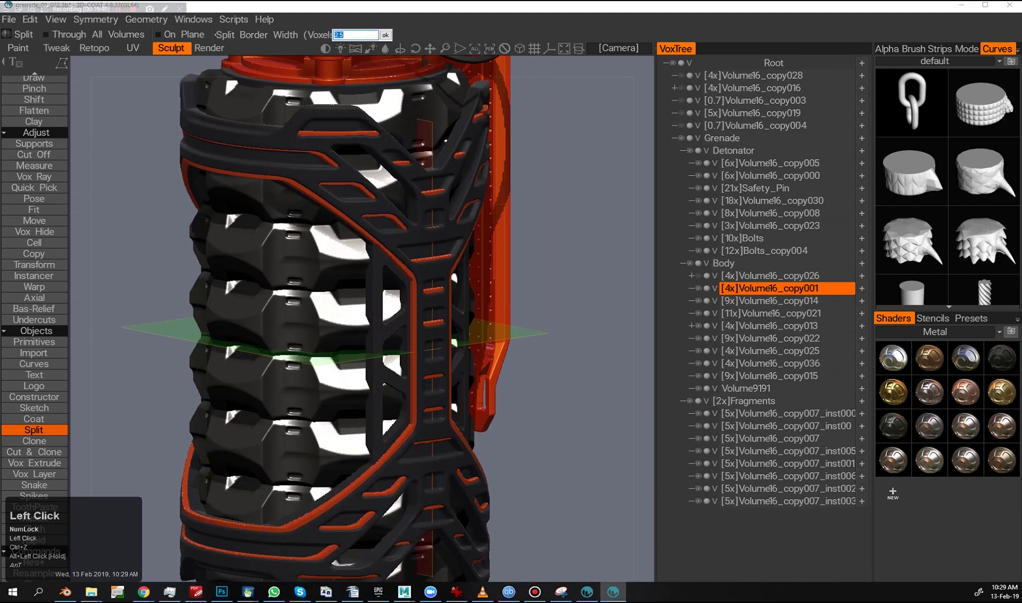
# - Split the trussed side braces off Volume16_copy001 with a border width of 0 and give them the orange shader
pyautogui.press('Return')
pyautogui.keyDown('alt'); pyautogui.doubleClick(452, 306); pyautogui.keyUp('alt')
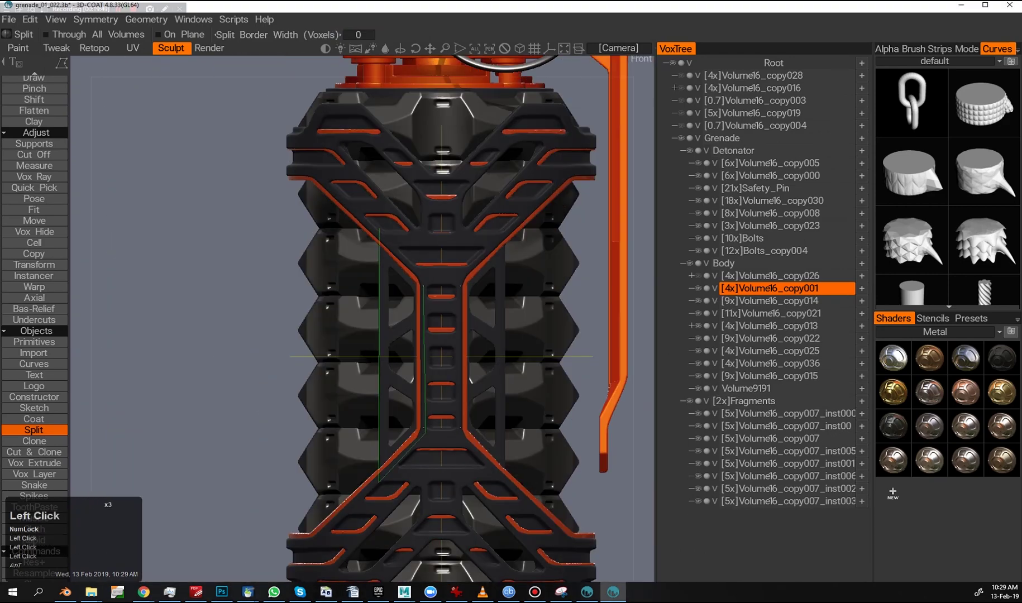
pyautogui.keyDown('alt'); pyautogui.moveTo(391, 335); pyautogui.dragTo(447, 332); pyautogui.keyUp('alt')
pyautogui.press('a')
pyautogui.keyDown('alt'); pyautogui.moveTo(503, 313); pyautogui.dragTo(536, 363, button='right'); pyautogui.keyUp('alt')
pyautogui.keyDown('alt'); pyautogui.doubleClick(551, 351); pyautogui.keyUp('alt')
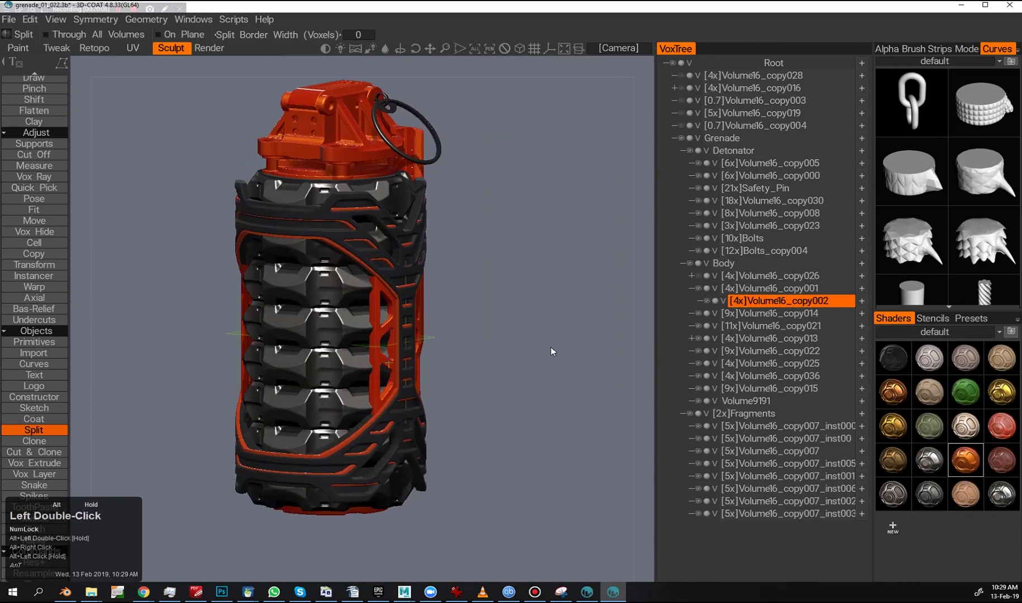
# - Give the trussed side braces Volume16_copy002 the black Polymer shader
pyautogui.keyDown('alt'); pyautogui.moveTo(551, 351); pyautogui.dragTo(555, 378); pyautogui.keyUp('alt')
pyautogui.keyDown('alt'); pyautogui.moveTo(616, 370); pyautogui.dragTo(648, 373); pyautogui.keyUp('alt')
pyautogui.keyDown('alt'); pyautogui.moveTo(559, 424); pyautogui.dragTo(483, 372, button='right'); pyautogui.keyUp('alt')
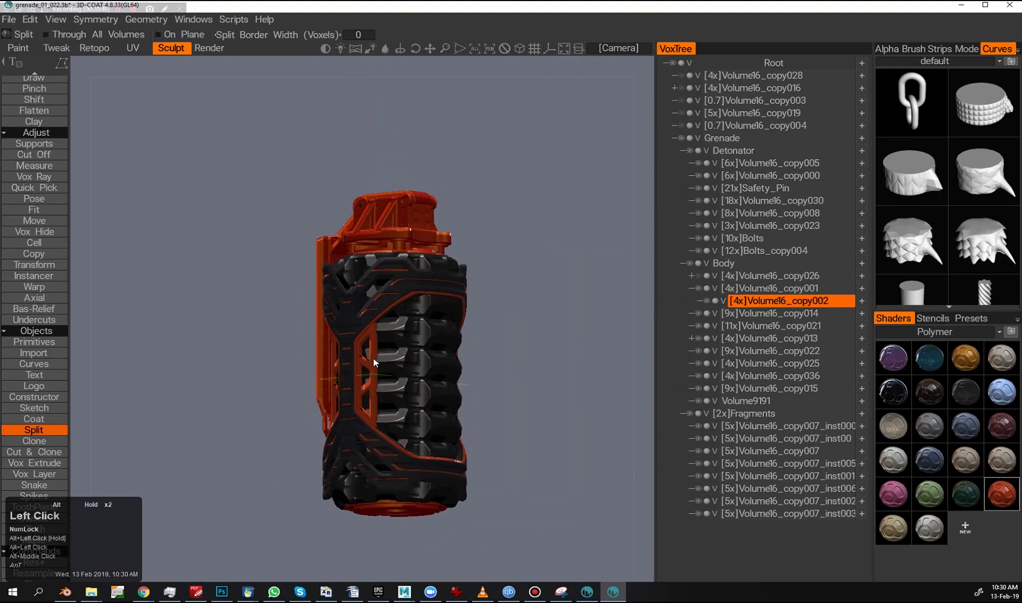
pyautogui.keyDown('alt'); pyautogui.moveTo(230, 381); pyautogui.dragTo(981, 488); pyautogui.keyUp('alt')
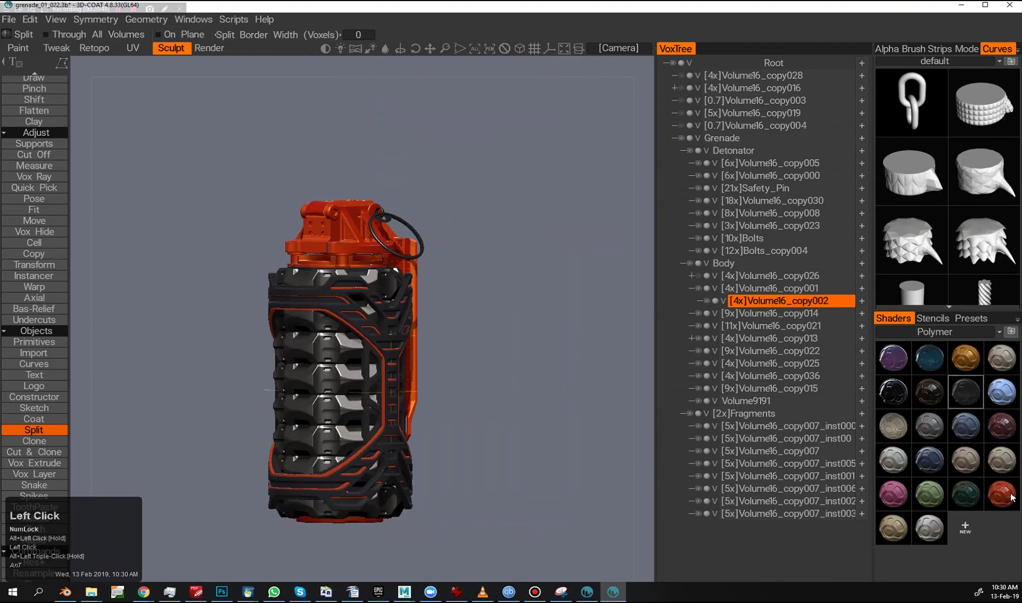
pyautogui.keyDown('alt'); pyautogui.moveTo(531, 442); pyautogui.dragTo(706, 305, button='right'); pyautogui.keyUp('alt')
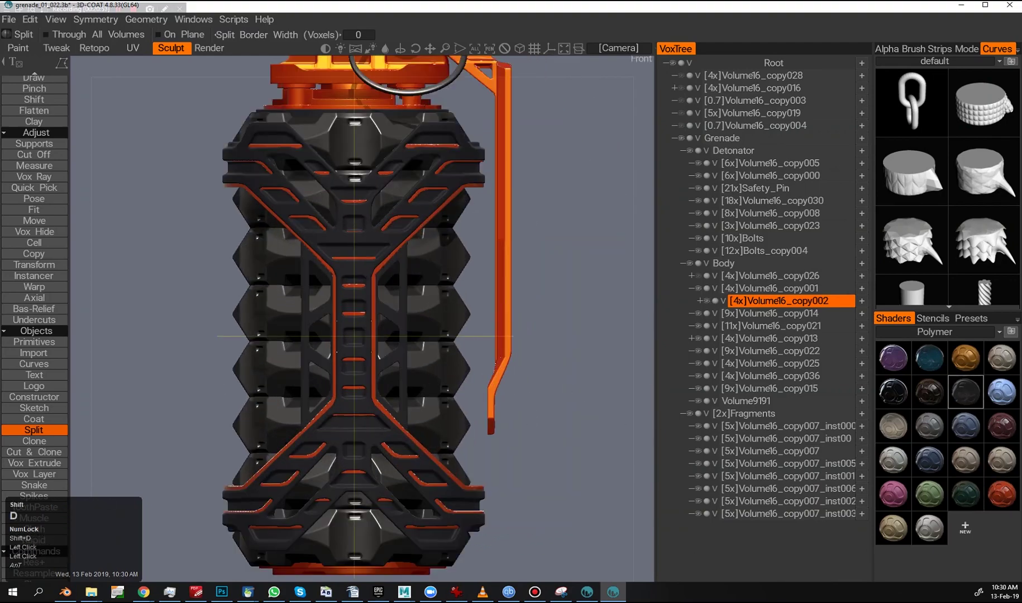
# - Duplicate the side braces Volume16_copy002, give the copy the red Polymer shader and shift it slightly with Transform
pyautogui.hotkey('shift', 'd')
pyautogui.keyDown('alt'); pyautogui.moveTo(302, 424); pyautogui.dragTo(347, 423, button='right'); pyautogui.keyUp('alt')
pyautogui.click(1002, 494)
pyautogui.moveTo(558, 424); pyautogui.dragTo(457, 424)
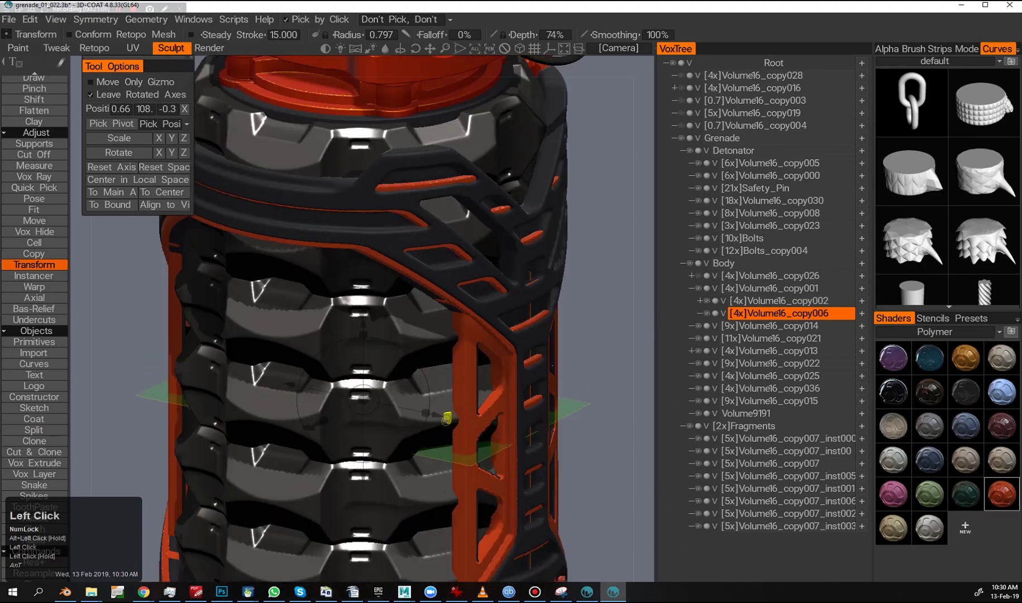
pyautogui.keyDown('alt'); pyautogui.moveTo(469, 452); pyautogui.dragTo(424, 402, button='right'); pyautogui.keyUp('alt')
pyautogui.keyDown('alt'); pyautogui.moveTo(391, 391); pyautogui.dragTo(472, 453); pyautogui.keyUp('alt')
pyautogui.keyDown('alt'); pyautogui.moveTo(472, 454); pyautogui.dragTo(458, 348, button='right'); pyautogui.keyUp('alt')
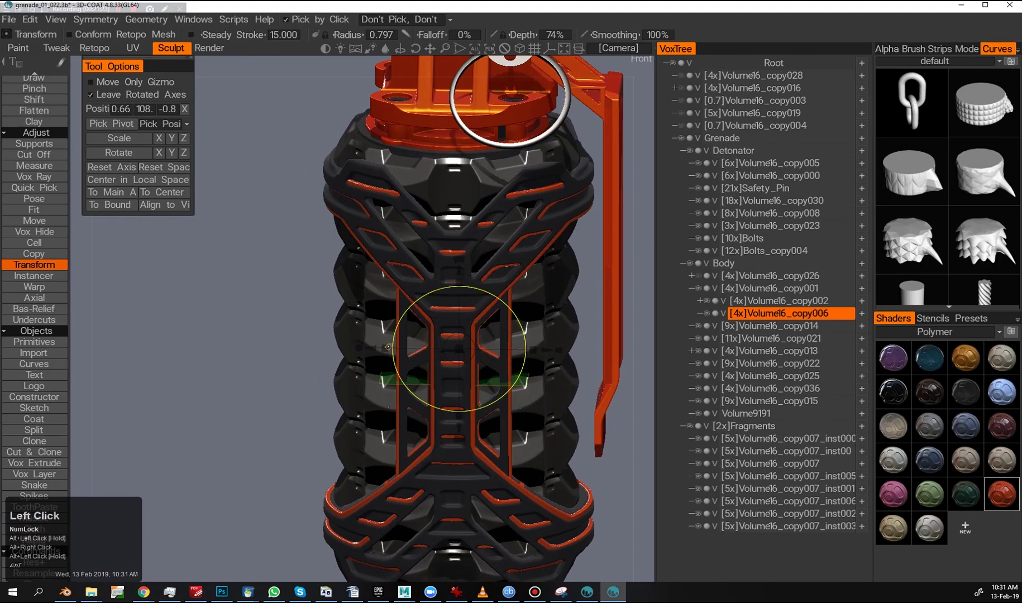
# - Hide parts of the red brace copy Volume16_copy006 along its outer vertical strip with Vox Hide in the front view
pyautogui.press('h')
pyautogui.keyDown('alt'); pyautogui.moveTo(391, 391); pyautogui.dragTo(398, 512); pyautogui.keyUp('alt')
pyautogui.keyDown('alt'); pyautogui.moveTo(469, 458); pyautogui.dragTo(516, 444, button='right'); pyautogui.keyUp('alt')
pyautogui.keyDown('alt'); pyautogui.moveTo(516, 444); pyautogui.dragTo(479, 440); pyautogui.keyUp('alt')
pyautogui.keyDown('alt'); pyautogui.moveTo(479, 440); pyautogui.dragTo(472, 390, button='right'); pyautogui.keyUp('alt')
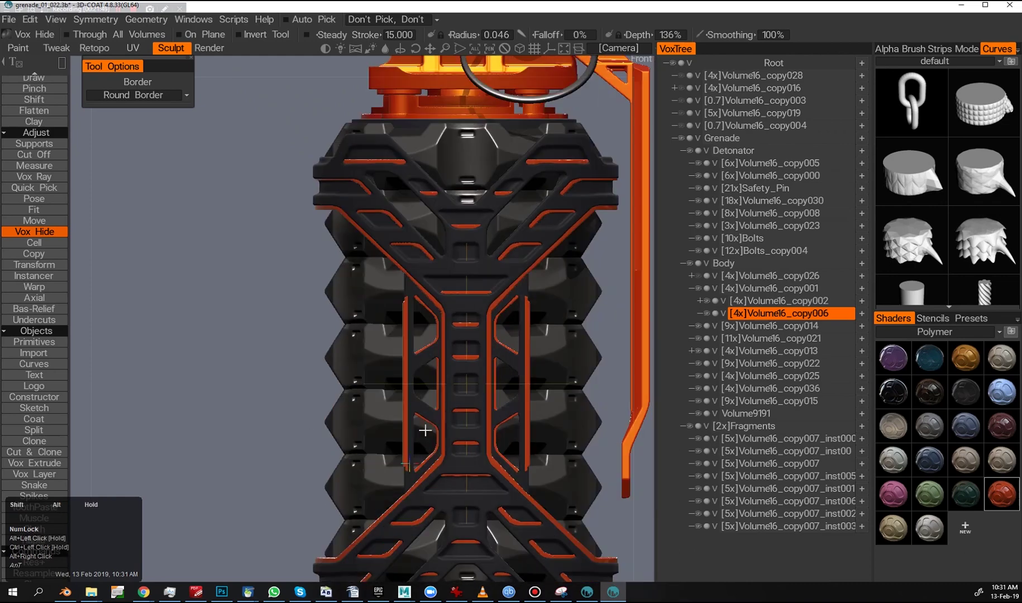
pyautogui.keyDown('alt'); pyautogui.moveTo(391, 391); pyautogui.dragTo(312, 403); pyautogui.keyUp('alt')
pyautogui.moveTo(410, 274); pyautogui.dragTo(395, 503)
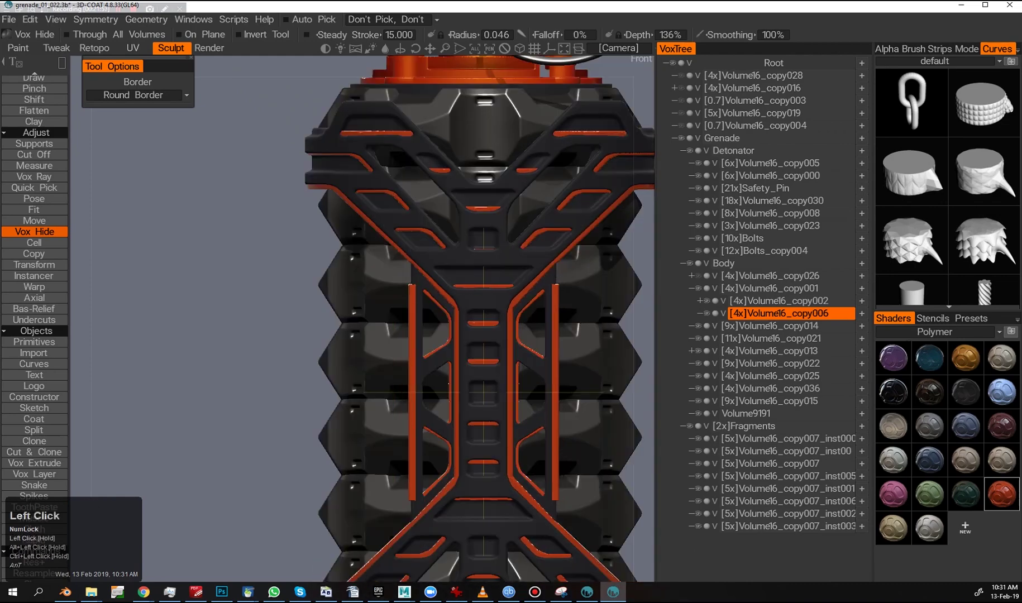
# - Trim Volume16_copy006 further with Vox Hide from the side and front, using a front selection of about 5.13 × 32.44 mm
pyautogui.keyDown('alt'); pyautogui.moveTo(391, 424); pyautogui.dragTo(340, 415, button='right'); pyautogui.keyUp('alt')
pyautogui.keyDown('alt'); pyautogui.moveTo(340, 415); pyautogui.dragTo(469, 402); pyautogui.keyUp('alt')
pyautogui.keyDown('alt'); pyautogui.moveTo(470, 402); pyautogui.dragTo(424, 363, button='right'); pyautogui.keyUp('alt')
pyautogui.moveTo(370, 296)
pyautogui.mouseDown()
pyautogui.moveTo(393, 435)
pyautogui.moveTo(402, 419)
pyautogui.mouseUp()
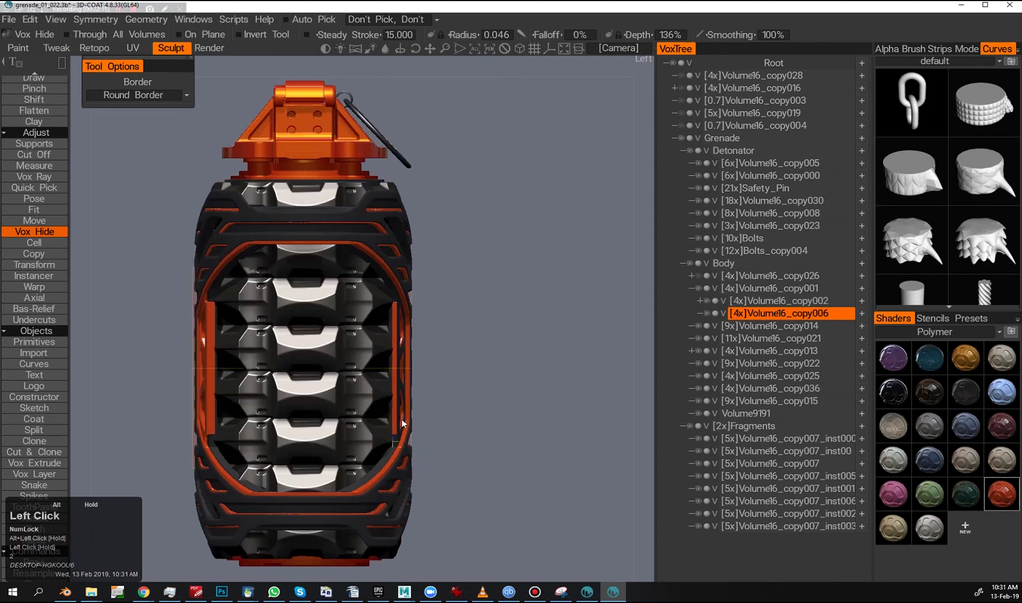
pyautogui.keyDown('alt'); pyautogui.moveTo(401, 419); pyautogui.dragTo(362, 379, button='right'); pyautogui.keyUp('alt')
pyautogui.keyDown('alt'); pyautogui.moveTo(362, 379); pyautogui.dragTo(509, 355); pyautogui.keyUp('alt')
pyautogui.keyDown('alt'); pyautogui.moveTo(509, 355); pyautogui.dragTo(469, 313, button='right'); pyautogui.keyUp('alt')
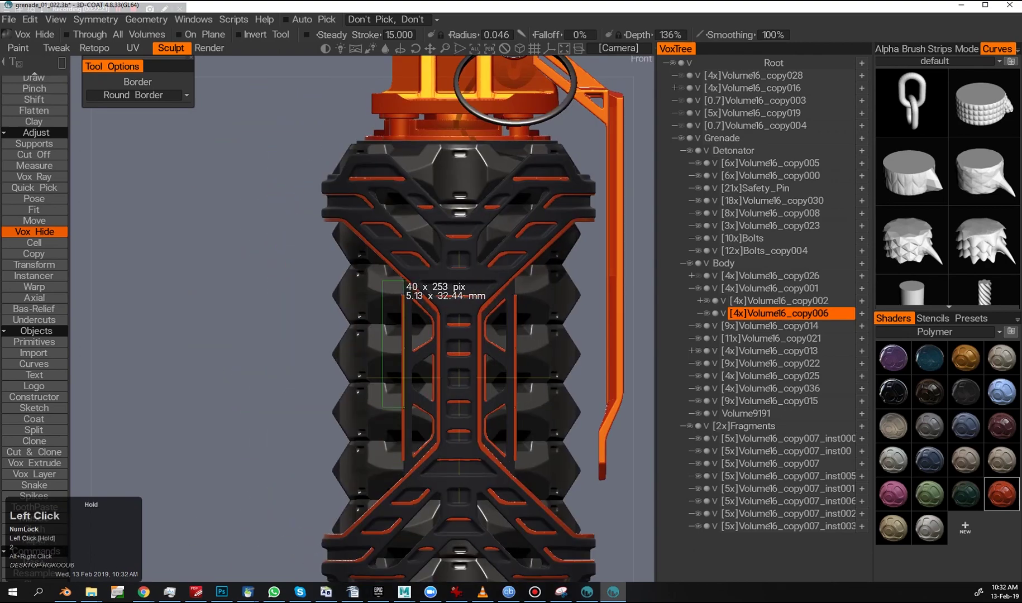
pyautogui.keyDown('alt'); pyautogui.moveTo(469, 313); pyautogui.dragTo(458, 357); pyautogui.keyUp('alt')
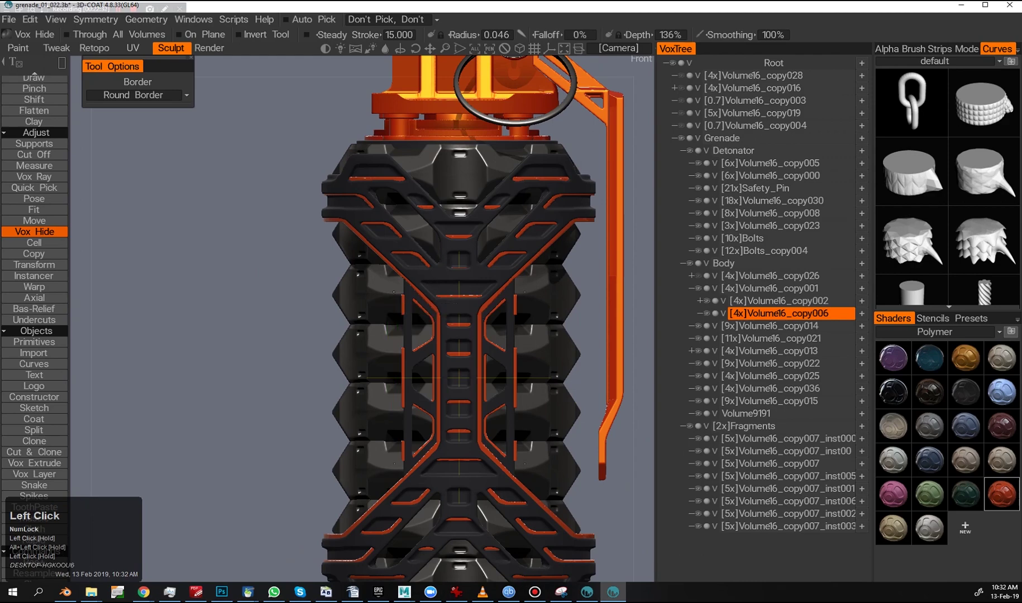
pyautogui.keyDown('alt'); pyautogui.moveTo(509, 442); pyautogui.dragTo(491, 313); pyautogui.keyUp('alt')
# - Isolate the Fragments group and merge its visible rings into Volume16_copy007_inst000
pyautogui.press('a')
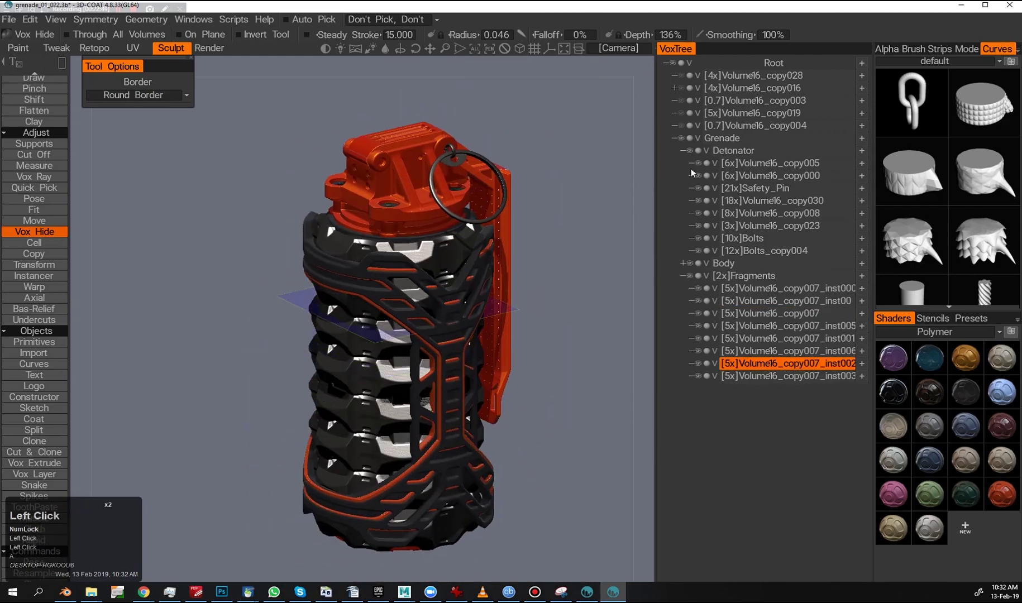
pyautogui.middleClick(689, 154)
pyautogui.keyDown('alt'); pyautogui.moveTo(520, 301); pyautogui.dragTo(493, 392, button='middle'); pyautogui.keyUp('alt')
pyautogui.click(771, 193)
pyautogui.rightClick(771, 192)
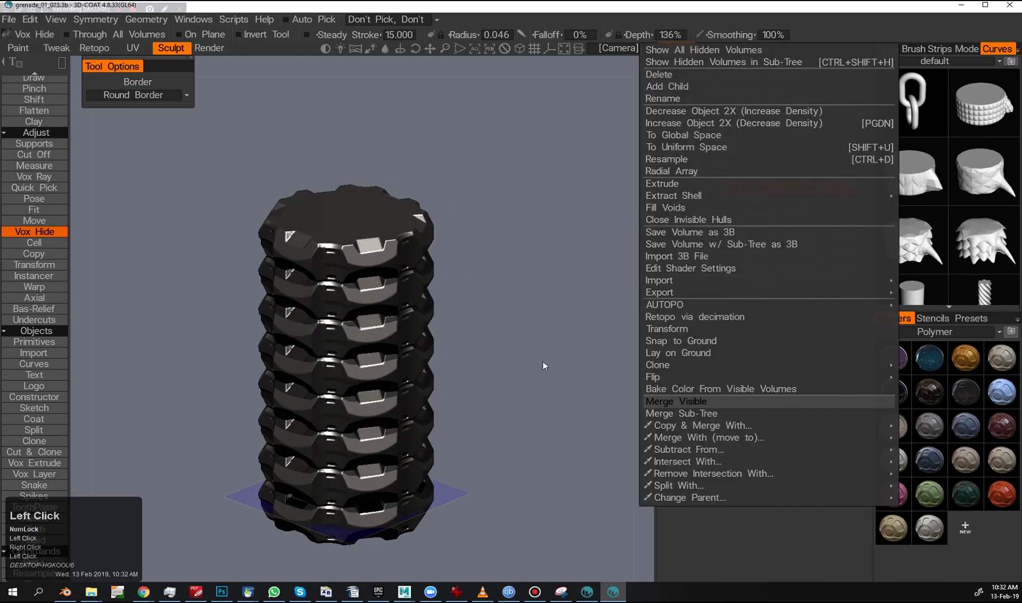
pyautogui.rightClick(525, 365)
pyautogui.click(698, 189)
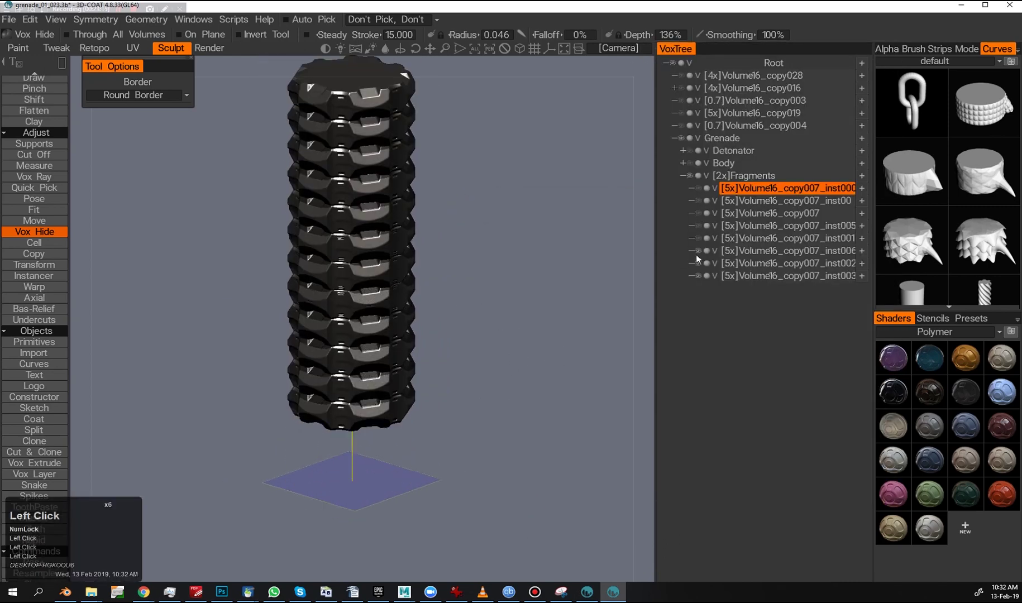
# - Select the seven fragment volumes from Volume16_copy007_inst00 to Volume16_copy007_inst003 and reduce them to the single volume Volume16_copy007
pyautogui.keyDown('alt'); pyautogui.moveTo(642, 212); pyautogui.dragTo(594, 234); pyautogui.keyUp('alt')
pyautogui.middleClick(594, 234)
pyautogui.keyDown('alt'); pyautogui.moveTo(564, 262); pyautogui.dragTo(536, 281, button='right'); pyautogui.keyUp('alt')
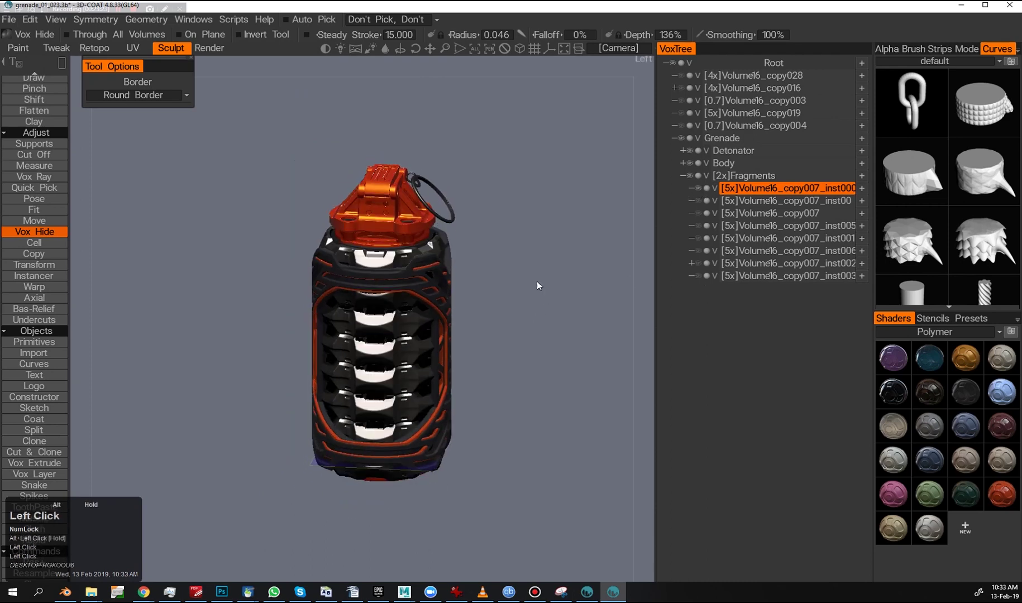
pyautogui.keyDown('shift'); pyautogui.click(751, 277); pyautogui.keyUp('shift')
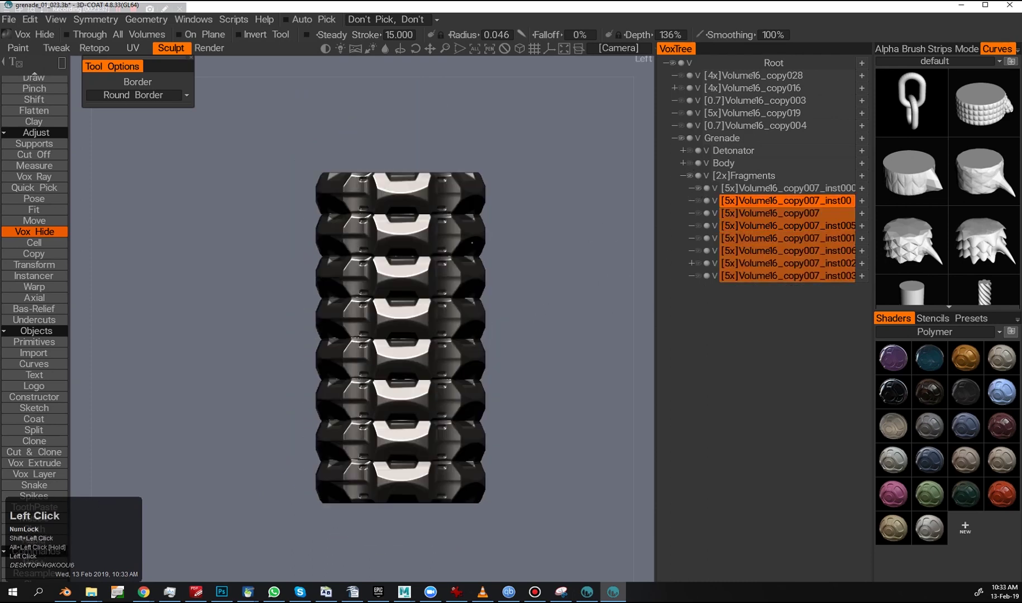
pyautogui.keyDown('alt'); pyautogui.moveTo(586, 346); pyautogui.dragTo(551, 340); pyautogui.keyUp('alt')
pyautogui.hotkey('ctrl', 'q')
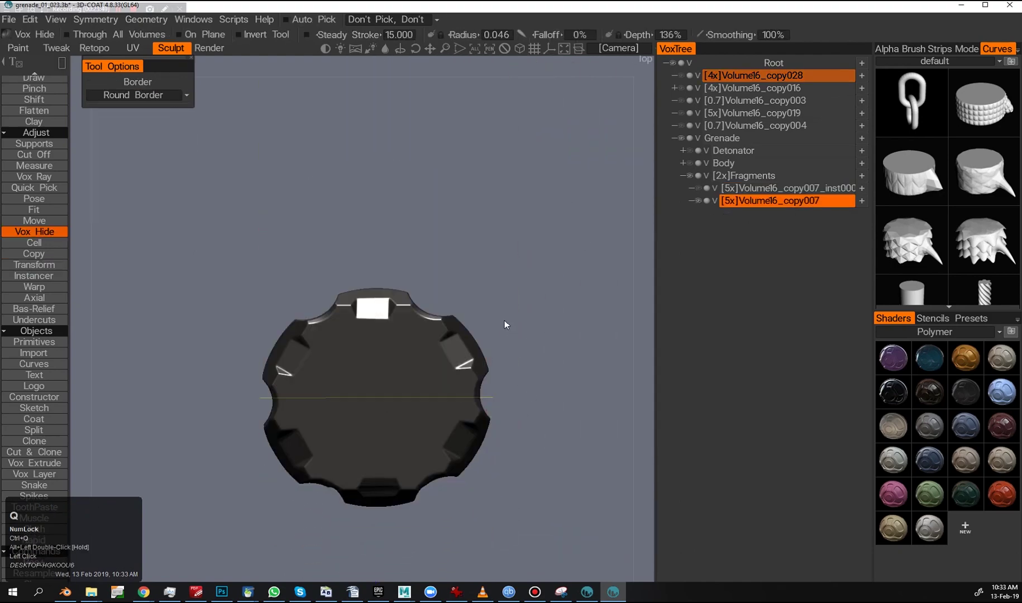
# - Extract a cylindrical core about 40 mm in diameter from Volume16_copy007 with a circular Vox Hide selection in the top view
pyautogui.press('s')
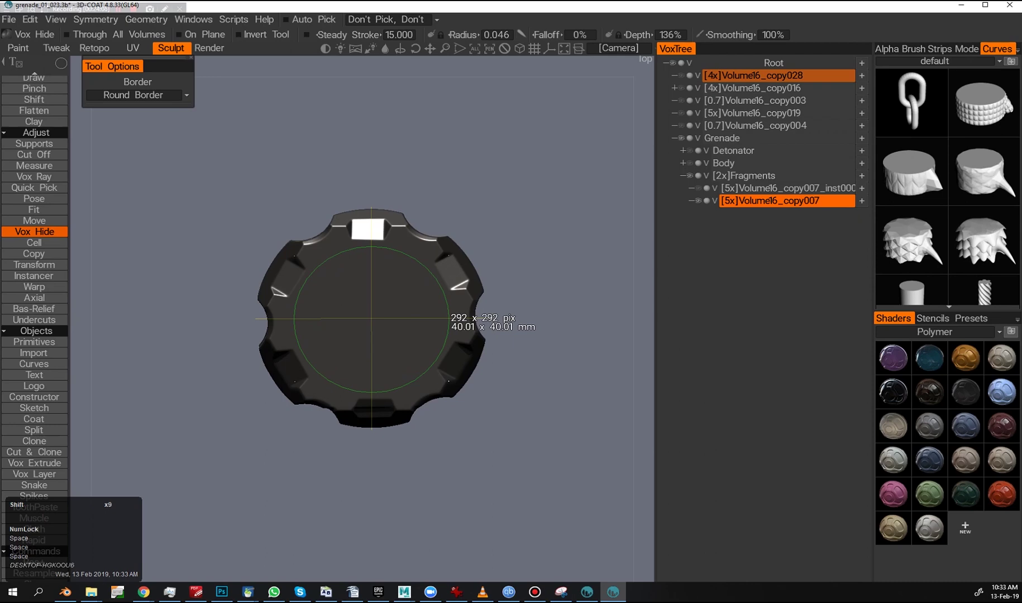
pyautogui.moveTo(502, 212); pyautogui.dragTo(454, 243)
pyautogui.rightClick(448, 380)
# - Widen the core cylinder with Transform over the top of the ring stack and give it the translucent Volume shader
pyautogui.click(698, 189)
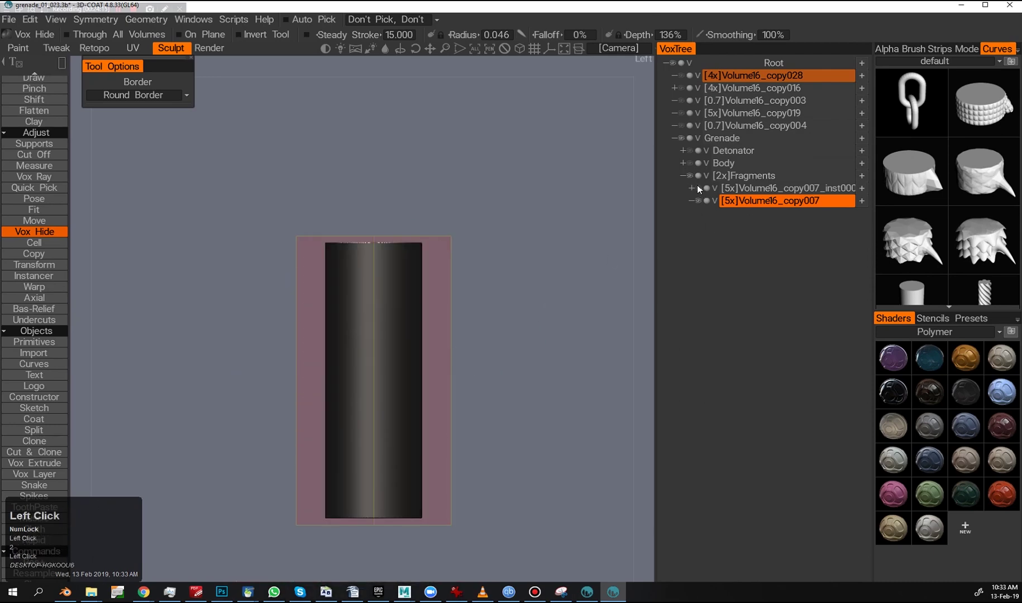
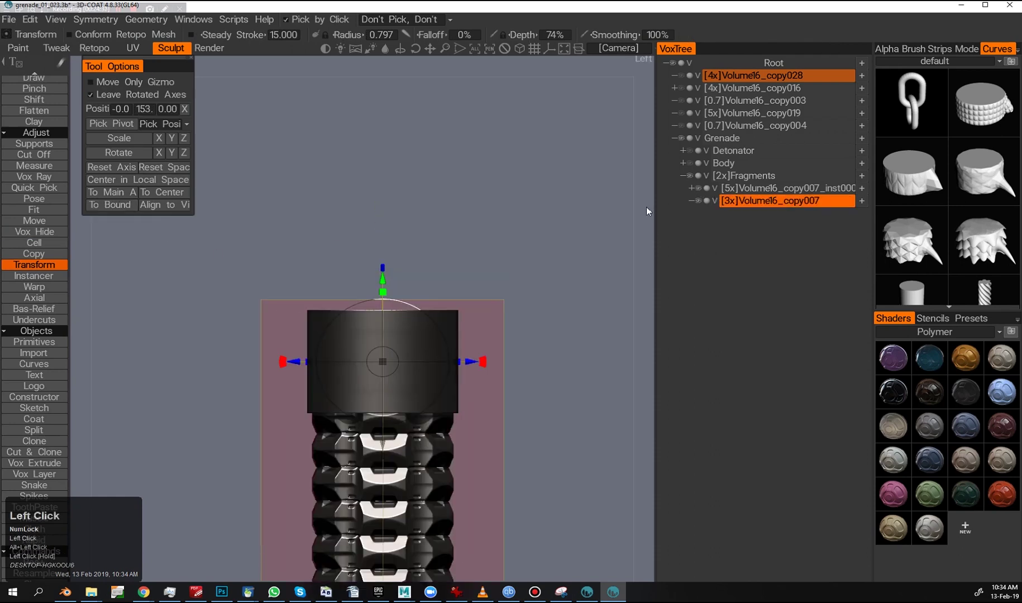
pyautogui.keyDown('alt'); pyautogui.moveTo(647, 211); pyautogui.dragTo(475, 266, button='right'); pyautogui.keyUp('alt')
pyautogui.hotkey('alt', 'c')
pyautogui.click(970, 318)
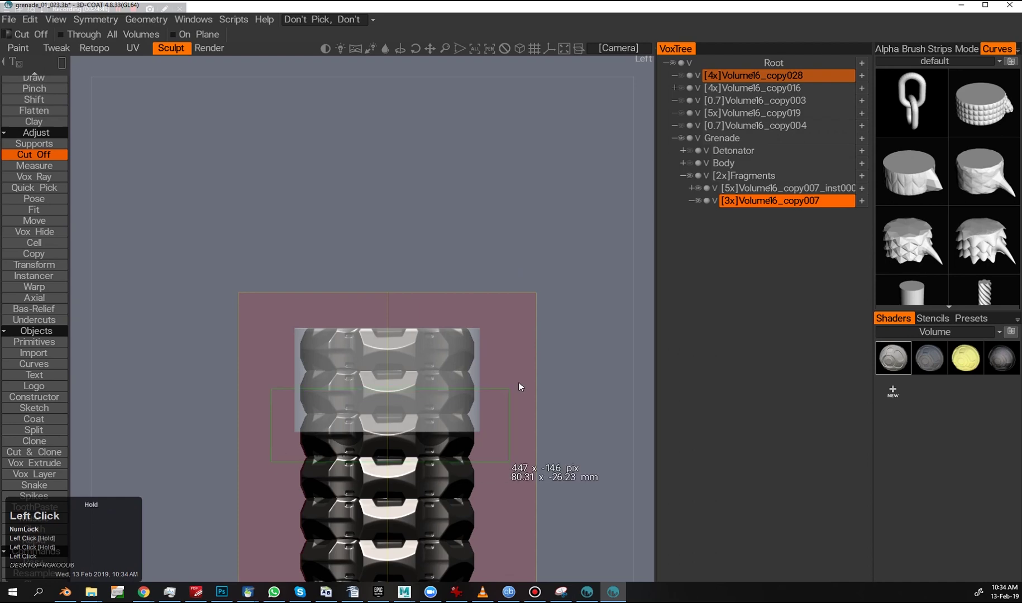
# - Cut the translucent cylinder down to the height of the top fragment ring and fit its position with Transform
pyautogui.middleClick(528, 370)
pyautogui.keyDown('alt'); pyautogui.moveTo(528, 370); pyautogui.dragTo(472, 395); pyautogui.keyUp('alt')
pyautogui.press('w')
pyautogui.keyDown('alt'); pyautogui.moveTo(472, 394); pyautogui.dragTo(472, 394, button='right'); pyautogui.keyUp('alt')
pyautogui.moveTo(472, 394); pyautogui.dragTo(389, 372)
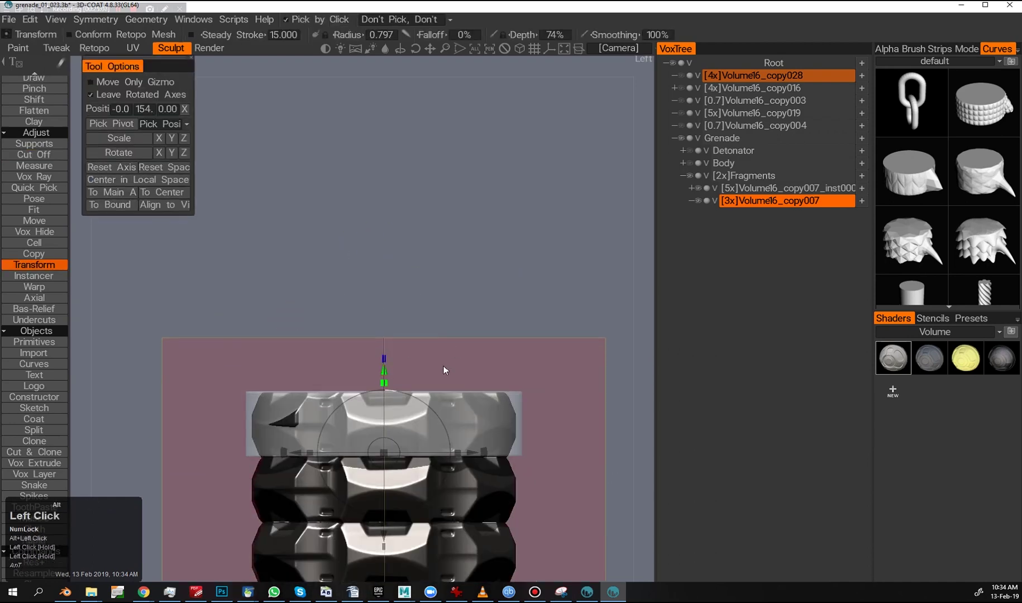
# - Show the Detonator and Body groups together with the cylinder and the ring stack to compare their fit
pyautogui.moveTo(697, 188)
pyautogui.mouseDown()
pyautogui.moveTo(528, 271)
pyautogui.moveTo(564, 392)
pyautogui.moveTo(498, 455)
pyautogui.moveTo(693, 175)
pyautogui.mouseUp()
pyautogui.click(682, 162)
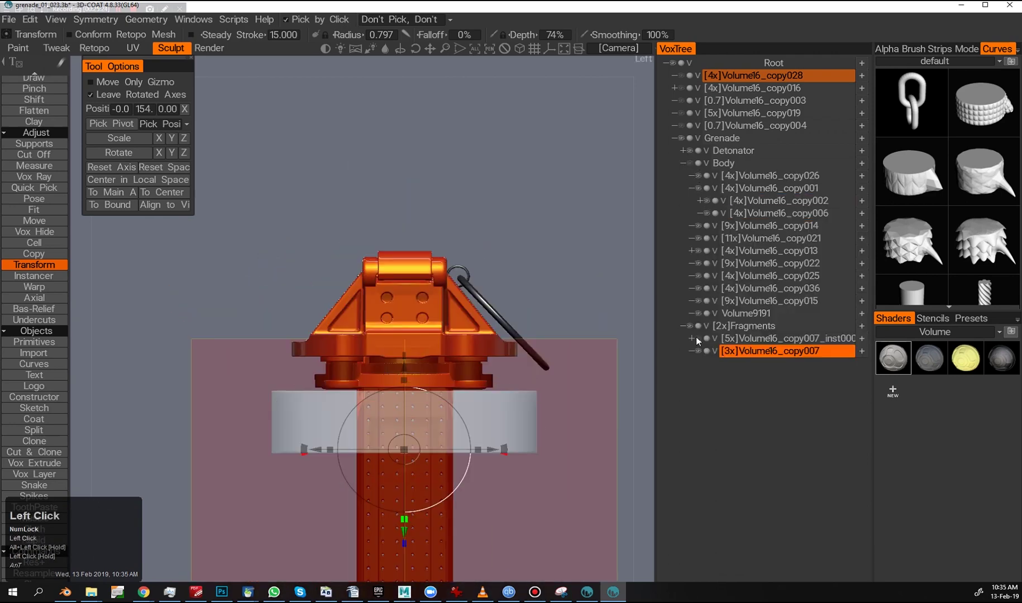
pyautogui.moveTo(416, 334); pyautogui.dragTo(416, 313, button='right')
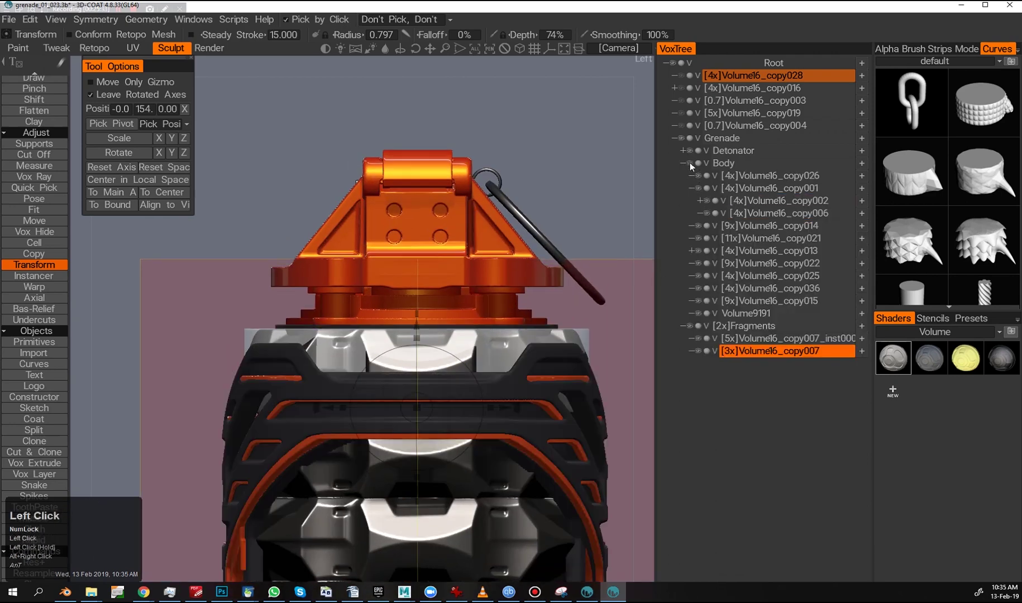
pyautogui.click(780, 341)
pyautogui.keyDown('alt'); pyautogui.moveTo(702, 318); pyautogui.dragTo(536, 365, button='middle'); pyautogui.keyUp('alt')
# - Move the cylinder Volume16_copy007 to X 0.49 and Z -0.12 with Transform to line it up with the body
pyautogui.press('w')
pyautogui.keyDown('alt'); pyautogui.moveTo(535, 365); pyautogui.dragTo(709, 350, button='right'); pyautogui.keyUp('alt')
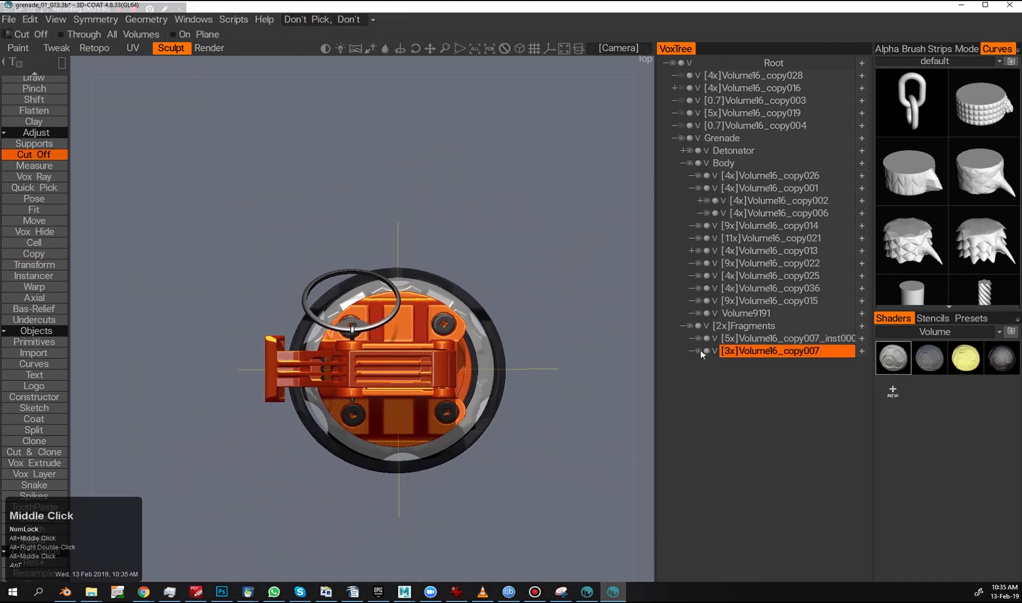
pyautogui.rightClick(709, 350)
pyautogui.keyDown('alt'); pyautogui.moveTo(420, 373); pyautogui.dragTo(419, 424); pyautogui.keyUp('alt')
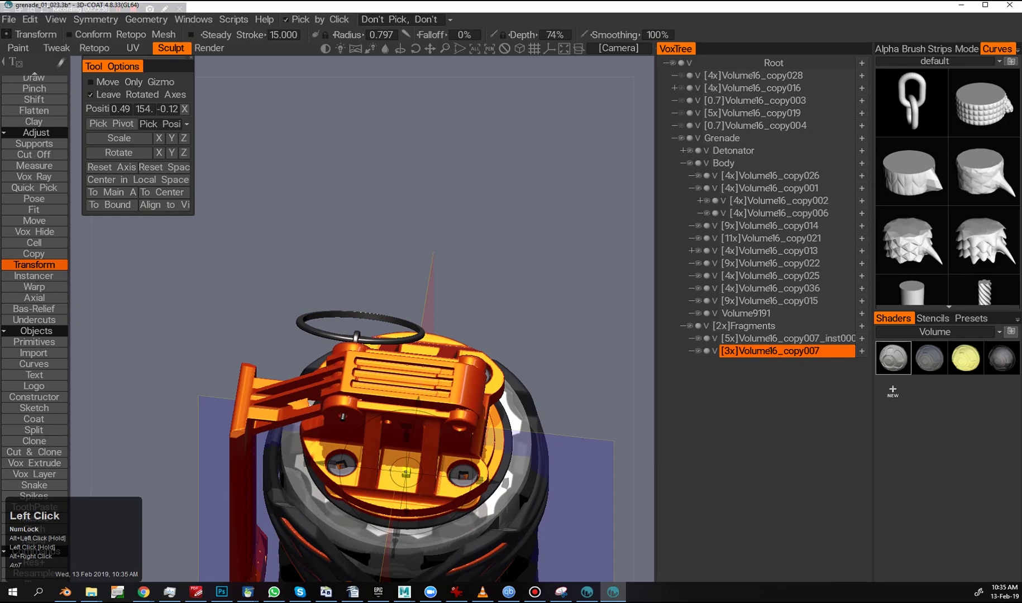
pyautogui.moveTo(419, 425); pyautogui.dragTo(425, 357, button='middle')
pyautogui.keyDown('alt'); pyautogui.moveTo(424, 357); pyautogui.dragTo(536, 351); pyautogui.keyUp('alt')
# - Resample the cylinder Volume16_copy007 to 4x density with Good resampling quality and hide the Body group
pyautogui.click(799, 350)
pyautogui.hotkey('ctrl', 'd')
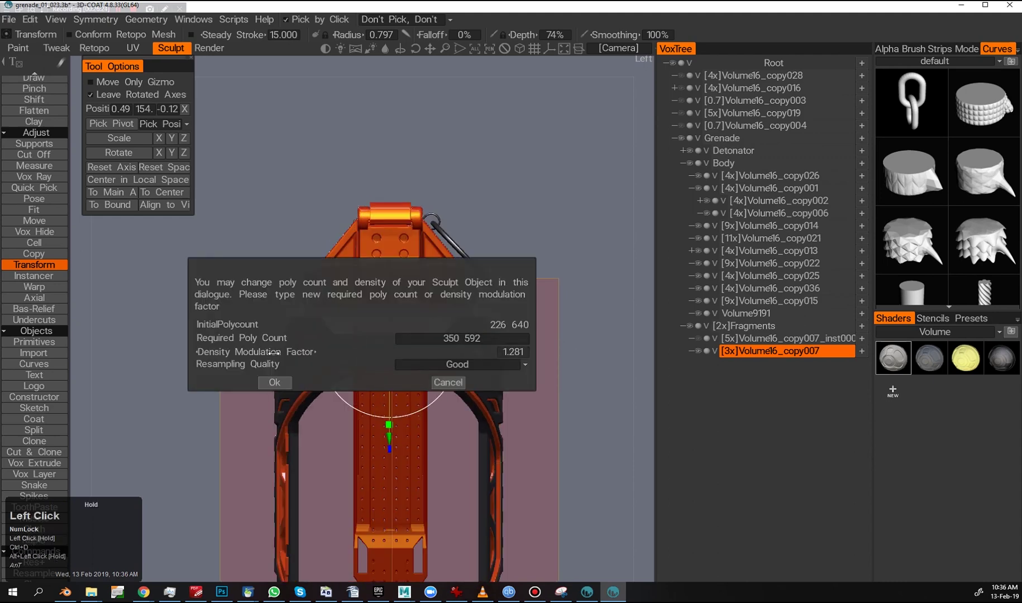
pyautogui.click(690, 162)
pyautogui.keyDown('alt'); pyautogui.moveTo(502, 335); pyautogui.dragTo(492, 304, button='middle'); pyautogui.keyUp('alt')
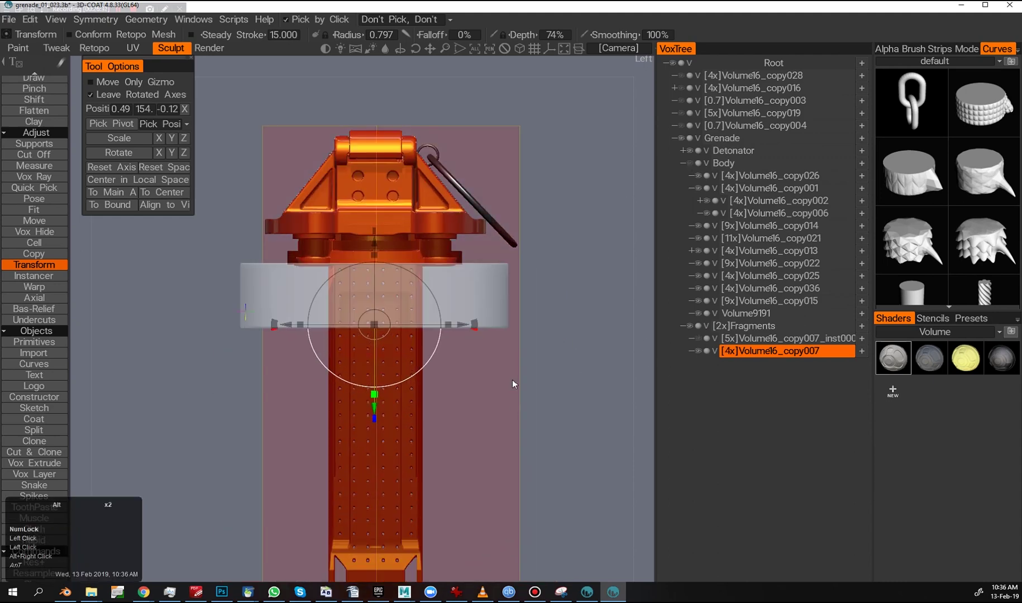
pyautogui.keyDown('alt'); pyautogui.moveTo(512, 383); pyautogui.dragTo(508, 346, button='middle'); pyautogui.keyUp('alt')
pyautogui.rightClick(706, 381)
pyautogui.moveTo(658, 442)
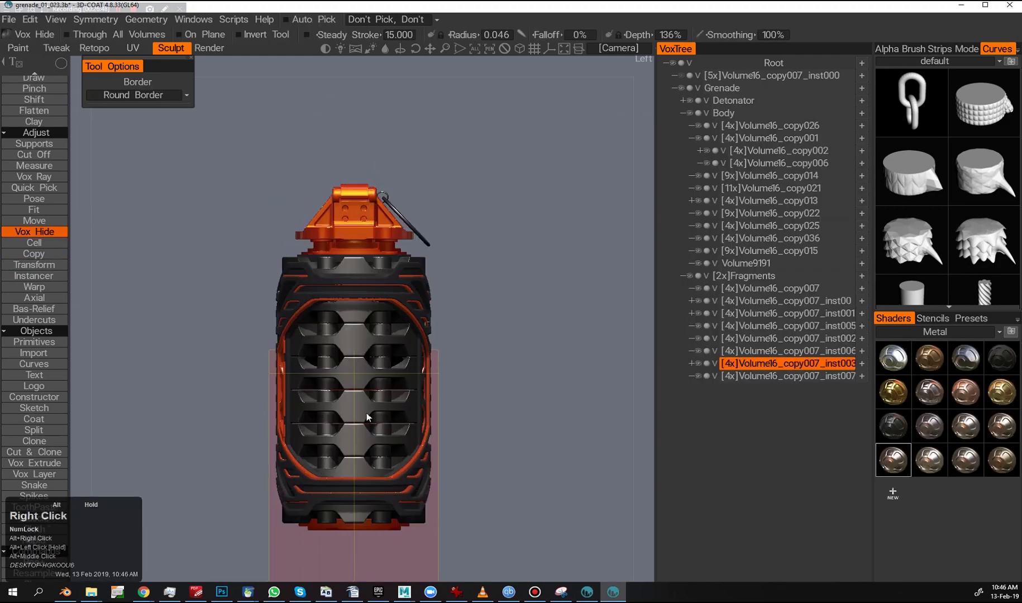
# - Set the Detonator group's Transform gizmo to its bounds and adjust the group on top of the body
pyautogui.keyDown('alt'); pyautogui.moveTo(525, 467); pyautogui.dragTo(381, 431); pyautogui.keyUp('alt')
pyautogui.keyDown('alt'); pyautogui.moveTo(371, 417); pyautogui.dragTo(390, 416); pyautogui.keyUp('alt')
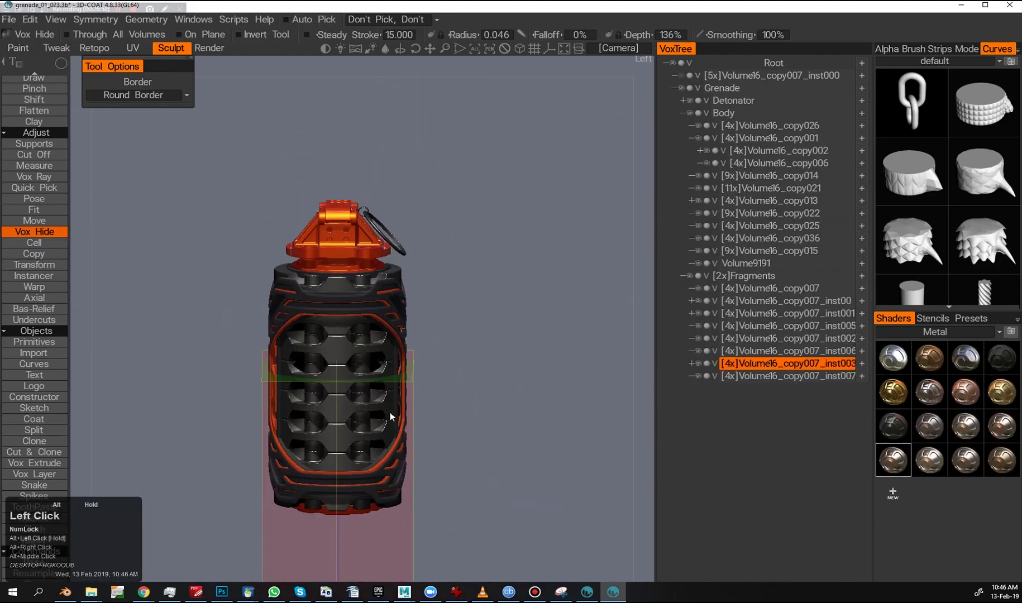
pyautogui.keyDown('alt'); pyautogui.moveTo(428, 440); pyautogui.dragTo(402, 441, button='right'); pyautogui.keyUp('alt')
pyautogui.moveTo(402, 441)
pyautogui.keyDown('alt'); pyautogui.mouseDown()
pyautogui.moveTo(337, 441)
pyautogui.moveTo(504, 405)
pyautogui.moveTo(387, 454)
pyautogui.mouseUp(); pyautogui.keyUp('alt')
pyautogui.keyDown('alt'); pyautogui.moveTo(387, 454); pyautogui.dragTo(495, 429, button='right'); pyautogui.keyUp('alt')
pyautogui.keyDown('alt'); pyautogui.moveTo(495, 430); pyautogui.dragTo(391, 435); pyautogui.keyUp('alt')
pyautogui.click(723, 114)
pyautogui.click(733, 101)
pyautogui.press('w')
pyautogui.keyDown('alt'); pyautogui.moveTo(475, 391); pyautogui.dragTo(475, 447); pyautogui.keyUp('alt')
pyautogui.click(110, 205)
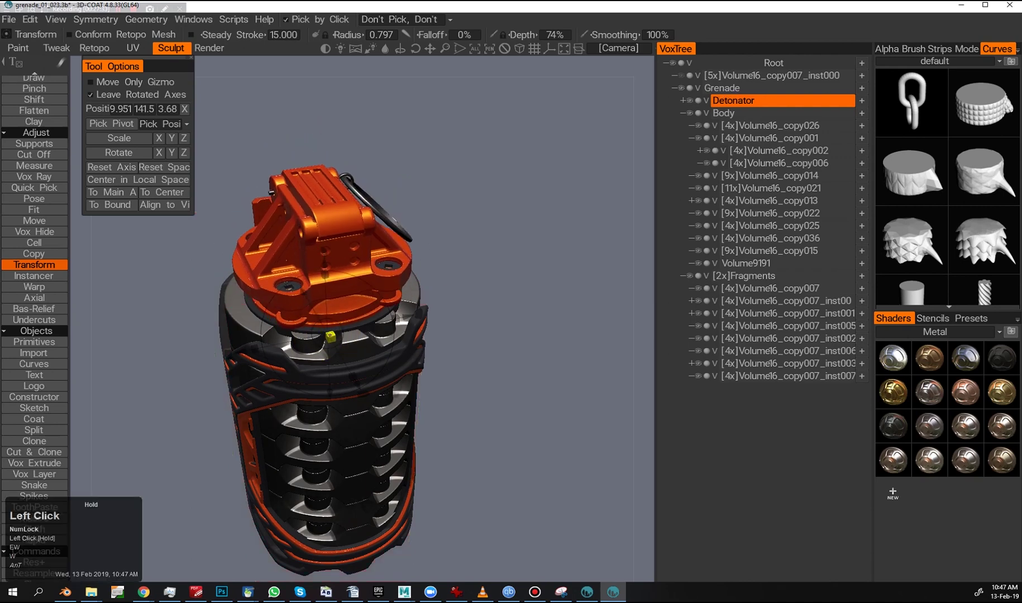
pyautogui.keyDown('alt'); pyautogui.moveTo(329, 335); pyautogui.dragTo(356, 304, button='right'); pyautogui.keyUp('alt')
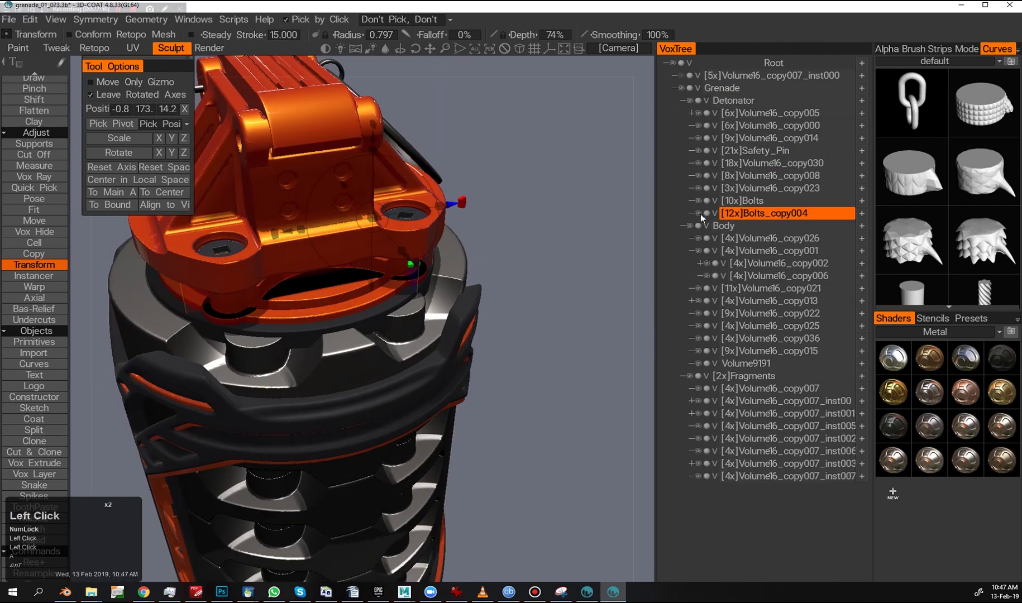
# - Nest the Bolts volume under Bolts_copy004 and delete the extra volume Volume1102
pyautogui.keyDown('shift'); pyautogui.moveTo(700, 138); pyautogui.dragTo(834, 206); pyautogui.keyUp('shift')
pyautogui.keyDown('alt'); pyautogui.moveTo(552, 334); pyautogui.dragTo(718, 239, button='right'); pyautogui.keyUp('alt')
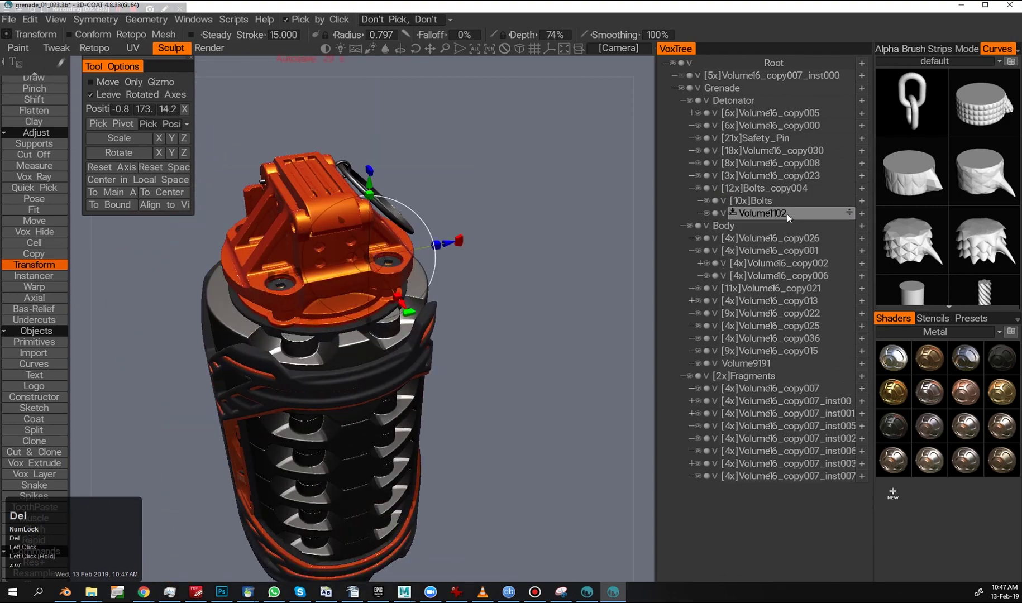
pyautogui.press('Delete')
# - Center the Detonator group over the body at Z 0.98 with Transform and scale it down slightly
pyautogui.keyDown('alt'); pyautogui.moveTo(414, 335); pyautogui.dragTo(433, 303, button='middle'); pyautogui.keyUp('alt')
pyautogui.keyDown('alt'); pyautogui.moveTo(433, 303); pyautogui.dragTo(413, 335); pyautogui.keyUp('alt')
pyautogui.keyDown('alt'); pyautogui.moveTo(414, 334); pyautogui.dragTo(397, 356, button='middle'); pyautogui.keyUp('alt')
pyautogui.keyDown('alt'); pyautogui.moveTo(397, 356); pyautogui.dragTo(368, 329, button='right'); pyautogui.keyUp('alt')
pyautogui.keyDown('alt'); pyautogui.moveTo(368, 329); pyautogui.dragTo(479, 347); pyautogui.keyUp('alt')
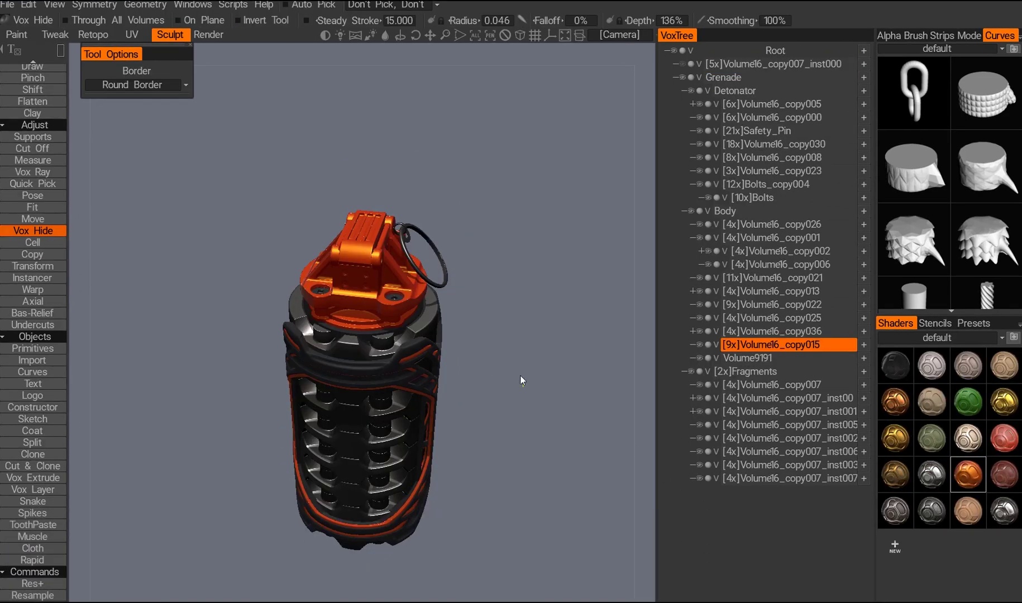
pyautogui.click(695, 103)
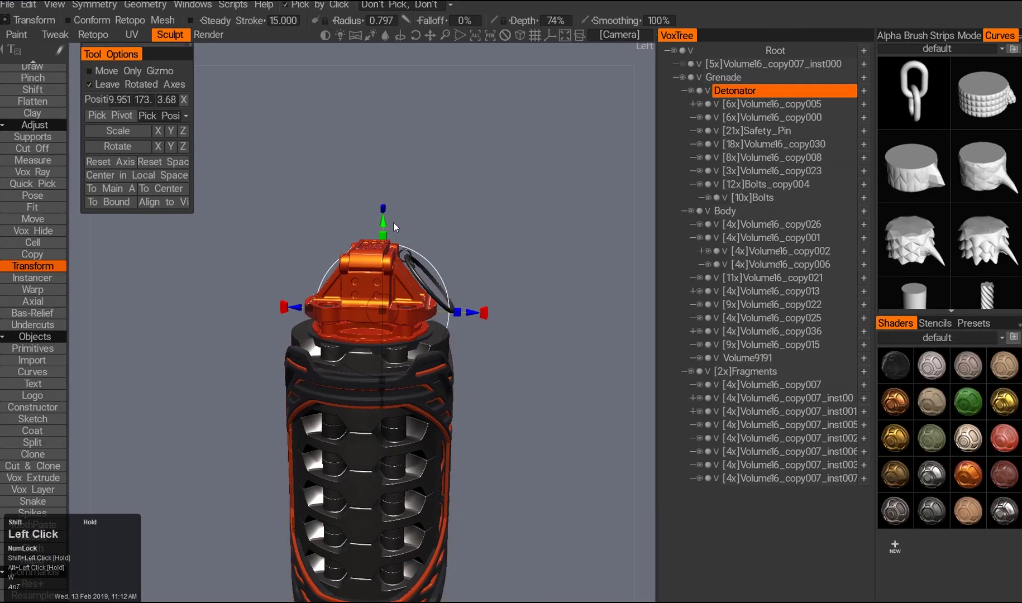
pyautogui.keyDown('alt'); pyautogui.moveTo(394, 226); pyautogui.dragTo(489, 425); pyautogui.keyUp('alt')
pyautogui.keyDown('alt'); pyautogui.moveTo(454, 329); pyautogui.dragTo(447, 234); pyautogui.keyUp('alt')
pyautogui.click(109, 166)
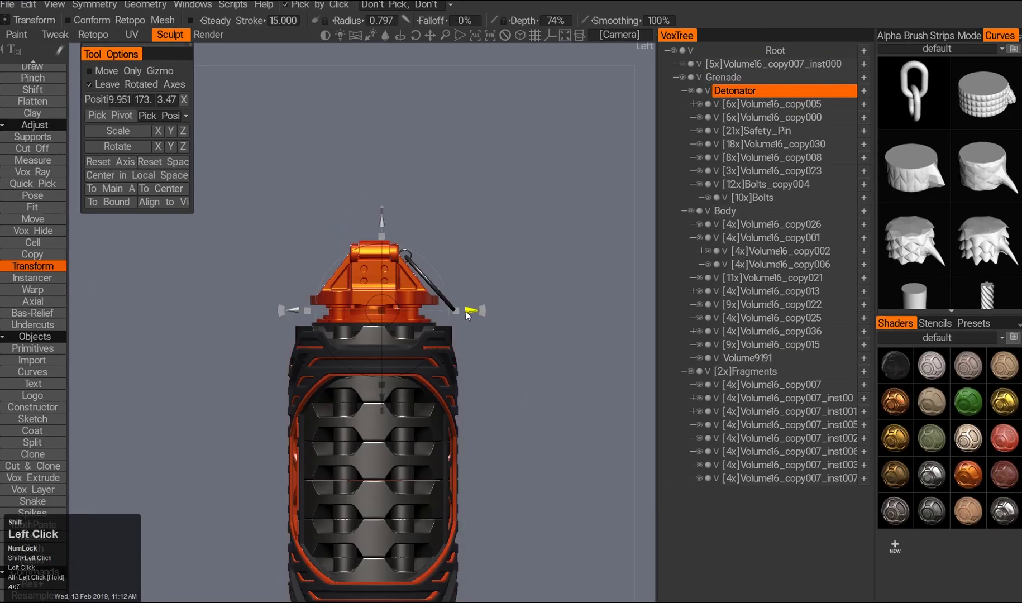
pyautogui.keyDown('alt'); pyautogui.moveTo(381, 309); pyautogui.dragTo(340, 357); pyautogui.keyUp('alt')
pyautogui.keyDown('alt'); pyautogui.moveTo(340, 357); pyautogui.dragTo(368, 321, button='middle'); pyautogui.keyUp('alt')
pyautogui.keyDown('alt'); pyautogui.moveTo(369, 321); pyautogui.dragTo(358, 368, button='right'); pyautogui.keyUp('alt')
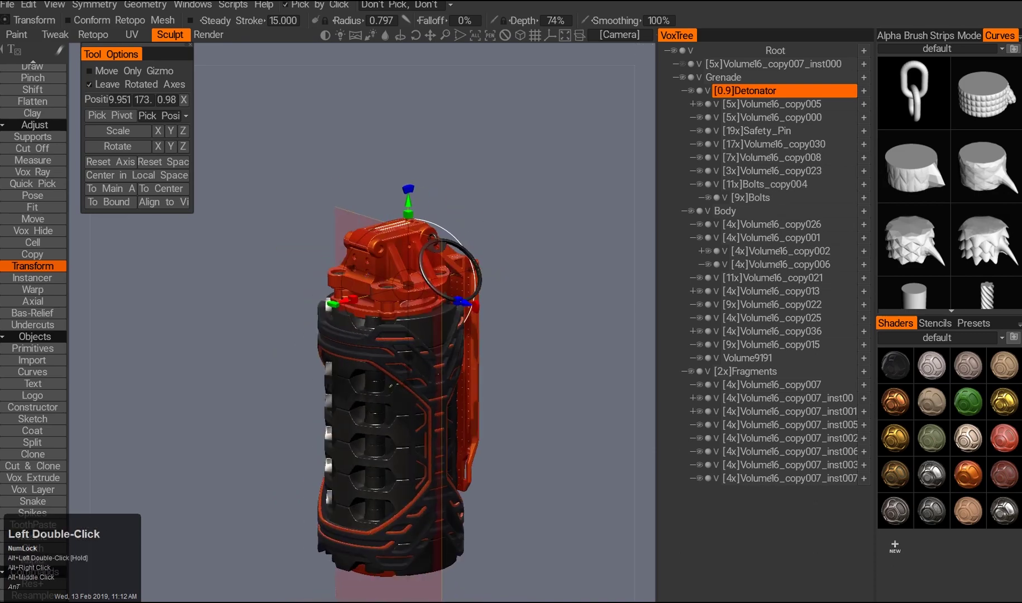
# - Undo the Detonator's last scaling and rescale the group less strongly to fit its base on the body's top
pyautogui.hotkey('ctrl', 'z')
pyautogui.moveTo(314, 258); pyautogui.dragTo(324, 257)
pyautogui.keyDown('alt'); pyautogui.moveTo(335, 379); pyautogui.dragTo(221, 347); pyautogui.keyUp('alt')
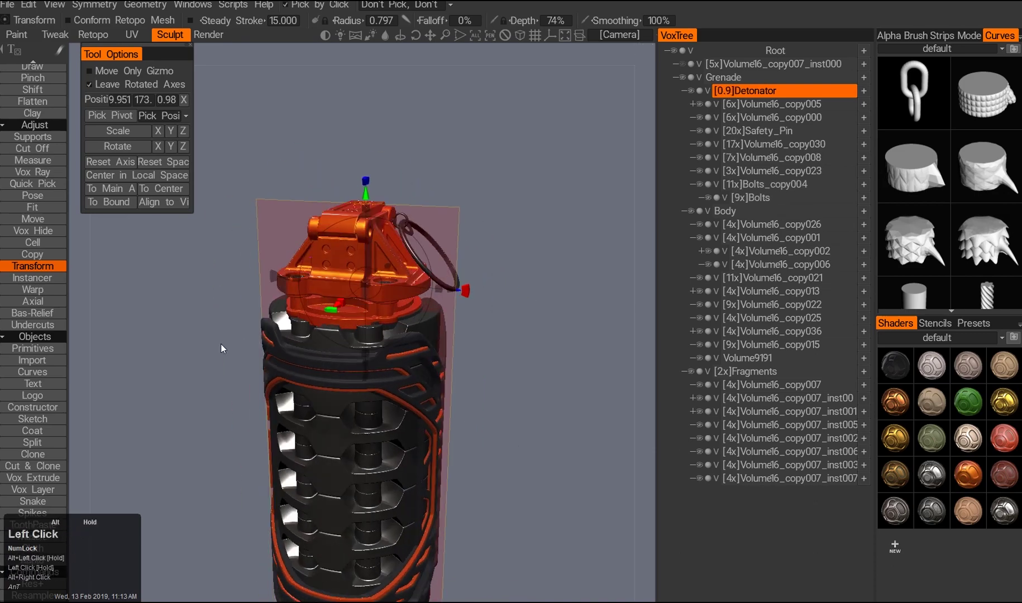
pyautogui.keyDown('alt'); pyautogui.moveTo(221, 347); pyautogui.dragTo(251, 402, button='middle'); pyautogui.keyUp('alt')
pyautogui.keyDown('alt'); pyautogui.moveTo(290, 435); pyautogui.dragTo(315, 374, button='right'); pyautogui.keyUp('alt')
pyautogui.keyDown('alt'); pyautogui.moveTo(315, 374); pyautogui.dragTo(323, 379, button='middle'); pyautogui.keyUp('alt')
pyautogui.press('a')
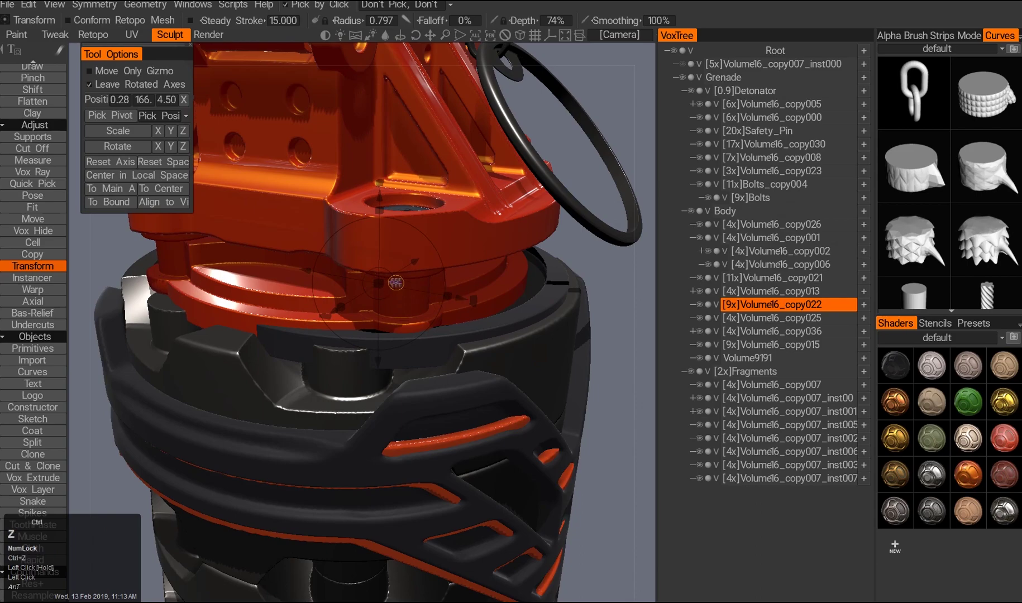
# - Isolate the top fragment ring Volume16_copy007 and show the Detonator parts Volume16_copy000 and Bolts_copy004 above it as references
pyautogui.keyDown('alt'); pyautogui.moveTo(391, 337); pyautogui.dragTo(365, 385, button='right'); pyautogui.keyUp('alt')
pyautogui.keyDown('alt'); pyautogui.moveTo(365, 385); pyautogui.dragTo(427, 380); pyautogui.keyUp('alt')
pyautogui.keyDown('alt'); pyautogui.moveTo(427, 380); pyautogui.dragTo(455, 369, button='middle'); pyautogui.keyUp('alt')
pyautogui.keyDown('alt'); pyautogui.moveTo(455, 369); pyautogui.dragTo(462, 324); pyautogui.keyUp('alt')
pyautogui.keyDown('alt'); pyautogui.moveTo(463, 323); pyautogui.dragTo(486, 371, button='right'); pyautogui.keyUp('alt')
pyautogui.keyDown('alt'); pyautogui.moveTo(486, 372); pyautogui.dragTo(515, 304); pyautogui.keyUp('alt')
pyautogui.press('a')
pyautogui.doubleClick(699, 385)
pyautogui.keyDown('alt'); pyautogui.moveTo(464, 345); pyautogui.dragTo(703, 183); pyautogui.keyUp('alt')
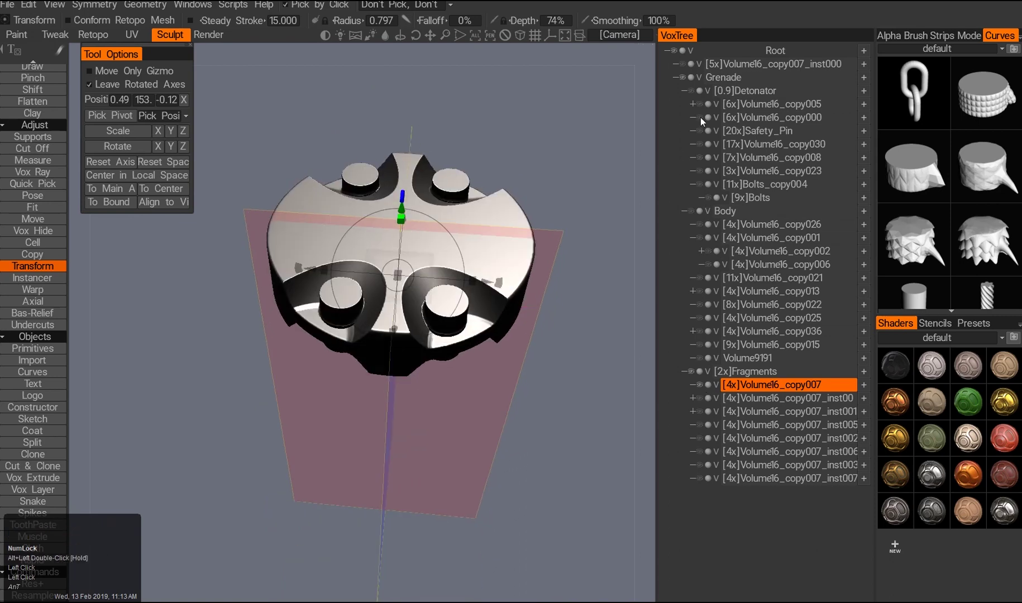
pyautogui.click(701, 105)
pyautogui.keyDown('alt'); pyautogui.moveTo(552, 190); pyautogui.dragTo(527, 206); pyautogui.keyUp('alt')
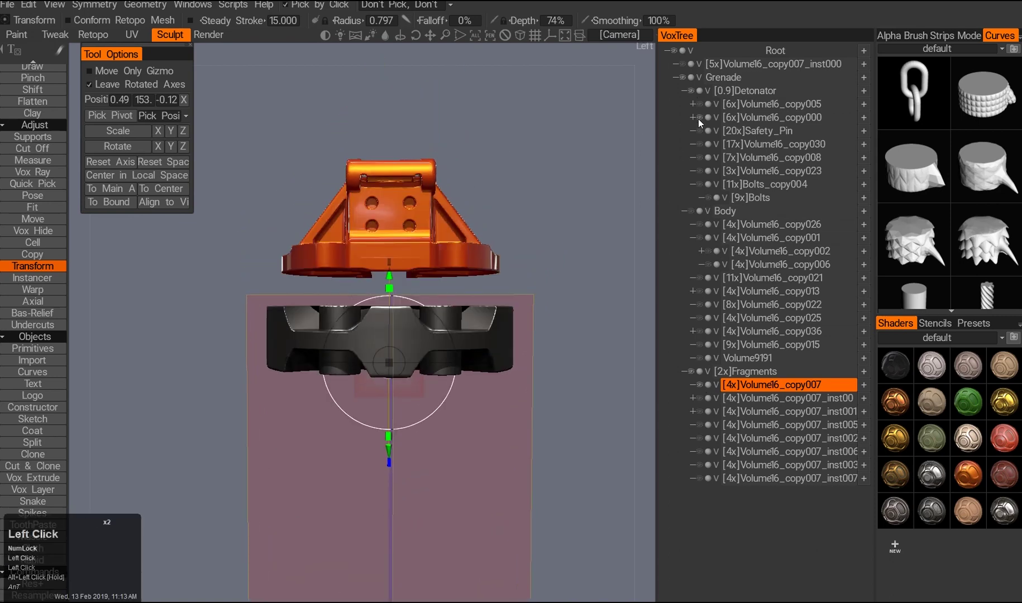
pyautogui.moveTo(547, 210); pyautogui.dragTo(522, 328, button='middle')
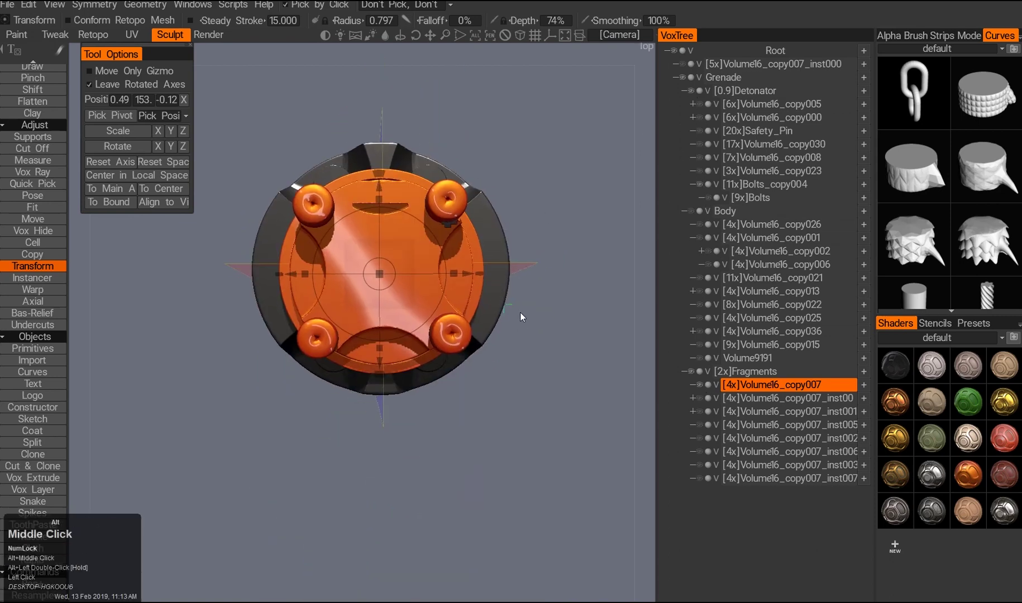
# - With Vox Hide, draw a circle about 9 mm wide around a corner bolt over the ring in top view
pyautogui.scroll(2, 522, 328)
pyautogui.press('z')
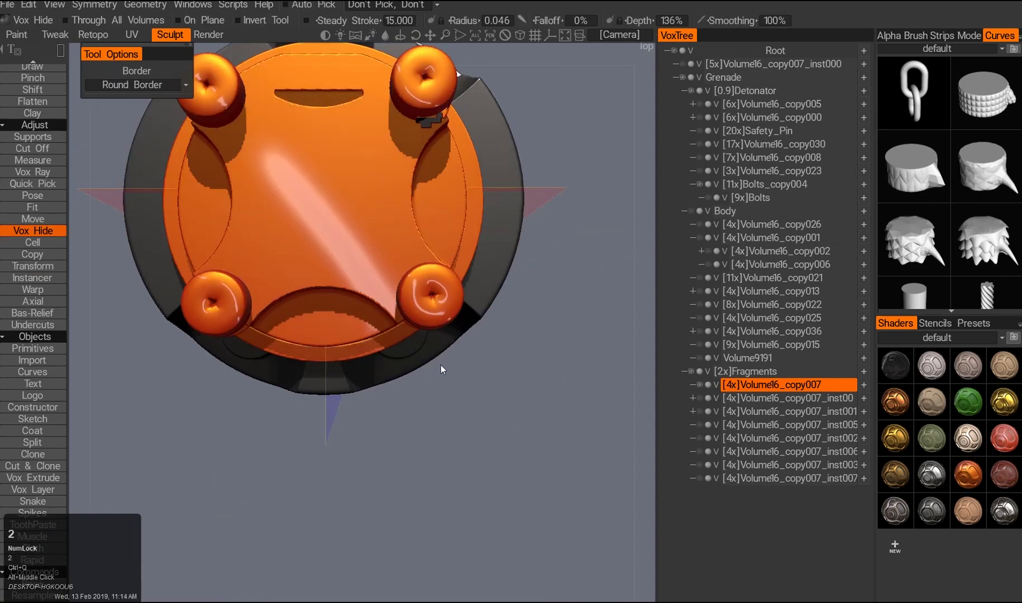
pyautogui.keyDown('alt'); pyautogui.moveTo(443, 363); pyautogui.dragTo(338, 237); pyautogui.keyUp('alt')
pyautogui.press('a')
pyautogui.keyDown('alt'); pyautogui.moveTo(420, 269); pyautogui.dragTo(402, 312); pyautogui.keyUp('alt')
pyautogui.scroll(3, 395, 360)
pyautogui.keyDown('alt'); pyautogui.moveTo(395, 360); pyautogui.dragTo(385, 168); pyautogui.keyUp('alt')
pyautogui.moveTo(384, 167); pyautogui.dragTo(576, 332, button='middle')
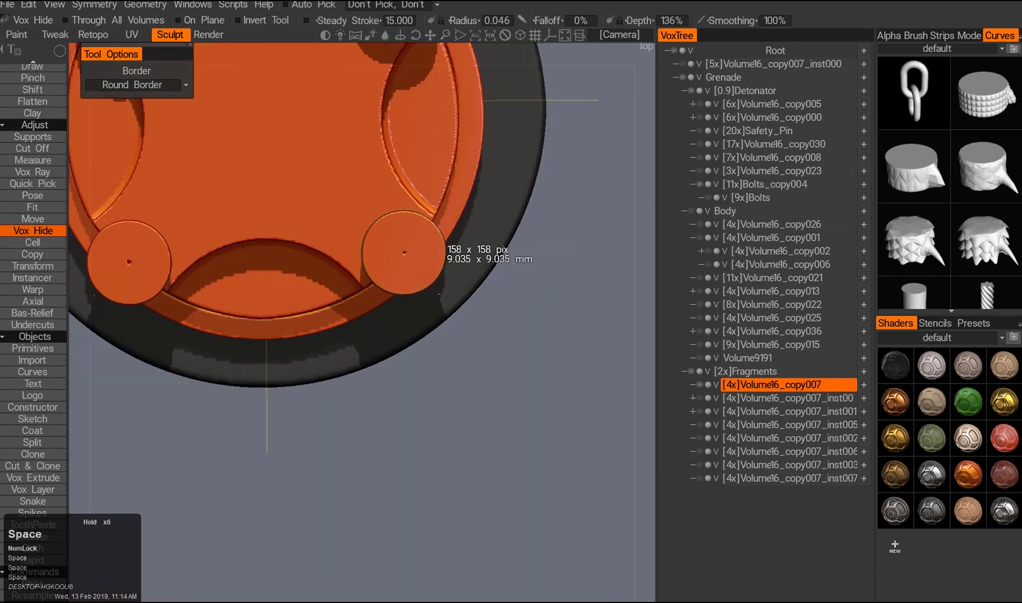
# - Cut corner notches around the bolt positions into the ring Volume16_copy007 with Vox Hide from top and side views
pyautogui.keyDown('alt'); pyautogui.moveTo(514, 422); pyautogui.dragTo(340, 242); pyautogui.keyUp('alt')
pyautogui.keyDown('alt'); pyautogui.moveTo(340, 241); pyautogui.dragTo(330, 279, button='middle'); pyautogui.keyUp('alt')
pyautogui.moveTo(329, 279)
pyautogui.keyDown('alt'); pyautogui.mouseDown()
pyautogui.moveTo(318, 298)
pyautogui.moveTo(318, 268)
pyautogui.mouseUp(); pyautogui.keyUp('alt')
pyautogui.keyDown('alt'); pyautogui.keyDown('shift'); pyautogui.moveTo(508, 337); pyautogui.dragTo(392, 373); pyautogui.keyUp('shift'); pyautogui.keyUp('alt')
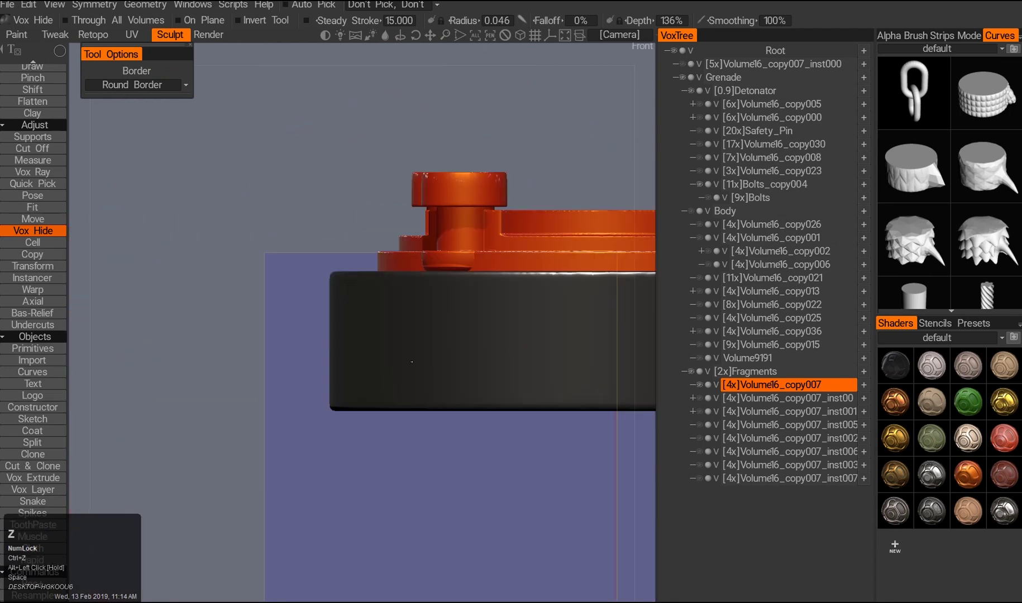
pyautogui.moveTo(412, 361); pyautogui.dragTo(368, 391, button='middle')
pyautogui.click(345, 387)
pyautogui.keyDown('alt'); pyautogui.moveTo(345, 387); pyautogui.dragTo(398, 210); pyautogui.keyUp('alt')
pyautogui.keyDown('alt'); pyautogui.moveTo(398, 210); pyautogui.dragTo(433, 316, button='middle'); pyautogui.keyUp('alt')
pyautogui.press('e')
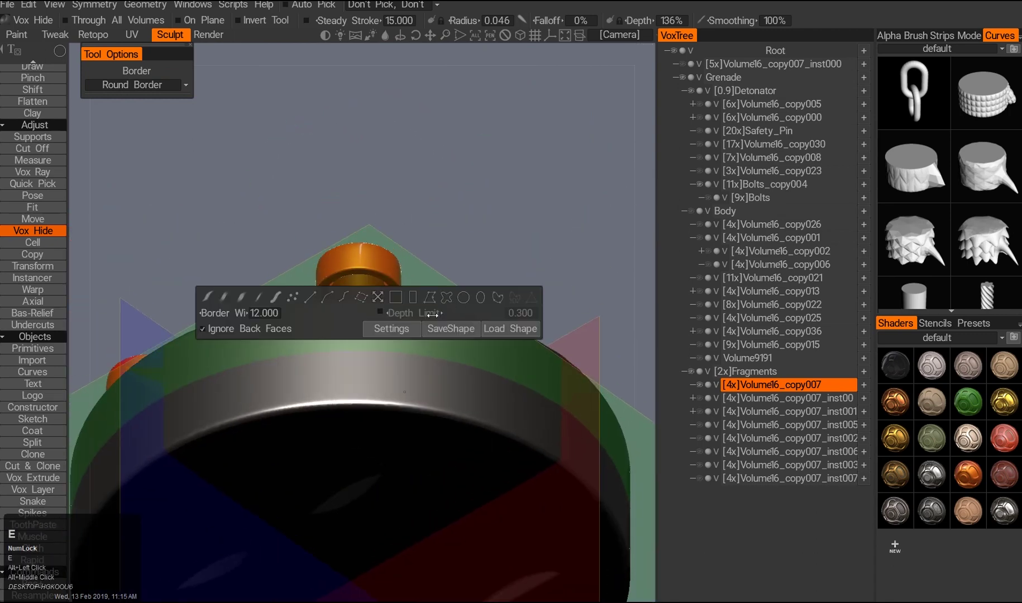
pyautogui.keyDown('alt'); pyautogui.moveTo(455, 329); pyautogui.dragTo(367, 370); pyautogui.keyUp('alt')
pyautogui.moveTo(433, 391); pyautogui.dragTo(482, 357)
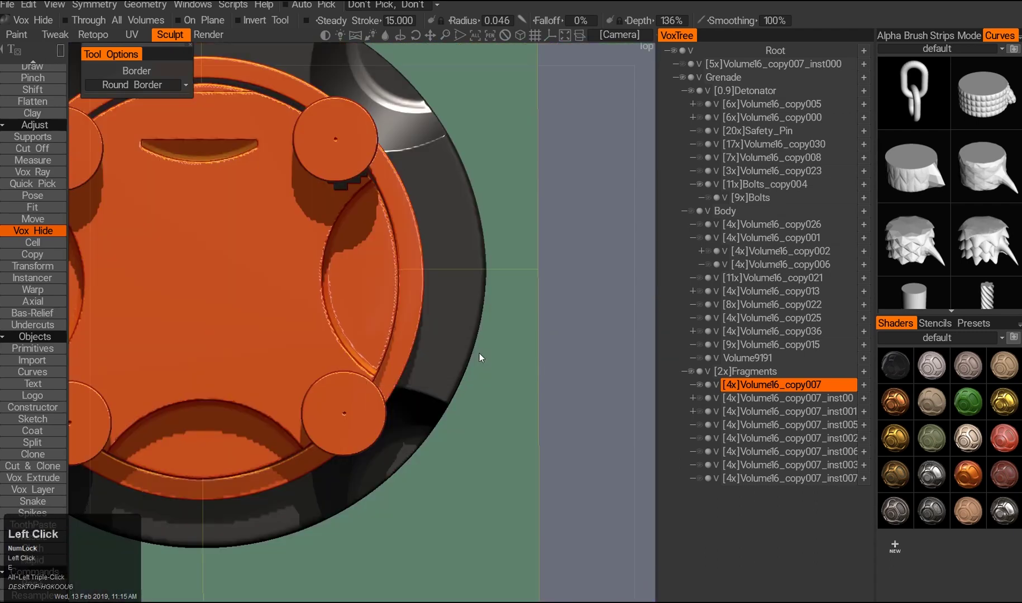
# - Show the Body group again and examine the new ring notches around the whole grenade
pyautogui.keyDown('alt'); pyautogui.moveTo(344, 413); pyautogui.dragTo(700, 363); pyautogui.keyUp('alt')
pyautogui.click(691, 211)
pyautogui.keyDown('alt'); pyautogui.moveTo(410, 334); pyautogui.dragTo(410, 360, button='right'); pyautogui.keyUp('alt')
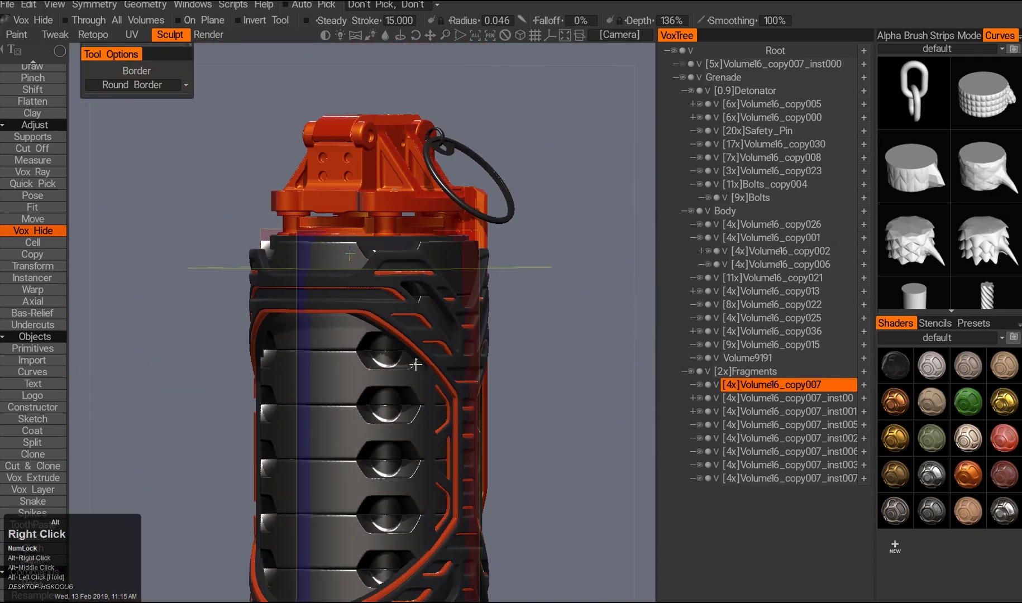
pyautogui.keyDown('alt'); pyautogui.moveTo(410, 360); pyautogui.dragTo(368, 377); pyautogui.keyUp('alt')
pyautogui.keyDown('alt'); pyautogui.moveTo(368, 377); pyautogui.dragTo(449, 365, button='right'); pyautogui.keyUp('alt')
pyautogui.keyDown('alt'); pyautogui.moveTo(450, 365); pyautogui.dragTo(387, 352); pyautogui.keyUp('alt')
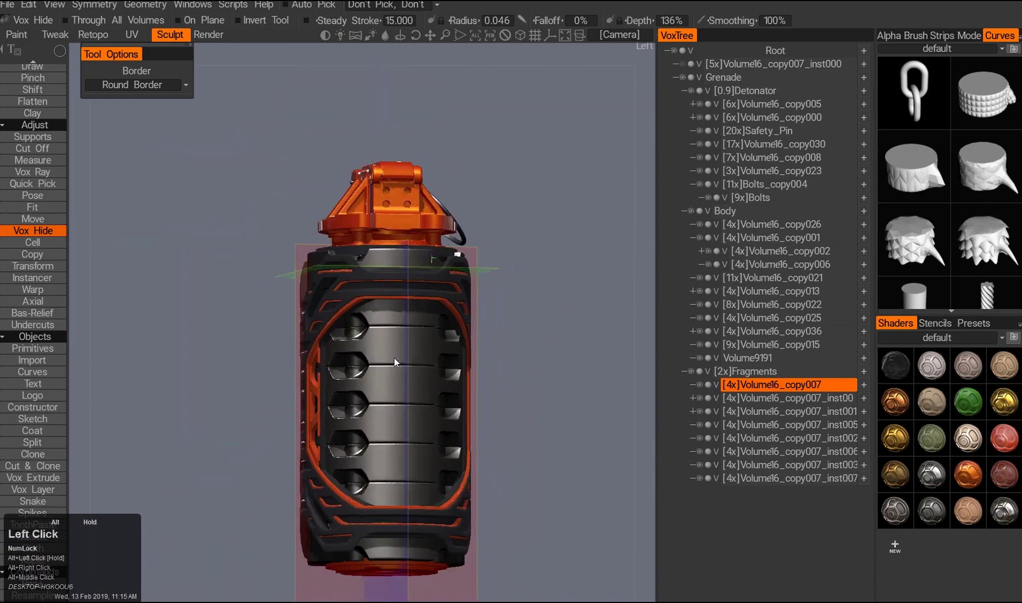
pyautogui.keyDown('alt'); pyautogui.moveTo(387, 352); pyautogui.dragTo(447, 390, button='middle'); pyautogui.keyUp('alt')
pyautogui.keyDown('alt'); pyautogui.moveTo(447, 391); pyautogui.dragTo(675, 393); pyautogui.keyUp('alt')
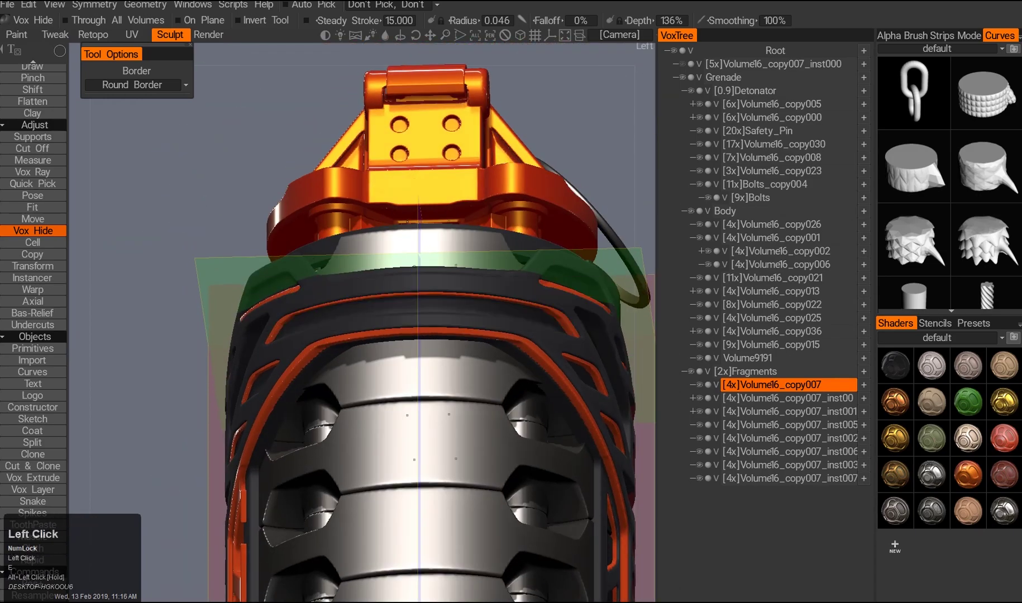
# - Cut trapezoidal slots at the ring's front center with Vox Hide and draw a rectangle about 2.4 x 3.2 mm between them
pyautogui.keyDown('ctrl'); pyautogui.click(393, 270); pyautogui.keyUp('ctrl')
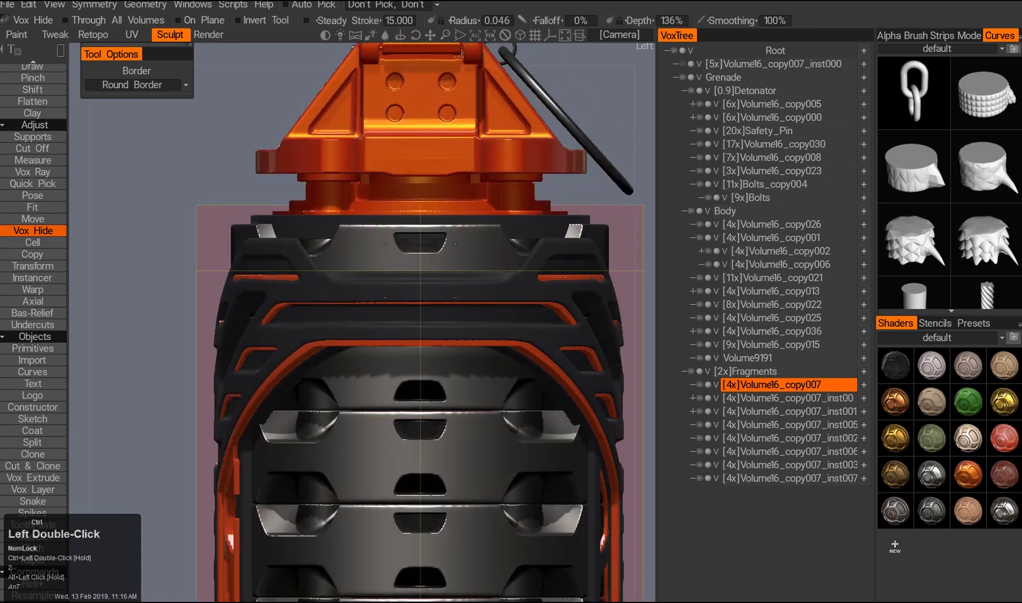
pyautogui.moveTo(419, 311); pyautogui.dragTo(343, 352, button='right')
pyautogui.click(300, 323)
pyautogui.scroll(5, 399, 380)
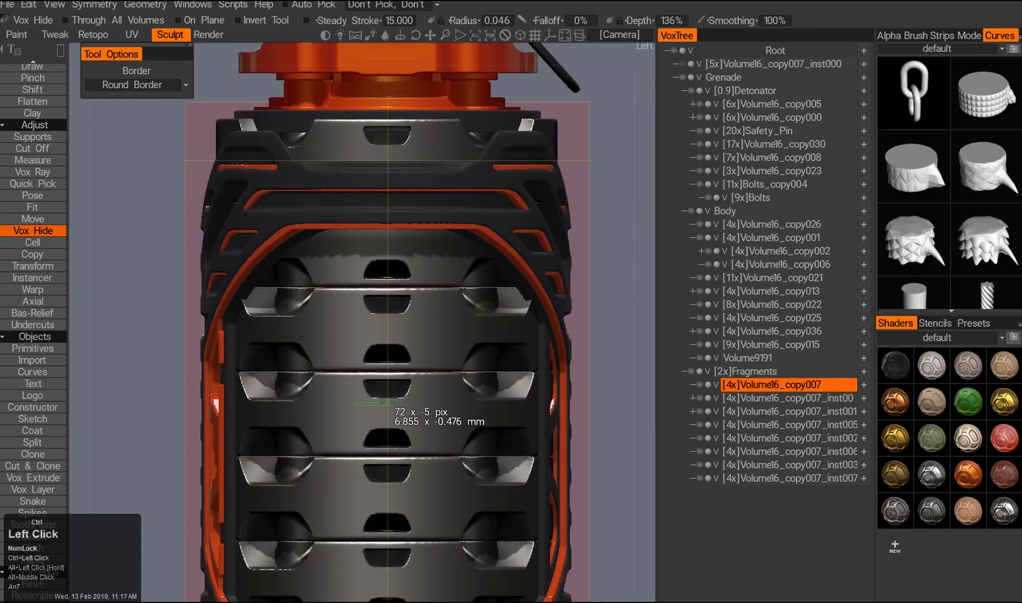
pyautogui.scroll(-8, 328, 264)
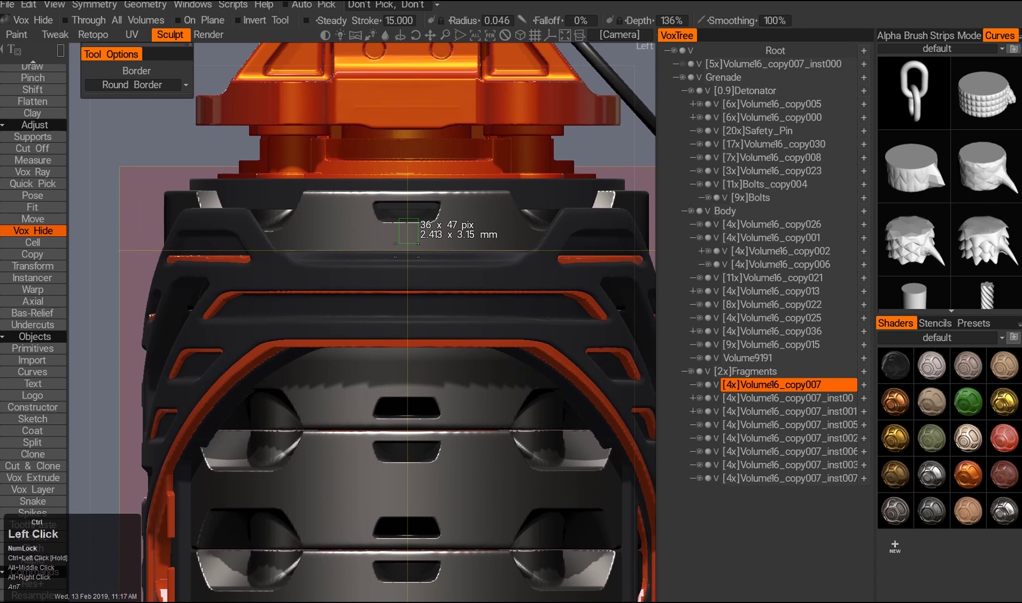
pyautogui.scroll(4, 388, 307)
pyautogui.scroll(-4, 465, 352)
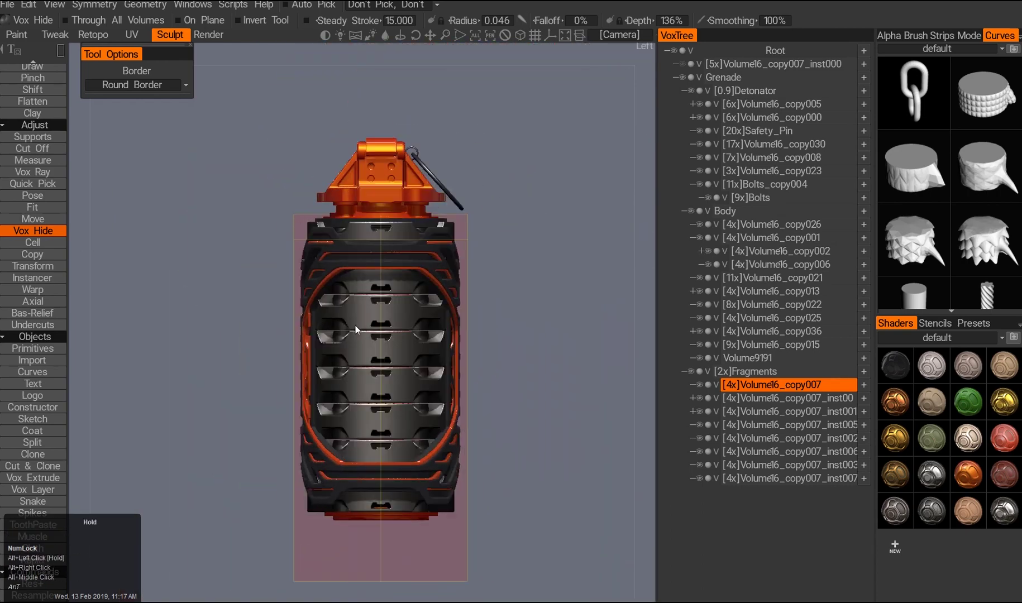
# - Examine the stacked rings and their center slots from the front and sides of the grenade
pyautogui.scroll(4, 353, 325)
pyautogui.scroll(3, 353, 325)
pyautogui.moveTo(358, 313); pyautogui.dragTo(251, 247, button='right')
pyautogui.scroll(4, 431, 387)
pyautogui.keyDown('alt'); pyautogui.moveTo(431, 387); pyautogui.dragTo(232, 392); pyautogui.keyUp('alt')
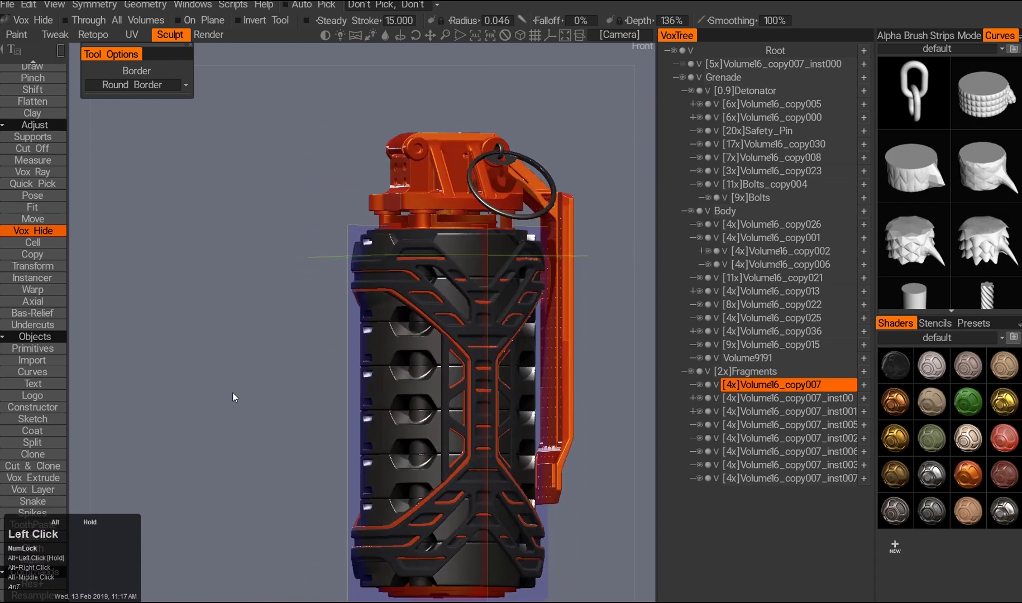
pyautogui.moveTo(233, 392); pyautogui.dragTo(410, 392, button='middle')
pyautogui.moveTo(410, 393); pyautogui.dragTo(363, 394, button='right')
pyautogui.keyDown('alt'); pyautogui.moveTo(363, 394); pyautogui.dragTo(323, 346); pyautogui.keyUp('alt')
pyautogui.scroll(4, 389, 373)
# - Isolate the ring Volume16_copy007 in bottom view and try outlining a Vox Hide cut beside its corner notches
pyautogui.keyDown('alt'); pyautogui.moveTo(408, 373); pyautogui.dragTo(367, 427); pyautogui.keyUp('alt')
pyautogui.moveTo(367, 427); pyautogui.dragTo(391, 391, button='right')
pyautogui.keyDown('alt'); pyautogui.moveTo(391, 391); pyautogui.dragTo(461, 316); pyautogui.keyUp('alt')
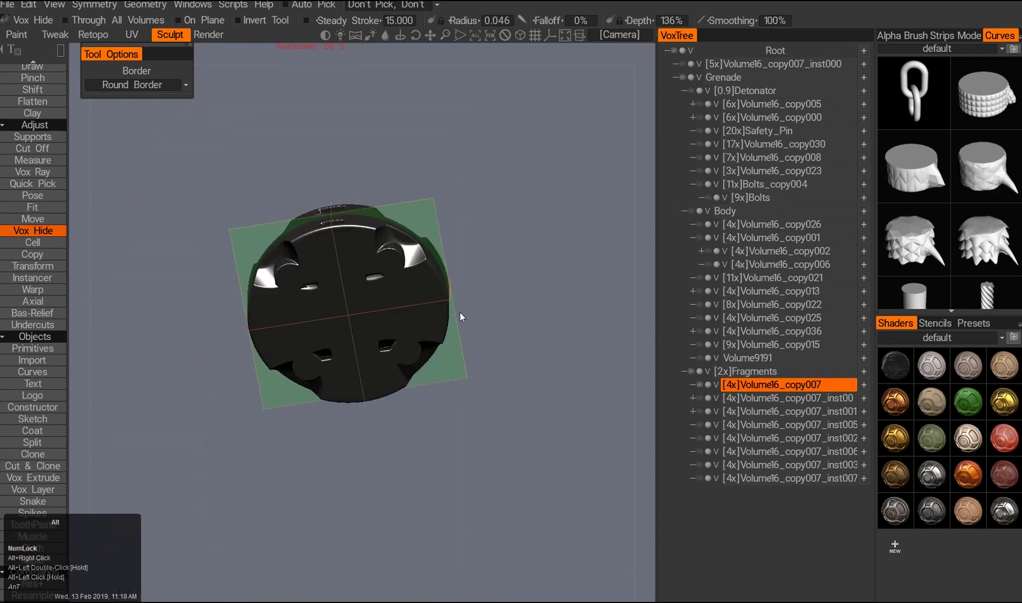
pyautogui.keyDown('alt'); pyautogui.moveTo(460, 313); pyautogui.dragTo(520, 362, button='middle'); pyautogui.keyUp('alt')
pyautogui.press('e')
pyautogui.moveTo(362, 362); pyautogui.dragTo(392, 388, button='middle')
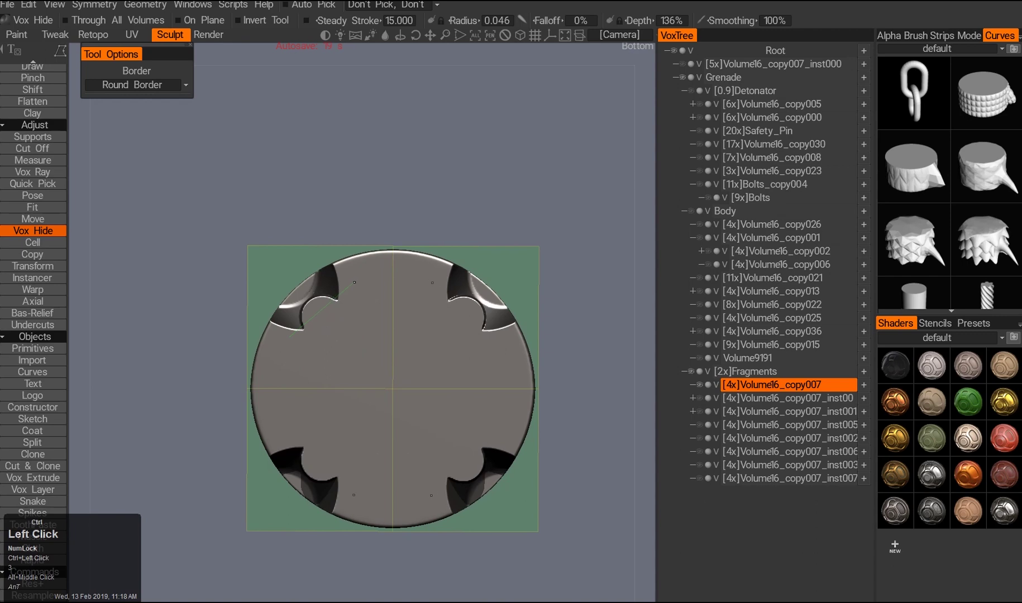
pyautogui.keyDown('alt'); pyautogui.moveTo(334, 230); pyautogui.dragTo(363, 354, button='right'); pyautogui.keyUp('alt')
pyautogui.keyDown('alt'); pyautogui.moveTo(445, 295); pyautogui.dragTo(445, 410); pyautogui.keyUp('alt')
pyautogui.keyDown('alt'); pyautogui.moveTo(444, 410); pyautogui.dragTo(444, 369, button='middle'); pyautogui.keyUp('alt')
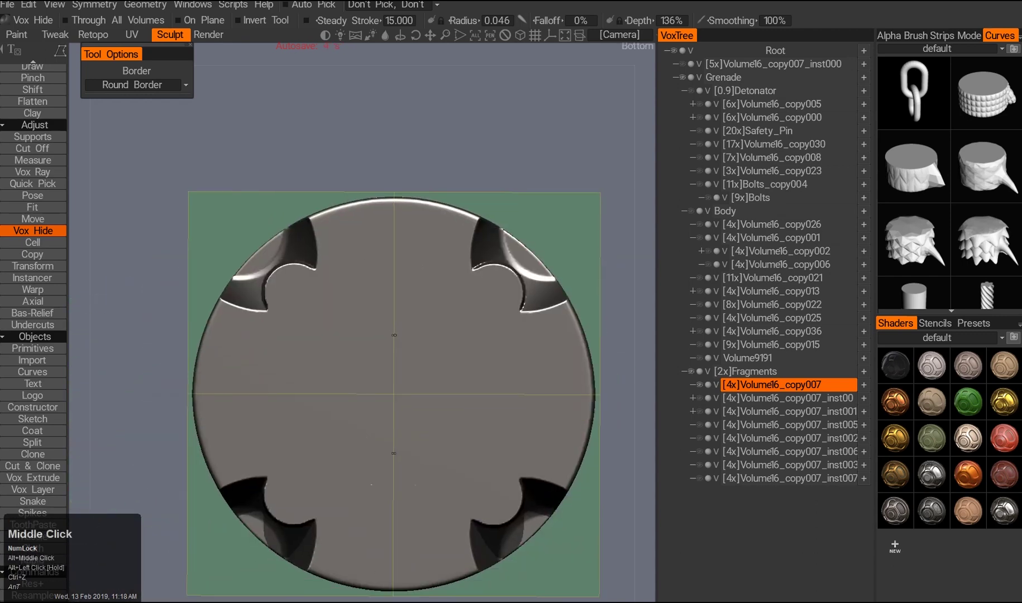
# - Try a circular Vox Hide cut about 10.3 mm wide beside a corner notch on the ring's underside and undo it
pyautogui.middleClick(699, 386)
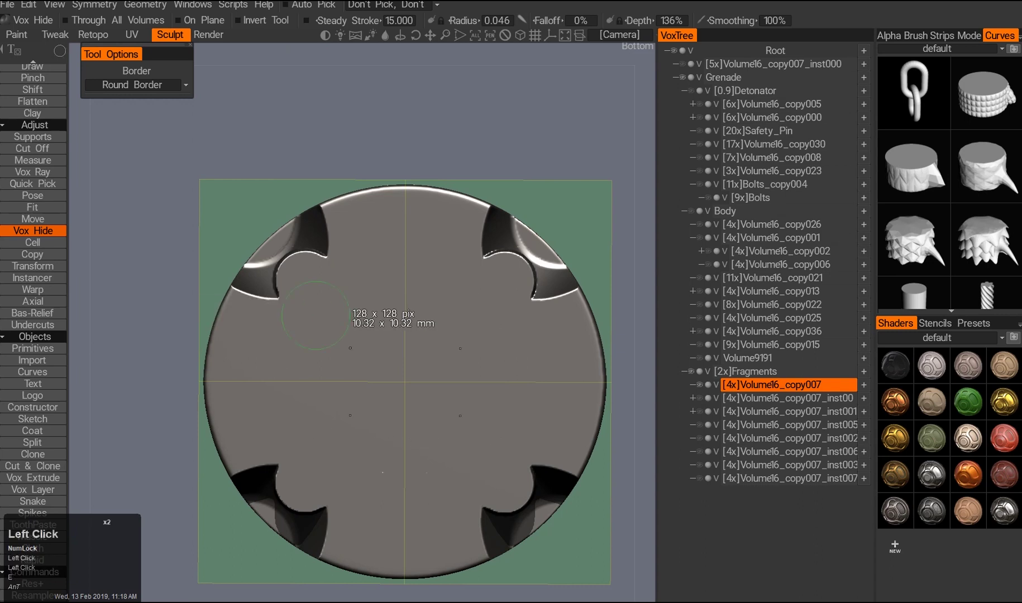
pyautogui.keyDown('alt'); pyautogui.moveTo(326, 301); pyautogui.dragTo(357, 311, button='middle'); pyautogui.keyUp('alt')
pyautogui.keyDown('alt'); pyautogui.moveTo(356, 311); pyautogui.dragTo(410, 332, button='right'); pyautogui.keyUp('alt')
pyautogui.press('e')
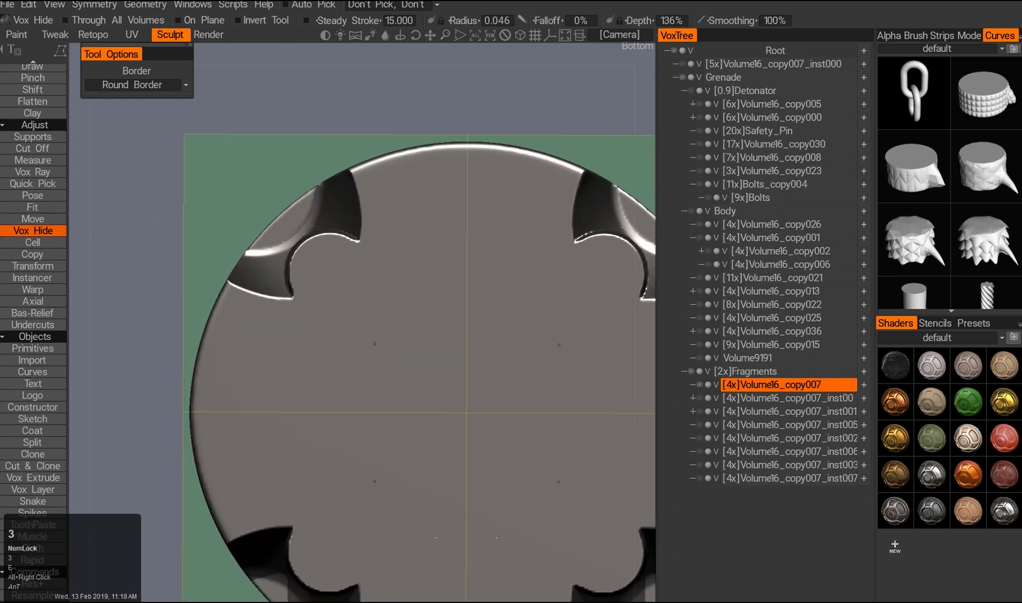
pyautogui.keyDown('alt'); pyautogui.moveTo(409, 332); pyautogui.dragTo(418, 336, button='middle'); pyautogui.keyUp('alt')
pyautogui.keyDown('alt'); pyautogui.moveTo(351, 298); pyautogui.dragTo(360, 357); pyautogui.keyUp('alt')
pyautogui.keyDown('alt'); pyautogui.moveTo(360, 357); pyautogui.dragTo(391, 335, button='right'); pyautogui.keyUp('alt')
pyautogui.keyDown('alt'); pyautogui.moveTo(391, 335); pyautogui.dragTo(324, 343, button='middle'); pyautogui.keyUp('alt')
pyautogui.hotkey('ctrl', 'z')
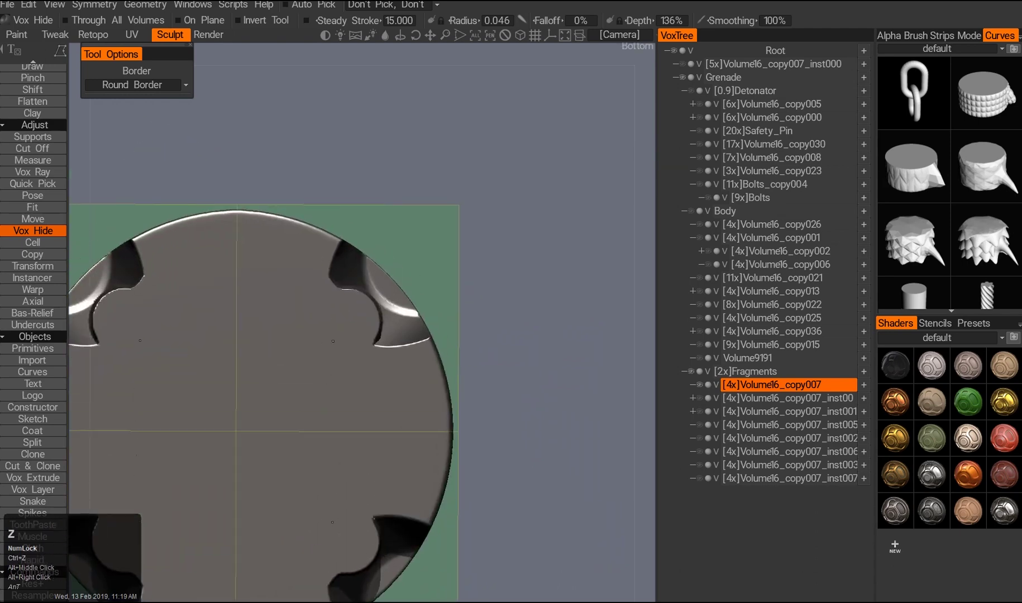
# - Cut four round bolt holes into the corner bosses of the ring Volume16_copy007 with Vox Hide
pyautogui.moveTo(290, 346)
pyautogui.keyDown('alt'); pyautogui.mouseDown()
pyautogui.moveTo(290, 368)
pyautogui.moveTo(290, 335)
pyautogui.mouseUp(); pyautogui.keyUp('alt')
pyautogui.keyDown('alt'); pyautogui.moveTo(290, 335); pyautogui.dragTo(279, 324, button='middle'); pyautogui.keyUp('alt')
pyautogui.keyDown('alt'); pyautogui.moveTo(335, 335); pyautogui.dragTo(435, 313); pyautogui.keyUp('alt')
pyautogui.keyDown('alt'); pyautogui.moveTo(365, 292); pyautogui.dragTo(421, 243); pyautogui.keyUp('alt')
pyautogui.press('2')
pyautogui.keyDown('alt'); pyautogui.moveTo(366, 282); pyautogui.dragTo(402, 346); pyautogui.keyUp('alt')
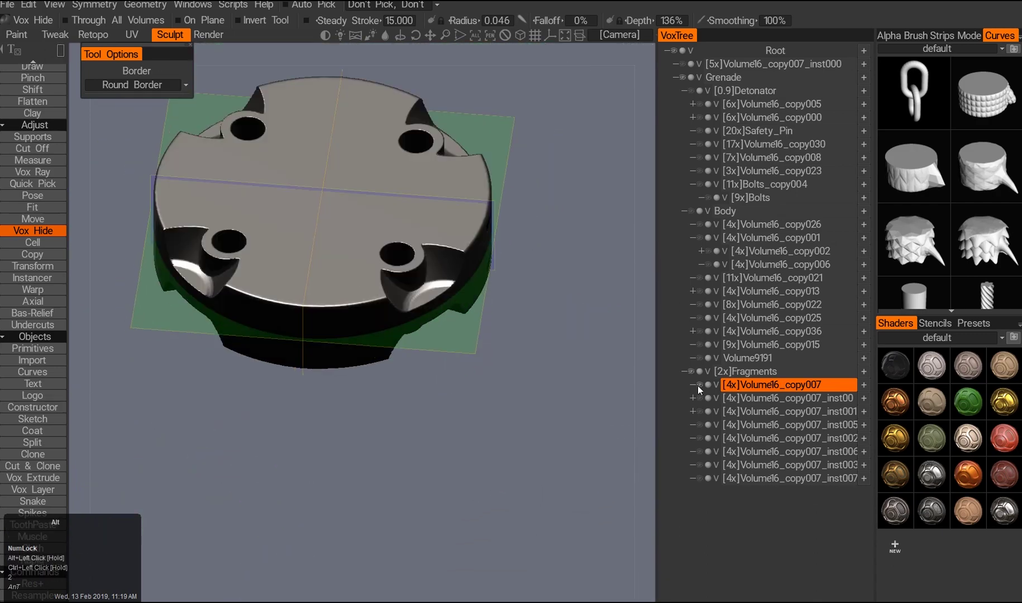
# - Examine the ring Volume16_copy007 and its four bolt holes from the side and in top view
pyautogui.keyDown('alt'); pyautogui.click(699, 385); pyautogui.keyUp('alt')
pyautogui.keyDown('alt'); pyautogui.moveTo(447, 441); pyautogui.dragTo(443, 395); pyautogui.keyUp('alt')
pyautogui.keyDown('alt'); pyautogui.moveTo(443, 396); pyautogui.dragTo(480, 390, button='middle'); pyautogui.keyUp('alt')
pyautogui.scroll(-4, 442, 395)
pyautogui.keyDown('alt'); pyautogui.moveTo(380, 391); pyautogui.dragTo(548, 418); pyautogui.keyUp('alt')
pyautogui.keyDown('alt'); pyautogui.doubleClick(468, 403); pyautogui.keyUp('alt')
pyautogui.keyDown('alt'); pyautogui.moveTo(548, 417); pyautogui.dragTo(528, 587, button='middle'); pyautogui.keyUp('alt')
pyautogui.keyDown('alt'); pyautogui.moveTo(528, 586); pyautogui.dragTo(474, 485, button='right'); pyautogui.keyUp('alt')
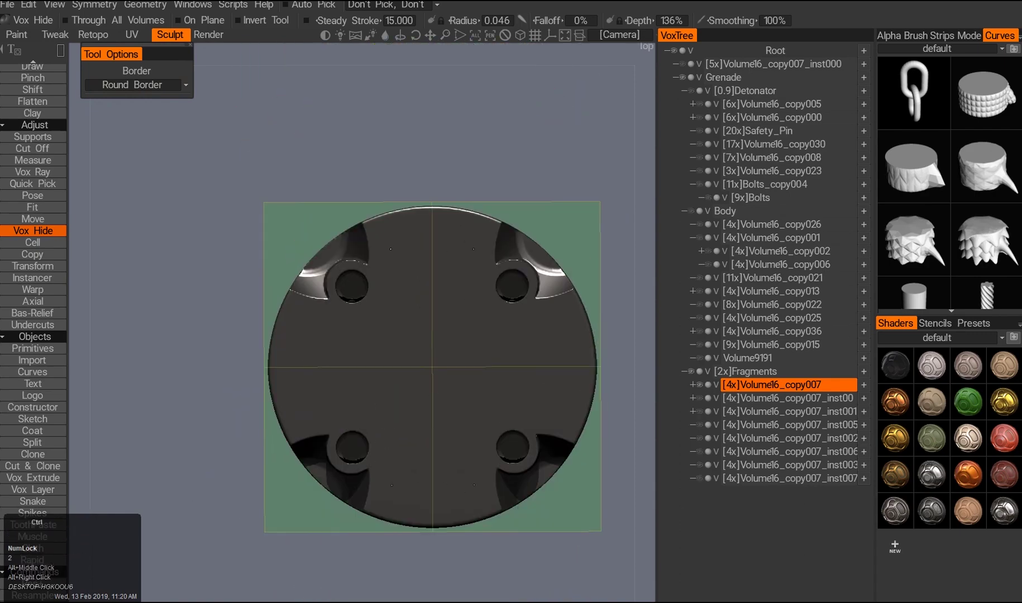
# - Show the full model again and examine the ring stack and its slots down to the grenade's base
pyautogui.keyDown('alt'); pyautogui.moveTo(480, 175); pyautogui.dragTo(476, 268); pyautogui.keyUp('alt')
pyautogui.keyDown('alt'); pyautogui.moveTo(474, 324); pyautogui.dragTo(473, 234); pyautogui.keyUp('alt')
pyautogui.keyDown('alt'); pyautogui.moveTo(450, 180); pyautogui.dragTo(556, 406); pyautogui.keyUp('alt')
pyautogui.keyDown('alt'); pyautogui.moveTo(556, 406); pyautogui.dragTo(420, 213, button='right'); pyautogui.keyUp('alt')
pyautogui.keyDown('alt'); pyautogui.moveTo(419, 212); pyautogui.dragTo(445, 303); pyautogui.keyUp('alt')
pyautogui.doubleClick(445, 301)
pyautogui.keyDown('alt'); pyautogui.moveTo(445, 302); pyautogui.dragTo(447, 251, button='right'); pyautogui.keyUp('alt')
pyautogui.keyDown('alt'); pyautogui.moveTo(446, 251); pyautogui.dragTo(425, 313, button='middle'); pyautogui.keyUp('alt')
pyautogui.keyDown('alt'); pyautogui.moveTo(424, 313); pyautogui.dragTo(520, 334); pyautogui.keyUp('alt')
pyautogui.keyDown('alt'); pyautogui.moveTo(520, 334); pyautogui.dragTo(550, 411, button='middle'); pyautogui.keyUp('alt')
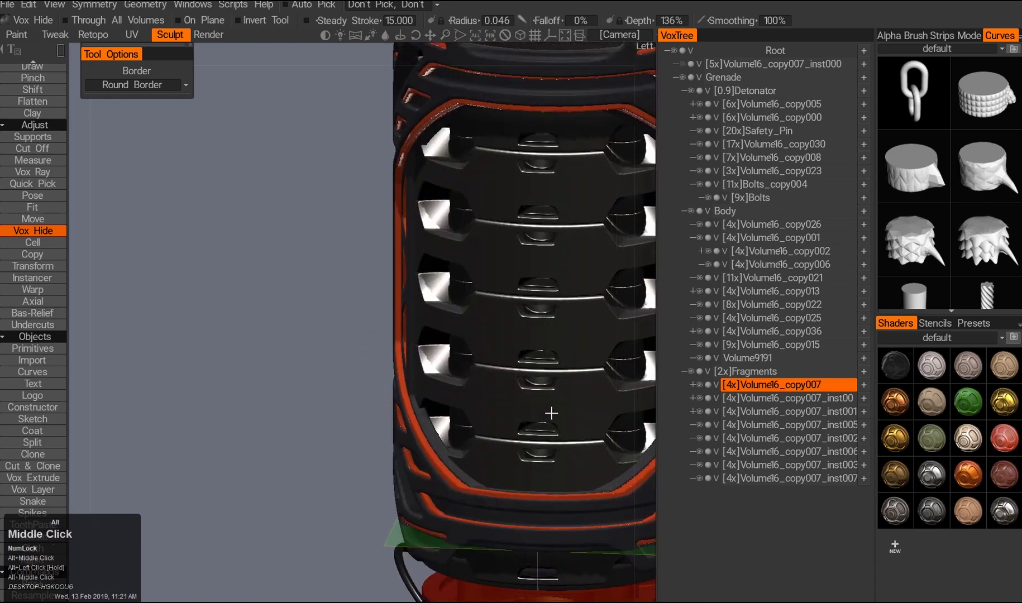
# - Select the Fragments group with the Transform tool and check its placement within the body frame
pyautogui.keyDown('alt'); pyautogui.moveTo(550, 411); pyautogui.dragTo(489, 370, button='right'); pyautogui.keyUp('alt')
pyautogui.keyDown('alt'); pyautogui.moveTo(489, 370); pyautogui.dragTo(474, 313); pyautogui.keyUp('alt')
pyautogui.keyDown('alt'); pyautogui.moveTo(475, 313); pyautogui.dragTo(463, 357, button='middle'); pyautogui.keyUp('alt')
pyautogui.keyDown('alt'); pyautogui.moveTo(463, 357); pyautogui.dragTo(461, 383, button='right'); pyautogui.keyUp('alt')
pyautogui.keyDown('alt'); pyautogui.moveTo(460, 383); pyautogui.dragTo(414, 411); pyautogui.keyUp('alt')
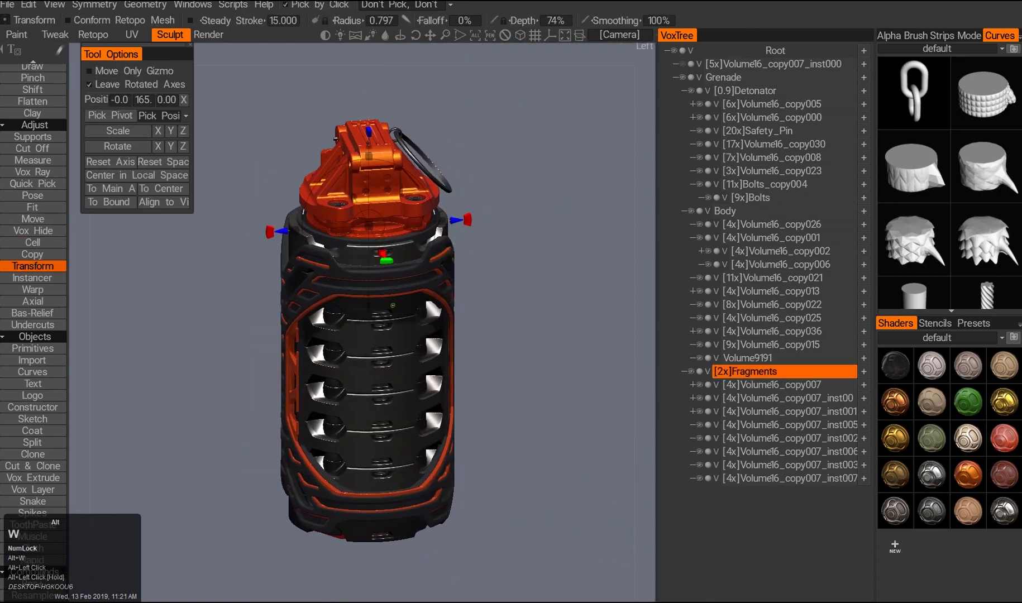
pyautogui.keyDown('alt'); pyautogui.moveTo(570, 273); pyautogui.dragTo(470, 386); pyautogui.keyUp('alt')
pyautogui.keyDown('alt'); pyautogui.moveTo(470, 386); pyautogui.dragTo(415, 453, button='middle'); pyautogui.keyUp('alt')
pyautogui.keyDown('alt'); pyautogui.moveTo(415, 453); pyautogui.dragTo(371, 447); pyautogui.keyUp('alt')
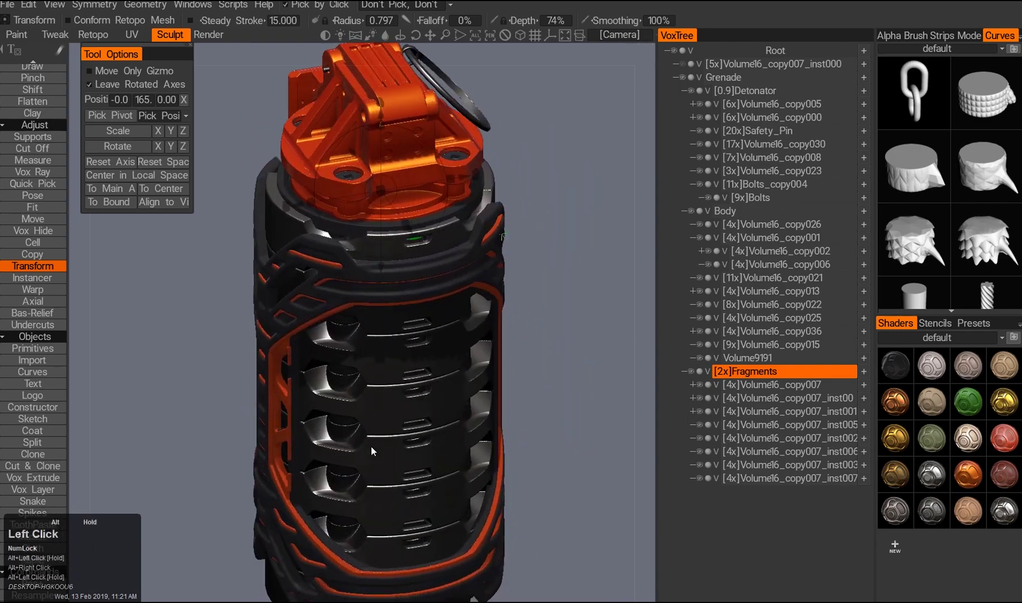
# - Examine the grenade's ring notches and slots up close from several angles
pyautogui.keyDown('alt'); pyautogui.moveTo(372, 447); pyautogui.dragTo(318, 404, button='right'); pyautogui.keyUp('alt')
pyautogui.click(413, 340)
pyautogui.keyDown('alt'); pyautogui.moveTo(317, 405); pyautogui.dragTo(505, 344); pyautogui.keyUp('alt')
pyautogui.keyDown('alt'); pyautogui.moveTo(505, 343); pyautogui.dragTo(558, 357, button='right'); pyautogui.keyUp('alt')
pyautogui.keyDown('alt'); pyautogui.moveTo(558, 357); pyautogui.dragTo(522, 404); pyautogui.keyUp('alt')
pyautogui.keyDown('alt'); pyautogui.moveTo(522, 404); pyautogui.dragTo(491, 370, button='right'); pyautogui.keyUp('alt')
pyautogui.keyDown('alt'); pyautogui.moveTo(491, 365); pyautogui.dragTo(468, 431); pyautogui.keyUp('alt')
pyautogui.keyDown('alt'); pyautogui.moveTo(468, 432); pyautogui.dragTo(517, 382, button='right'); pyautogui.keyUp('alt')
# - Pick the middle fragment ring Volume16_copy007_inst002 in the stack and look it over from another side
pyautogui.press('a')
pyautogui.press('a')
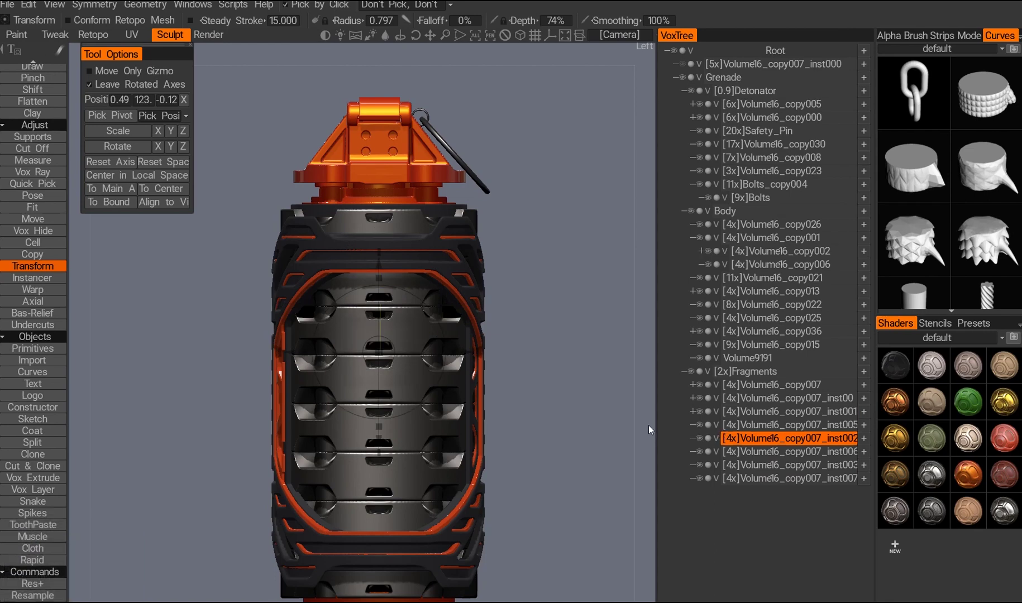
pyautogui.keyDown('alt'); pyautogui.moveTo(716, 437); pyautogui.dragTo(540, 438); pyautogui.keyUp('alt')
pyautogui.keyDown('alt'); pyautogui.moveTo(541, 438); pyautogui.dragTo(481, 422, button='right'); pyautogui.keyUp('alt')
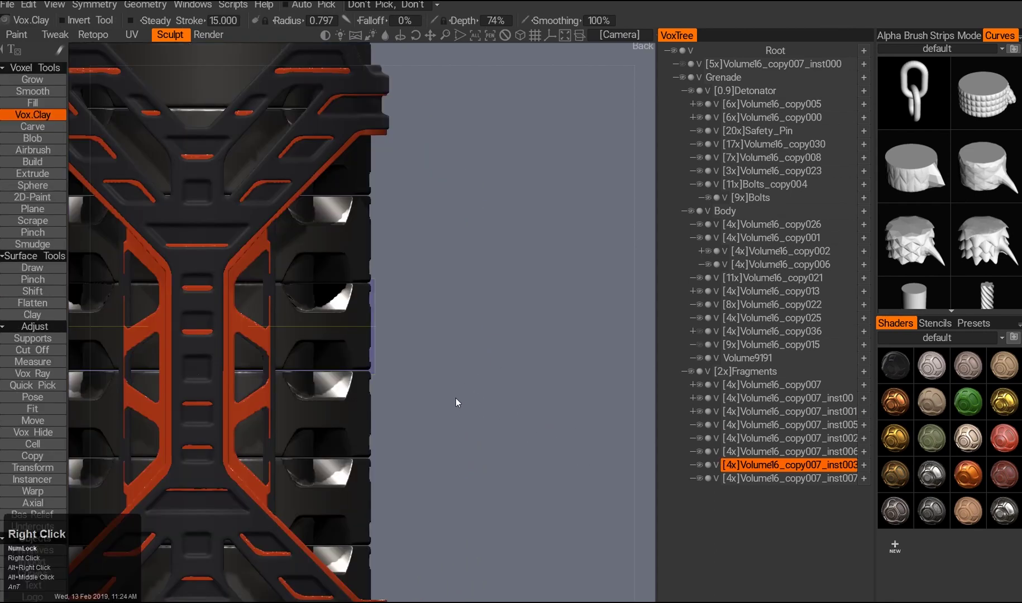
# - Check the ring notches, pick the bottom fragment ring Volume16_copy007_inst007, and switch to the Vox Hide tool for its base
pyautogui.keyDown('alt'); pyautogui.moveTo(455, 398); pyautogui.dragTo(395, 329, button='right'); pyautogui.keyUp('alt')
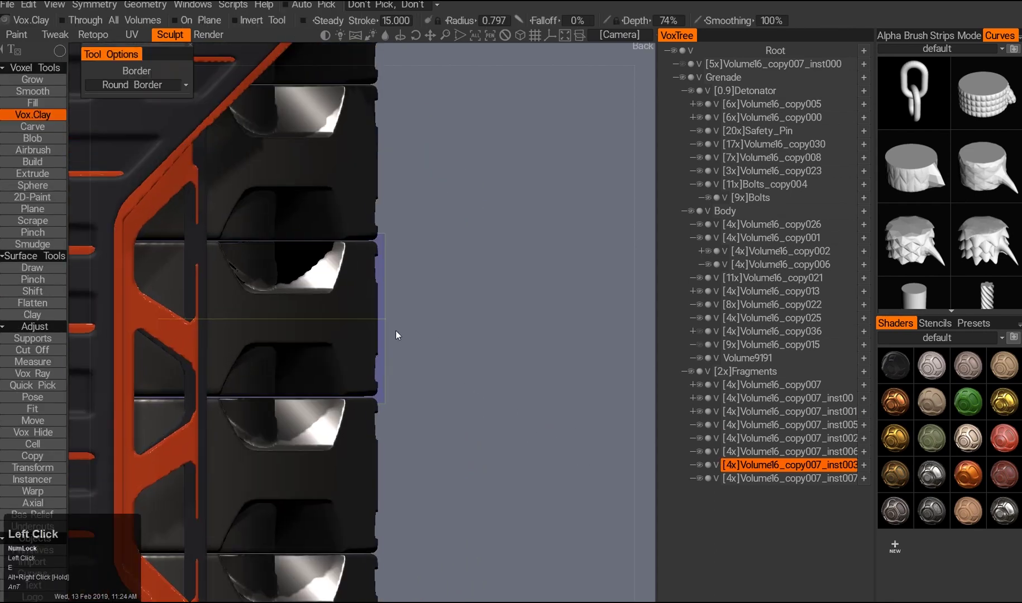
pyautogui.keyDown('alt'); pyautogui.moveTo(449, 375); pyautogui.dragTo(449, 373); pyautogui.keyUp('alt')
pyautogui.keyDown('alt'); pyautogui.moveTo(448, 373); pyautogui.dragTo(445, 372, button='right'); pyautogui.keyUp('alt')
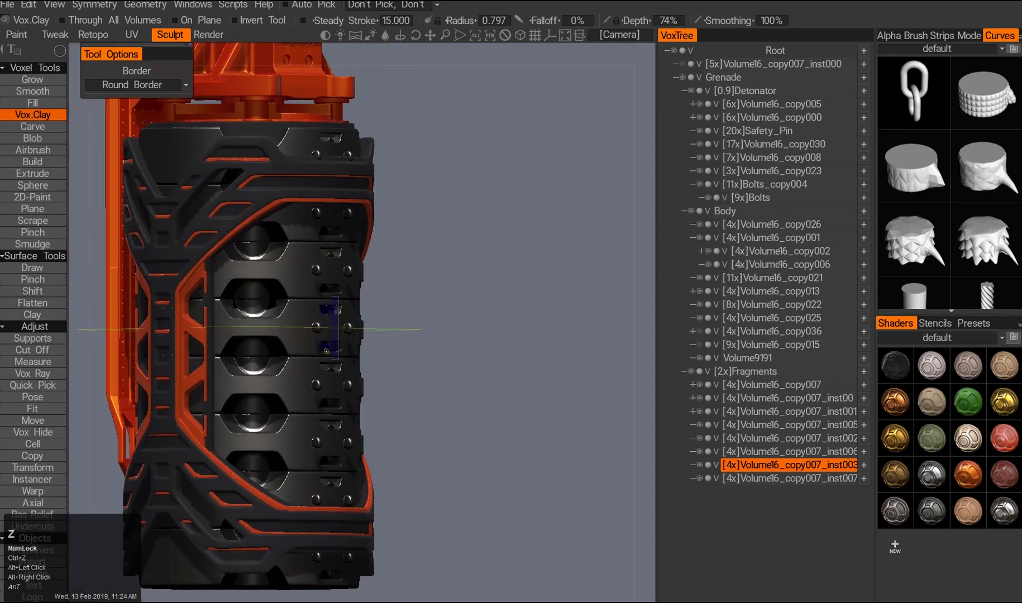
pyautogui.press('q')
pyautogui.press('space')
pyautogui.keyDown('alt'); pyautogui.moveTo(425, 397); pyautogui.dragTo(378, 424); pyautogui.keyUp('alt')
pyautogui.keyDown('alt'); pyautogui.moveTo(378, 423); pyautogui.dragTo(385, 324, button='right'); pyautogui.keyUp('alt')
pyautogui.keyDown('alt'); pyautogui.moveTo(385, 324); pyautogui.dragTo(357, 335); pyautogui.keyUp('alt')
pyautogui.keyDown('alt'); pyautogui.moveTo(357, 335); pyautogui.dragTo(379, 351, button='middle'); pyautogui.keyUp('alt')
pyautogui.press('ctrl+KP_7')
pyautogui.keyDown('alt'); pyautogui.moveTo(379, 351); pyautogui.dragTo(379, 334, button='right'); pyautogui.keyUp('alt')
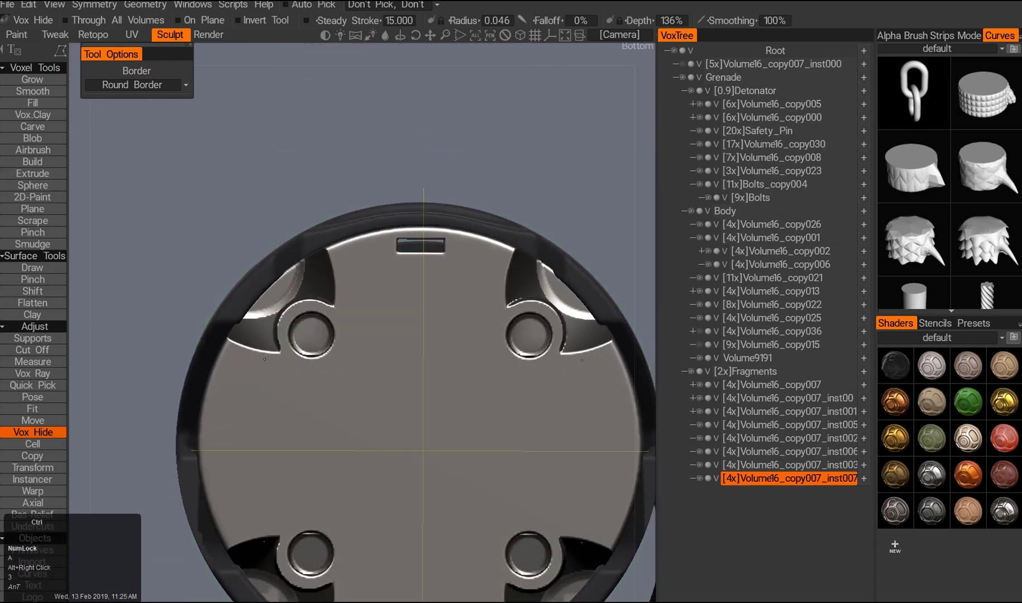
# - Try to trim the notch edges around the bolt holes on the ring's base with Vox Hide
pyautogui.moveTo(333, 316)
pyautogui.keyDown('alt'); pyautogui.mouseDown(button='right')
pyautogui.moveTo(409, 351)
pyautogui.moveTo(334, 328)
pyautogui.mouseUp(button='right'); pyautogui.keyUp('alt')
pyautogui.keyDown('alt'); pyautogui.moveTo(334, 329); pyautogui.dragTo(313, 330, button='middle'); pyautogui.keyUp('alt')
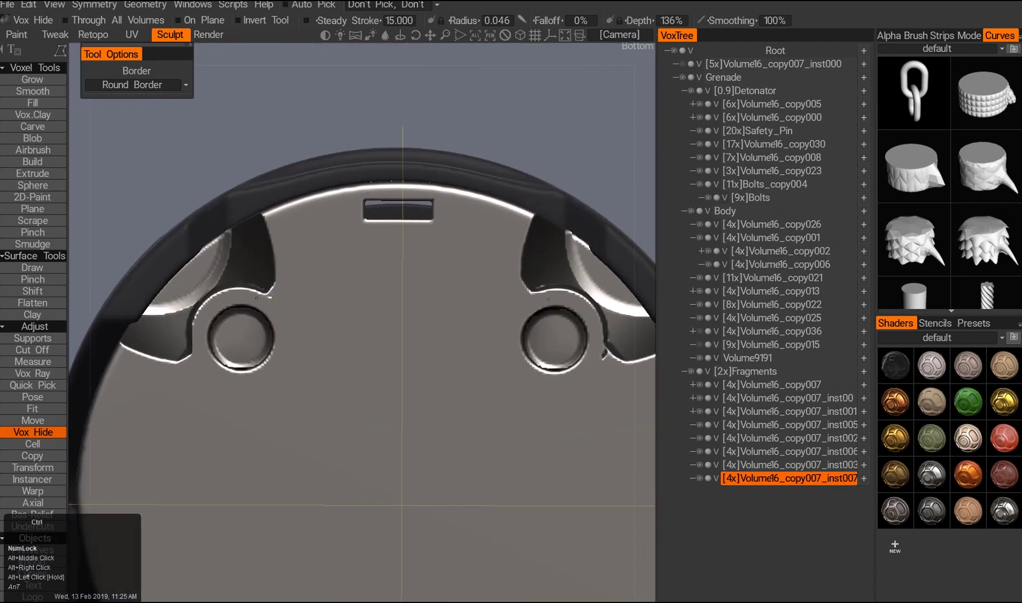
pyautogui.keyDown('alt'); pyautogui.moveTo(313, 330); pyautogui.dragTo(391, 291); pyautogui.keyUp('alt')
pyautogui.keyDown('alt'); pyautogui.moveTo(442, 390); pyautogui.dragTo(380, 369); pyautogui.keyUp('alt')
pyautogui.press('s')
pyautogui.keyDown('alt'); pyautogui.moveTo(369, 367); pyautogui.dragTo(352, 396, button='middle'); pyautogui.keyUp('alt')
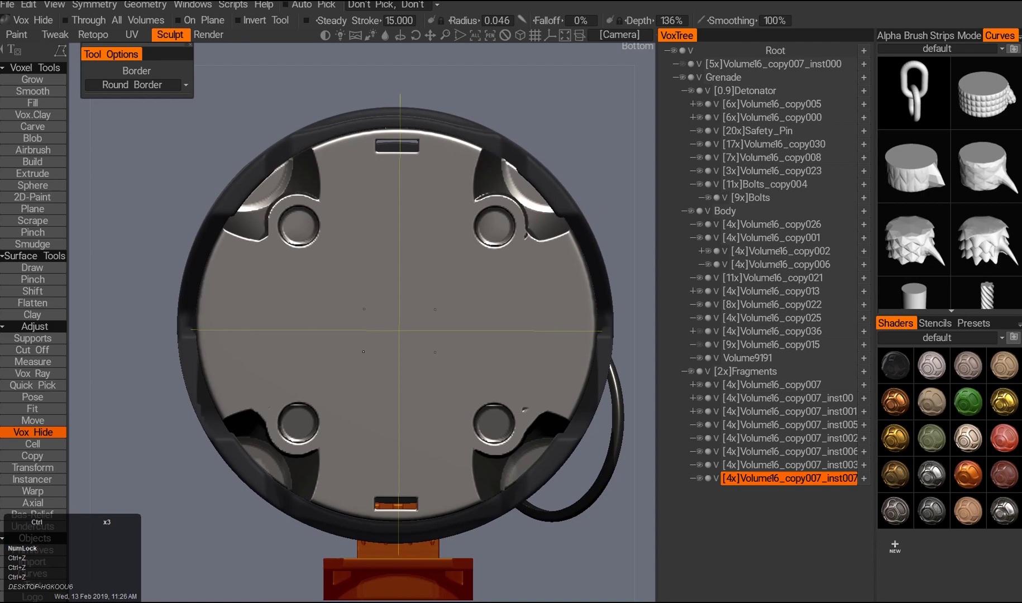
# - Recut the notch outlines to follow the bolt holes on the bottom ring's base, checking them from several angles
pyautogui.press('s')
pyautogui.keyDown('alt'); pyautogui.moveTo(333, 431); pyautogui.dragTo(357, 425, button='right'); pyautogui.keyUp('alt')
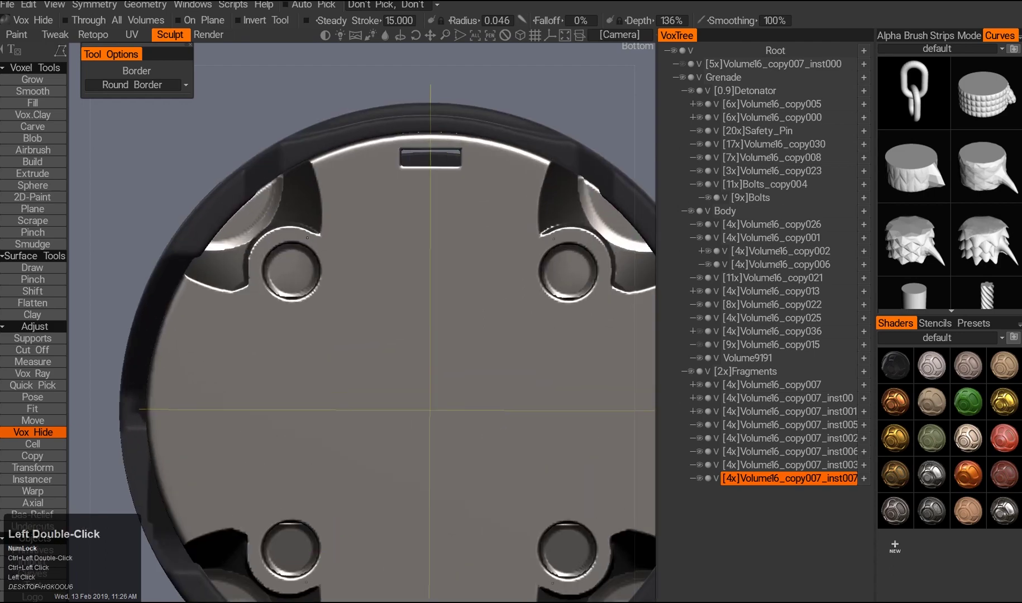
pyautogui.scroll(-3, 412, 337)
pyautogui.keyDown('alt'); pyautogui.moveTo(413, 338); pyautogui.dragTo(370, 231); pyautogui.keyUp('alt')
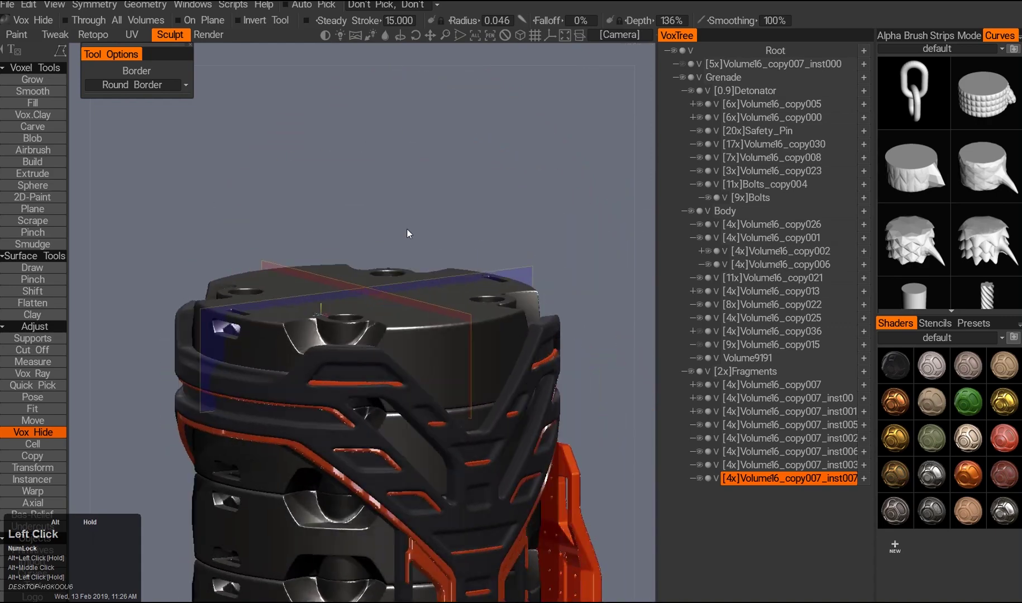
pyautogui.keyDown('alt'); pyautogui.moveTo(369, 232); pyautogui.dragTo(371, 345, button='right'); pyautogui.keyUp('alt')
pyautogui.keyDown('alt'); pyautogui.moveTo(406, 388); pyautogui.dragTo(436, 335, button='right'); pyautogui.keyUp('alt')
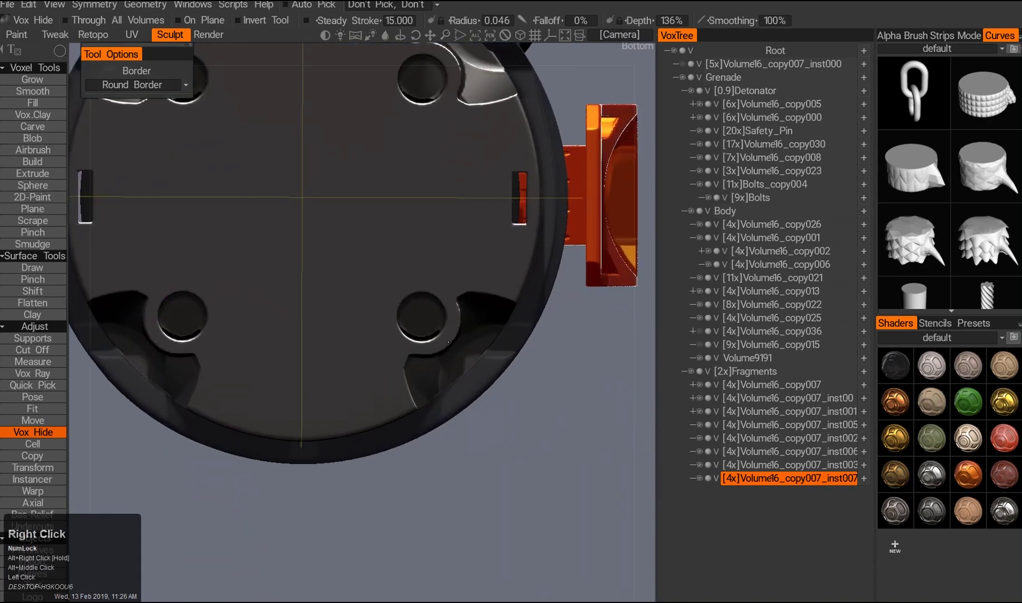
# - Remove the bolt holes from the base and recut the four notches with flared S-shaped outlines
pyautogui.moveTo(426, 346); pyautogui.dragTo(362, 358, button='middle')
pyautogui.keyDown('alt'); pyautogui.moveTo(298, 350); pyautogui.dragTo(368, 260); pyautogui.keyUp('alt')
pyautogui.press('Escape')
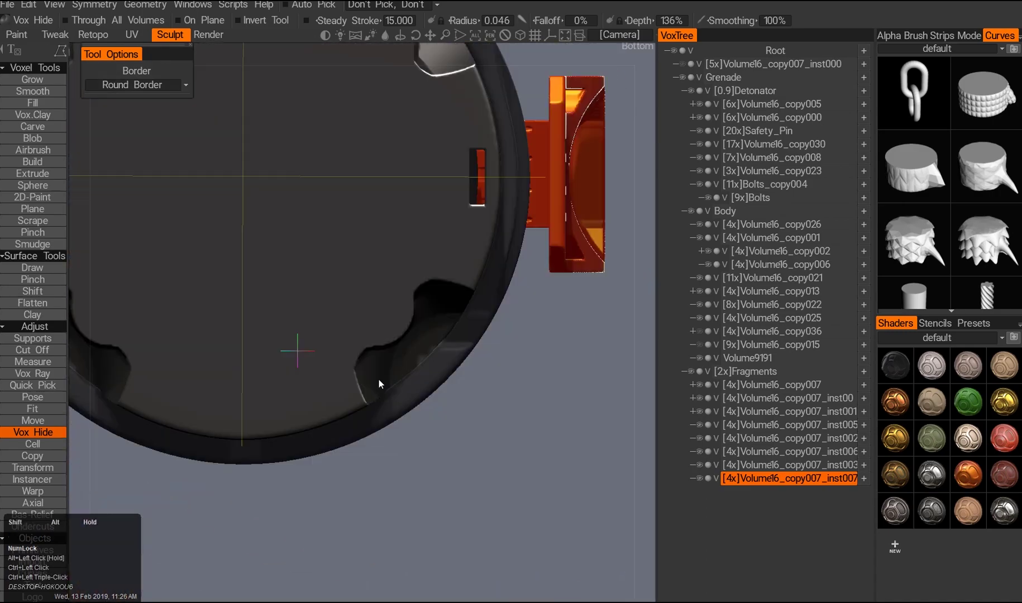
pyautogui.keyDown('alt'); pyautogui.moveTo(378, 379); pyautogui.dragTo(415, 323, button='middle'); pyautogui.keyUp('alt')
pyautogui.moveTo(415, 323)
pyautogui.keyDown('alt'); pyautogui.mouseDown()
pyautogui.moveTo(269, 367)
pyautogui.moveTo(401, 372)
pyautogui.moveTo(538, 425)
pyautogui.moveTo(390, 385)
pyautogui.moveTo(450, 363)
pyautogui.moveTo(437, 313)
pyautogui.moveTo(424, 310)
pyautogui.moveTo(434, 289)
pyautogui.moveTo(397, 374)
pyautogui.moveTo(406, 345)
pyautogui.moveTo(430, 380)
pyautogui.moveTo(408, 349)
pyautogui.mouseUp(); pyautogui.keyUp('alt')
pyautogui.middleClick(424, 310)
pyautogui.moveTo(425, 377); pyautogui.dragTo(439, 420, button='middle')
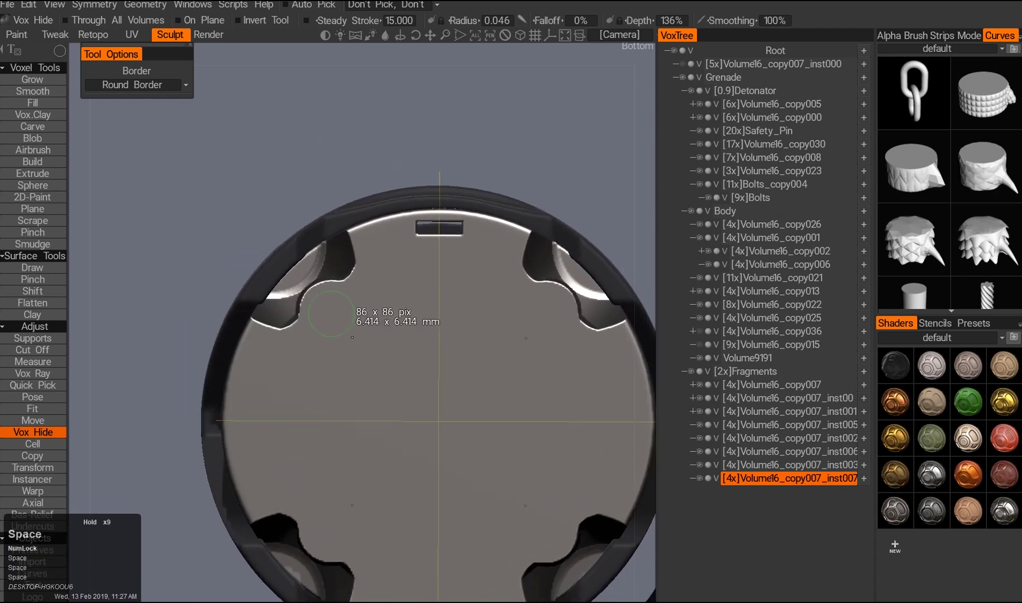
# - Cut four round bolt holes about 6.4 mm wide beside the notches and isolate the bottom ring
pyautogui.keyDown('alt'); pyautogui.moveTo(409, 349); pyautogui.dragTo(408, 416); pyautogui.keyUp('alt')
pyautogui.keyDown('alt'); pyautogui.click(699, 480); pyautogui.keyUp('alt')
pyautogui.keyDown('alt'); pyautogui.moveTo(335, 268); pyautogui.dragTo(334, 330); pyautogui.keyUp('alt')
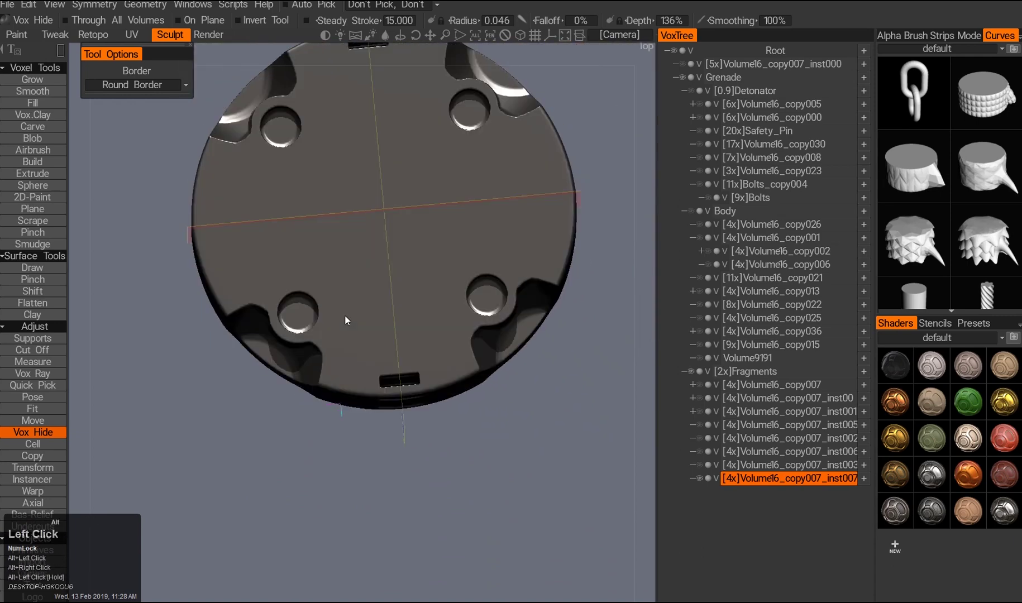
pyautogui.keyDown('alt'); pyautogui.moveTo(335, 341); pyautogui.dragTo(319, 365, button='middle'); pyautogui.keyUp('alt')
pyautogui.keyDown('alt'); pyautogui.moveTo(320, 365); pyautogui.dragTo(322, 387, button='right'); pyautogui.keyUp('alt')
# - Try to select a bolt hole area on the isolated ring with the Pose tool and adjust it
pyautogui.press('e')
pyautogui.click(414, 376)
pyautogui.moveTo(414, 375)
pyautogui.keyDown('alt'); pyautogui.mouseDown()
pyautogui.moveTo(357, 306)
pyautogui.moveTo(362, 365)
pyautogui.mouseUp(); pyautogui.keyUp('alt')
pyautogui.keyDown('alt'); pyautogui.moveTo(362, 366); pyautogui.dragTo(390, 359, button='middle'); pyautogui.keyUp('alt')
pyautogui.keyDown('ctrl'); pyautogui.click(322, 380); pyautogui.keyUp('ctrl')
pyautogui.hotkey('ctrl', 'z')
pyautogui.moveTo(346, 398)
pyautogui.keyDown('alt'); pyautogui.mouseDown()
pyautogui.moveTo(377, 381)
pyautogui.moveTo(376, 296)
pyautogui.moveTo(364, 477)
pyautogui.moveTo(347, 506)
pyautogui.moveTo(370, 489)
pyautogui.moveTo(376, 402)
pyautogui.moveTo(385, 441)
pyautogui.mouseUp(); pyautogui.keyUp('alt')
pyautogui.keyDown('alt'); pyautogui.moveTo(385, 441); pyautogui.dragTo(413, 377, button='right'); pyautogui.keyUp('alt')
pyautogui.hotkey('shift', 'w')
pyautogui.press('e')
pyautogui.moveTo(350, 394); pyautogui.dragTo(352, 394)
pyautogui.press('s')
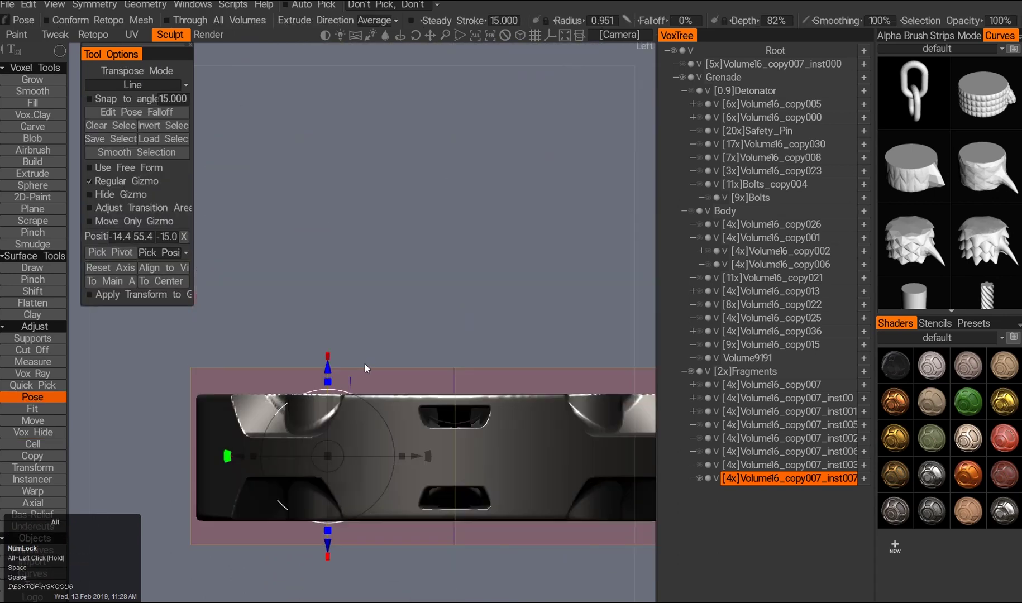
# - Retry the Pose adjustment near the bolt hole from the ring's side and undo it
pyautogui.keyDown('alt'); pyautogui.moveTo(364, 335); pyautogui.dragTo(378, 282, button='middle'); pyautogui.keyUp('alt')
pyautogui.keyDown('alt'); pyautogui.moveTo(337, 323); pyautogui.dragTo(344, 317, button='middle'); pyautogui.keyUp('alt')
pyautogui.moveTo(352, 339)
pyautogui.keyDown('alt'); pyautogui.mouseDown()
pyautogui.moveTo(422, 246)
pyautogui.moveTo(426, 369)
pyautogui.mouseUp(); pyautogui.keyUp('alt')
pyautogui.hotkey('ctrl', 'q')
pyautogui.press('e')
pyautogui.keyDown('ctrl'); pyautogui.moveTo(380, 326); pyautogui.dragTo(376, 324); pyautogui.keyUp('ctrl')
pyautogui.keyDown('alt'); pyautogui.moveTo(476, 337); pyautogui.dragTo(459, 365, button='middle'); pyautogui.keyUp('alt')
pyautogui.hotkey('ctrl', 'z')
pyautogui.keyDown('alt'); pyautogui.moveTo(458, 366); pyautogui.dragTo(449, 394, button='right'); pyautogui.keyUp('alt')
pyautogui.keyDown('alt'); pyautogui.moveTo(357, 312); pyautogui.dragTo(354, 357, button='middle'); pyautogui.keyUp('alt')
# - Cut a centred circular recess about 42.6 mm in diameter into the ring's top face with Vox Hide
pyautogui.press('s')
pyautogui.click(277, 143)
pyautogui.keyDown('ctrl'); pyautogui.moveTo(302, 169); pyautogui.dragTo(355, 220); pyautogui.keyUp('ctrl')
pyautogui.moveTo(364, 247)
pyautogui.mouseDown(button='middle')
pyautogui.moveTo(311, 275)
pyautogui.moveTo(340, 278)
pyautogui.mouseUp(button='middle')
pyautogui.moveTo(342, 306); pyautogui.dragTo(479, 307)
pyautogui.press('space')
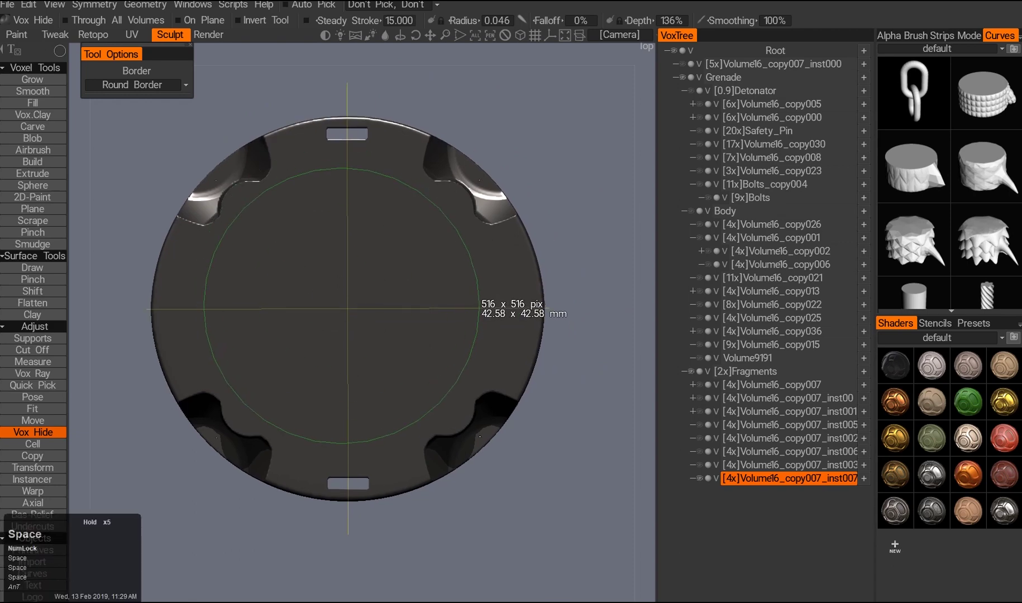
pyautogui.moveTo(491, 441); pyautogui.dragTo(491, 443)
pyautogui.keyDown('alt'); pyautogui.moveTo(349, 278); pyautogui.dragTo(245, 329); pyautogui.keyUp('alt')
pyautogui.press('2')
pyautogui.keyDown('alt'); pyautogui.moveTo(240, 332); pyautogui.dragTo(264, 352, button='middle'); pyautogui.keyUp('alt')
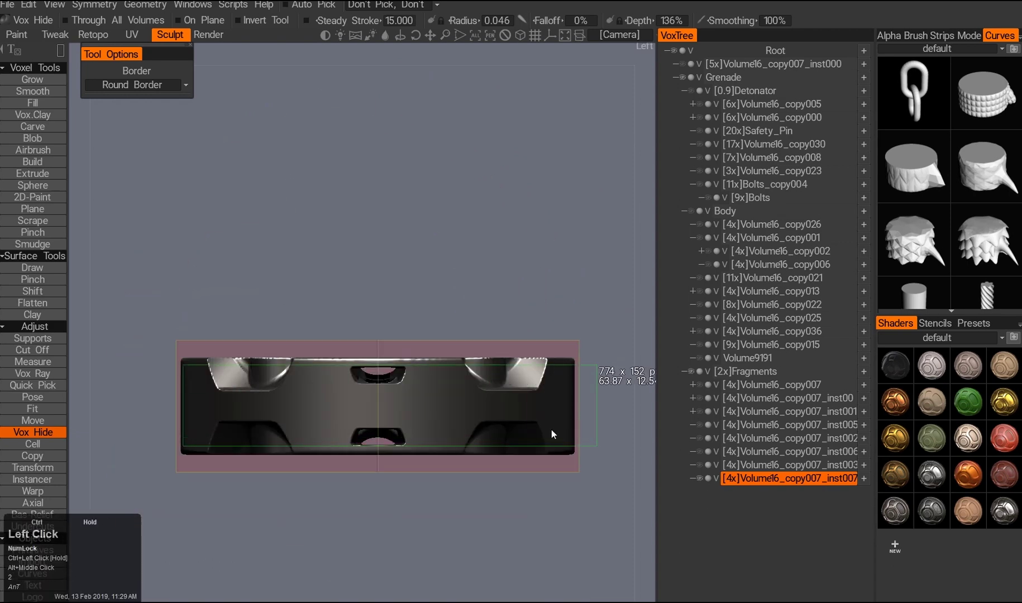
pyautogui.keyDown('alt'); pyautogui.moveTo(551, 433); pyautogui.dragTo(311, 390); pyautogui.keyUp('alt')
# - Restore four round pads about 8.6 mm in diameter on the recess edge beside the notches
pyautogui.press('e')
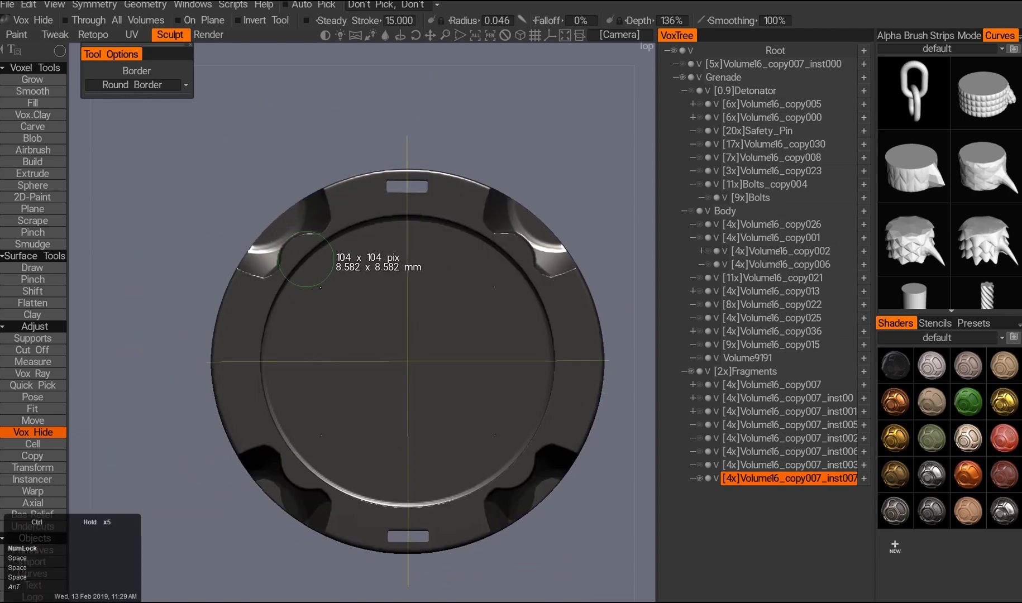
pyautogui.moveTo(320, 287); pyautogui.dragTo(321, 288)
pyautogui.middleClick(324, 358)
pyautogui.middleClick(323, 359)
pyautogui.keyDown('alt'); pyautogui.moveTo(391, 368); pyautogui.dragTo(375, 358); pyautogui.keyUp('alt')
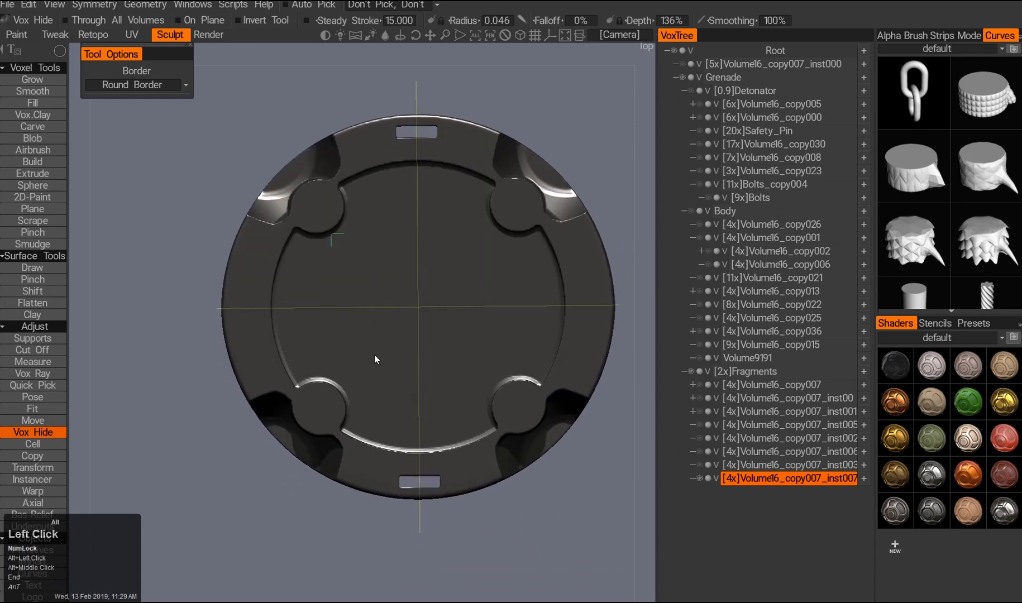
# - Try to fill the recess corners beside the notches with straight-edged outlines, and undo the attempt
pyautogui.keyDown('alt'); pyautogui.moveTo(374, 357); pyautogui.dragTo(391, 335, button='right'); pyautogui.keyUp('alt')
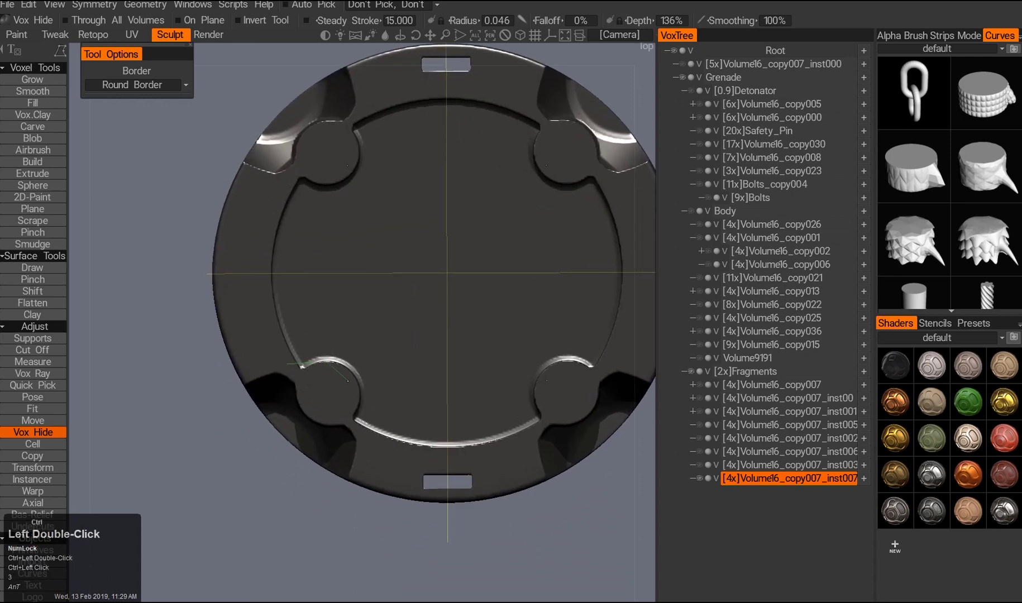
pyautogui.keyDown('alt'); pyautogui.moveTo(357, 385); pyautogui.dragTo(342, 374); pyautogui.keyUp('alt')
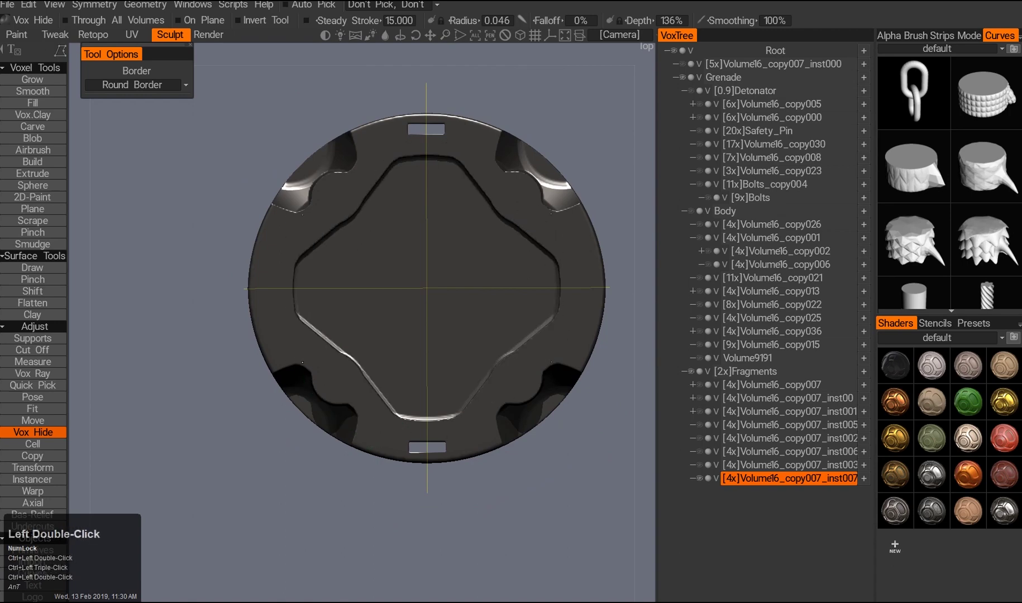
pyautogui.keyDown('alt'); pyautogui.moveTo(303, 363); pyautogui.dragTo(275, 357); pyautogui.keyUp('alt')
pyautogui.hotkey('ctrl', 'z')
# - Fill the recess corners so its outline curves smoothly around the four notches
pyautogui.keyDown('alt'); pyautogui.moveTo(283, 357); pyautogui.dragTo(301, 374, button='right'); pyautogui.keyUp('alt')
pyautogui.moveTo(300, 374)
pyautogui.keyDown('alt'); pyautogui.mouseDown()
pyautogui.moveTo(365, 347)
pyautogui.moveTo(313, 365)
pyautogui.mouseUp(); pyautogui.keyUp('alt')
pyautogui.keyDown('alt'); pyautogui.moveTo(313, 366); pyautogui.dragTo(309, 335, button='middle'); pyautogui.keyUp('alt')
pyautogui.keyDown('alt'); pyautogui.moveTo(310, 335); pyautogui.dragTo(346, 312, button='right'); pyautogui.keyUp('alt')
pyautogui.keyDown('alt'); pyautogui.moveTo(346, 313); pyautogui.dragTo(320, 337); pyautogui.keyUp('alt')
pyautogui.keyDown('alt'); pyautogui.moveTo(319, 337); pyautogui.dragTo(323, 345, button='right'); pyautogui.keyUp('alt')
pyautogui.keyDown('alt'); pyautogui.moveTo(324, 345); pyautogui.dragTo(326, 351, button='middle'); pyautogui.keyUp('alt')
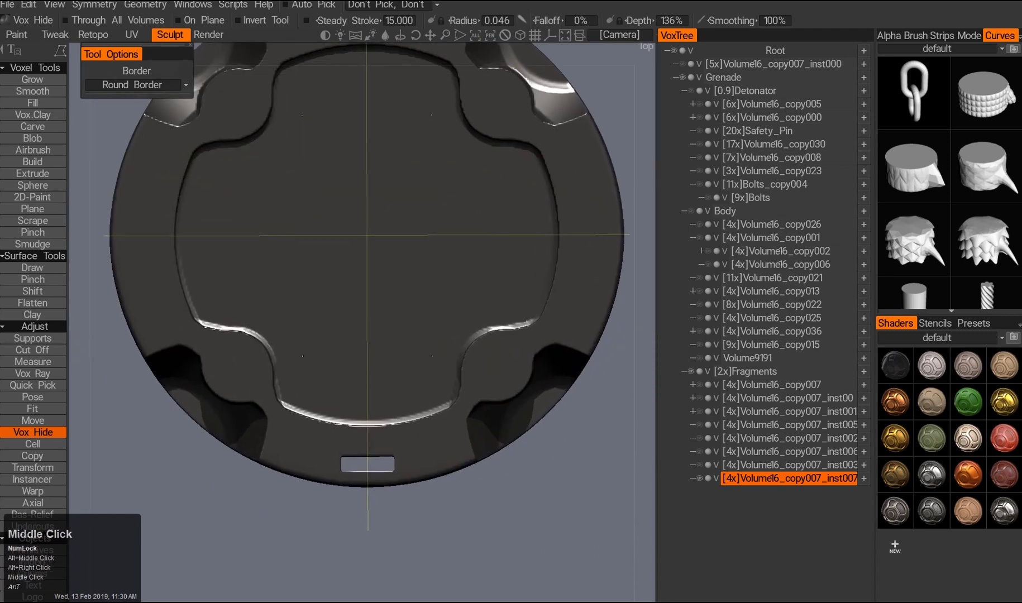
# - Divide the recess into four pockets with a diagonal cross of ribs
pyautogui.click(304, 229)
pyautogui.press('e')
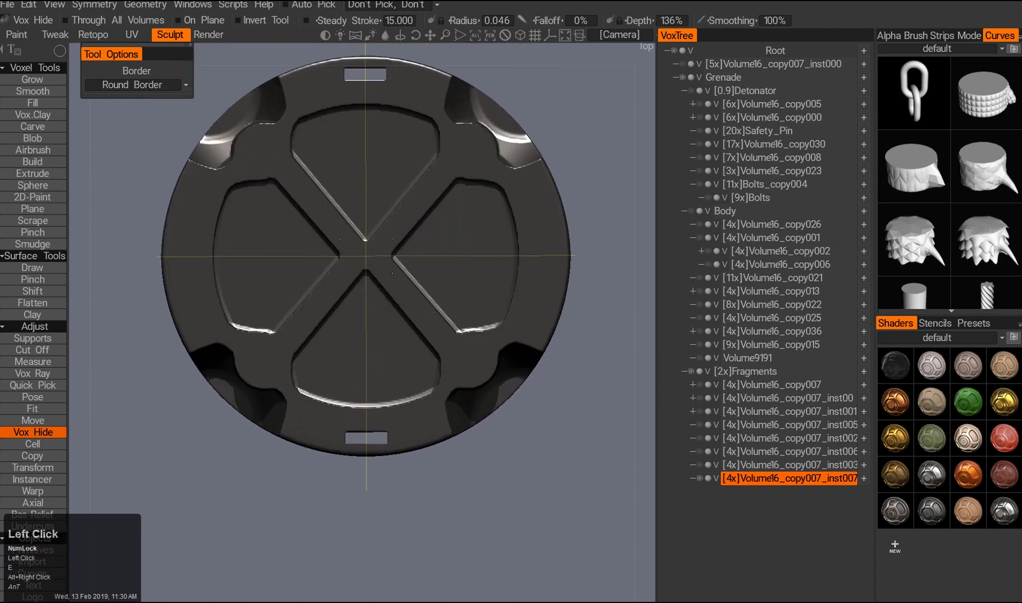
pyautogui.moveTo(357, 312); pyautogui.dragTo(385, 335, button='middle')
pyautogui.scroll(-3, 345, 295)
pyautogui.moveTo(357, 235); pyautogui.dragTo(366, 398, button='middle')
# - Select a centred circle on the ring with the Pose tool, smooth the selection and try to move it into a dent
pyautogui.press('w')
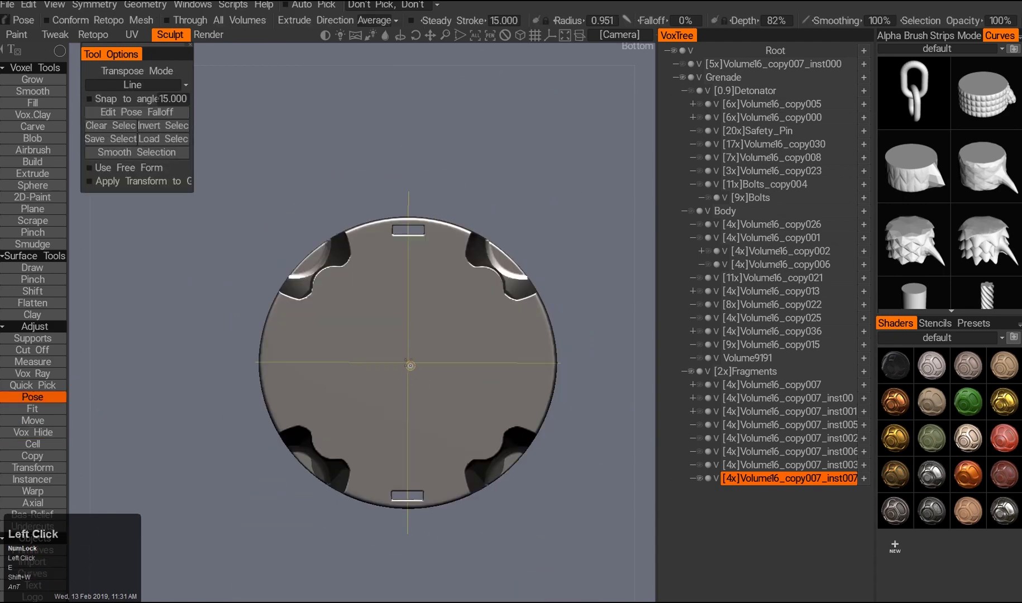
pyautogui.moveTo(496, 445); pyautogui.dragTo(495, 445)
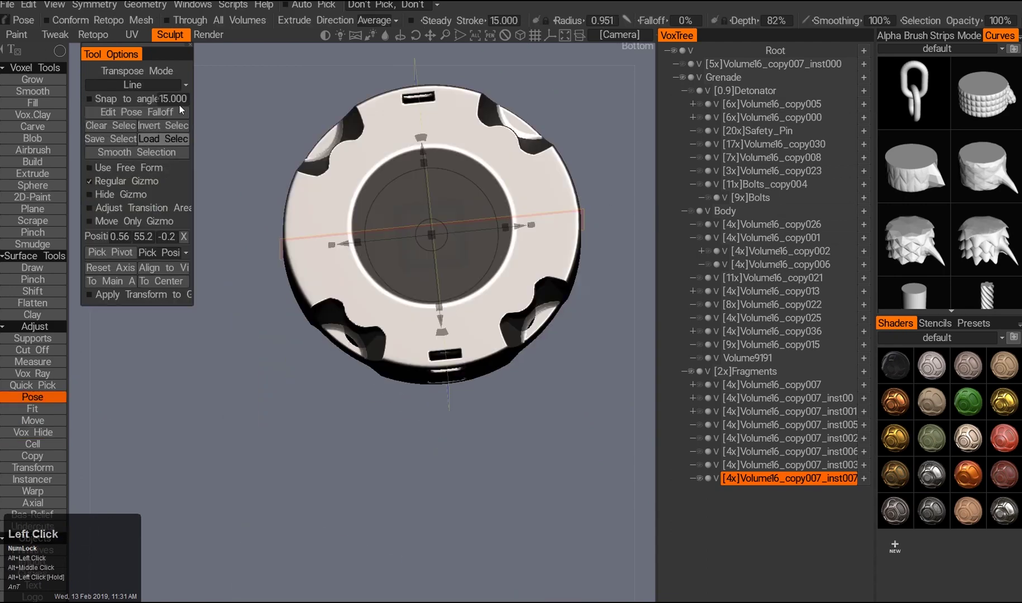
pyautogui.tripleClick(170, 156)
pyautogui.keyDown('alt'); pyautogui.moveTo(436, 268); pyautogui.dragTo(442, 214); pyautogui.keyUp('alt')
pyautogui.press('q')
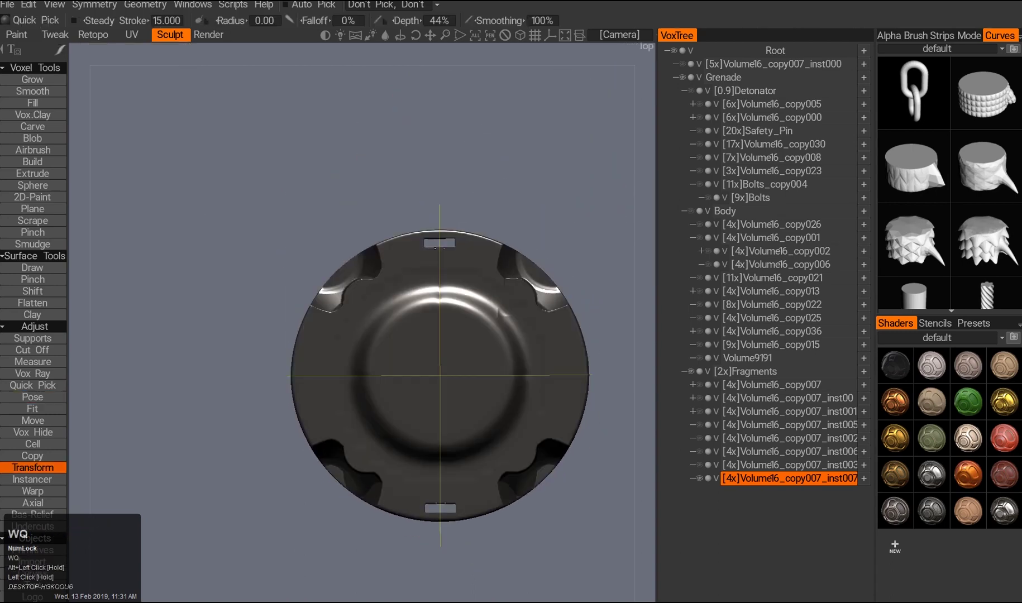
pyautogui.keyDown('alt'); pyautogui.moveTo(447, 234); pyautogui.dragTo(454, 262, button='right'); pyautogui.keyUp('alt')
pyautogui.hotkey('ctrl', 'z')
# - Undo the dent, retry it with the Pose gizmo, and clear the selection
pyautogui.keyDown('alt'); pyautogui.moveTo(454, 261); pyautogui.dragTo(362, 333); pyautogui.keyUp('alt')
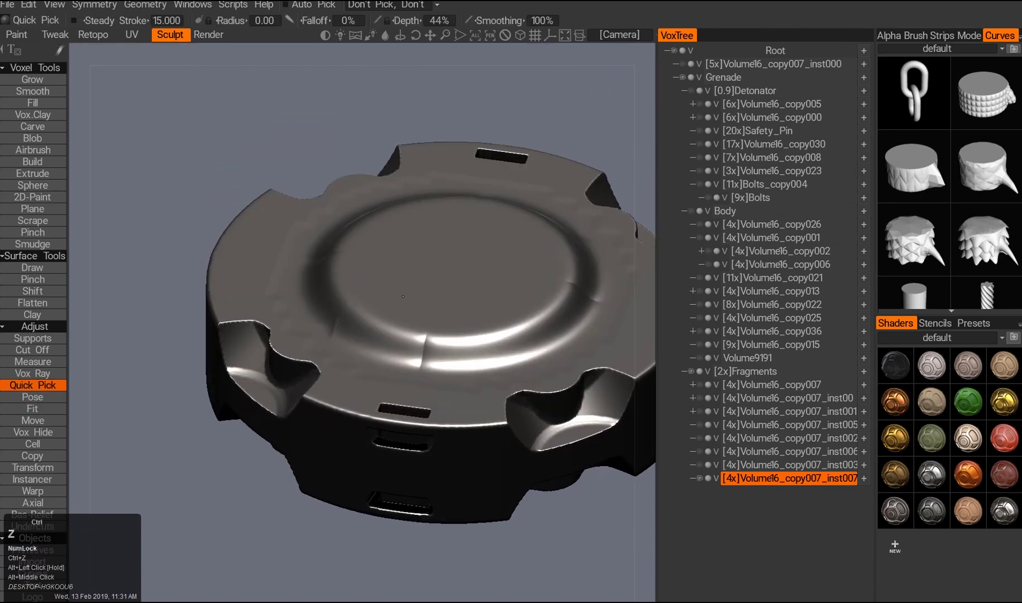
pyautogui.hotkey('ctrl', 'z')
pyautogui.keyDown('alt'); pyautogui.moveTo(370, 188); pyautogui.dragTo(447, 218); pyautogui.keyUp('alt')
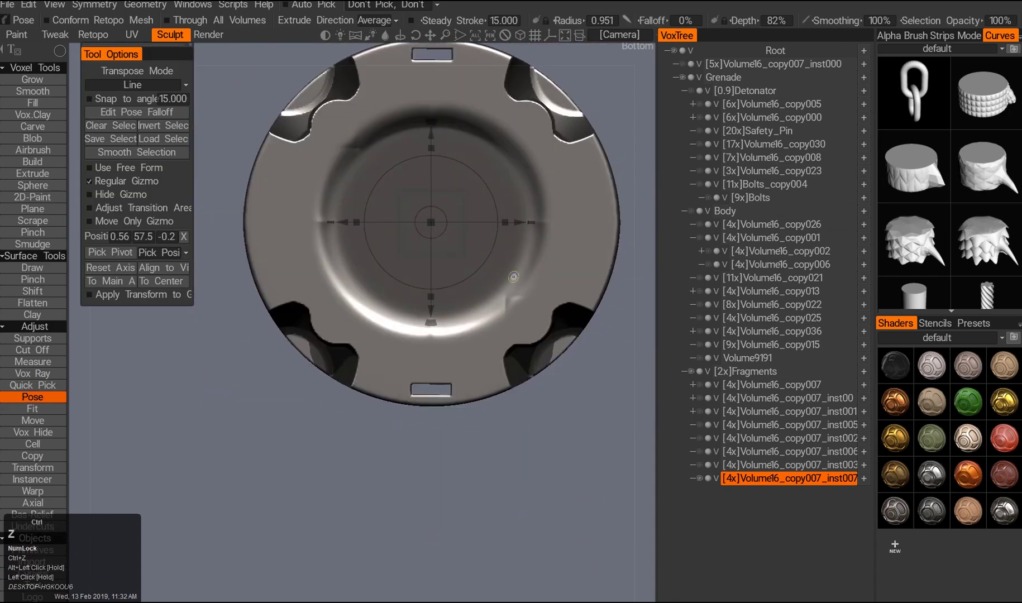
pyautogui.middleClick(446, 218)
pyautogui.moveTo(335, 268)
pyautogui.keyDown('alt'); pyautogui.mouseDown()
pyautogui.moveTo(335, 189)
pyautogui.moveTo(330, 279)
pyautogui.mouseUp(); pyautogui.keyUp('alt')
pyautogui.click(111, 126)
pyautogui.keyDown('alt'); pyautogui.moveTo(406, 184); pyautogui.dragTo(414, 262); pyautogui.keyUp('alt')
# - Try a centred circular Pose selection about 37.9 mm wide with smoothed edges, and clear it
pyautogui.press('s')
pyautogui.click(367, 333)
pyautogui.keyDown('alt'); pyautogui.moveTo(366, 237); pyautogui.dragTo(357, 253, button='middle'); pyautogui.keyUp('alt')
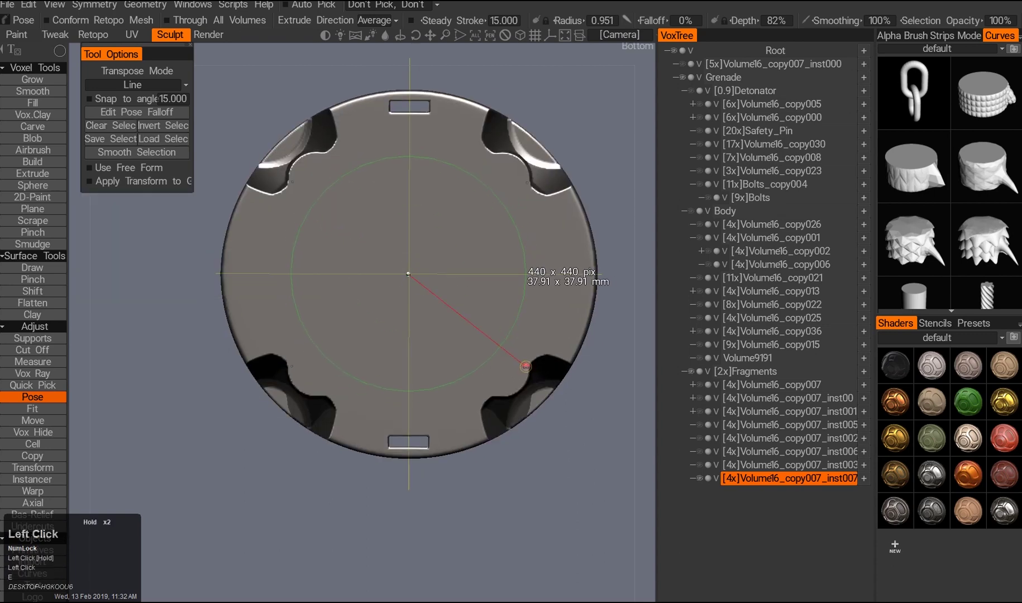
pyautogui.moveTo(525, 367); pyautogui.dragTo(526, 366)
pyautogui.doubleClick(120, 156)
pyautogui.keyDown('alt'); pyautogui.moveTo(340, 354); pyautogui.dragTo(175, 221); pyautogui.keyUp('alt')
pyautogui.hotkey('ctrl', 'z')
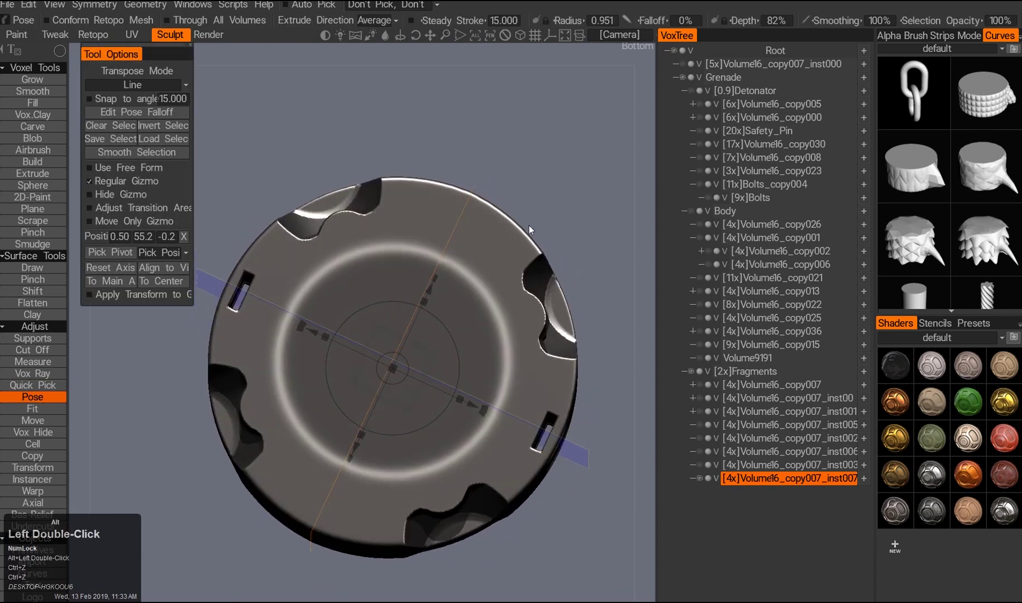
pyautogui.keyDown('alt'); pyautogui.moveTo(530, 221); pyautogui.dragTo(327, 272); pyautogui.keyUp('alt')
pyautogui.press('e')
pyautogui.click(118, 126)
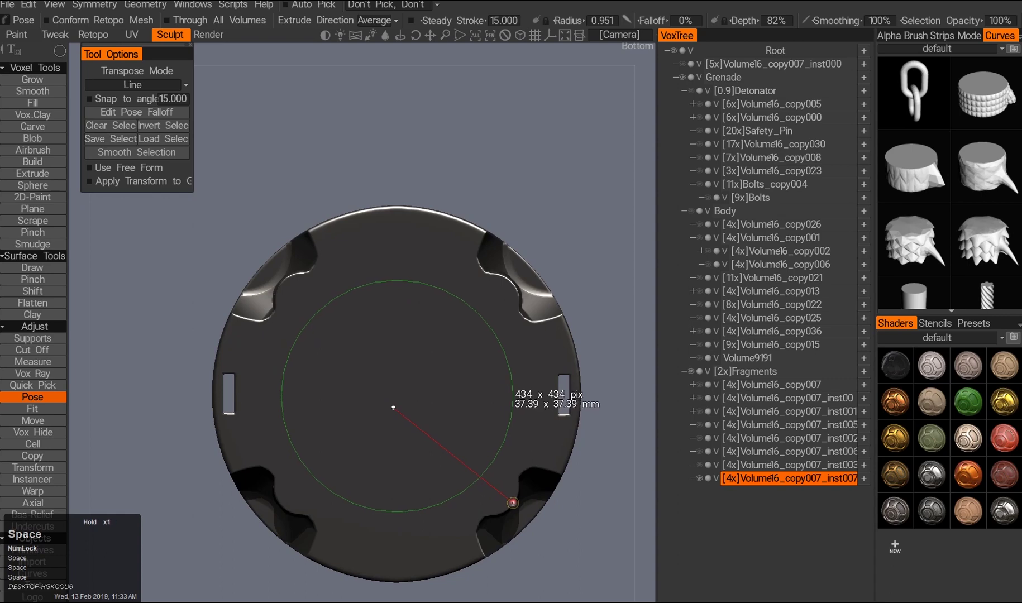
# - Select a centred circle about 37.4 mm wide with the Pose tool and soften its edge into a broad falloff
pyautogui.moveTo(512, 502); pyautogui.dragTo(512, 503)
pyautogui.tripleClick(140, 151)
pyautogui.doubleClick(139, 151)
pyautogui.press('q')
pyautogui.hotkey('ctrl', 'z')
pyautogui.keyDown('alt'); pyautogui.moveTo(488, 361); pyautogui.dragTo(416, 392, button='right'); pyautogui.keyUp('alt')
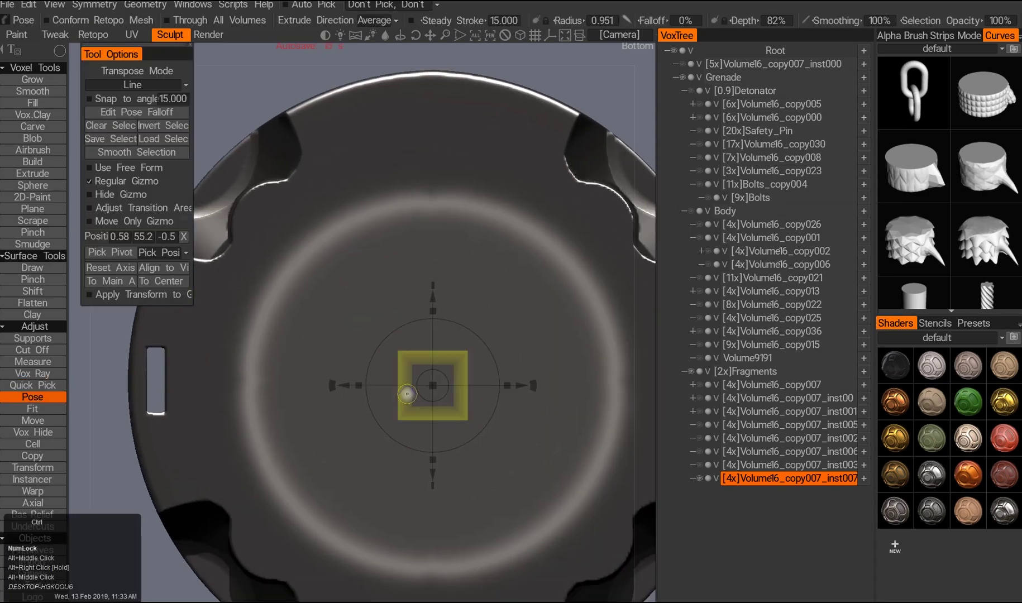
pyautogui.keyDown('ctrl'); pyautogui.moveTo(408, 363); pyautogui.dragTo(422, 374); pyautogui.keyUp('ctrl')
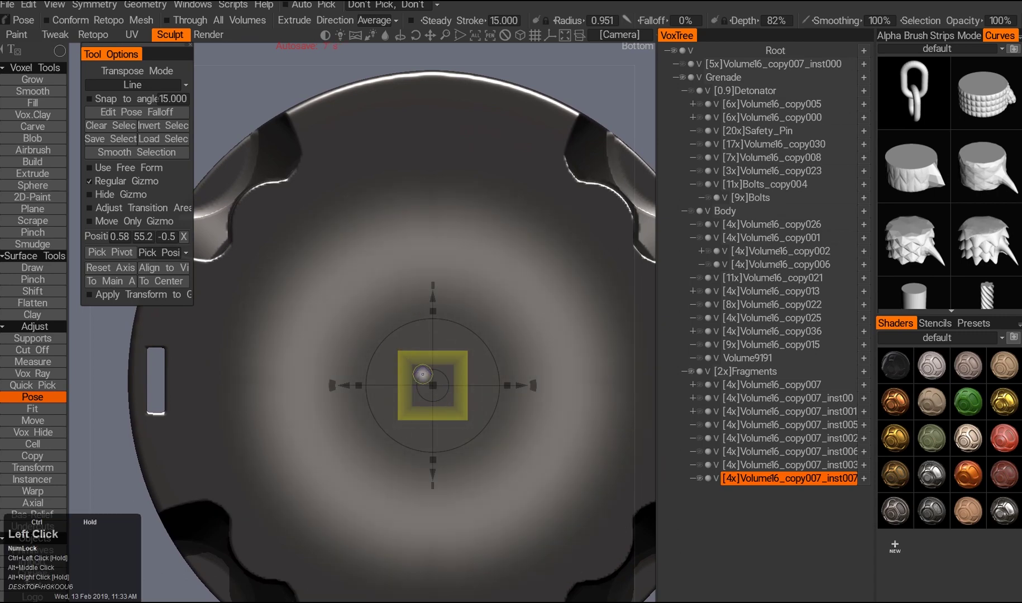
# - Move the softened selection along the ring's axis with the Pose gizmo to form a wide central dish
pyautogui.keyDown('alt'); pyautogui.moveTo(435, 441); pyautogui.dragTo(406, 313); pyautogui.keyUp('alt')
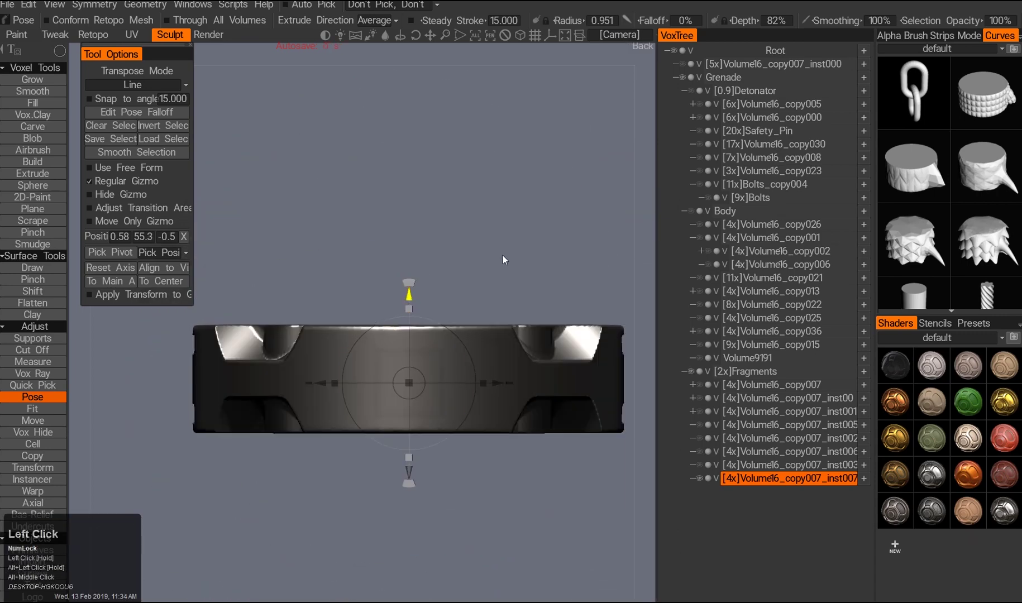
pyautogui.keyDown('alt'); pyautogui.moveTo(527, 292); pyautogui.dragTo(463, 361); pyautogui.keyUp('alt')
pyautogui.press('q')
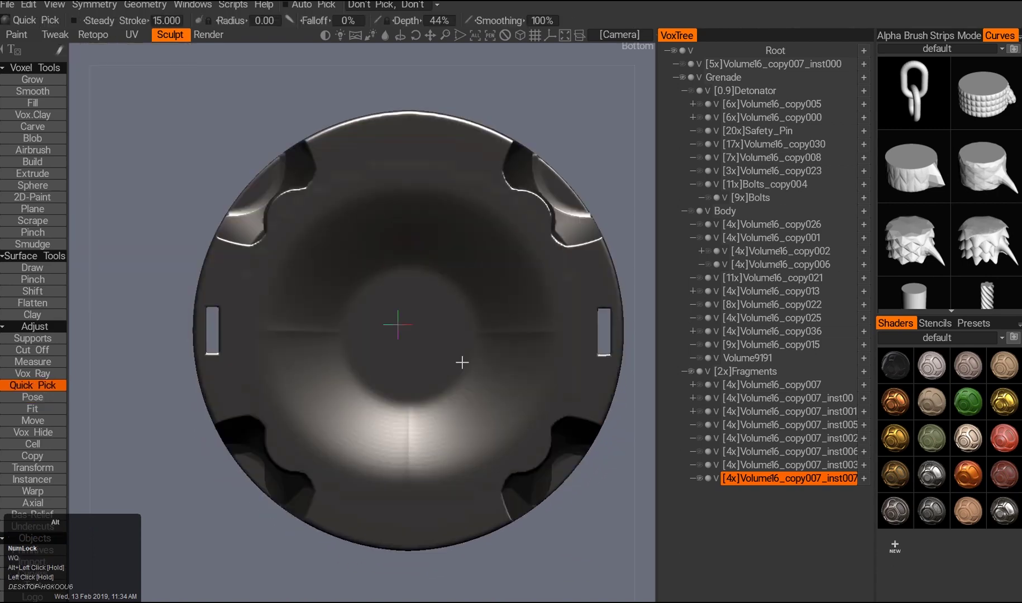
pyautogui.keyDown('alt'); pyautogui.moveTo(455, 182); pyautogui.dragTo(374, 185); pyautogui.keyUp('alt')
pyautogui.keyDown('alt'); pyautogui.moveTo(374, 184); pyautogui.dragTo(349, 358, button='right'); pyautogui.keyUp('alt')
pyautogui.keyDown('alt'); pyautogui.moveTo(348, 358); pyautogui.dragTo(274, 338, button='middle'); pyautogui.keyUp('alt')
pyautogui.keyDown('alt'); pyautogui.moveTo(274, 338); pyautogui.dragTo(303, 360, button='right'); pyautogui.keyUp('alt')
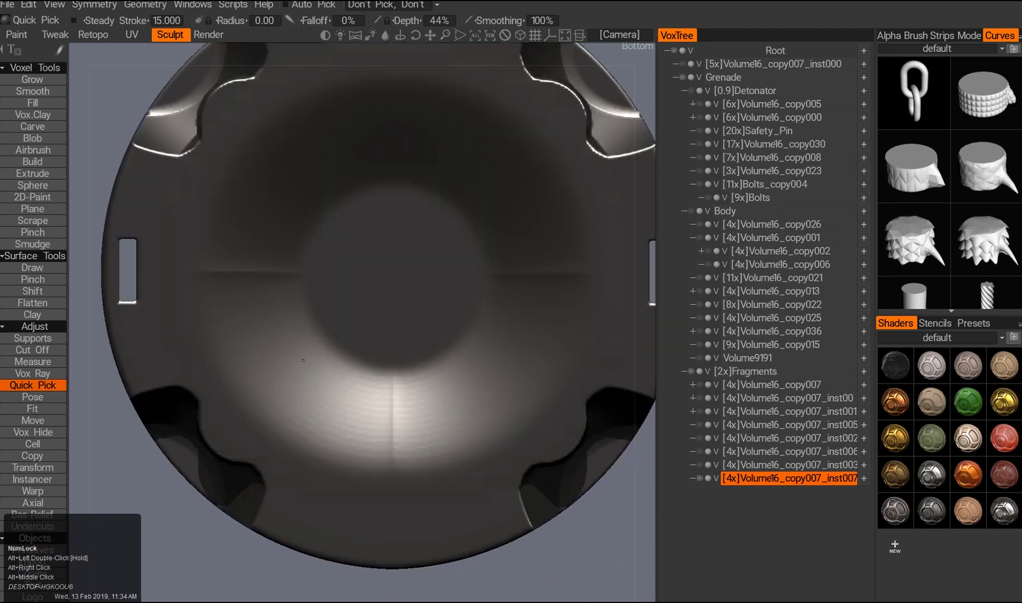
# - Try to smooth the central dish from both faces with a large Smooth brush, and undo the stroke
pyautogui.moveTo(152, 204); pyautogui.dragTo(307, 303, button='right')
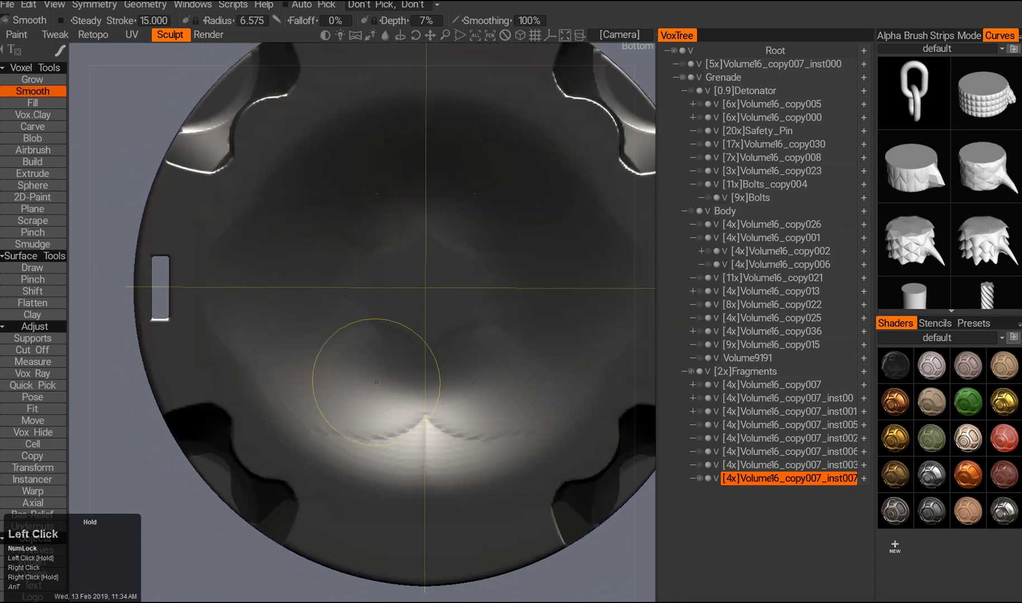
pyautogui.moveTo(375, 390)
pyautogui.keyDown('alt'); pyautogui.mouseDown()
pyautogui.moveTo(423, 173)
pyautogui.moveTo(427, 312)
pyautogui.mouseUp(); pyautogui.keyUp('alt')
pyautogui.moveTo(427, 312)
pyautogui.mouseDown(button='right')
pyautogui.moveTo(429, 353)
pyautogui.moveTo(375, 277)
pyautogui.mouseUp(button='right')
pyautogui.keyDown('alt'); pyautogui.moveTo(376, 276); pyautogui.dragTo(340, 284); pyautogui.keyUp('alt')
pyautogui.moveTo(340, 283); pyautogui.dragTo(274, 228, button='middle')
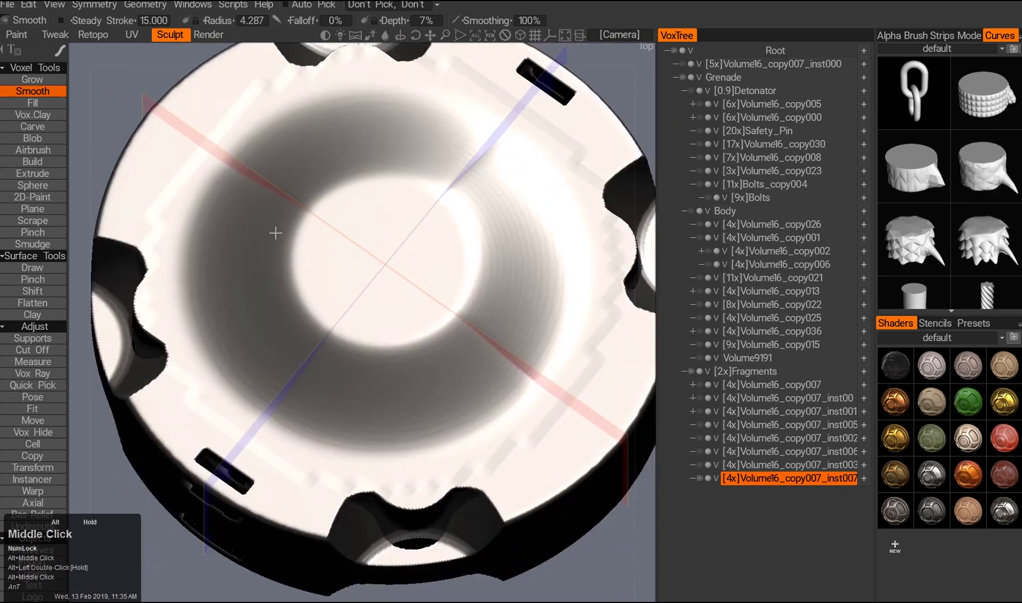
pyautogui.keyDown('alt'); pyautogui.moveTo(274, 228); pyautogui.dragTo(280, 195); pyautogui.keyUp('alt')
pyautogui.hotkey('ctrl', 'z')
pyautogui.moveTo(388, 235)
pyautogui.keyDown('alt'); pyautogui.mouseDown()
pyautogui.moveTo(279, 213)
pyautogui.moveTo(315, 365)
pyautogui.moveTo(354, 182)
pyautogui.mouseUp(); pyautogui.keyUp('alt')
# - Try the Fill brush on the slope around the dish's centre, and undo the stroke
pyautogui.click(33, 102)
pyautogui.keyDown('alt'); pyautogui.moveTo(221, 207); pyautogui.dragTo(346, 272); pyautogui.keyUp('alt')
pyautogui.hotkey('ctrl', 'z')
pyautogui.keyDown('alt'); pyautogui.moveTo(300, 419); pyautogui.dragTo(366, 365); pyautogui.keyUp('alt')
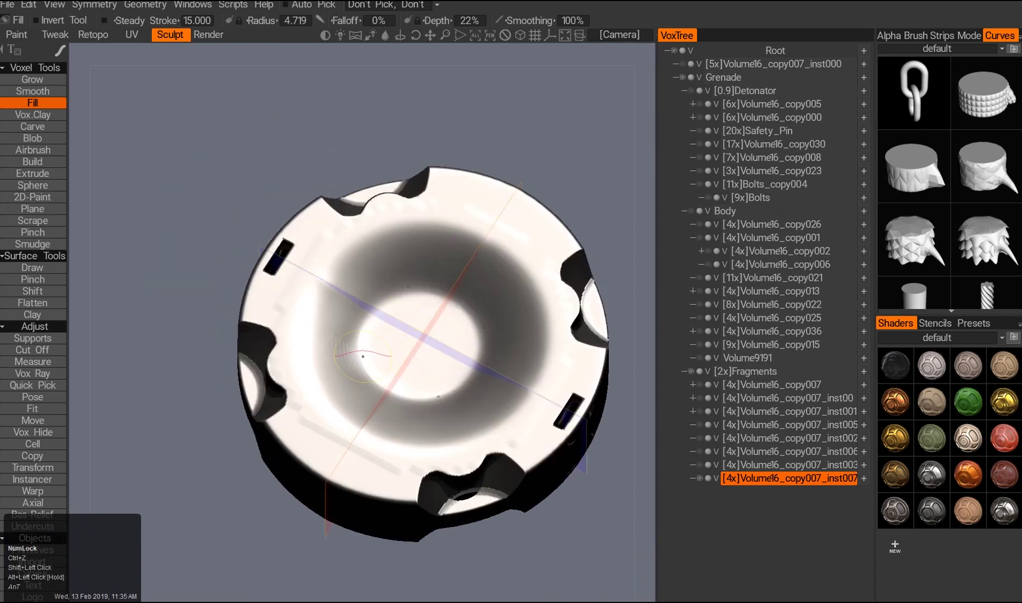
# - Show the neighbouring fragment ring briefly to compare it with the dished bottom ring, and hide it again
pyautogui.click(33, 385)
pyautogui.keyDown('alt'); pyautogui.moveTo(337, 276); pyautogui.dragTo(326, 206); pyautogui.keyUp('alt')
pyautogui.click(700, 466)
pyautogui.keyDown('alt'); pyautogui.moveTo(525, 280); pyautogui.dragTo(550, 313); pyautogui.keyUp('alt')
pyautogui.keyDown('alt'); pyautogui.moveTo(550, 313); pyautogui.dragTo(559, 283, button='middle'); pyautogui.keyUp('alt')
pyautogui.keyDown('alt'); pyautogui.moveTo(559, 283); pyautogui.dragTo(525, 312, button='right'); pyautogui.keyUp('alt')
pyautogui.click(701, 468)
pyautogui.keyDown('alt'); pyautogui.moveTo(446, 224); pyautogui.dragTo(374, 335, button='middle'); pyautogui.keyUp('alt')
pyautogui.keyDown('alt'); pyautogui.moveTo(357, 335); pyautogui.dragTo(387, 361, button='right'); pyautogui.keyUp('alt')
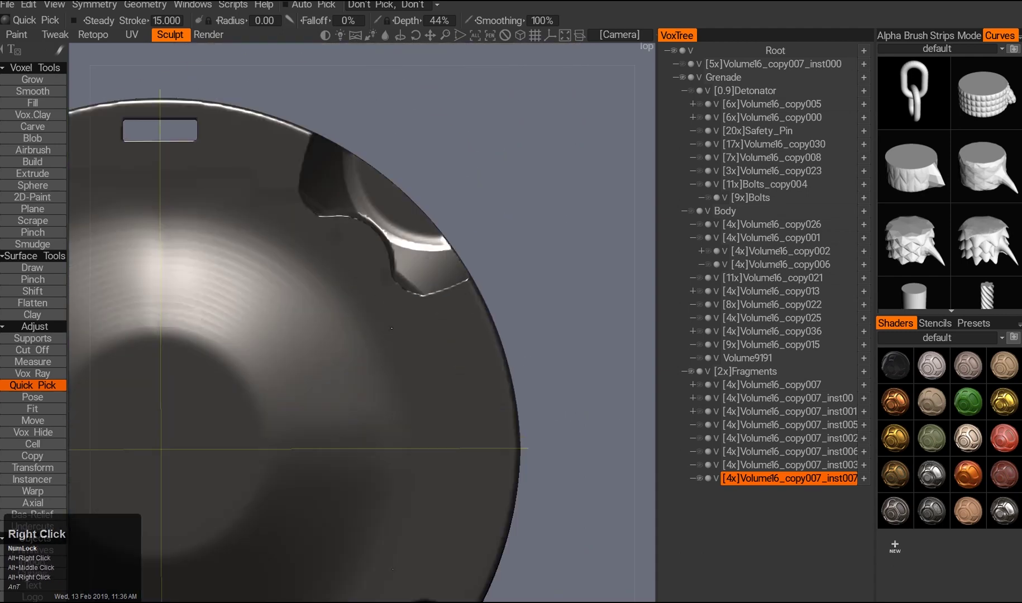
# - Cut four round holes beside the rim notches with Vox Hide and turn the hidden pieces into a separate plug volume
pyautogui.moveTo(468, 332); pyautogui.dragTo(345, 280, button='right')
pyautogui.keyDown('alt'); pyautogui.moveTo(390, 335); pyautogui.dragTo(272, 322); pyautogui.keyUp('alt')
pyautogui.keyDown('alt'); pyautogui.moveTo(357, 340); pyautogui.dragTo(328, 298); pyautogui.keyUp('alt')
pyautogui.keyDown('alt'); pyautogui.moveTo(328, 299); pyautogui.dragTo(316, 307, button='middle'); pyautogui.keyUp('alt')
pyautogui.keyDown('alt'); pyautogui.moveTo(315, 307); pyautogui.dragTo(262, 301); pyautogui.keyUp('alt')
pyautogui.click(145, 5)
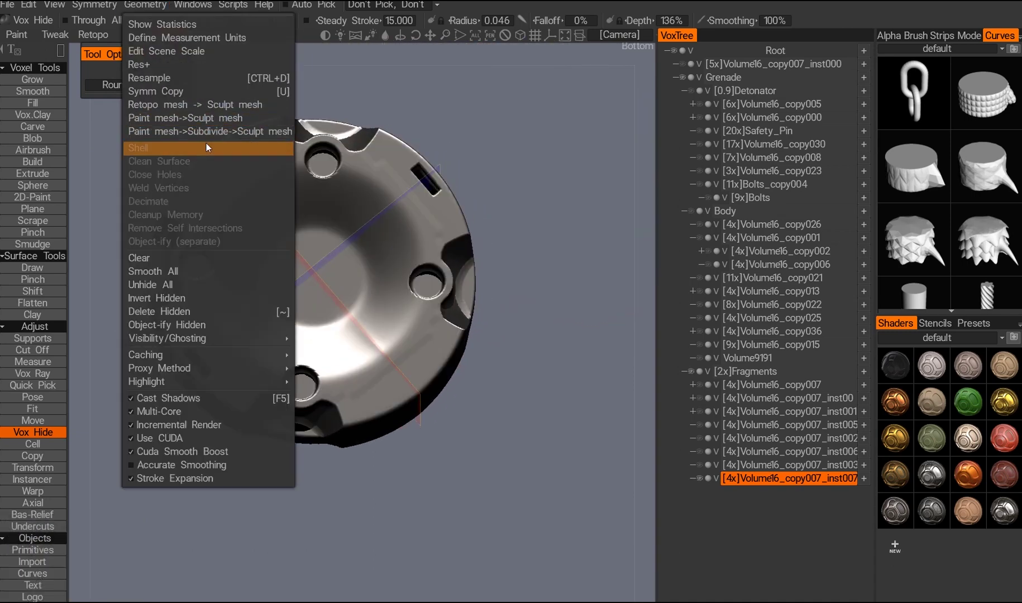
pyautogui.click(33, 468)
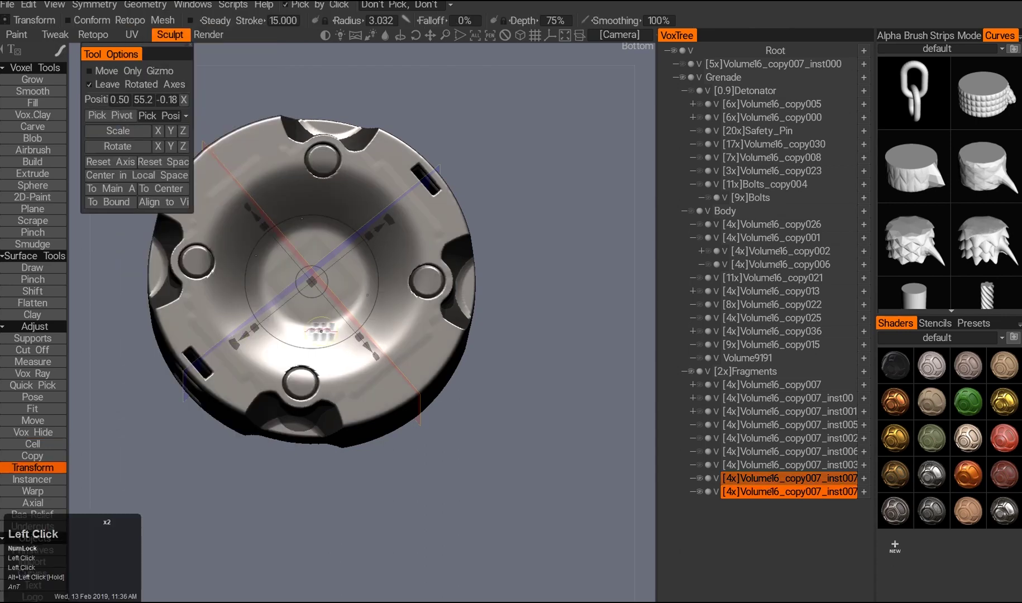
# - Undo the last Transform edits and apply Metal shaders to the plugs and the bottom ring
pyautogui.moveTo(455, 431)
pyautogui.keyDown('alt'); pyautogui.mouseDown()
pyautogui.moveTo(507, 360)
pyautogui.moveTo(570, 404)
pyautogui.moveTo(530, 535)
pyautogui.moveTo(511, 372)
pyautogui.moveTo(522, 420)
pyautogui.moveTo(494, 357)
pyautogui.moveTo(487, 297)
pyautogui.moveTo(518, 386)
pyautogui.moveTo(428, 359)
pyautogui.moveTo(506, 361)
pyautogui.moveTo(451, 301)
pyautogui.moveTo(517, 395)
pyautogui.moveTo(522, 278)
pyautogui.moveTo(500, 278)
pyautogui.moveTo(506, 472)
pyautogui.moveTo(436, 434)
pyautogui.moveTo(458, 435)
pyautogui.mouseUp(); pyautogui.keyUp('alt')
pyautogui.click(458, 438)
pyautogui.hotkey('ctrl', 'z')
pyautogui.hotkey('ctrl', 'z')
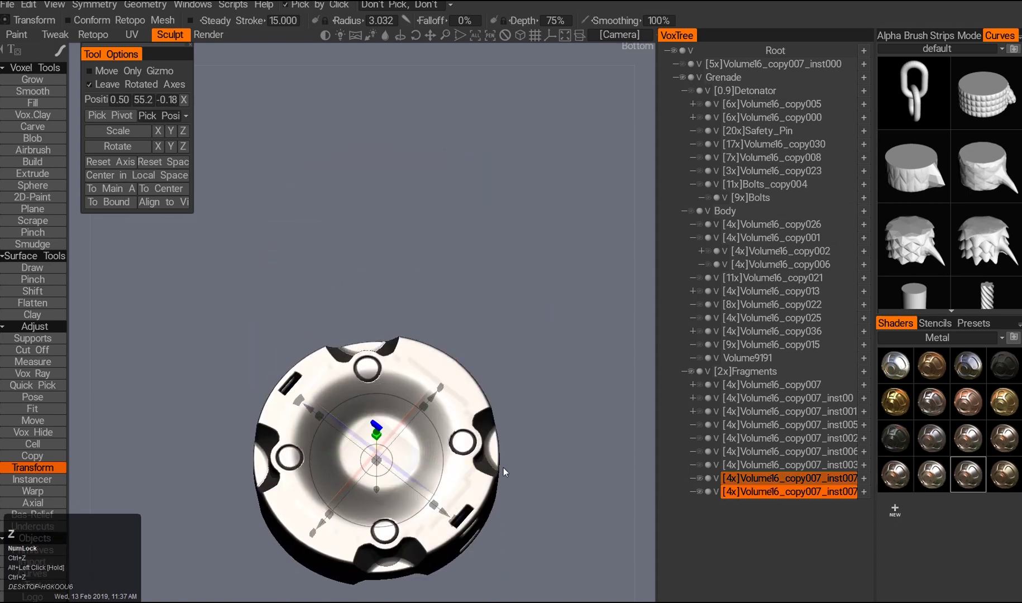
pyautogui.keyDown('alt'); pyautogui.moveTo(496, 462); pyautogui.dragTo(500, 430); pyautogui.keyUp('alt')
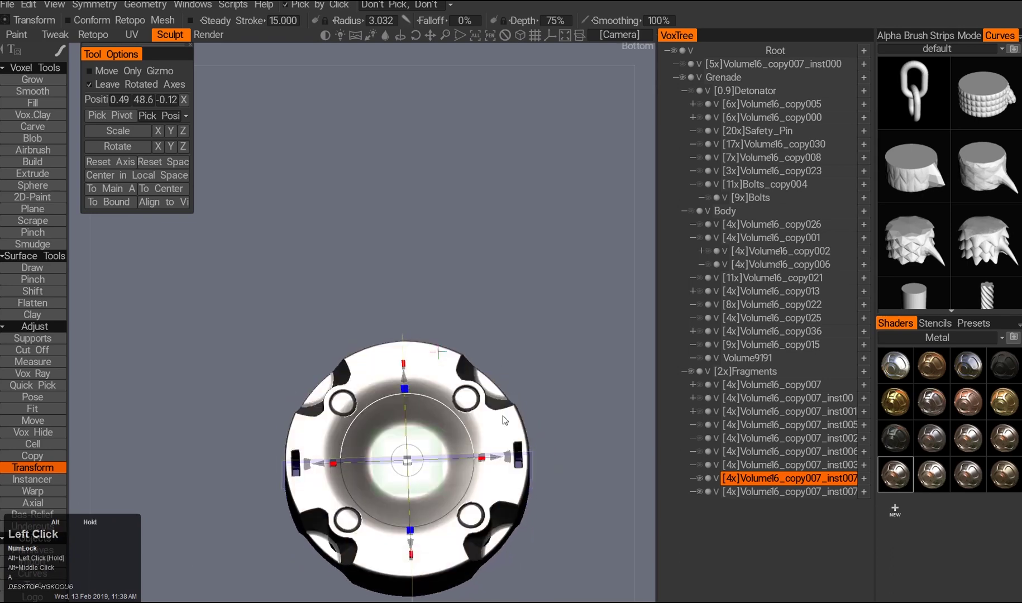
# - Try cutting a centred circular hole about 12.9 mm wide through the dish with Vox Hide, and undo it
pyautogui.keyDown('alt'); pyautogui.moveTo(499, 430); pyautogui.dragTo(502, 408, button='right'); pyautogui.keyUp('alt')
pyautogui.keyDown('alt'); pyautogui.moveTo(503, 391); pyautogui.dragTo(506, 363); pyautogui.keyUp('alt')
pyautogui.middleClick(505, 363)
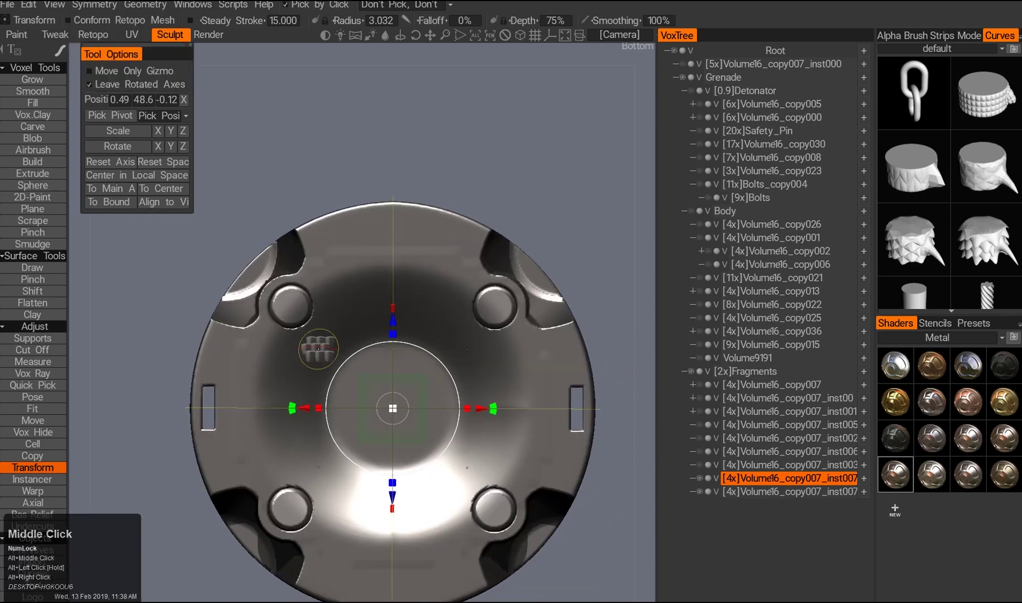
pyautogui.scroll(2, 525, 351)
pyautogui.press('e')
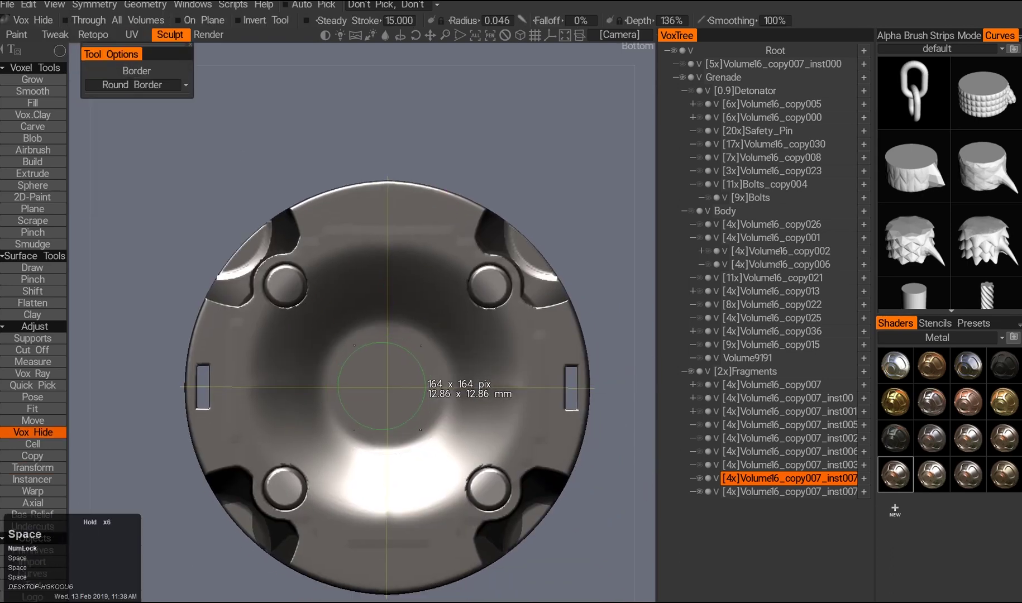
pyautogui.moveTo(426, 430); pyautogui.dragTo(427, 430)
pyautogui.keyDown('alt'); pyautogui.moveTo(426, 430); pyautogui.dragTo(388, 501); pyautogui.keyUp('alt')
pyautogui.press('2')
pyautogui.middleClick(357, 300)
pyautogui.keyDown('alt'); pyautogui.moveTo(357, 301); pyautogui.dragTo(369, 453); pyautogui.keyUp('alt')
pyautogui.press('2')
pyautogui.moveTo(345, 327)
pyautogui.keyDown('ctrl'); pyautogui.mouseDown()
pyautogui.moveTo(419, 403)
pyautogui.moveTo(402, 406)
pyautogui.mouseUp(); pyautogui.keyUp('ctrl')
pyautogui.press('2')
pyautogui.keyDown('alt'); pyautogui.moveTo(387, 354); pyautogui.dragTo(368, 359); pyautogui.keyUp('alt')
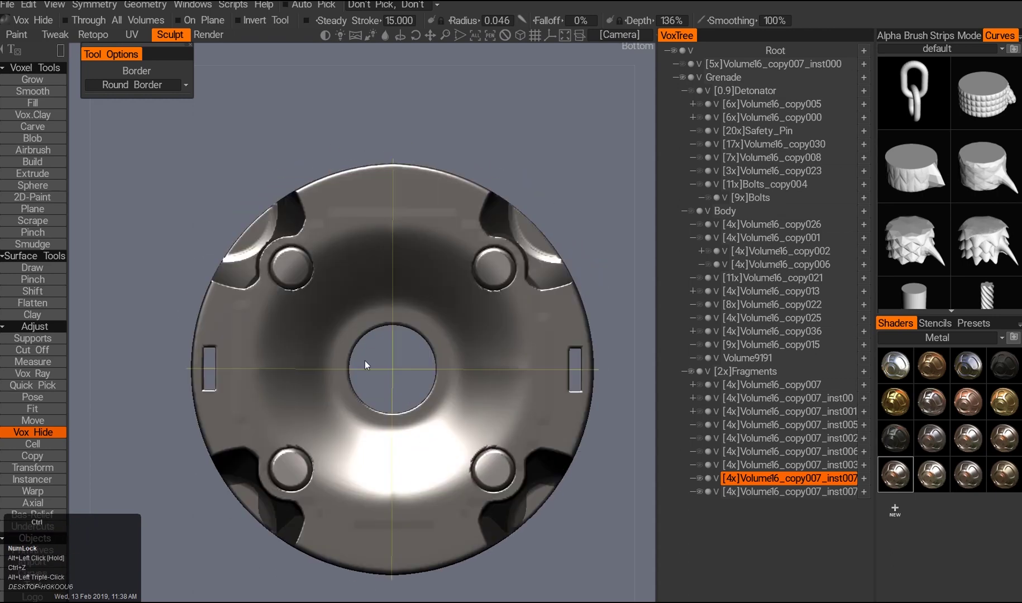
pyautogui.keyDown('ctrl'); pyautogui.moveTo(436, 437); pyautogui.dragTo(436, 437); pyautogui.keyUp('ctrl')
# - Try a centred circular Pose selection about 6.5 mm wide in the dish, and undo the edits made with it
pyautogui.hotkey('shift', 'w')
pyautogui.press('e')
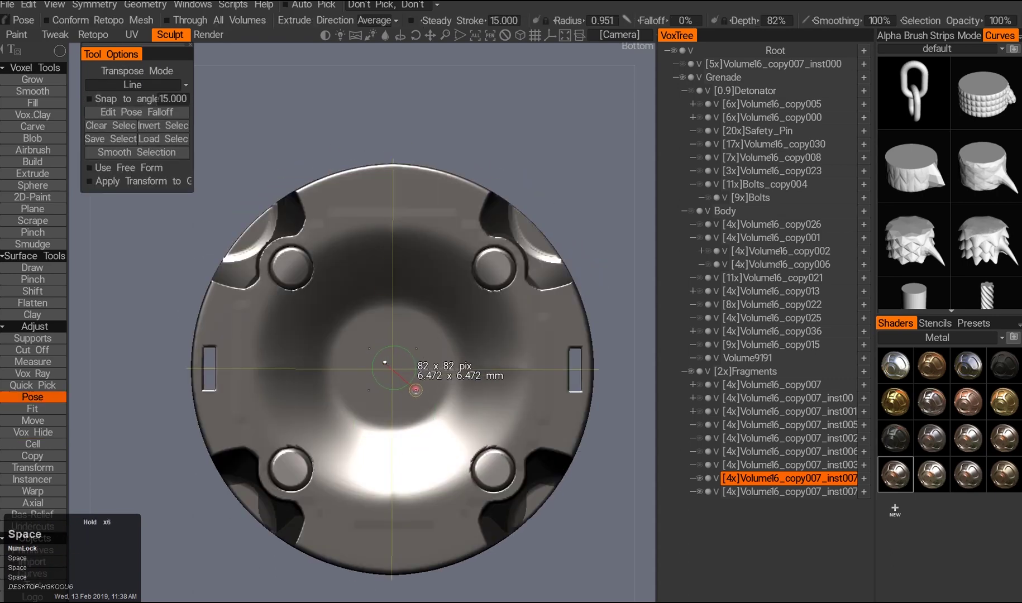
pyautogui.moveTo(414, 391); pyautogui.dragTo(414, 392)
pyautogui.keyDown('alt'); pyautogui.moveTo(415, 391); pyautogui.dragTo(483, 360); pyautogui.keyUp('alt')
pyautogui.press('w')
pyautogui.hotkey('ctrl', 'z')
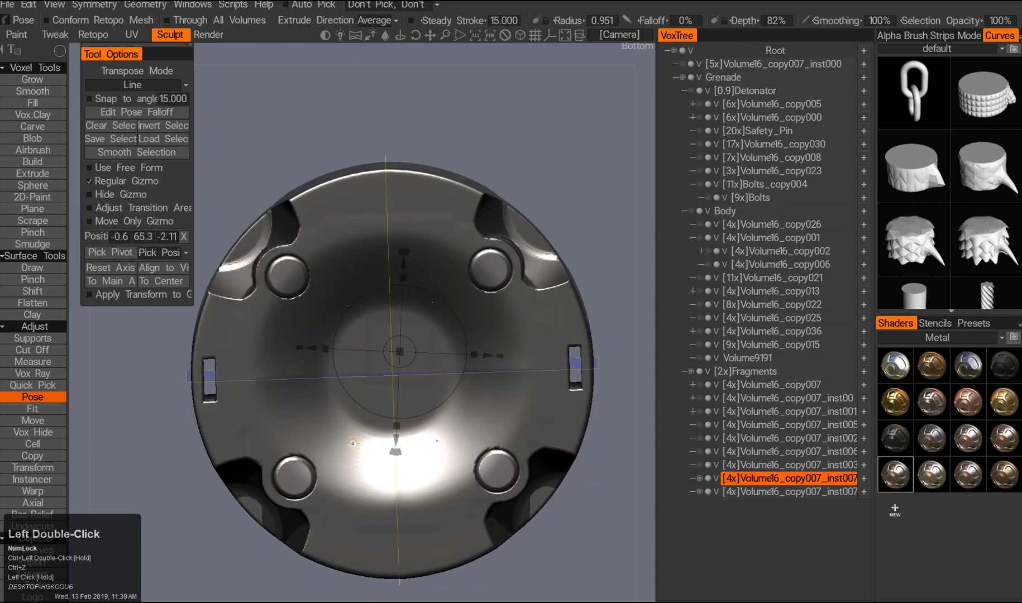
pyautogui.keyDown('alt'); pyautogui.moveTo(144, 451); pyautogui.dragTo(384, 216); pyautogui.keyUp('alt')
pyautogui.keyDown('alt'); pyautogui.moveTo(384, 216); pyautogui.dragTo(391, 279, button='right'); pyautogui.keyUp('alt')
pyautogui.keyDown('alt'); pyautogui.click(454, 299); pyautogui.keyUp('alt')
pyautogui.hotkey('ctrl', 'z')
pyautogui.keyDown('alt'); pyautogui.click(385, 340); pyautogui.keyUp('alt')
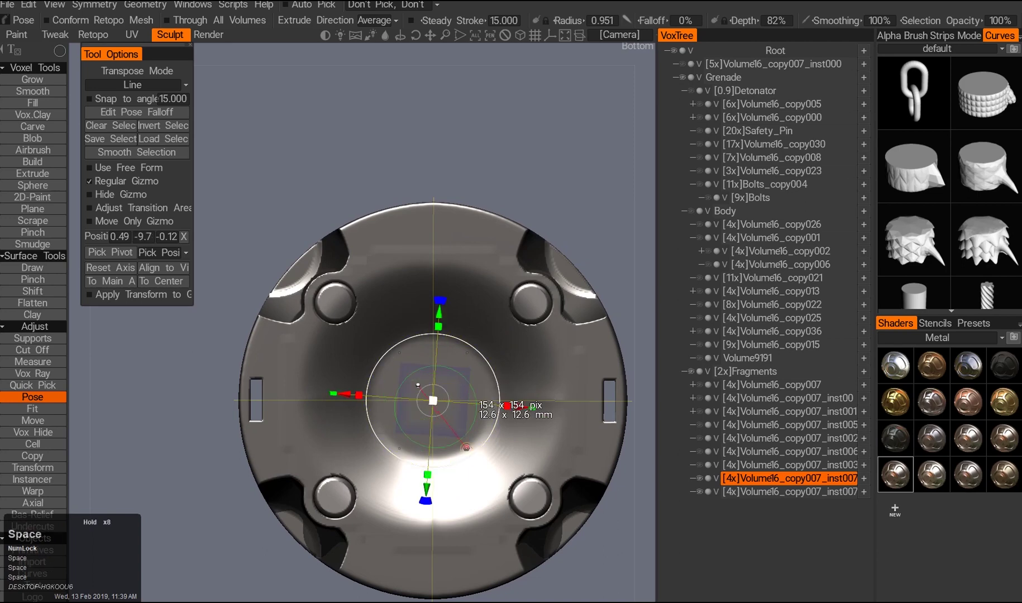
# - Form a stepped circular relief at the dish's centre with the Pose gizmo, using a softened selection about 12.6 mm wide
pyautogui.keyDown('alt'); pyautogui.moveTo(391, 335); pyautogui.dragTo(411, 115); pyautogui.keyUp('alt')
pyautogui.keyDown('alt'); pyautogui.moveTo(411, 115); pyautogui.dragTo(157, 144, button='right'); pyautogui.keyUp('alt')
pyautogui.keyDown('alt'); pyautogui.moveTo(157, 143); pyautogui.dragTo(391, 279); pyautogui.keyUp('alt')
pyautogui.keyDown('alt'); pyautogui.moveTo(390, 279); pyautogui.dragTo(396, 349, button='right'); pyautogui.keyUp('alt')
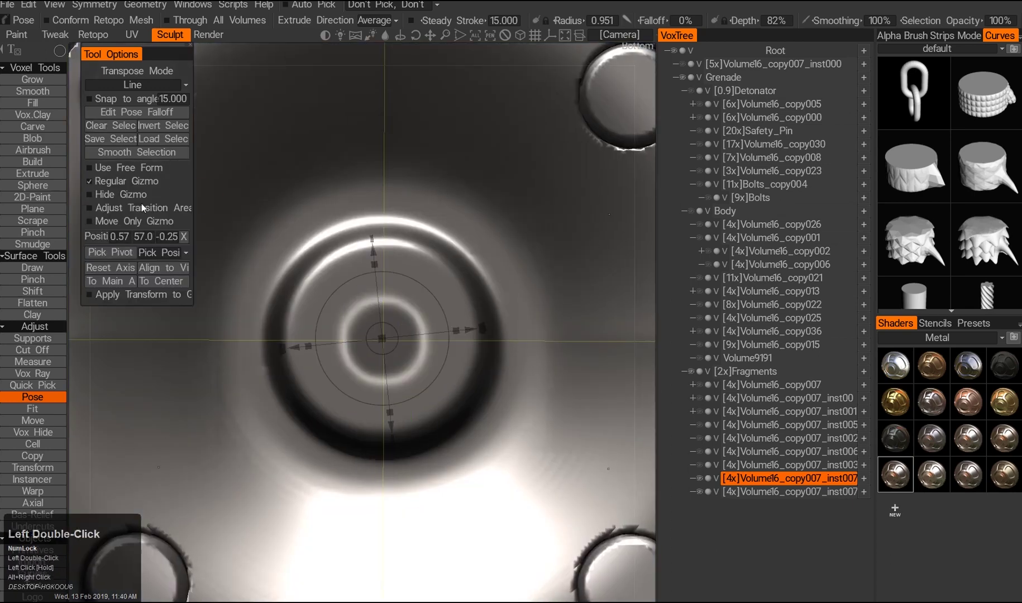
pyautogui.keyDown('alt'); pyautogui.moveTo(201, 207); pyautogui.dragTo(201, 156); pyautogui.keyUp('alt')
pyautogui.click(119, 151)
# - Hollow out the ring's top face with a large centred Vox Hide shape, leaving a thin outer rim and the four plugs
pyautogui.keyDown('alt'); pyautogui.moveTo(366, 305); pyautogui.dragTo(385, 335, button='right'); pyautogui.keyUp('alt')
pyautogui.keyDown('alt'); pyautogui.moveTo(386, 335); pyautogui.dragTo(327, 309); pyautogui.keyUp('alt')
pyautogui.keyDown('alt'); pyautogui.moveTo(328, 309); pyautogui.dragTo(337, 364, button='middle'); pyautogui.keyUp('alt')
pyautogui.keyDown('alt'); pyautogui.moveTo(362, 356); pyautogui.dragTo(318, 341); pyautogui.keyUp('alt')
pyautogui.keyDown('alt'); pyautogui.moveTo(319, 342); pyautogui.dragTo(344, 461, button='right'); pyautogui.keyUp('alt')
pyautogui.press('e')
pyautogui.click(515, 329)
pyautogui.scroll(-2, 518, 346)
pyautogui.moveTo(225, 185); pyautogui.dragTo(488, 451)
pyautogui.keyDown('alt'); pyautogui.moveTo(368, 341); pyautogui.dragTo(537, 334); pyautogui.keyUp('alt')
pyautogui.press('e')
pyautogui.press('e')
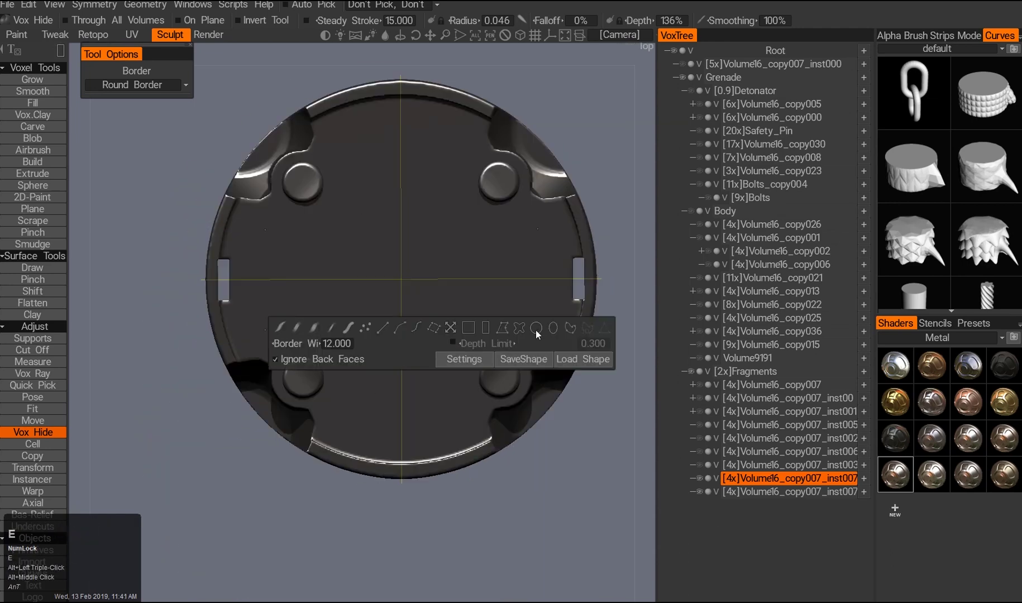
# - Restore the central dome inside the hollow with a centred circular Vox Hide shape
pyautogui.keyDown('ctrl'); pyautogui.moveTo(498, 281); pyautogui.dragTo(498, 280); pyautogui.keyUp('ctrl')
pyautogui.moveTo(498, 281)
pyautogui.keyDown('alt'); pyautogui.mouseDown()
pyautogui.moveTo(491, 223)
pyautogui.moveTo(498, 281)
pyautogui.mouseUp(); pyautogui.keyUp('alt')
pyautogui.hotkey('ctrl', 'z')
pyautogui.keyDown('ctrl'); pyautogui.moveTo(400, 279); pyautogui.dragTo(505, 279); pyautogui.keyUp('ctrl')
pyautogui.moveTo(354, 347); pyautogui.dragTo(405, 306, button='middle')
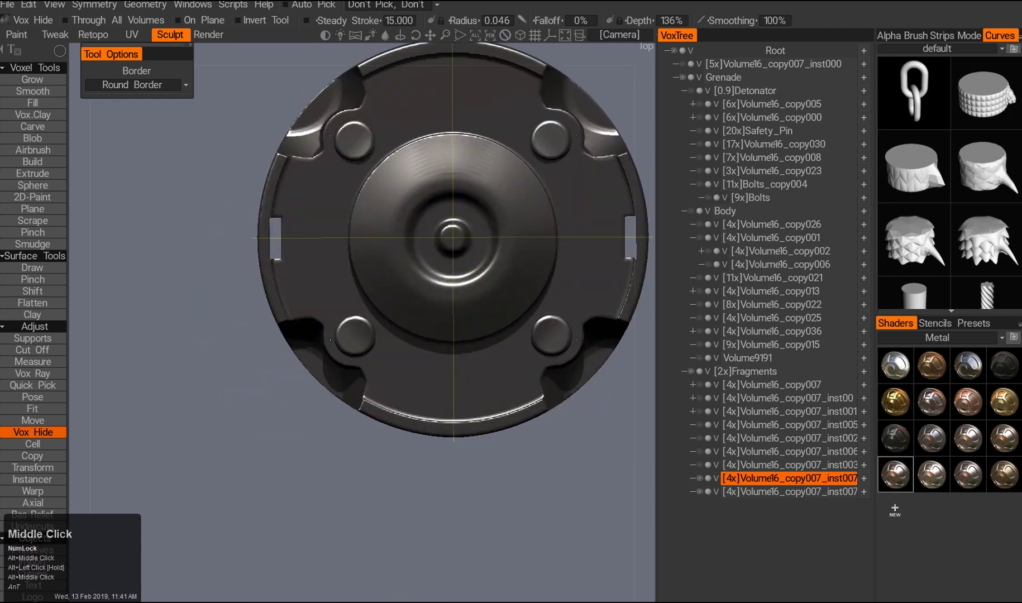
# - Restore four radial spokes around the plugs with Vox Hide, leaving four wedge-shaped pockets
pyautogui.click(375, 410)
pyautogui.keyDown('alt'); pyautogui.moveTo(342, 320); pyautogui.dragTo(358, 370); pyautogui.keyUp('alt')
pyautogui.scroll(3, 357, 371)
pyautogui.click(292, 244)
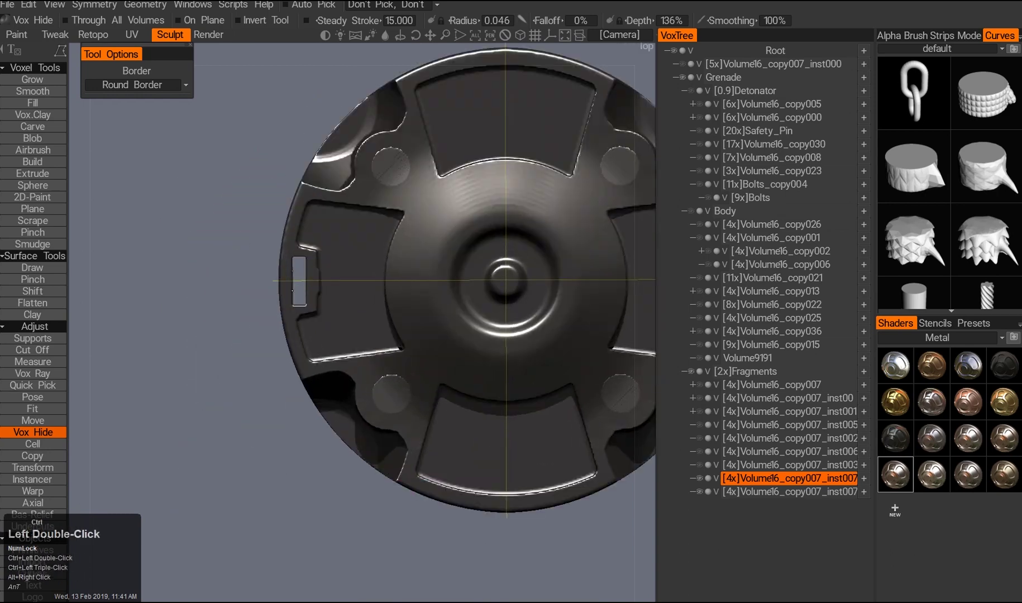
# - Rebuild an angled wall around both rim slots inside their pockets with a mirrored Vox Hide shape
pyautogui.moveTo(275, 285); pyautogui.dragTo(302, 286, button='right')
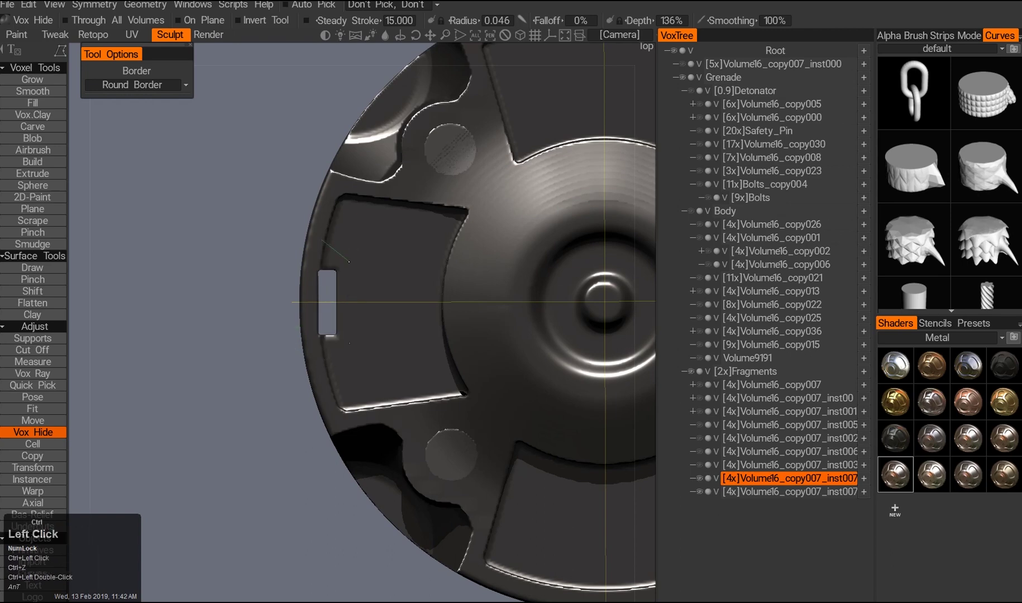
pyautogui.keyDown('ctrl'); pyautogui.click(296, 324); pyautogui.keyUp('ctrl')
pyautogui.keyDown('alt'); pyautogui.moveTo(338, 319); pyautogui.dragTo(363, 349); pyautogui.keyUp('alt')
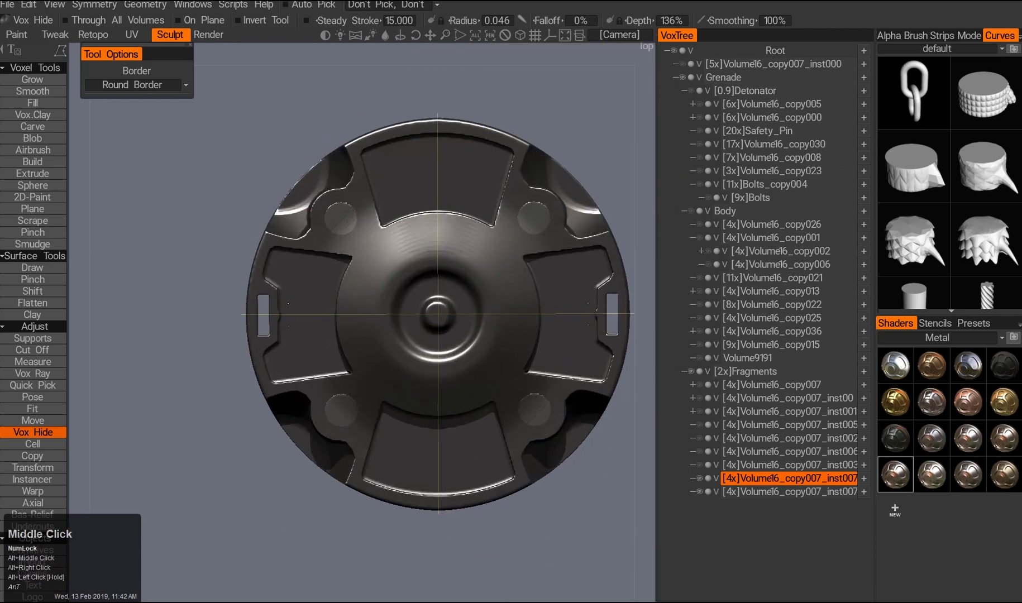
# - Cut matching wedge-shaped pockets around the dish on the bottom face, dividing the two pockets beside the slots
pyautogui.keyDown('alt'); pyautogui.moveTo(391, 357); pyautogui.dragTo(346, 390, button='right'); pyautogui.keyUp('alt')
pyautogui.keyDown('alt'); pyautogui.moveTo(346, 390); pyautogui.dragTo(402, 385); pyautogui.keyUp('alt')
pyautogui.keyDown('alt'); pyautogui.moveTo(402, 386); pyautogui.dragTo(436, 363, button='right'); pyautogui.keyUp('alt')
pyautogui.keyDown('alt'); pyautogui.moveTo(436, 363); pyautogui.dragTo(419, 371, button='middle'); pyautogui.keyUp('alt')
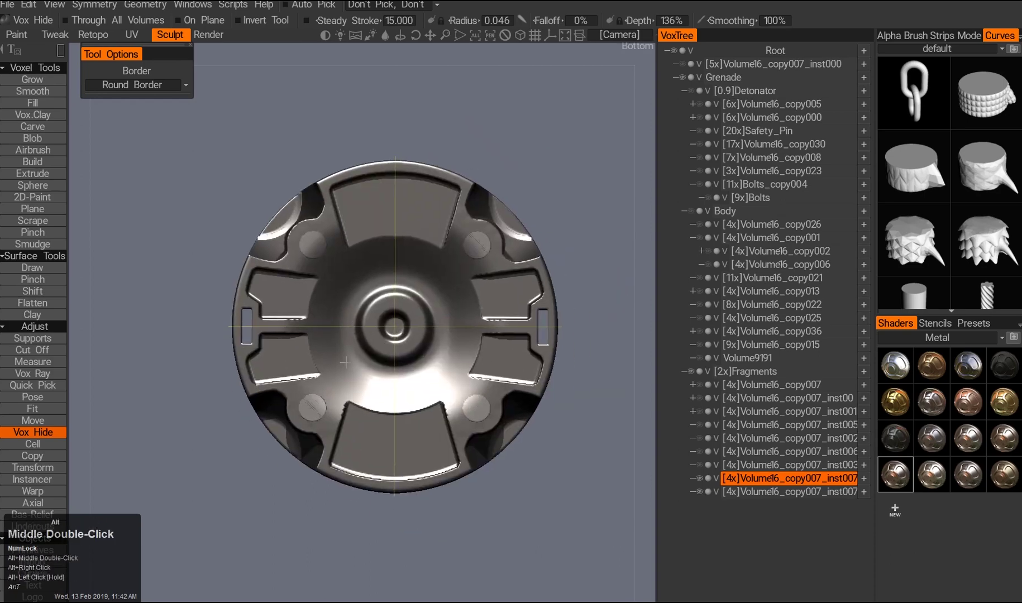
# - Examine the pockets, spokes and slot walls on both faces of the ring
pyautogui.keyDown('alt'); pyautogui.moveTo(419, 371); pyautogui.dragTo(413, 357); pyautogui.keyUp('alt')
pyautogui.keyDown('alt'); pyautogui.moveTo(413, 357); pyautogui.dragTo(399, 365, button='right'); pyautogui.keyUp('alt')
pyautogui.keyDown('alt'); pyautogui.moveTo(399, 366); pyautogui.dragTo(416, 368, button='middle'); pyautogui.keyUp('alt')
pyautogui.keyDown('alt'); pyautogui.moveTo(416, 369); pyautogui.dragTo(402, 357, button='right'); pyautogui.keyUp('alt')
pyautogui.keyDown('alt'); pyautogui.moveTo(402, 357); pyautogui.dragTo(420, 311); pyautogui.keyUp('alt')
pyautogui.keyDown('alt'); pyautogui.moveTo(421, 311); pyautogui.dragTo(402, 302, button='right'); pyautogui.keyUp('alt')
pyautogui.keyDown('alt'); pyautogui.moveTo(402, 301); pyautogui.dragTo(380, 287); pyautogui.keyUp('alt')
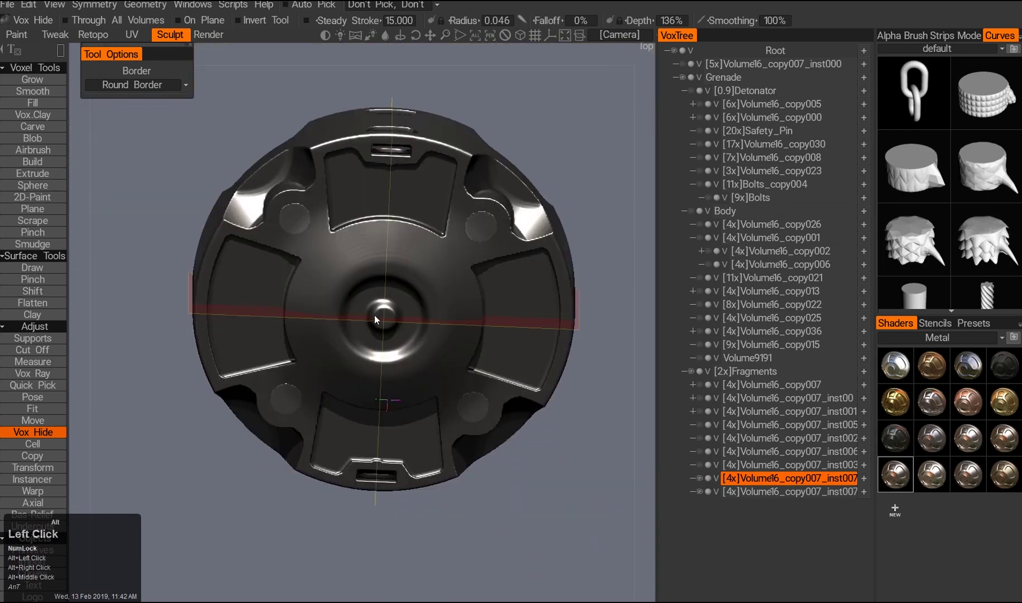
# - Refine the pocket wall beside the rim slot with Vox Hide, undoing the unwanted edit
pyautogui.moveTo(358, 323)
pyautogui.keyDown('alt'); pyautogui.mouseDown(button='right')
pyautogui.moveTo(289, 408)
pyautogui.moveTo(358, 334)
pyautogui.mouseUp(button='right'); pyautogui.keyUp('alt')
pyautogui.keyDown('alt'); pyautogui.moveTo(358, 335); pyautogui.dragTo(371, 357); pyautogui.keyUp('alt')
pyautogui.moveTo(374, 452)
pyautogui.keyDown('alt'); pyautogui.mouseDown(button='right')
pyautogui.moveTo(383, 420)
pyautogui.moveTo(377, 461)
pyautogui.mouseUp(button='right'); pyautogui.keyUp('alt')
pyautogui.hotkey('ctrl', 'z')
pyautogui.keyDown('alt'); pyautogui.moveTo(411, 447); pyautogui.dragTo(421, 385, button='middle'); pyautogui.keyUp('alt')
pyautogui.keyDown('alt'); pyautogui.moveTo(422, 386); pyautogui.dragTo(430, 450, button='right'); pyautogui.keyUp('alt')
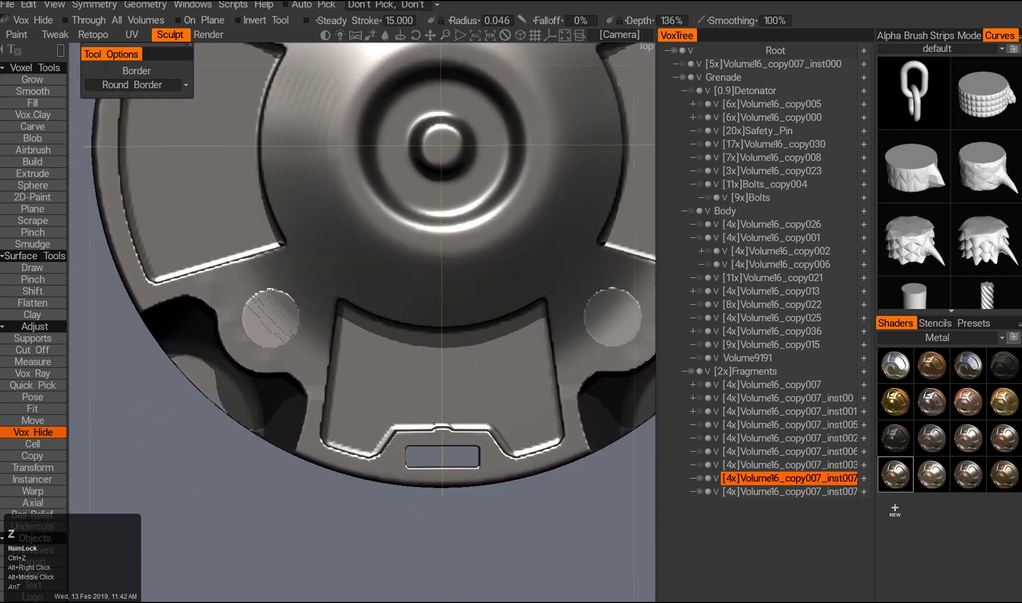
# - Examine the rectangular slot and stepped notch of the fragment's pocket from several angles
pyautogui.keyDown('alt'); pyautogui.moveTo(431, 450); pyautogui.dragTo(388, 393, button='middle'); pyautogui.keyUp('alt')
pyautogui.keyDown('alt'); pyautogui.moveTo(388, 393); pyautogui.dragTo(329, 449, button='right'); pyautogui.keyUp('alt')
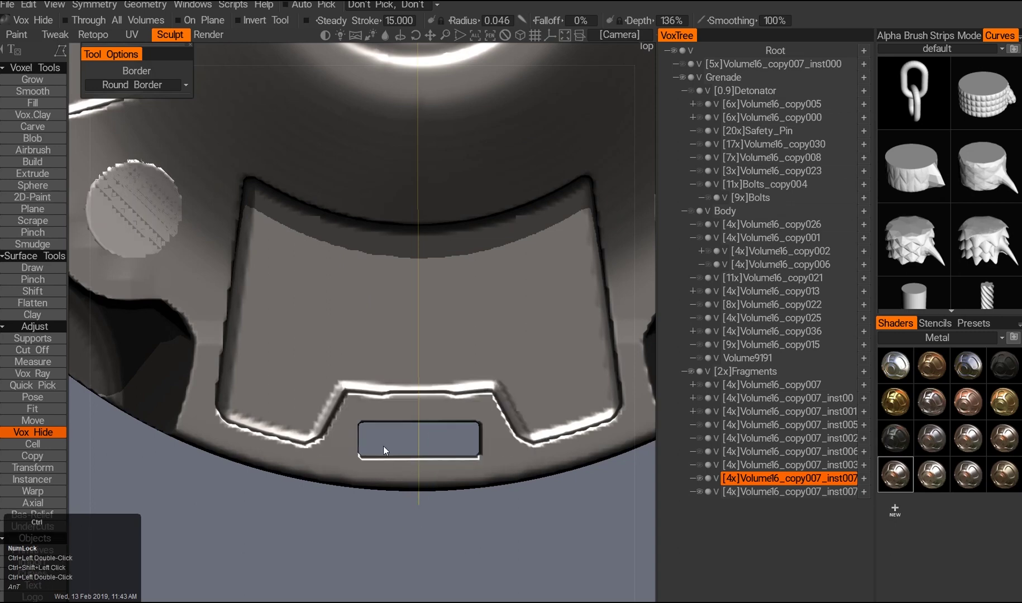
pyautogui.keyDown('alt'); pyautogui.moveTo(351, 497); pyautogui.dragTo(341, 362, button='right'); pyautogui.keyUp('alt')
pyautogui.keyDown('alt'); pyautogui.moveTo(341, 363); pyautogui.dragTo(363, 335); pyautogui.keyUp('alt')
pyautogui.keyDown('alt'); pyautogui.moveTo(346, 358); pyautogui.dragTo(329, 366, button='right'); pyautogui.keyUp('alt')
pyautogui.keyDown('alt'); pyautogui.moveTo(329, 366); pyautogui.dragTo(371, 344); pyautogui.keyUp('alt')
pyautogui.moveTo(371, 344)
pyautogui.keyDown('alt'); pyautogui.mouseDown(button='middle')
pyautogui.moveTo(386, 326)
pyautogui.moveTo(357, 357)
pyautogui.mouseUp(button='middle'); pyautogui.keyUp('alt')
pyautogui.keyDown('alt'); pyautogui.moveTo(358, 357); pyautogui.dragTo(399, 251); pyautogui.keyUp('alt')
pyautogui.keyDown('alt'); pyautogui.moveTo(399, 251); pyautogui.dragTo(379, 310, button='right'); pyautogui.keyUp('alt')
pyautogui.keyDown('alt'); pyautogui.moveTo(379, 309); pyautogui.dragTo(354, 247, button='middle'); pyautogui.keyUp('alt')
pyautogui.keyDown('alt'); pyautogui.moveTo(351, 329); pyautogui.dragTo(342, 363); pyautogui.keyUp('alt')
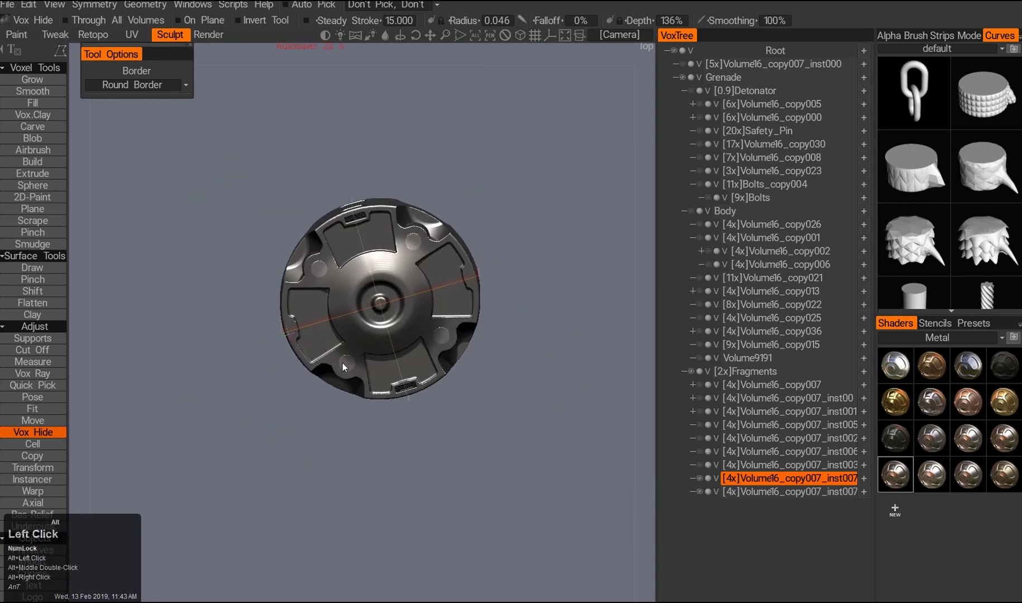
# - Cut notches into the inner and outer edges of the fragment's two pockets that have no slots
pyautogui.middleClick(342, 364)
pyautogui.keyDown('ctrl'); pyautogui.doubleClick(342, 364); pyautogui.keyUp('ctrl')
pyautogui.keyDown('alt'); pyautogui.moveTo(357, 400); pyautogui.dragTo(333, 434, button='middle'); pyautogui.keyUp('alt')
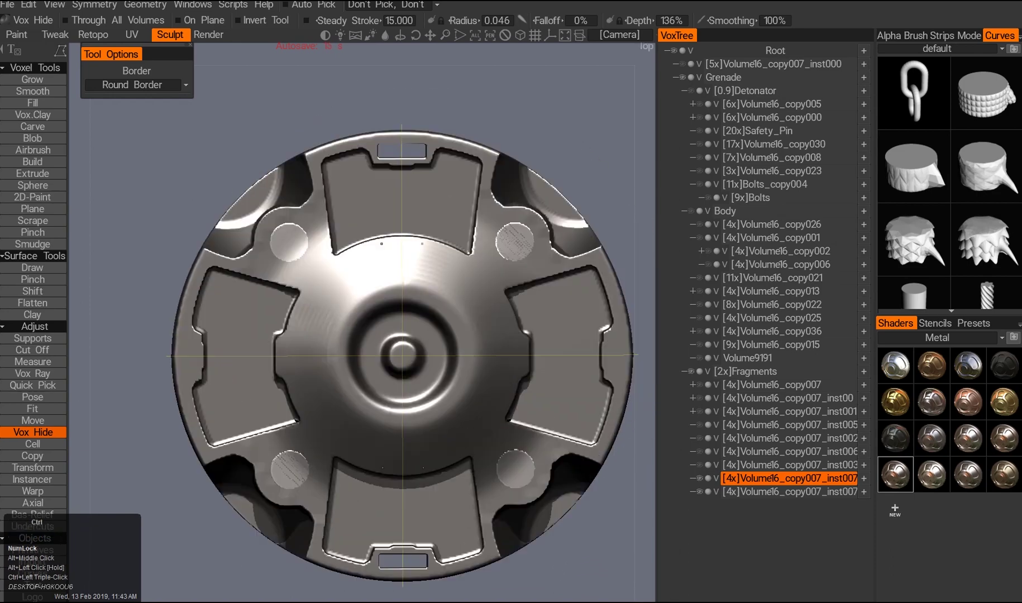
# - Cut a stepped notch into the inner edge of the fragment's slotted pockets
pyautogui.keyDown('ctrl'); pyautogui.moveTo(419, 270); pyautogui.dragTo(381, 272); pyautogui.keyUp('ctrl')
pyautogui.keyDown('alt'); pyautogui.moveTo(381, 272); pyautogui.dragTo(340, 291); pyautogui.keyUp('alt')
pyautogui.keyDown('alt'); pyautogui.moveTo(340, 290); pyautogui.dragTo(315, 299, button='right'); pyautogui.keyUp('alt')
pyautogui.middleClick(315, 299)
pyautogui.keyDown('alt'); pyautogui.moveTo(318, 290); pyautogui.dragTo(346, 335, button='middle'); pyautogui.keyUp('alt')
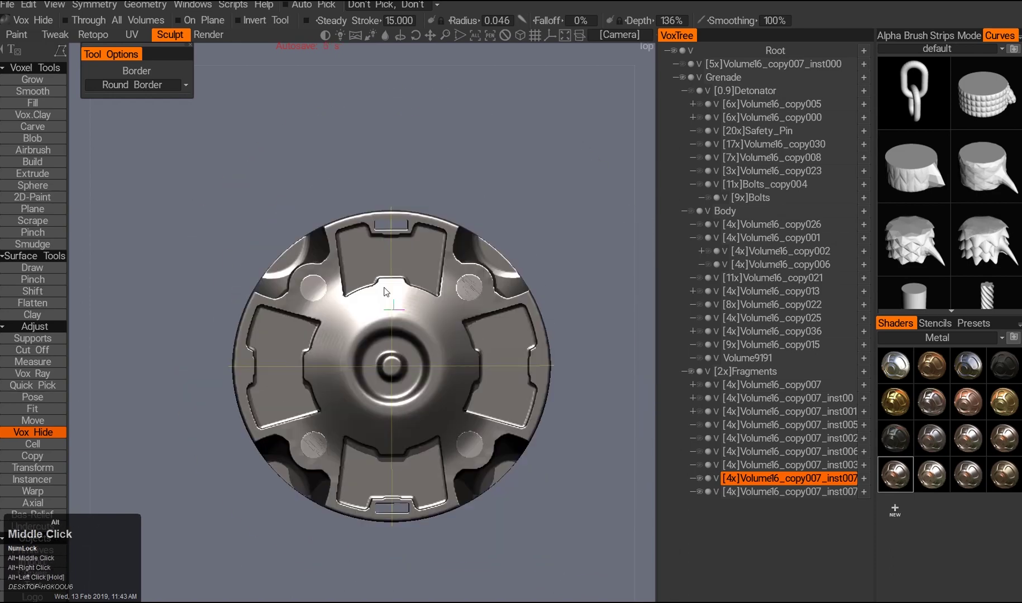
pyautogui.keyDown('alt'); pyautogui.moveTo(347, 335); pyautogui.dragTo(358, 296, button='right'); pyautogui.keyUp('alt')
pyautogui.keyDown('ctrl'); pyautogui.moveTo(346, 289); pyautogui.dragTo(354, 315); pyautogui.keyUp('ctrl')
pyautogui.keyDown('alt'); pyautogui.moveTo(396, 367); pyautogui.dragTo(346, 407); pyautogui.keyUp('alt')
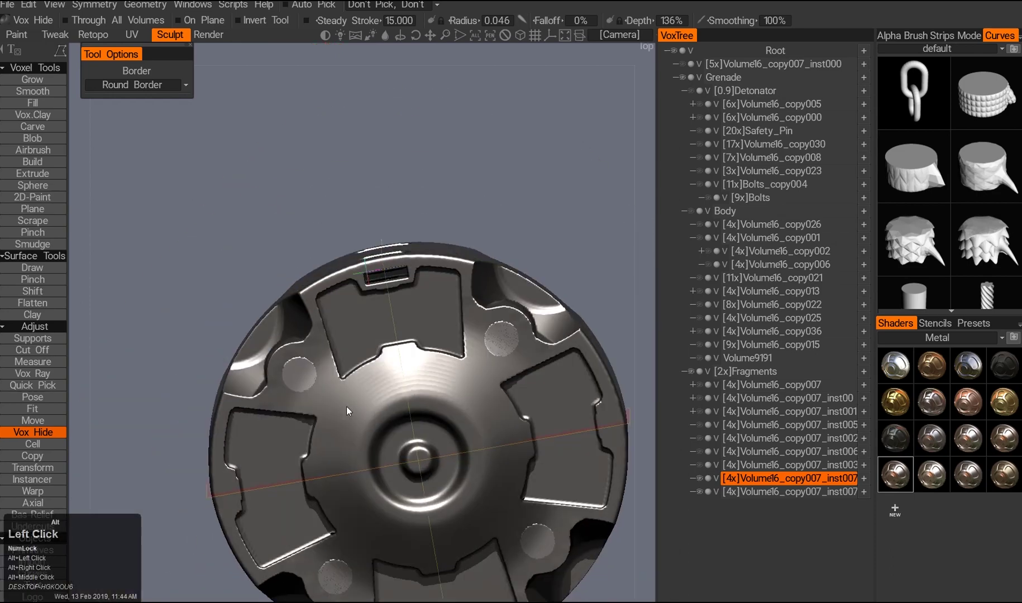
# - Restore a central strip across the two pockets without slots, splitting each in two, and undo the small square cutouts in the slotted pockets
pyautogui.middleClick(346, 406)
pyautogui.hotkey('ctrl', 'z')
pyautogui.keyDown('alt'); pyautogui.moveTo(472, 212); pyautogui.dragTo(434, 215, button='right'); pyautogui.keyUp('alt')
pyautogui.keyDown('ctrl'); pyautogui.moveTo(341, 372); pyautogui.dragTo(378, 373); pyautogui.keyUp('ctrl')
pyautogui.keyDown('alt'); pyautogui.moveTo(378, 373); pyautogui.dragTo(398, 350, button='right'); pyautogui.keyUp('alt')
pyautogui.keyDown('alt'); pyautogui.moveTo(398, 349); pyautogui.dragTo(384, 312); pyautogui.keyUp('alt')
pyautogui.keyDown('alt'); pyautogui.moveTo(384, 312); pyautogui.dragTo(390, 296, button='right'); pyautogui.keyUp('alt')
pyautogui.keyDown('alt'); pyautogui.moveTo(391, 296); pyautogui.dragTo(366, 322, button='middle'); pyautogui.keyUp('alt')
pyautogui.hotkey('ctrl', 'z')
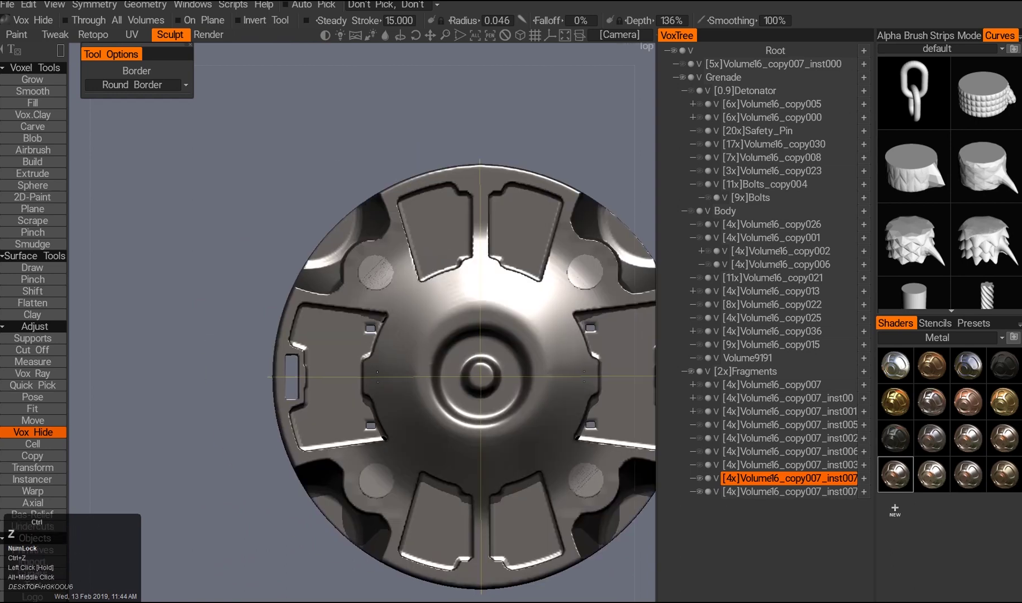
# - Examine how the fragments fit in the full grenade, viewing it from the side and from below
pyautogui.keyDown('alt'); pyautogui.moveTo(366, 323); pyautogui.dragTo(375, 335); pyautogui.keyUp('alt')
pyautogui.keyDown('alt'); pyautogui.moveTo(376, 335); pyautogui.dragTo(392, 369, button='right'); pyautogui.keyUp('alt')
pyautogui.keyDown('alt'); pyautogui.middleClick(349, 356); pyautogui.keyUp('alt')
pyautogui.keyDown('alt'); pyautogui.moveTo(392, 369); pyautogui.dragTo(517, 229); pyautogui.keyUp('alt')
pyautogui.keyDown('alt'); pyautogui.middleClick(489, 441); pyautogui.keyUp('alt')
pyautogui.keyDown('alt'); pyautogui.moveTo(517, 226); pyautogui.dragTo(706, 445, button='right'); pyautogui.keyUp('alt')
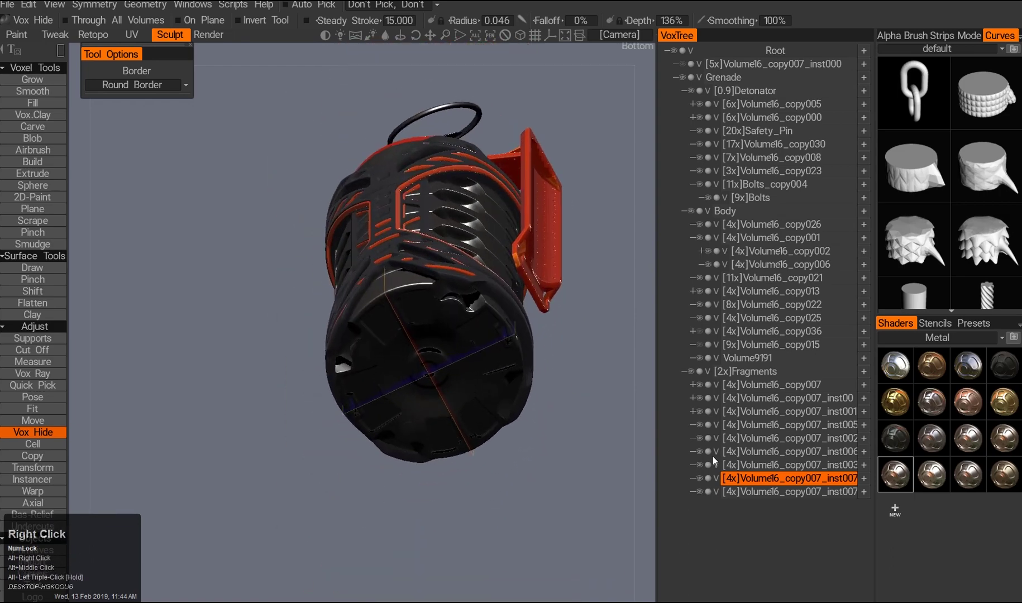
pyautogui.keyDown('alt'); pyautogui.moveTo(558, 476); pyautogui.dragTo(491, 381, button='middle'); pyautogui.keyUp('alt')
pyautogui.keyDown('alt'); pyautogui.moveTo(491, 382); pyautogui.dragTo(497, 357, button='right'); pyautogui.keyUp('alt')
pyautogui.keyDown('alt'); pyautogui.moveTo(497, 358); pyautogui.dragTo(494, 349, button='middle'); pyautogui.keyUp('alt')
pyautogui.keyDown('alt'); pyautogui.moveTo(498, 306); pyautogui.dragTo(463, 386); pyautogui.keyUp('alt')
pyautogui.moveTo(463, 386)
pyautogui.keyDown('alt'); pyautogui.mouseDown(button='right')
pyautogui.moveTo(486, 418)
pyautogui.moveTo(470, 381)
pyautogui.mouseUp(button='right'); pyautogui.keyUp('alt')
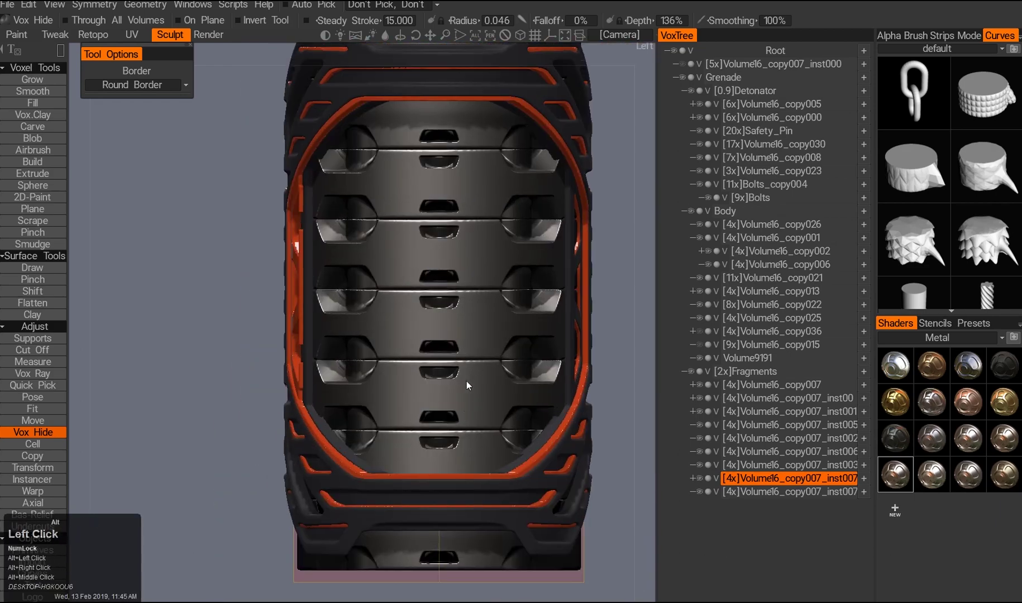
pyautogui.keyDown('alt'); pyautogui.moveTo(470, 382); pyautogui.dragTo(460, 365); pyautogui.keyUp('alt')
pyautogui.keyDown('alt'); pyautogui.moveTo(461, 364); pyautogui.dragTo(482, 367, button='right'); pyautogui.keyUp('alt')
pyautogui.keyDown('alt'); pyautogui.moveTo(483, 368); pyautogui.dragTo(429, 376); pyautogui.keyUp('alt')
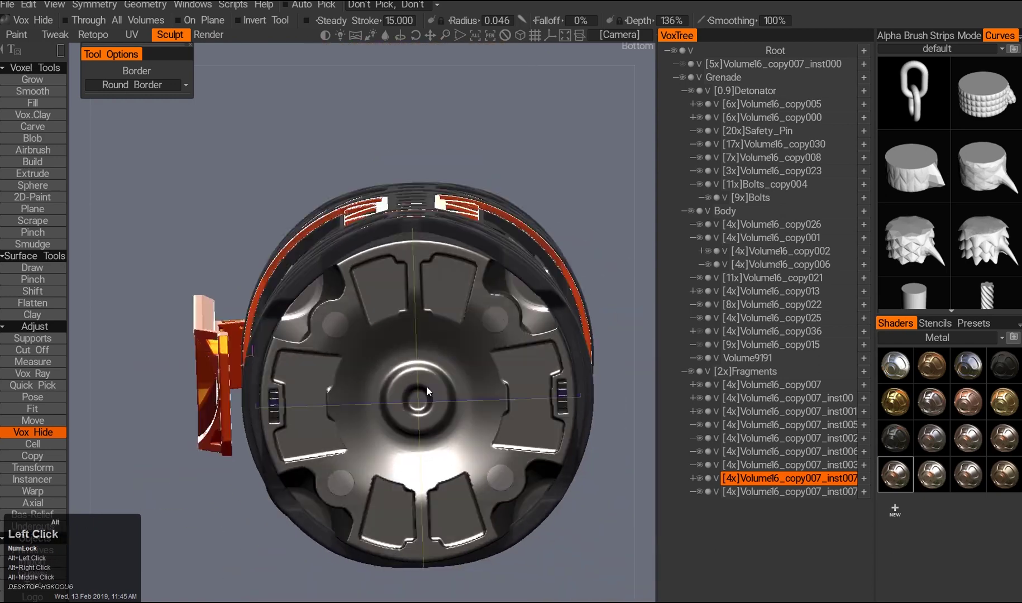
# - Raise the linked copy007 fragments' resolution to 6x and isolate the last, unlinked fragment
pyautogui.click(280, 388)
pyautogui.click(697, 478)
pyautogui.press('e')
pyautogui.keyDown('alt'); pyautogui.moveTo(494, 340); pyautogui.dragTo(480, 368, button='right'); pyautogui.keyUp('alt')
pyautogui.keyDown('alt'); pyautogui.moveTo(352, 297); pyautogui.dragTo(404, 352); pyautogui.keyUp('alt')
pyautogui.keyDown('alt'); pyautogui.middleClick(404, 352); pyautogui.keyUp('alt')
pyautogui.press('a')
# - Apply a different Metal shader to the isolated last fragment and show the full grenade again
pyautogui.keyDown('alt'); pyautogui.moveTo(506, 275); pyautogui.dragTo(558, 140); pyautogui.keyUp('alt')
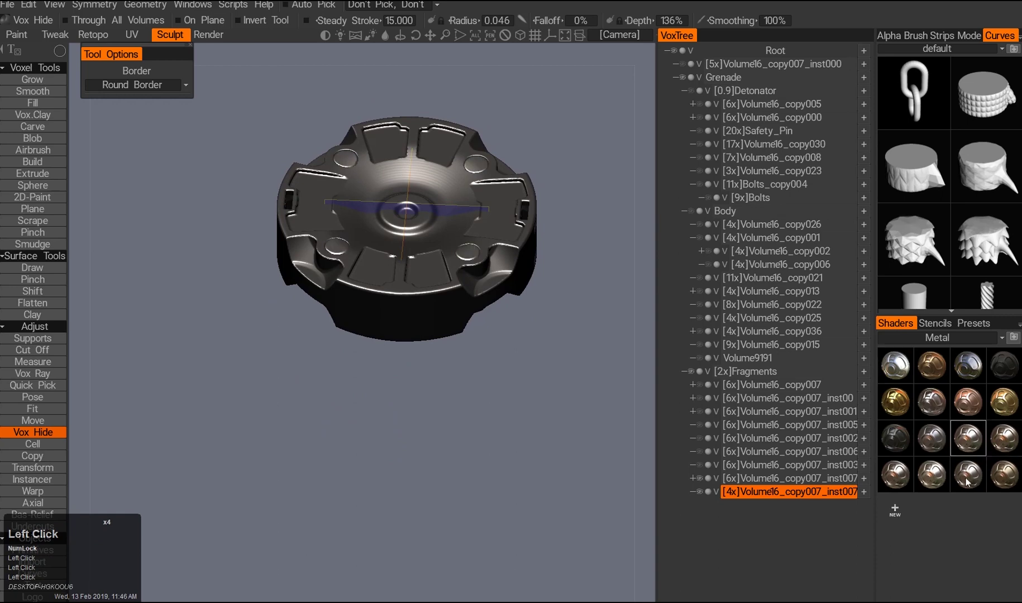
pyautogui.keyDown('alt'); pyautogui.moveTo(511, 235); pyautogui.dragTo(542, 335); pyautogui.keyUp('alt')
pyautogui.keyDown('alt'); pyautogui.moveTo(542, 335); pyautogui.dragTo(497, 351, button='right'); pyautogui.keyUp('alt')
pyautogui.keyDown('alt'); pyautogui.moveTo(498, 351); pyautogui.dragTo(531, 507); pyautogui.keyUp('alt')
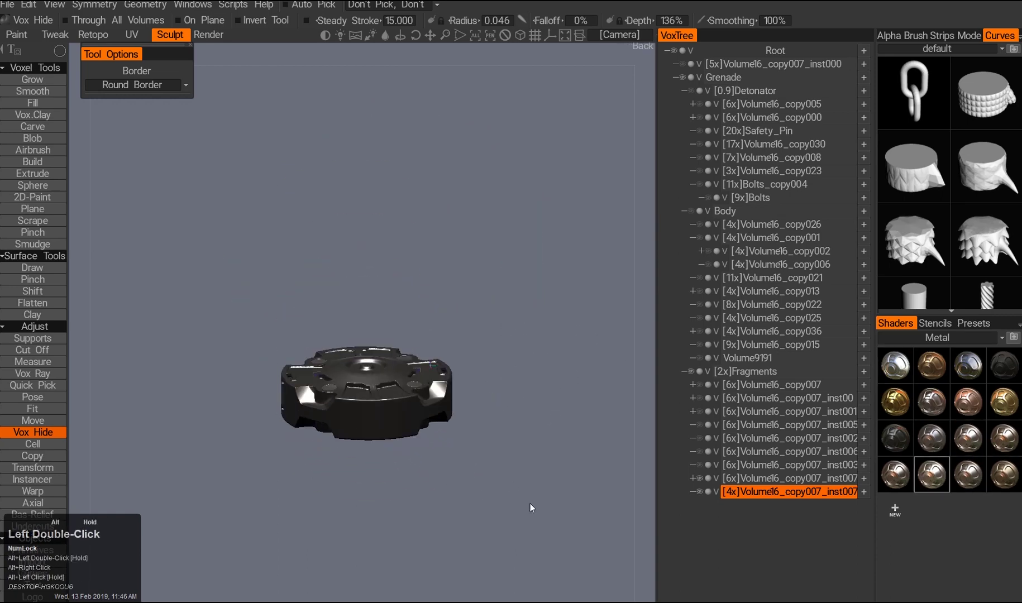
pyautogui.click(699, 492)
pyautogui.keyDown('alt'); pyautogui.middleClick(500, 247); pyautogui.keyUp('alt')
pyautogui.middleClick(559, 345)
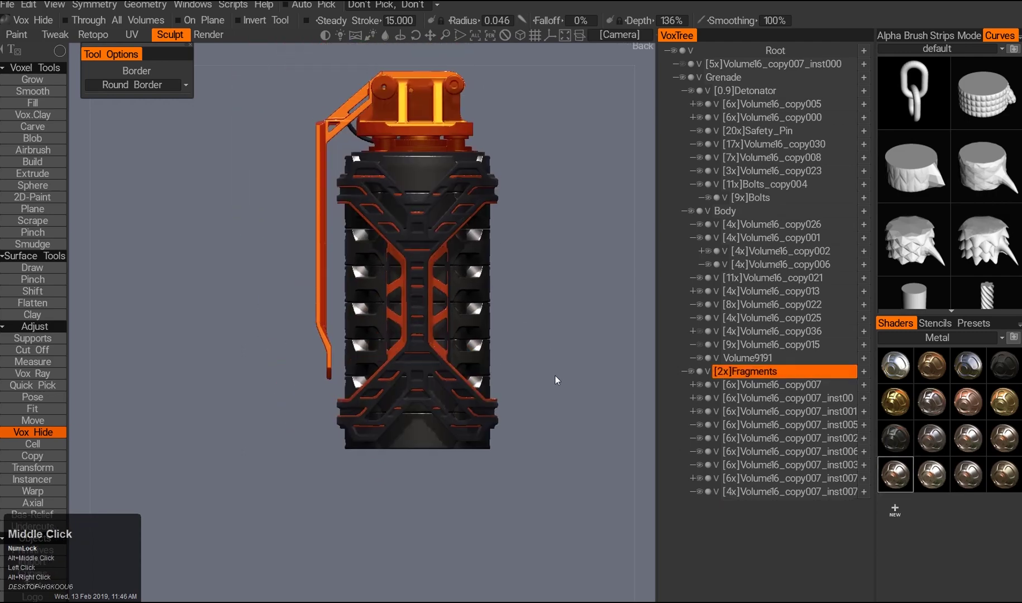
# - Examine the grenade's underside with the Transform gizmo active on the Fragments group
pyautogui.keyDown('alt'); pyautogui.moveTo(555, 376); pyautogui.dragTo(411, 153, button='right'); pyautogui.keyUp('alt')
pyautogui.press('w')
pyautogui.keyDown('shift'); pyautogui.moveTo(486, 312); pyautogui.dragTo(458, 357); pyautogui.keyUp('shift')
pyautogui.keyDown('alt'); pyautogui.moveTo(504, 218); pyautogui.dragTo(475, 229); pyautogui.keyUp('alt')
pyautogui.moveTo(474, 229); pyautogui.dragTo(463, 217, button='middle')
pyautogui.keyDown('alt'); pyautogui.moveTo(462, 217); pyautogui.dragTo(476, 316); pyautogui.keyUp('alt')
pyautogui.moveTo(476, 316); pyautogui.dragTo(519, 335, button='middle')
pyautogui.moveTo(520, 335); pyautogui.dragTo(537, 345, button='right')
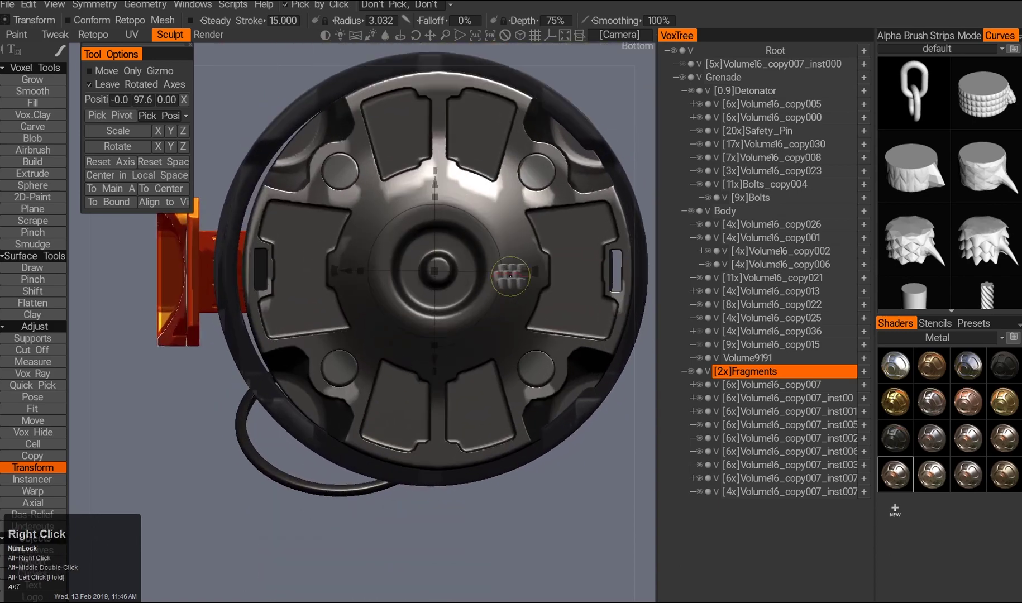
# - Isolate the first fragment, Volume16_copy007, and cut its four circular bosses into round through holes with Vox Hide
pyautogui.click(538, 345)
pyautogui.press('a')
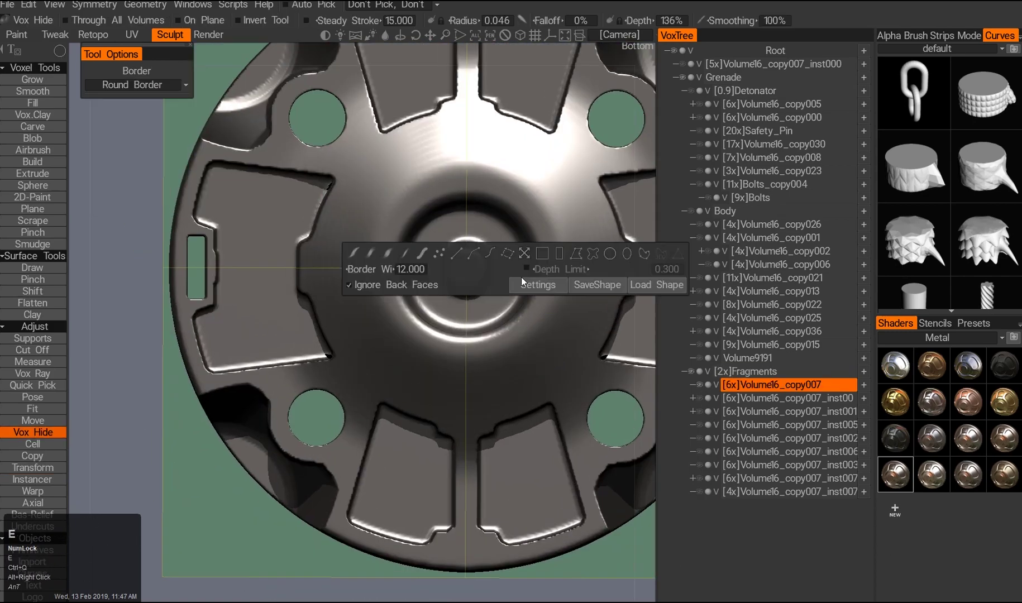
pyautogui.keyDown('alt'); pyautogui.moveTo(522, 277); pyautogui.dragTo(475, 290); pyautogui.keyUp('alt')
pyautogui.press('2')
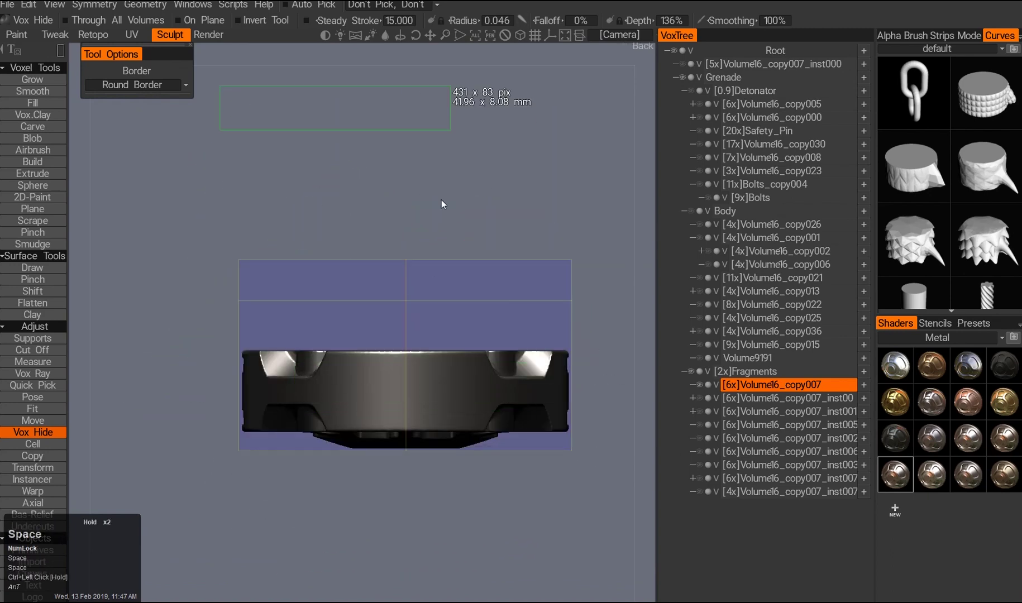
# - Restore the fragment's upper part in the back view with a rectangle about 42 × 8 mm, and remove the horizontal symmetry plane
pyautogui.press('s')
pyautogui.click(301, 174)
pyautogui.keyDown('alt'); pyautogui.middleClick(328, 301); pyautogui.keyUp('alt')
pyautogui.middleClick(401, 243)
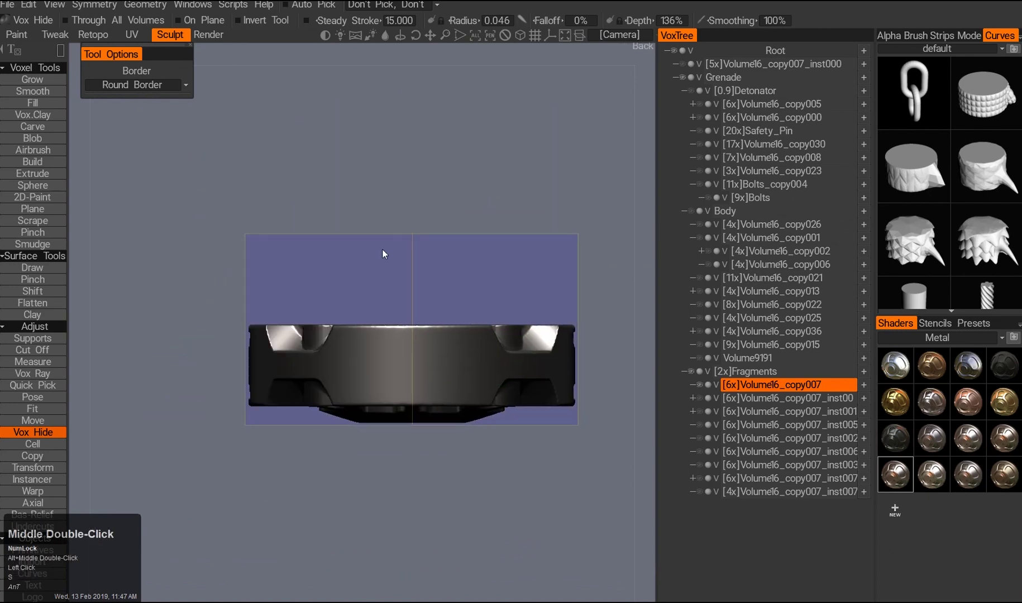
pyautogui.keyDown('alt'); pyautogui.moveTo(575, 397); pyautogui.dragTo(414, 379); pyautogui.keyUp('alt')
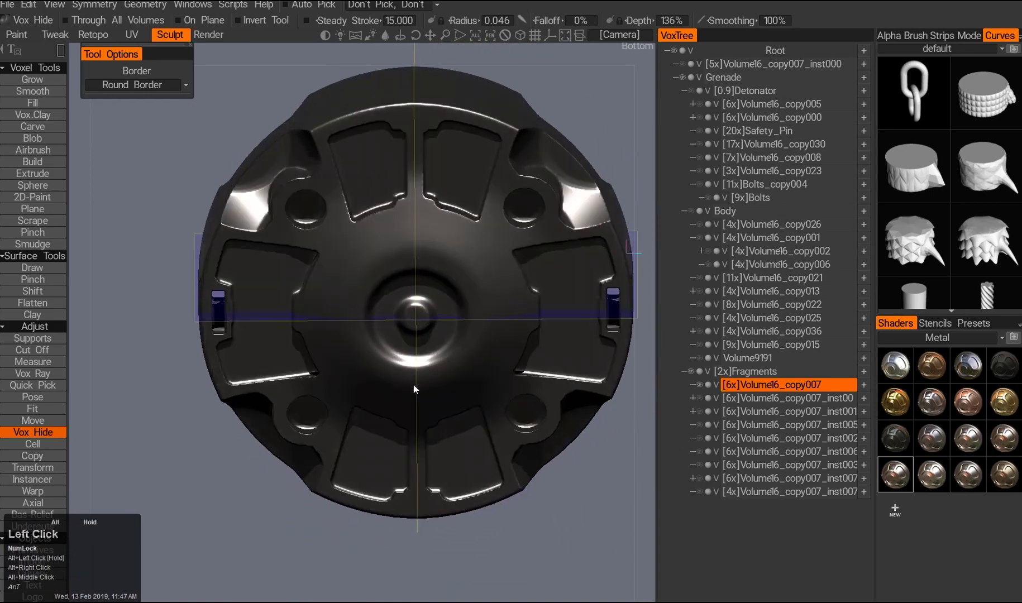
# - Cut a circle about 10.6 mm across around the central dome and restore its core, leaving a ring-shaped recess
pyautogui.keyDown('alt'); pyautogui.moveTo(415, 379); pyautogui.dragTo(414, 402, button='right'); pyautogui.keyUp('alt')
pyautogui.press('space')
pyautogui.moveTo(421, 322); pyautogui.dragTo(455, 367)
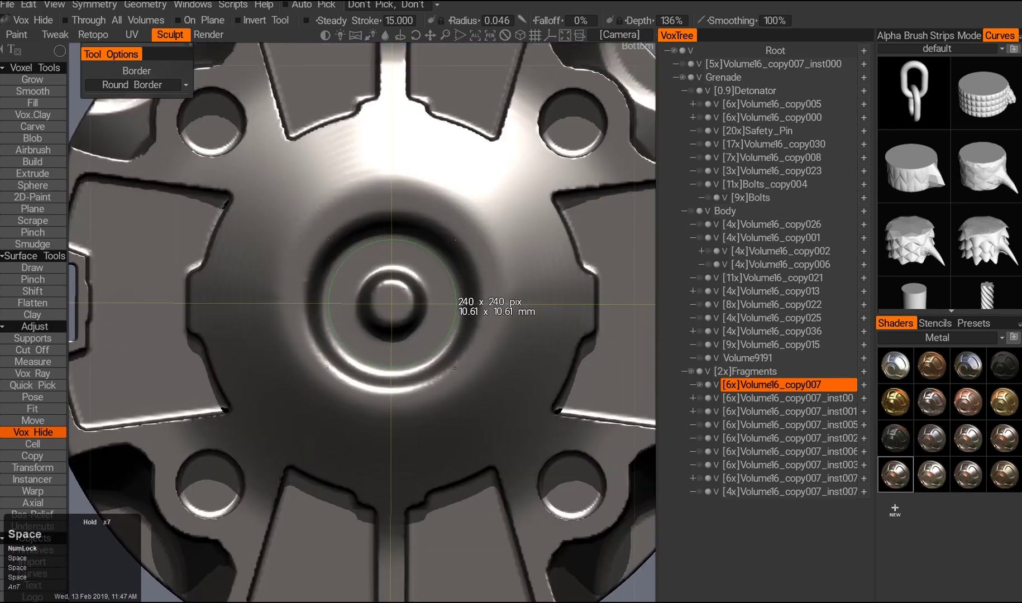
pyautogui.click(478, 379)
pyautogui.press('space')
pyautogui.moveTo(385, 311)
pyautogui.keyDown('ctrl'); pyautogui.mouseDown()
pyautogui.moveTo(414, 336)
pyautogui.moveTo(413, 368)
pyautogui.moveTo(397, 338)
pyautogui.moveTo(390, 214)
pyautogui.mouseUp(); pyautogui.keyUp('ctrl')
pyautogui.keyDown('alt'); pyautogui.moveTo(389, 214); pyautogui.dragTo(463, 220, button='right'); pyautogui.keyUp('alt')
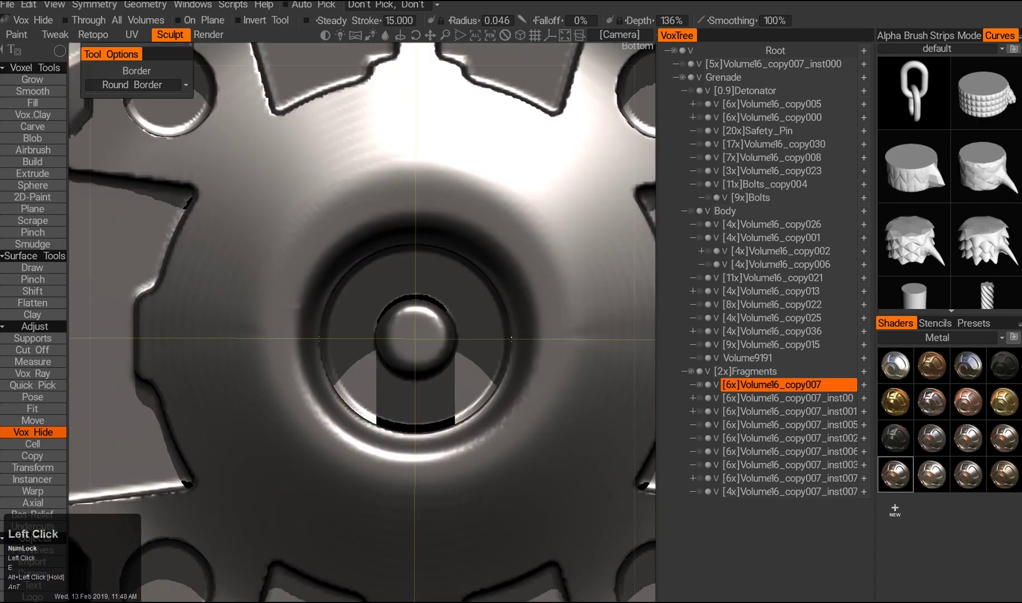
pyautogui.click(460, 339)
pyautogui.doubleClick(372, 472)
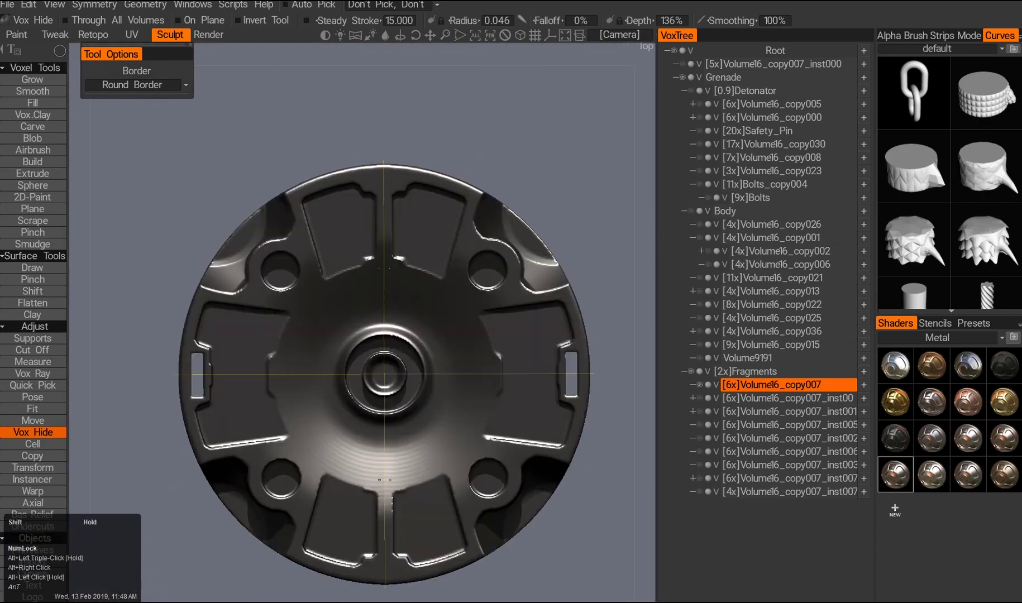
# - Separate the fragment's hidden material into its own object with Object-ify Hidden
pyautogui.keyDown('alt'); pyautogui.moveTo(372, 472); pyautogui.dragTo(480, 370, button='right'); pyautogui.keyUp('alt')
pyautogui.press('e')
pyautogui.keyDown('alt'); pyautogui.moveTo(418, 415); pyautogui.dragTo(414, 312); pyautogui.keyUp('alt')
pyautogui.keyDown('alt'); pyautogui.moveTo(413, 313); pyautogui.dragTo(408, 389, button='right'); pyautogui.keyUp('alt')
pyautogui.keyDown('alt'); pyautogui.moveTo(423, 261); pyautogui.dragTo(411, 282, button='right'); pyautogui.keyUp('alt')
pyautogui.keyDown('alt'); pyautogui.moveTo(411, 282); pyautogui.dragTo(357, 303, button='middle'); pyautogui.keyUp('alt')
pyautogui.click(145, 5)
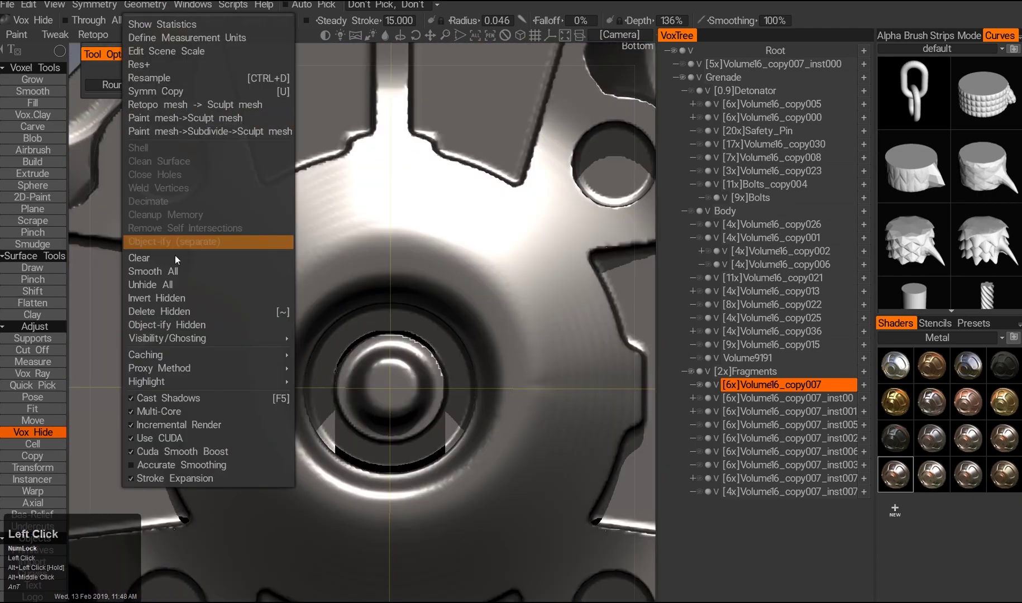
pyautogui.click(251, 299)
pyautogui.hotkey('ctrl', 'z')
pyautogui.click(145, 5)
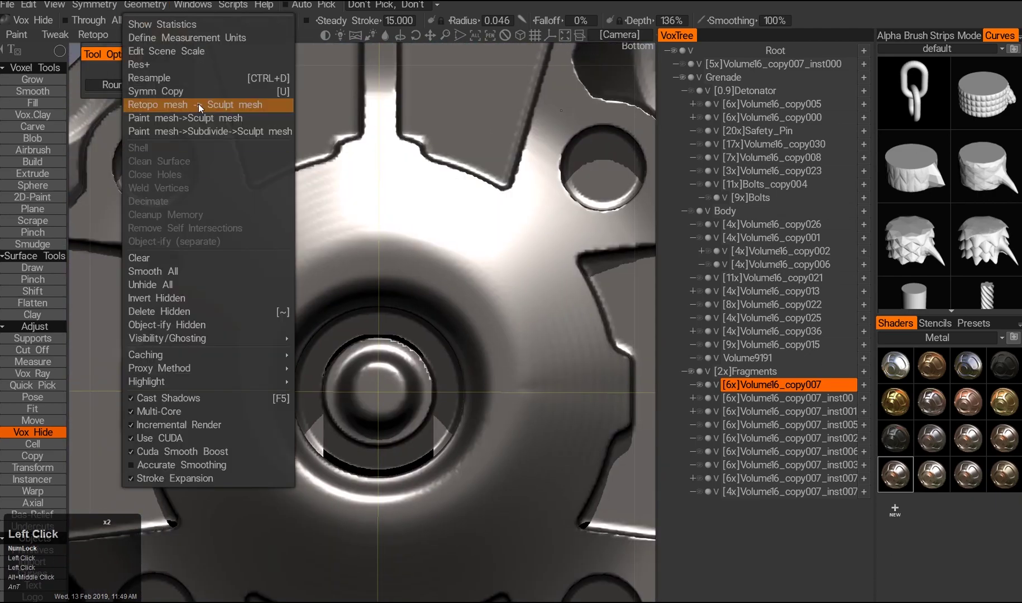
pyautogui.click(199, 104)
# - Show the separated hidden piece together with the fragment and give it a different Metal shader
pyautogui.keyDown('alt'); pyautogui.moveTo(410, 385); pyautogui.dragTo(522, 402); pyautogui.keyUp('alt')
pyautogui.click(699, 413)
pyautogui.doubleClick(699, 413)
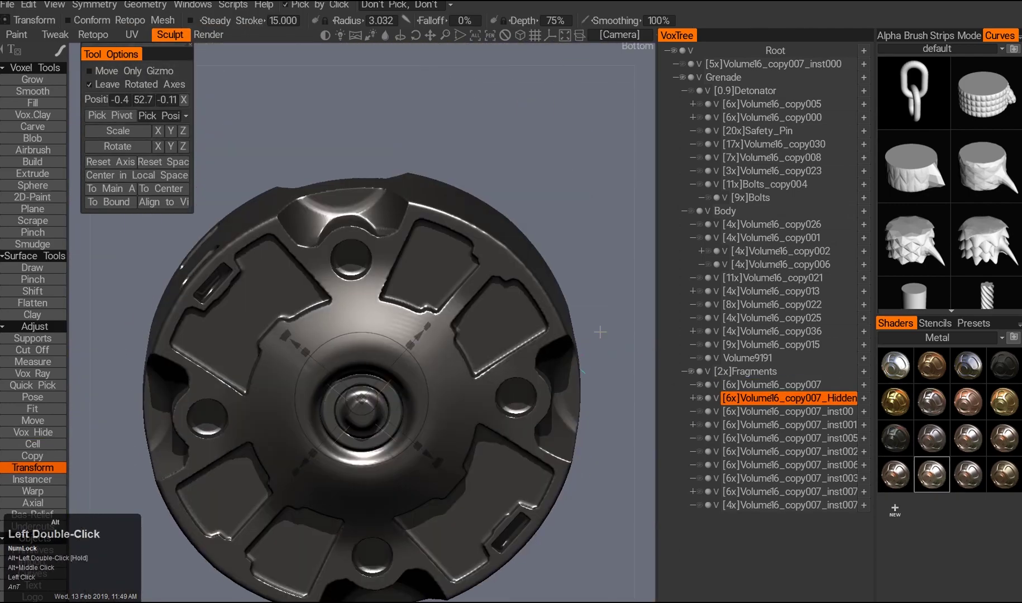
pyautogui.press('a')
pyautogui.keyDown('alt'); pyautogui.click(415, 220); pyautogui.keyUp('alt')
pyautogui.press('a')
pyautogui.press('a')
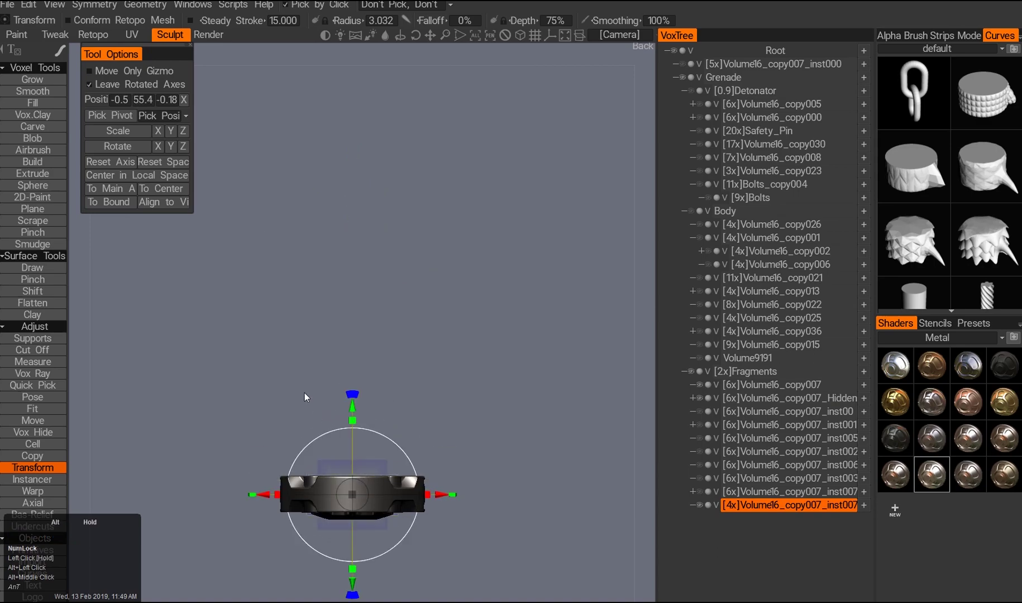
# - Shift the last fragment vertically with the Transform gizmo and toggle its visibility to compare it with the first fragment
pyautogui.keyDown('alt'); pyautogui.moveTo(304, 396); pyautogui.dragTo(401, 195); pyautogui.keyUp('alt')
pyautogui.moveTo(411, 368); pyautogui.dragTo(411, 376)
pyautogui.keyDown('alt'); pyautogui.moveTo(412, 346); pyautogui.dragTo(425, 400); pyautogui.keyUp('alt')
pyautogui.click(701, 507)
pyautogui.keyDown('alt'); pyautogui.moveTo(502, 234); pyautogui.dragTo(446, 234); pyautogui.keyUp('alt')
pyautogui.keyDown('alt'); pyautogui.moveTo(446, 235); pyautogui.dragTo(413, 179, button='middle'); pyautogui.keyUp('alt')
pyautogui.keyDown('alt'); pyautogui.moveTo(413, 179); pyautogui.dragTo(427, 198, button='right'); pyautogui.keyUp('alt')
pyautogui.keyDown('alt'); pyautogui.moveTo(428, 198); pyautogui.dragTo(423, 159); pyautogui.keyUp('alt')
pyautogui.keyDown('alt'); pyautogui.moveTo(416, 264); pyautogui.dragTo(420, 229); pyautogui.keyUp('alt')
pyautogui.moveTo(412, 253); pyautogui.dragTo(411, 429)
pyautogui.keyDown('alt'); pyautogui.moveTo(411, 429); pyautogui.dragTo(409, 427, button='middle'); pyautogui.keyUp('alt')
# - Cut rectangular notches into both sides of the first fragment's rim at mid-height with Vox Hide in the back view
pyautogui.click(771, 385)
pyautogui.keyDown('alt'); pyautogui.moveTo(424, 268); pyautogui.dragTo(446, 246, button='right'); pyautogui.keyUp('alt')
pyautogui.keyDown('alt'); pyautogui.moveTo(447, 279); pyautogui.dragTo(442, 240); pyautogui.keyUp('alt')
pyautogui.keyDown('alt'); pyautogui.moveTo(441, 240); pyautogui.dragTo(424, 262, button='right'); pyautogui.keyUp('alt')
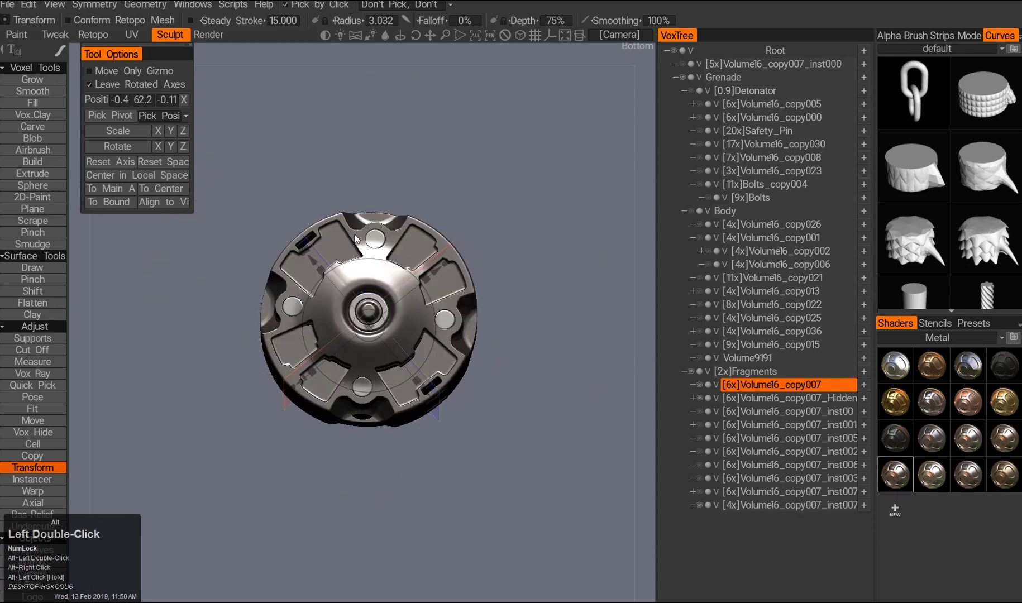
pyautogui.click(32, 432)
pyautogui.moveTo(230, 272); pyautogui.dragTo(281, 261, button='middle')
pyautogui.moveTo(259, 261); pyautogui.dragTo(313, 280)
pyautogui.press('2')
pyautogui.keyDown('ctrl'); pyautogui.moveTo(248, 213); pyautogui.dragTo(357, 247); pyautogui.keyUp('ctrl')
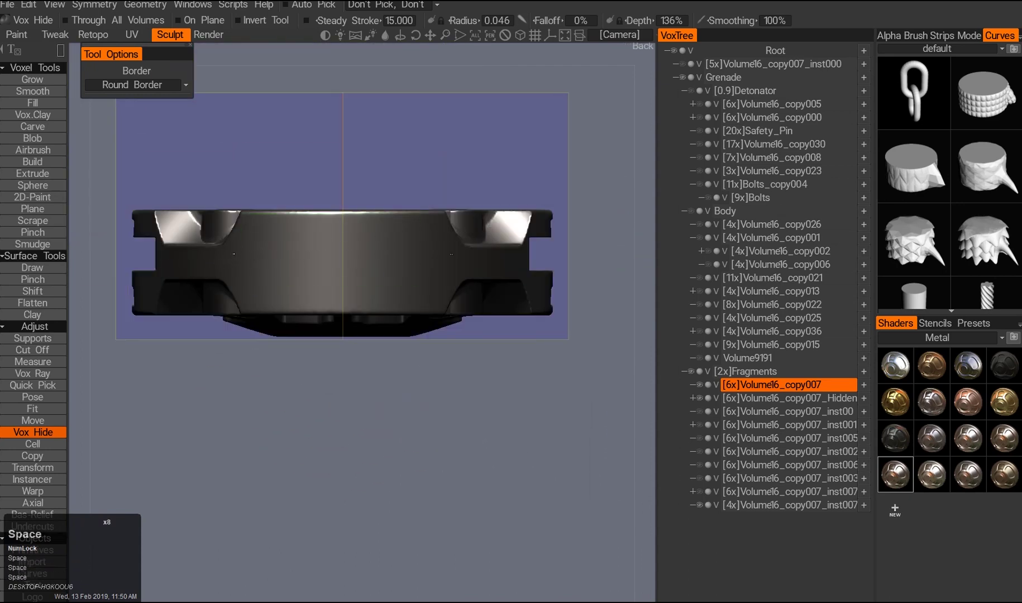
pyautogui.keyDown('ctrl'); pyautogui.moveTo(574, 306); pyautogui.dragTo(575, 307); pyautogui.keyUp('ctrl')
pyautogui.press('2')
# - Try round holes about 1.66 mm across beside the central rib in the split pockets
pyautogui.keyDown('alt'); pyautogui.moveTo(313, 335); pyautogui.dragTo(326, 351, button='right'); pyautogui.keyUp('alt')
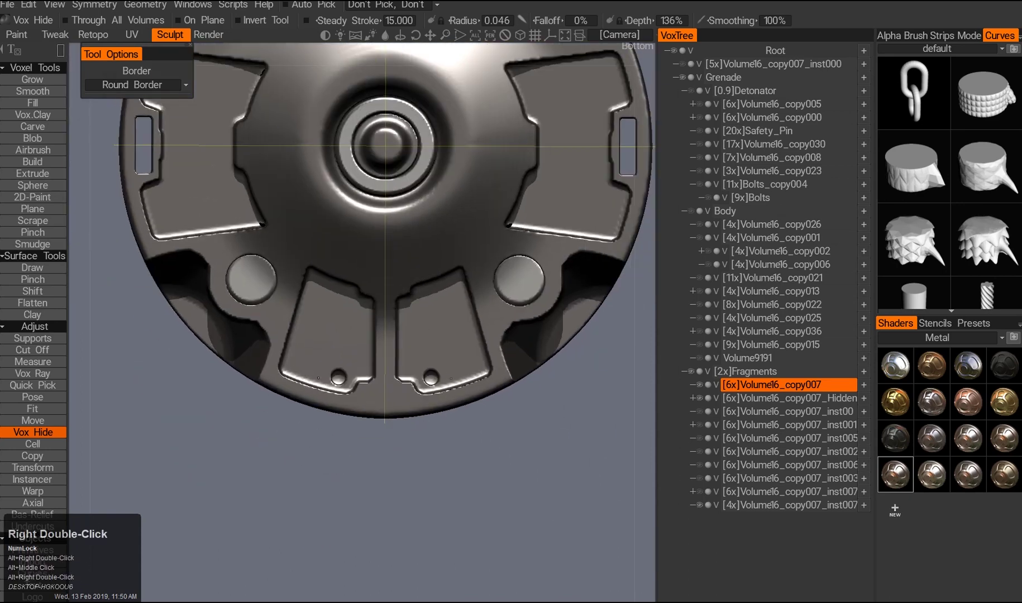
pyautogui.keyDown('alt'); pyautogui.moveTo(370, 396); pyautogui.dragTo(361, 389, button='right'); pyautogui.keyUp('alt')
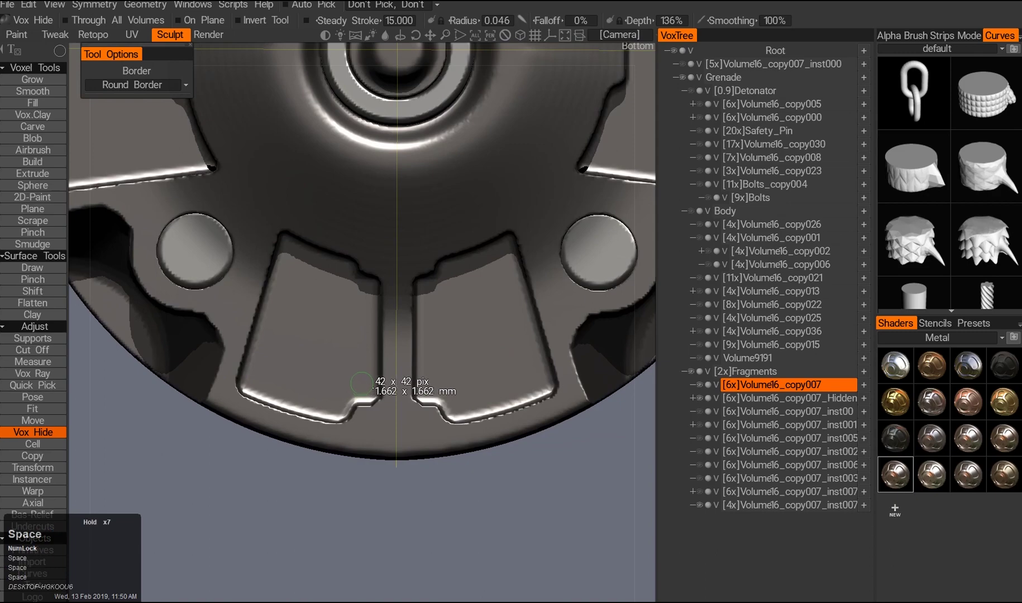
pyautogui.keyDown('alt'); pyautogui.moveTo(356, 339); pyautogui.dragTo(331, 372, button='right'); pyautogui.keyUp('alt')
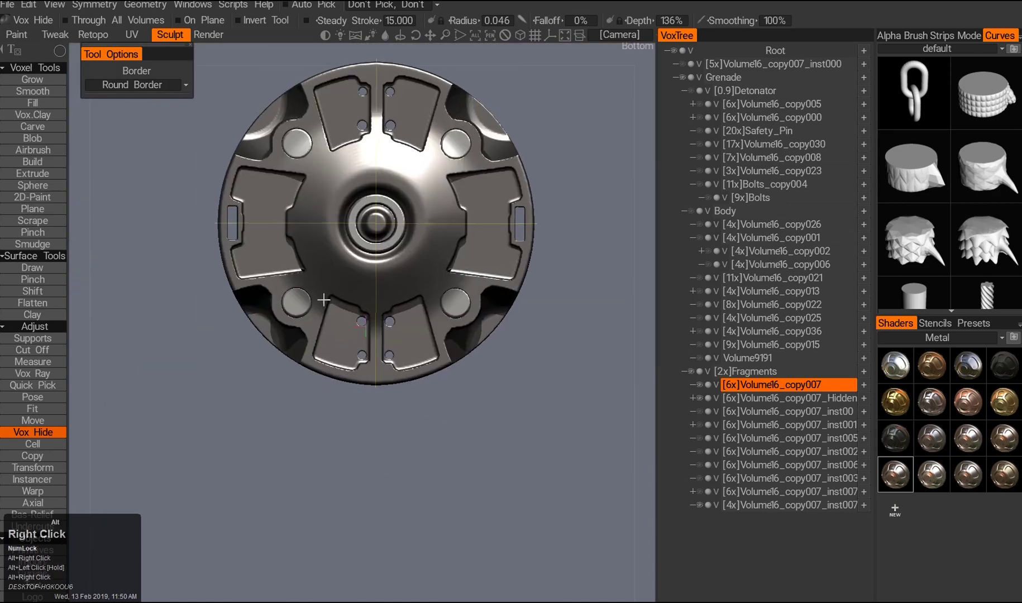
pyautogui.keyDown('alt'); pyautogui.moveTo(331, 372); pyautogui.dragTo(333, 389, button='middle'); pyautogui.keyUp('alt')
pyautogui.keyDown('alt'); pyautogui.moveTo(328, 272); pyautogui.dragTo(338, 303, button='right'); pyautogui.keyUp('alt')
pyautogui.hotkey('ctrl', 'z')
# - Try small round holes at diagonally opposite corners of each split pocket
pyautogui.keyDown('alt'); pyautogui.moveTo(341, 407); pyautogui.dragTo(340, 397); pyautogui.keyUp('alt')
pyautogui.keyDown('alt'); pyautogui.moveTo(340, 397); pyautogui.dragTo(335, 349, button='right'); pyautogui.keyUp('alt')
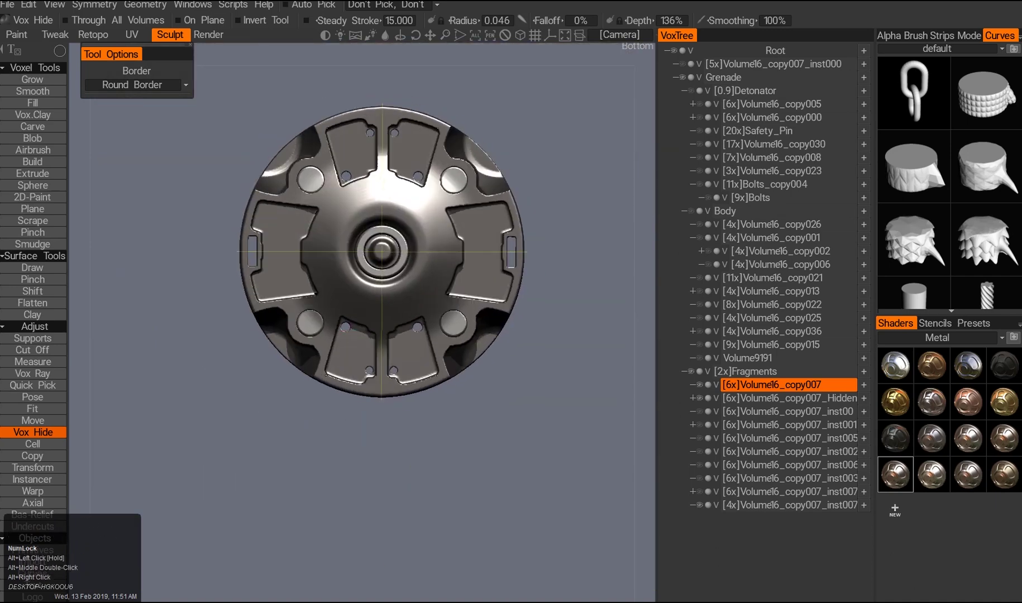
pyautogui.keyDown('alt'); pyautogui.moveTo(313, 399); pyautogui.dragTo(314, 406, button='middle'); pyautogui.keyUp('alt')
pyautogui.keyDown('alt'); pyautogui.moveTo(341, 340); pyautogui.dragTo(335, 251, button='right'); pyautogui.keyUp('alt')
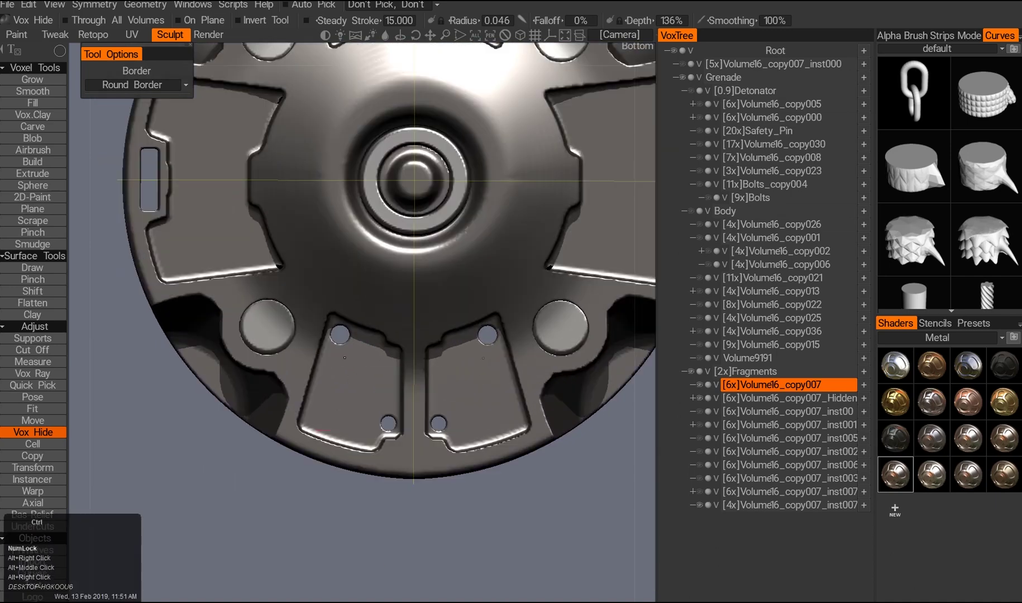
pyautogui.keyDown('alt'); pyautogui.moveTo(333, 352); pyautogui.dragTo(342, 399, button='right'); pyautogui.keyUp('alt')
pyautogui.keyDown('alt'); pyautogui.moveTo(341, 398); pyautogui.dragTo(335, 420); pyautogui.keyUp('alt')
pyautogui.keyDown('alt'); pyautogui.moveTo(335, 419); pyautogui.dragTo(313, 304, button='right'); pyautogui.keyUp('alt')
pyautogui.press('e')
# - Set Radial Mirror symmetry of order 4 about the Y axis and cut round holes near the outer corners of all pockets
pyautogui.press('s')
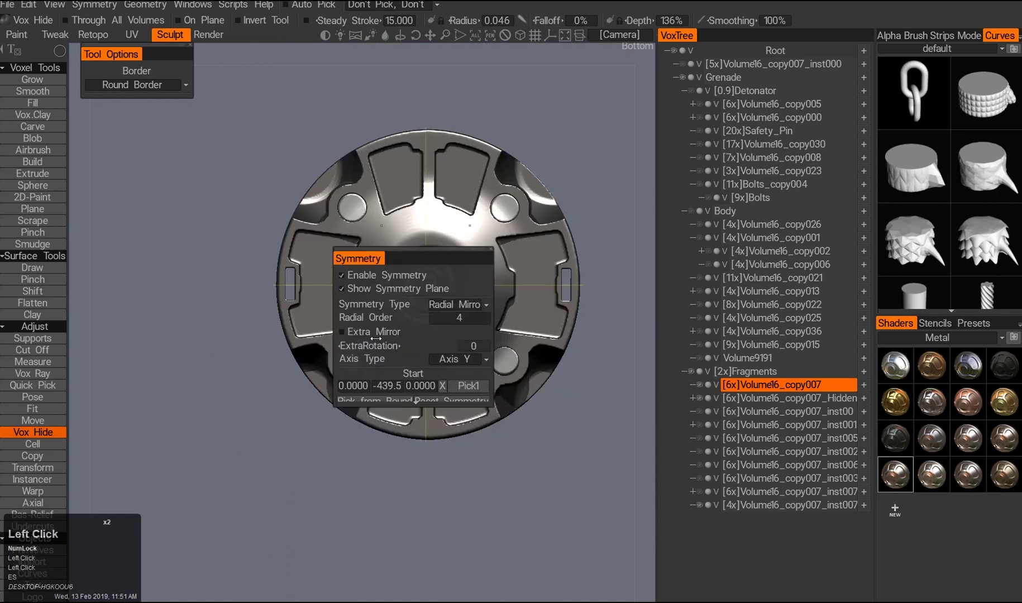
pyautogui.click(483, 318)
pyautogui.scroll(3, 315, 258)
pyautogui.keyDown('alt'); pyautogui.moveTo(294, 239); pyautogui.dragTo(361, 361, button='right'); pyautogui.keyUp('alt')
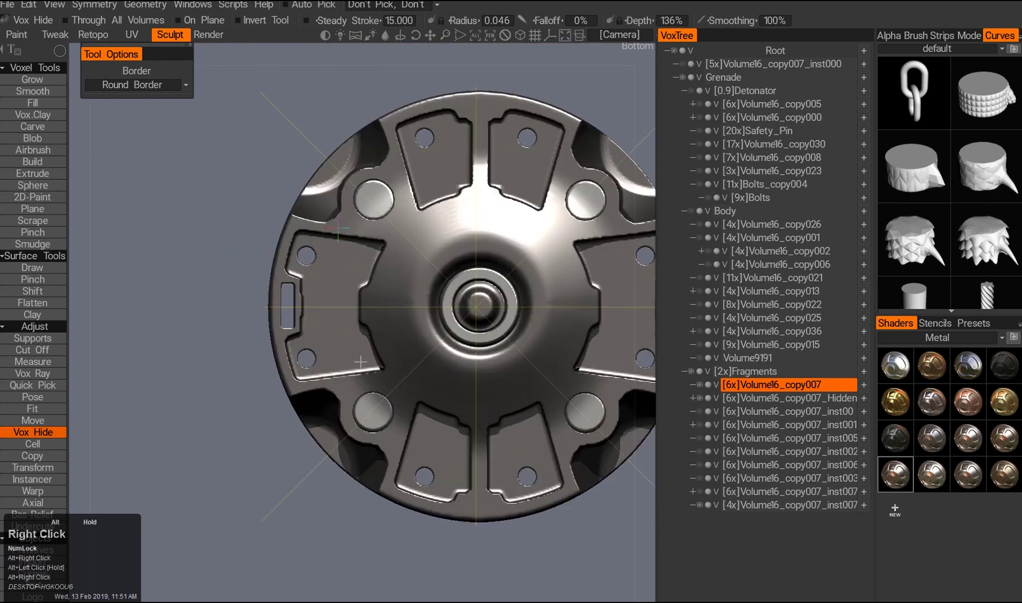
# - Try an additional round hole about 2.39 mm across on the centre line of the slotted pockets
pyautogui.keyDown('alt'); pyautogui.moveTo(337, 307); pyautogui.dragTo(328, 280, button='right'); pyautogui.keyUp('alt')
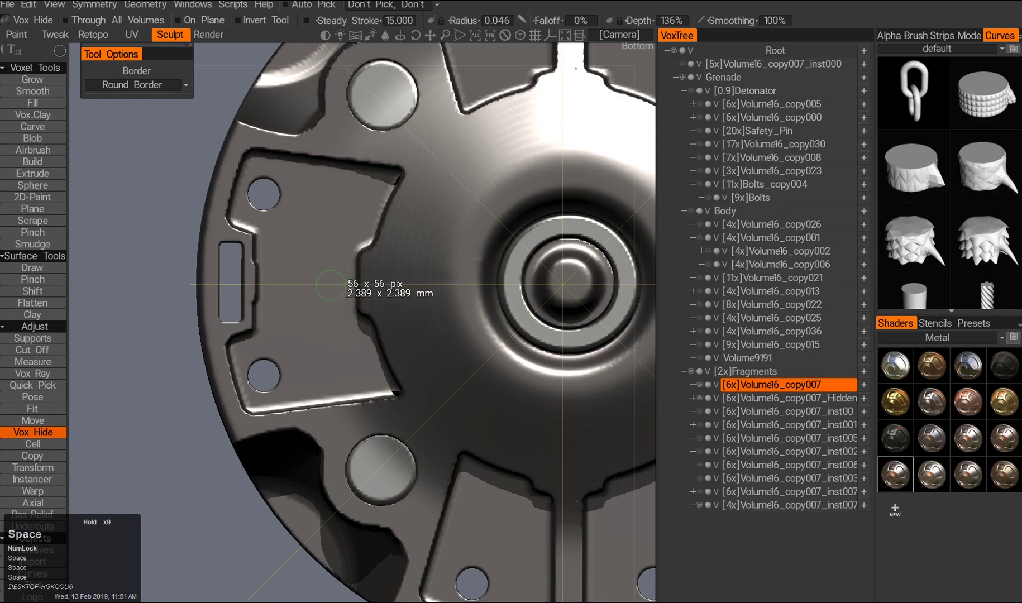
pyautogui.hotkey('ctrl', 'z')
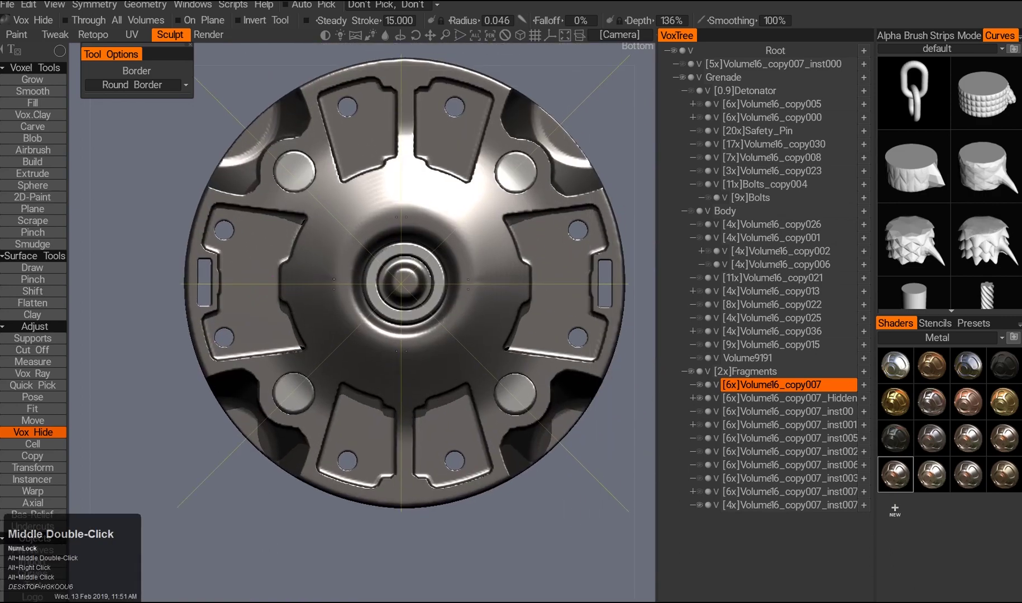
# - Switch the Vox Hide shape to a circle and cut small paired round holes near the inner edges of the pockets
pyautogui.press('KP_2')
pyautogui.keyDown('alt'); pyautogui.moveTo(413, 334); pyautogui.dragTo(358, 357); pyautogui.keyUp('alt')
pyautogui.keyDown('alt'); pyautogui.moveTo(357, 358); pyautogui.dragTo(298, 346, button='right'); pyautogui.keyUp('alt')
pyautogui.keyDown('alt'); pyautogui.moveTo(298, 346); pyautogui.dragTo(296, 279); pyautogui.keyUp('alt')
pyautogui.keyDown('alt'); pyautogui.moveTo(310, 302); pyautogui.dragTo(315, 288, button='right'); pyautogui.keyUp('alt')
pyautogui.keyDown('alt'); pyautogui.moveTo(314, 287); pyautogui.dragTo(313, 313, button='middle'); pyautogui.keyUp('alt')
pyautogui.click(276, 260)
pyautogui.click(302, 269)
pyautogui.moveTo(312, 313)
pyautogui.keyDown('alt'); pyautogui.mouseDown(button='right')
pyautogui.moveTo(306, 213)
pyautogui.moveTo(307, 252)
pyautogui.mouseUp(button='right'); pyautogui.keyUp('alt')
pyautogui.moveTo(307, 251)
pyautogui.keyDown('alt'); pyautogui.mouseDown(button='middle')
pyautogui.moveTo(308, 296)
pyautogui.moveTo(471, 344)
pyautogui.mouseUp(button='middle'); pyautogui.keyUp('alt')
pyautogui.press('e')
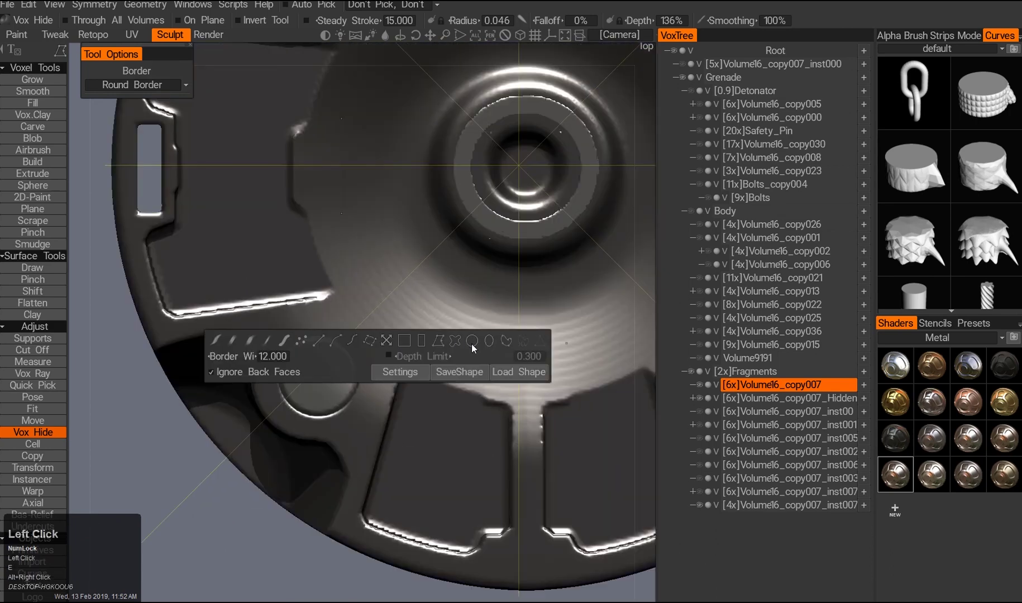
pyautogui.click(471, 344)
pyautogui.keyDown('alt'); pyautogui.middleClick(441, 357); pyautogui.keyUp('alt')
pyautogui.click(429, 366)
pyautogui.moveTo(405, 444)
pyautogui.keyDown('alt'); pyautogui.mouseDown(button='right')
pyautogui.moveTo(408, 391)
pyautogui.moveTo(406, 458)
pyautogui.mouseUp(button='right'); pyautogui.keyUp('alt')
pyautogui.keyDown('alt'); pyautogui.moveTo(407, 457); pyautogui.dragTo(346, 391, button='middle'); pyautogui.keyUp('alt')
pyautogui.press('space')
pyautogui.keyDown('alt'); pyautogui.moveTo(344, 344); pyautogui.dragTo(324, 225, button='right'); pyautogui.keyUp('alt')
pyautogui.press('space')
# - Cut round holes about 2.2 mm across at the outer corners of the pockets
pyautogui.keyDown('alt'); pyautogui.moveTo(323, 226); pyautogui.dragTo(318, 366); pyautogui.keyUp('alt')
pyautogui.moveTo(317, 365); pyautogui.dragTo(313, 395, button='right')
pyautogui.moveTo(312, 396); pyautogui.dragTo(317, 296)
pyautogui.keyDown('alt'); pyautogui.moveTo(317, 296); pyautogui.dragTo(318, 275, button='middle'); pyautogui.keyUp('alt')
pyautogui.keyDown('alt'); pyautogui.moveTo(318, 275); pyautogui.dragTo(265, 255, button='right'); pyautogui.keyUp('alt')
pyautogui.click(265, 255)
pyautogui.press('space')
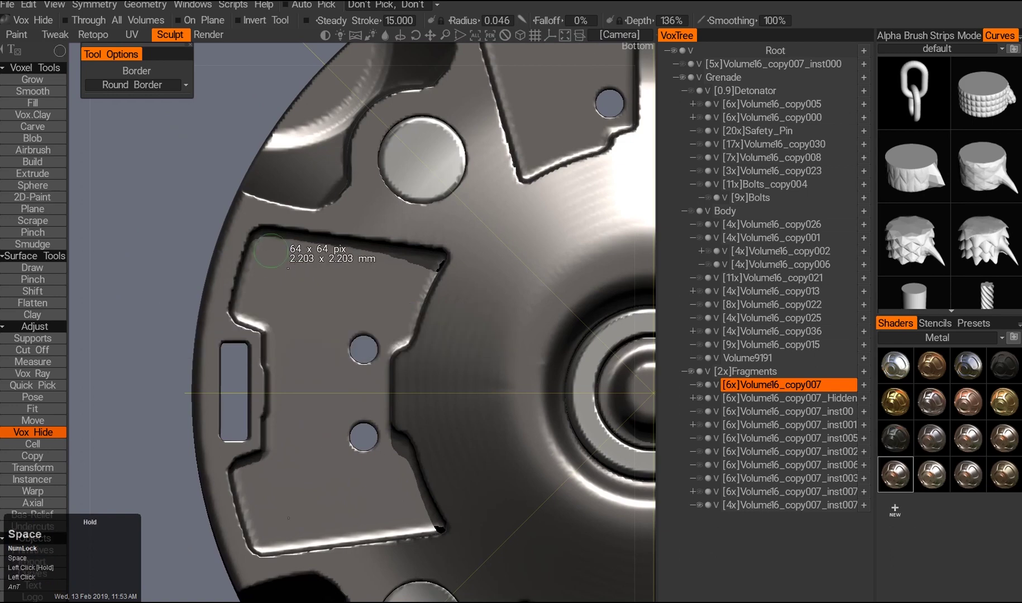
pyautogui.keyDown('alt'); pyautogui.moveTo(271, 256); pyautogui.dragTo(334, 334, button='right'); pyautogui.keyUp('alt')
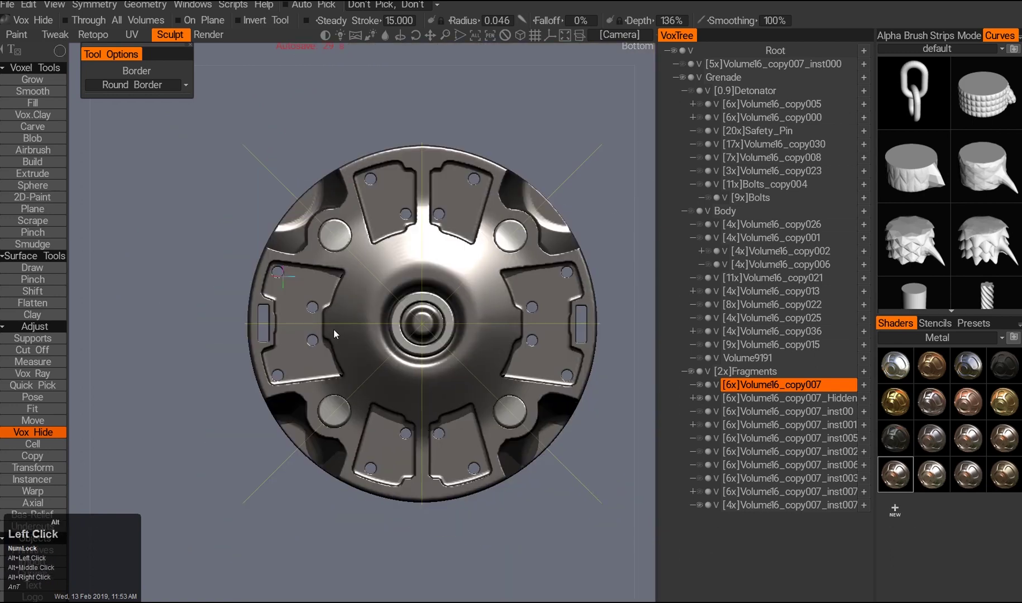
# - Try a rectangular cut about 31.8 by 5.5 mm on the fragment's outer side wall in the back view
pyautogui.keyDown('ctrl'); pyautogui.click(339, 208); pyautogui.keyUp('ctrl')
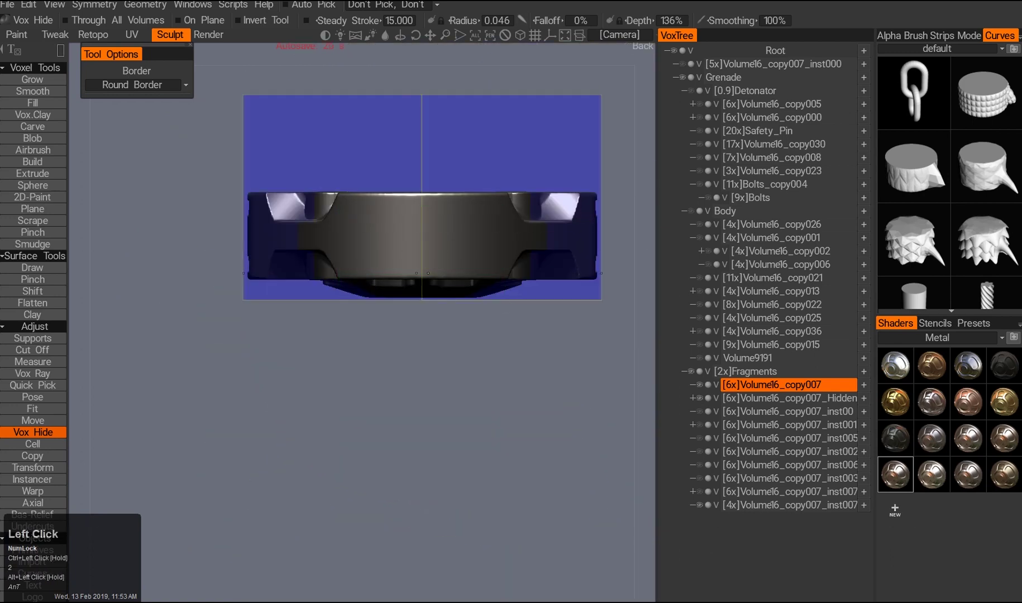
pyautogui.moveTo(339, 208); pyautogui.dragTo(420, 229)
pyautogui.moveTo(374, 319); pyautogui.dragTo(385, 252, button='right')
pyautogui.keyDown('ctrl'); pyautogui.moveTo(263, 253); pyautogui.dragTo(477, 252); pyautogui.keyUp('ctrl')
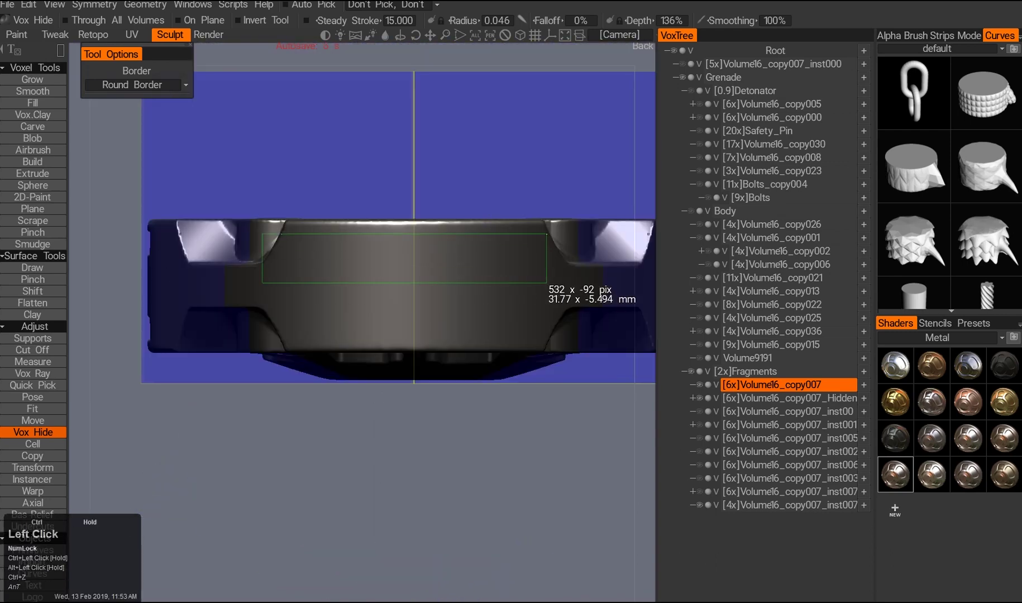
pyautogui.moveTo(402, 257); pyautogui.dragTo(390, 279)
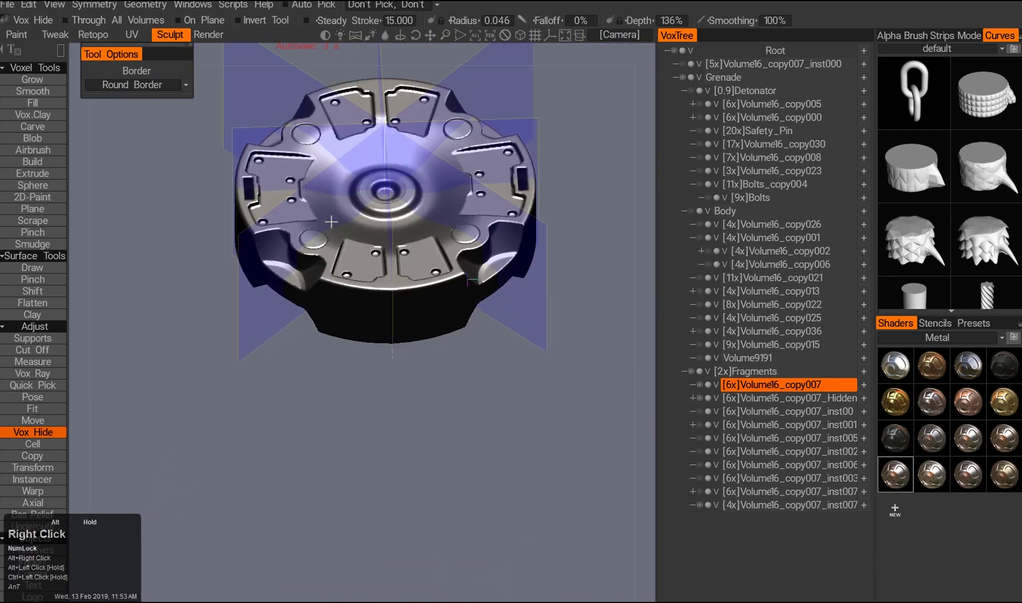
# - Try another rectangular cut on the outer side wall around the paired slots, and undo it
pyautogui.keyDown('alt'); pyautogui.moveTo(391, 279); pyautogui.dragTo(364, 293, button='right'); pyautogui.keyUp('alt')
pyautogui.keyDown('alt'); pyautogui.moveTo(364, 293); pyautogui.dragTo(363, 291); pyautogui.keyUp('alt')
pyautogui.keyDown('alt'); pyautogui.moveTo(363, 291); pyautogui.dragTo(365, 288, button='middle'); pyautogui.keyUp('alt')
pyautogui.keyDown('alt'); pyautogui.moveTo(365, 288); pyautogui.dragTo(368, 282, button='right'); pyautogui.keyUp('alt')
pyautogui.press('e')
pyautogui.moveTo(262, 286)
pyautogui.mouseDown()
pyautogui.moveTo(318, 299)
pyautogui.moveTo(381, 362)
pyautogui.mouseUp()
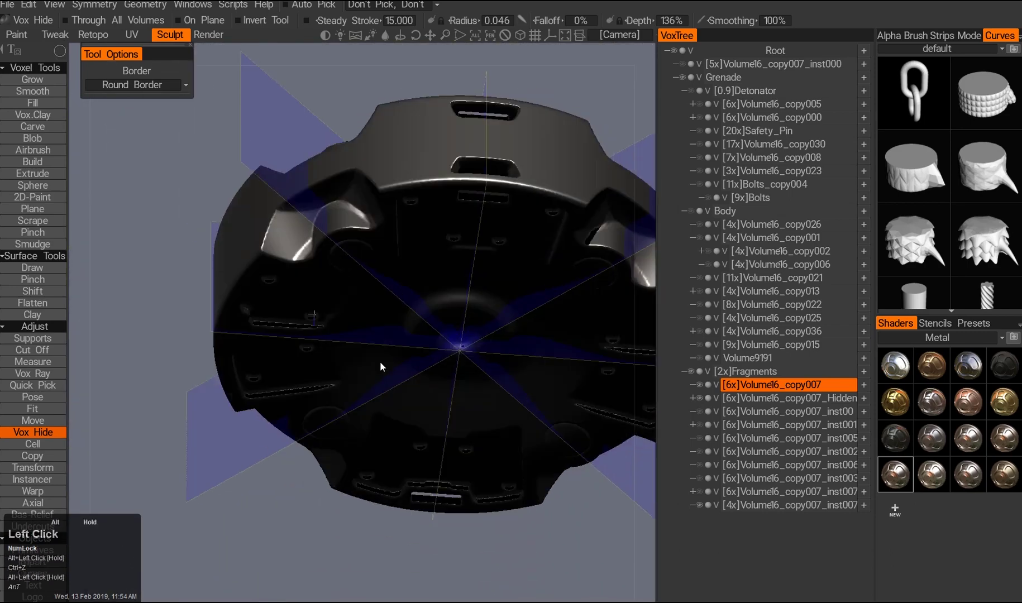
pyautogui.keyDown('ctrl'); pyautogui.moveTo(359, 216); pyautogui.dragTo(503, 283); pyautogui.keyUp('ctrl')
pyautogui.keyDown('alt'); pyautogui.moveTo(494, 279); pyautogui.dragTo(413, 276, button='right'); pyautogui.keyUp('alt')
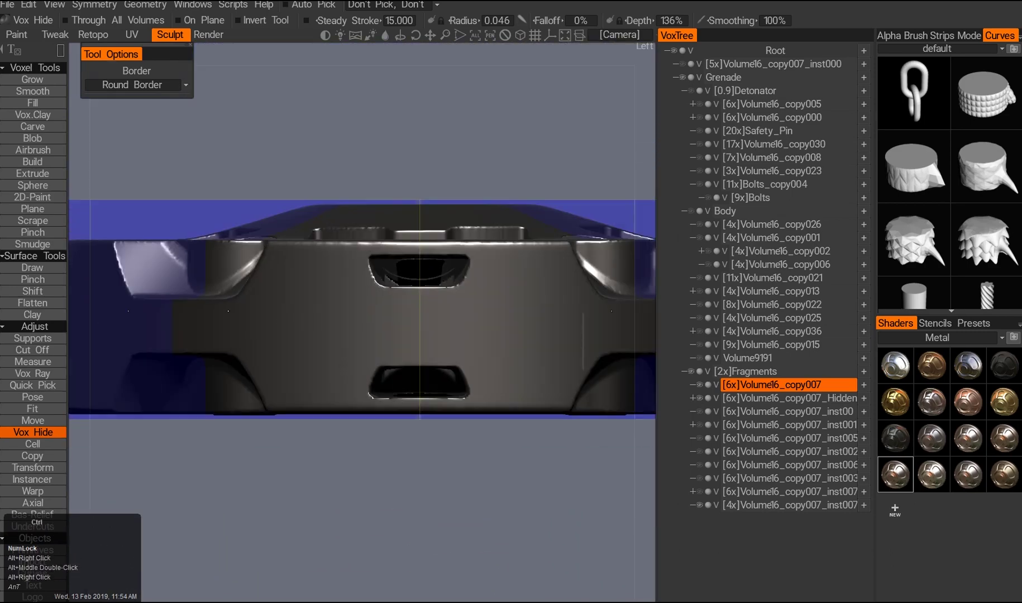
pyautogui.moveTo(368, 385); pyautogui.dragTo(379, 435, button='right')
pyautogui.hotkey('ctrl', 'z')
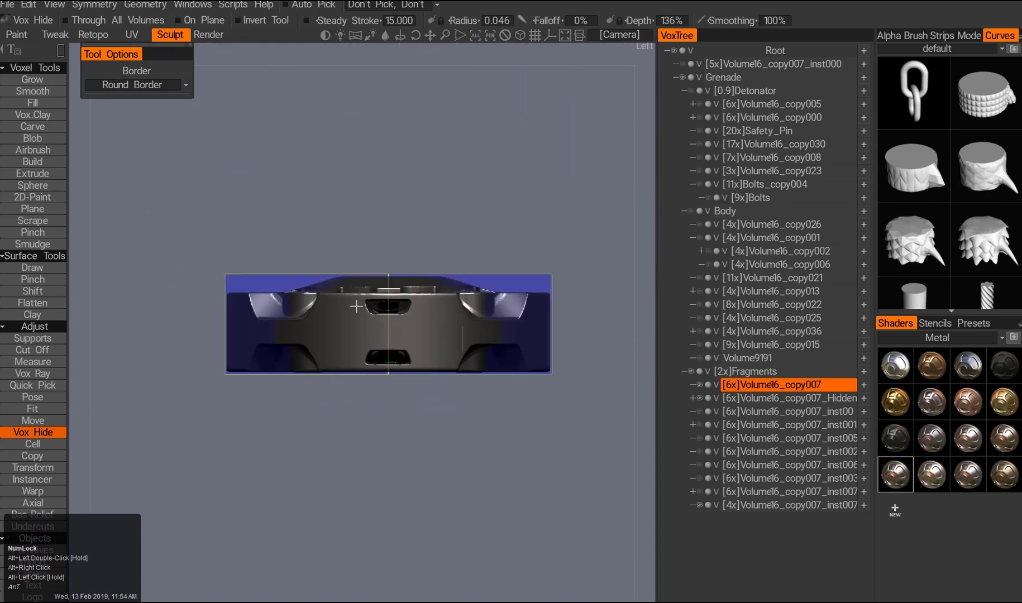
pyautogui.moveTo(379, 435); pyautogui.dragTo(347, 448, button='middle')
pyautogui.keyDown('alt'); pyautogui.moveTo(386, 245); pyautogui.dragTo(391, 262); pyautogui.keyUp('alt')
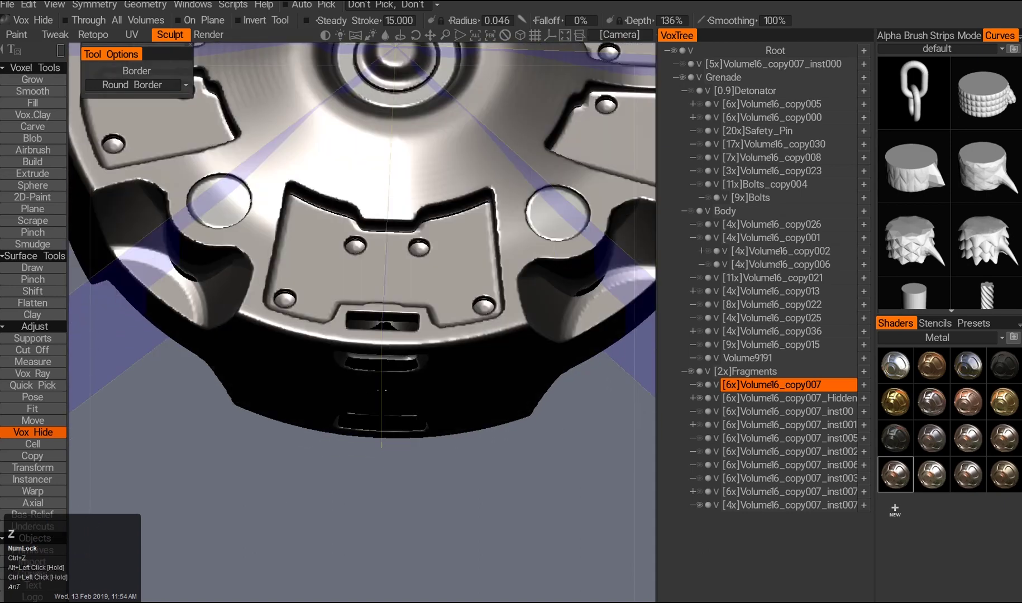
# - Try a round recess about 3.69 mm across between the inner holes and the slot of the slotted pocket
pyautogui.keyDown('alt'); pyautogui.moveTo(390, 262); pyautogui.dragTo(394, 246, button='right'); pyautogui.keyUp('alt')
pyautogui.keyDown('alt'); pyautogui.moveTo(394, 246); pyautogui.dragTo(283, 339); pyautogui.keyUp('alt')
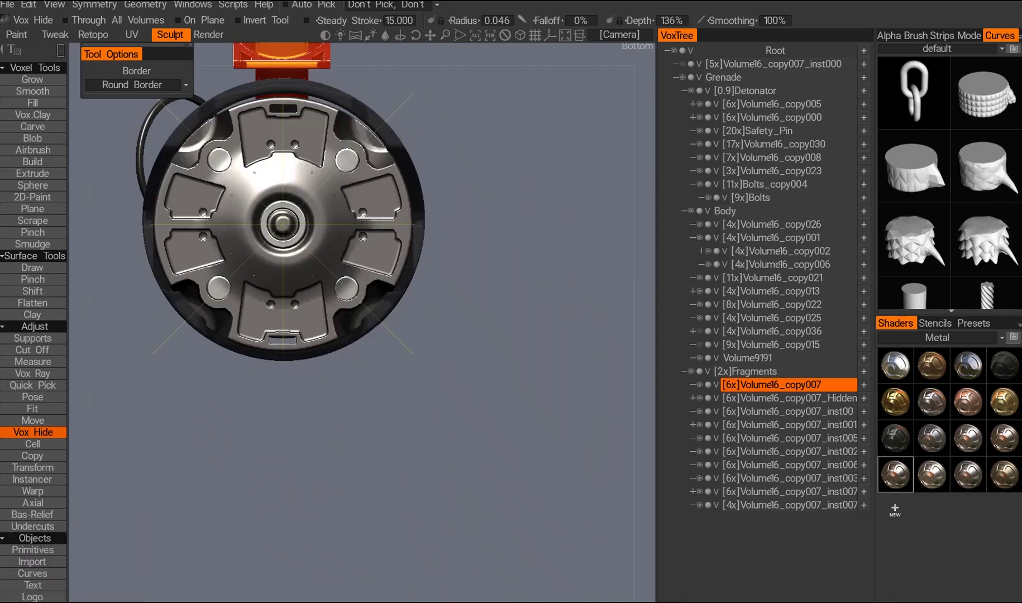
pyautogui.keyDown('alt'); pyautogui.moveTo(284, 339); pyautogui.dragTo(278, 292); pyautogui.keyUp('alt')
pyautogui.keyDown('alt'); pyautogui.moveTo(278, 293); pyautogui.dragTo(292, 316, button='middle'); pyautogui.keyUp('alt')
pyautogui.keyDown('alt'); pyautogui.moveTo(292, 316); pyautogui.dragTo(313, 324, button='right'); pyautogui.keyUp('alt')
pyautogui.keyDown('alt'); pyautogui.moveTo(313, 323); pyautogui.dragTo(290, 313); pyautogui.keyUp('alt')
pyautogui.click(241, 154)
pyautogui.click(263, 178)
pyautogui.keyDown('alt'); pyautogui.moveTo(263, 178); pyautogui.dragTo(282, 249, button='right'); pyautogui.keyUp('alt')
pyautogui.moveTo(282, 249); pyautogui.dragTo(335, 257)
pyautogui.moveTo(335, 257)
pyautogui.keyDown('alt'); pyautogui.mouseDown(button='right')
pyautogui.moveTo(310, 231)
pyautogui.moveTo(365, 249)
pyautogui.mouseUp(button='right'); pyautogui.keyUp('alt')
pyautogui.press('e')
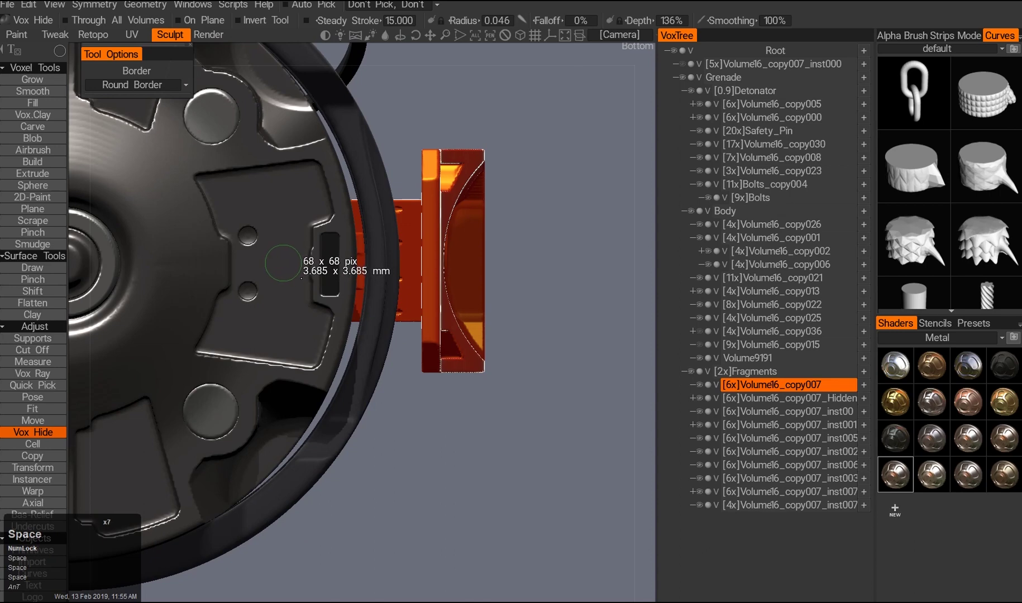
pyautogui.keyDown('alt'); pyautogui.moveTo(302, 277); pyautogui.dragTo(335, 251, button='right'); pyautogui.keyUp('alt')
pyautogui.keyDown('alt'); pyautogui.moveTo(335, 252); pyautogui.dragTo(391, 234); pyautogui.keyUp('alt')
pyautogui.keyDown('alt'); pyautogui.moveTo(391, 235); pyautogui.dragTo(411, 224, button='right'); pyautogui.keyUp('alt')
pyautogui.moveTo(391, 335); pyautogui.dragTo(397, 345)
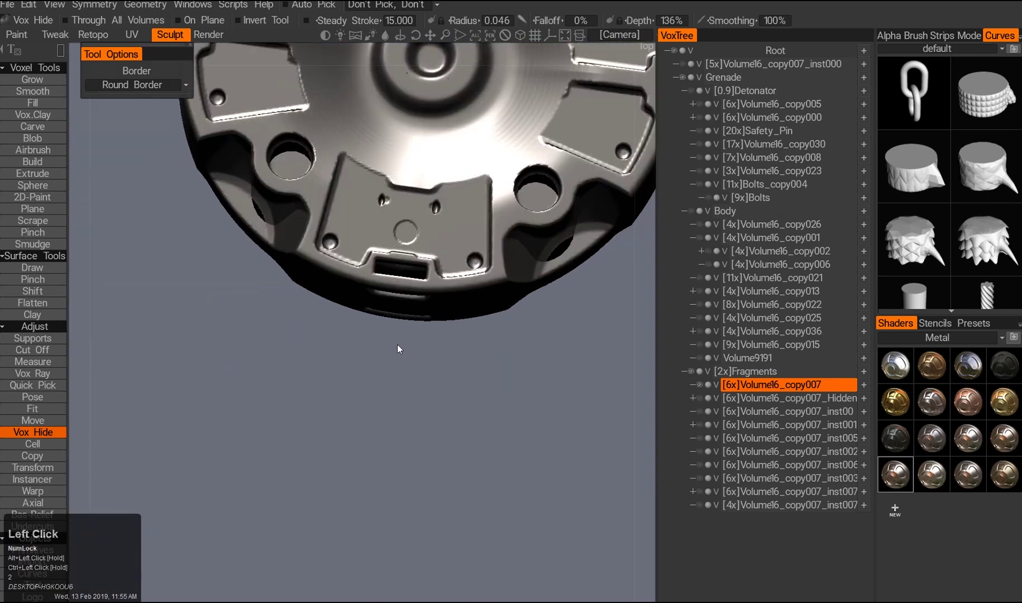
pyautogui.moveTo(397, 345); pyautogui.dragTo(399, 357, button='right')
pyautogui.hotkey('ctrl', 'z')
# - Undo the recent round-hole cuts in the fragment's pockets
pyautogui.moveTo(402, 424)
pyautogui.keyDown('alt'); pyautogui.mouseDown()
pyautogui.moveTo(502, 402)
pyautogui.moveTo(673, 409)
pyautogui.moveTo(681, 384)
pyautogui.moveTo(428, 212)
pyautogui.moveTo(390, 421)
pyautogui.mouseUp(); pyautogui.keyUp('alt')
pyautogui.scroll(3, 390, 422)
pyautogui.keyDown('alt'); pyautogui.moveTo(374, 375); pyautogui.dragTo(402, 147); pyautogui.keyUp('alt')
pyautogui.hotkey('ctrl', 'z')
pyautogui.hotkey('ctrl', 'z')
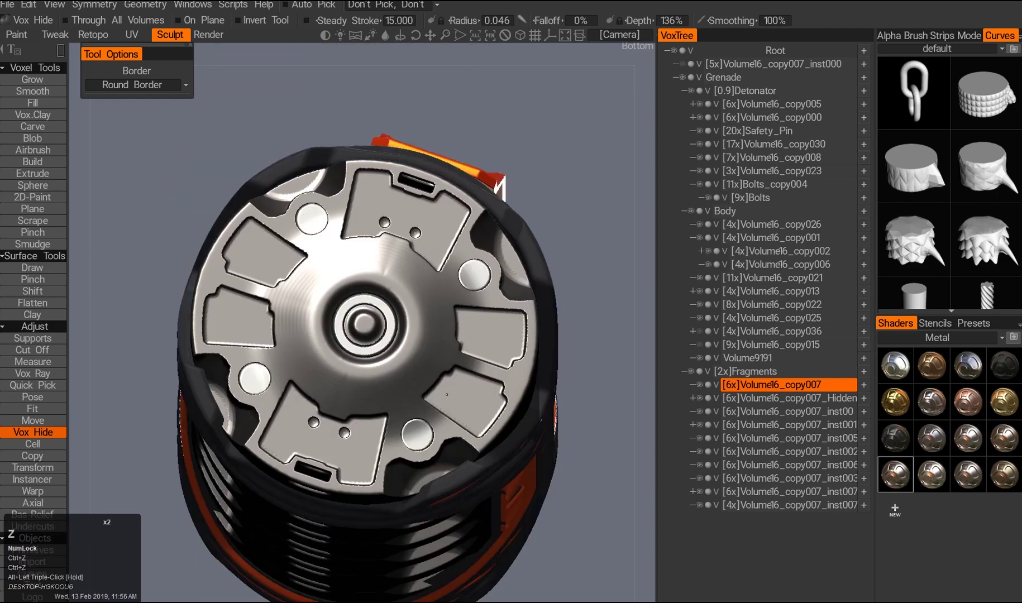
# - Restore the round holes at the inner edges and outer corners of all pockets
pyautogui.keyDown('alt'); pyautogui.moveTo(453, 405); pyautogui.dragTo(430, 374); pyautogui.keyUp('alt')
pyautogui.keyDown('alt'); pyautogui.moveTo(429, 374); pyautogui.dragTo(410, 347, button='middle'); pyautogui.keyUp('alt')
pyautogui.moveTo(375, 317); pyautogui.dragTo(353, 334, button='right')
pyautogui.moveTo(380, 384); pyautogui.dragTo(331, 354)
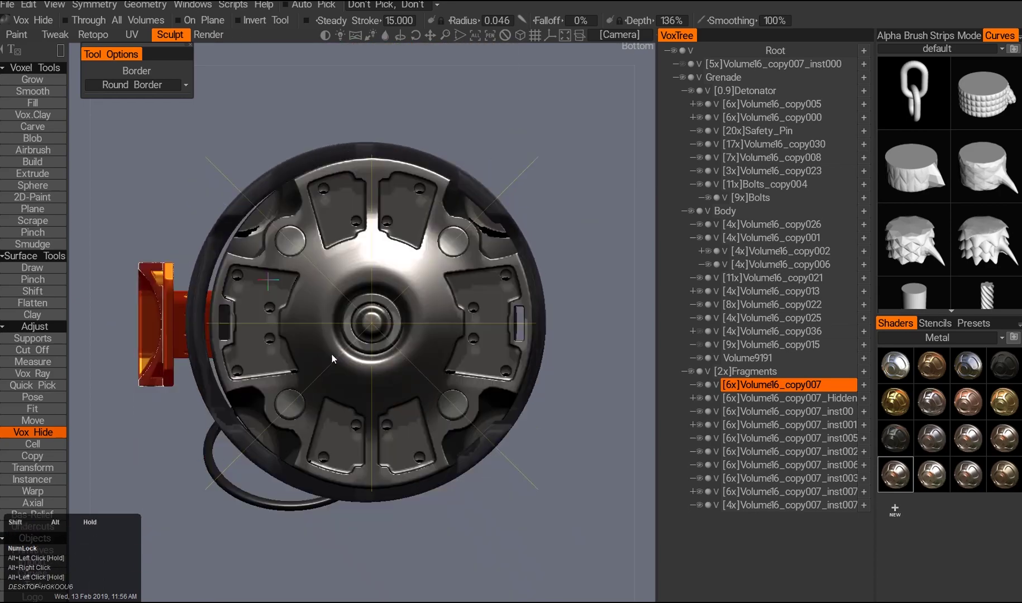
pyautogui.moveTo(332, 354); pyautogui.dragTo(354, 366, button='middle')
pyautogui.moveTo(353, 365); pyautogui.dragTo(298, 403)
pyautogui.moveTo(299, 404); pyautogui.dragTo(378, 351, button='right')
pyautogui.moveTo(379, 351); pyautogui.dragTo(331, 293)
# - Hide Volume16_copy002 and select Volume16_copy006 to compare the two inlay volumes of the body grip
pyautogui.press('a')
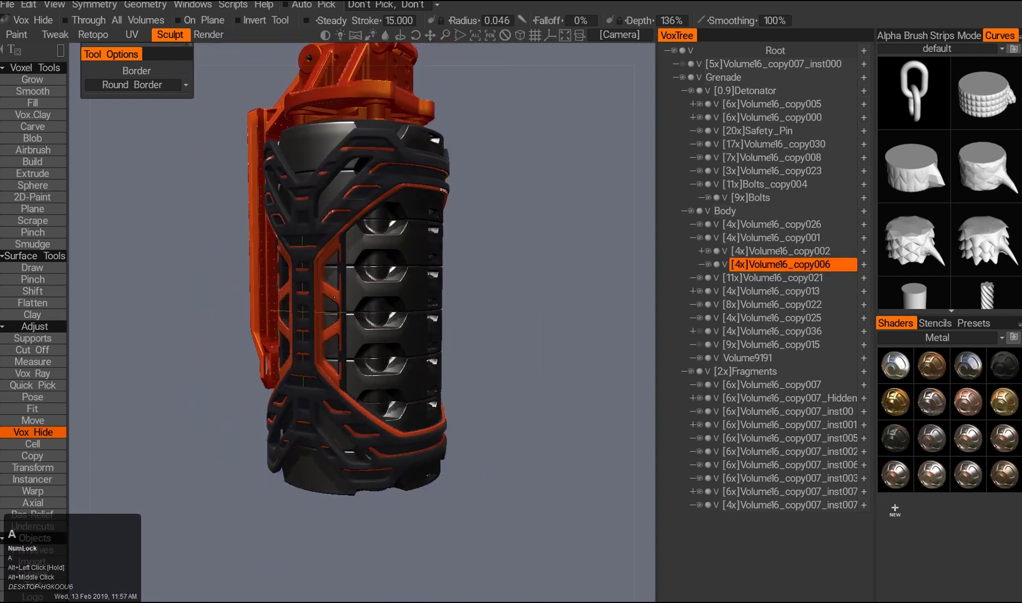
pyautogui.keyDown('alt'); pyautogui.moveTo(556, 273); pyautogui.dragTo(681, 273); pyautogui.keyUp('alt')
pyautogui.keyDown('alt'); pyautogui.moveTo(547, 279); pyautogui.dragTo(459, 282, button='middle'); pyautogui.keyUp('alt')
pyautogui.keyDown('alt'); pyautogui.moveTo(458, 283); pyautogui.dragTo(702, 251); pyautogui.keyUp('alt')
pyautogui.click(787, 252)
pyautogui.keyDown('alt'); pyautogui.moveTo(581, 263); pyautogui.dragTo(480, 279); pyautogui.keyUp('alt')
pyautogui.click(708, 251)
pyautogui.click(708, 264)
pyautogui.click(781, 265)
# - Nudge the Volume16_copy006 inlay slightly with the Transform tool
pyautogui.press('w')
pyautogui.keyDown('alt'); pyautogui.moveTo(447, 279); pyautogui.dragTo(406, 349, button='right'); pyautogui.keyUp('alt')
pyautogui.keyDown('alt'); pyautogui.moveTo(406, 349); pyautogui.dragTo(424, 313, button='middle'); pyautogui.keyUp('alt')
pyautogui.keyDown('alt'); pyautogui.moveTo(424, 313); pyautogui.dragTo(465, 267); pyautogui.keyUp('alt')
pyautogui.keyDown('alt'); pyautogui.moveTo(429, 329); pyautogui.dragTo(550, 290); pyautogui.keyUp('alt')
pyautogui.keyDown('alt'); pyautogui.moveTo(550, 290); pyautogui.dragTo(536, 335, button='middle'); pyautogui.keyUp('alt')
pyautogui.keyDown('alt'); pyautogui.moveTo(536, 335); pyautogui.dragTo(447, 344, button='right'); pyautogui.keyUp('alt')
pyautogui.moveTo(487, 299); pyautogui.dragTo(491, 299)
# - Return to Vox Hide and examine how the grip, its inlays and the stacked fragments fit together from all sides
pyautogui.keyDown('alt'); pyautogui.moveTo(490, 304); pyautogui.dragTo(349, 374); pyautogui.keyUp('alt')
pyautogui.moveTo(349, 374)
pyautogui.keyDown('alt'); pyautogui.mouseDown(button='right')
pyautogui.moveTo(333, 388)
pyautogui.moveTo(360, 363)
pyautogui.mouseUp(button='right'); pyautogui.keyUp('alt')
pyautogui.keyDown('alt'); pyautogui.moveTo(360, 363); pyautogui.dragTo(399, 346); pyautogui.keyUp('alt')
pyautogui.keyDown('alt'); pyautogui.moveTo(399, 346); pyautogui.dragTo(385, 356, button='middle'); pyautogui.keyUp('alt')
pyautogui.keyDown('alt'); pyautogui.moveTo(385, 356); pyautogui.dragTo(362, 290); pyautogui.keyUp('alt')
pyautogui.keyDown('alt'); pyautogui.moveTo(363, 290); pyautogui.dragTo(324, 346, button='middle'); pyautogui.keyUp('alt')
pyautogui.keyDown('alt'); pyautogui.moveTo(324, 346); pyautogui.dragTo(296, 357, button='right'); pyautogui.keyUp('alt')
pyautogui.keyDown('alt'); pyautogui.moveTo(296, 357); pyautogui.dragTo(534, 224); pyautogui.keyUp('alt')
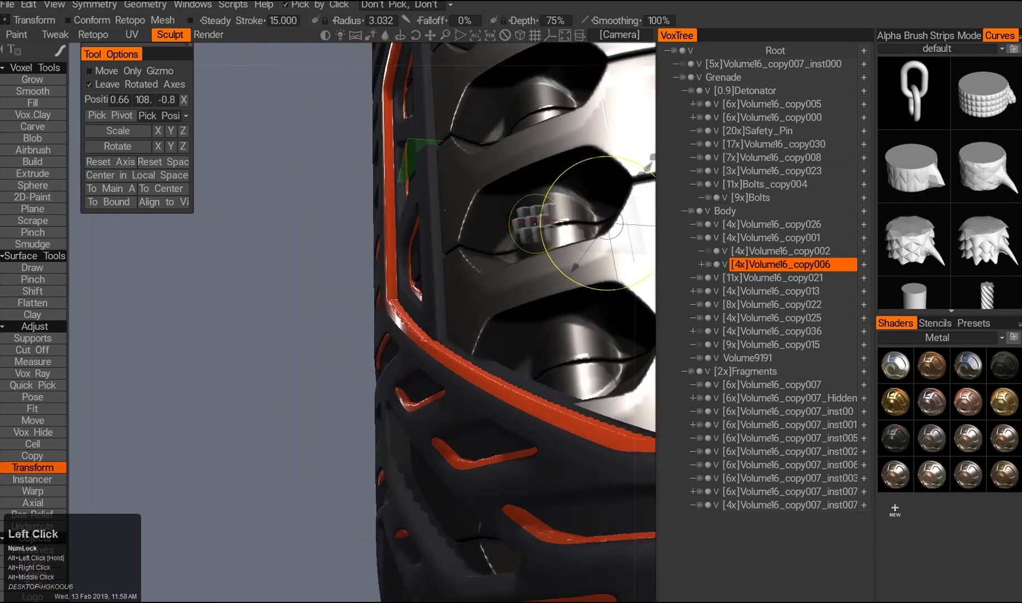
pyautogui.keyDown('alt'); pyautogui.moveTo(503, 244); pyautogui.dragTo(436, 290, button='right'); pyautogui.keyUp('alt')
pyautogui.keyDown('alt'); pyautogui.moveTo(436, 290); pyautogui.dragTo(357, 329); pyautogui.keyUp('alt')
pyautogui.keyDown('alt'); pyautogui.moveTo(357, 329); pyautogui.dragTo(350, 342, button='middle'); pyautogui.keyUp('alt')
pyautogui.hotkey('ctrl', 'q')
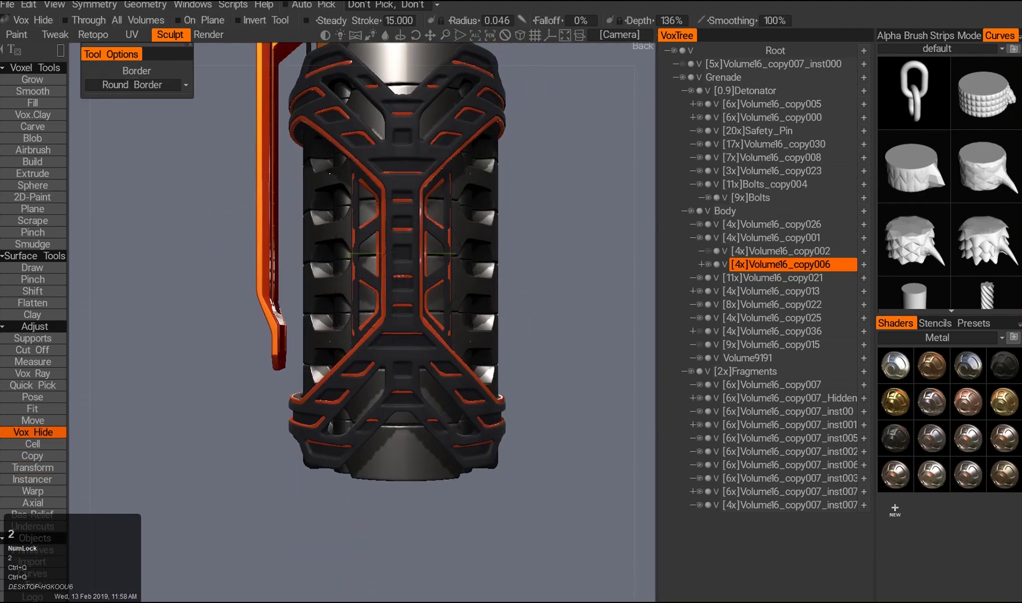
pyautogui.keyDown('alt'); pyautogui.moveTo(358, 360); pyautogui.dragTo(417, 348); pyautogui.keyUp('alt')
pyautogui.keyDown('alt'); pyautogui.moveTo(416, 348); pyautogui.dragTo(286, 382, button='right'); pyautogui.keyUp('alt')
pyautogui.keyDown('alt'); pyautogui.moveTo(285, 383); pyautogui.dragTo(318, 335); pyautogui.keyUp('alt')
pyautogui.moveTo(319, 335)
pyautogui.keyDown('alt'); pyautogui.mouseDown(button='right')
pyautogui.moveTo(305, 365)
pyautogui.moveTo(313, 329)
pyautogui.mouseUp(button='right'); pyautogui.keyUp('alt')
pyautogui.keyDown('alt'); pyautogui.moveTo(313, 329); pyautogui.dragTo(234, 320); pyautogui.keyUp('alt')
pyautogui.keyDown('alt'); pyautogui.moveTo(235, 319); pyautogui.dragTo(312, 287, button='middle'); pyautogui.keyUp('alt')
pyautogui.keyDown('alt'); pyautogui.moveTo(312, 287); pyautogui.dragTo(239, 362); pyautogui.keyUp('alt')
pyautogui.keyDown('alt'); pyautogui.middleClick(335, 334); pyautogui.keyUp('alt')
pyautogui.keyDown('alt'); pyautogui.doubleClick(407, 315); pyautogui.keyUp('alt')
pyautogui.keyDown('alt'); pyautogui.moveTo(407, 316); pyautogui.dragTo(412, 388); pyautogui.keyUp('alt')
pyautogui.keyDown('alt'); pyautogui.moveTo(370, 293); pyautogui.dragTo(291, 366); pyautogui.keyUp('alt')
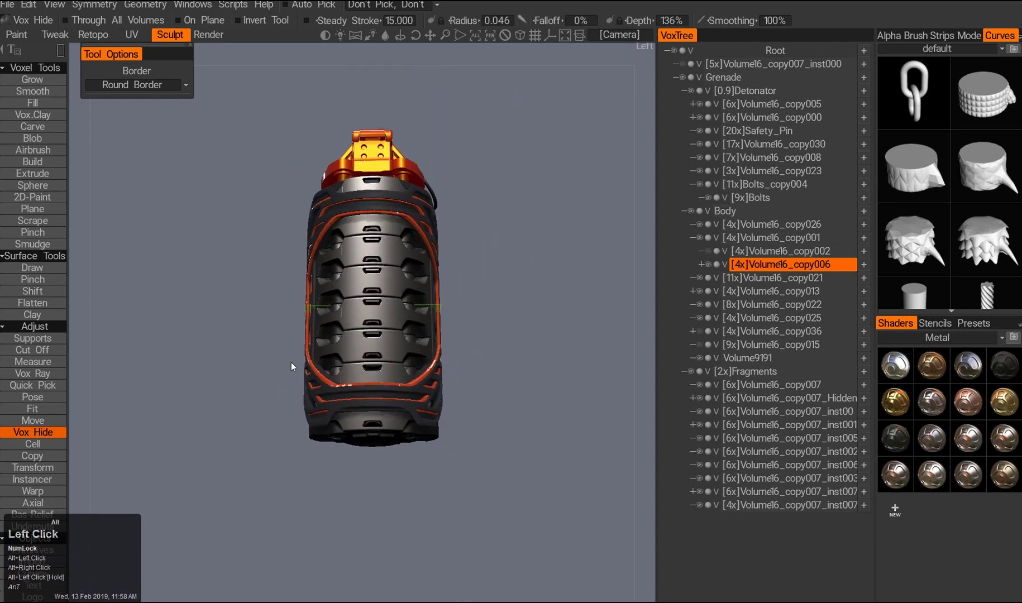
# - Isolate Volume16_copy007_inst00 to inspect a single fragment, and show the complete grenade again
pyautogui.doubleClick(699, 412)
pyautogui.keyDown('alt'); pyautogui.moveTo(437, 351); pyautogui.dragTo(306, 401); pyautogui.keyUp('alt')
pyautogui.keyDown('alt'); pyautogui.moveTo(306, 401); pyautogui.dragTo(401, 334, button='middle'); pyautogui.keyUp('alt')
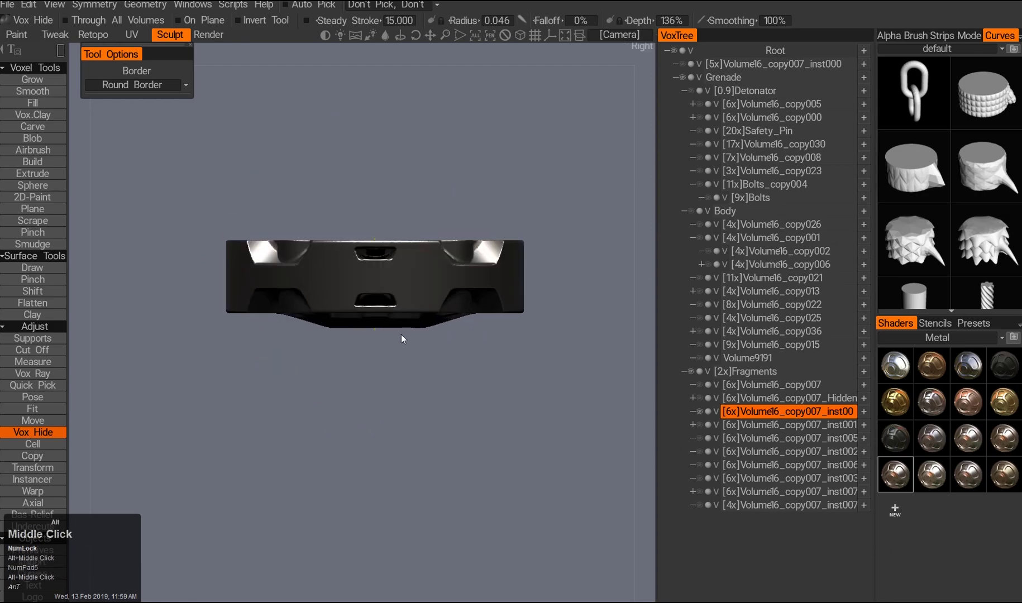
pyautogui.keyDown('alt'); pyautogui.click(699, 411); pyautogui.keyUp('alt')
pyautogui.keyDown('alt'); pyautogui.moveTo(469, 358); pyautogui.dragTo(444, 370, button='right'); pyautogui.keyUp('alt')
pyautogui.keyDown('alt'); pyautogui.moveTo(443, 370); pyautogui.dragTo(415, 380); pyautogui.keyUp('alt')
pyautogui.keyDown('alt'); pyautogui.moveTo(415, 380); pyautogui.dragTo(464, 357, button='right'); pyautogui.keyUp('alt')
pyautogui.keyDown('alt'); pyautogui.moveTo(463, 357); pyautogui.dragTo(441, 335, button='middle'); pyautogui.keyUp('alt')
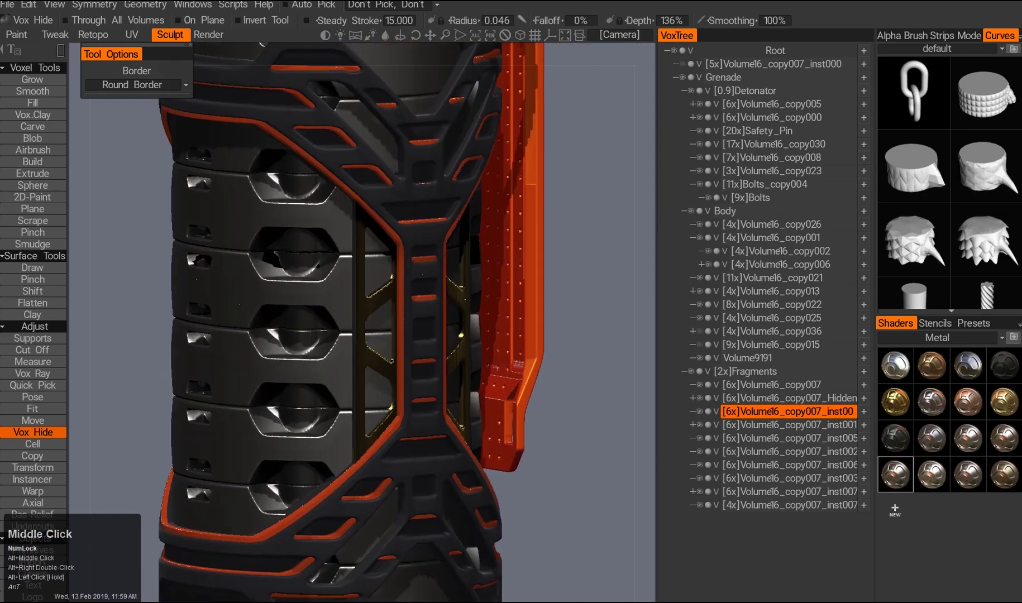
# - Delete the redundant inlay volume Volume16_copy002 from the Body group
pyautogui.press('a')
pyautogui.click(699, 224)
pyautogui.press('a')
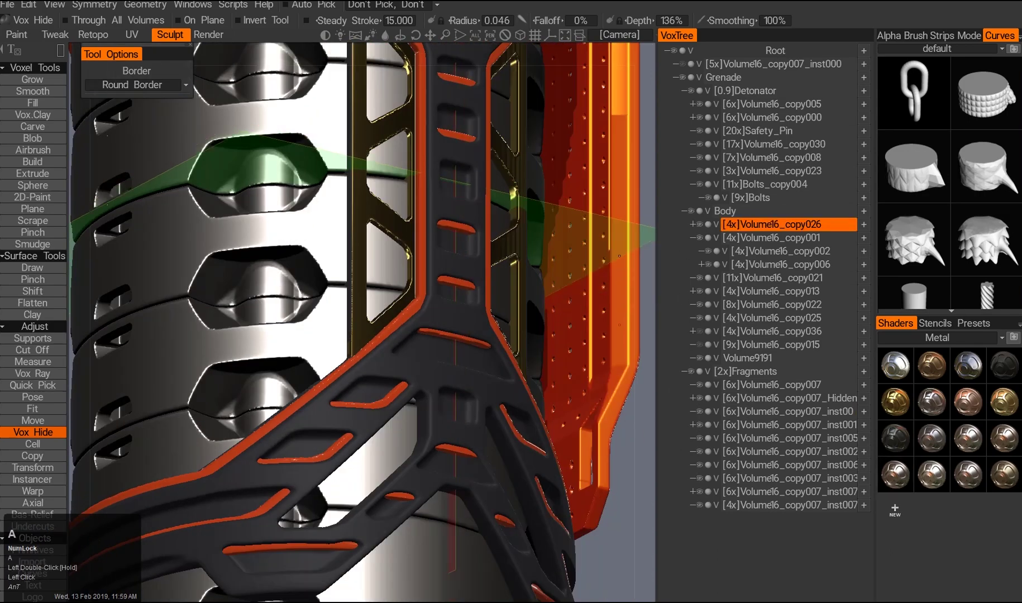
pyautogui.keyDown('alt'); pyautogui.moveTo(503, 335); pyautogui.dragTo(462, 353, button='middle'); pyautogui.keyUp('alt')
pyautogui.keyDown('alt'); pyautogui.moveTo(461, 354); pyautogui.dragTo(483, 320, button='right'); pyautogui.keyUp('alt')
pyautogui.click(483, 320)
pyautogui.keyDown('alt'); pyautogui.moveTo(482, 320); pyautogui.dragTo(422, 358); pyautogui.keyUp('alt')
pyautogui.press('Delete')
pyautogui.keyDown('alt'); pyautogui.moveTo(422, 357); pyautogui.dragTo(425, 380, button='right'); pyautogui.keyUp('alt')
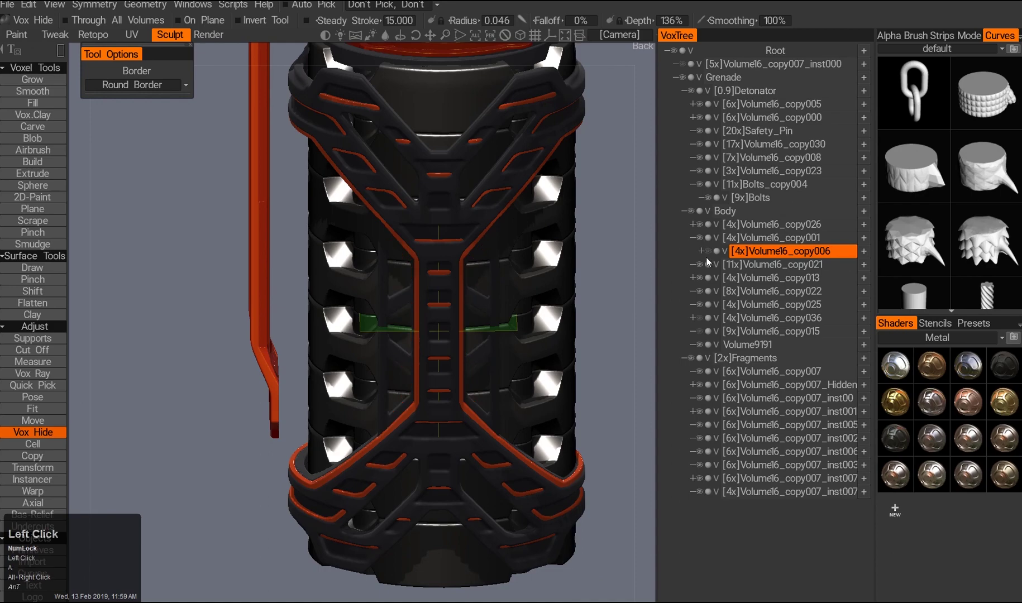
# - Examine the grip and fragments of the assembled grenade from several angles
pyautogui.keyDown('alt'); pyautogui.moveTo(502, 312); pyautogui.dragTo(502, 296); pyautogui.keyUp('alt')
pyautogui.keyDown('alt'); pyautogui.moveTo(391, 358); pyautogui.dragTo(468, 321, button='right'); pyautogui.keyUp('alt')
pyautogui.keyDown('alt'); pyautogui.moveTo(468, 322); pyautogui.dragTo(385, 370); pyautogui.keyUp('alt')
pyautogui.keyDown('alt'); pyautogui.moveTo(384, 369); pyautogui.dragTo(424, 335, button='right'); pyautogui.keyUp('alt')
pyautogui.moveTo(425, 335)
pyautogui.keyDown('alt'); pyautogui.mouseDown()
pyautogui.moveTo(462, 311)
pyautogui.moveTo(458, 407)
pyautogui.moveTo(416, 199)
pyautogui.mouseUp(); pyautogui.keyUp('alt')
pyautogui.keyDown('alt'); pyautogui.moveTo(417, 199); pyautogui.dragTo(477, 346, button='right'); pyautogui.keyUp('alt')
pyautogui.keyDown('alt'); pyautogui.moveTo(477, 347); pyautogui.dragTo(447, 335); pyautogui.keyUp('alt')
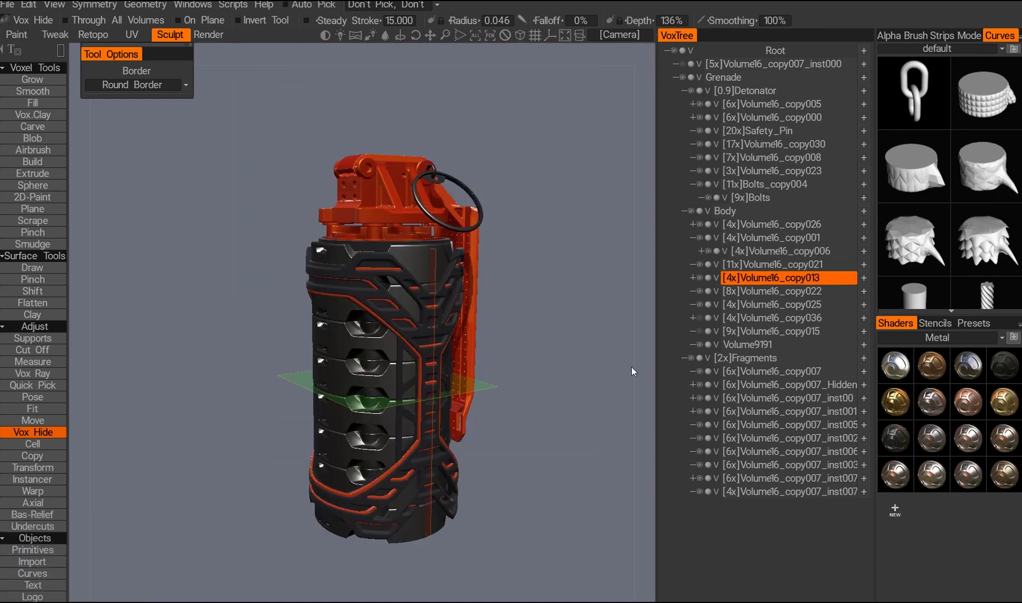
pyautogui.keyDown('alt'); pyautogui.moveTo(398, 225); pyautogui.dragTo(393, 333); pyautogui.keyUp('alt')
pyautogui.keyDown('alt'); pyautogui.moveTo(392, 333); pyautogui.dragTo(441, 291, button='right'); pyautogui.keyUp('alt')
# - Isolate the topmost fragment instance and set its radial symmetry to order 8 about the Y axis
pyautogui.press('a')
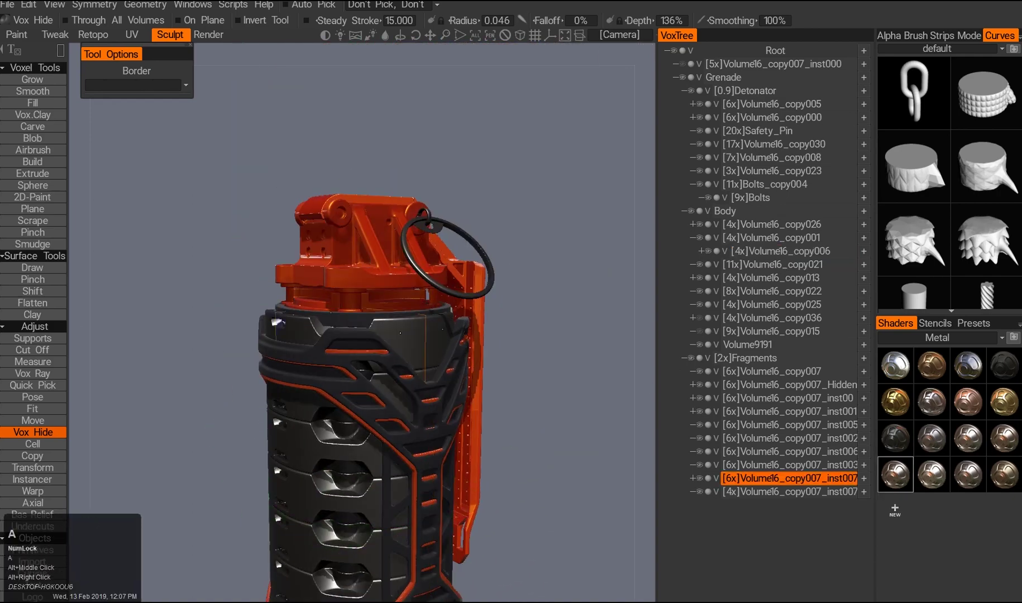
pyautogui.keyDown('alt'); pyautogui.moveTo(346, 391); pyautogui.dragTo(392, 420); pyautogui.keyUp('alt')
pyautogui.keyDown('alt'); pyautogui.moveTo(393, 419); pyautogui.dragTo(352, 375, button='right'); pyautogui.keyUp('alt')
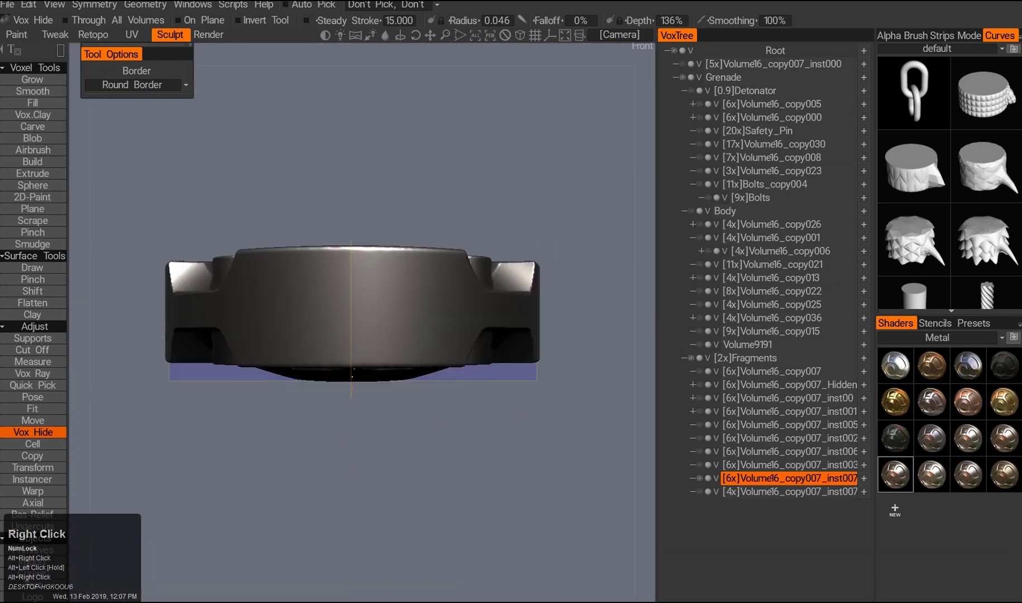
pyautogui.press('s')
pyautogui.click(406, 255)
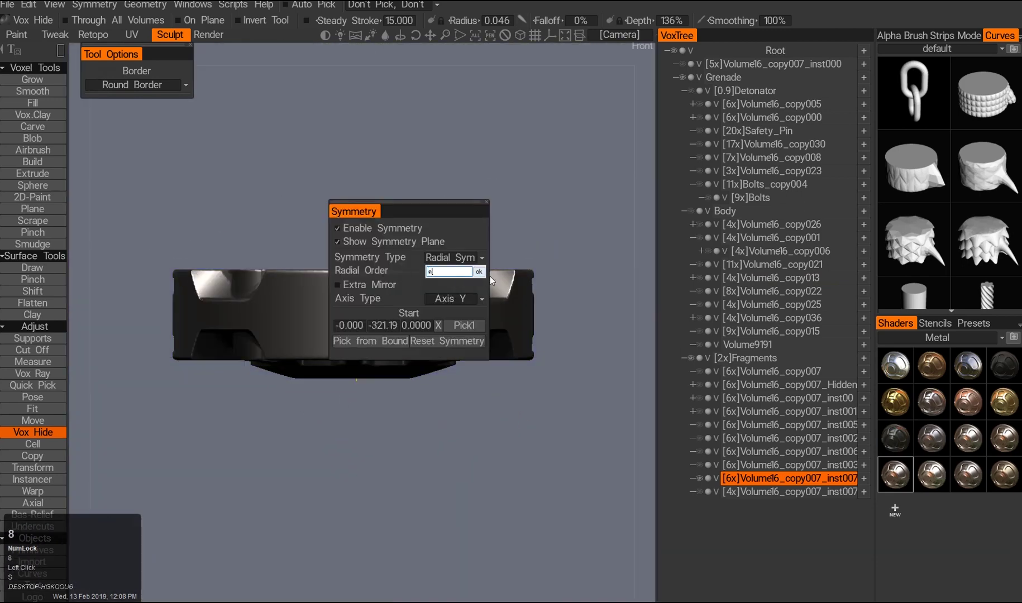
pyautogui.click(479, 272)
pyautogui.moveTo(337, 227); pyautogui.dragTo(442, 294)
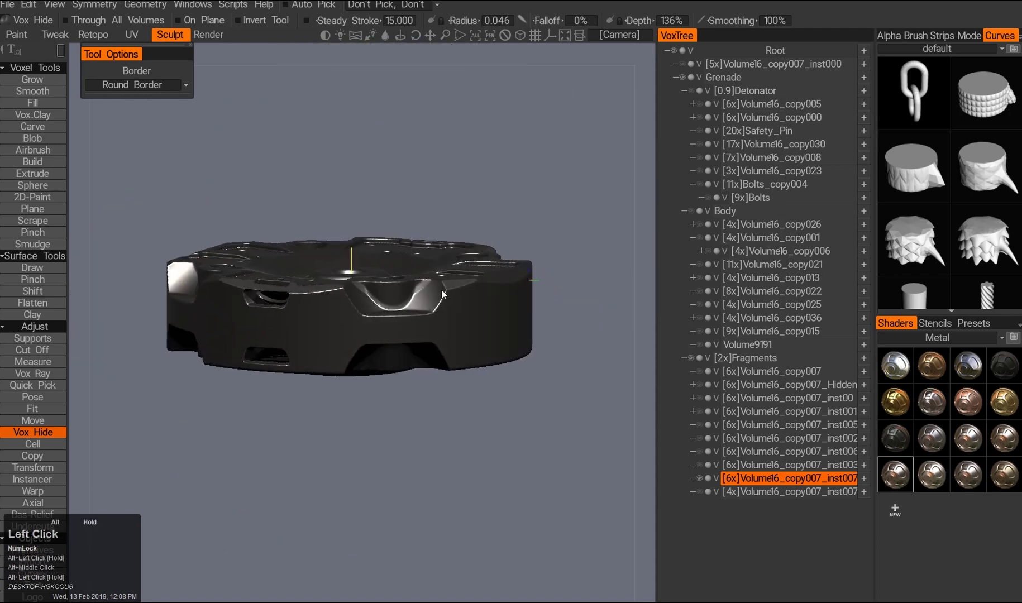
# - Try a radial symmetry order of 33 on the isolated fragment
pyautogui.moveTo(442, 294); pyautogui.dragTo(415, 322, button='middle')
pyautogui.keyDown('alt'); pyautogui.moveTo(415, 322); pyautogui.dragTo(416, 358); pyautogui.keyUp('alt')
pyautogui.press('s')
pyautogui.click(409, 327)
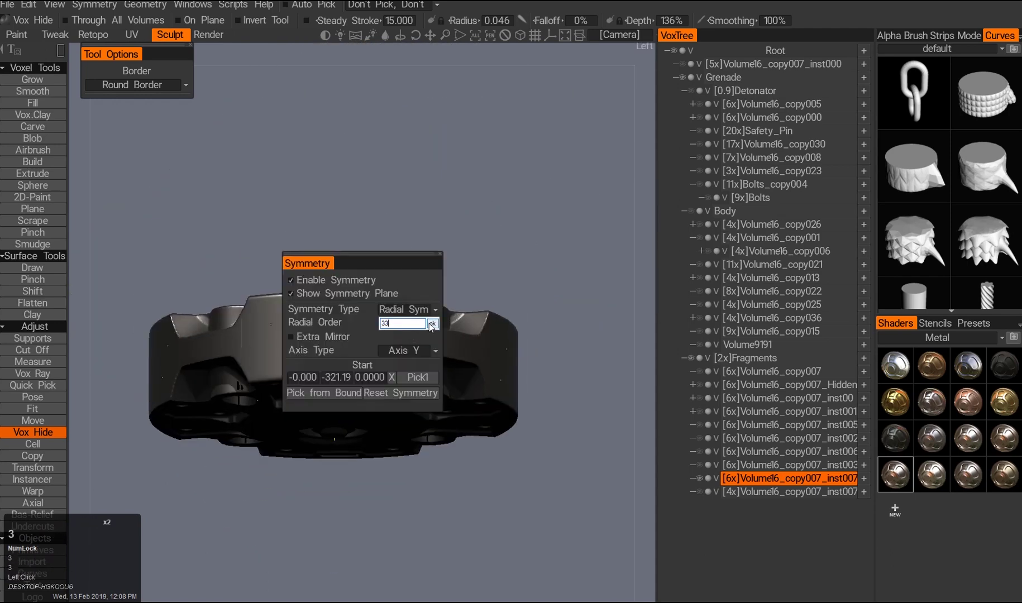
pyautogui.keyDown('alt'); pyautogui.moveTo(423, 317); pyautogui.dragTo(369, 291); pyautogui.keyUp('alt')
pyautogui.hotkey('ctrl', 'z')
# - Set the radial symmetry order of the isolated fragment back to 8
pyautogui.moveTo(369, 290); pyautogui.dragTo(381, 221, button='middle')
pyautogui.keyDown('alt'); pyautogui.moveTo(381, 221); pyautogui.dragTo(357, 318); pyautogui.keyUp('alt')
pyautogui.keyDown('alt'); pyautogui.moveTo(357, 318); pyautogui.dragTo(412, 334, button='middle'); pyautogui.keyUp('alt')
pyautogui.keyDown('alt'); pyautogui.moveTo(413, 333); pyautogui.dragTo(369, 316); pyautogui.keyUp('alt')
pyautogui.keyDown('alt'); pyautogui.moveTo(368, 316); pyautogui.dragTo(364, 294, button='middle'); pyautogui.keyUp('alt')
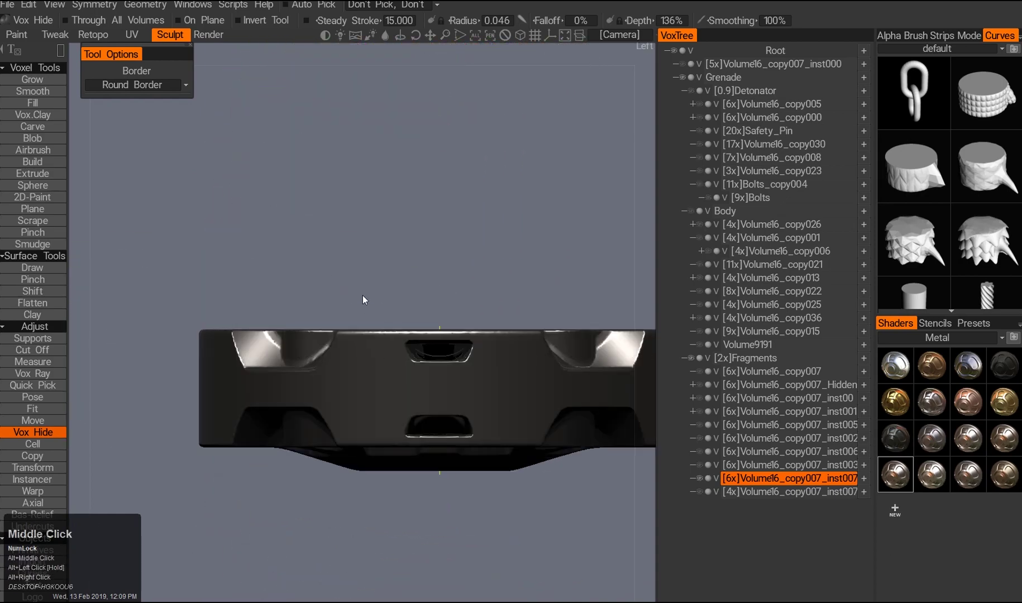
pyautogui.press('s')
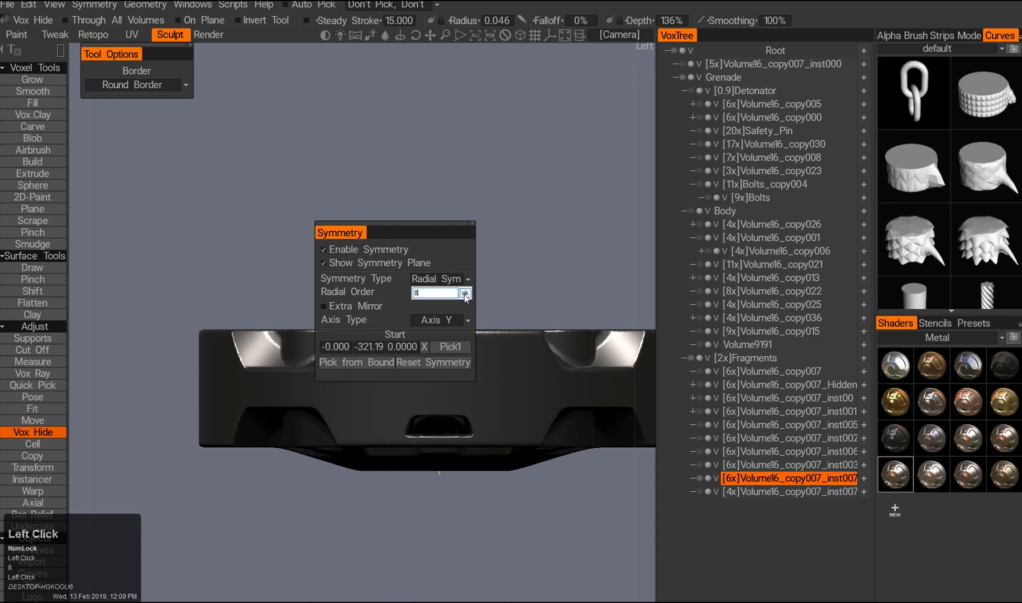
# - Examine the isolated fragment from above and the side, and bring the full grenade back into view
pyautogui.moveTo(428, 335)
pyautogui.keyDown('alt'); pyautogui.mouseDown()
pyautogui.moveTo(341, 325)
pyautogui.moveTo(416, 288)
pyautogui.moveTo(482, 286)
pyautogui.mouseUp(); pyautogui.keyUp('alt')
pyautogui.press('e')
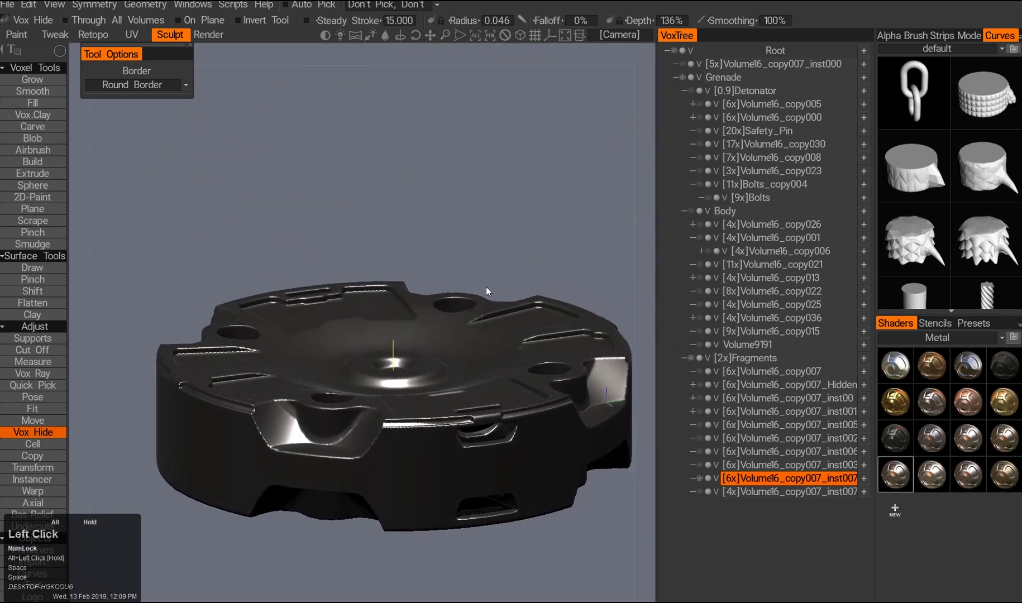
pyautogui.keyDown('alt'); pyautogui.moveTo(482, 286); pyautogui.dragTo(392, 297, button='right'); pyautogui.keyUp('alt')
pyautogui.keyDown('alt'); pyautogui.moveTo(392, 297); pyautogui.dragTo(447, 369); pyautogui.keyUp('alt')
pyautogui.keyDown('alt'); pyautogui.moveTo(447, 369); pyautogui.dragTo(503, 413, button='middle'); pyautogui.keyUp('alt')
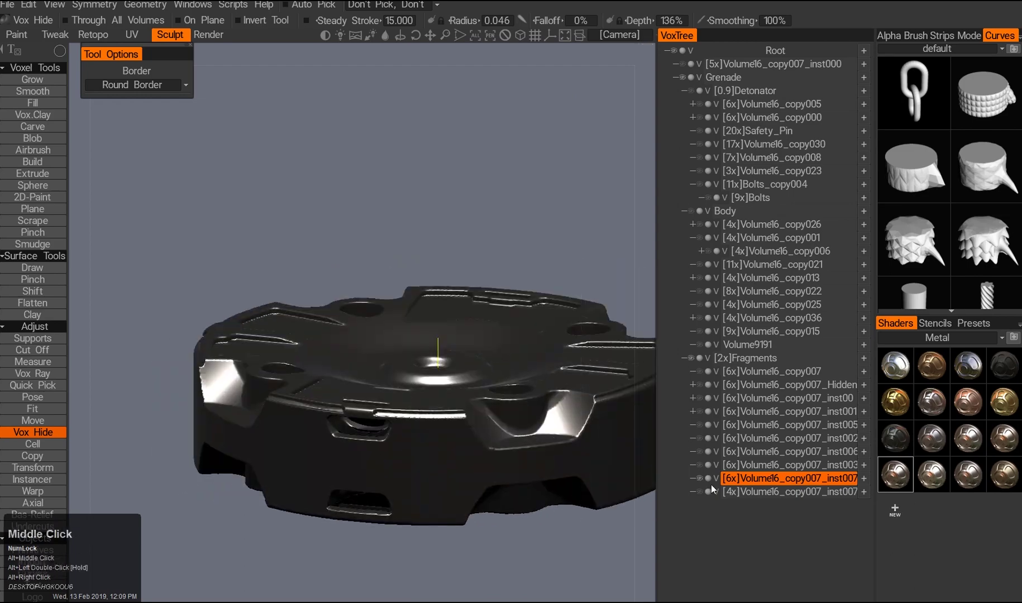
pyautogui.keyDown('alt'); pyautogui.click(699, 479); pyautogui.keyUp('alt')
# - Try a rectangular Vox Hide edit on the topmost fragment within the assembled grenade and undo it
pyautogui.press('2')
pyautogui.keyDown('alt'); pyautogui.moveTo(441, 313); pyautogui.dragTo(406, 340, button='right'); pyautogui.keyUp('alt')
pyautogui.keyDown('alt'); pyautogui.moveTo(406, 341); pyautogui.dragTo(373, 372); pyautogui.keyUp('alt')
pyautogui.keyDown('alt'); pyautogui.moveTo(373, 372); pyautogui.dragTo(362, 424, button='middle'); pyautogui.keyUp('alt')
pyautogui.keyDown('alt'); pyautogui.moveTo(363, 424); pyautogui.dragTo(358, 254, button='right'); pyautogui.keyUp('alt')
pyautogui.press('2')
pyautogui.keyDown('ctrl'); pyautogui.moveTo(450, 271); pyautogui.dragTo(450, 271); pyautogui.keyUp('ctrl')
pyautogui.keyDown('alt'); pyautogui.moveTo(425, 291); pyautogui.dragTo(334, 344); pyautogui.keyUp('alt')
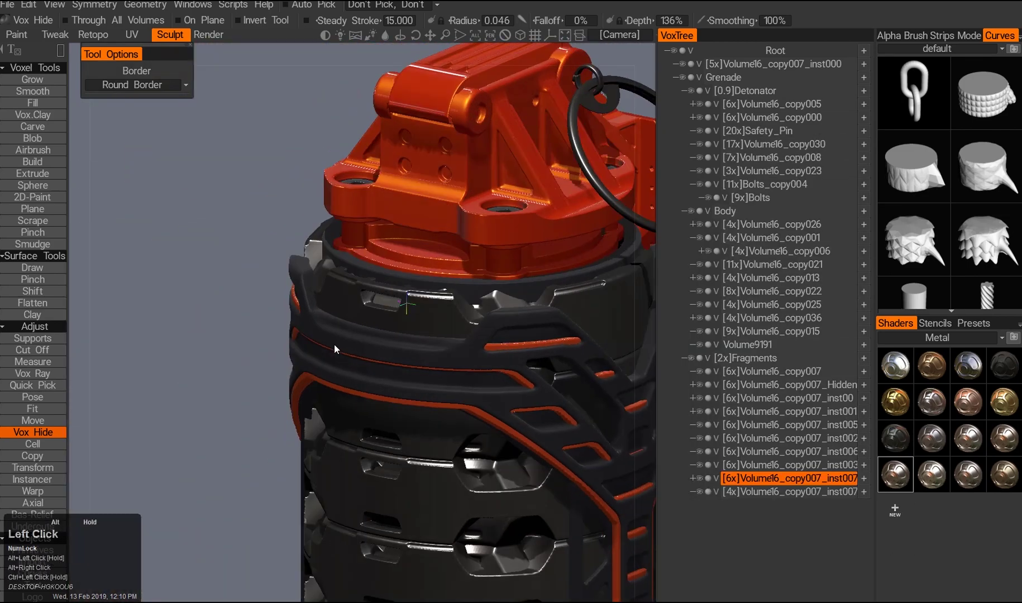
pyautogui.keyDown('alt'); pyautogui.moveTo(334, 344); pyautogui.dragTo(349, 368, button='right'); pyautogui.keyUp('alt')
pyautogui.keyDown('alt'); pyautogui.moveTo(349, 369); pyautogui.dragTo(378, 336); pyautogui.keyUp('alt')
pyautogui.keyDown('alt'); pyautogui.moveTo(378, 336); pyautogui.dragTo(397, 314, button='right'); pyautogui.keyUp('alt')
pyautogui.hotkey('ctrl', 'z')
# - Select the topmost fragment instance again and isolate it in a straight left view
pyautogui.keyDown('alt'); pyautogui.moveTo(397, 314); pyautogui.dragTo(403, 307); pyautogui.keyUp('alt')
pyautogui.keyDown('alt'); pyautogui.click(403, 307); pyautogui.keyUp('alt')
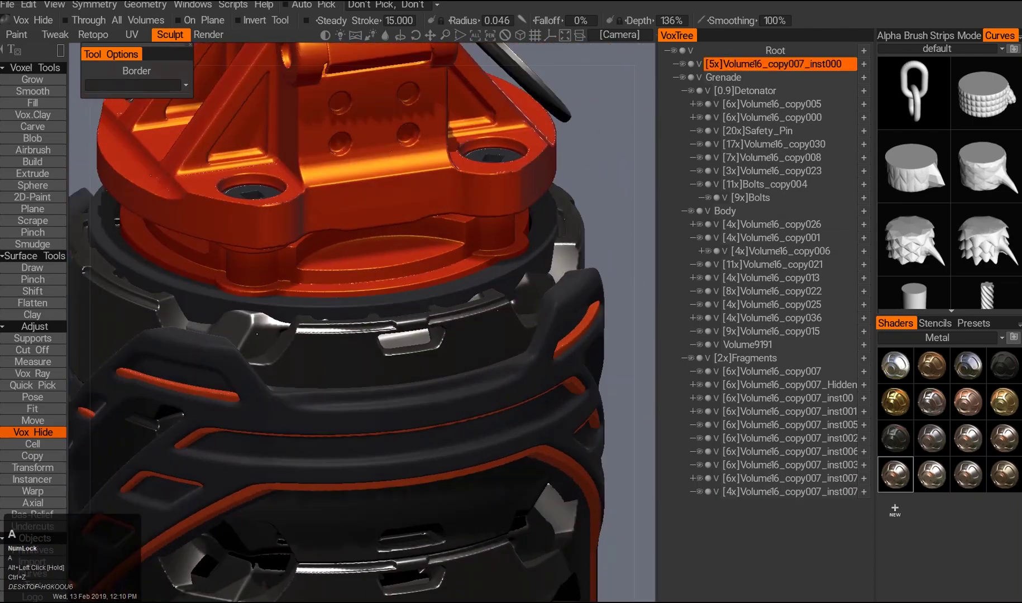
pyautogui.keyDown('alt'); pyautogui.moveTo(402, 378); pyautogui.dragTo(391, 352); pyautogui.keyUp('alt')
pyautogui.keyDown('alt'); pyautogui.moveTo(391, 351); pyautogui.dragTo(492, 313, button='right'); pyautogui.keyUp('alt')
pyautogui.press('a')
pyautogui.middleClick(381, 386)
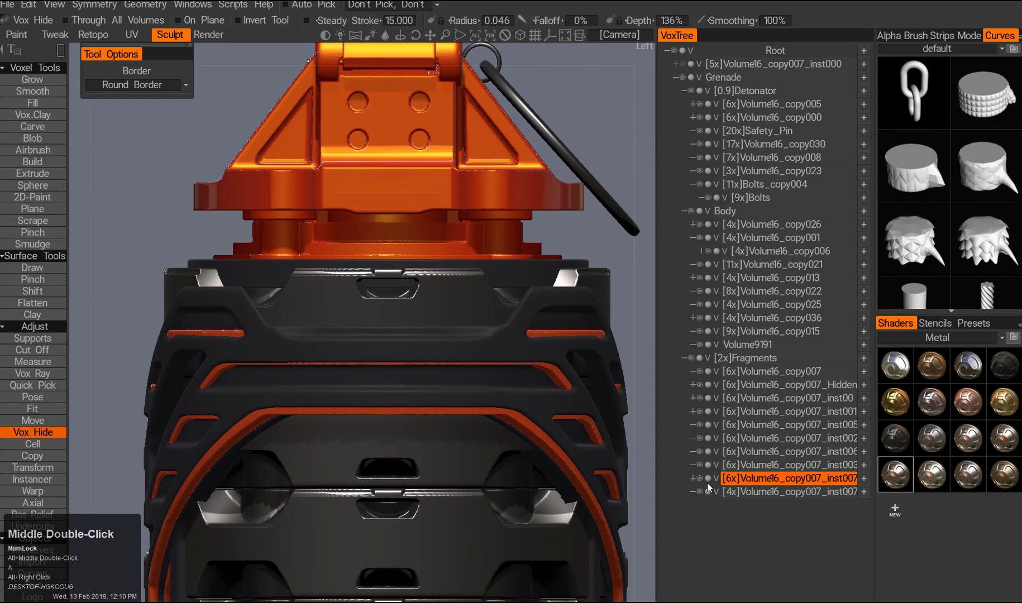
pyautogui.rightClick(380, 385)
pyautogui.click(381, 386)
pyautogui.keyDown('alt'); pyautogui.moveTo(380, 386); pyautogui.dragTo(338, 362, button='right'); pyautogui.keyUp('alt')
pyautogui.keyDown('alt'); pyautogui.moveTo(339, 362); pyautogui.dragTo(326, 274, button='middle'); pyautogui.keyUp('alt')
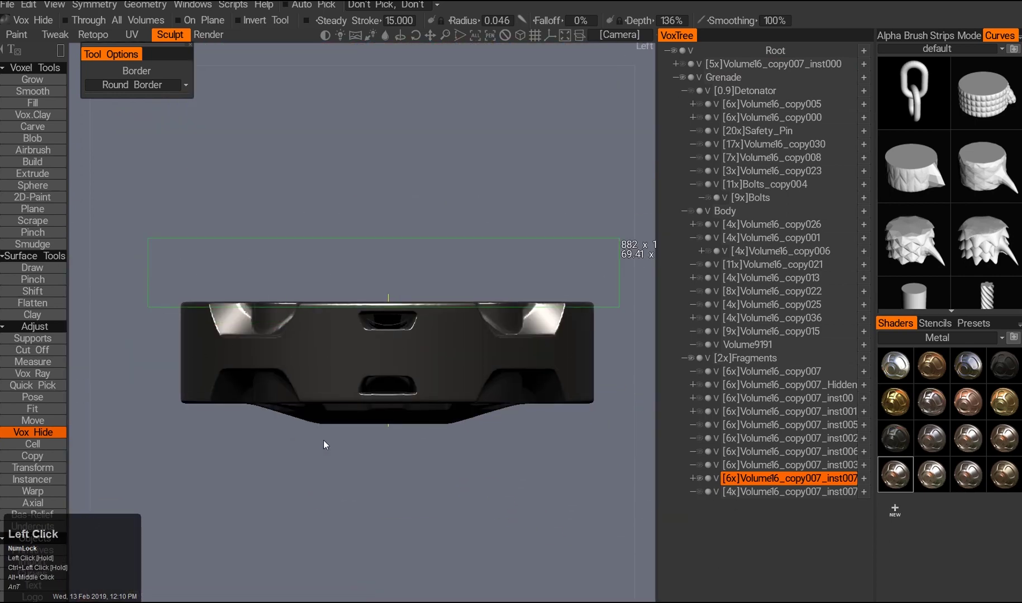
# - Rework the isolated fragment with Vox Hide selections, including a rectangle about 69 mm wide across its upper edge
pyautogui.press('e')
pyautogui.keyDown('alt'); pyautogui.moveTo(418, 292); pyautogui.dragTo(420, 318, button='middle'); pyautogui.keyUp('alt')
pyautogui.keyDown('alt'); pyautogui.moveTo(419, 319); pyautogui.dragTo(363, 290, button='right'); pyautogui.keyUp('alt')
pyautogui.press('space')
pyautogui.moveTo(354, 282); pyautogui.dragTo(496, 380)
pyautogui.keyDown('alt'); pyautogui.moveTo(469, 374); pyautogui.dragTo(415, 299); pyautogui.keyUp('alt')
pyautogui.keyDown('alt'); pyautogui.moveTo(415, 298); pyautogui.dragTo(403, 351, button='right'); pyautogui.keyUp('alt')
pyautogui.keyDown('alt'); pyautogui.moveTo(403, 352); pyautogui.dragTo(394, 339); pyautogui.keyUp('alt')
pyautogui.press('KP_7')
pyautogui.keyDown('alt'); pyautogui.moveTo(394, 339); pyautogui.dragTo(392, 355, button='middle'); pyautogui.keyUp('alt')
pyautogui.keyDown('alt'); pyautogui.moveTo(392, 355); pyautogui.dragTo(363, 312, button='right'); pyautogui.keyUp('alt')
pyautogui.press('space')
pyautogui.keyDown('ctrl'); pyautogui.moveTo(375, 311); pyautogui.dragTo(521, 404); pyautogui.keyUp('ctrl')
pyautogui.keyDown('alt'); pyautogui.moveTo(418, 342); pyautogui.dragTo(471, 303); pyautogui.keyUp('alt')
pyautogui.keyDown('alt'); pyautogui.moveTo(471, 303); pyautogui.dragTo(318, 287, button='middle'); pyautogui.keyUp('alt')
# - Examine how the topmost fragment sits beneath the detonator and inside the grip of the assembled grenade
pyautogui.keyDown('alt'); pyautogui.moveTo(318, 287); pyautogui.dragTo(446, 291); pyautogui.keyUp('alt')
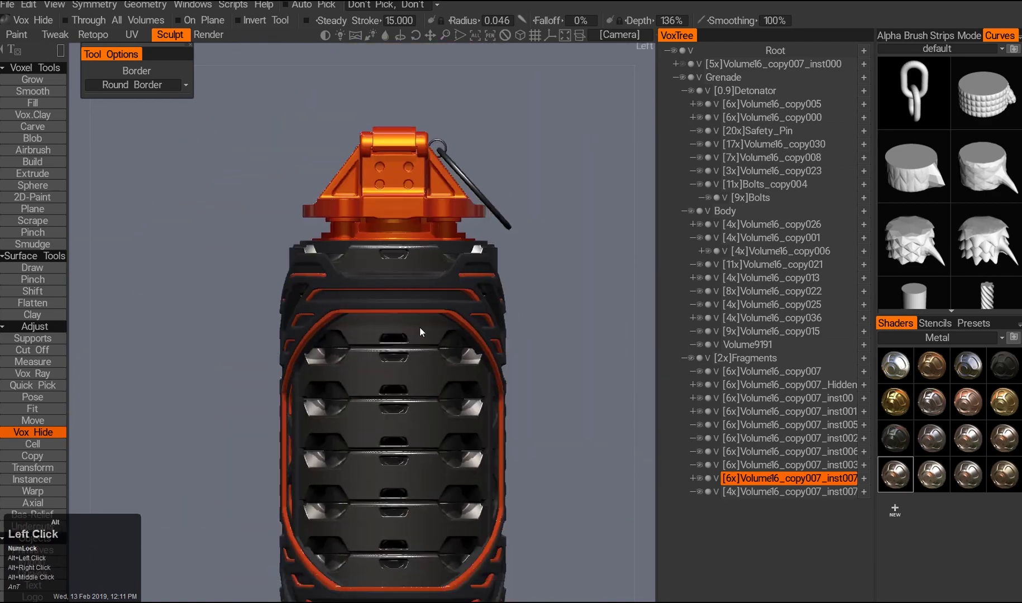
pyautogui.keyDown('alt'); pyautogui.moveTo(420, 327); pyautogui.dragTo(427, 385, button='right'); pyautogui.keyUp('alt')
pyautogui.keyDown('alt'); pyautogui.moveTo(427, 385); pyautogui.dragTo(411, 387); pyautogui.keyUp('alt')
pyautogui.keyDown('alt'); pyautogui.moveTo(411, 387); pyautogui.dragTo(399, 290, button='right'); pyautogui.keyUp('alt')
pyautogui.keyDown('alt'); pyautogui.moveTo(399, 290); pyautogui.dragTo(403, 266, button='middle'); pyautogui.keyUp('alt')
pyautogui.keyDown('alt'); pyautogui.moveTo(402, 266); pyautogui.dragTo(313, 302); pyautogui.keyUp('alt')
pyautogui.keyDown('alt'); pyautogui.moveTo(313, 302); pyautogui.dragTo(335, 357, button='right'); pyautogui.keyUp('alt')
pyautogui.keyDown('alt'); pyautogui.moveTo(357, 273); pyautogui.dragTo(382, 268); pyautogui.keyUp('alt')
pyautogui.keyDown('alt'); pyautogui.moveTo(381, 268); pyautogui.dragTo(383, 322, button='right'); pyautogui.keyUp('alt')
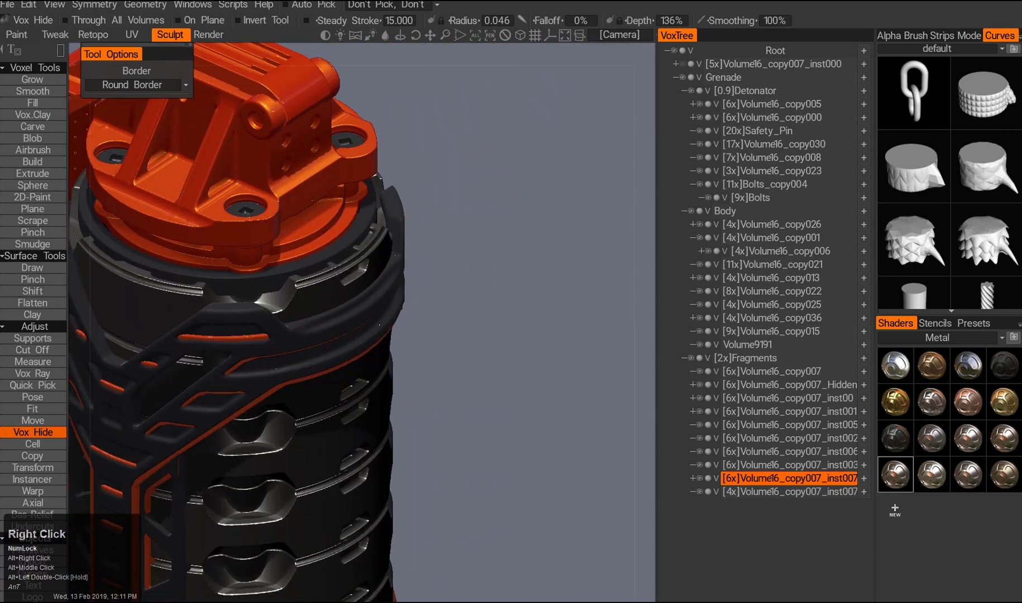
pyautogui.keyDown('alt'); pyautogui.moveTo(383, 322); pyautogui.dragTo(385, 313, button='middle'); pyautogui.keyUp('alt')
pyautogui.keyDown('alt'); pyautogui.moveTo(385, 312); pyautogui.dragTo(391, 301); pyautogui.keyUp('alt')
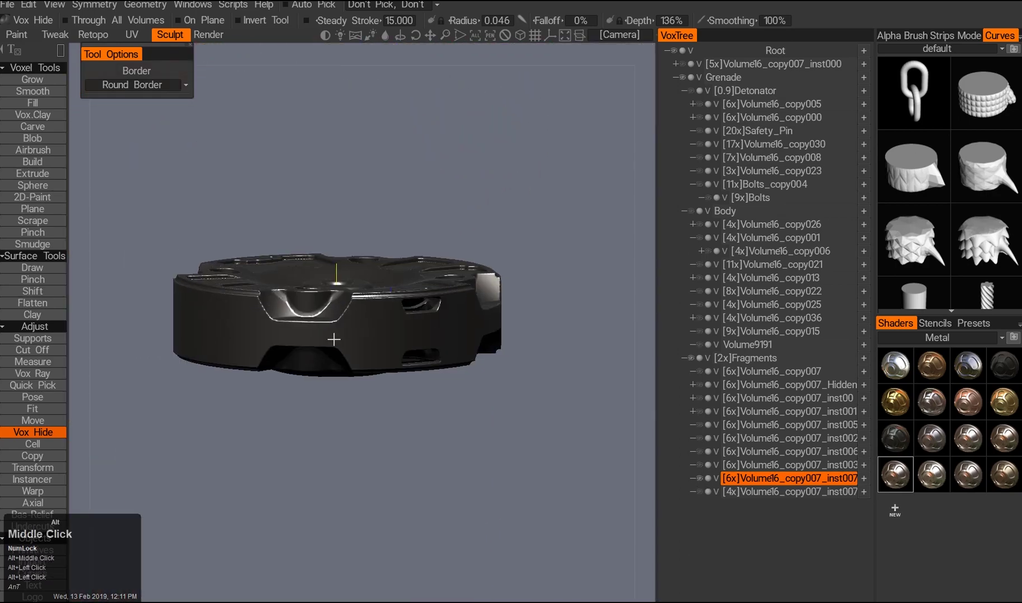
# - Try cutting paired vertical slots into the isolated fragment's rear wall and undo them
pyautogui.keyDown('alt'); pyautogui.moveTo(334, 339); pyautogui.dragTo(346, 312); pyautogui.keyUp('alt')
pyautogui.keyDown('alt'); pyautogui.moveTo(346, 313); pyautogui.dragTo(351, 335, button='right'); pyautogui.keyUp('alt')
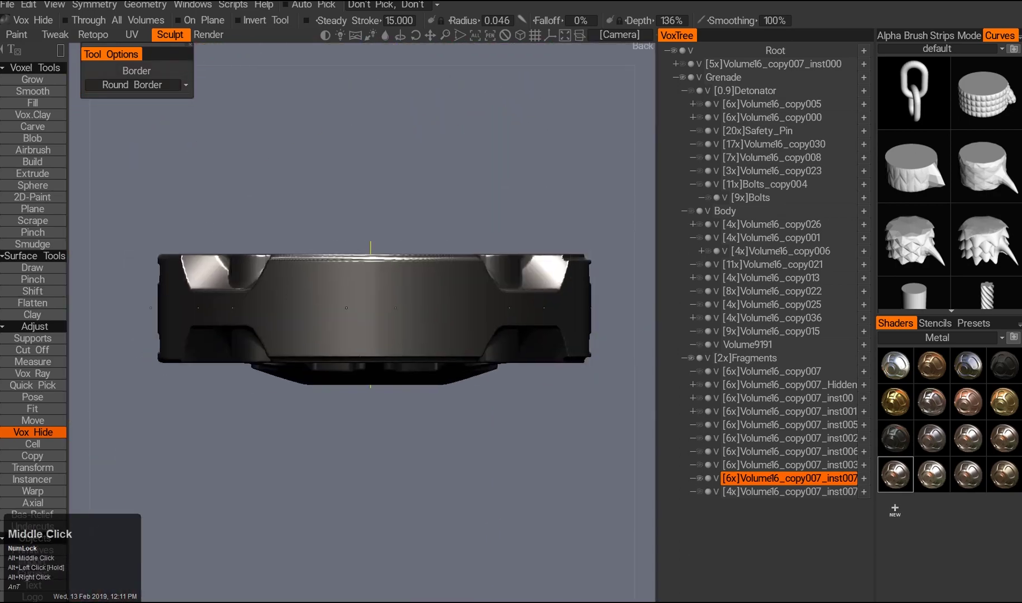
pyautogui.moveTo(347, 342); pyautogui.dragTo(347, 342)
pyautogui.keyDown('alt'); pyautogui.moveTo(347, 342); pyautogui.dragTo(302, 284); pyautogui.keyUp('alt')
pyautogui.hotkey('ctrl', 'z')
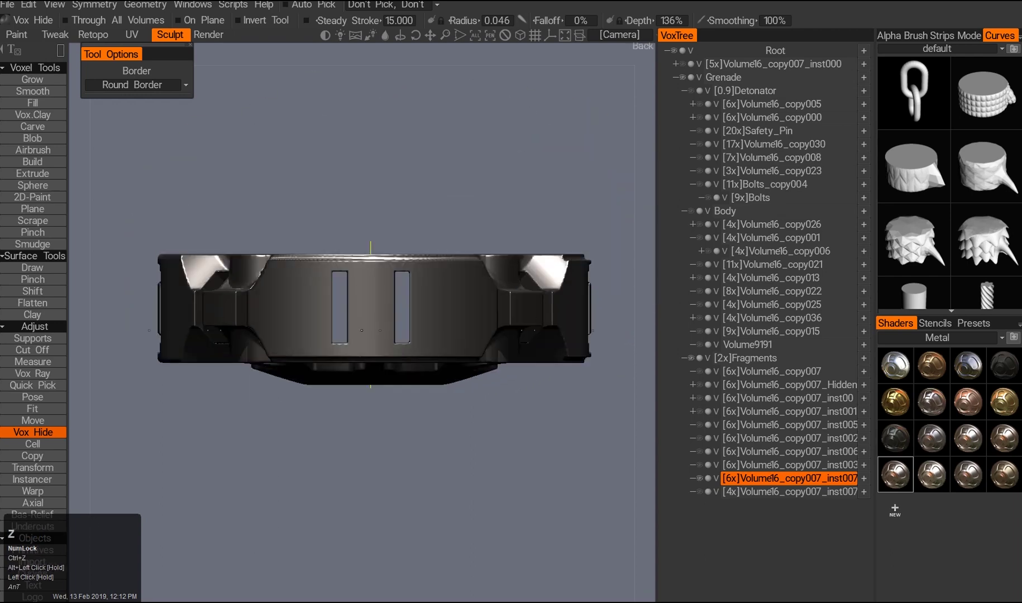
pyautogui.click(374, 315)
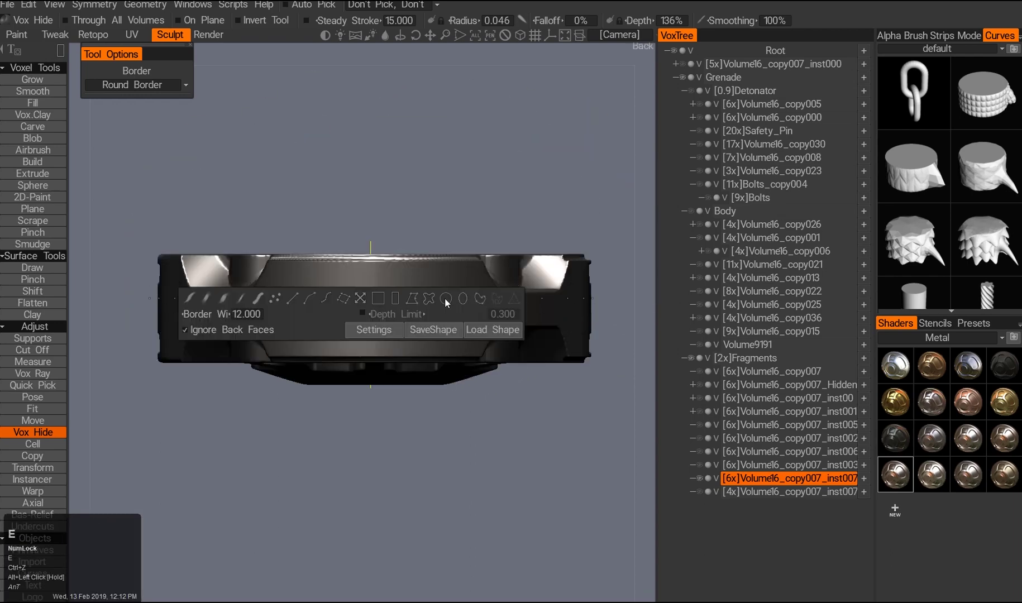
# - Try another Vox Hide shape on the fragment's rear wall
pyautogui.keyDown('alt'); pyautogui.moveTo(322, 331); pyautogui.dragTo(309, 295); pyautogui.keyUp('alt')
pyautogui.keyDown('alt'); pyautogui.moveTo(308, 294); pyautogui.dragTo(306, 257, button='right'); pyautogui.keyUp('alt')
pyautogui.keyDown('alt'); pyautogui.moveTo(306, 257); pyautogui.dragTo(357, 240, button='middle'); pyautogui.keyUp('alt')
pyautogui.keyDown('alt'); pyautogui.moveTo(426, 399); pyautogui.dragTo(493, 379); pyautogui.keyUp('alt')
pyautogui.press('space')
pyautogui.keyDown('alt'); pyautogui.moveTo(450, 404); pyautogui.dragTo(289, 314); pyautogui.keyUp('alt')
pyautogui.keyDown('alt'); pyautogui.moveTo(289, 314); pyautogui.dragTo(374, 340, button='right'); pyautogui.keyUp('alt')
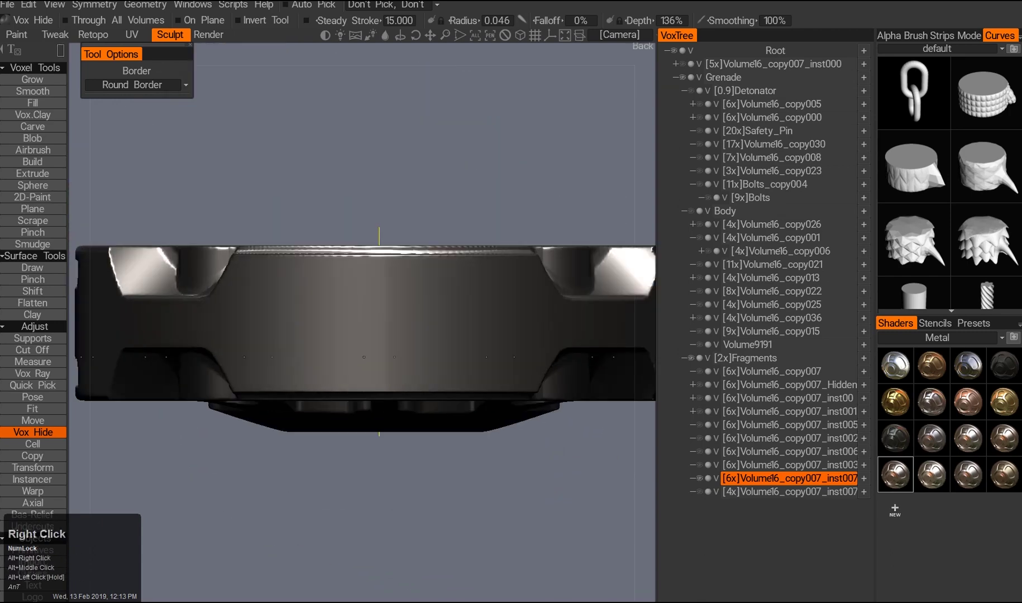
pyautogui.keyDown('alt'); pyautogui.moveTo(343, 299); pyautogui.dragTo(382, 297); pyautogui.keyUp('alt')
pyautogui.press('s')
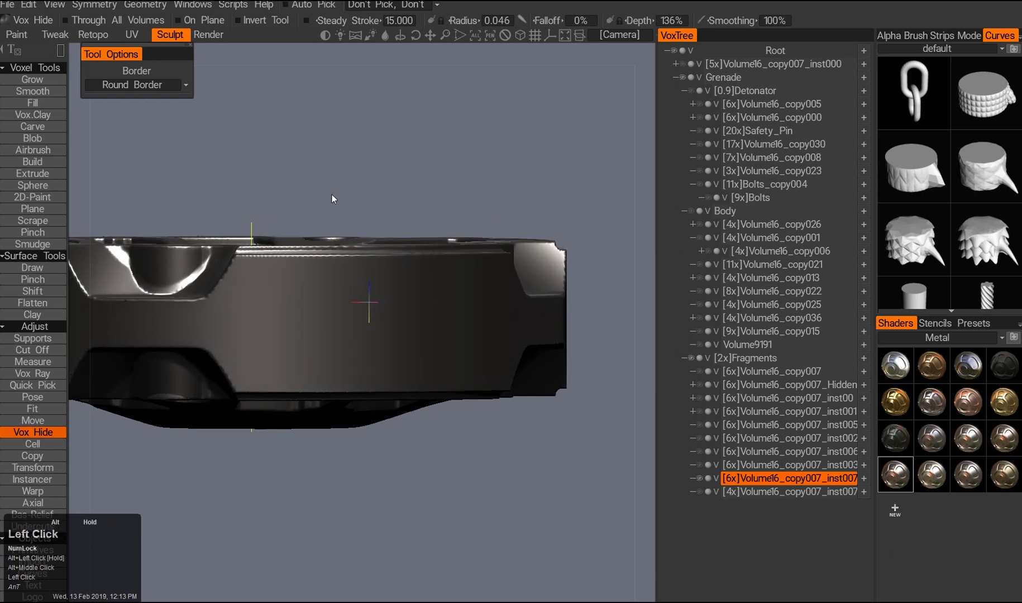
# - Cut a mirrored angular polygon with a stepped edge into the fragment's rear wall with Vox Hide
pyautogui.moveTo(383, 372); pyautogui.dragTo(357, 335)
pyautogui.moveTo(357, 335); pyautogui.dragTo(355, 279, button='middle')
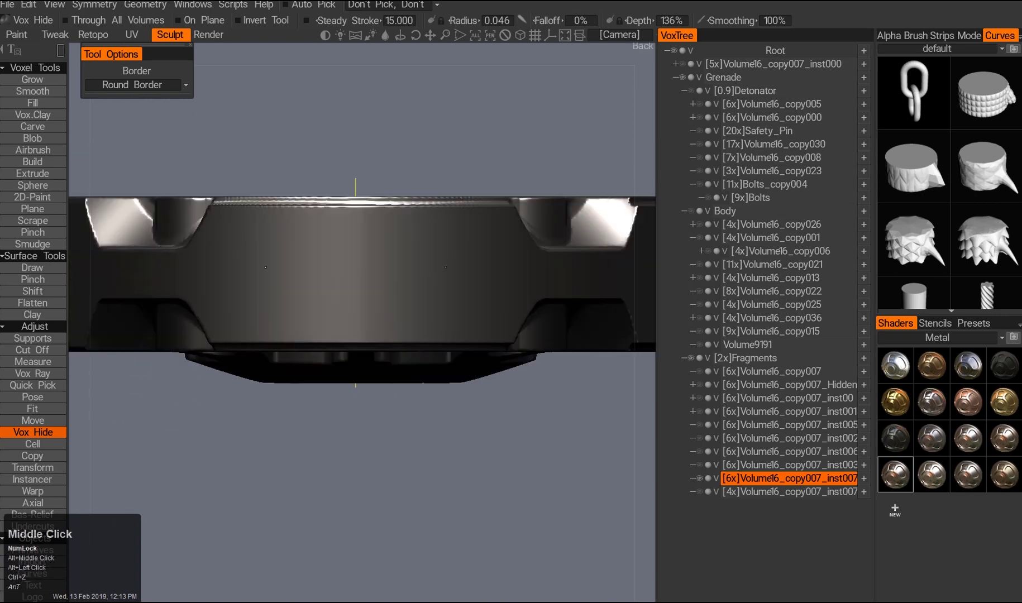
pyautogui.moveTo(501, 329); pyautogui.dragTo(502, 329)
pyautogui.hotkey('ctrl', 'z')
pyautogui.press('3')
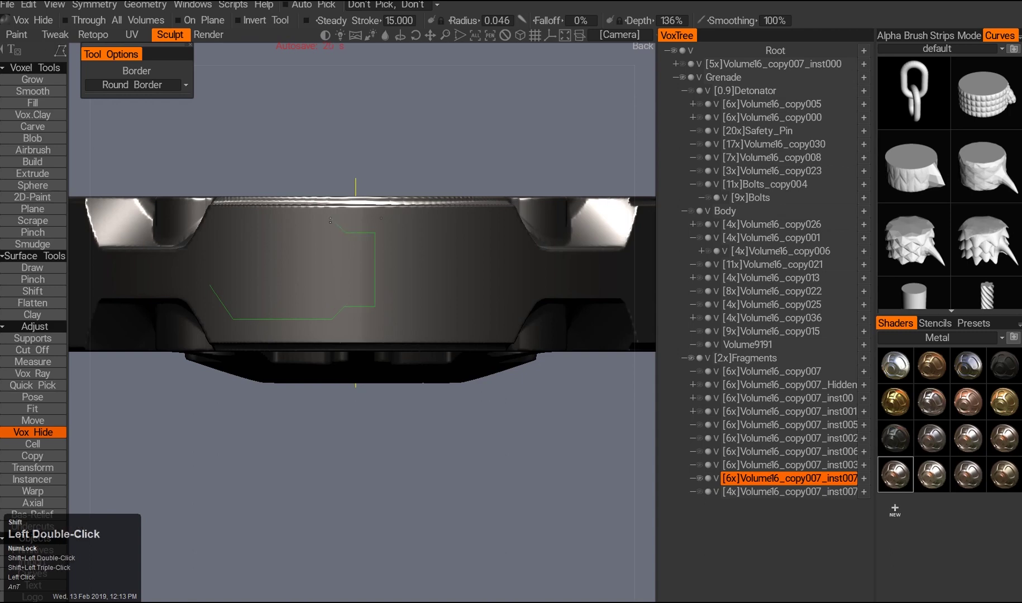
pyautogui.moveTo(357, 279)
pyautogui.keyDown('alt'); pyautogui.mouseDown()
pyautogui.moveTo(421, 286)
pyautogui.moveTo(219, 273)
pyautogui.moveTo(368, 264)
pyautogui.mouseUp(); pyautogui.keyUp('alt')
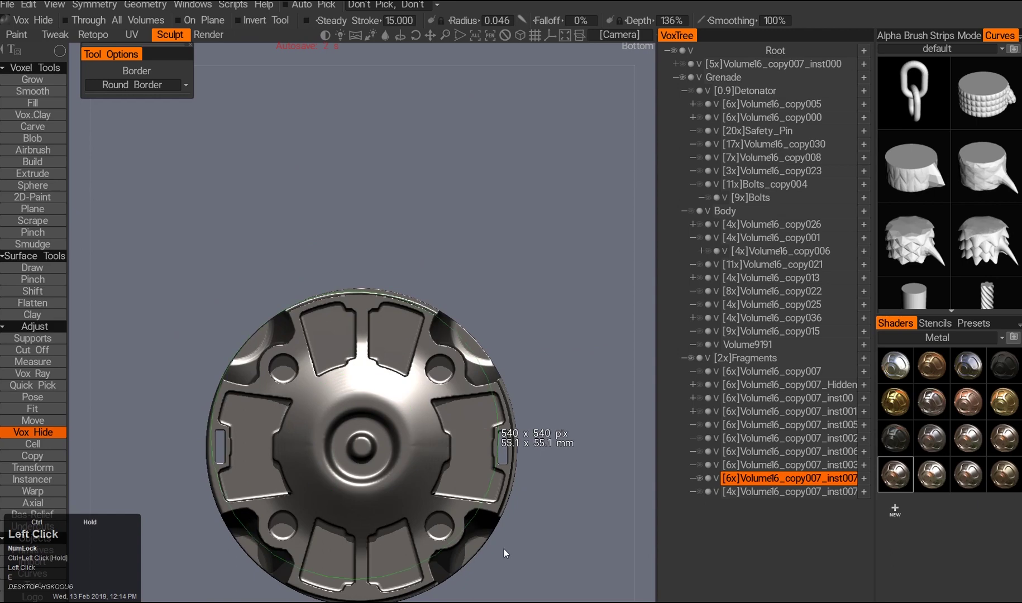
# - Try restoring the fragment's interior from the bottom view with ellipses, including one about 26 × 31 mm, and undo them
pyautogui.keyDown('alt'); pyautogui.moveTo(448, 320); pyautogui.dragTo(391, 312); pyautogui.keyUp('alt')
pyautogui.middleClick(355, 224)
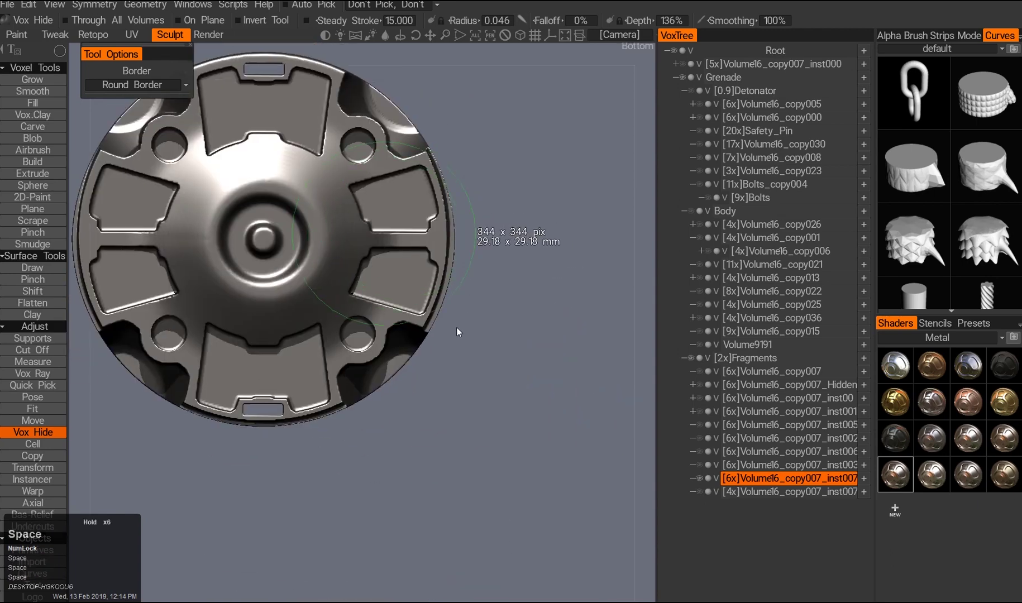
pyautogui.moveTo(520, 249); pyautogui.dragTo(460, 261, button='middle')
pyautogui.click(461, 261)
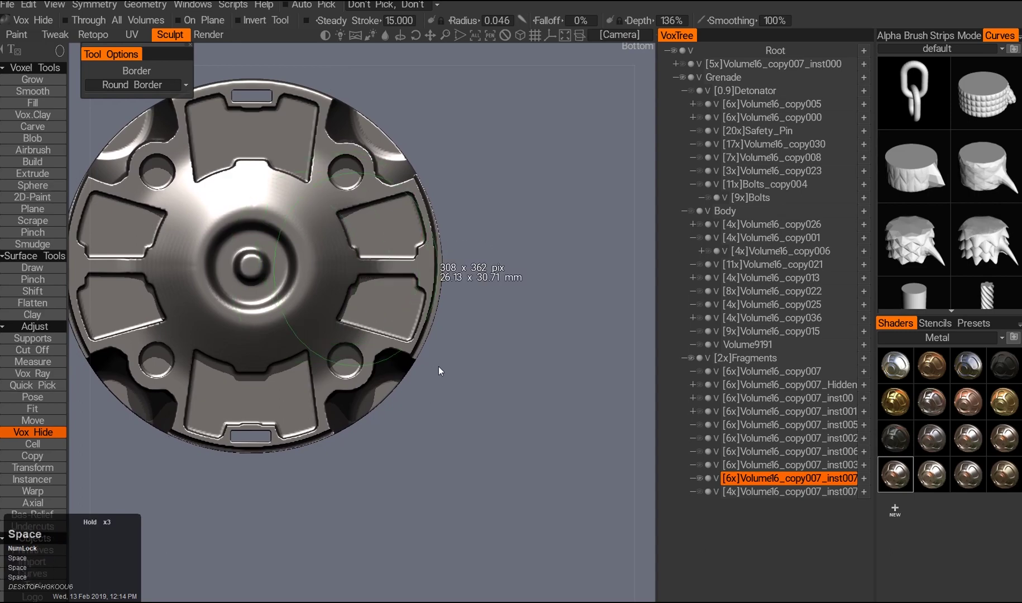
pyautogui.keyDown('alt'); pyautogui.moveTo(434, 373); pyautogui.dragTo(281, 317); pyautogui.keyUp('alt')
pyautogui.keyDown('alt'); pyautogui.click(699, 479); pyautogui.keyUp('alt')
pyautogui.keyDown('alt'); pyautogui.moveTo(442, 335); pyautogui.dragTo(477, 352); pyautogui.keyUp('alt')
pyautogui.hotkey('ctrl', 'z')
pyautogui.hotkey('ctrl', 'z')
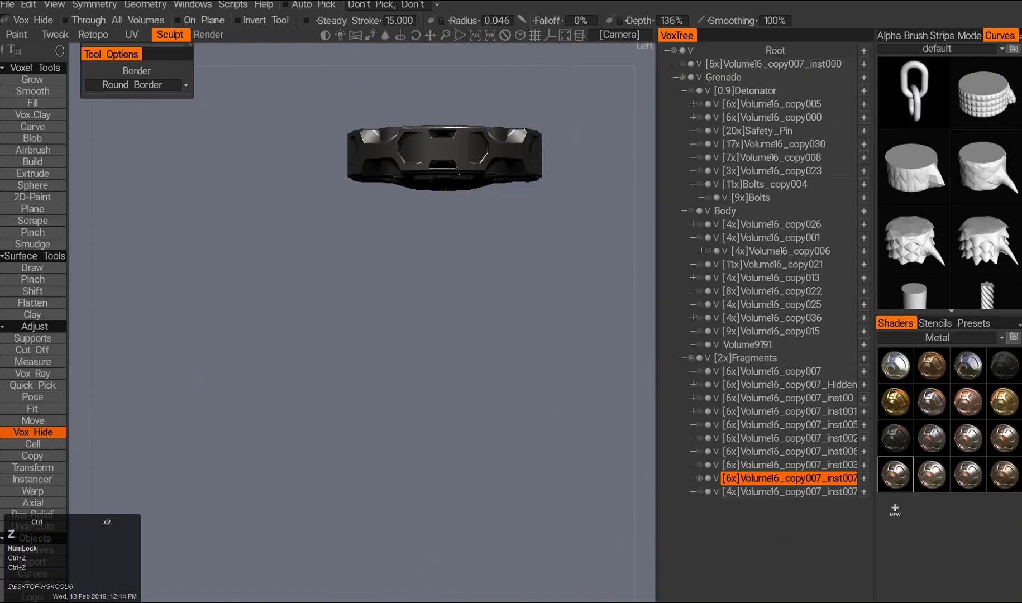
# - Try an elliptical interior restore about 31 × 36 mm from the top view and undo it
pyautogui.keyDown('alt'); pyautogui.moveTo(435, 305); pyautogui.dragTo(461, 397, button='right'); pyautogui.keyUp('alt')
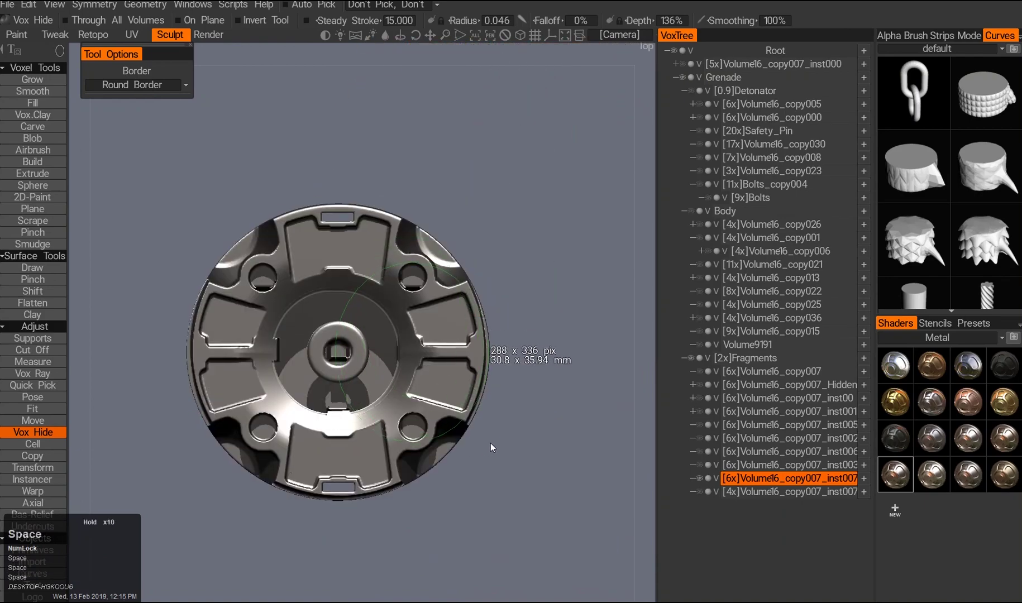
pyautogui.keyDown('alt'); pyautogui.moveTo(479, 449); pyautogui.dragTo(393, 427); pyautogui.keyUp('alt')
pyautogui.hotkey('ctrl', 'z')
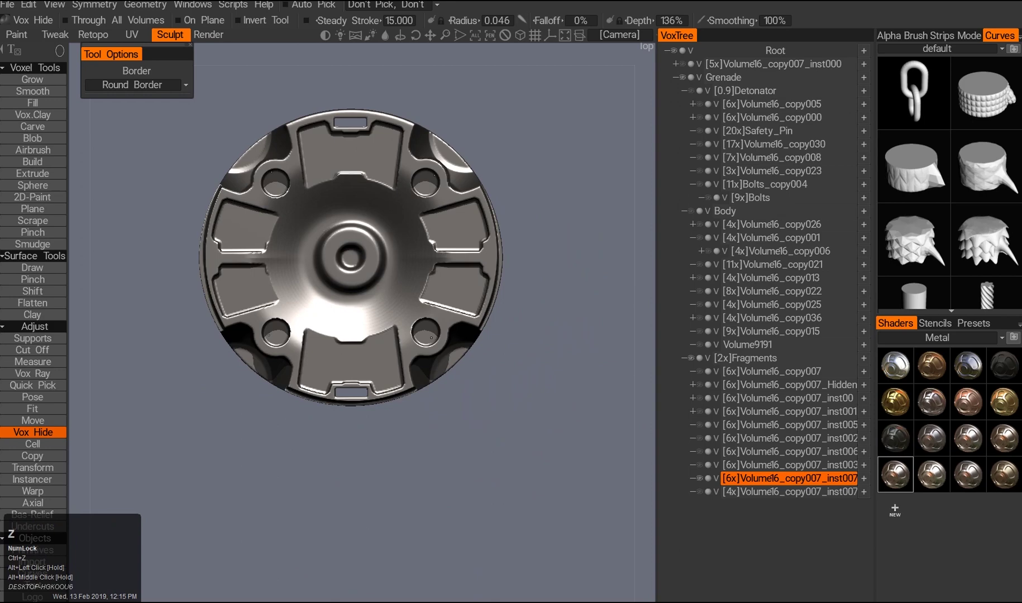
# - Switch the isolated fragment from radial symmetry to mirror symmetry across a vertical plane
pyautogui.keyDown('alt'); pyautogui.moveTo(368, 221); pyautogui.dragTo(328, 281, button='middle'); pyautogui.keyUp('alt')
pyautogui.press('s')
pyautogui.keyDown('alt'); pyautogui.middleClick(341, 400); pyautogui.keyUp('alt')
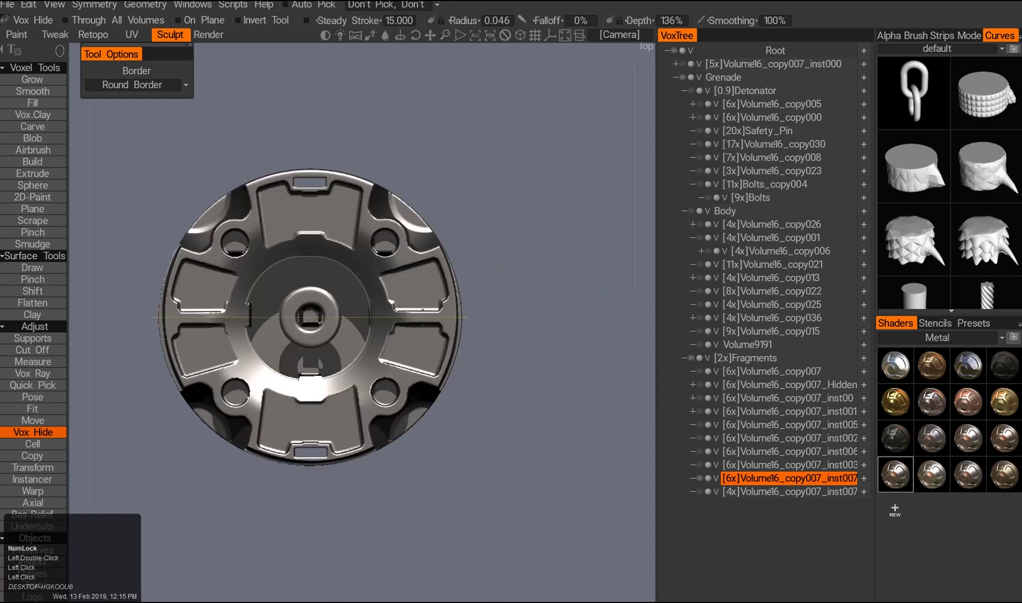
pyautogui.keyDown('alt'); pyautogui.moveTo(341, 400); pyautogui.dragTo(380, 401, button='right'); pyautogui.keyUp('alt')
pyautogui.keyDown('alt'); pyautogui.moveTo(379, 401); pyautogui.dragTo(332, 400, button='middle'); pyautogui.keyUp('alt')
# - Try restoring the hollowed interior beside the central hub with mirrored ellipses from the top view
pyautogui.keyDown('alt'); pyautogui.moveTo(466, 428); pyautogui.dragTo(340, 304); pyautogui.keyUp('alt')
pyautogui.keyDown('alt'); pyautogui.middleClick(340, 303); pyautogui.keyUp('alt')
pyautogui.keyDown('ctrl'); pyautogui.moveTo(369, 262); pyautogui.dragTo(406, 322); pyautogui.keyUp('ctrl')
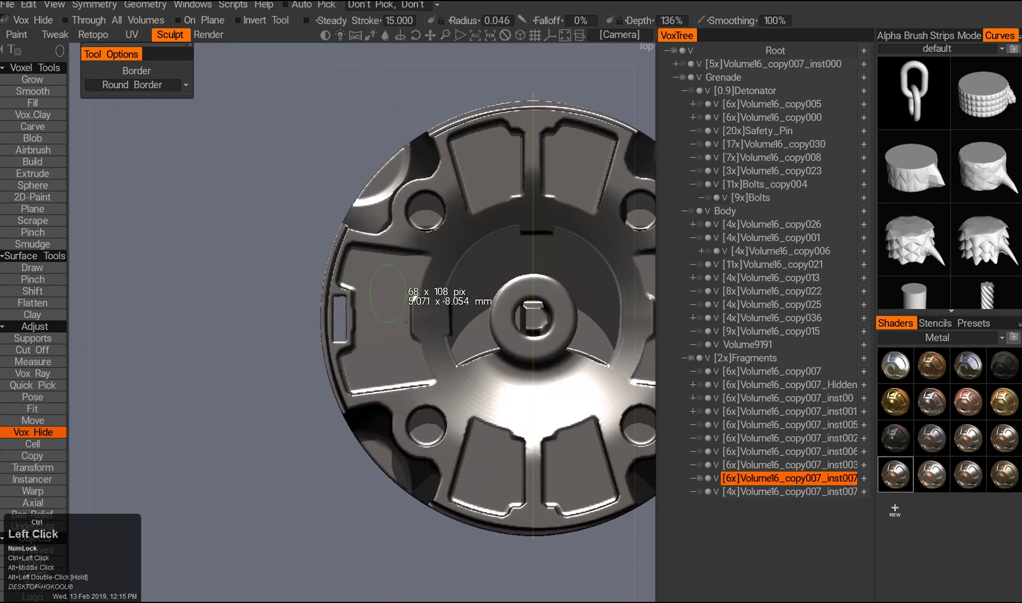
pyautogui.keyDown('ctrl'); pyautogui.moveTo(493, 429); pyautogui.dragTo(493, 429); pyautogui.keyUp('ctrl')
pyautogui.keyDown('alt'); pyautogui.moveTo(492, 428); pyautogui.dragTo(430, 357); pyautogui.keyUp('alt')
pyautogui.keyDown('alt'); pyautogui.middleClick(429, 357); pyautogui.keyUp('alt')
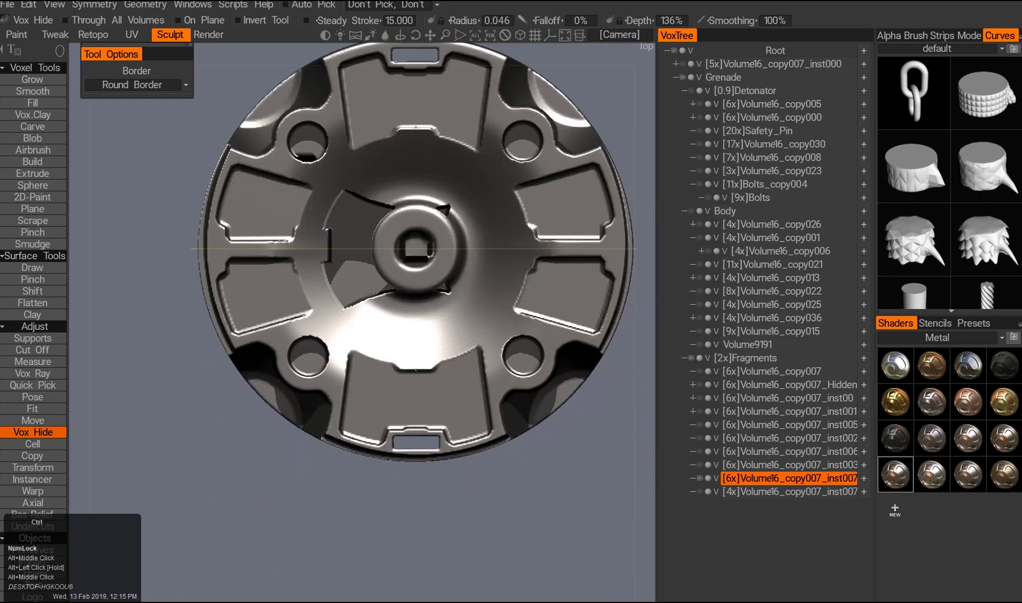
pyautogui.moveTo(521, 453); pyautogui.dragTo(371, 293)
pyautogui.keyDown('alt'); pyautogui.middleClick(372, 293); pyautogui.keyUp('alt')
pyautogui.moveTo(301, 357); pyautogui.dragTo(436, 324)
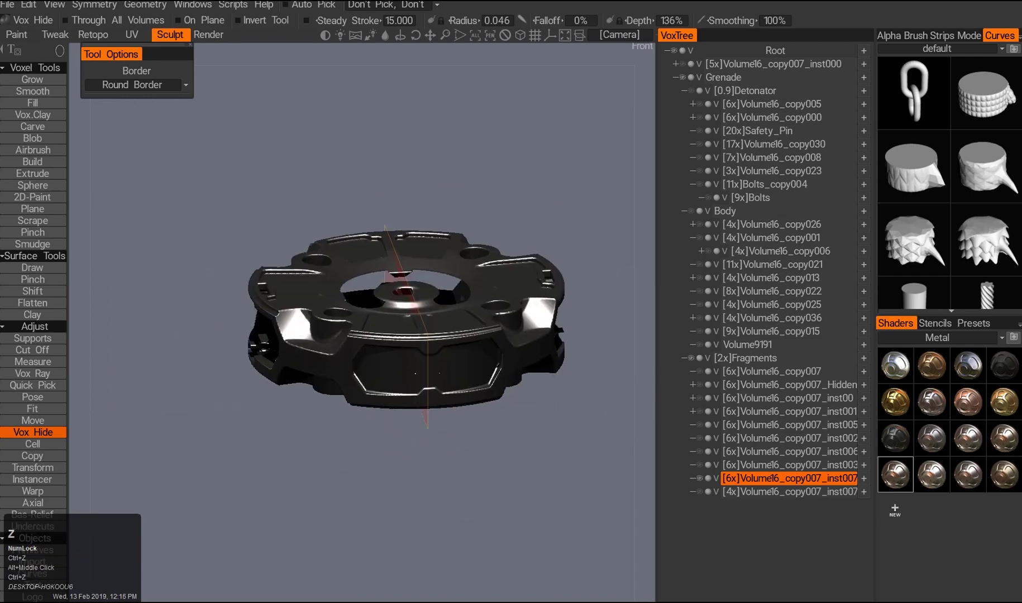
# - Restore the interior behind the side recesses with an ellipse about 21 × 32 mm, mirrored across both vertical planes
pyautogui.middleClick(414, 305)
pyautogui.scroll(3, 413, 305)
pyautogui.moveTo(252, 104); pyautogui.dragTo(460, 406)
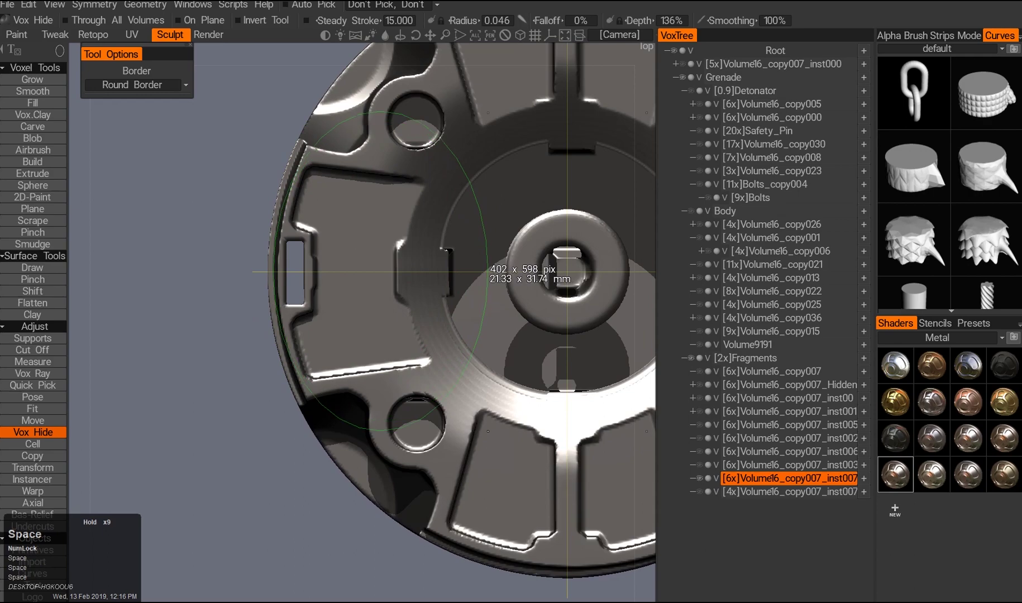
pyautogui.keyDown('alt'); pyautogui.moveTo(356, 337); pyautogui.dragTo(335, 346, button='right'); pyautogui.keyUp('alt')
pyautogui.moveTo(335, 346); pyautogui.dragTo(323, 368, button='middle')
pyautogui.moveTo(324, 368); pyautogui.dragTo(314, 387)
# - Restore the remaining interior from the bottom view with an ellipse about 38.6 × 38.2 mm
pyautogui.keyDown('ctrl'); pyautogui.moveTo(315, 99); pyautogui.dragTo(498, 345); pyautogui.keyUp('ctrl')
pyautogui.moveTo(413, 335); pyautogui.dragTo(427, 369, button='middle')
pyautogui.keyDown('ctrl'); pyautogui.moveTo(312, 246); pyautogui.dragTo(499, 418); pyautogui.keyUp('ctrl')
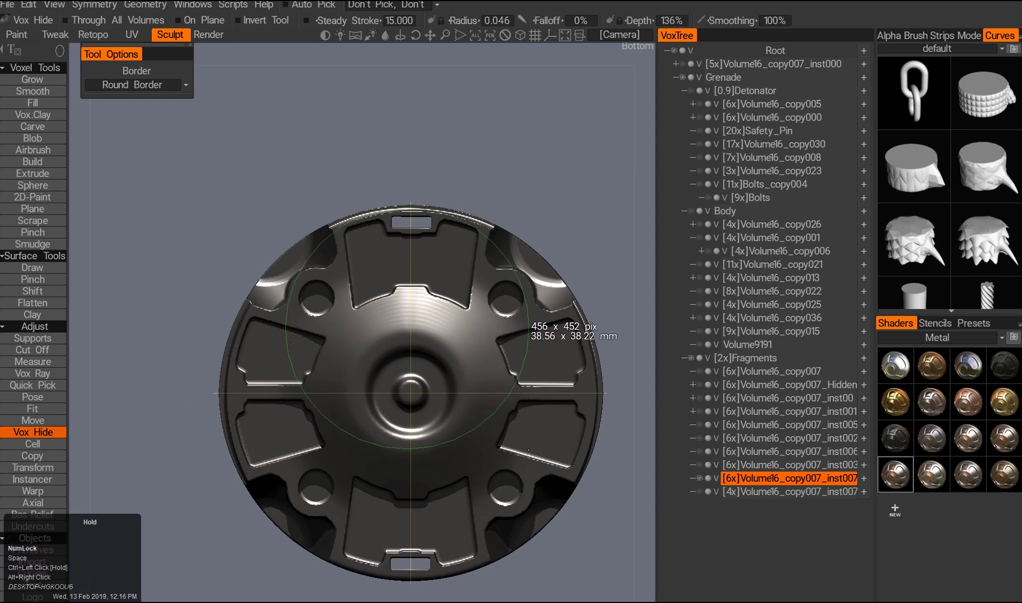
pyautogui.moveTo(430, 369); pyautogui.dragTo(441, 386)
pyautogui.moveTo(441, 385); pyautogui.dragTo(447, 358, button='right')
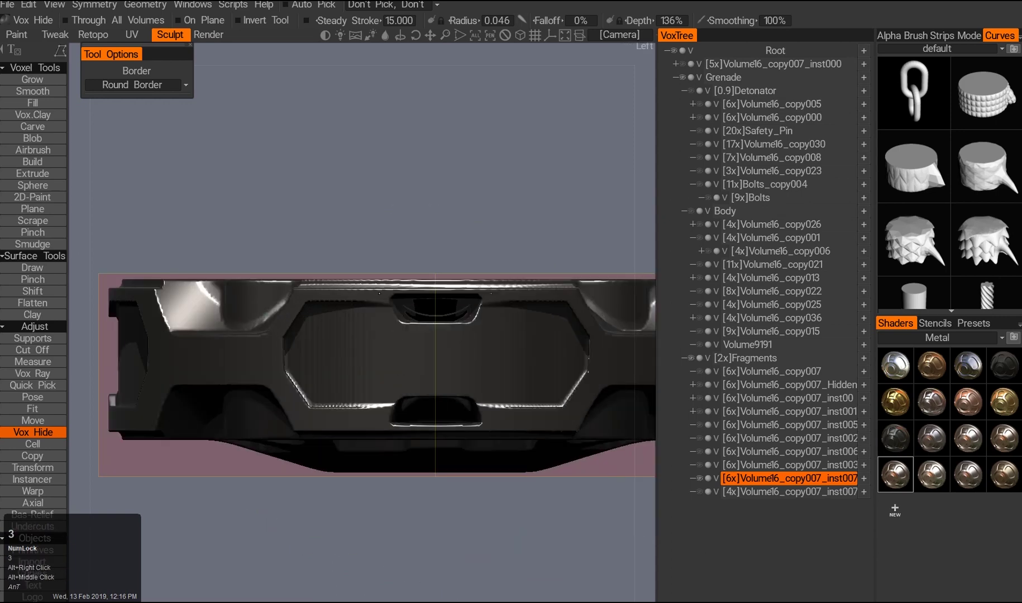
# - Restore a stepped polygonal area around the upper and lower notches of the side recess, comparing it by undoing and redoing
pyautogui.moveTo(405, 282); pyautogui.dragTo(366, 271, button='middle')
pyautogui.moveTo(402, 369); pyautogui.dragTo(414, 334)
pyautogui.press('z')
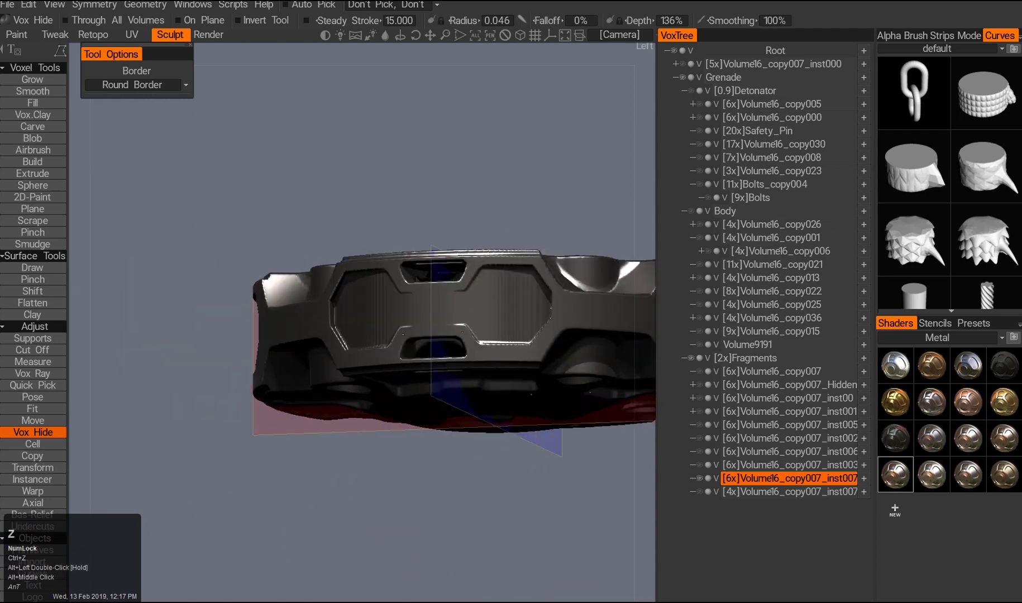
pyautogui.hotkey('ctrl', 'shift', 'z')
pyautogui.keyDown('alt'); pyautogui.moveTo(357, 313); pyautogui.dragTo(295, 348); pyautogui.keyUp('alt')
pyautogui.keyDown('alt'); pyautogui.moveTo(296, 348); pyautogui.dragTo(364, 318, button='right'); pyautogui.keyUp('alt')
# - Bring the whole grenade back into view and select the Fragments group
pyautogui.keyDown('alt'); pyautogui.doubleClick(474, 323); pyautogui.keyUp('alt')
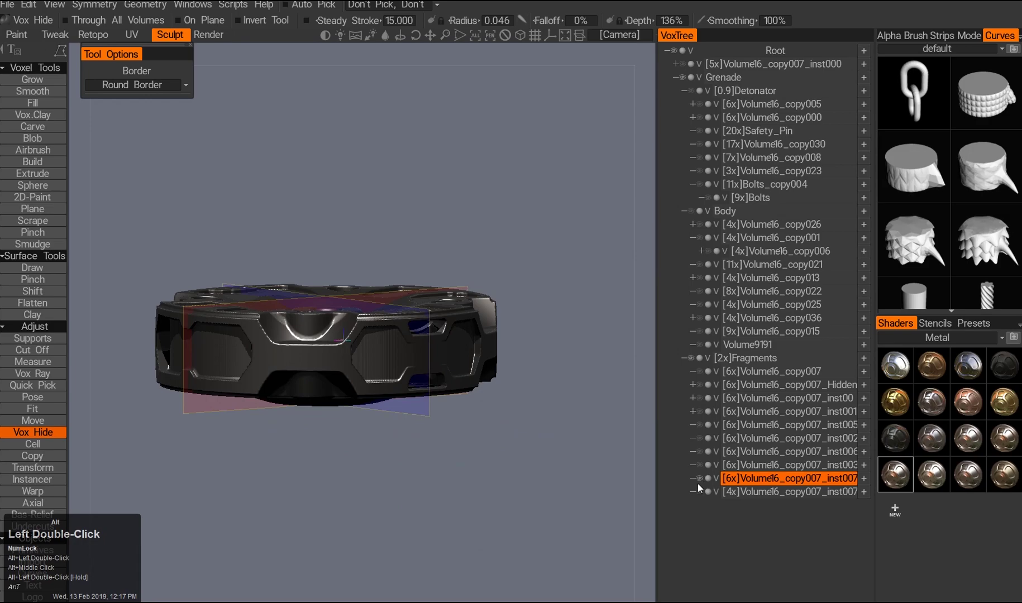
pyautogui.rightClick(782, 360)
pyautogui.click(670, 123)
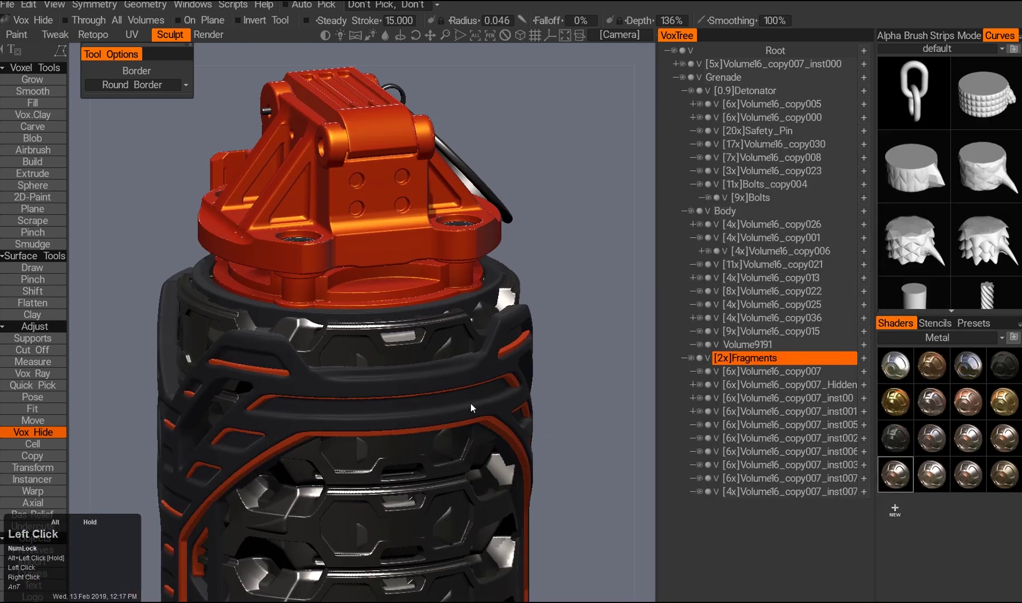
# - Examine the recessed fragments, grip and detonator of the assembled grenade from several angles
pyautogui.keyDown('alt'); pyautogui.moveTo(467, 465); pyautogui.dragTo(458, 292, button='right'); pyautogui.keyUp('alt')
pyautogui.keyDown('alt'); pyautogui.moveTo(458, 293); pyautogui.dragTo(302, 335); pyautogui.keyUp('alt')
pyautogui.keyDown('alt'); pyautogui.doubleClick(464, 351); pyautogui.keyUp('alt')
pyautogui.keyDown('alt'); pyautogui.moveTo(536, 268); pyautogui.dragTo(550, 219); pyautogui.keyUp('alt')
pyautogui.keyDown('alt'); pyautogui.moveTo(520, 250); pyautogui.dragTo(468, 307); pyautogui.keyUp('alt')
pyautogui.keyDown('alt'); pyautogui.moveTo(468, 307); pyautogui.dragTo(382, 320, button='right'); pyautogui.keyUp('alt')
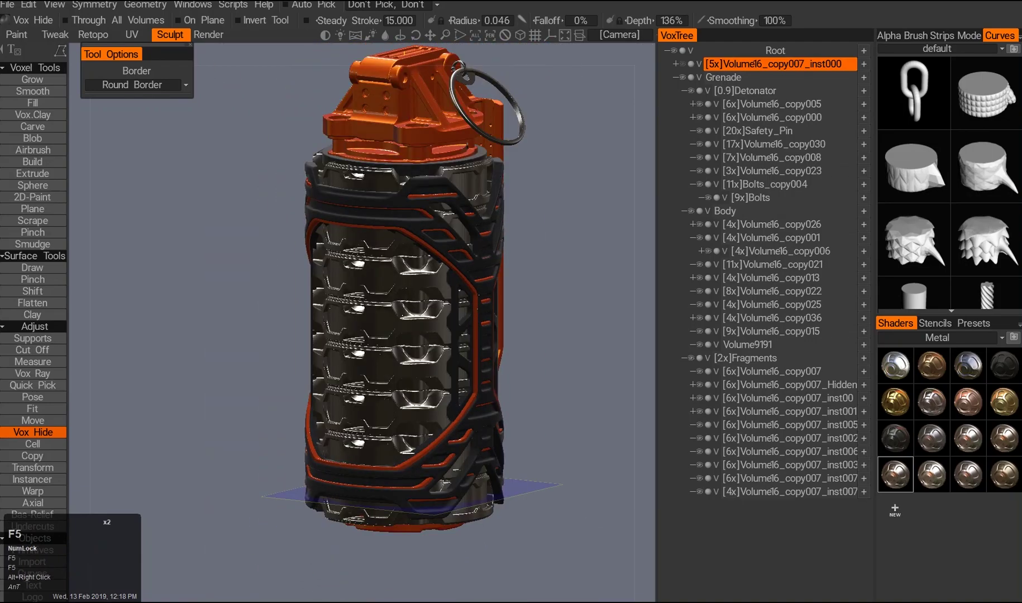
pyautogui.keyDown('alt'); pyautogui.moveTo(383, 320); pyautogui.dragTo(476, 351); pyautogui.keyUp('alt')
pyautogui.press('a')
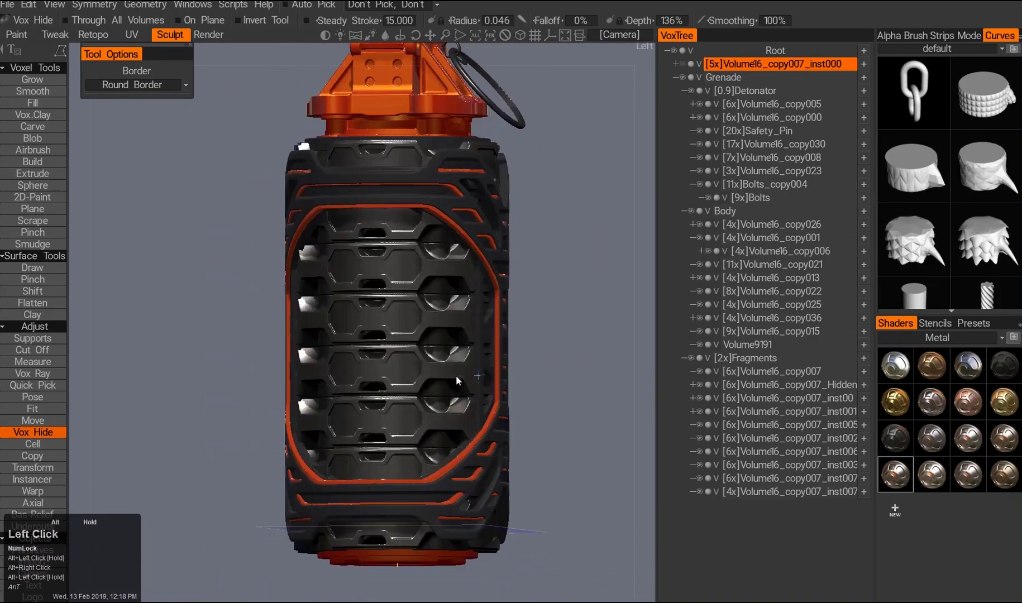
# - Isolate the topmost fragment instance for further side-wall detailing
pyautogui.click(701, 479)
pyautogui.moveTo(481, 295)
pyautogui.keyDown('alt'); pyautogui.mouseDown()
pyautogui.moveTo(411, 353)
pyautogui.moveTo(392, 318)
pyautogui.moveTo(379, 332)
pyautogui.moveTo(431, 315)
pyautogui.moveTo(413, 304)
pyautogui.mouseUp(); pyautogui.keyUp('alt')
pyautogui.keyDown('alt'); pyautogui.moveTo(414, 304); pyautogui.dragTo(614, 268, button='right'); pyautogui.keyUp('alt')
pyautogui.keyDown('alt'); pyautogui.moveTo(614, 268); pyautogui.dragTo(480, 307, button='middle'); pyautogui.keyUp('alt')
# - Try rectangular Vox Hide cuts on the fragment's side wall and undo them
pyautogui.press('2')
pyautogui.moveTo(489, 307)
pyautogui.mouseDown()
pyautogui.moveTo(445, 283)
pyautogui.moveTo(491, 323)
pyautogui.moveTo(484, 332)
pyautogui.moveTo(508, 319)
pyautogui.moveTo(463, 291)
pyautogui.mouseUp()
pyautogui.hotkey('ctrl', 'z')
pyautogui.keyDown('alt'); pyautogui.rightClick(453, 293); pyautogui.keyUp('alt')
pyautogui.keyDown('alt'); pyautogui.moveTo(428, 302); pyautogui.dragTo(335, 349); pyautogui.keyUp('alt')
pyautogui.keyDown('alt'); pyautogui.moveTo(335, 349); pyautogui.dragTo(424, 358, button='middle'); pyautogui.keyUp('alt')
pyautogui.keyDown('alt'); pyautogui.moveTo(424, 357); pyautogui.dragTo(497, 312, button='right'); pyautogui.keyUp('alt')
pyautogui.moveTo(497, 313)
pyautogui.keyDown('alt'); pyautogui.mouseDown()
pyautogui.moveTo(517, 392)
pyautogui.moveTo(412, 404)
pyautogui.moveTo(527, 437)
pyautogui.moveTo(496, 425)
pyautogui.moveTo(569, 341)
pyautogui.moveTo(483, 371)
pyautogui.mouseUp(); pyautogui.keyUp('alt')
pyautogui.keyDown('alt'); pyautogui.moveTo(483, 372); pyautogui.dragTo(519, 379, button='right'); pyautogui.keyUp('alt')
pyautogui.keyDown('alt'); pyautogui.moveTo(519, 380); pyautogui.dragTo(552, 384); pyautogui.keyUp('alt')
pyautogui.hotkey('ctrl', 'z')
# - Cut a narrow horizontal channel into the fragment's side wall below the rounded pocket
pyautogui.keyDown('alt'); pyautogui.moveTo(552, 384); pyautogui.dragTo(570, 388, button='right'); pyautogui.keyUp('alt')
pyautogui.moveTo(570, 388)
pyautogui.keyDown('alt'); pyautogui.mouseDown()
pyautogui.moveTo(579, 391)
pyautogui.moveTo(494, 326)
pyautogui.mouseUp(); pyautogui.keyUp('alt')
pyautogui.click(458, 315)
pyautogui.keyDown('alt'); pyautogui.moveTo(512, 329); pyautogui.dragTo(477, 347, button='right'); pyautogui.keyUp('alt')
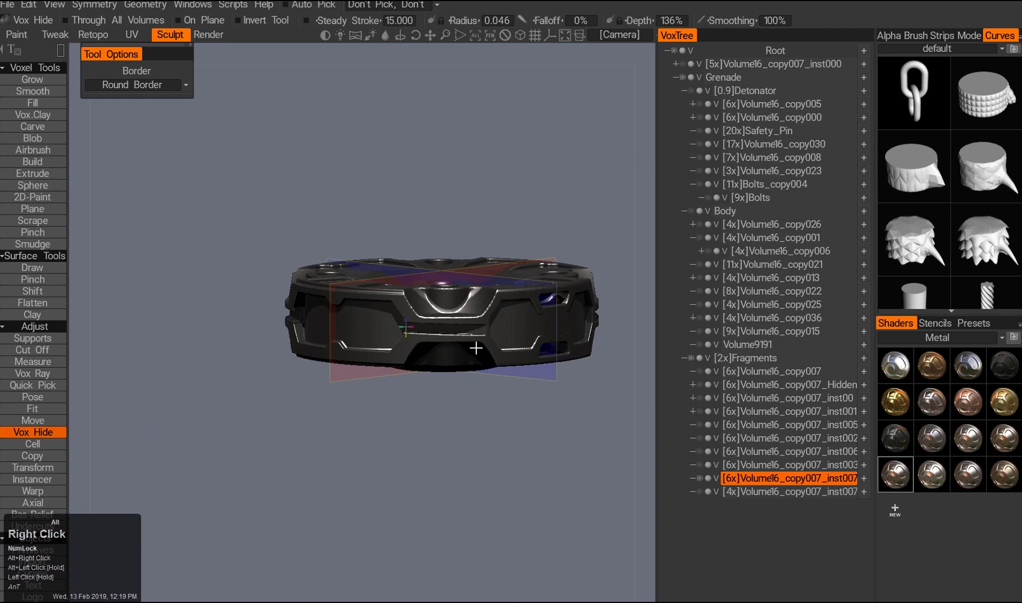
# - Undo the last cut and examine the channels and recesses along the fragment's side wall
pyautogui.keyDown('alt'); pyautogui.moveTo(476, 347); pyautogui.dragTo(434, 342); pyautogui.keyUp('alt')
pyautogui.keyDown('alt'); pyautogui.moveTo(434, 342); pyautogui.dragTo(371, 347, button='middle'); pyautogui.keyUp('alt')
pyautogui.moveTo(372, 347)
pyautogui.keyDown('alt'); pyautogui.mouseDown()
pyautogui.moveTo(418, 341)
pyautogui.moveTo(401, 370)
pyautogui.moveTo(425, 374)
pyautogui.moveTo(256, 381)
pyautogui.moveTo(481, 385)
pyautogui.mouseUp(); pyautogui.keyUp('alt')
pyautogui.hotkey('ctrl', 'z')
pyautogui.keyDown('alt'); pyautogui.moveTo(481, 386); pyautogui.dragTo(385, 385, button='middle'); pyautogui.keyUp('alt')
pyautogui.keyDown('alt'); pyautogui.moveTo(385, 385); pyautogui.dragTo(424, 369); pyautogui.keyUp('alt')
pyautogui.keyDown('alt'); pyautogui.moveTo(424, 369); pyautogui.dragTo(431, 368, button='right'); pyautogui.keyUp('alt')
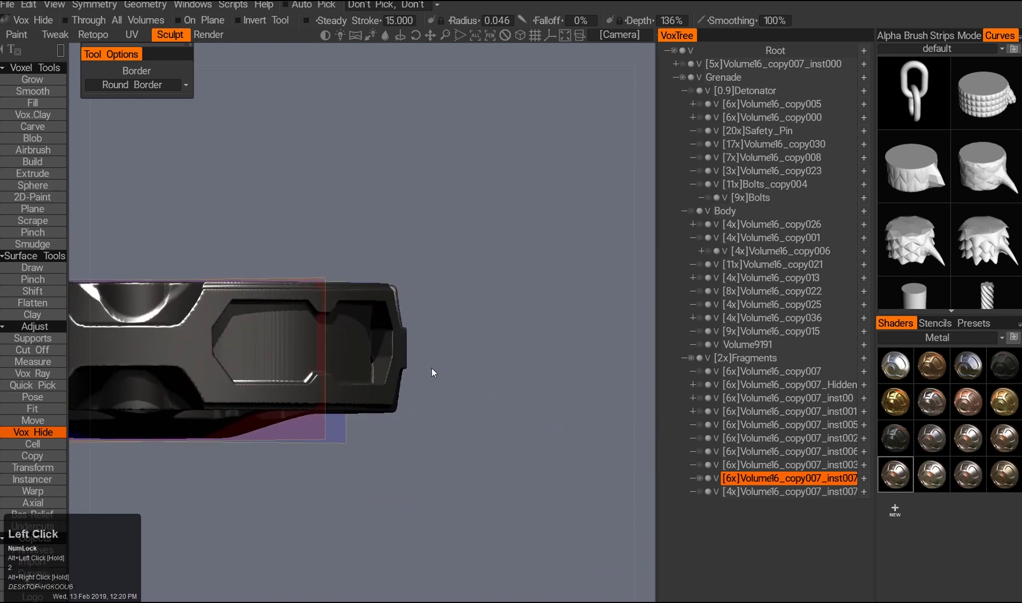
pyautogui.click(422, 358)
pyautogui.keyDown('alt'); pyautogui.moveTo(422, 357); pyautogui.dragTo(369, 364); pyautogui.keyUp('alt')
pyautogui.keyDown('alt'); pyautogui.moveTo(369, 364); pyautogui.dragTo(302, 370, button='middle'); pyautogui.keyUp('alt')
pyautogui.keyDown('alt'); pyautogui.moveTo(301, 370); pyautogui.dragTo(413, 400); pyautogui.keyUp('alt')
# - Cut a second narrow horizontal channel between the rounded pockets on the isolated fragment's side wall
pyautogui.keyDown('alt'); pyautogui.click(697, 479); pyautogui.keyUp('alt')
pyautogui.keyDown('alt'); pyautogui.moveTo(626, 407); pyautogui.dragTo(391, 380); pyautogui.keyUp('alt')
pyautogui.keyDown('alt'); pyautogui.moveTo(391, 380); pyautogui.dragTo(469, 413, button='right'); pyautogui.keyUp('alt')
pyautogui.keyDown('alt'); pyautogui.moveTo(469, 413); pyautogui.dragTo(402, 391); pyautogui.keyUp('alt')
pyautogui.keyDown('alt'); pyautogui.click(701, 481); pyautogui.keyUp('alt')
pyautogui.keyDown('alt'); pyautogui.moveTo(433, 368); pyautogui.dragTo(447, 391, button='right'); pyautogui.keyUp('alt')
pyautogui.moveTo(447, 390)
pyautogui.keyDown('alt'); pyautogui.mouseDown(button='middle')
pyautogui.moveTo(466, 420)
pyautogui.moveTo(391, 420)
pyautogui.mouseUp(button='middle'); pyautogui.keyUp('alt')
pyautogui.keyDown('ctrl'); pyautogui.moveTo(467, 385); pyautogui.dragTo(481, 339); pyautogui.keyUp('ctrl')
pyautogui.keyDown('alt'); pyautogui.moveTo(481, 346); pyautogui.dragTo(445, 395); pyautogui.keyUp('alt')
pyautogui.keyDown('alt'); pyautogui.moveTo(445, 396); pyautogui.dragTo(424, 399, button='middle'); pyautogui.keyUp('alt')
# - Try another Vox Hide cut on the fragment's side wall and undo it
pyautogui.keyDown('ctrl'); pyautogui.moveTo(496, 428); pyautogui.dragTo(514, 379); pyautogui.keyUp('ctrl')
pyautogui.hotkey('ctrl', 'z')
pyautogui.keyDown('alt'); pyautogui.moveTo(514, 379); pyautogui.dragTo(380, 359, button='right'); pyautogui.keyUp('alt')
pyautogui.keyDown('alt'); pyautogui.moveTo(381, 359); pyautogui.dragTo(417, 393, button='middle'); pyautogui.keyUp('alt')
pyautogui.keyDown('alt'); pyautogui.moveTo(417, 394); pyautogui.dragTo(502, 416); pyautogui.keyUp('alt')
pyautogui.keyDown('alt'); pyautogui.moveTo(502, 416); pyautogui.dragTo(481, 414, button='right'); pyautogui.keyUp('alt')
pyautogui.keyDown('alt'); pyautogui.moveTo(480, 414); pyautogui.dragTo(455, 380, button='middle'); pyautogui.keyUp('alt')
pyautogui.middleClick(357, 324)
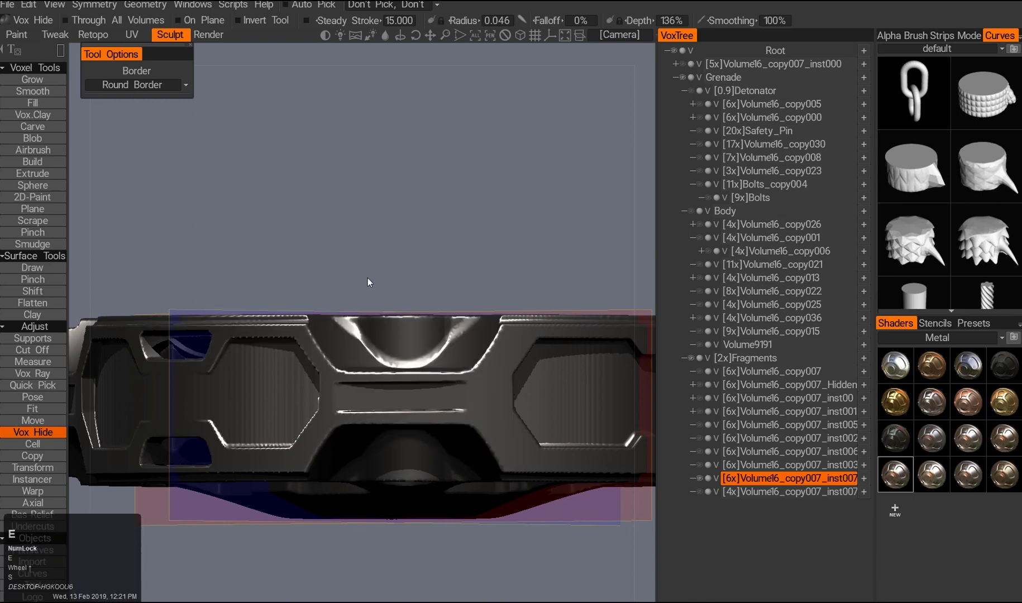
pyautogui.middleClick(294, 333)
# - Examine the detailed fragments, grip and detonator of the assembled grenade from the side and front
pyautogui.moveTo(433, 245); pyautogui.dragTo(393, 415)
pyautogui.keyDown('alt'); pyautogui.moveTo(461, 416); pyautogui.dragTo(315, 437, button='right'); pyautogui.keyUp('alt')
pyautogui.keyDown('alt'); pyautogui.moveTo(316, 437); pyautogui.dragTo(419, 460, button='middle'); pyautogui.keyUp('alt')
pyautogui.keyDown('alt'); pyautogui.moveTo(420, 460); pyautogui.dragTo(431, 442, button='right'); pyautogui.keyUp('alt')
pyautogui.moveTo(431, 443)
pyautogui.keyDown('alt'); pyautogui.mouseDown()
pyautogui.moveTo(480, 454)
pyautogui.moveTo(425, 426)
pyautogui.mouseUp(); pyautogui.keyUp('alt')
pyautogui.doubleClick(470, 391)
pyautogui.rightClick(403, 386)
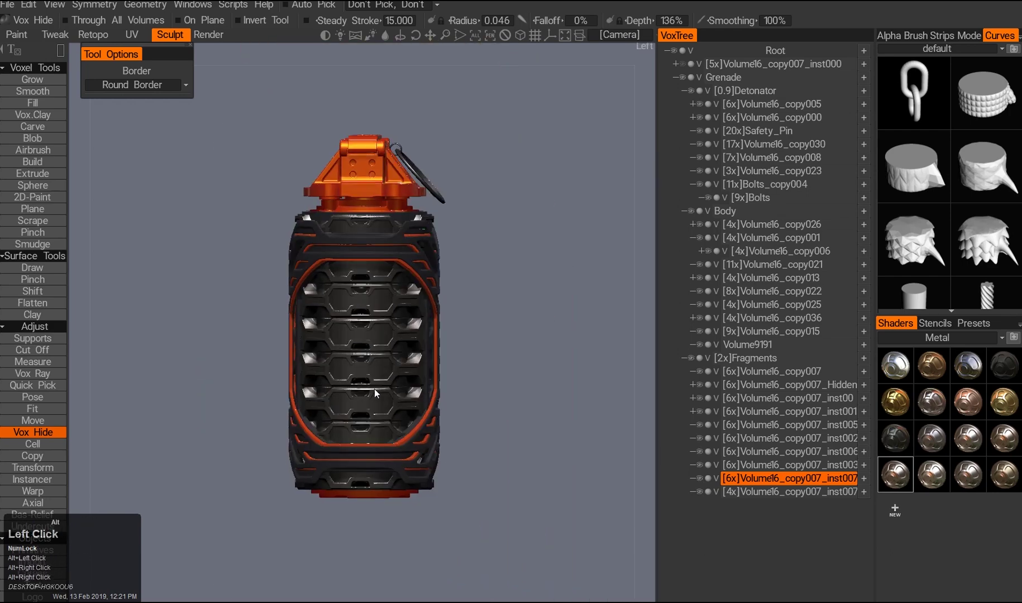
pyautogui.click(540, 369)
pyautogui.keyDown('alt'); pyautogui.moveTo(540, 365); pyautogui.dragTo(460, 398, button='right'); pyautogui.keyUp('alt')
pyautogui.keyDown('alt'); pyautogui.moveTo(460, 398); pyautogui.dragTo(402, 402); pyautogui.keyUp('alt')
pyautogui.keyDown('alt'); pyautogui.moveTo(403, 402); pyautogui.dragTo(369, 412, button='right'); pyautogui.keyUp('alt')
pyautogui.middleClick(391, 408)
pyautogui.keyDown('alt'); pyautogui.moveTo(445, 387); pyautogui.dragTo(370, 443); pyautogui.keyUp('alt')
pyautogui.doubleClick(370, 442)
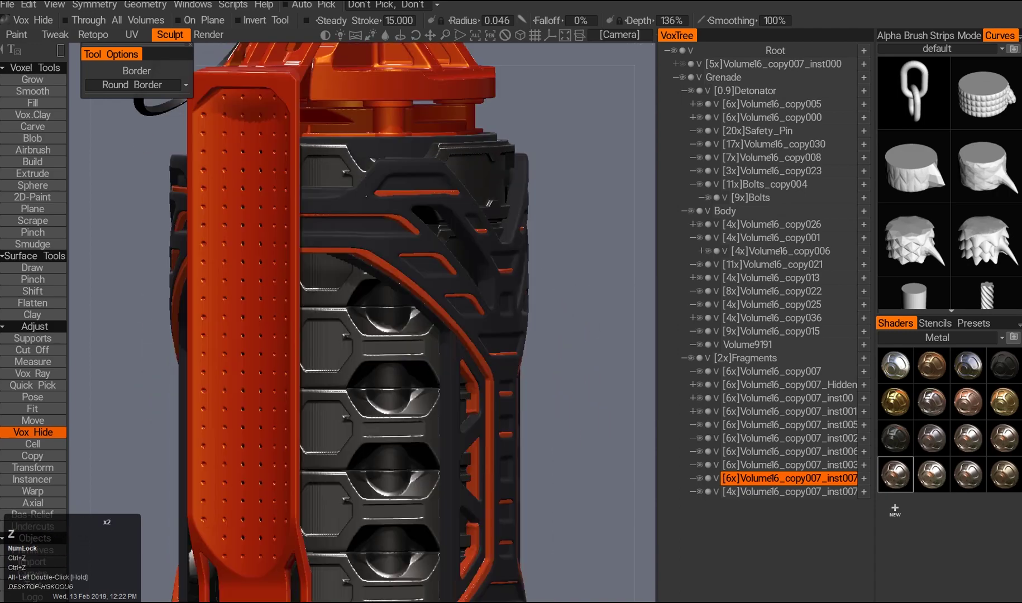
# - Show the assembled grenade and delete the separate Volume16_copy007_inst000 volume outside the Grenade group
pyautogui.middleClick(404, 279)
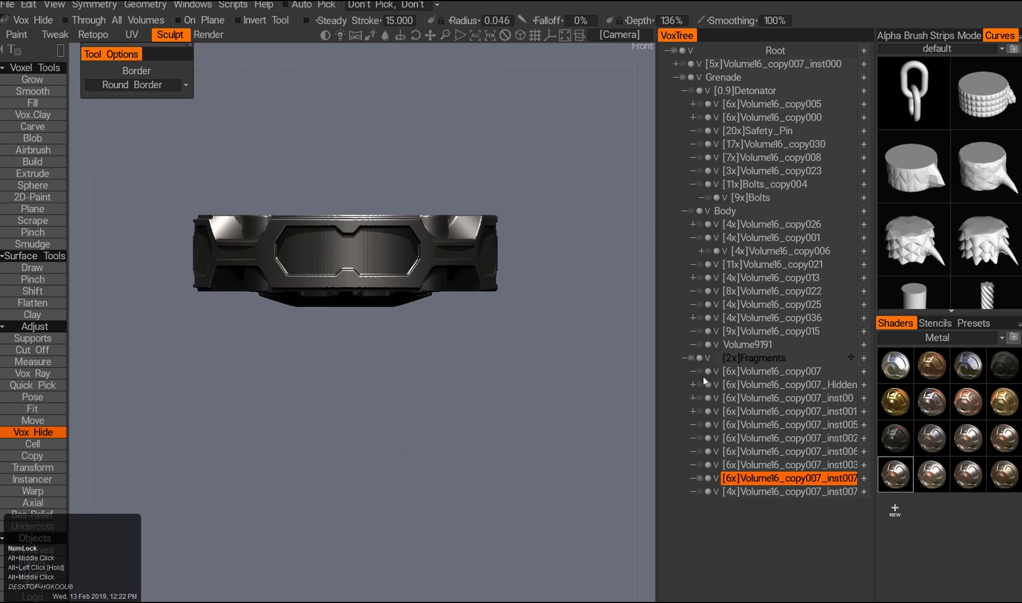
pyautogui.click(740, 361)
pyautogui.middleClick(526, 397)
pyautogui.keyDown('alt'); pyautogui.moveTo(526, 397); pyautogui.dragTo(536, 313); pyautogui.keyUp('alt')
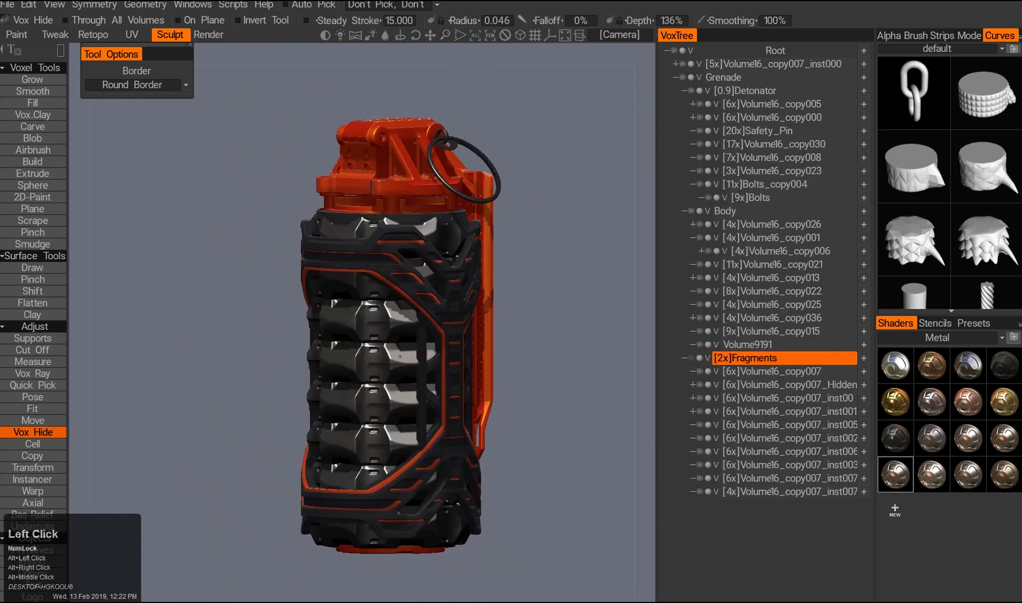
pyautogui.click(682, 65)
pyautogui.press('Delete')
# - Isolate the Volume16_copy007_inst00 fragment and inspect its wide side recess
pyautogui.keyDown('alt'); pyautogui.moveTo(580, 182); pyautogui.dragTo(557, 332); pyautogui.keyUp('alt')
pyautogui.keyDown('alt'); pyautogui.moveTo(558, 332); pyautogui.dragTo(505, 447, button='right'); pyautogui.keyUp('alt')
pyautogui.keyDown('alt'); pyautogui.moveTo(505, 447); pyautogui.dragTo(384, 381); pyautogui.keyUp('alt')
pyautogui.keyDown('alt'); pyautogui.moveTo(384, 381); pyautogui.dragTo(446, 363, button='right'); pyautogui.keyUp('alt')
pyautogui.keyDown('alt'); pyautogui.moveTo(447, 363); pyautogui.dragTo(532, 414); pyautogui.keyUp('alt')
pyautogui.keyDown('alt'); pyautogui.moveTo(532, 415); pyautogui.dragTo(481, 445, button='middle'); pyautogui.keyUp('alt')
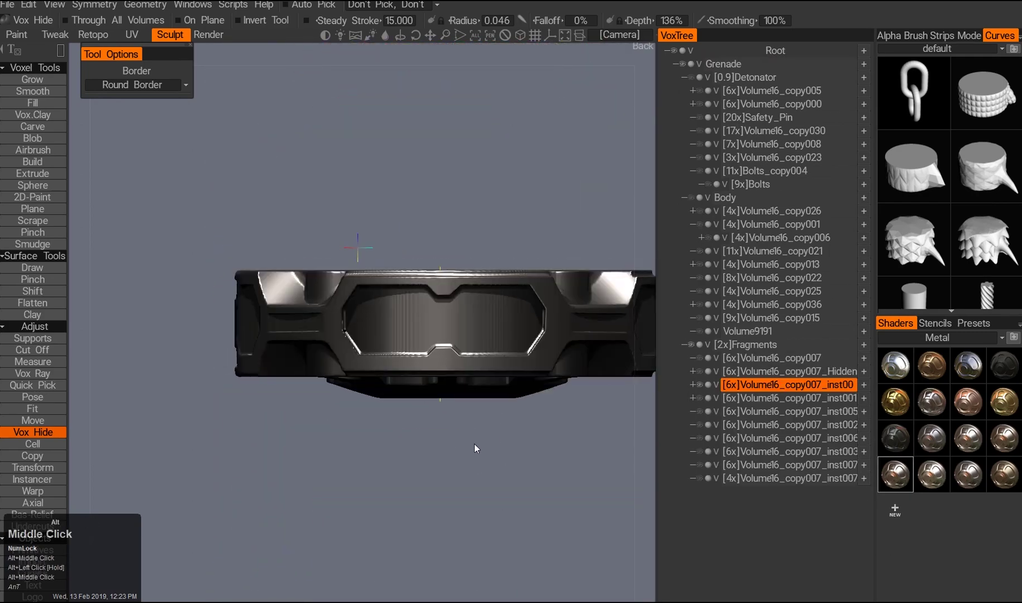
pyautogui.keyDown('alt'); pyautogui.moveTo(481, 445); pyautogui.dragTo(497, 452); pyautogui.keyUp('alt')
pyautogui.keyDown('alt'); pyautogui.moveTo(497, 453); pyautogui.dragTo(516, 460, button='right'); pyautogui.keyUp('alt')
pyautogui.moveTo(516, 459); pyautogui.dragTo(427, 391)
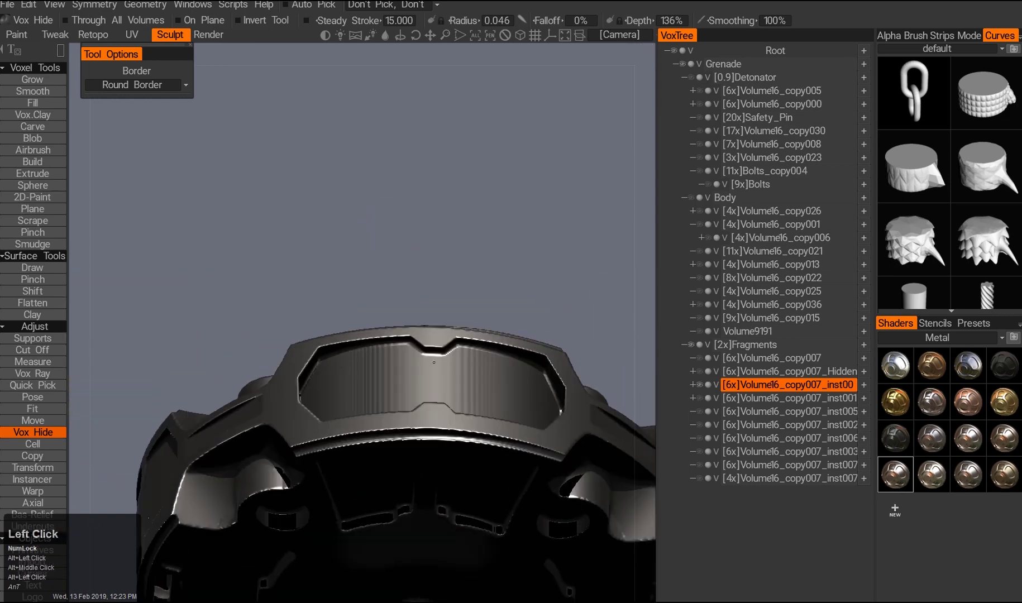
# - Check the fragment's radial symmetry of order 4 about the Y axis in the symmetry settings
pyautogui.press('s')
pyautogui.keyDown('alt'); pyautogui.moveTo(528, 351); pyautogui.dragTo(367, 296); pyautogui.keyUp('alt')
pyautogui.keyDown('alt'); pyautogui.moveTo(367, 296); pyautogui.dragTo(391, 279, button='right'); pyautogui.keyUp('alt')
pyautogui.keyDown('alt'); pyautogui.moveTo(391, 279); pyautogui.dragTo(426, 311); pyautogui.keyUp('alt')
pyautogui.press('s')
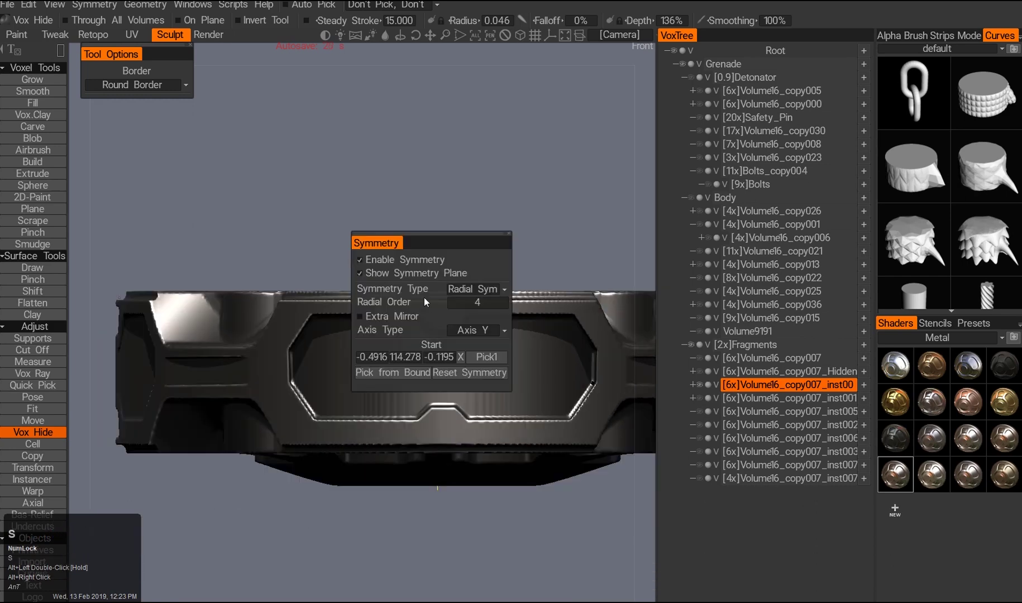
# - Try a rectangular notch cut about 1.6 by 2.9 mm at the middle of the fragment's rim
pyautogui.keyDown('alt'); pyautogui.moveTo(438, 243); pyautogui.dragTo(430, 251, button='middle'); pyautogui.keyUp('alt')
pyautogui.moveTo(430, 247)
pyautogui.mouseDown()
pyautogui.moveTo(431, 293)
pyautogui.moveTo(453, 351)
pyautogui.moveTo(438, 440)
pyautogui.moveTo(353, 347)
pyautogui.moveTo(462, 387)
pyautogui.moveTo(436, 479)
pyautogui.mouseUp()
pyautogui.doubleClick(432, 298)
pyautogui.press('space')
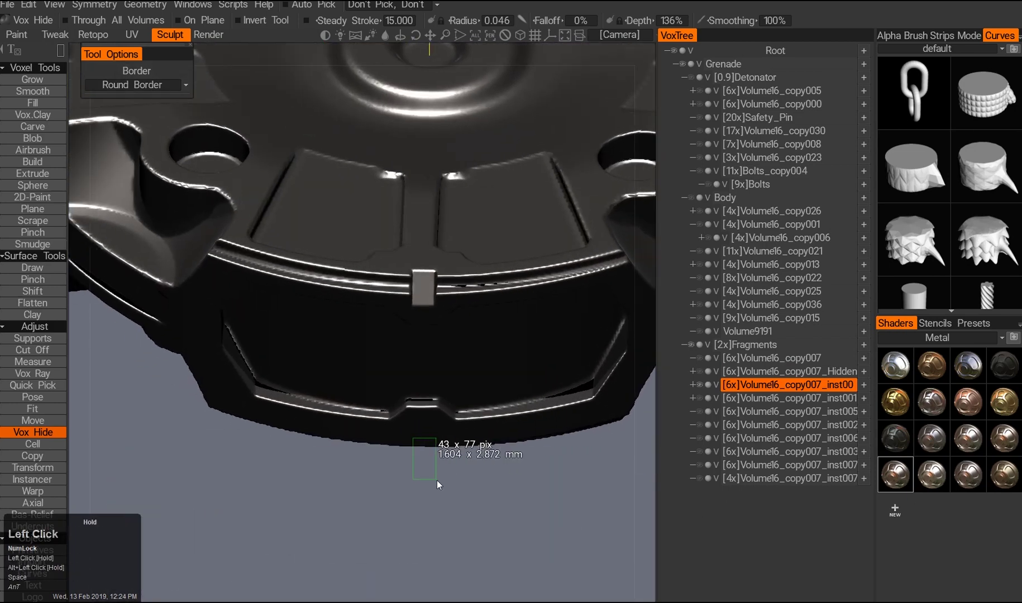
pyautogui.doubleClick(436, 480)
# - Try further rectangular cuts across the notched rim and undo them
pyautogui.rightClick(718, 342)
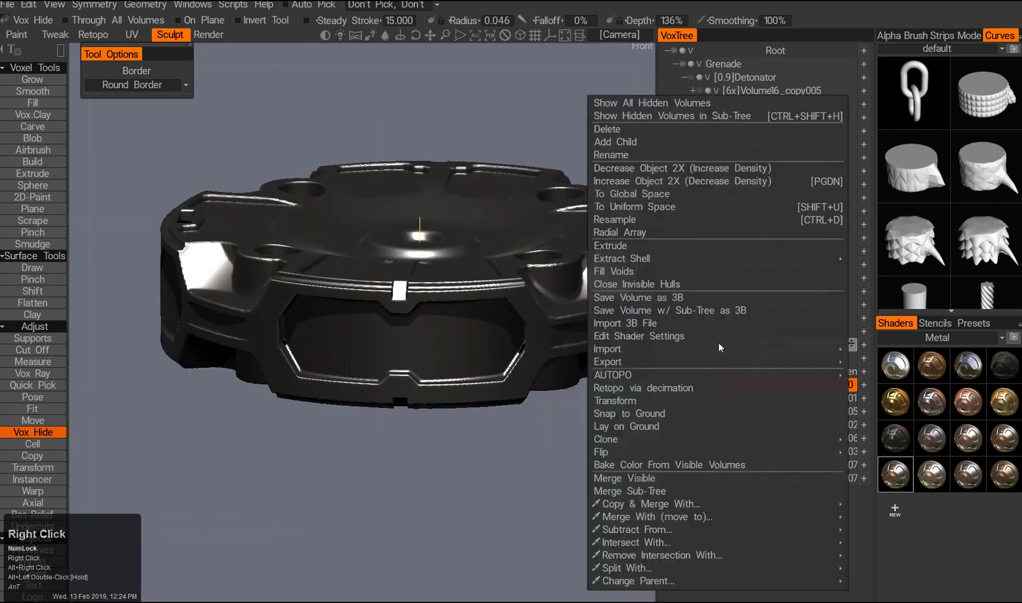
pyautogui.keyDown('alt'); pyautogui.click(533, 492); pyautogui.keyUp('alt')
pyautogui.keyDown('alt'); pyautogui.moveTo(534, 497); pyautogui.dragTo(538, 563, button='right'); pyautogui.keyUp('alt')
pyautogui.keyDown('alt'); pyautogui.moveTo(538, 563); pyautogui.dragTo(522, 578); pyautogui.keyUp('alt')
pyautogui.hotkey('ctrl', 'z')
pyautogui.moveTo(376, 449)
pyautogui.mouseDown()
pyautogui.moveTo(413, 480)
pyautogui.moveTo(395, 468)
pyautogui.mouseUp()
pyautogui.hotkey('ctrl', 'z')
pyautogui.rightClick(672, 384)
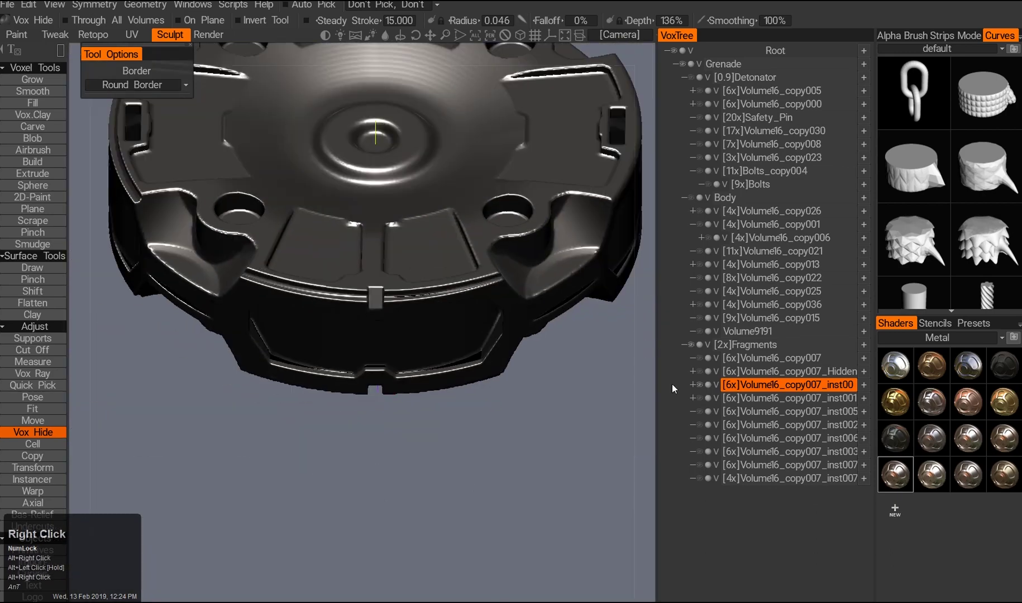
pyautogui.click(684, 107)
pyautogui.moveTo(345, 290); pyautogui.dragTo(474, 299)
pyautogui.moveTo(473, 298); pyautogui.dragTo(454, 391, button='right')
pyautogui.hotkey('ctrl', 'z')
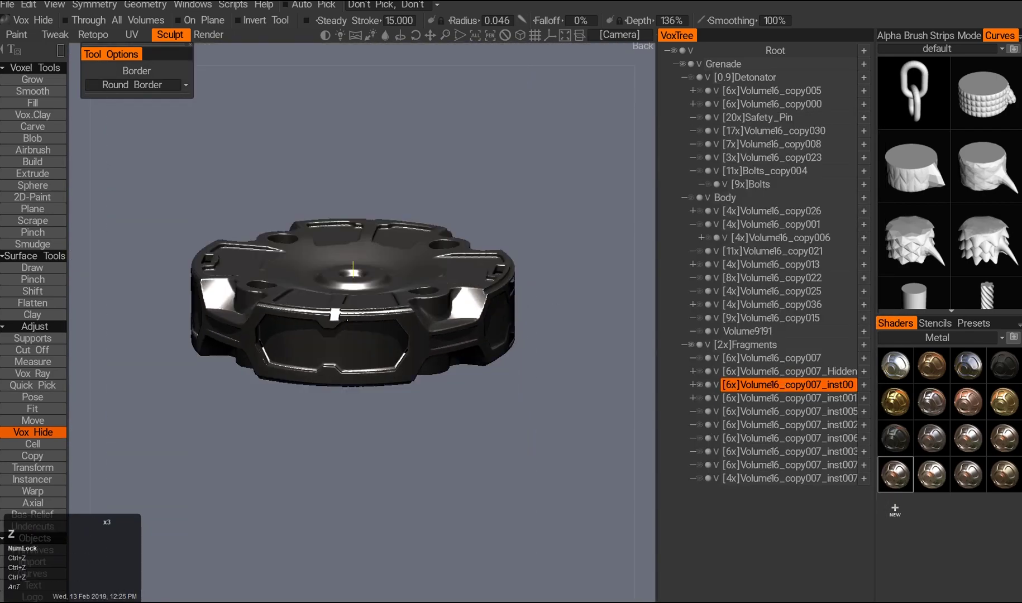
pyautogui.hotkey('ctrl', 'z')
# - Examine the fragment's top face around the paired pockets and the rib between them
pyautogui.press('KP_2')
pyautogui.keyDown('alt'); pyautogui.moveTo(390, 168); pyautogui.dragTo(422, 125); pyautogui.keyUp('alt')
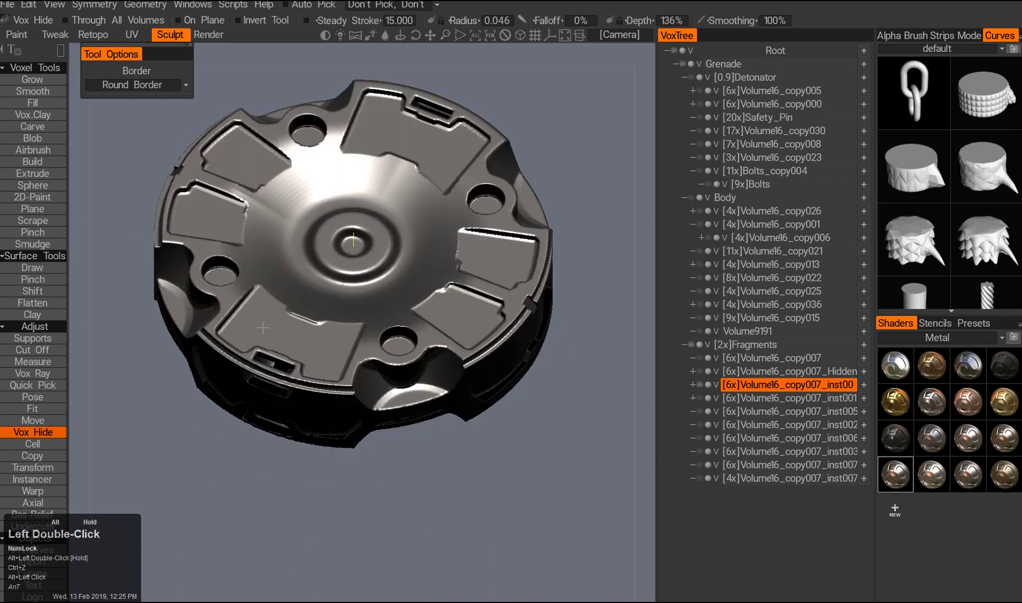
pyautogui.press('KP_2')
pyautogui.keyDown('ctrl'); pyautogui.scroll(3, 422, 124); pyautogui.keyUp('ctrl')
pyautogui.moveTo(423, 129); pyautogui.dragTo(456, 278, button='right')
pyautogui.moveTo(456, 278); pyautogui.dragTo(425, 335, button='middle')
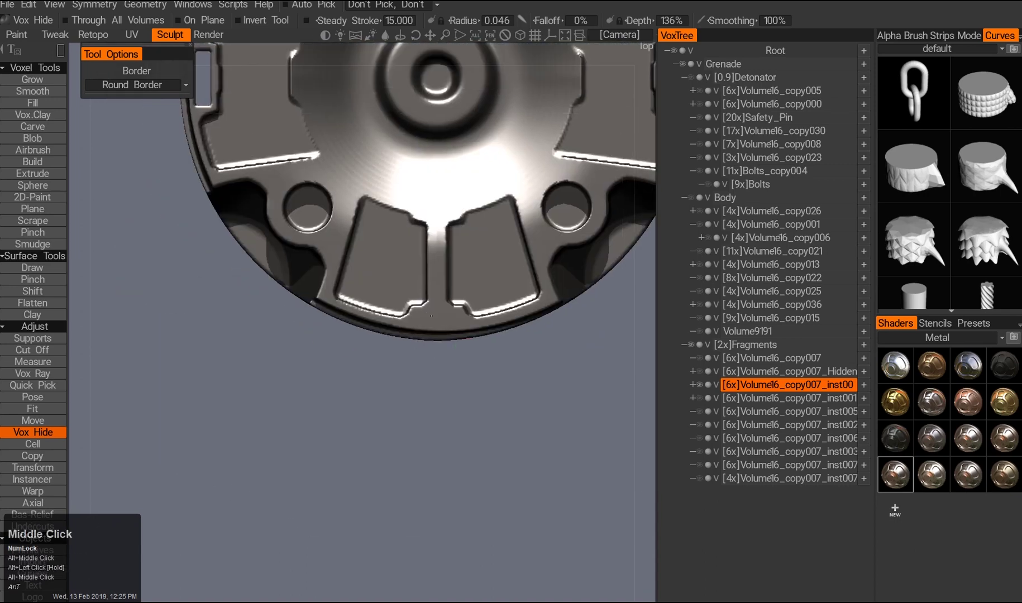
pyautogui.press('Return')
pyautogui.moveTo(225, 353); pyautogui.dragTo(378, 425)
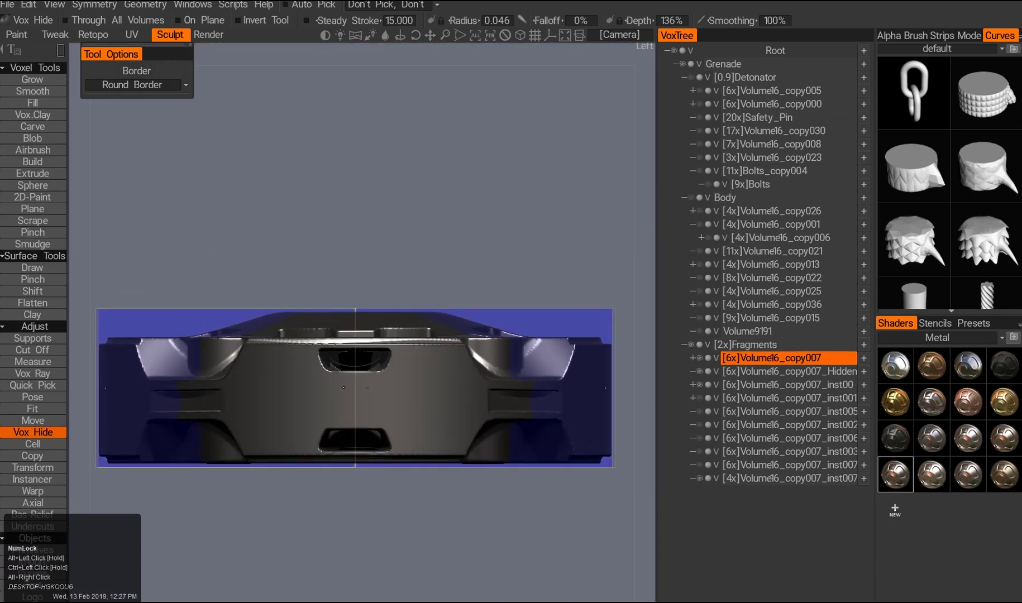
# - Set the symmetry to Radial Mirror of order 8 about the Y axis with Extra Mirror enabled
pyautogui.press('s')
pyautogui.click(400, 381)
pyautogui.click(538, 227)
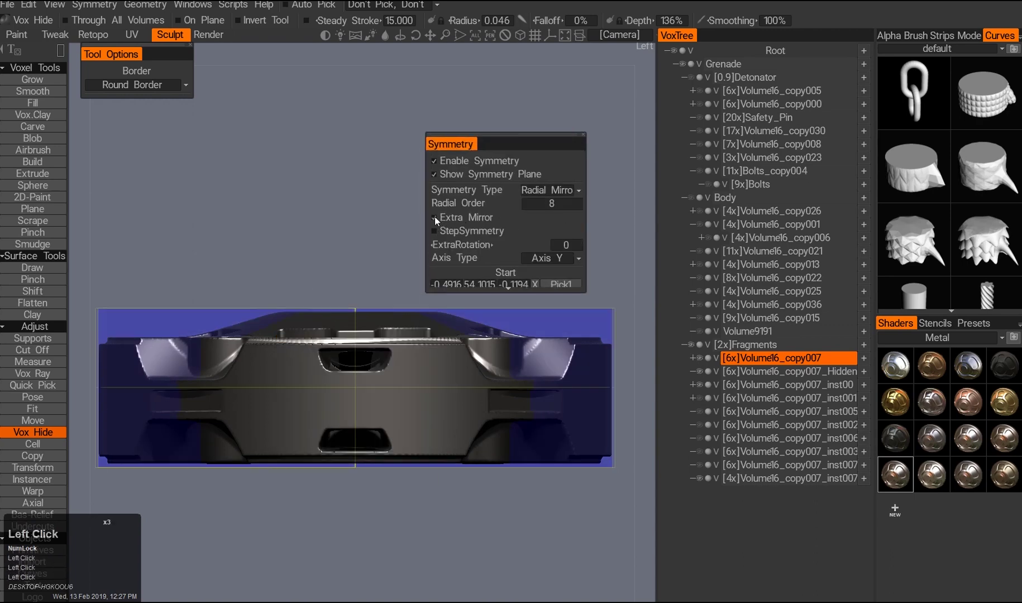
pyautogui.click(435, 201)
# - Hide a polygonal recess in the Volume16_copy007 side wall with its outline stepping around the central slot
pyautogui.moveTo(355, 399)
pyautogui.keyDown('alt'); pyautogui.mouseDown()
pyautogui.moveTo(395, 393)
pyautogui.moveTo(358, 376)
pyautogui.moveTo(350, 399)
pyautogui.mouseUp(); pyautogui.keyUp('alt')
pyautogui.moveTo(175, 379)
pyautogui.keyDown('ctrl'); pyautogui.mouseDown()
pyautogui.moveTo(340, 409)
pyautogui.moveTo(441, 409)
pyautogui.mouseUp(); pyautogui.keyUp('ctrl')
pyautogui.click(177, 374)
pyautogui.click(201, 323)
pyautogui.click(281, 323)
pyautogui.click(299, 358)
pyautogui.click(357, 359)
pyautogui.click(357, 398)
pyautogui.click(175, 399)
pyautogui.click(176, 374)
# - Trace a second closed polygon with a slanted end along the middle of the fragment's side wall
pyautogui.keyDown('alt'); pyautogui.moveTo(369, 414); pyautogui.dragTo(244, 411); pyautogui.keyUp('alt')
pyautogui.keyDown('alt'); pyautogui.moveTo(244, 411); pyautogui.dragTo(246, 391, button='right'); pyautogui.keyUp('alt')
pyautogui.click(307, 393)
pyautogui.click(327, 360)
pyautogui.click(468, 362)
pyautogui.click(468, 422)
pyautogui.click(305, 422)
pyautogui.click(307, 393)
# - Try rectangular Vox Hide regions over the fragment and undo the last one
pyautogui.keyDown('alt'); pyautogui.moveTo(307, 394); pyautogui.dragTo(544, 407); pyautogui.keyUp('alt')
pyautogui.moveTo(544, 407); pyautogui.dragTo(408, 395, button='middle')
pyautogui.keyDown('alt'); pyautogui.moveTo(408, 396); pyautogui.dragTo(414, 398); pyautogui.keyUp('alt')
pyautogui.moveTo(414, 398); pyautogui.dragTo(426, 403, button='middle')
pyautogui.scroll(3, 426, 403)
pyautogui.moveTo(578, 451); pyautogui.dragTo(337, 312)
pyautogui.moveTo(579, 311); pyautogui.dragTo(374, 330)
pyautogui.hotkey('ctrl', 'z')
pyautogui.press('3')
# - Trace a five-point polygonal region on the fragment's side wall to refine the hexagonal recess
pyautogui.keyDown('alt'); pyautogui.moveTo(404, 387); pyautogui.dragTo(441, 429, button='right'); pyautogui.keyUp('alt')
pyautogui.keyDown('ctrl'); pyautogui.click(360, 294); pyautogui.keyUp('ctrl')
pyautogui.keyDown('ctrl'); pyautogui.click(408, 278); pyautogui.keyUp('ctrl')
pyautogui.keyDown('ctrl'); pyautogui.click(409, 349); pyautogui.keyUp('ctrl')
pyautogui.keyDown('ctrl'); pyautogui.click(369, 441); pyautogui.keyUp('ctrl')
pyautogui.keyDown('ctrl'); pyautogui.click(316, 453); pyautogui.keyUp('ctrl')
pyautogui.moveTo(425, 441); pyautogui.dragTo(441, 416, button='right')
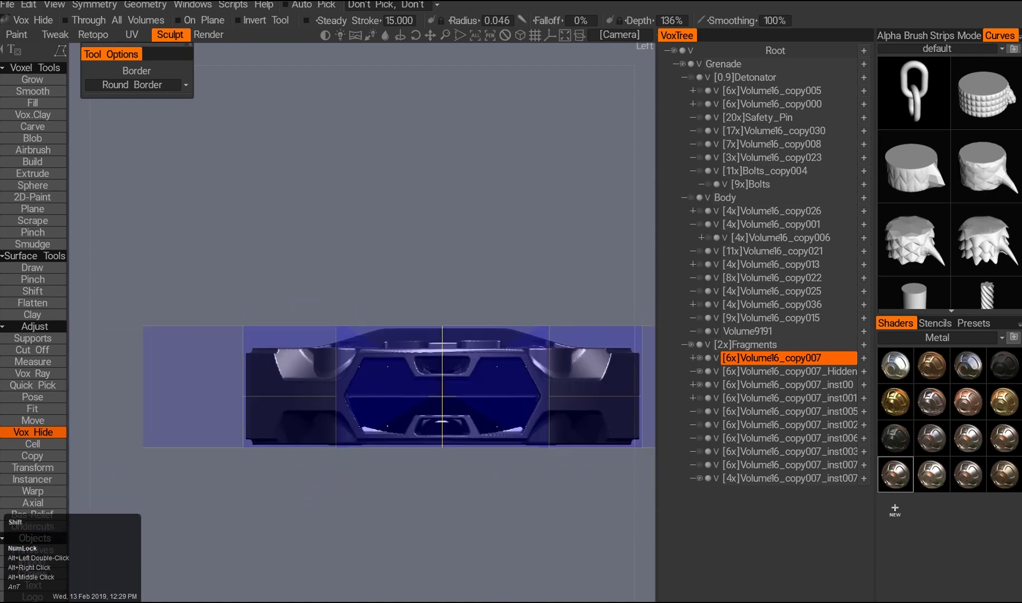
pyautogui.moveTo(444, 415); pyautogui.dragTo(306, 393)
# - Try a further rectangular region near the recess and undo it
pyautogui.keyDown('alt'); pyautogui.moveTo(424, 391); pyautogui.dragTo(580, 412); pyautogui.keyUp('alt')
pyautogui.moveTo(304, 277); pyautogui.dragTo(376, 345)
pyautogui.hotkey('ctrl', 'z')
pyautogui.click(391, 342)
pyautogui.click(398, 359)
pyautogui.keyDown('alt'); pyautogui.middleClick(278, 307); pyautogui.keyUp('alt')
pyautogui.moveTo(278, 307)
pyautogui.keyDown('alt'); pyautogui.mouseDown()
pyautogui.moveTo(335, 370)
pyautogui.moveTo(409, 426)
pyautogui.moveTo(378, 370)
pyautogui.mouseUp(); pyautogui.keyUp('alt')
# - Restore the interior behind the hexagonal side recess using an elliptical region about 27.7 by 18.6 mm drawn from below
pyautogui.press('e')
pyautogui.press('space')
pyautogui.press('space')
pyautogui.press('space')
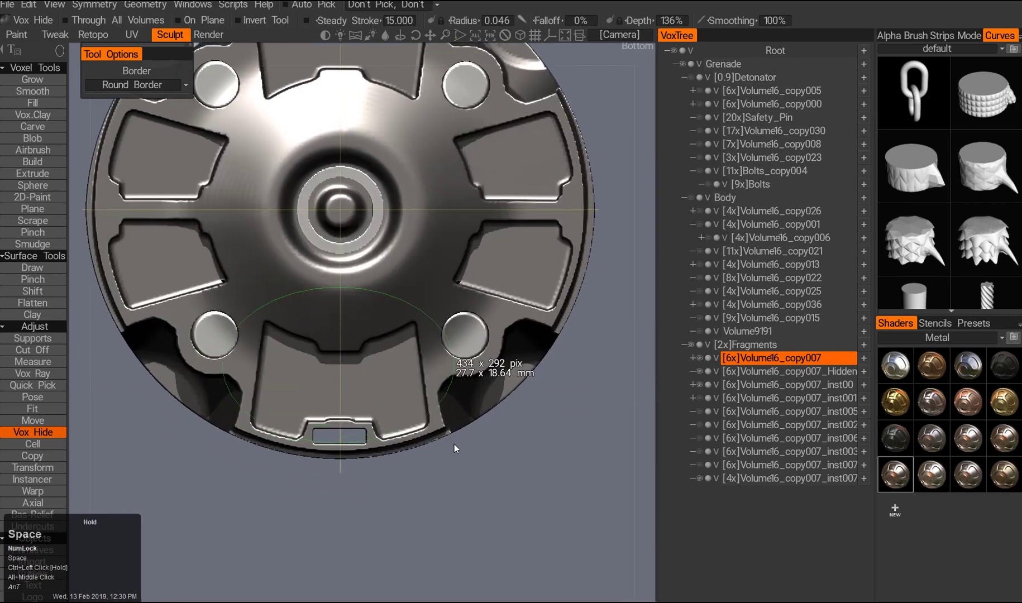
pyautogui.keyDown('alt'); pyautogui.moveTo(446, 462); pyautogui.dragTo(361, 499); pyautogui.keyUp('alt')
pyautogui.hotkey('ctrl', 'z')
pyautogui.moveTo(212, 217); pyautogui.dragTo(334, 403)
pyautogui.keyDown('alt'); pyautogui.moveTo(334, 404); pyautogui.dragTo(402, 424, button='right'); pyautogui.keyUp('alt')
pyautogui.keyDown('alt'); pyautogui.moveTo(402, 425); pyautogui.dragTo(412, 435); pyautogui.keyUp('alt')
# - Examine the hexagonal side recesses within the assembled grenade and on the isolated fragment
pyautogui.rightClick(696, 359)
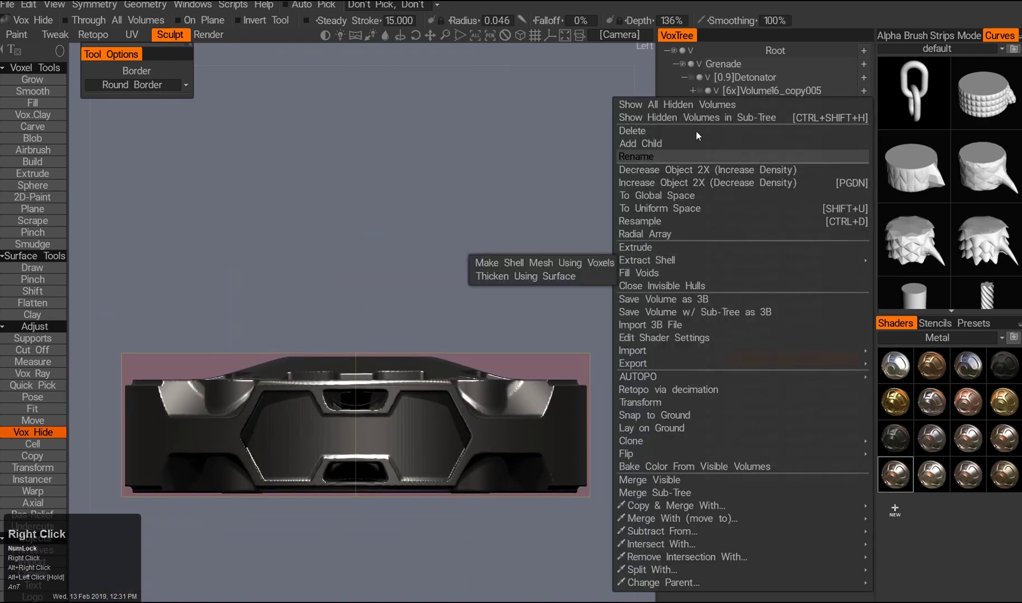
pyautogui.keyDown('alt'); pyautogui.moveTo(696, 131); pyautogui.dragTo(424, 390, button='middle'); pyautogui.keyUp('alt')
pyautogui.keyDown('alt'); pyautogui.moveTo(424, 391); pyautogui.dragTo(430, 399); pyautogui.keyUp('alt')
pyautogui.keyDown('alt'); pyautogui.moveTo(430, 399); pyautogui.dragTo(355, 383, button='right'); pyautogui.keyUp('alt')
pyautogui.keyDown('alt'); pyautogui.moveTo(355, 383); pyautogui.dragTo(385, 387); pyautogui.keyUp('alt')
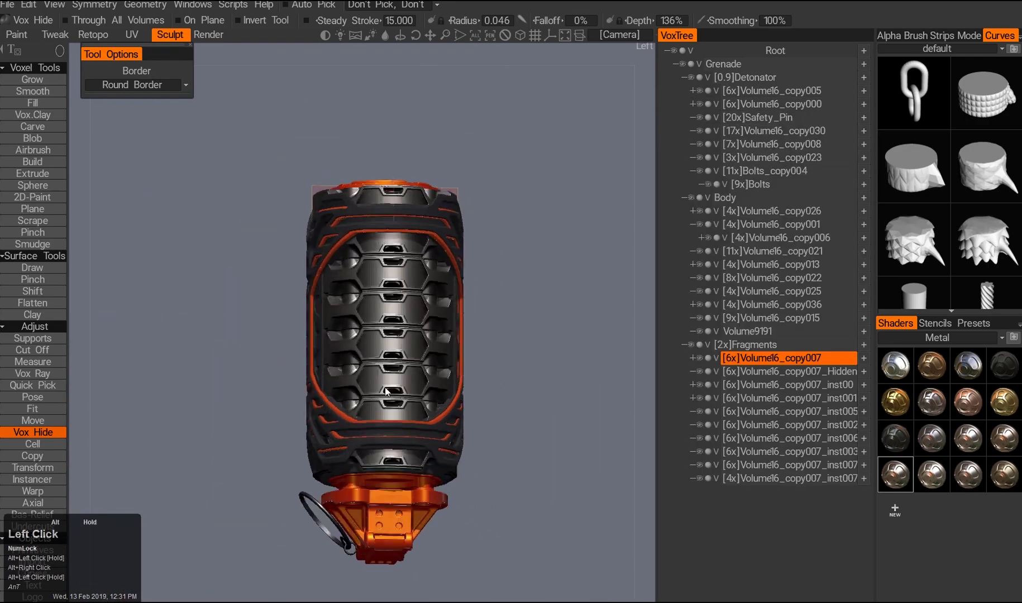
pyautogui.keyDown('alt'); pyautogui.moveTo(384, 386); pyautogui.dragTo(428, 398, button='right'); pyautogui.keyUp('alt')
pyautogui.keyDown('alt'); pyautogui.moveTo(427, 398); pyautogui.dragTo(368, 453); pyautogui.keyUp('alt')
pyautogui.keyDown('alt'); pyautogui.moveTo(368, 453); pyautogui.dragTo(441, 441, button='right'); pyautogui.keyUp('alt')
pyautogui.moveTo(442, 441)
pyautogui.keyDown('alt'); pyautogui.mouseDown()
pyautogui.moveTo(364, 459)
pyautogui.moveTo(449, 454)
pyautogui.mouseUp(); pyautogui.keyUp('alt')
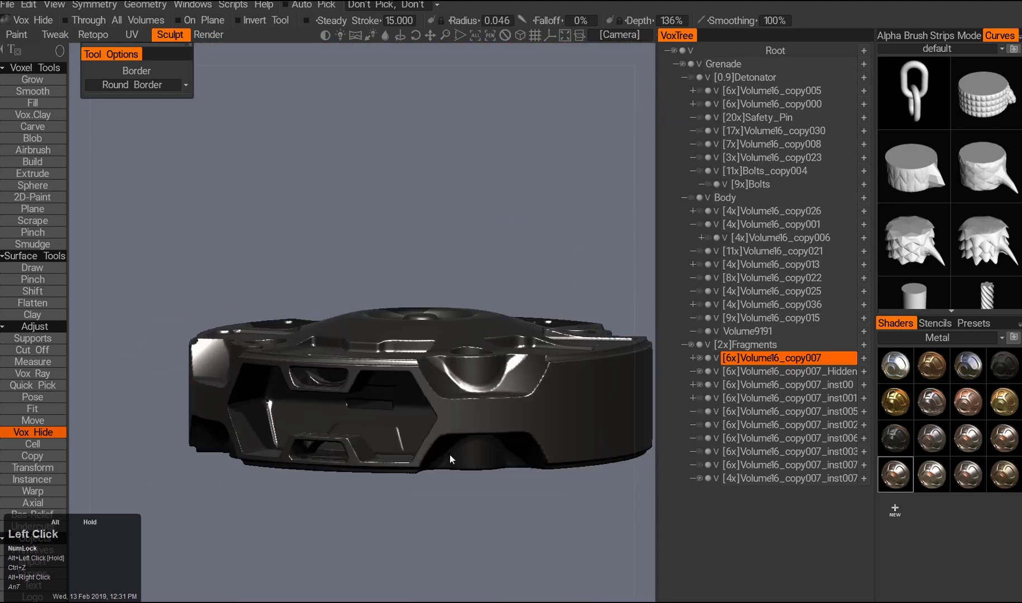
pyautogui.keyDown('alt'); pyautogui.moveTo(449, 454); pyautogui.dragTo(357, 312, button='right'); pyautogui.keyUp('alt')
pyautogui.moveTo(356, 311)
pyautogui.keyDown('alt'); pyautogui.mouseDown()
pyautogui.moveTo(369, 422)
pyautogui.moveTo(402, 368)
pyautogui.moveTo(329, 369)
pyautogui.mouseUp(); pyautogui.keyUp('alt')
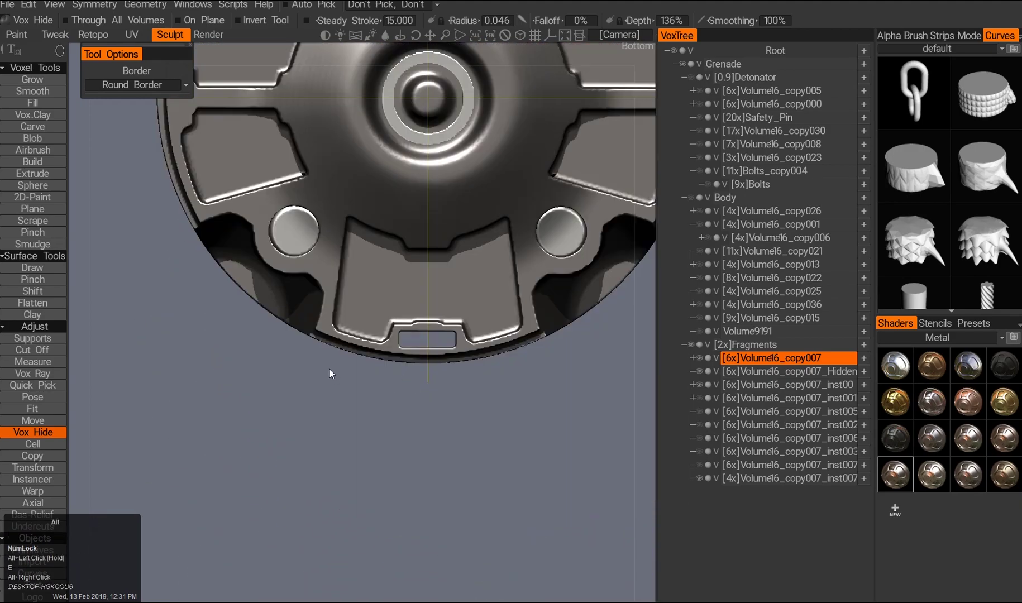
# - Try a polygonal region across the pocket area on the fragment's underside and undo it
pyautogui.keyDown('alt'); pyautogui.moveTo(329, 369); pyautogui.dragTo(328, 365, button='right'); pyautogui.keyUp('alt')
pyautogui.press('e')
pyautogui.keyDown('ctrl'); pyautogui.click(391, 276); pyautogui.keyUp('ctrl')
pyautogui.keyDown('ctrl'); pyautogui.click(252, 228); pyautogui.keyUp('ctrl')
pyautogui.keyDown('ctrl'); pyautogui.click(201, 243); pyautogui.keyUp('ctrl')
pyautogui.keyDown('ctrl'); pyautogui.click(280, 338); pyautogui.keyUp('ctrl')
pyautogui.moveTo(300, 339)
pyautogui.keyDown('alt'); pyautogui.mouseDown()
pyautogui.moveTo(312, 277)
pyautogui.moveTo(331, 371)
pyautogui.moveTo(305, 346)
pyautogui.moveTo(276, 340)
pyautogui.moveTo(309, 281)
pyautogui.moveTo(296, 288)
pyautogui.mouseUp(); pyautogui.keyUp('alt')
pyautogui.hotkey('ctrl', 'z')
# - Restore rectangular strips about 38.8 by 5.7 mm along the upper edge and 38.8 by 3.7 mm along the lower edge in left view
pyautogui.press('e')
pyautogui.click(262, 297)
pyautogui.moveTo(140, 120)
pyautogui.mouseDown()
pyautogui.moveTo(547, 362)
pyautogui.moveTo(522, 382)
pyautogui.moveTo(452, 384)
pyautogui.mouseUp()
pyautogui.press('space')
pyautogui.keyDown('alt'); pyautogui.rightClick(402, 363); pyautogui.keyUp('alt')
pyautogui.keyDown('alt'); pyautogui.moveTo(453, 384); pyautogui.dragTo(413, 370); pyautogui.keyUp('alt')
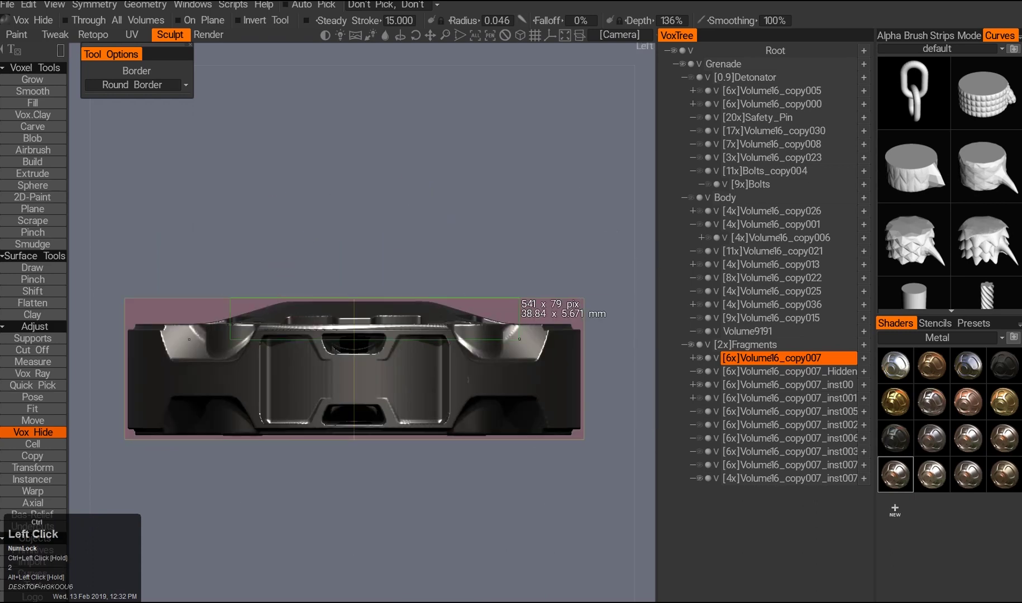
pyautogui.keyDown('alt'); pyautogui.moveTo(407, 369); pyautogui.dragTo(394, 368, button='right'); pyautogui.keyUp('alt')
pyautogui.keyDown('ctrl'); pyautogui.doubleClick(545, 475); pyautogui.keyUp('ctrl')
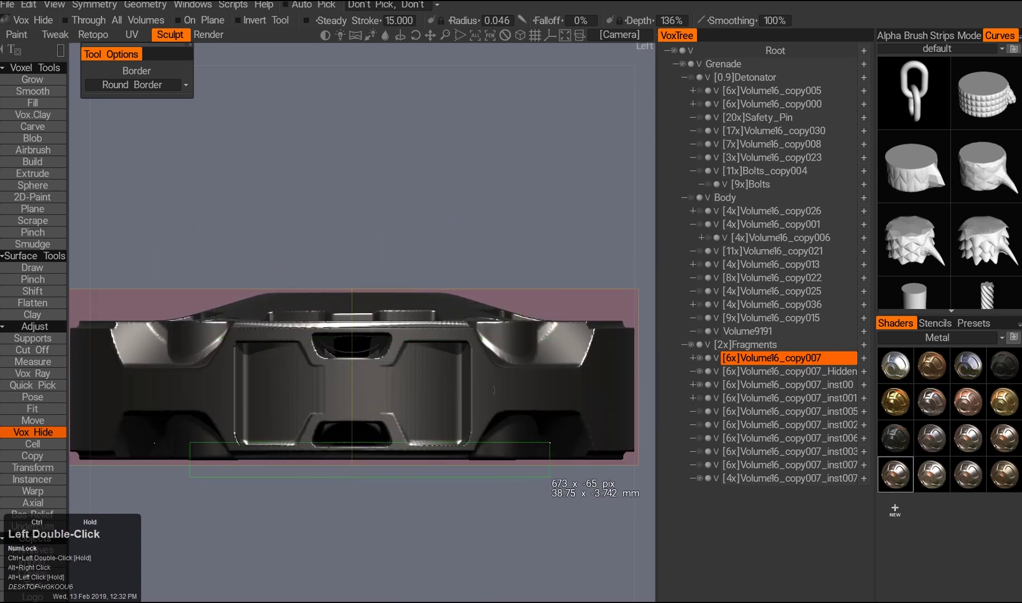
pyautogui.moveTo(544, 475)
pyautogui.keyDown('ctrl'); pyautogui.mouseDown()
pyautogui.moveTo(387, 416)
pyautogui.moveTo(442, 458)
pyautogui.moveTo(387, 425)
pyautogui.moveTo(378, 438)
pyautogui.mouseUp(); pyautogui.keyUp('ctrl')
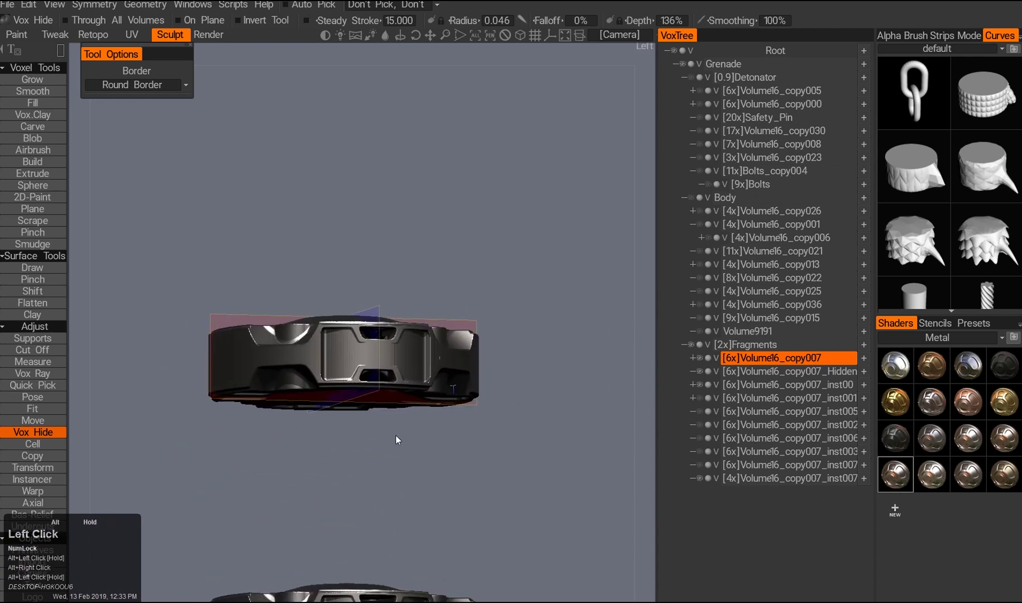
# - Examine the fragment's side wall, slots and edges from several angles
pyautogui.keyDown('alt'); pyautogui.doubleClick(497, 428); pyautogui.keyUp('alt')
pyautogui.keyDown('alt'); pyautogui.moveTo(569, 312); pyautogui.dragTo(306, 387); pyautogui.keyUp('alt')
pyautogui.keyDown('alt'); pyautogui.doubleClick(492, 352); pyautogui.keyUp('alt')
pyautogui.keyDown('alt'); pyautogui.doubleClick(545, 374); pyautogui.keyUp('alt')
pyautogui.keyDown('alt'); pyautogui.doubleClick(292, 405); pyautogui.keyUp('alt')
pyautogui.moveTo(203, 444); pyautogui.dragTo(362, 357)
pyautogui.keyDown('alt'); pyautogui.moveTo(364, 413); pyautogui.dragTo(209, 228); pyautogui.keyUp('alt')
pyautogui.keyDown('alt'); pyautogui.doubleClick(209, 228); pyautogui.keyUp('alt')
pyautogui.moveTo(237, 334); pyautogui.dragTo(439, 335)
# - Bevel the corners of the rectangular recess on the back wall by restoring small polygonal regions
pyautogui.press('3')
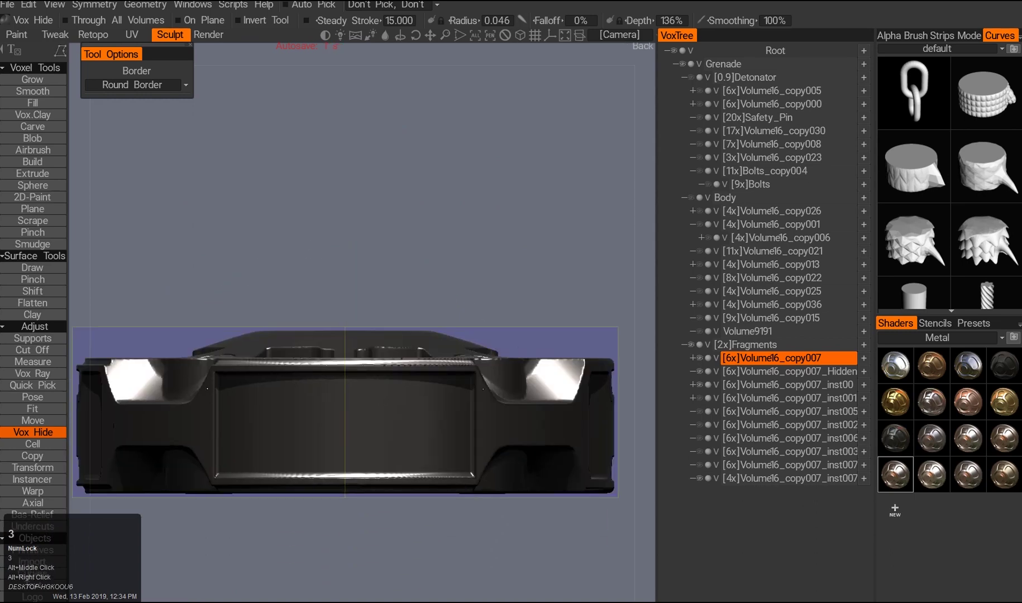
pyautogui.keyDown('ctrl'); pyautogui.click(191, 372); pyautogui.keyUp('ctrl')
pyautogui.keyDown('alt'); pyautogui.moveTo(301, 437); pyautogui.dragTo(305, 430, button='right'); pyautogui.keyUp('alt')
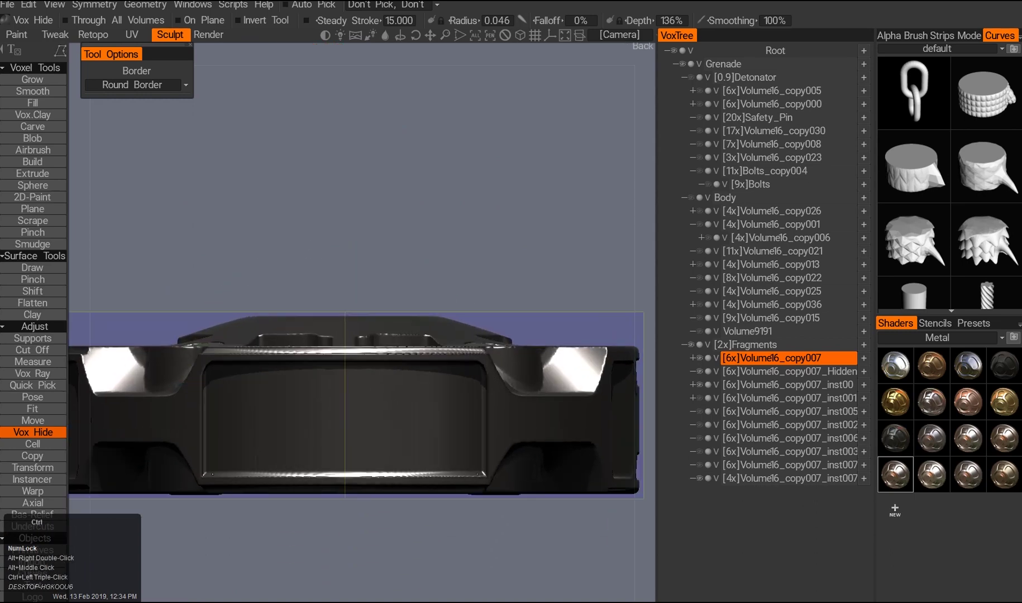
pyautogui.keyDown('alt'); pyautogui.moveTo(262, 472); pyautogui.dragTo(352, 379); pyautogui.keyUp('alt')
pyautogui.moveTo(454, 451)
pyautogui.keyDown('alt'); pyautogui.mouseDown()
pyautogui.moveTo(431, 289)
pyautogui.moveTo(351, 396)
pyautogui.moveTo(510, 419)
pyautogui.moveTo(468, 443)
pyautogui.mouseUp(); pyautogui.keyUp('alt')
pyautogui.hotkey('ctrl', 'z')
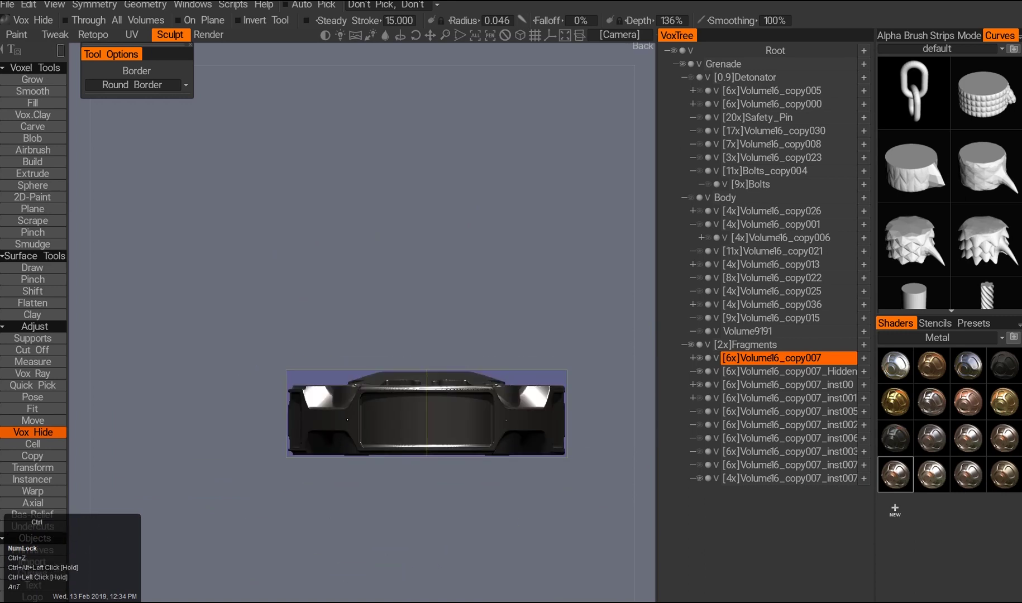
pyautogui.keyDown('ctrl'); pyautogui.moveTo(529, 420); pyautogui.dragTo(529, 420); pyautogui.keyUp('ctrl')
pyautogui.keyDown('alt'); pyautogui.moveTo(475, 428); pyautogui.dragTo(348, 484, button='right'); pyautogui.keyUp('alt')
pyautogui.keyDown('alt'); pyautogui.moveTo(347, 483); pyautogui.dragTo(374, 426, button='middle'); pyautogui.keyUp('alt')
pyautogui.press('3')
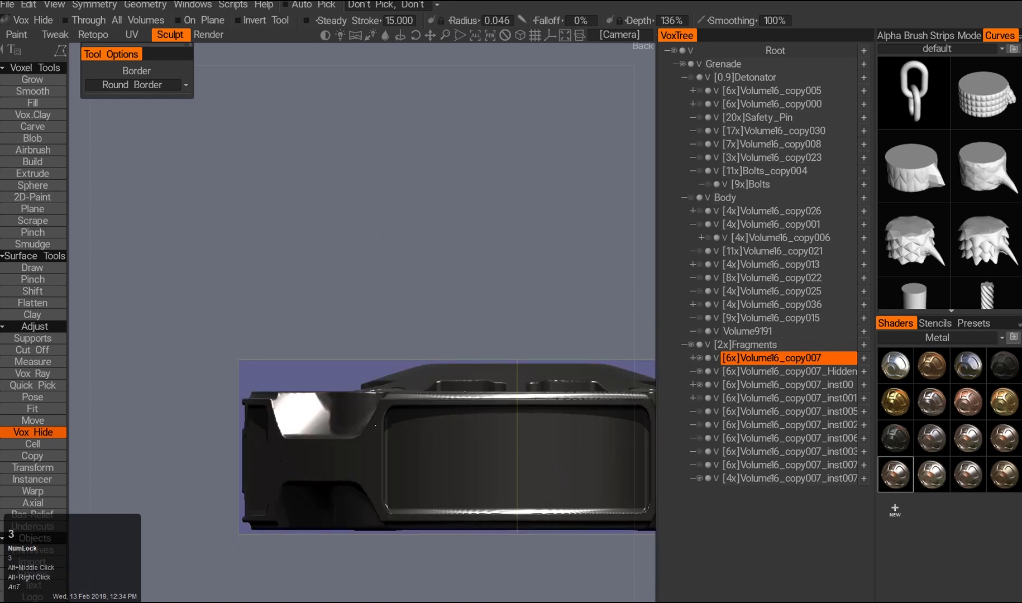
# - Try a further restored region in the back-wall recess and undo it
pyautogui.press('Escape')
pyautogui.keyDown('alt'); pyautogui.moveTo(375, 423); pyautogui.dragTo(397, 444, button='right'); pyautogui.keyUp('alt')
pyautogui.keyDown('alt'); pyautogui.moveTo(397, 444); pyautogui.dragTo(463, 415); pyautogui.keyUp('alt')
pyautogui.keyDown('alt'); pyautogui.moveTo(463, 416); pyautogui.dragTo(466, 425, button='right'); pyautogui.keyUp('alt')
pyautogui.keyDown('ctrl'); pyautogui.moveTo(521, 436); pyautogui.dragTo(522, 446); pyautogui.keyUp('ctrl')
pyautogui.keyDown('alt'); pyautogui.moveTo(521, 445); pyautogui.dragTo(490, 458, button='middle'); pyautogui.keyUp('alt')
pyautogui.keyDown('alt'); pyautogui.moveTo(490, 458); pyautogui.dragTo(460, 435); pyautogui.keyUp('alt')
pyautogui.hotkey('ctrl', 'z')
# - Turn off Z-axis symmetry and restore a diagonal polygonal region across the back-wall recess
pyautogui.press('s')
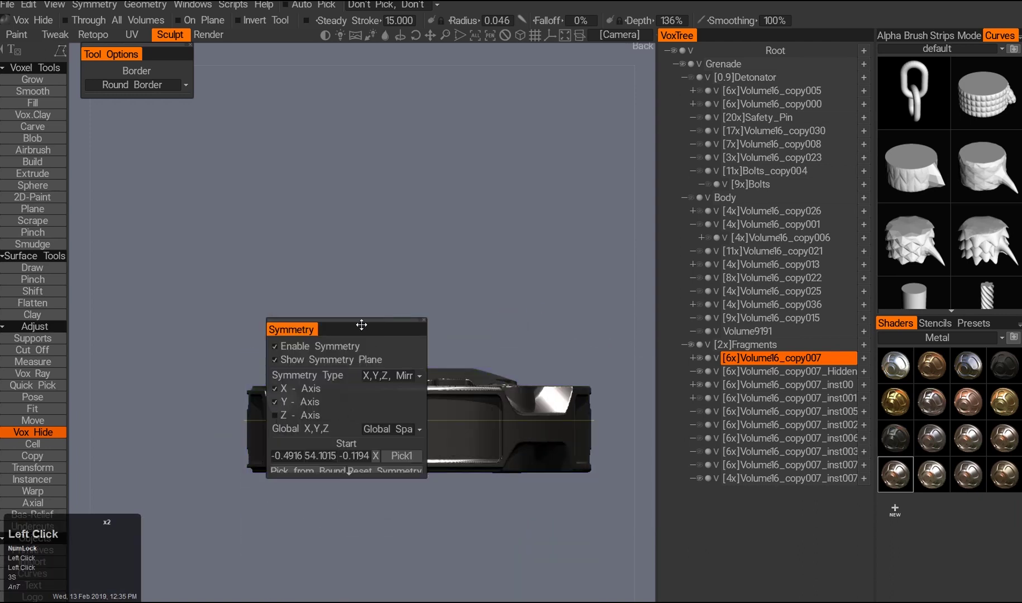
pyautogui.click(385, 266)
pyautogui.keyDown('ctrl'); pyautogui.moveTo(504, 461); pyautogui.dragTo(410, 424); pyautogui.keyUp('ctrl')
pyautogui.hotkey('ctrl', 'z')
pyautogui.keyDown('alt'); pyautogui.moveTo(411, 424); pyautogui.dragTo(398, 416, button='right'); pyautogui.keyUp('alt')
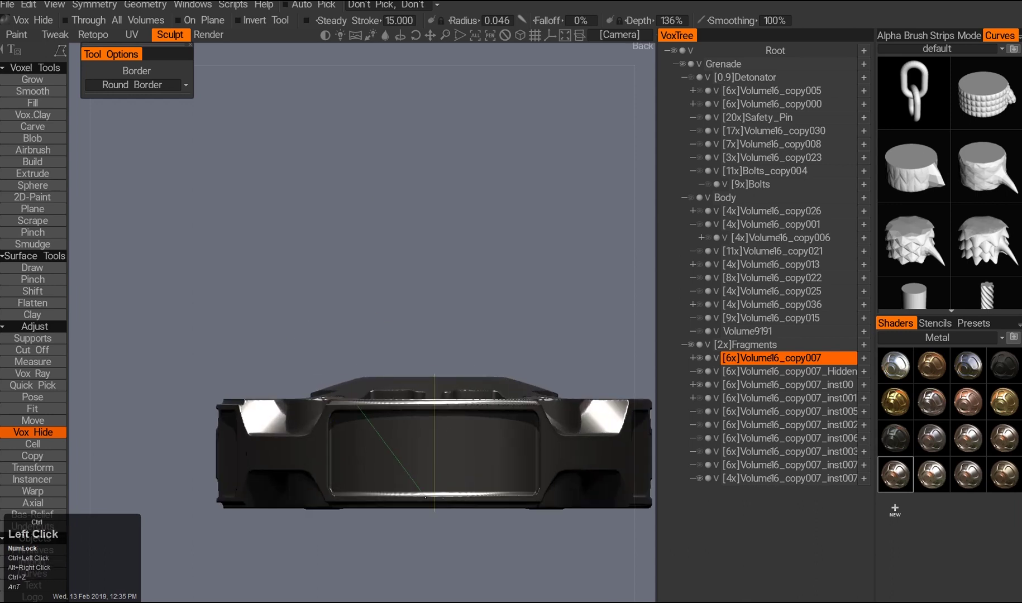
pyautogui.keyDown('ctrl'); pyautogui.moveTo(415, 496); pyautogui.dragTo(420, 499); pyautogui.keyUp('ctrl')
# - Examine the diagonal ribs in the back-wall recess with the fragment isolated
pyautogui.keyDown('alt'); pyautogui.moveTo(419, 499); pyautogui.dragTo(413, 446, button='right'); pyautogui.keyUp('alt')
pyautogui.keyDown('alt'); pyautogui.moveTo(413, 447); pyautogui.dragTo(439, 397); pyautogui.keyUp('alt')
pyautogui.keyDown('alt'); pyautogui.click(699, 358); pyautogui.keyUp('alt')
pyautogui.moveTo(503, 402)
pyautogui.keyDown('alt'); pyautogui.mouseDown()
pyautogui.moveTo(471, 348)
pyautogui.moveTo(515, 411)
pyautogui.moveTo(555, 376)
pyautogui.moveTo(412, 403)
pyautogui.moveTo(483, 391)
pyautogui.moveTo(423, 394)
pyautogui.mouseUp(); pyautogui.keyUp('alt')
pyautogui.keyDown('alt'); pyautogui.moveTo(423, 394); pyautogui.dragTo(434, 410, button='middle'); pyautogui.keyUp('alt')
pyautogui.keyDown('alt'); pyautogui.moveTo(435, 410); pyautogui.dragTo(268, 329); pyautogui.keyUp('alt')
pyautogui.moveTo(268, 329); pyautogui.dragTo(290, 290, button='right')
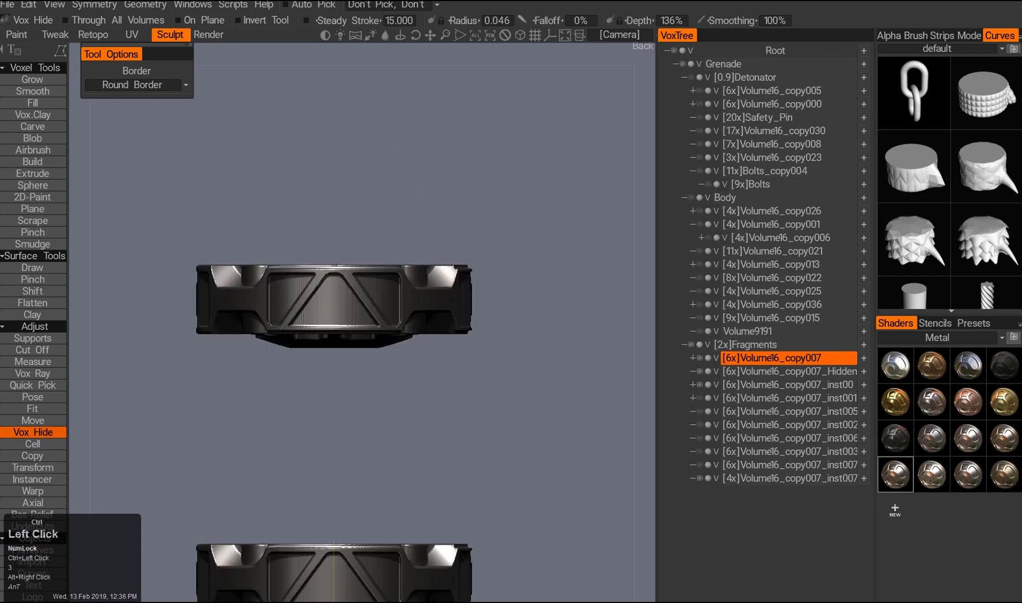
# - Restore another polygonal region at the lower corner of the diagonal rib pattern and isolate the fragment
pyautogui.moveTo(315, 332); pyautogui.dragTo(397, 422, button='middle')
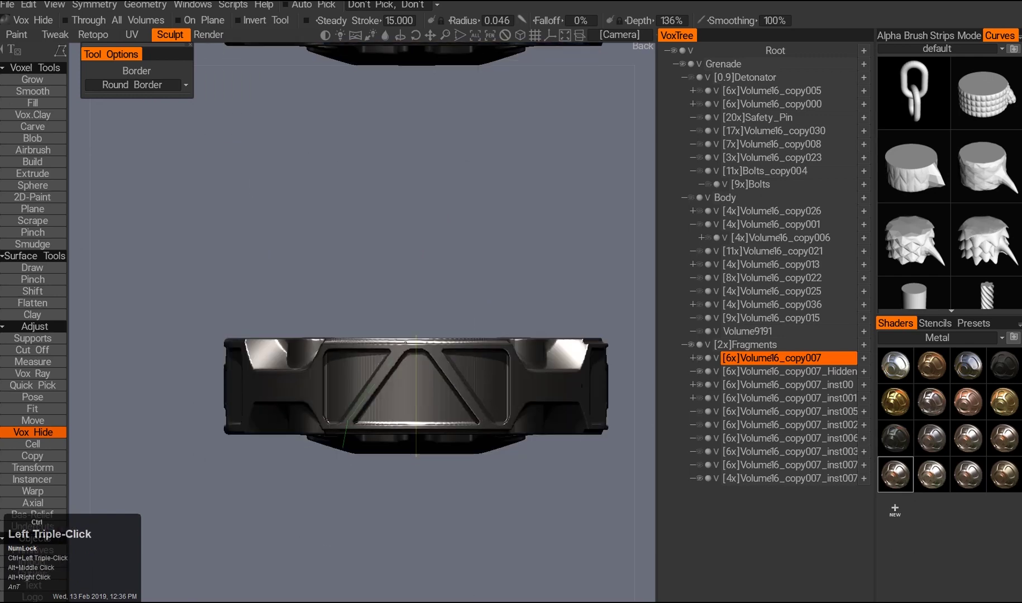
pyautogui.keyDown('alt'); pyautogui.moveTo(381, 471); pyautogui.dragTo(376, 491, button='right'); pyautogui.keyUp('alt')
pyautogui.keyDown('alt'); pyautogui.moveTo(413, 368); pyautogui.dragTo(412, 387, button='right'); pyautogui.keyUp('alt')
pyautogui.keyDown('alt'); pyautogui.click(699, 356); pyautogui.keyUp('alt')
pyautogui.moveTo(502, 369)
pyautogui.keyDown('alt'); pyautogui.mouseDown()
pyautogui.moveTo(557, 325)
pyautogui.moveTo(505, 375)
pyautogui.mouseUp(); pyautogui.keyUp('alt')
pyautogui.keyDown('alt'); pyautogui.moveTo(505, 374); pyautogui.dragTo(503, 405, button='right'); pyautogui.keyUp('alt')
pyautogui.keyDown('alt'); pyautogui.moveTo(503, 406); pyautogui.dragTo(496, 426, button='middle'); pyautogui.keyUp('alt')
# - Show all hidden volumes and check the diagonal recess detailing within the assembled grenade
pyautogui.rightClick(717, 358)
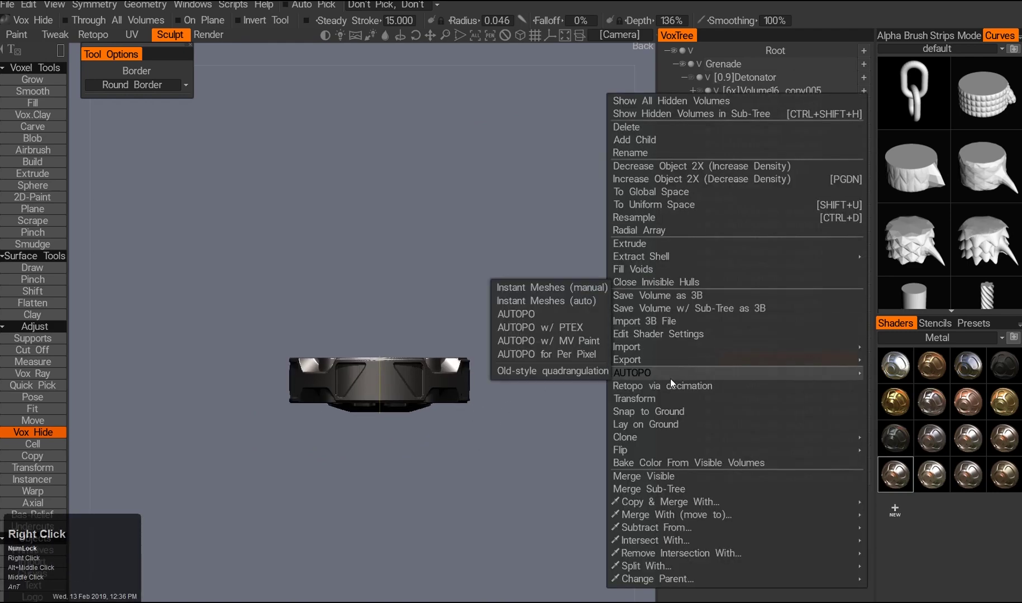
pyautogui.click(656, 101)
pyautogui.keyDown('alt'); pyautogui.moveTo(450, 373); pyautogui.dragTo(467, 418, button='right'); pyautogui.keyUp('alt')
pyautogui.moveTo(468, 419); pyautogui.dragTo(444, 439, button='middle')
pyautogui.keyDown('alt'); pyautogui.moveTo(444, 439); pyautogui.dragTo(464, 439); pyautogui.keyUp('alt')
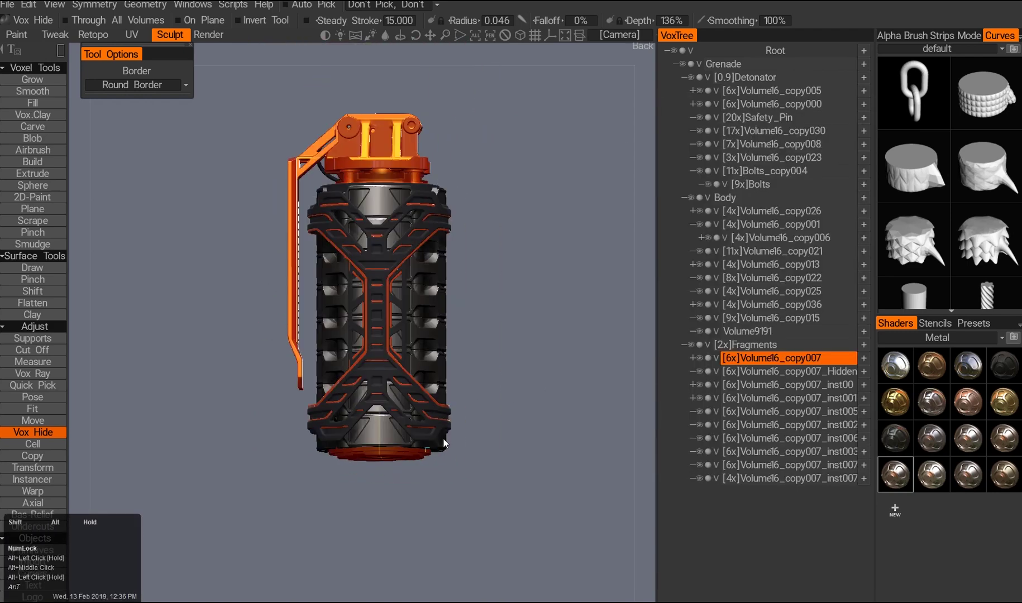
# - Undo the diagonal detailing in the back-wall recess and return to the isolated fragments
pyautogui.hotkey('ctrl', 'z')
pyautogui.hotkey('ctrl', 'z')
pyautogui.moveTo(391, 357); pyautogui.dragTo(391, 408, button='middle')
pyautogui.keyDown('alt'); pyautogui.moveTo(392, 408); pyautogui.dragTo(414, 380, button='right'); pyautogui.keyUp('alt')
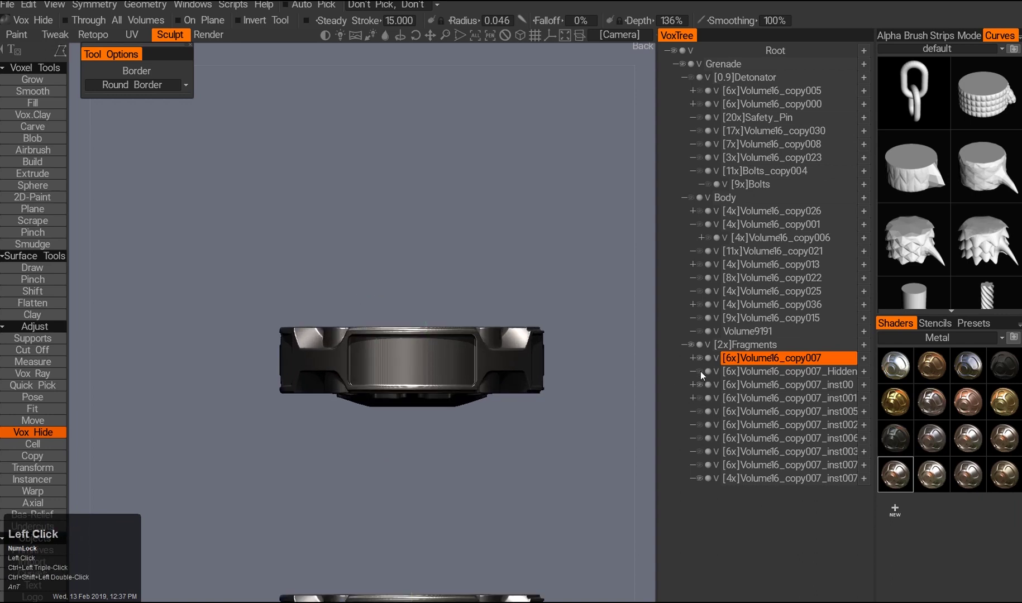
# - Select the volume [6x]Volume16_copy007_inst00 and restore a trapezoidal tab along the upper edge of its back-wall recess
pyautogui.click(737, 385)
pyautogui.press('a')
pyautogui.scroll(3, 364, 336)
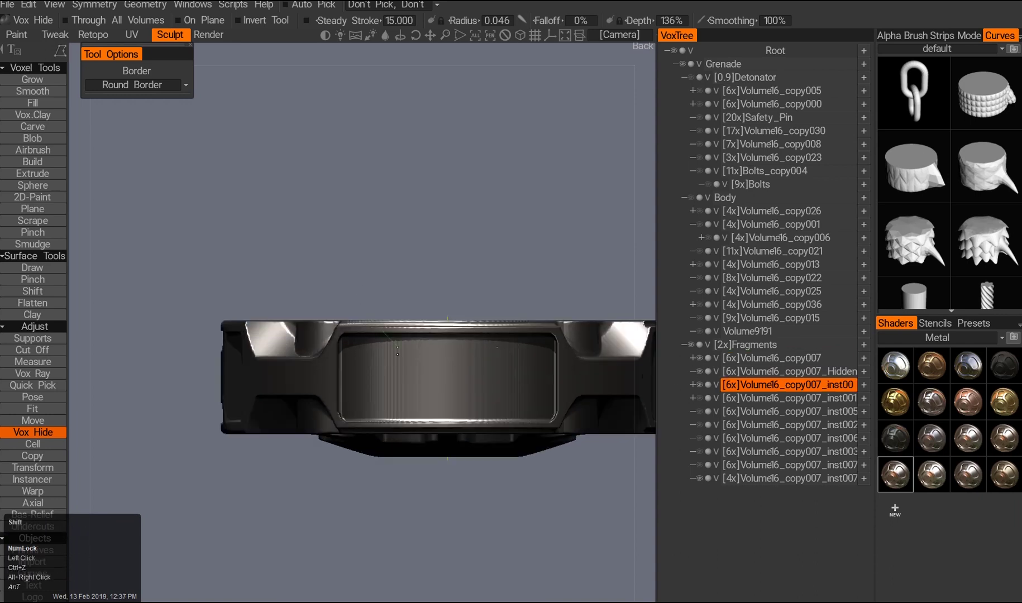
pyautogui.keyDown('alt'); pyautogui.moveTo(407, 290); pyautogui.dragTo(436, 370); pyautogui.keyUp('alt')
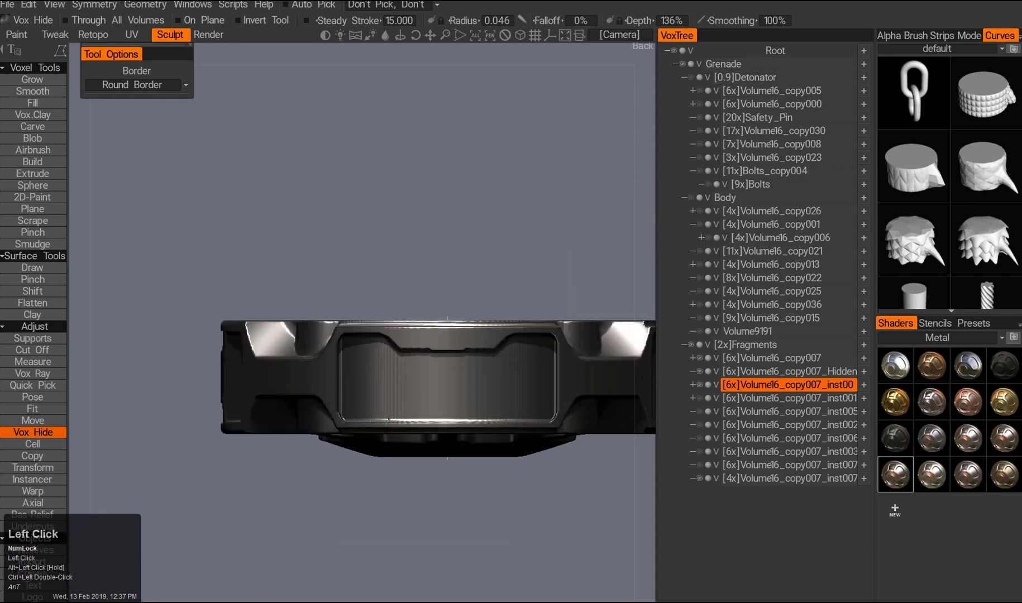
# - Try larger bevels on the corners of the back-wall recess in place of the tab and undo them
pyautogui.keyDown('ctrl'); pyautogui.click(362, 445); pyautogui.keyUp('ctrl')
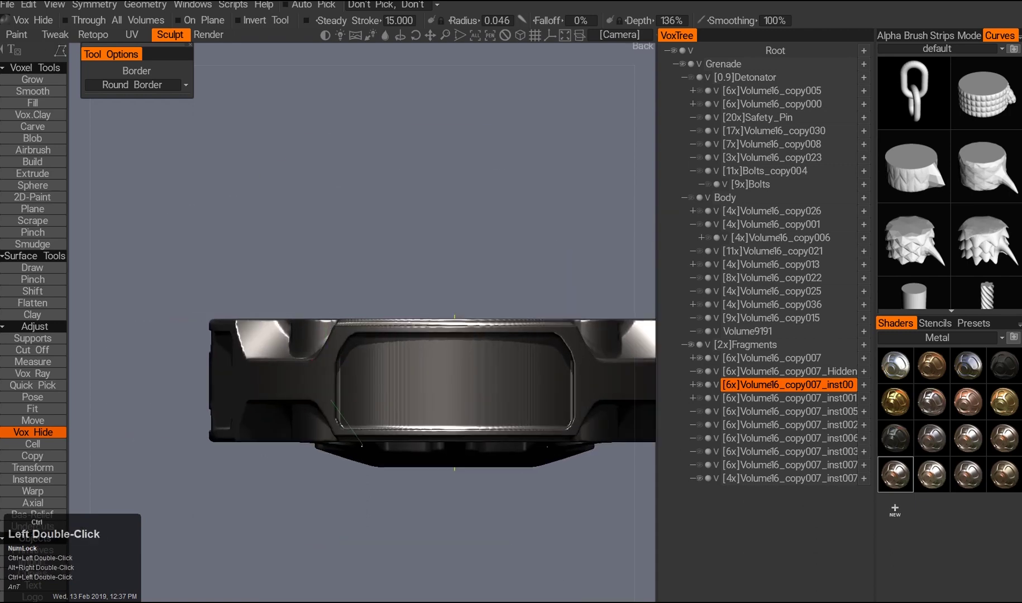
pyautogui.scroll(-2, 364, 434)
pyautogui.scroll(-1, 447, 437)
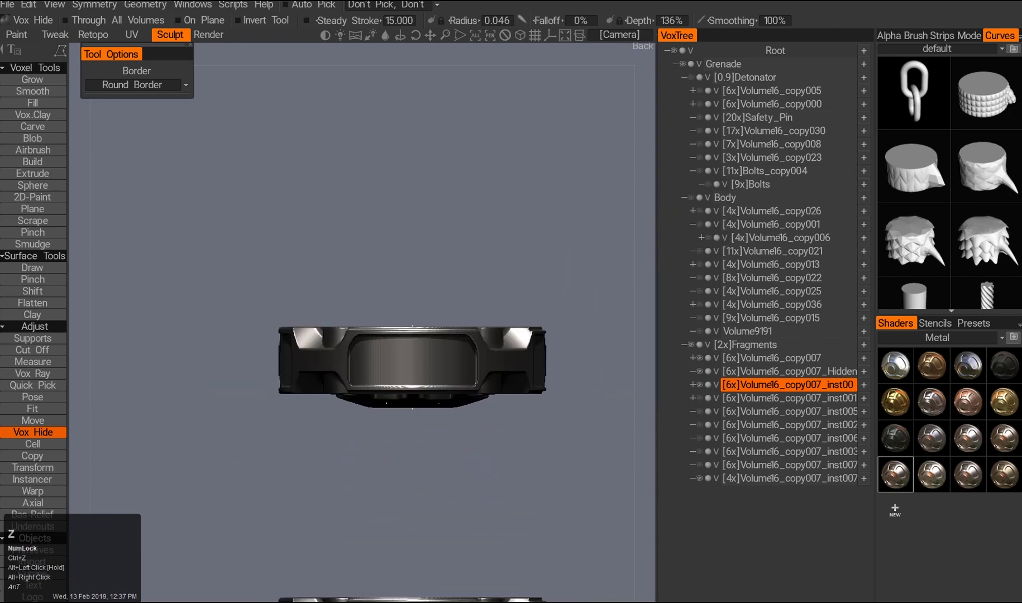
pyautogui.moveTo(414, 366); pyautogui.dragTo(413, 373, button='middle')
pyautogui.moveTo(413, 373); pyautogui.dragTo(424, 402, button='right')
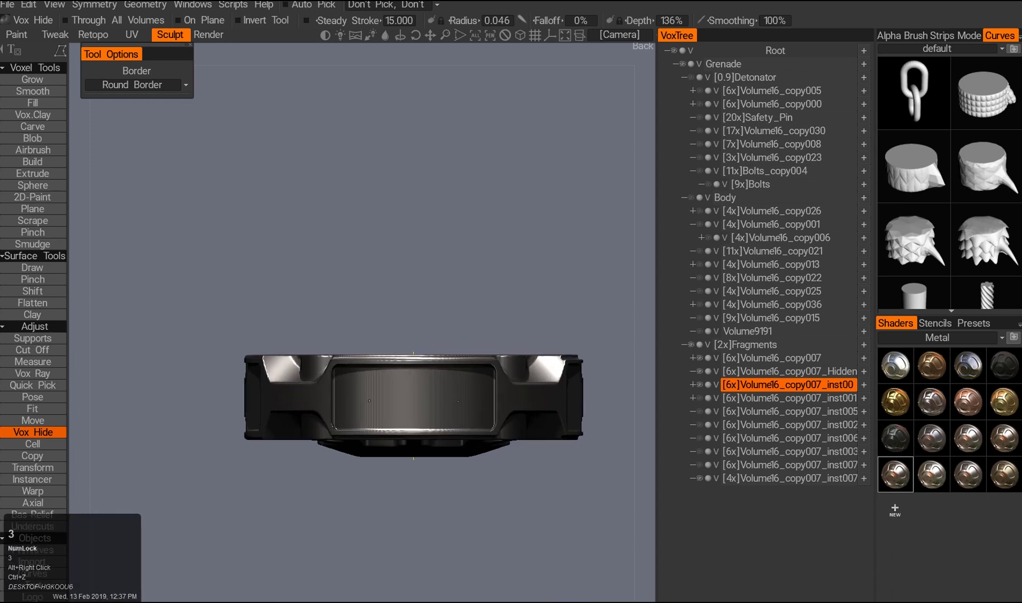
# - Try a deeper trapezoidal tab, undo it, and centre the order 2 radial symmetry about the Y axis on the fragment's bounds
pyautogui.moveTo(385, 428); pyautogui.dragTo(415, 450, button='right')
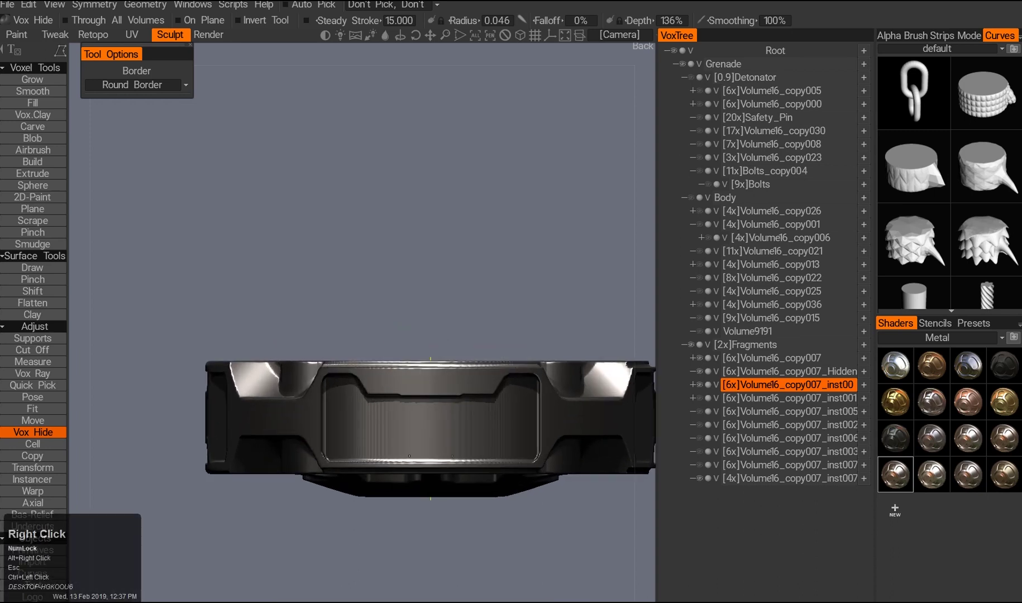
pyautogui.moveTo(413, 337)
pyautogui.mouseDown()
pyautogui.moveTo(424, 362)
pyautogui.moveTo(413, 338)
pyautogui.mouseUp()
pyautogui.press('s')
pyautogui.click(496, 299)
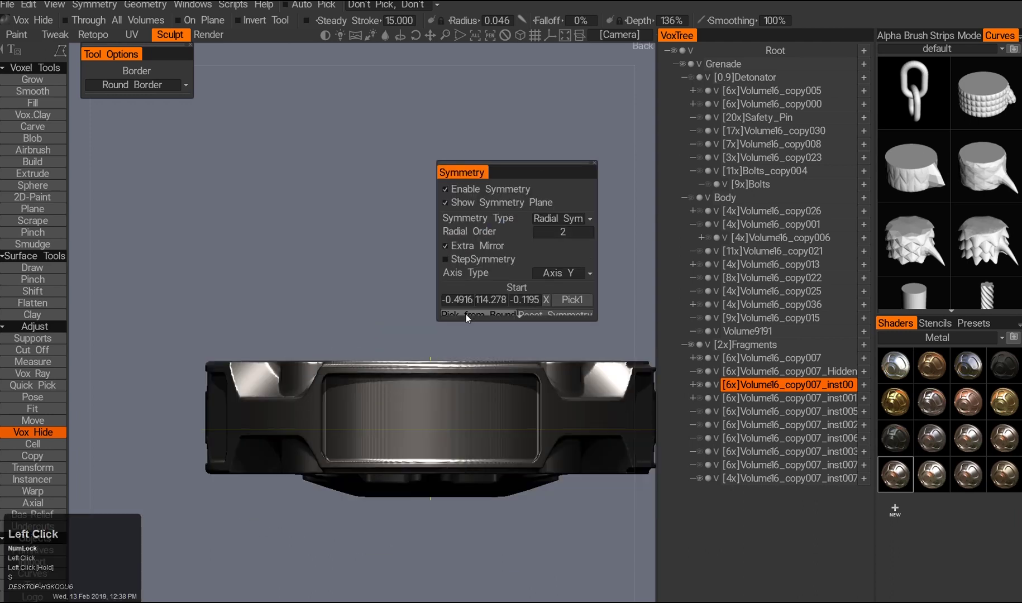
pyautogui.click(427, 356)
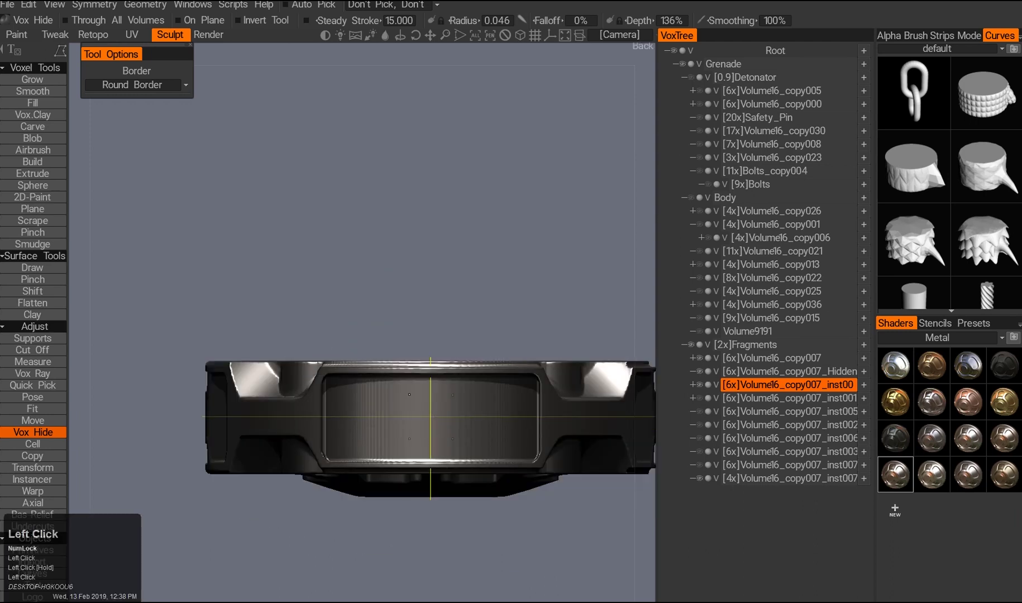
# - Try mirrored trapezoidal tabs and a central disc in the back-wall recess, and undo them
pyautogui.moveTo(274, 365); pyautogui.dragTo(421, 405)
pyautogui.rightClick(734, 358)
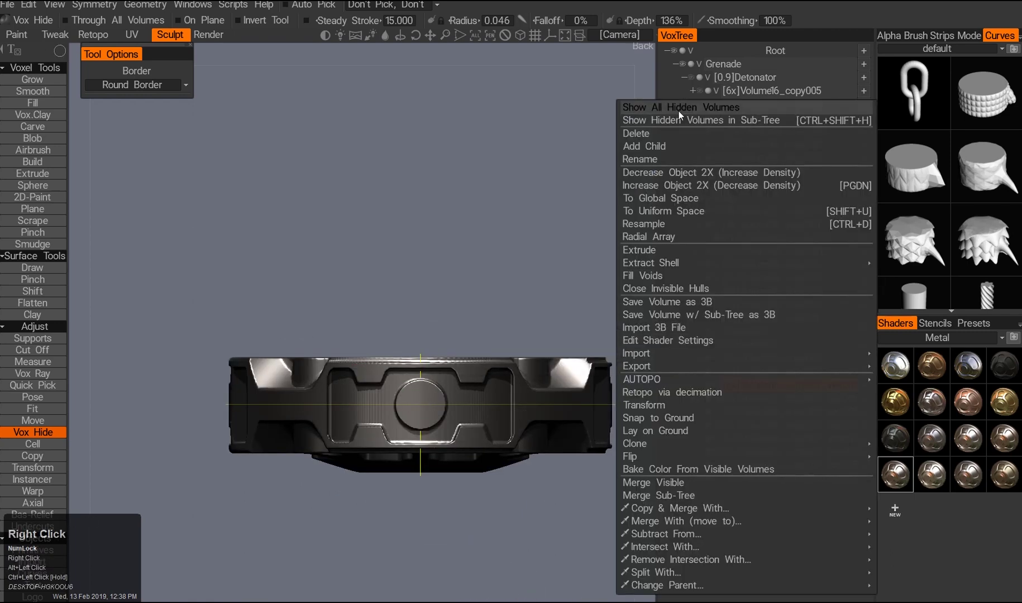
pyautogui.hotkey('ctrl', 'z')
pyautogui.keyDown('alt'); pyautogui.moveTo(391, 335); pyautogui.dragTo(380, 312, button='right'); pyautogui.keyUp('alt')
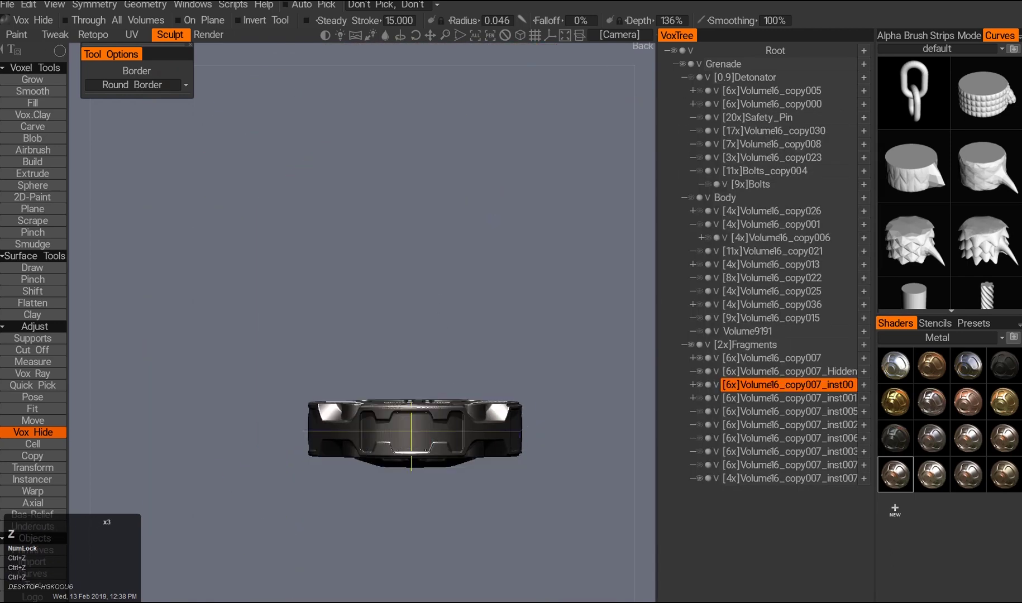
pyautogui.keyDown('alt'); pyautogui.moveTo(441, 357); pyautogui.dragTo(451, 426); pyautogui.keyUp('alt')
pyautogui.hotkey('ctrl', 'z')
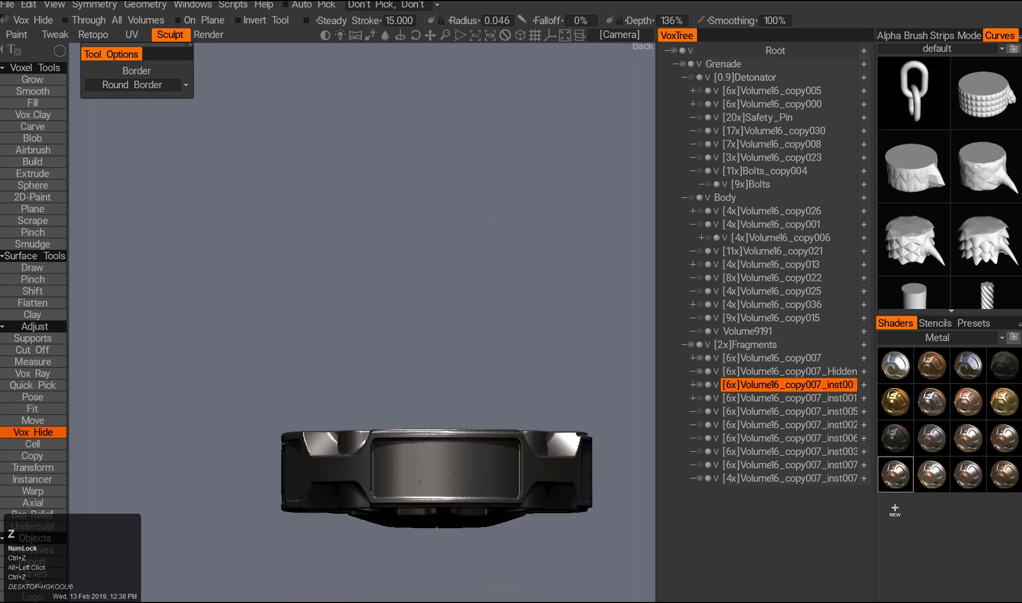
pyautogui.hotkey('ctrl', 'z')
pyautogui.hotkey('ctrl', 'z')
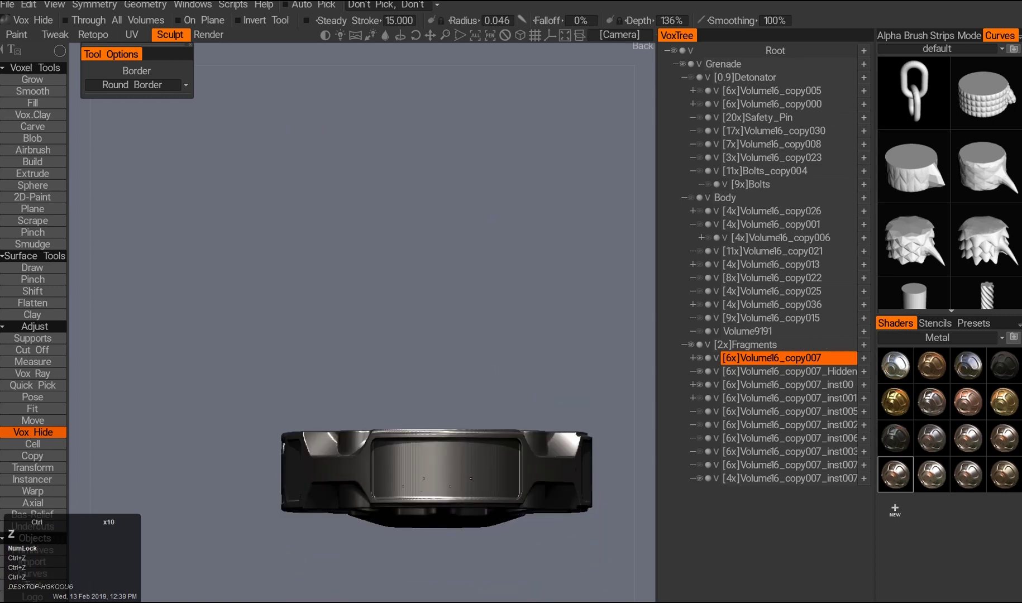
# - Restore the interior behind the side recess of Volume16_copy007 using an elliptical region about 30.4 by 18.8 mm drawn from above
pyautogui.keyDown('alt'); pyautogui.moveTo(435, 446); pyautogui.dragTo(435, 469); pyautogui.keyUp('alt')
pyautogui.keyDown('alt'); pyautogui.moveTo(436, 469); pyautogui.dragTo(427, 436, button='middle'); pyautogui.keyUp('alt')
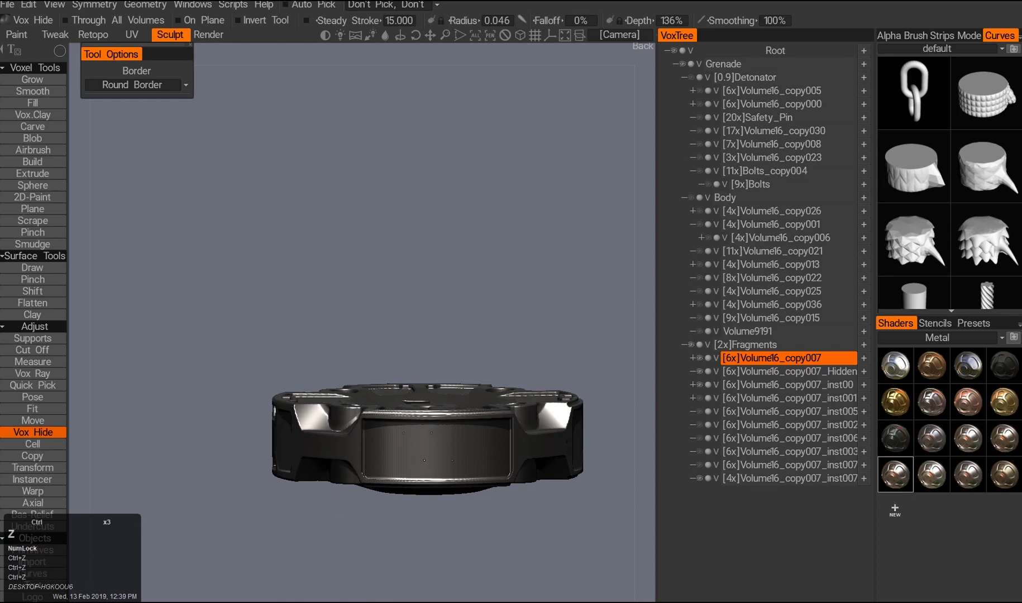
pyautogui.moveTo(438, 502); pyautogui.dragTo(437, 460)
pyautogui.press('space')
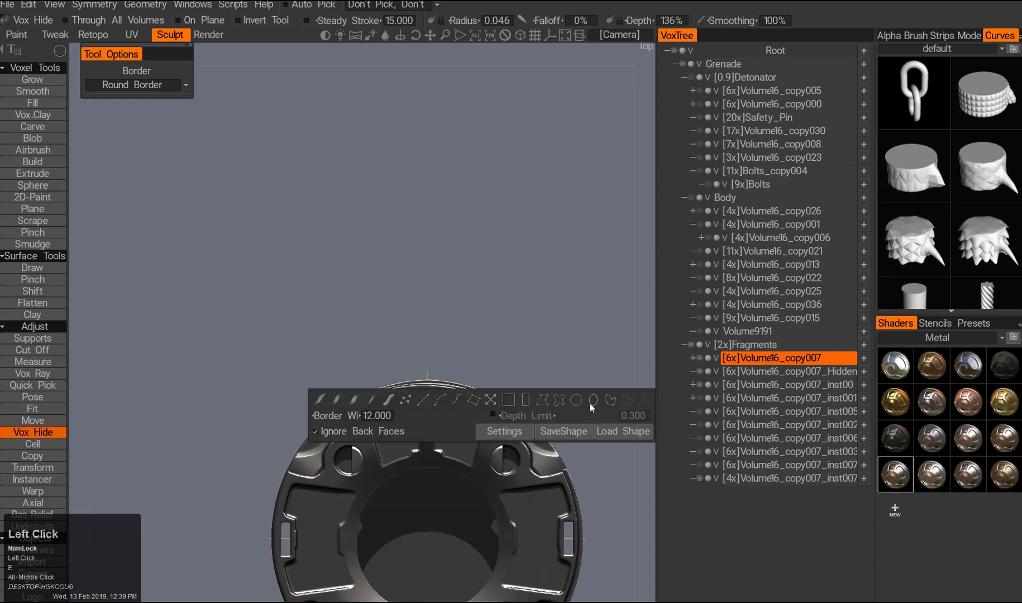
pyautogui.keyDown('alt'); pyautogui.moveTo(458, 346); pyautogui.dragTo(449, 429); pyautogui.keyUp('alt')
pyautogui.hotkey('ctrl', 'z')
pyautogui.press('space')
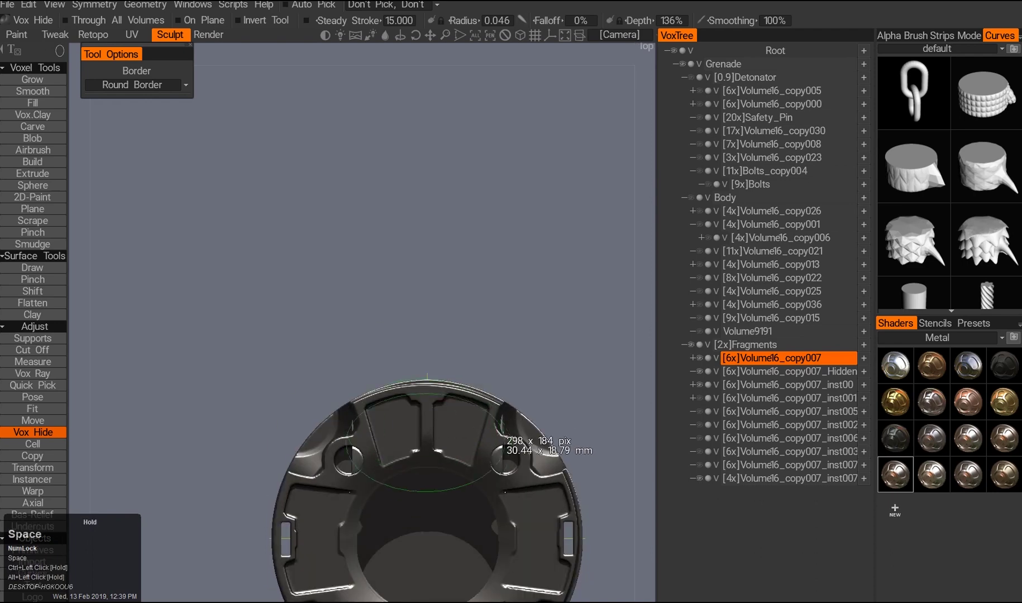
pyautogui.keyDown('alt'); pyautogui.moveTo(476, 370); pyautogui.dragTo(447, 435); pyautogui.keyUp('alt')
pyautogui.keyDown('alt'); pyautogui.moveTo(447, 436); pyautogui.dragTo(469, 391, button='right'); pyautogui.keyUp('alt')
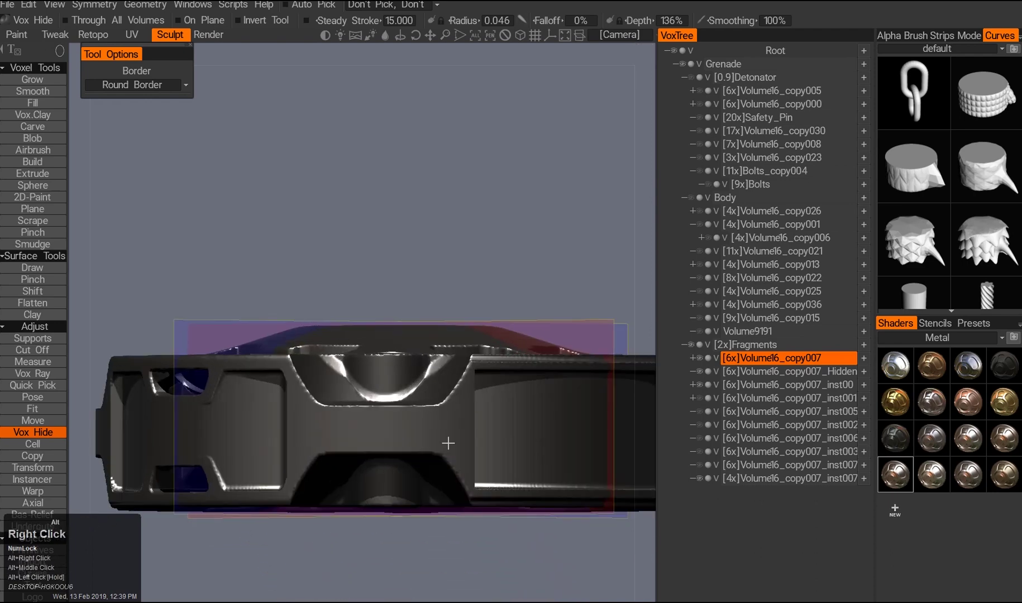
# - Bevel the corners of the rectangular recess on the front wall by restoring small polygonal regions
pyautogui.press('2')
pyautogui.press('3')
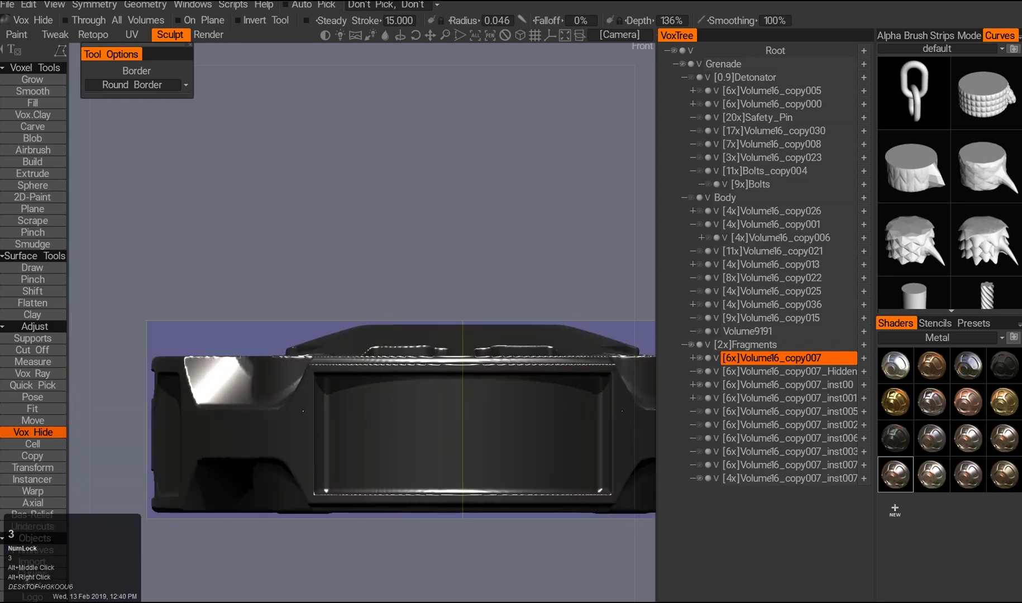
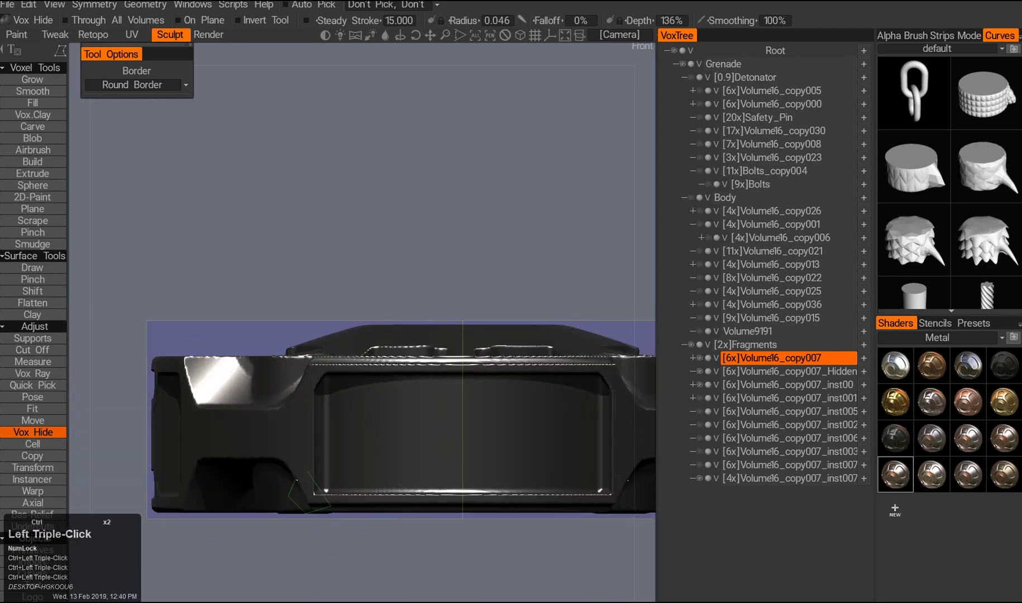
pyautogui.keyDown('alt'); pyautogui.moveTo(371, 466); pyautogui.dragTo(336, 459, button='middle'); pyautogui.keyUp('alt')
# - Switch the symmetry to radial, order 2 about the Y axis with Extra Mirror, centred at -0.139, 55.69, 29.77
pyautogui.press('s')
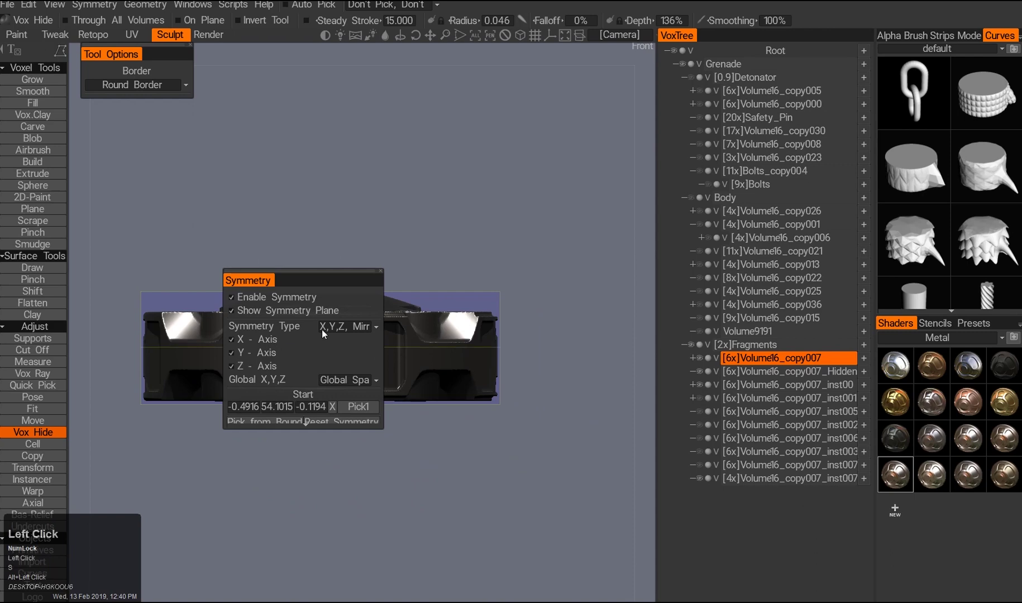
pyautogui.moveTo(305, 280); pyautogui.dragTo(602, 229)
pyautogui.keyDown('alt'); pyautogui.moveTo(602, 229); pyautogui.dragTo(337, 387, button='right'); pyautogui.keyUp('alt')
pyautogui.moveTo(316, 269); pyautogui.dragTo(604, 152)
pyautogui.click(353, 367)
pyautogui.press('s')
pyautogui.moveTo(638, 32); pyautogui.dragTo(465, 122)
pyautogui.press('e')
pyautogui.press('s')
pyautogui.moveTo(505, 32); pyautogui.dragTo(573, 268)
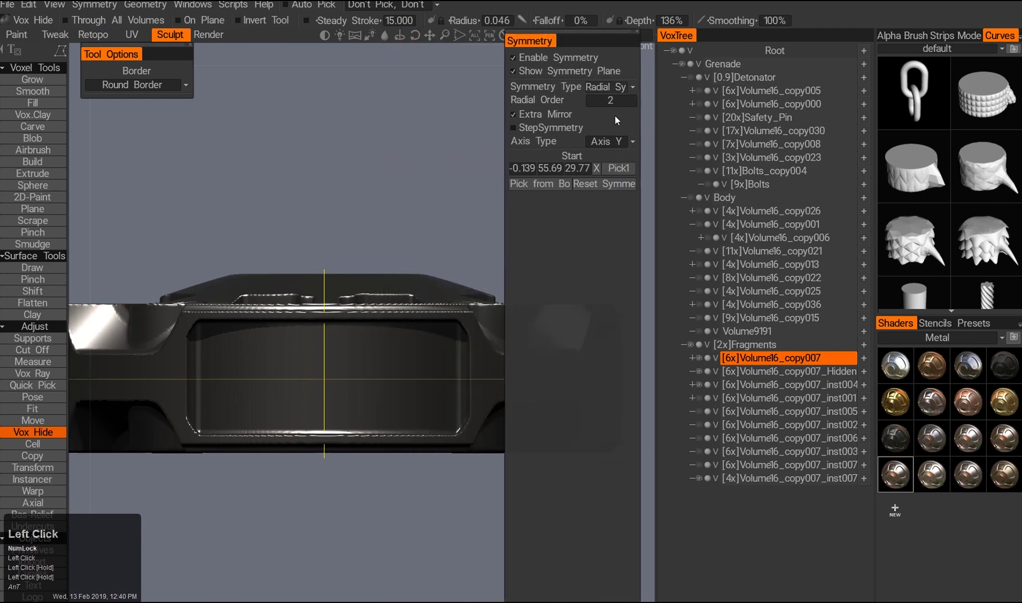
# - Re-pick the radial symmetry centre at -0.166, 55.10, 29.77, near the mid-height of the front wall recess
pyautogui.press('e')
pyautogui.press('s')
pyautogui.click(509, 362)
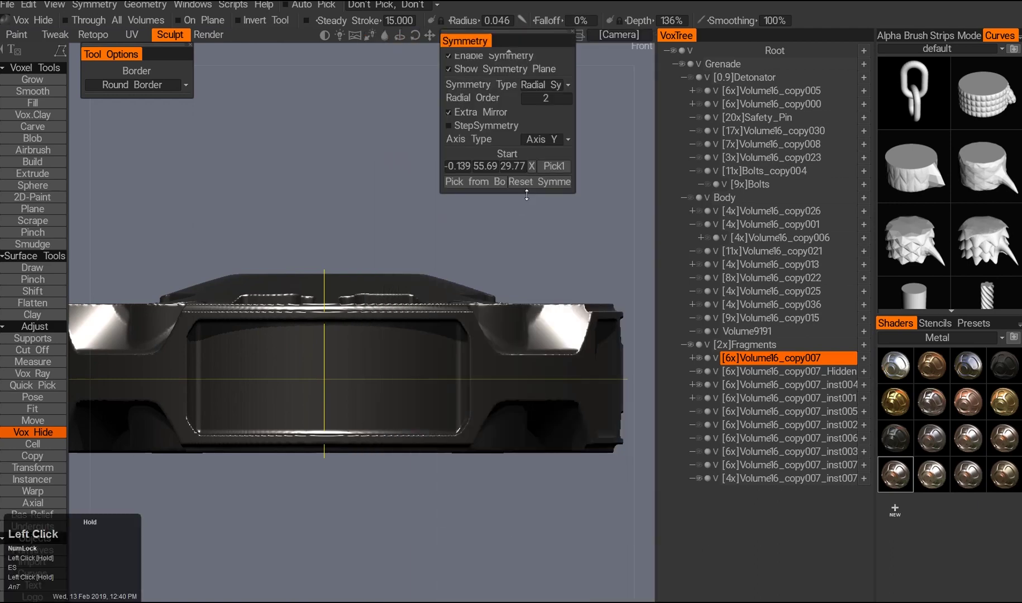
pyautogui.keyDown('alt'); pyautogui.moveTo(448, 169); pyautogui.dragTo(499, 185, button='middle'); pyautogui.keyUp('alt')
pyautogui.press('s')
pyautogui.moveTo(499, 184); pyautogui.dragTo(415, 363)
pyautogui.click(390, 260)
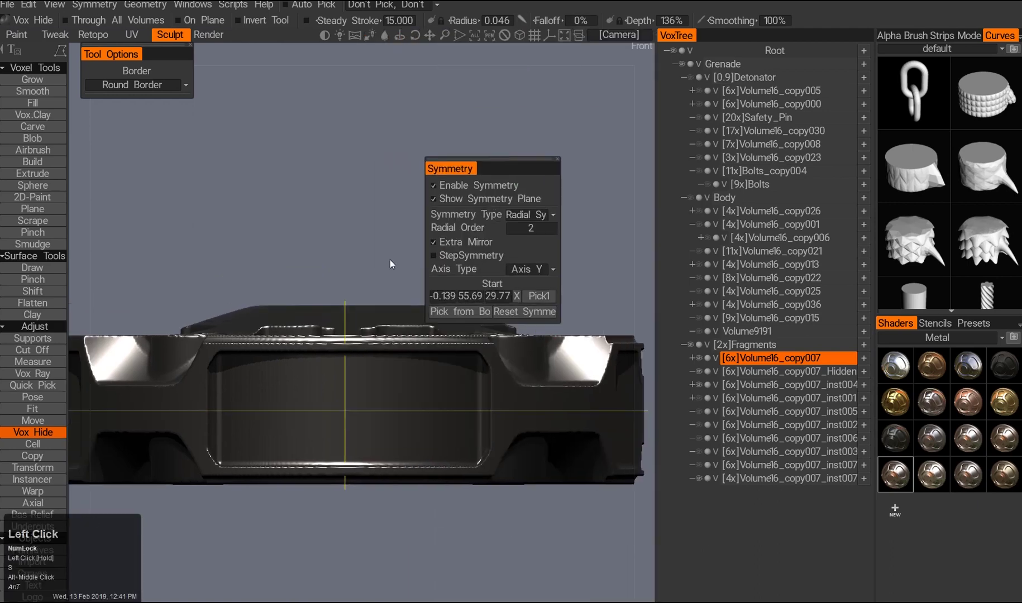
pyautogui.press('s')
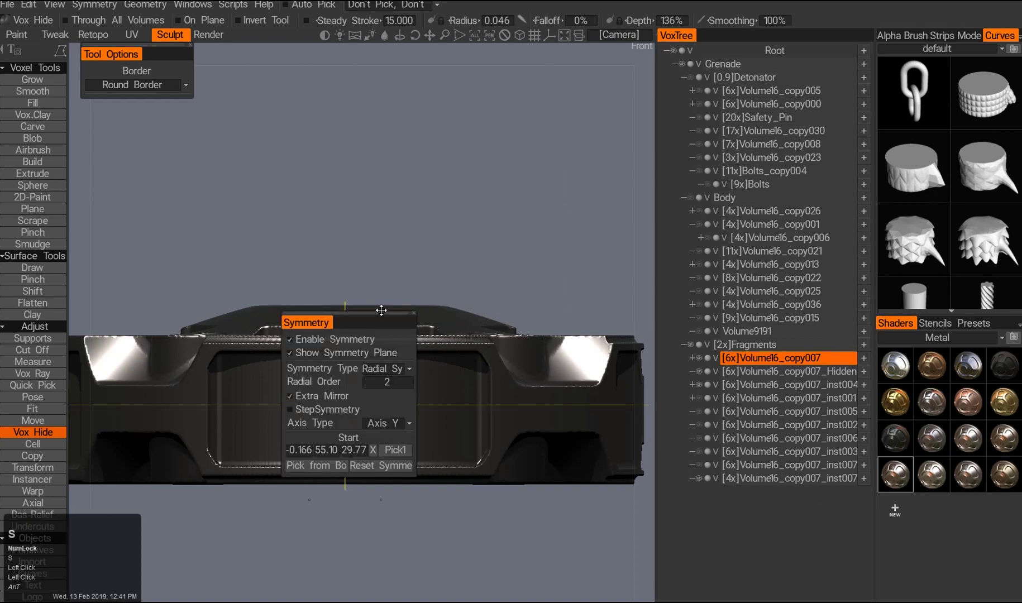
pyautogui.keyDown('alt'); pyautogui.moveTo(414, 298); pyautogui.dragTo(433, 291, button='middle'); pyautogui.keyUp('alt')
pyautogui.press('e')
pyautogui.click(364, 397)
pyautogui.press('s')
pyautogui.moveTo(338, 326); pyautogui.dragTo(470, 164)
pyautogui.press('s')
pyautogui.click(401, 399)
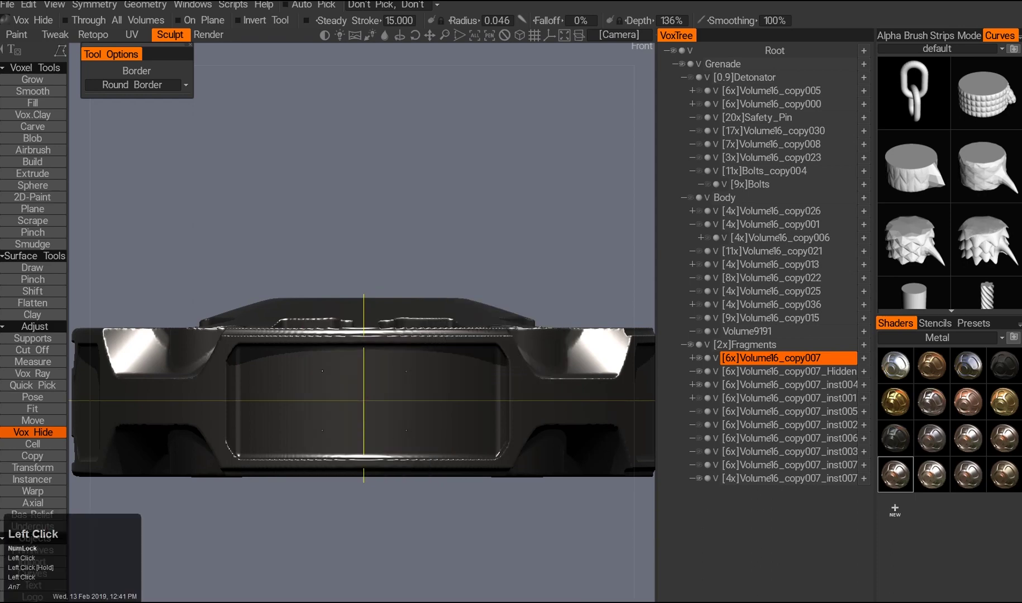
# - Restore mirrored trapezoidal tabs along the upper and lower edges of the front wall recess, undoing a first attempt
pyautogui.moveTo(364, 401); pyautogui.dragTo(391, 391)
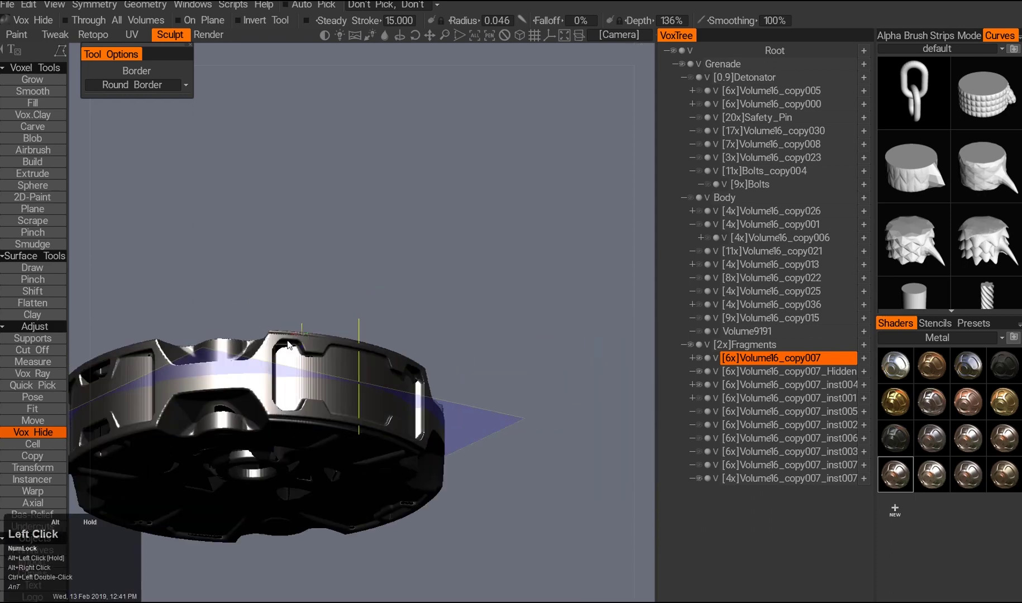
pyautogui.keyDown('alt'); pyautogui.moveTo(391, 390); pyautogui.dragTo(369, 387, button='middle'); pyautogui.keyUp('alt')
pyautogui.keyDown('alt'); pyautogui.middleClick(368, 385); pyautogui.keyUp('alt')
pyautogui.keyDown('alt'); pyautogui.middleClick(368, 385); pyautogui.keyUp('alt')
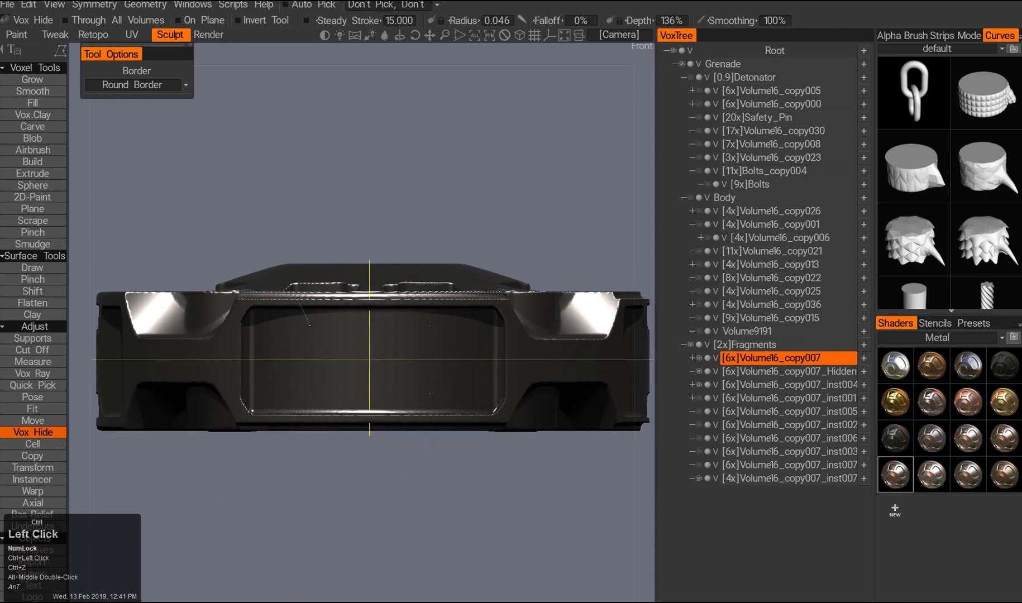
pyautogui.moveTo(368, 385); pyautogui.dragTo(226, 335)
pyautogui.moveTo(226, 335); pyautogui.dragTo(193, 350, button='right')
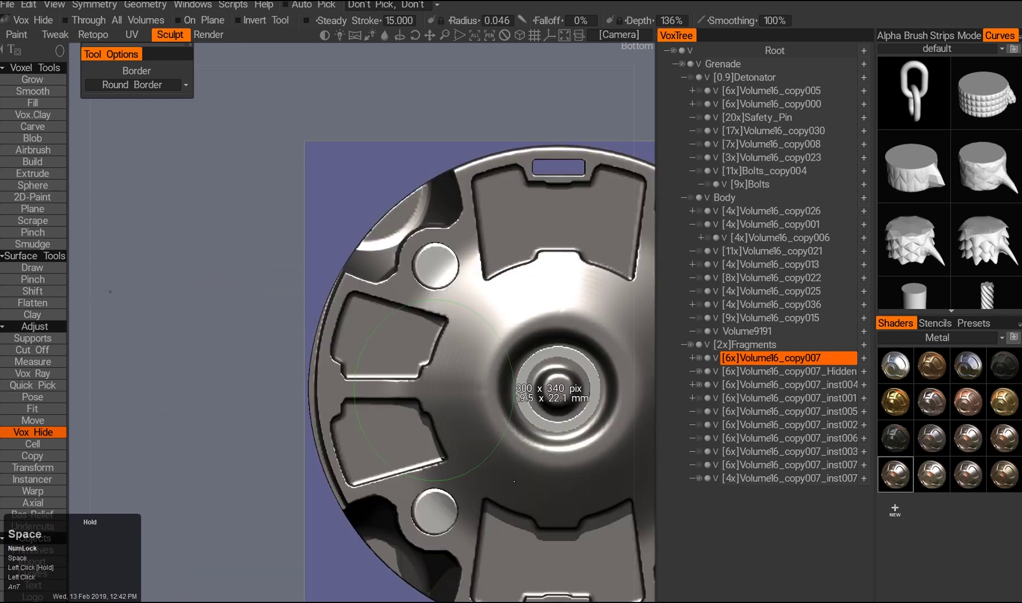
# - Try an elliptical region about 19.5 by 22.1 mm over the paired pockets from below, and undo it
pyautogui.keyDown('alt'); pyautogui.moveTo(467, 508); pyautogui.dragTo(284, 378); pyautogui.keyUp('alt')
pyautogui.hotkey('ctrl', 'z')
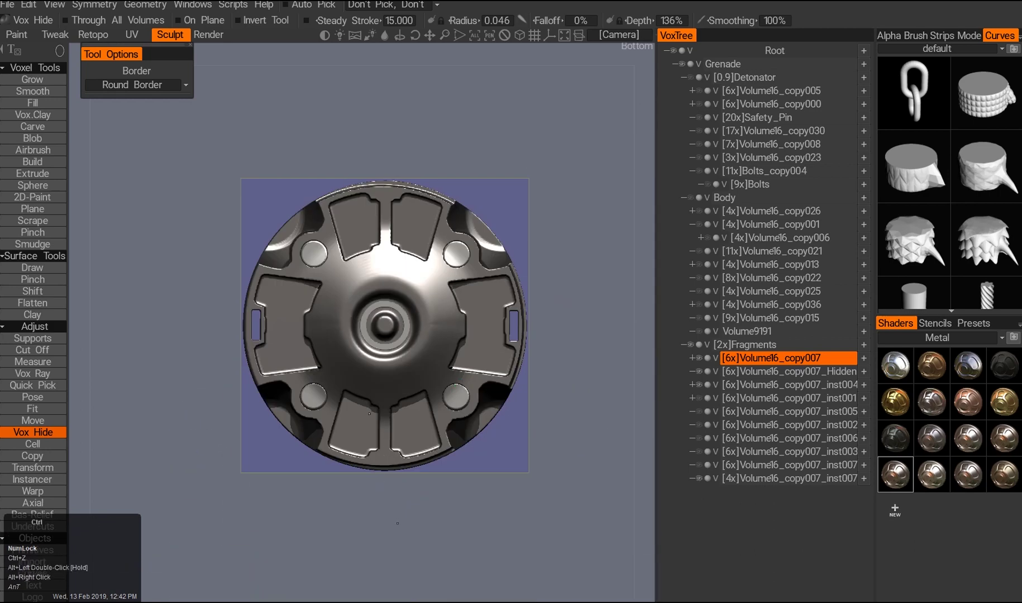
pyautogui.keyDown('alt'); pyautogui.moveTo(449, 465); pyautogui.dragTo(359, 464, button='middle'); pyautogui.keyUp('alt')
pyautogui.keyDown('alt'); pyautogui.moveTo(458, 405); pyautogui.dragTo(363, 402); pyautogui.keyUp('alt')
pyautogui.keyDown('alt'); pyautogui.moveTo(364, 402); pyautogui.dragTo(357, 296, button='middle'); pyautogui.keyUp('alt')
pyautogui.keyDown('alt'); pyautogui.moveTo(357, 296); pyautogui.dragTo(344, 334); pyautogui.keyUp('alt')
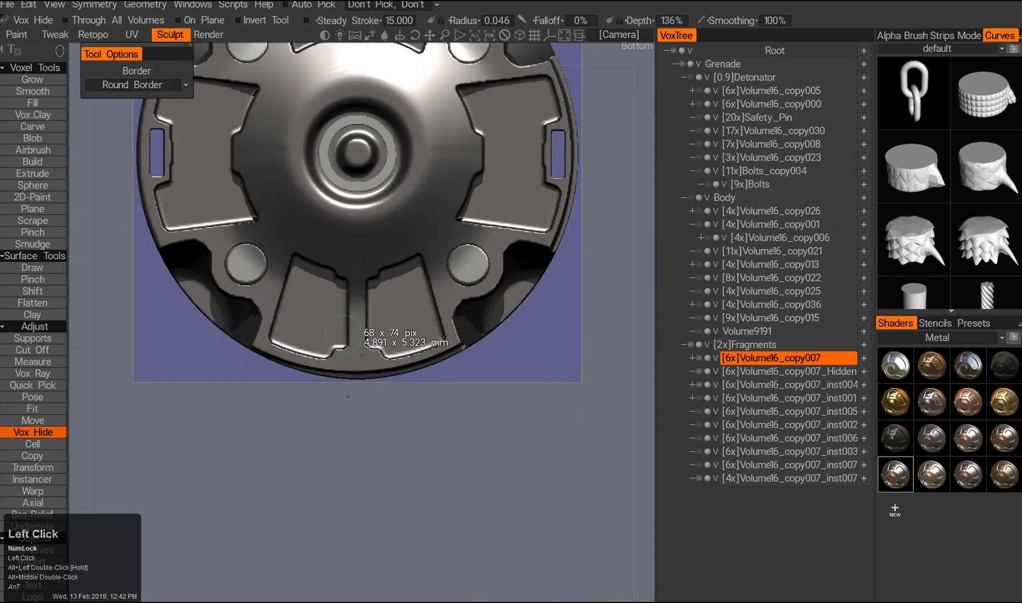
# - Try larger elliptical regions about 31.7 by 28.3 mm over the fragment from below, and undo them
pyautogui.keyDown('alt'); pyautogui.moveTo(457, 375); pyautogui.dragTo(429, 282); pyautogui.keyUp('alt')
pyautogui.hotkey('ctrl', 'z')
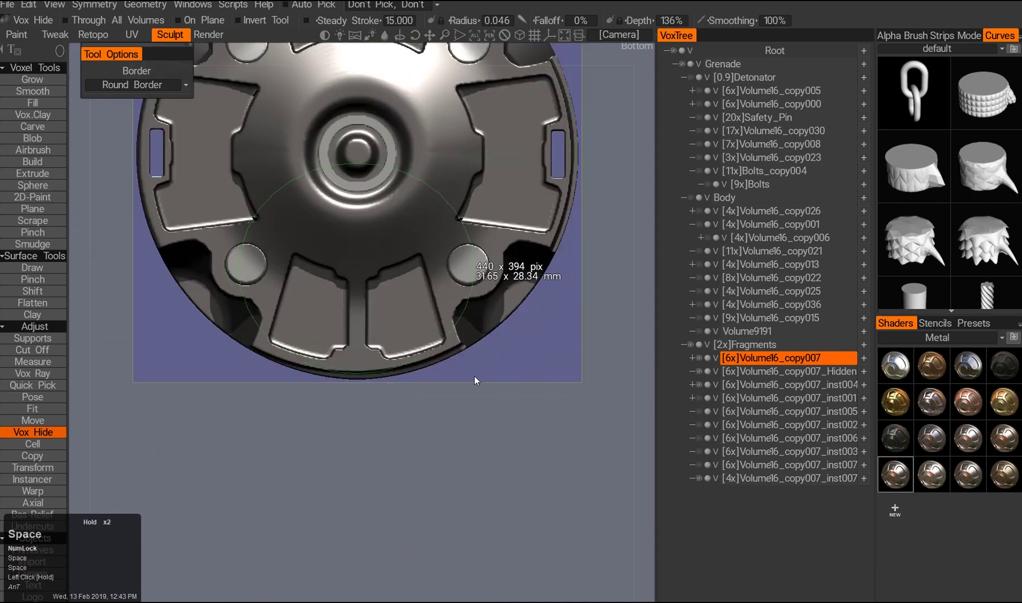
pyautogui.keyDown('alt'); pyautogui.moveTo(454, 369); pyautogui.dragTo(407, 252); pyautogui.keyUp('alt')
pyautogui.hotkey('ctrl', 'z')
pyautogui.keyDown('alt'); pyautogui.moveTo(472, 381); pyautogui.dragTo(401, 362); pyautogui.keyUp('alt')
pyautogui.keyDown('alt'); pyautogui.moveTo(368, 314); pyautogui.dragTo(357, 358); pyautogui.keyUp('alt')
pyautogui.hotkey('ctrl', 'z')
pyautogui.hotkey('ctrl', 'z')
# - Try restoring a rectangular bar across the middle of the tabbed front recess, and undo it
pyautogui.keyDown('alt'); pyautogui.moveTo(484, 390); pyautogui.dragTo(428, 388); pyautogui.keyUp('alt')
pyautogui.keyDown('alt'); pyautogui.moveTo(427, 388); pyautogui.dragTo(424, 363, button='right'); pyautogui.keyUp('alt')
pyautogui.moveTo(401, 408); pyautogui.dragTo(379, 391)
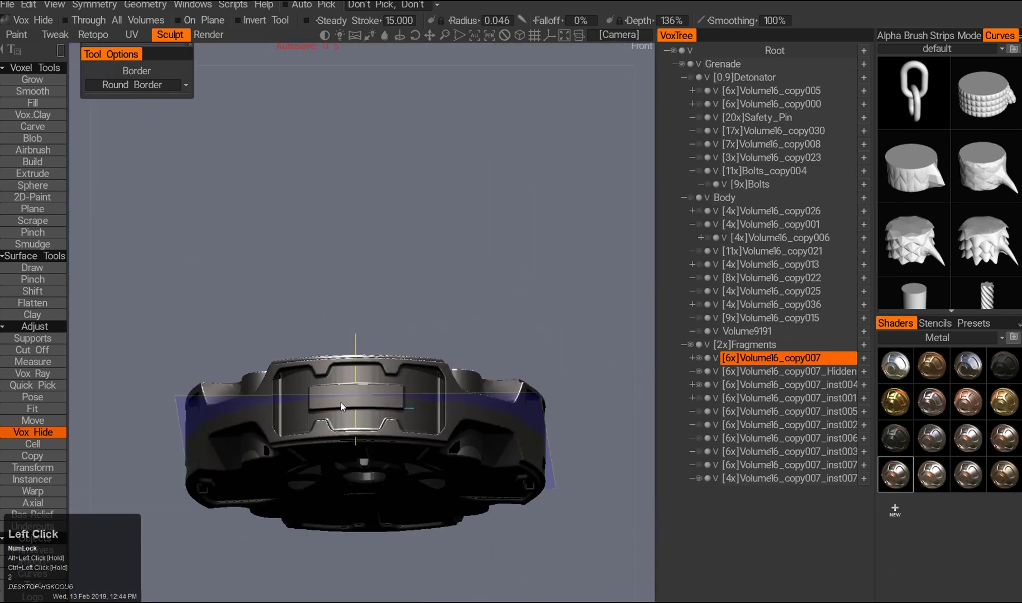
pyautogui.middleClick(359, 399)
pyautogui.hotkey('ctrl', 'z')
pyautogui.keyDown('ctrl'); pyautogui.moveTo(308, 435); pyautogui.dragTo(309, 450); pyautogui.keyUp('ctrl')
pyautogui.moveTo(313, 446)
pyautogui.keyDown('alt'); pyautogui.mouseDown()
pyautogui.moveTo(333, 422)
pyautogui.moveTo(308, 454)
pyautogui.mouseUp(); pyautogui.keyUp('alt')
pyautogui.hotkey('ctrl', 'z')
pyautogui.keyDown('alt'); pyautogui.moveTo(310, 449); pyautogui.dragTo(375, 436); pyautogui.keyUp('alt')
pyautogui.hotkey('ctrl', 'z')
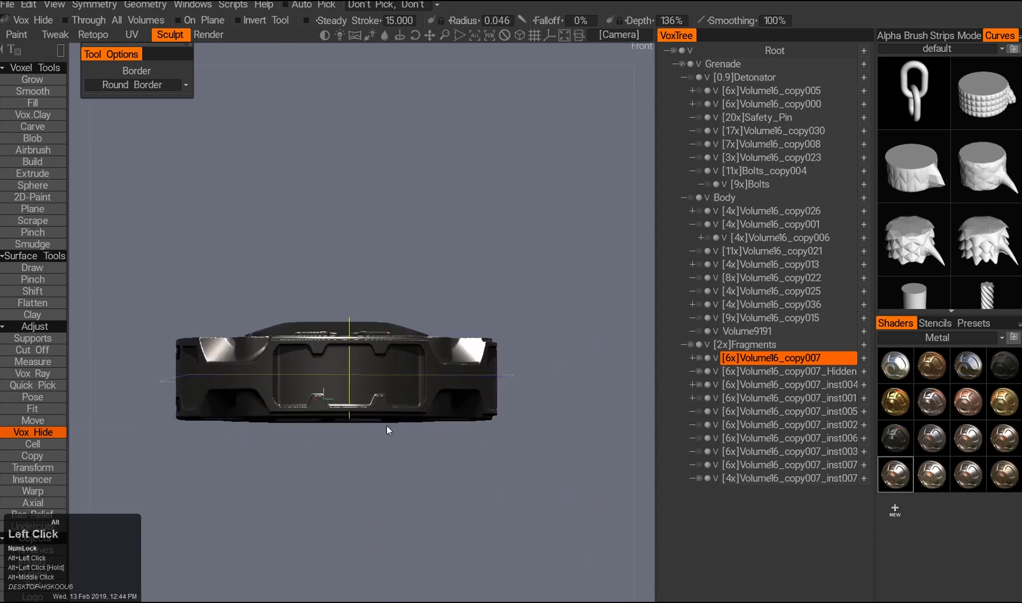
# - Centre the symmetry on the fragment's bounds and restore a band across the side recess, leaving openings above and below
pyautogui.press('End')
pyautogui.keyDown('ctrl'); pyautogui.moveTo(327, 295); pyautogui.dragTo(407, 313); pyautogui.keyUp('ctrl')
pyautogui.press('End')
pyautogui.keyDown('alt'); pyautogui.moveTo(426, 429); pyautogui.dragTo(352, 422); pyautogui.keyUp('alt')
pyautogui.hotkey('ctrl', 'z')
pyautogui.press('s')
pyautogui.keyDown('alt'); pyautogui.moveTo(307, 334); pyautogui.dragTo(443, 418); pyautogui.keyUp('alt')
pyautogui.keyDown('alt'); pyautogui.moveTo(444, 418); pyautogui.dragTo(452, 416, button='right'); pyautogui.keyUp('alt')
pyautogui.middleClick(377, 368)
pyautogui.keyDown('alt'); pyautogui.moveTo(378, 367); pyautogui.dragTo(430, 385, button='middle'); pyautogui.keyUp('alt')
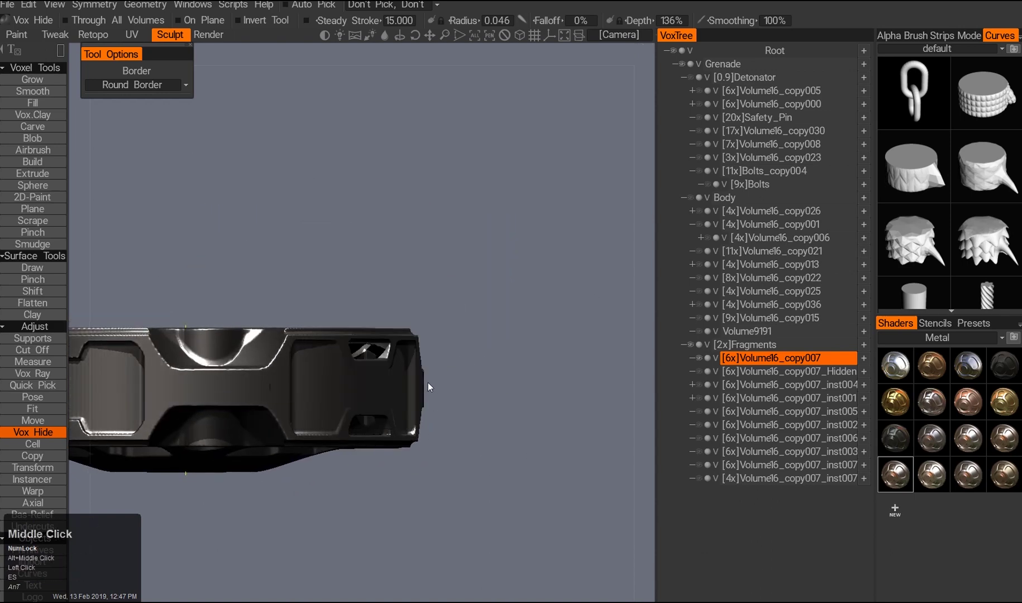
# - Try restoring a horizontal band across the tabbed front recess, and undo it
pyautogui.keyDown('alt'); pyautogui.moveTo(441, 400); pyautogui.dragTo(240, 429); pyautogui.keyUp('alt')
pyautogui.keyDown('alt'); pyautogui.moveTo(240, 429); pyautogui.dragTo(379, 429, button='middle'); pyautogui.keyUp('alt')
pyautogui.keyDown('alt'); pyautogui.moveTo(379, 429); pyautogui.dragTo(489, 409); pyautogui.keyUp('alt')
pyautogui.hotkey('ctrl', 'z')
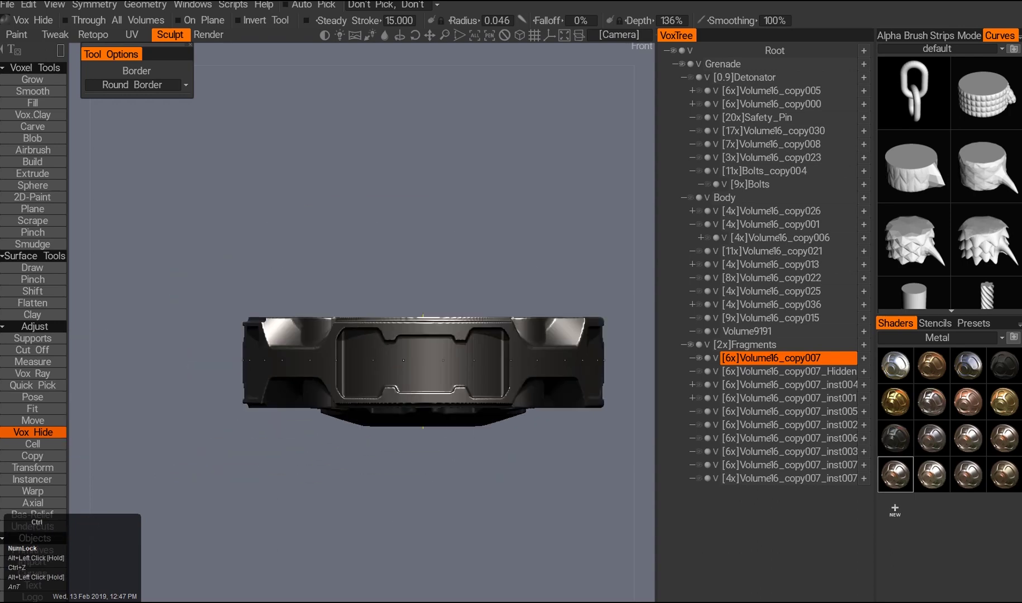
pyautogui.hotkey('ctrl', 'z')
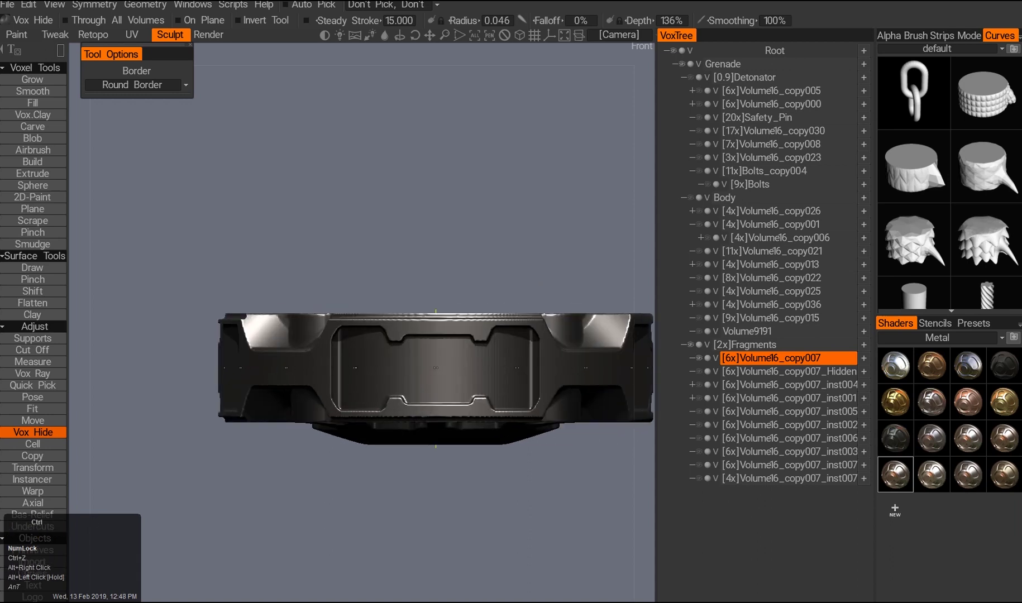
pyautogui.moveTo(425, 380)
pyautogui.keyDown('alt'); pyautogui.mouseDown()
pyautogui.moveTo(396, 376)
pyautogui.moveTo(402, 385)
pyautogui.moveTo(404, 376)
pyautogui.mouseUp(); pyautogui.keyUp('alt')
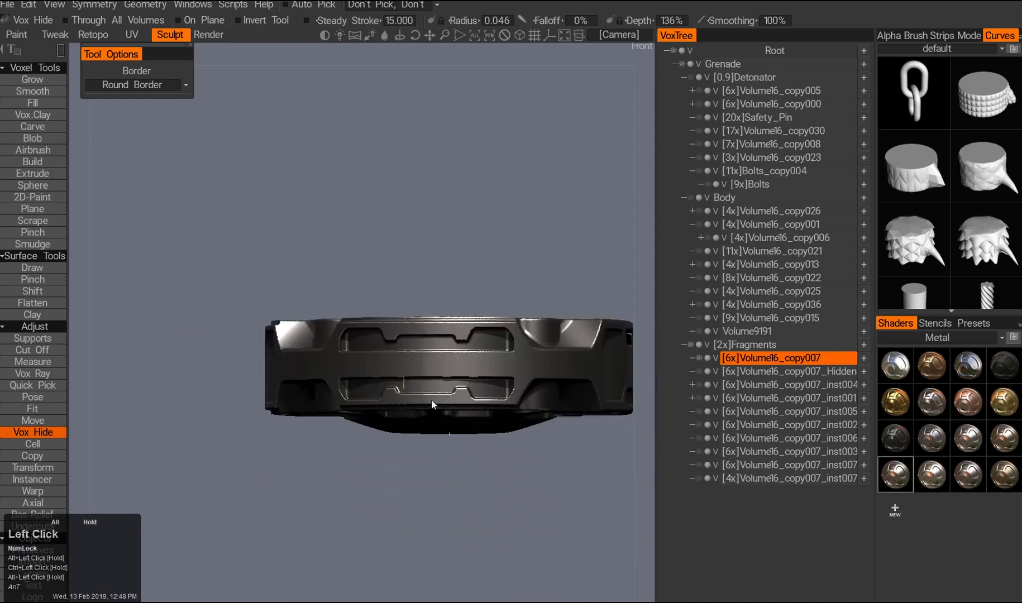
pyautogui.keyDown('alt'); pyautogui.moveTo(404, 376); pyautogui.dragTo(429, 335, button='middle'); pyautogui.keyUp('alt')
pyautogui.doubleClick(393, 365)
pyautogui.keyDown('ctrl'); pyautogui.moveTo(419, 234); pyautogui.dragTo(438, 321); pyautogui.keyUp('ctrl')
pyautogui.keyDown('ctrl'); pyautogui.moveTo(422, 233); pyautogui.dragTo(335, 291); pyautogui.keyUp('ctrl')
pyautogui.hotkey('ctrl', 'z')
pyautogui.hotkey('ctrl', 'z')
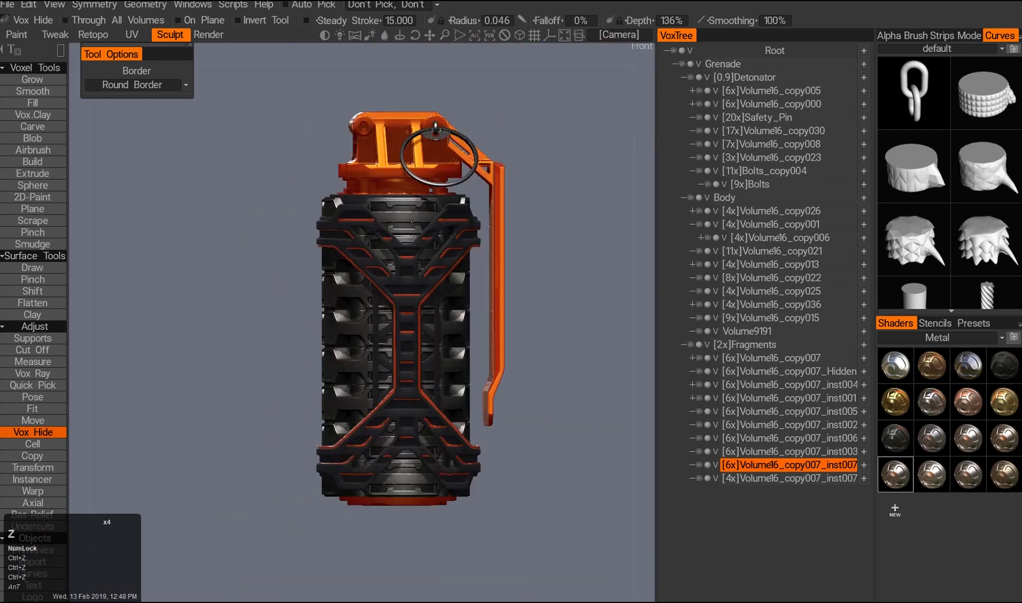
# - Set the radial symmetry on Volume16_copy007 to order 4 about the Y axis without Extra Mirror
pyautogui.keyDown('alt'); pyautogui.middleClick(391, 435); pyautogui.keyUp('alt')
pyautogui.keyDown('alt'); pyautogui.doubleClick(391, 435); pyautogui.keyUp('alt')
pyautogui.keyDown('alt'); pyautogui.moveTo(391, 436); pyautogui.dragTo(496, 475); pyautogui.keyUp('alt')
pyautogui.keyDown('alt'); pyautogui.moveTo(497, 475); pyautogui.dragTo(420, 391, button='middle'); pyautogui.keyUp('alt')
pyautogui.press('s')
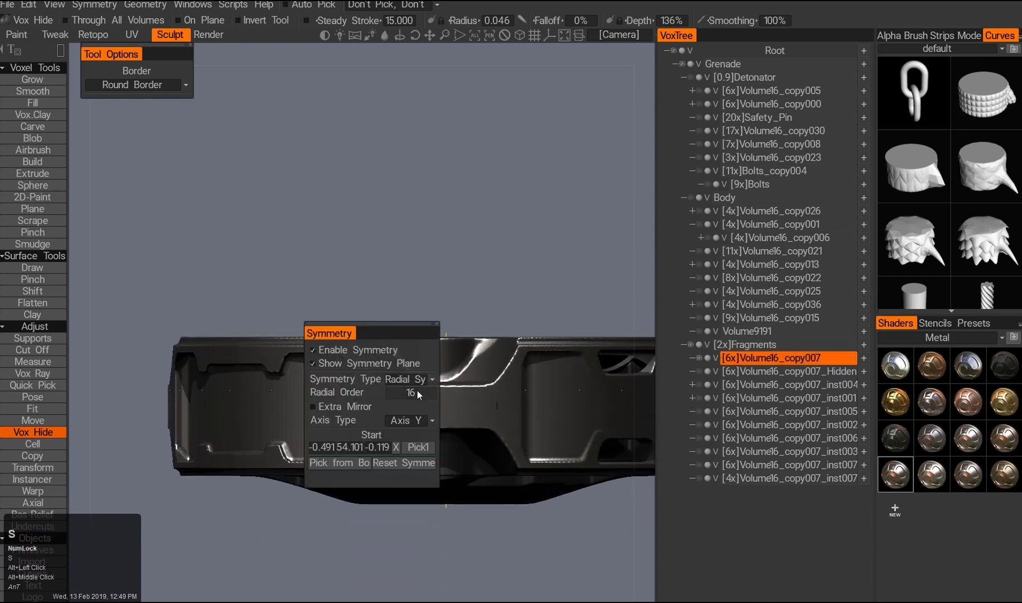
pyautogui.keyDown('alt'); pyautogui.moveTo(374, 319); pyautogui.dragTo(417, 390); pyautogui.keyUp('alt')
pyautogui.hotkey('ctrl', 'z')
pyautogui.press('s')
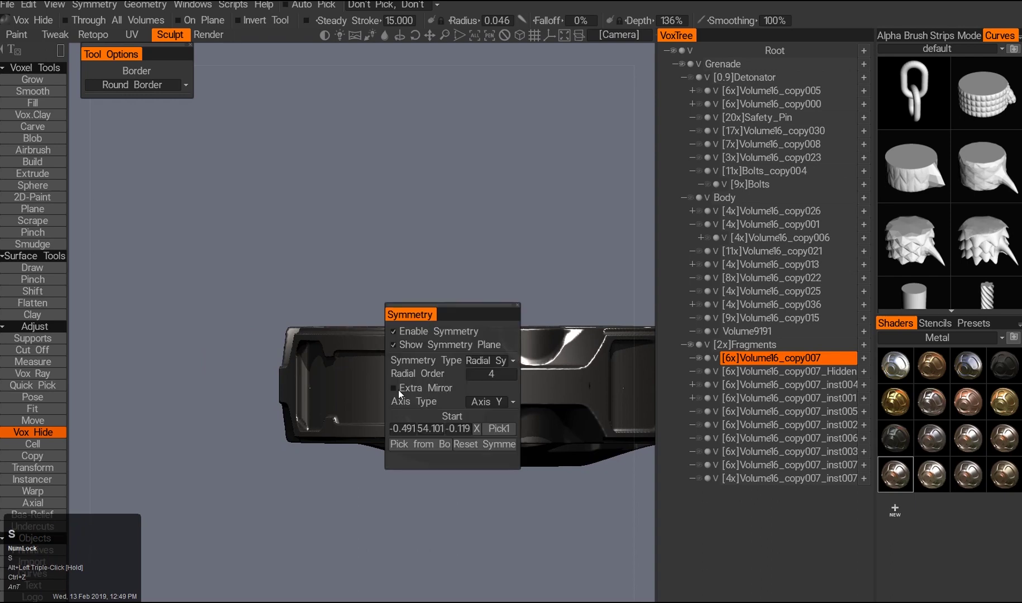
# - Undo the last trial on the fragment's side wall and switch the symmetry from radial to mirror planes
pyautogui.keyDown('alt'); pyautogui.moveTo(388, 357); pyautogui.dragTo(357, 368); pyautogui.keyUp('alt')
pyautogui.keyDown('alt'); pyautogui.moveTo(357, 369); pyautogui.dragTo(340, 373, button='middle'); pyautogui.keyUp('alt')
pyautogui.keyDown('alt'); pyautogui.moveTo(340, 373); pyautogui.dragTo(312, 385); pyautogui.keyUp('alt')
pyautogui.hotkey('ctrl', 'z')
pyautogui.click(432, 470)
pyautogui.doubleClick(337, 450)
pyautogui.moveTo(192, 347); pyautogui.dragTo(195, 353)
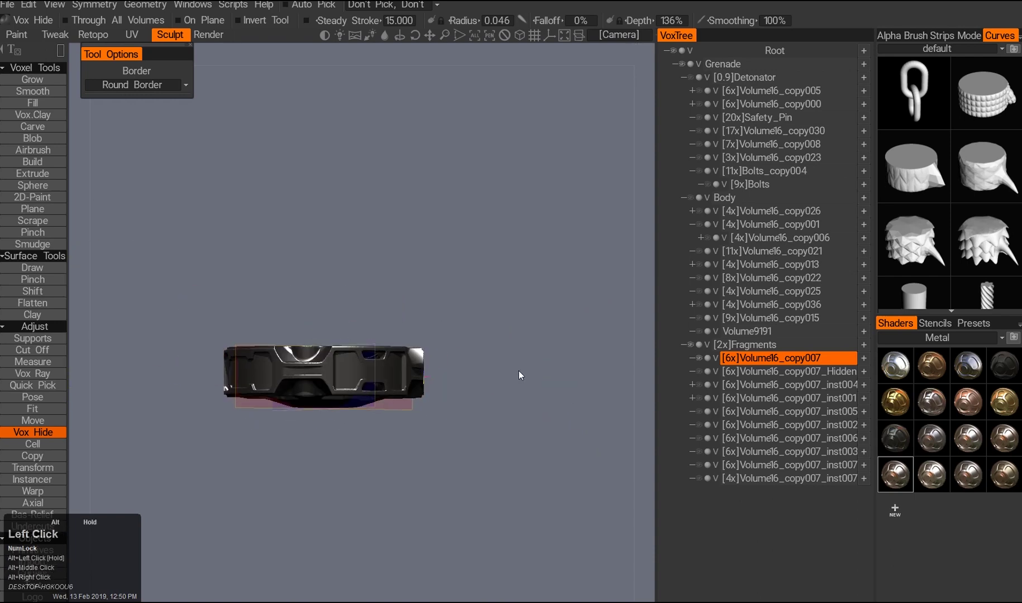
# - Unhide the other volumes and examine the stacked fragments from the side and within the assembled grenade
pyautogui.rightClick(695, 358)
pyautogui.middleClick(428, 340)
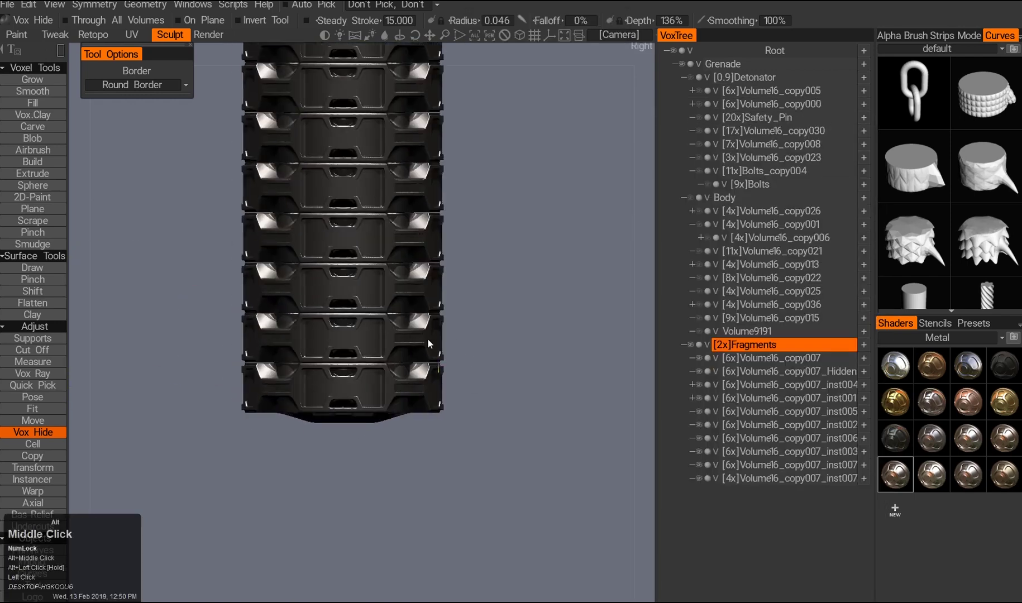
pyautogui.moveTo(428, 339); pyautogui.dragTo(217, 337)
pyautogui.rightClick(651, 111)
pyautogui.click(650, 106)
pyautogui.keyDown('alt'); pyautogui.moveTo(562, 367); pyautogui.dragTo(371, 345); pyautogui.keyUp('alt')
pyautogui.keyDown('alt'); pyautogui.moveTo(457, 353); pyautogui.dragTo(438, 279); pyautogui.keyUp('alt')
pyautogui.keyDown('alt'); pyautogui.moveTo(438, 279); pyautogui.dragTo(421, 361, button='middle'); pyautogui.keyUp('alt')
pyautogui.keyDown('alt'); pyautogui.click(413, 290); pyautogui.keyUp('alt')
pyautogui.keyDown('alt'); pyautogui.moveTo(414, 290); pyautogui.dragTo(474, 329); pyautogui.keyUp('alt')
# - Toggle the visibility of Volume16_copy022 and examine the detonator and upper body from several angles
pyautogui.click(699, 278)
pyautogui.keyDown('alt'); pyautogui.moveTo(475, 329); pyautogui.dragTo(591, 318, button='right'); pyautogui.keyUp('alt')
pyautogui.keyDown('alt'); pyautogui.moveTo(591, 318); pyautogui.dragTo(407, 353); pyautogui.keyUp('alt')
pyautogui.click(702, 278)
pyautogui.click(32, 468)
pyautogui.click(33, 432)
pyautogui.press('2')
pyautogui.keyDown('alt'); pyautogui.moveTo(357, 390); pyautogui.dragTo(304, 395, button='right'); pyautogui.keyUp('alt')
pyautogui.moveTo(516, 334); pyautogui.dragTo(488, 397)
pyautogui.keyDown('alt'); pyautogui.moveTo(488, 398); pyautogui.dragTo(475, 385, button='middle'); pyautogui.keyUp('alt')
pyautogui.keyDown('alt'); pyautogui.moveTo(475, 385); pyautogui.dragTo(286, 365); pyautogui.keyUp('alt')
pyautogui.keyDown('alt'); pyautogui.moveTo(286, 365); pyautogui.dragTo(341, 371, button='right'); pyautogui.keyUp('alt')
pyautogui.keyDown('alt'); pyautogui.moveTo(340, 372); pyautogui.dragTo(409, 379, button='middle'); pyautogui.keyUp('alt')
pyautogui.keyDown('alt'); pyautogui.moveTo(408, 379); pyautogui.dragTo(481, 360); pyautogui.keyUp('alt')
# - Select and isolate Bolts_copy004 in the Detonator group, bringing its damaged bolt into view
pyautogui.press('h')
pyautogui.click(701, 172)
pyautogui.click(702, 172)
pyautogui.keyDown('alt'); pyautogui.click(702, 172); pyautogui.keyUp('alt')
pyautogui.keyDown('alt'); pyautogui.moveTo(530, 290); pyautogui.dragTo(498, 361); pyautogui.keyUp('alt')
pyautogui.keyDown('alt'); pyautogui.moveTo(499, 362); pyautogui.dragTo(505, 358, button='middle'); pyautogui.keyUp('alt')
pyautogui.keyDown('alt'); pyautogui.moveTo(505, 358); pyautogui.dragTo(541, 338); pyautogui.keyUp('alt')
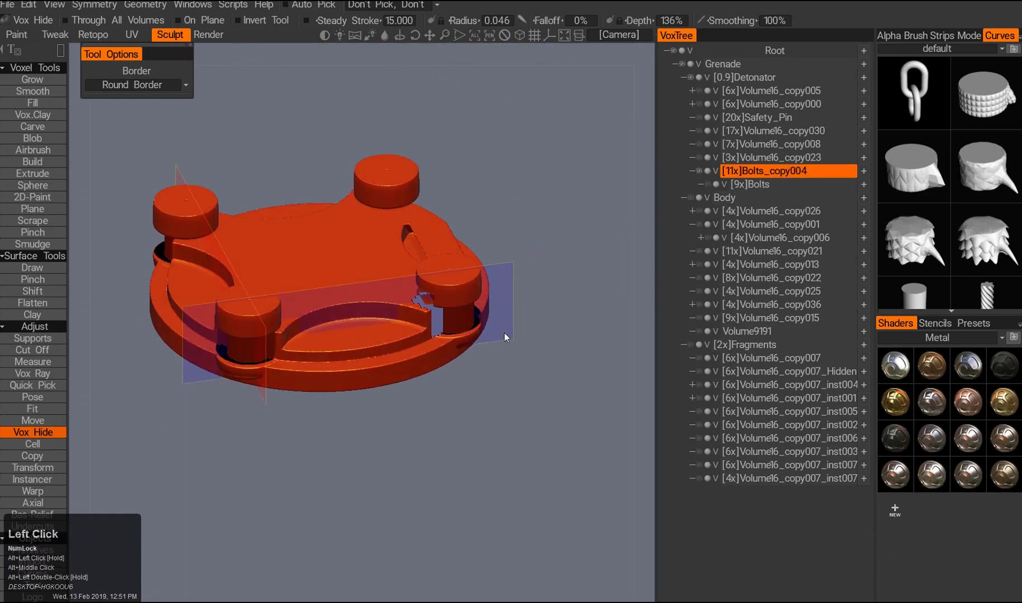
# - Centre the local mirror symmetry on Bolts_copy004's bounds with only the X axis enabled, and copy the intact side over the damaged bolt
pyautogui.keyDown('ctrl'); pyautogui.moveTo(448, 345); pyautogui.dragTo(449, 346); pyautogui.keyUp('ctrl')
pyautogui.keyDown('alt'); pyautogui.moveTo(448, 346); pyautogui.dragTo(547, 330); pyautogui.keyUp('alt')
pyautogui.keyDown('alt'); pyautogui.moveTo(585, 331); pyautogui.dragTo(534, 368, button='middle'); pyautogui.keyUp('alt')
pyautogui.keyDown('alt'); pyautogui.moveTo(535, 368); pyautogui.dragTo(511, 415); pyautogui.keyUp('alt')
pyautogui.keyDown('alt'); pyautogui.moveTo(511, 415); pyautogui.dragTo(507, 446, button='middle'); pyautogui.keyUp('alt')
pyautogui.keyDown('alt'); pyautogui.moveTo(507, 446); pyautogui.dragTo(475, 430); pyautogui.keyUp('alt')
pyautogui.hotkey('alt', 's')
pyautogui.keyDown('alt'); pyautogui.click(447, 495); pyautogui.keyUp('alt')
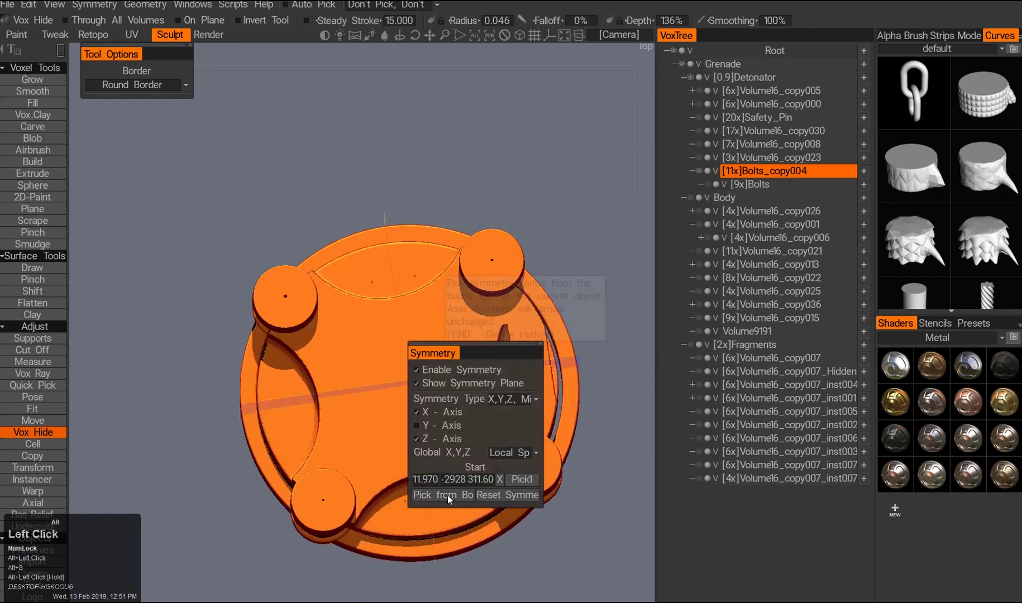
pyautogui.click(415, 438)
pyautogui.keyDown('alt'); pyautogui.moveTo(447, 447); pyautogui.dragTo(439, 441, button='middle'); pyautogui.keyUp('alt')
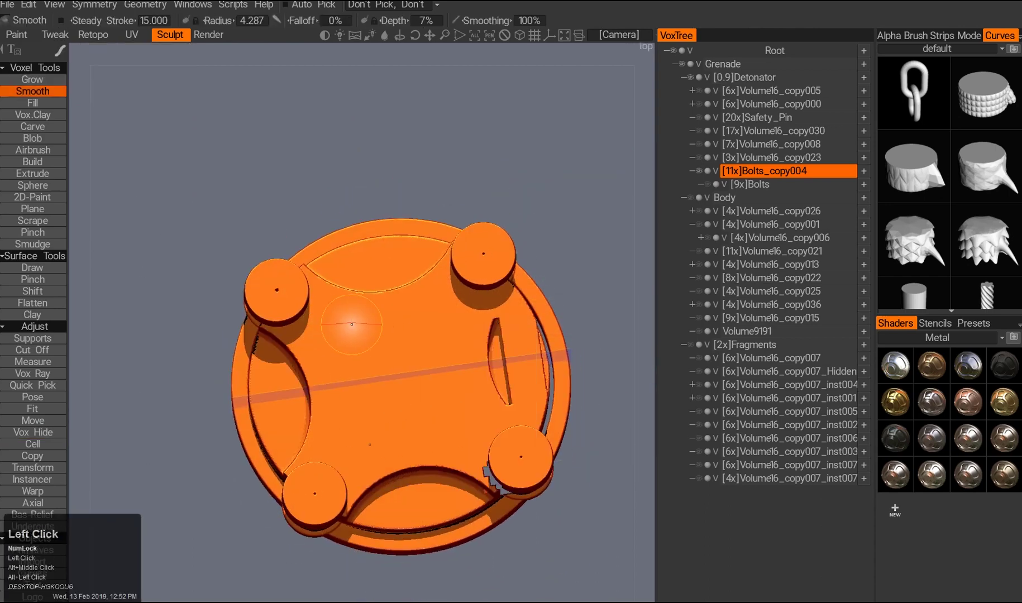
pyautogui.moveTo(144, 6)
pyautogui.click(171, 91)
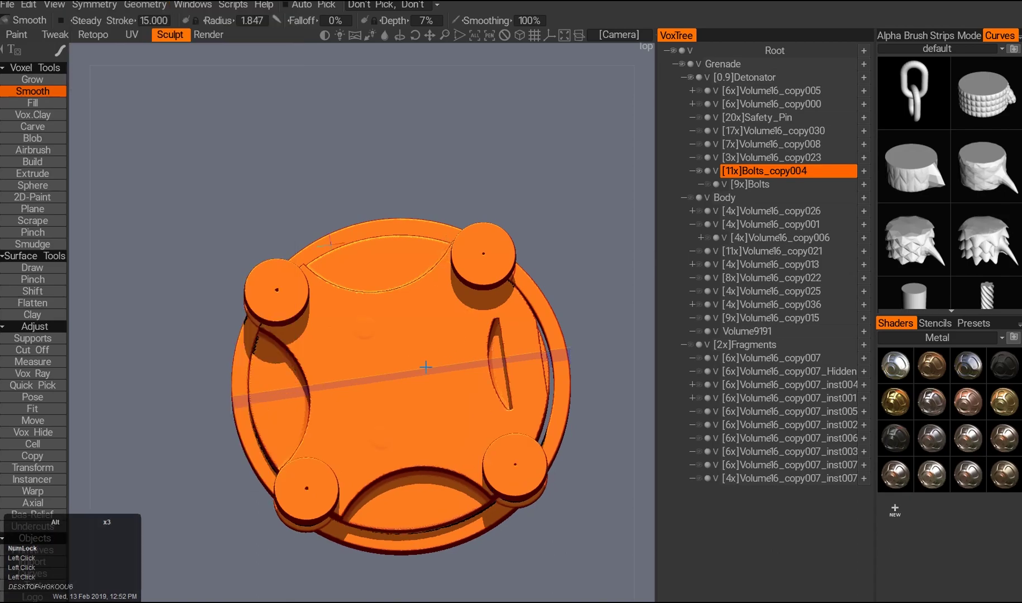
# - Bring back the other volumes and examine the repaired bolt part inside the assembled grenade
pyautogui.keyDown('alt'); pyautogui.moveTo(447, 346); pyautogui.dragTo(547, 260); pyautogui.keyUp('alt')
pyautogui.keyDown('alt'); pyautogui.click(700, 172); pyautogui.keyUp('alt')
pyautogui.keyDown('alt'); pyautogui.moveTo(363, 450); pyautogui.dragTo(335, 433); pyautogui.keyUp('alt')
pyautogui.keyDown('alt'); pyautogui.moveTo(335, 432); pyautogui.dragTo(428, 412, button='middle'); pyautogui.keyUp('alt')
pyautogui.keyDown('alt'); pyautogui.moveTo(428, 412); pyautogui.dragTo(416, 441); pyautogui.keyUp('alt')
pyautogui.keyDown('alt'); pyautogui.moveTo(416, 441); pyautogui.dragTo(406, 454, button='middle'); pyautogui.keyUp('alt')
pyautogui.keyDown('alt'); pyautogui.moveTo(406, 454); pyautogui.dragTo(360, 436); pyautogui.keyUp('alt')
pyautogui.keyDown('alt'); pyautogui.moveTo(360, 435); pyautogui.dragTo(364, 416, button='right'); pyautogui.keyUp('alt')
pyautogui.keyDown('alt'); pyautogui.moveTo(364, 416); pyautogui.dragTo(401, 430); pyautogui.keyUp('alt')
# - Hide Volume16_copy022 to expose the bolt holes in the detonator's flange
pyautogui.press('a')
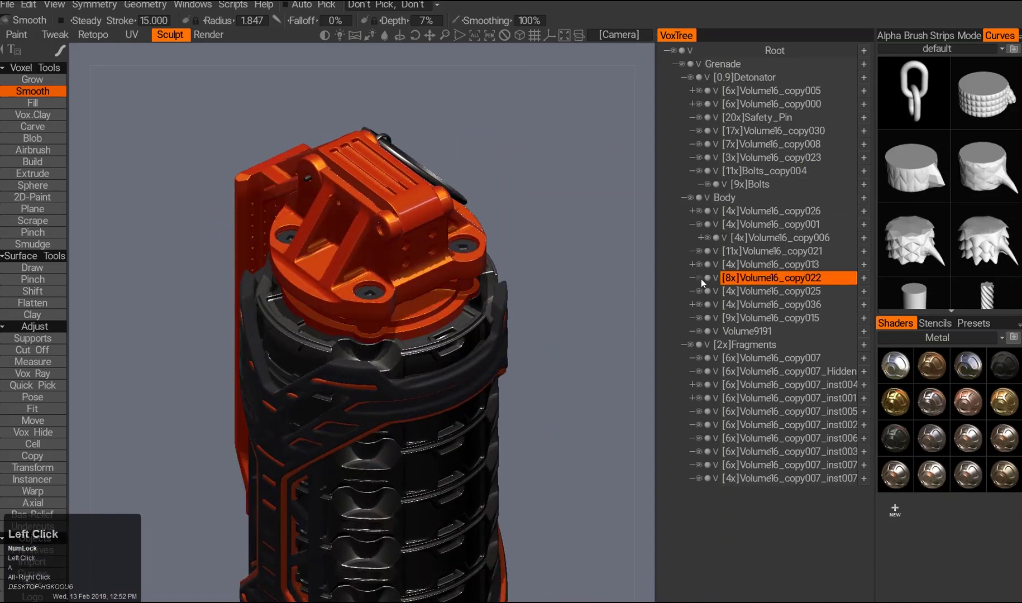
pyautogui.keyDown('alt'); pyautogui.moveTo(497, 352); pyautogui.dragTo(424, 377); pyautogui.keyUp('alt')
pyautogui.keyDown('alt'); pyautogui.moveTo(424, 377); pyautogui.dragTo(488, 373, button='middle'); pyautogui.keyUp('alt')
pyautogui.keyDown('alt'); pyautogui.moveTo(488, 373); pyautogui.dragTo(492, 421, button='right'); pyautogui.keyUp('alt')
pyautogui.keyDown('alt'); pyautogui.moveTo(491, 421); pyautogui.dragTo(551, 336); pyautogui.keyUp('alt')
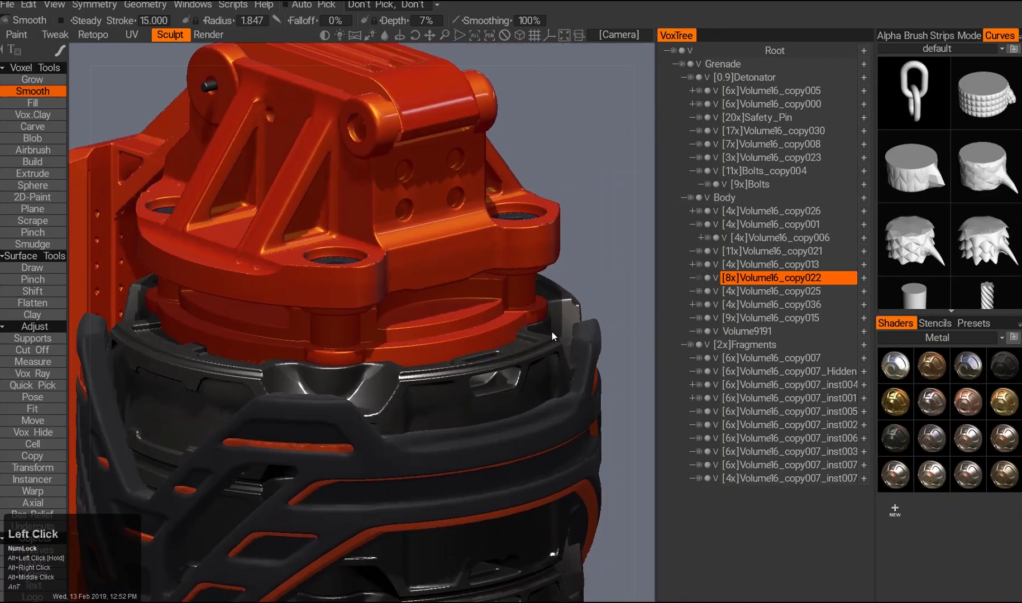
# - Hide Volume16_copy021 while the Detonator group is temporarily hidden to expose the upper fragment's bolt holes
pyautogui.click(690, 77)
pyautogui.click(683, 77)
pyautogui.keyDown('alt'); pyautogui.moveTo(390, 308); pyautogui.dragTo(393, 336); pyautogui.keyUp('alt')
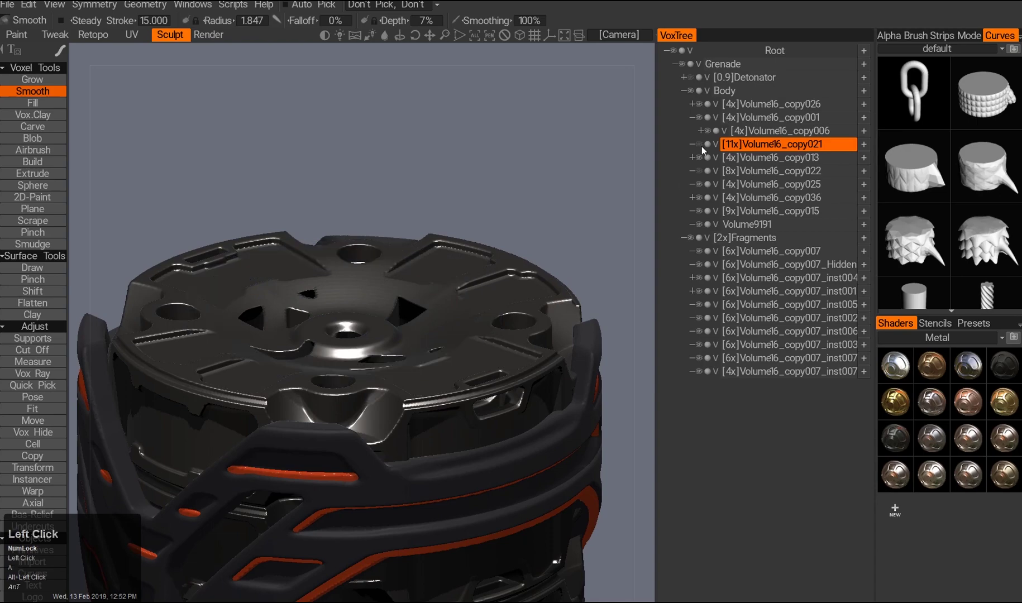
pyautogui.click(690, 77)
pyautogui.click(683, 77)
# - Return to the detonator's Bolts_copy004 part and hide the surrounding volumes to expose it in top view
pyautogui.press('w')
pyautogui.click(317, 149)
pyautogui.moveTo(317, 149); pyautogui.dragTo(424, 351)
pyautogui.keyDown('alt'); pyautogui.moveTo(424, 350); pyautogui.dragTo(424, 391, button='right'); pyautogui.keyUp('alt')
pyautogui.hotkey('ctrl', 'q')
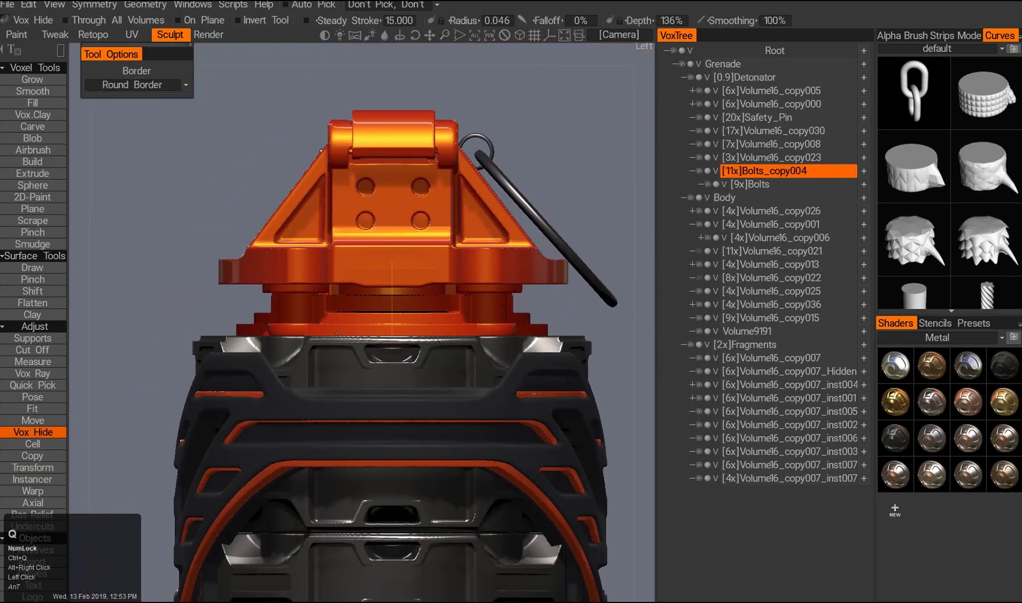
pyautogui.keyDown('alt'); pyautogui.moveTo(441, 378); pyautogui.dragTo(497, 376); pyautogui.keyUp('alt')
pyautogui.keyDown('alt'); pyautogui.moveTo(498, 376); pyautogui.dragTo(449, 448, button='right'); pyautogui.keyUp('alt')
pyautogui.keyDown('alt'); pyautogui.moveTo(448, 448); pyautogui.dragTo(248, 280); pyautogui.keyUp('alt')
pyautogui.click(699, 131)
pyautogui.click(699, 102)
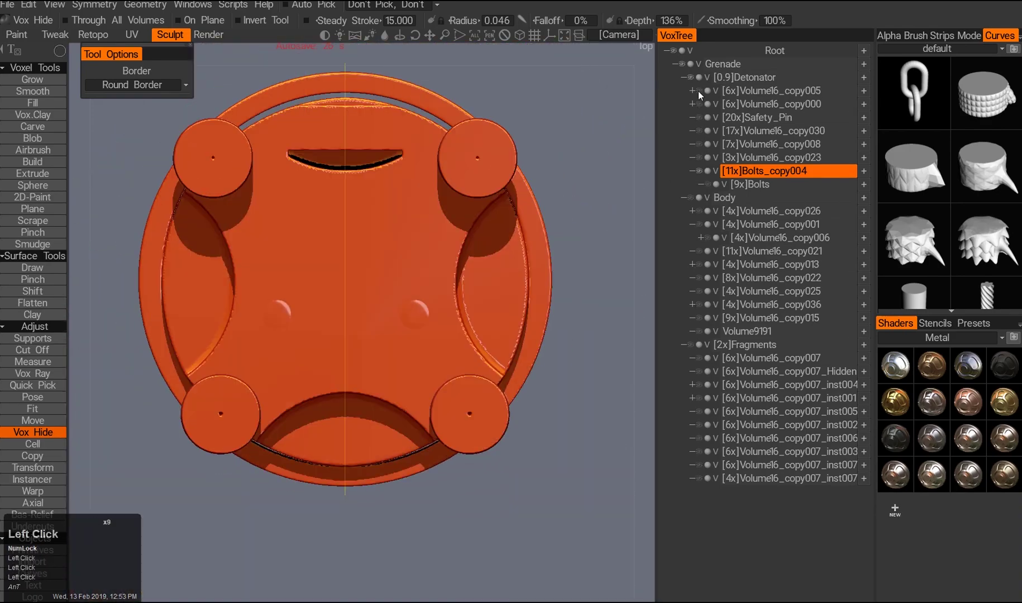
# - Show the other Detonator volumes again and expose the underside of the bolt flange
pyautogui.click(697, 157)
pyautogui.keyDown('alt'); pyautogui.moveTo(416, 343); pyautogui.dragTo(412, 268); pyautogui.keyUp('alt')
pyautogui.click(699, 144)
pyautogui.click(699, 131)
pyautogui.click(698, 117)
pyautogui.click(698, 104)
pyautogui.click(697, 92)
pyautogui.keyDown('alt'); pyautogui.moveTo(301, 357); pyautogui.dragTo(427, 441); pyautogui.keyUp('alt')
pyautogui.keyDown('alt'); pyautogui.moveTo(427, 441); pyautogui.dragTo(446, 427, button='right'); pyautogui.keyUp('alt')
pyautogui.keyDown('alt'); pyautogui.moveTo(446, 427); pyautogui.dragTo(458, 464, button='middle'); pyautogui.keyUp('alt')
pyautogui.keyDown('alt'); pyautogui.moveTo(457, 463); pyautogui.dragTo(437, 311); pyautogui.keyUp('alt')
pyautogui.keyDown('alt'); pyautogui.middleClick(378, 466); pyautogui.keyUp('alt')
pyautogui.keyDown('alt'); pyautogui.moveTo(437, 311); pyautogui.dragTo(441, 291, button='right'); pyautogui.keyUp('alt')
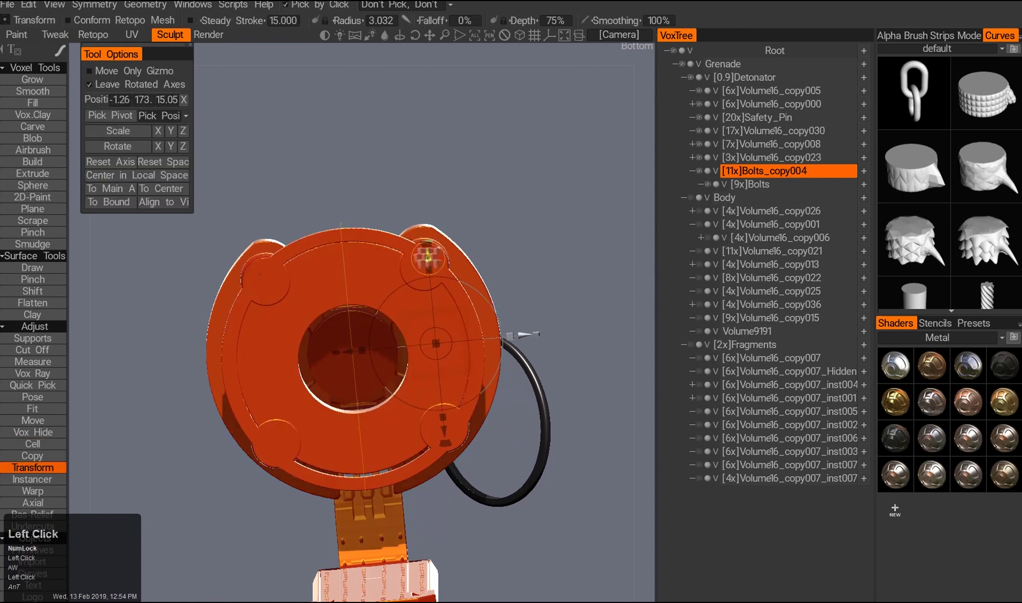
# - Fill the gaps around the underside of Bolts_copy004 using the Fill tool at 120% depth
pyautogui.keyDown('alt'); pyautogui.moveTo(427, 254); pyautogui.dragTo(447, 262, button='right'); pyautogui.keyUp('alt')
pyautogui.hotkey('ctrl', 'f')
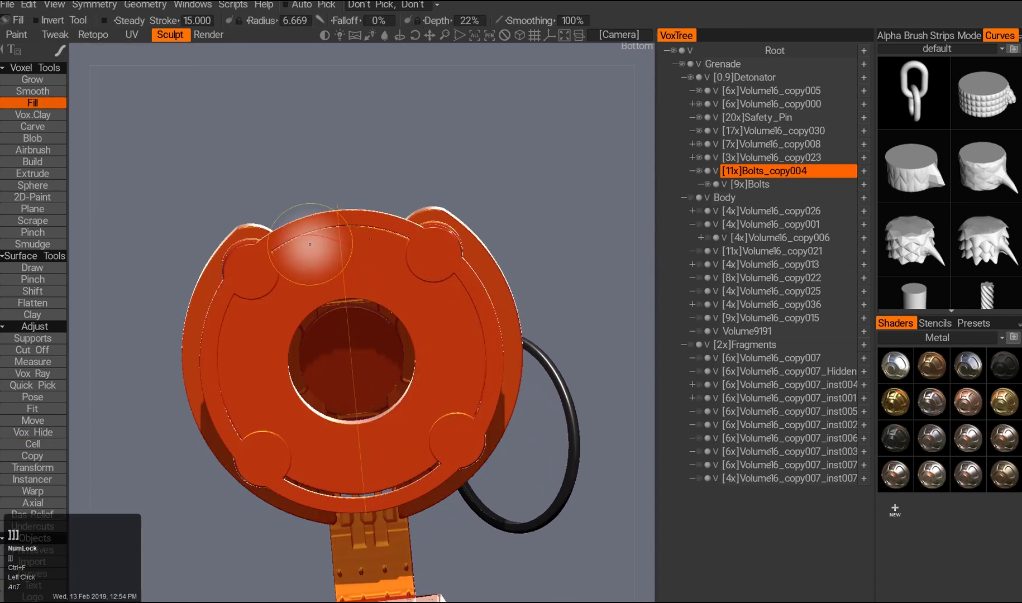
pyautogui.keyDown('alt'); pyautogui.moveTo(323, 471); pyautogui.dragTo(326, 436, button='middle'); pyautogui.keyUp('alt')
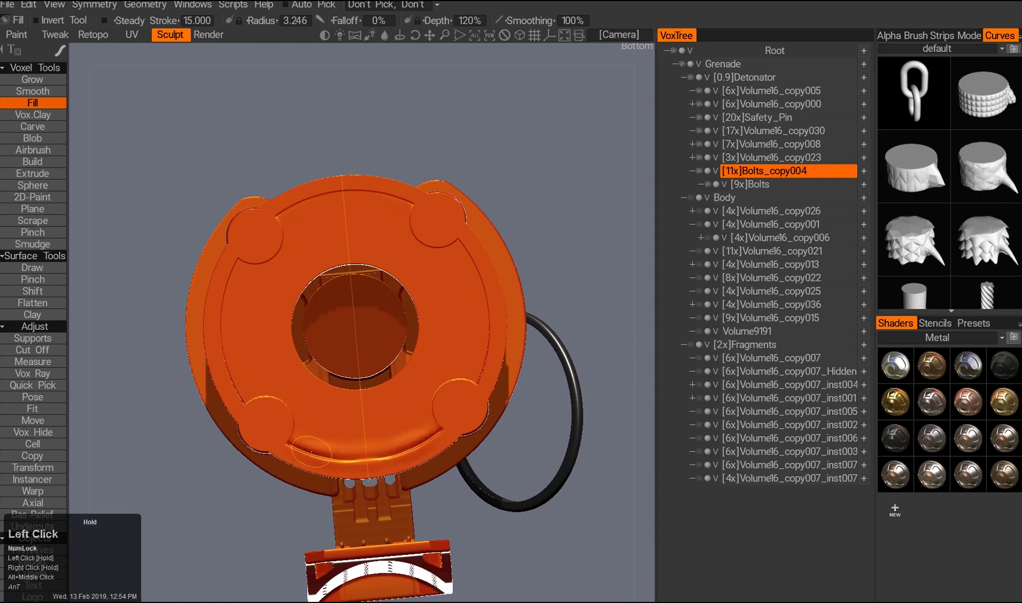
pyautogui.keyDown('alt'); pyautogui.moveTo(365, 447); pyautogui.dragTo(455, 430); pyautogui.keyUp('alt')
pyautogui.keyDown('alt'); pyautogui.tripleClick(425, 512); pyautogui.keyUp('alt')
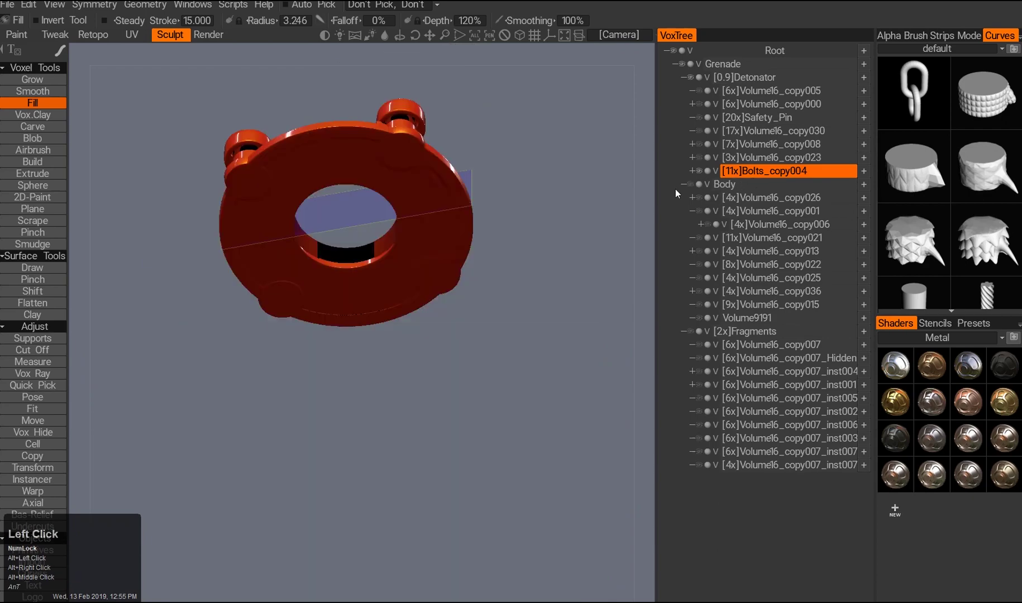
# - Delete the Volume16_copy015 and Volume16_copy036 volumes from the Body group
pyautogui.keyDown('alt'); pyautogui.moveTo(346, 480); pyautogui.dragTo(390, 335); pyautogui.keyUp('alt')
pyautogui.keyDown('alt'); pyautogui.moveTo(390, 335); pyautogui.dragTo(418, 377, button='right'); pyautogui.keyUp('alt')
pyautogui.keyDown('alt'); pyautogui.moveTo(418, 378); pyautogui.dragTo(358, 211); pyautogui.keyUp('alt')
pyautogui.press('Delete')
pyautogui.click(705, 291)
pyautogui.press('Delete')
pyautogui.keyDown('alt'); pyautogui.moveTo(390, 290); pyautogui.dragTo(402, 335, button='right'); pyautogui.keyUp('alt')
# - Isolate the Volume16_copy007 fragment from the rest of the grenade and align it to the bottom view
pyautogui.click(705, 319)
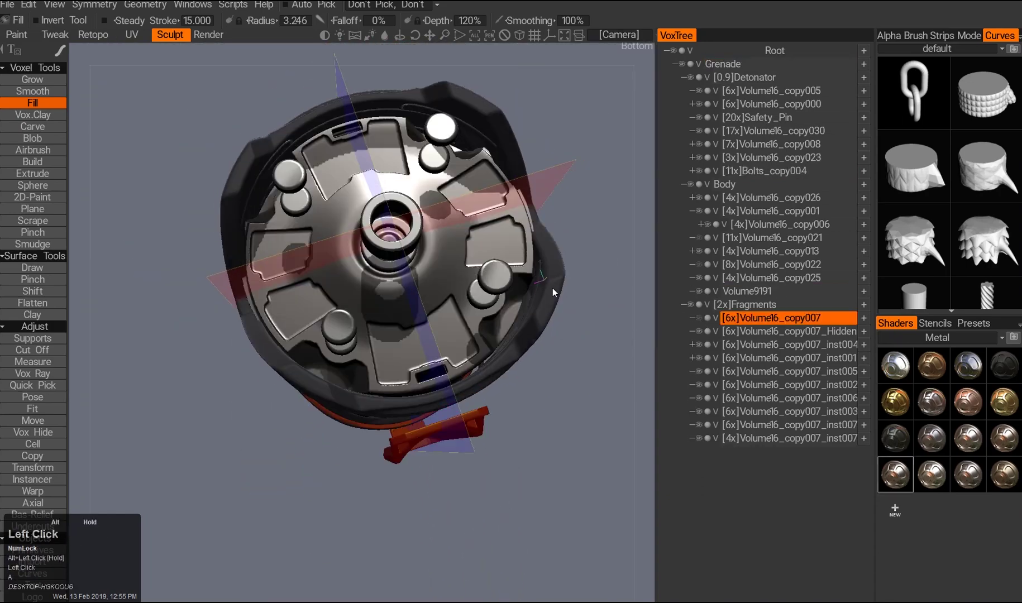
pyautogui.click(699, 331)
pyautogui.click(698, 318)
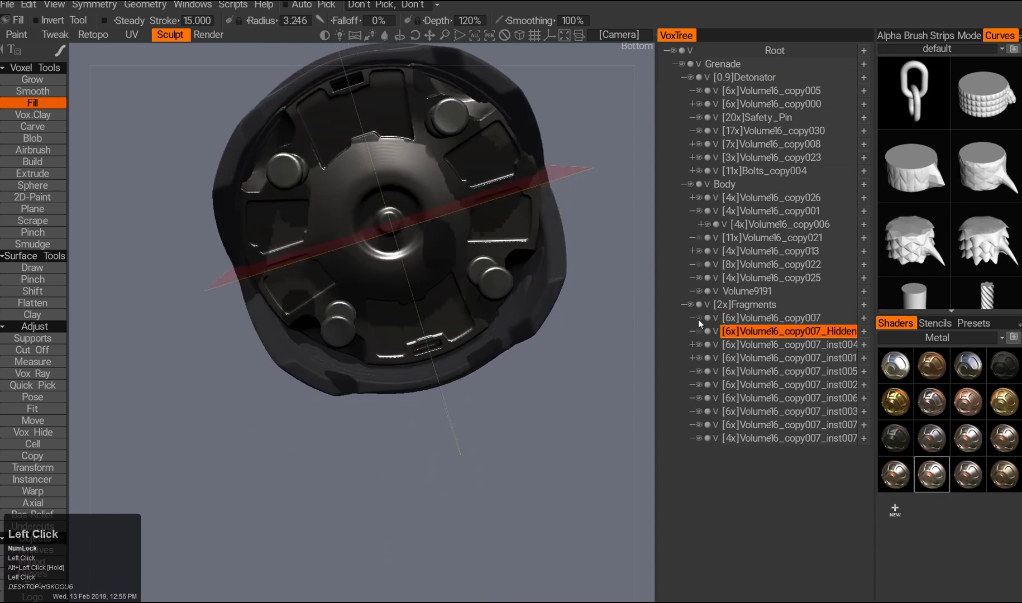
pyautogui.keyDown('alt'); pyautogui.moveTo(391, 279); pyautogui.dragTo(483, 290, button='right'); pyautogui.keyUp('alt')
pyautogui.press('a')
pyautogui.click(705, 318)
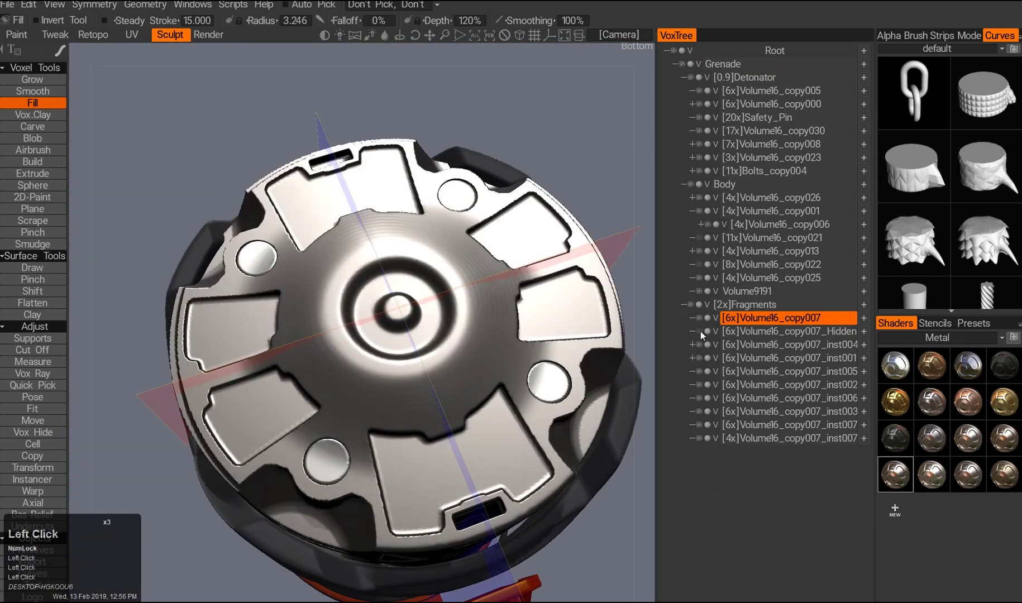
pyautogui.keyDown('alt'); pyautogui.moveTo(595, 357); pyautogui.dragTo(495, 289); pyautogui.keyUp('alt')
pyautogui.press('KP_5')
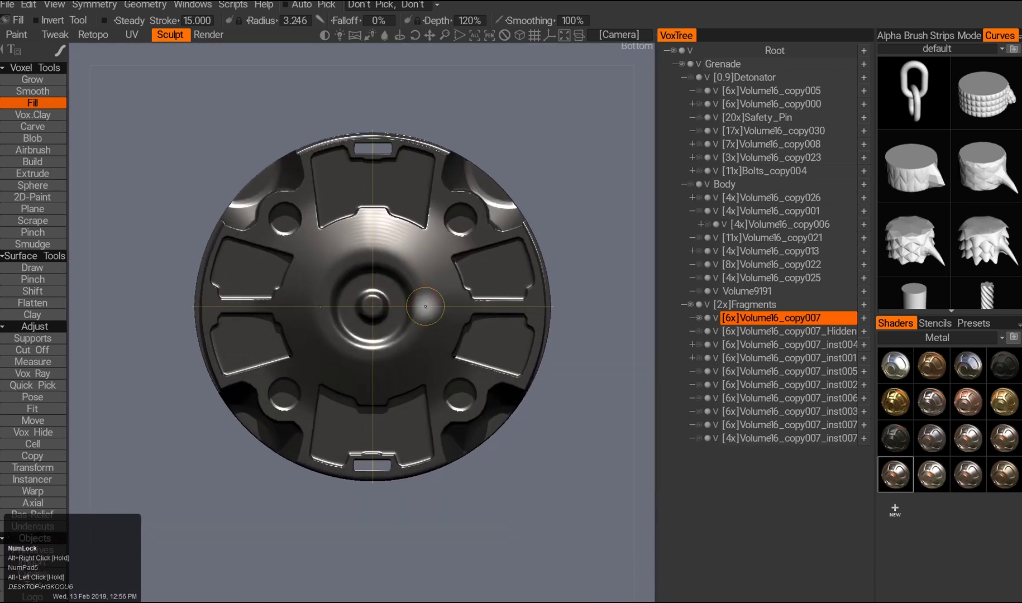
# - Clean up the central hub of Volume16_copy007 with Vox Hide, working from the bottom and top views
pyautogui.click(33, 431)
pyautogui.keyDown('alt'); pyautogui.moveTo(379, 335); pyautogui.dragTo(376, 288, button='right'); pyautogui.keyUp('alt')
pyautogui.click(376, 288)
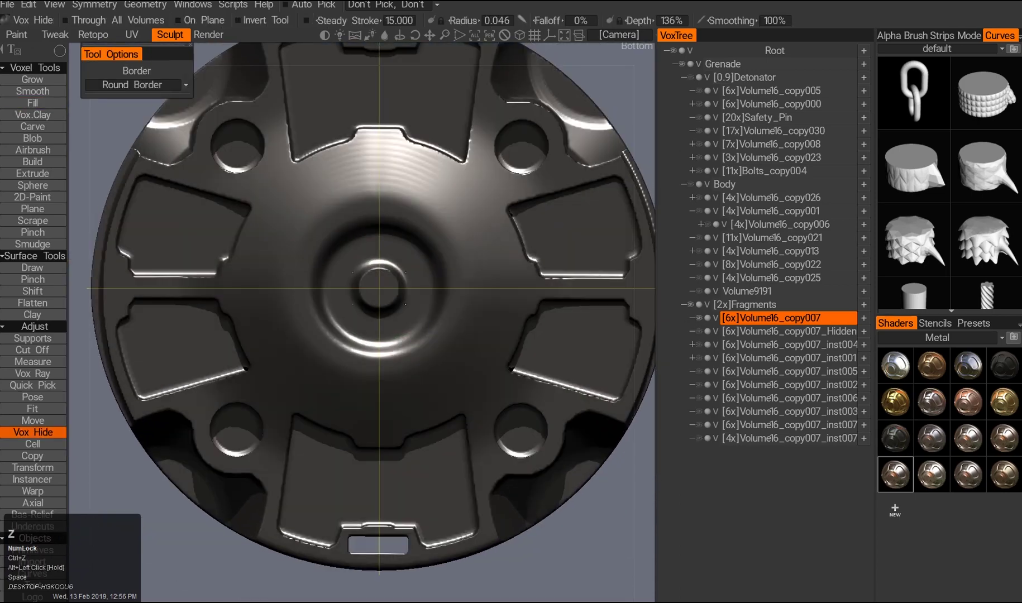
pyautogui.write('1')
pyautogui.click(587, 302)
pyautogui.keyDown('alt'); pyautogui.moveTo(586, 302); pyautogui.dragTo(582, 312, button='middle'); pyautogui.keyUp('alt')
pyautogui.moveTo(413, 519); pyautogui.dragTo(394, 363)
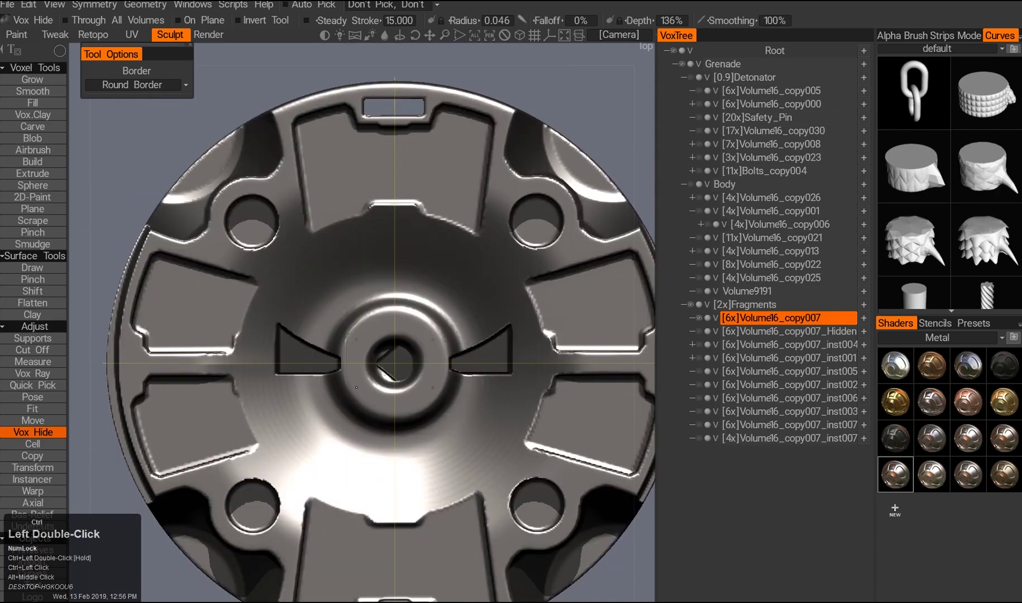
pyautogui.keyDown('alt'); pyautogui.moveTo(359, 394); pyautogui.dragTo(409, 369); pyautogui.keyUp('alt')
pyautogui.click(698, 331)
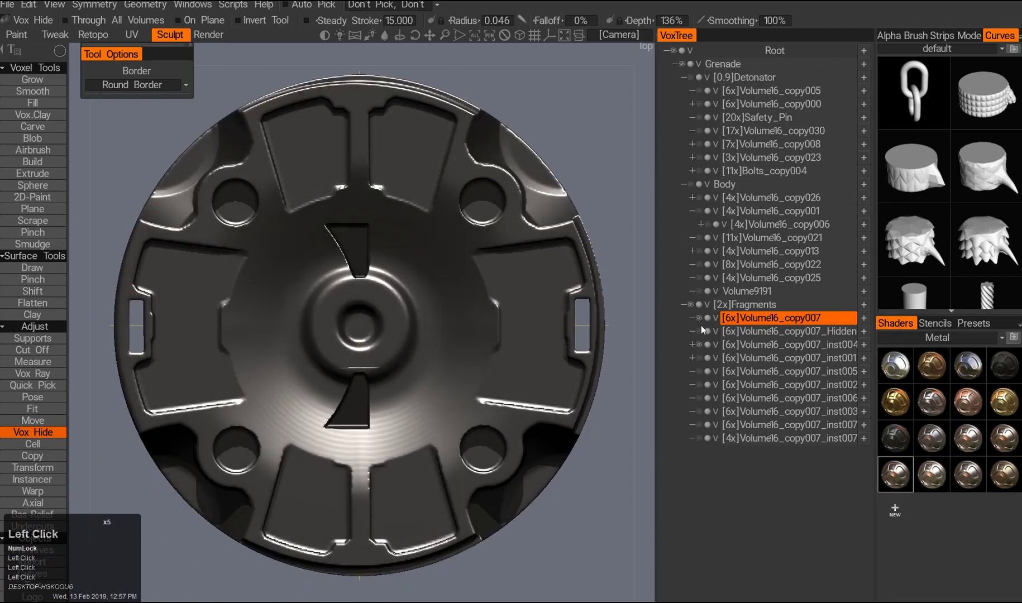
# - Duplicate Volume16_copy007 and rotate the duplicate about its vertical axis to cover the wedge openings beside the hub
pyautogui.keyDown('alt'); pyautogui.moveTo(615, 307); pyautogui.dragTo(488, 256); pyautogui.keyUp('alt')
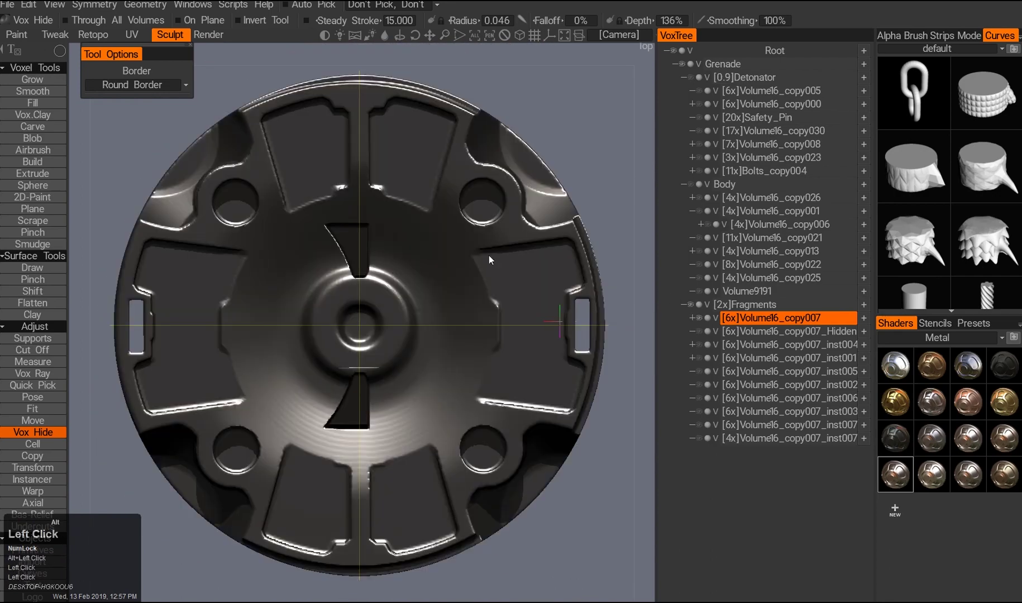
pyautogui.hotkey('shift', 'd')
pyautogui.keyDown('alt'); pyautogui.moveTo(463, 328); pyautogui.dragTo(449, 278); pyautogui.keyUp('alt')
pyautogui.keyDown('alt'); pyautogui.moveTo(449, 278); pyautogui.dragTo(441, 343, button='right'); pyautogui.keyUp('alt')
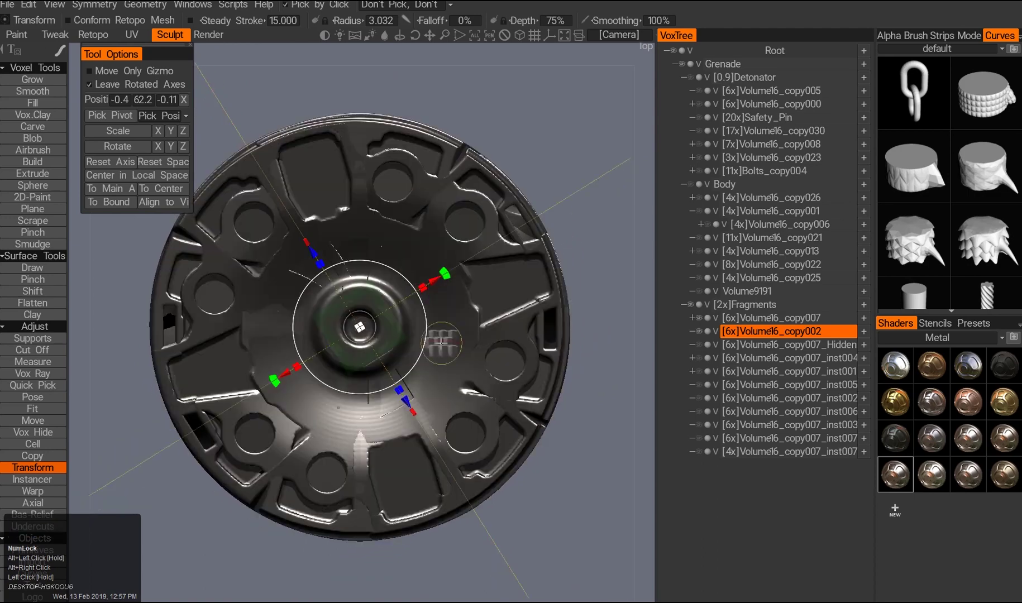
# - Try to trim the rotated duplicate to a central disc, and undo the trim and the rotation
pyautogui.keyDown('alt'); pyautogui.moveTo(283, 322); pyautogui.dragTo(435, 309, button='right'); pyautogui.keyUp('alt')
pyautogui.press('e')
pyautogui.hotkey('ctrl', 'z')
pyautogui.keyDown('alt'); pyautogui.moveTo(450, 402); pyautogui.dragTo(350, 377); pyautogui.keyUp('alt')
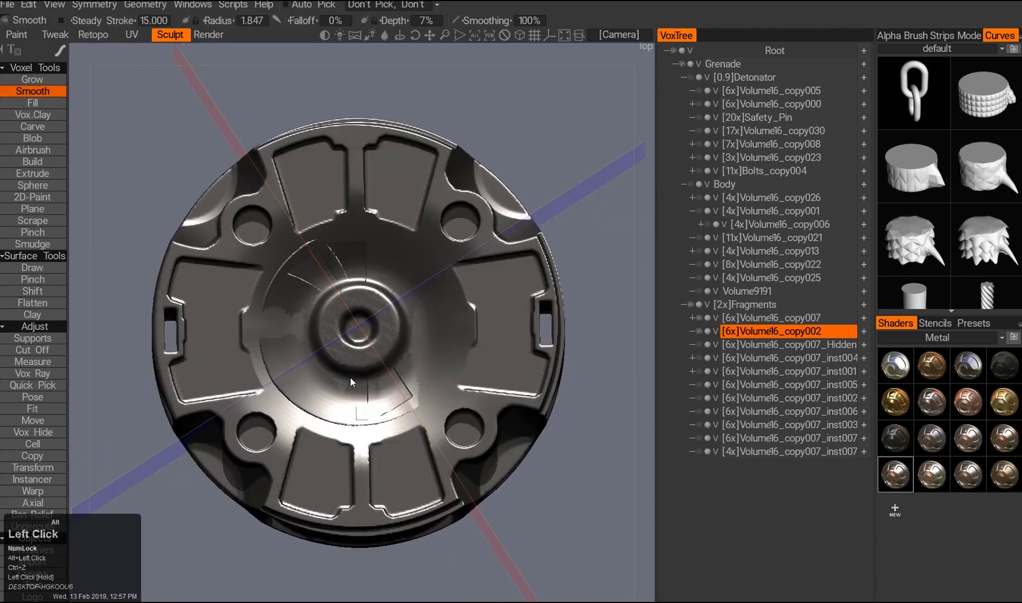
pyautogui.press('w')
pyautogui.moveTo(350, 378)
pyautogui.keyDown('alt'); pyautogui.mouseDown()
pyautogui.moveTo(471, 407)
pyautogui.moveTo(368, 363)
pyautogui.mouseUp(); pyautogui.keyUp('alt')
pyautogui.hotkey('ctrl', 'z')
pyautogui.hotkey('ctrl', 'z')
pyautogui.hotkey('ctrl', 'z')
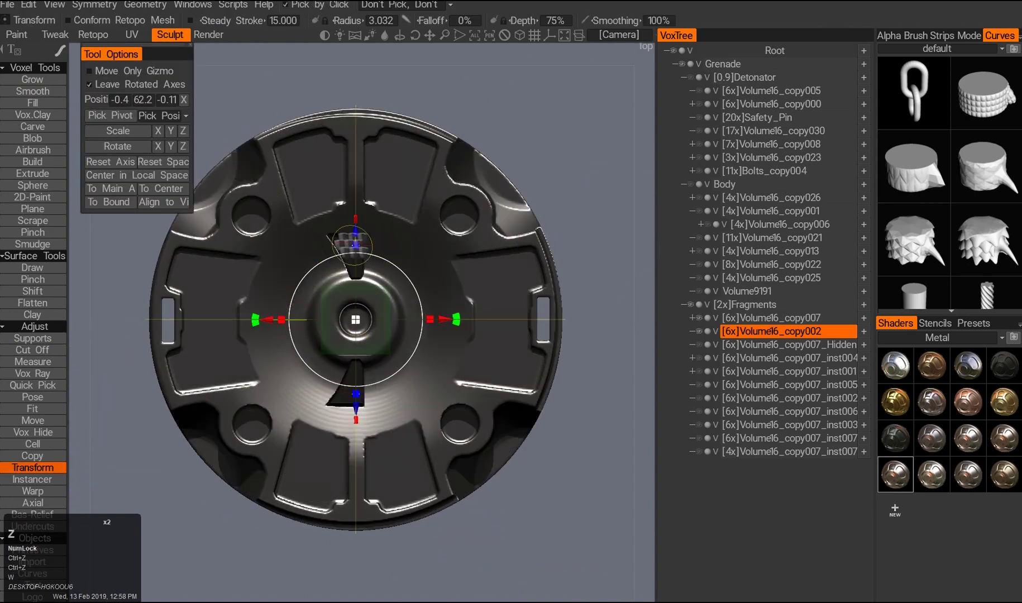
# - Duplicate Volume16_copy002 and rotate the new copy about its vertical axis so solid surface covers the wedge openings
pyautogui.moveTo(480, 329)
pyautogui.keyDown('alt'); pyautogui.mouseDown()
pyautogui.moveTo(504, 310)
pyautogui.moveTo(480, 329)
pyautogui.mouseUp(); pyautogui.keyUp('alt')
pyautogui.hotkey('shift', 'd')
pyautogui.moveTo(354, 320); pyautogui.dragTo(369, 290)
pyautogui.keyDown('alt'); pyautogui.moveTo(425, 335); pyautogui.dragTo(397, 366); pyautogui.keyUp('alt')
pyautogui.keyDown('alt'); pyautogui.doubleClick(397, 366); pyautogui.keyUp('alt')
# - Trim Volume16_copy003 to its central area using Cut Off with a circle about 30 mm across
pyautogui.hotkey('alt', 'c')
pyautogui.press('e')
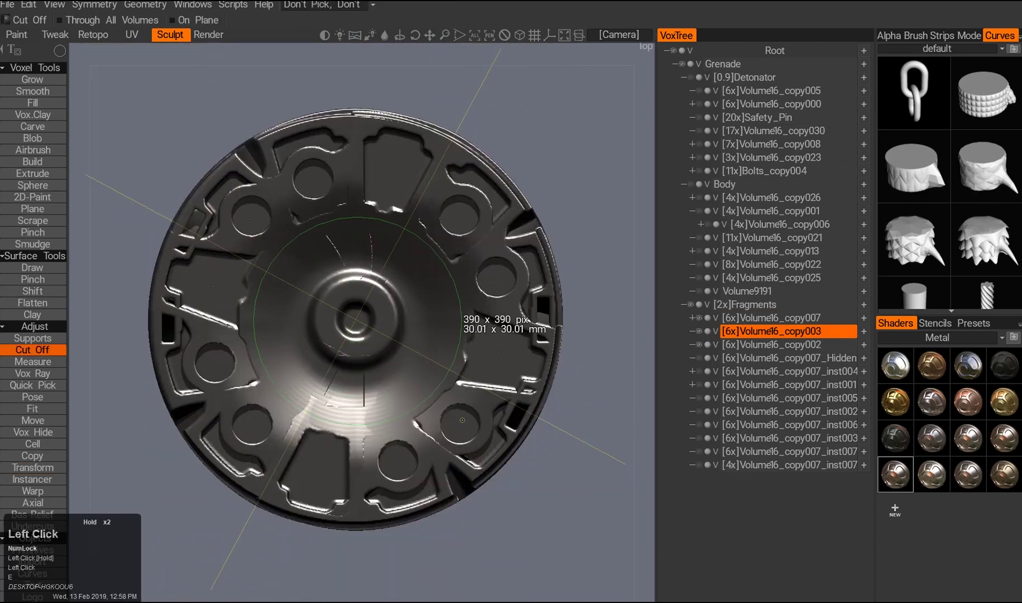
pyautogui.moveTo(455, 319); pyautogui.dragTo(455, 319)
pyautogui.keyDown('alt'); pyautogui.moveTo(455, 319); pyautogui.dragTo(424, 312, button='right'); pyautogui.keyUp('alt')
pyautogui.keyDown('alt'); pyautogui.moveTo(424, 313); pyautogui.dragTo(402, 361); pyautogui.keyUp('alt')
pyautogui.click(402, 369)
# - Trim the central disc of Volume16_copy003 around the wedge openings with a polygonal Cut Off outline
pyautogui.keyDown('alt'); pyautogui.moveTo(614, 318); pyautogui.dragTo(539, 317); pyautogui.keyUp('alt')
pyautogui.keyDown('alt'); pyautogui.doubleClick(373, 345); pyautogui.keyUp('alt')
pyautogui.keyDown('alt'); pyautogui.moveTo(373, 345); pyautogui.dragTo(428, 331); pyautogui.keyUp('alt')
pyautogui.keyDown('alt'); pyautogui.doubleClick(409, 400); pyautogui.keyUp('alt')
pyautogui.hotkey('ctrl', 'z')
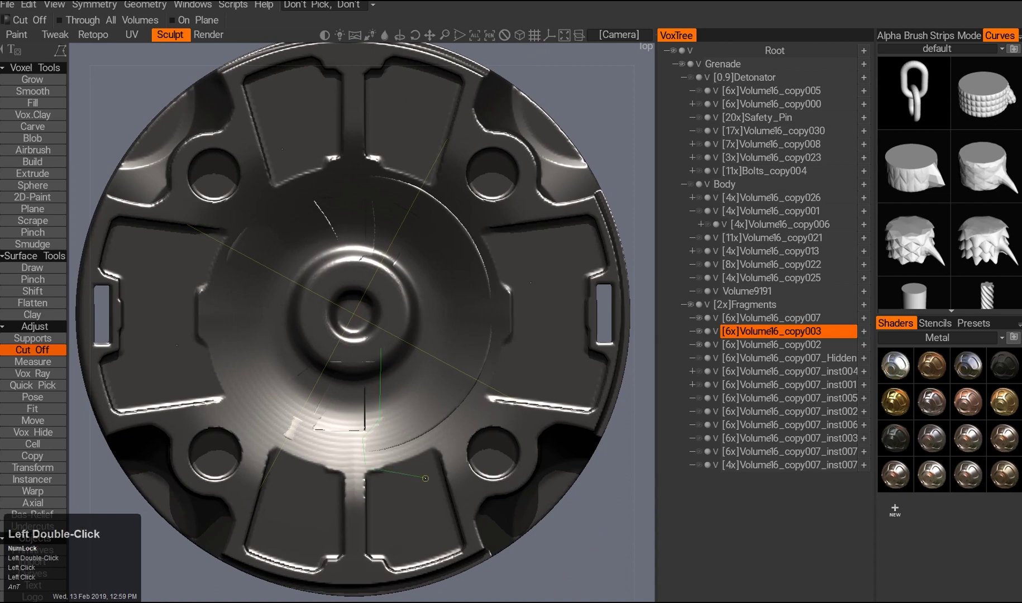
pyautogui.moveTo(352, 321); pyautogui.dragTo(351, 313, button='middle')
pyautogui.keyDown('alt'); pyautogui.moveTo(351, 313); pyautogui.dragTo(395, 343); pyautogui.keyUp('alt')
pyautogui.press('w')
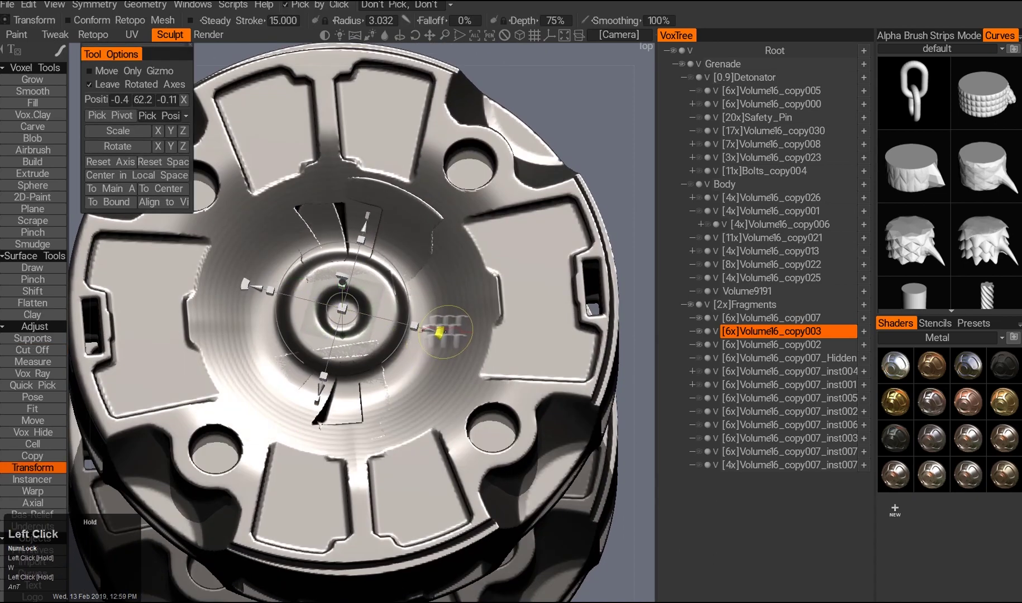
# - Cut off the excess patches of Volume16_copy003 beside the hub with rectangular Cut Off selections
pyautogui.press('2')
pyautogui.click(445, 330)
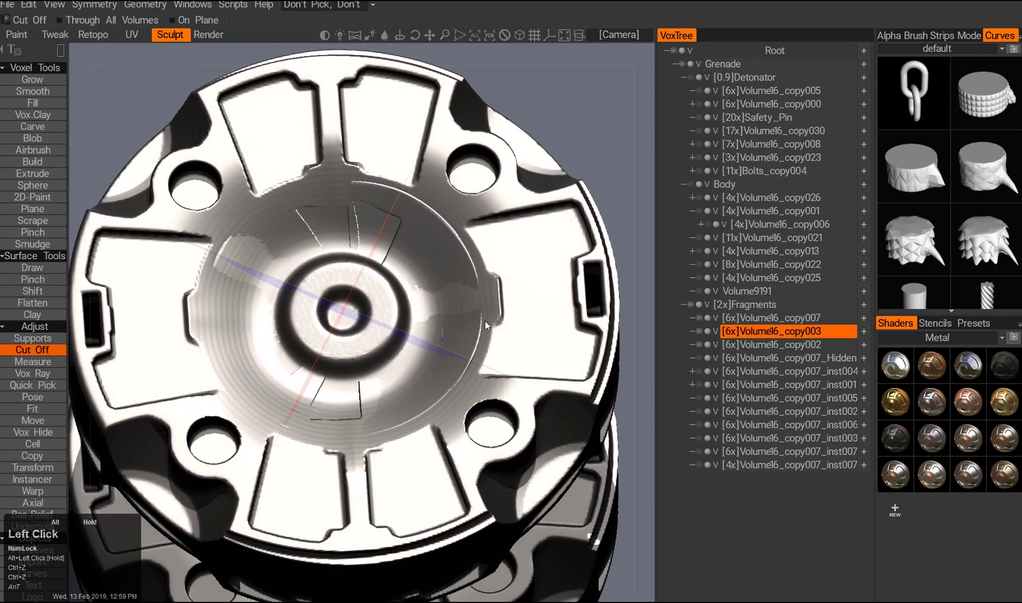
pyautogui.press('s')
pyautogui.click(435, 265)
pyautogui.keyDown('alt'); pyautogui.moveTo(435, 265); pyautogui.dragTo(456, 287); pyautogui.keyUp('alt')
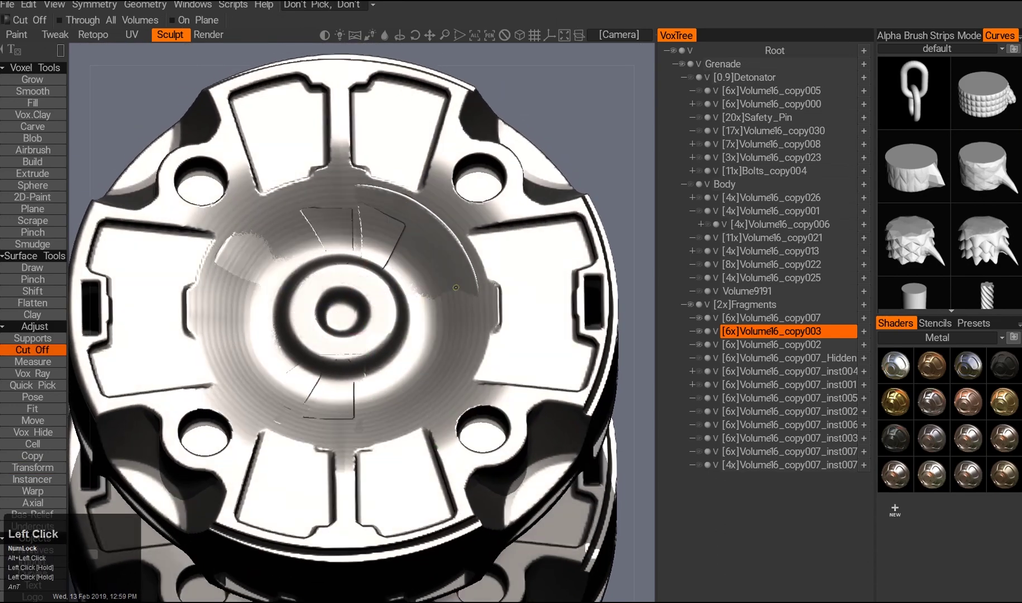
pyautogui.moveTo(289, 299); pyautogui.dragTo(288, 299)
pyautogui.click(258, 346)
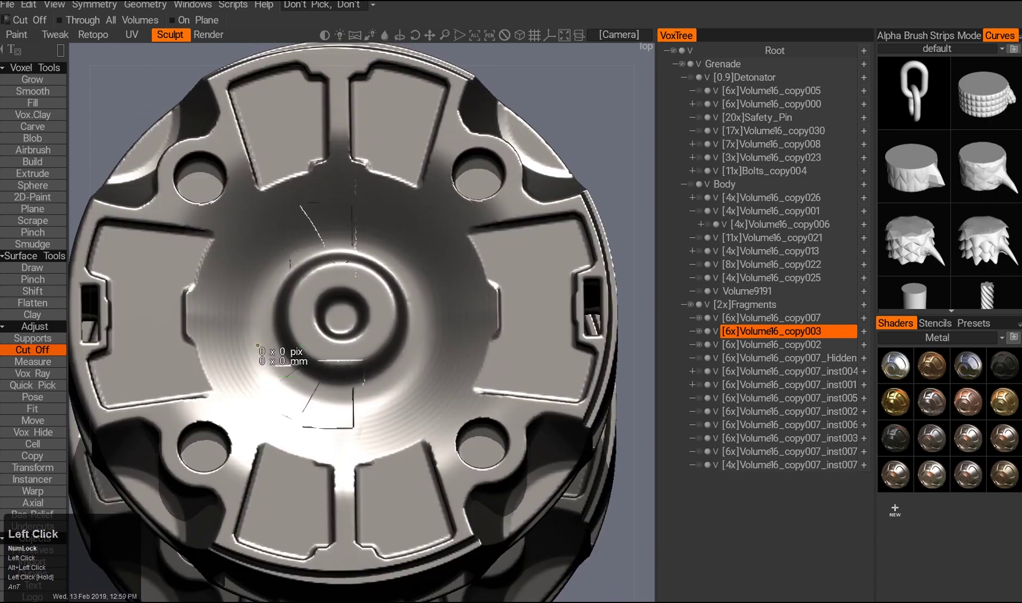
pyautogui.click(373, 359)
pyautogui.click(414, 369)
pyautogui.click(414, 369)
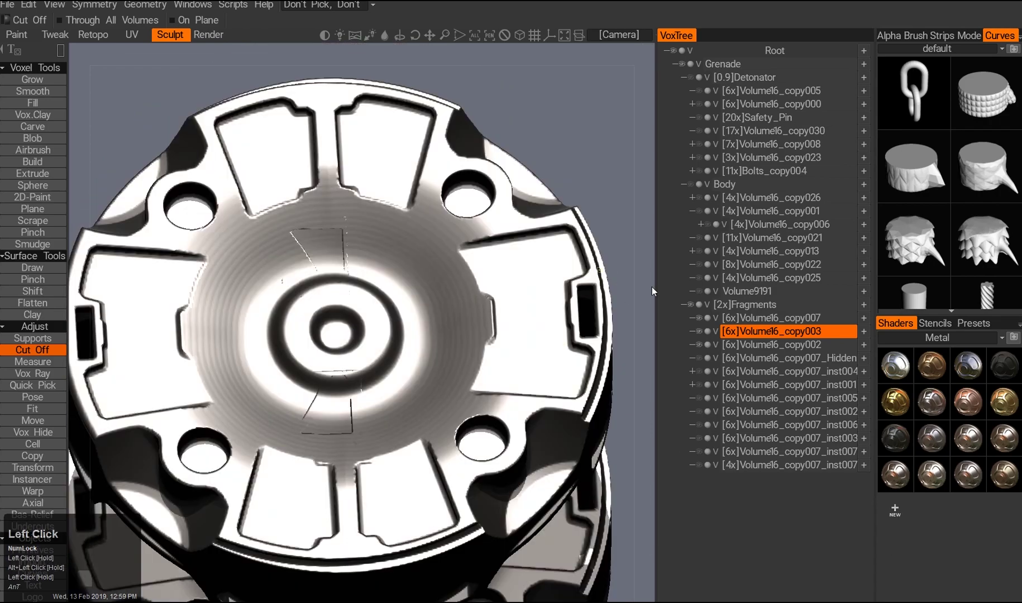
# - Trim the leftover pieces of Volume16_copy003 around the hub with further rectangular cuts
pyautogui.moveTo(246, 262); pyautogui.dragTo(328, 491)
pyautogui.moveTo(163, 445); pyautogui.dragTo(578, 375)
pyautogui.moveTo(577, 375); pyautogui.dragTo(559, 363)
pyautogui.moveTo(536, 313); pyautogui.dragTo(519, 385)
pyautogui.keyDown('alt'); pyautogui.moveTo(453, 413); pyautogui.dragTo(453, 379, button='middle'); pyautogui.keyUp('alt')
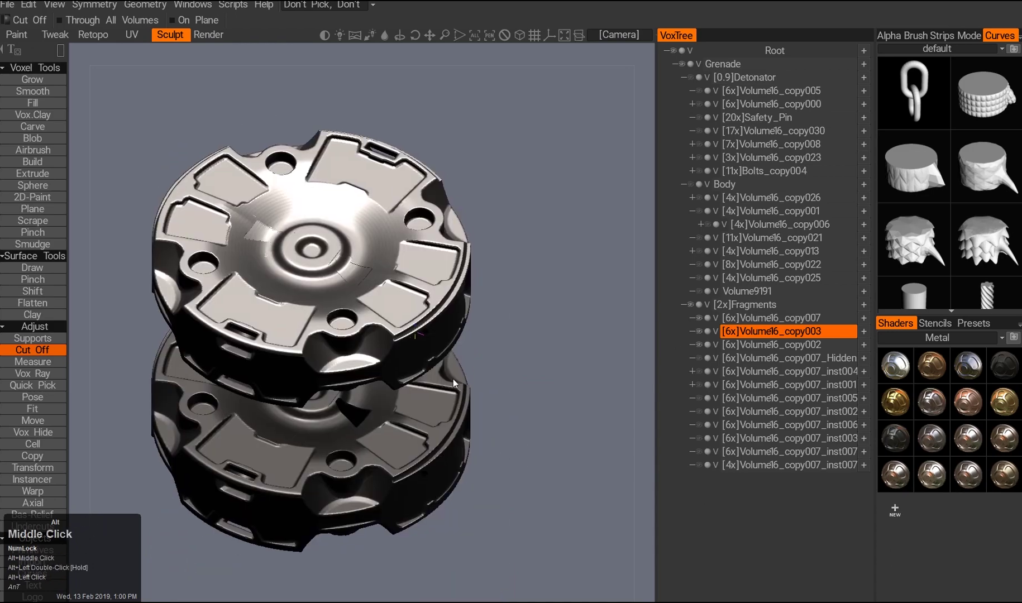
# - Isolate the Volume16_copy007_inst002 fragment and place it first in the Fragments group
pyautogui.keyDown('alt'); pyautogui.moveTo(452, 379); pyautogui.dragTo(534, 289, button='right'); pyautogui.keyUp('alt')
pyautogui.keyDown('alt'); pyautogui.moveTo(533, 289); pyautogui.dragTo(414, 405); pyautogui.keyUp('alt')
pyautogui.keyDown('alt'); pyautogui.moveTo(502, 366); pyautogui.dragTo(406, 361); pyautogui.keyUp('alt')
pyautogui.keyDown('alt'); pyautogui.moveTo(406, 360); pyautogui.dragTo(451, 354, button='right'); pyautogui.keyUp('alt')
pyautogui.keyDown('alt'); pyautogui.moveTo(451, 353); pyautogui.dragTo(405, 436); pyautogui.keyUp('alt')
pyautogui.doubleClick(787, 398)
pyautogui.click(697, 332)
pyautogui.press('a')
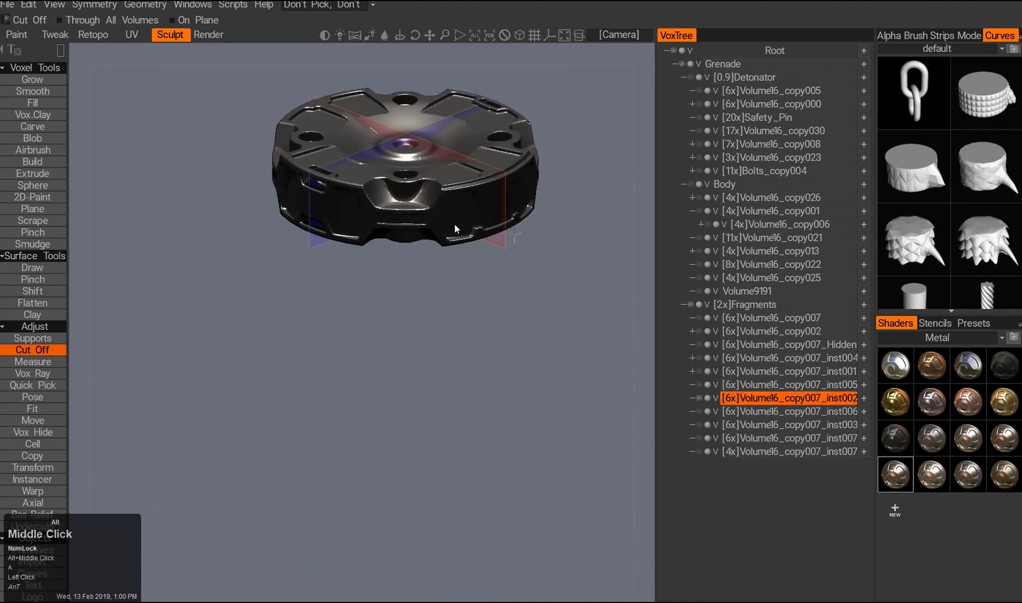
pyautogui.keyDown('alt'); pyautogui.doubleClick(705, 399); pyautogui.keyUp('alt')
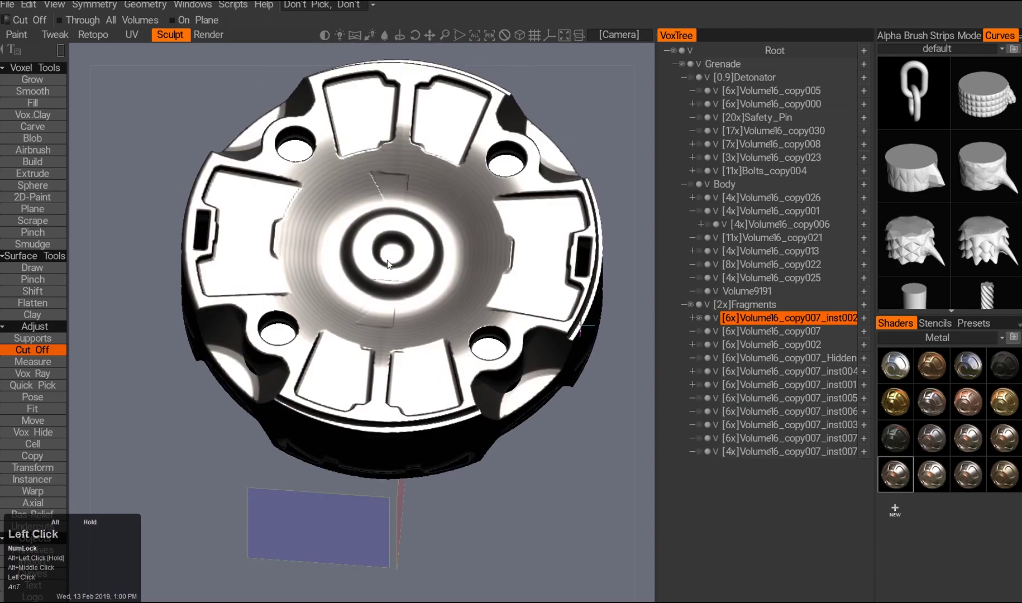
# - Fill the seams of the patched openings near the fragment's hub using the Fill tool at 46% depth
pyautogui.hotkey('shift', 'd')
pyautogui.keyDown('alt'); pyautogui.moveTo(425, 312); pyautogui.dragTo(416, 343); pyautogui.keyUp('alt')
pyautogui.hotkey('ctrl', 'z')
pyautogui.click(414, 357)
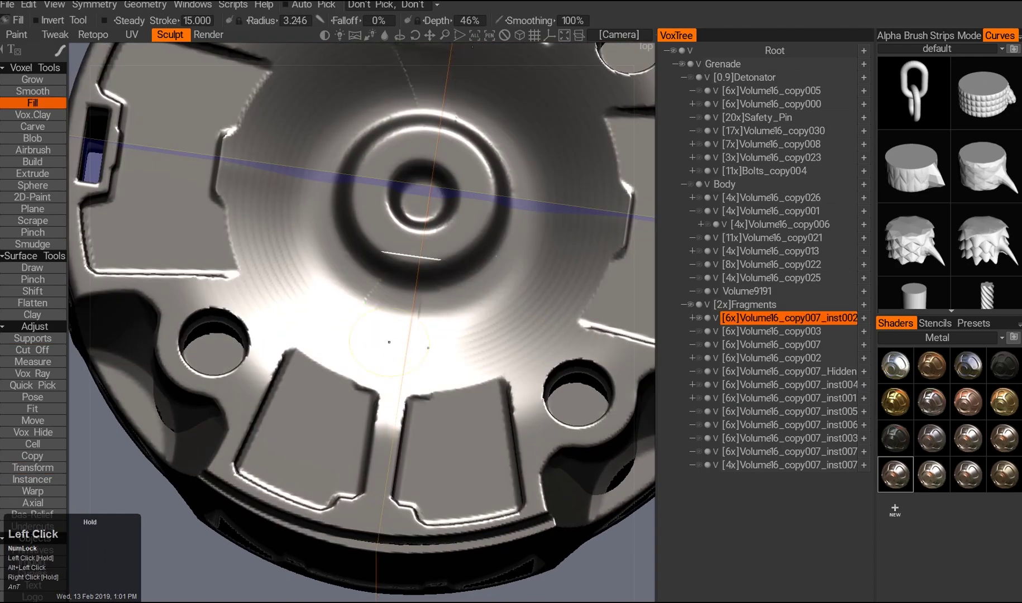
pyautogui.moveTo(408, 346)
pyautogui.keyDown('alt'); pyautogui.mouseDown(button='middle')
pyautogui.moveTo(523, 366)
pyautogui.moveTo(472, 406)
pyautogui.mouseUp(button='middle'); pyautogui.keyUp('alt')
# - Apply the Fill brush along a circular path around the fragment's central hub to even out the patched surface
pyautogui.press('s')
pyautogui.press('e')
pyautogui.click(530, 251)
pyautogui.click(555, 278)
pyautogui.press('s')
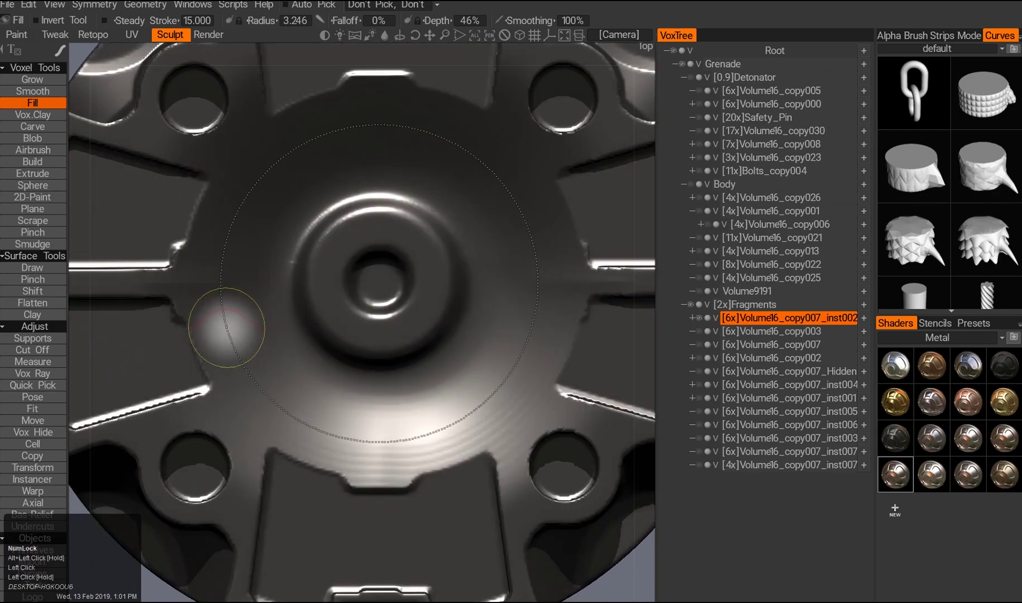
pyautogui.keyDown('alt'); pyautogui.moveTo(255, 262); pyautogui.dragTo(335, 268, button='right'); pyautogui.keyUp('alt')
pyautogui.keyDown('alt'); pyautogui.doubleClick(405, 205); pyautogui.keyUp('alt')
# - Bring back the hidden volumes, including Volume16_copy007, to show the whole assembled grenade
pyautogui.keyDown('alt'); pyautogui.moveTo(405, 208); pyautogui.dragTo(393, 329); pyautogui.keyUp('alt')
pyautogui.keyDown('alt'); pyautogui.doubleClick(475, 393); pyautogui.keyUp('alt')
pyautogui.keyDown('alt'); pyautogui.moveTo(392, 330); pyautogui.dragTo(402, 357, button='right'); pyautogui.keyUp('alt')
pyautogui.click(700, 345)
pyautogui.keyDown('alt'); pyautogui.doubleClick(520, 509); pyautogui.keyUp('alt')
pyautogui.keyDown('alt'); pyautogui.moveTo(520, 509); pyautogui.dragTo(334, 387); pyautogui.keyUp('alt')
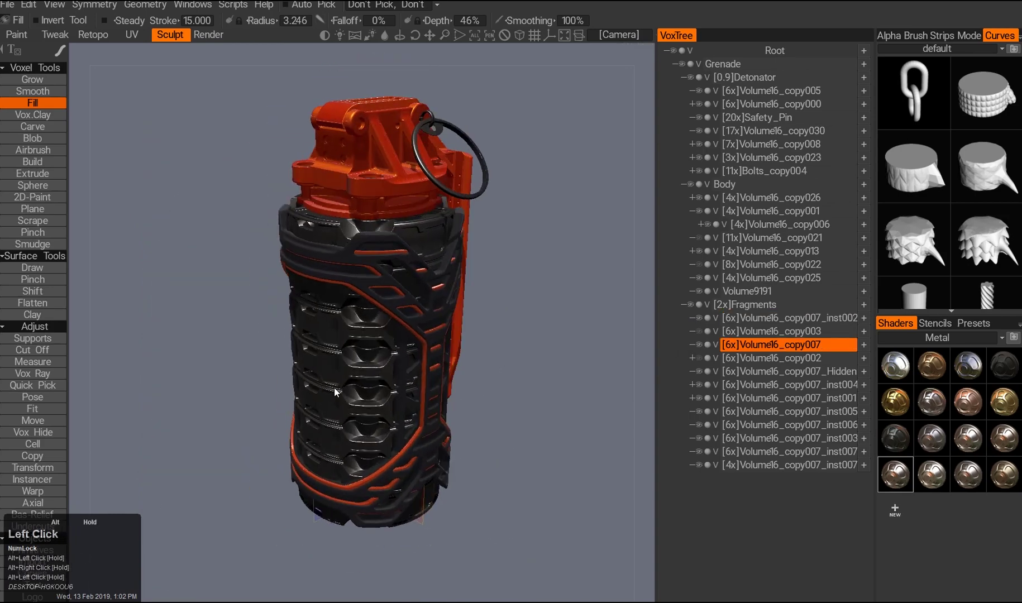
# - Show Volume16_copy021 in the Body group again and check its placement on the assembled grenade
pyautogui.keyDown('alt'); pyautogui.moveTo(333, 387); pyautogui.dragTo(341, 424, button='right'); pyautogui.keyUp('alt')
pyautogui.doubleClick(699, 239)
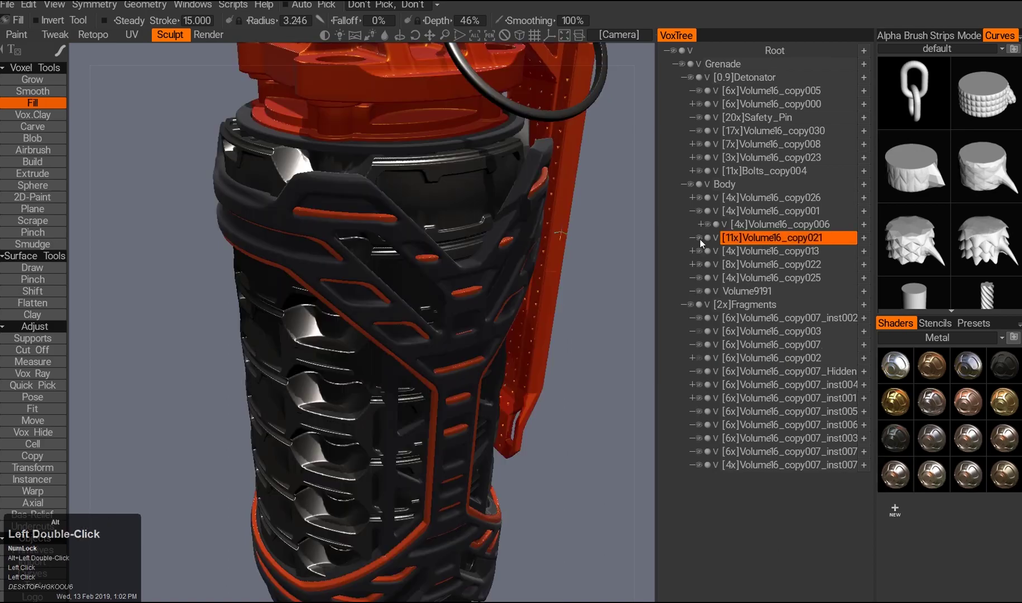
pyautogui.press('w')
pyautogui.keyDown('alt'); pyautogui.moveTo(424, 246); pyautogui.dragTo(461, 238); pyautogui.keyUp('alt')
pyautogui.scroll(-5, 441, 274)
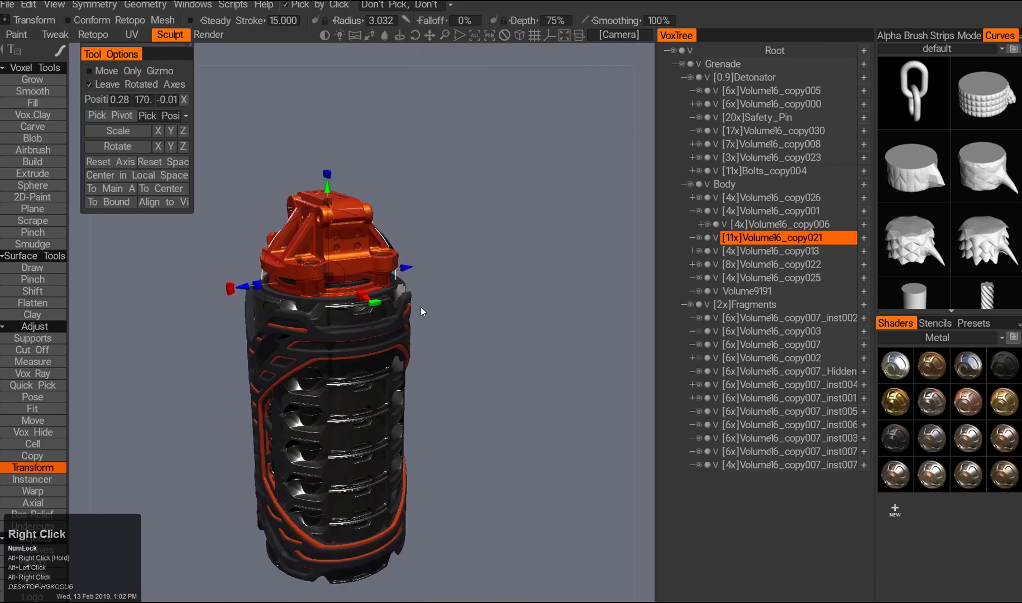
pyautogui.keyDown('alt'); pyautogui.middleClick(421, 307); pyautogui.keyUp('alt')
pyautogui.keyDown('alt'); pyautogui.moveTo(420, 306); pyautogui.dragTo(251, 295); pyautogui.keyUp('alt')
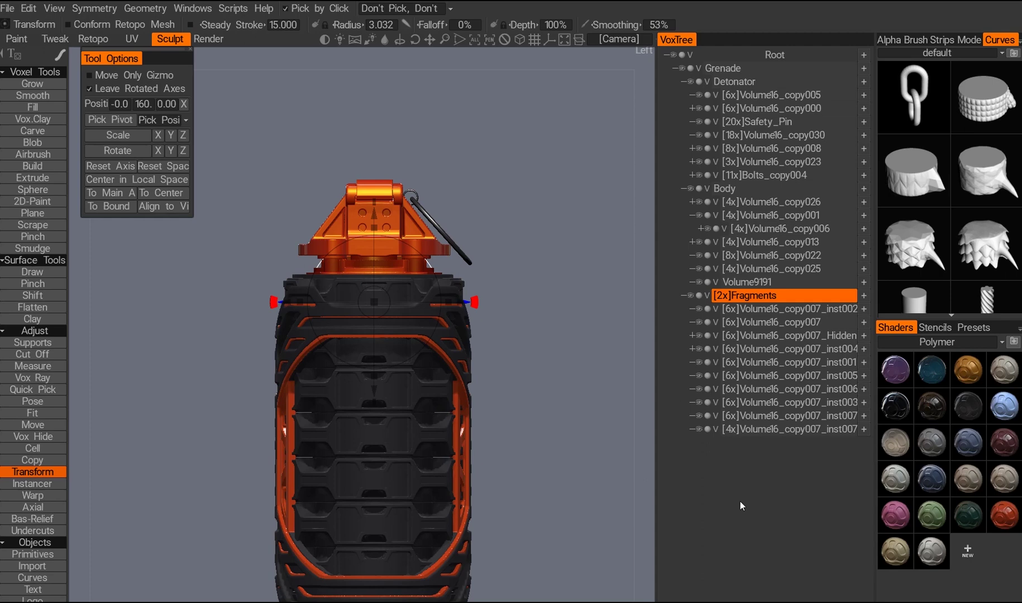
# - Hide the Body group, toggle single fragments on and off, and inspect the spacing of the fragment rings from several sides
pyautogui.click(691, 189)
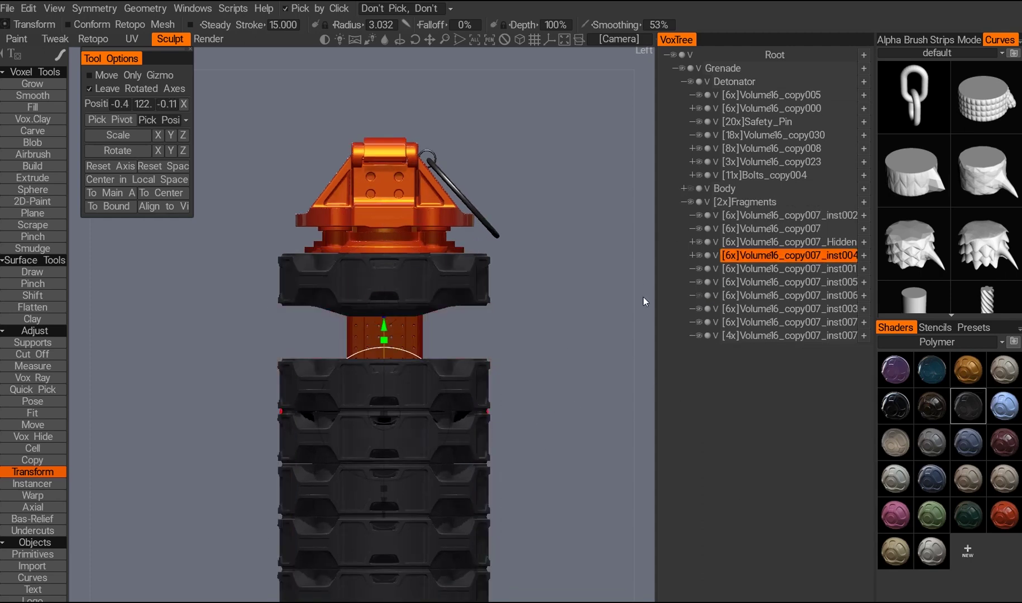
pyautogui.click(700, 215)
pyautogui.click(700, 322)
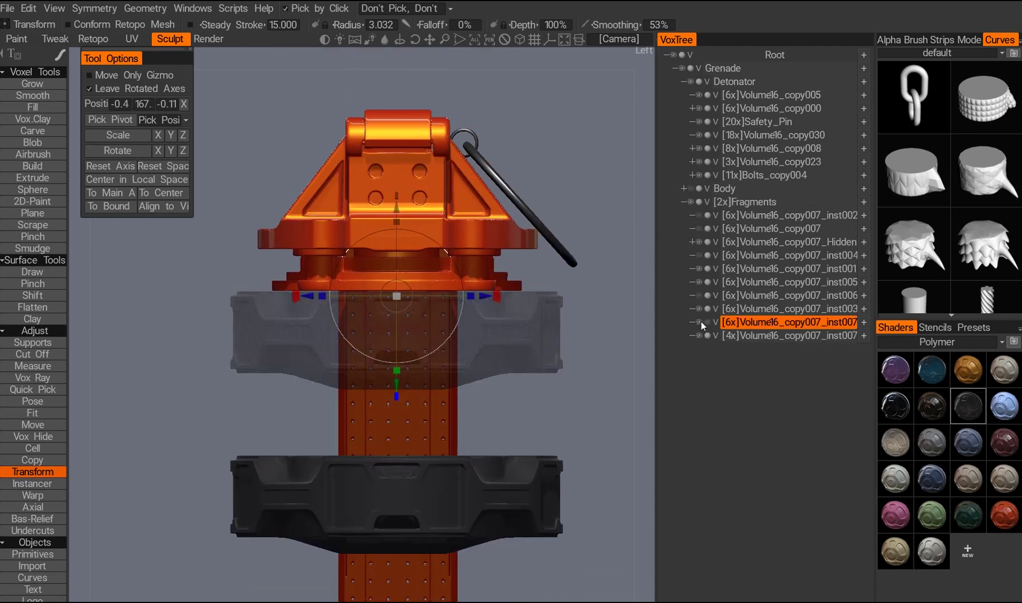
pyautogui.click(699, 322)
pyautogui.click(32, 400)
pyautogui.moveTo(397, 279); pyautogui.dragTo(396, 348)
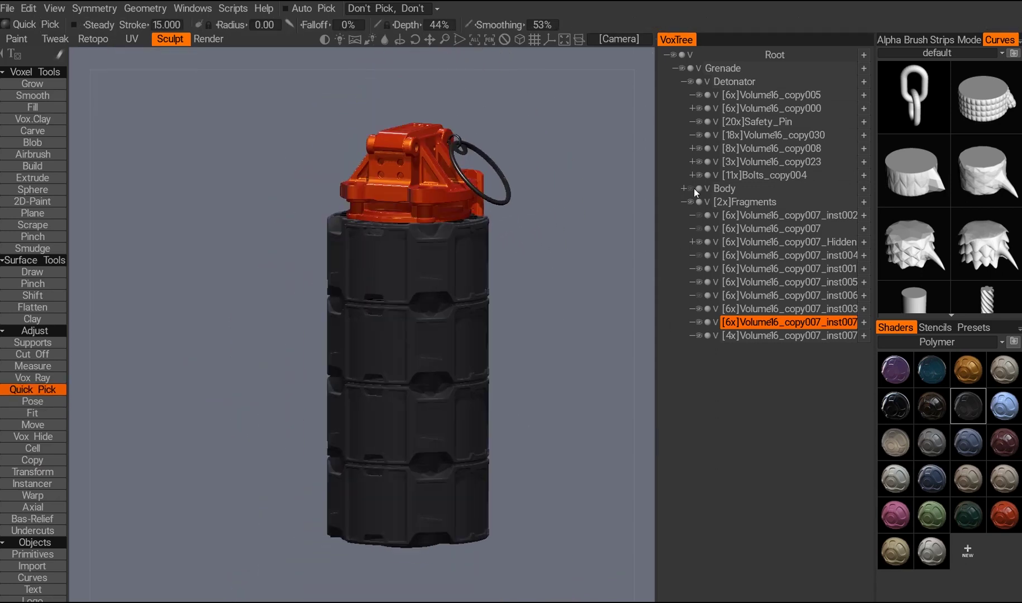
pyautogui.click(692, 188)
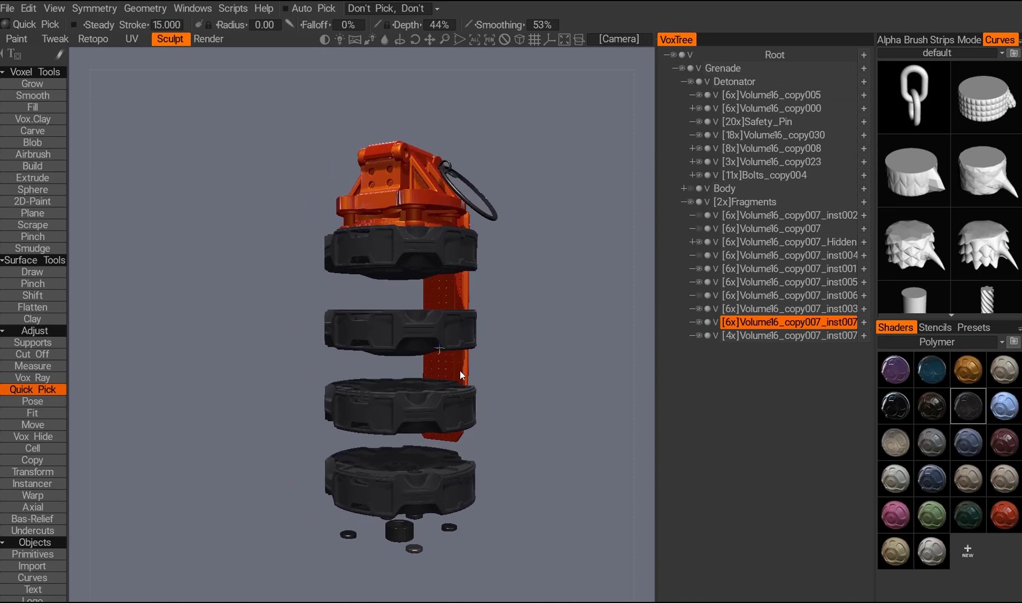
pyautogui.moveTo(460, 370); pyautogui.dragTo(498, 370)
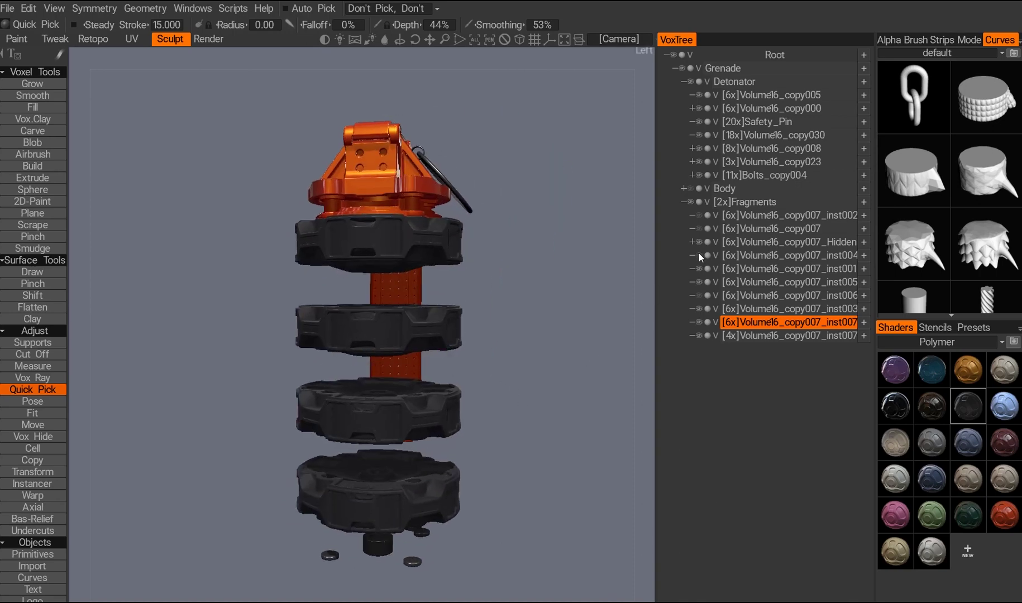
# - Show the hidden fragments again and stretch the whole Fragments group vertically with the Transform tool
pyautogui.moveTo(698, 253); pyautogui.dragTo(699, 229)
pyautogui.moveTo(749, 208); pyautogui.dragTo(748, 203)
pyautogui.press('t')
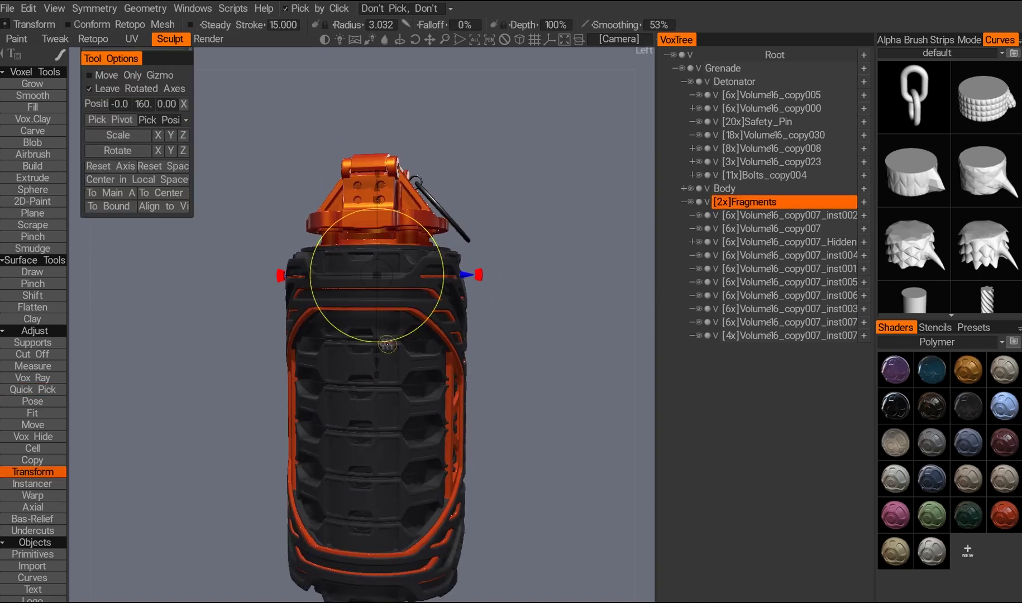
pyautogui.moveTo(520, 357); pyautogui.dragTo(362, 320, button='middle')
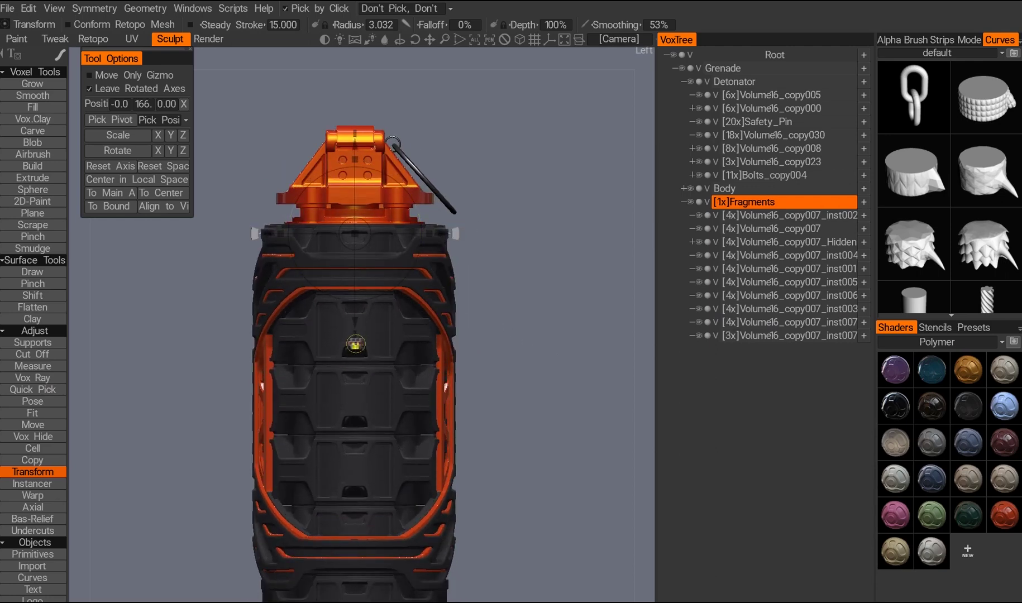
# - Fine-tune the Fragments group's vertical scale against the body frame, undoing the scaling that squeezes the rings together
pyautogui.moveTo(356, 344); pyautogui.dragTo(356, 329)
pyautogui.keyDown('alt'); pyautogui.moveTo(409, 423); pyautogui.dragTo(402, 376, button='middle'); pyautogui.keyUp('alt')
pyautogui.keyDown('alt'); pyautogui.moveTo(402, 375); pyautogui.dragTo(383, 356, button='right'); pyautogui.keyUp('alt')
pyautogui.moveTo(382, 356)
pyautogui.keyDown('alt'); pyautogui.mouseDown()
pyautogui.moveTo(397, 343)
pyautogui.moveTo(384, 335)
pyautogui.mouseUp(); pyautogui.keyUp('alt')
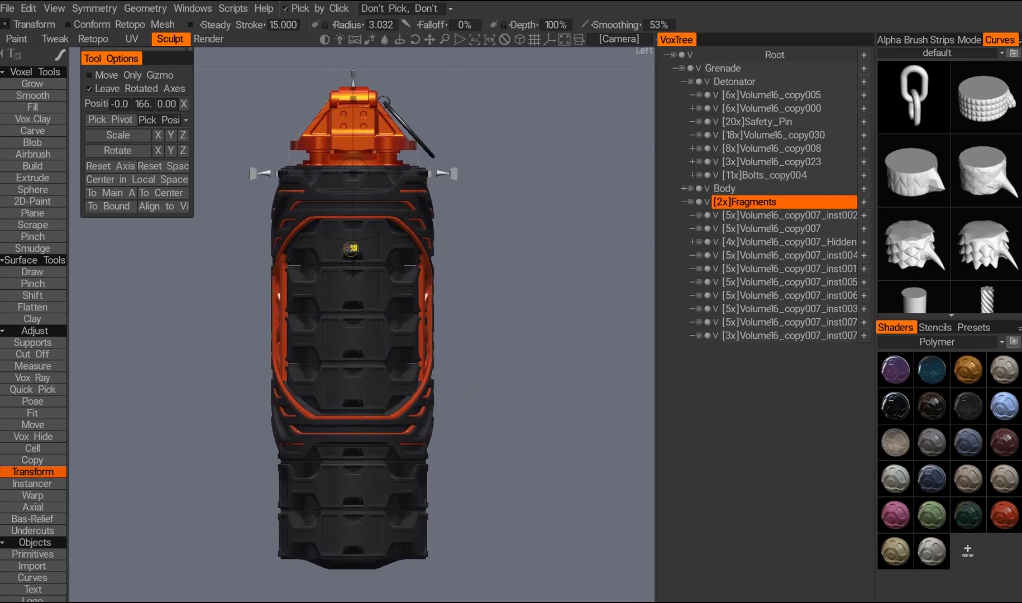
pyautogui.hotkey('ctrl', 'z')
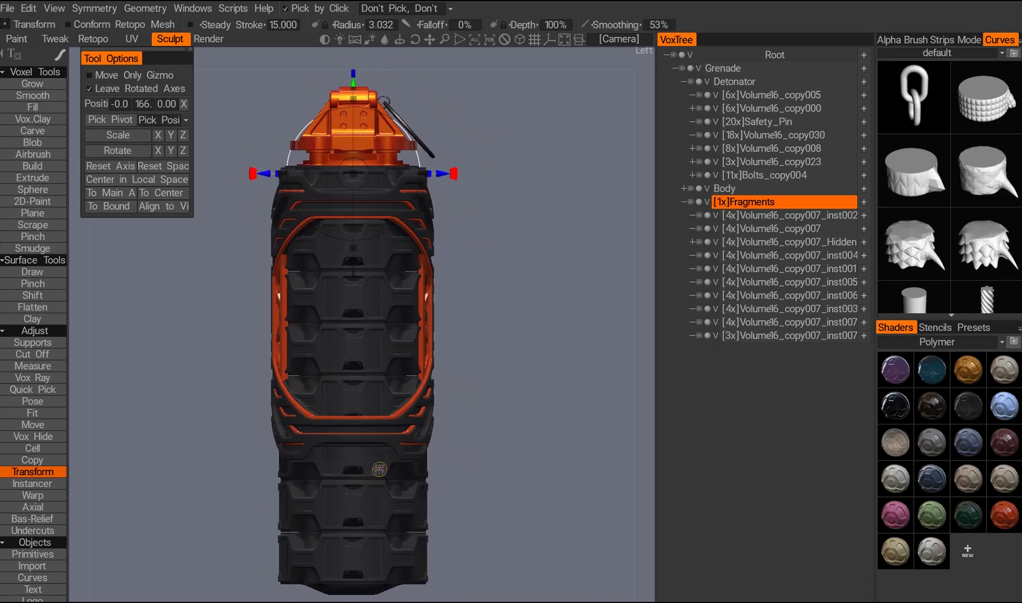
pyautogui.hotkey('ctrl', 'z')
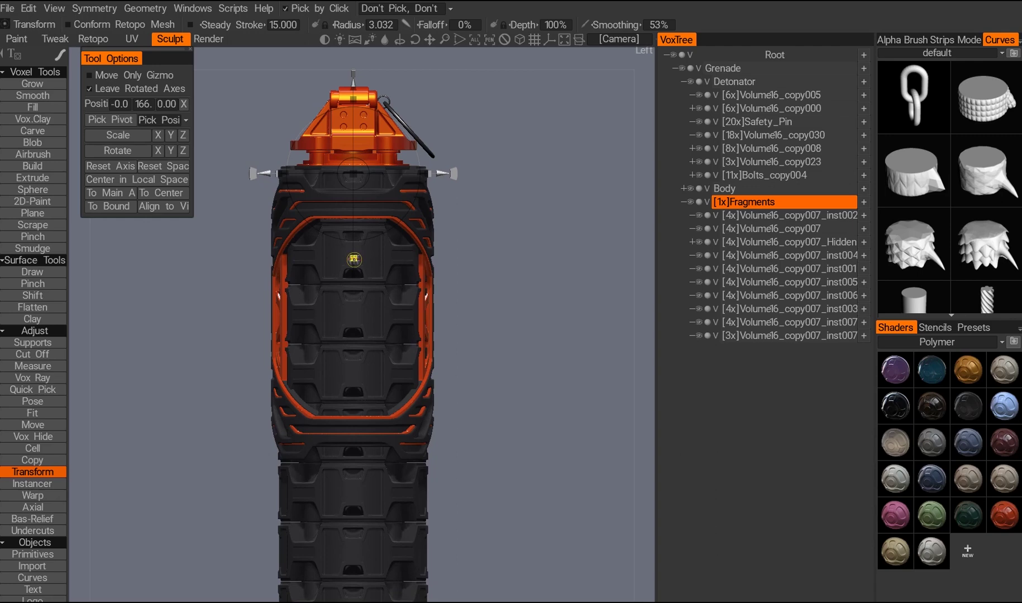
pyautogui.hotkey('ctrl', 'y')
# - Hide the surplus fragments below the body and try to reposition the small bolt pieces underneath with Transform
pyautogui.moveTo(458, 270); pyautogui.dragTo(381, 465)
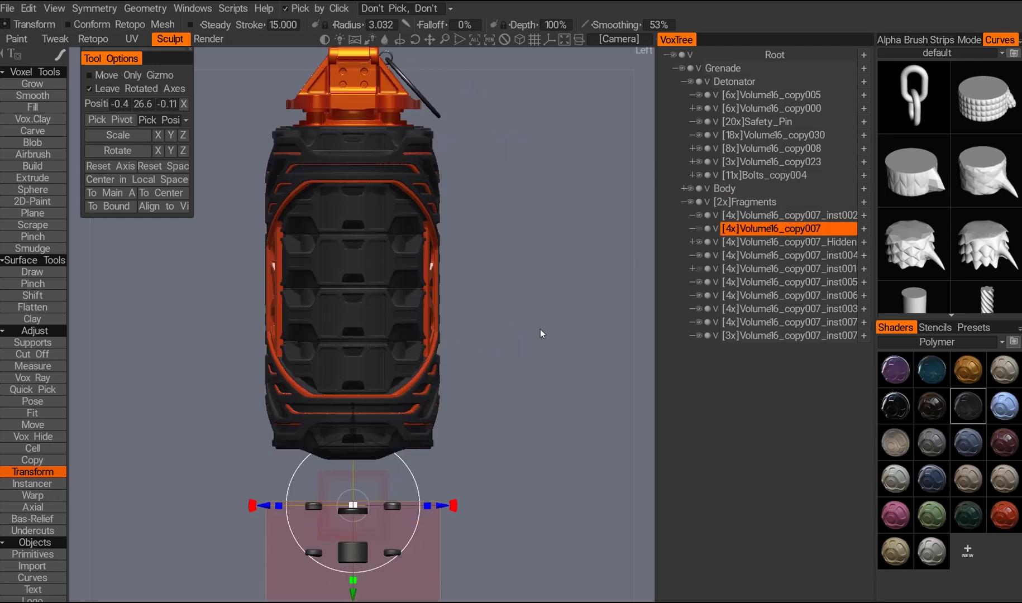
pyautogui.moveTo(555, 304); pyautogui.dragTo(565, 256, button='middle')
pyautogui.click(364, 504)
pyautogui.scroll(2, 463, 392)
pyautogui.click(404, 430)
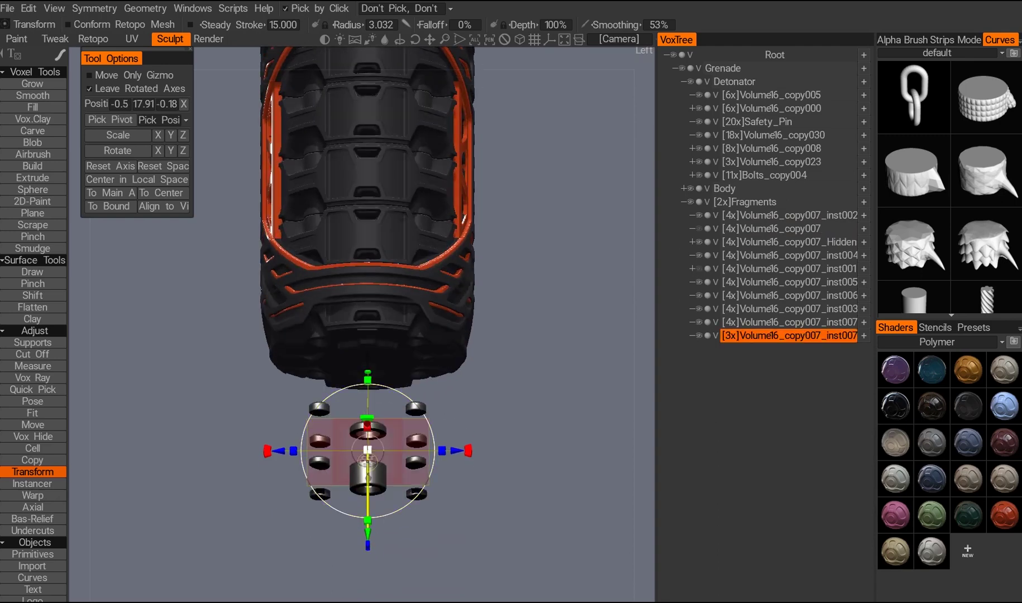
# - Undo the last transforms of the bolt pieces and remove their volume from the Fragments group
pyautogui.hotkey('ctrl', 'z')
pyautogui.hotkey('ctrl', 'z')
pyautogui.hotkey('ctrl', 'z')
pyautogui.keyDown('alt'); pyautogui.moveTo(412, 349); pyautogui.dragTo(402, 386); pyautogui.keyUp('alt')
pyautogui.press('q')
pyautogui.scroll(-2, 463, 397)
pyautogui.scroll(1, 407, 405)
pyautogui.keyDown('alt'); pyautogui.moveTo(558, 268); pyautogui.dragTo(441, 265); pyautogui.keyUp('alt')
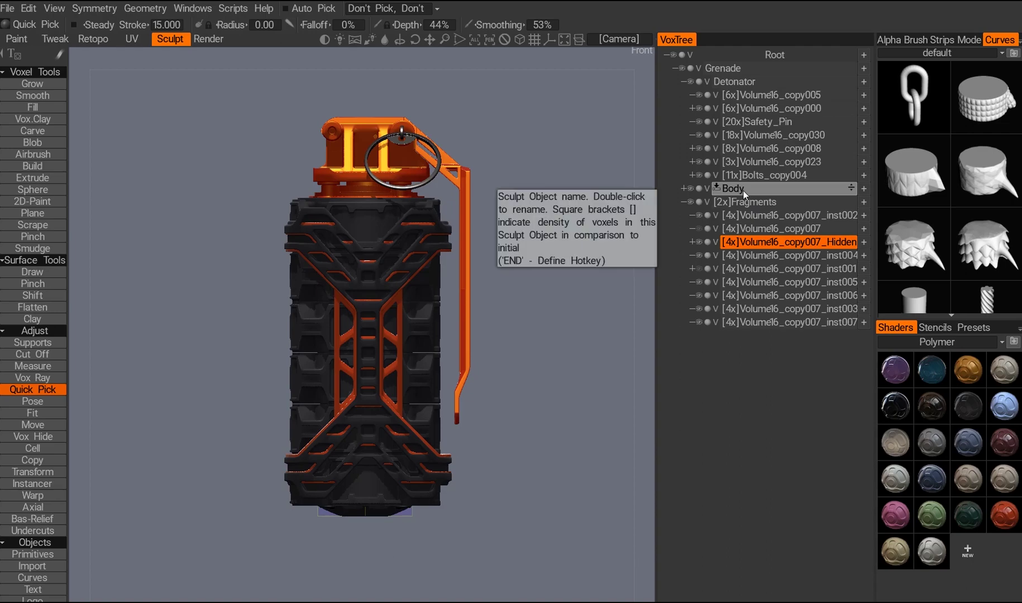
# - Select the Body group with the Transform tool and examine its fit beneath the detonator from the side
pyautogui.click(744, 191)
pyautogui.press('t')
pyautogui.keyDown('alt'); pyautogui.keyDown('shift'); pyautogui.moveTo(385, 291); pyautogui.dragTo(349, 391); pyautogui.keyUp('shift'); pyautogui.keyUp('alt')
pyautogui.keyDown('alt'); pyautogui.moveTo(573, 314); pyautogui.dragTo(446, 402); pyautogui.keyUp('alt')
pyautogui.scroll(4, 391, 313)
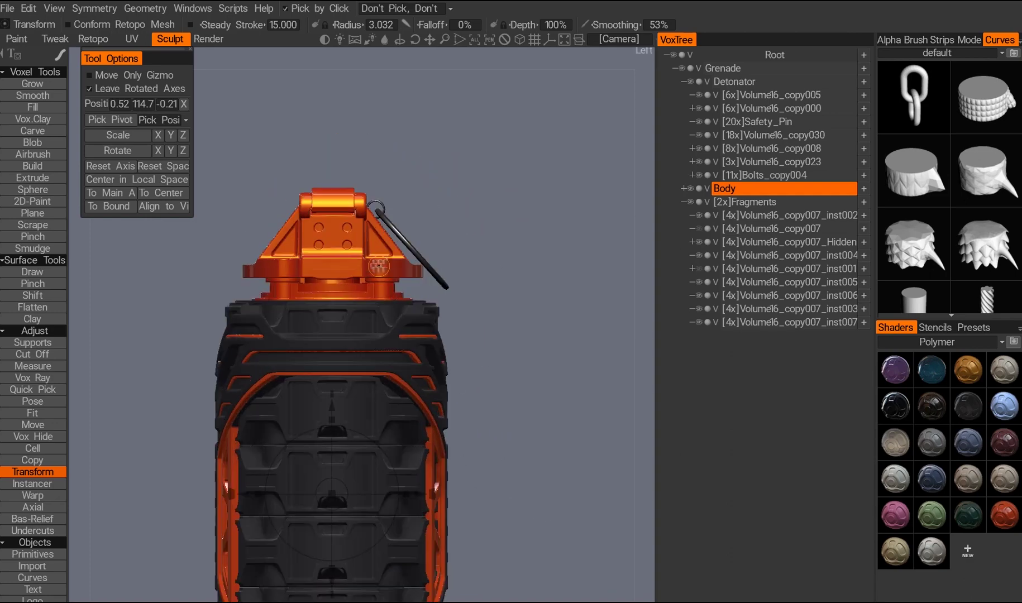
# - Hide the detonator bracket Volume16_copy005 and select its duplicate Volume16_copy000 for editing
pyautogui.click(336, 229)
pyautogui.keyDown('alt'); pyautogui.moveTo(479, 242); pyautogui.dragTo(481, 265, button='middle'); pyautogui.keyUp('alt')
pyautogui.scroll(3, 251, 299)
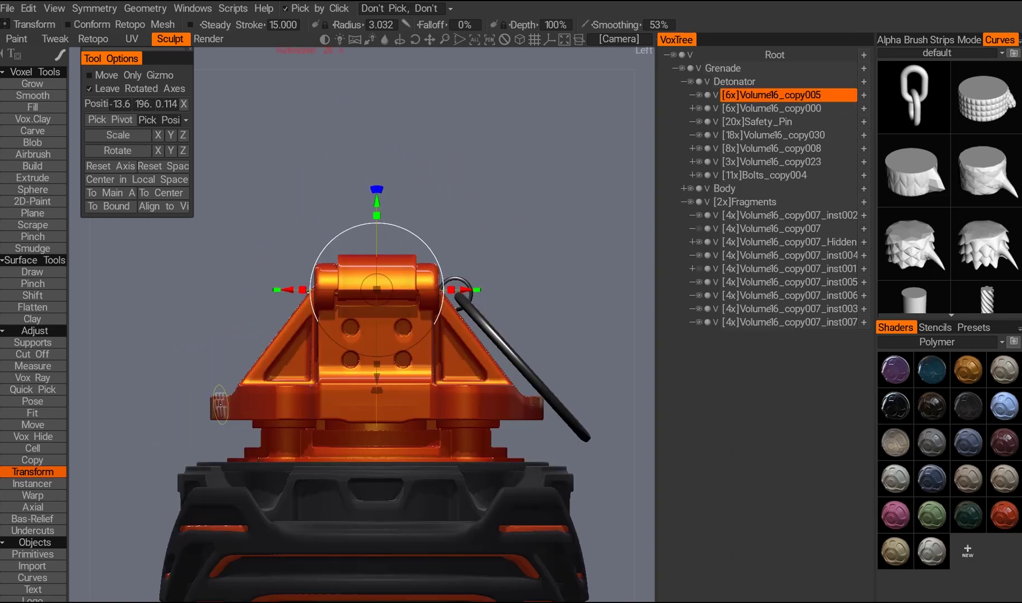
pyautogui.click(700, 97)
pyautogui.click(699, 108)
pyautogui.click(699, 108)
pyautogui.click(701, 110)
pyautogui.click(701, 110)
pyautogui.keyDown('alt'); pyautogui.moveTo(614, 167); pyautogui.dragTo(614, 212); pyautogui.keyUp('alt')
pyautogui.click(769, 110)
pyautogui.keyDown('alt'); pyautogui.moveTo(480, 285); pyautogui.dragTo(509, 273); pyautogui.keyUp('alt')
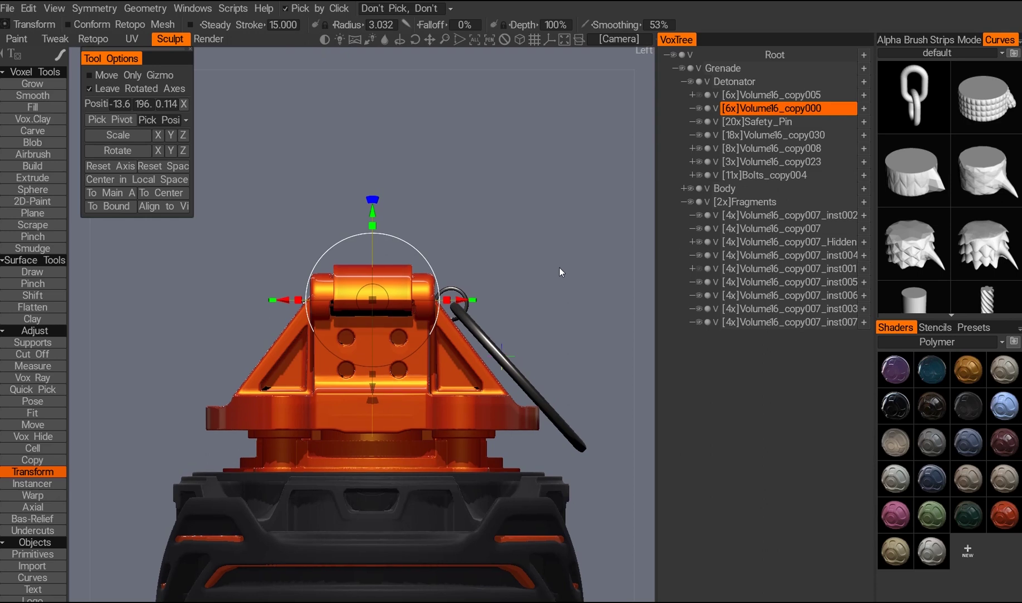
# - Isolate Volume16_copy000 and use Vox Hide with a circle about 43 mm across on the bracket's underside
pyautogui.keyDown('alt'); pyautogui.click(699, 107); pyautogui.keyUp('alt')
pyautogui.keyDown('alt'); pyautogui.moveTo(391, 290); pyautogui.dragTo(519, 293); pyautogui.keyUp('alt')
pyautogui.click(33, 436)
pyautogui.keyDown('alt'); pyautogui.moveTo(335, 463); pyautogui.dragTo(436, 494); pyautogui.keyUp('alt')
pyautogui.keyDown('alt'); pyautogui.moveTo(480, 558); pyautogui.dragTo(454, 446); pyautogui.keyUp('alt')
pyautogui.rightClick(409, 491)
pyautogui.rightClick(454, 447)
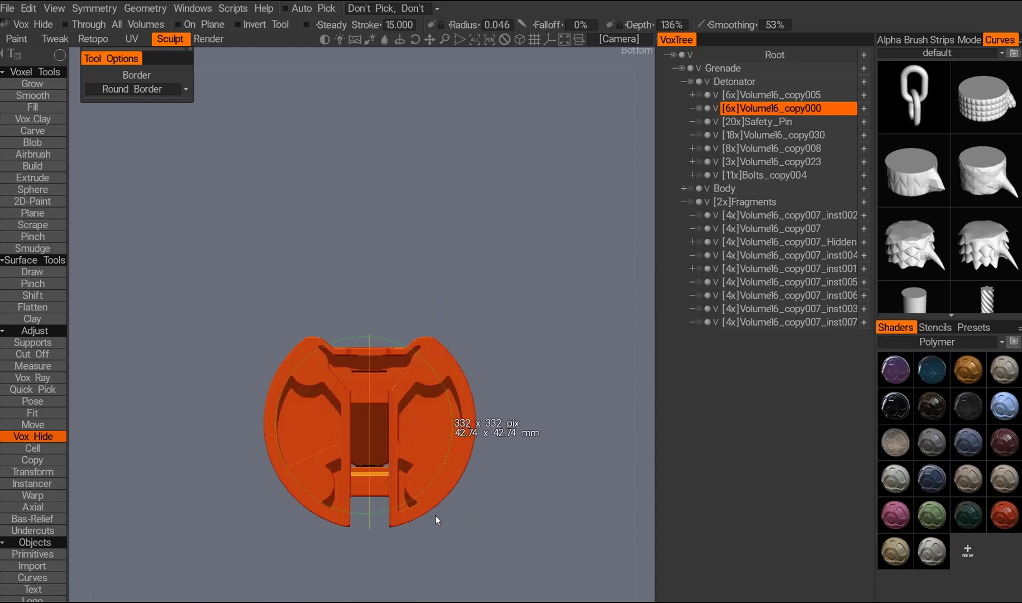
# - Cut into the bracket's flange edge from the side using Vox Hide with a rectangle about 67 by 6 mm
pyautogui.moveTo(410, 482)
pyautogui.keyDown('alt'); pyautogui.mouseDown()
pyautogui.moveTo(462, 572)
pyautogui.moveTo(403, 453)
pyautogui.moveTo(302, 367)
pyautogui.moveTo(506, 356)
pyautogui.moveTo(493, 283)
pyautogui.moveTo(486, 319)
pyautogui.moveTo(405, 247)
pyautogui.moveTo(282, 307)
pyautogui.moveTo(403, 260)
pyautogui.moveTo(281, 247)
pyautogui.moveTo(295, 240)
pyautogui.mouseUp(); pyautogui.keyUp('alt')
pyautogui.scroll(3, 353, 290)
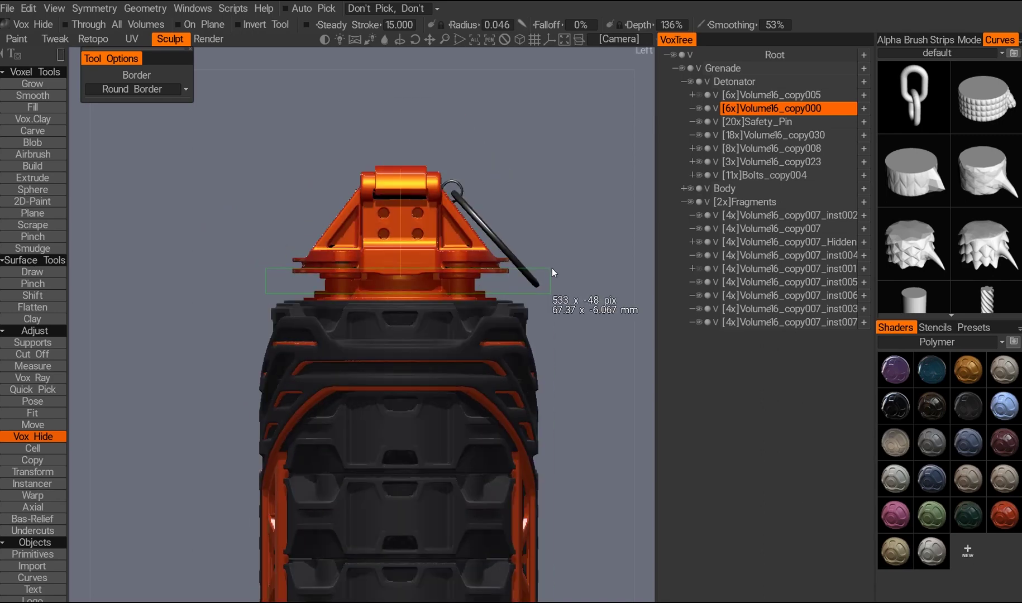
pyautogui.keyDown('alt'); pyautogui.moveTo(565, 271); pyautogui.dragTo(423, 349); pyautogui.keyUp('alt')
pyautogui.scroll(5, 423, 349)
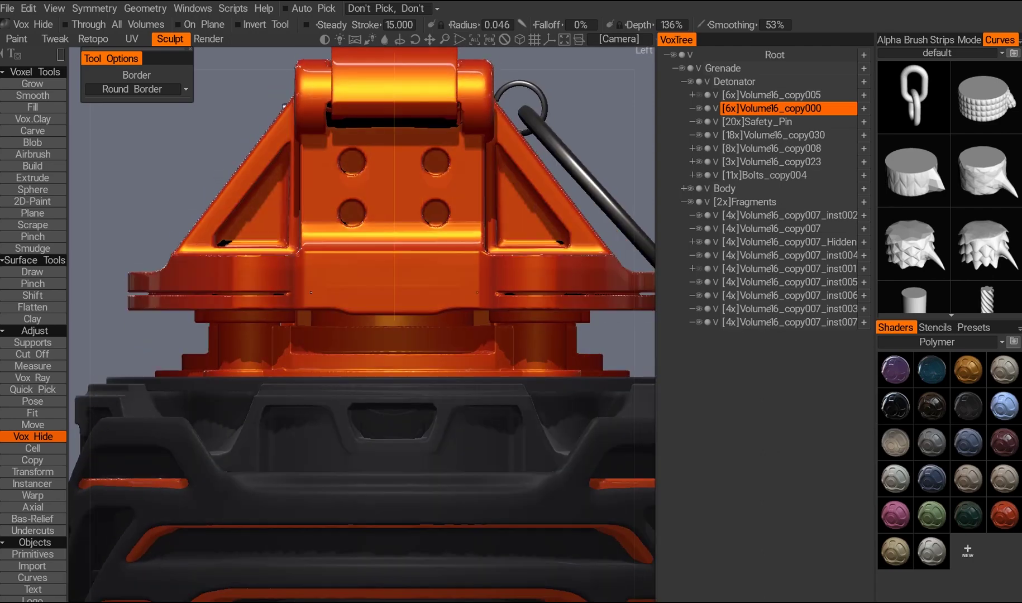
# - Apply a rectangular Vox Hide selection over the centre of the bracket's underside and check it on the grenade
pyautogui.moveTo(423, 295); pyautogui.dragTo(423, 295)
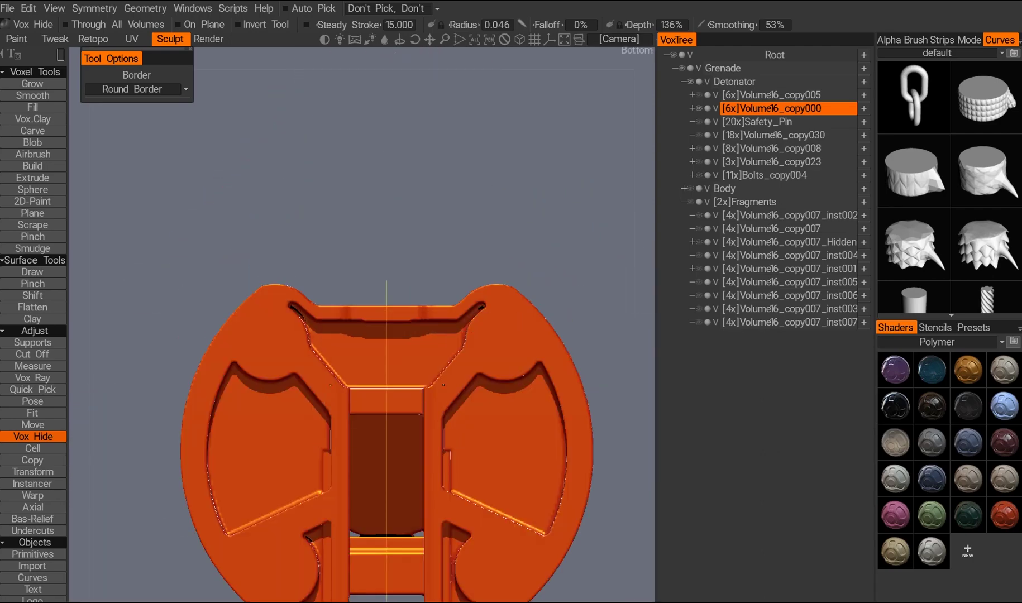
pyautogui.moveTo(308, 327); pyautogui.dragTo(456, 519)
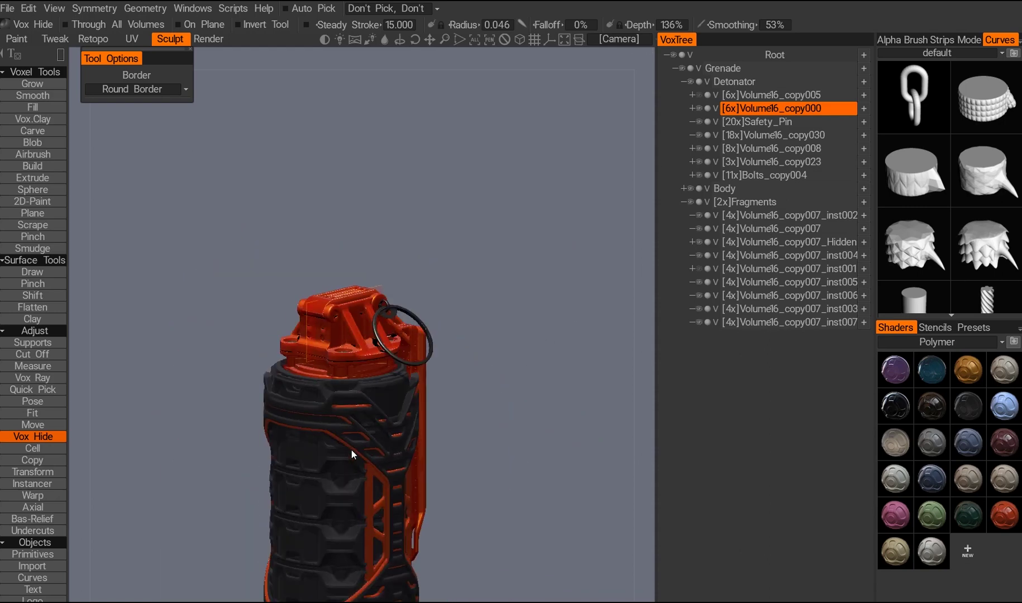
pyautogui.moveTo(351, 449); pyautogui.dragTo(347, 486, button='middle')
pyautogui.scroll(10, 344, 497)
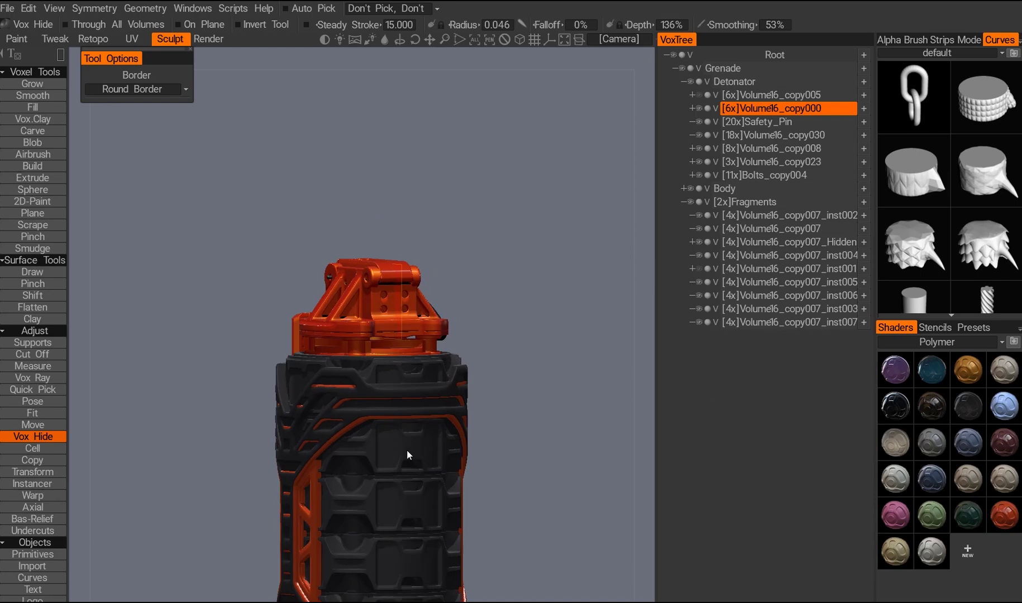
# - Close the four round holes in the bracket's front plate using the Fill tool at 46% depth
pyautogui.click(33, 107)
pyautogui.click(301, 339)
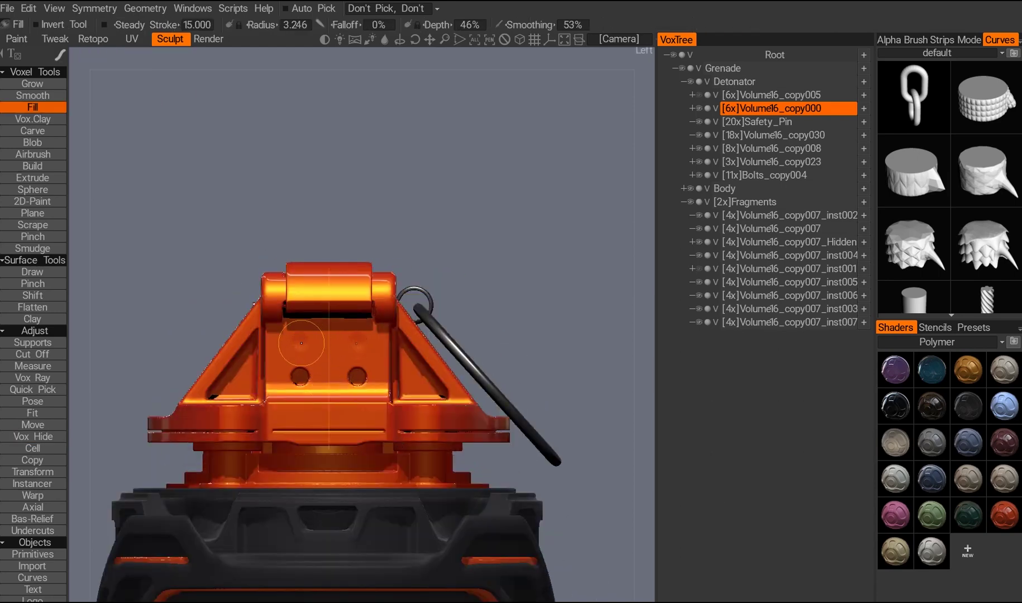
pyautogui.scroll(3, 302, 362)
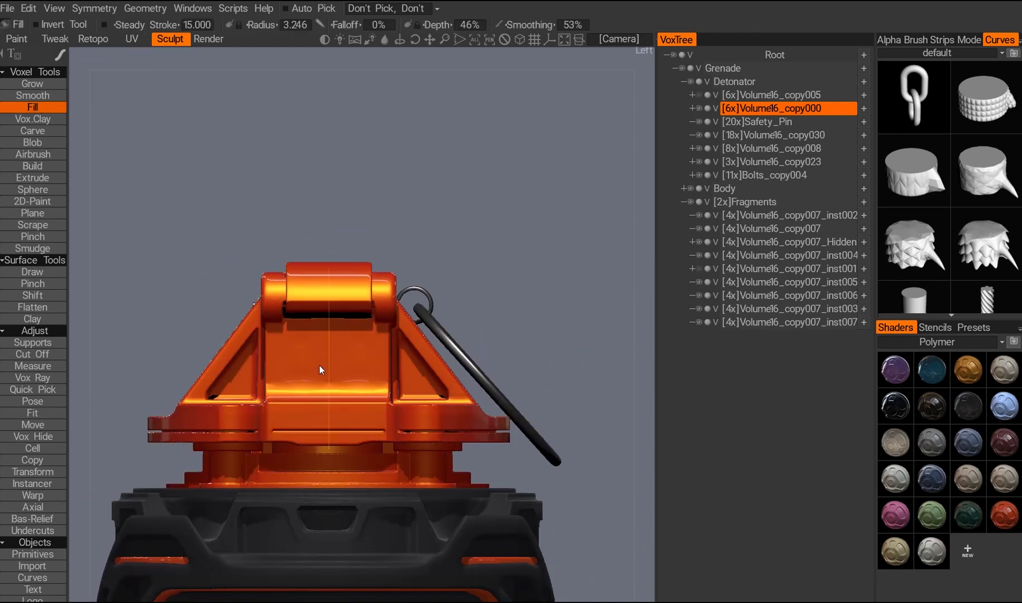
pyautogui.moveTo(302, 409)
pyautogui.keyDown('alt'); pyautogui.mouseDown()
pyautogui.moveTo(361, 386)
pyautogui.moveTo(285, 377)
pyautogui.moveTo(336, 374)
pyautogui.moveTo(284, 358)
pyautogui.moveTo(345, 373)
pyautogui.moveTo(288, 407)
pyautogui.mouseUp(); pyautogui.keyUp('alt')
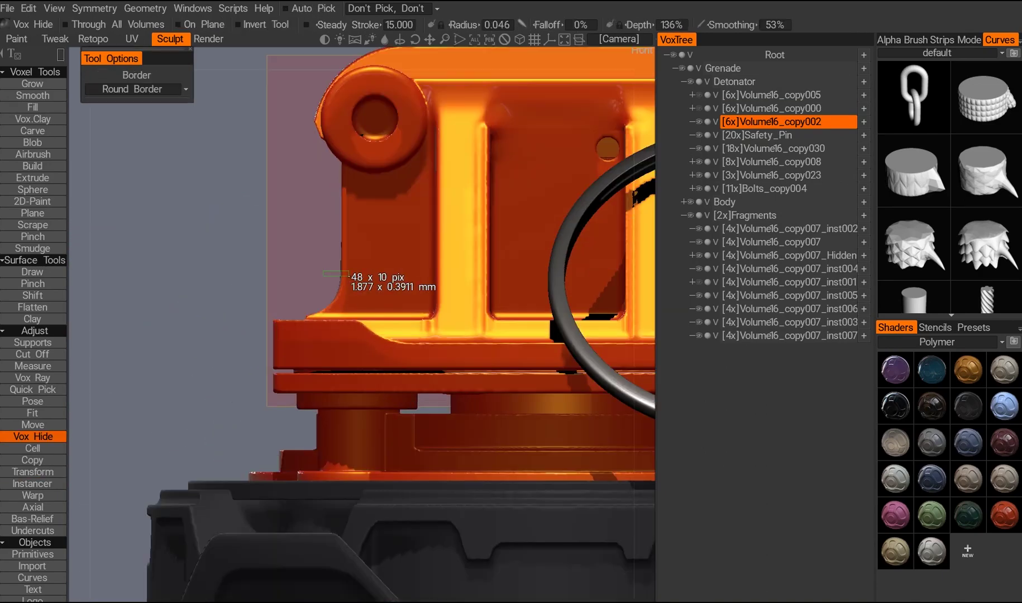
# - Trim the front plate of the duplicate bracket Volume16_copy002 with small Vox Hide rectangles, including a vertical strip about 1 by 8.8 mm
pyautogui.moveTo(349, 274); pyautogui.dragTo(350, 277)
pyautogui.moveTo(349, 277); pyautogui.dragTo(344, 310, button='middle')
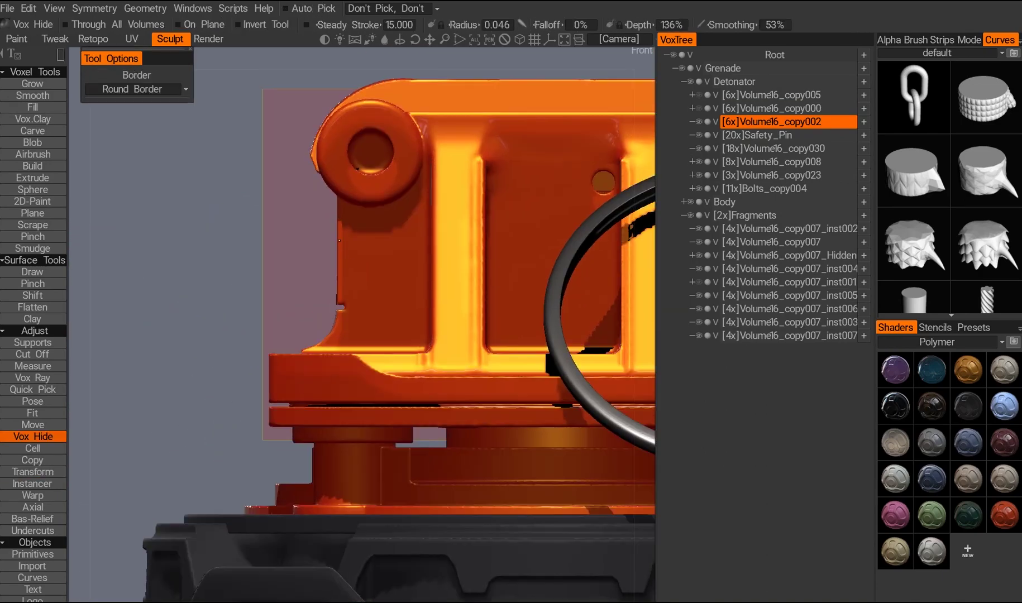
pyautogui.keyDown('alt'); pyautogui.moveTo(339, 262); pyautogui.dragTo(331, 305); pyautogui.keyUp('alt')
pyautogui.scroll(3, 331, 305)
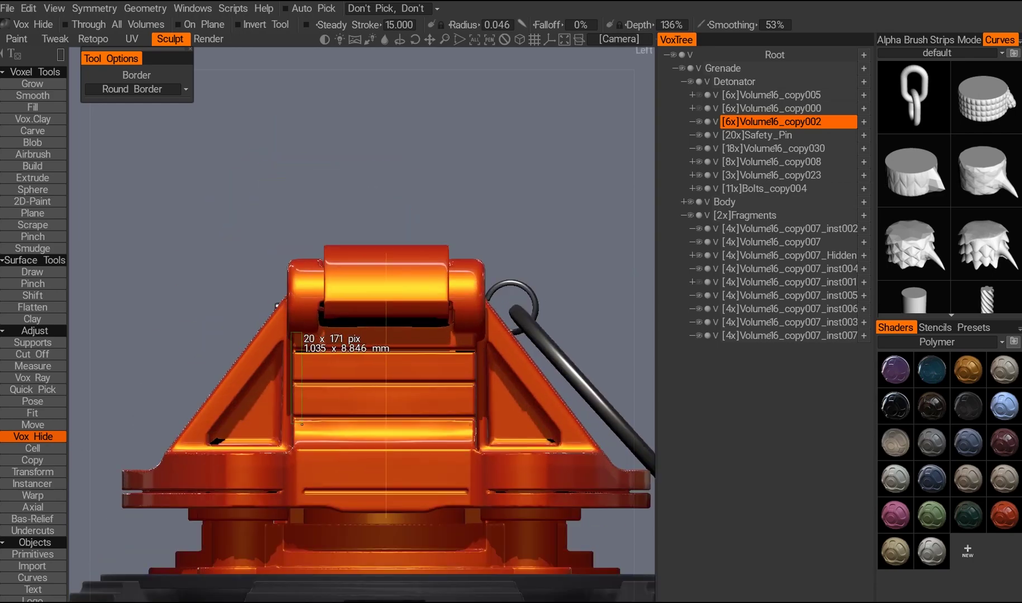
pyautogui.keyDown('alt'); pyautogui.moveTo(372, 413); pyautogui.dragTo(366, 283); pyautogui.keyUp('alt')
# - Even out the vertical ribs on the bracket's side wall using the Fill tool with radius 0.847 and 46% depth
pyautogui.press('f')
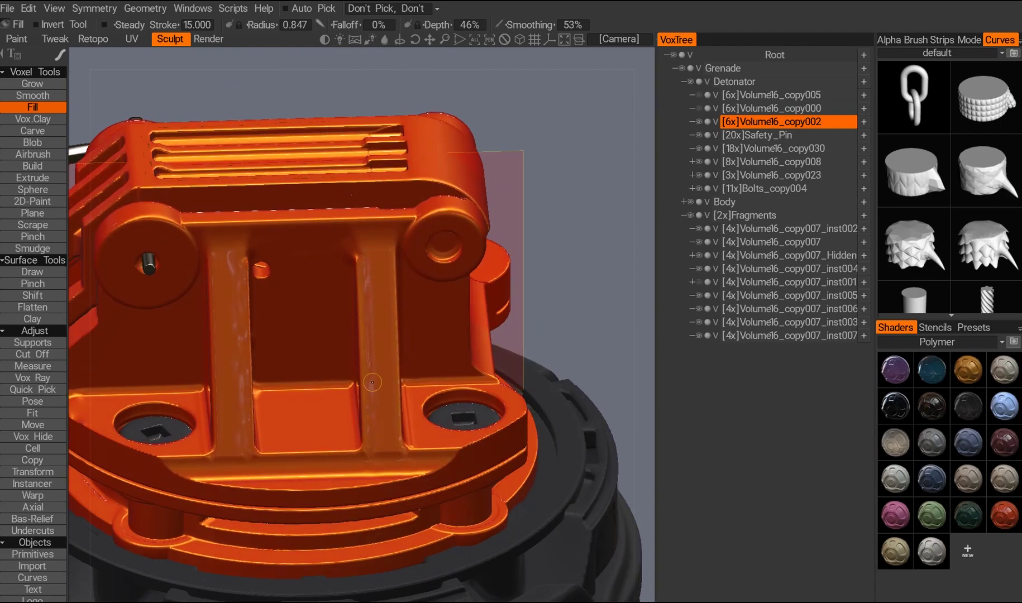
pyautogui.keyDown('alt'); pyautogui.moveTo(377, 278); pyautogui.dragTo(294, 411); pyautogui.keyUp('alt')
pyautogui.scroll(-5, 391, 386)
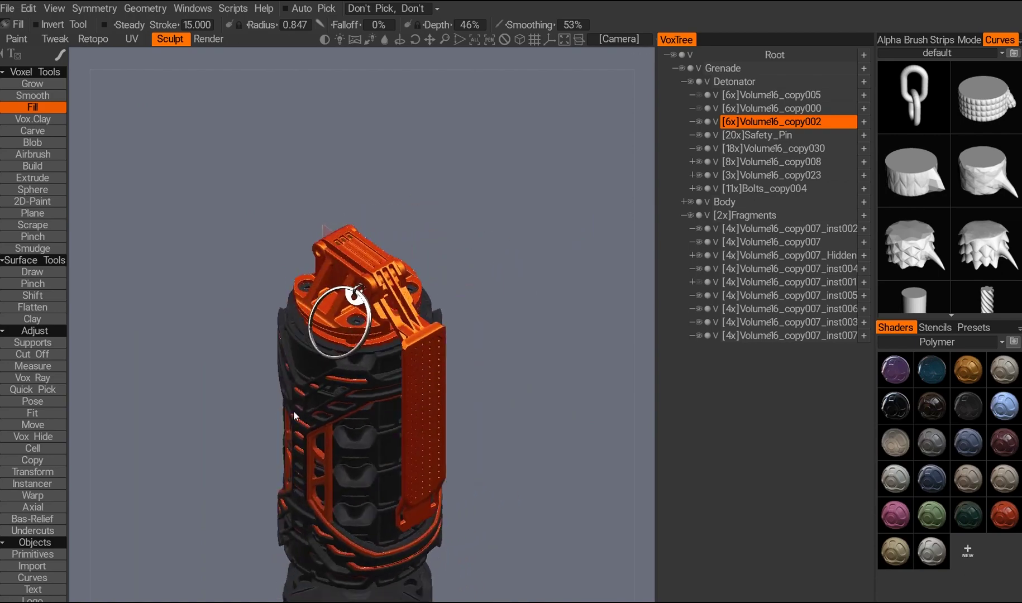
pyautogui.scroll(5, 479, 466)
pyautogui.scroll(3, 320, 335)
# - Smooth the rib surface beside the pin hole on the duplicate bracket Volume16_copy003 with a radius of 1.118
pyautogui.keyDown('alt'); pyautogui.moveTo(320, 335); pyautogui.dragTo(454, 423); pyautogui.keyUp('alt')
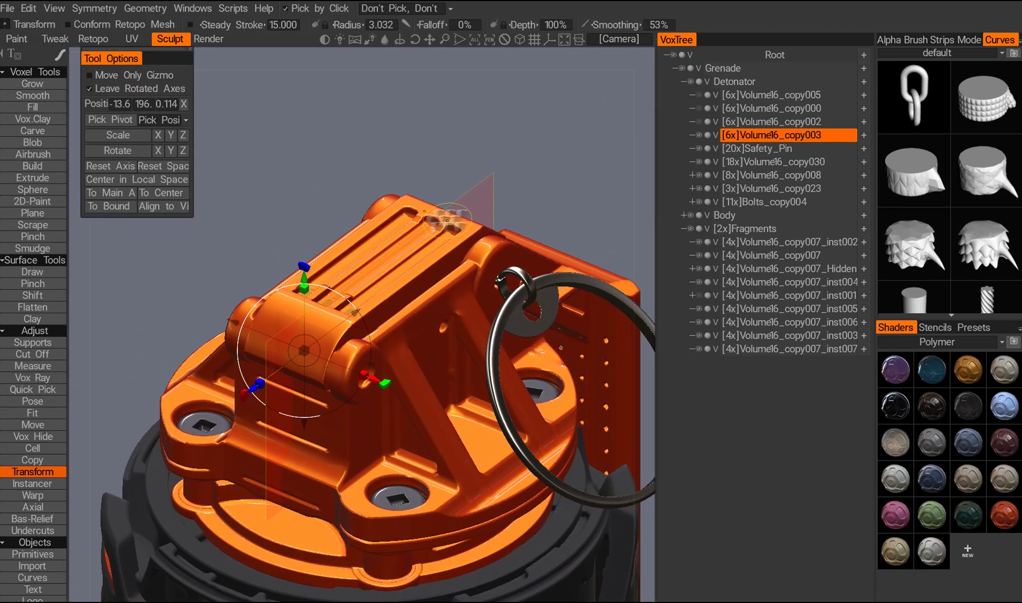
pyautogui.keyDown('alt'); pyautogui.moveTo(447, 220); pyautogui.dragTo(437, 389); pyautogui.keyUp('alt')
pyautogui.scroll(3, 437, 389)
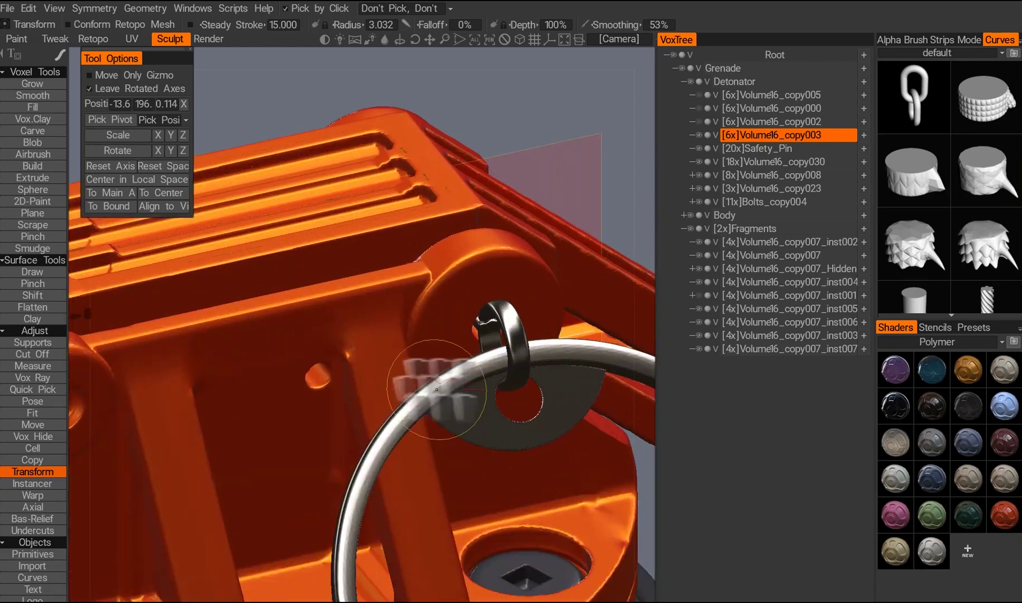
pyautogui.press('shift')
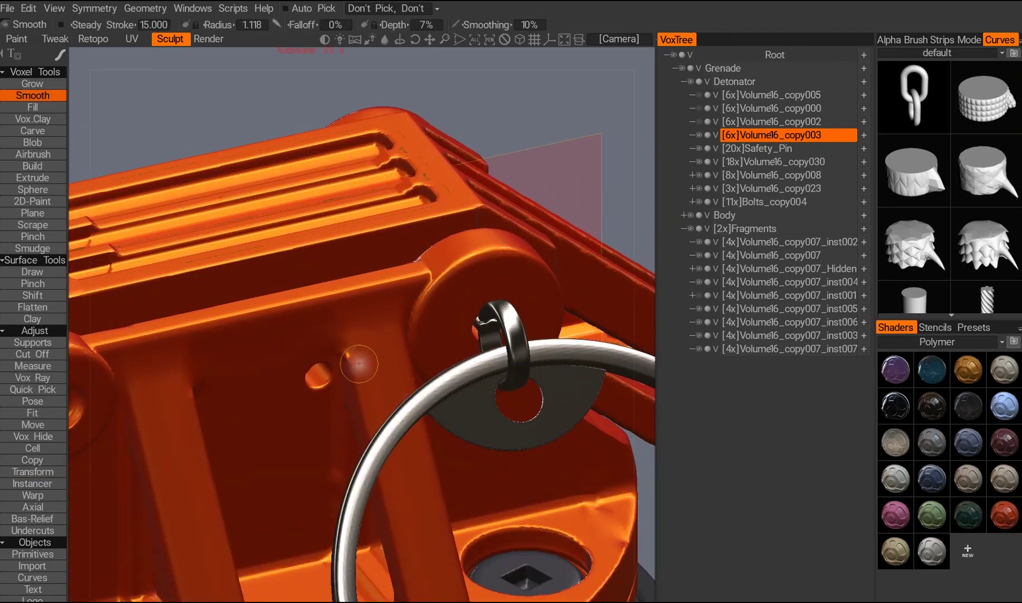
pyautogui.keyDown('alt'); pyautogui.moveTo(324, 295); pyautogui.dragTo(523, 353); pyautogui.keyUp('alt')
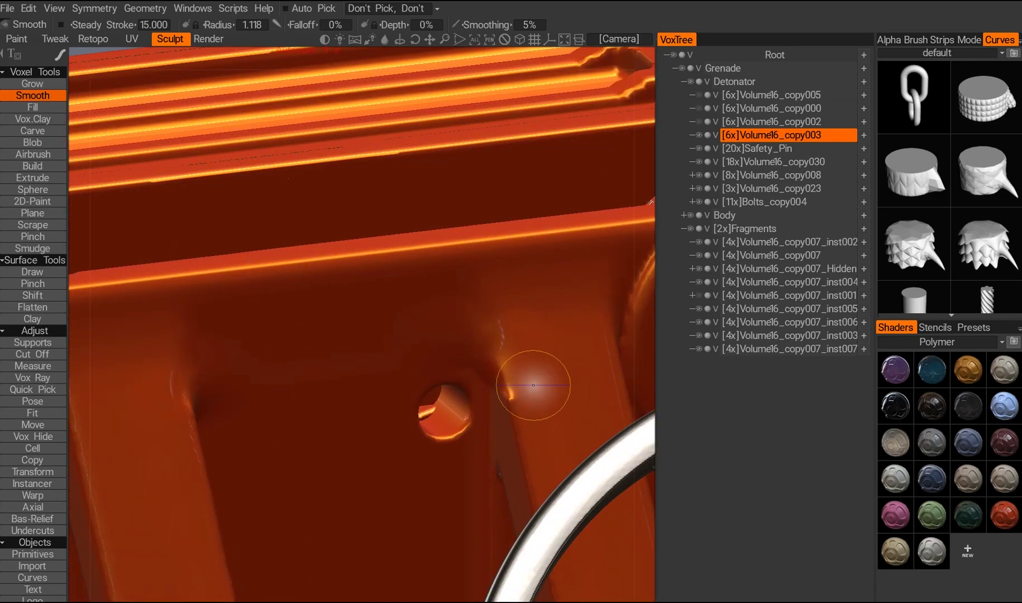
pyautogui.keyDown('alt'); pyautogui.moveTo(523, 285); pyautogui.dragTo(358, 313); pyautogui.keyUp('alt')
# - Raise the voxel density of Volume16_copy003 to 8x and scrape its side ribs with the Scrape tool at 22% depth
pyautogui.click(32, 225)
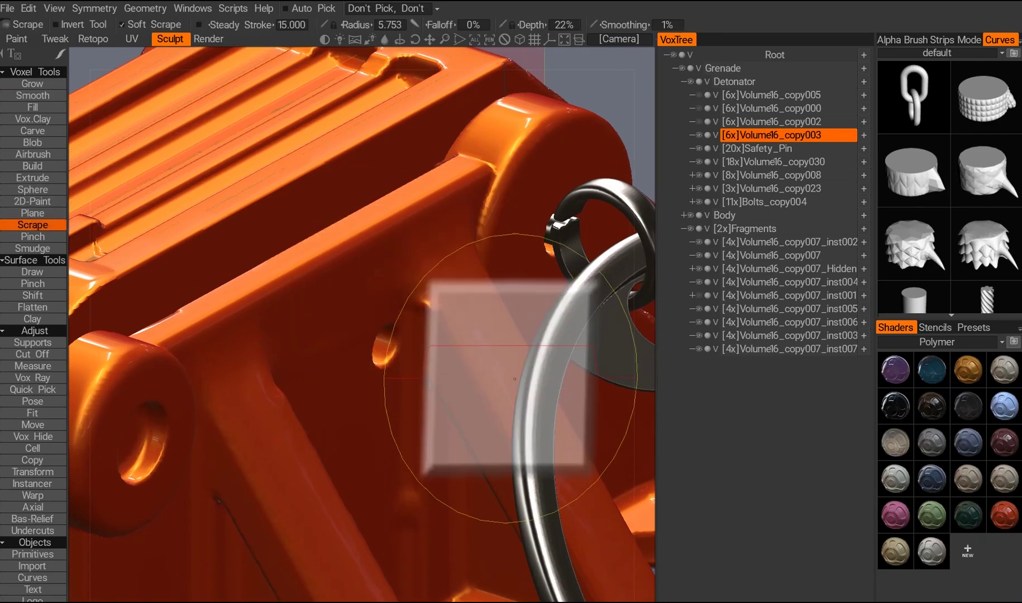
pyautogui.keyDown('alt'); pyautogui.moveTo(443, 353); pyautogui.dragTo(335, 357); pyautogui.keyUp('alt')
pyautogui.keyDown('alt'); pyautogui.moveTo(335, 357); pyautogui.dragTo(256, 363, button='right'); pyautogui.keyUp('alt')
pyautogui.hotkey('ctrl', 'r')
pyautogui.click(273, 395)
pyautogui.keyDown('alt'); pyautogui.moveTo(273, 395); pyautogui.dragTo(380, 413); pyautogui.keyUp('alt')
pyautogui.scroll(6, 387, 454)
pyautogui.scroll(-5, 398, 444)
# - Expand the Body group and select Volume16_copy026, the frame on the grenade's side
pyautogui.keyDown('alt'); pyautogui.moveTo(509, 228); pyautogui.dragTo(391, 290); pyautogui.keyUp('alt')
pyautogui.keyDown('alt'); pyautogui.moveTo(391, 290); pyautogui.dragTo(333, 321, button='right'); pyautogui.keyUp('alt')
pyautogui.click(683, 215)
pyautogui.click(742, 229)
pyautogui.scroll(-5, 619, 304)
pyautogui.keyDown('alt'); pyautogui.moveTo(619, 304); pyautogui.dragTo(597, 335); pyautogui.keyUp('alt')
pyautogui.scroll(10, 598, 335)
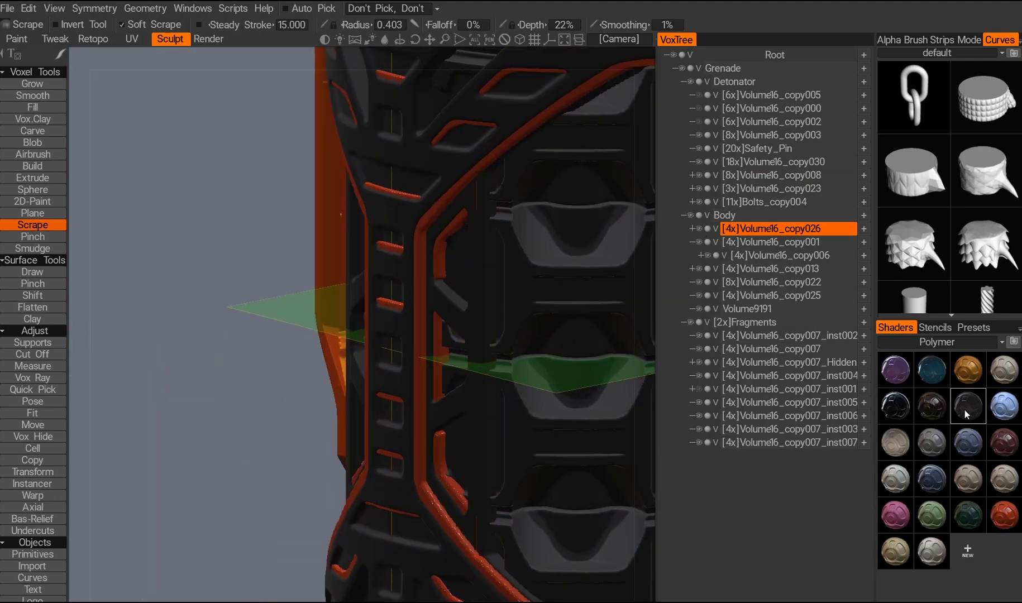
# - Apply a circular Vox Hide selection to the interior of frame Volume16_copy026 from the top view
pyautogui.scroll(-8, 425, 285)
pyautogui.keyDown('alt'); pyautogui.moveTo(388, 417); pyautogui.dragTo(450, 394); pyautogui.keyUp('alt')
pyautogui.press('t')
pyautogui.scroll(-5, 330, 304)
pyautogui.keyDown('alt'); pyautogui.moveTo(330, 303); pyautogui.dragTo(339, 339); pyautogui.keyUp('alt')
pyautogui.scroll(4, 334, 257)
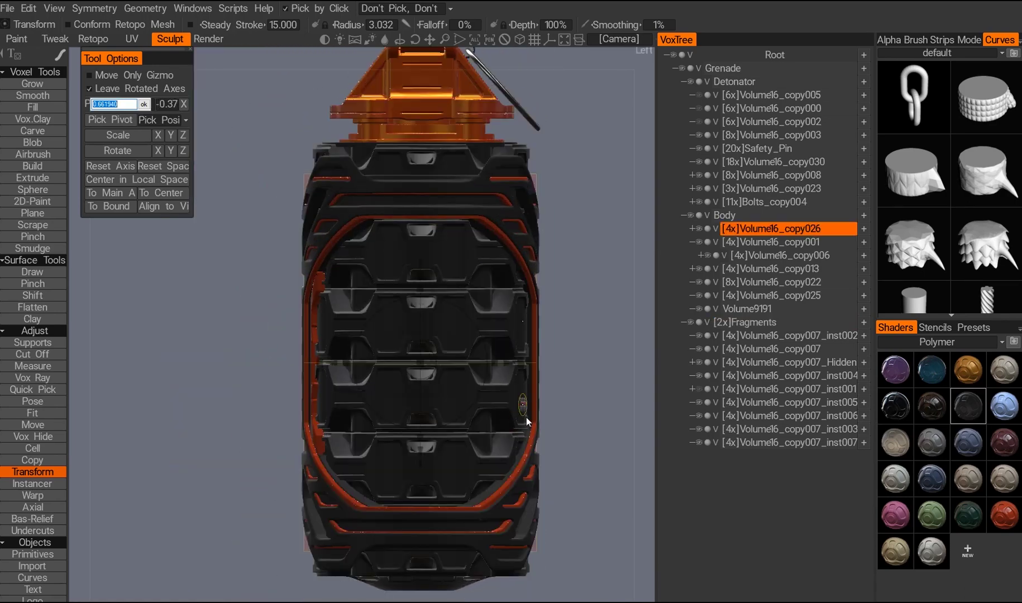
pyautogui.press('Return')
pyautogui.keyDown('alt'); pyautogui.moveTo(526, 416); pyautogui.dragTo(731, 228); pyautogui.keyUp('alt')
pyautogui.click(731, 227)
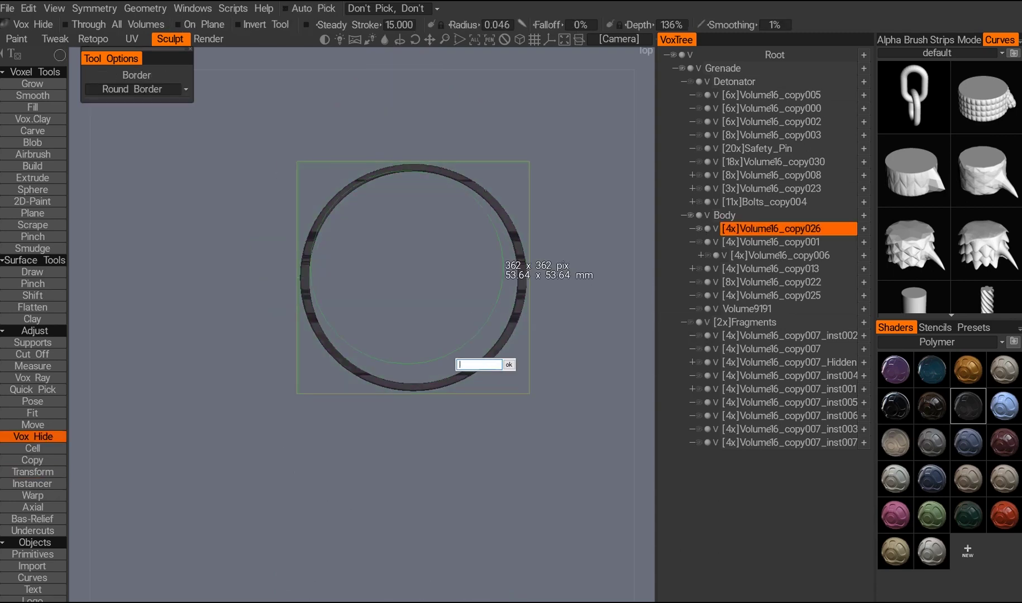
pyautogui.moveTo(495, 364); pyautogui.dragTo(383, 444)
# - Select Volume16_copy001 and apply a circular Vox Hide selection inside its ring from the top view
pyautogui.click(697, 241)
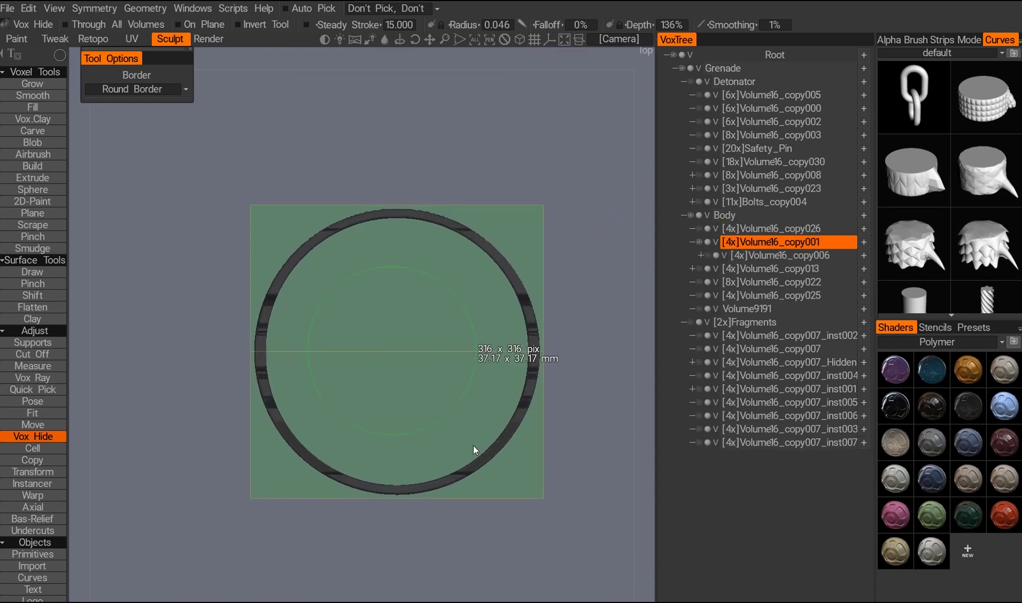
pyautogui.moveTo(528, 491); pyautogui.dragTo(529, 488)
pyautogui.keyDown('alt'); pyautogui.moveTo(525, 335); pyautogui.dragTo(397, 408); pyautogui.keyUp('alt')
pyautogui.scroll(2, 397, 408)
# - Toggle the visibility of Volume16_copy006, Volume16_copy026 and Volume16_copy013 to compare how the body frames overlap
pyautogui.click(793, 255)
pyautogui.keyDown('alt'); pyautogui.moveTo(476, 289); pyautogui.dragTo(502, 335); pyautogui.keyUp('alt')
pyautogui.click(700, 230)
pyautogui.scroll(3, 575, 363)
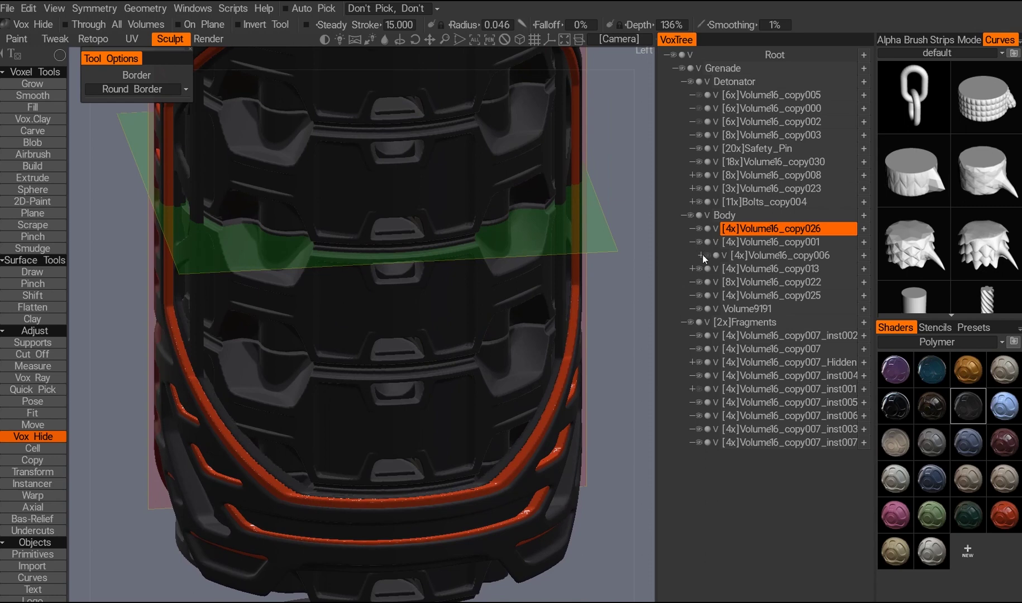
pyautogui.scroll(3, 463, 446)
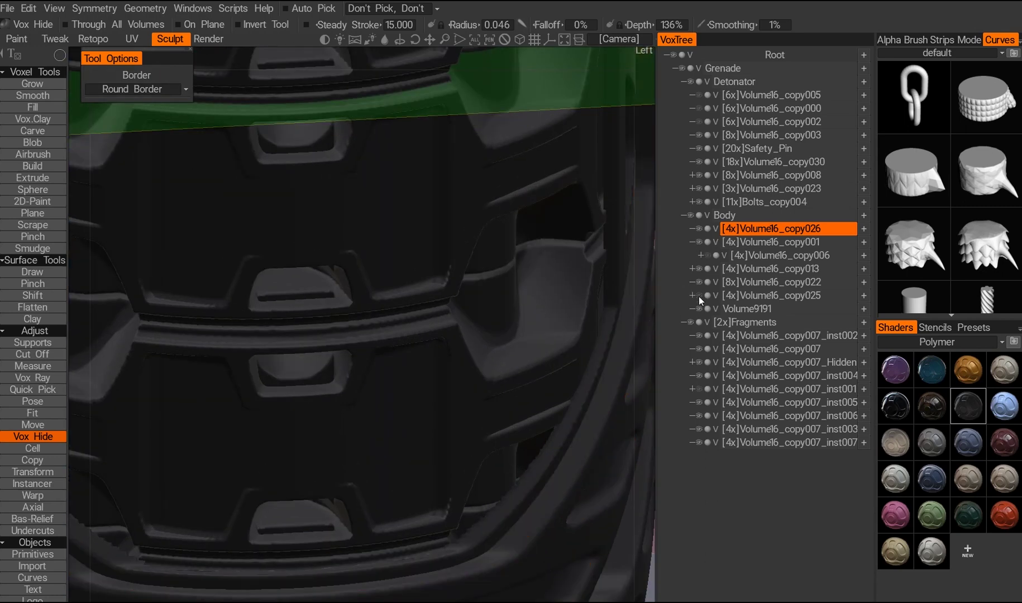
pyautogui.click(699, 268)
pyautogui.click(708, 255)
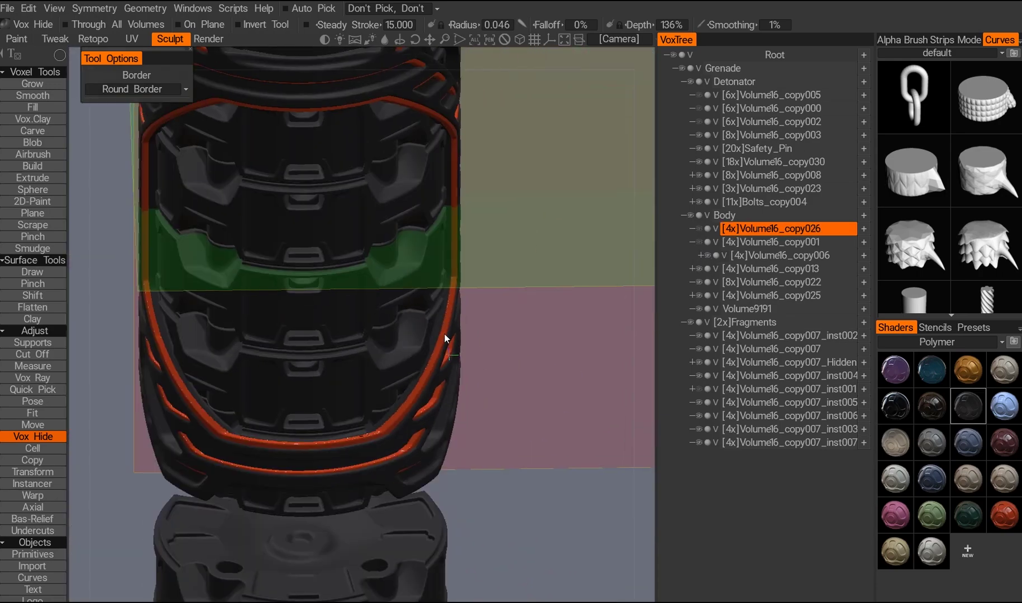
pyautogui.scroll(5, 423, 356)
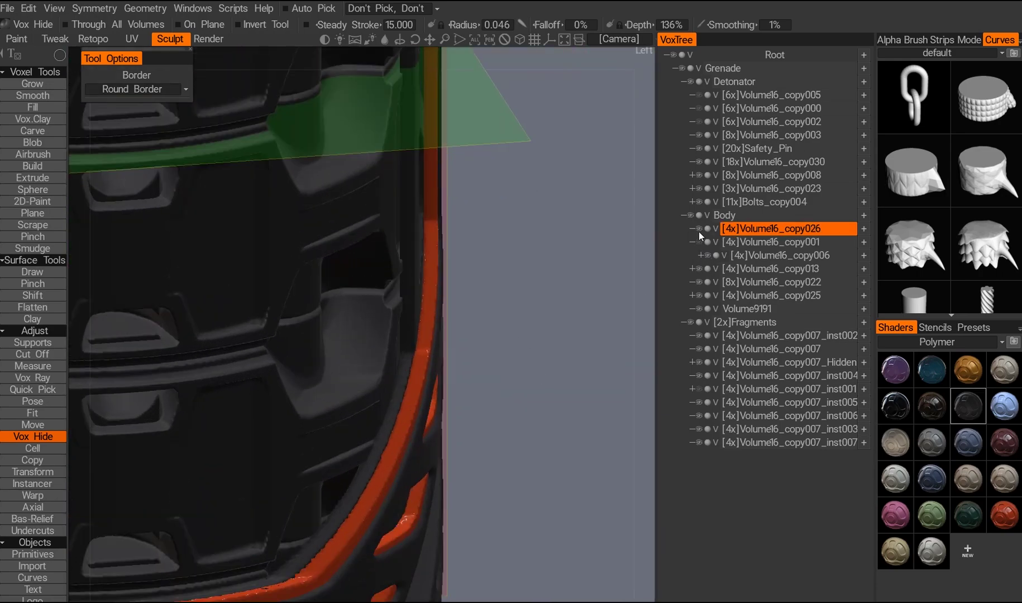
# - Select Volume16_copy013 and apply a circular Vox Hide selection inside its ring from the top view
pyautogui.click(720, 268)
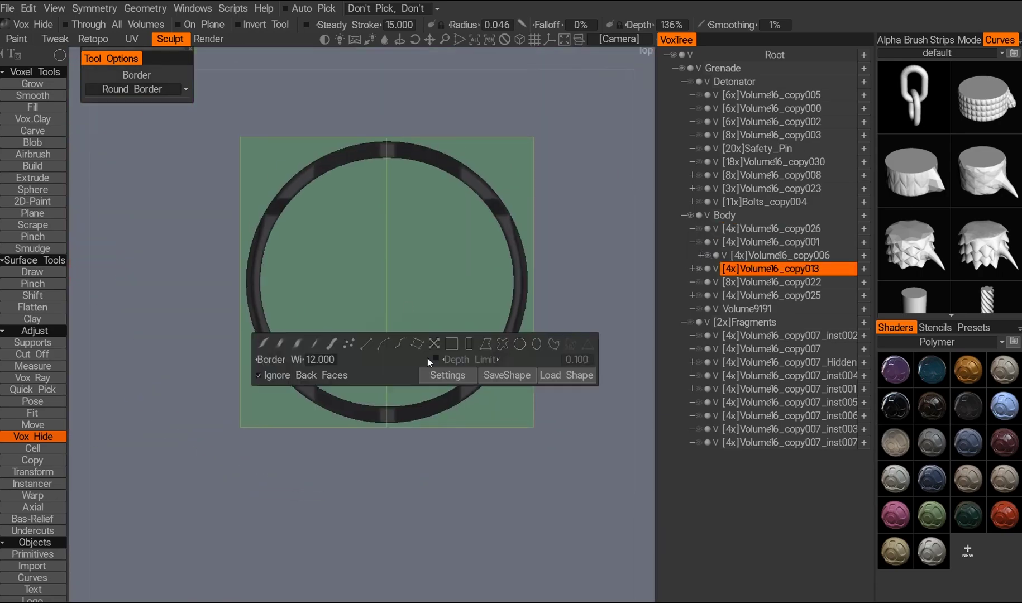
pyautogui.moveTo(446, 433)
pyautogui.mouseDown()
pyautogui.moveTo(479, 355)
pyautogui.moveTo(395, 469)
pyautogui.moveTo(457, 345)
pyautogui.moveTo(442, 415)
pyautogui.mouseUp()
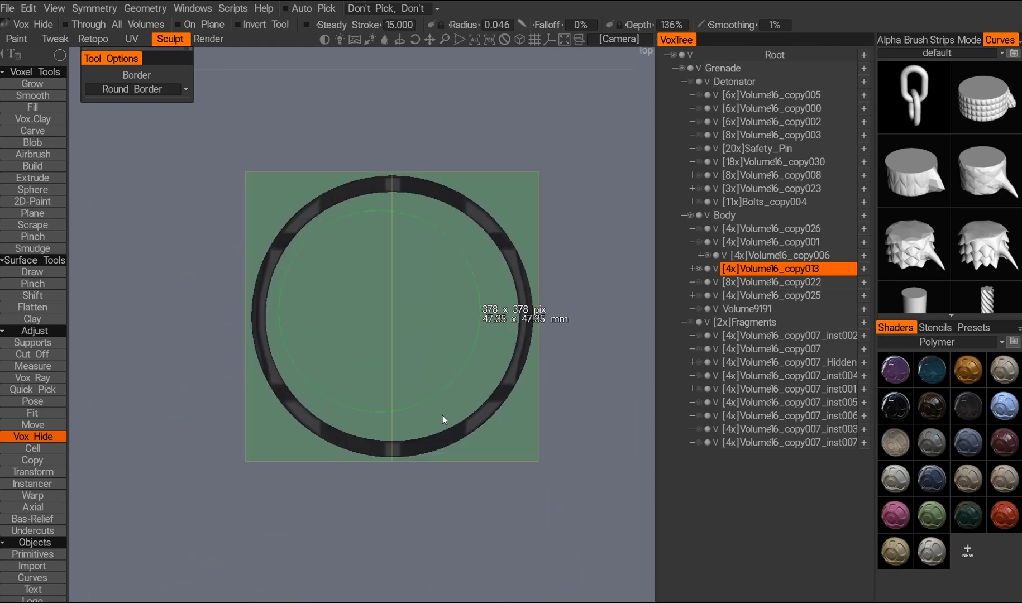
pyautogui.moveTo(478, 448); pyautogui.dragTo(383, 547)
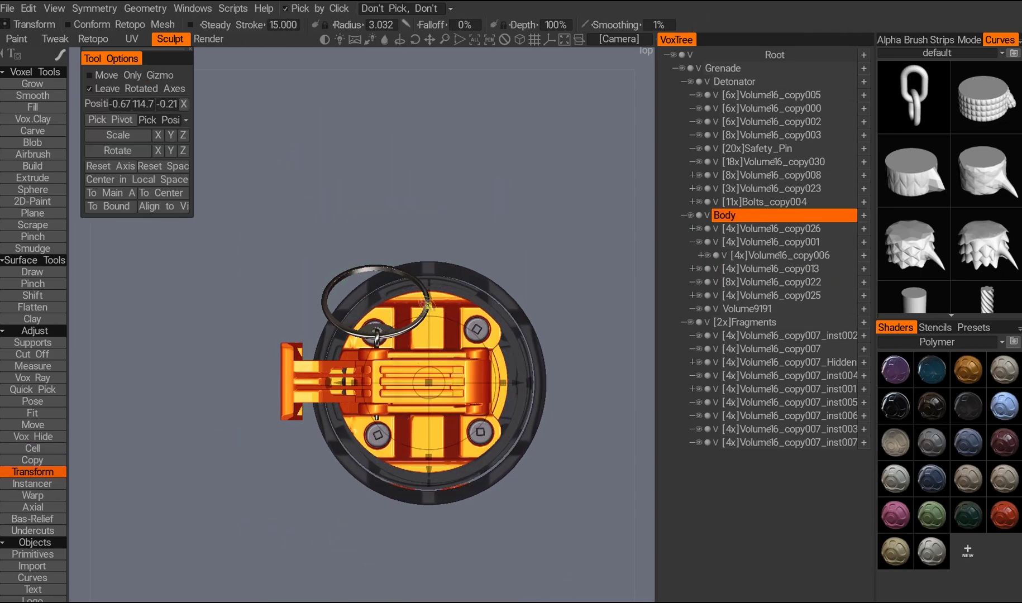
# - Pick the spare fragment rings Volume16_copy007_inst001 and Volume16_copy007 around the base of the body and hide them
pyautogui.moveTo(350, 432); pyautogui.dragTo(414, 368)
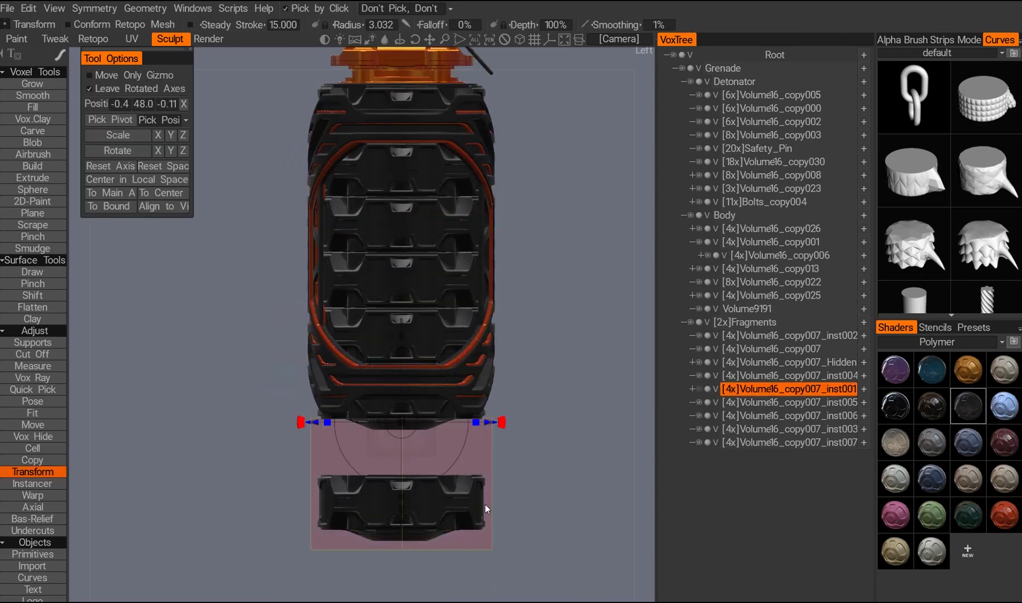
pyautogui.click(465, 409)
pyautogui.moveTo(466, 413); pyautogui.dragTo(536, 347)
pyautogui.scroll(5, 514, 264)
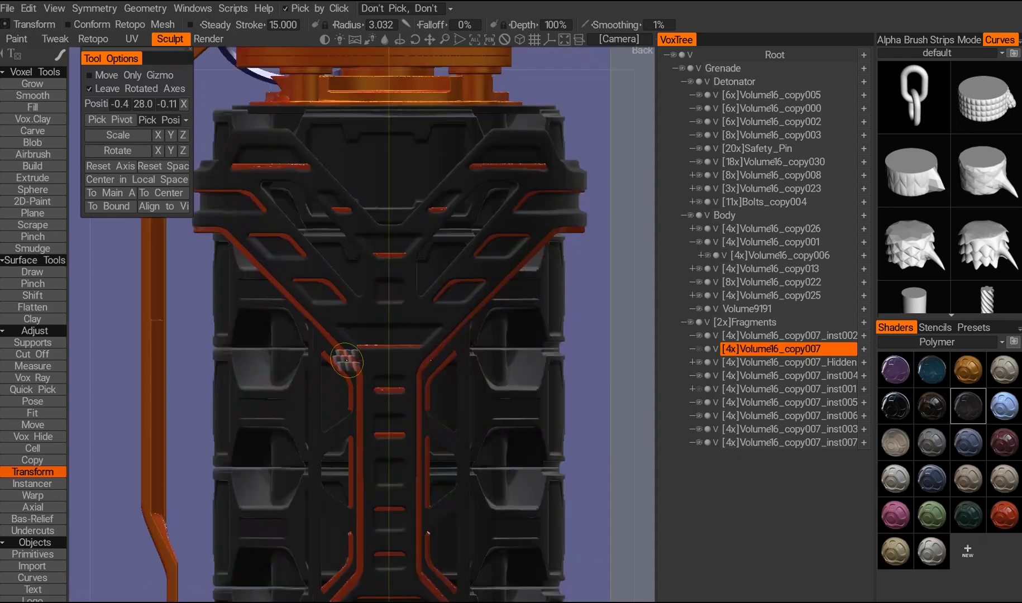
# - Pick the red inlay Volume16_copy025 and hide its pieces along the frame's central spine with rectangular Vox Hide selections
pyautogui.click(514, 264)
pyautogui.press('h')
pyautogui.scroll(-5, 384, 306)
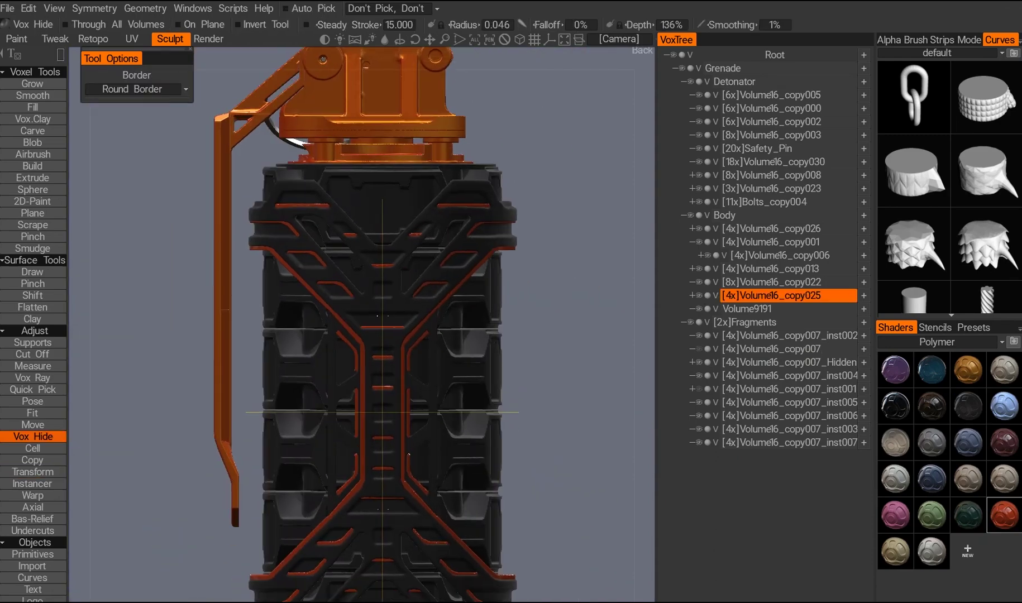
pyautogui.moveTo(384, 306); pyautogui.dragTo(353, 365)
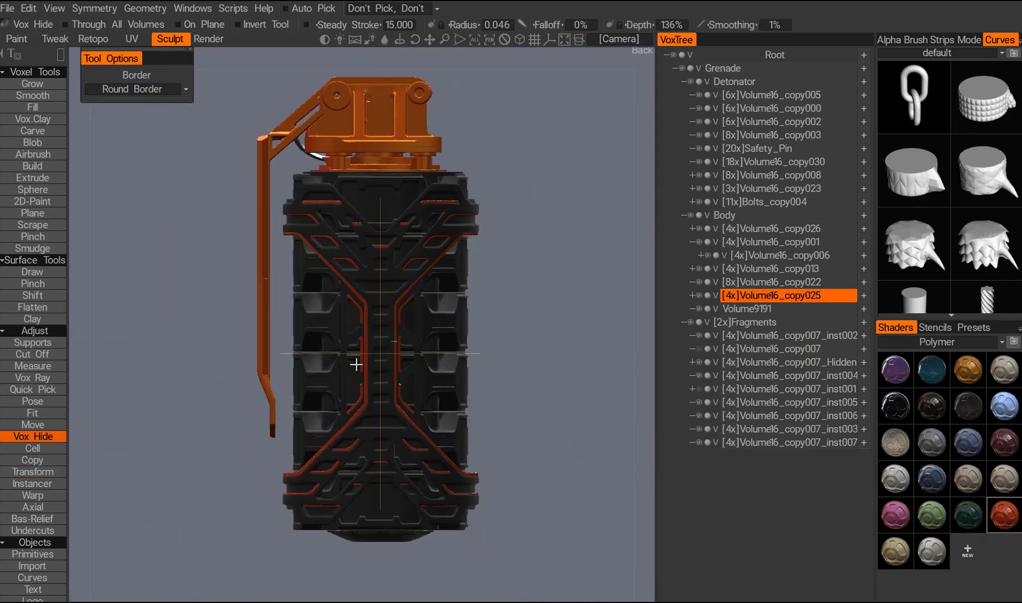
pyautogui.scroll(5, 354, 365)
pyautogui.moveTo(384, 423); pyautogui.dragTo(385, 424)
pyautogui.scroll(-5, 428, 338)
pyautogui.moveTo(429, 338); pyautogui.dragTo(310, 356)
pyautogui.scroll(5, 424, 417)
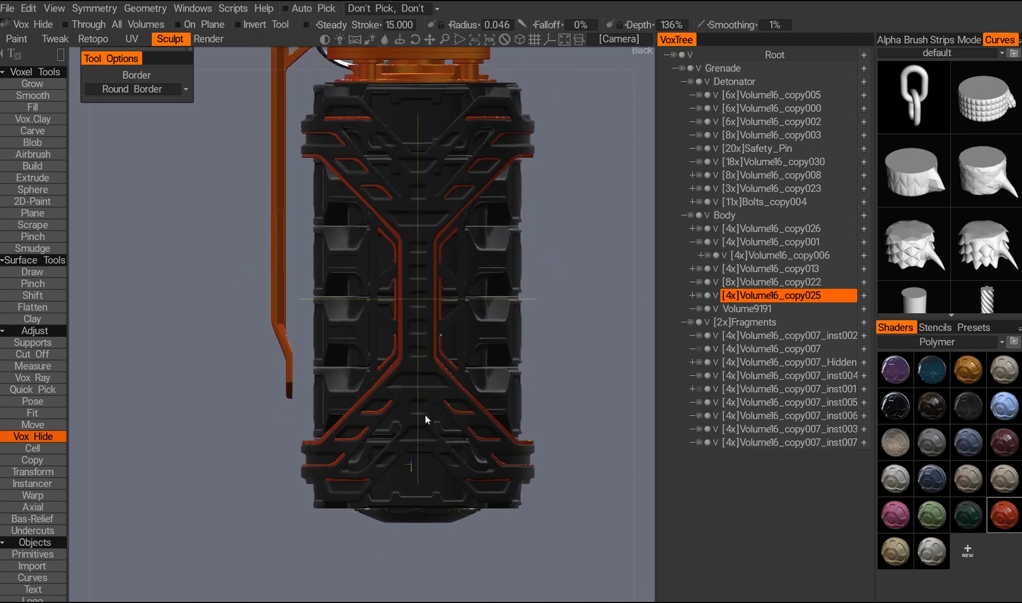
pyautogui.scroll(-3, 398, 380)
pyautogui.moveTo(442, 398); pyautogui.dragTo(437, 384, button='middle')
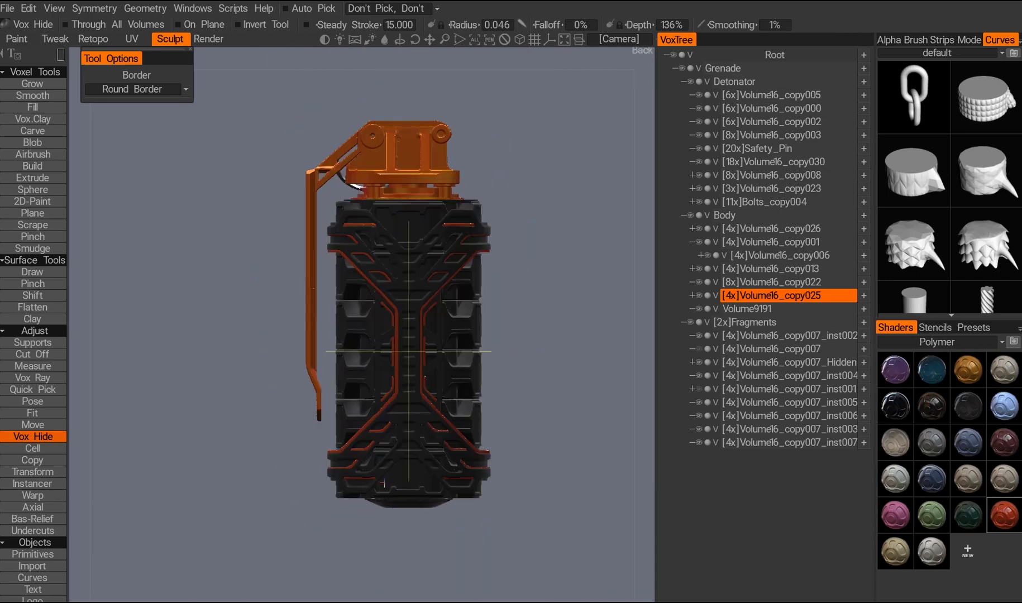
pyautogui.scroll(3, 395, 433)
pyautogui.moveTo(395, 432); pyautogui.dragTo(618, 308)
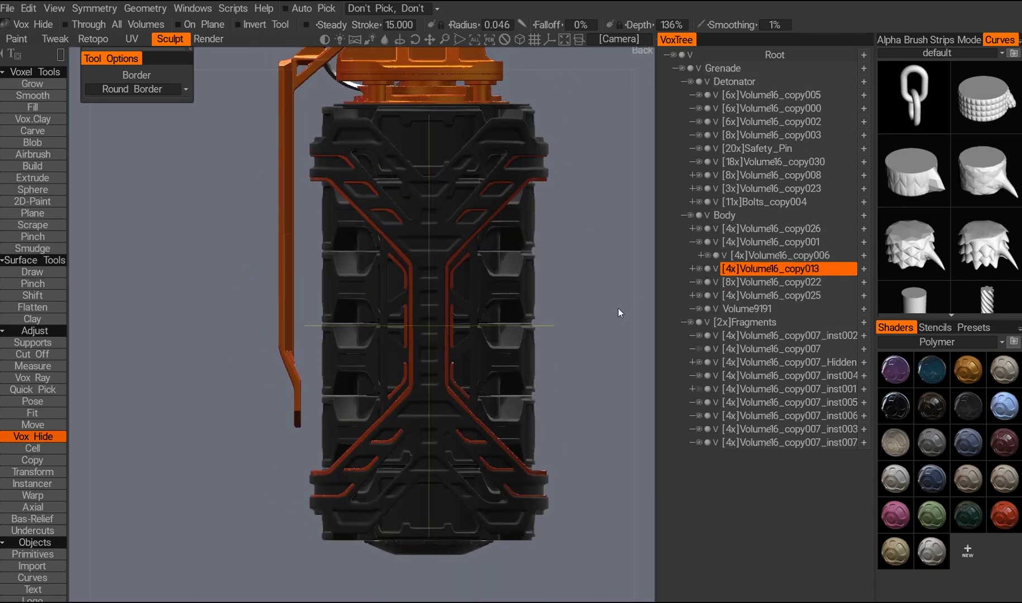
# - Duplicate Volume16_copy013 as a red inlay and apply a circular Vox Hide selection to the duplicate from the top view
pyautogui.hotkey('ctrl', 'd')
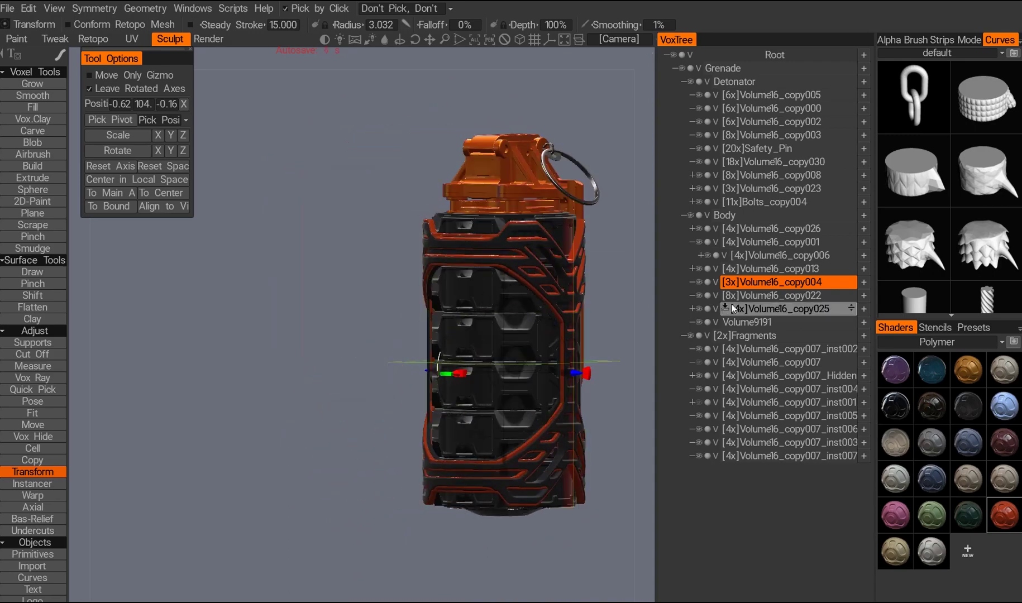
pyautogui.moveTo(601, 362); pyautogui.dragTo(636, 351)
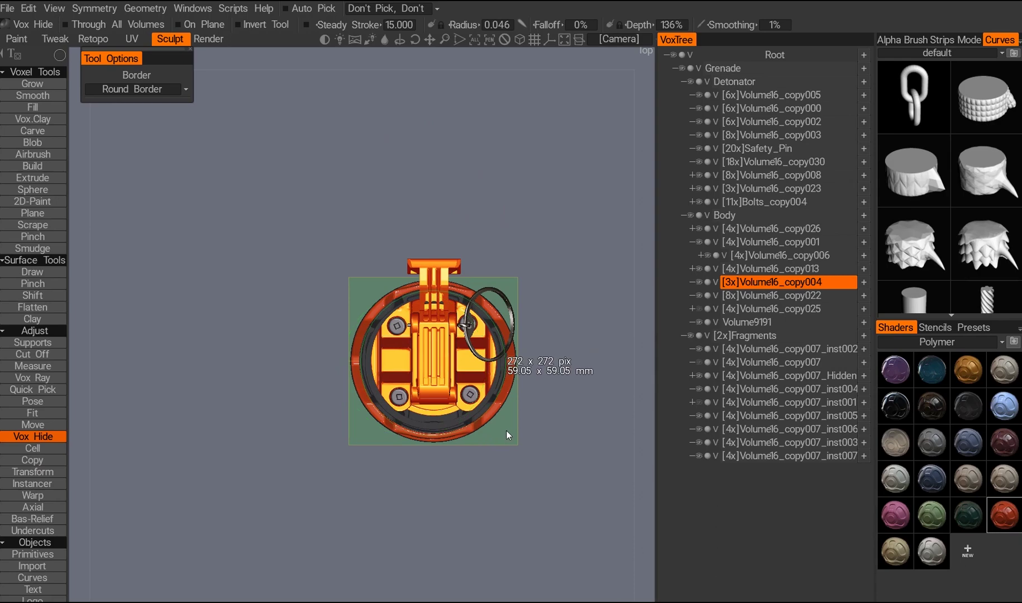
pyautogui.moveTo(506, 430); pyautogui.dragTo(472, 357)
pyautogui.moveTo(446, 391); pyautogui.dragTo(409, 459, button='right')
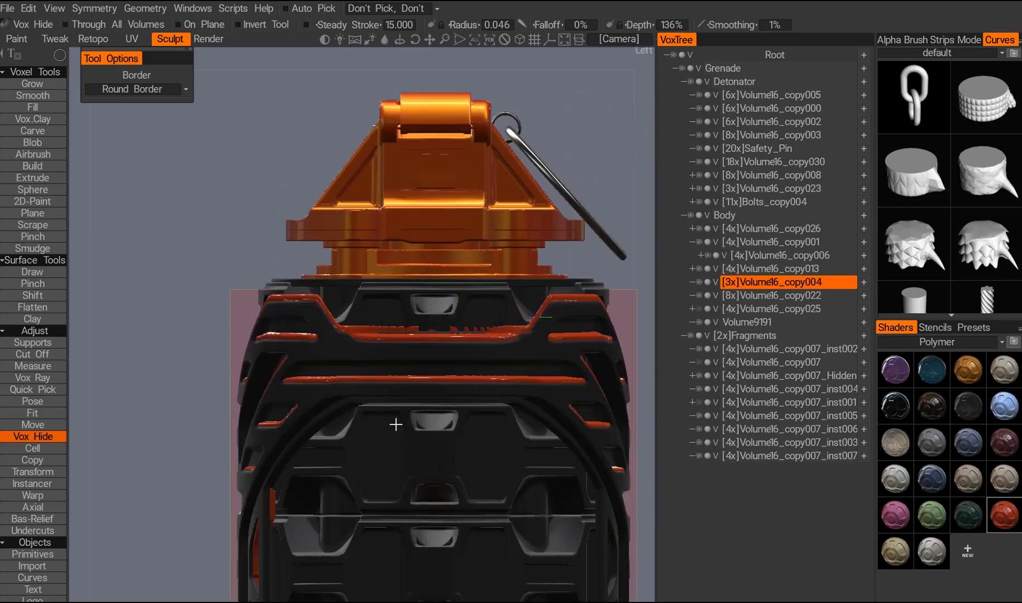
# - Hide the ragged inlay material between the upper fins with a four-sided Vox Hide selection in the left view
pyautogui.moveTo(515, 287); pyautogui.dragTo(372, 285)
pyautogui.moveTo(385, 313)
pyautogui.keyDown('alt'); pyautogui.mouseDown()
pyautogui.moveTo(417, 394)
pyautogui.moveTo(386, 342)
pyautogui.moveTo(386, 301)
pyautogui.mouseUp(); pyautogui.keyUp('alt')
pyautogui.keyDown('alt'); pyautogui.moveTo(385, 302); pyautogui.dragTo(408, 380, button='right'); pyautogui.keyUp('alt')
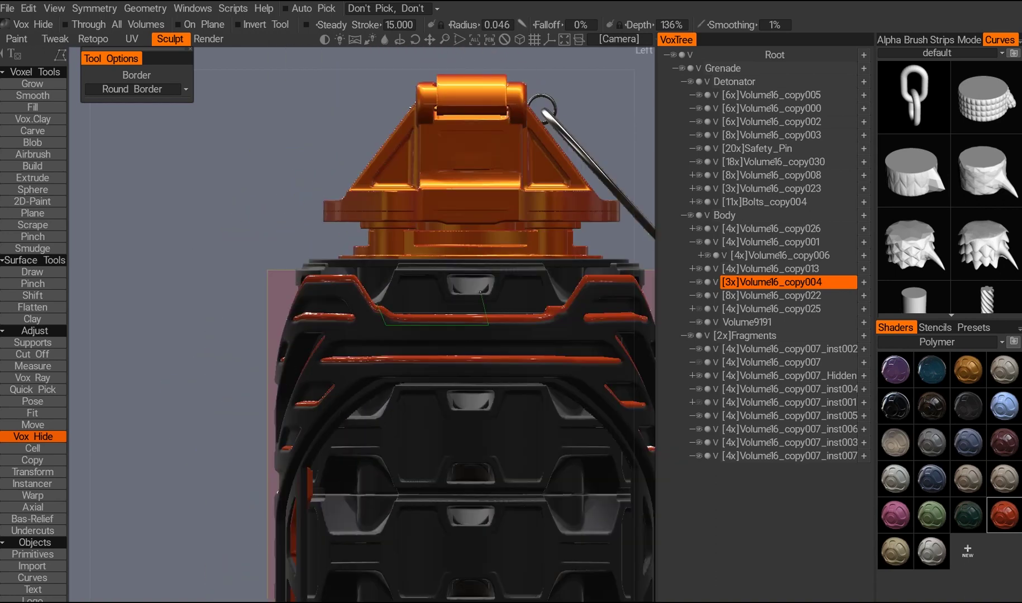
pyautogui.keyDown('alt'); pyautogui.moveTo(408, 380); pyautogui.dragTo(391, 329, button='right'); pyautogui.keyUp('alt')
pyautogui.keyDown('alt'); pyautogui.moveTo(413, 352); pyautogui.dragTo(429, 409); pyautogui.keyUp('alt')
pyautogui.keyDown('alt'); pyautogui.moveTo(472, 422); pyautogui.dragTo(486, 329, button='middle'); pyautogui.keyUp('alt')
# - Examine how the red inlay fits the fins and slots on the back of the body frame
pyautogui.click(32, 471)
pyautogui.keyDown('alt'); pyautogui.moveTo(391, 302); pyautogui.dragTo(405, 352, button='right'); pyautogui.keyUp('alt')
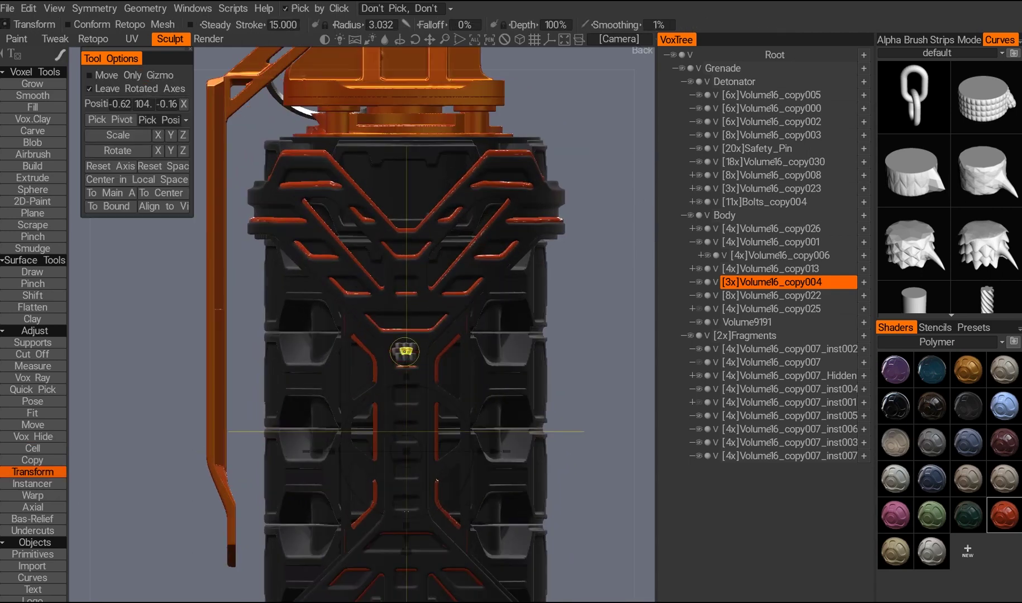
pyautogui.keyDown('alt'); pyautogui.moveTo(405, 351); pyautogui.dragTo(334, 342); pyautogui.keyUp('alt')
pyautogui.click(32, 436)
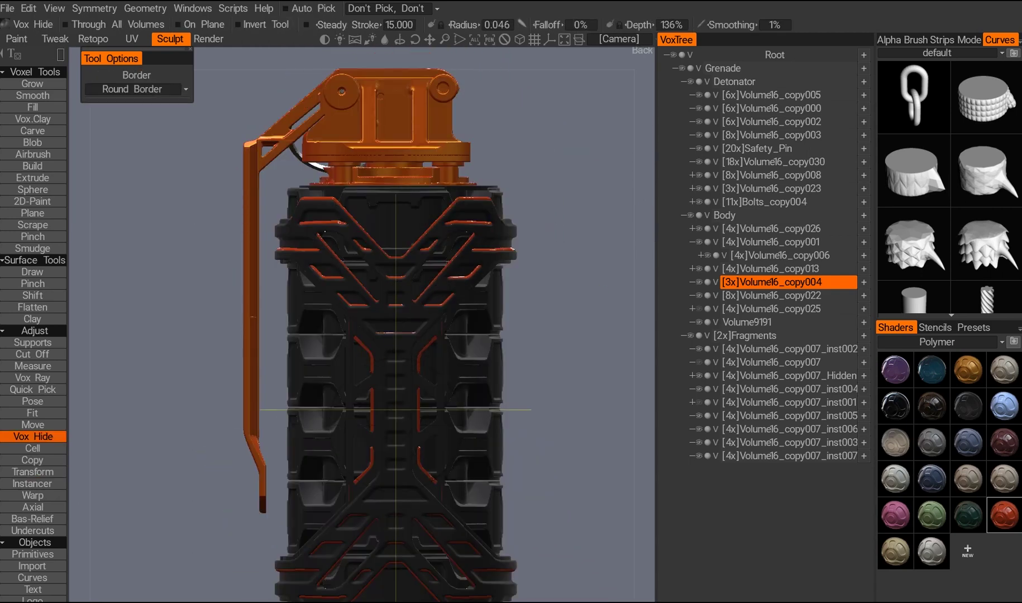
pyautogui.keyDown('alt'); pyautogui.moveTo(535, 198); pyautogui.dragTo(467, 288, button='middle'); pyautogui.keyUp('alt')
pyautogui.keyDown('alt'); pyautogui.moveTo(468, 293); pyautogui.dragTo(489, 303); pyautogui.keyUp('alt')
pyautogui.keyDown('alt'); pyautogui.moveTo(489, 303); pyautogui.dragTo(463, 346, button='right'); pyautogui.keyUp('alt')
# - Hide the child volume Volume16_copy006, compare the frame with and without Volume16_copy004, and select that inlay
pyautogui.press('h')
pyautogui.keyDown('alt'); pyautogui.moveTo(435, 338); pyautogui.dragTo(385, 335); pyautogui.keyUp('alt')
pyautogui.click(707, 255)
pyautogui.keyDown('alt'); pyautogui.moveTo(385, 335); pyautogui.dragTo(396, 291, button='right'); pyautogui.keyUp('alt')
pyautogui.keyDown('alt'); pyautogui.moveTo(396, 290); pyautogui.dragTo(419, 296); pyautogui.keyUp('alt')
pyautogui.keyDown('alt'); pyautogui.moveTo(419, 296); pyautogui.dragTo(430, 369, button='right'); pyautogui.keyUp('alt')
pyautogui.click(699, 282)
pyautogui.click(699, 282)
pyautogui.click(748, 282)
# - Select the central spine area of Volume16_copy004 with a Pose rectangle about 28 by 52 mm
pyautogui.click(32, 402)
pyautogui.moveTo(373, 282); pyautogui.dragTo(458, 499)
pyautogui.keyDown('alt'); pyautogui.moveTo(450, 470); pyautogui.dragTo(448, 442, button='middle'); pyautogui.keyUp('alt')
pyautogui.moveTo(337, 209); pyautogui.dragTo(508, 524)
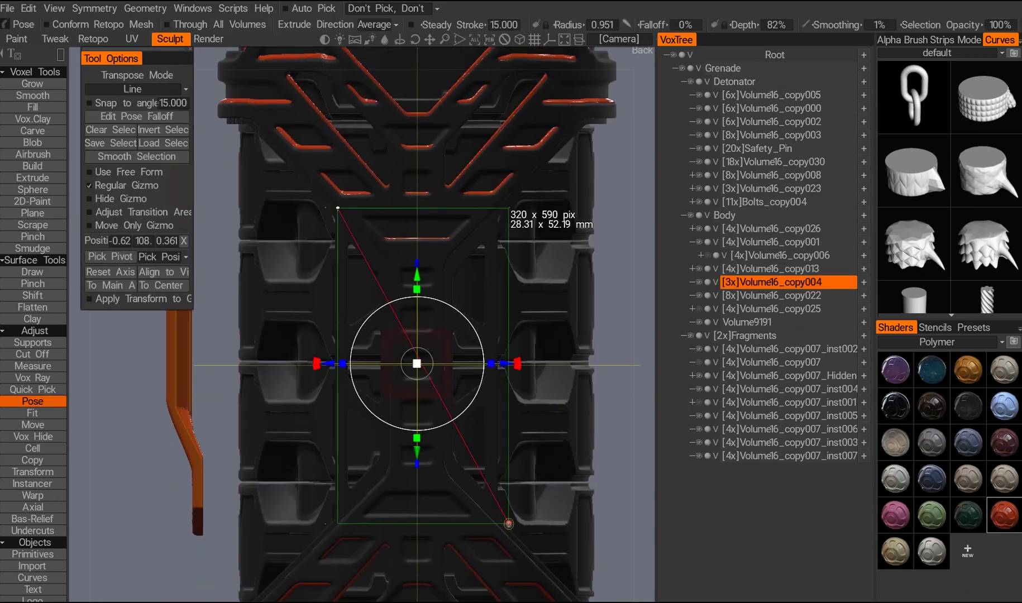
pyautogui.keyDown('alt'); pyautogui.moveTo(416, 444); pyautogui.dragTo(357, 304, button='right'); pyautogui.keyUp('alt')
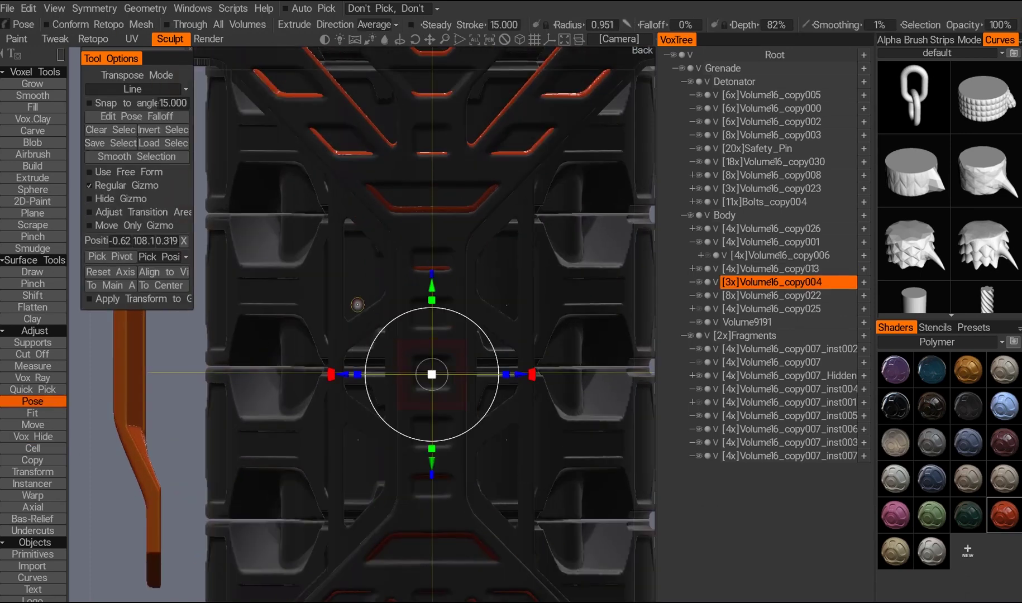
# - Align the Pose gizmo to the main axis and reshape the selected spine section to fit the frame's slots
pyautogui.click(368, 305)
pyautogui.moveTo(474, 389); pyautogui.dragTo(476, 401)
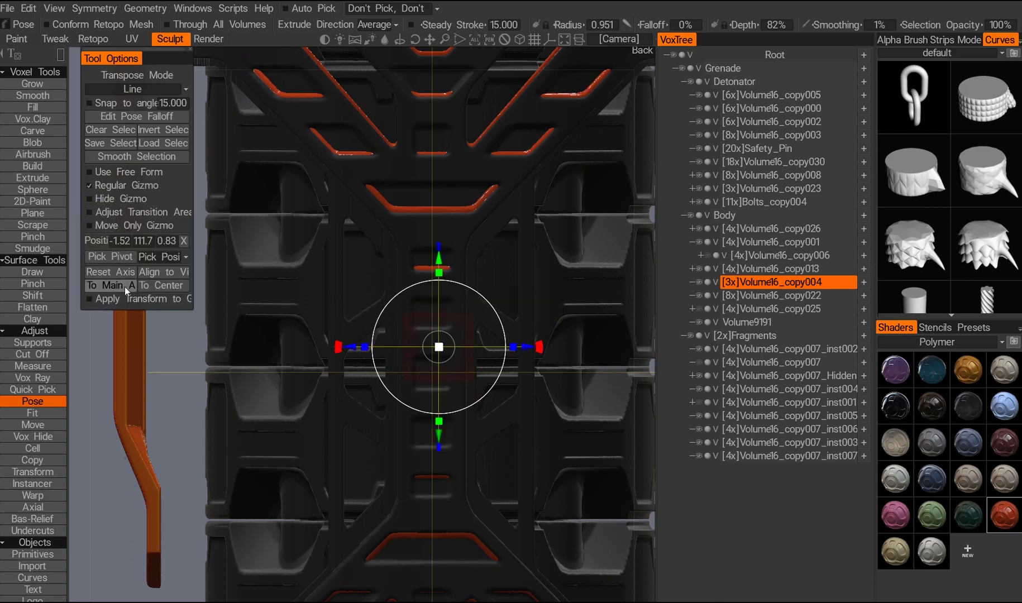
pyautogui.keyDown('alt'); pyautogui.moveTo(351, 415); pyautogui.dragTo(498, 413, button='right'); pyautogui.keyUp('alt')
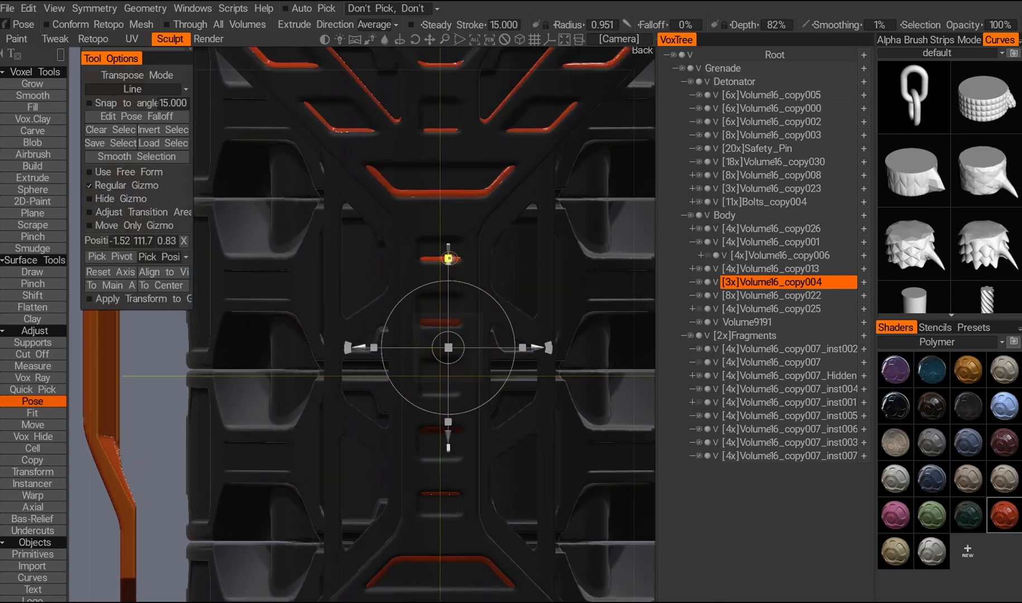
pyautogui.keyDown('alt'); pyautogui.moveTo(427, 360); pyautogui.dragTo(376, 434, button='right'); pyautogui.keyUp('alt')
pyautogui.keyDown('alt'); pyautogui.moveTo(375, 434); pyautogui.dragTo(314, 472); pyautogui.keyUp('alt')
pyautogui.keyDown('alt'); pyautogui.moveTo(369, 407); pyautogui.dragTo(380, 173, button='right'); pyautogui.keyUp('alt')
pyautogui.keyDown('alt'); pyautogui.moveTo(503, 279); pyautogui.dragTo(446, 464, button='right'); pyautogui.keyUp('alt')
pyautogui.keyDown('alt'); pyautogui.moveTo(446, 463); pyautogui.dragTo(345, 343); pyautogui.keyUp('alt')
pyautogui.keyDown('alt'); pyautogui.moveTo(345, 342); pyautogui.dragTo(357, 308, button='right'); pyautogui.keyUp('alt')
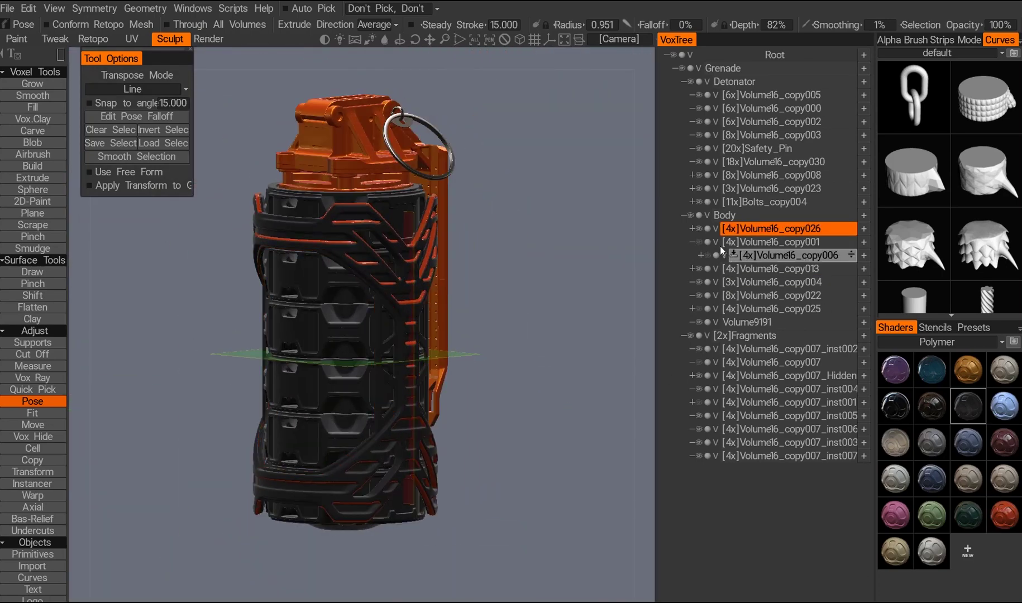
# - Duplicate the frame Volume16_copy026 and assign the red shader to the duplicate
pyautogui.click(776, 228)
pyautogui.keyDown('alt'); pyautogui.moveTo(510, 414); pyautogui.dragTo(591, 363); pyautogui.keyUp('alt')
pyautogui.keyDown('alt'); pyautogui.moveTo(591, 419); pyautogui.dragTo(689, 316); pyautogui.keyUp('alt')
pyautogui.click(333, 272)
pyautogui.scroll(3, 332, 272)
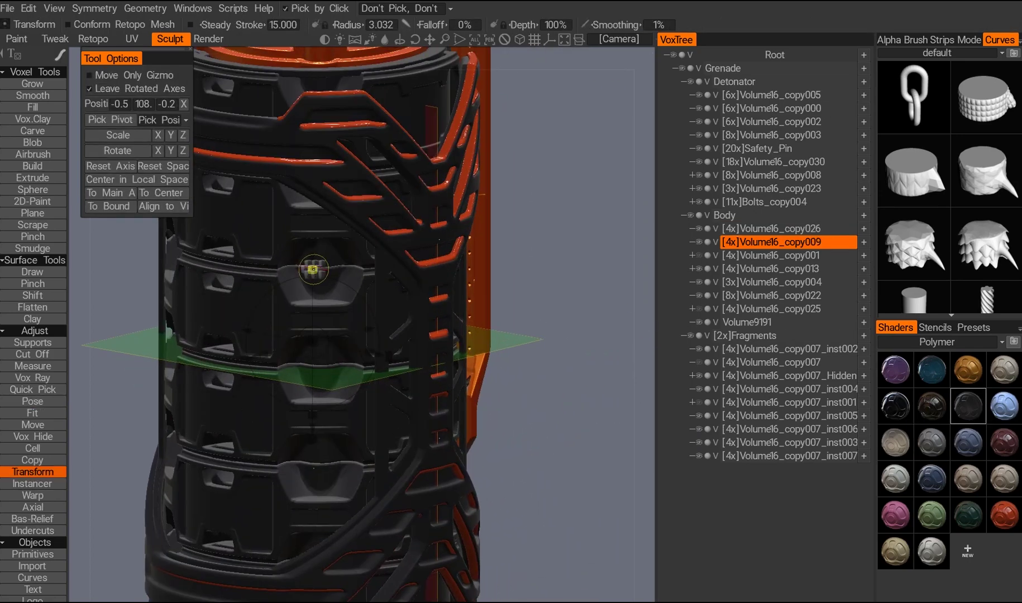
pyautogui.click(993, 520)
pyautogui.keyDown('alt'); pyautogui.moveTo(381, 275); pyautogui.dragTo(378, 334); pyautogui.keyUp('alt')
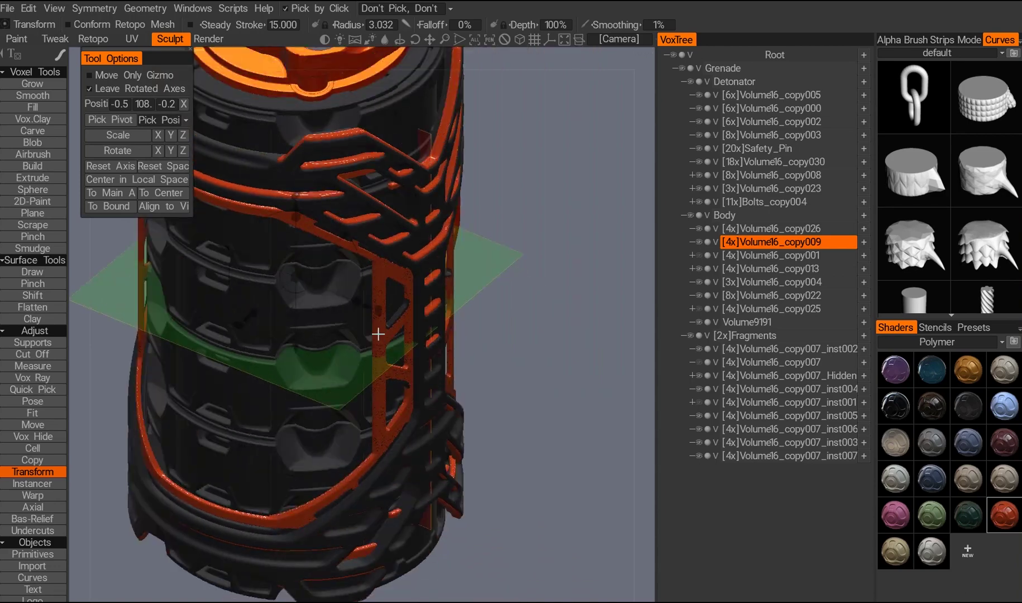
pyautogui.keyDown('alt'); pyautogui.moveTo(301, 277); pyautogui.dragTo(368, 285); pyautogui.keyUp('alt')
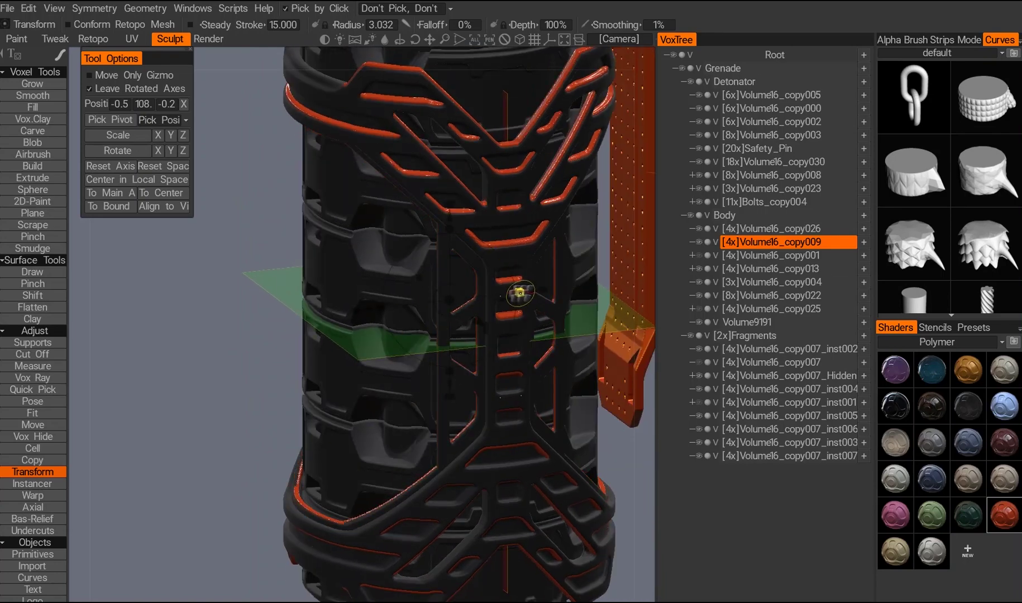
# - Hide the earlier inlay Volume16_copy004 and select Volume16_copy013 in the Body group
pyautogui.scroll(-10, 505, 300)
pyautogui.keyDown('alt'); pyautogui.moveTo(477, 299); pyautogui.dragTo(699, 229); pyautogui.keyUp('alt')
pyautogui.click(699, 282)
pyautogui.keyDown('alt'); pyautogui.moveTo(457, 313); pyautogui.dragTo(306, 257); pyautogui.keyUp('alt')
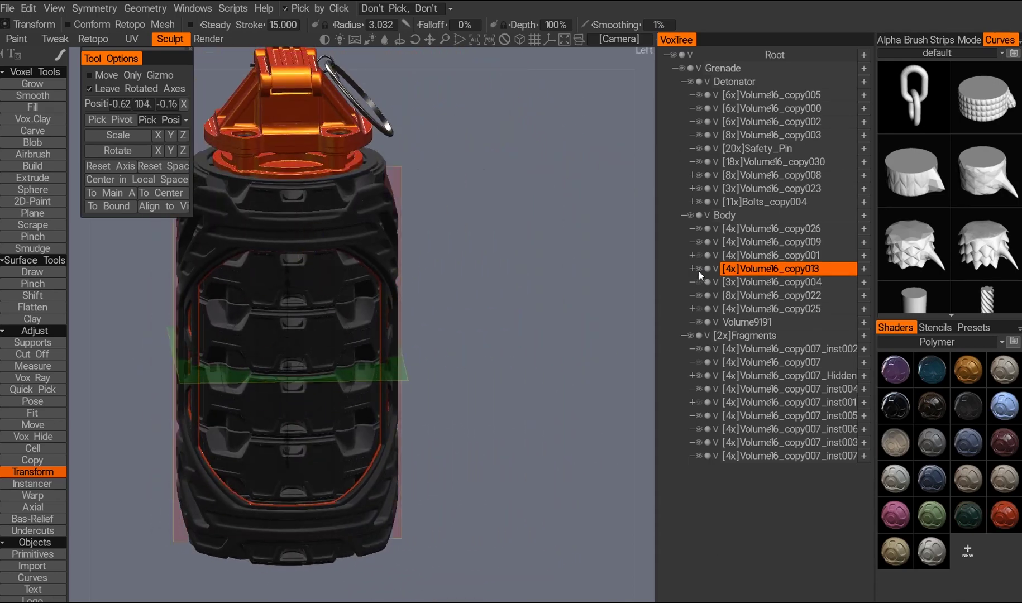
# - Expand Volume16_copy001, duplicate Volume16_copy013 with the red shader, and reselect the original volume
pyautogui.click(693, 255)
pyautogui.keyDown('alt'); pyautogui.moveTo(525, 308); pyautogui.dragTo(566, 353); pyautogui.keyUp('alt')
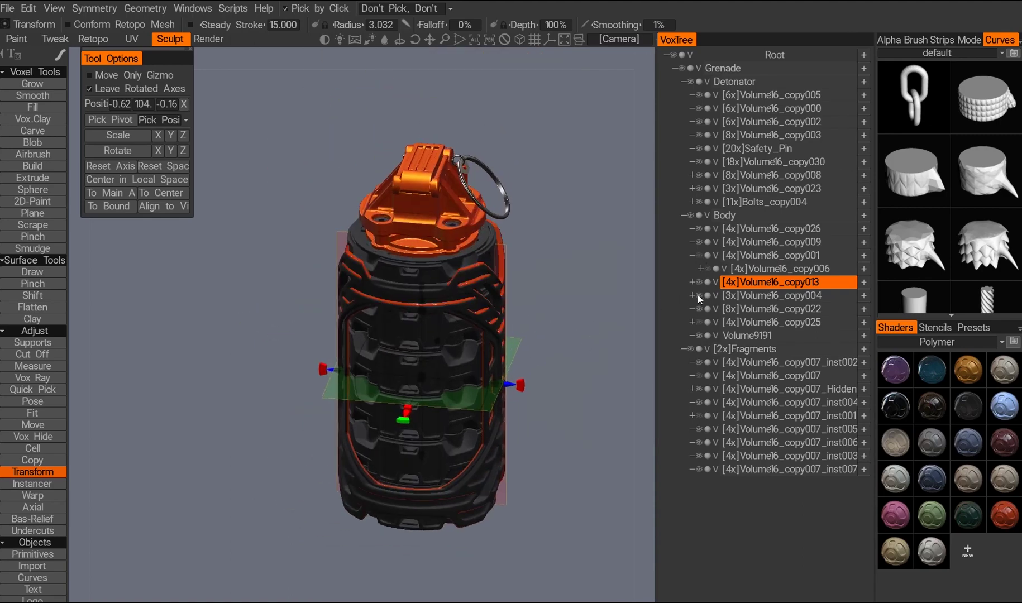
pyautogui.keyDown('alt'); pyautogui.moveTo(625, 304); pyautogui.dragTo(497, 323); pyautogui.keyUp('alt')
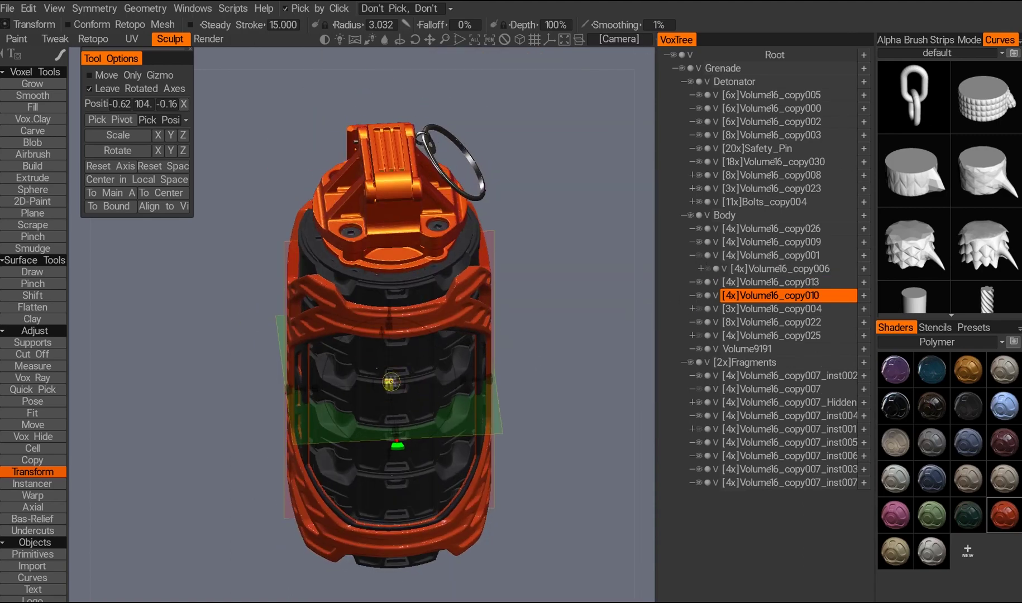
pyautogui.click(705, 282)
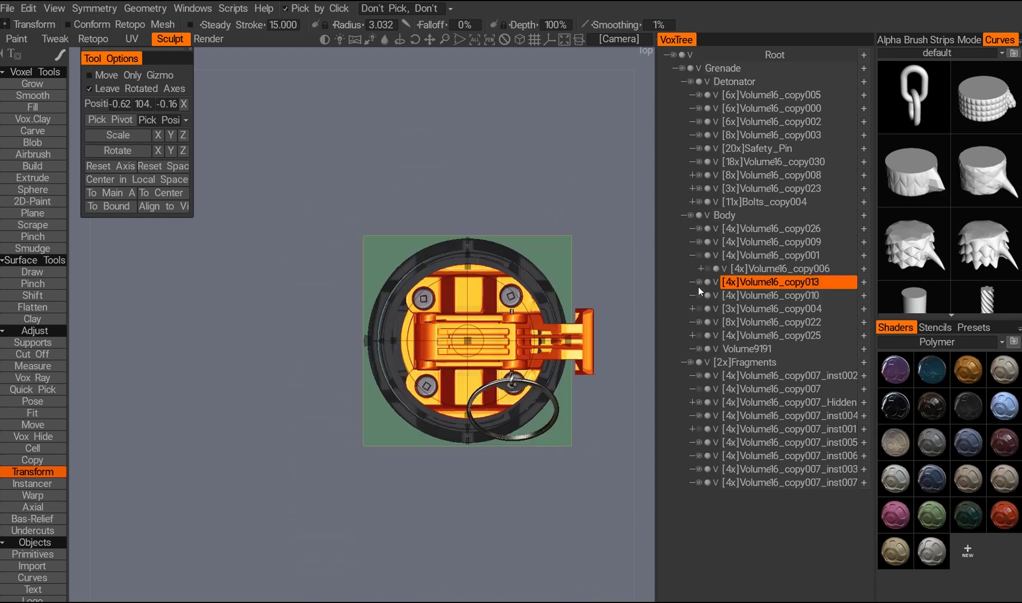
# - Select the frame Volume16_copy013 and center its X and Y mirror symmetry on the volume's bounding box
pyautogui.moveTo(544, 411); pyautogui.dragTo(565, 424, button='right')
pyautogui.click(588, 424)
pyautogui.scroll(3, 586, 424)
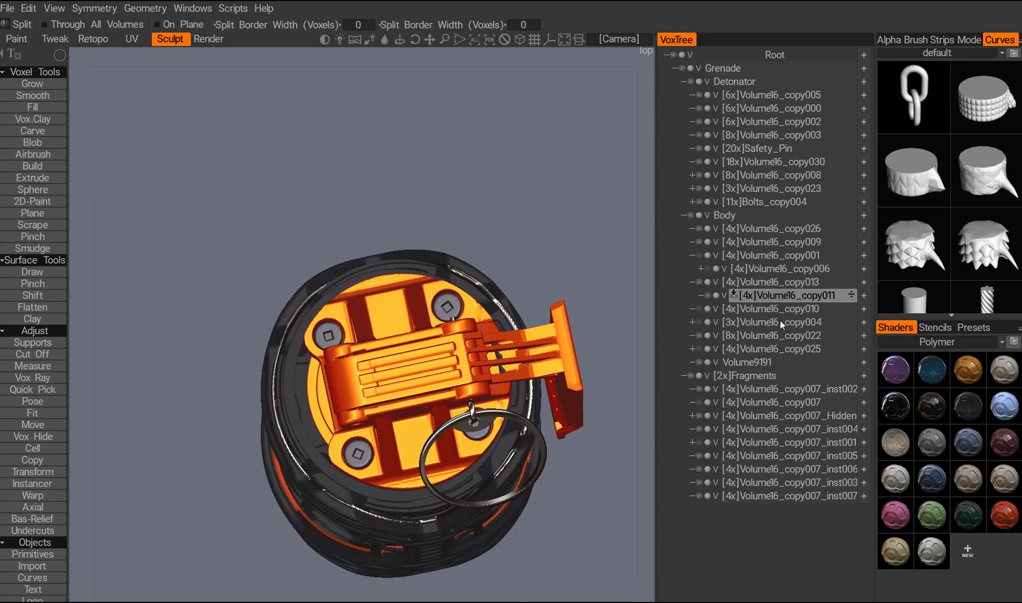
pyautogui.click(782, 295)
pyautogui.moveTo(333, 406)
pyautogui.keyDown('alt'); pyautogui.mouseDown()
pyautogui.moveTo(392, 446)
pyautogui.moveTo(427, 432)
pyautogui.moveTo(392, 436)
pyautogui.moveTo(449, 424)
pyautogui.moveTo(212, 458)
pyautogui.moveTo(336, 414)
pyautogui.mouseUp(); pyautogui.keyUp('alt')
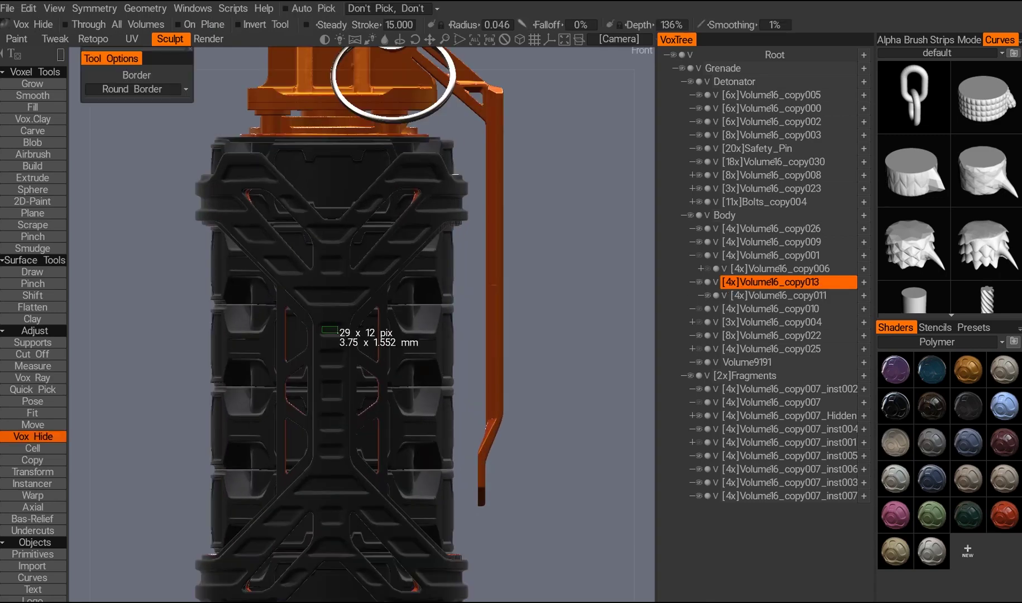
pyautogui.press('s')
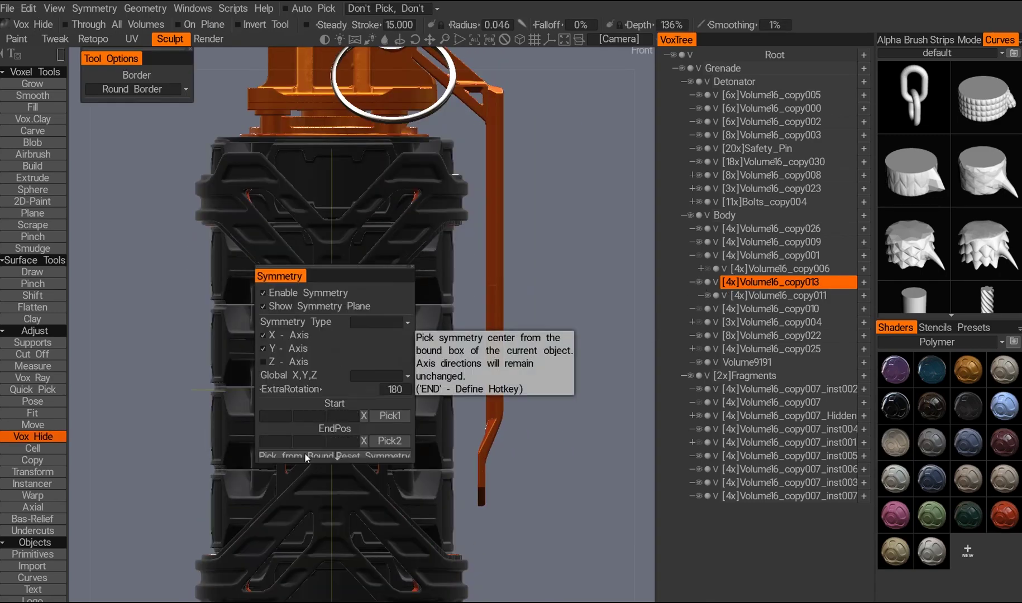
# - Try cutting small rectangular slots along the frame's central spine with Vox Hide
pyautogui.scroll(5, 207, 356)
pyautogui.moveTo(283, 324); pyautogui.dragTo(312, 336)
pyautogui.scroll(-6, 252, 394)
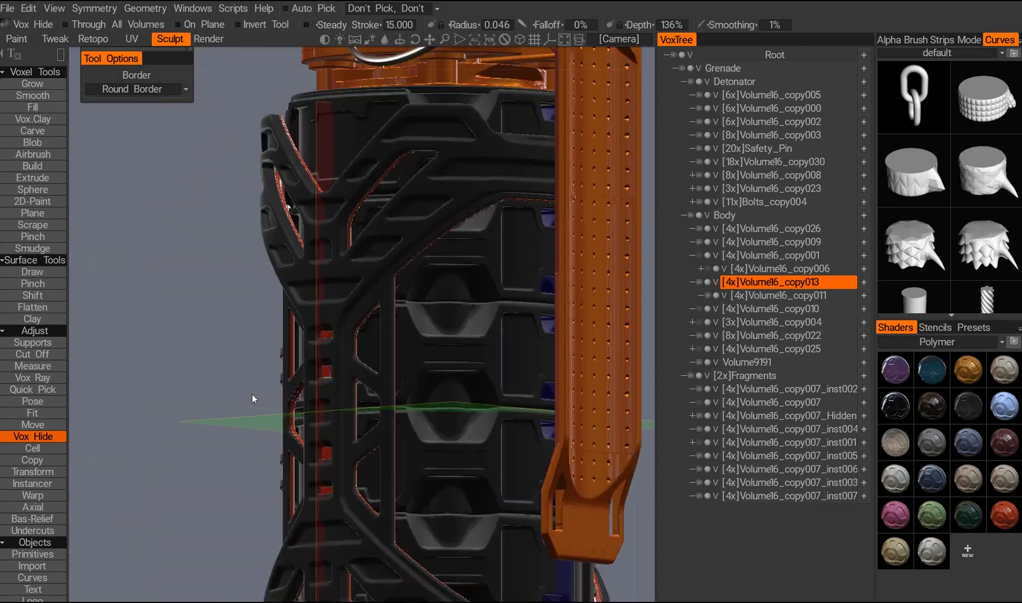
pyautogui.scroll(8, 299, 420)
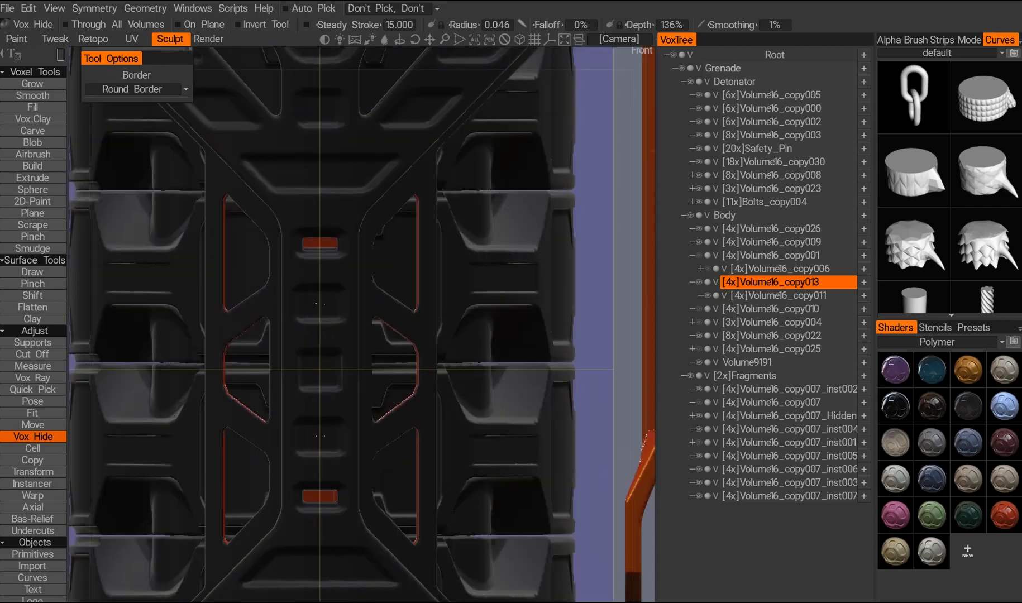
# - Hide small round openings along the spine of Volume16_copy013 with a circular Vox Hide so the inlay shows through
pyautogui.moveTo(334, 224); pyautogui.dragTo(349, 379, button='middle')
pyautogui.scroll(-4, 326, 258)
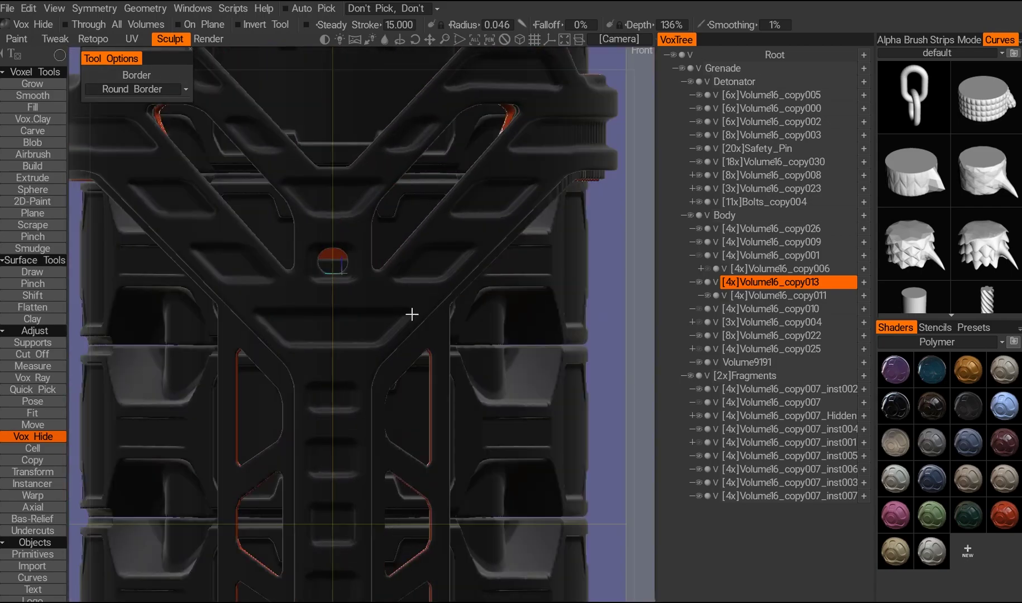
pyautogui.scroll(8, 410, 312)
pyautogui.scroll(-7, 326, 290)
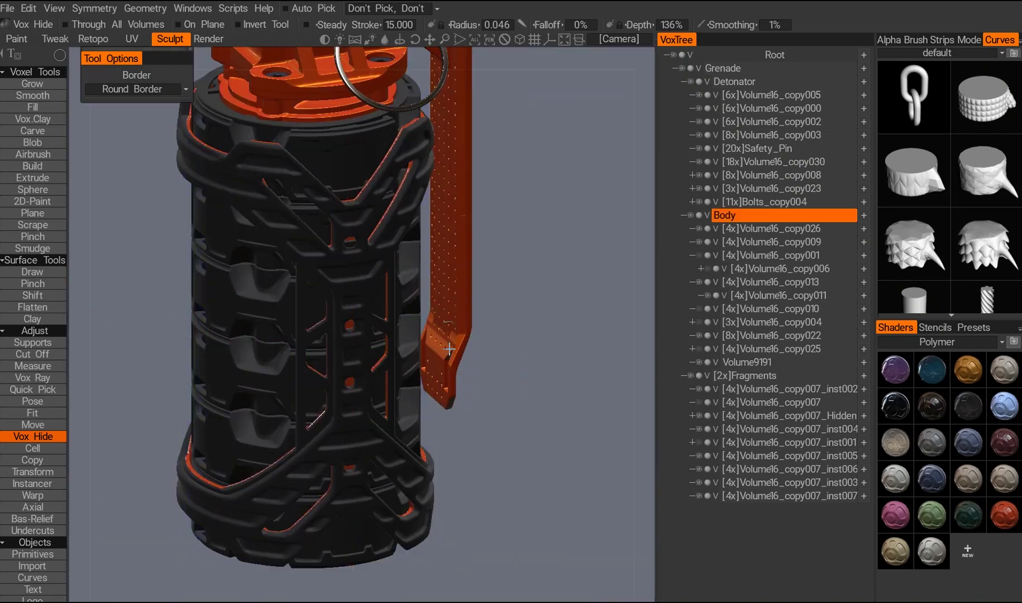
# - Try the red and blue Polymer shaders on the frame Volume16_copy013, then return it to BlaskSoftPlastic
pyautogui.moveTo(349, 410); pyautogui.dragTo(387, 418)
pyautogui.click(967, 514)
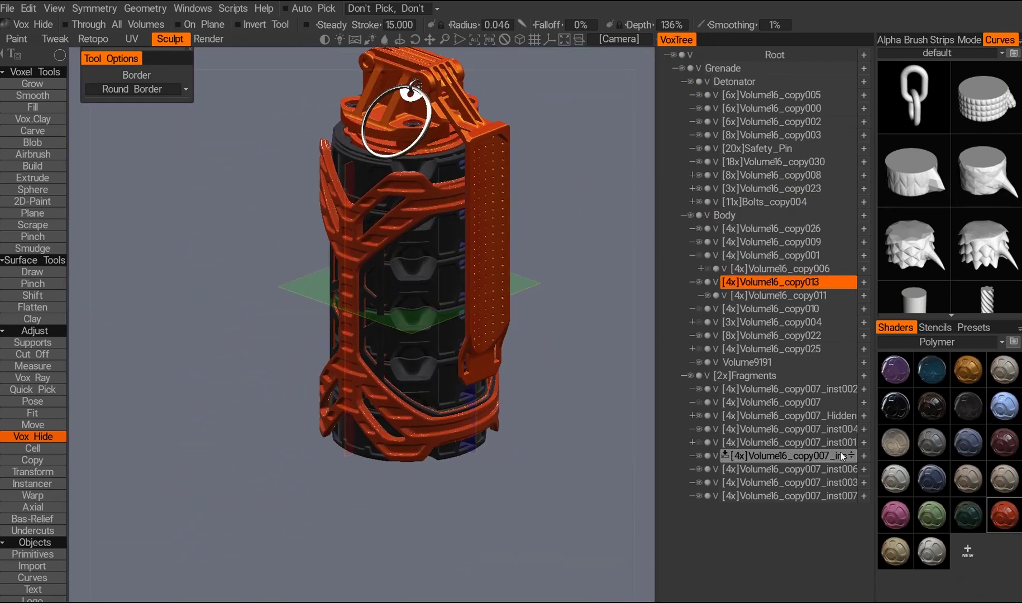
pyautogui.click(932, 345)
pyautogui.moveTo(492, 413); pyautogui.dragTo(558, 402)
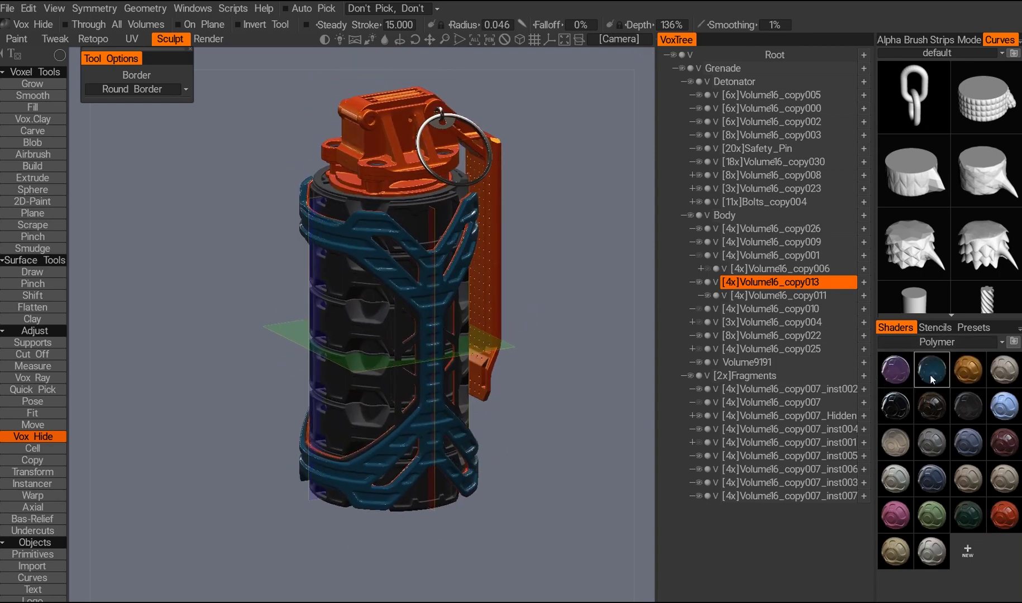
pyautogui.click(920, 371)
pyautogui.click(933, 343)
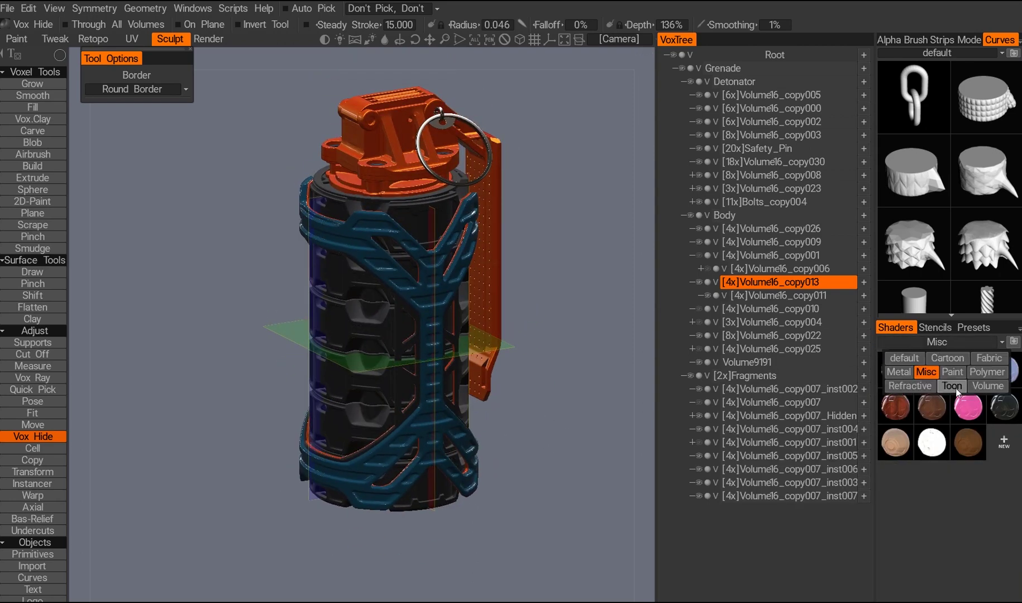
pyautogui.click(980, 370)
pyautogui.click(959, 408)
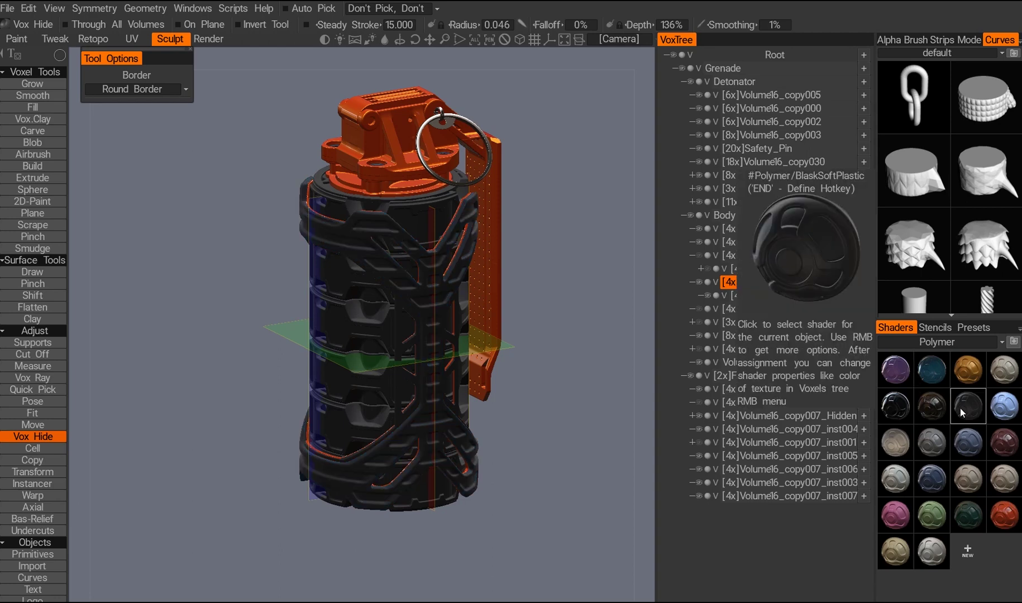
# - Create a custom rubber shader from BlaskSoftPlastic and assign the black soft plastic shader to the frame
pyautogui.rightClick(977, 408)
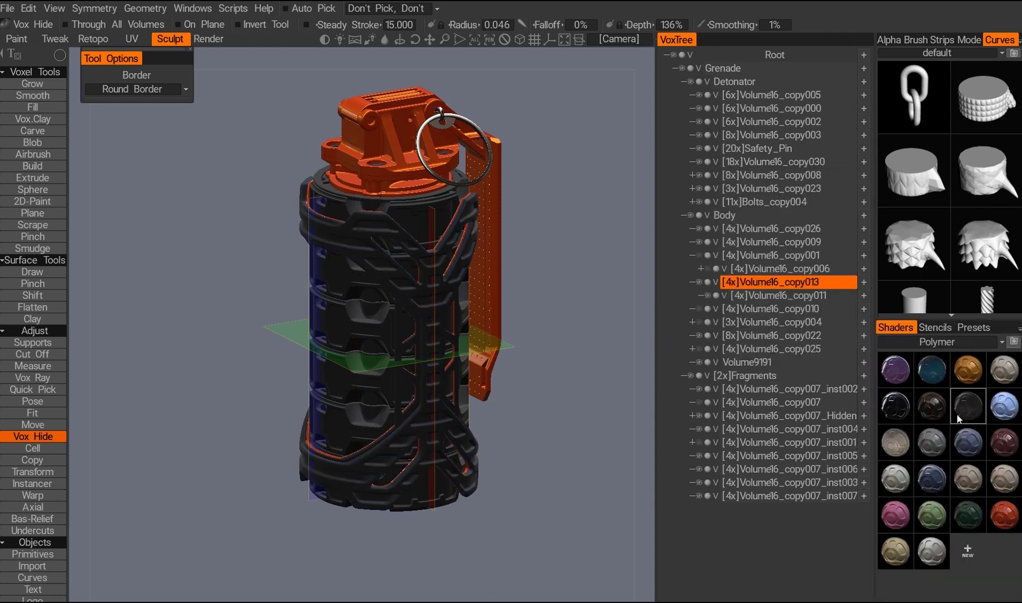
pyautogui.rightClick(958, 443)
pyautogui.click(920, 384)
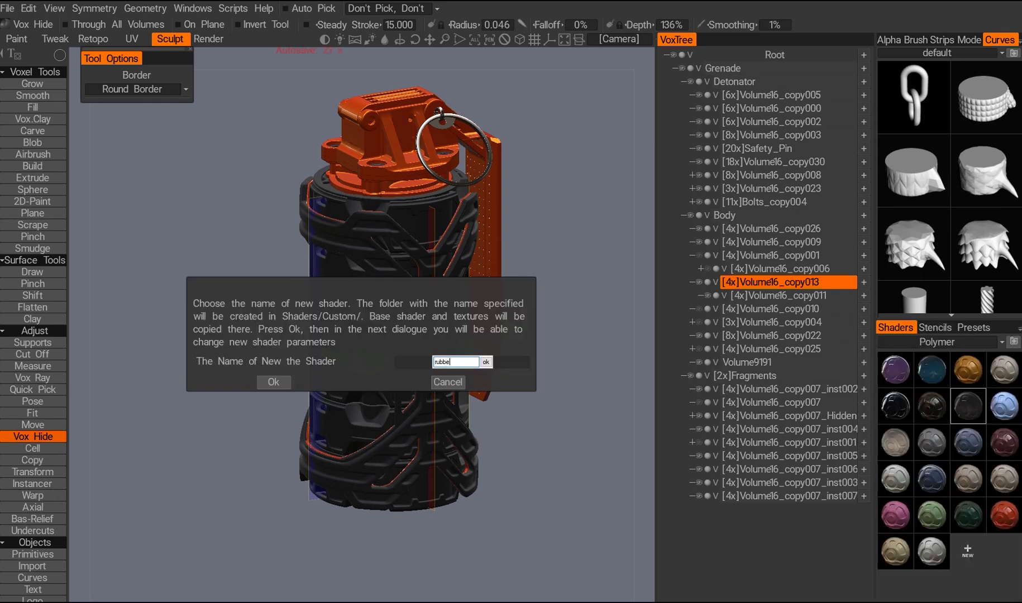
pyautogui.press('Return')
pyautogui.click(456, 422)
pyautogui.rightClick(968, 410)
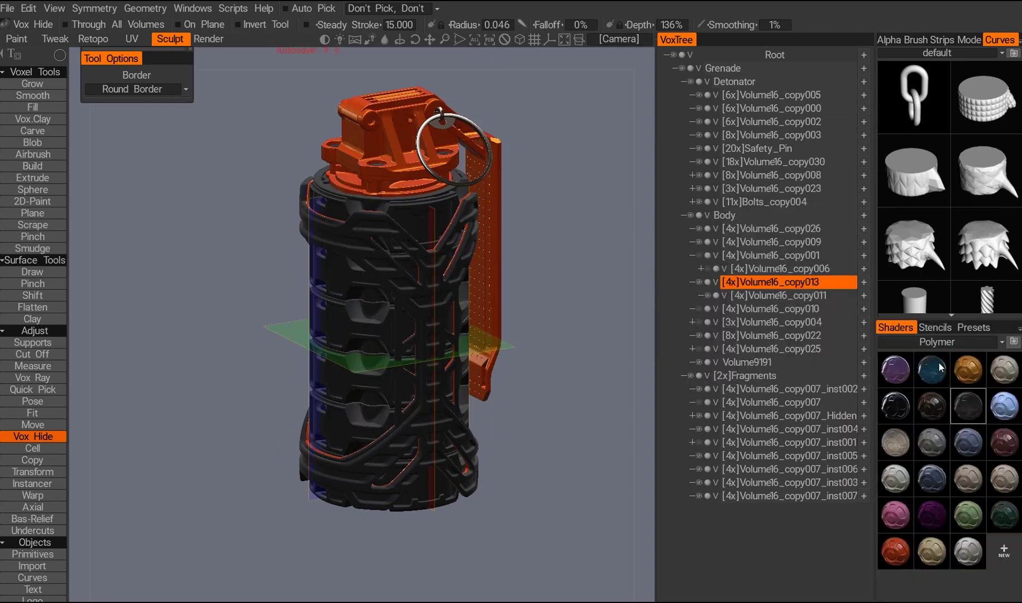
pyautogui.click(274, 415)
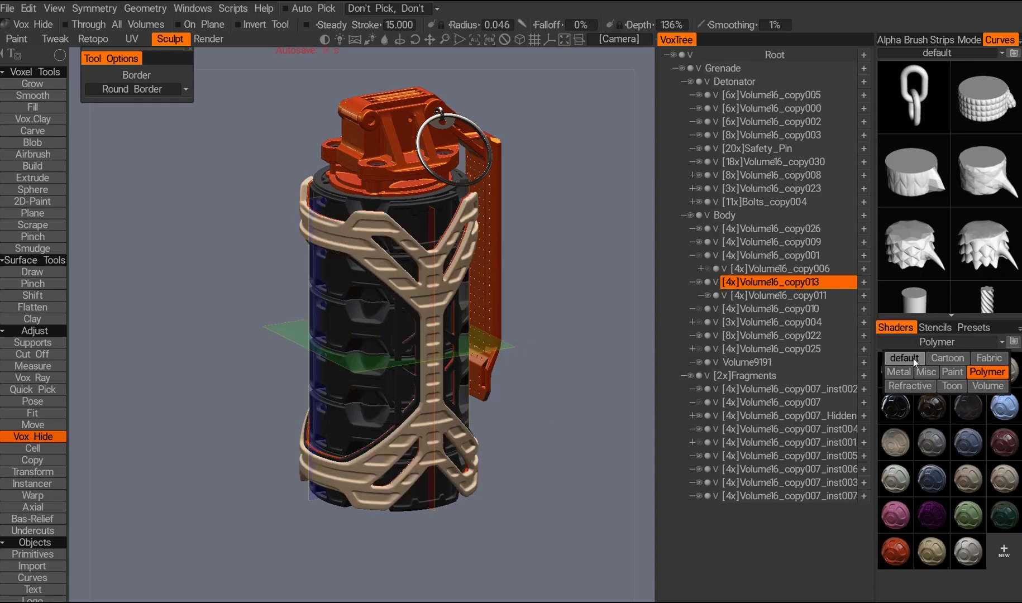
pyautogui.click(967, 406)
# - Isolate the fragment Volume16_copy007_inst002, set radial symmetry around the Y axis, and hide a central disc about 25.3 mm across
pyautogui.moveTo(603, 413)
pyautogui.mouseDown()
pyautogui.moveTo(456, 422)
pyautogui.moveTo(440, 299)
pyautogui.moveTo(498, 420)
pyautogui.moveTo(560, 425)
pyautogui.moveTo(488, 465)
pyautogui.moveTo(482, 297)
pyautogui.moveTo(522, 340)
pyautogui.moveTo(414, 322)
pyautogui.mouseUp()
pyautogui.press('s')
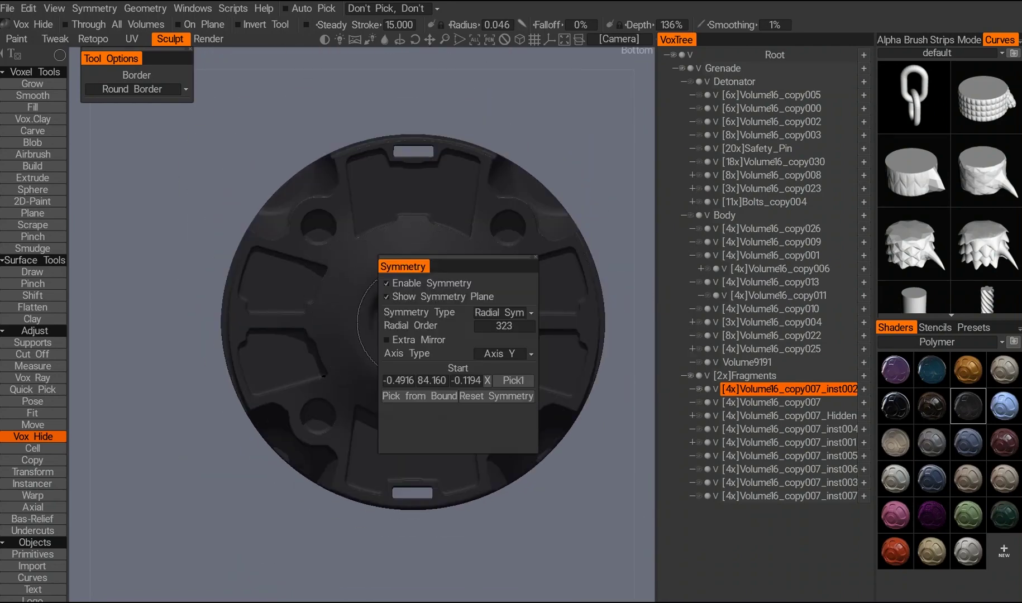
pyautogui.click(528, 326)
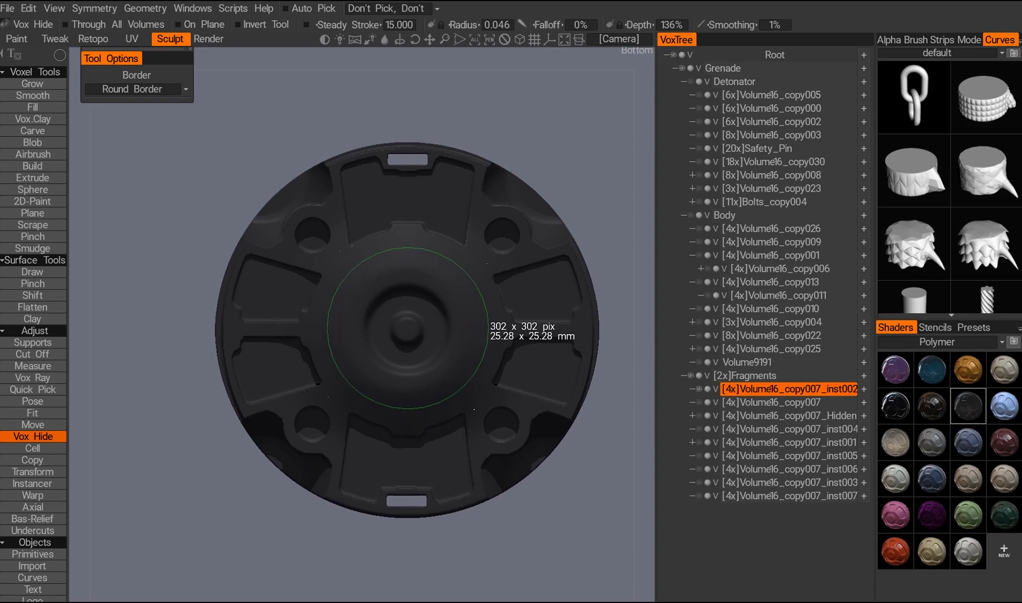
pyautogui.moveTo(408, 328)
pyautogui.mouseDown()
pyautogui.moveTo(436, 494)
pyautogui.moveTo(424, 402)
pyautogui.moveTo(446, 424)
pyautogui.moveTo(430, 401)
pyautogui.moveTo(447, 276)
pyautogui.moveTo(443, 376)
pyautogui.moveTo(395, 364)
pyautogui.moveTo(413, 422)
pyautogui.moveTo(365, 418)
pyautogui.moveTo(374, 532)
pyautogui.mouseUp()
pyautogui.moveTo(253, 357); pyautogui.dragTo(415, 354)
# - Switch Vox Hide to a rectangular stroke and work on the fragment's central hub
pyautogui.scroll(3, 391, 291)
pyautogui.press('space')
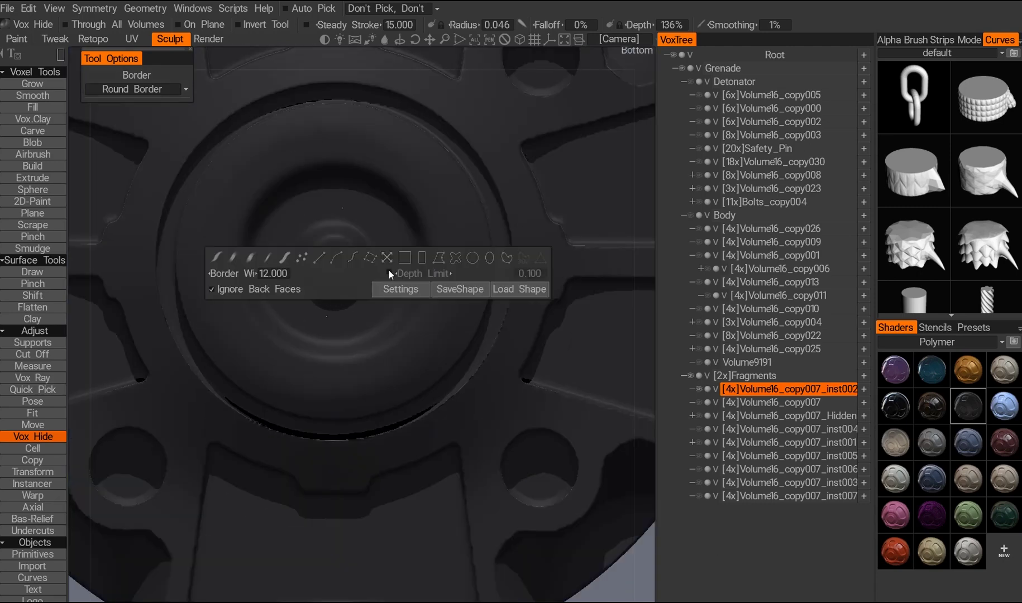
pyautogui.moveTo(415, 261); pyautogui.dragTo(415, 261)
pyautogui.moveTo(376, 306); pyautogui.dragTo(335, 234)
pyautogui.moveTo(292, 224); pyautogui.dragTo(441, 251)
pyautogui.moveTo(369, 241); pyautogui.dragTo(376, 313)
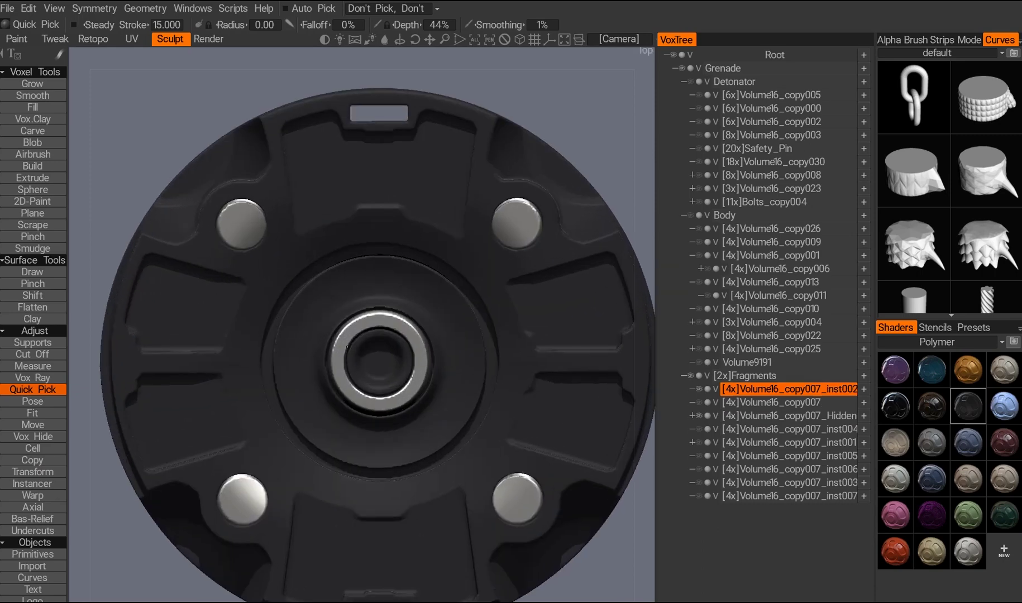
# - Rework the circular area around the fragment's metal center ring with Vox Hide, using the top and side views
pyautogui.press('e')
pyautogui.moveTo(356, 392); pyautogui.dragTo(371, 376, button='middle')
pyautogui.press('e')
pyautogui.click(33, 436)
pyautogui.press('e')
pyautogui.click(503, 321)
pyautogui.moveTo(357, 291); pyautogui.dragTo(368, 316, button='middle')
pyautogui.moveTo(272, 280); pyautogui.dragTo(329, 339)
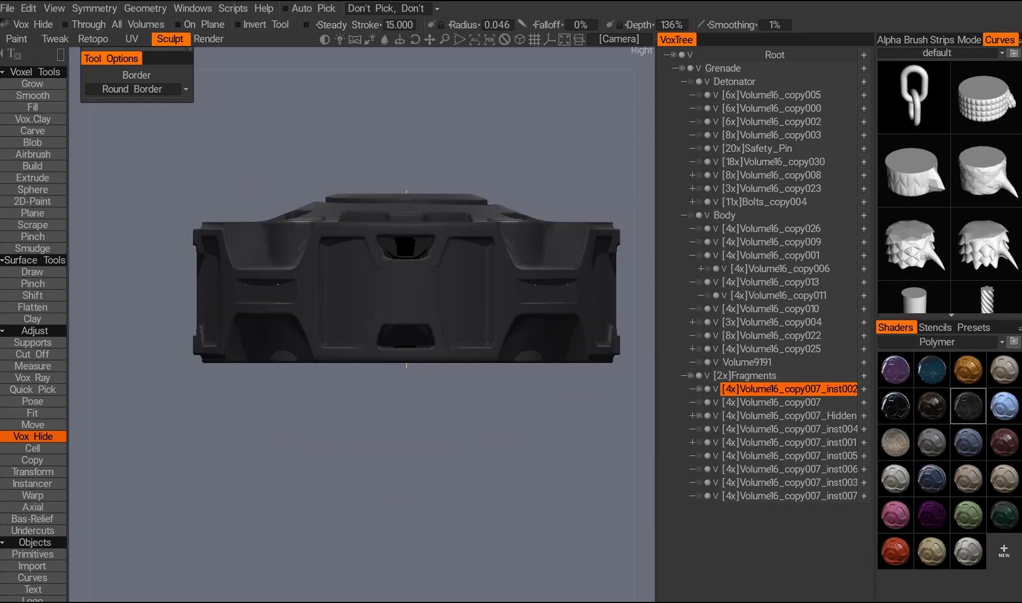
pyautogui.moveTo(636, 233); pyautogui.dragTo(636, 233)
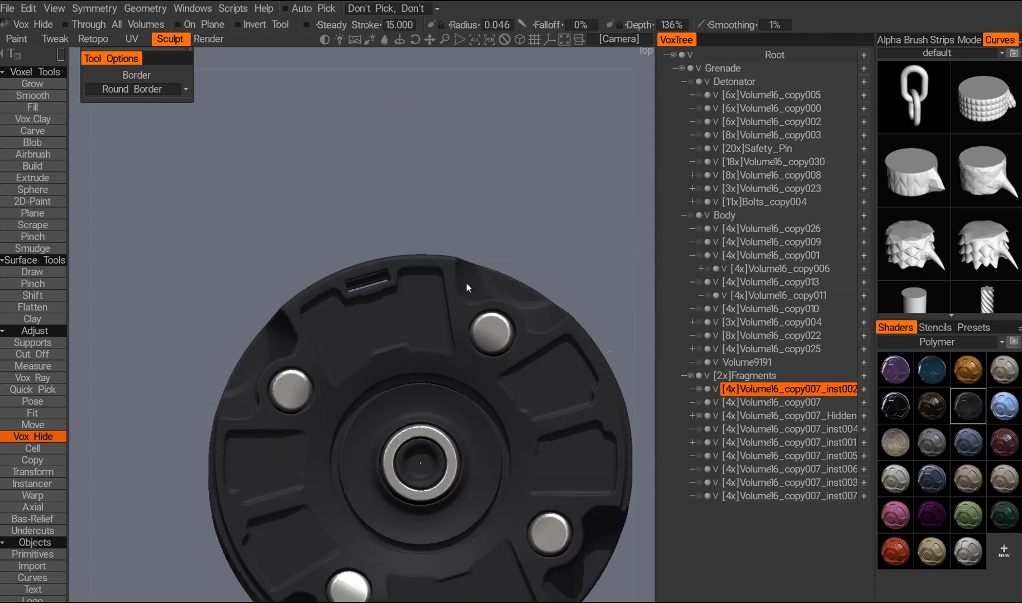
pyautogui.moveTo(585, 384); pyautogui.dragTo(584, 384)
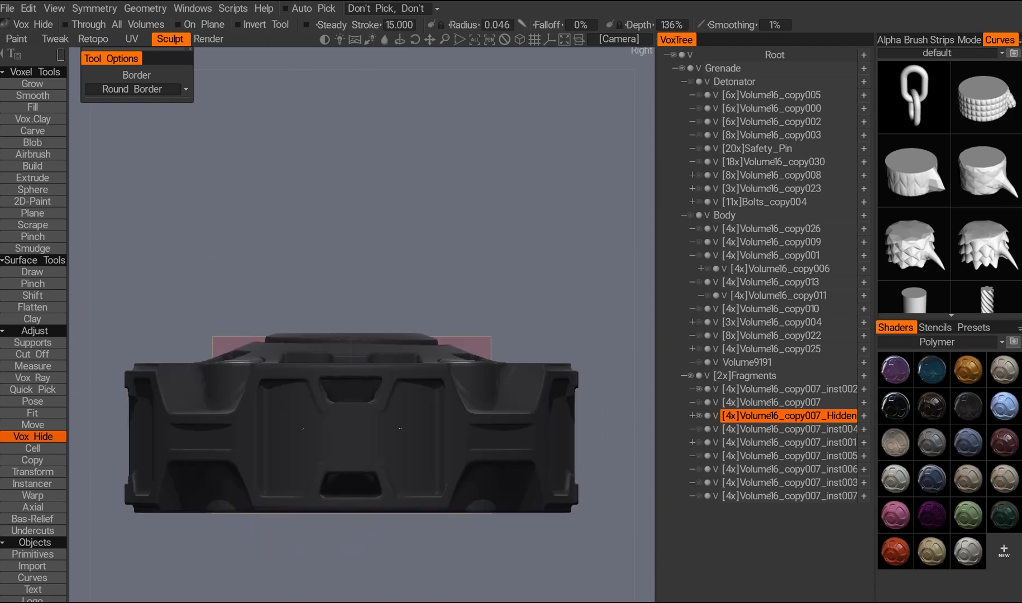
# - Select Volume16_copy007_Hidden and hide a rectangular band across its lower part in the side view
pyautogui.moveTo(342, 418); pyautogui.dragTo(412, 412, button='middle')
pyautogui.press('t')
pyautogui.press('h')
pyautogui.moveTo(145, 509); pyautogui.dragTo(579, 464)
pyautogui.keyDown('alt'); pyautogui.moveTo(444, 369); pyautogui.dragTo(427, 531); pyautogui.keyUp('alt')
pyautogui.click(32, 472)
pyautogui.keyDown('alt'); pyautogui.moveTo(315, 380); pyautogui.dragTo(423, 392); pyautogui.keyUp('alt')
# - Trim the remaining parts of the metal pins and center ring with further Vox Hide selections
pyautogui.click(33, 437)
pyautogui.moveTo(307, 381); pyautogui.dragTo(409, 264)
pyautogui.moveTo(391, 385)
pyautogui.keyDown('alt'); pyautogui.mouseDown()
pyautogui.moveTo(379, 246)
pyautogui.moveTo(355, 360)
pyautogui.moveTo(354, 192)
pyautogui.mouseUp(); pyautogui.keyUp('alt')
pyautogui.moveTo(396, 318); pyautogui.dragTo(398, 318)
pyautogui.moveTo(366, 262)
pyautogui.keyDown('alt'); pyautogui.mouseDown()
pyautogui.moveTo(346, 323)
pyautogui.moveTo(357, 257)
pyautogui.mouseUp(); pyautogui.keyUp('alt')
pyautogui.moveTo(309, 280); pyautogui.dragTo(404, 328)
pyautogui.moveTo(363, 274)
pyautogui.keyDown('alt'); pyautogui.mouseDown()
pyautogui.moveTo(365, 399)
pyautogui.moveTo(353, 319)
pyautogui.moveTo(357, 491)
pyautogui.moveTo(335, 329)
pyautogui.moveTo(391, 258)
pyautogui.moveTo(376, 327)
pyautogui.moveTo(385, 268)
pyautogui.moveTo(351, 378)
pyautogui.moveTo(301, 463)
pyautogui.moveTo(313, 334)
pyautogui.mouseUp(); pyautogui.keyUp('alt')
pyautogui.keyDown('alt'); pyautogui.moveTo(362, 271); pyautogui.dragTo(371, 318); pyautogui.keyUp('alt')
pyautogui.scroll(4, 360, 358)
# - Select Volume16_copy007_inst002, hide a circular core about 3.3 mm across through its center, and separate the hidden core as its own volume
pyautogui.click(751, 389)
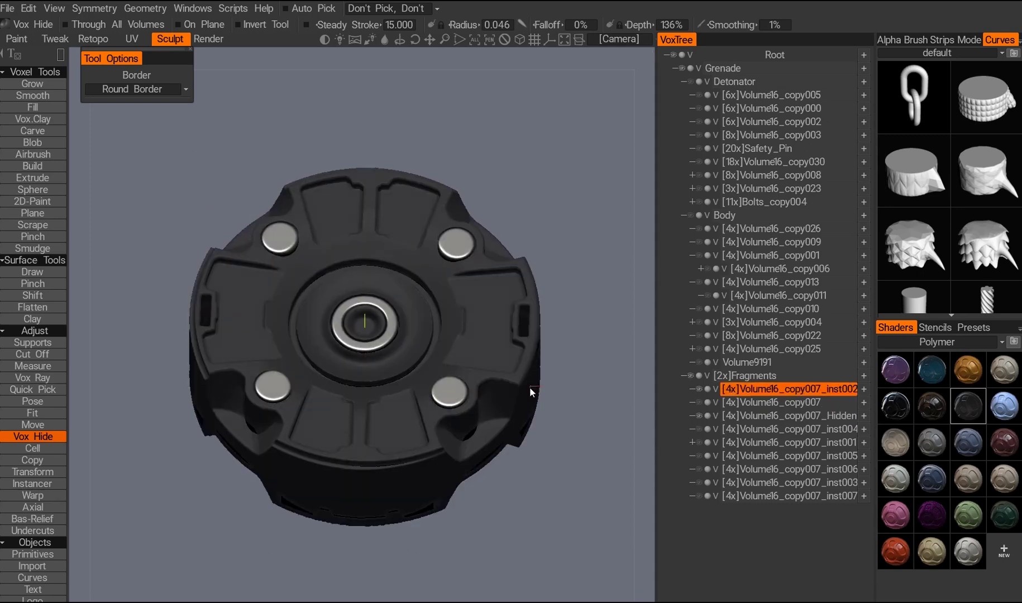
pyautogui.keyDown('alt'); pyautogui.moveTo(529, 387); pyautogui.dragTo(418, 381); pyautogui.keyUp('alt')
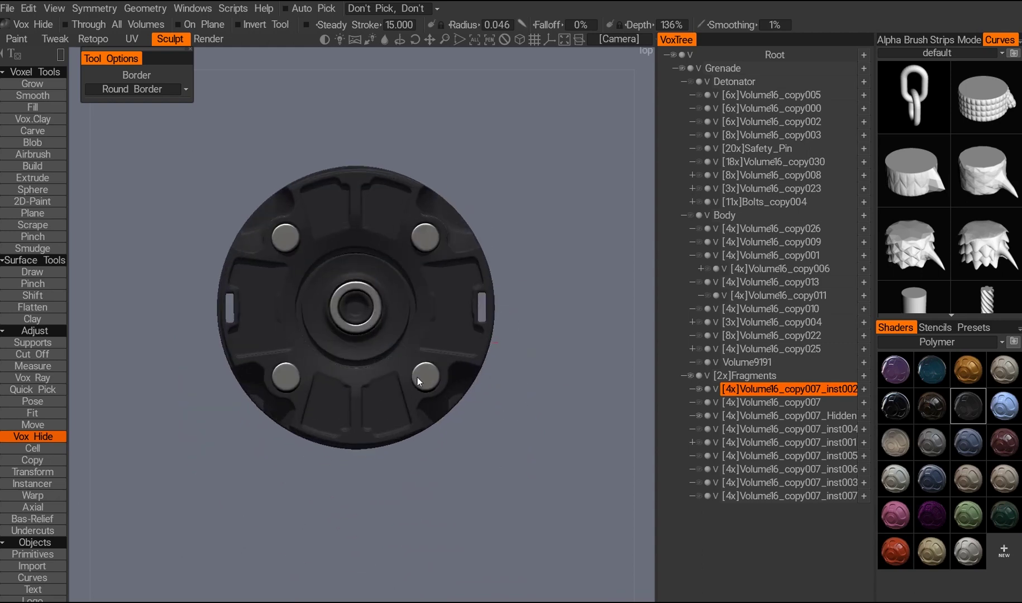
pyautogui.scroll(5, 417, 377)
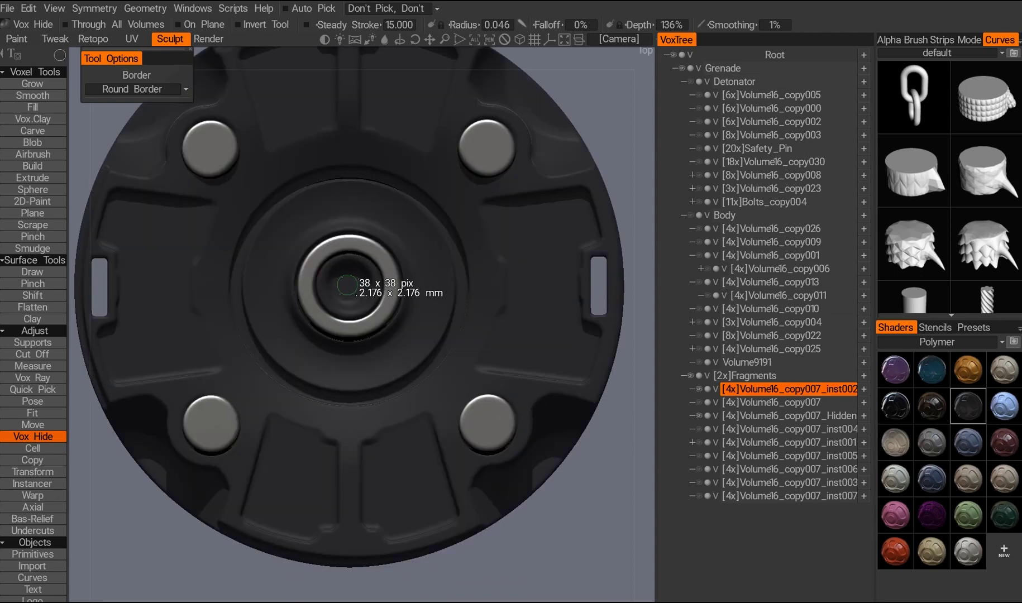
pyautogui.scroll(-3, 354, 324)
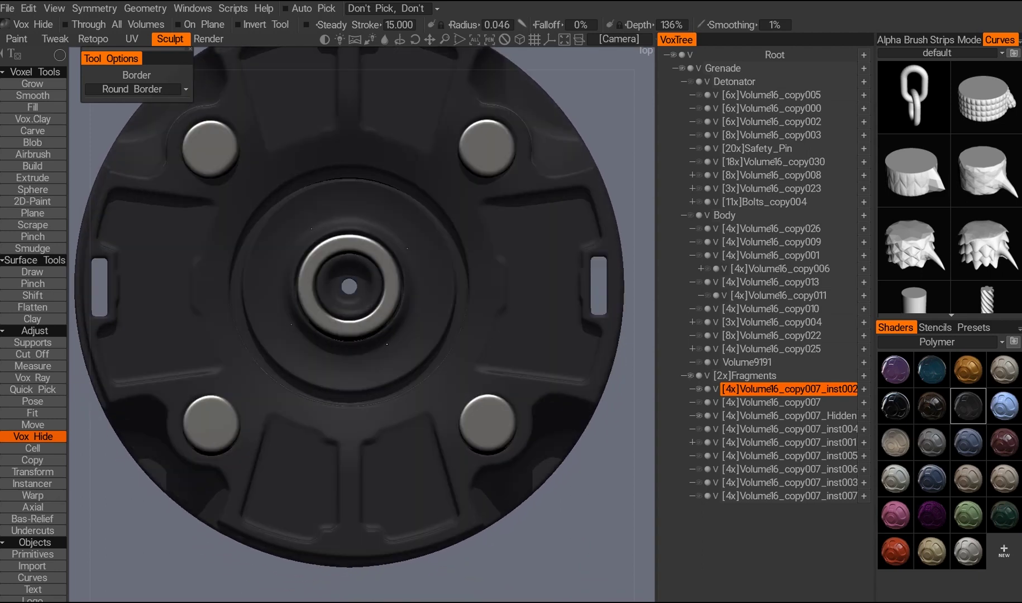
pyautogui.scroll(3, 407, 339)
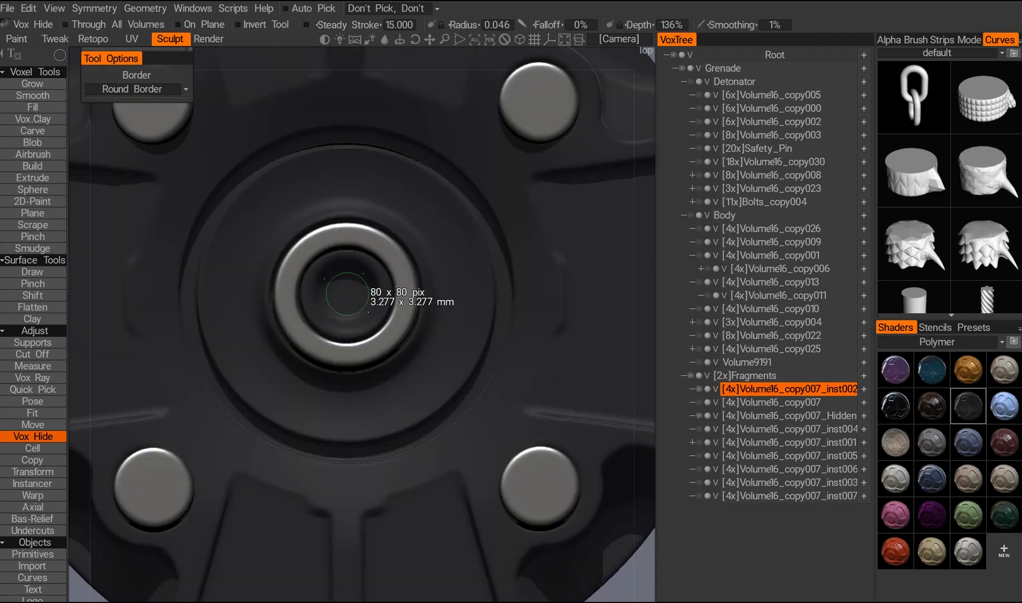
pyautogui.scroll(-3, 346, 293)
pyautogui.click(146, 8)
pyautogui.click(199, 328)
# - Try a bronze Metal shader and an orange Paint shader on the separated core
pyautogui.moveTo(317, 313); pyautogui.dragTo(528, 447)
pyautogui.click(949, 342)
pyautogui.click(933, 372)
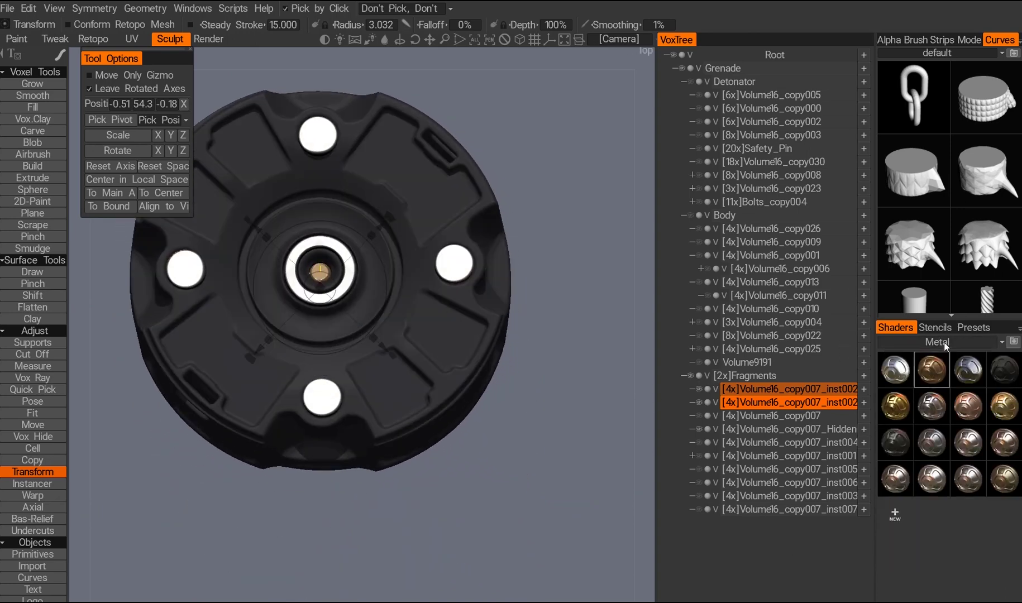
pyautogui.click(949, 342)
pyautogui.click(938, 385)
pyautogui.moveTo(503, 240)
pyautogui.mouseDown()
pyautogui.moveTo(500, 329)
pyautogui.moveTo(438, 363)
pyautogui.moveTo(496, 392)
pyautogui.moveTo(484, 445)
pyautogui.moveTo(507, 392)
pyautogui.mouseUp()
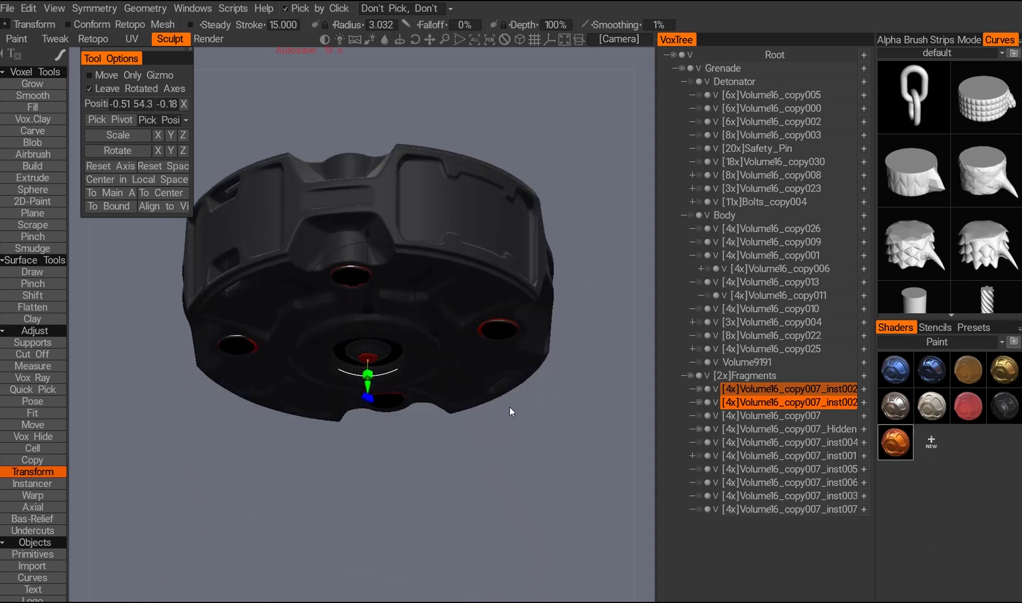
# - Assign a copper-toned Metal shader to the separated core volume
pyautogui.moveTo(559, 420); pyautogui.dragTo(536, 312)
pyautogui.click(949, 342)
pyautogui.click(943, 371)
pyautogui.moveTo(492, 386); pyautogui.dragTo(468, 418)
pyautogui.moveTo(577, 418); pyautogui.dragTo(525, 385)
# - Hide the fragment body to isolate the core with the metal pins, and switch to Cut Off
pyautogui.click(712, 398)
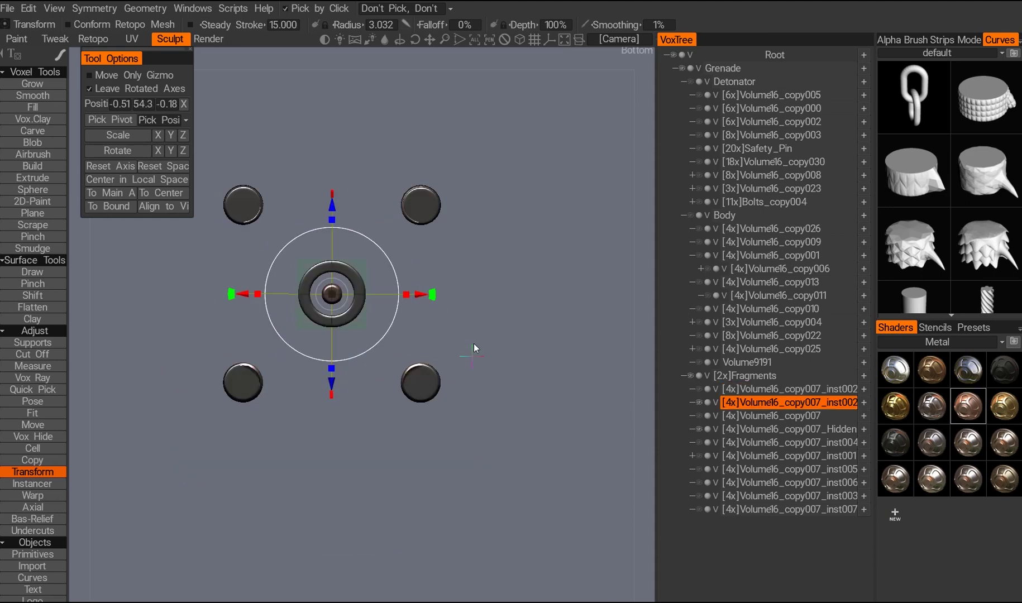
pyautogui.press('s')
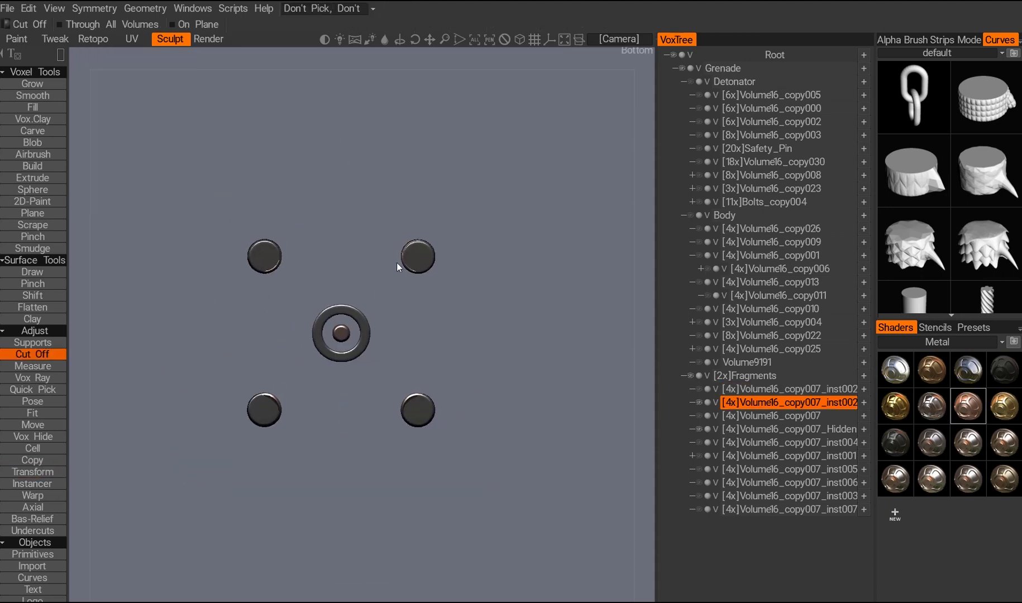
pyautogui.moveTo(461, 280); pyautogui.dragTo(437, 345)
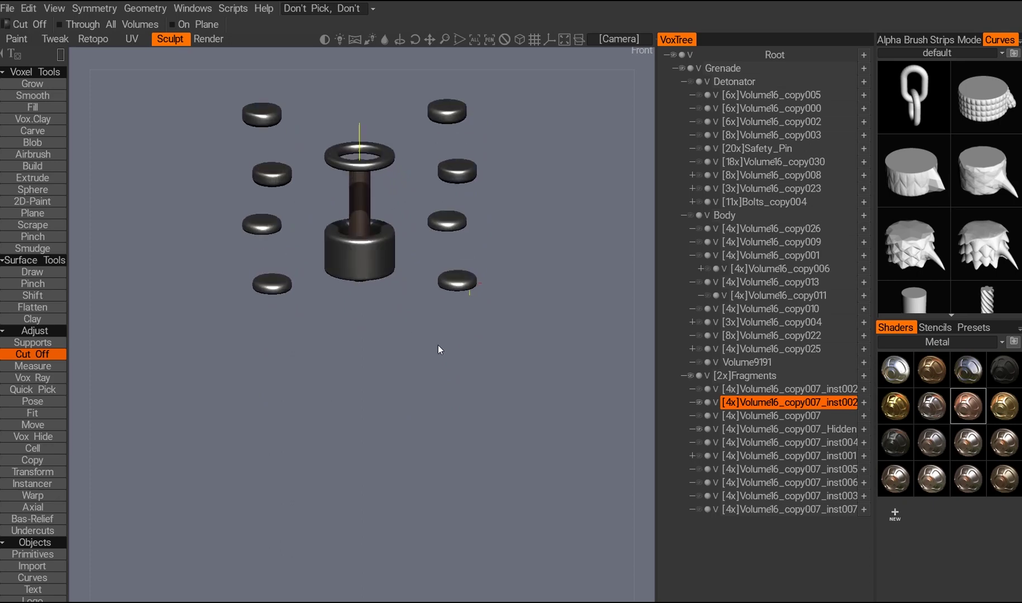
pyautogui.scroll(3, 508, 337)
# - Select the fragment body Volume16_copy007_inst002 and hide part of it with a rectangular Vox Hide in the front view
pyautogui.click(727, 389)
pyautogui.press('h')
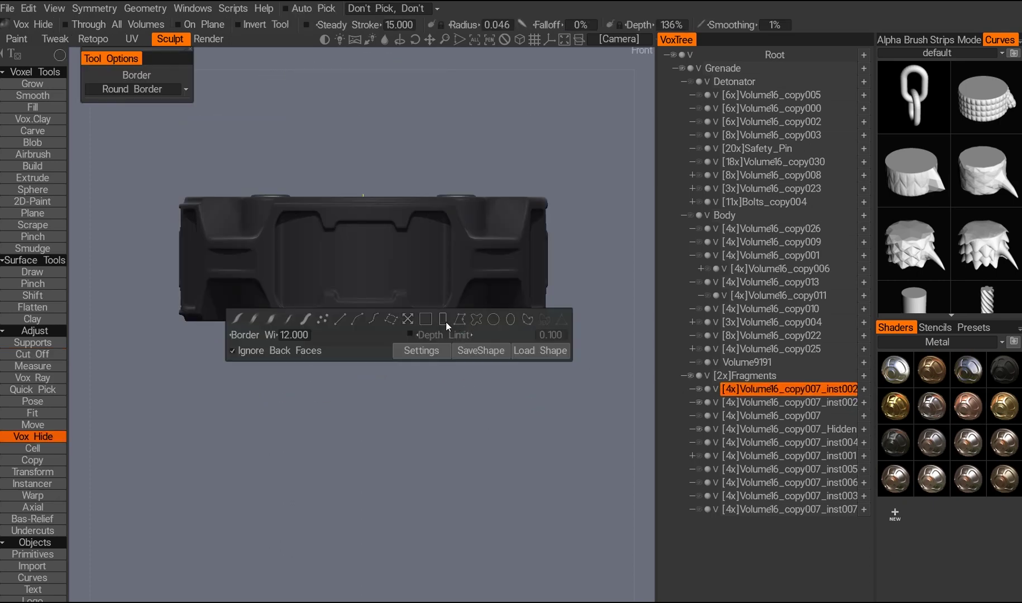
pyautogui.moveTo(455, 435); pyautogui.dragTo(405, 370)
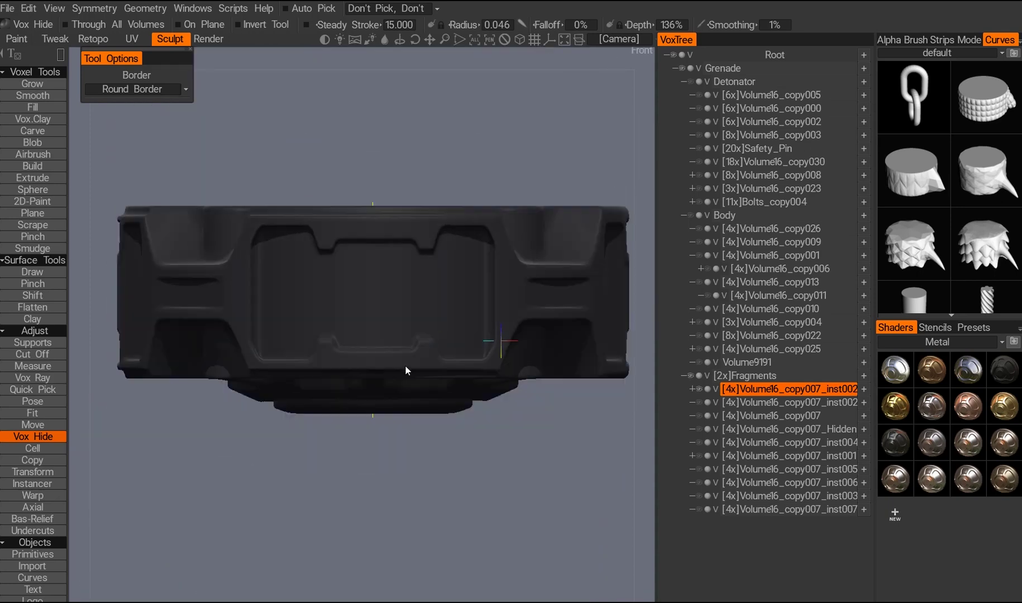
pyautogui.moveTo(402, 408); pyautogui.dragTo(377, 377)
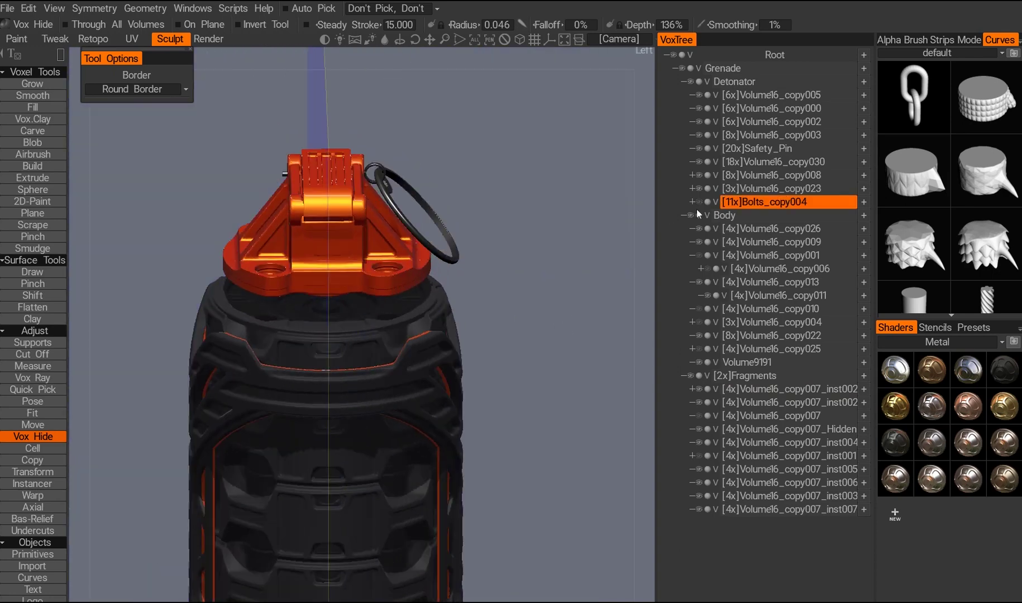
# - Expand Bolts_copy004 to list its child volume and activate the whole Detonator group with Transform
pyautogui.click(692, 201)
pyautogui.scroll(3, 479, 338)
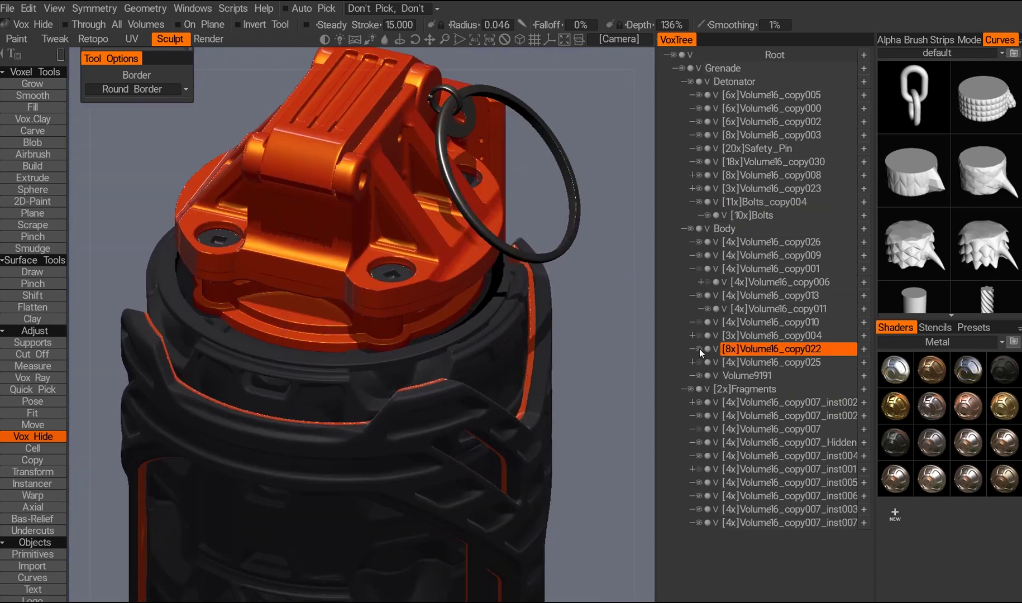
pyautogui.moveTo(413, 391); pyautogui.dragTo(360, 324)
pyautogui.press('t')
pyautogui.moveTo(360, 234); pyautogui.dragTo(475, 368)
pyautogui.click(486, 240)
pyautogui.moveTo(279, 281); pyautogui.dragTo(514, 372)
pyautogui.moveTo(428, 537); pyautogui.dragTo(418, 469)
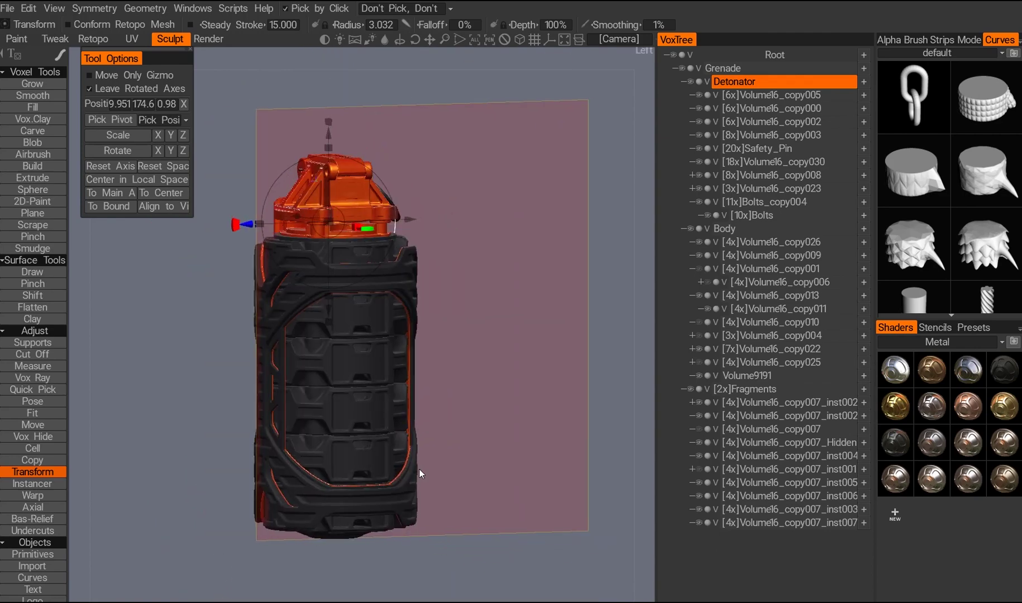
# - Pick the body volume Volume16_copy009 and examine the frame edge along the red inlay
pyautogui.scroll(5, 408, 469)
pyautogui.moveTo(452, 511); pyautogui.dragTo(383, 489)
pyautogui.click(383, 489)
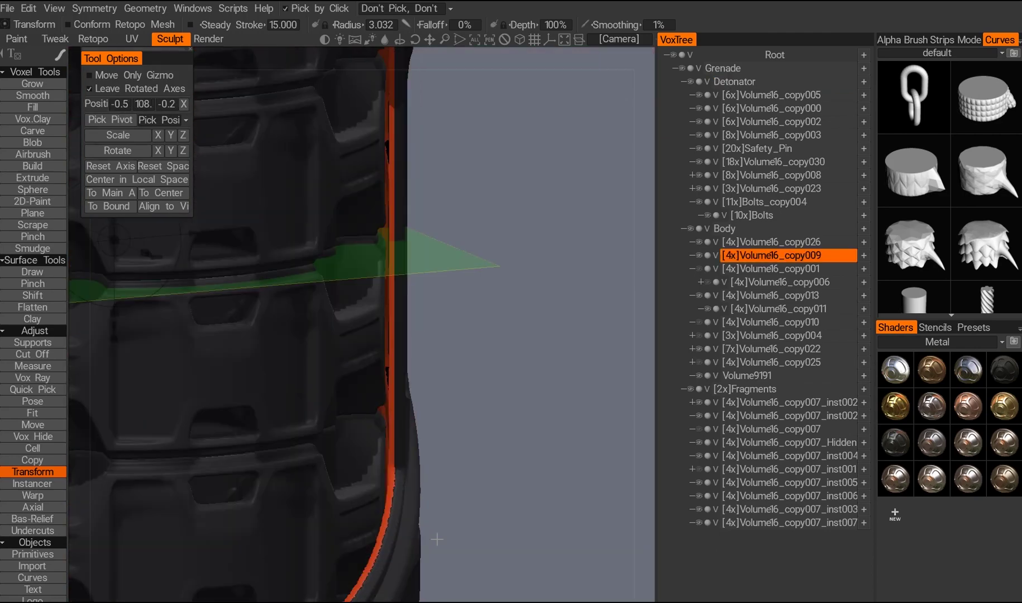
pyautogui.scroll(-3, 414, 450)
pyautogui.moveTo(642, 282); pyautogui.dragTo(502, 279)
pyautogui.click(699, 252)
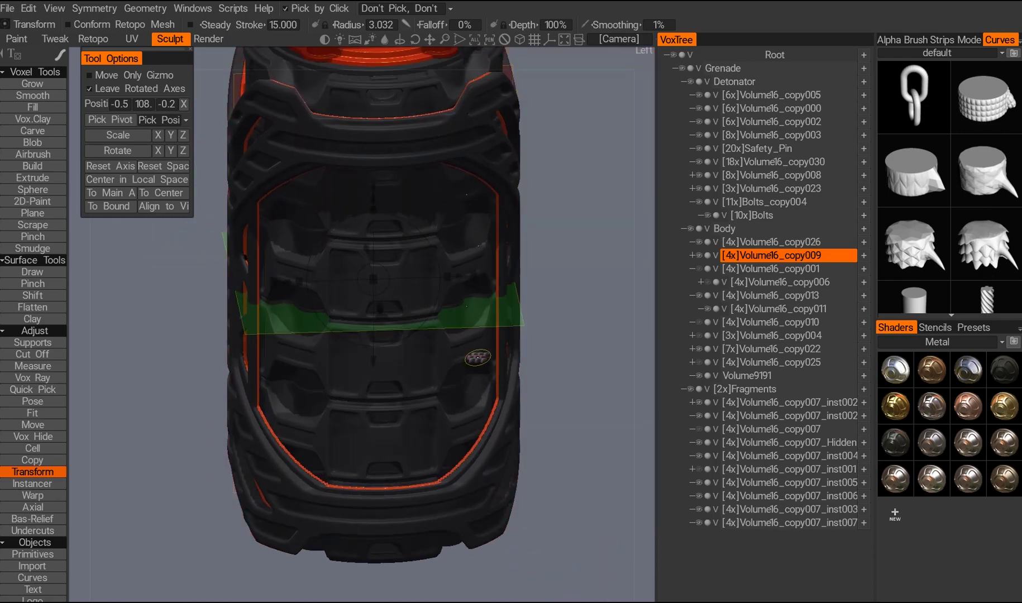
# - Isolate the Bolts_copy004 ring in the top view and switch to Vox Hide
pyautogui.scroll(-3, 399, 326)
pyautogui.moveTo(399, 326); pyautogui.dragTo(410, 415)
pyautogui.click(699, 176)
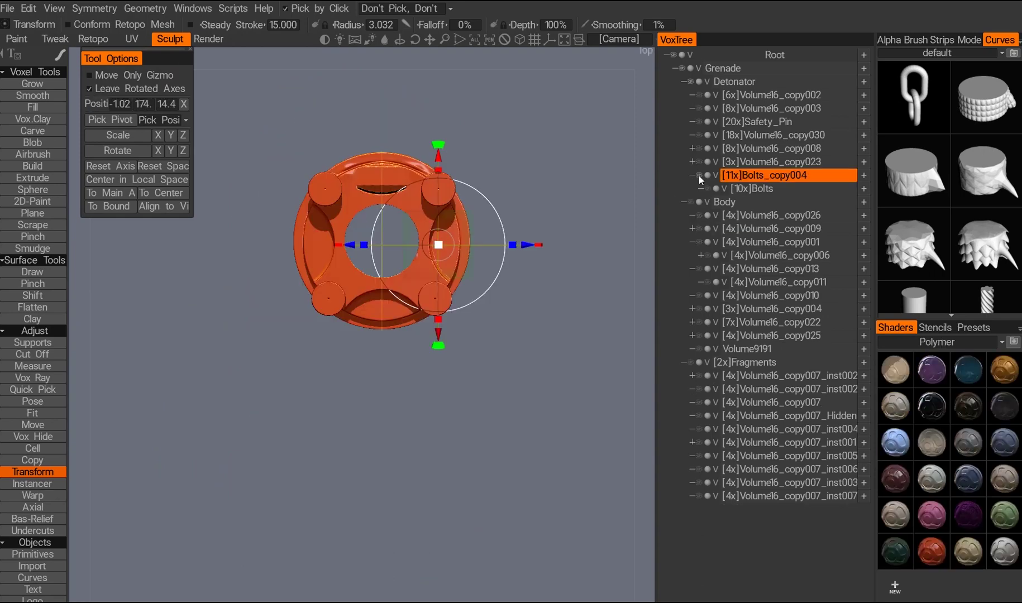
pyautogui.press('space')
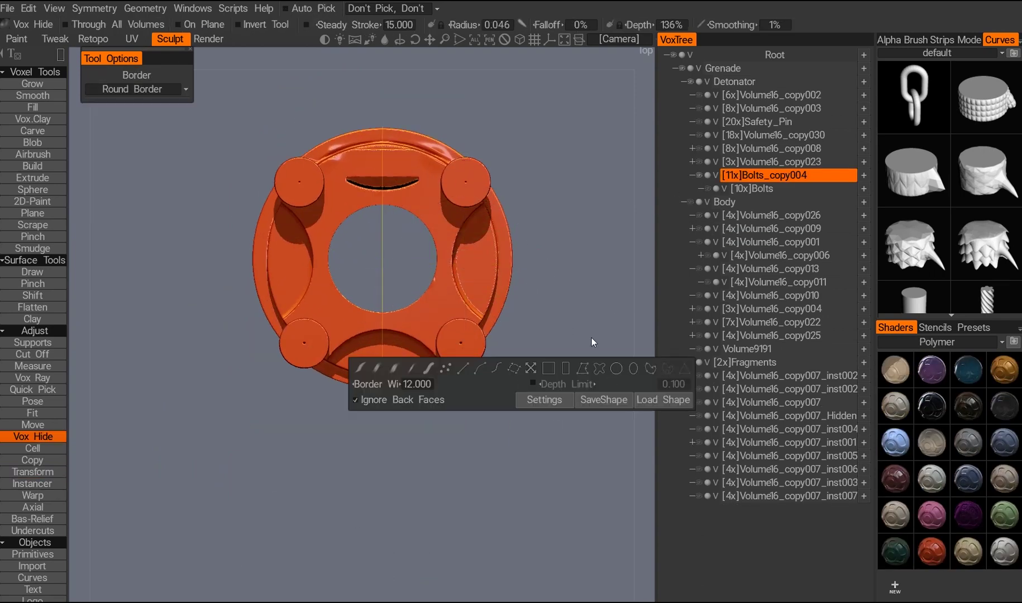
# - Try an elliptical Vox Hide of about 4.9 by 12.7 mm between the ring's centre hole and a side recess
pyautogui.scroll(2, 336, 310)
pyautogui.click(497, 276)
pyautogui.moveTo(450, 219); pyautogui.dragTo(462, 262)
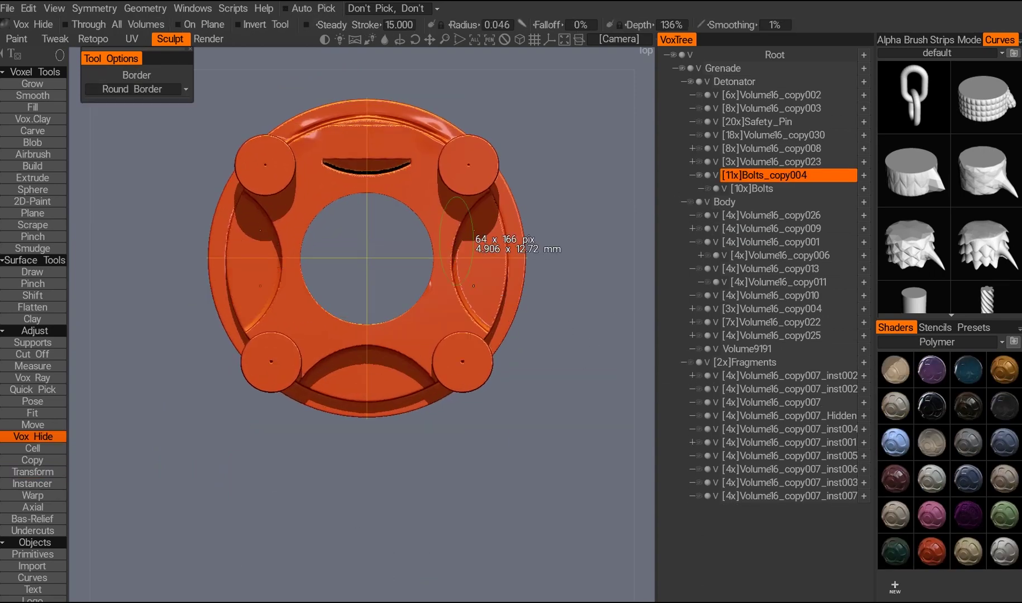
pyautogui.moveTo(496, 307); pyautogui.dragTo(495, 302)
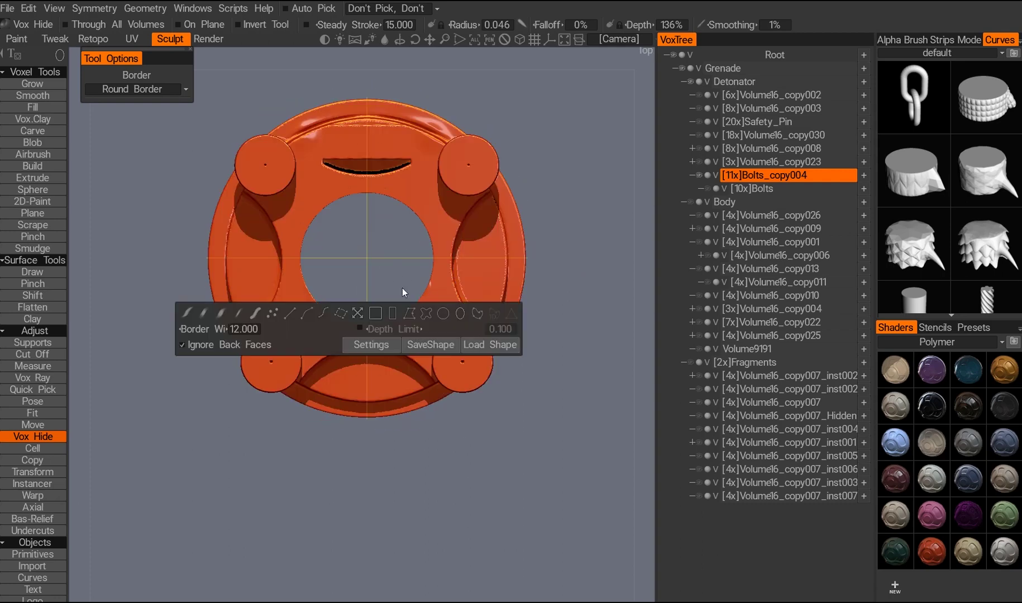
pyautogui.click(441, 212)
pyautogui.click(441, 240)
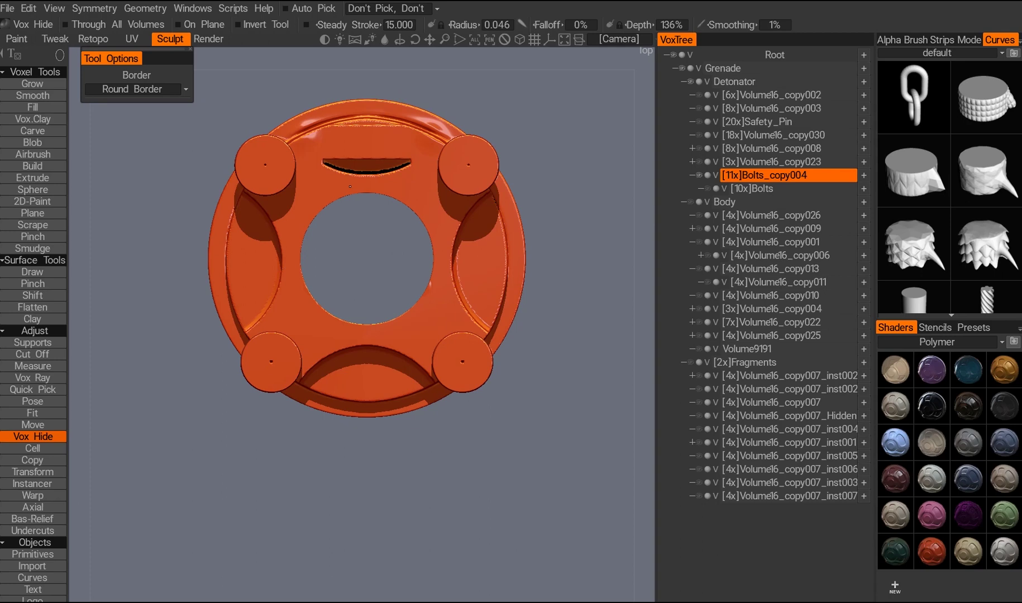
pyautogui.click(338, 261)
pyautogui.click(307, 318)
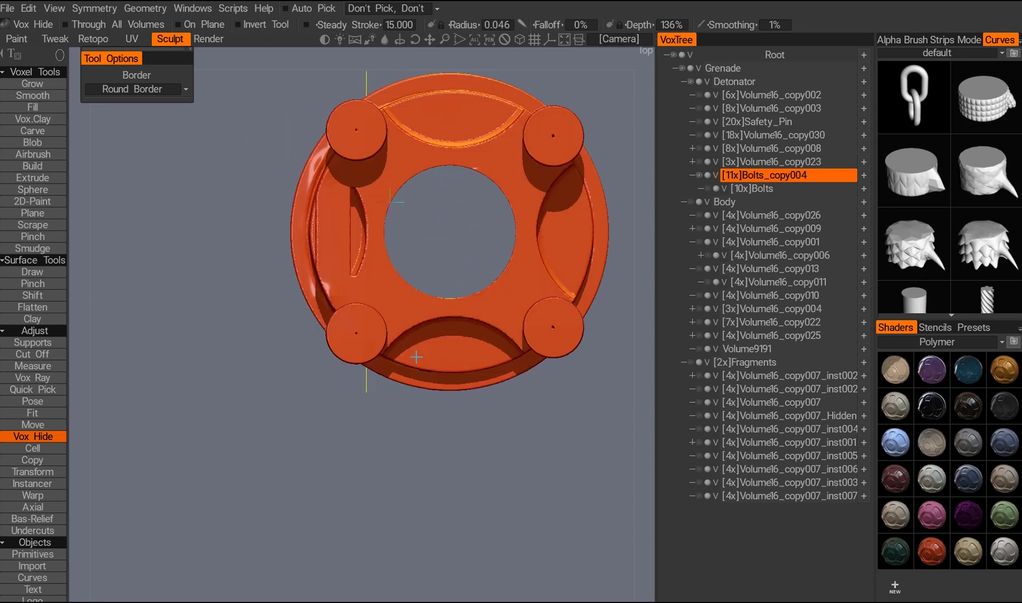
# - Set up four-fold symmetry and try rectangular cut-outs in the ring's recesses, plus a circle of about 19 mm around the centre hole
pyautogui.press('s')
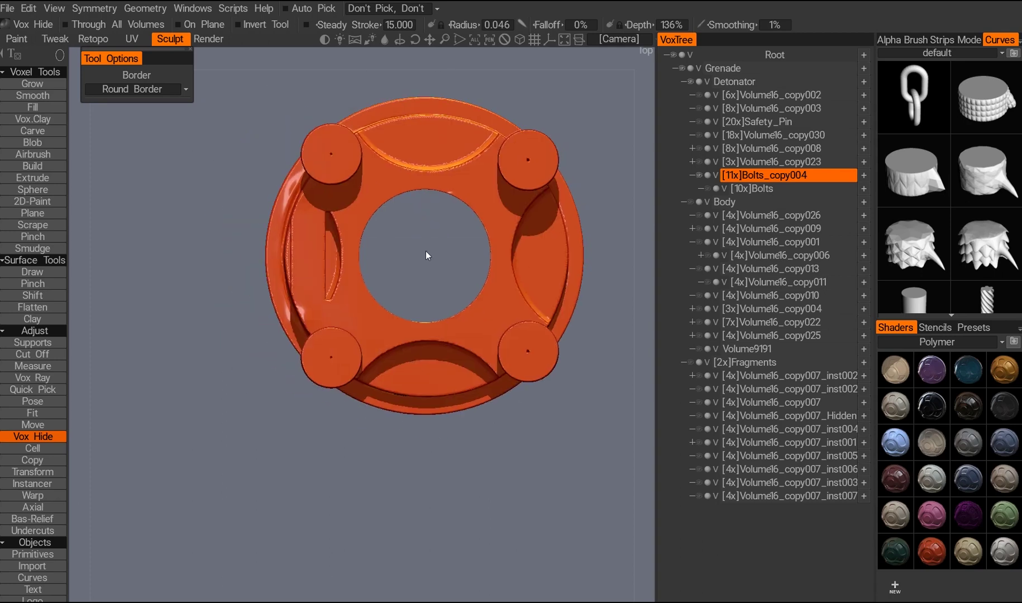
pyautogui.moveTo(322, 161); pyautogui.dragTo(452, 199)
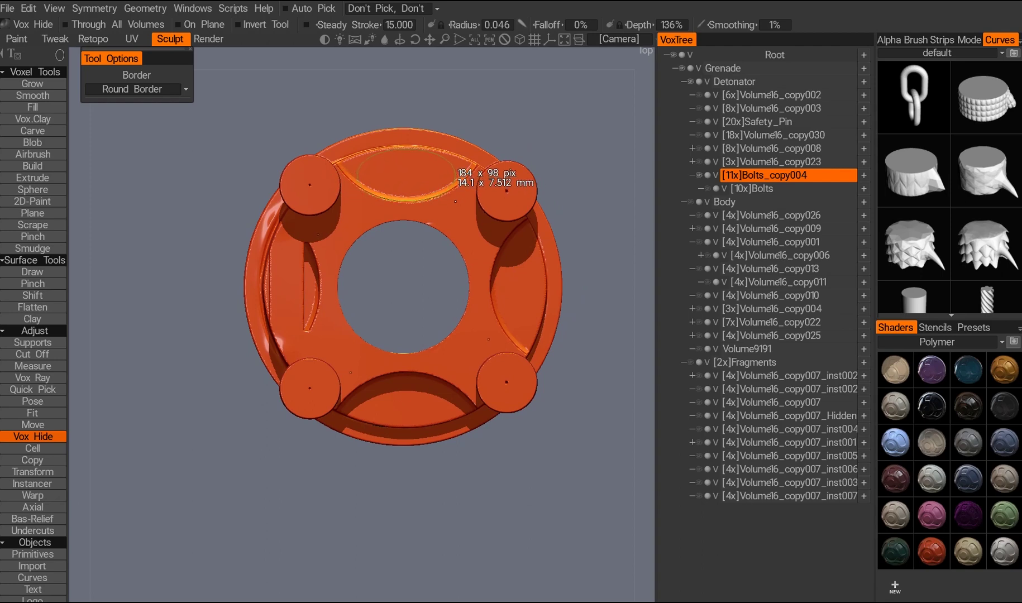
pyautogui.click(419, 244)
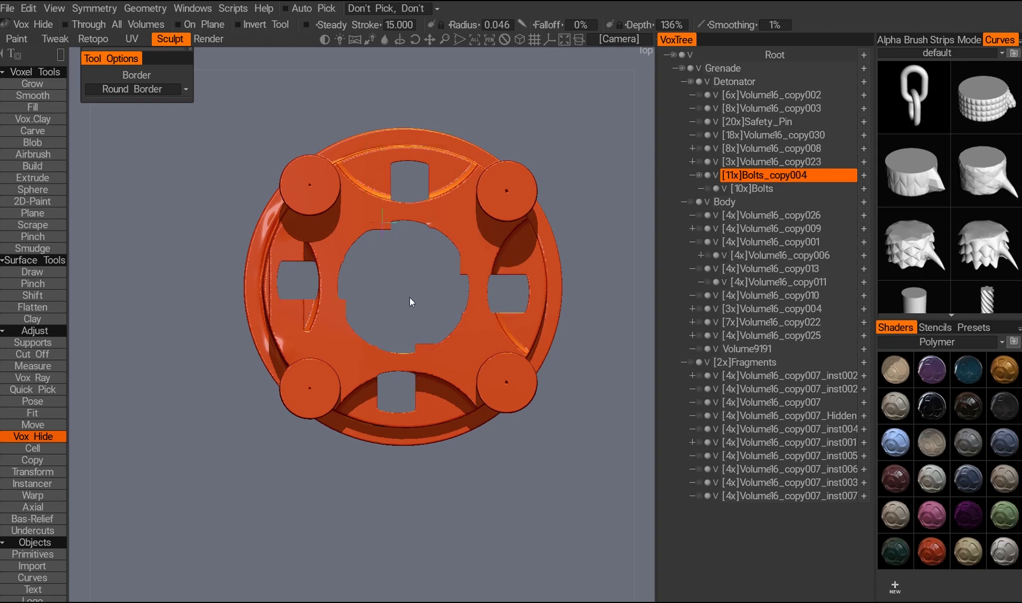
pyautogui.moveTo(335, 224); pyautogui.dragTo(446, 334)
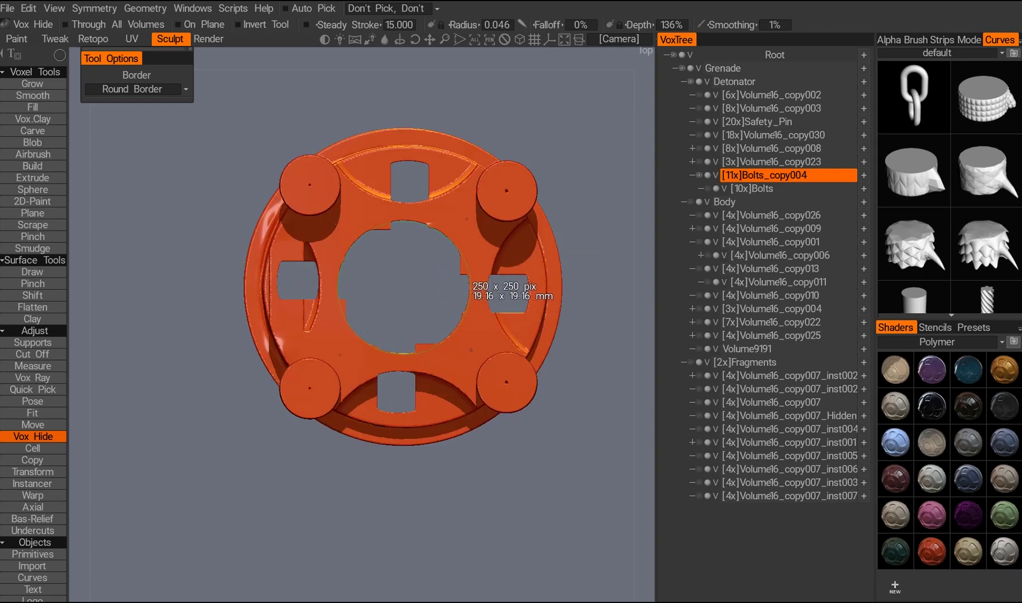
pyautogui.moveTo(472, 286); pyautogui.dragTo(473, 286)
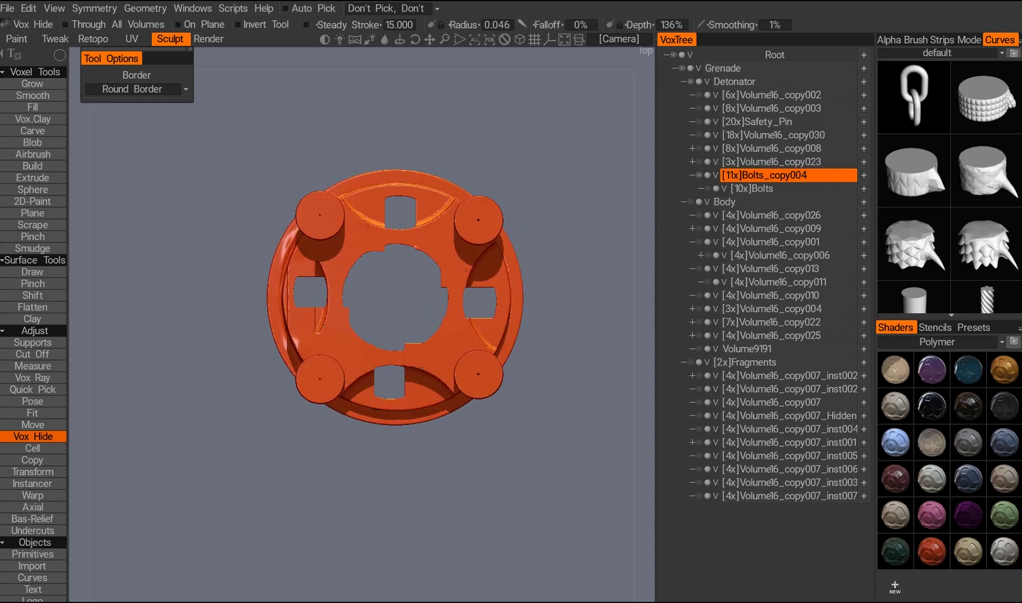
pyautogui.moveTo(394, 296)
pyautogui.mouseDown()
pyautogui.moveTo(385, 314)
pyautogui.moveTo(403, 249)
pyautogui.moveTo(399, 290)
pyautogui.moveTo(495, 416)
pyautogui.mouseUp()
# - Try opening all four crescent recesses with a circular Vox Hide about 22.7 mm across while keeping the ring's outer rim
pyautogui.press('space')
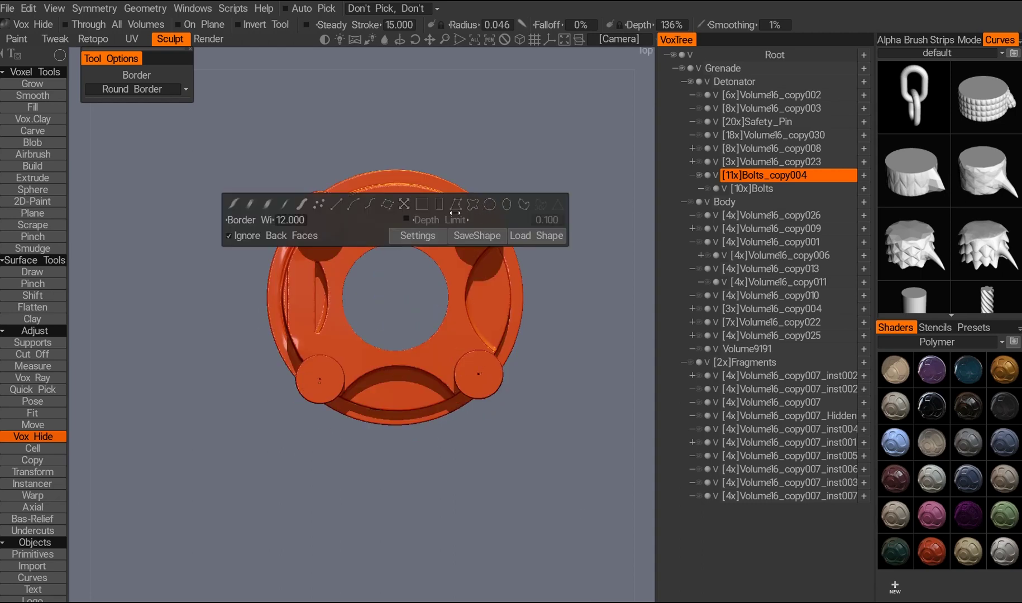
pyautogui.click(507, 205)
pyautogui.moveTo(391, 221); pyautogui.dragTo(433, 222)
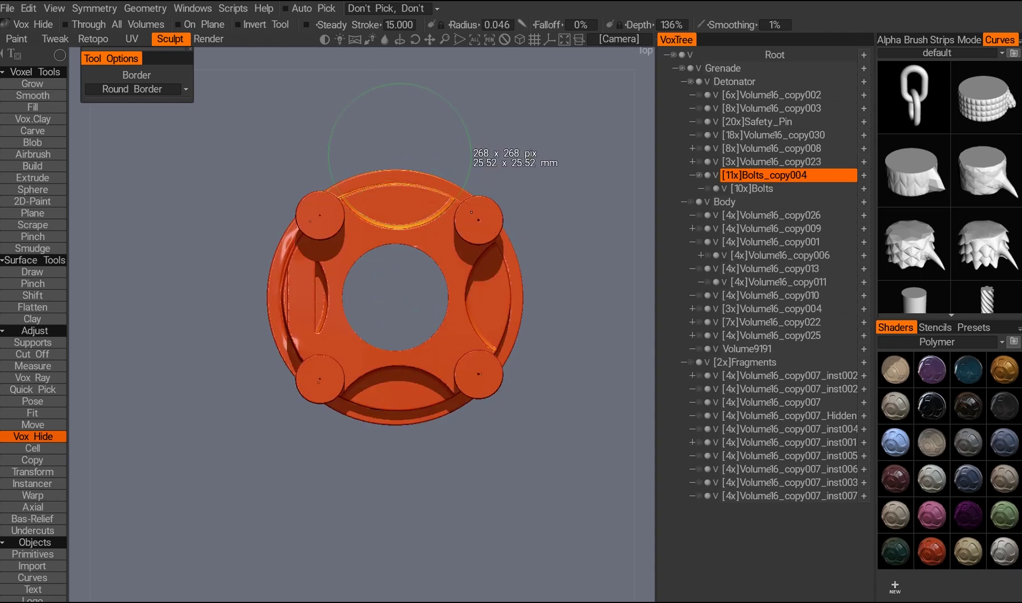
pyautogui.moveTo(470, 158); pyautogui.dragTo(471, 158)
pyautogui.moveTo(369, 155); pyautogui.dragTo(455, 153)
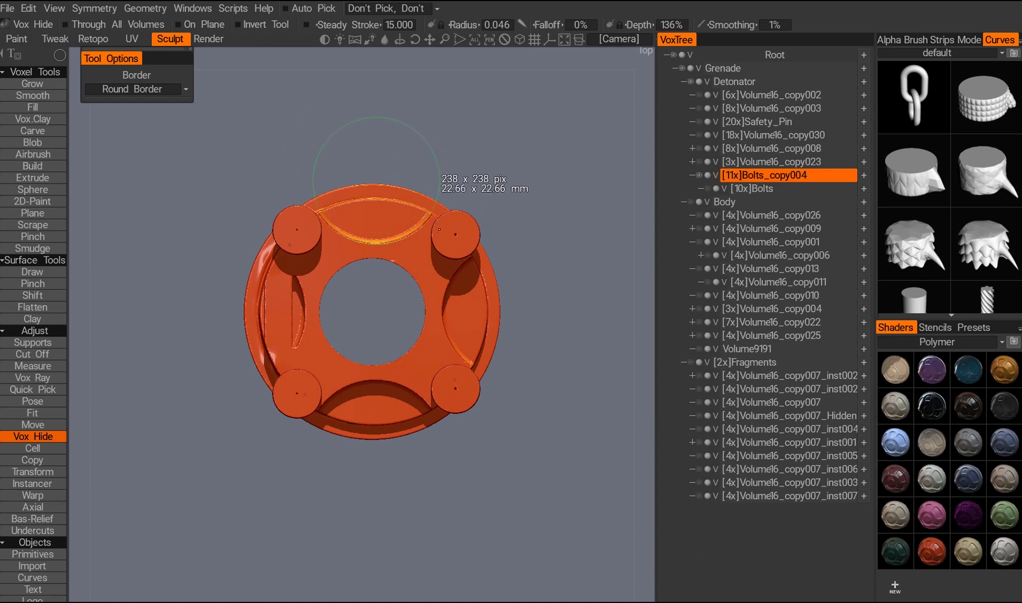
pyautogui.moveTo(441, 180); pyautogui.dragTo(441, 180)
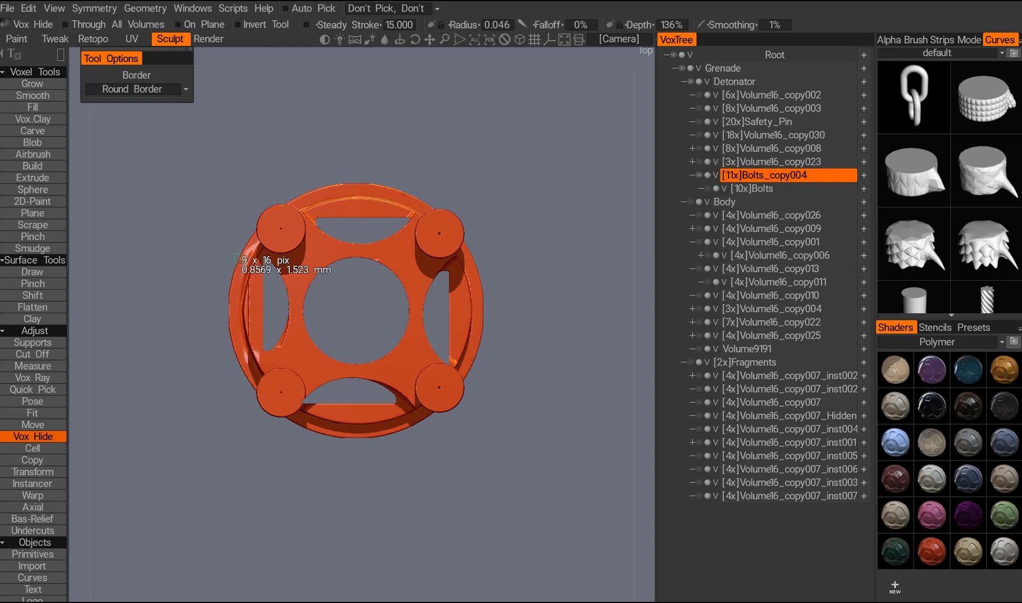
pyautogui.moveTo(320, 359); pyautogui.dragTo(311, 364, button='middle')
pyautogui.moveTo(302, 422); pyautogui.dragTo(404, 366)
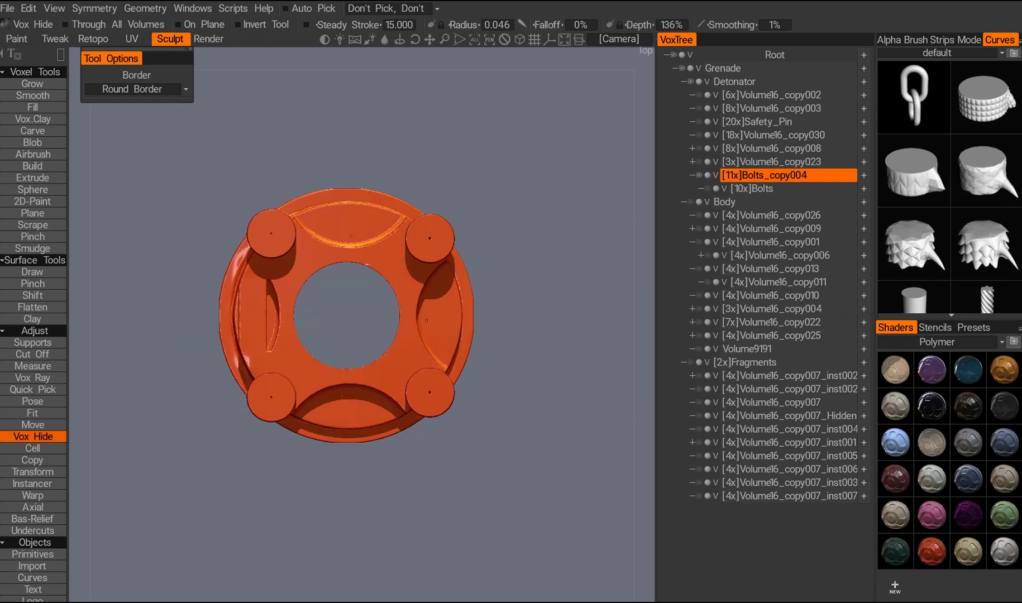
# - Hide small round holes in three of the ring's recesses and show the whole grenade to check the detonator base
pyautogui.press('space')
pyautogui.press('space')
pyautogui.click(421, 240)
pyautogui.moveTo(331, 224); pyautogui.dragTo(361, 252)
pyautogui.moveTo(360, 292); pyautogui.dragTo(376, 317, button='middle')
pyautogui.scroll(3, 376, 317)
pyautogui.press('space')
pyautogui.moveTo(264, 245)
pyautogui.mouseDown(button='middle')
pyautogui.moveTo(494, 306)
pyautogui.moveTo(286, 351)
pyautogui.moveTo(453, 356)
pyautogui.mouseUp(button='middle')
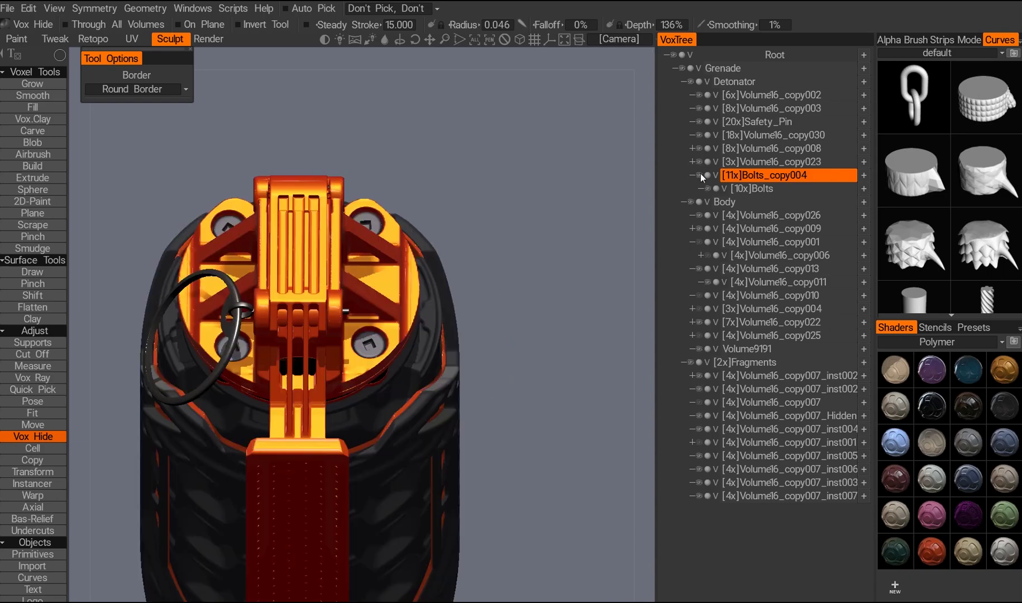
pyautogui.moveTo(700, 173)
pyautogui.mouseDown(button='middle')
pyautogui.moveTo(333, 320)
pyautogui.moveTo(291, 293)
pyautogui.moveTo(430, 295)
pyautogui.mouseUp(button='middle')
pyautogui.scroll(-3, 429, 294)
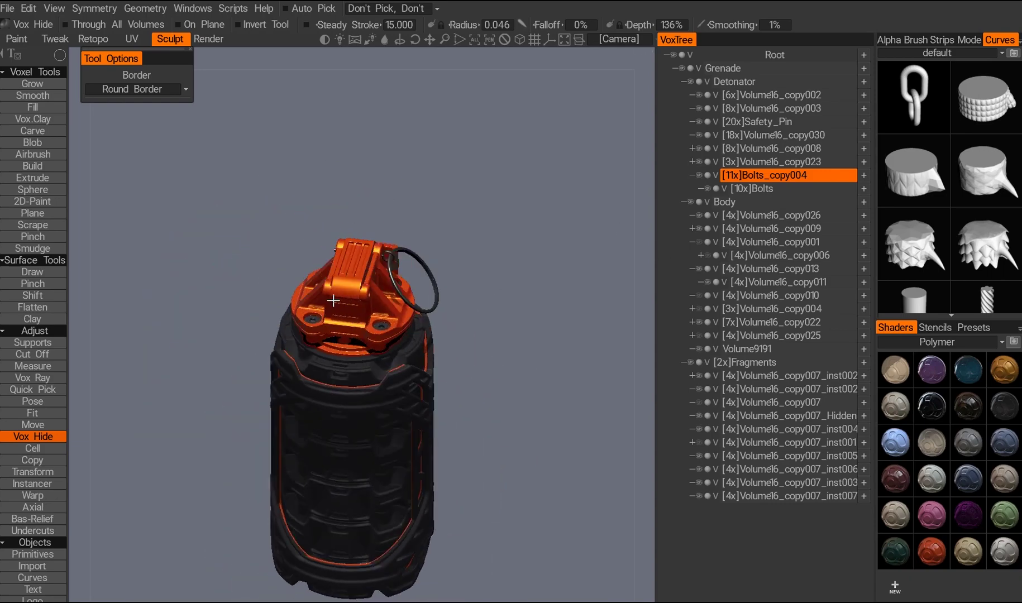
pyautogui.scroll(2, 357, 302)
pyautogui.moveTo(357, 301); pyautogui.dragTo(338, 300, button='middle')
# - Isolate the Bolts_copy004 ring and hide its two side recesses with ellipses of about 22 × 23 mm and 24 × 25 mm
pyautogui.click(699, 174)
pyautogui.moveTo(699, 174); pyautogui.dragTo(292, 331, button='middle')
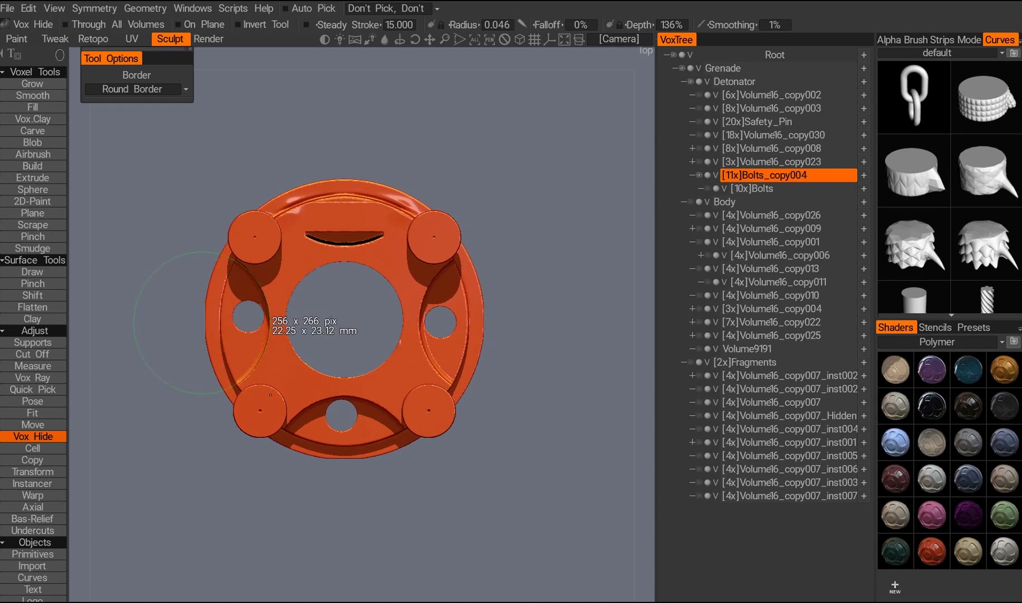
pyautogui.click(201, 322)
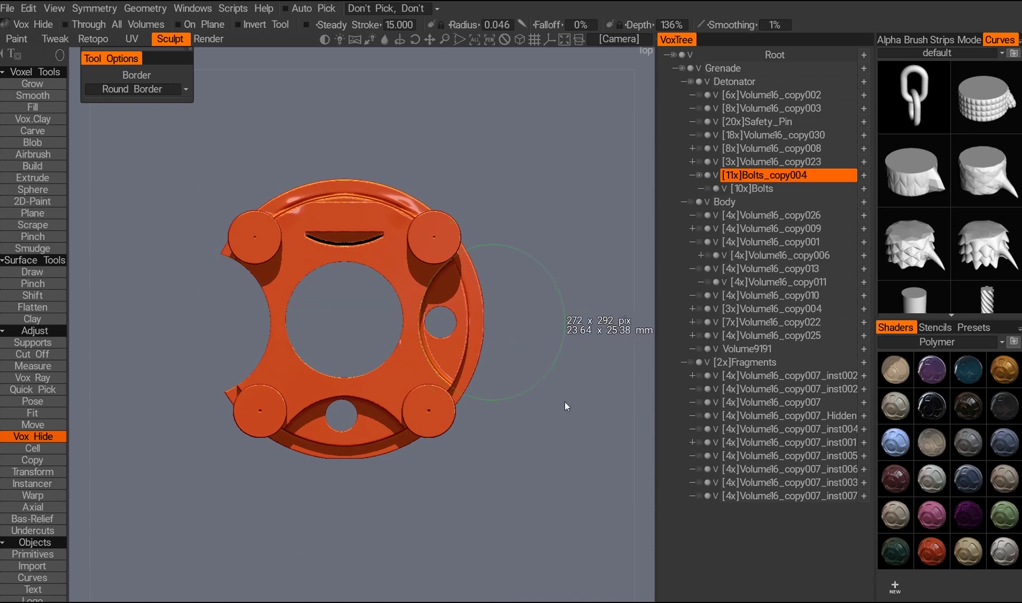
pyautogui.click(491, 325)
# - Restore the ring's outer rim beside the side recesses with rectangular selections, one about 12 × 38 mm
pyautogui.moveTo(207, 263); pyautogui.dragTo(262, 264, button='middle')
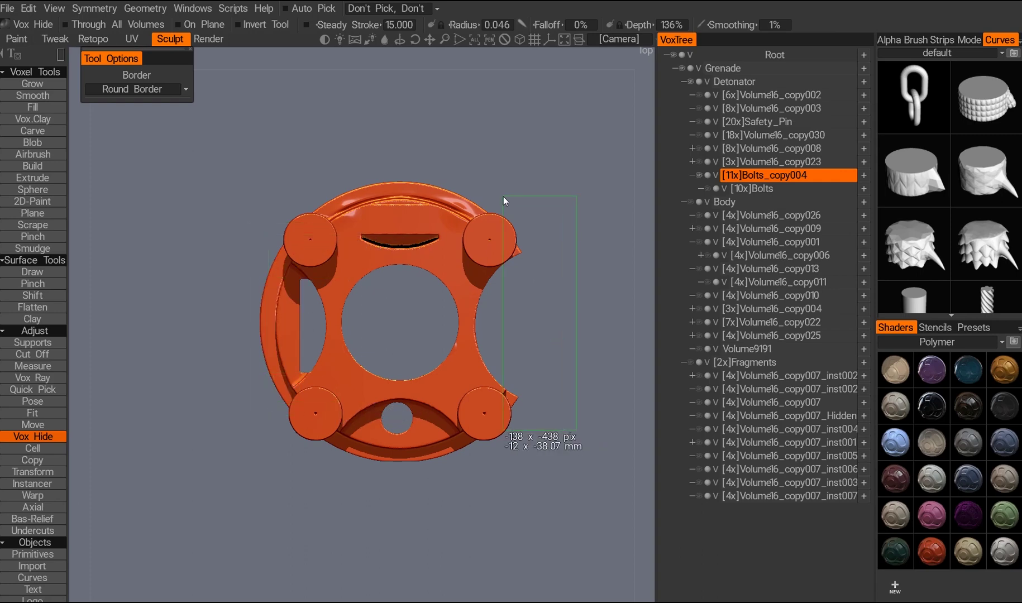
pyautogui.moveTo(503, 197); pyautogui.dragTo(503, 197)
pyautogui.moveTo(535, 271); pyautogui.dragTo(384, 323)
pyautogui.scroll(3, 384, 323)
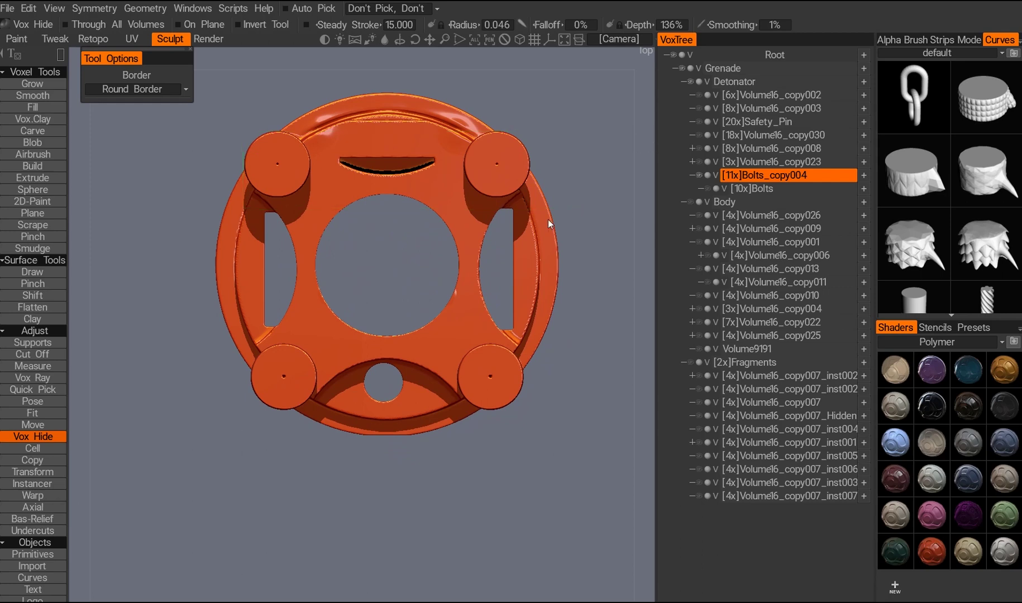
# - Open the ring's recess opposite the narrow slit and restore its outer rim with a rectangle of about 38 × 11 mm
pyautogui.moveTo(511, 245); pyautogui.dragTo(451, 367)
pyautogui.moveTo(484, 456); pyautogui.dragTo(495, 445)
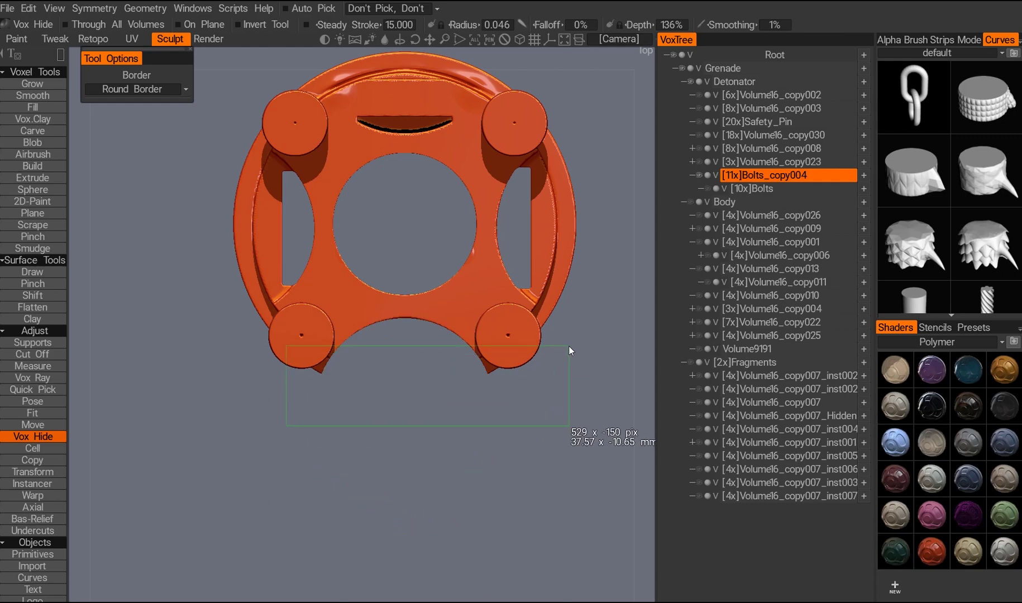
pyautogui.moveTo(457, 316); pyautogui.dragTo(475, 346)
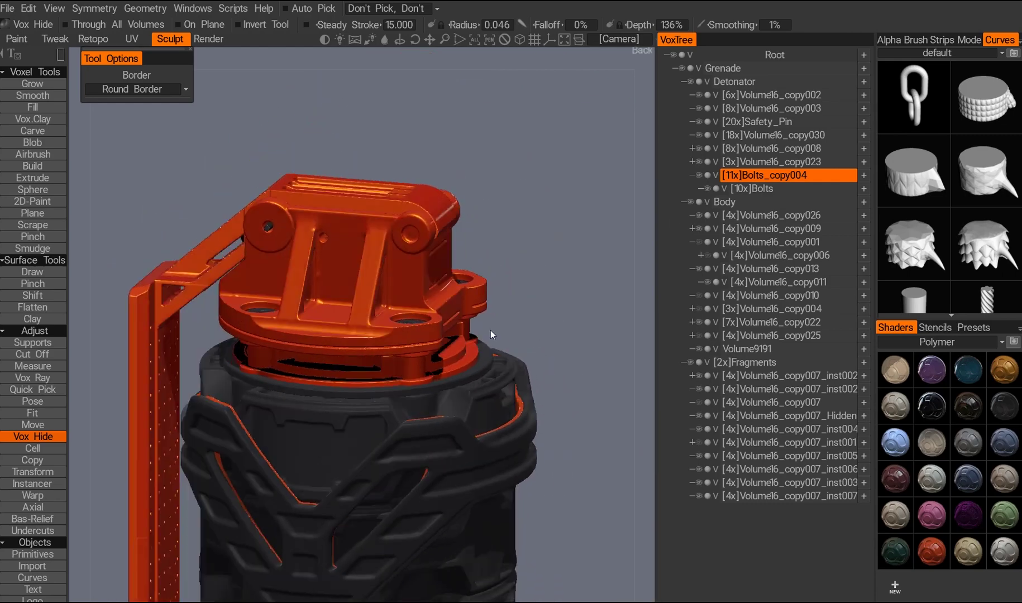
# - Select the detonator volume Volume16_copy002, check the model from several sides, and delete that volume
pyautogui.moveTo(490, 330); pyautogui.dragTo(409, 368)
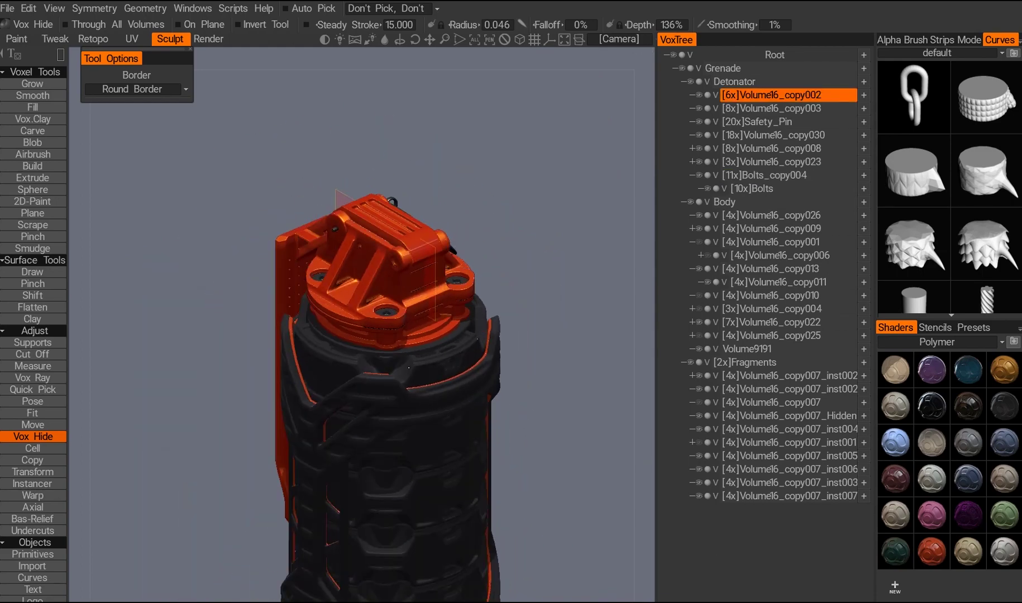
pyautogui.moveTo(359, 364); pyautogui.dragTo(459, 408, button='middle')
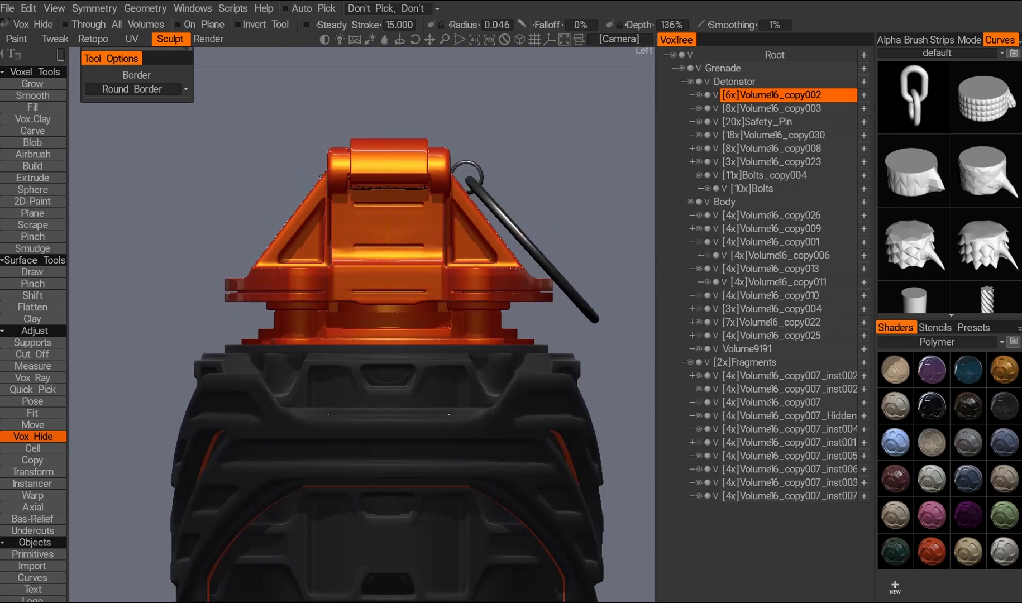
pyautogui.moveTo(563, 335); pyautogui.dragTo(395, 403, button='middle')
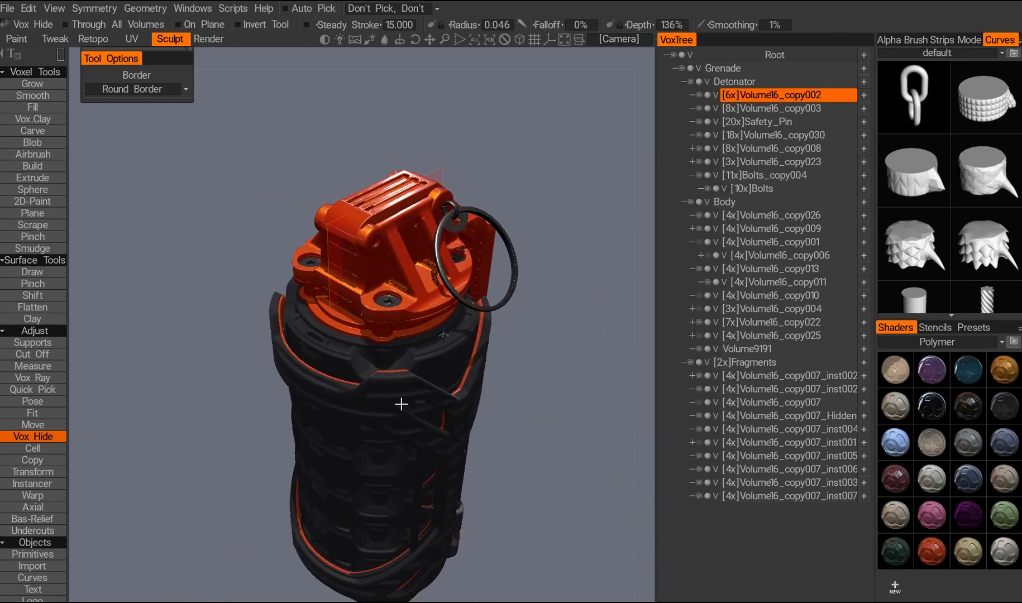
pyautogui.scroll(5, 428, 295)
pyautogui.scroll(-5, 473, 257)
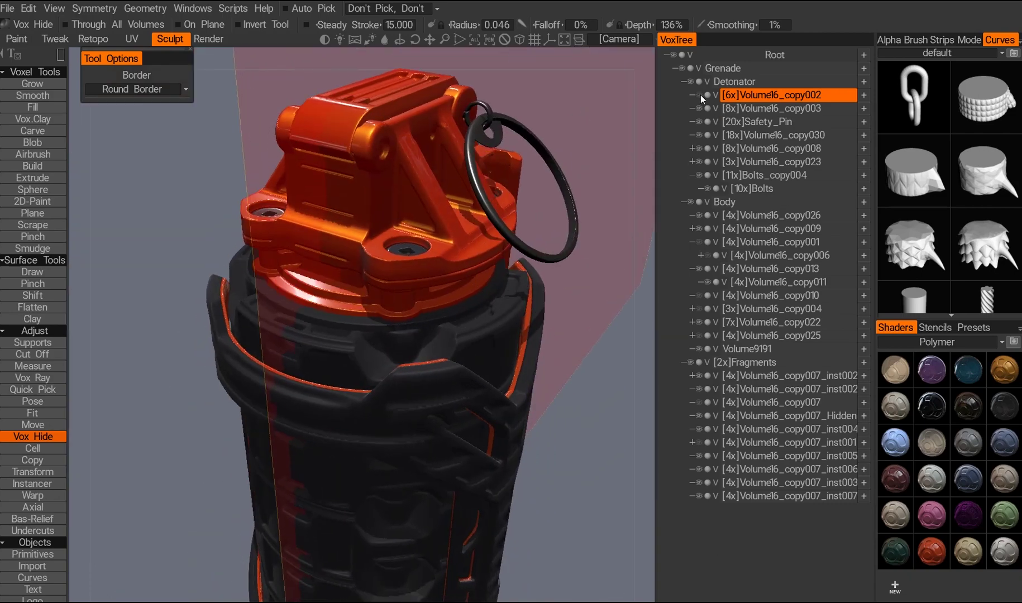
pyautogui.press('Delete')
# - Extend the two side slots at the lower end of the lever Volume16_copy008 with diagonal Vox Hide cuts
pyautogui.scroll(-5, 547, 221)
pyautogui.scroll(3, 485, 317)
pyautogui.moveTo(484, 317); pyautogui.dragTo(489, 279, button='middle')
pyautogui.scroll(5, 412, 354)
pyautogui.scroll(-5, 412, 354)
pyautogui.scroll(5, 404, 349)
pyautogui.moveTo(403, 349); pyautogui.dragTo(411, 322, button='middle')
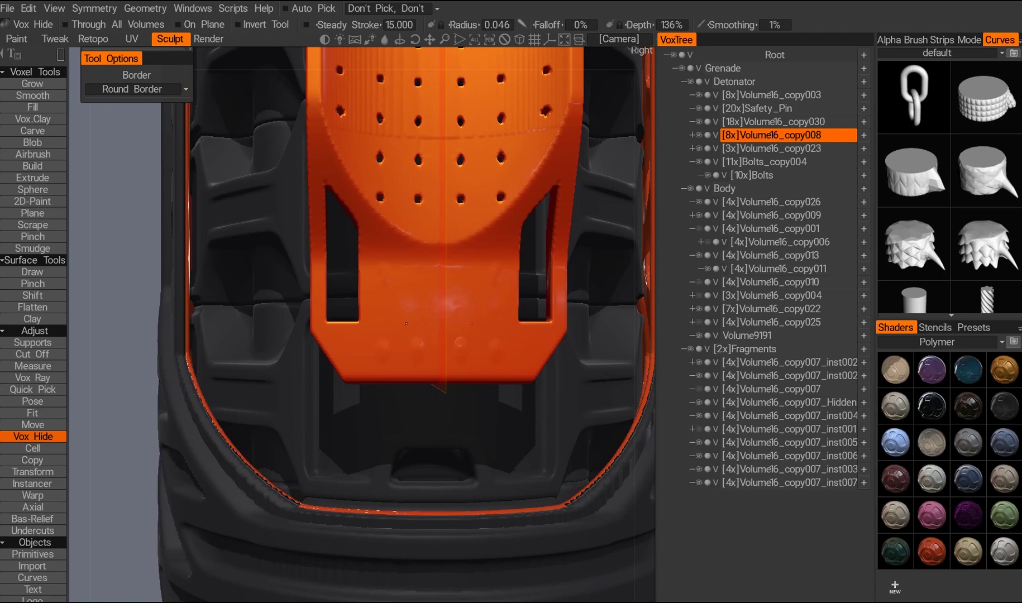
pyautogui.scroll(-3, 411, 324)
pyautogui.scroll(3, 331, 330)
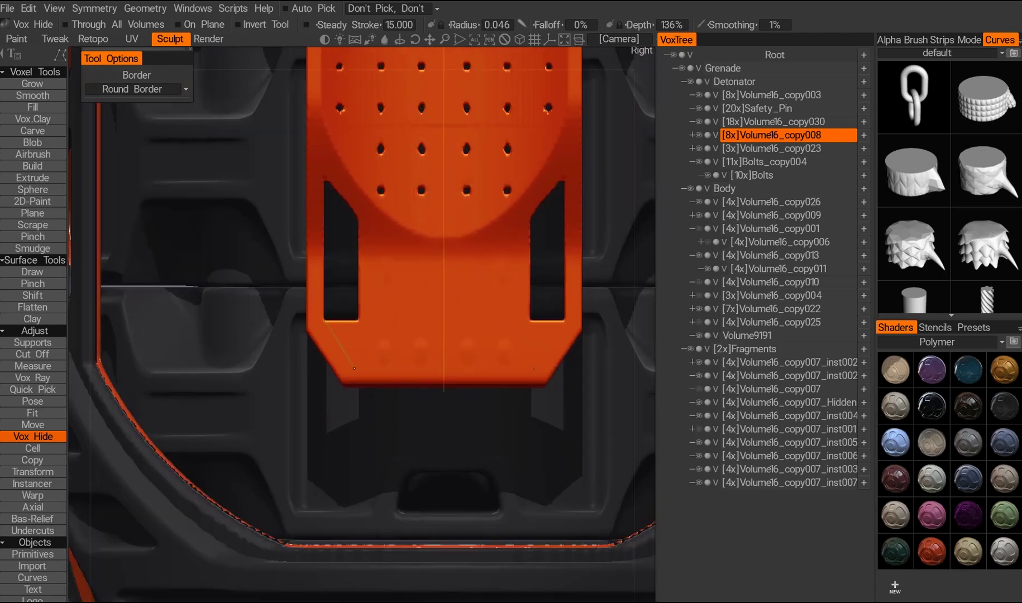
# - Mark the lever's lower end with a Vox Hide rectangle of about 47 × 8 mm and its flat tip with one about 7 mm high
pyautogui.scroll(-10, 370, 267)
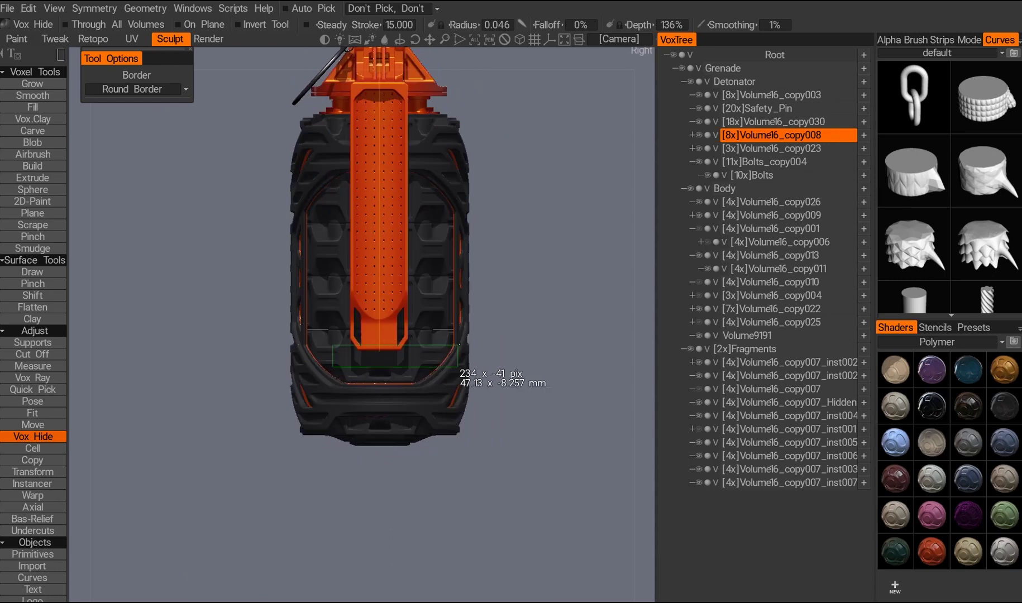
pyautogui.scroll(4, 432, 371)
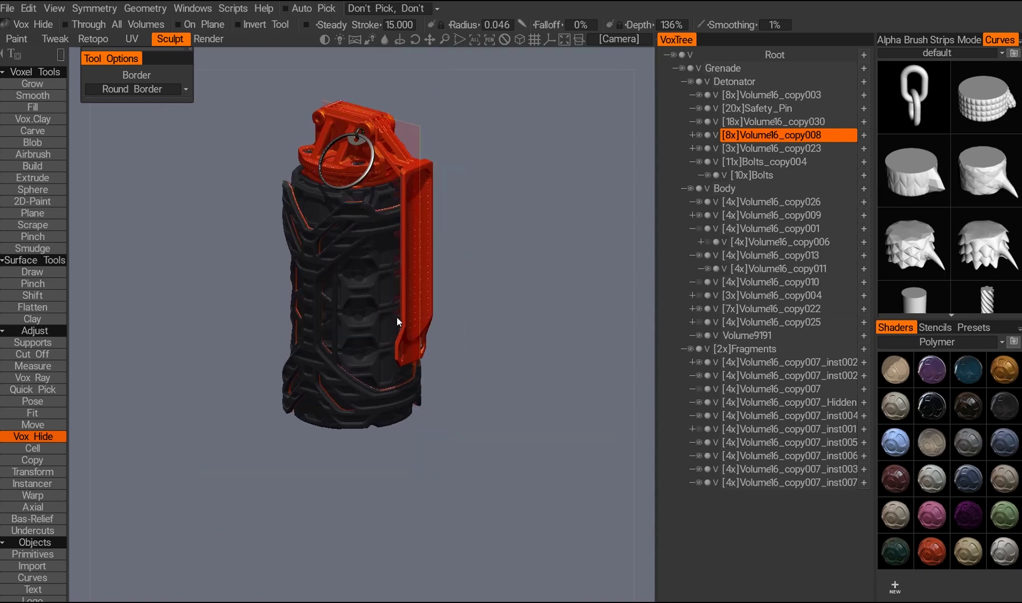
pyautogui.scroll(5, 397, 317)
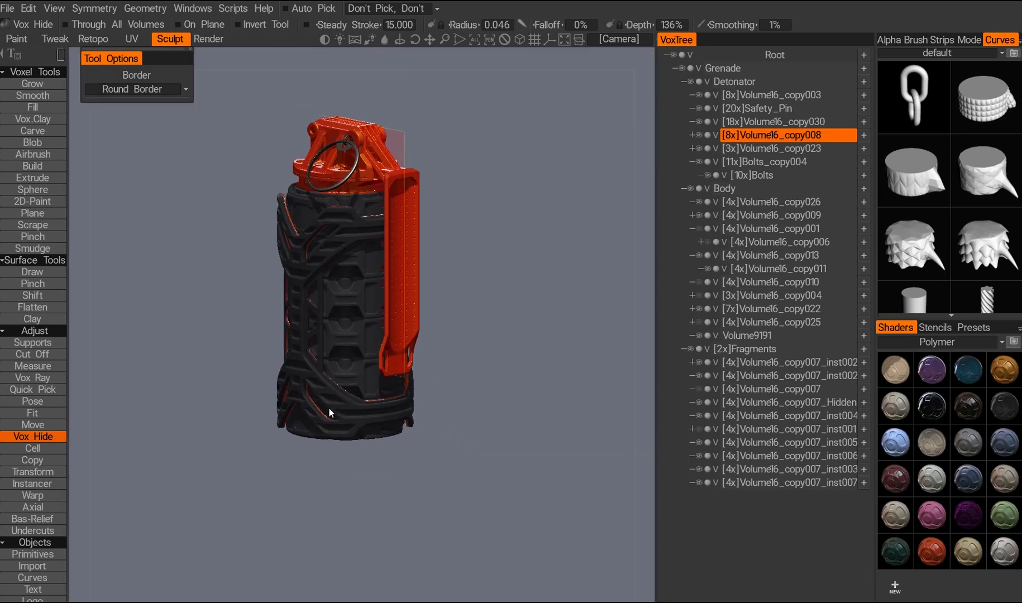
pyautogui.scroll(5, 329, 408)
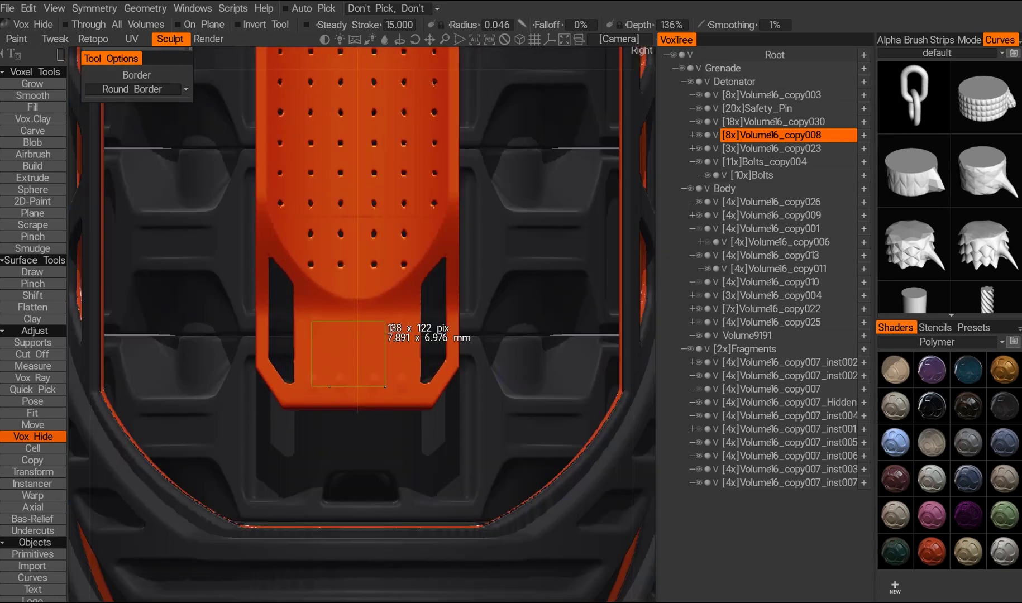
pyautogui.moveTo(385, 387); pyautogui.dragTo(403, 386)
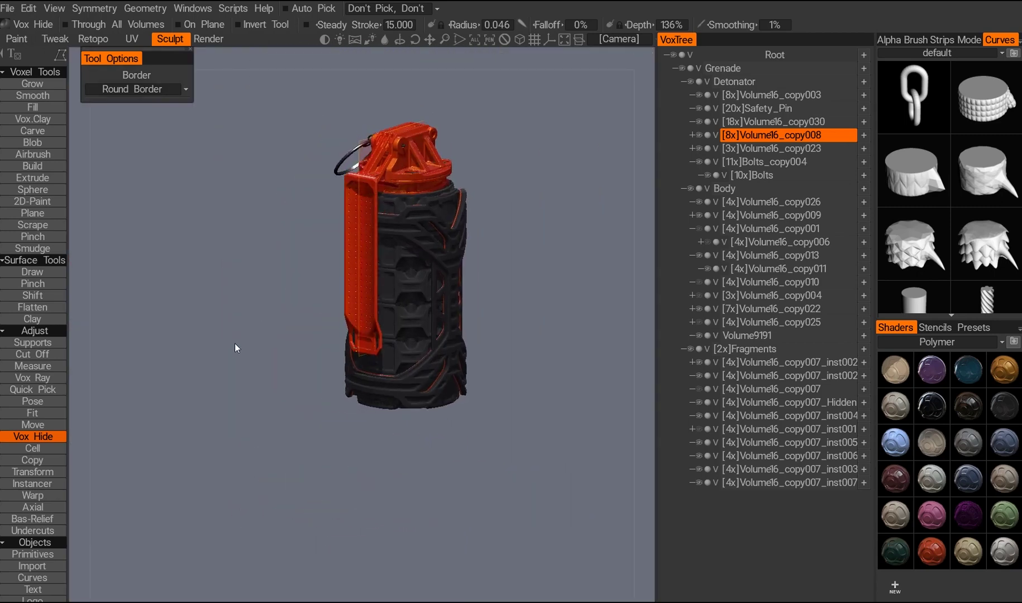
# - Delete the surplus body volumes Volume16_copy001, copy006, copy010, copy004 and copy025, and isolate the fragment Volume16_copy007_inst007
pyautogui.moveTo(235, 347); pyautogui.dragTo(322, 373)
pyautogui.moveTo(506, 329); pyautogui.dragTo(489, 344)
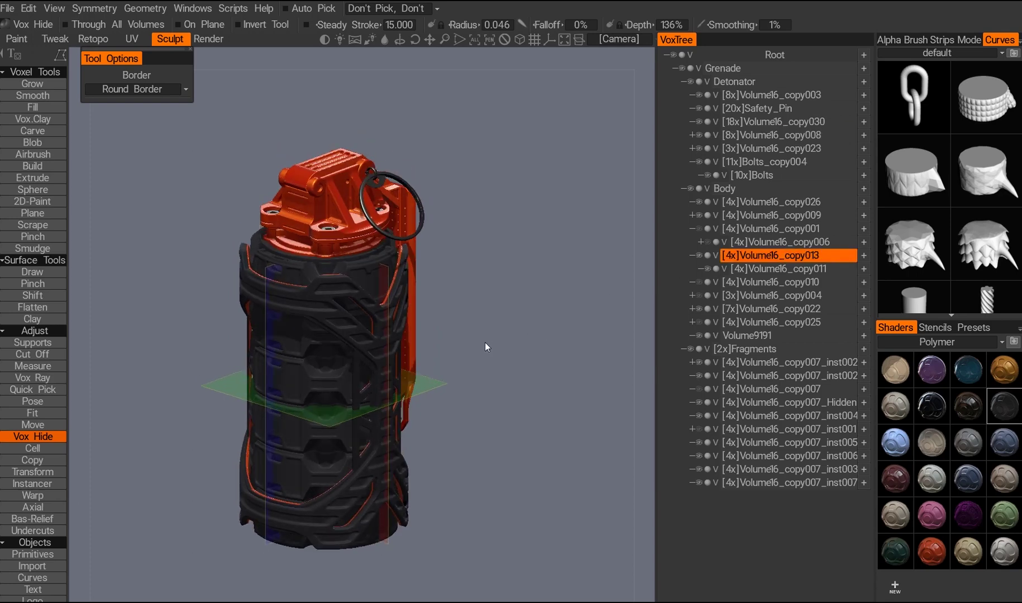
pyautogui.moveTo(481, 401); pyautogui.dragTo(518, 388)
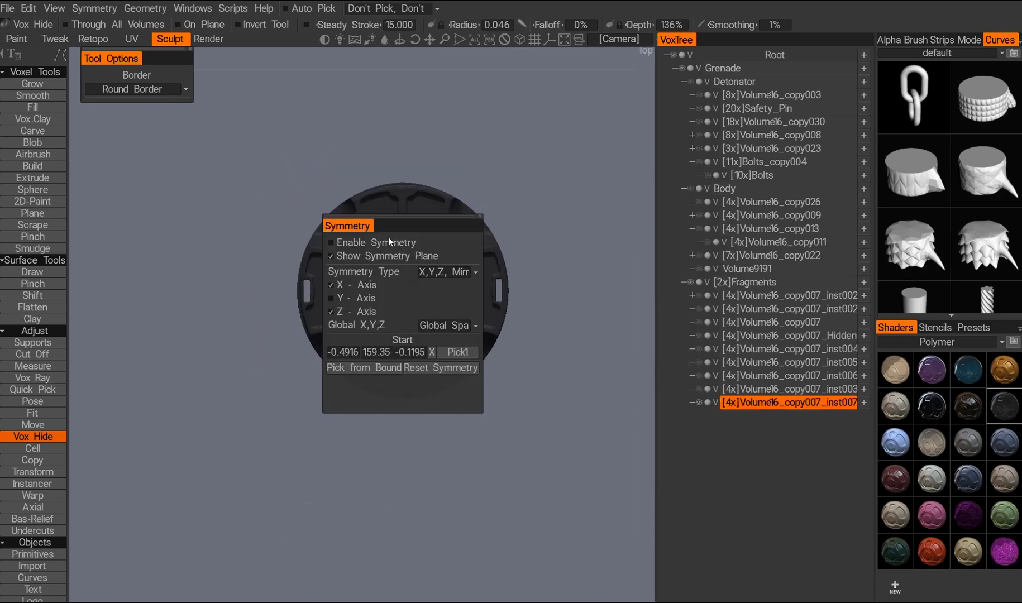
# - Set up mirror symmetry through the isolated fragment Volume16_copy007_inst007 in top view and show the whole grenade again
pyautogui.moveTo(640, 40); pyautogui.dragTo(593, 111)
pyautogui.press('space')
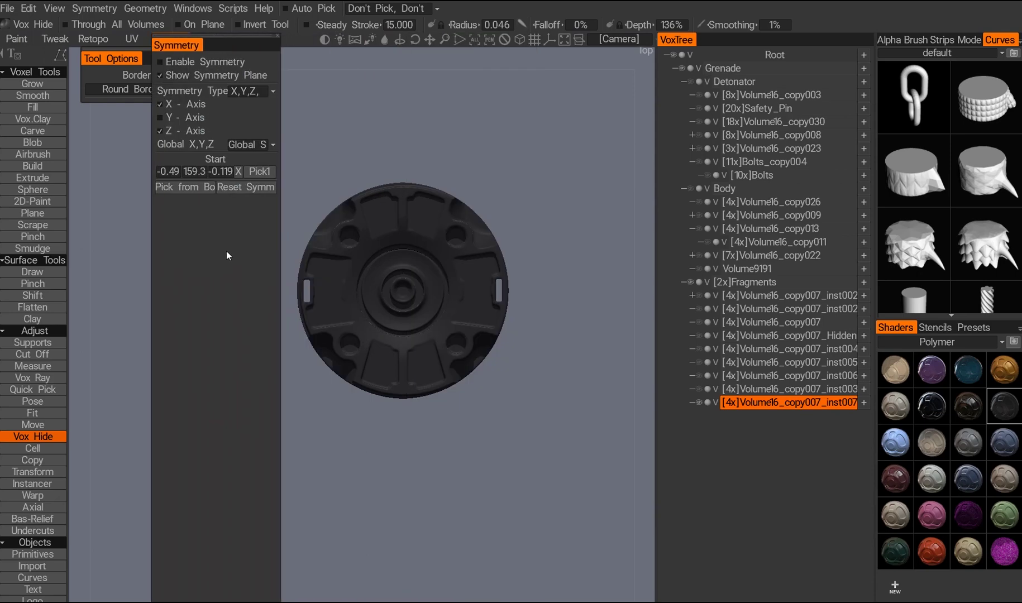
pyautogui.press('space')
pyautogui.click(145, 8)
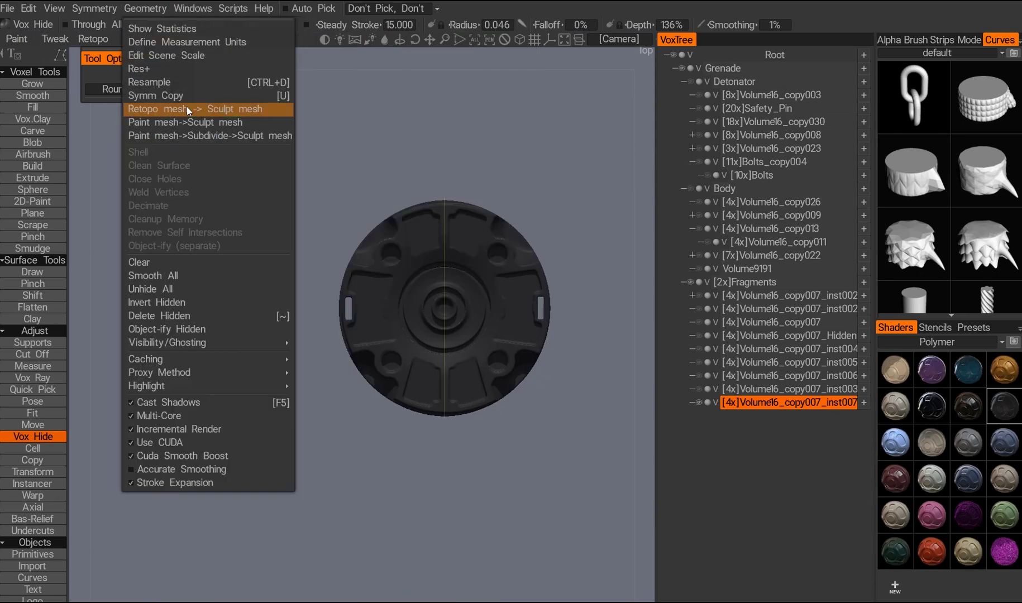
pyautogui.press('Escape')
pyautogui.moveTo(444, 336); pyautogui.dragTo(369, 427)
pyautogui.press('space')
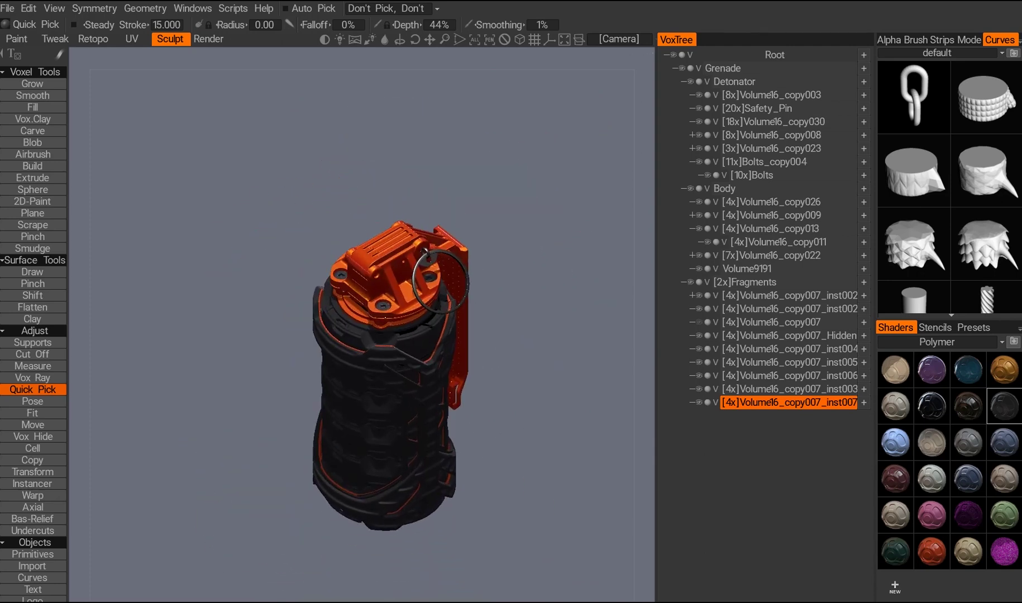
# - Try a dark blue Polymer shader on the lever volume Volume16_copy008 and assign it the orange Paint shader
pyautogui.moveTo(692, 85); pyautogui.dragTo(447, 350)
pyautogui.moveTo(710, 173); pyautogui.dragTo(962, 492)
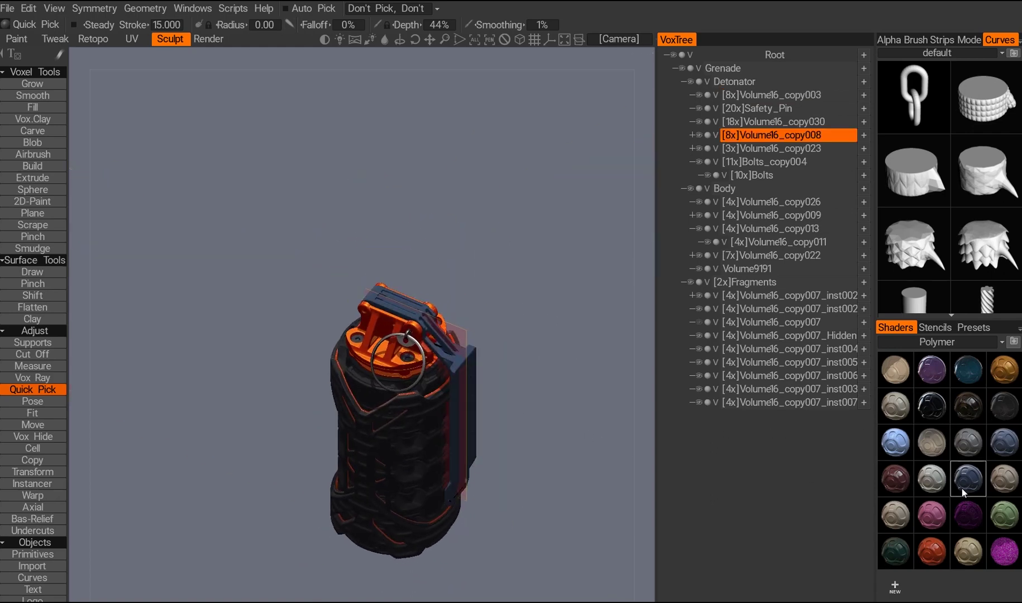
pyautogui.click(952, 372)
pyautogui.moveTo(559, 385)
pyautogui.mouseDown()
pyautogui.moveTo(456, 369)
pyautogui.moveTo(606, 400)
pyautogui.moveTo(892, 380)
pyautogui.moveTo(538, 394)
pyautogui.moveTo(498, 408)
pyautogui.moveTo(455, 402)
pyautogui.mouseUp()
pyautogui.moveTo(455, 406); pyautogui.dragTo(489, 419, button='middle')
pyautogui.moveTo(507, 434); pyautogui.dragTo(513, 412)
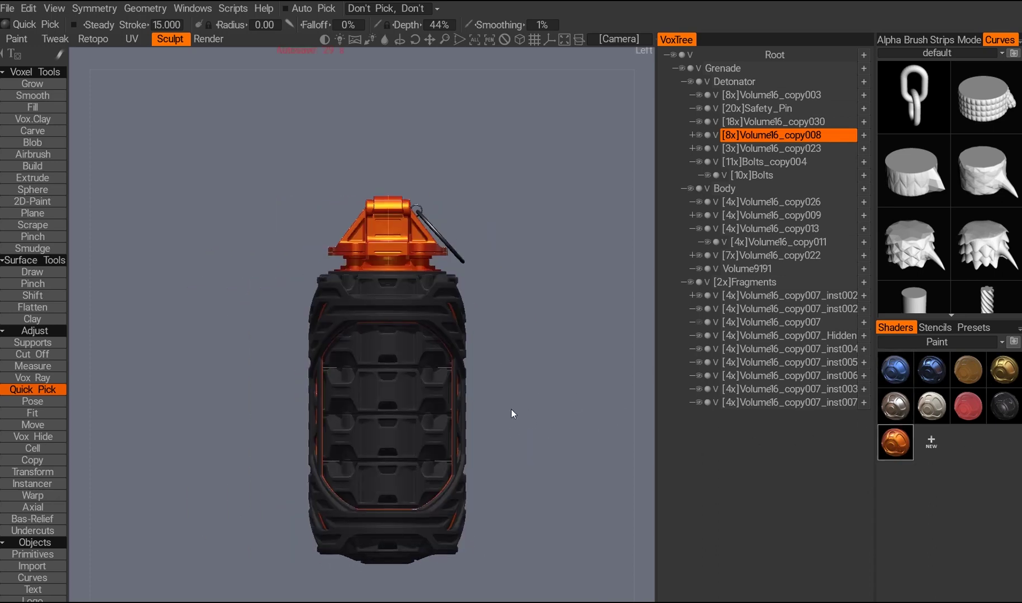
# - Examine the body fragments and the lever volume Volume16_copy008 from several sides with the Transform tool
pyautogui.scroll(3, 513, 412)
pyautogui.moveTo(515, 467); pyautogui.dragTo(473, 438)
pyautogui.scroll(2, 553, 282)
pyautogui.press('t')
pyautogui.scroll(3, 410, 205)
pyautogui.scroll(-2, 475, 346)
pyautogui.scroll(-3, 476, 346)
pyautogui.moveTo(476, 346)
pyautogui.mouseDown()
pyautogui.moveTo(544, 262)
pyautogui.moveTo(553, 265)
pyautogui.moveTo(469, 347)
pyautogui.mouseUp()
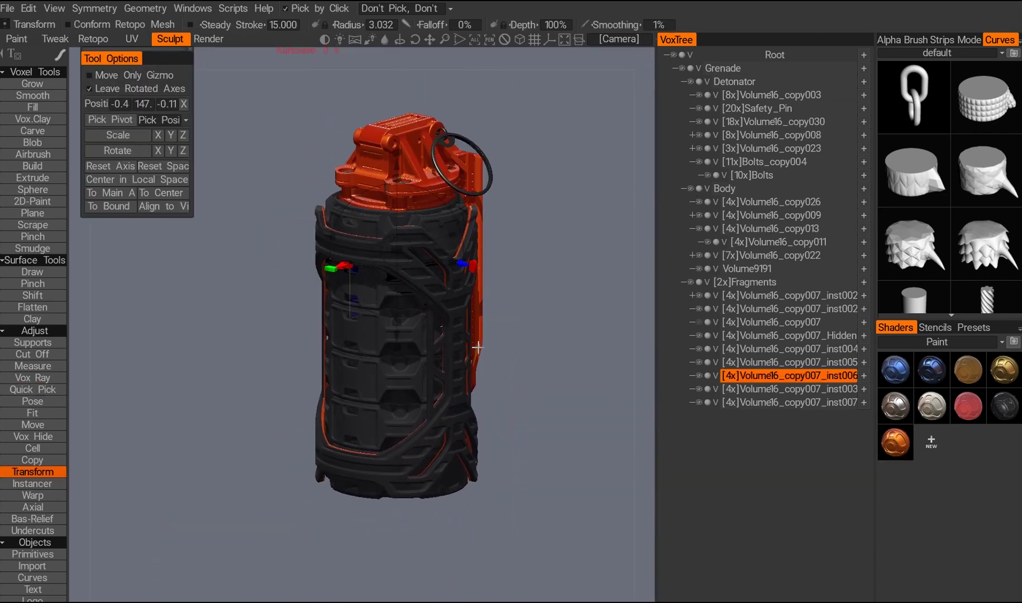
pyautogui.click(140, 10)
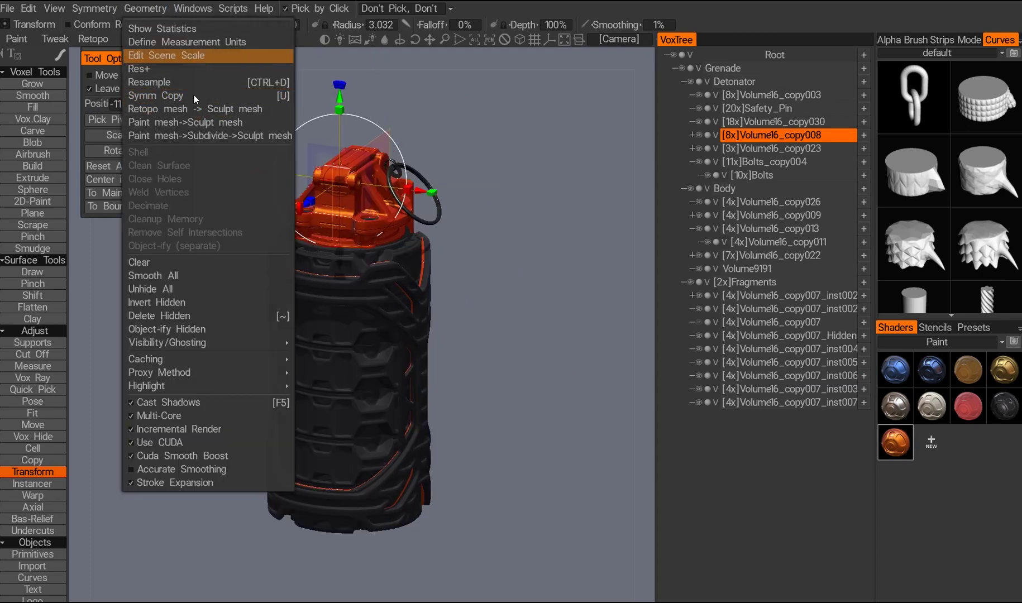
pyautogui.moveTo(637, 164); pyautogui.dragTo(606, 168)
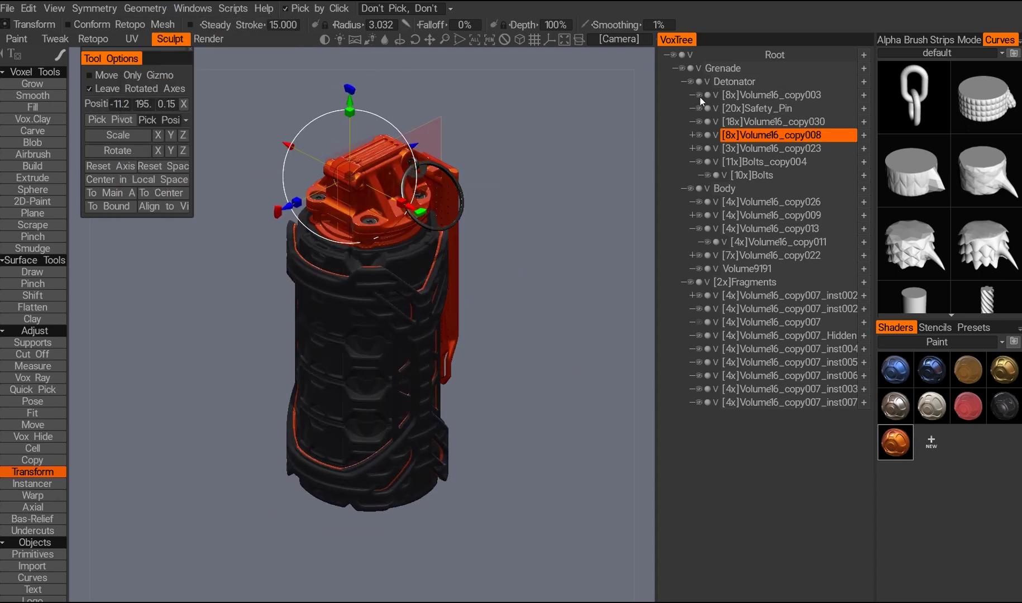
# - Move the Bolts volume out from under Bolts_copy004 and remove Volume16_copy023 from the Detonator group
pyautogui.moveTo(745, 174); pyautogui.dragTo(845, 159)
pyautogui.moveTo(697, 147)
pyautogui.mouseDown()
pyautogui.moveTo(843, 151)
pyautogui.moveTo(706, 148)
pyautogui.mouseUp()
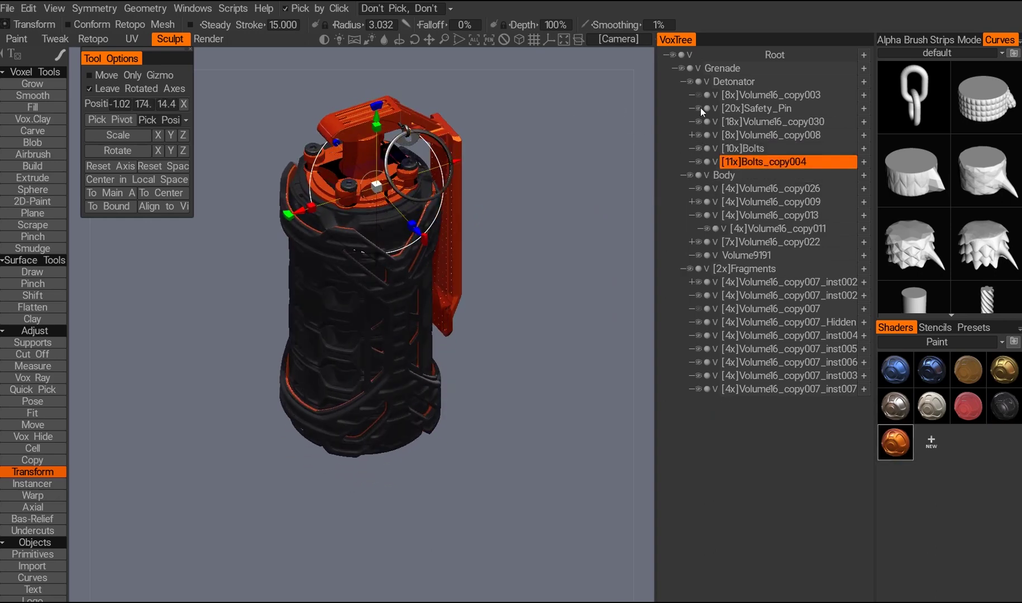
pyautogui.moveTo(625, 162); pyautogui.dragTo(541, 278)
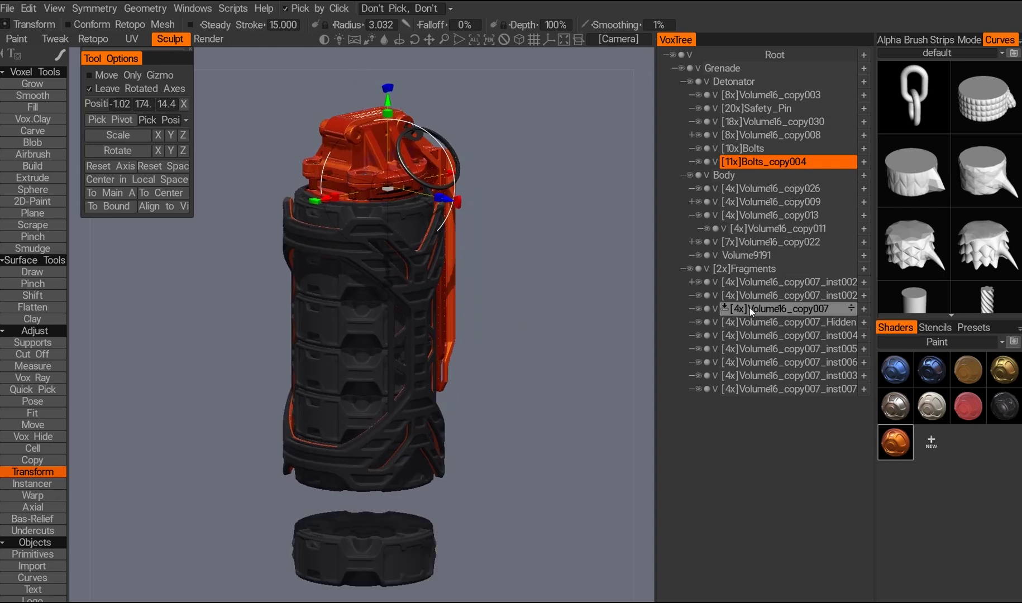
# - Remove the loose ring Volume16_copy007 from the Fragments group and check the grenade from several sides
pyautogui.moveTo(427, 526); pyautogui.dragTo(519, 402)
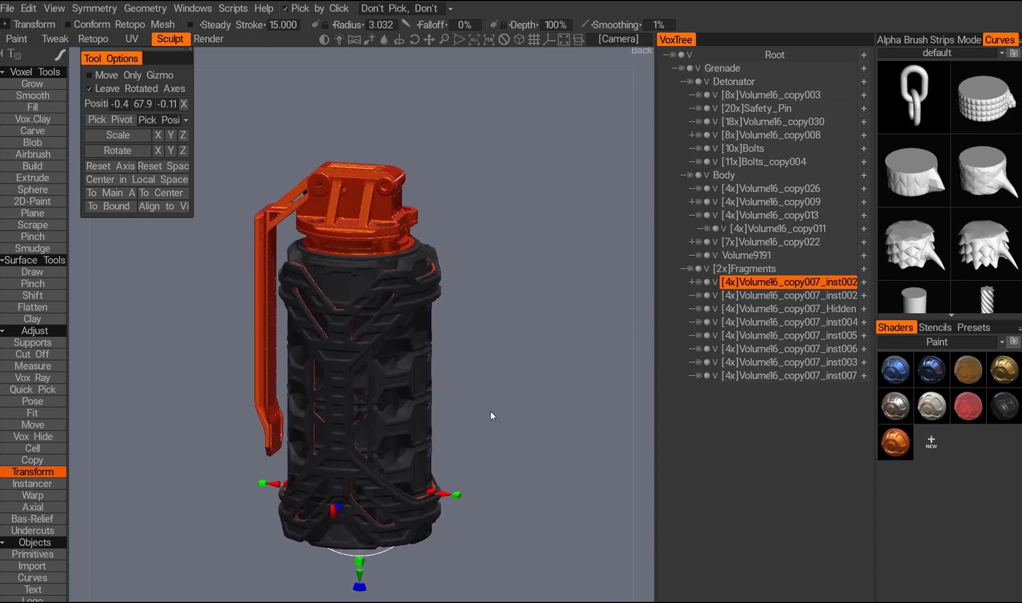
pyautogui.moveTo(477, 435); pyautogui.dragTo(521, 411)
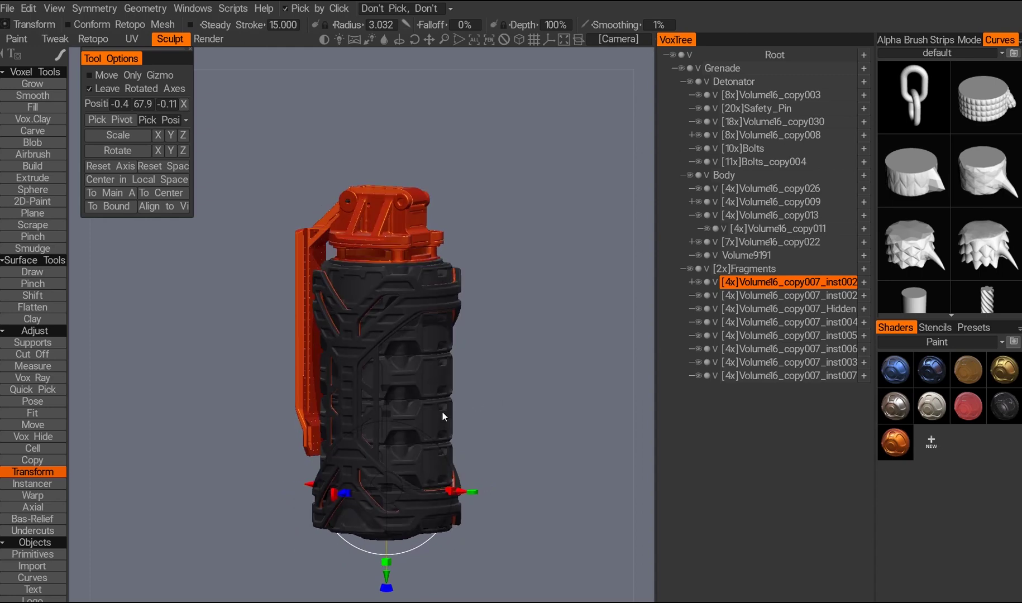
pyautogui.moveTo(424, 399); pyautogui.dragTo(517, 406)
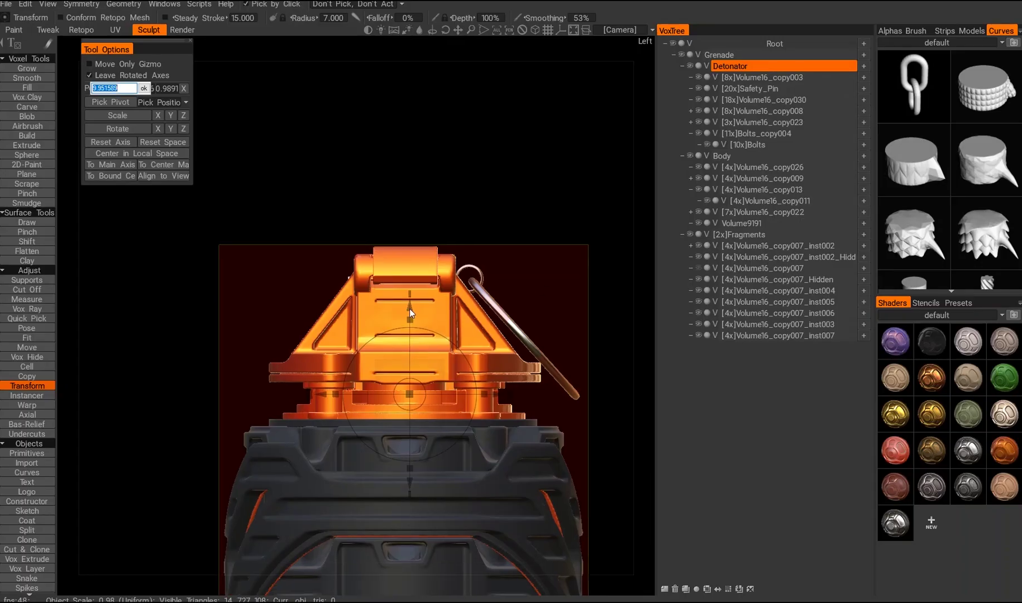
# - Lower the whole Detonator group to a vertical position of 169.0 with Transform and hide the body volume Volume16_copy022
pyautogui.press('Return')
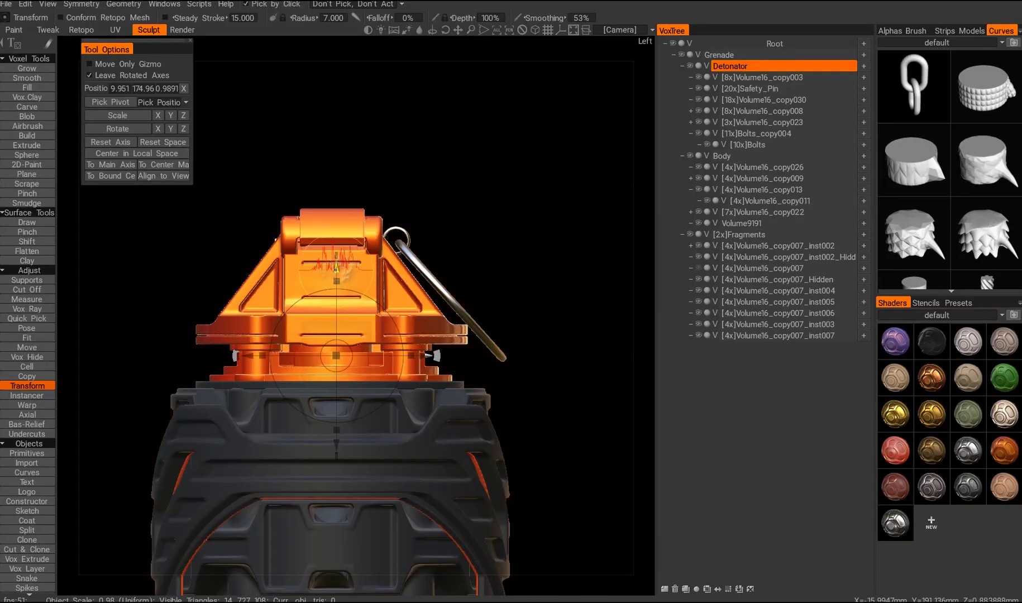
pyautogui.moveTo(516, 240); pyautogui.dragTo(558, 291)
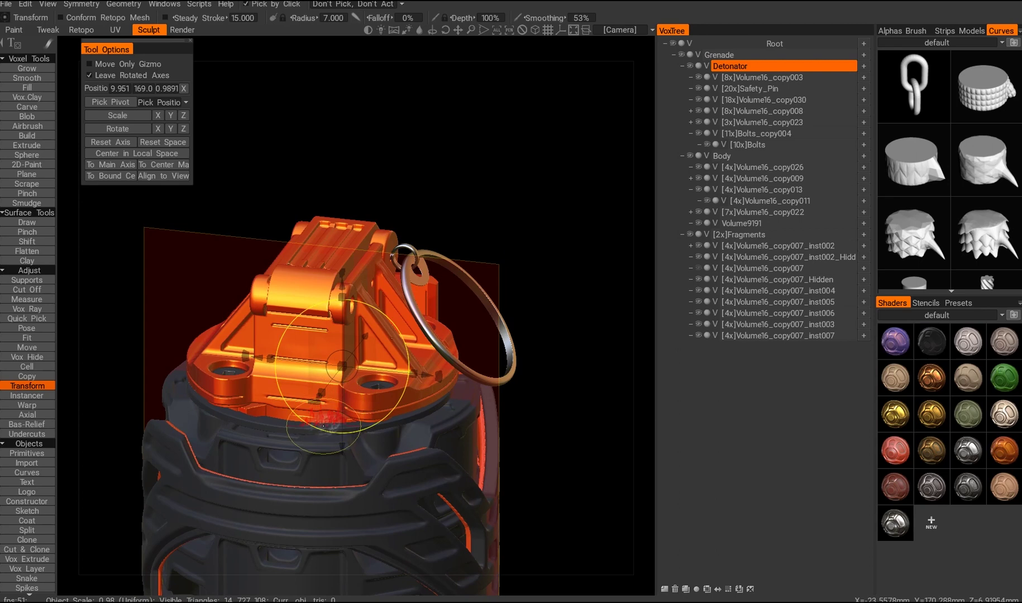
pyautogui.click(762, 212)
pyautogui.click(698, 212)
# - Cut off the lower part of the ring Bolts_copy004 with a Cut Off rectangle about 72 mm wide along the body's upper edge
pyautogui.moveTo(527, 246); pyautogui.dragTo(503, 282)
pyautogui.scroll(3, 417, 392)
pyautogui.click(417, 392)
pyautogui.click(27, 289)
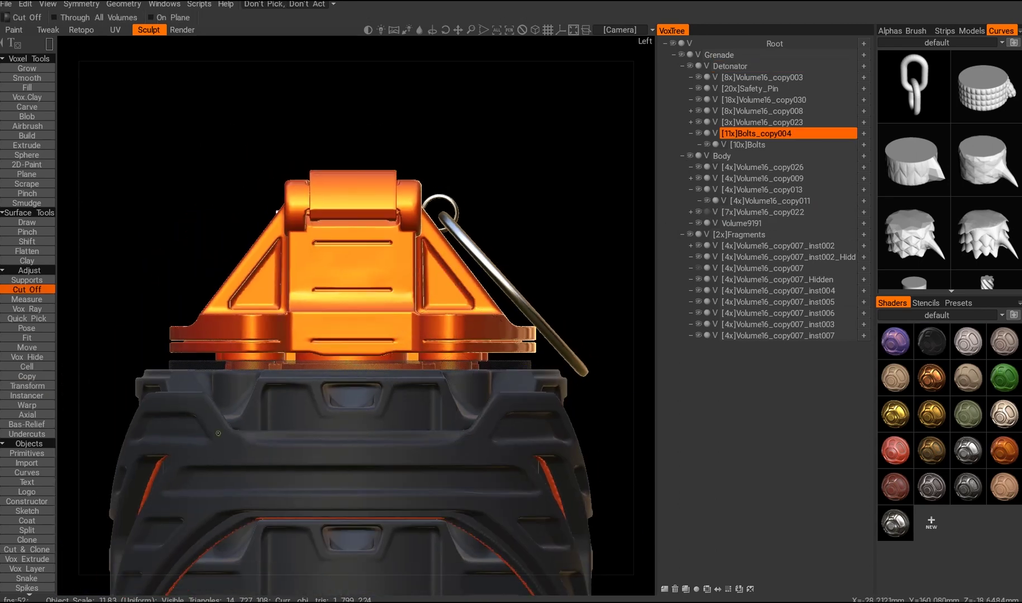
pyautogui.moveTo(136, 469); pyautogui.dragTo(624, 382)
pyautogui.moveTo(428, 433); pyautogui.dragTo(119, 425, button='middle')
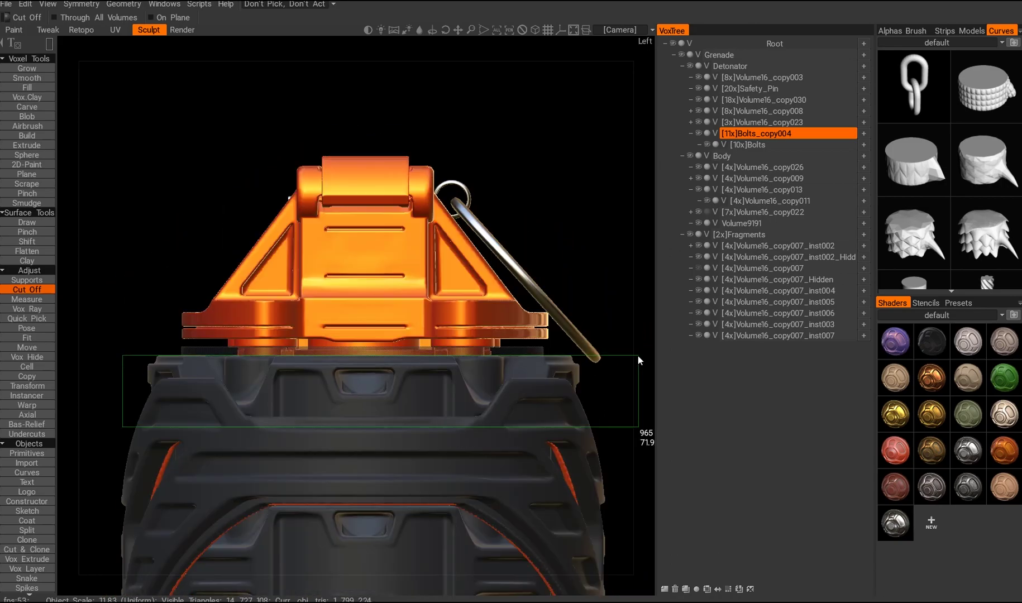